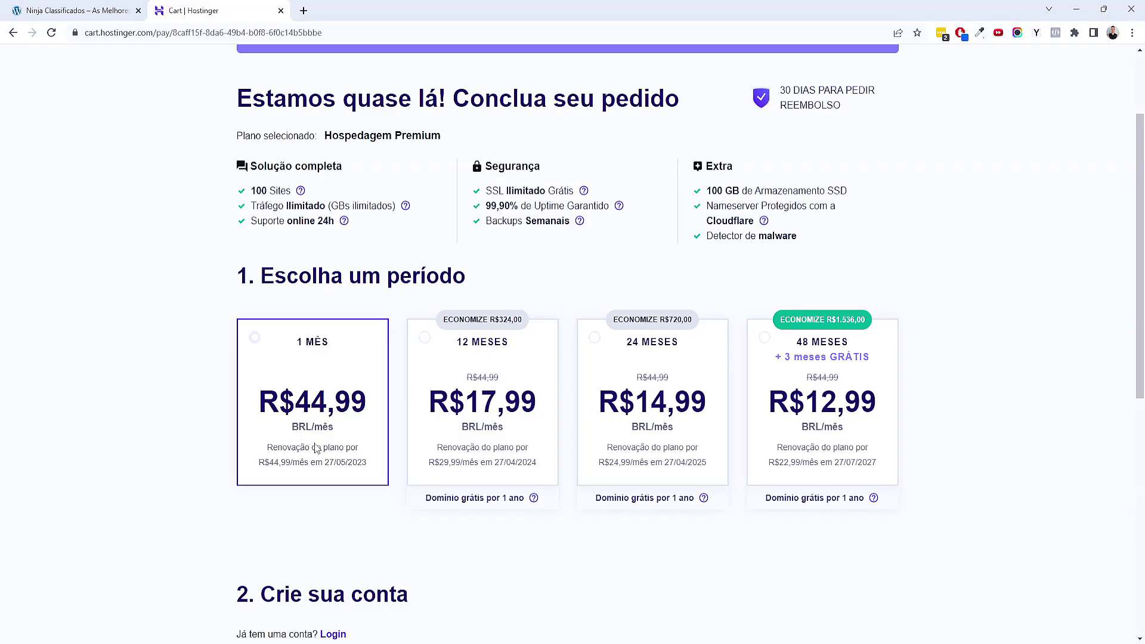
Compare the one-month R$44,99 price with the 12-month R$17,99 price for Hospedagem Premium
left_click_drag(301, 433, 342, 406)
left_click(332, 432)
left_click(337, 444)
left_click_drag(465, 402, 552, 404)
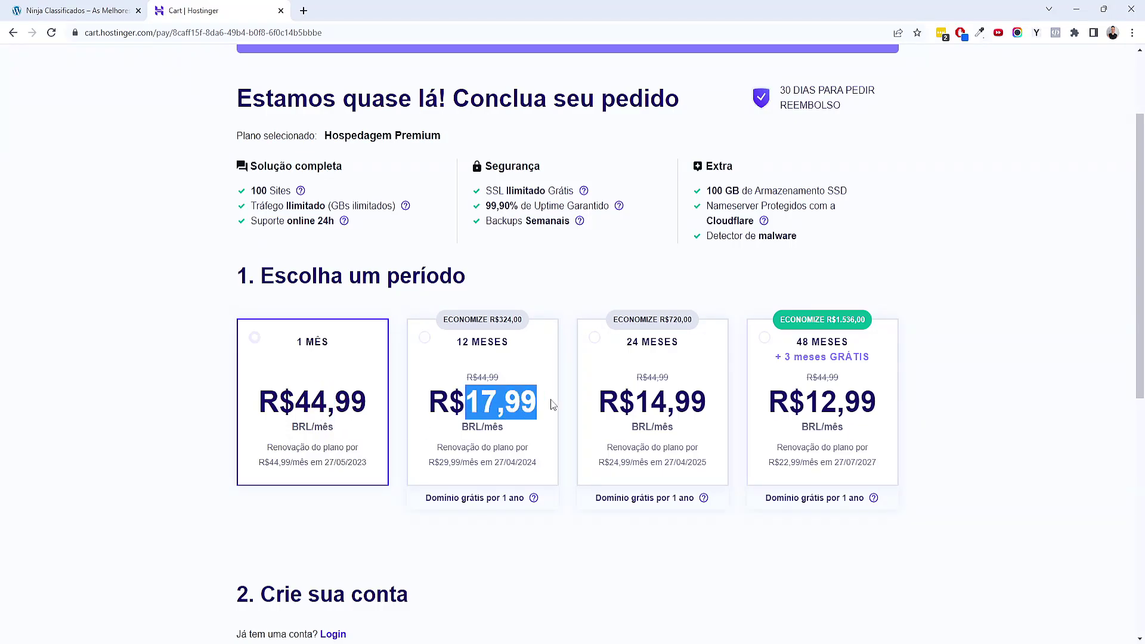
left_click(498, 420)
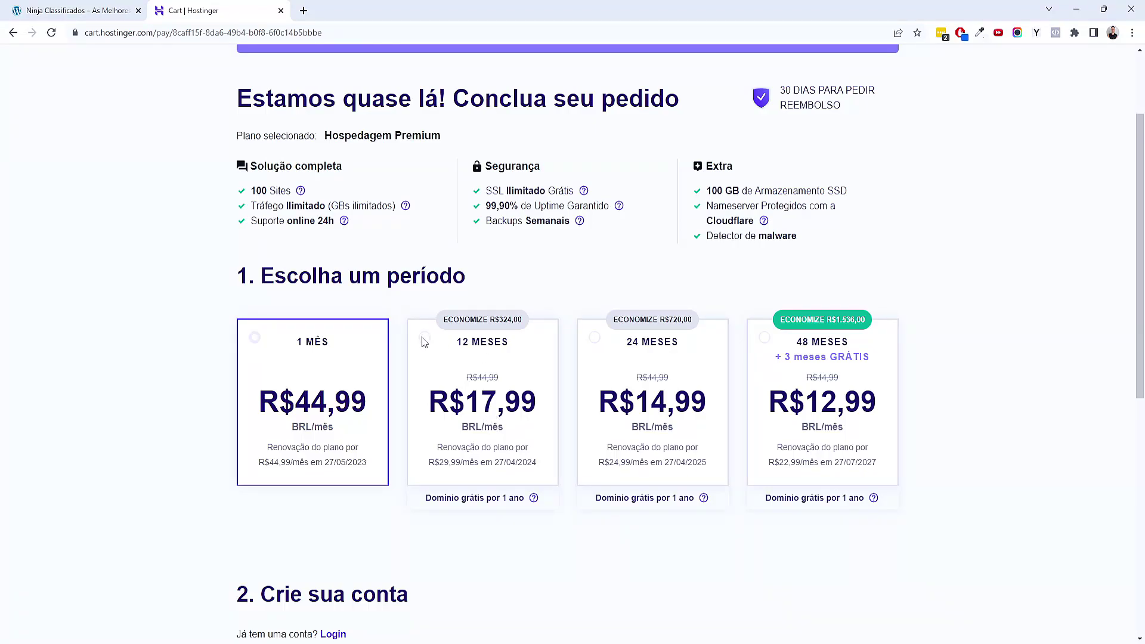
scroll(761, 332, "up", 2)
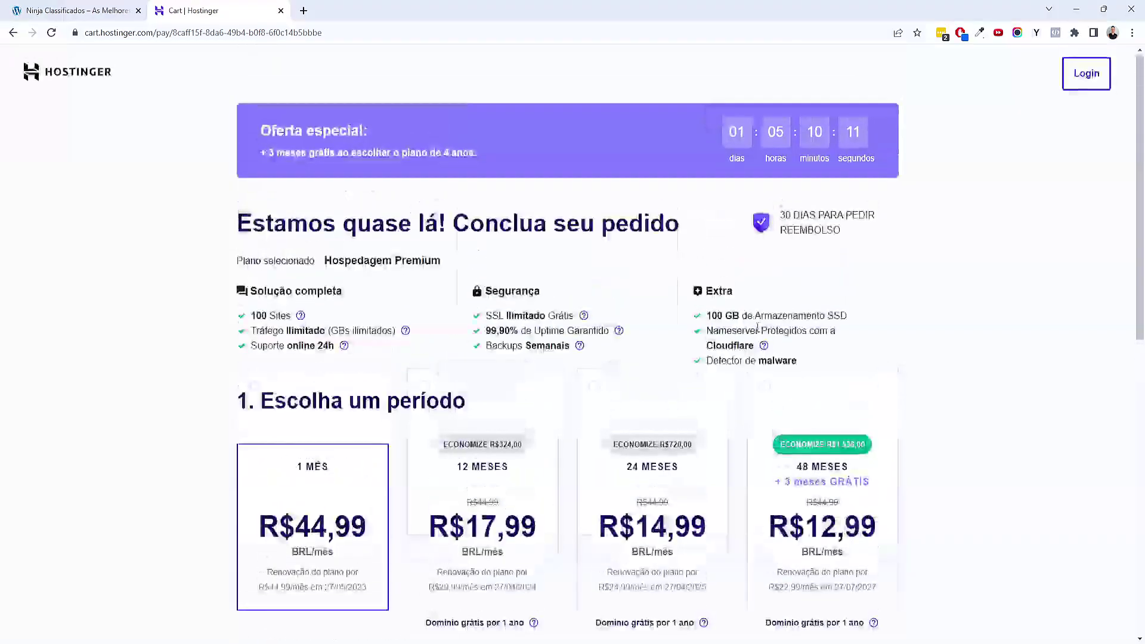
scroll(816, 358, "down", 3)
scroll(569, 357, "up", 2)
left_click_drag(633, 404, 760, 405)
left_click(950, 405)
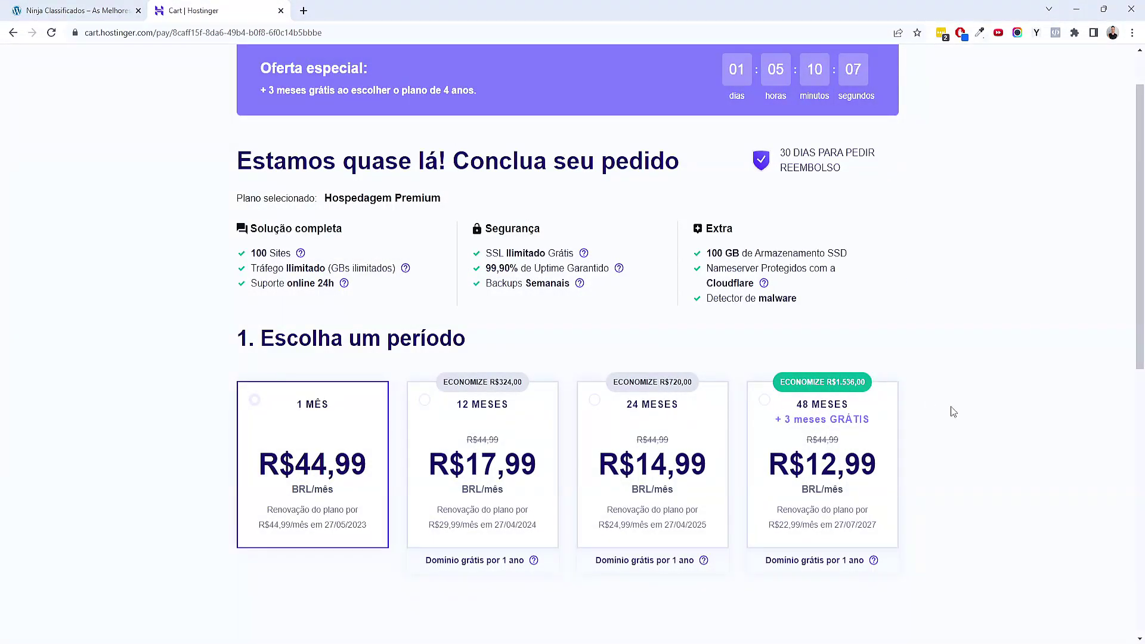
Choose the 12-month billing period and scroll down to the payment section
left_click(428, 416)
scroll(536, 393, "down", 1)
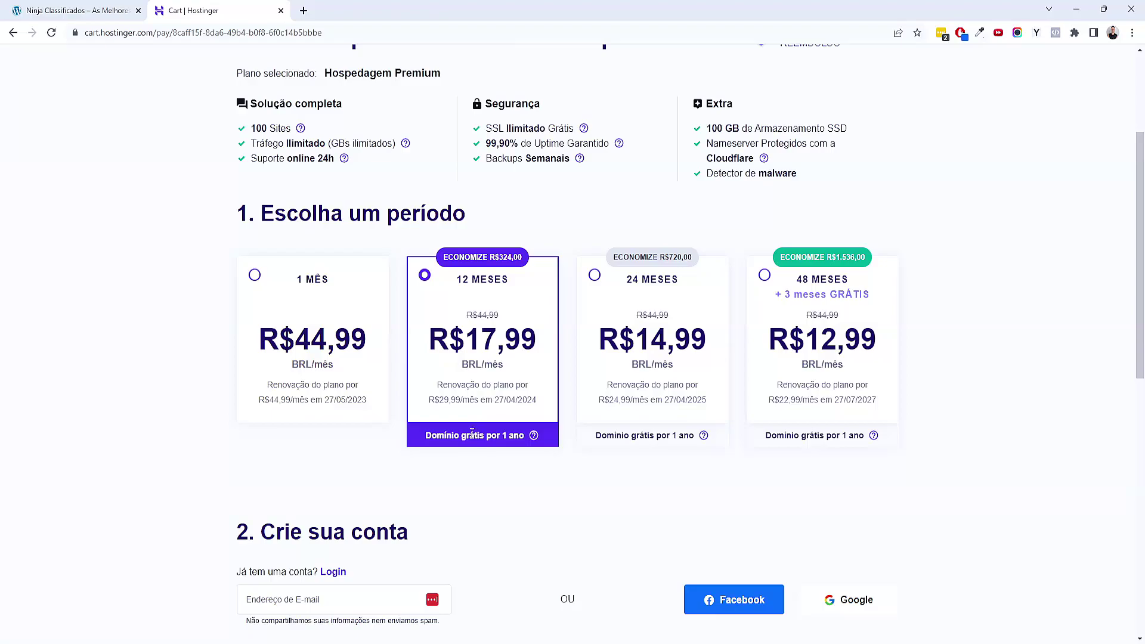
scroll(188, 447, "down", 5)
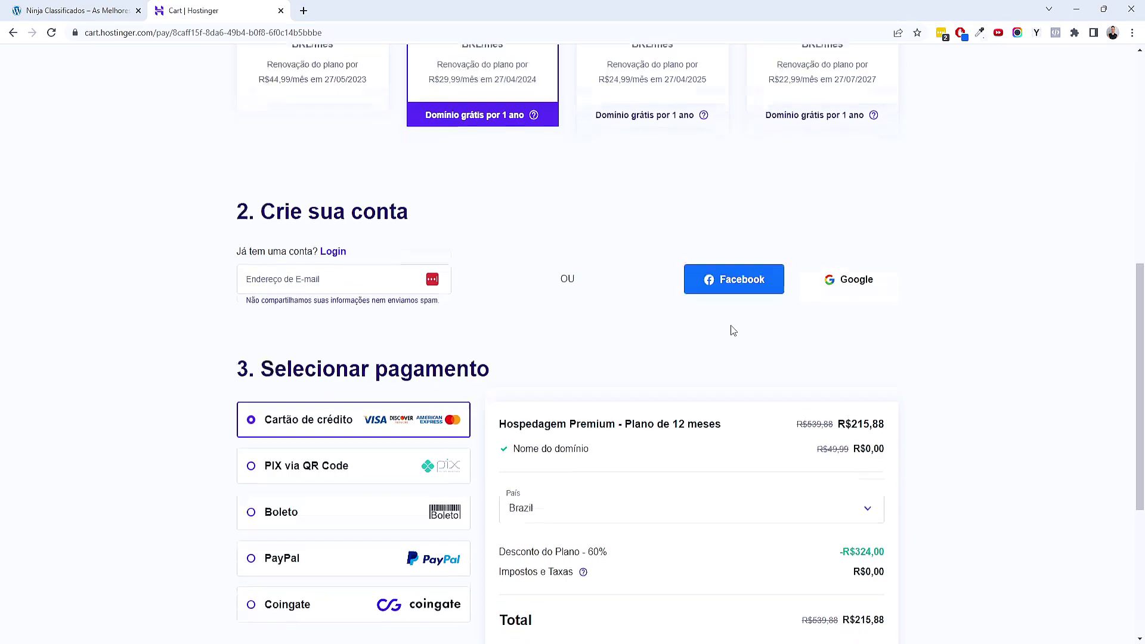
scroll(733, 330, "down", 1)
scroll(732, 330, "down", 3)
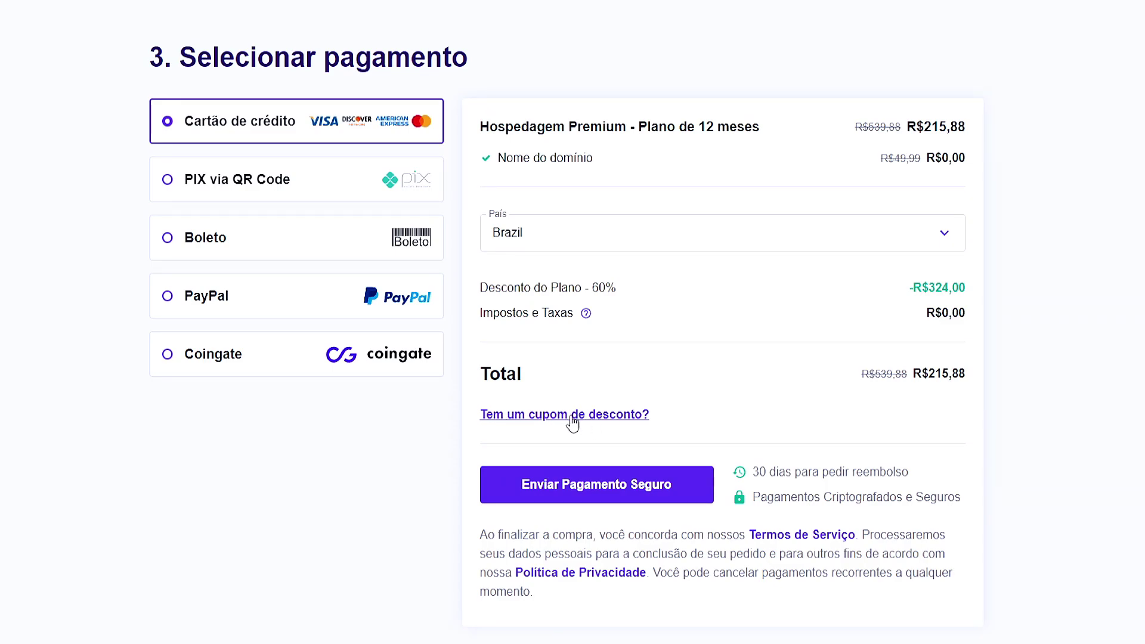
Apply the SALANINJA discount coupon to the 12-month order
left_click(573, 416)
left_click(568, 460)
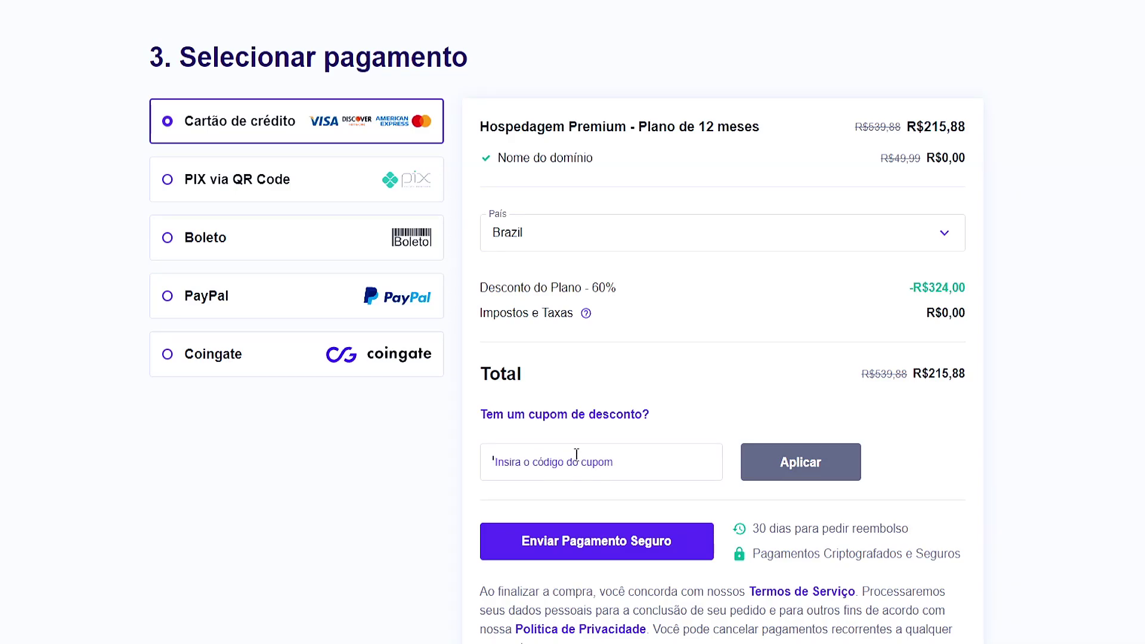
type("SALANINJA")
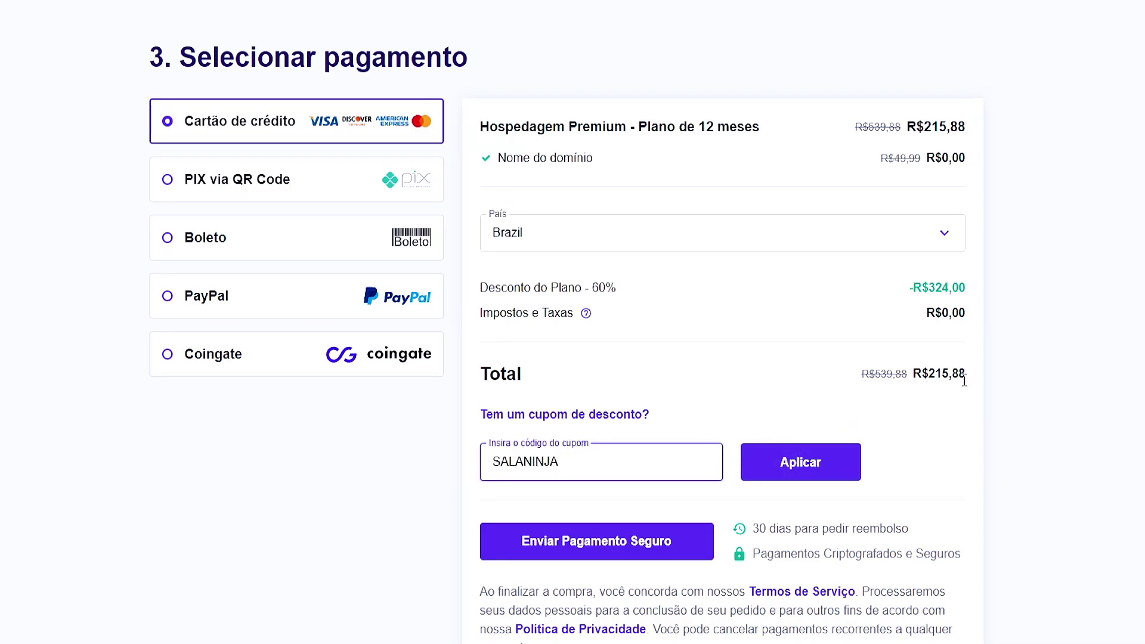
left_click(793, 465)
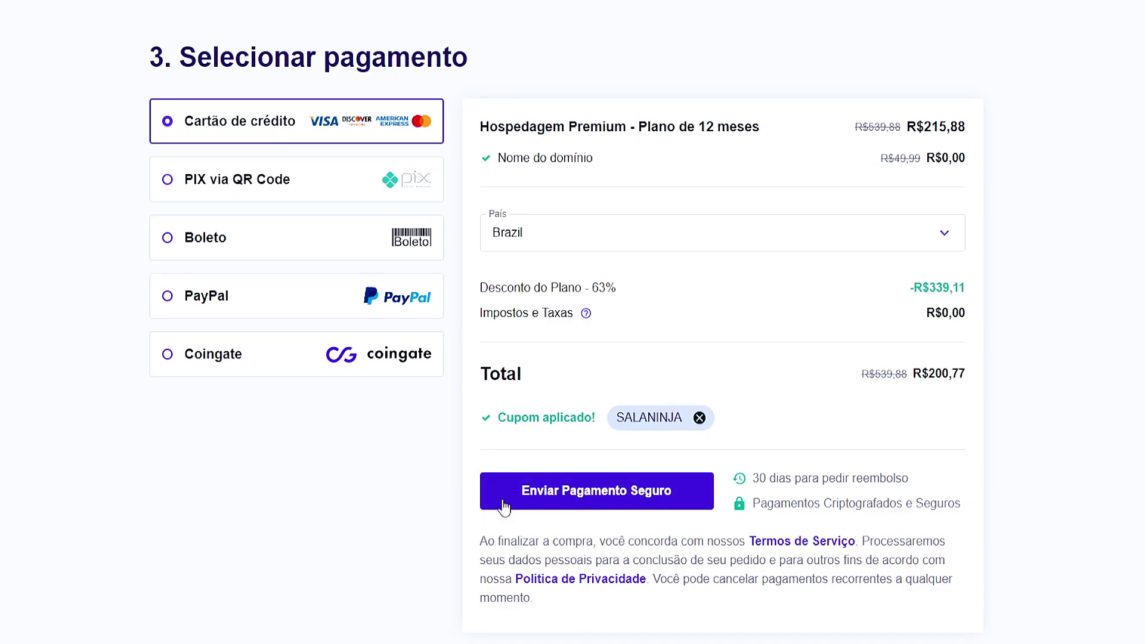
scroll(306, 534, "up", 10)
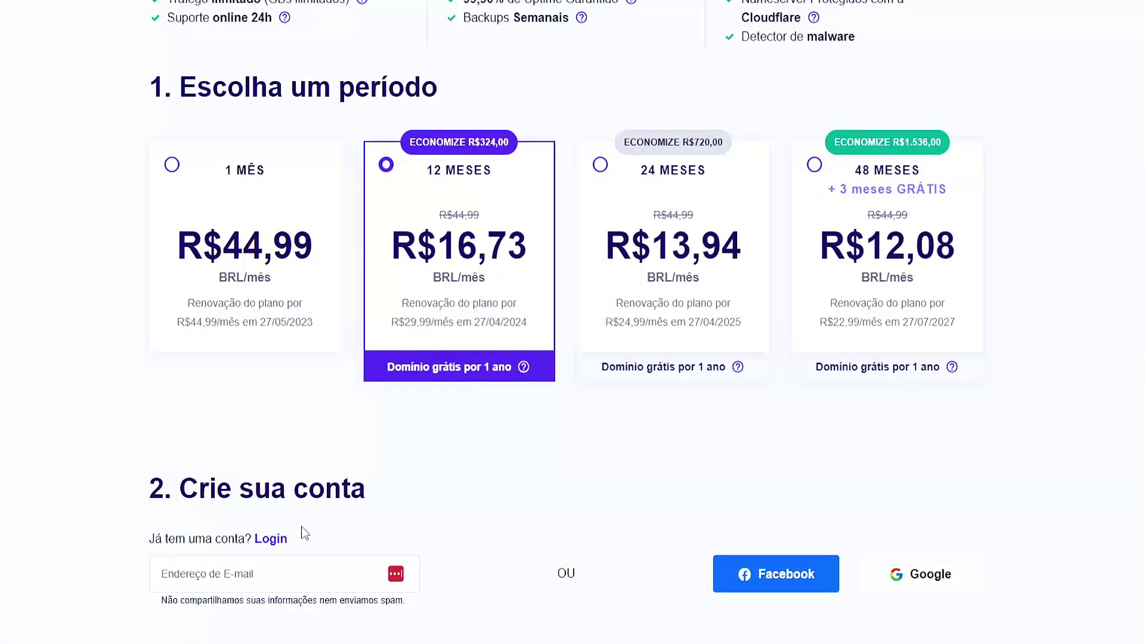
scroll(301, 529, "down", 4)
scroll(292, 524, "up", 7)
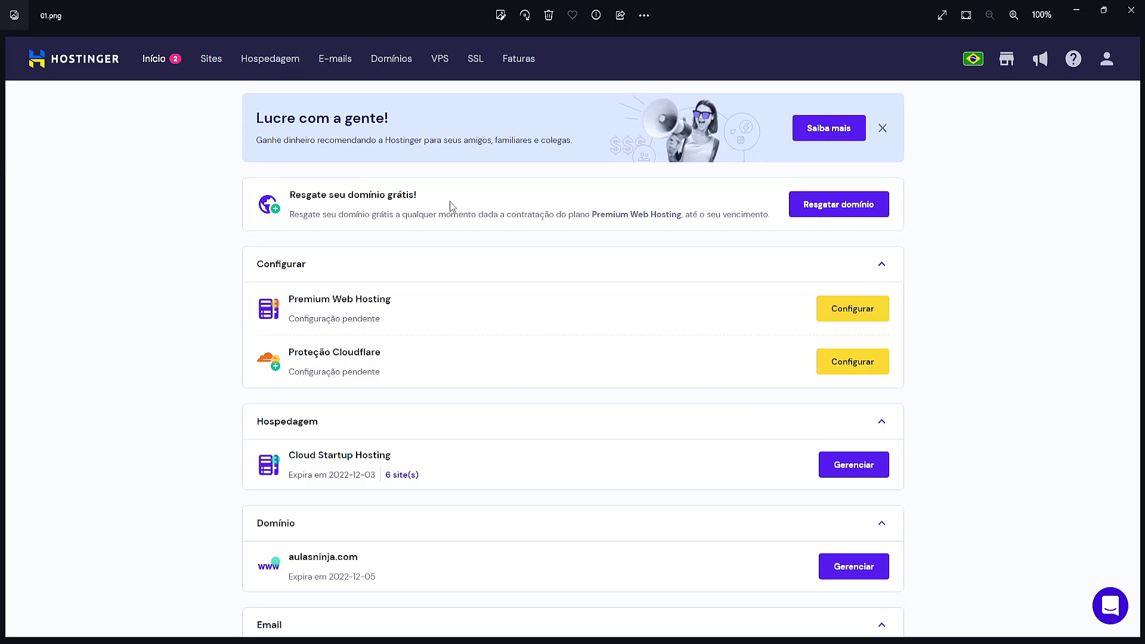
scroll(865, 201, "up", 2)
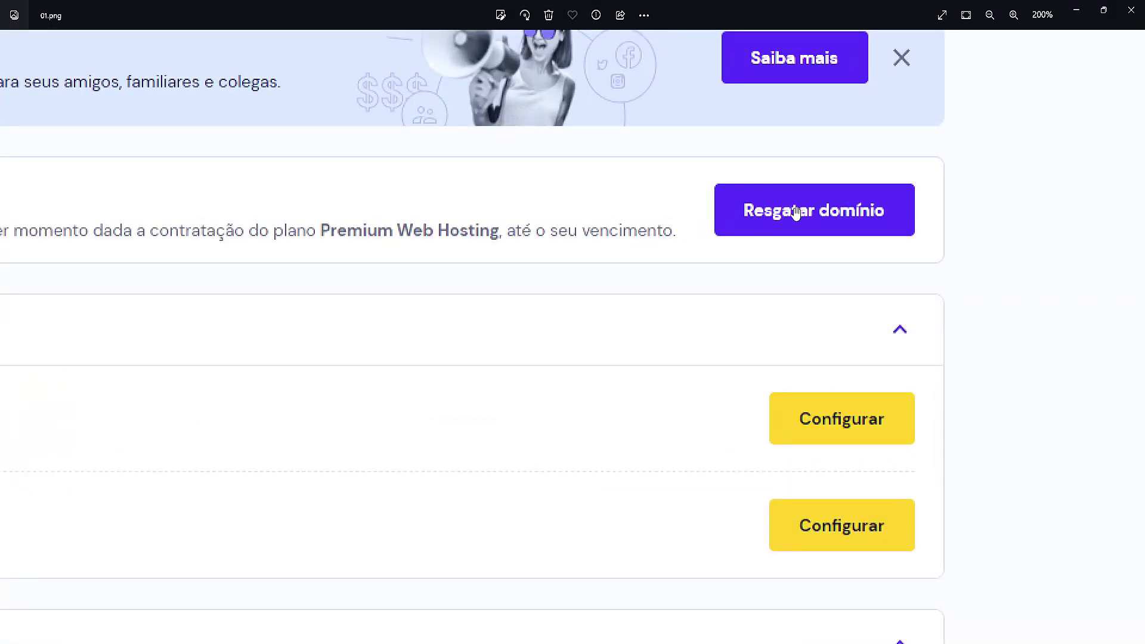
scroll(796, 212, "down", 2)
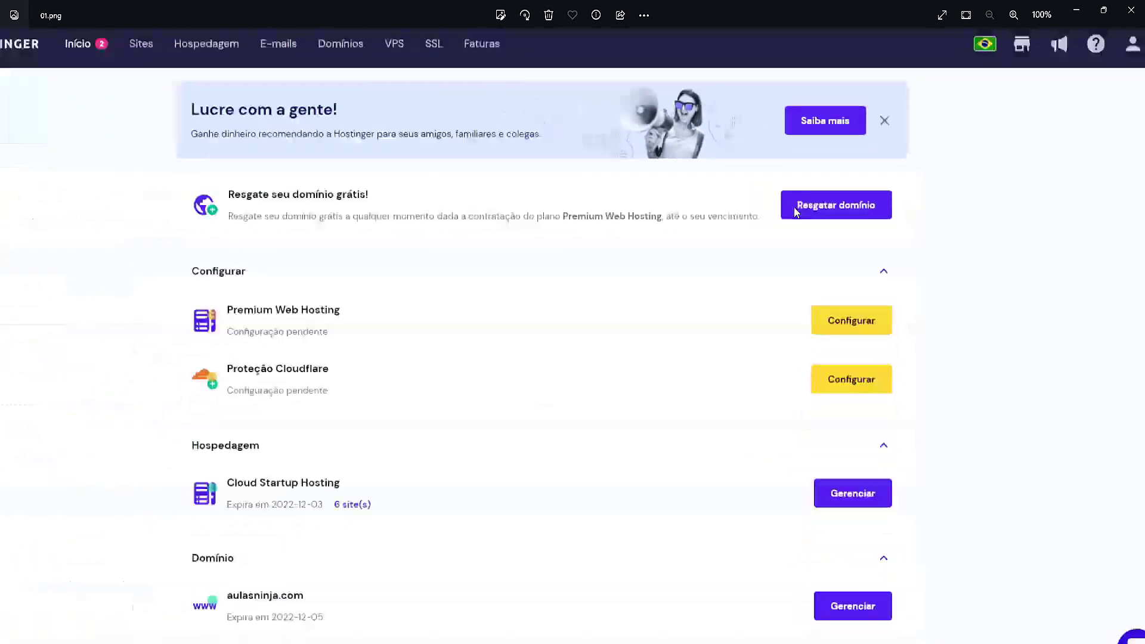
key("Right")
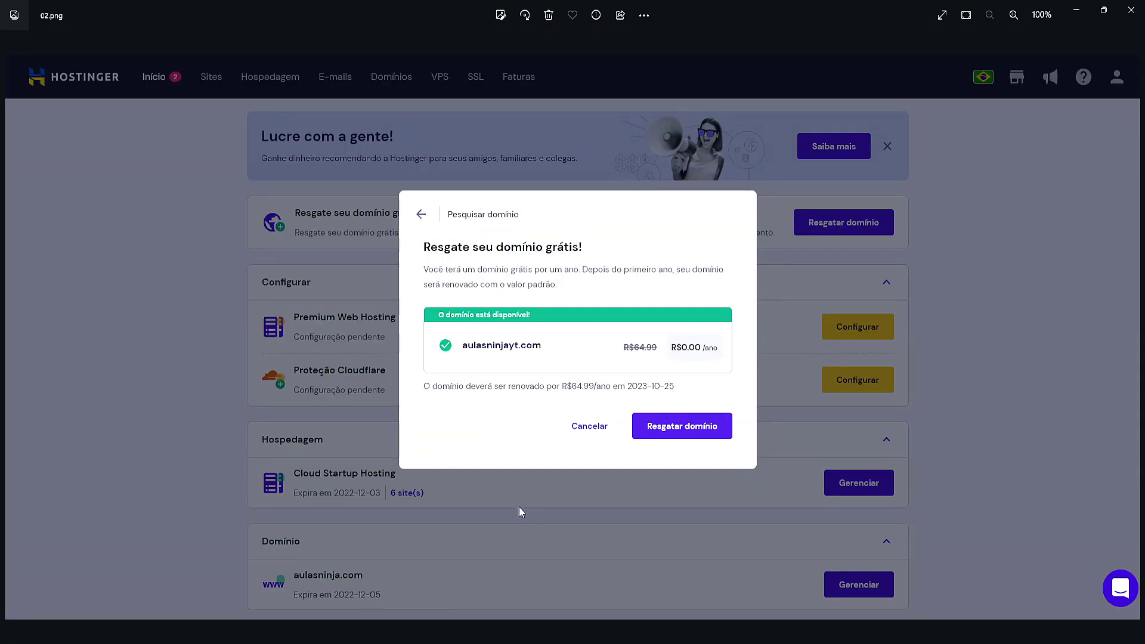
scroll(587, 360, "up", 2)
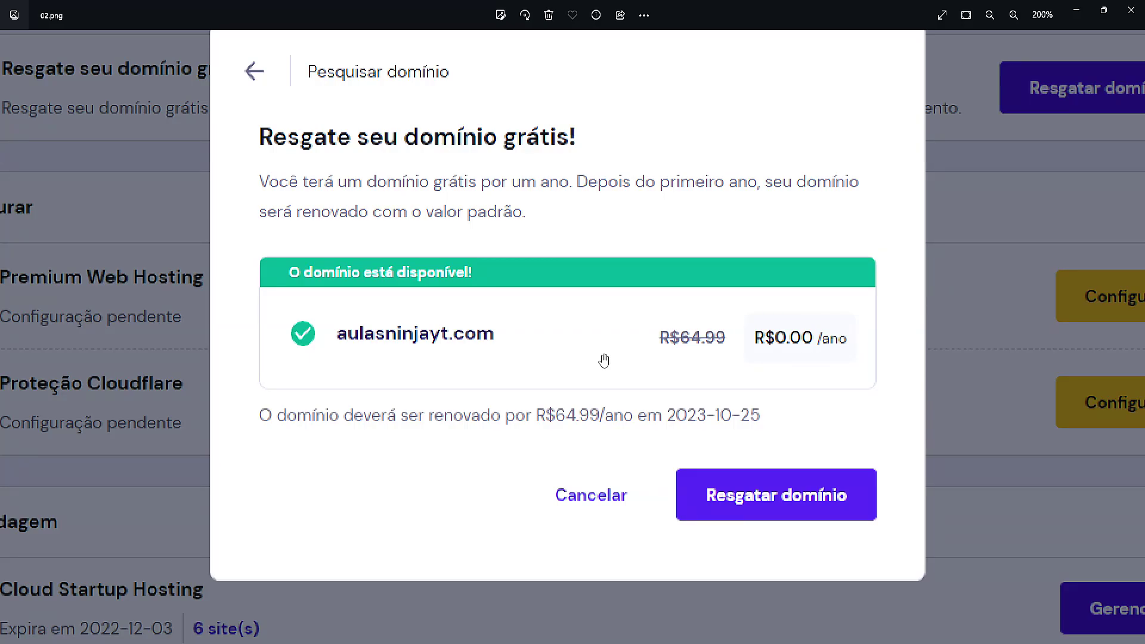
left_click_drag(445, 328, 421, 334)
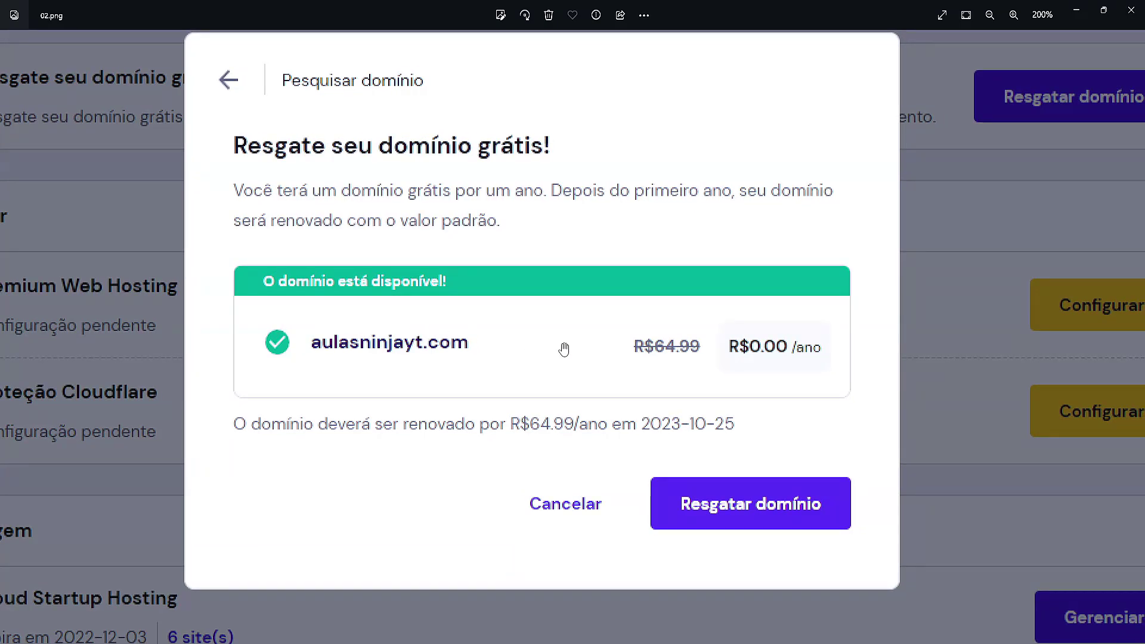
scroll(738, 417, "down", 2)
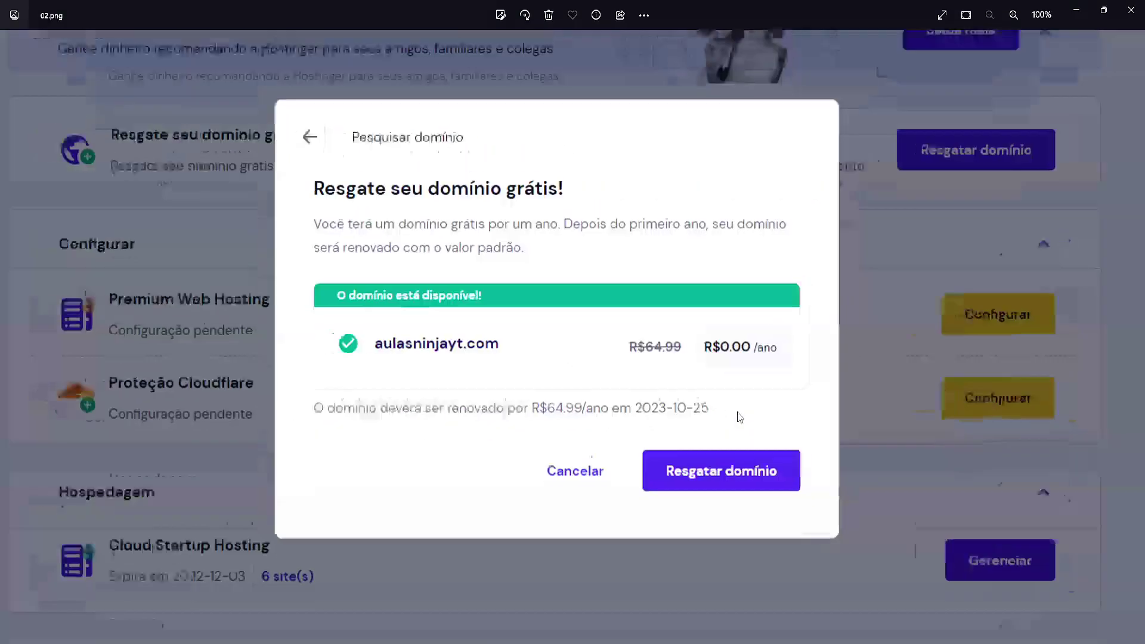
key("Left")
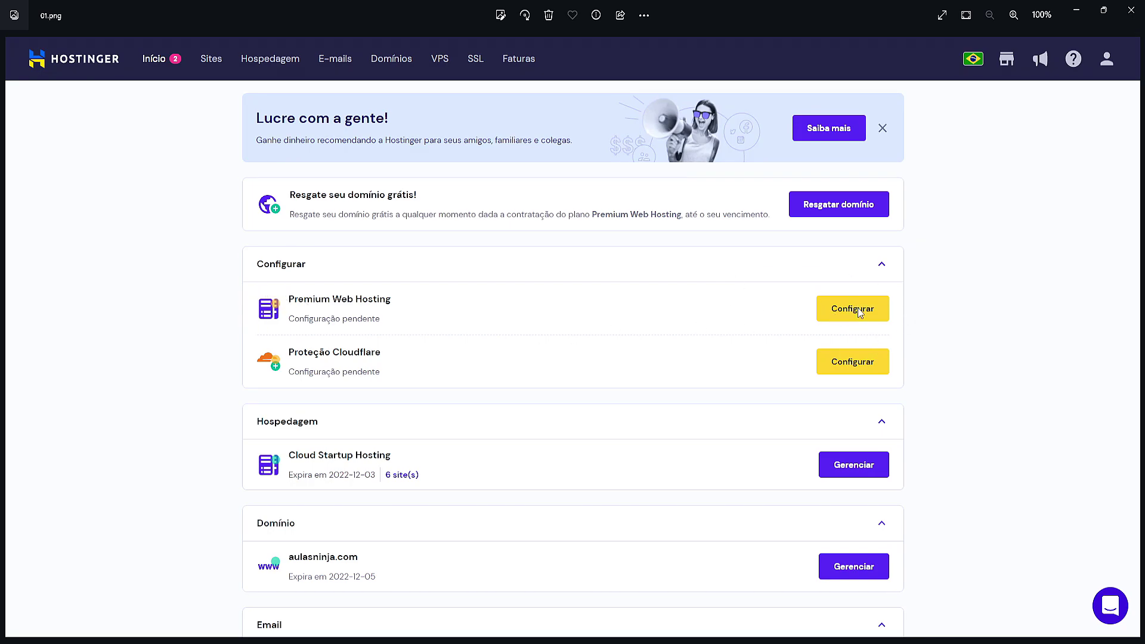
Page through the setup screenshots from Olá! to the platform selection screen
key("Right")
key("Right")
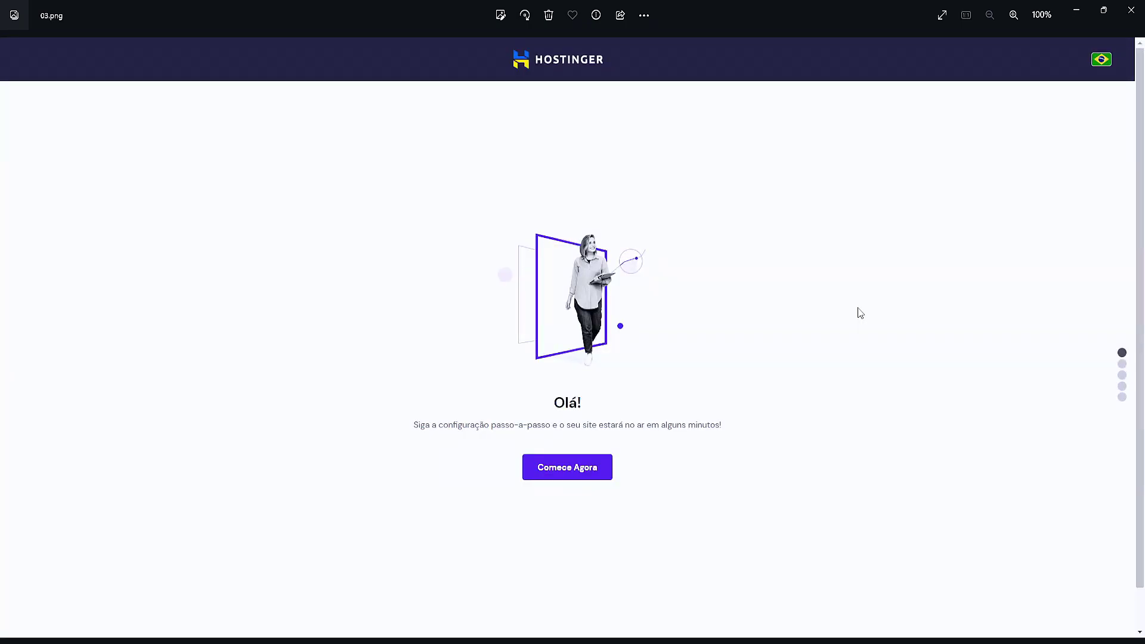
key("Right")
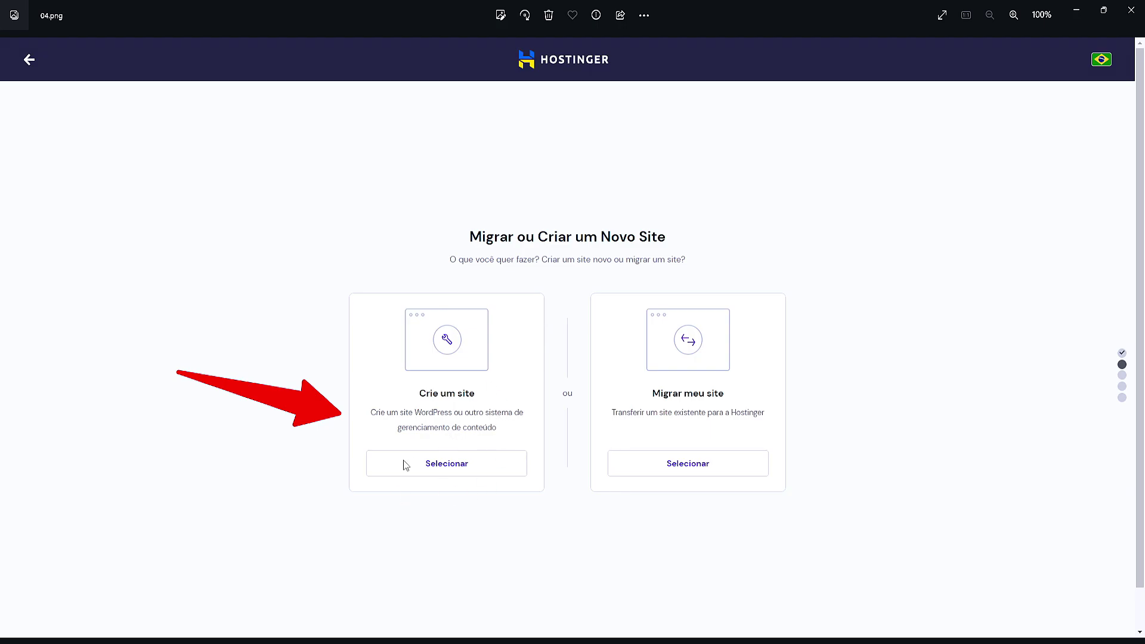
scroll(420, 445, "up", 2)
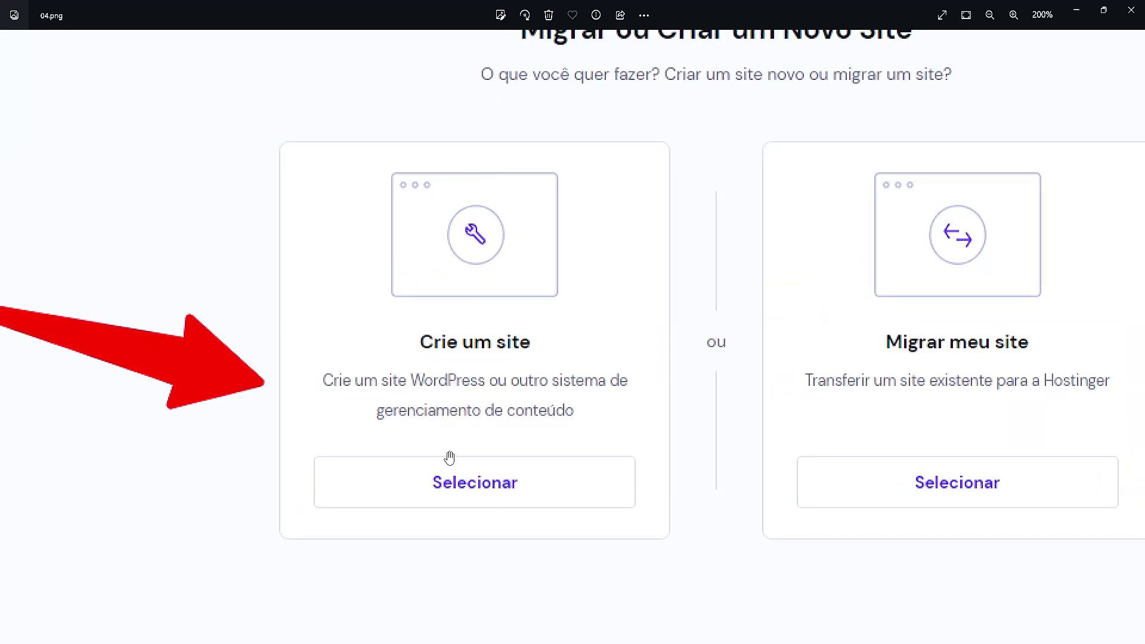
scroll(449, 454, "down", 2)
key("Right")
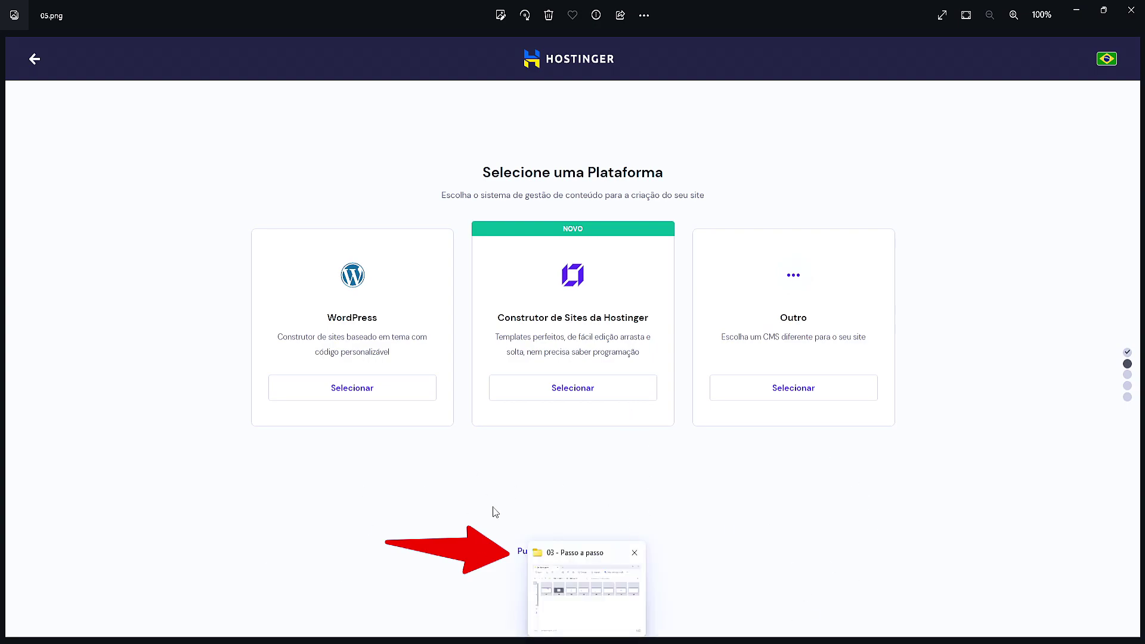
Continue through the site-naming and finish-configuration screenshots to the final Tudo pronto! image
key("Right")
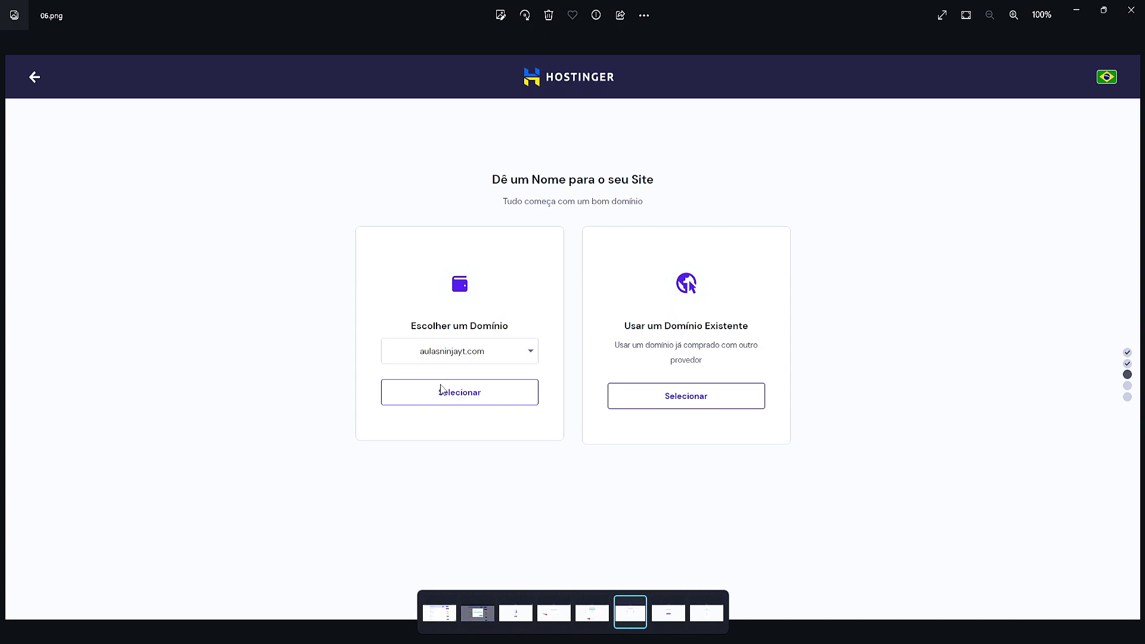
key("Right")
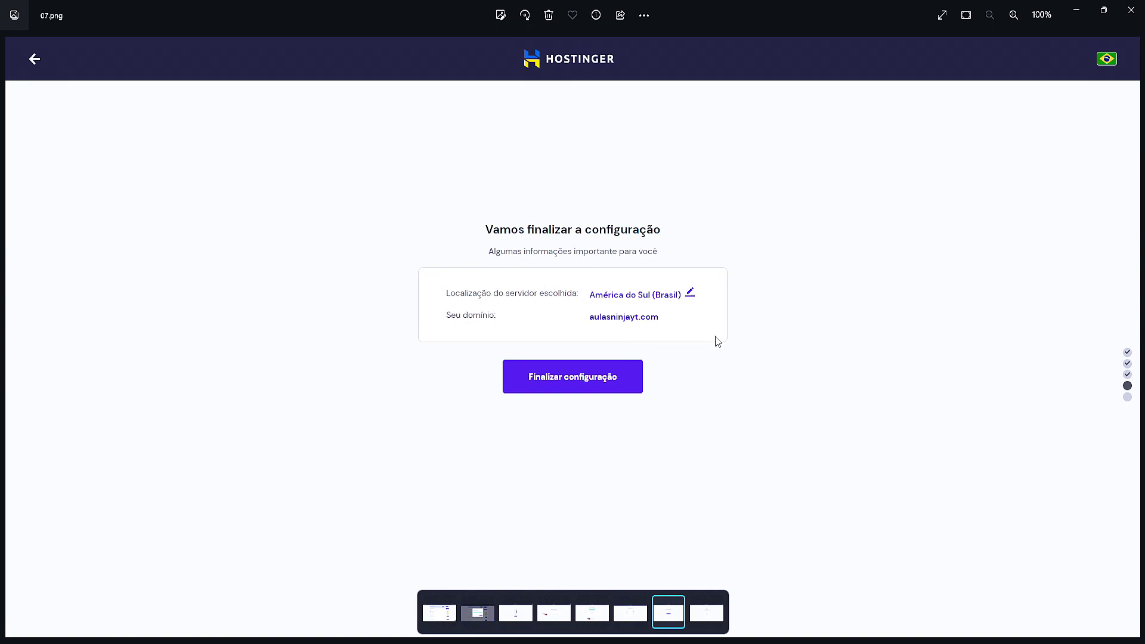
key("Right")
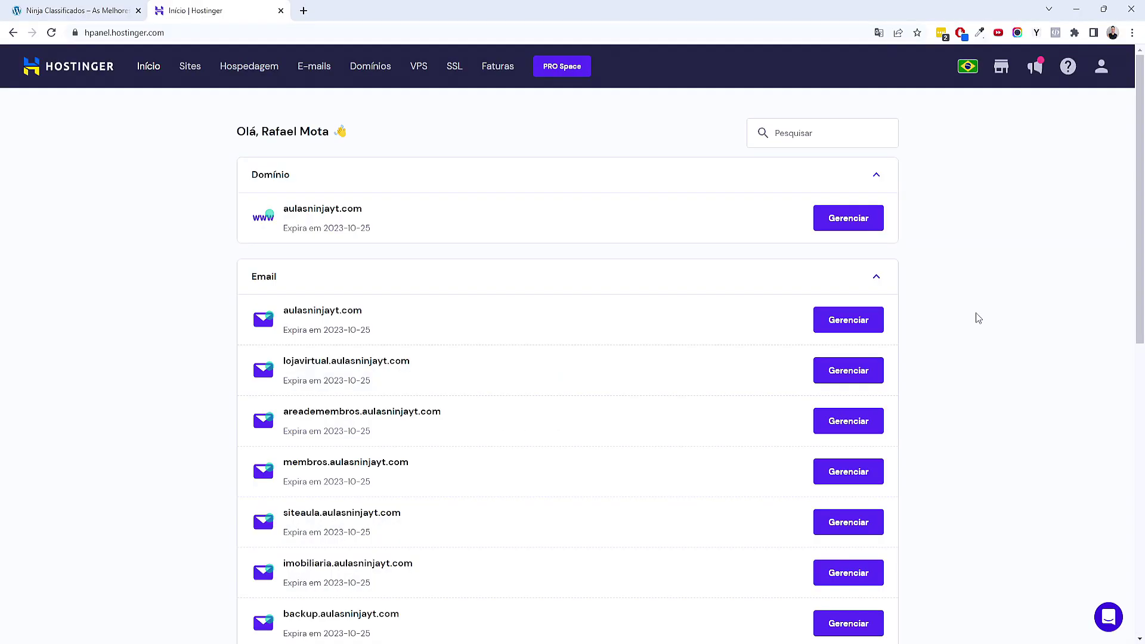
scroll(975, 312, "down", 5)
scroll(978, 317, "down", 5)
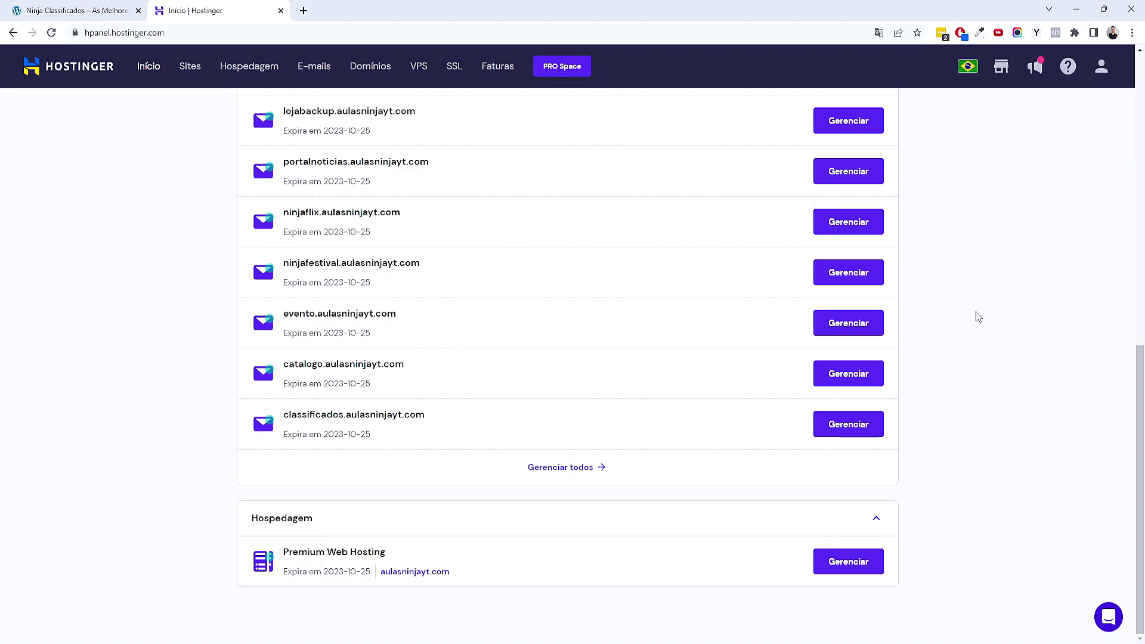
scroll(977, 316, "up", 3)
scroll(976, 315, "down", 4)
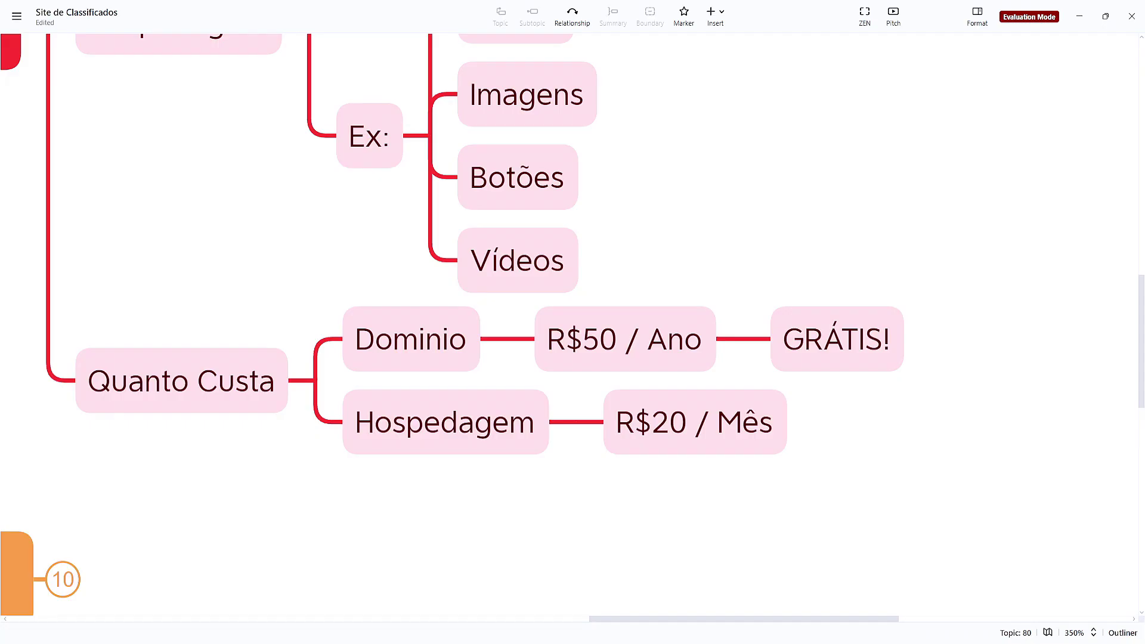
scroll(506, 395, "up", 4)
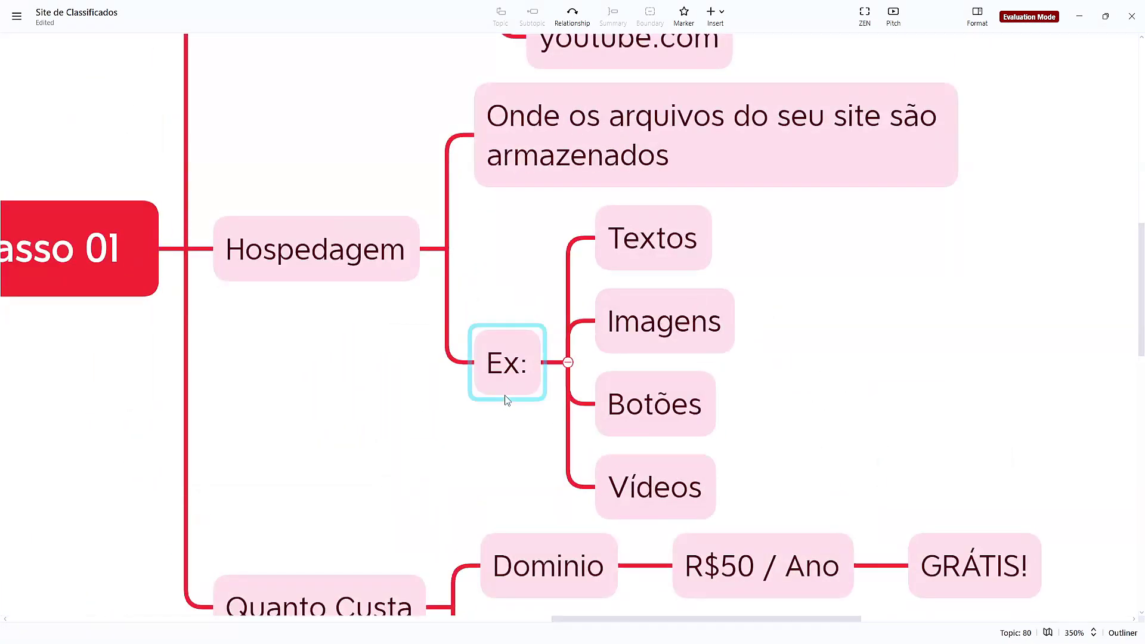
Collapse the Dominio, Hospedagem and Quanto Custa branches and the whole Passo 01 topic
scroll(552, 489, "down", 3)
scroll(521, 456, "down", 2)
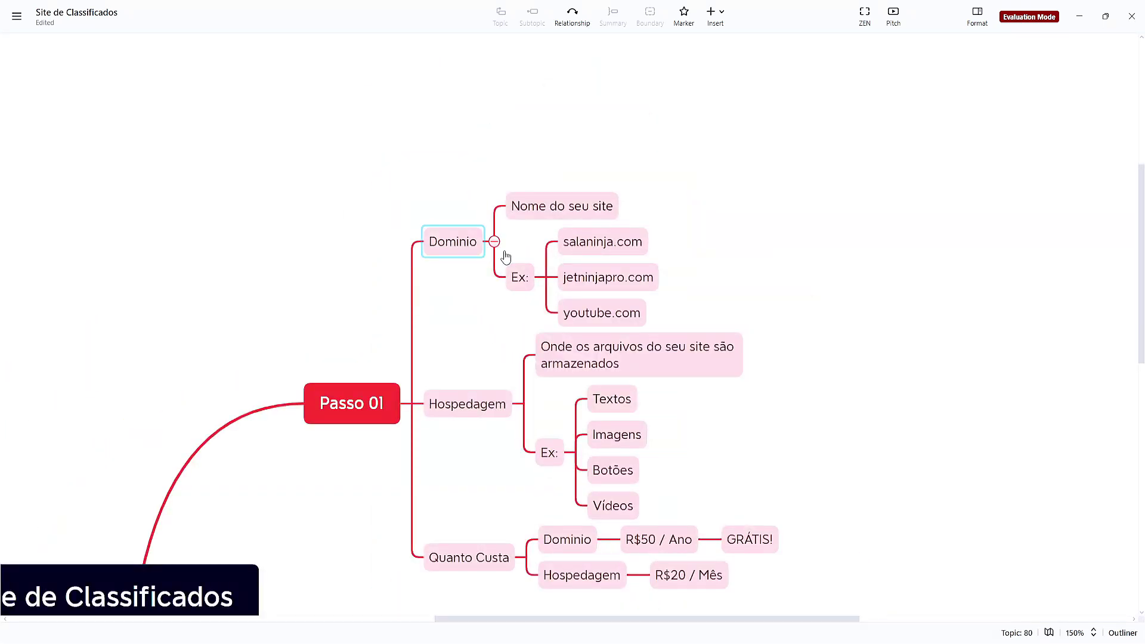
left_click(494, 245)
left_click(523, 388)
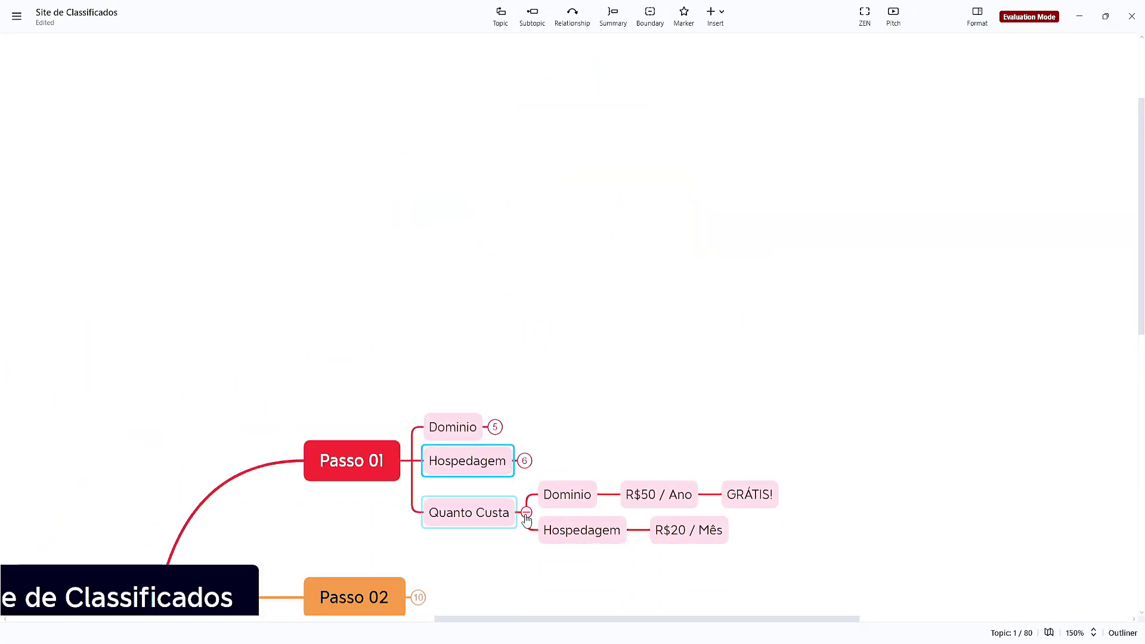
left_click(525, 510)
left_click(410, 493)
left_click_drag(503, 531, 766, 232)
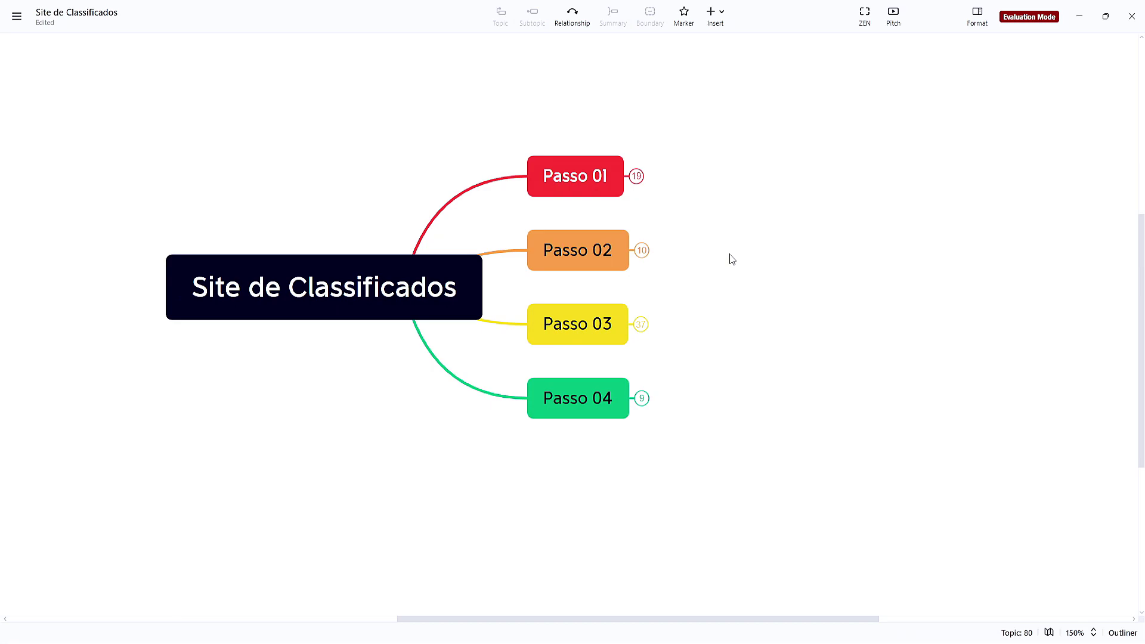
scroll(731, 259, "up", 5)
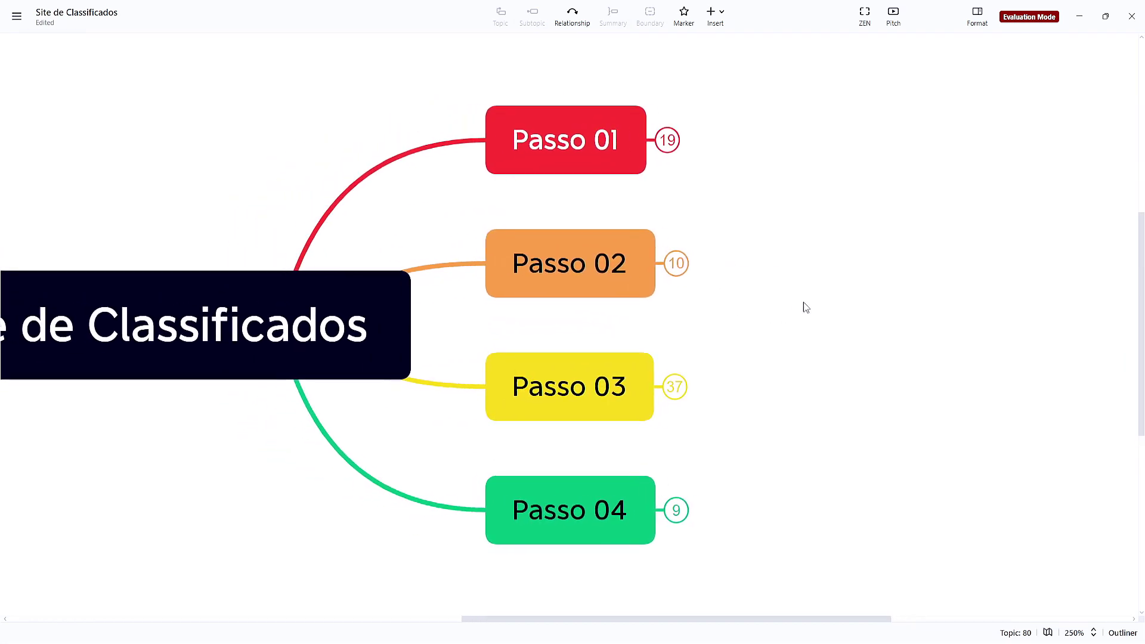
Expand Passo 02 to show its subtopics, then switch to the Hostinger panel in Chrome
left_click(688, 265)
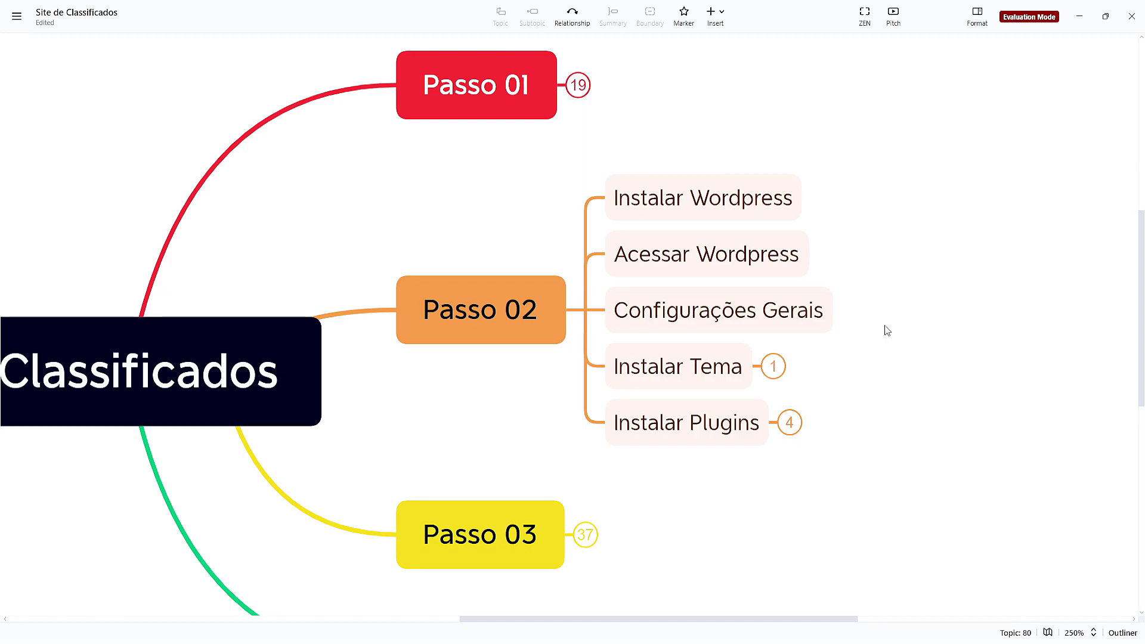
scroll(869, 317, "up", 5, "ctrl")
scroll(866, 289, "up", 1)
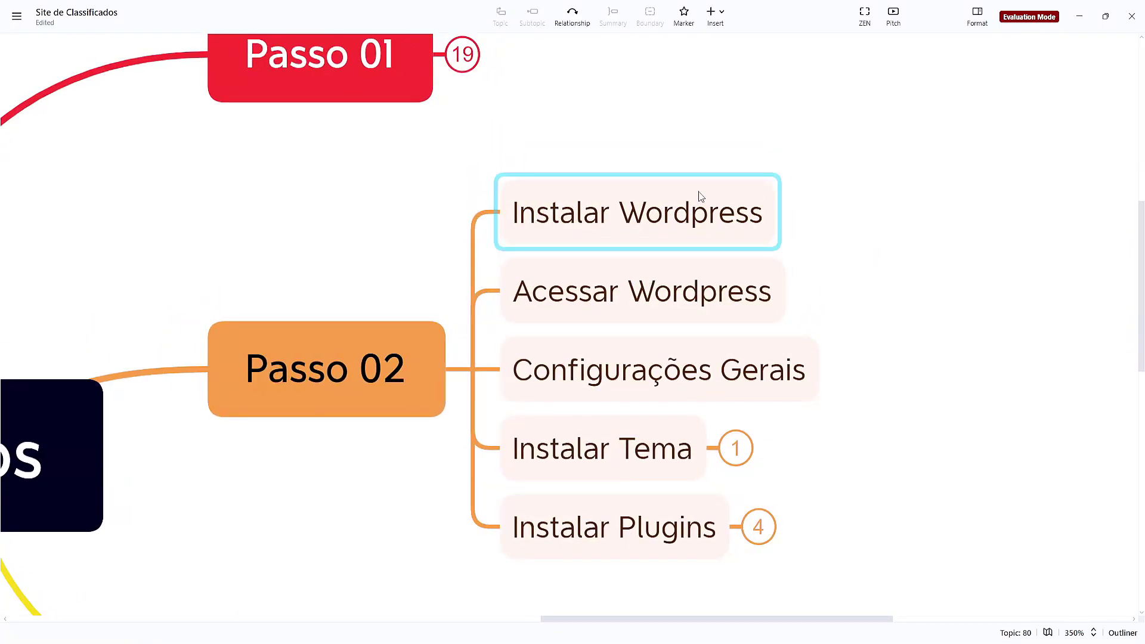
mouse_move(652, 642)
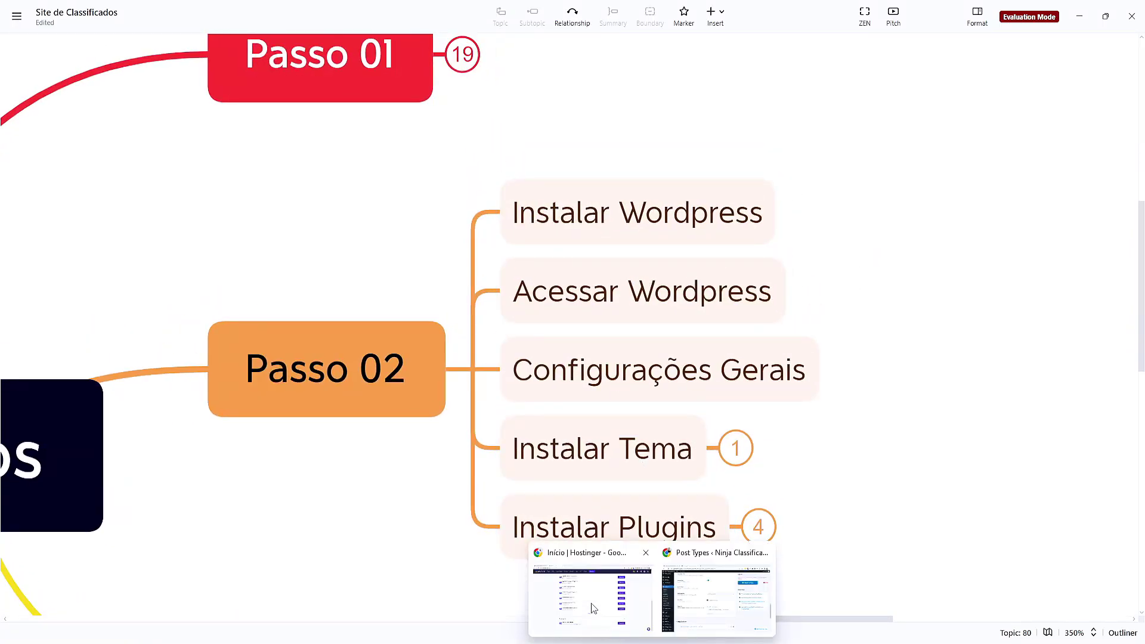
left_click(590, 596)
scroll(447, 280, "up", 8)
Manage the Premium Web Hosting plan and expand the Domínios options in the sidebar
scroll(450, 284, "up", 2)
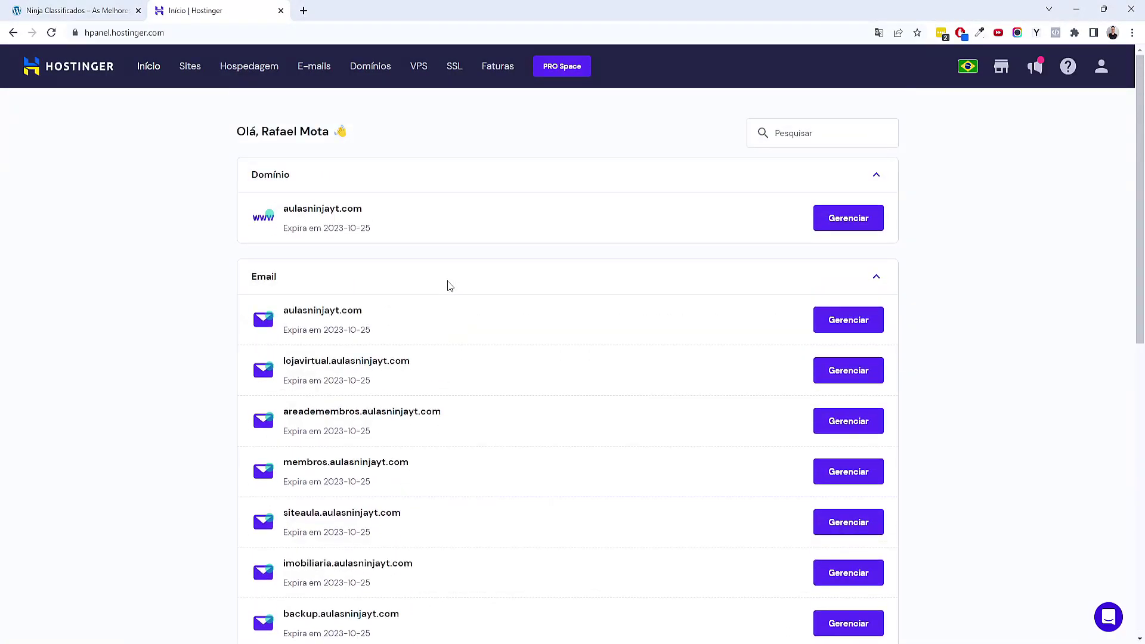
scroll(447, 284, "down", 10)
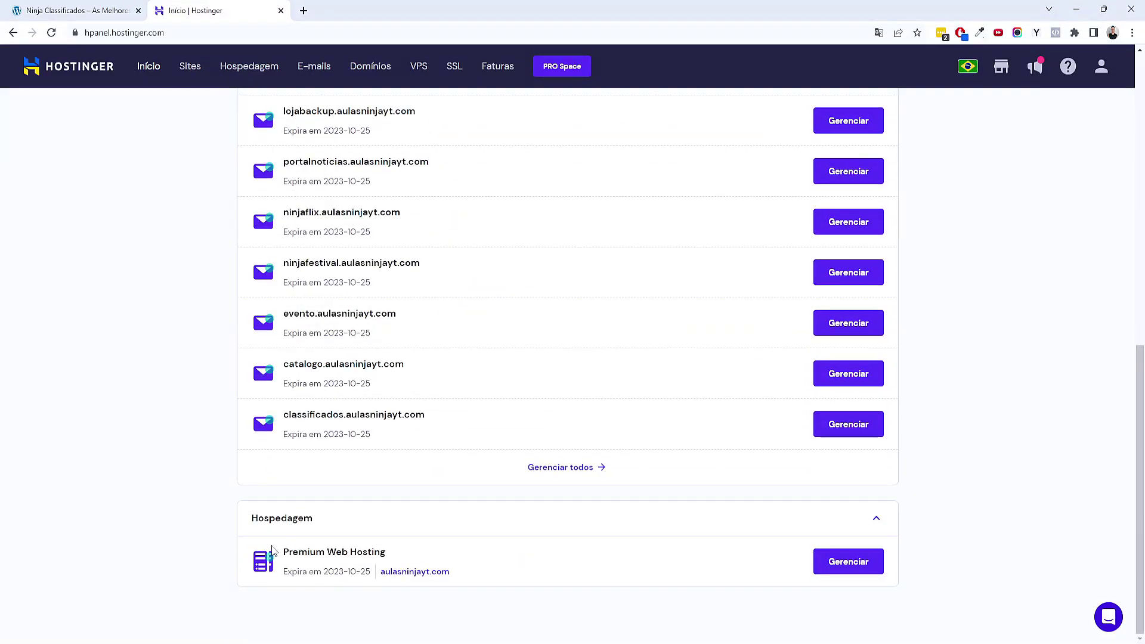
scroll(360, 430, "up", 5)
scroll(426, 343, "up", 5)
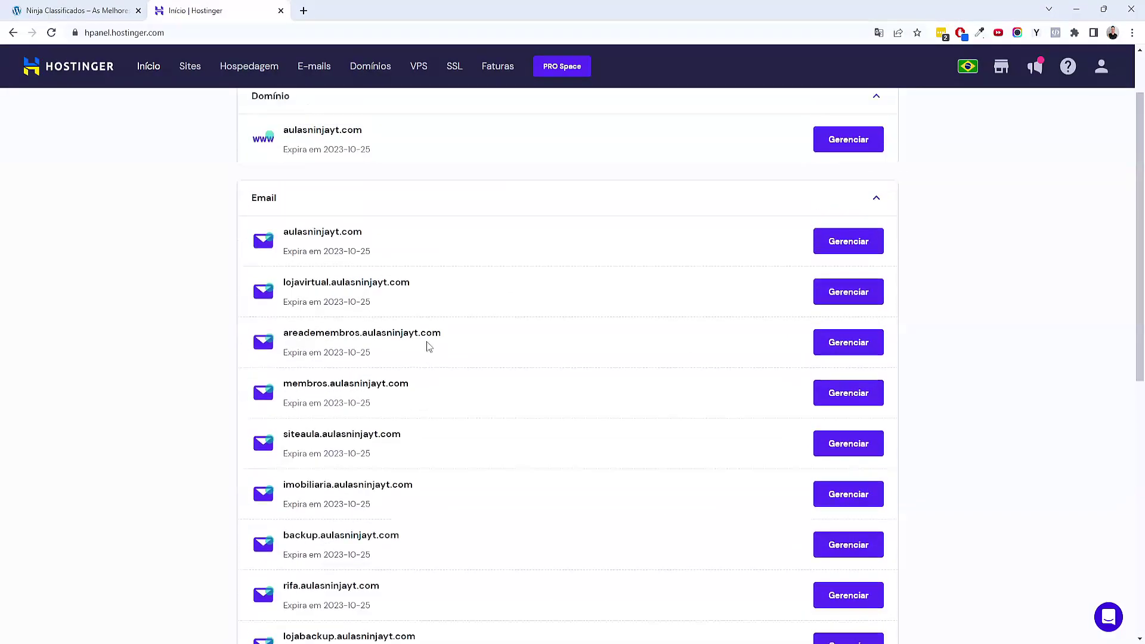
scroll(355, 342, "down", 10)
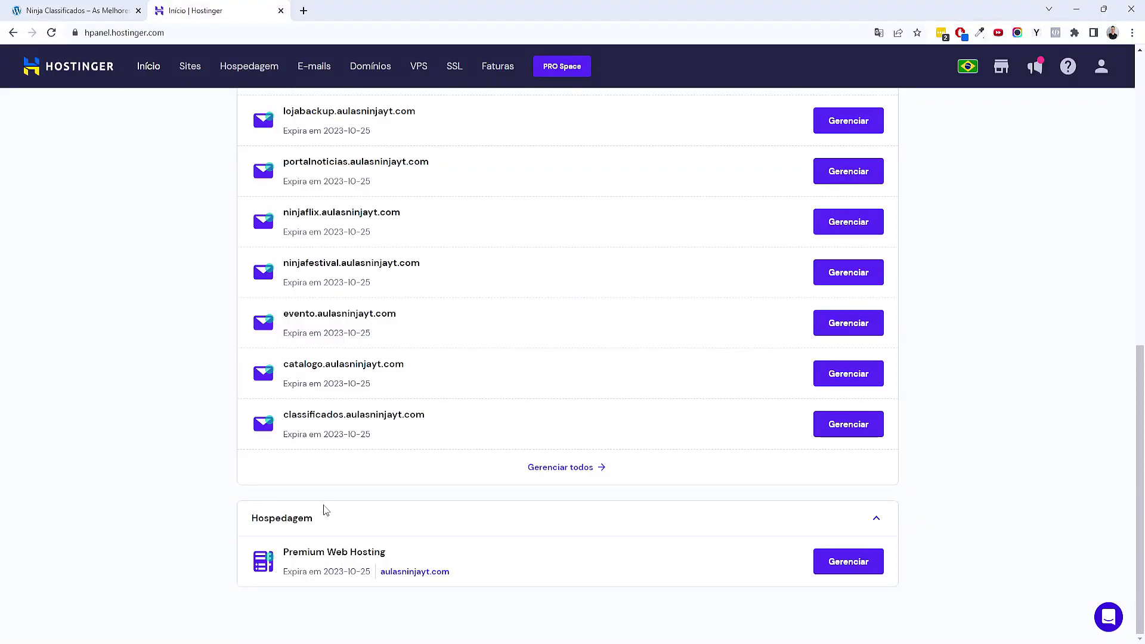
left_click(866, 568)
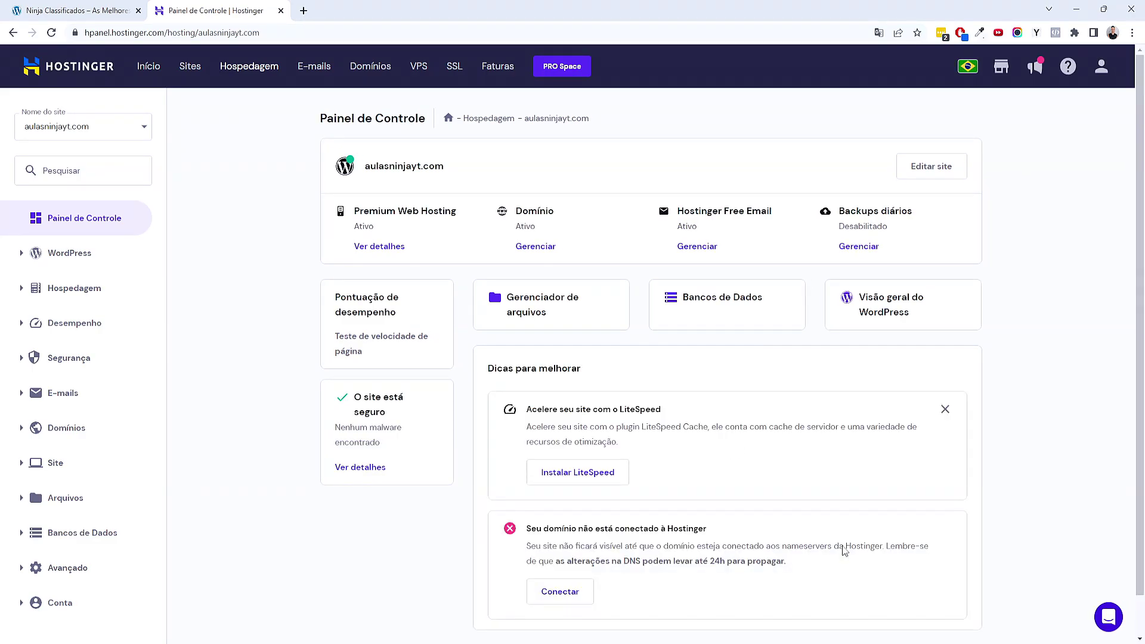
scroll(208, 426, "down", 1)
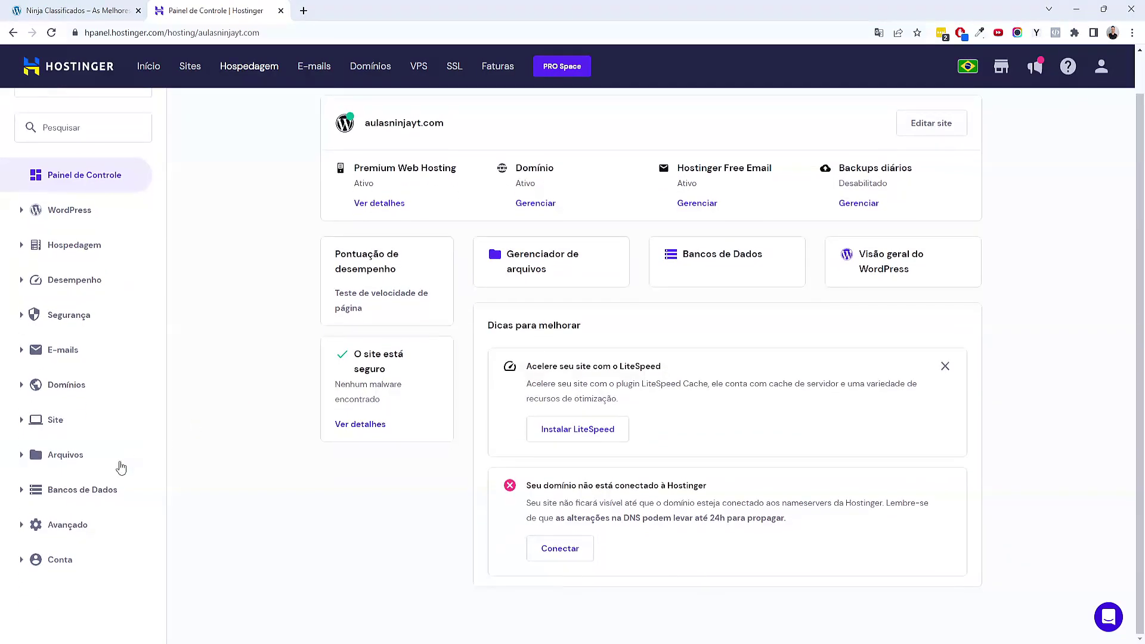
left_click(27, 387)
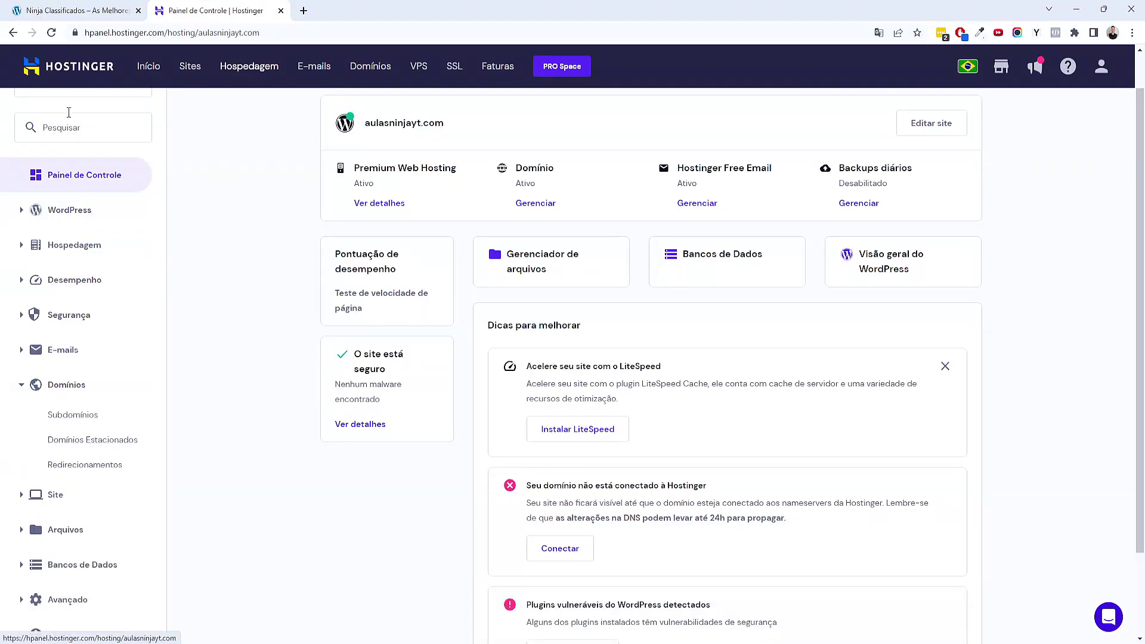
Point out the hpanel.hostinger.com address in the browser's address bar
double_click(96, 32)
left_click(143, 33)
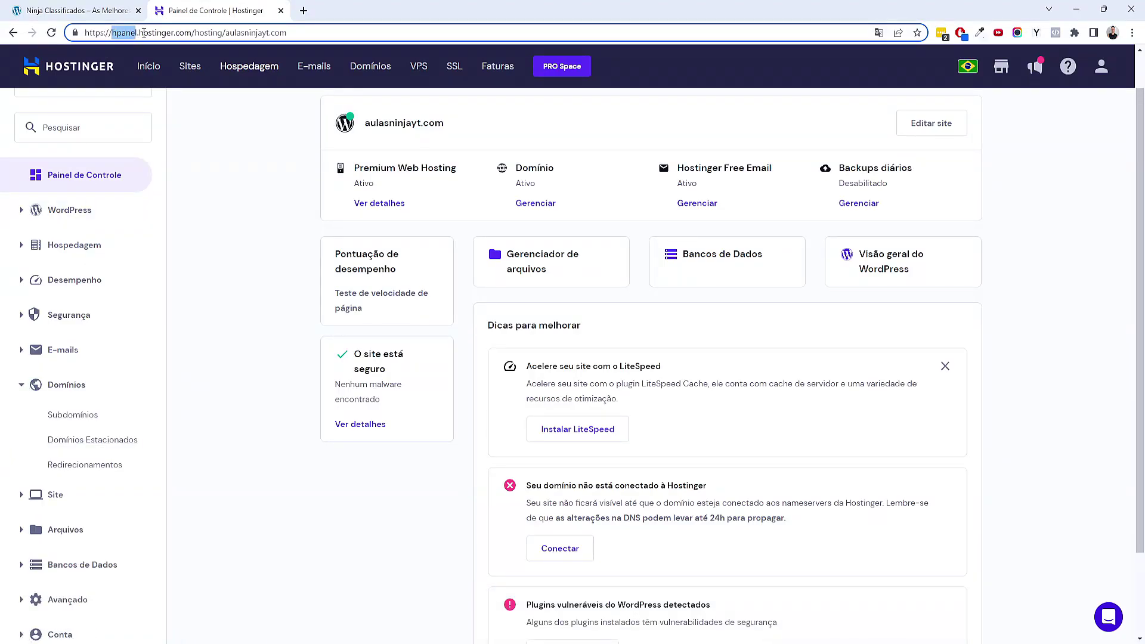
left_click_drag(146, 34, 112, 34)
left_click(140, 34)
left_click(221, 239)
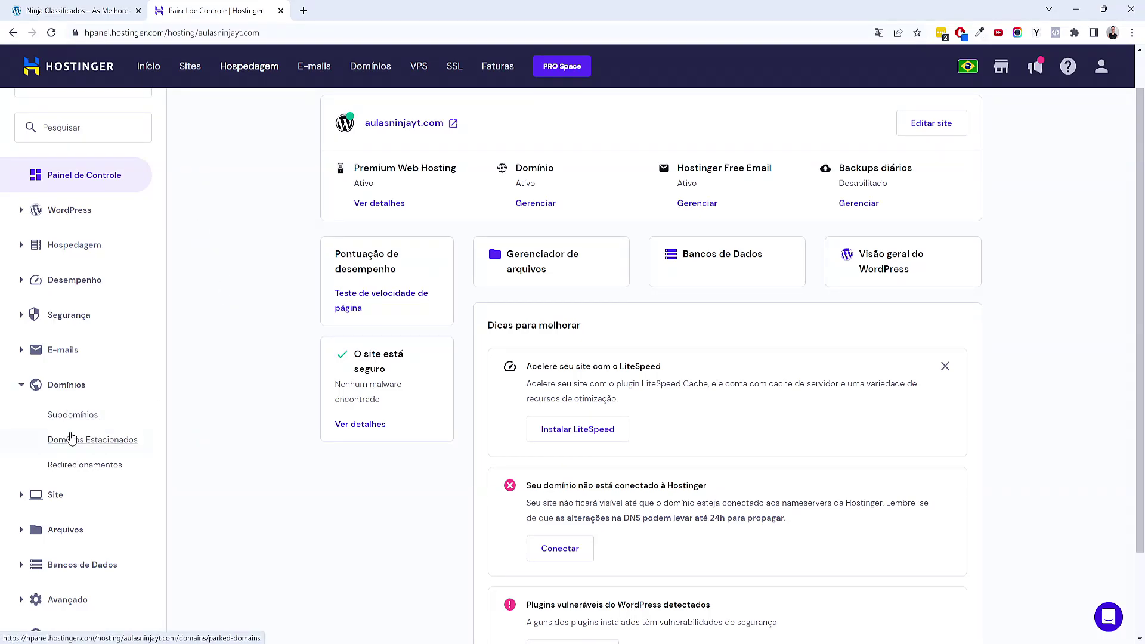
Open the Subdomínios page and review the existing subdomains, including siteaula
left_click(91, 416)
left_click(626, 192)
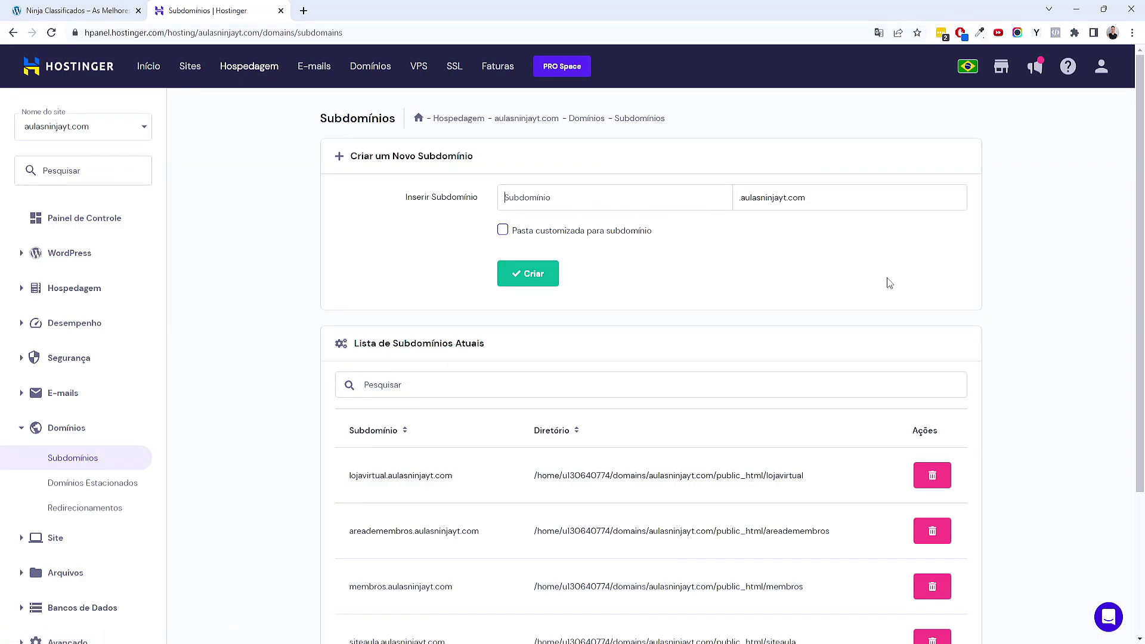
scroll(435, 316, "down", 3)
left_click_drag(367, 281, 407, 281)
left_click_drag(375, 335, 414, 337)
left_click_drag(376, 392, 386, 392)
left_click(327, 439)
left_click_drag(358, 448, 375, 447)
left_click(378, 503)
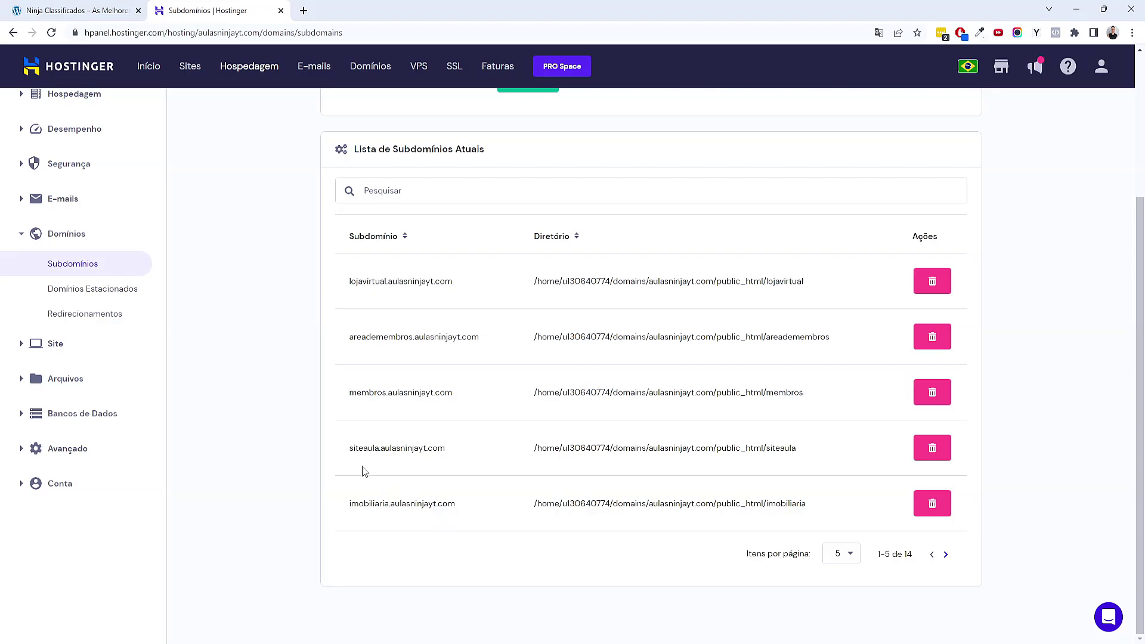
scroll(243, 421, "up", 2)
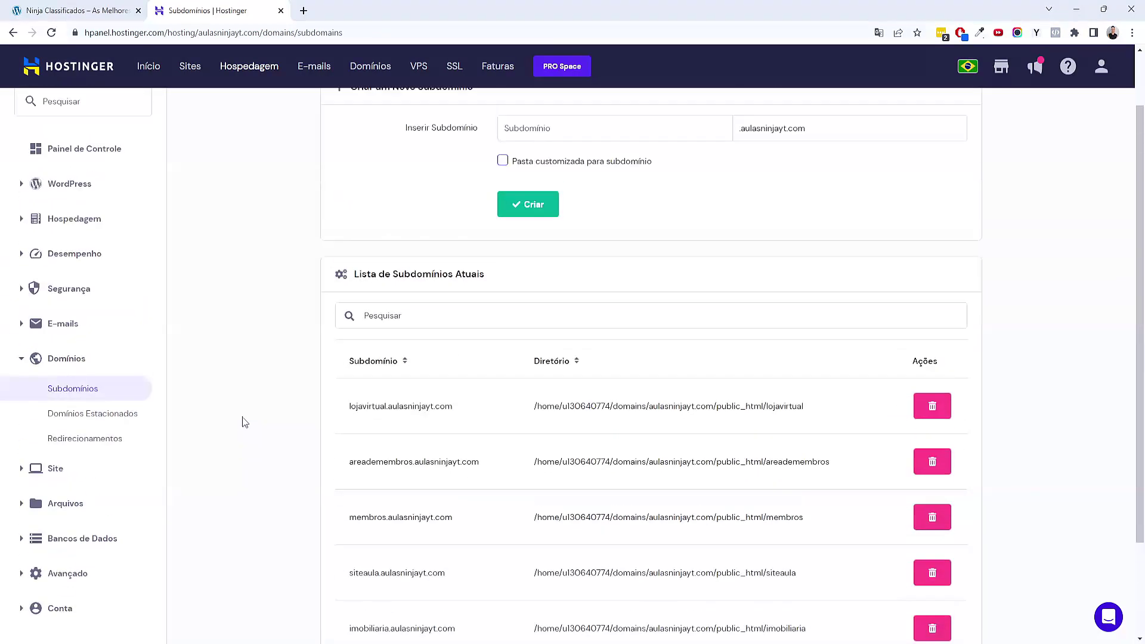
Go to Site > Auto Instalador and start a new WordPress installation
left_click(24, 328)
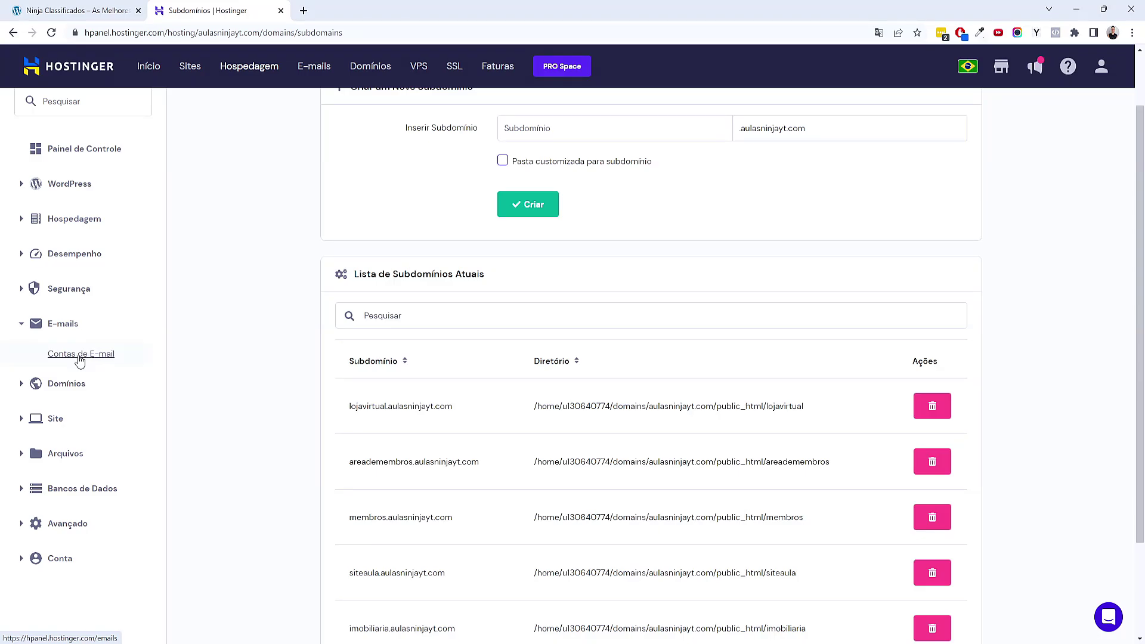
left_click(29, 454)
scroll(84, 481, "down", 2)
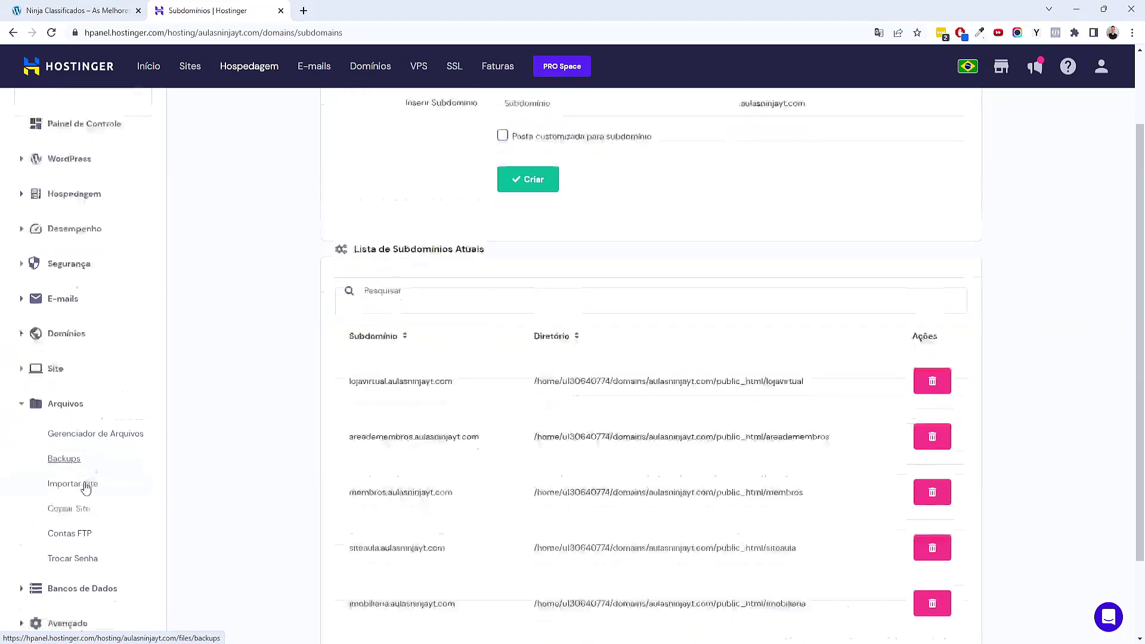
scroll(81, 480, "up", 4)
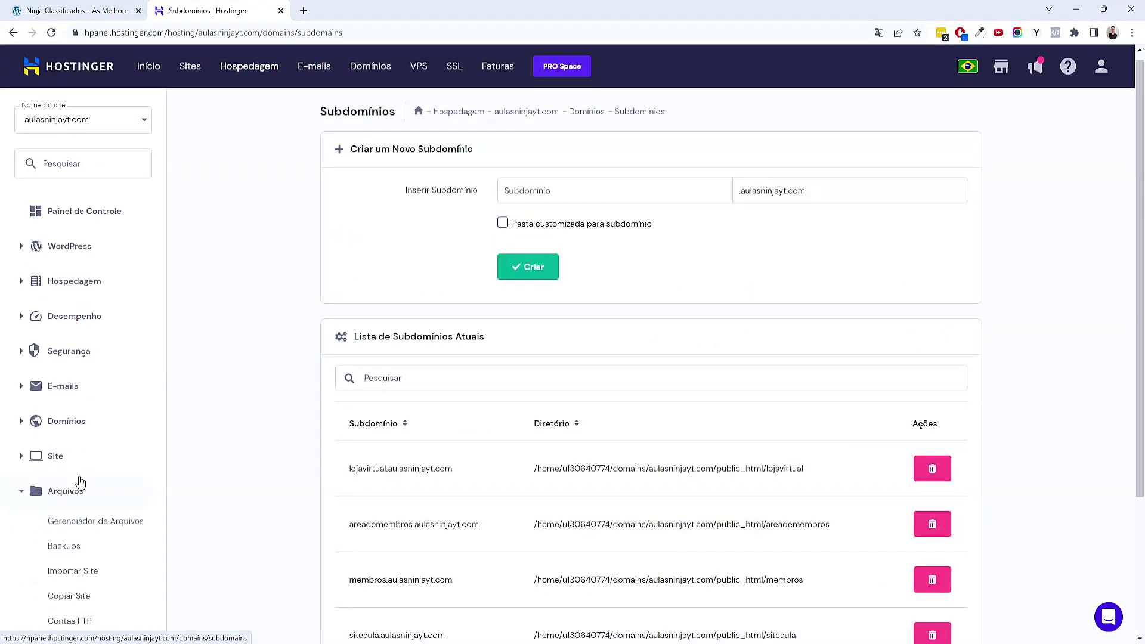
left_click(23, 458)
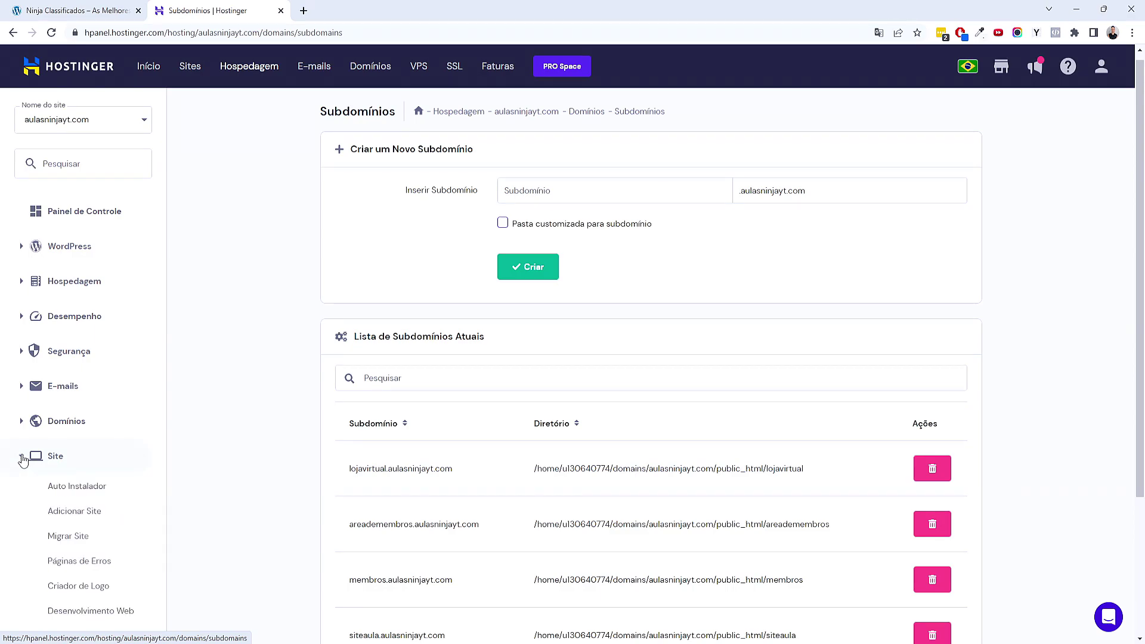
scroll(224, 521, "down", 1)
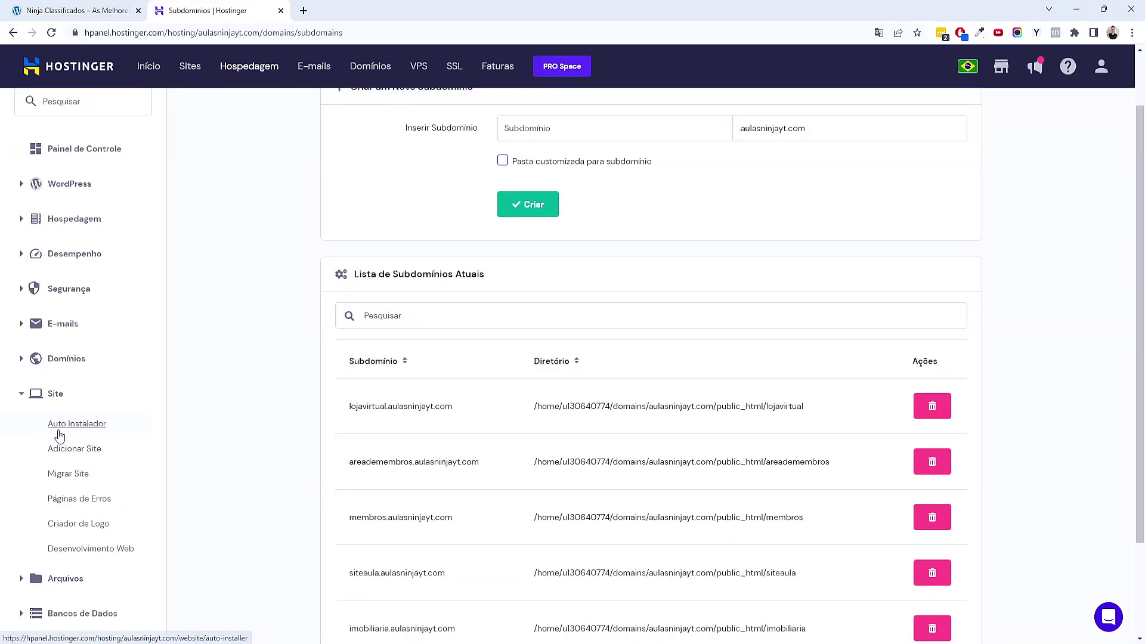
left_click(60, 427)
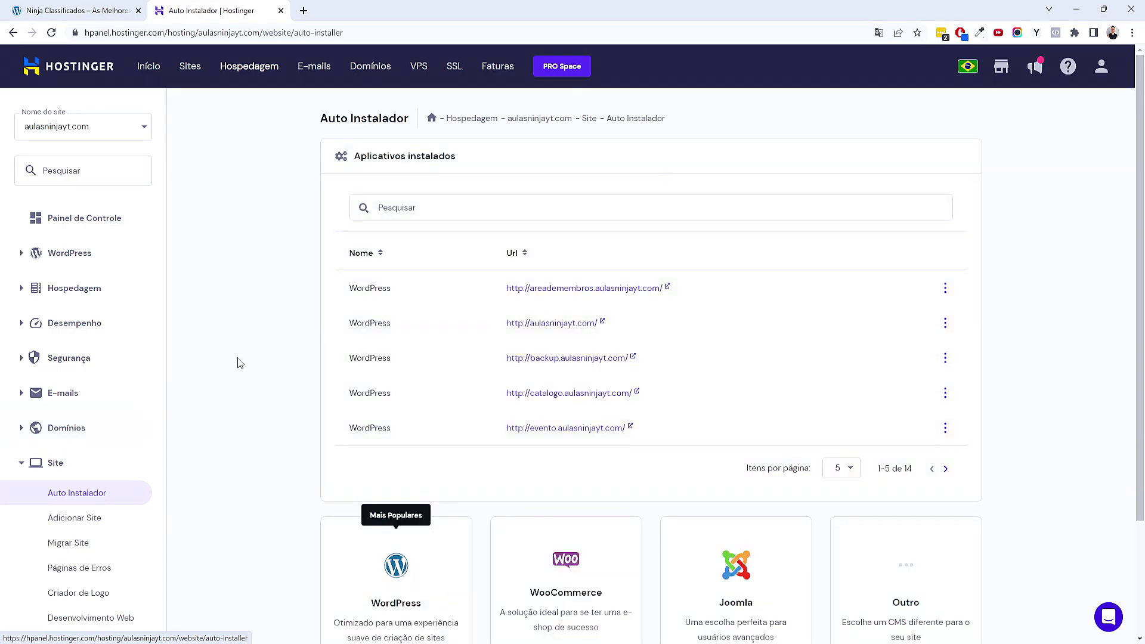
scroll(238, 360, "down", 2)
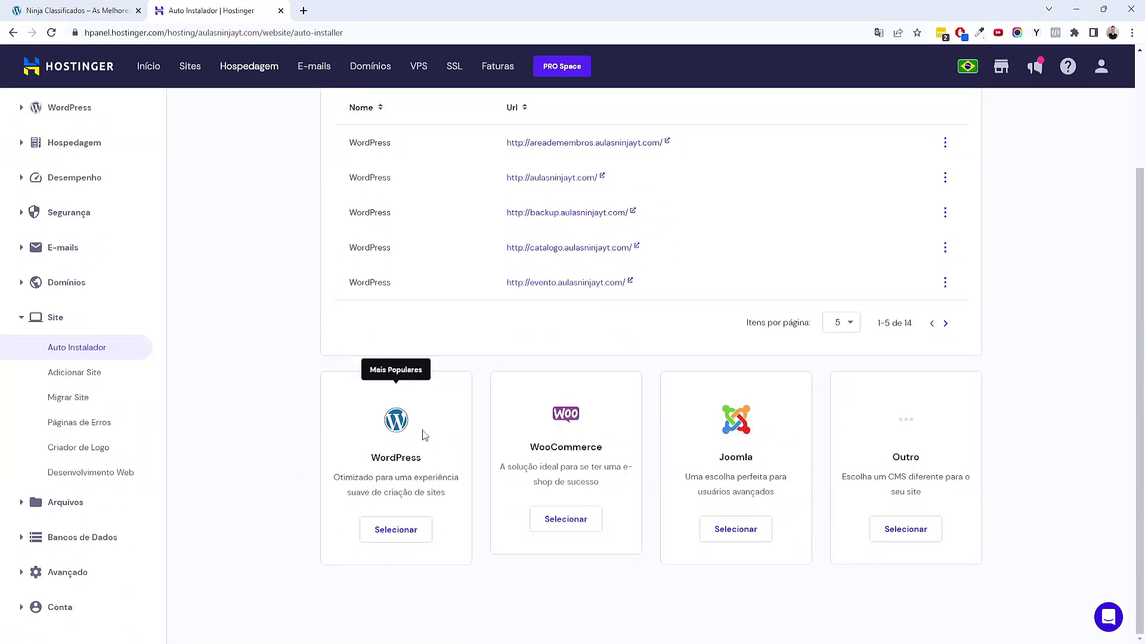
left_click(418, 535)
Enter the site title 'Classificados Ninja' and the administrator e-mail address
left_click(439, 304)
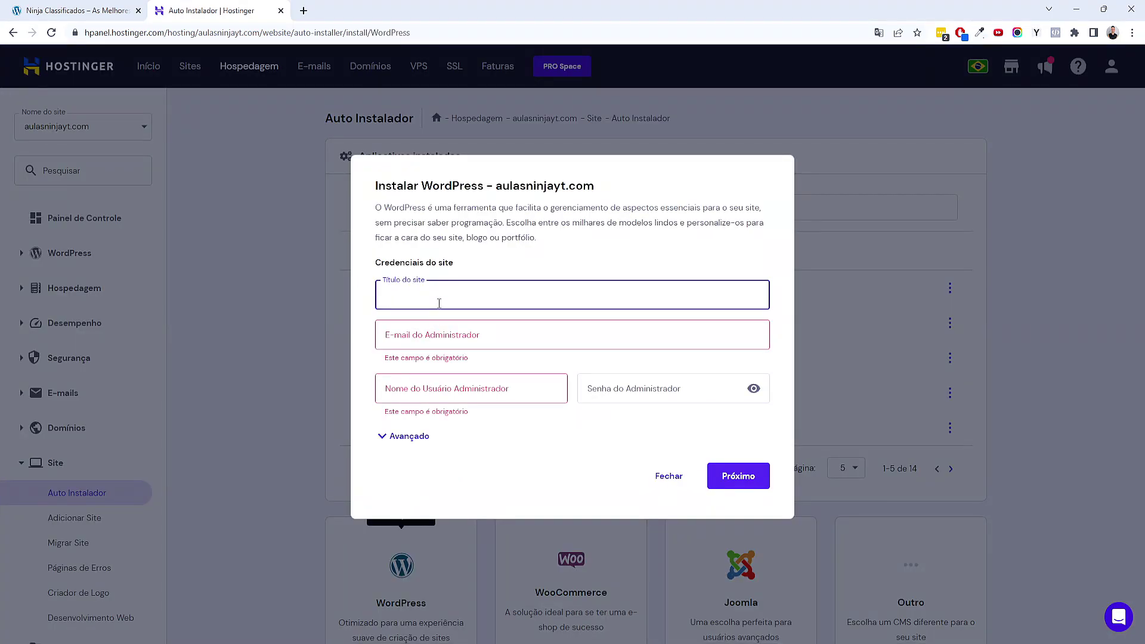
type("Classificados Ninja")
left_click(440, 328)
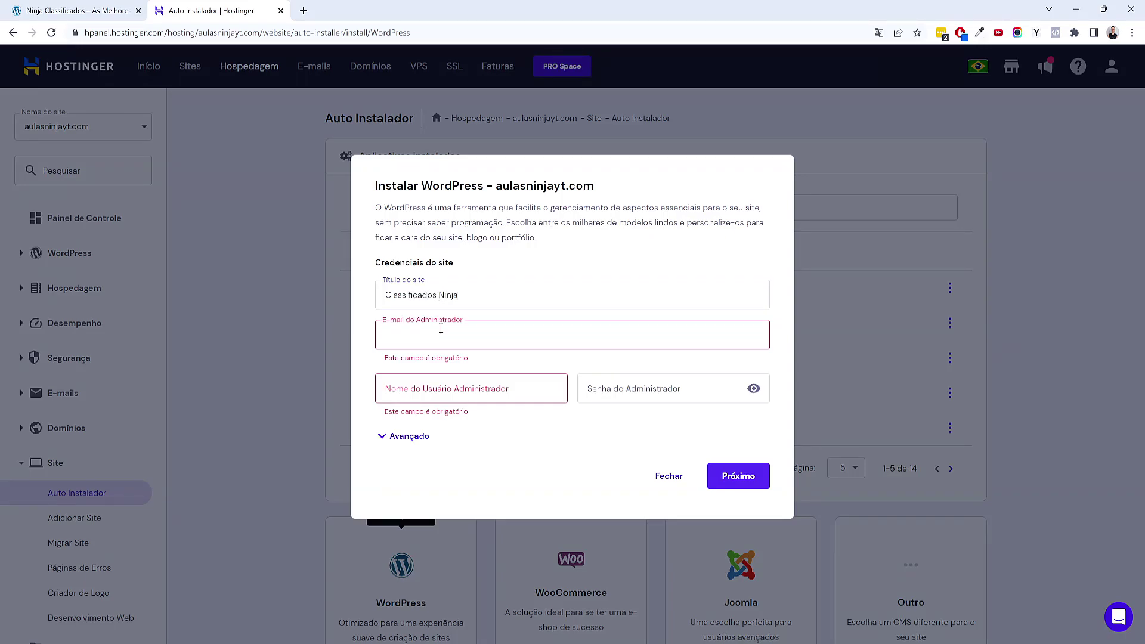
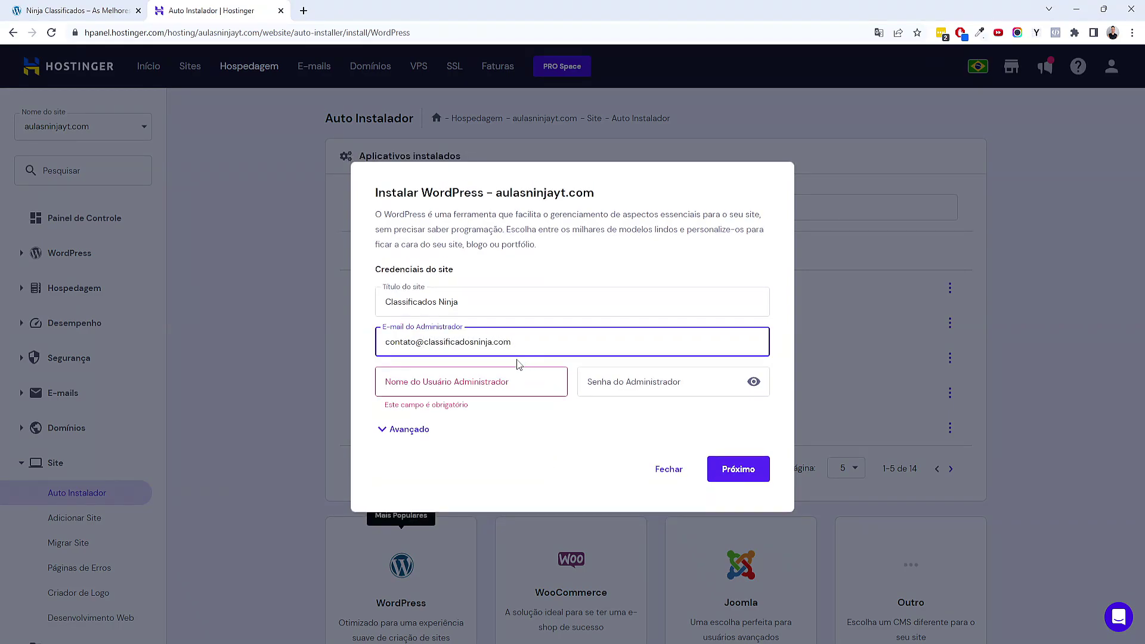
Fill in the administrator username and password, then expand the advanced options
left_click(515, 370)
type("Rafael")
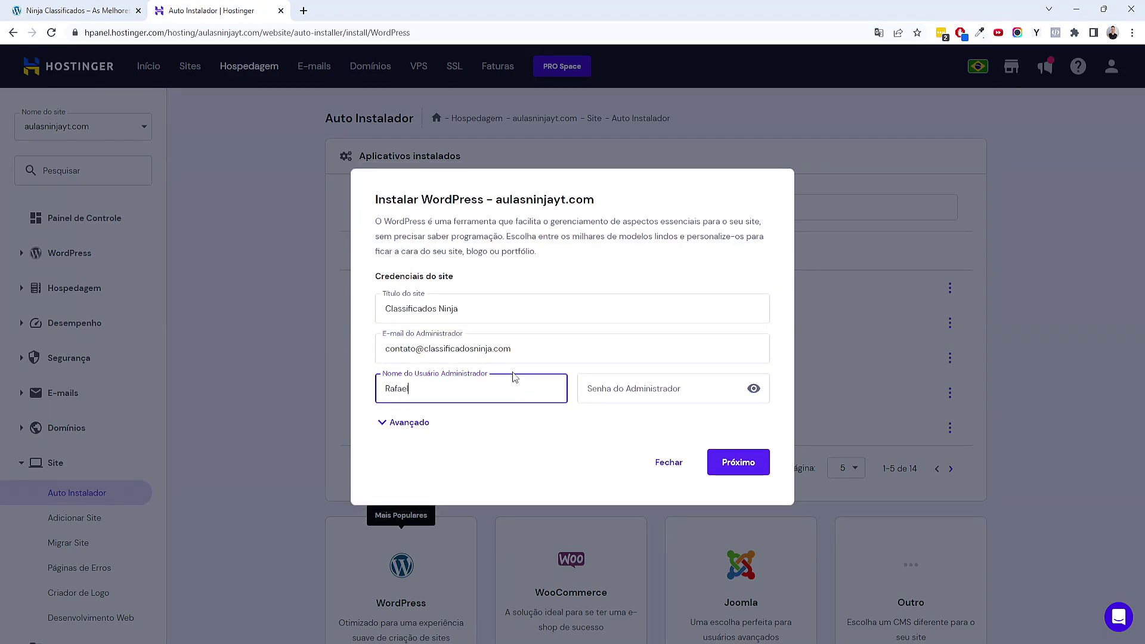
left_click(617, 389)
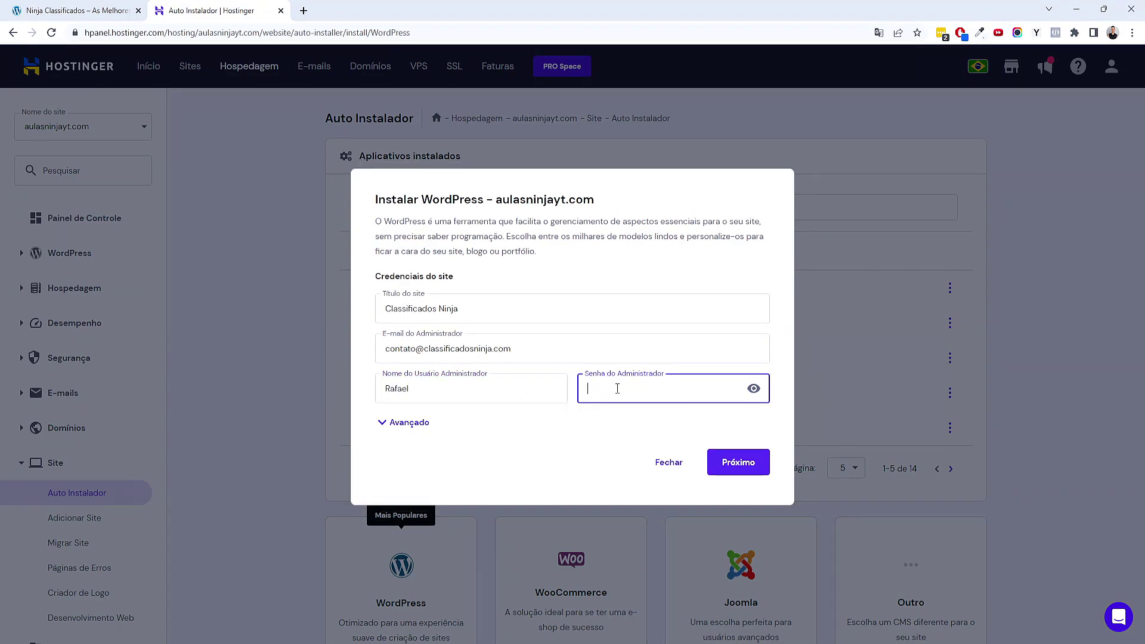
type("•••••••••")
left_click(416, 424)
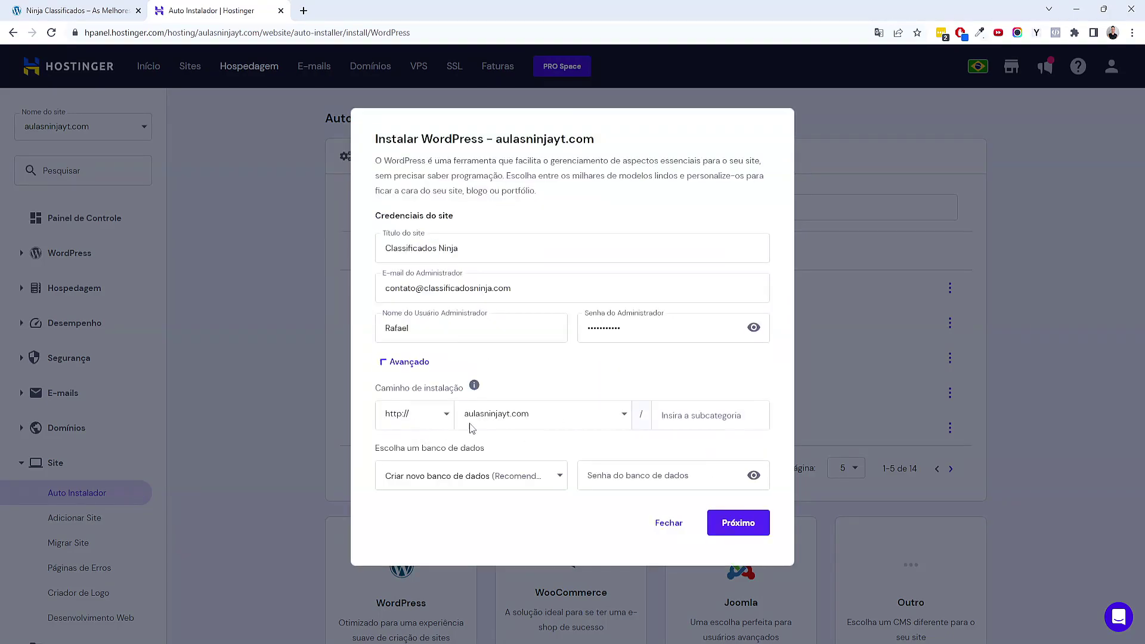
Set the install path domain to classificados.aulasninjayt.com and continue to the next step
left_click(526, 424)
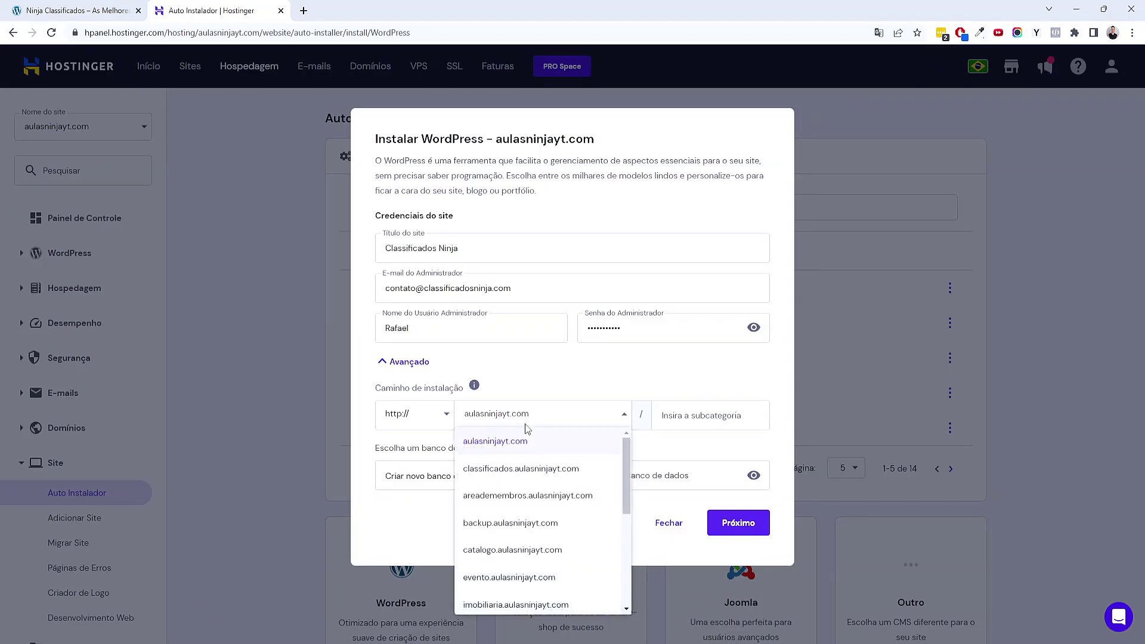
left_click(496, 479)
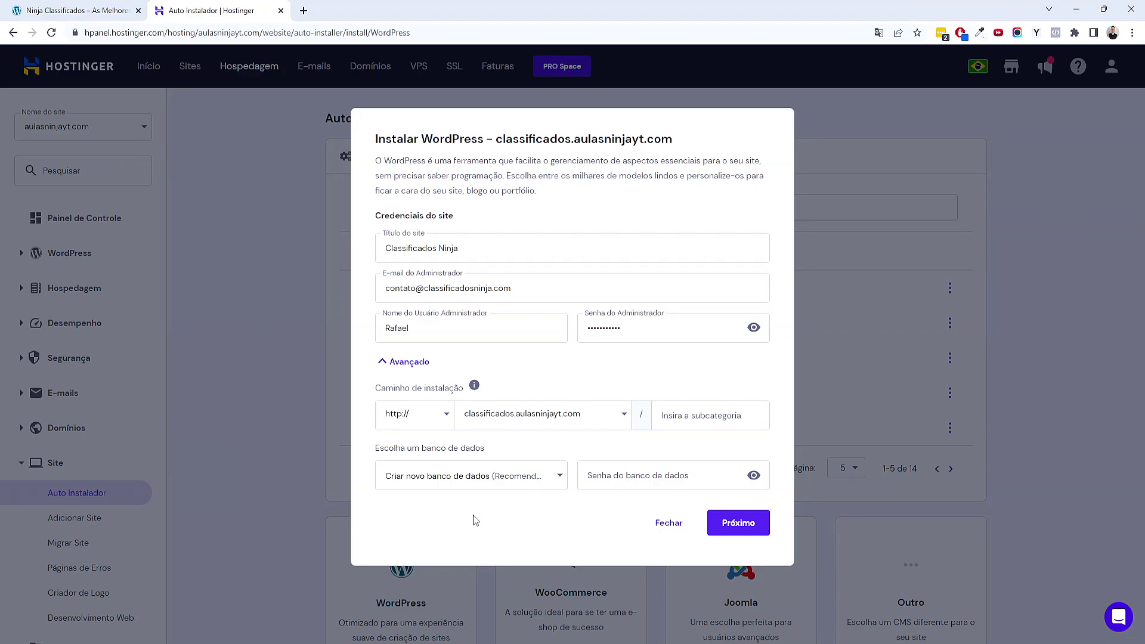
left_click(725, 523)
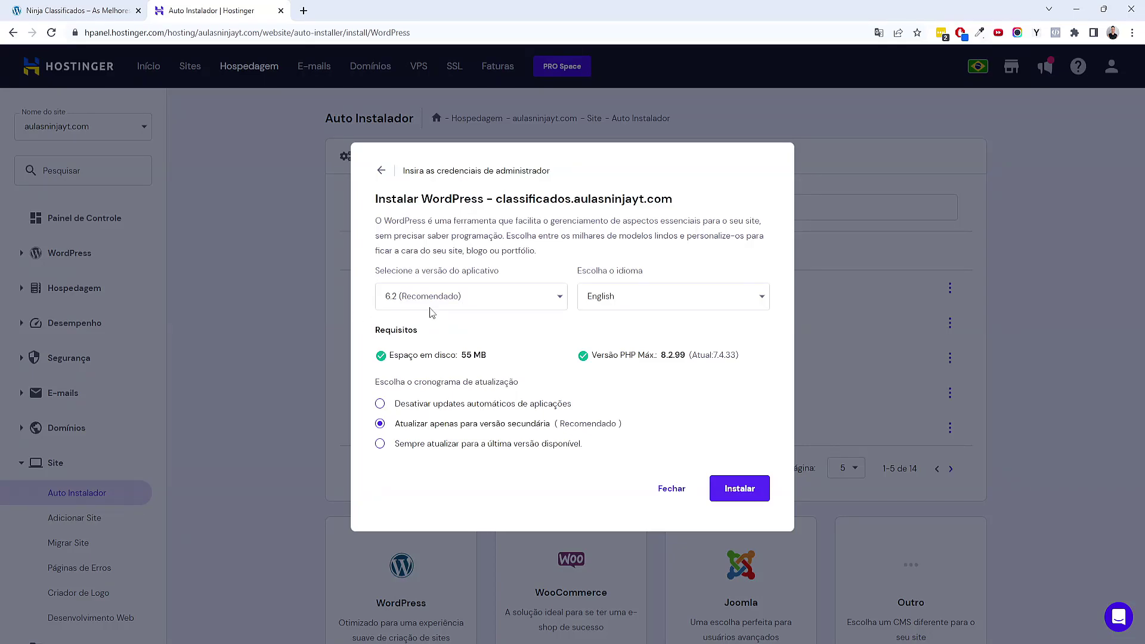
Select Portuguese (Brazil) as the site language and install WordPress
left_click(682, 302)
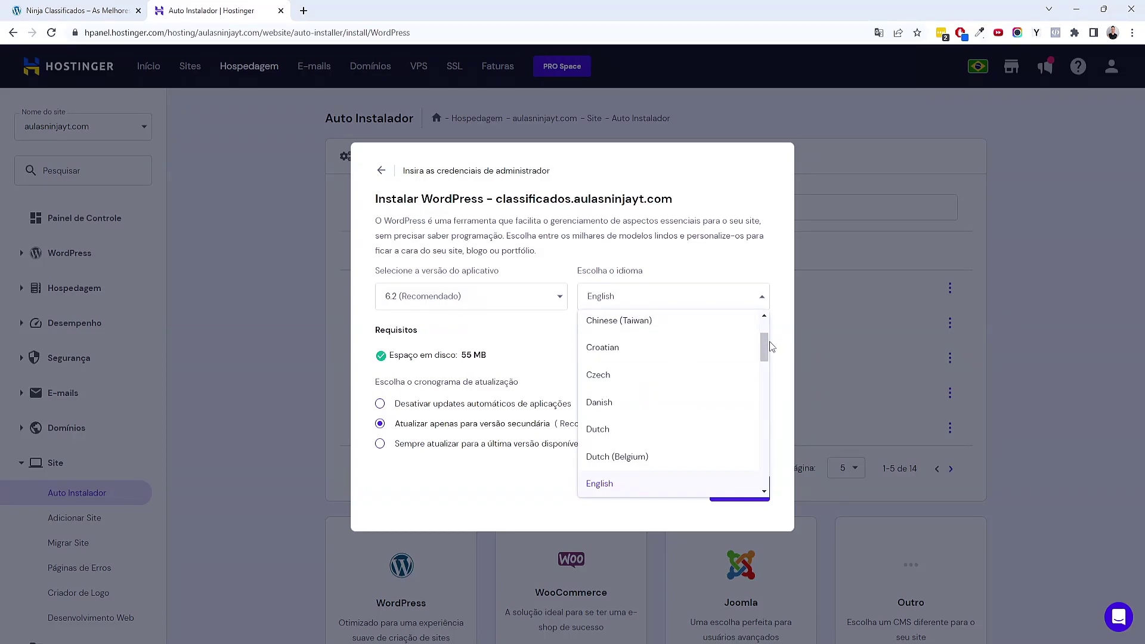
left_click_drag(763, 338, 753, 434)
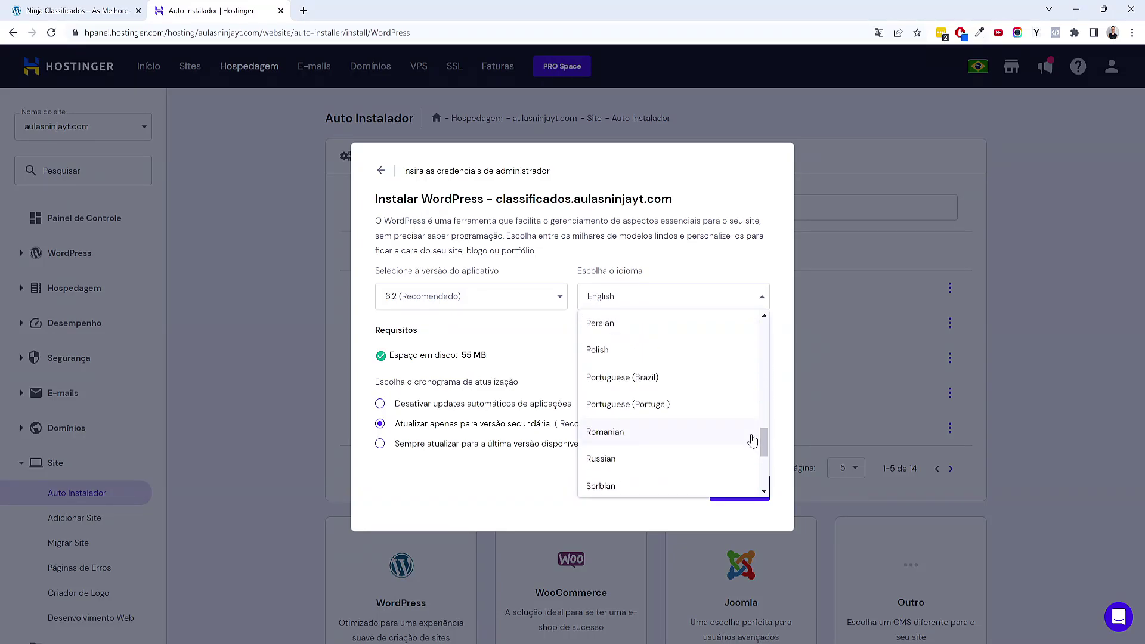
left_click(641, 377)
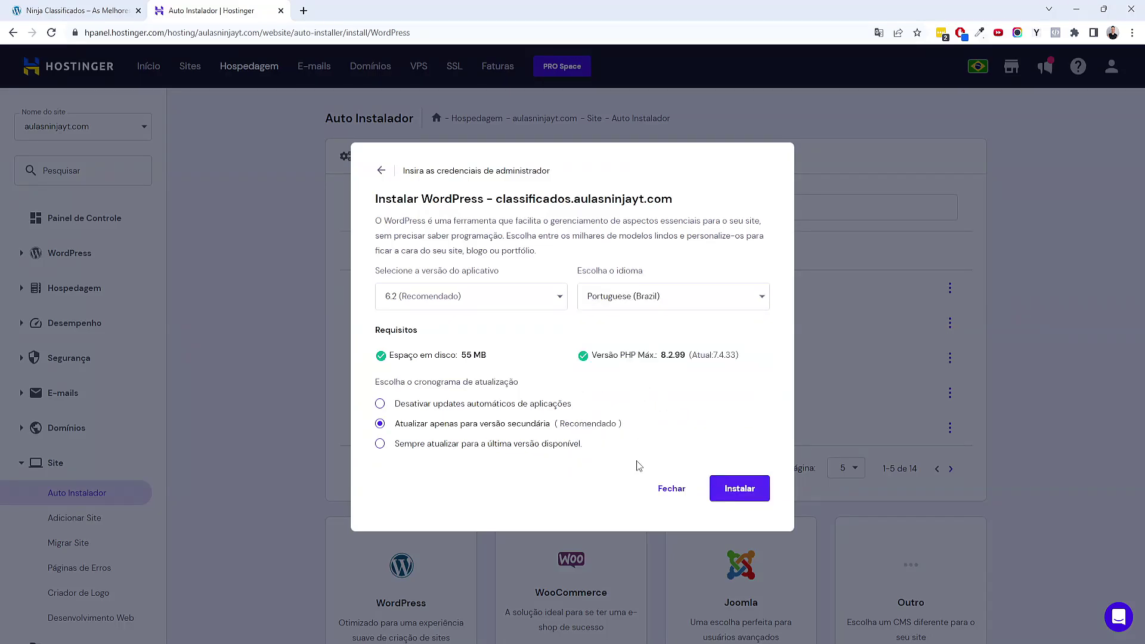
left_click(738, 490)
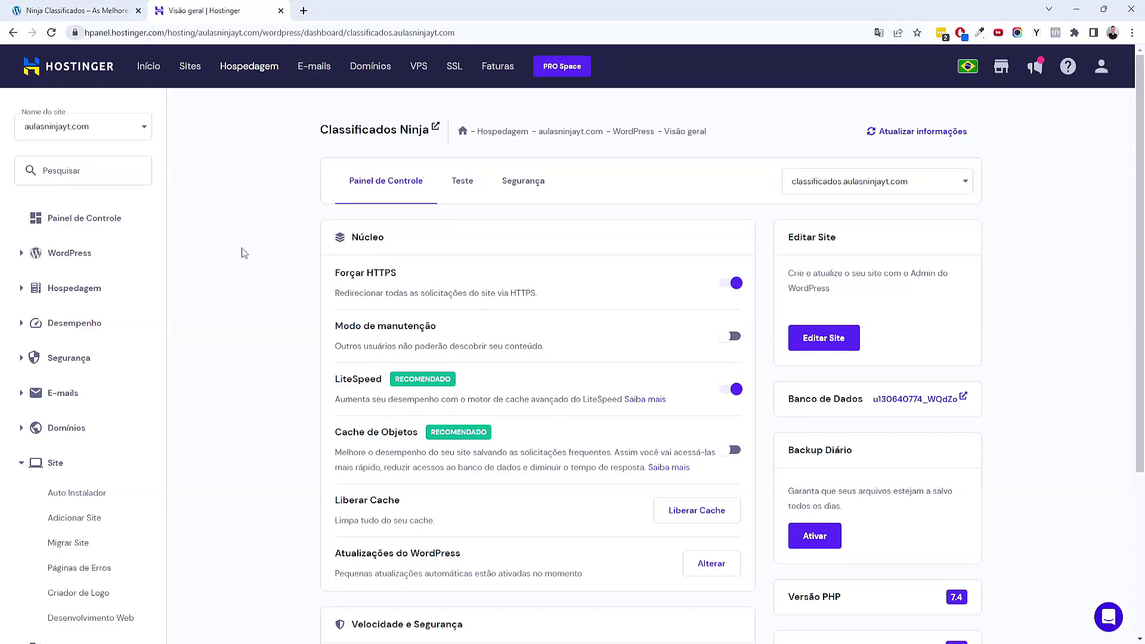
Turn off LiteSpeed caching for the Classificados Ninja site
scroll(668, 353, "down", 2)
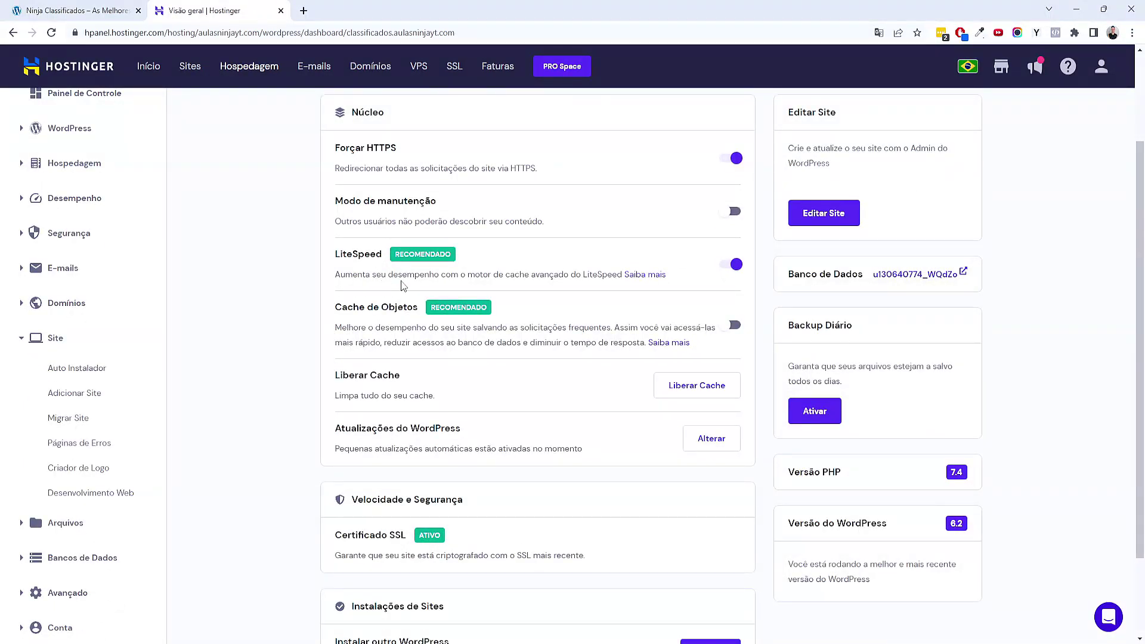
left_click_drag(384, 276, 491, 289)
left_click(530, 297)
left_click(735, 264)
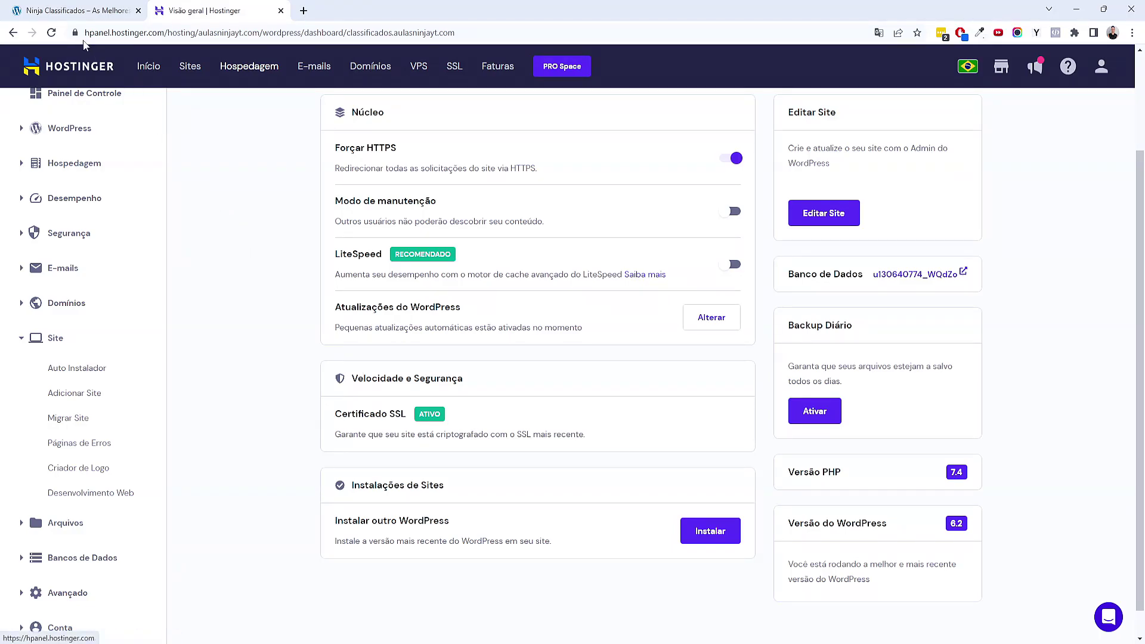
Open the site's WordPress admin in a new tab with Editar Site
double_click(362, 147)
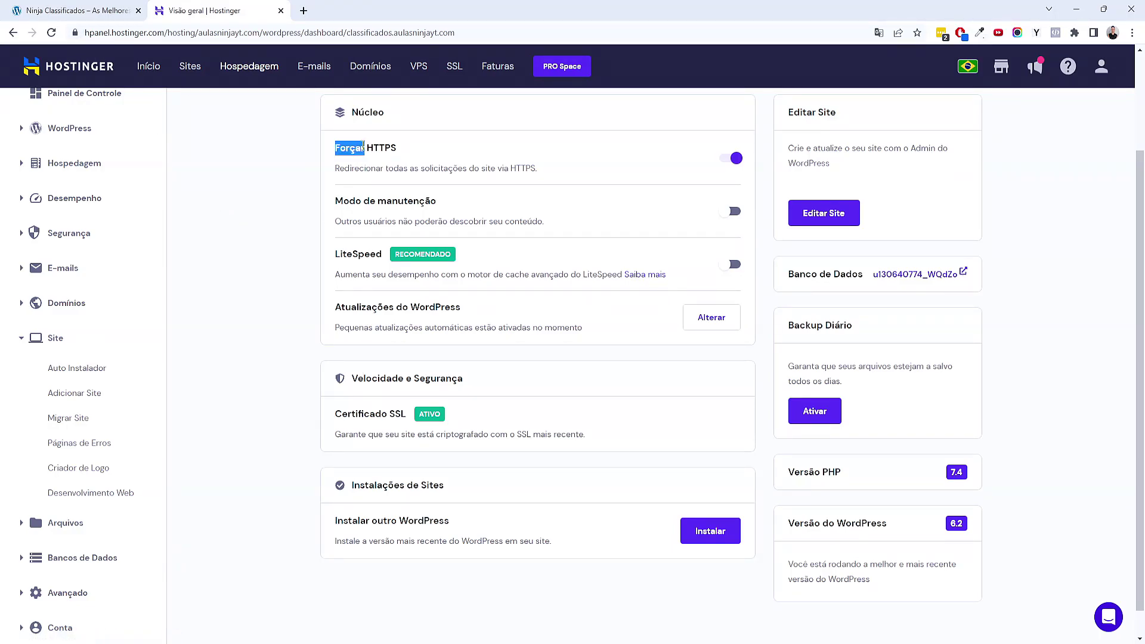
left_click(256, 348)
scroll(493, 352, "up", 1)
scroll(493, 352, "down", 1)
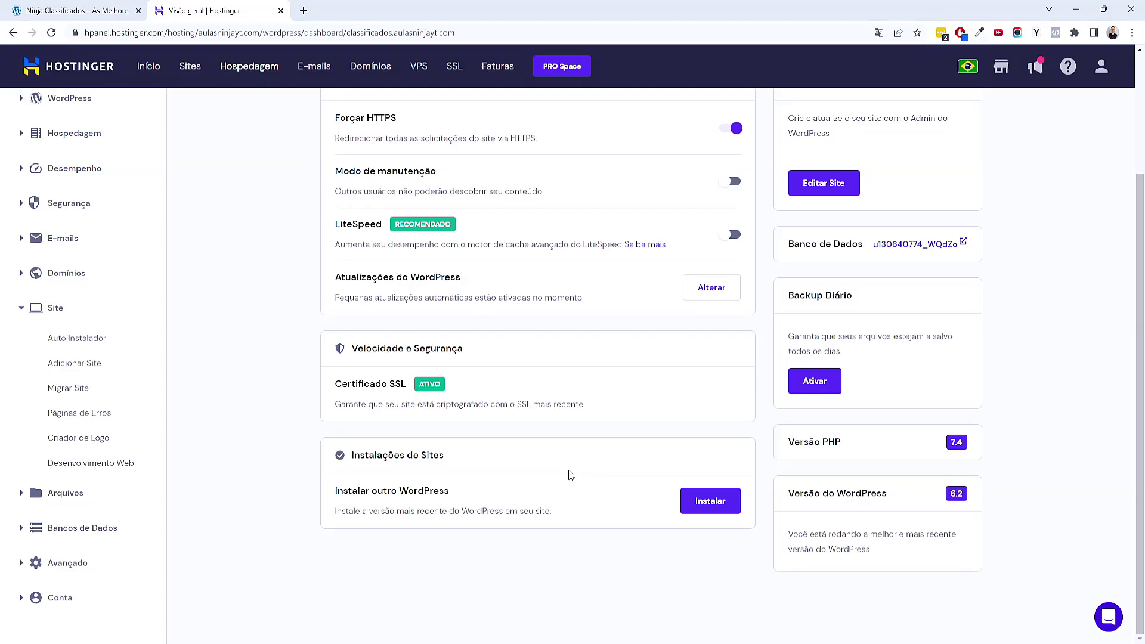
scroll(570, 476, "up", 2)
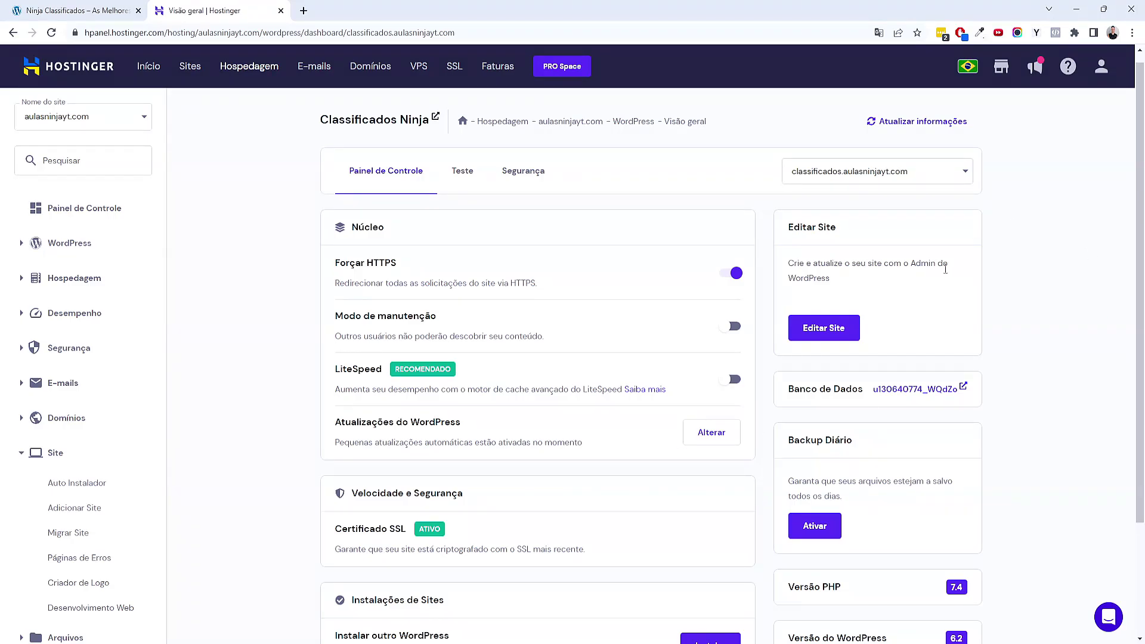
left_click(841, 327)
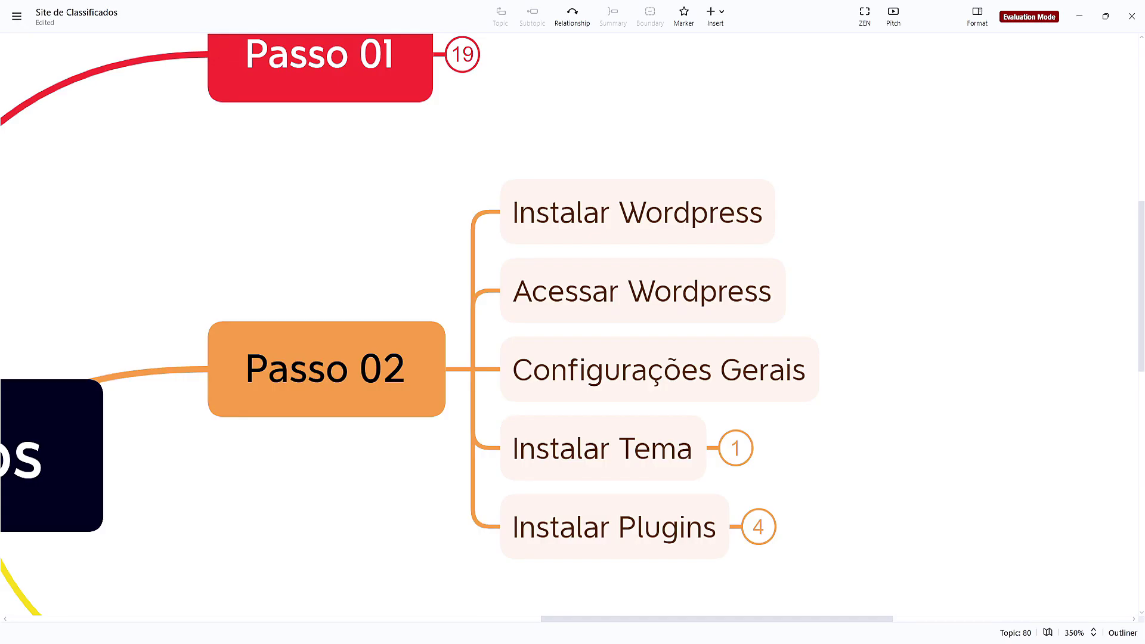
Add a subtopic 'nomedoseudominio.com' under the Acessar Wordpress topic
left_click(704, 314)
key("Tab")
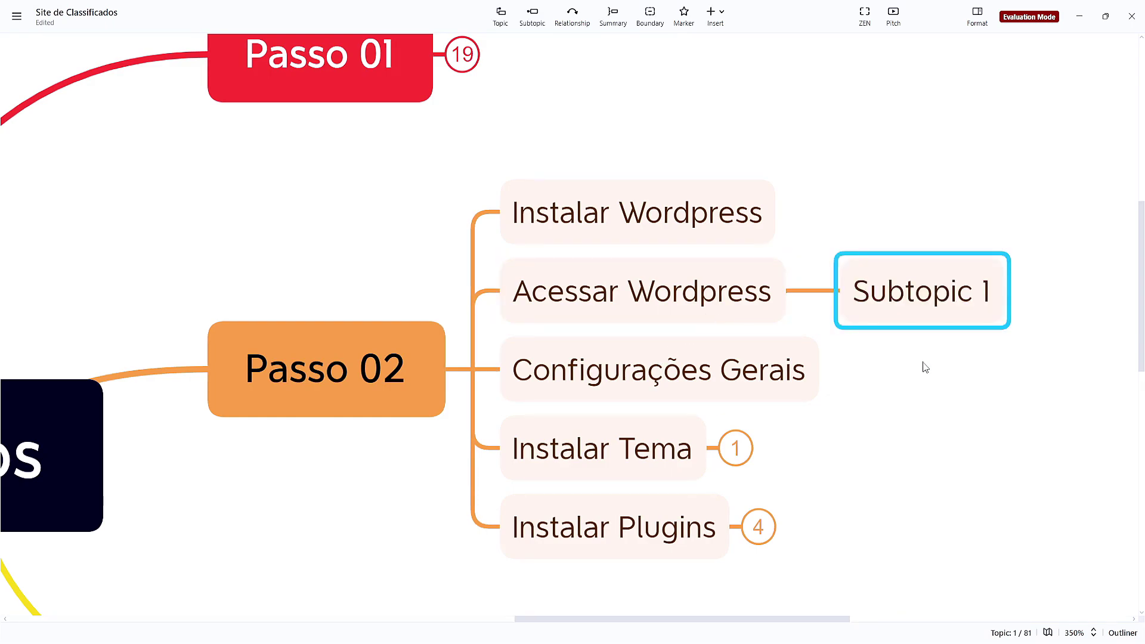
type("nome")
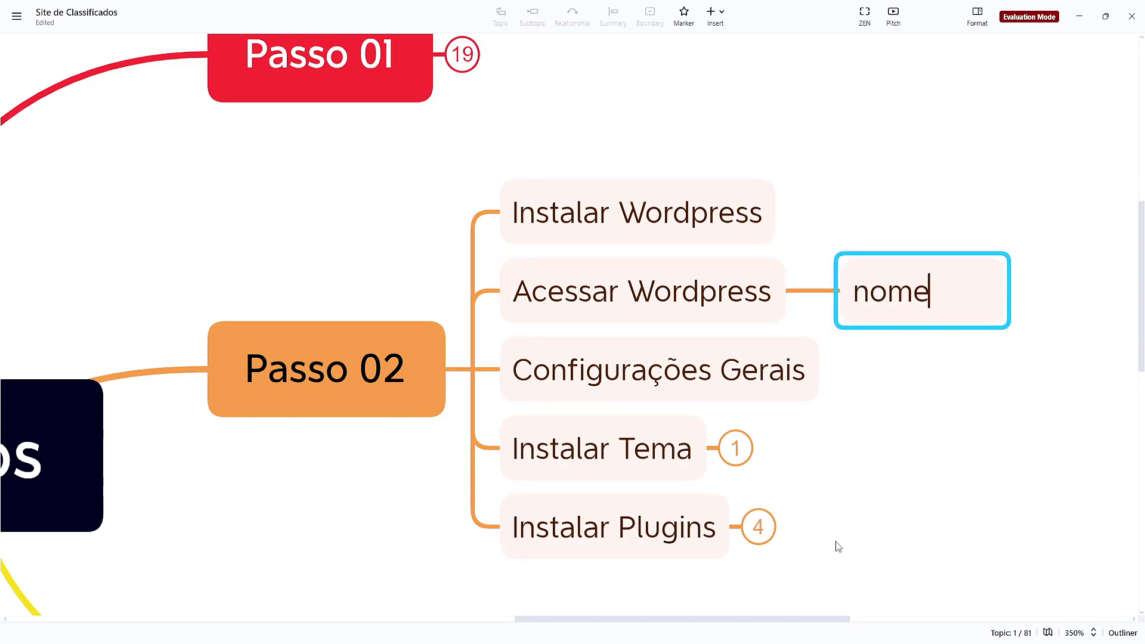
type("doseudominio")
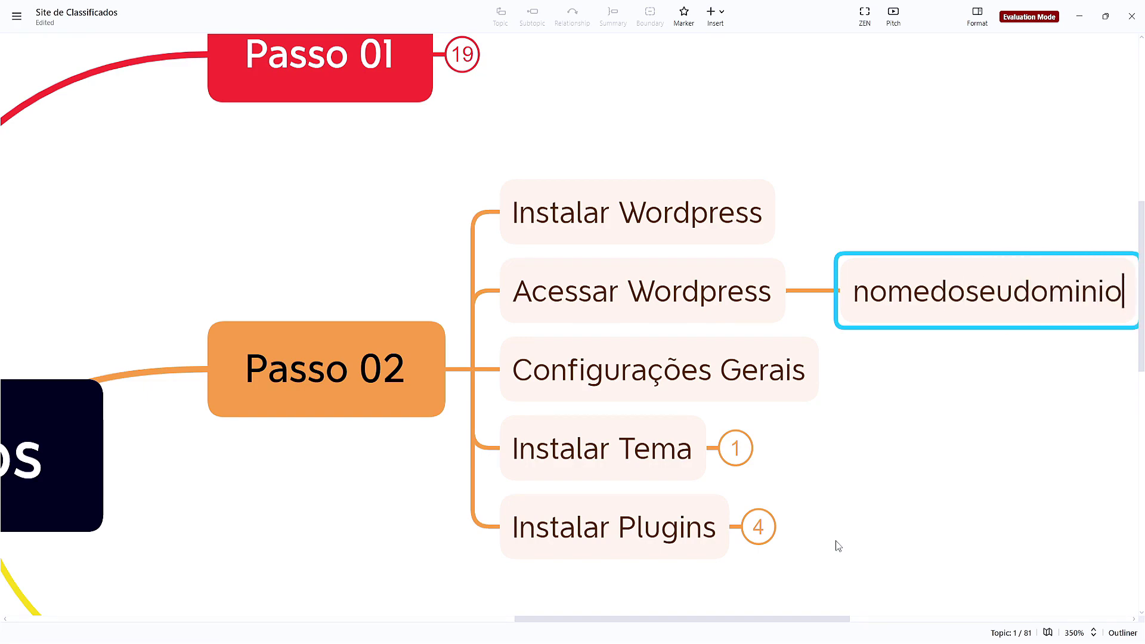
type(".com")
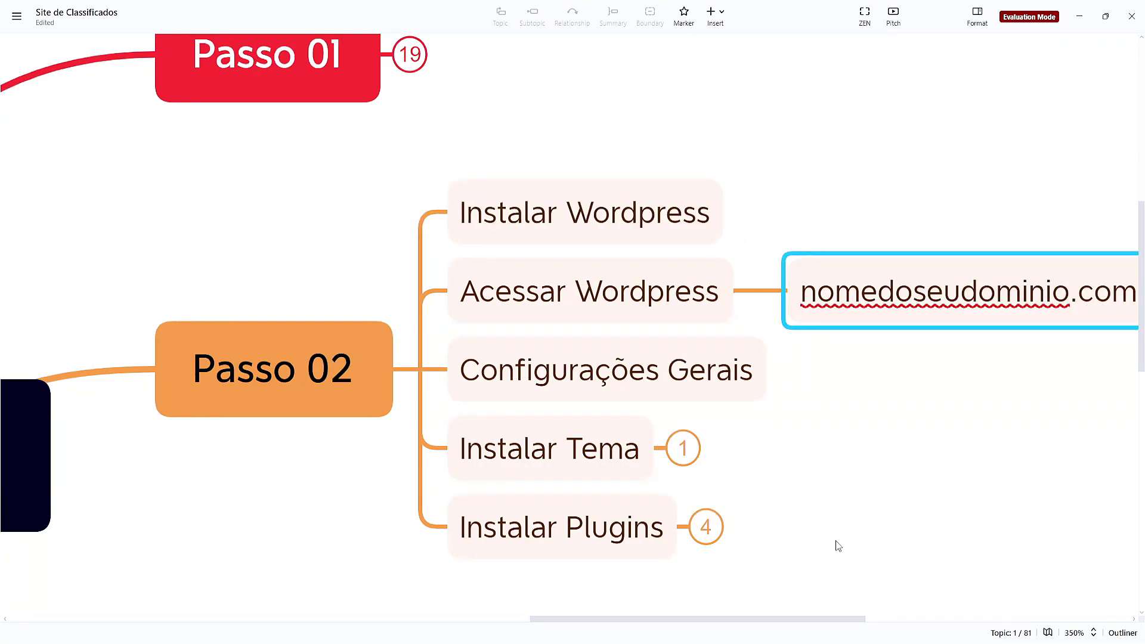
key("Return")
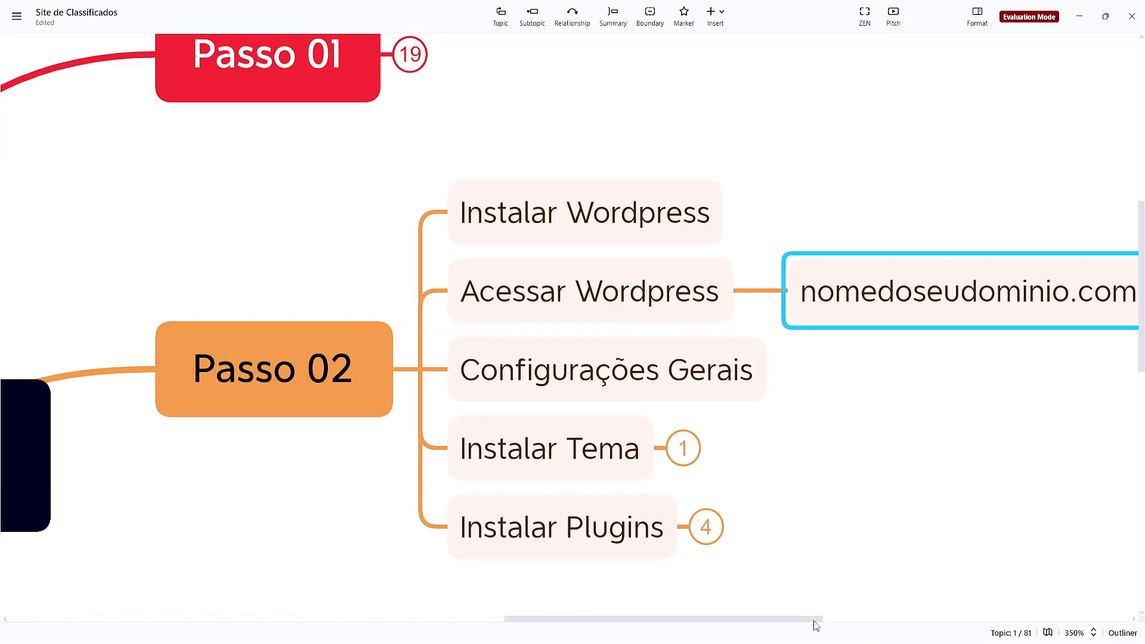
Extend the new subtopic's text to read nomedoseudominio.com/wp-admin
left_click_drag(815, 620, 960, 617)
left_click(629, 341)
double_click(621, 292)
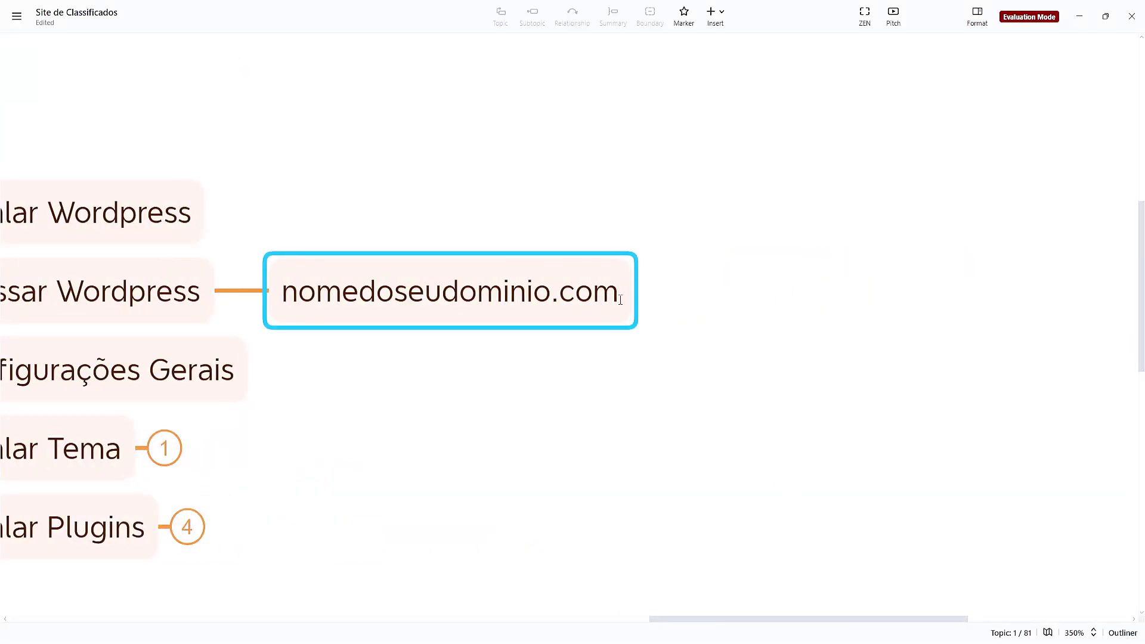
type("wp-admin")
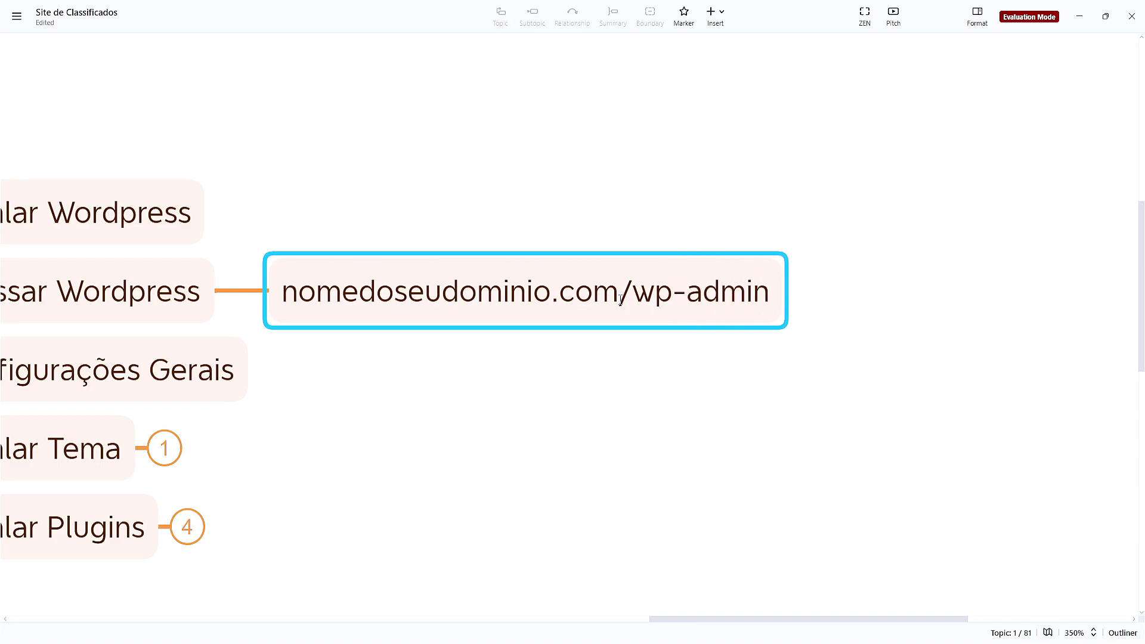
left_click_drag(620, 300, 779, 299)
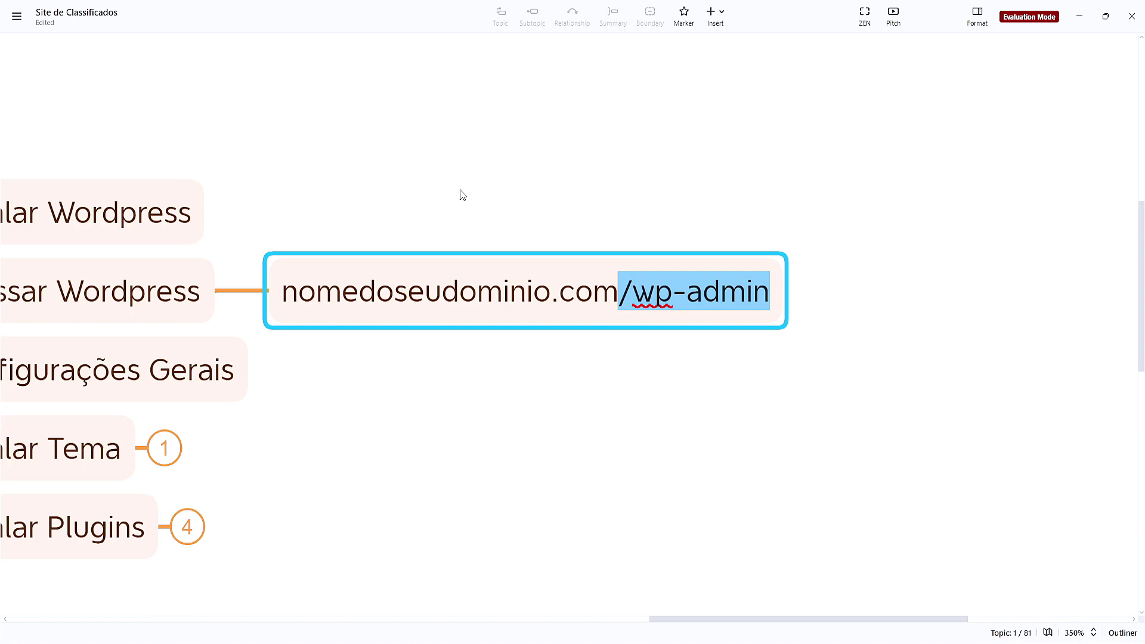
left_click_drag(620, 295, 768, 365)
left_click(769, 369)
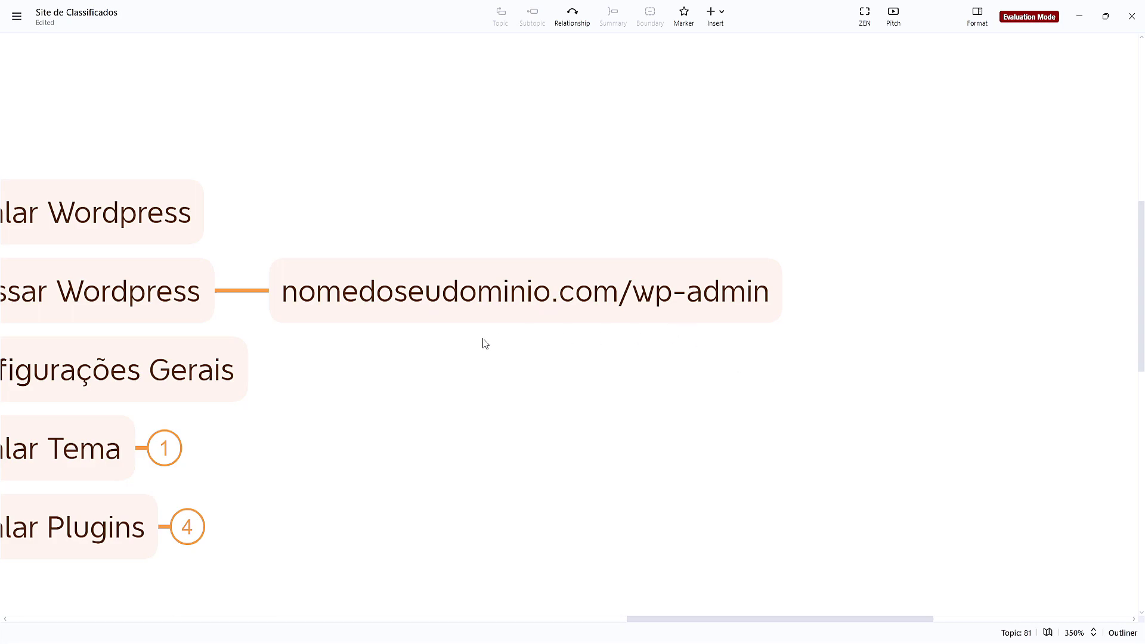
scroll(481, 340, "left", 5)
scroll(480, 340, "down", 1)
Return to the WordPress dashboard tab, close the Hostinger overview tab, and review the widgets
mouse_move(649, 631)
left_click(638, 567)
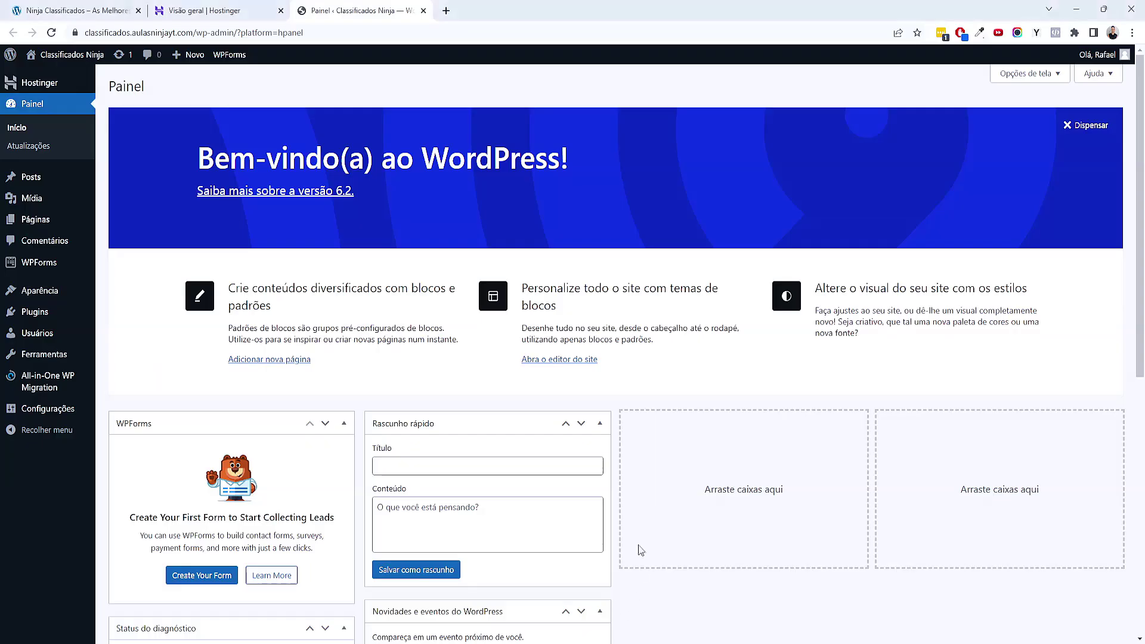
key("ctrl+shift+Tab")
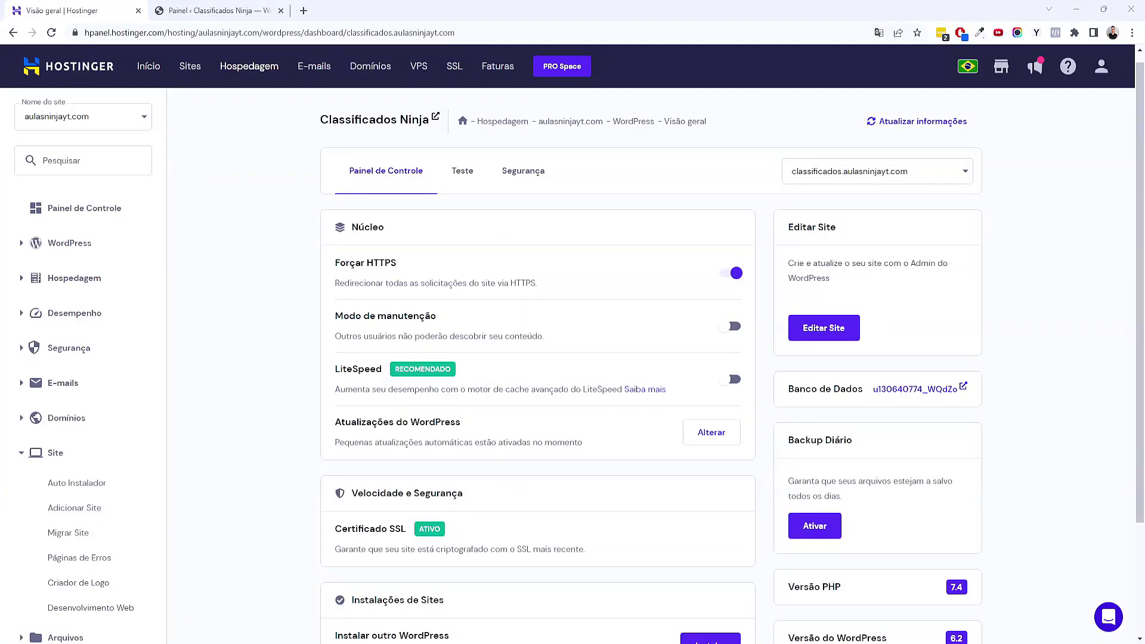
key("ctrl+Tab")
scroll(804, 305, "down", 7)
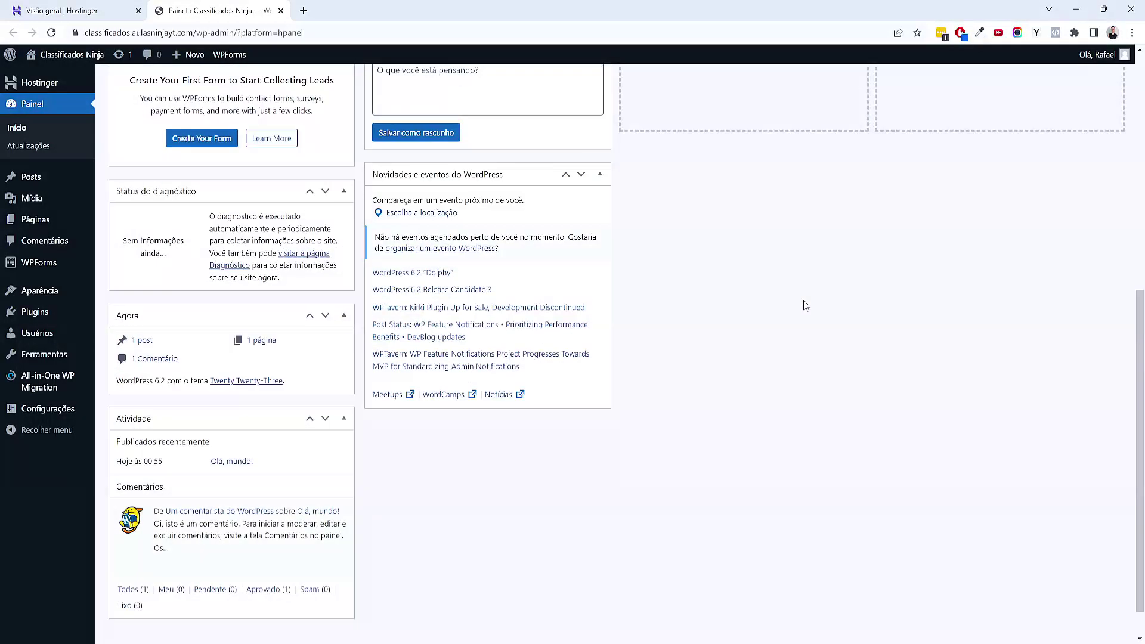
scroll(803, 299, "up", 7)
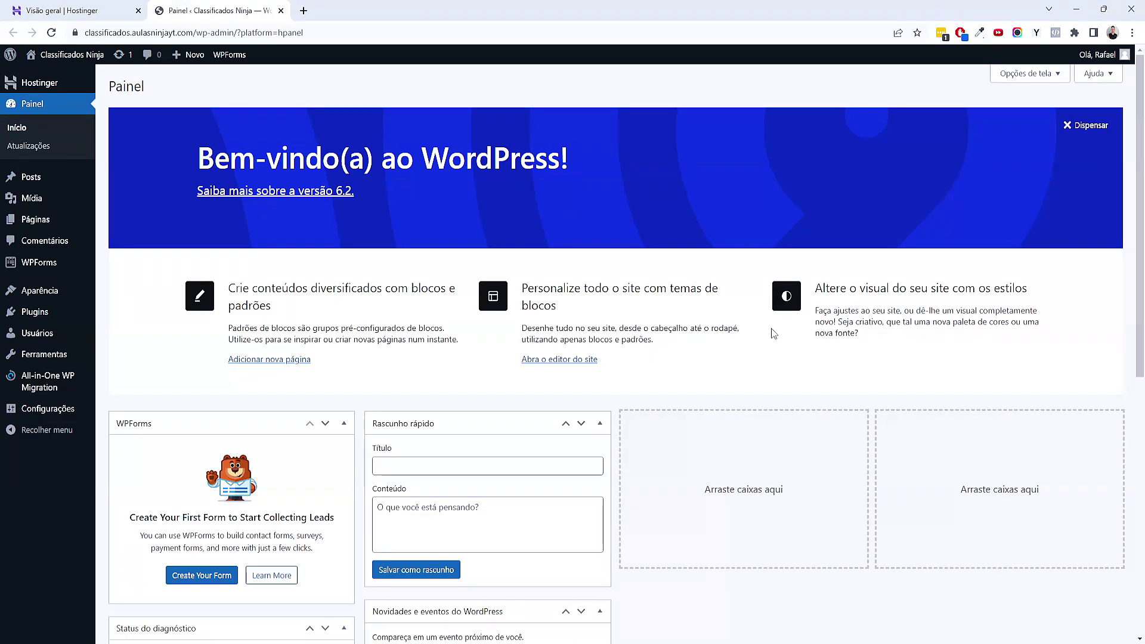
left_click(138, 10)
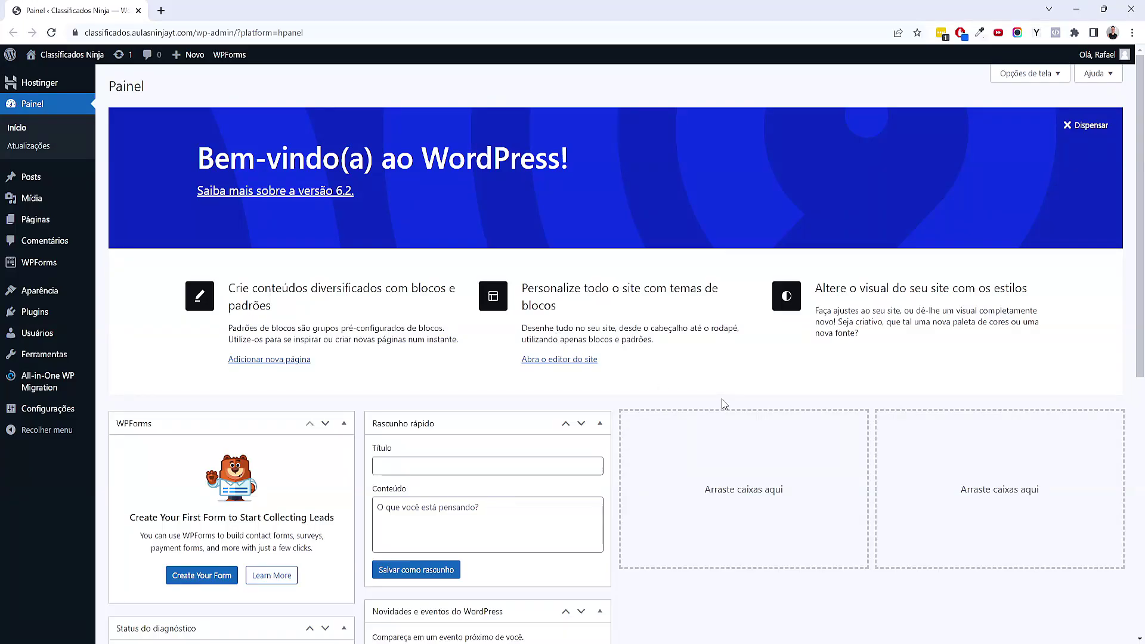
scroll(517, 358, "down", 4)
scroll(516, 358, "up", 4)
Dismiss the welcome banner and hide WPForms, Status do diagnóstico, Agora, Atividade, Rascunho rápido and news boxes
left_click(1067, 125)
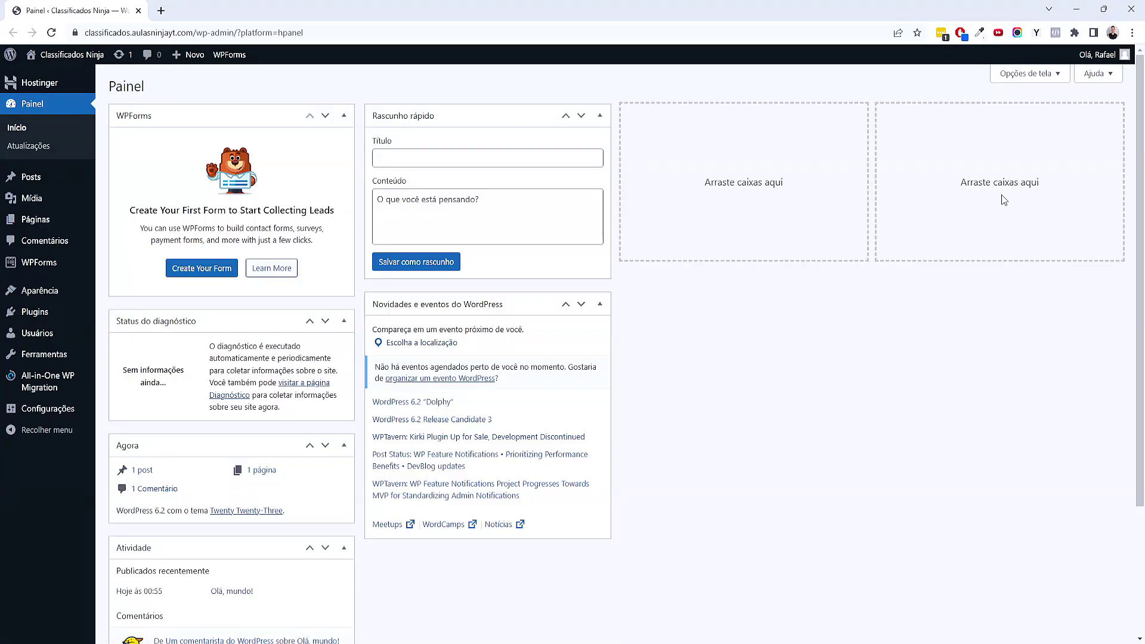
left_click(1030, 74)
left_click(156, 133)
left_click(202, 131)
left_click(284, 131)
left_click(327, 133)
left_click(411, 132)
left_click(459, 133)
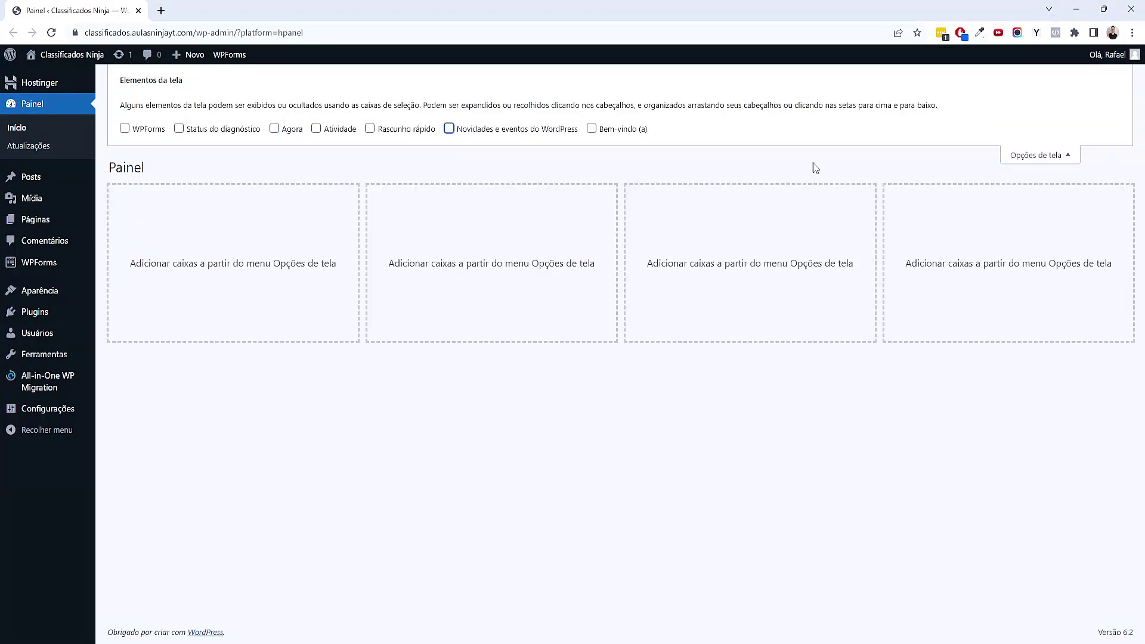
left_click(1027, 156)
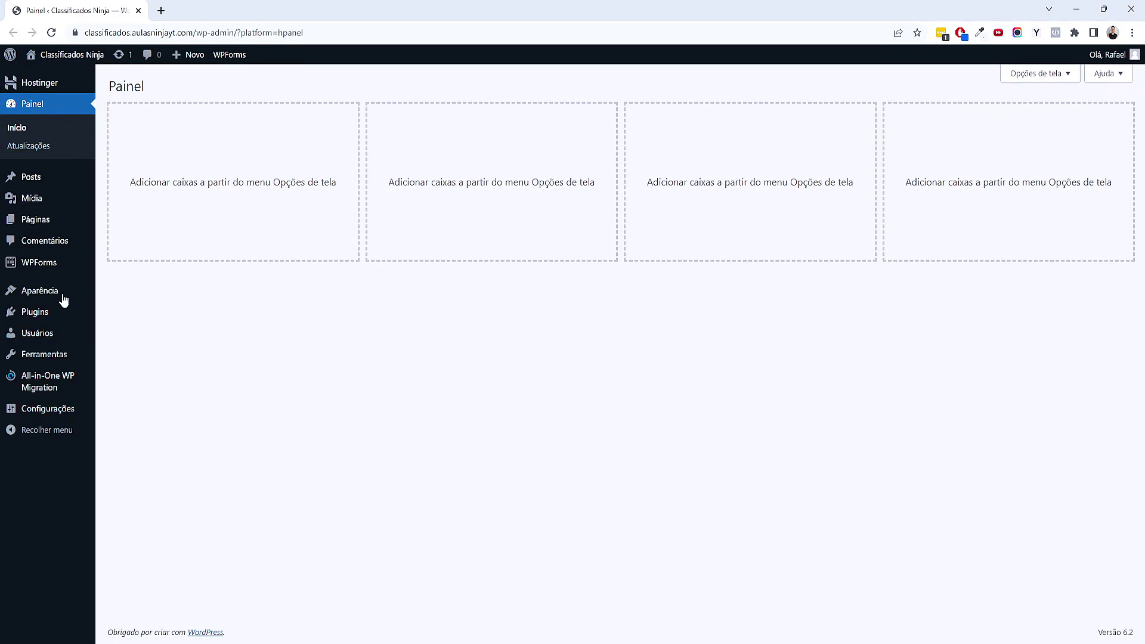
Trash the 'Olá, mundo!' post and permanently delete it from the trash
left_click(44, 184)
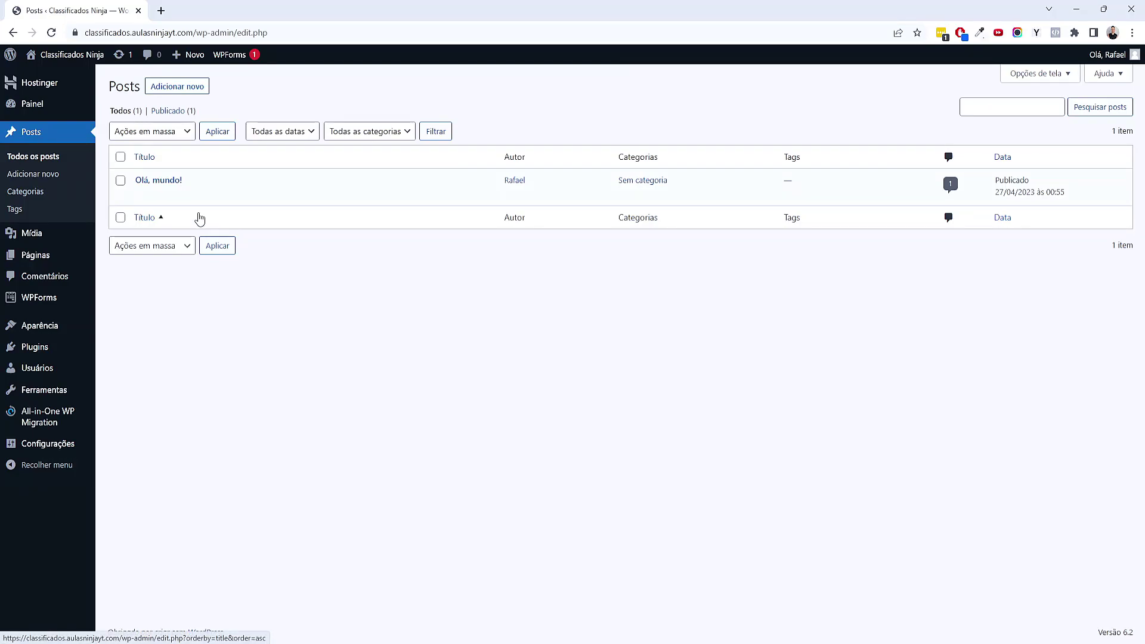
left_click(220, 199)
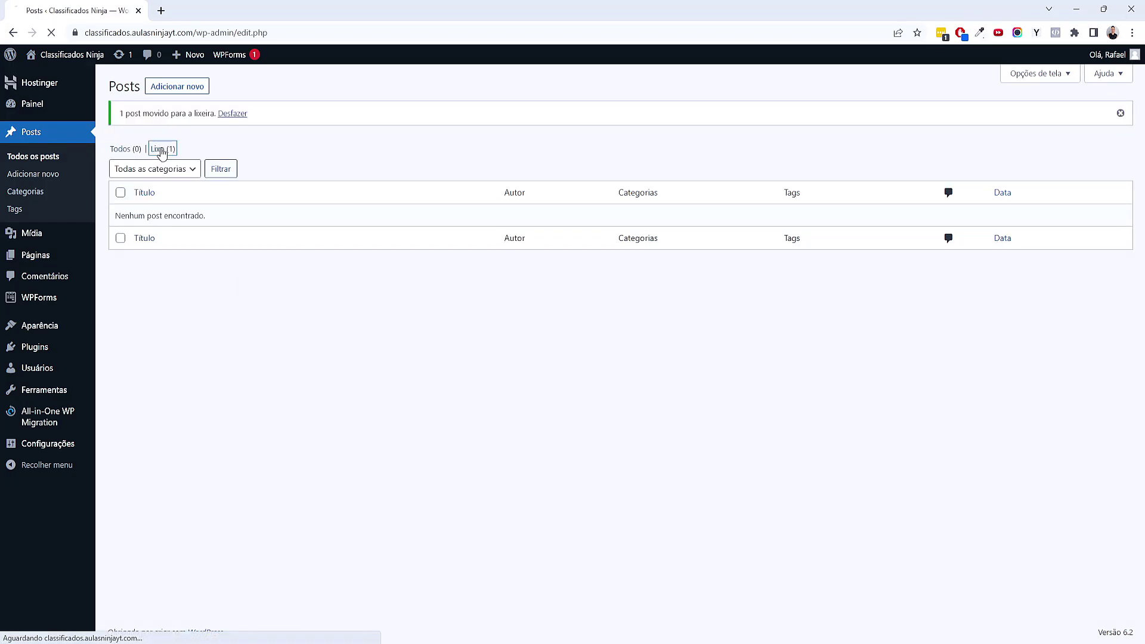
left_click(161, 150)
left_click(249, 197)
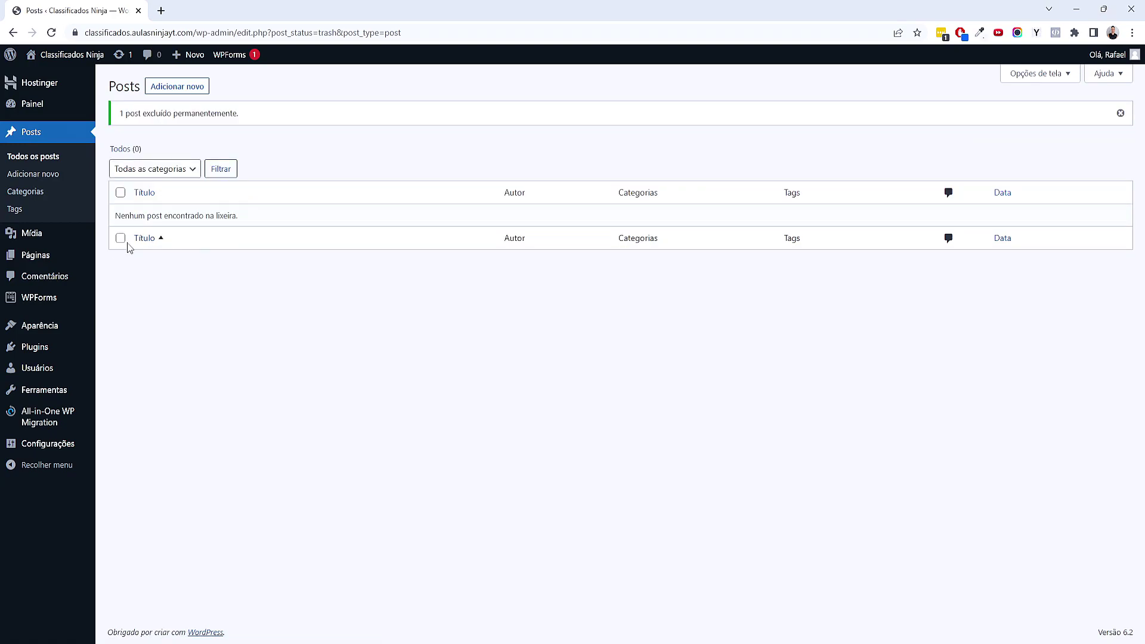
Bulk-trash both default pages, permanently delete them, and open the installed plugins list
left_click(52, 261)
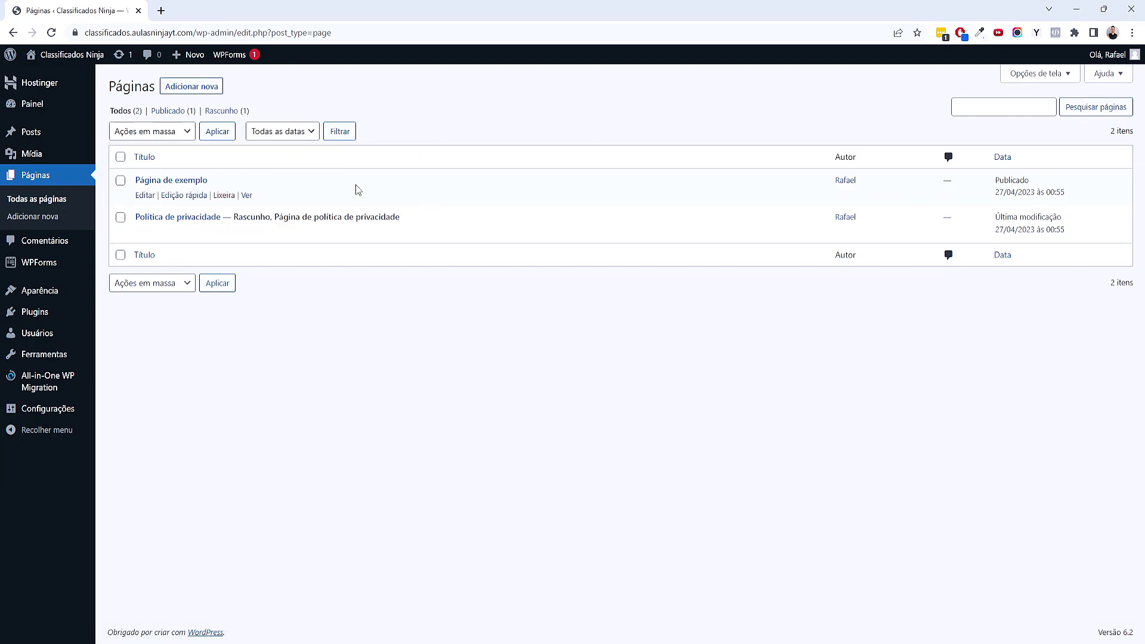
left_click(120, 156)
left_click(173, 134)
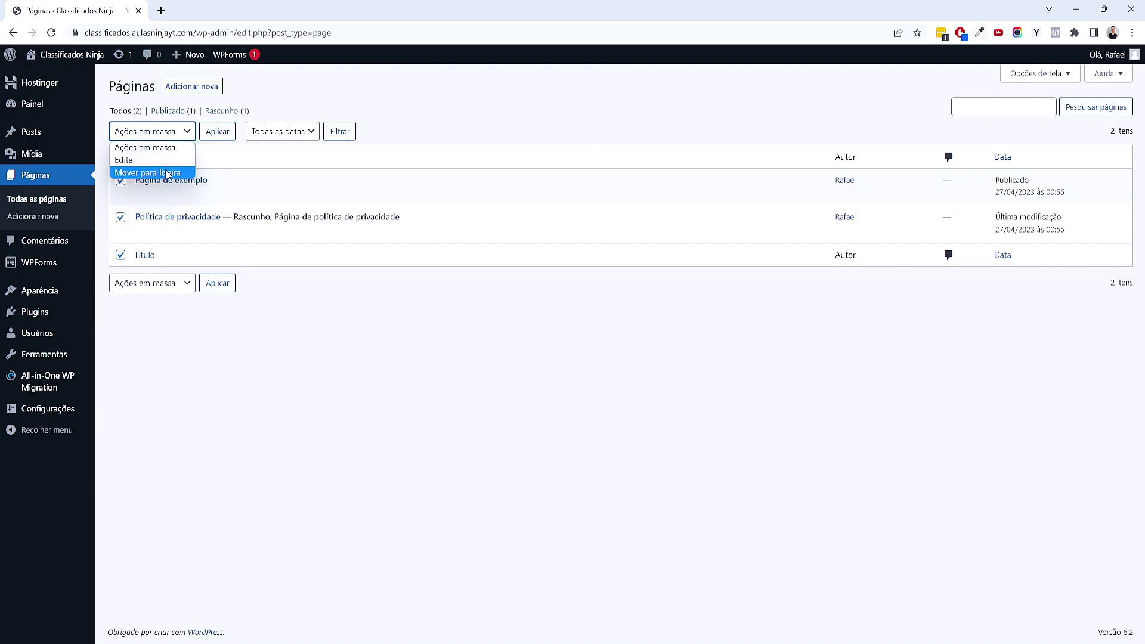
left_click(147, 173)
left_click(213, 136)
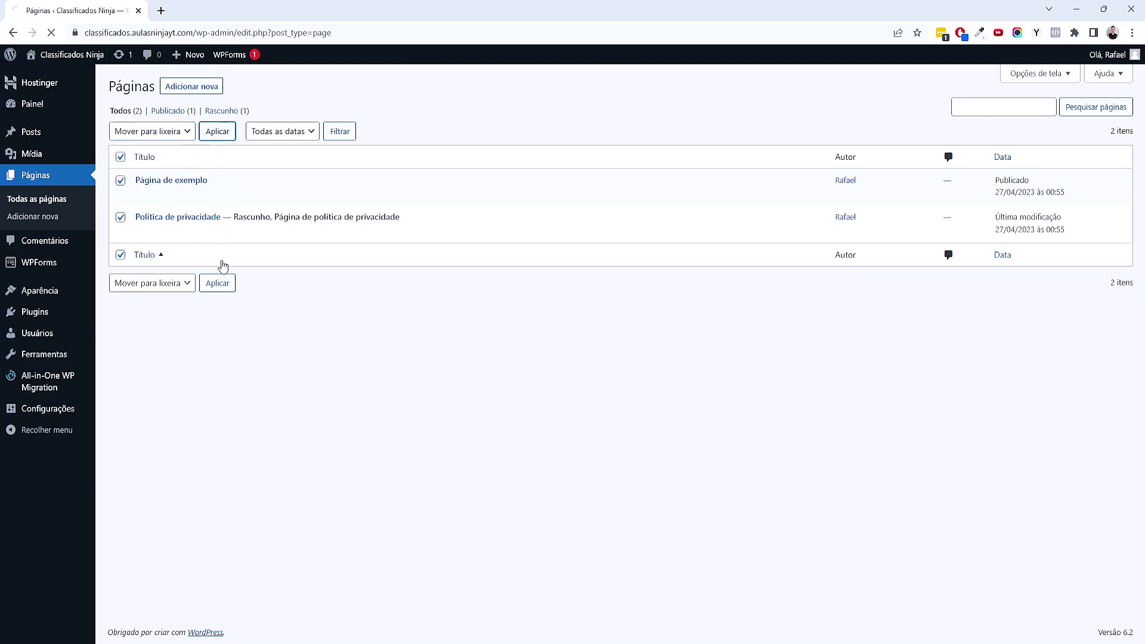
left_click(163, 153)
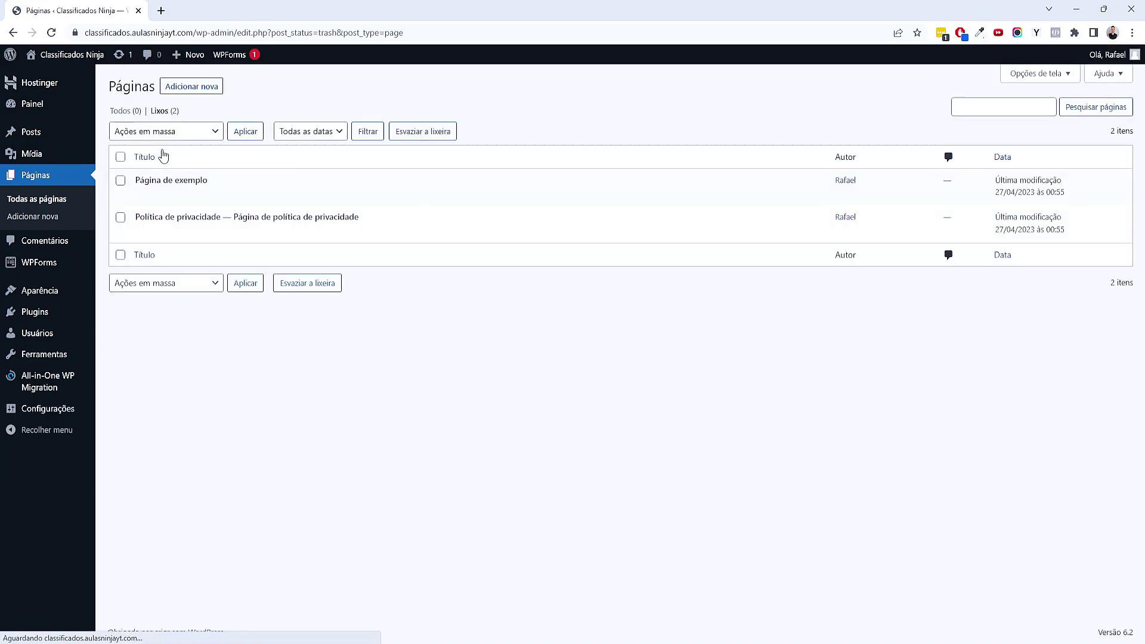
left_click(120, 156)
left_click(158, 132)
left_click(149, 167)
left_click(238, 136)
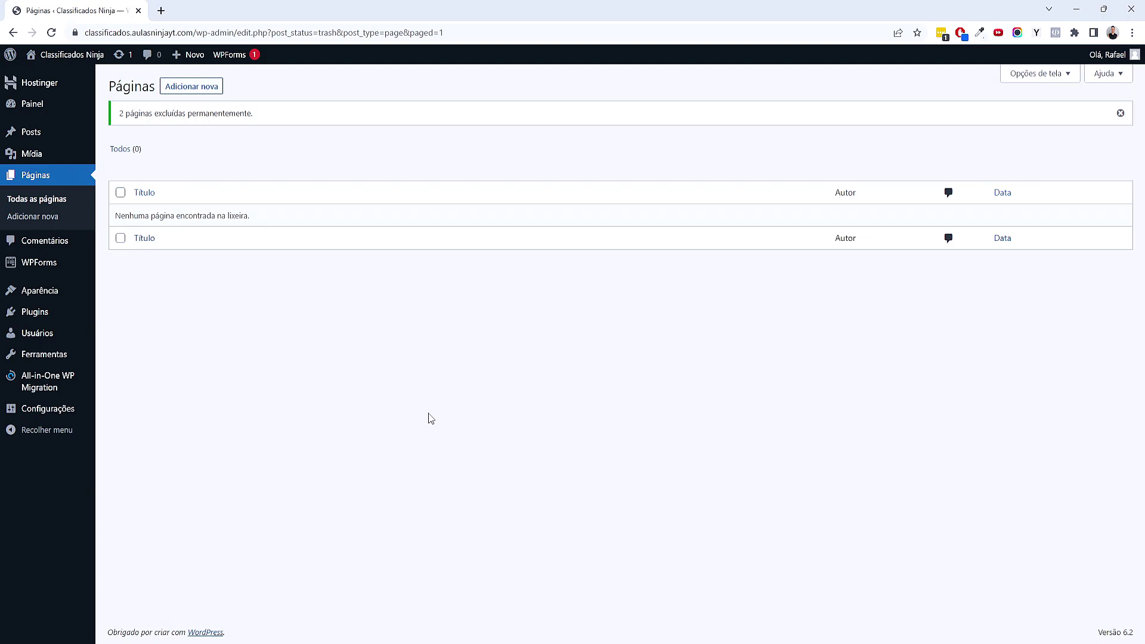
mouse_move(71, 316)
left_click(122, 316)
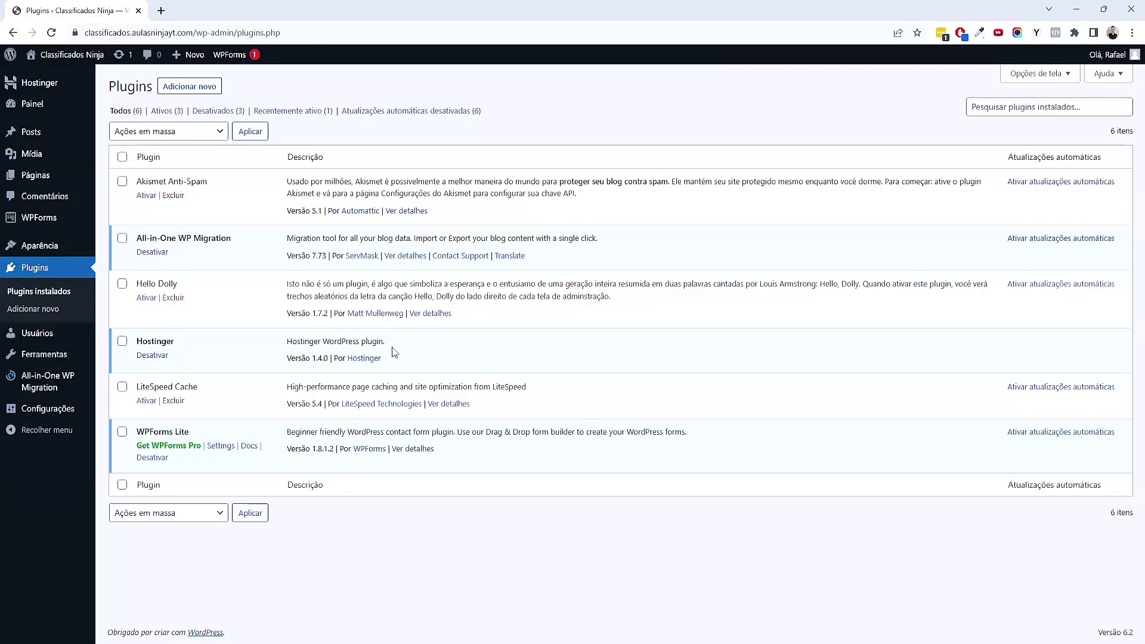
Bulk-deactivate all six plugins, then bulk-delete them and confirm deletion
left_click(122, 156)
left_click(170, 131)
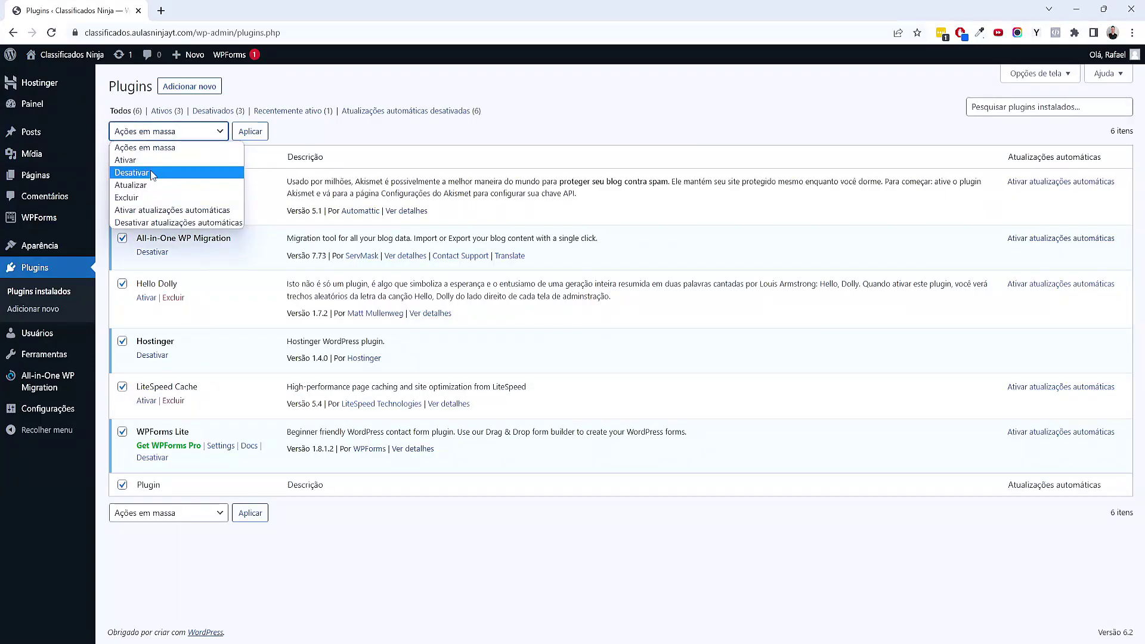
left_click(151, 171)
left_click(250, 131)
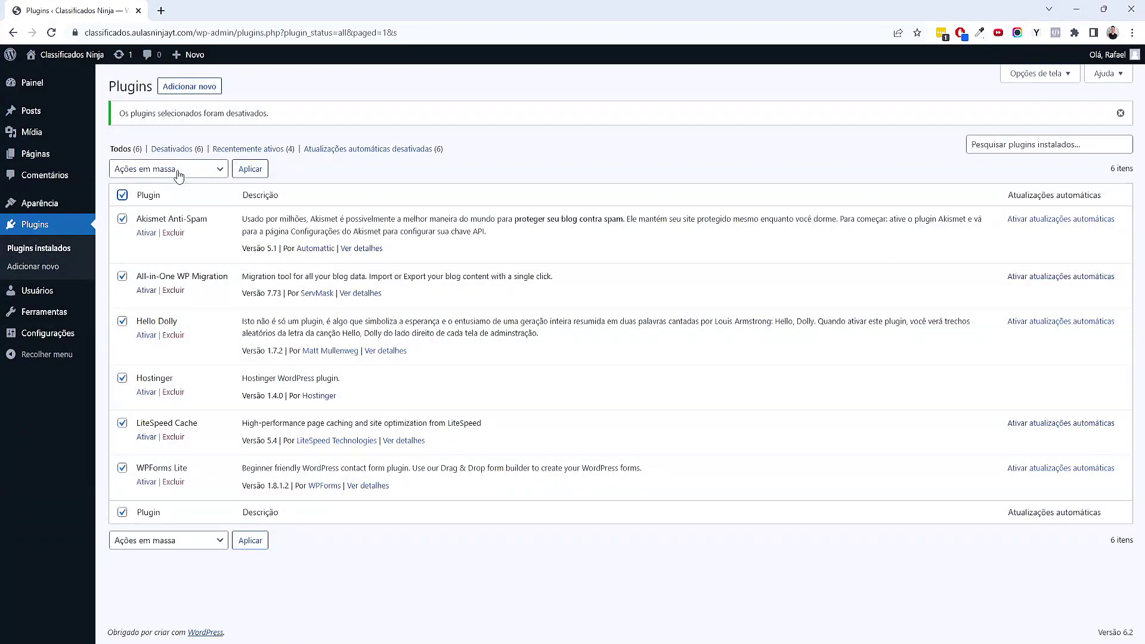
left_click(173, 169)
left_click(162, 237)
left_click(249, 168)
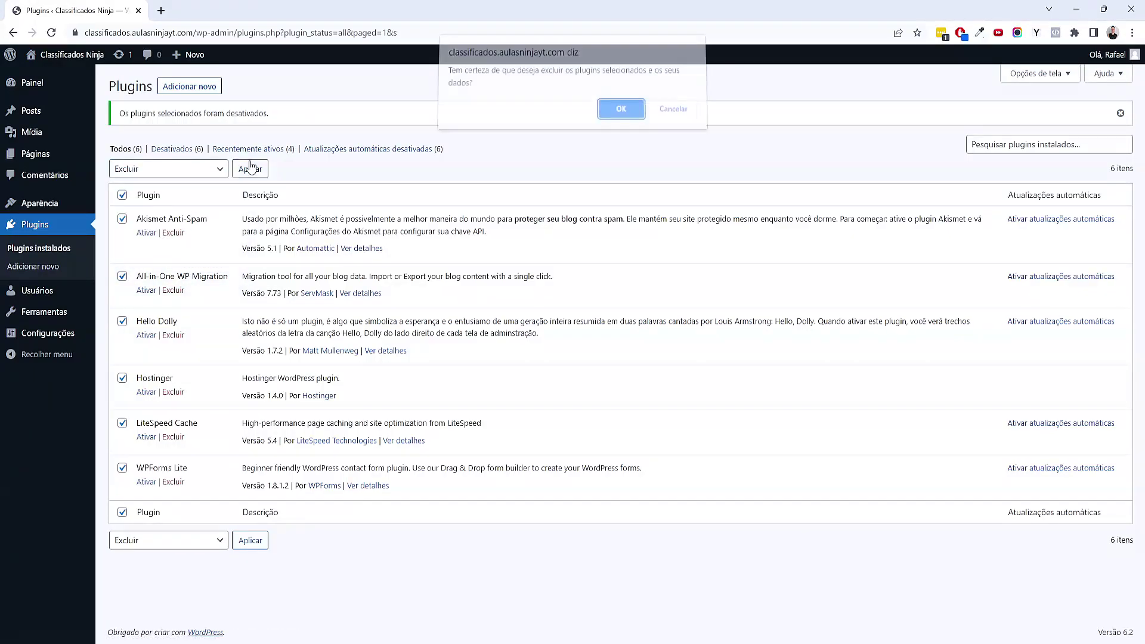
left_click(619, 126)
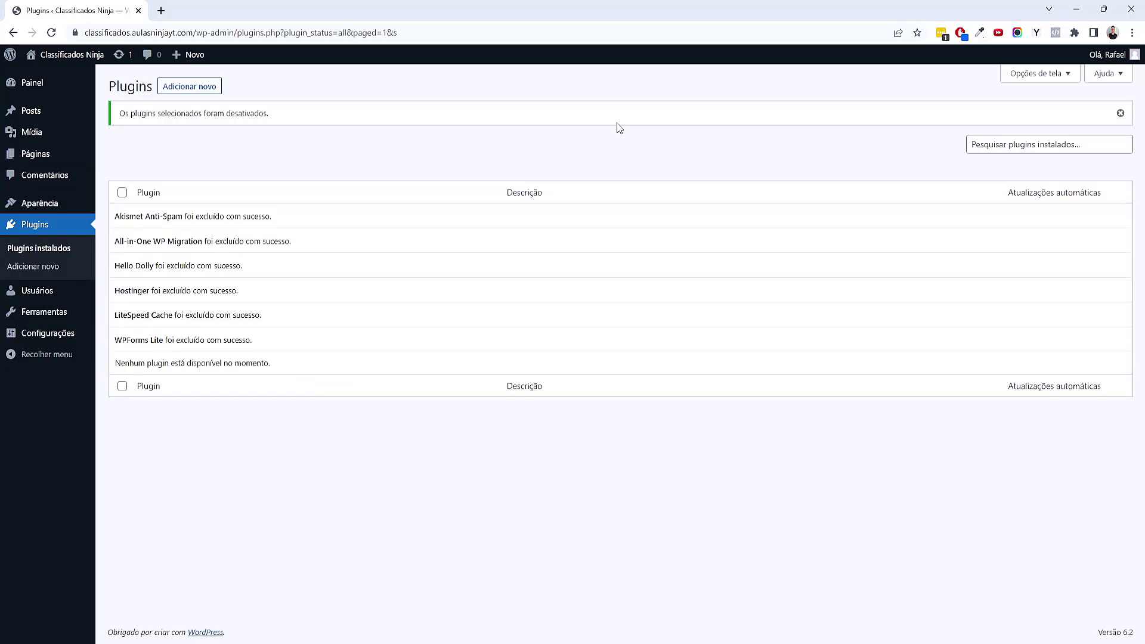
Open Configurações > Geral and start editing the site tagline field
mouse_move(54, 333)
left_click(118, 352)
left_click(333, 163)
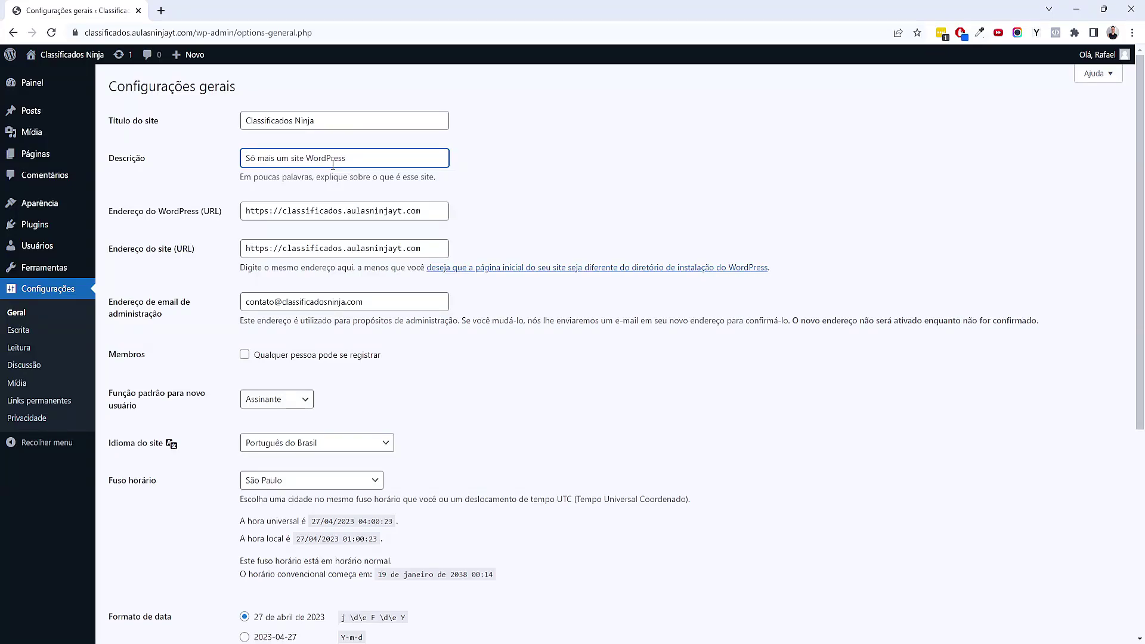
Change the tagline to 'As Melhores Lojas de Paulista Reunidas Aqui' and save the general settings
key("ctrl+a")
type("Os")
key("ctrl+z")
type("As")
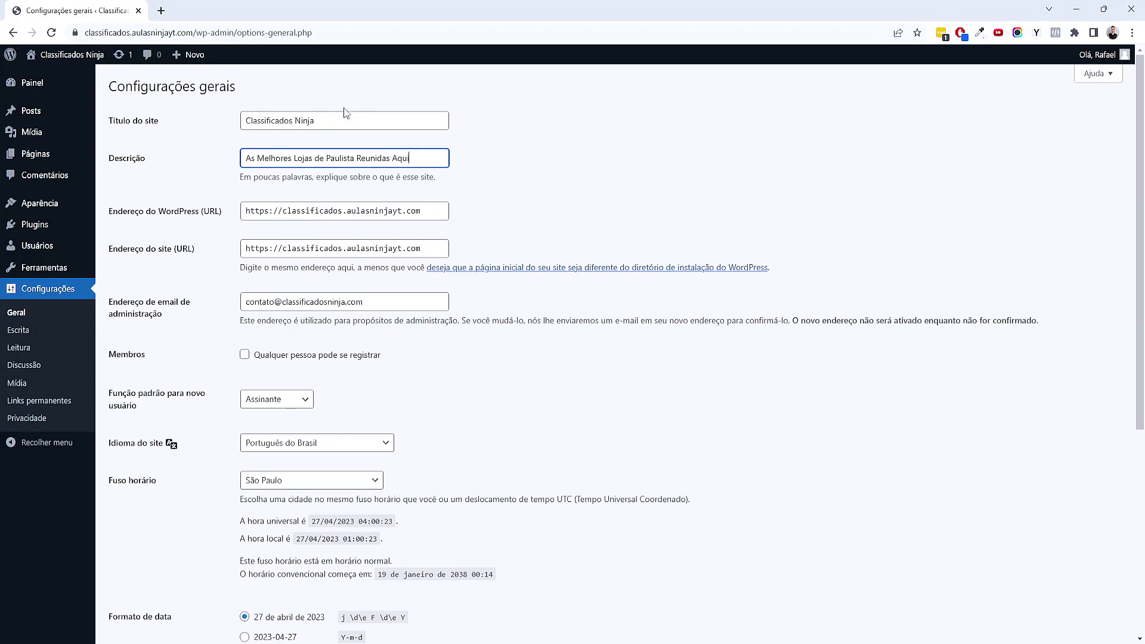
left_click_drag(332, 117, 217, 127)
left_click(563, 201)
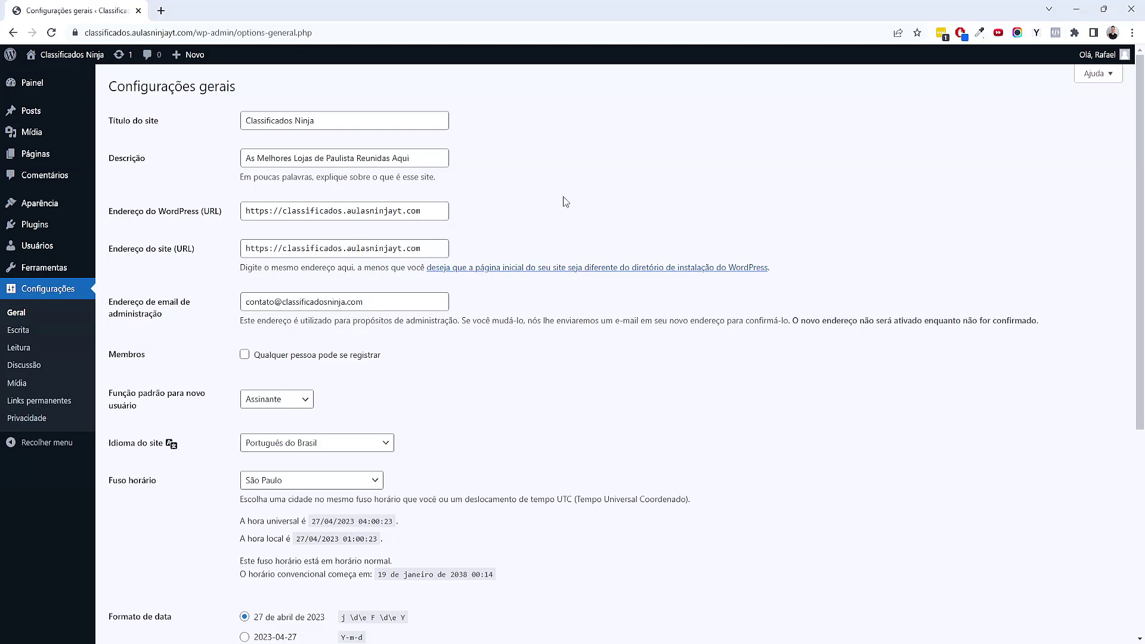
scroll(638, 376, "down", 3)
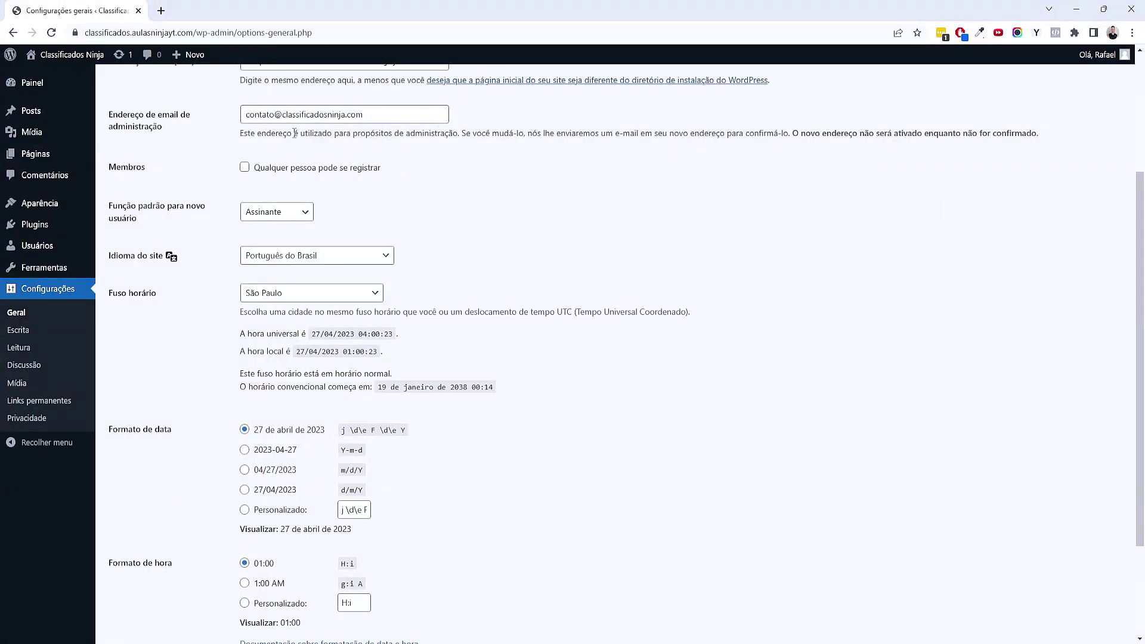
scroll(611, 434, "down", 1)
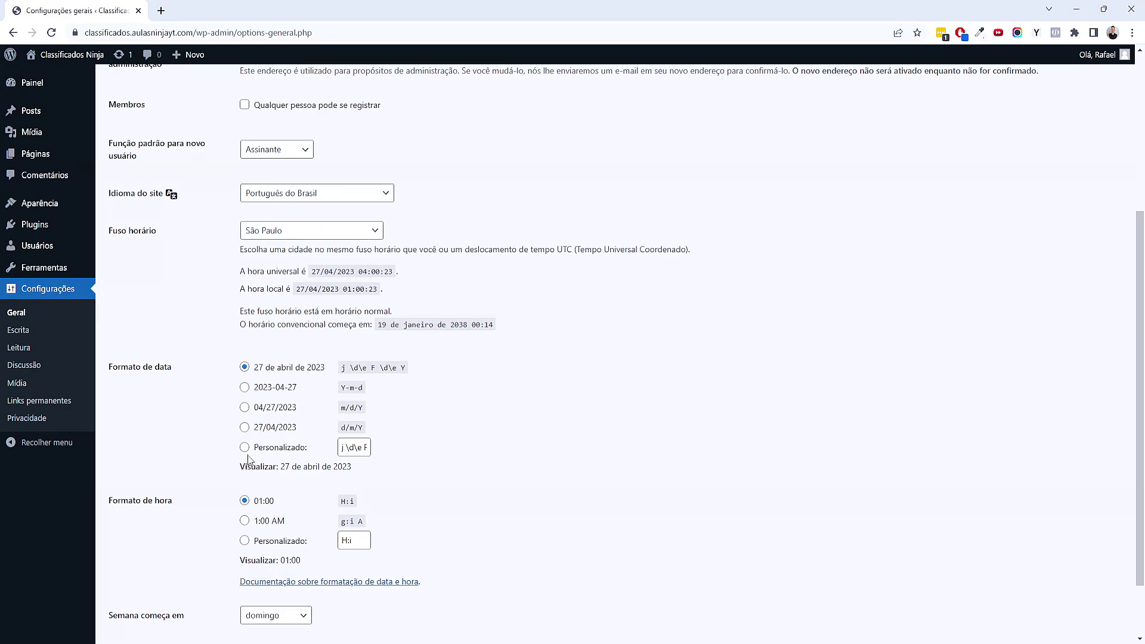
scroll(248, 459, "down", 2)
left_click(156, 578)
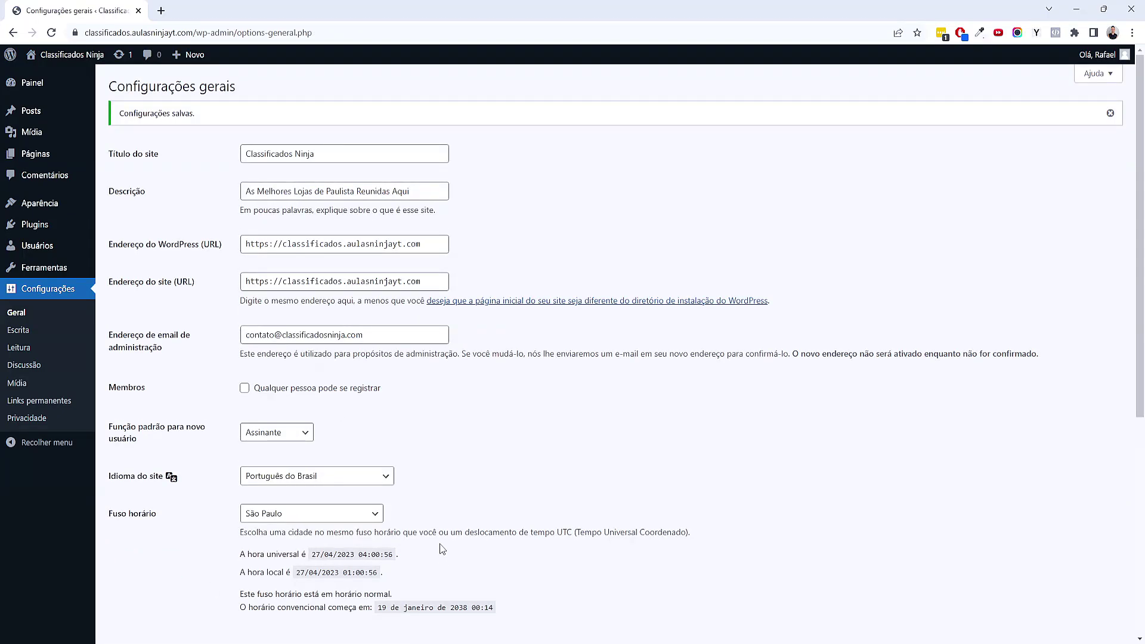
left_click(71, 409)
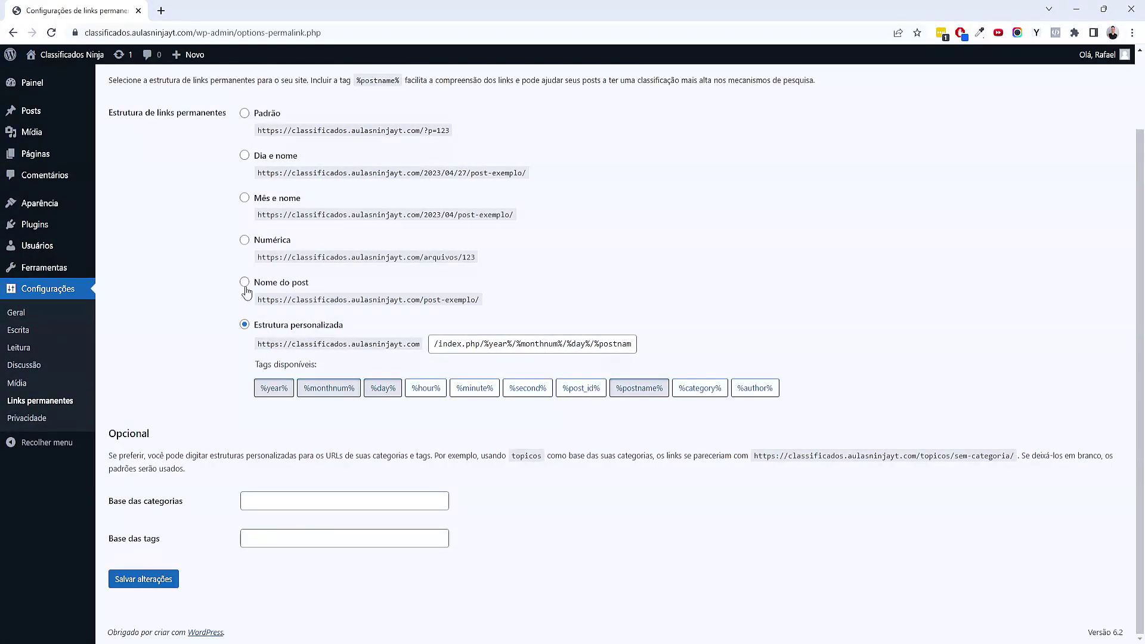
Switch the permalink structure to Nome do post (/%postname%/) and save it
left_click(245, 284)
scroll(327, 299, "up", 2)
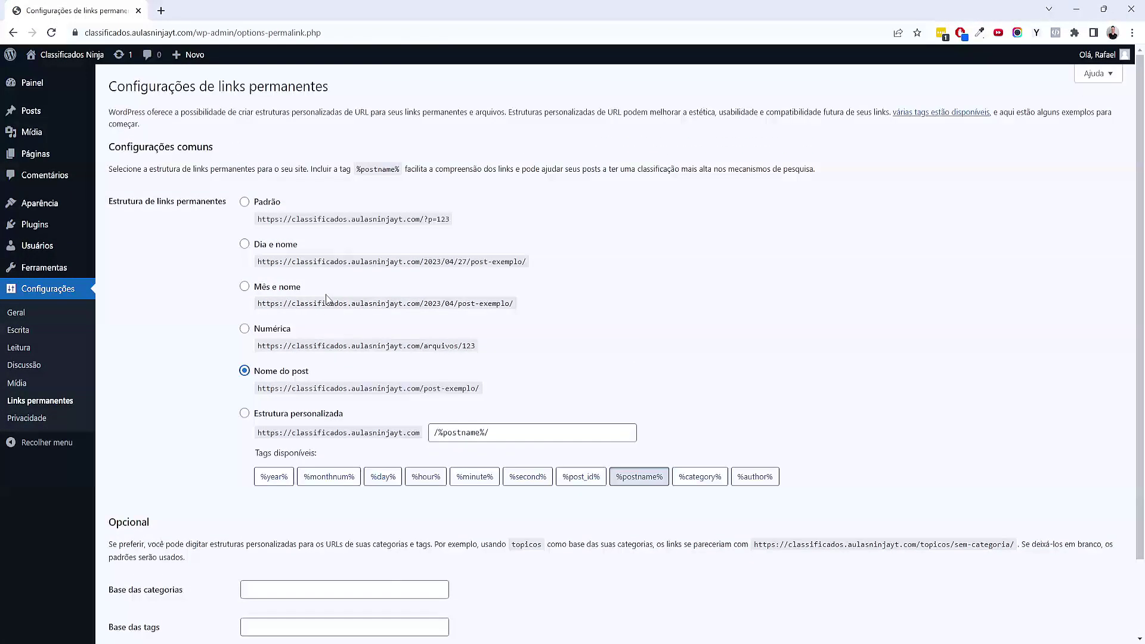
left_click_drag(424, 215, 453, 219)
left_click(464, 234)
left_click_drag(430, 273, 475, 275)
left_click(616, 328)
scroll(453, 408, "down", 2)
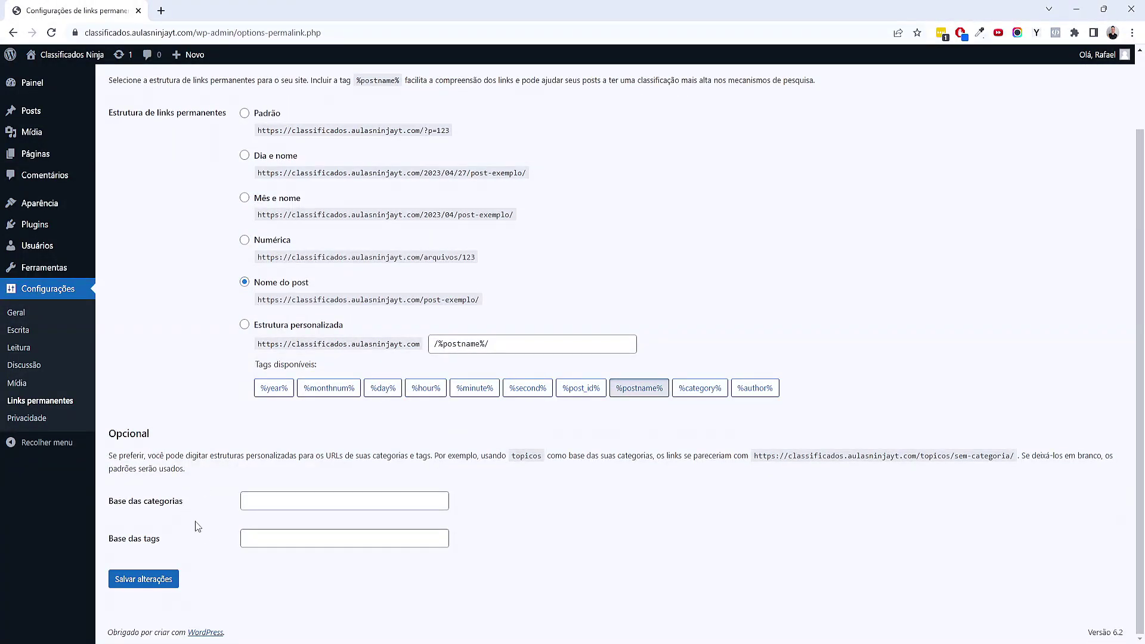
left_click(158, 587)
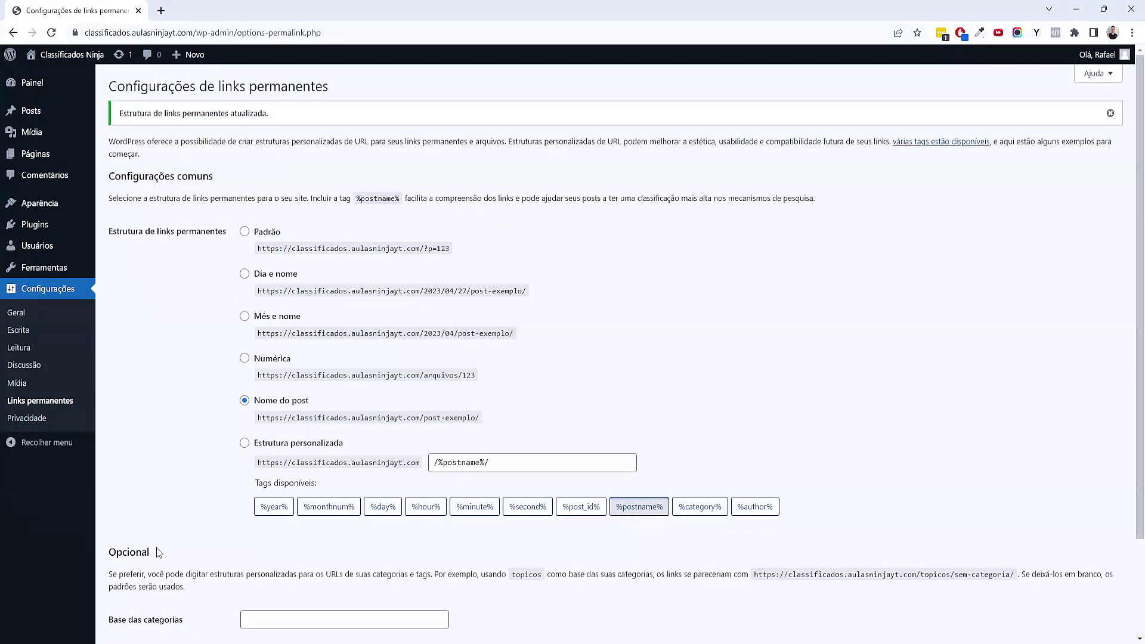
left_click(32, 83)
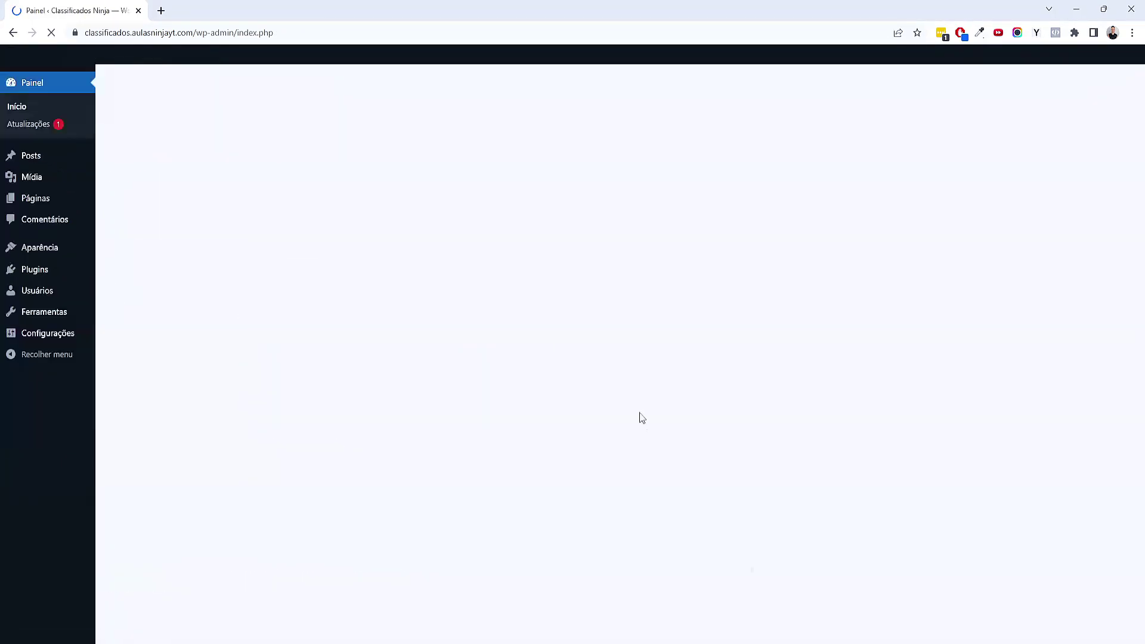
In XMind, collapse the Acessar Wordpress topic to hide its child
left_click(685, 629)
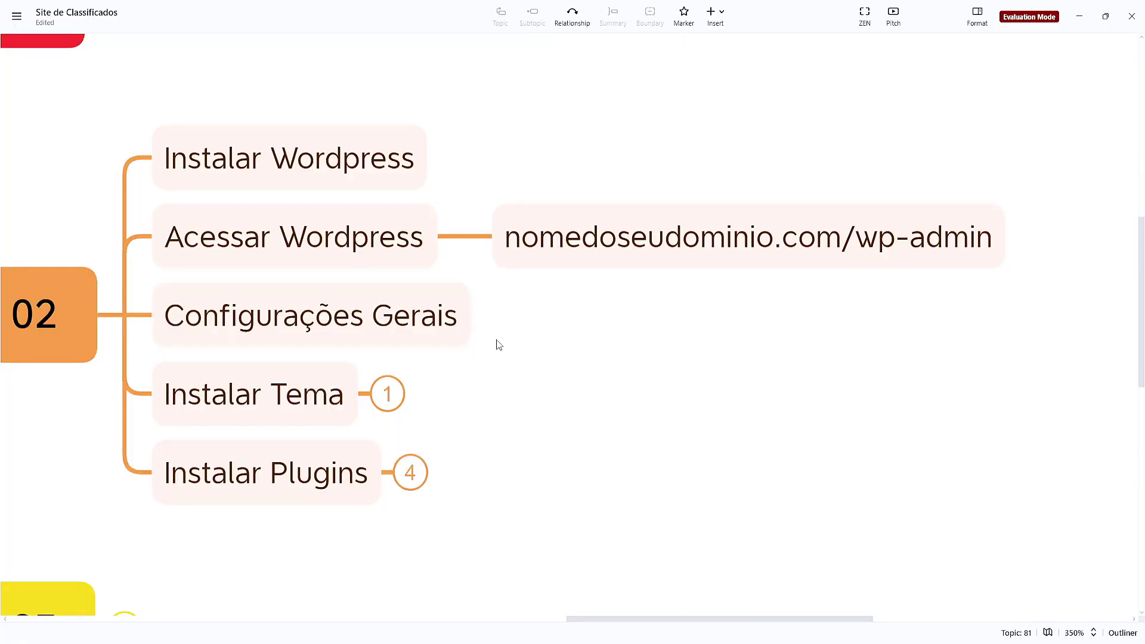
left_click(498, 257)
left_click(571, 237)
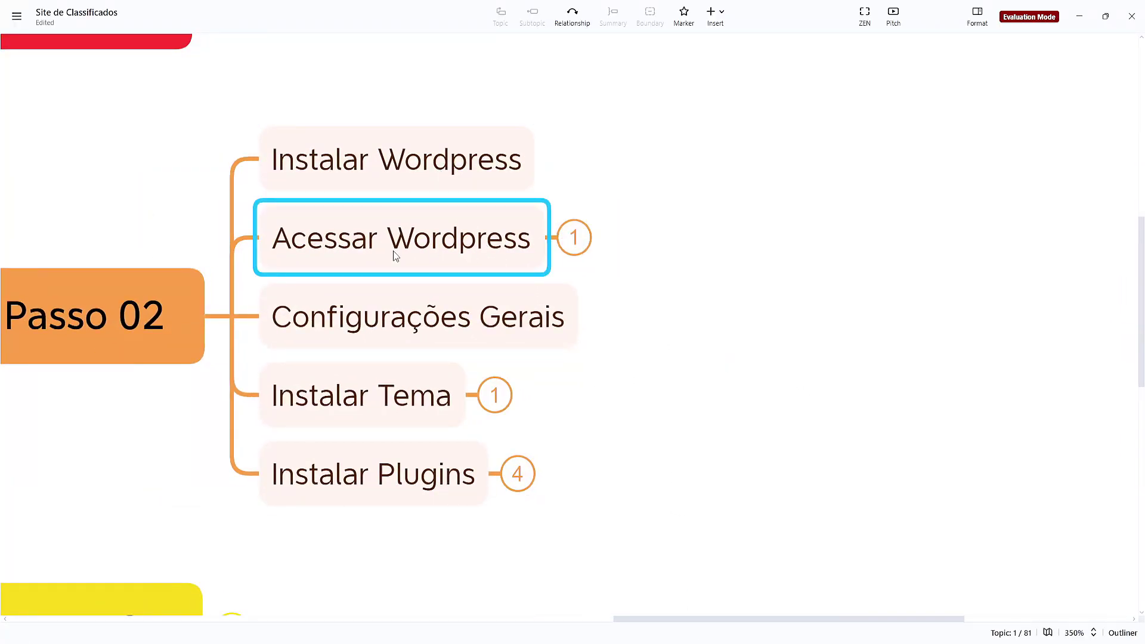
key("Down")
left_click(667, 374)
Pan to Passo 02 and expand Instalar Tema to reveal its Hello subtopic
scroll(668, 375, "left", 3)
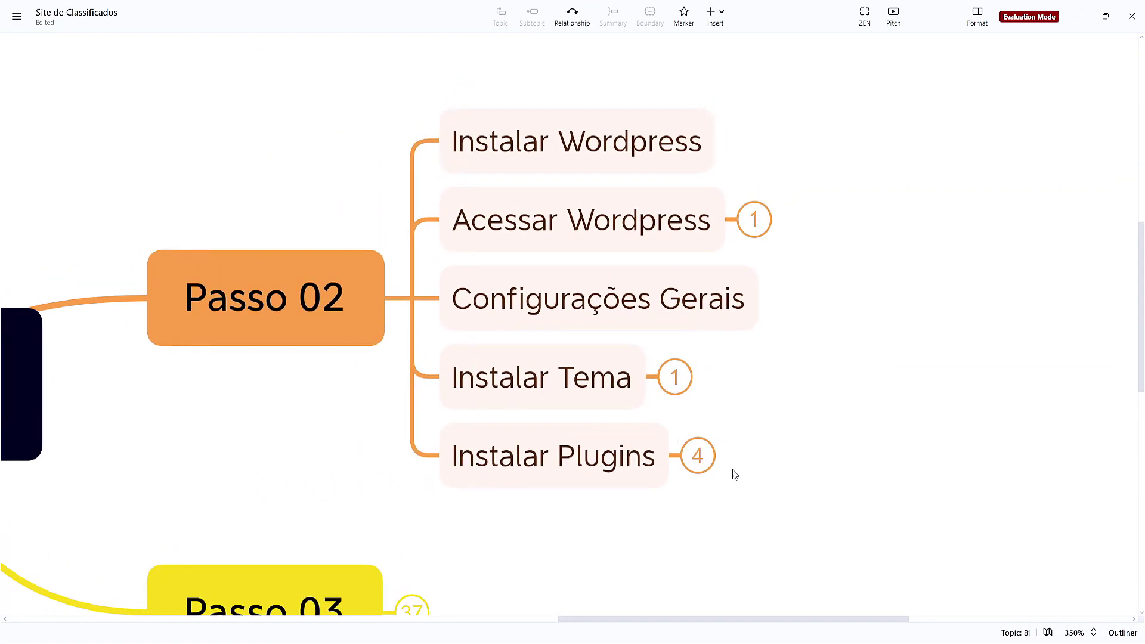
scroll(475, 531, "down", 5)
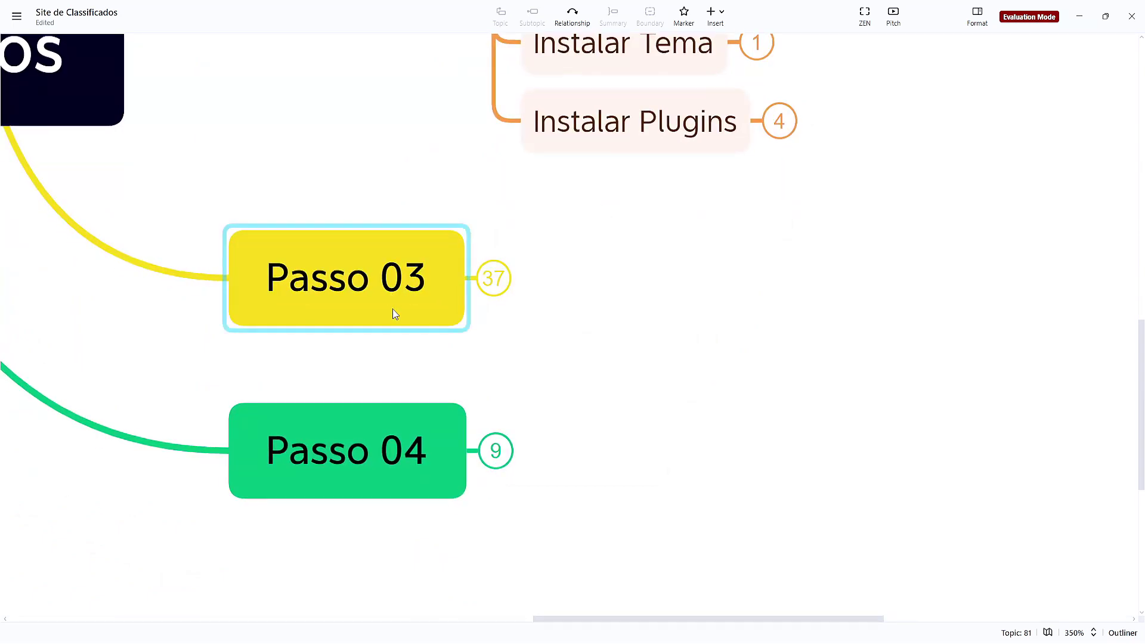
scroll(746, 331, "up", 1)
left_click_drag(747, 332, 606, 552)
left_click(569, 338)
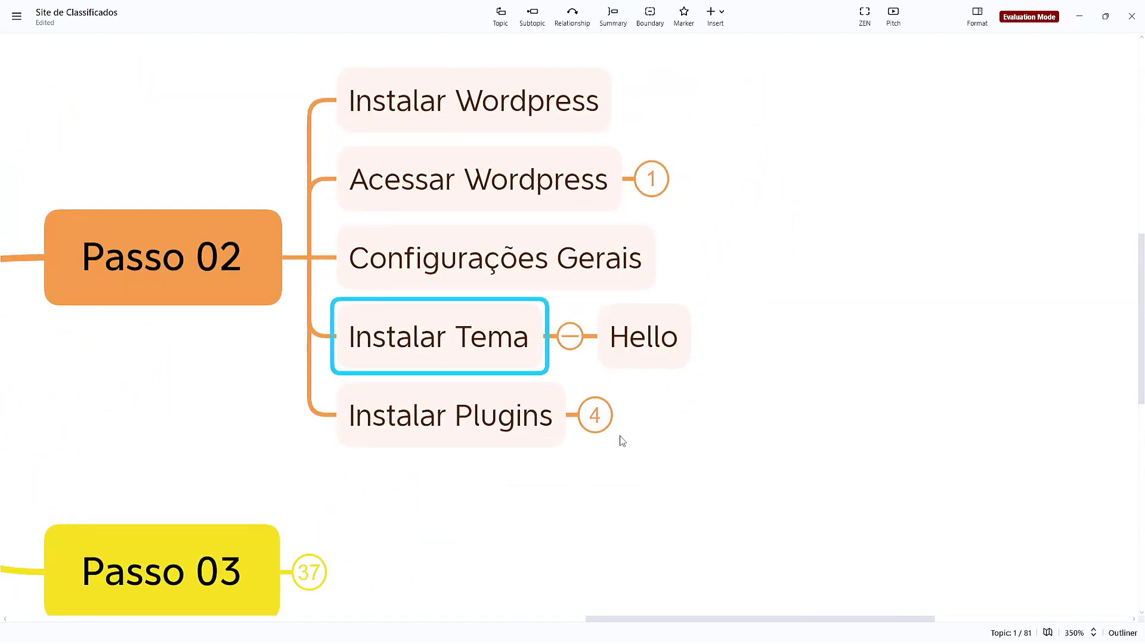
left_click(620, 368)
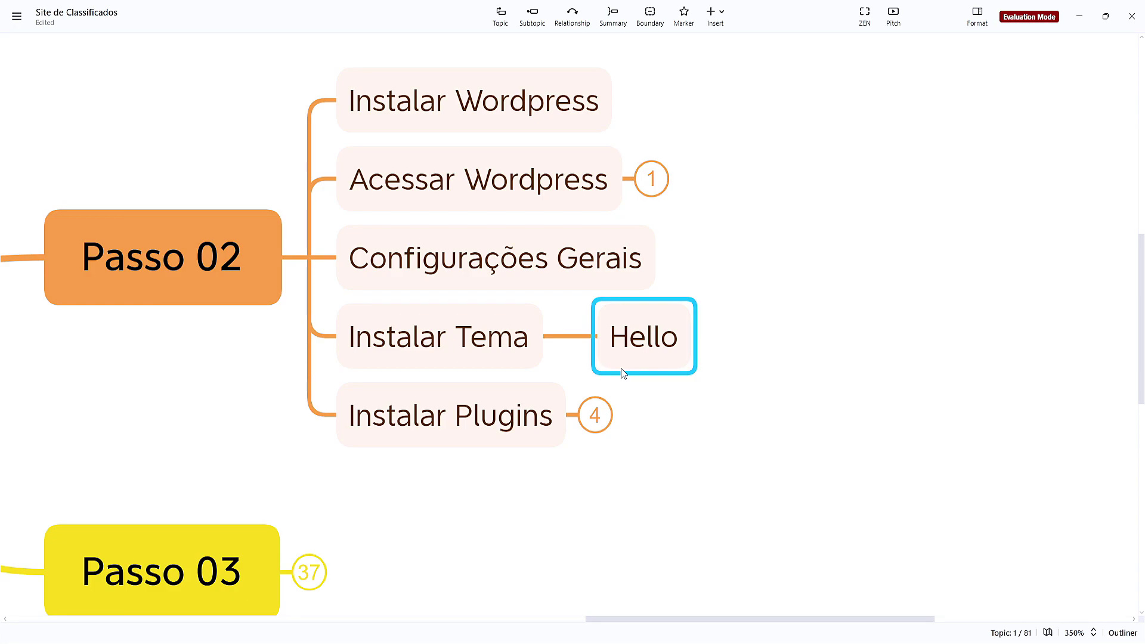
left_click(756, 403)
left_click_drag(756, 403, 723, 371)
left_click(765, 393)
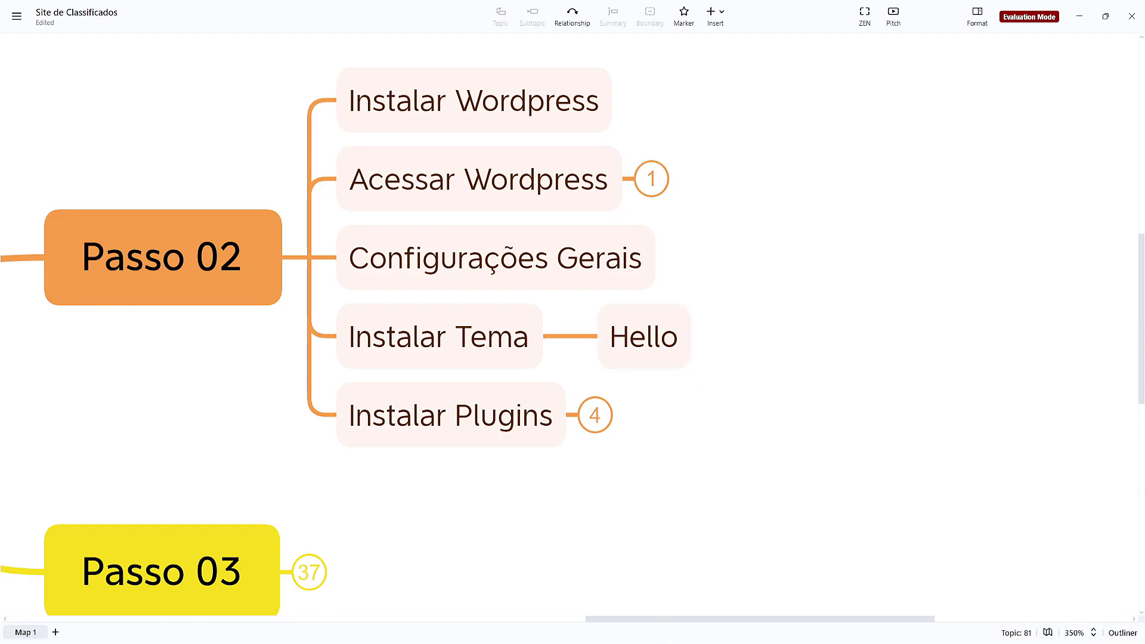
key("alt+Tab")
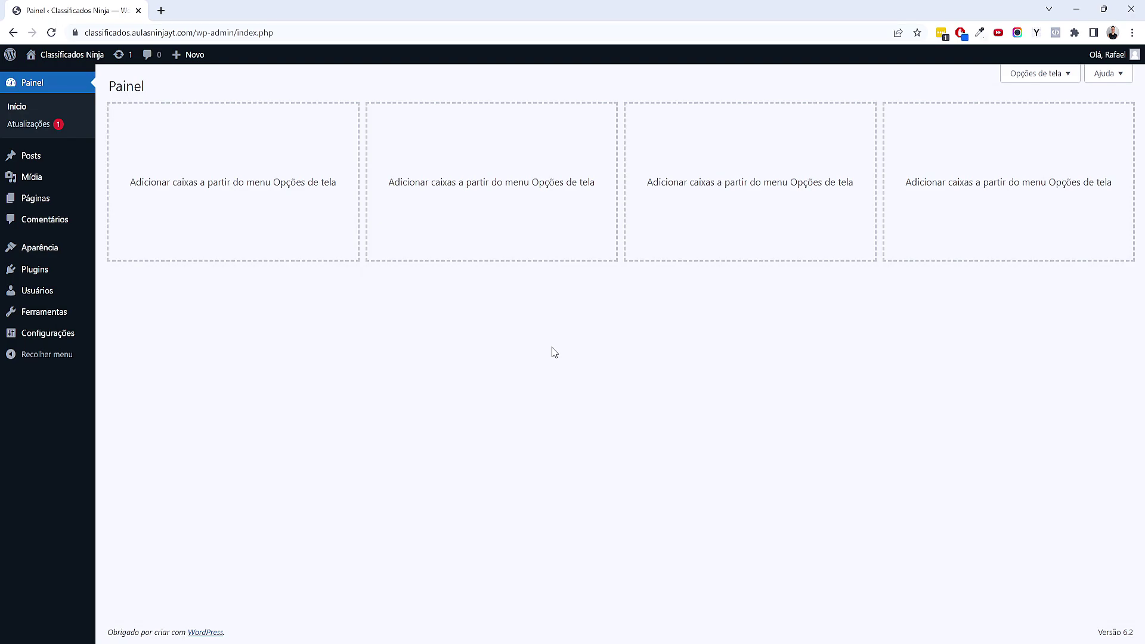
Install and activate the Hello Elementor theme from Aparência > Temas > Adicionar novo
mouse_move(52, 246)
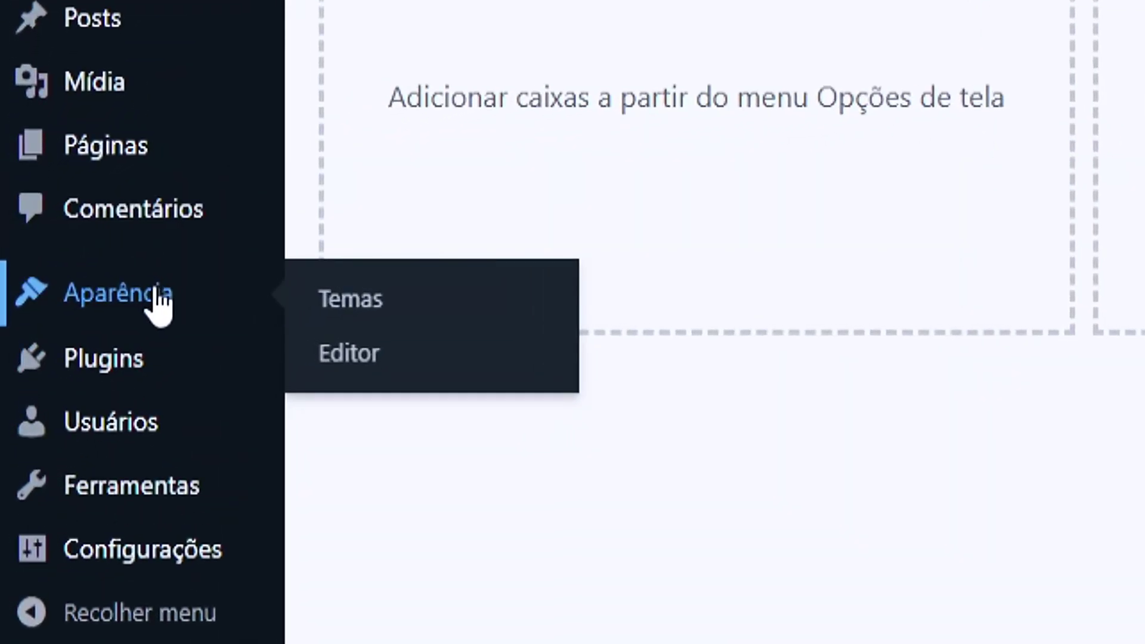
left_click(352, 302)
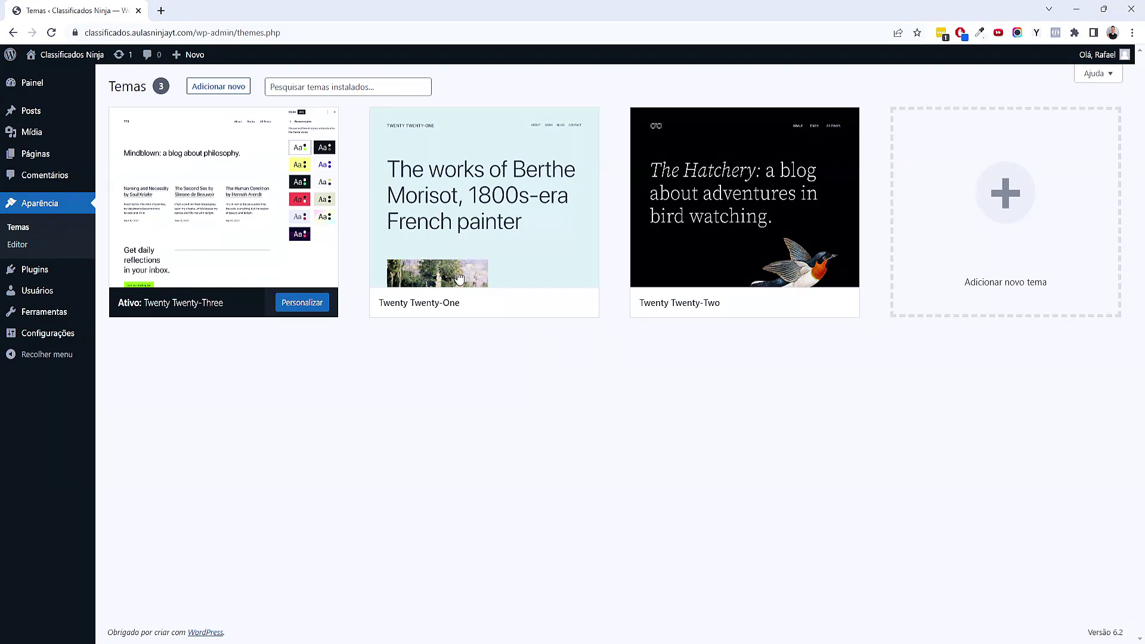
left_click(204, 88)
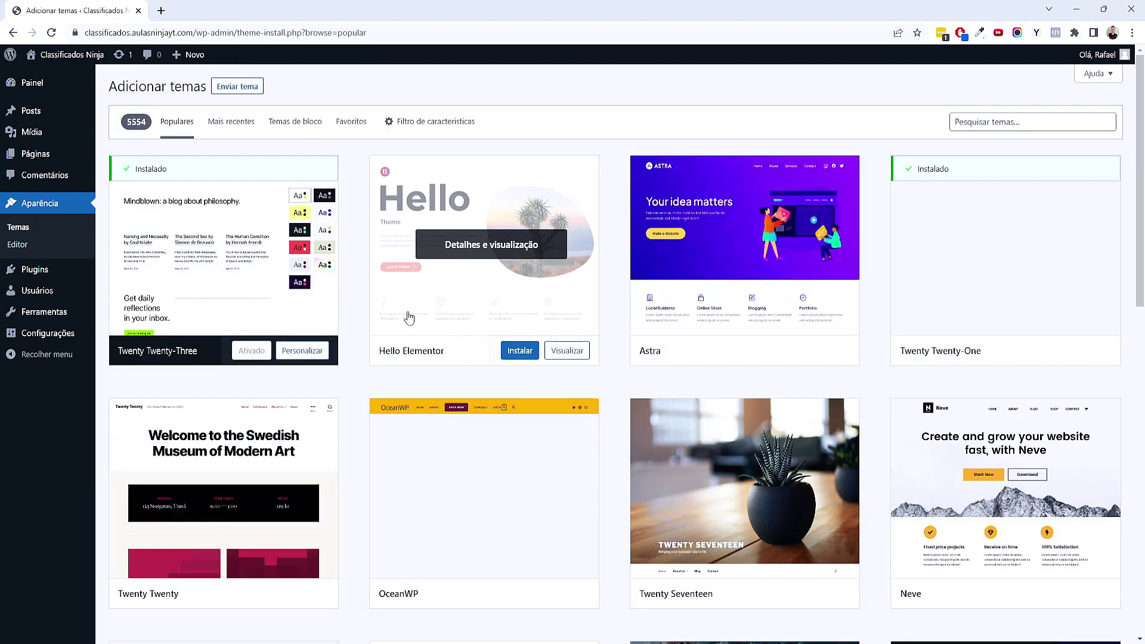
left_click(519, 351)
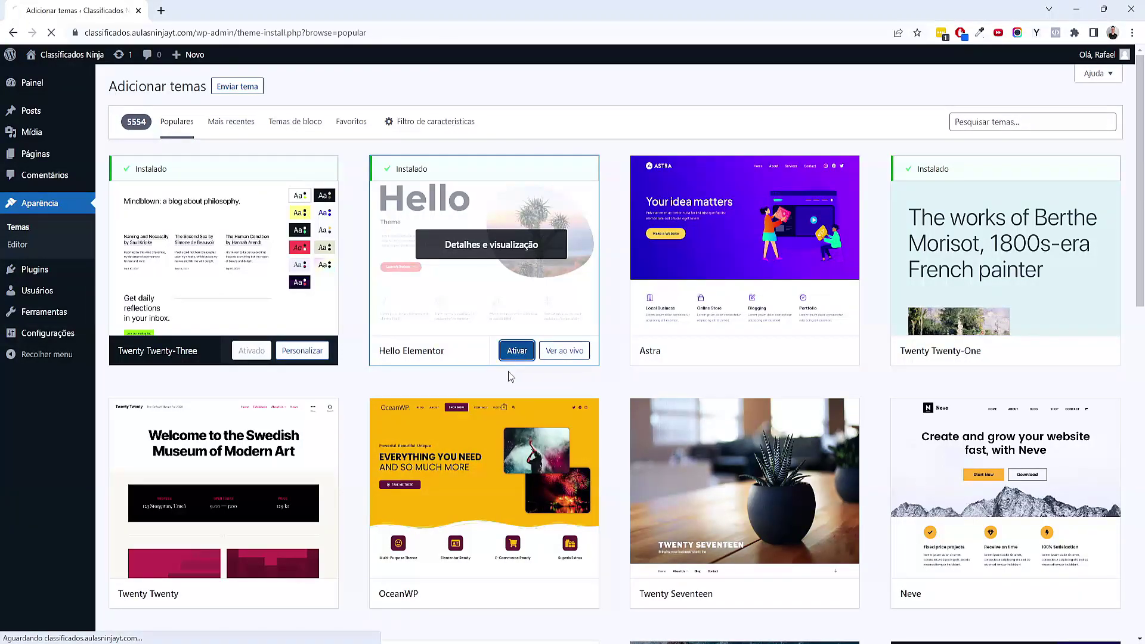
left_click(518, 351)
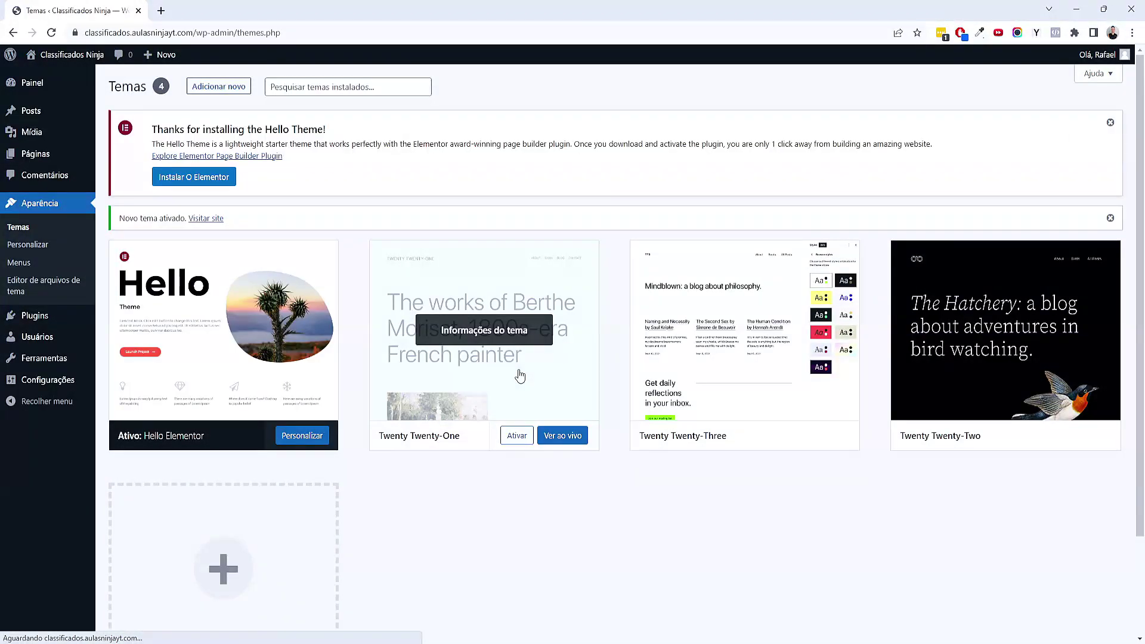
scroll(399, 388, "down", 1)
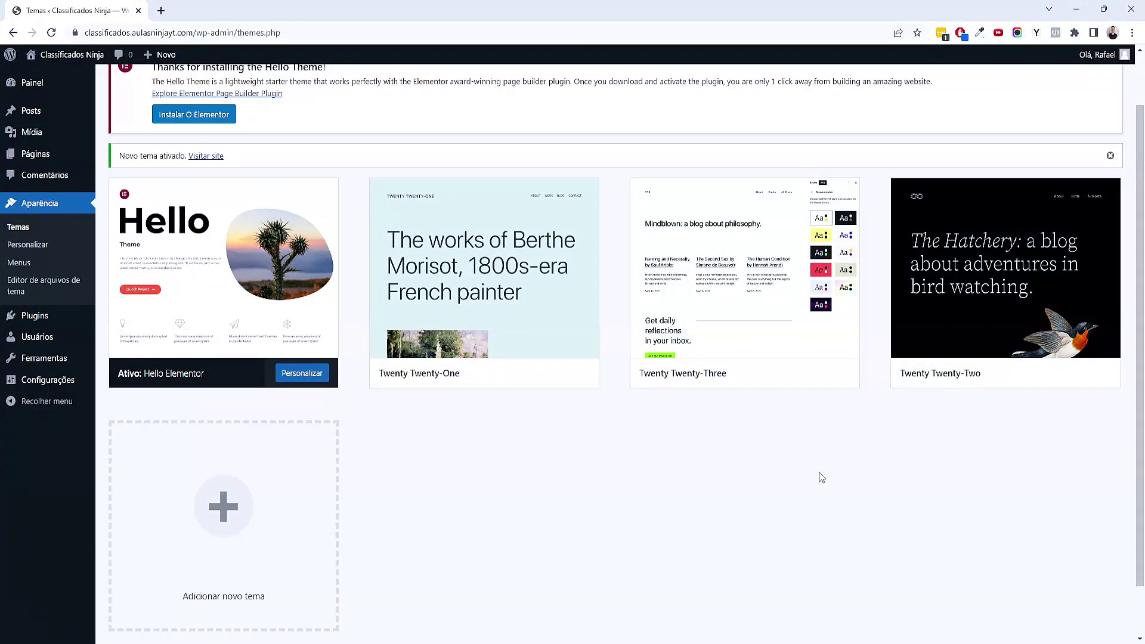
Delete the Twenty Twenty-One, Twenty Twenty-Three and Twenty Twenty-Two themes
left_click(475, 327)
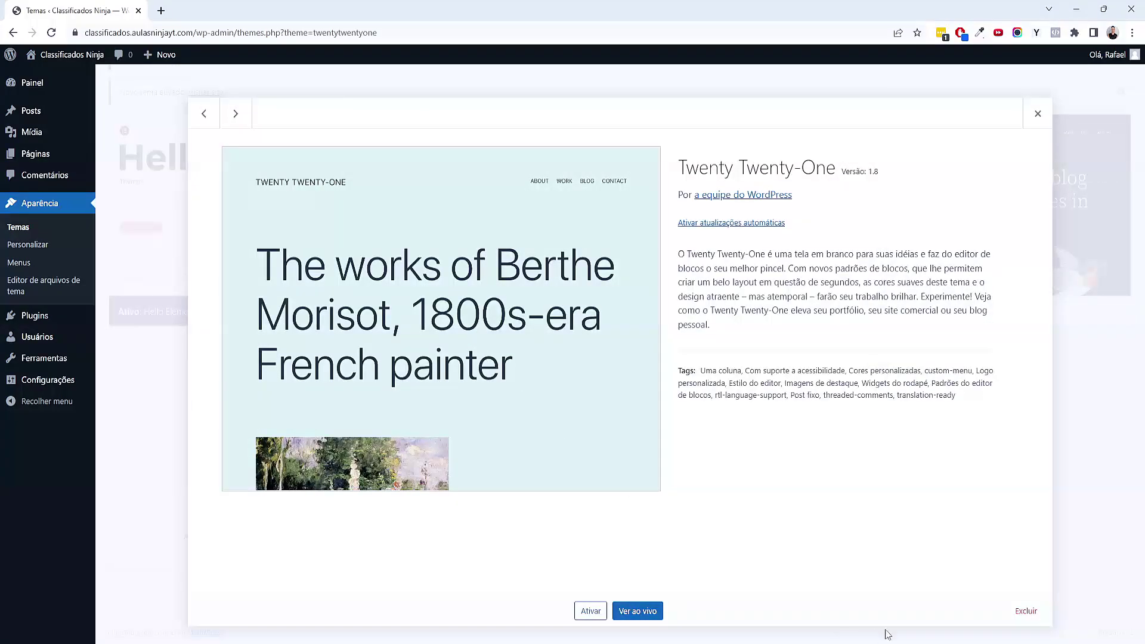
left_click(1026, 612)
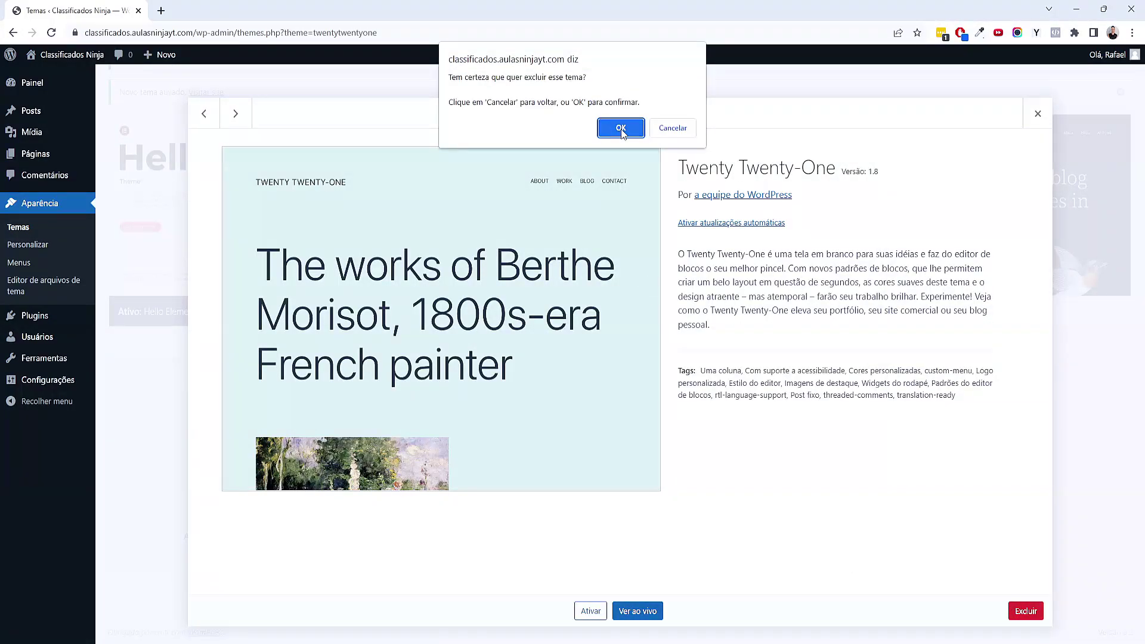
left_click(621, 129)
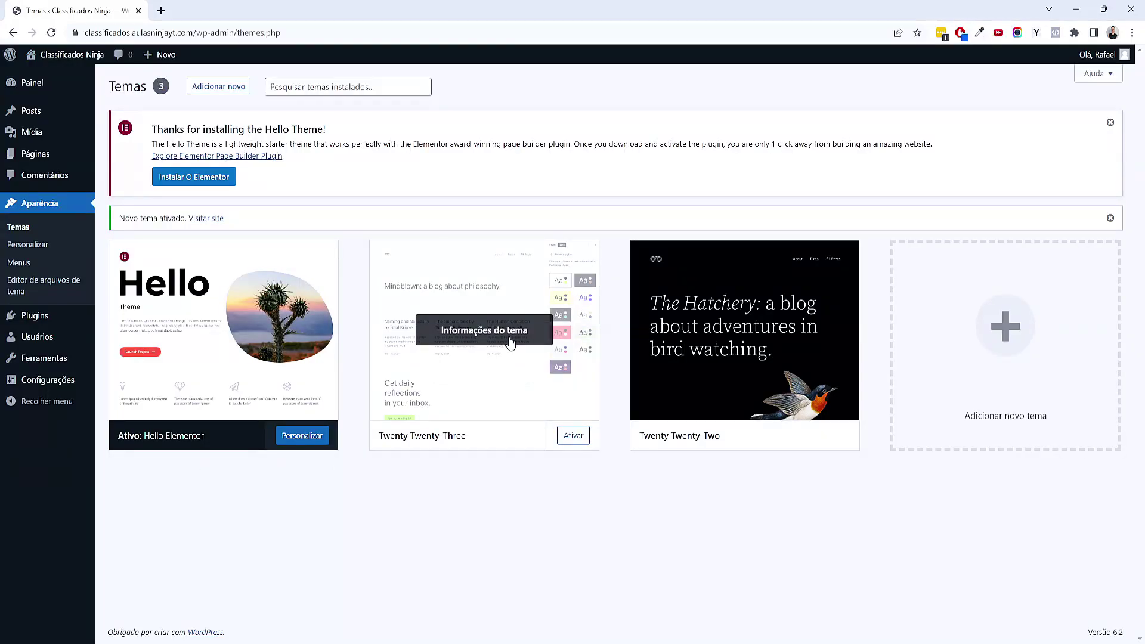
left_click(511, 358)
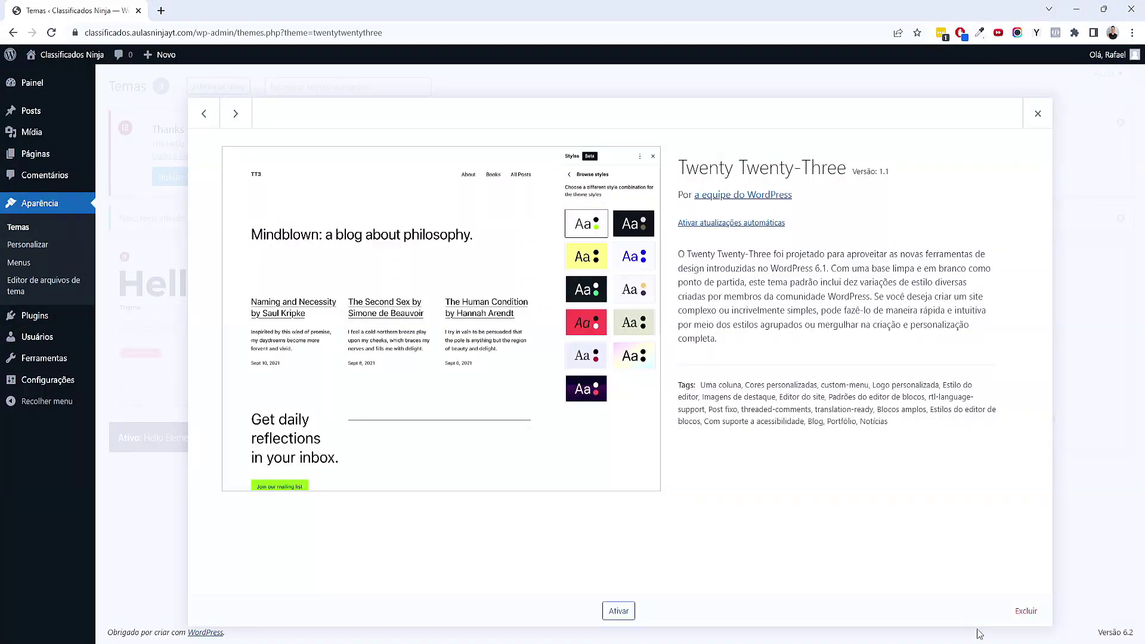
left_click(1025, 611)
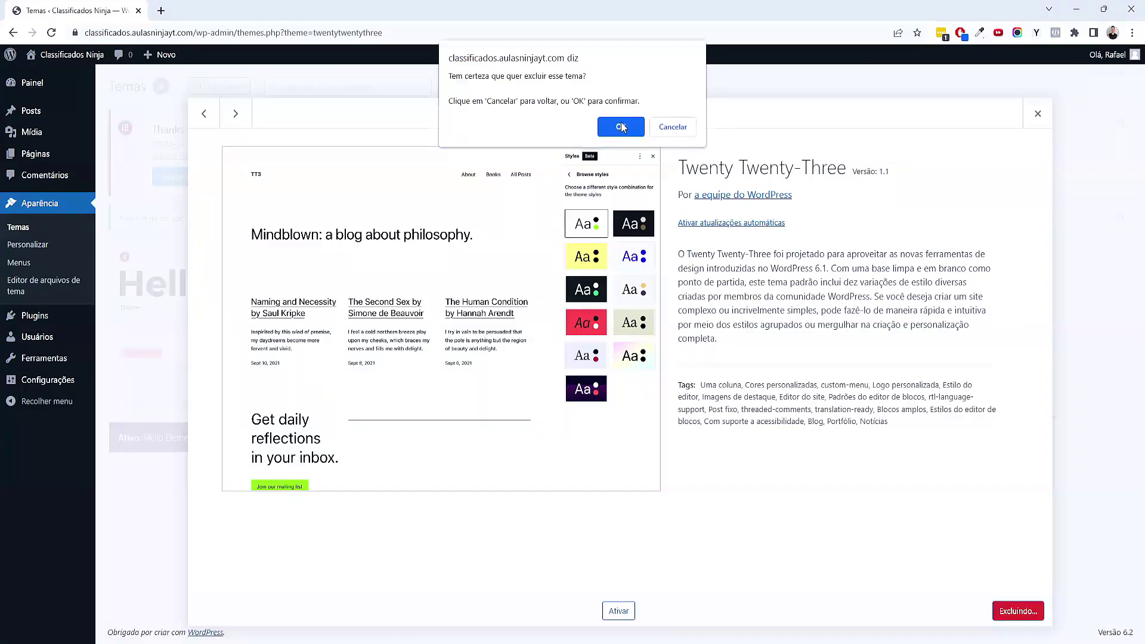
left_click(621, 128)
left_click(565, 293)
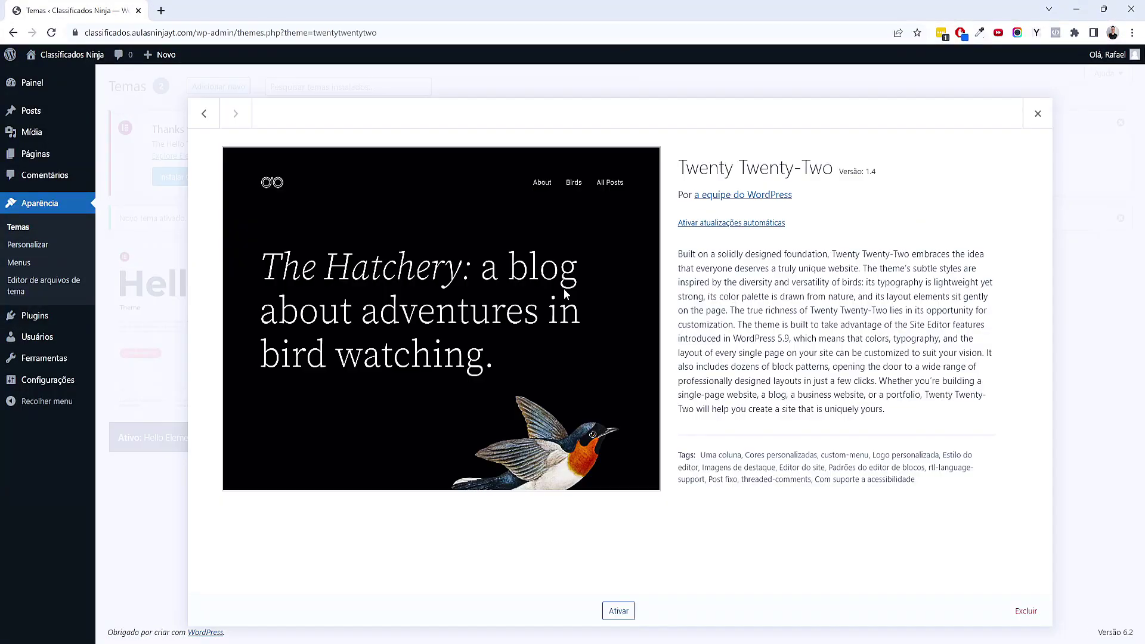
left_click(1023, 610)
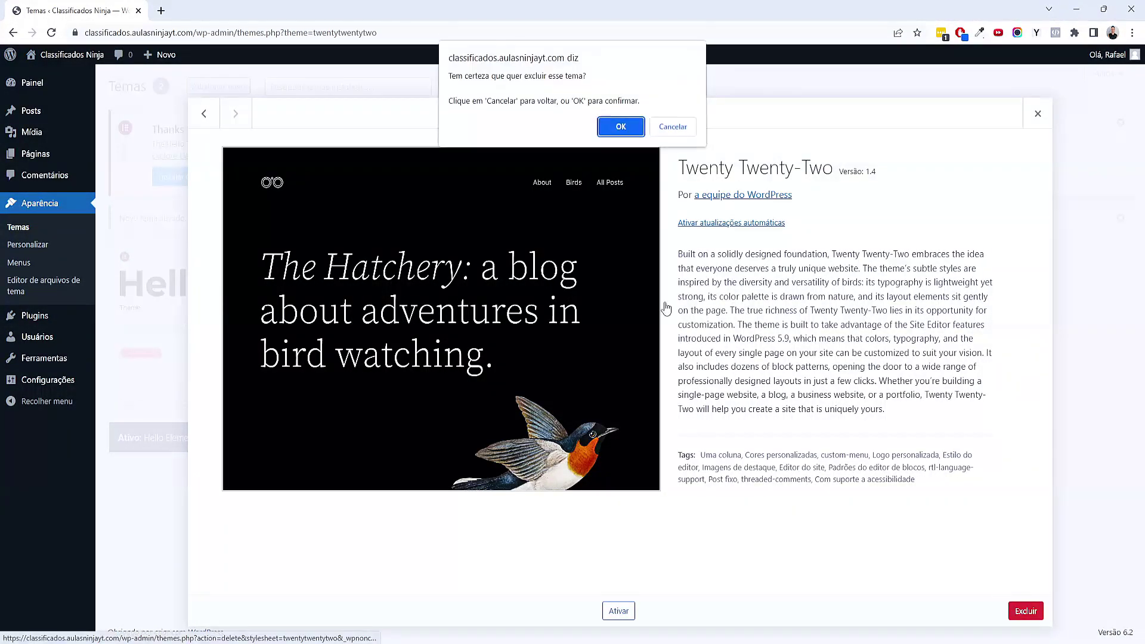
left_click(630, 131)
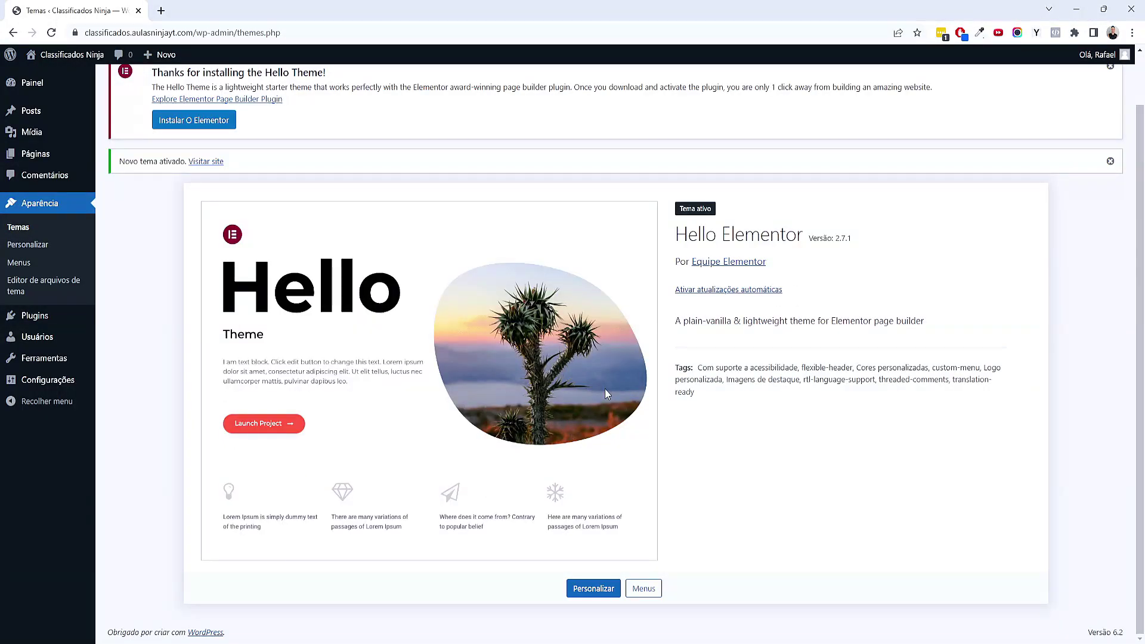
Dismiss the Hello Theme welcome notice and the new-theme-activated notice
scroll(590, 376, "up", 1)
scroll(444, 283, "down", 1)
scroll(484, 300, "up", 1)
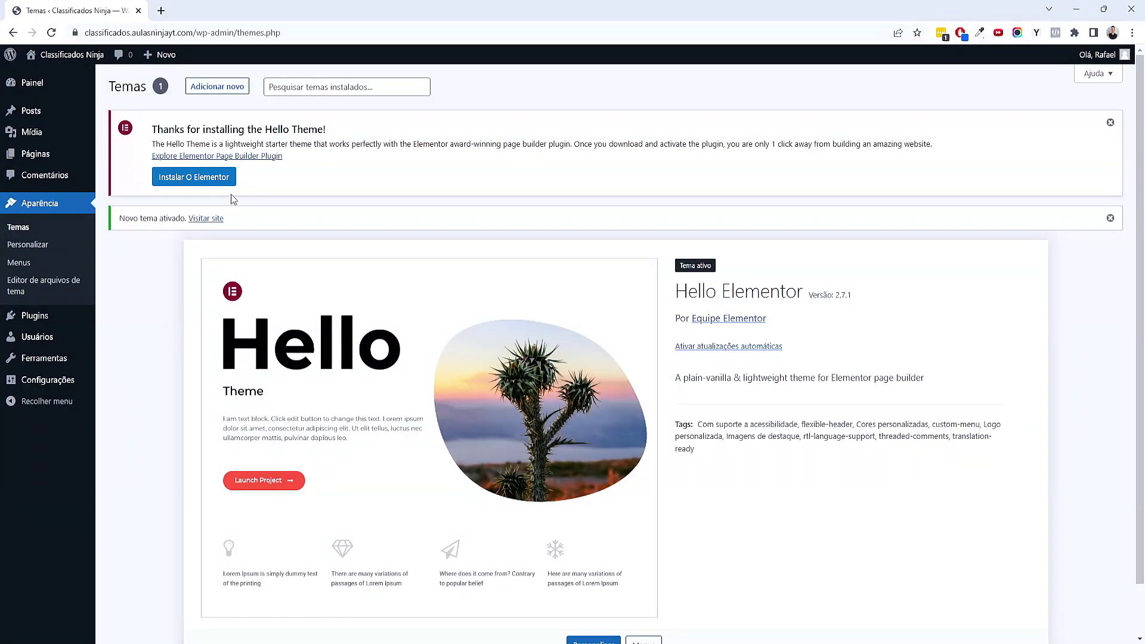
left_click(1109, 122)
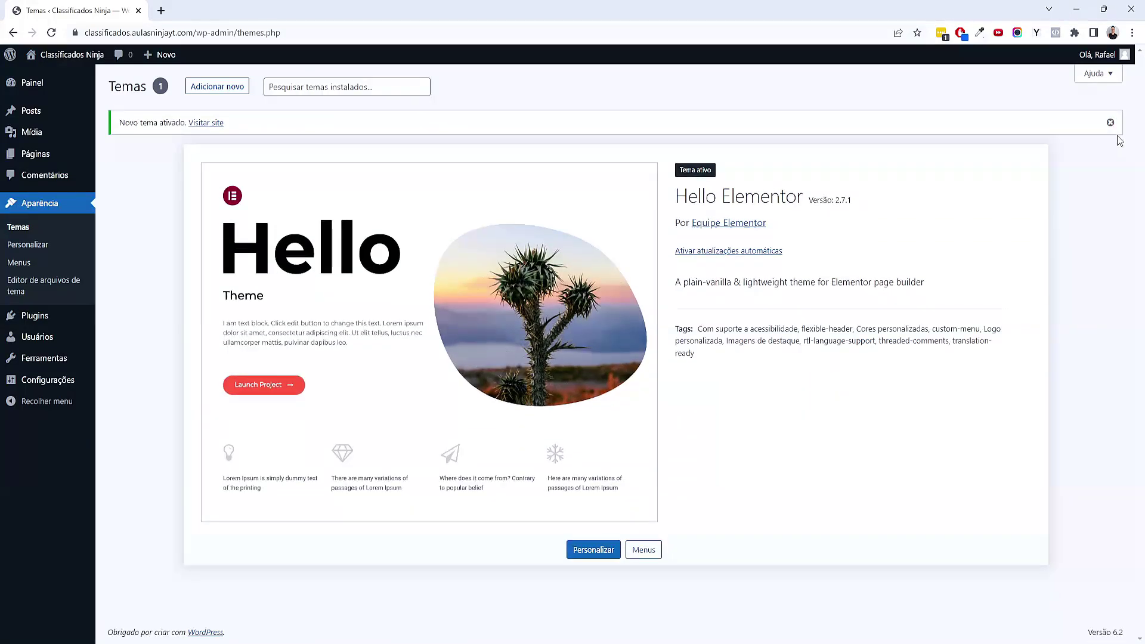
left_click(1109, 122)
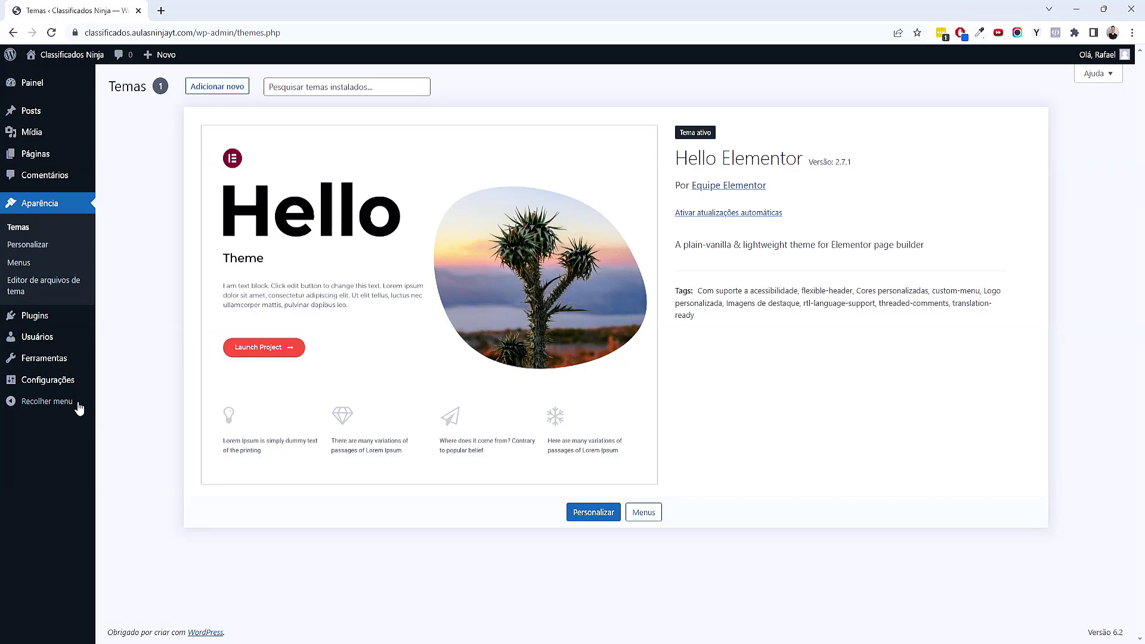
mouse_move(72, 322)
left_click(111, 338)
left_click(694, 635)
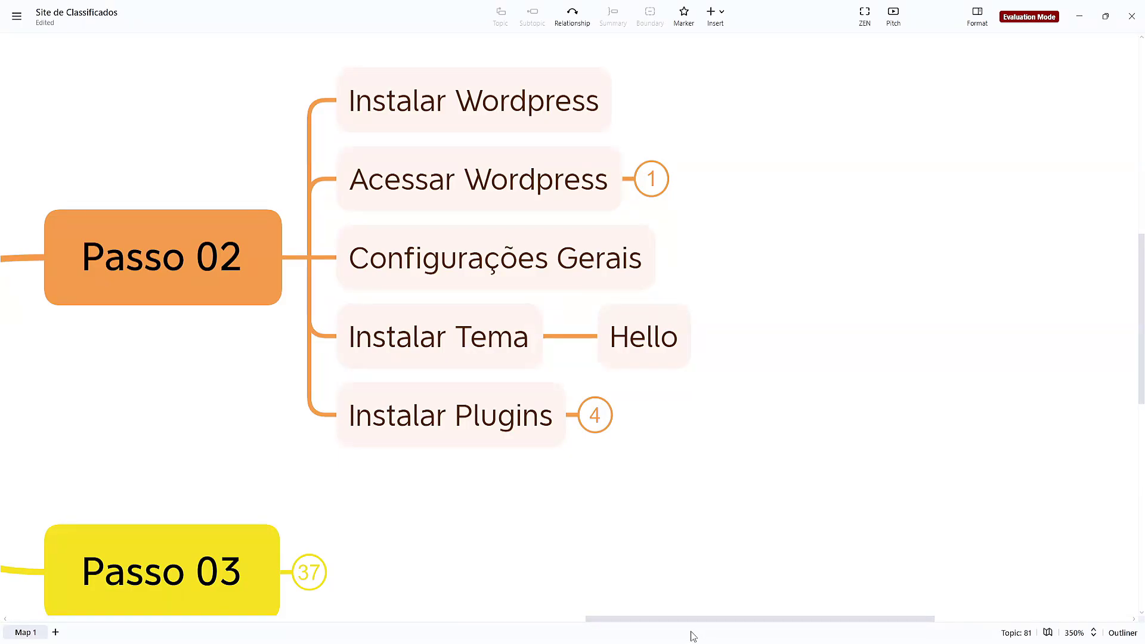
Expand 'Instalar Plugins' in XMind to reveal Elementor, Elementor PRO and Jet Engine, then select Elementor
left_click(595, 415)
left_click_drag(945, 403, 740, 403)
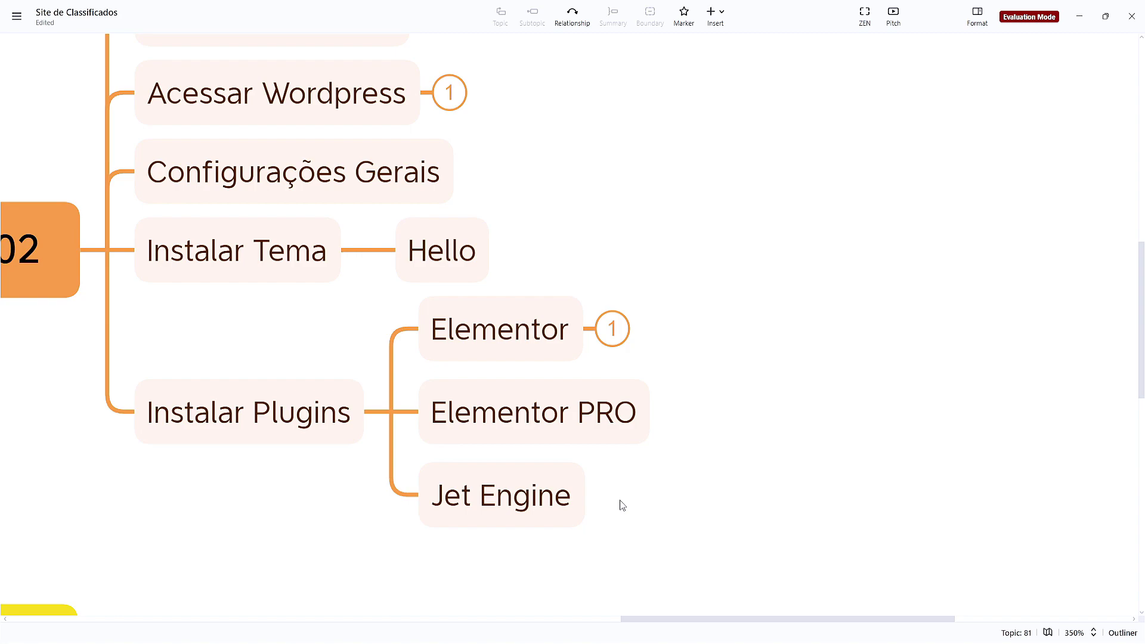
left_click(445, 310)
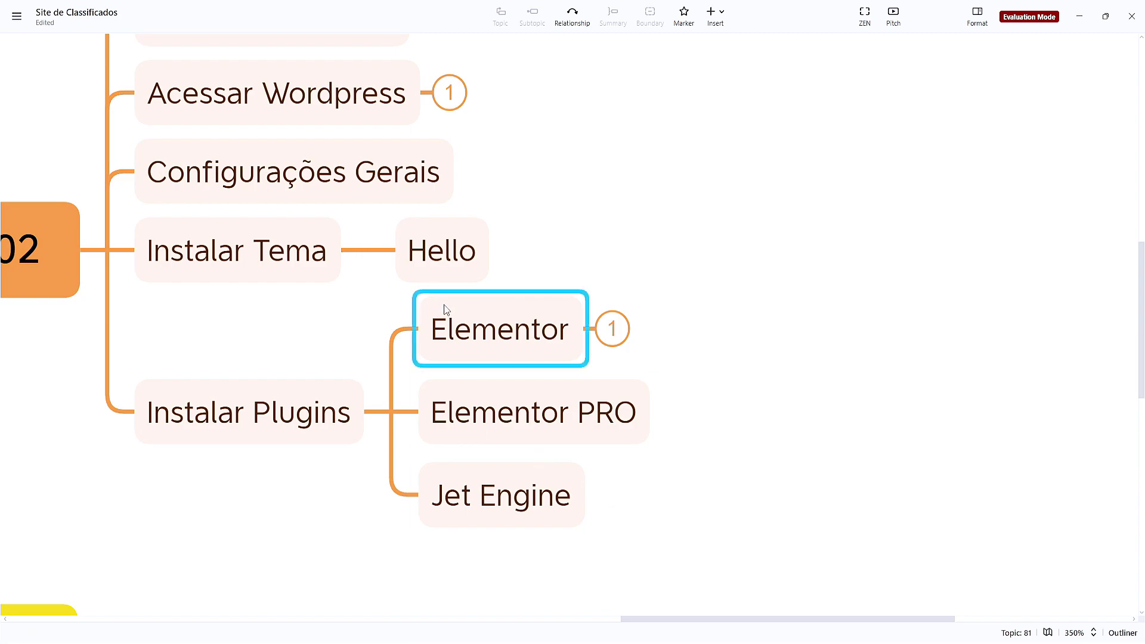
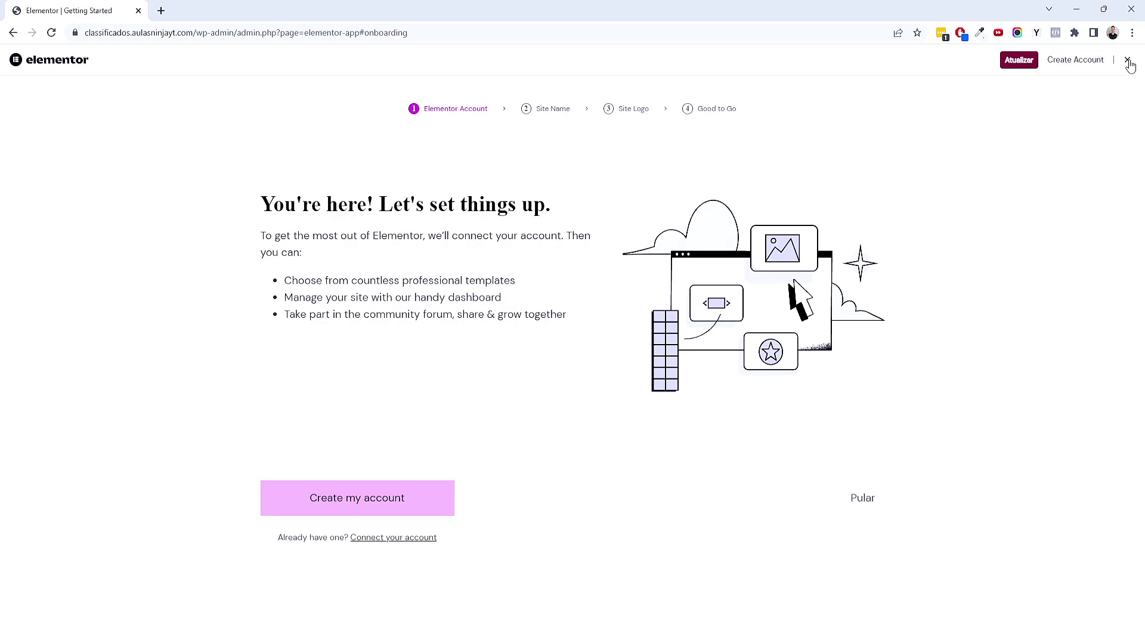
Close the Elementor setup wizard and hide the Elementor overview box on the dashboard
left_click(1127, 60)
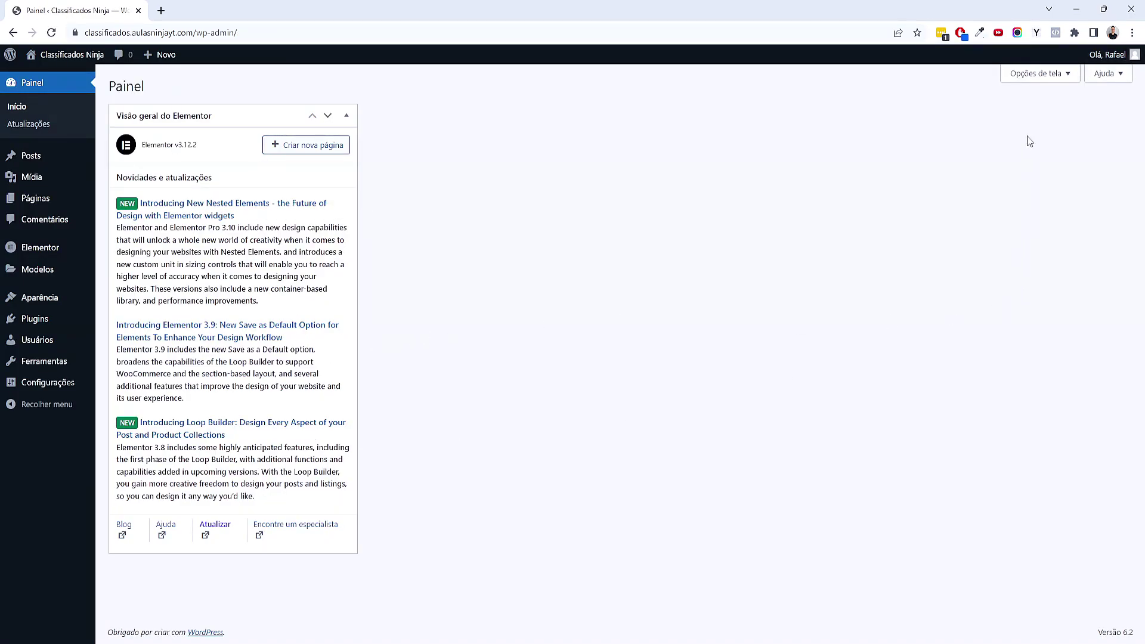
left_click(1035, 74)
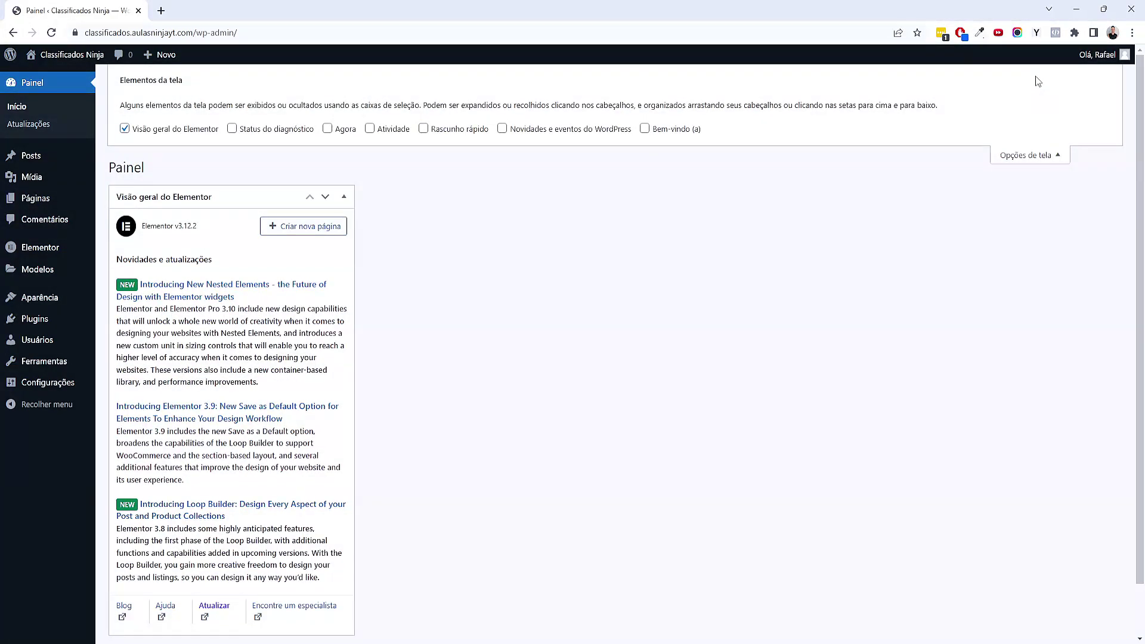
left_click(214, 130)
Add and activate Elementor Pro and JetEngine from the installed plugins page
mouse_move(90, 325)
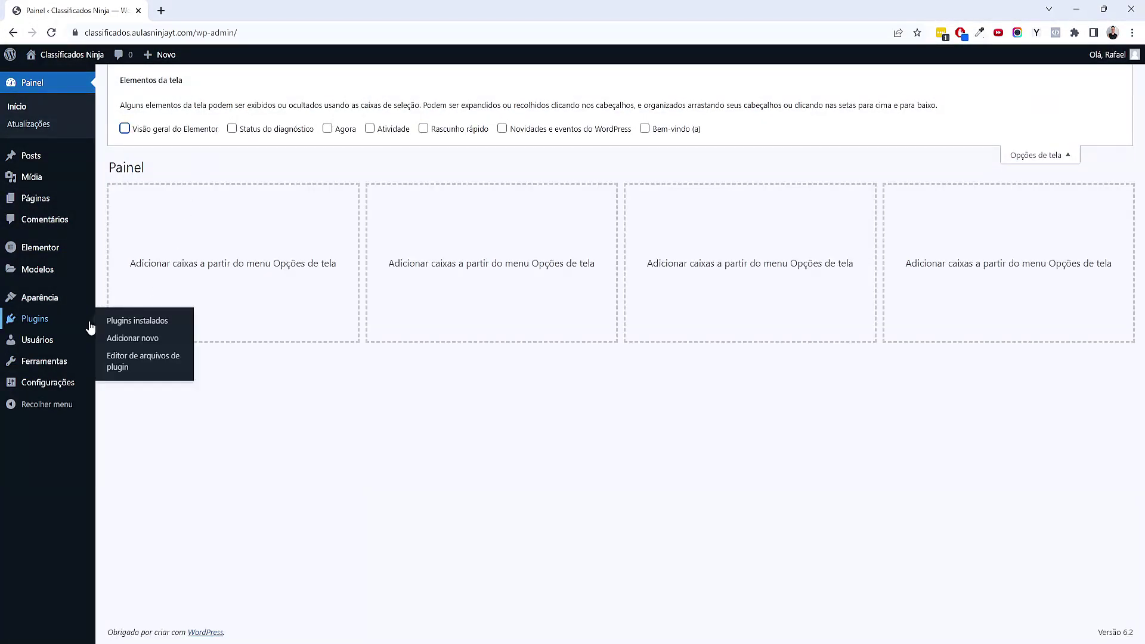
left_click(134, 322)
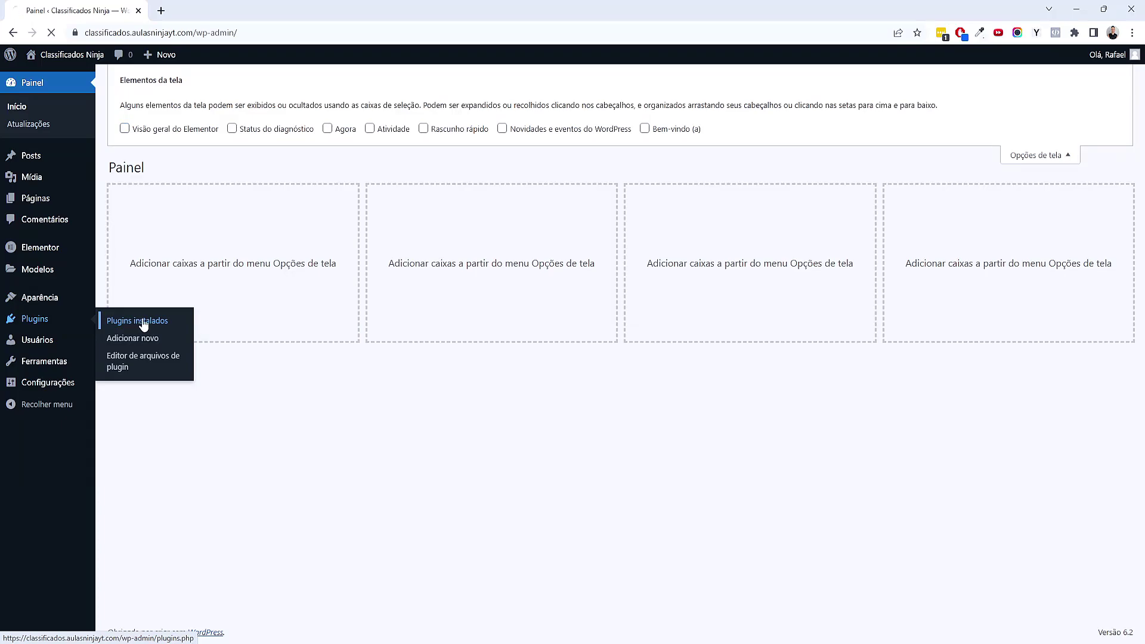
left_click(213, 88)
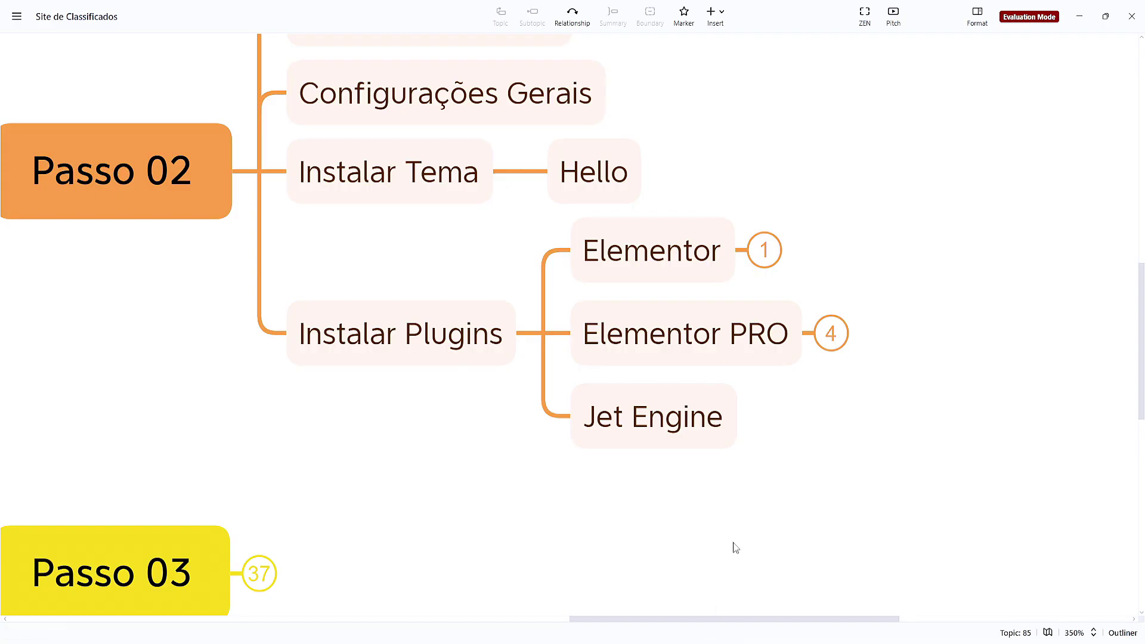
scroll(733, 544, "up", 2)
scroll(733, 544, "right", 2)
Expand the Elementor topic in XMind to show Ativar Elementor Container, then return to the plugins list
left_click(658, 315)
left_click(655, 312)
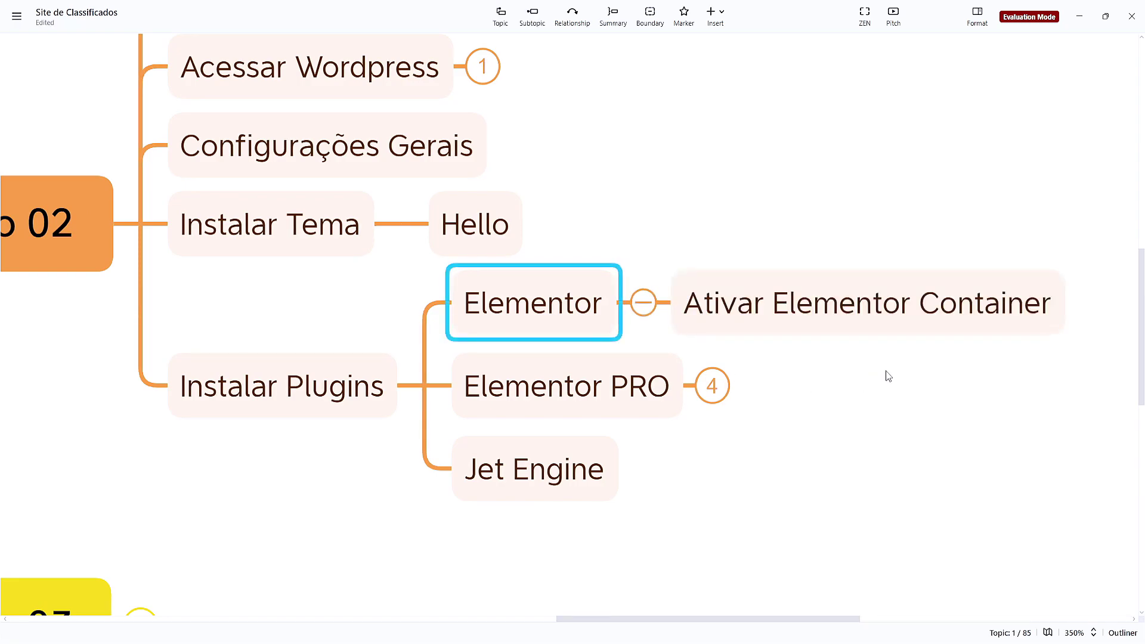
left_click_drag(884, 376, 667, 439)
left_click(703, 360)
left_click_drag(634, 499, 708, 432)
mouse_move(632, 642)
left_click(554, 560)
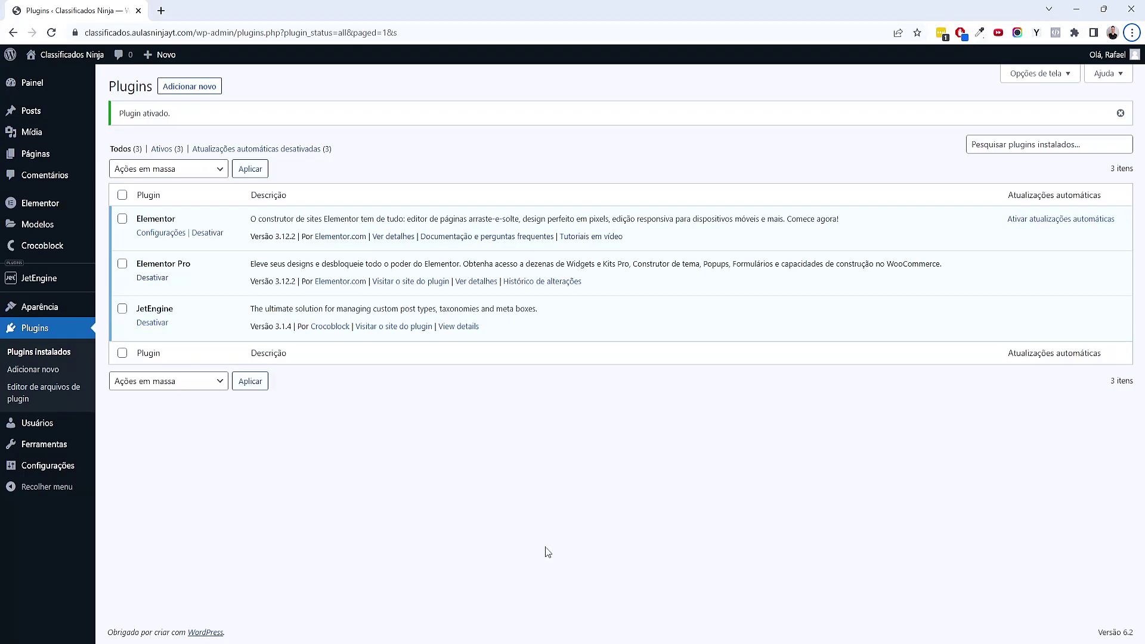
In Elementor settings' Recursos tab, set Flexbox Container to Ativo and save the changes
mouse_move(56, 207)
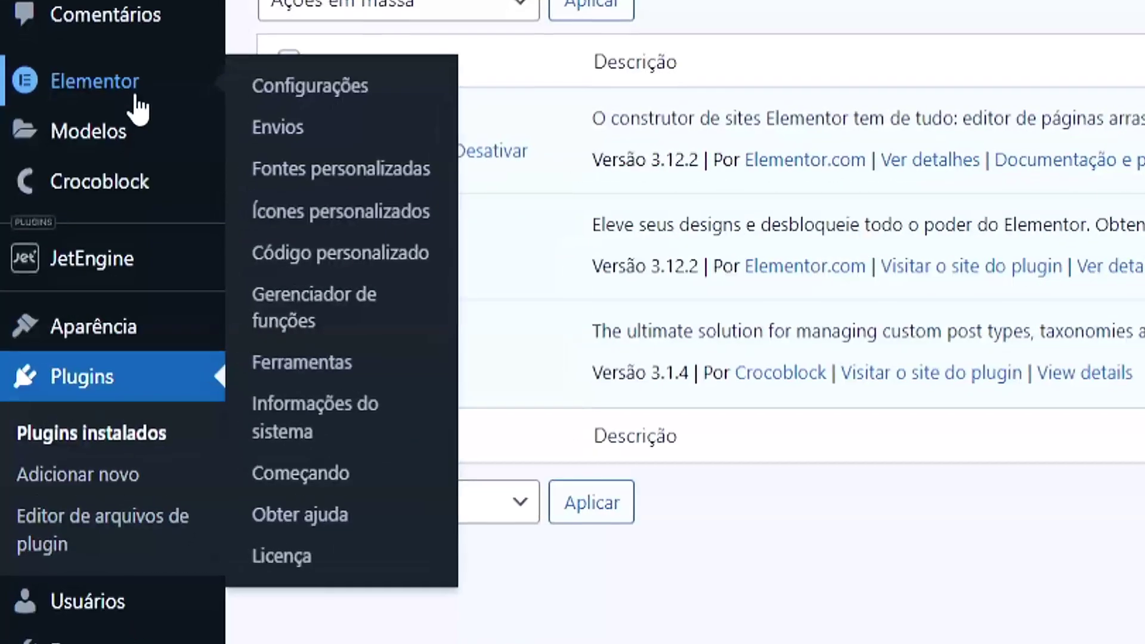
left_click(316, 91)
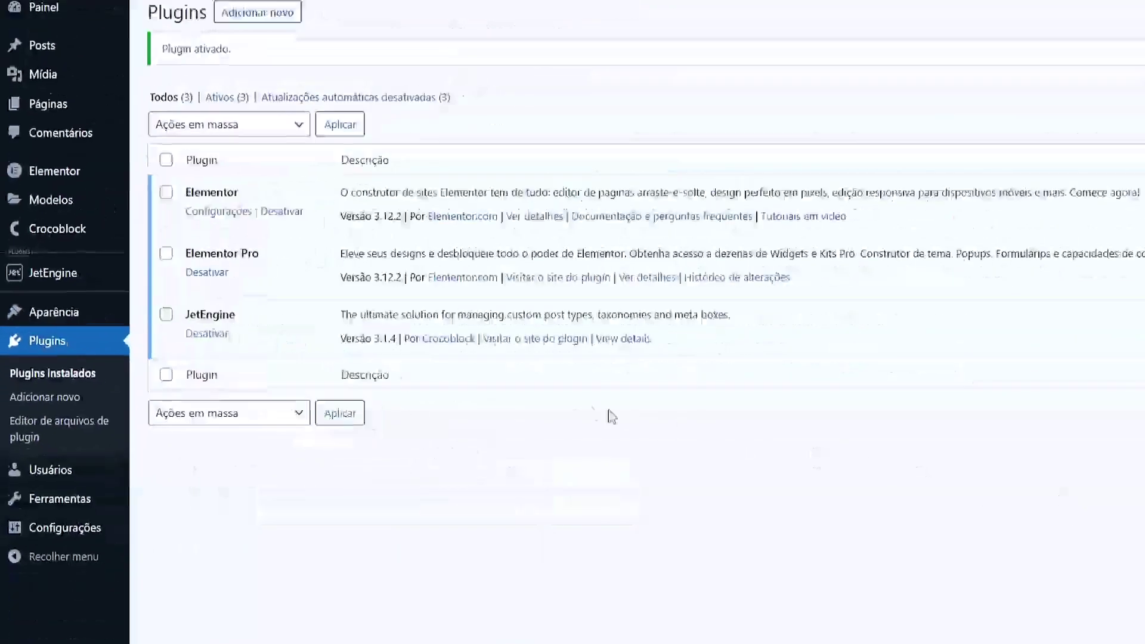
left_click(301, 124)
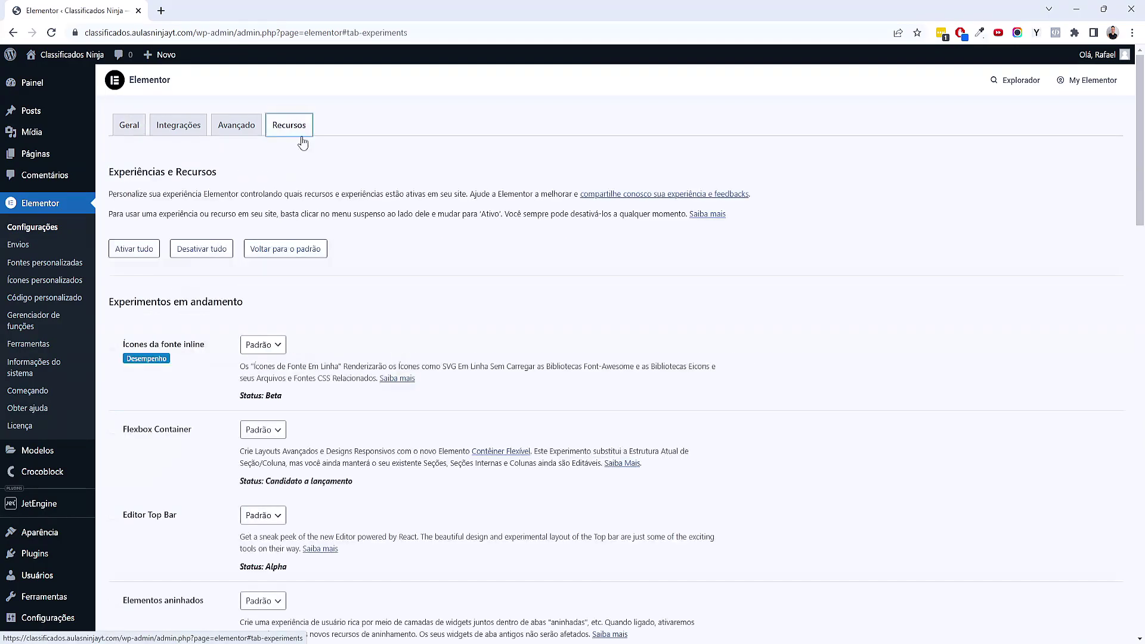
scroll(432, 362, "down", 4)
scroll(435, 369, "up", 4)
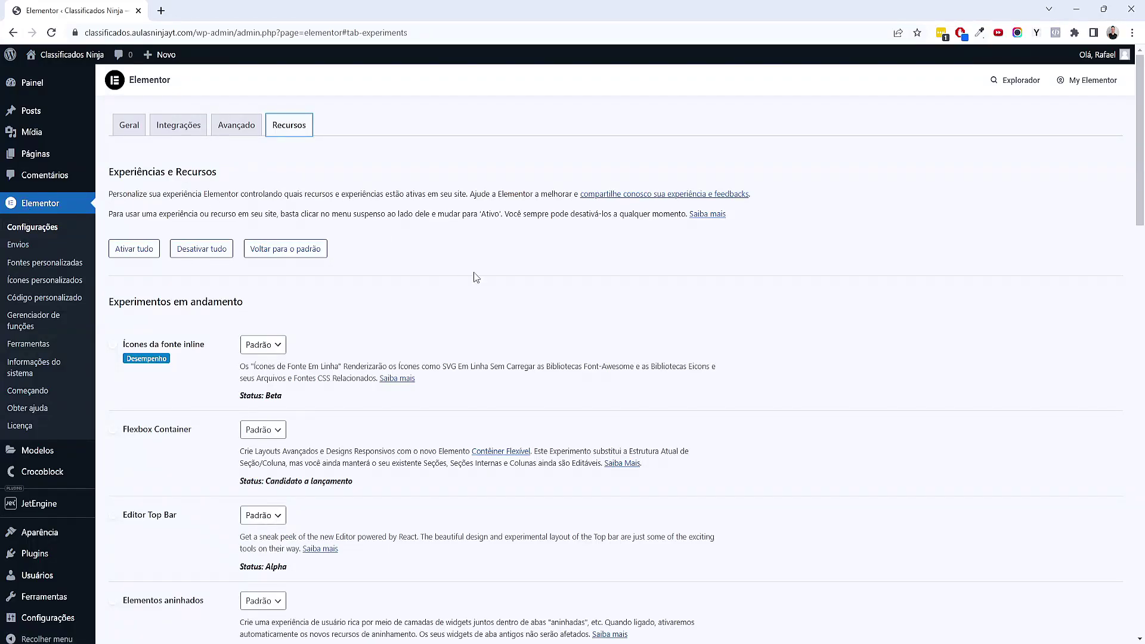
scroll(477, 280, "down", 4)
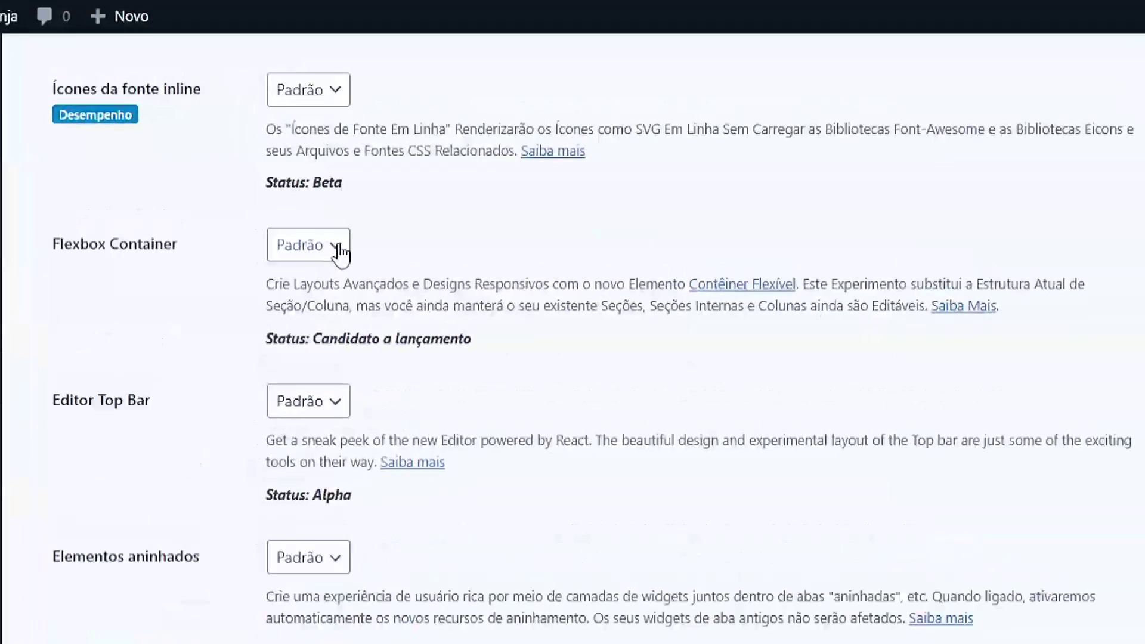
left_click(277, 180)
left_click(256, 207)
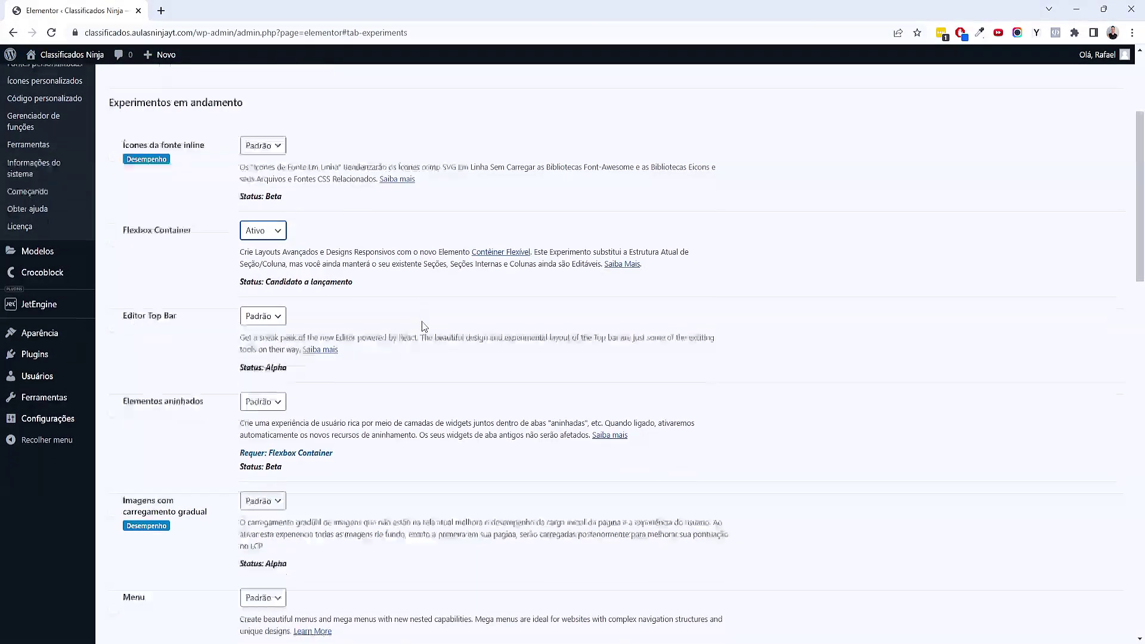
scroll(424, 326, "down", 18)
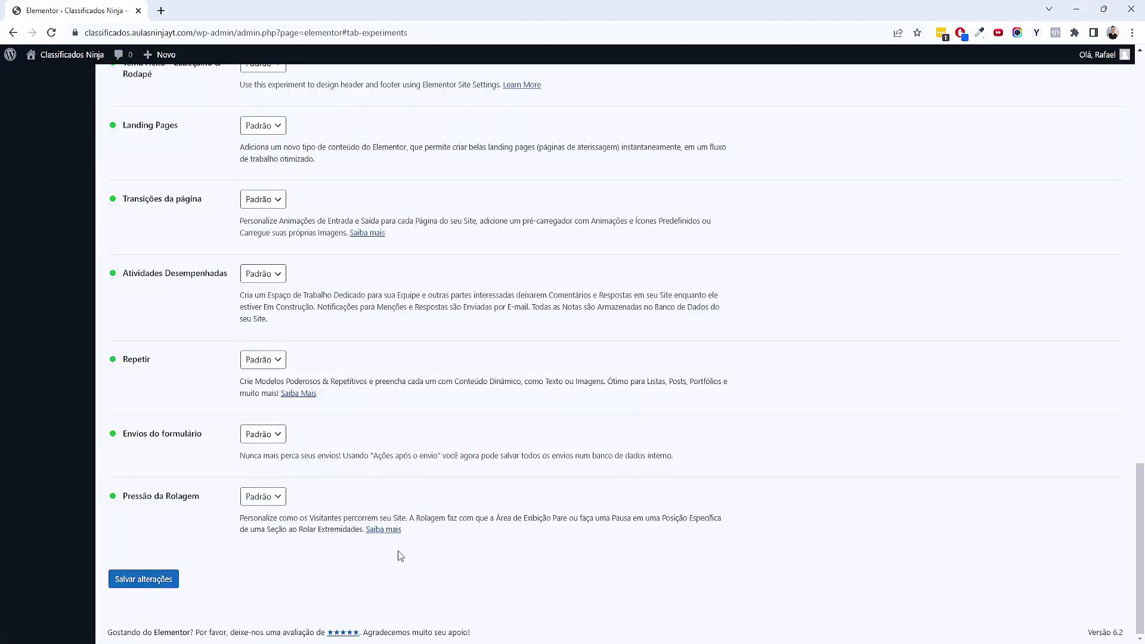
left_click(162, 579)
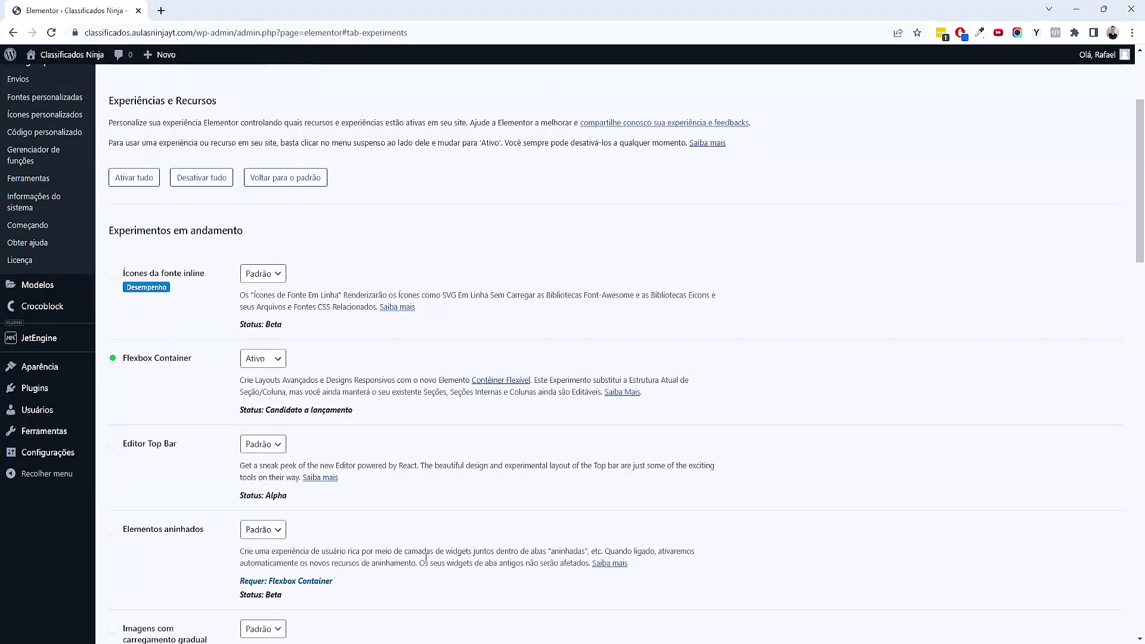
Dismiss the Elementor development edition notice and go back to the WordPress dashboard
scroll(425, 557, "up", 4)
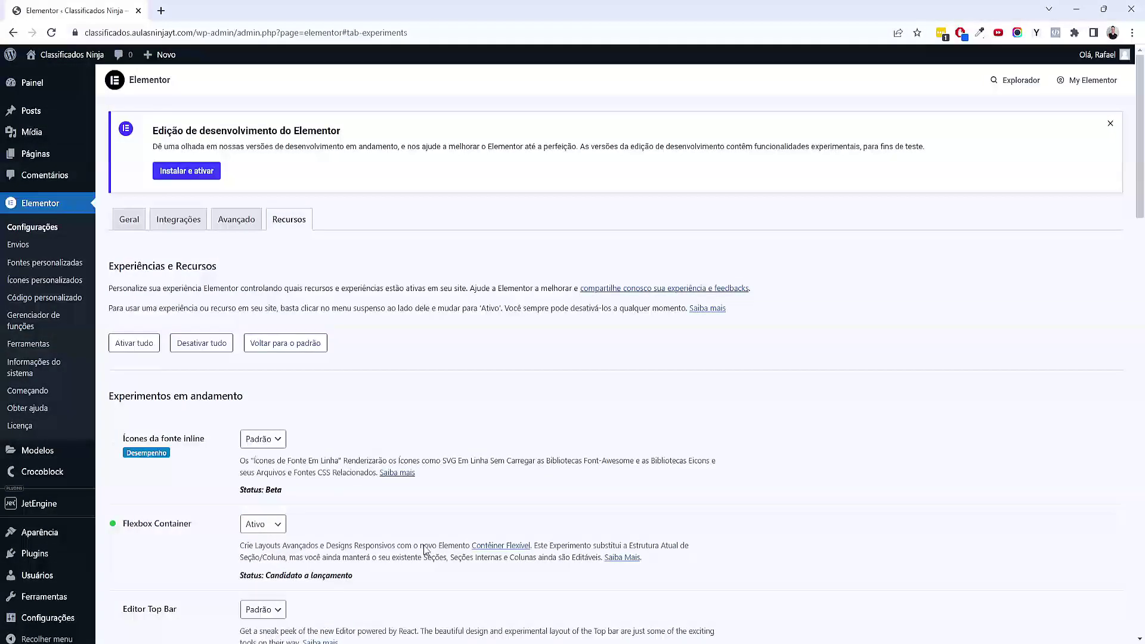
scroll(445, 539, "down", 4)
scroll(445, 539, "up", 4)
left_click_drag(206, 130, 345, 147)
left_click(404, 192)
left_click(1109, 124)
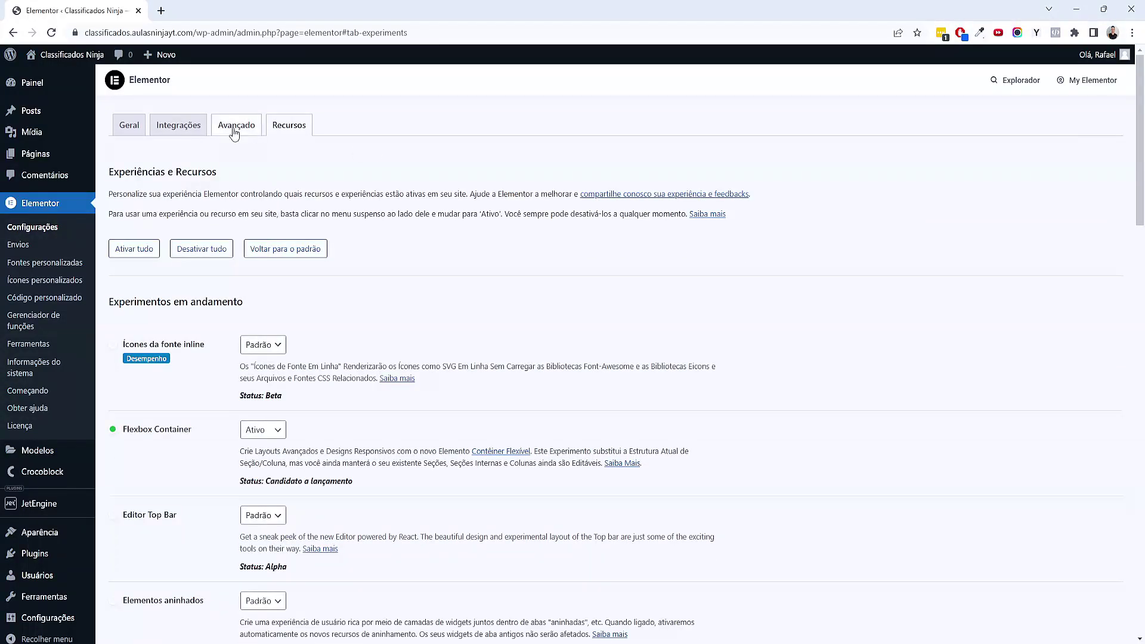
left_click(79, 95)
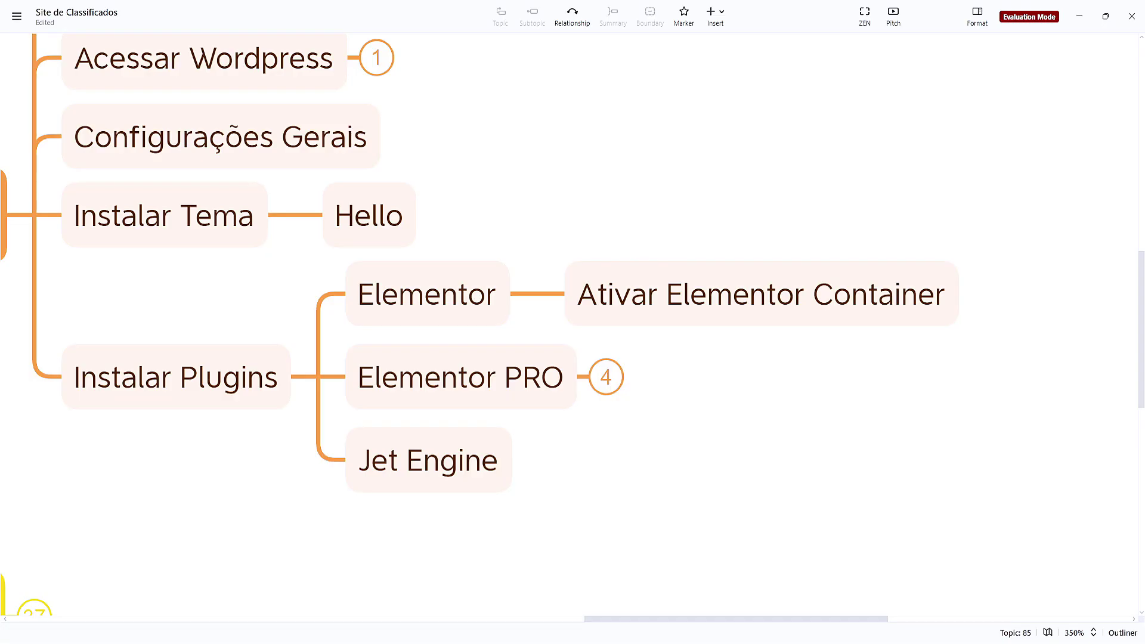
scroll(664, 511, "left", 5)
Collapse the Instalar Plugins and Passo 02 branches in the mind map
left_click(477, 334)
left_click(518, 332)
left_click(239, 334)
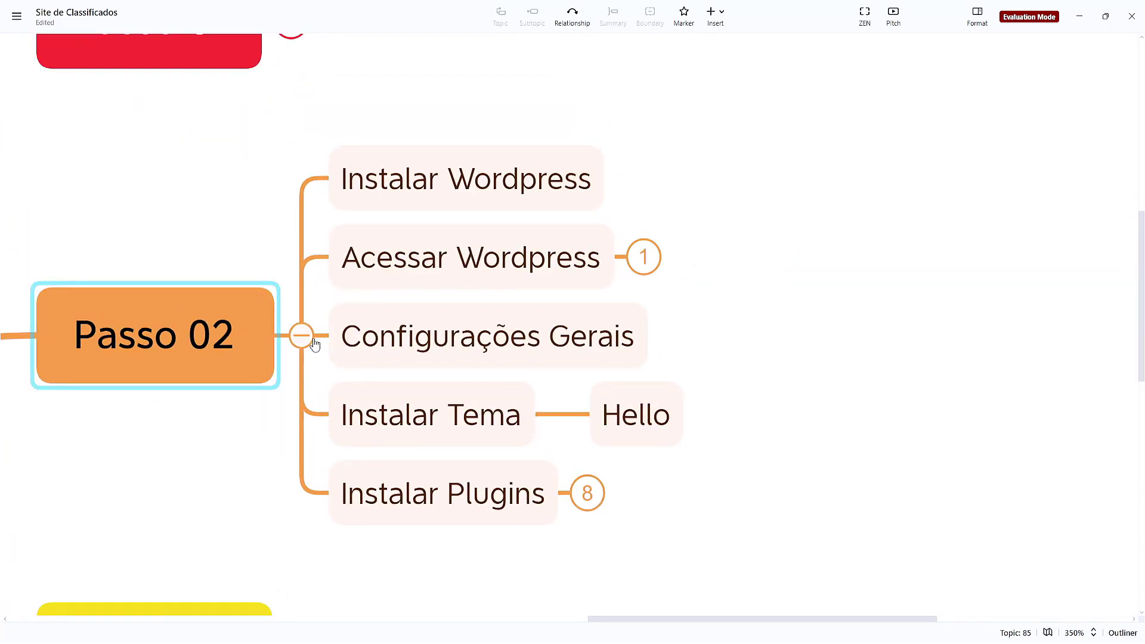
left_click(301, 335)
left_click_drag(554, 405, 683, 360)
scroll(814, 363, "down", 5)
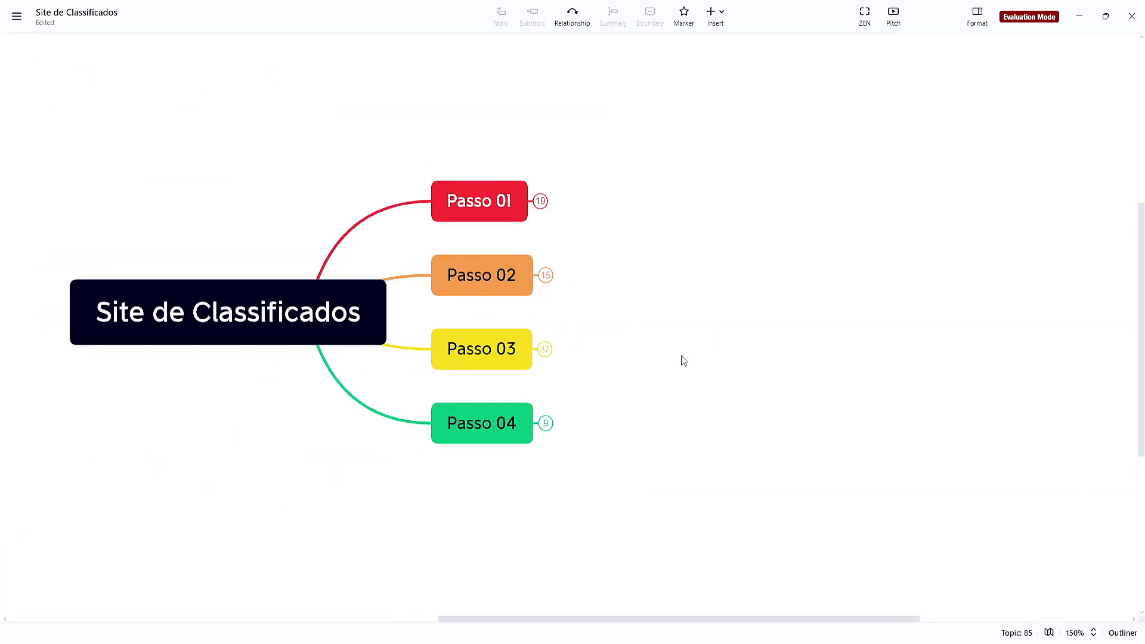
left_click_drag(474, 139, 519, 185)
left_click(686, 283)
left_click_drag(583, 296, 508, 254)
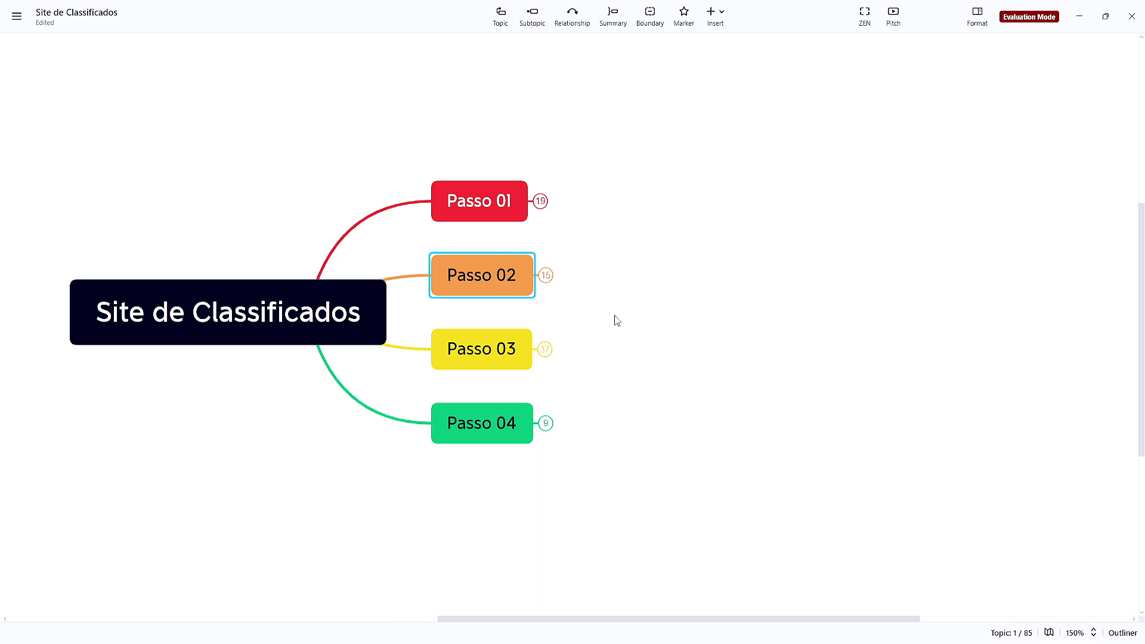
left_click(604, 308)
scroll(574, 352, "up", 5)
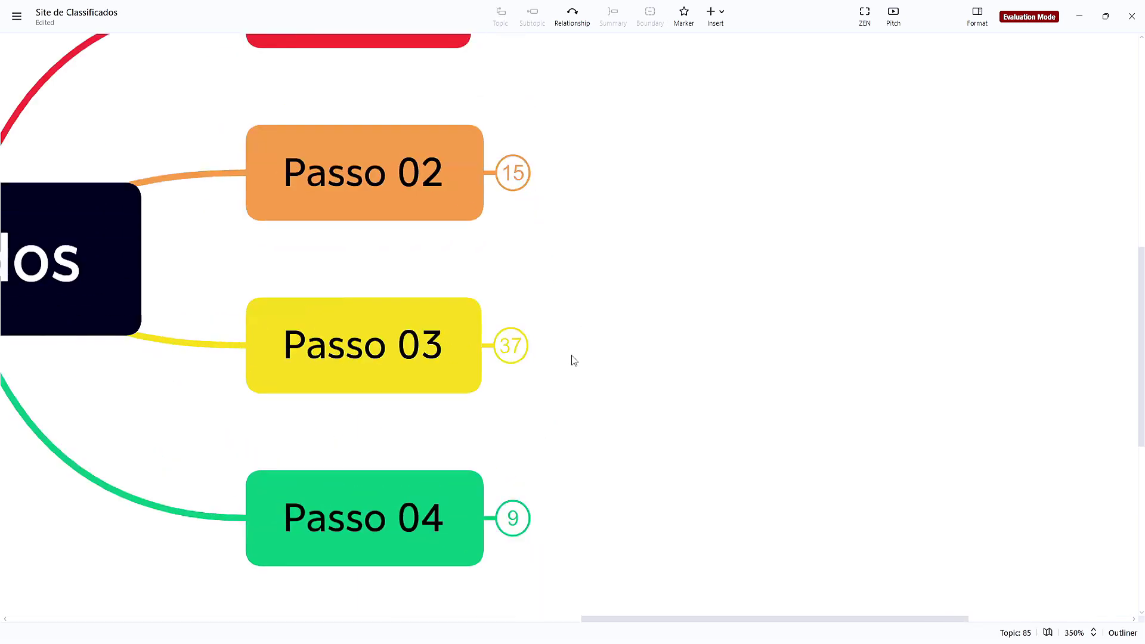
Expand Passo 03 to show Criação do Sistema and Cadastro de Lojas
left_click(607, 292)
left_click(671, 227)
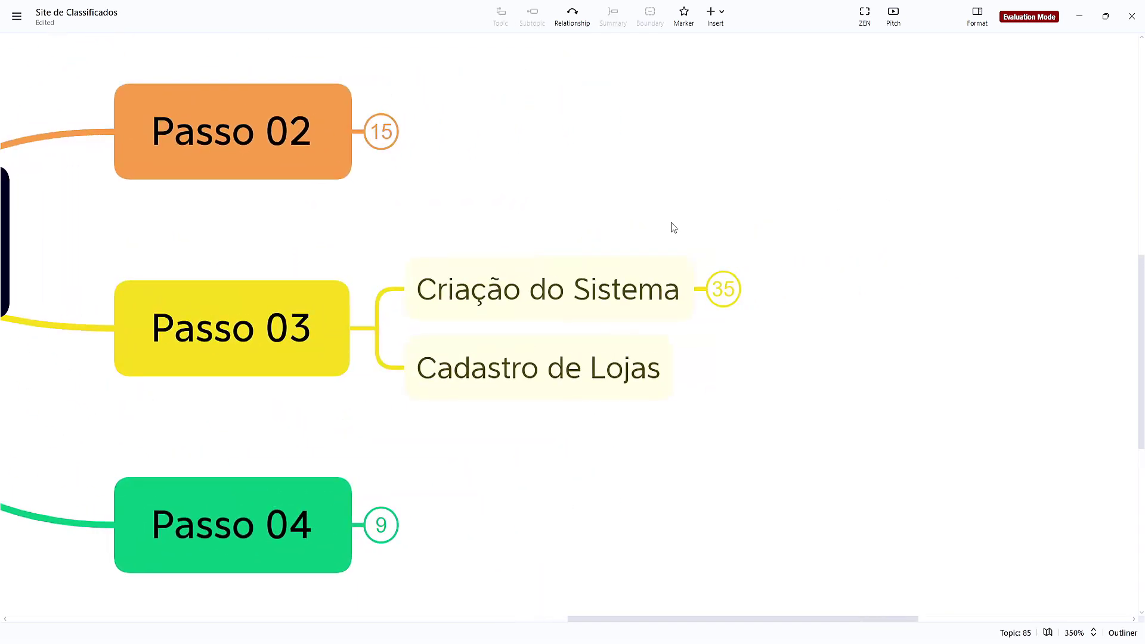
left_click_drag(596, 224, 689, 157)
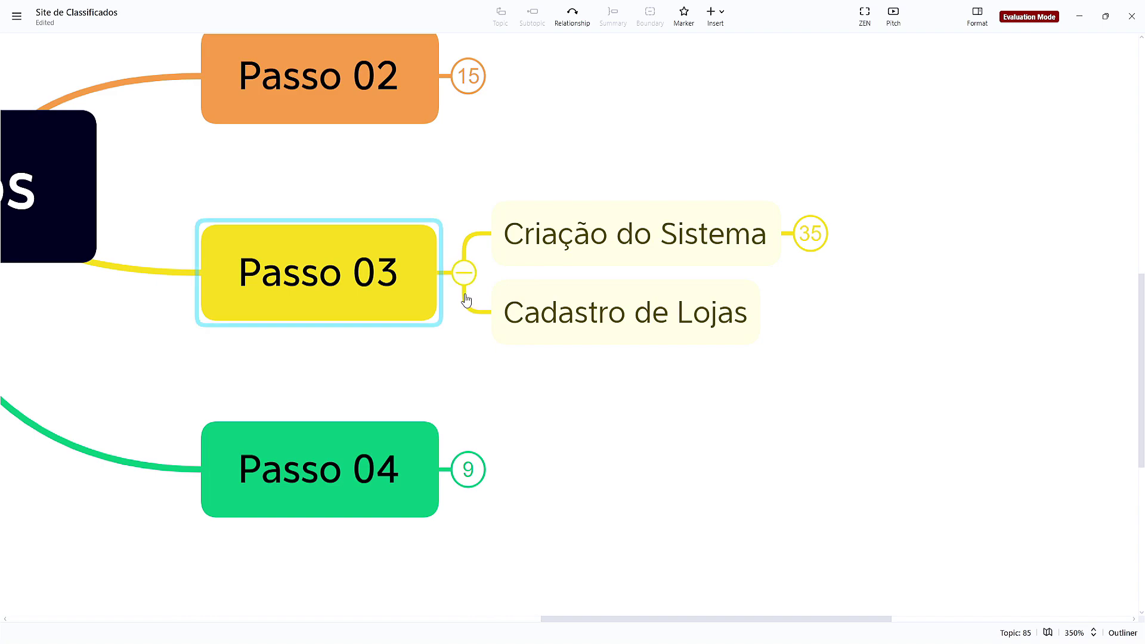
left_click(465, 272)
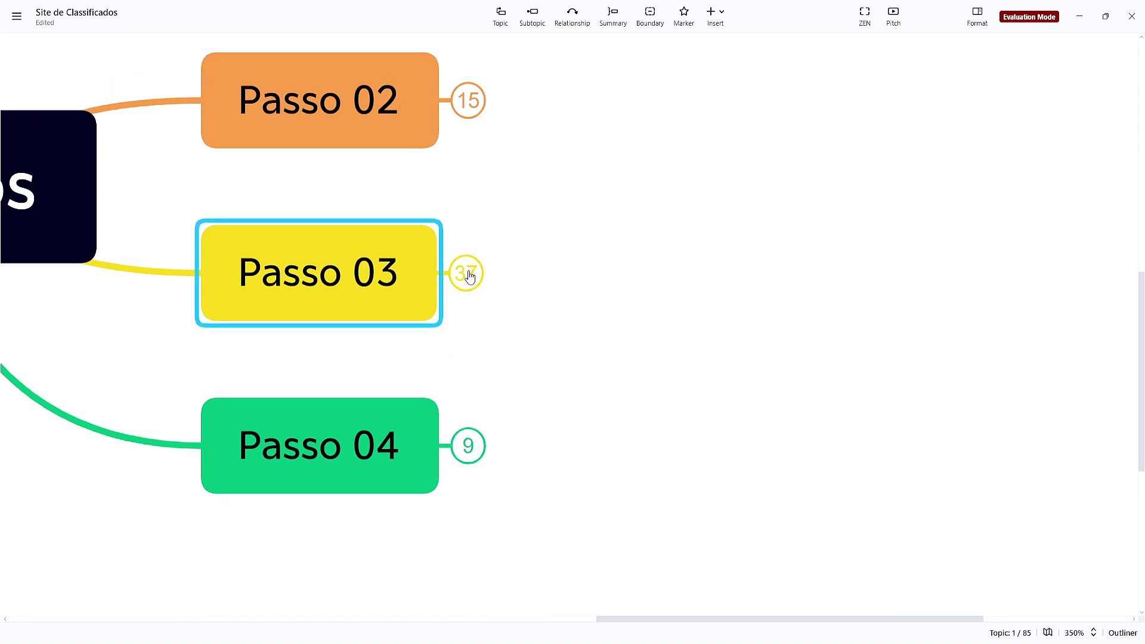
left_click(467, 274)
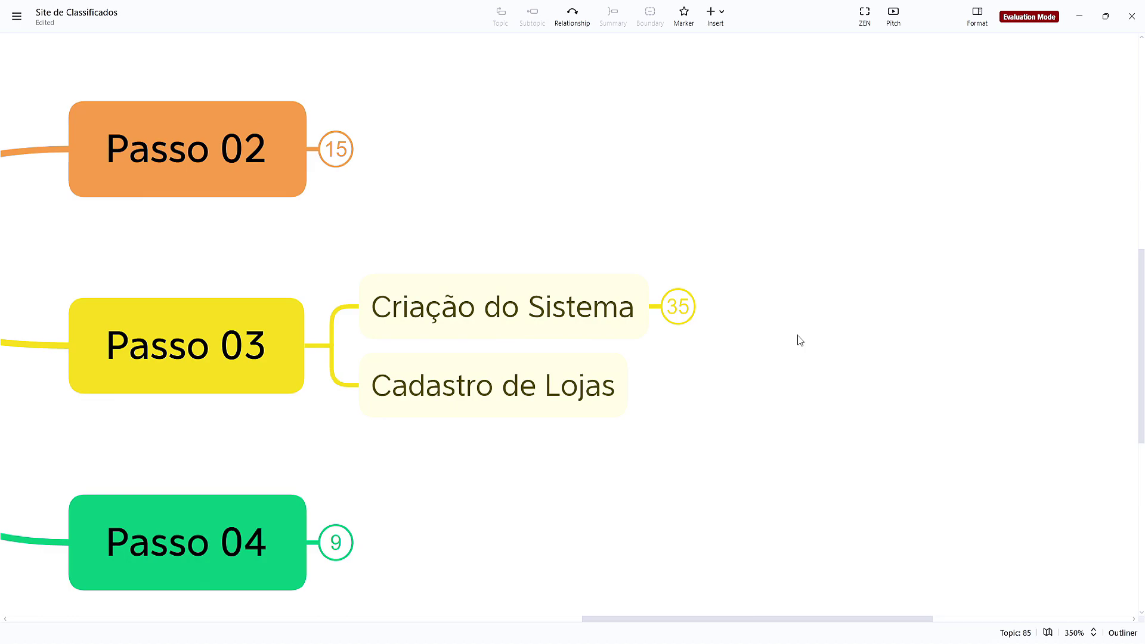
Expand Criação do Sistema and rename its topic to 'Custom Post Type (CPT)'
left_click(689, 309)
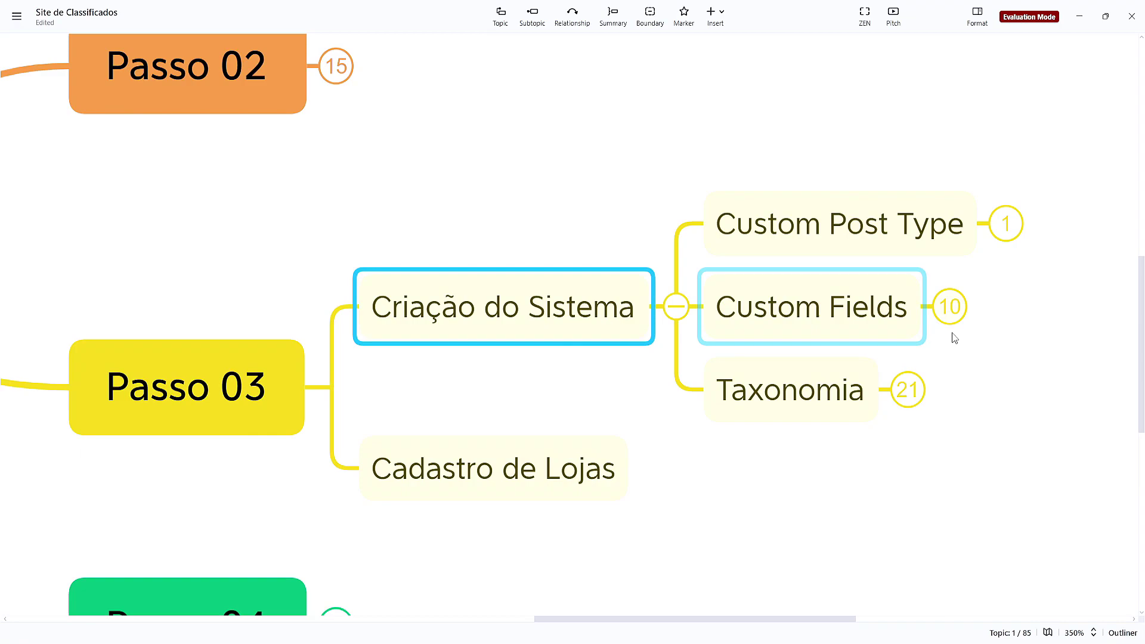
double_click(641, 268)
type("(CPT)")
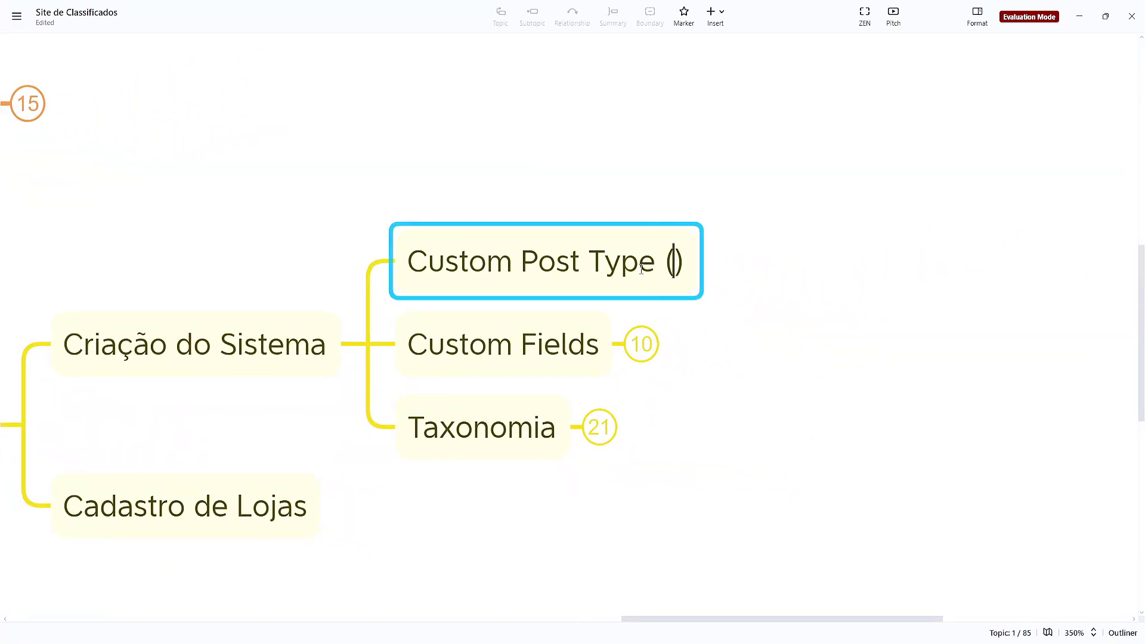
left_click(741, 388)
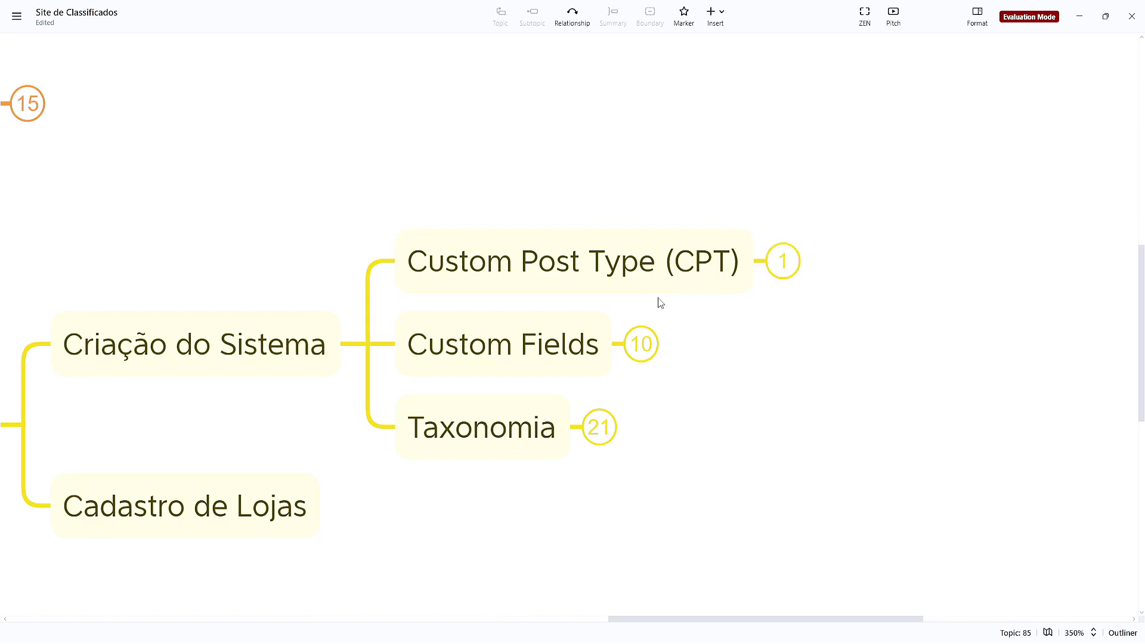
Expand the Custom Post Type (CPT) topic to reveal its child Lojas
scroll(860, 386, "left", 3)
scroll(859, 387, "down", 1)
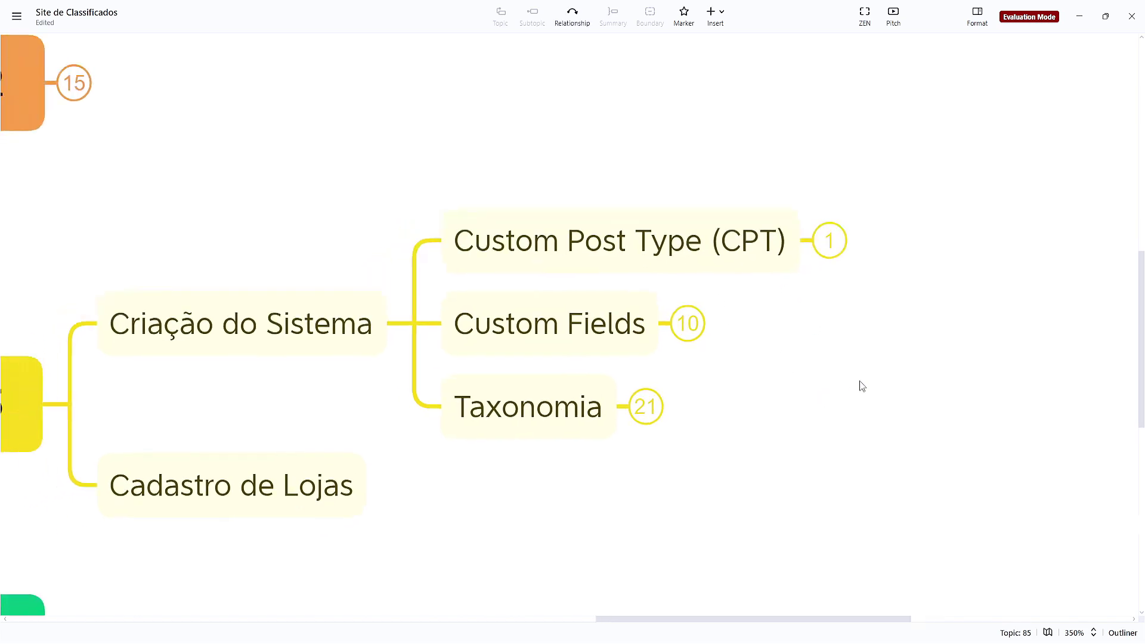
scroll(685, 501, "left", 2)
scroll(685, 501, "down", 1)
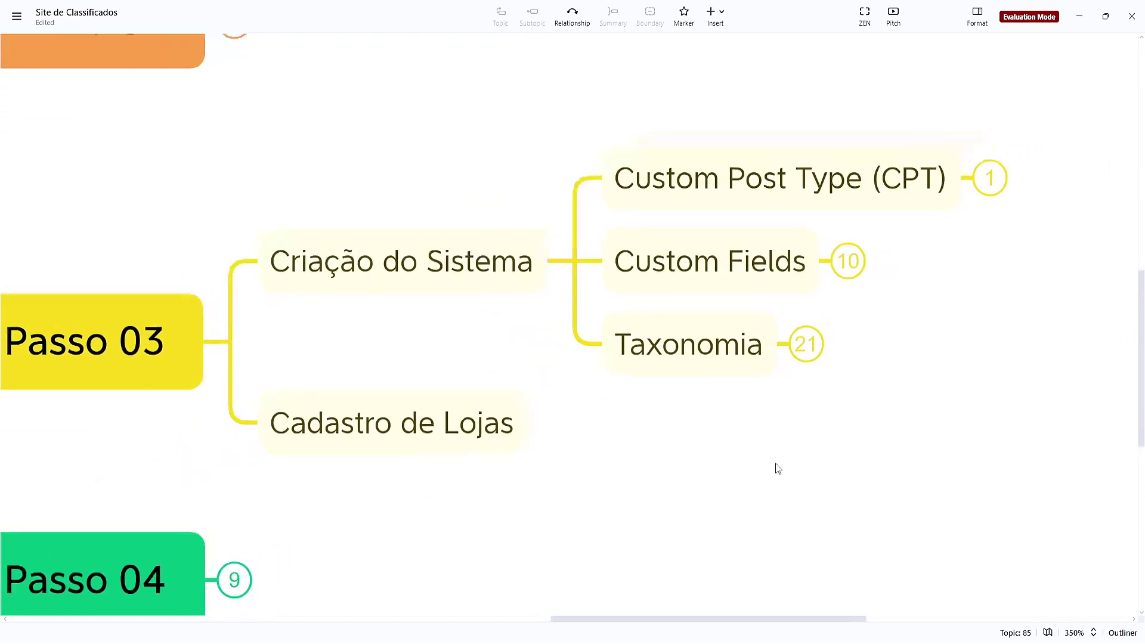
scroll(774, 467, "right", 2)
scroll(775, 468, "up", 1)
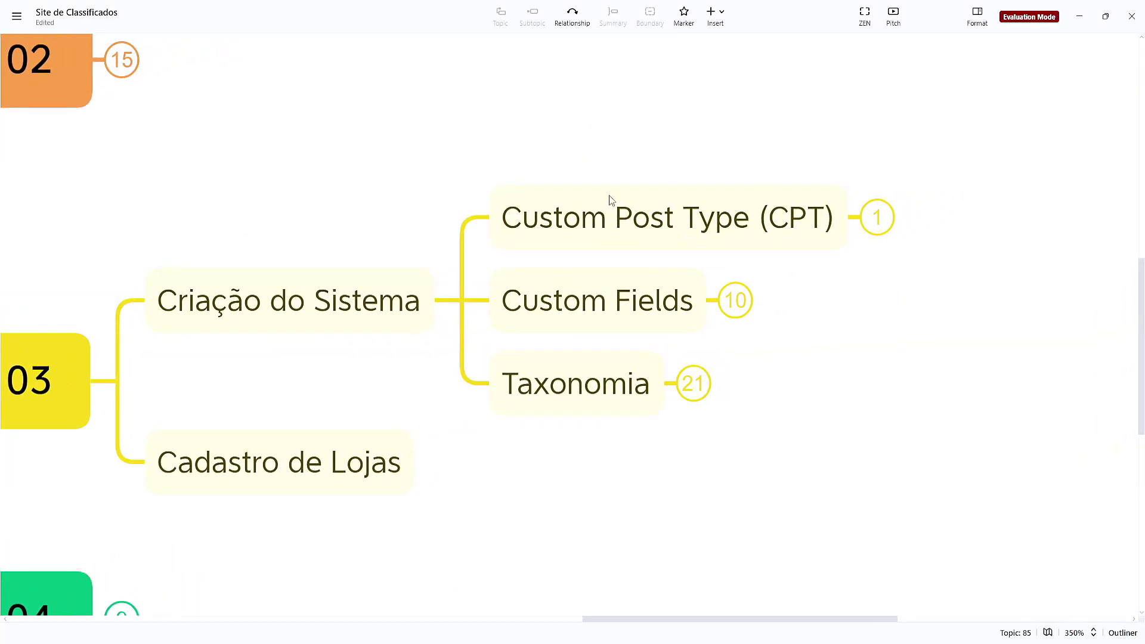
scroll(759, 430, "left", 3)
scroll(759, 431, "down", 1)
left_click_drag(677, 473, 571, 384)
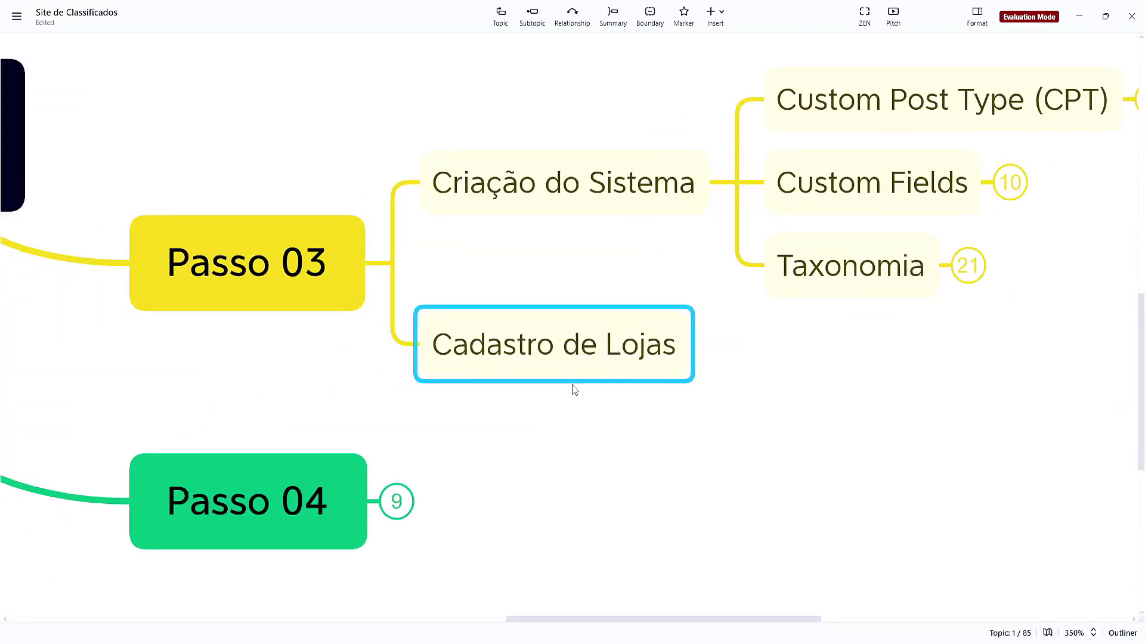
left_click_drag(886, 364, 803, 378)
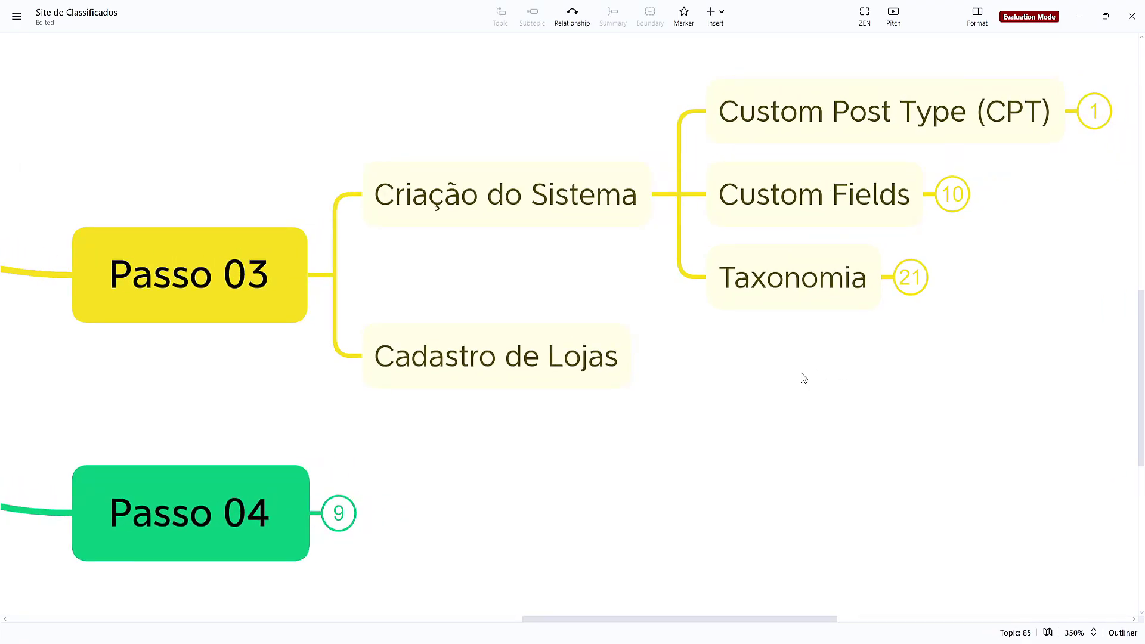
scroll(802, 377, "up", 3)
scroll(802, 377, "right", 2)
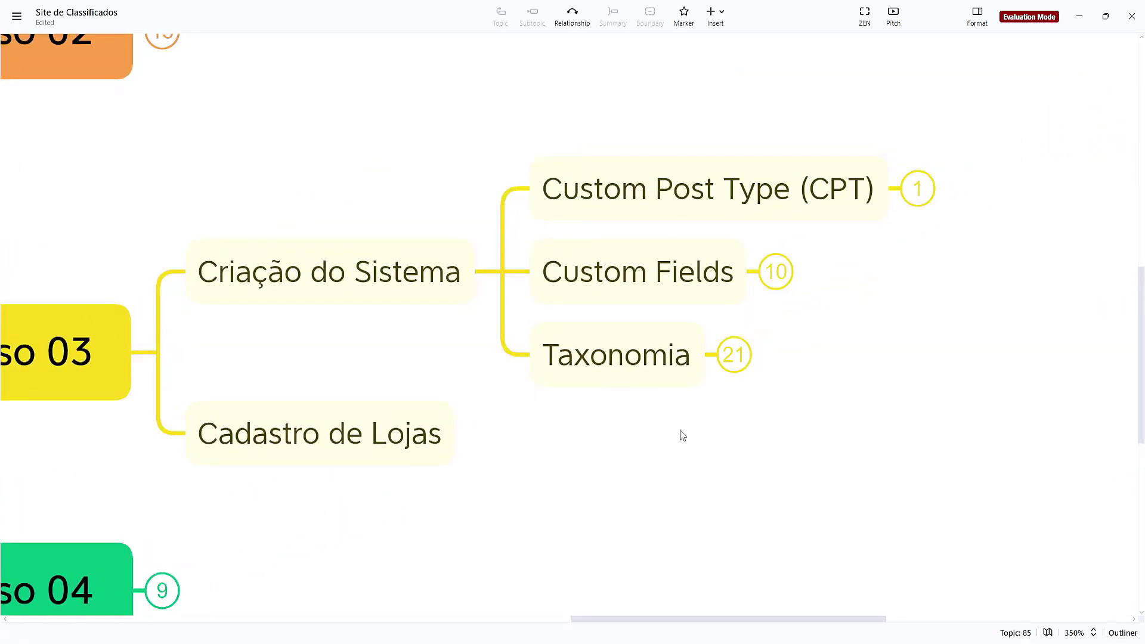
scroll(853, 477, "left", 2)
scroll(745, 471, "right", 4)
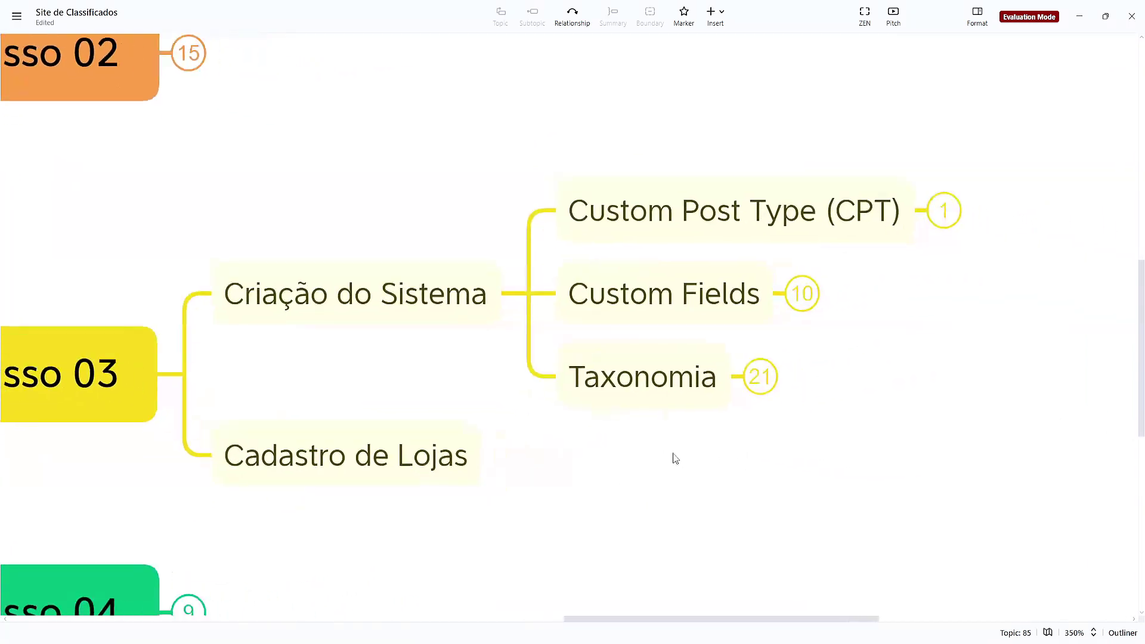
left_click(922, 205)
scroll(775, 334, "right", 6)
left_click(596, 214)
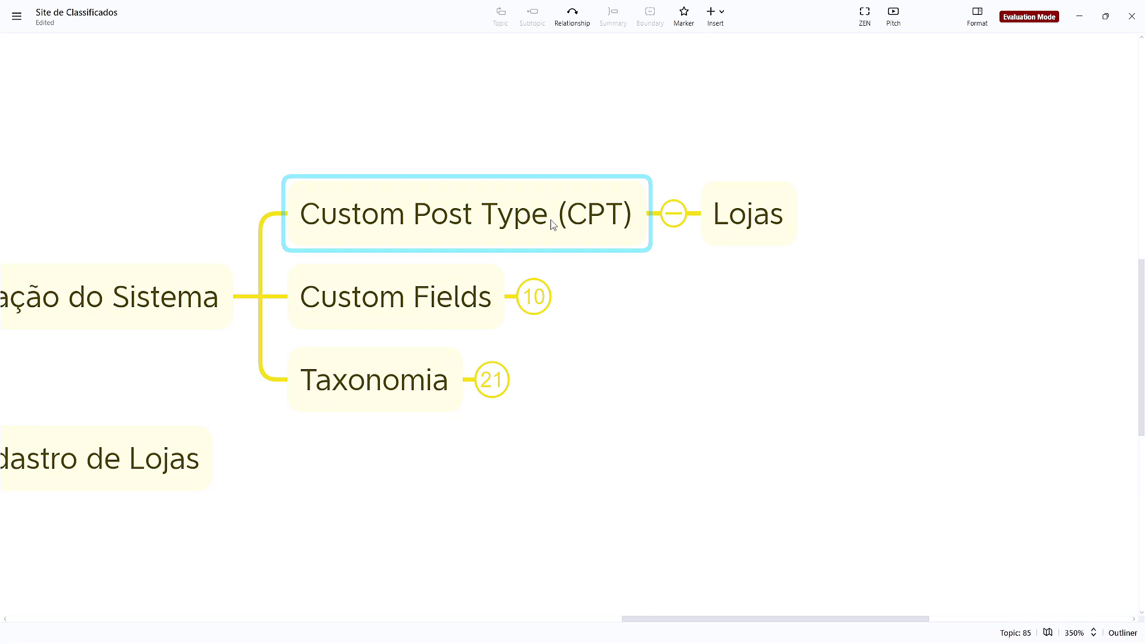
Bring the WordPress admin forward and open JetEngine's Post Types list
mouse_move(651, 635)
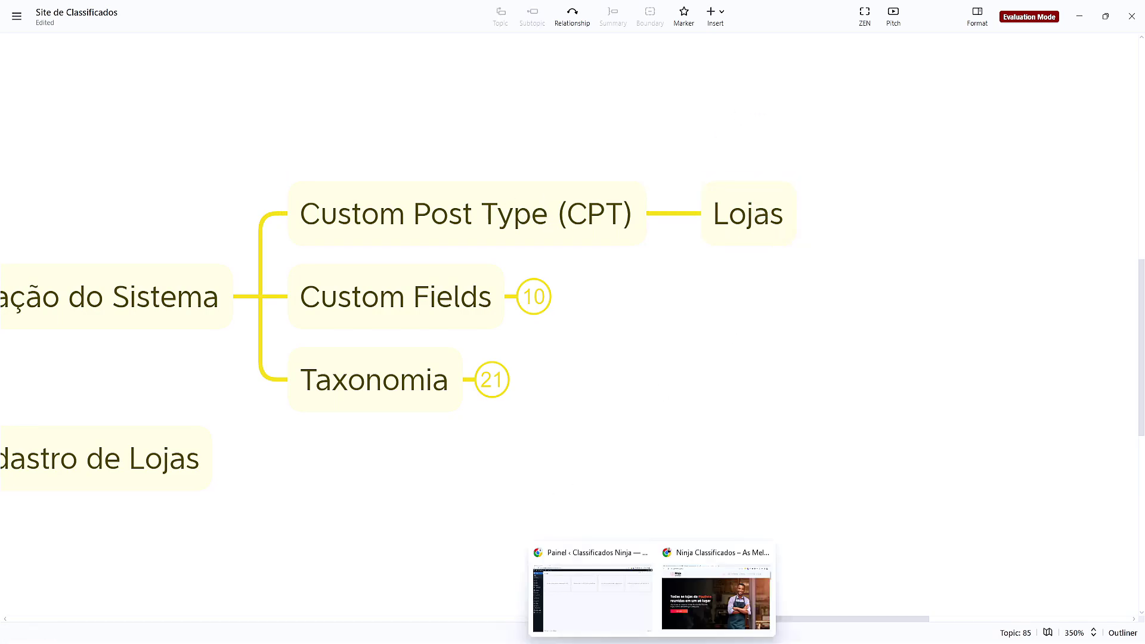
left_click(633, 604)
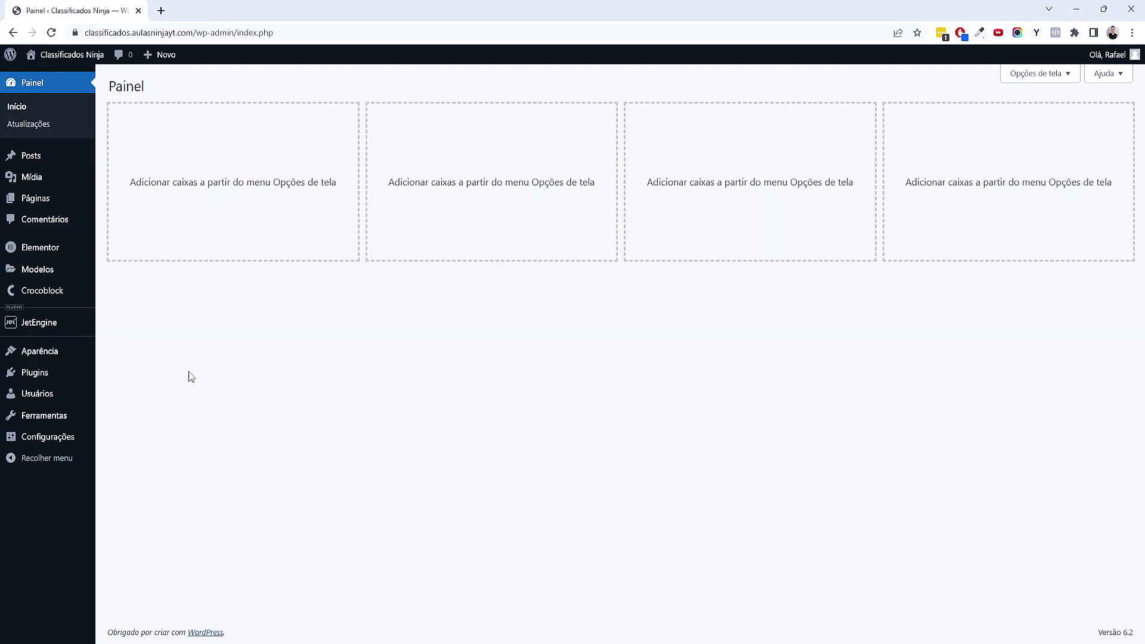
mouse_move(48, 322)
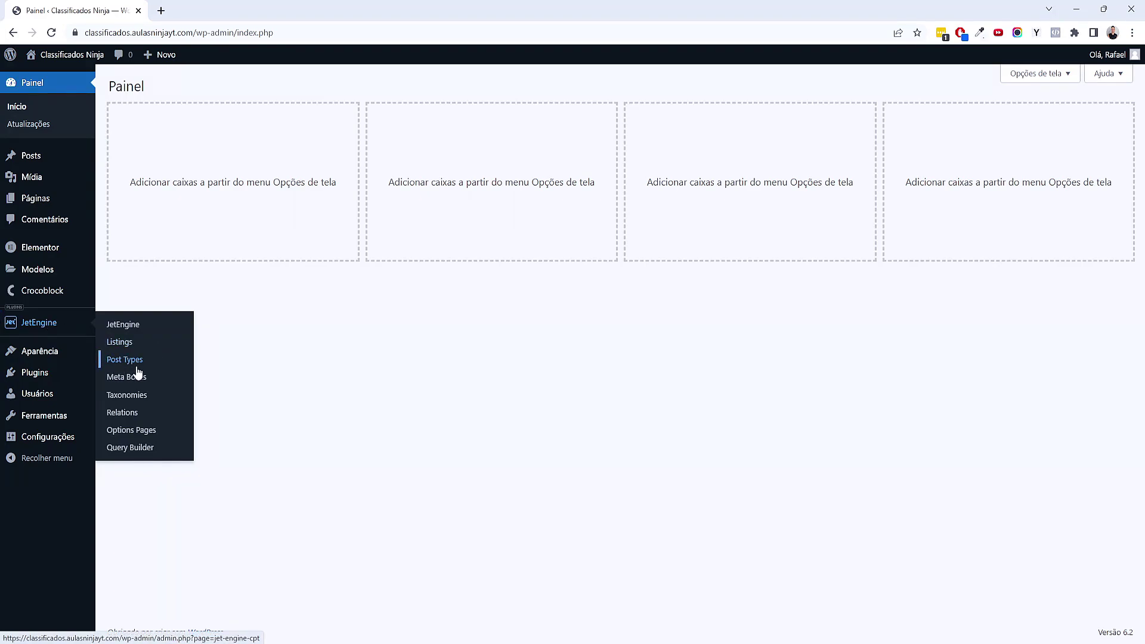
left_click(141, 368)
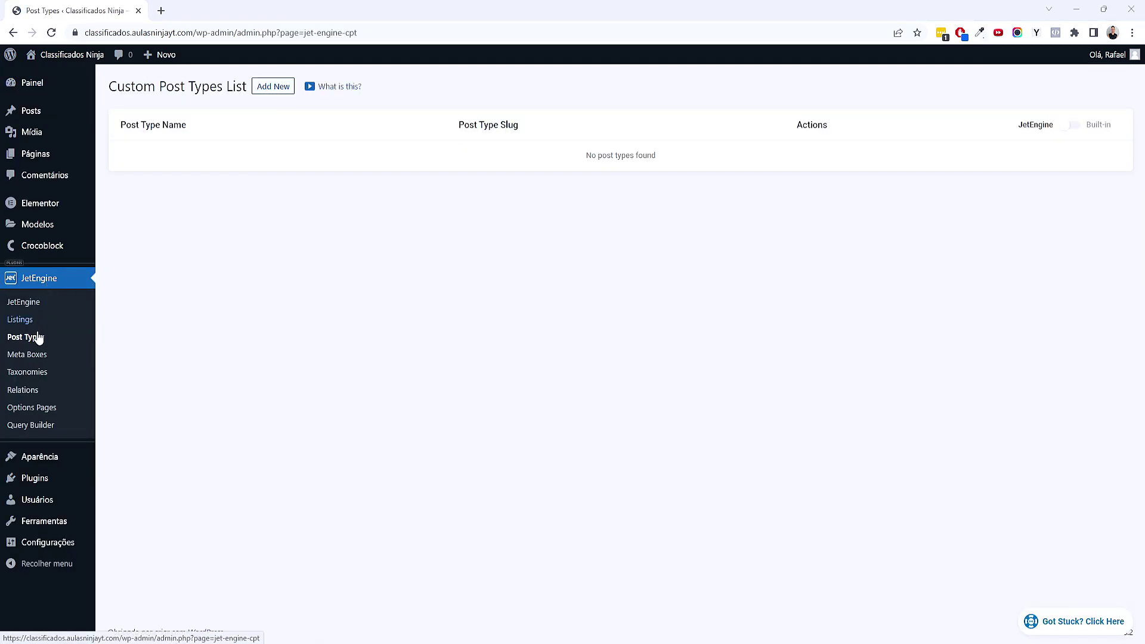
Create a new JetEngine post type named Lojas, with the slug auto-filled as lojas
left_click(272, 87)
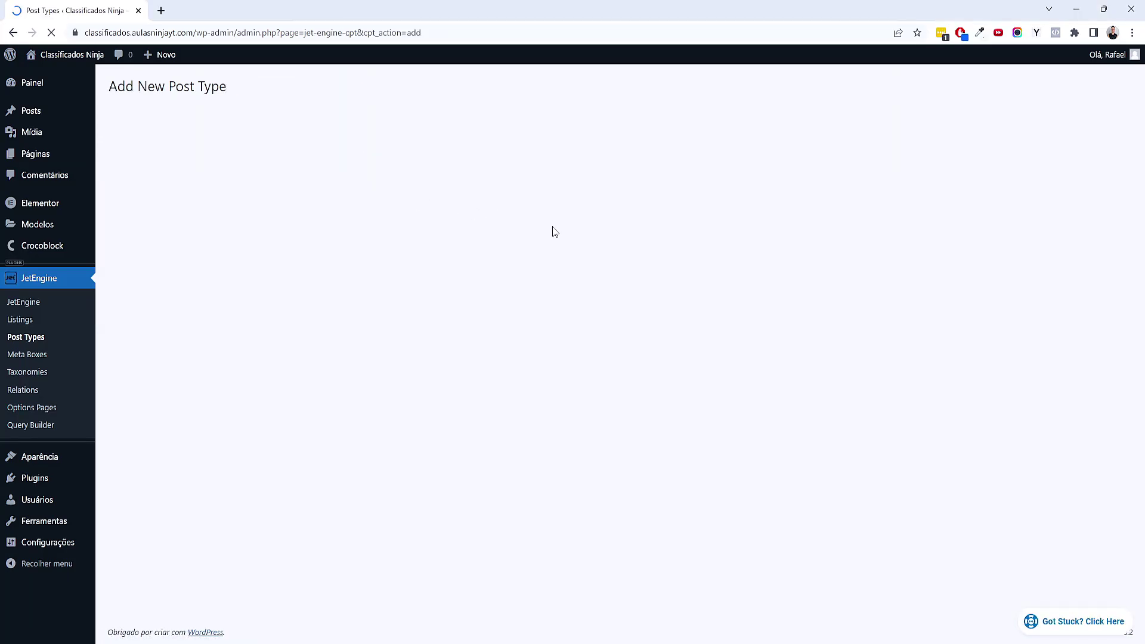
left_click(620, 174)
type("lOJAS")
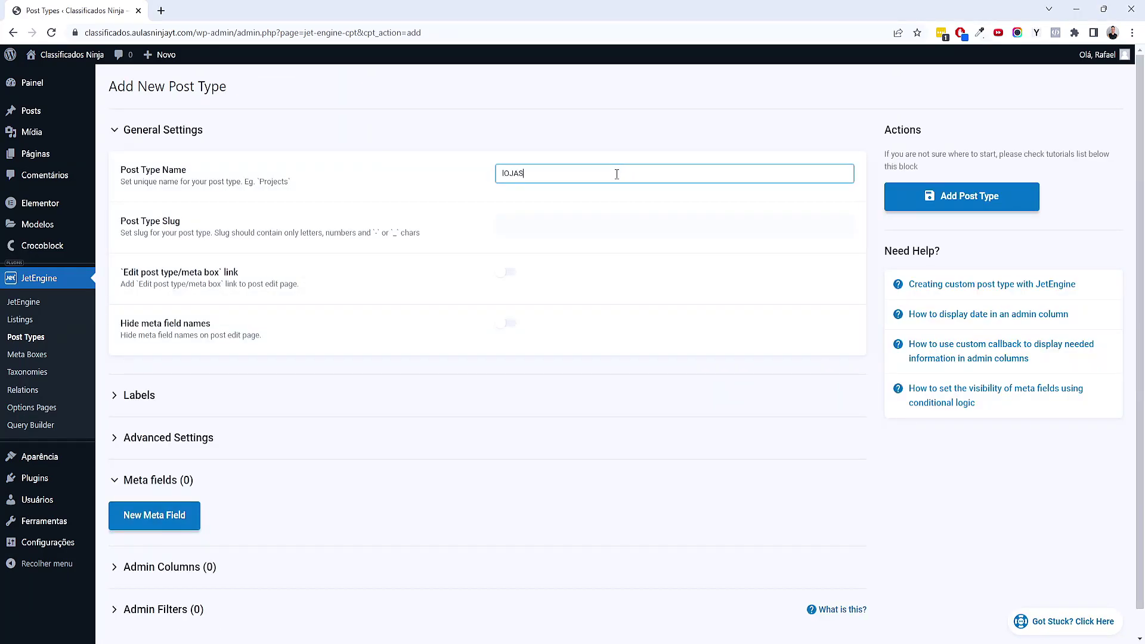
key("ctrl+a")
type("Lo")
left_click(494, 242)
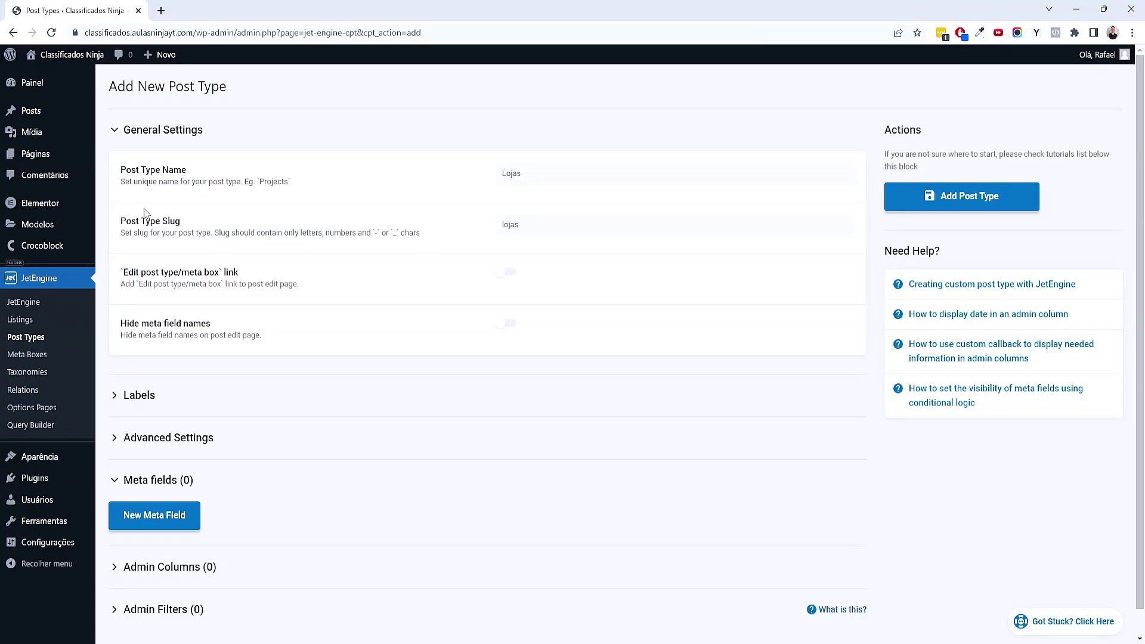
Expand the post type's Advanced Settings to review them
scroll(274, 256, "down", 1)
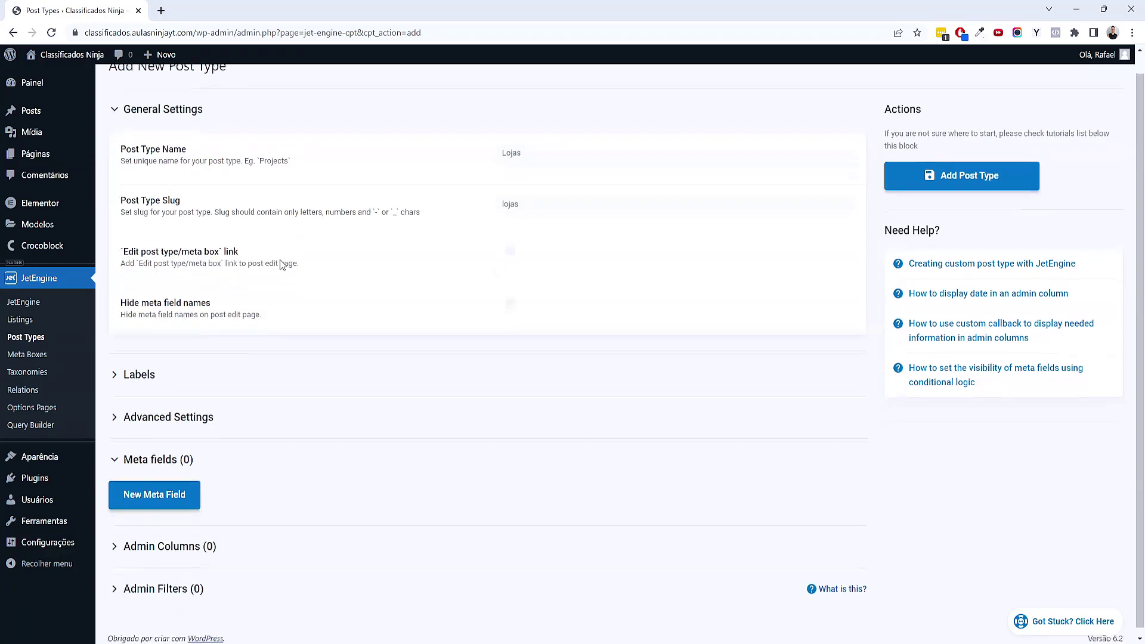
left_click(161, 427)
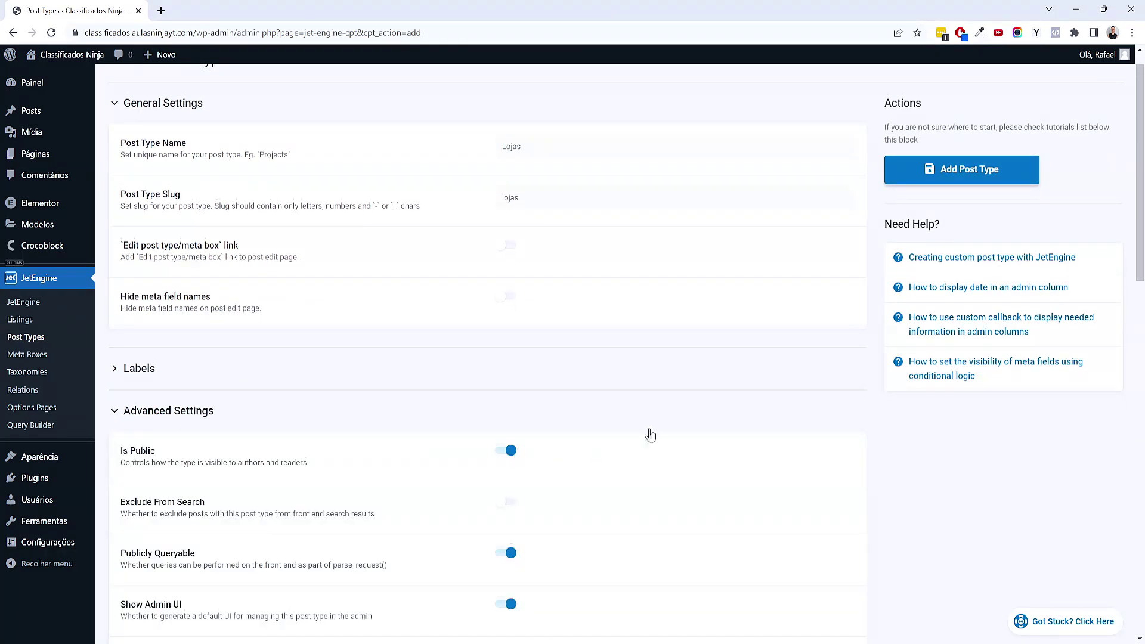
scroll(649, 426, "down", 13)
scroll(649, 421, "down", 1)
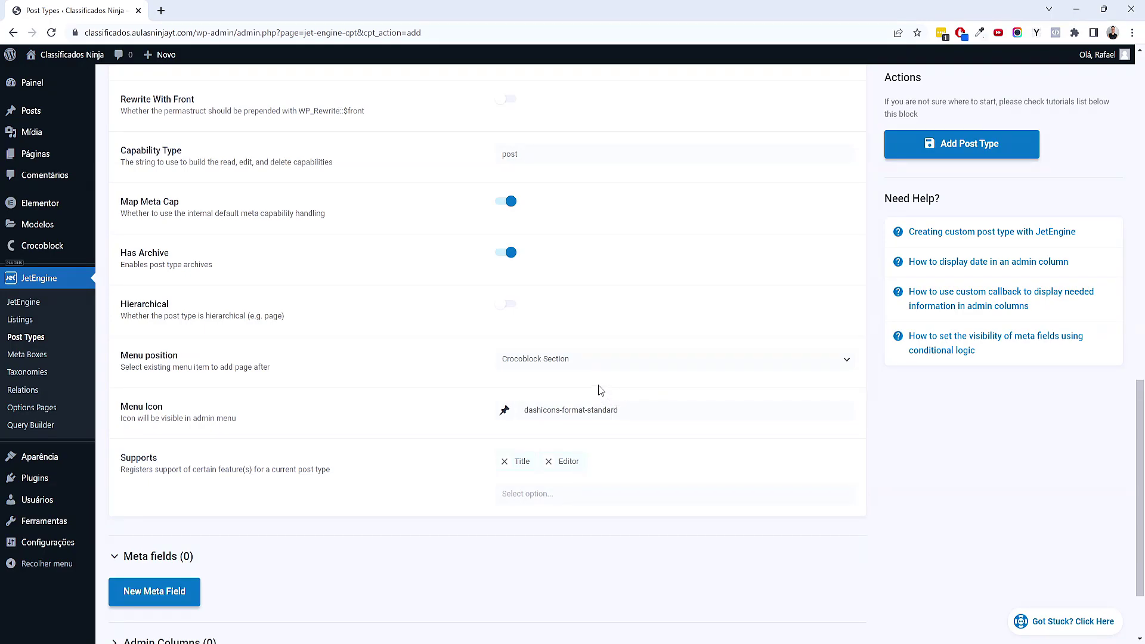
scroll(312, 376, "up", 13)
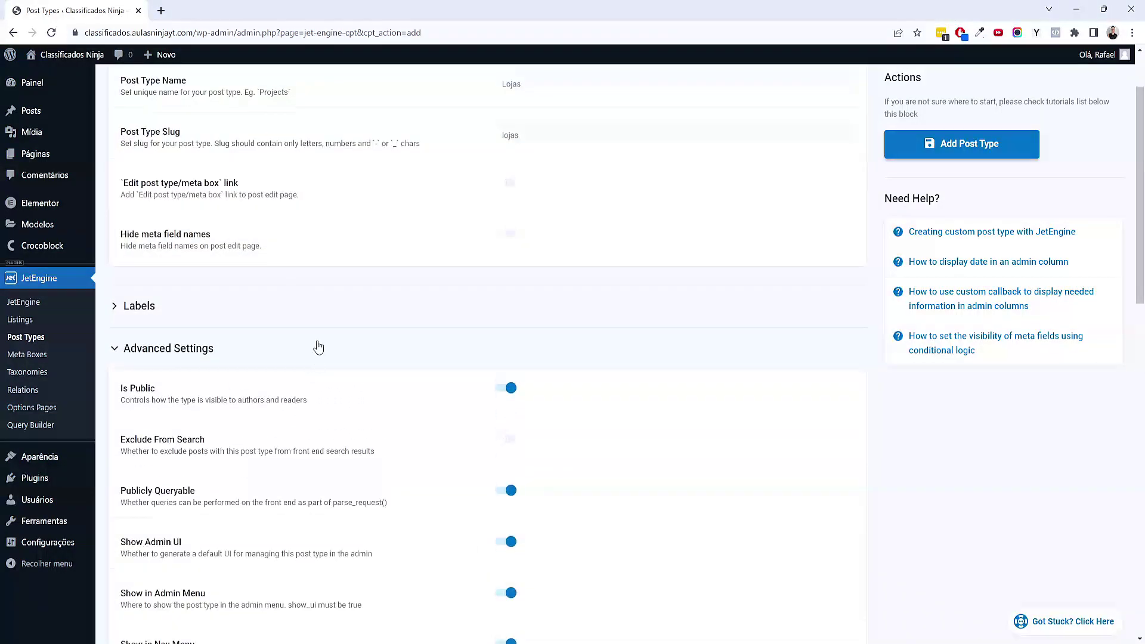
Expand and review the Labels settings, then collapse them again
left_click(178, 321)
scroll(417, 356, "down", 6)
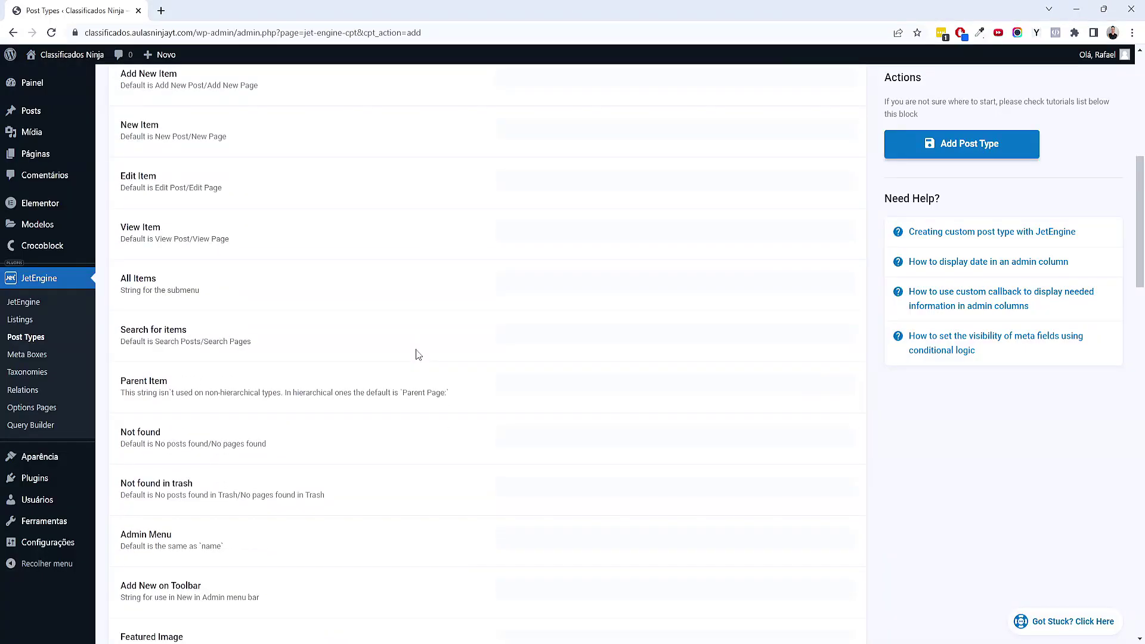
scroll(518, 299, "up", 1)
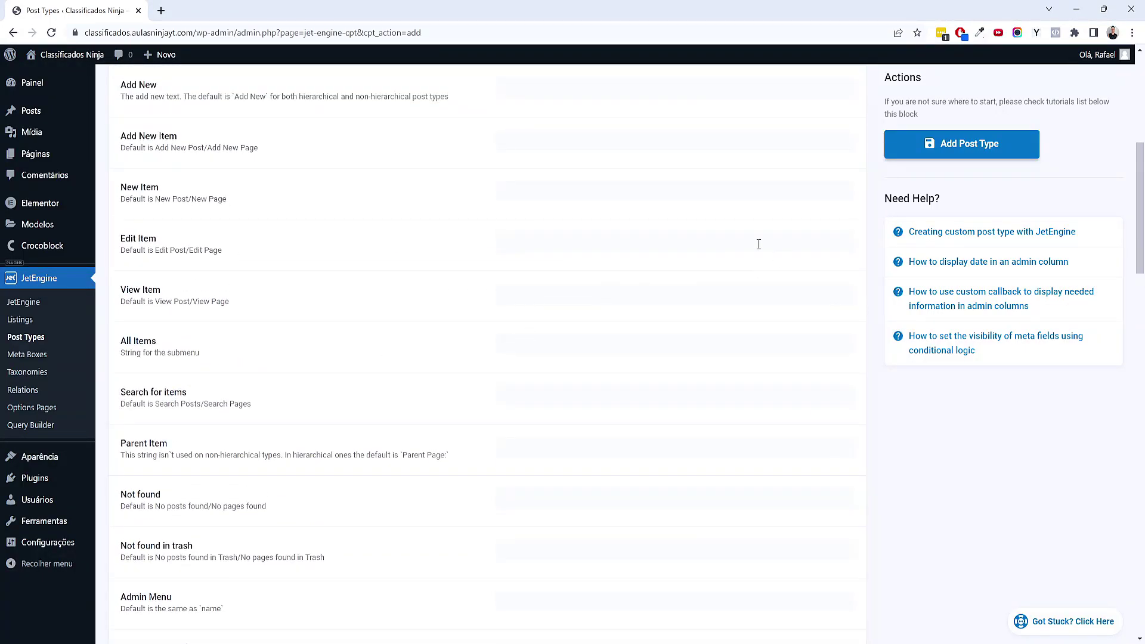
scroll(656, 268, "up", 3)
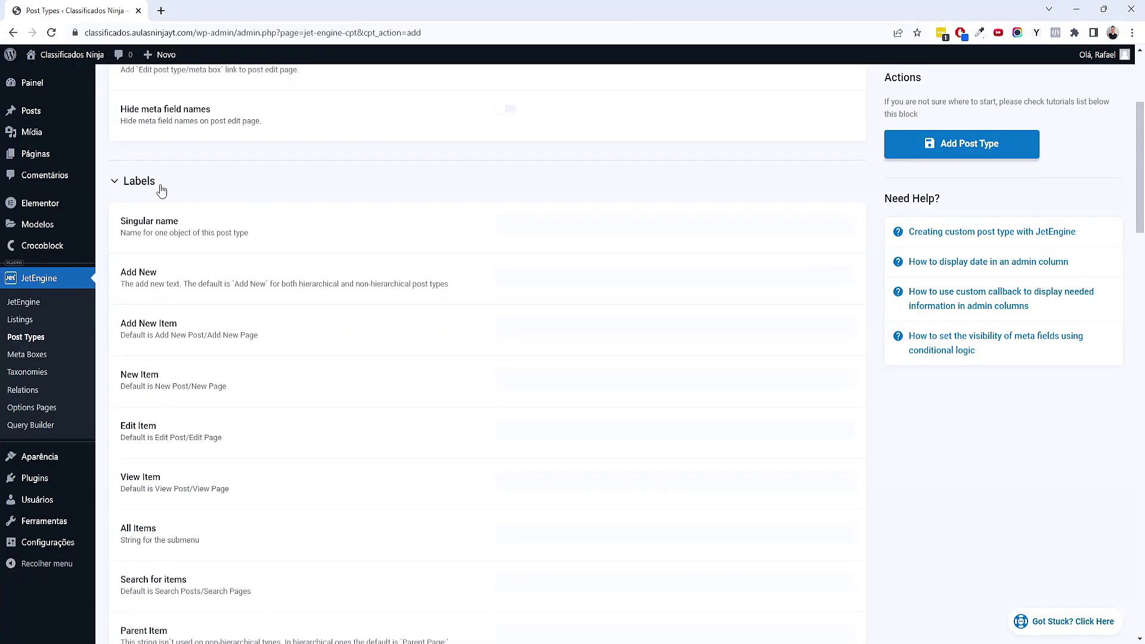
left_click(149, 181)
scroll(388, 329, "down", 4)
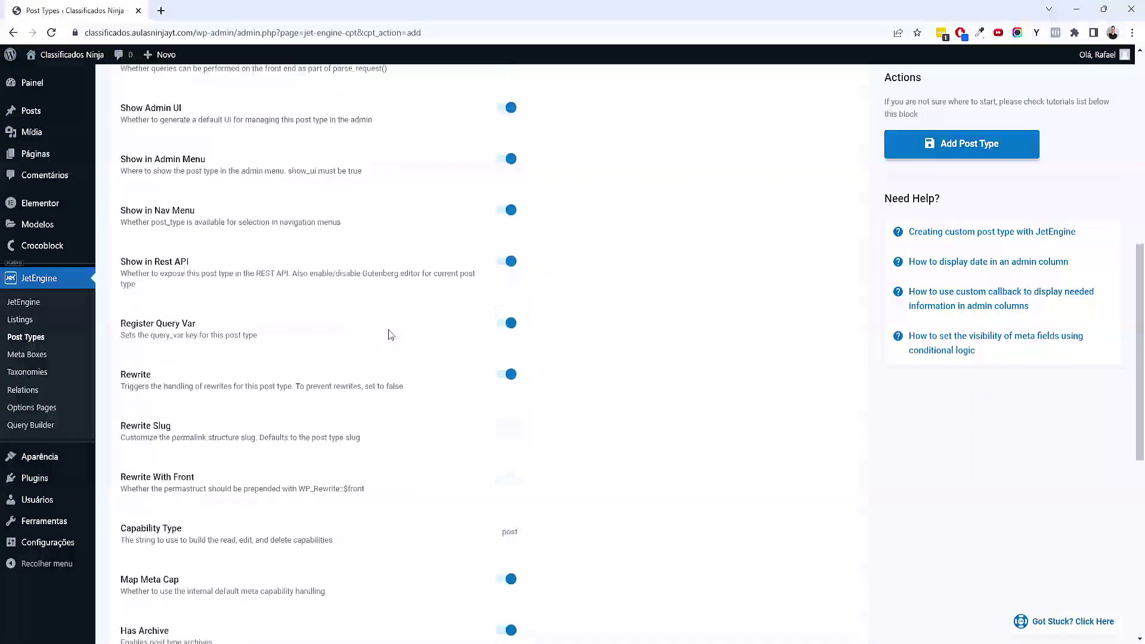
scroll(388, 329, "up", 4)
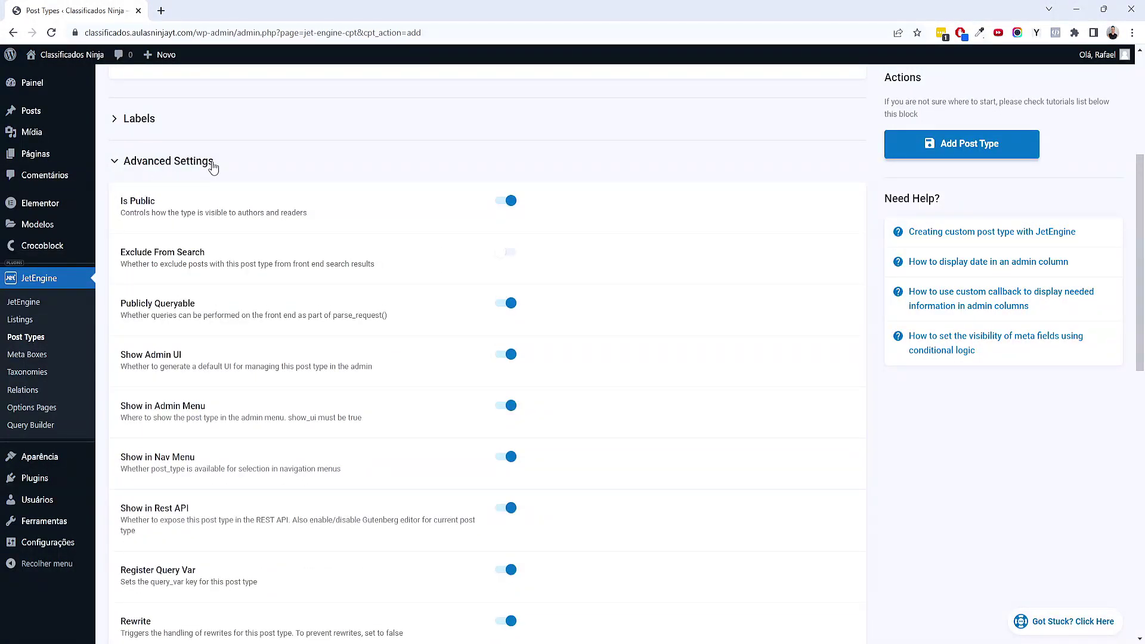
scroll(308, 298, "down", 3)
scroll(309, 312, "down", 8)
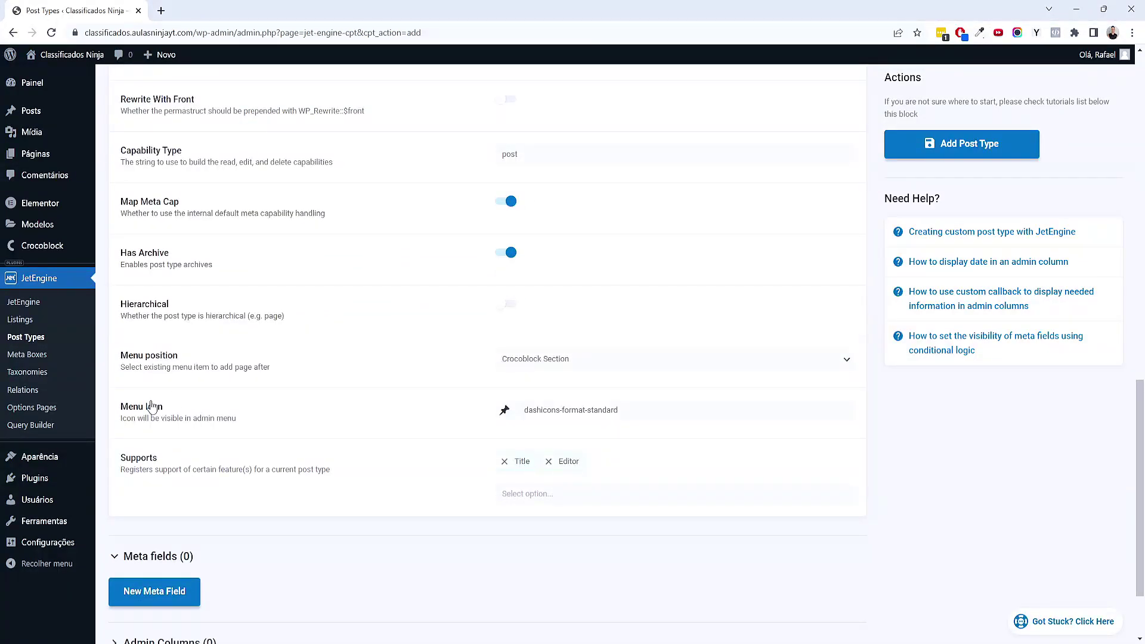
mouse_move(22, 482)
scroll(22, 481, "up", 2)
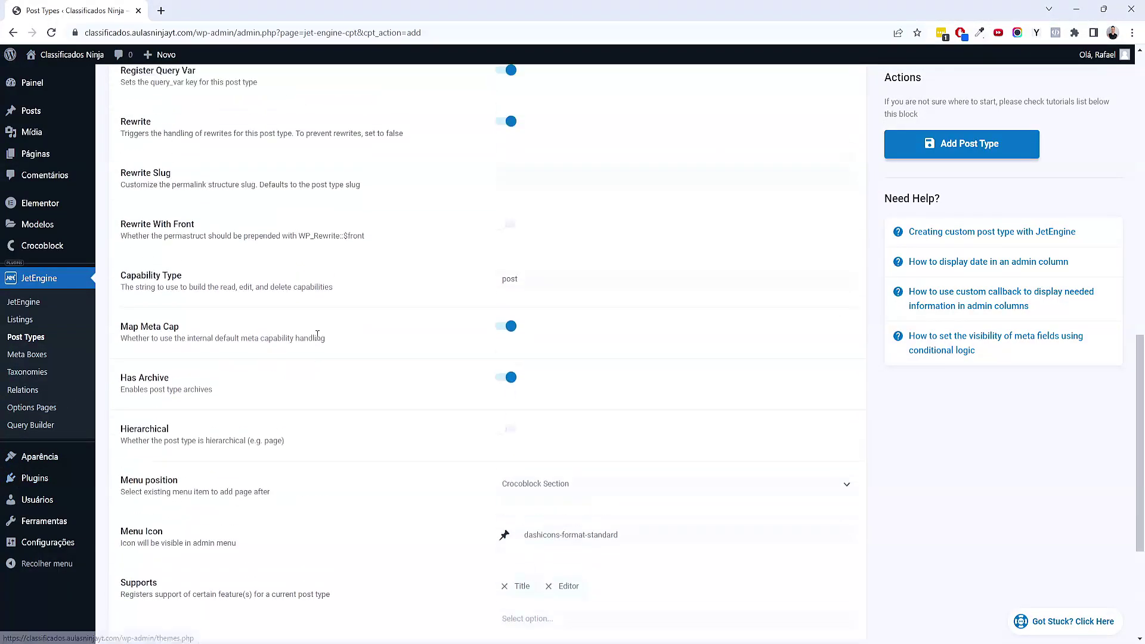
mouse_move(41, 123)
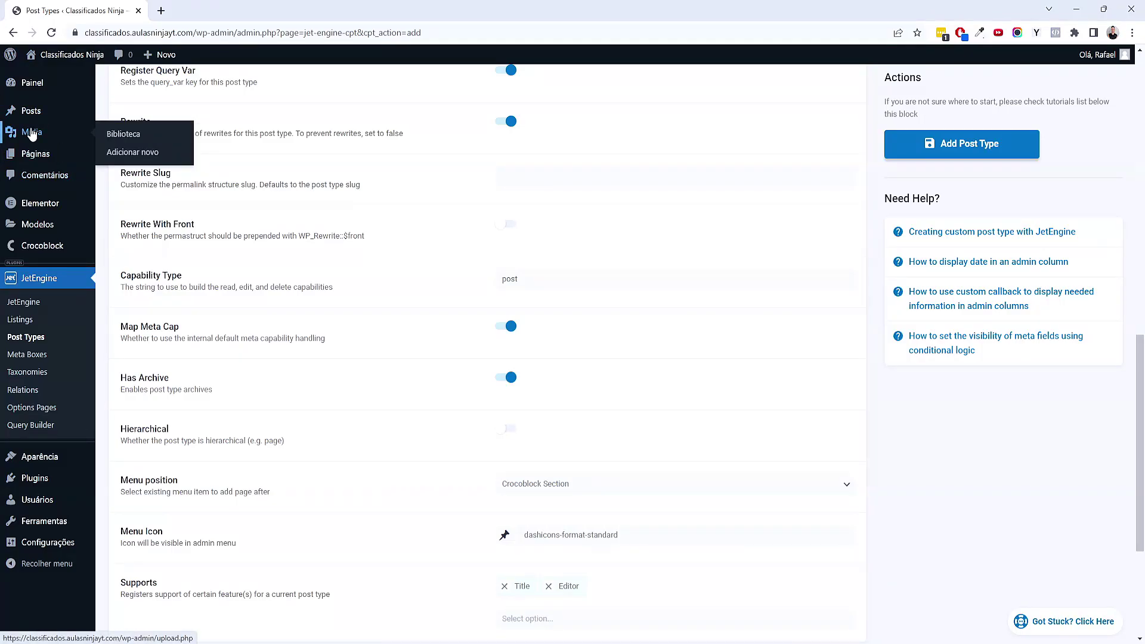
mouse_move(36, 153)
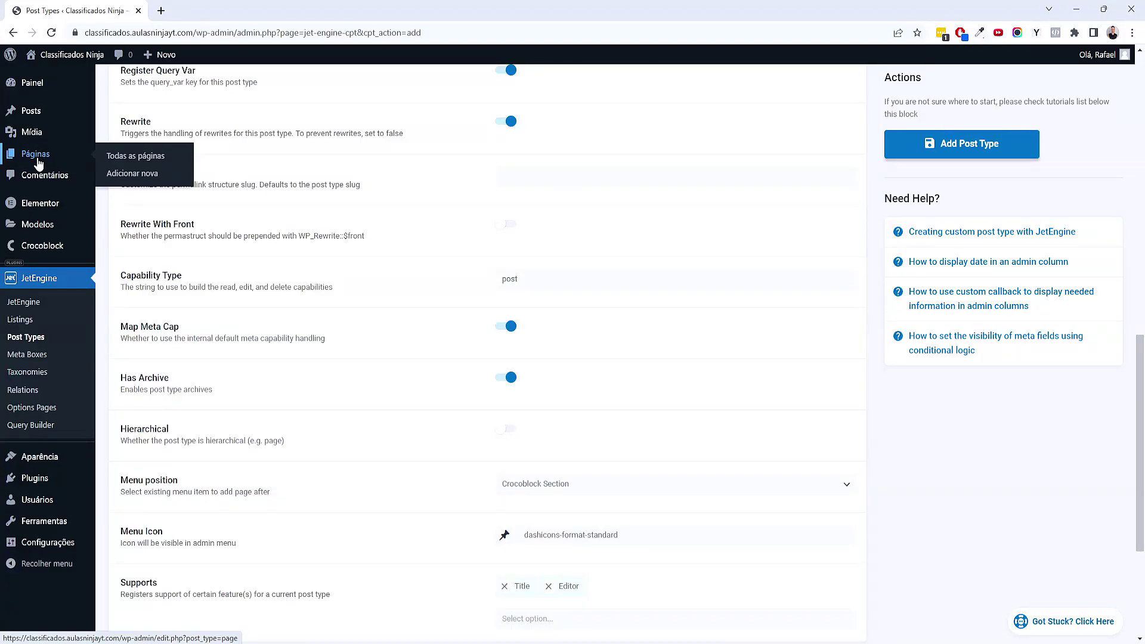
scroll(524, 307, "up", 13)
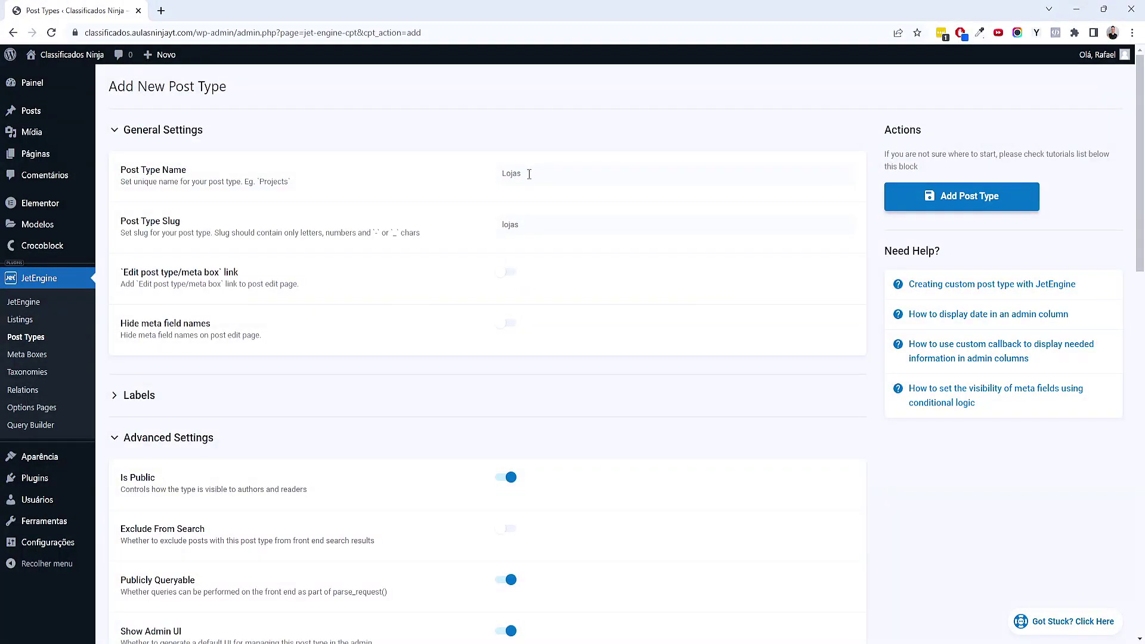
scroll(529, 174, "down", 15)
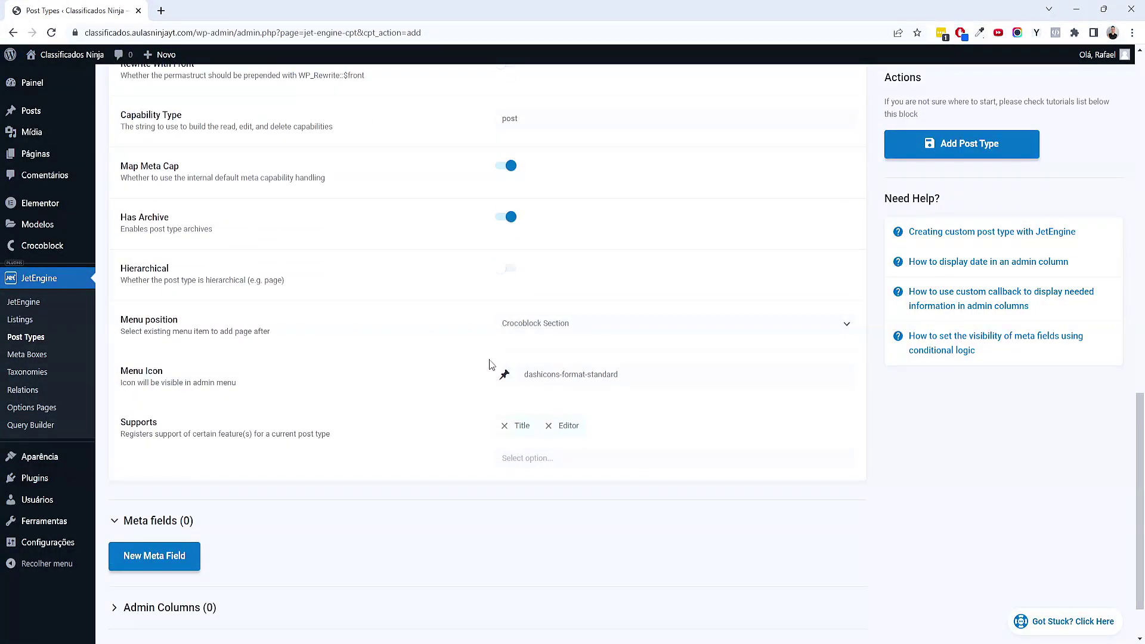
Set the Lojas post type's menu icon to dashicons-store, found by searching 'stor'
mouse_move(18, 511)
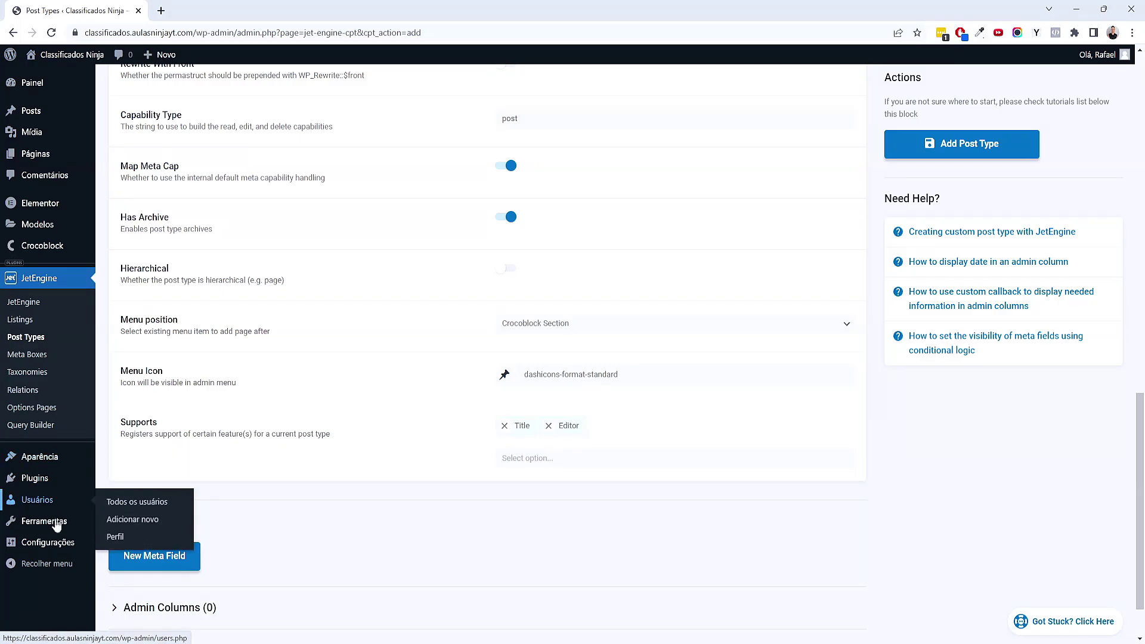
left_click(649, 381)
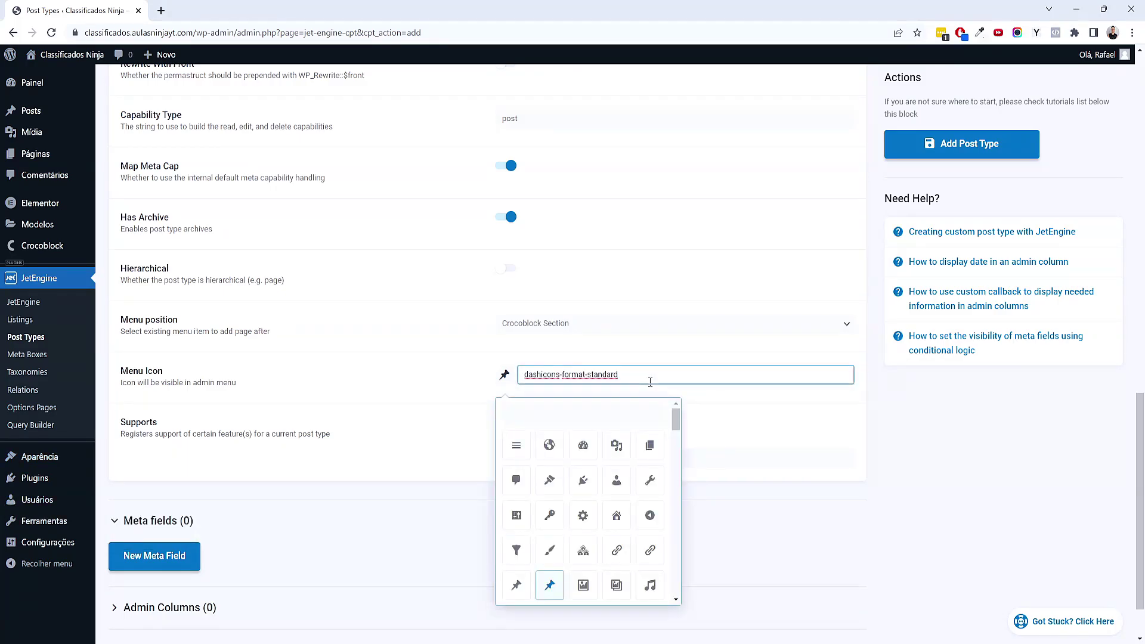
left_click(609, 411)
type("stor")
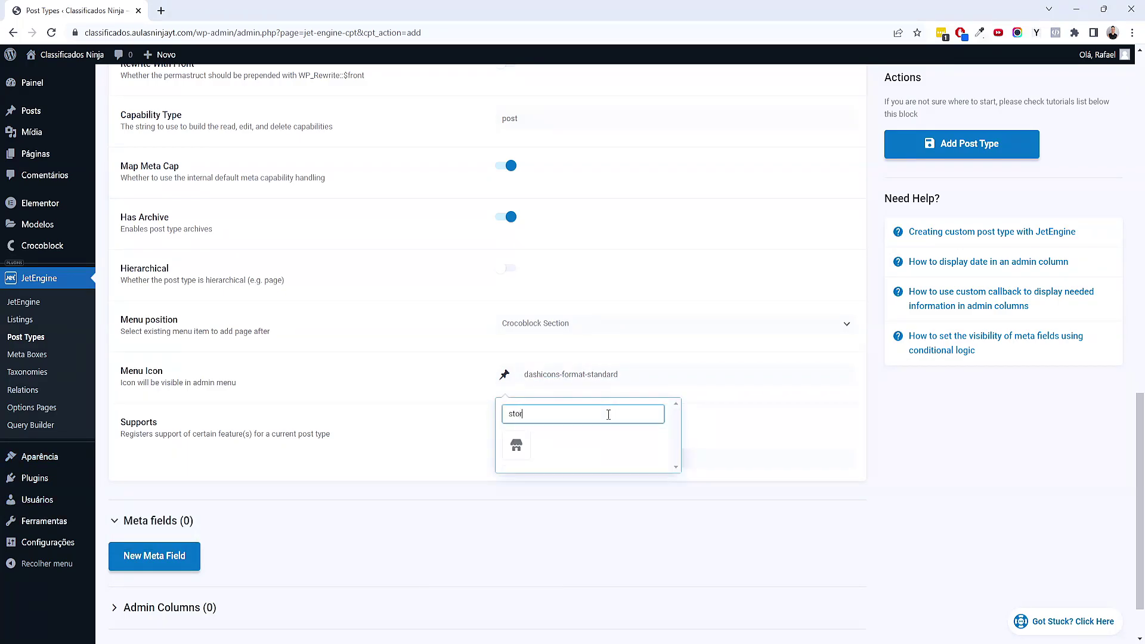
left_click(516, 445)
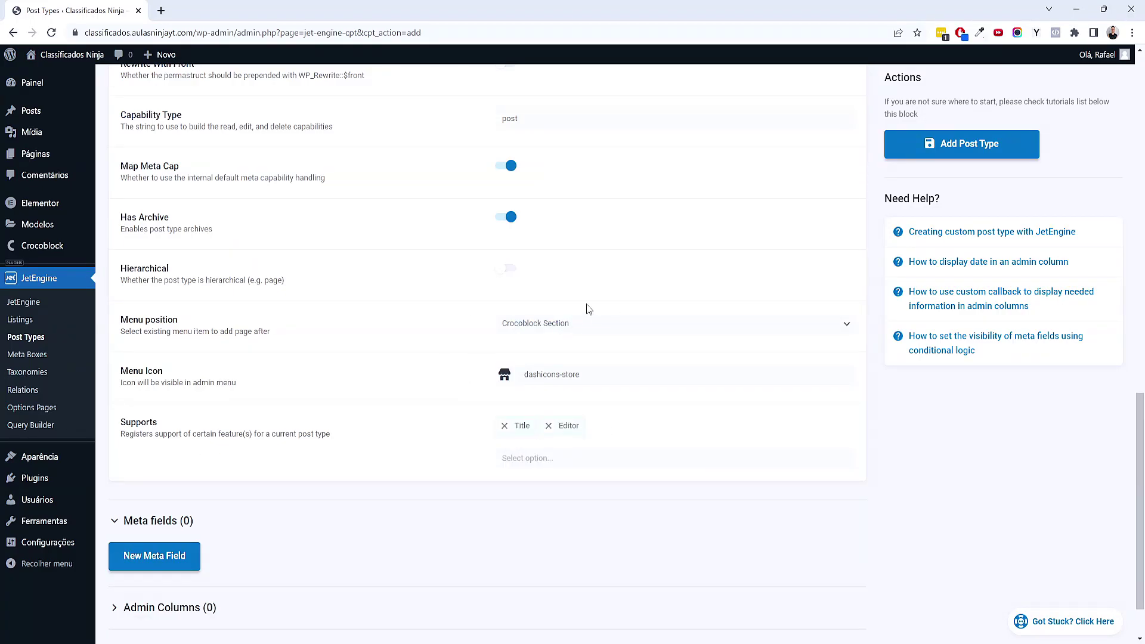
scroll(472, 350, "up", 4)
scroll(475, 351, "down", 4)
left_click(629, 378)
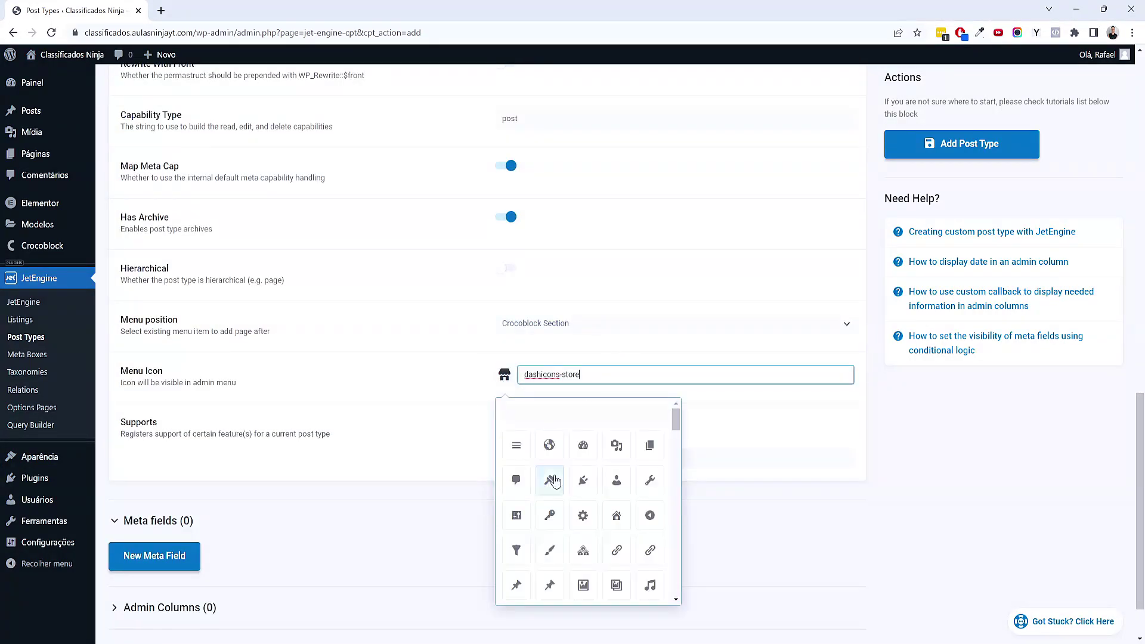
left_click(919, 504)
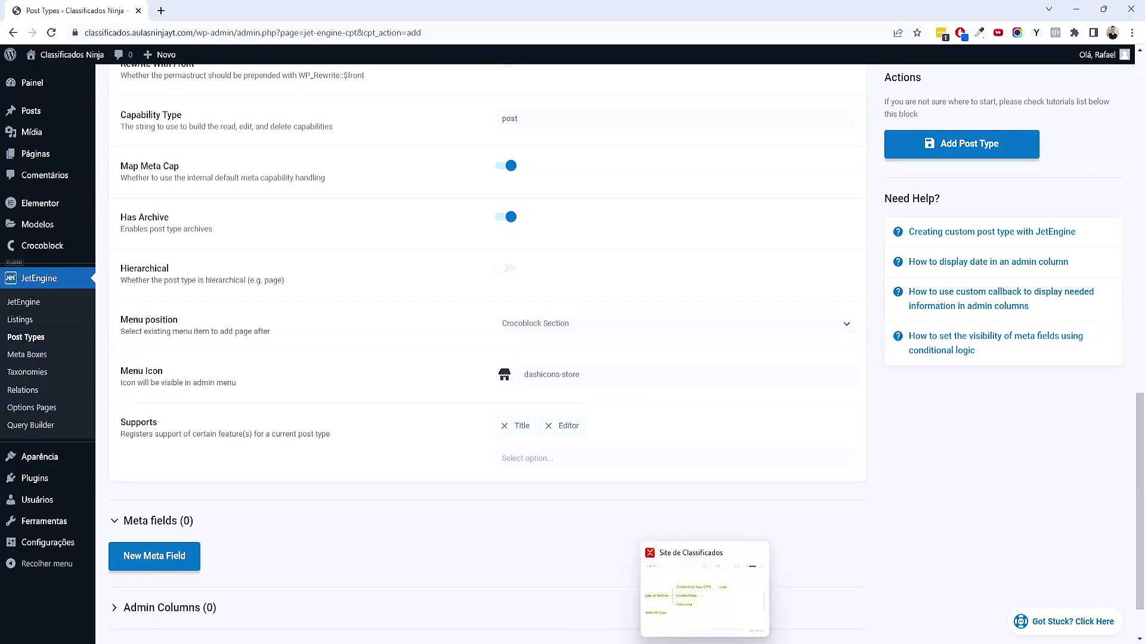
In XMind, expand Custom Fields to list its ten fields, Nome through Loja Em Destaque
left_click(703, 596)
left_click(690, 341)
left_click(691, 341)
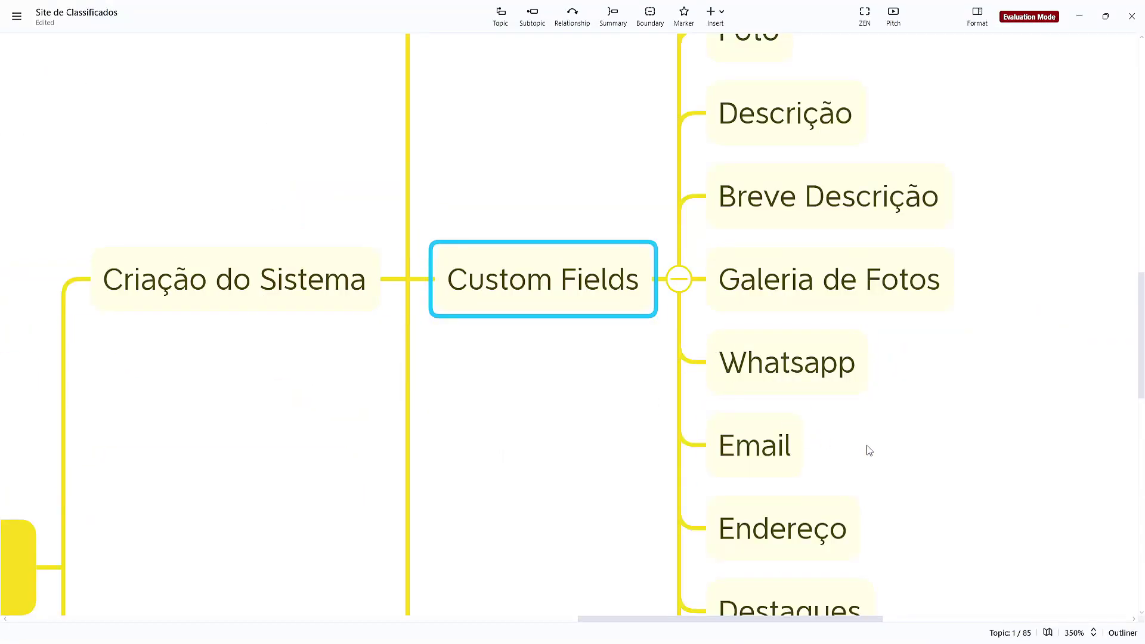
scroll(437, 339, "down", 5)
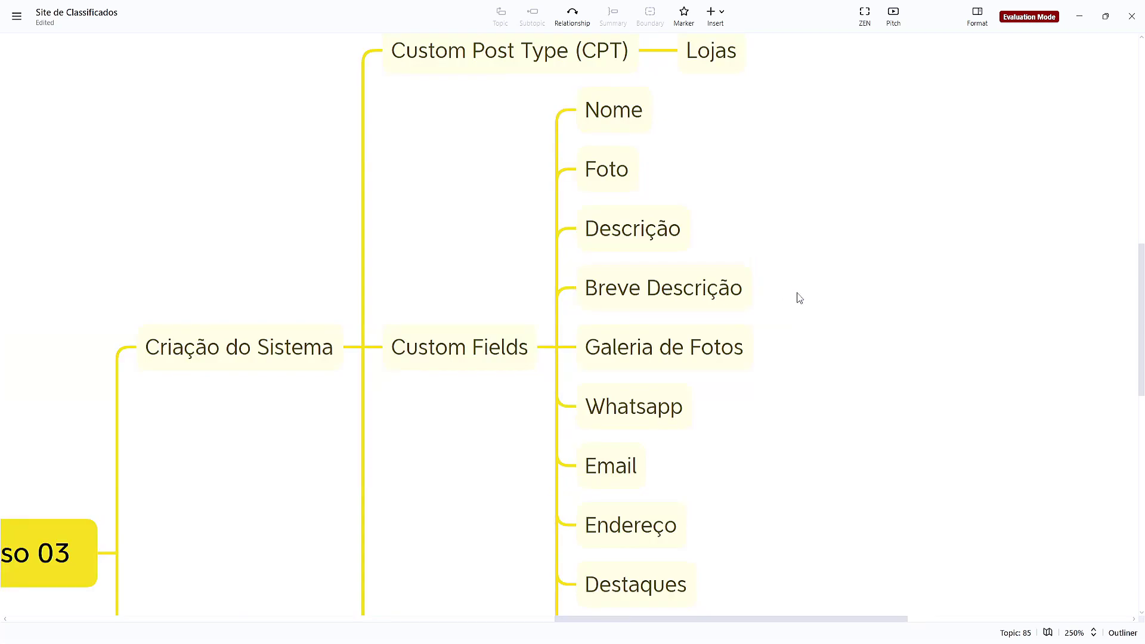
scroll(792, 299, "down", 1)
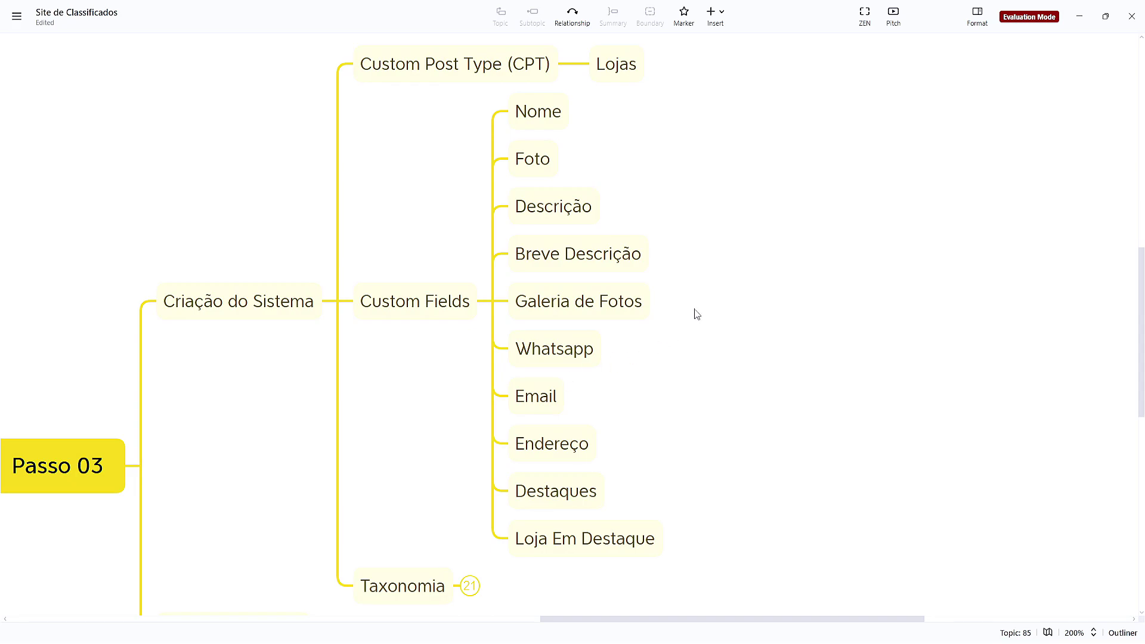
scroll(704, 270, "down", 1)
scroll(707, 271, "up", 2)
scroll(673, 304, "down", 1)
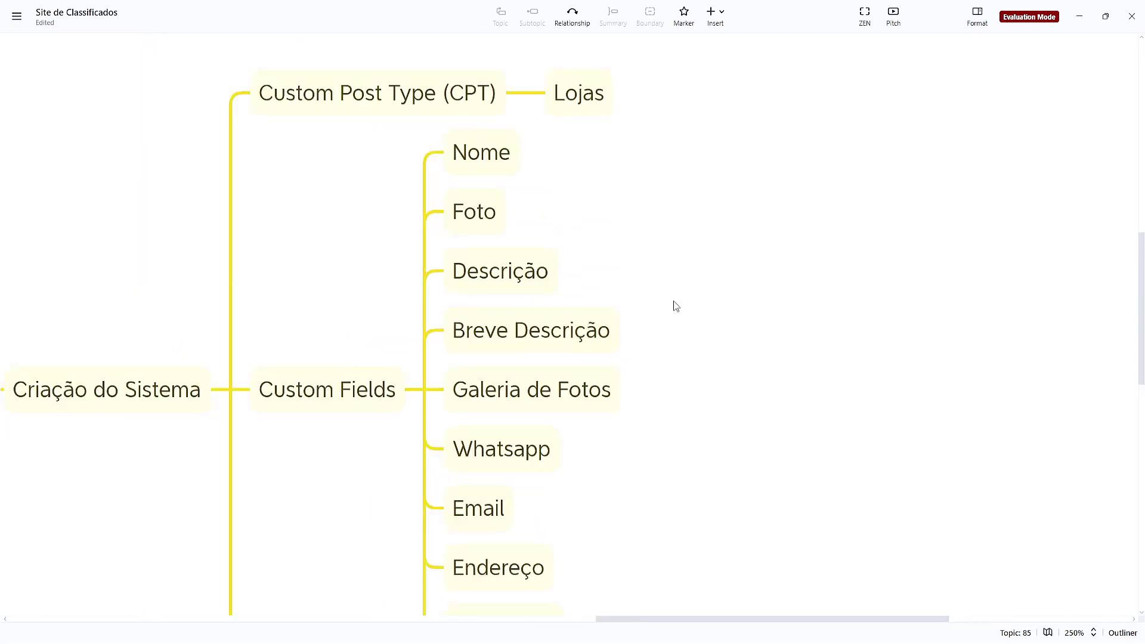
scroll(685, 189, "down", 1)
scroll(685, 189, "down", 1)
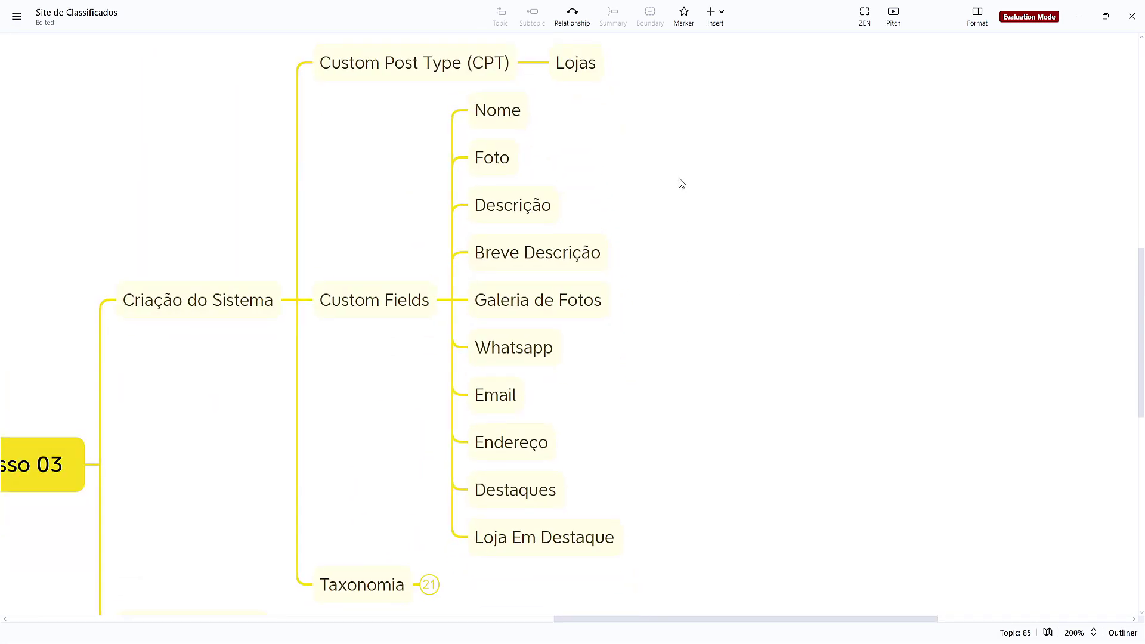
key("alt+Tab")
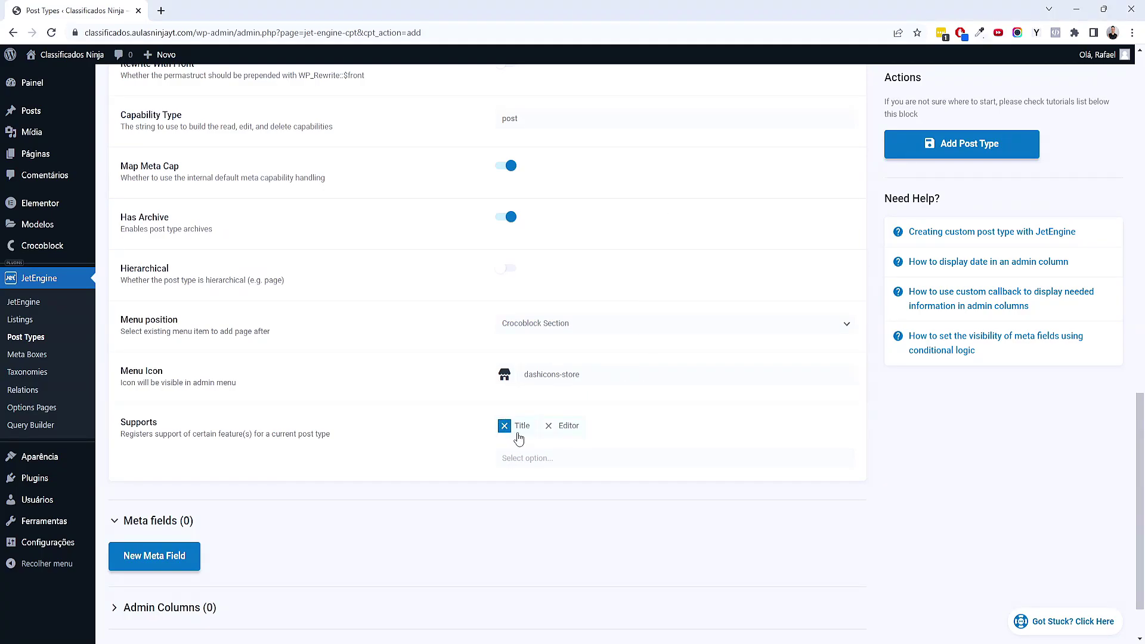
Add Thumbnail (Featured Image) to the post type's Supports after checking the Descrição topic
key("alt+Tab")
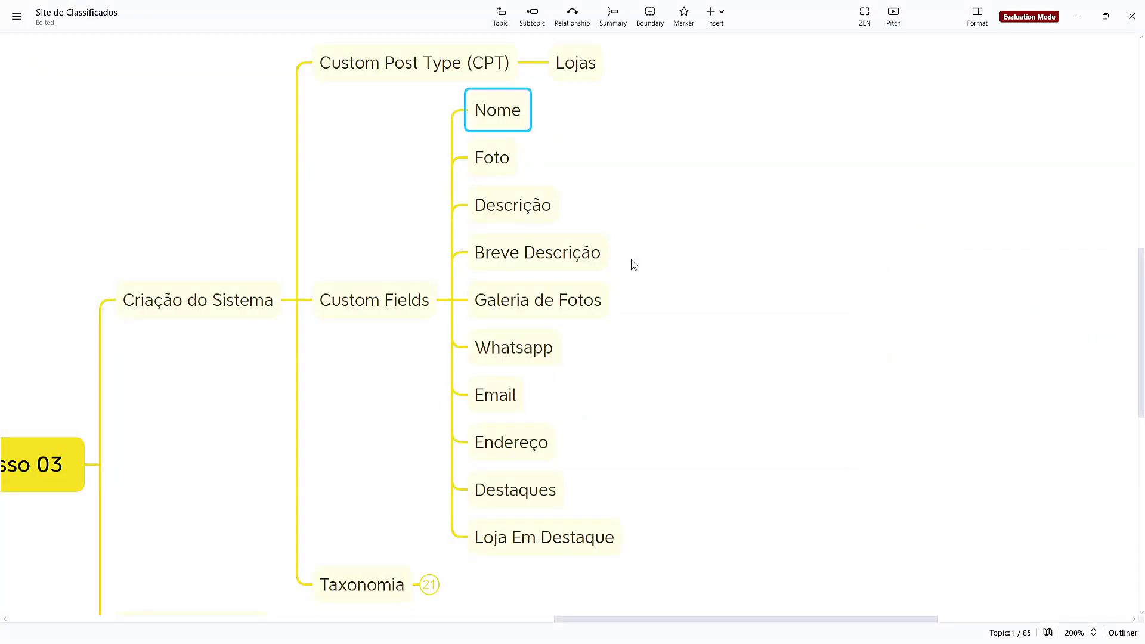
key("alt+Tab")
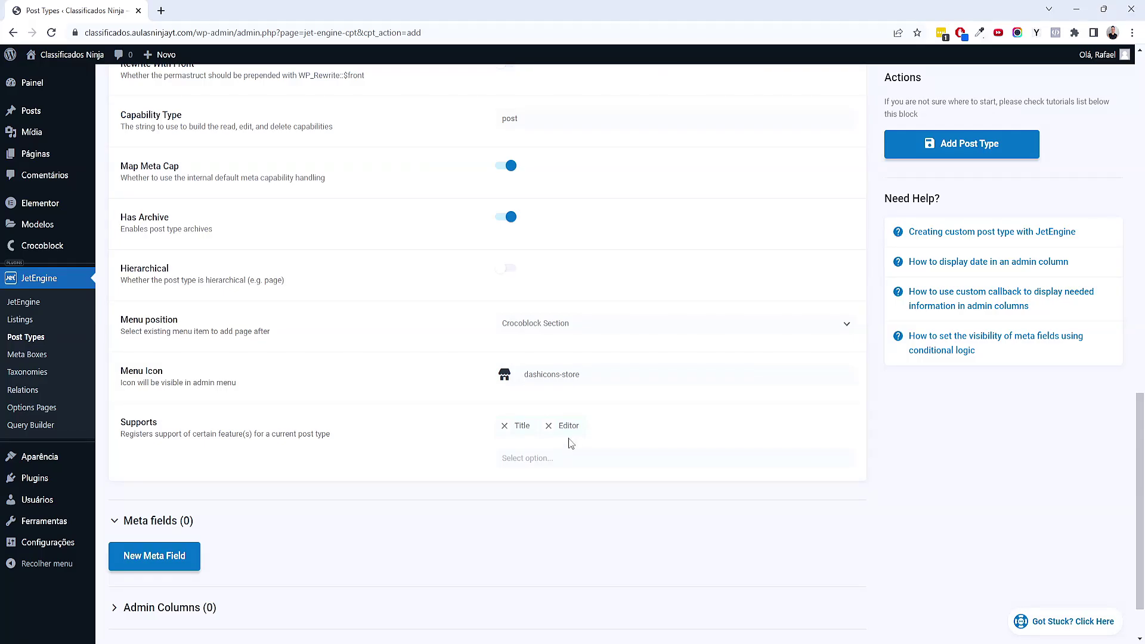
key("alt+Tab")
left_click_drag(602, 212, 534, 200)
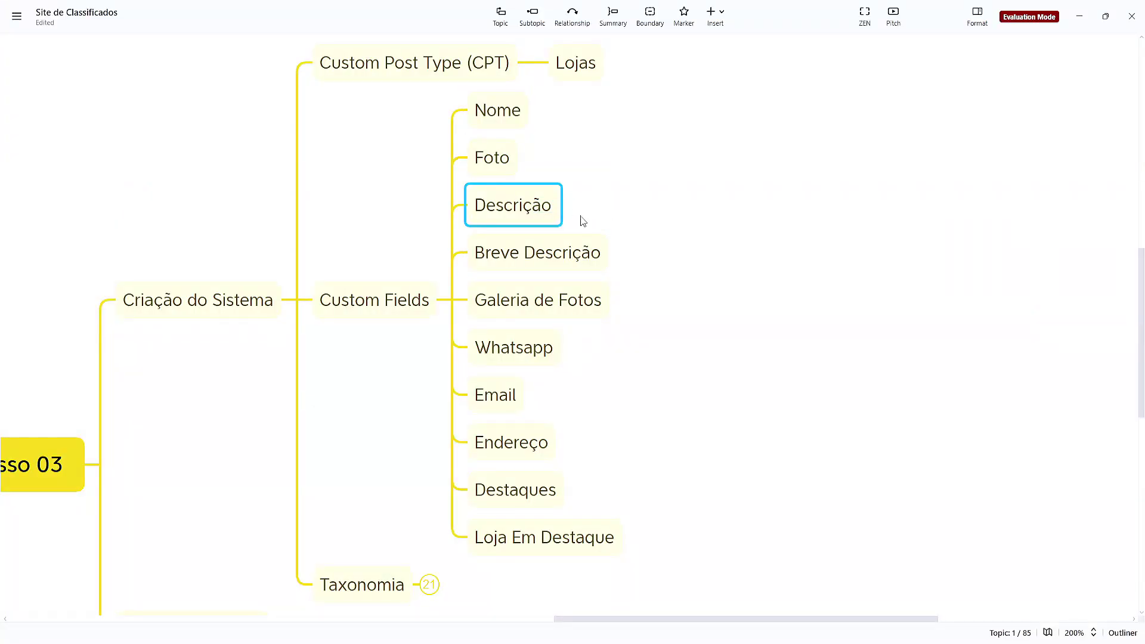
key("alt+Tab")
key("alt+Tab")
key("alt+Tab")
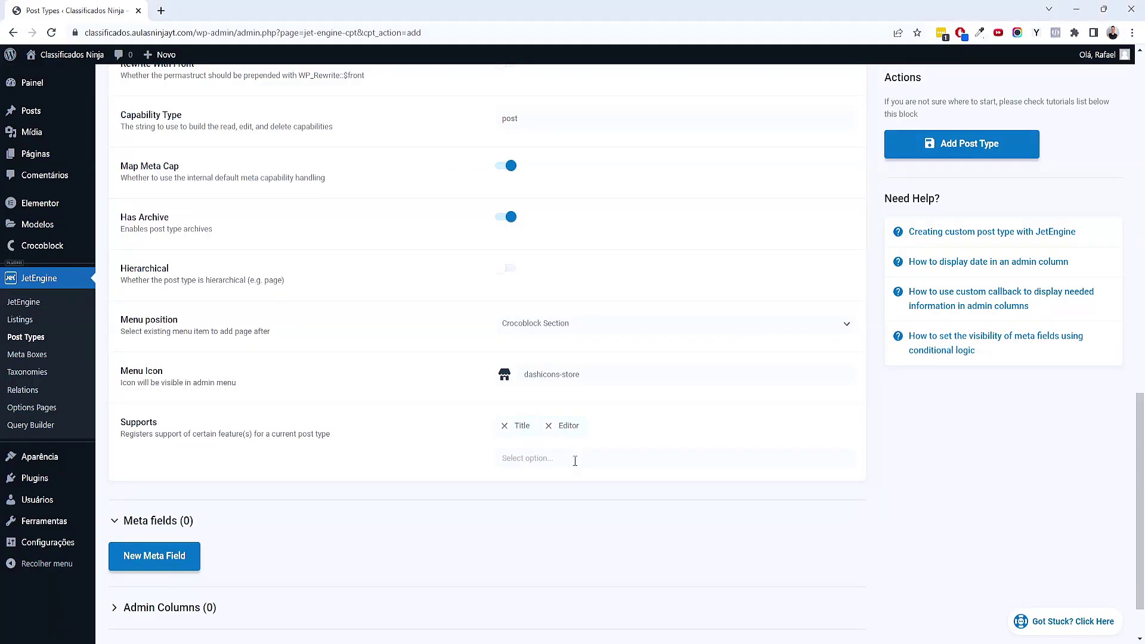
left_click(583, 459)
scroll(695, 425, "down", 1)
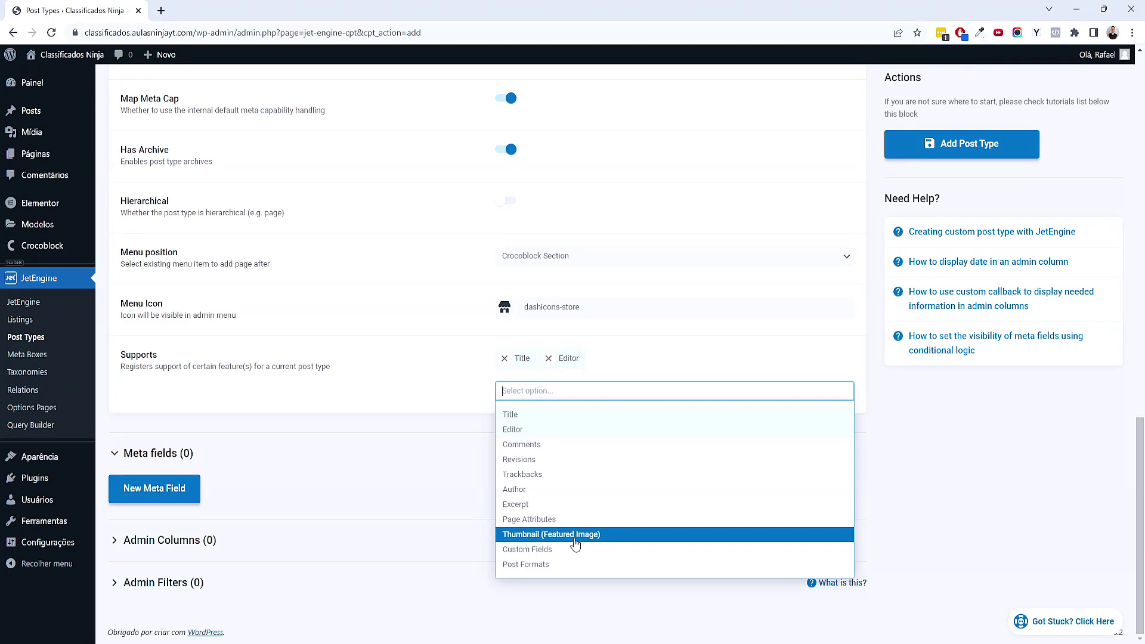
left_click(575, 535)
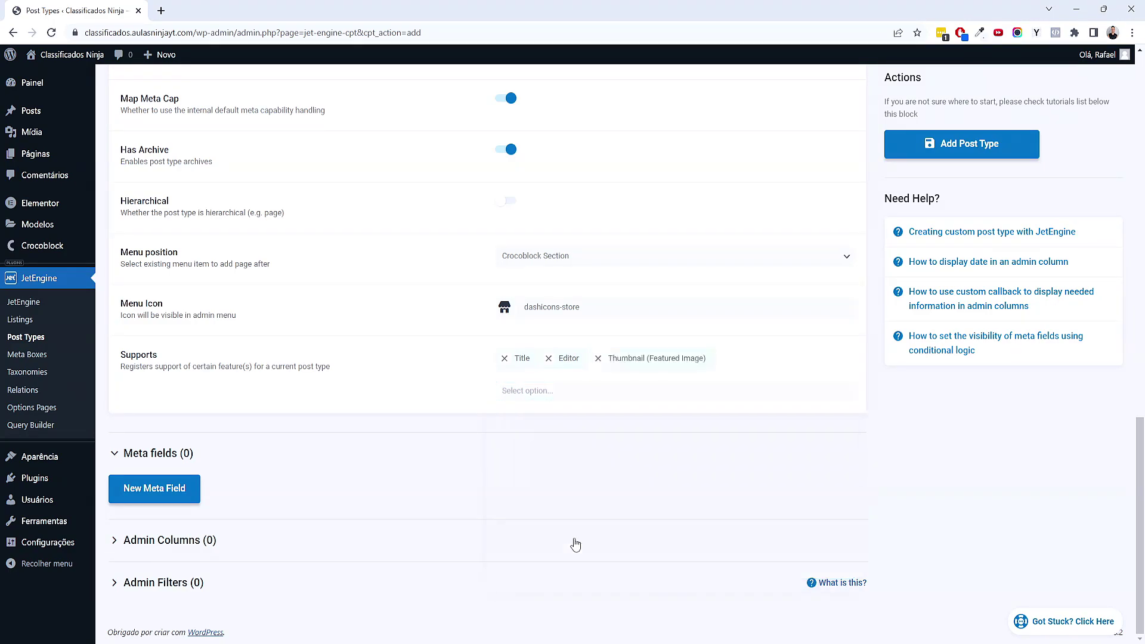
Add Excerpt to Supports after checking the Breve Descrição topic in the mind map
left_click(696, 638)
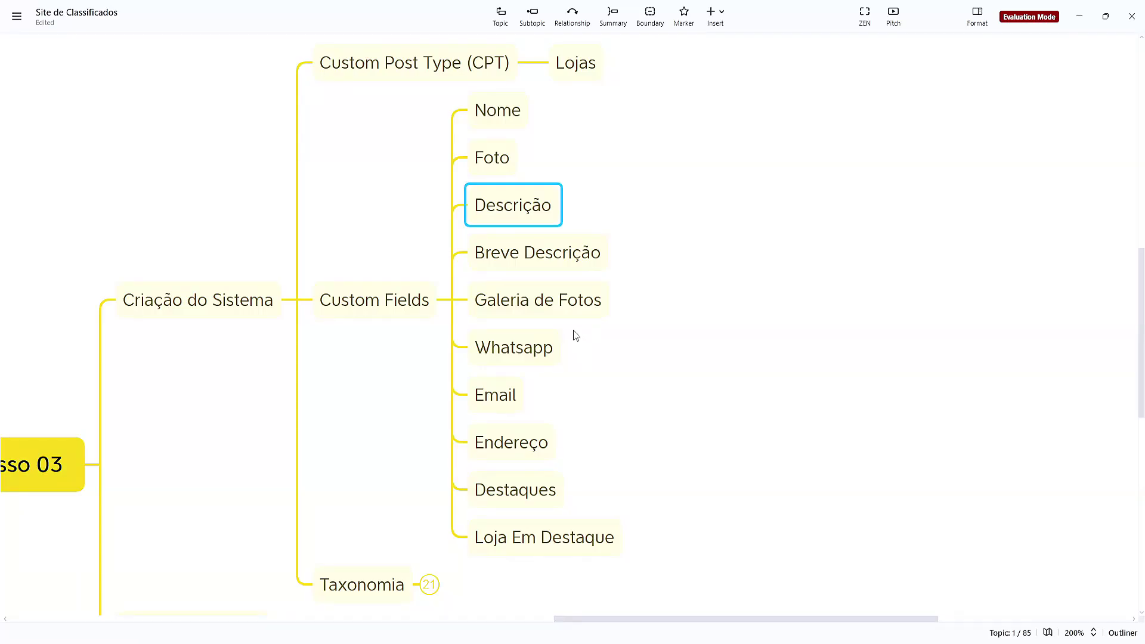
left_click(556, 270)
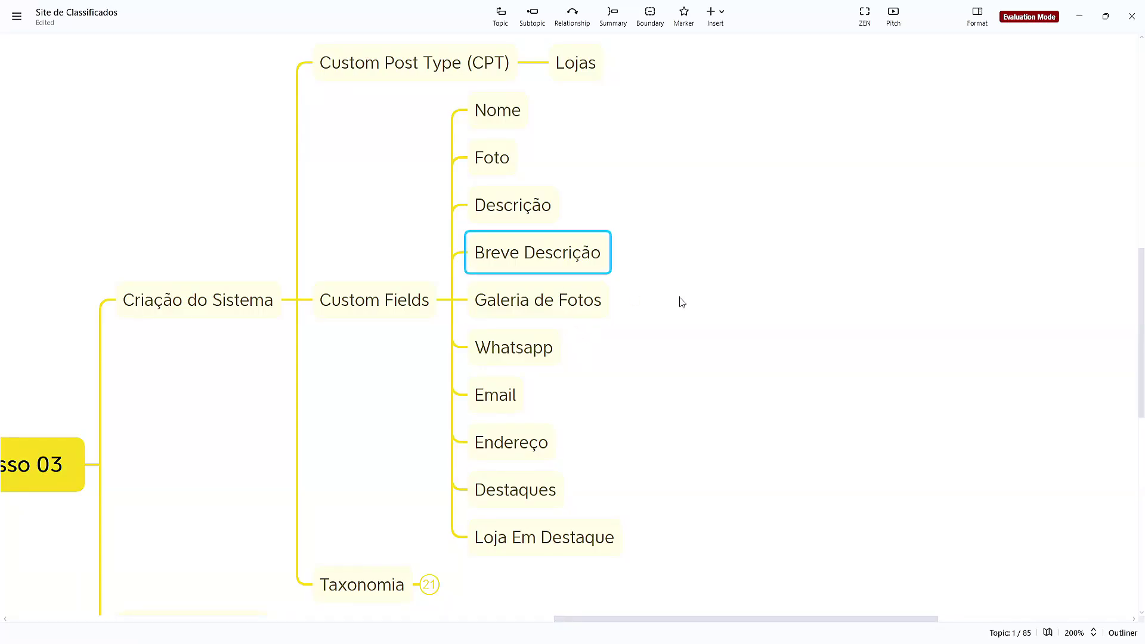
mouse_move(662, 636)
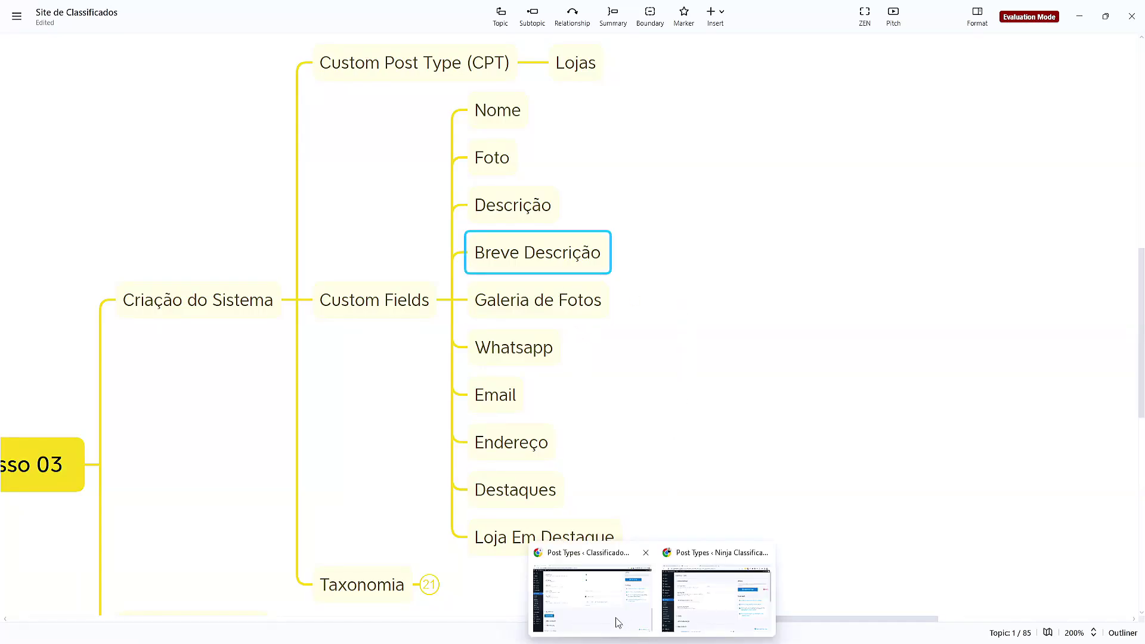
left_click(617, 618)
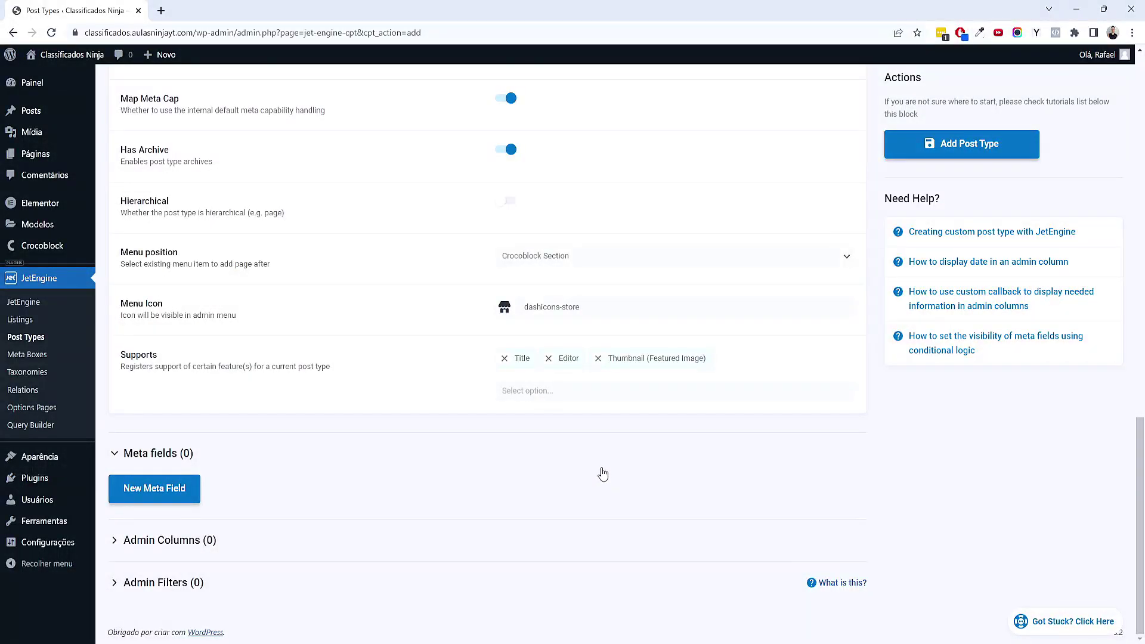
left_click(564, 393)
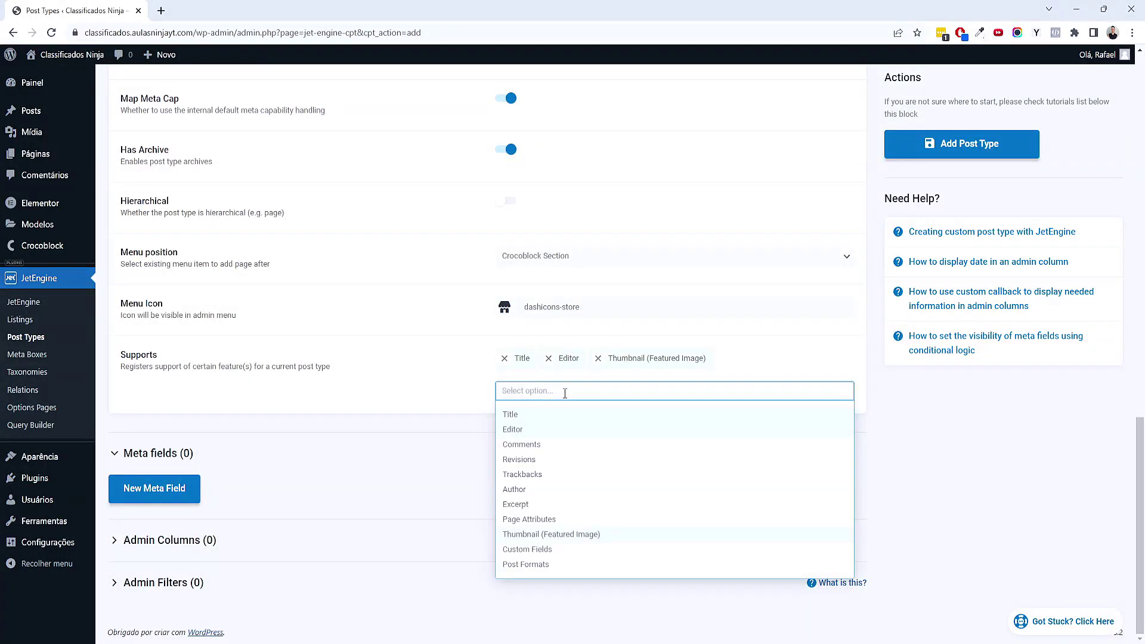
left_click(515, 504)
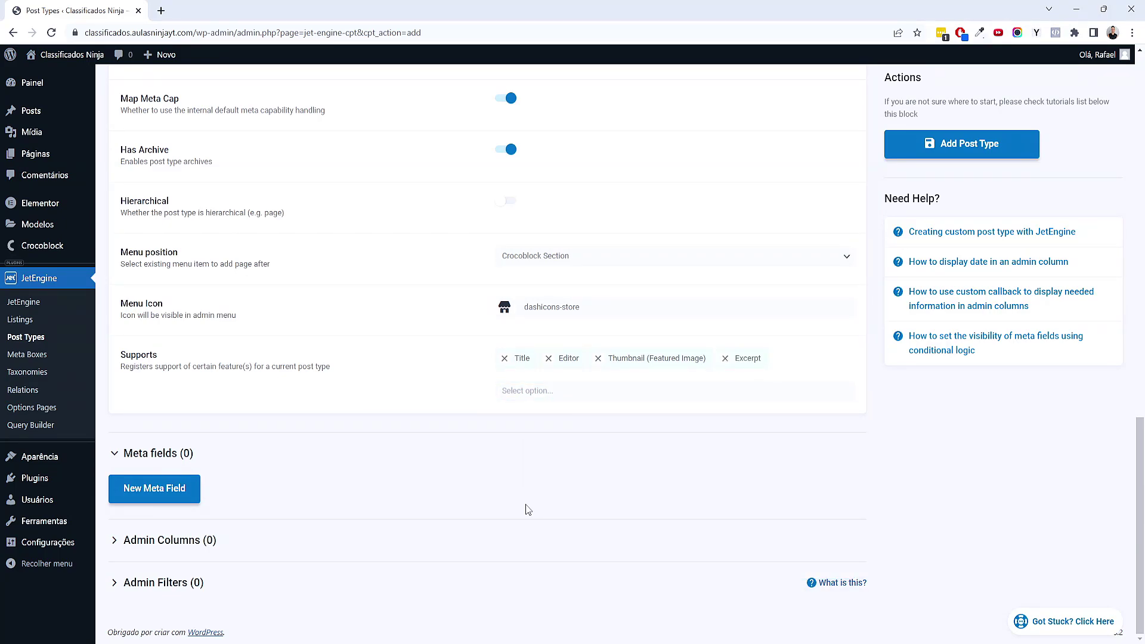
Check the Galeria de Fotos topic in the mind map, then return to the post type form
left_click(702, 596)
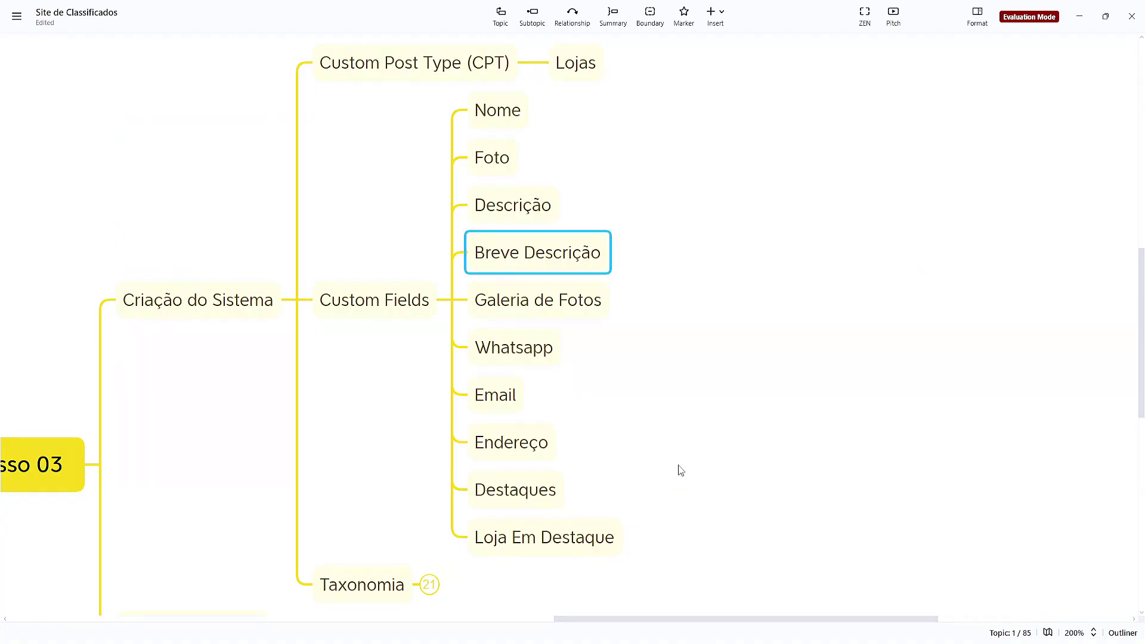
left_click(598, 299)
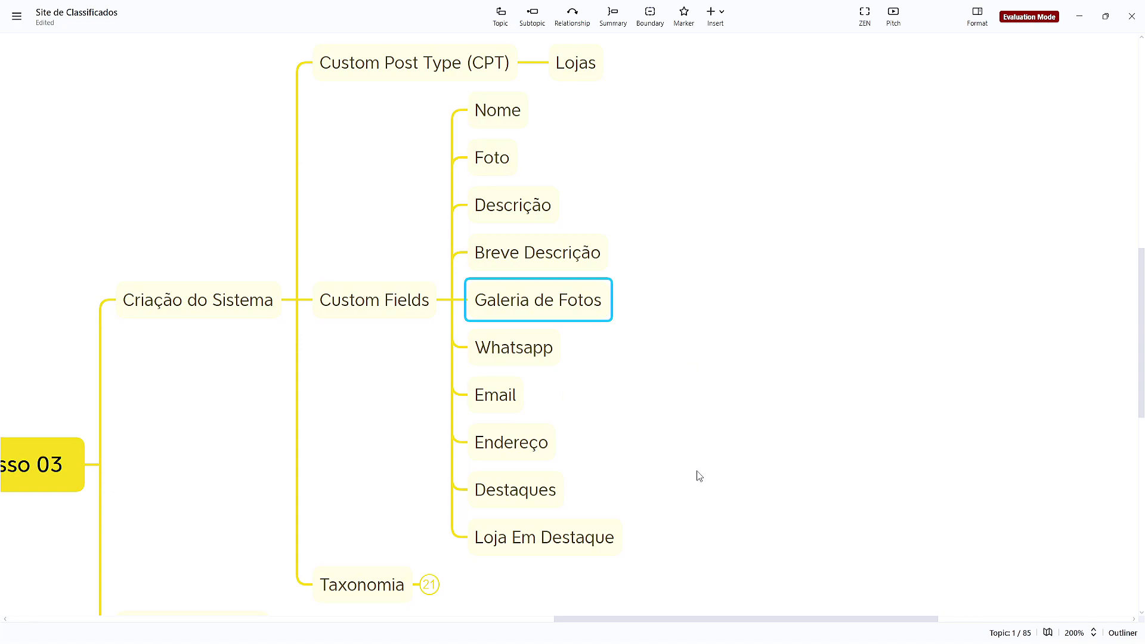
mouse_move(700, 626)
left_click(614, 630)
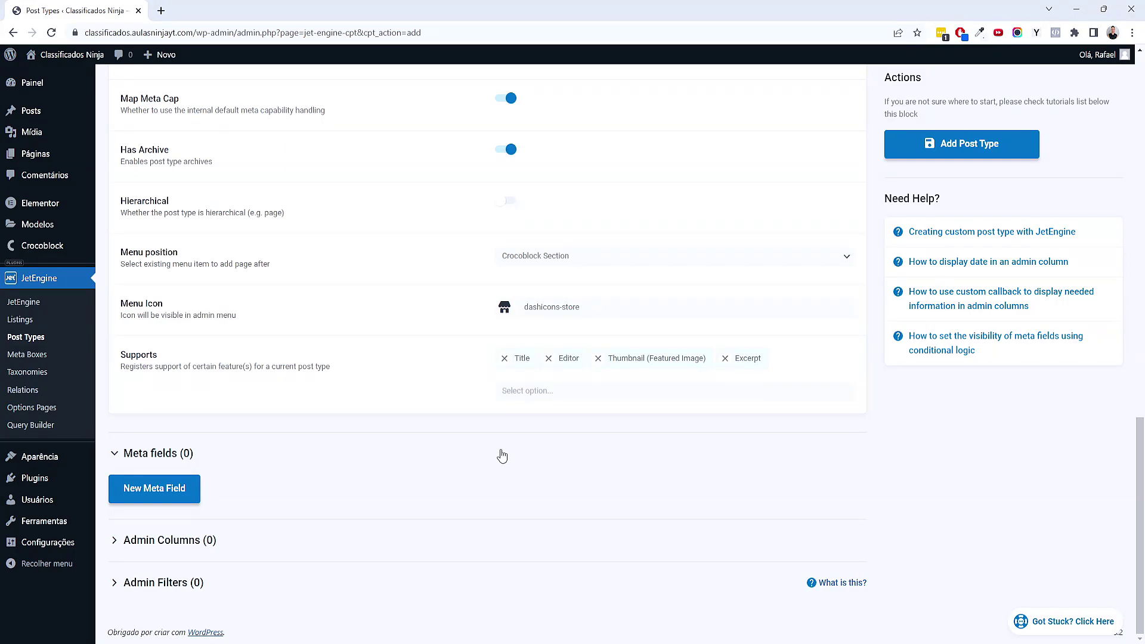
Add a new meta field labelled 'Galeria de Fotos'
left_click(155, 490)
scroll(320, 477, "down", 4)
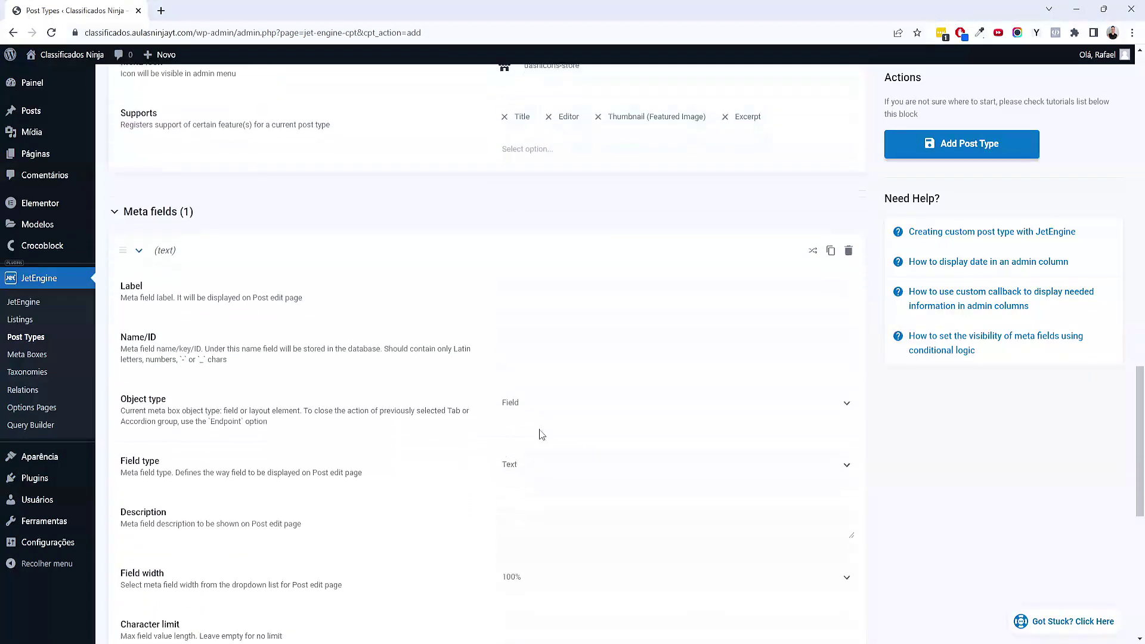
key("alt+Tab")
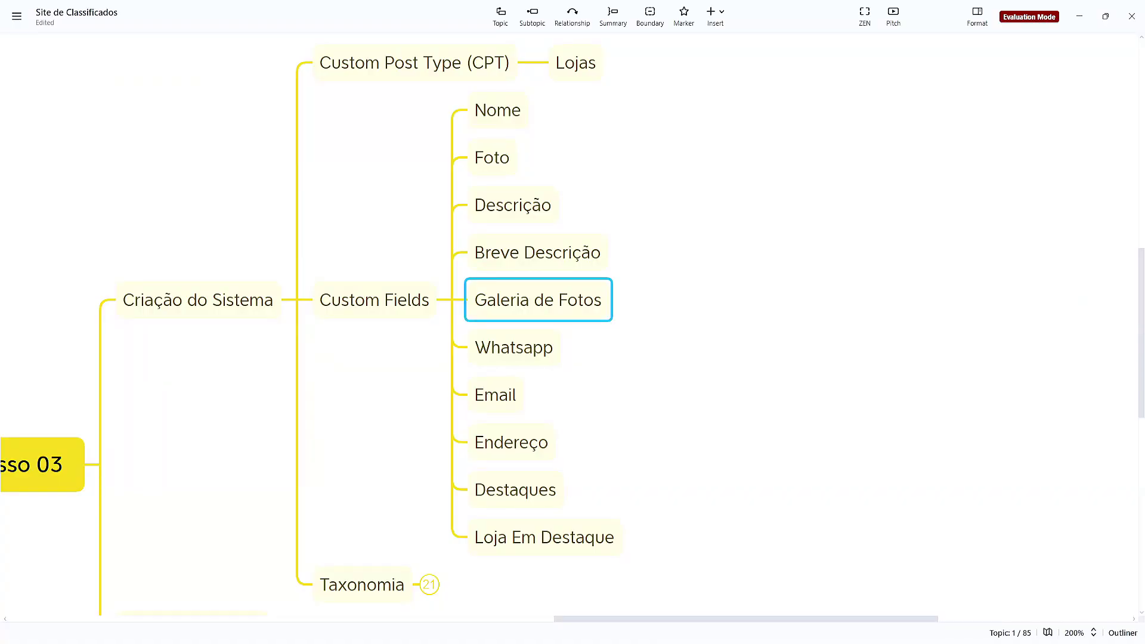
key("alt+Tab")
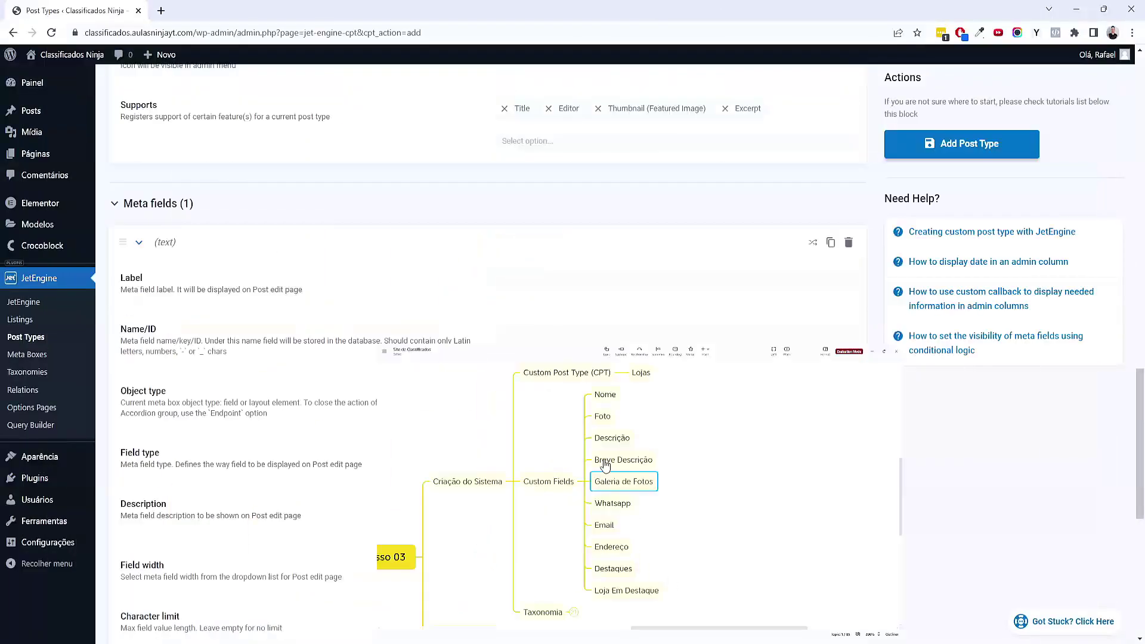
left_click(516, 282)
type("Galeria de Fotos")
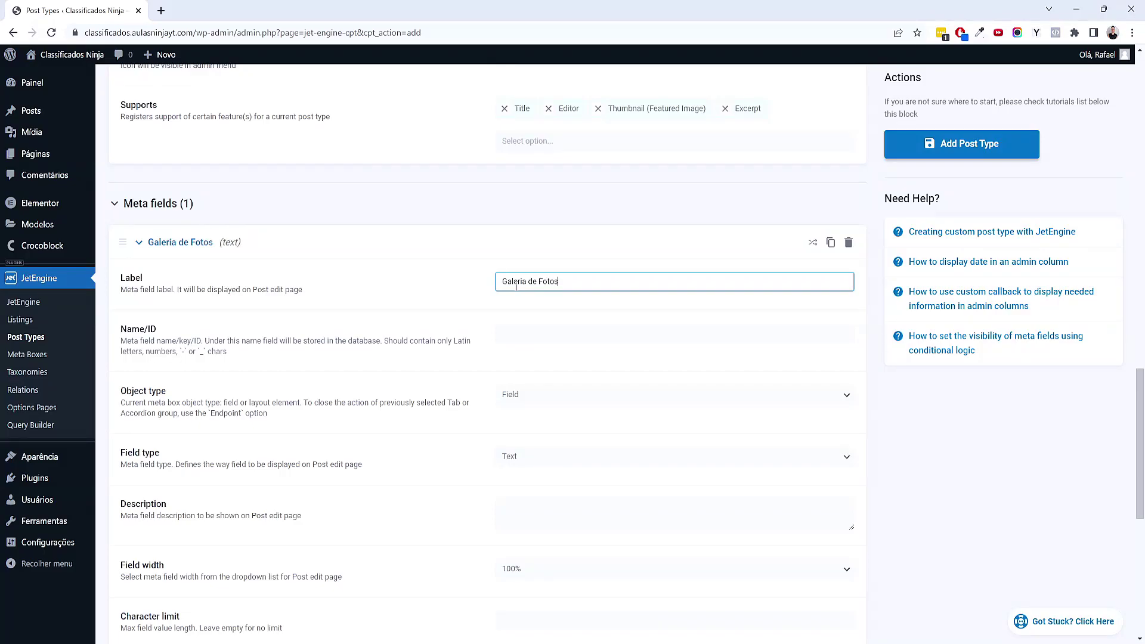
key("Tab")
Prefix the field's Name/ID with an underscore so it reads _galeria-de-fotos
left_click(505, 338)
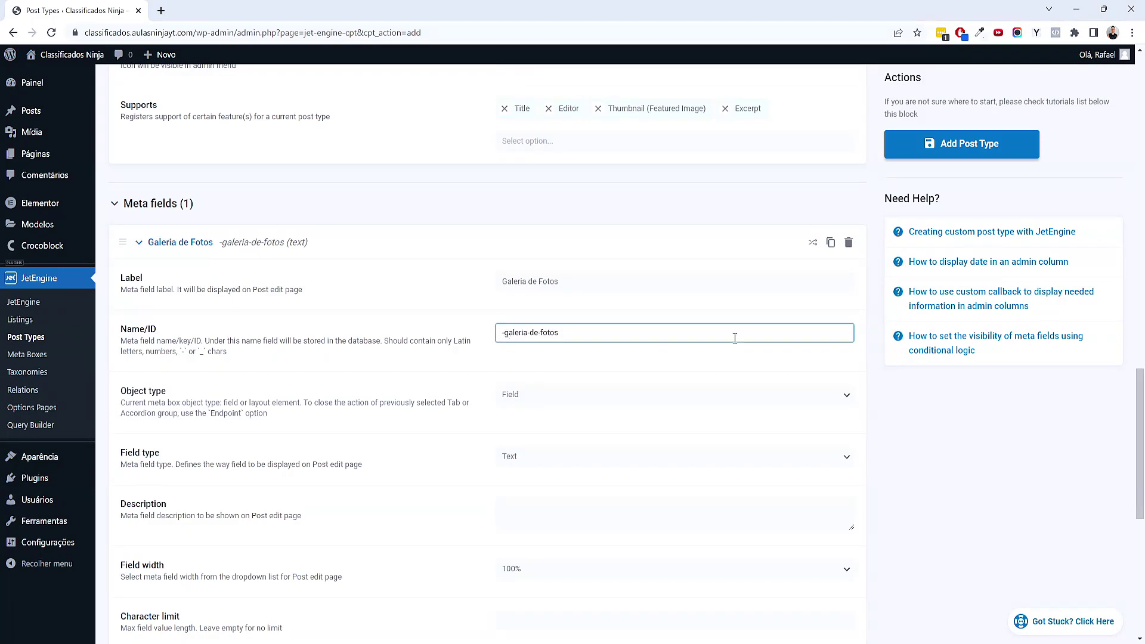
type("_")
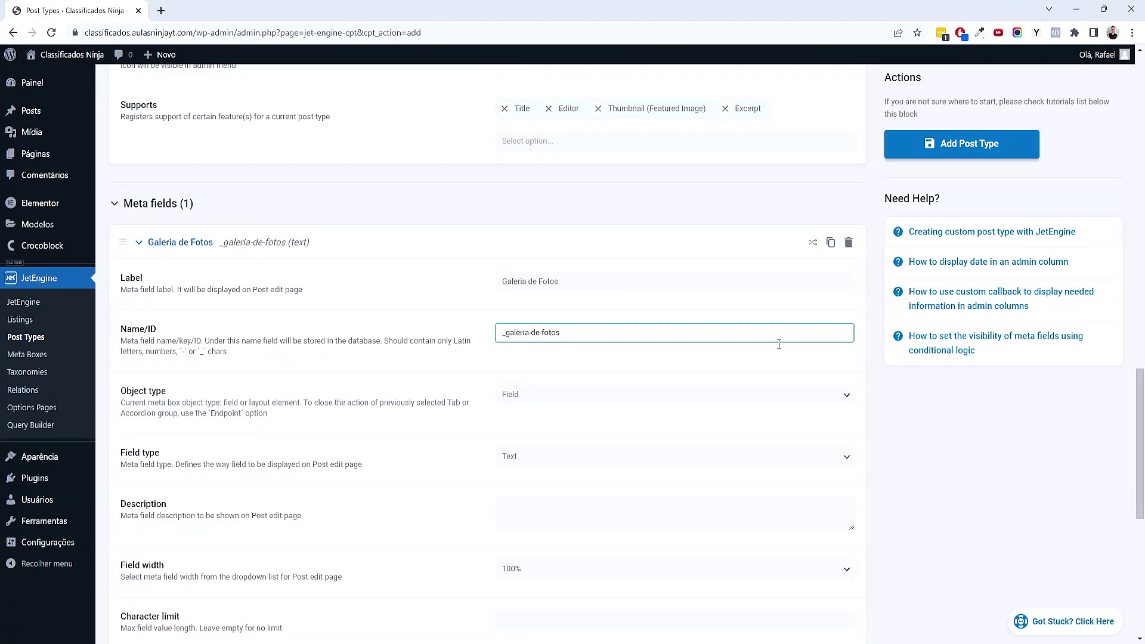
left_click(557, 338)
key("ctrl+a")
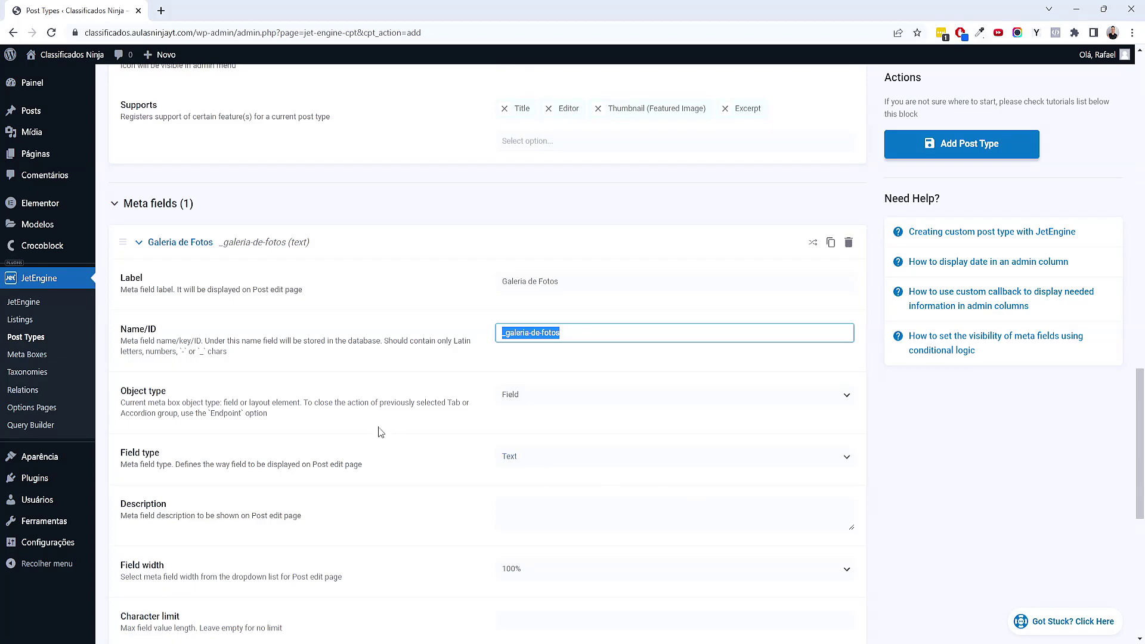
left_click(517, 334)
left_click_drag(516, 340, 558, 337)
key("End")
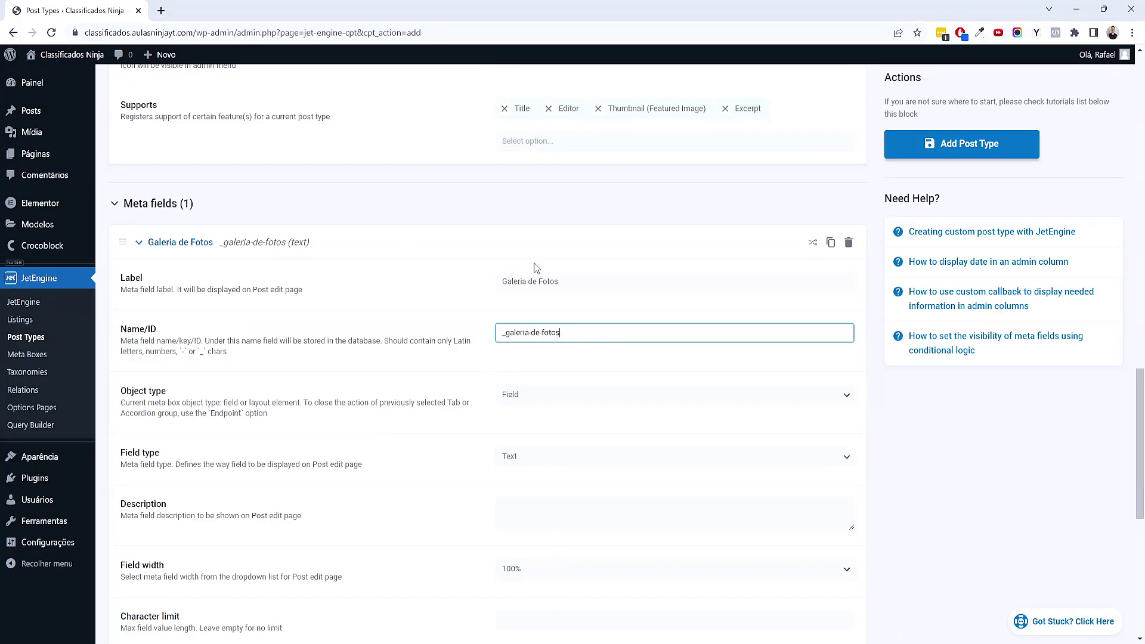
left_click_drag(506, 337, 486, 336)
left_click(485, 378)
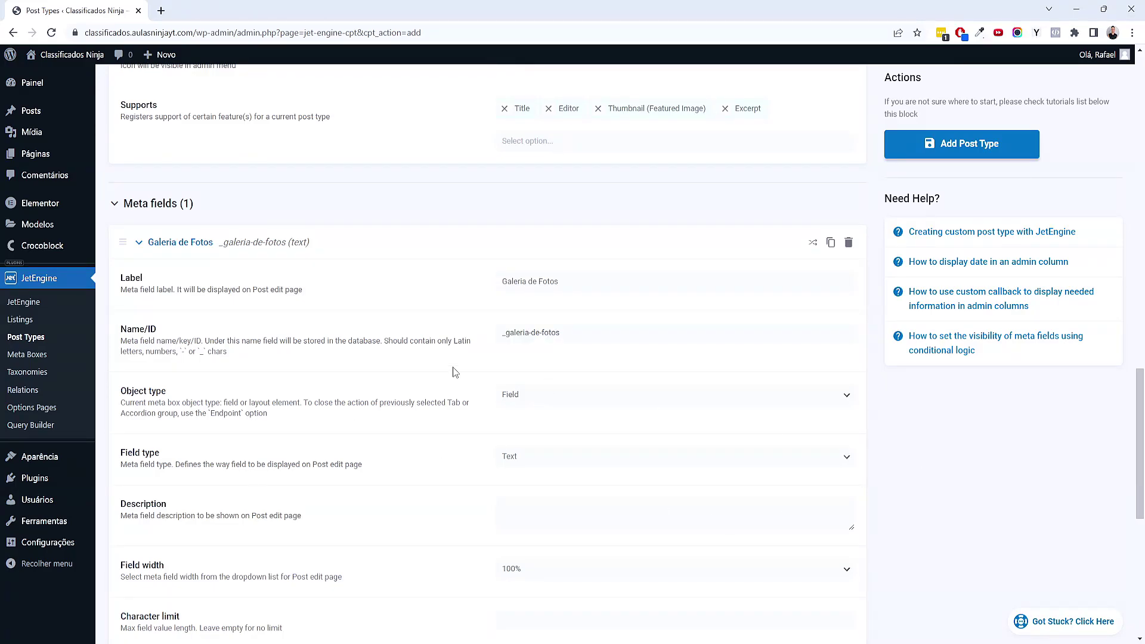
scroll(417, 377, "down", 2)
scroll(417, 377, "down", 1)
scroll(417, 378, "up", 2)
left_click_drag(574, 272, 552, 271)
left_click_drag(450, 260, 444, 262)
scroll(805, 465, "up", 2)
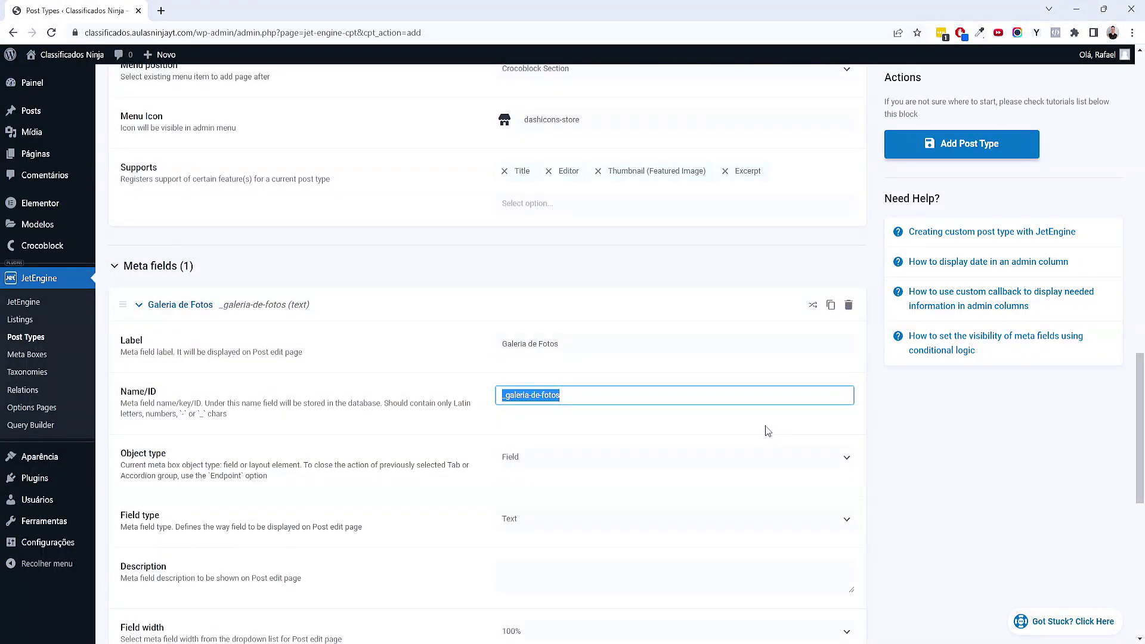
scroll(765, 429, "down", 2)
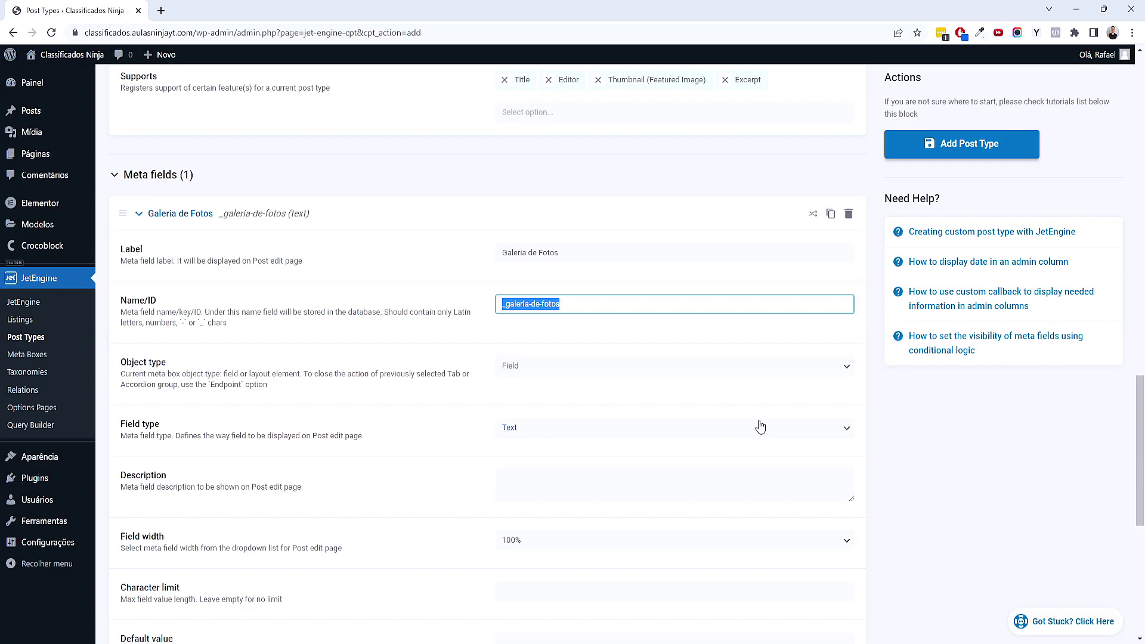
key("Left")
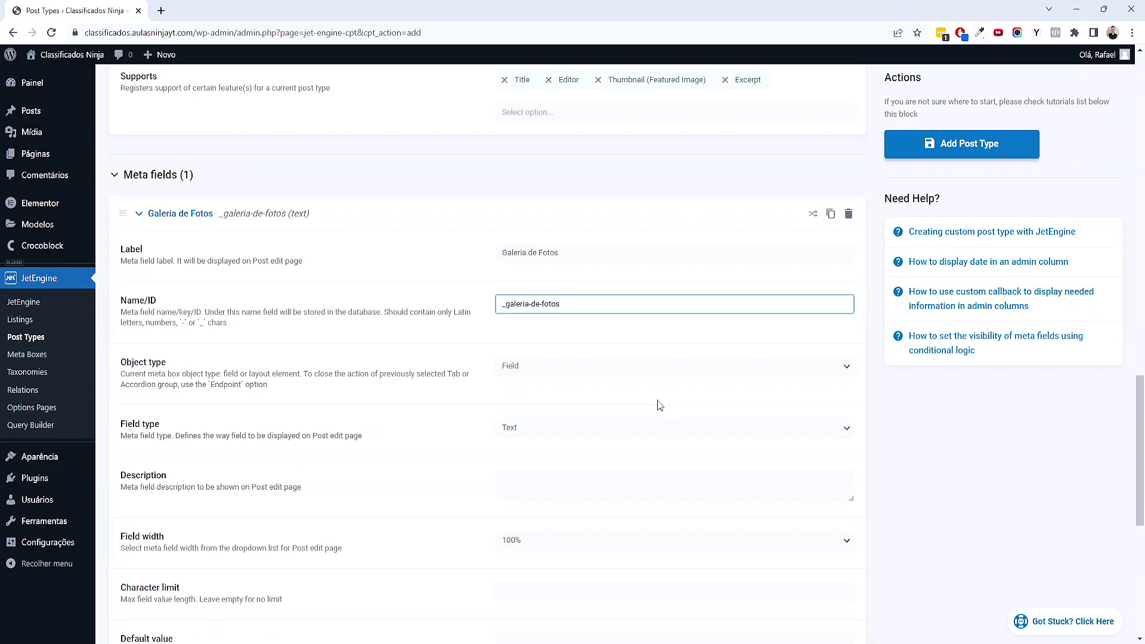
Set the Galeria de Fotos field type to Gallery
scroll(312, 320, "down", 4)
scroll(308, 357, "up", 2)
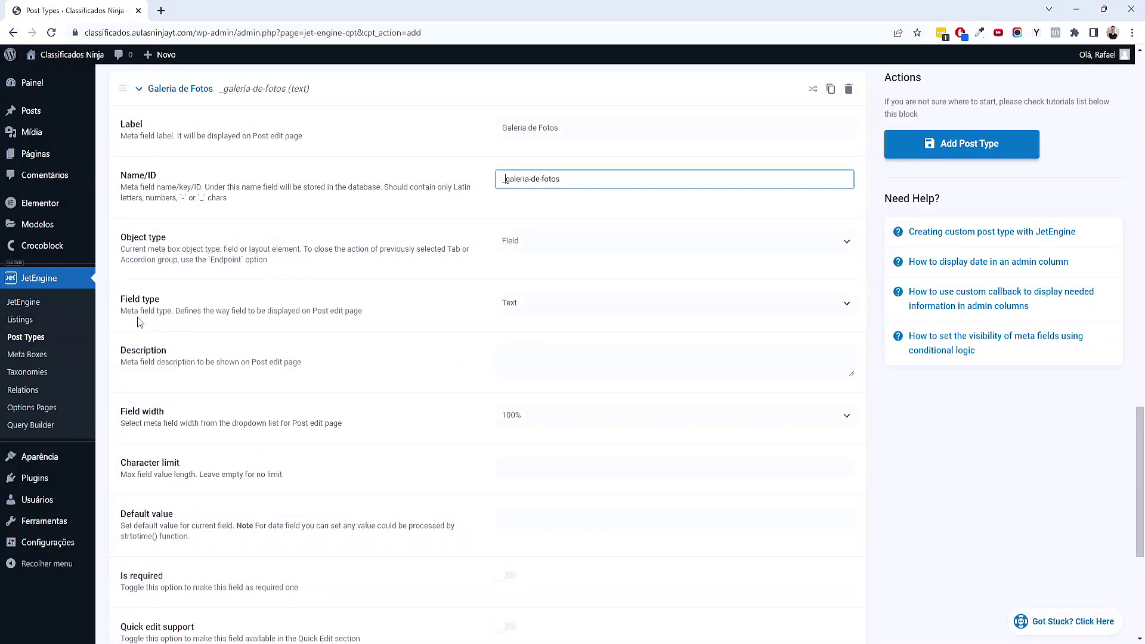
left_click(599, 303)
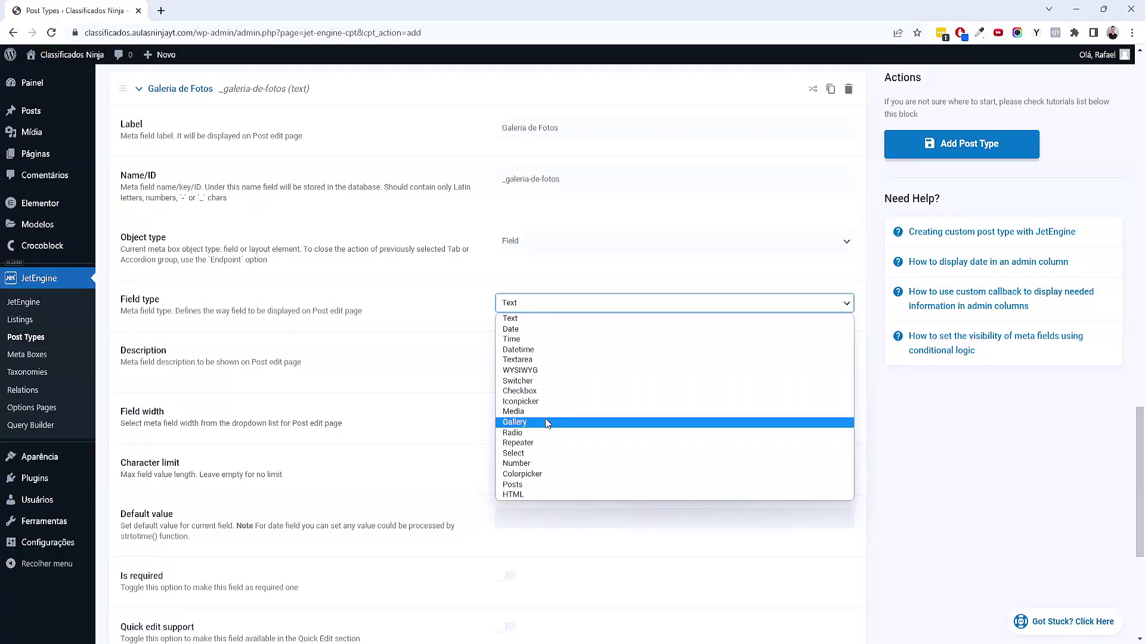
left_click(545, 421)
scroll(422, 417, "down", 3)
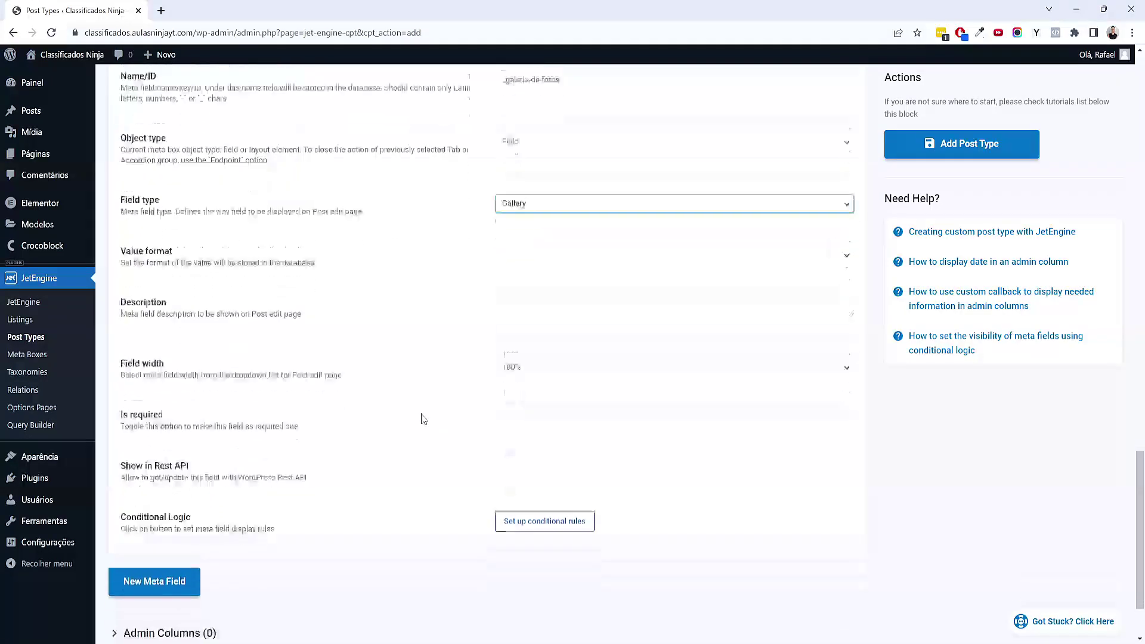
Add a Whatsapp meta field with Name/ID _whatsapp
left_click(154, 490)
scroll(161, 490, "down", 4)
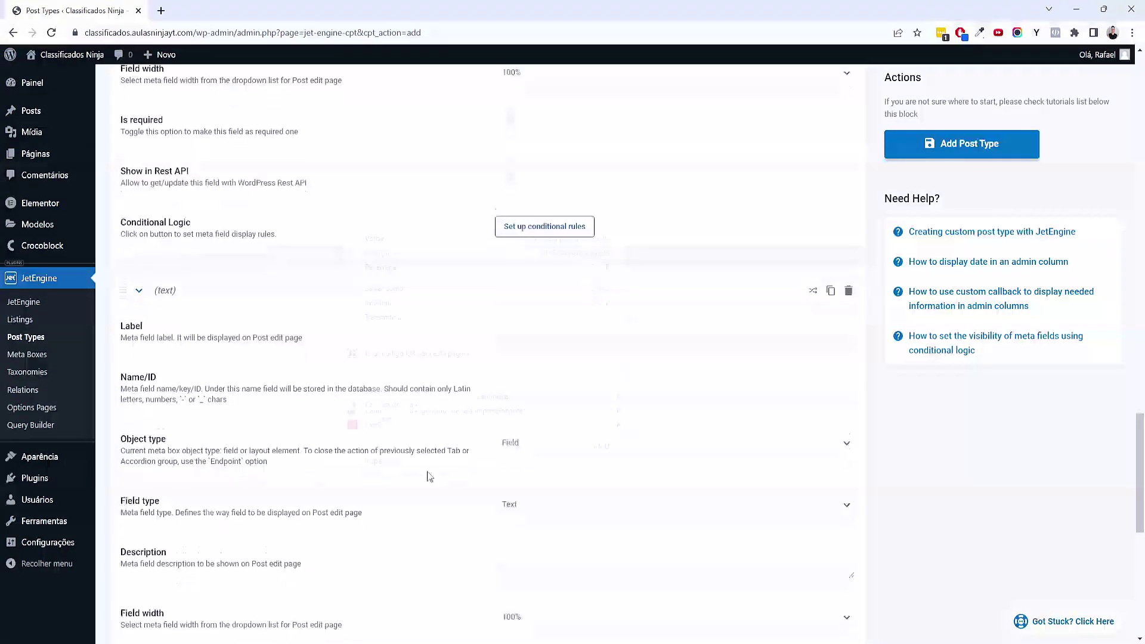
right_click(344, 232)
left_click(849, 487)
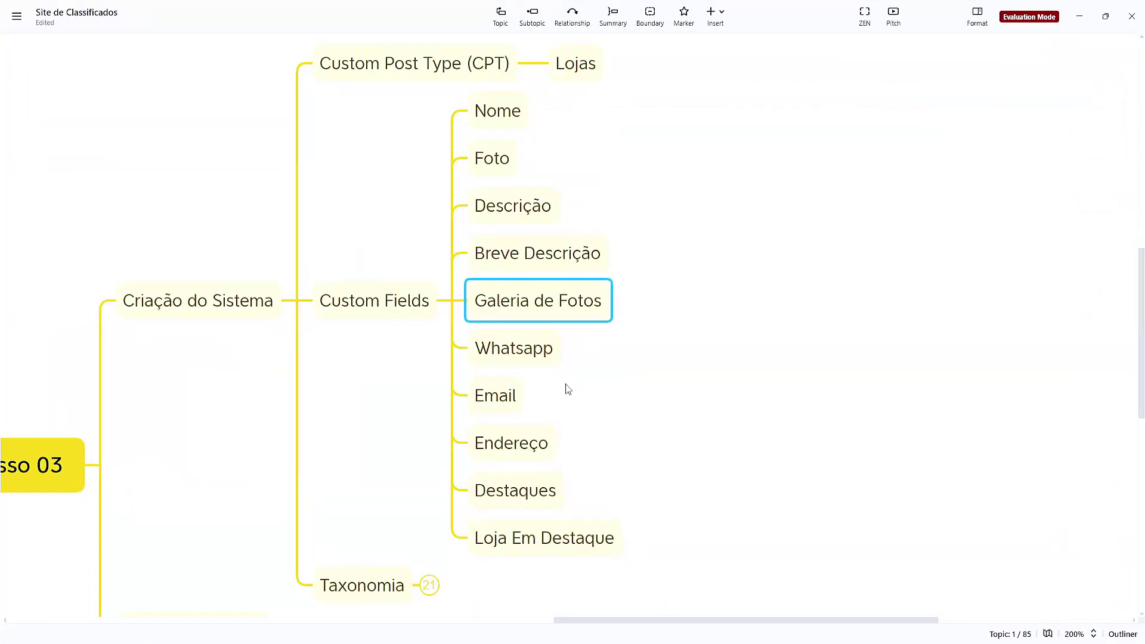
left_click(534, 368)
left_click(1079, 16)
left_click(539, 281)
type("Whatsapp")
key("Tab")
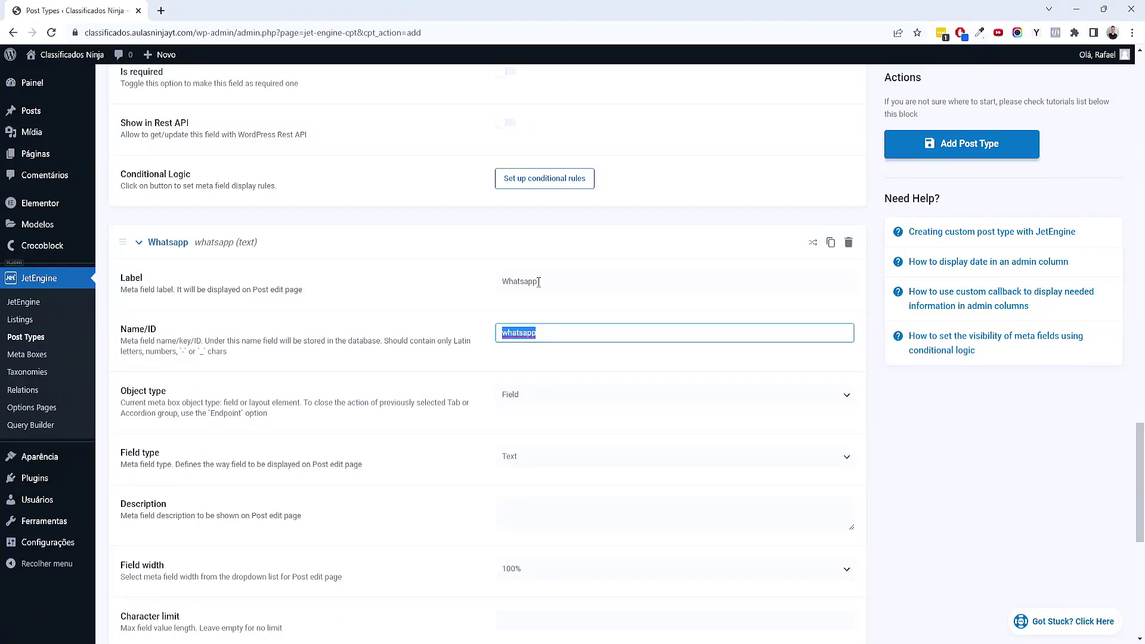
type("_")
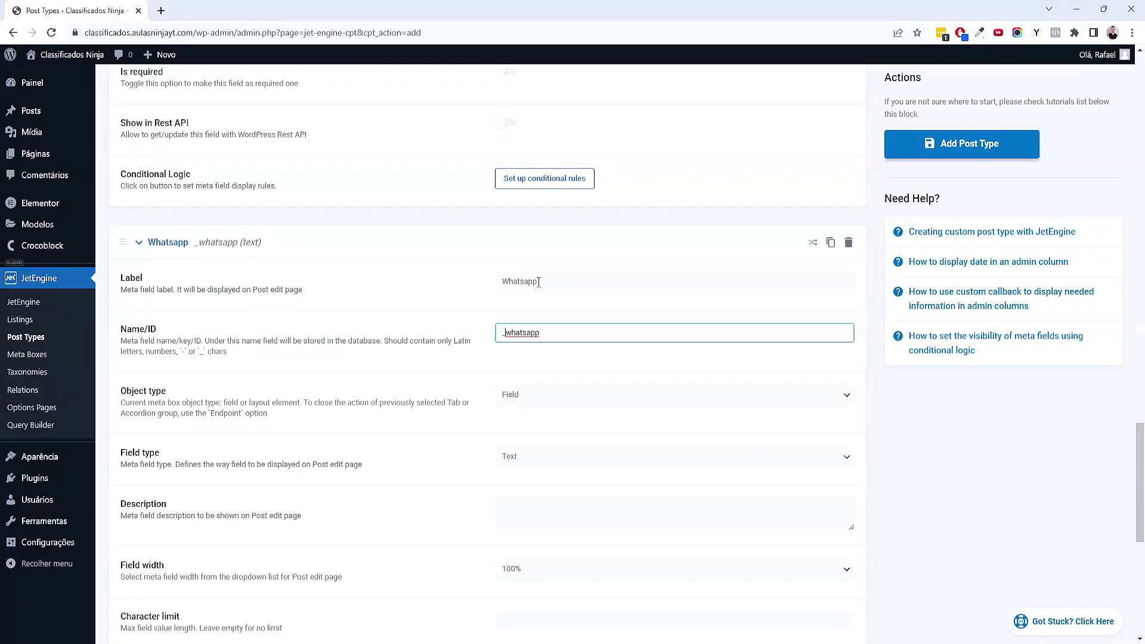
scroll(538, 282, "down", 2)
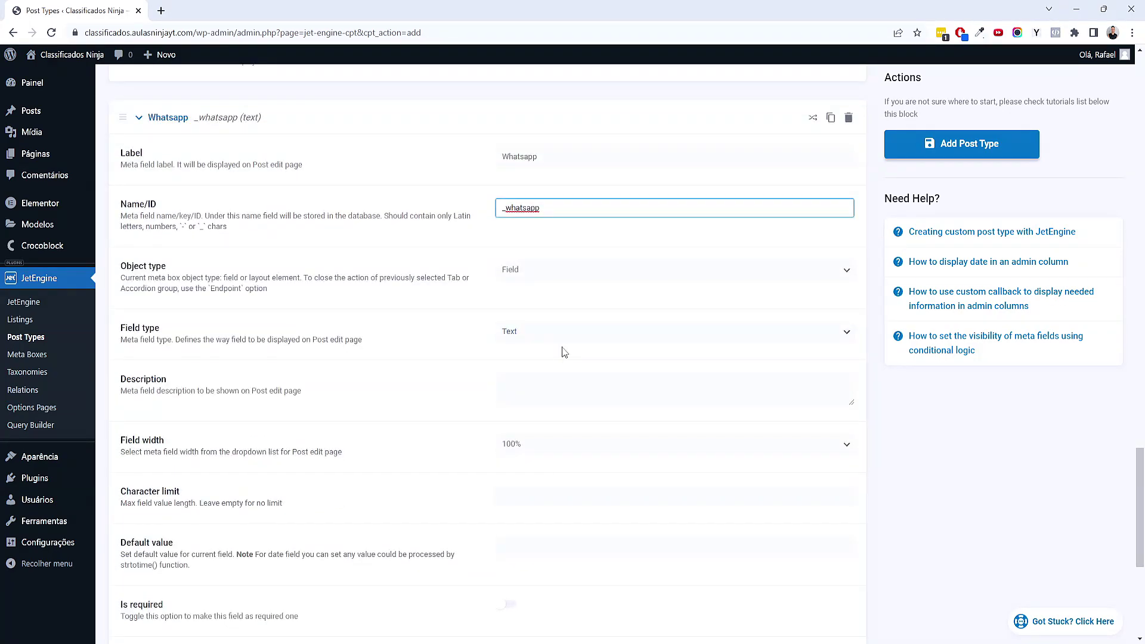
scroll(563, 351, "down", 3)
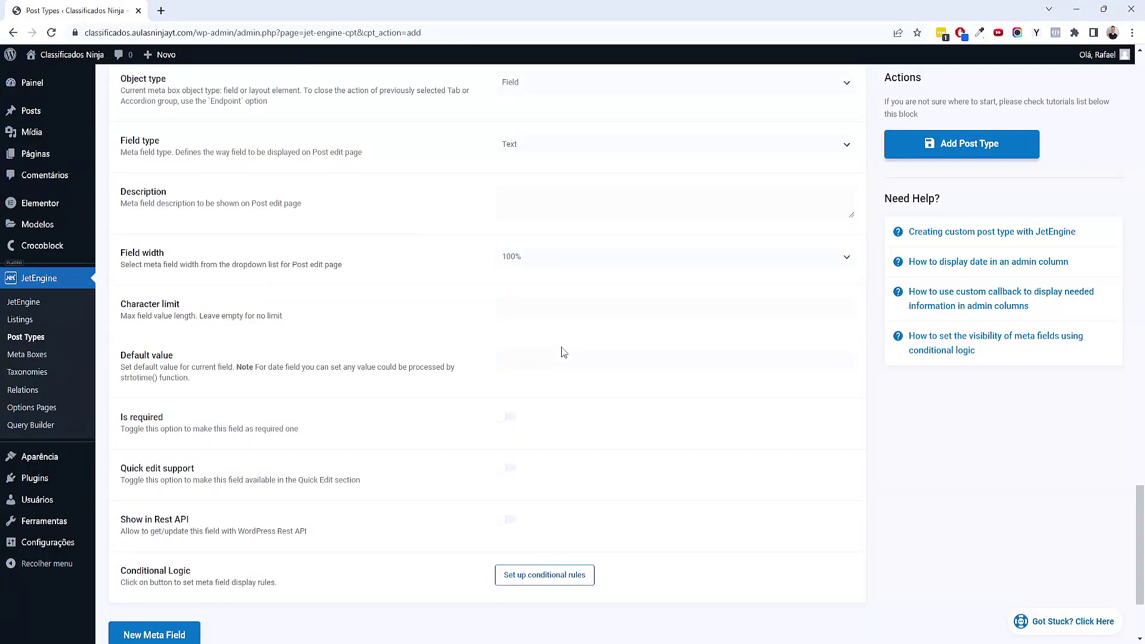
scroll(563, 352, "down", 2)
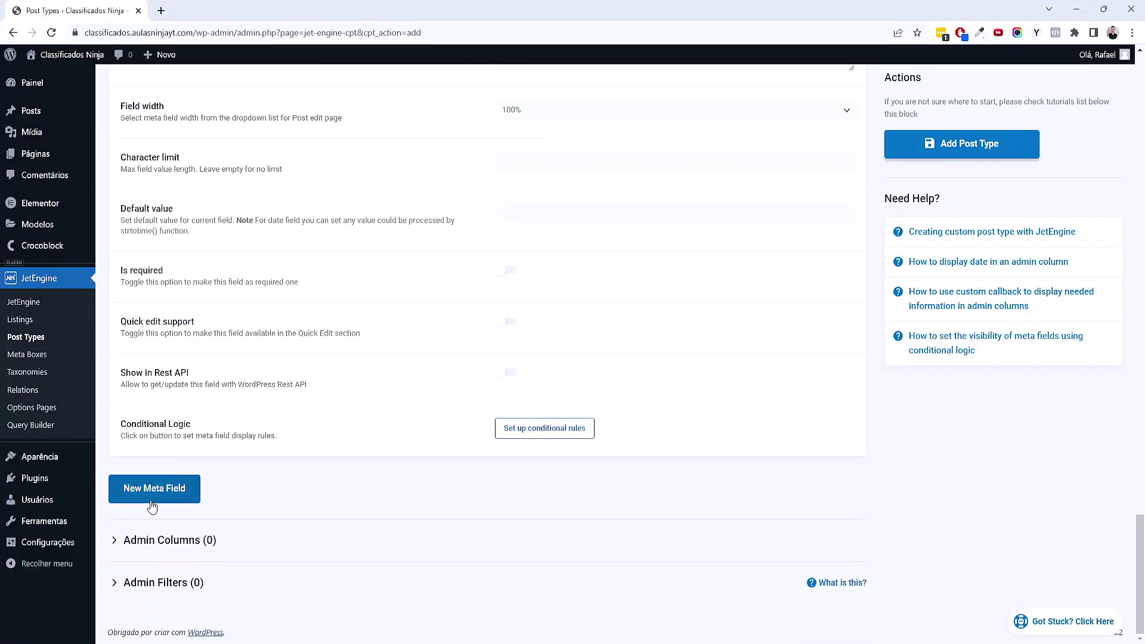
Add an Email meta field with ID _email, then insert another blank meta field
left_click(152, 506)
scroll(385, 498, "down", 5)
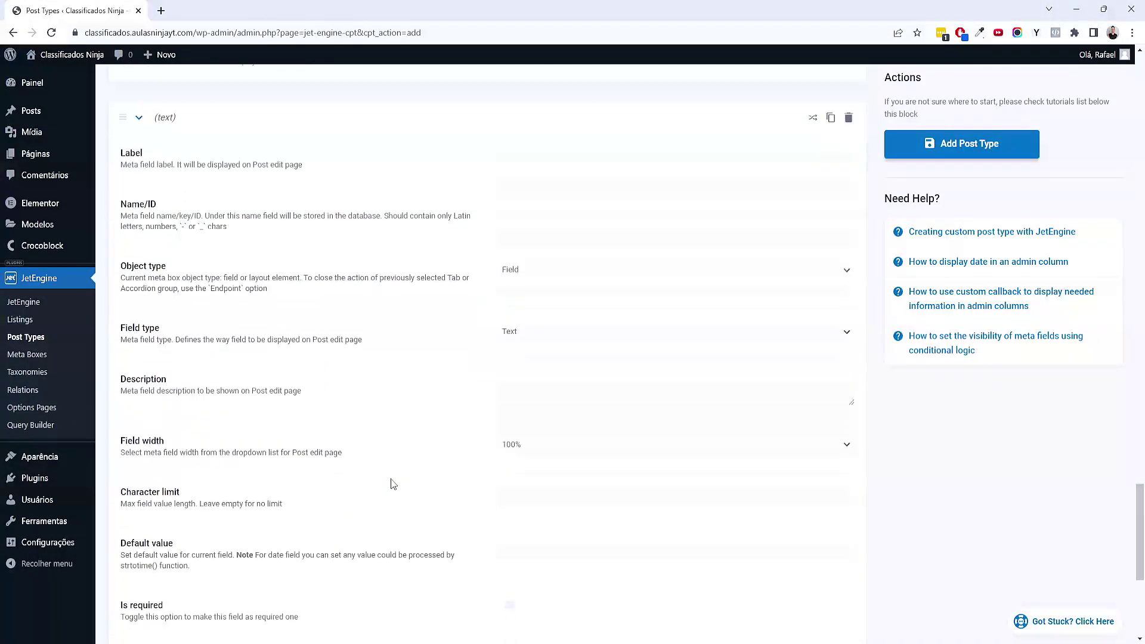
key("alt+Tab")
left_click(508, 411)
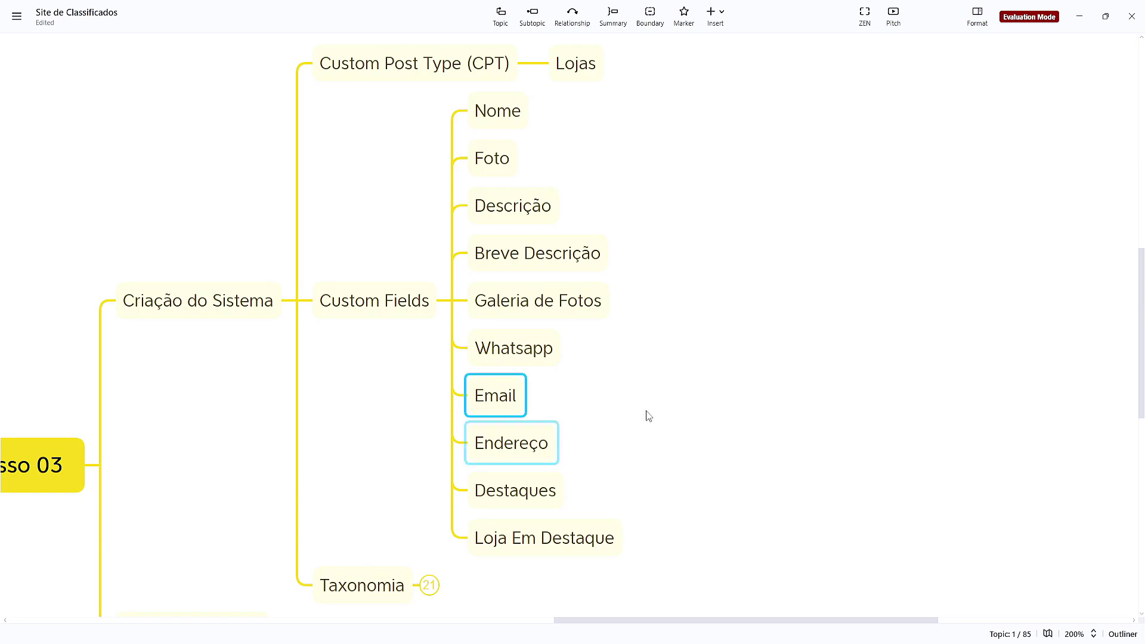
key("alt+Tab")
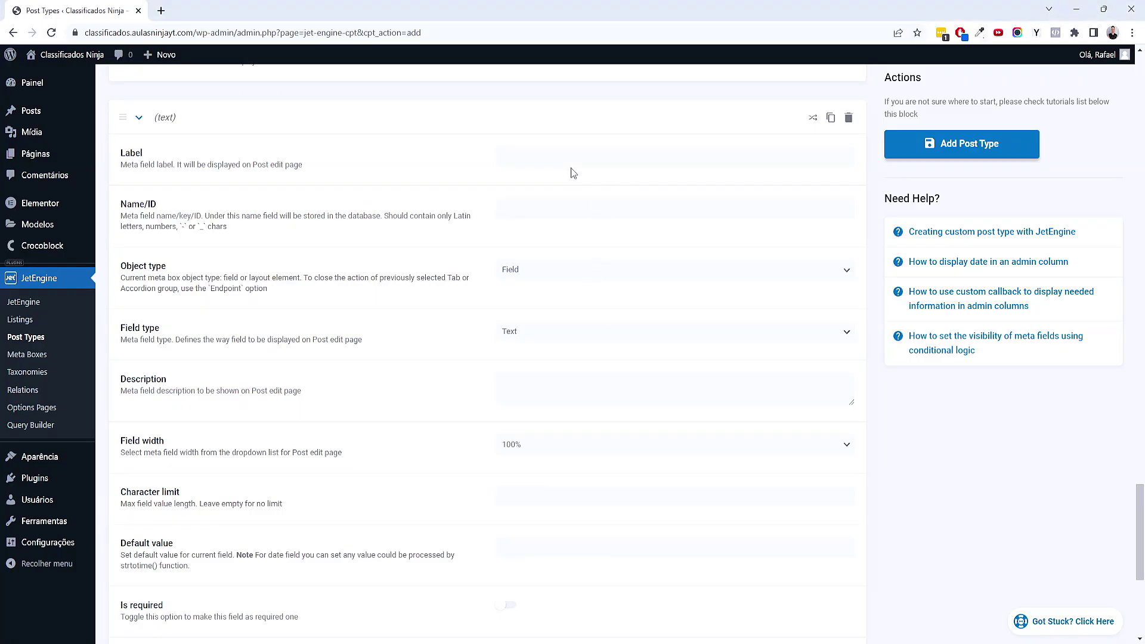
left_click(573, 164)
type("Email")
key("Tab")
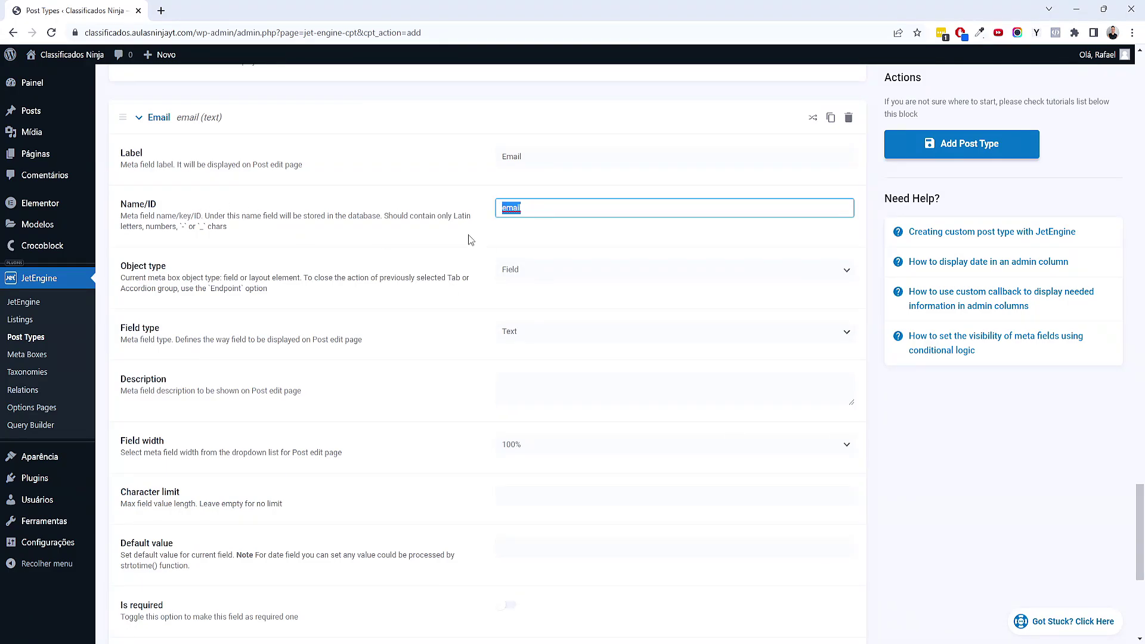
left_click(504, 210)
type("_")
scroll(525, 225, "down", 3)
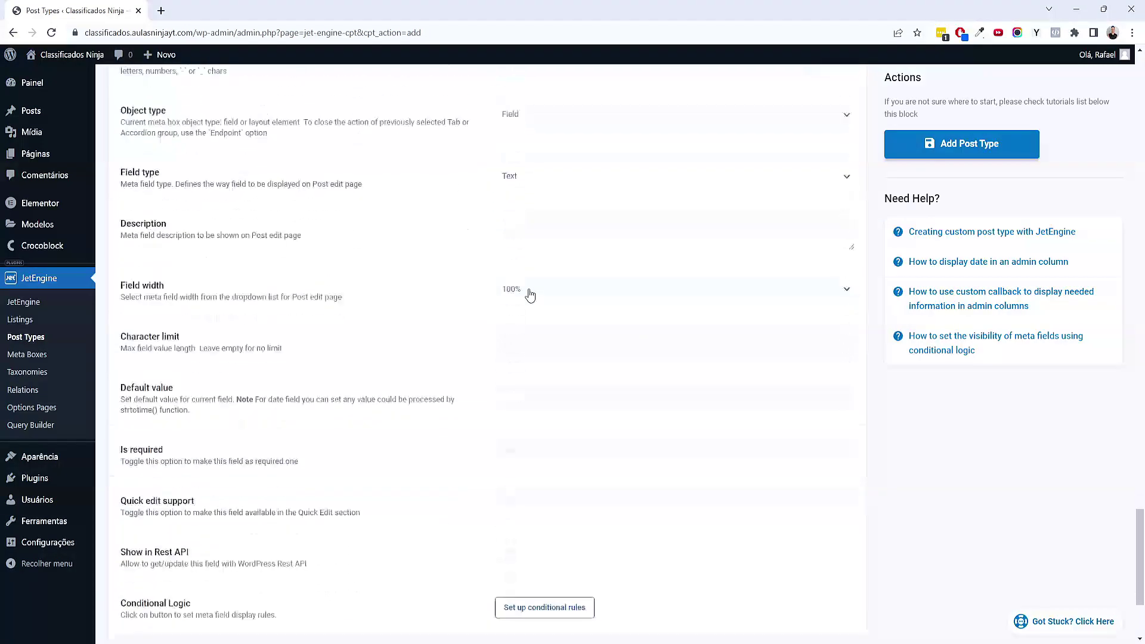
scroll(477, 225, "up", 1)
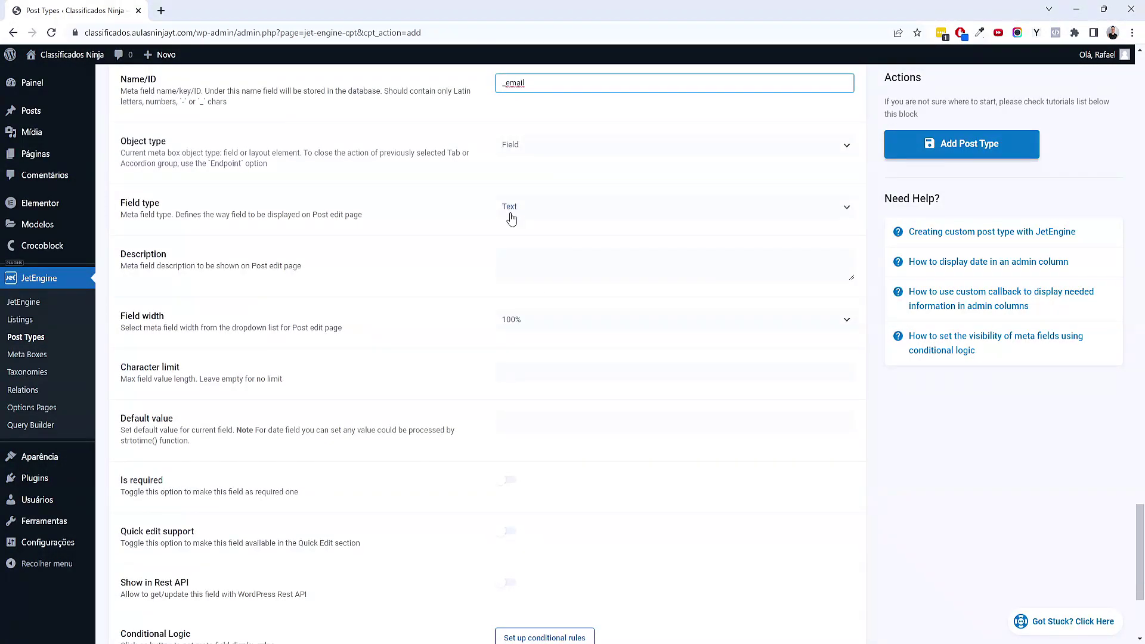
scroll(511, 219, "down", 4)
left_click(201, 493)
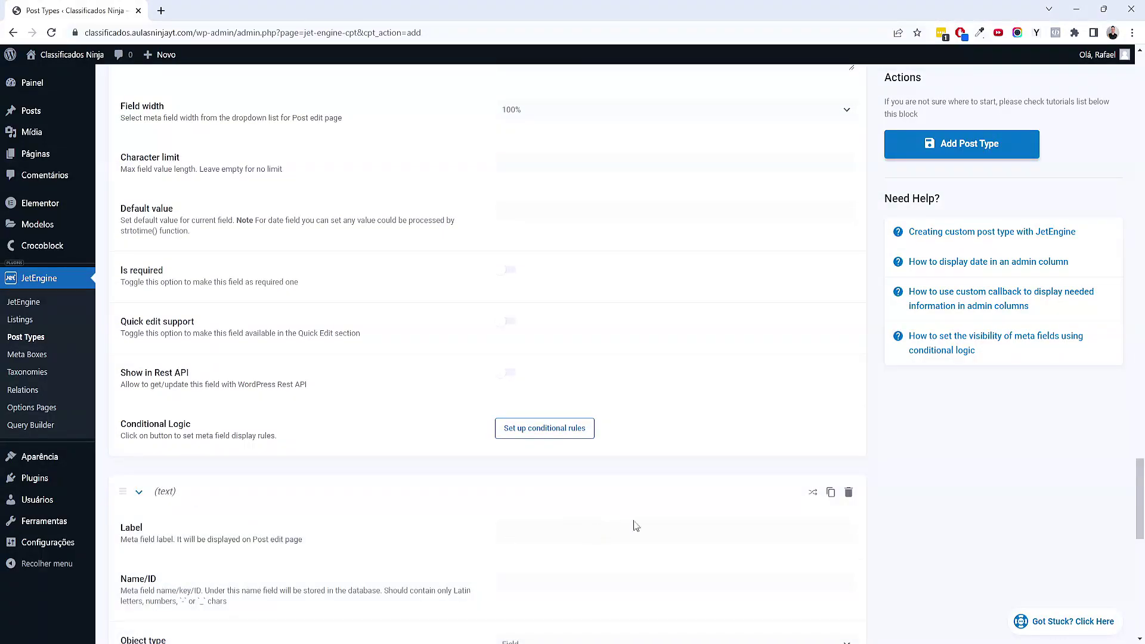
Label the new meta field 'Endereço' and prefix its ID with an underscore
scroll(631, 524, "down", 6)
key("alt+Tab")
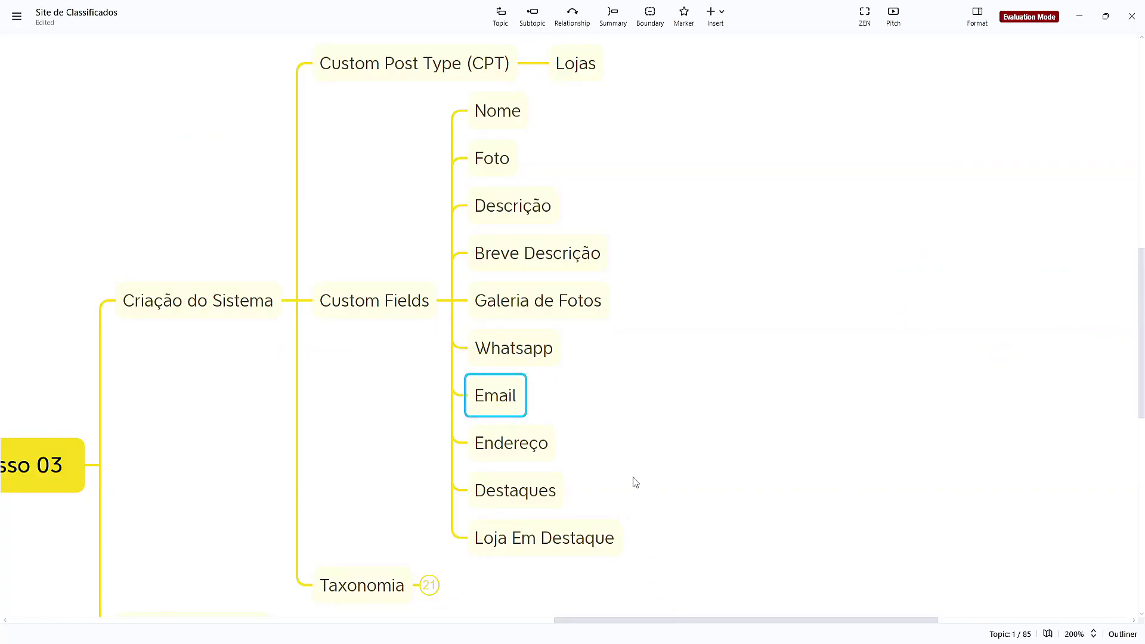
left_click(532, 449)
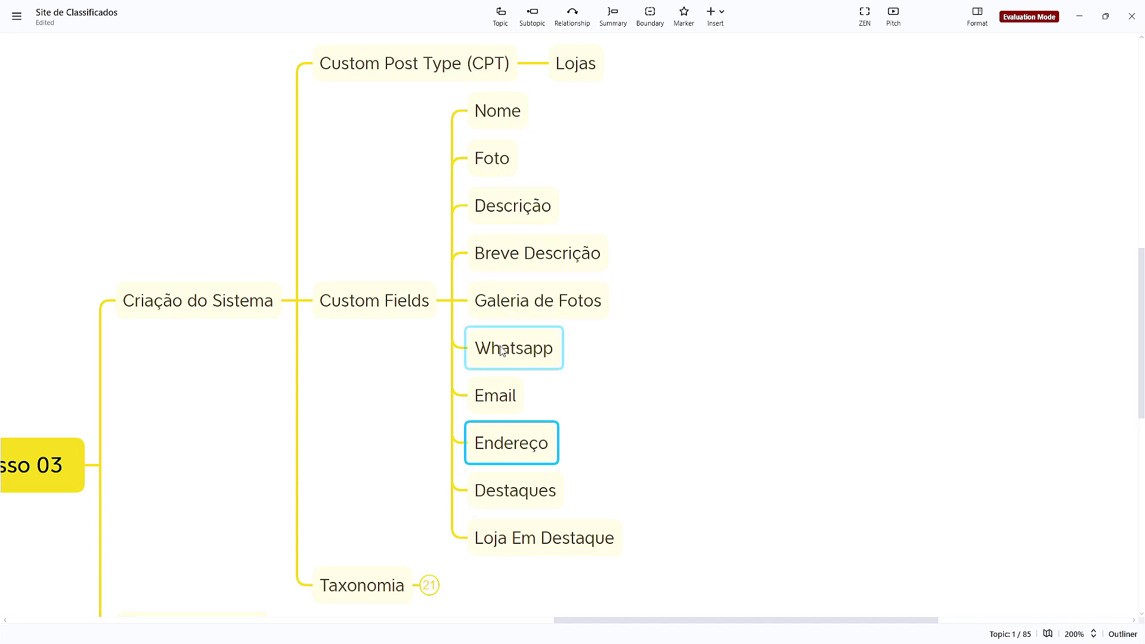
key("alt+Tab")
left_click(537, 220)
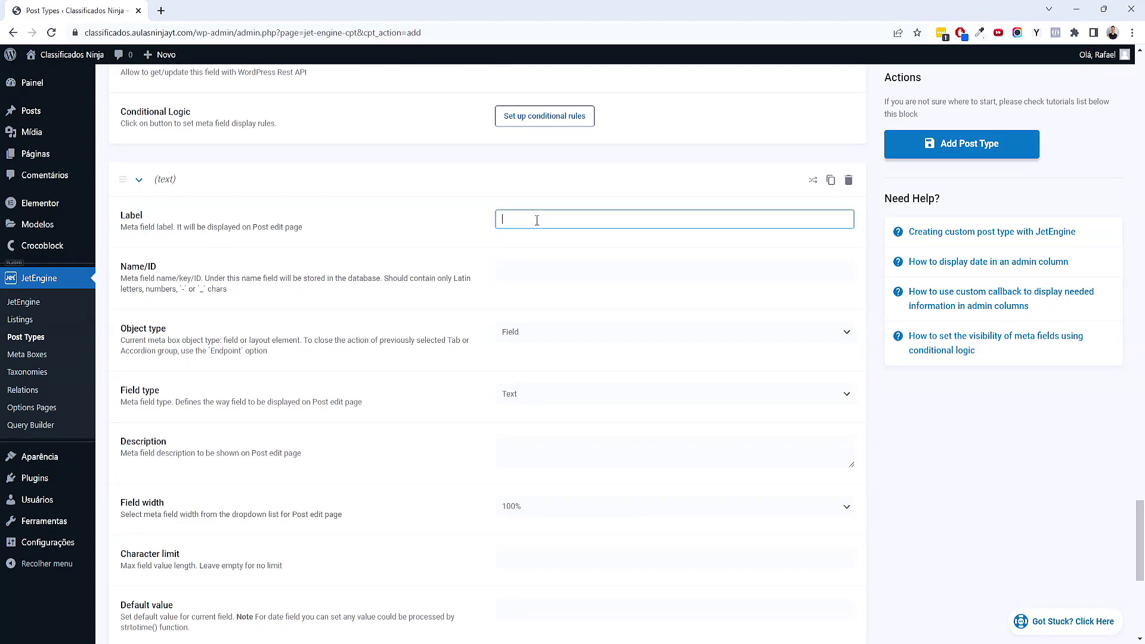
type("Endereço")
key("Tab")
key("Home")
type("_")
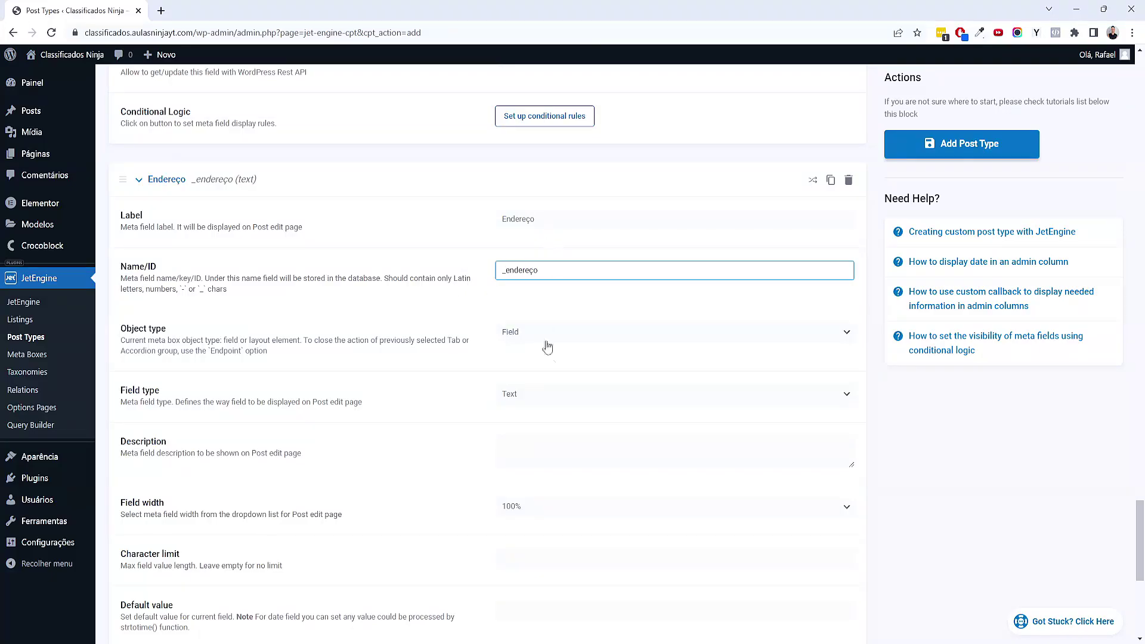
scroll(562, 217, "down", 4)
scroll(524, 338, "down", 2)
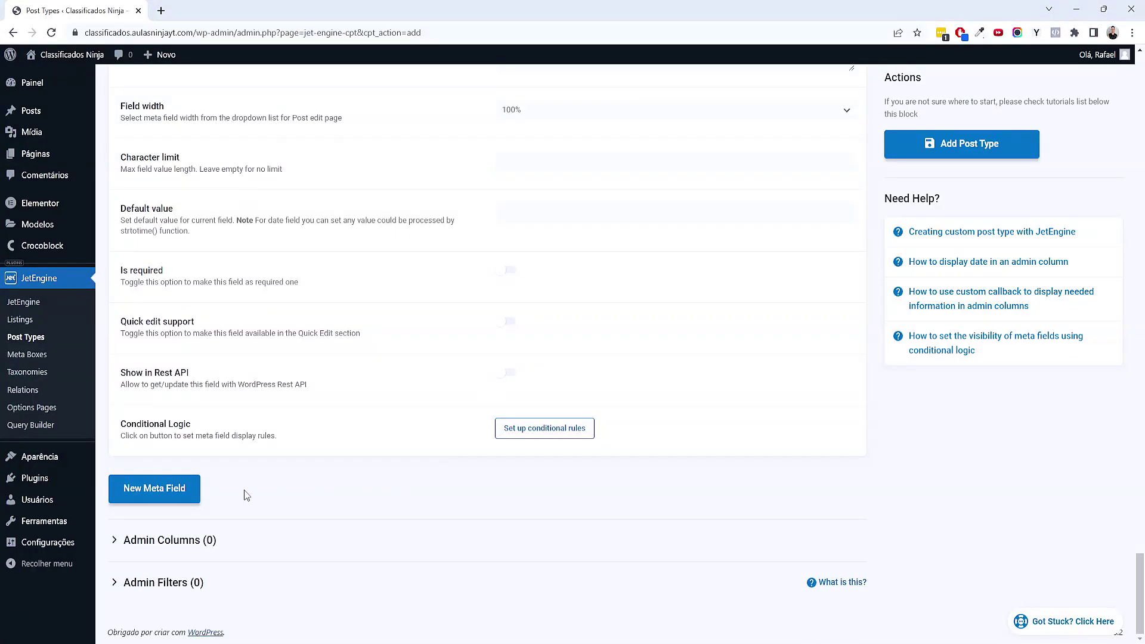
Add another meta field and mark Destaques as next in the XMind plan
left_click(164, 492)
scroll(727, 475, "down", 5)
key("alt+Tab")
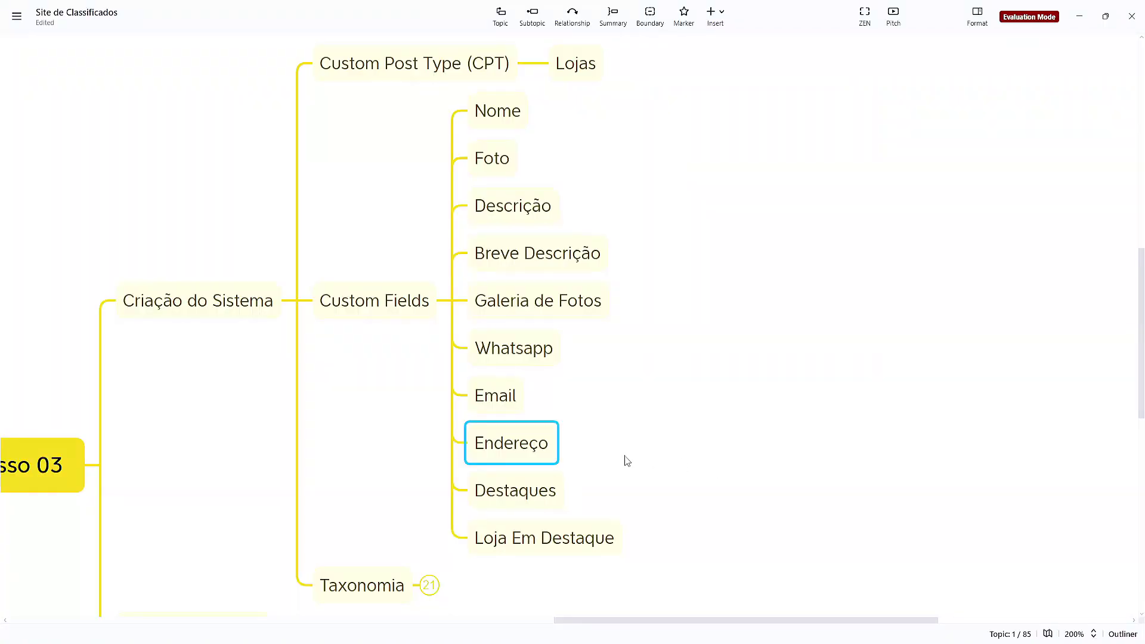
left_click(555, 499)
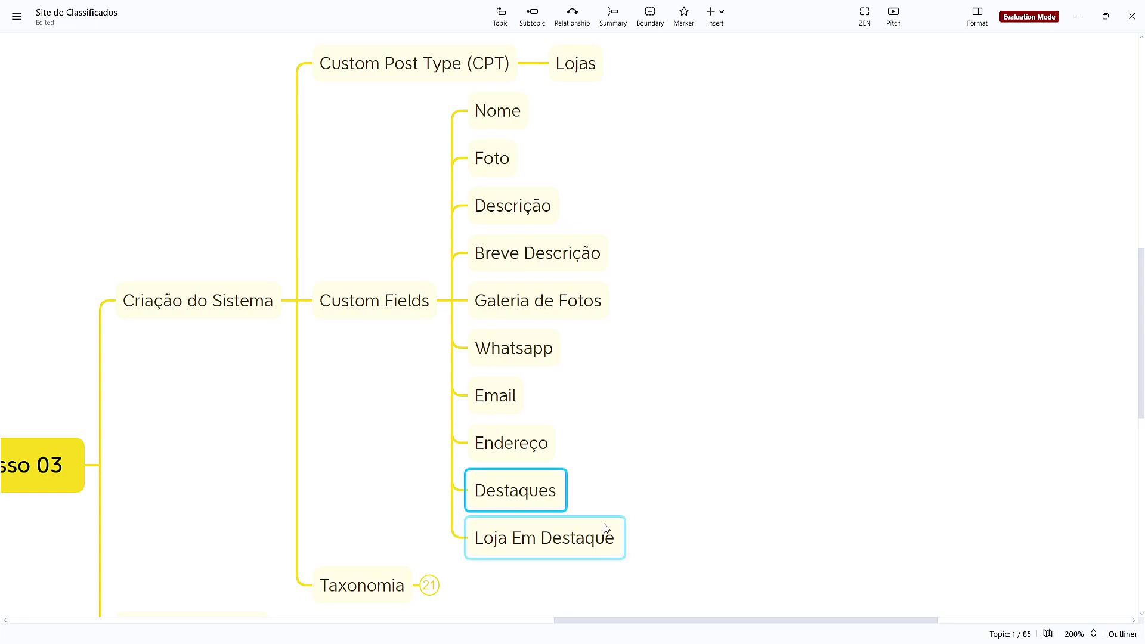
Make the new field a Repeater labelled 'Destaques' with ID _destaques
key("alt+Tab")
left_click(534, 219)
type("Destaques")
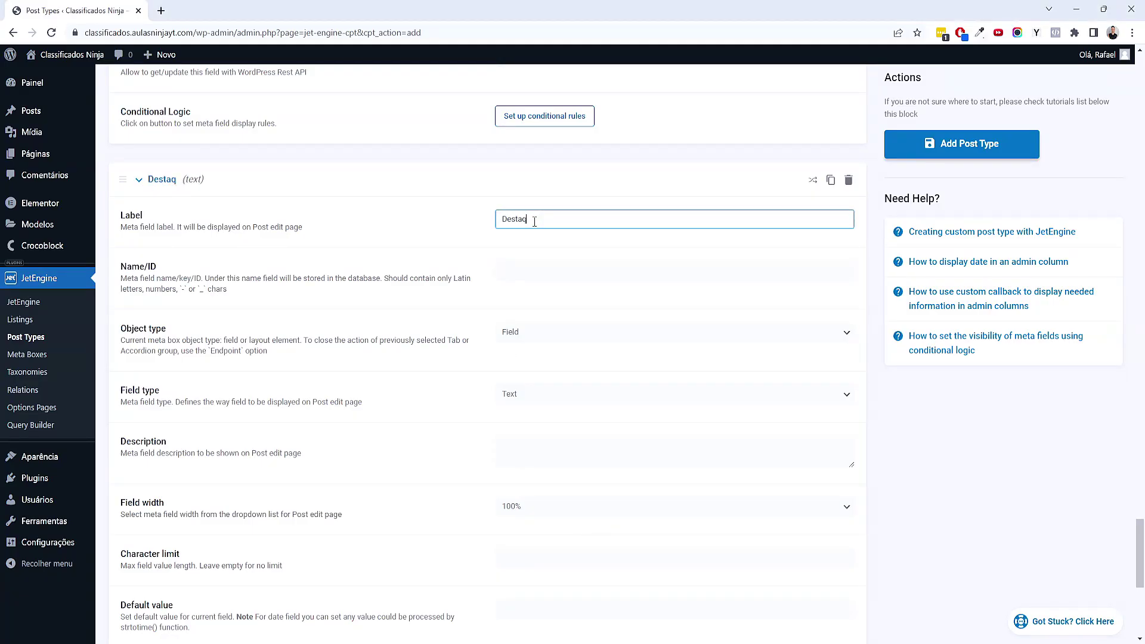
key("Tab")
key("Home")
type("_")
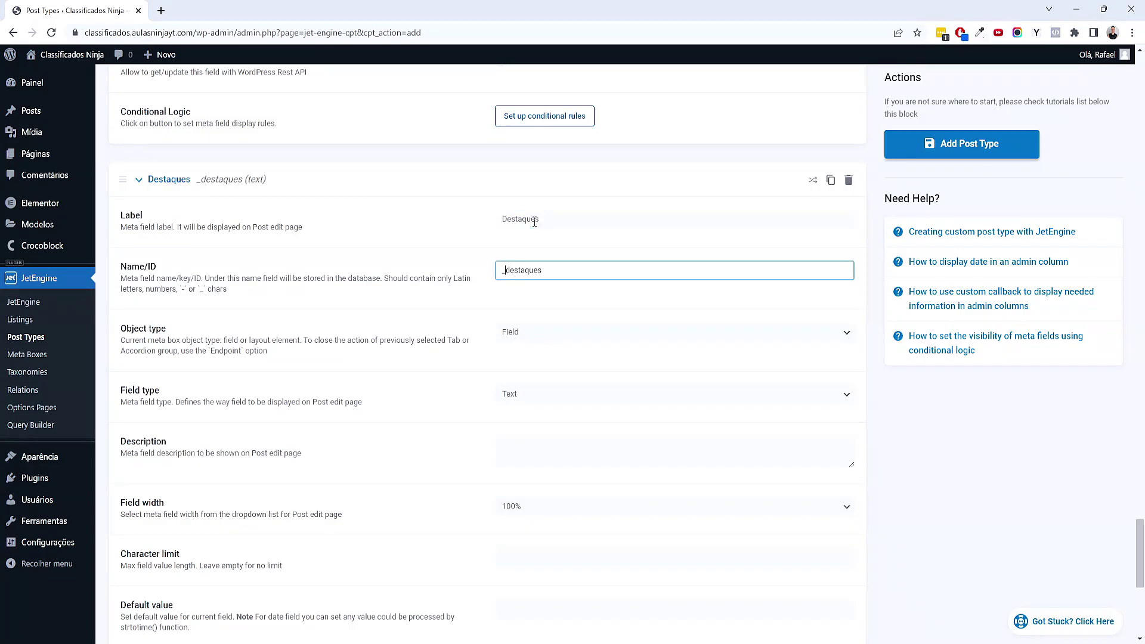
scroll(634, 286, "down", 2)
left_click(585, 206)
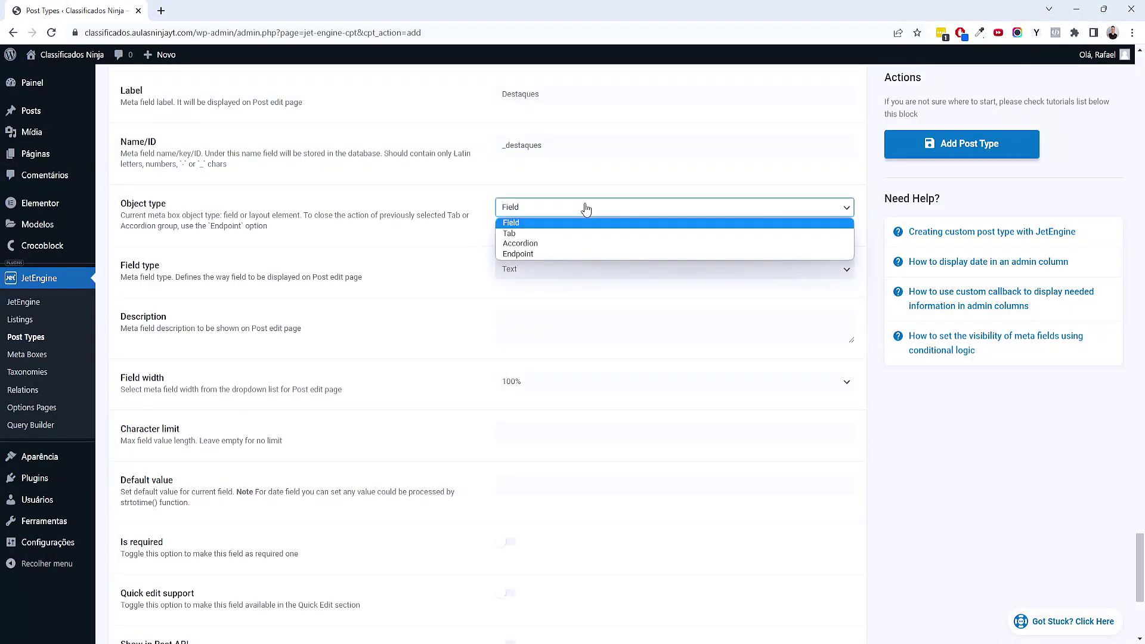
left_click(542, 270)
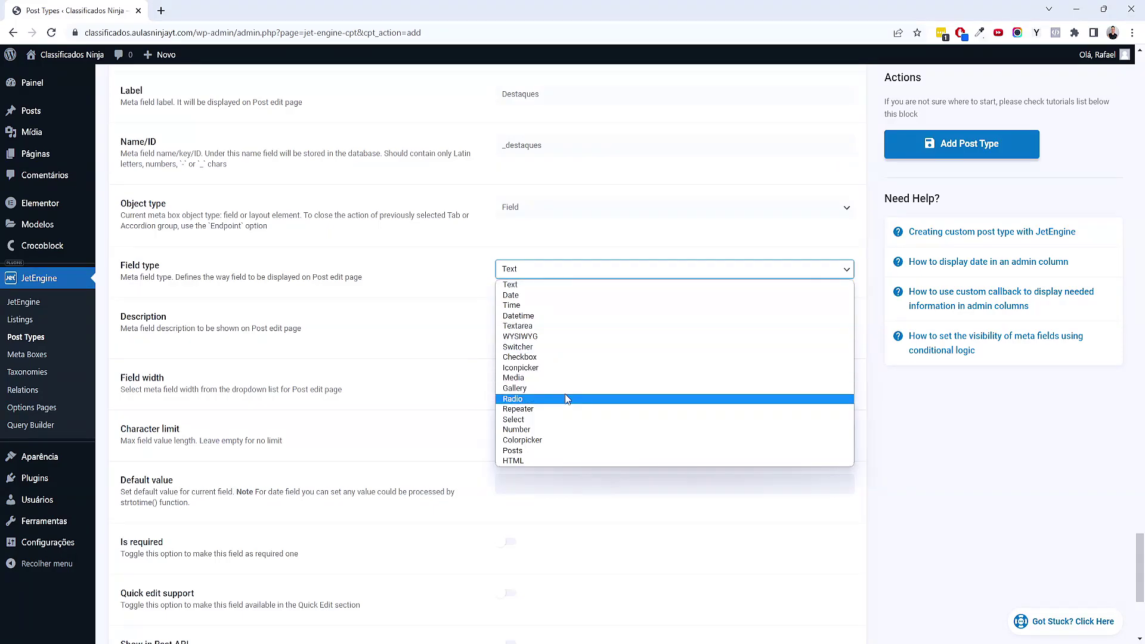
left_click(545, 408)
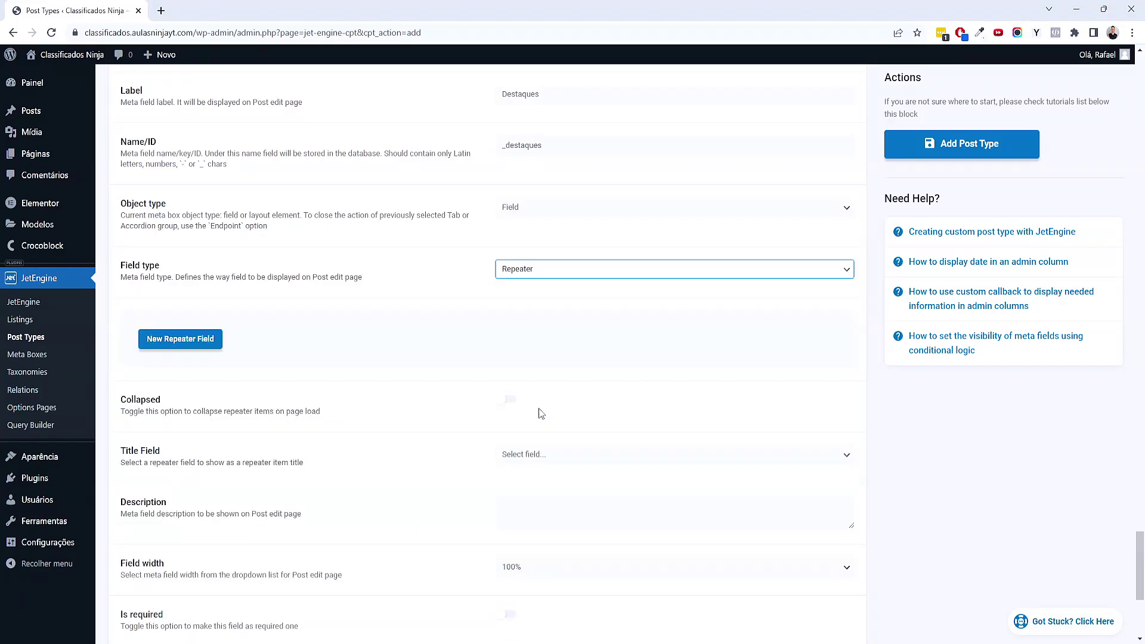
scroll(534, 405, "up", 2)
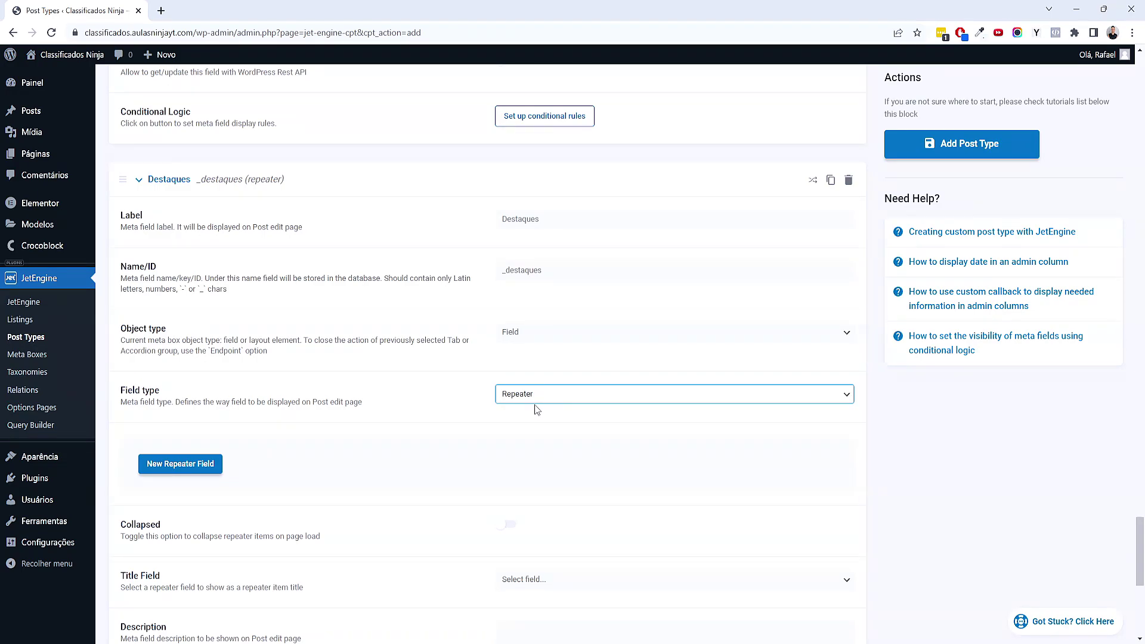
left_click(914, 444)
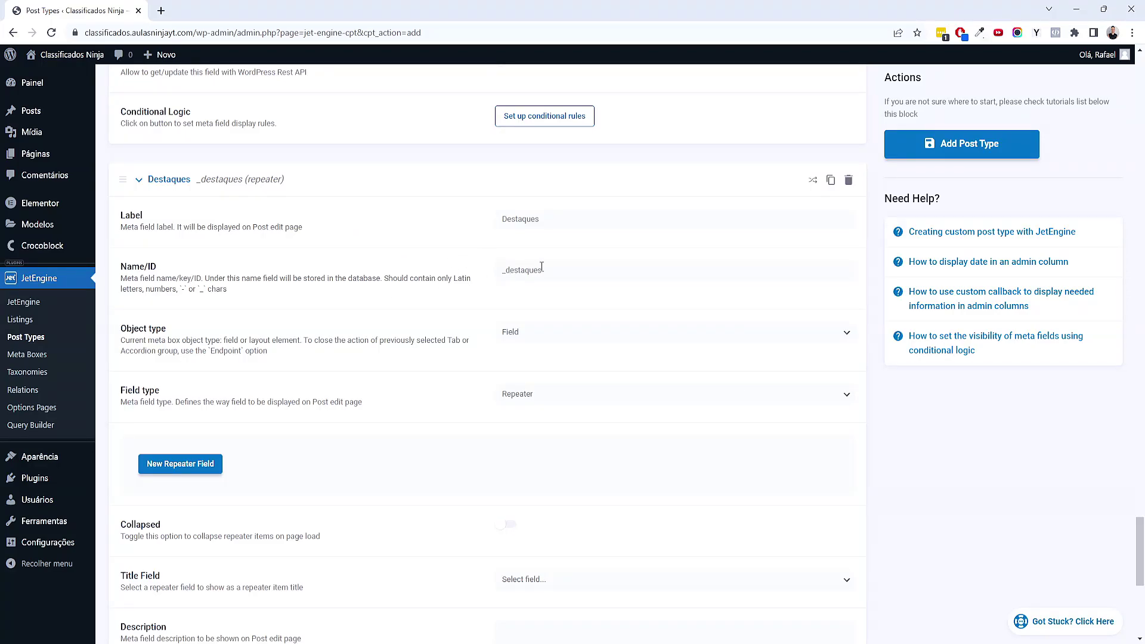
scroll(409, 283, "down", 3)
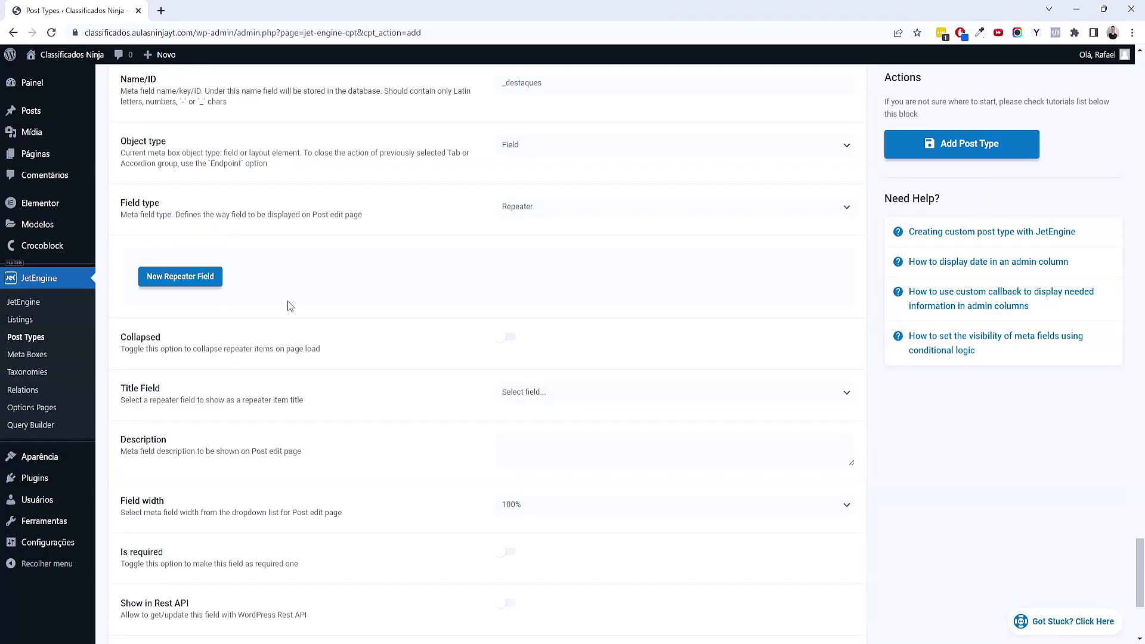
Add a Text sub-field 'Destaques Loja' (destaques-loja) to the Destaques repeater
left_click(188, 281)
left_click(561, 325)
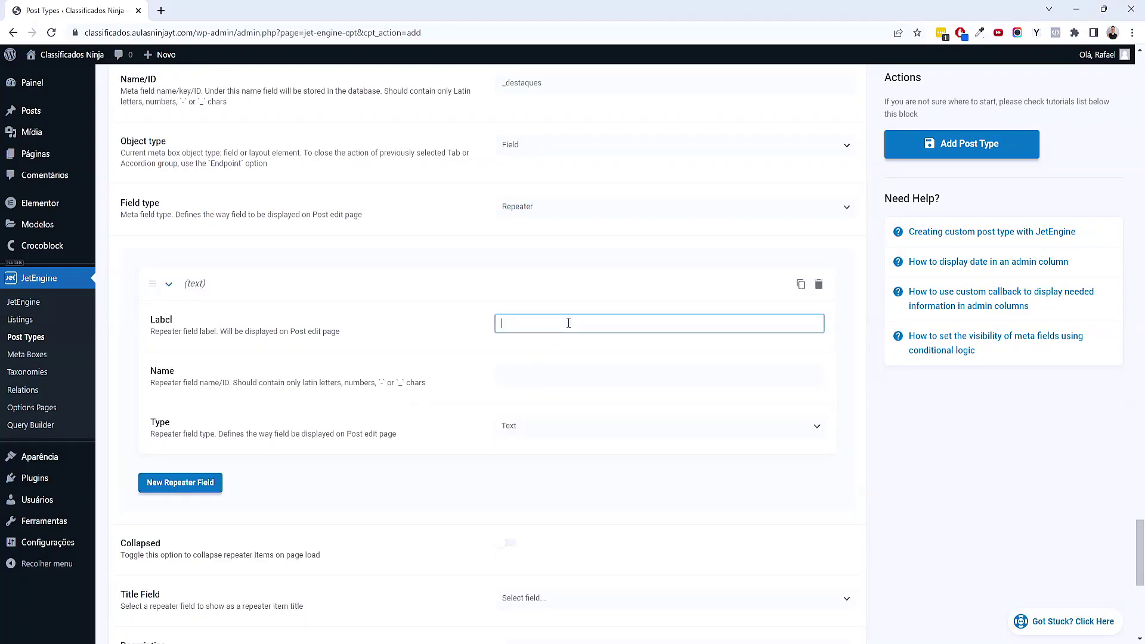
scroll(544, 472, "up", 1)
type("Desta")
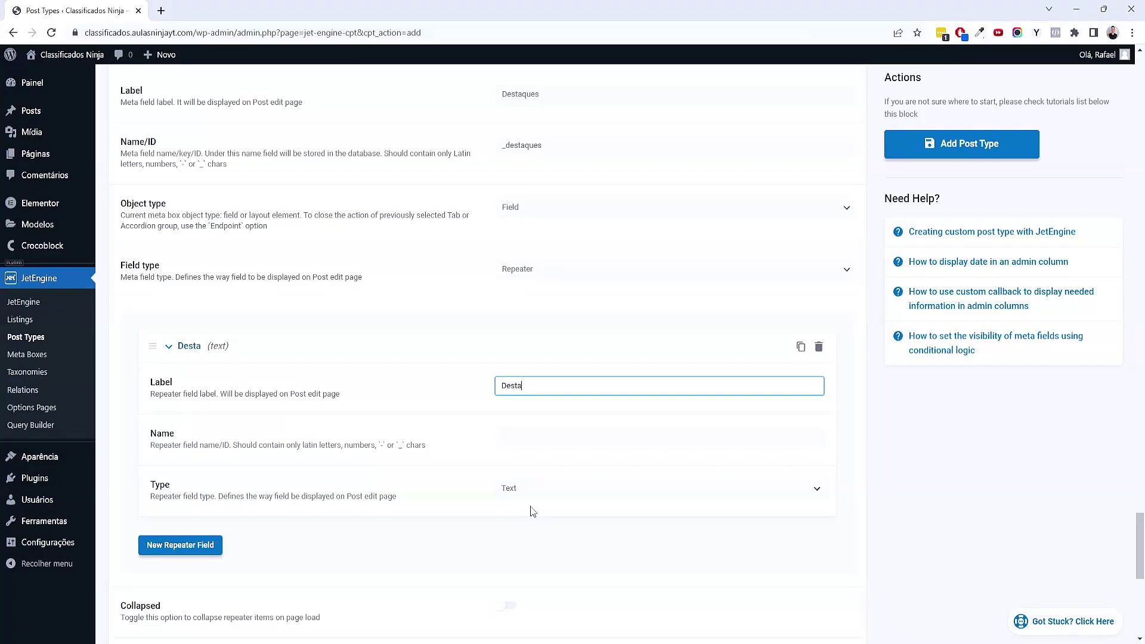
type("ques Loja")
left_click(864, 478)
left_click(592, 489)
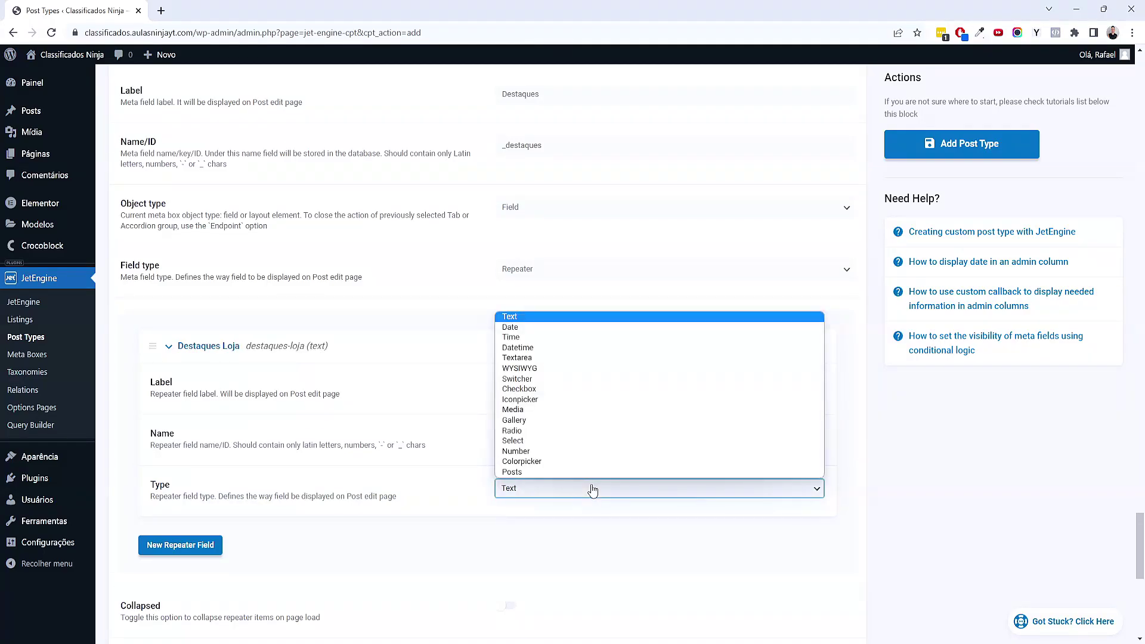
left_click(902, 512)
scroll(777, 513, "down", 5)
scroll(769, 510, "up", 3)
scroll(490, 409, "up", 3)
scroll(533, 251, "down", 2)
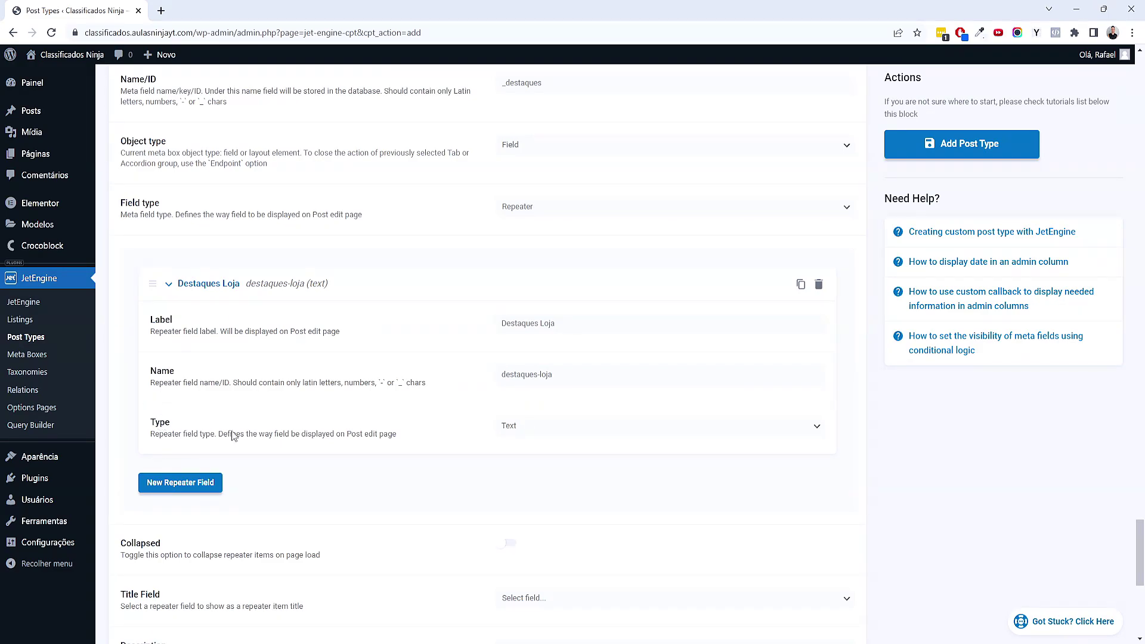
scroll(527, 439, "down", 4)
scroll(522, 444, "down", 3)
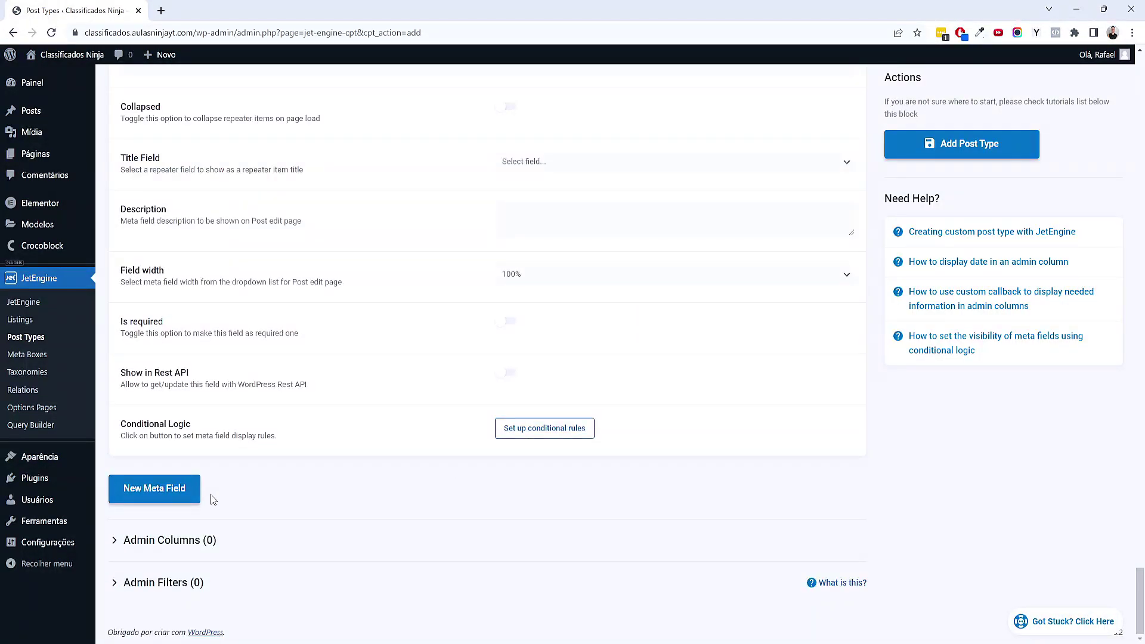
Add another meta field and mark Loja Em Destaque as next in the plan
left_click(191, 495)
scroll(477, 512, "down", 2)
scroll(558, 509, "down", 3)
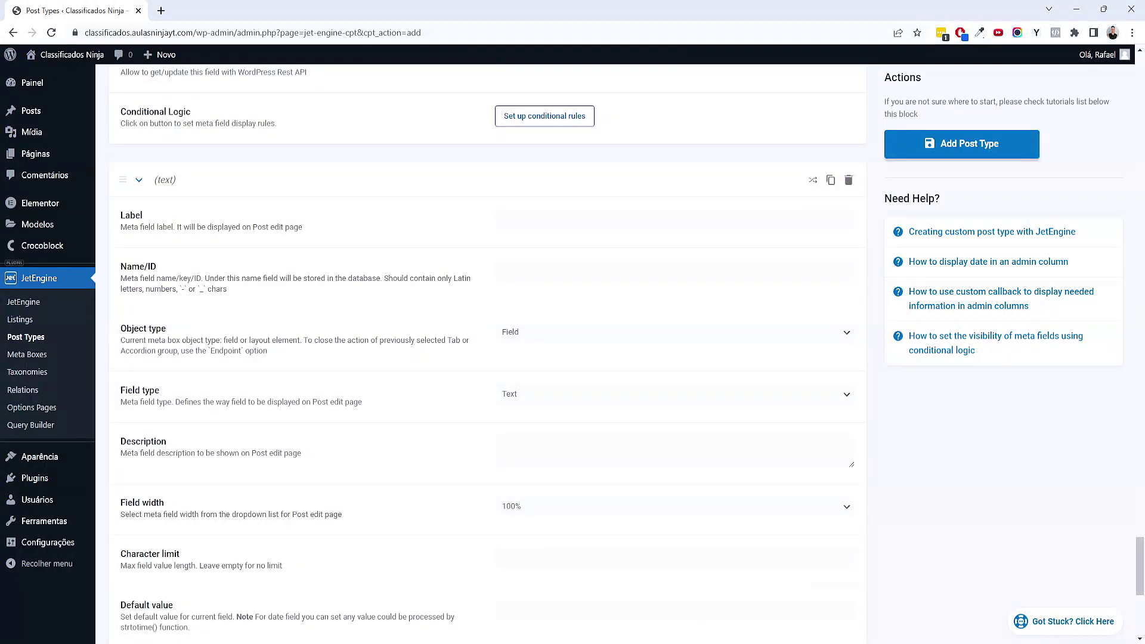
key("alt+Tab")
left_click_drag(532, 551, 629, 564)
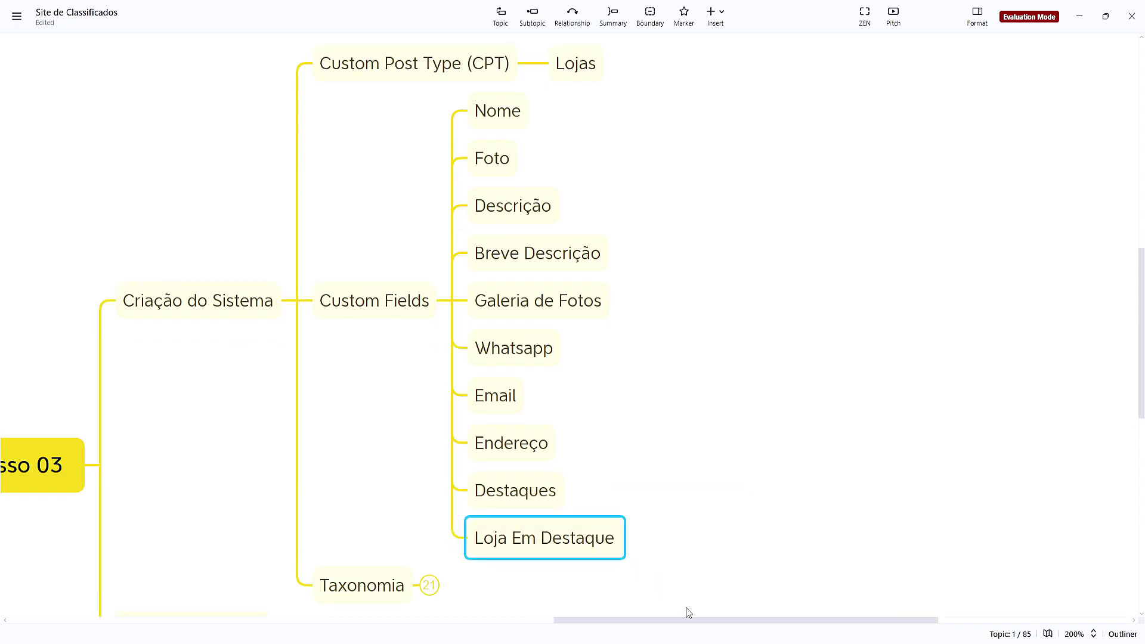
mouse_move(675, 633)
left_click(617, 625)
Label it 'Loja em Destaque', ID _loja-em-destaque, with field type Switcher
left_click(521, 219)
type("Loja em Ds")
key("BackSpace")
type("estaque")
key("Tab")
key("Left")
type("_")
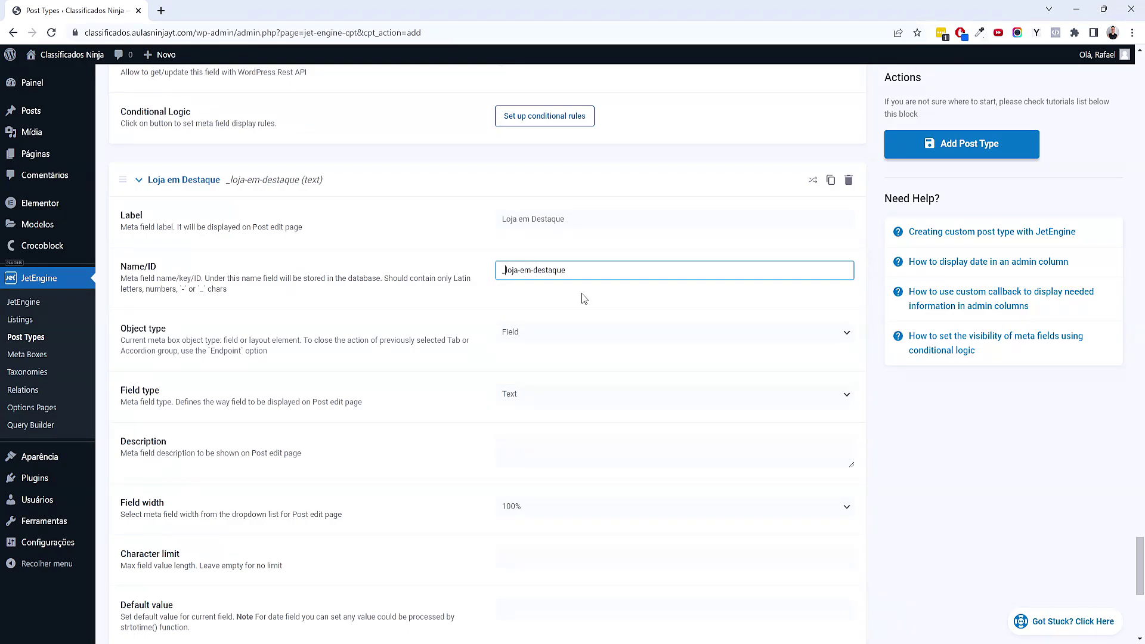
scroll(584, 298, "down", 1)
left_click(552, 331)
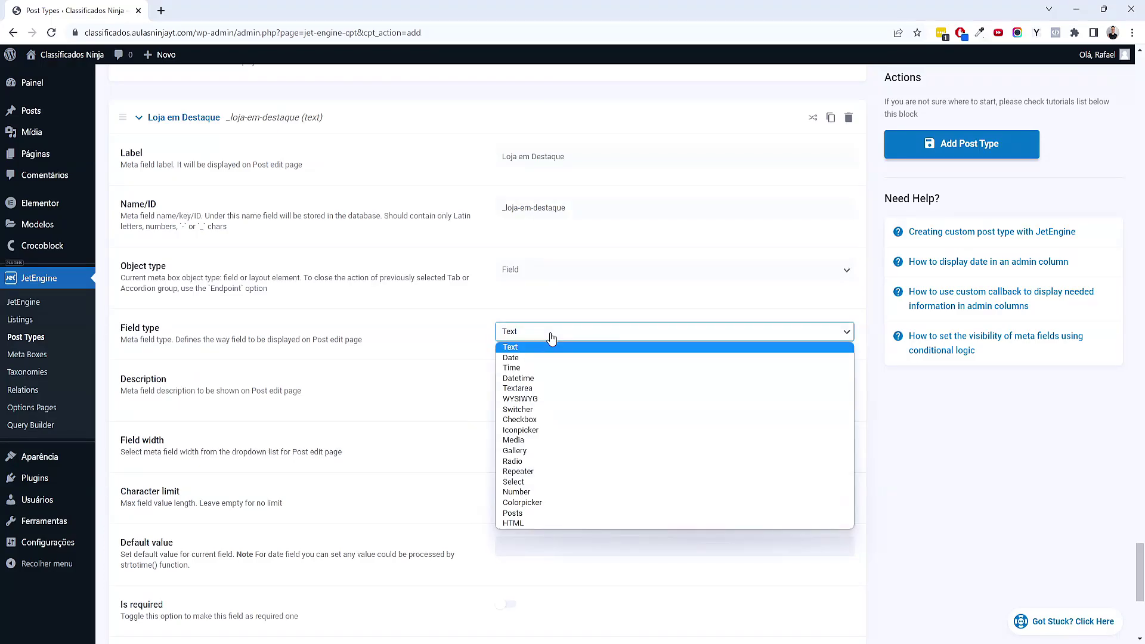
left_click(526, 408)
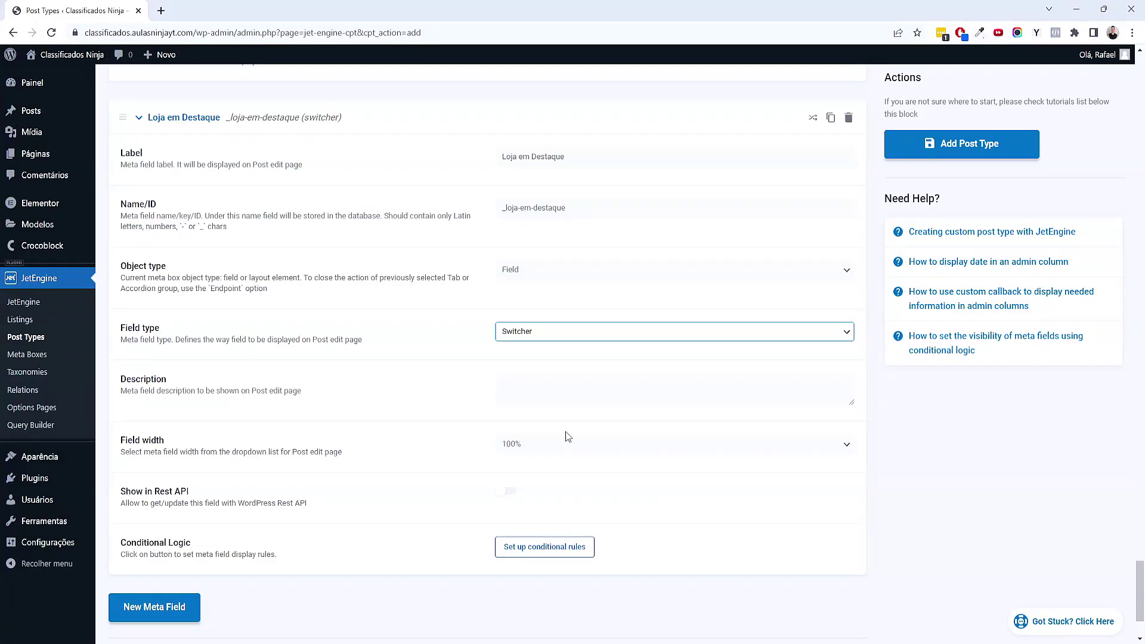
Save the Lojas post type and start a new Lojas post, dismissing the welcome tour
left_click(937, 149)
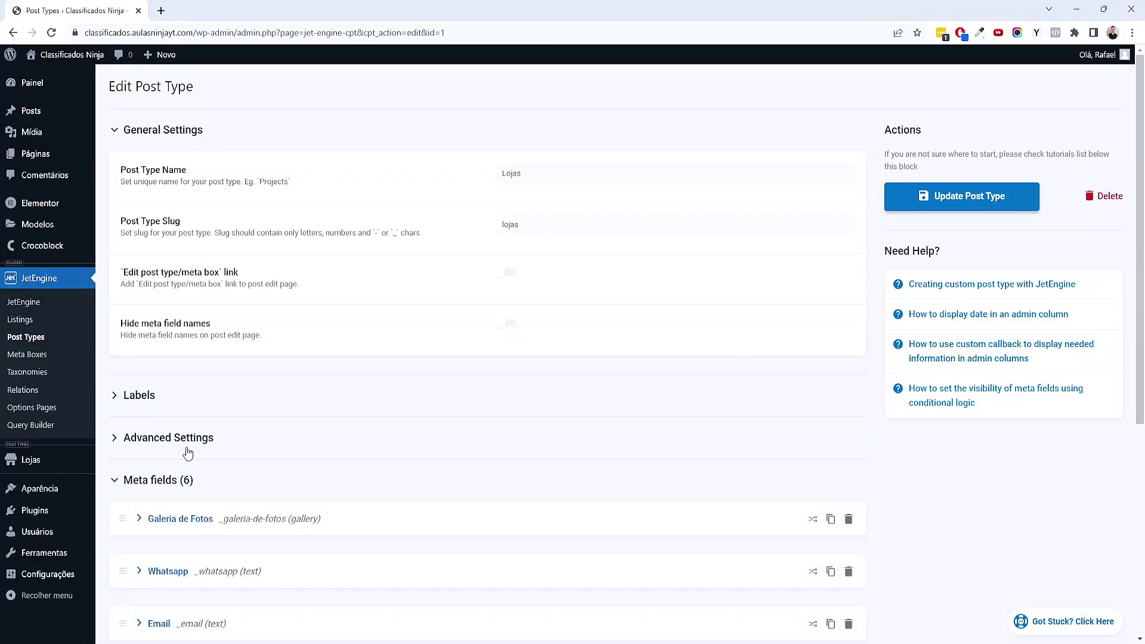
mouse_move(52, 467)
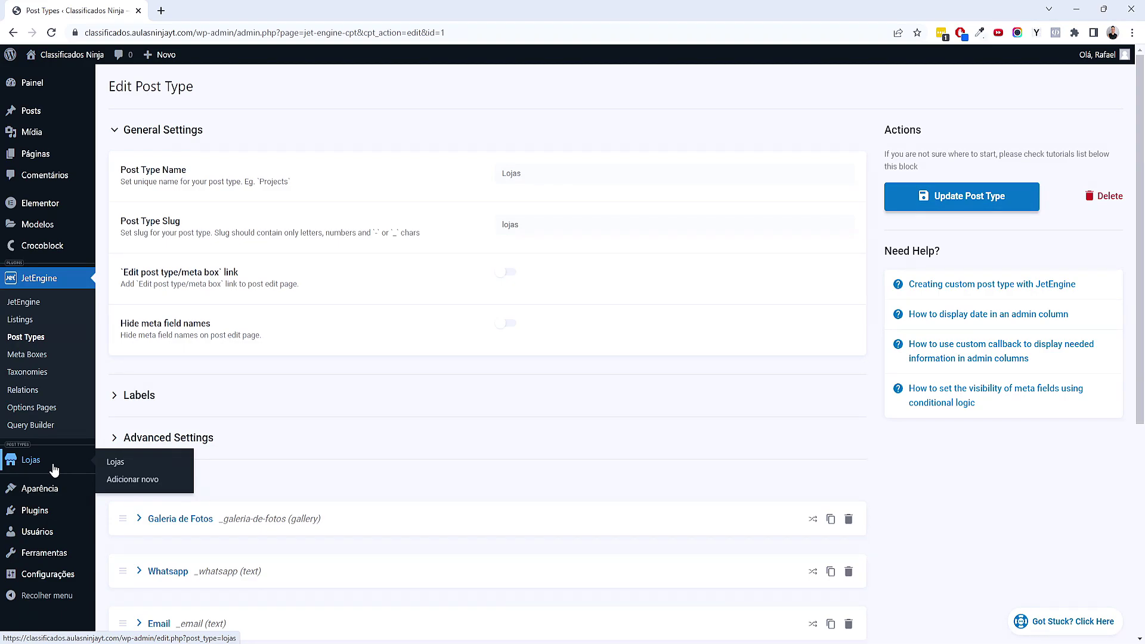
left_click(143, 484)
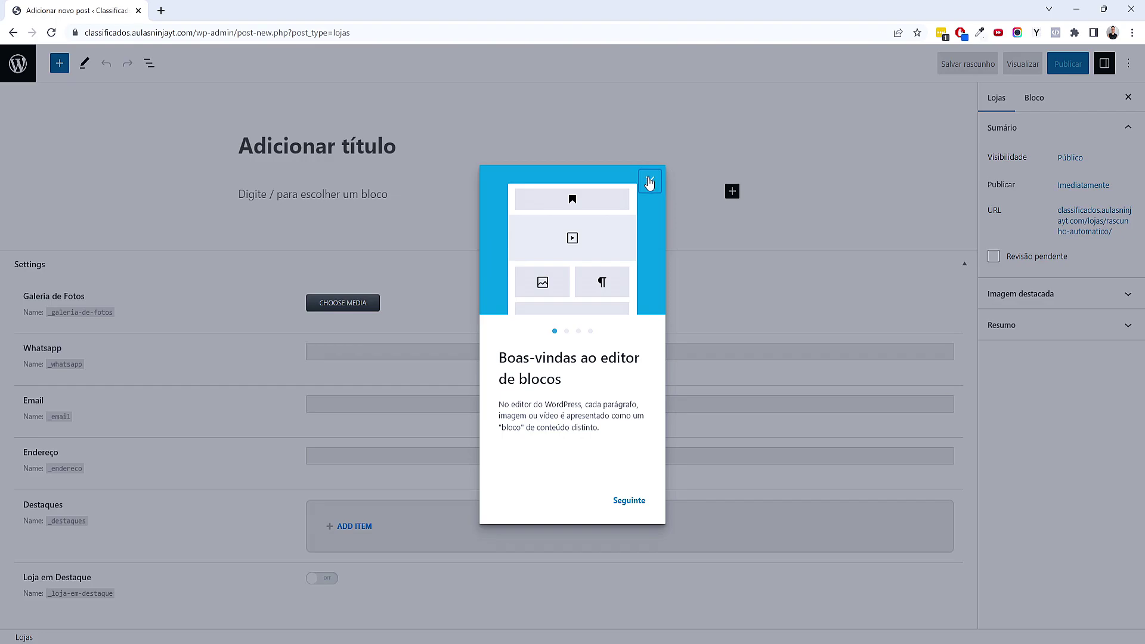
left_click(649, 182)
key("alt+Tab")
left_click(523, 125)
left_click(1078, 16)
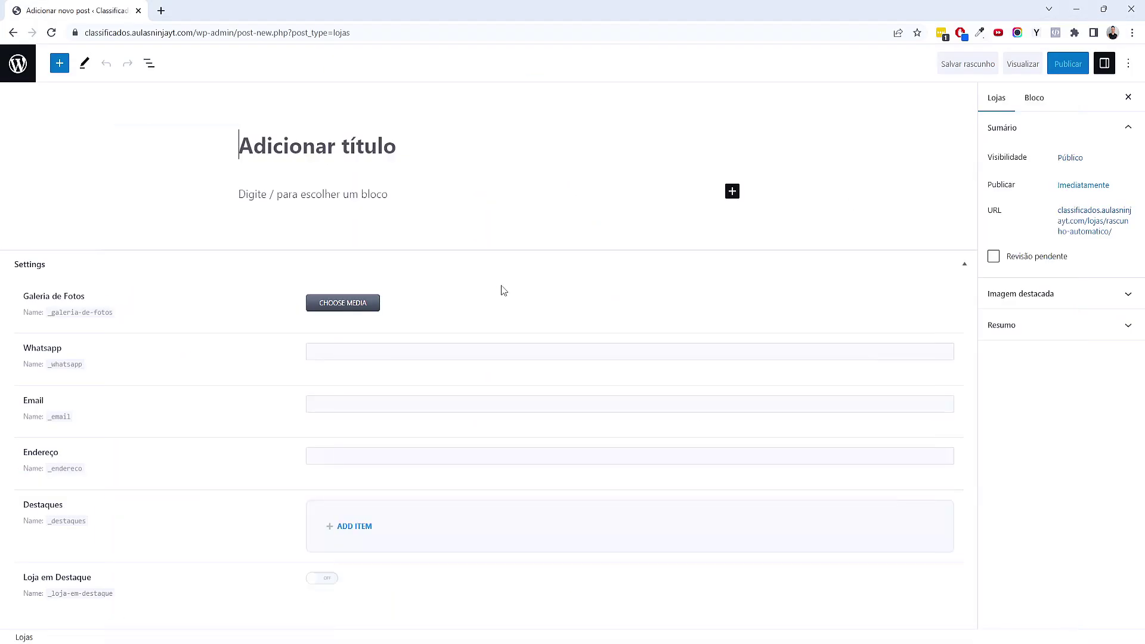
left_click(281, 204)
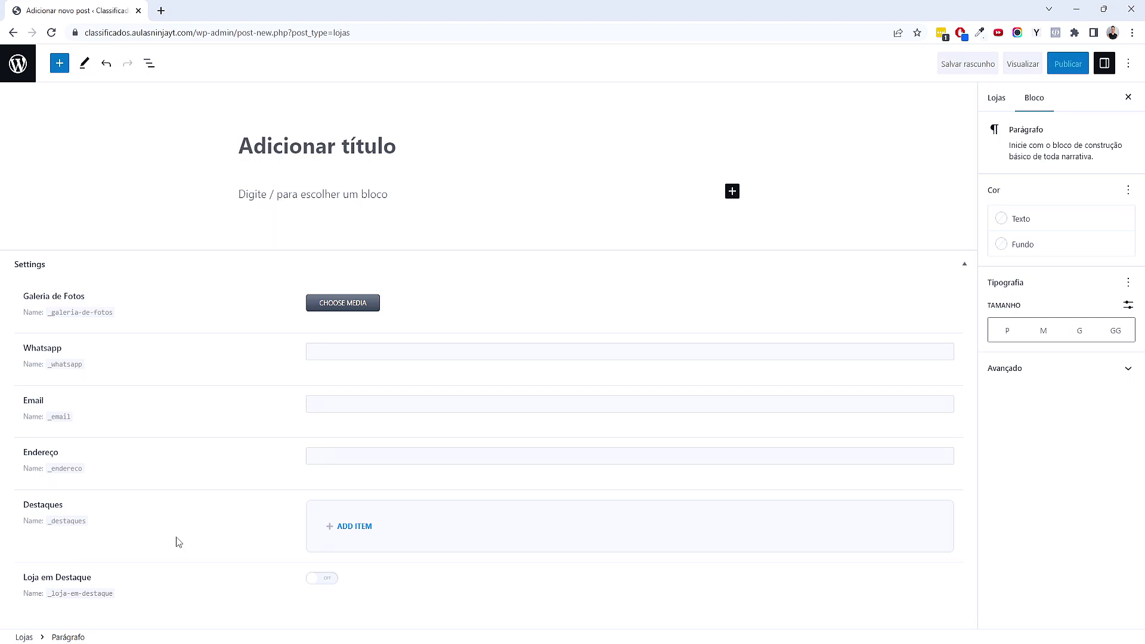
Add two Destaques items and test the Loja em Destaque switch, leaving it off
left_click(355, 540)
scroll(351, 545, "down", 2)
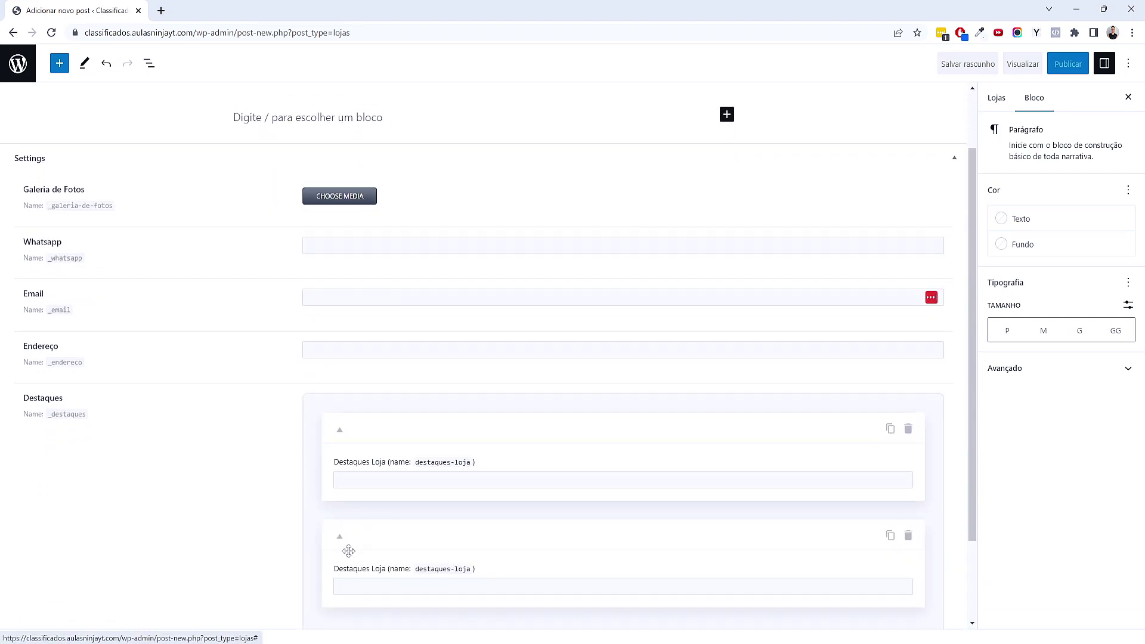
left_click(351, 525)
scroll(355, 531, "down", 2)
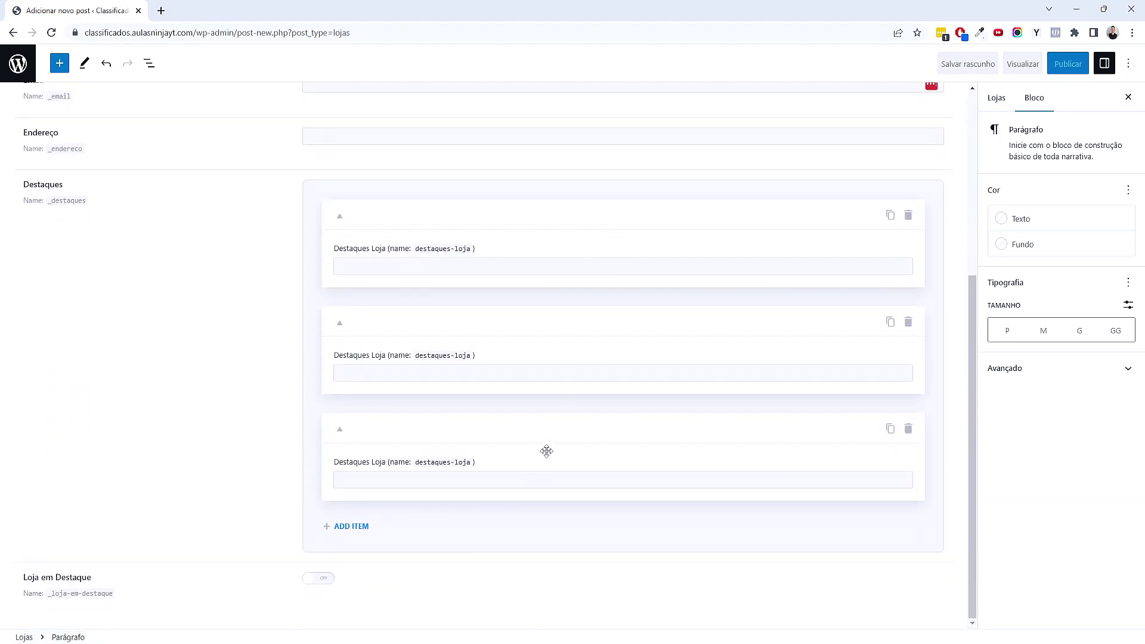
left_click(329, 579)
left_click(321, 581)
left_click(307, 582)
left_click(313, 581)
scroll(582, 475, "up", 4)
scroll(922, 176, "up", 1)
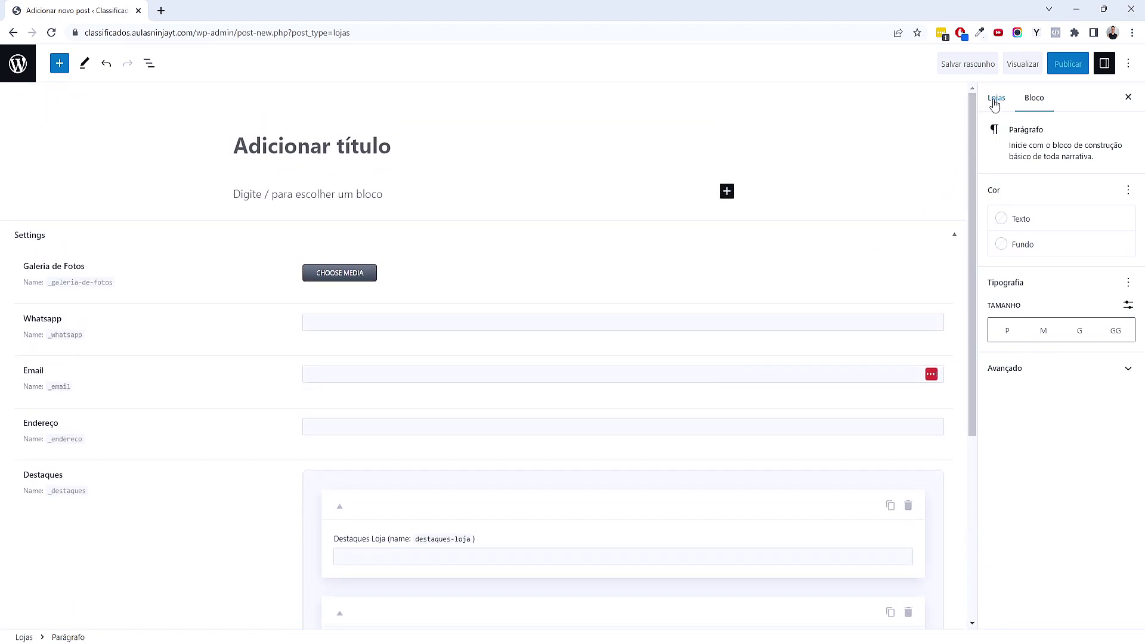
Show the post settings sidebar and expand its Featured image and summary sections
left_click(995, 100)
left_click(1057, 301)
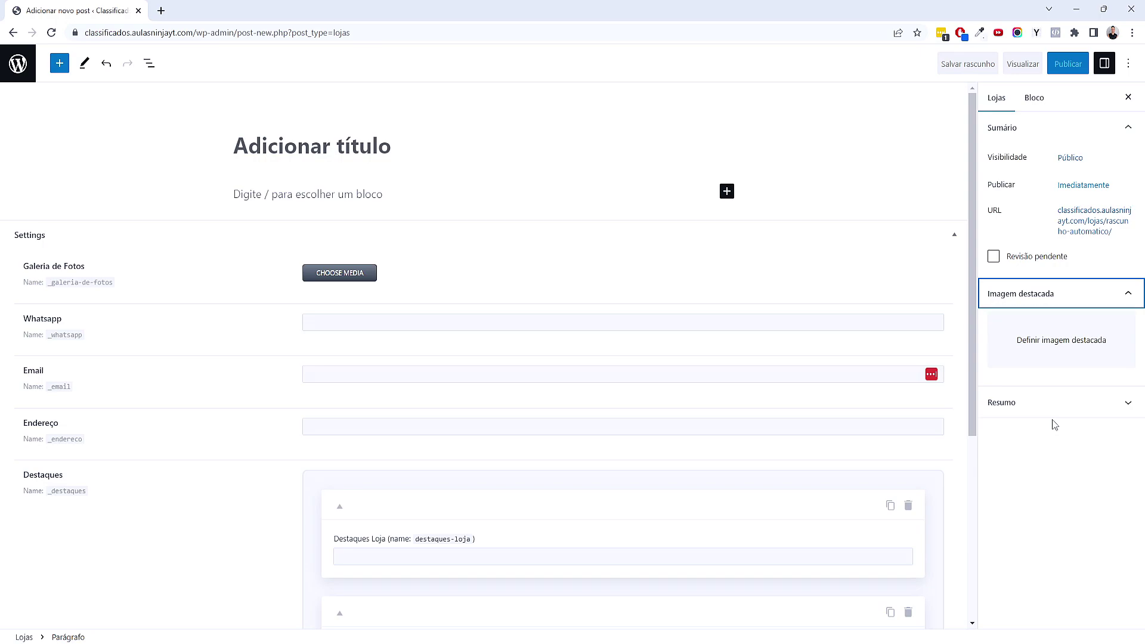
left_click(1040, 403)
left_click(1022, 448)
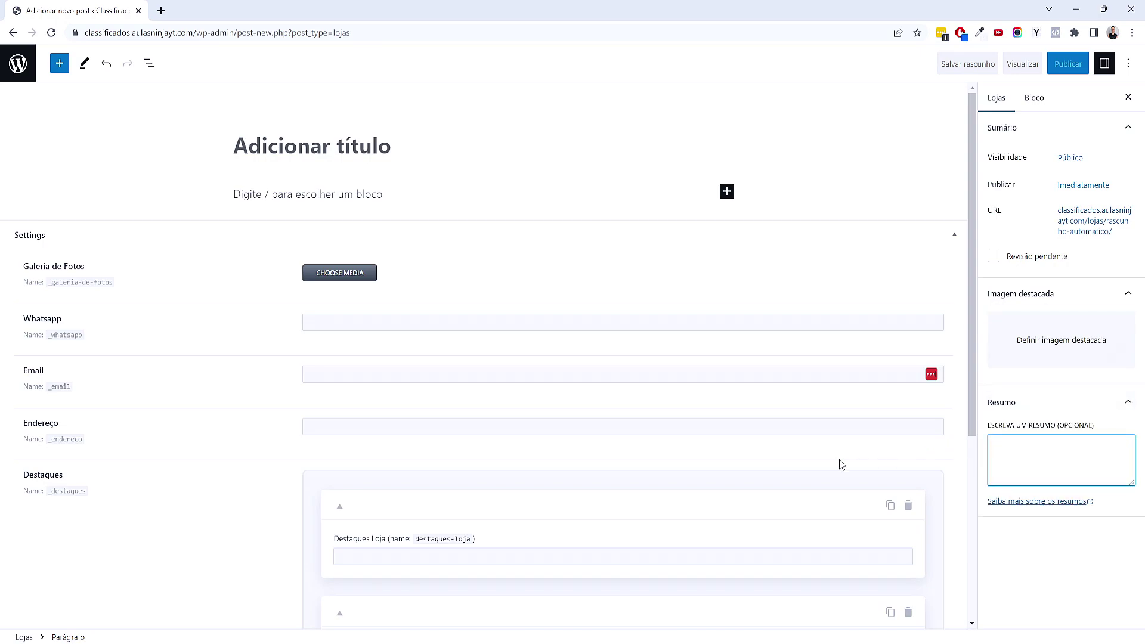
left_click(692, 631)
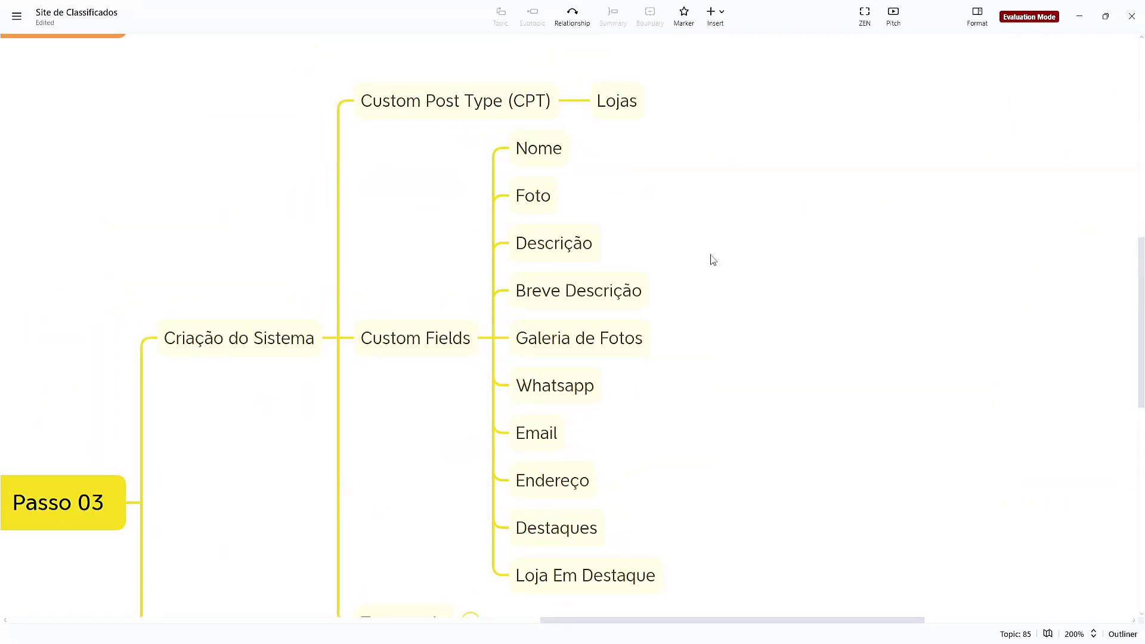
Rename the Taxonomia topic to 'Taxonomia (Categoria)'
scroll(396, 347, "down", 2)
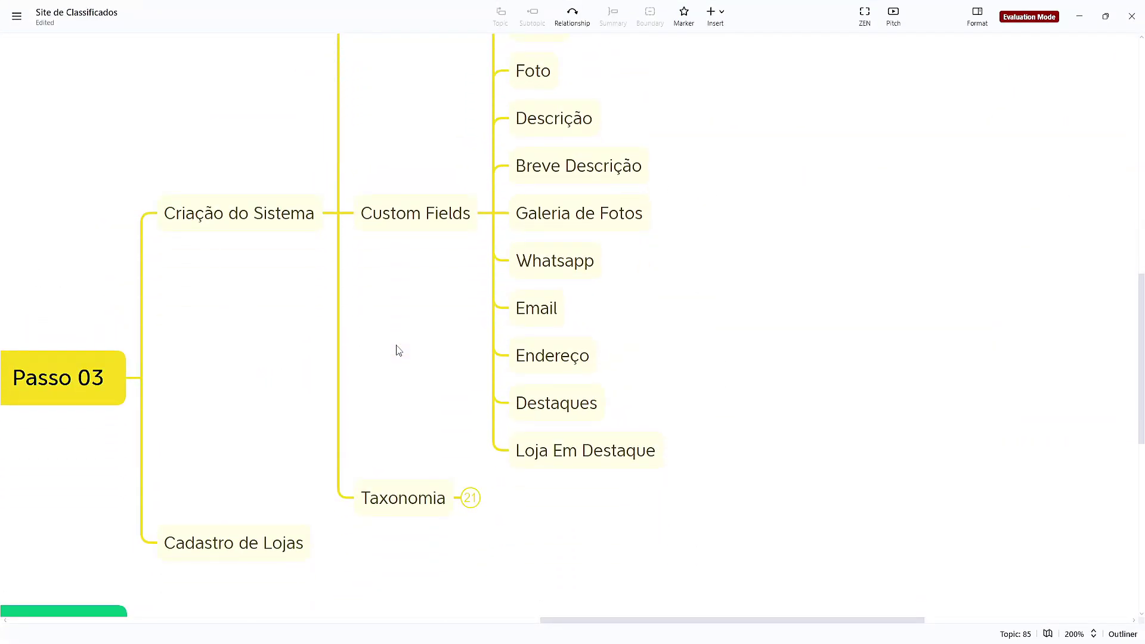
scroll(396, 350, "up", 2)
scroll(508, 341, "down", 1)
scroll(508, 341, "down", 1)
left_click(441, 501)
left_click(442, 502)
type("(Categoria")
key("Return")
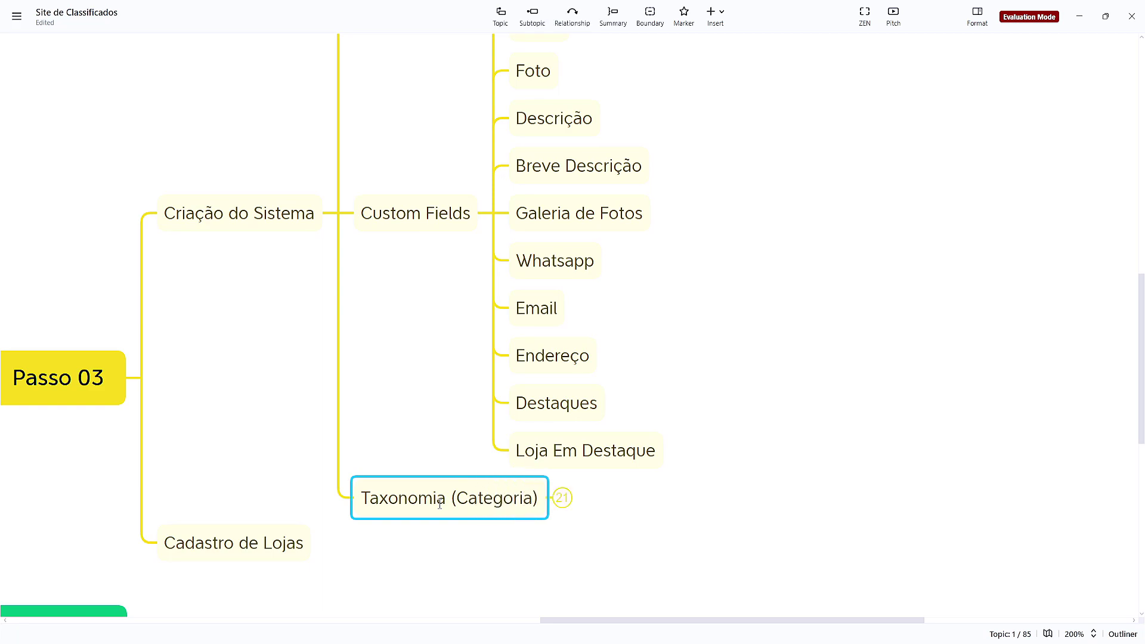
Expand Categorias de Lojas to show Academia, Barbearia, Restaurantes and Veículos, then return to Chrome
scroll(638, 308, "up", 3)
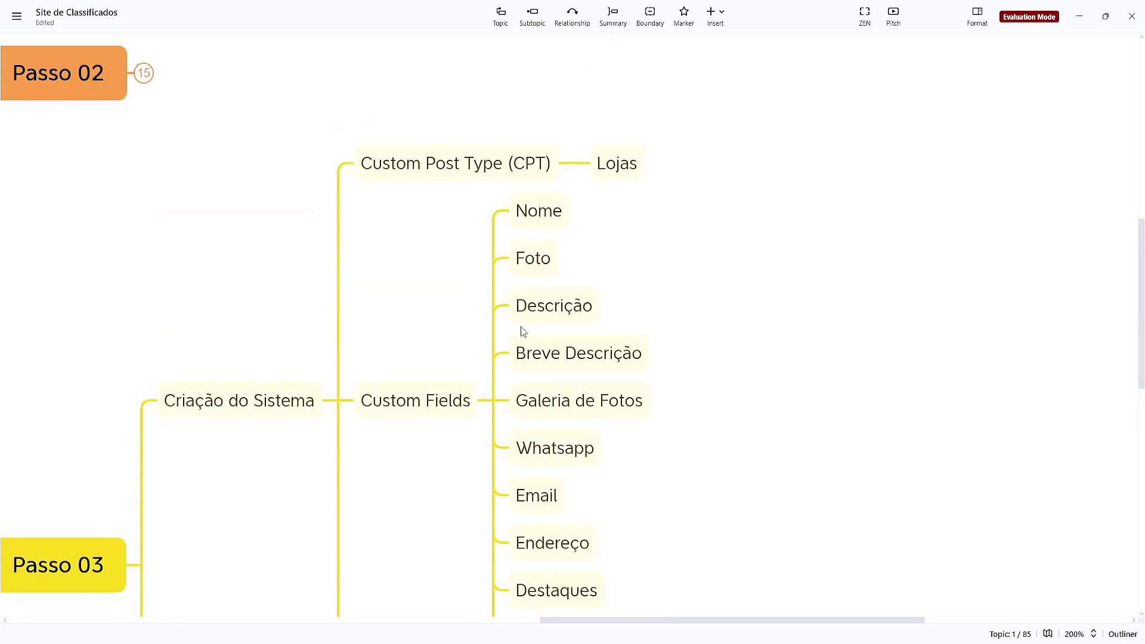
scroll(715, 277, "down", 5)
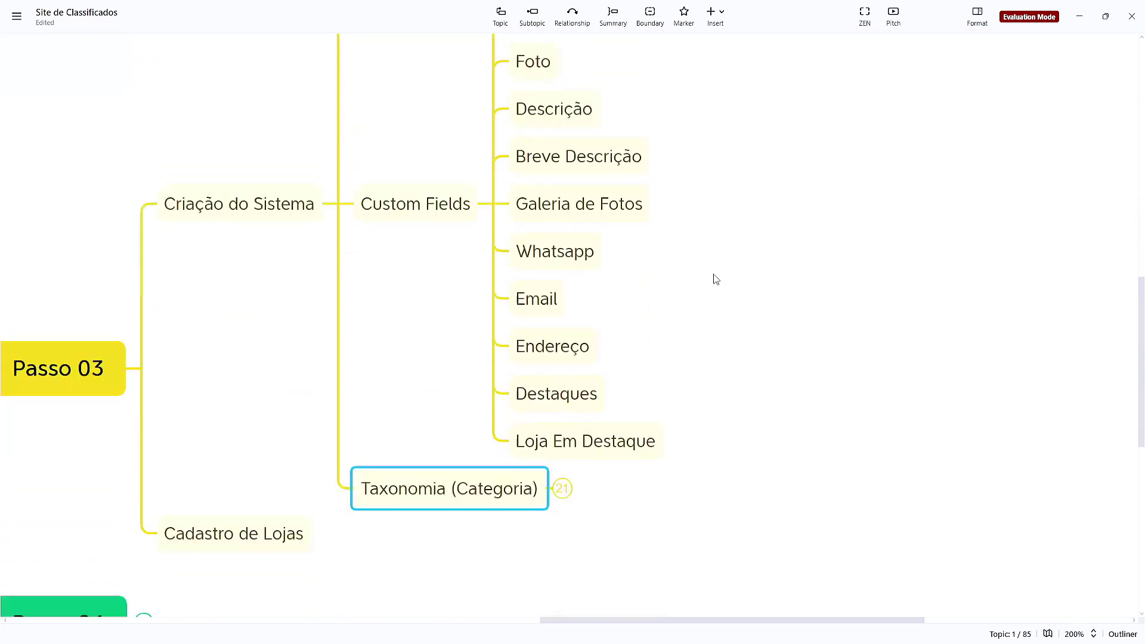
left_click(561, 373)
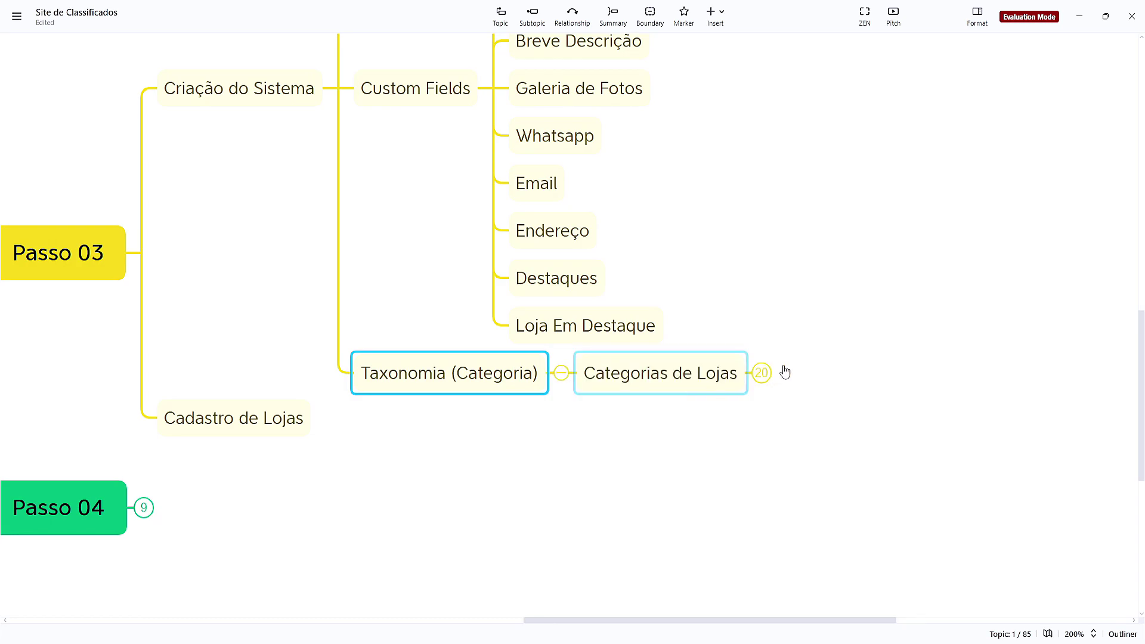
left_click(763, 374)
left_click(744, 238)
left_click_drag(686, 213, 623, 269)
left_click(634, 340)
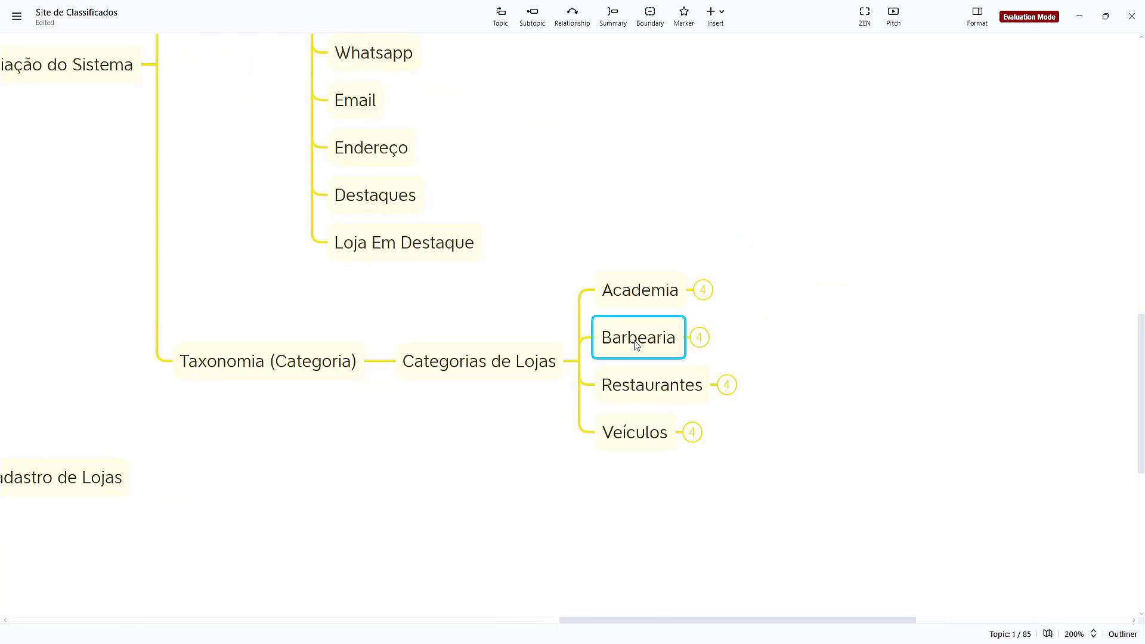
left_click(635, 391)
left_click(636, 444)
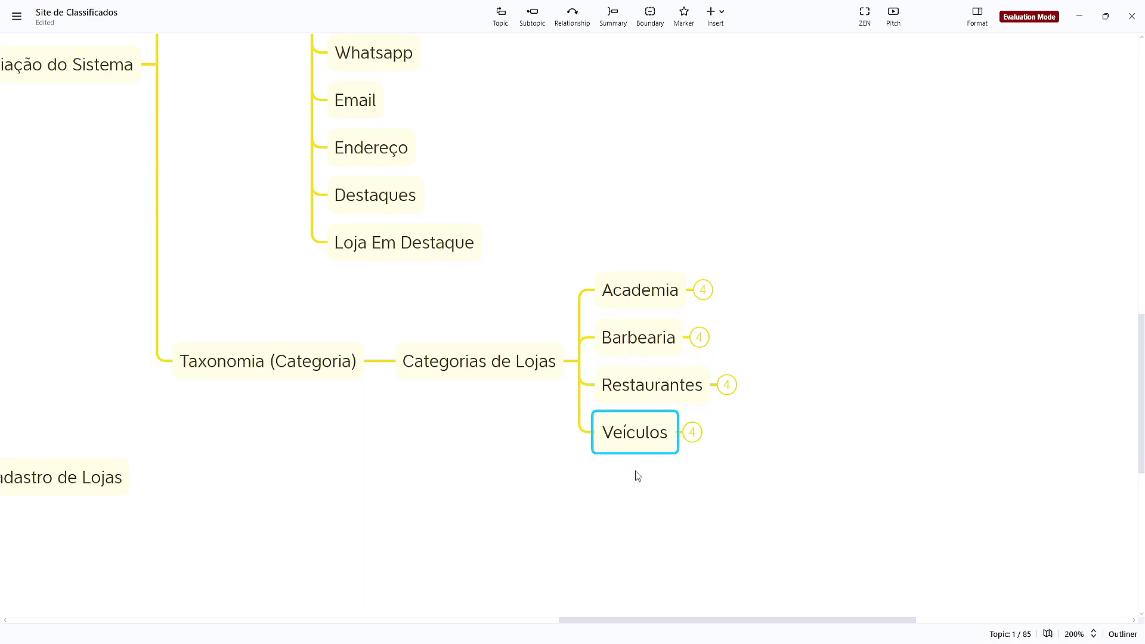
left_click(648, 497)
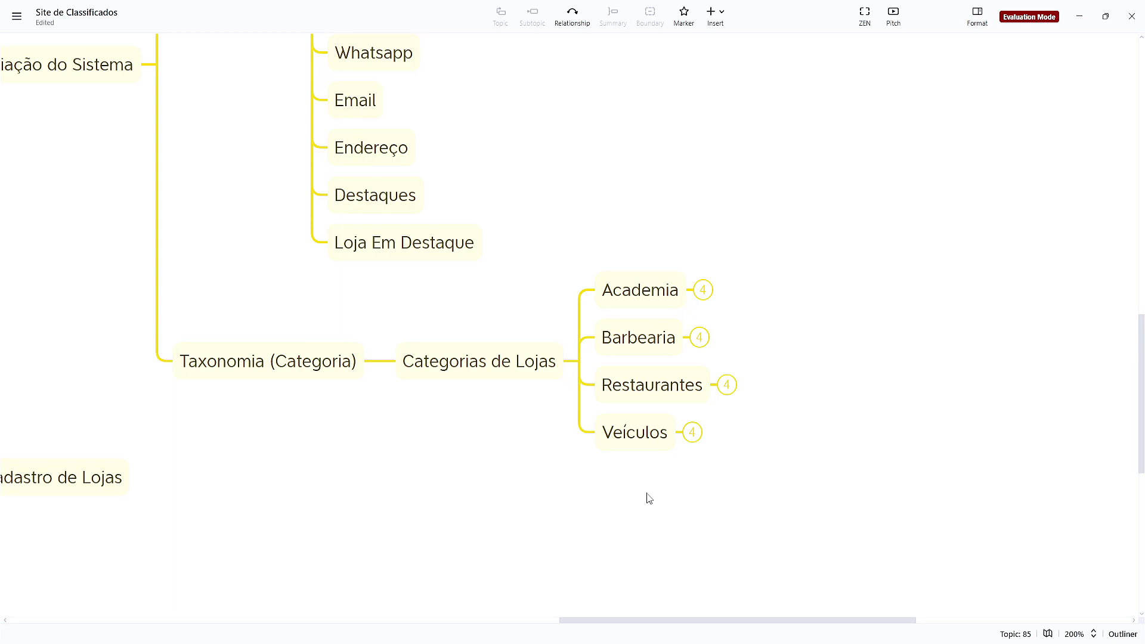
left_click_drag(614, 219, 655, 267)
left_click(611, 298)
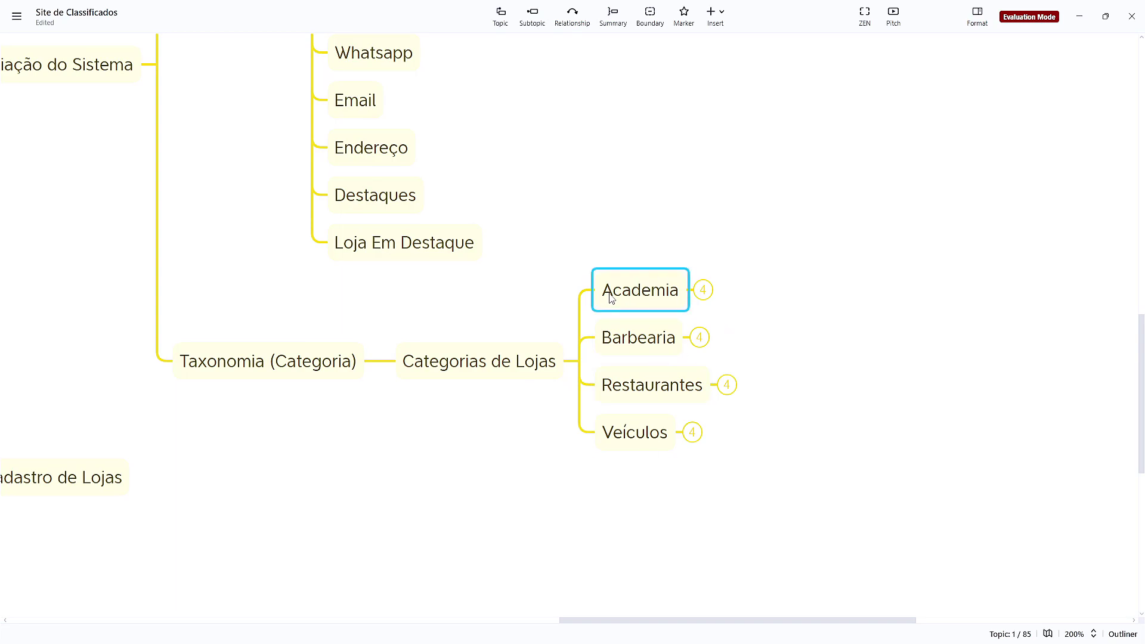
left_click(655, 335)
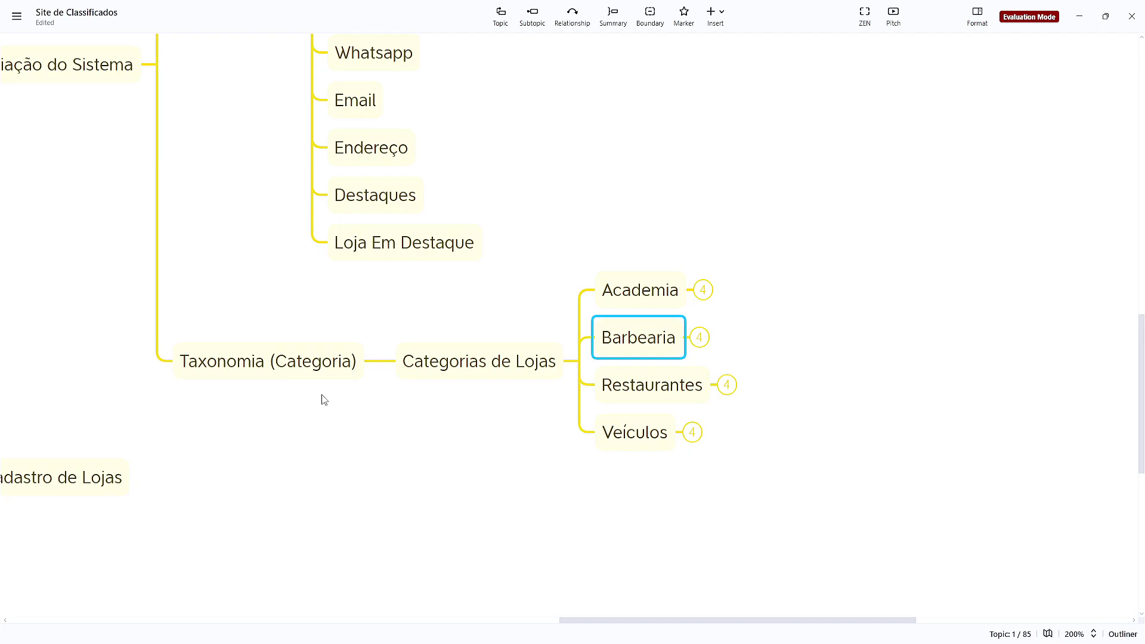
mouse_move(688, 637)
left_click(615, 607)
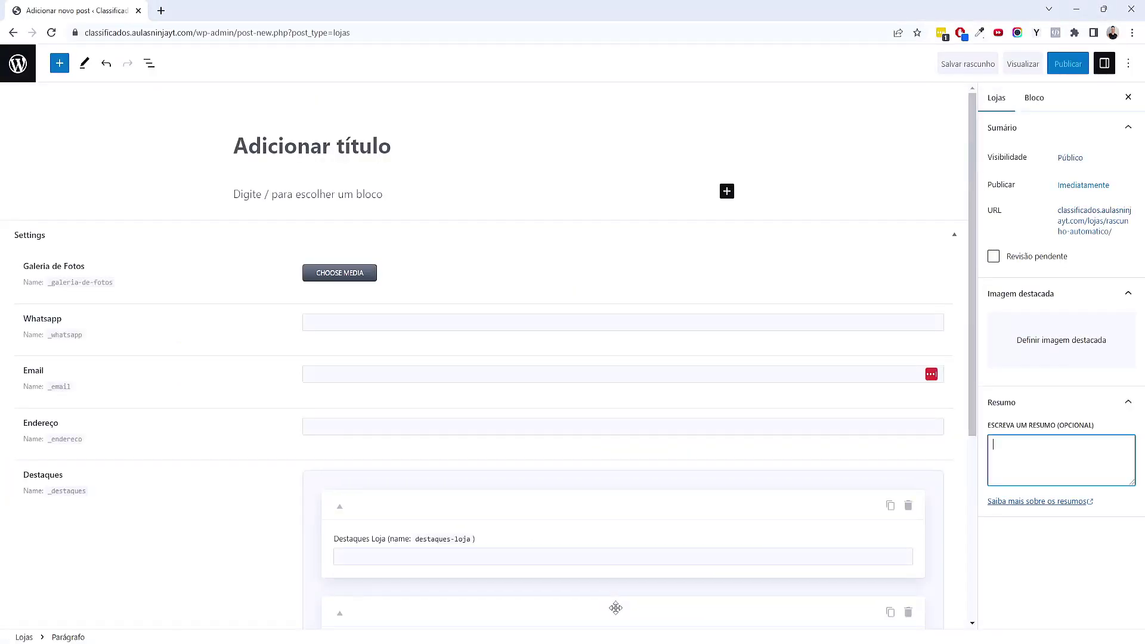
Leave the unsaved Lojas post and start a new JetEngine taxonomy
left_click(25, 64)
left_click(636, 105)
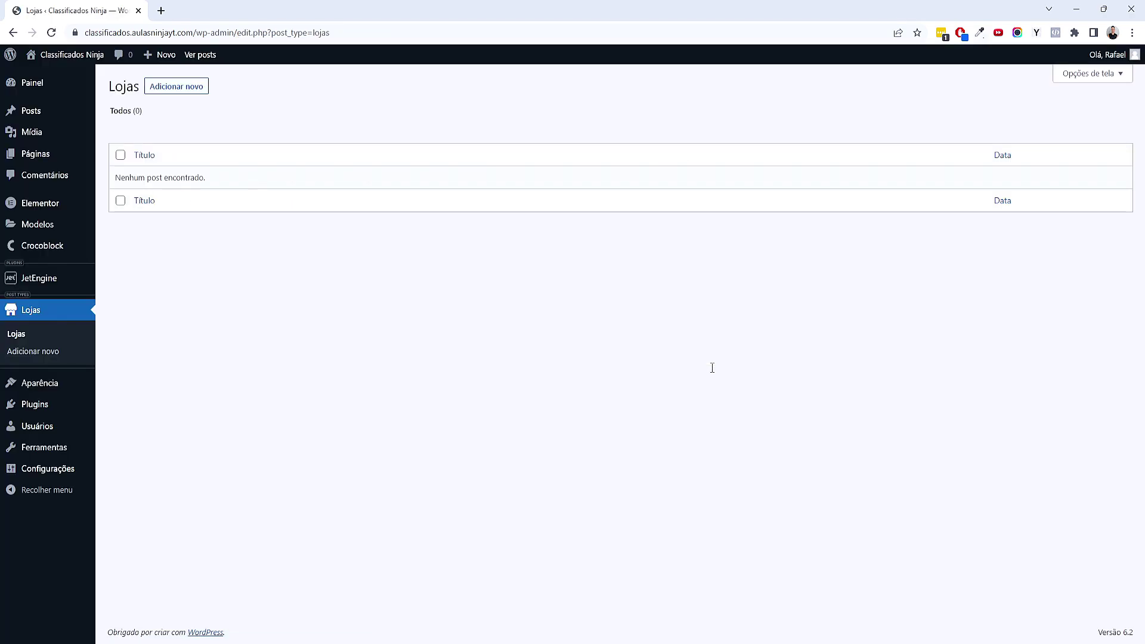
mouse_move(71, 285)
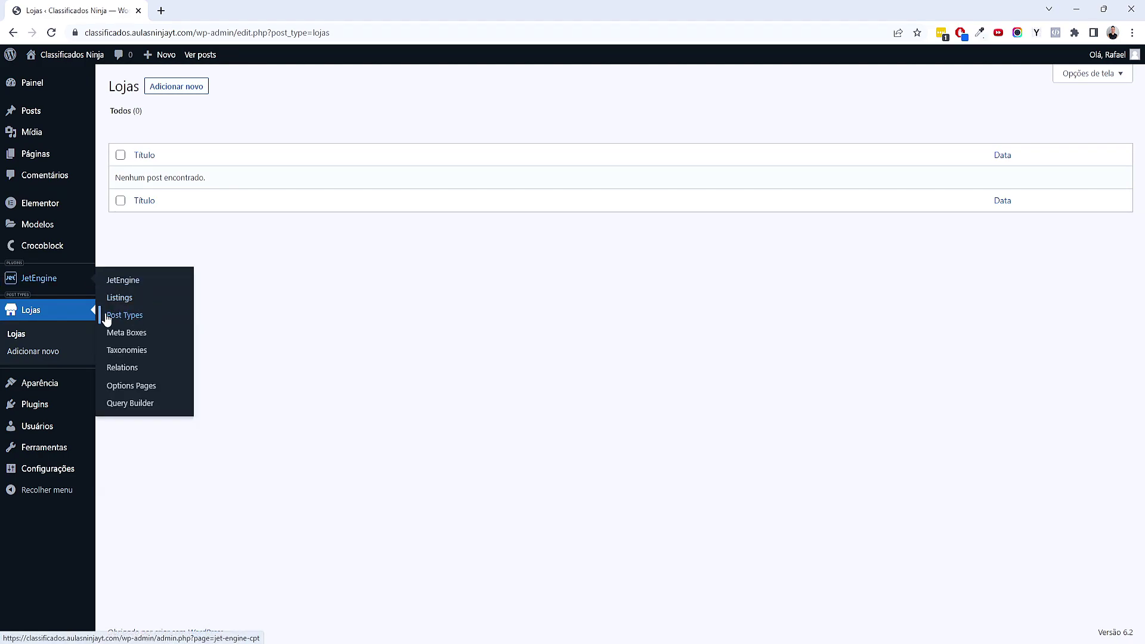
left_click(133, 353)
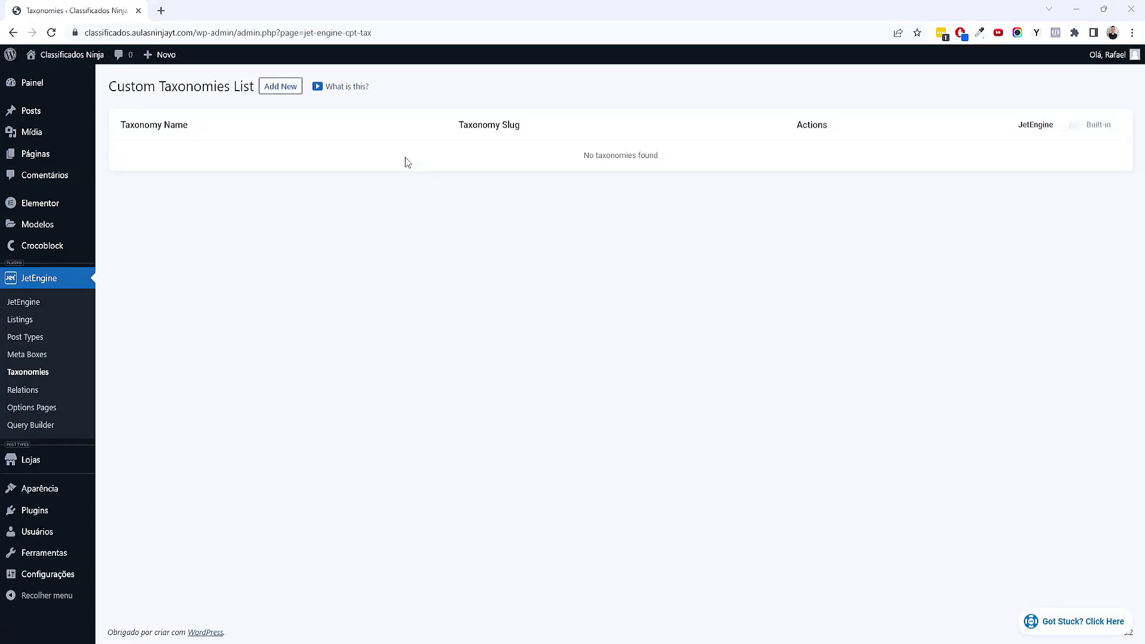
left_click(278, 89)
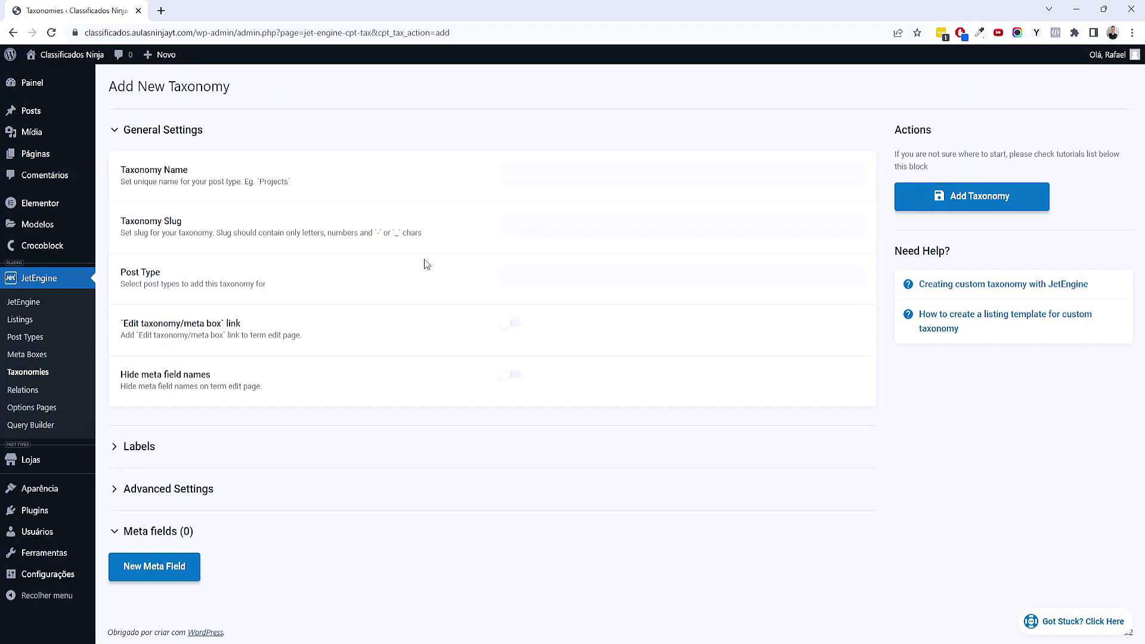
Name the taxonomy Categorias de Loja (slug categorias-de-loja) and assign it to Lojas
left_click(555, 180)
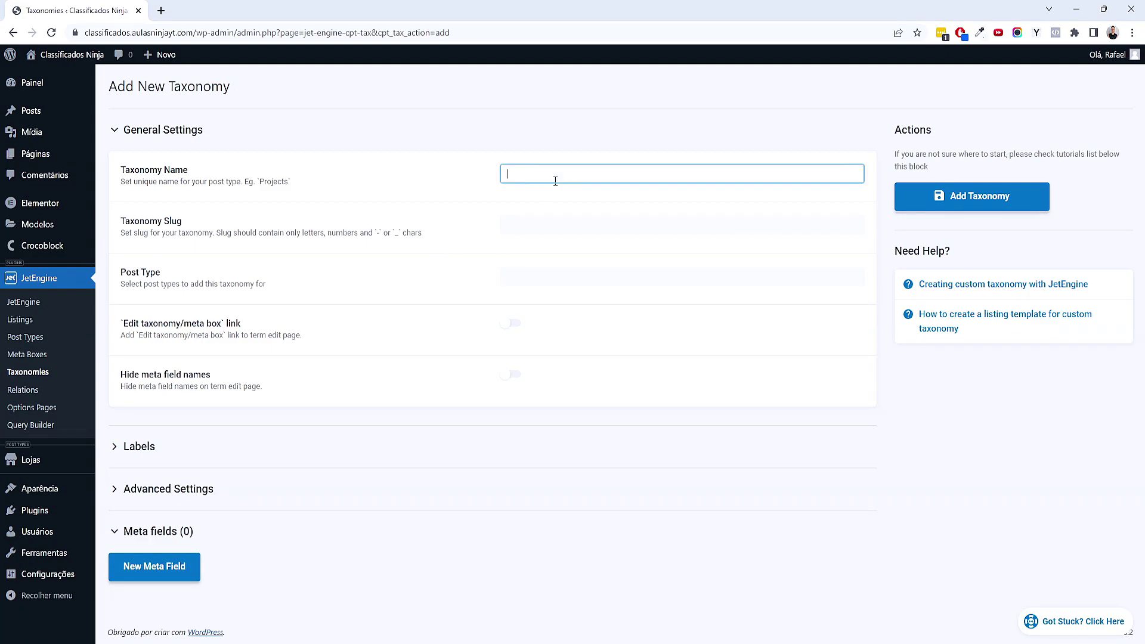
type("Categoria de")
type("s de Loja")
key("Tab")
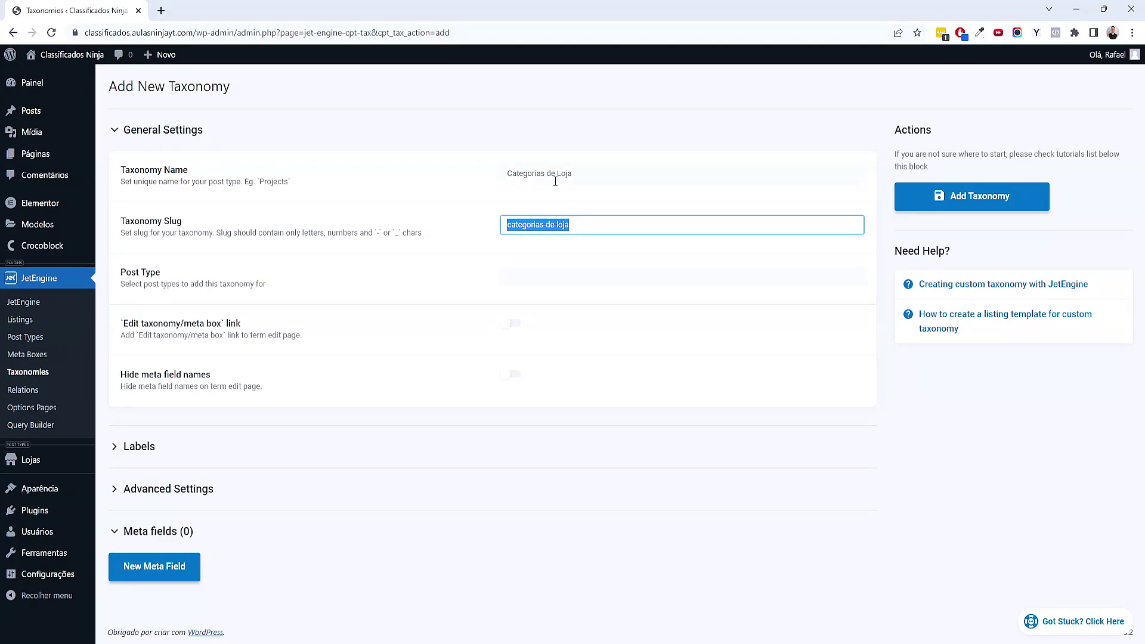
left_click(930, 440)
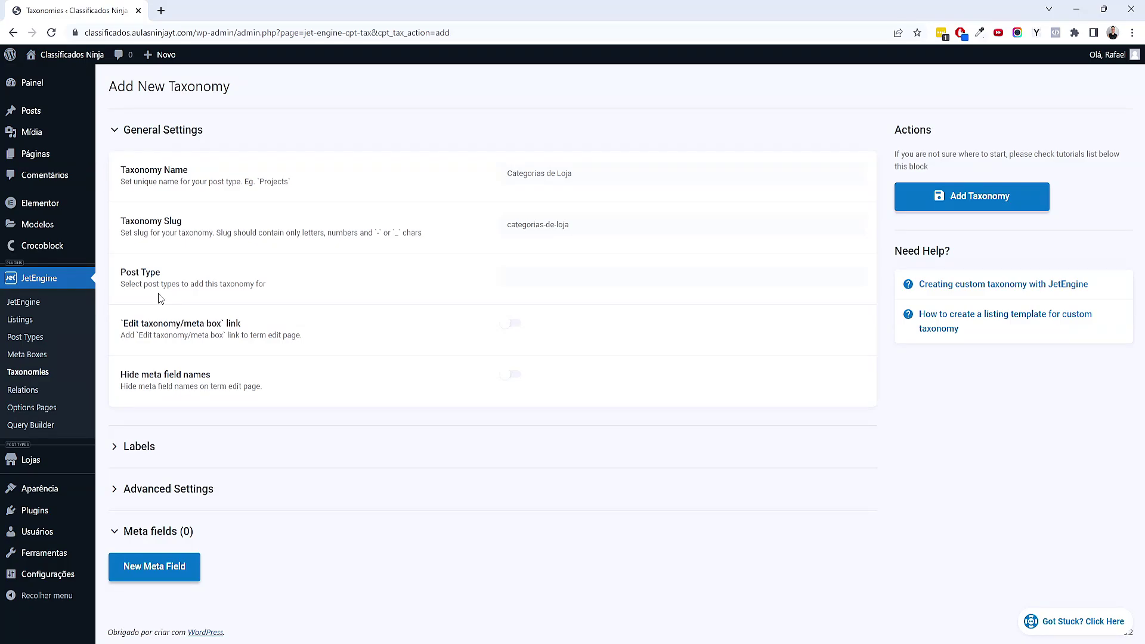
left_click(554, 276)
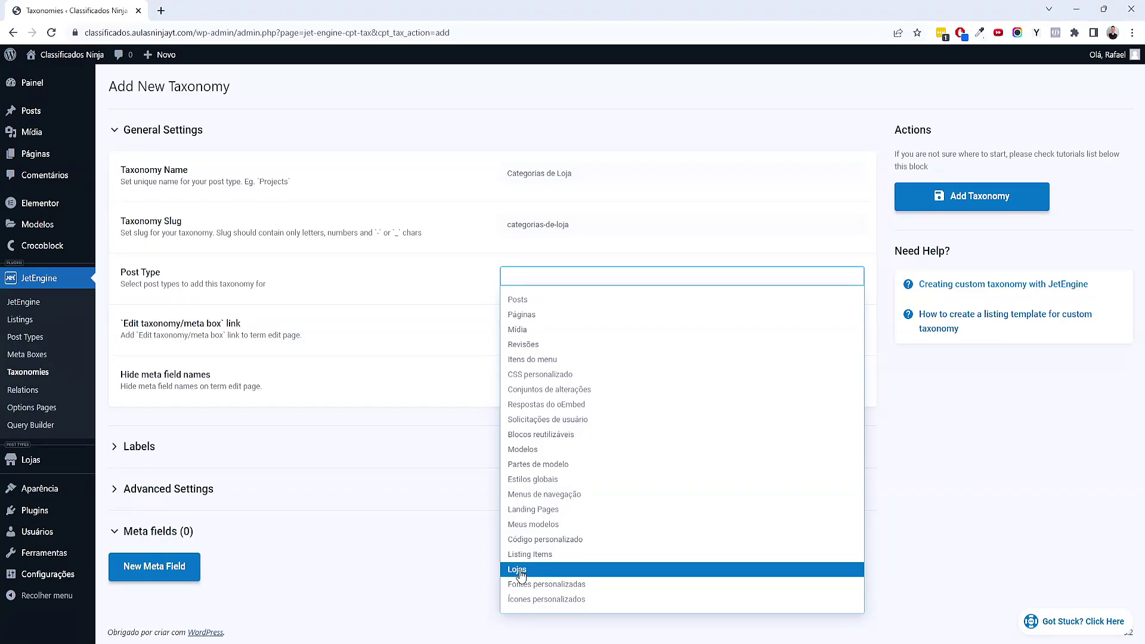
left_click(518, 571)
mouse_move(37, 468)
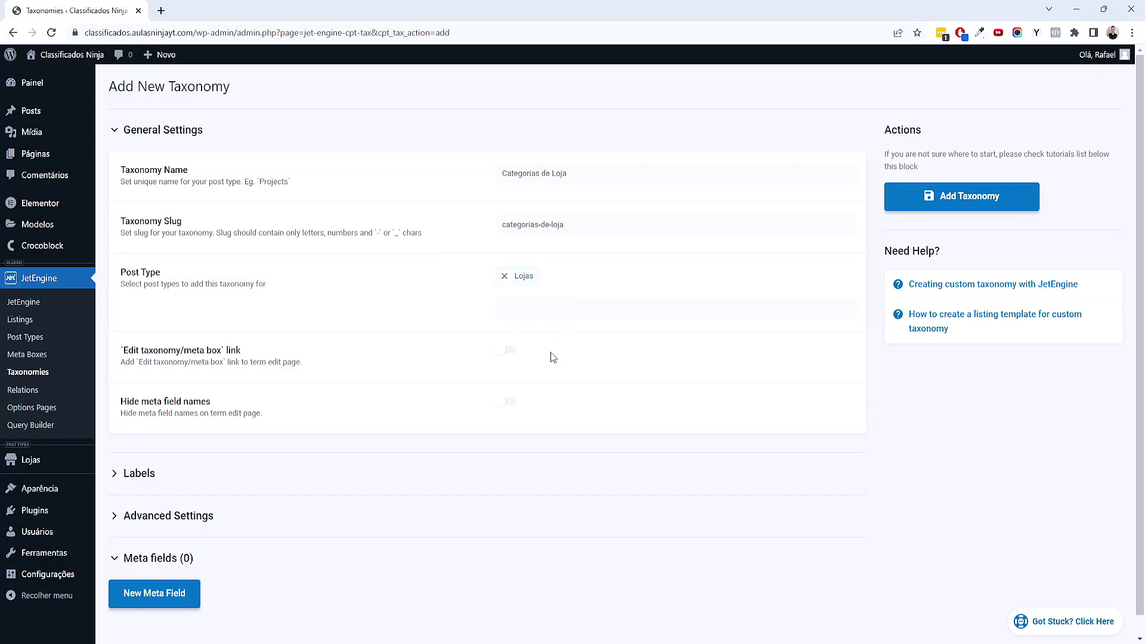
Turn on Hierarchical in Advanced Settings and save the Categorias de Loja taxonomy
scroll(549, 351, "down", 1)
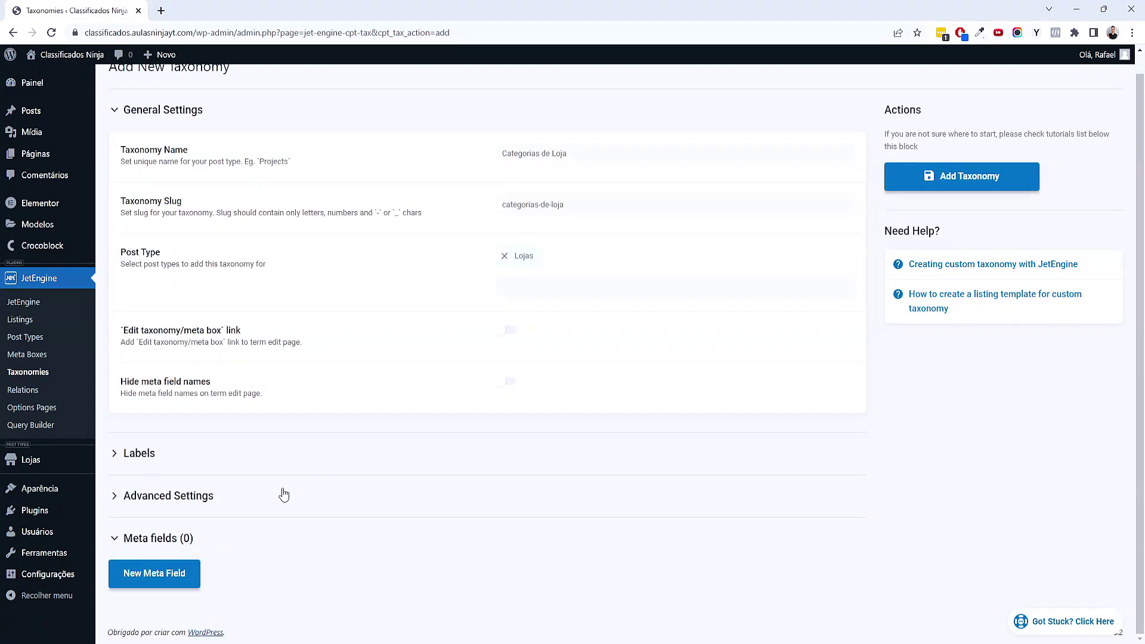
left_click(192, 503)
scroll(193, 503, "down", 15)
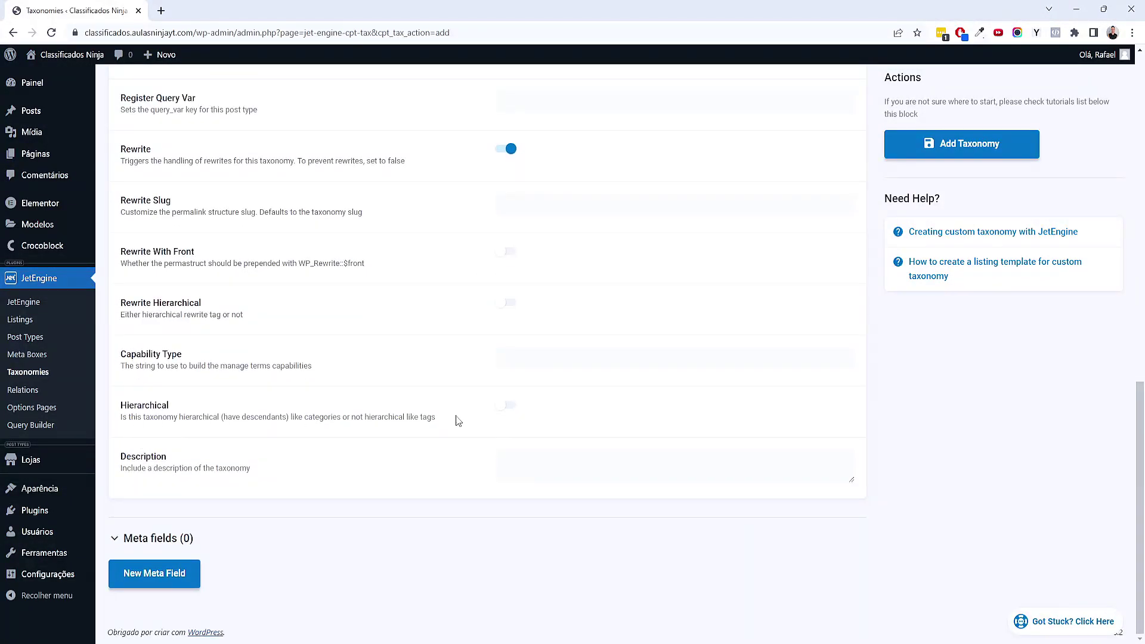
left_click(512, 406)
left_click(956, 156)
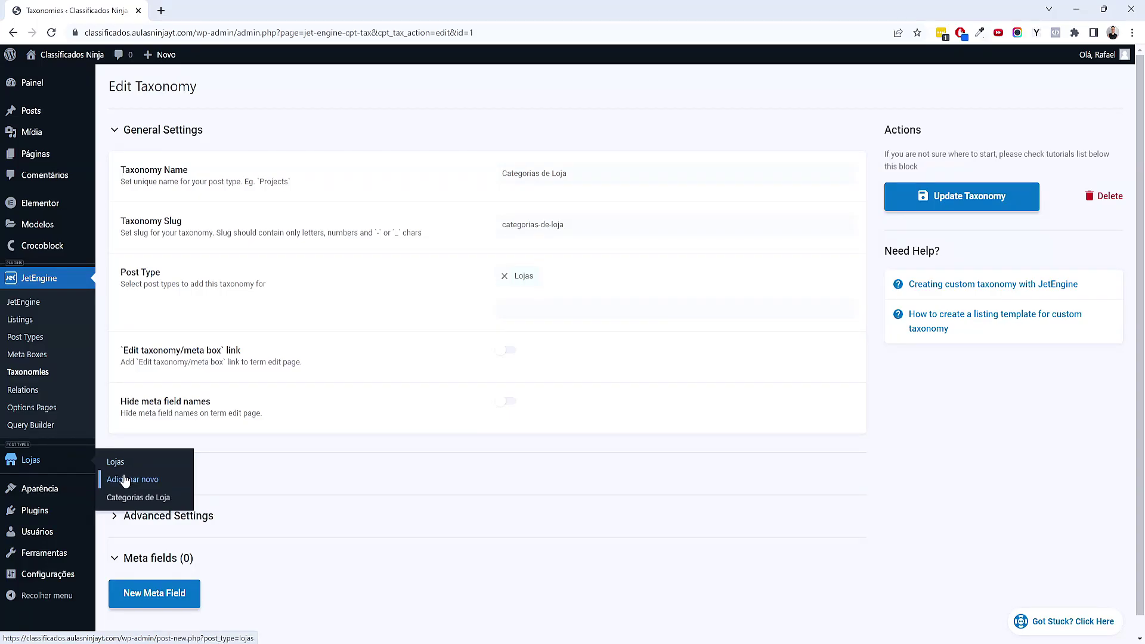
Add Academia and Barbearia as Categorias de Loja terms, checking names against the mind map
left_click(162, 501)
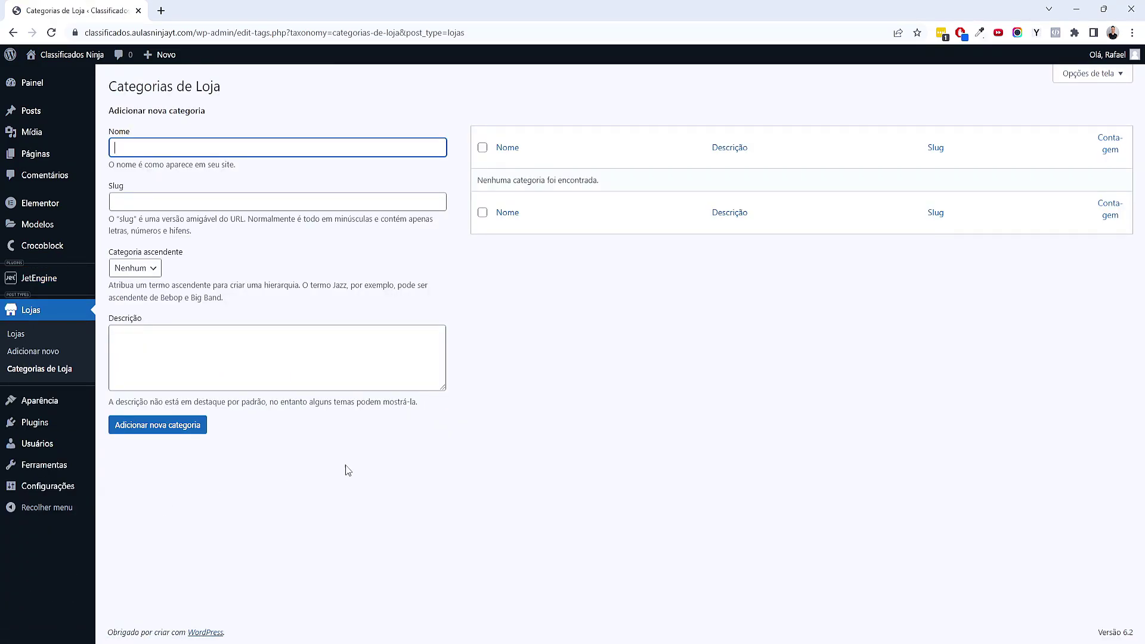
left_click(697, 632)
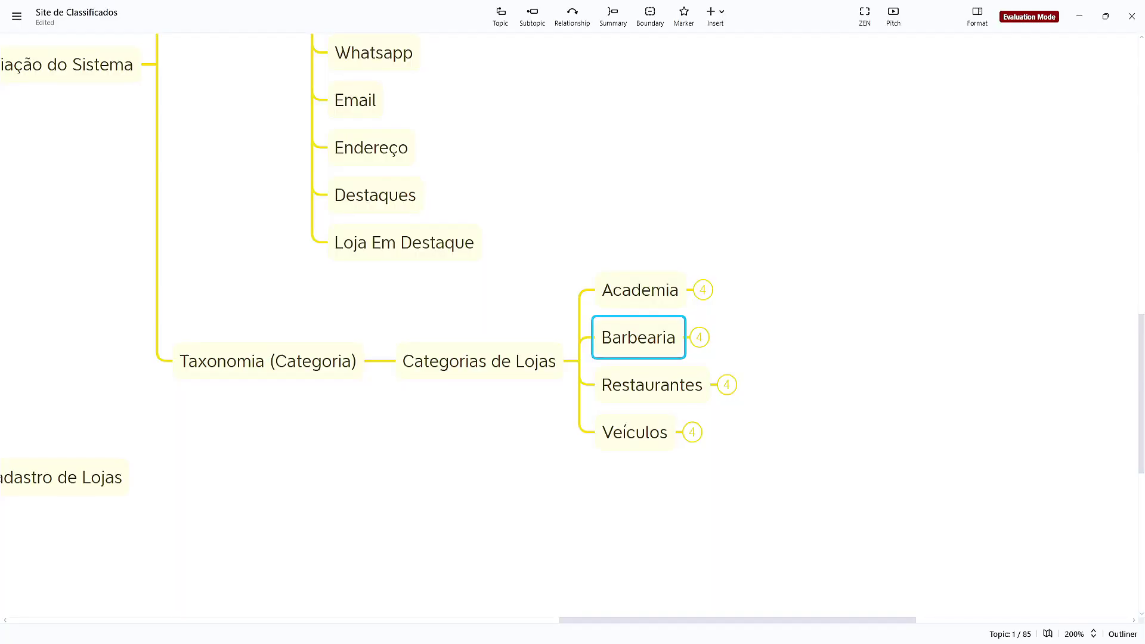
key("alt+Tab")
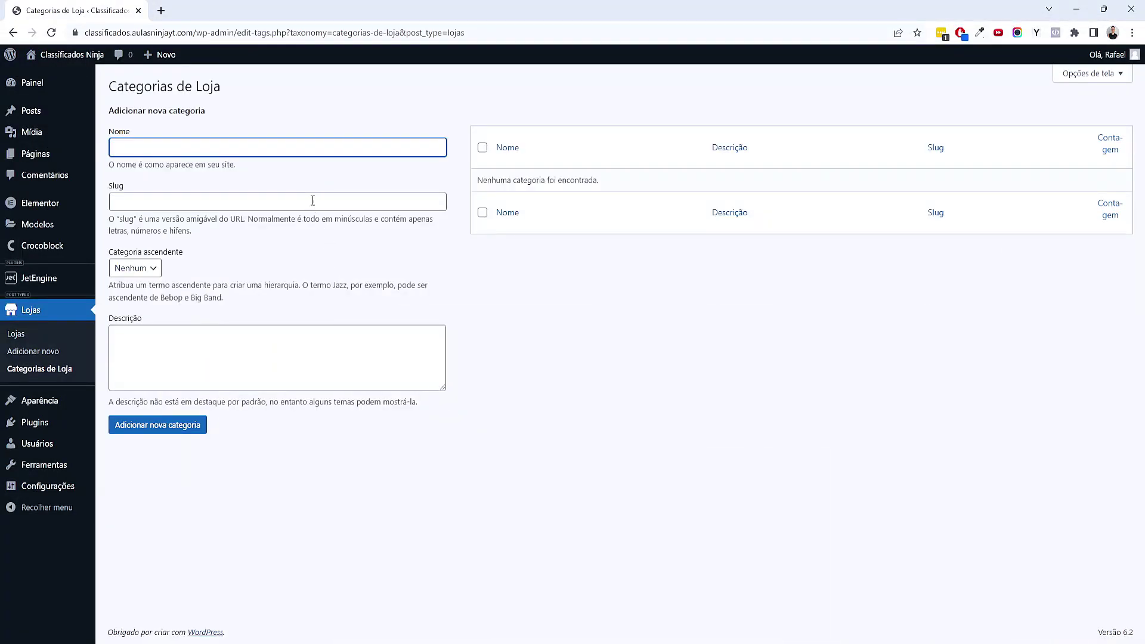
type("Academia")
left_click(199, 430)
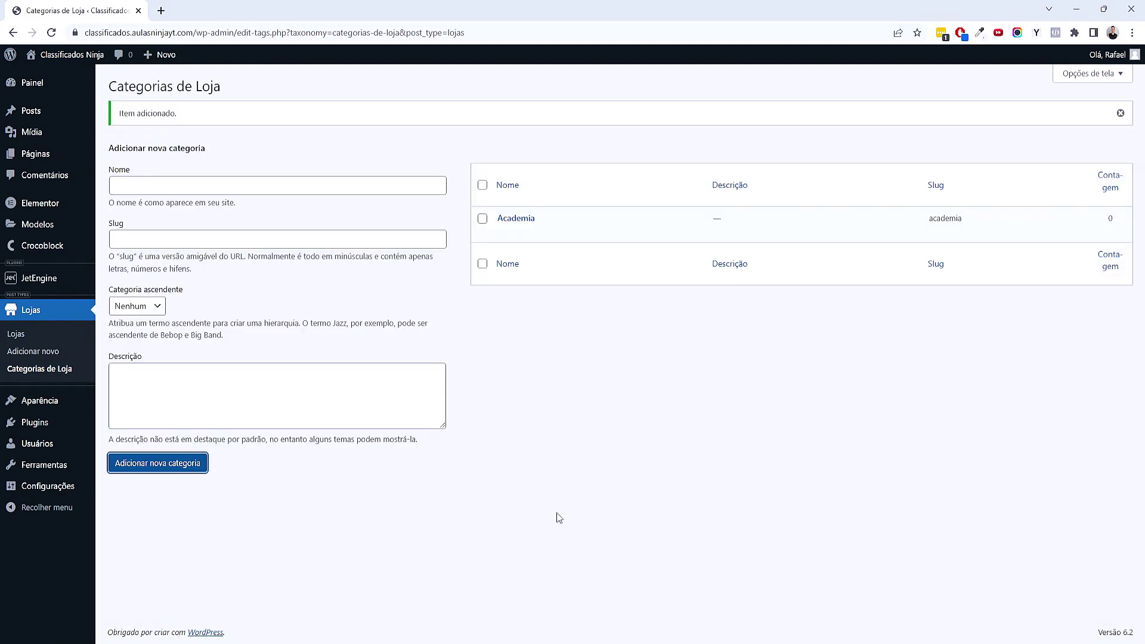
key("alt+Tab")
key("alt+Tab")
left_click(224, 184)
type("Barbearia")
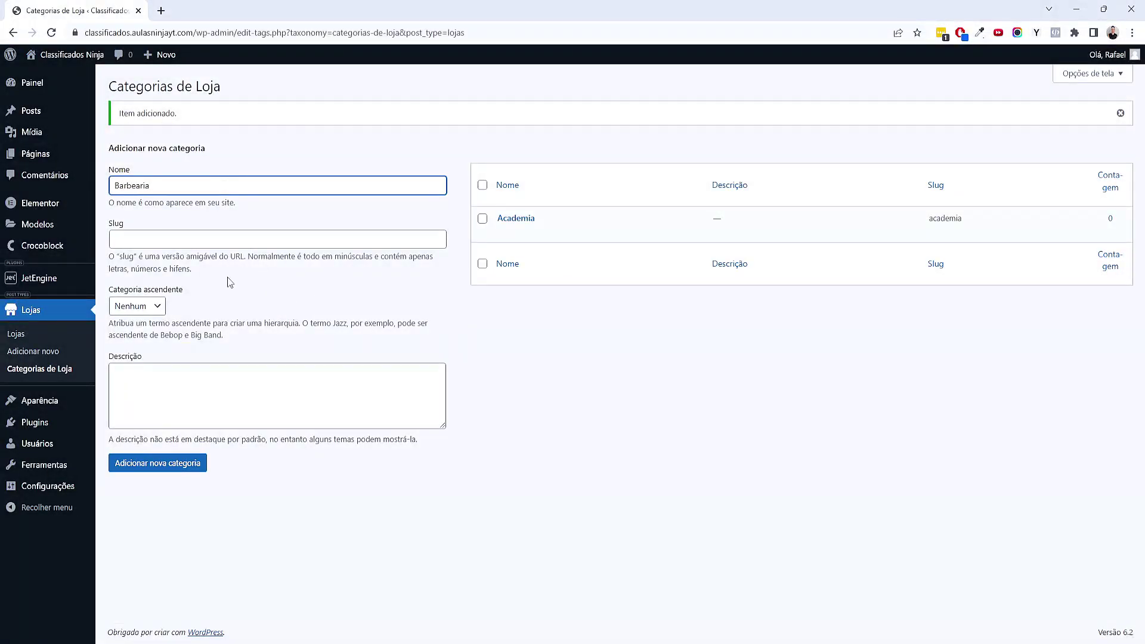
left_click(161, 466)
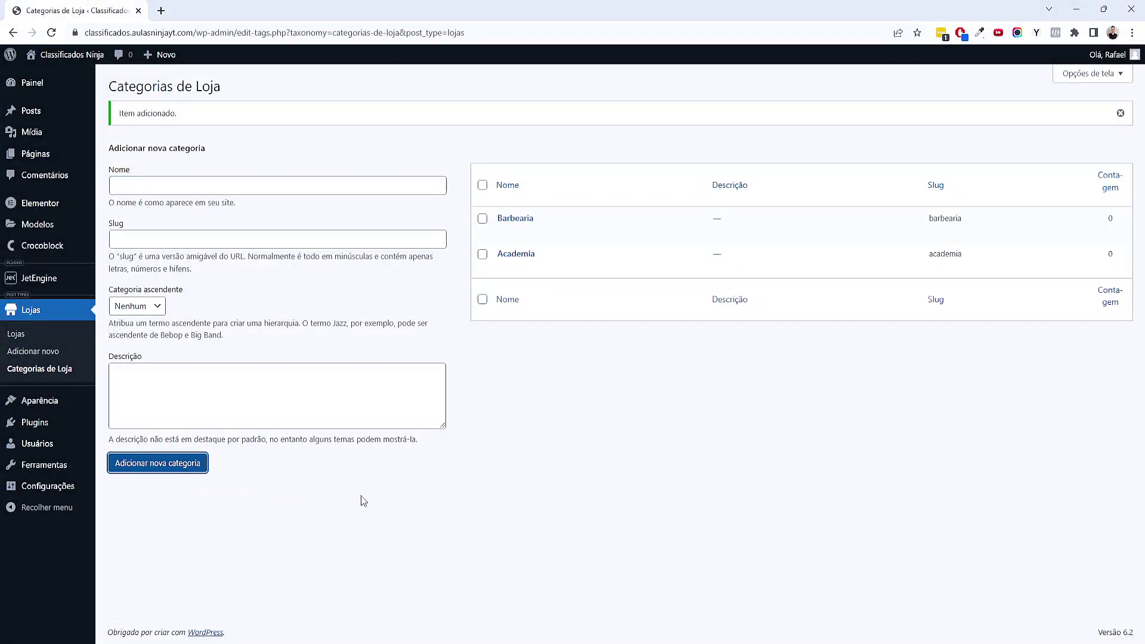
Add the Restaurante and Veiculos categories, then start a new Lojas store post
left_click(706, 642)
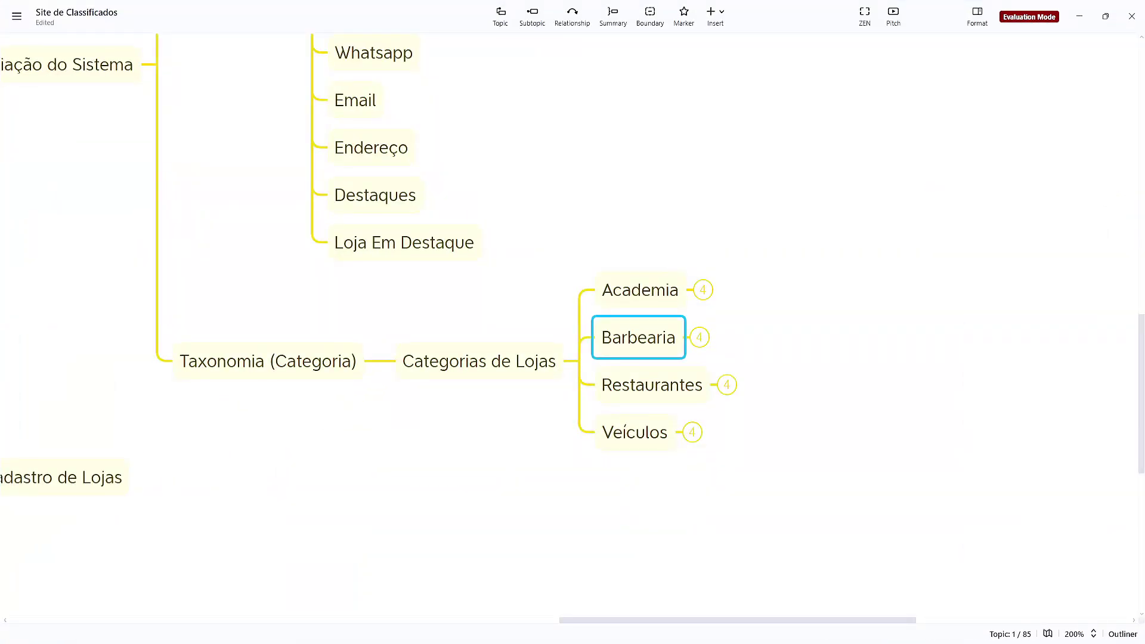
key("alt+Tab")
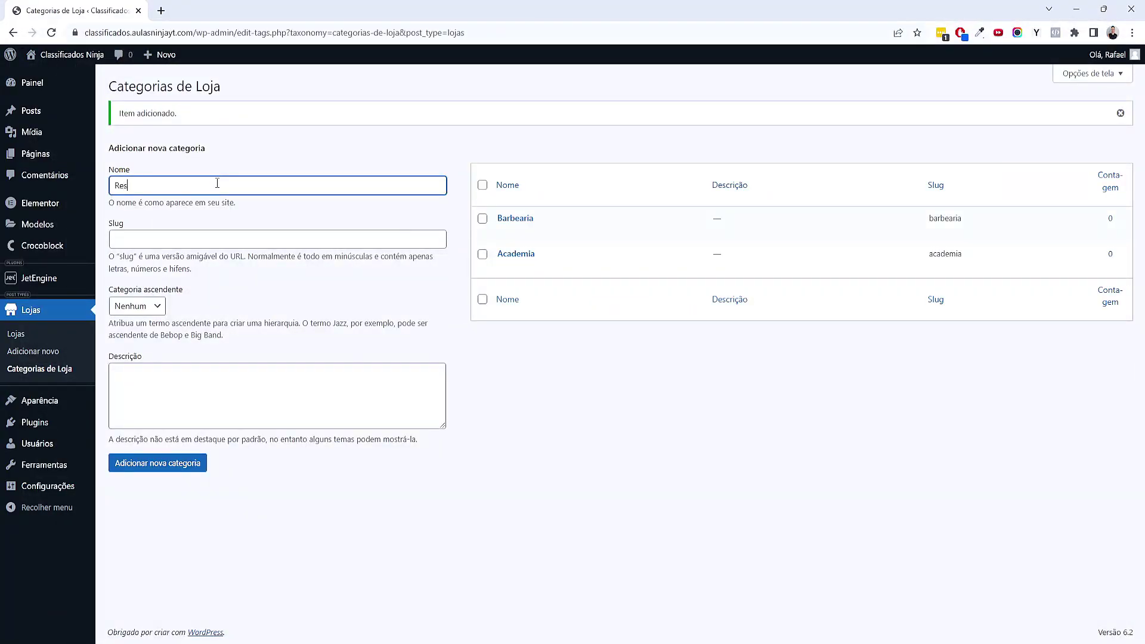
type("Restaurante")
left_click(162, 464)
left_click(692, 636)
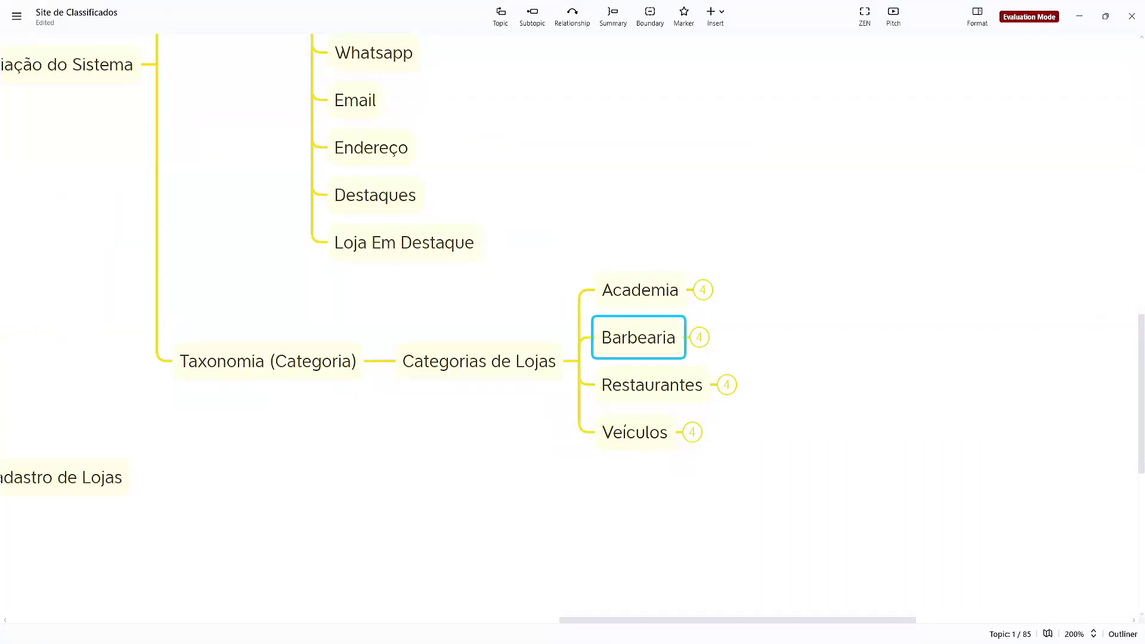
left_click(691, 638)
left_click(159, 193)
type("Veiculos")
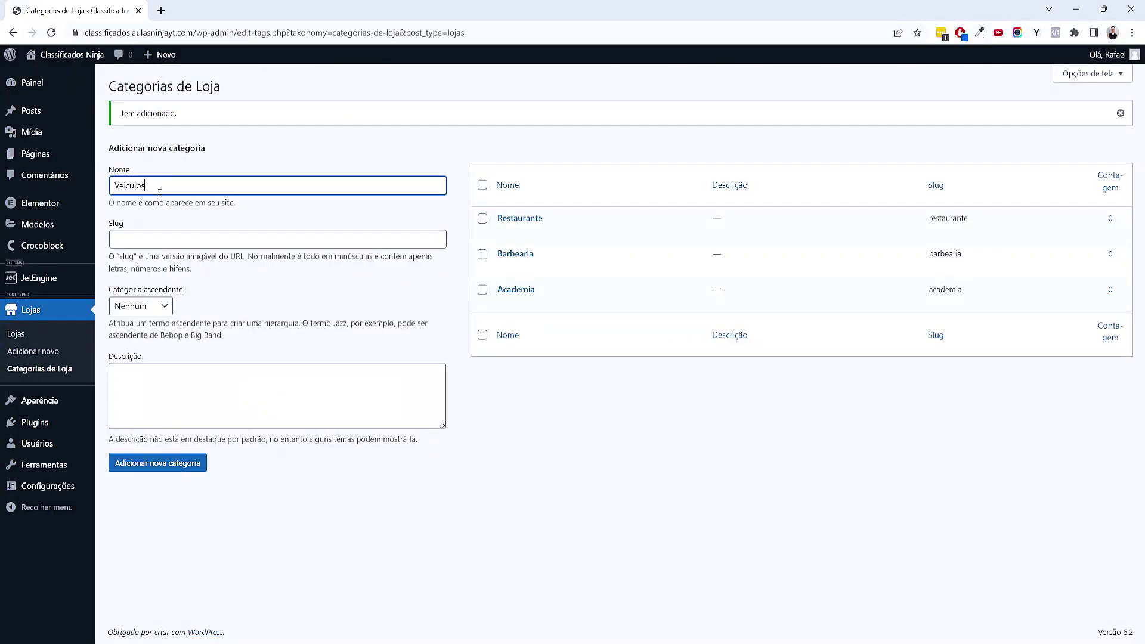
left_click(173, 464)
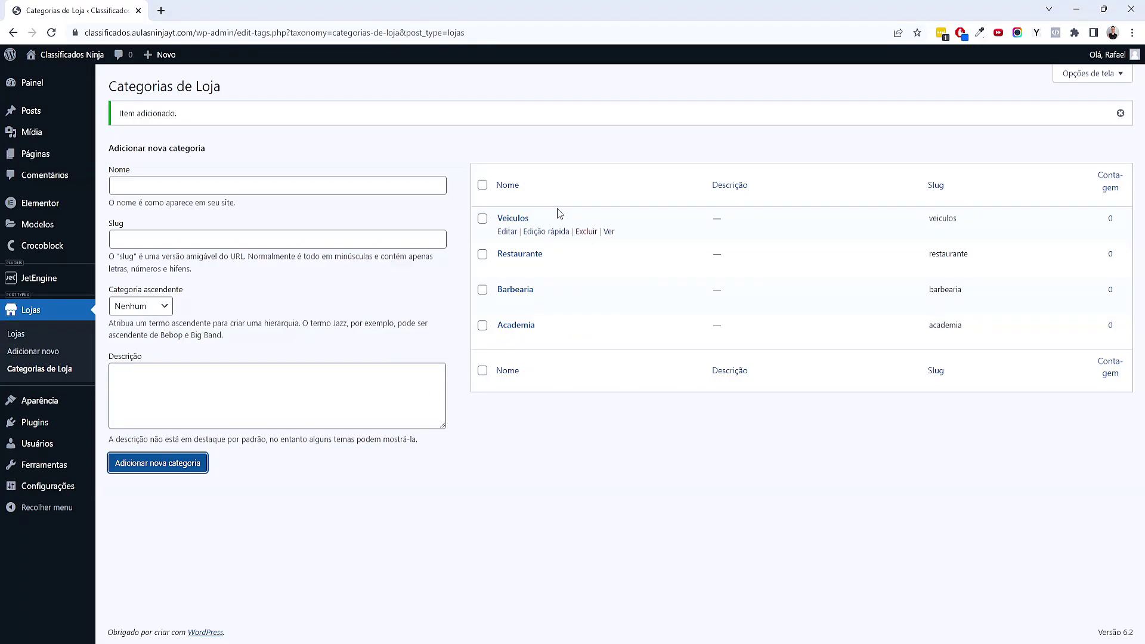
left_click(38, 354)
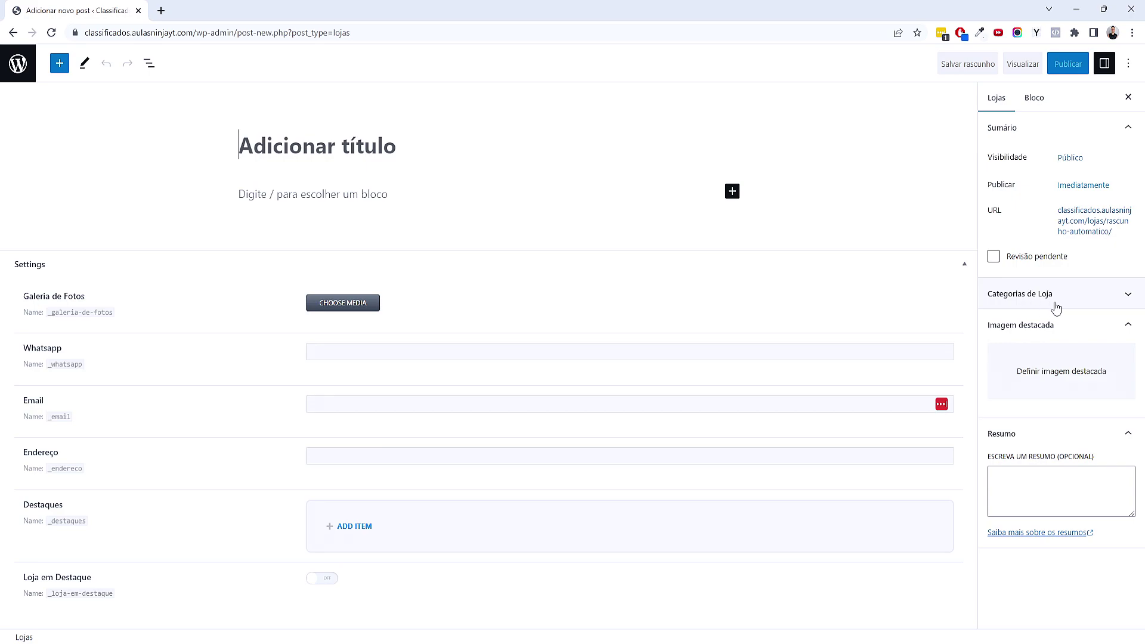
Try the Academia and Barbearia categories on the new store, then leave it unsaved for XMind
left_click(1035, 308)
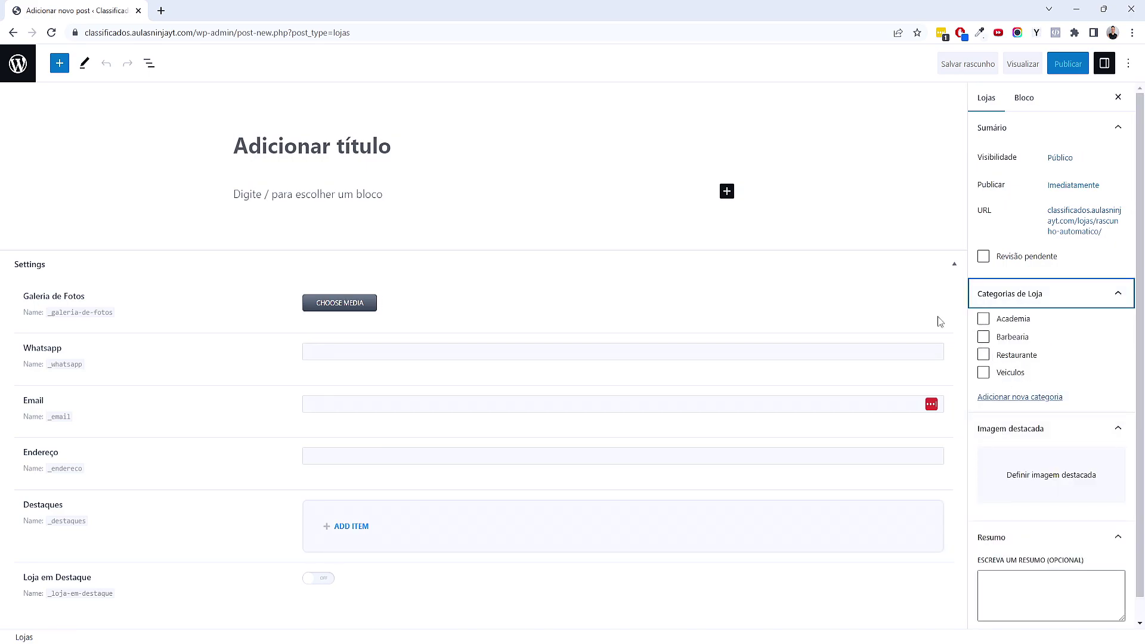
left_click(983, 319)
left_click(987, 320)
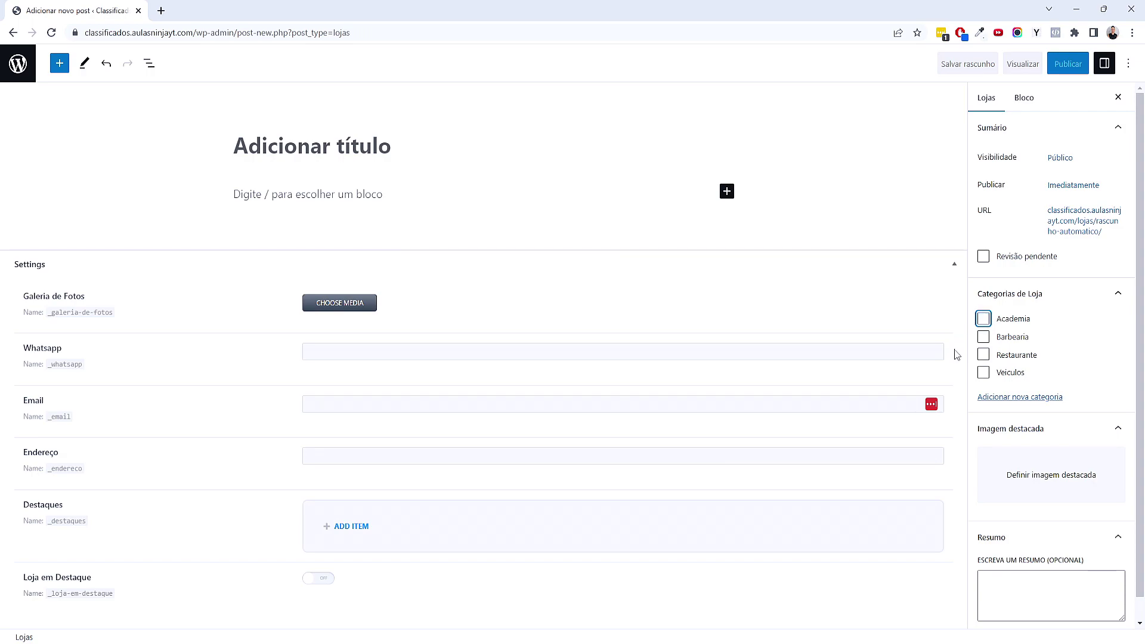
left_click(985, 339)
left_click(18, 63)
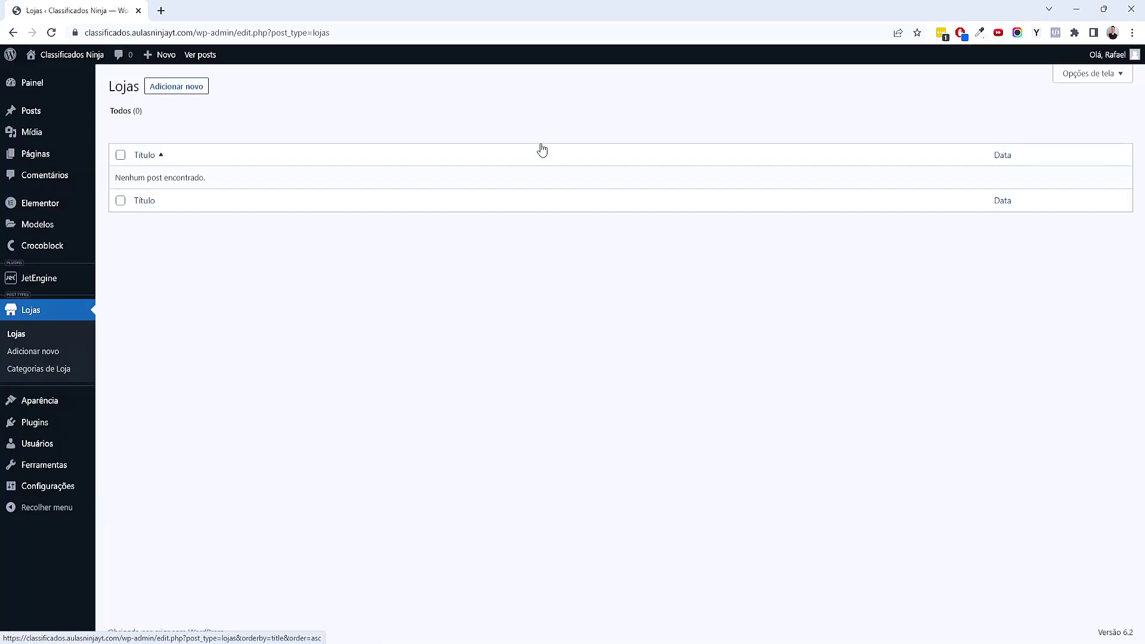
left_click(665, 554)
Collapse the Taxonomia, Custom Fields, CPT and Criação do Sistema branches and recentre on Passo 03
left_click(493, 482)
left_click_drag(493, 483, 667, 550)
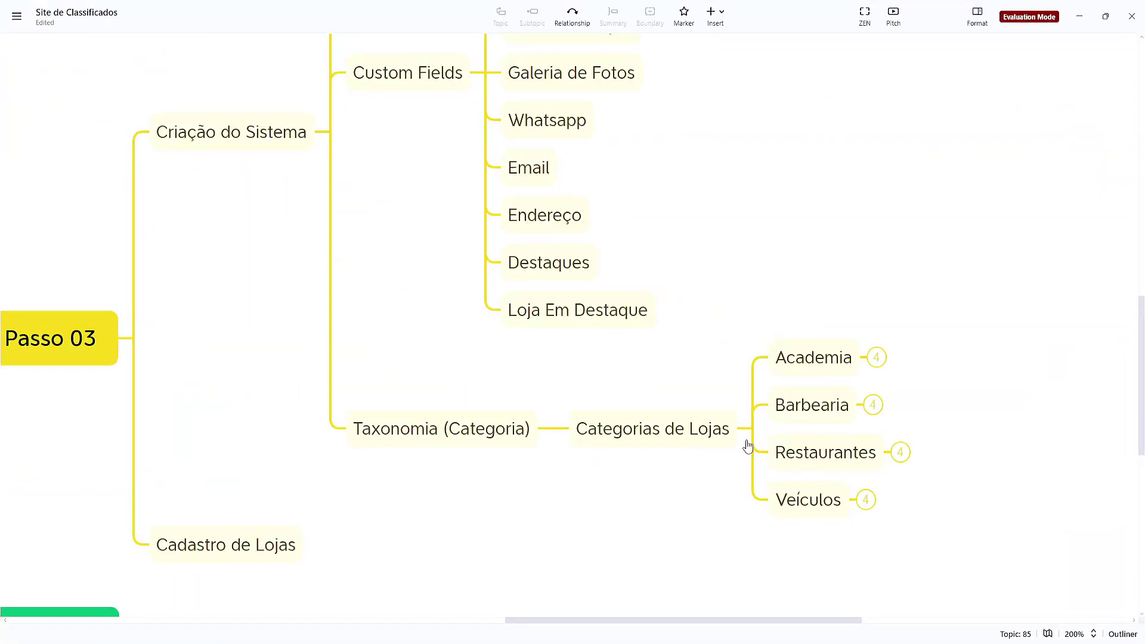
left_click(556, 429)
left_click(546, 284)
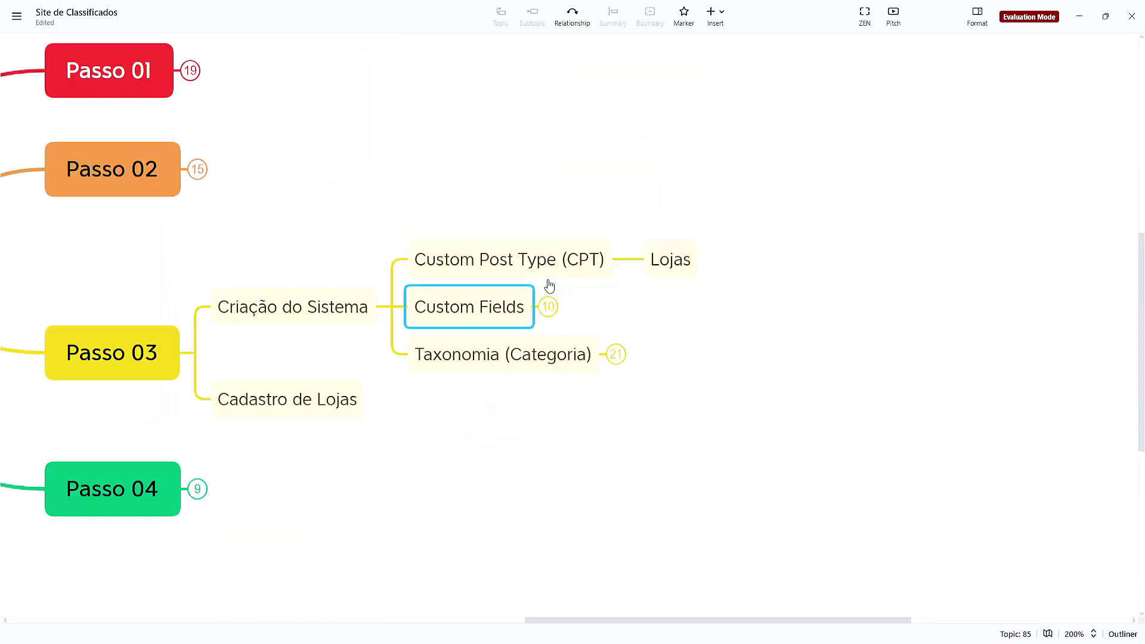
left_click(614, 260)
left_click(628, 260)
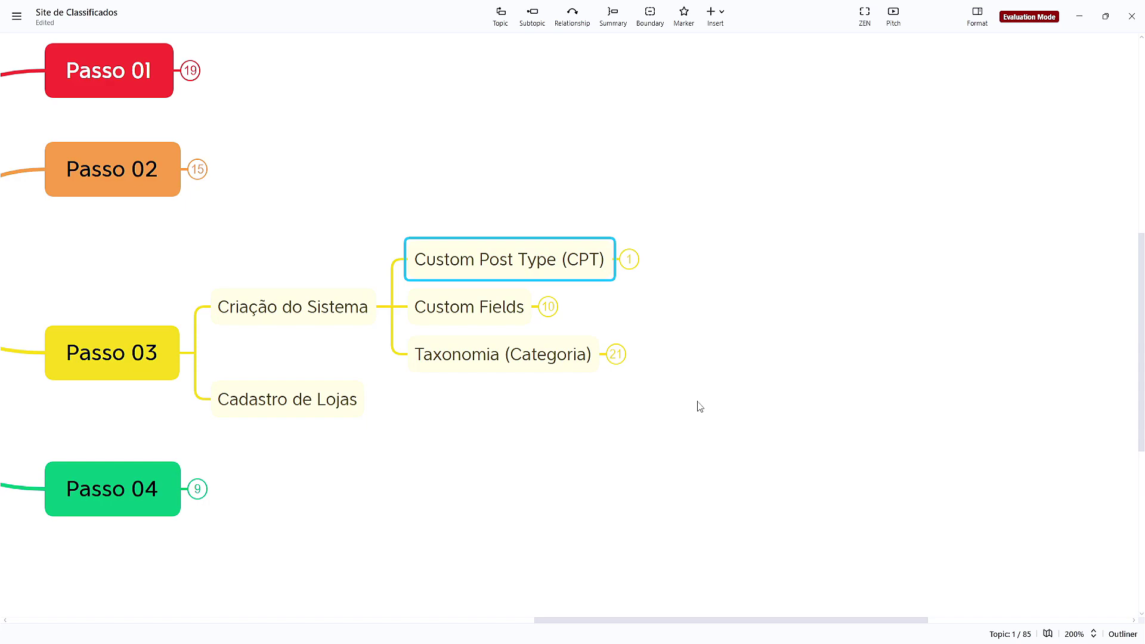
left_click_drag(409, 402, 610, 357)
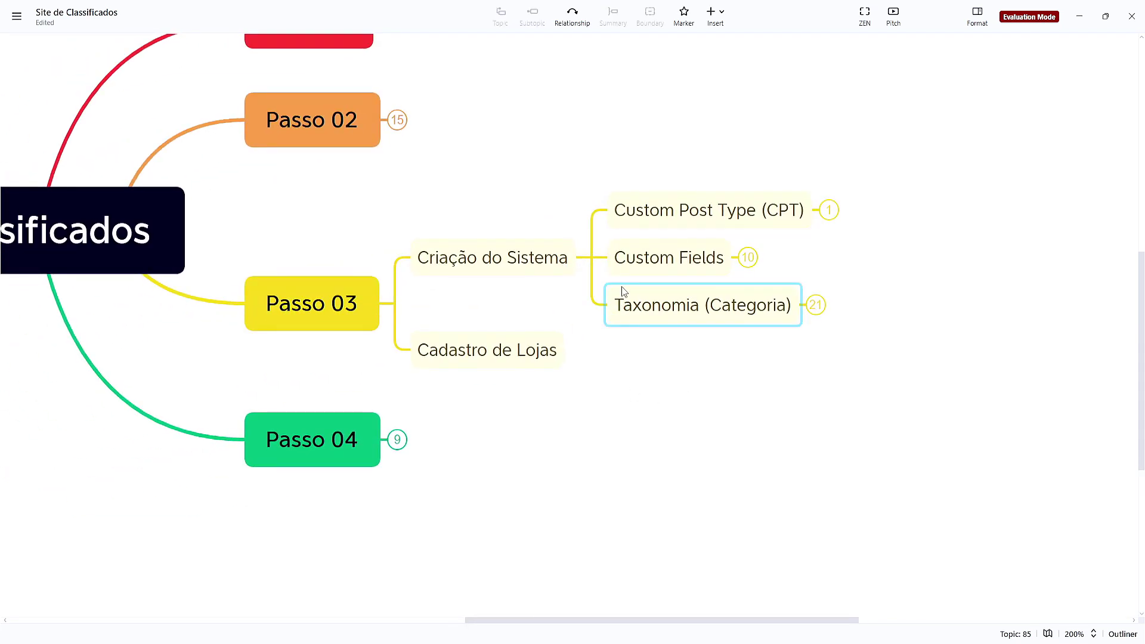
left_click(590, 261)
left_click_drag(636, 327, 797, 445)
scroll(797, 445, "up", 4)
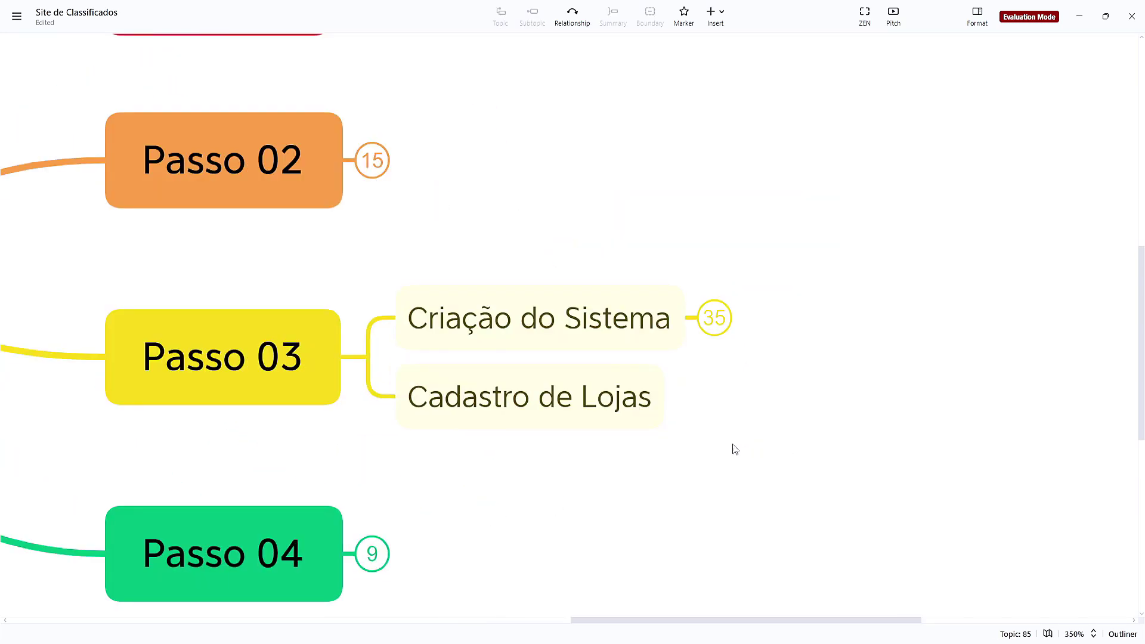
left_click_drag(722, 445, 858, 360)
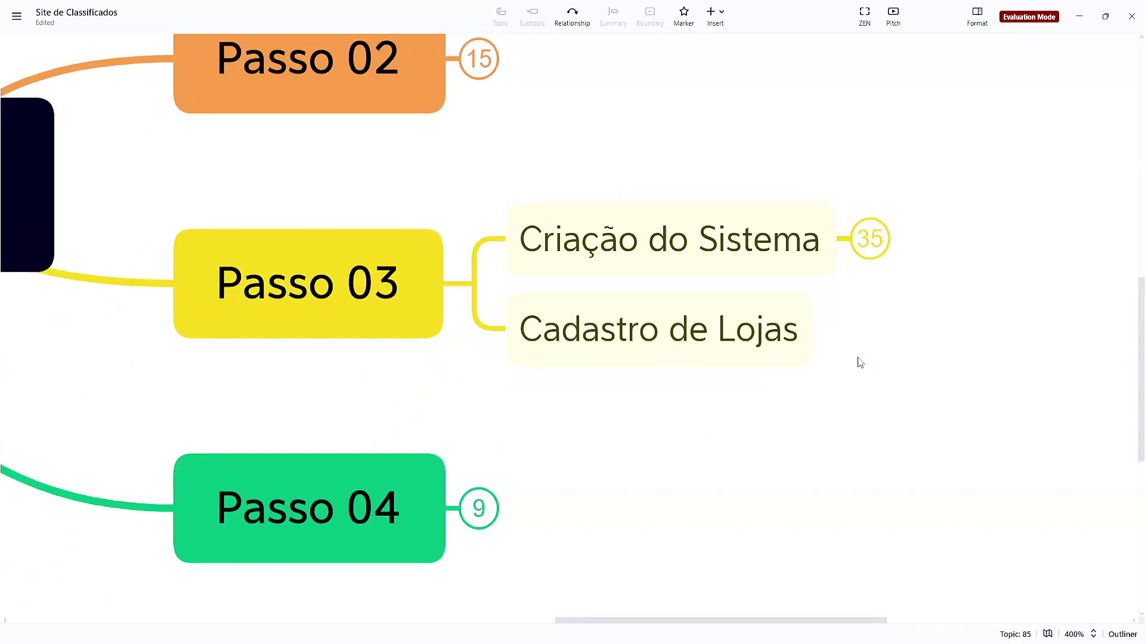
left_click(524, 269)
left_click_drag(559, 227, 691, 301)
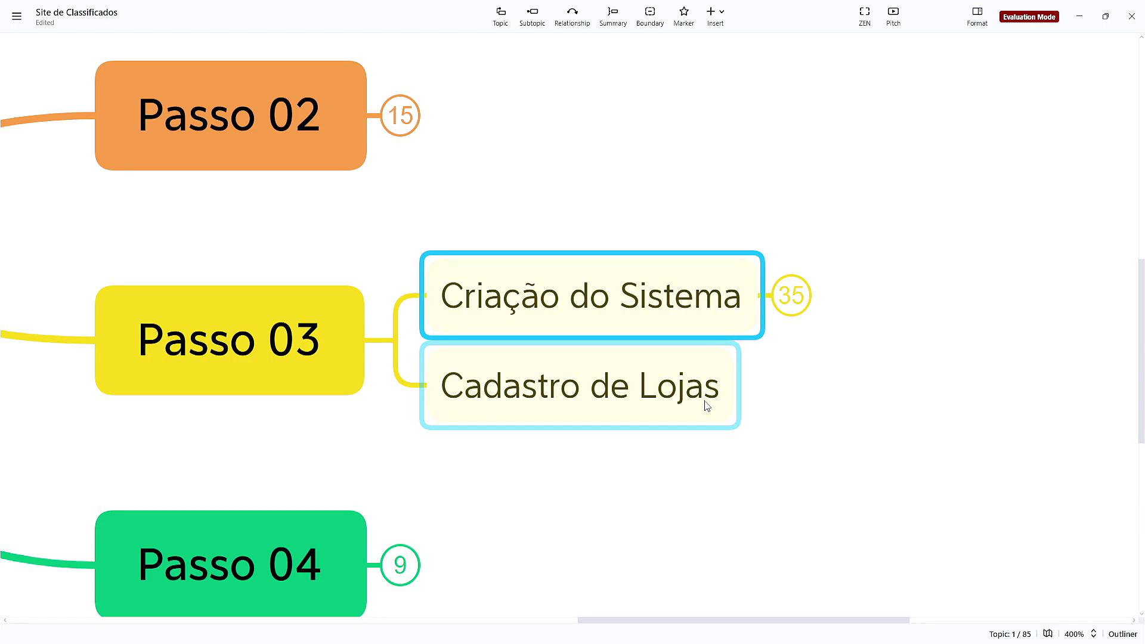
left_click(882, 433)
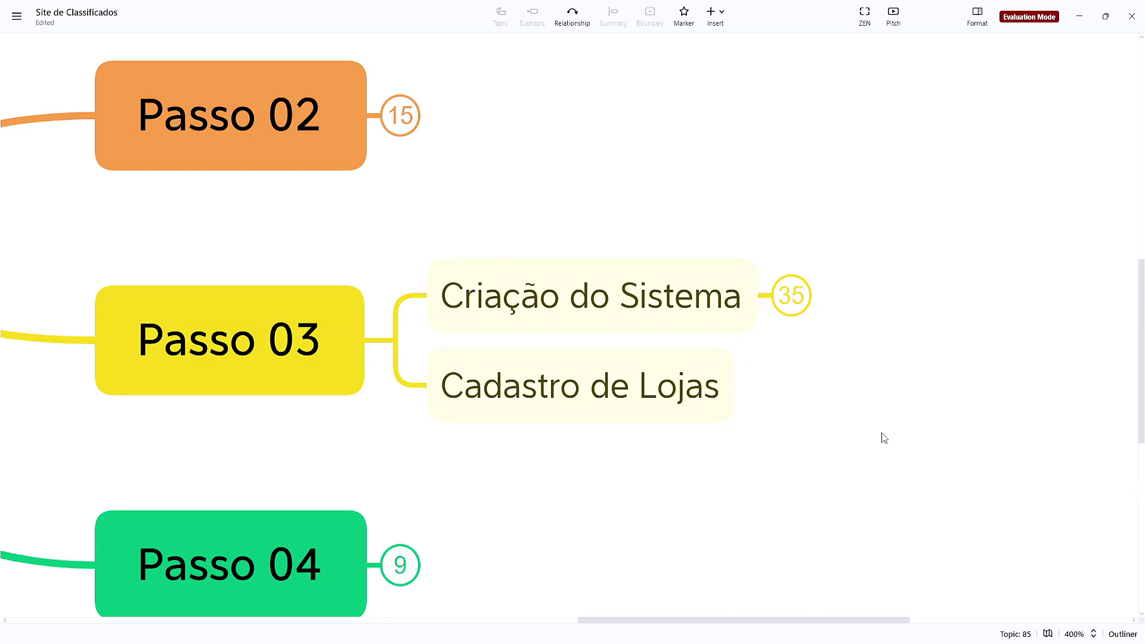
Move the four categories under Cadastro de Lojas and expand Academia to Gym Fit, Cross Fit, Ninja Fit, Natação
scroll(881, 438, "down", 3)
scroll(703, 355, "up", 1)
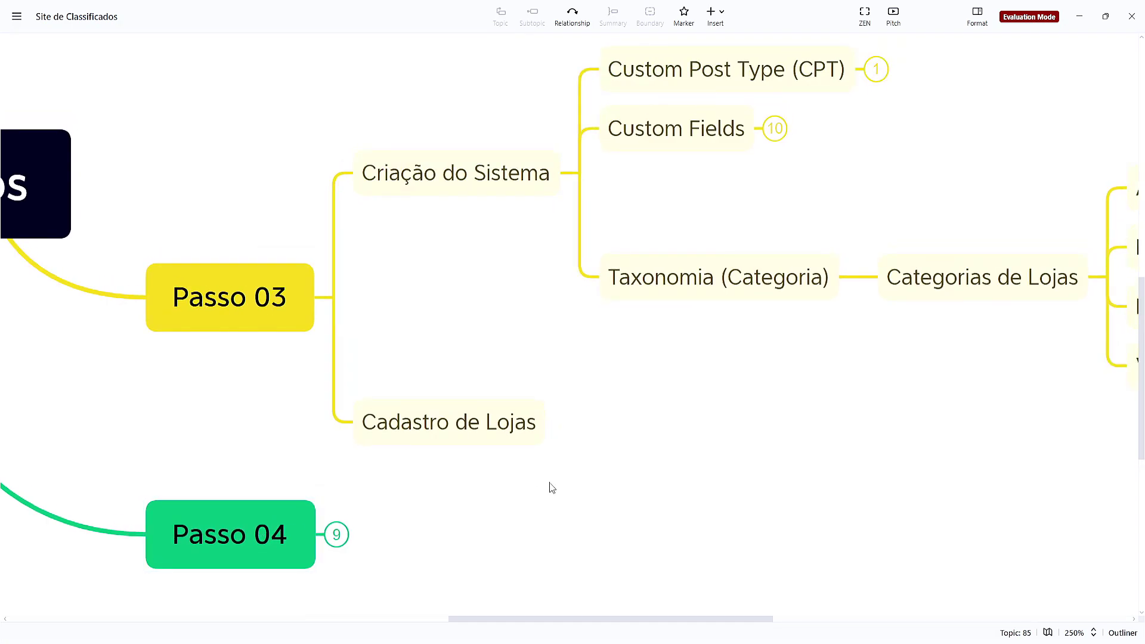
scroll(851, 404, "right", 3)
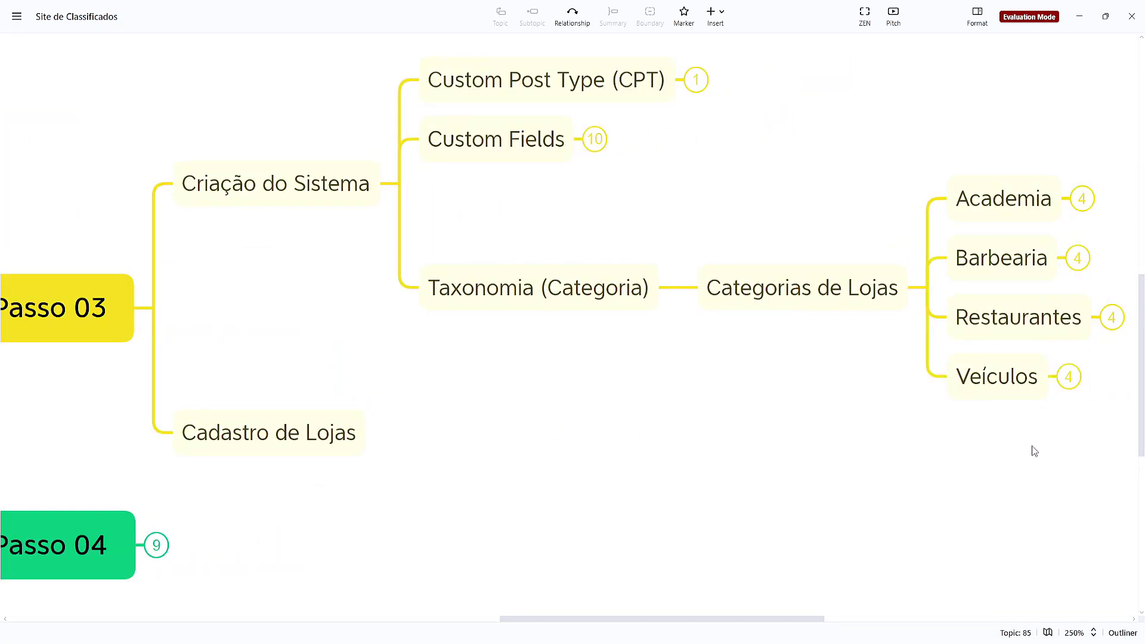
left_click_drag(1032, 450, 400, 440)
left_click(678, 200)
left_click(396, 144)
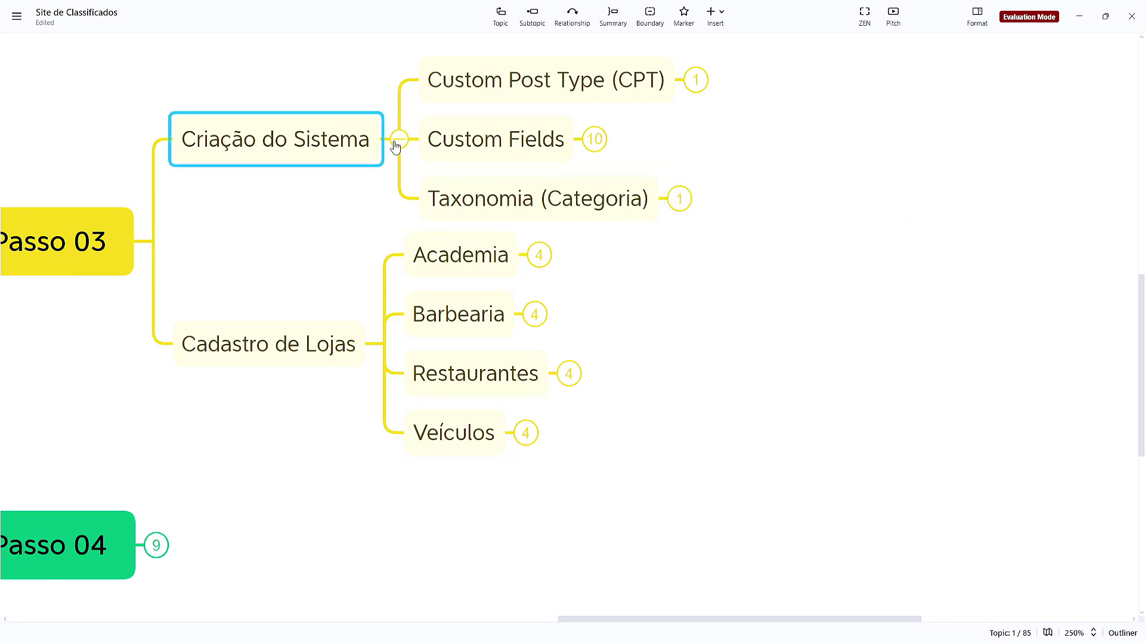
left_click(536, 179)
left_click(800, 335)
left_click(623, 338)
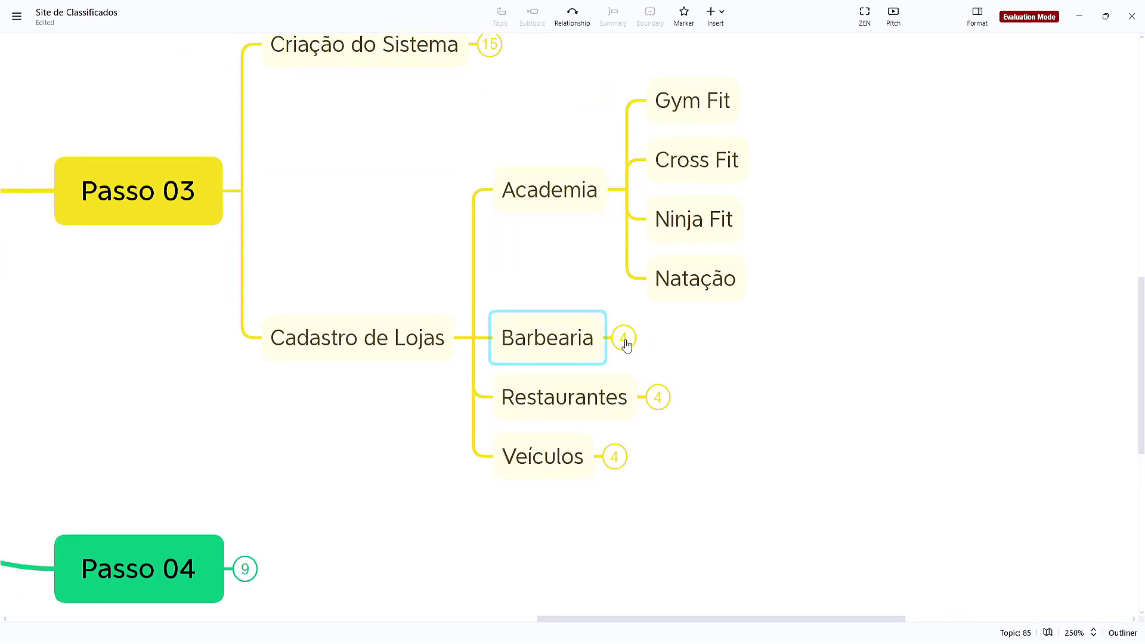
left_click(623, 383)
left_click(784, 348)
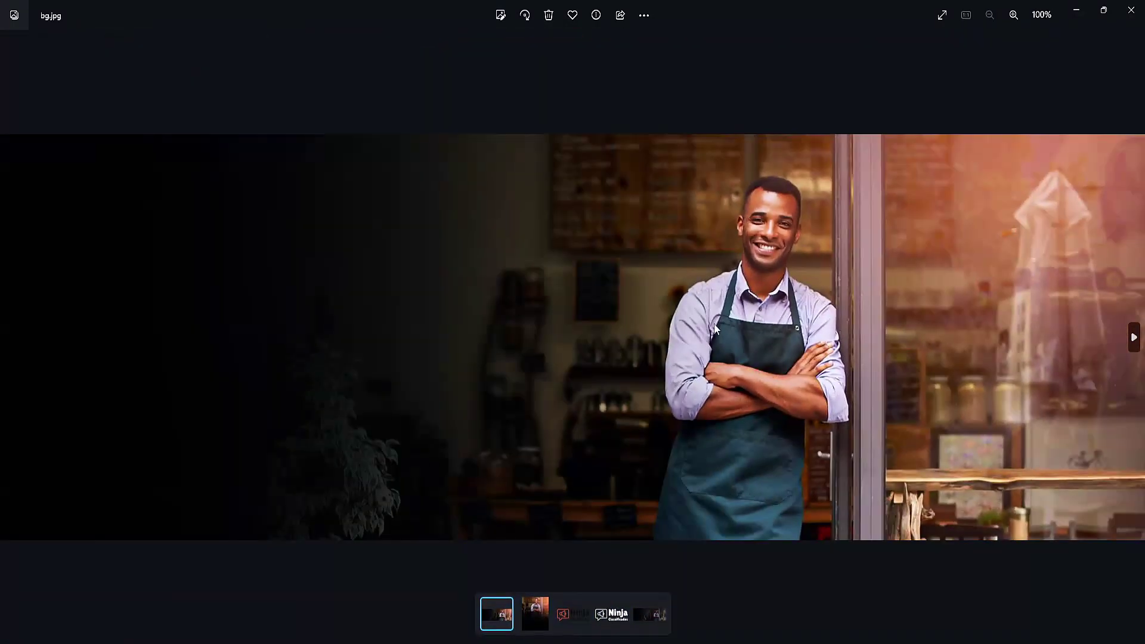
left_click(1130, 10)
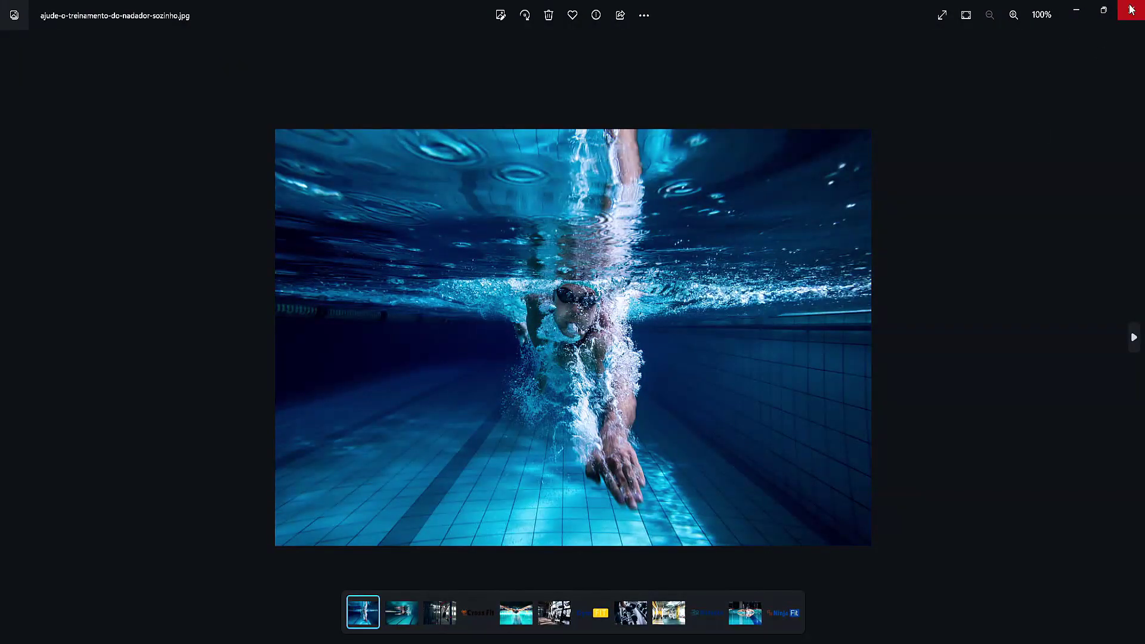
left_click(1130, 10)
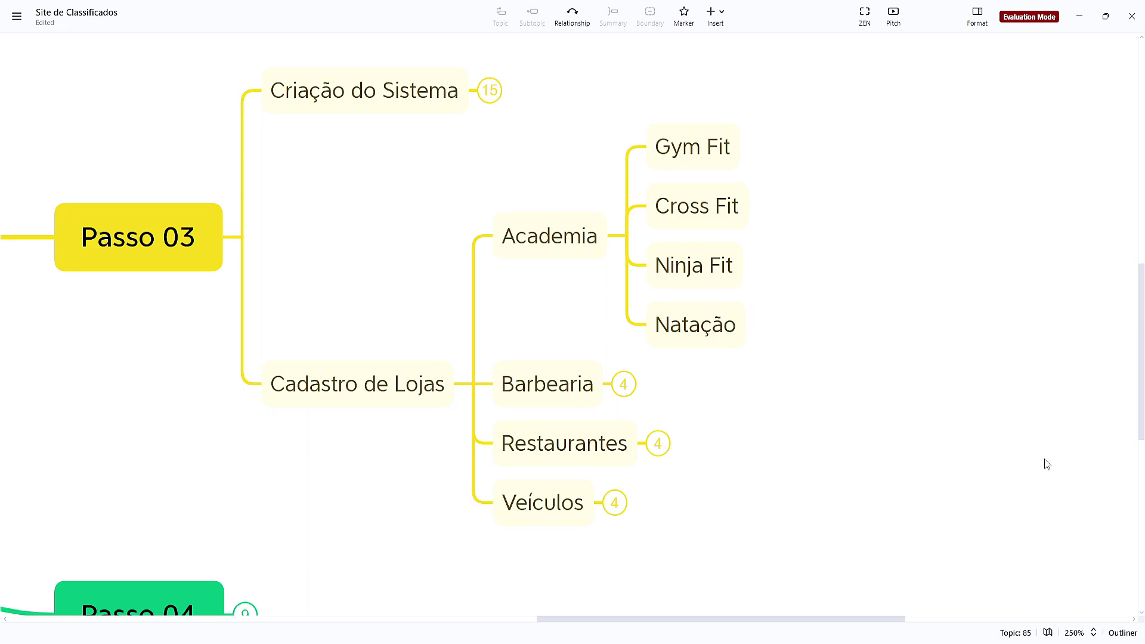
Copy 'Gym Fit' from the mind map and open a new Lojas post in a separate Chrome tab
left_click(340, 377)
double_click(692, 147)
left_click(869, 191)
mouse_move(649, 636)
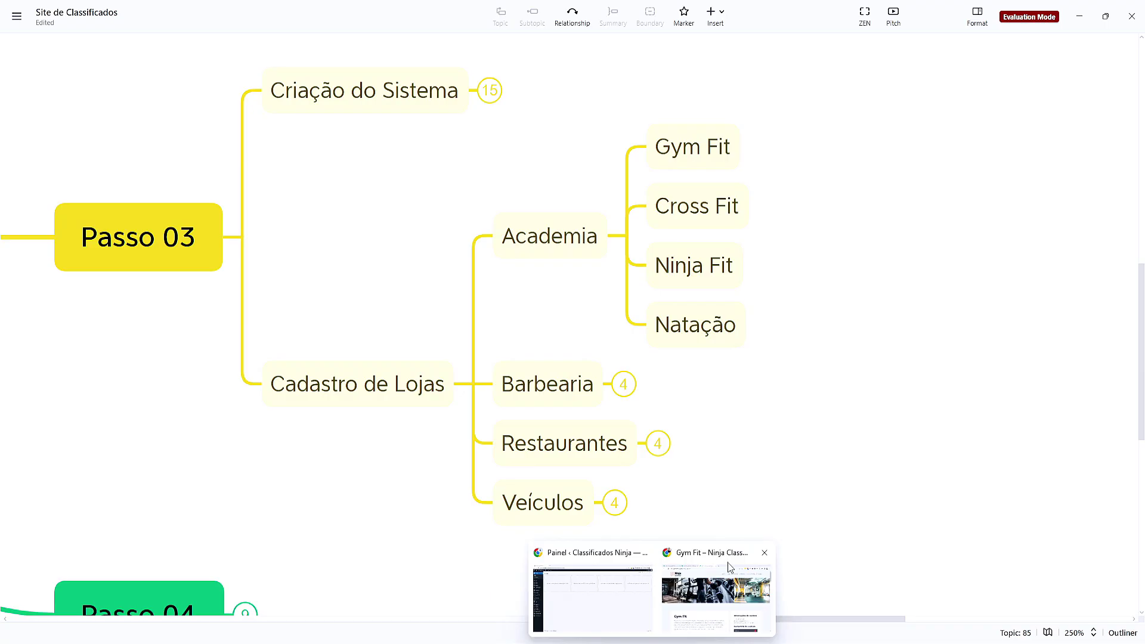
left_click(627, 592)
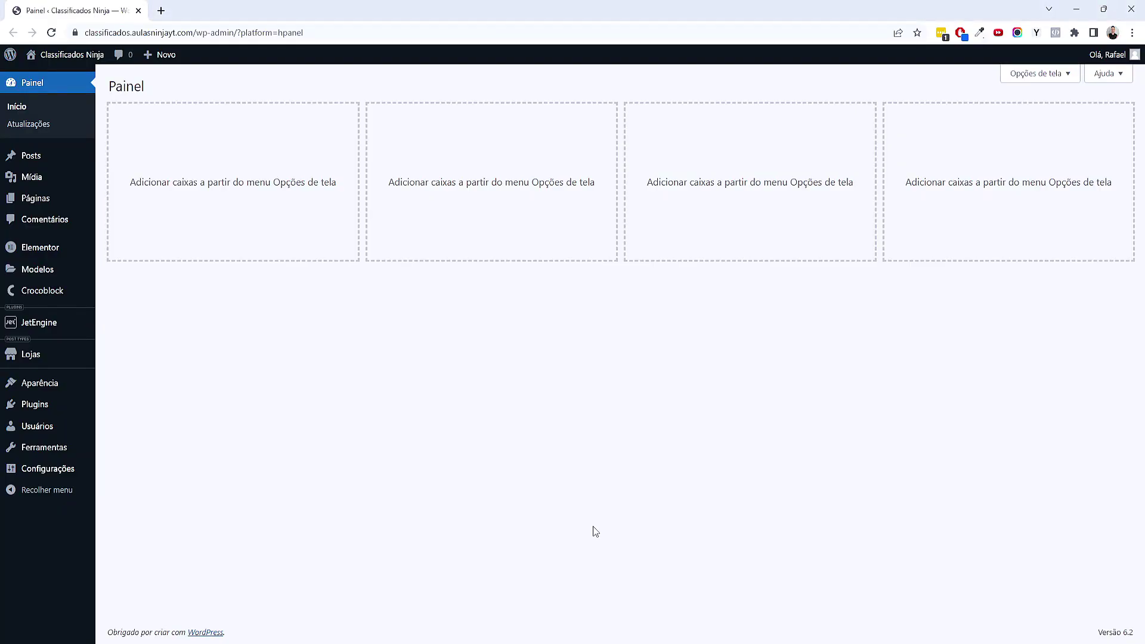
mouse_move(47, 356)
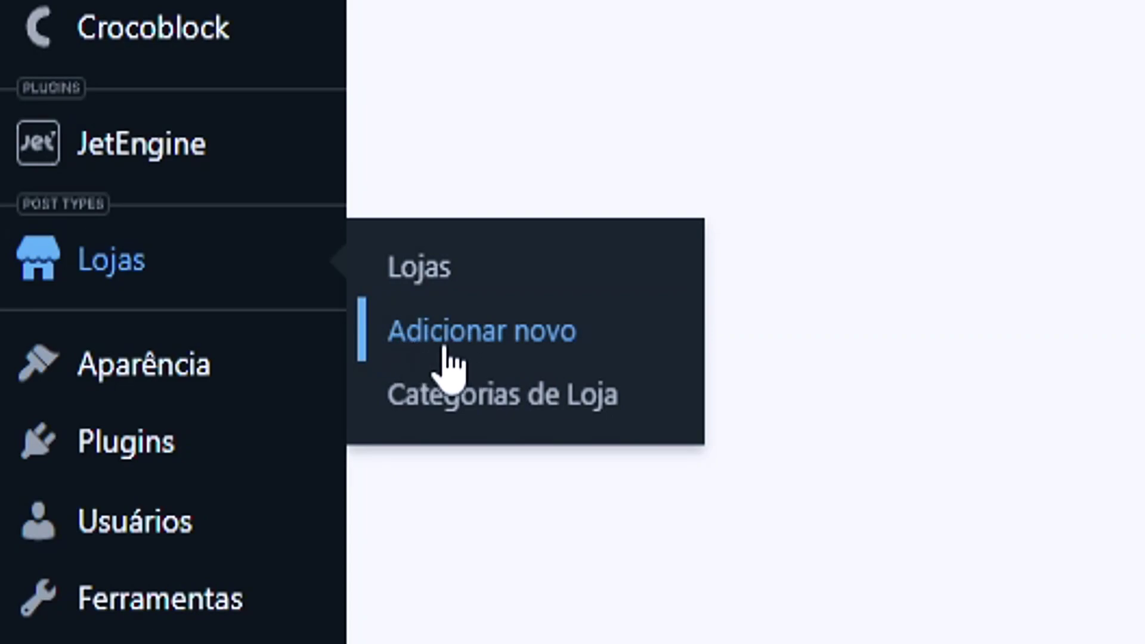
middle_click(480, 338)
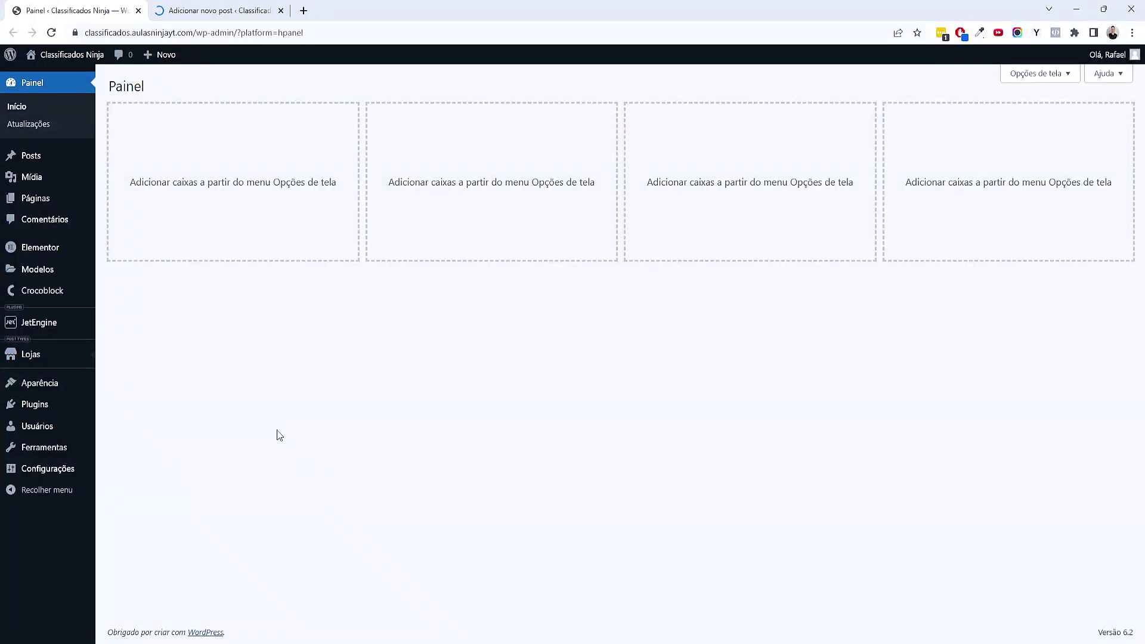
mouse_move(60, 361)
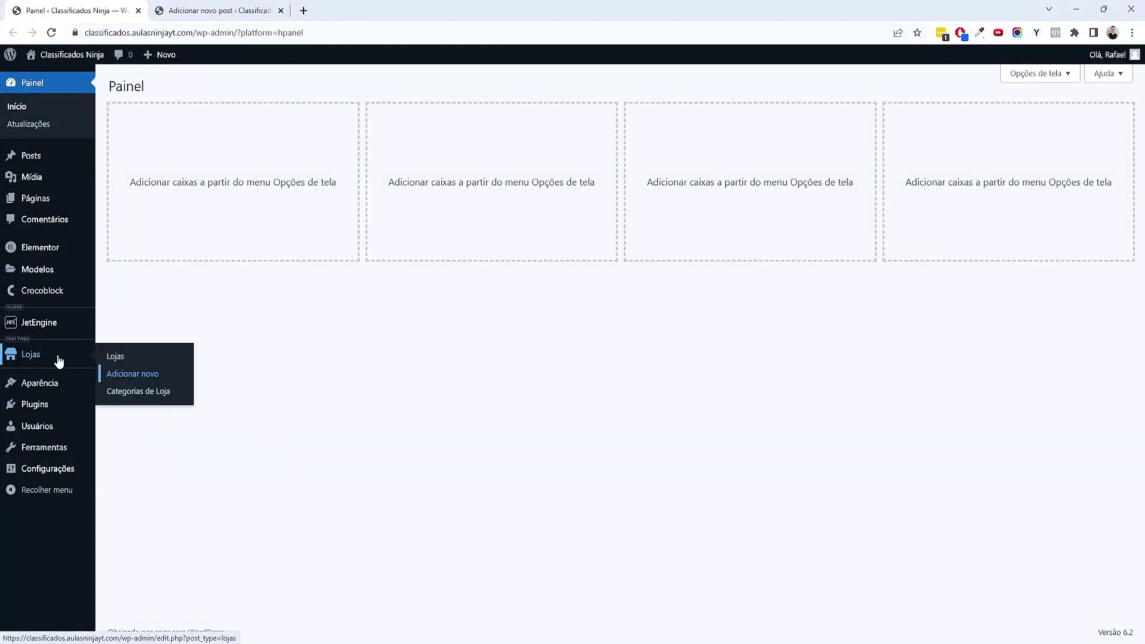
left_click(203, 10)
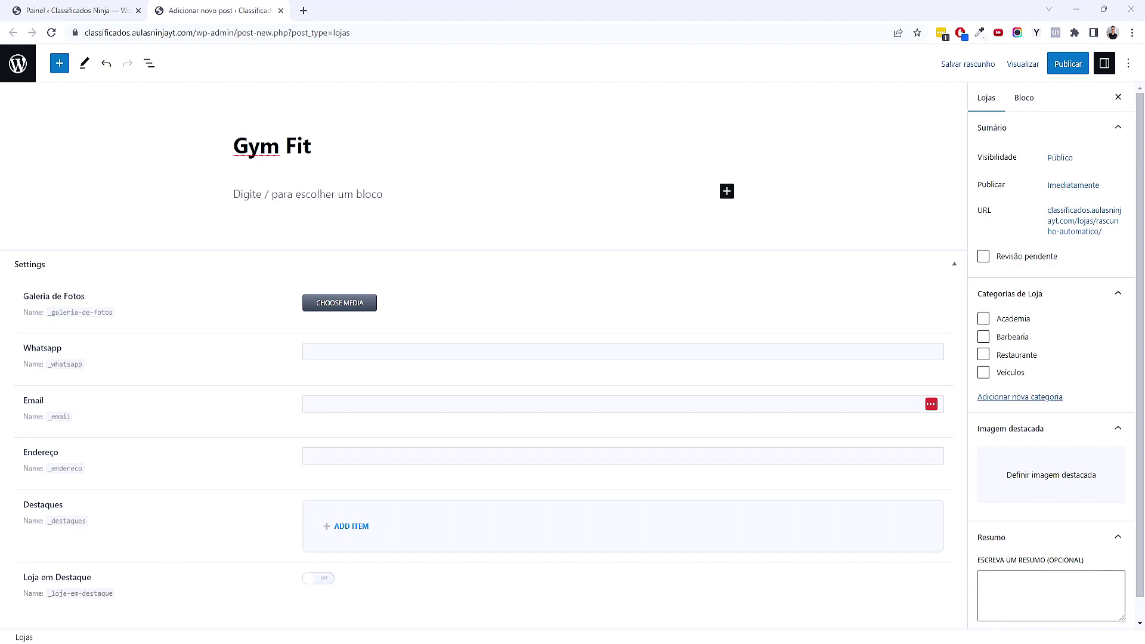
Paste the Gym Fit intro, Principais destaques line and seven-item numbered list into the post body
left_click(270, 199)
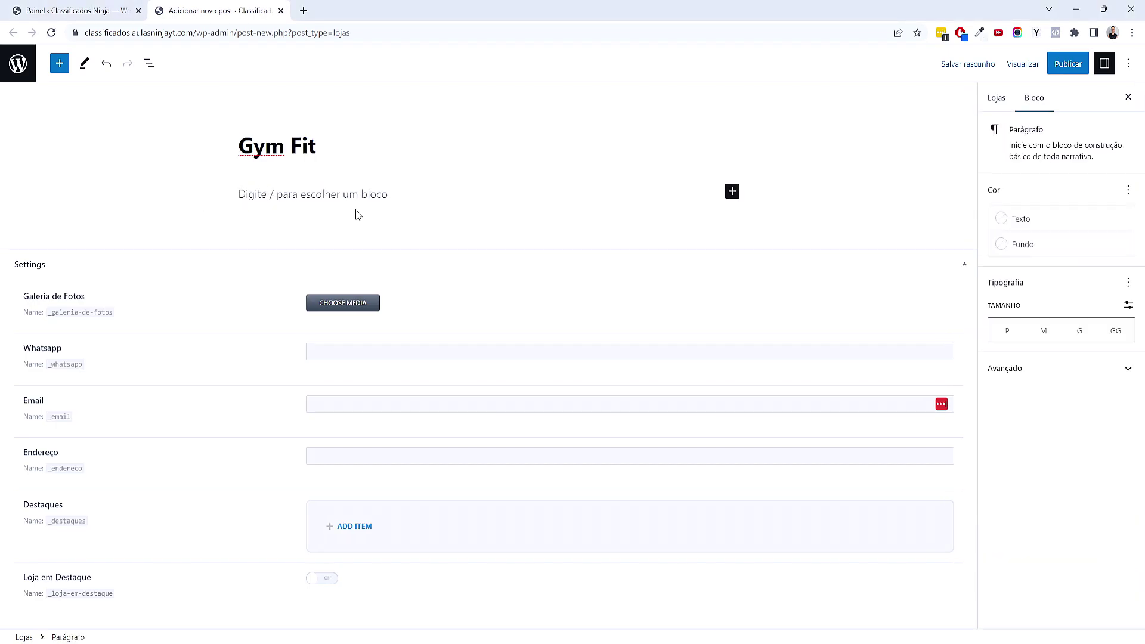
key("ctrl+v")
scroll(509, 291, "up", 5)
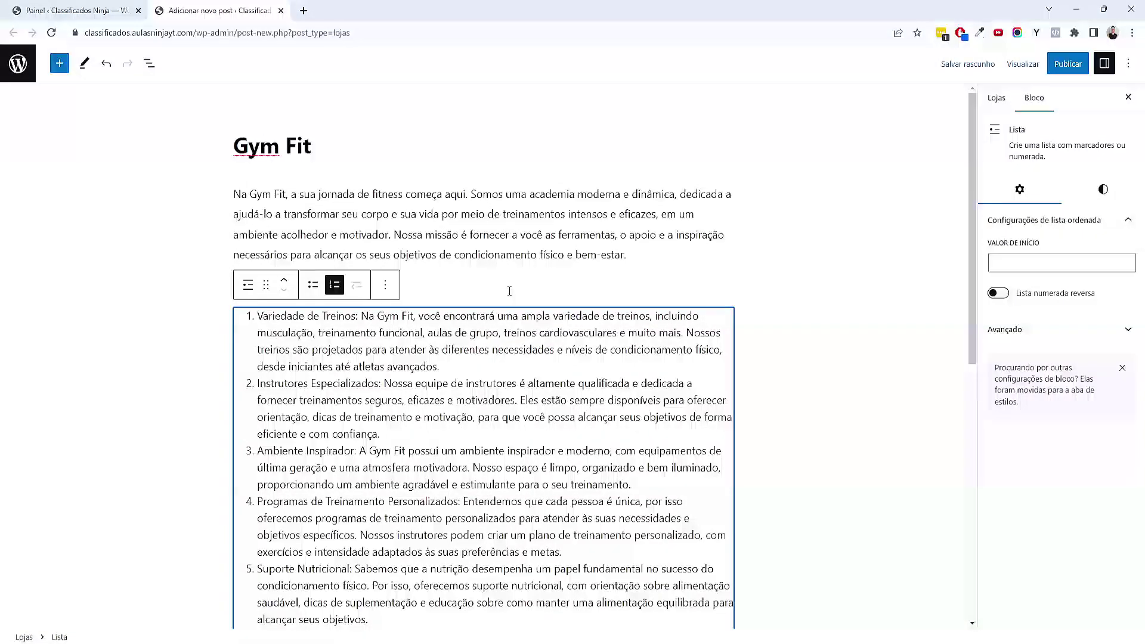
left_click(509, 291)
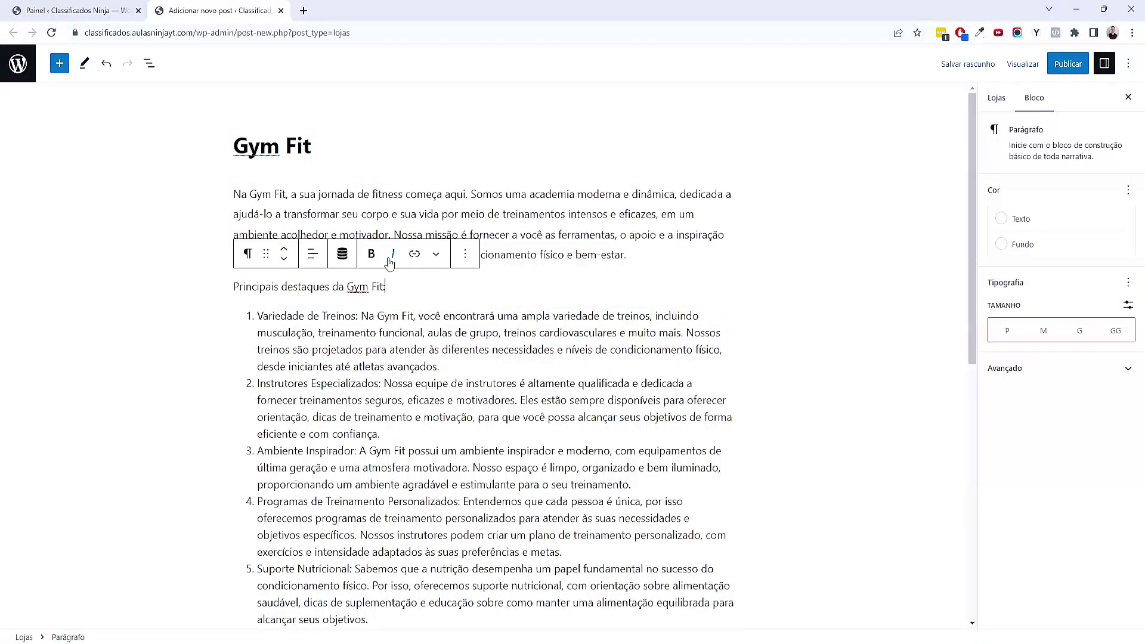
left_click(622, 220)
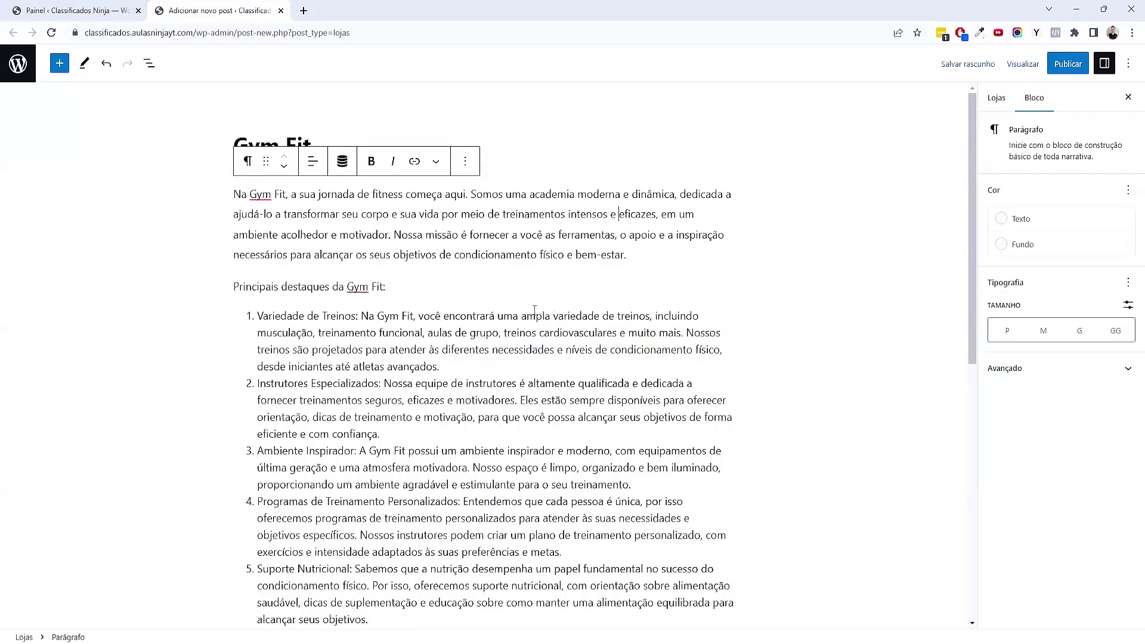
scroll(535, 310, "down", 9)
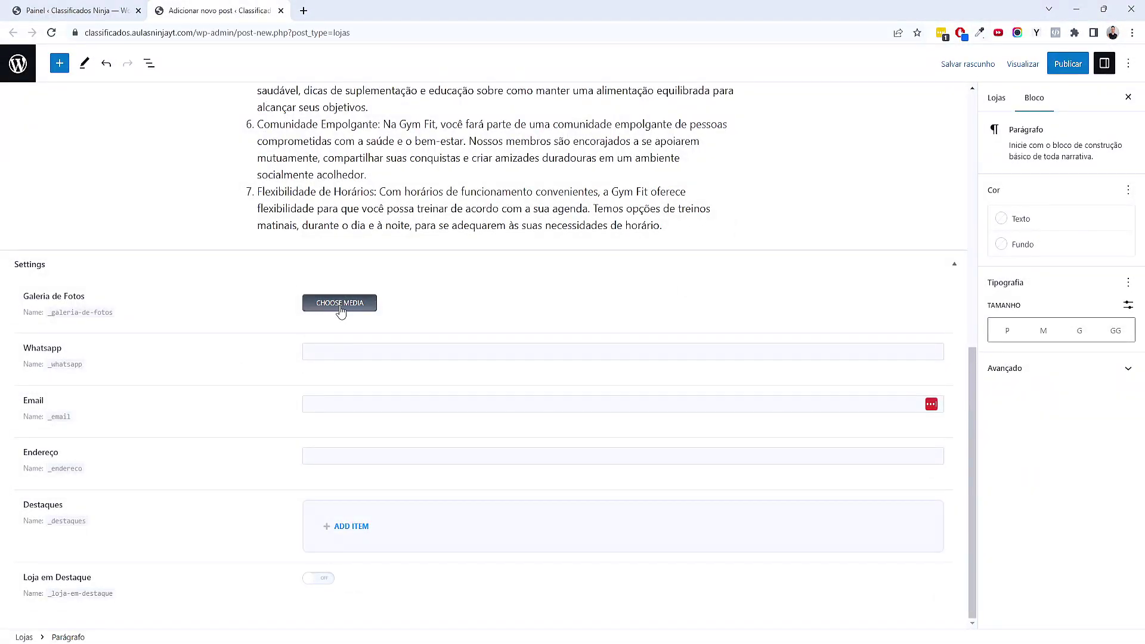
Upload four gym photos and set them as the Galeria de Fotos images
left_click(340, 306)
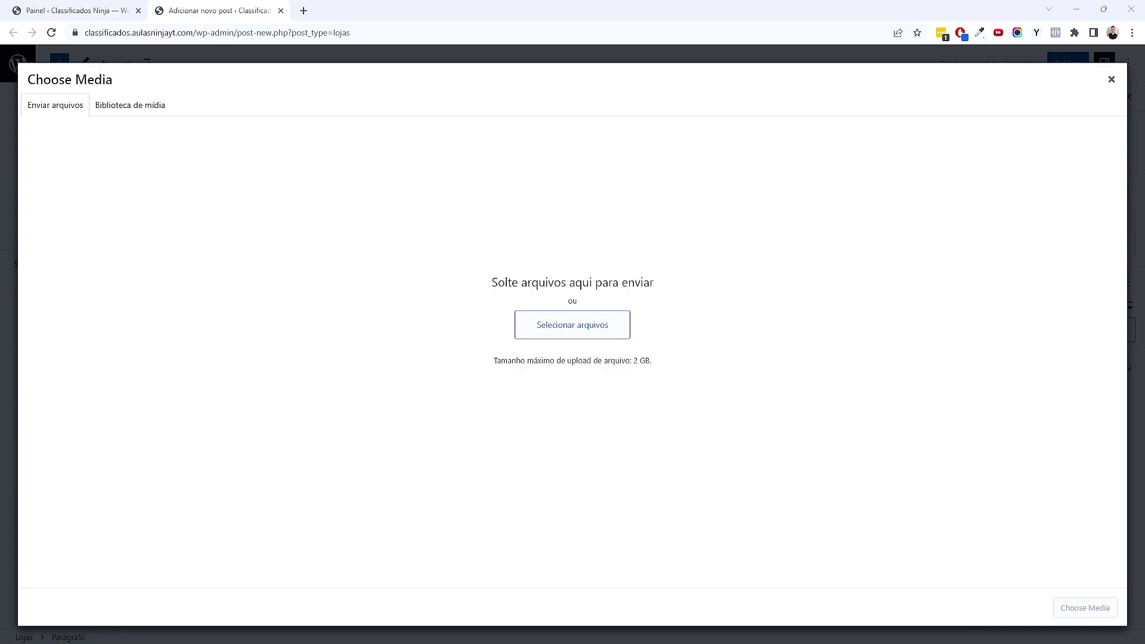
left_click_drag(1141, 465, 541, 409)
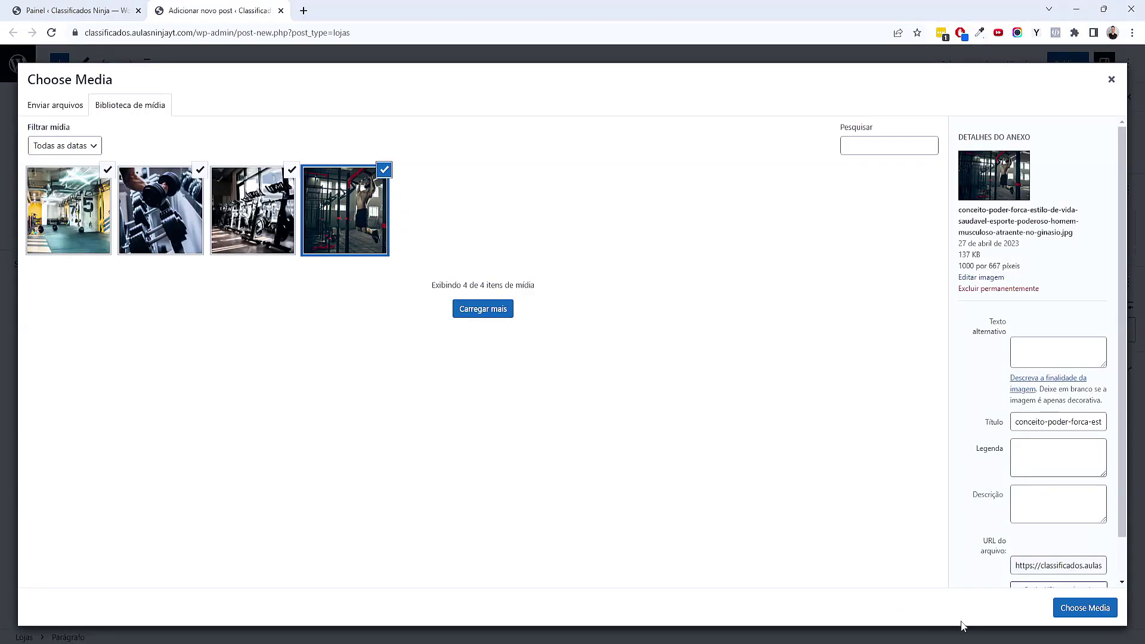
left_click(1065, 611)
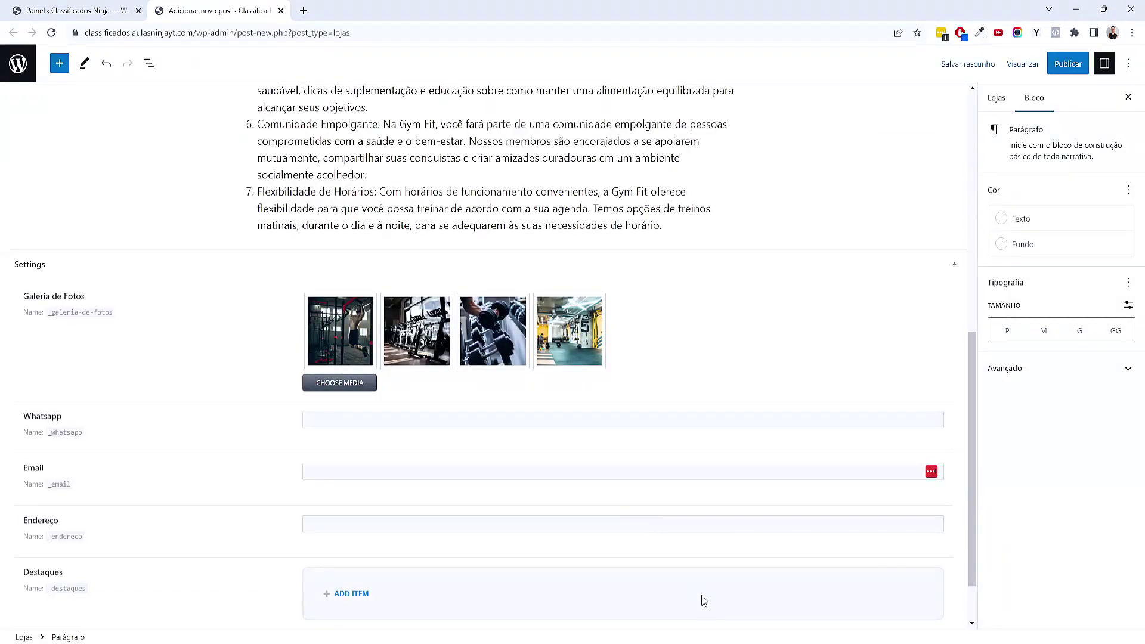
Enter the store's Whatsapp number and contact e-mail address
scroll(337, 366, "down", 1)
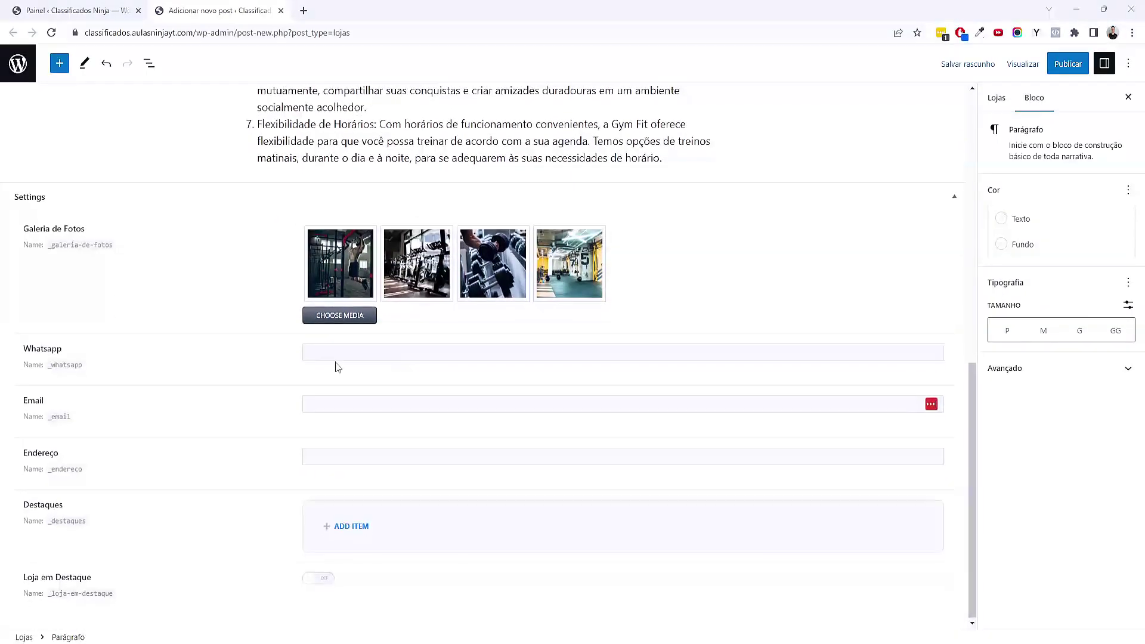
left_click(388, 358)
type("11")
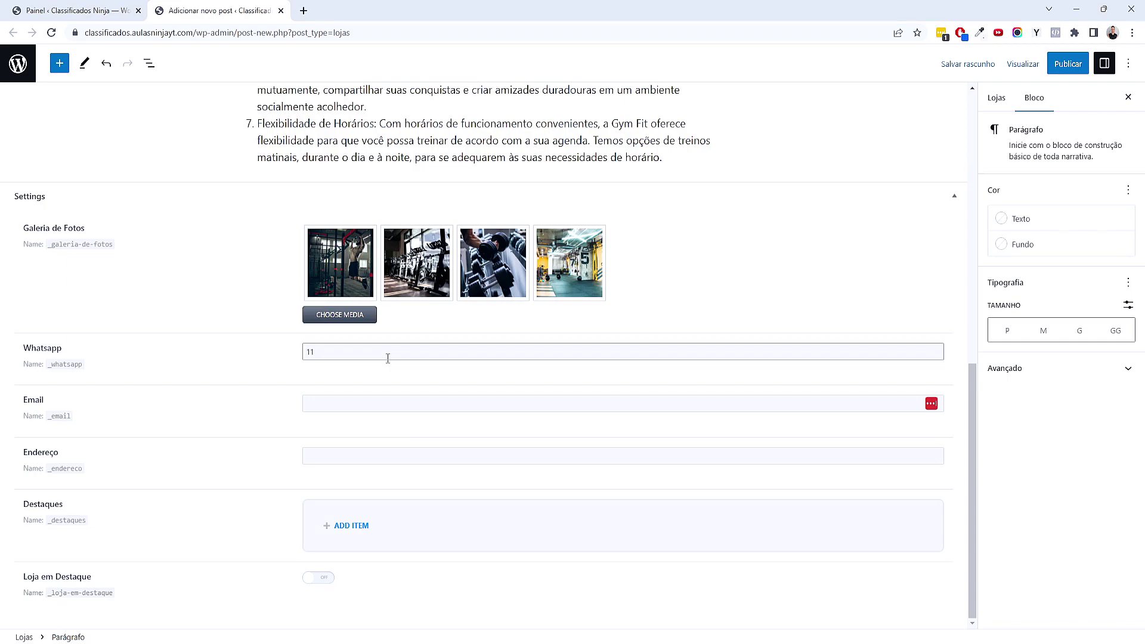
type("(")
type(") 99999-9999")
left_click(380, 407)
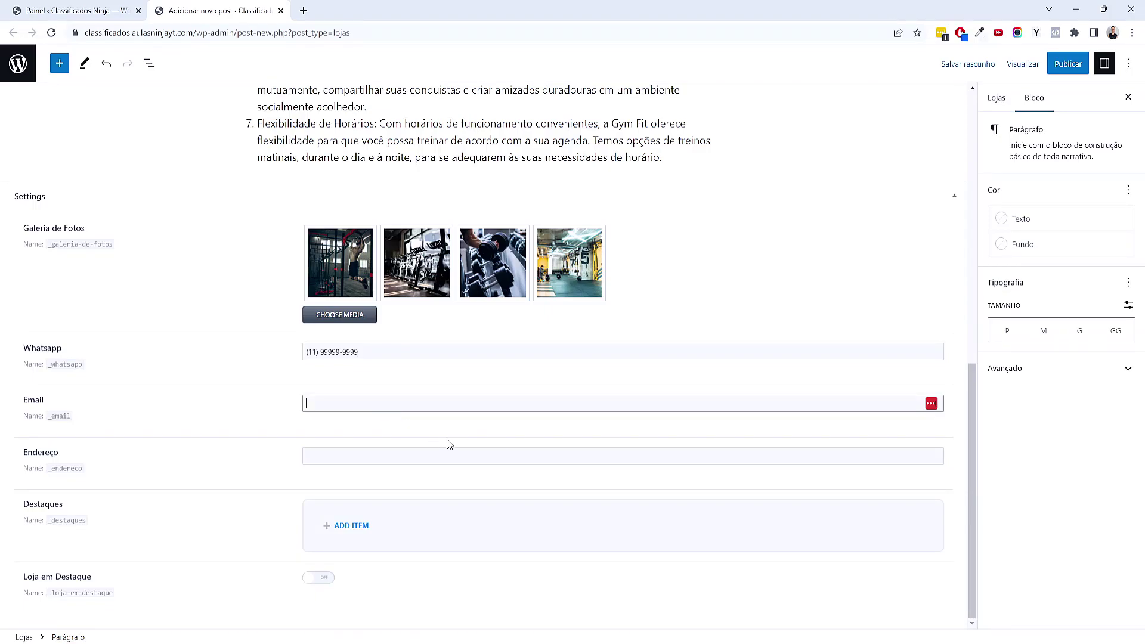
scroll(468, 462, "up", 15)
scroll(605, 525, "down", 15)
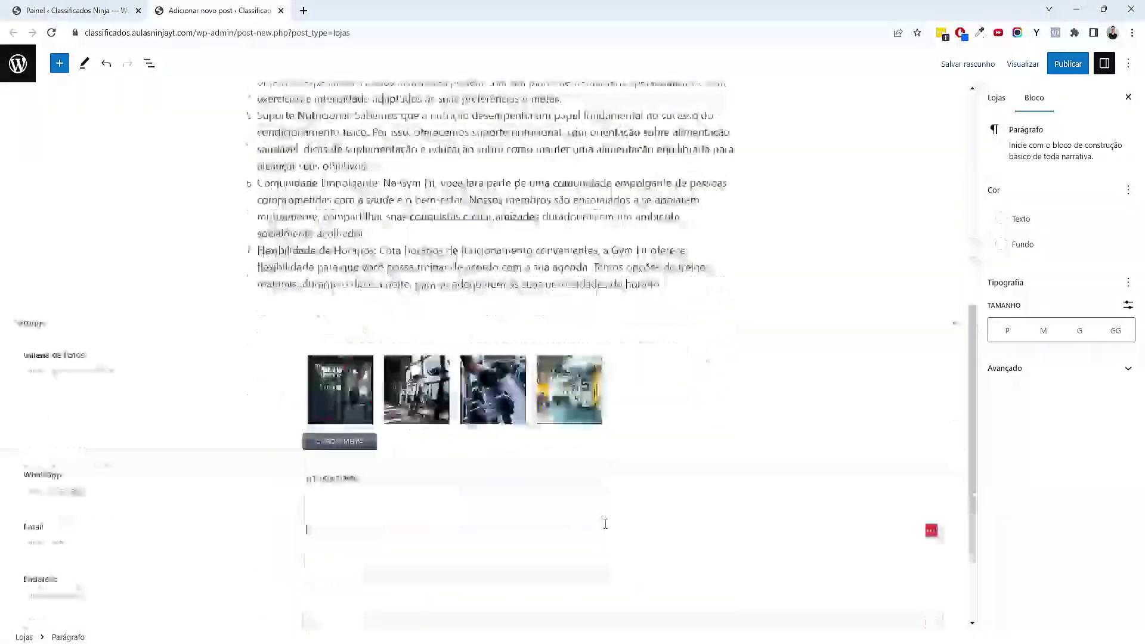
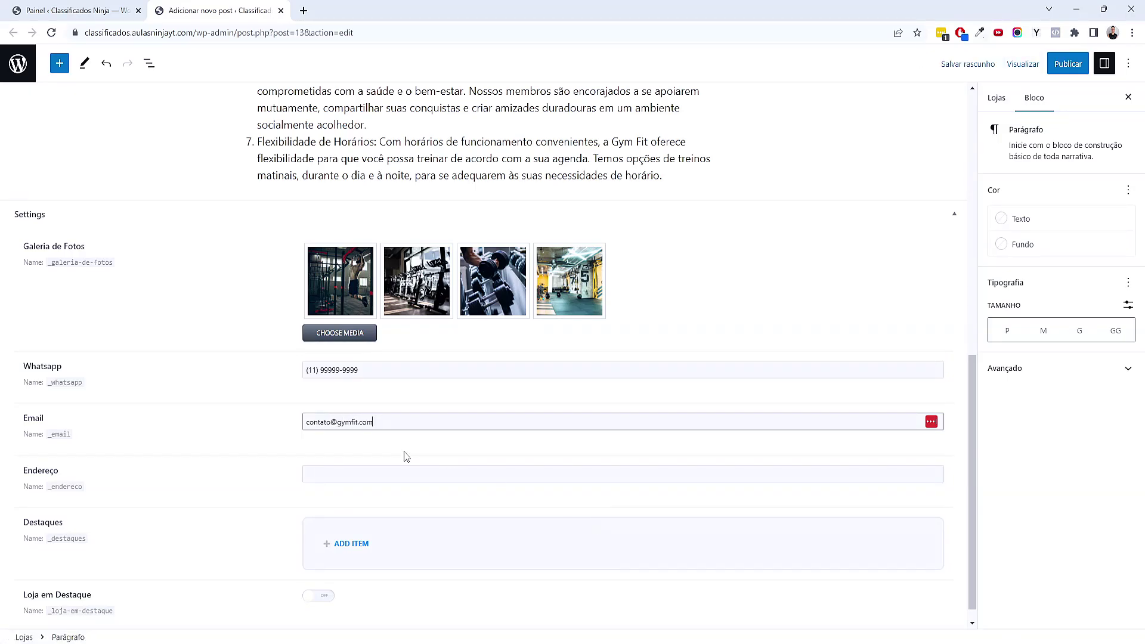
Paste the store's street address into the Endereço field
left_click(380, 471)
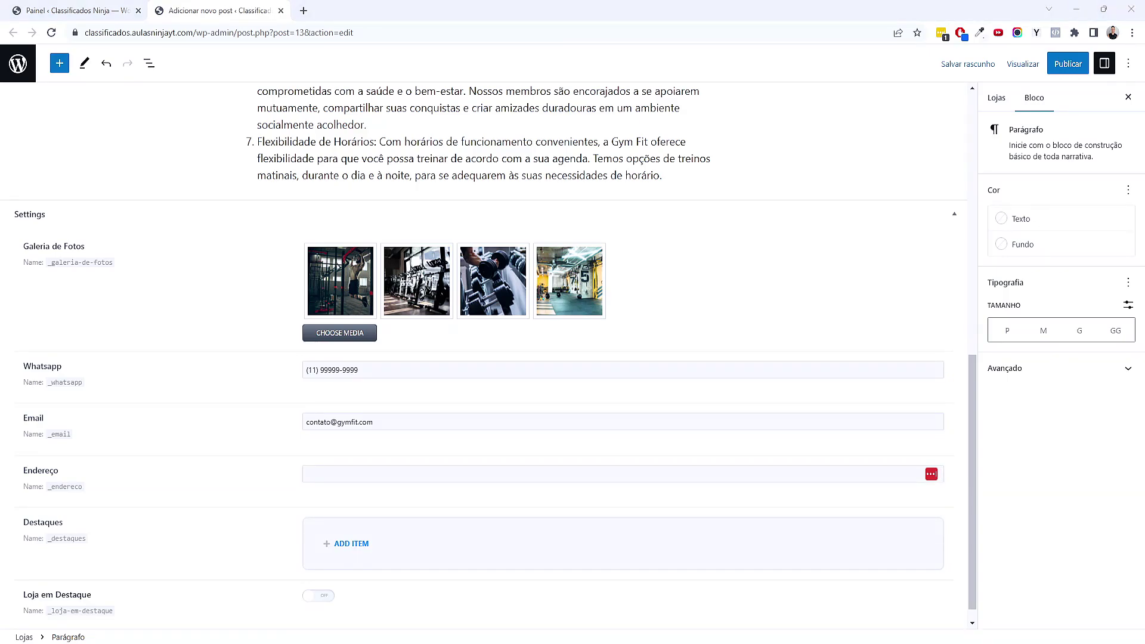
left_click(358, 477)
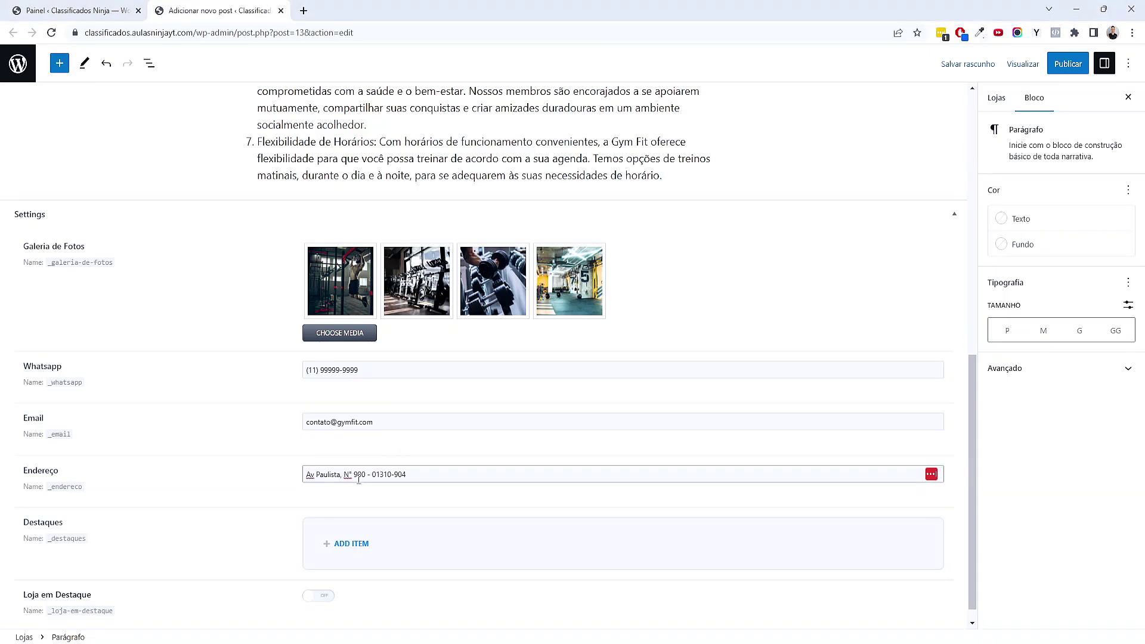
left_click_drag(370, 474, 511, 486)
left_click(501, 496)
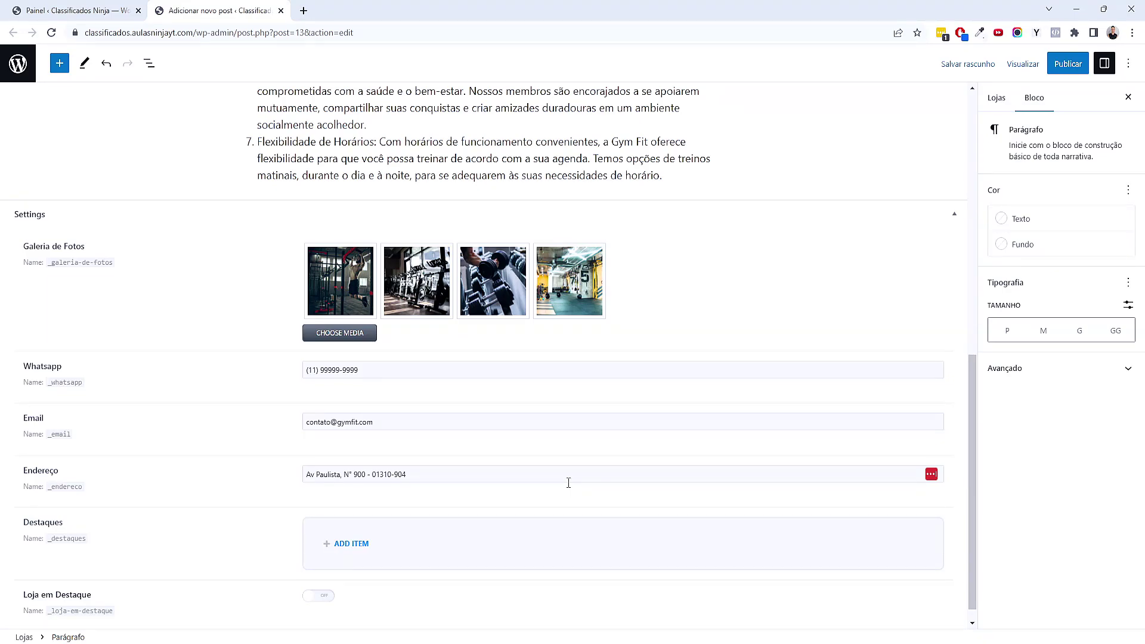
scroll(349, 547, "down", 1)
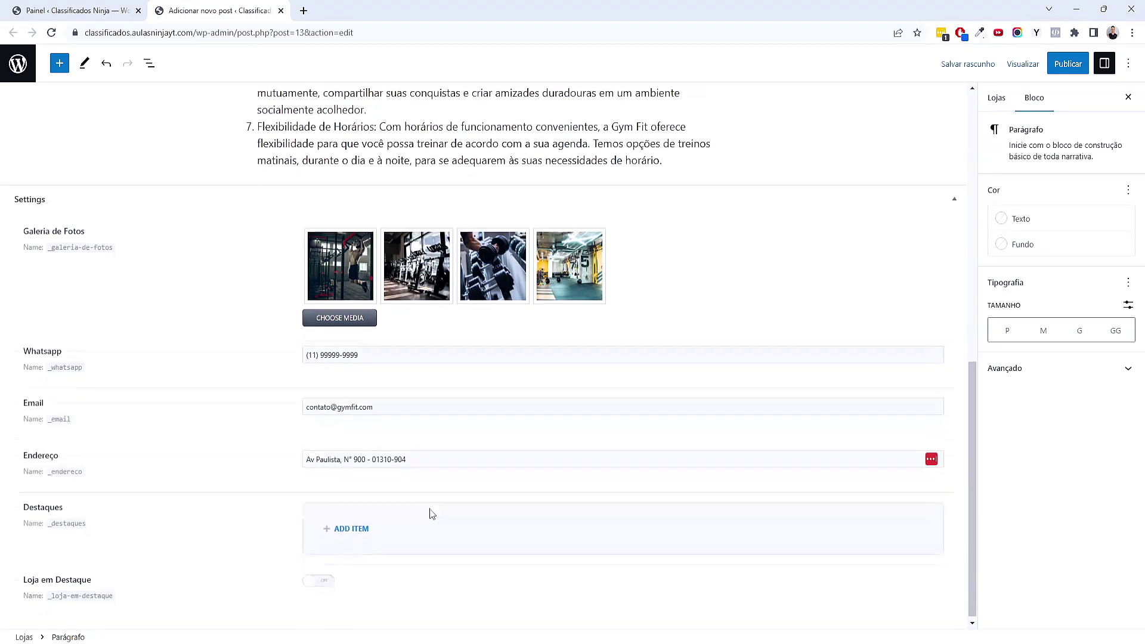
Add typed highlights 'Treinamento Funcional', 'Traeninadores Qualificados' and 'Treinos Desafiadores' under Destaques
left_click(362, 526)
scroll(434, 493, "down", 2)
left_click(406, 484)
type("Treinamento ")
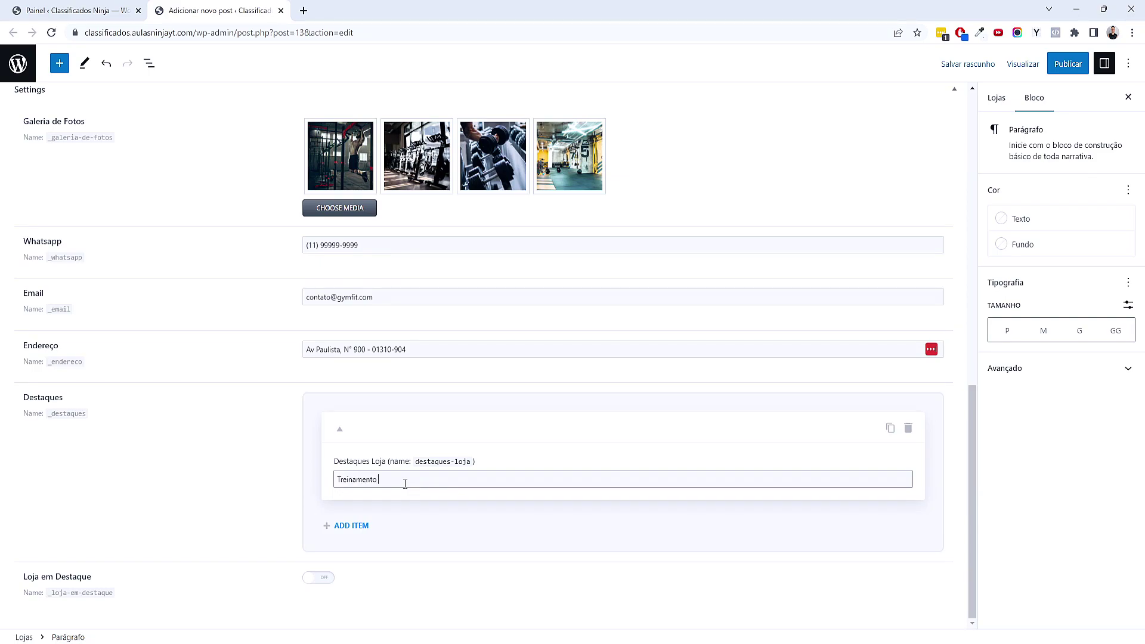
type("Funcional")
left_click(358, 527)
scroll(417, 501, "down", 2)
left_click(432, 484)
type("T")
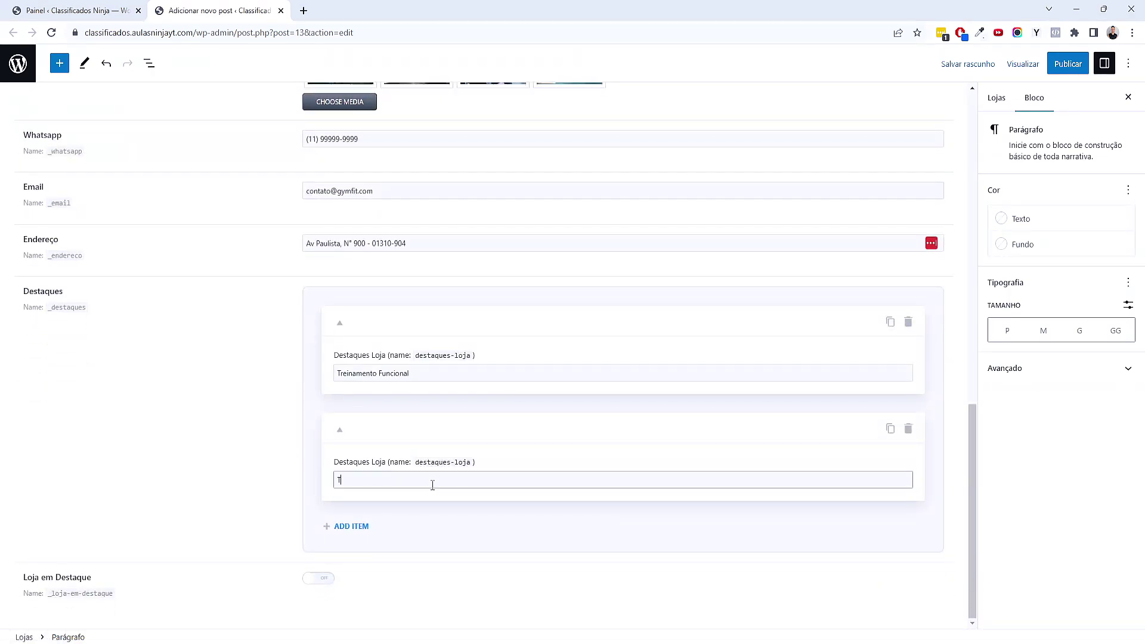
type("raen")
type("inadores Qualif")
type("icados")
left_click(360, 525)
left_click(402, 481)
type("Treinos Desaf")
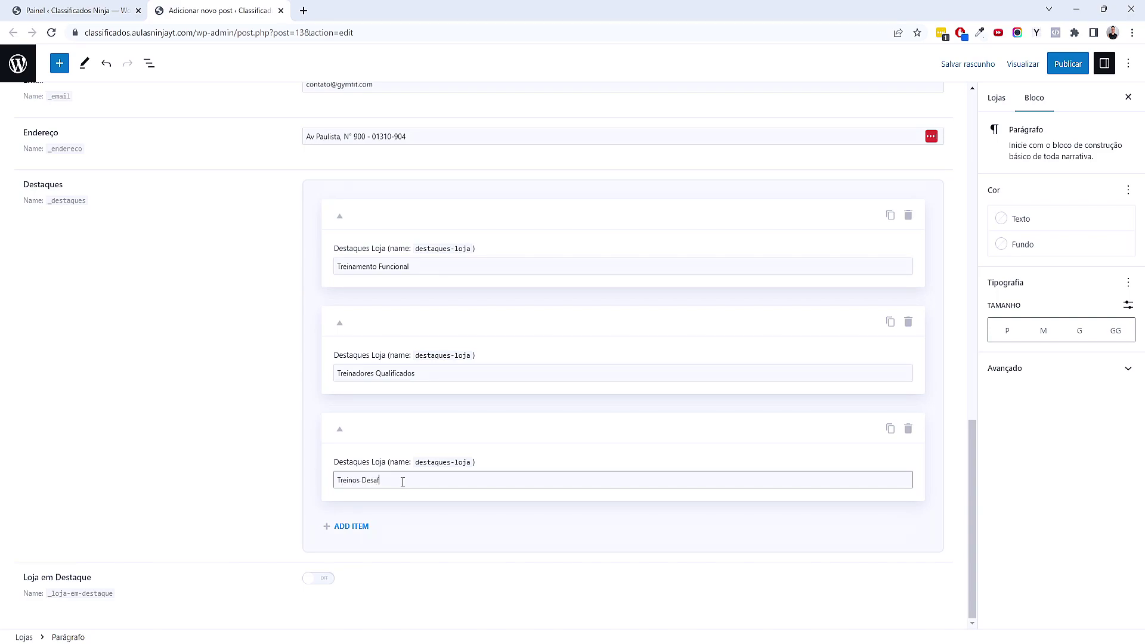
type("iadores")
Paste in highlights Experiência Única, Programas Especiais de Treino, Ambiente Motivador and Resultados Com Treino Intenso
left_click(343, 528)
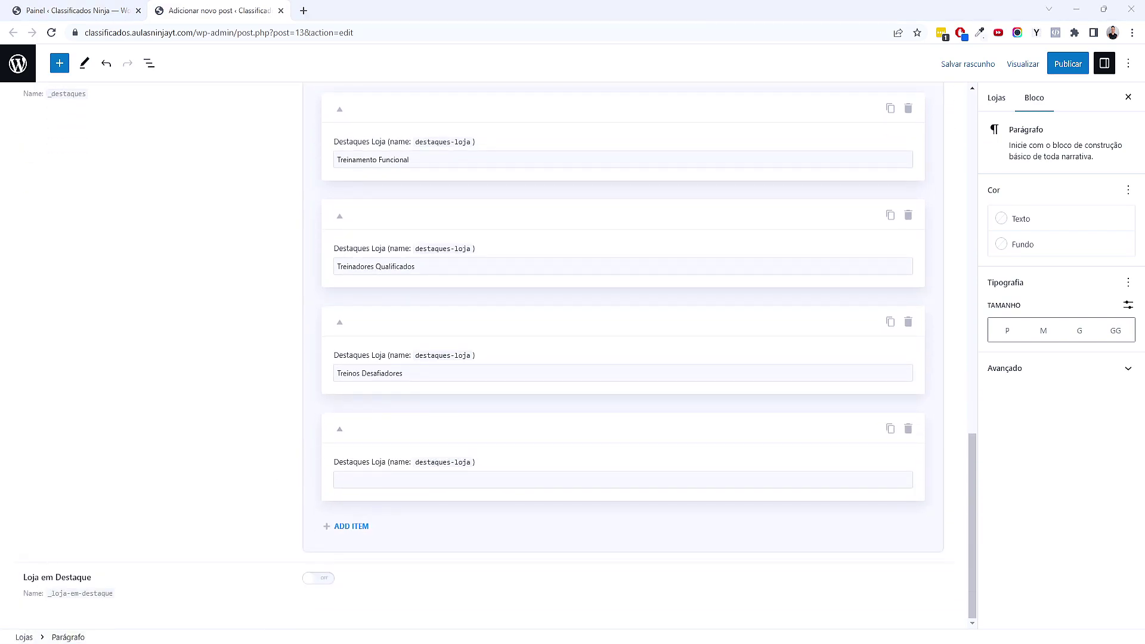
left_click(378, 488)
type("Experiência Única")
left_click_drag(351, 480, 330, 484)
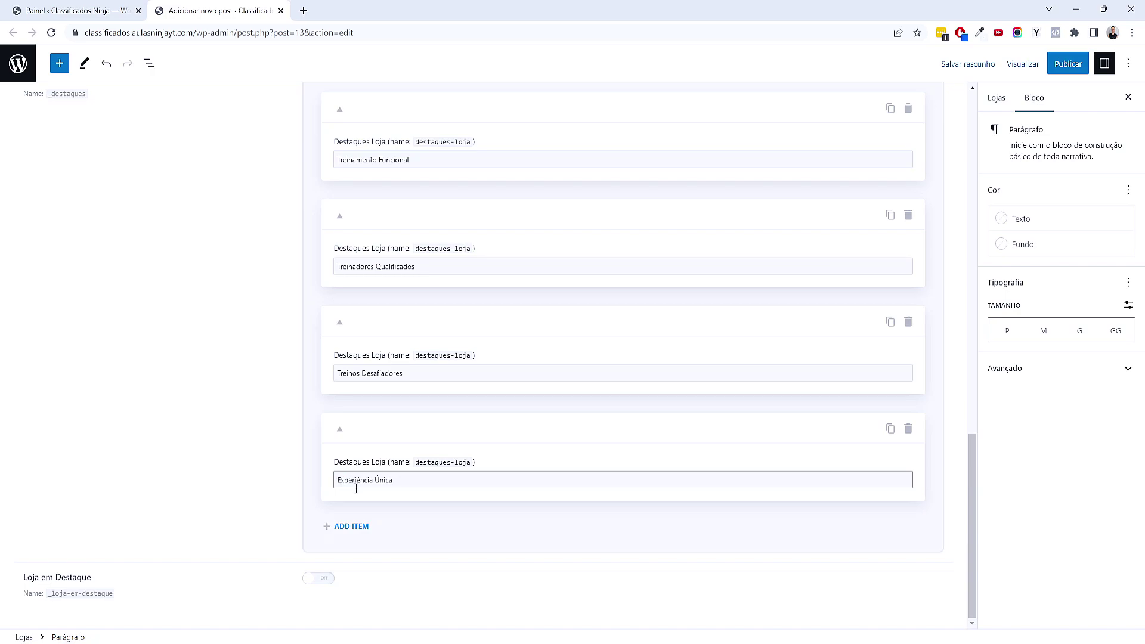
left_click(352, 527)
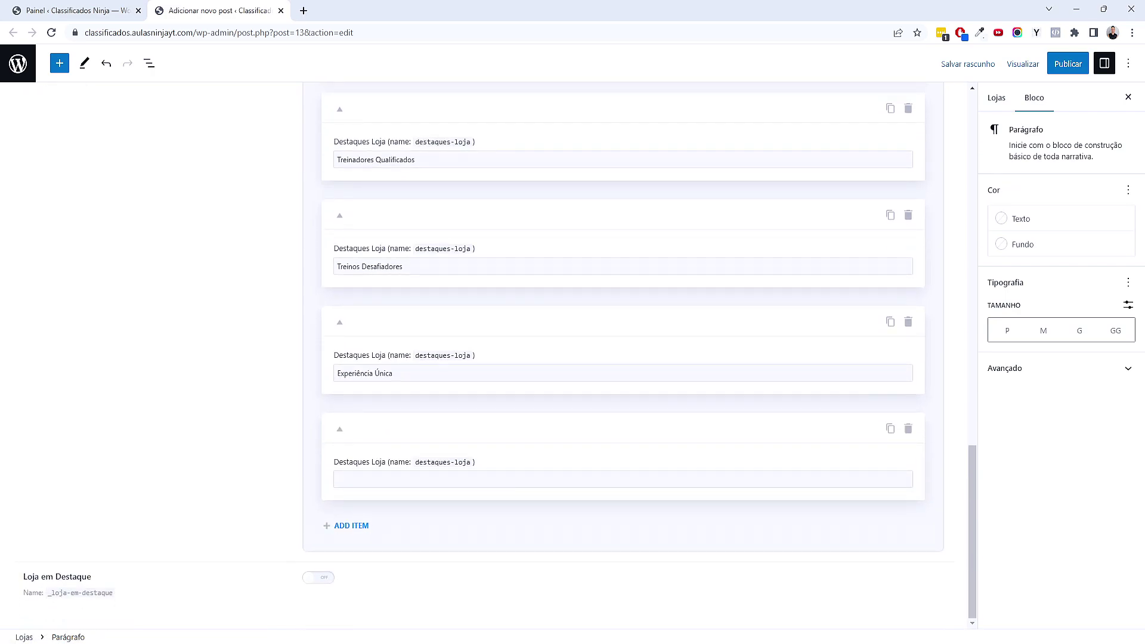
left_click(376, 480)
type("Programas Especiais de Treino")
left_click(353, 526)
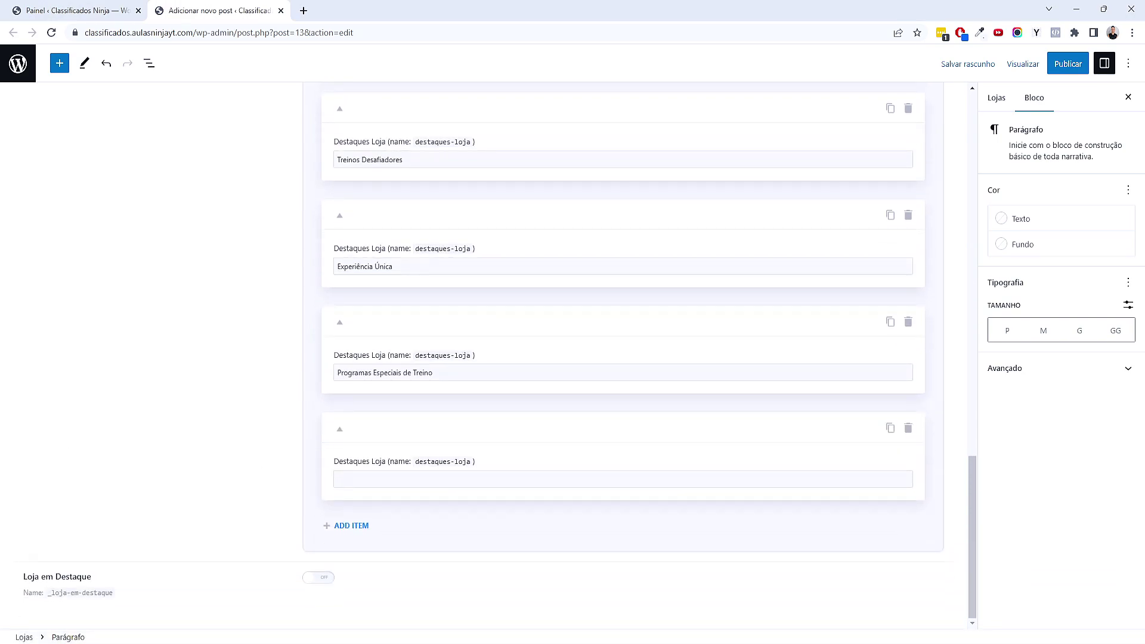
left_click(373, 479)
type("Ambiente Motivador")
left_click(352, 525)
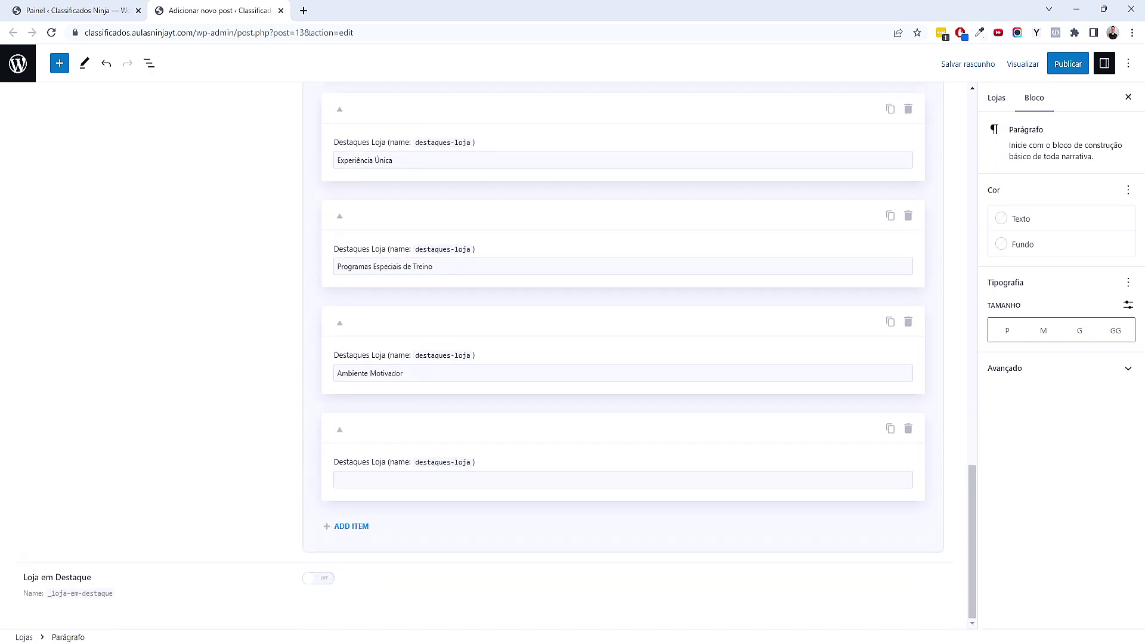
left_click(419, 480)
type("Resultados Com Treino Intenso")
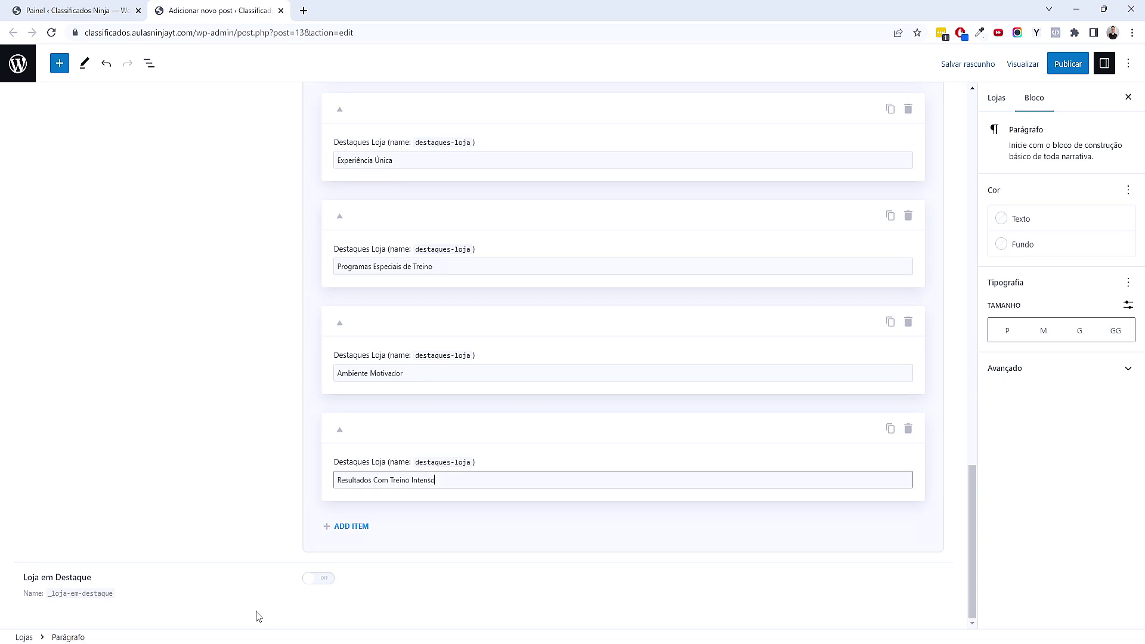
Mark Gym Fit as Loja em Destaque and file it under the Academia category
left_click(318, 581)
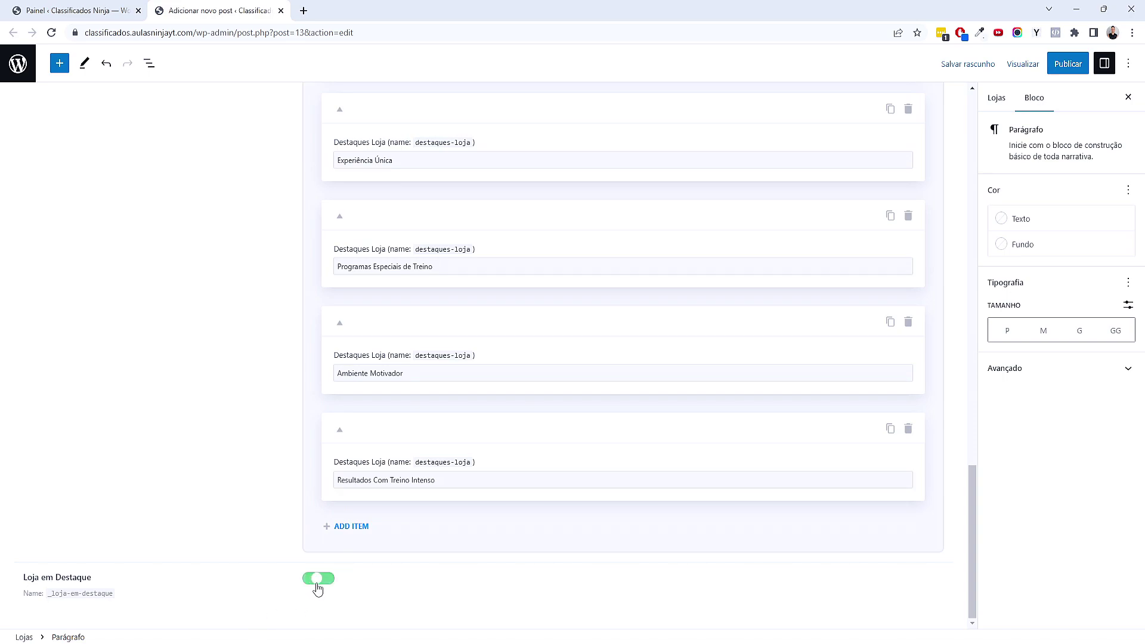
left_click(1007, 96)
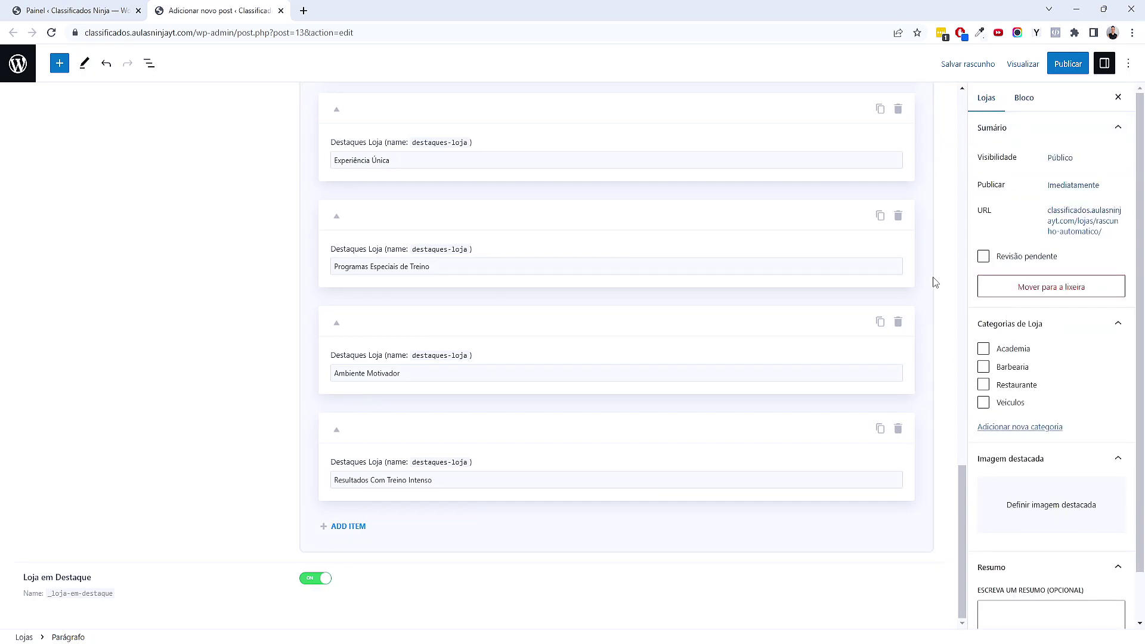
left_click(1000, 355)
Set the indoor cycling gym photo as the store's featured image
left_click(1032, 510)
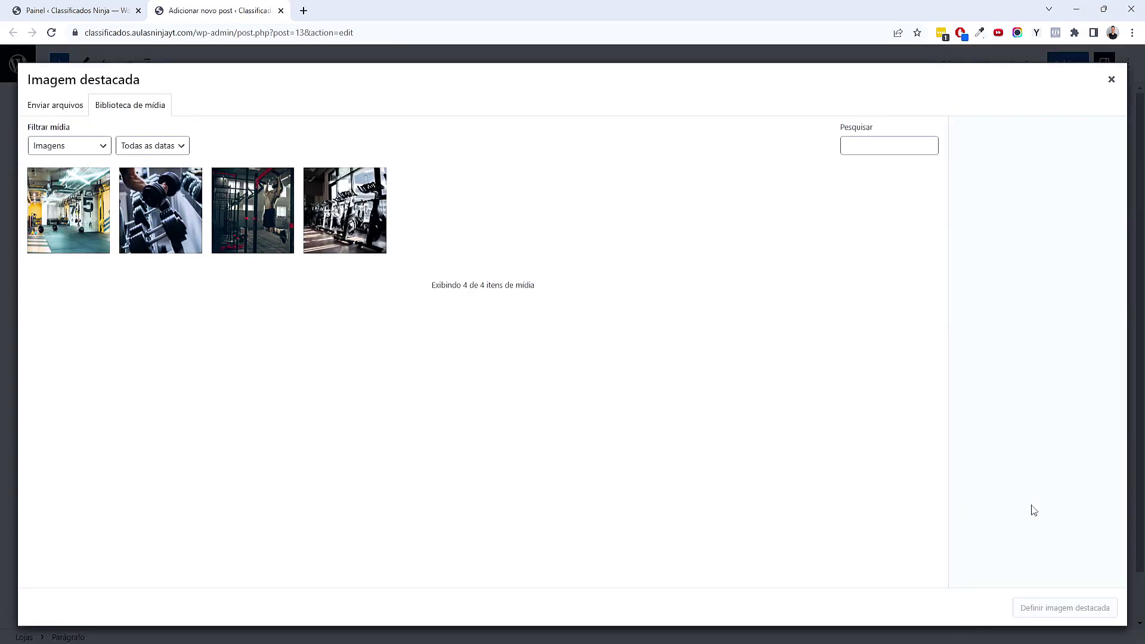
left_click(348, 226)
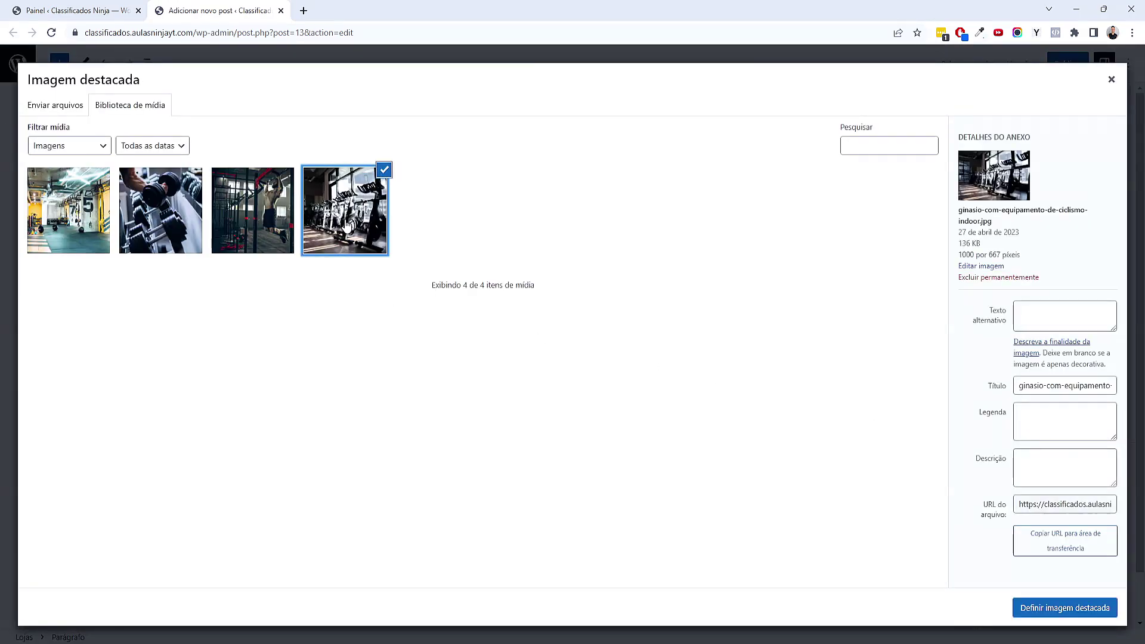
left_click(1057, 617)
scroll(1006, 551, "down", 3)
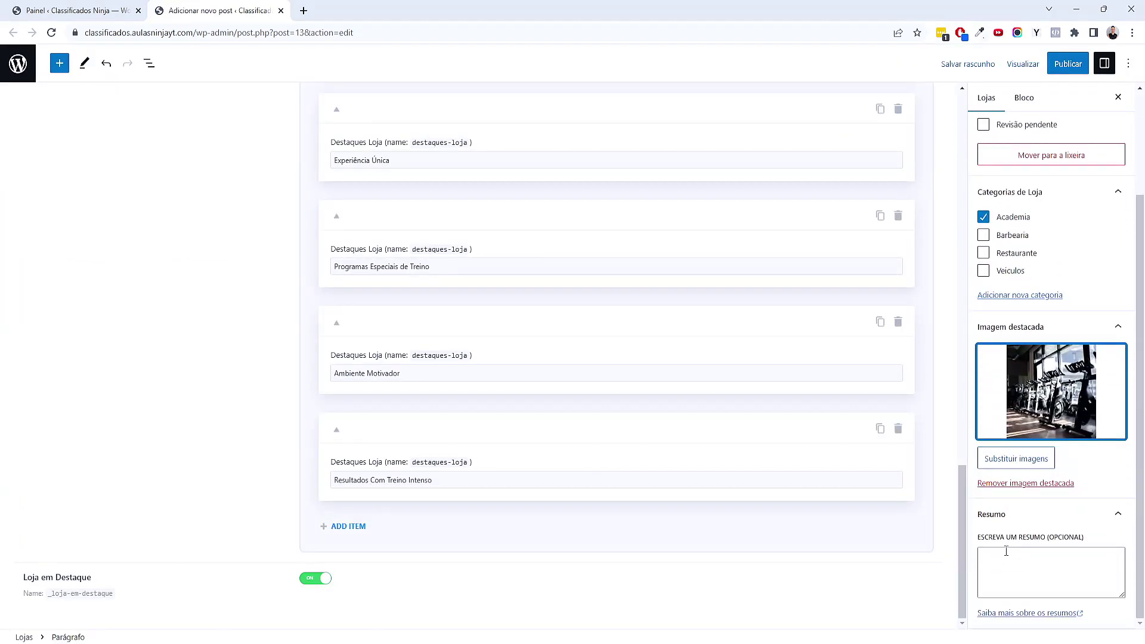
scroll(539, 296, "up", 10)
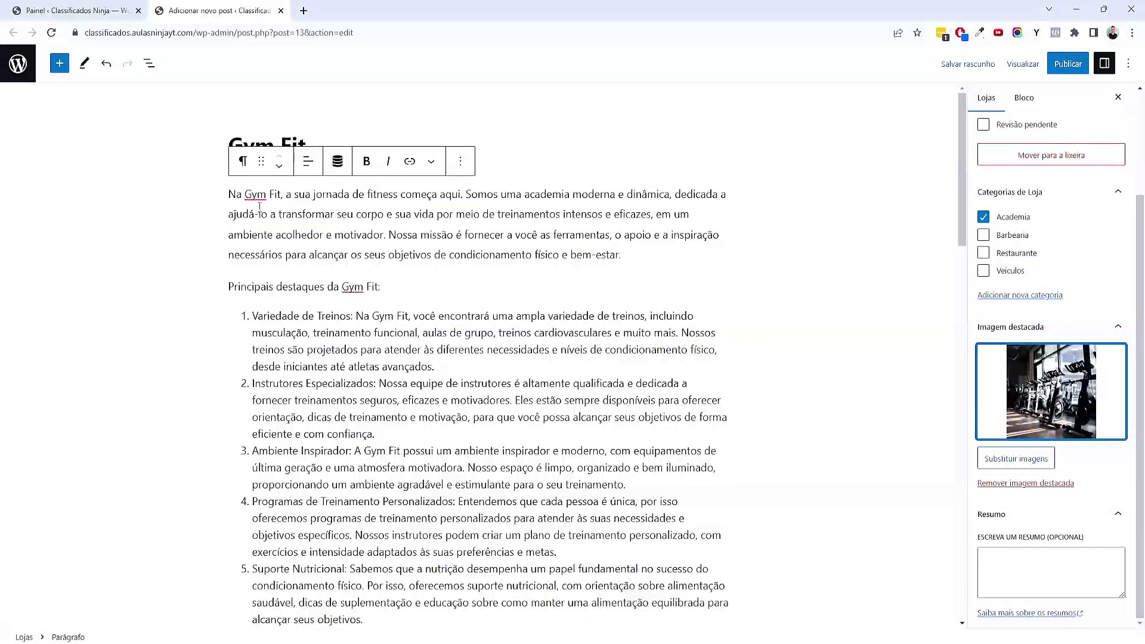
Copy the opening paragraph into the Resumo excerpt box
left_click(232, 194)
left_click_drag(233, 194, 653, 221)
key("ctrl+c")
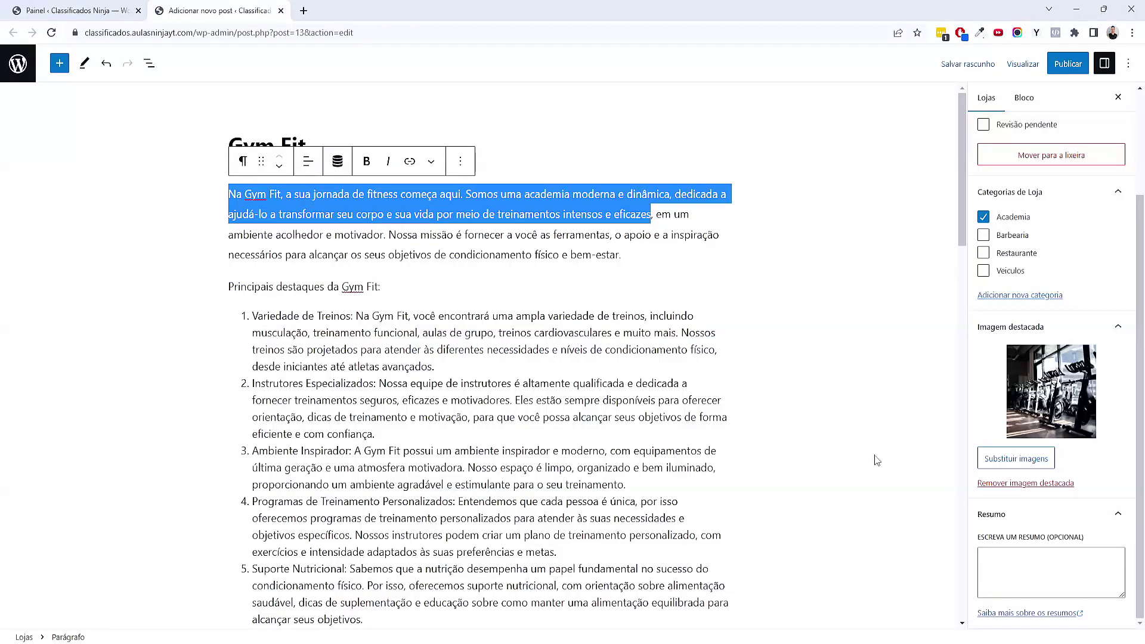
left_click(1006, 559)
key("ctrl+v")
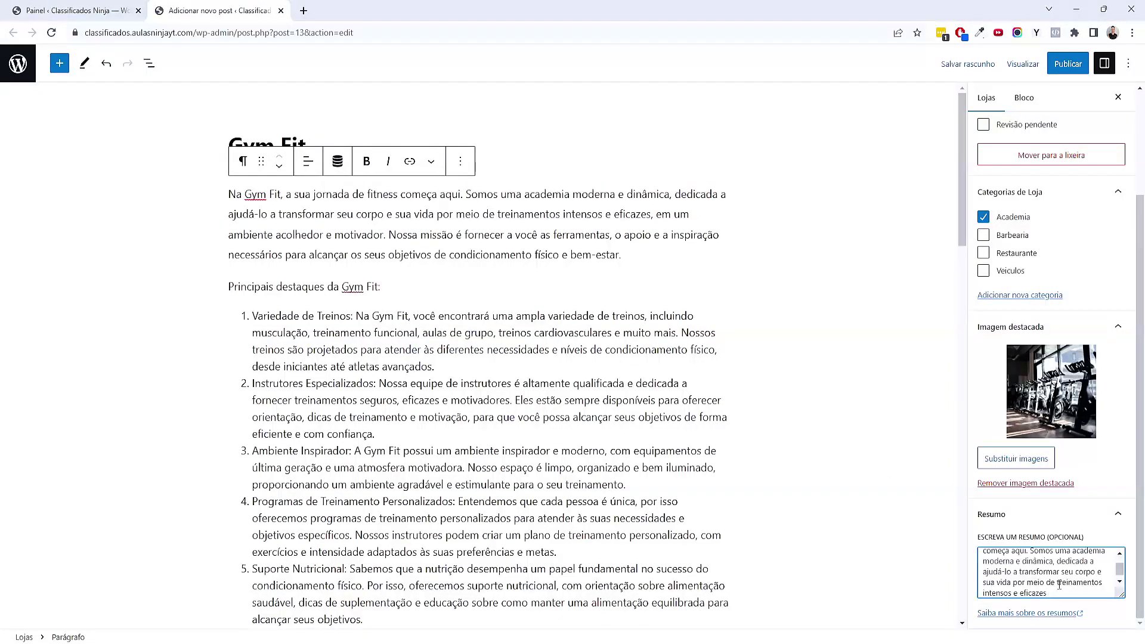
Publish the Gym Fit store and go back to the Lojas list
scroll(1057, 586, "up", 3)
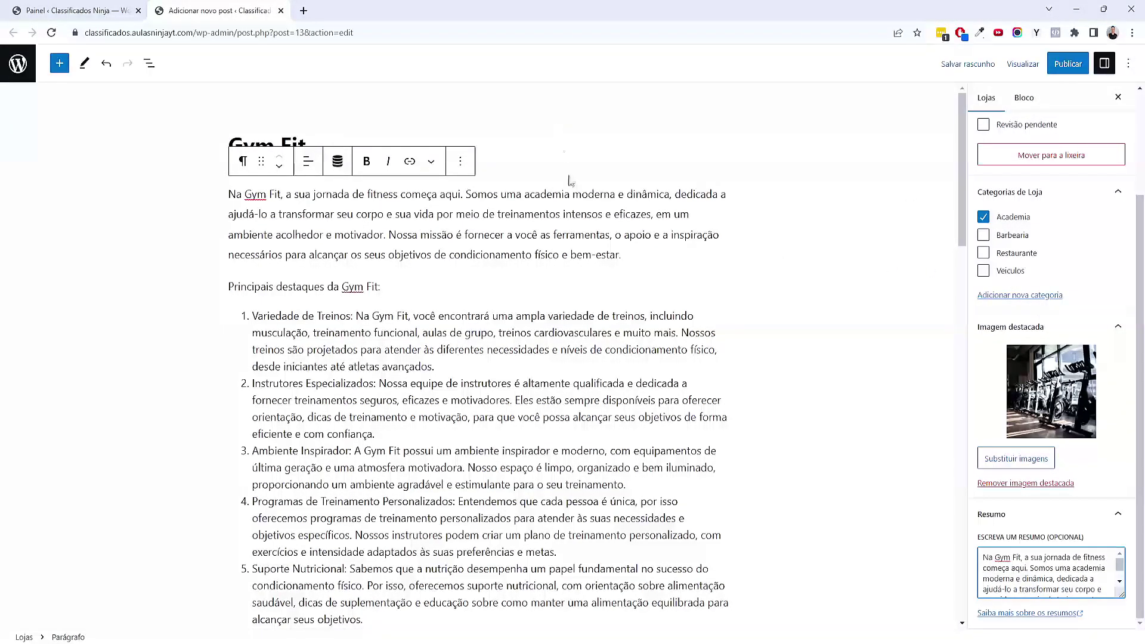
scroll(520, 430, "down", 15)
scroll(521, 429, "down", 3)
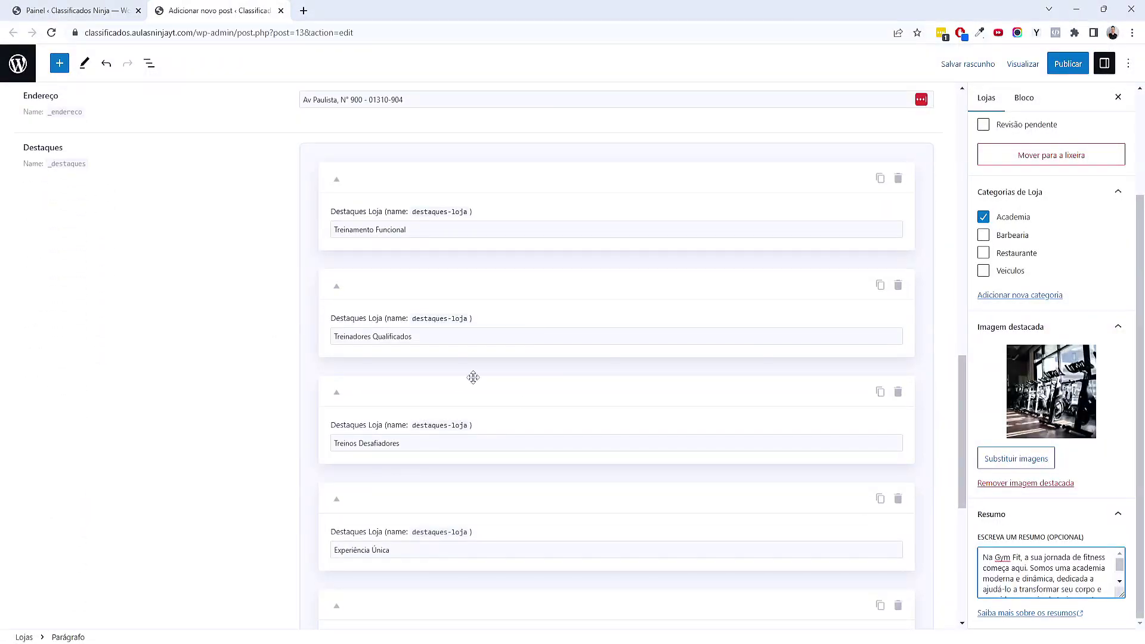
scroll(669, 340, "up", 3)
left_click(1073, 64)
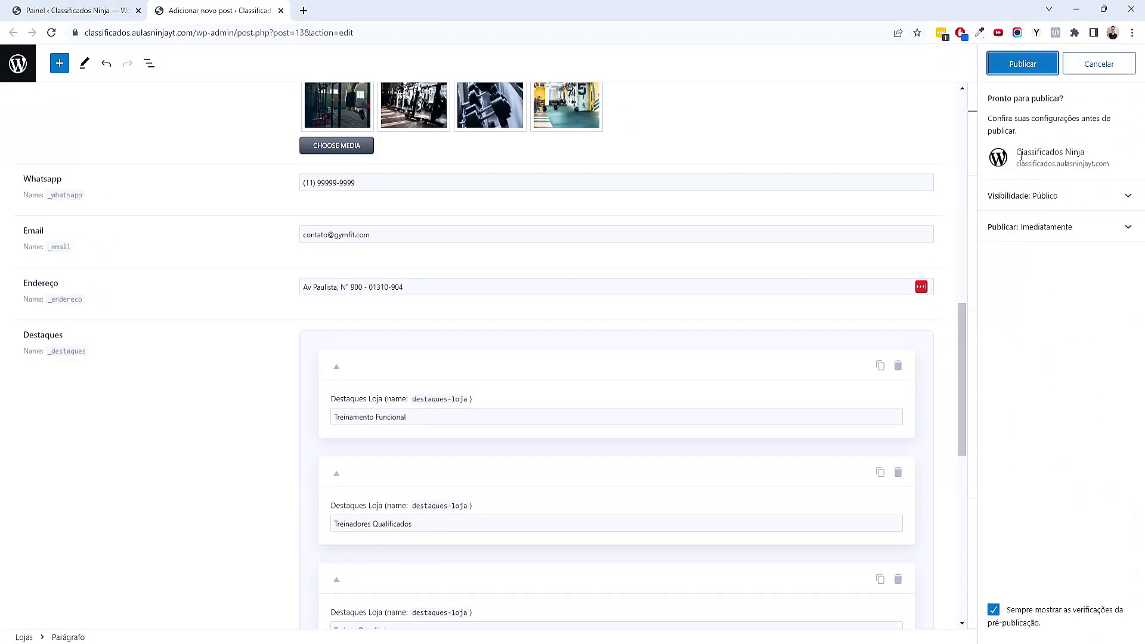
left_click(1022, 62)
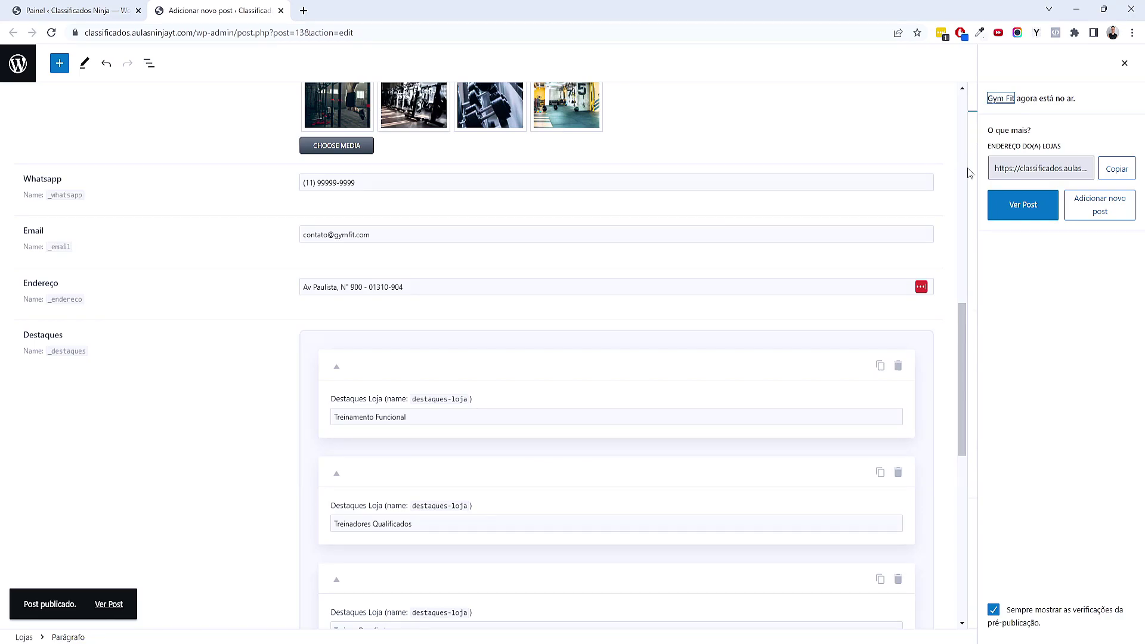
left_click(20, 76)
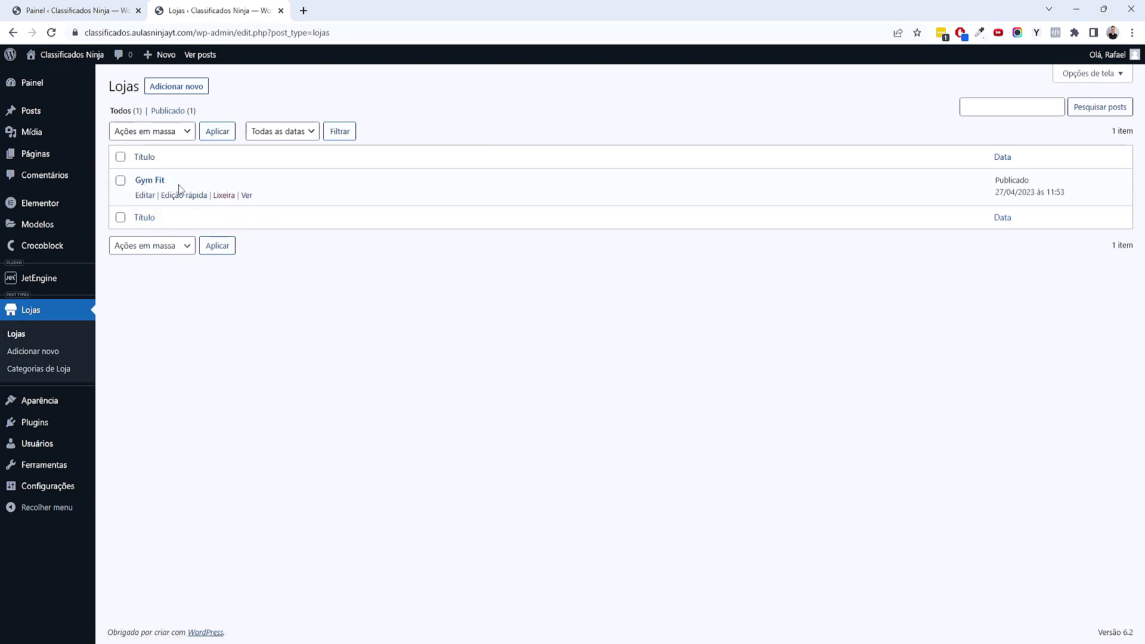
right_click(251, 202)
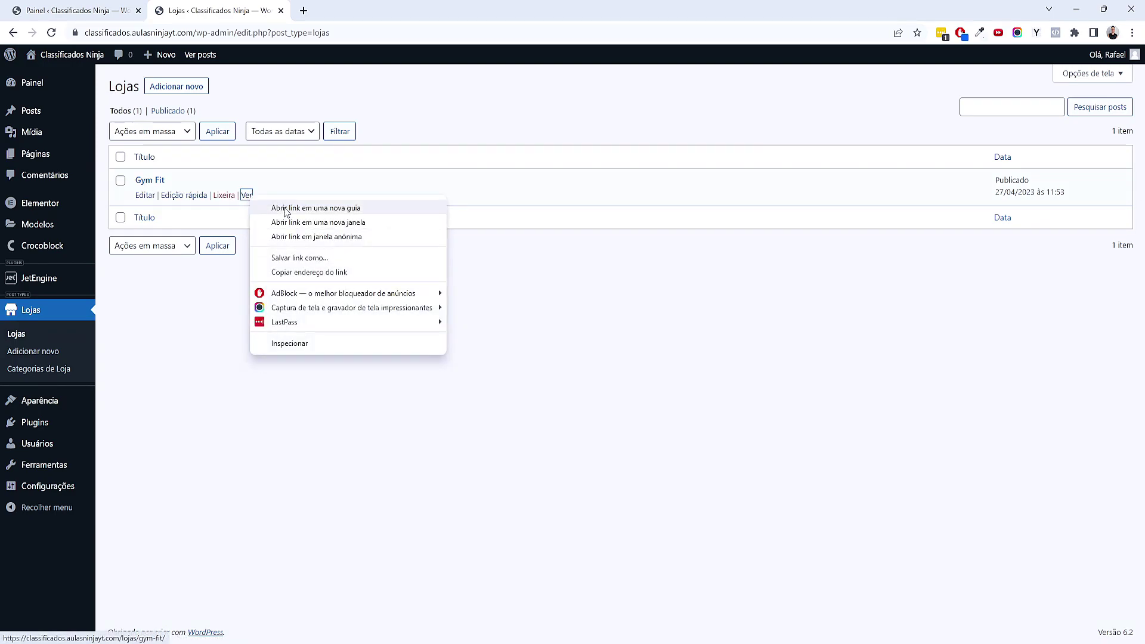
left_click(286, 208)
left_click(365, 8)
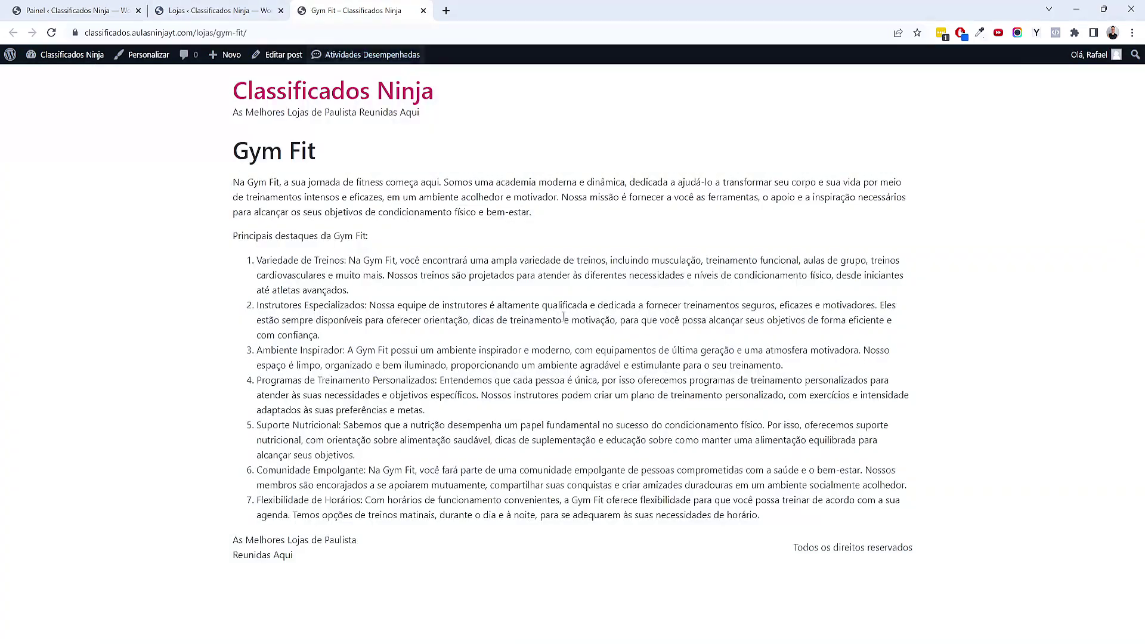
left_click_drag(589, 481, 256, 290)
left_click(511, 365)
left_click(423, 10)
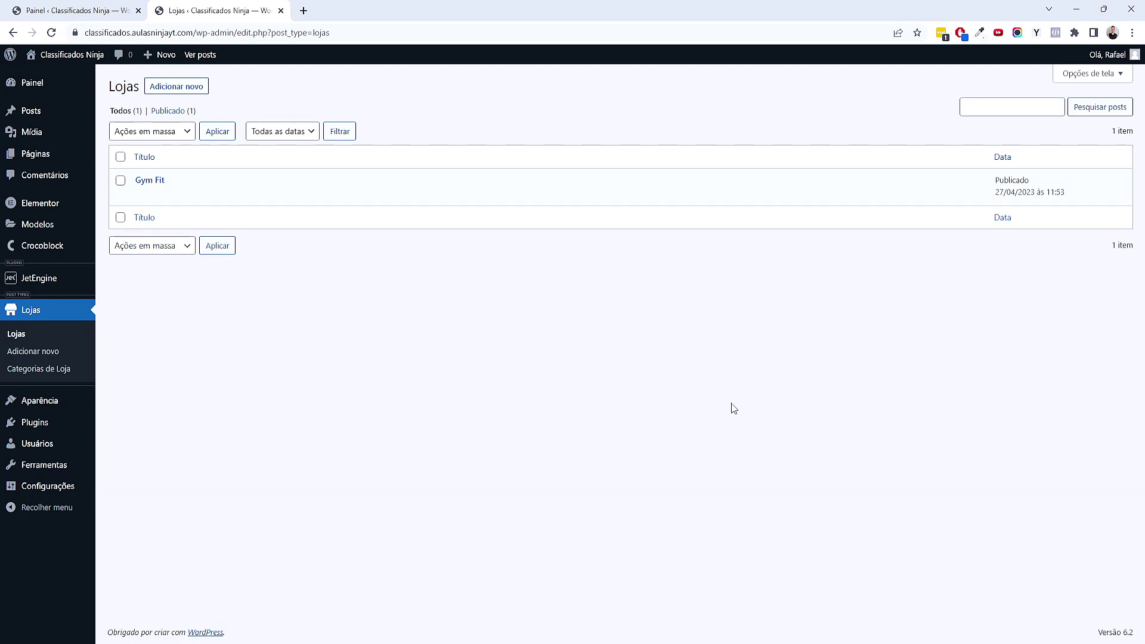
mouse_move(182, 197)
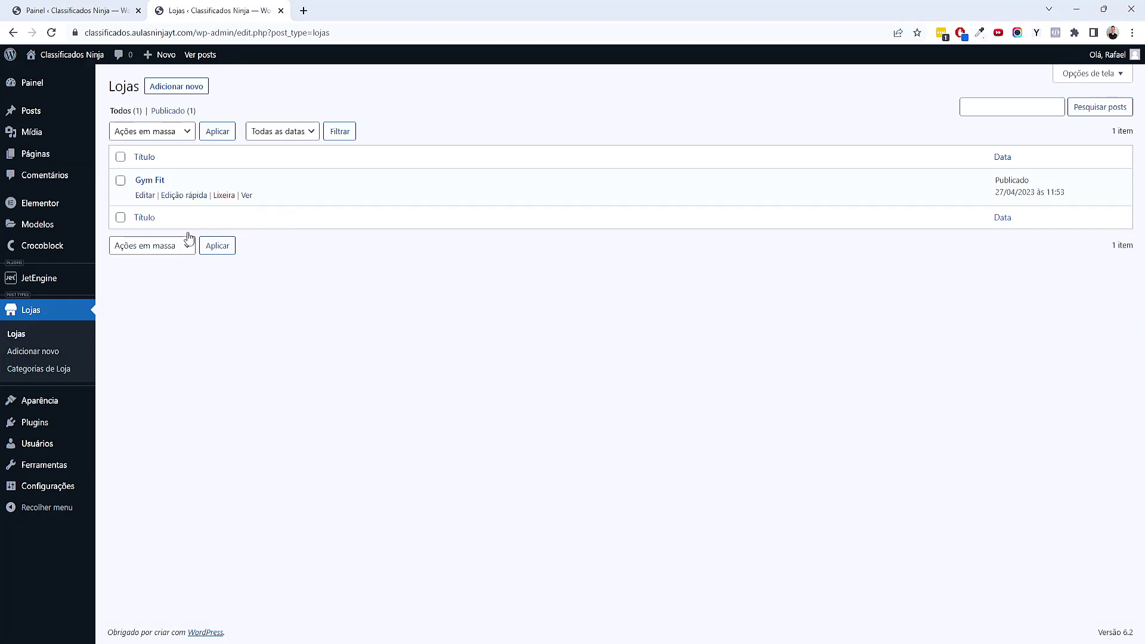
mouse_move(86, 426)
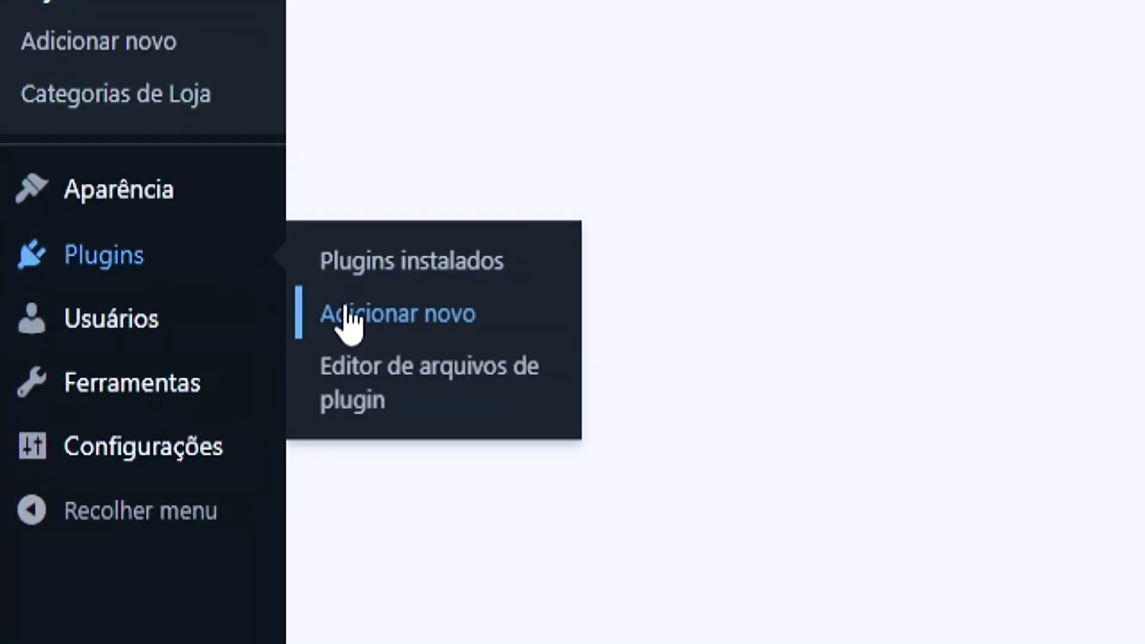
Search plugins for 'duplicate', then install and activate Duplicate Page
left_click(349, 315)
left_click(742, 255)
type("duplicate")
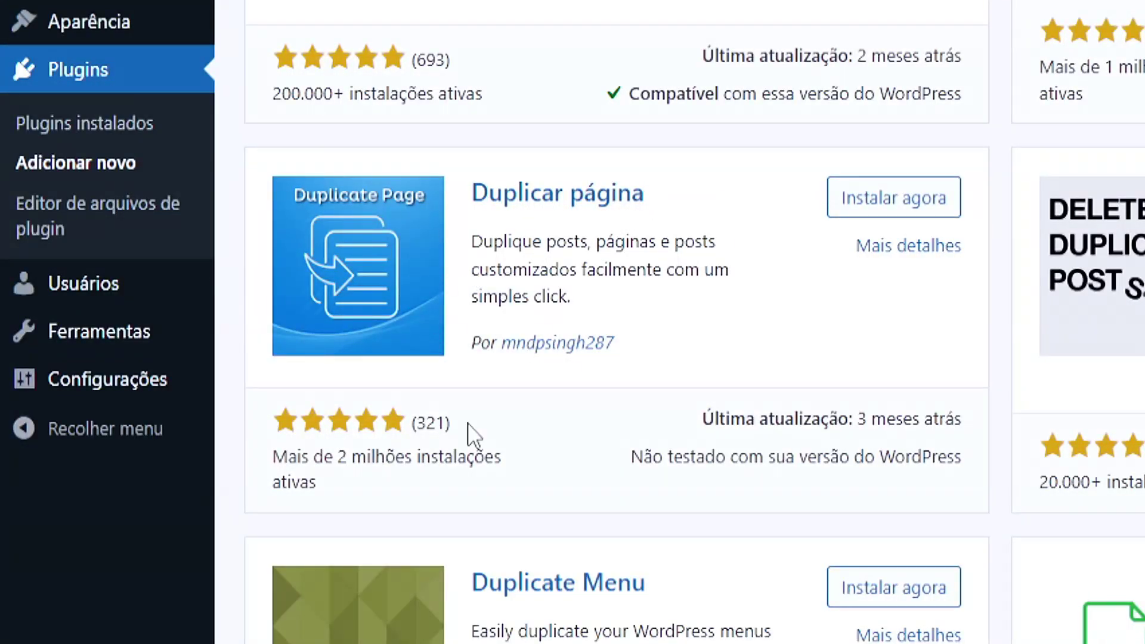
left_click(815, 201)
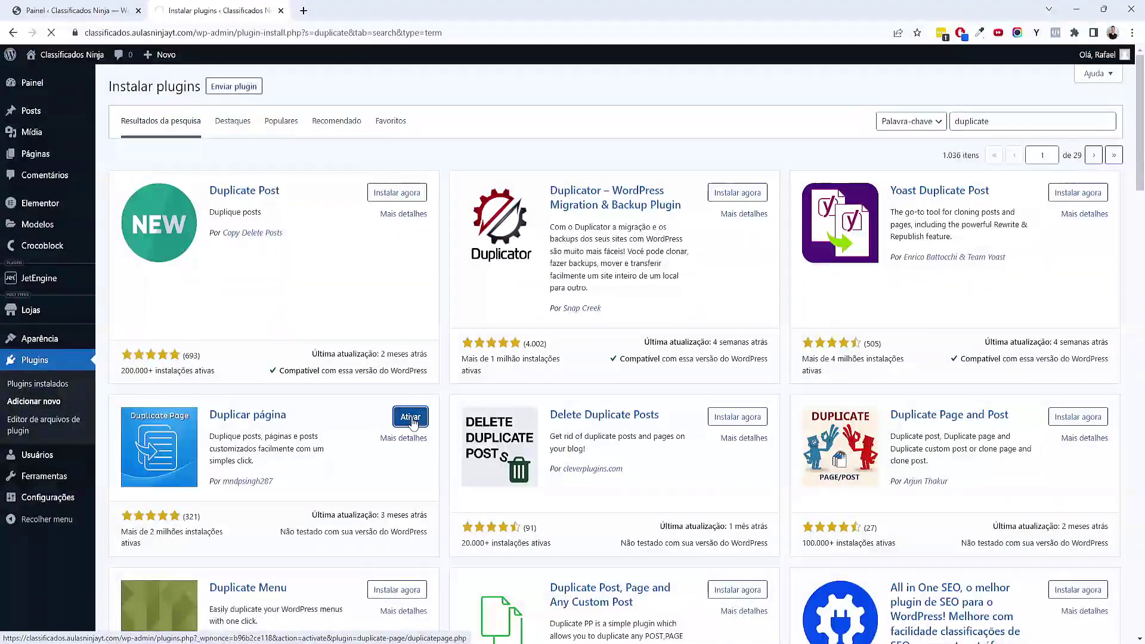
left_click(928, 205)
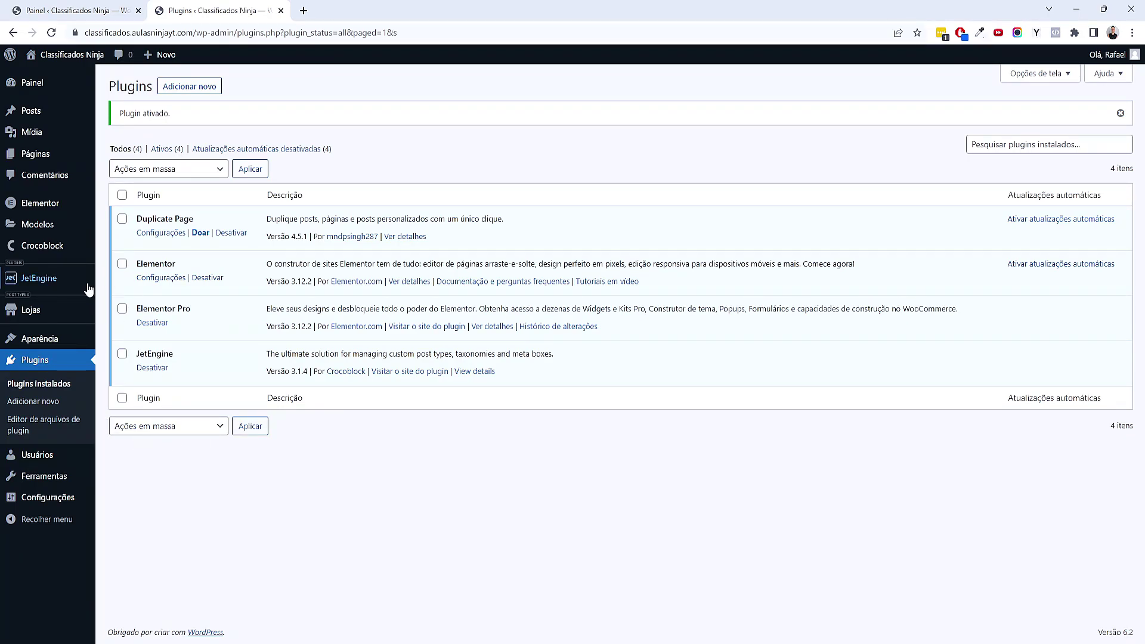
mouse_move(90, 309)
left_click(106, 319)
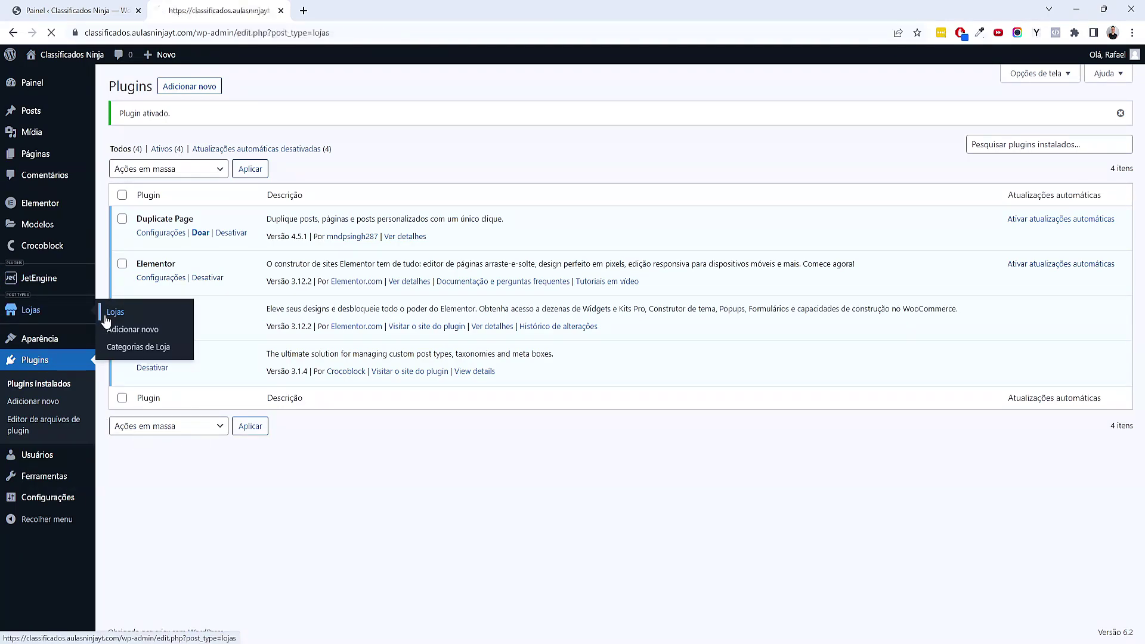
Duplicate Gym Fit and open Quick Edit on the copy, checking Gym Fit's page address
mouse_move(279, 181)
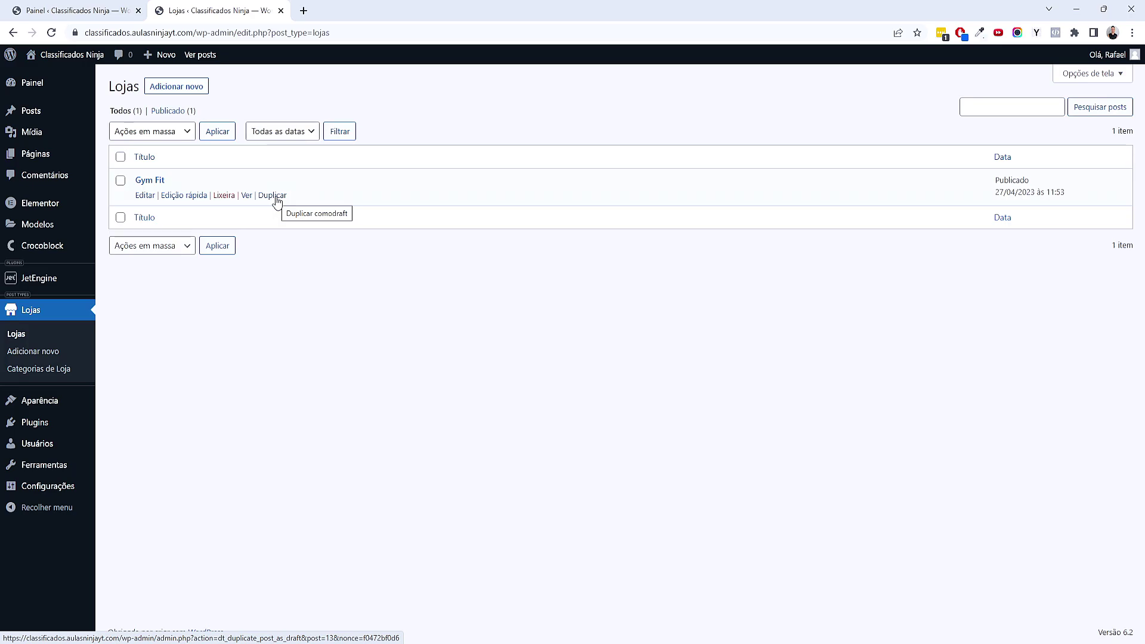
left_click(278, 197)
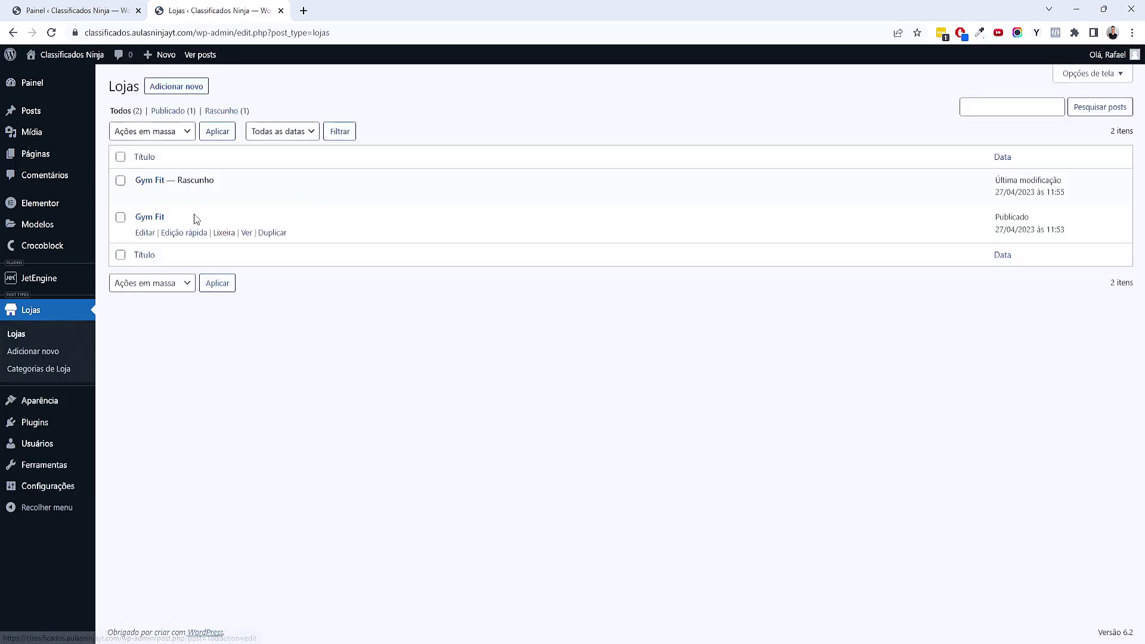
left_click(188, 198)
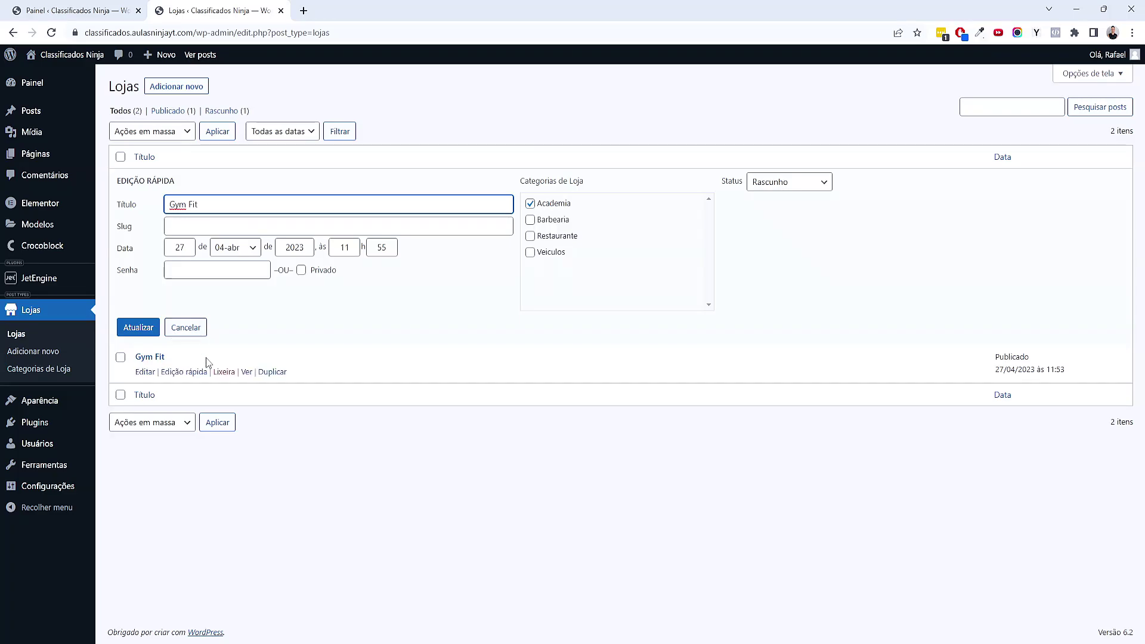
middle_click(246, 372)
left_click(320, 7)
left_click_drag(215, 32, 247, 32)
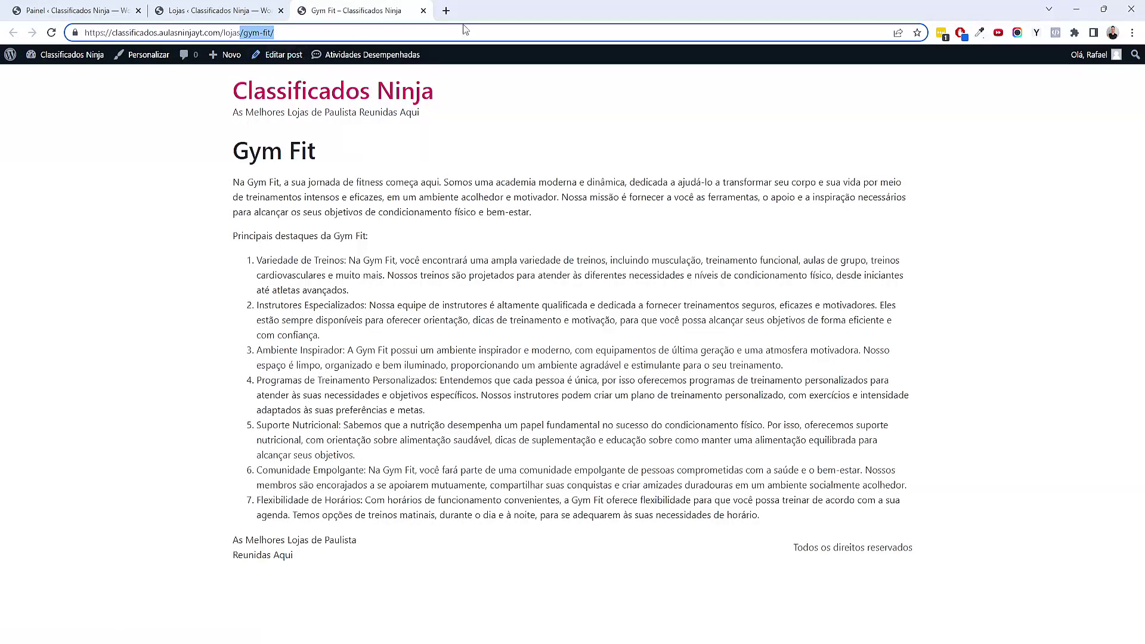
left_click(423, 10)
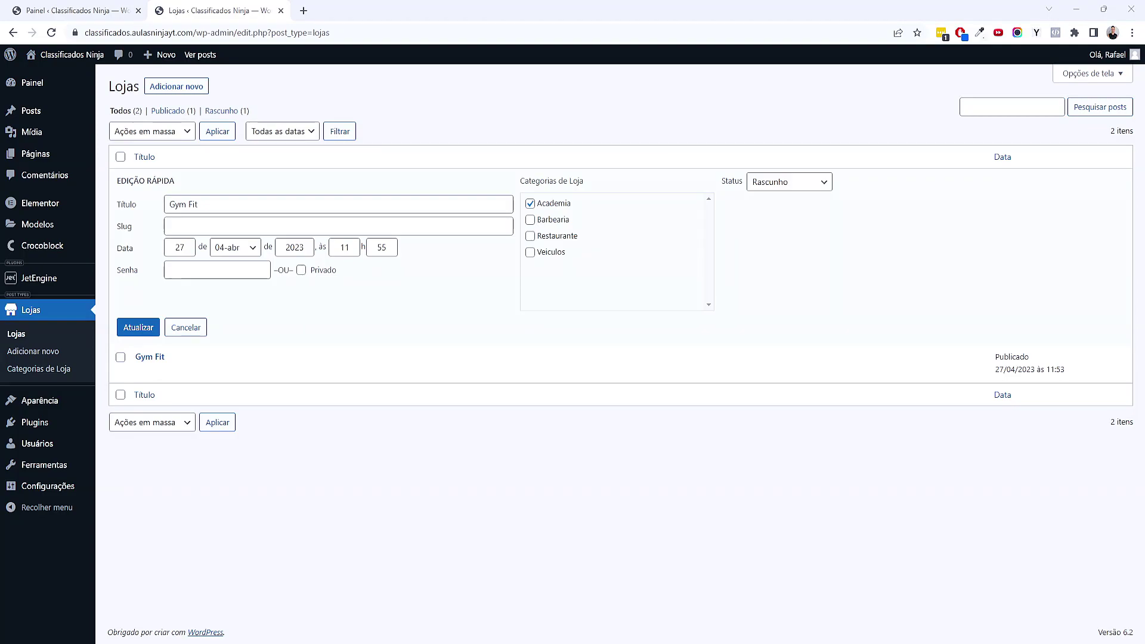
Rename the draft copy 'Ninja Fit' with a matching slug and open it in the editor
left_click(197, 208)
key("ctrl+a")
type("Ninja Fit")
key("ctrl+a")
key("ctrl+c")
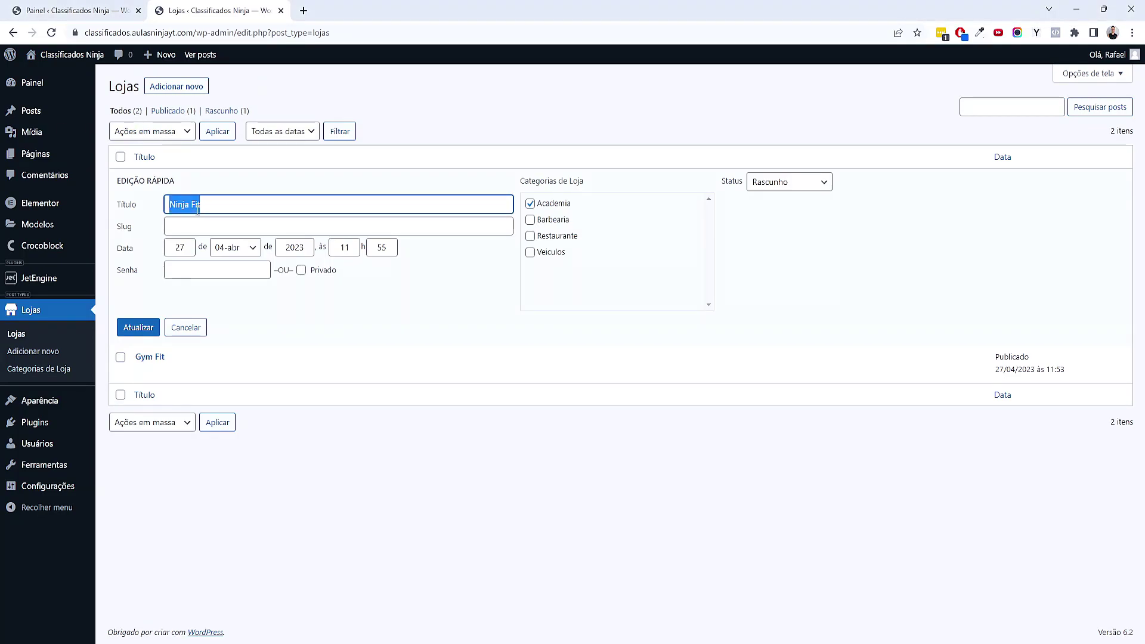
left_click(192, 227)
key("ctrl+v")
key("Return")
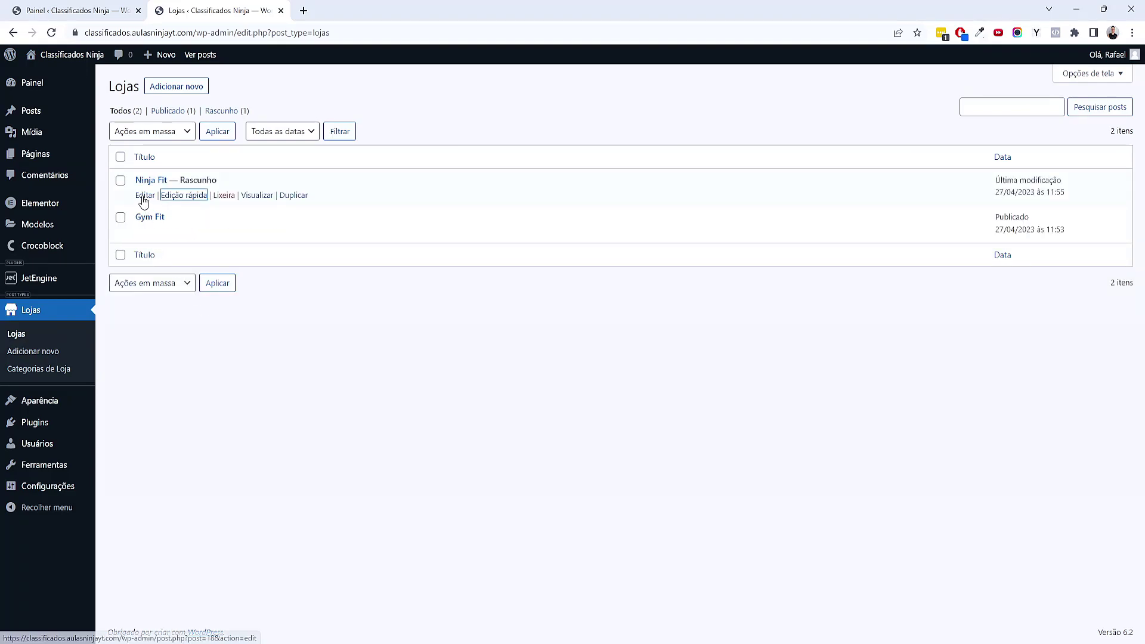
left_click(146, 201)
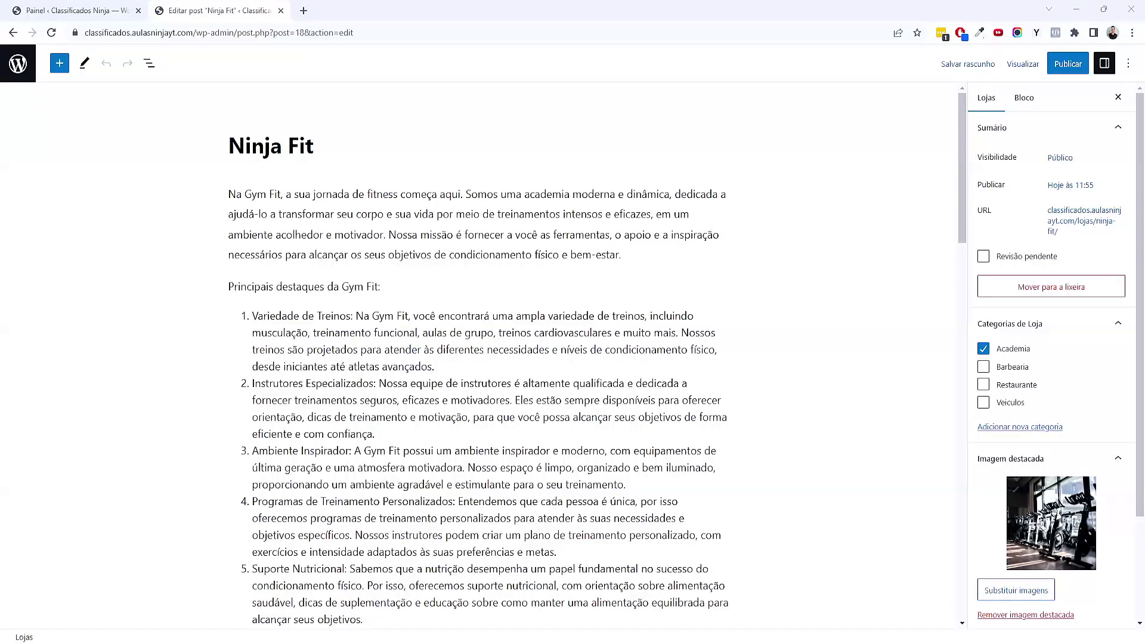
Replace the old Gym Fit intro and highlights list with the pasted Ninja Fit text
left_click(350, 418)
scroll(350, 418, "down", 4)
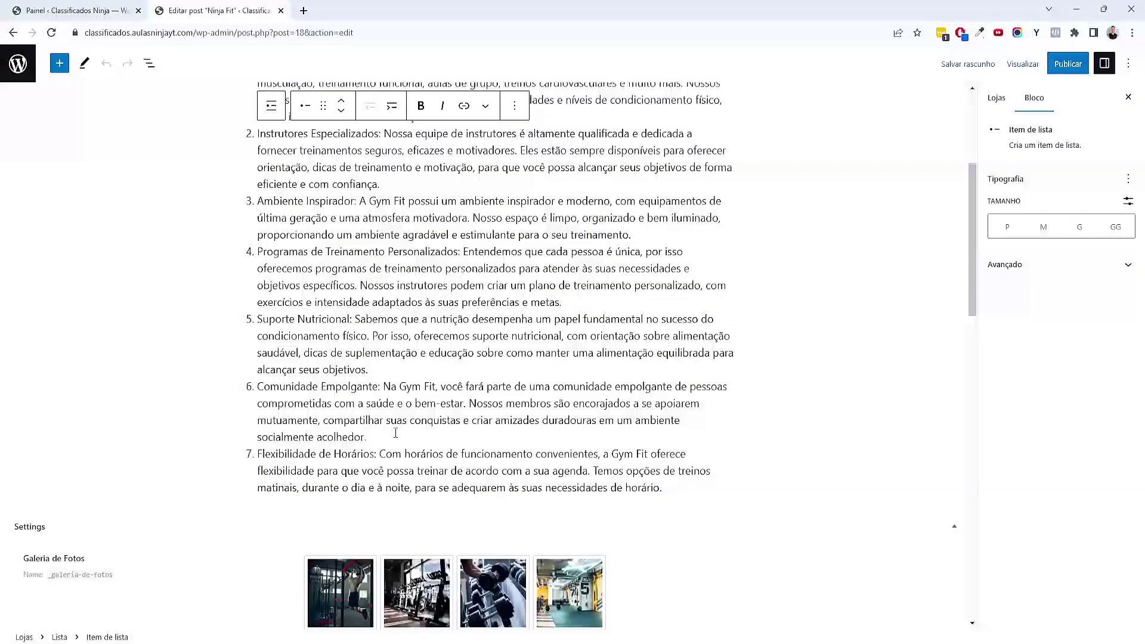
left_click_drag(695, 486, 231, 212)
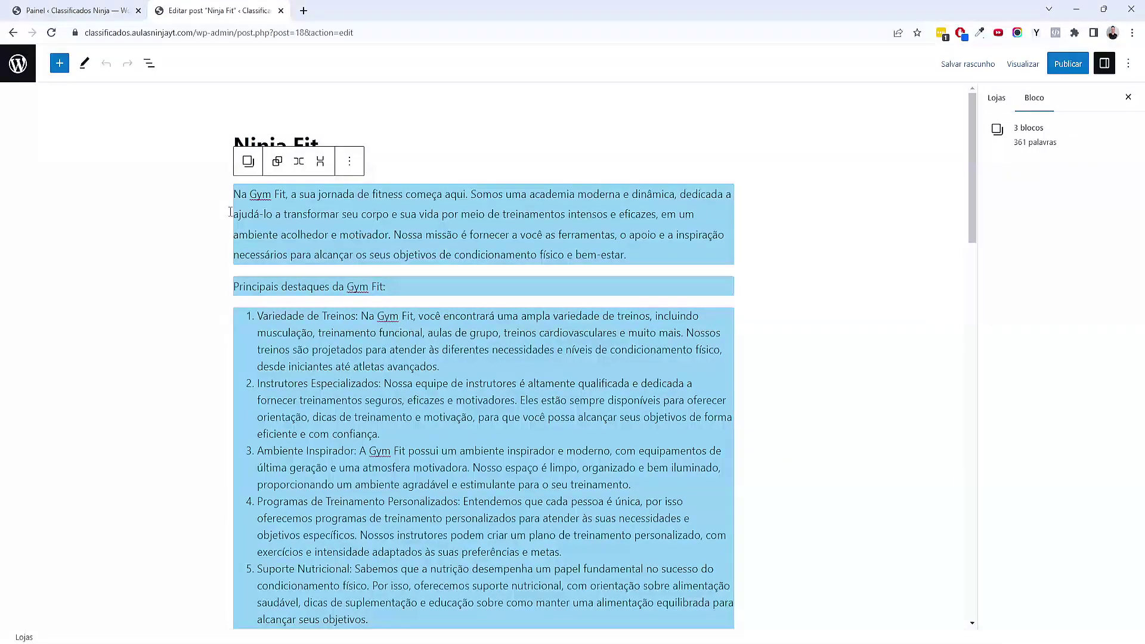
key("BackSpace")
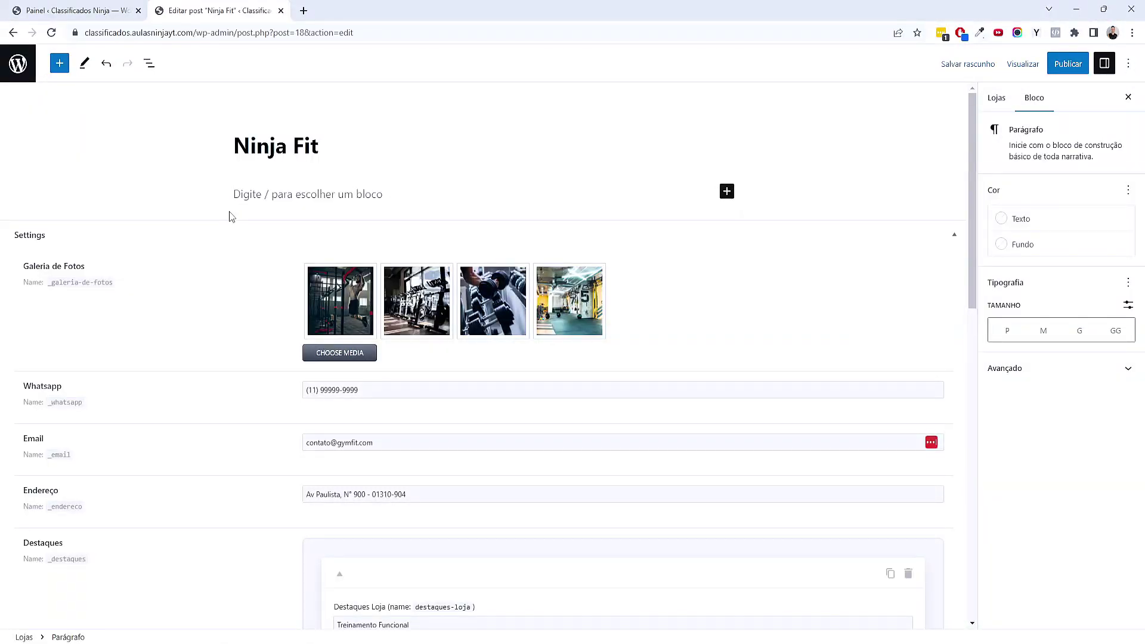
key("ctrl+v")
scroll(477, 357, "up", 6)
scroll(542, 383, "up", 5)
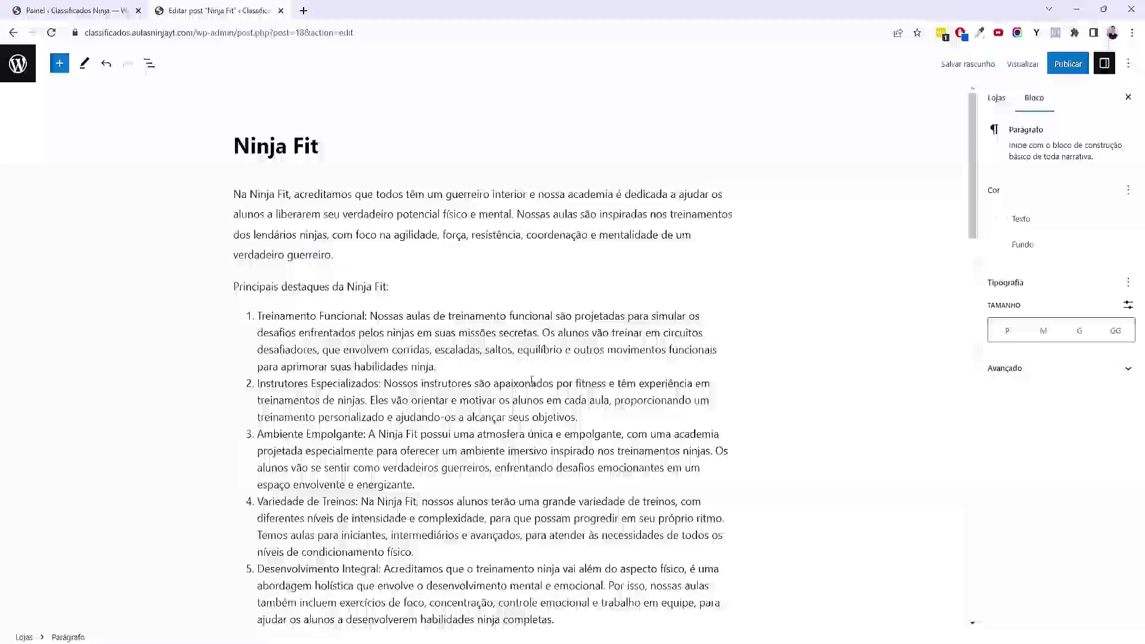
scroll(236, 388, "down", 10)
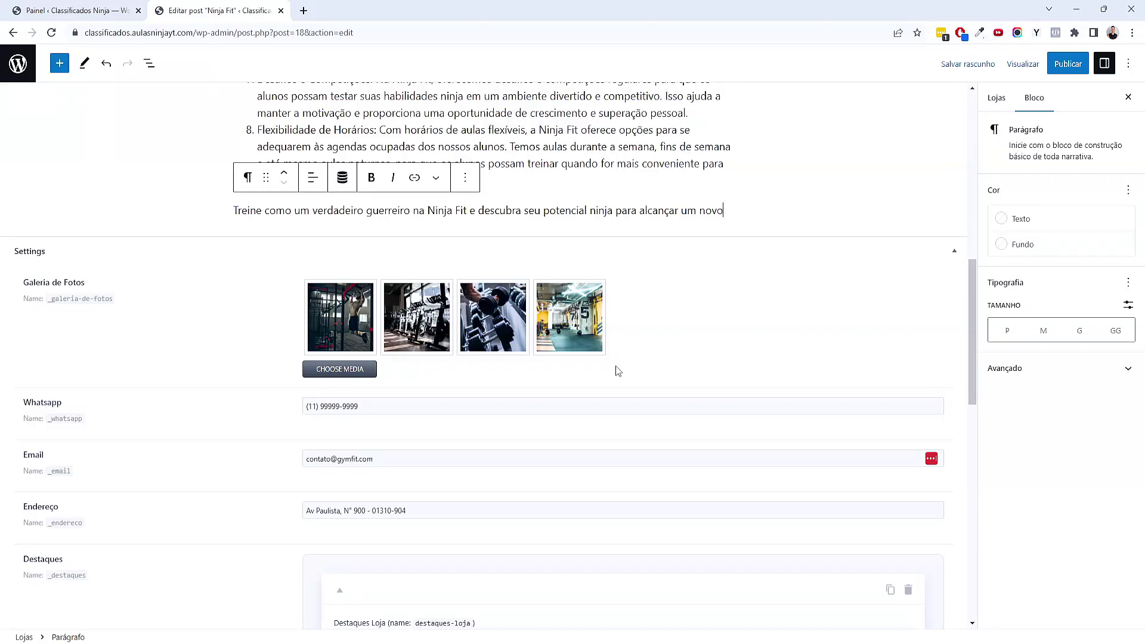
Change the contact e-mail's domain in the Settings fields to the Ninja Fit one
scroll(133, 301, "down", 2)
triple_click(359, 287)
double_click(348, 334)
scroll(452, 310, "up", 1)
scroll(582, 325, "down", 1)
type("ninja")
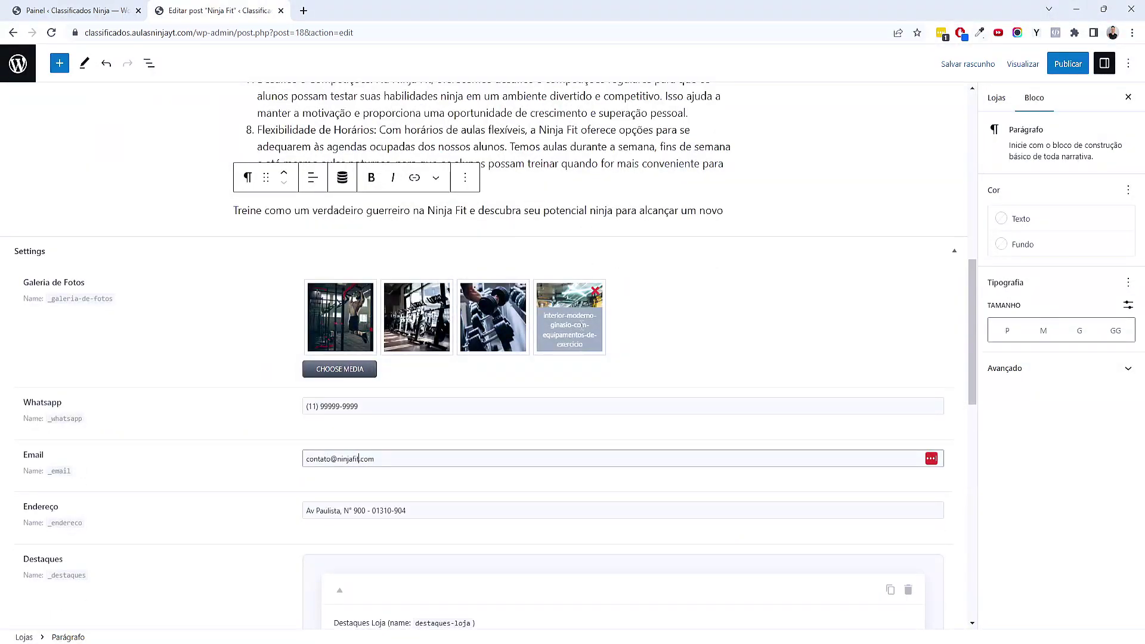
scroll(477, 387, "down", 2)
left_click(364, 385)
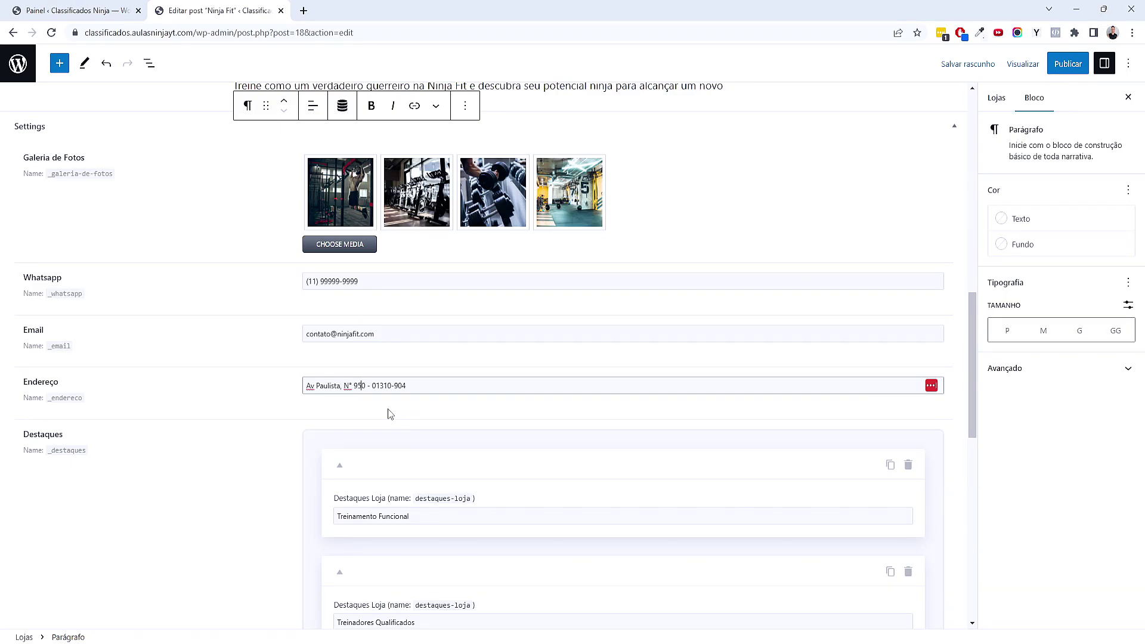
scroll(388, 413, "down", 7)
scroll(378, 511, "up", 3)
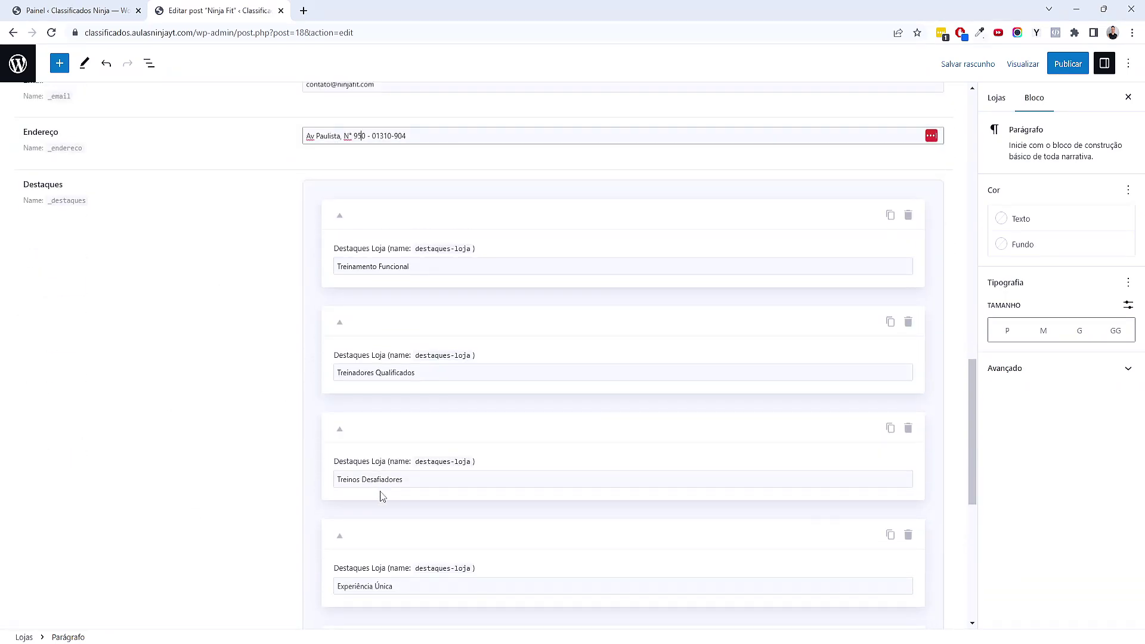
scroll(595, 324, "down", 7)
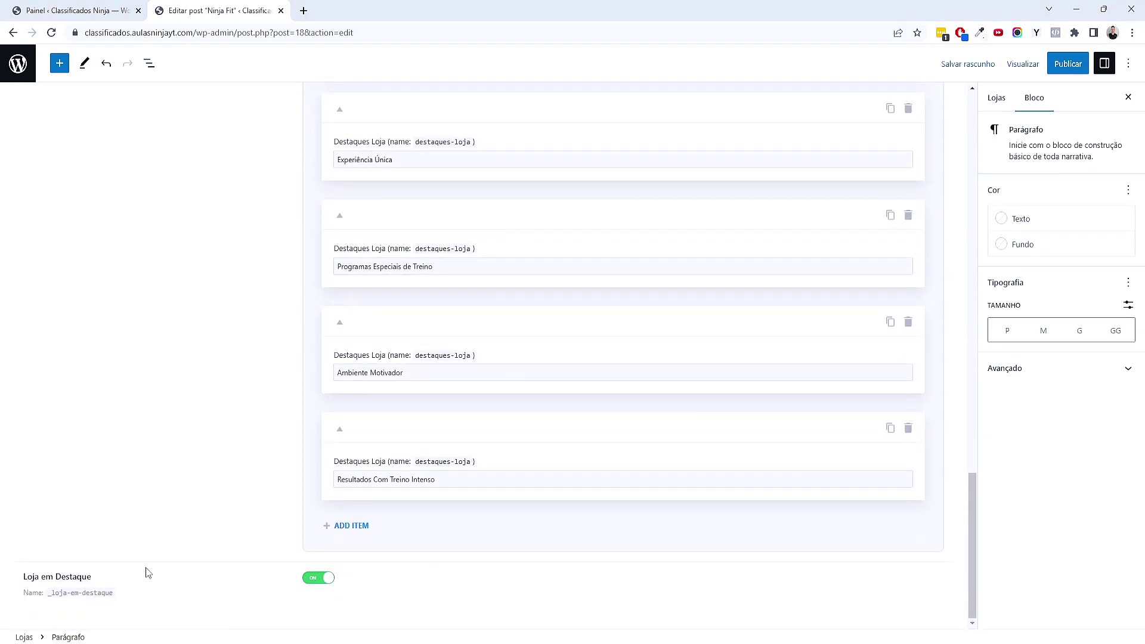
Turn off Loja em Destaque and make the man-training gym photo the featured image
left_click(321, 587)
left_click(996, 105)
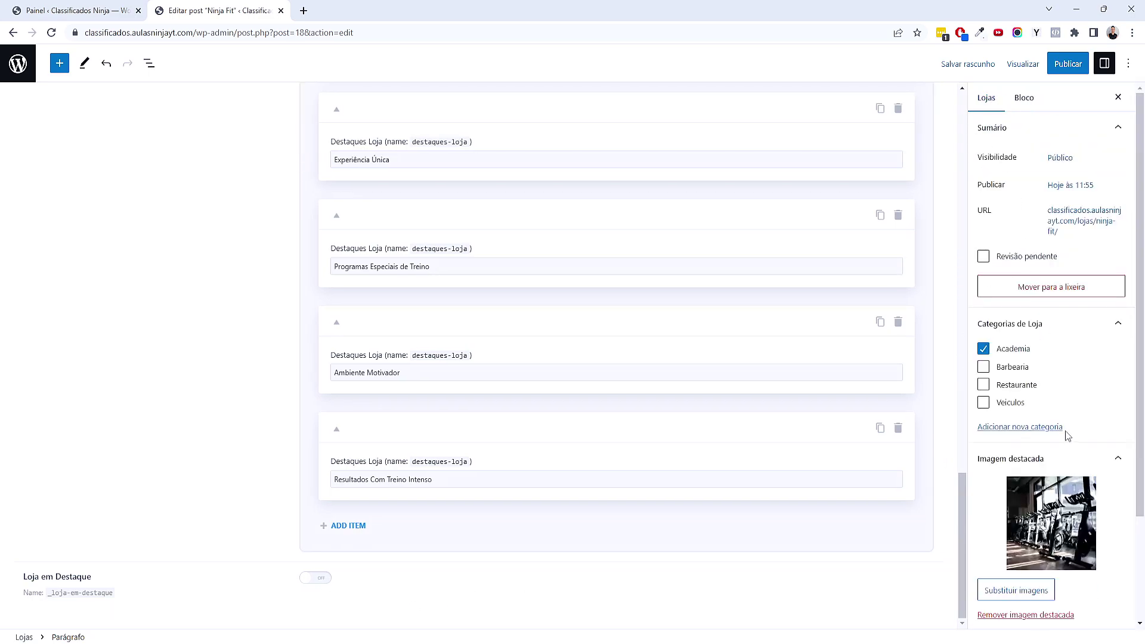
scroll(1007, 517, "down", 3)
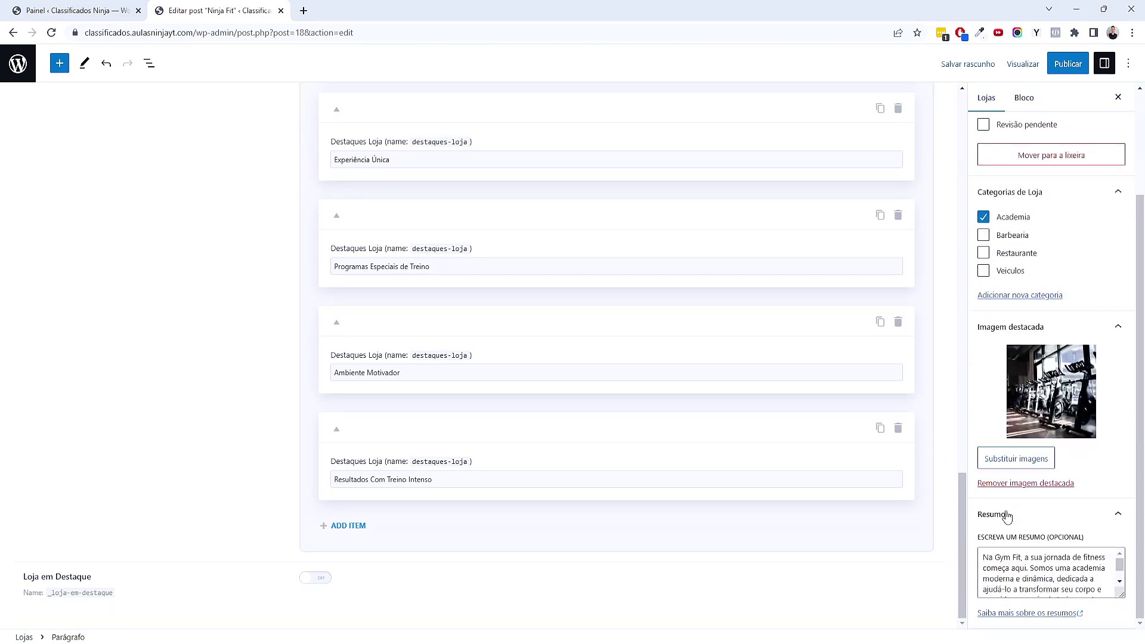
left_click(1036, 394)
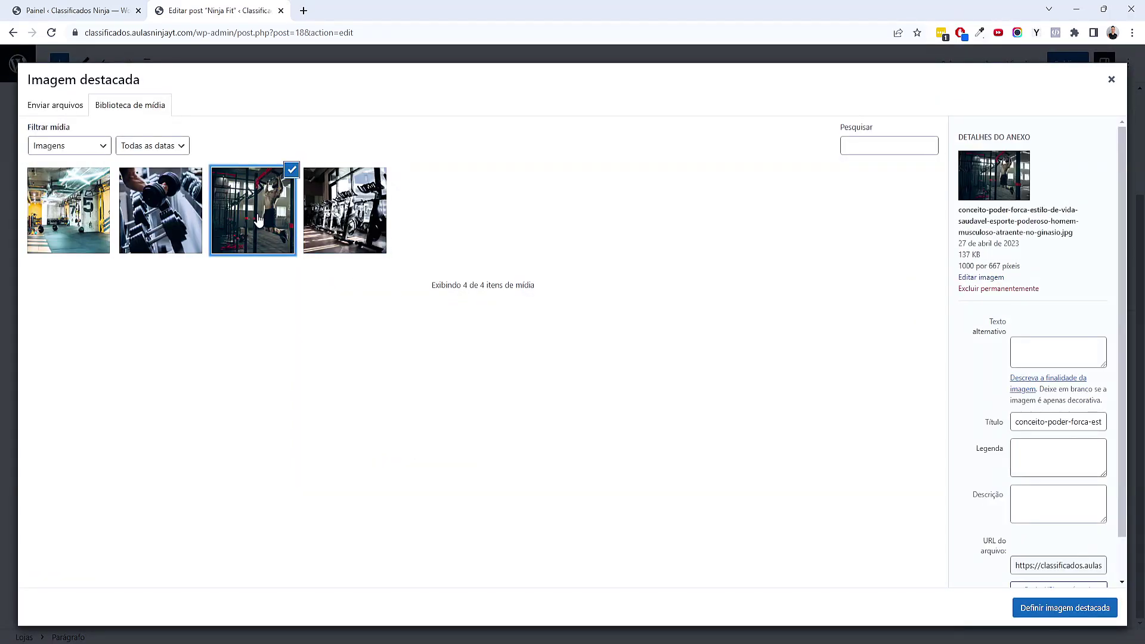
left_click(1030, 608)
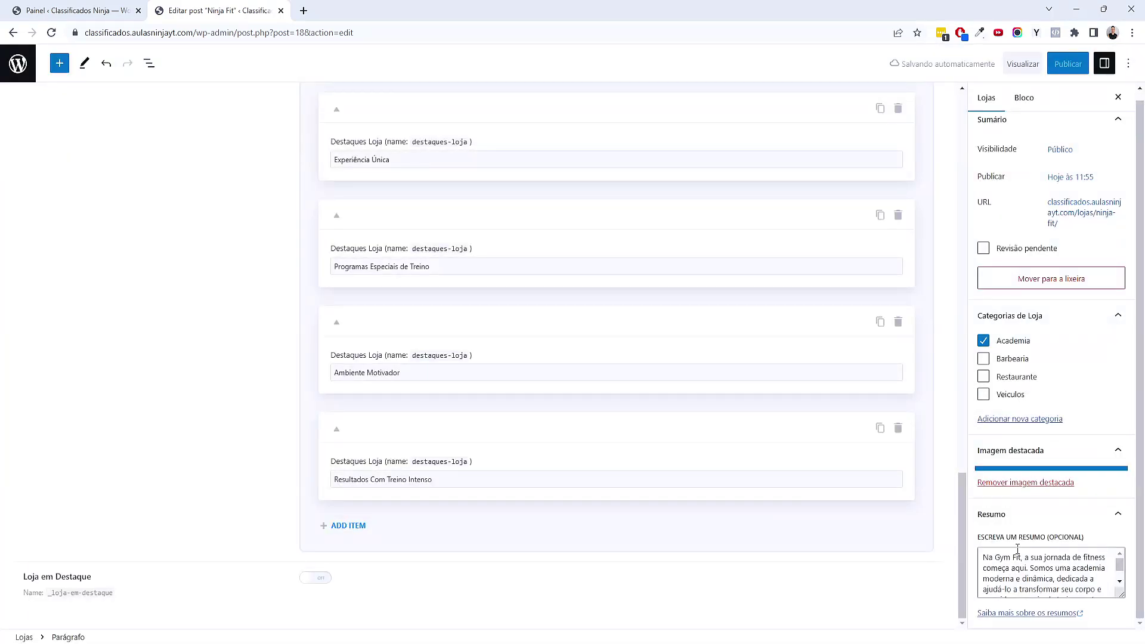
scroll(1065, 589, "down", 2)
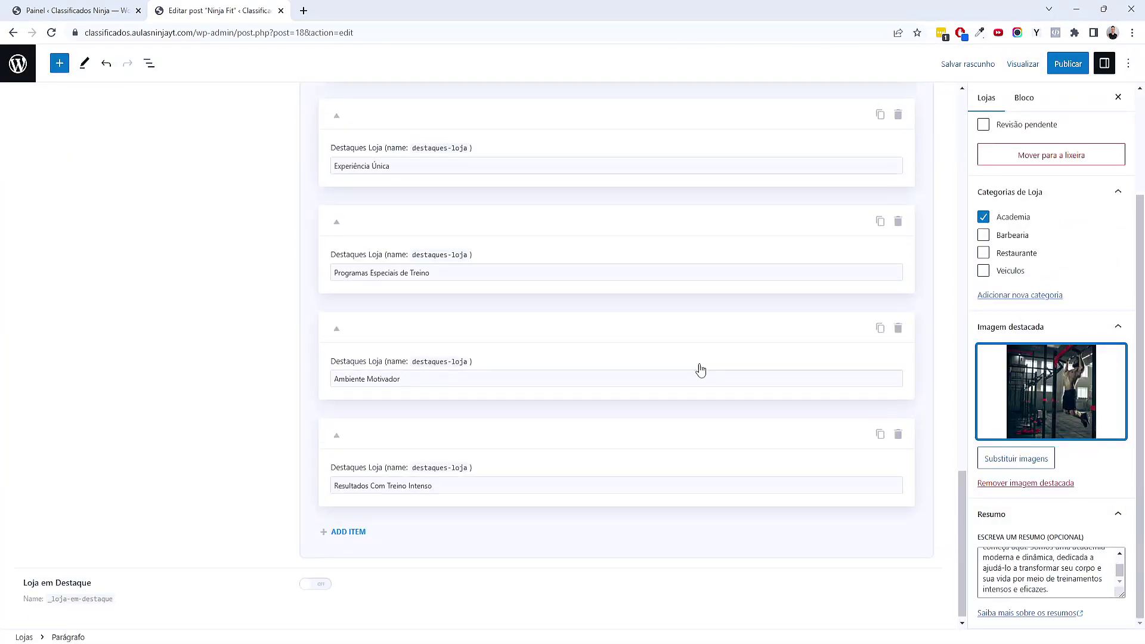
scroll(697, 367, "up", 15)
scroll(477, 357, "up", 3)
Paste the first sentence into Resumo, publish Ninja Fit and return to Lojas
left_click_drag(228, 194, 508, 215)
key("ctrl+c")
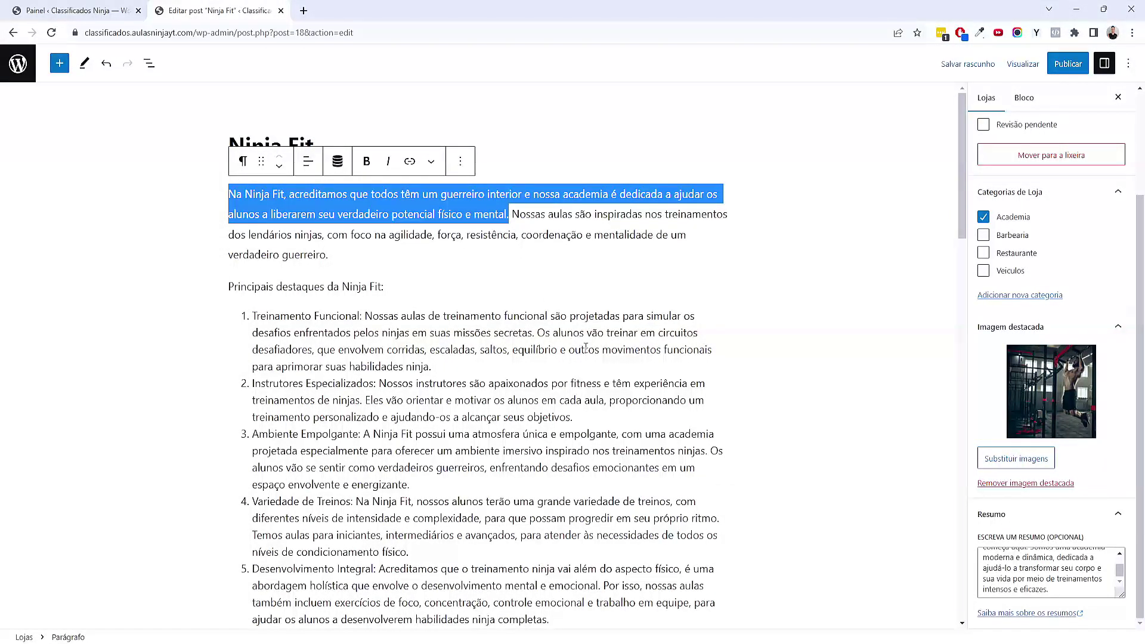
left_click(1025, 574)
key("ctrl+a")
key("ctrl+v")
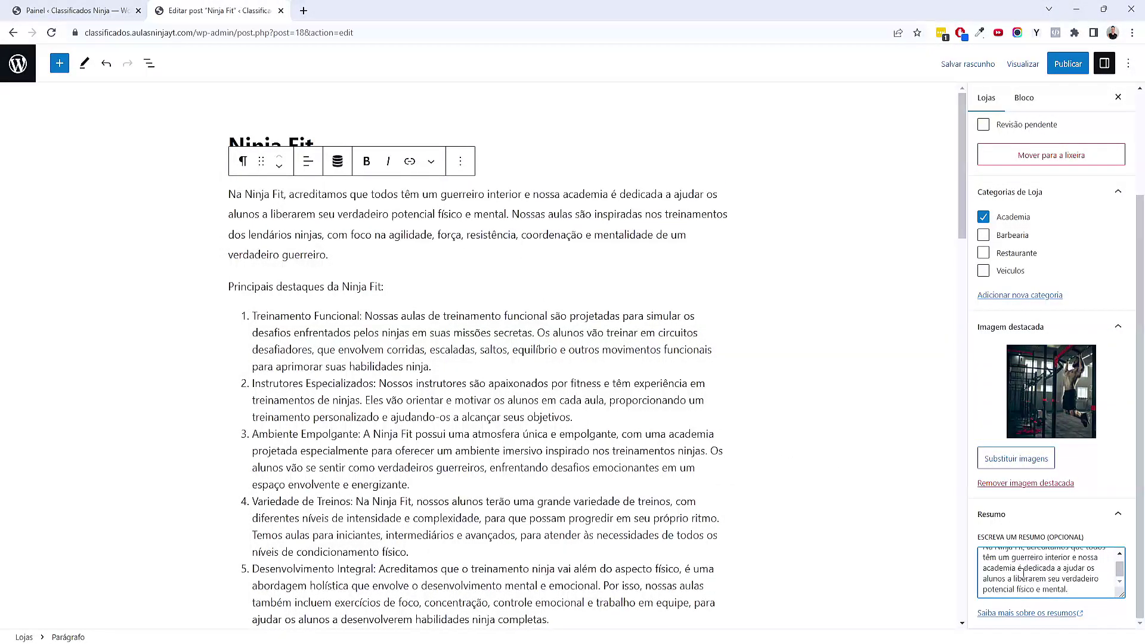
left_click(1067, 63)
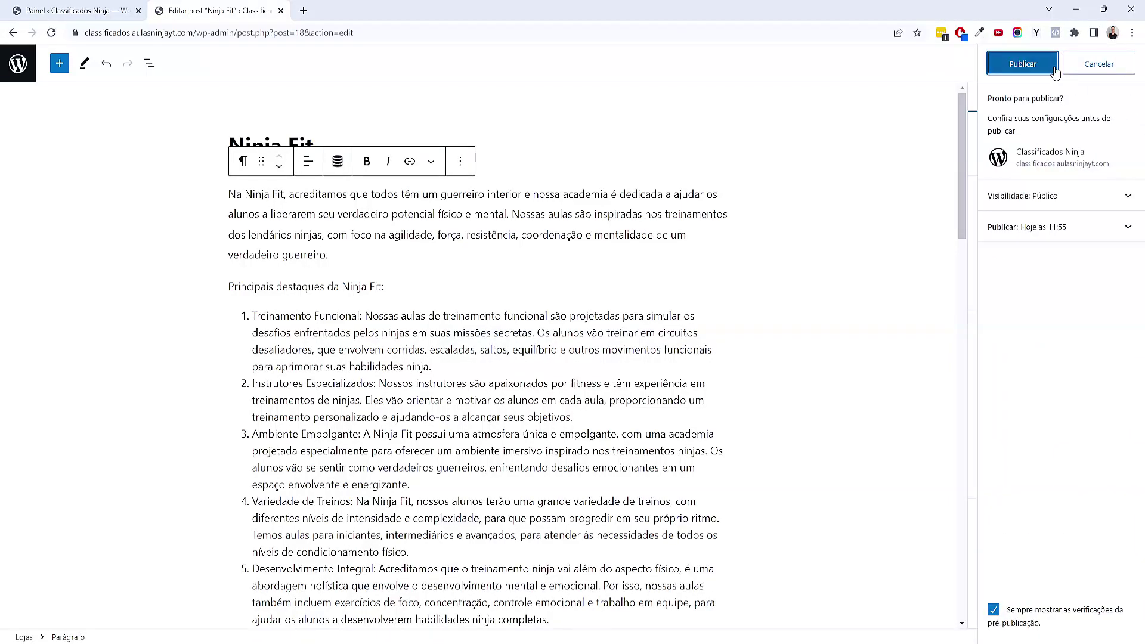
left_click(1025, 63)
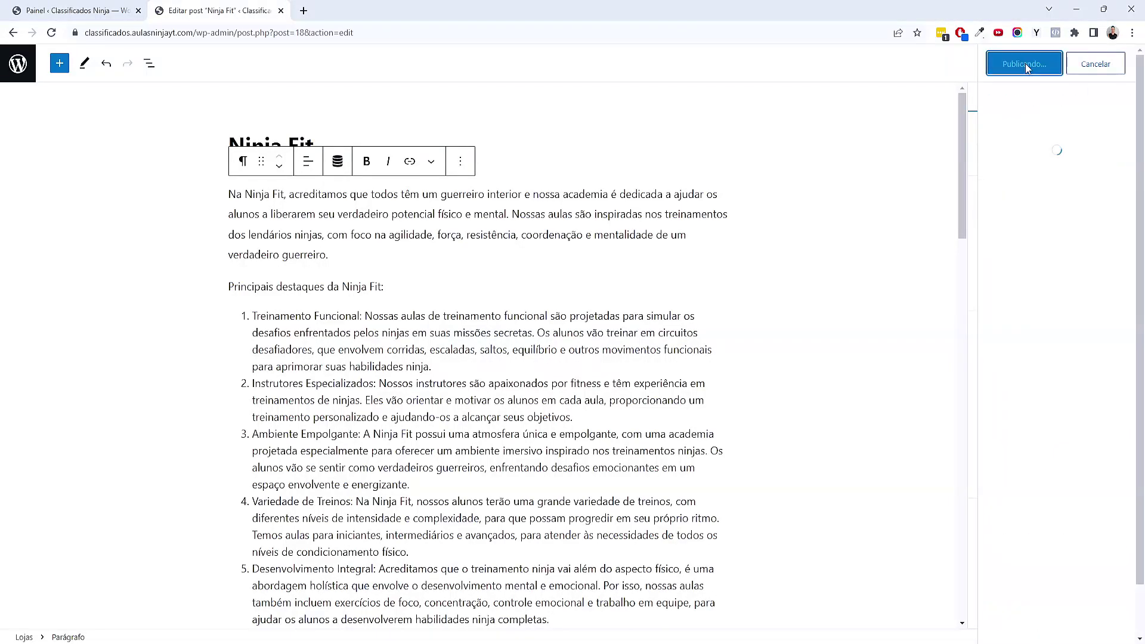
left_click(35, 73)
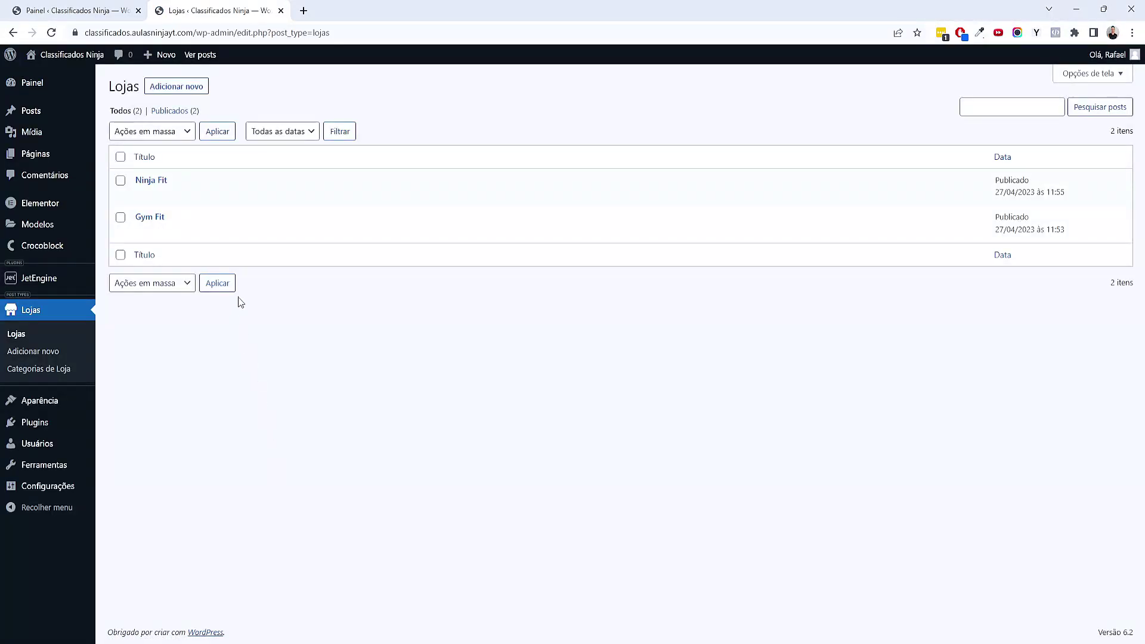
Check the published Ninja Fit page in a new tab, then close it
middle_click(246, 195)
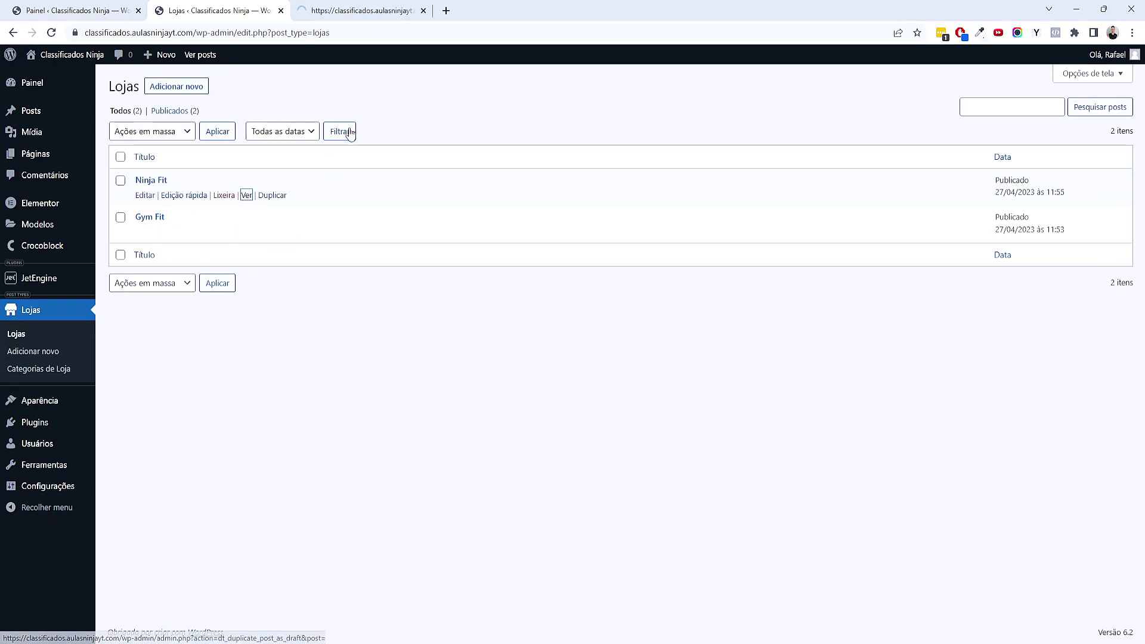
left_click(358, 10)
left_click_drag(213, 32, 250, 32)
left_click_drag(234, 130, 239, 131)
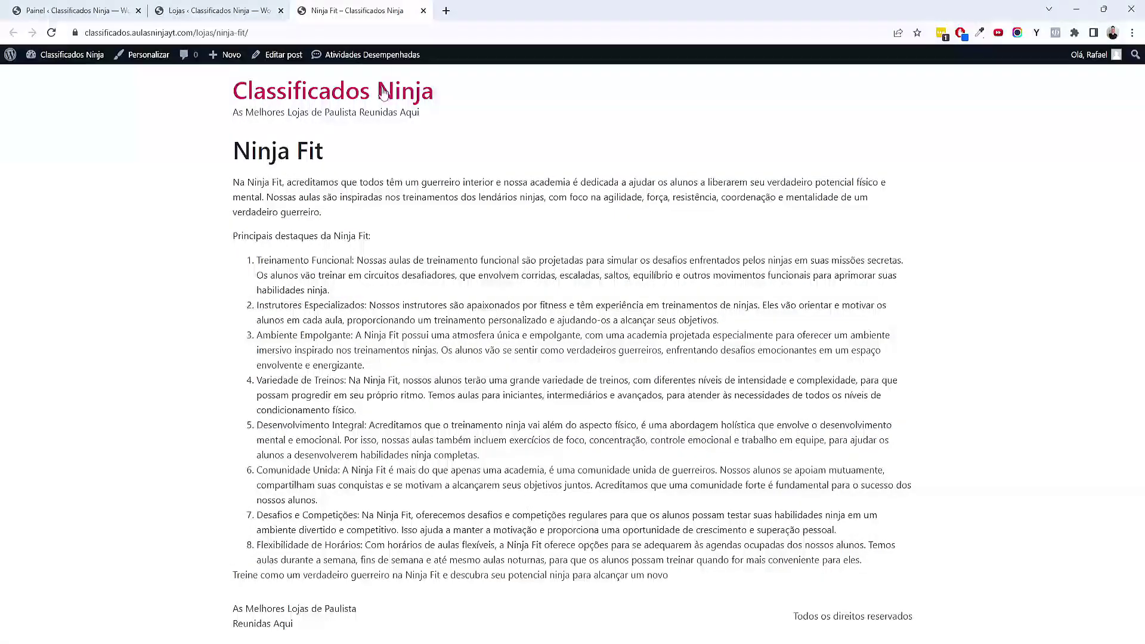
left_click(423, 11)
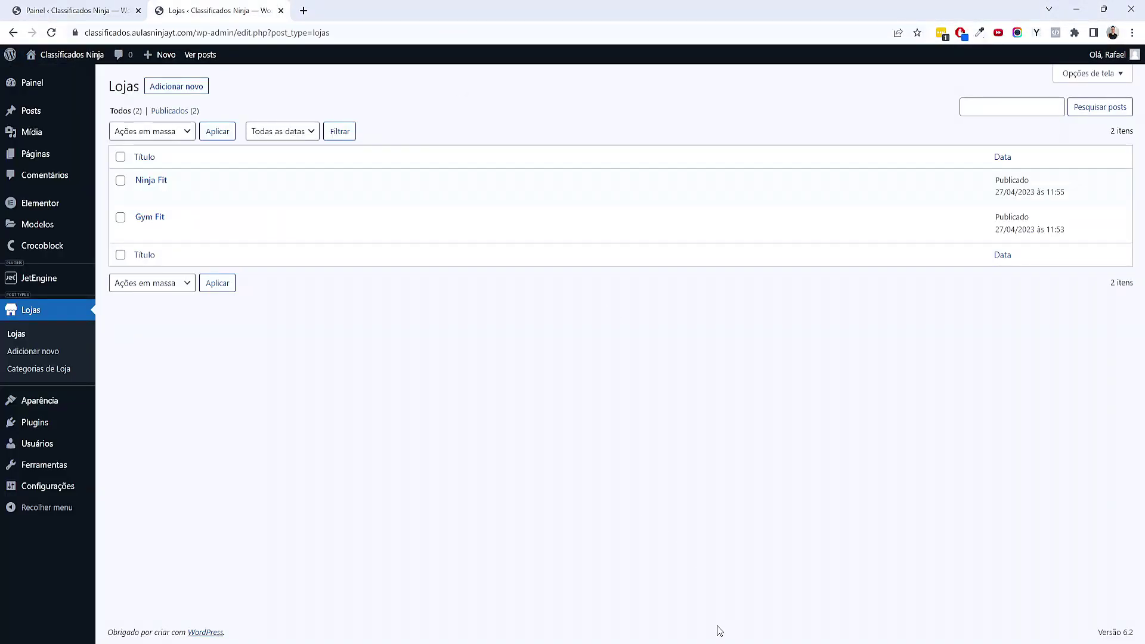
Expand the Barbearia, Restaurantes and Veículos branches in the XMind map
mouse_move(281, 181)
left_click(702, 629)
scroll(709, 406, "down", 2)
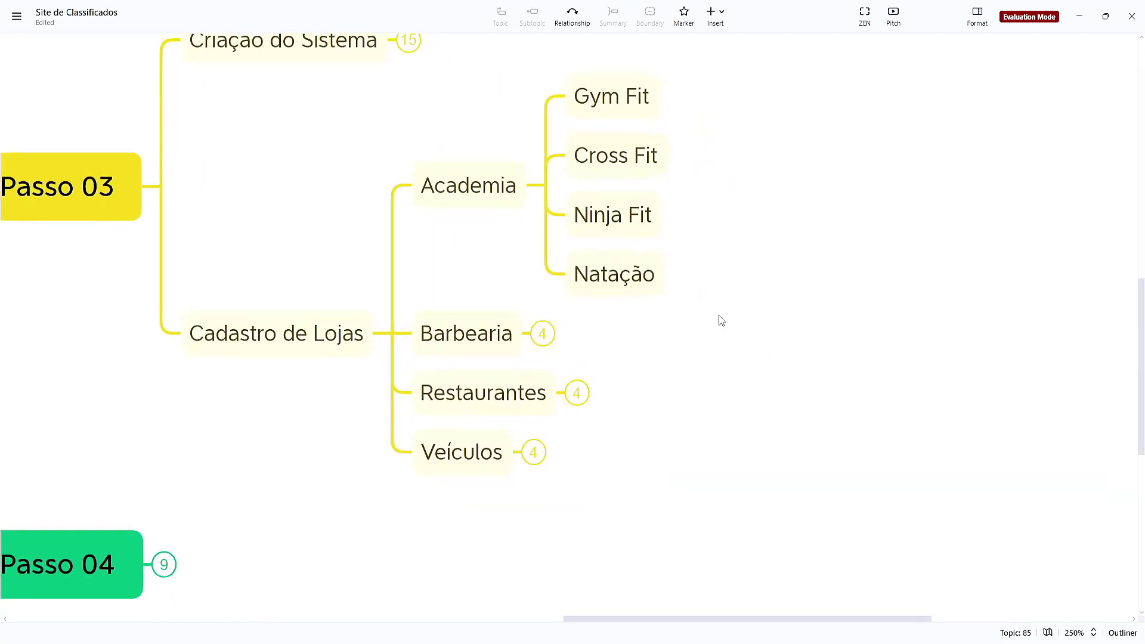
left_click(540, 331)
left_click(574, 527)
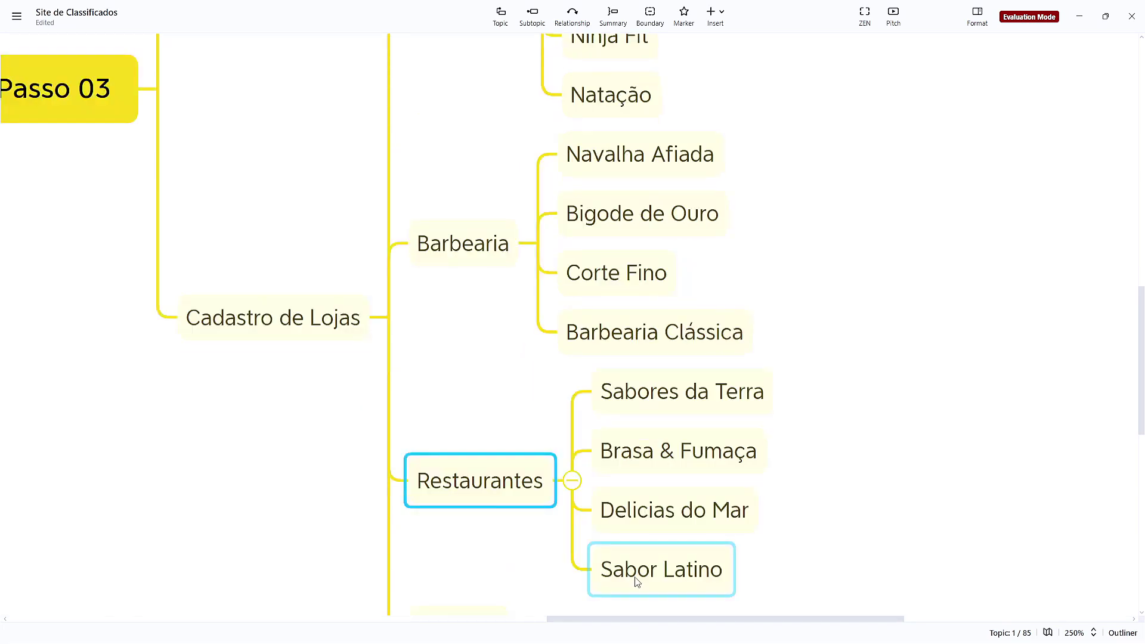
left_click(471, 461)
left_click(854, 335)
Pan across the expanded mind map, then switch back to the WordPress store list
scroll(841, 226, "up", 3)
scroll(782, 314, "up", 4)
scroll(781, 314, "down", 2)
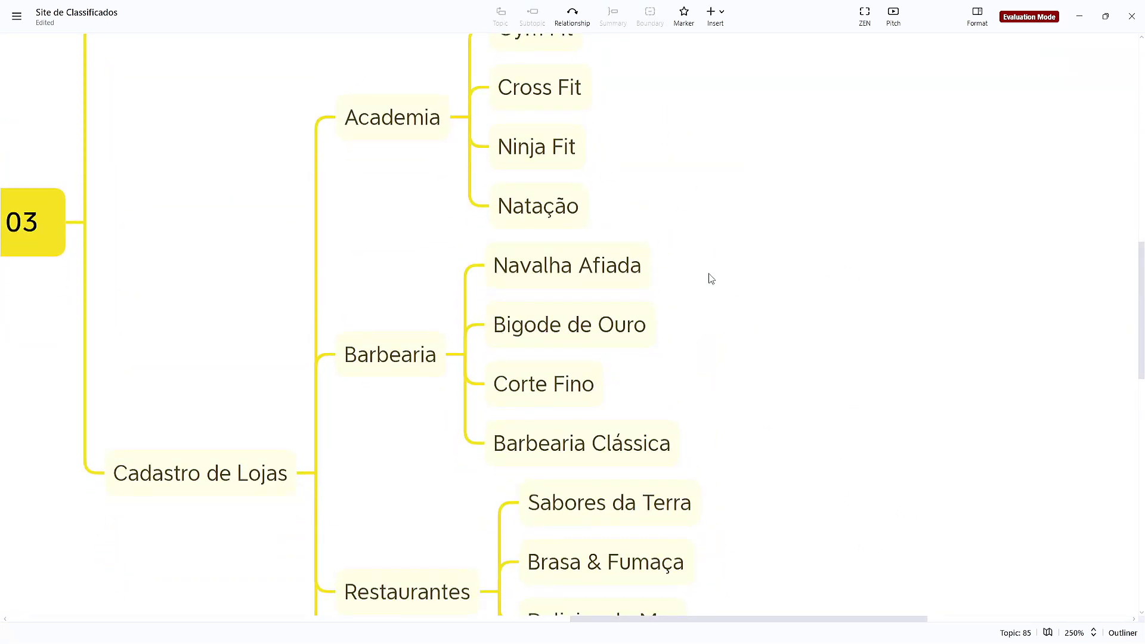
scroll(775, 333, "down", 6)
scroll(774, 195, "up", 7)
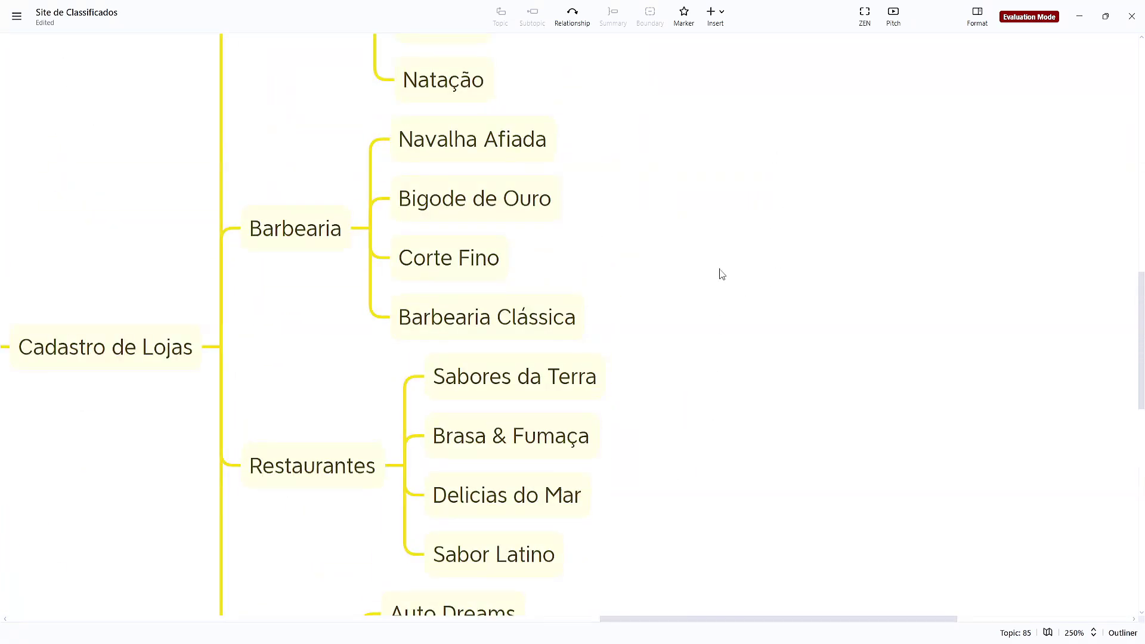
left_click_drag(761, 462, 800, 404)
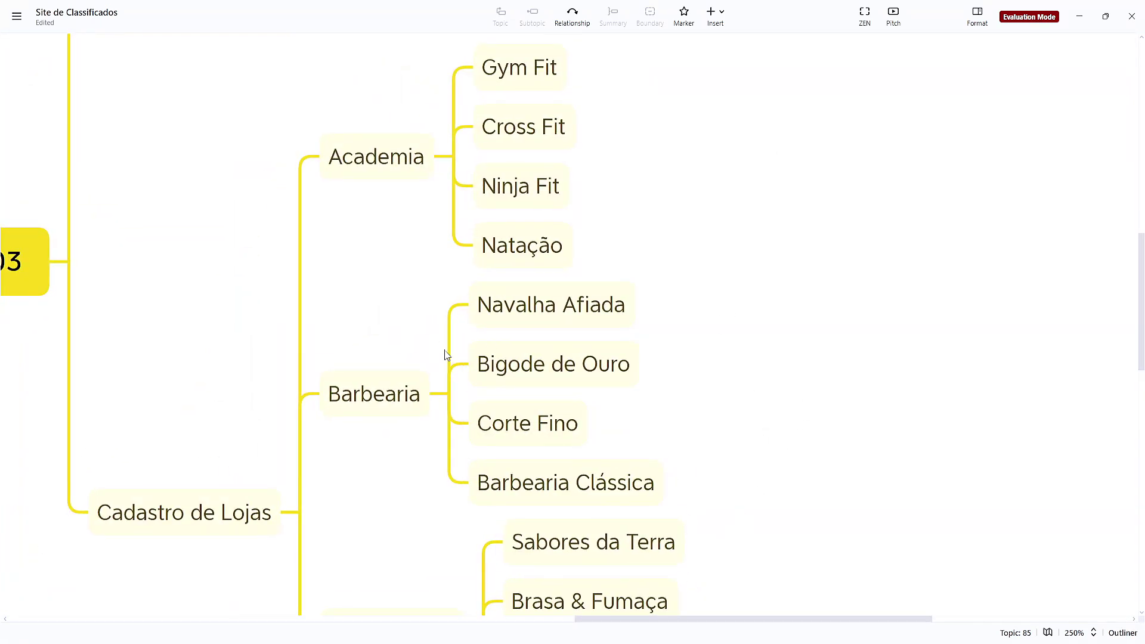
left_click(593, 590)
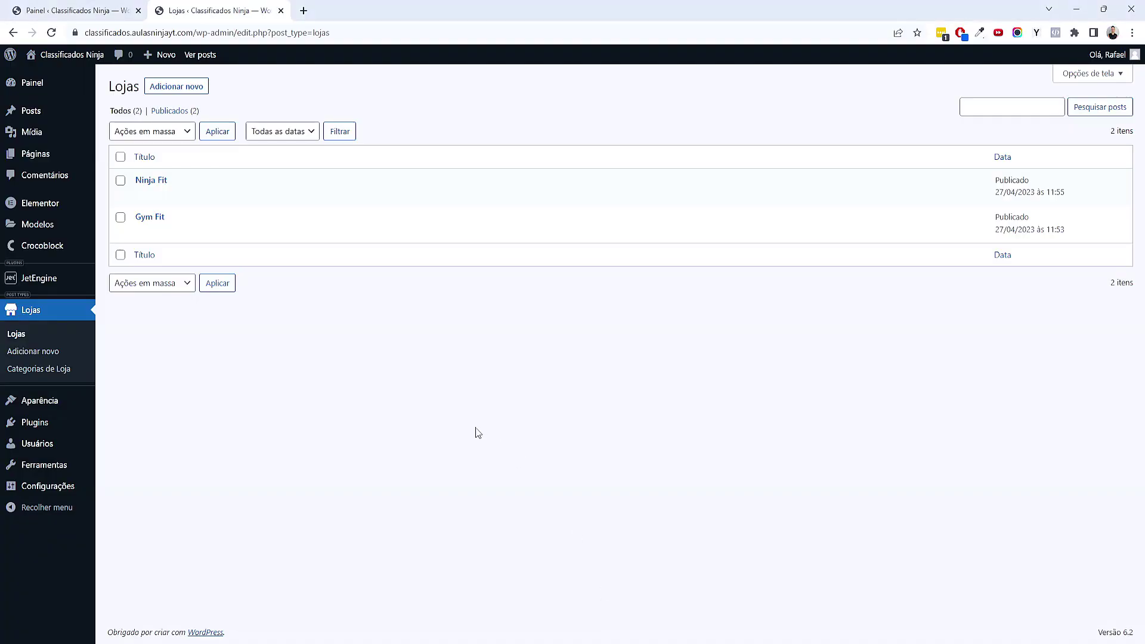
Duplicate Ninja Fit and copy the 'Navalha Afiada' name from the XMind map
left_click(272, 192)
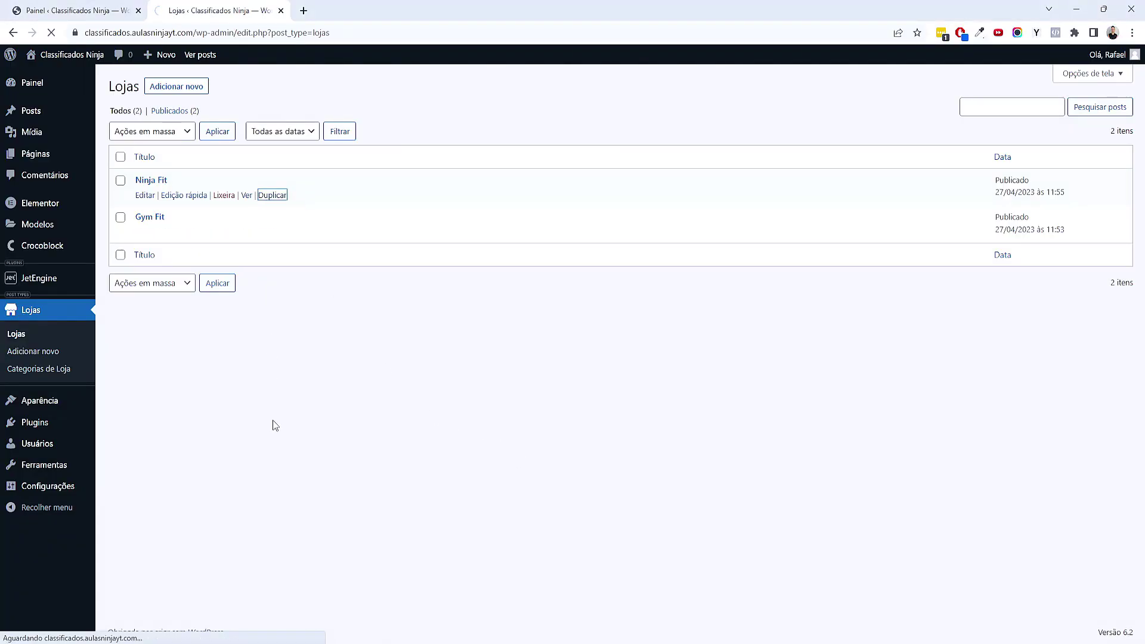
left_click(706, 626)
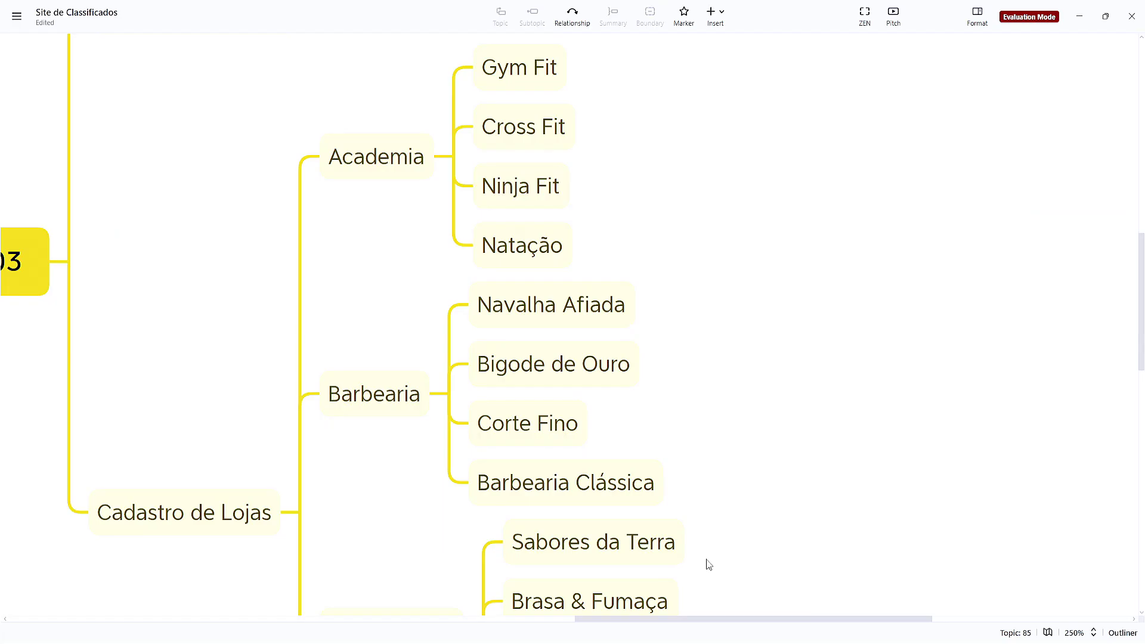
double_click(577, 316)
key("ctrl+c")
left_click(945, 294)
left_click(1077, 17)
Set the copy's title and slug to 'Navalha Afiada' and open it in the editor
left_click(176, 195)
key("ctrl+a")
key("ctrl+v")
left_click(185, 225)
key("ctrl+v")
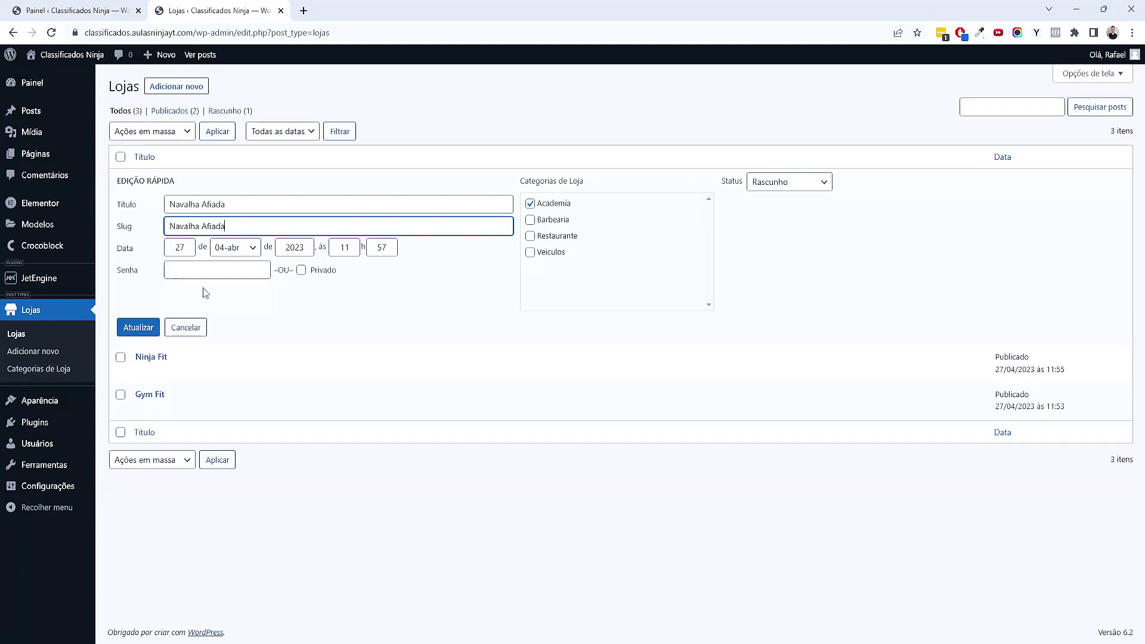
left_click(144, 327)
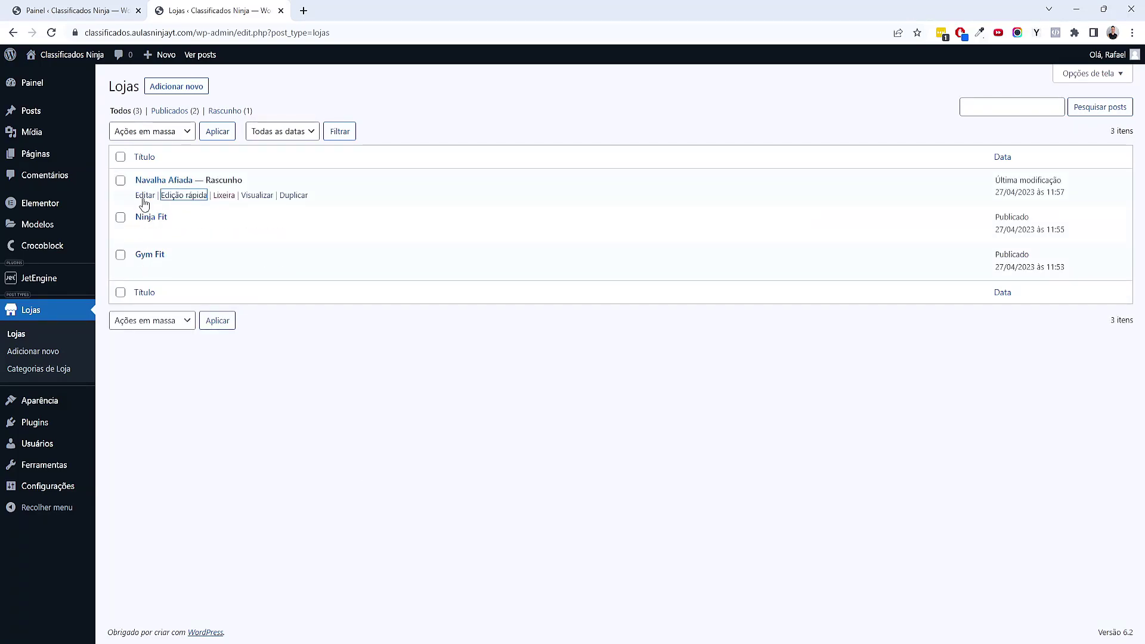
left_click(145, 195)
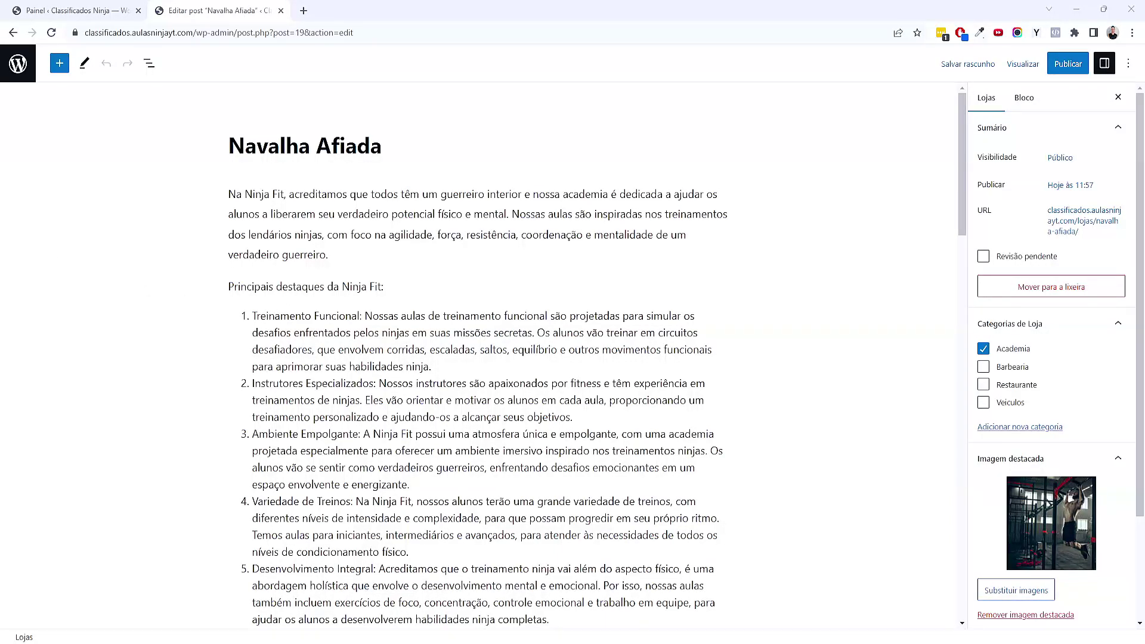
Replace the post's old body text with the four pasted barbershop description paragraphs
scroll(276, 221, "down", 7)
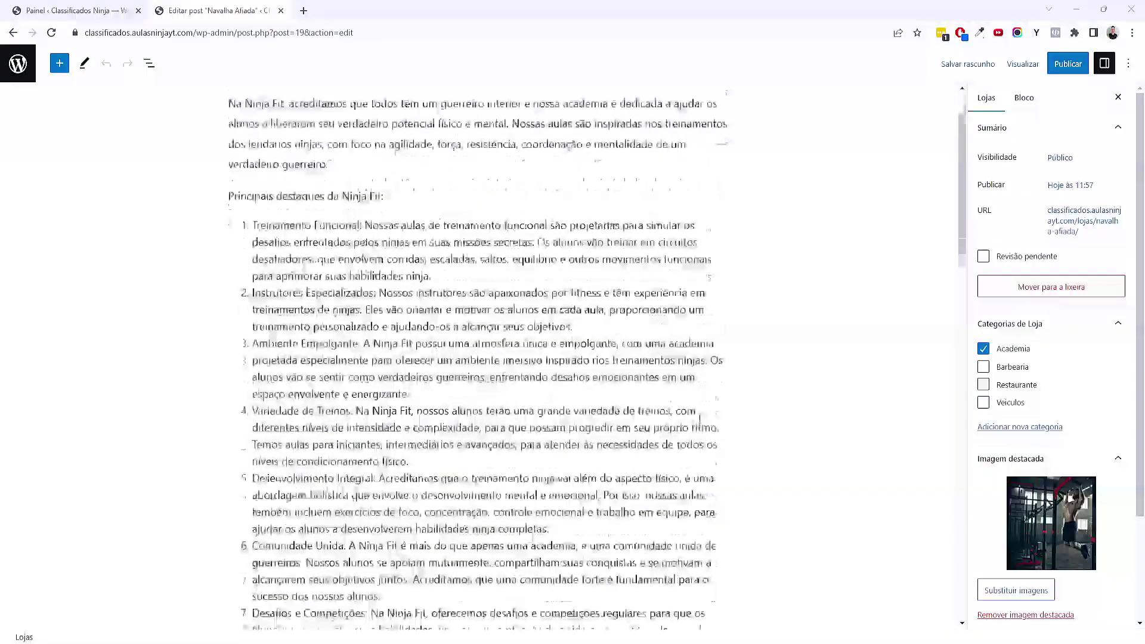
left_click(717, 398)
key("ctrl+a")
key("ctrl+a")
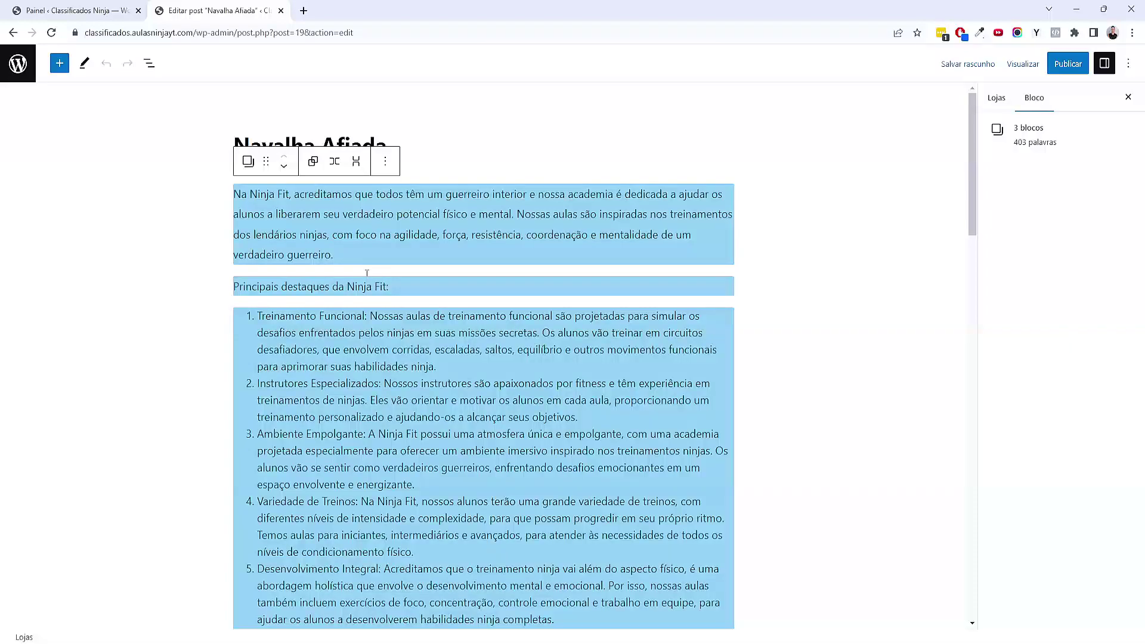
type("Treine como um verdadeiro guerreiro na Ninja Fit e descubra seu potencial ninja para alcançar um novo")
triple_click(492, 198)
key("BackSpace")
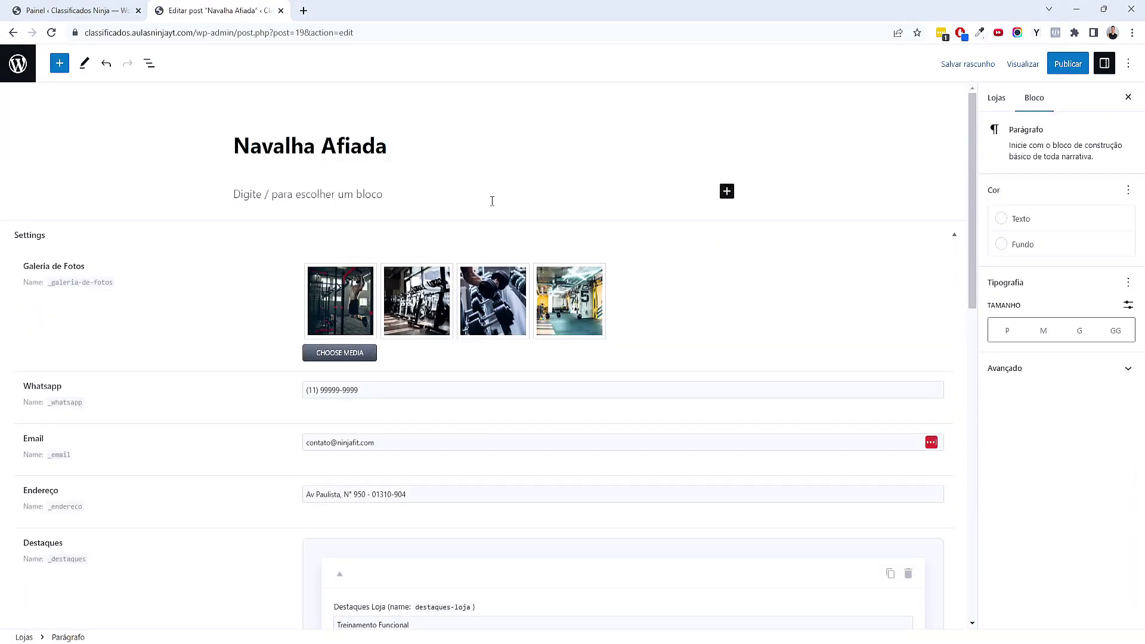
key("ctrl+v")
Remove the four gym photos from the gallery and add four newly uploaded barber photos
scroll(492, 200, "down", 2)
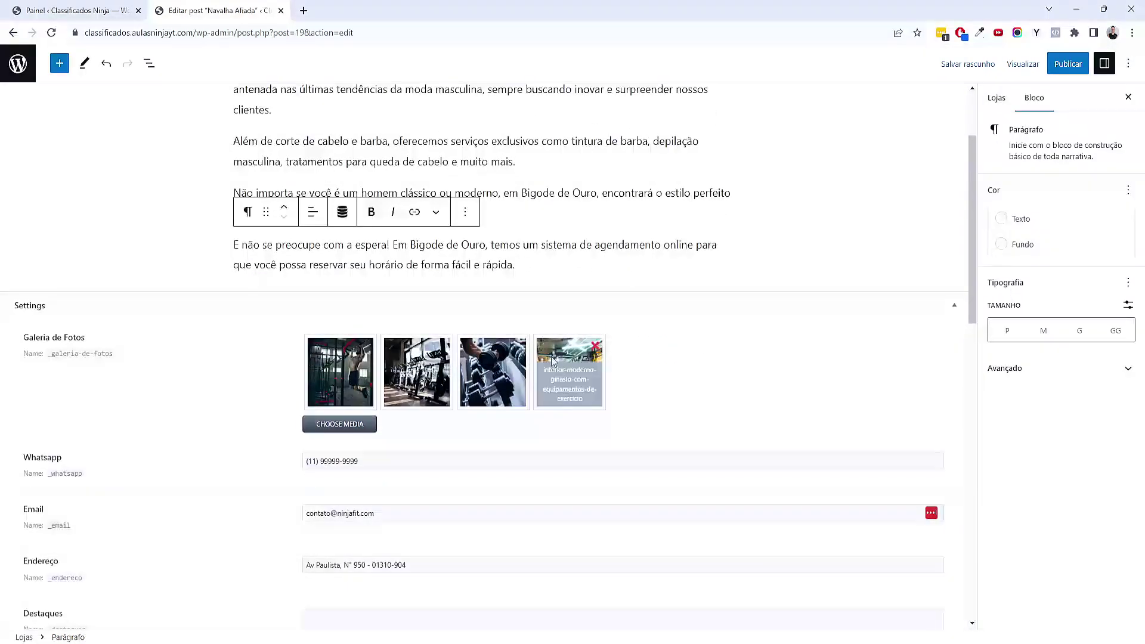
left_click(366, 347)
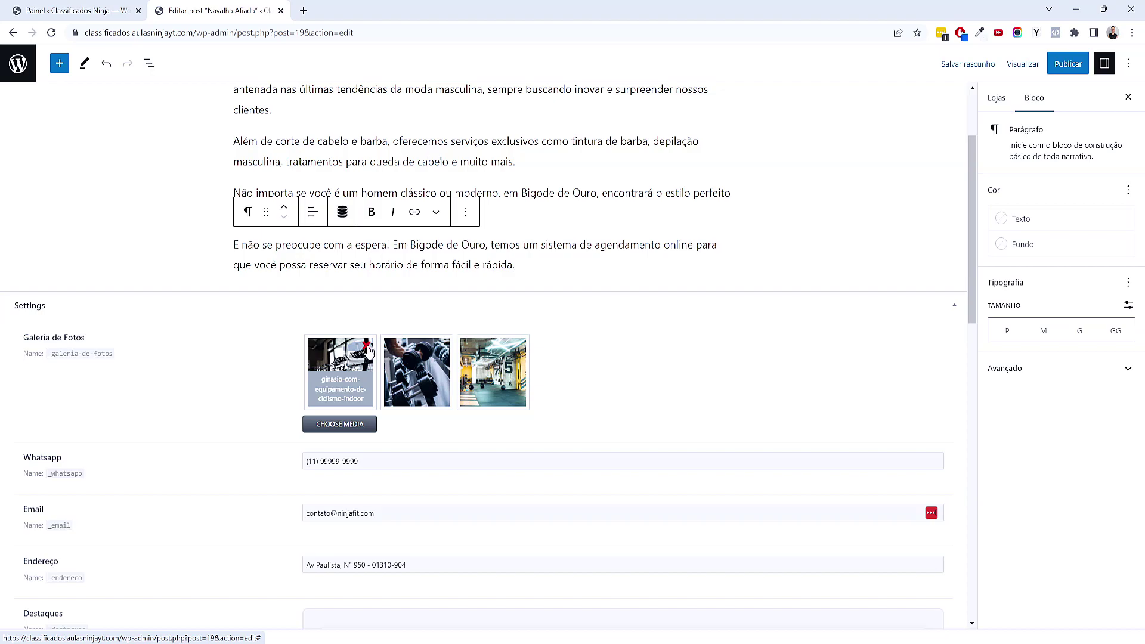
left_click(366, 347)
left_click(366, 347)
left_click(366, 346)
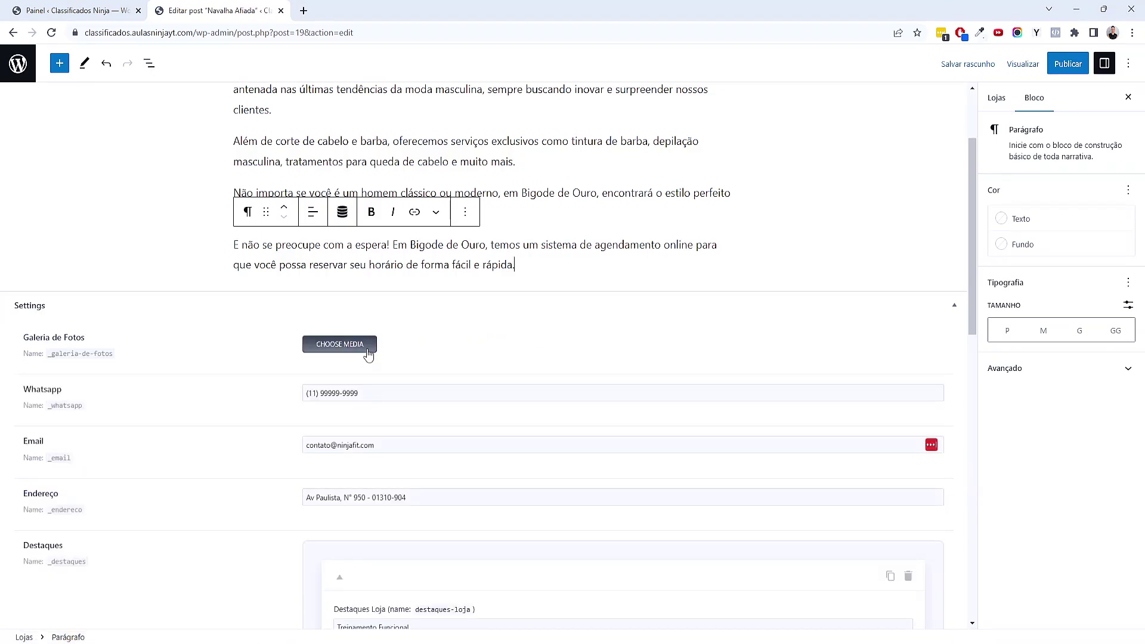
left_click(360, 353)
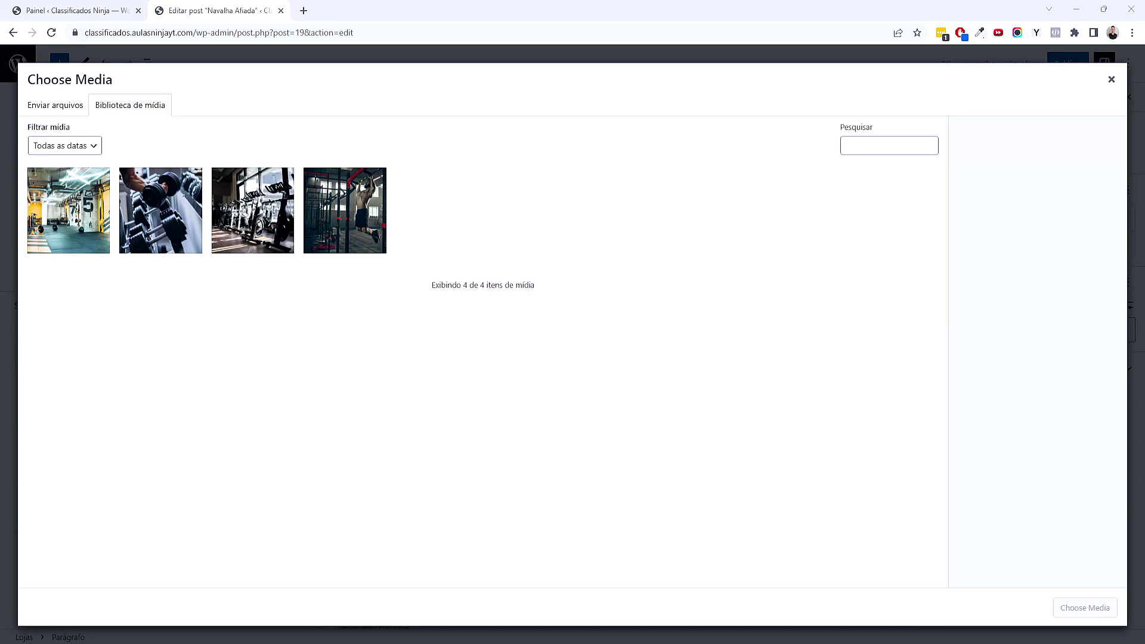
left_click_drag(1103, 238, 401, 294)
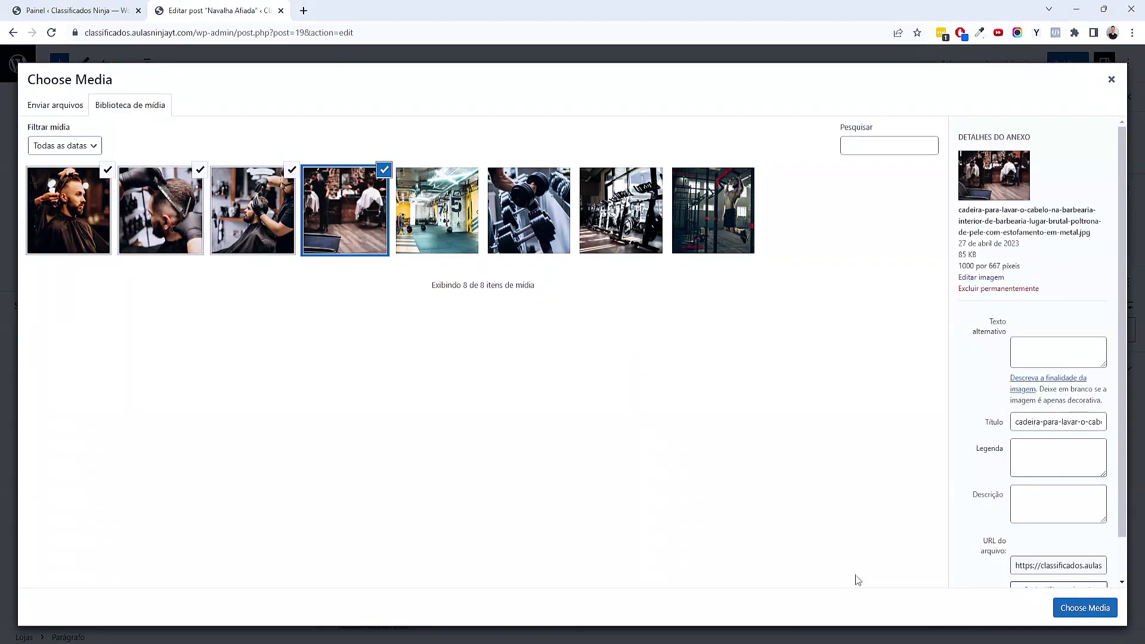
left_click(1065, 603)
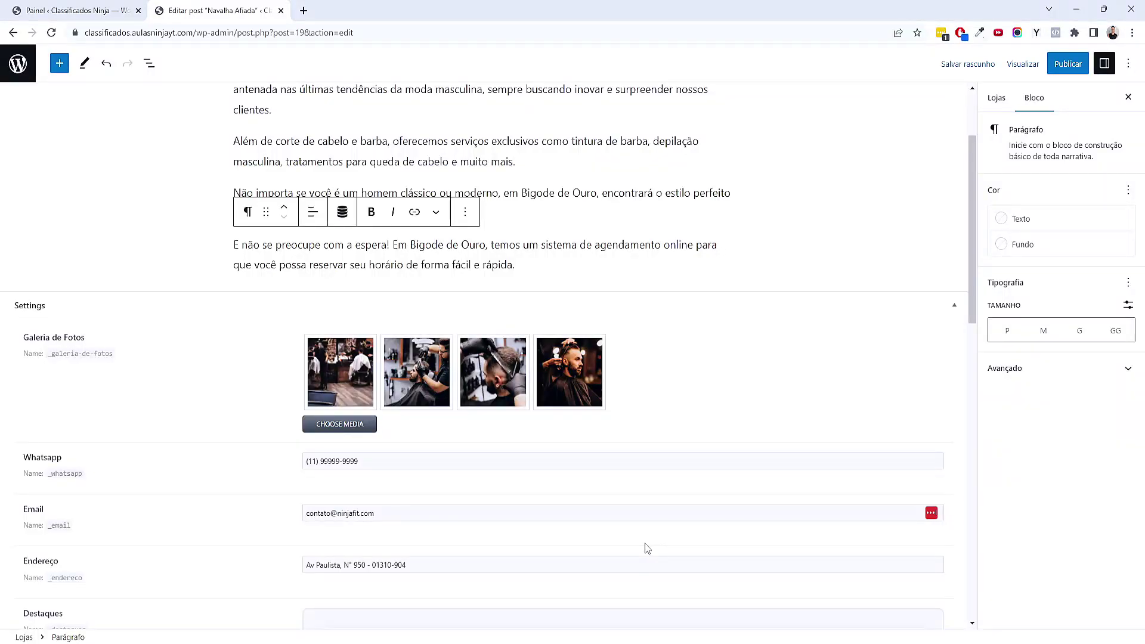
Update the store's Email field
scroll(647, 547, "down", 2)
scroll(491, 445, "up", 4)
scroll(491, 444, "down", 4)
type("navalha")
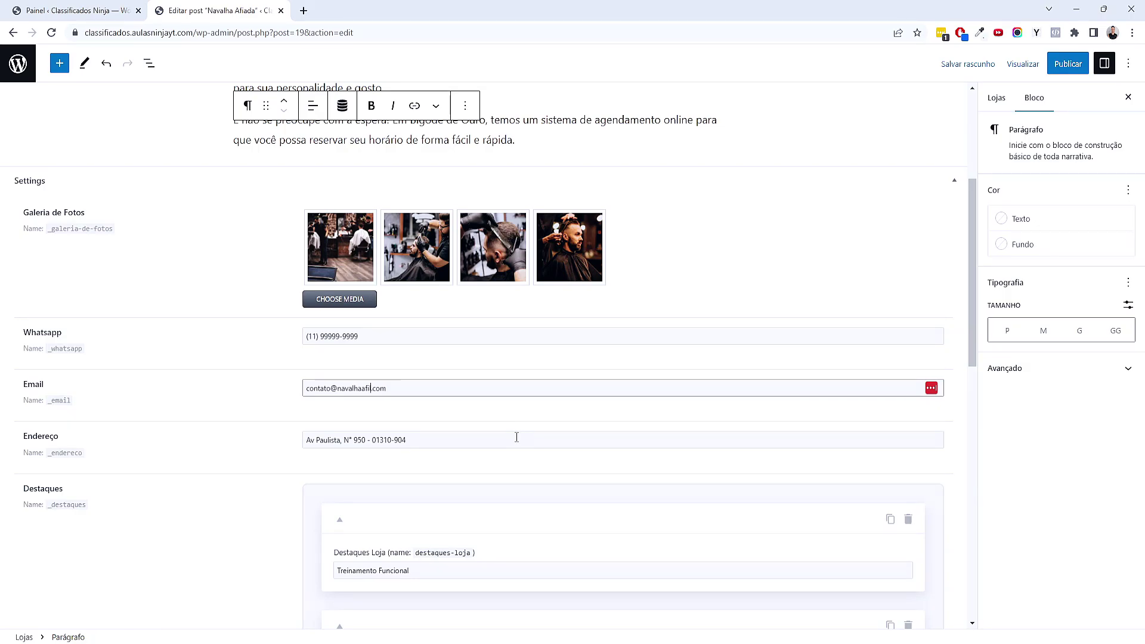
scroll(516, 437, "down", 5)
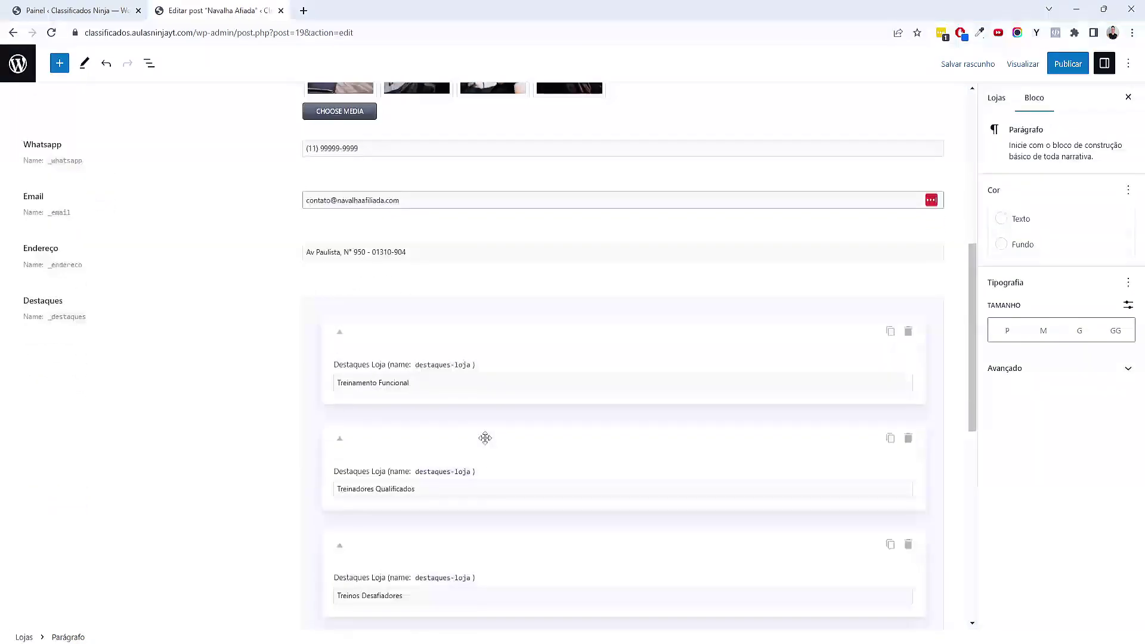
scroll(480, 437, "down", 1)
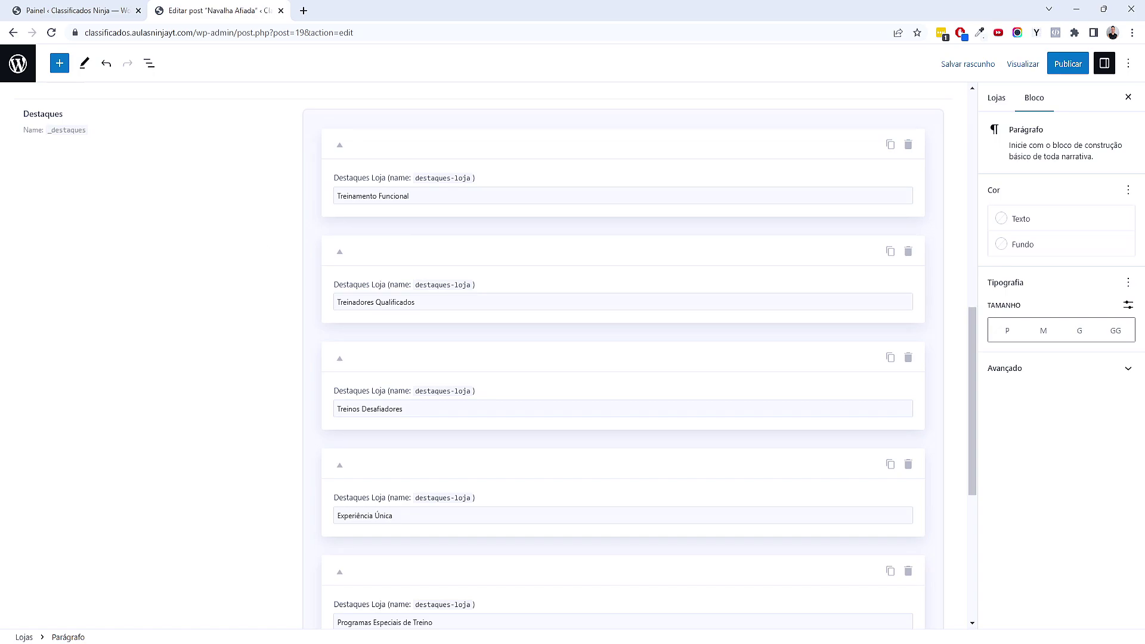
Replace the first three highlights with Corte Simples, Corte Degradé and Alisamento
left_click_drag(407, 198, 248, 191)
key("BackSpace")
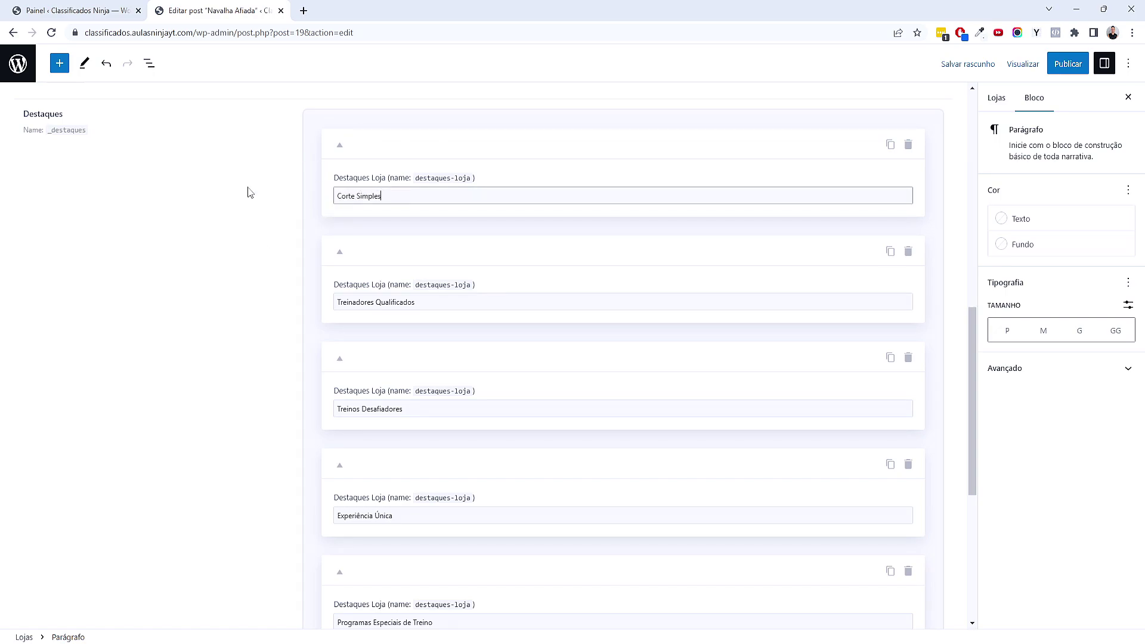
type("Corte Simples")
key("Tab")
key("Tab")
key("Tab")
key("Tab")
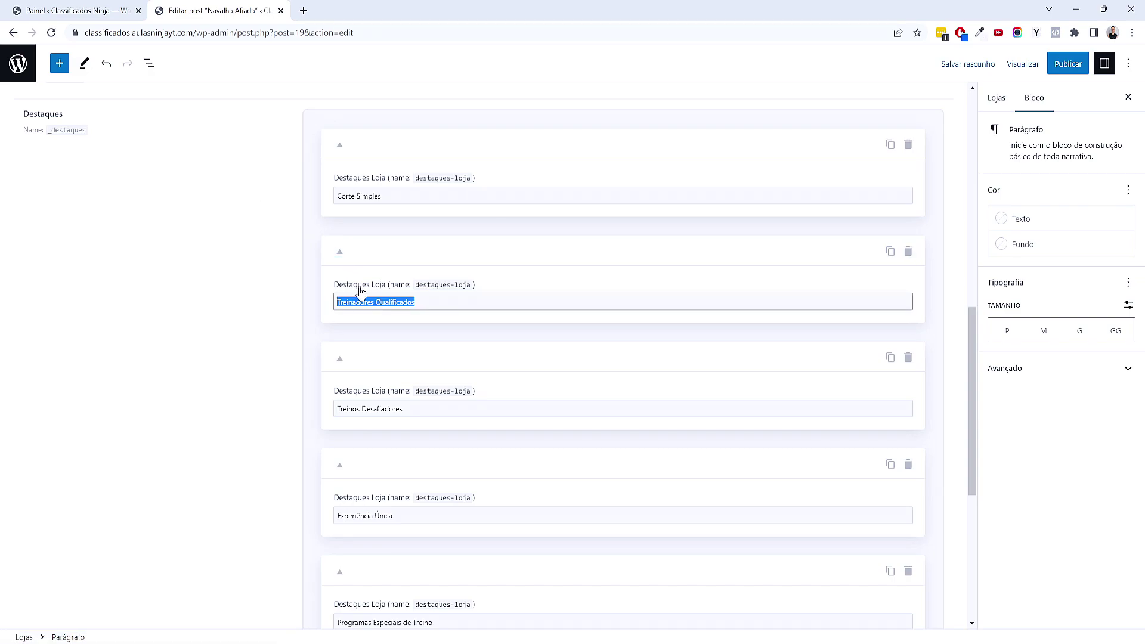
type("Corte De")
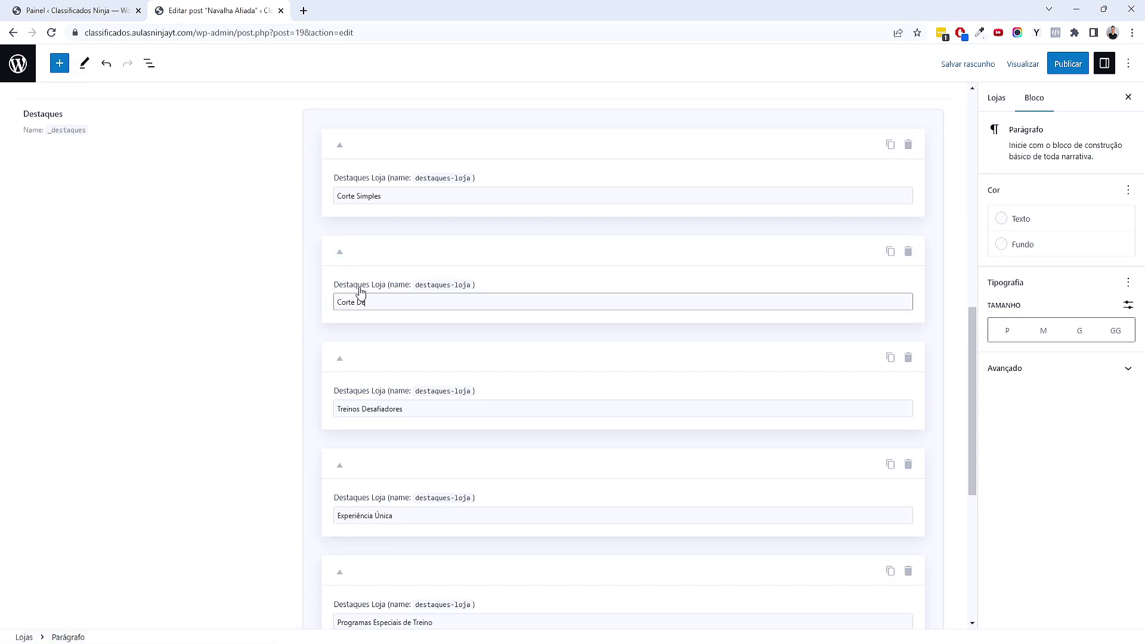
type("gradé")
key("Tab")
key("Tab")
key("Tab")
key("Tab")
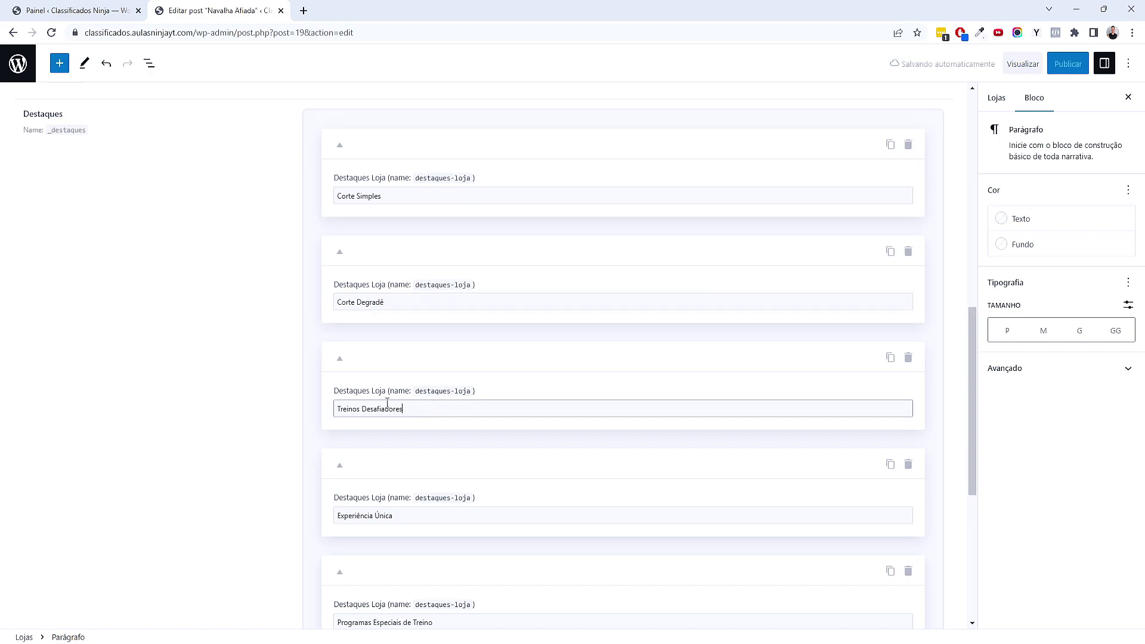
scroll(278, 392, "down", 1)
type("Alisamento")
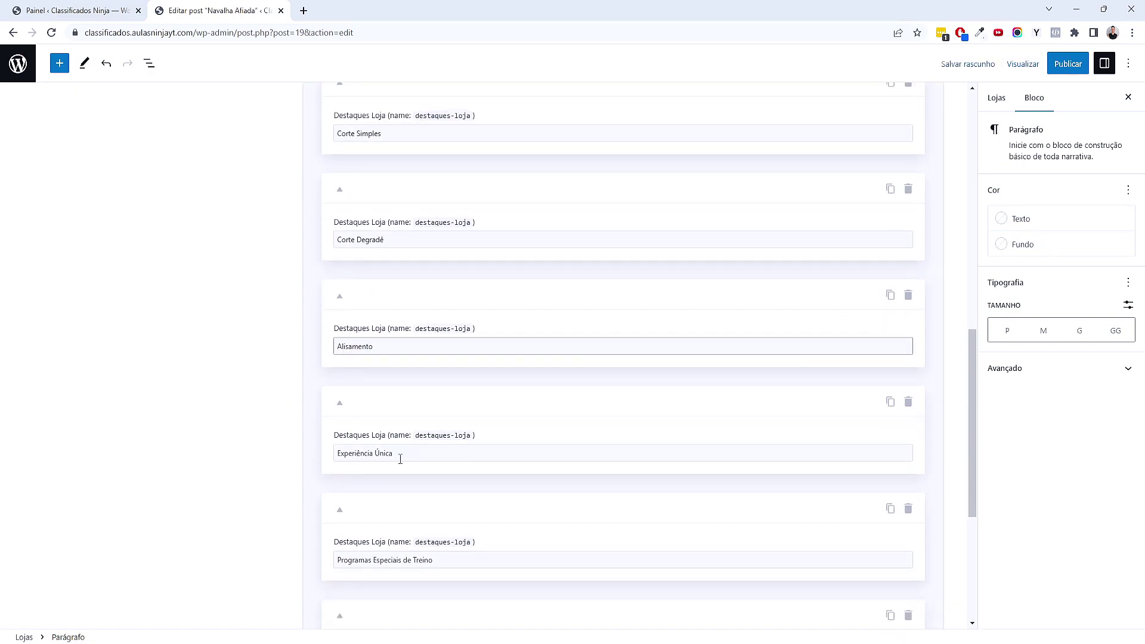
Set the remaining highlights to Barba, Corte + Barba, Progressiva, Progressiva + Corte and enable Loja em Destaque
triple_click(396, 454)
type("Earba")
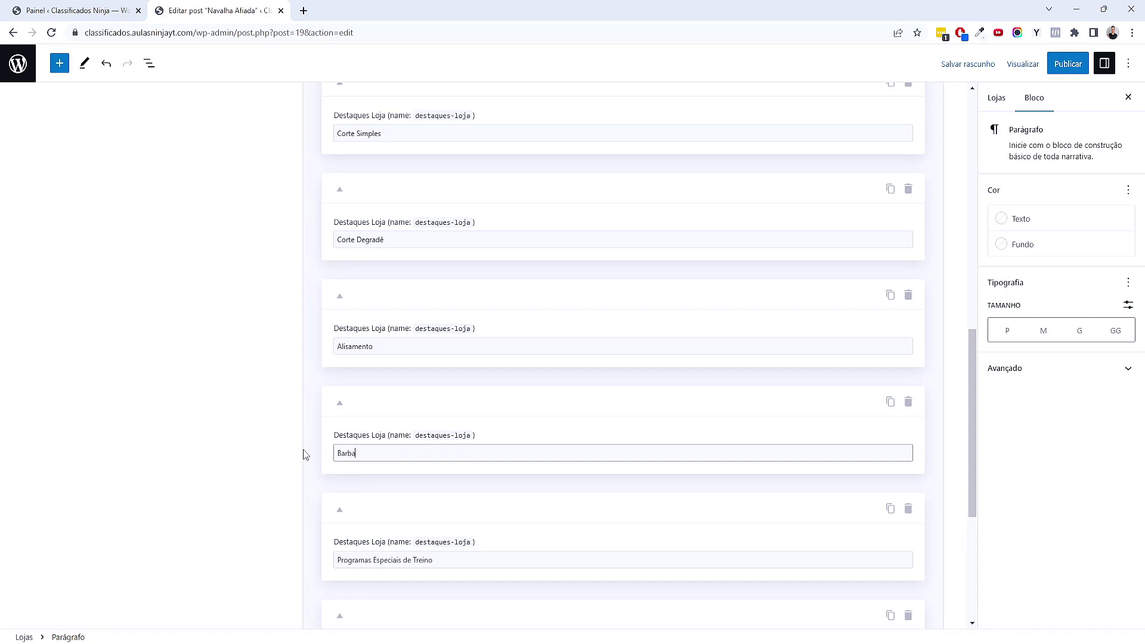
triple_click(446, 557)
type("Corte + Barba")
scroll(284, 527, "down", 5)
triple_click(434, 378)
type("P")
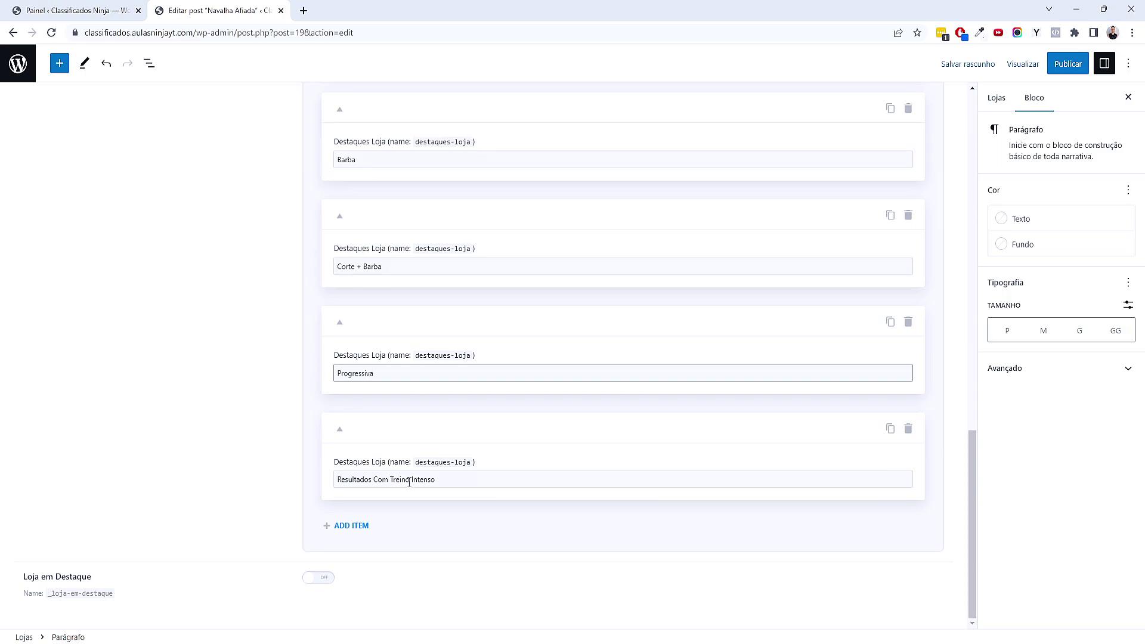
triple_click(448, 485)
type("Prog")
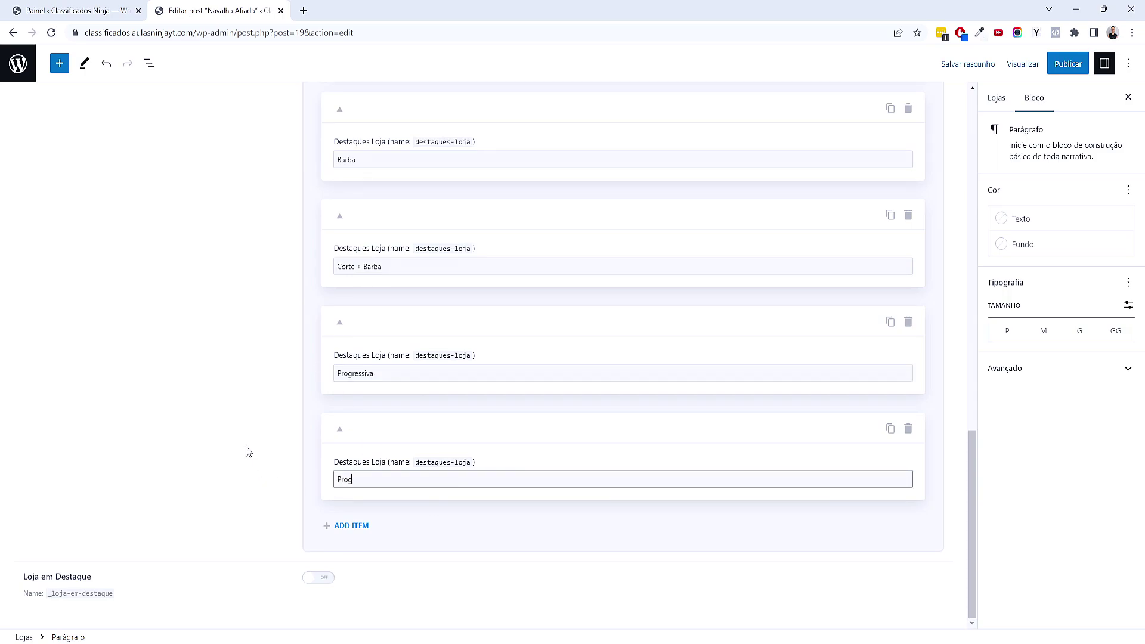
type("ressiva + Corte")
left_click(317, 579)
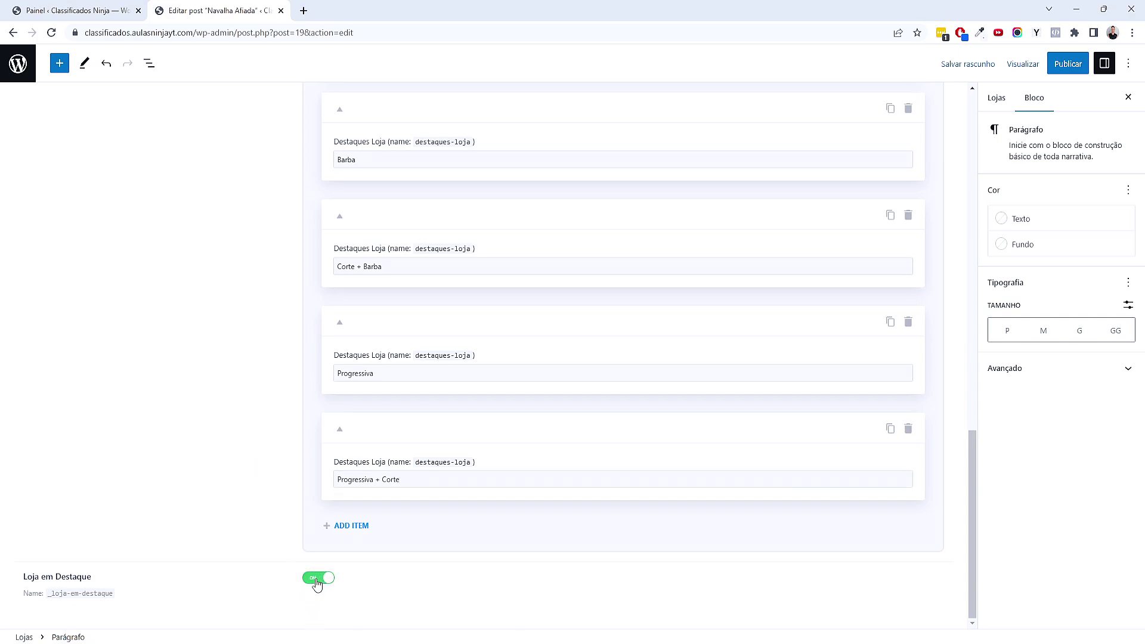
Move the store from Academia to Barbearia and set the barber-chair photo as featured image
left_click(994, 113)
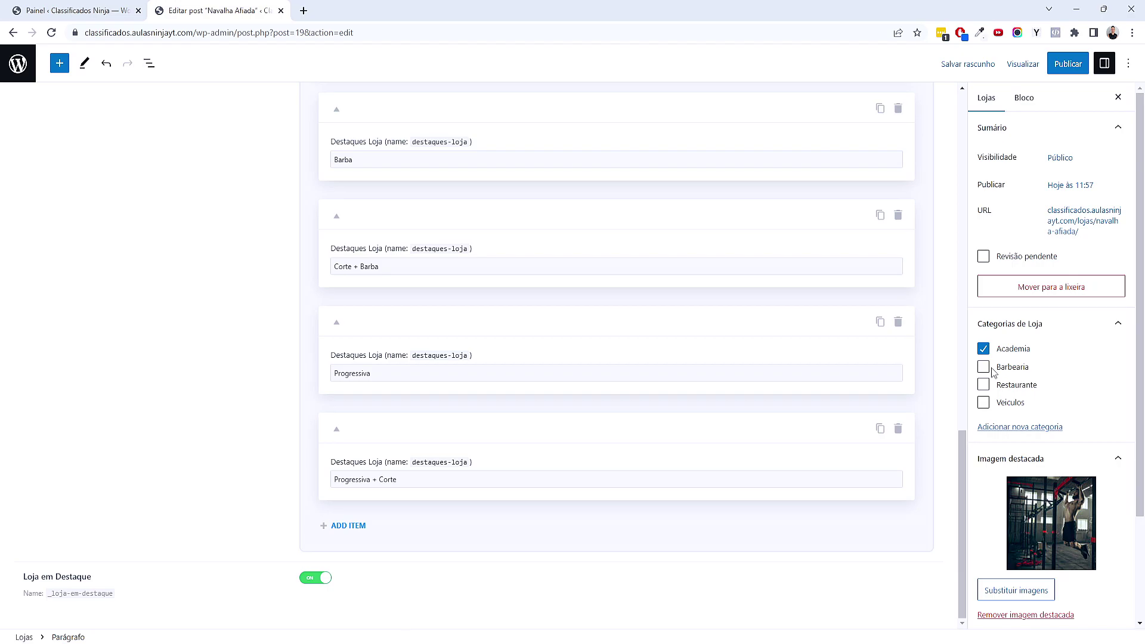
left_click(983, 367)
left_click(983, 348)
scroll(994, 477, "down", 3)
left_click(1037, 382)
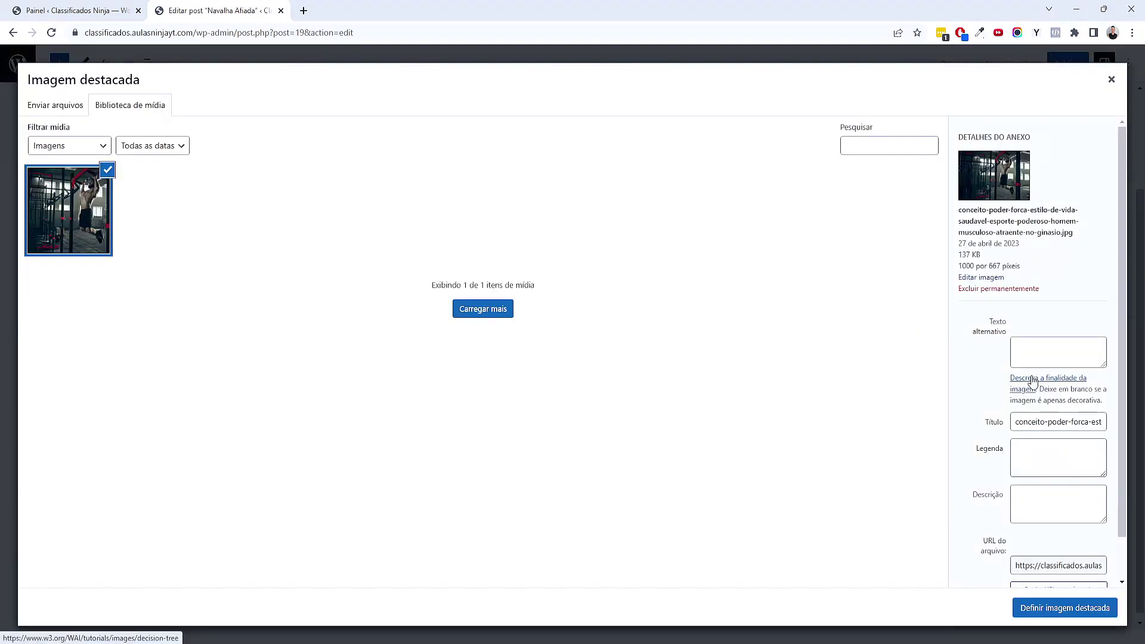
left_click(379, 240)
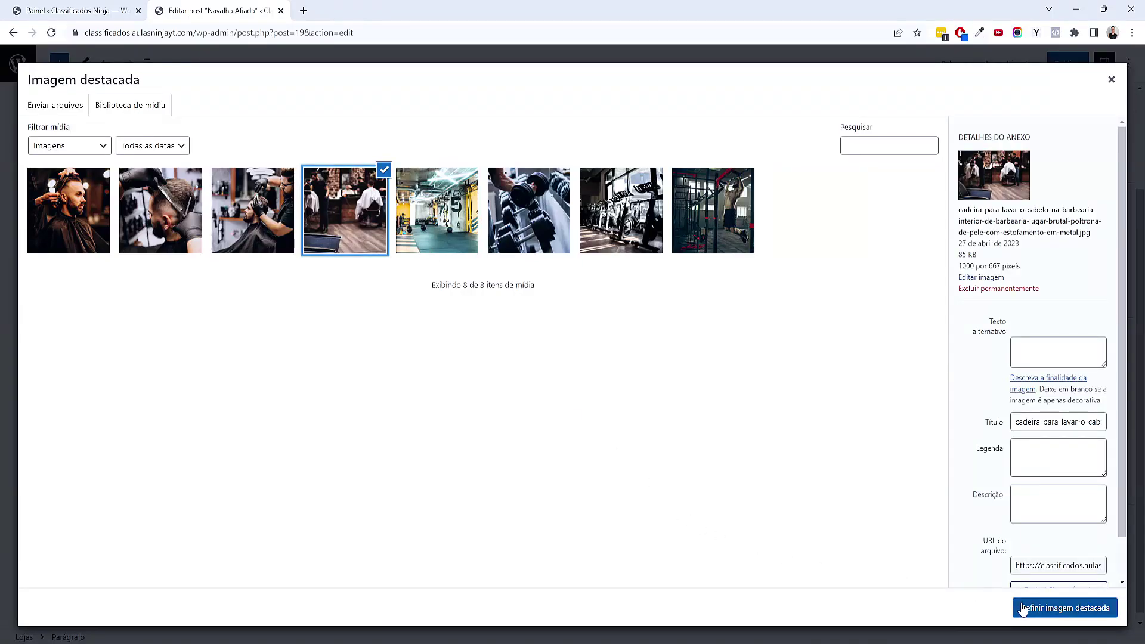
left_click(1023, 608)
Copy the first paragraph's opening text and select the Resumo summary field's contents
scroll(504, 259, "up", 15)
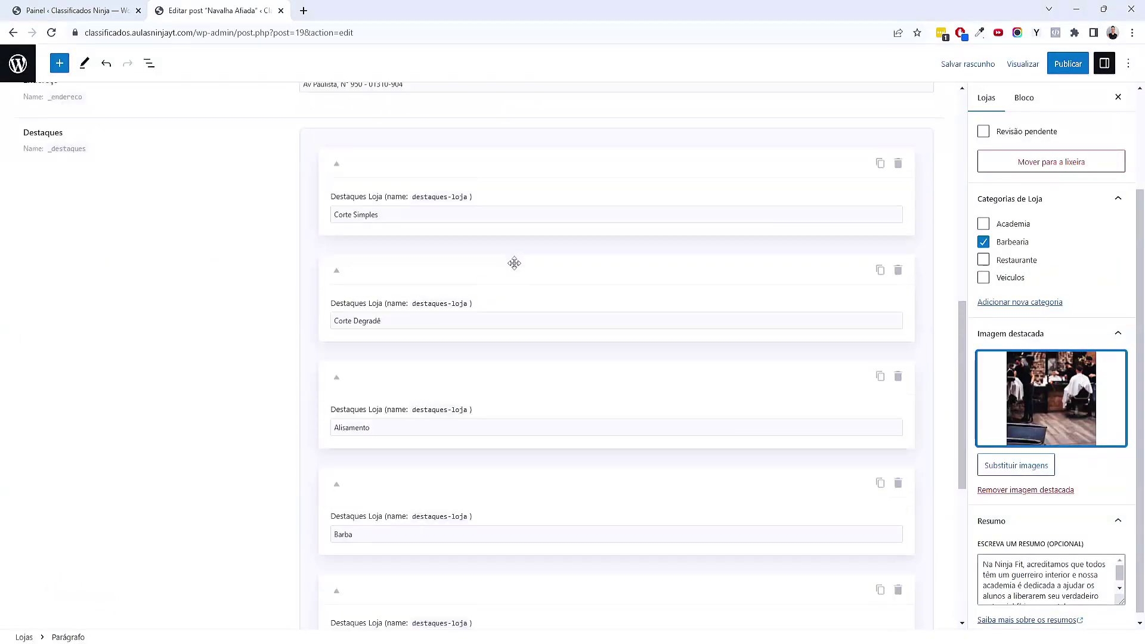
left_click_drag(230, 204, 599, 207)
key("ctrl+c")
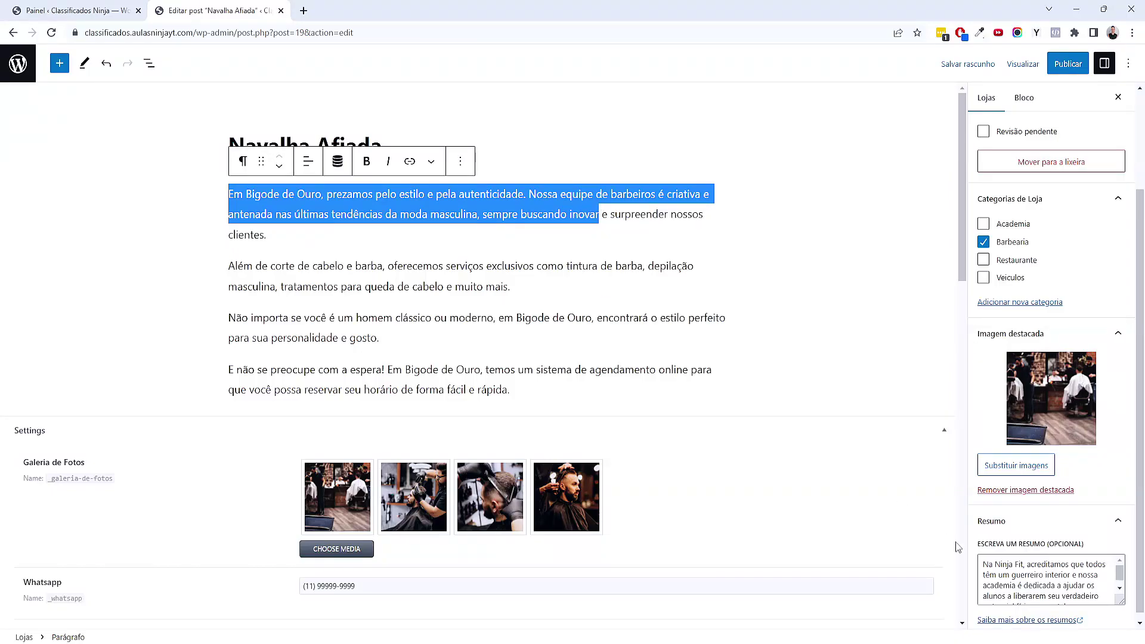
left_click(1013, 566)
key("ctrl+a")
Paste the paragraph into Resumo, publish Navalha Afiada, and return to the stores list
key("ctrl+v")
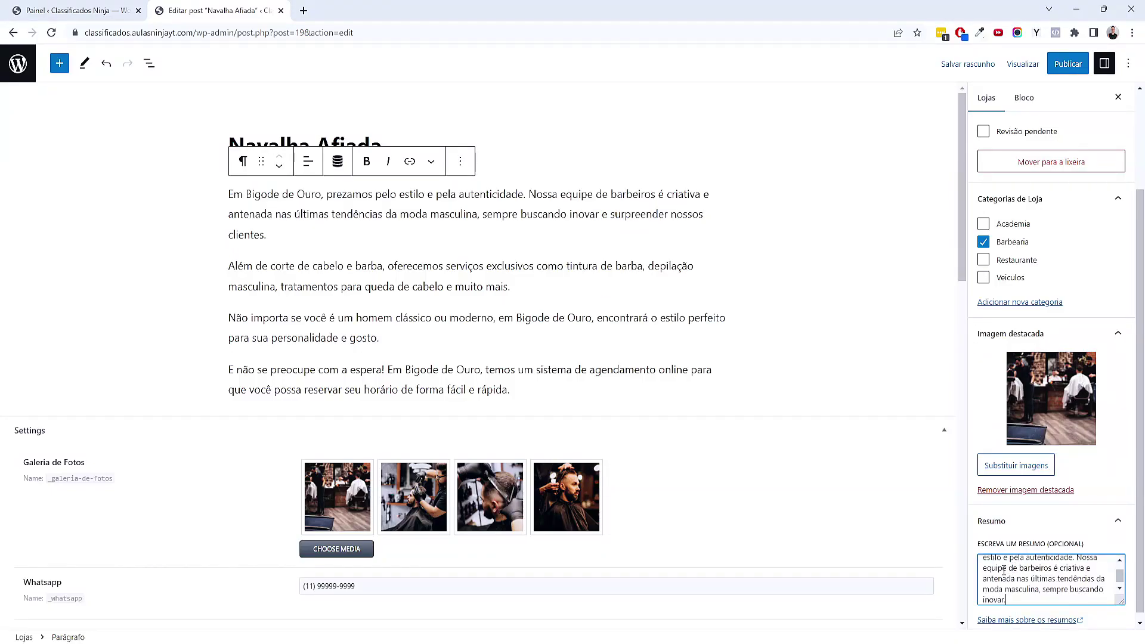
left_click(1064, 66)
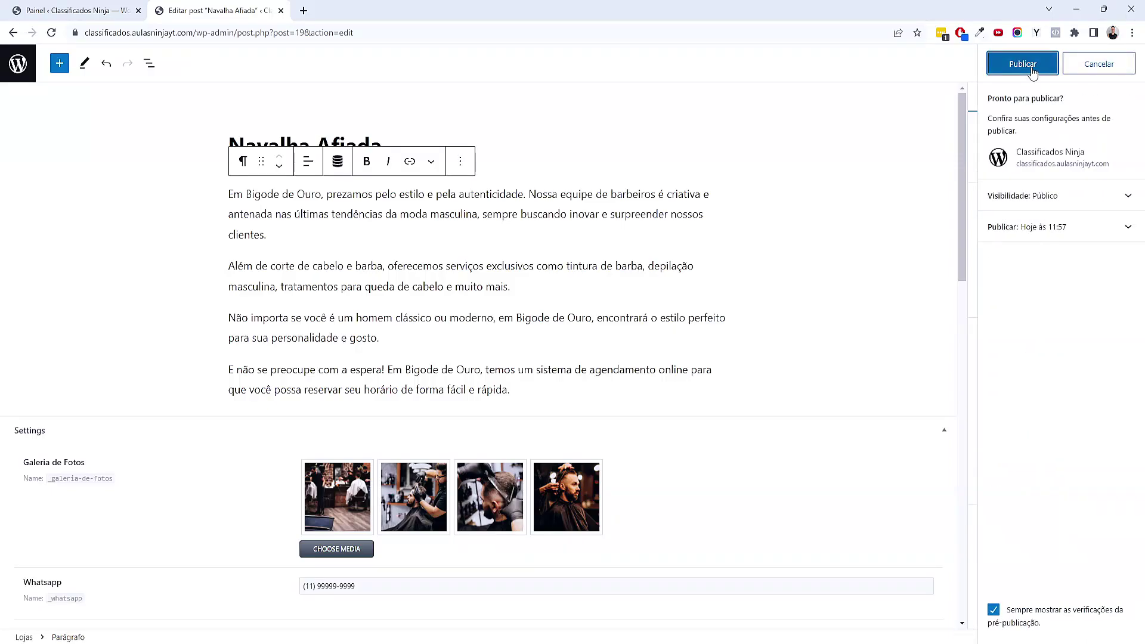
left_click(1021, 64)
left_click(31, 80)
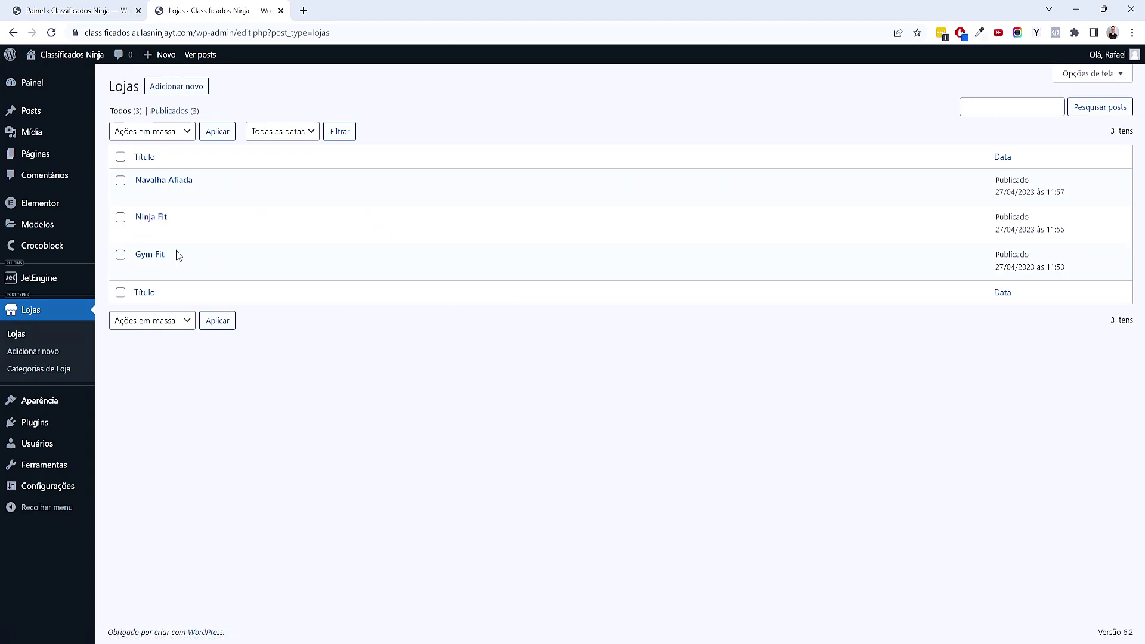
Bring the Site de Classificados mind map in XMind to the front
left_click(700, 587)
scroll(660, 140, "down", 5)
scroll(489, 292, "up", 8)
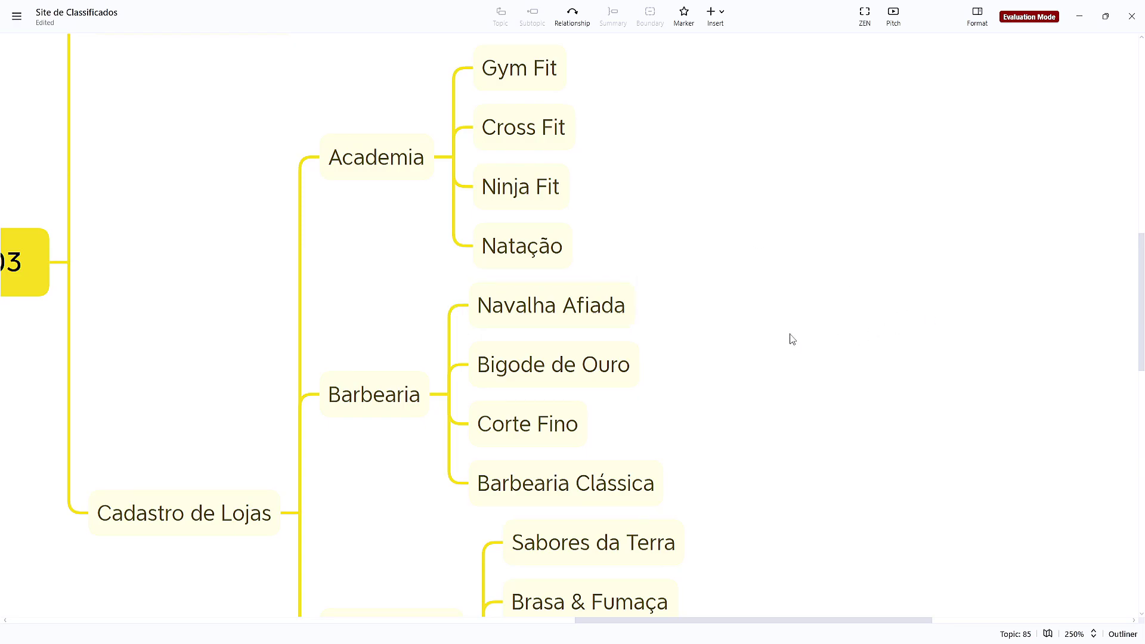
Scroll through the XMind map and the Lojas list of 16 published stores
scroll(769, 356, "down", 5)
scroll(766, 355, "up", 3)
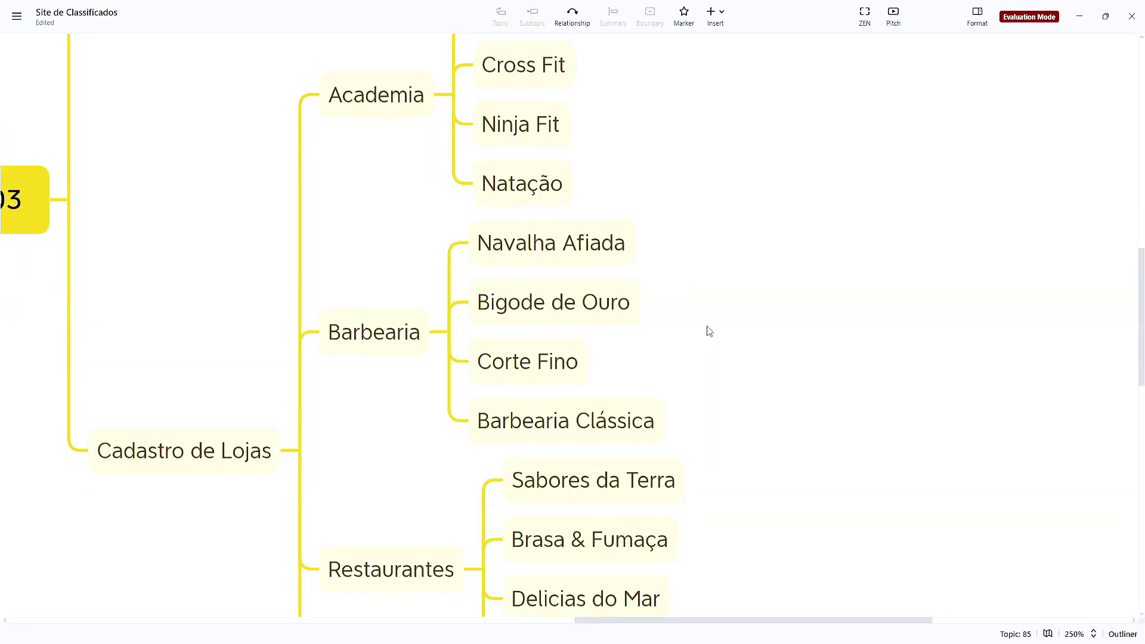
scroll(707, 325, "down", 10)
scroll(708, 325, "up", 8)
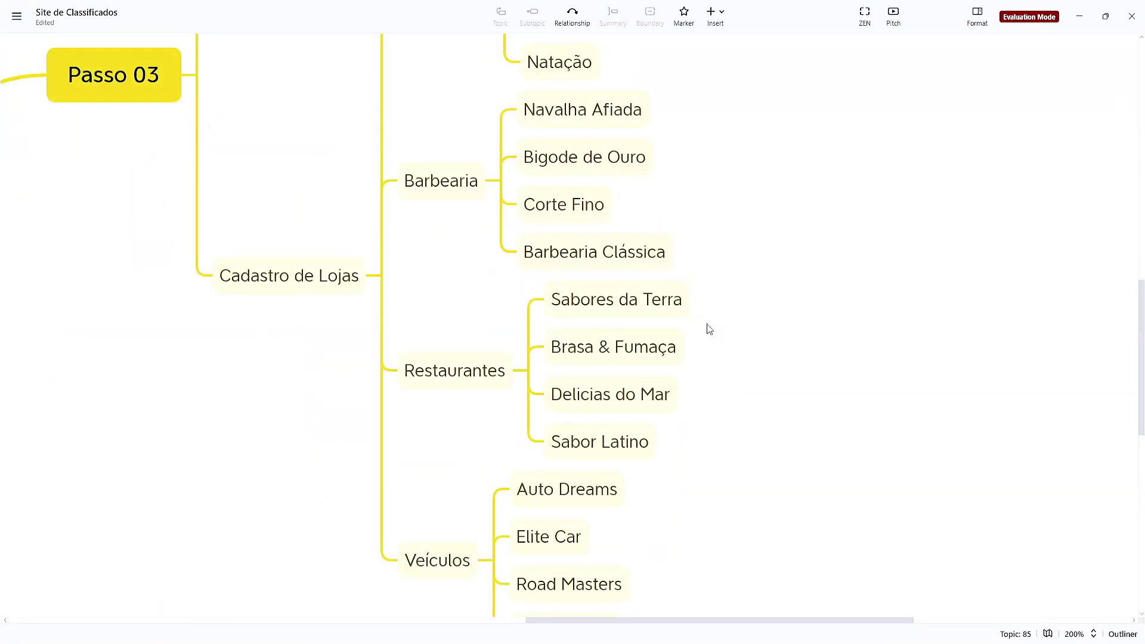
scroll(707, 330, "up", 5)
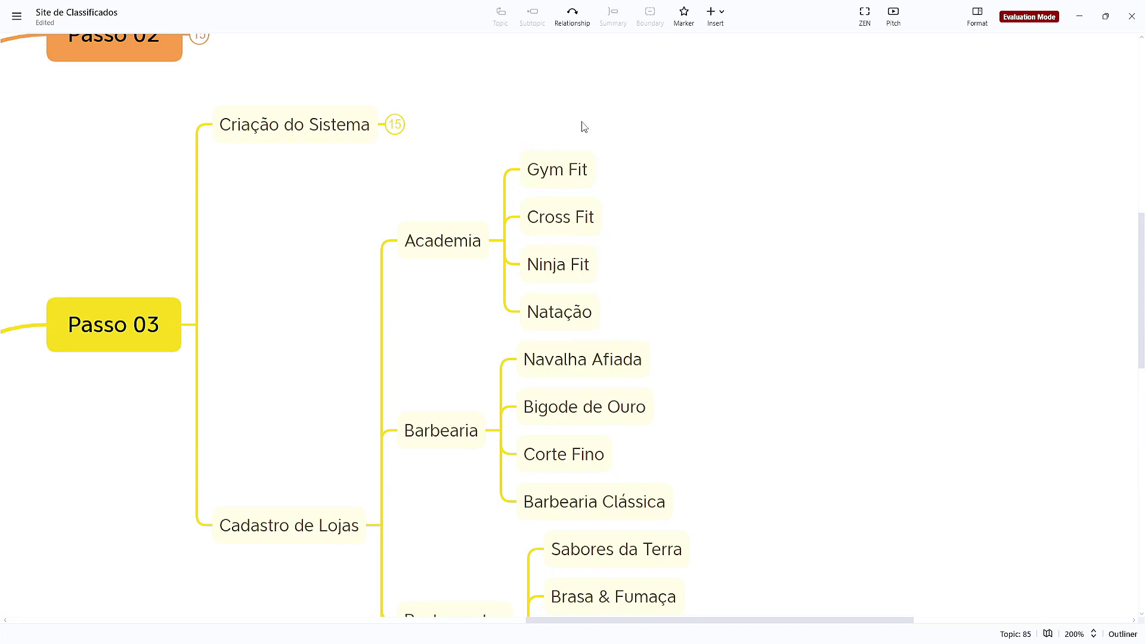
scroll(554, 301, "down", 9)
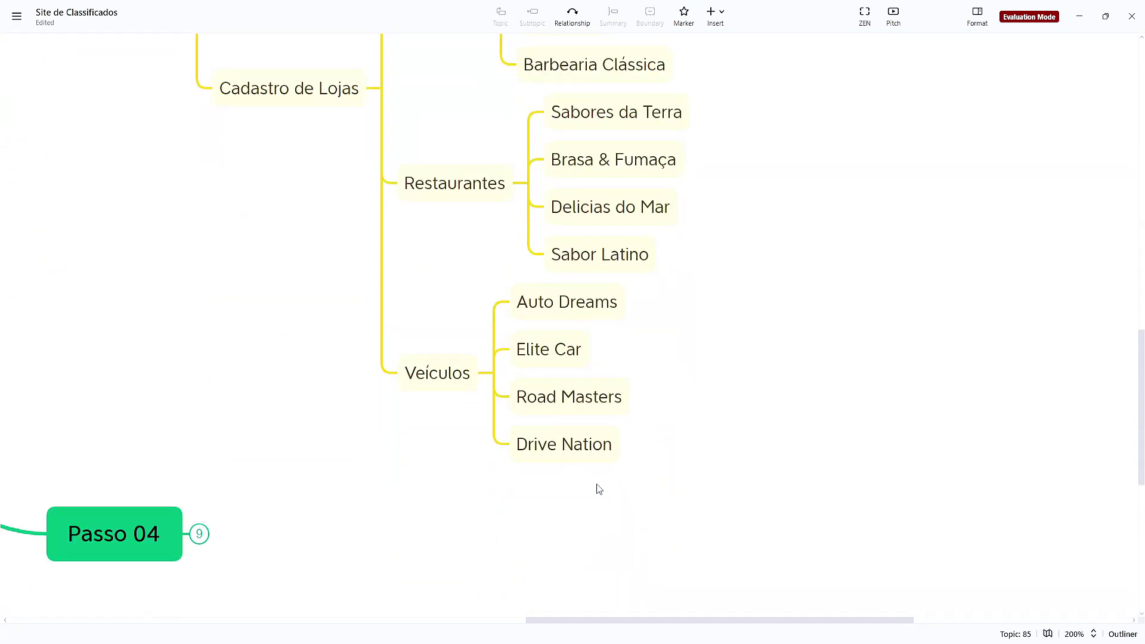
scroll(590, 487, "down", 3)
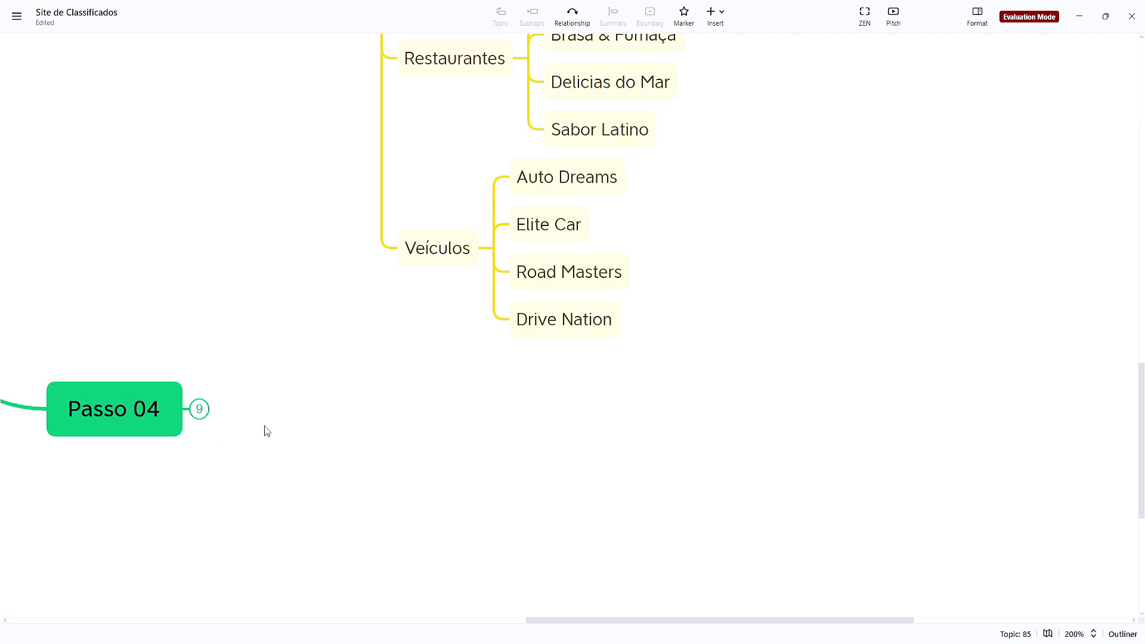
scroll(620, 463, "up", 10)
scroll(421, 88, "up", 4)
scroll(302, 357, "down", 11)
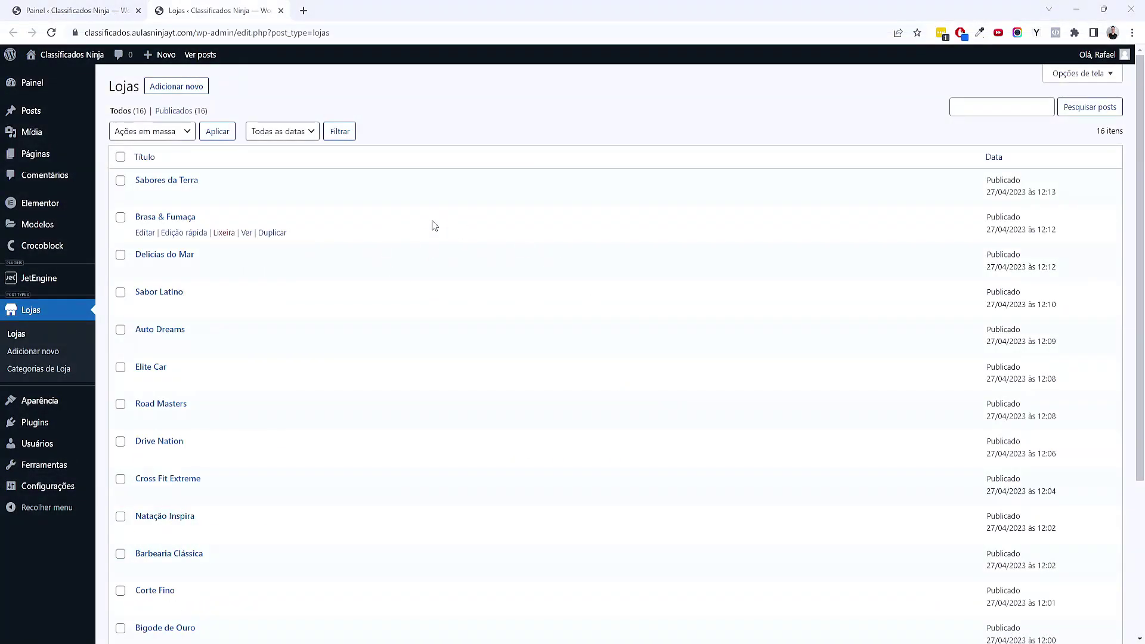
scroll(381, 345, "down", 4)
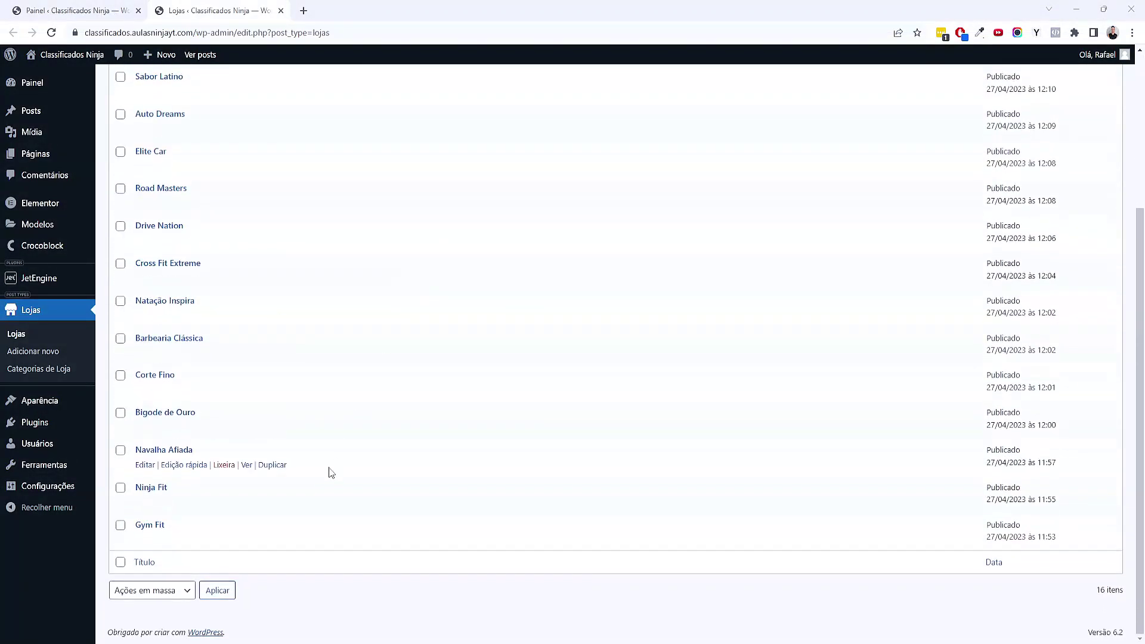
scroll(224, 544, "up", 4)
scroll(288, 233, "down", 4)
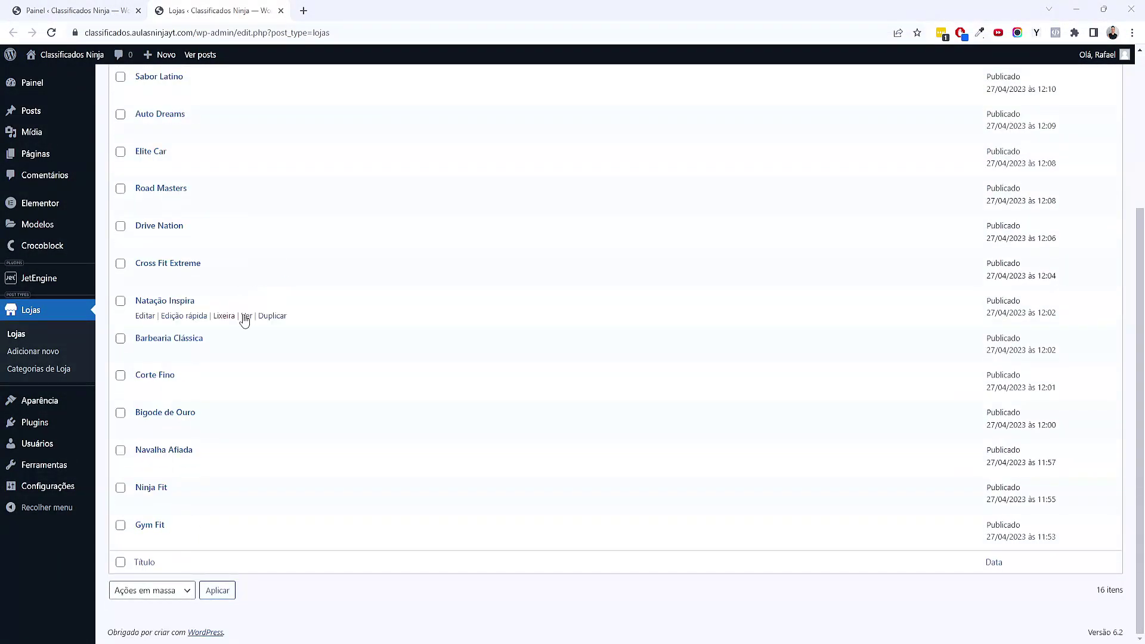
scroll(348, 345, "up", 5)
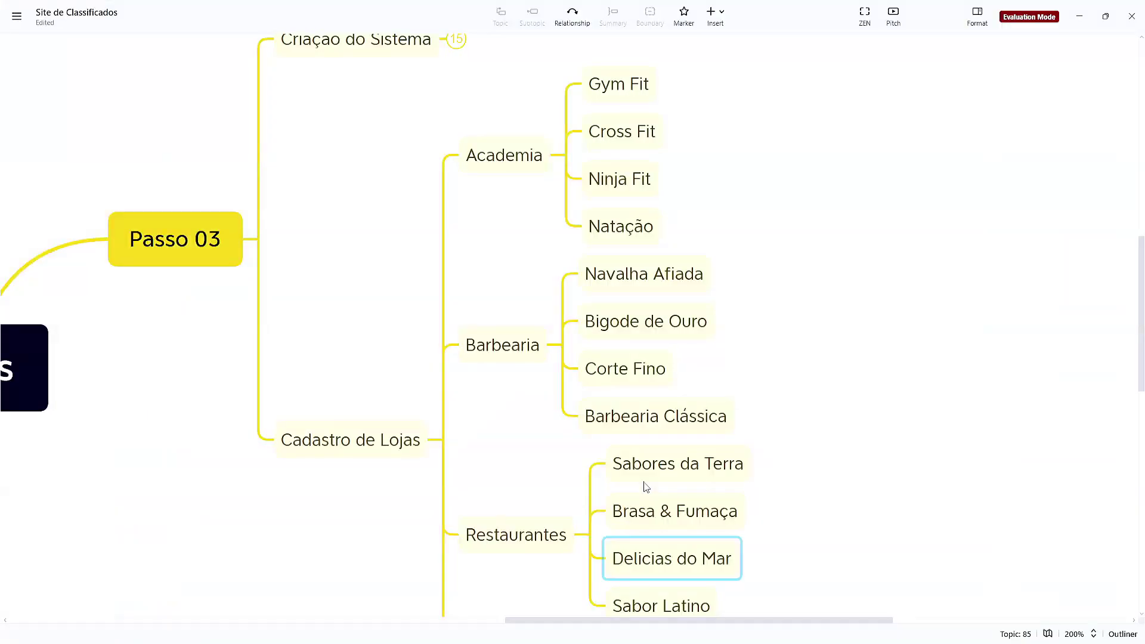
Collapse the Barbearia, Academia, Restaurantes, Veículos, Cadastro de Lojas and Passo 03 branches
left_click(646, 487)
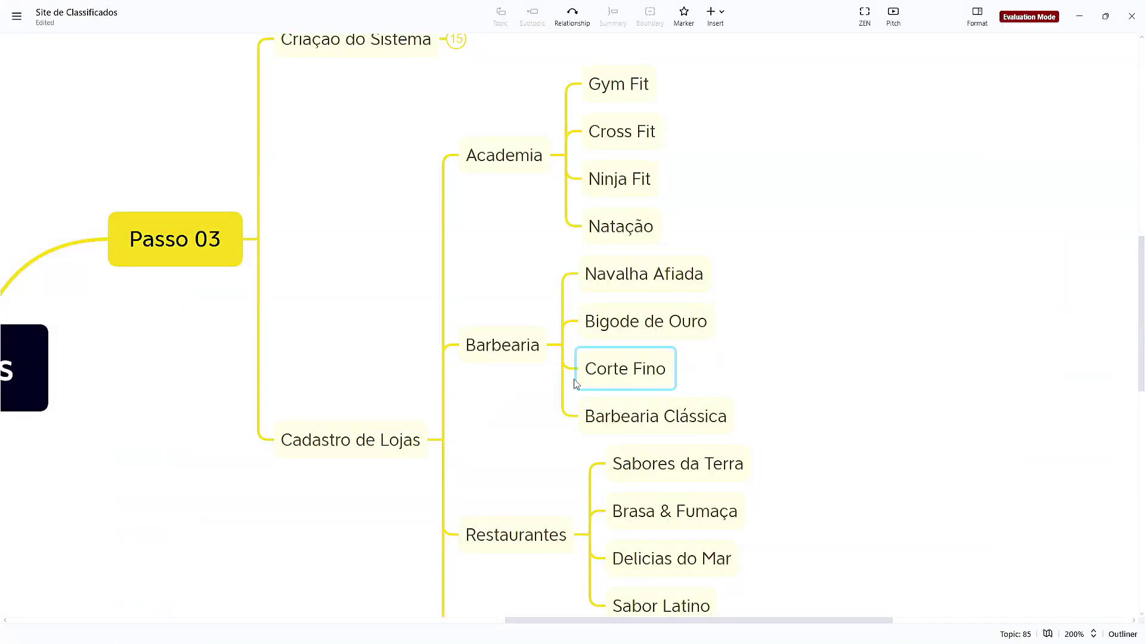
left_click(560, 345)
left_click(556, 226)
left_click(585, 392)
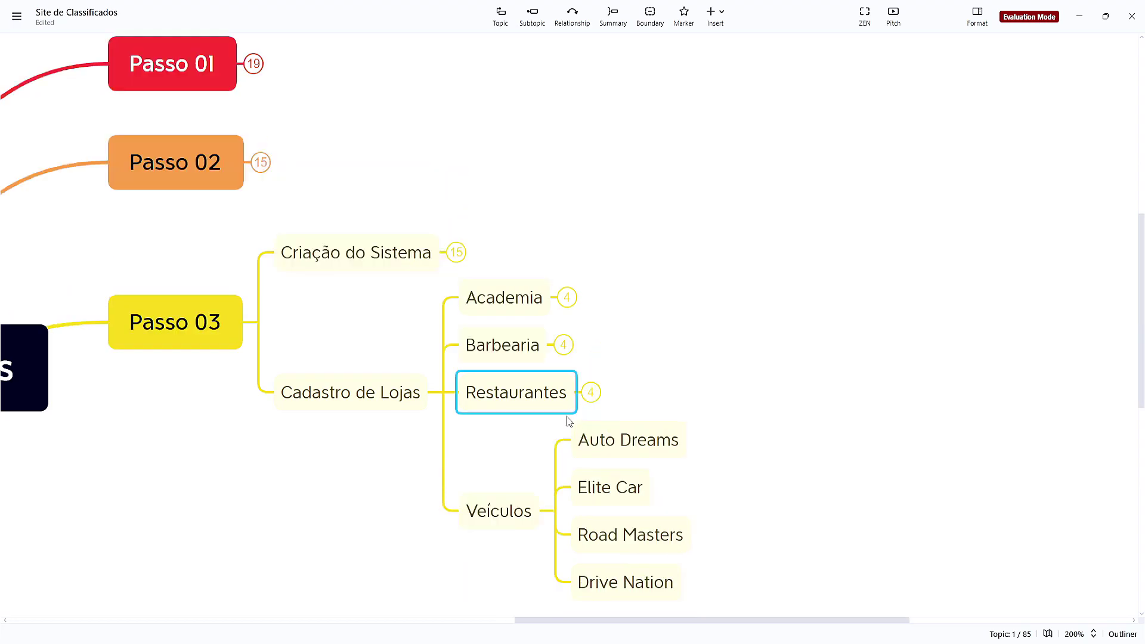
left_click(553, 509)
left_click(443, 427)
left_click(258, 414)
left_click(639, 422)
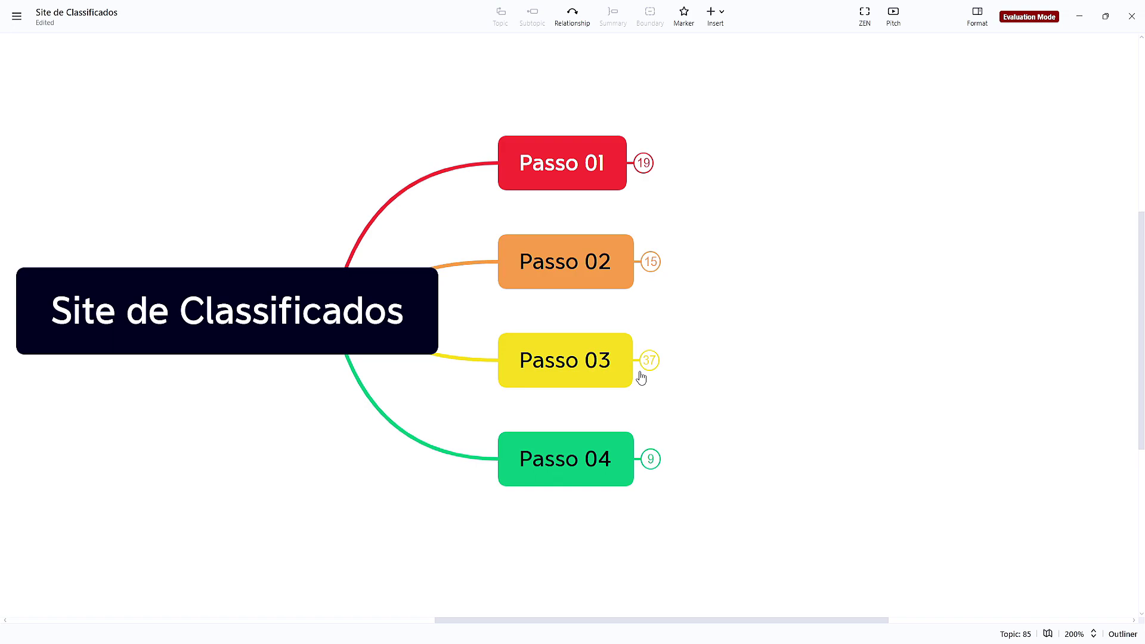
Expand Passo 04 and its Cabeçalho branch, centring them in view
left_click(653, 465)
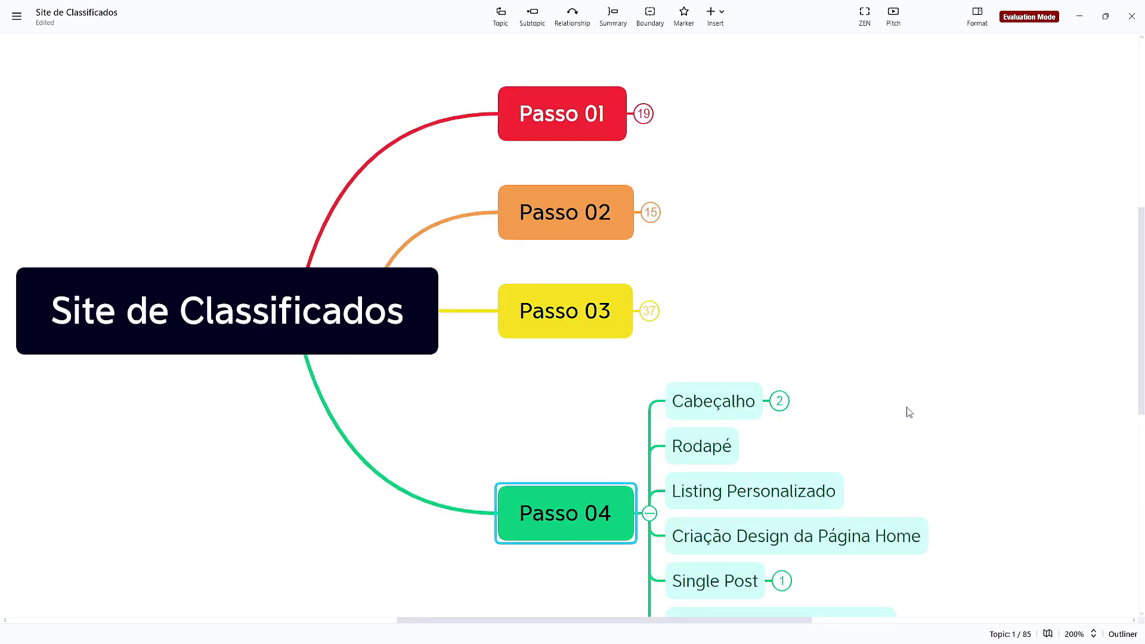
left_click_drag(905, 414, 727, 225)
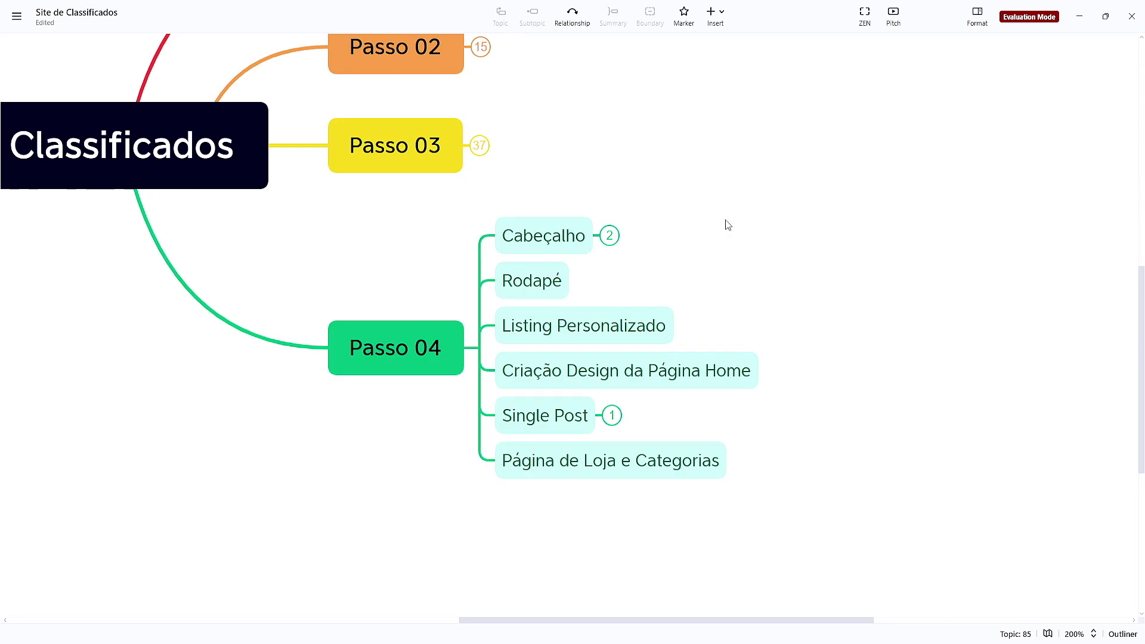
scroll(701, 236, "up", 2, "ctrl")
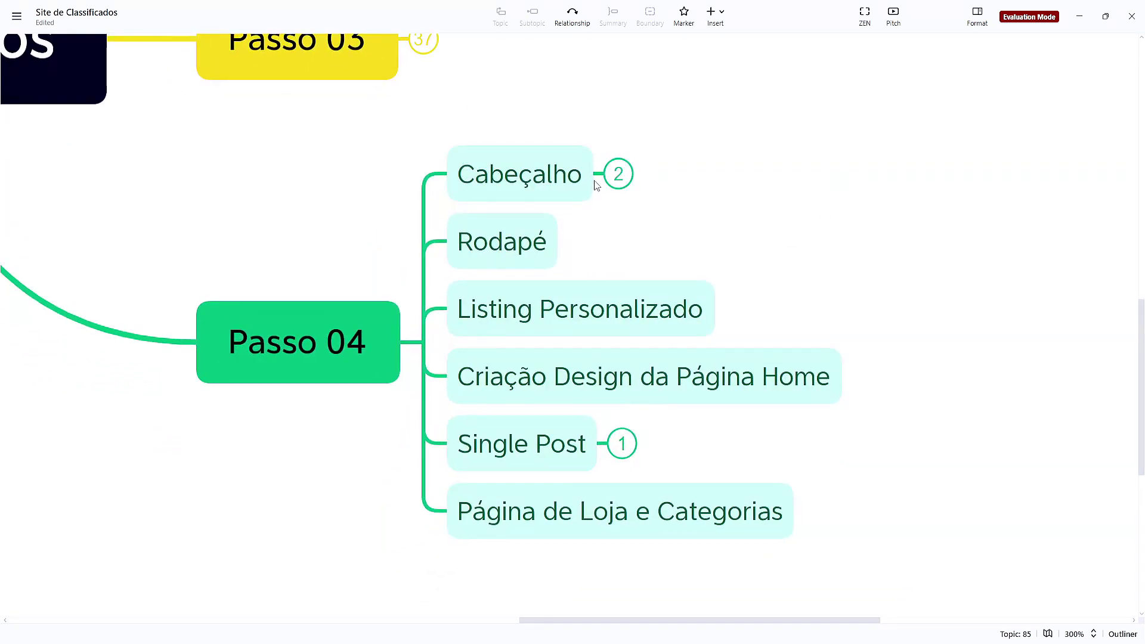
left_click(614, 177)
left_click_drag(812, 258, 889, 163)
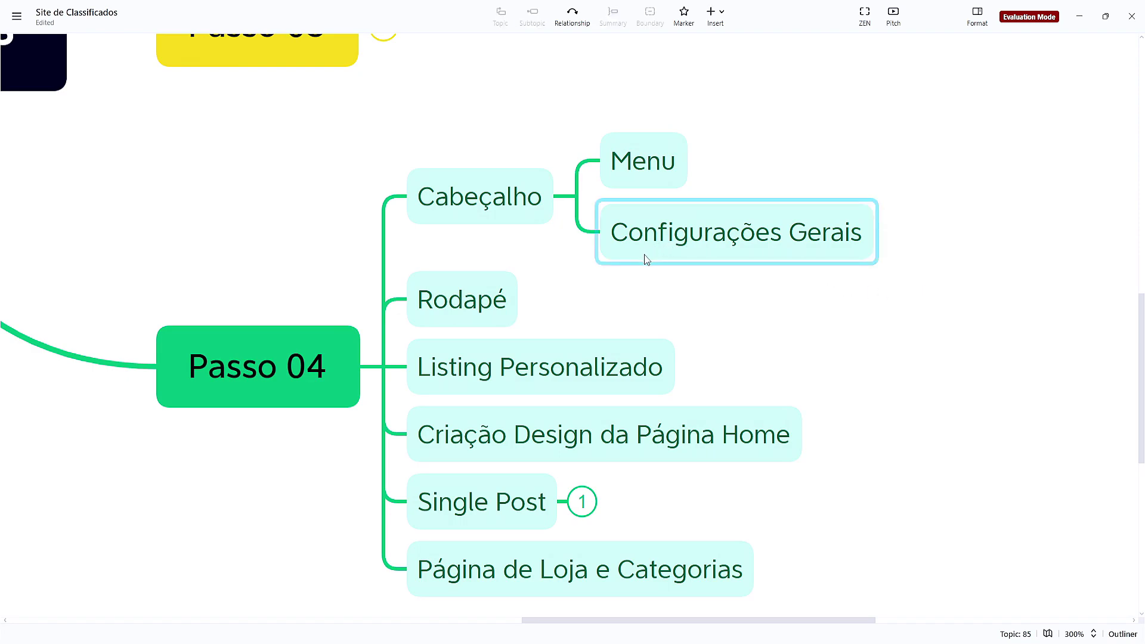
Add a 'Criar página home' subtopic under Cabeçalho
left_click(583, 243)
key("Tab")
type("Criar página home")
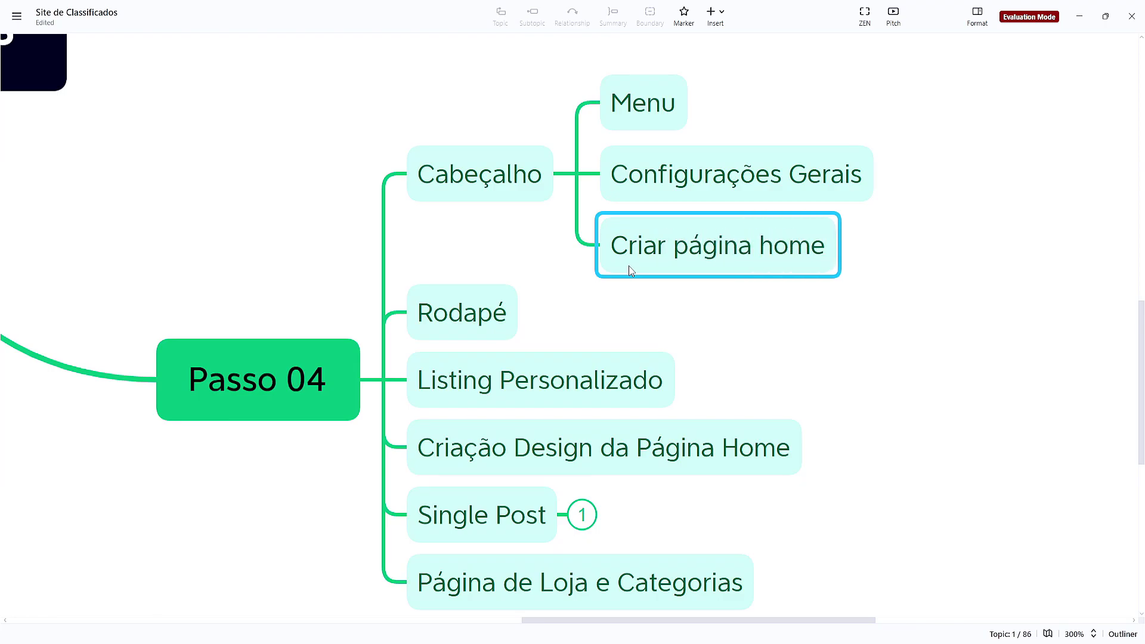
key("Return")
left_click(746, 314)
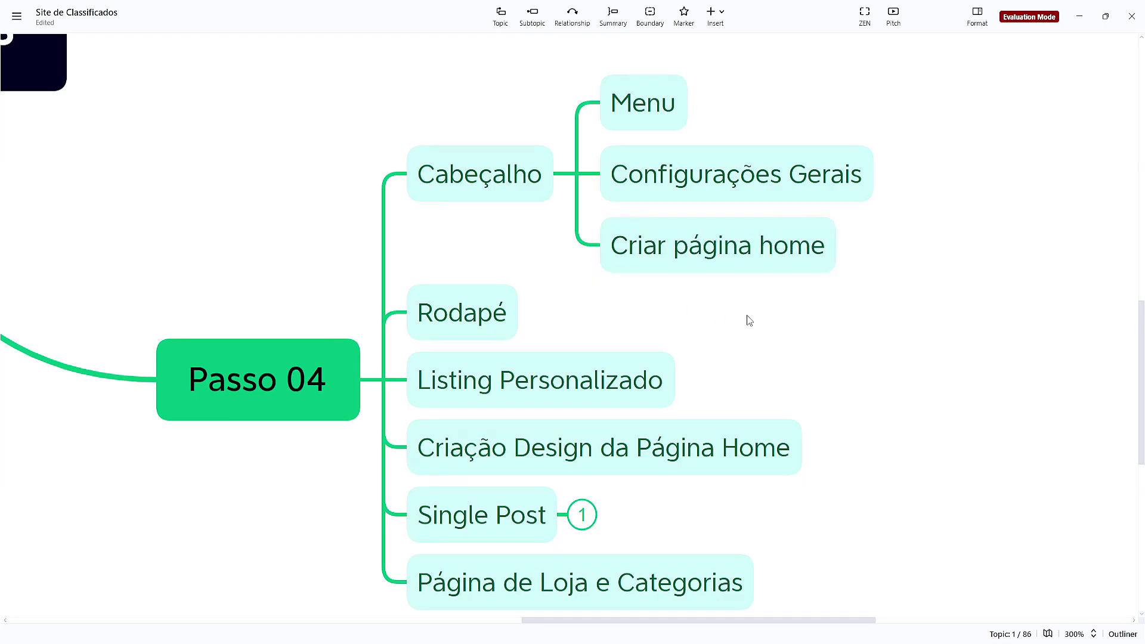
mouse_move(651, 641)
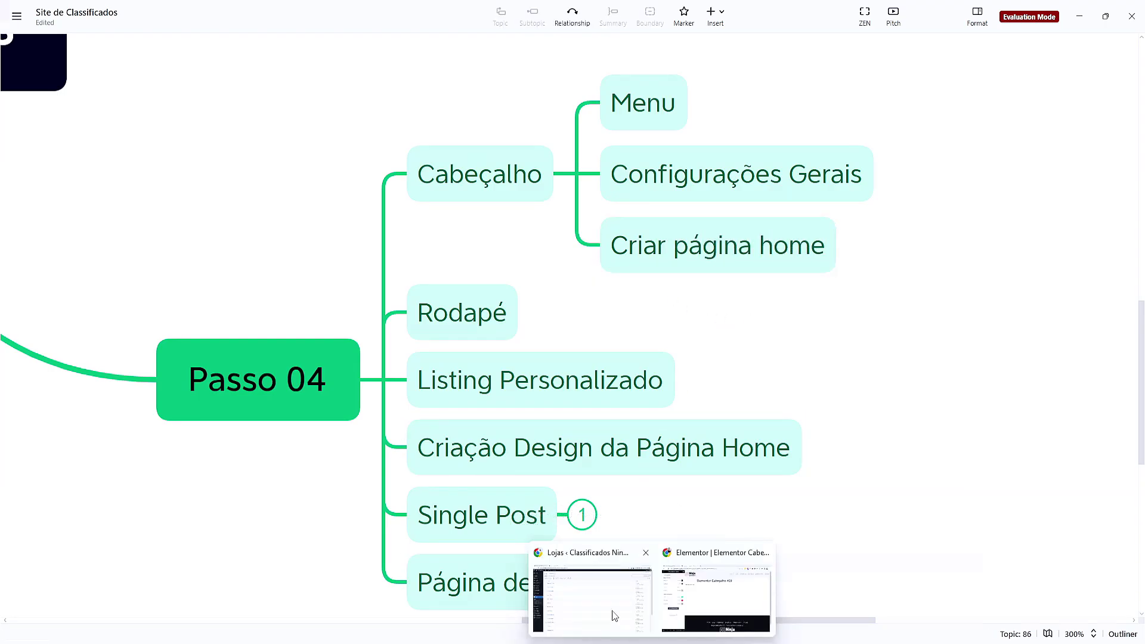
left_click(612, 613)
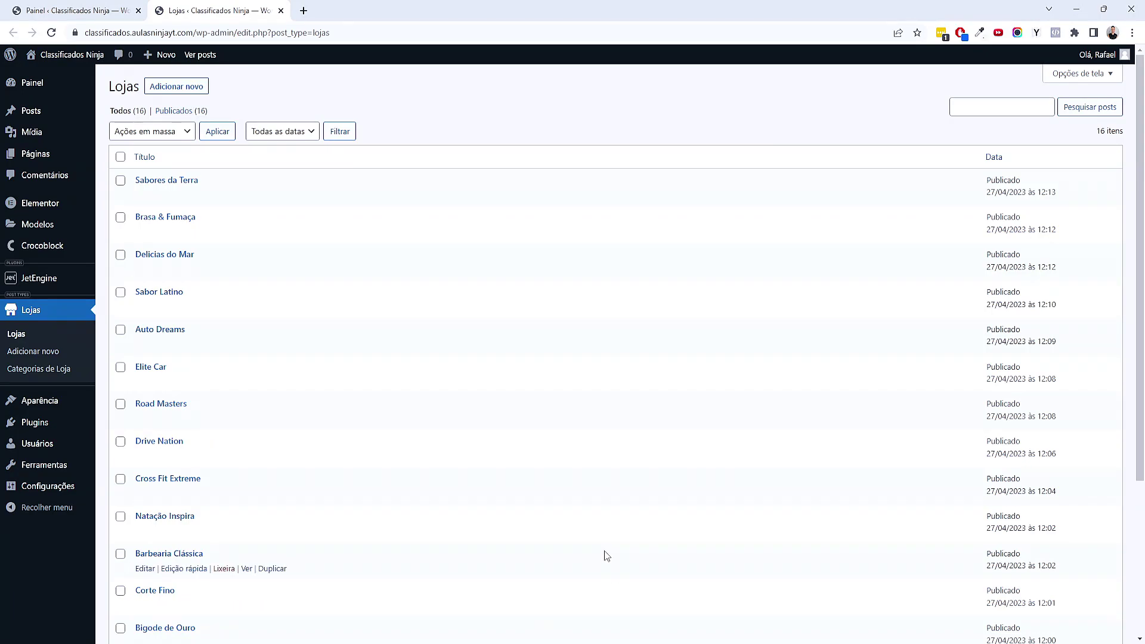
Create and publish a new page titled 'Home'
mouse_move(61, 160)
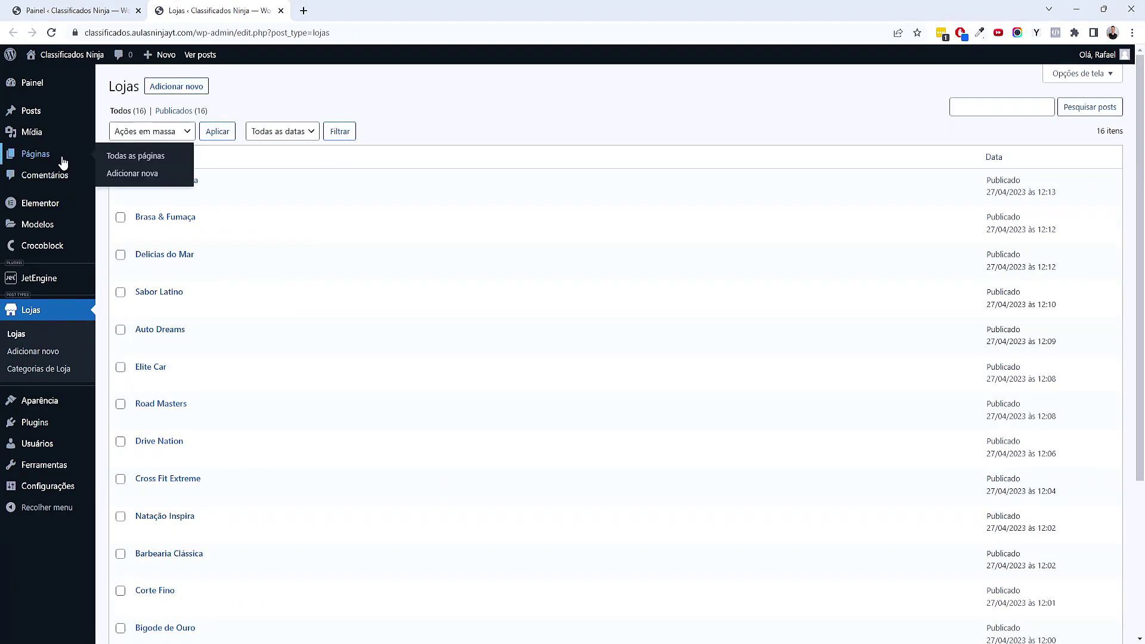
left_click(112, 160)
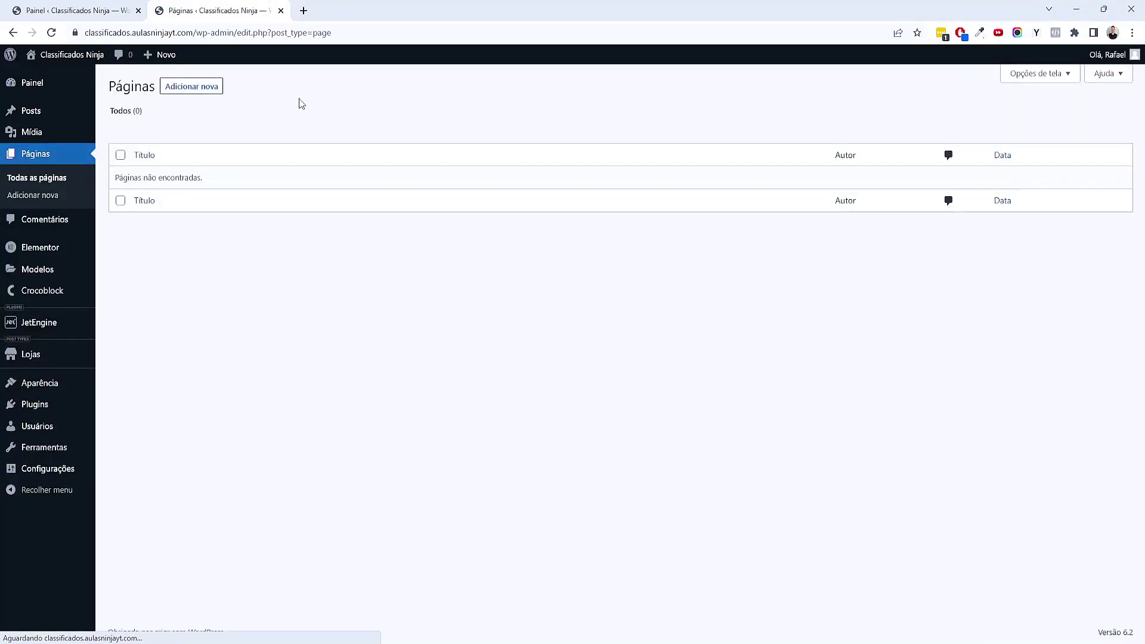
left_click(196, 96)
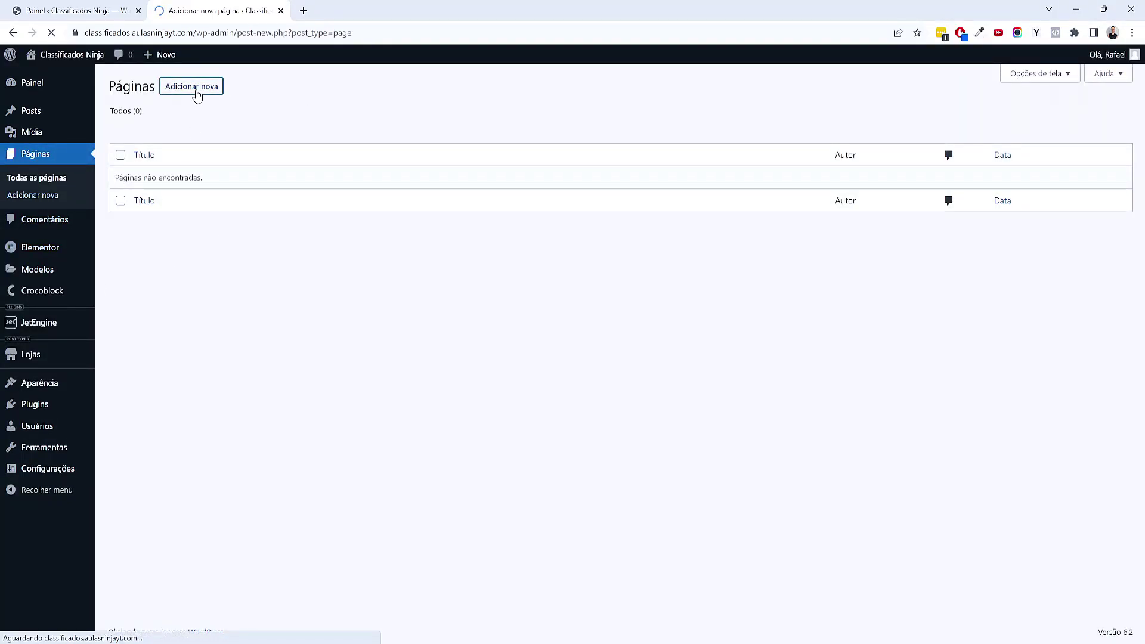
type("Home")
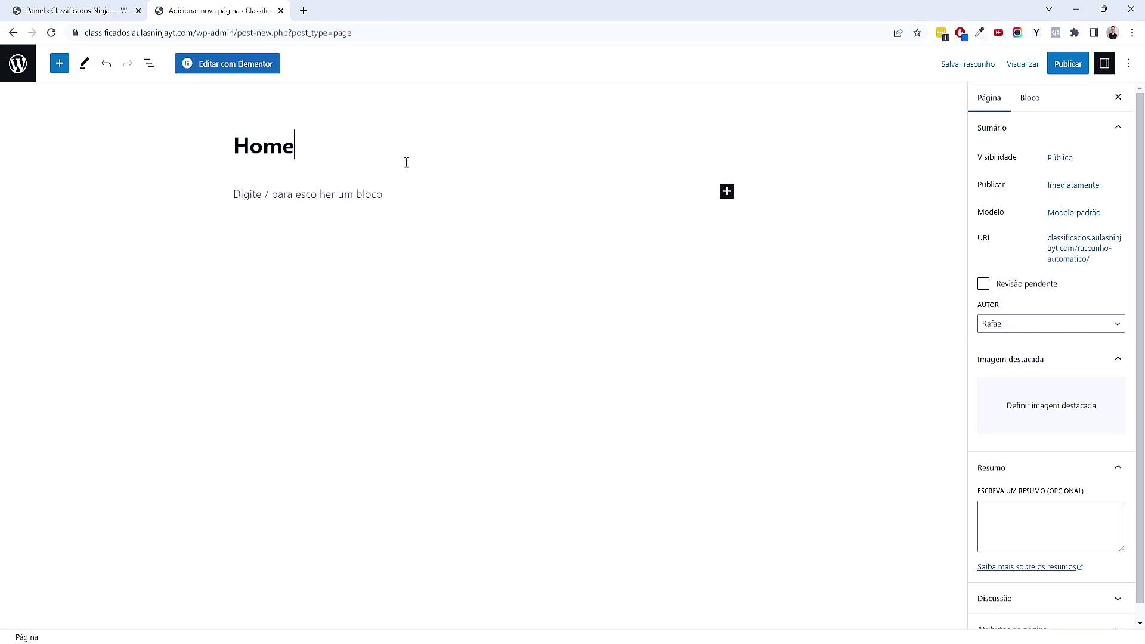
left_click(1057, 65)
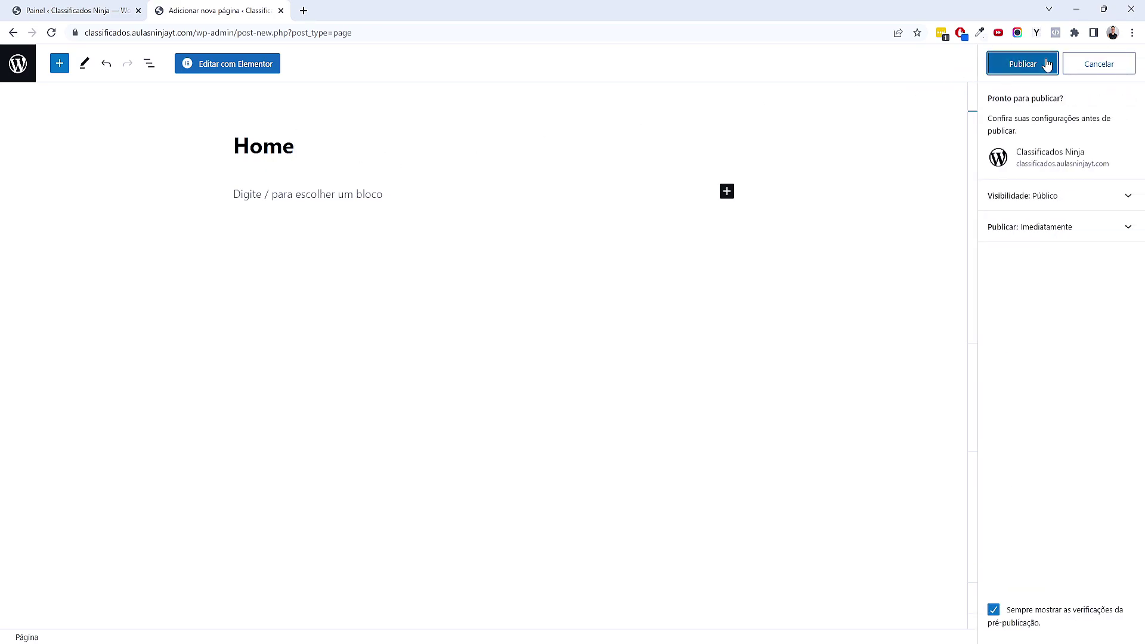
left_click(1015, 70)
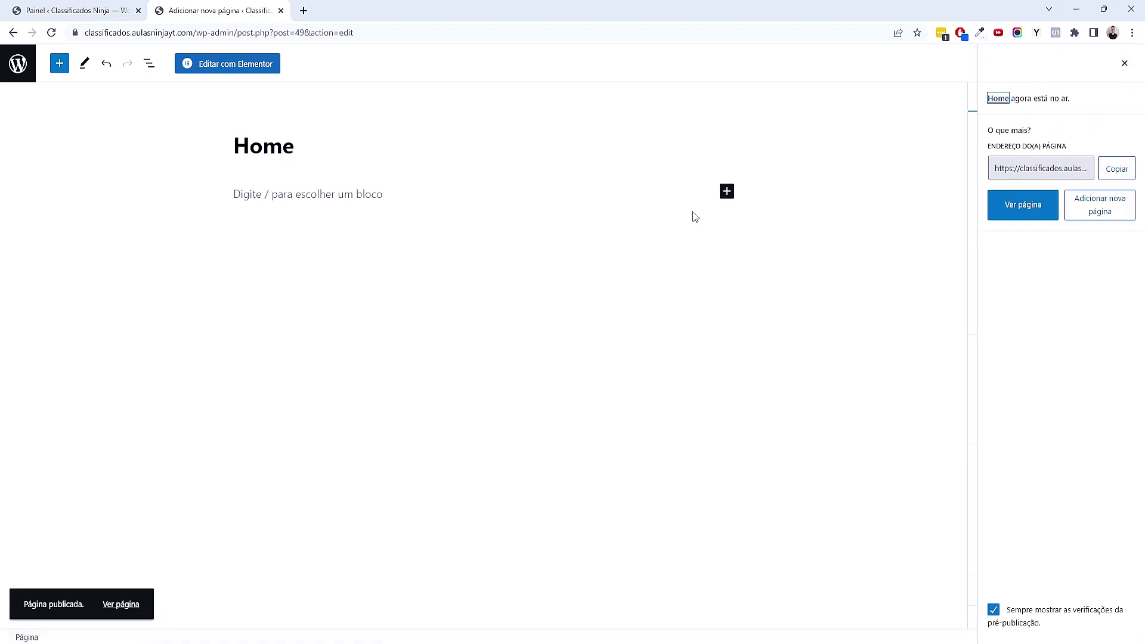
left_click(27, 70)
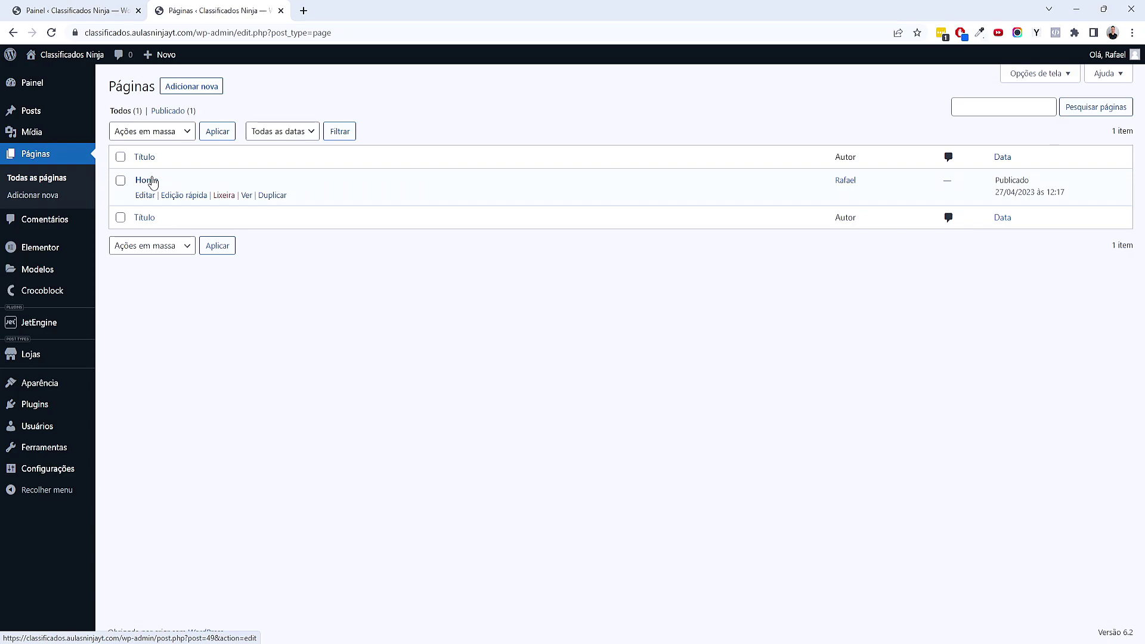
View the live site, then go back to the Pages list
mouse_move(63, 57)
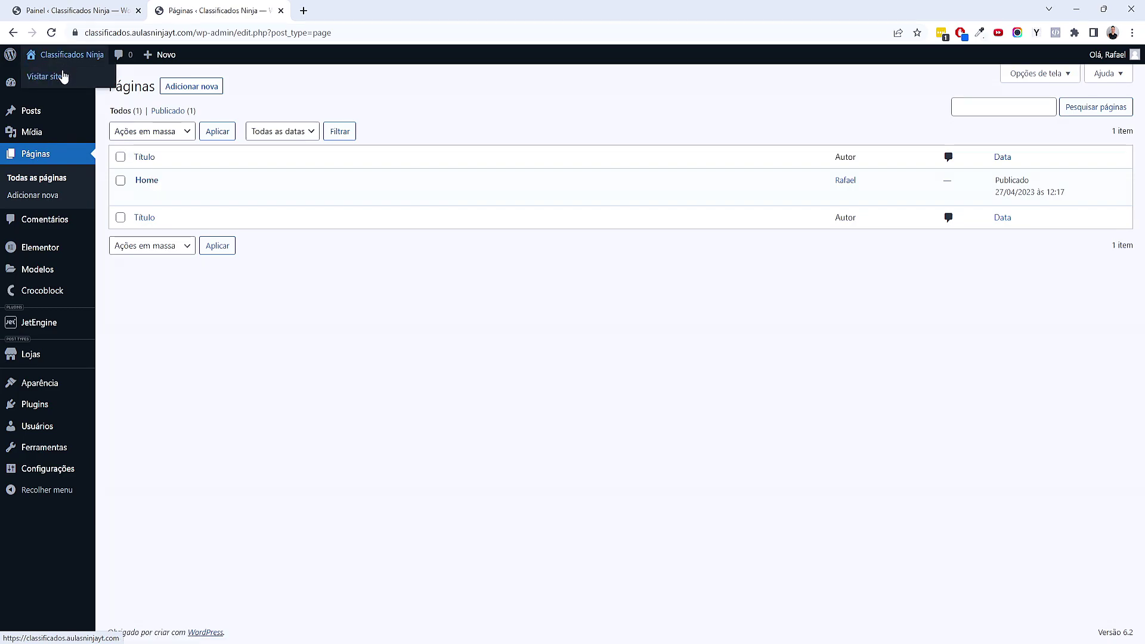
left_click(62, 76)
left_click_drag(258, 150, 340, 193)
left_click(380, 197)
key("alt+Left")
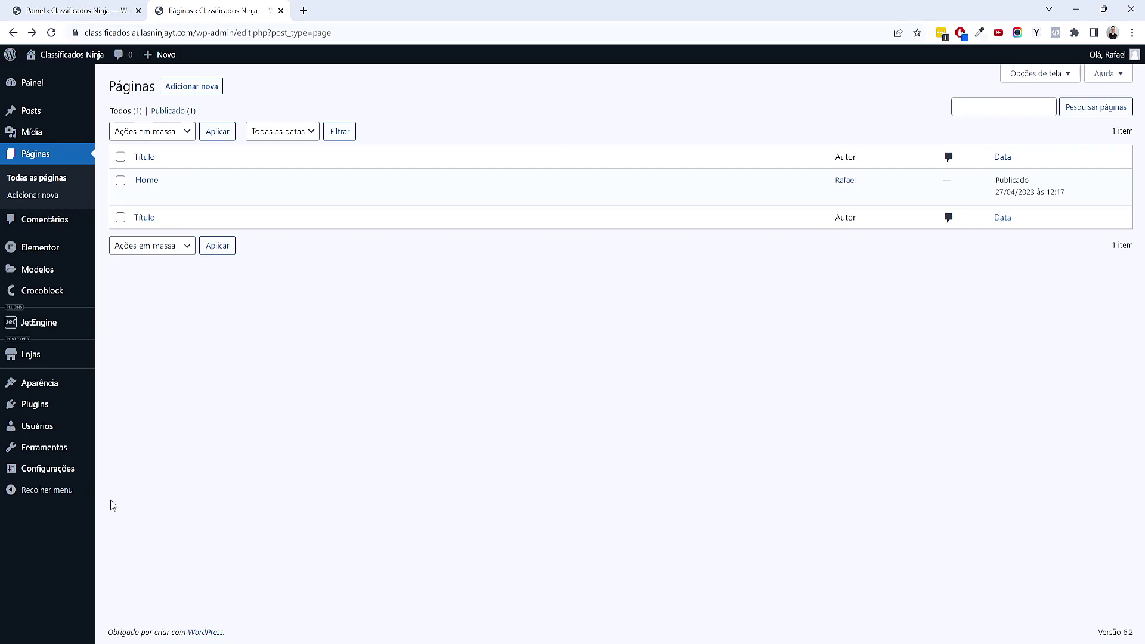
mouse_move(70, 474)
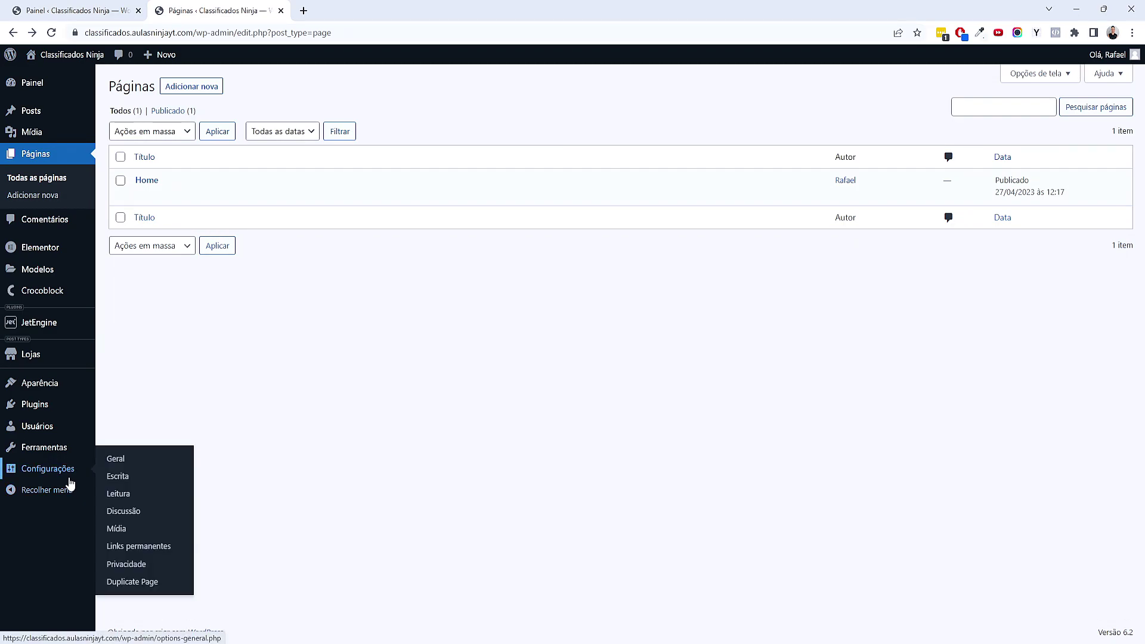
Save Reading settings with Home as the static front page, then return to XMind
left_click(118, 495)
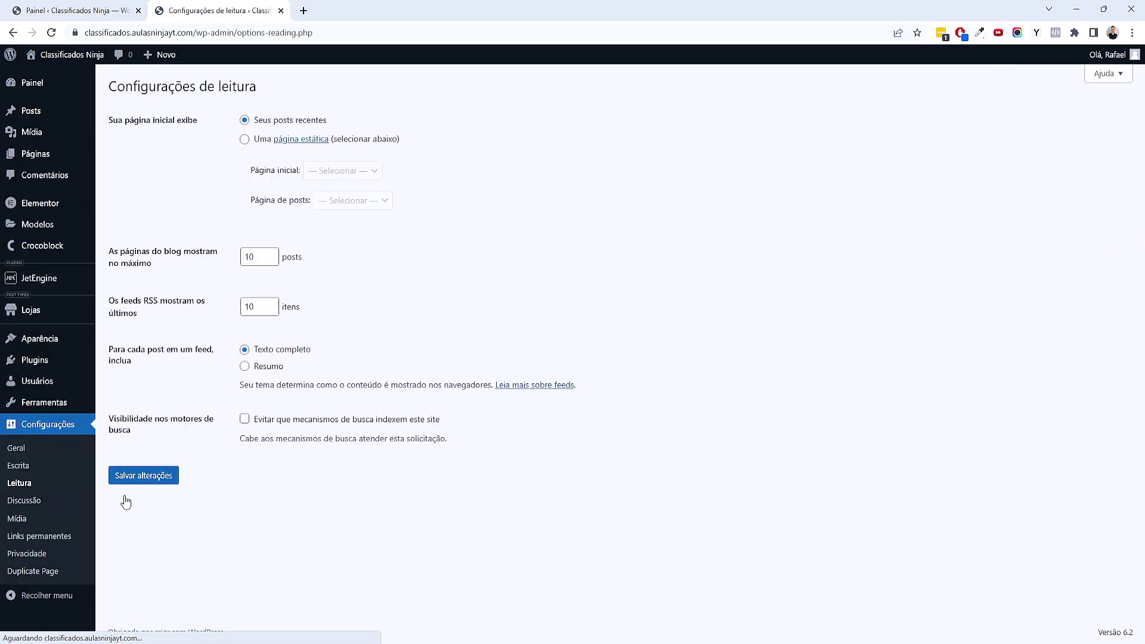
left_click(244, 142)
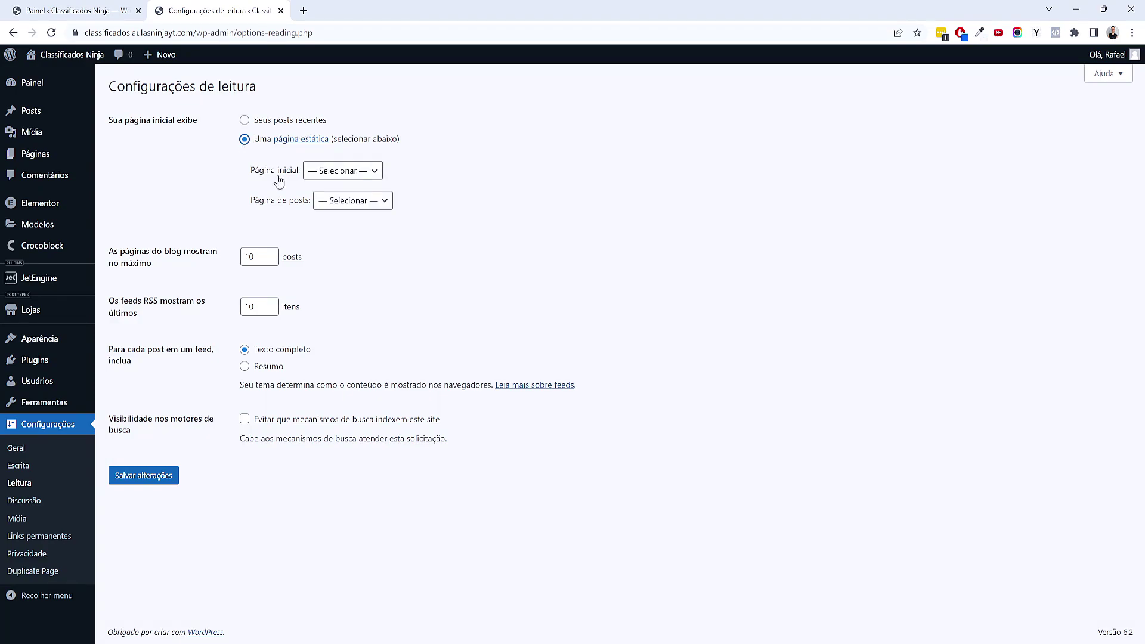
left_click(307, 172)
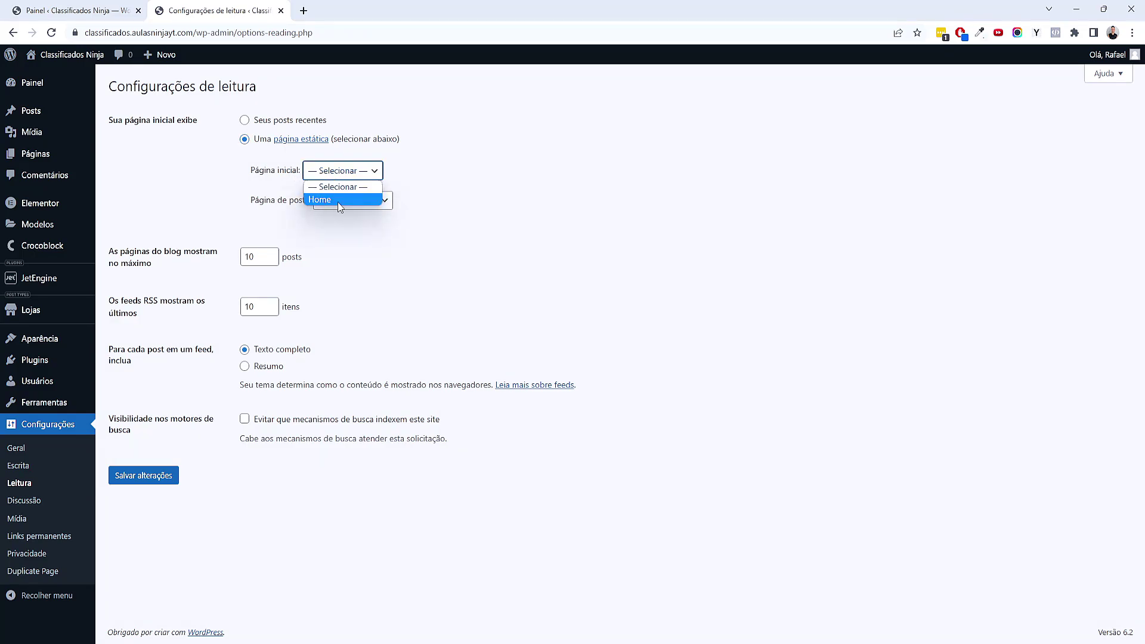
left_click(341, 200)
left_click(165, 475)
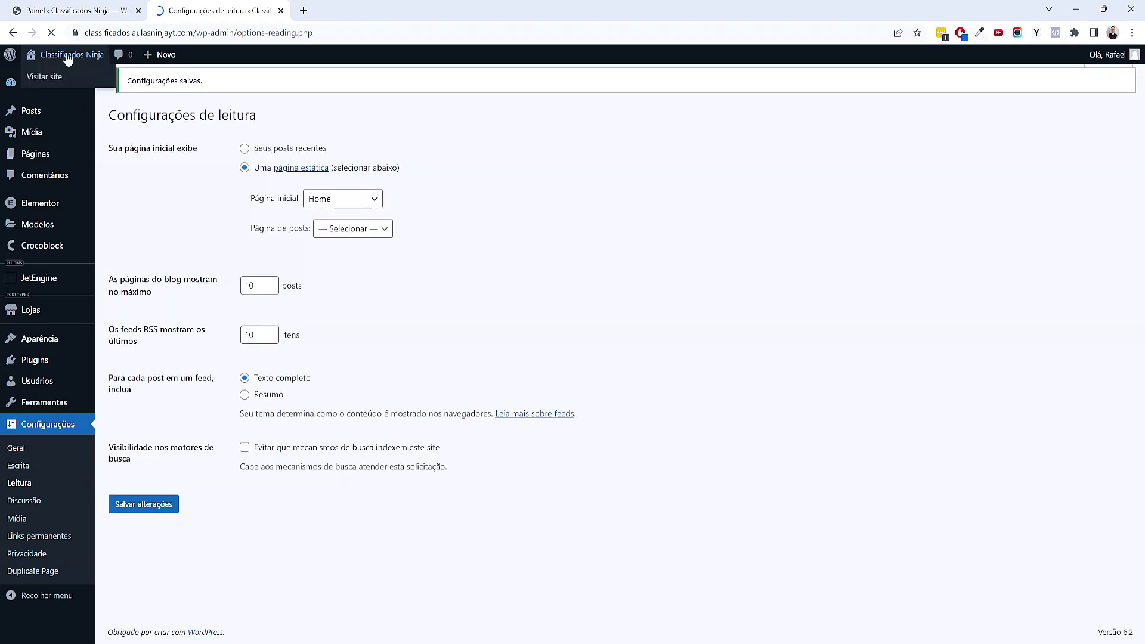
left_click_drag(233, 161, 300, 156)
left_click(426, 272)
key("alt+Left")
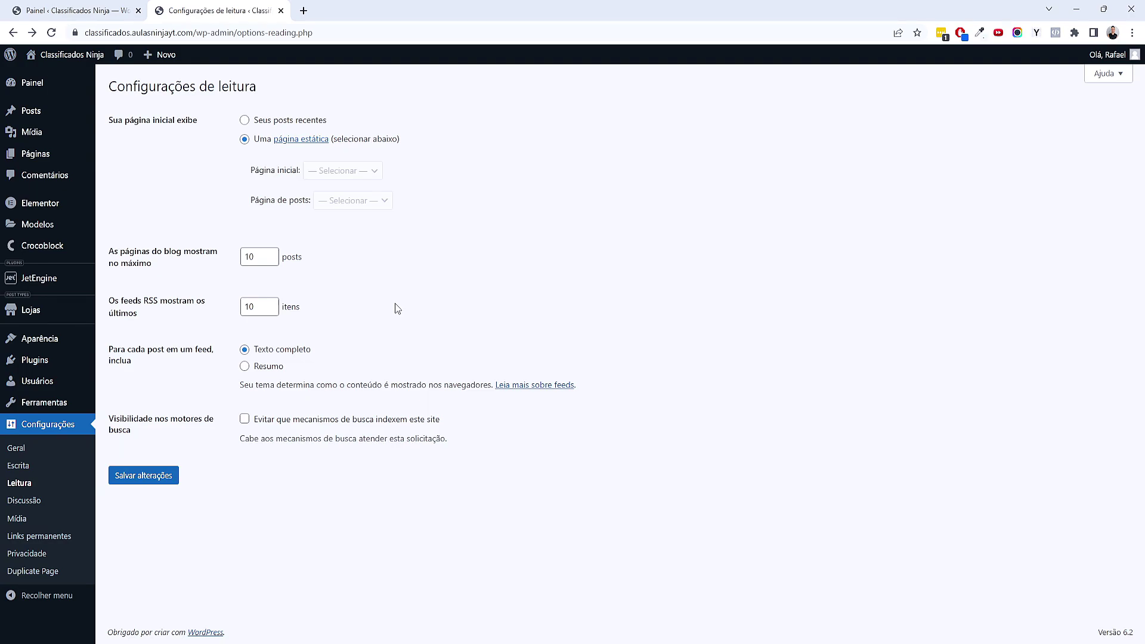
left_click(698, 567)
scroll(757, 375, "up", 3)
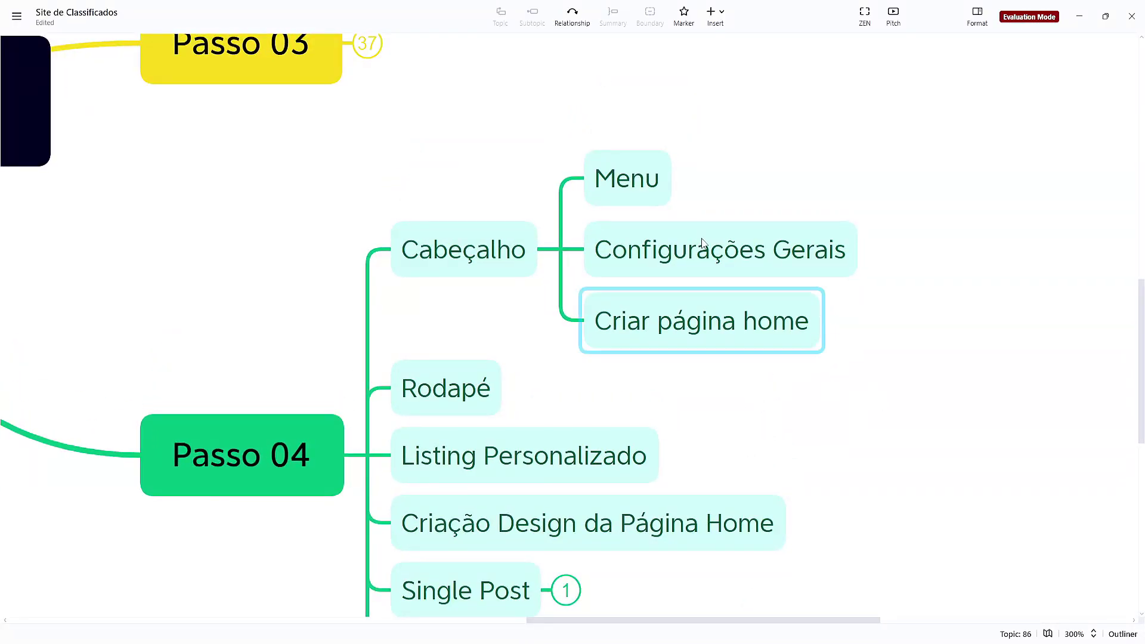
Rename the Menu topic under Cabeçalho to 'Criar Menu'
left_click(604, 181)
left_click(605, 181)
left_click(599, 179)
type("Criar")
left_click(875, 321)
mouse_move(648, 636)
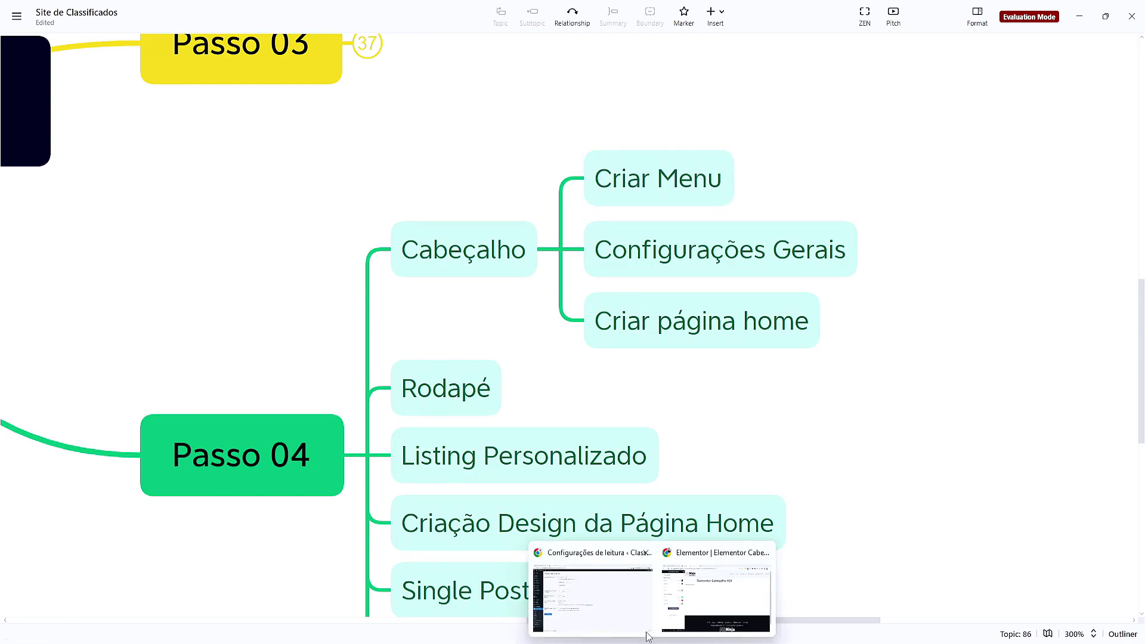
left_click(630, 614)
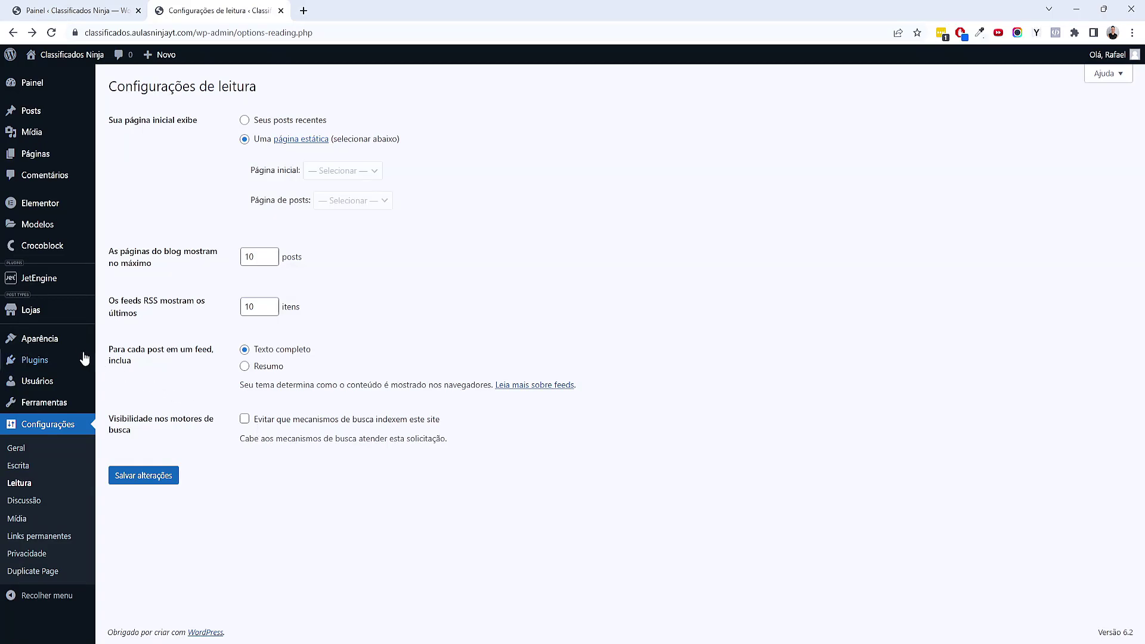
Create a navigation menu named 'Menu' and add the Home page as its first item
mouse_move(72, 349)
left_click(144, 384)
left_click(452, 226)
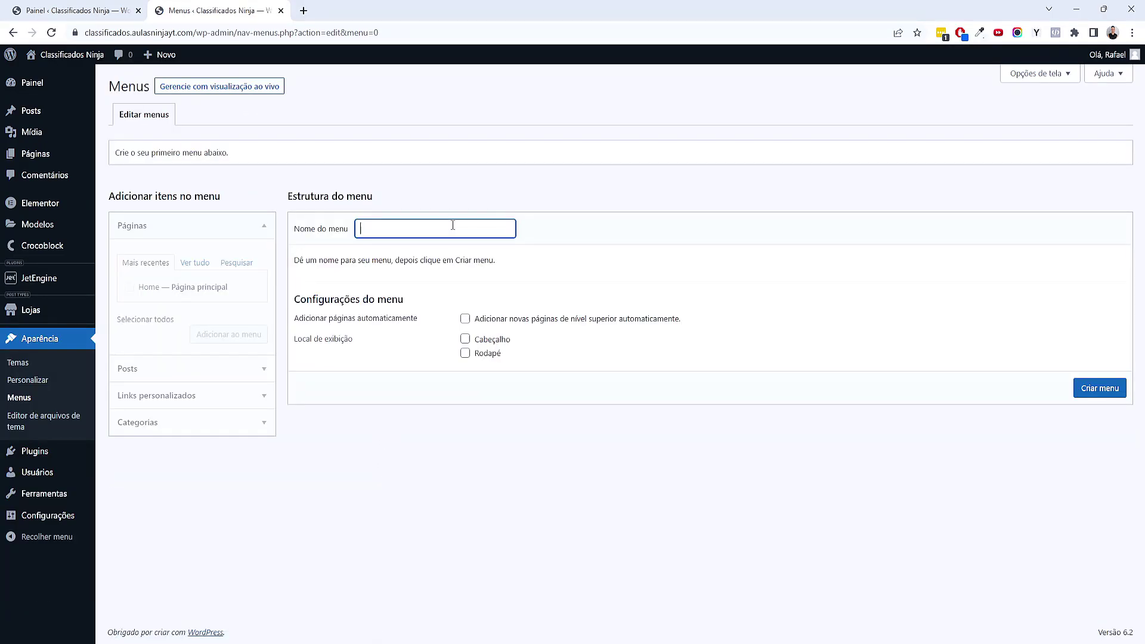
type("Menu")
left_click(1103, 390)
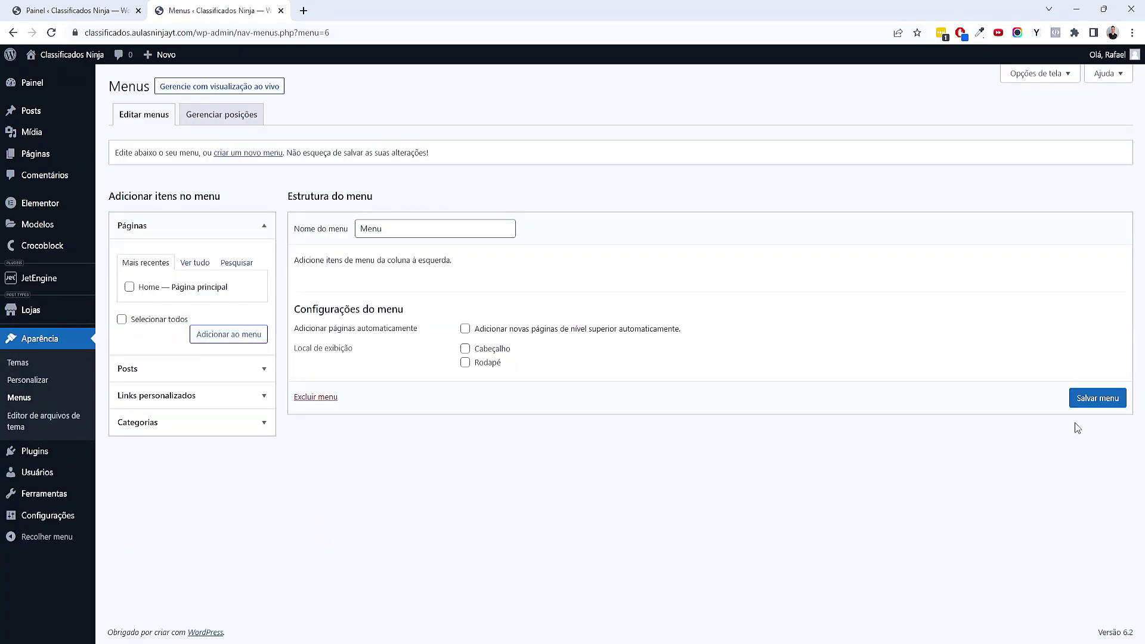
left_click(129, 287)
left_click(213, 345)
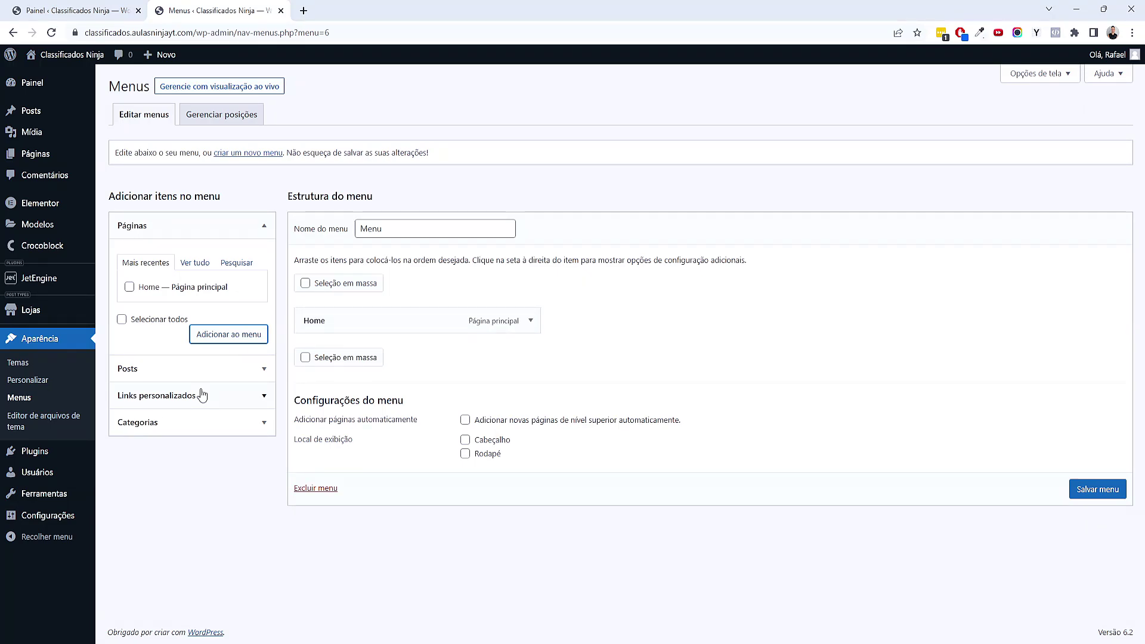
left_click(219, 423)
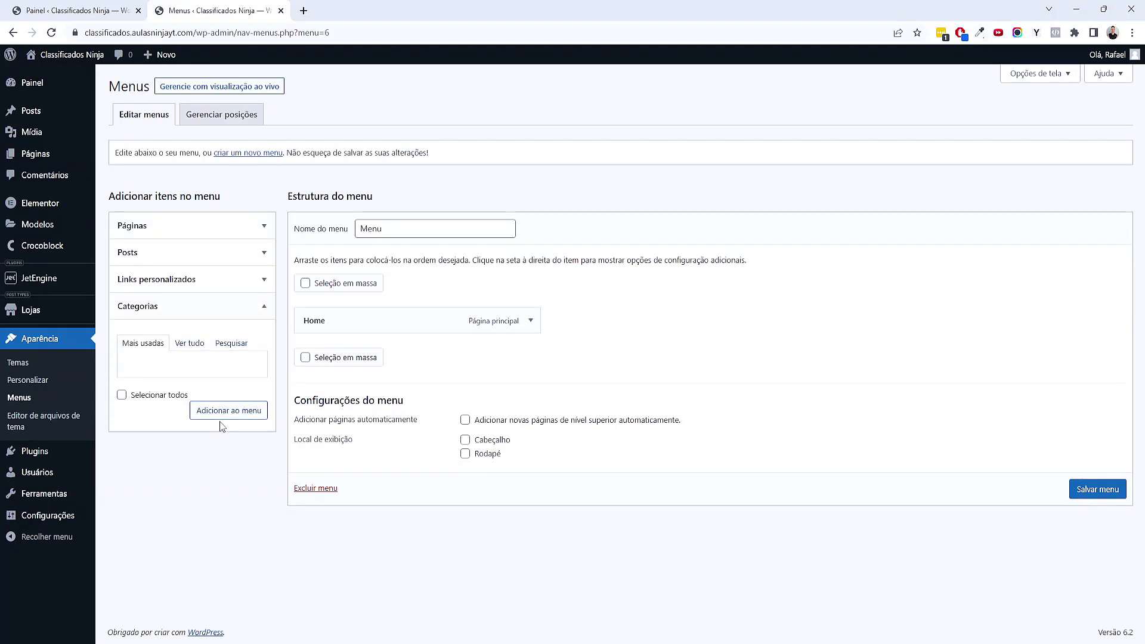
Enable 'Categorias de Loja' in Opções de tela and expand its panel in the menu editor
left_click(196, 346)
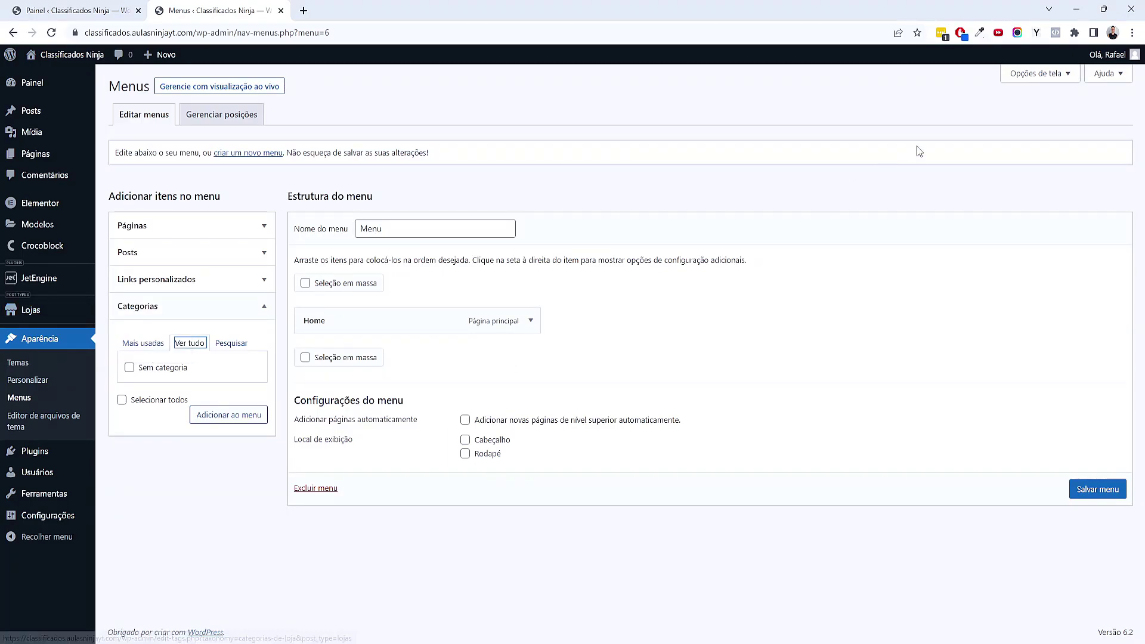
left_click(1033, 84)
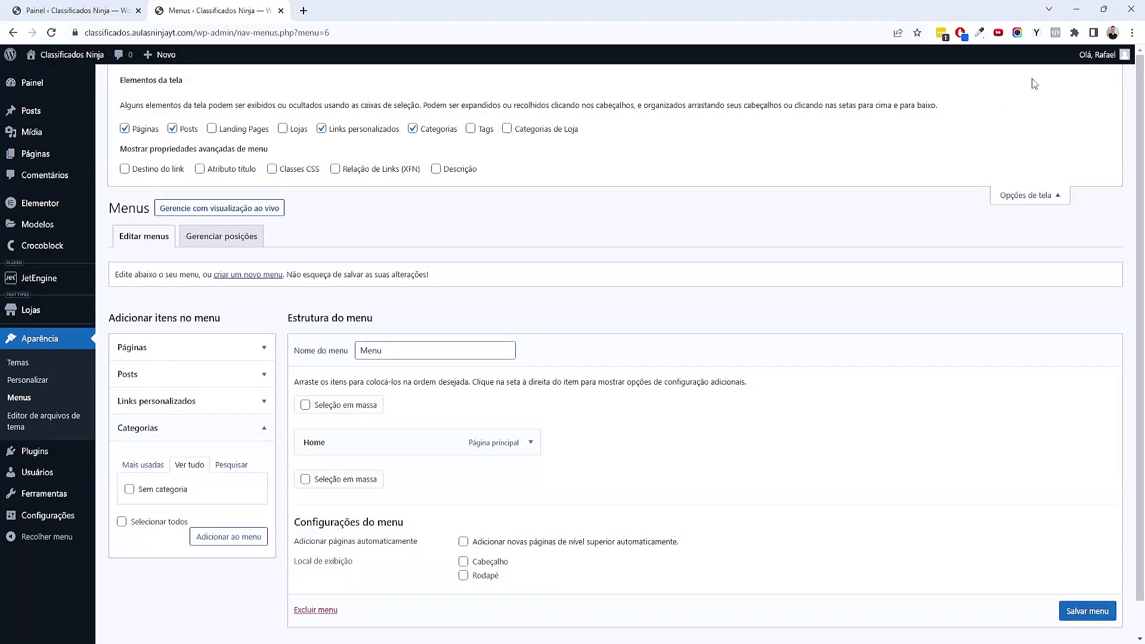
left_click(507, 129)
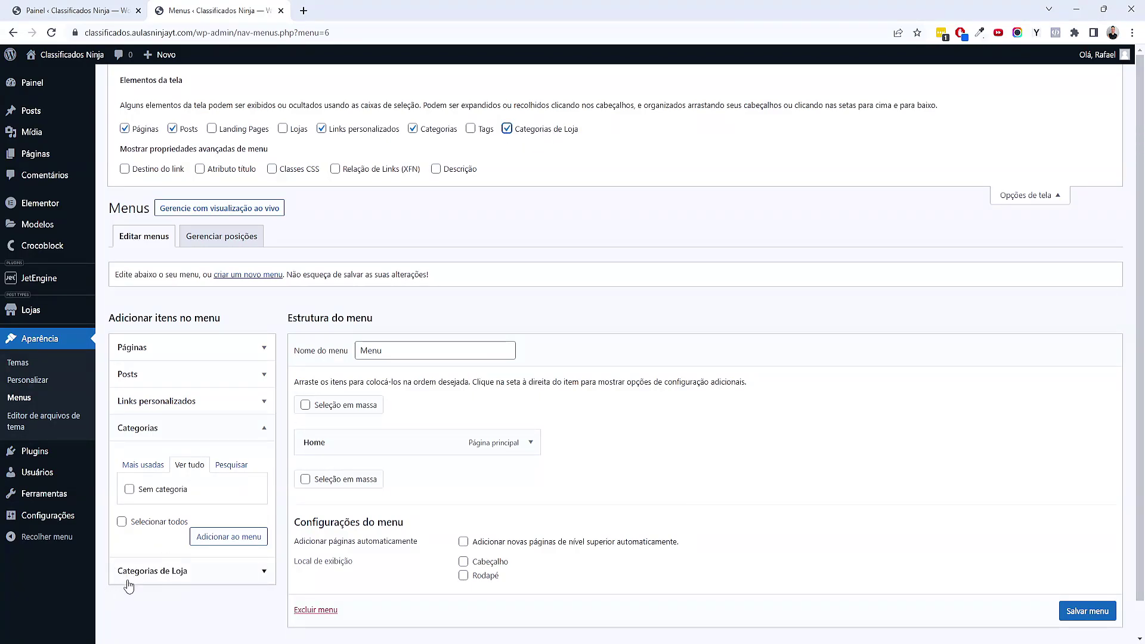
left_click(1032, 198)
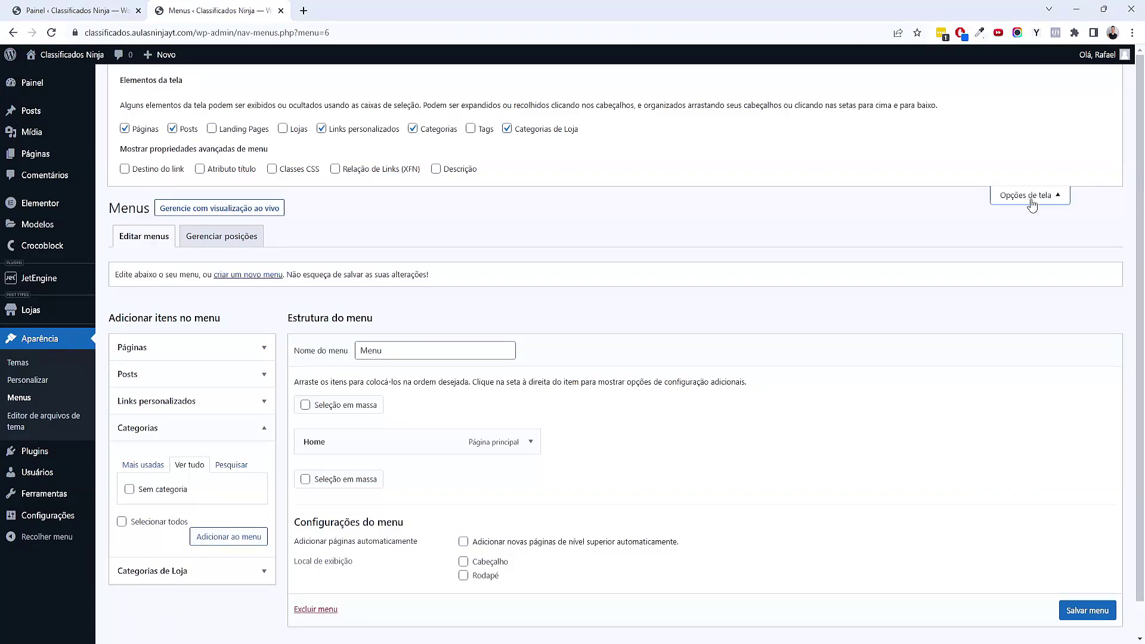
left_click(153, 458)
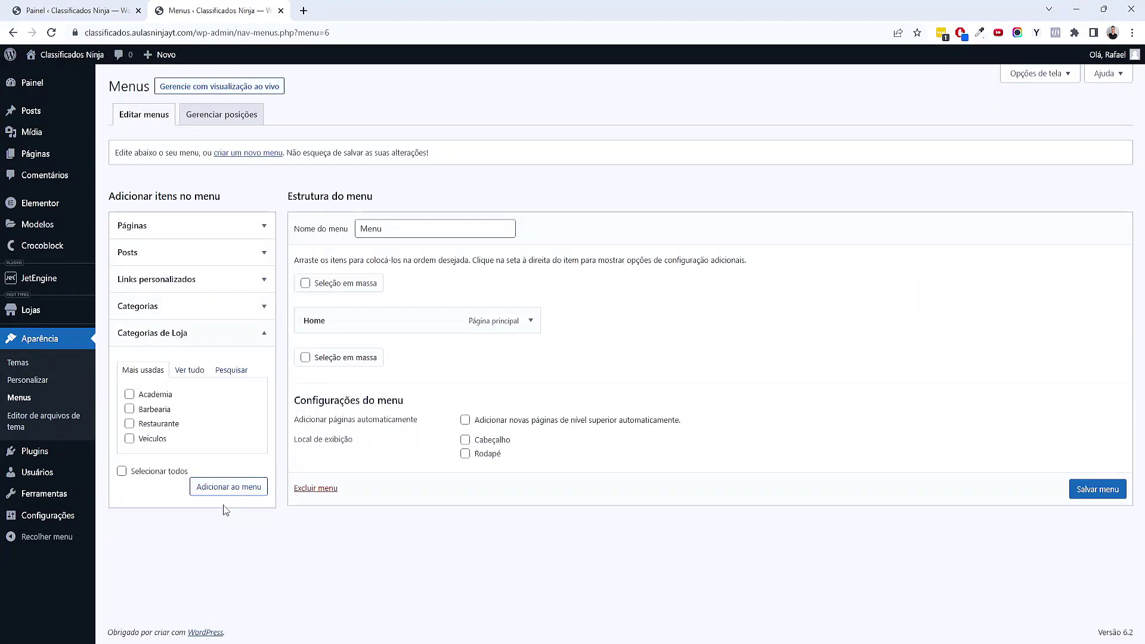
Add all four store categories (Academia, Barbearia, Restaurante, Veiculos) to the menu
left_click(191, 370)
left_click(122, 471)
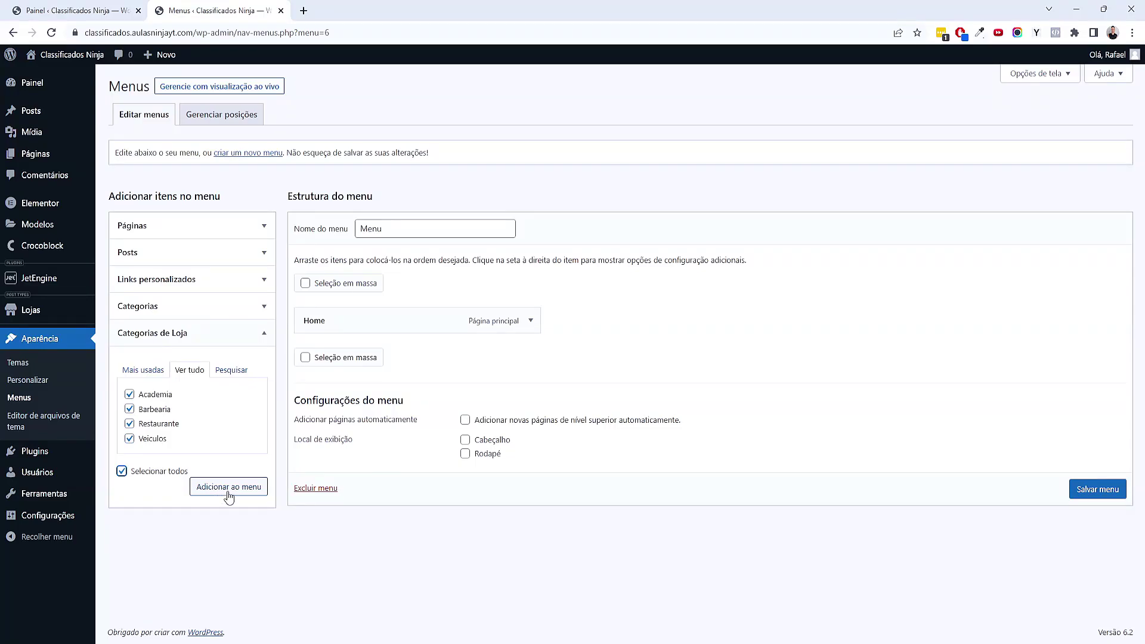
left_click(251, 494)
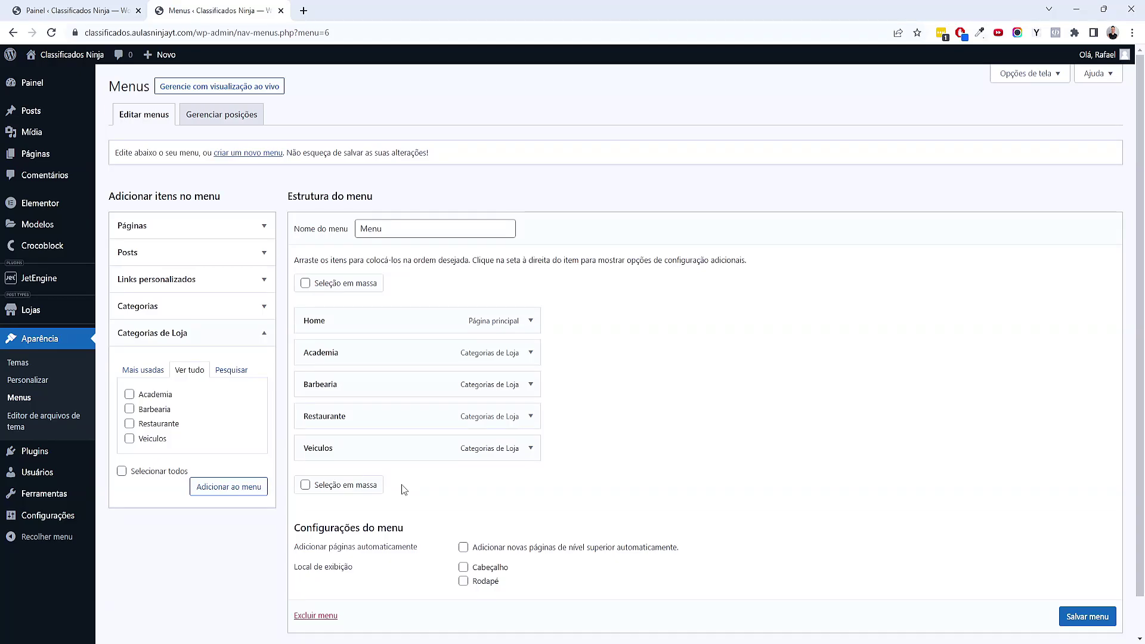
Nest Veiculos under Restaurante, return it to the top level, and save the menu
left_click_drag(370, 453, 390, 454)
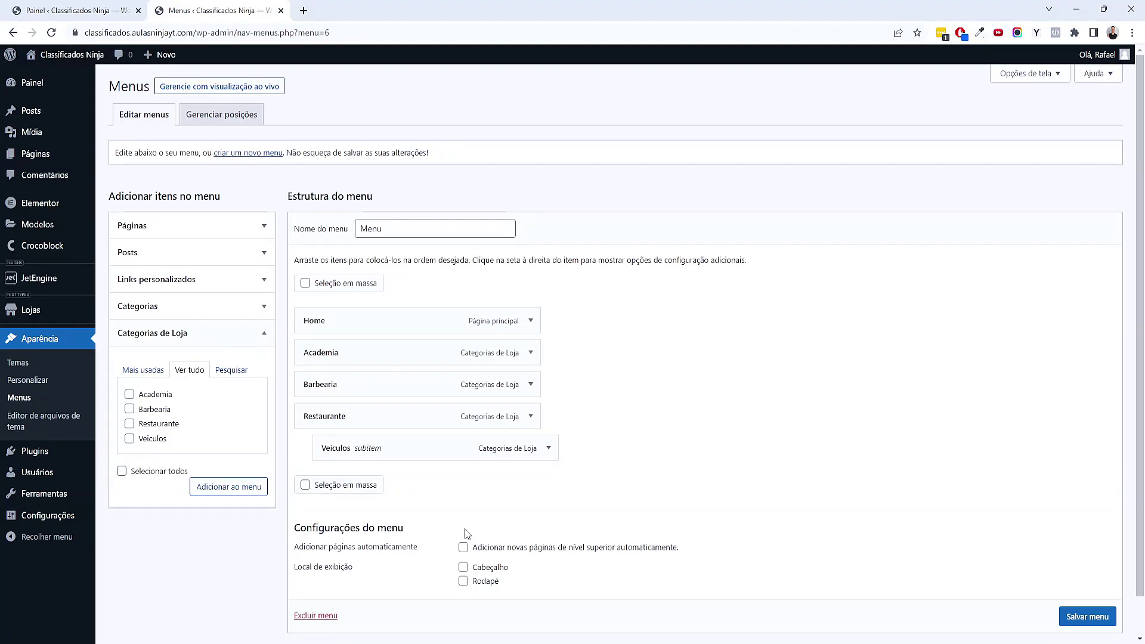
left_click_drag(330, 448, 352, 458)
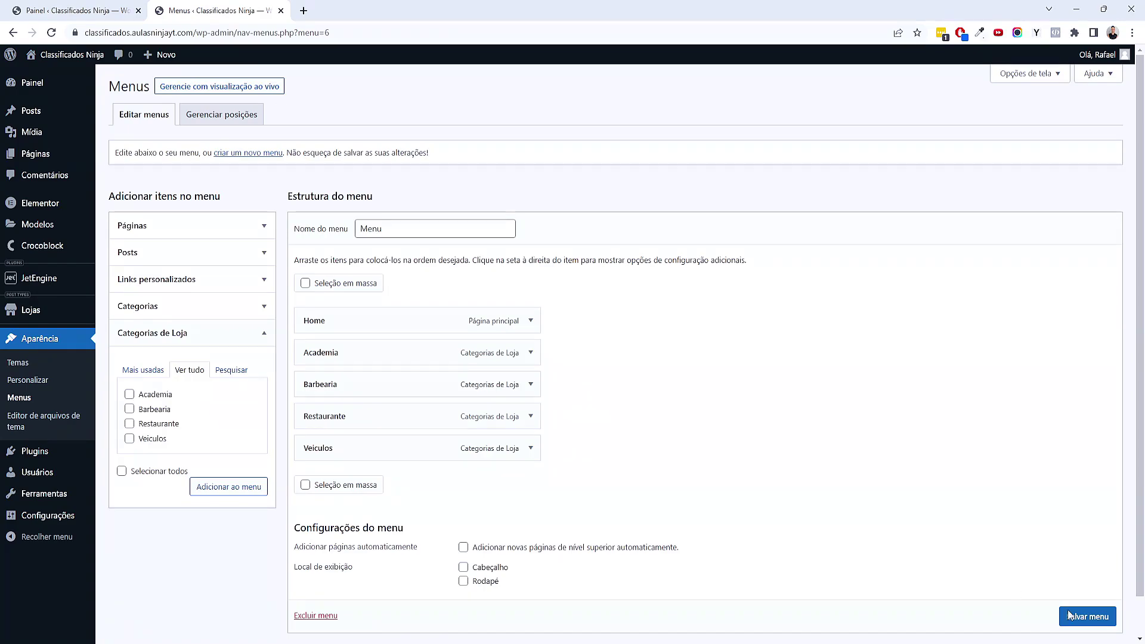
scroll(1097, 620, "down", 1)
left_click(1074, 591)
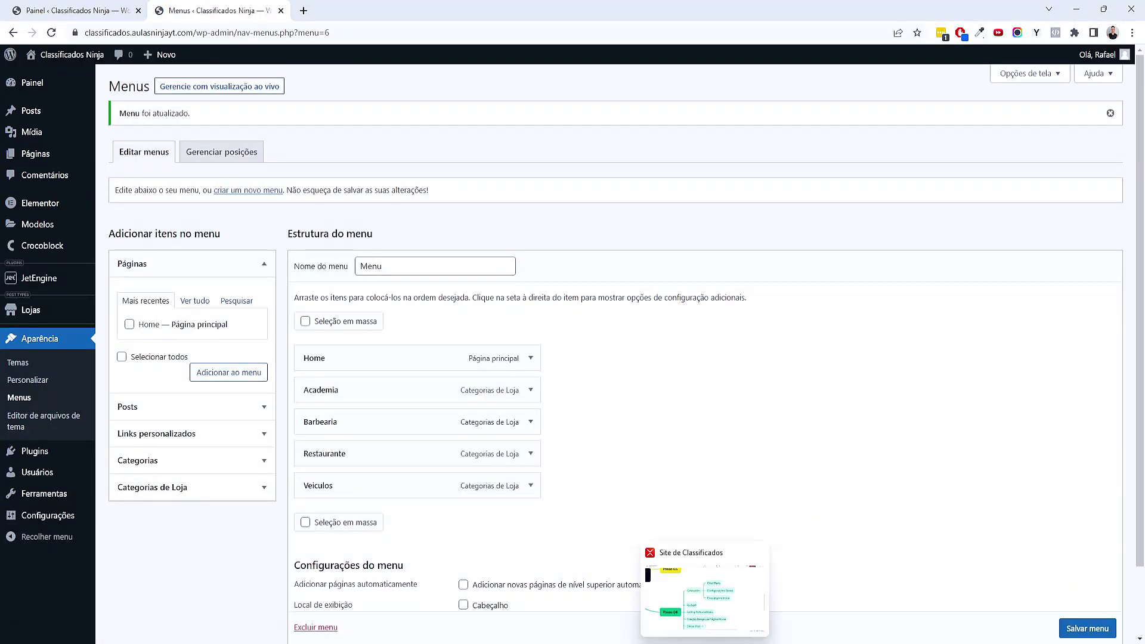
In Xmind, move Configurações Gerais below Criar página home and append ' / Globais' to it
left_click(715, 596)
left_click_drag(626, 404, 570, 433)
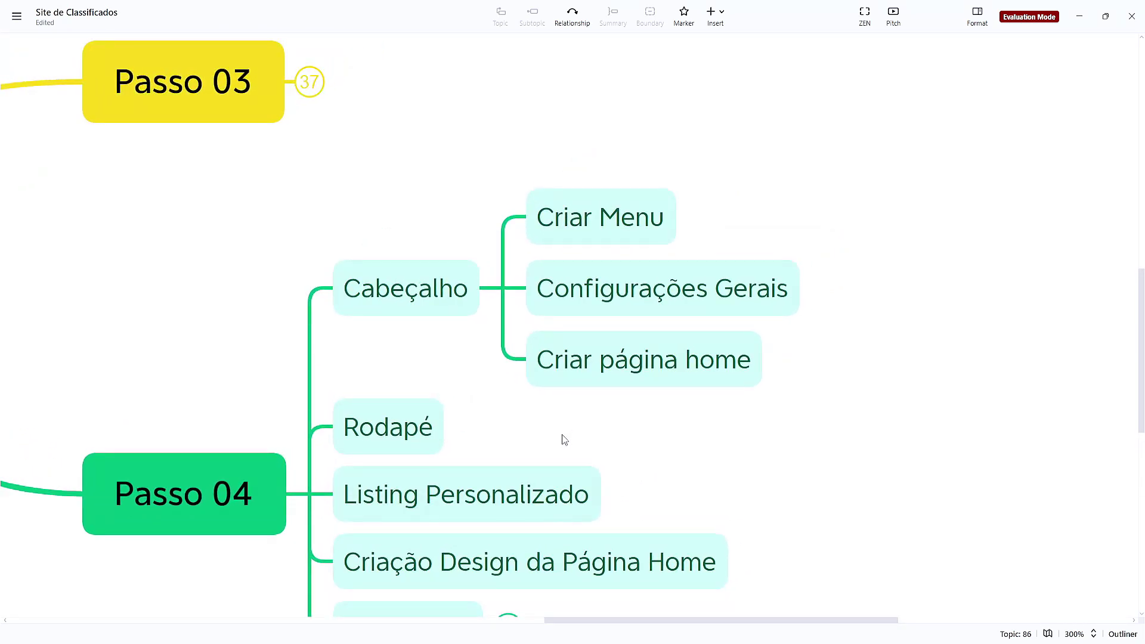
left_click_drag(540, 309, 641, 419)
left_click_drag(869, 422, 795, 370)
double_click(731, 365)
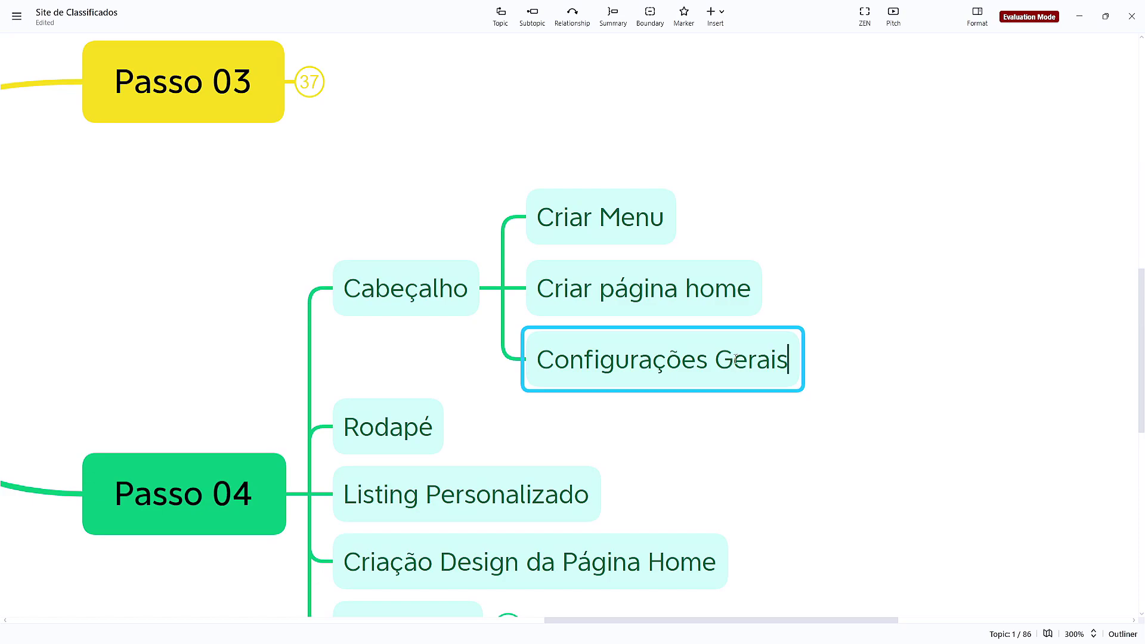
type("/ Globais")
key("Return")
left_click(964, 459)
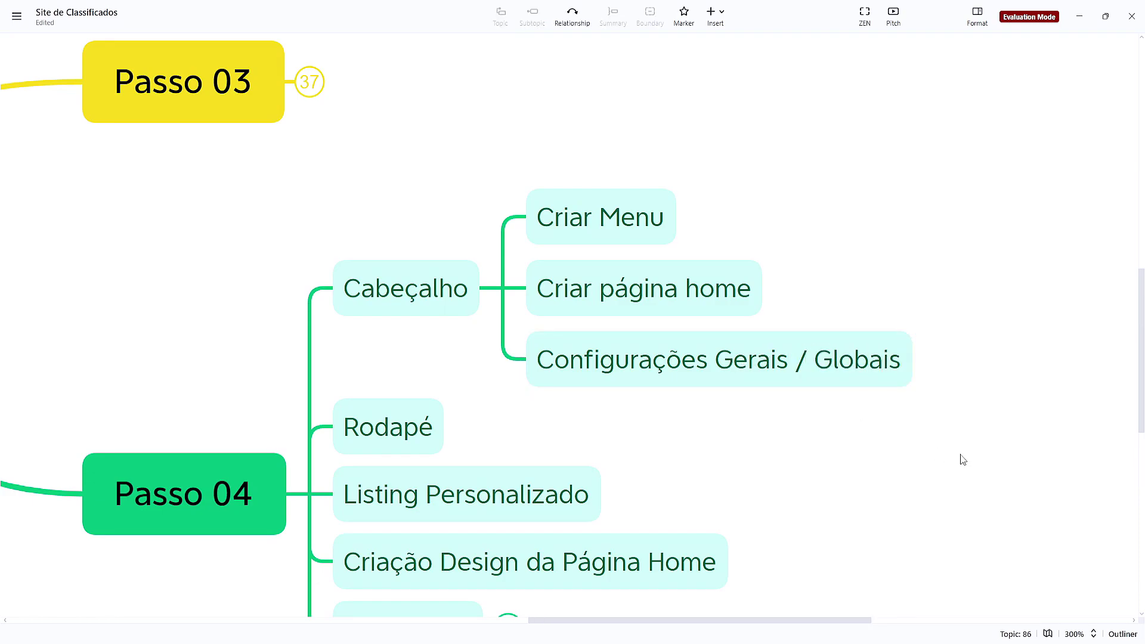
Create a new header template from the Cabeçalho card in Modelos > Construtor de tema
mouse_move(652, 623)
left_click(590, 593)
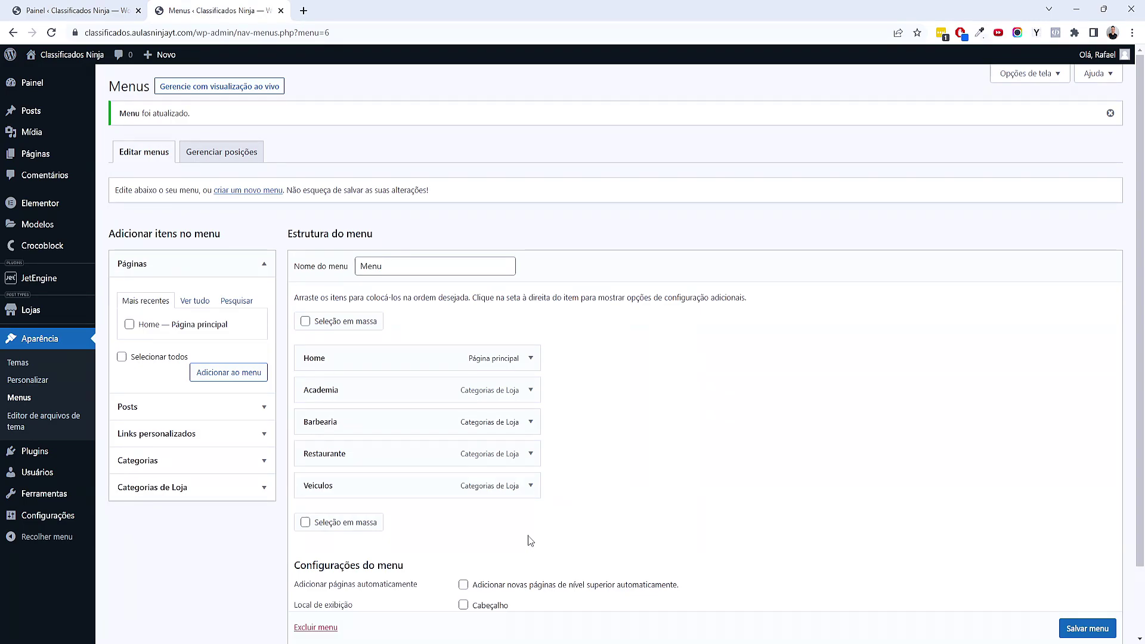
mouse_move(37, 226)
left_click(142, 268)
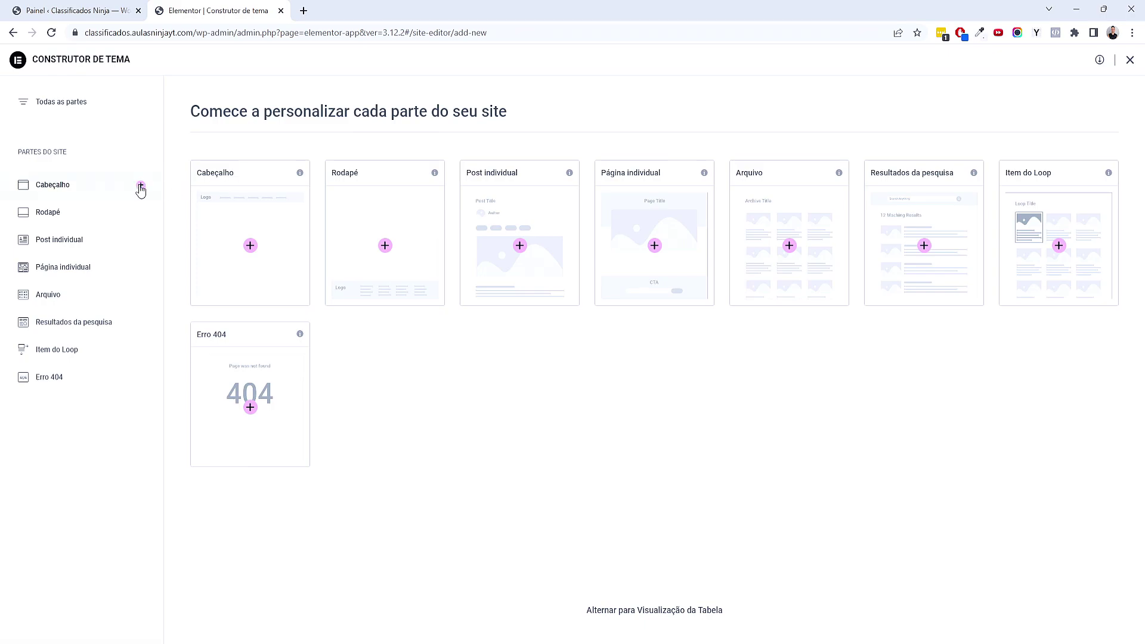
left_click(250, 249)
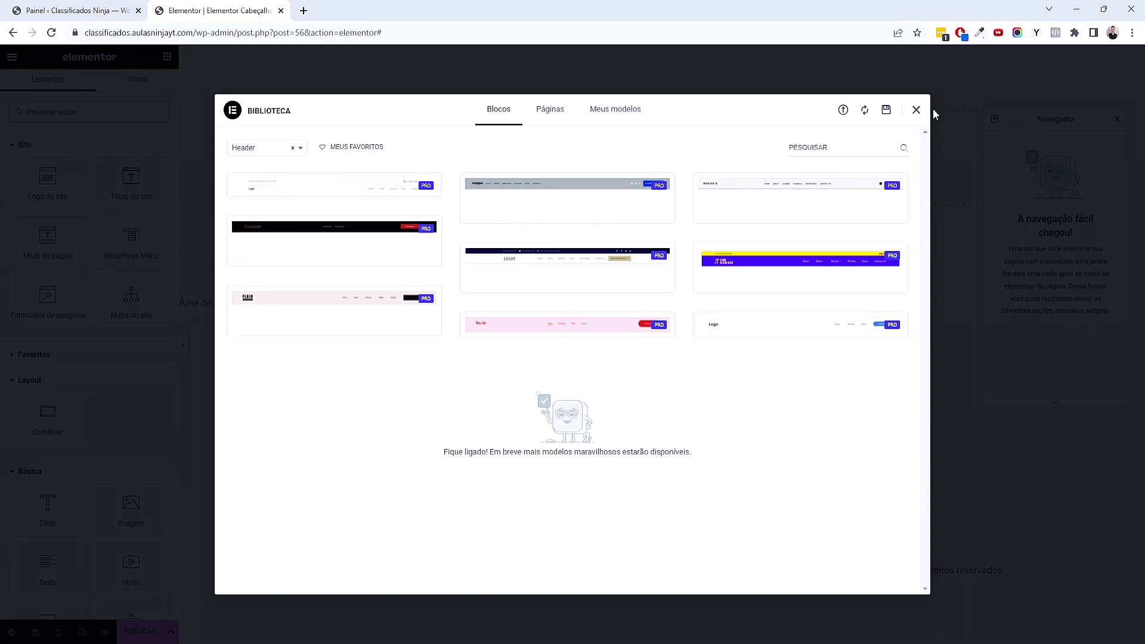
Close the block library, add a heading and a 'Ver detalhes' button, and place the button above the heading
left_click(915, 111)
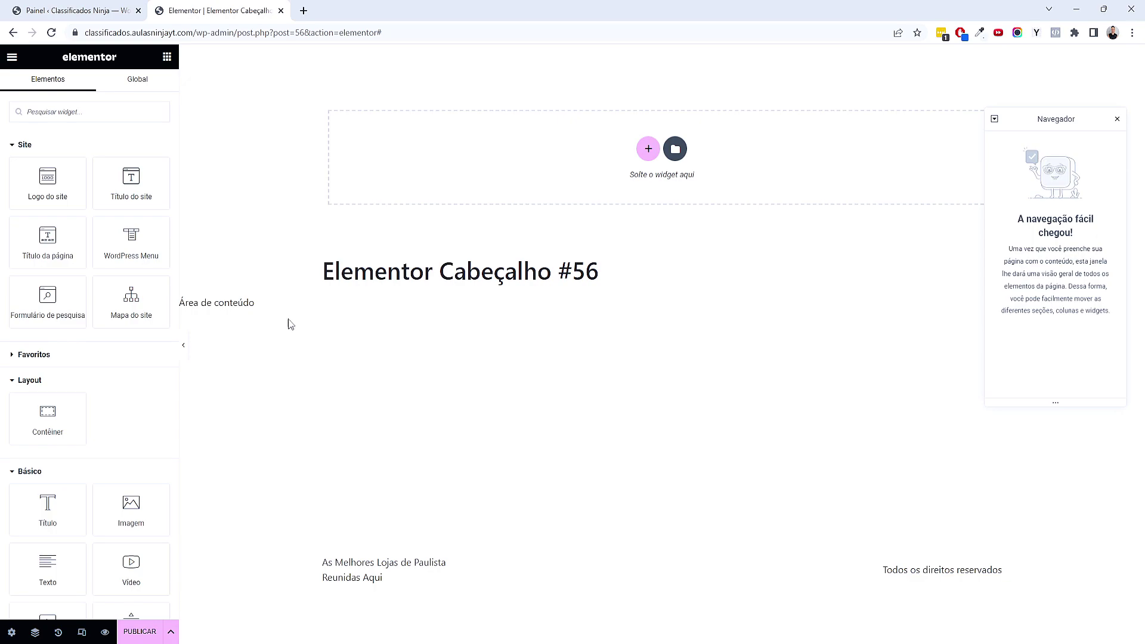
left_click_drag(47, 511, 507, 301)
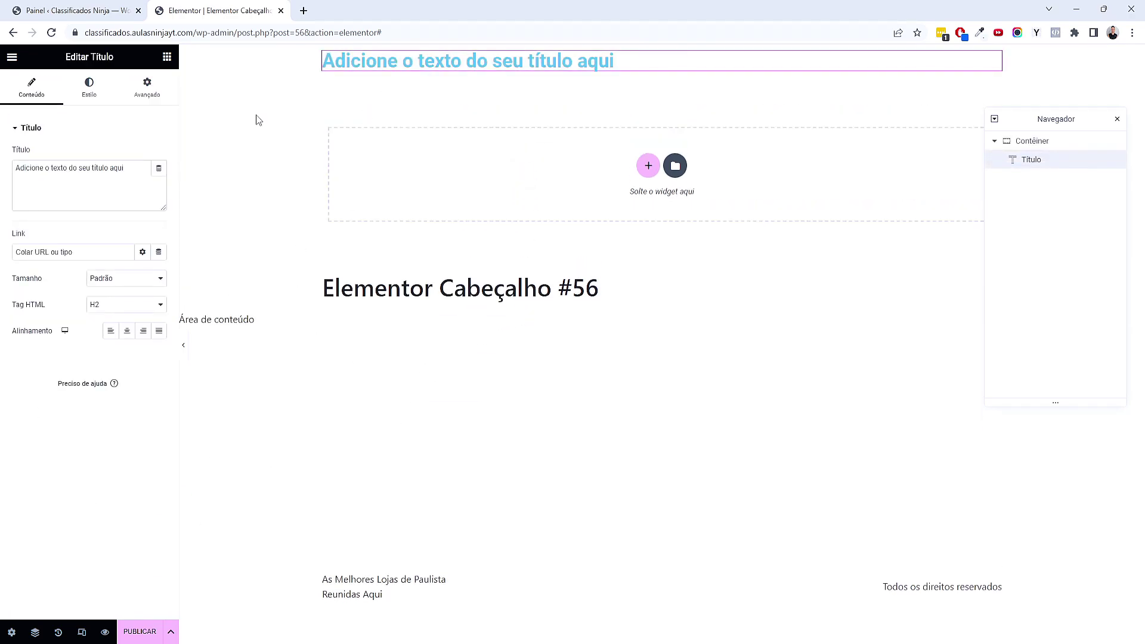
left_click(166, 56)
scroll(117, 380, "down", 3)
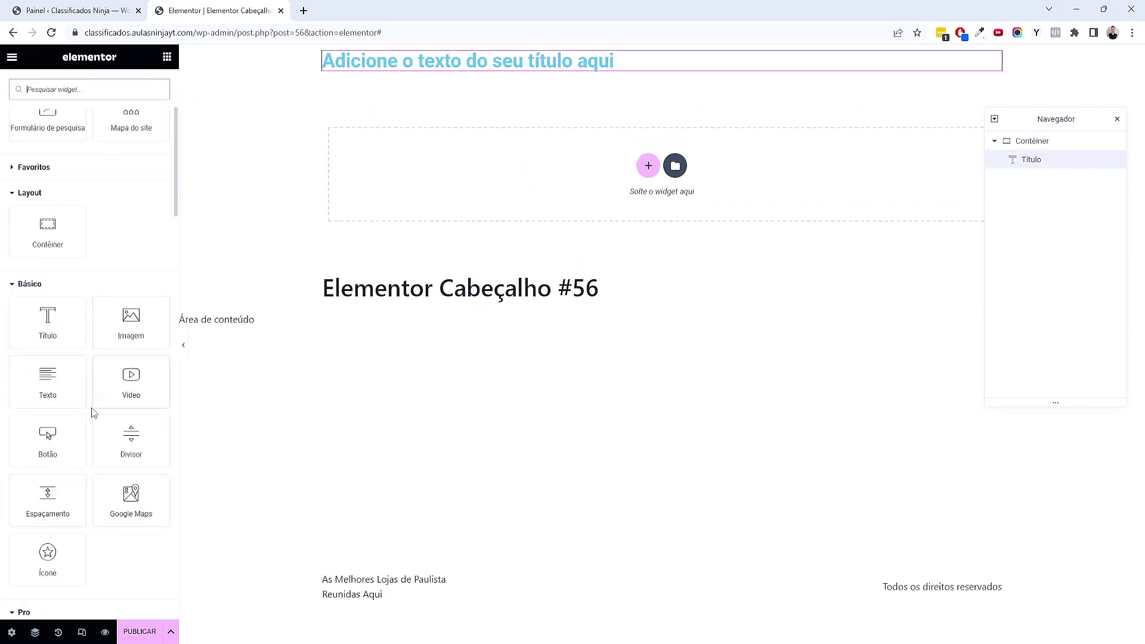
left_click_drag(60, 439, 514, 75)
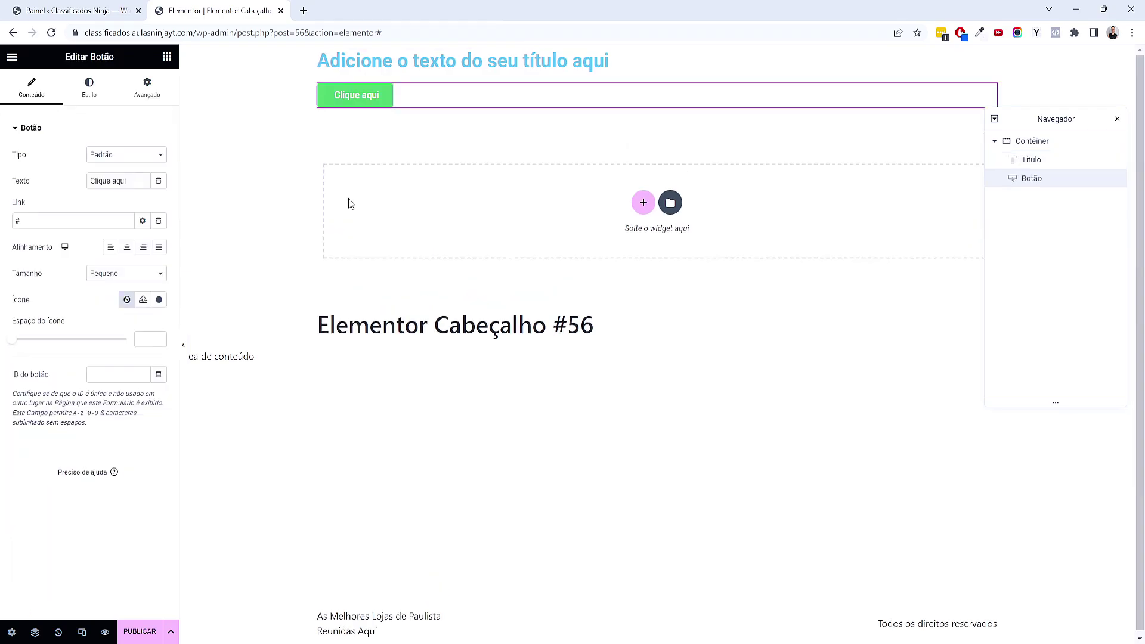
left_click(54, 186)
type("V")
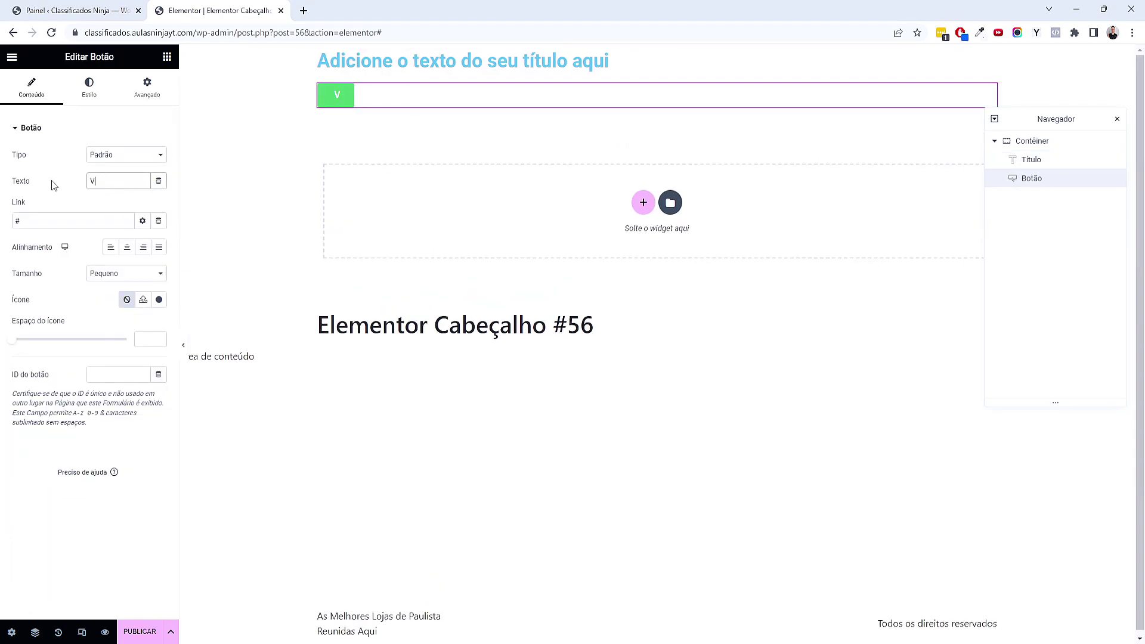
type("er detalhes")
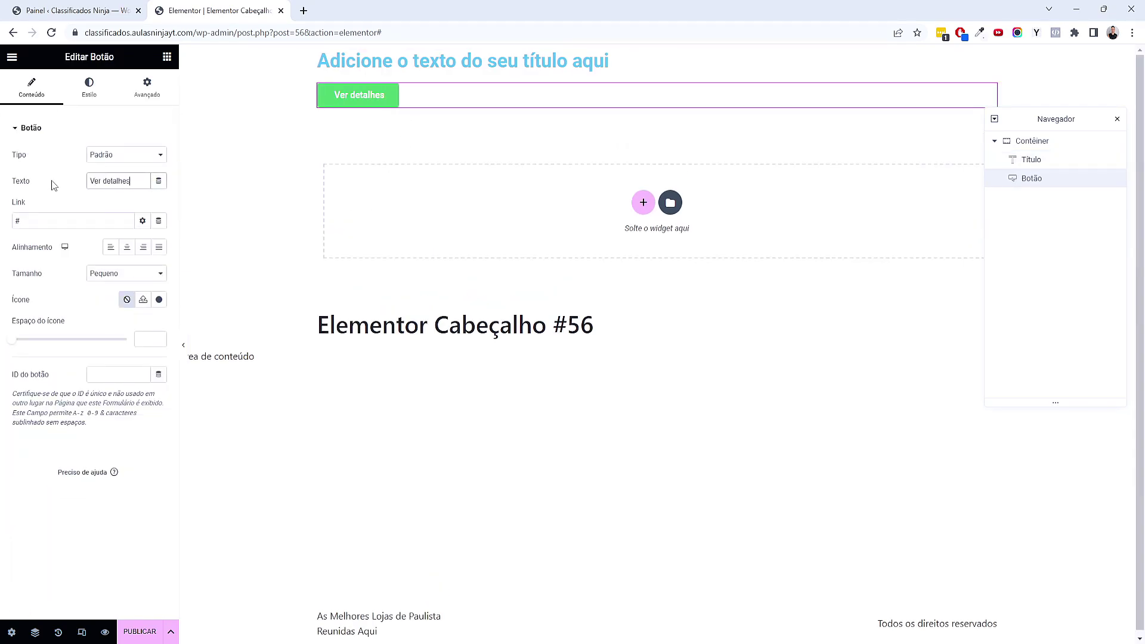
left_click_drag(424, 94, 430, 61)
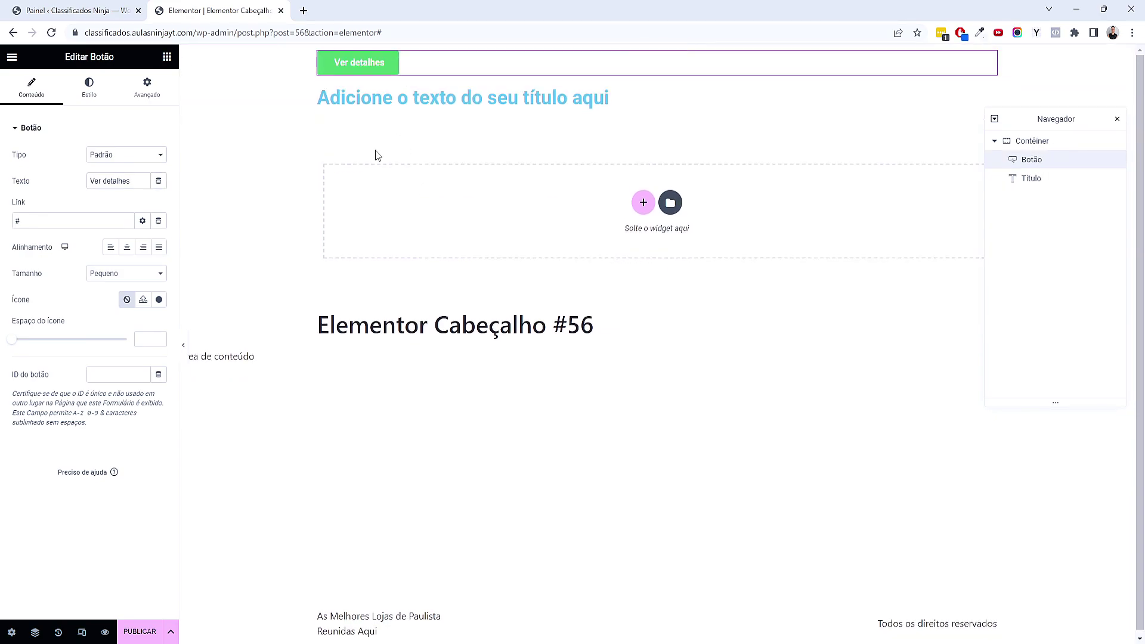
Retype the heading as 'dasdasda', add an image, then delete the whole trial container
left_click(399, 97)
key("ctrl+a")
type("dasdasda")
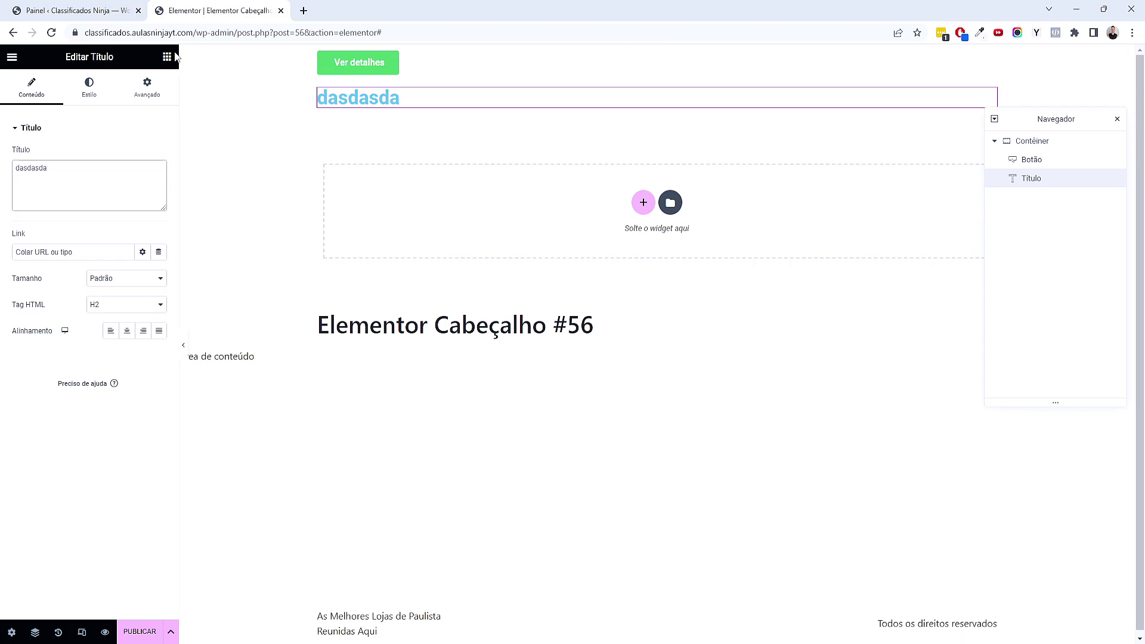
left_click(167, 56)
scroll(145, 378, "down", 3)
left_click_drag(131, 322, 378, 107)
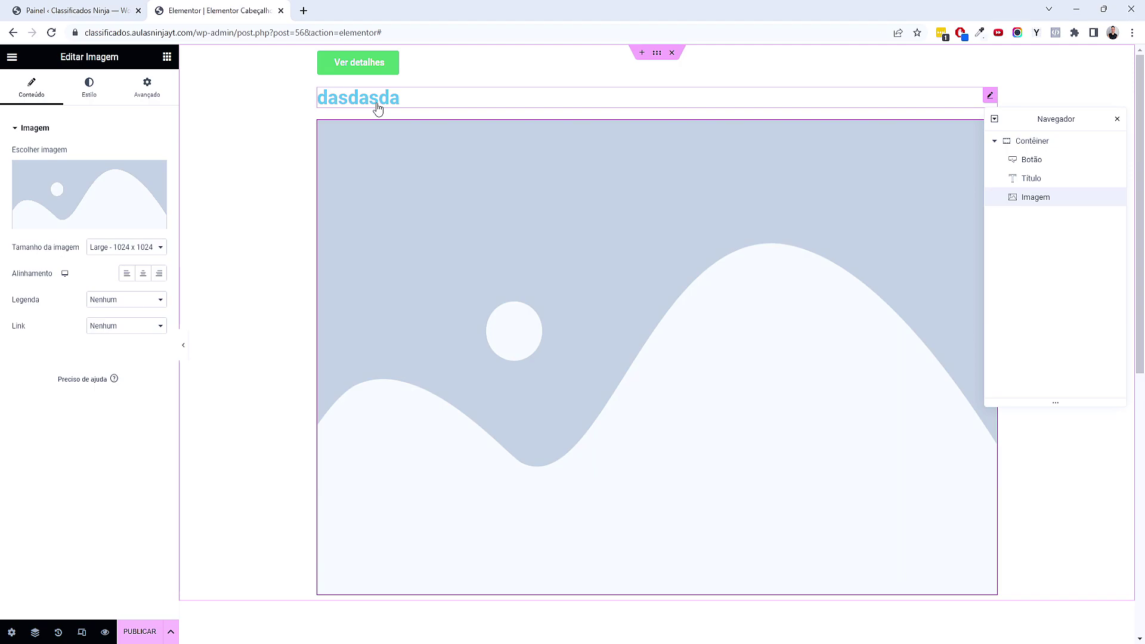
left_click(671, 52)
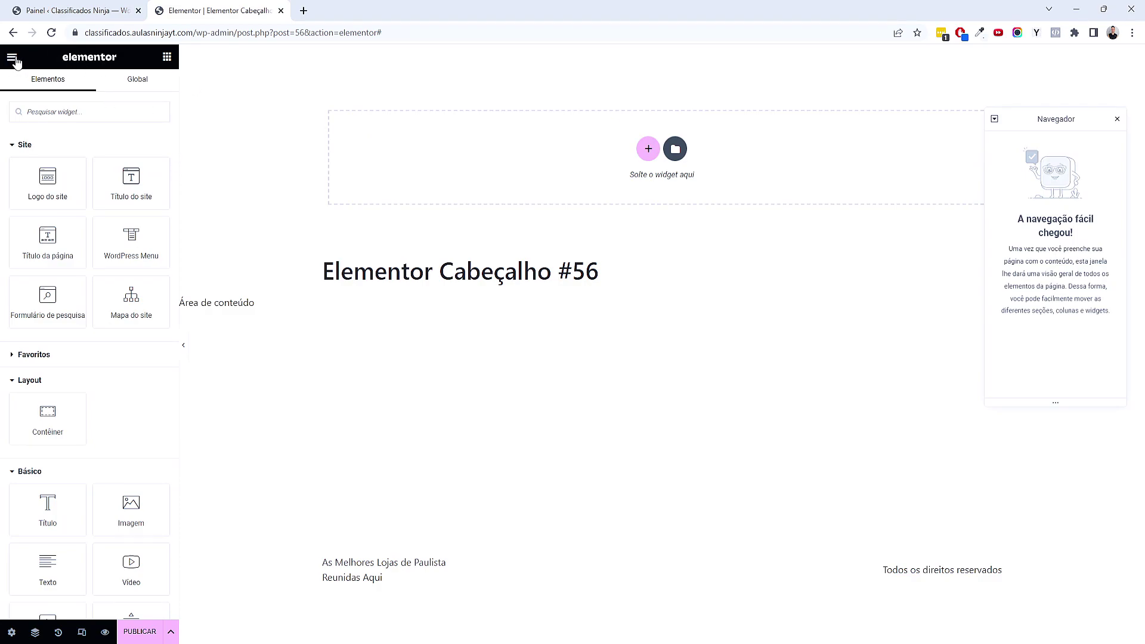
Open Configurações do site from the Elementor hamburger menu
left_click(12, 58)
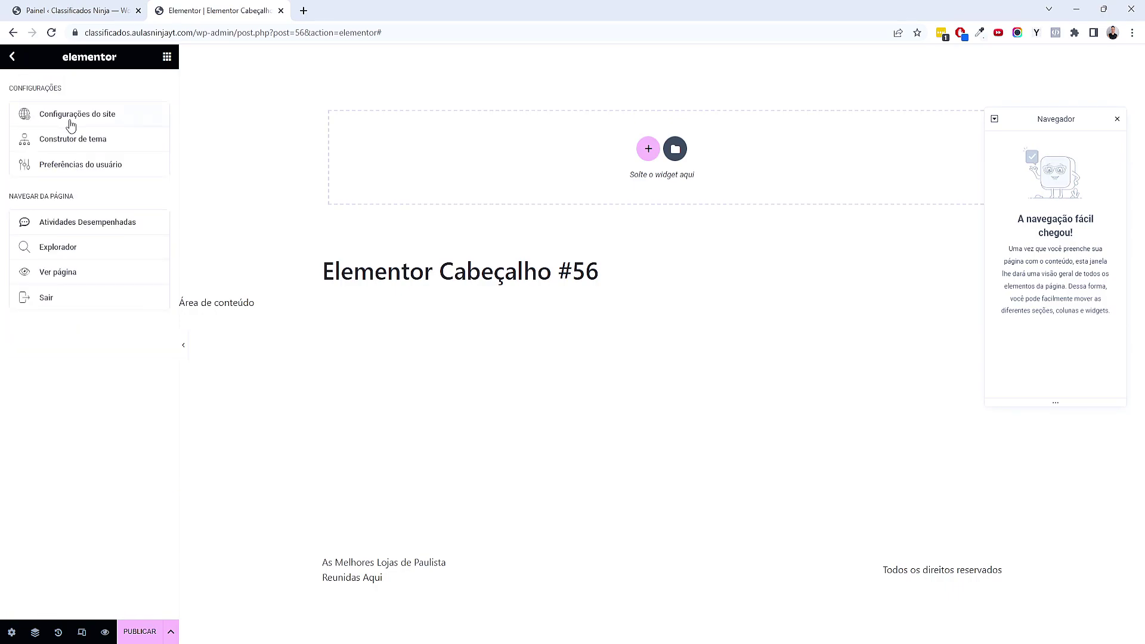
left_click(70, 121)
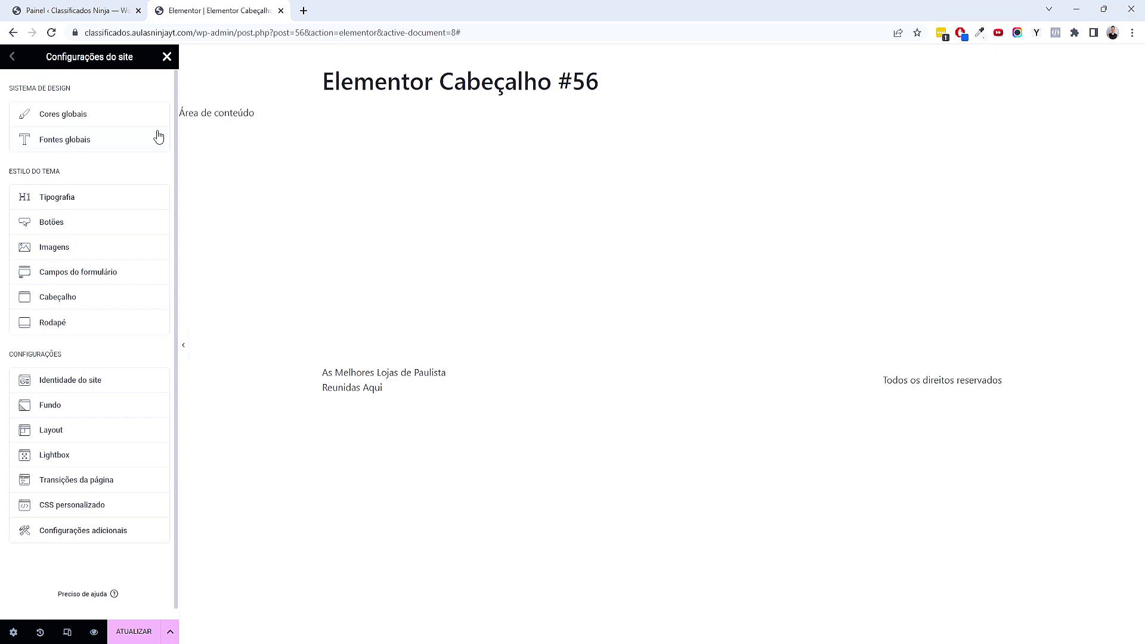
Set the Primário global colour to #191919
left_click(120, 122)
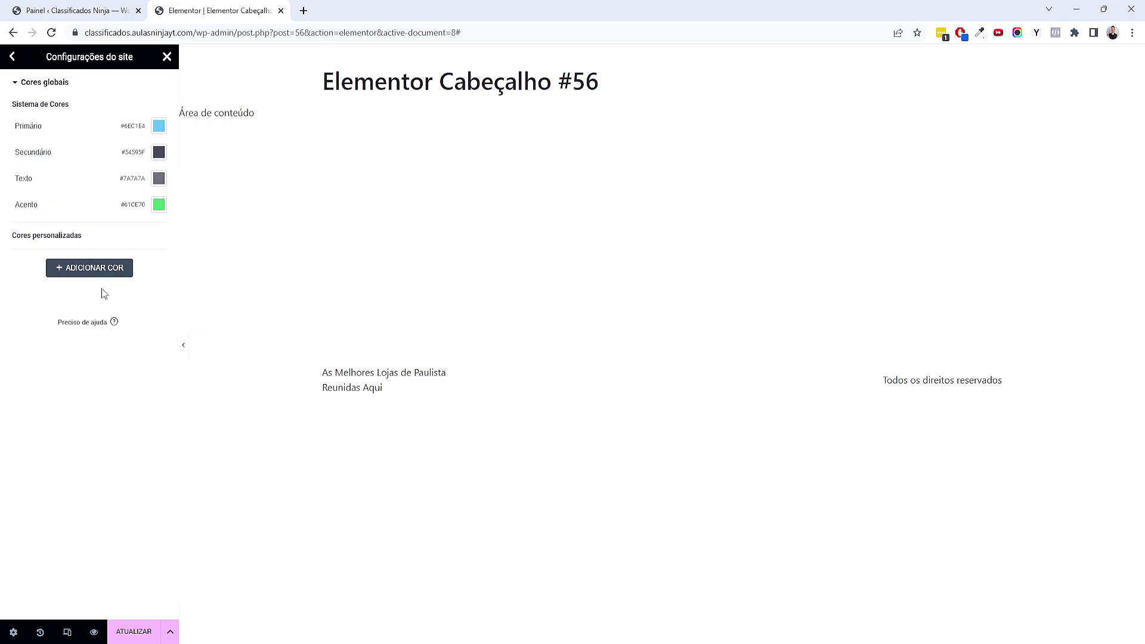
left_click(159, 129)
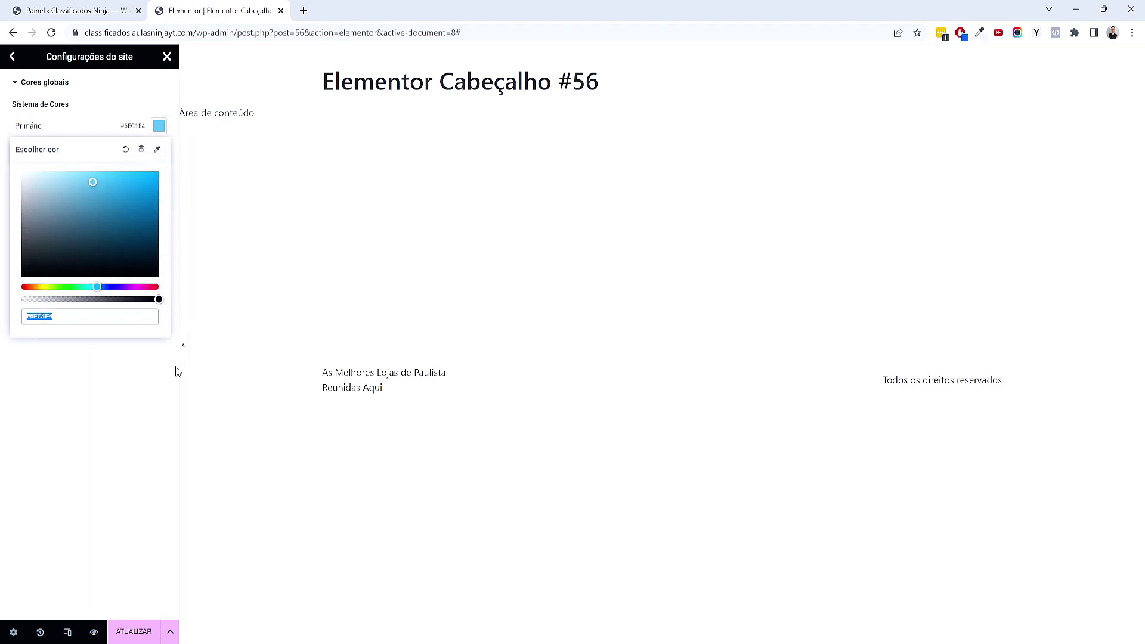
type("191919")
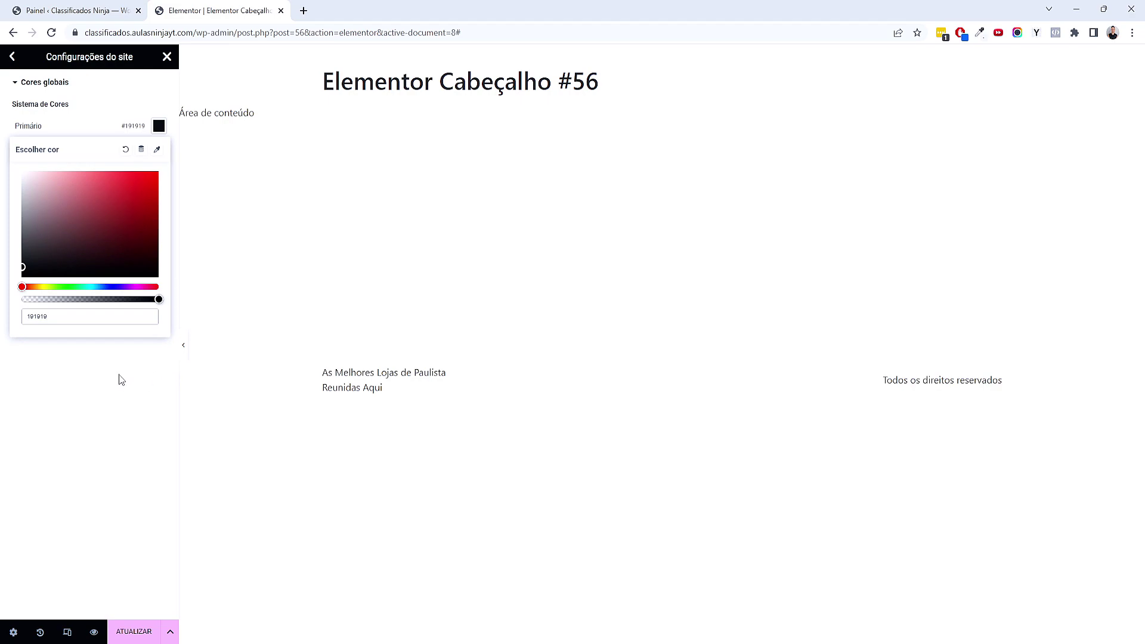
left_click(72, 383)
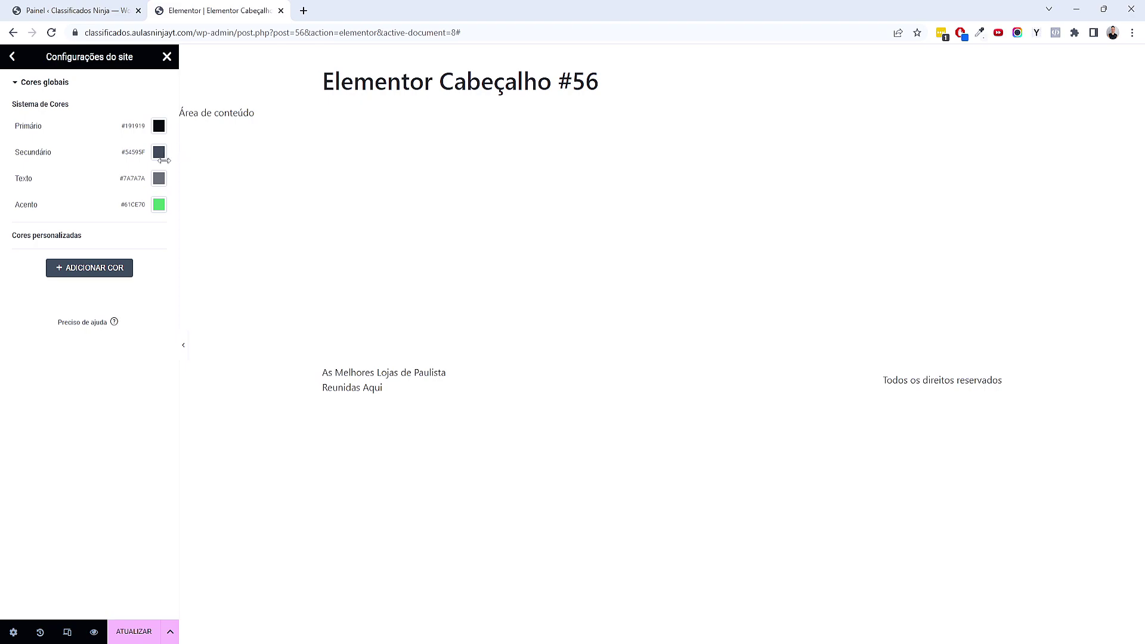
Make the Texto global colour white and set Acento to #FF8A5B
left_click(159, 180)
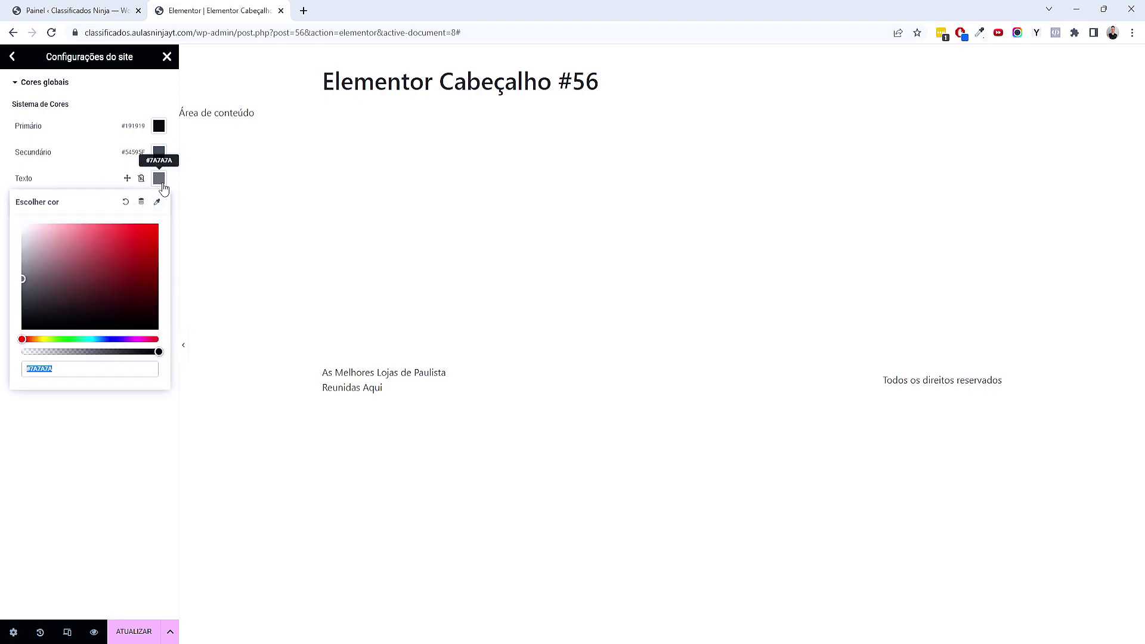
left_click_drag(51, 276, 120, 275)
left_click_drag(127, 339, 27, 340)
left_click_drag(70, 301, 24, 225)
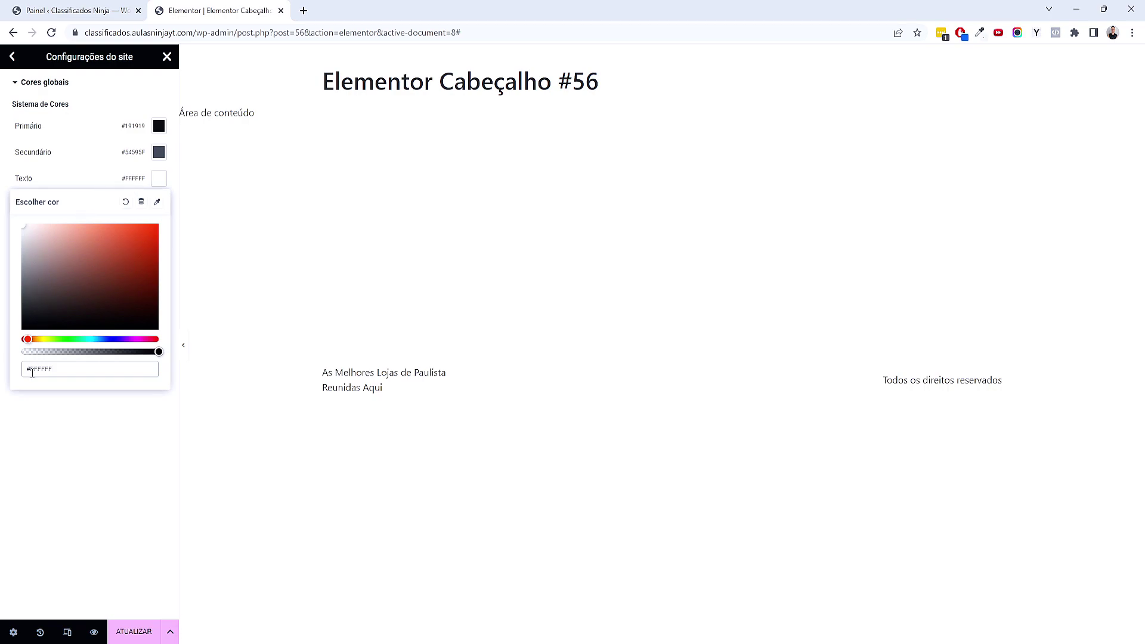
left_click(99, 442)
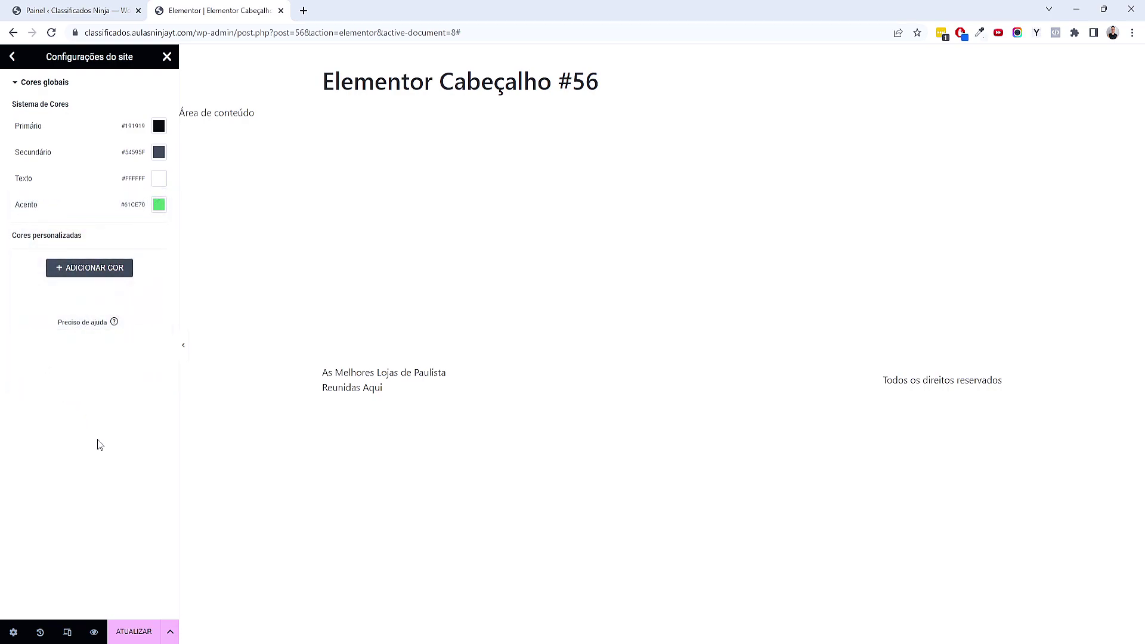
left_click(158, 204)
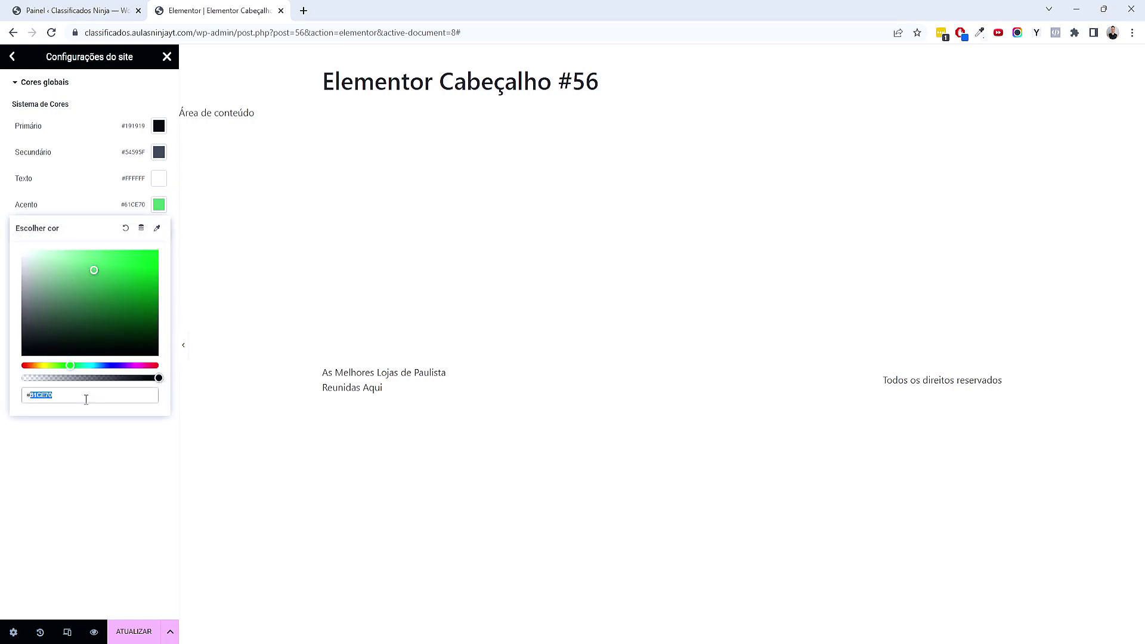
type("ff8")
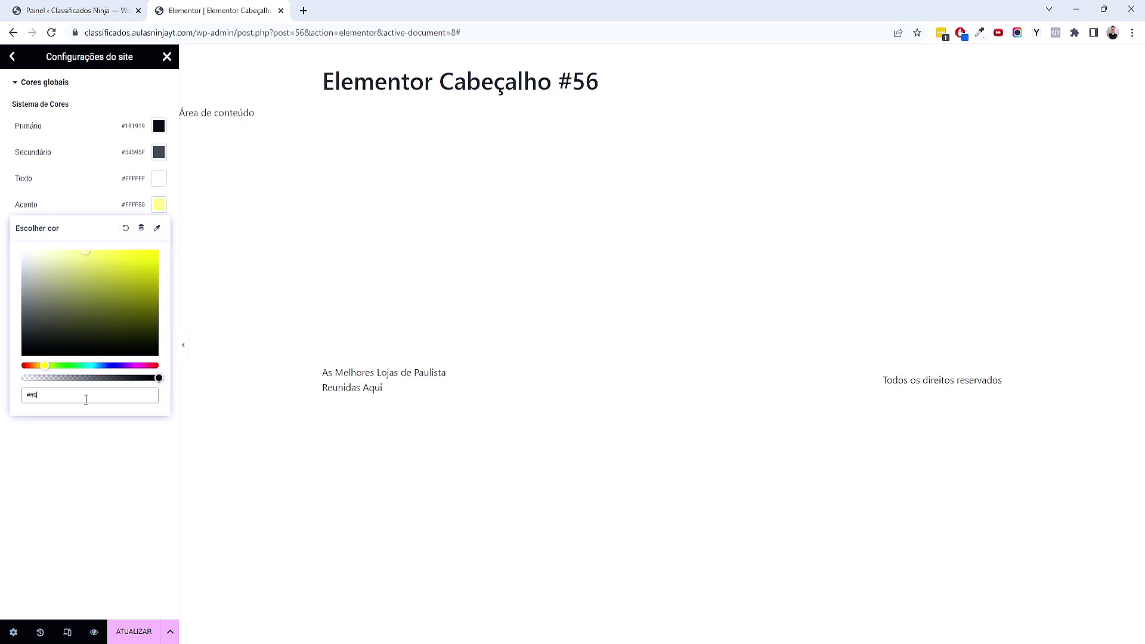
type("a5")
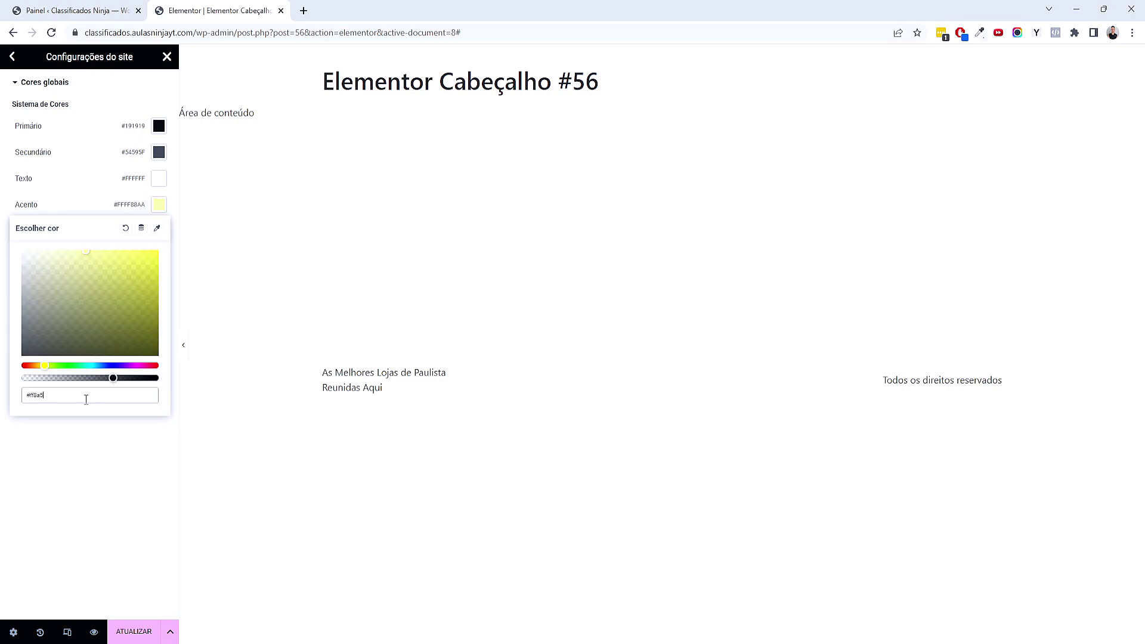
type("b")
left_click(82, 430)
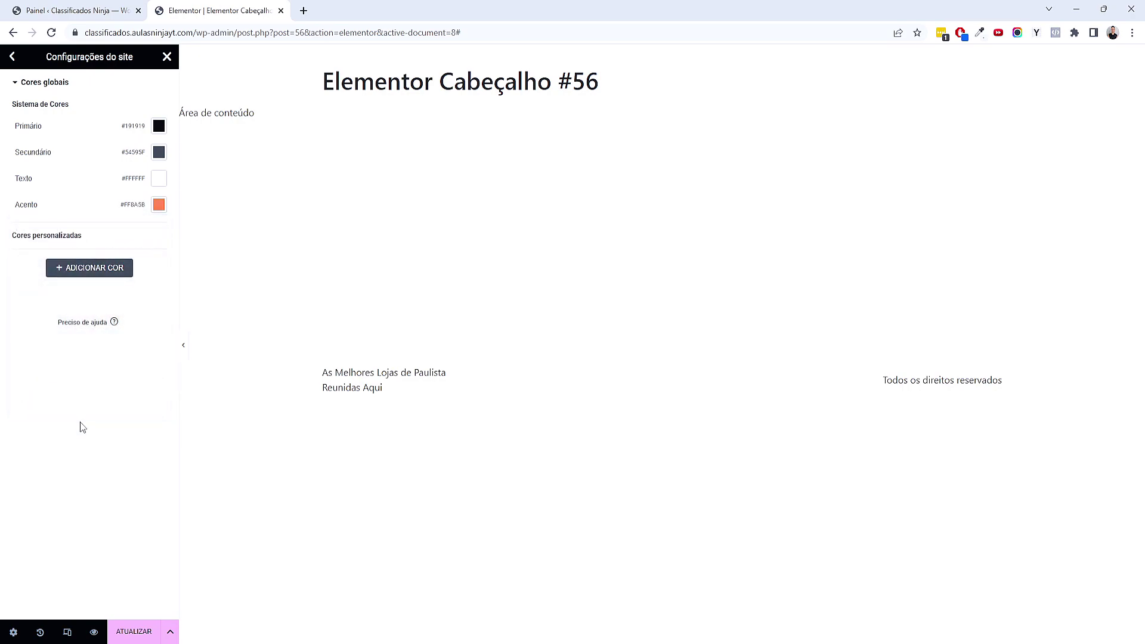
Add a custom global colour named Degrade with value #FF3145
left_click(102, 275)
left_click(45, 256)
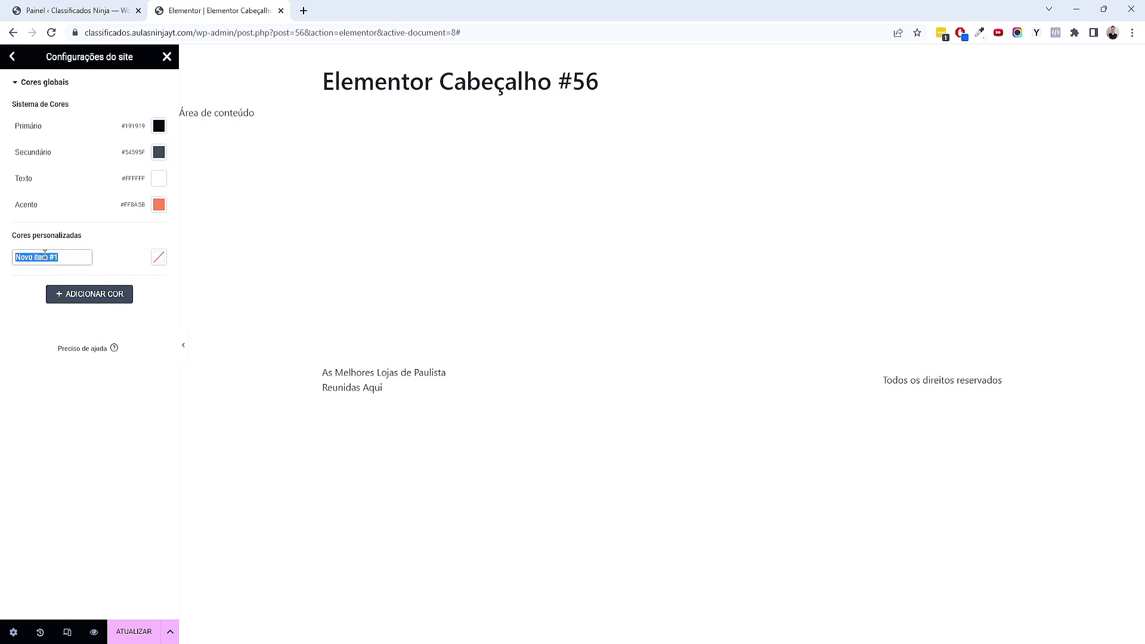
type("Degrade")
left_click(134, 476)
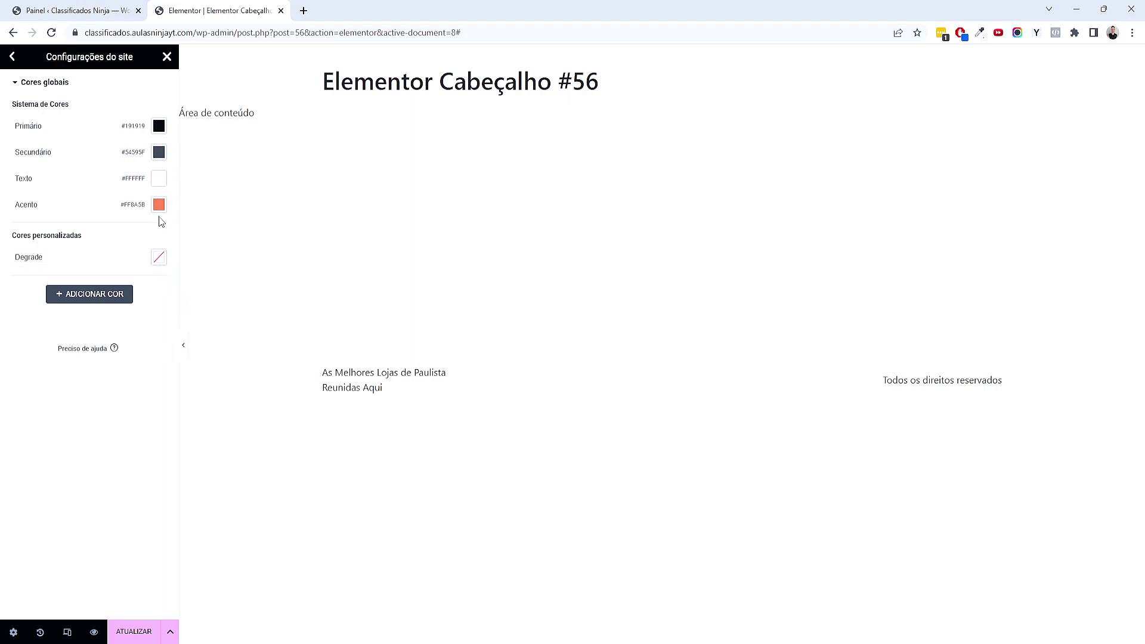
left_click(158, 262)
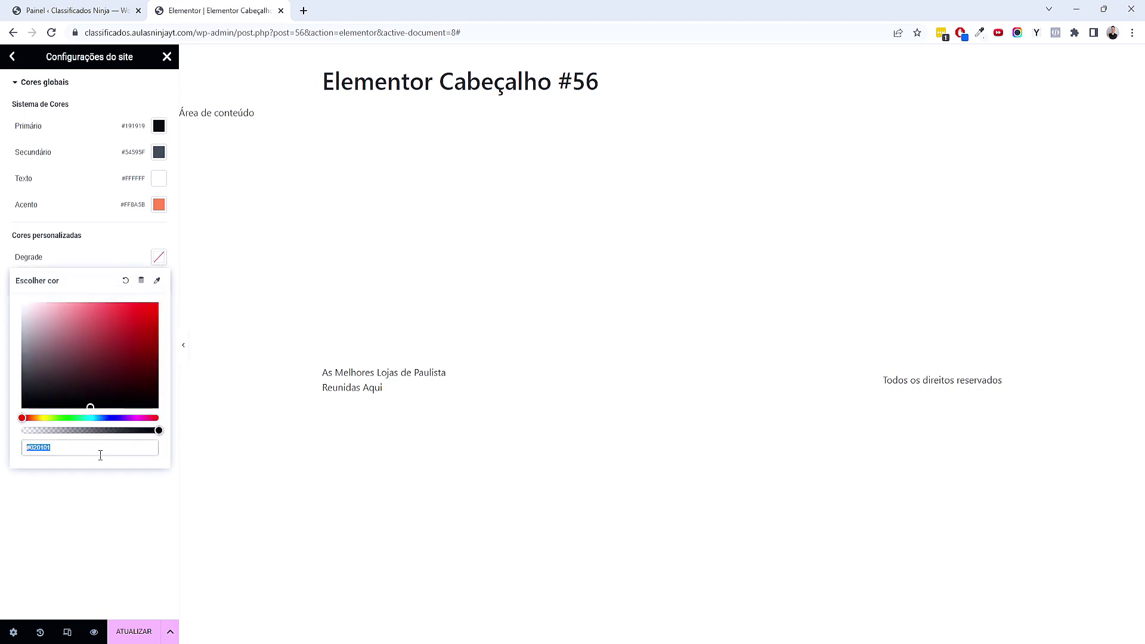
type("#FF")
type("314")
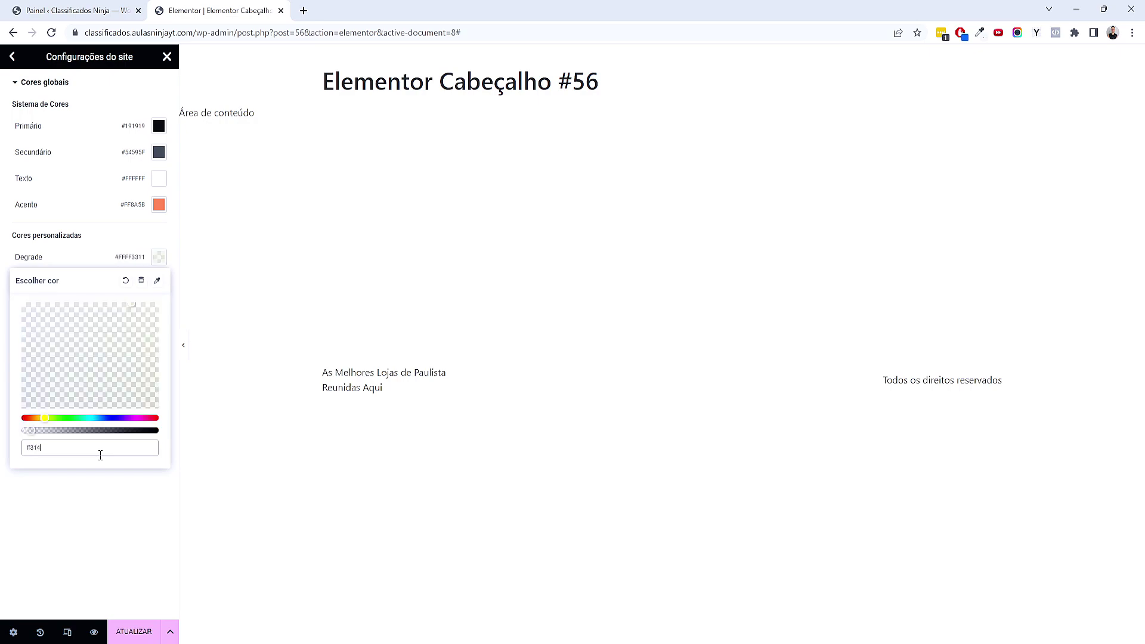
type("5")
left_click(102, 486)
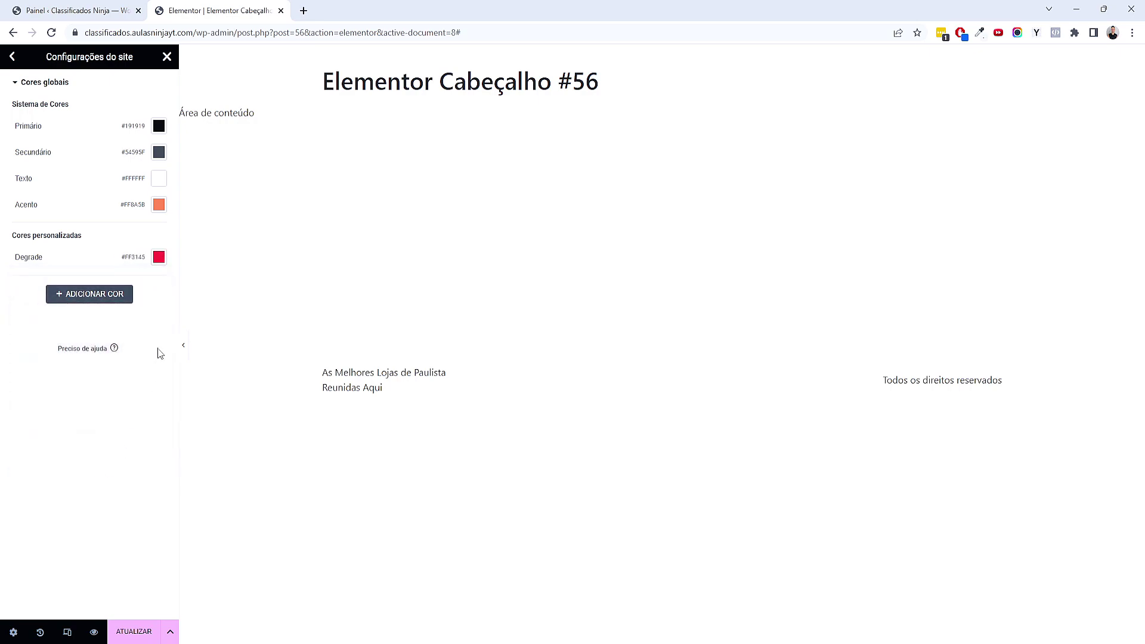
left_click(12, 57)
Set the Primário global font to Montserrat with weight 800
left_click(75, 142)
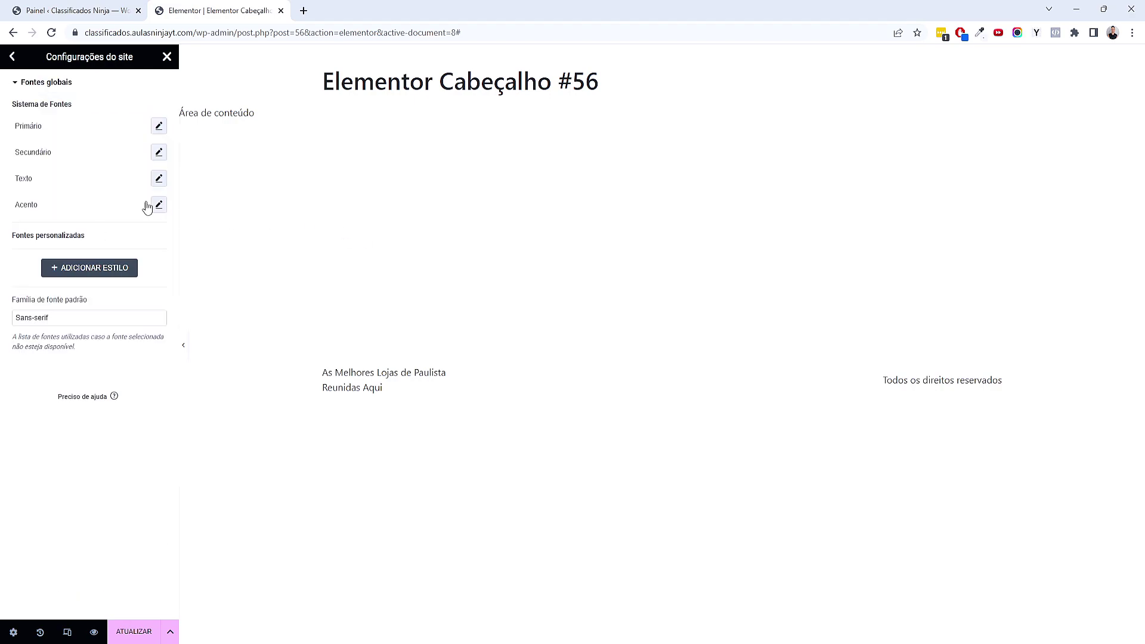
left_click(158, 127)
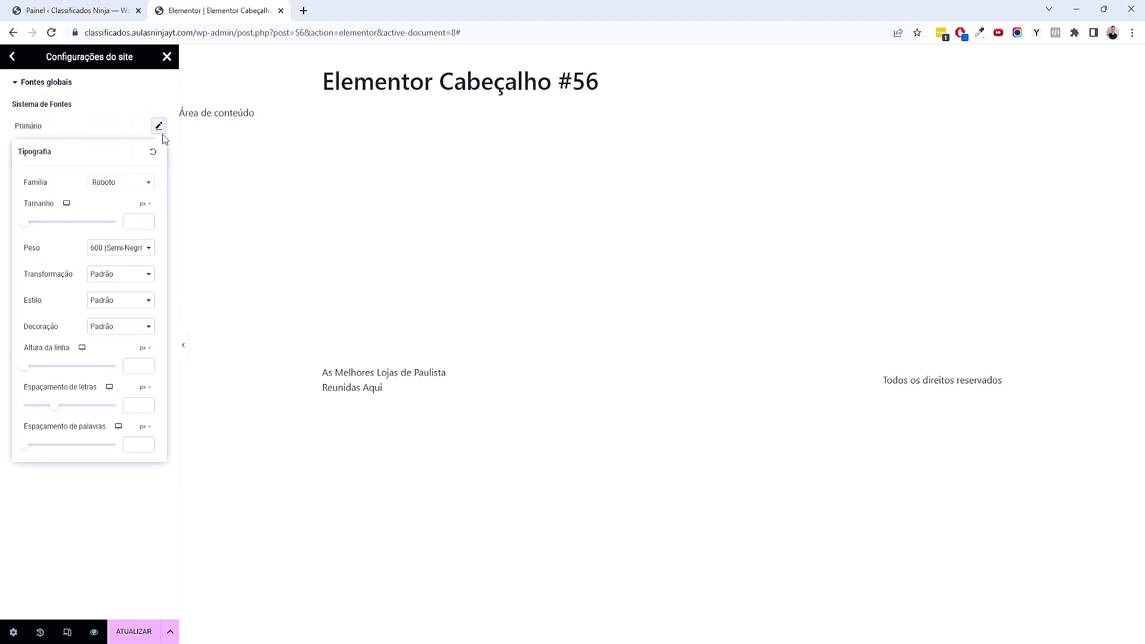
left_click(142, 186)
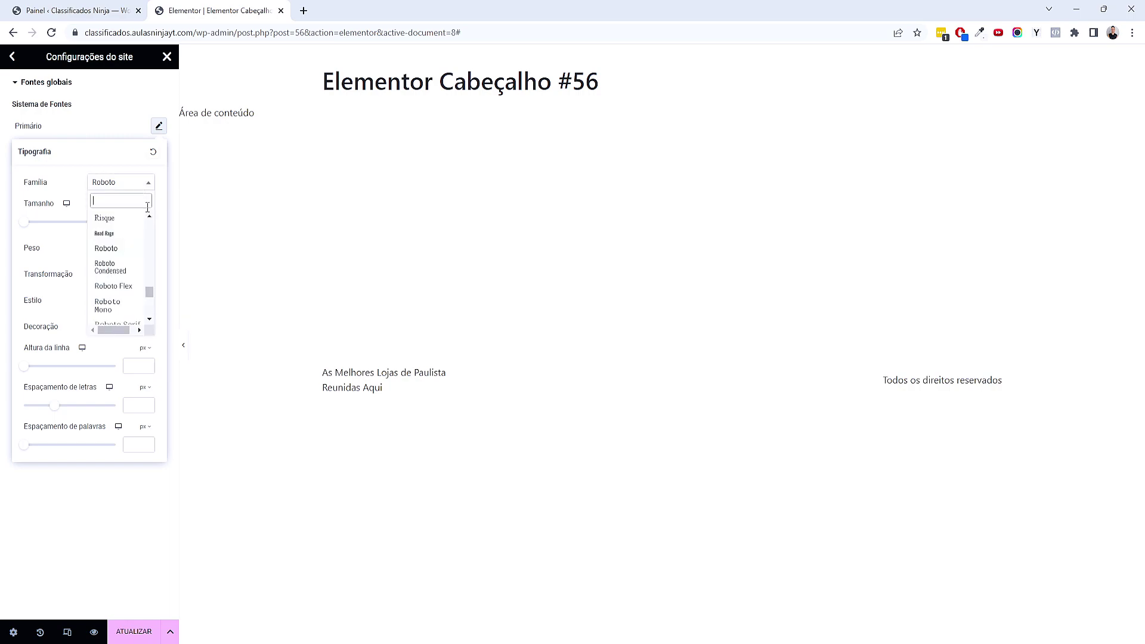
type("montse")
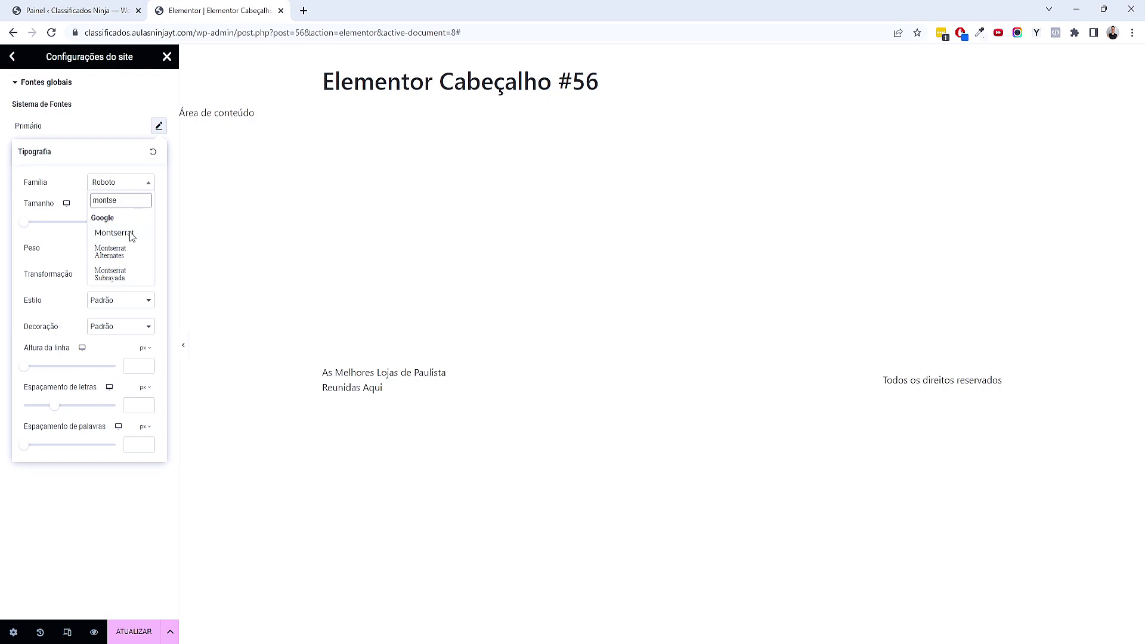
left_click(131, 235)
left_click(124, 249)
left_click(123, 332)
left_click(113, 512)
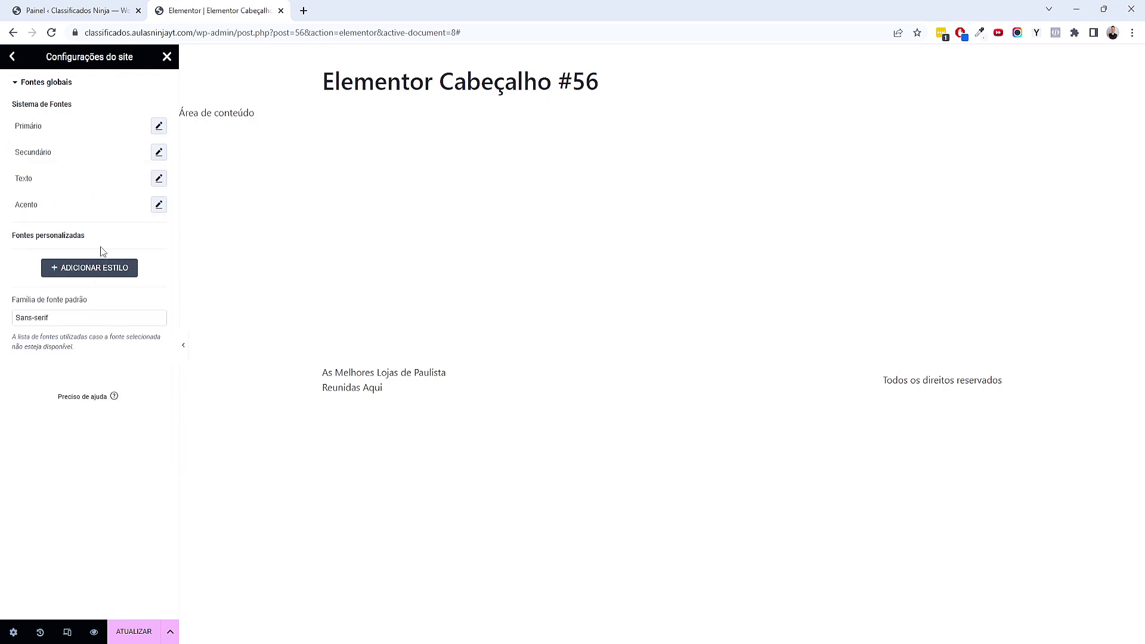
Set the Secundário and Texto global fonts to Montserrat
left_click(158, 154)
left_click(129, 209)
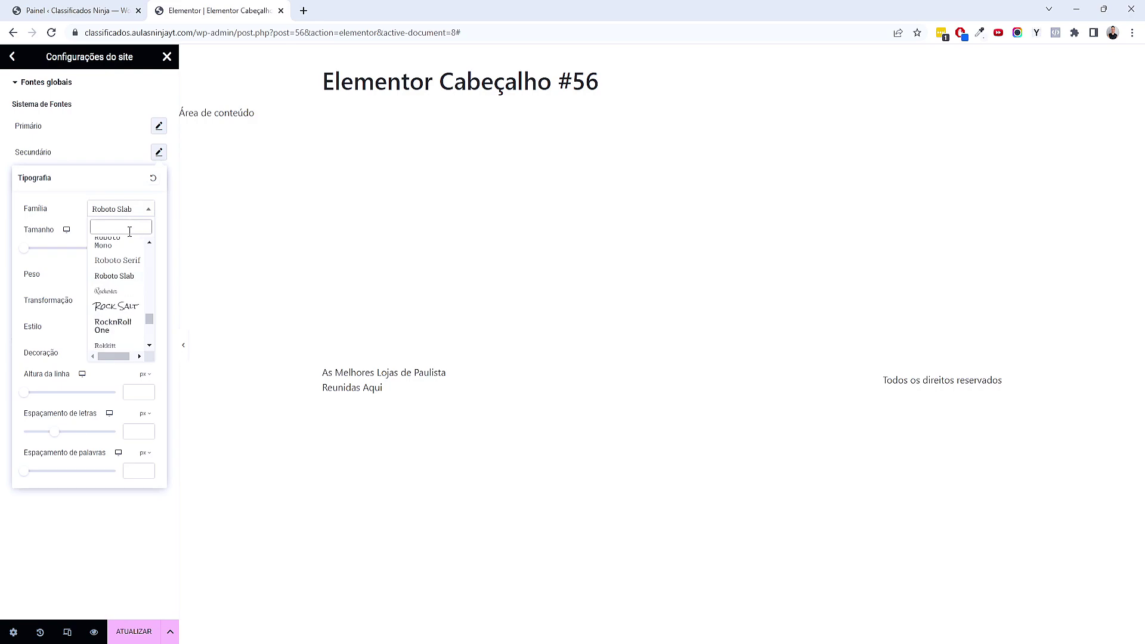
type("montse")
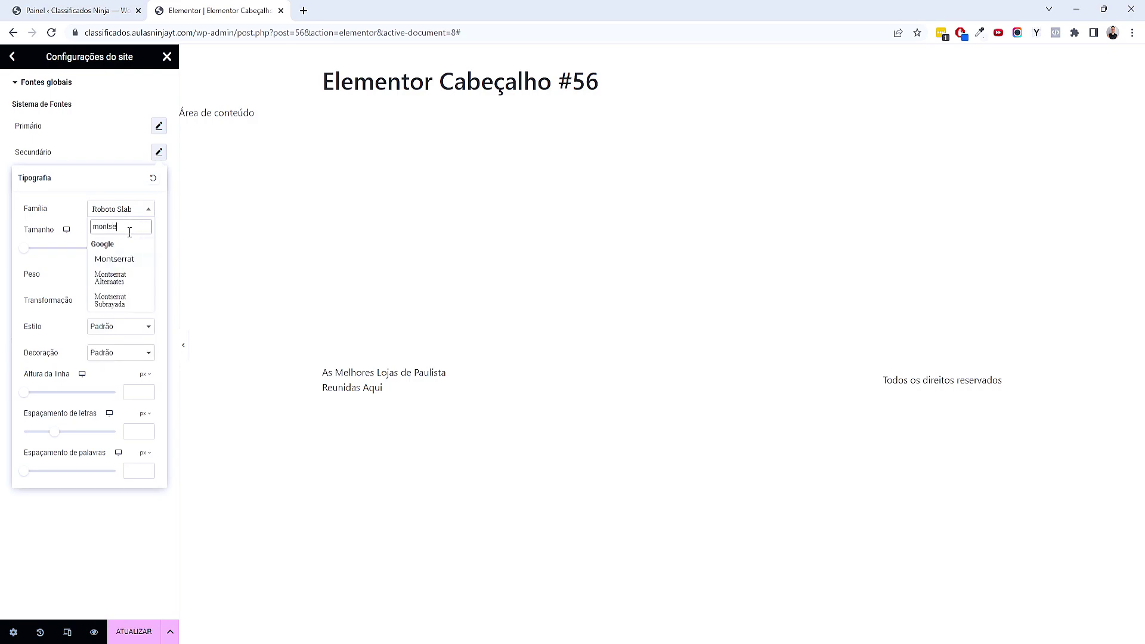
left_click(126, 259)
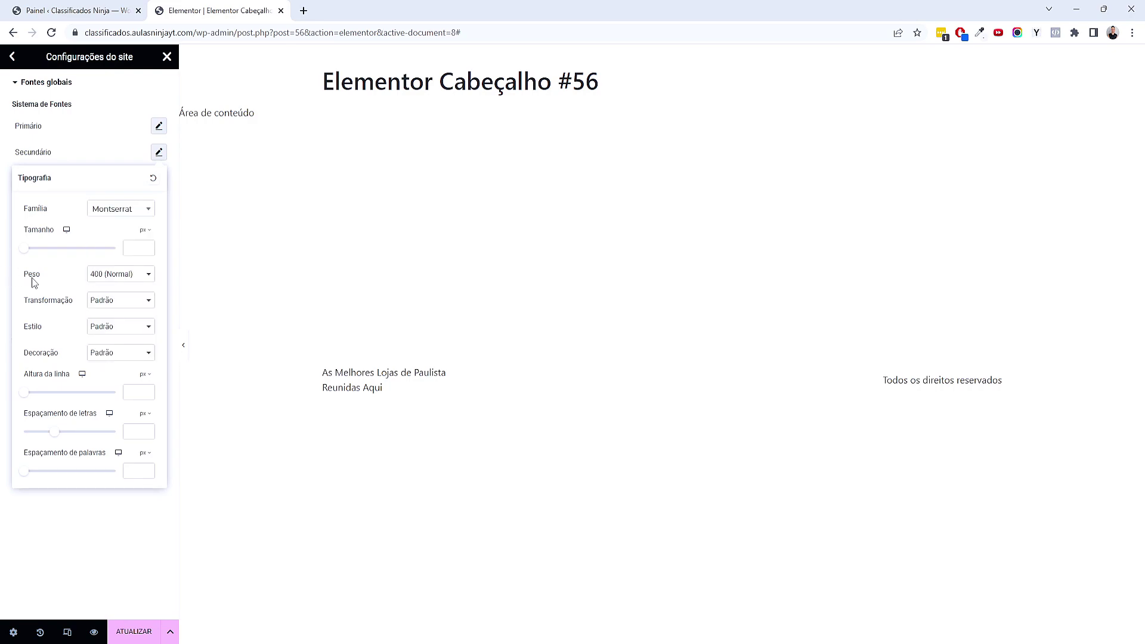
left_click(118, 541)
left_click(159, 178)
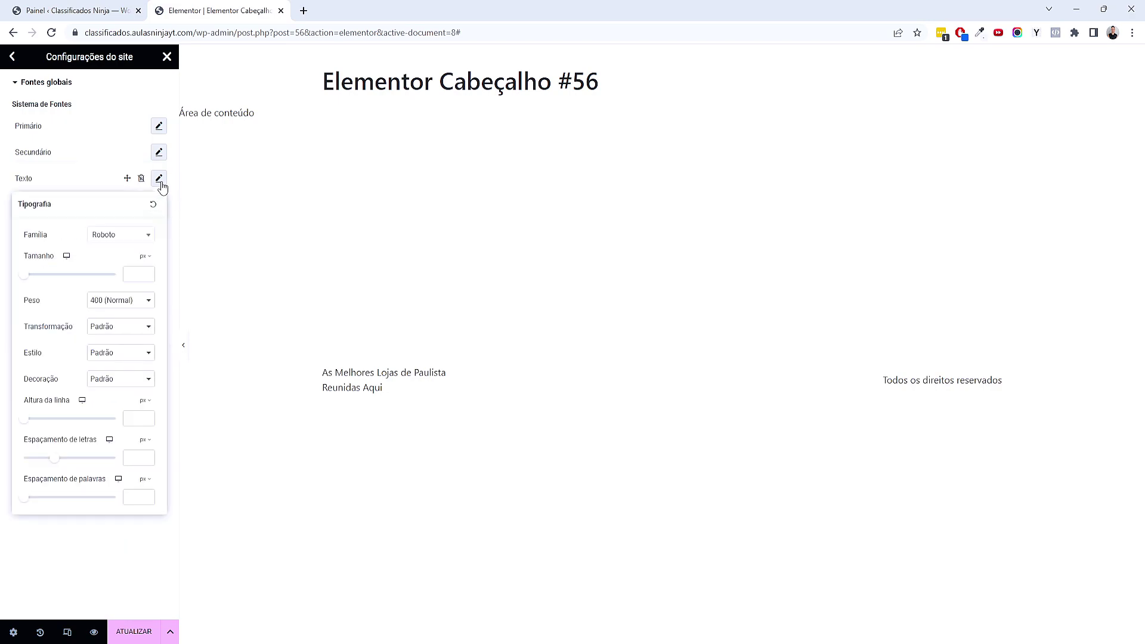
left_click(124, 238)
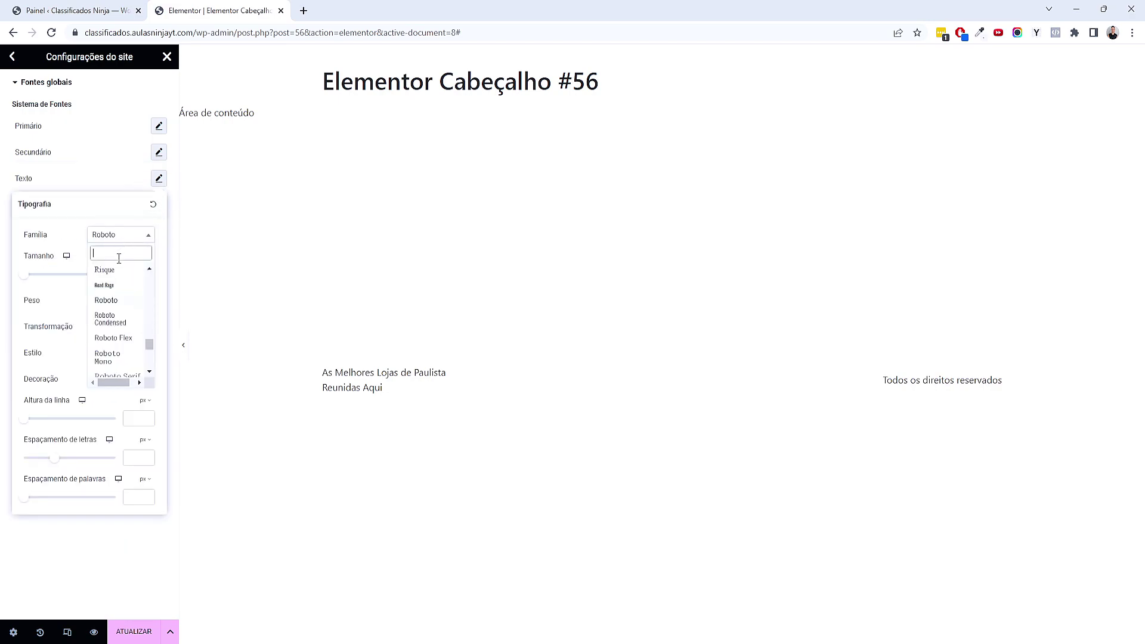
type("montse")
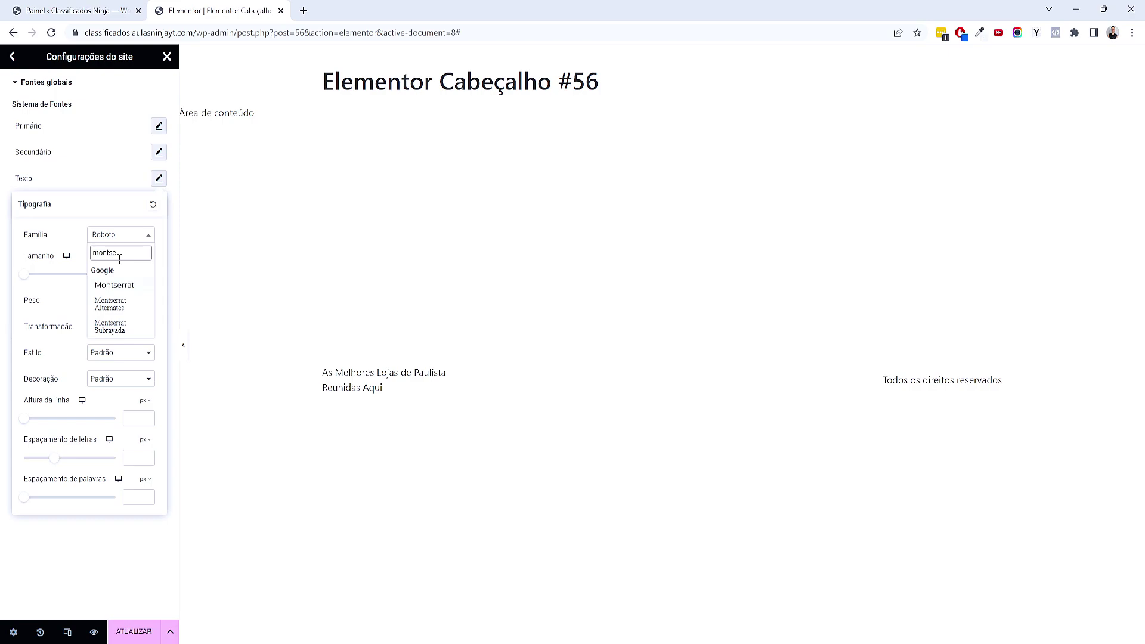
left_click(119, 286)
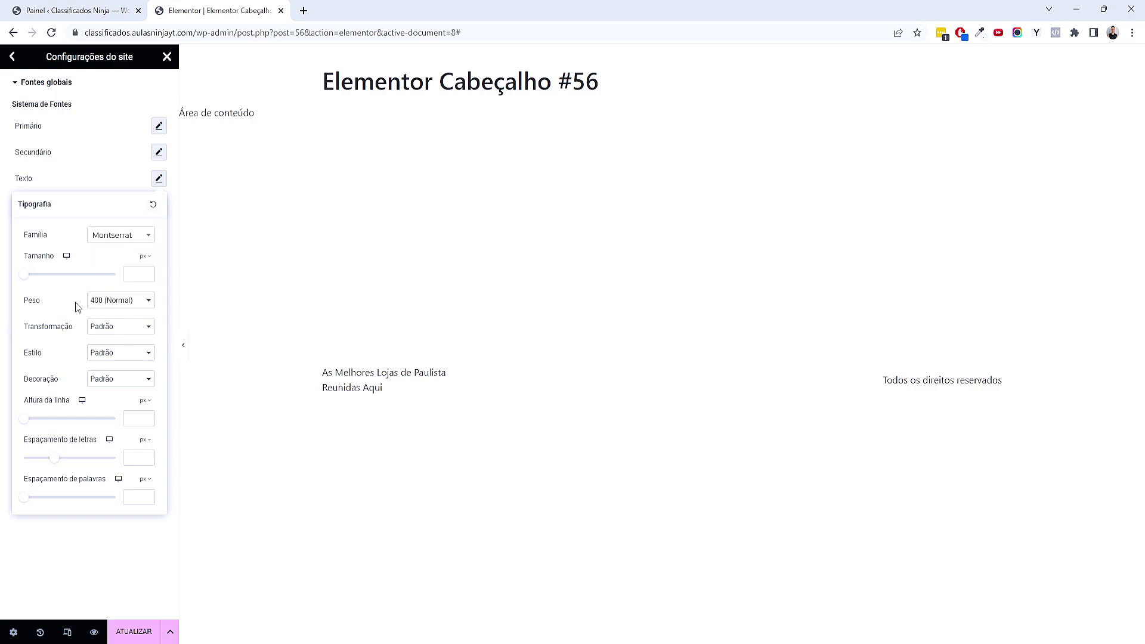
left_click(82, 524)
Set the Acento global font to Montserrat 400 (Normal) and return to site settings
left_click(159, 205)
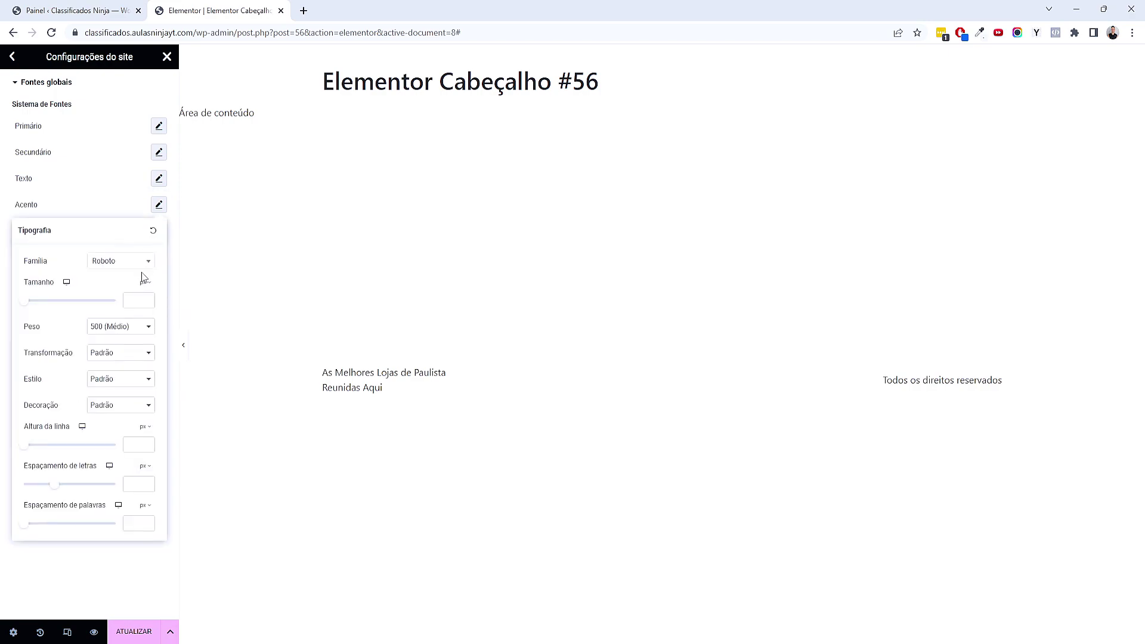
left_click(127, 264)
type("montse")
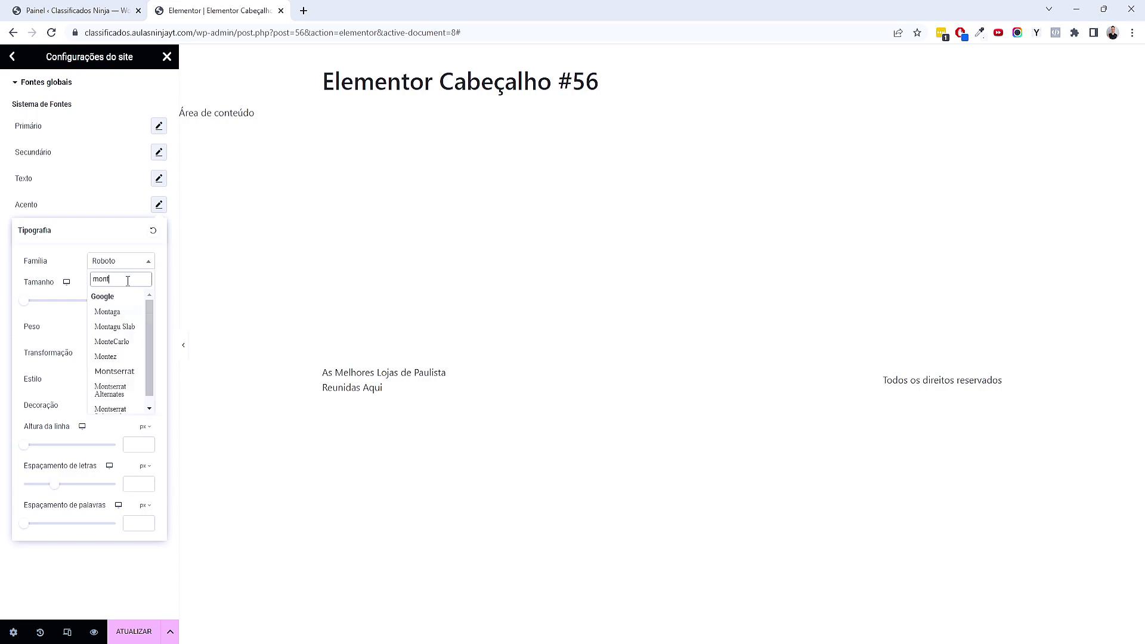
left_click(123, 311)
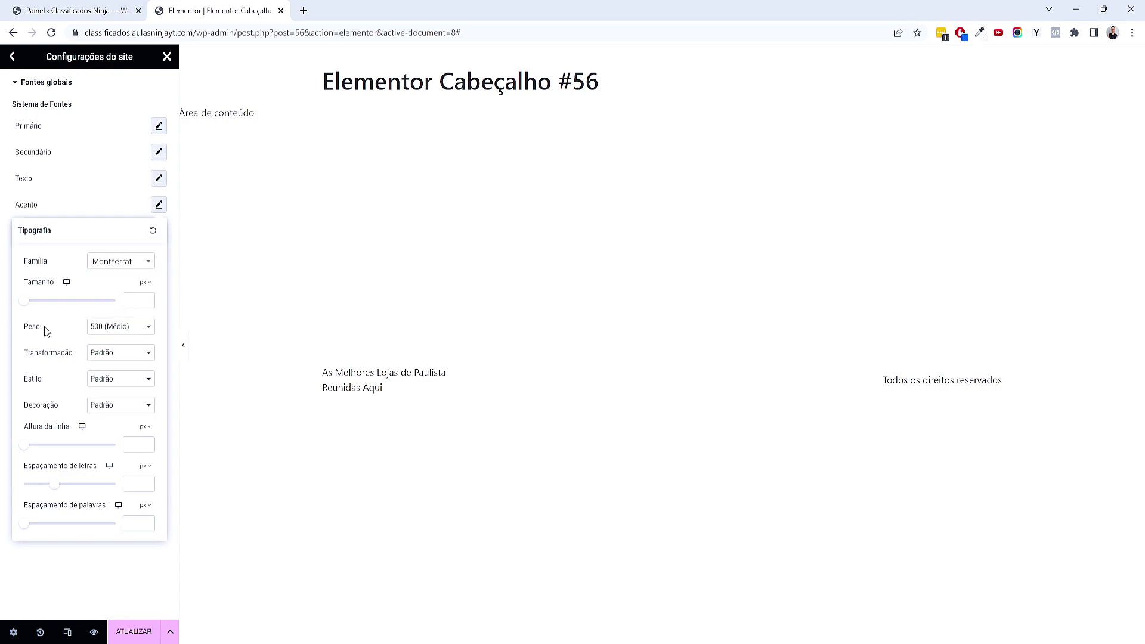
left_click(95, 332)
left_click(113, 375)
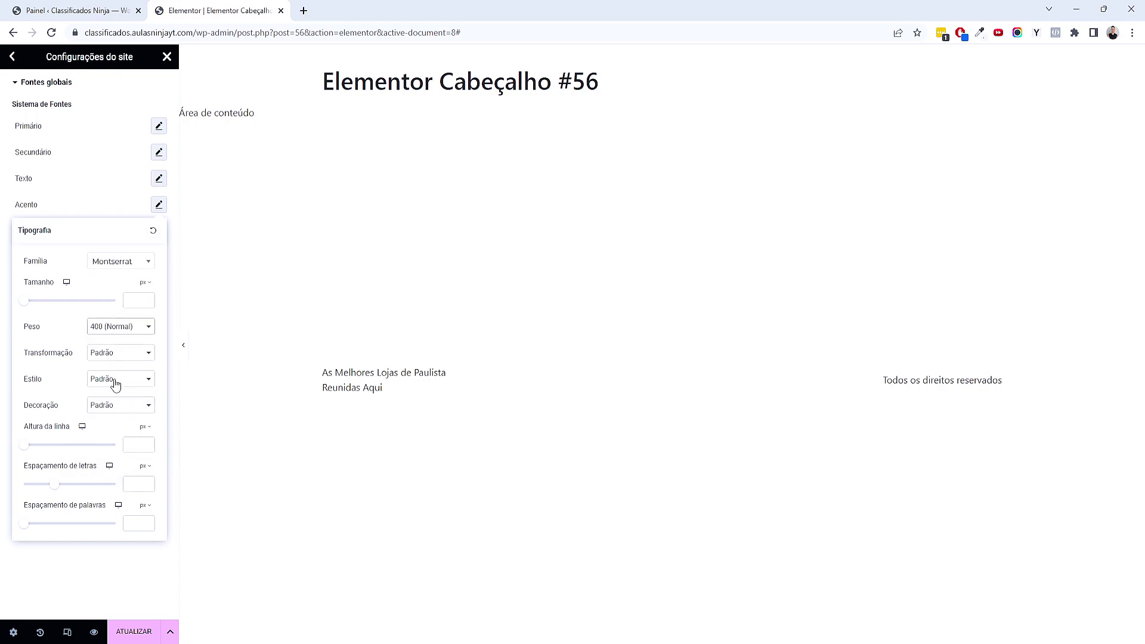
left_click(102, 550)
left_click(12, 57)
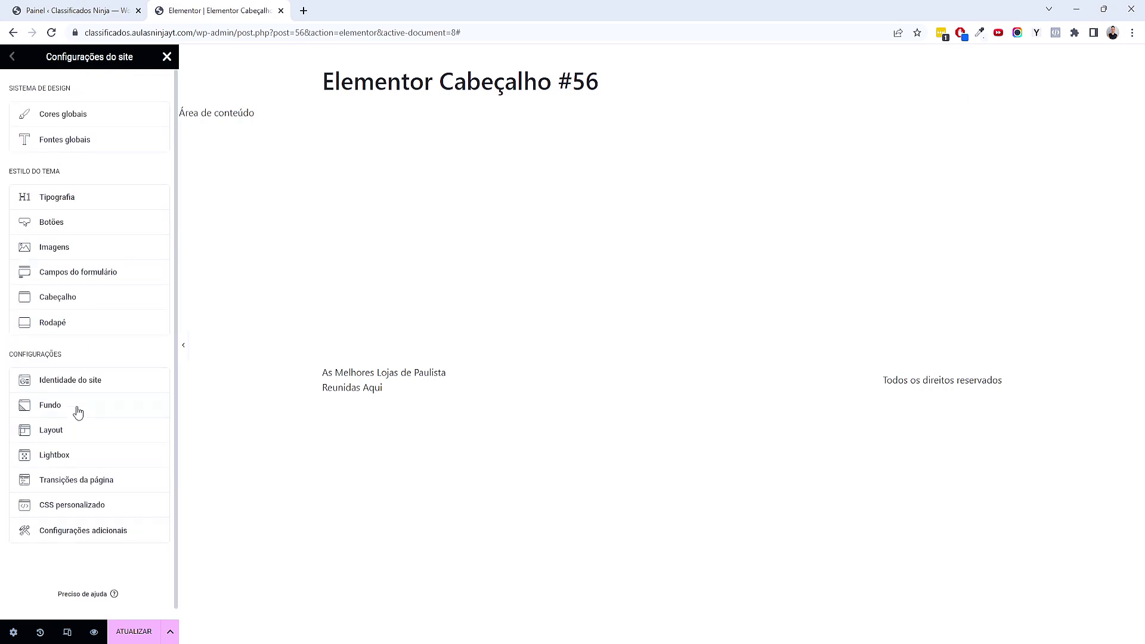
Upload LogoMakr (3) from Explorer and select it as the Site Identity logo
left_click(107, 392)
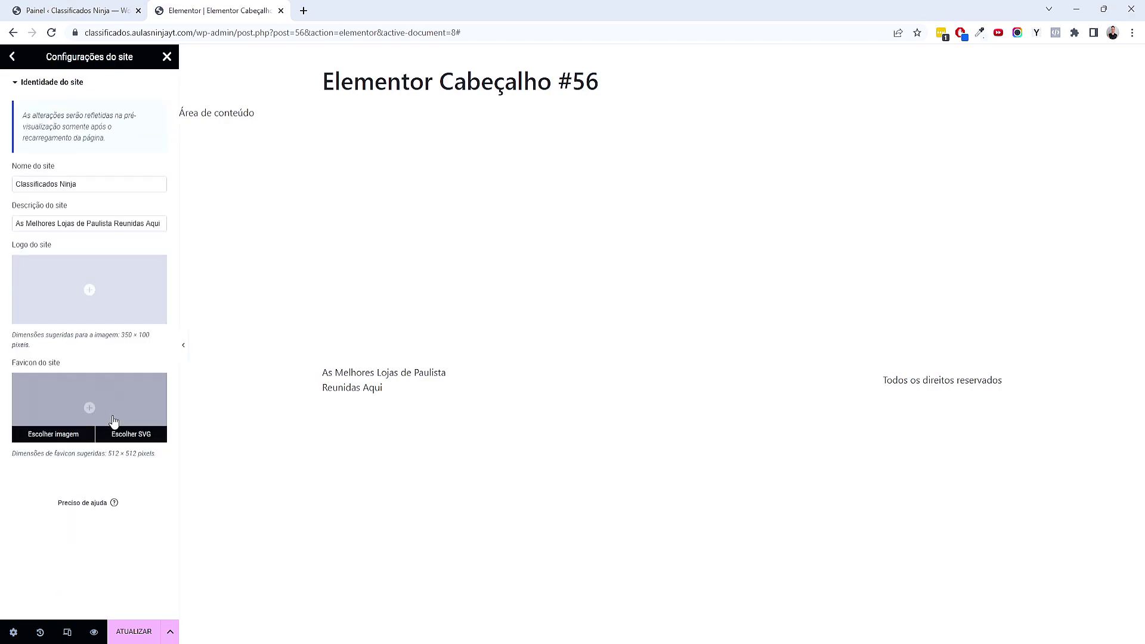
left_click(89, 293)
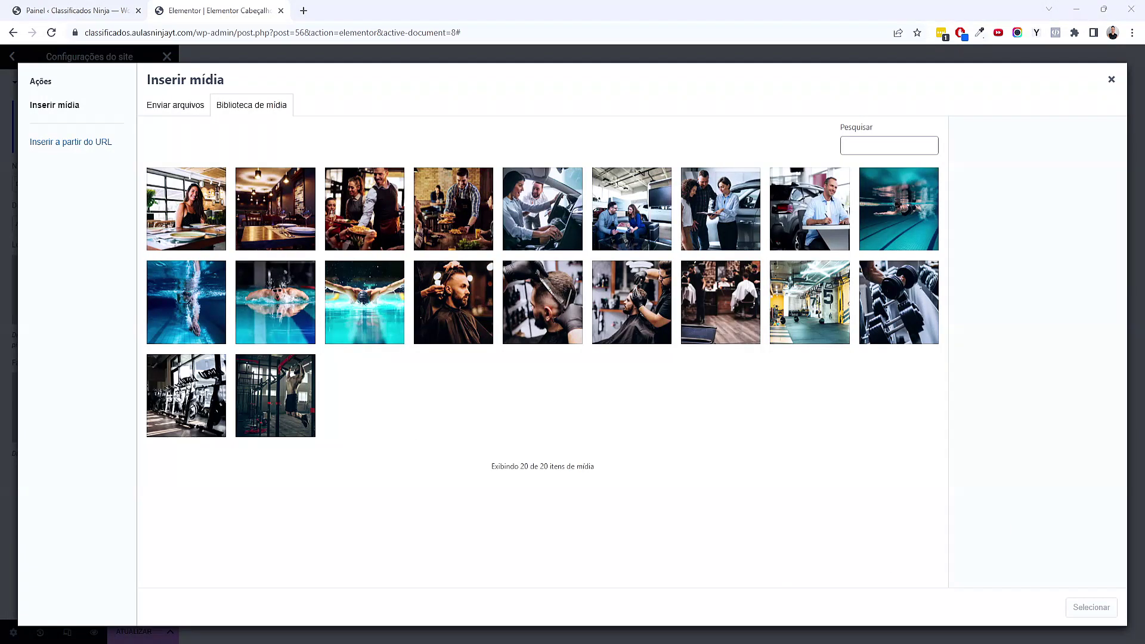
key("super+e")
left_click_drag(832, 131, 542, 168)
left_click_drag(798, 295, 207, 209)
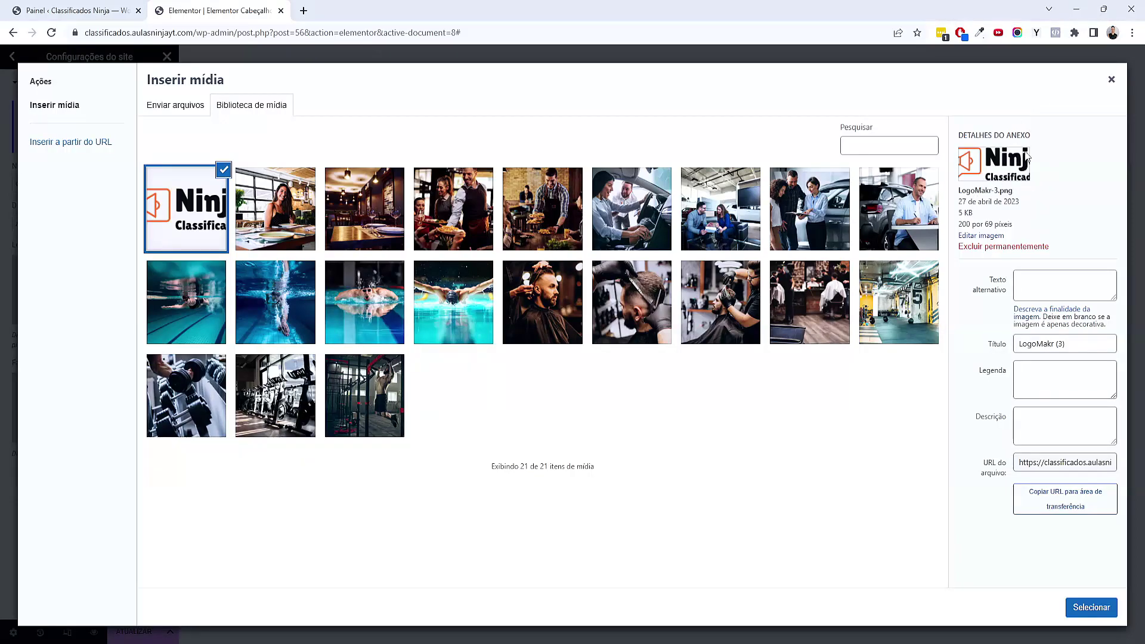
left_click(1091, 607)
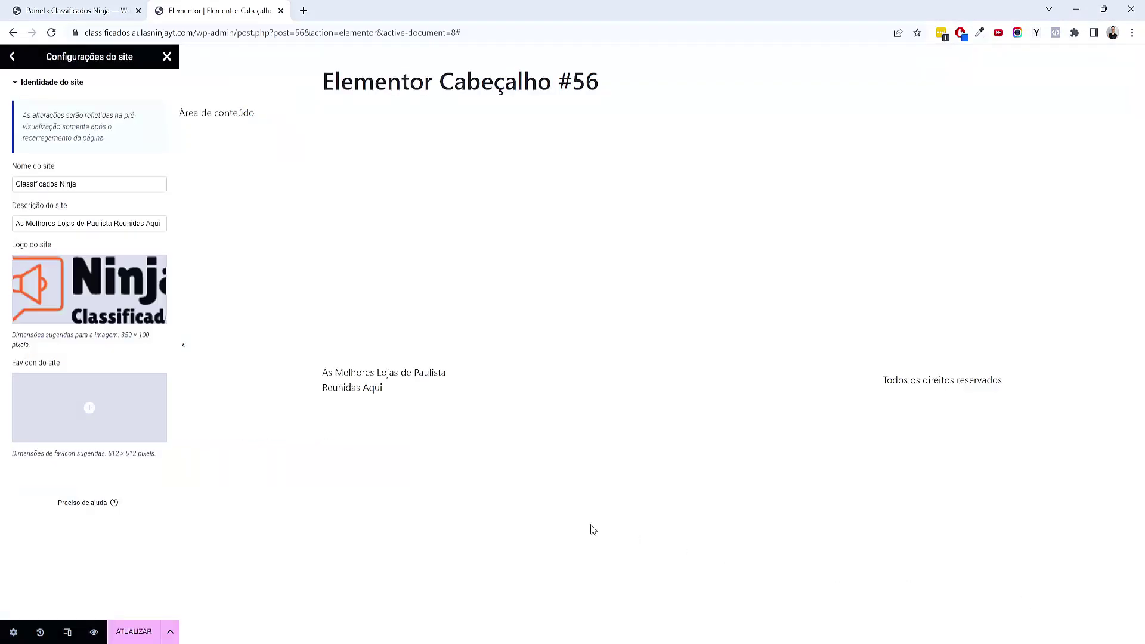
mouse_move(617, 632)
left_click(611, 584)
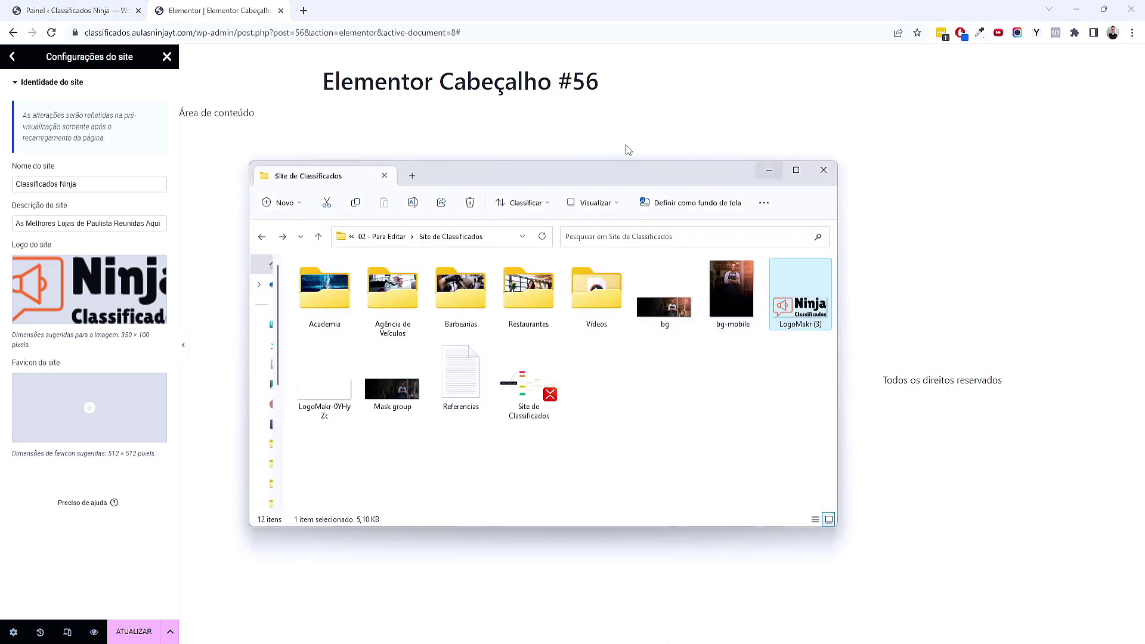
left_click(769, 170)
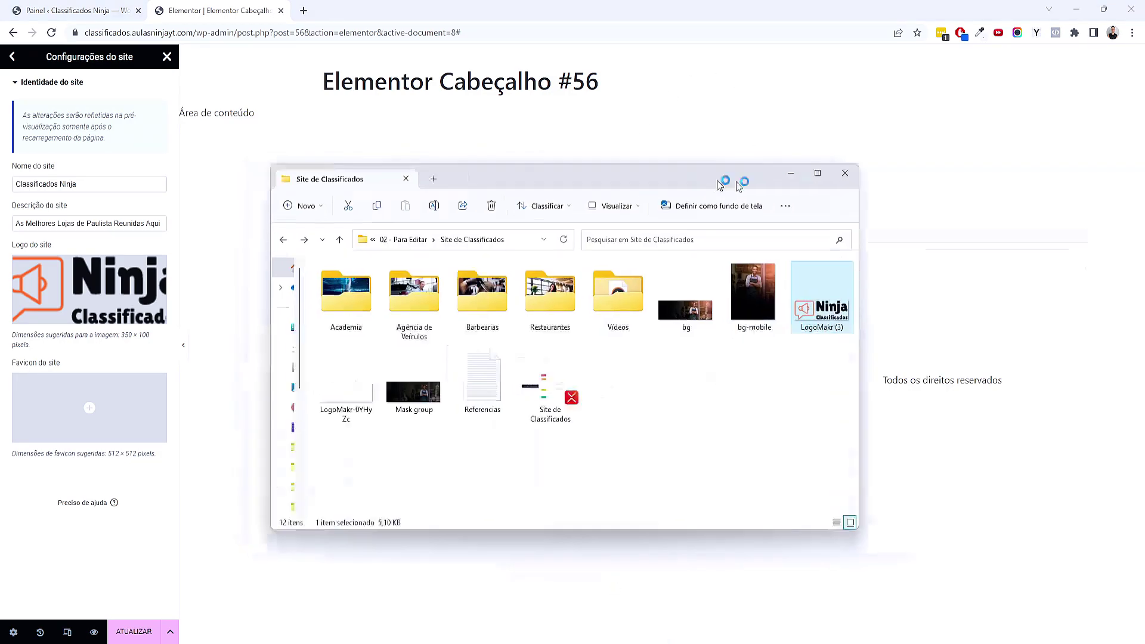
mouse_move(102, 400)
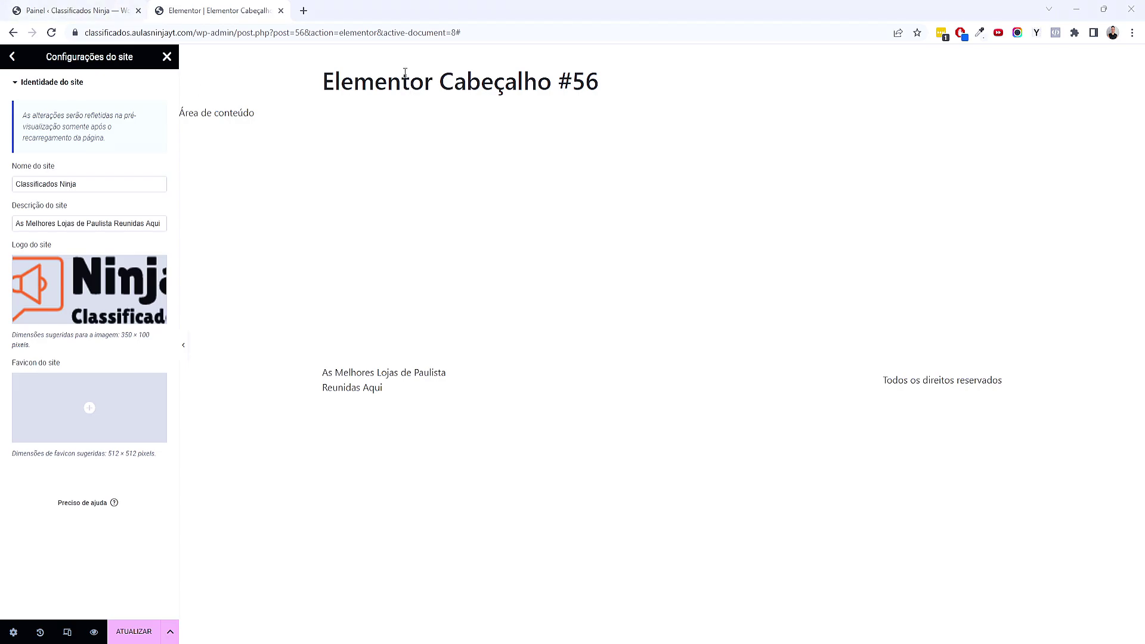
Search Flaticon for 'anuncio' and download the red megaphone icon free as anuncio.png
left_click(305, 11)
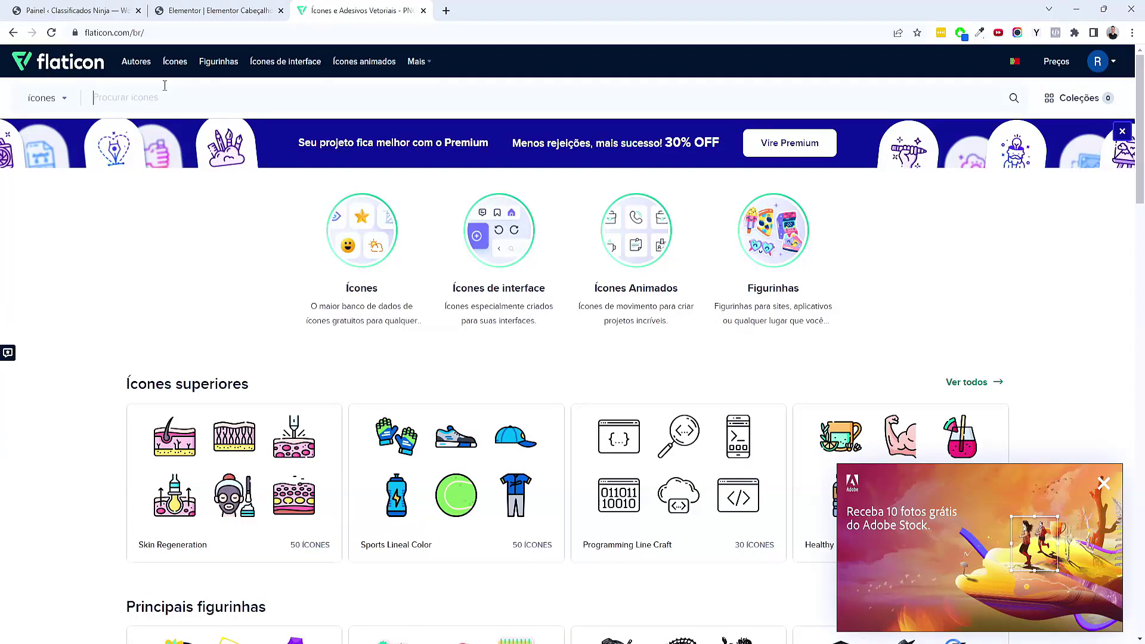
type("anuncio")
key("Return")
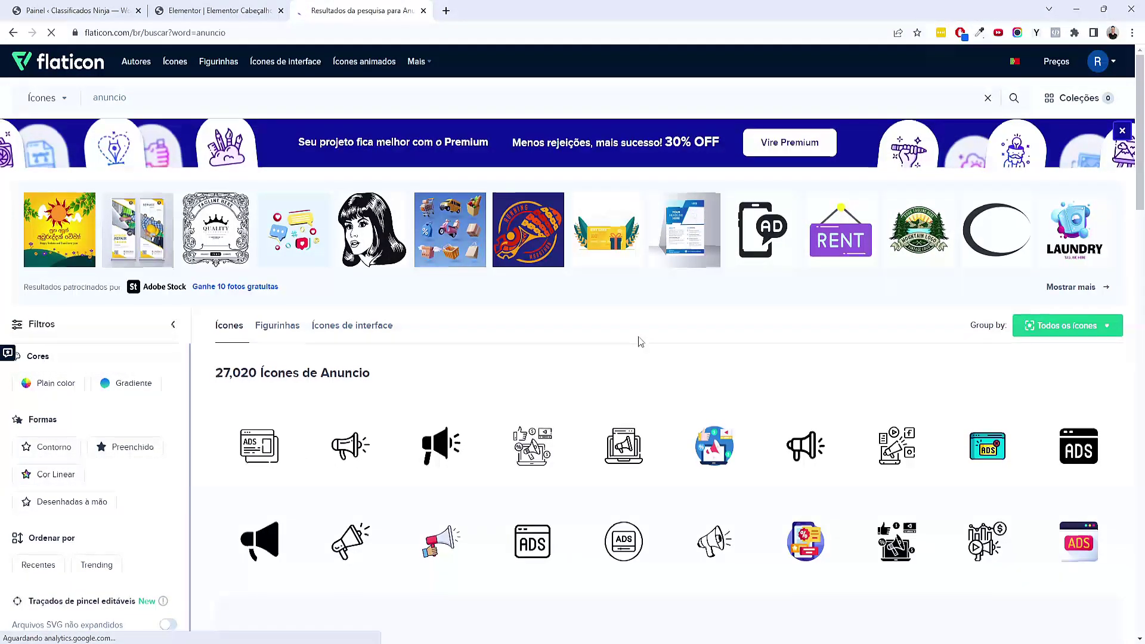
scroll(636, 340, "down", 3)
mouse_move(388, 383)
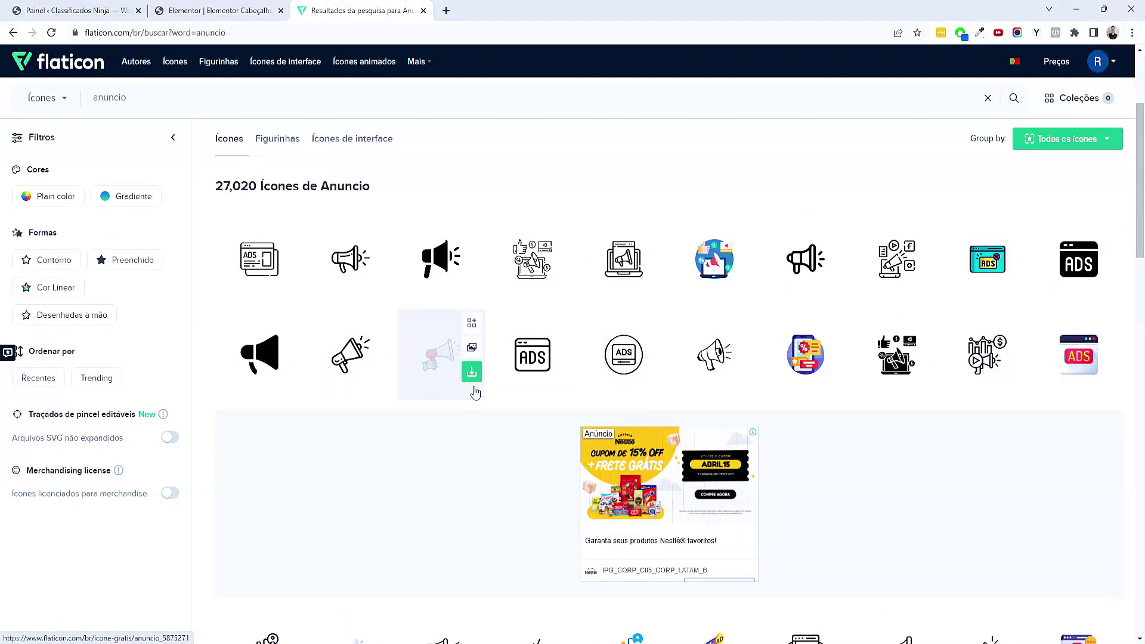
left_click(439, 365)
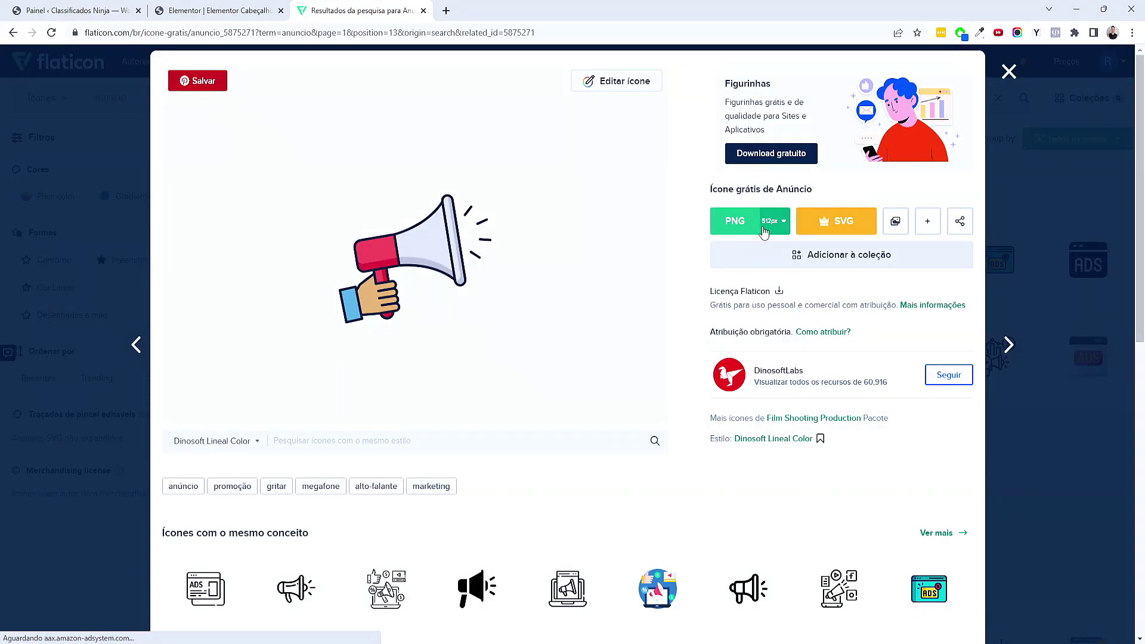
left_click(737, 234)
left_click(811, 443)
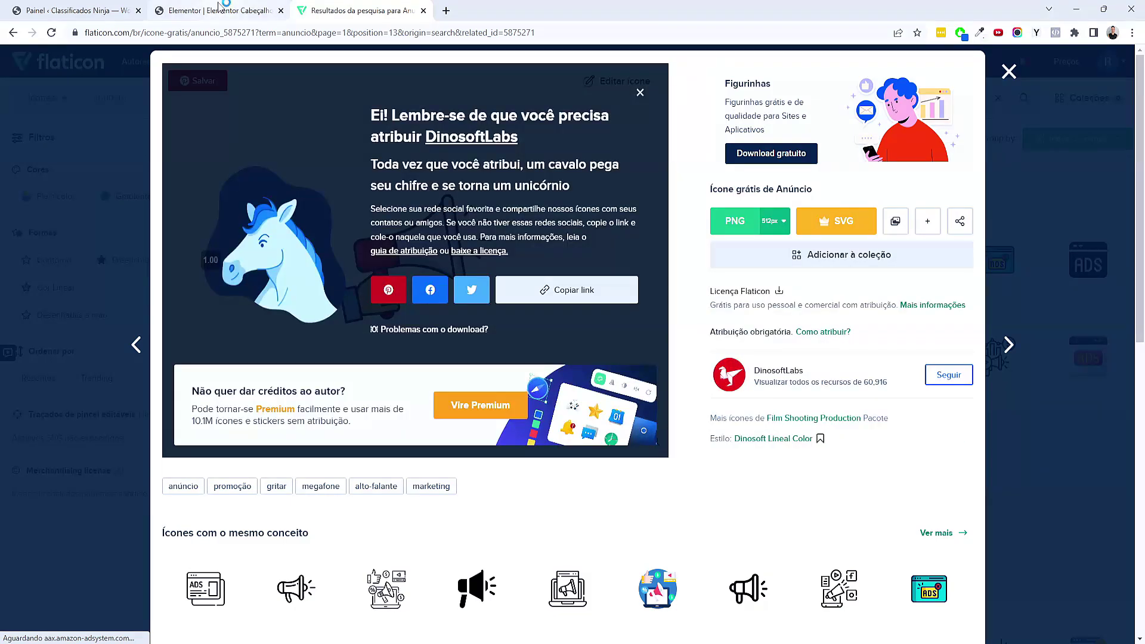
left_click(221, 11)
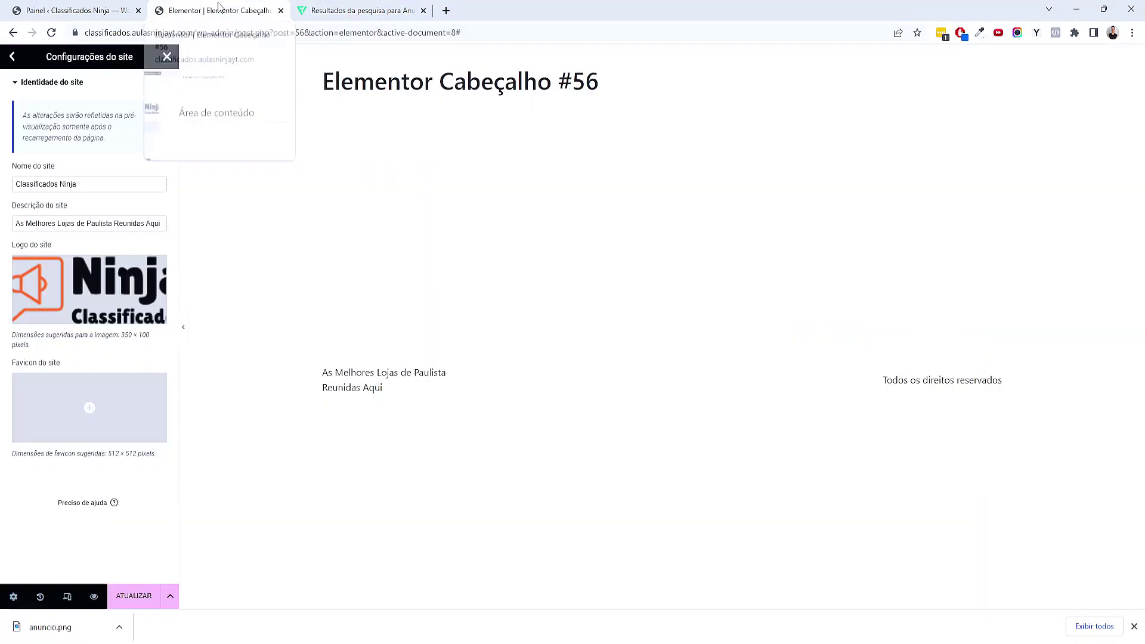
Upload anuncio.png in the favicon media picker and select it as the site favicon
left_click(58, 389)
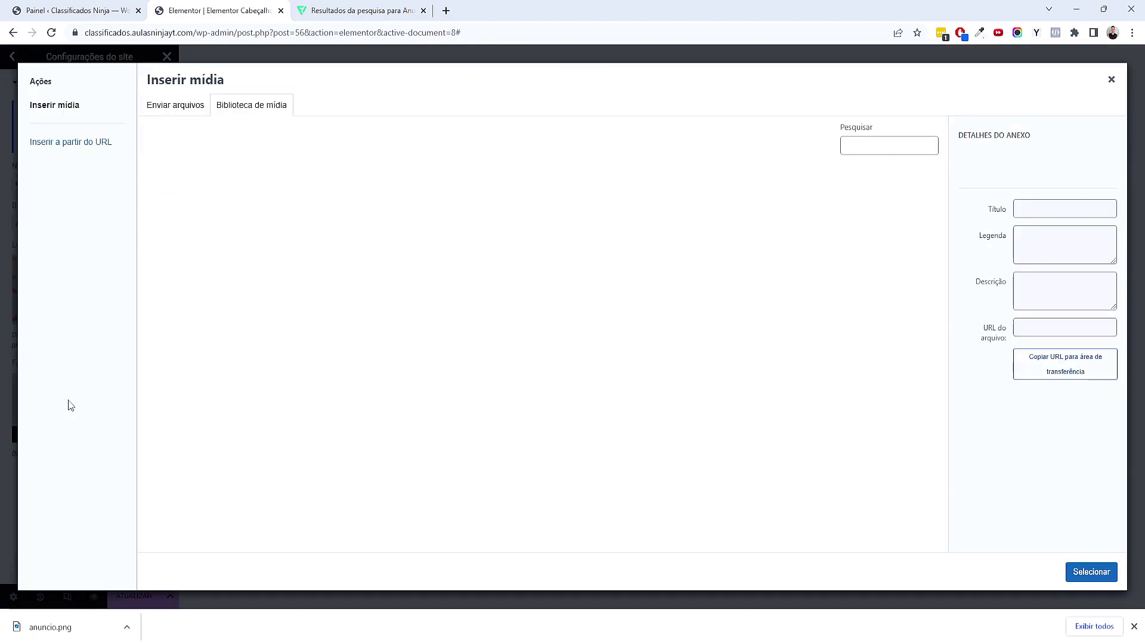
left_click_drag(50, 627, 323, 421)
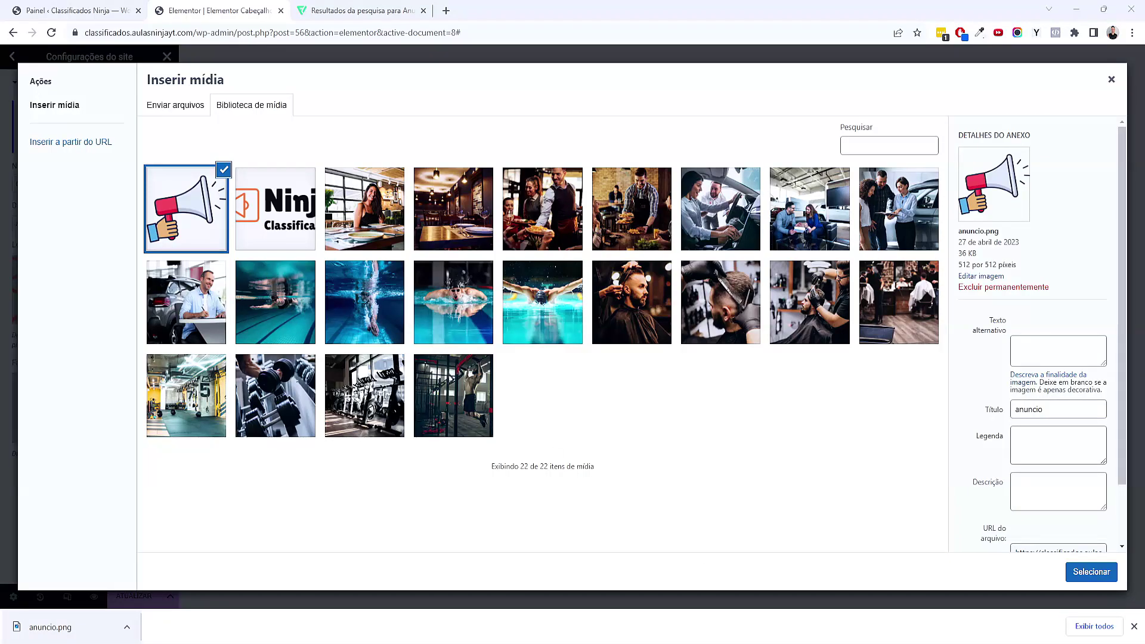
left_click(1090, 571)
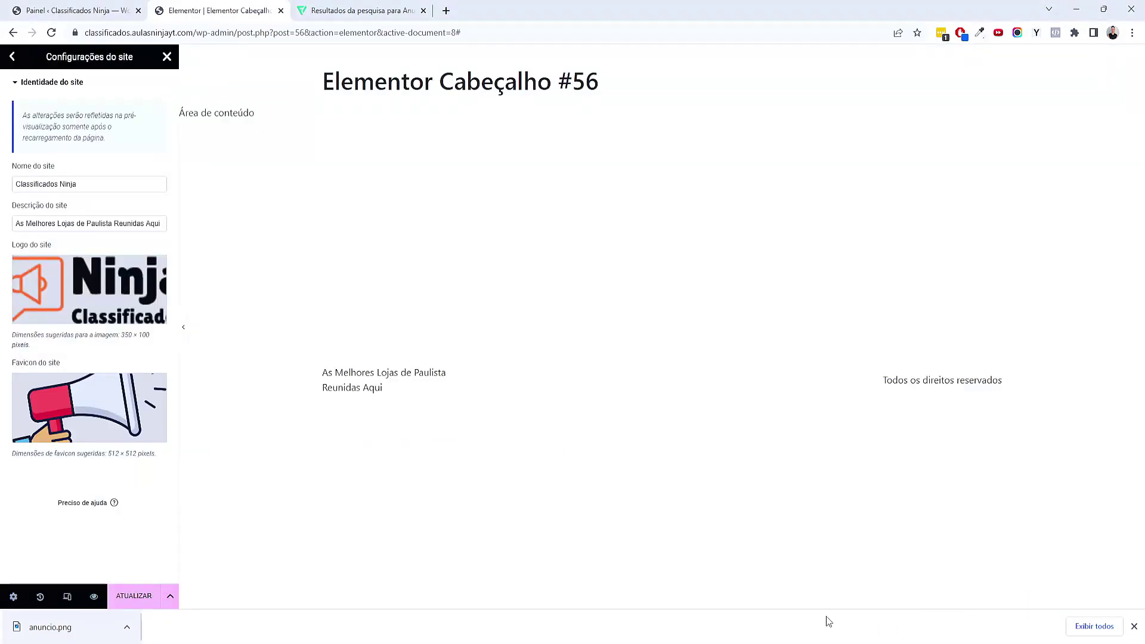
left_click(1132, 625)
left_click(12, 57)
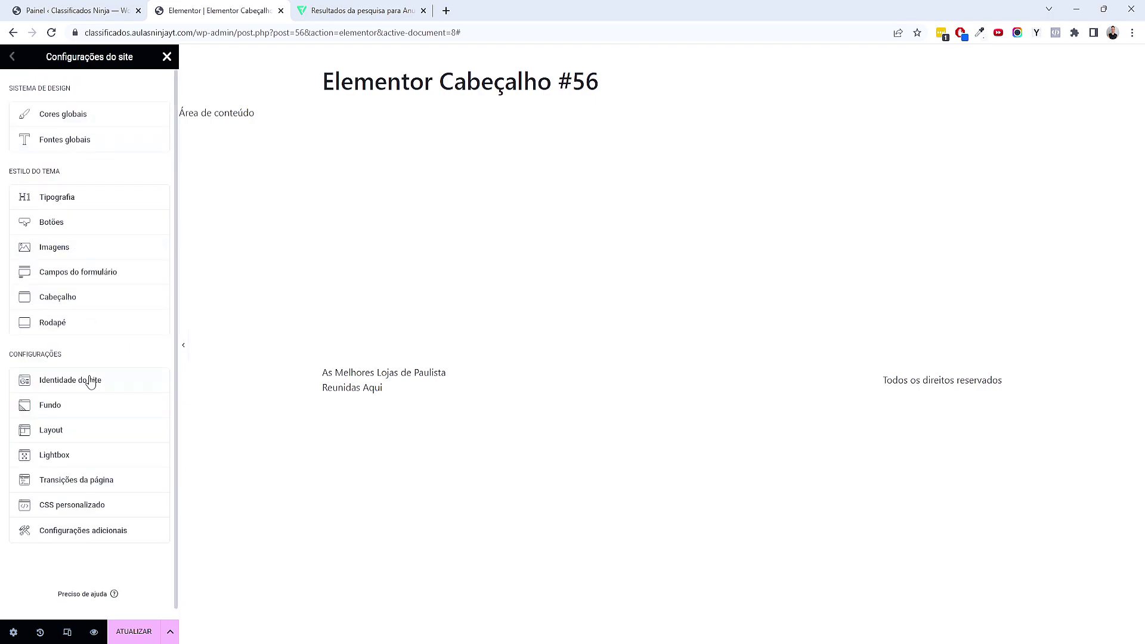
Set the Layout content width (Largura do conteúdo) to 1200 px and save the site settings
left_click(70, 437)
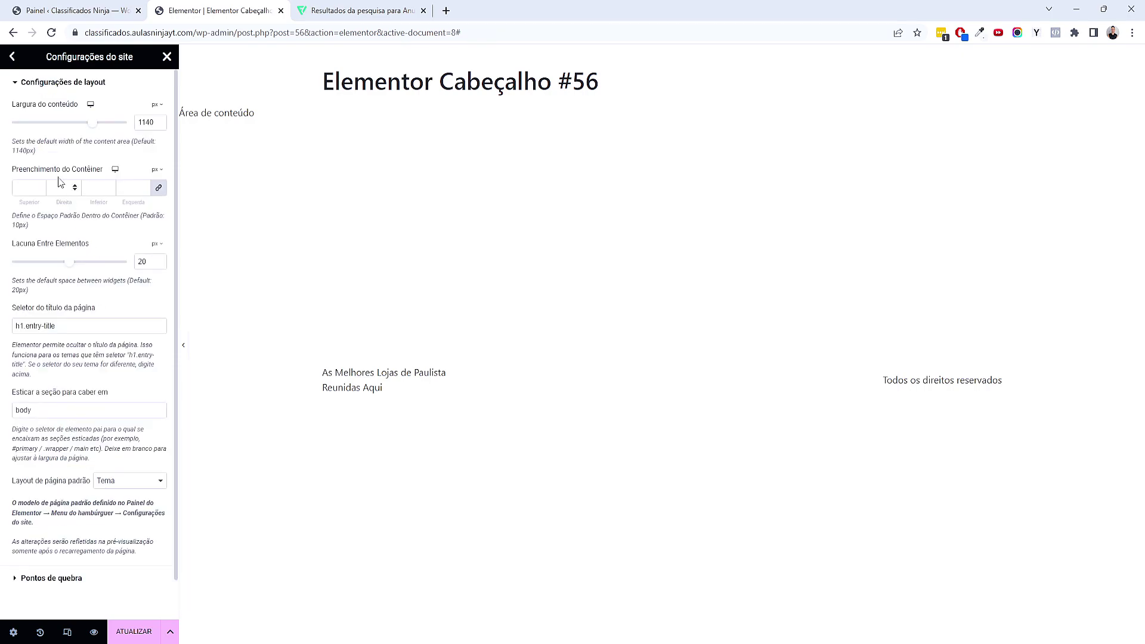
double_click(144, 123)
type("11")
left_click(138, 634)
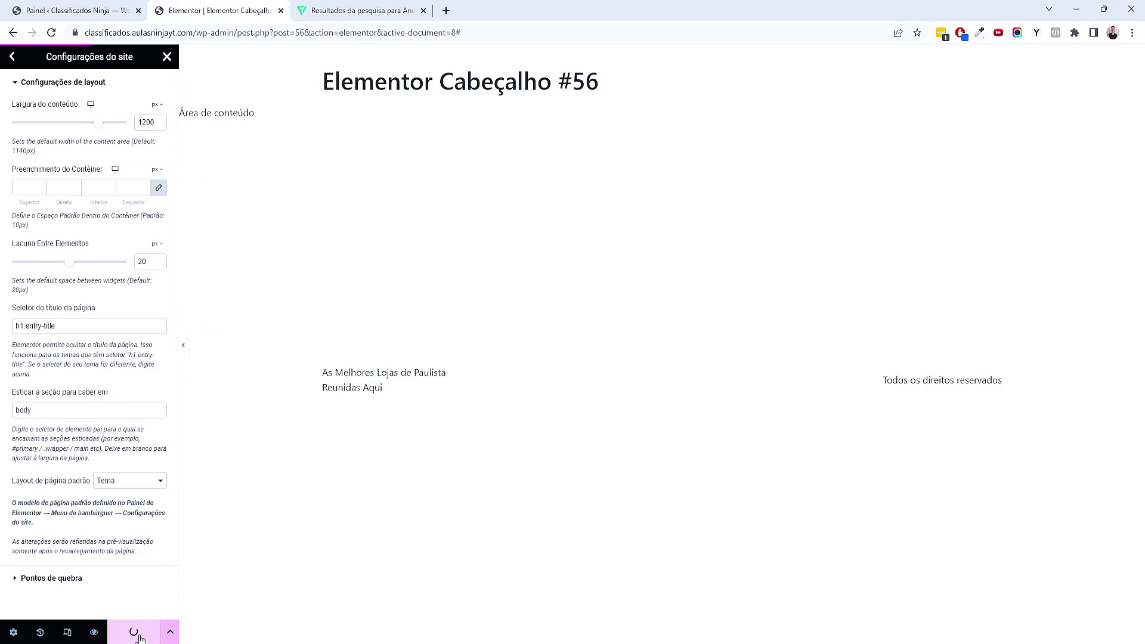
Reload the header editor, close the Flaticon search-results tab and bring up the XMind map
left_click(167, 56)
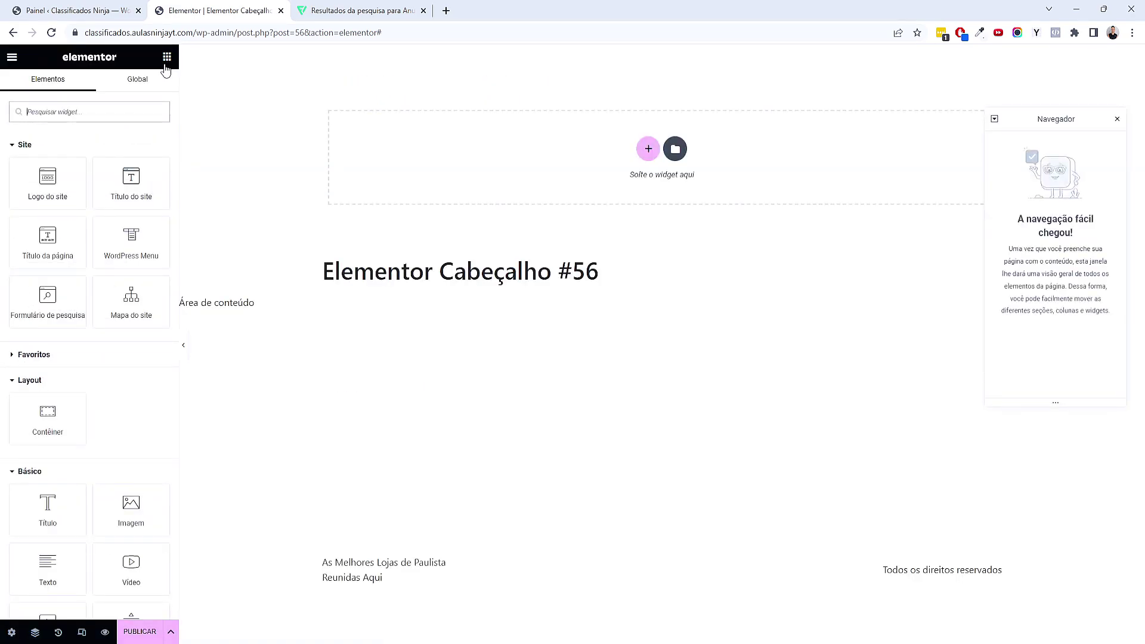
left_click(51, 33)
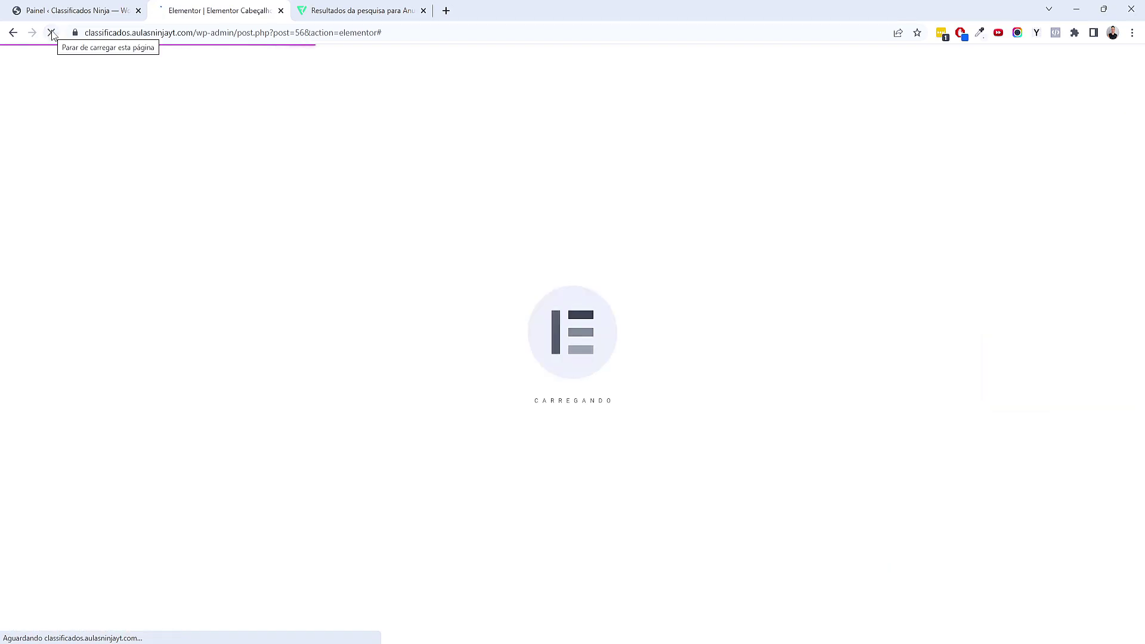
left_click(424, 11)
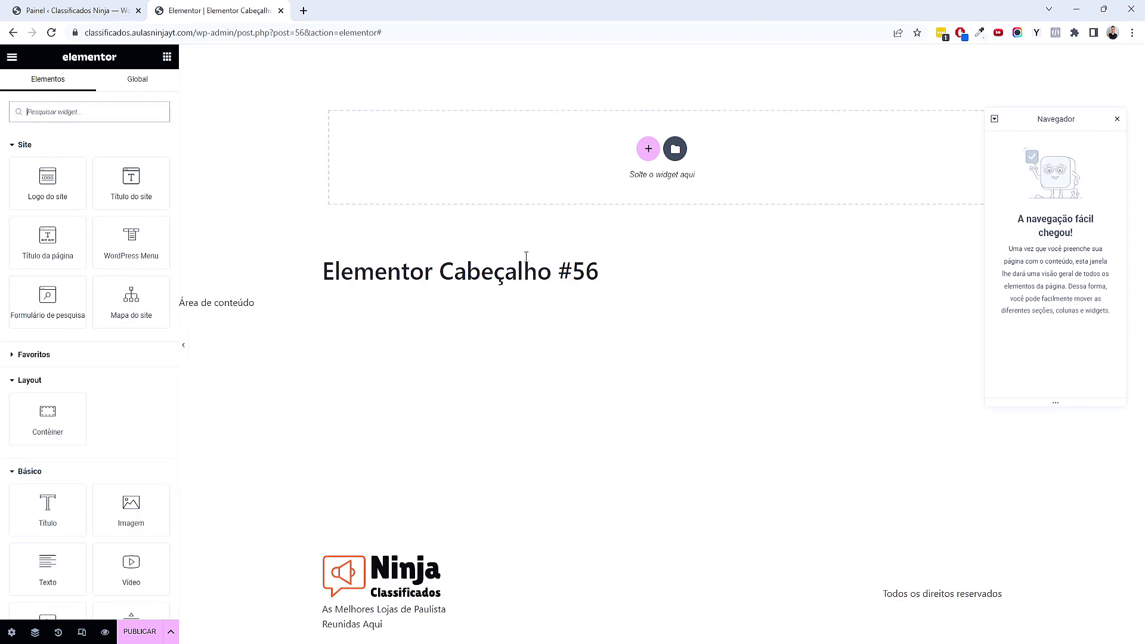
left_click(705, 639)
Add a subtopic 'Criar cabeçalho / header' under Cabeçalho in the mind map
left_click(441, 284)
left_click(648, 419)
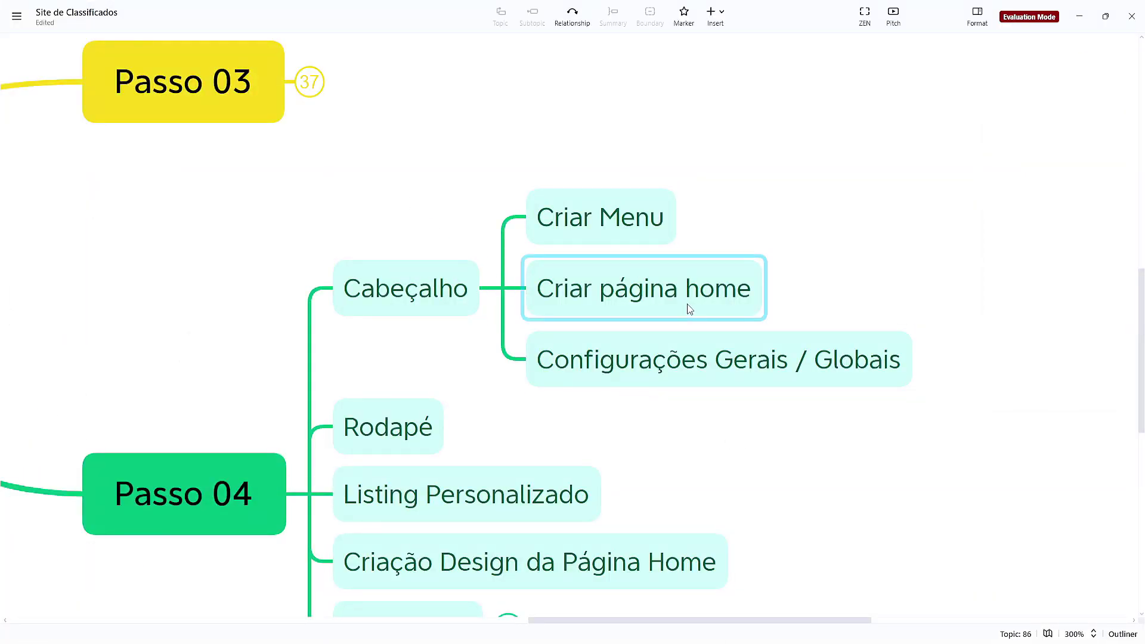
left_click(767, 383)
key("Left")
key("Tab")
type("iar ")
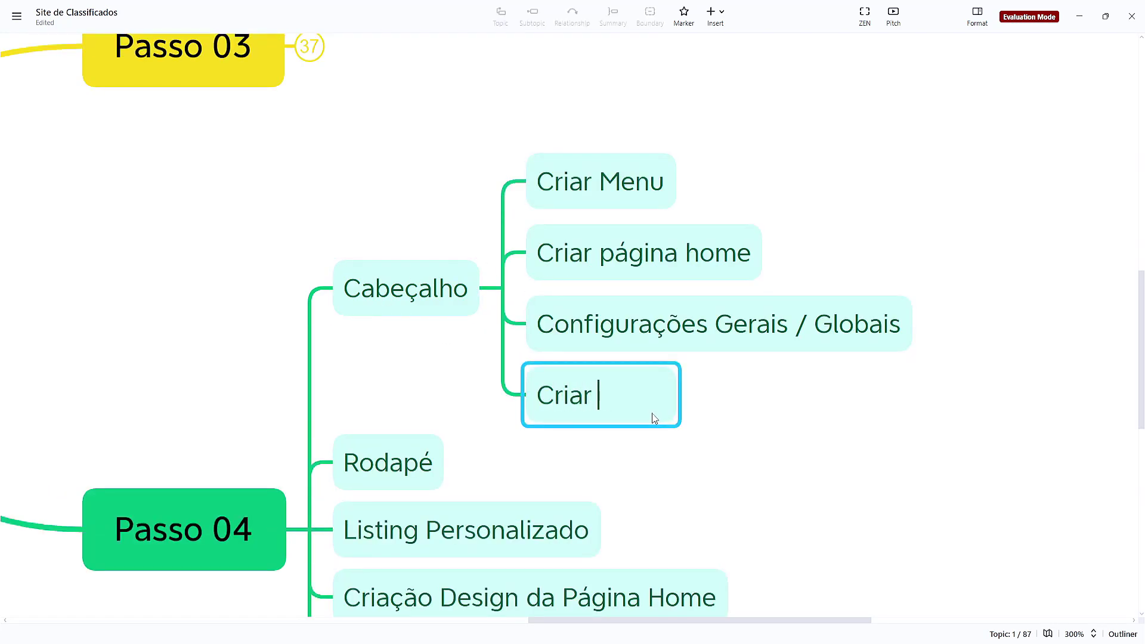
type("baceçlh")
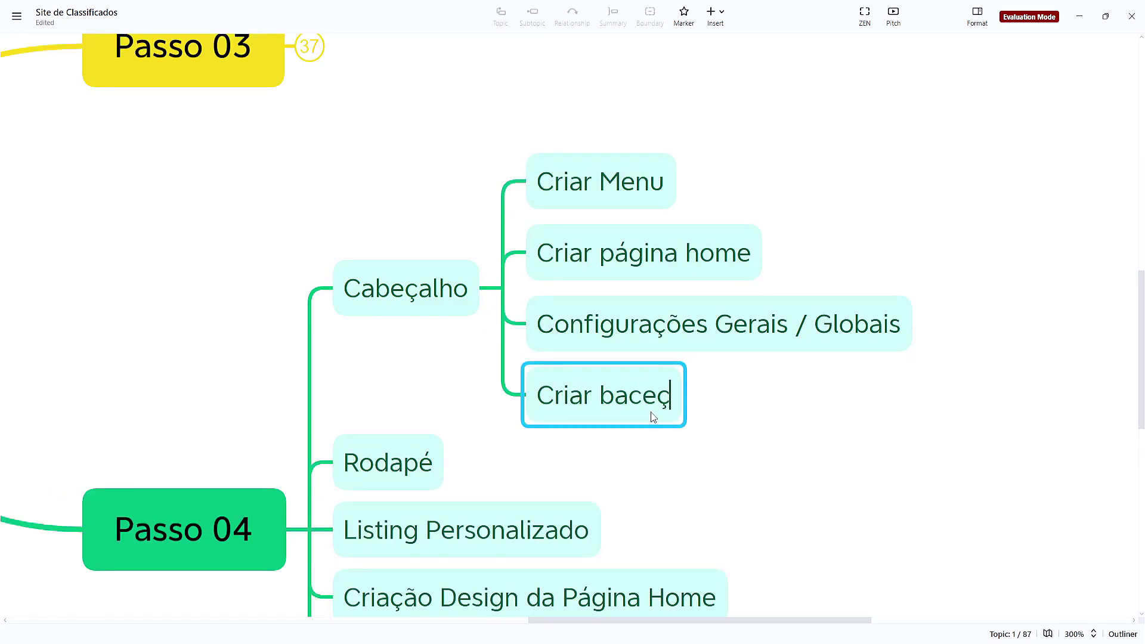
key("BackSpace")
key("BackSpace")
key("BackSpace")
key("BackSpace")
key("BackSpace")
key("BackSpace")
key("BackSpace")
type("cab")
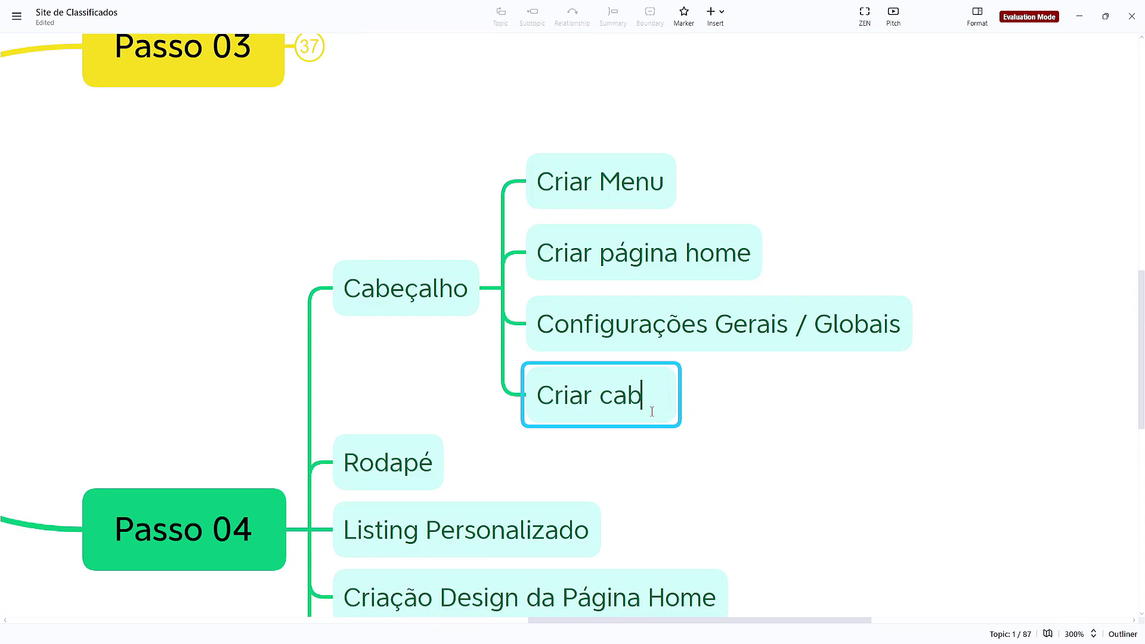
type("eçalho / header")
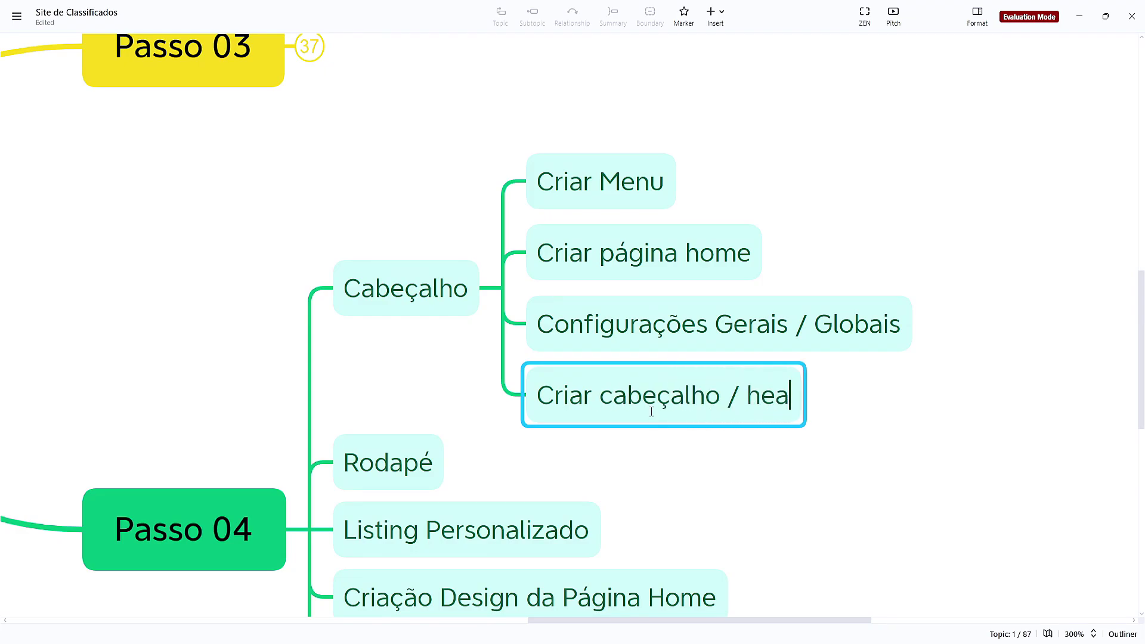
left_click(781, 431)
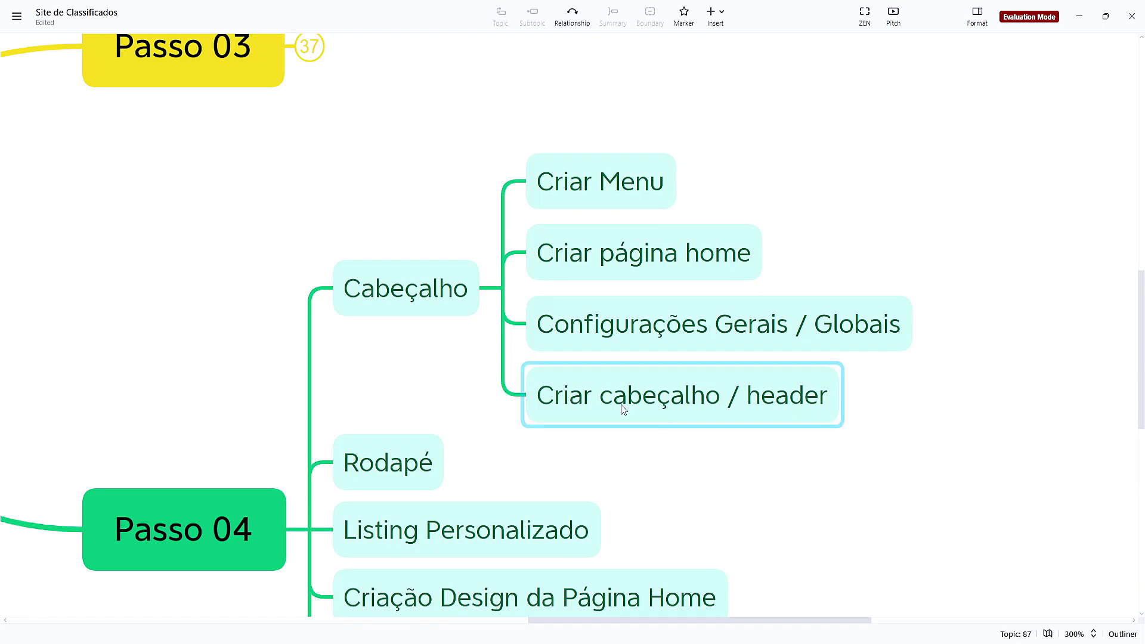
Add a child topic 'footer' under Rodapé, correcting the 'foter' typo
left_click(390, 472)
key("Tab")
type("foter")
key("Return")
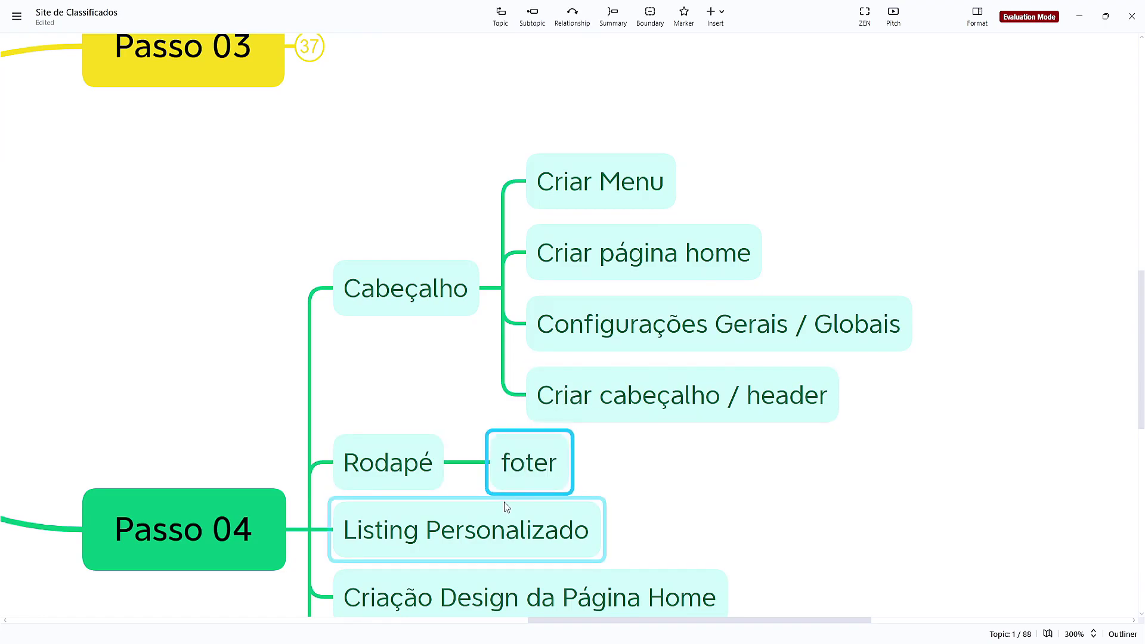
key("F2")
key("Left")
key("Left")
key("Left")
type("o")
key("Return")
left_click(878, 58)
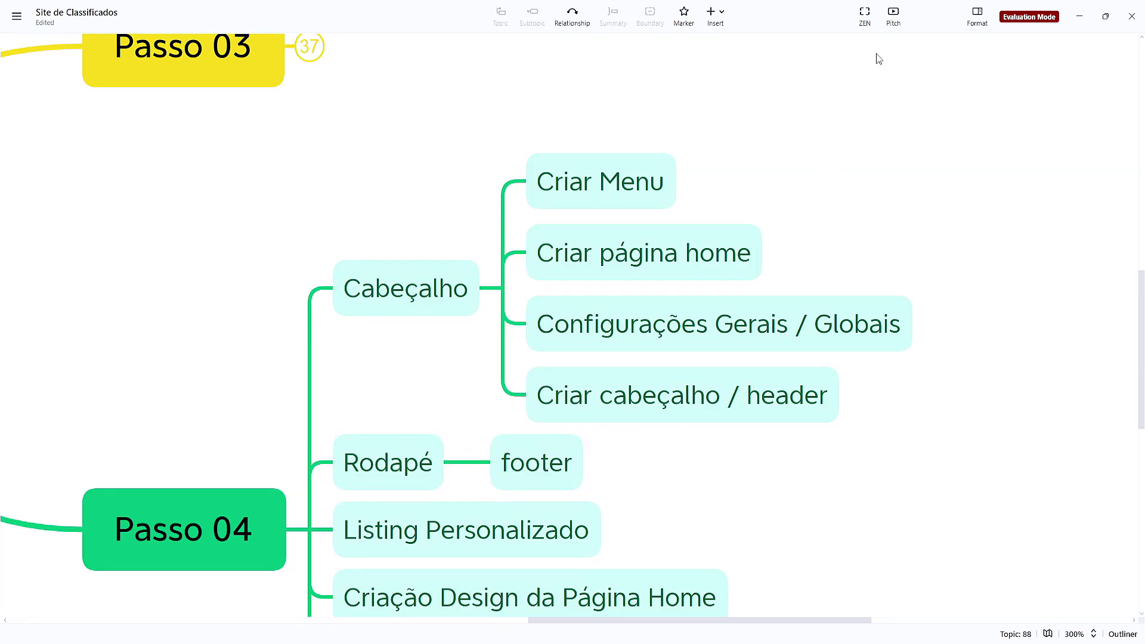
Add a new row-structure container to the Elementor header area
left_click(1079, 16)
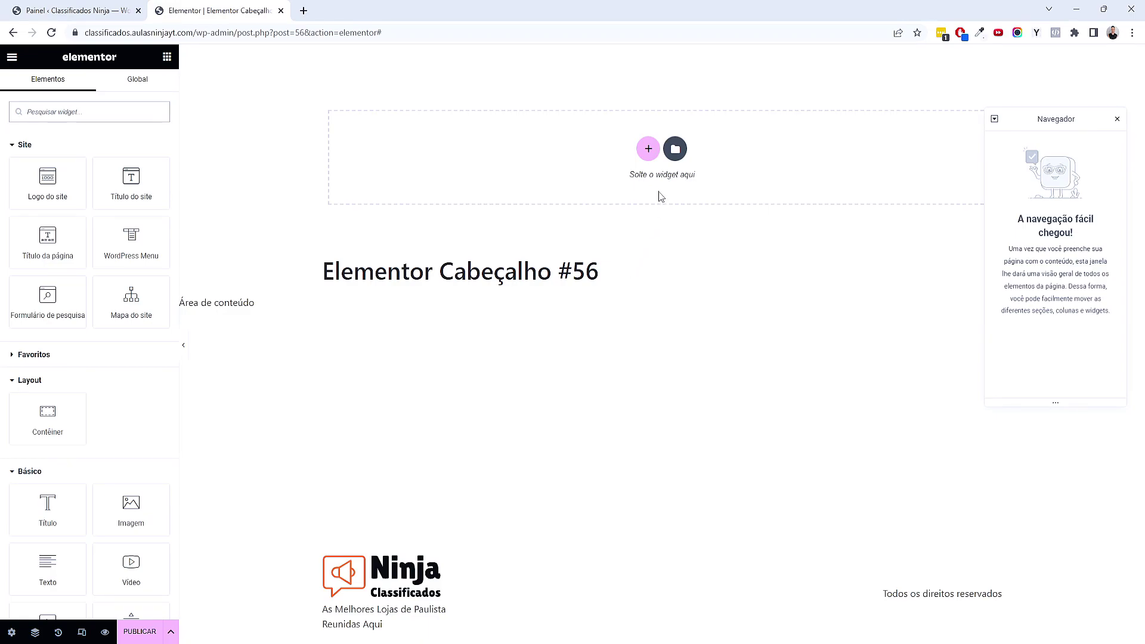
left_click(647, 149)
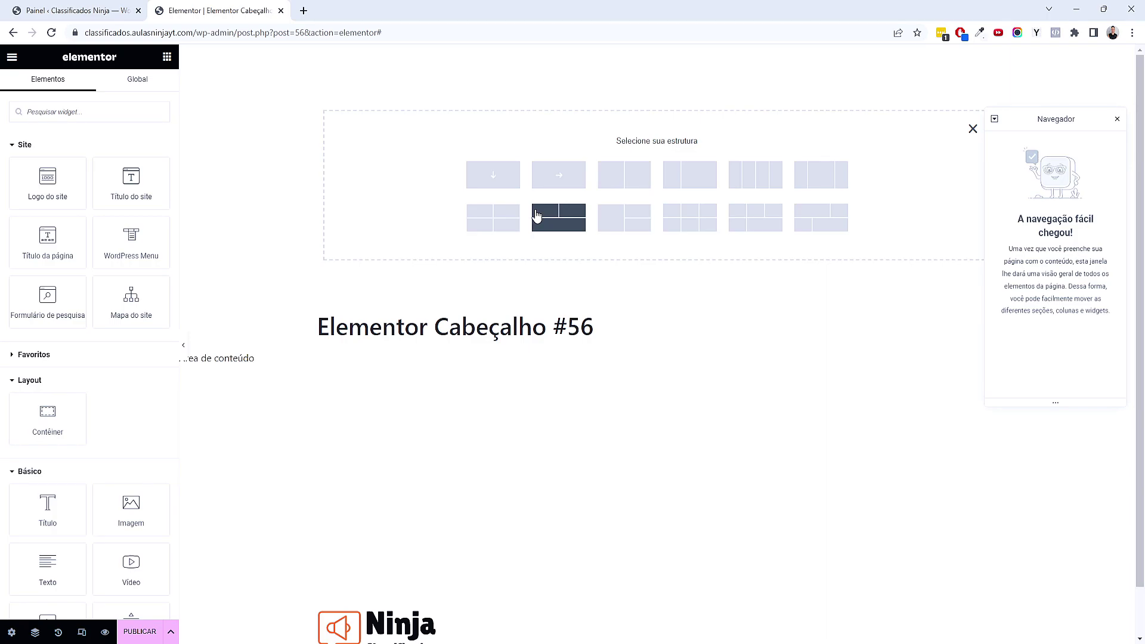
left_click(547, 188)
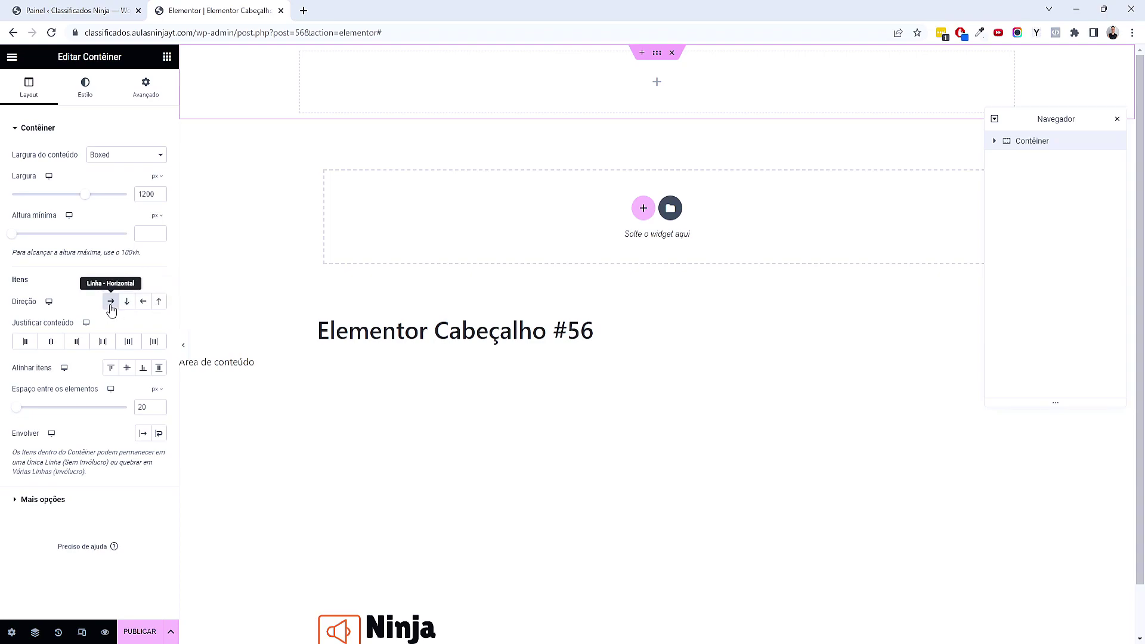
Unlink the container's padding and set top and bottom to 25 px, sides to 0
left_click(158, 94)
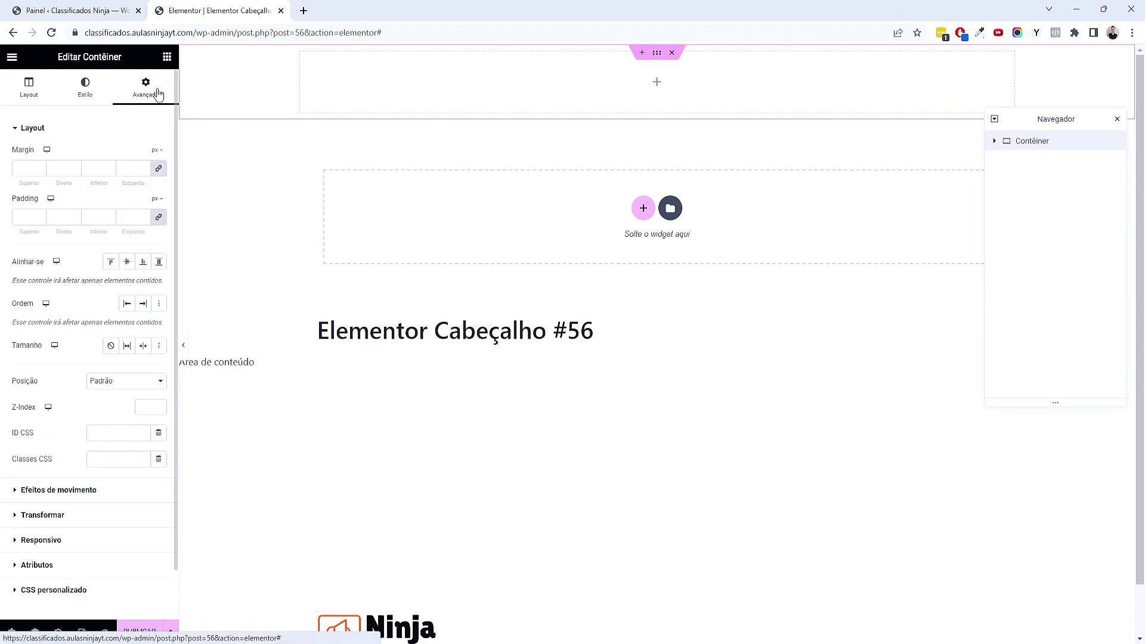
left_click(159, 220)
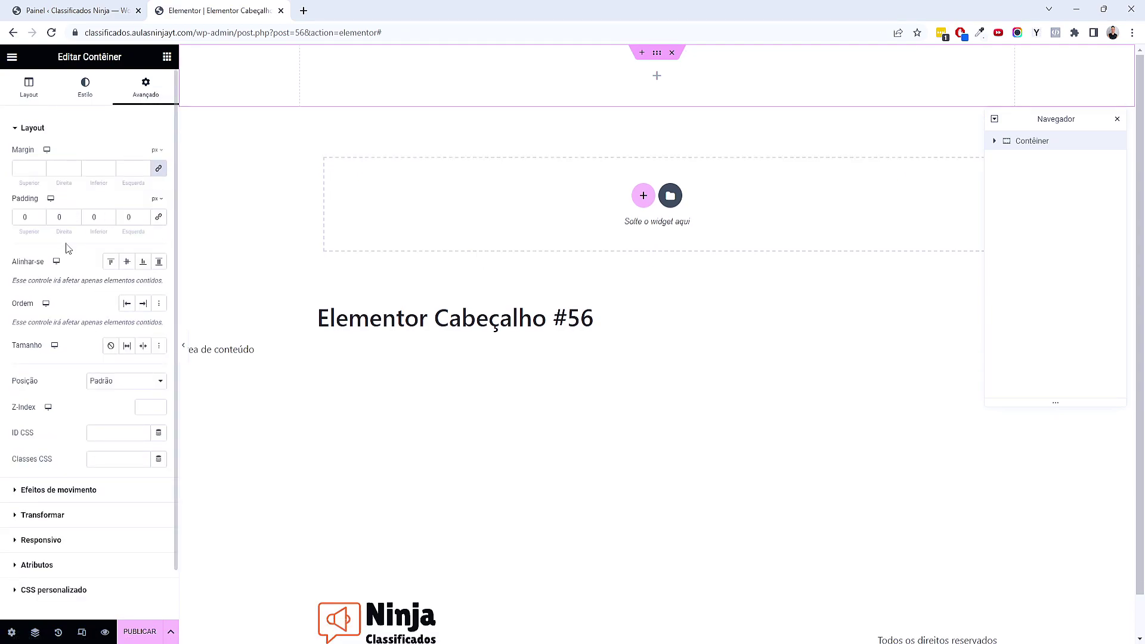
left_click_drag(32, 219, 12, 219)
type("25")
key("Tab")
key("Tab")
type("25")
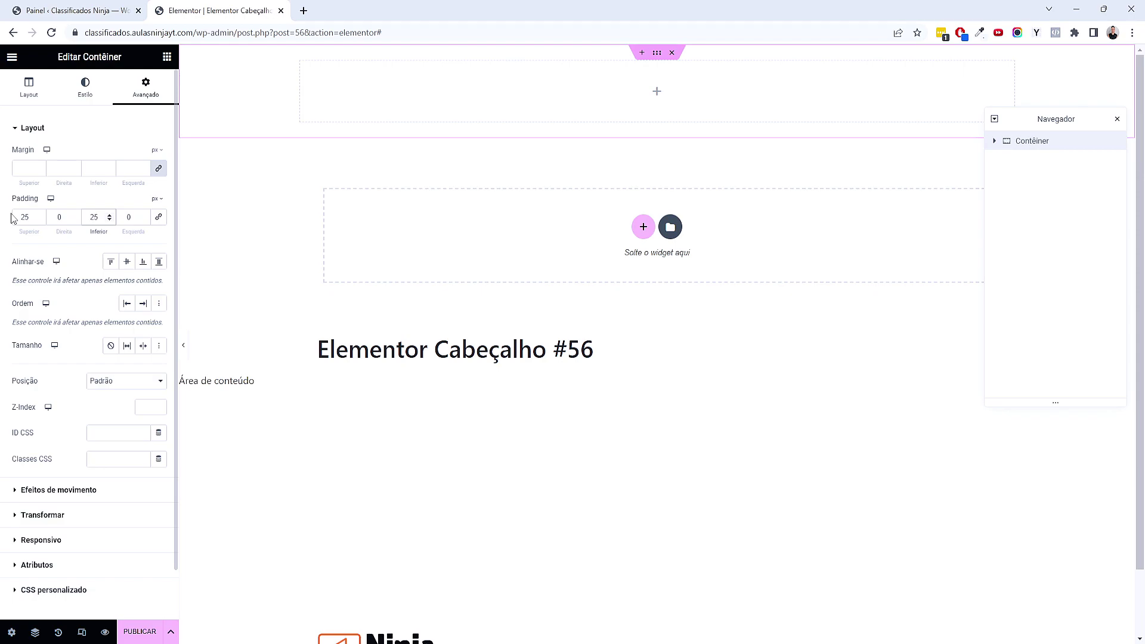
left_click(86, 88)
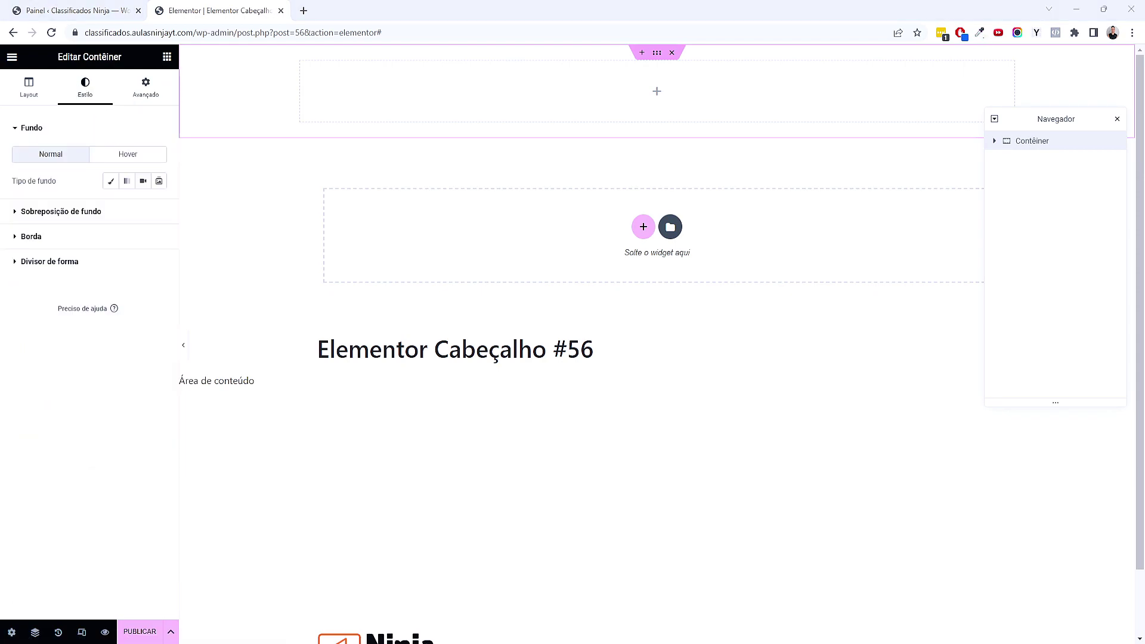
Give the container a Clássico background in a light, slightly cool grey
left_click(112, 183)
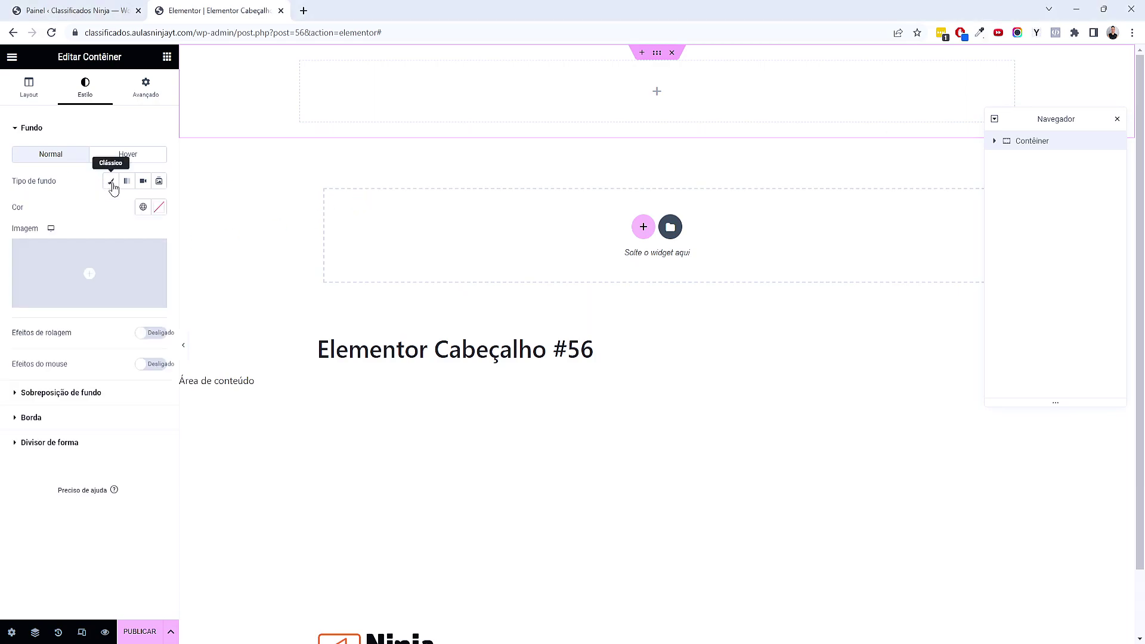
left_click(159, 209)
type("#D70000")
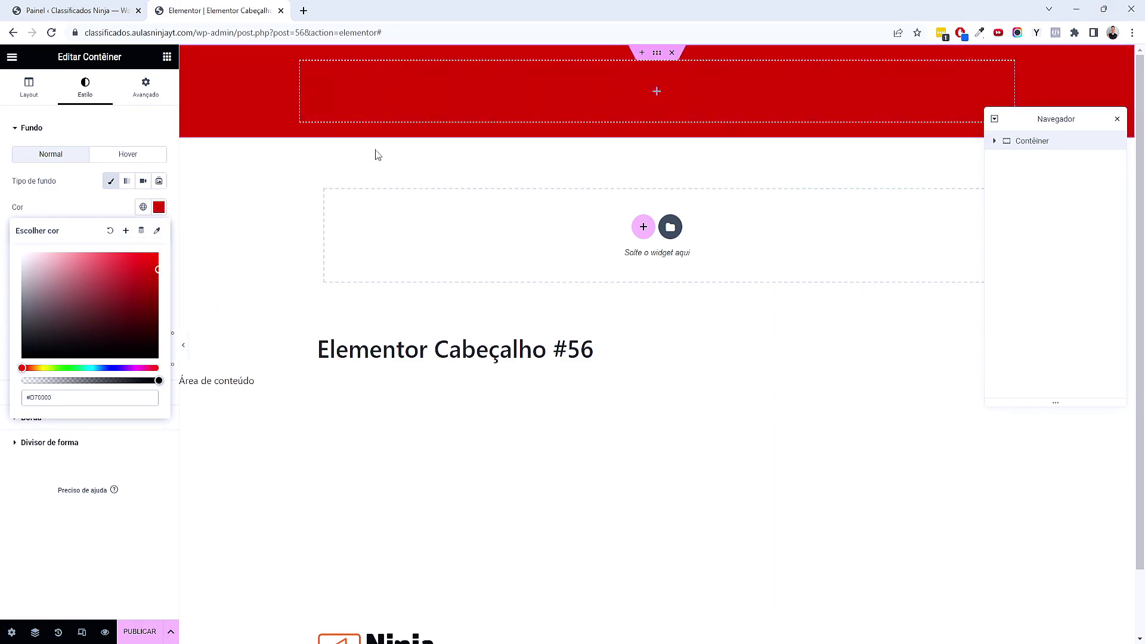
left_click_drag(133, 285, 19, 260)
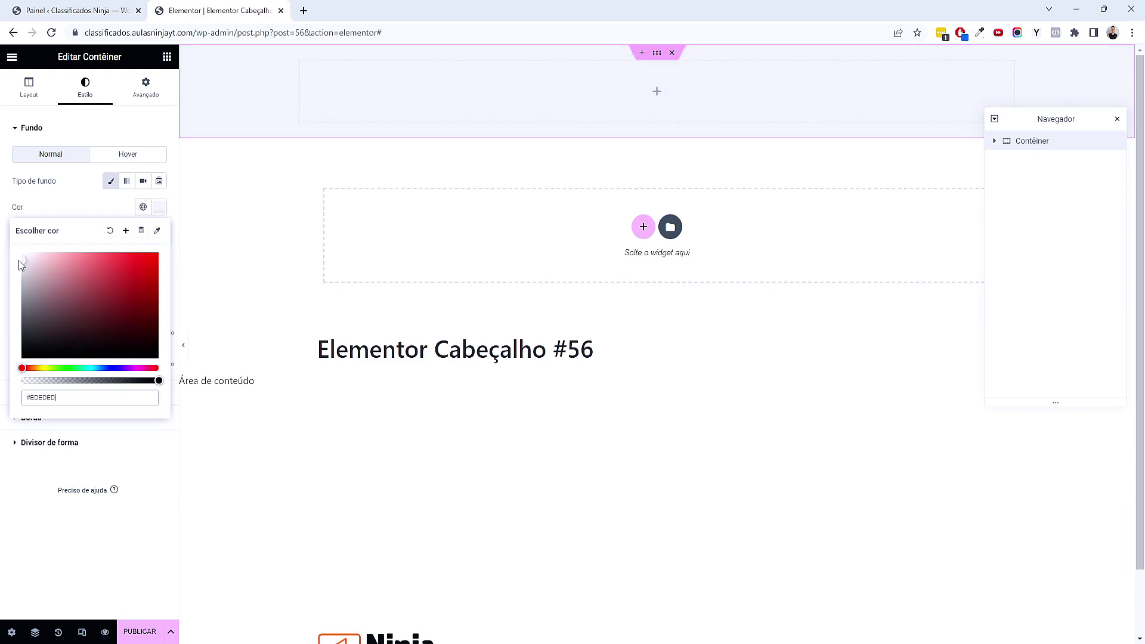
left_click_drag(19, 261, 24, 263)
left_click_drag(94, 368, 102, 368)
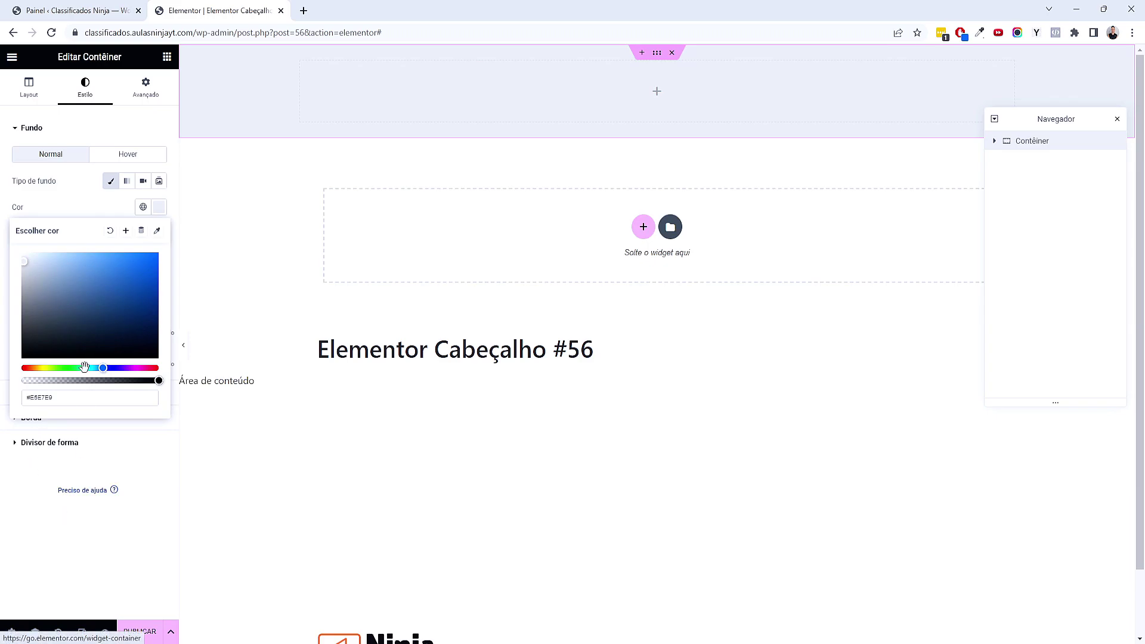
Save that grey as a new global colour named 'Cinza Cla'
left_click(126, 231)
triple_click(560, 351)
type("Cinza Cla")
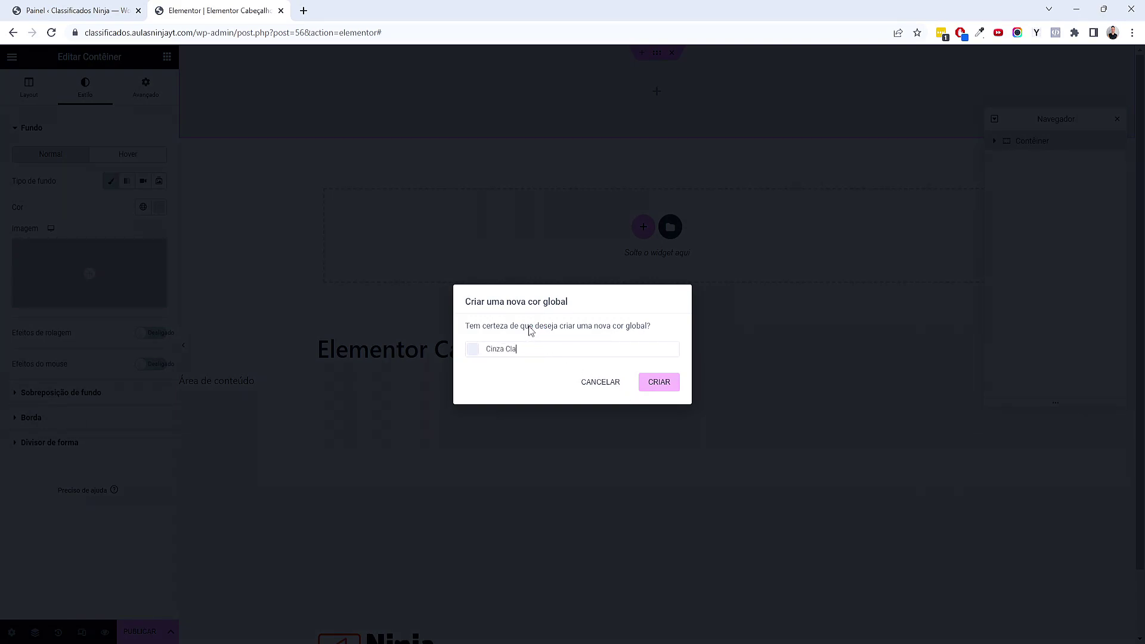
left_click(657, 383)
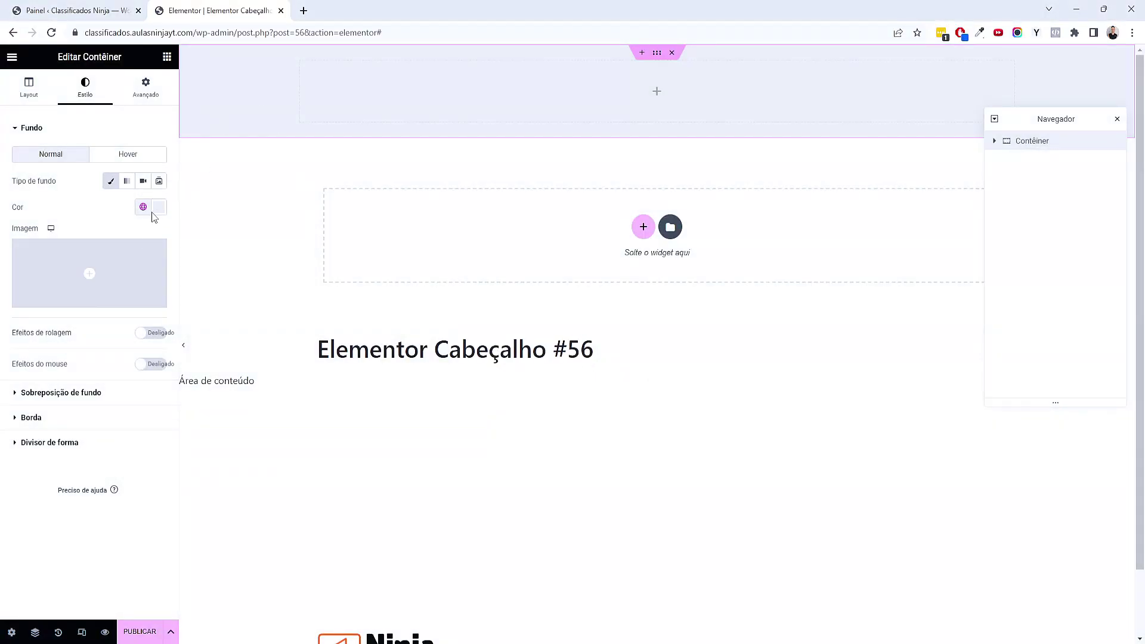
left_click(12, 57)
Drop a Heading widget into the header container, then delete it
left_click(167, 60)
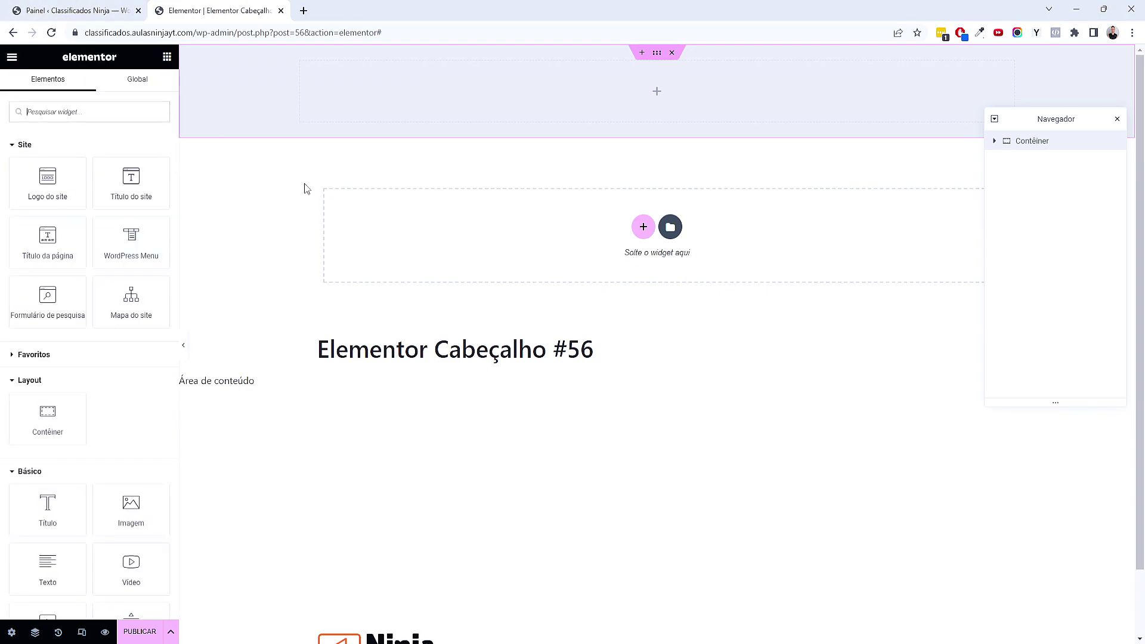
left_click(662, 55)
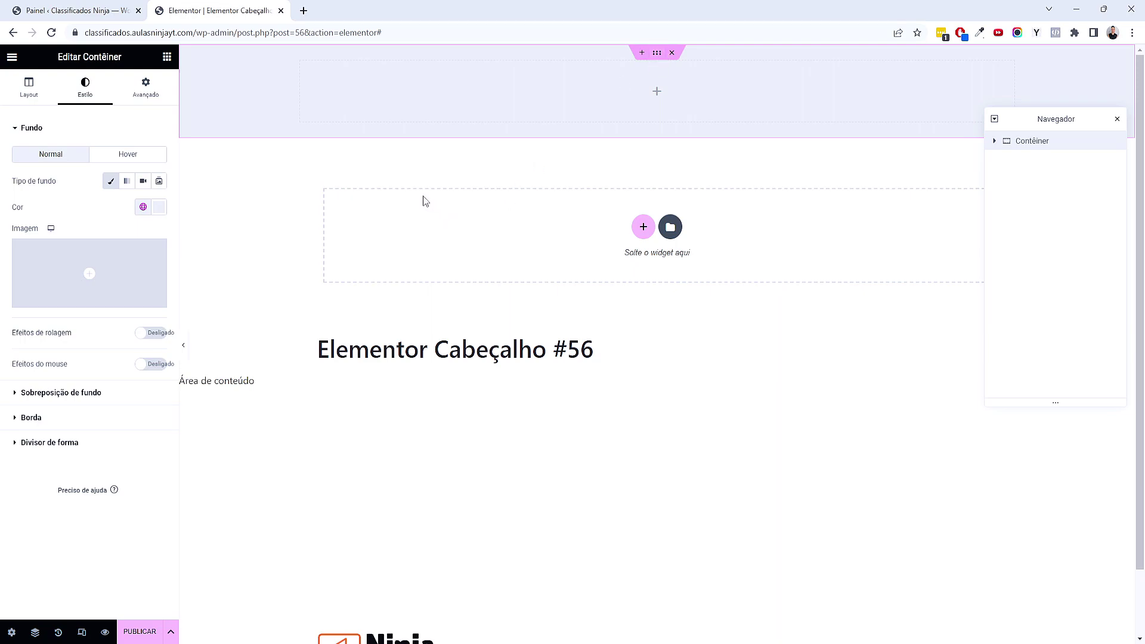
left_click_drag(84, 56, 129, 63)
left_click(129, 63)
left_click(167, 57)
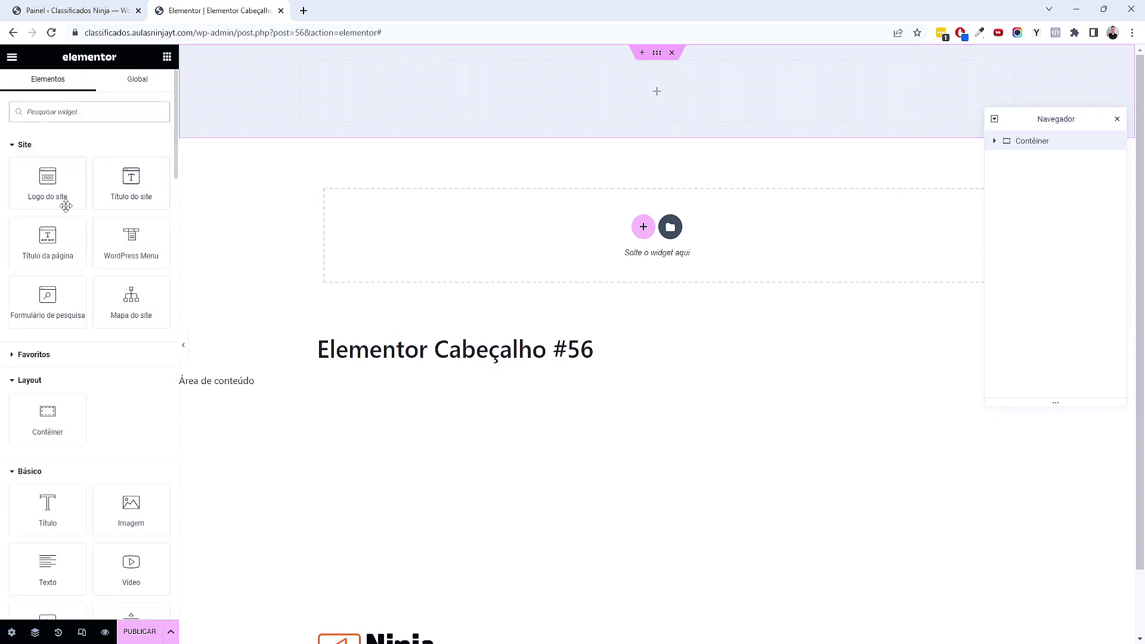
left_click_drag(53, 514, 510, 107)
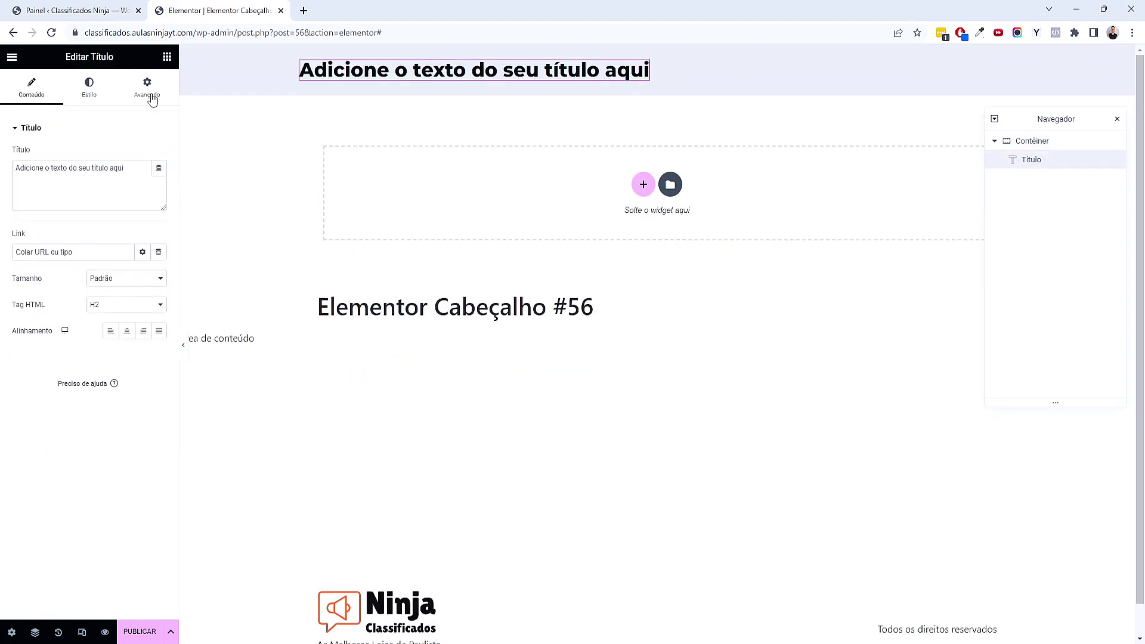
double_click(100, 57)
right_click(435, 79)
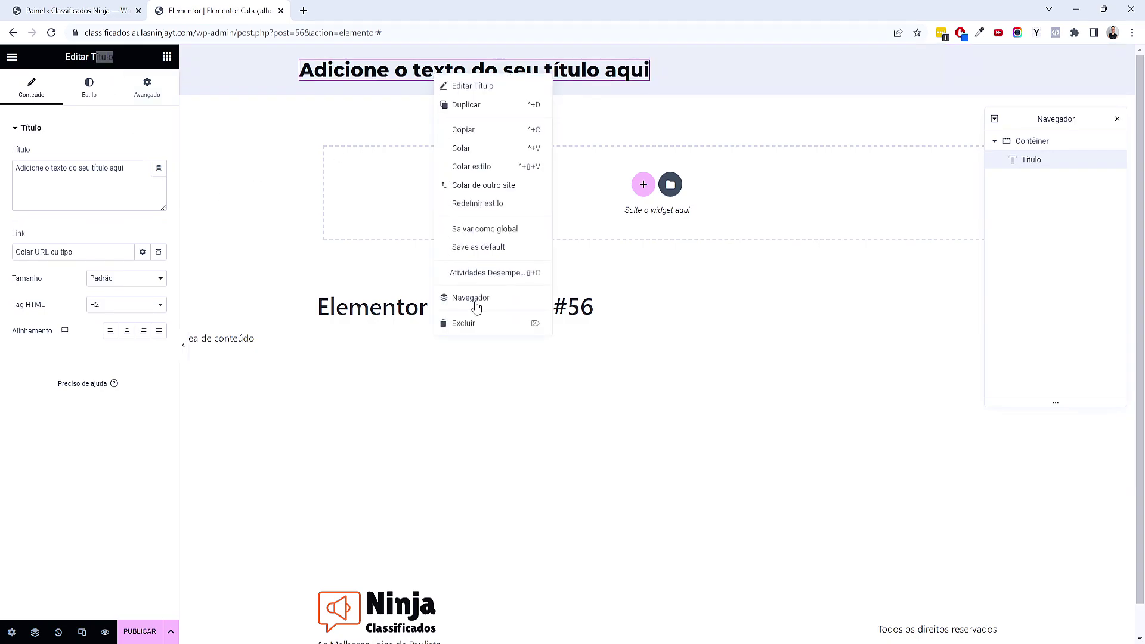
left_click(478, 324)
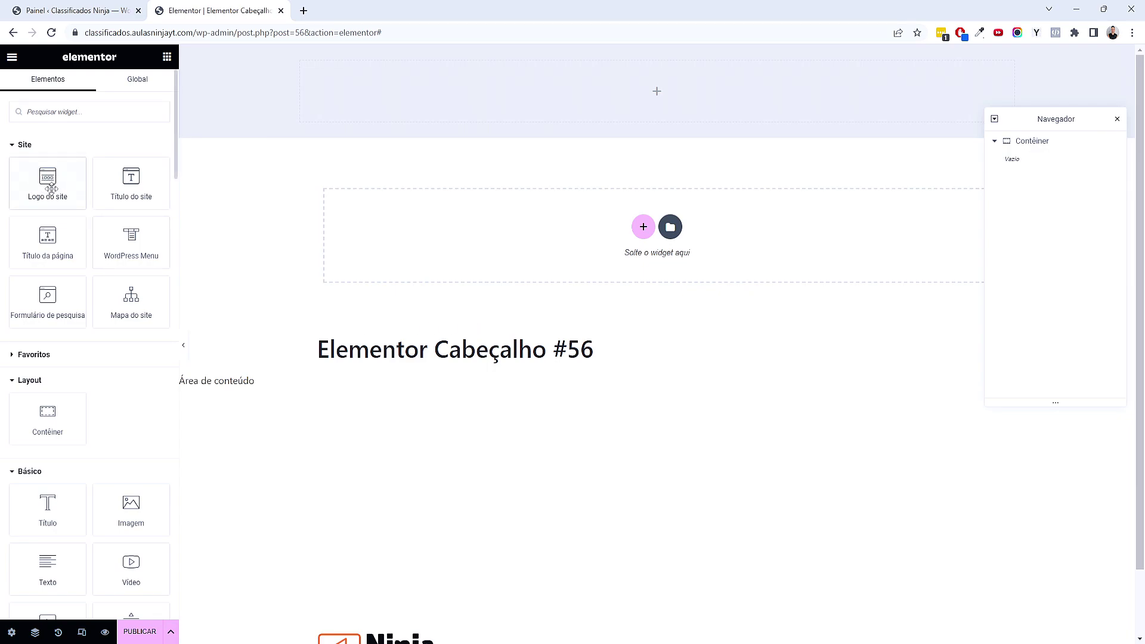
Place the Site Logo widget in the header container and an Image widget beside it
left_click_drag(51, 190, 542, 114)
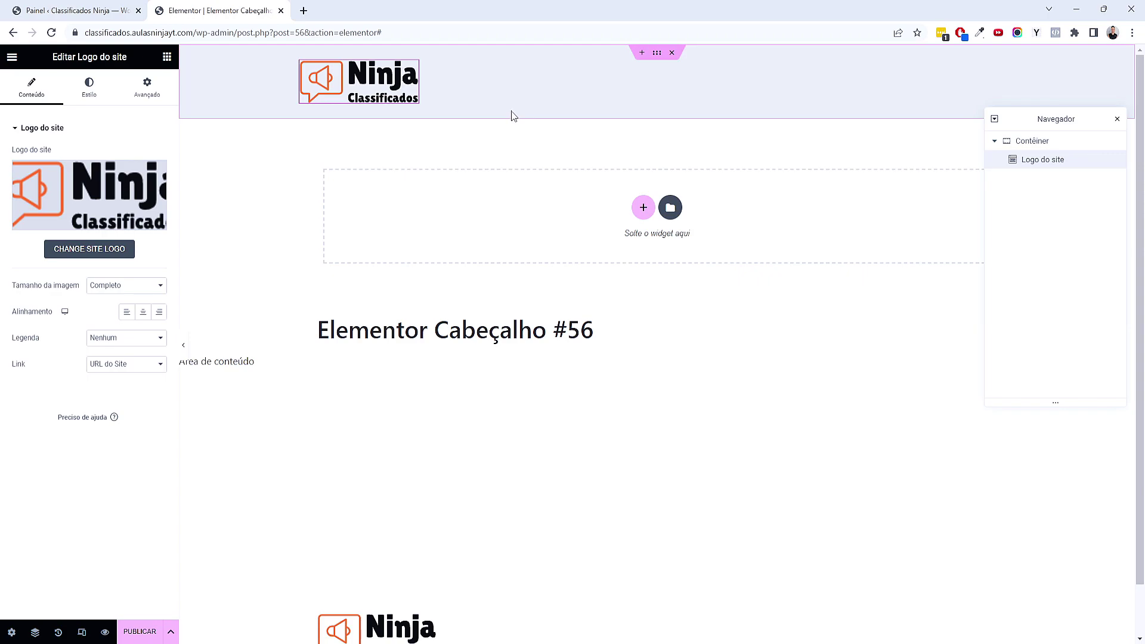
left_click(12, 56)
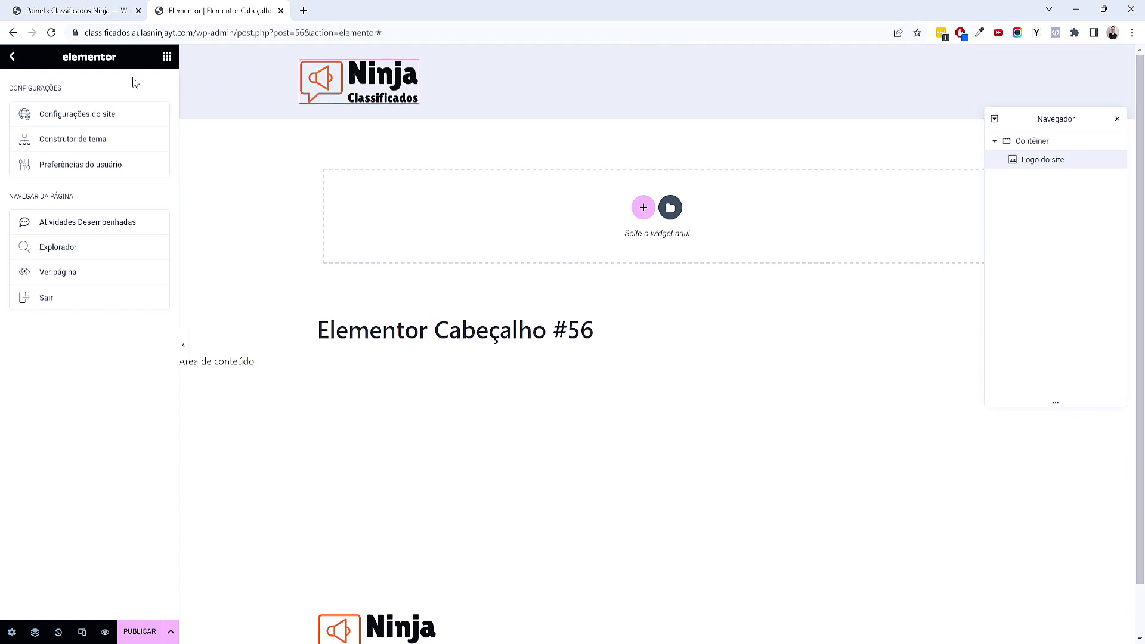
left_click(167, 57)
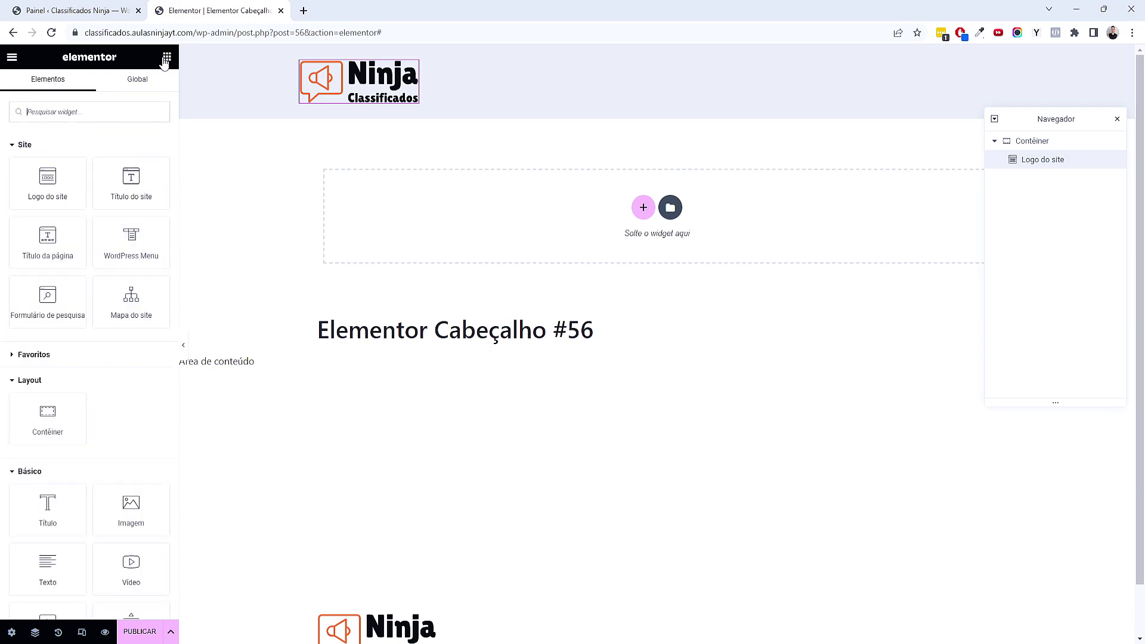
left_click_drag(127, 505, 341, 108)
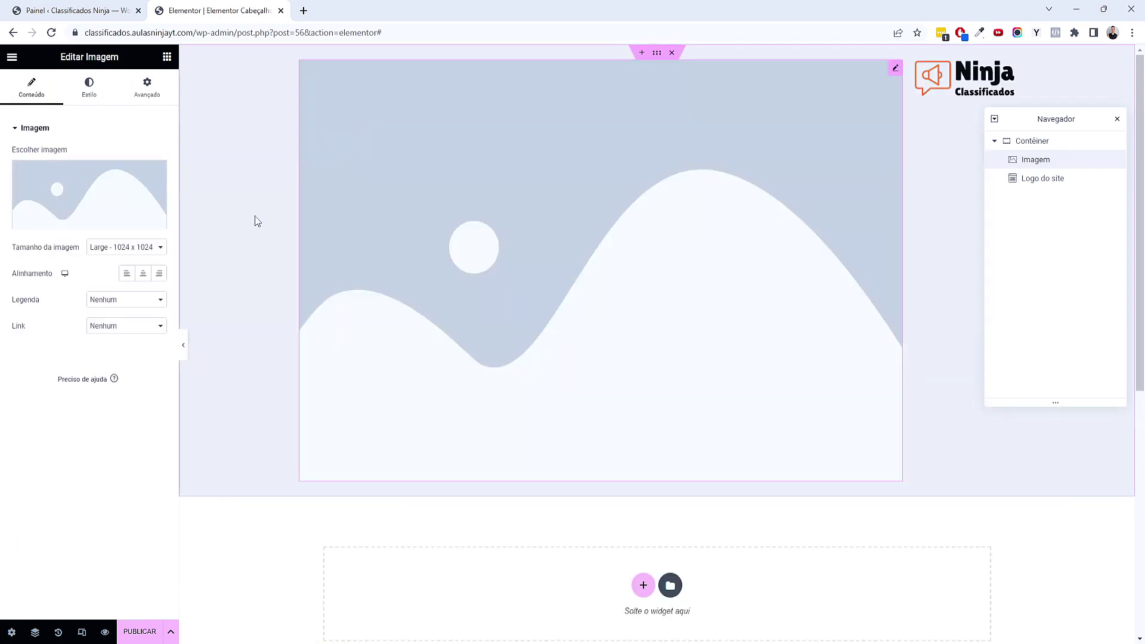
Set the Image widget to the LogoMakr logo, linked to the site's address as a custom URL
left_click(91, 191)
left_click(257, 226)
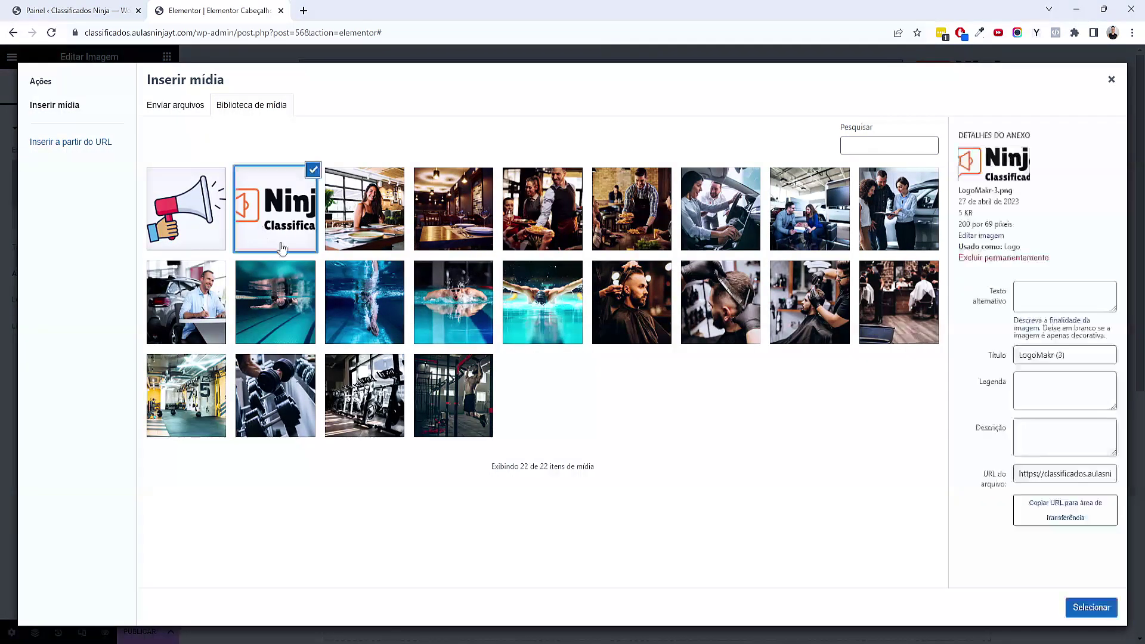
left_click(1088, 606)
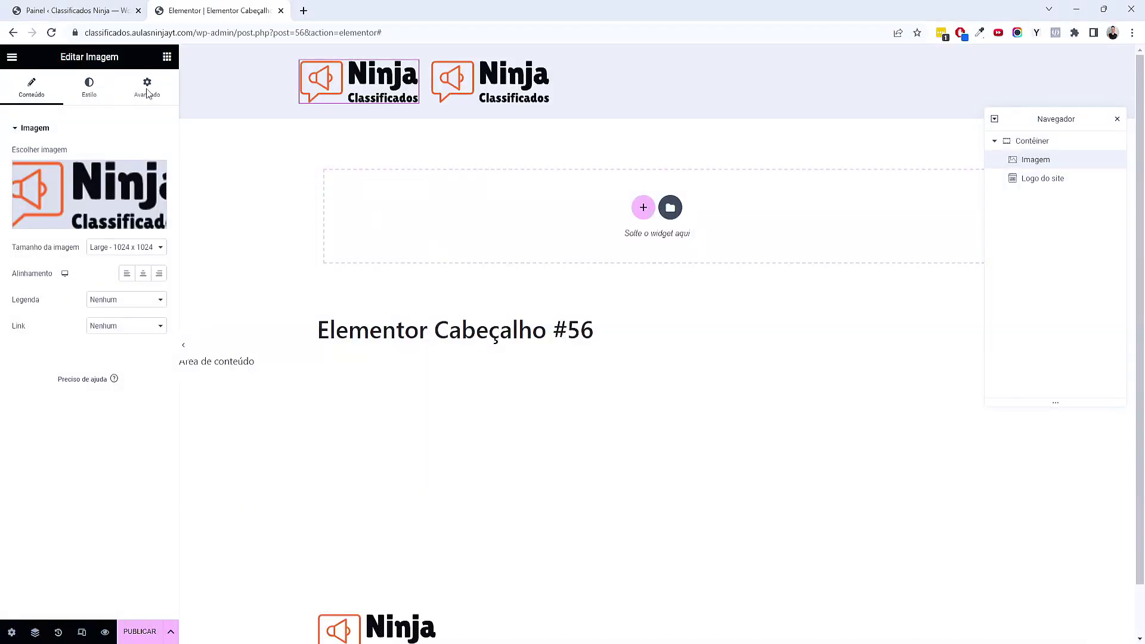
left_click_drag(95, 57, 119, 56)
left_click(140, 326)
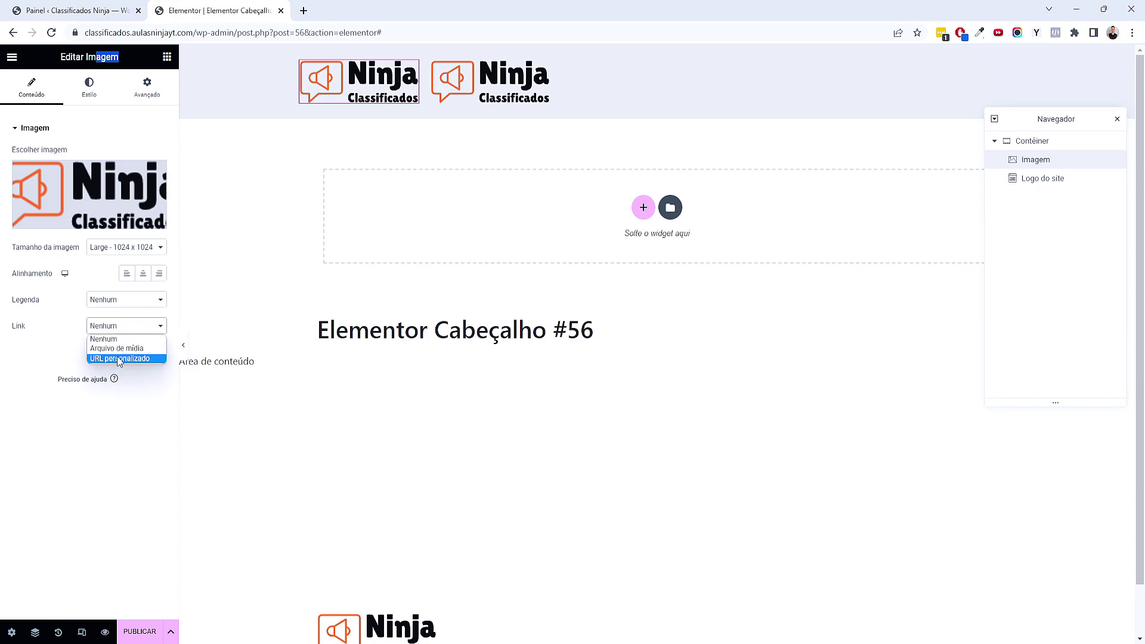
left_click(126, 359)
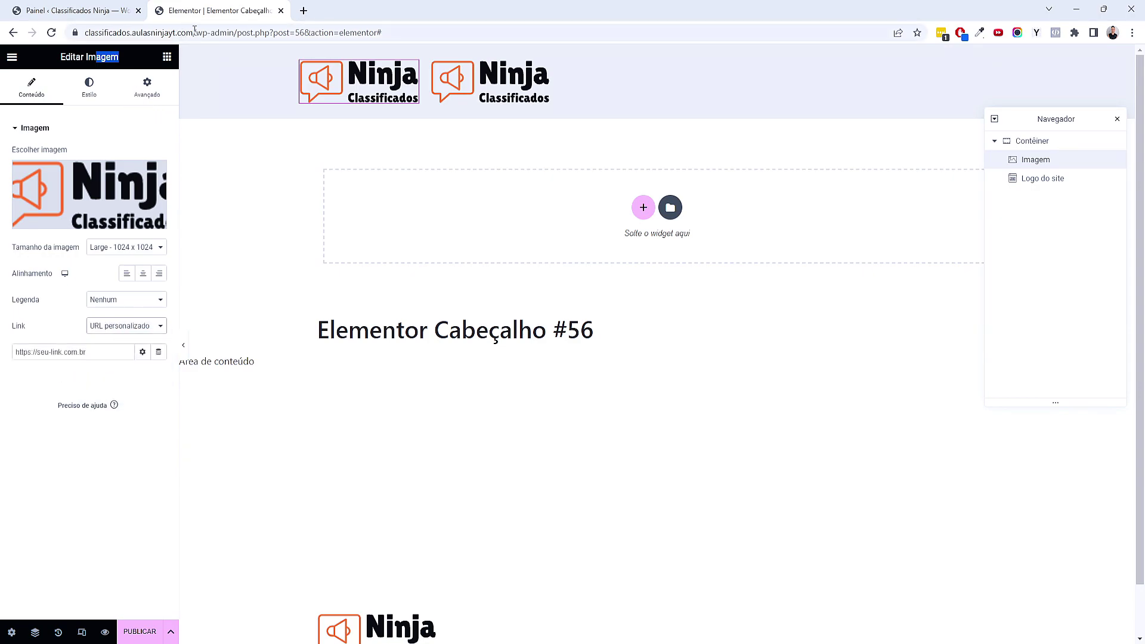
key("ctrl+l")
key("ctrl+c")
left_click(92, 354)
key("ctrl+v")
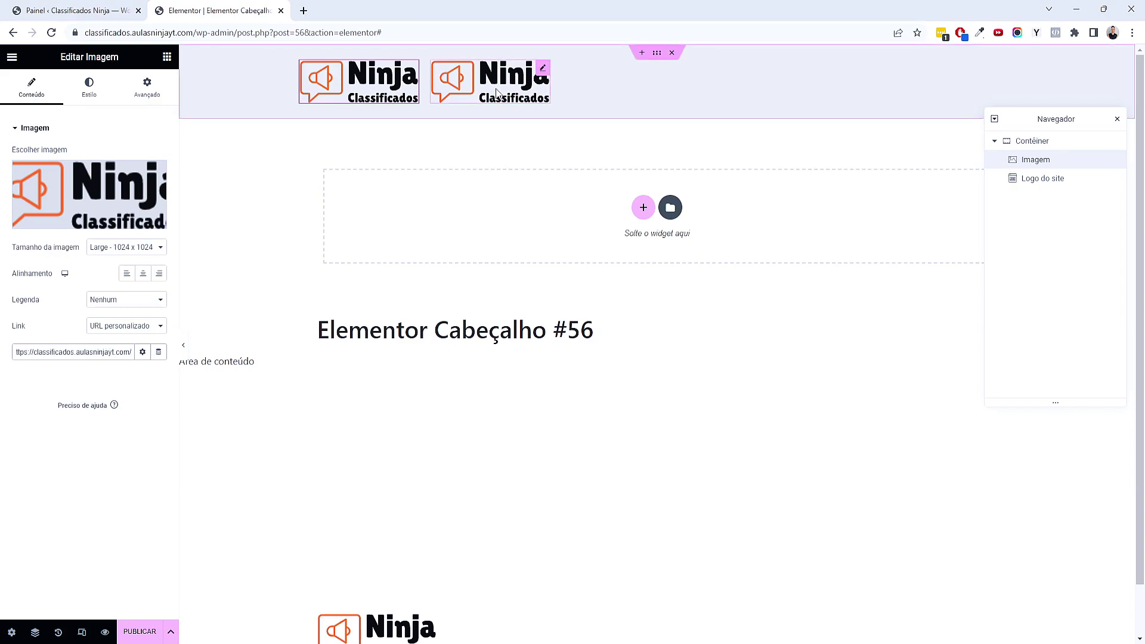
left_click(463, 88)
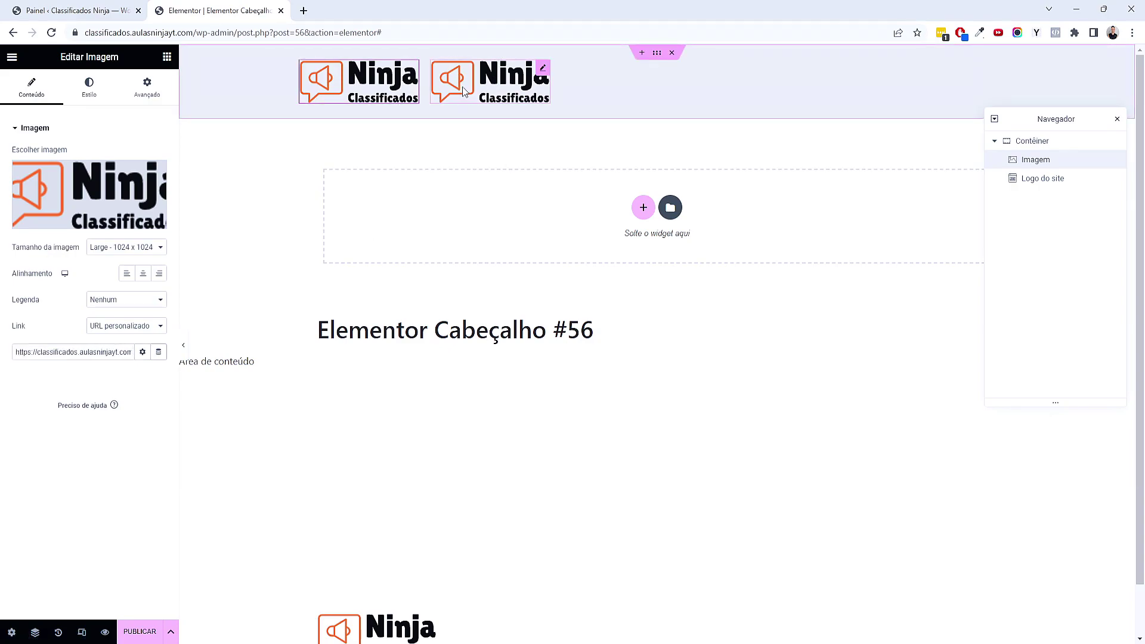
Delete the extra Image widget and keep the Site Logo linked to Site URL
right_click(395, 98)
left_click(464, 341)
left_click(416, 78)
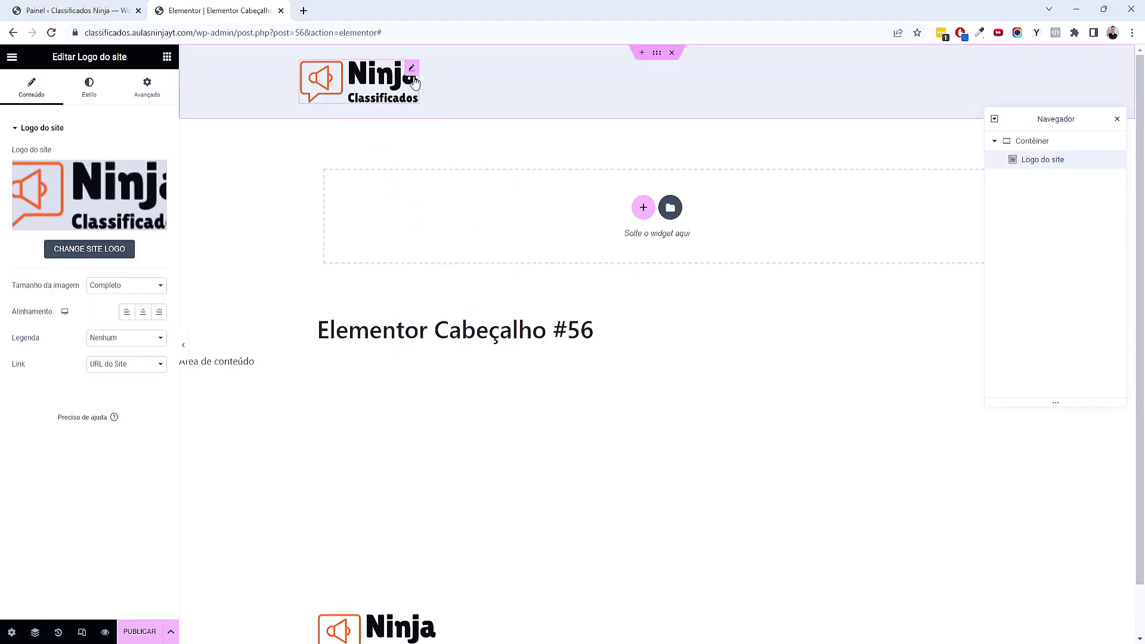
left_click(163, 364)
left_click(70, 551)
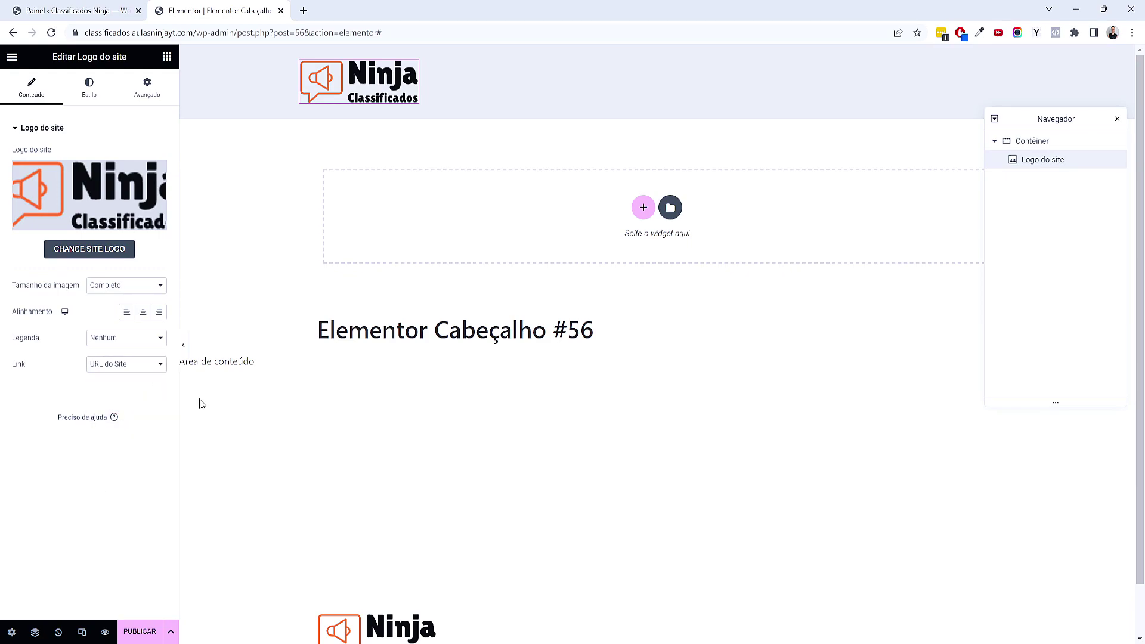
left_click(167, 56)
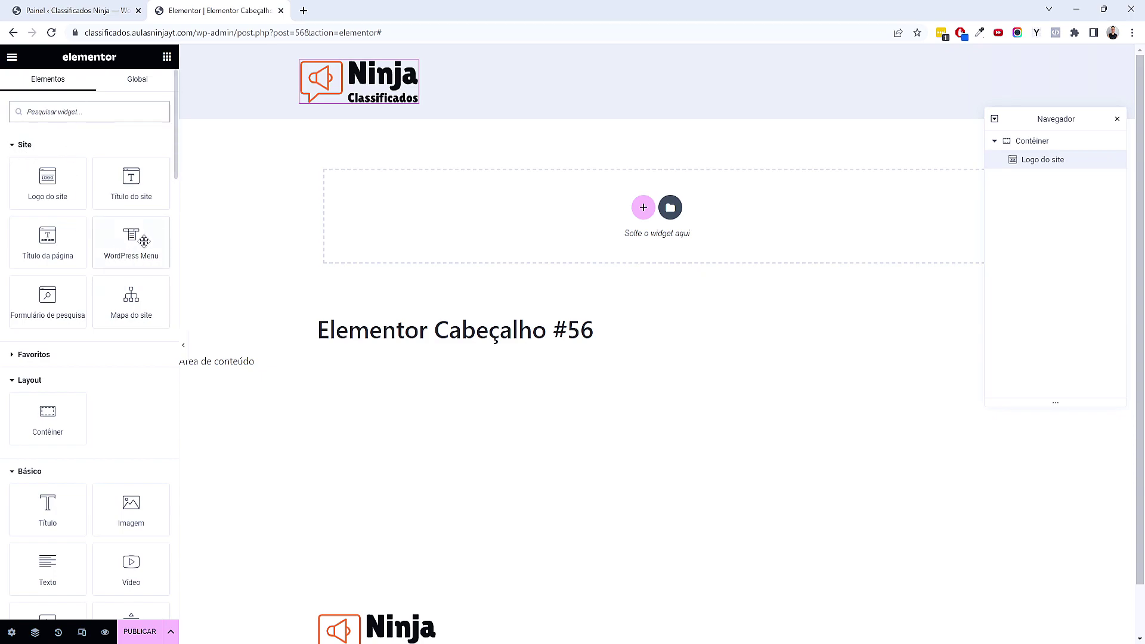
Place a WordPress Menu widget beside the logo and set its pointer effect to Nenhum
left_click_drag(134, 244, 426, 81)
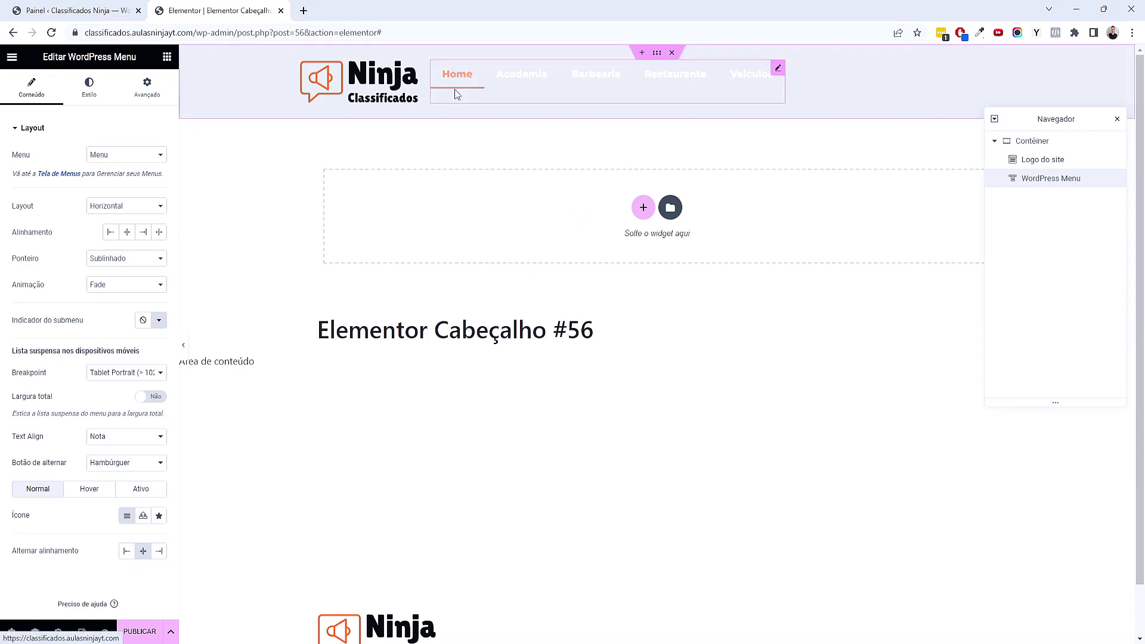
left_click(161, 258)
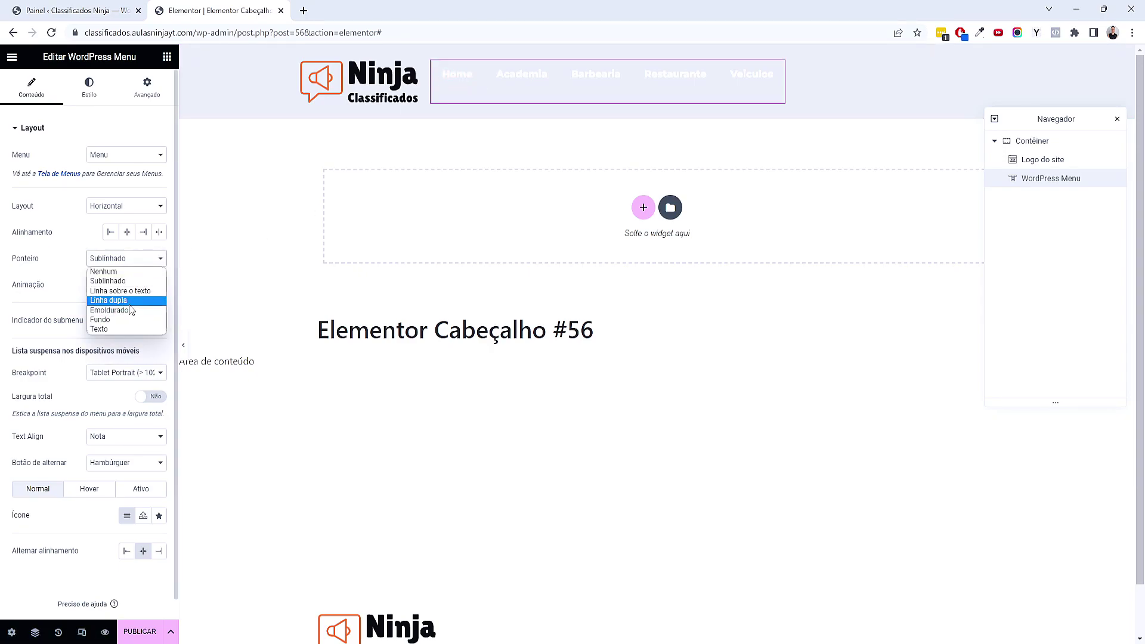
left_click(119, 311)
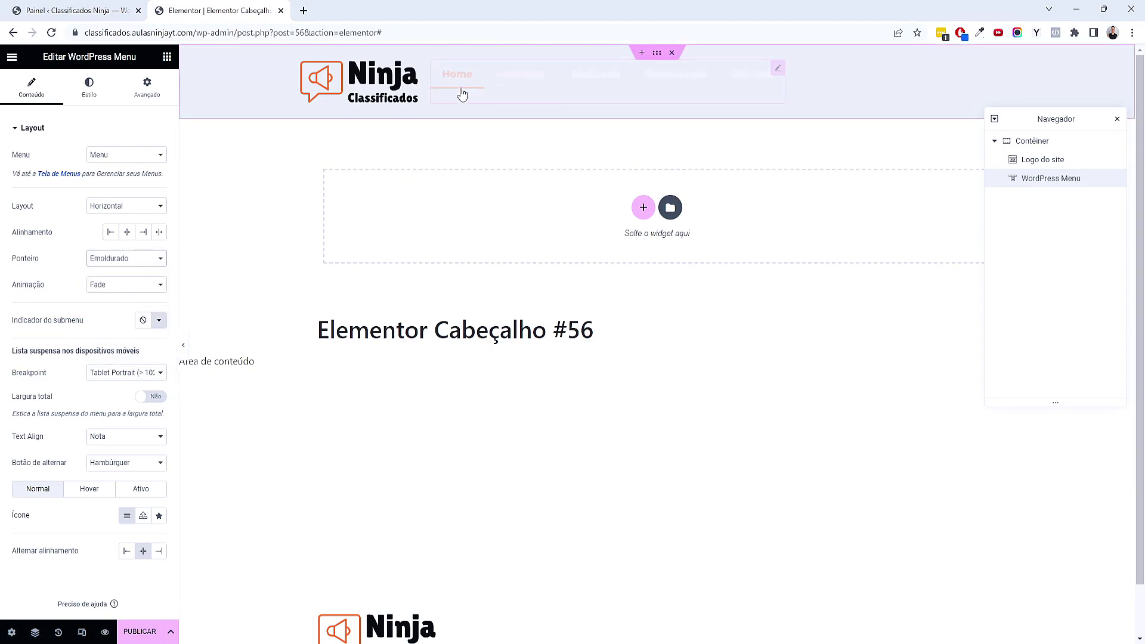
left_click(149, 259)
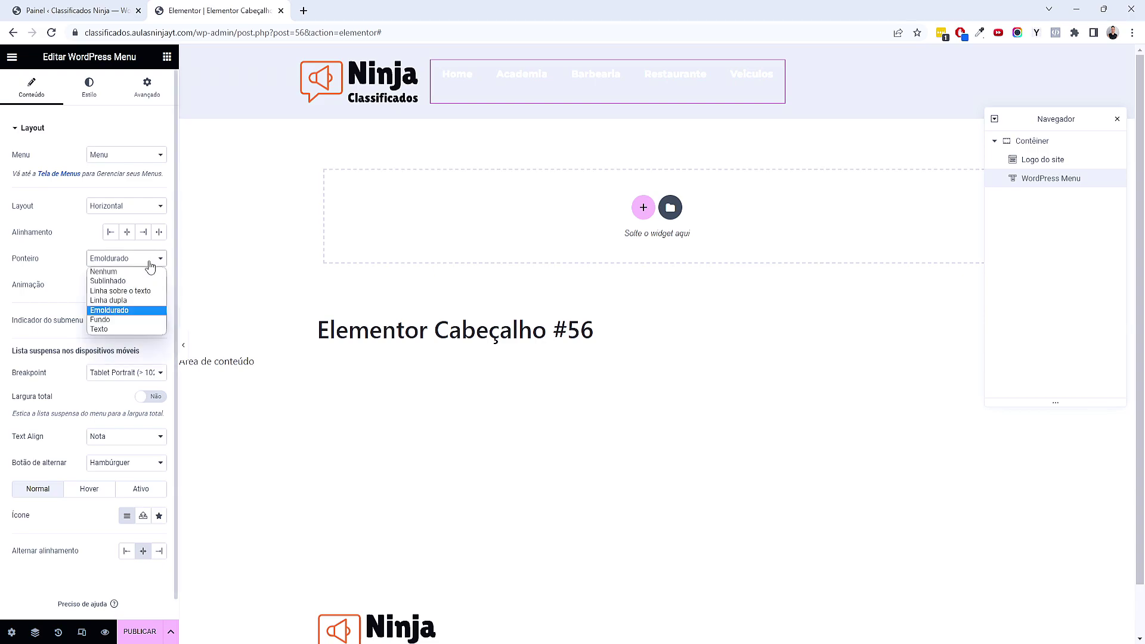
left_click(147, 272)
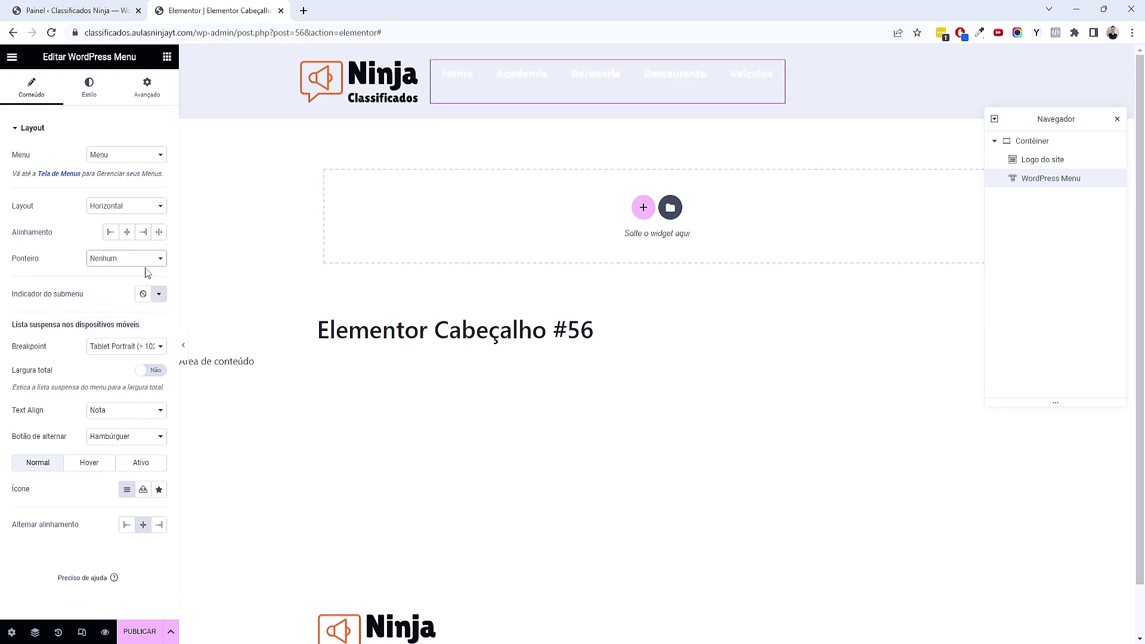
left_click(101, 98)
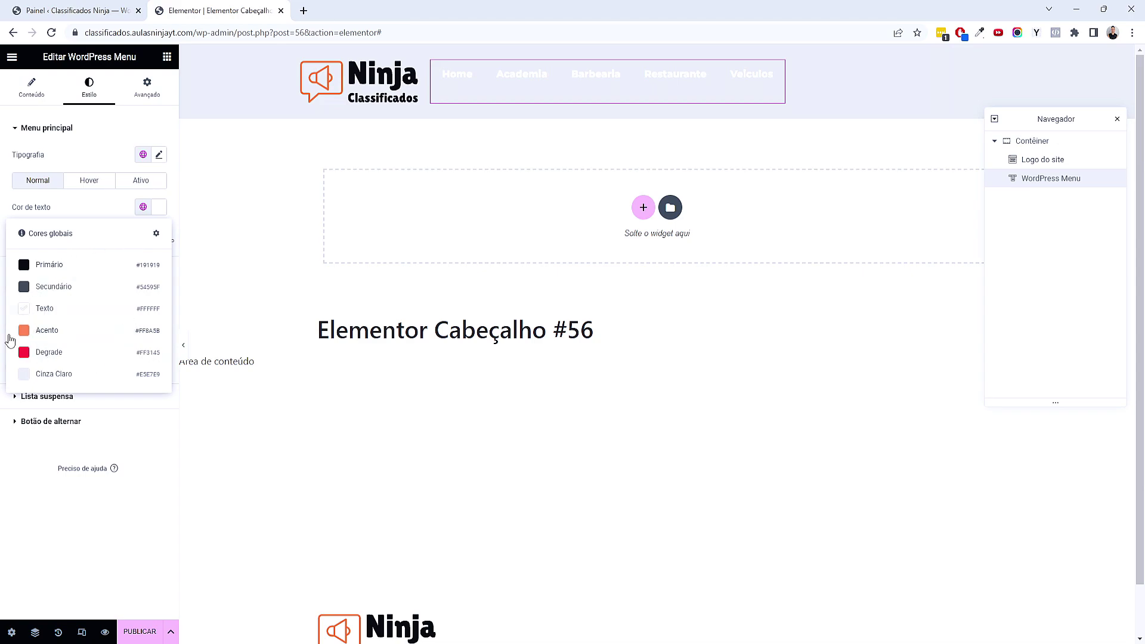
Set the menu's normal text colour to global Primário and hover text to global Acento
left_click(53, 269)
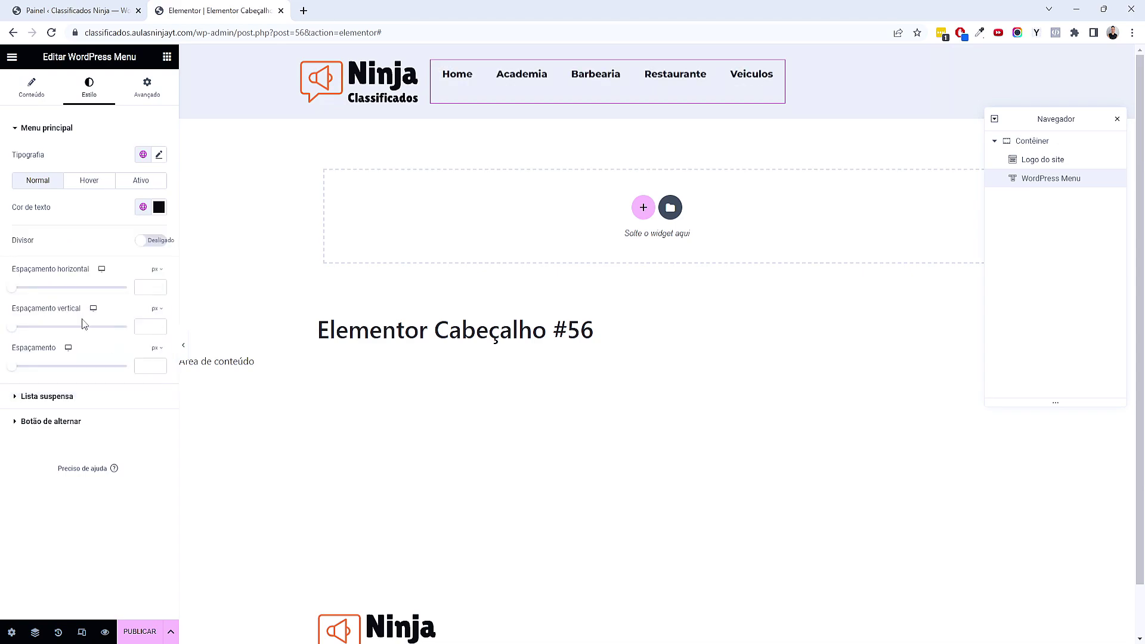
left_click(101, 187)
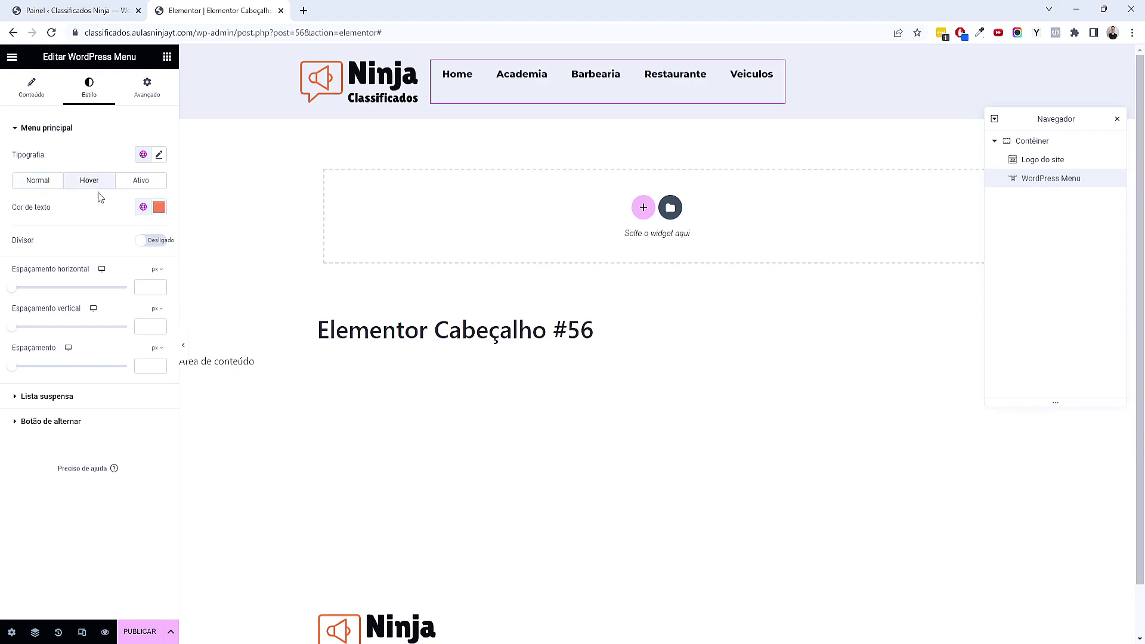
left_click(159, 208)
left_click(158, 208)
left_click(143, 213)
left_click(49, 330)
Set the active menu item's text colour to the global Acento orange (#FF8A5B)
left_click(158, 207)
left_click(148, 194)
left_click(144, 185)
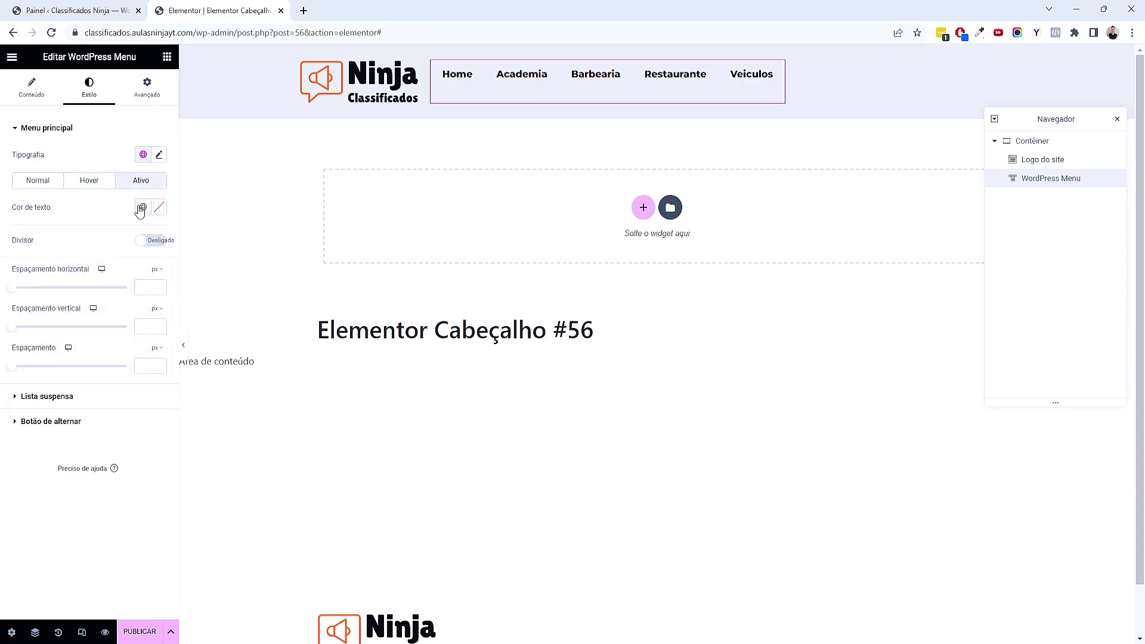
left_click(142, 206)
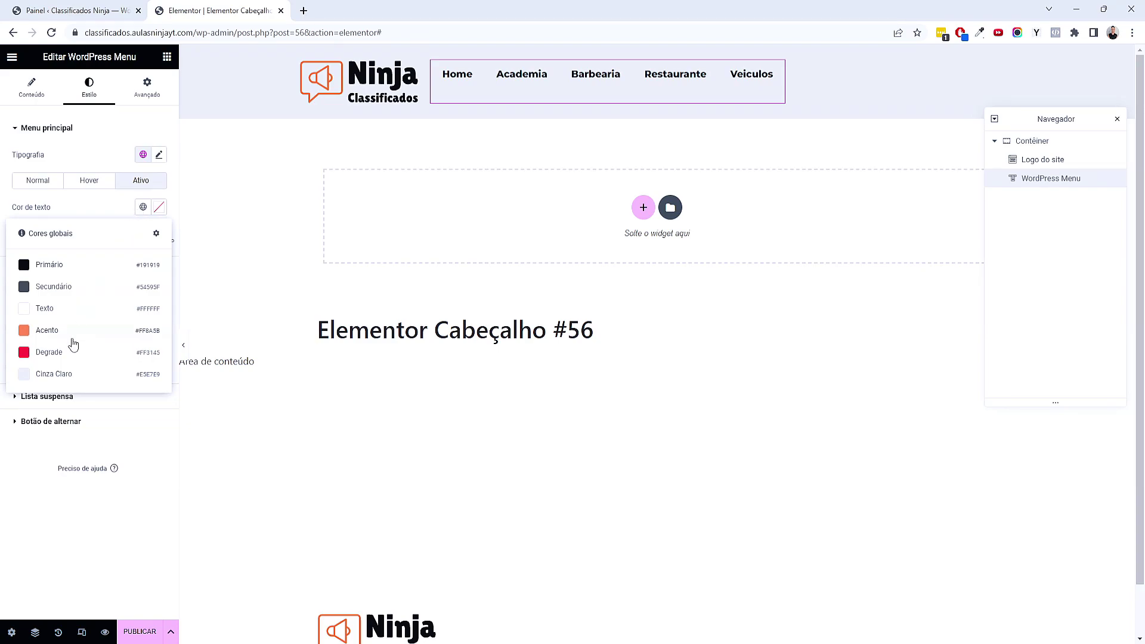
left_click(72, 339)
left_click(158, 207)
left_click(138, 219)
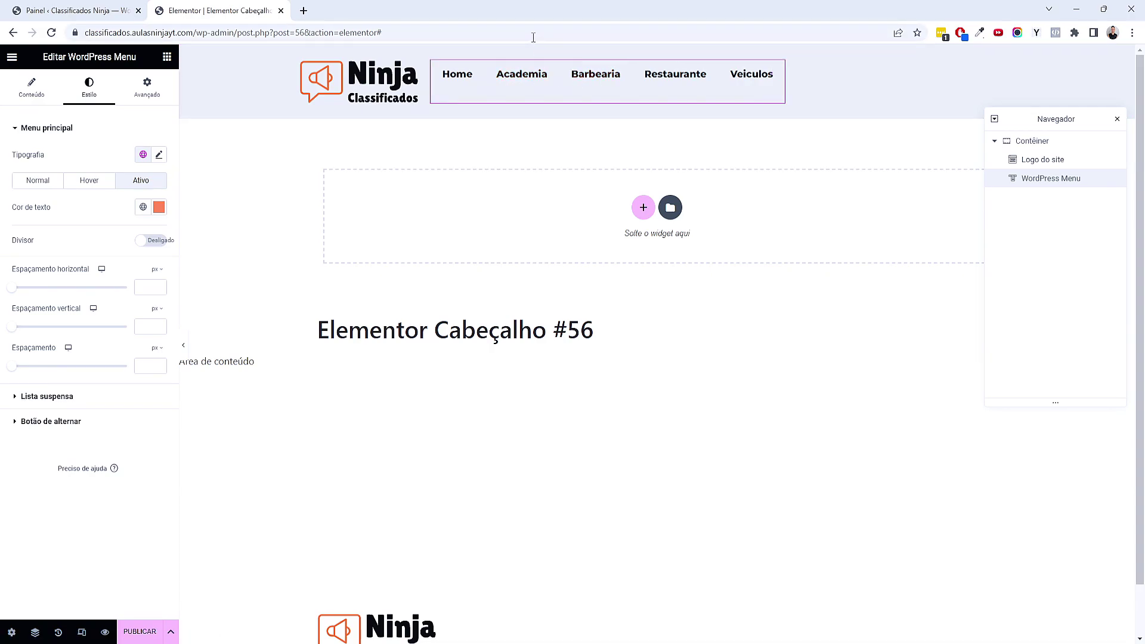
Give the menu a global font, 0 horizontal and vertical item padding, and 25 px spacing
left_click(143, 155)
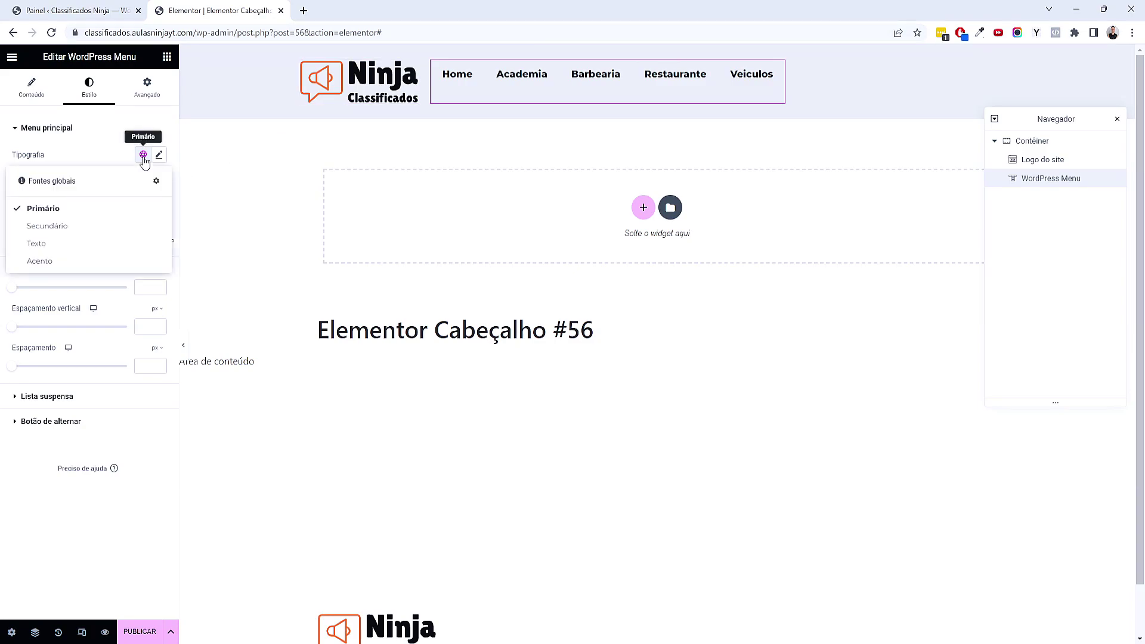
left_click(84, 238)
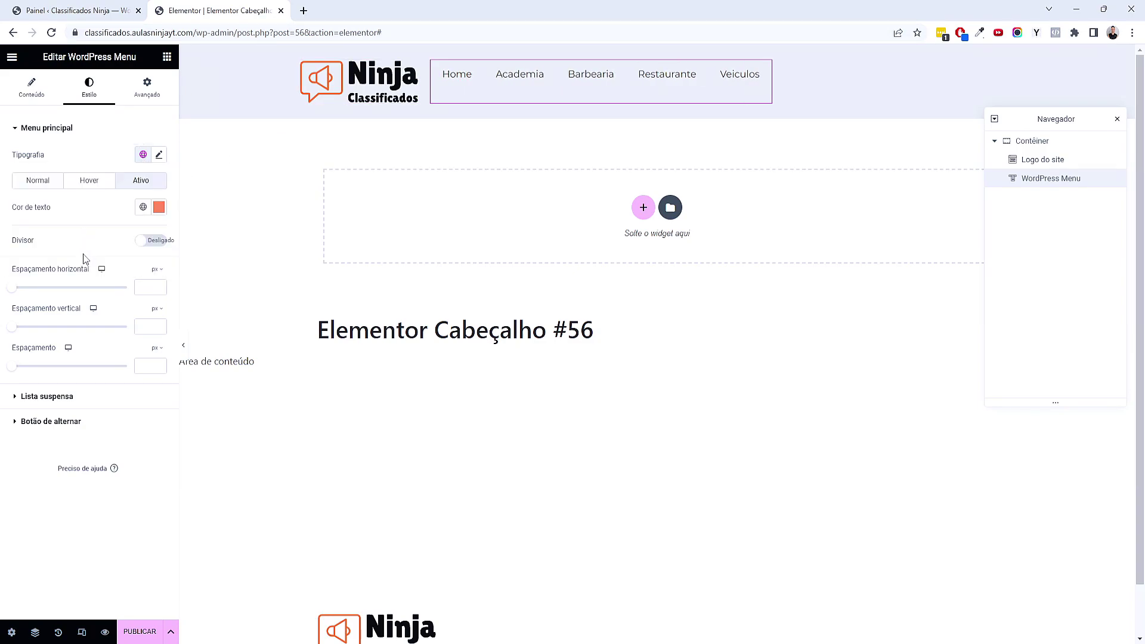
left_click(146, 287)
type("0")
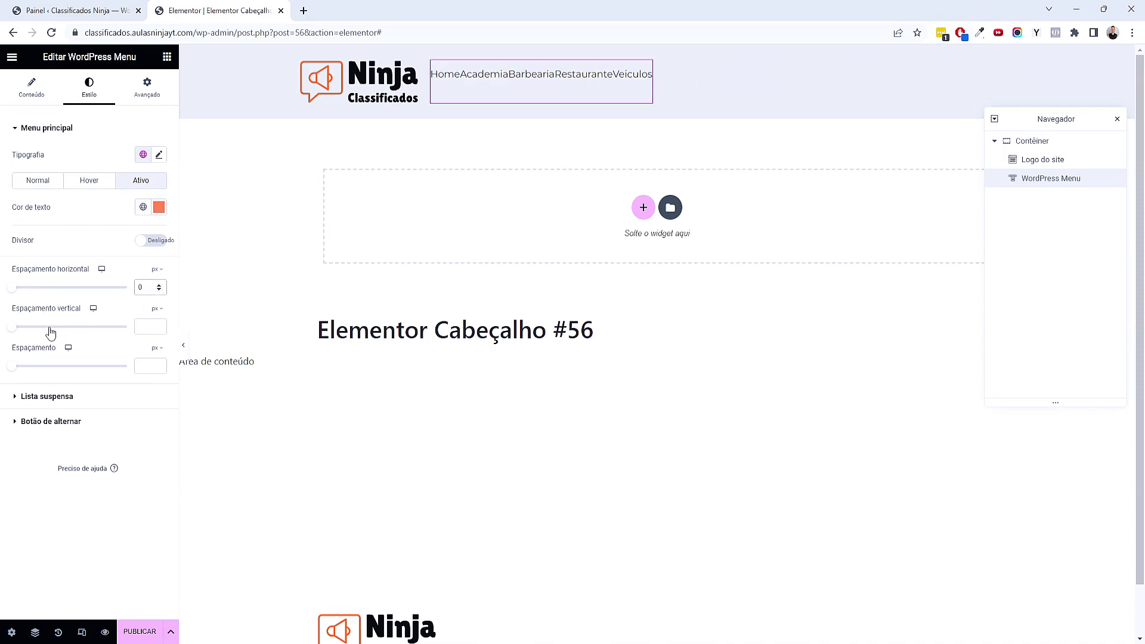
left_click(141, 328)
type("0")
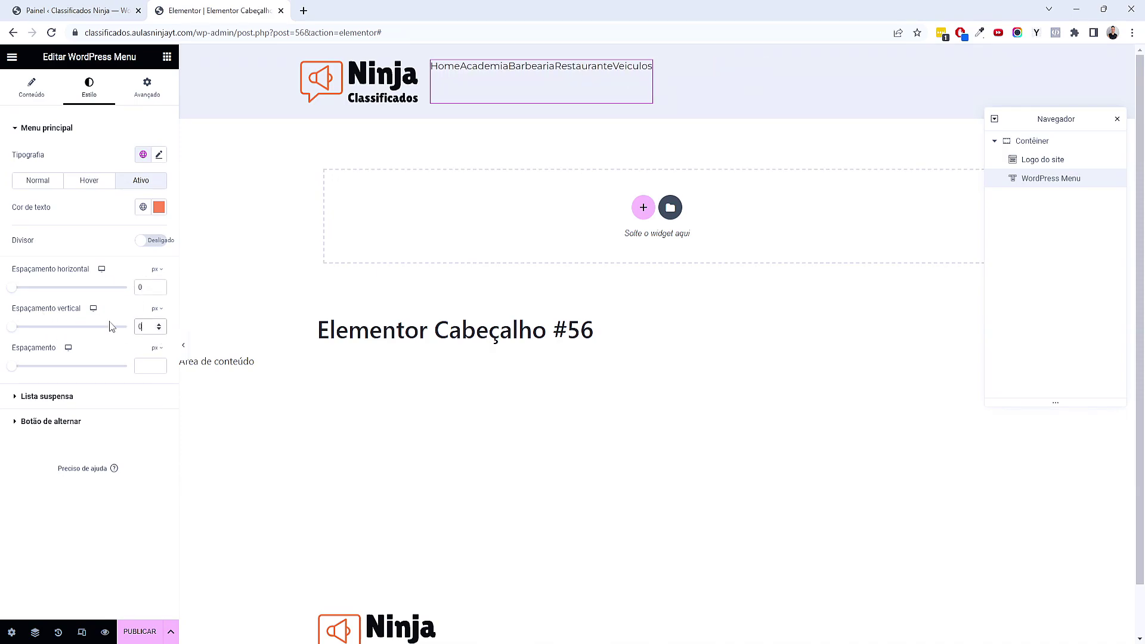
left_click_drag(12, 371, 42, 372)
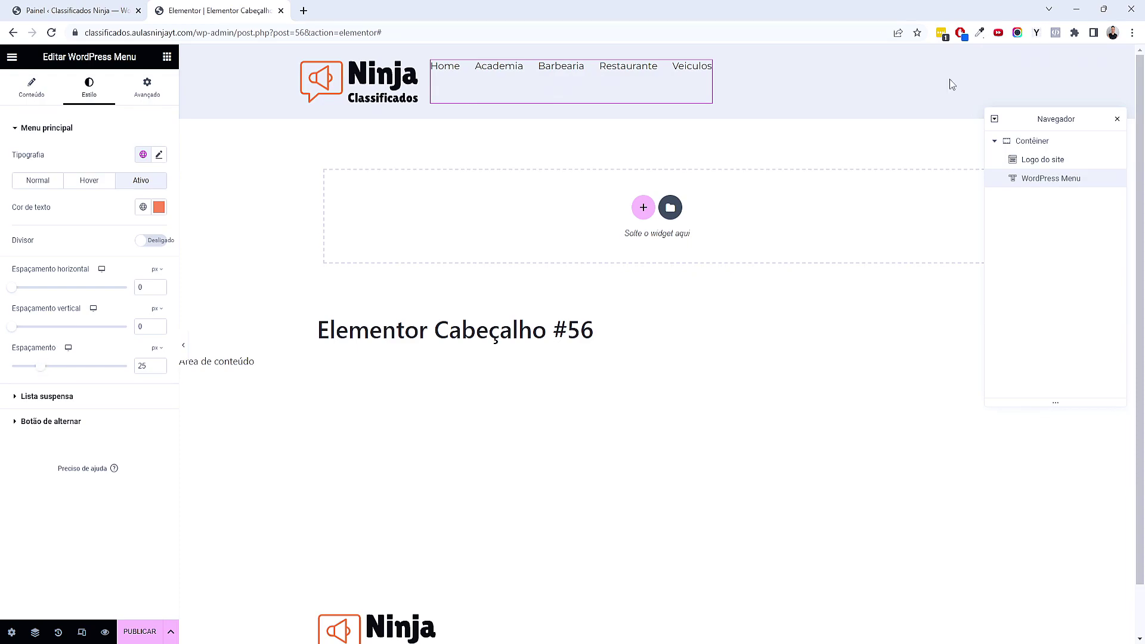
left_click(184, 354)
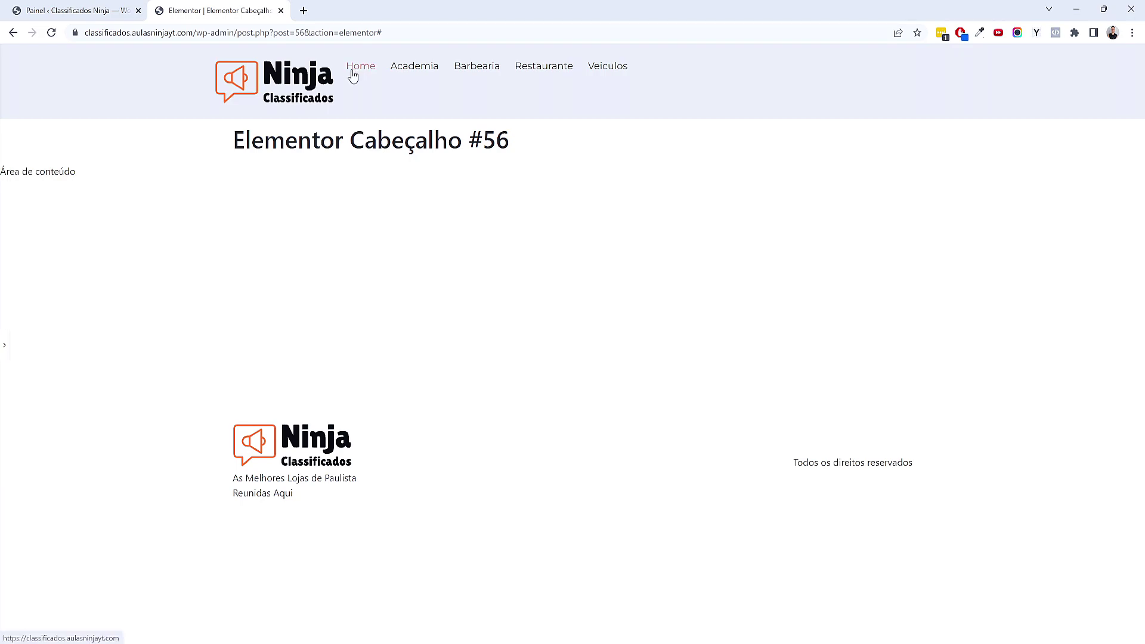
left_click(7, 348)
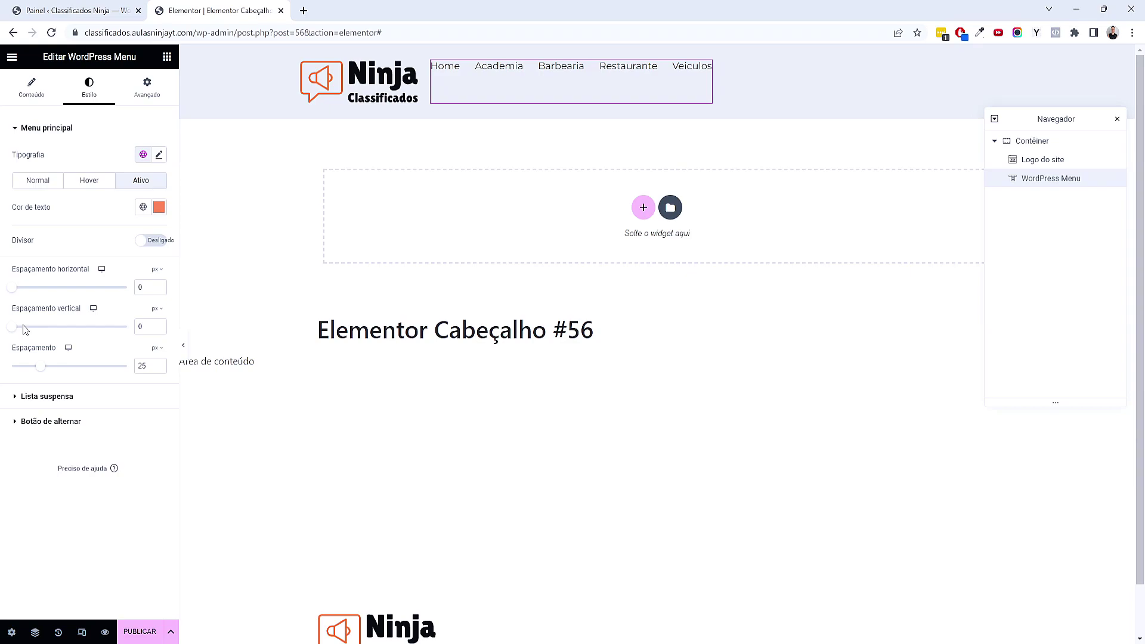
Reposition the Navigator panel and select the header container
left_click(1044, 142)
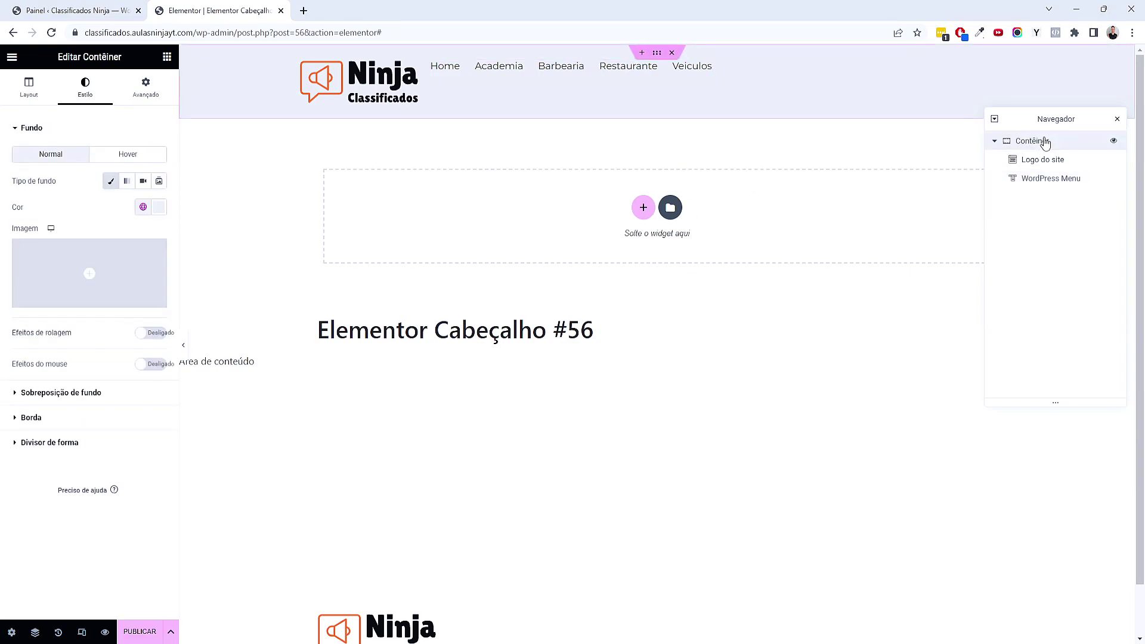
left_click_drag(1020, 134, 1010, 187)
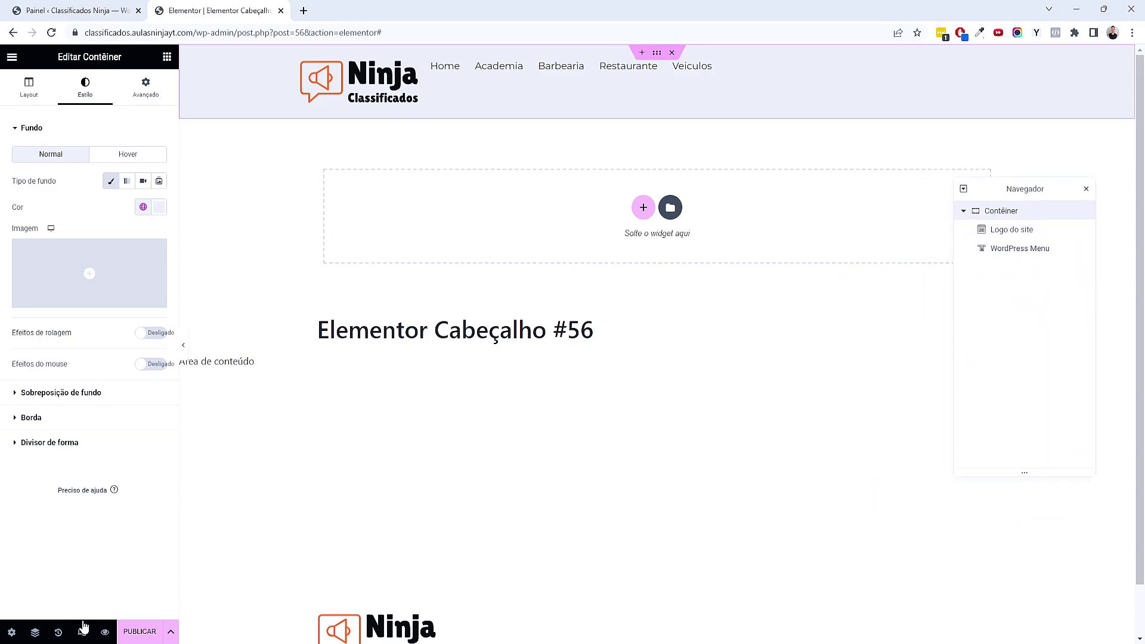
left_click(34, 633)
left_click(34, 633)
left_click(1005, 232)
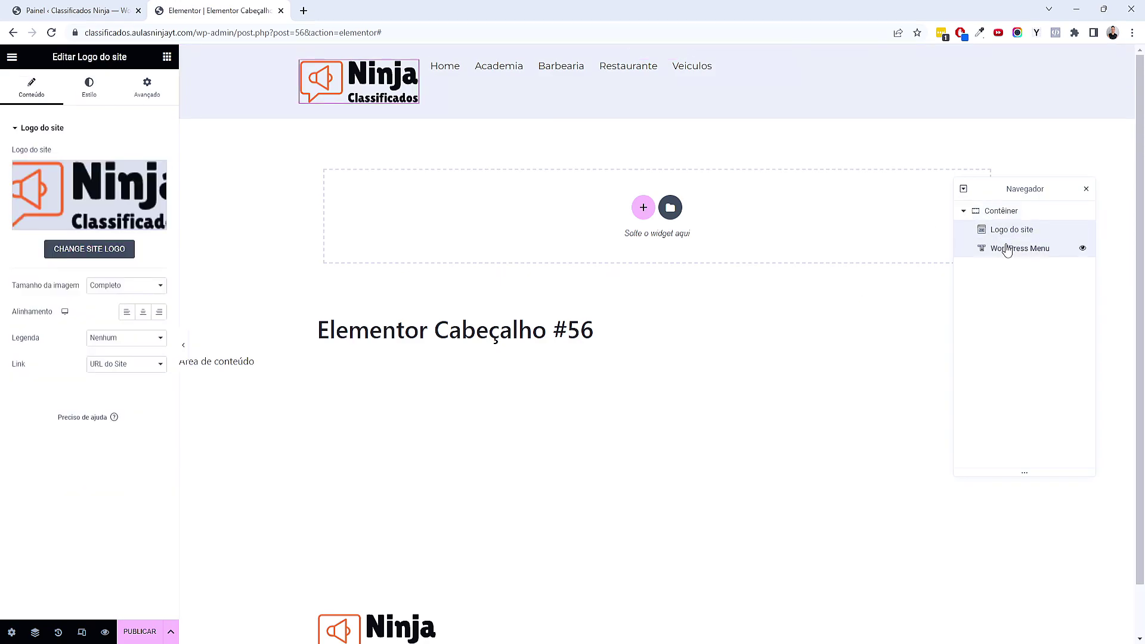
left_click(1007, 248)
left_click(989, 210)
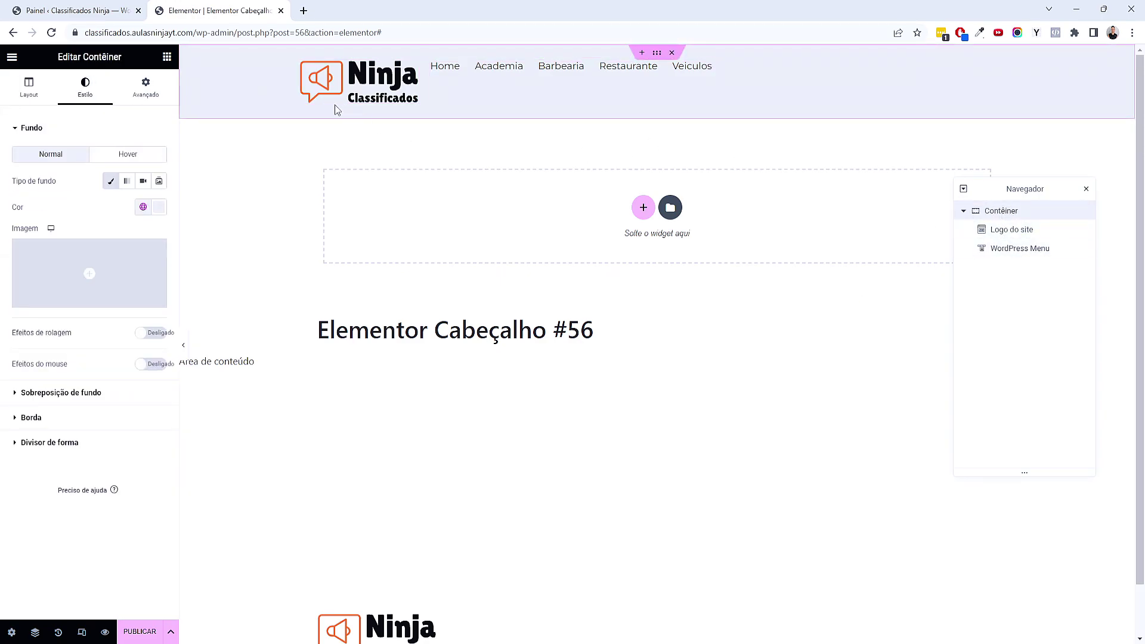
Set the container's Alinhar itens to Centro and Justificar conteúdo to Espaço entre
left_click(28, 90)
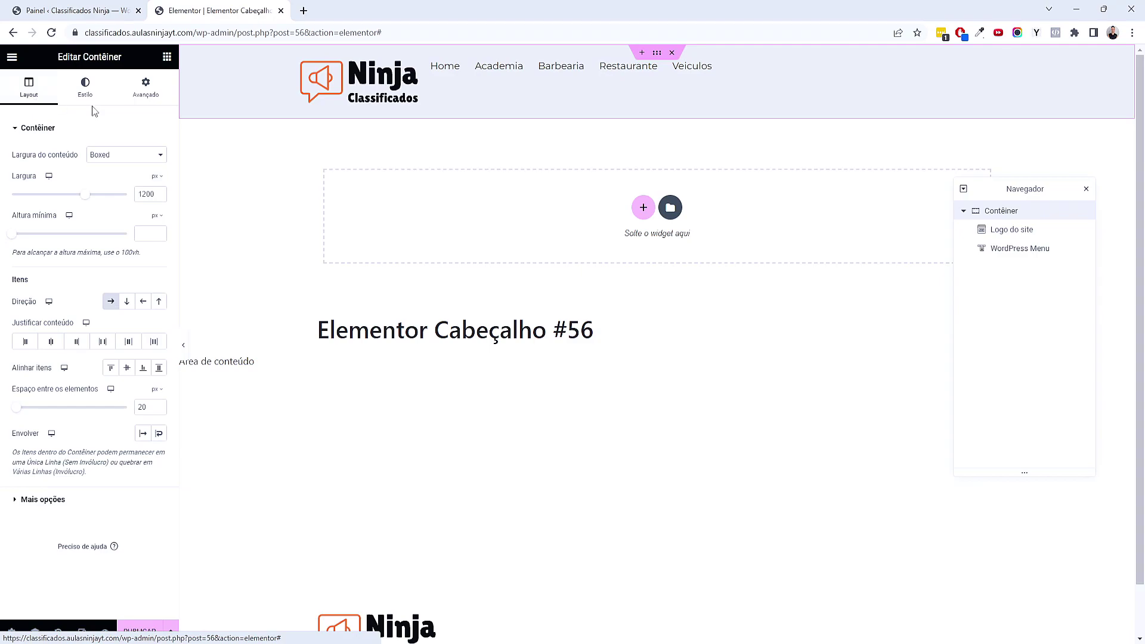
right_click(127, 368)
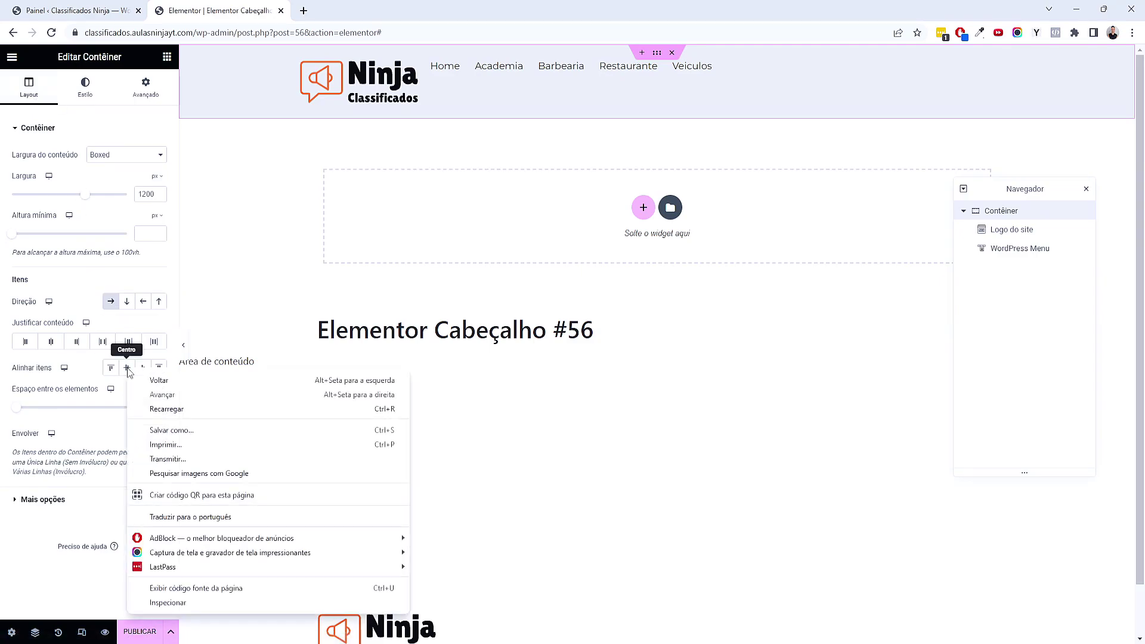
left_click(126, 368)
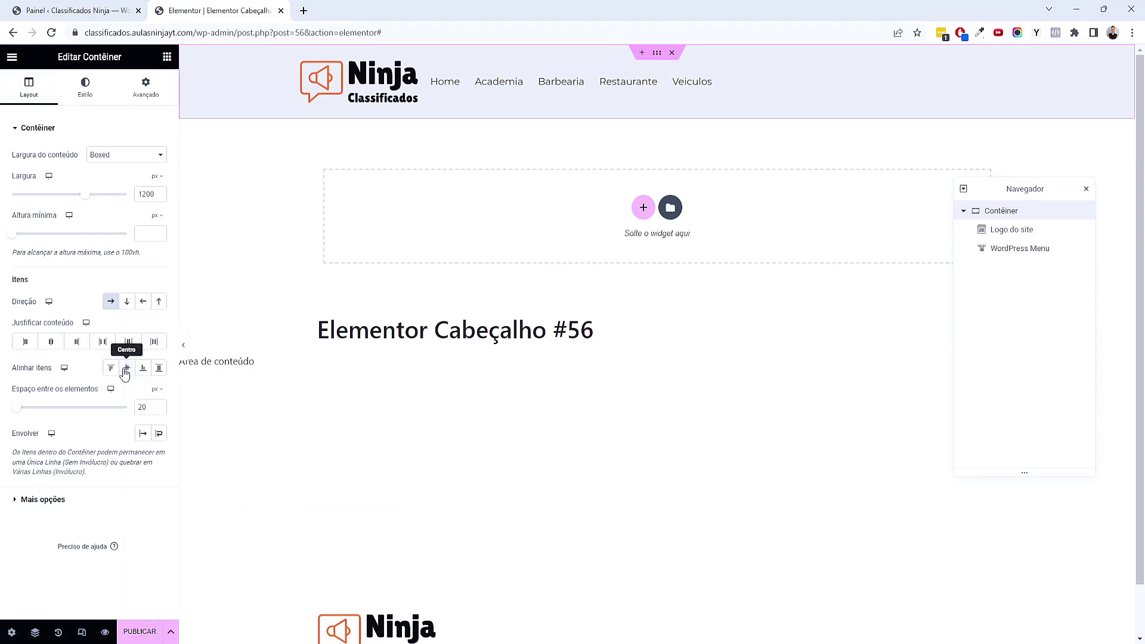
left_click(94, 350)
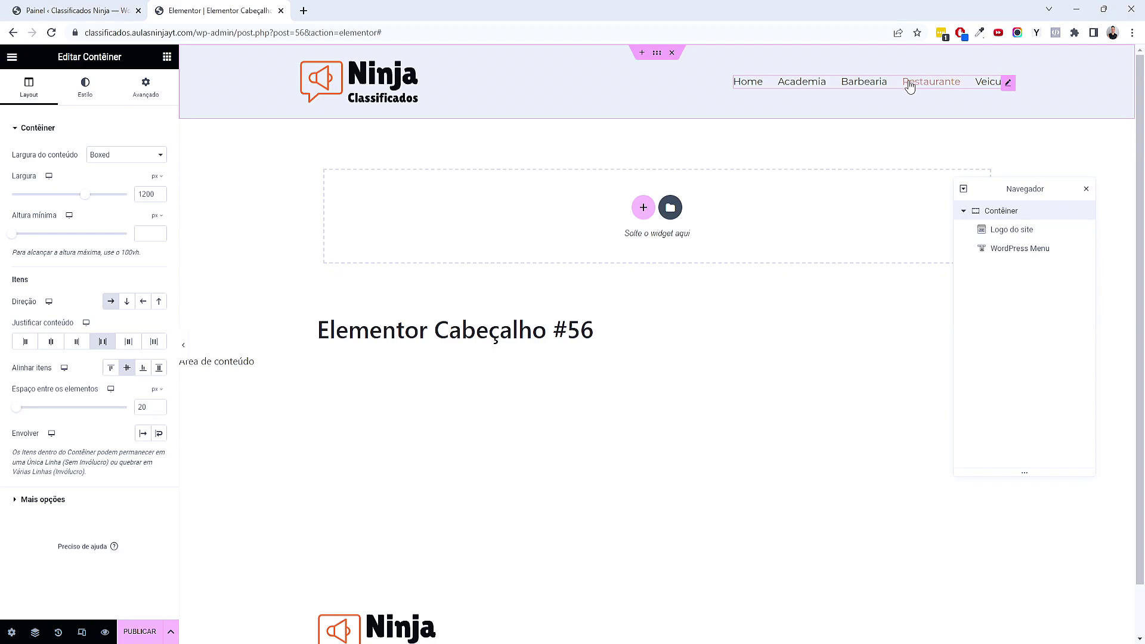
left_click(416, 78)
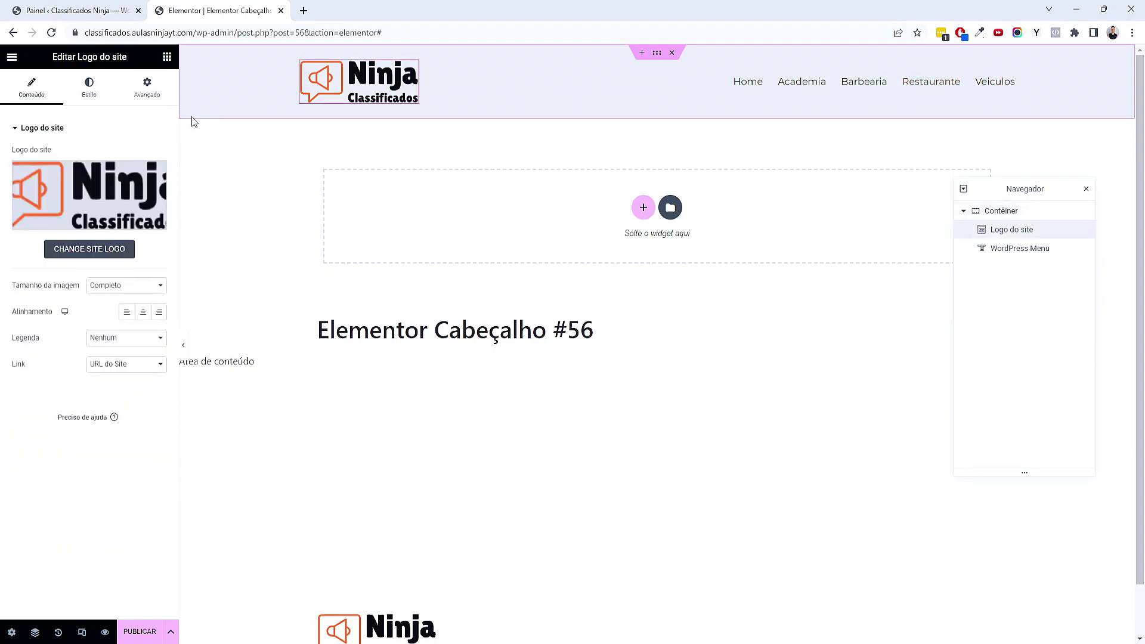
Shrink the site logo with the Largura slider in its Estilo tab and preview the header
left_click(92, 100)
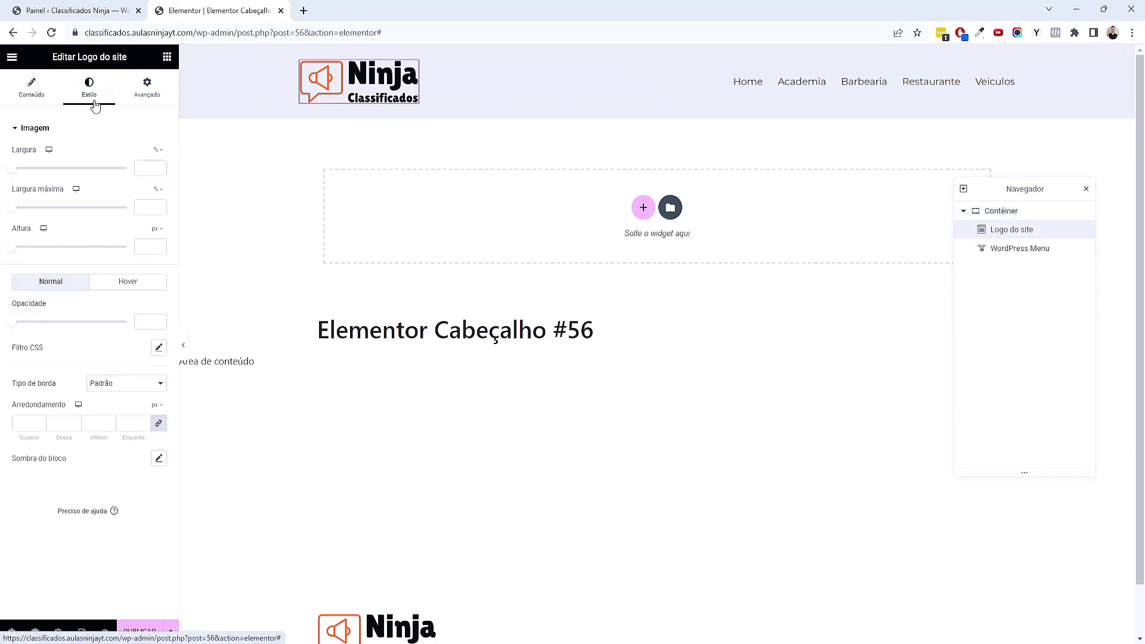
left_click_drag(12, 168, 112, 171)
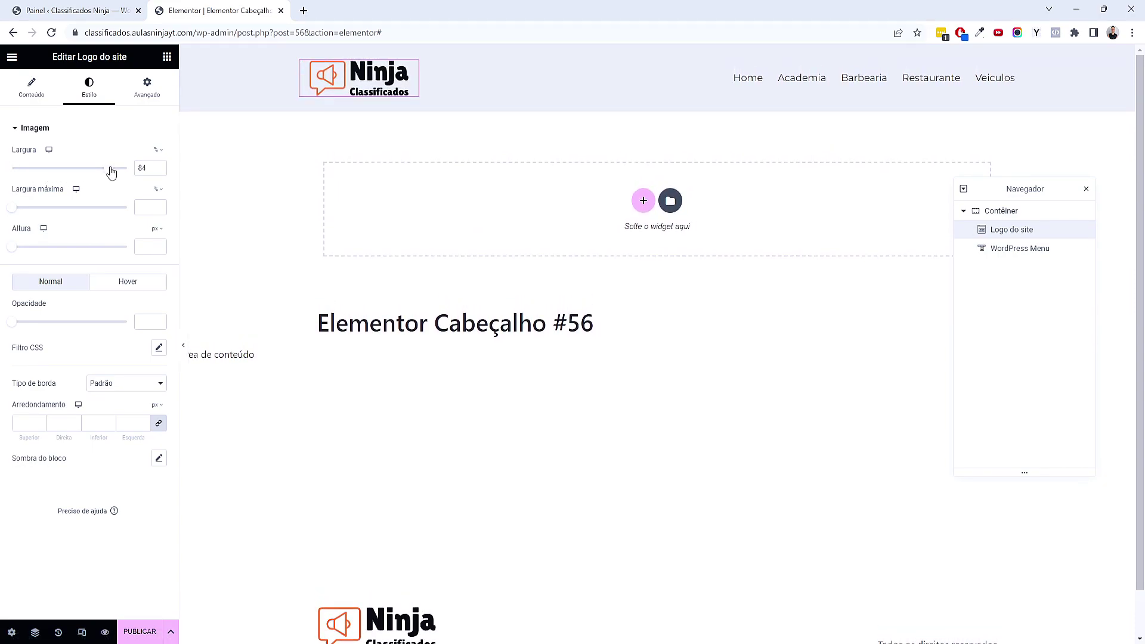
left_click(36, 97)
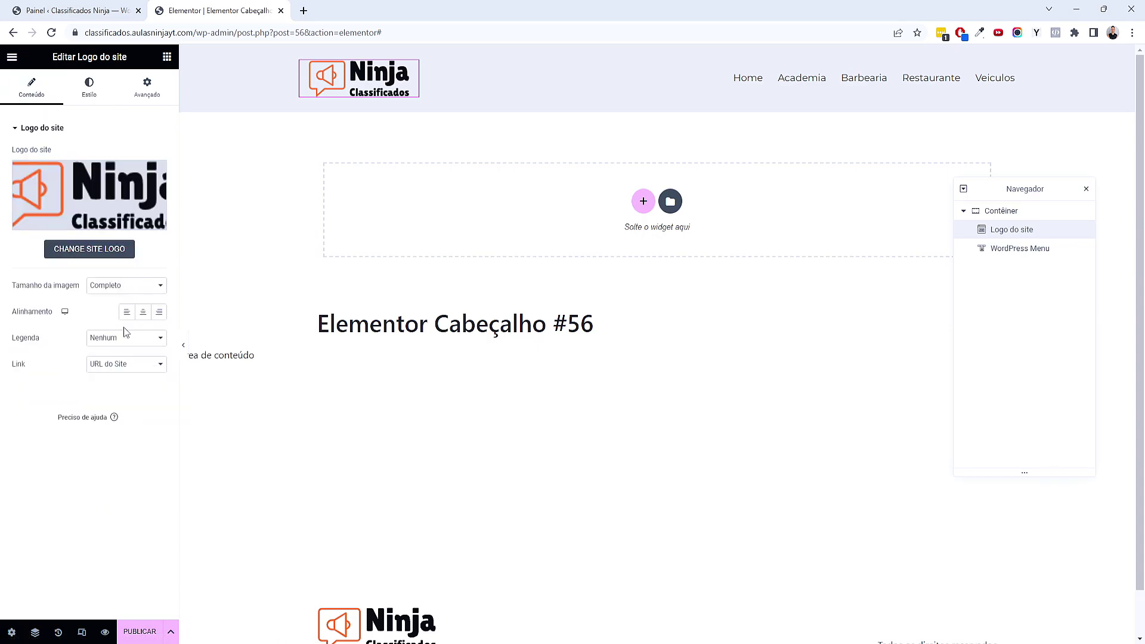
left_click(183, 344)
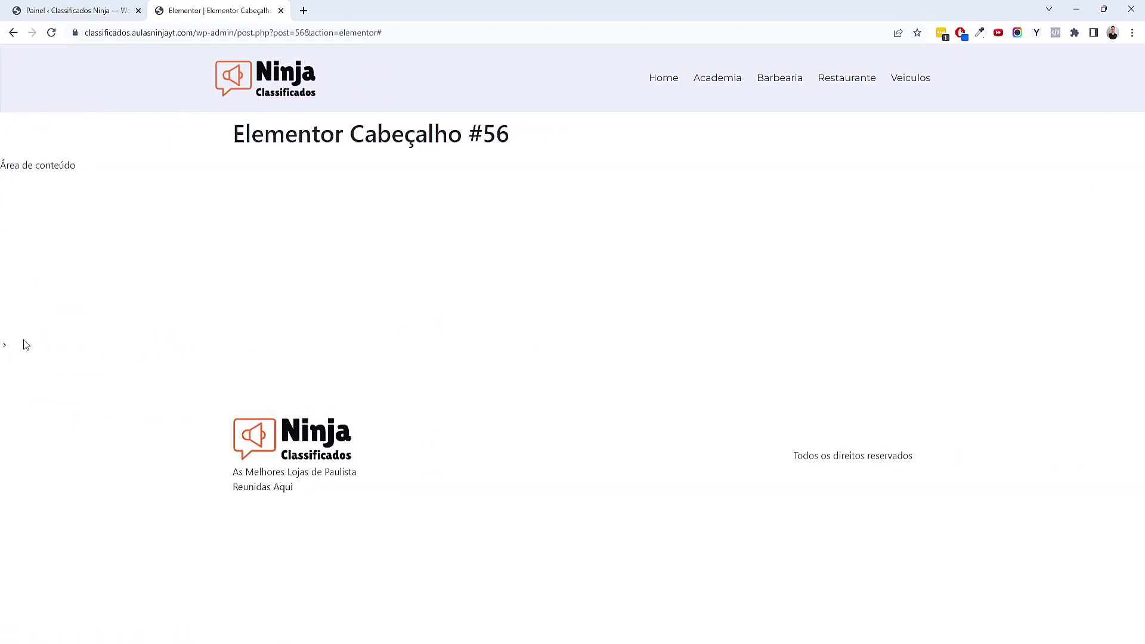
left_click(5, 346)
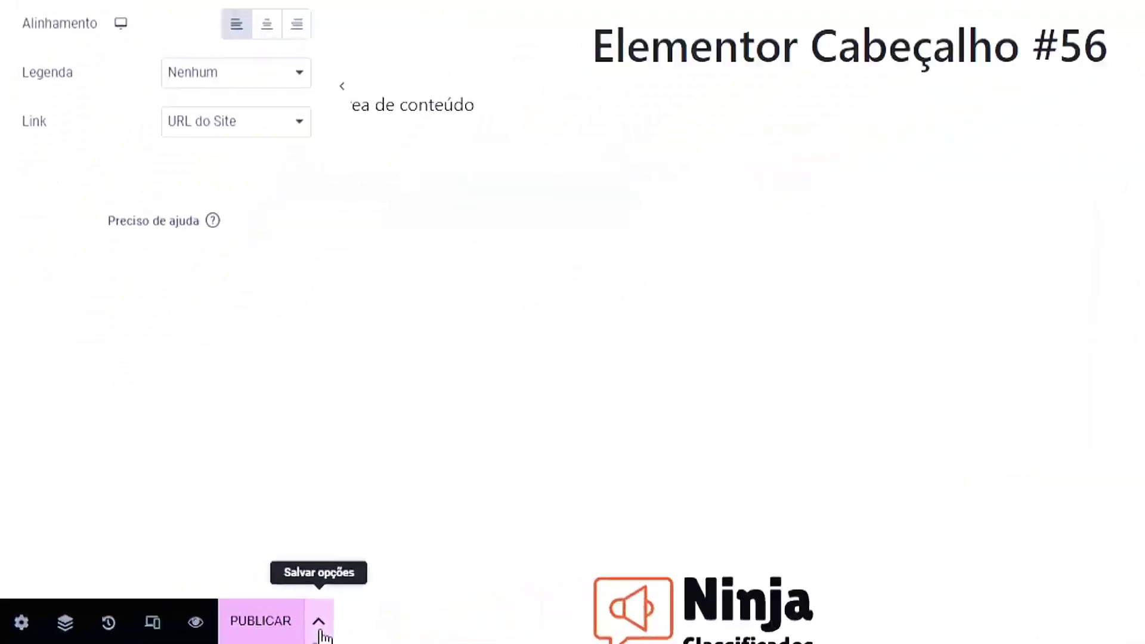
Save the header template as a draft and switch the preview to tablet width
left_click(319, 624)
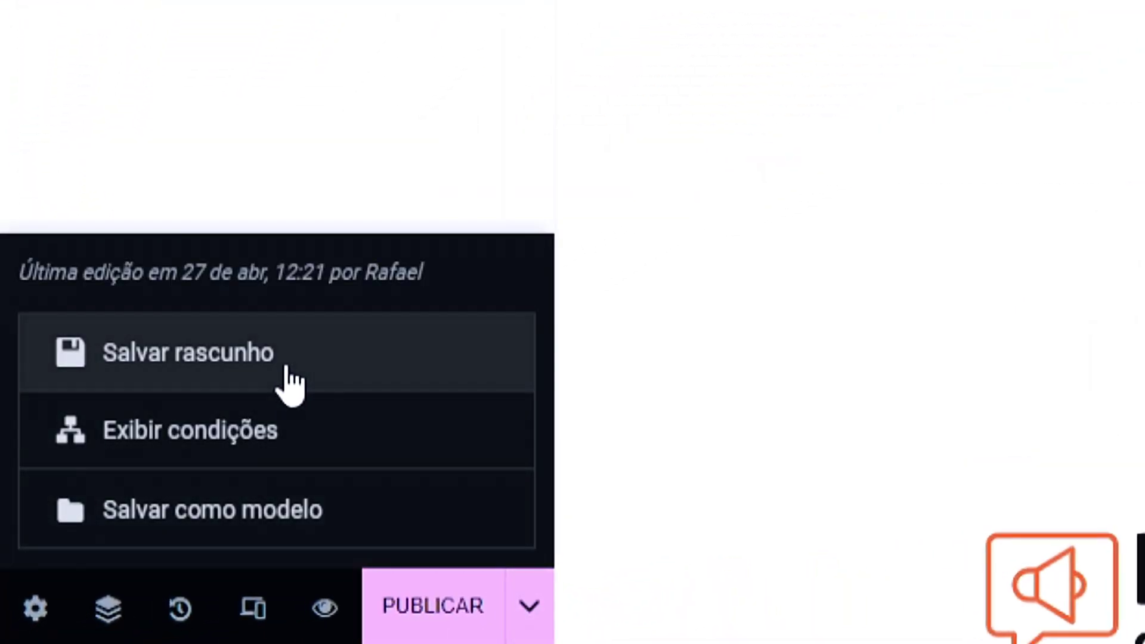
left_click(287, 368)
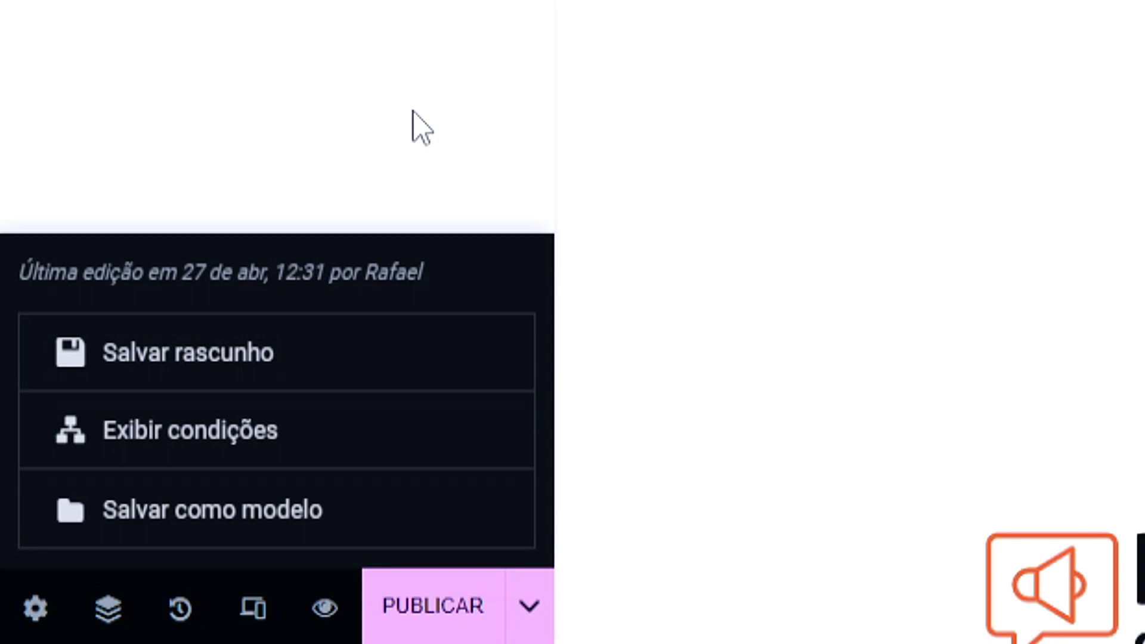
left_click(413, 112)
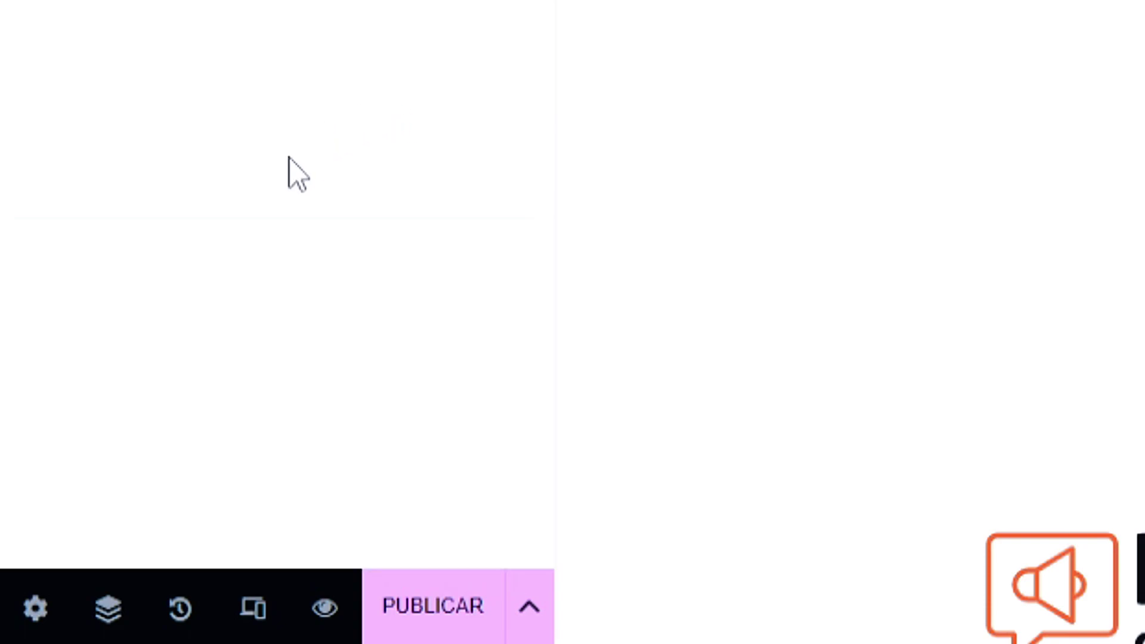
left_click(266, 593)
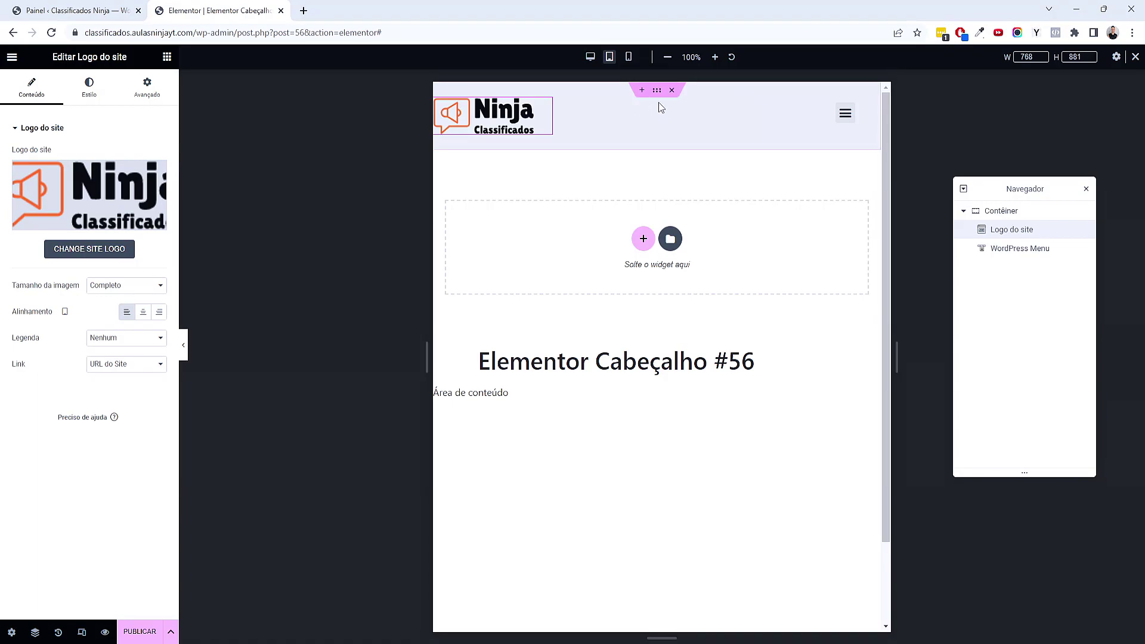
Give the header container tablet padding of 25 top and bottom, 20 left and right
left_click(659, 94)
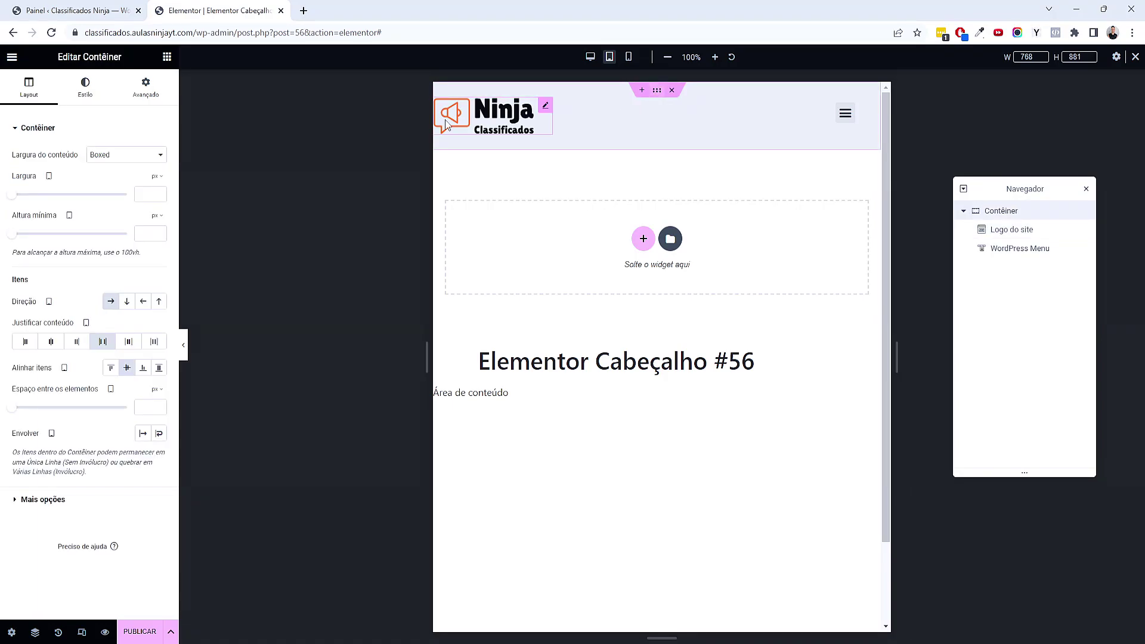
left_click(147, 99)
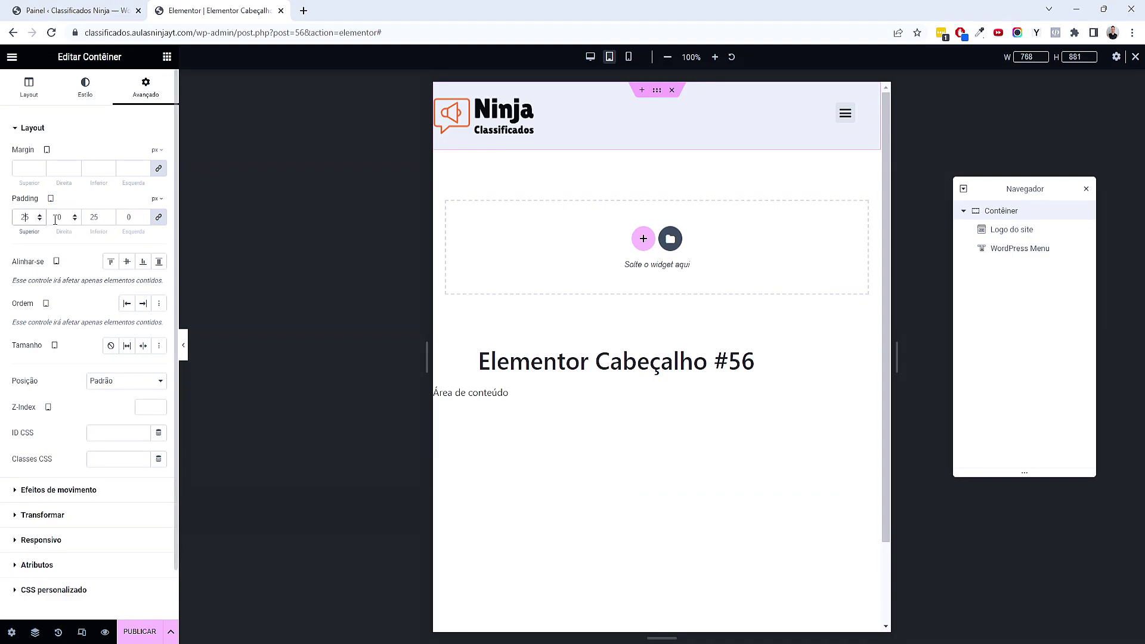
left_click(158, 217)
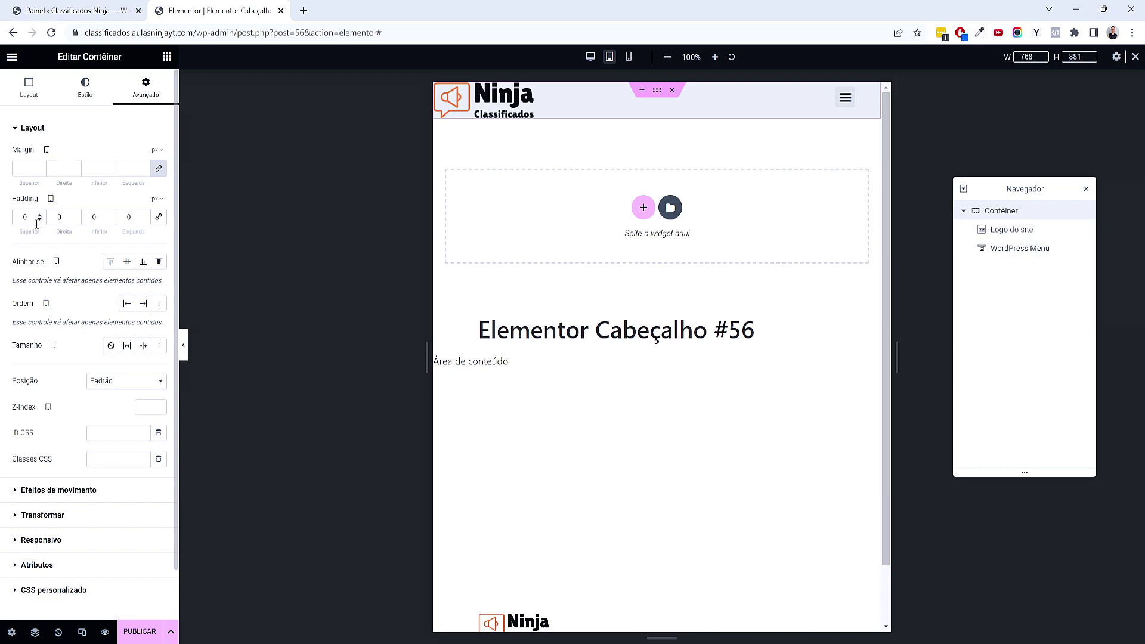
double_click(25, 217)
type("25")
key("Tab")
key("Tab")
type("25")
double_click(59, 217)
type("20")
double_click(128, 217)
type("20")
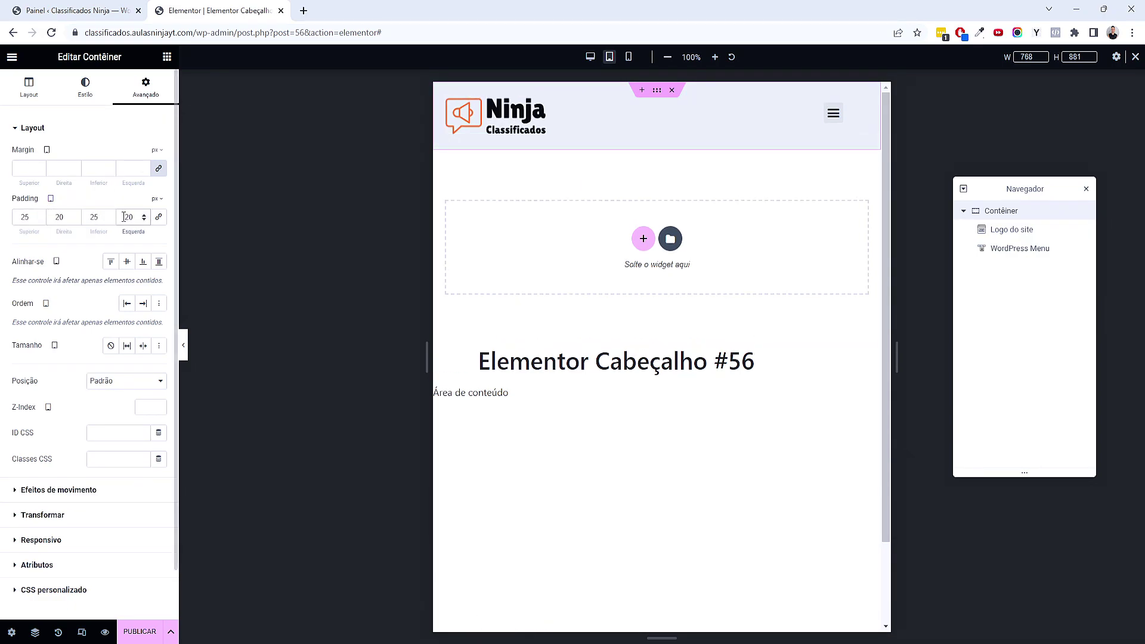
Select the WordPress Menu widget and show its Conteúdo settings
left_click(866, 113)
left_click(866, 112)
left_click_drag(107, 56, 136, 57)
left_click(32, 91)
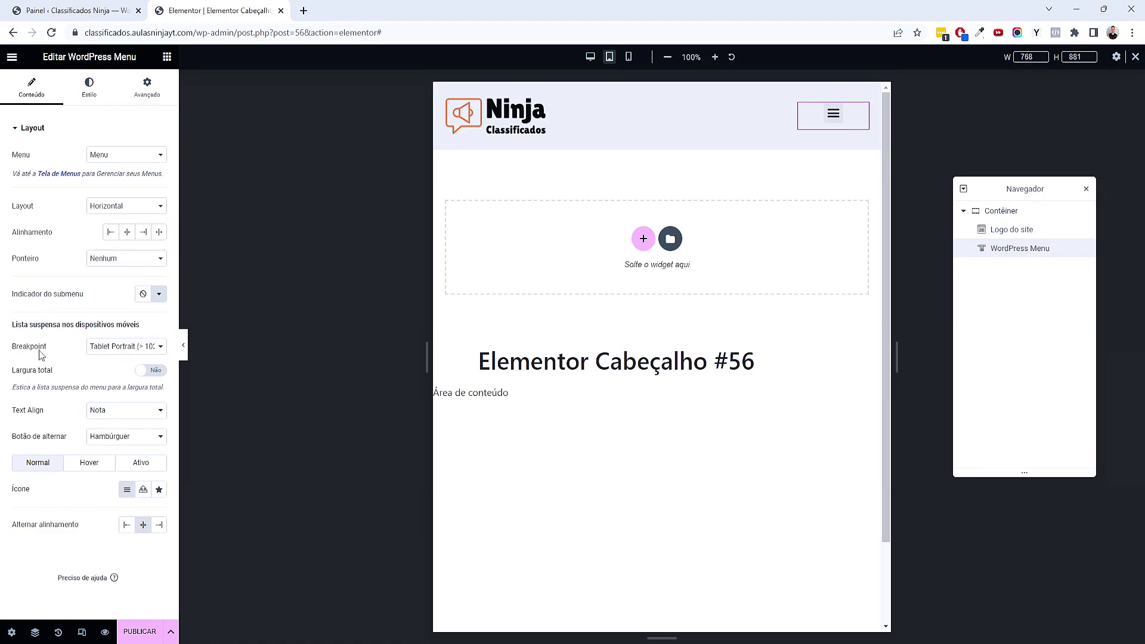
Set the menu's dropdown breakpoint to mobile portrait and preview at mobile size
left_click(119, 348)
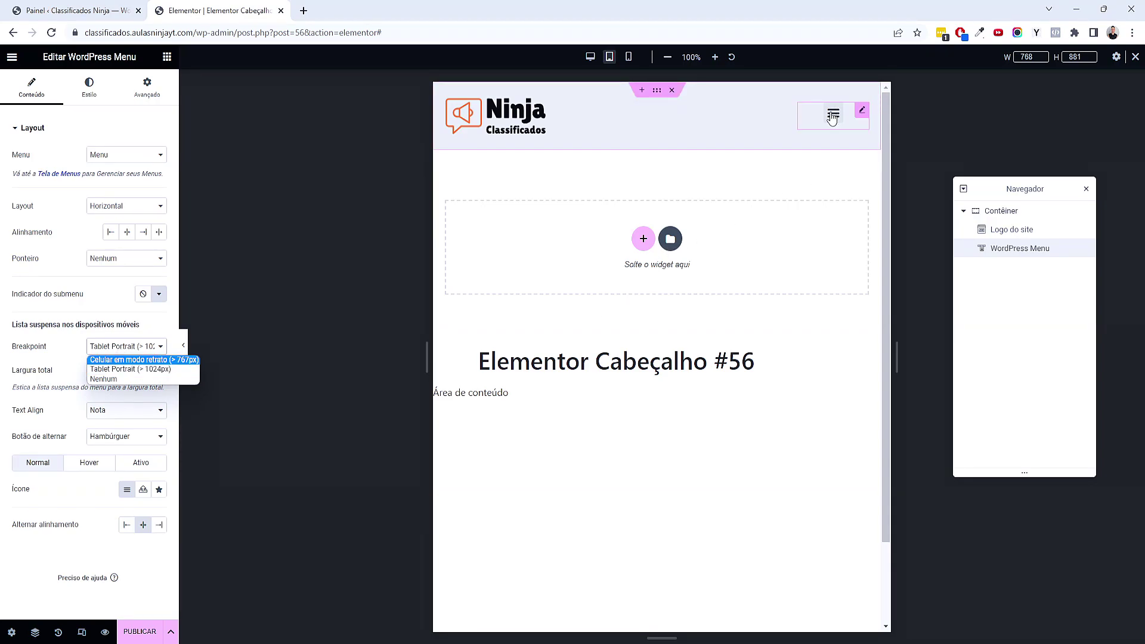
left_click(154, 360)
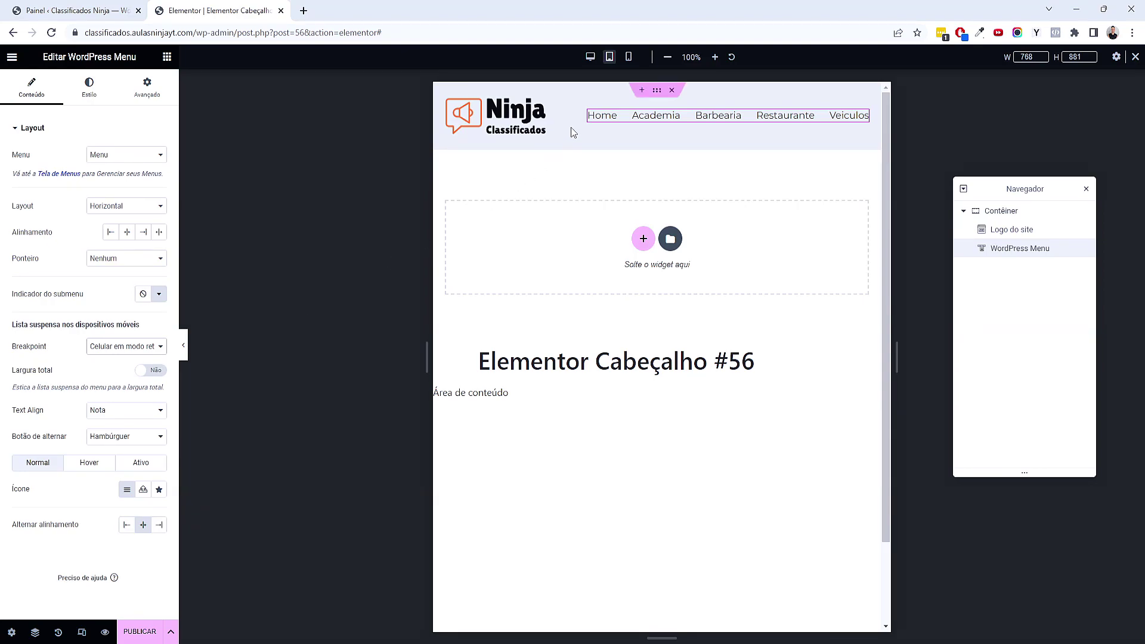
left_click(629, 57)
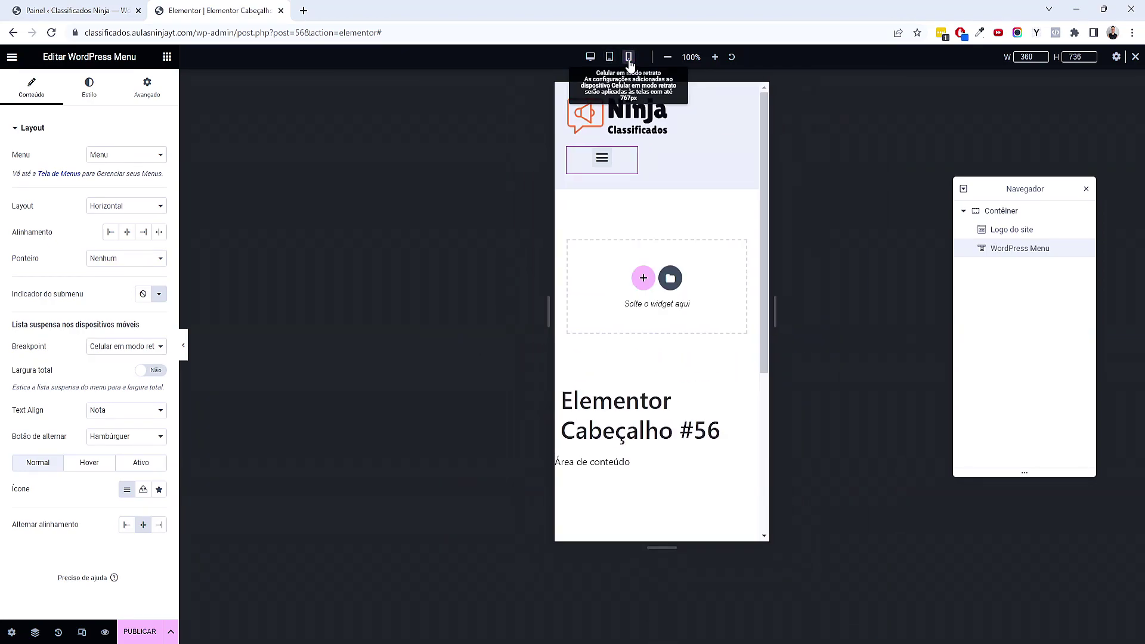
Set the responsive preview width to 420 px
double_click(1032, 59)
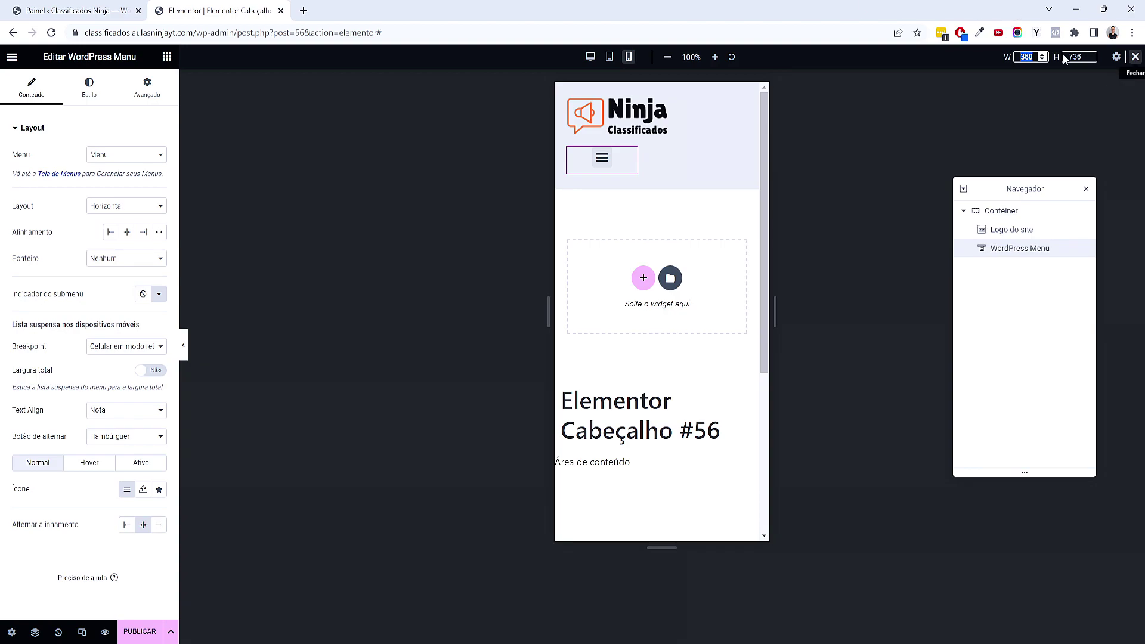
type("420")
key("Return")
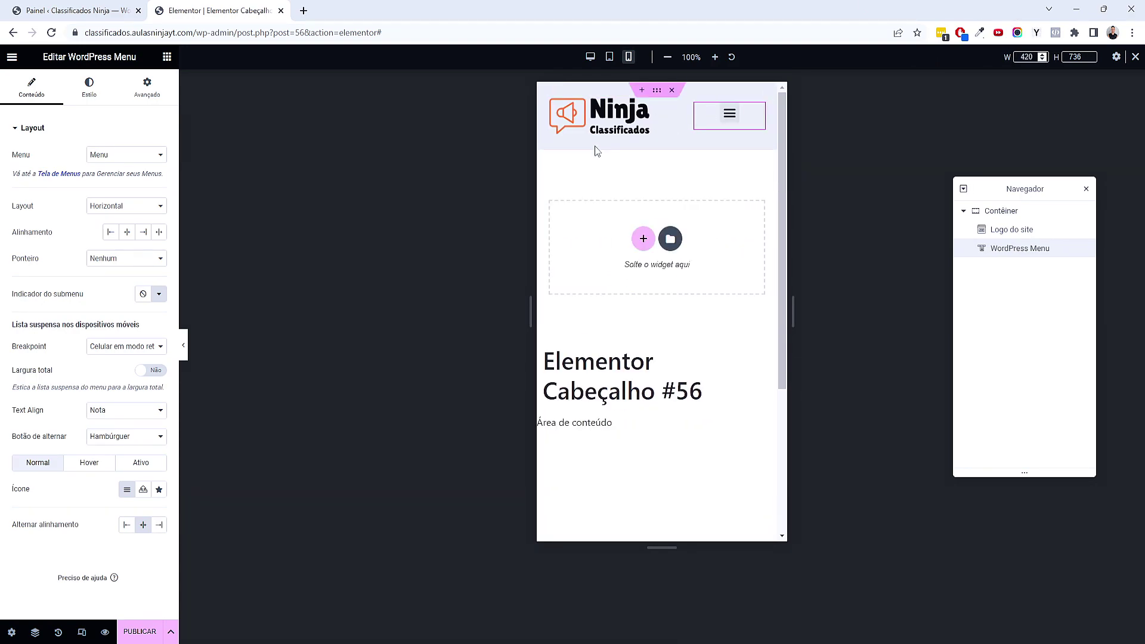
Give the site logo a custom Largura of about 40%
left_click(657, 108)
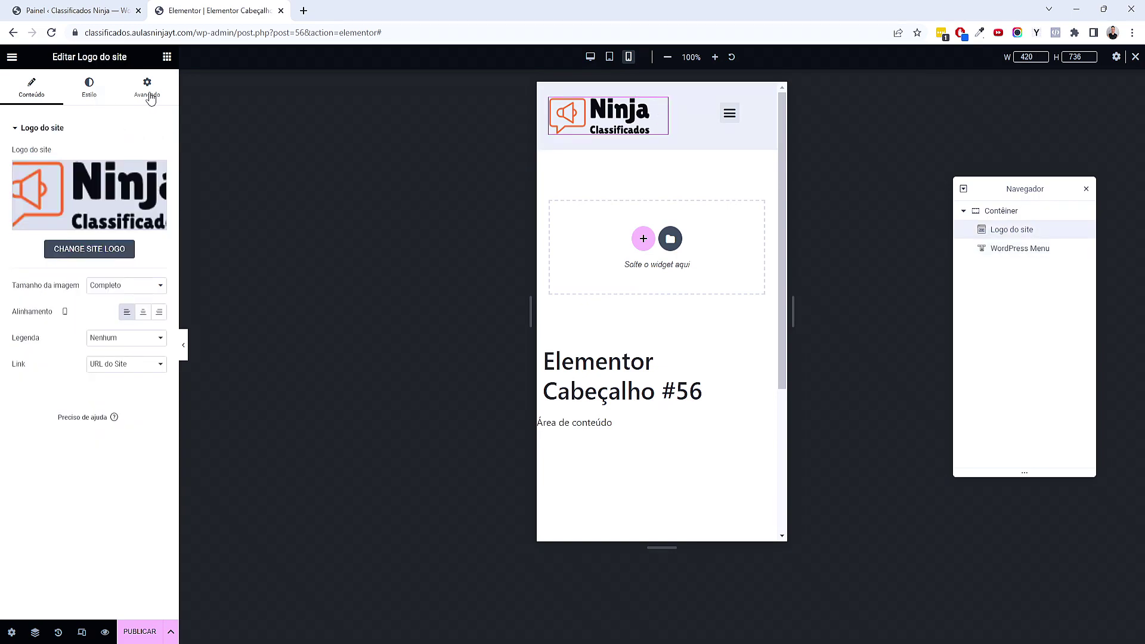
left_click(104, 89)
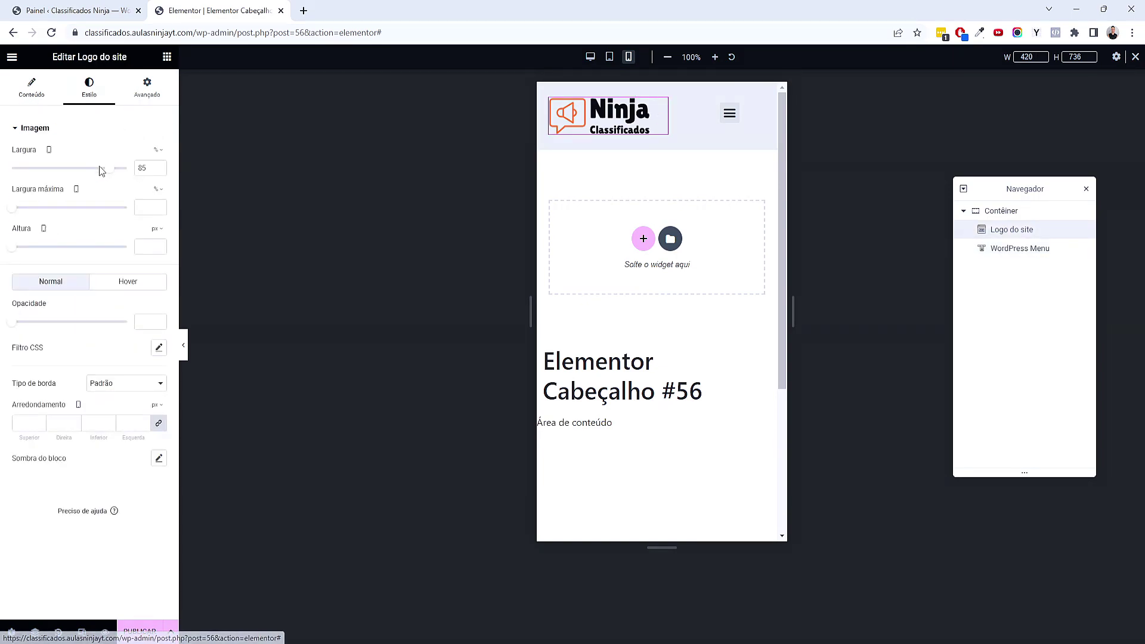
left_click_drag(110, 174, 148, 171)
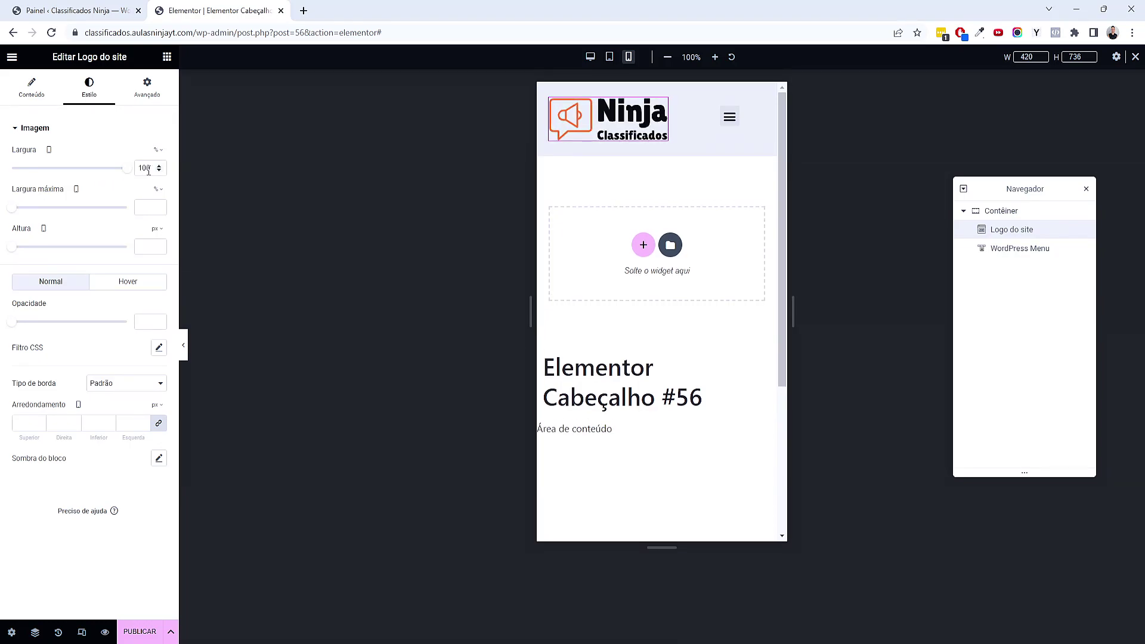
left_click(157, 93)
left_click(126, 253)
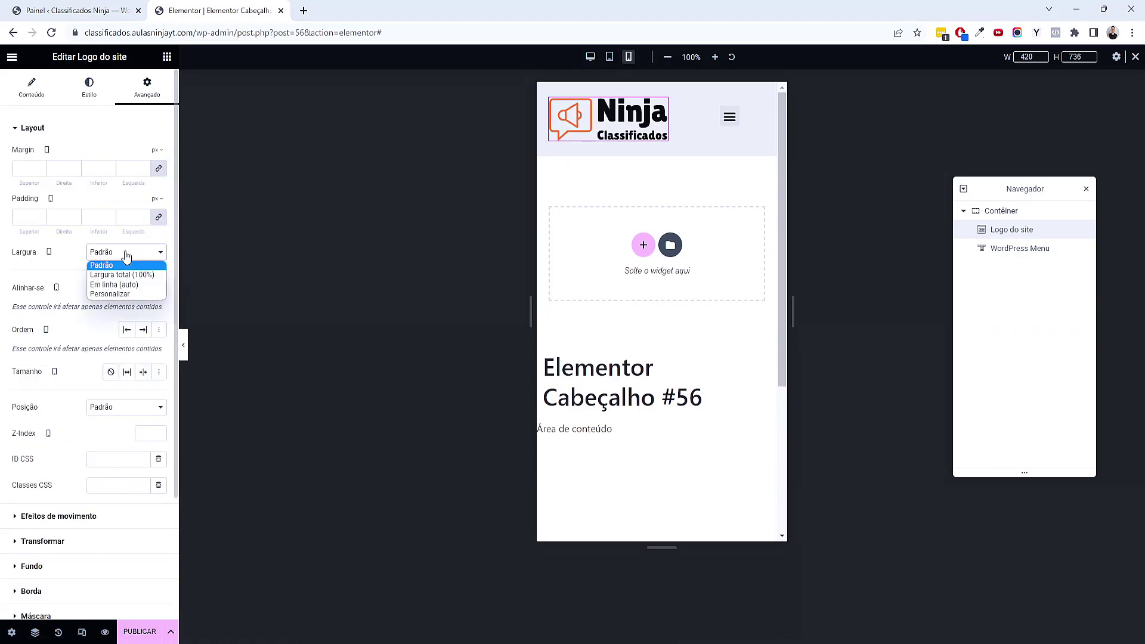
left_click(115, 295)
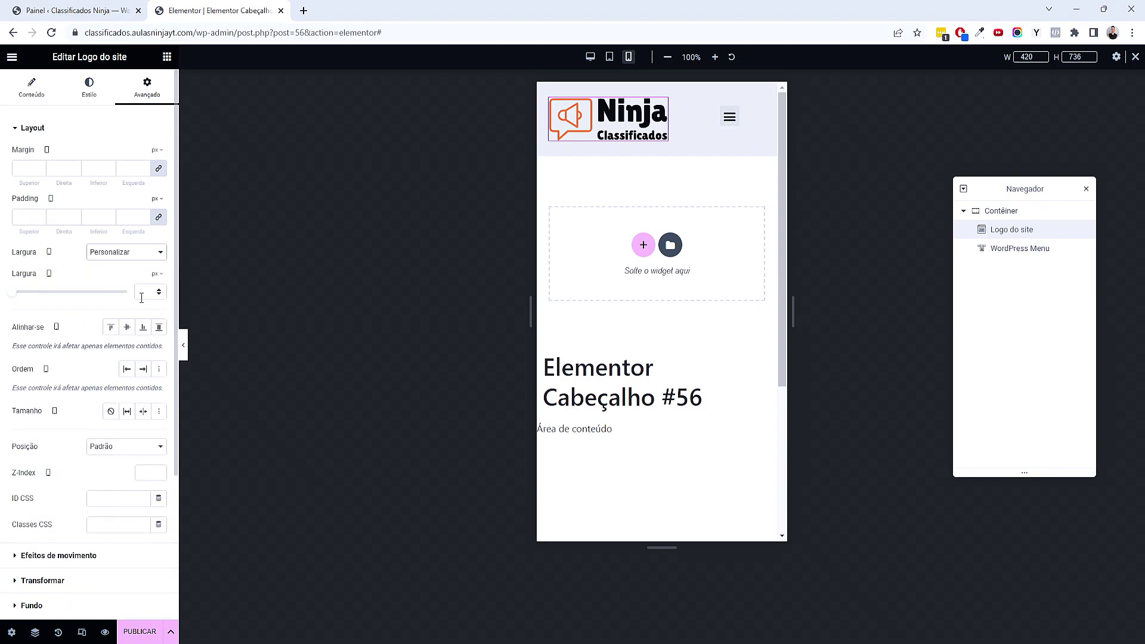
left_click(157, 274)
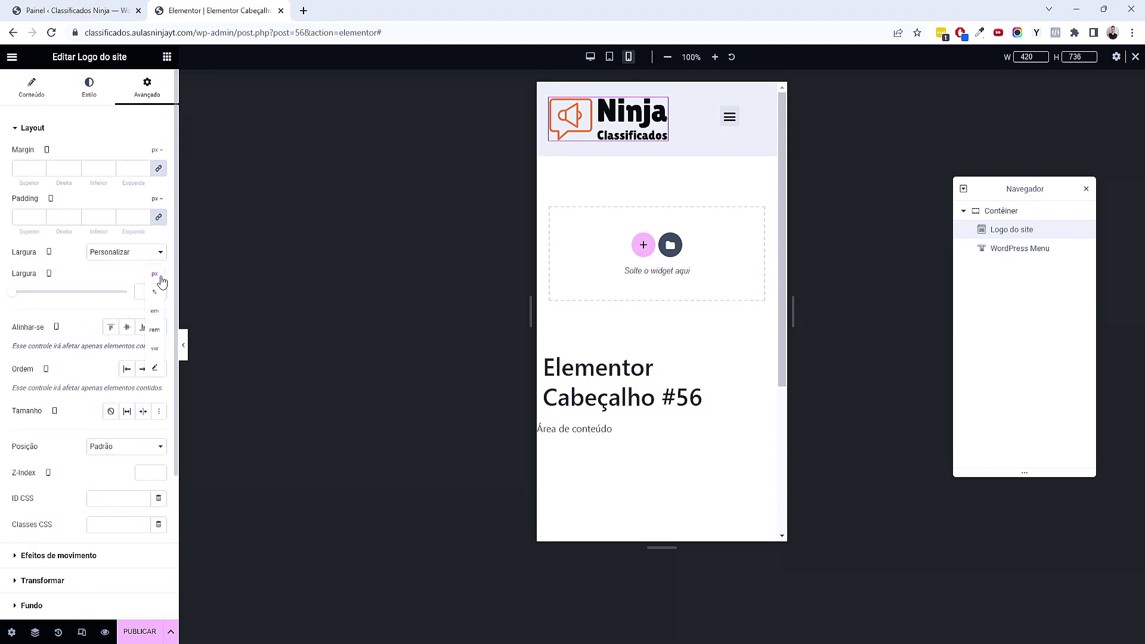
left_click(157, 294)
left_click_drag(12, 292, 60, 293)
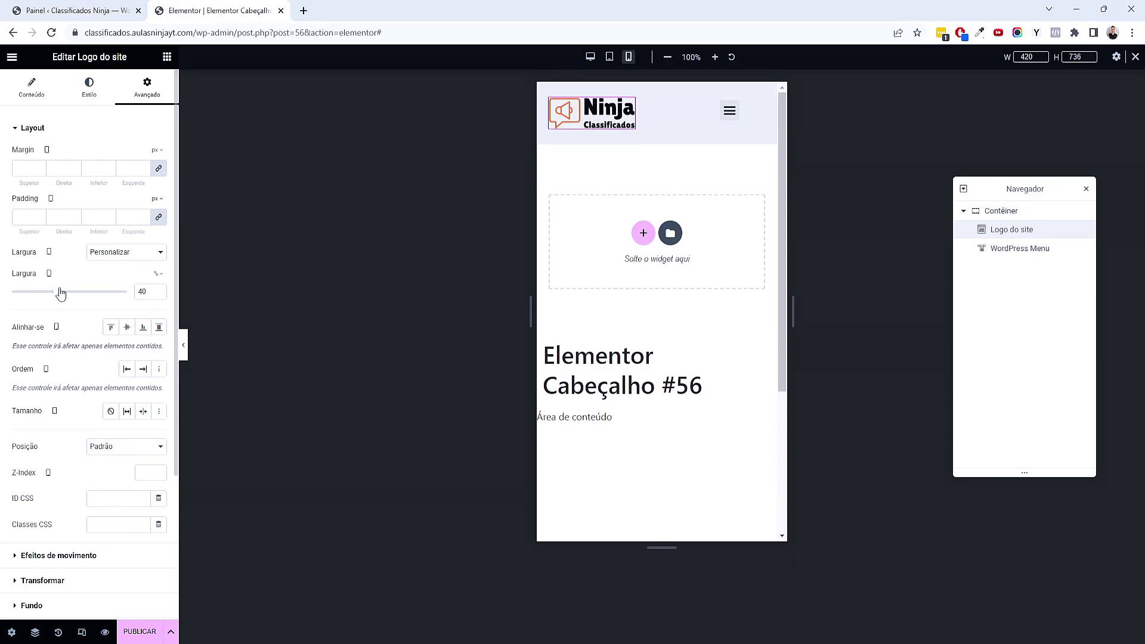
Give the WordPress Menu a custom Largura of 54% and preview the header
left_click(759, 110)
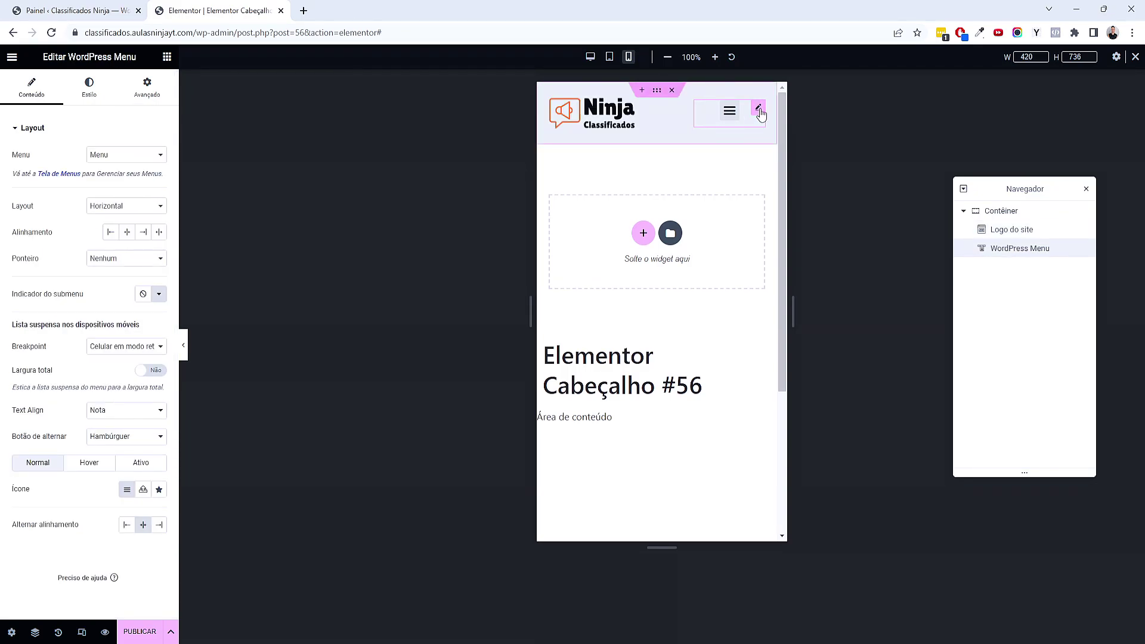
left_click(160, 94)
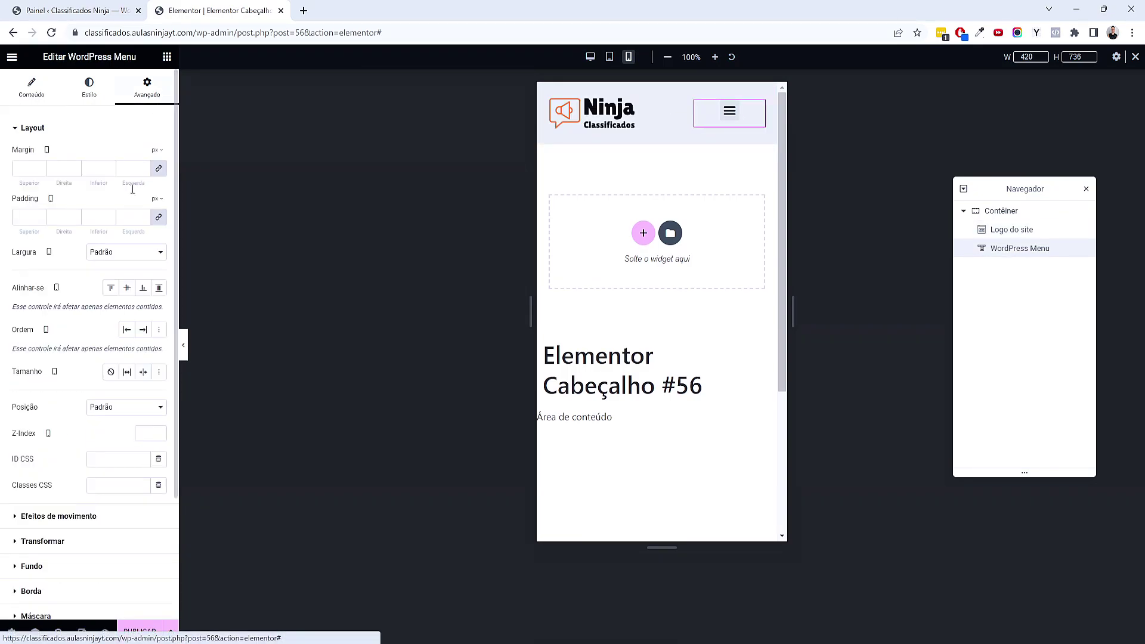
left_click(103, 258)
left_click(109, 295)
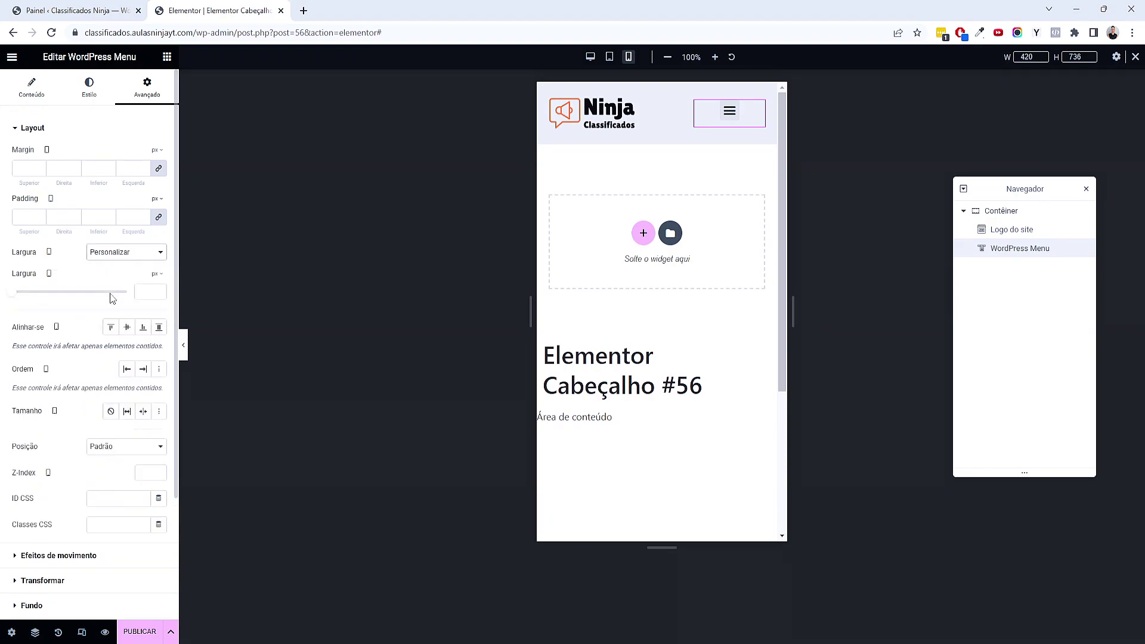
left_click(154, 292)
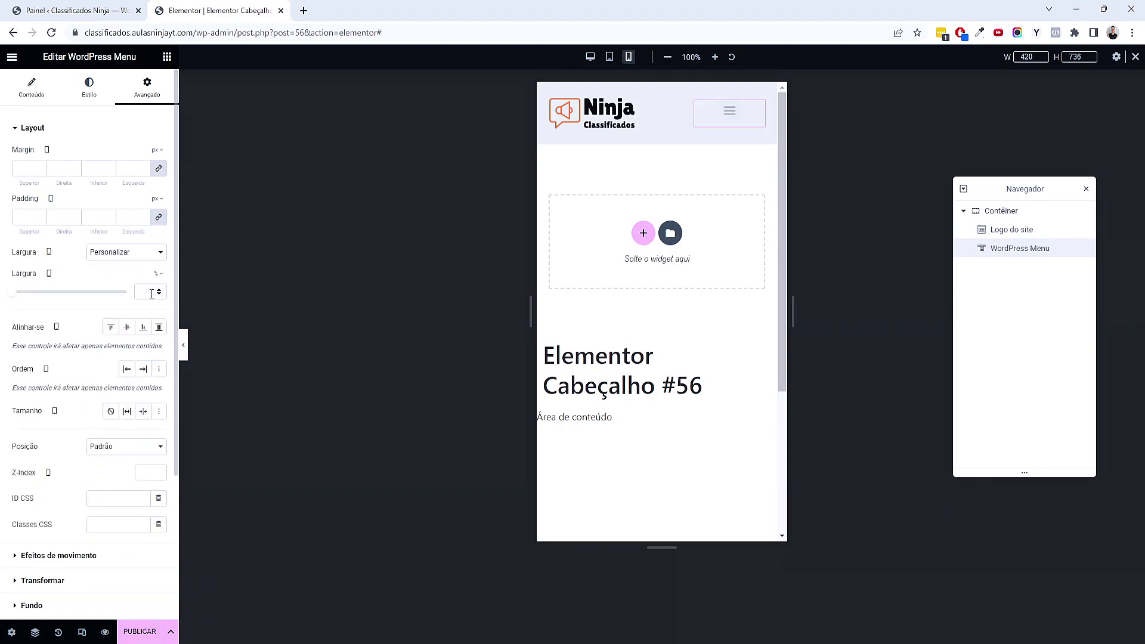
left_click(81, 292)
left_click(158, 295)
left_click(159, 289)
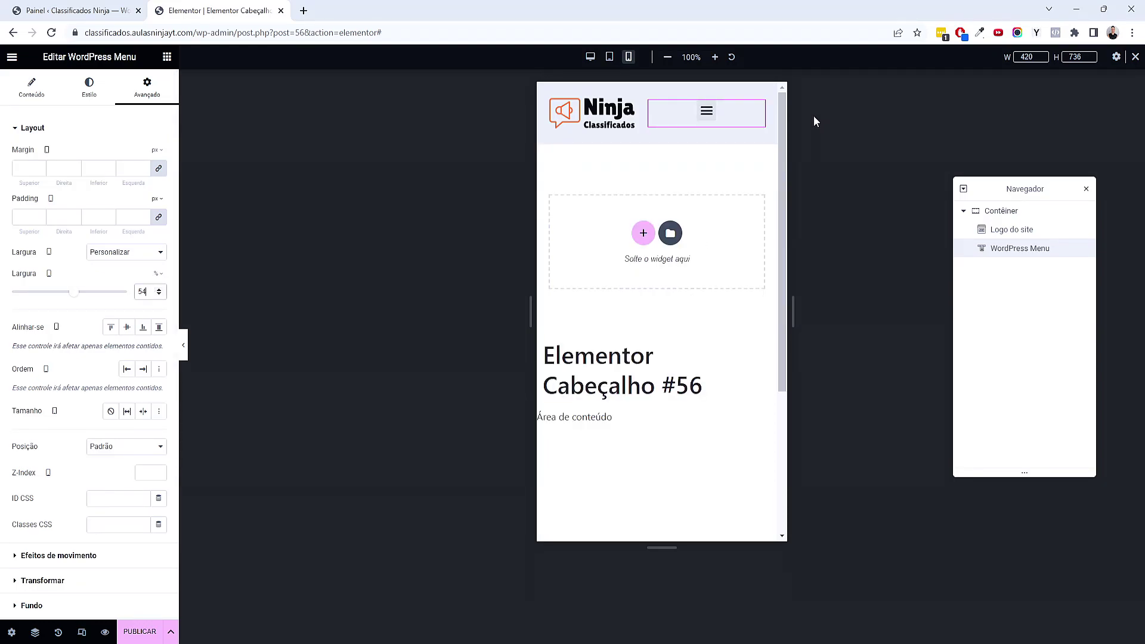
left_click(183, 346)
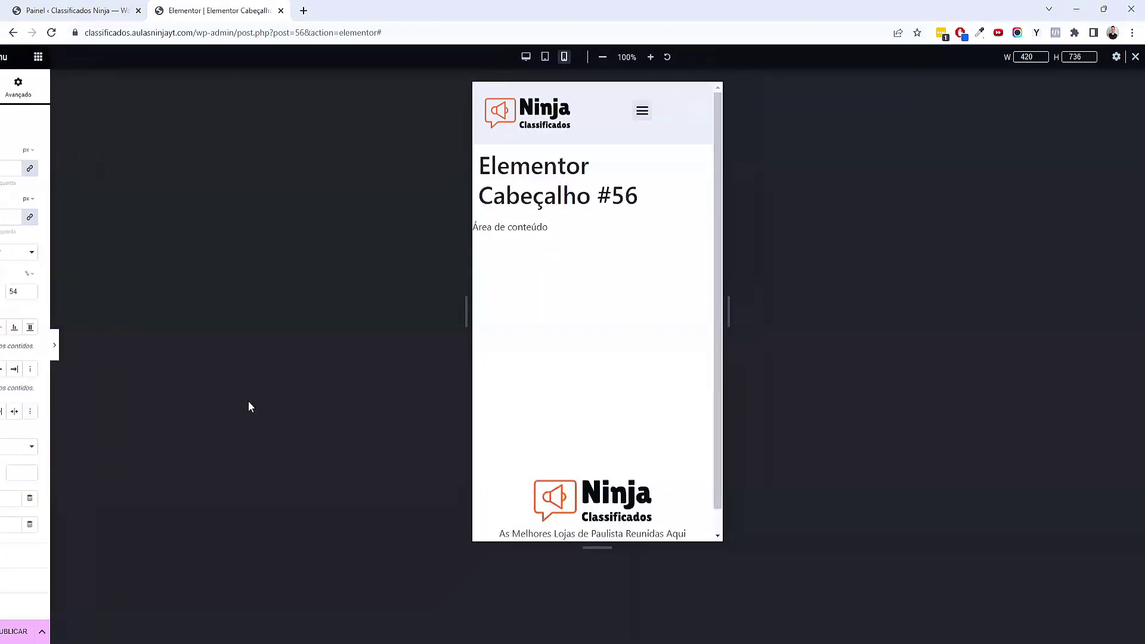
Test opening and closing the mobile hamburger menu
left_click(617, 113)
left_click(617, 113)
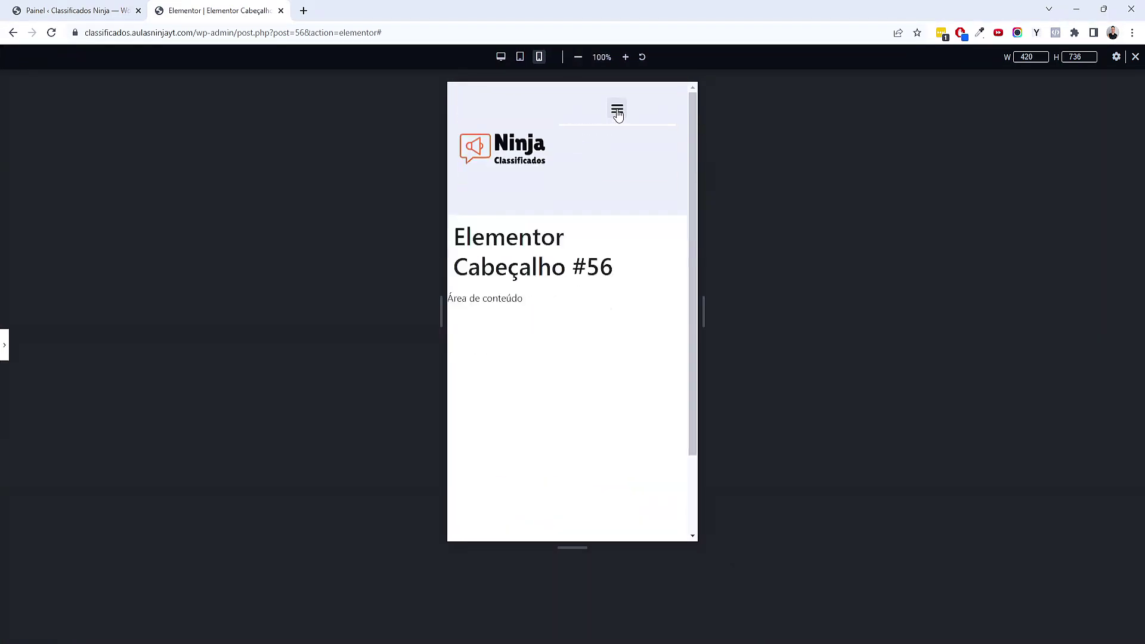
left_click(617, 113)
left_click(617, 112)
left_click(617, 113)
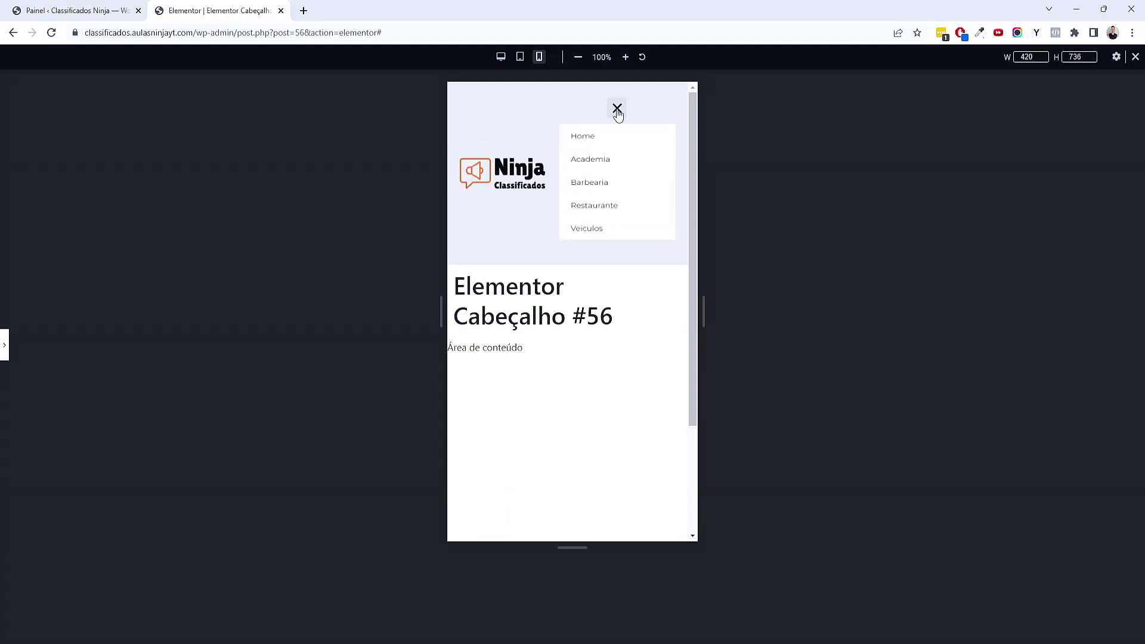
left_click(617, 112)
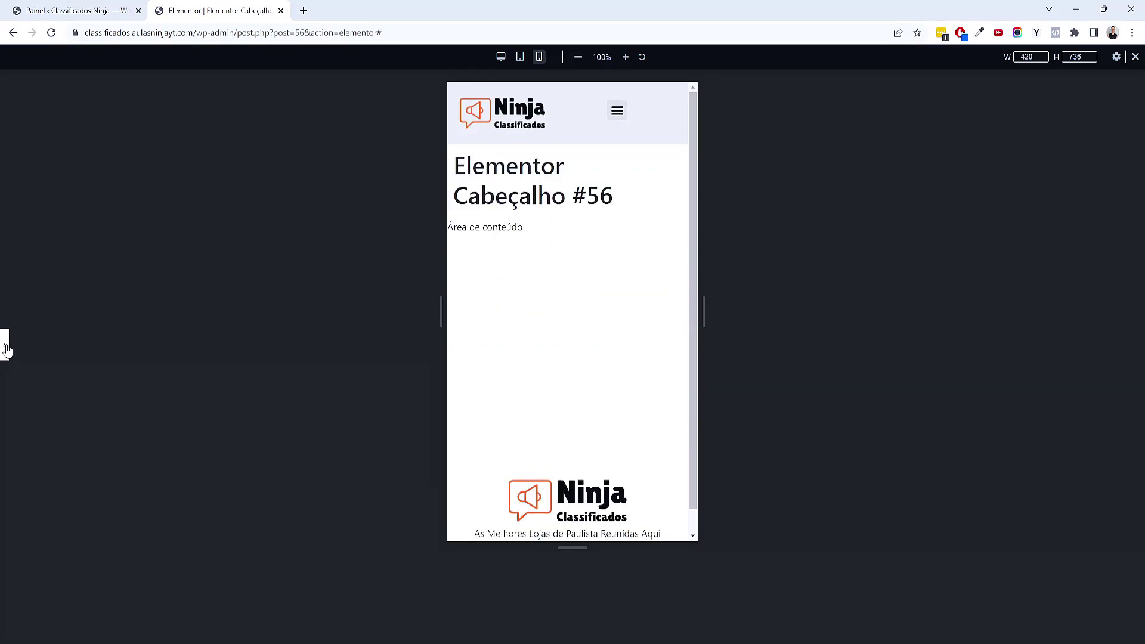
Turn on Largura total for the mobile dropdown, check it, and return to desktop preview
left_click(7, 350)
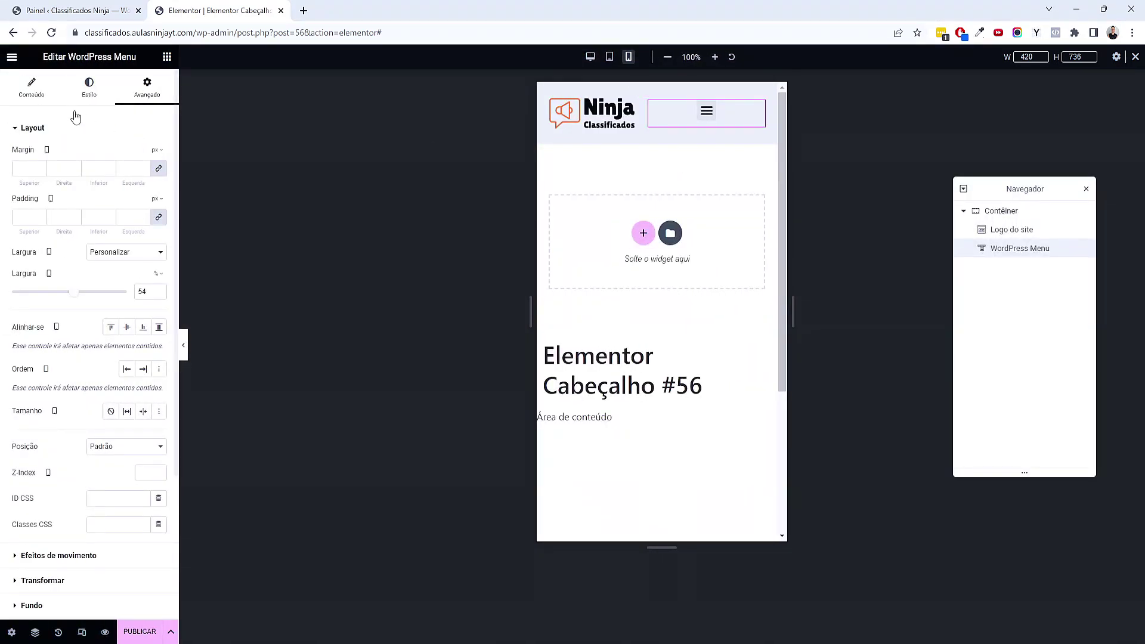
left_click(31, 87)
left_click(150, 370)
left_click(706, 119)
left_click(706, 115)
left_click(706, 115)
left_click(707, 114)
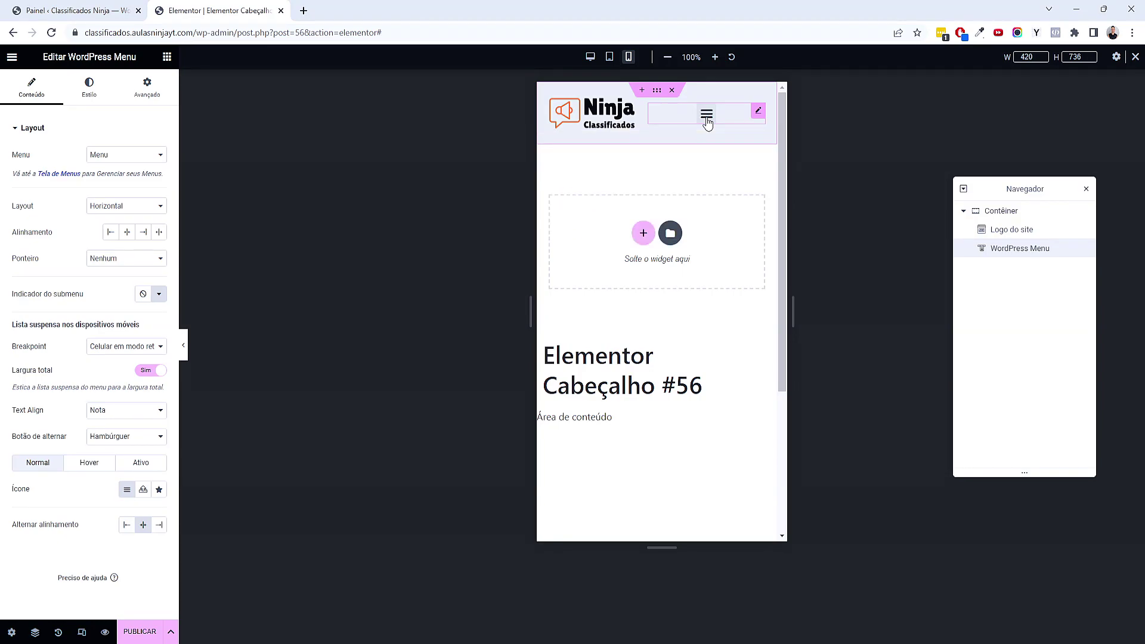
left_click(591, 57)
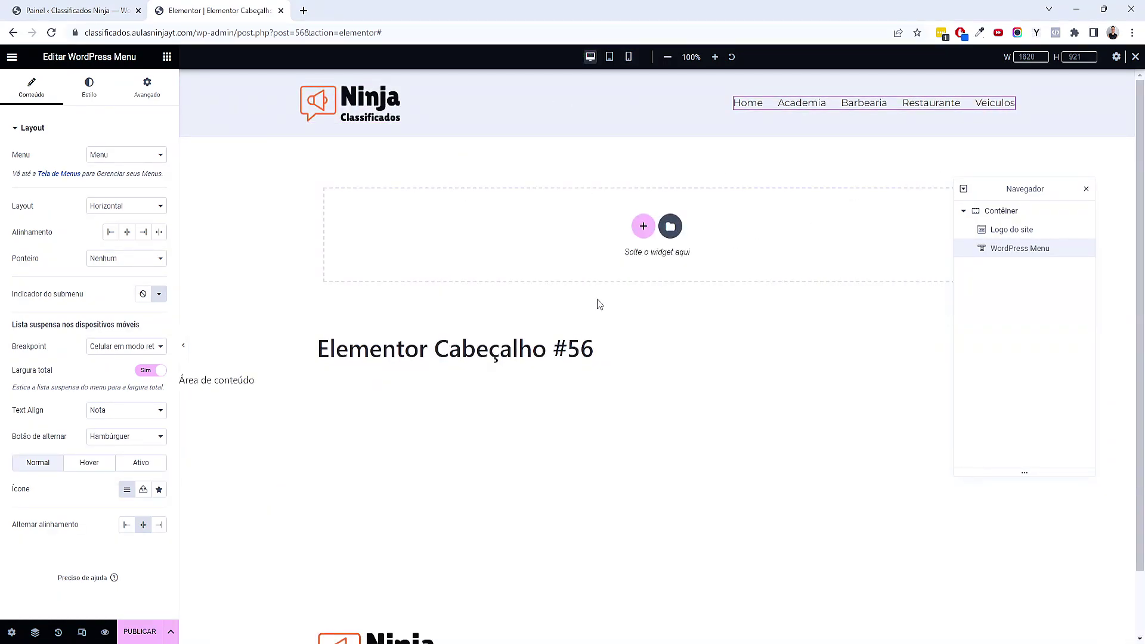
Publish the header with an Incluir 'Todo o site' condition and go to the dashboard
left_click(140, 632)
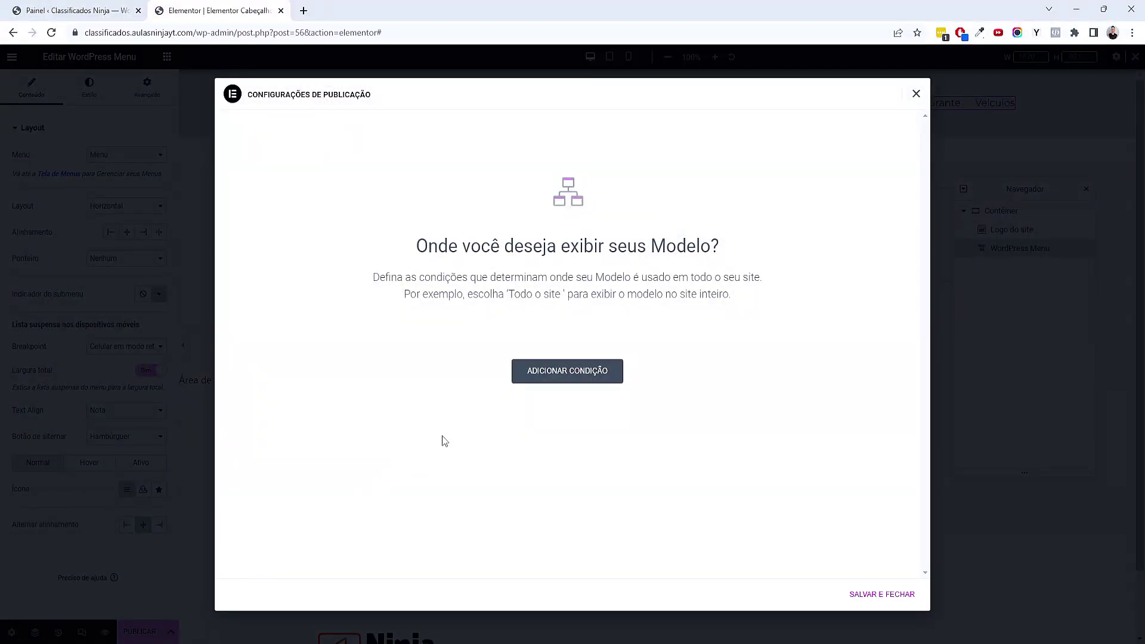
left_click(568, 371)
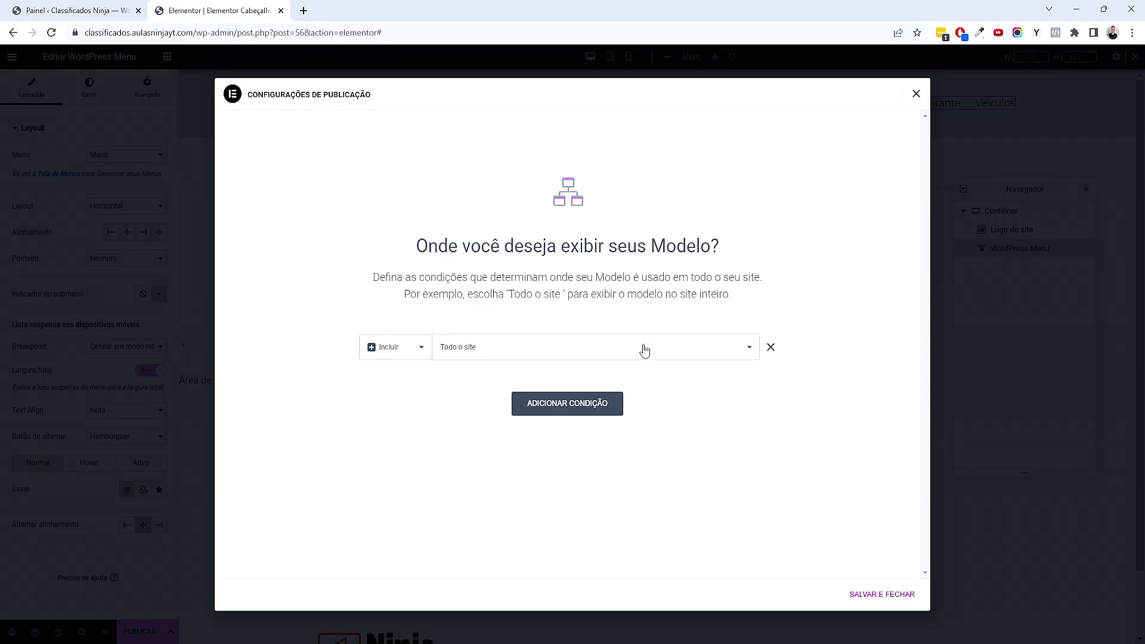
left_click(881, 596)
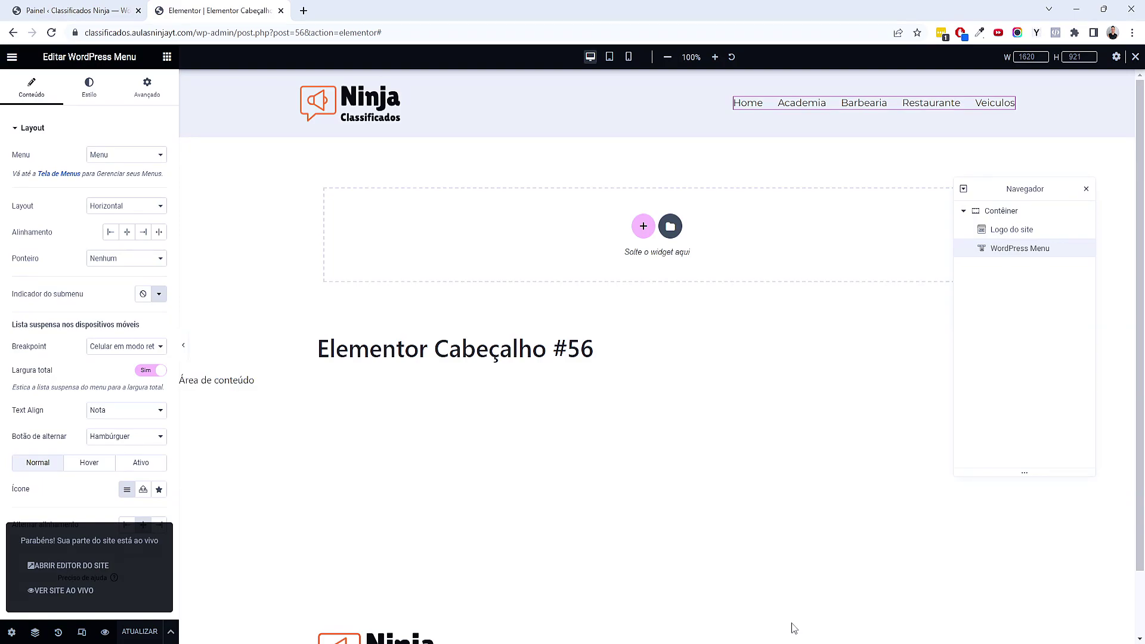
left_click(77, 10)
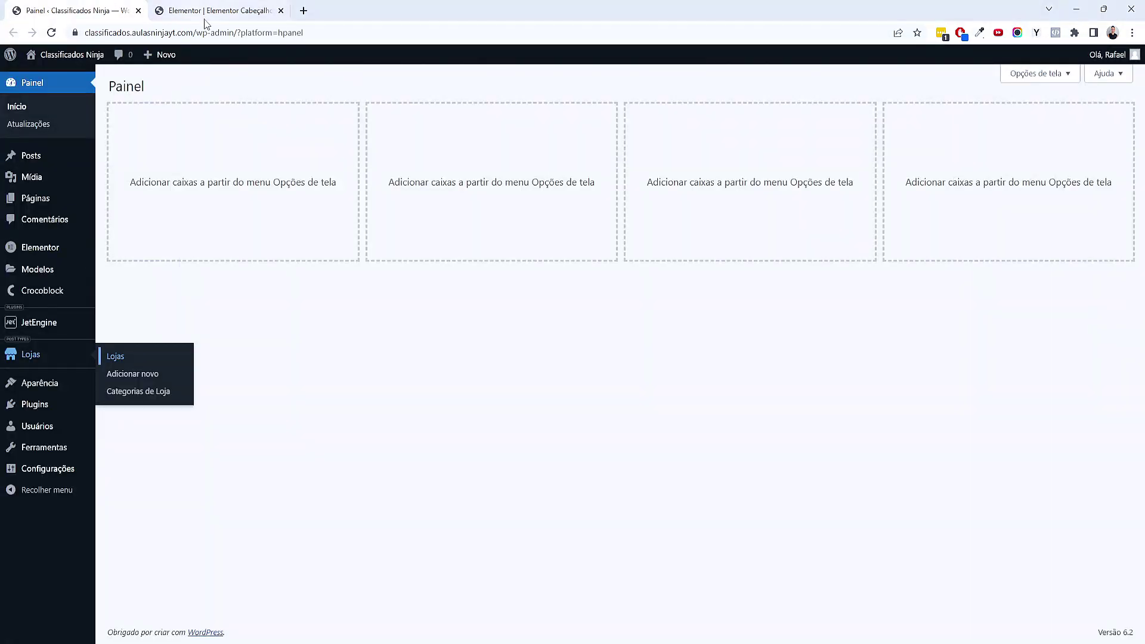
Close the Elementor editor and check the header on the live site
left_click(281, 11)
mouse_move(65, 54)
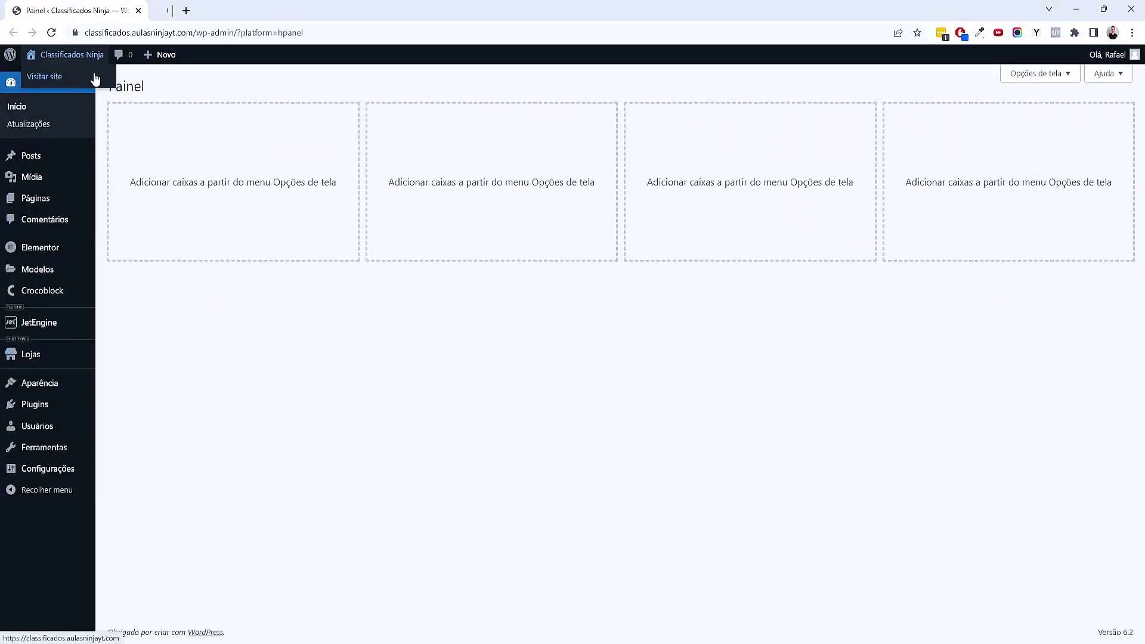
left_click(92, 78)
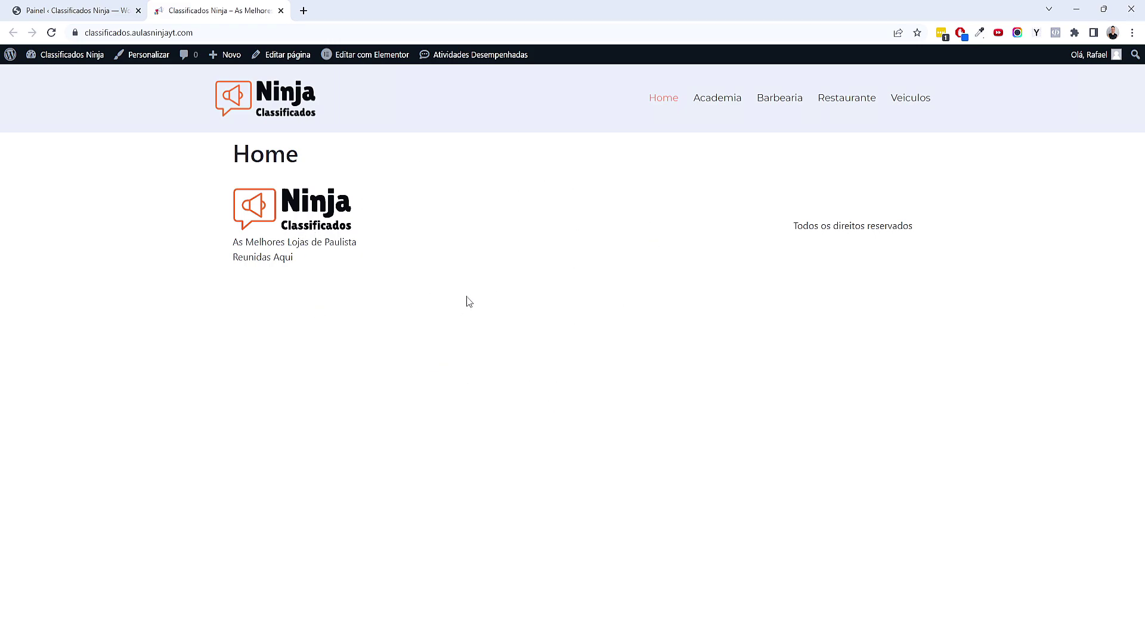
Open the theme builder in a new tab and start a new footer template
left_click(280, 10)
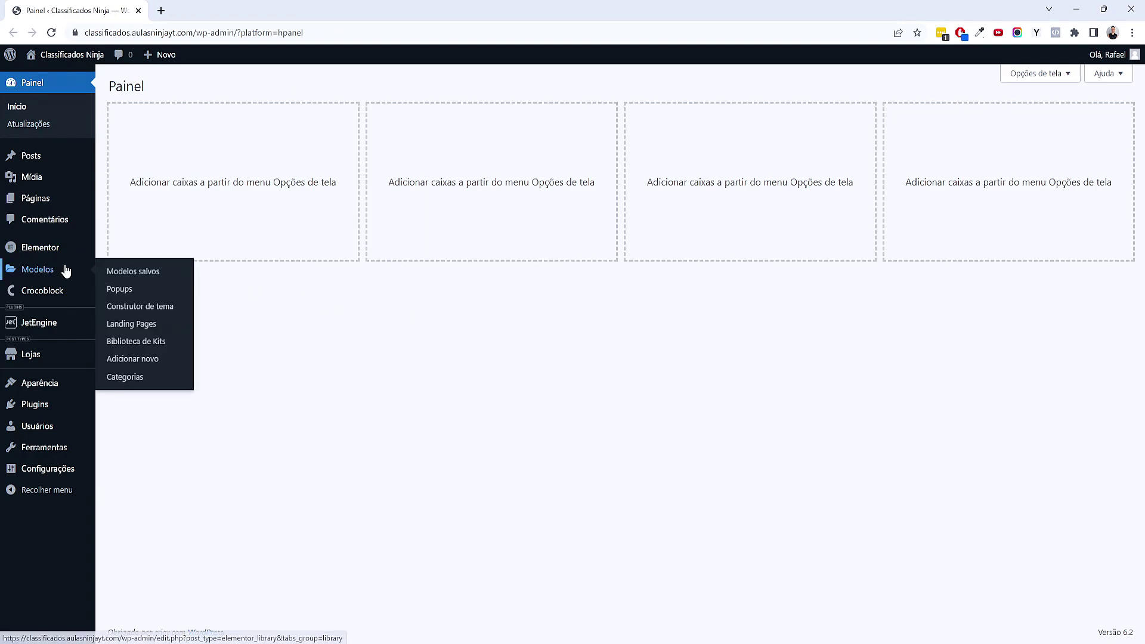
middle_click(133, 307)
left_click(224, 6)
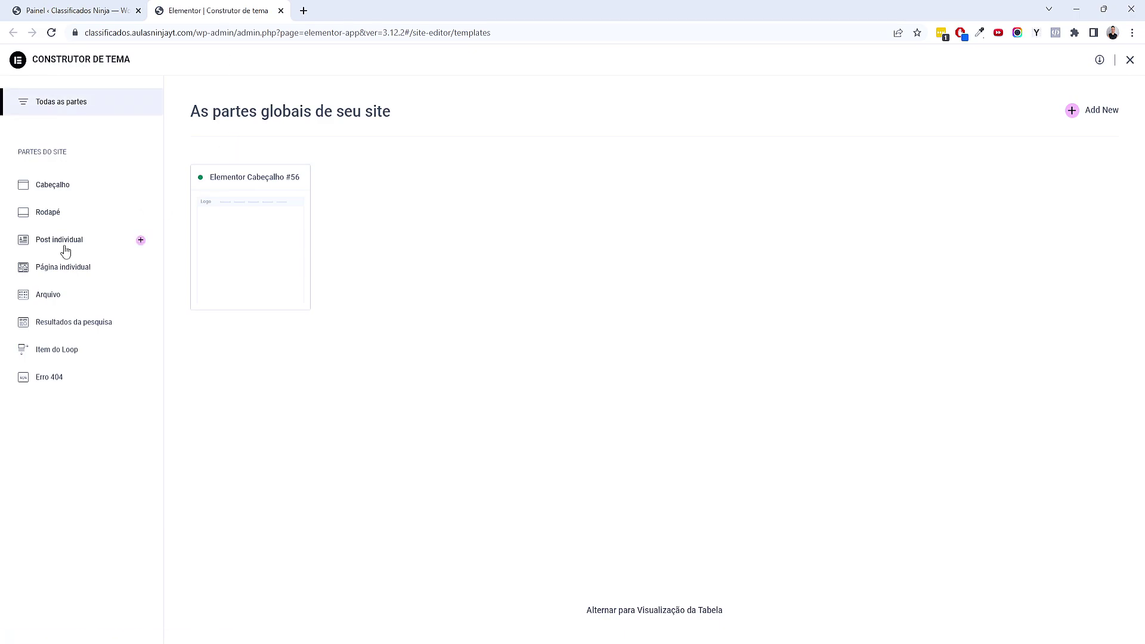
left_click(140, 214)
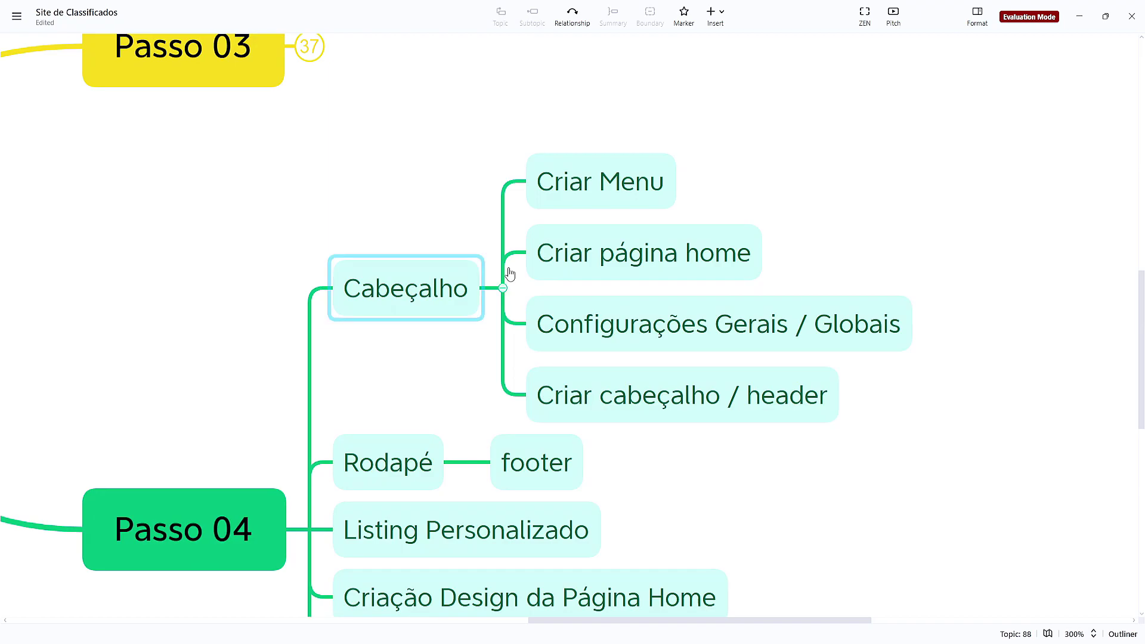
In XMind, fold the Cabeçalho branch and capitalise the Footer subtopic
left_click(503, 288)
double_click(543, 304)
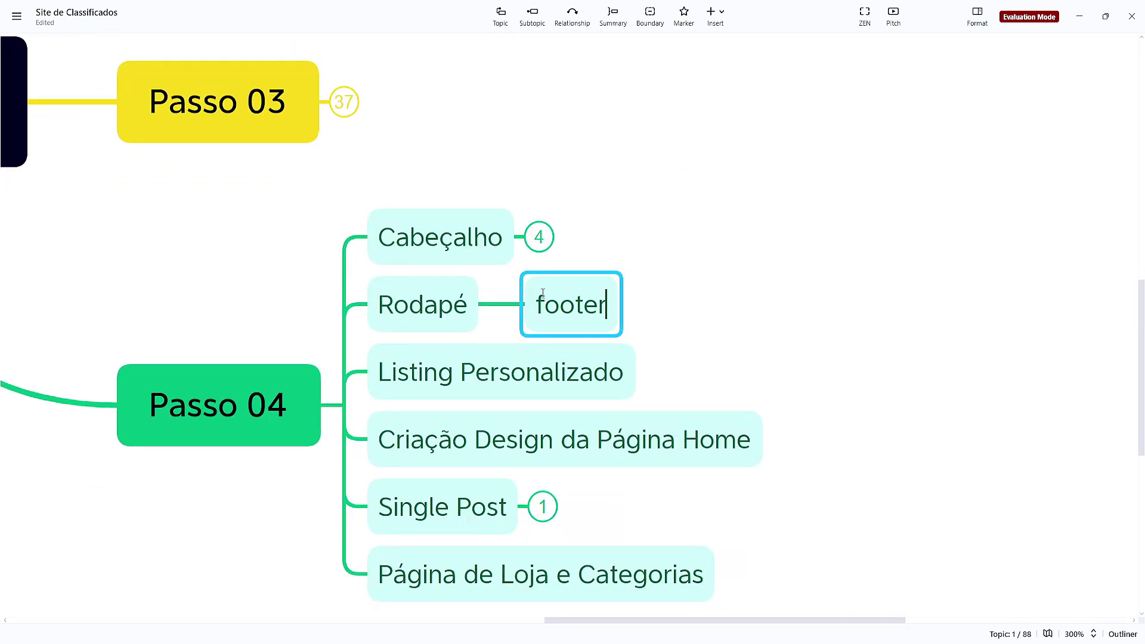
key("BackSpace")
type("F")
left_click(685, 347)
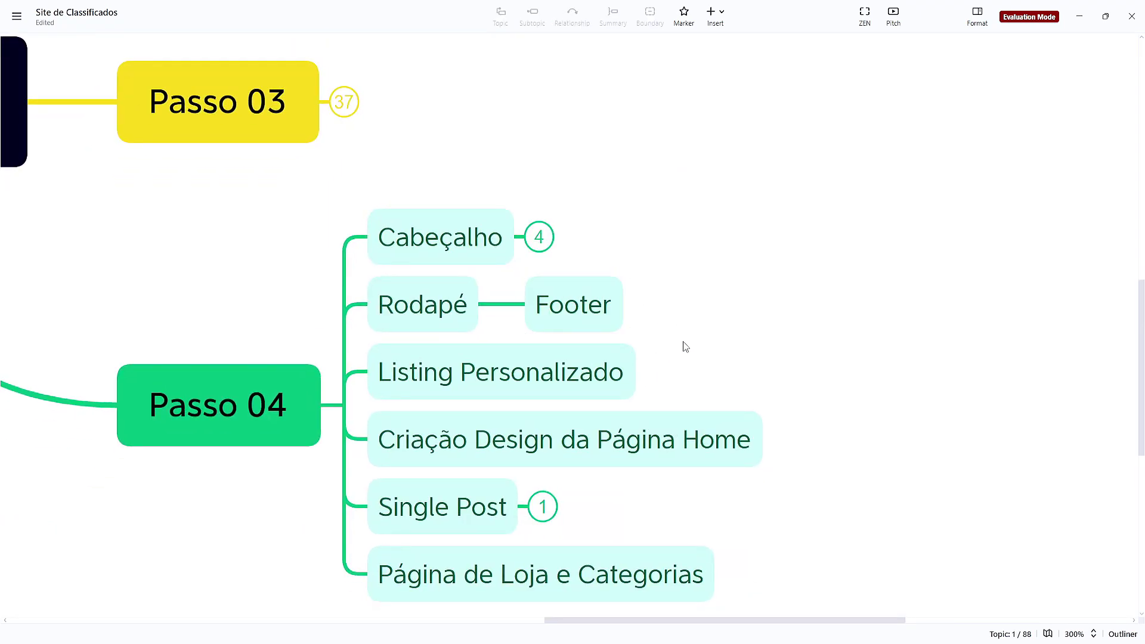
mouse_move(652, 635)
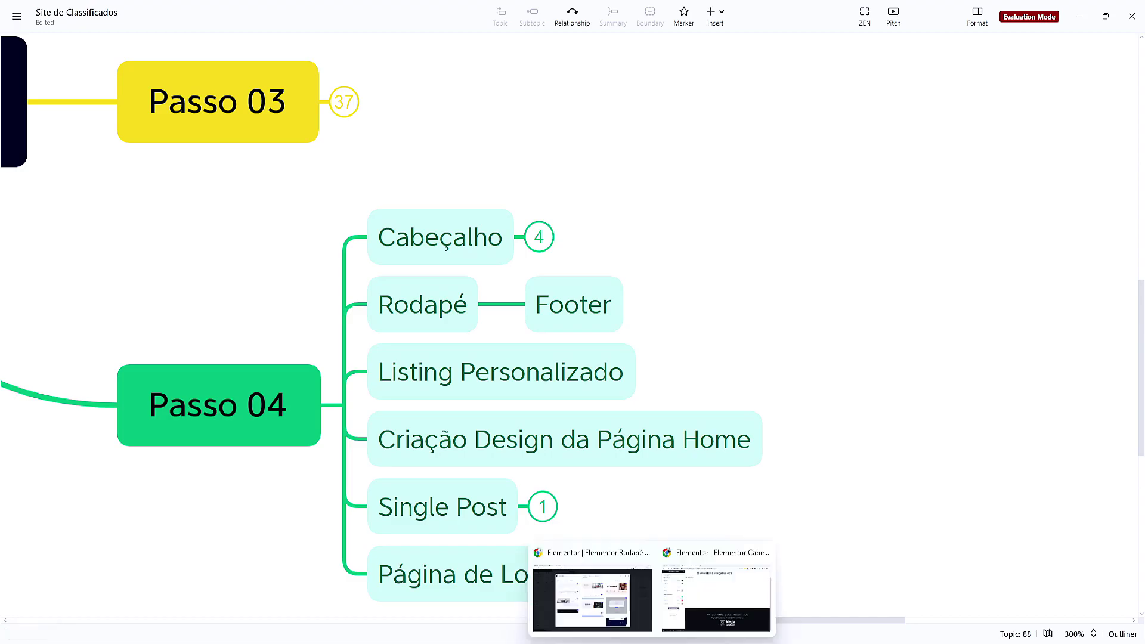
left_click(641, 610)
Close the block library and add an empty column-direction container to the Rodapé #64 footer
mouse_move(672, 378)
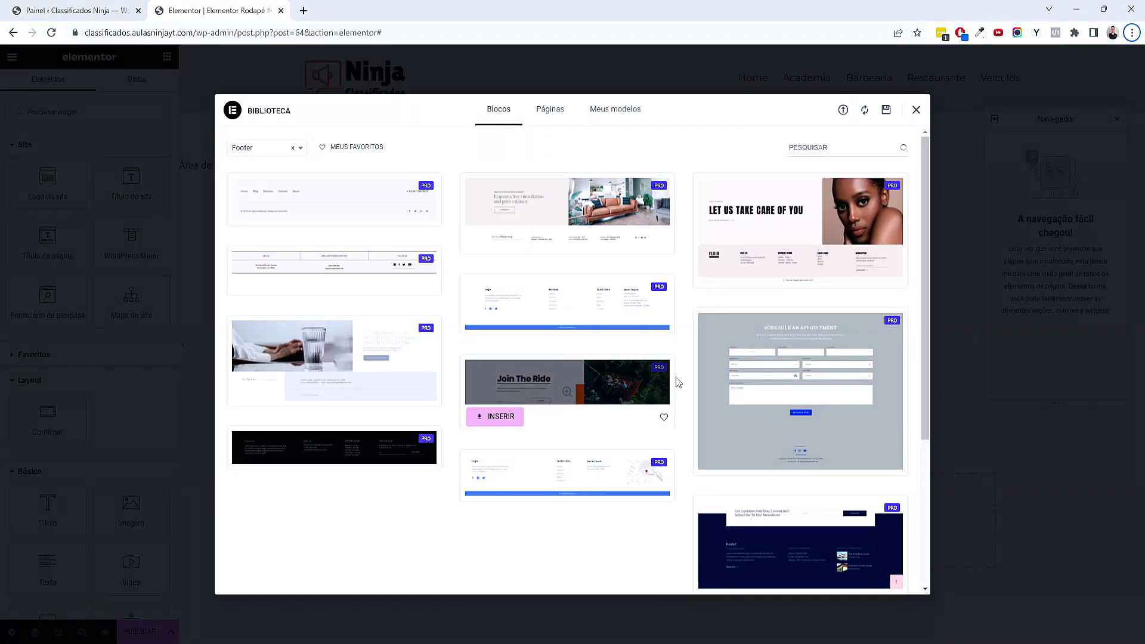
left_click(916, 111)
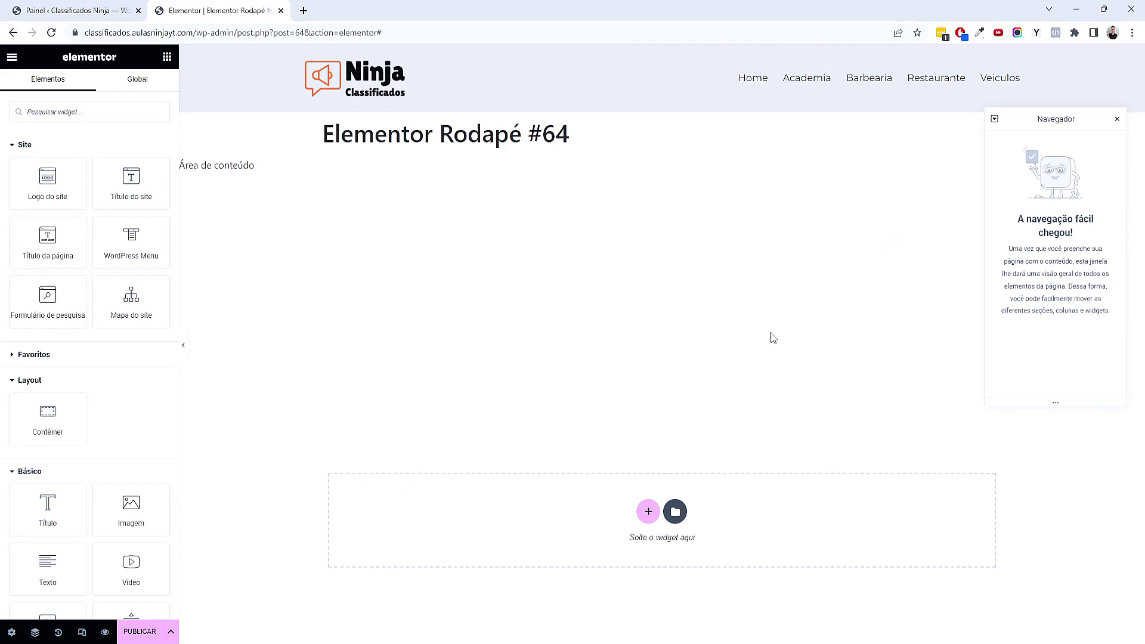
left_click(650, 521)
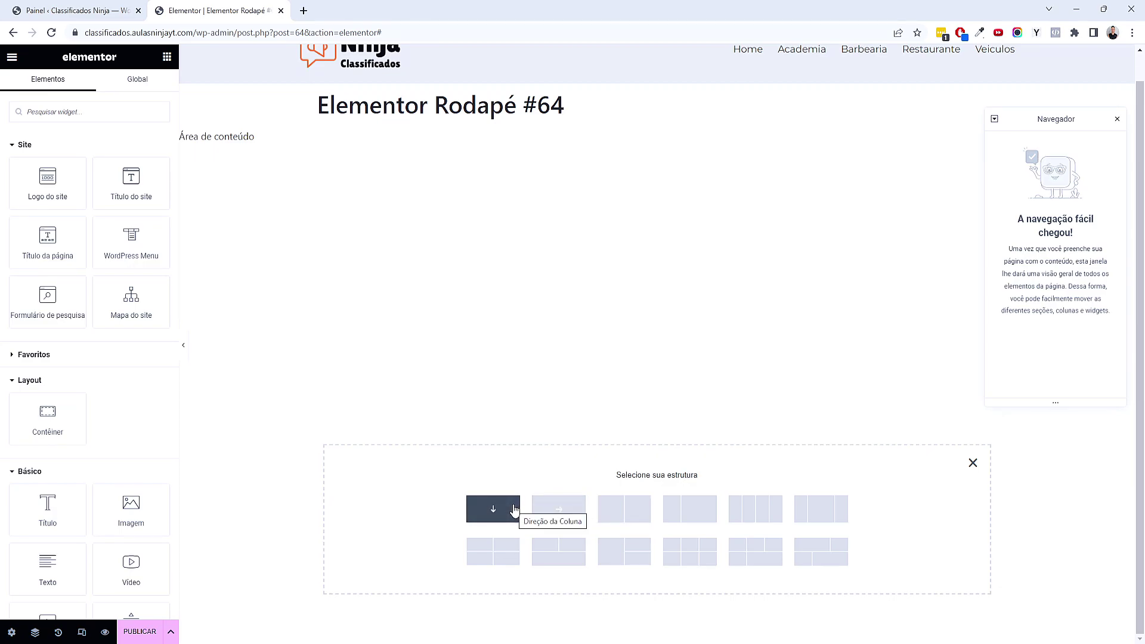
left_click(513, 509)
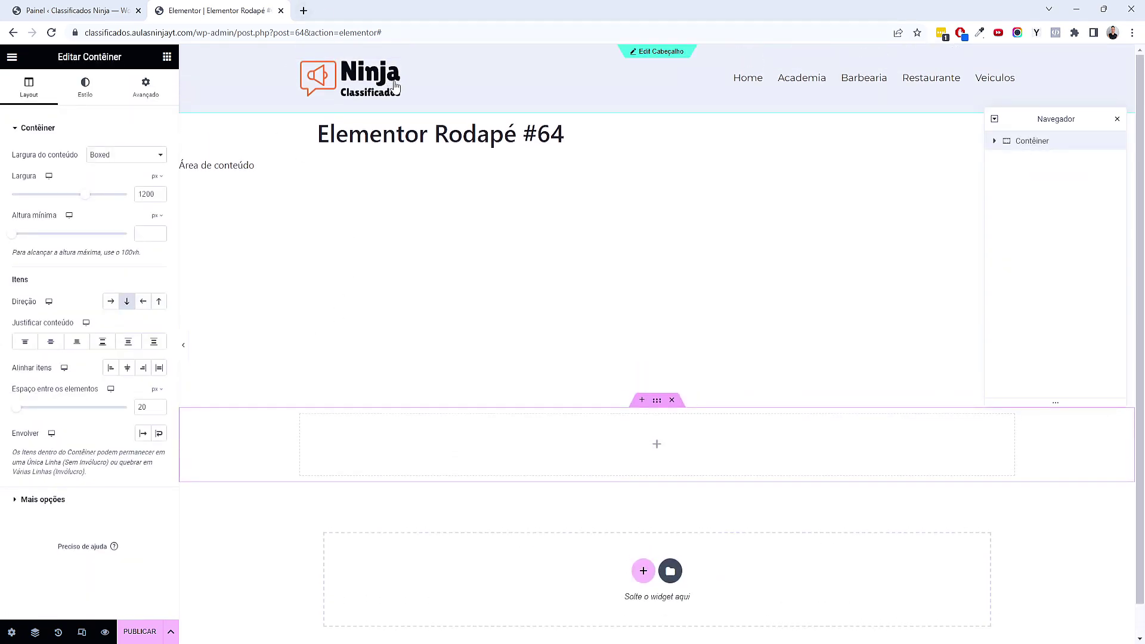
Unlink the container padding and set top and bottom padding to 80 px
left_click(158, 97)
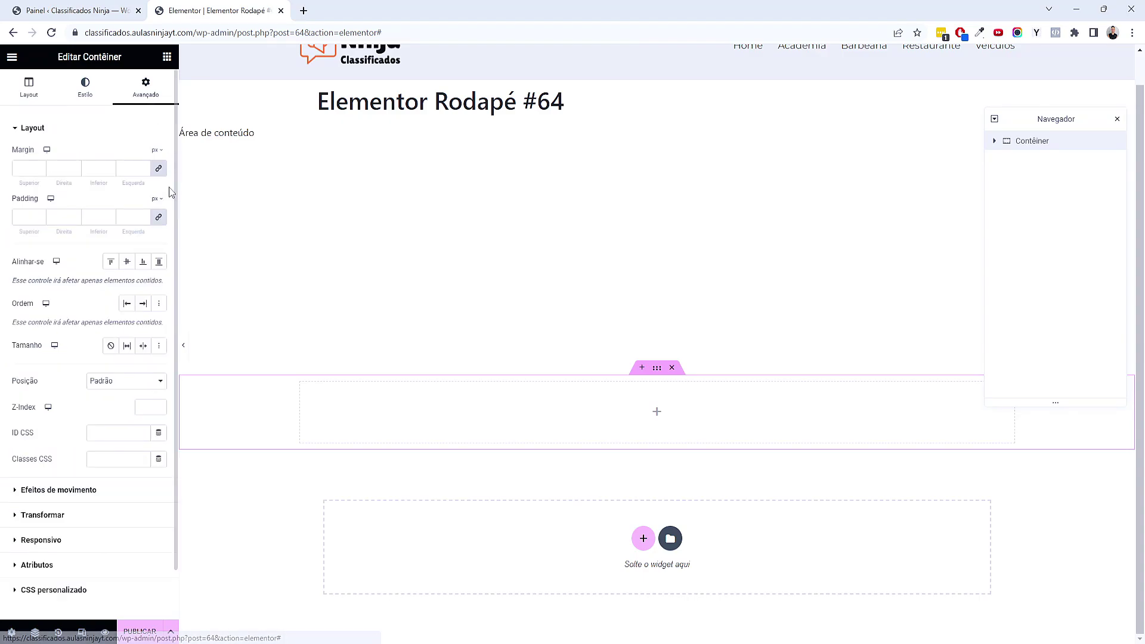
left_click(158, 218)
left_click(14, 218)
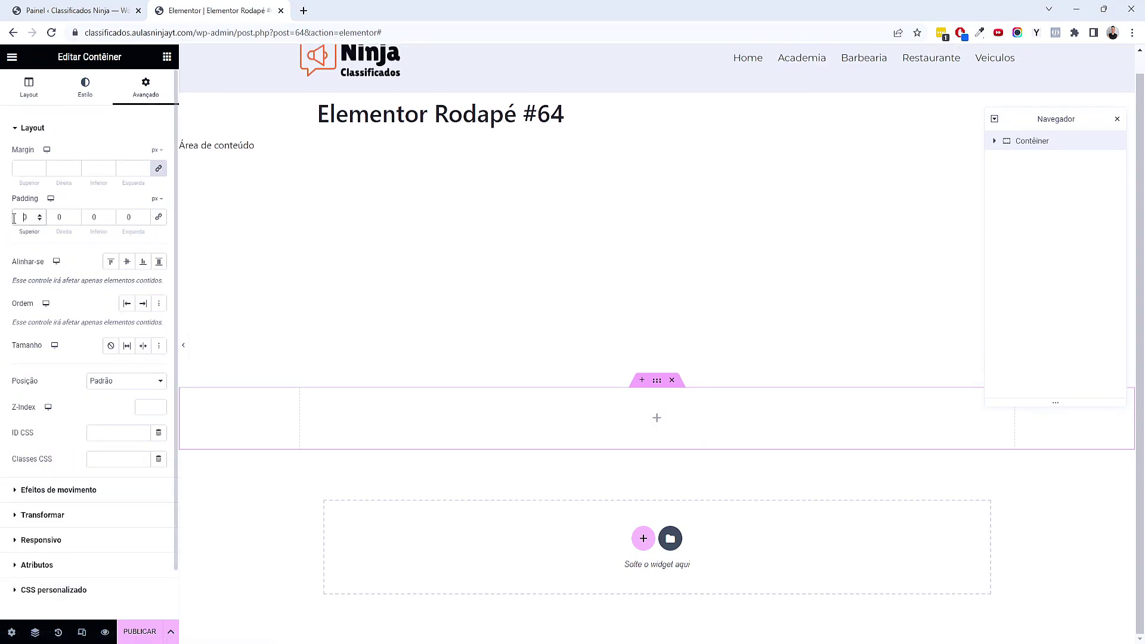
type("80")
key("Tab")
key("Tab")
type("80")
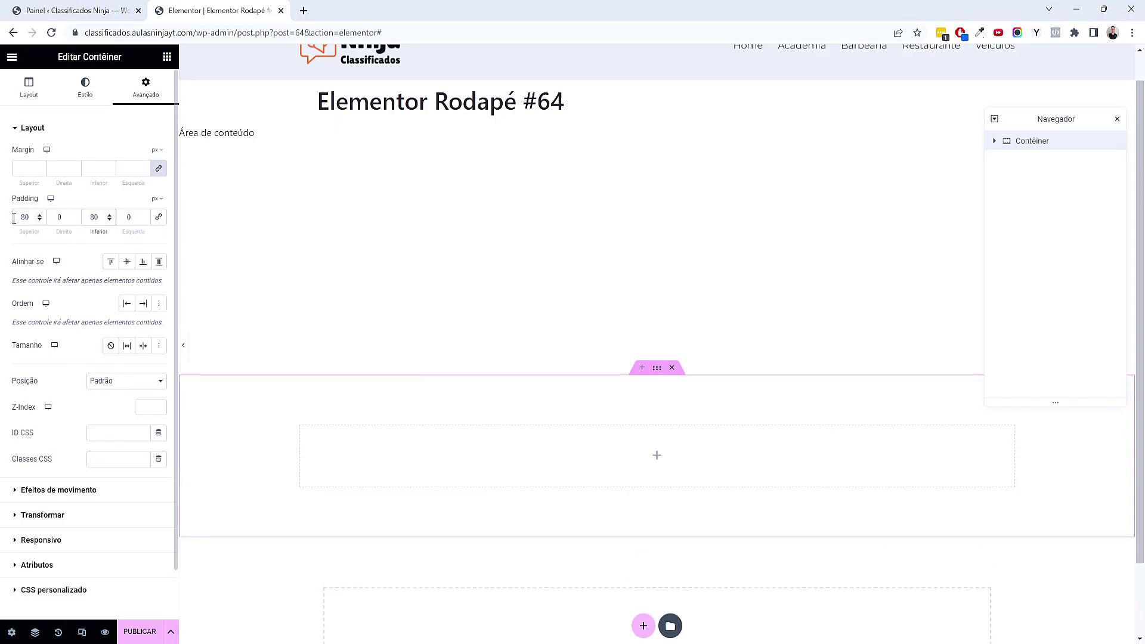
scroll(375, 434, "down", 1)
scroll(374, 434, "up", 2)
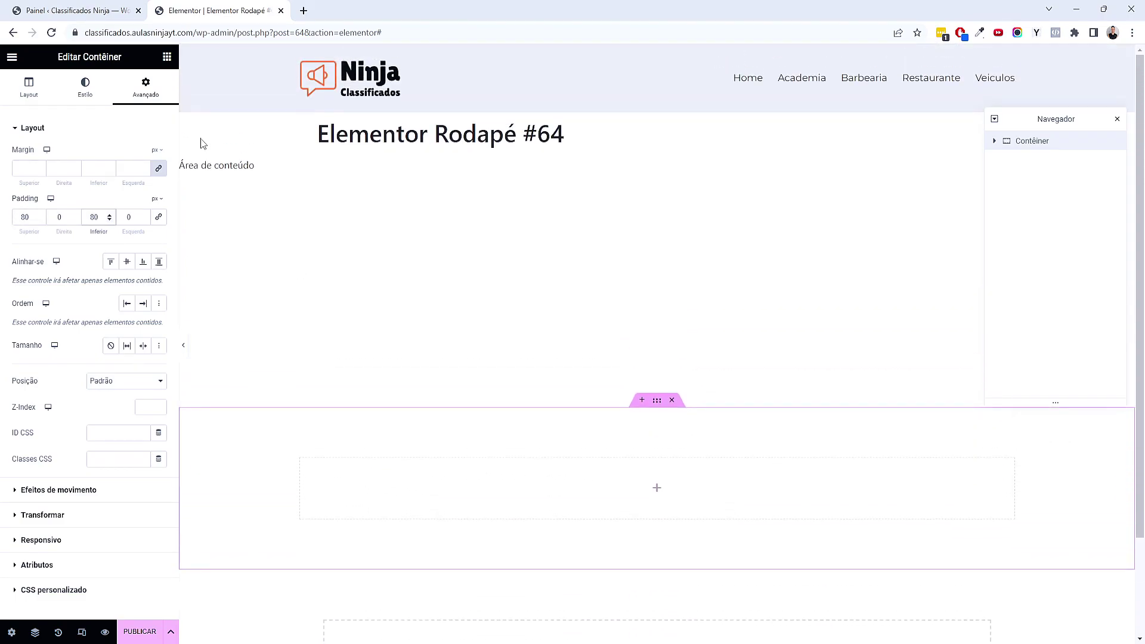
Give the container a classic background in the Primário global colour (#191919)
left_click(84, 87)
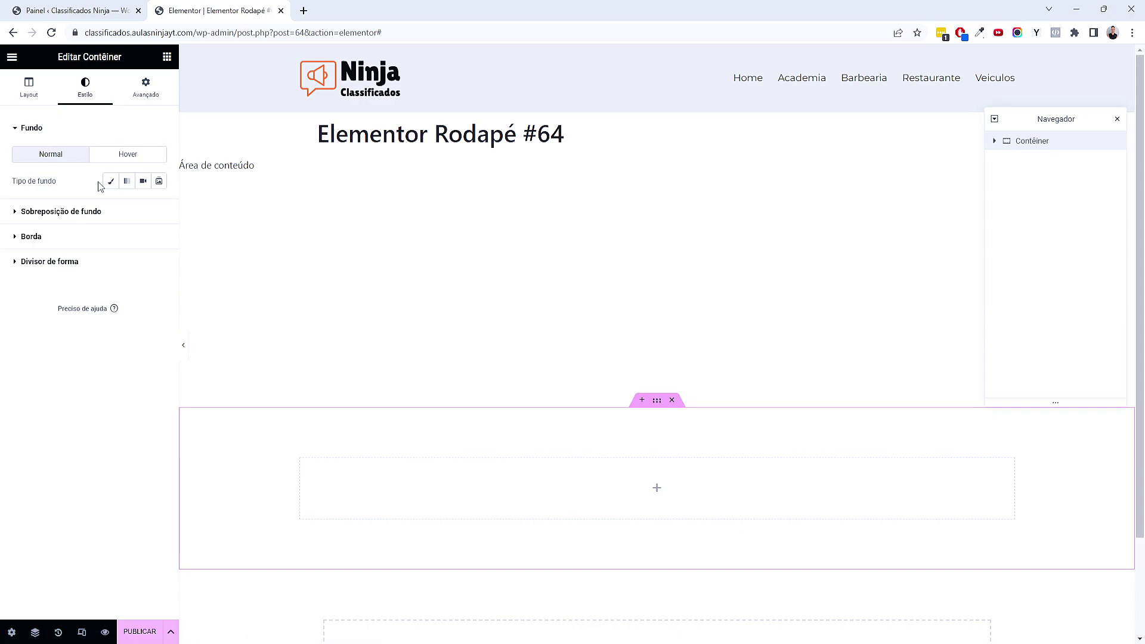
left_click(109, 181)
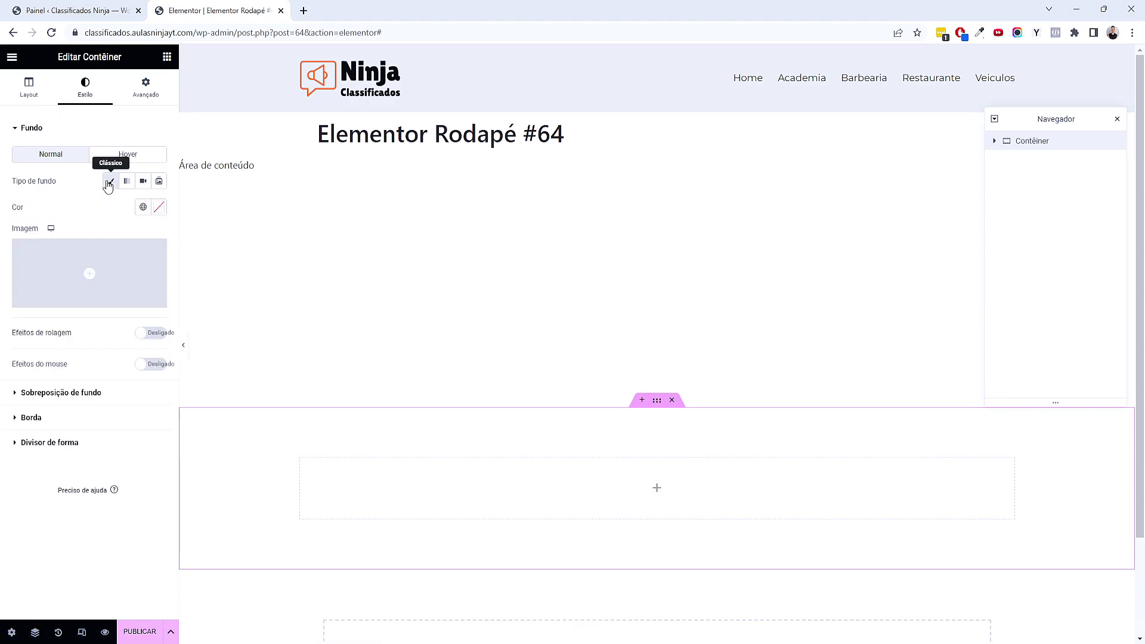
left_click(143, 208)
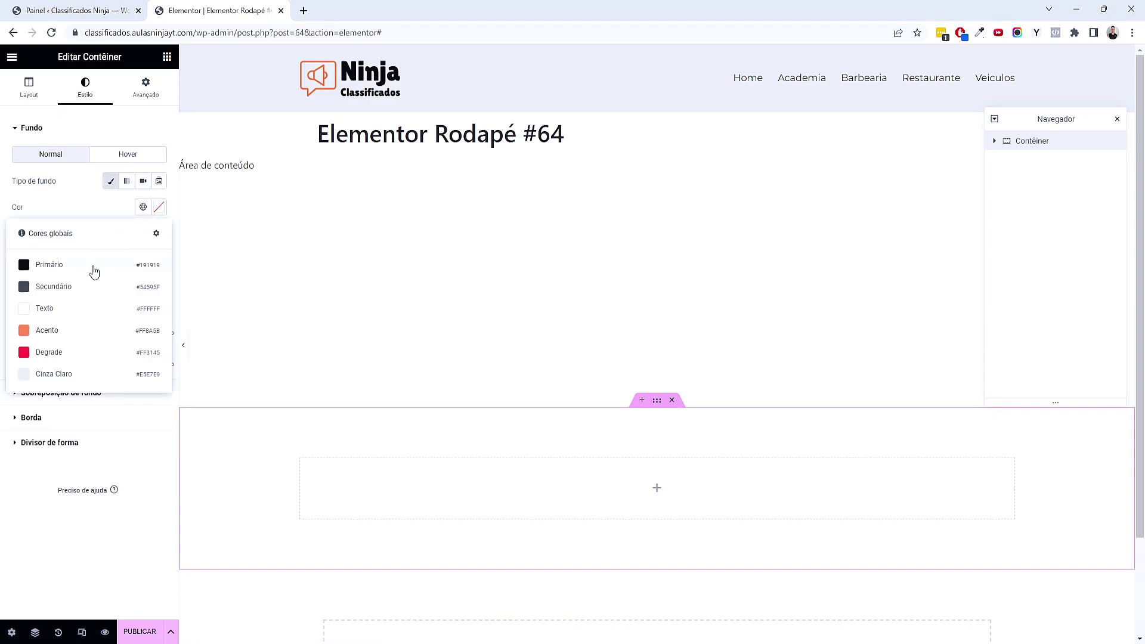
left_click(93, 267)
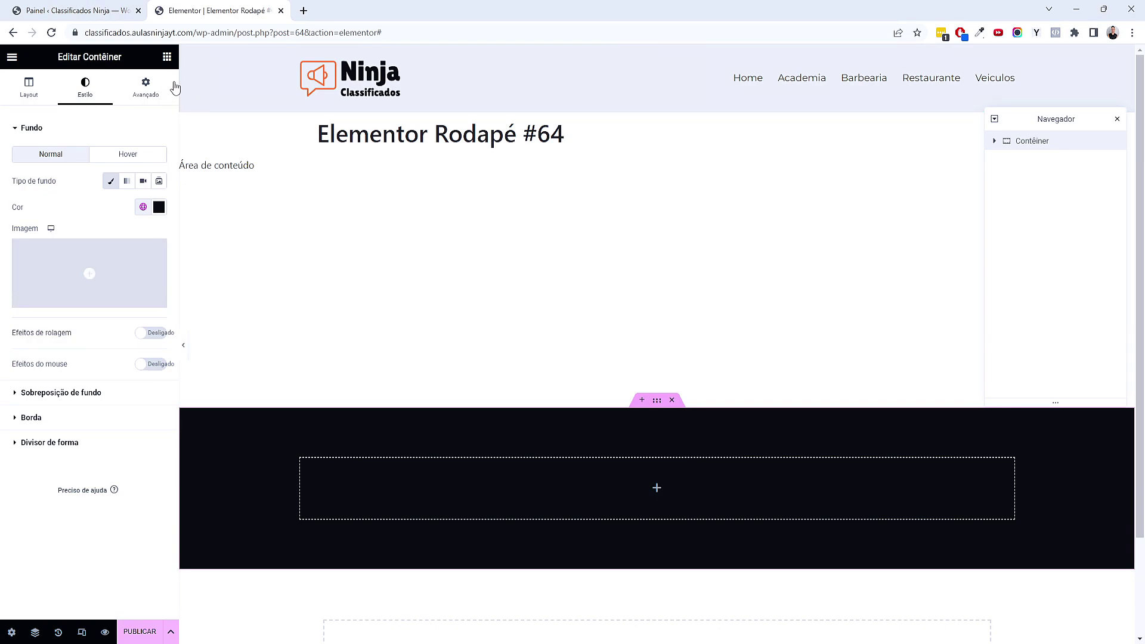
left_click(167, 56)
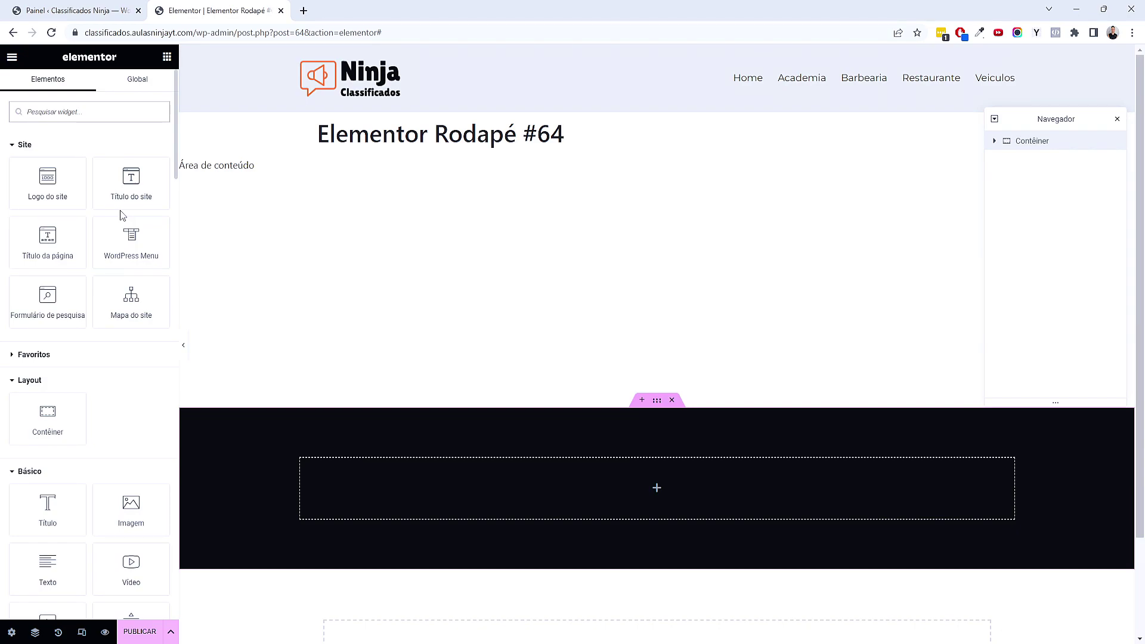
Drop a WordPress Menu into the footer container, centre-aligned with pointer set to Nenhum
left_click_drag(132, 238, 710, 486)
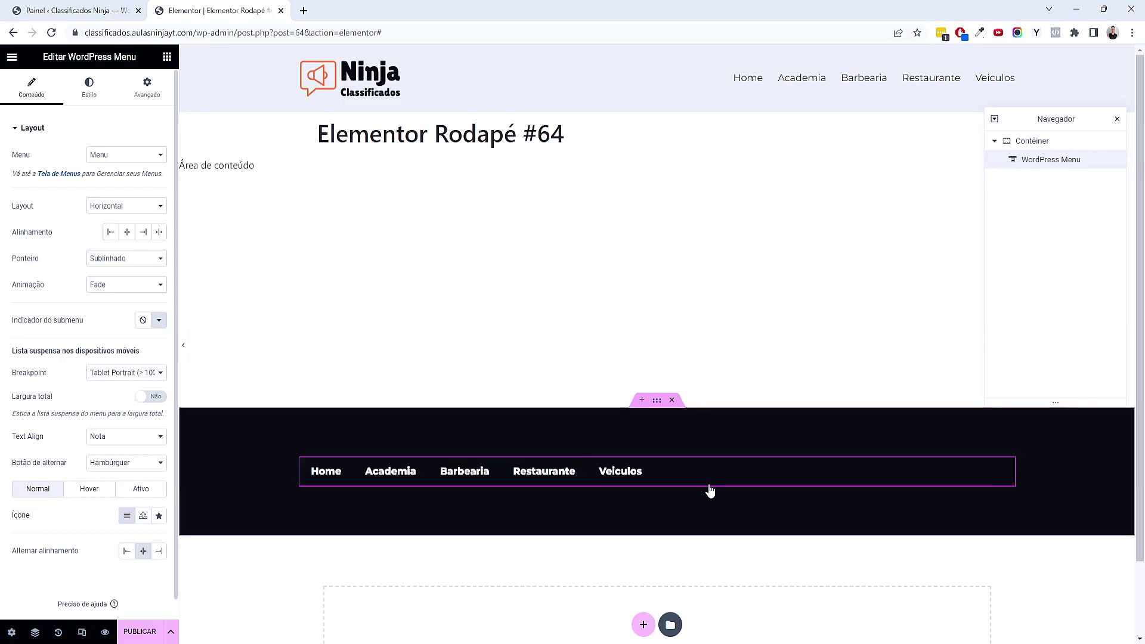
left_click(127, 231)
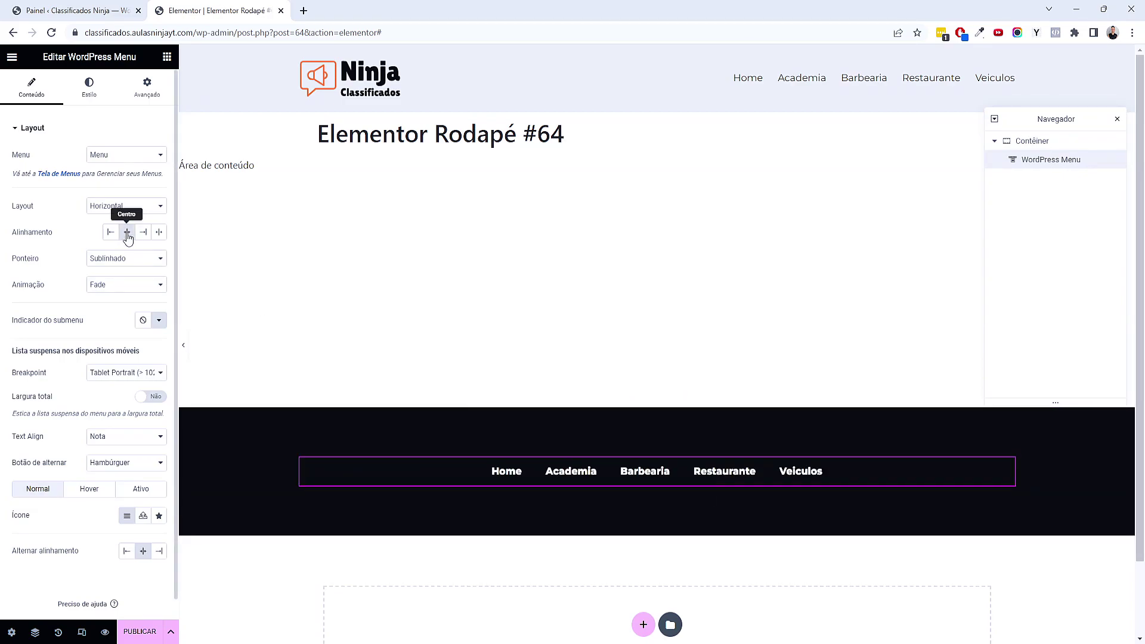
left_click(106, 259)
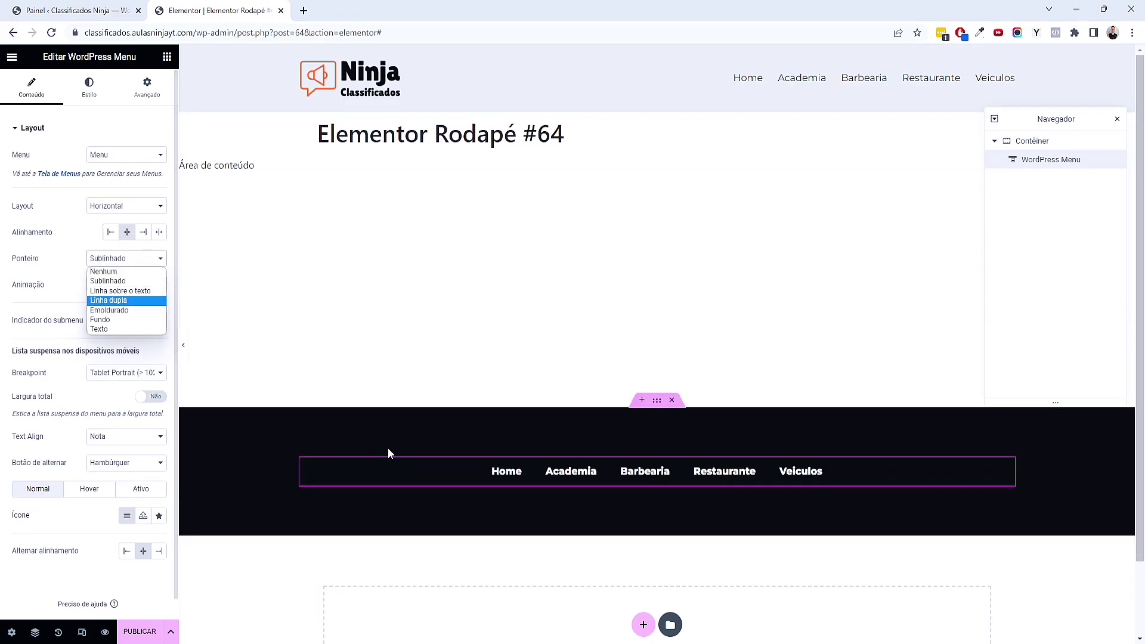
left_click(144, 273)
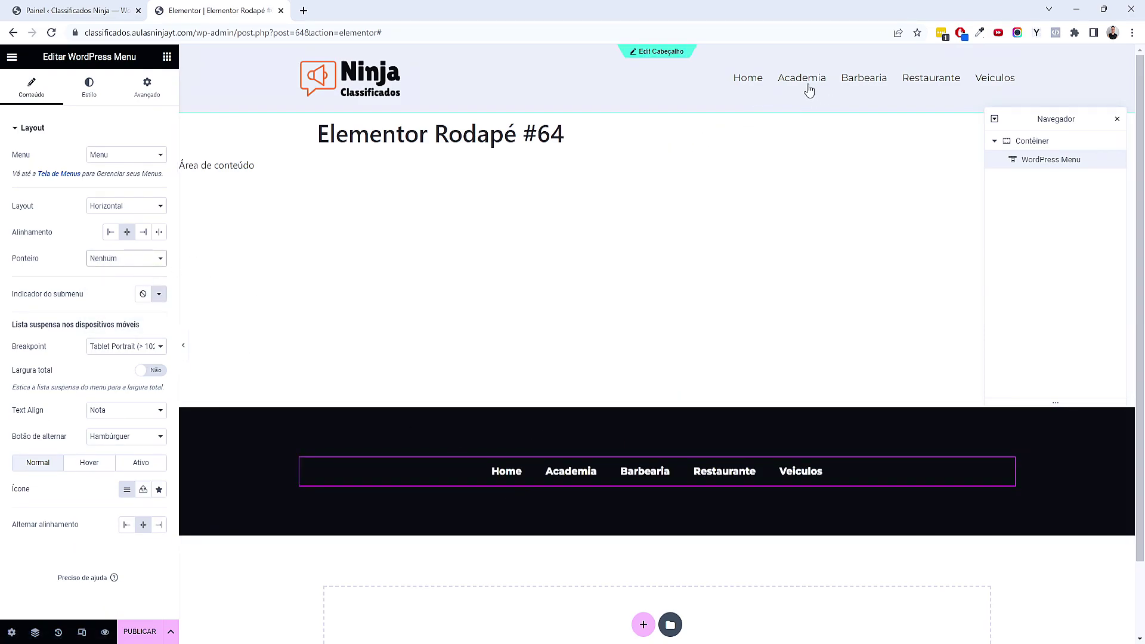
left_click(89, 88)
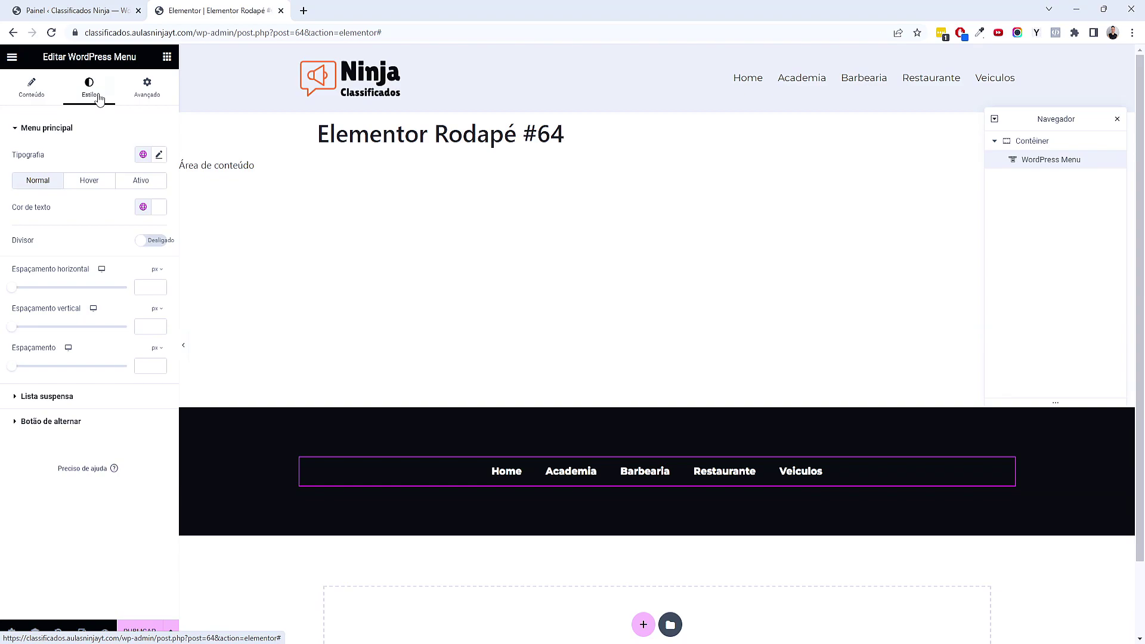
Apply the global font to the menu, zero its horizontal and vertical padding, and space items 25 px
left_click(143, 156)
left_click(100, 232)
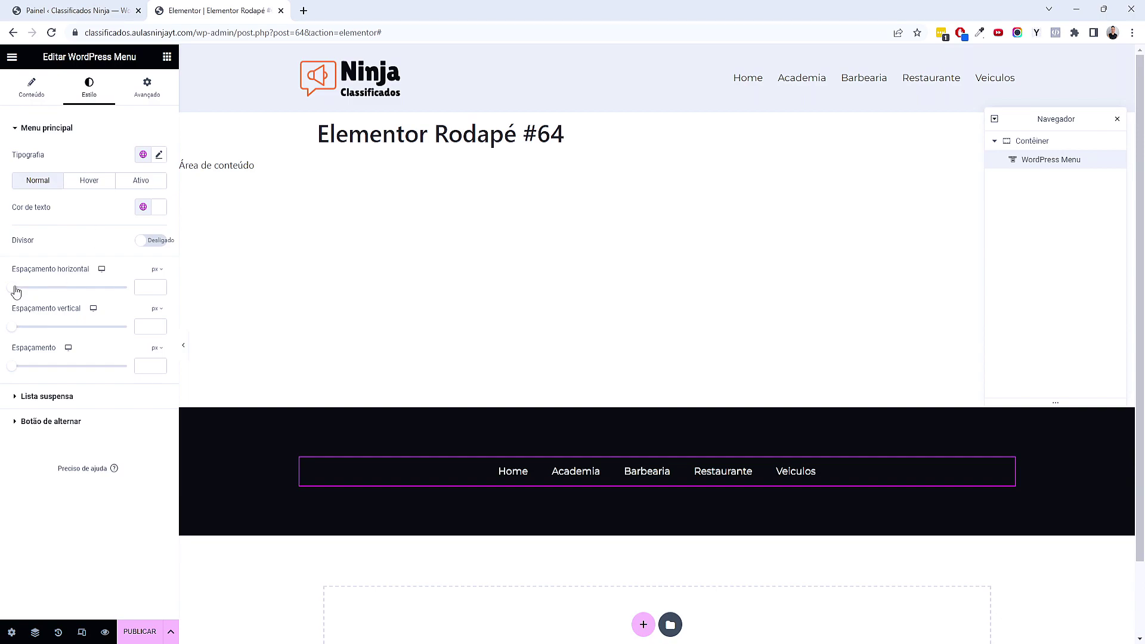
type("0")
left_click(147, 322)
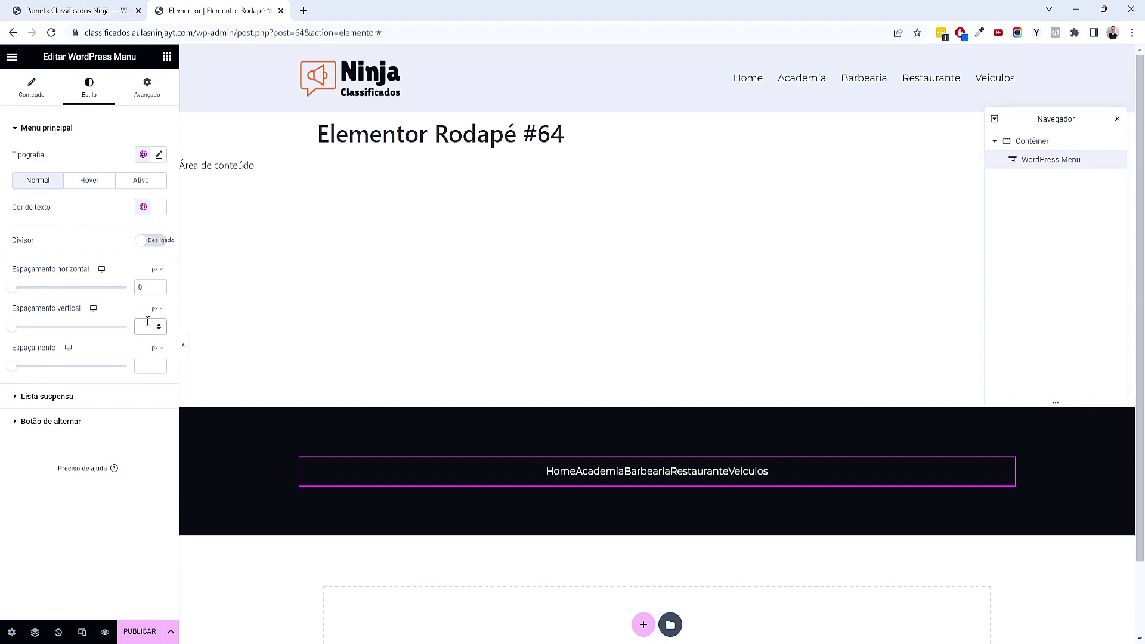
type("0")
left_click_drag(12, 366, 41, 373)
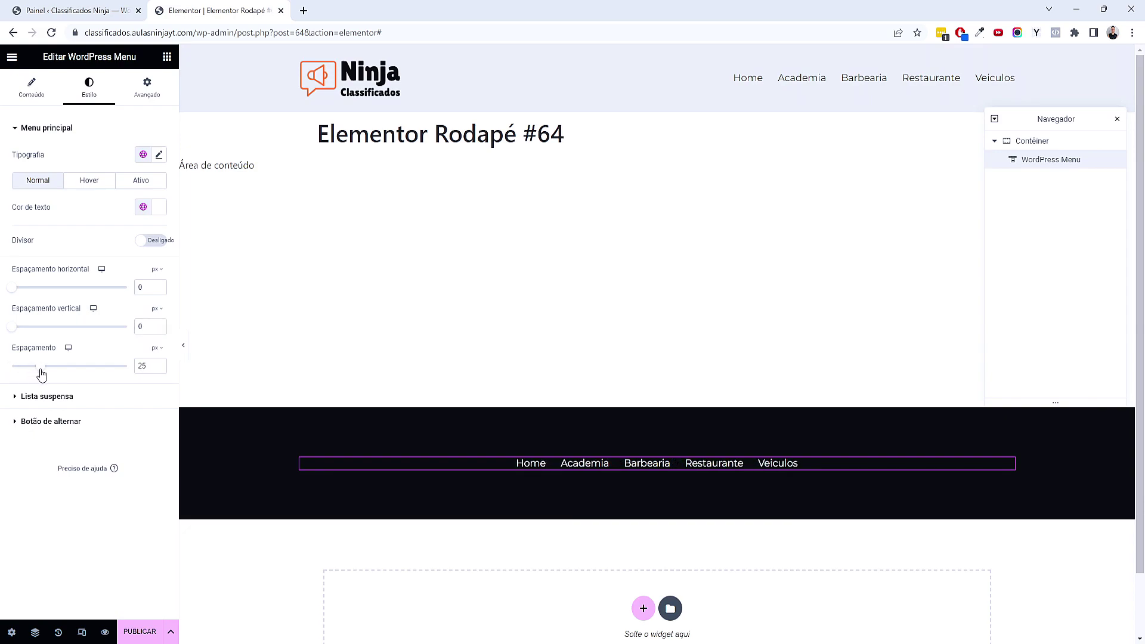
Set the active menu item text colour to the Acento global colour (#FF8A5B)
left_click(88, 184)
left_click(158, 209)
left_click(158, 209)
left_click(129, 184)
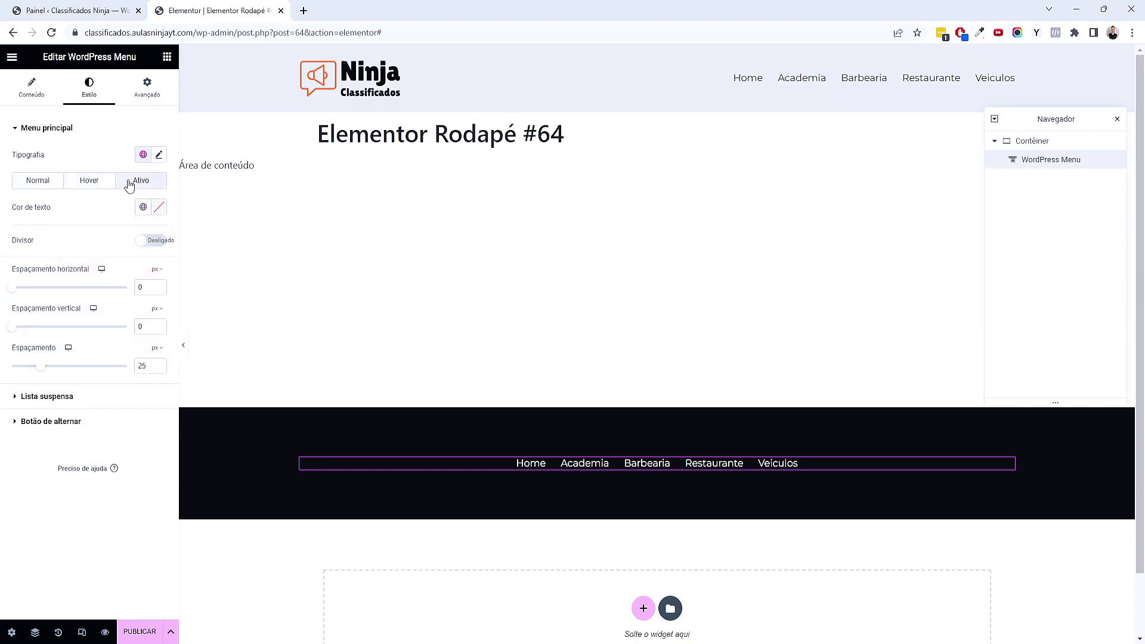
left_click(143, 207)
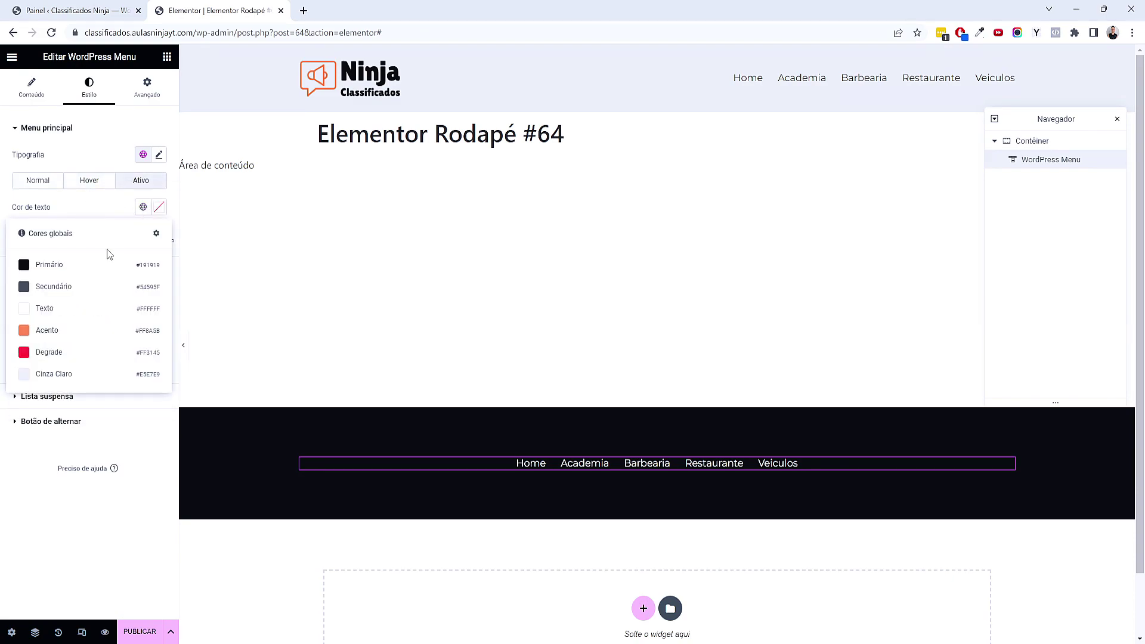
left_click(94, 331)
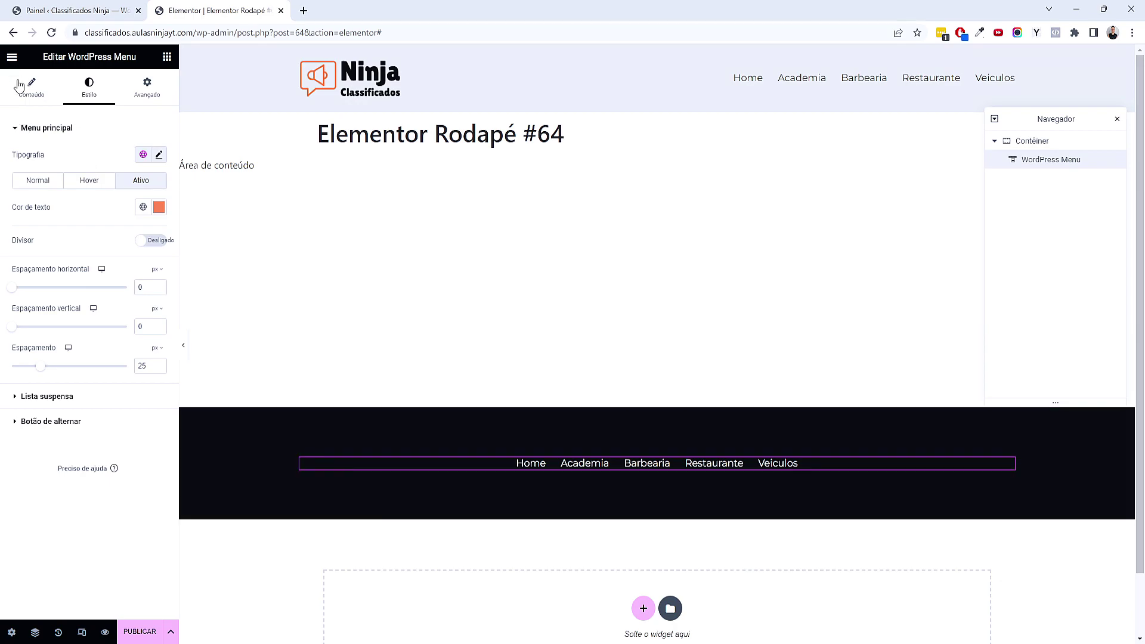
left_click(38, 96)
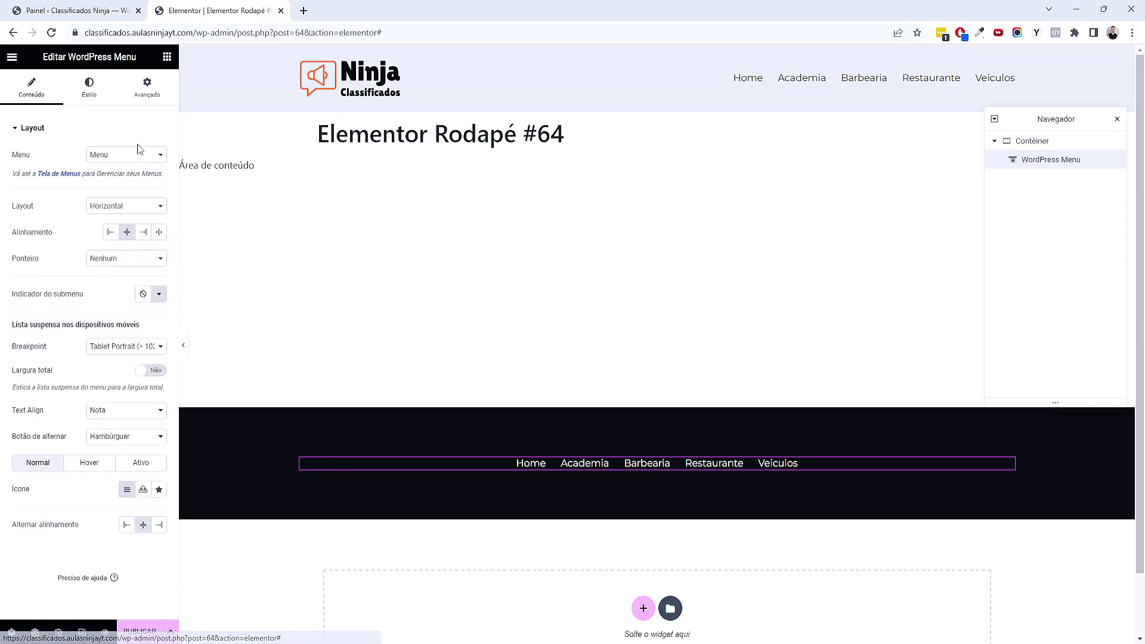
left_click(168, 58)
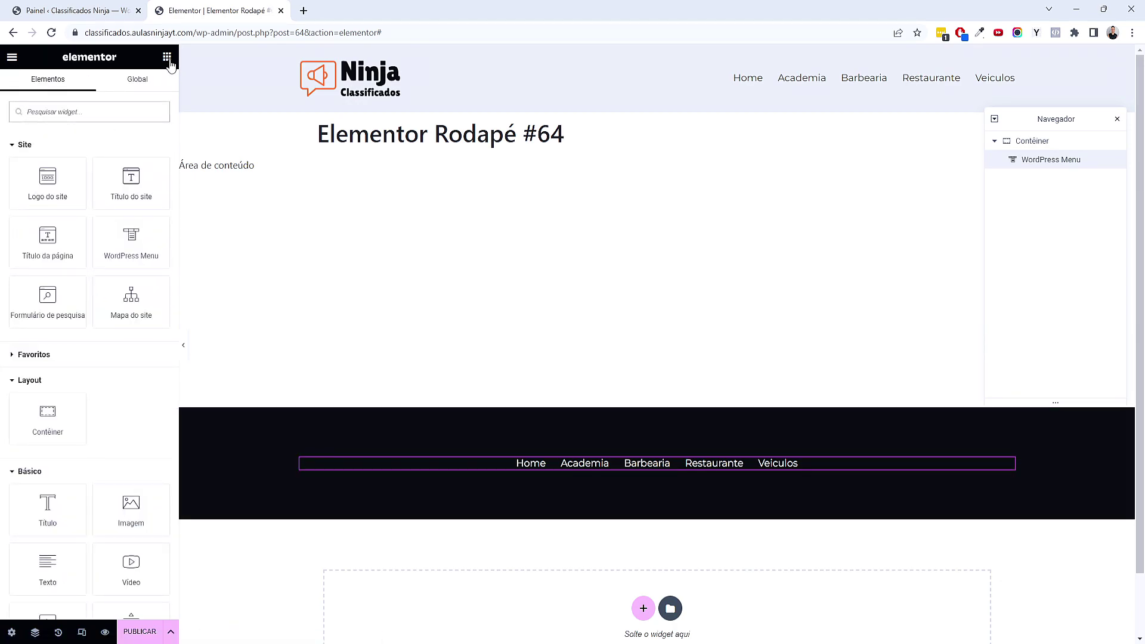
Add a centred p-tag title under the menu reading 'Ninja Classificados 2023 - Todos Os Direitos Reservados'
scroll(307, 286, "down", 1)
scroll(238, 369, "up", 1)
left_click_drag(52, 511, 651, 460)
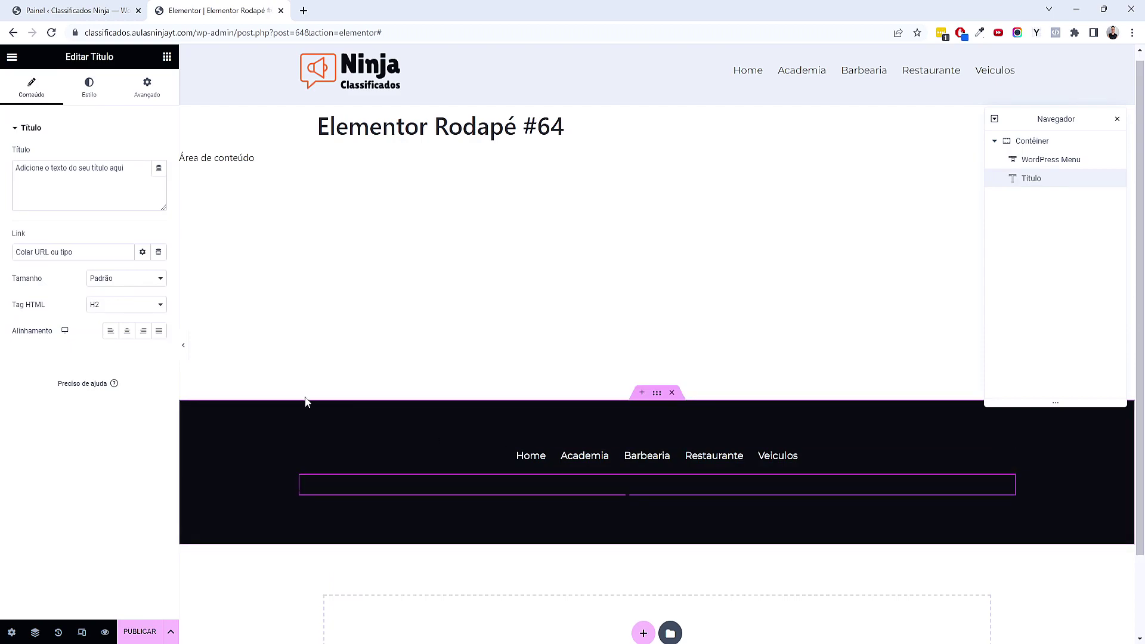
left_click(127, 332)
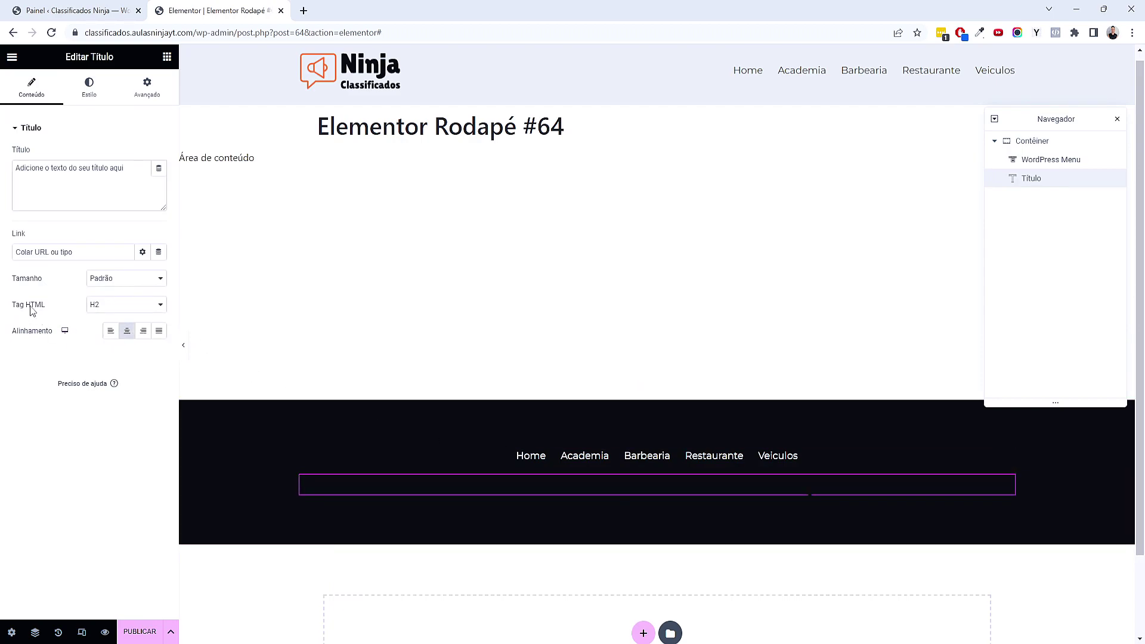
left_click(89, 307)
left_click(124, 395)
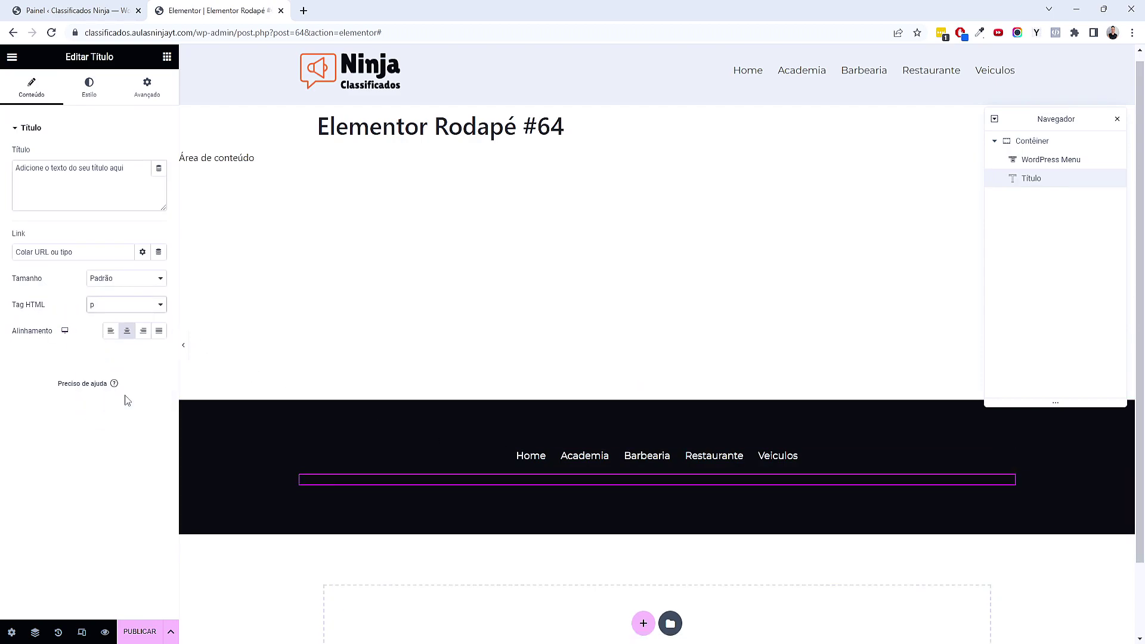
triple_click(121, 169)
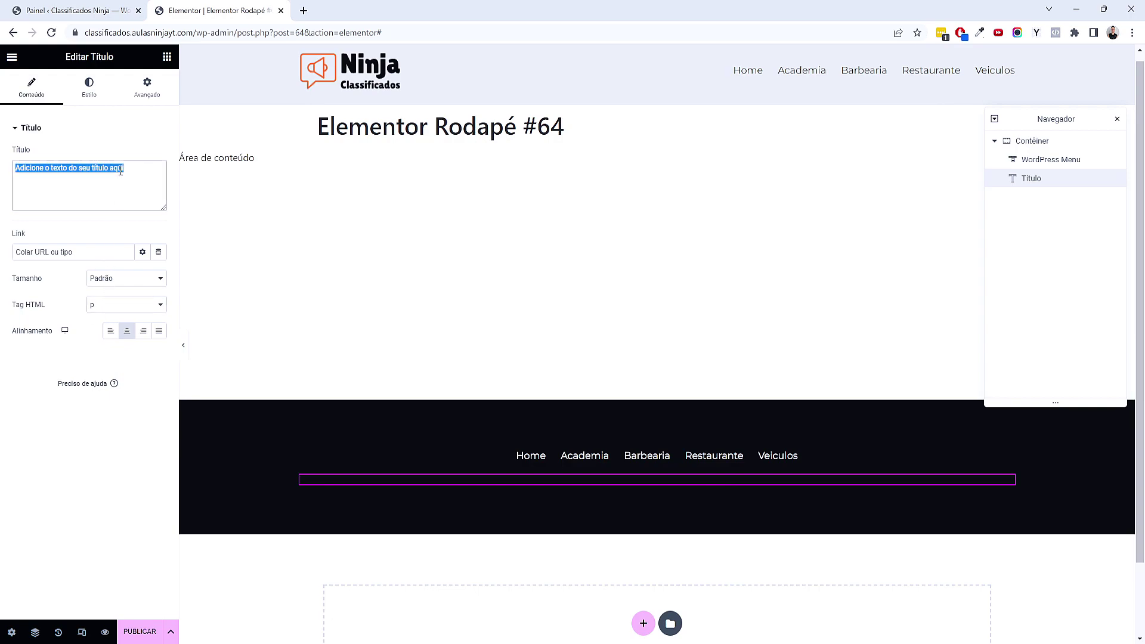
type("N")
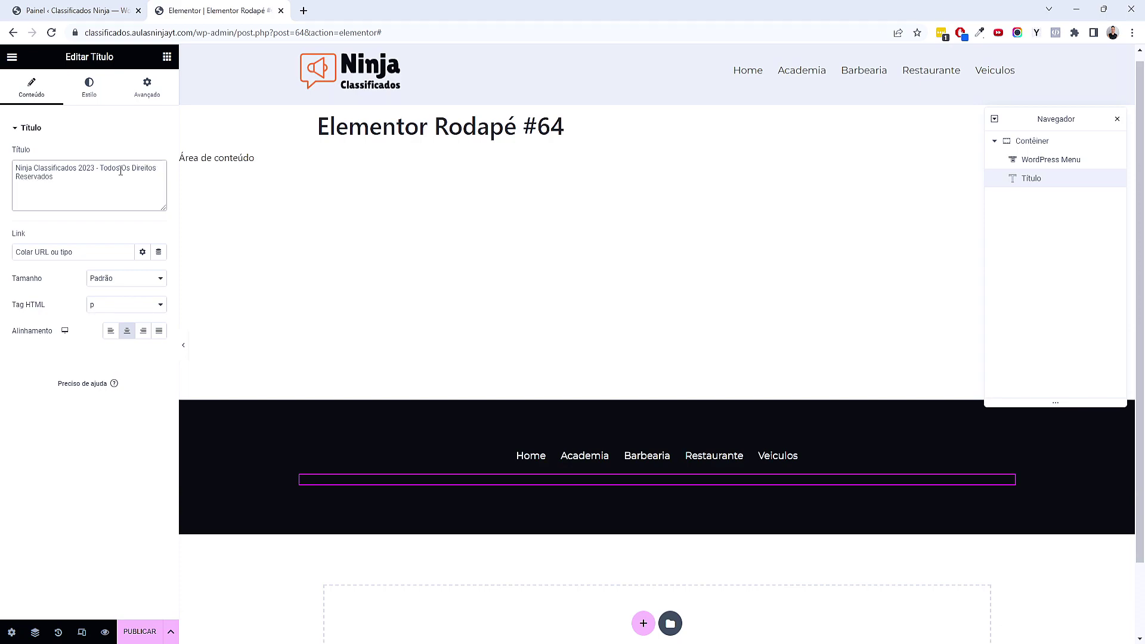
Style the copyright title with the white Texto colour and Secundário typography
left_click(105, 96)
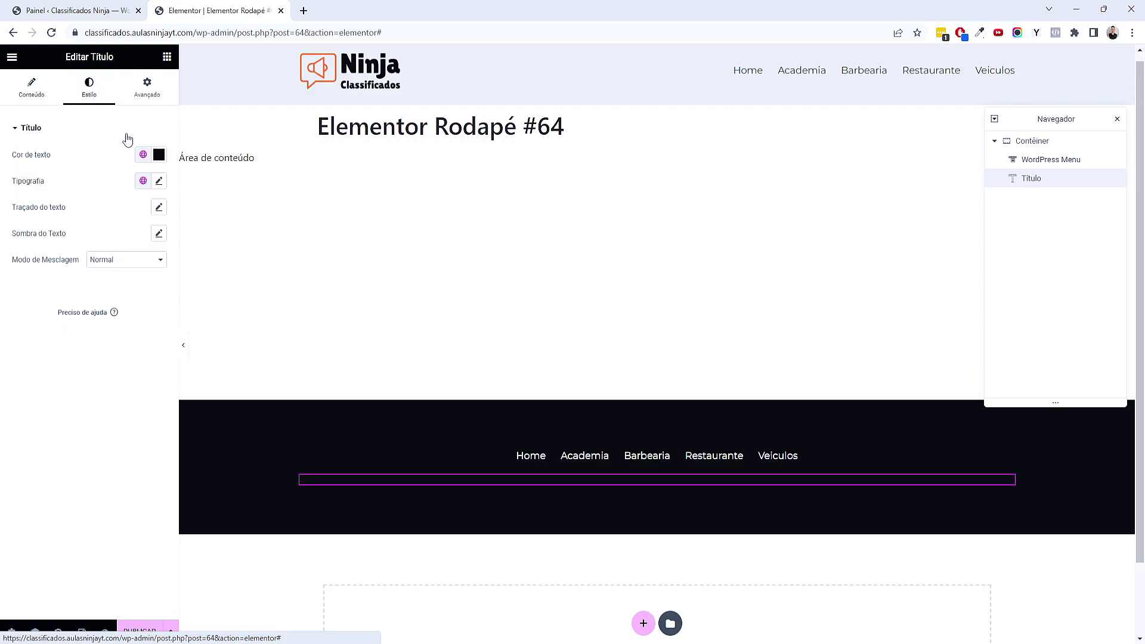
left_click(143, 156)
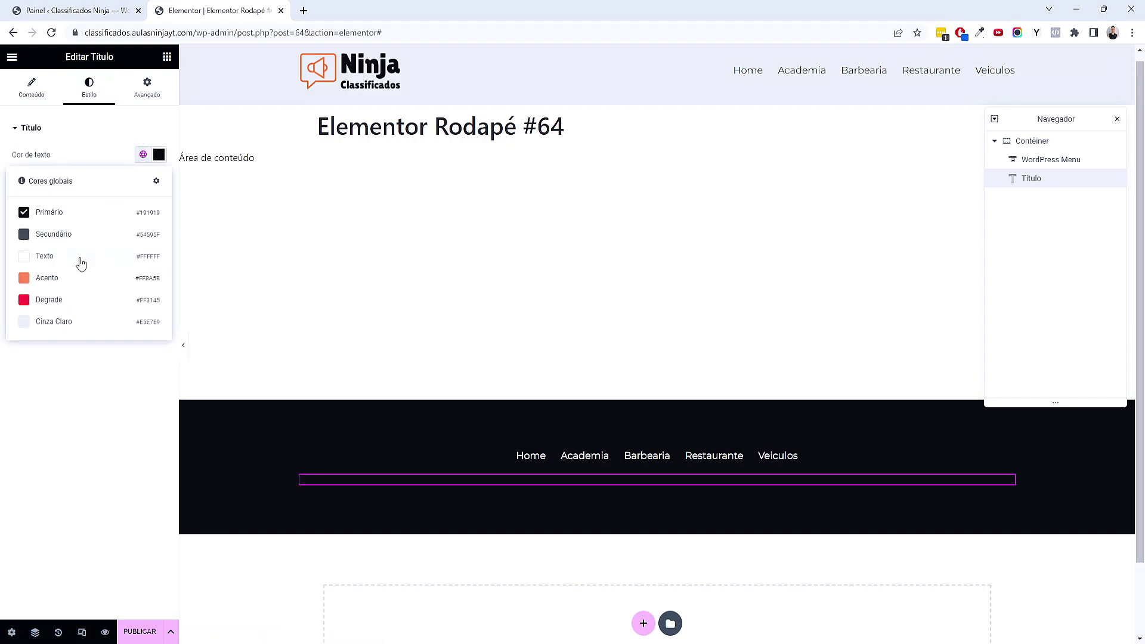
left_click(80, 258)
left_click(143, 181)
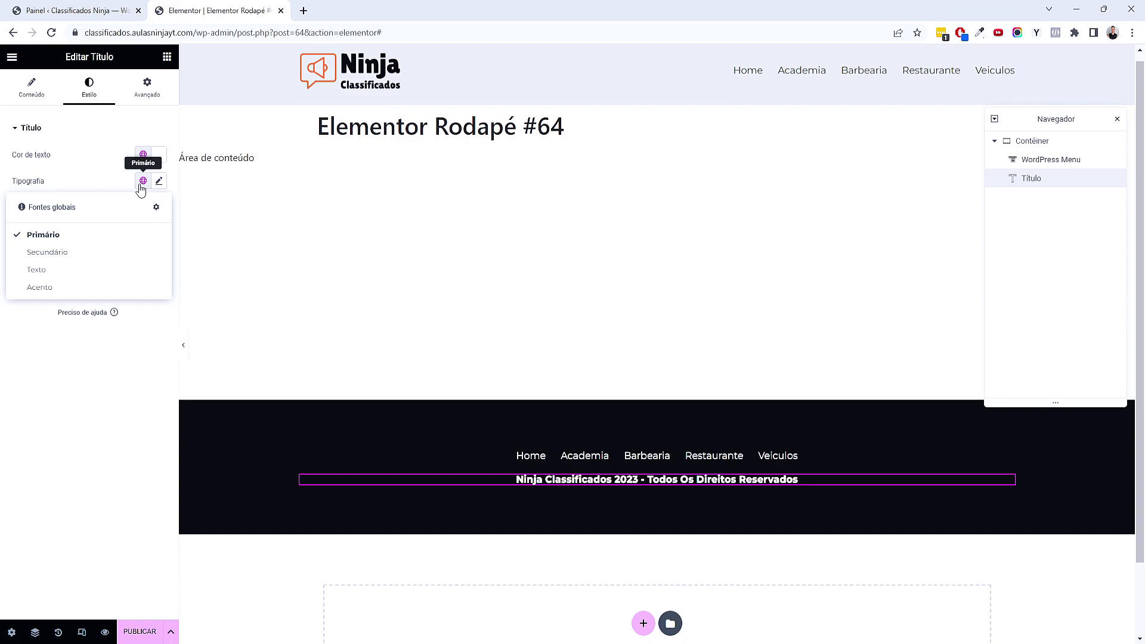
left_click(115, 254)
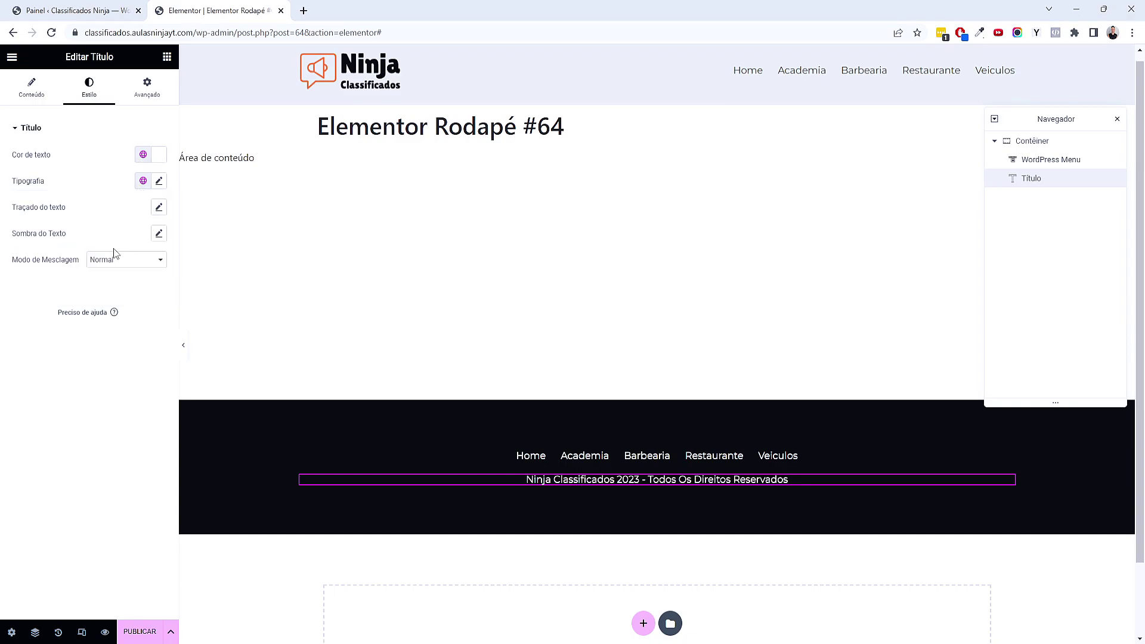
left_click(167, 57)
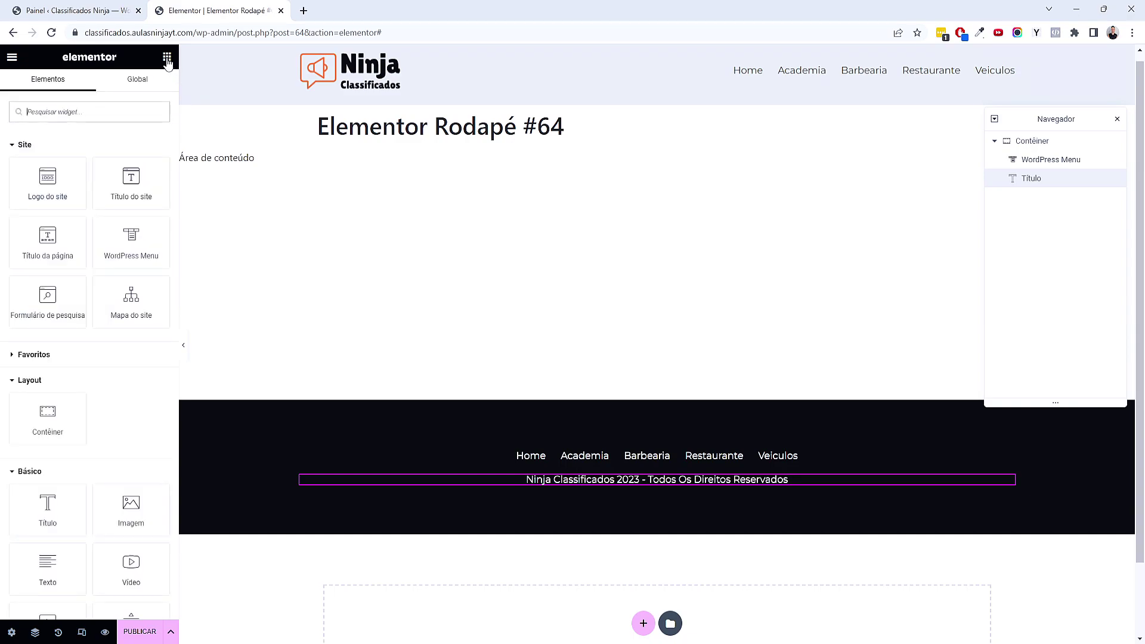
Add an Image widget below the copyright line using the uploaded white logo LogoMakr-0YHyZc.png
scroll(96, 390, "down", 2)
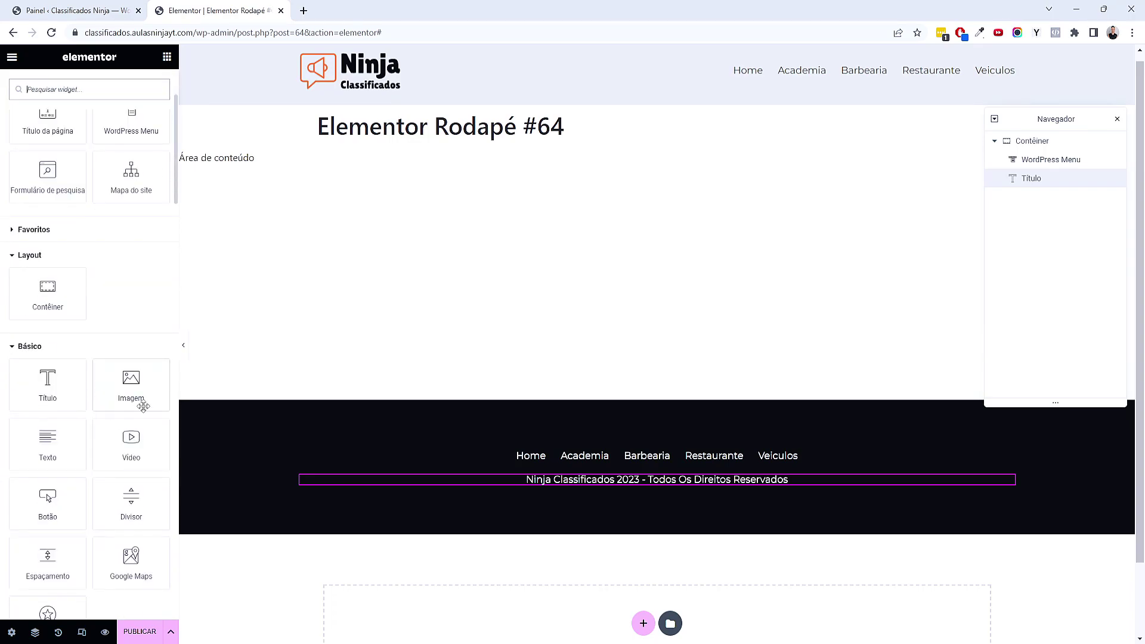
left_click_drag(131, 382, 637, 486)
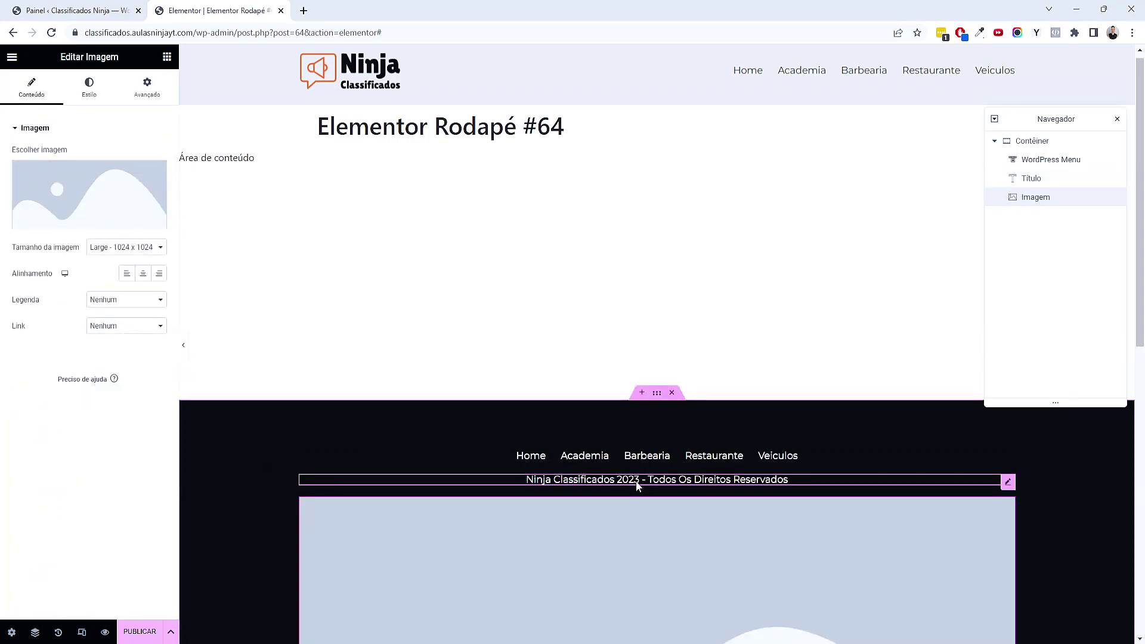
left_click(81, 194)
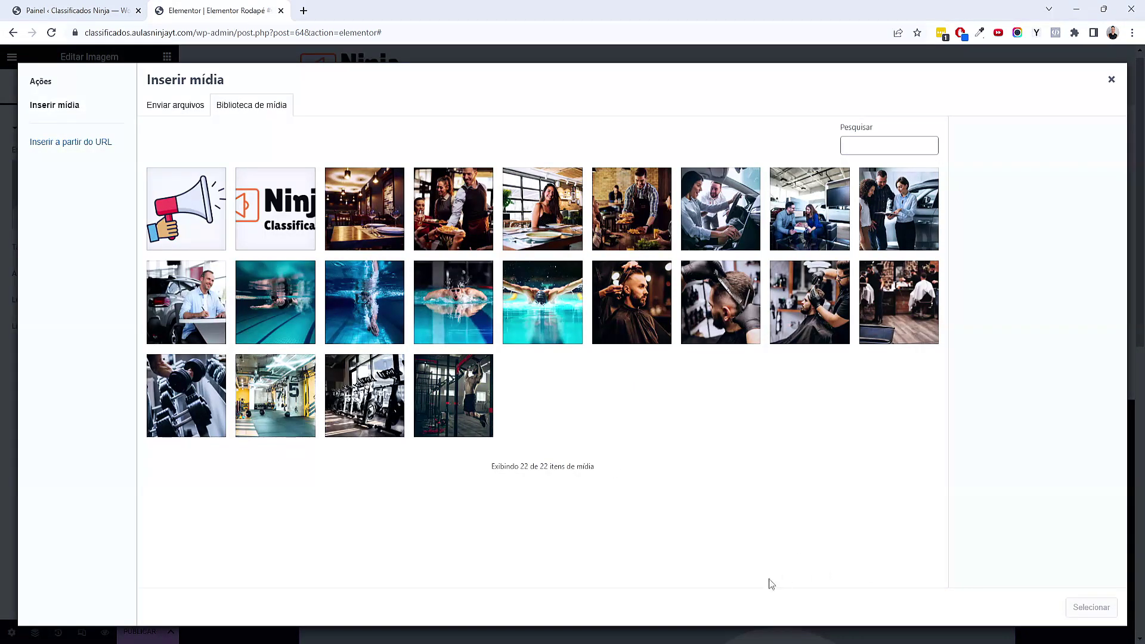
left_click(600, 616)
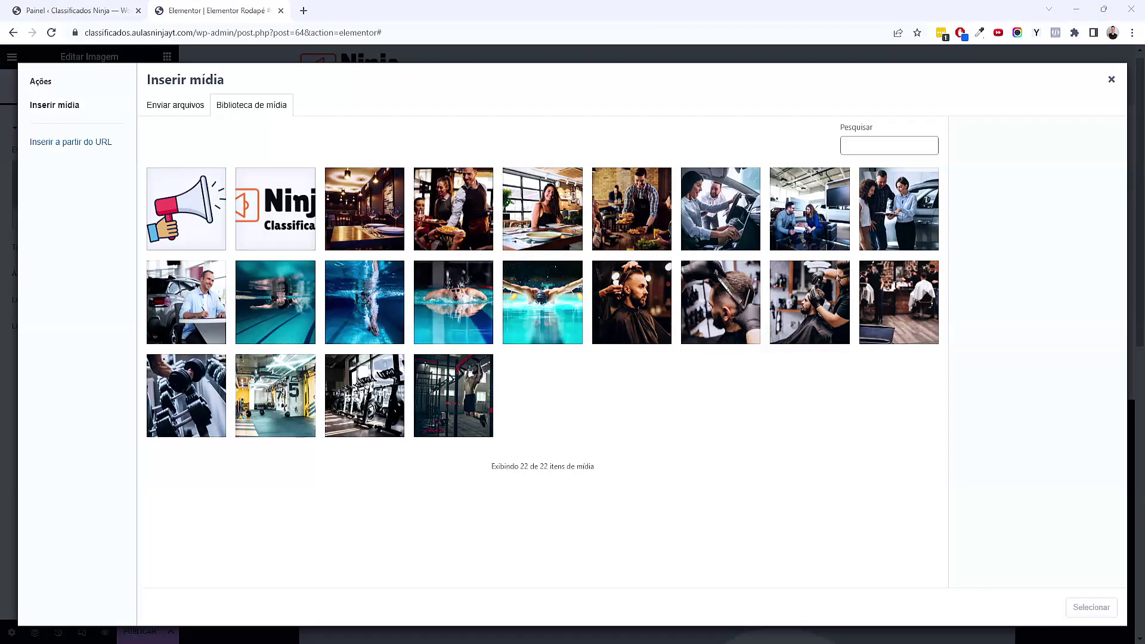
left_click_drag(1144, 382, 416, 320)
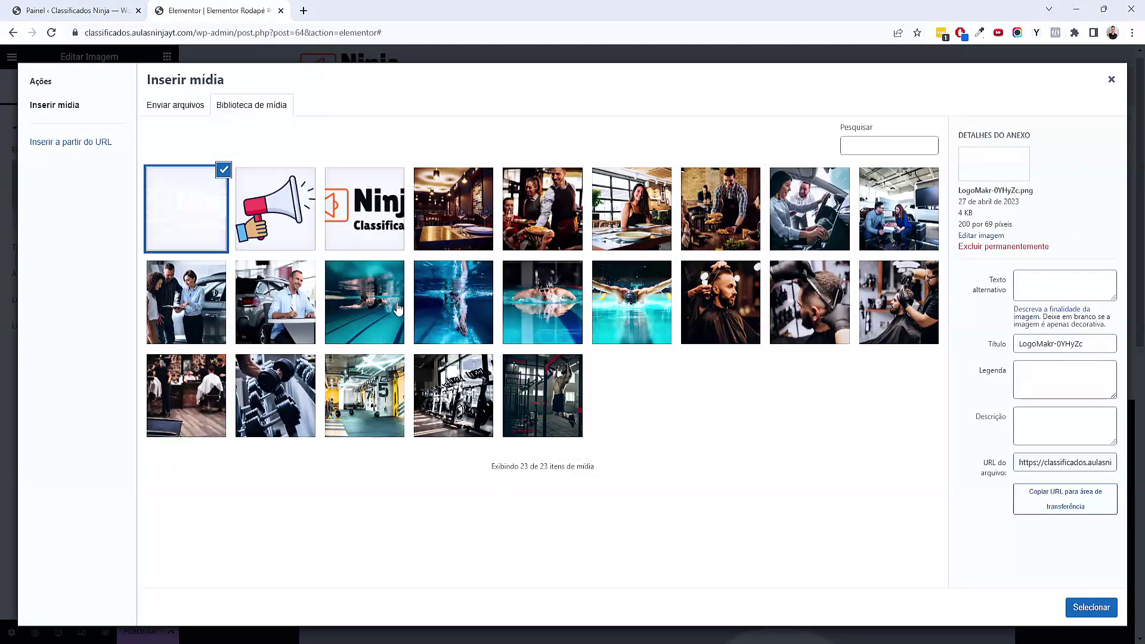
left_click(354, 206)
left_click(174, 238)
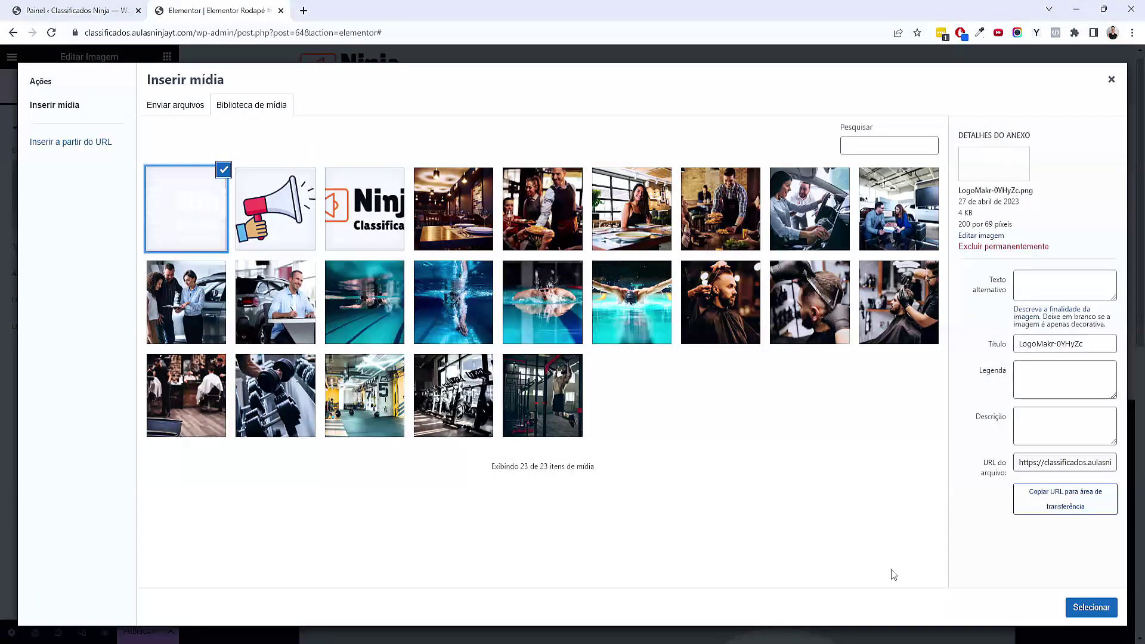
left_click(1091, 607)
scroll(771, 513, "down", 2)
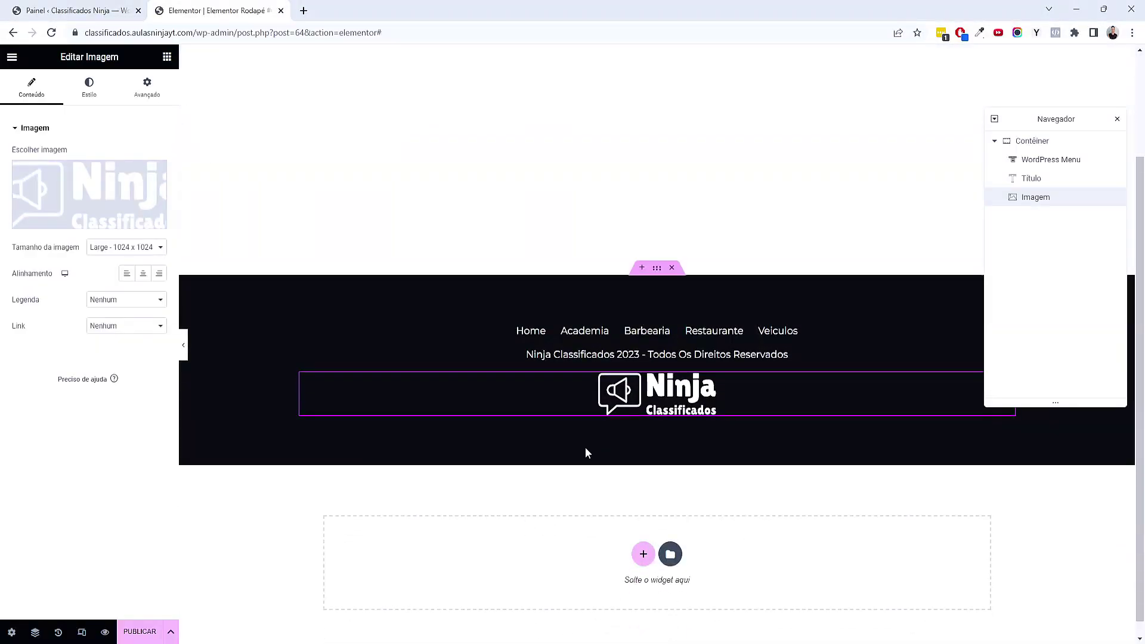
scroll(699, 491, "up", 1)
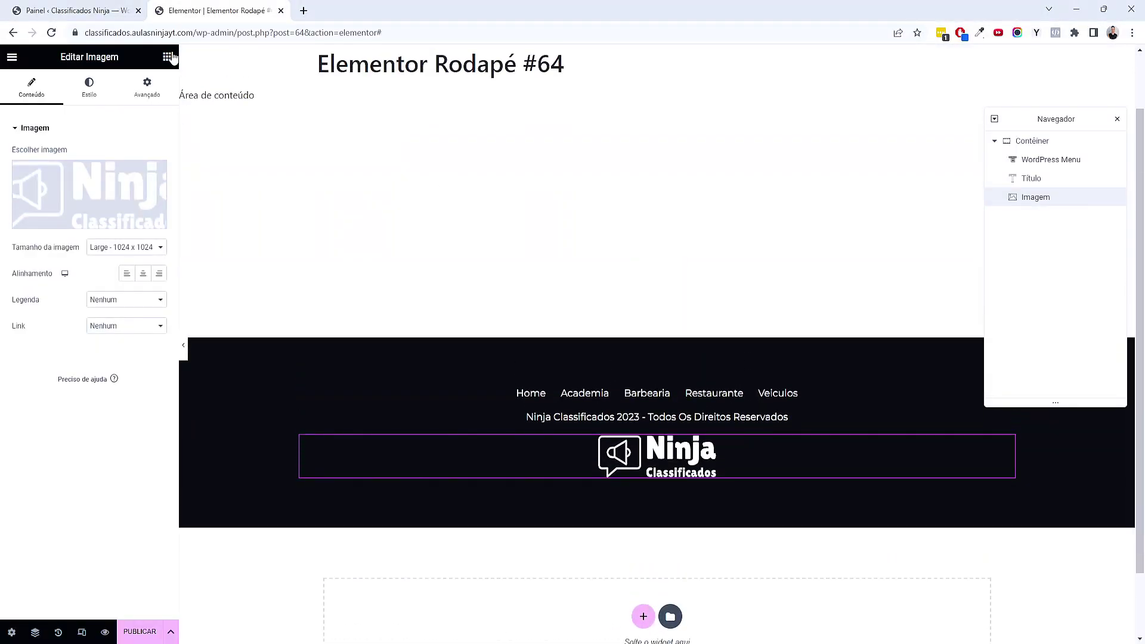
left_click(167, 57)
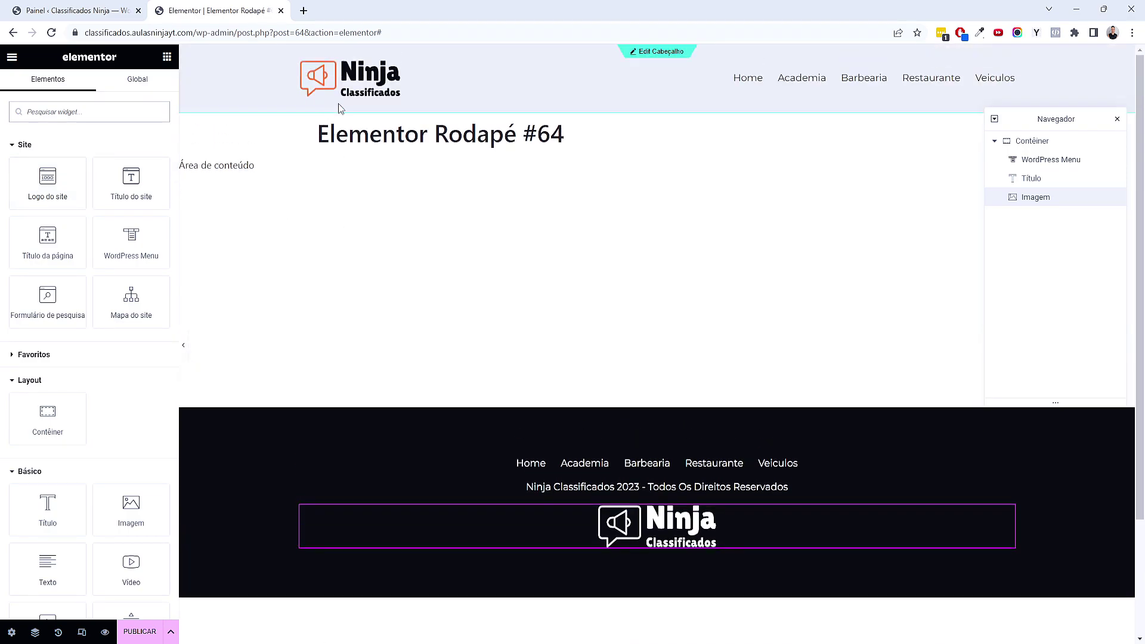
scroll(347, 230, "down", 2)
left_click_drag(48, 182, 656, 388)
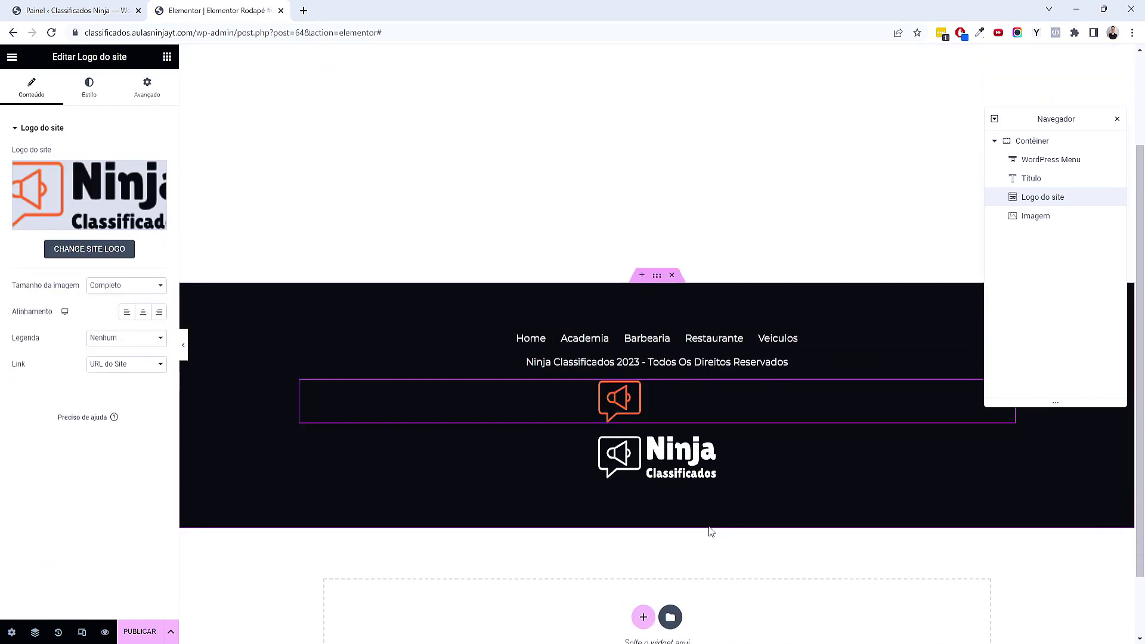
scroll(665, 442, "down", 2)
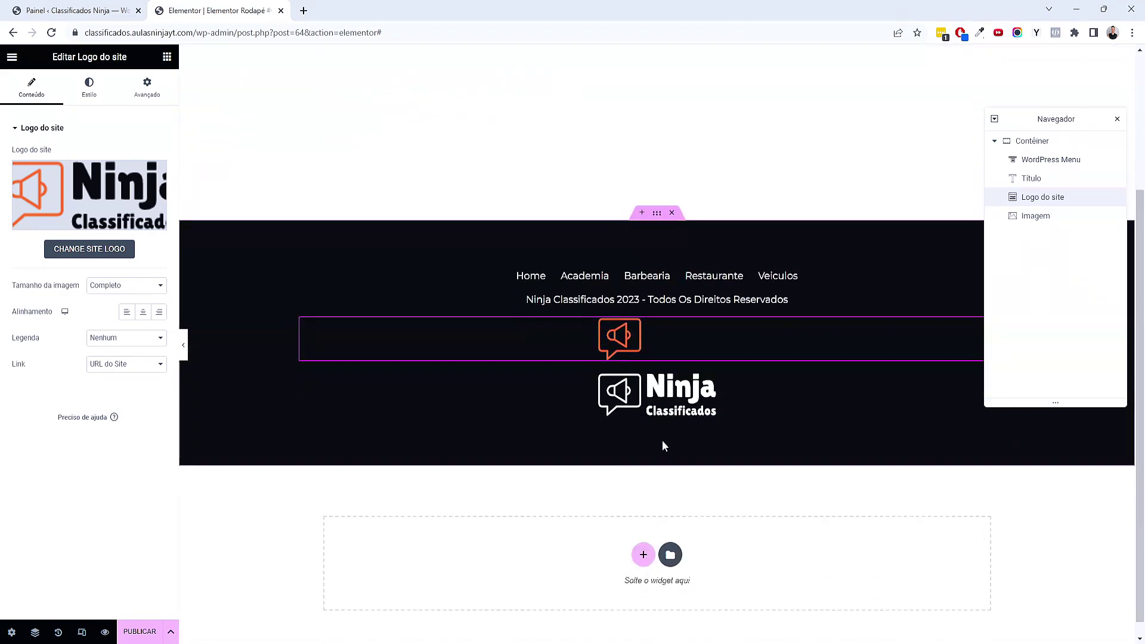
right_click(675, 338)
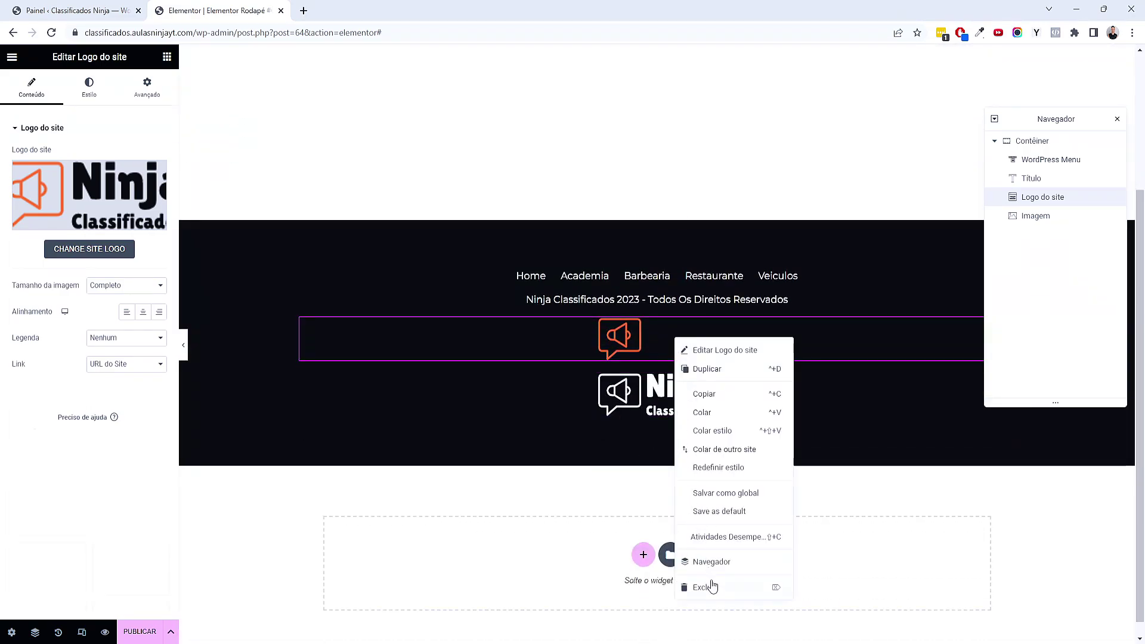
left_click(705, 586)
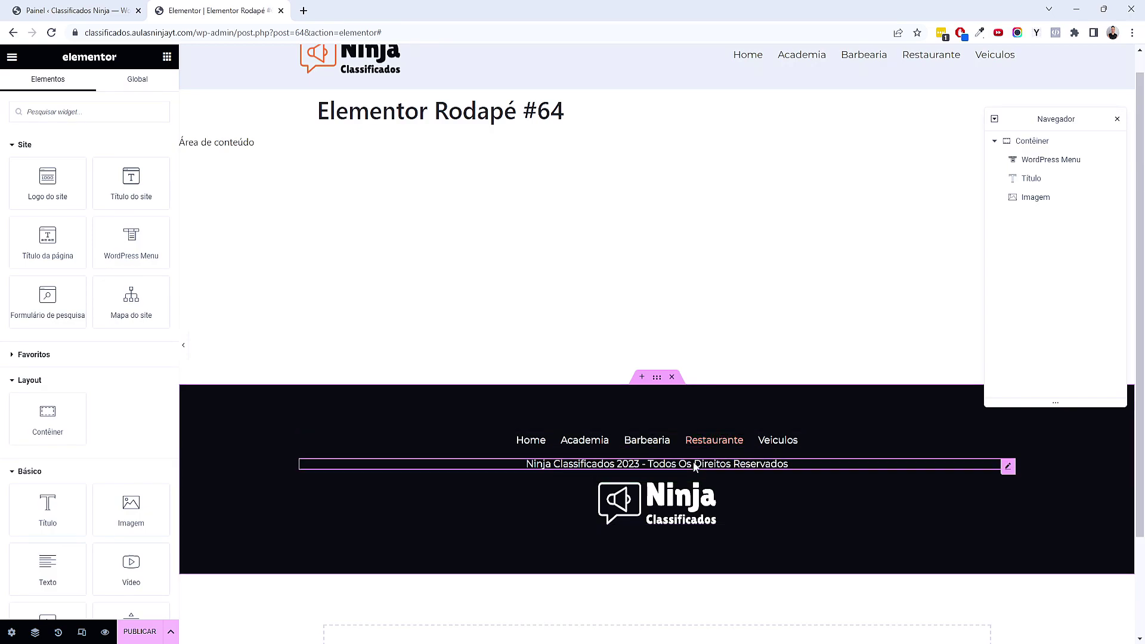
scroll(894, 516, "down", 1)
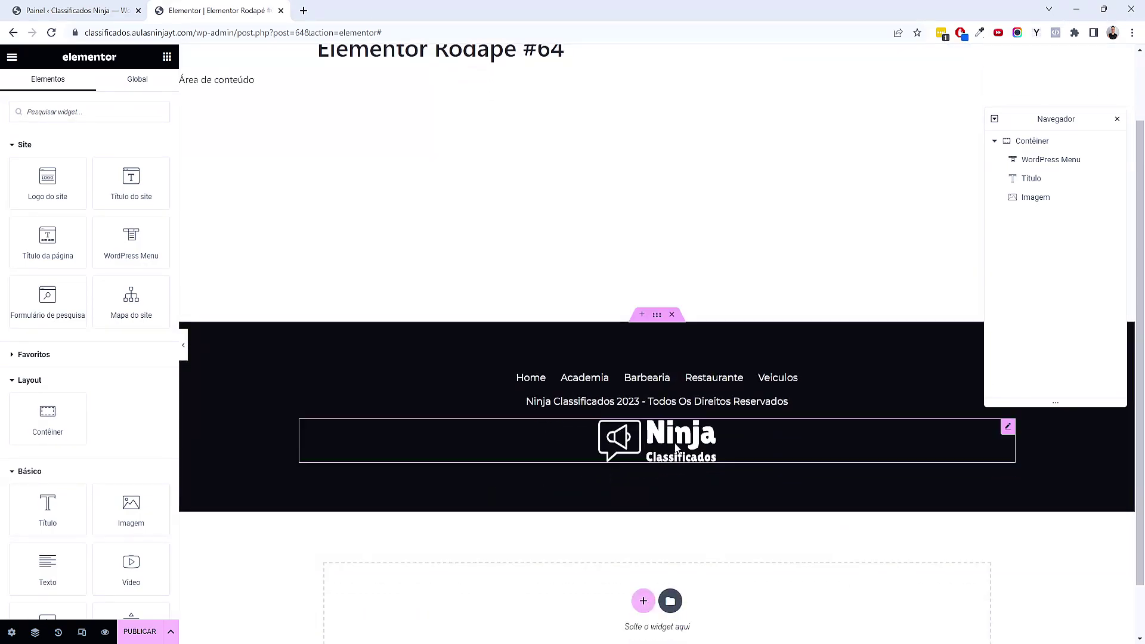
Raise the footer container's gap between elements from 20 to 30 px and open responsive mode
left_click(659, 315)
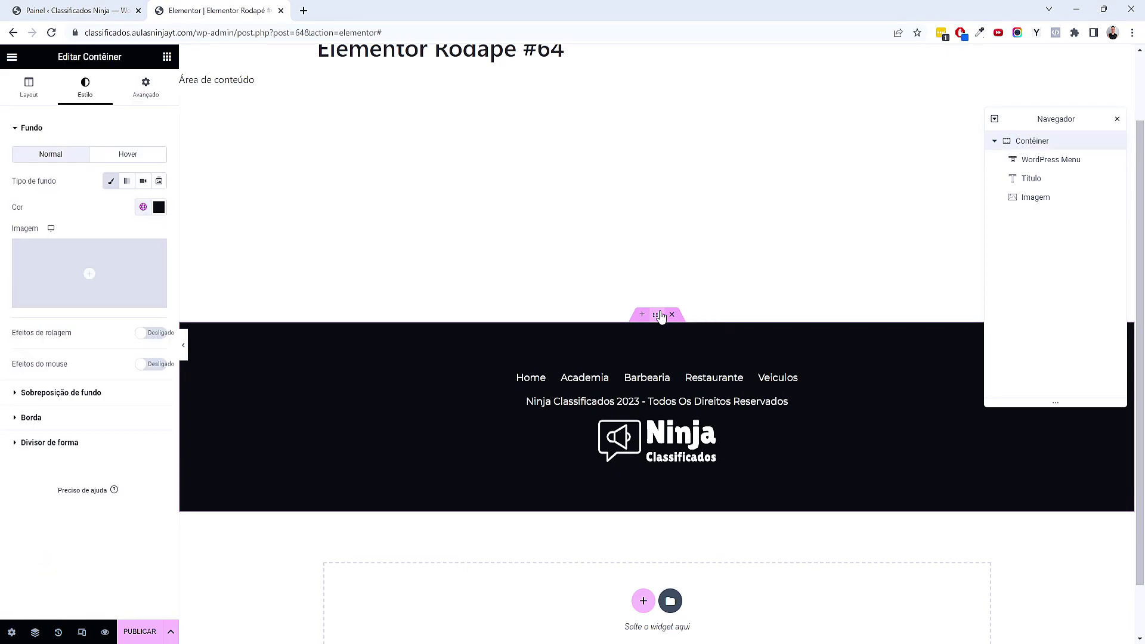
left_click(37, 95)
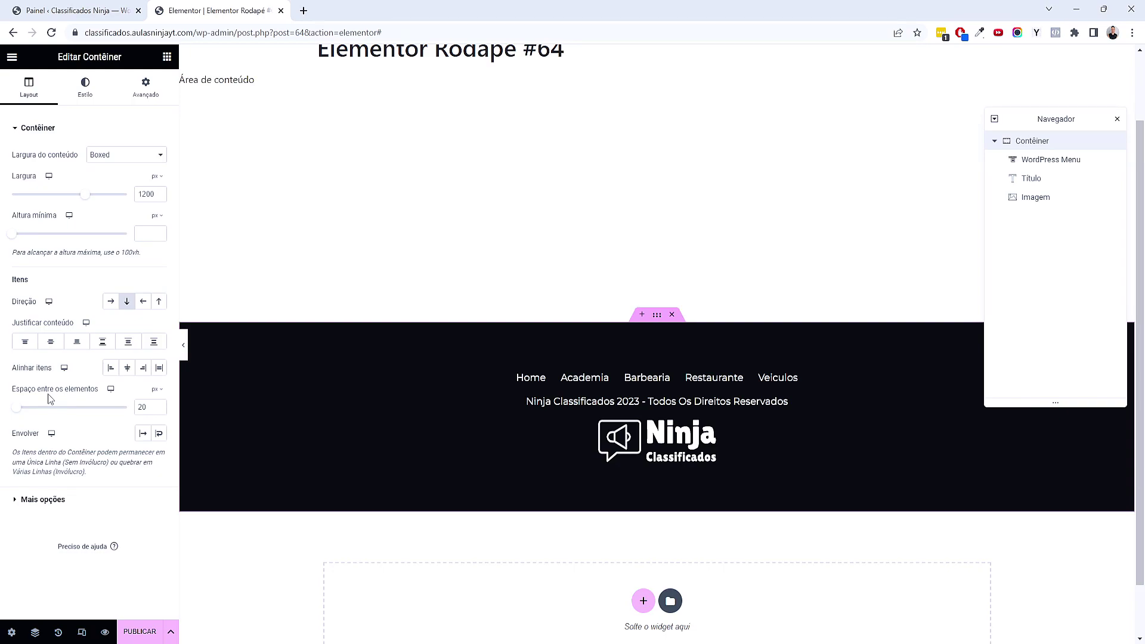
left_click(159, 410)
left_click(158, 405)
left_click(158, 405)
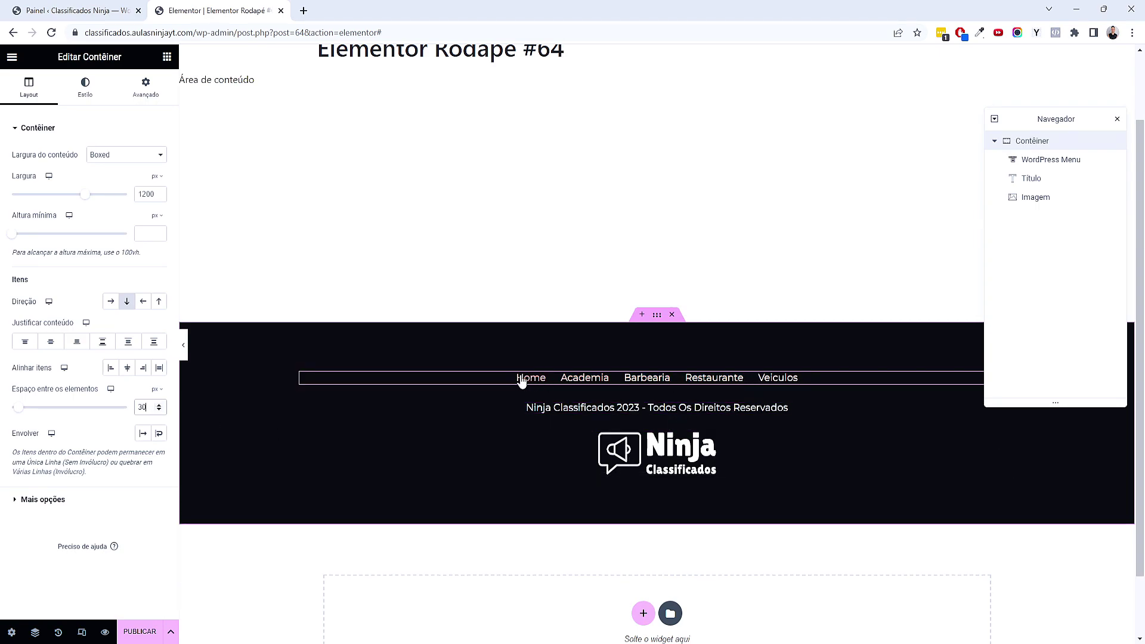
scroll(526, 176, "up", 2)
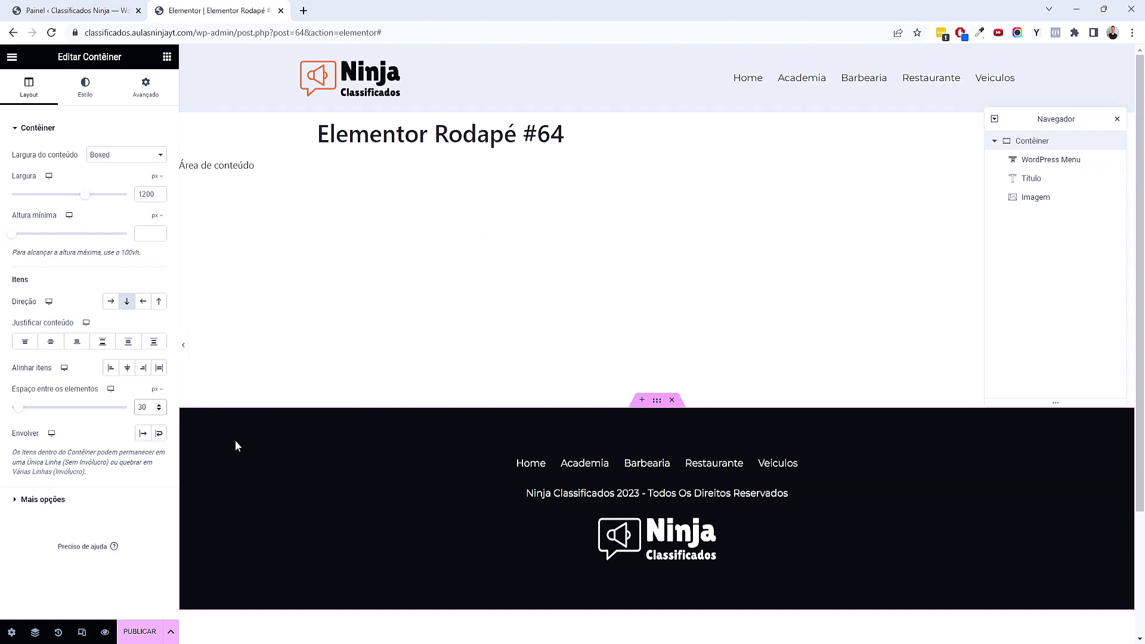
left_click(82, 632)
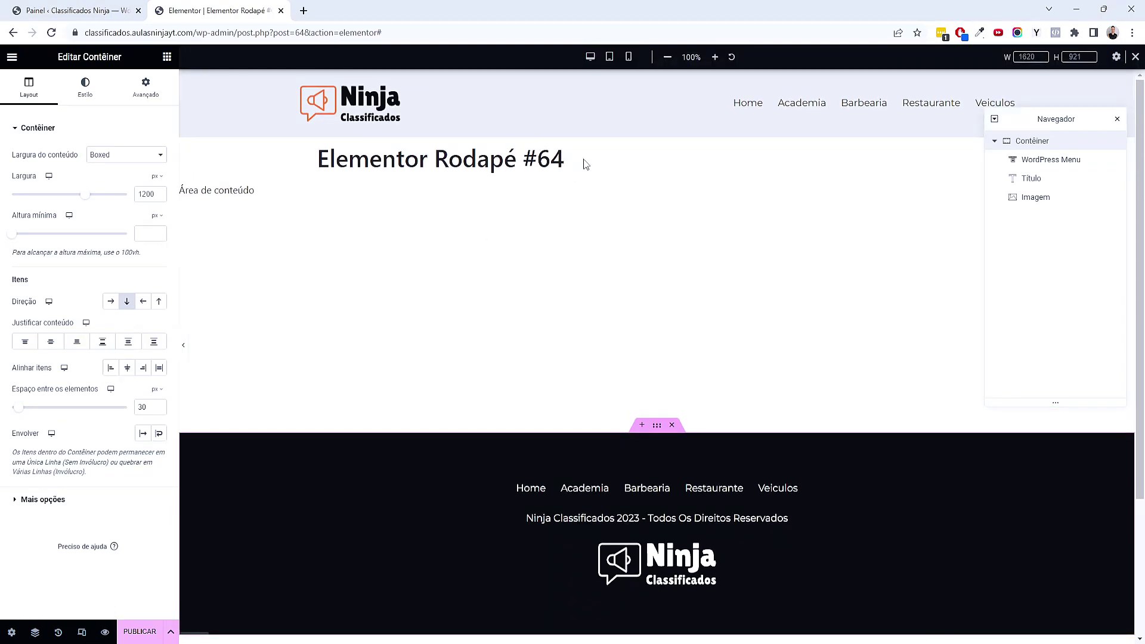
In tablet preview, set the footer menu's dropdown breakpoint to Celular em modo retrato
left_click(609, 57)
scroll(720, 323, "down", 3)
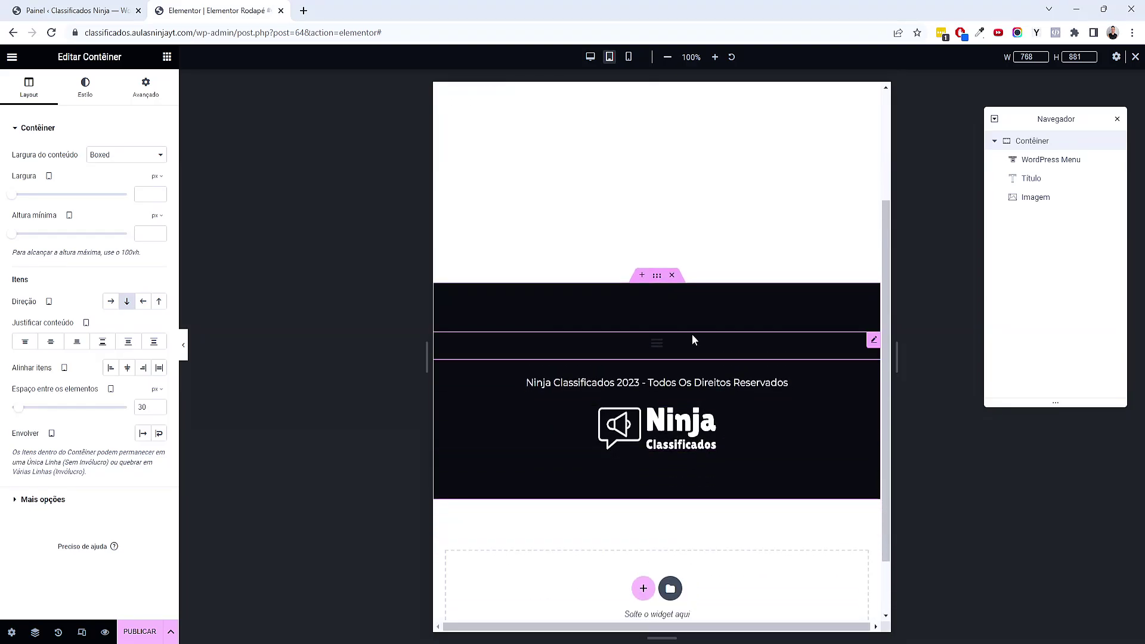
left_click(692, 341)
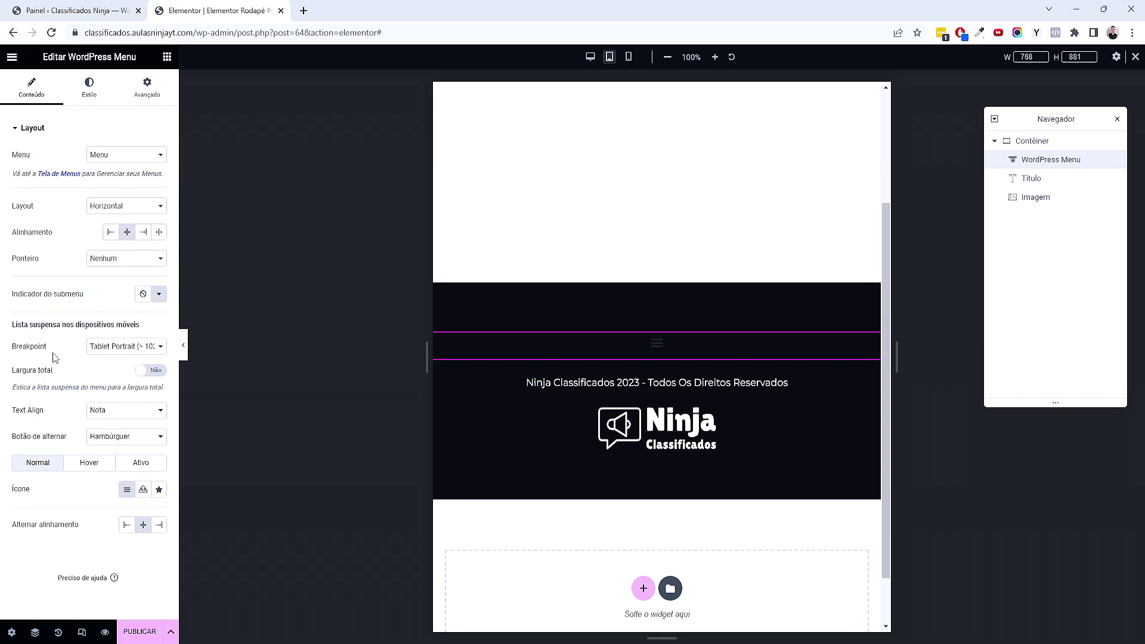
left_click(113, 351)
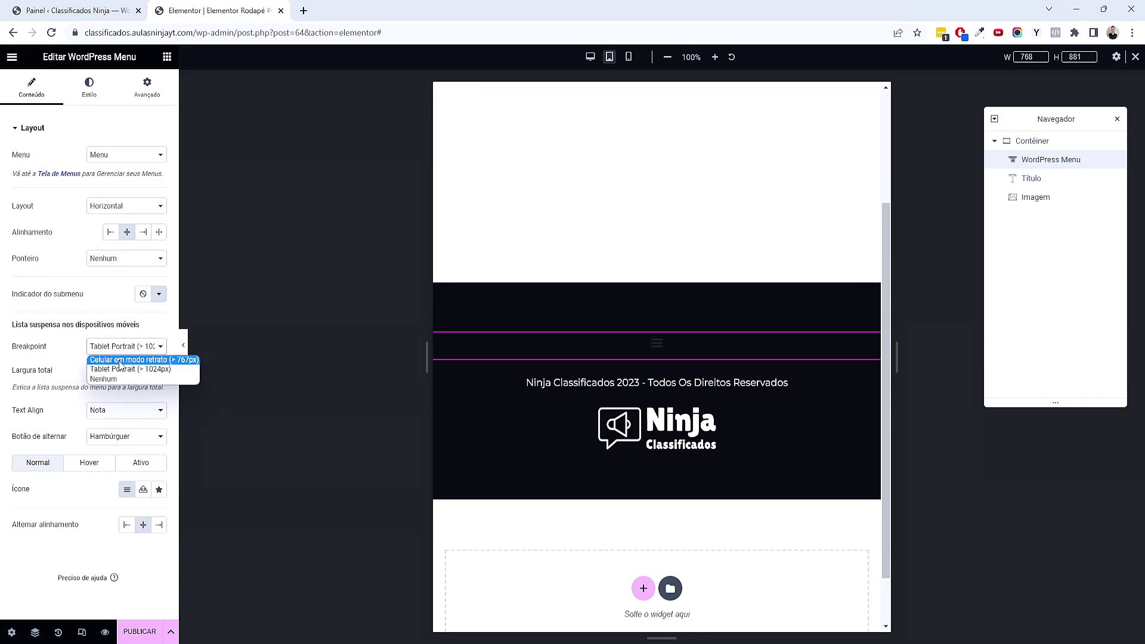
left_click(121, 360)
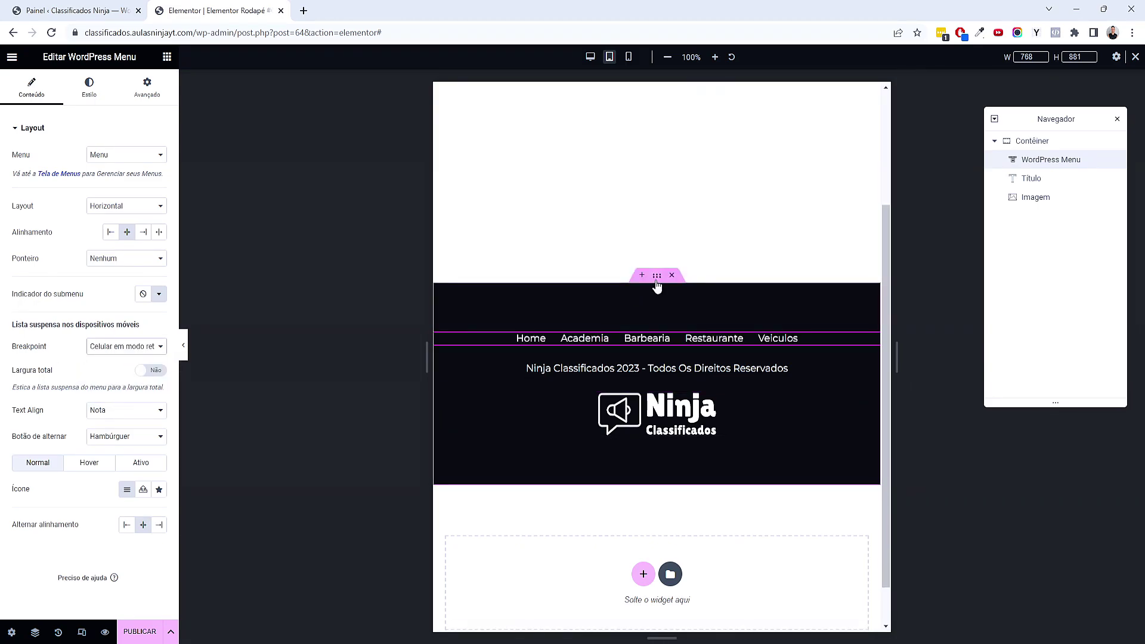
left_click(657, 279)
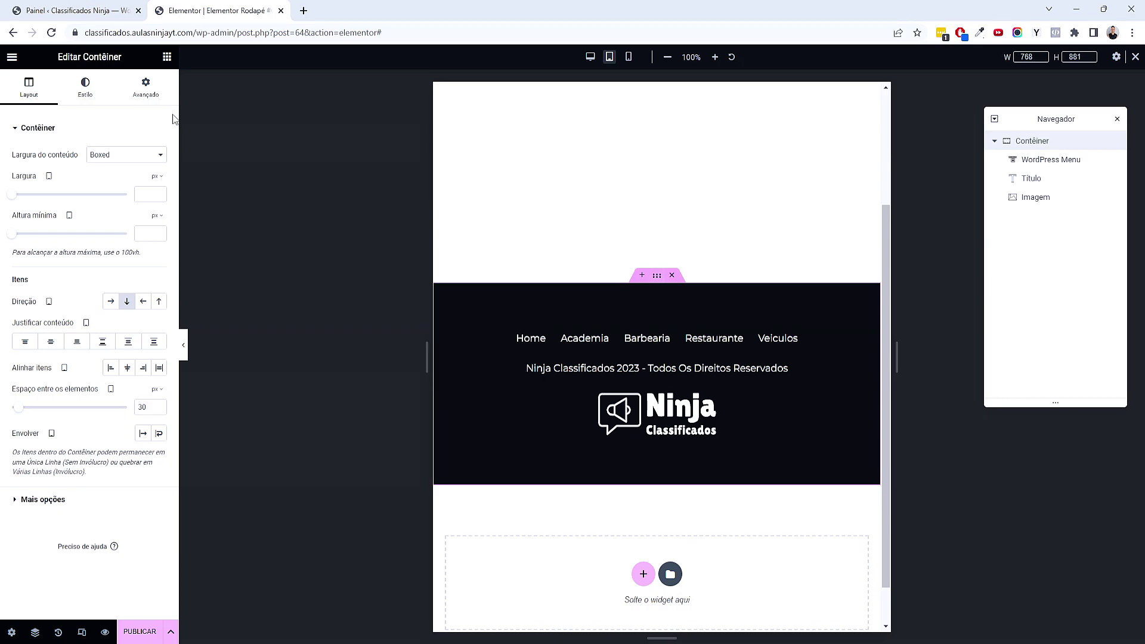
Give the footer container tablet padding of 80 px top/bottom and 20 px left/right
left_click(158, 101)
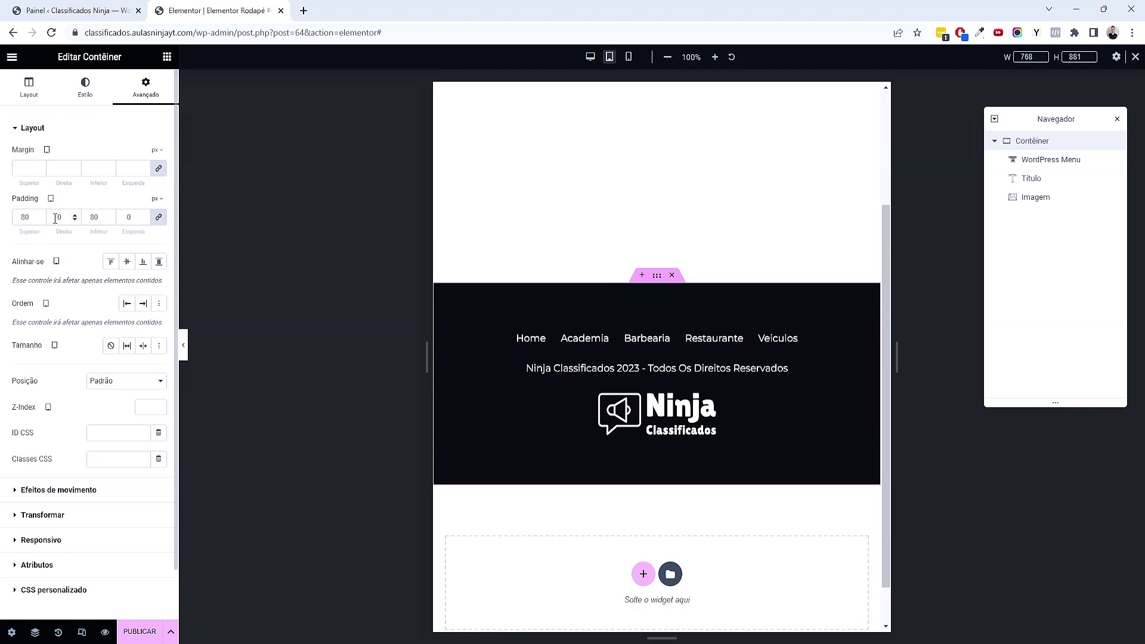
left_click(160, 217)
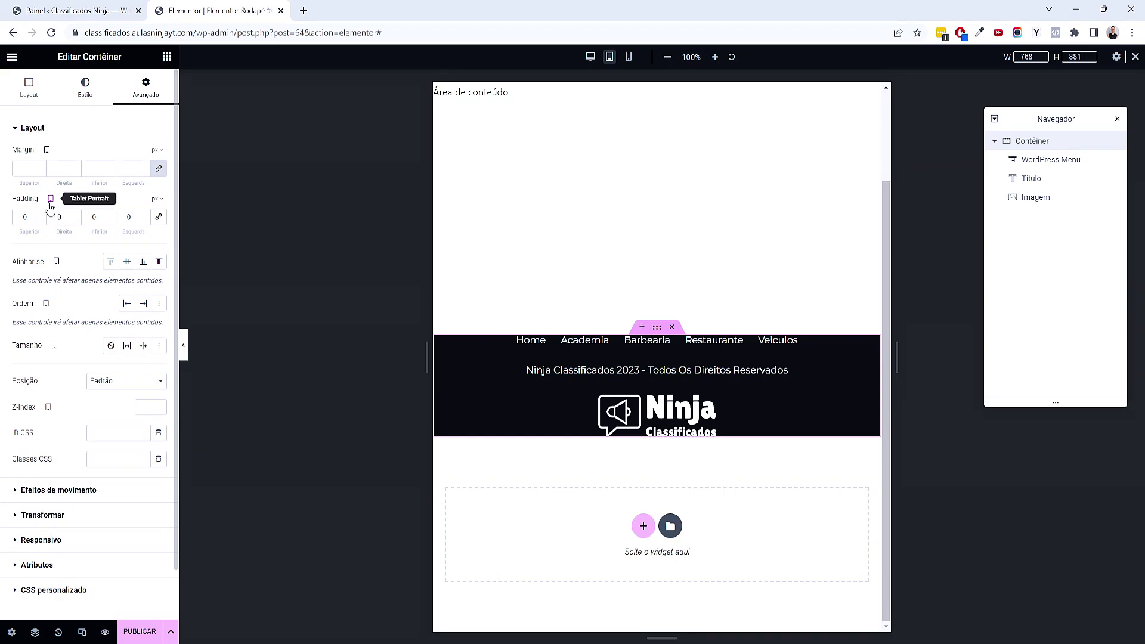
left_click(23, 220)
type("80")
key("Tab")
type("20")
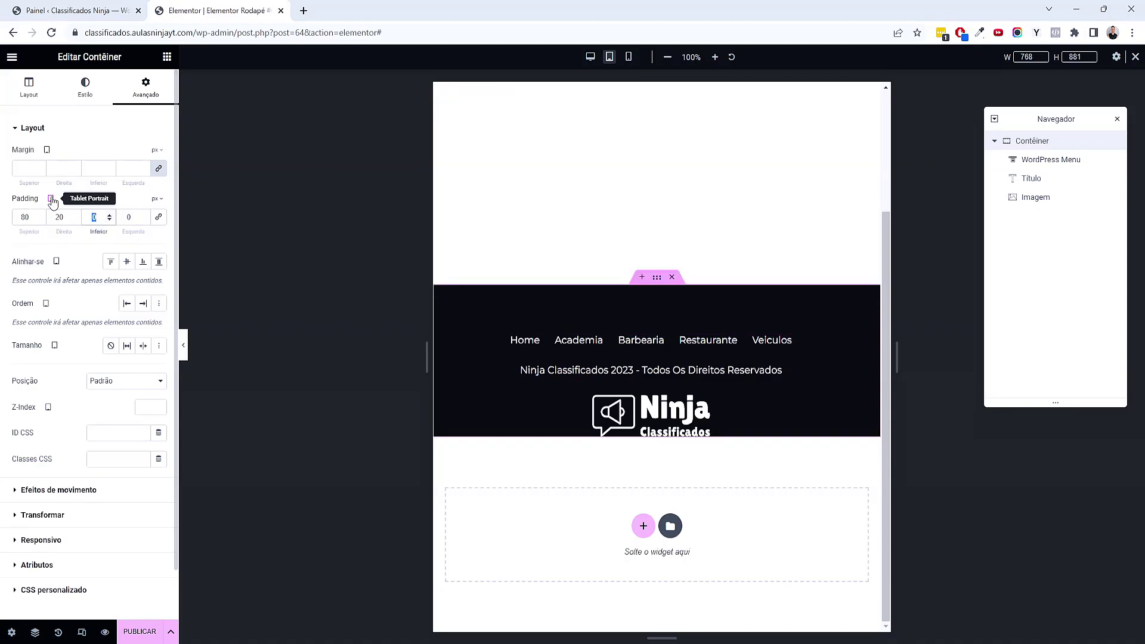
key("Tab")
type("80")
key("Tab")
type("20")
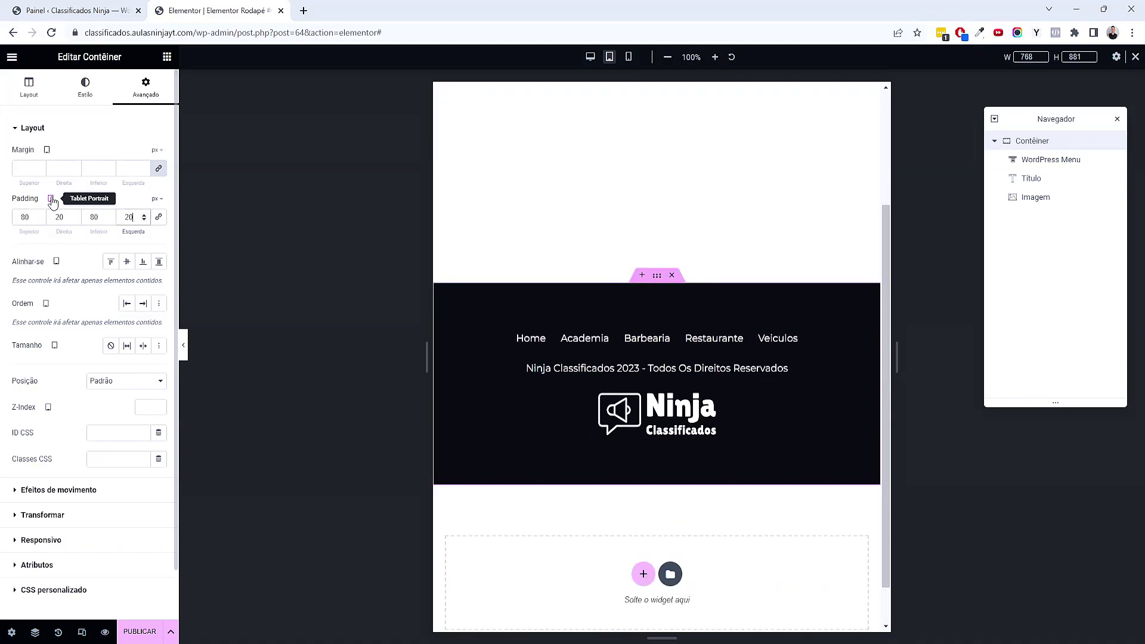
left_click(628, 58)
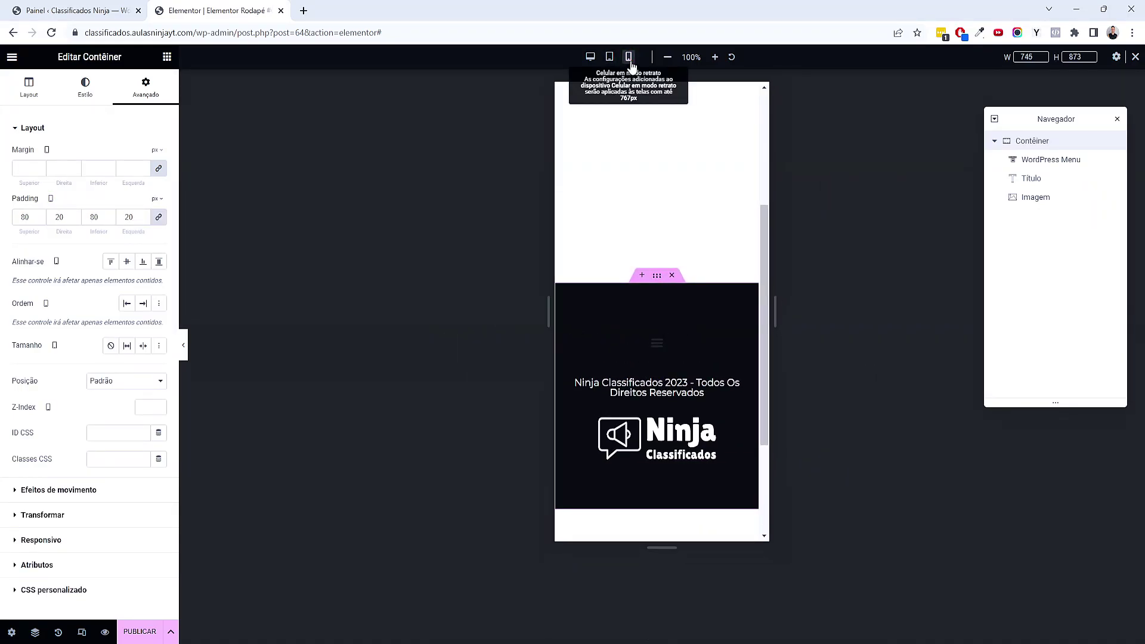
Set the mobile preview width to 420 and make the menu toggle icon white
double_click(1014, 56)
type("420")
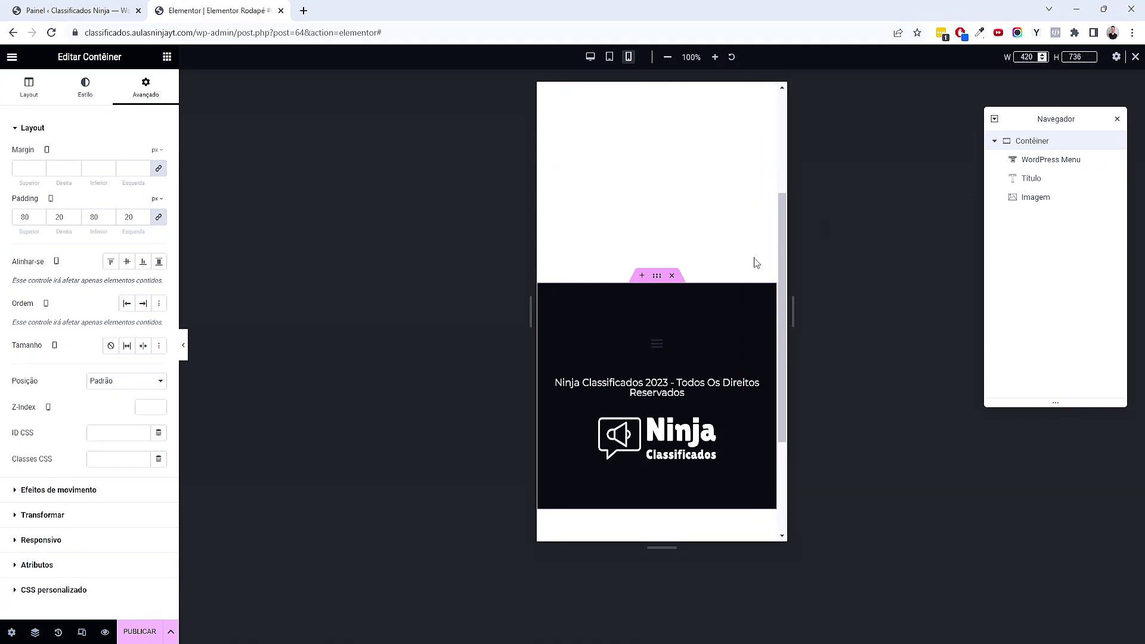
left_click(717, 339)
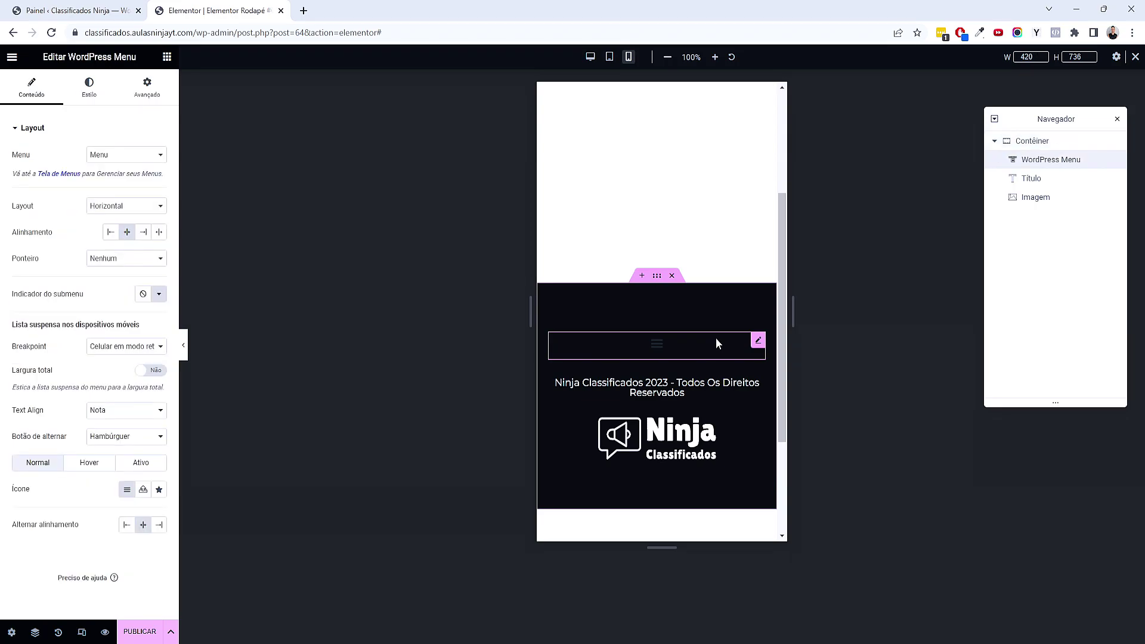
left_click(99, 102)
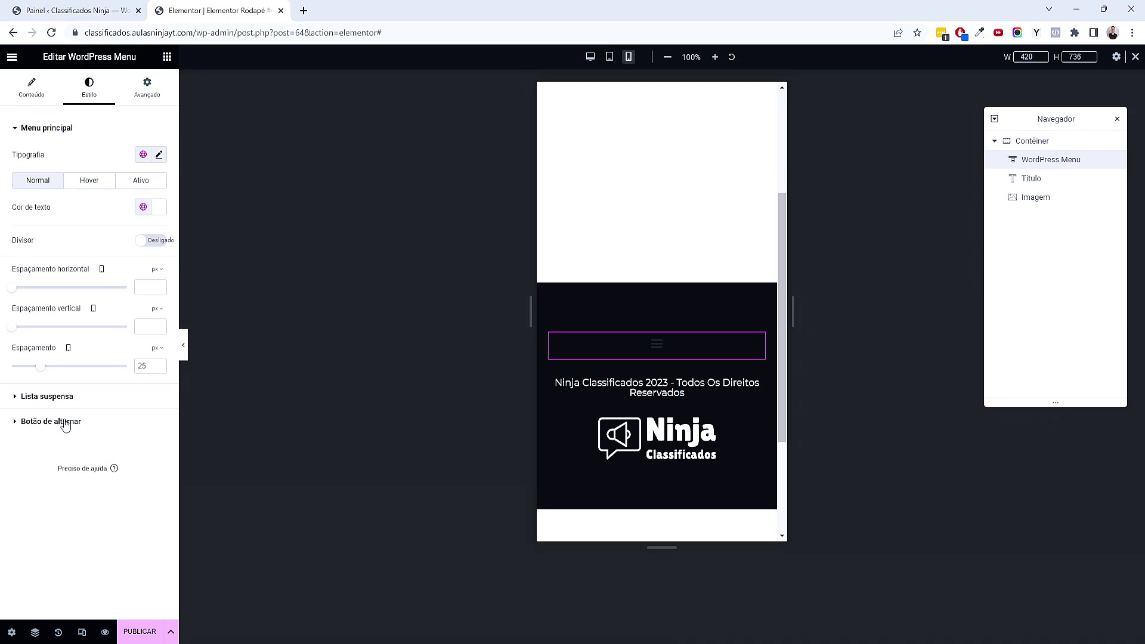
left_click(64, 422)
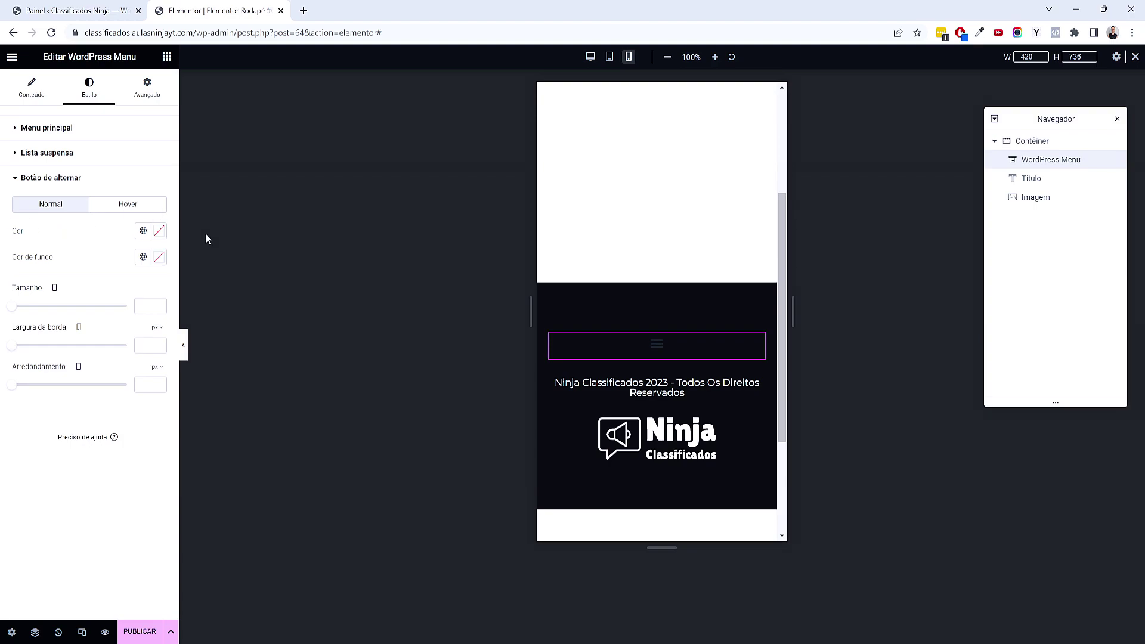
left_click(143, 230)
left_click(53, 329)
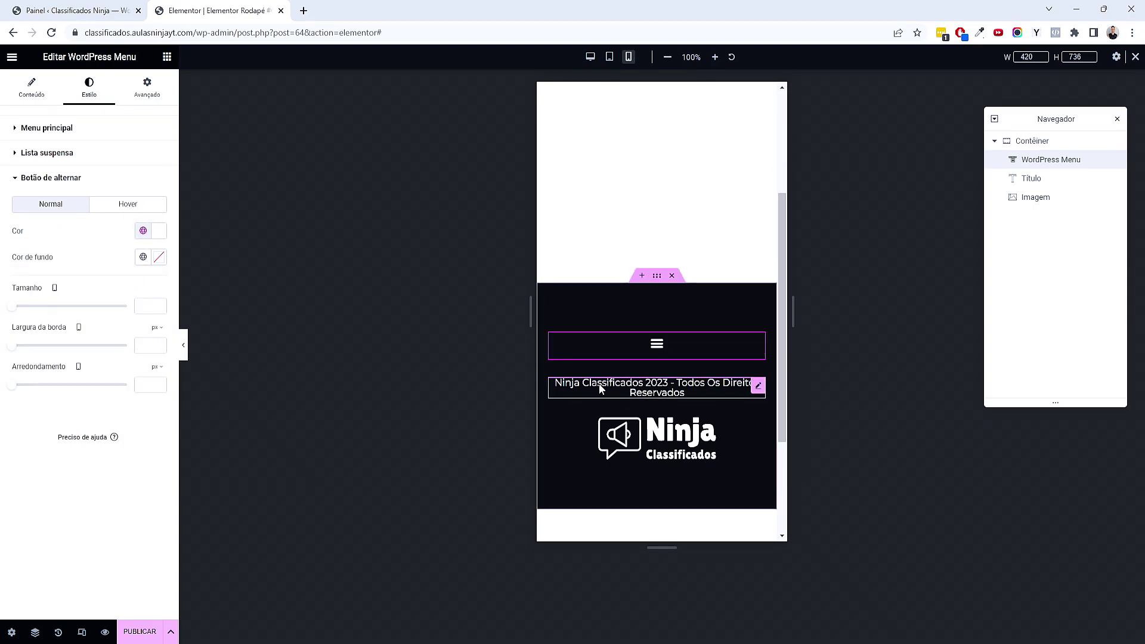
Make the mobile menu dropdown full width and check it by toggling the menu
left_click(48, 101)
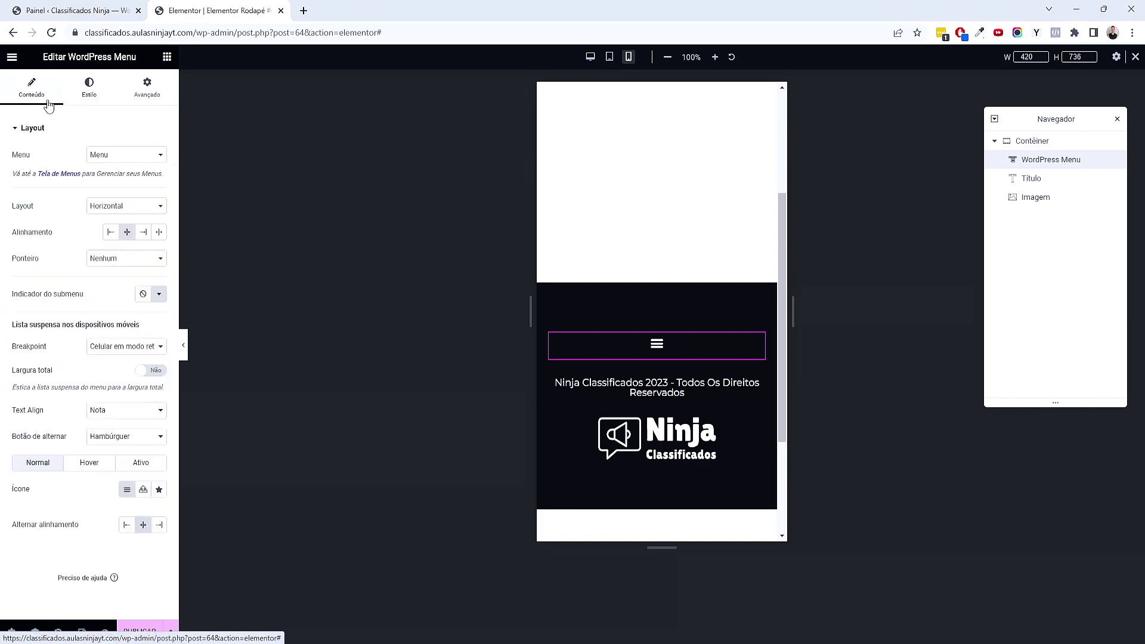
left_click(165, 373)
left_click(656, 344)
left_click(656, 344)
left_click(656, 344)
left_click(656, 344)
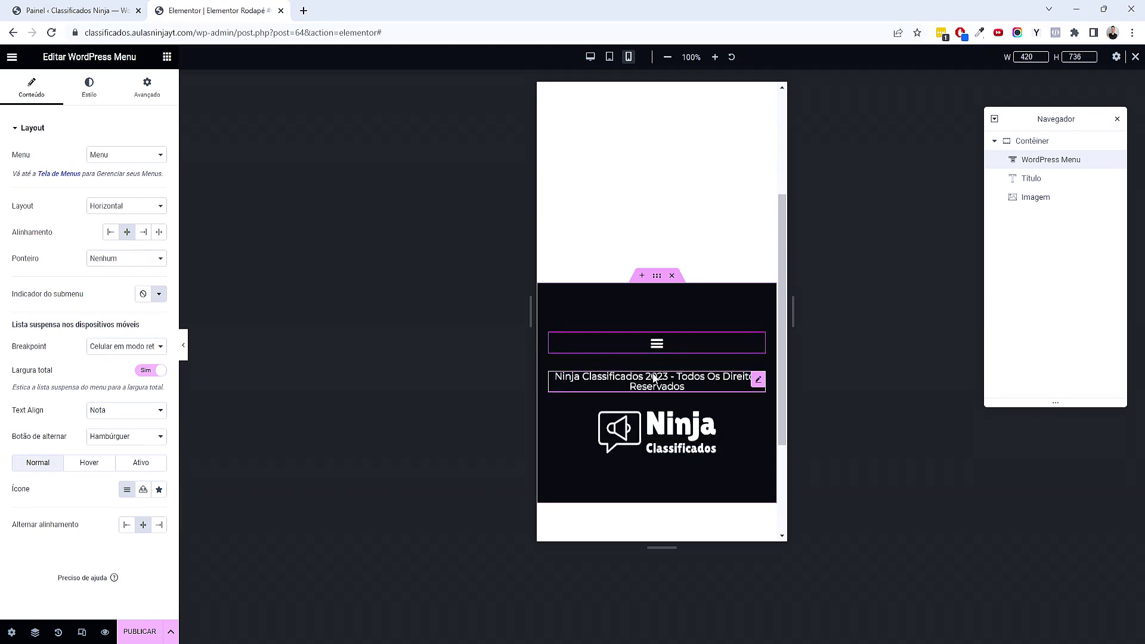
Set the copyright title's line height to 1.6 em and return the preview to desktop
left_click(649, 387)
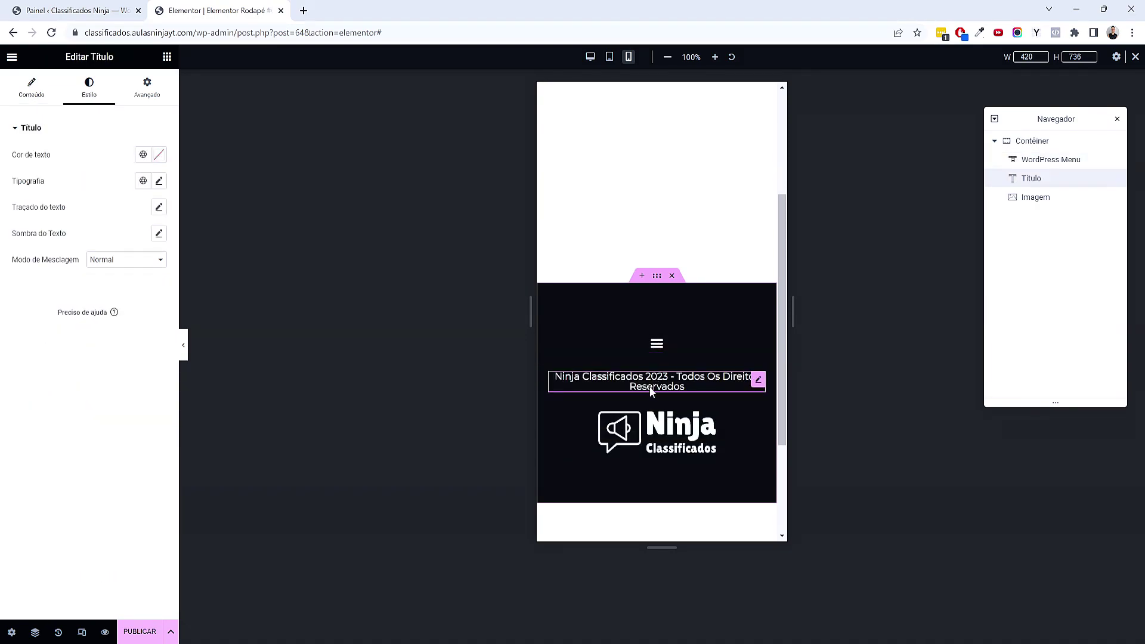
left_click(158, 181)
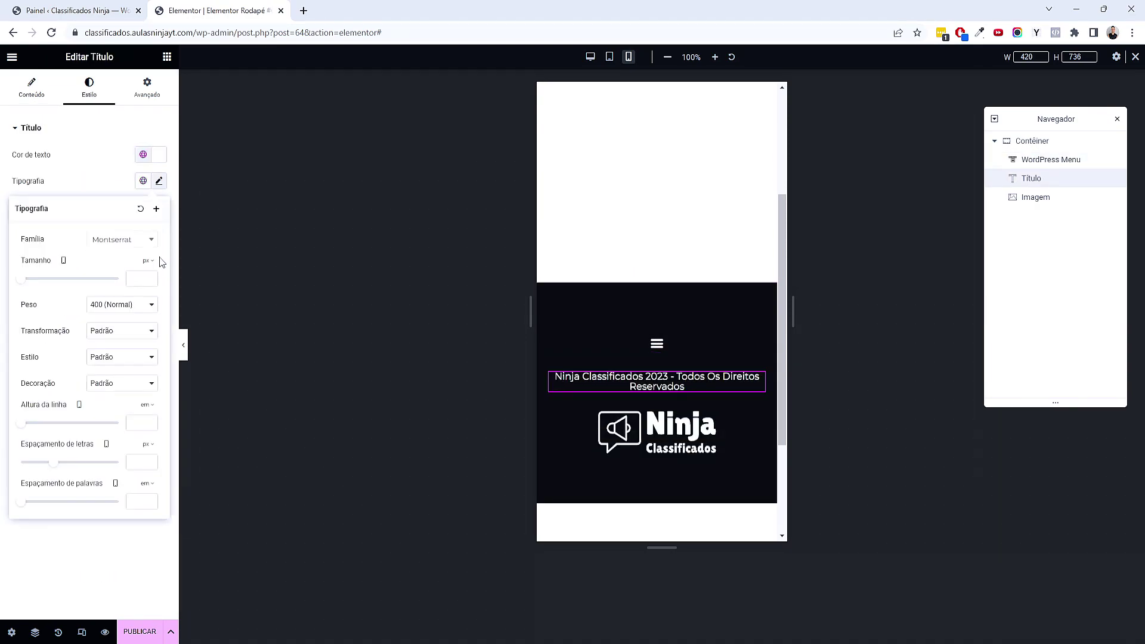
left_click(150, 422)
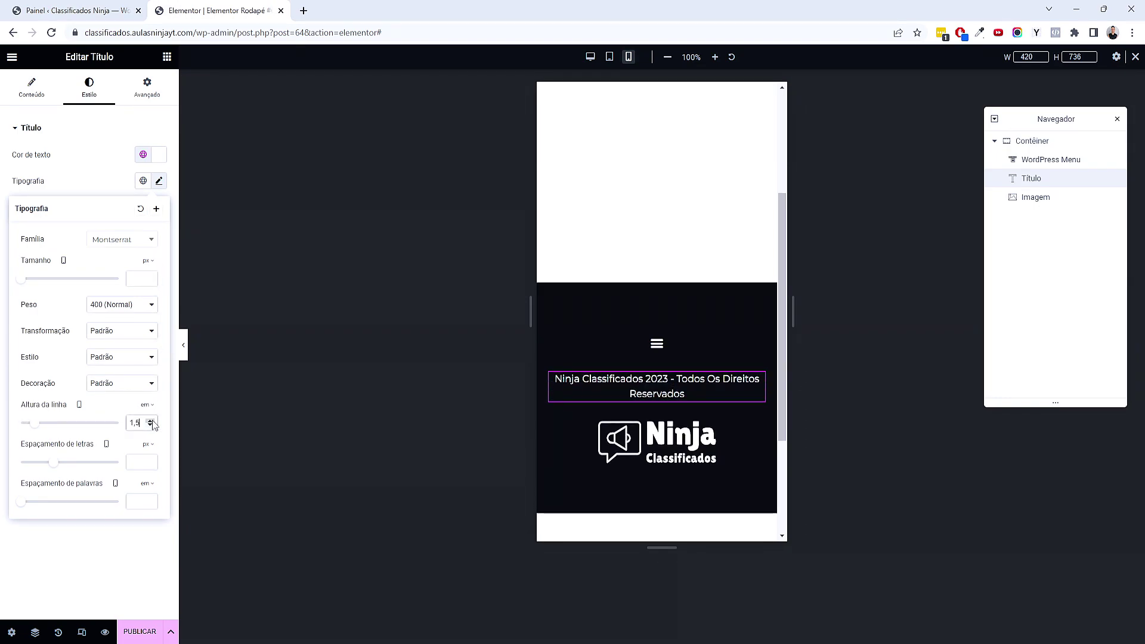
scroll(726, 468, "down", 2)
scroll(726, 469, "up", 2)
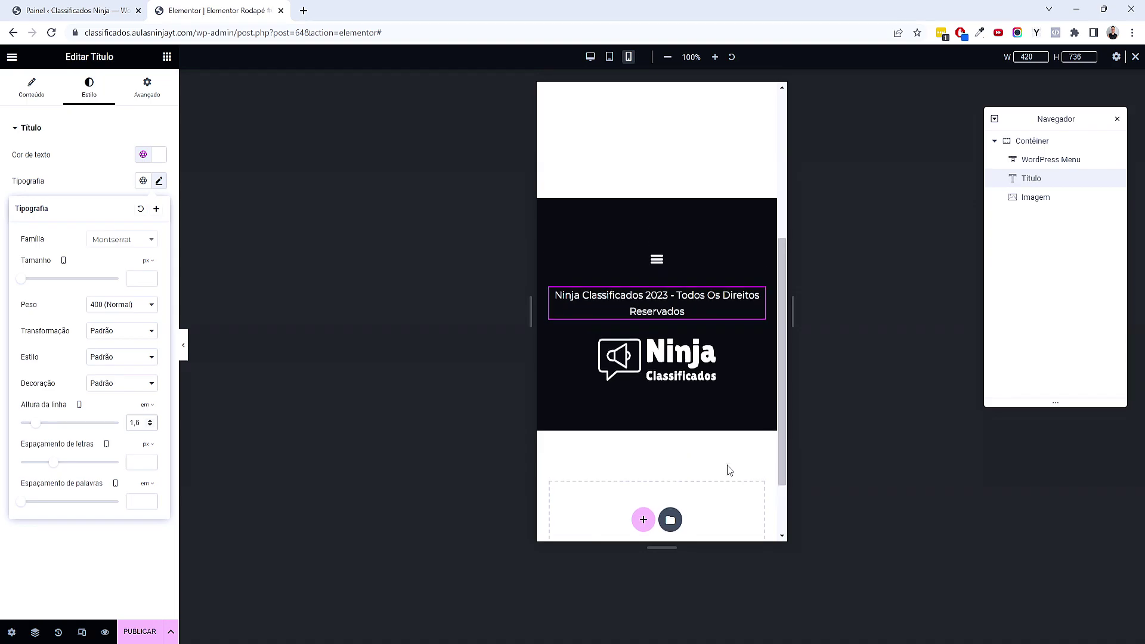
left_click(82, 631)
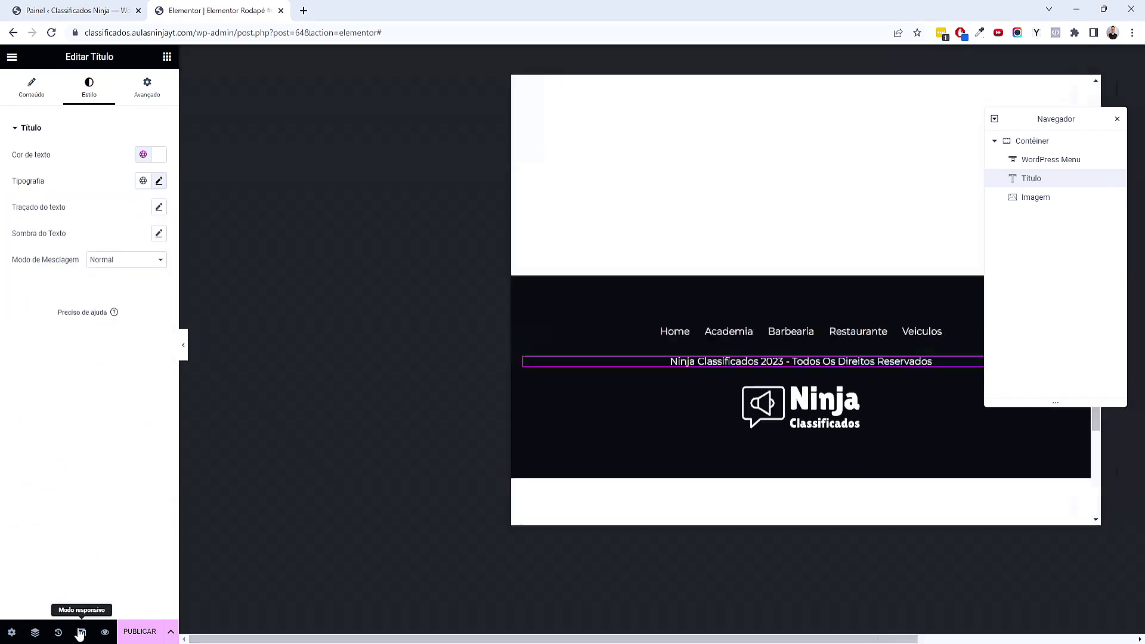
left_click(1116, 119)
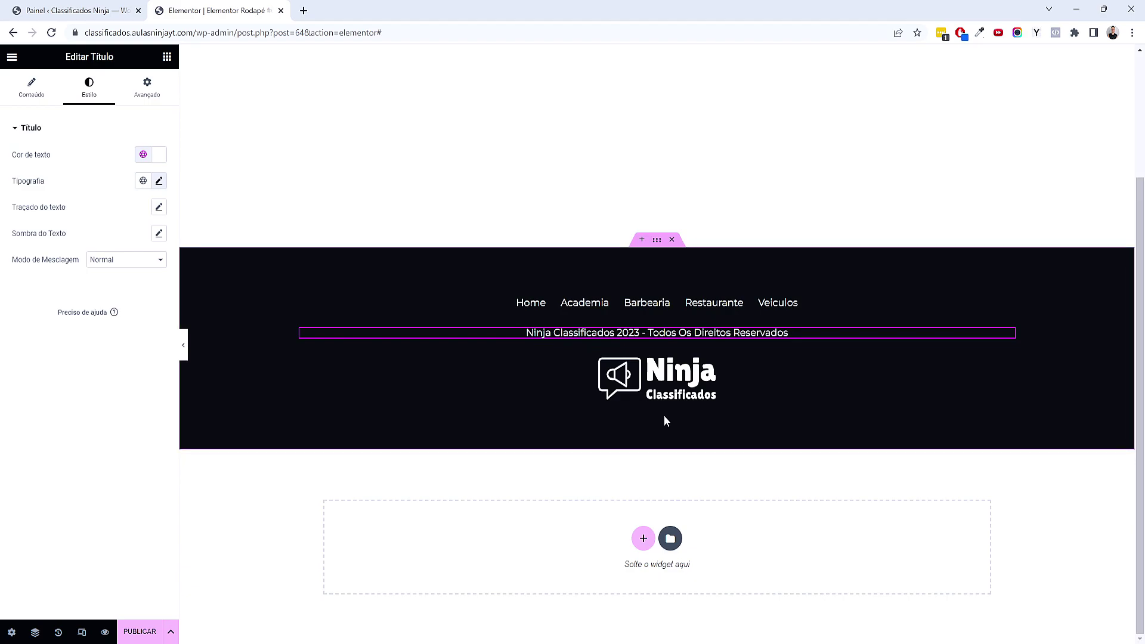
Publish the footer template with a Todo o site display condition
left_click(149, 630)
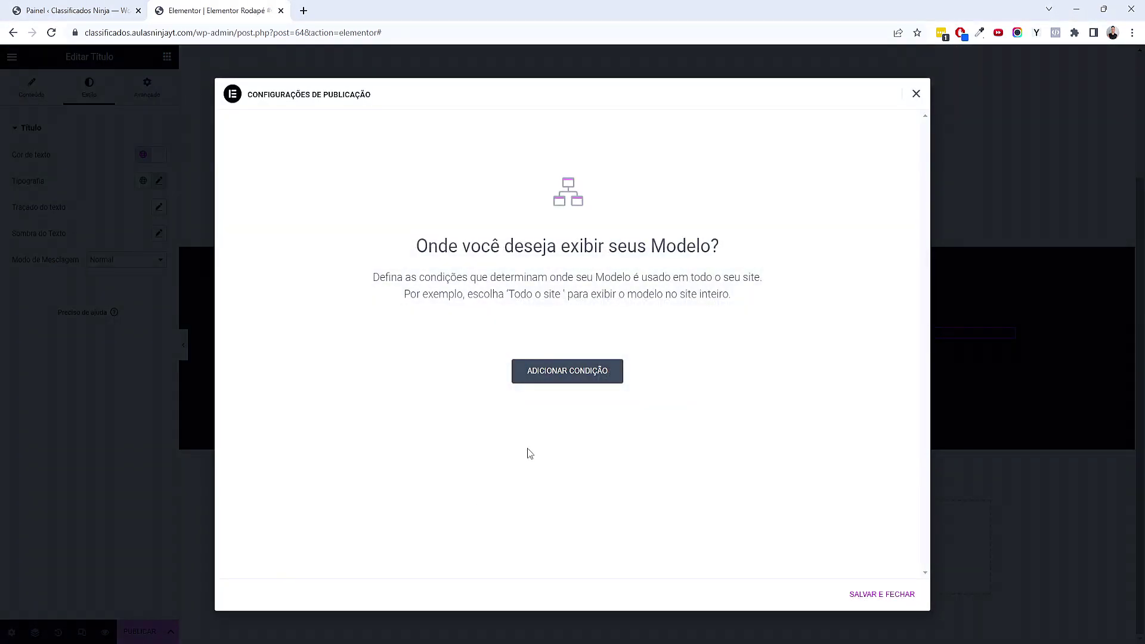
left_click(568, 377)
left_click(882, 595)
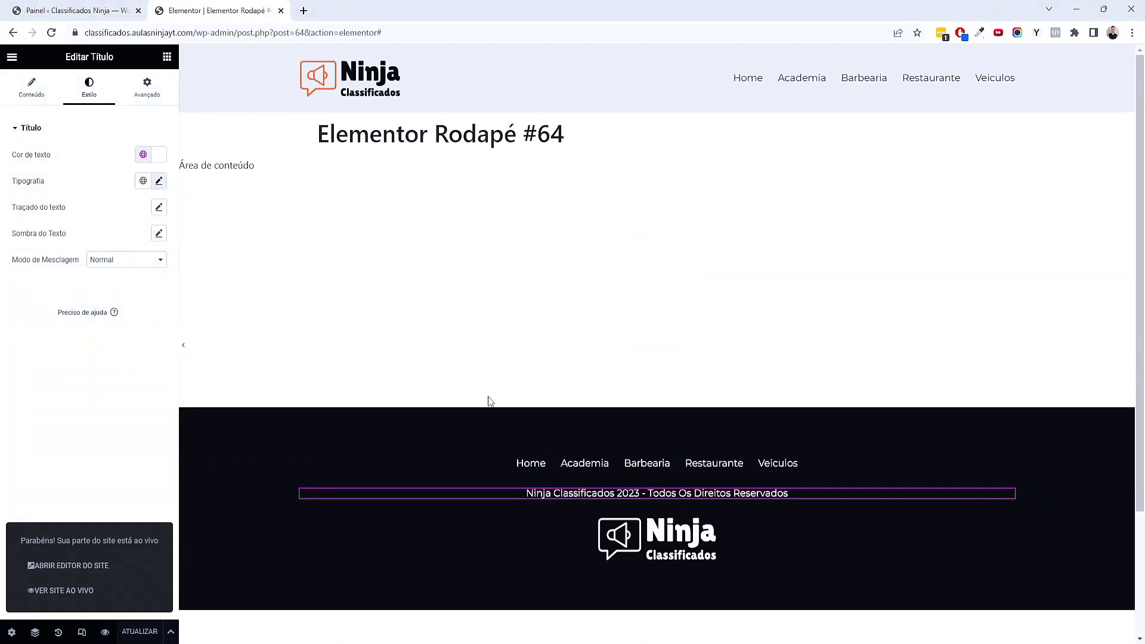
Rename the footer template to 'Rodapé', update it, and close the editor tab
left_click(11, 632)
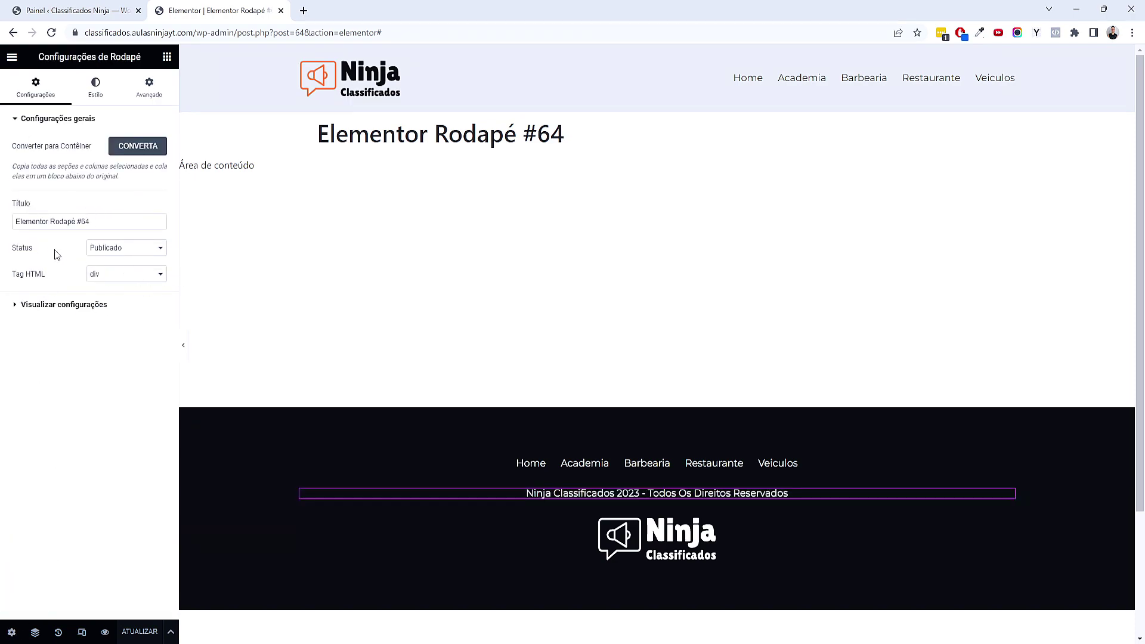
left_click_drag(91, 221, 17, 221)
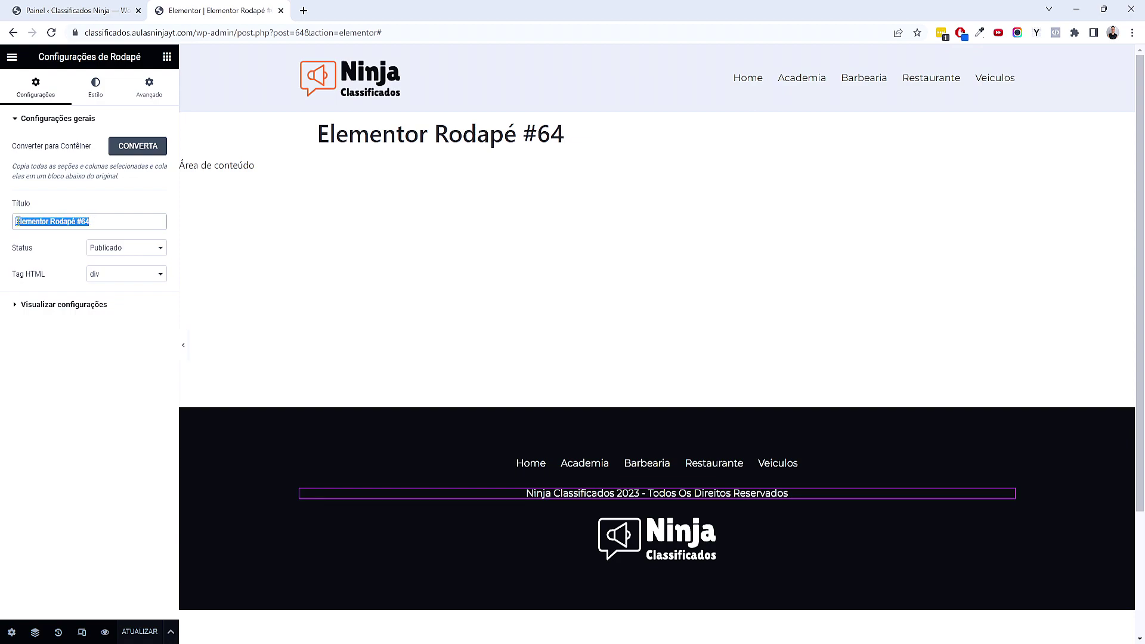
type("Rodapé")
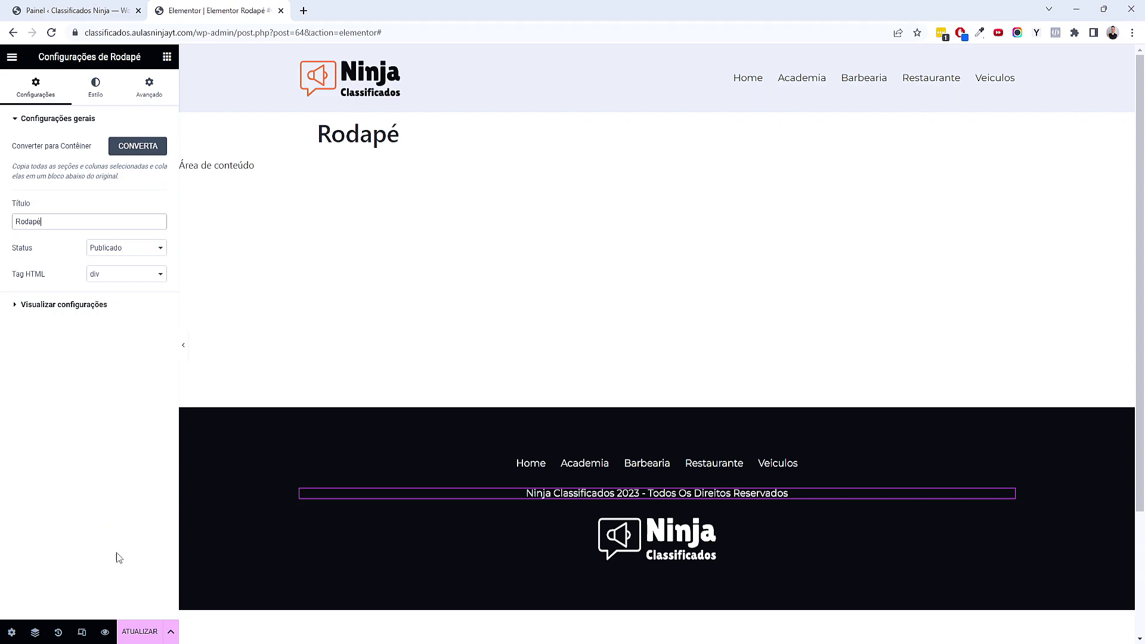
left_click(149, 626)
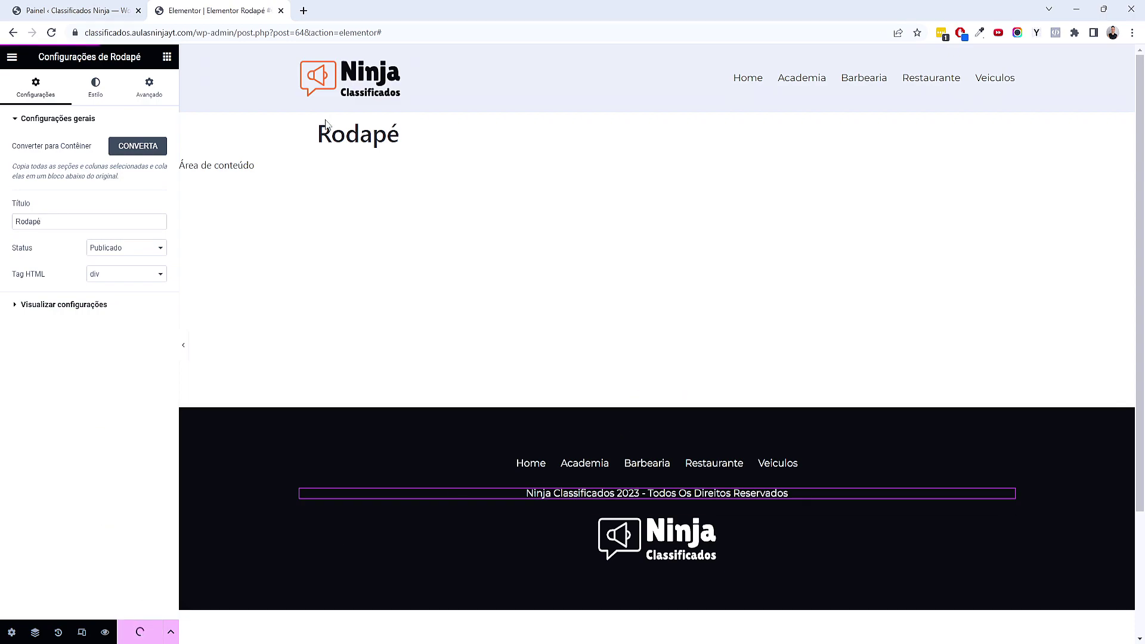
left_click(281, 11)
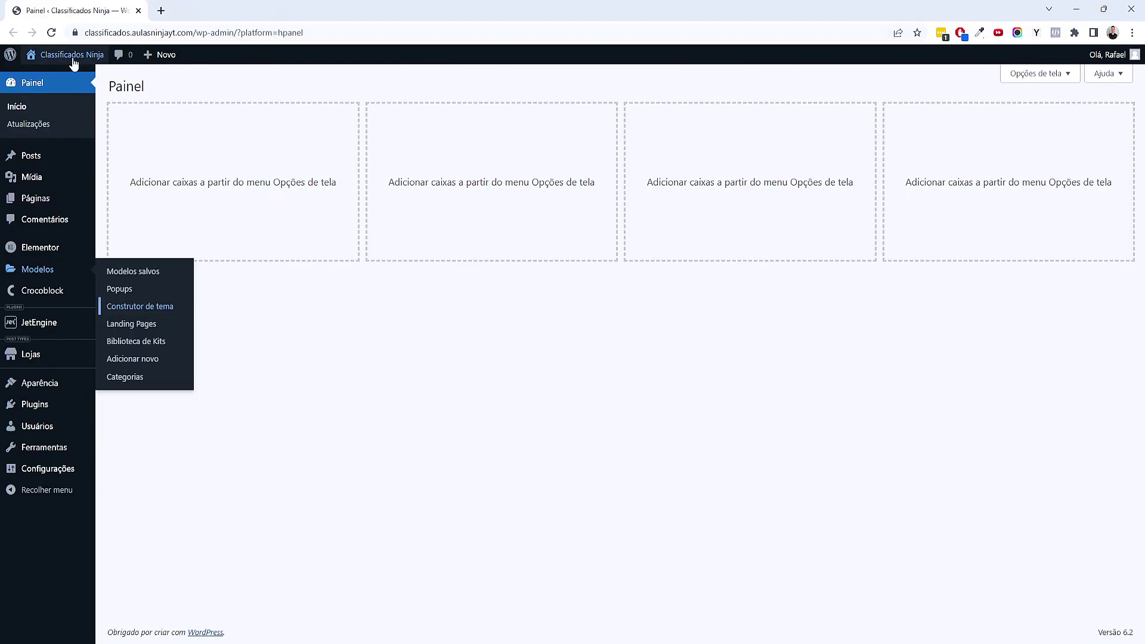
View the live Classificados Ninja home page in a new tab to check the dark footer
middle_click(60, 76)
left_click(250, 4)
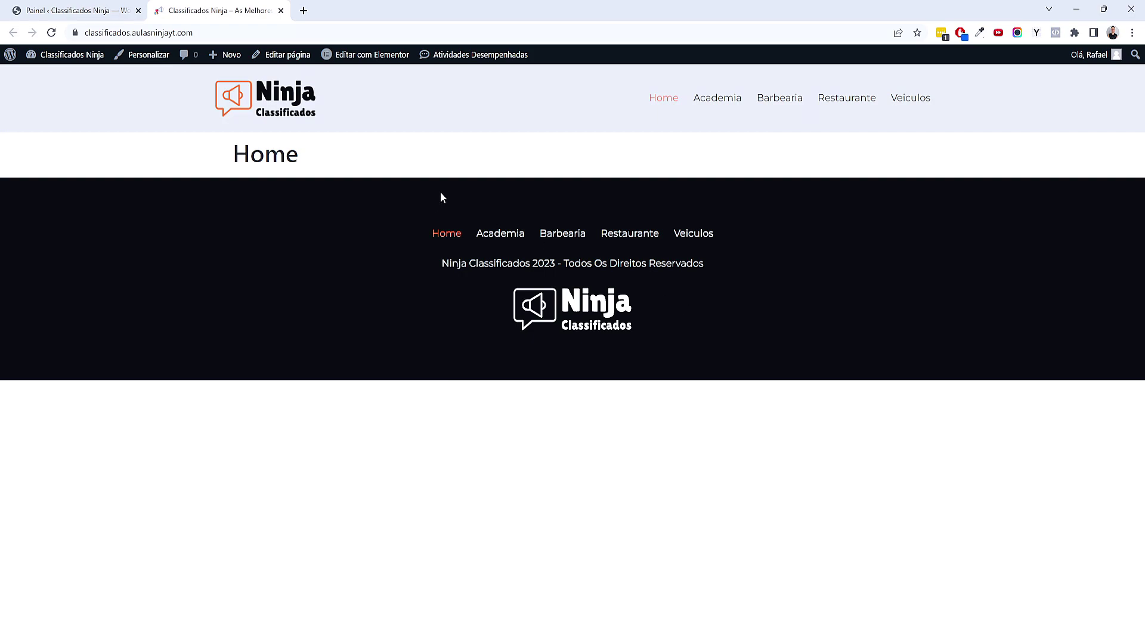
left_click_drag(287, 155, 234, 156)
left_click(395, 147)
left_click(324, 166)
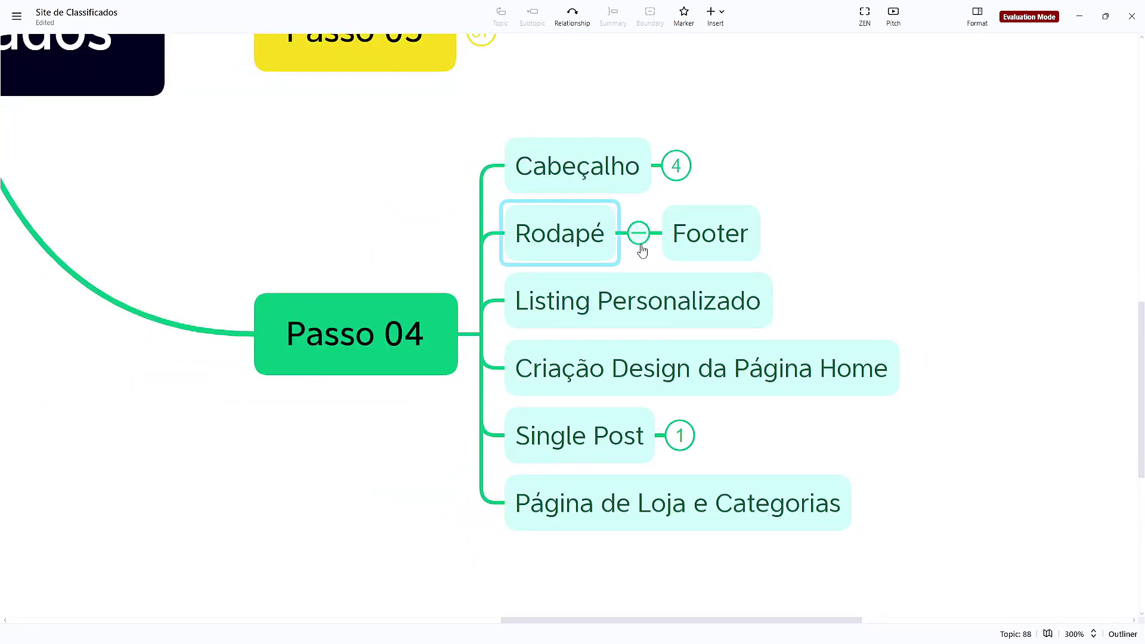
Collapse the Rodapé branch in the XMind plan, select Listing Personalizado, and return to the browser
left_click(639, 231)
left_click_drag(836, 191, 669, 220)
scroll(739, 240, "right", 3)
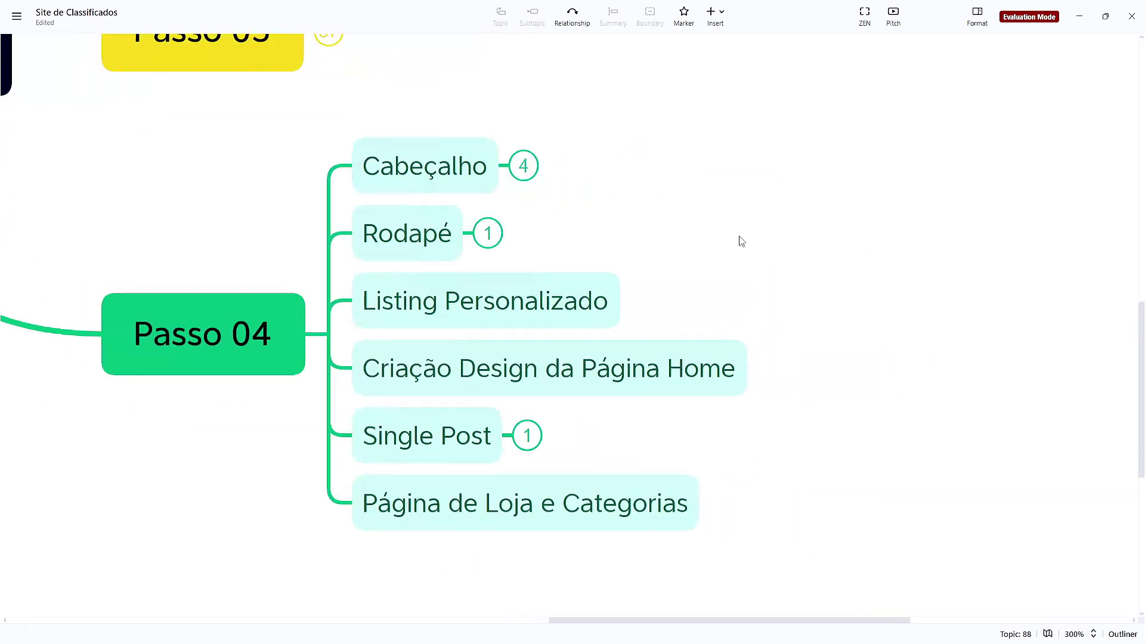
left_click(593, 301)
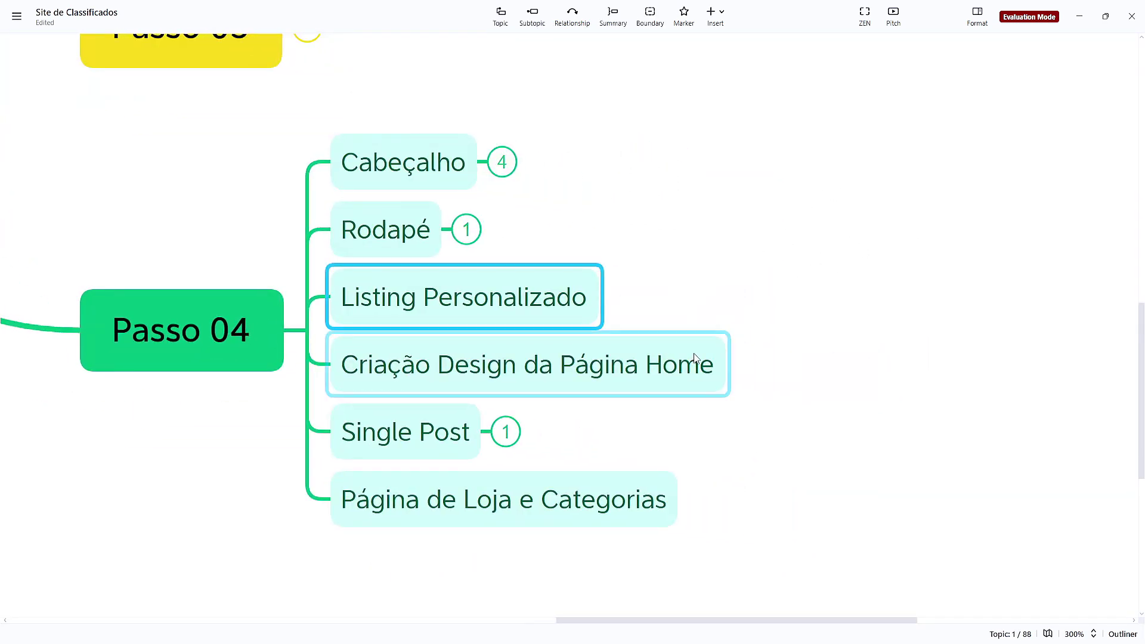
left_click(648, 622)
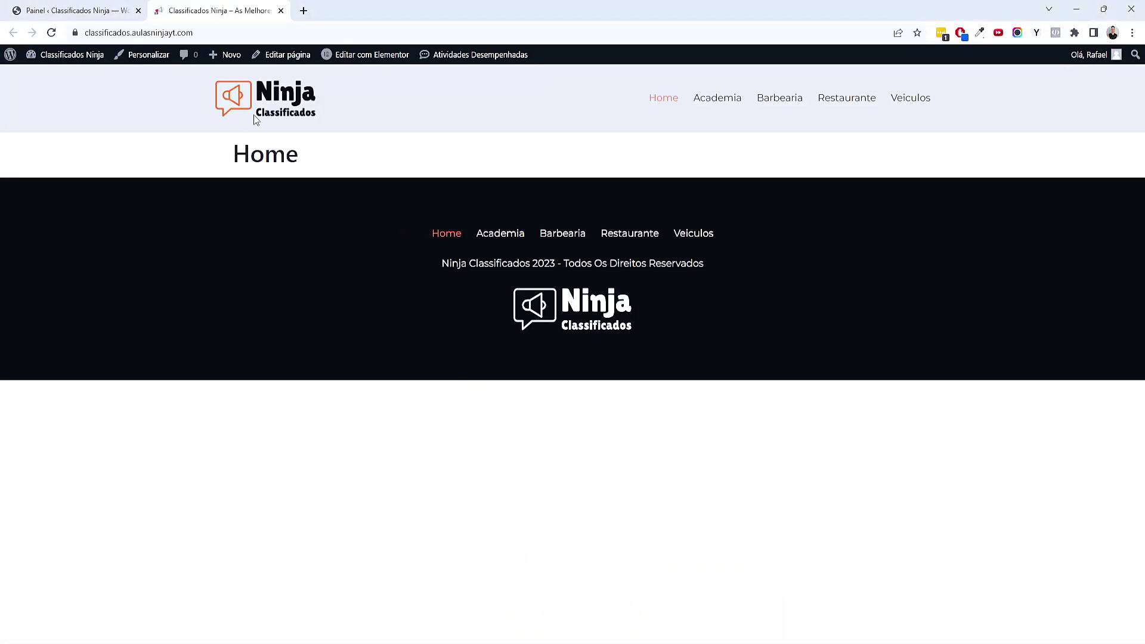
Close the live site tab and open the JetEngine Listing Items page in a new tab
left_click(280, 10)
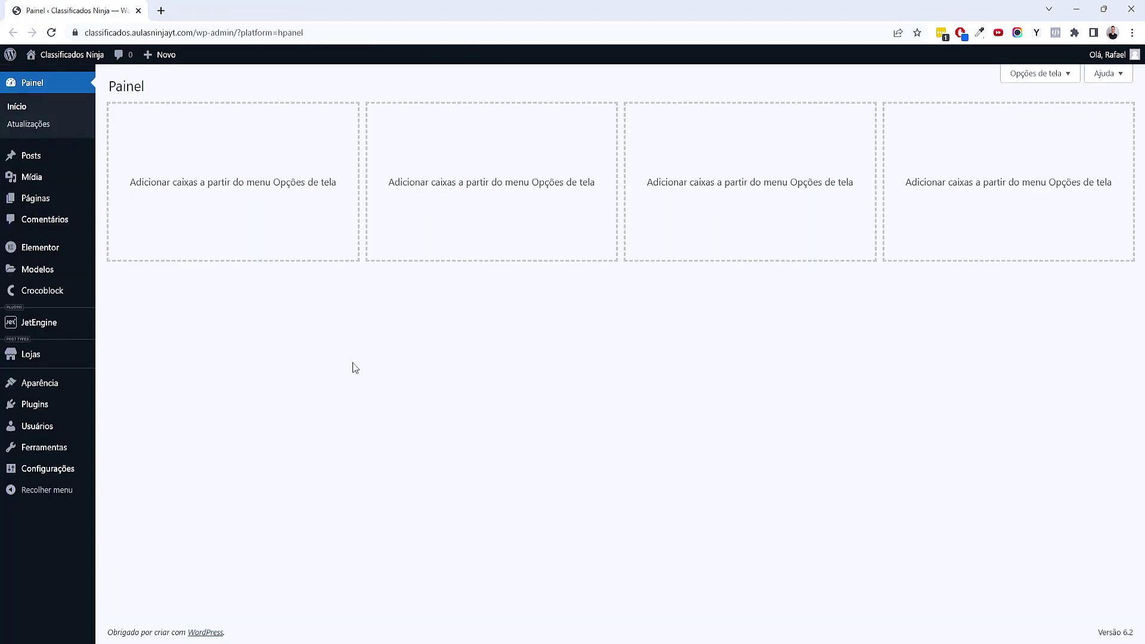
mouse_move(59, 334)
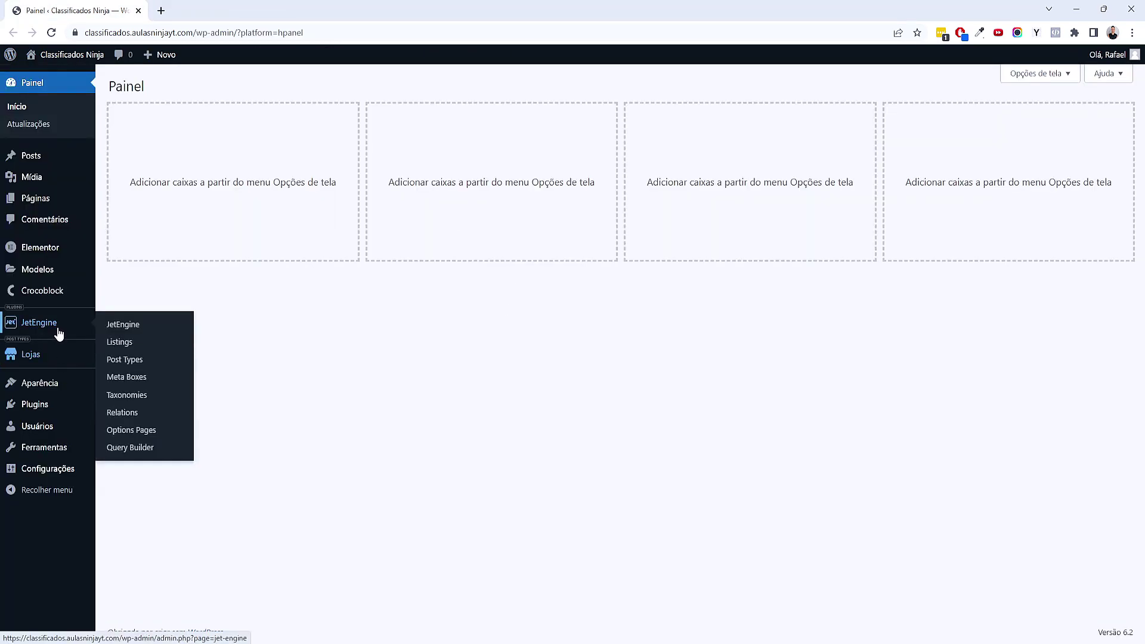
middle_click(118, 342)
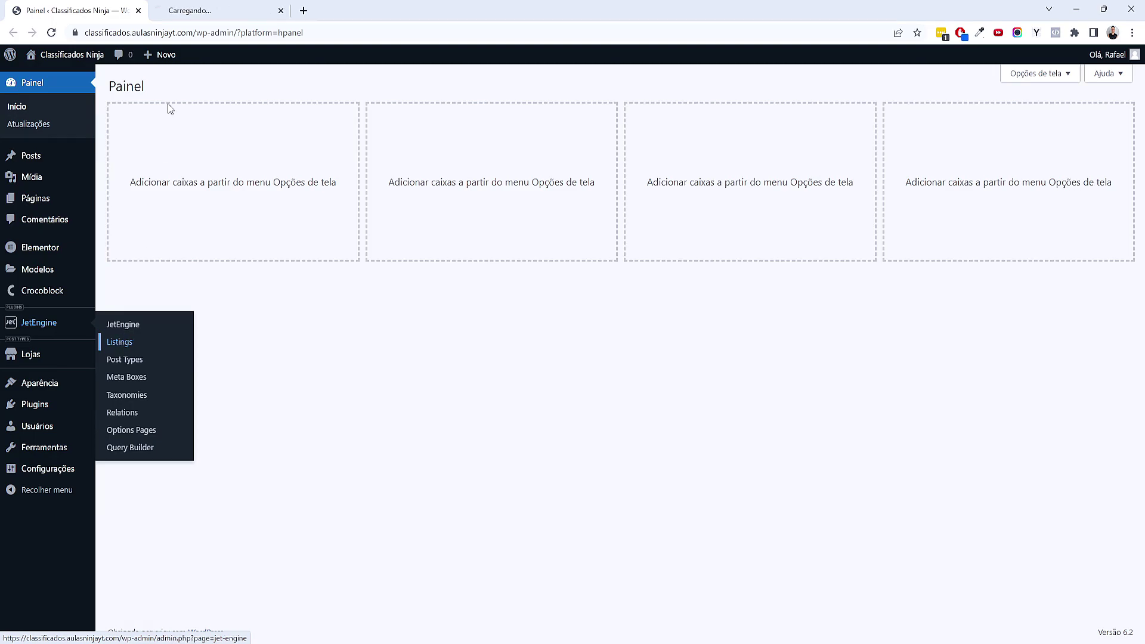
left_click(206, 10)
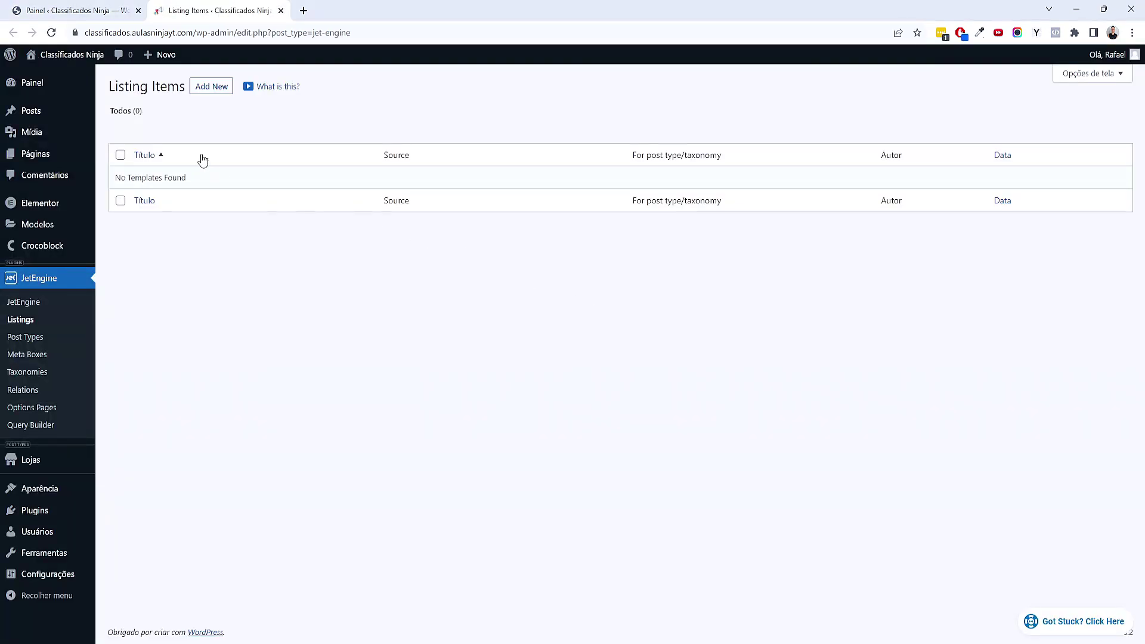
Create a listing item 'Loop - Lojas' from the Lojas post type with the Elementor view
left_click(210, 88)
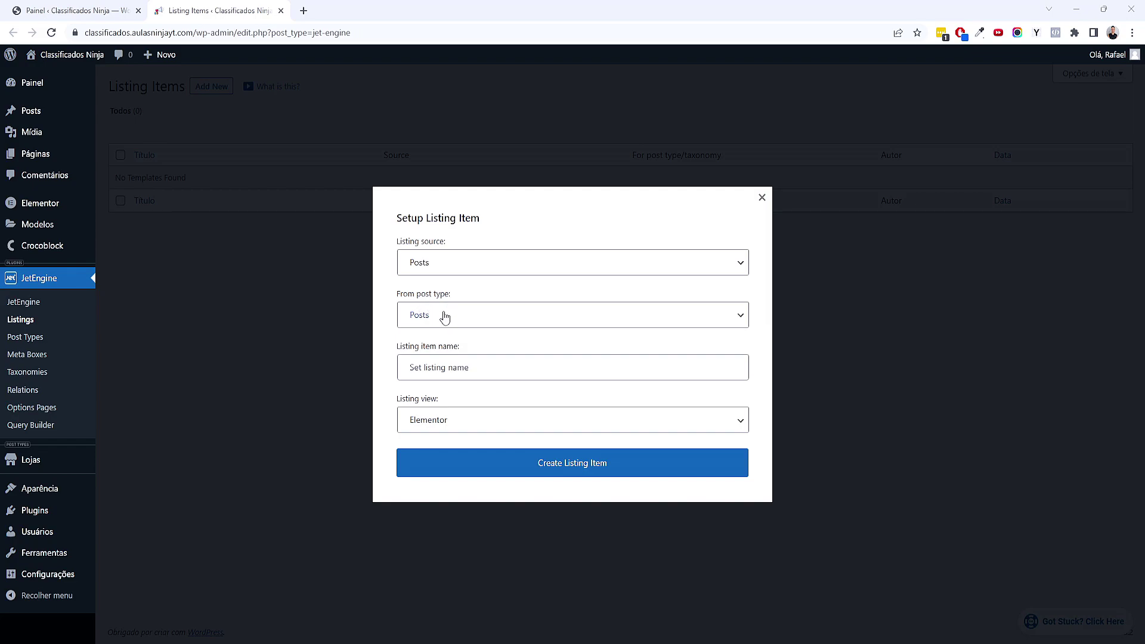
left_click(444, 317)
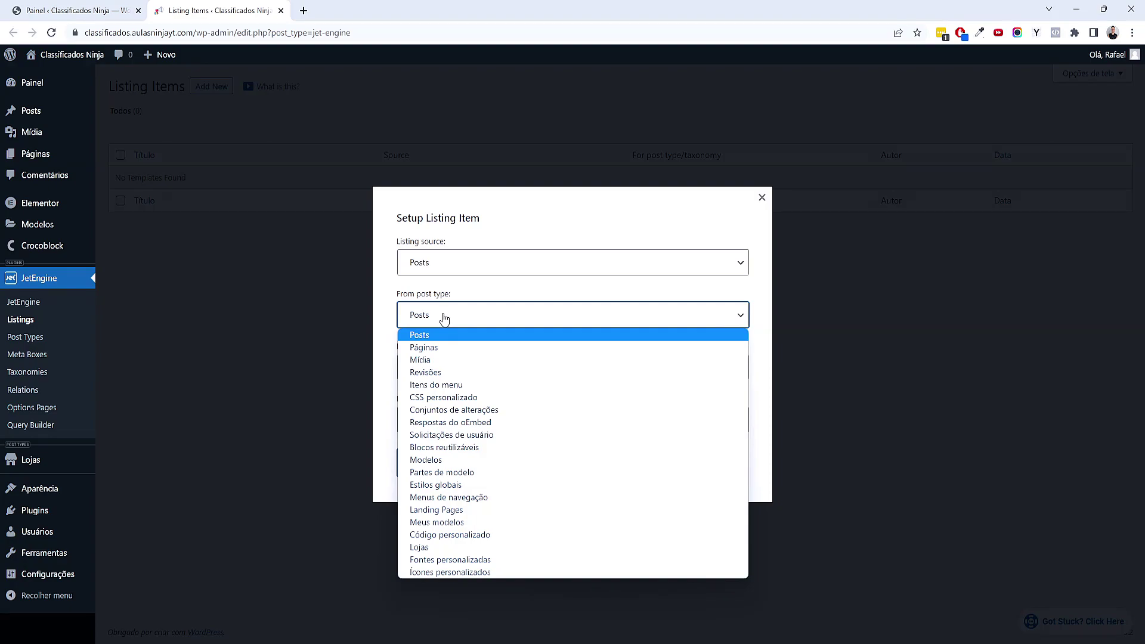
left_click(436, 548)
left_click(464, 363)
type("Loop - ")
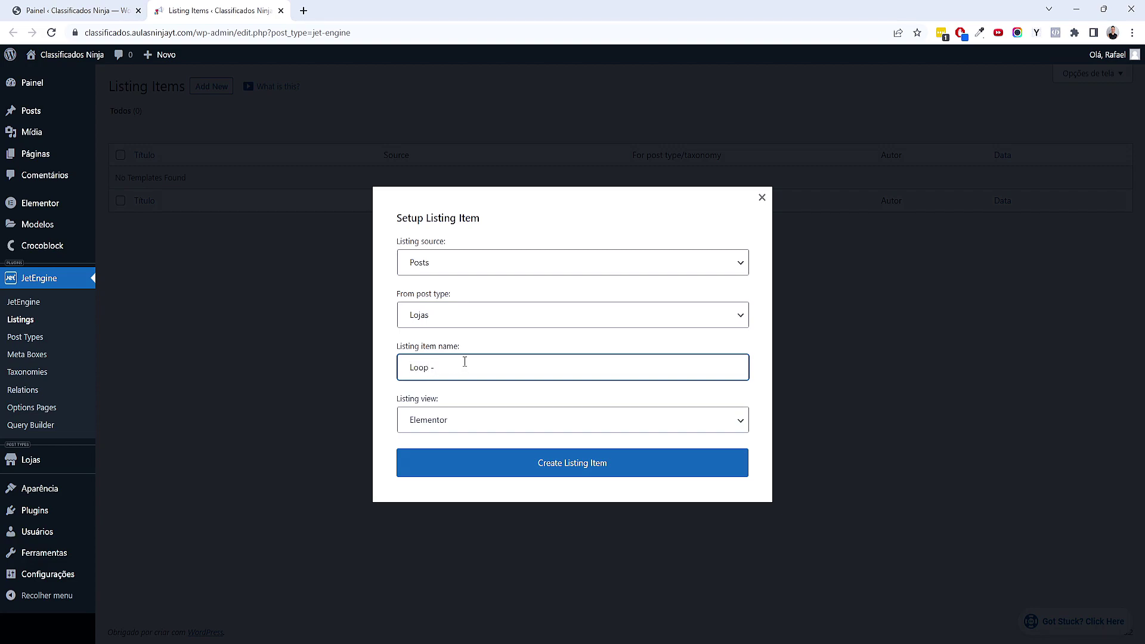
type("Lojas")
double_click(419, 367)
left_click(487, 366)
left_click(626, 470)
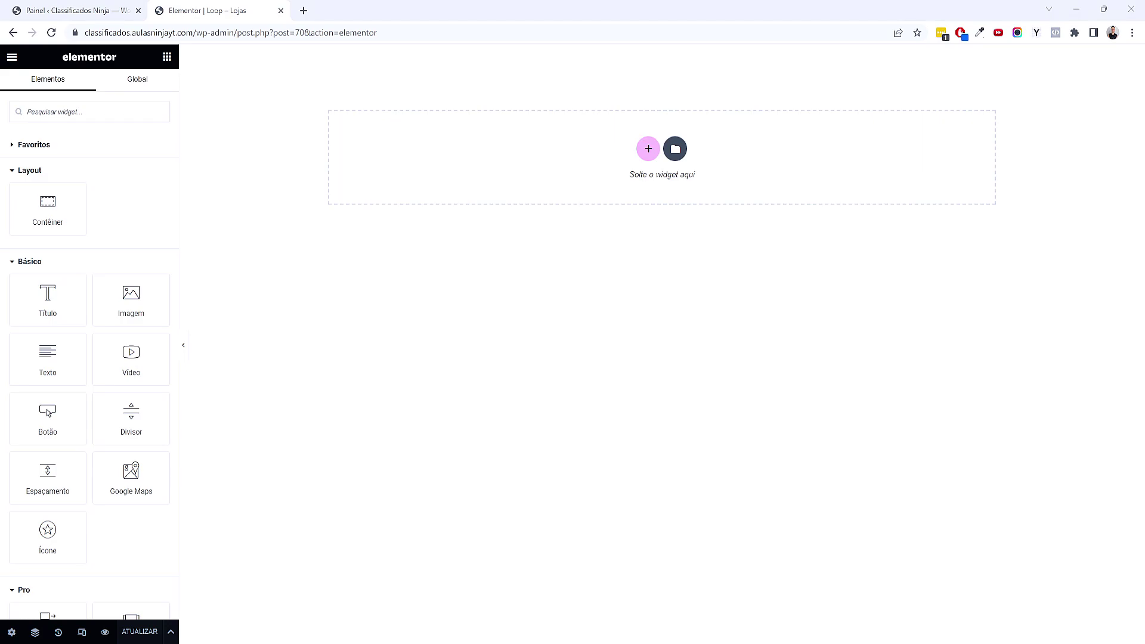
Set the listing's Preview Width to 400 in Listing Settings and start adding a structure
left_click(11, 631)
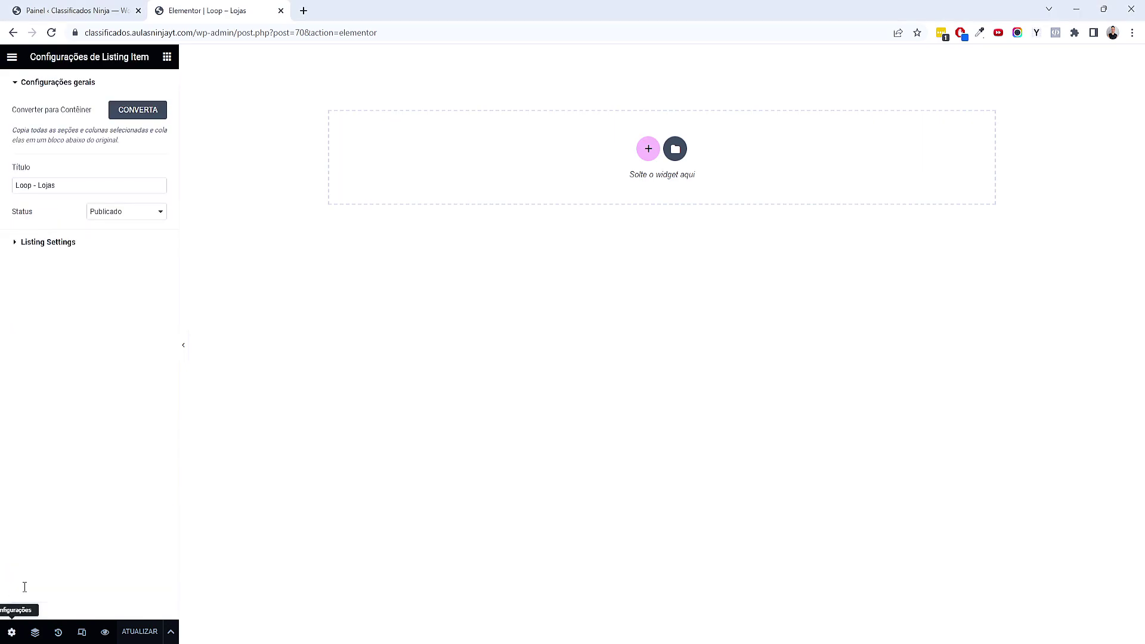
left_click(57, 243)
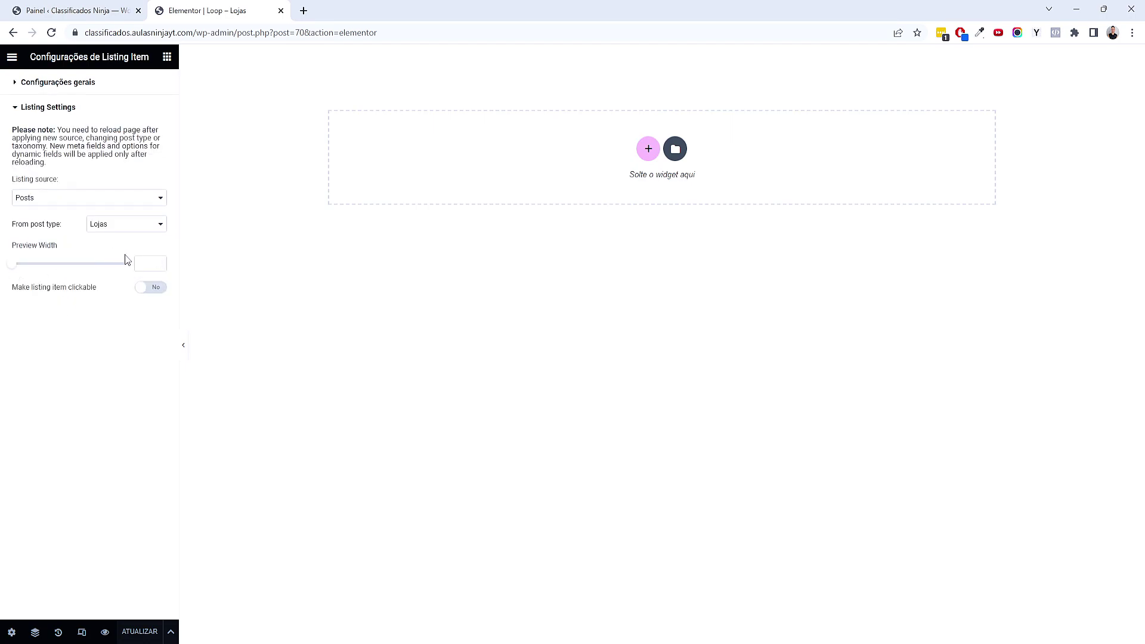
left_click(154, 263)
type("40")
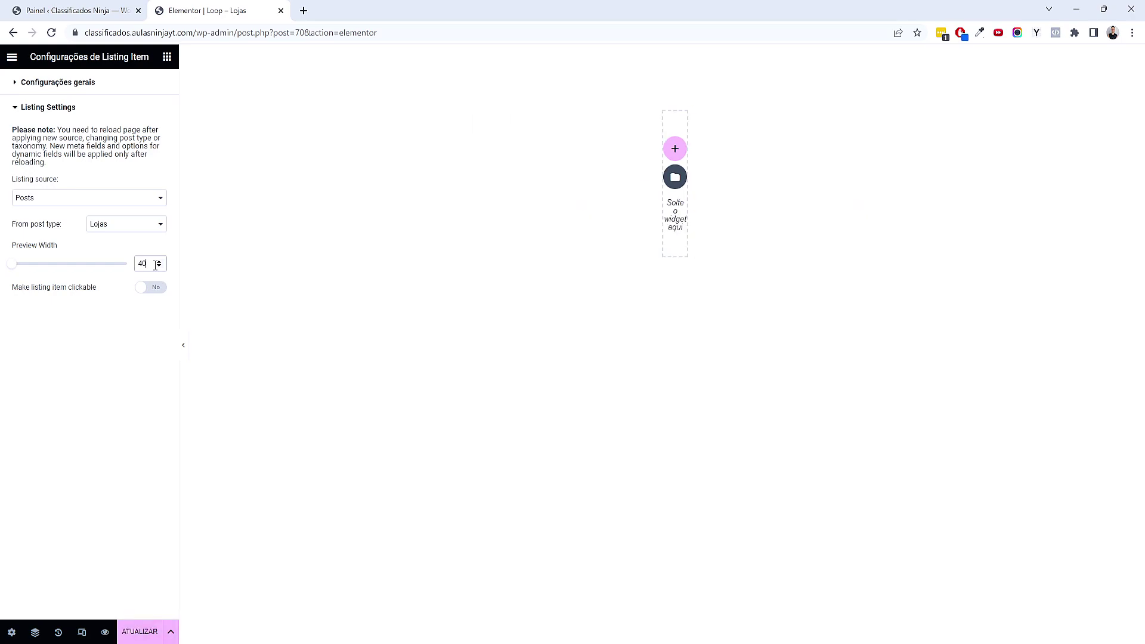
type("0")
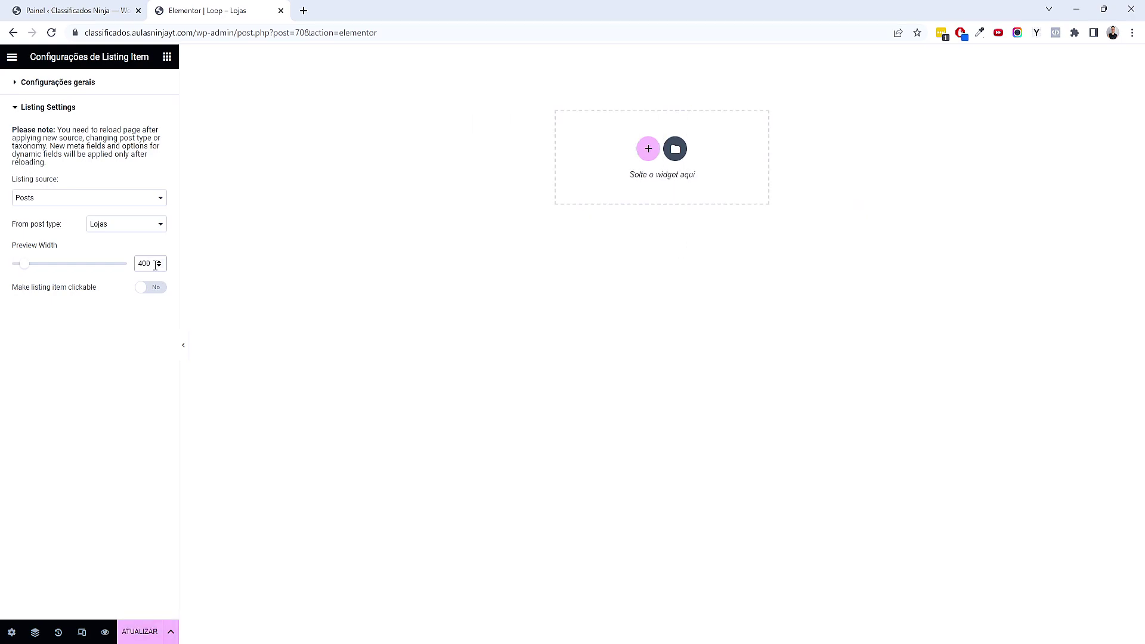
left_click(648, 149)
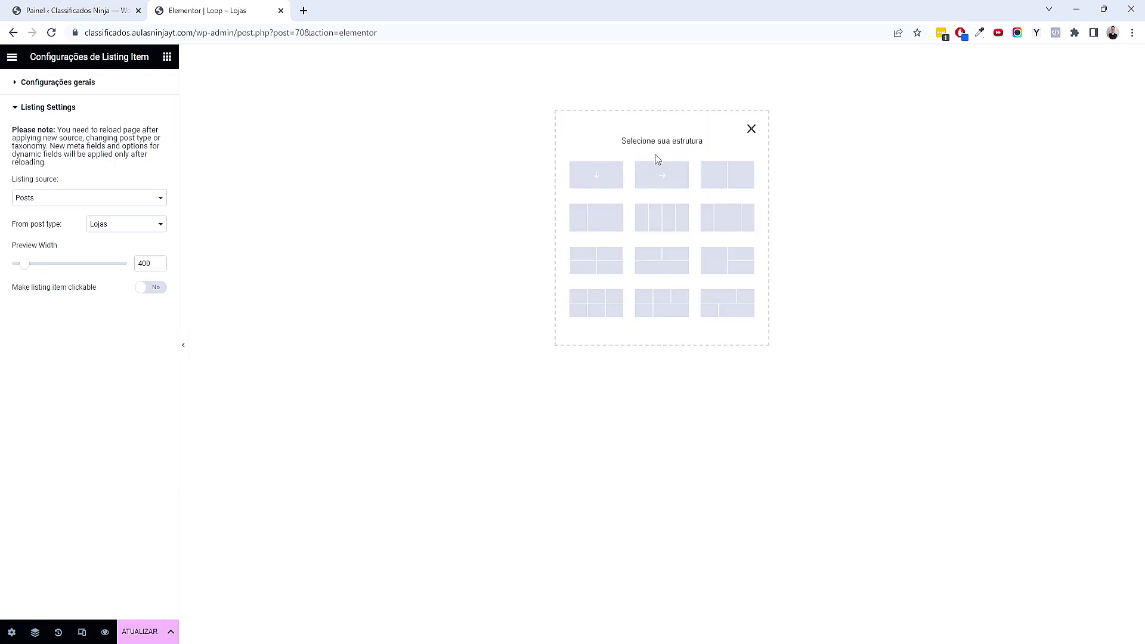
Add a single column-direction container with a classic white (#FFFFFF) background
left_click(611, 178)
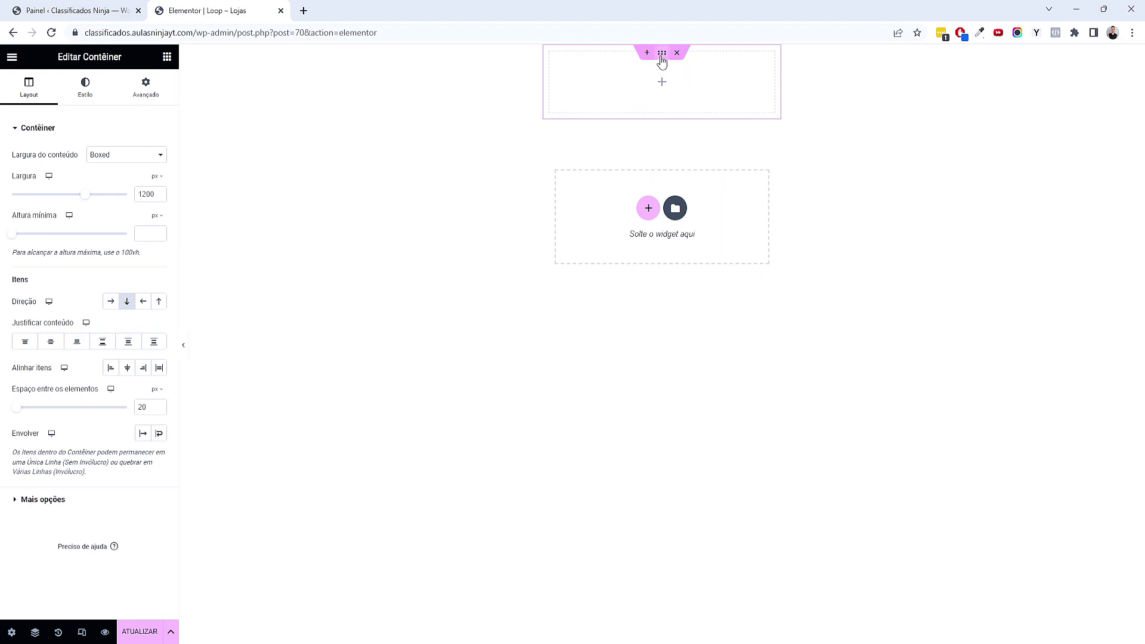
left_click(83, 95)
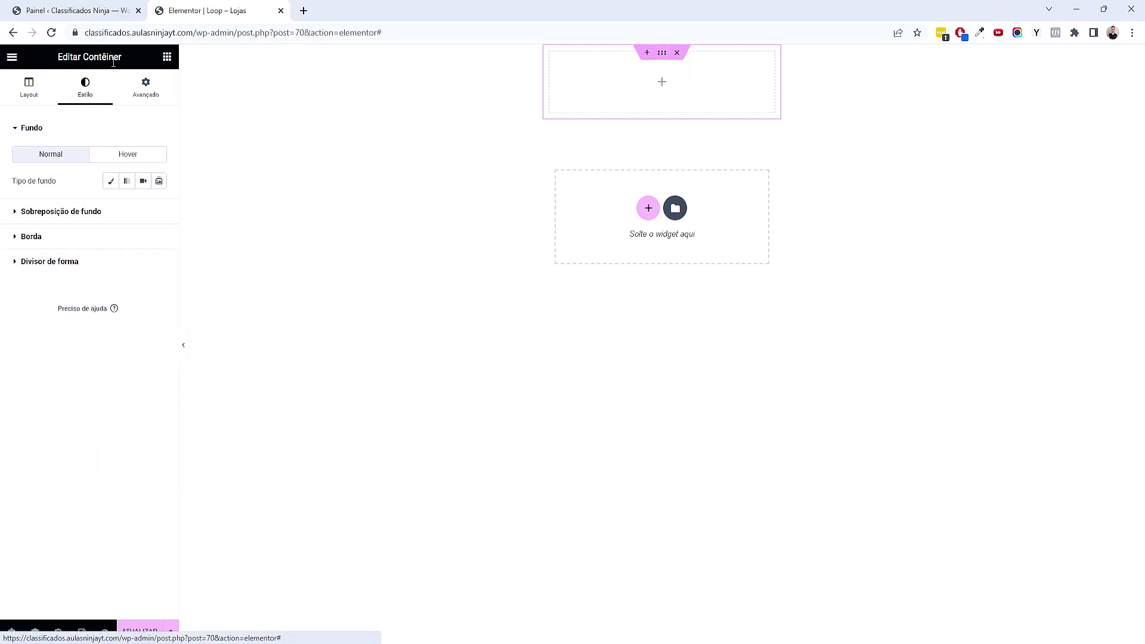
left_click(111, 181)
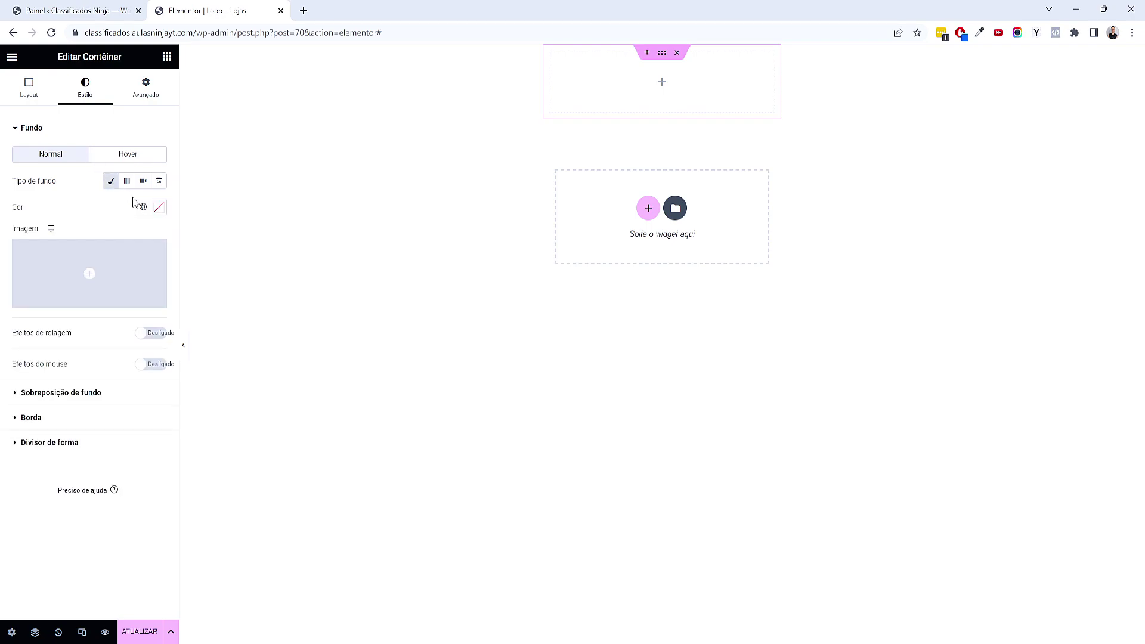
left_click(159, 207)
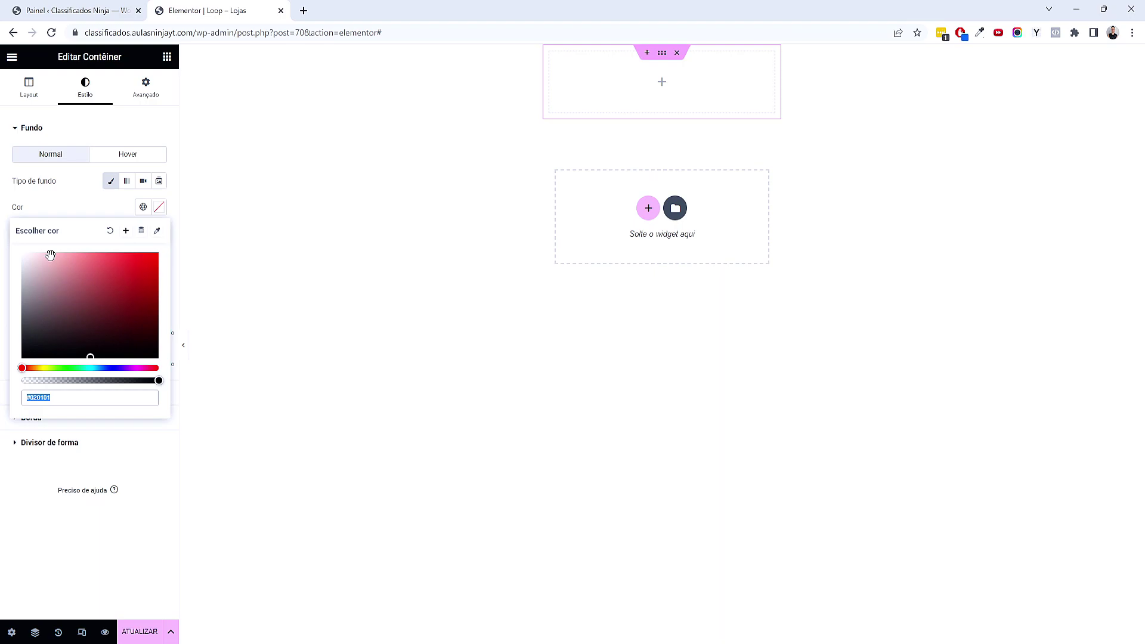
left_click_drag(51, 256, 14, 248)
left_click(121, 210)
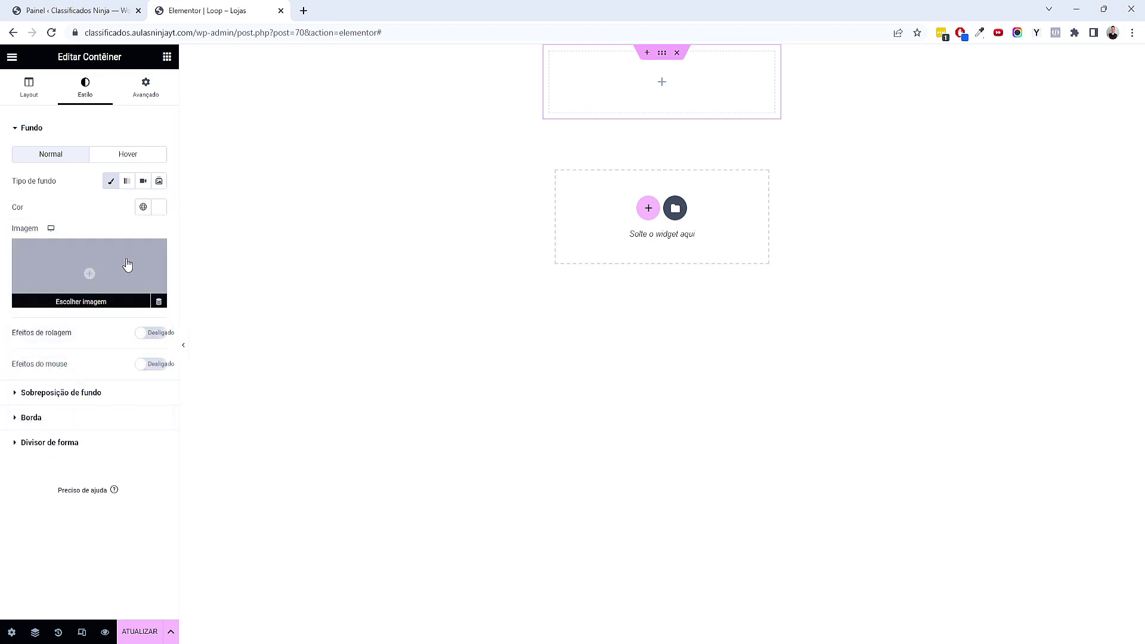
Set the container's padding to 25 on all sides
left_click(145, 88)
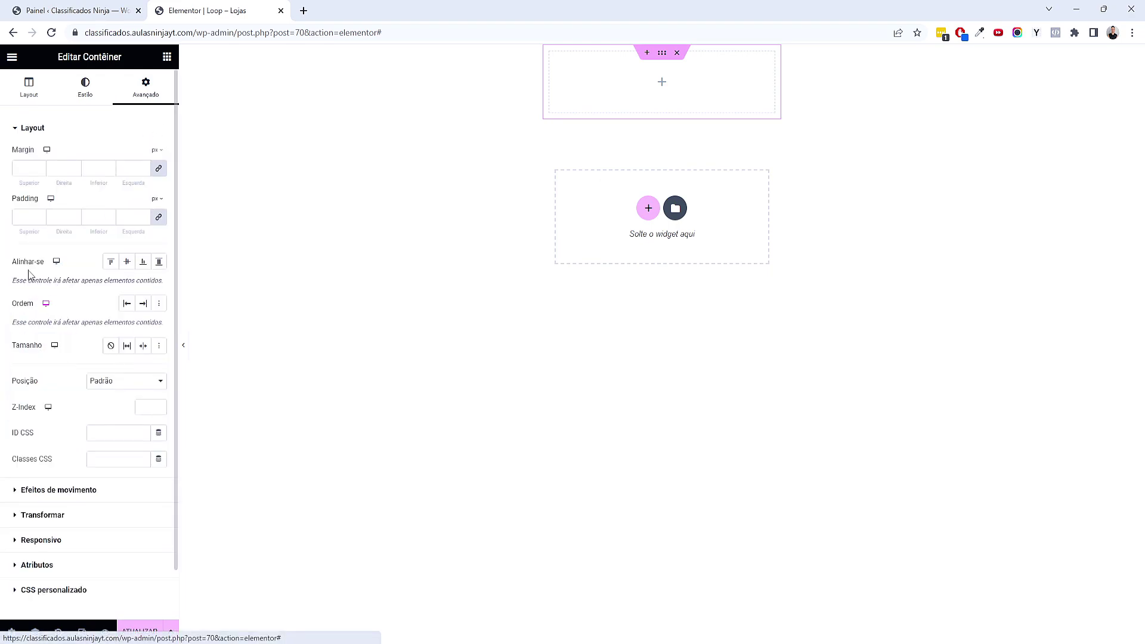
left_click(22, 217)
type("25")
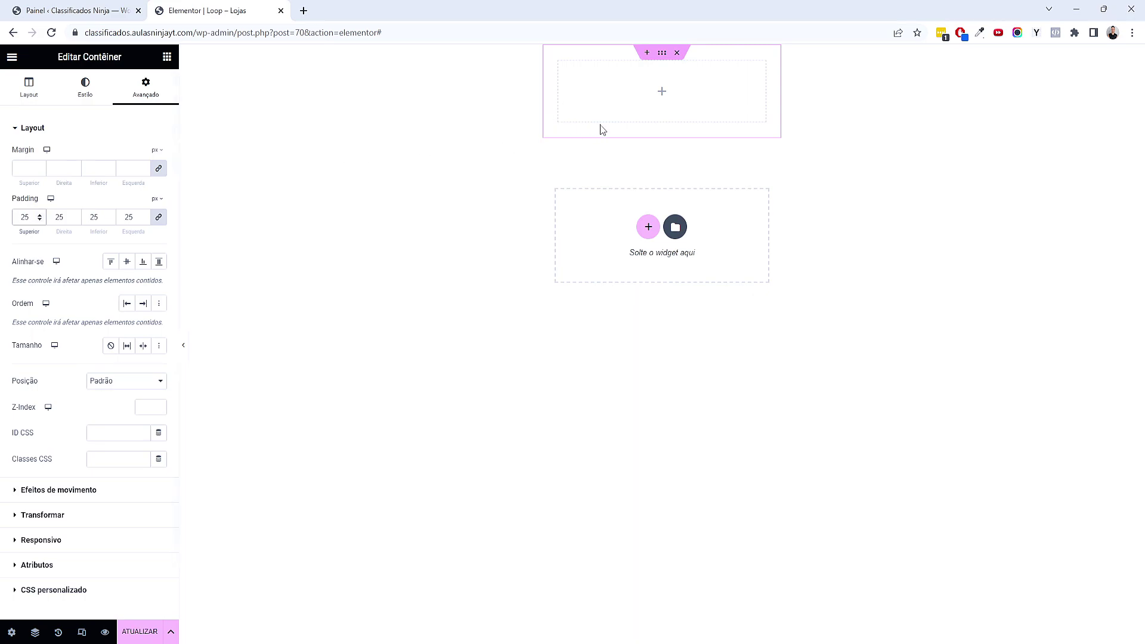
left_click(39, 215)
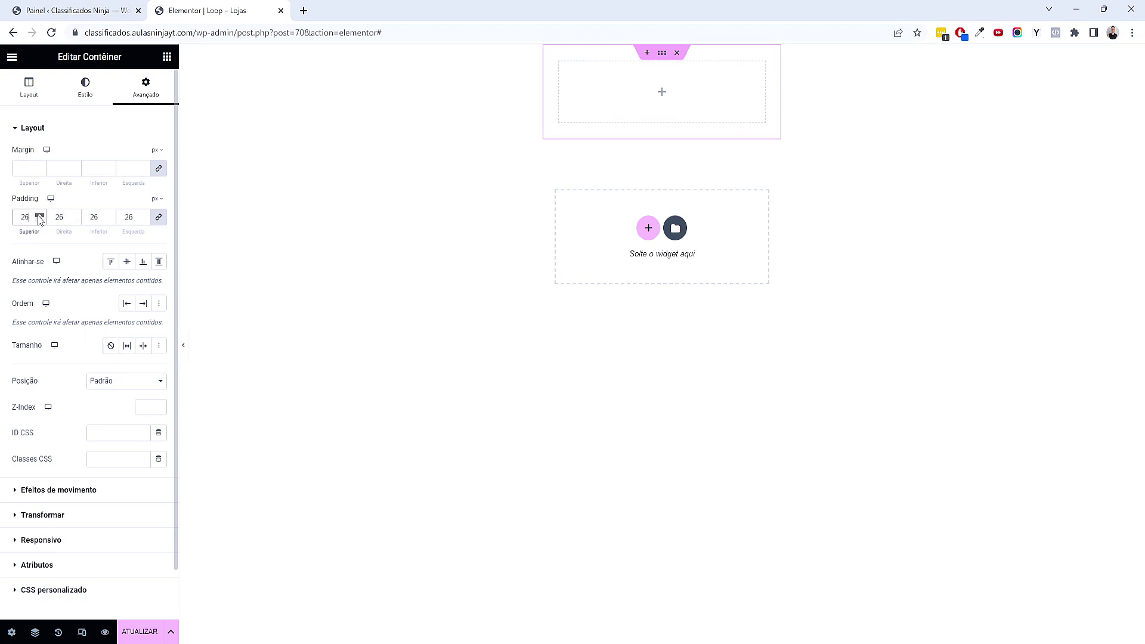
left_click(38, 220)
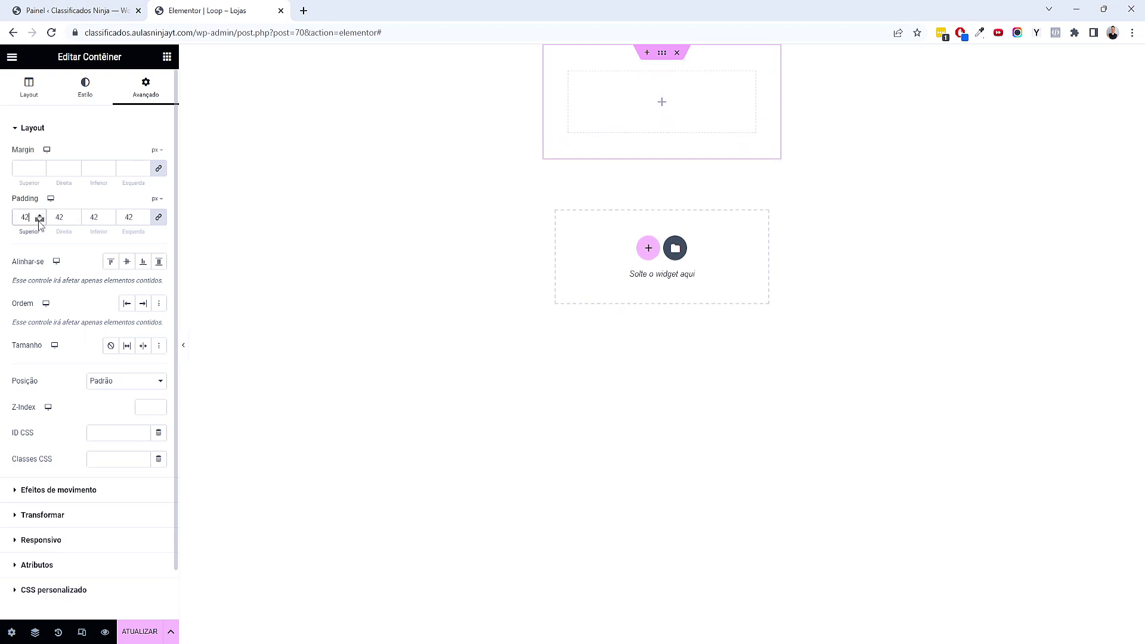
left_click(38, 220)
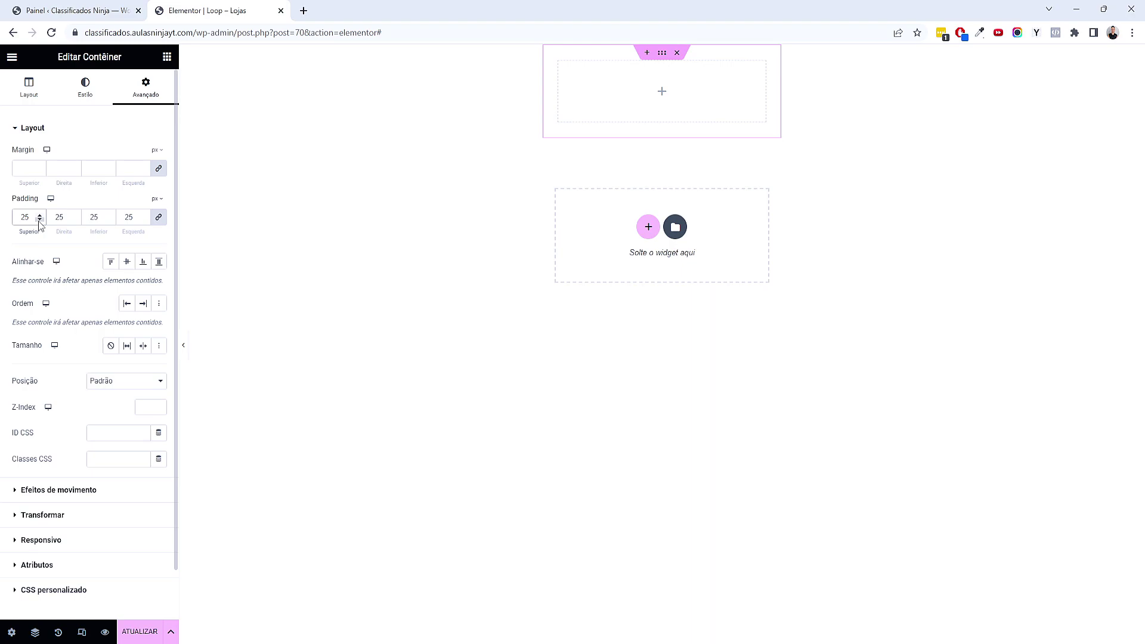
left_click(167, 56)
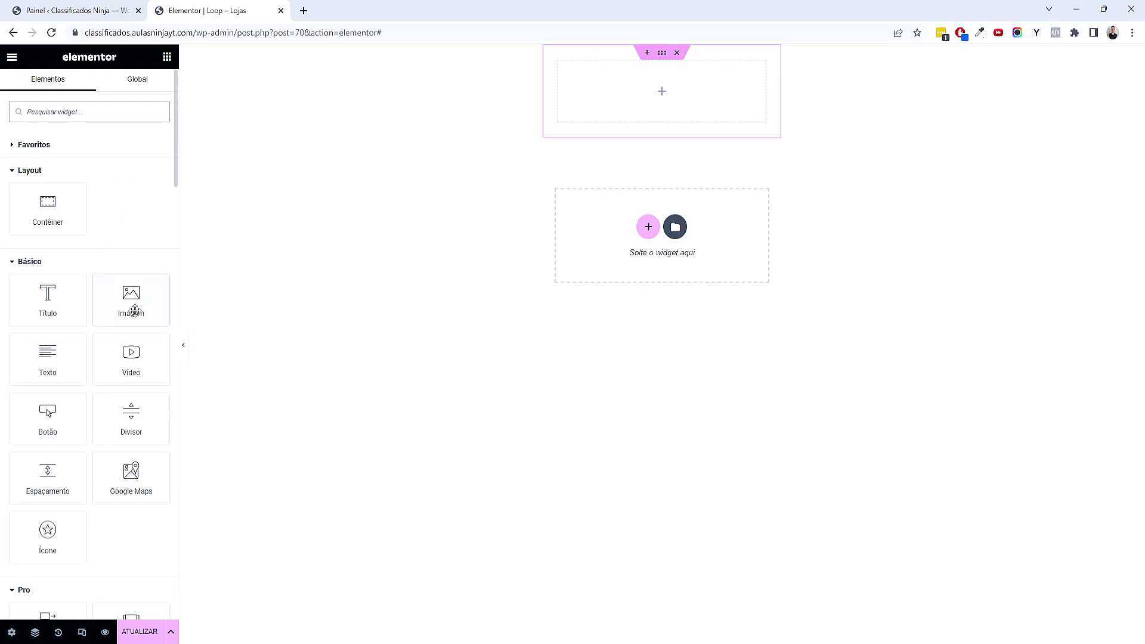
Collapse the widget panel categories, leaving only the basic widgets expanded
left_click(47, 262)
left_click(27, 172)
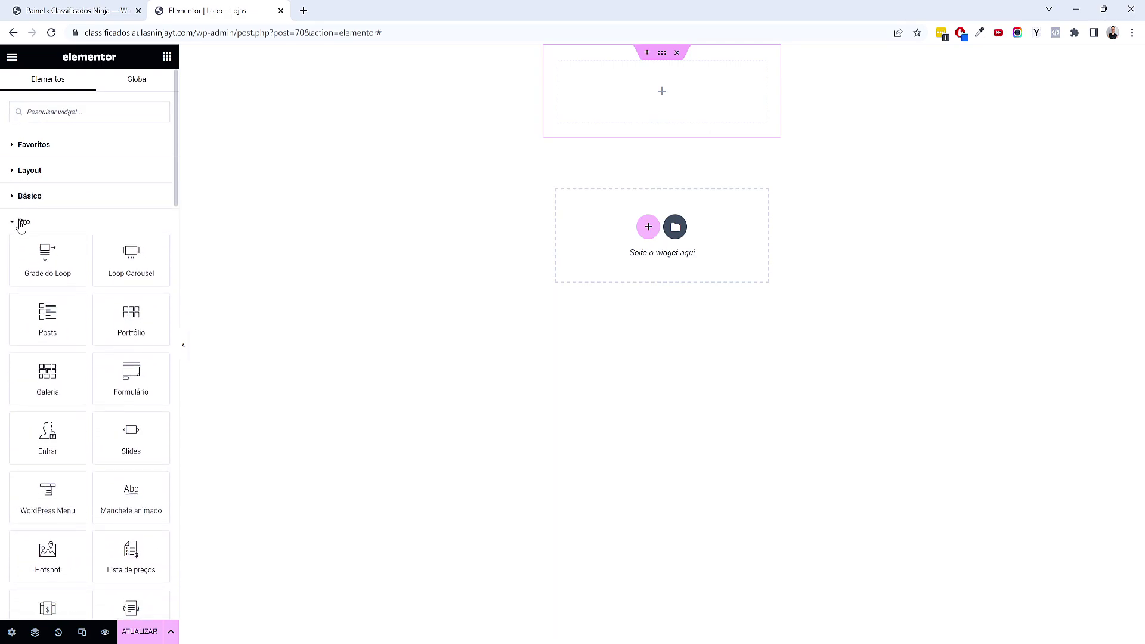
left_click(21, 223)
left_click(26, 247)
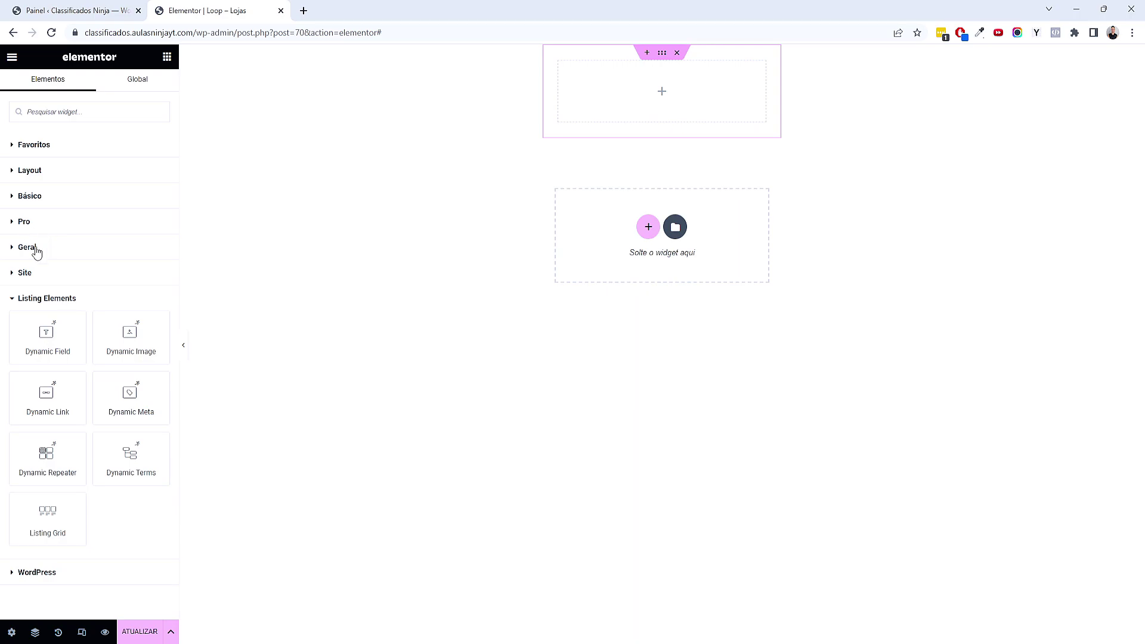
left_click(9, 279)
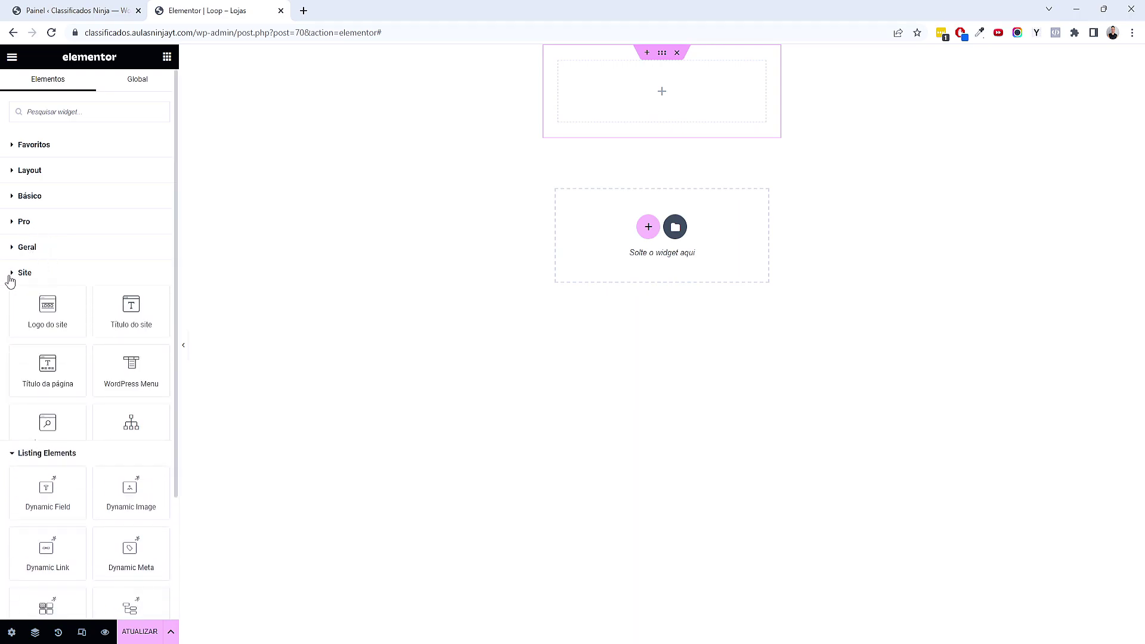
left_click(39, 276)
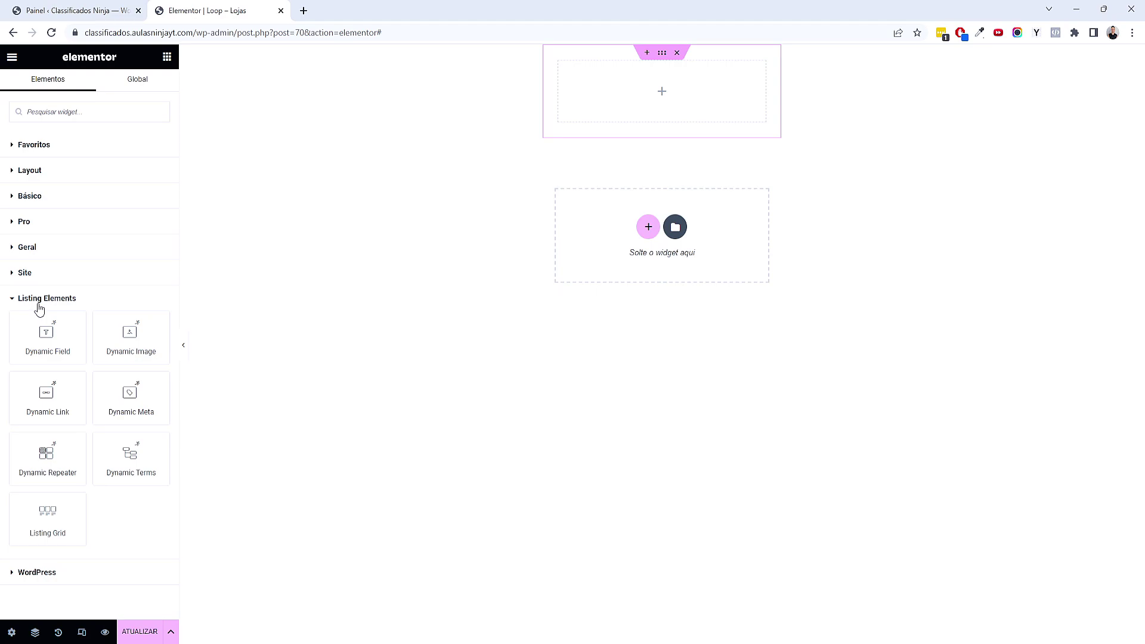
left_click(46, 197)
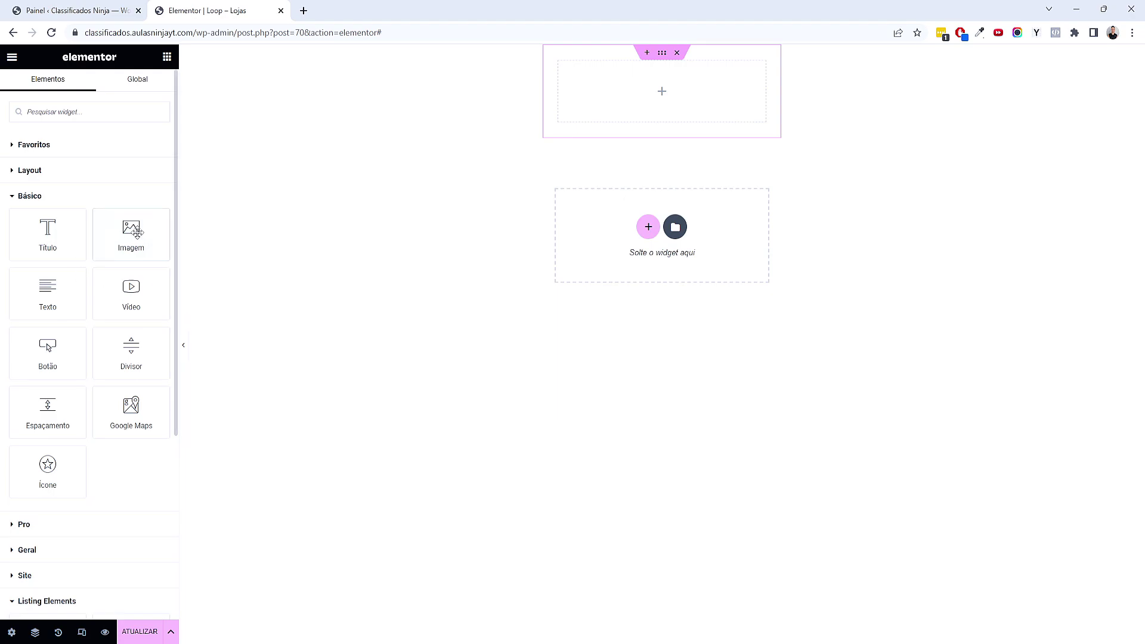
Place an Image widget in the container using the dynamic Imagem destacada (featured image)
left_click_drag(137, 232, 636, 118)
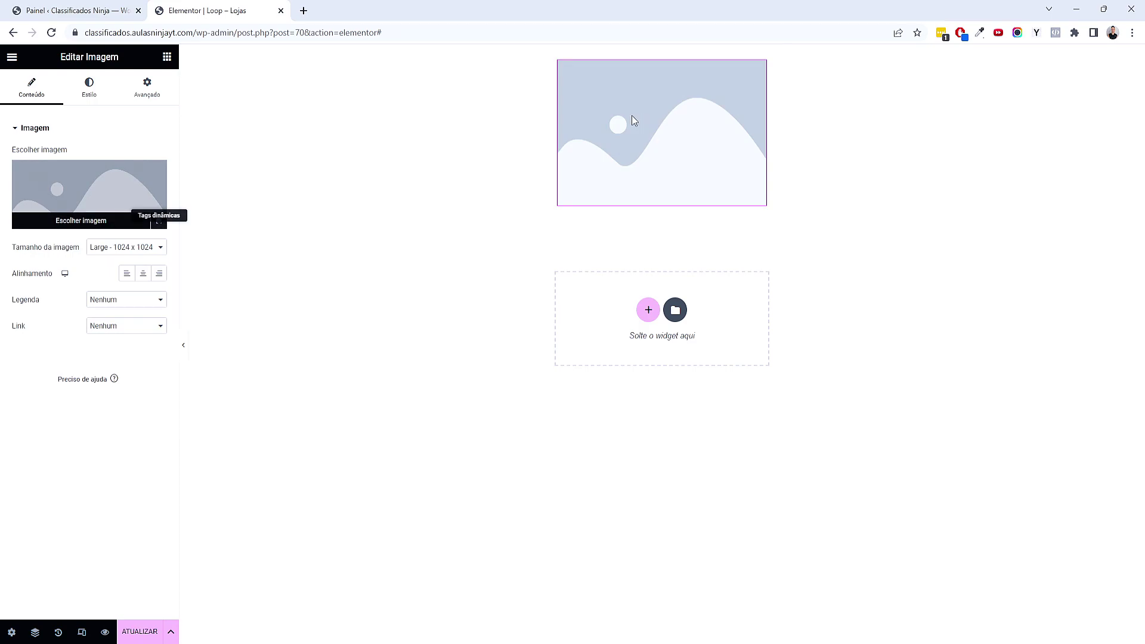
left_click(159, 221)
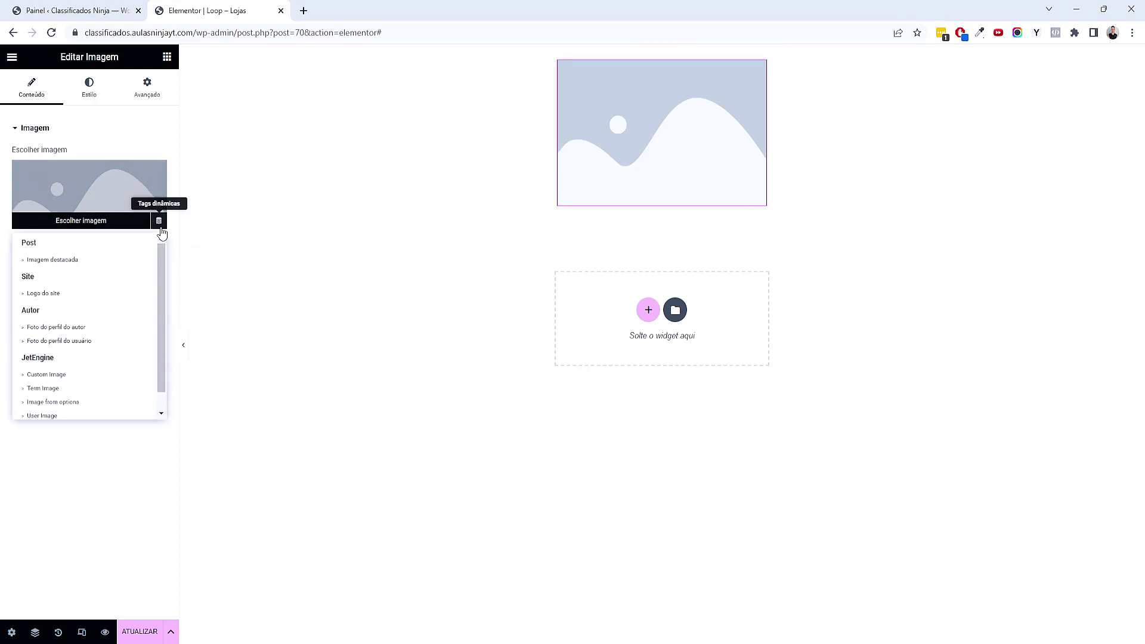
left_click(64, 267)
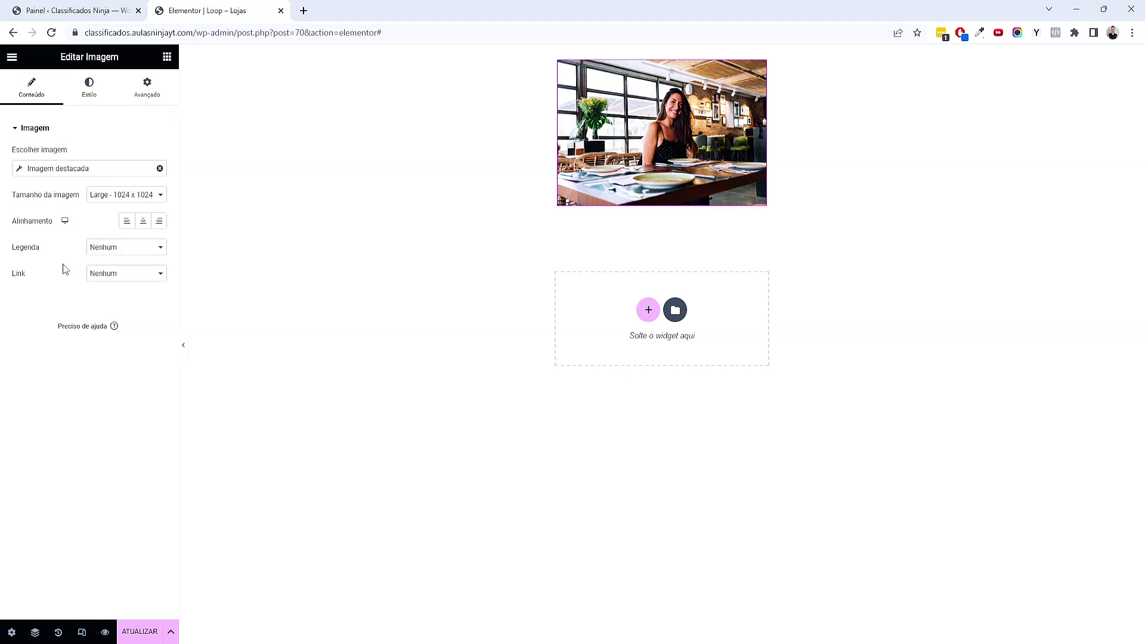
left_click(166, 57)
scroll(149, 204, "down", 4)
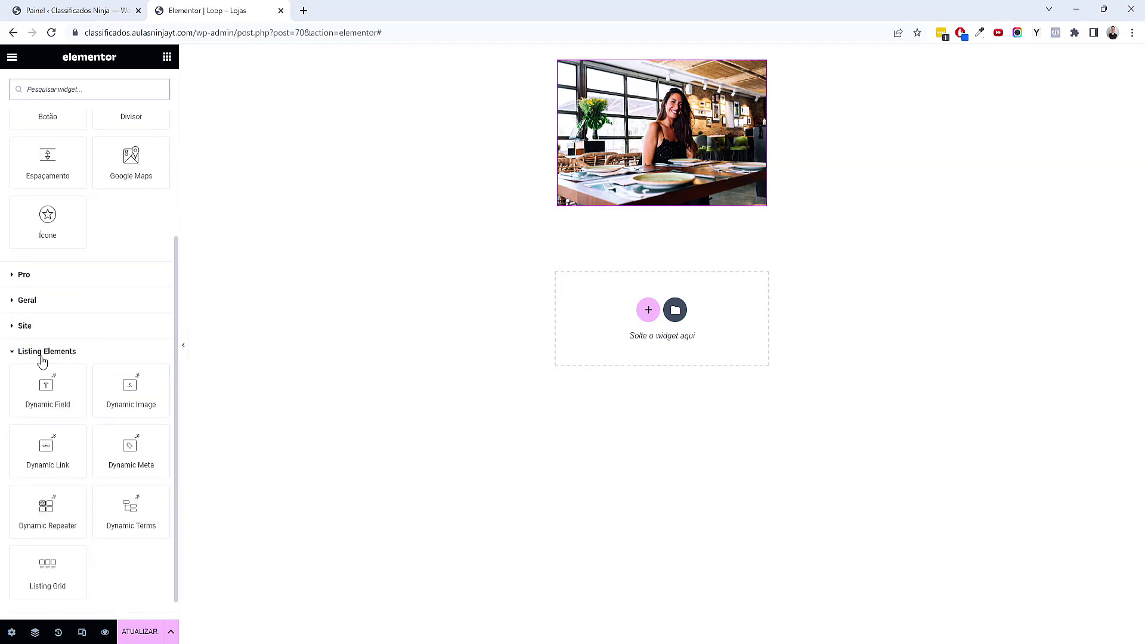
Remove the accidentally added duplicate Dynamic Image, keeping the featured image widget
left_click_drag(138, 396, 632, 199)
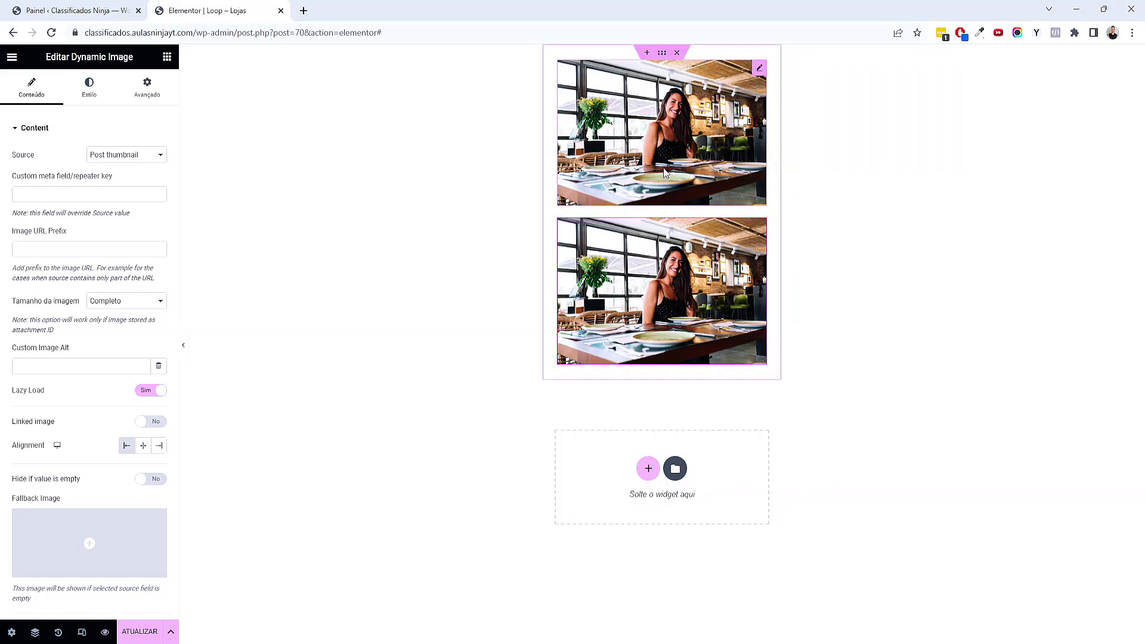
right_click(656, 111)
left_click(697, 363)
left_click(656, 184)
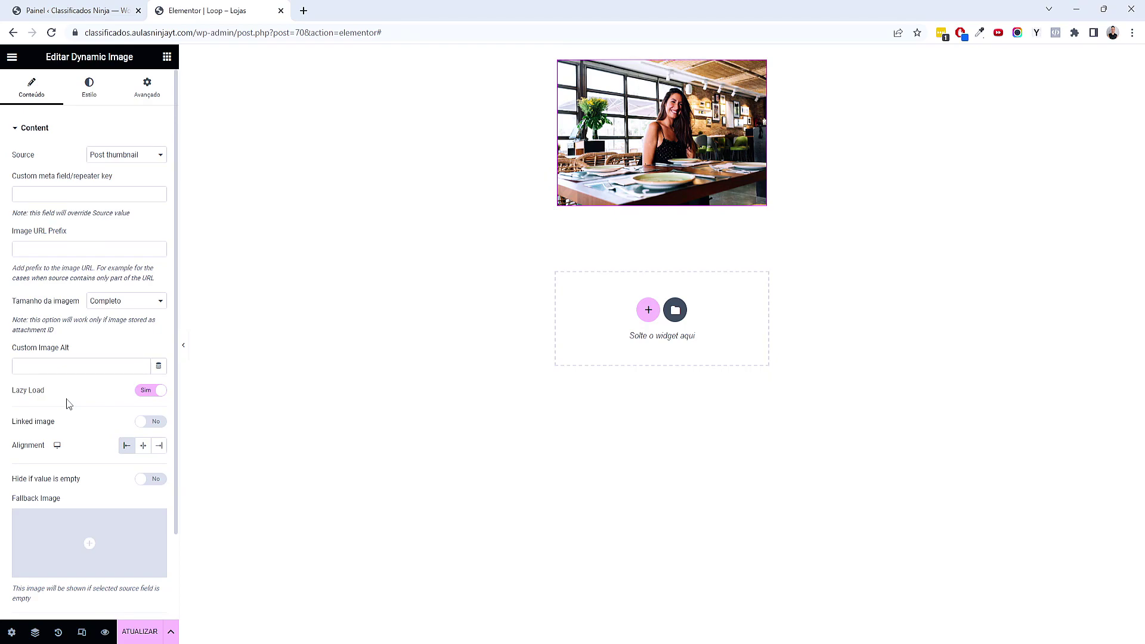
Turn off Lazy Load and enable Linked image so the photo links to the store page
left_click(145, 391)
scroll(72, 417, "down", 1)
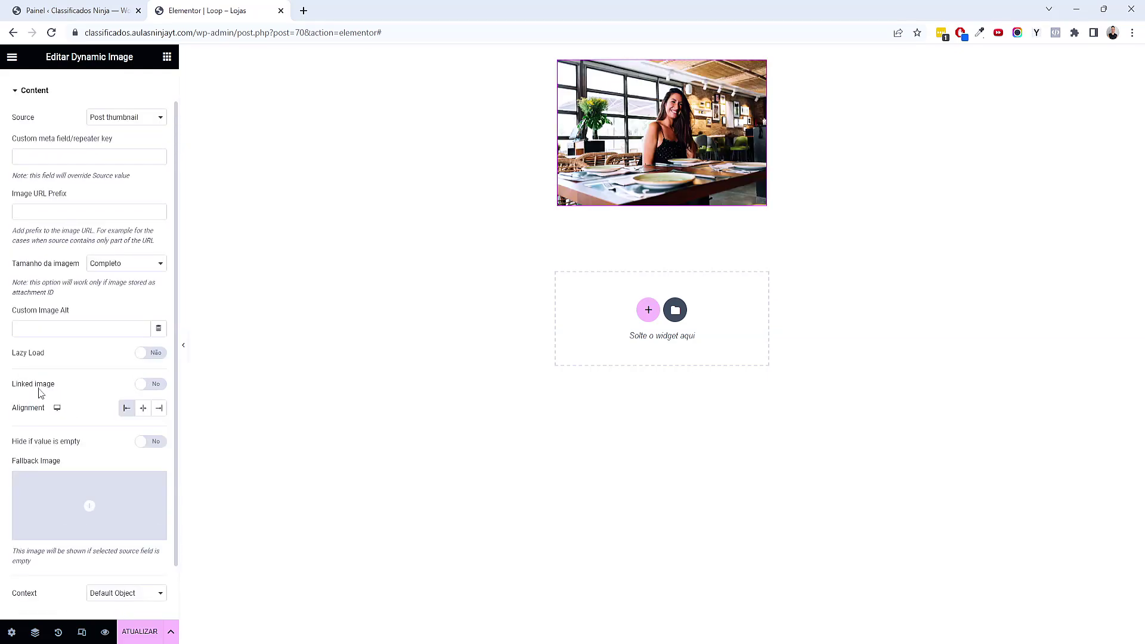
left_click(158, 385)
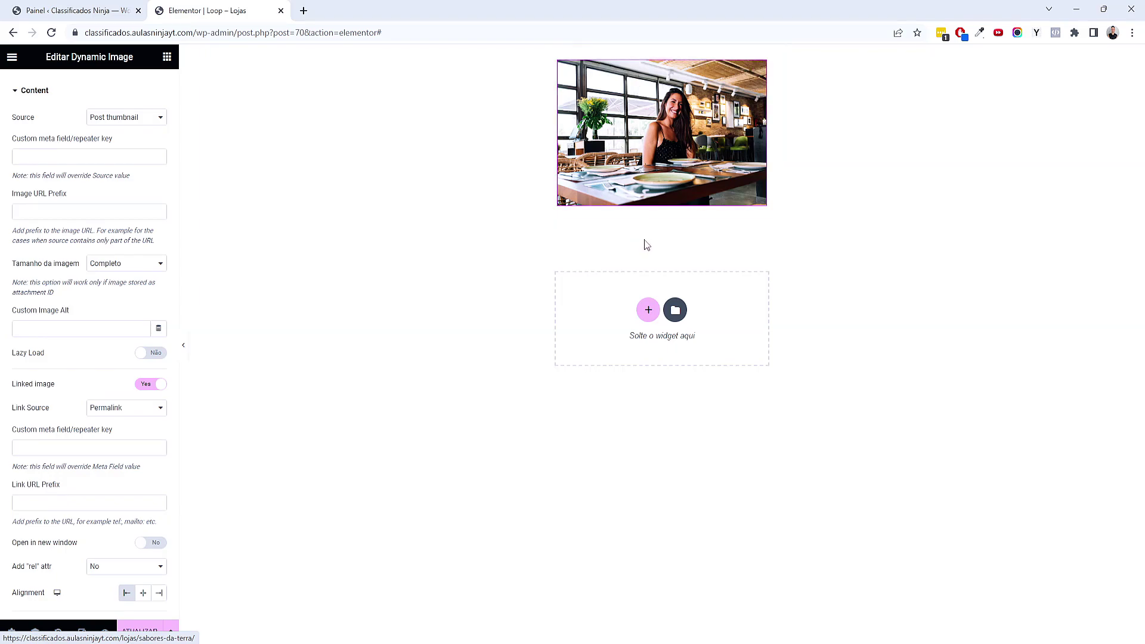
scroll(129, 315, "down", 3)
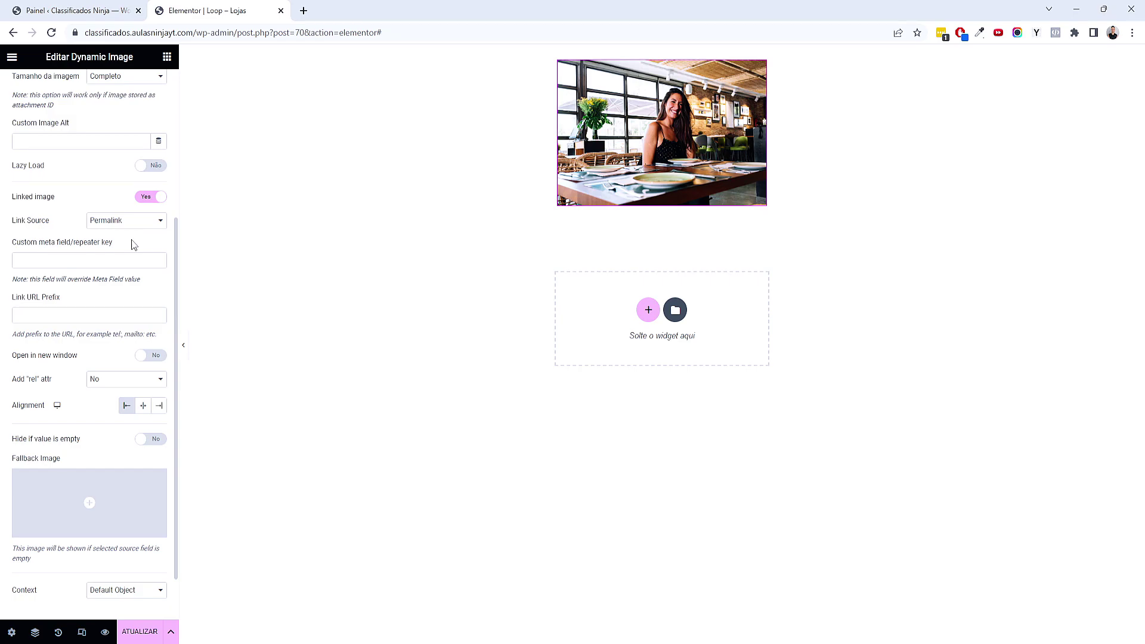
scroll(134, 245, "up", 4)
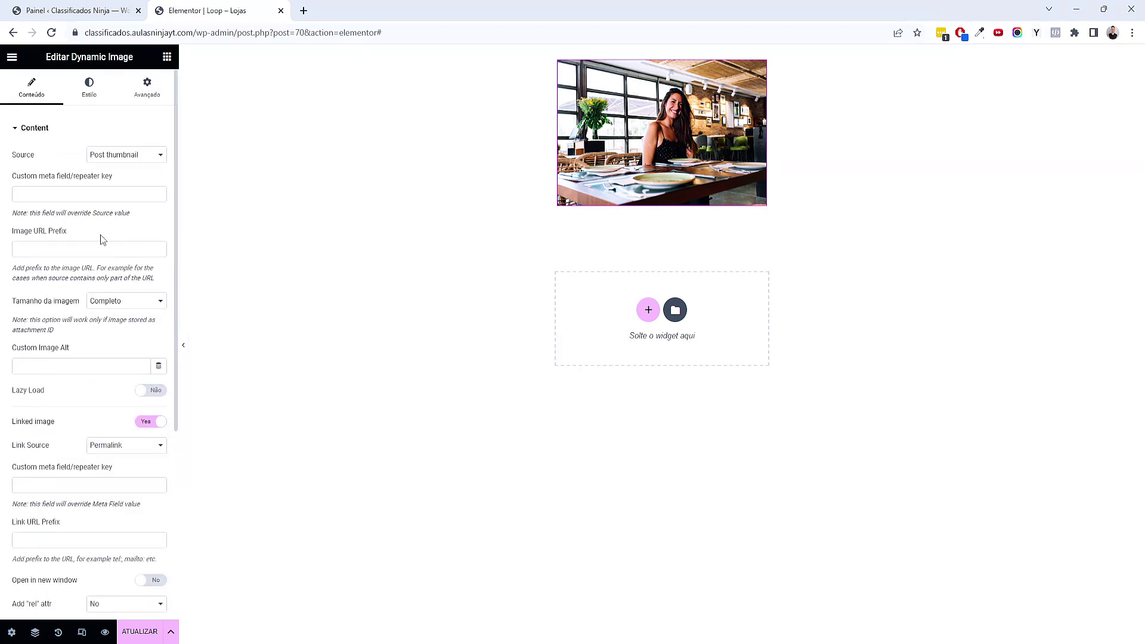
Give both the photo and its card container a 5 px border radius
left_click(107, 95)
left_click(21, 311)
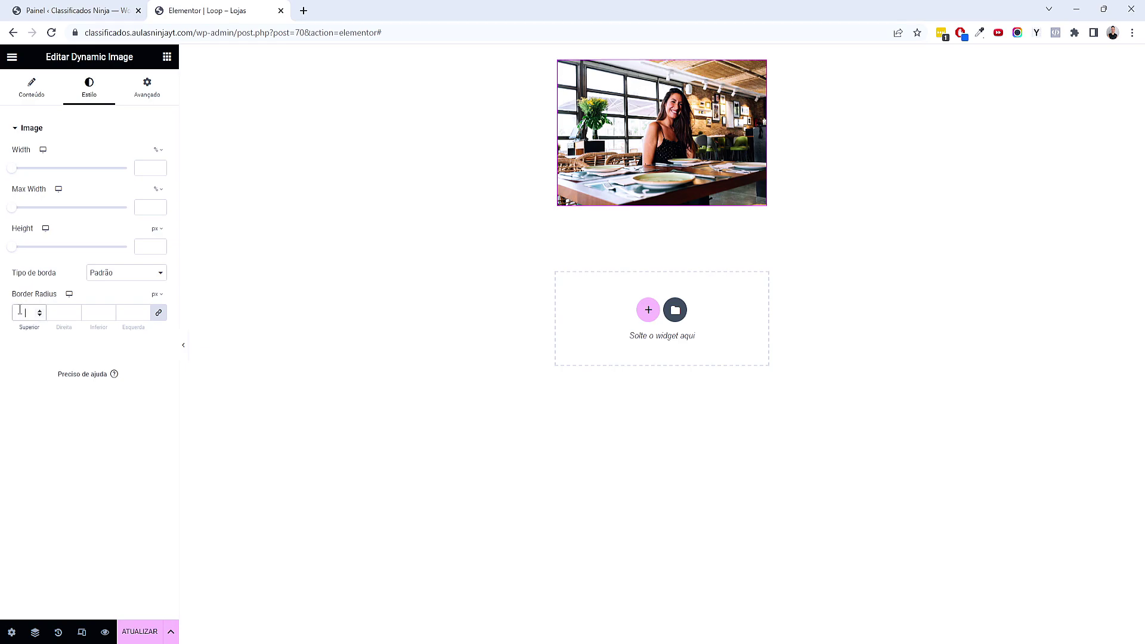
type("5")
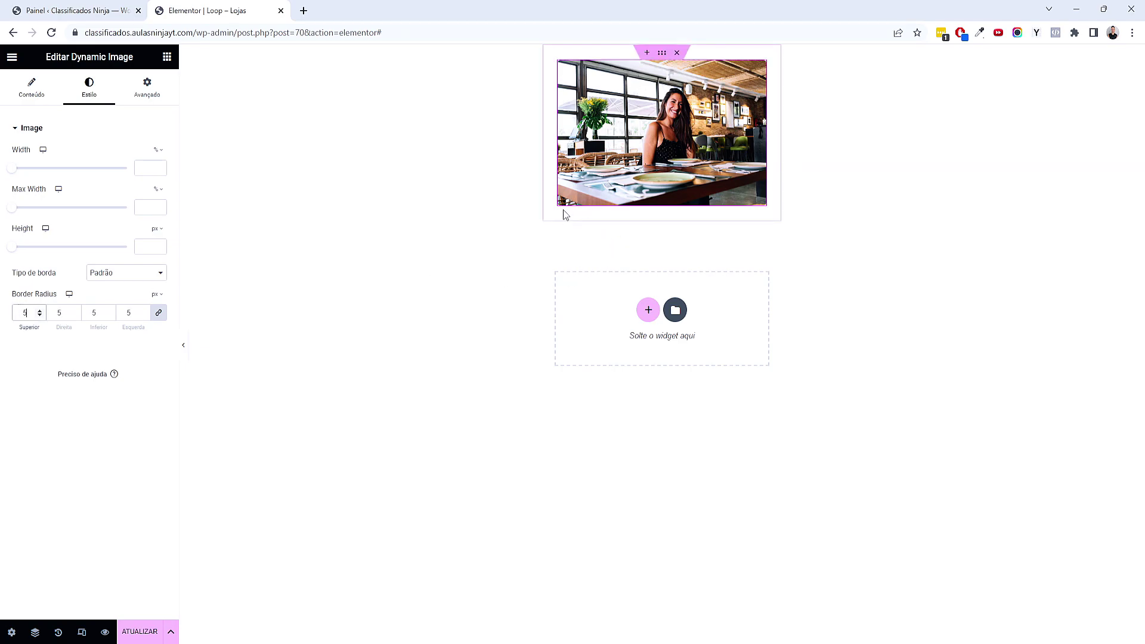
left_click(661, 52)
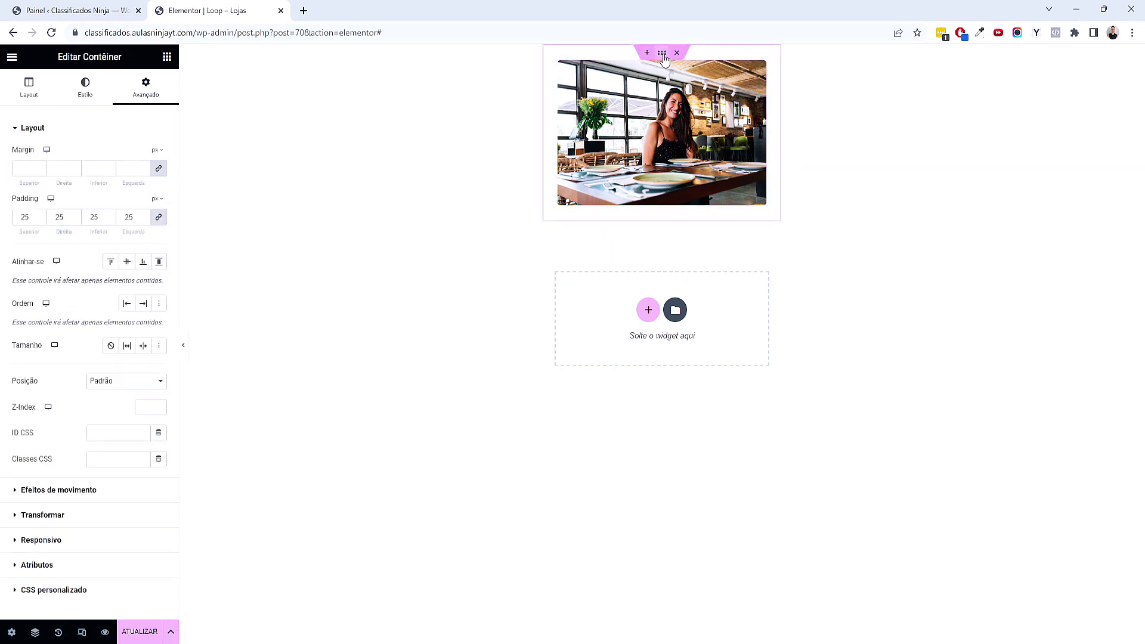
left_click(99, 94)
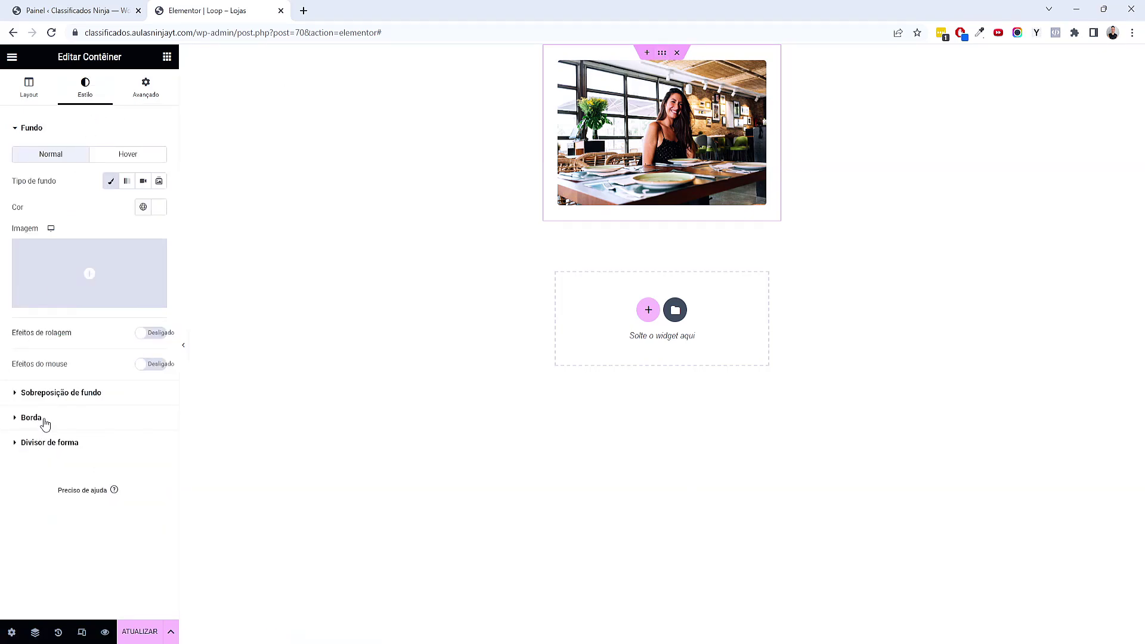
left_click(37, 419)
left_click(15, 272)
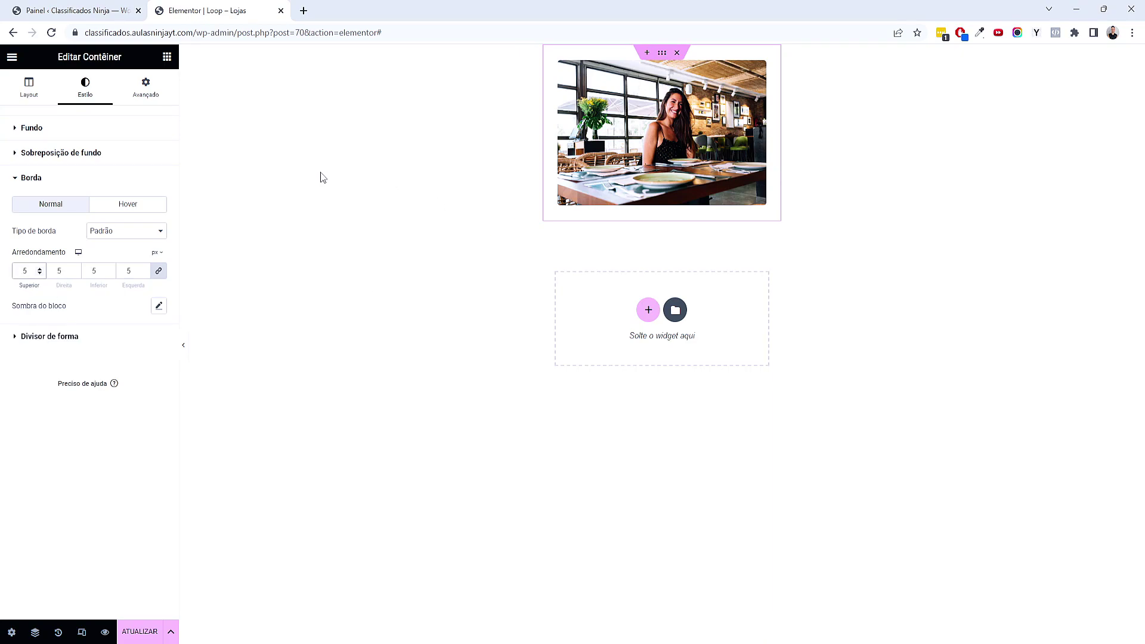
left_click(167, 57)
scroll(166, 327, "down", 5)
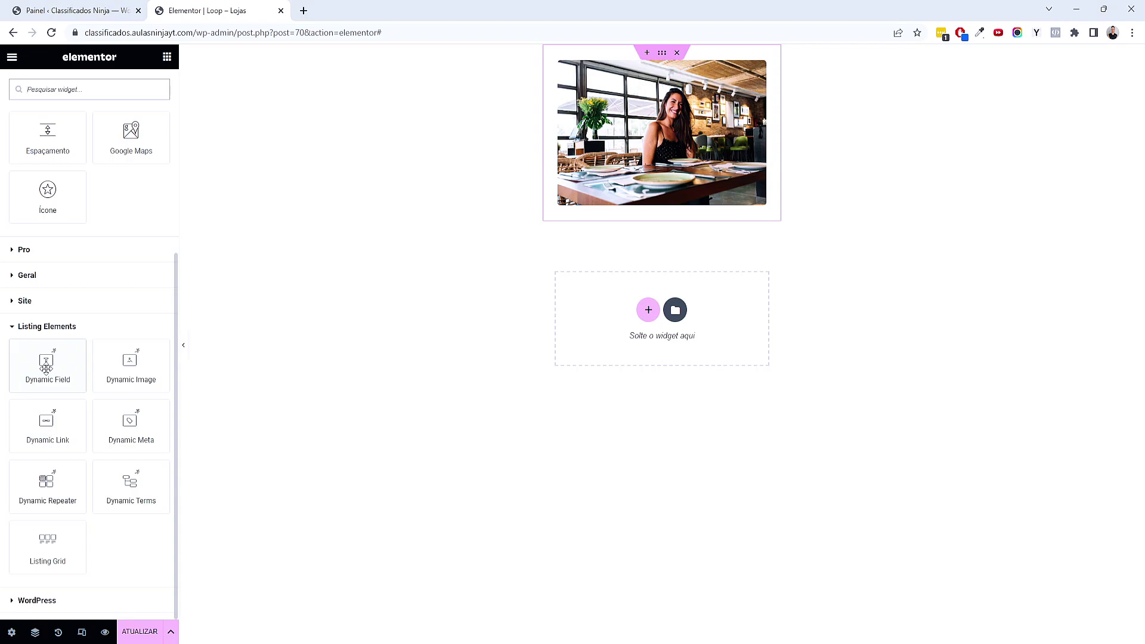
Add a Dynamic Field title under the photo with Primário colour and typography at 24 px
left_click_drag(46, 368, 605, 205)
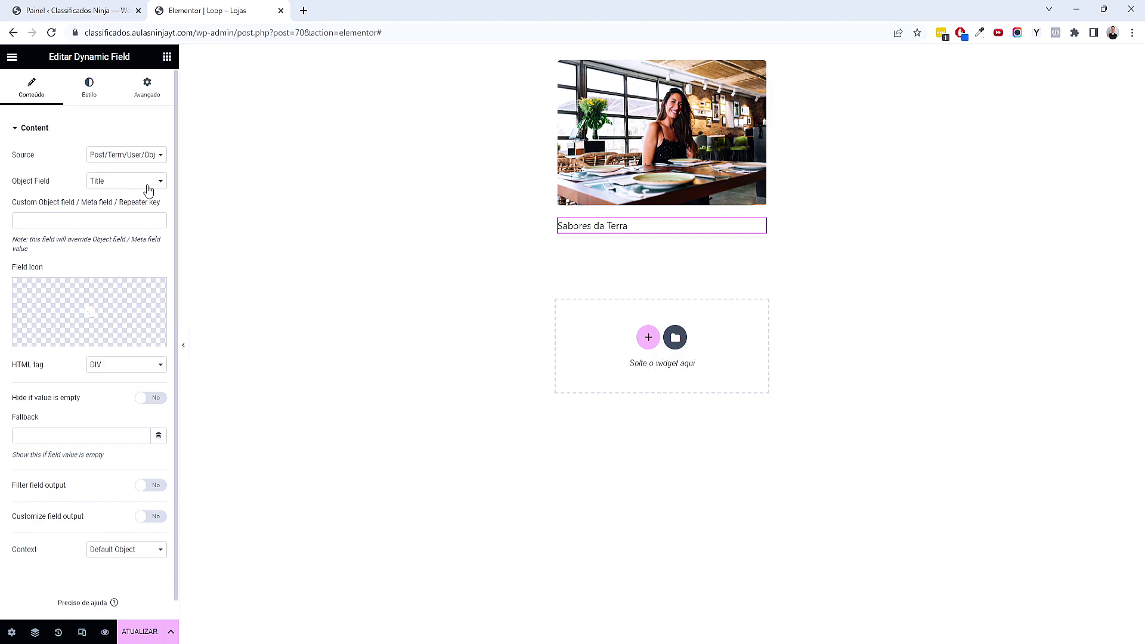
left_click(87, 92)
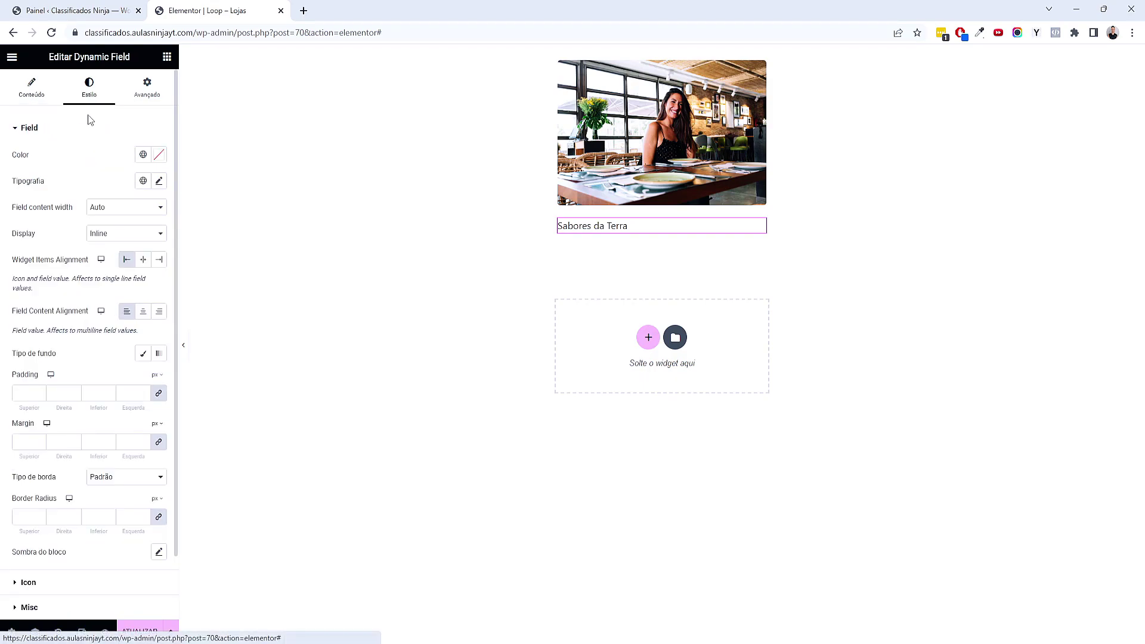
left_click(142, 156)
left_click(90, 212)
left_click(143, 186)
left_click(76, 231)
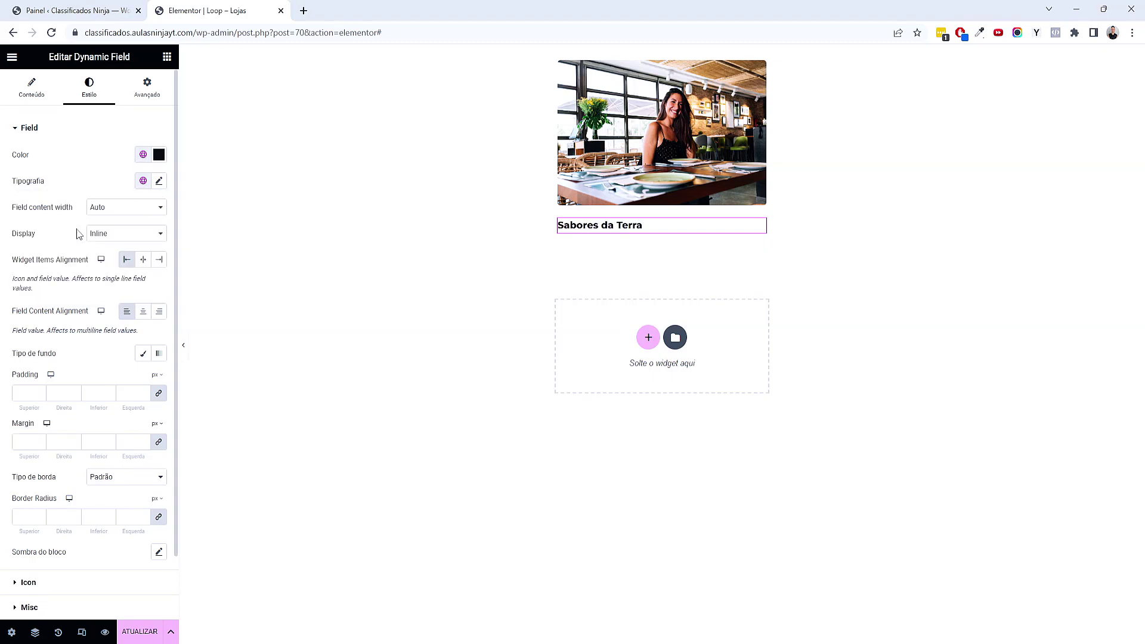
left_click(158, 181)
left_click(133, 279)
type("24")
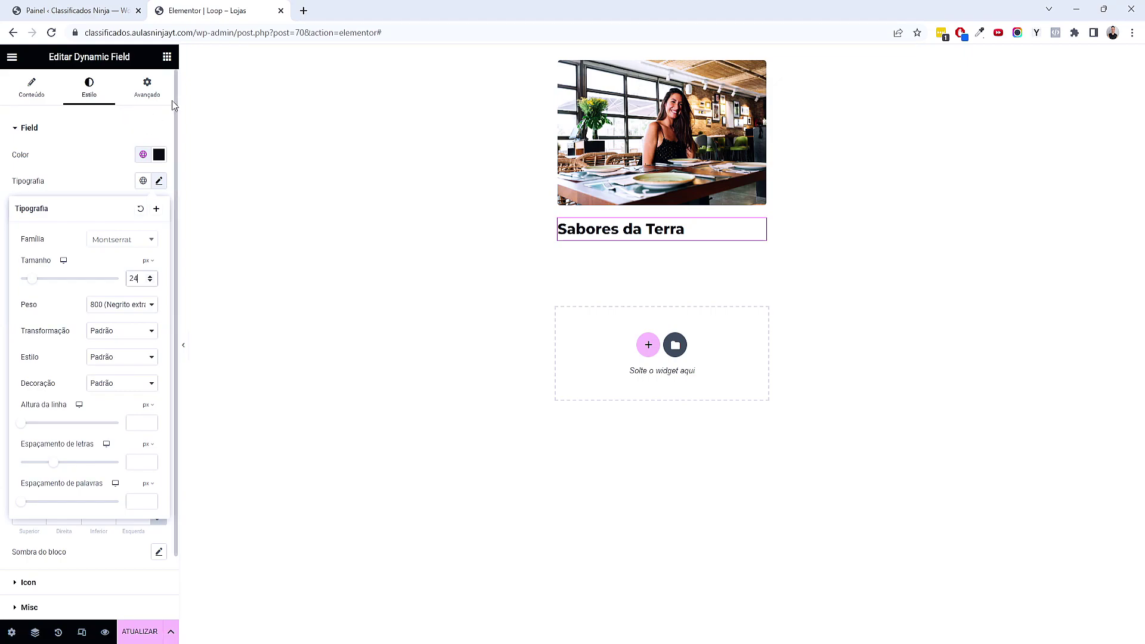
Add a second Dynamic Field below the title and open its post field list
left_click(166, 59)
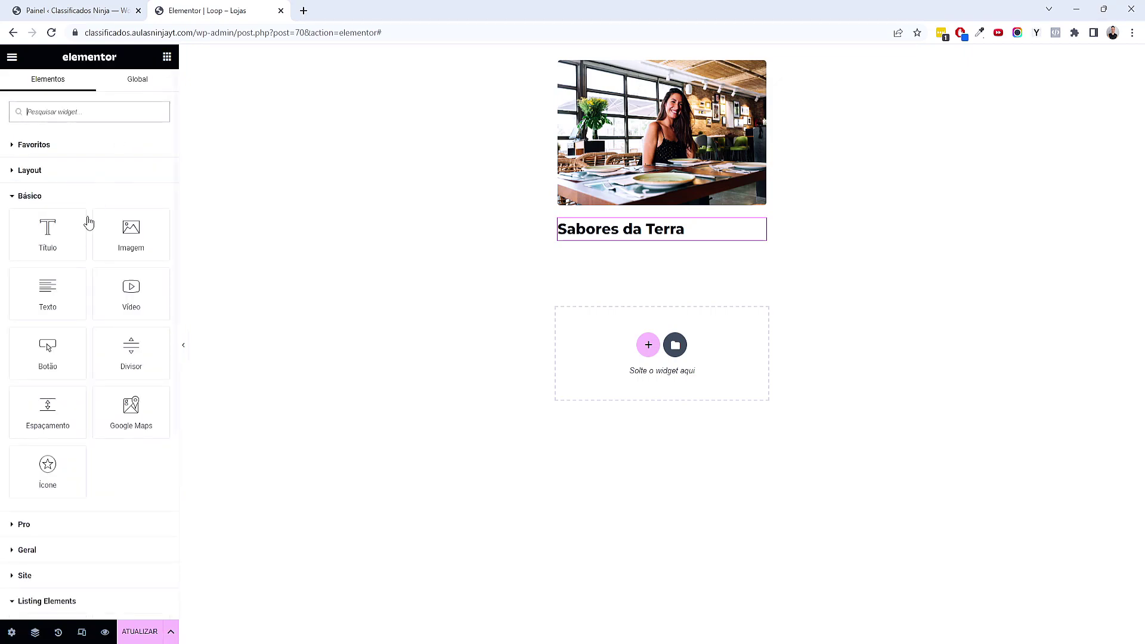
scroll(94, 337, "down", 3)
scroll(94, 338, "down", 1)
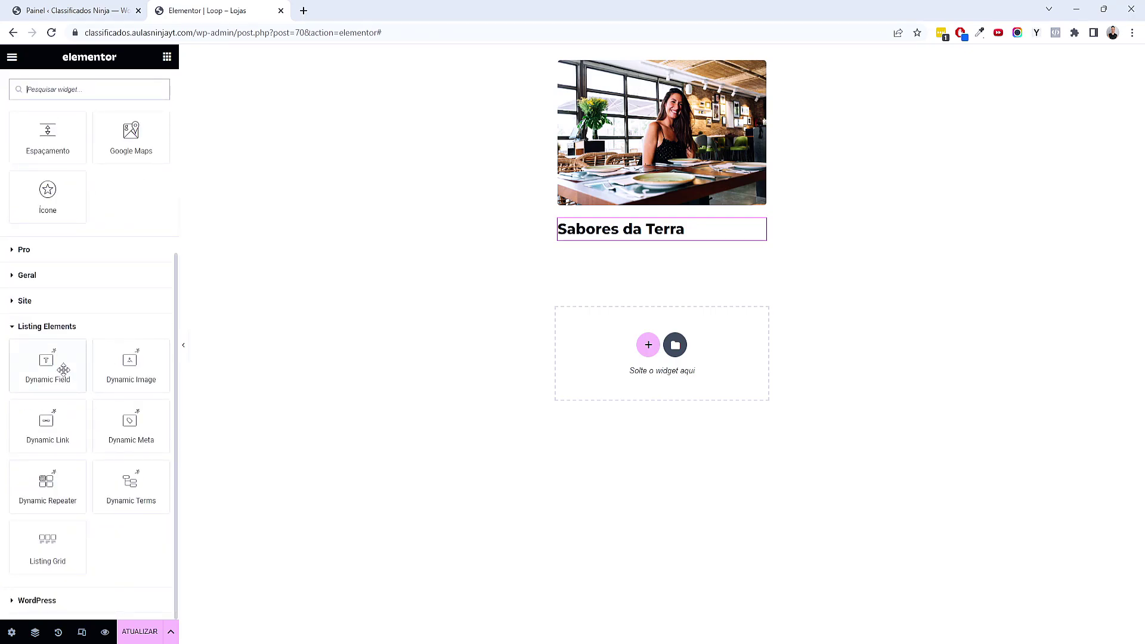
left_click_drag(63, 369, 702, 240)
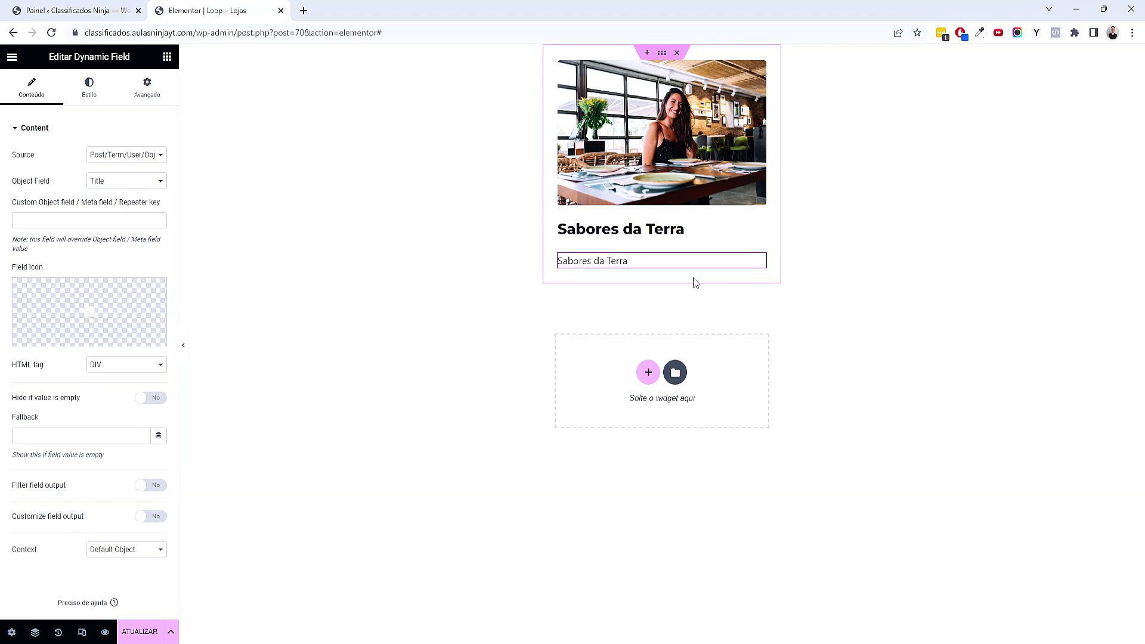
left_click(154, 184)
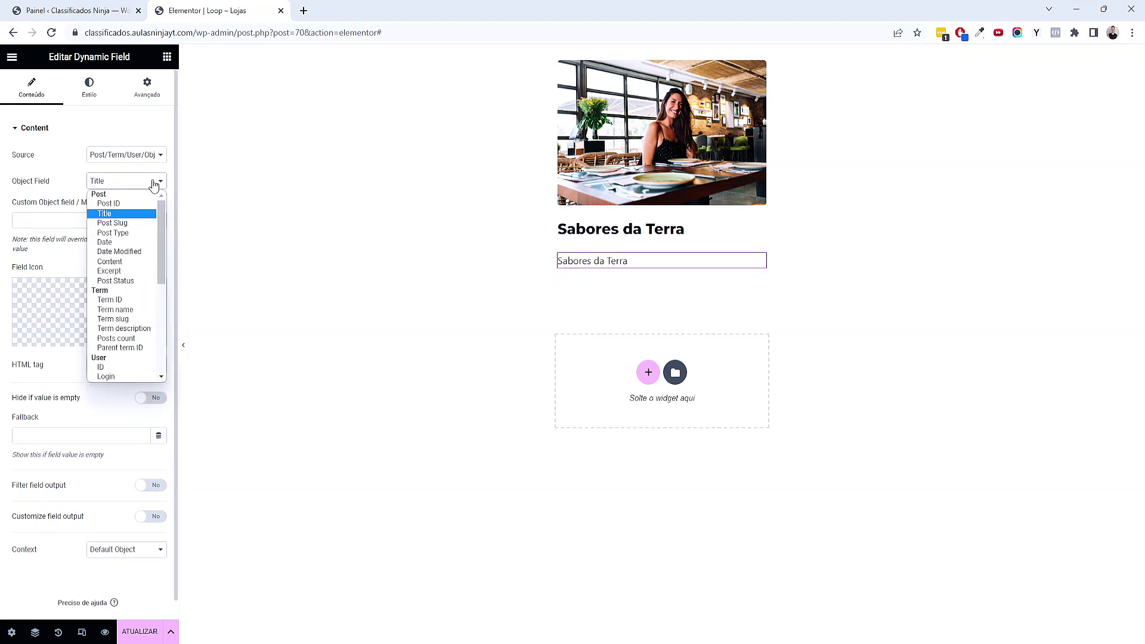
Show the store's Excerpt in the second field with Secundário global colour and typography
left_click(131, 273)
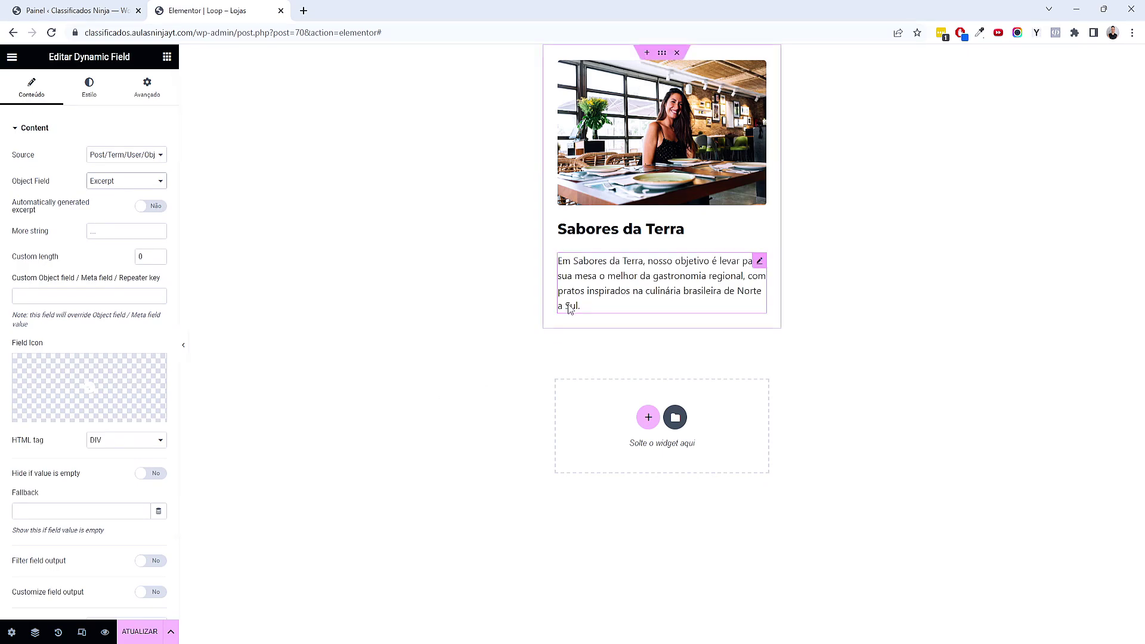
left_click(105, 85)
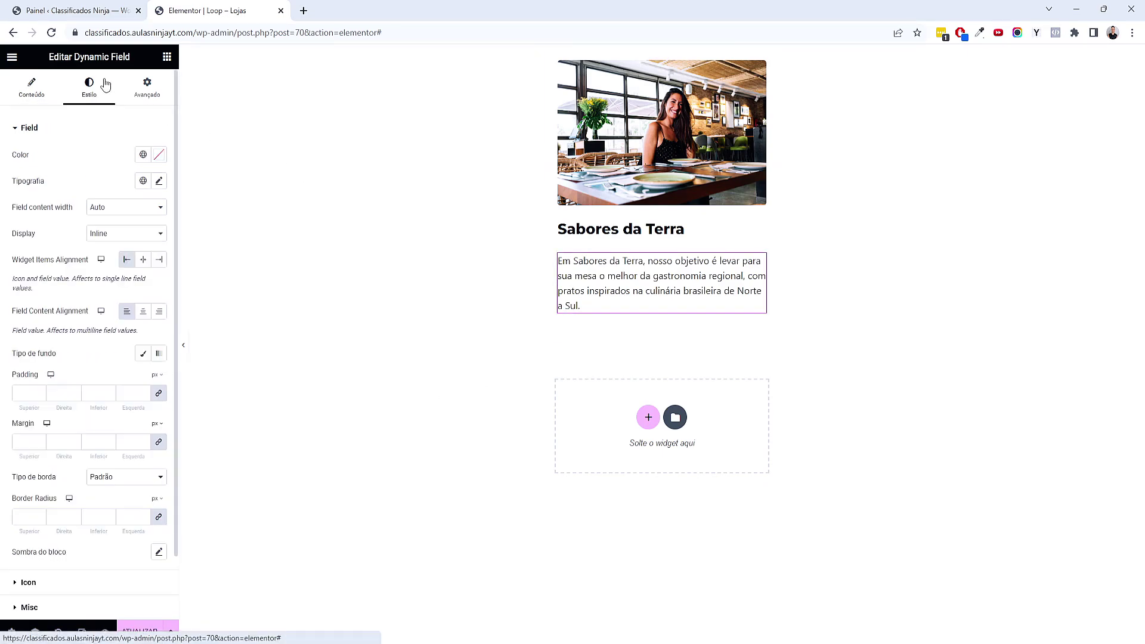
left_click(141, 155)
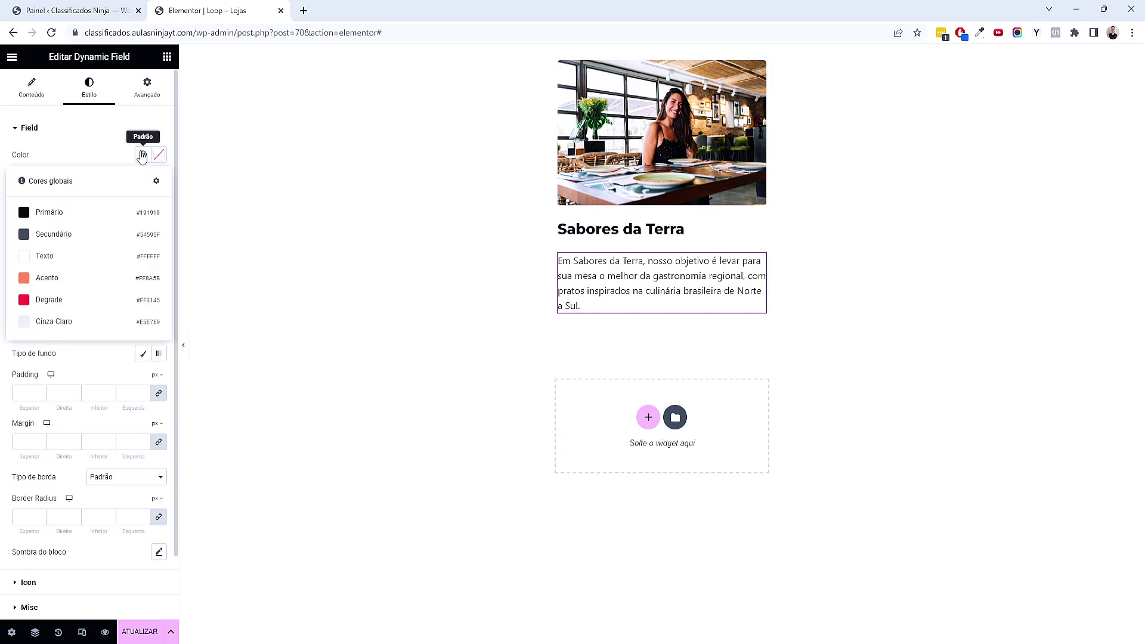
left_click(73, 234)
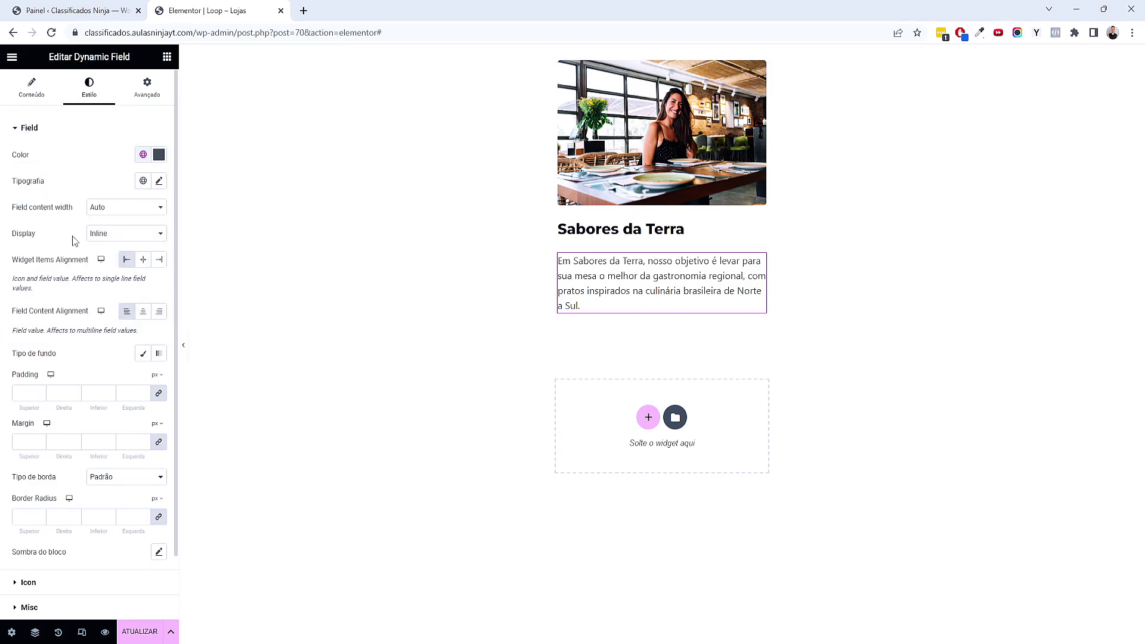
left_click(143, 181)
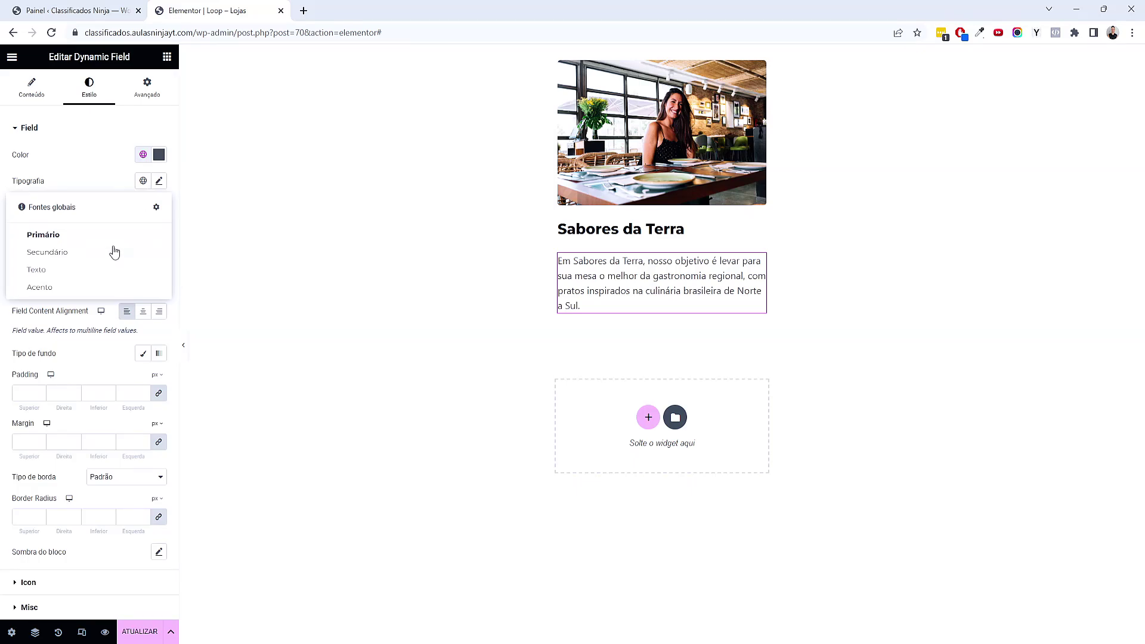
left_click(111, 253)
Set the excerpt to 14 px font size with a 1.5 em line height
left_click(158, 180)
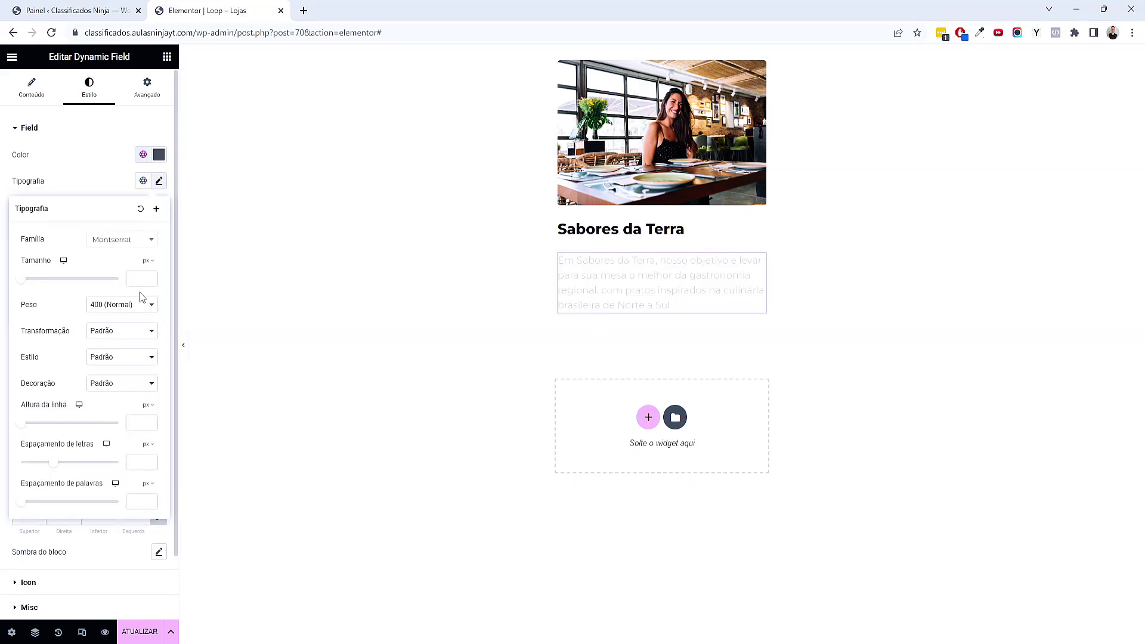
left_click(137, 280)
type("14")
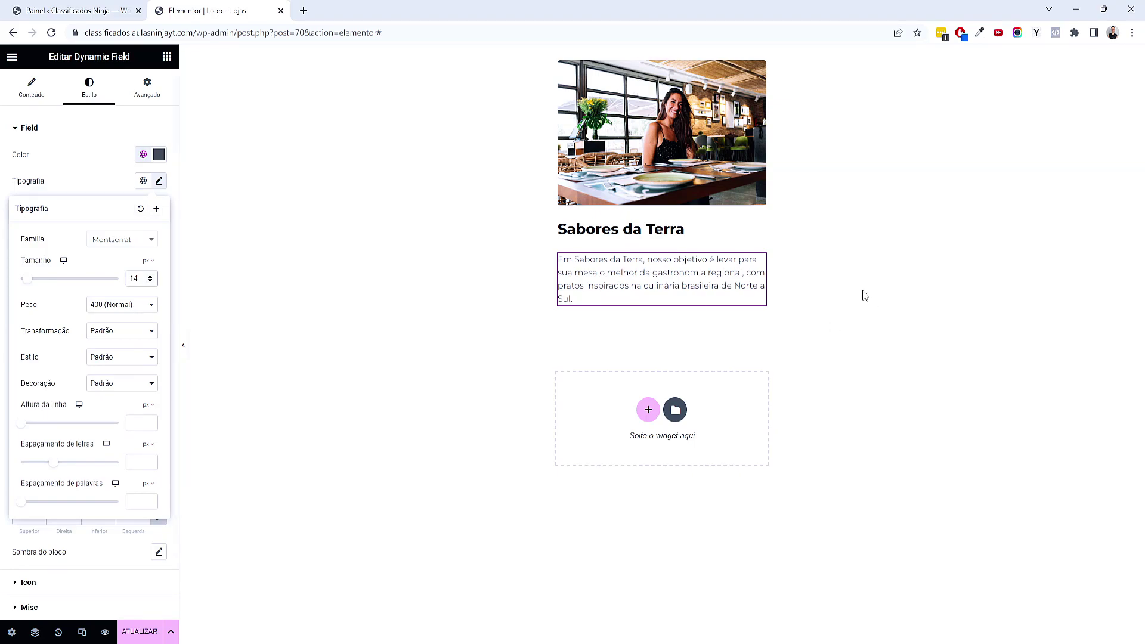
left_click(146, 407)
left_click(149, 418)
left_click(149, 423)
left_click(150, 421)
left_click(149, 420)
left_click(167, 57)
left_click(102, 108)
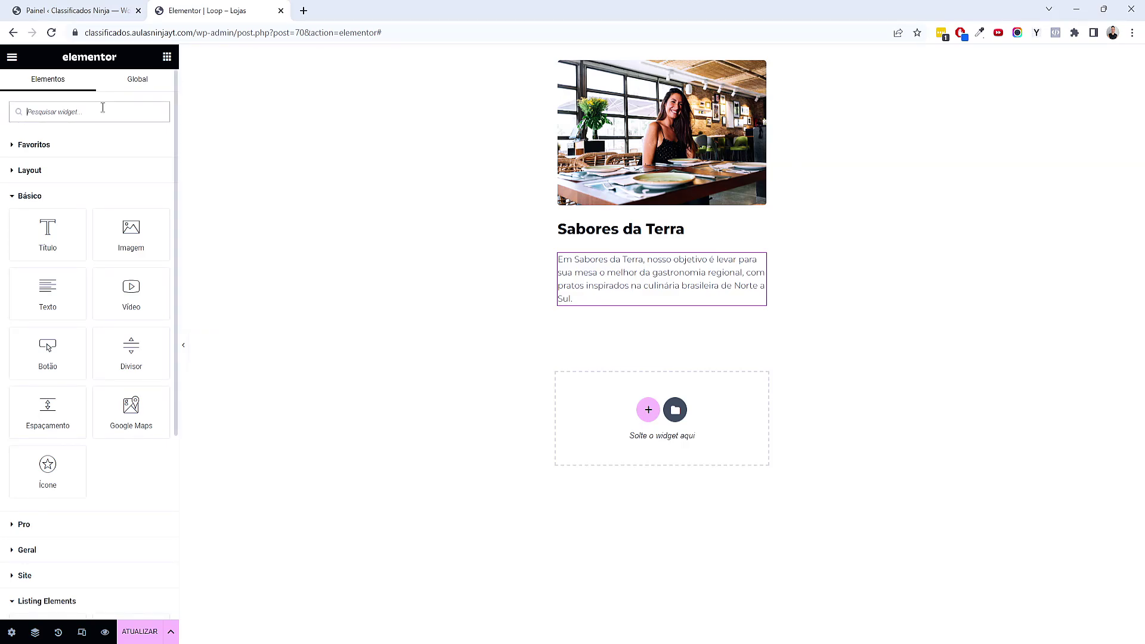
Add a third Dynamic Field below the excerpt showing the store's Endereço meta field
scroll(103, 216, "down", 5)
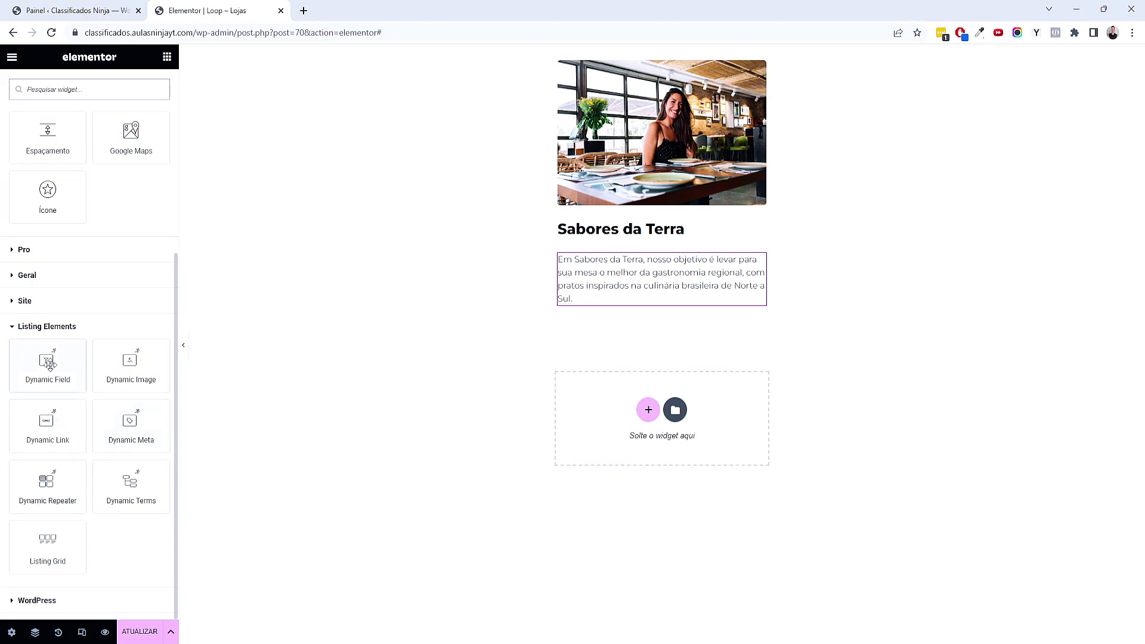
left_click_drag(50, 365, 588, 315)
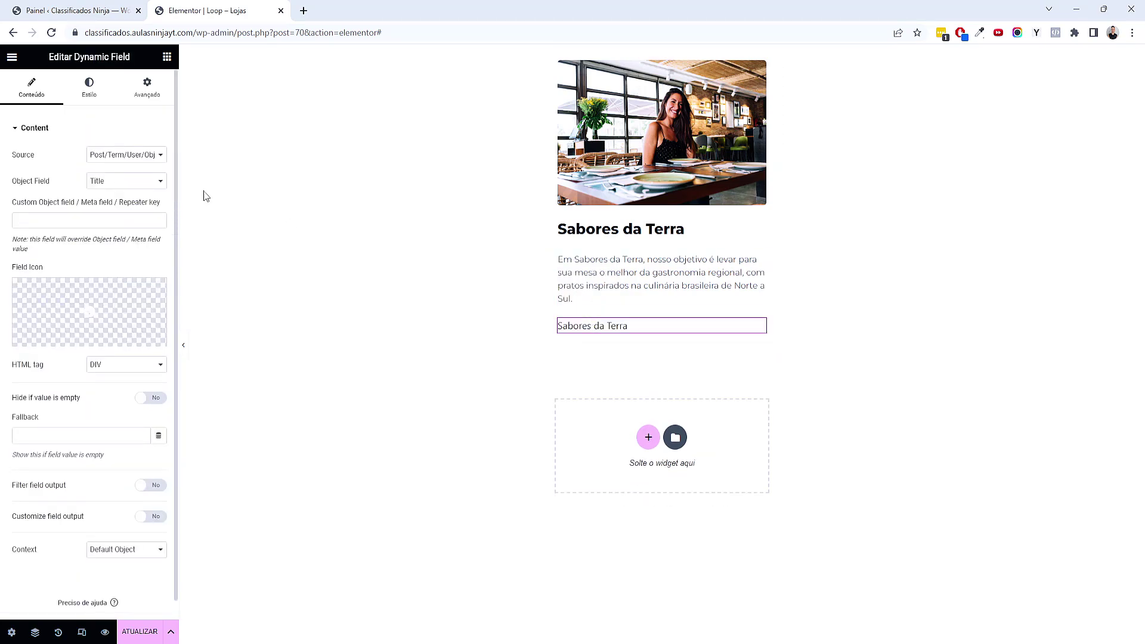
left_click(119, 183)
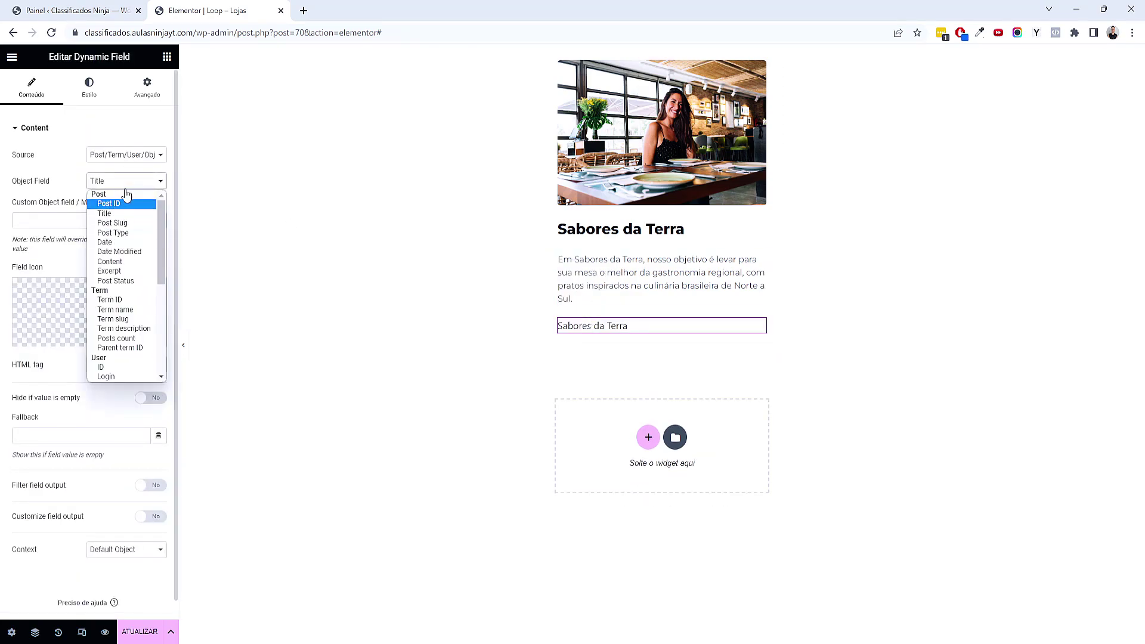
left_click(125, 155)
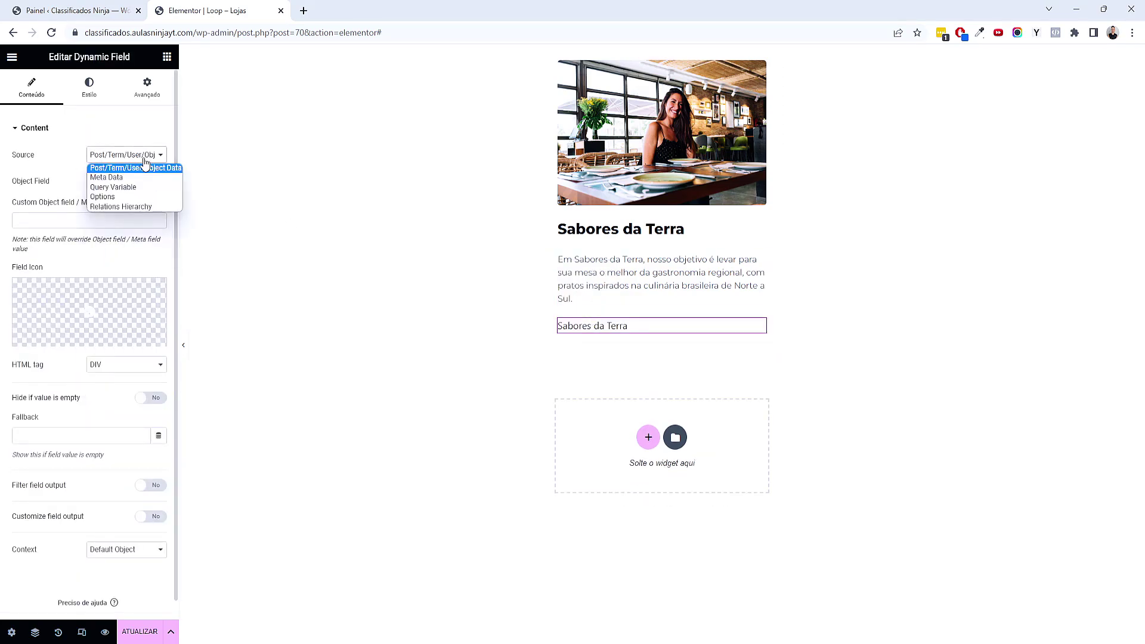
left_click(112, 182)
left_click(114, 185)
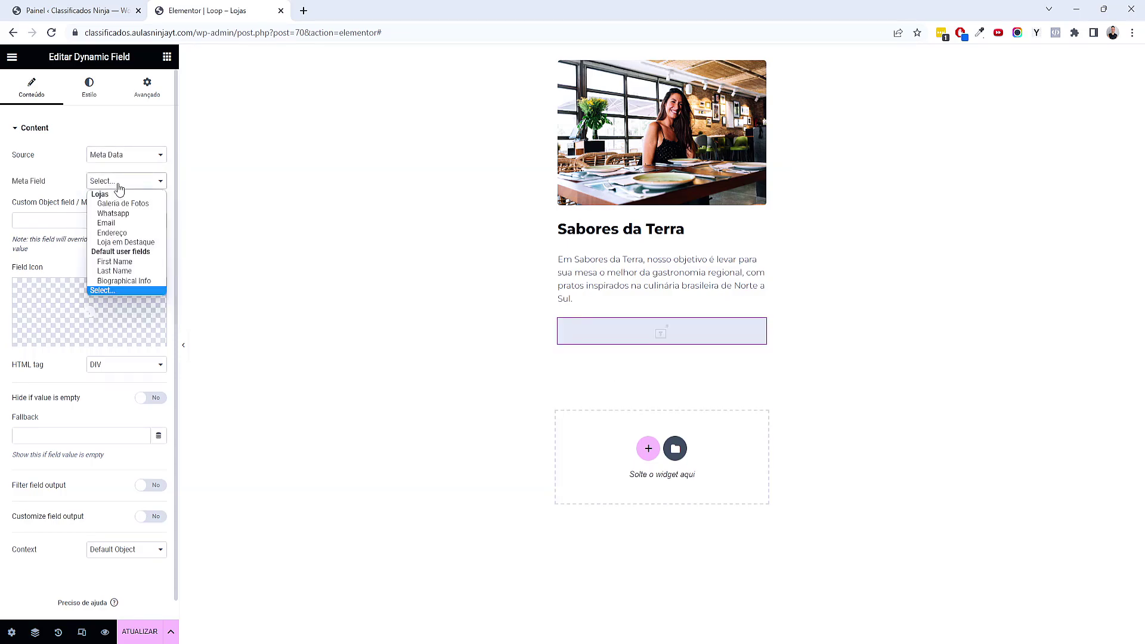
left_click(108, 233)
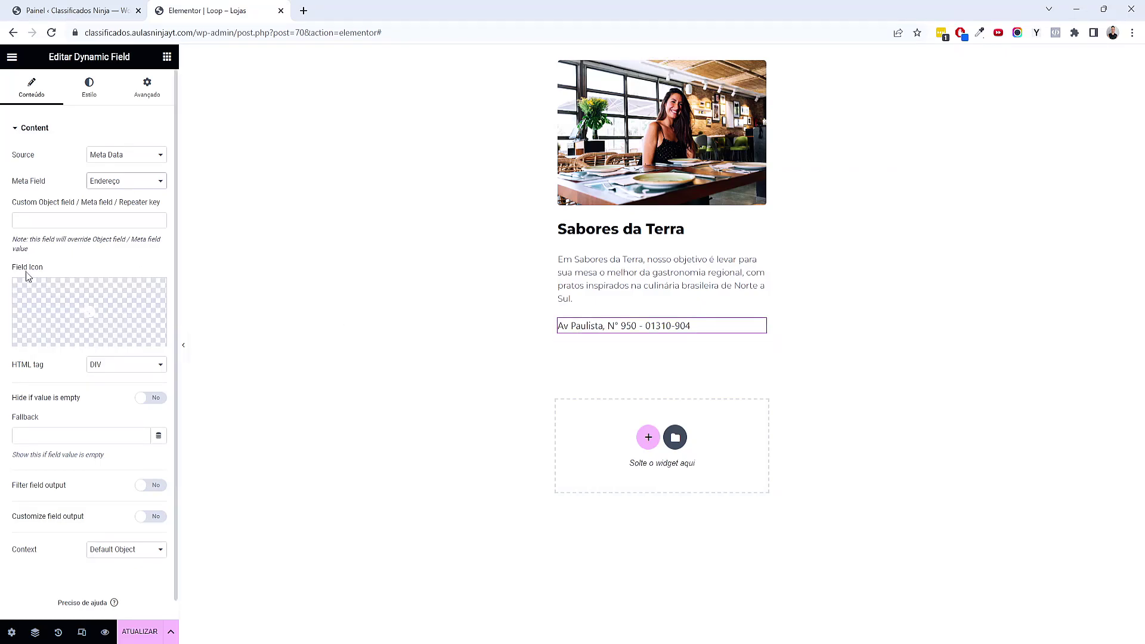
Search 'loca' in the Icon Library and insert the Location arrow as the field icon
left_click(57, 301)
left_click(549, 155)
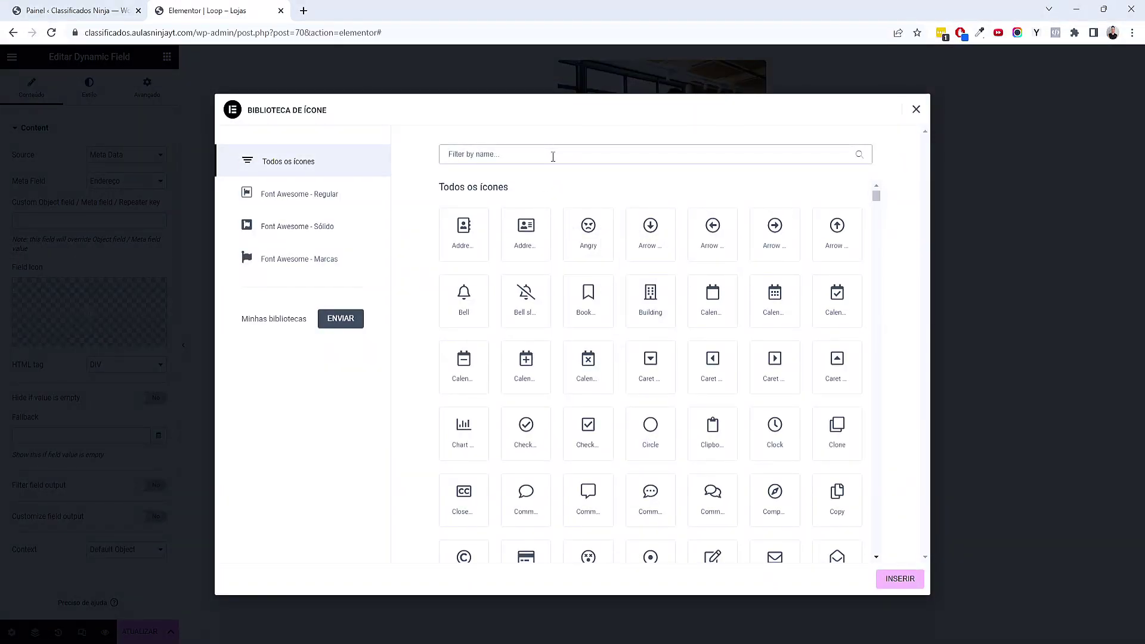
type("loc")
key("BackSpace")
key("BackSpace")
key("BackSpace")
type("map")
key("BackSpace")
key("BackSpace")
key("BackSpace")
type("map")
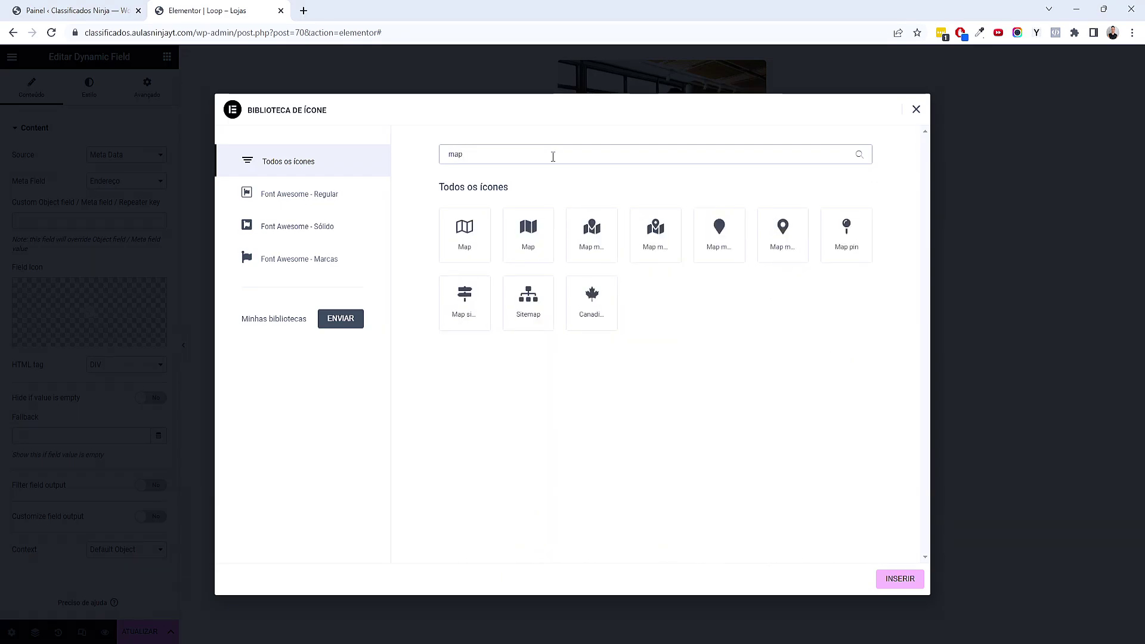
left_click_drag(492, 153, 433, 156)
type("loca")
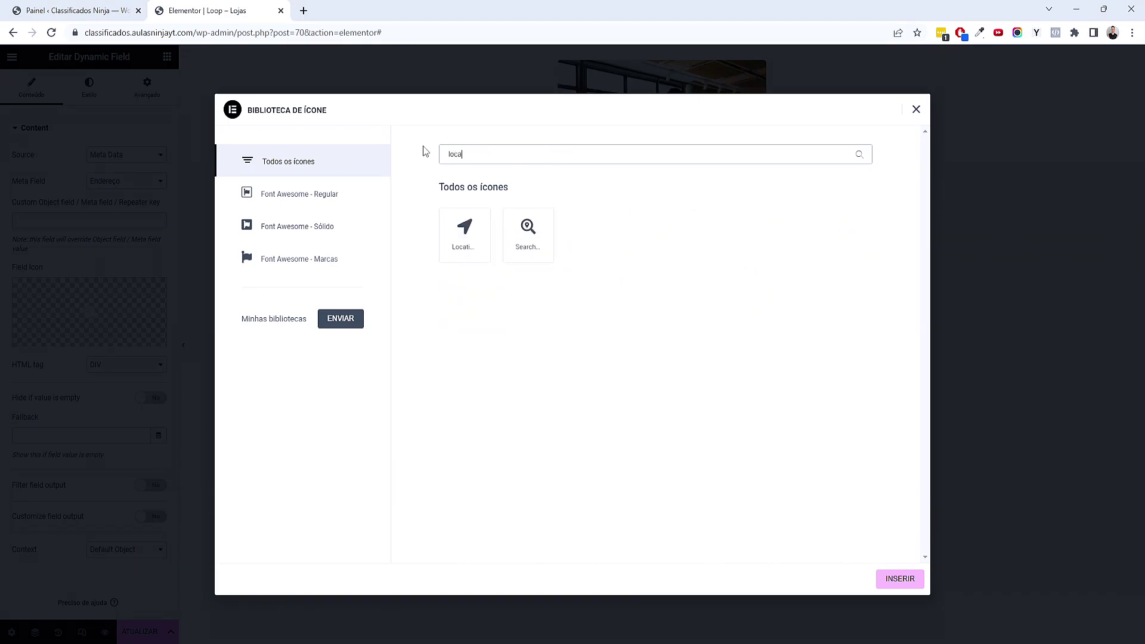
left_click(466, 220)
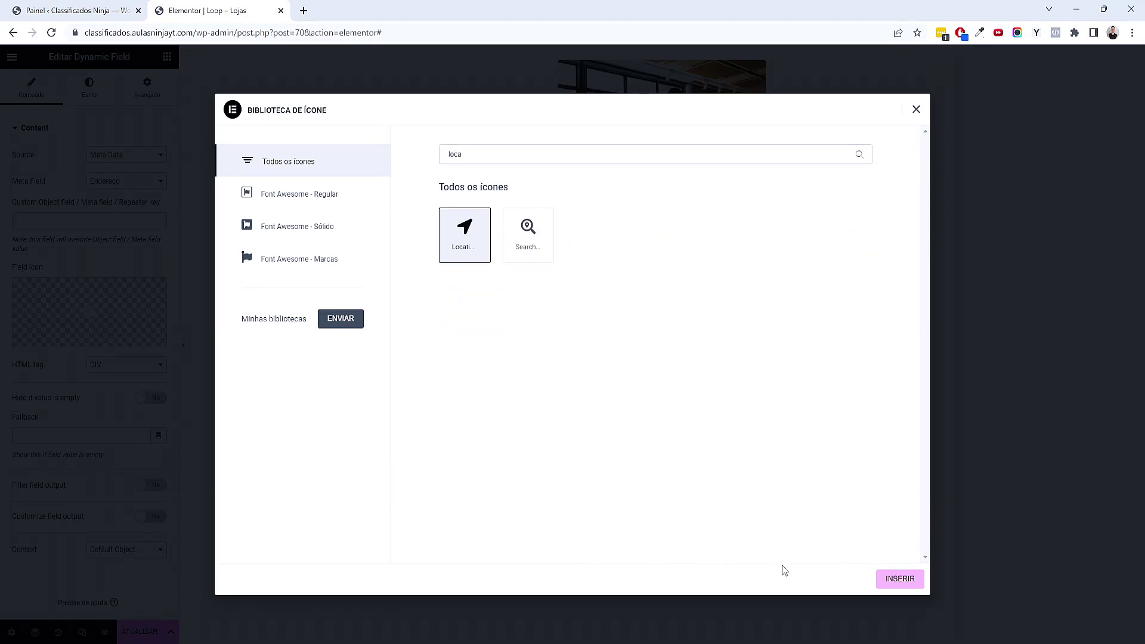
left_click(890, 584)
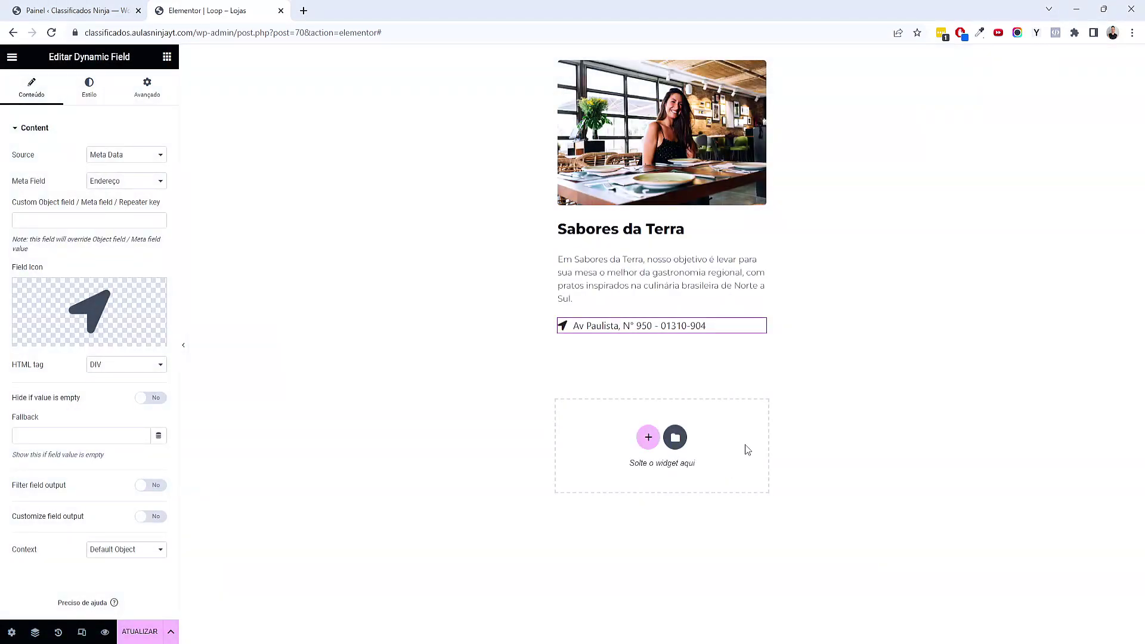
Style the address text with the Secundário global colour and a global font at 14 px
left_click(89, 87)
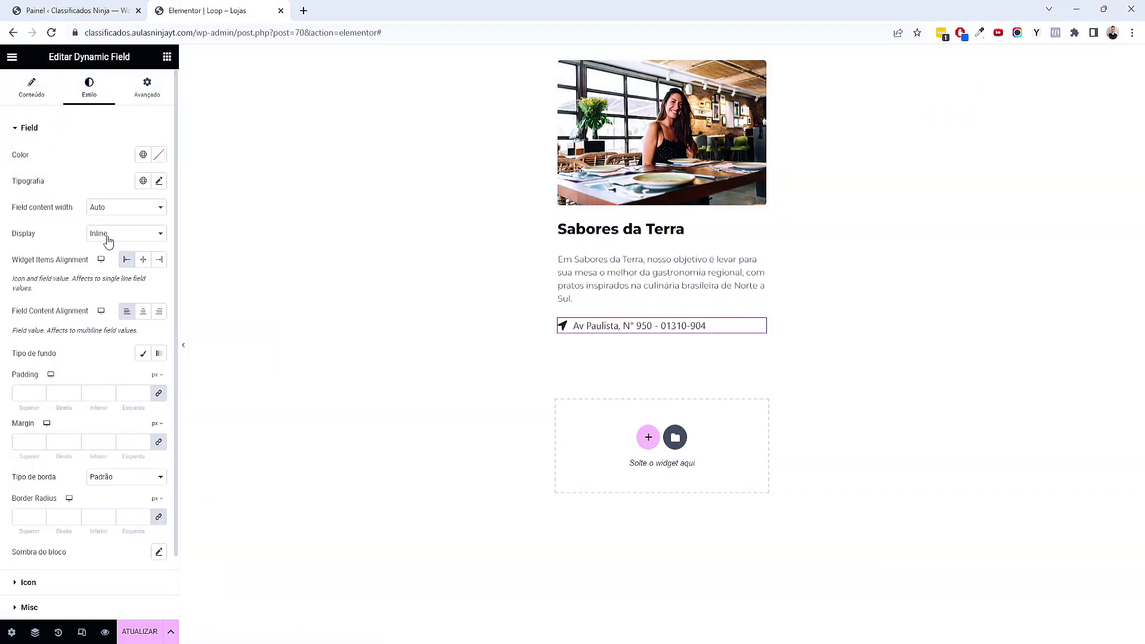
left_click(143, 155)
left_click(96, 238)
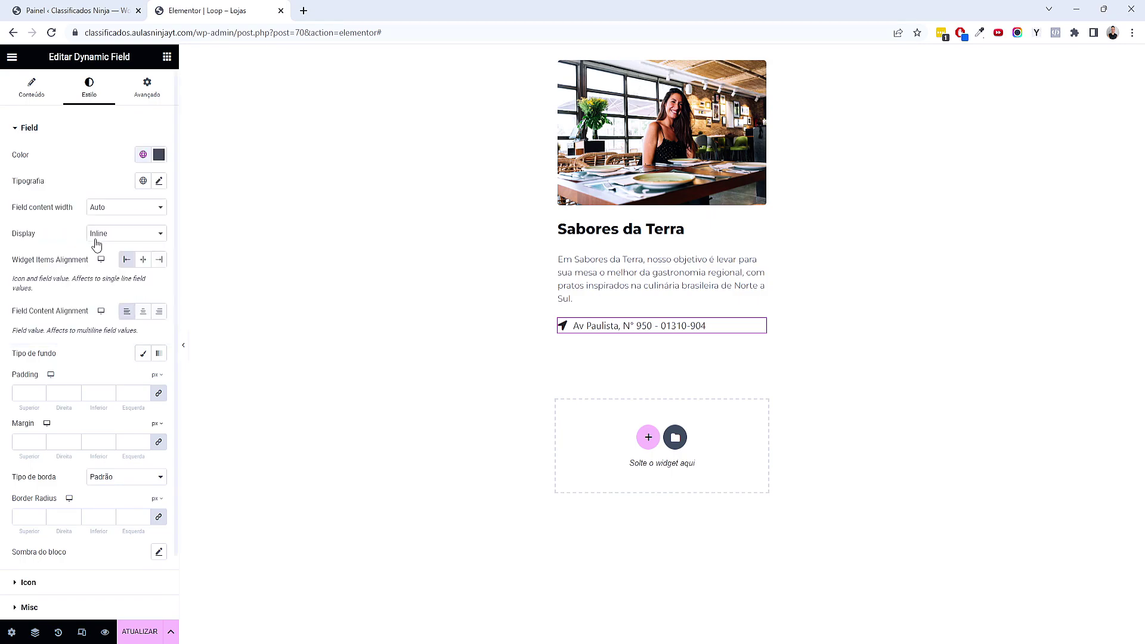
left_click(143, 181)
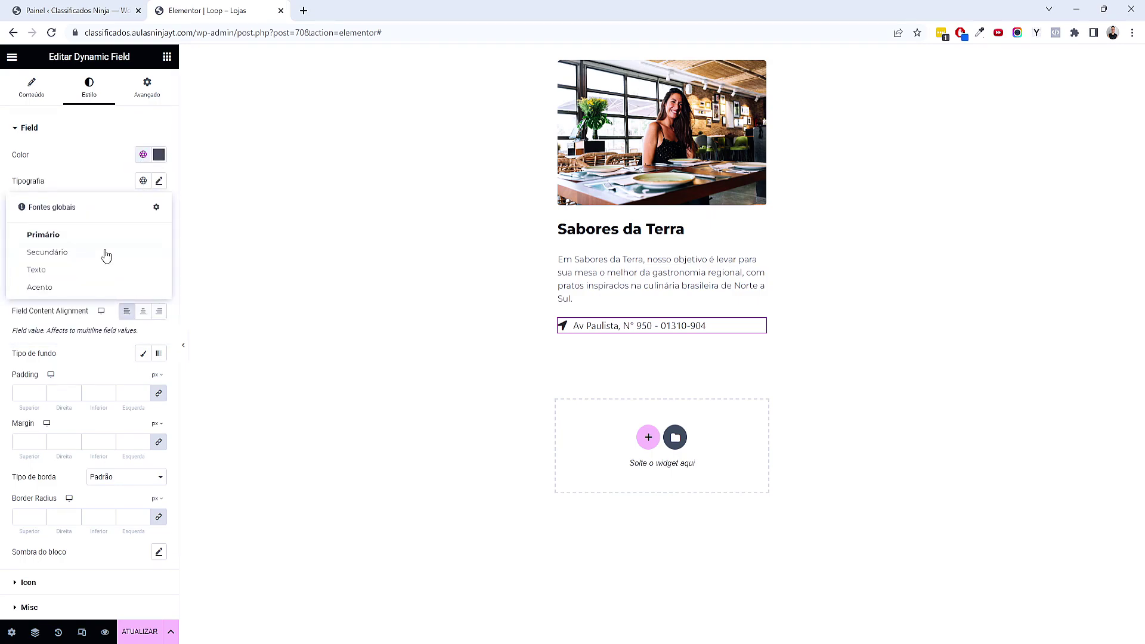
left_click(113, 249)
left_click(159, 182)
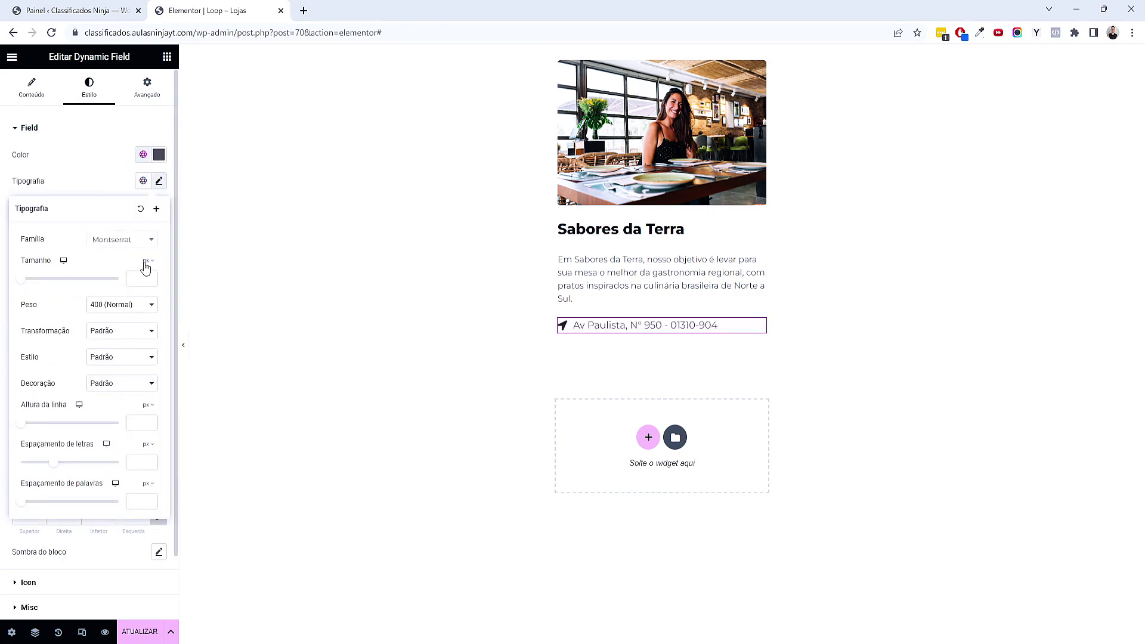
type("14")
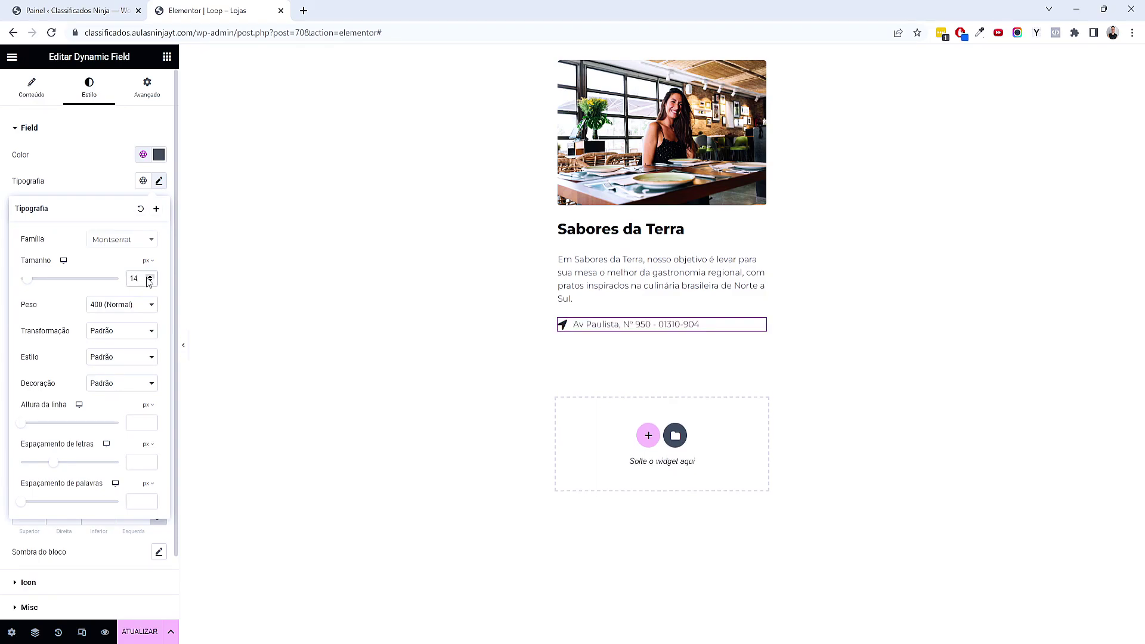
Set the location icon colour to the Acento global accent
scroll(172, 119, "down", 1)
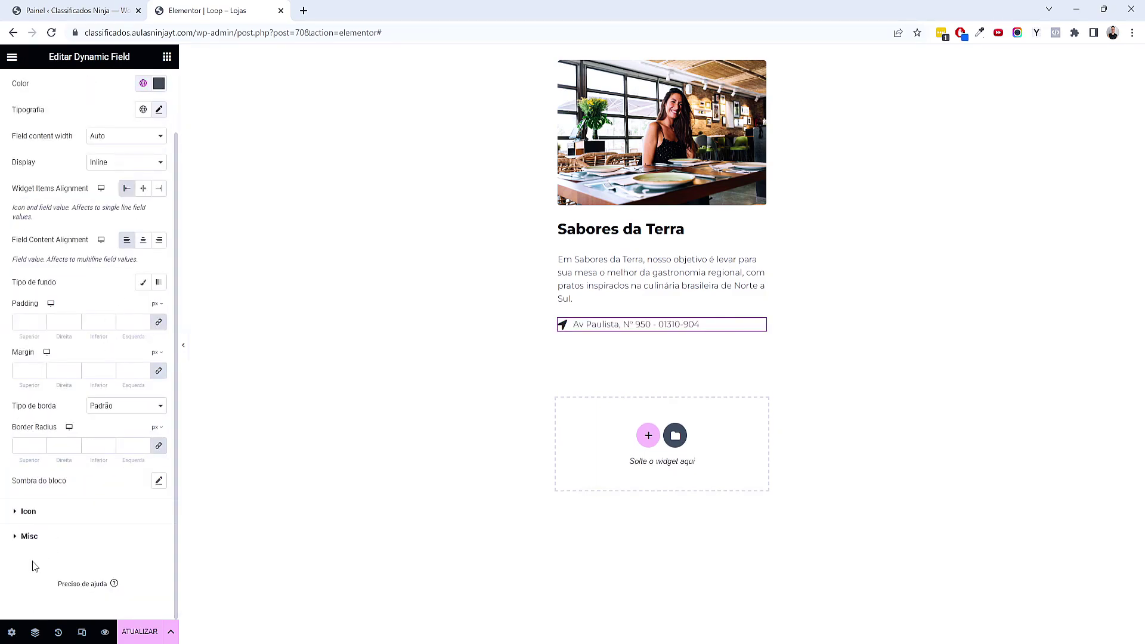
left_click(34, 512)
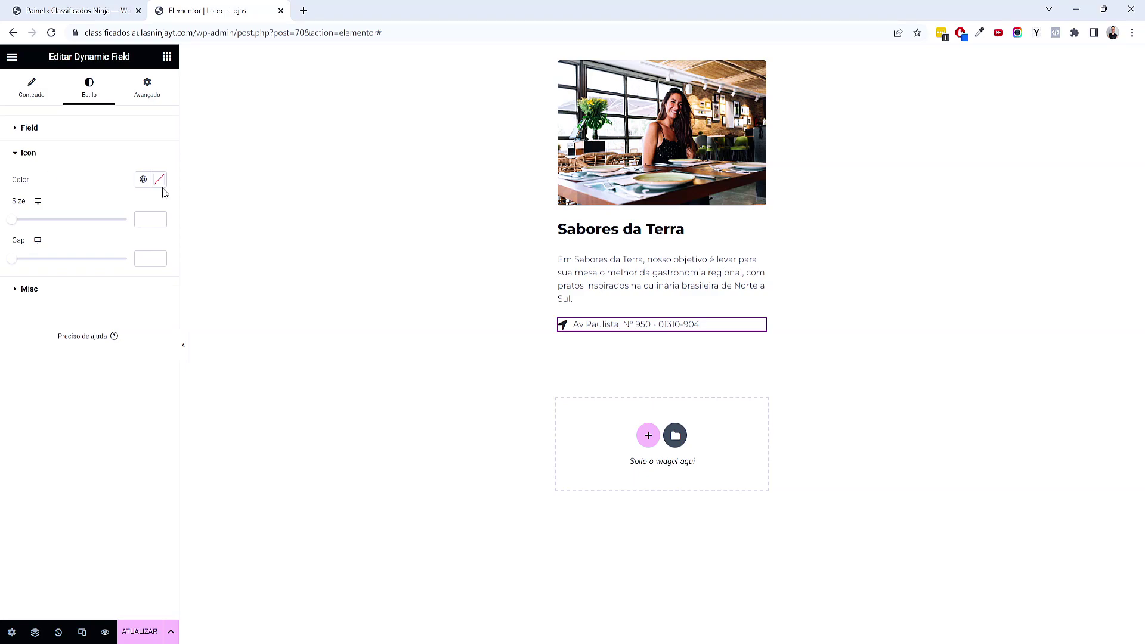
left_click(143, 180)
left_click(70, 304)
Duplicate the address field, delete the extra copy, and set the copy's Meta Field to Whatsapp
right_click(597, 326)
left_click(629, 356)
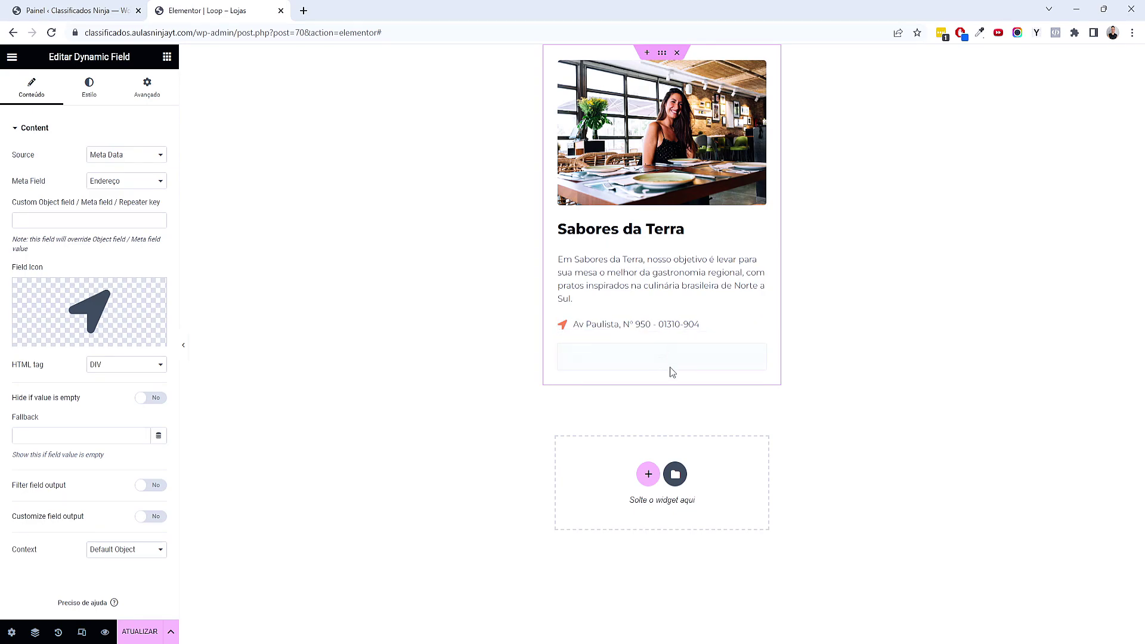
right_click(660, 328)
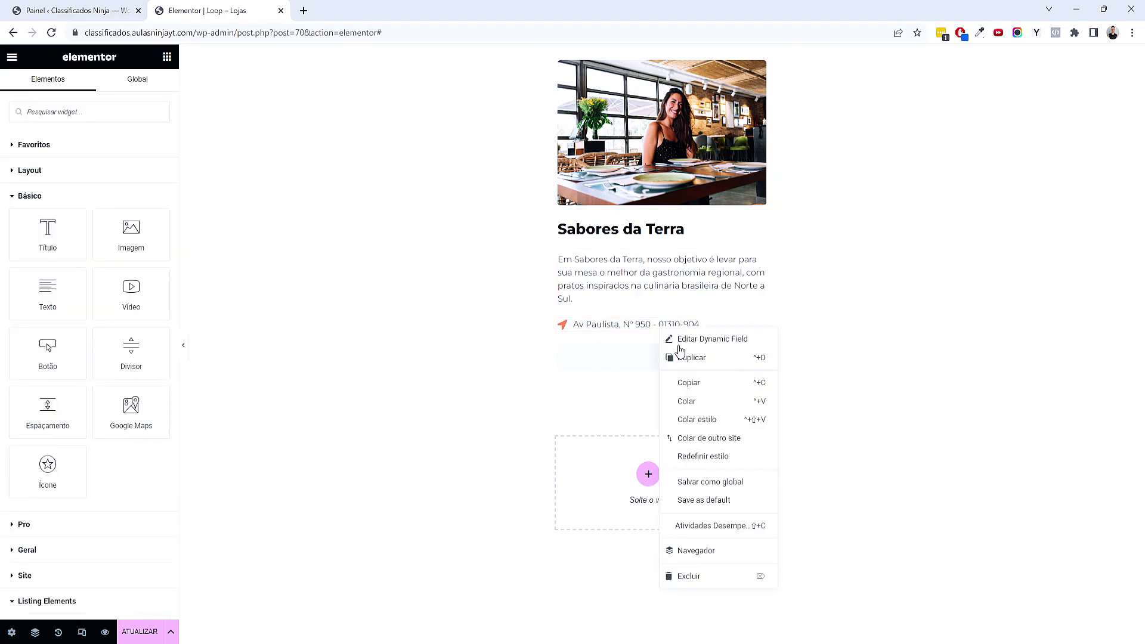
left_click(685, 355)
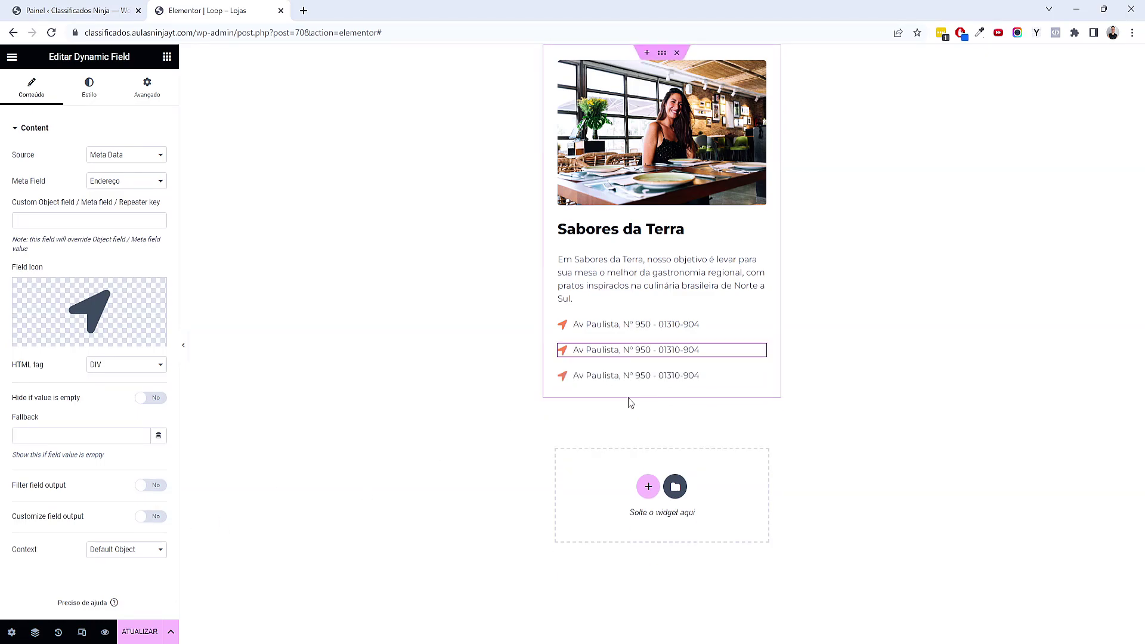
right_click(639, 354)
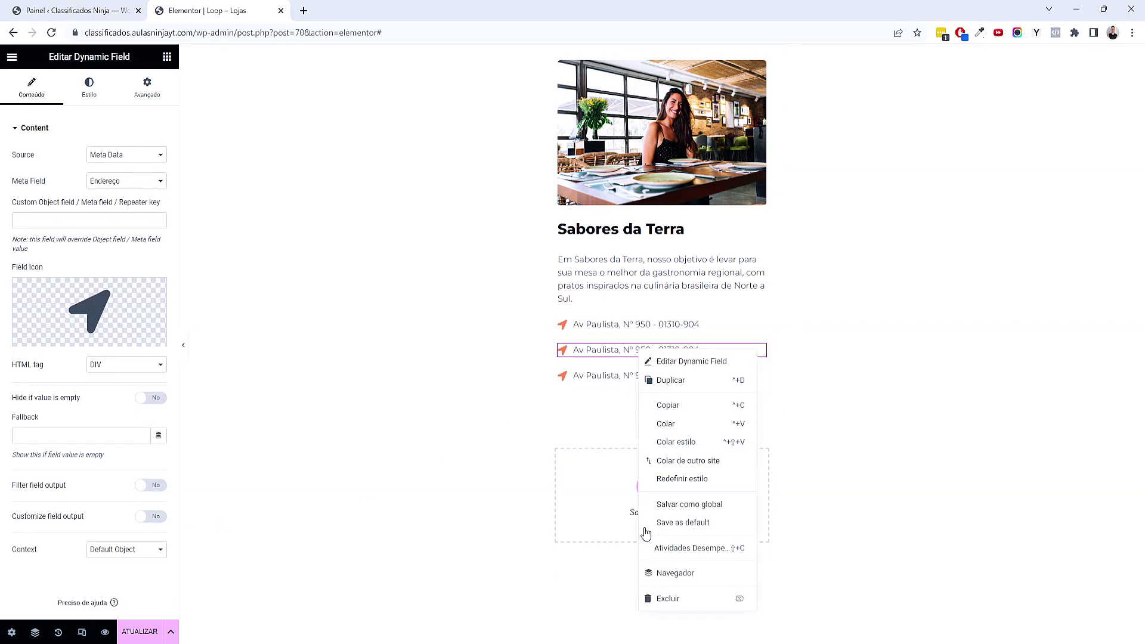
left_click(663, 600)
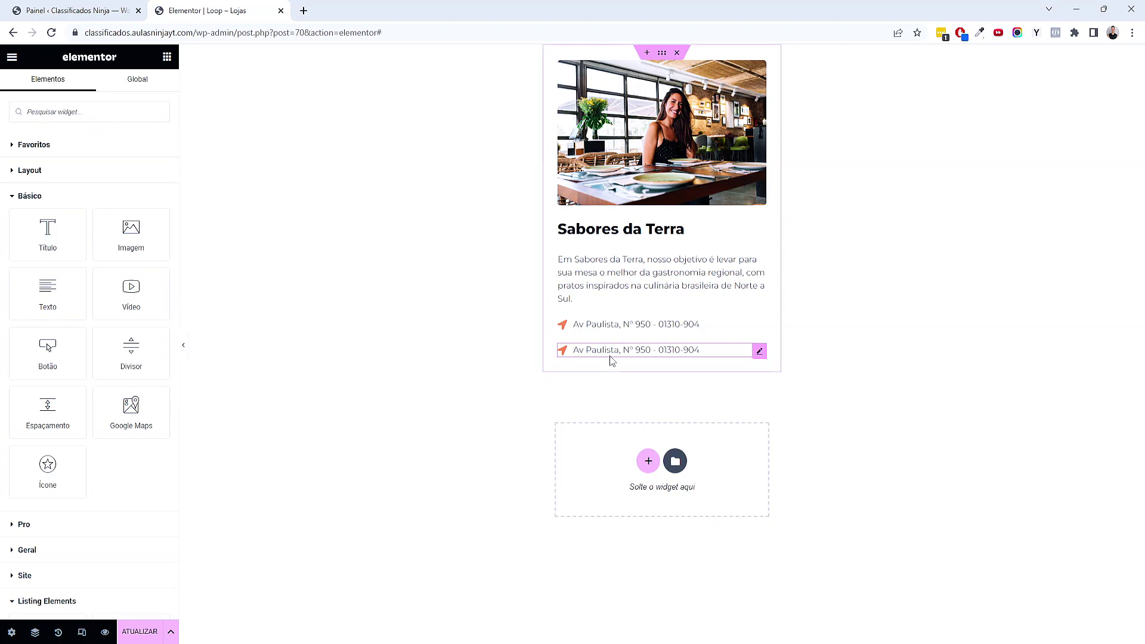
left_click(609, 355)
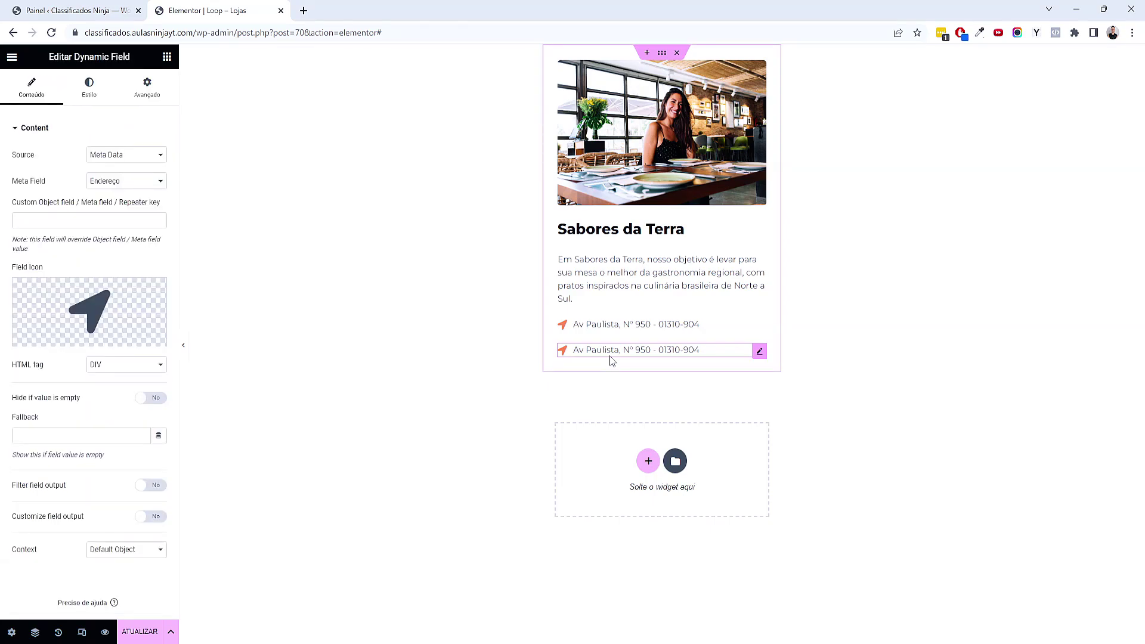
left_click(145, 189)
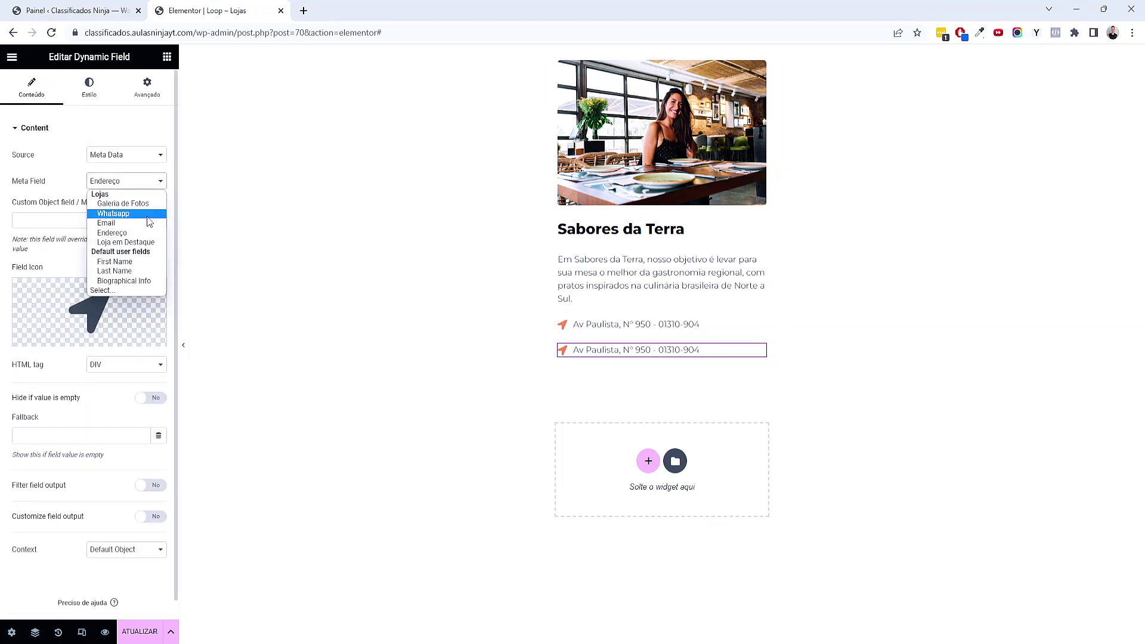
left_click(148, 216)
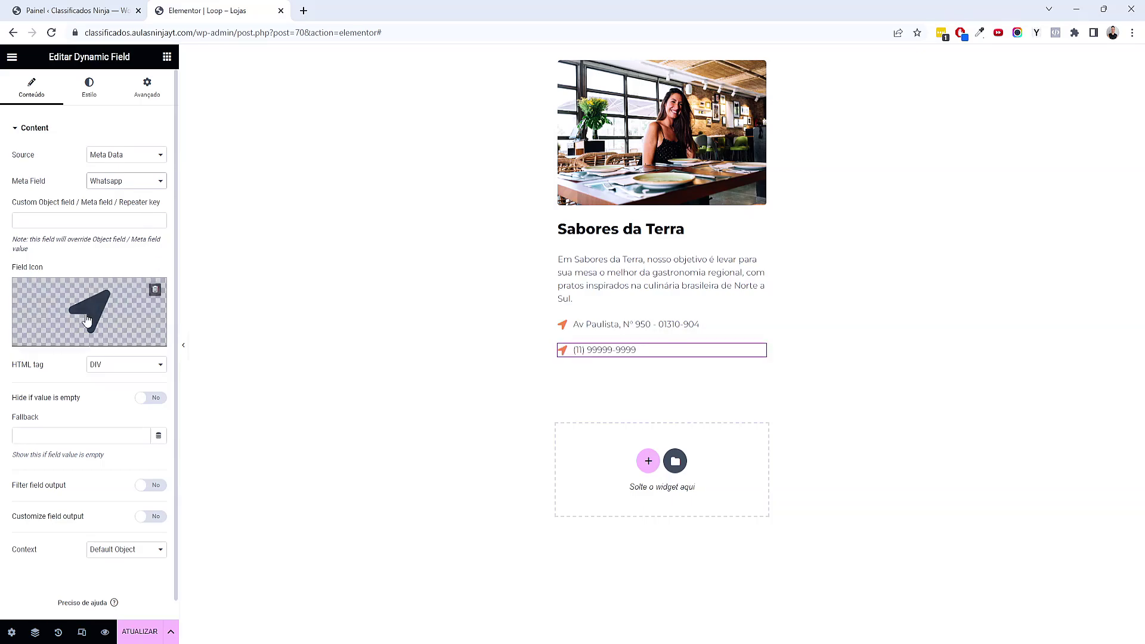
Search 'what' in the Icon Library and insert the WhatsApp icon on the field
left_click(51, 335)
left_click(528, 155)
type("what")
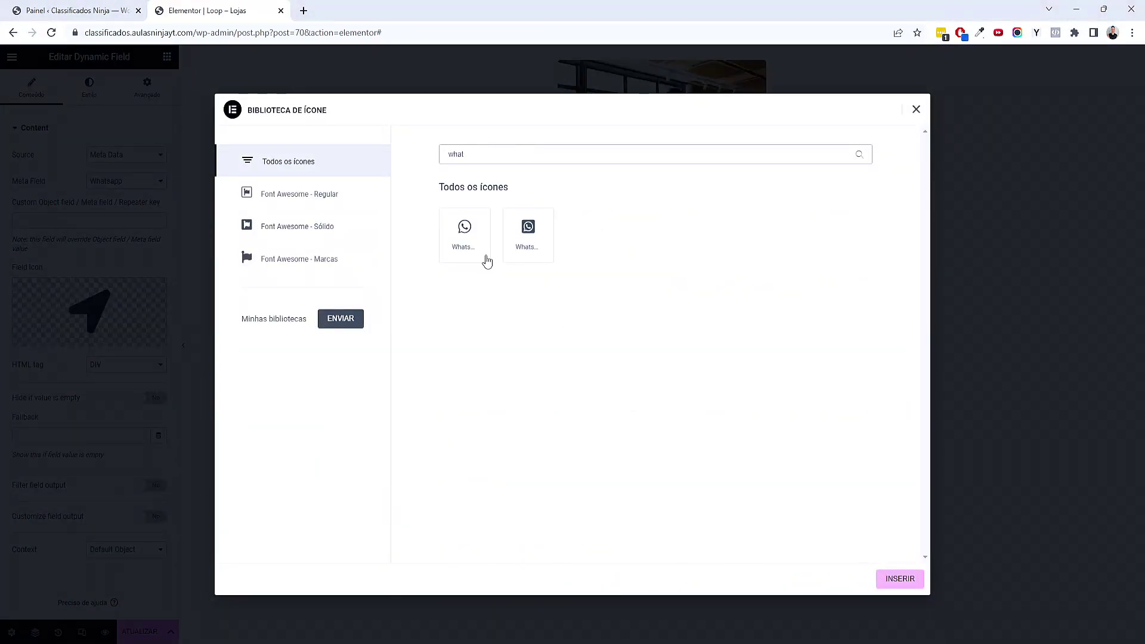
left_click(468, 260)
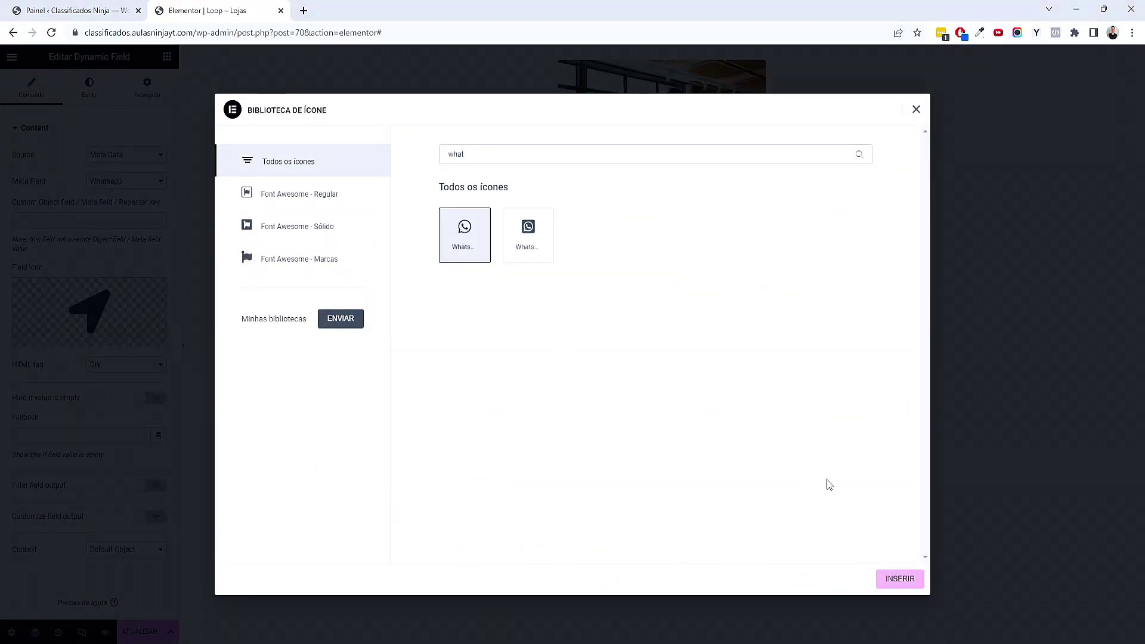
left_click(906, 580)
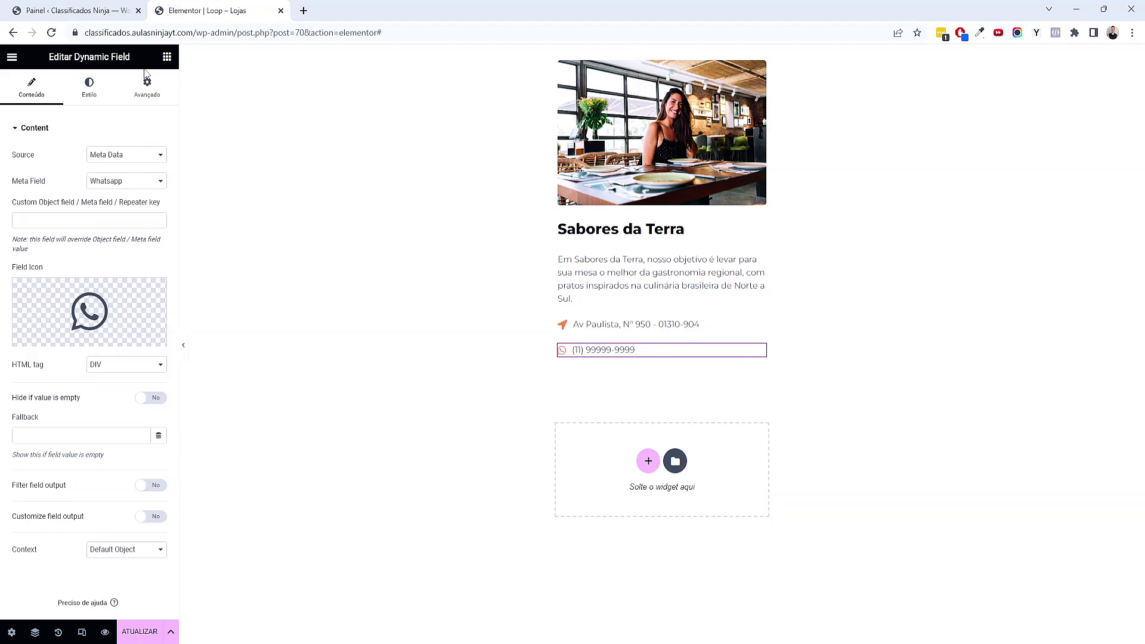
Add a dynamic link below the phone line, then delete the Read More link again
left_click(168, 58)
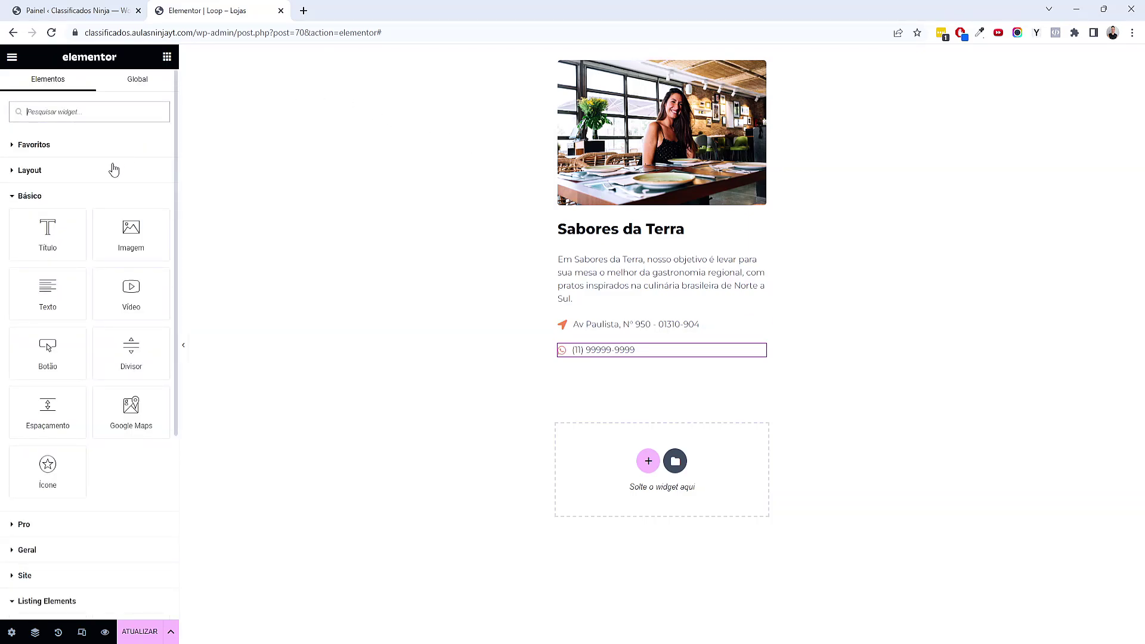
scroll(114, 173, "down", 5)
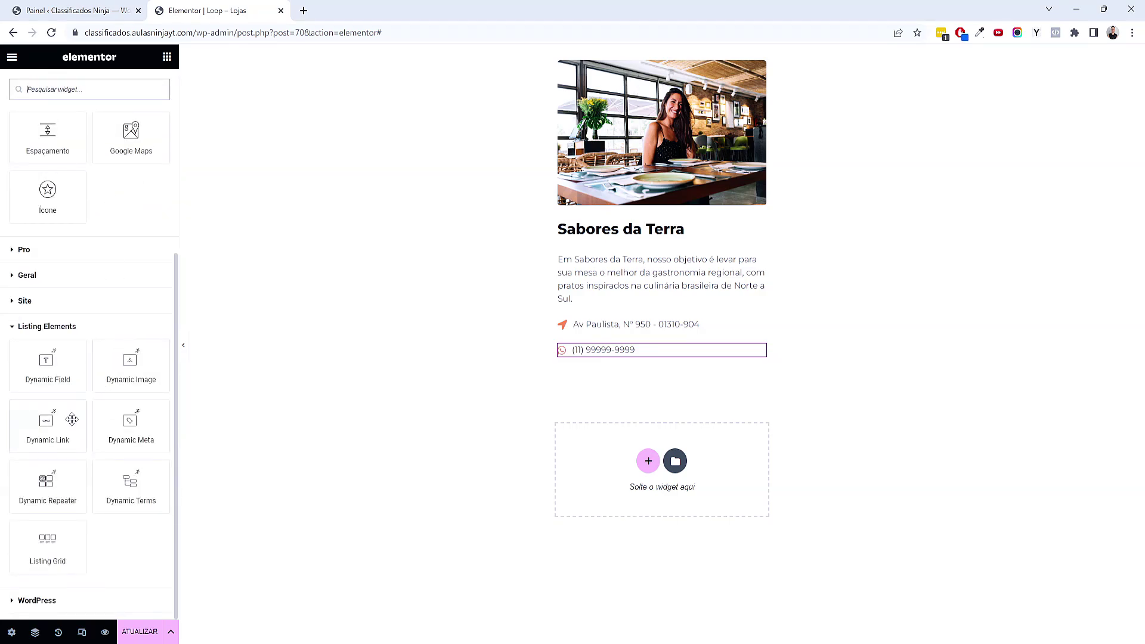
left_click_drag(66, 421, 641, 360)
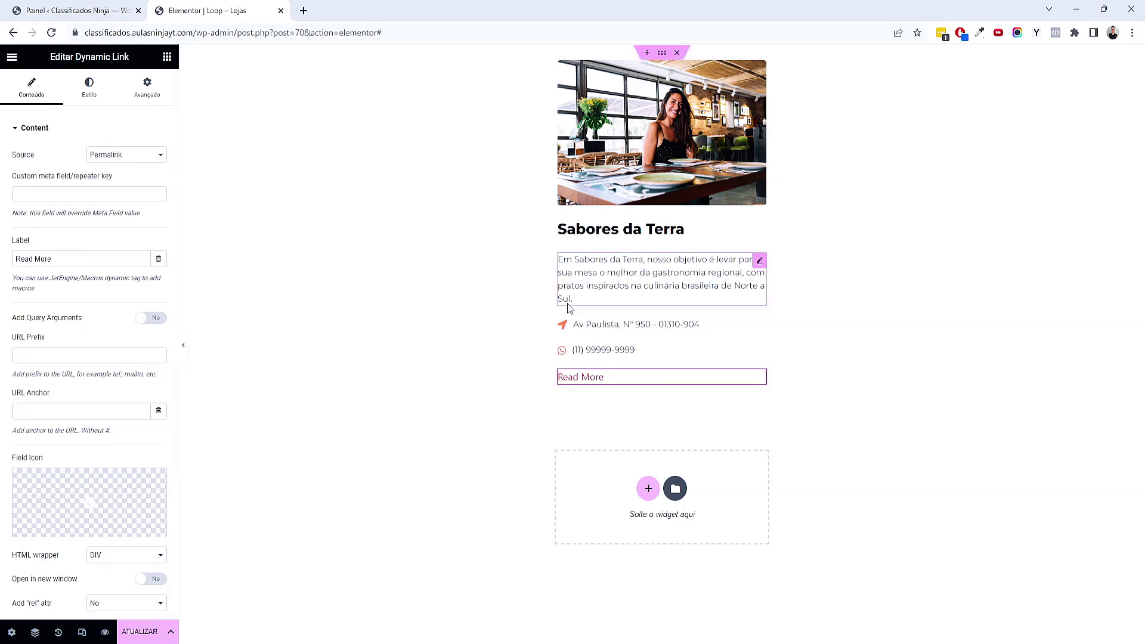
right_click(622, 382)
left_click(661, 626)
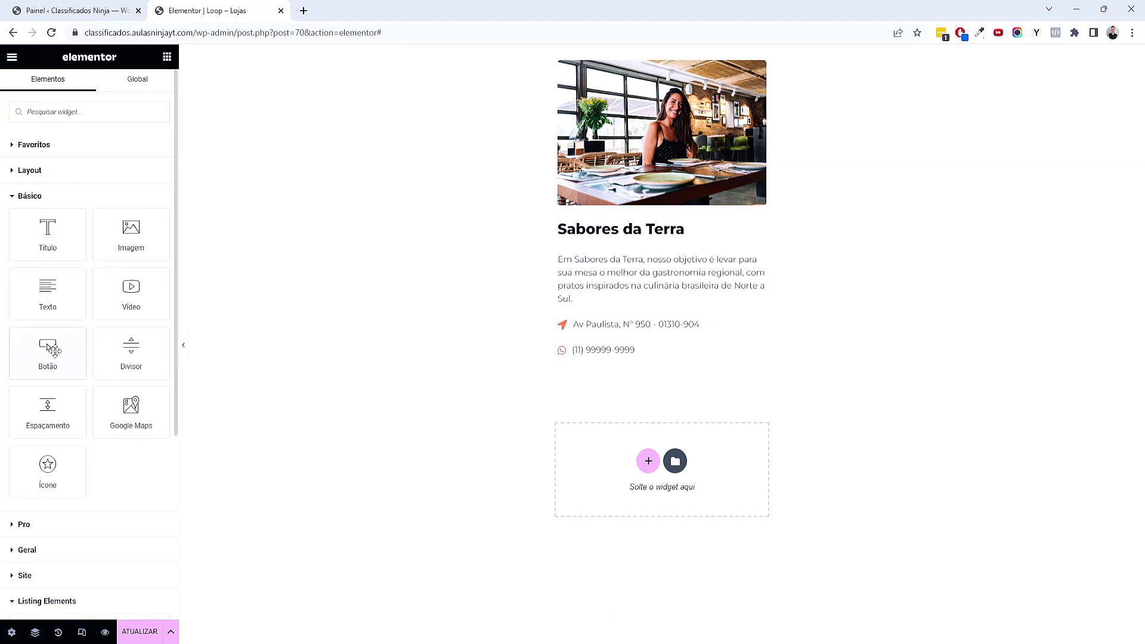
Add a button under the phone line labelled 'Ver detalhes', linked to the URL do post dynamic tag
left_click_drag(49, 351, 602, 355)
left_click(145, 177)
left_click_drag(145, 178, 73, 181)
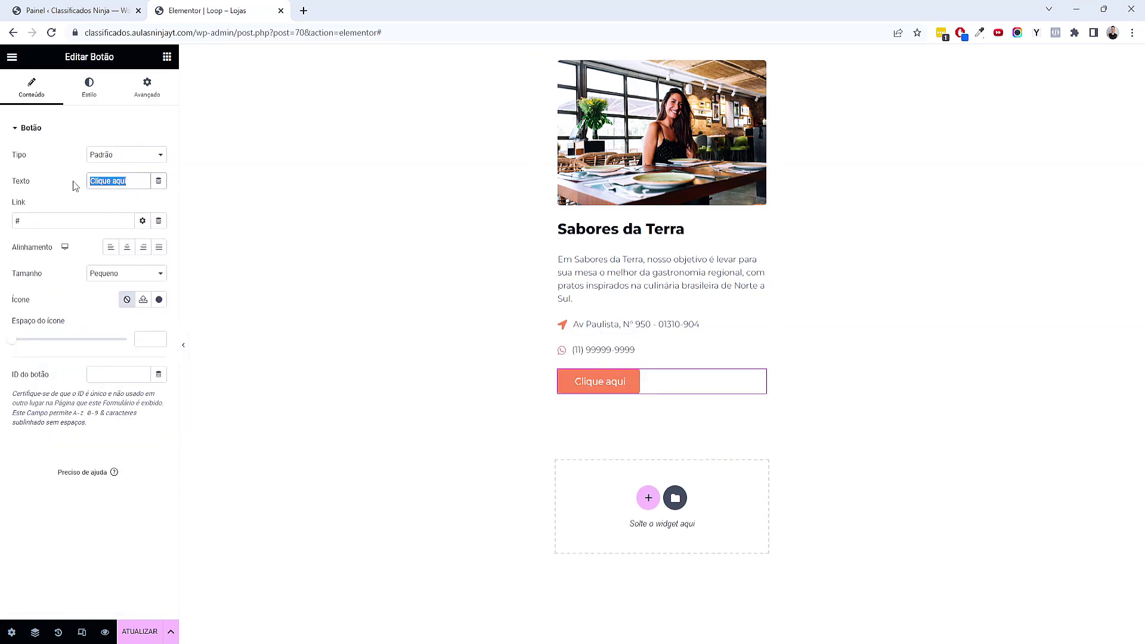
type("Ver detalhes")
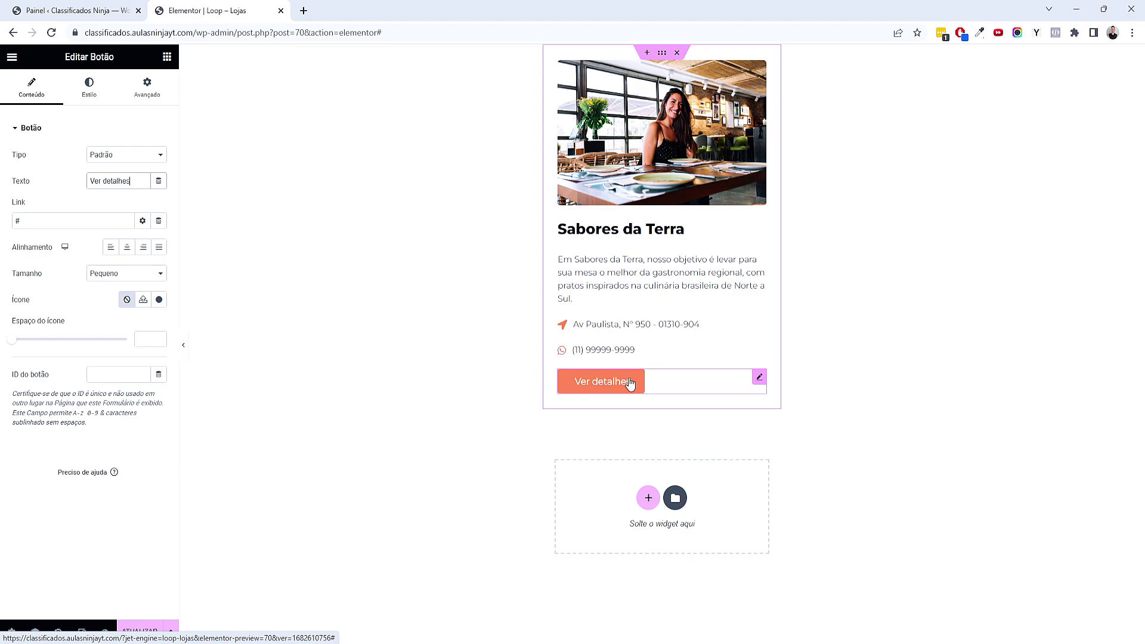
left_click_drag(26, 218, 6, 218)
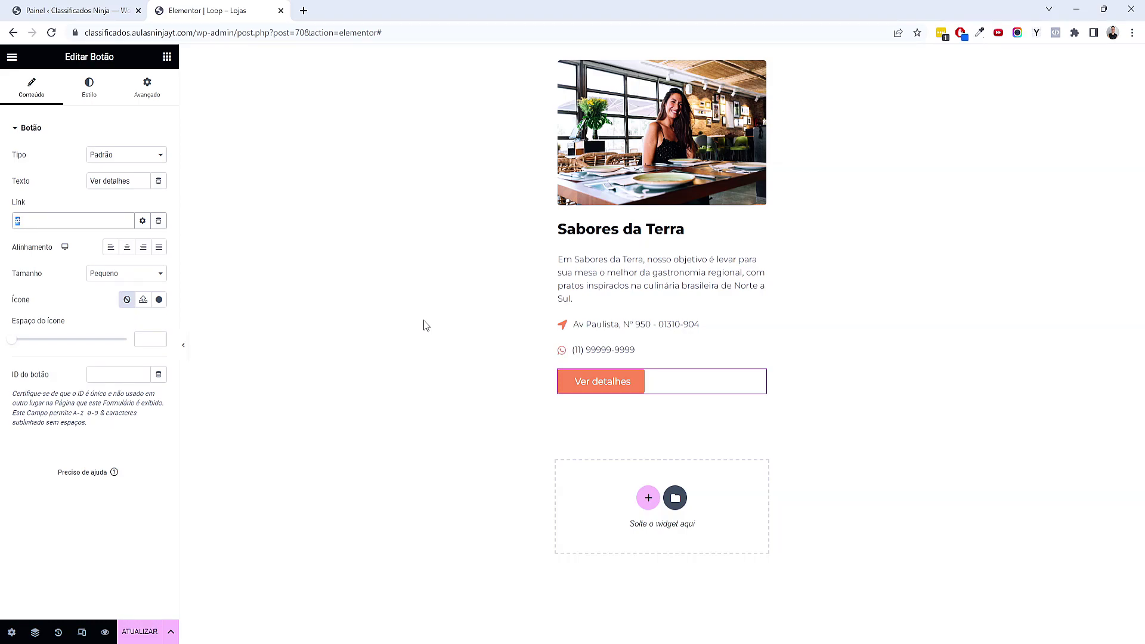
left_click(159, 222)
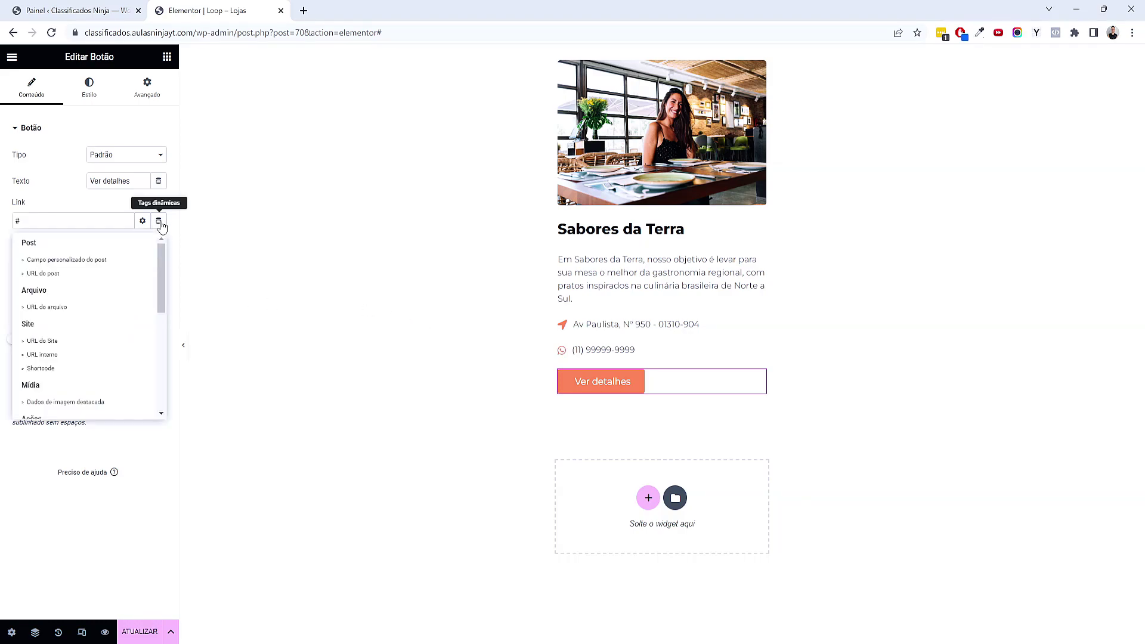
left_click(50, 275)
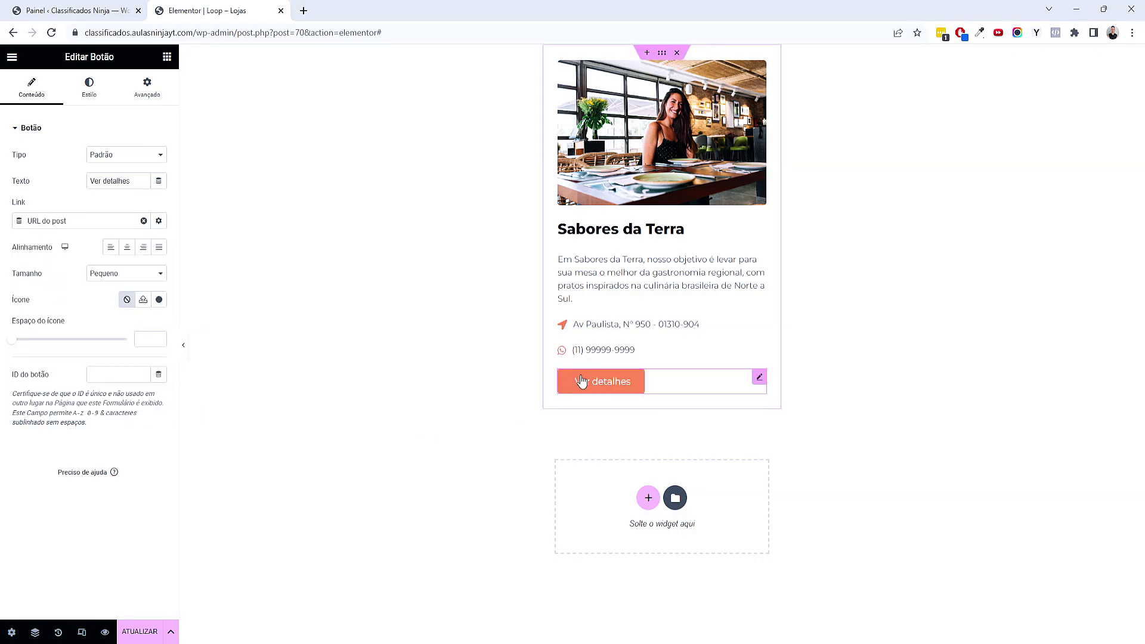
Give the button a Degradê background with Degrade as second colour, angle 223, and white text
left_click(103, 105)
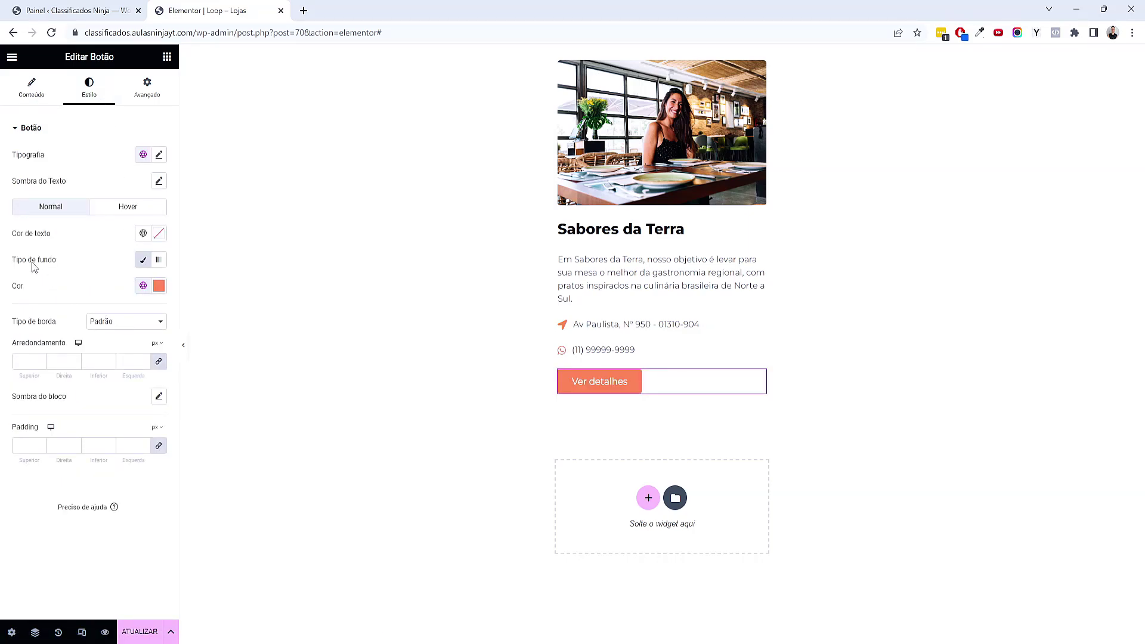
left_click(159, 262)
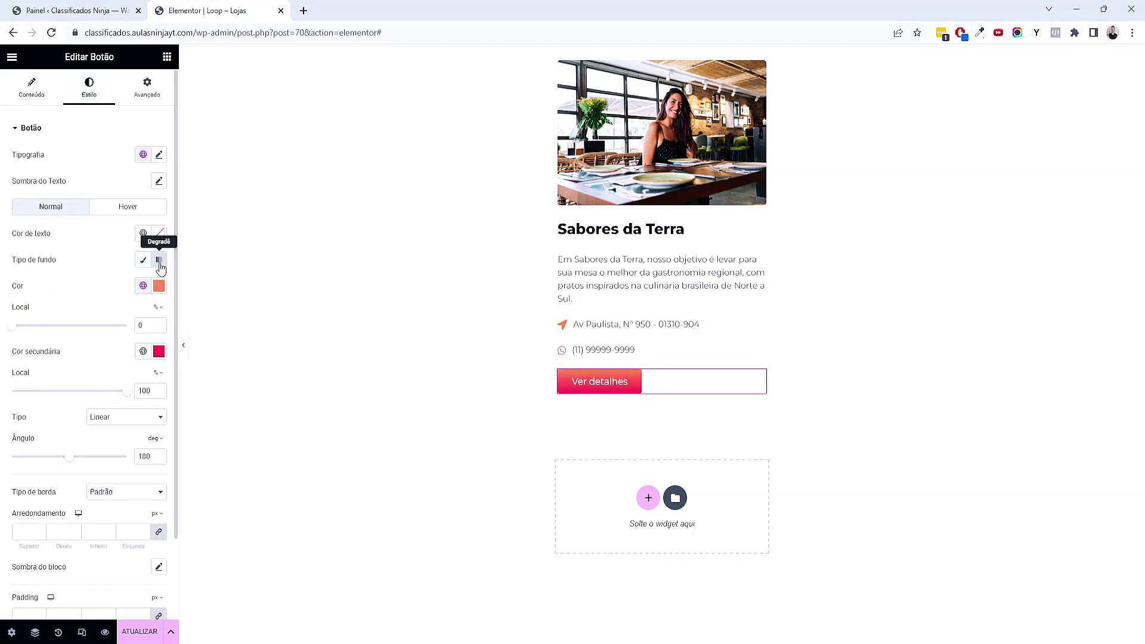
left_click(143, 352)
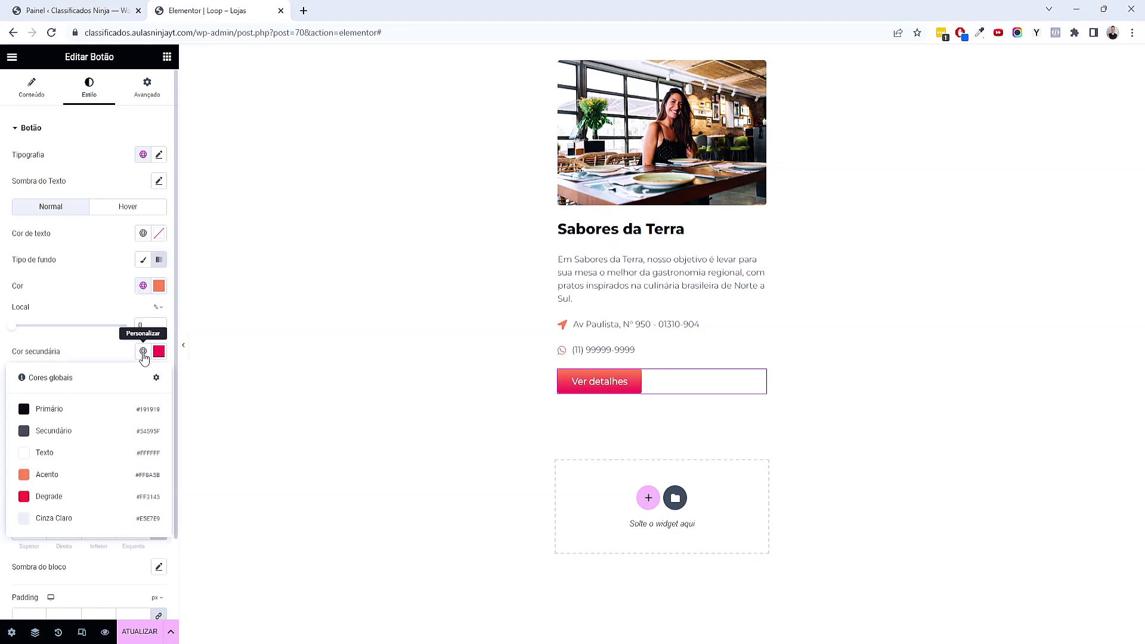
left_click(68, 497)
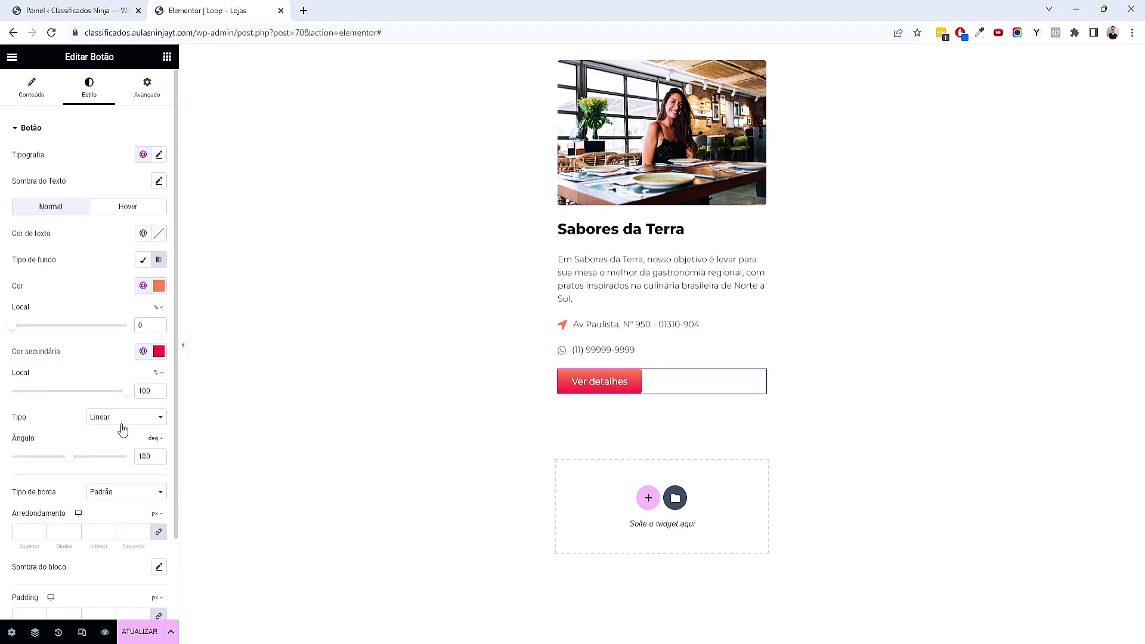
scroll(119, 432, "down", 2)
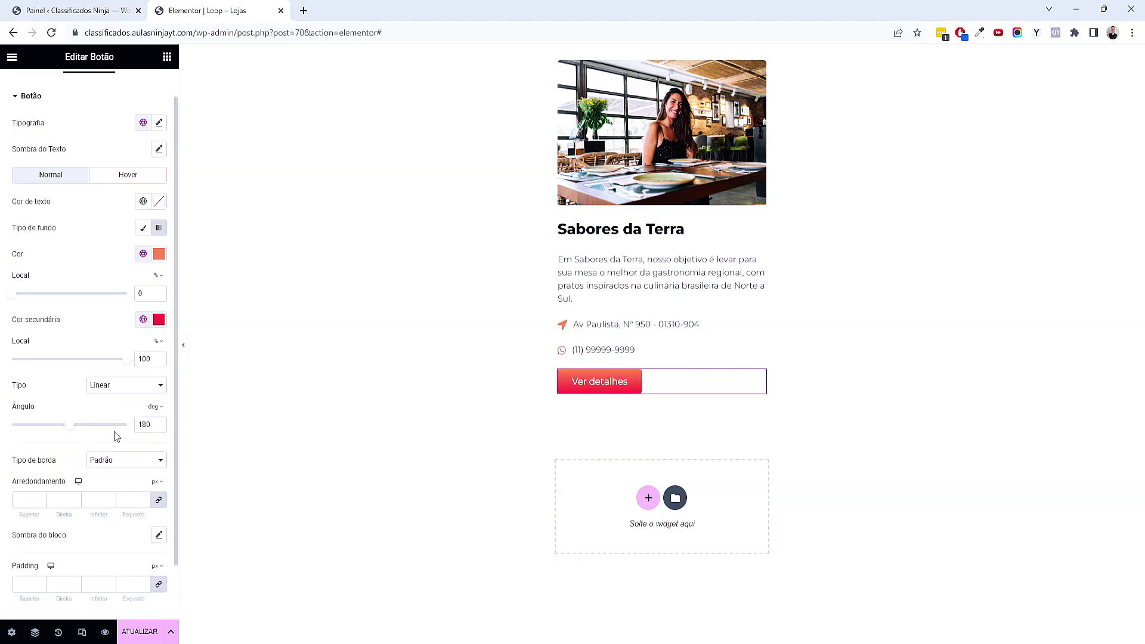
left_click_drag(70, 425, 83, 427)
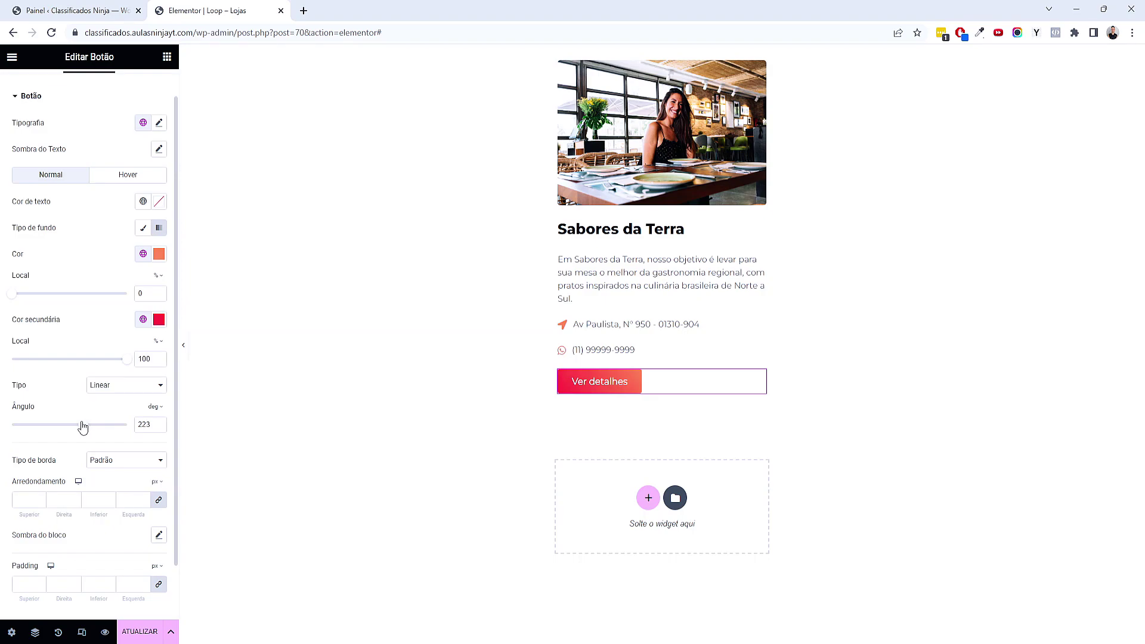
left_click(143, 201)
left_click(71, 337)
Set the button padding to 15 px top and bottom, 50 px left and right
scroll(102, 435, "down", 1)
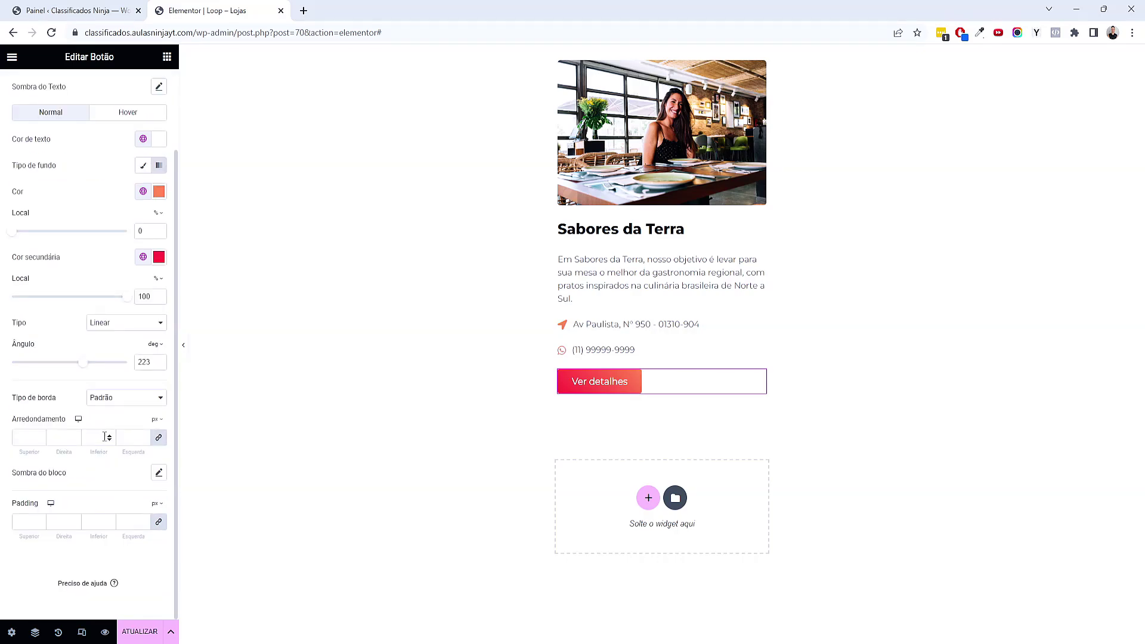
left_click(158, 522)
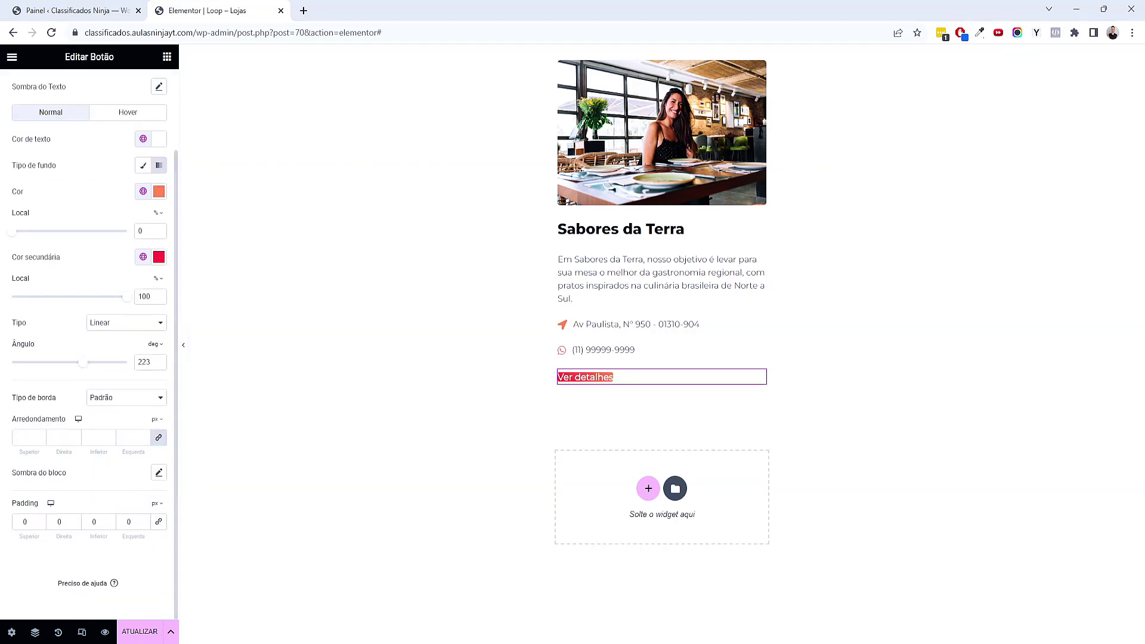
double_click(25, 522)
type("15")
double_click(94, 522)
type("15")
double_click(57, 516)
type("50")
key("Tab")
key("Tab")
type("50")
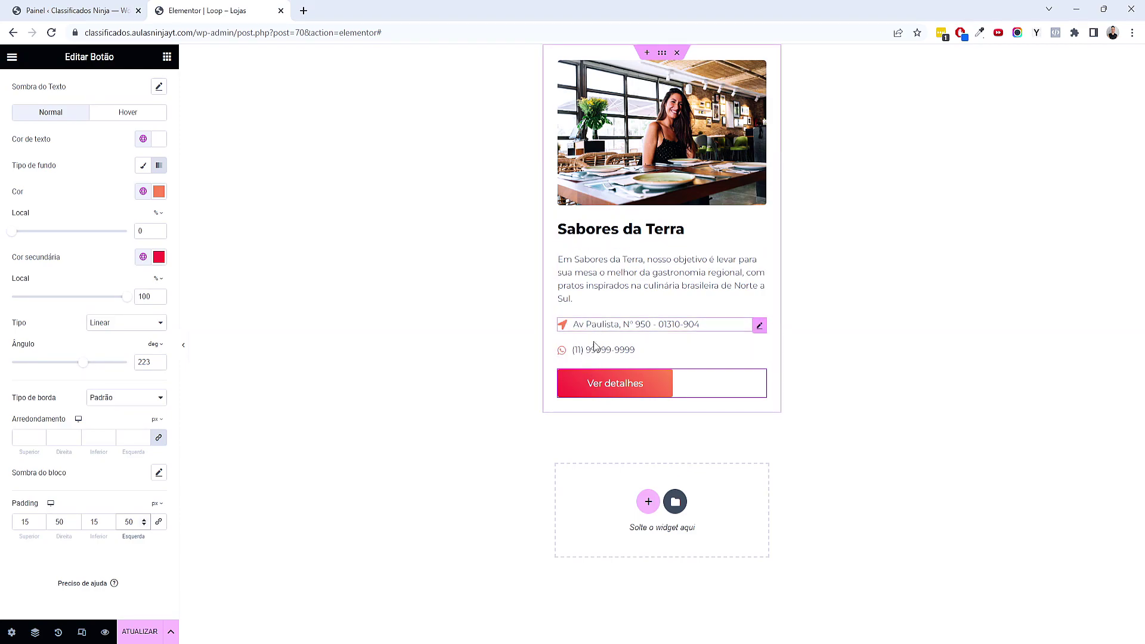
Set the card container's Espaço entre os elementos to 8
left_click(663, 55)
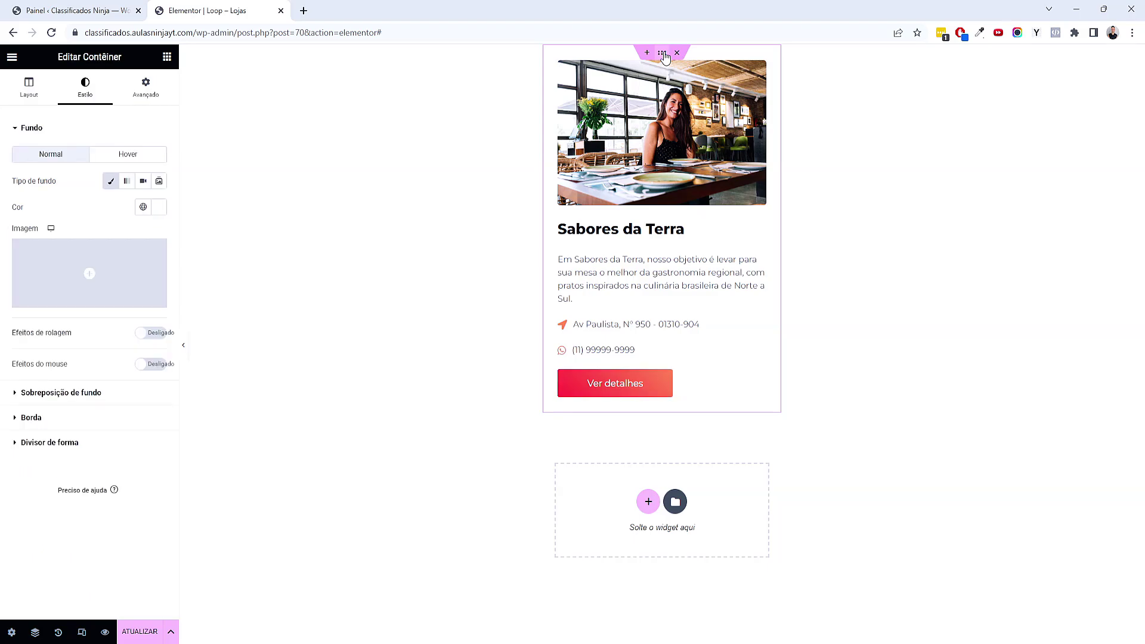
left_click(27, 91)
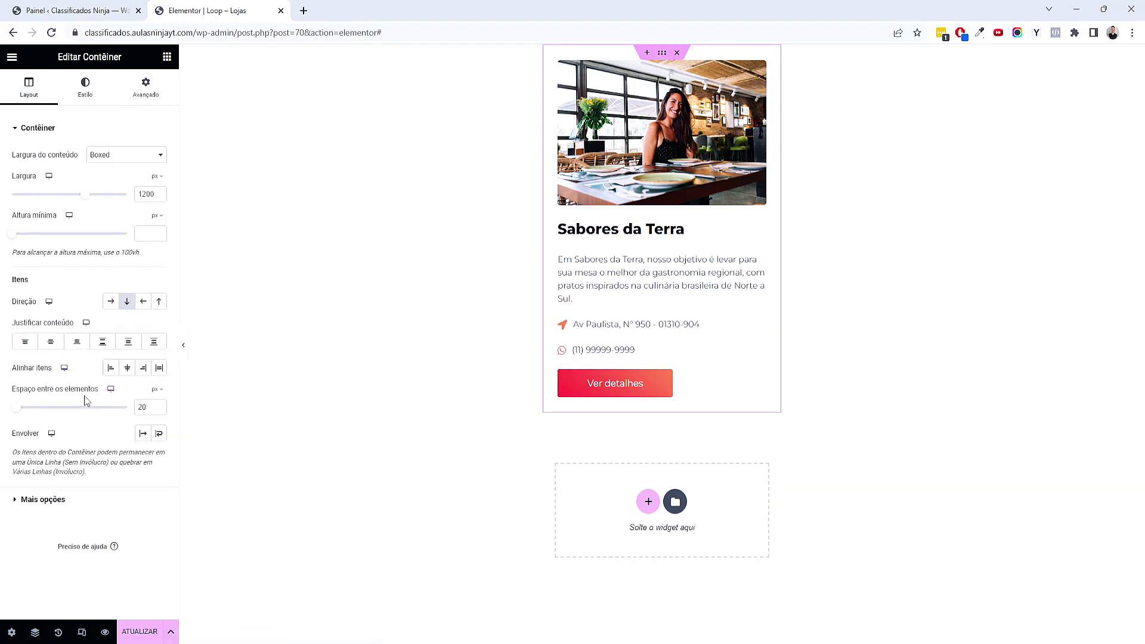
left_click(159, 410)
left_click(159, 404)
left_click(159, 405)
left_click(158, 405)
left_click(159, 405)
left_click(159, 405)
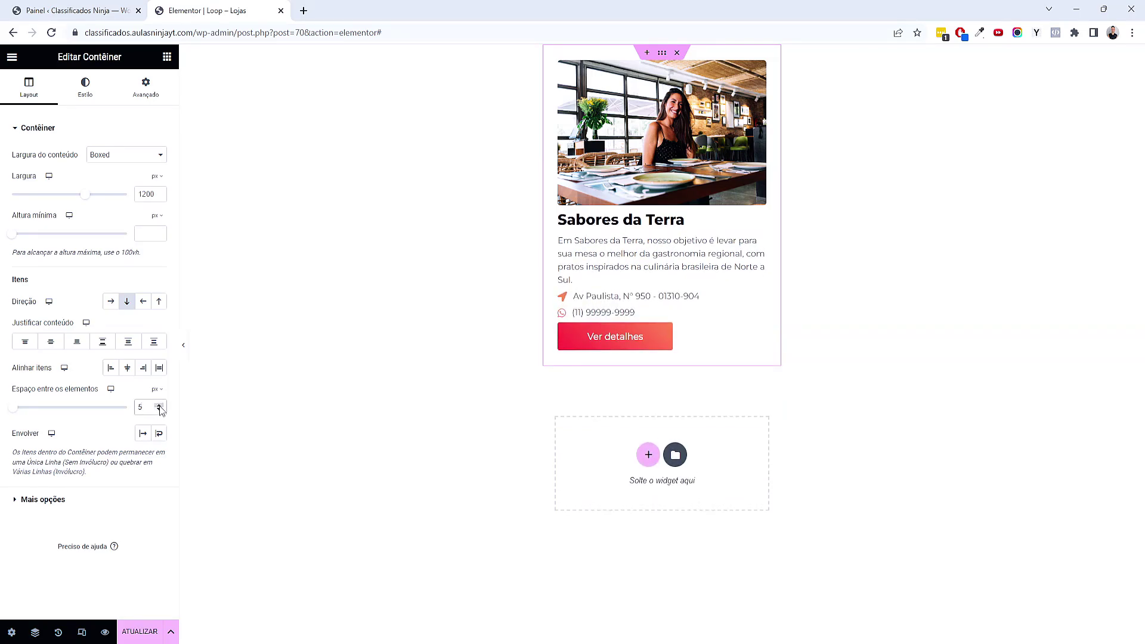
left_click(159, 405)
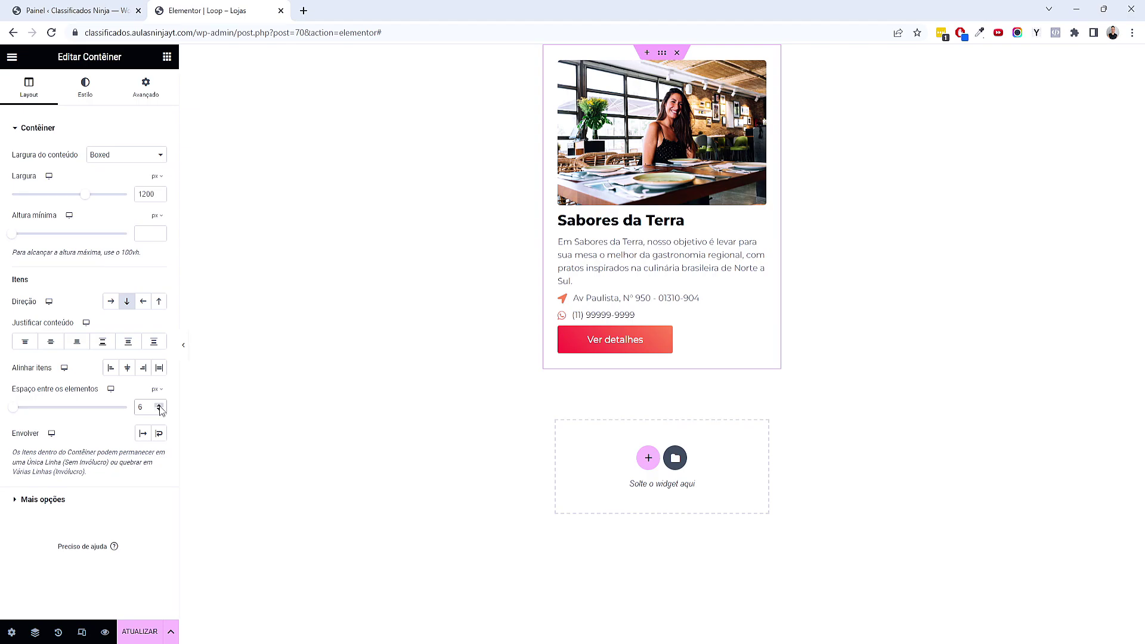
left_click(159, 404)
left_click(159, 407)
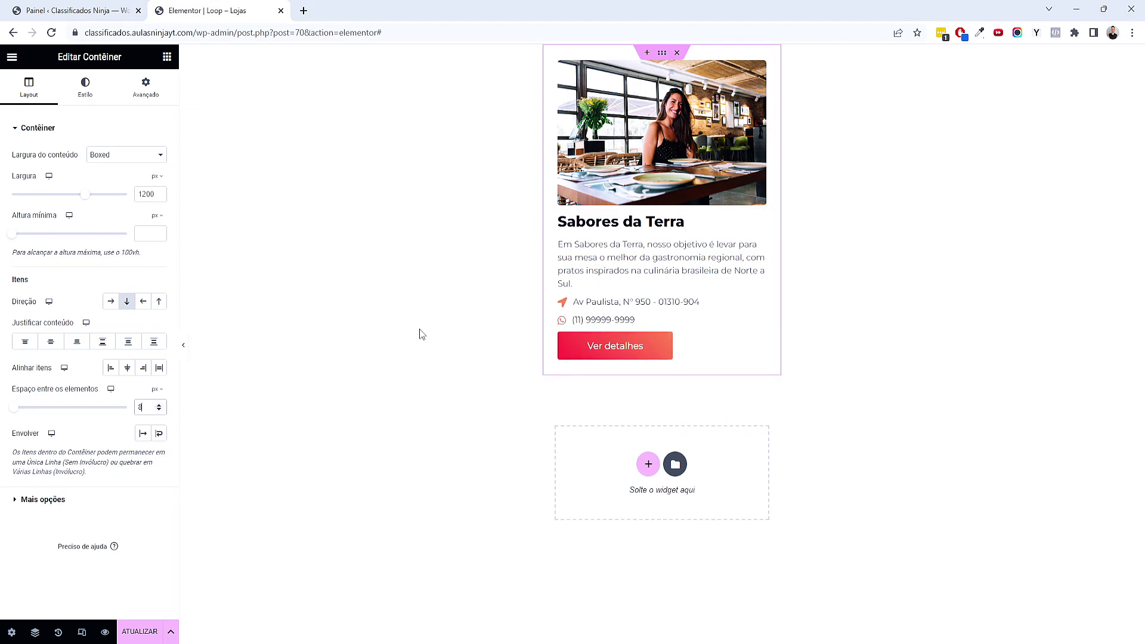
Give the listing title -4 px top and bottom margins, preview the card, and update the template
left_click(667, 229)
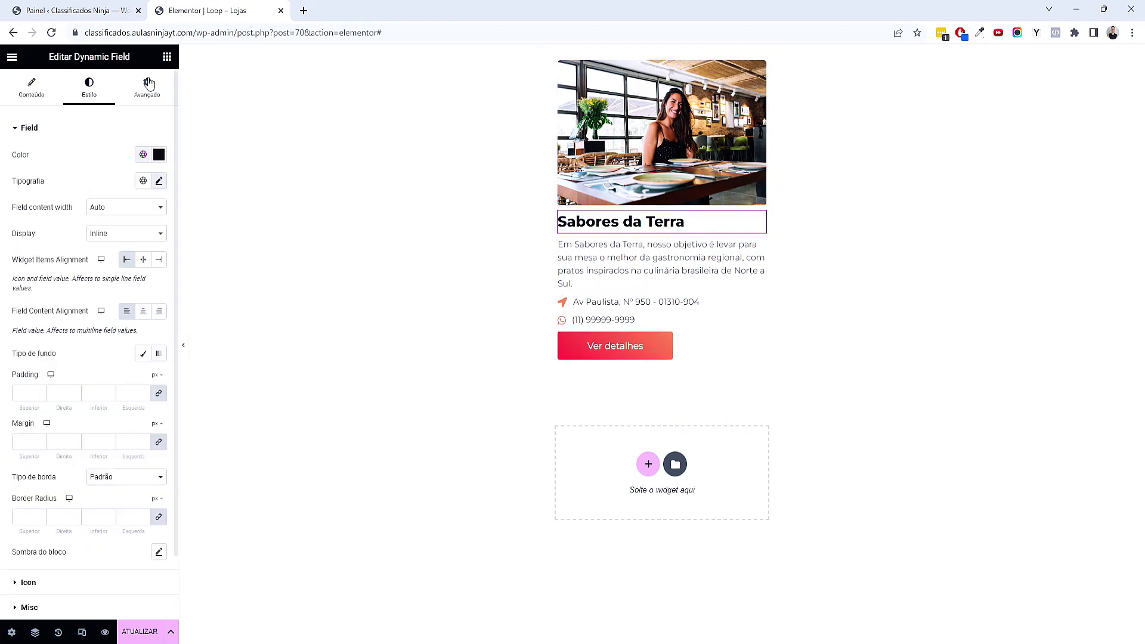
left_click(146, 88)
left_click(39, 171)
left_click(40, 171)
left_click(40, 171)
left_click(40, 171)
left_click(109, 171)
left_click(109, 171)
left_click(110, 171)
left_click(110, 171)
left_click(183, 345)
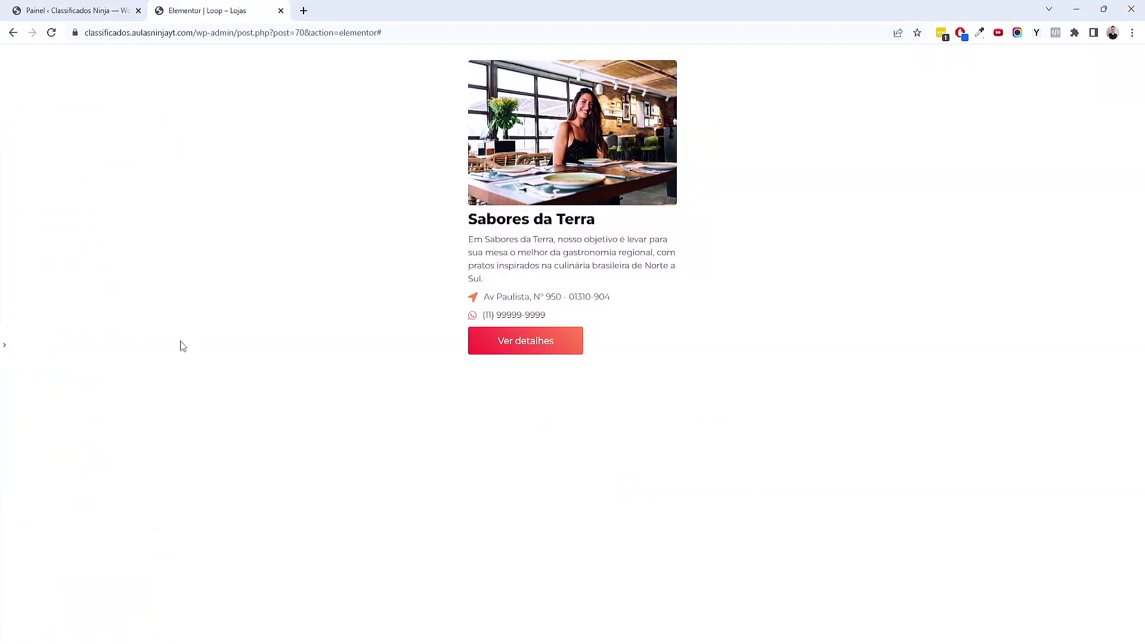
left_click(4, 344)
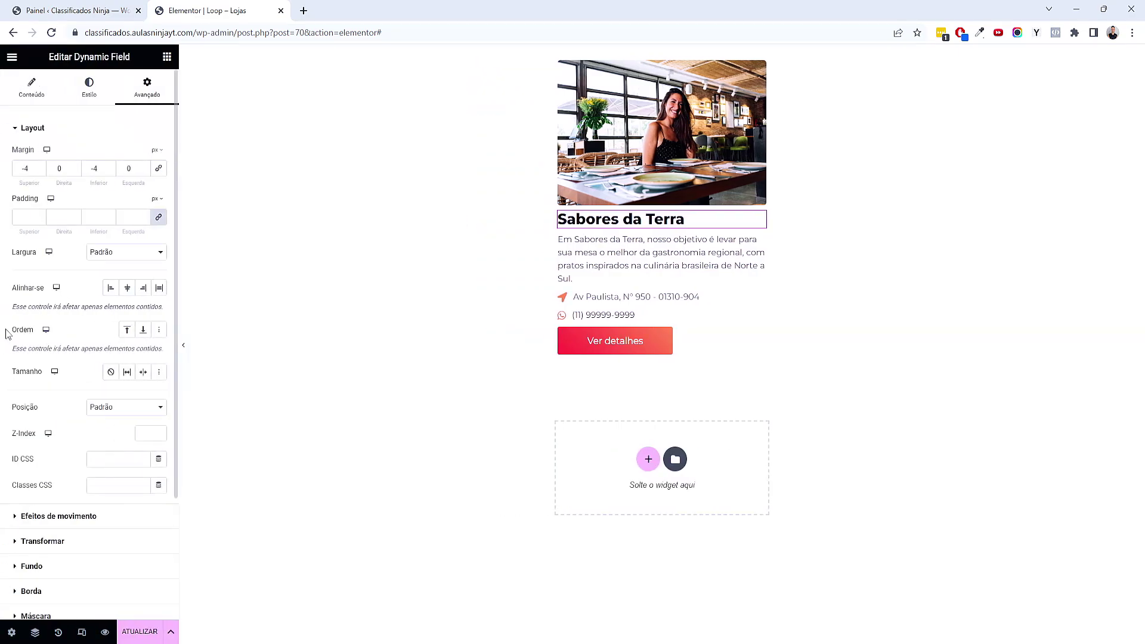
left_click(140, 631)
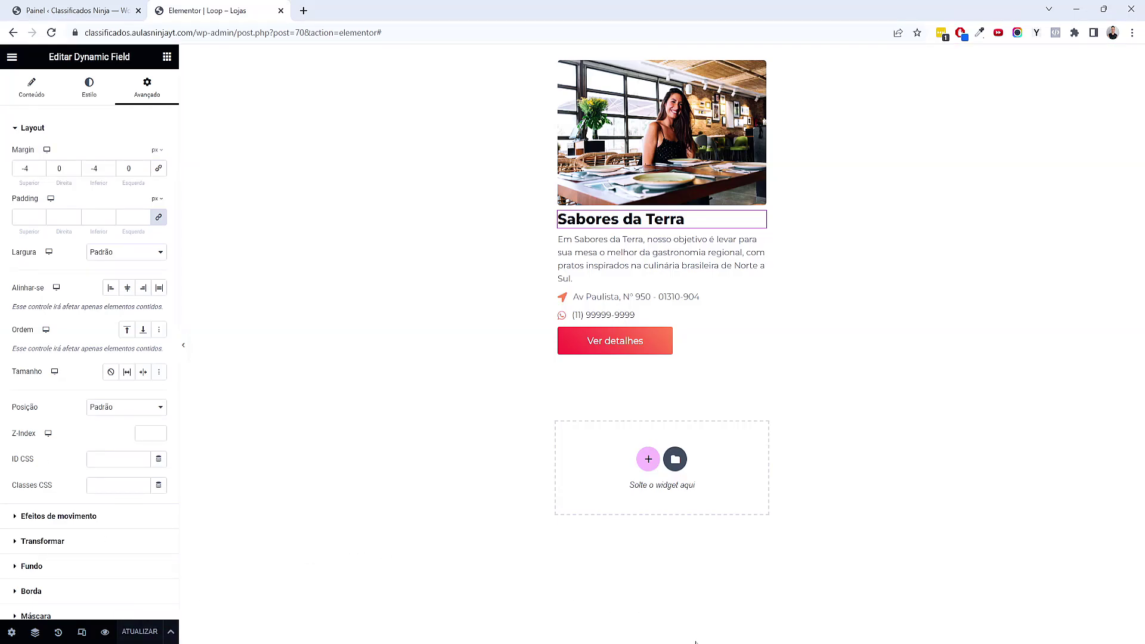
key("alt+Tab")
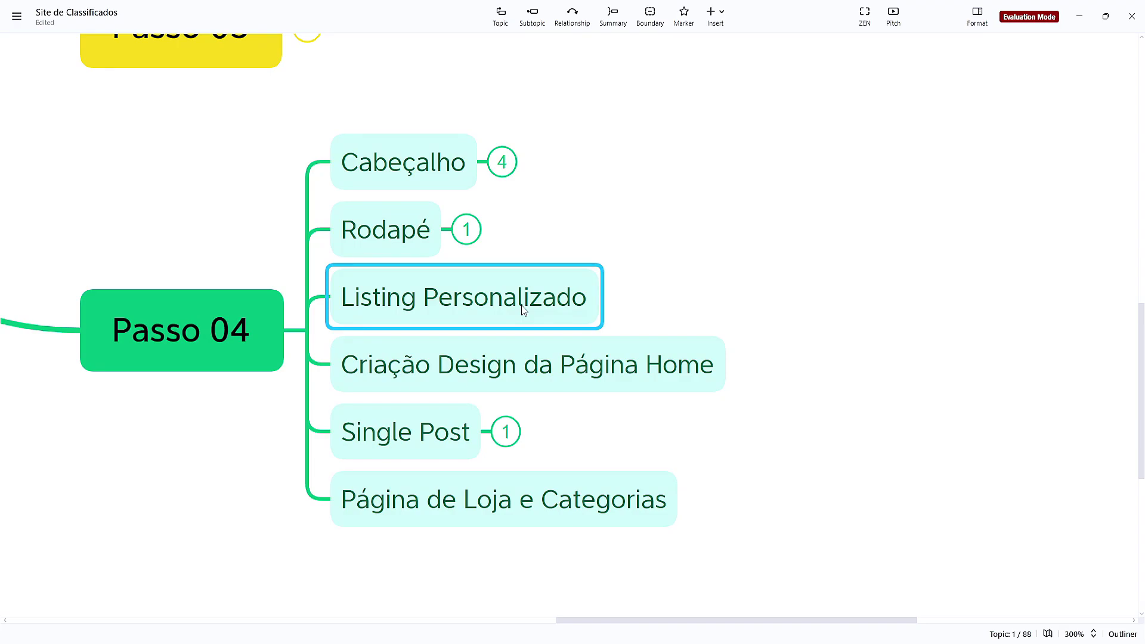
Name the empty topic 'Listing personalizado', discarding a mistyped 'Gird' subtopic first
key("Tab")
type("Gird")
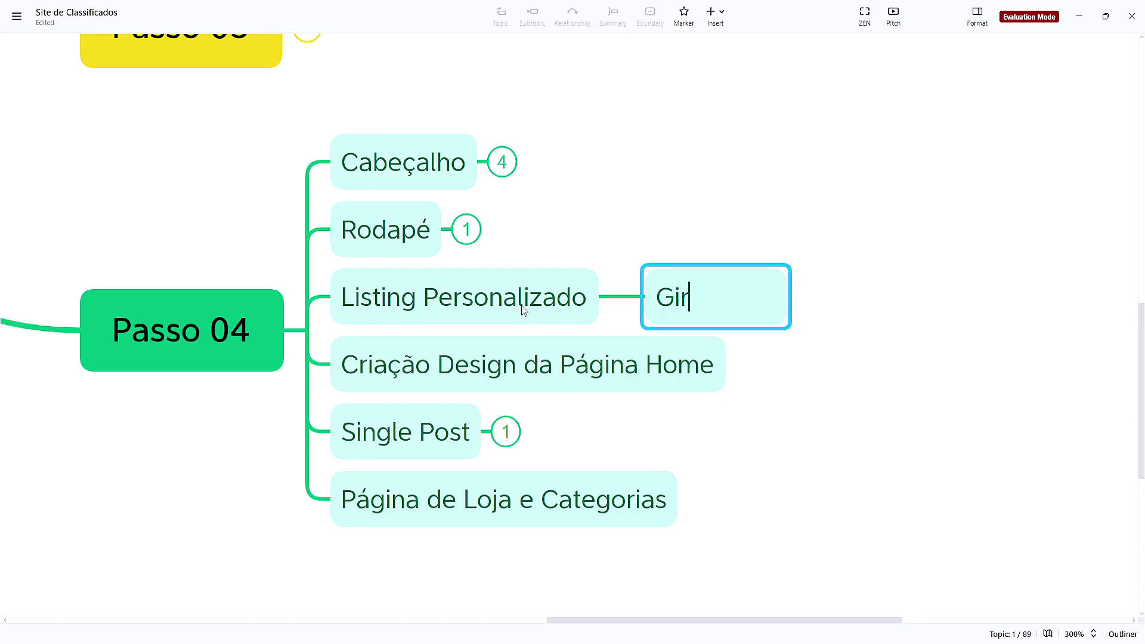
key("Return")
key("Delete")
type("G")
key("BackSpace")
key("Return")
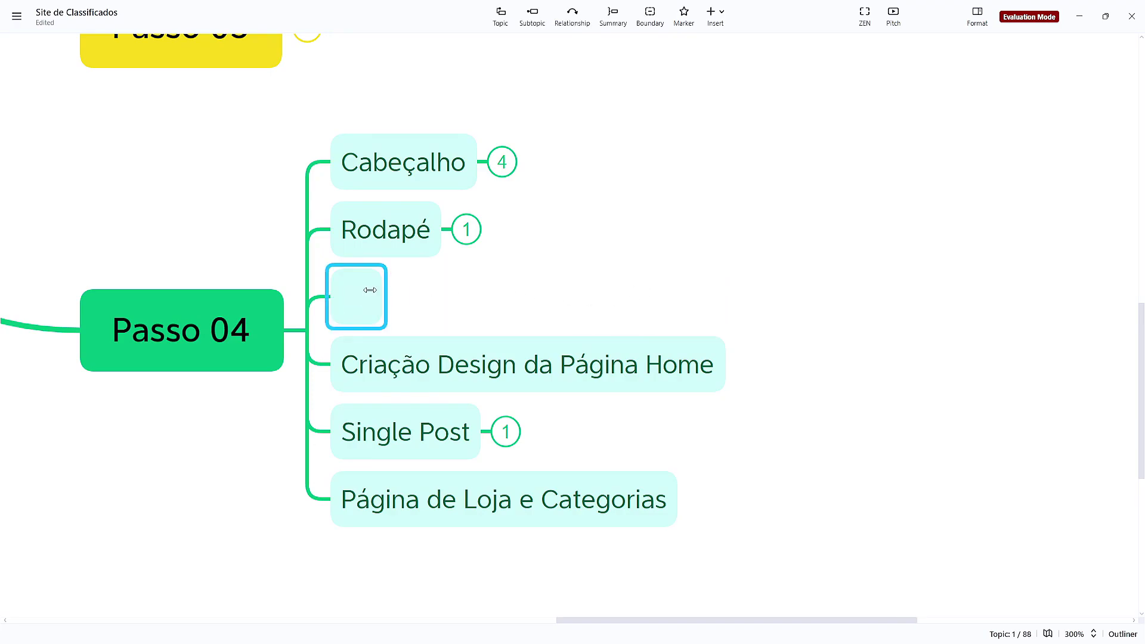
double_click(356, 291)
type("LISTI")
key("BackSpace")
key("BackSpace")
key("BackSpace")
key("BackSpace")
key("BackSpace")
type("Lis")
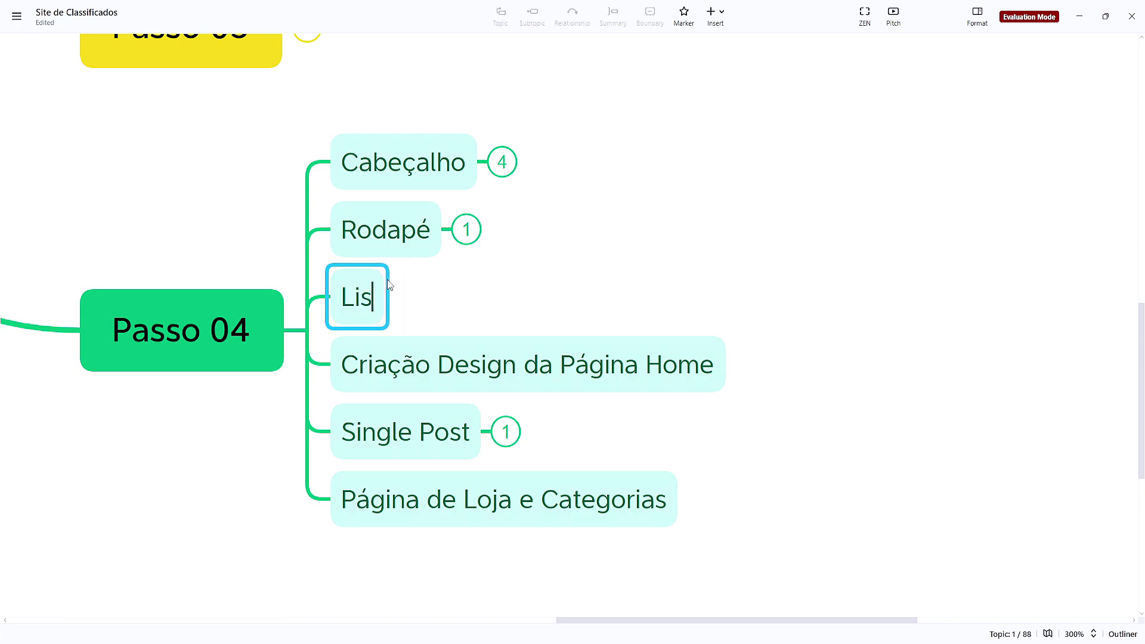
type("ting personalizado")
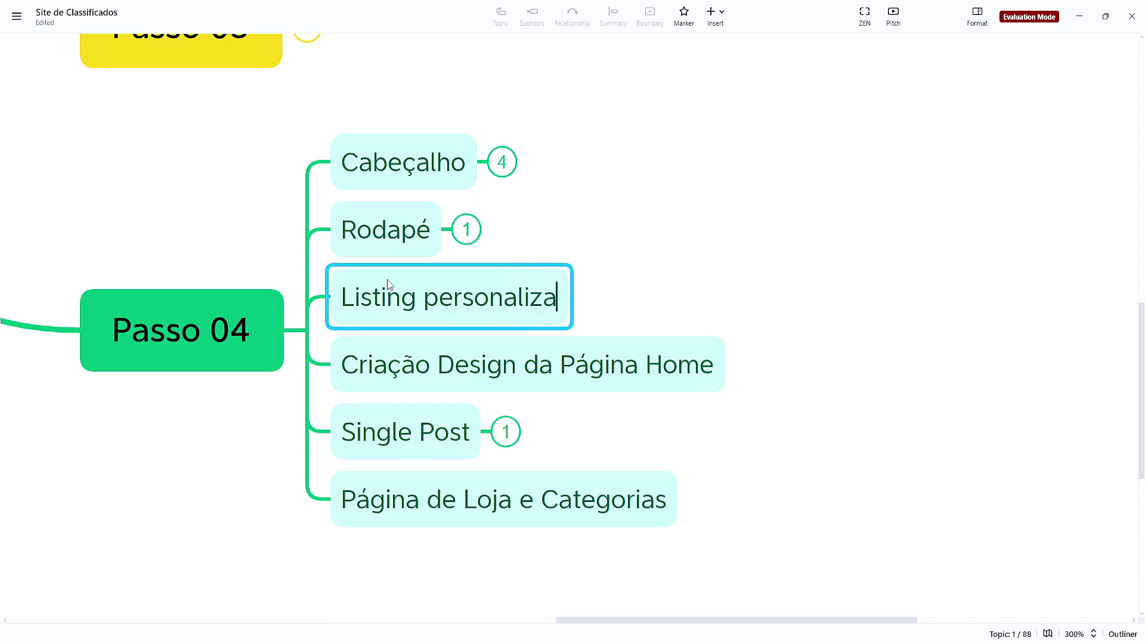
Add subtopics 'Grid' and 'Slider' under Listing personalizado
key("Tab")
type("Grid")
key("Return")
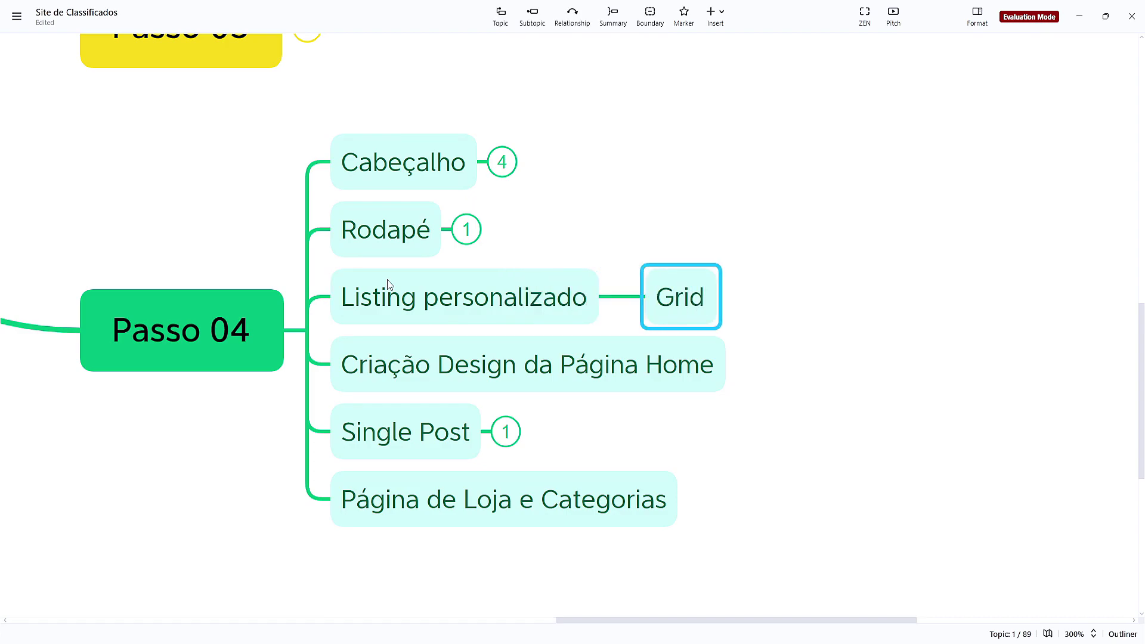
key("Return")
type("Slider")
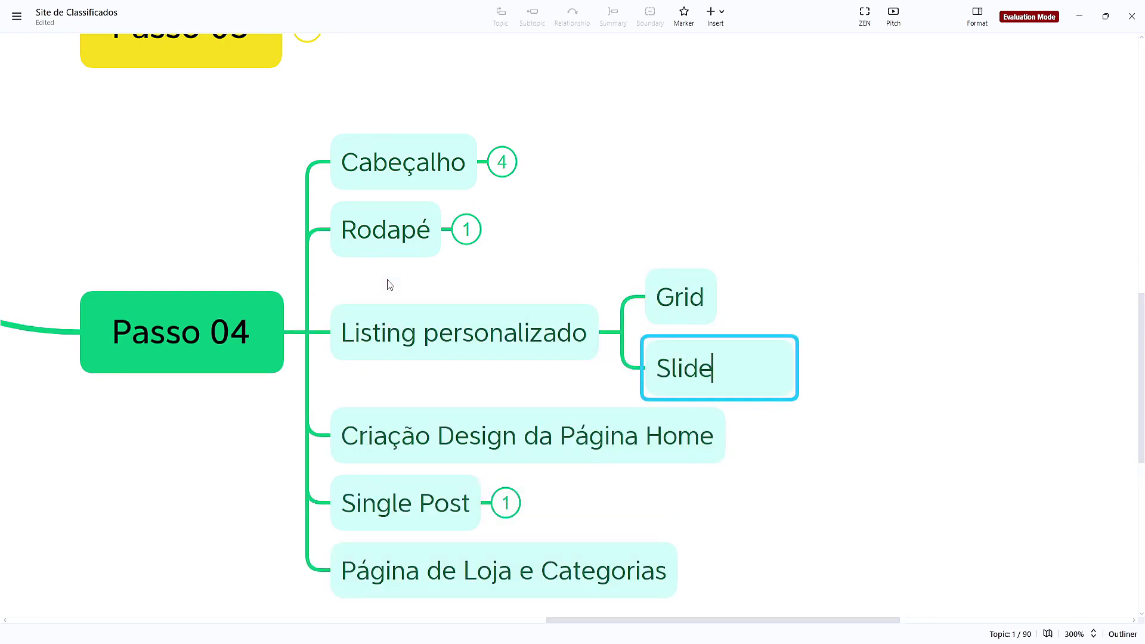
key("Return")
left_click_drag(476, 267, 490, 316)
left_click(851, 366)
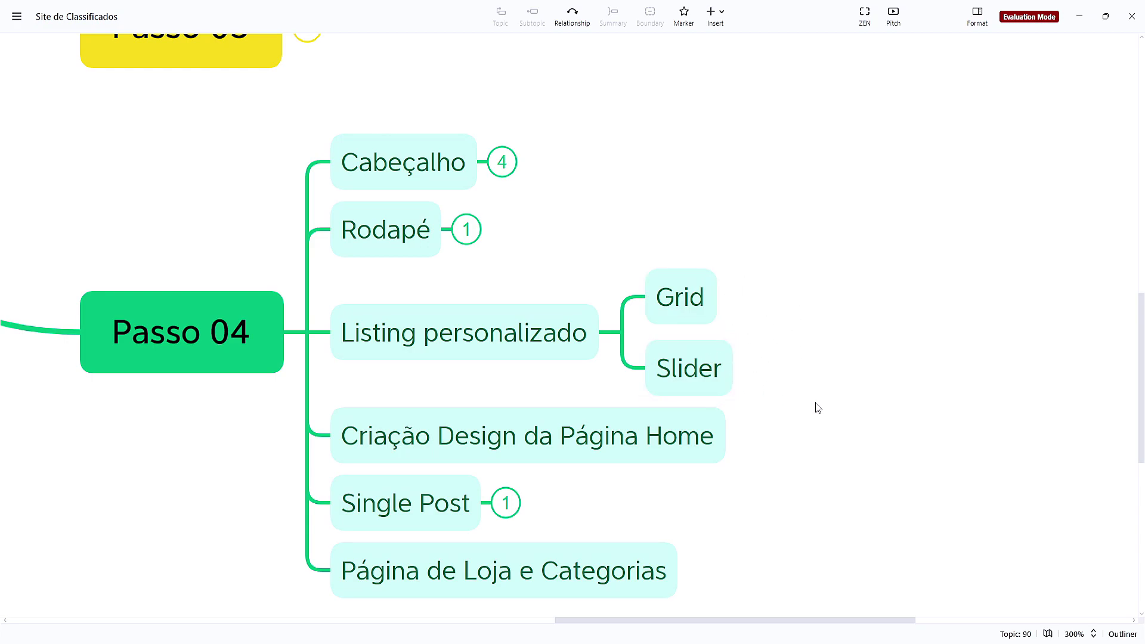
scroll(864, 376, "down", 2)
scroll(864, 375, "left", 1)
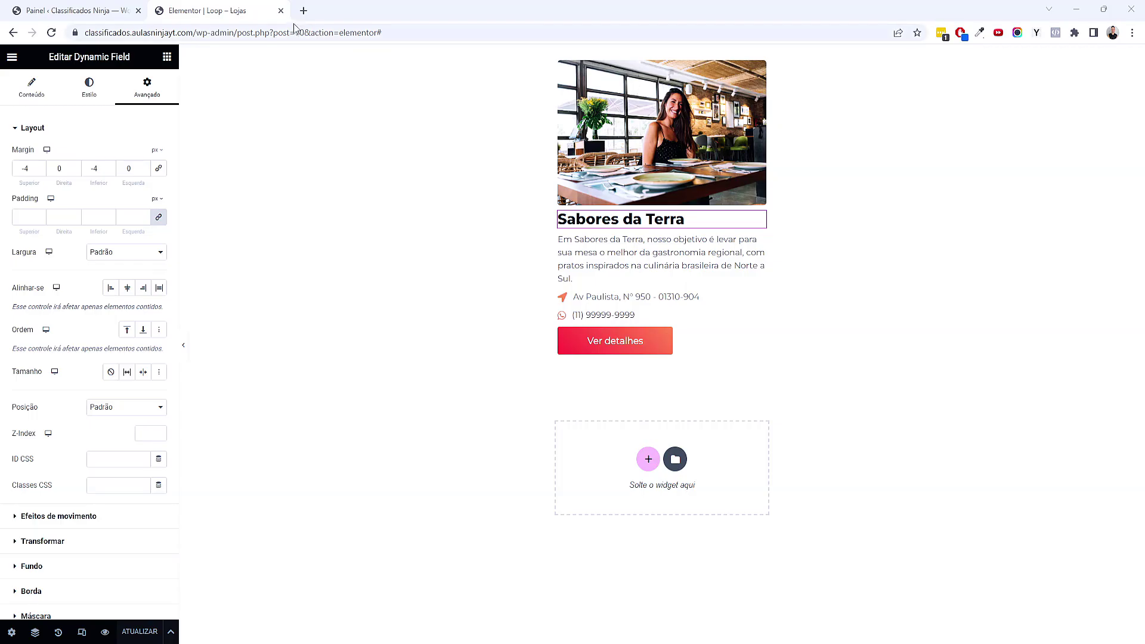
Close the loop template tab and open the Home page in Elementor via Todas as páginas
left_click(282, 11)
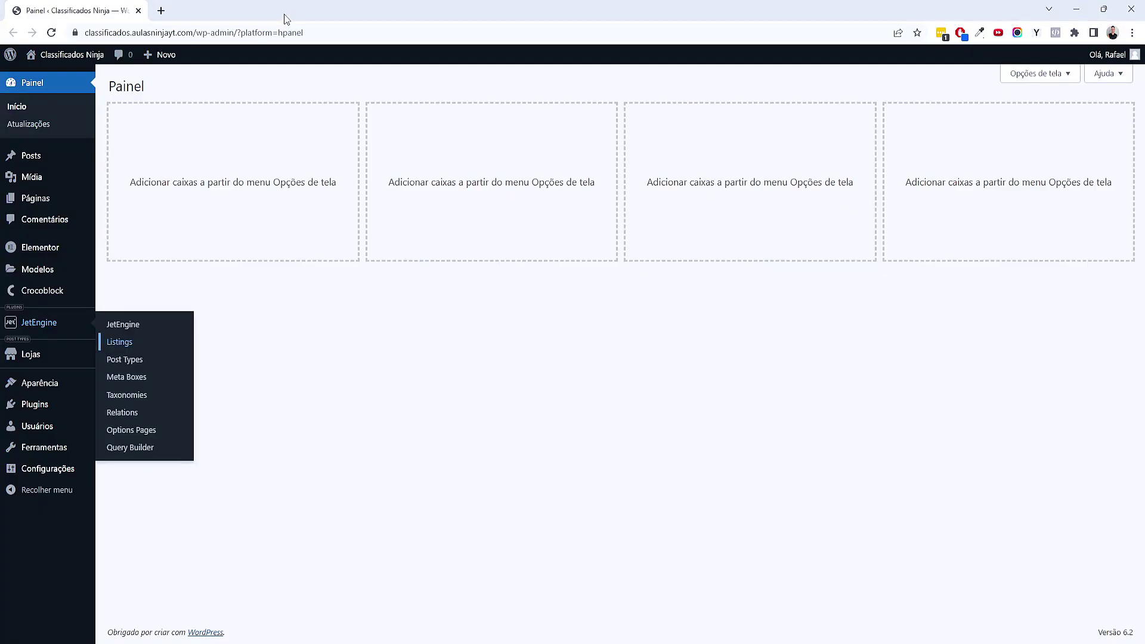
mouse_move(37, 201)
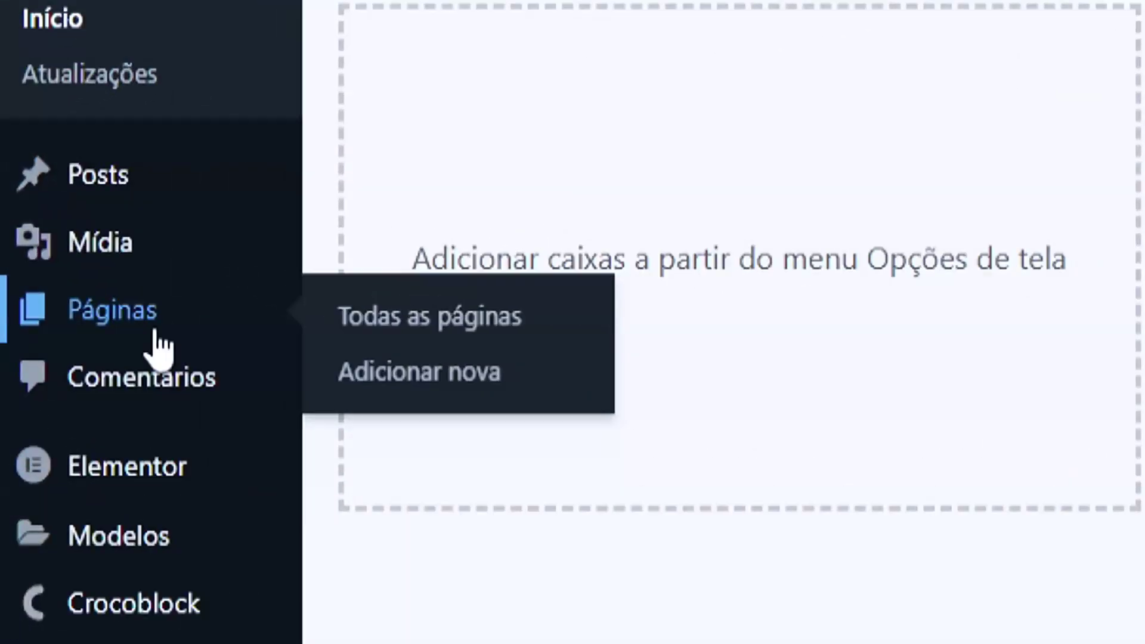
left_click(429, 316)
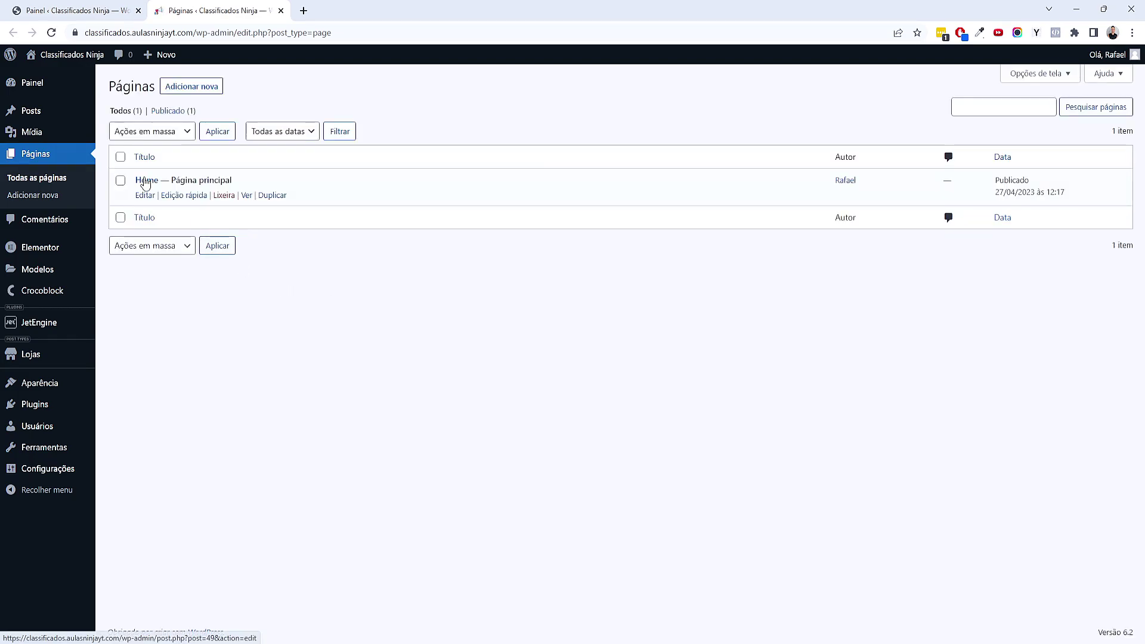
left_click(146, 180)
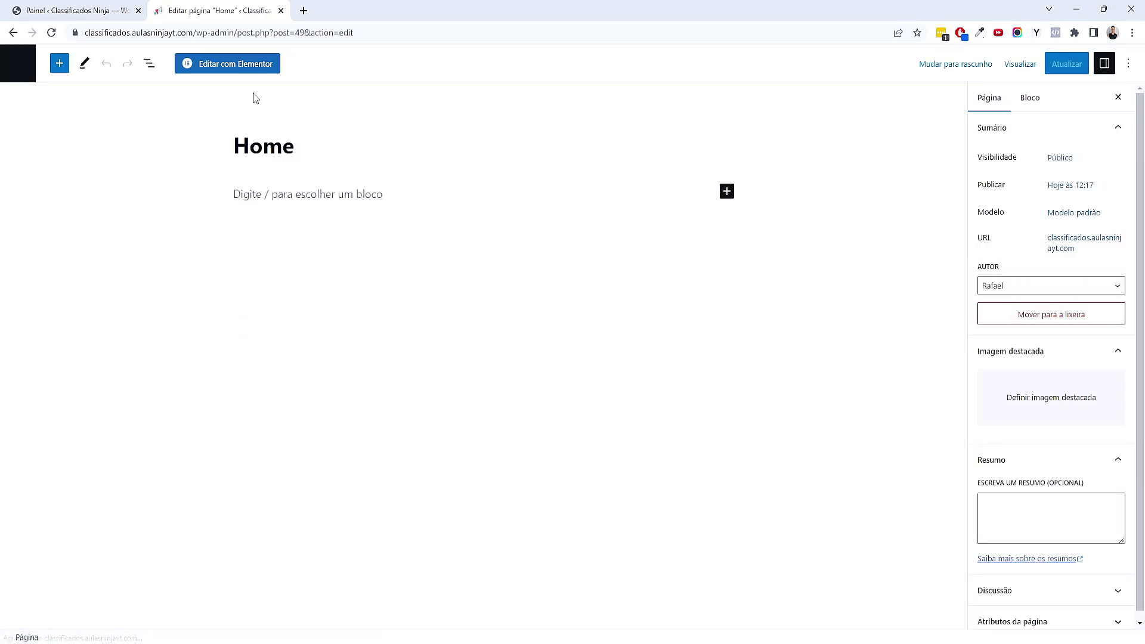
left_click(250, 70)
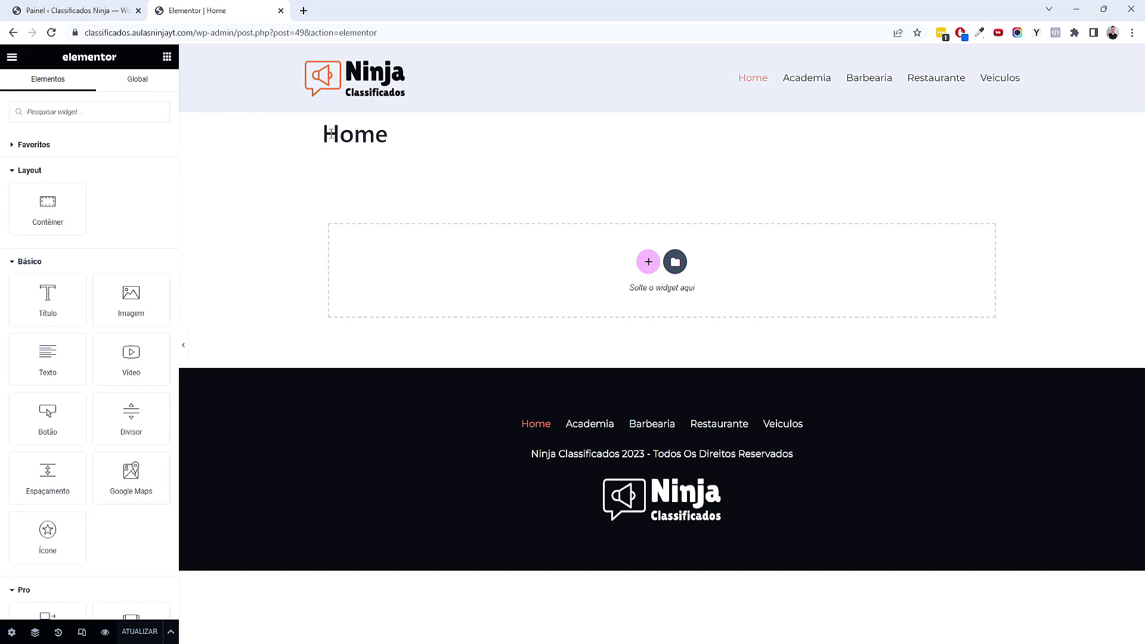
Set Esconder título to Sim and Layout da página to Elementor largura total, then update the Home page
left_click_drag(303, 133, 395, 141)
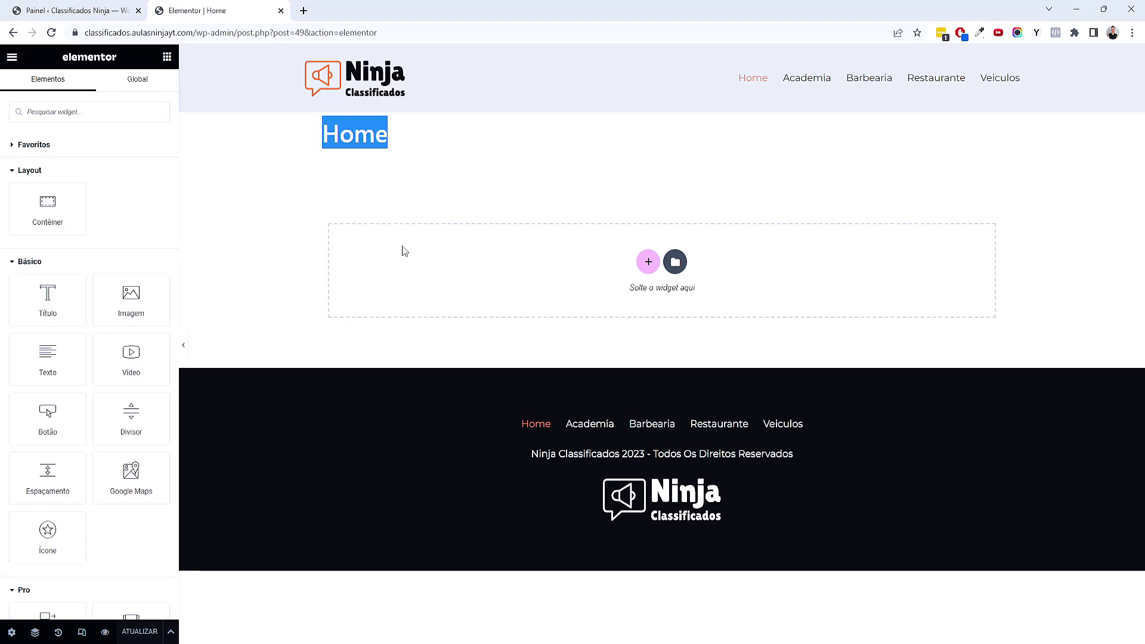
left_click(11, 632)
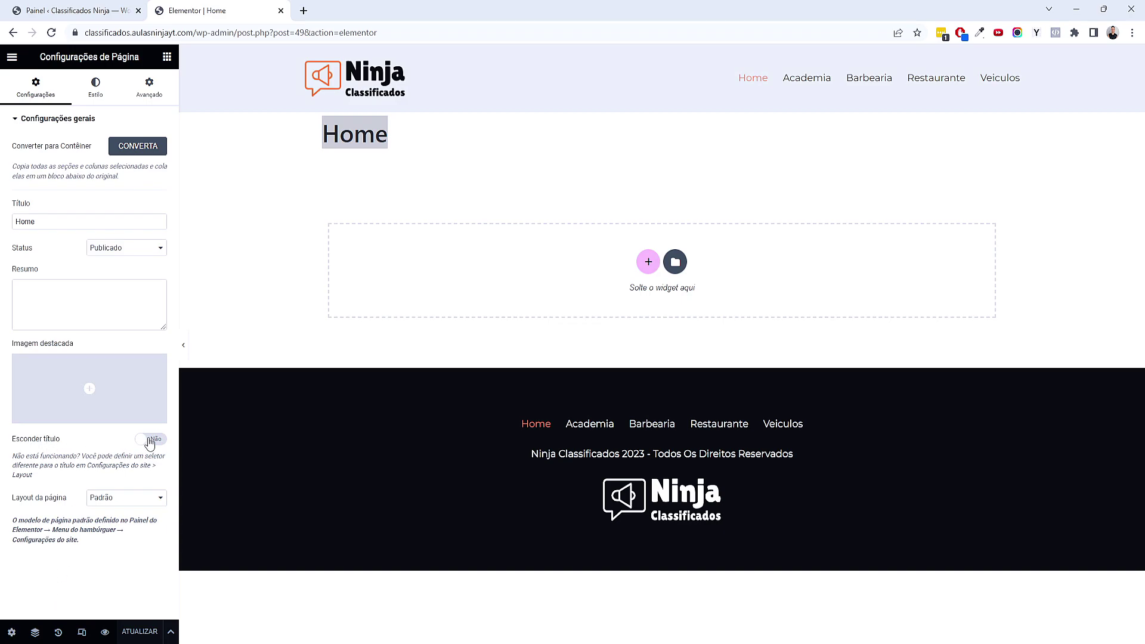
left_click(149, 440)
left_click(108, 504)
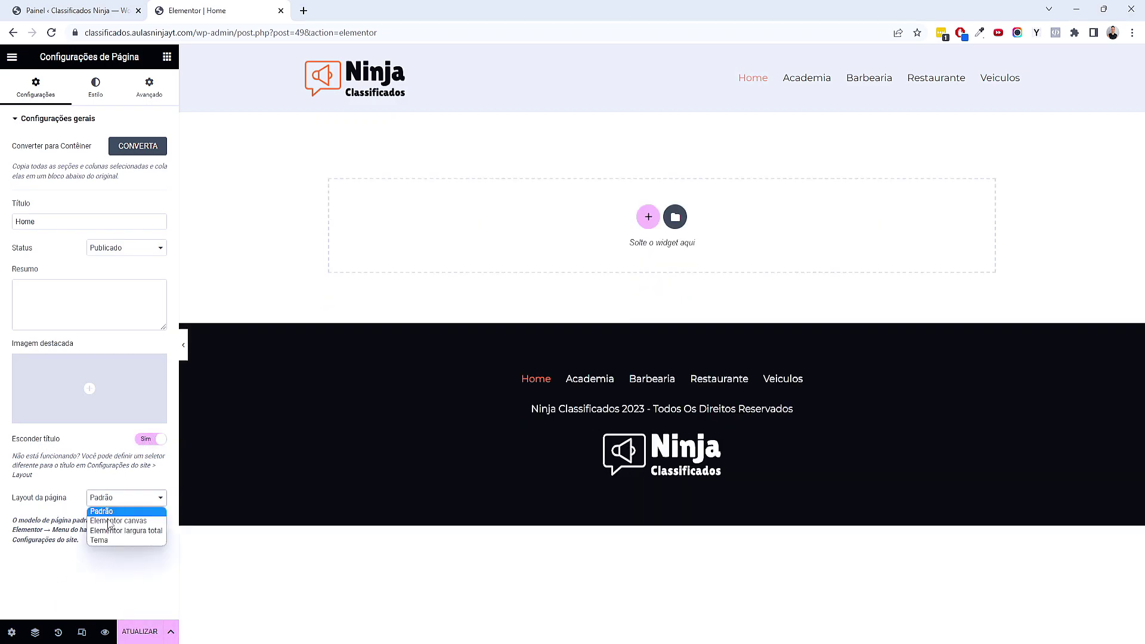
left_click(121, 532)
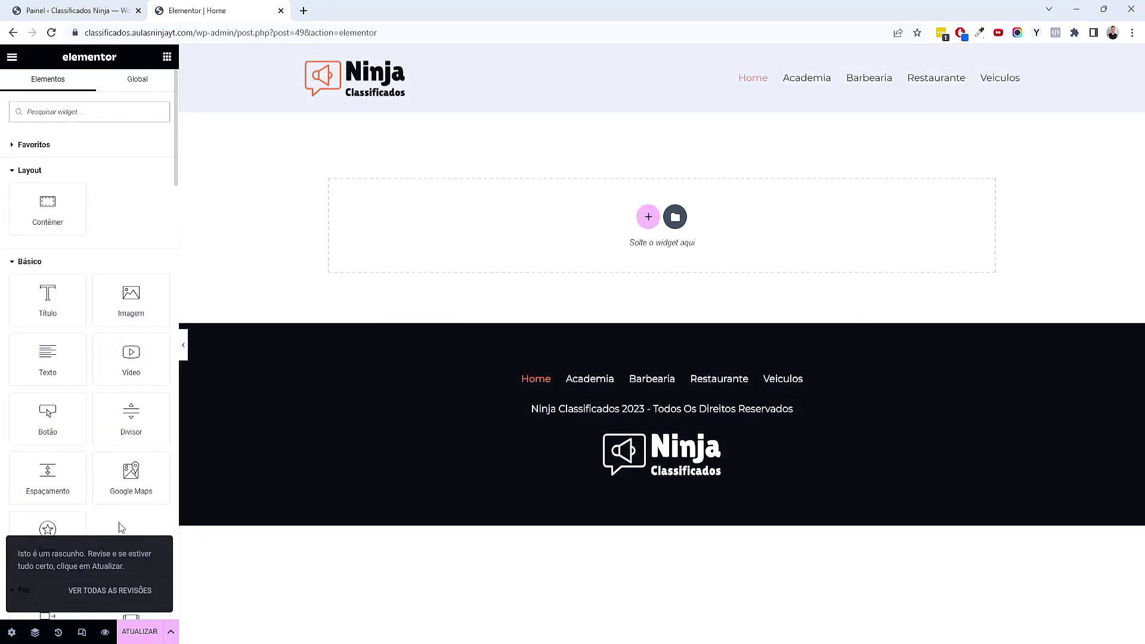
left_click(11, 632)
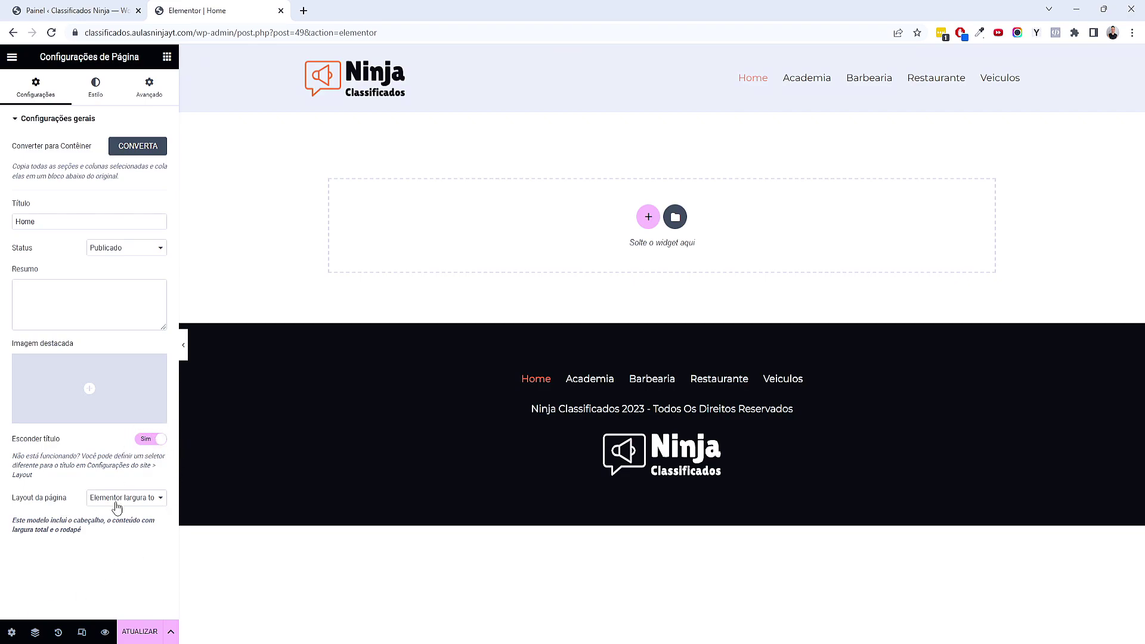
left_click(158, 444)
left_click(158, 443)
left_click(143, 632)
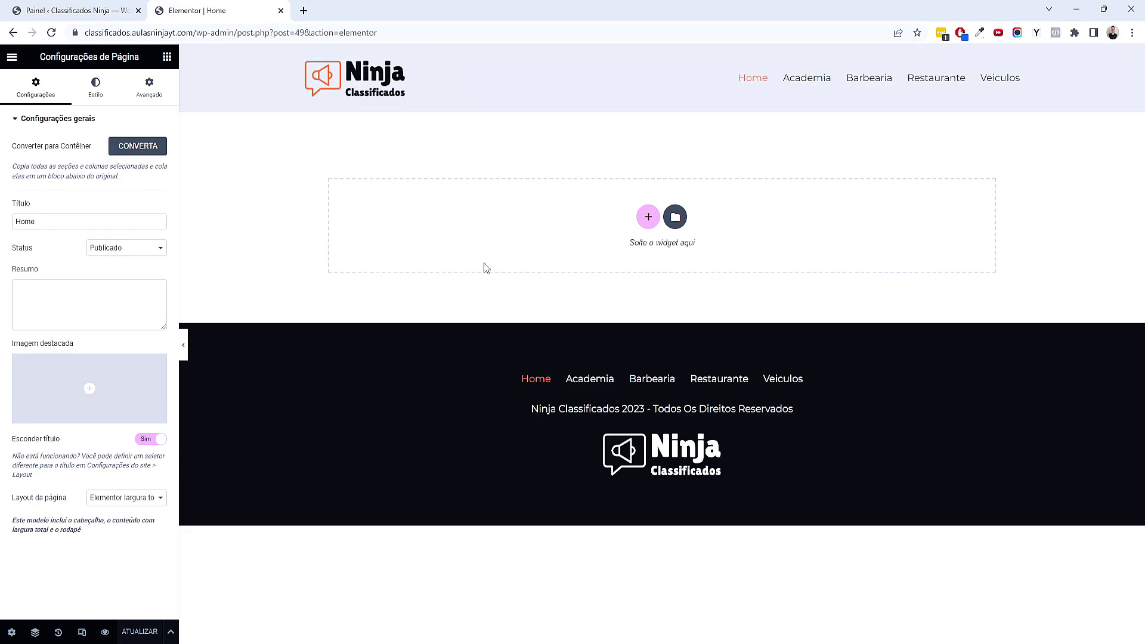
Add a single-column container at the top of Home with a Clássico background and choose its image
left_click(649, 218)
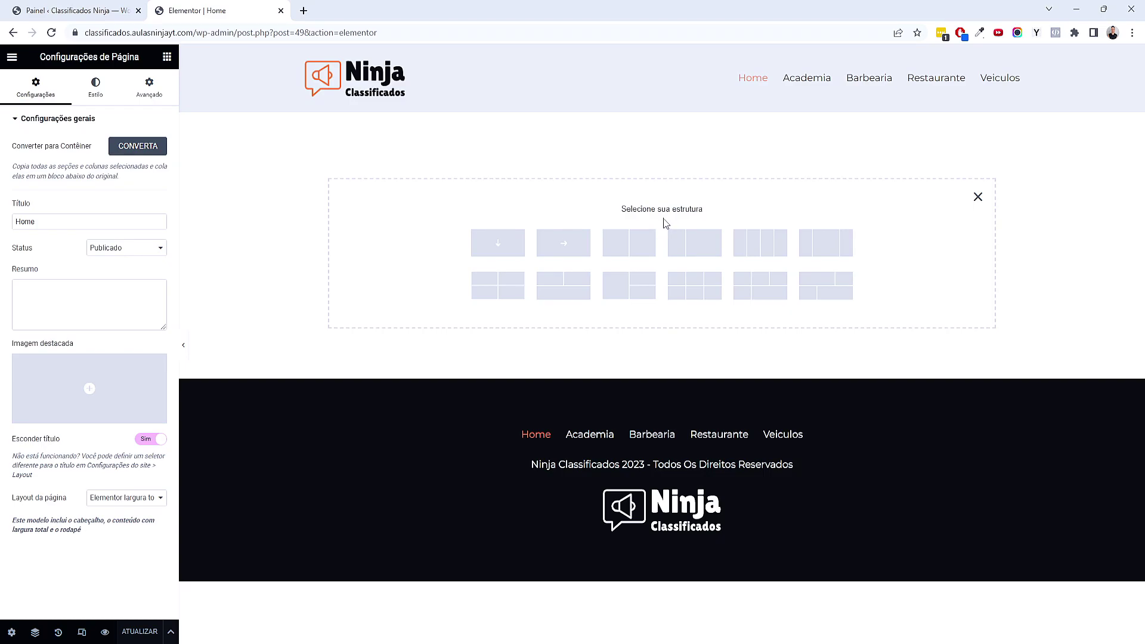
left_click(484, 250)
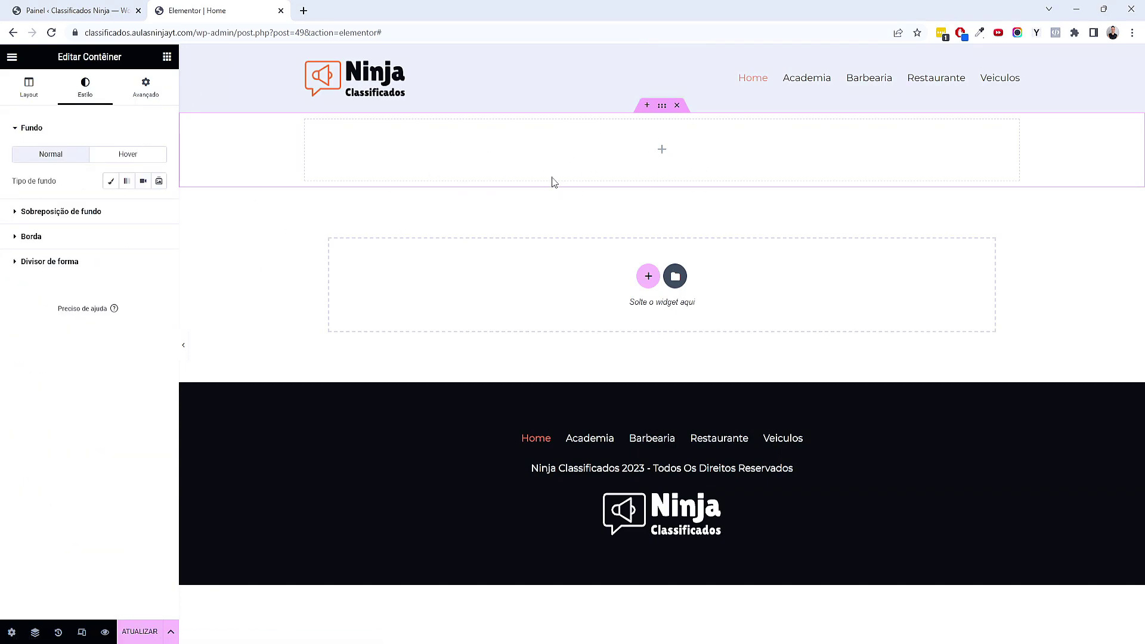
left_click(110, 181)
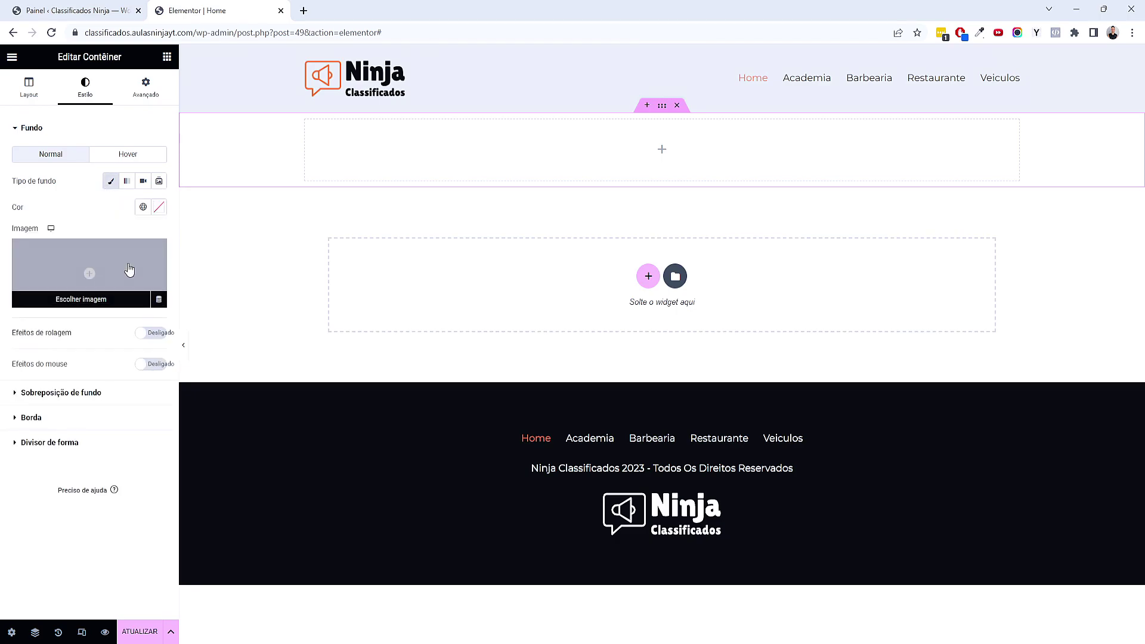
left_click(128, 269)
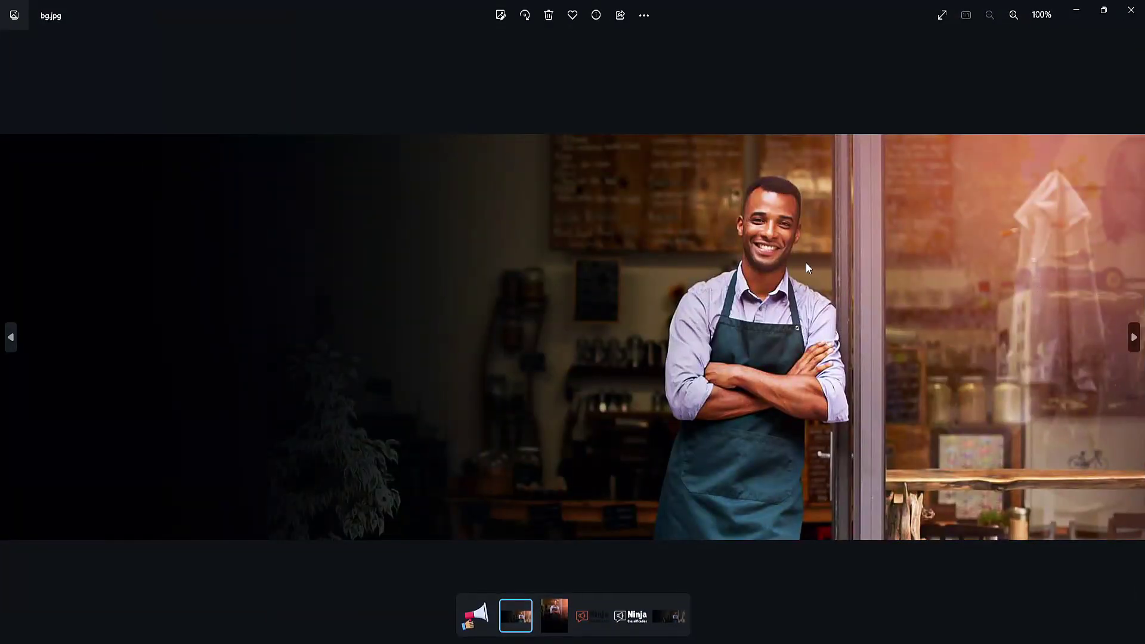
scroll(806, 262, "up", 3)
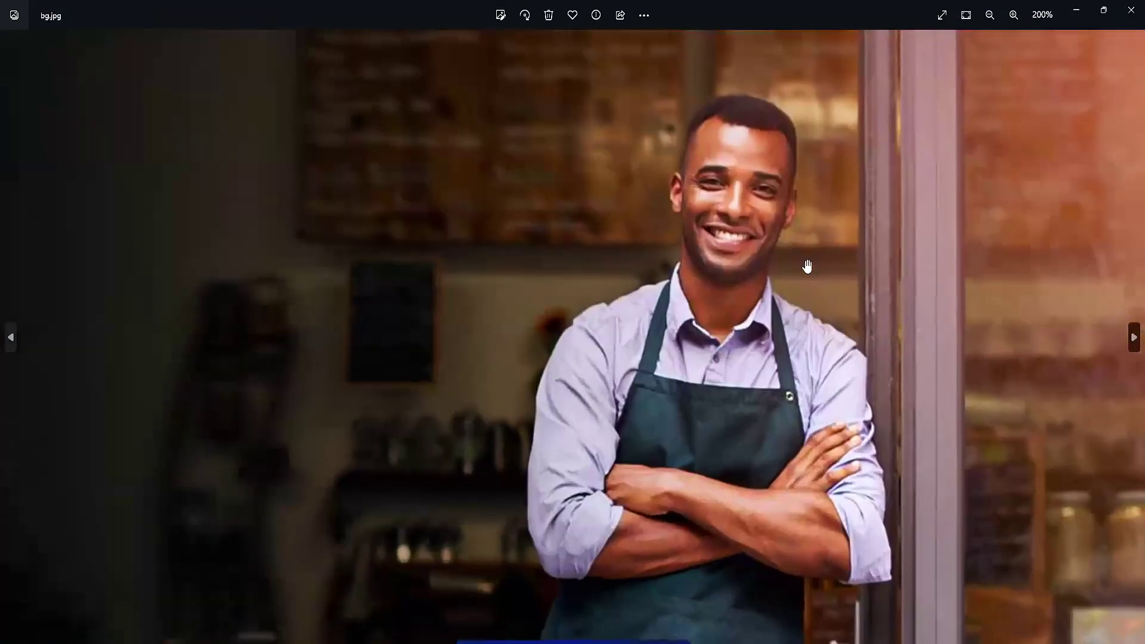
scroll(806, 266, "down", 3)
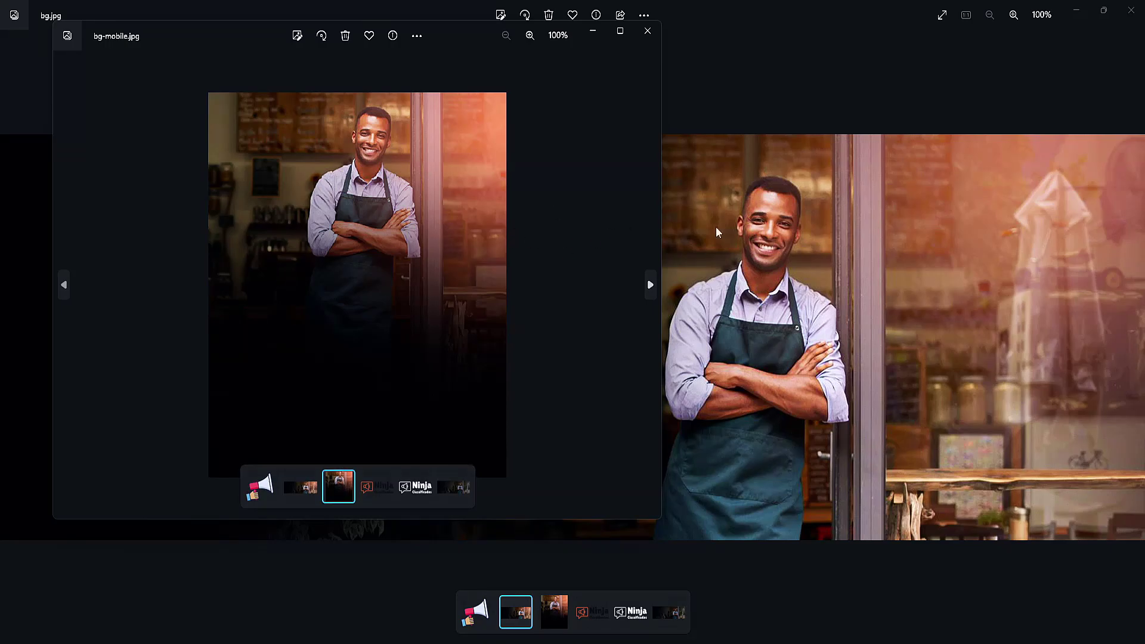
key("Right")
key("Left")
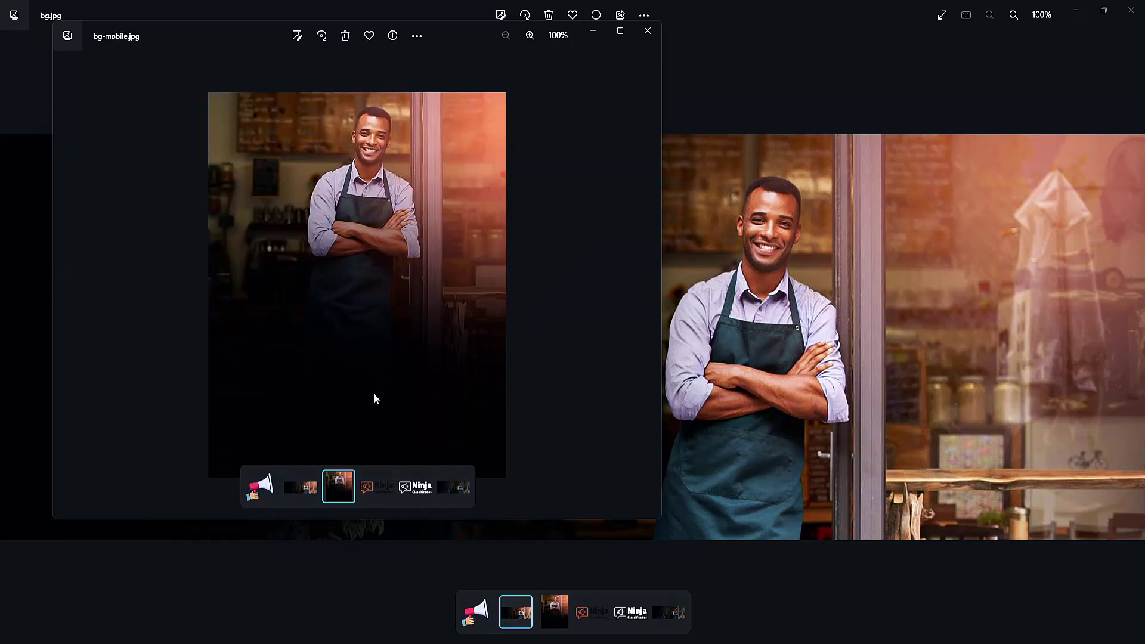
left_click_drag(460, 35, 450, 86)
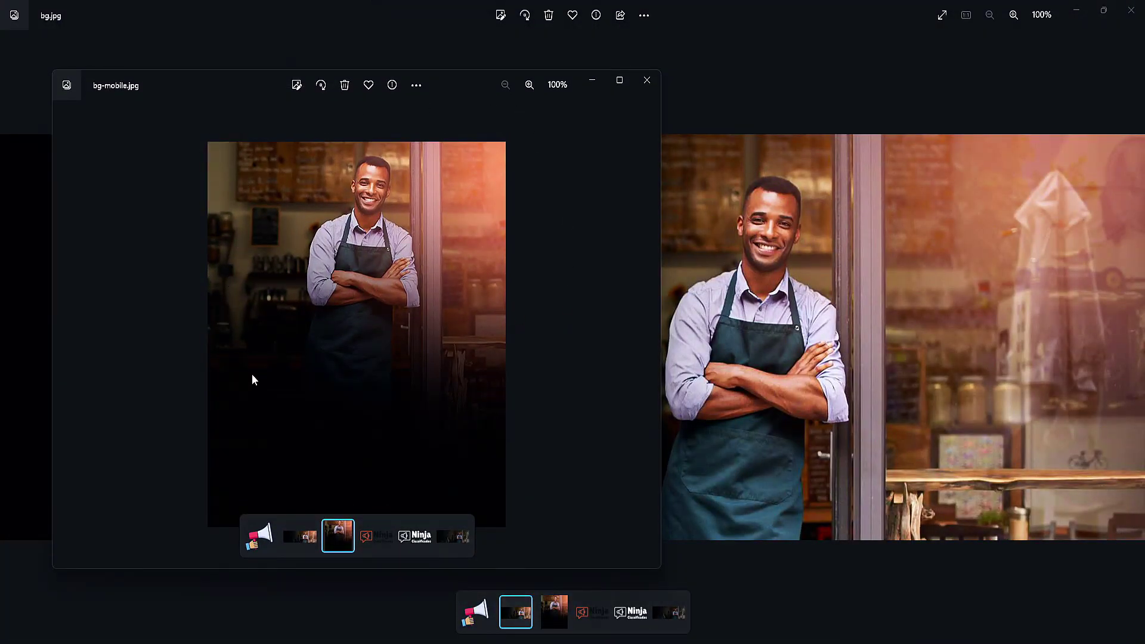
mouse_move(638, 642)
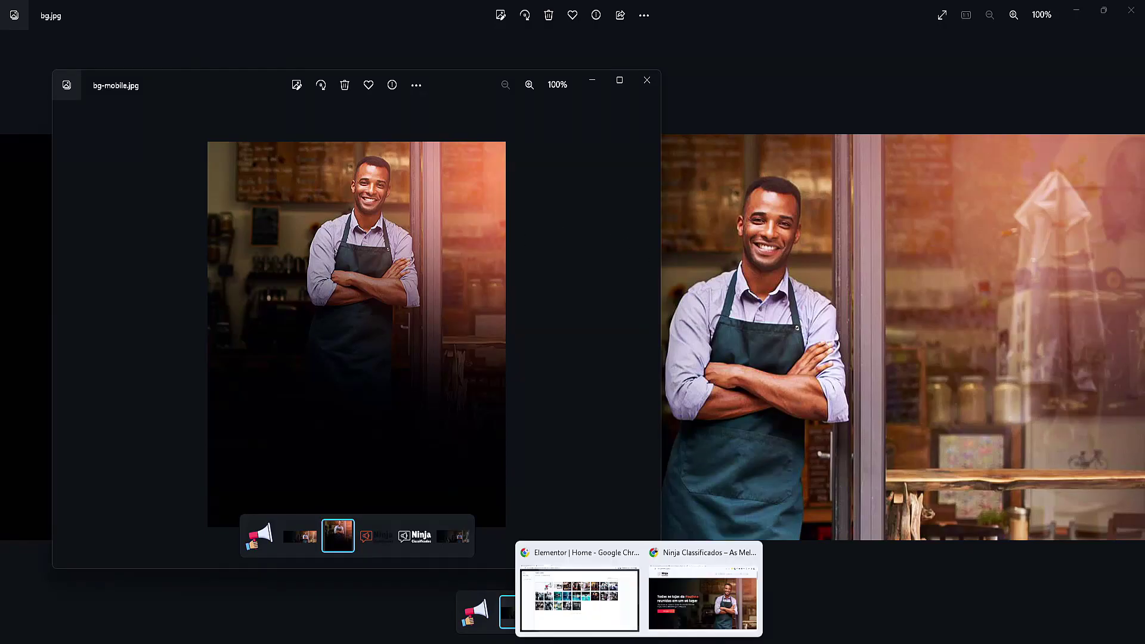
left_click(579, 599)
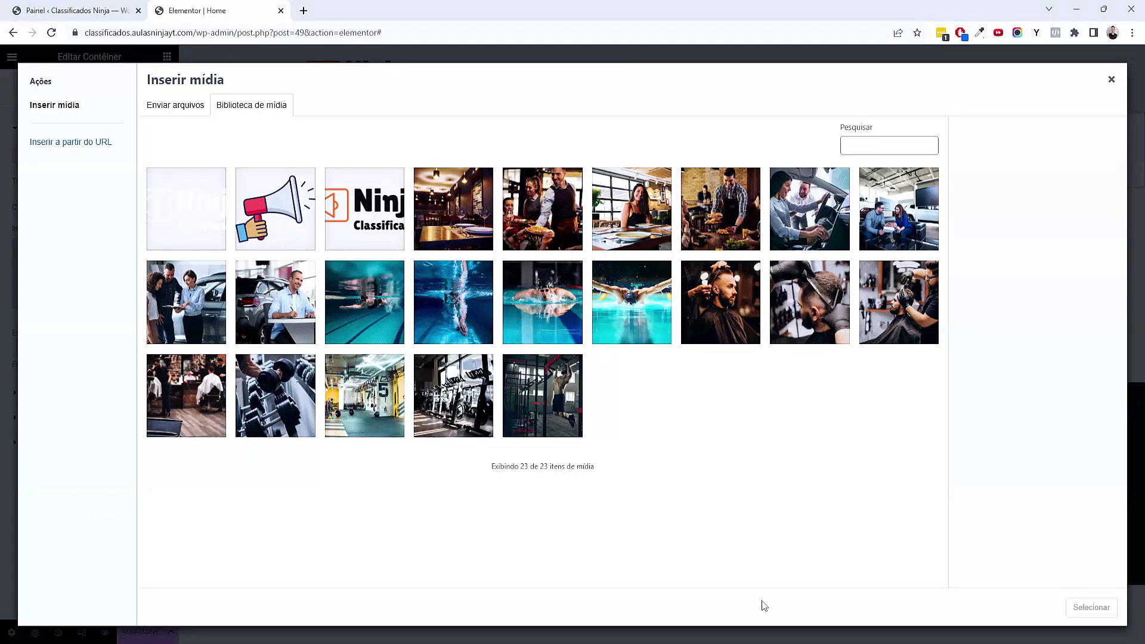
left_click(799, 603)
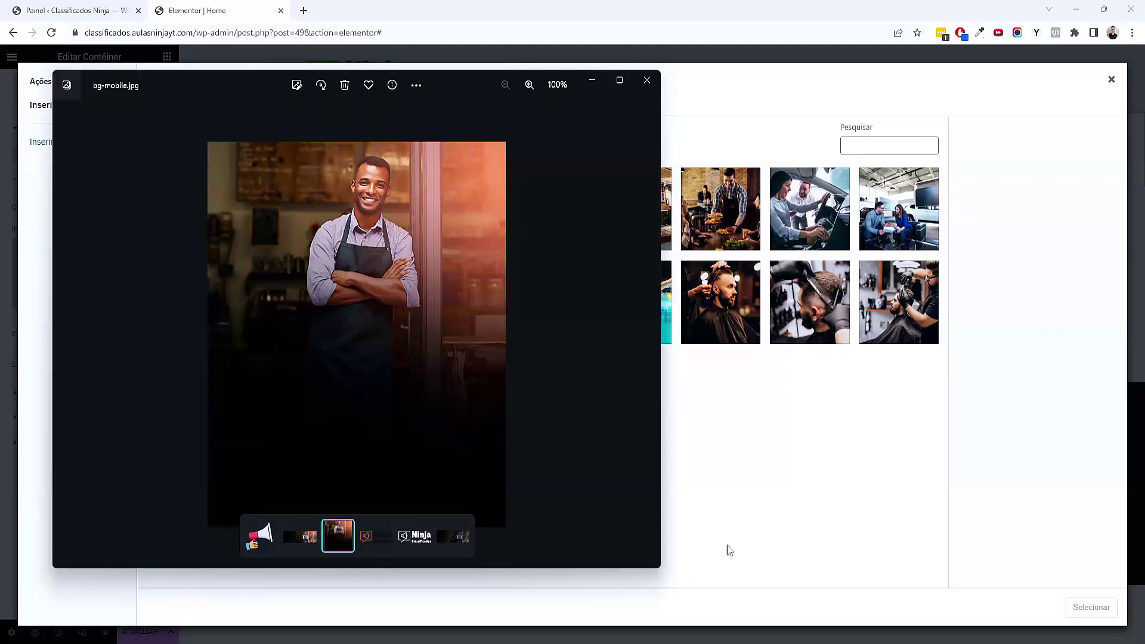
left_click(646, 79)
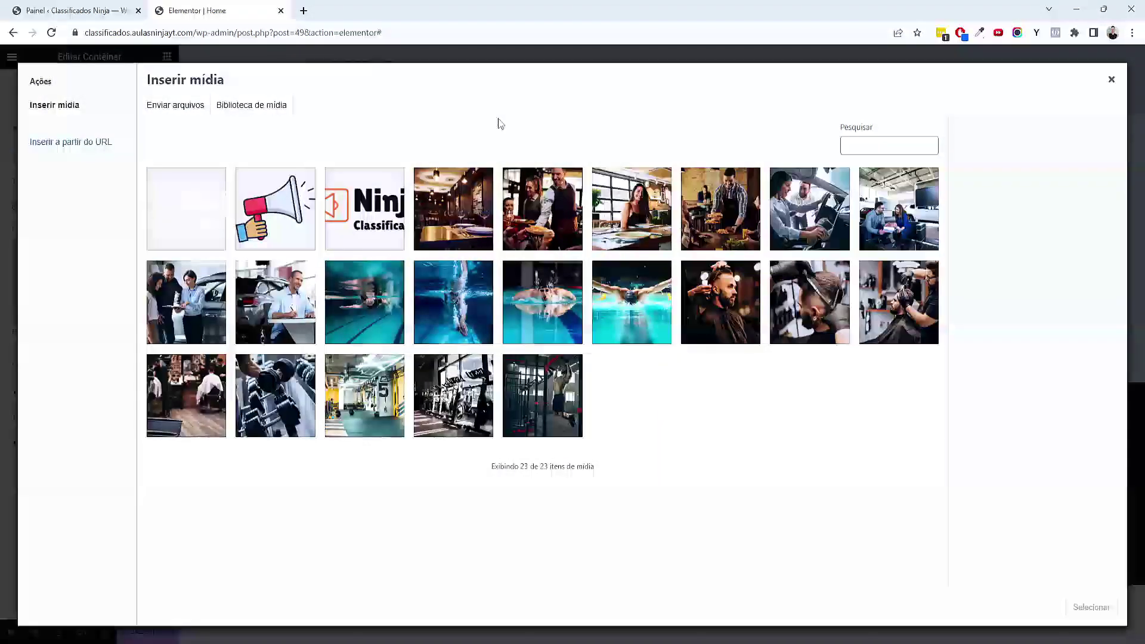
left_click(303, 10)
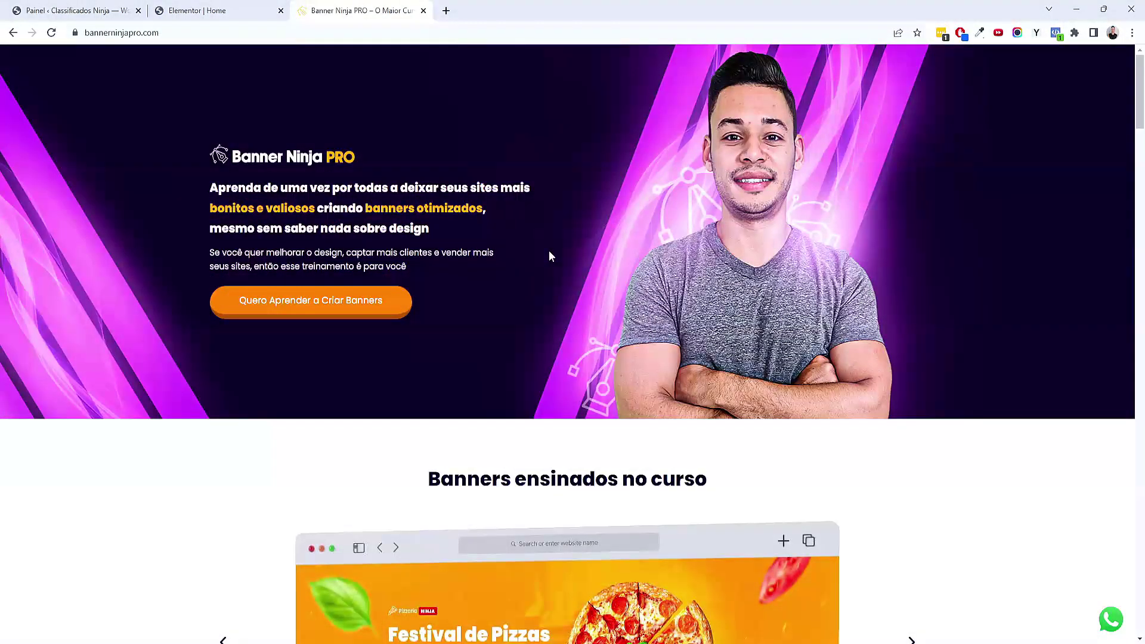
scroll(548, 251, "down", 4)
scroll(655, 263, "down", 2)
scroll(811, 298, "up", 1)
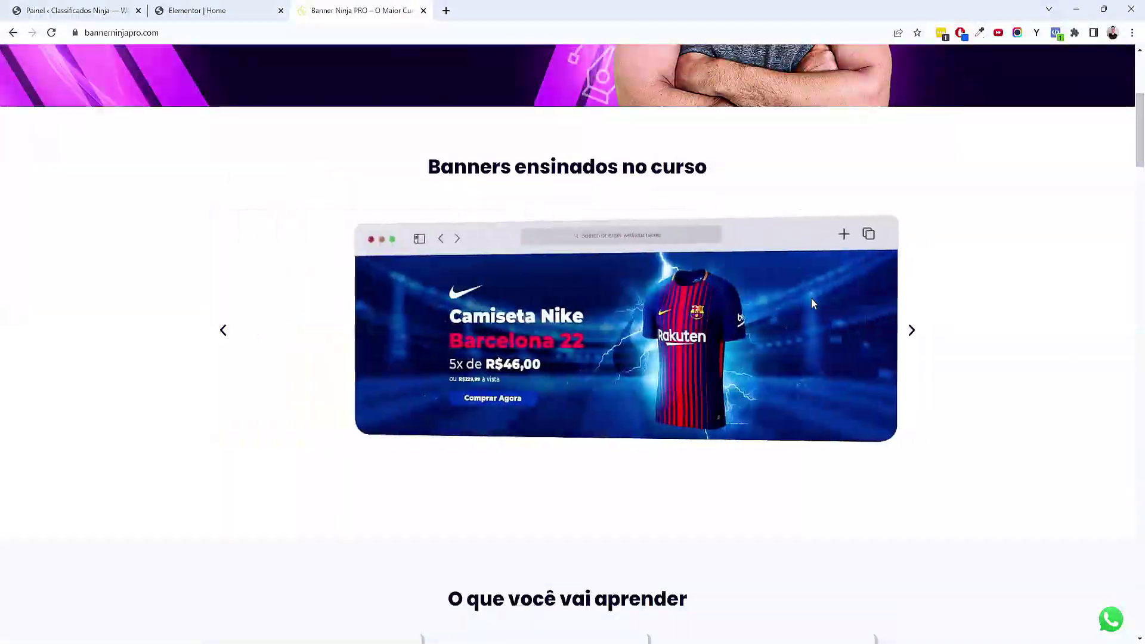
scroll(817, 340, "down", 20)
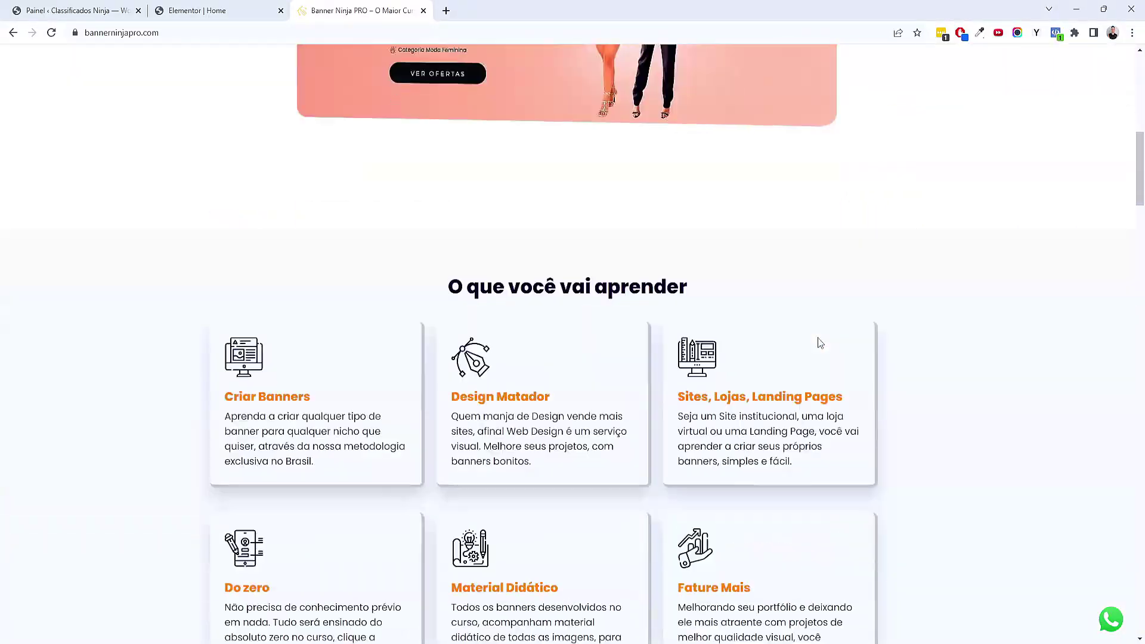
scroll(810, 340, "down", 5)
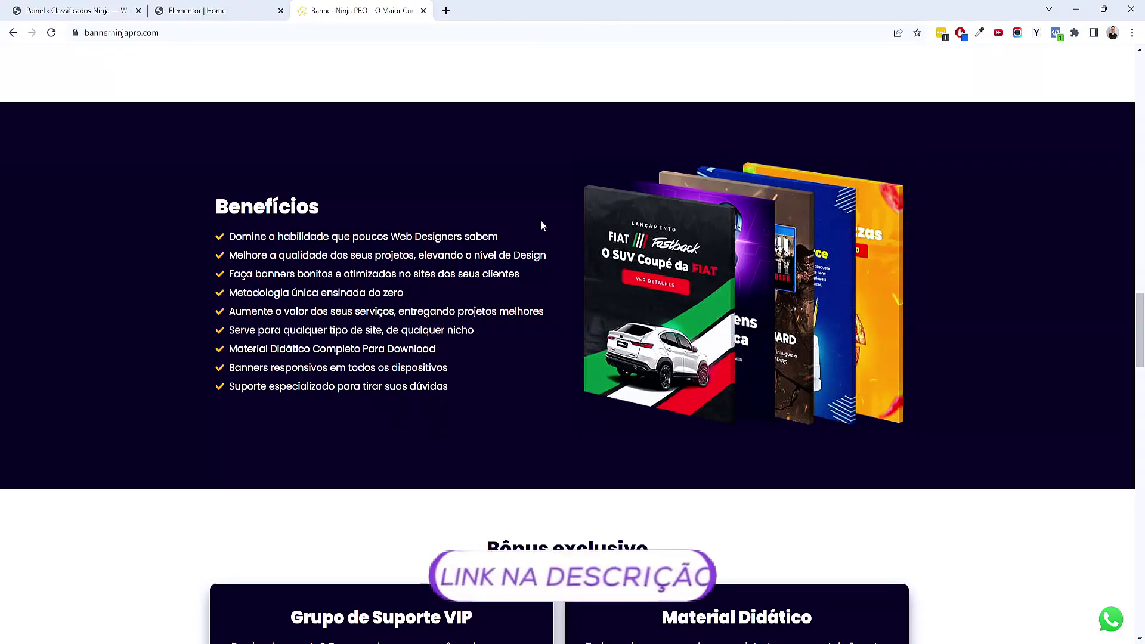
scroll(738, 272, "up", 15)
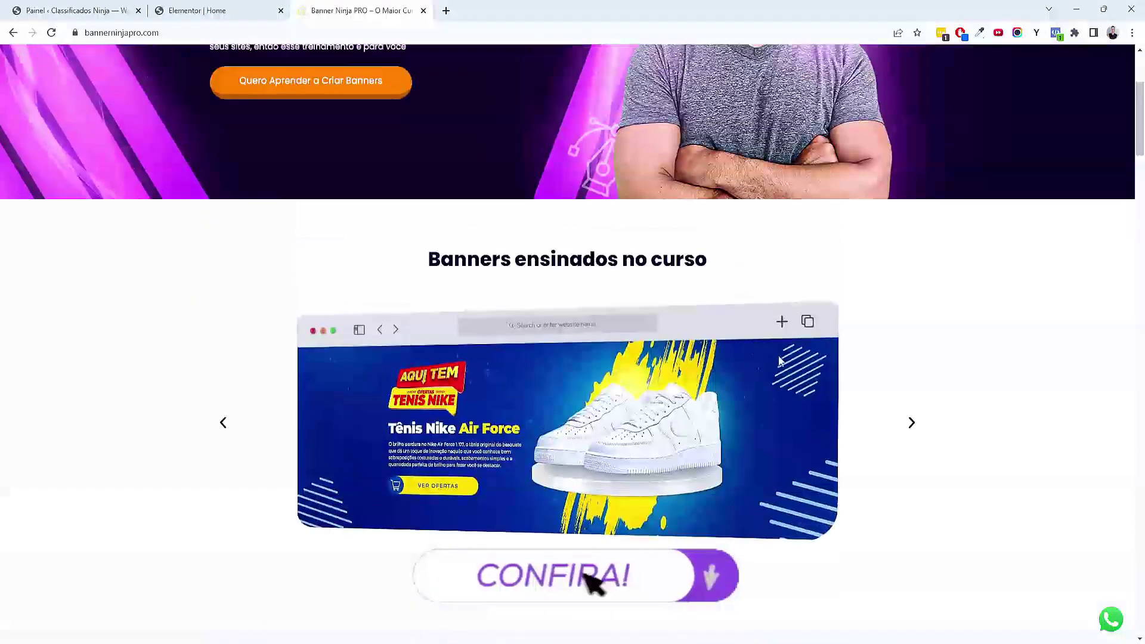
scroll(715, 375, "up", 2)
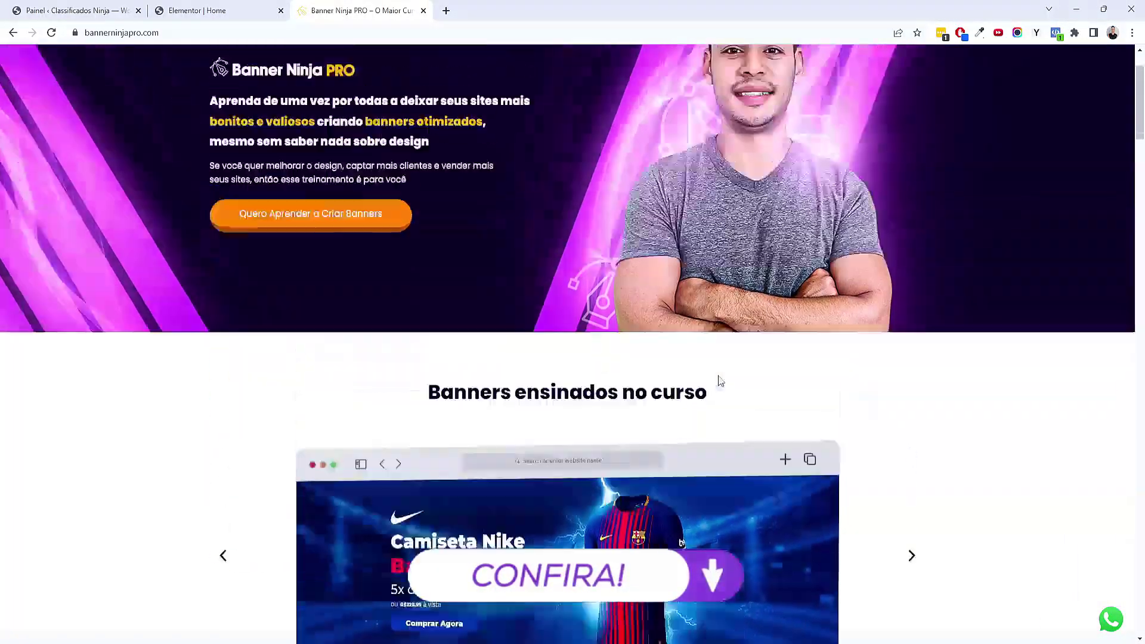
scroll(715, 374, "down", 12)
scroll(716, 375, "up", 10)
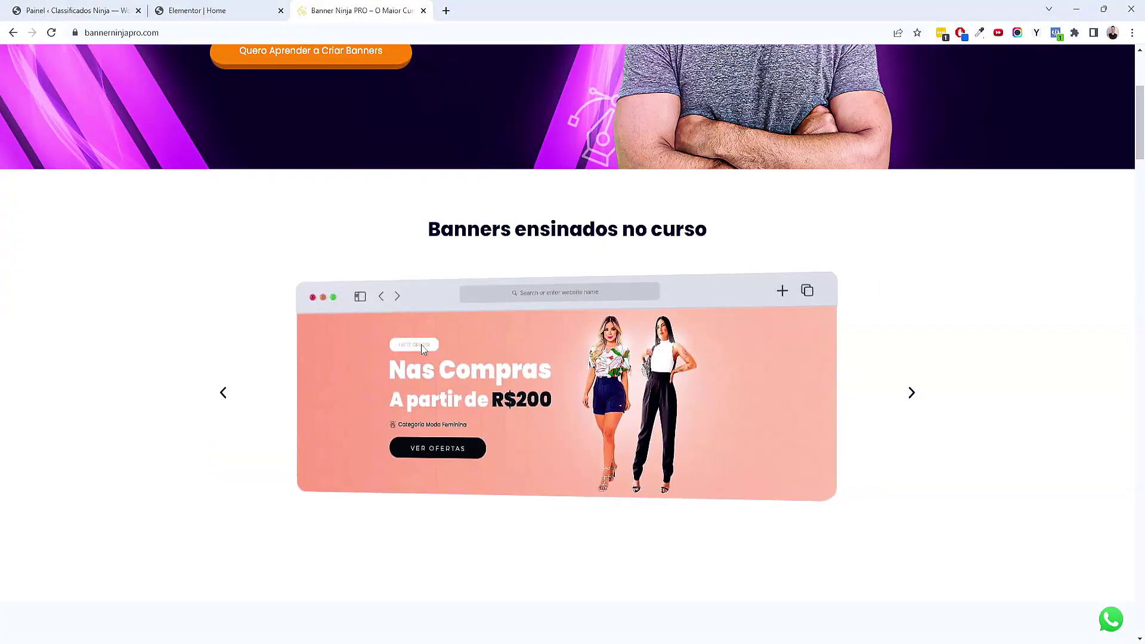
Upload the apron photo as the container background, sized Preenchimento completo and positioned Superior centralizado
left_click(422, 11)
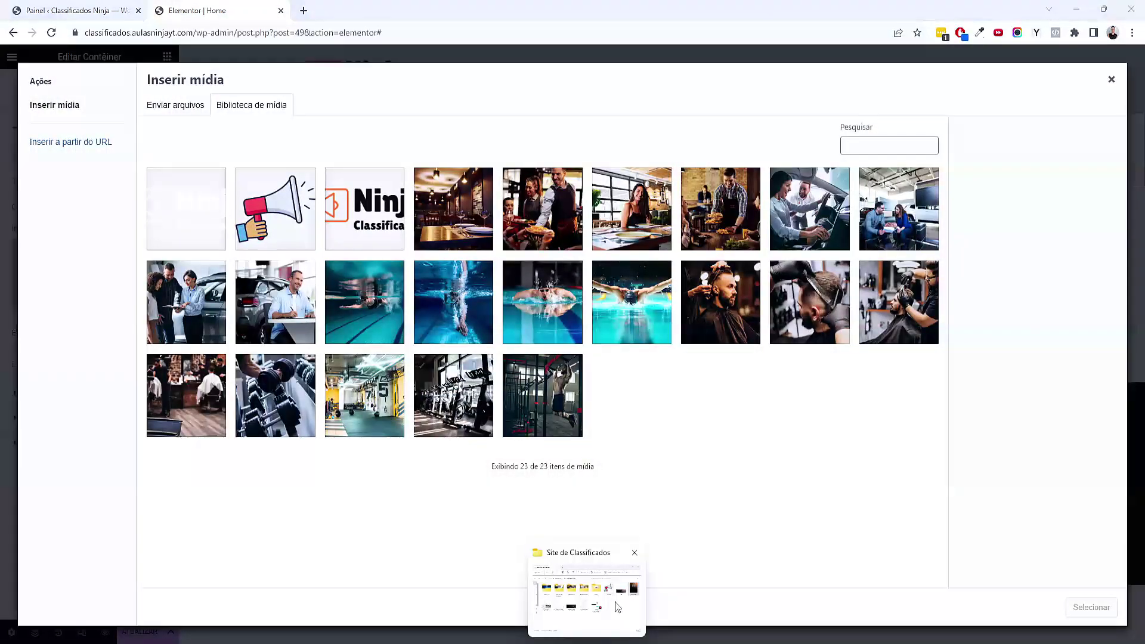
left_click_drag(739, 469, 579, 405)
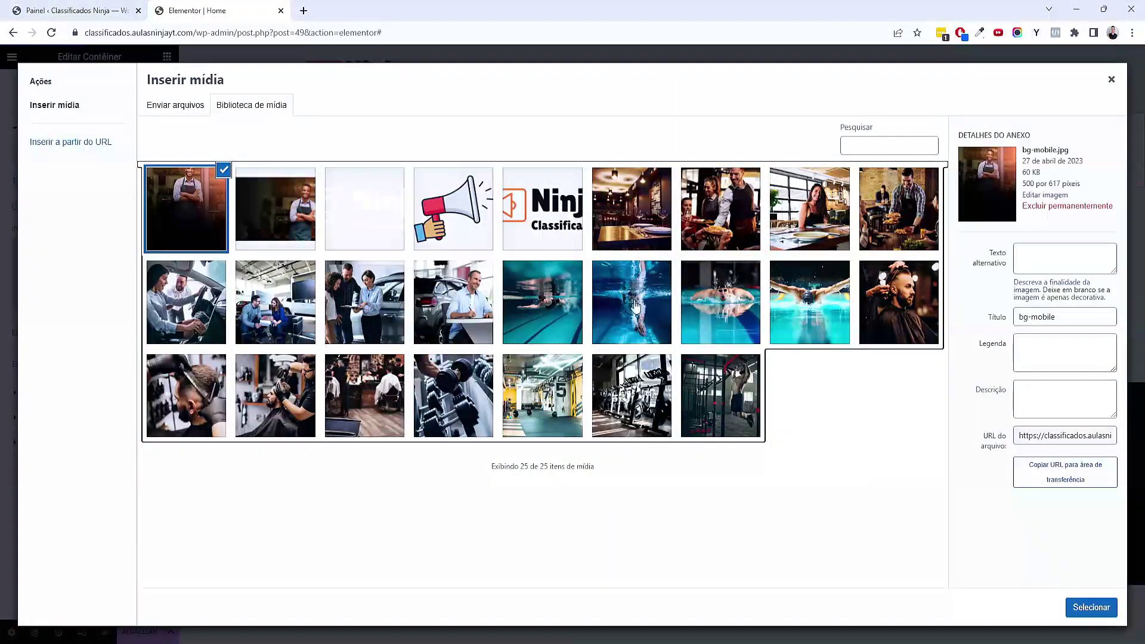
left_click(1082, 615)
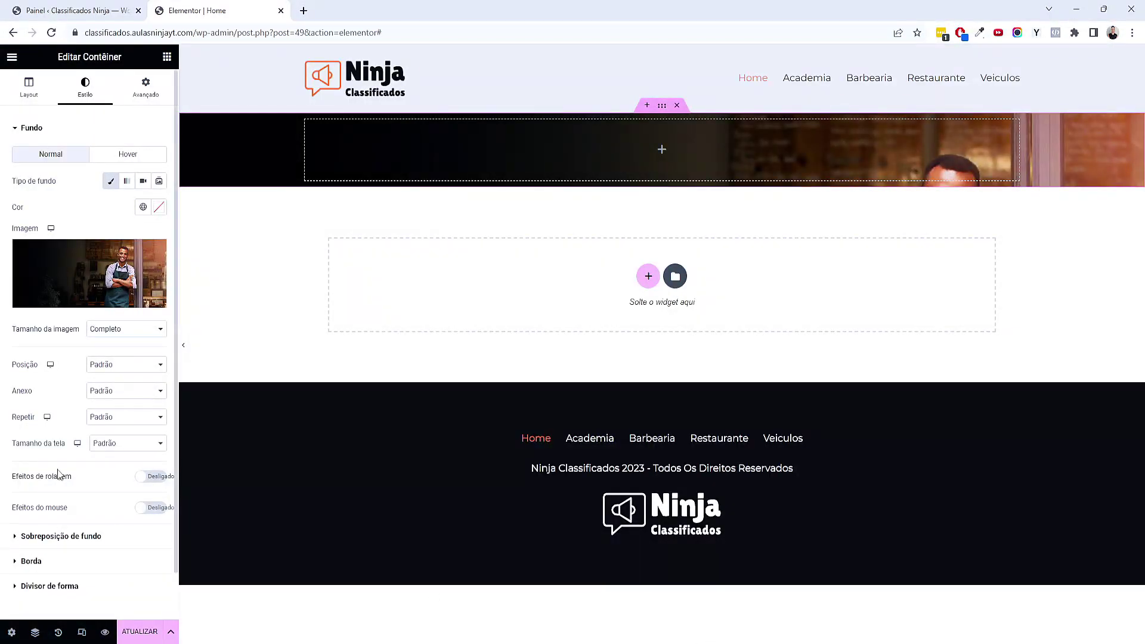
left_click(138, 452)
left_click(141, 475)
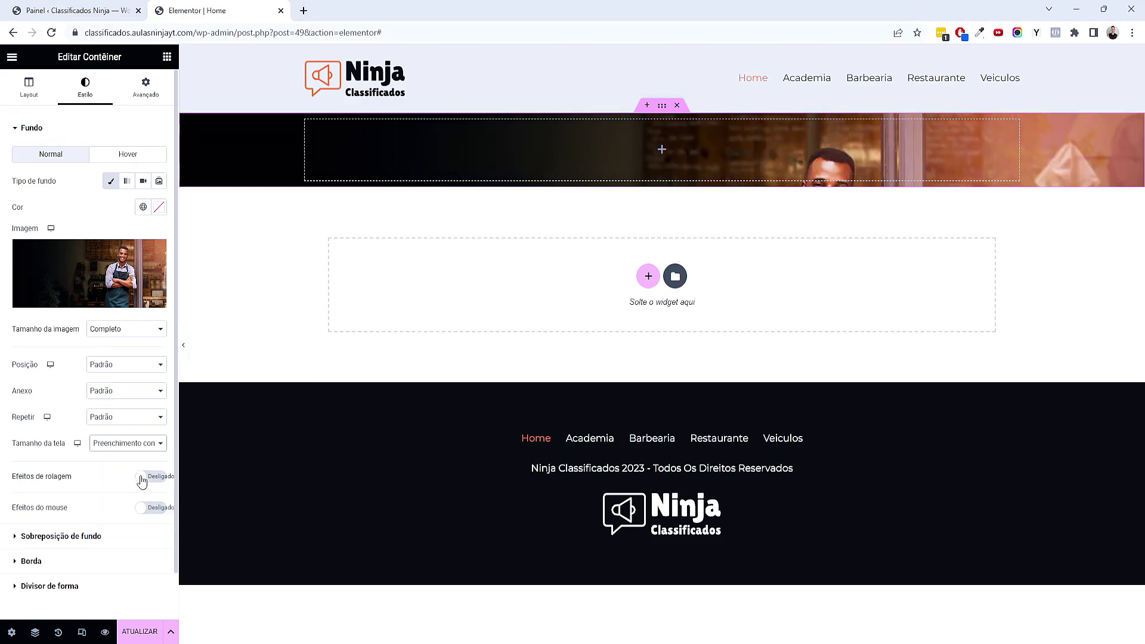
left_click(92, 371)
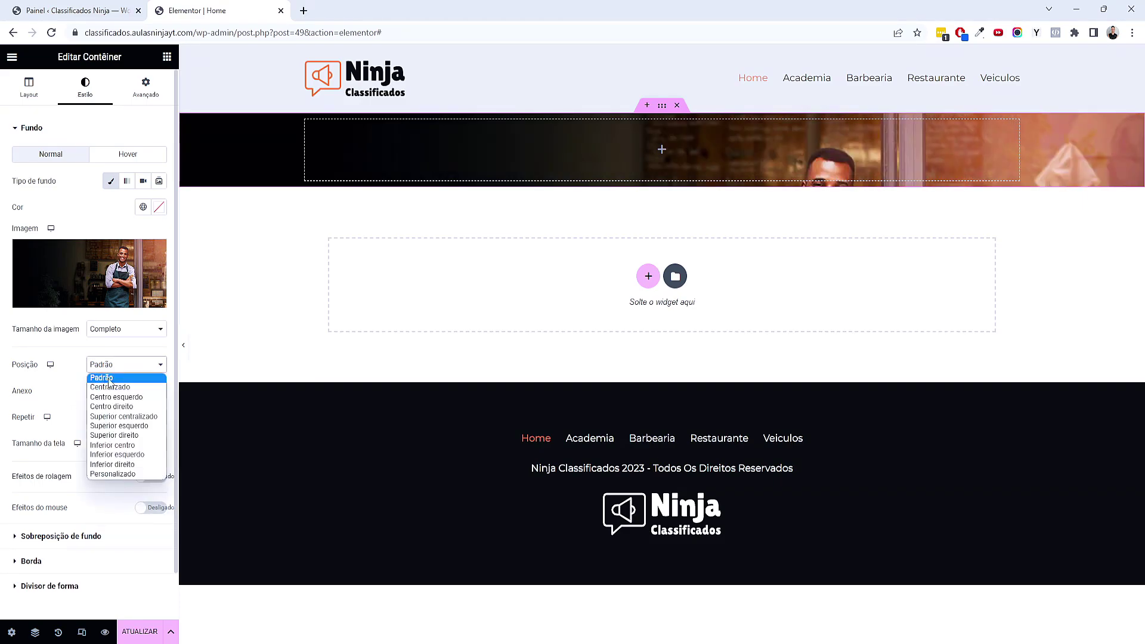
left_click(135, 419)
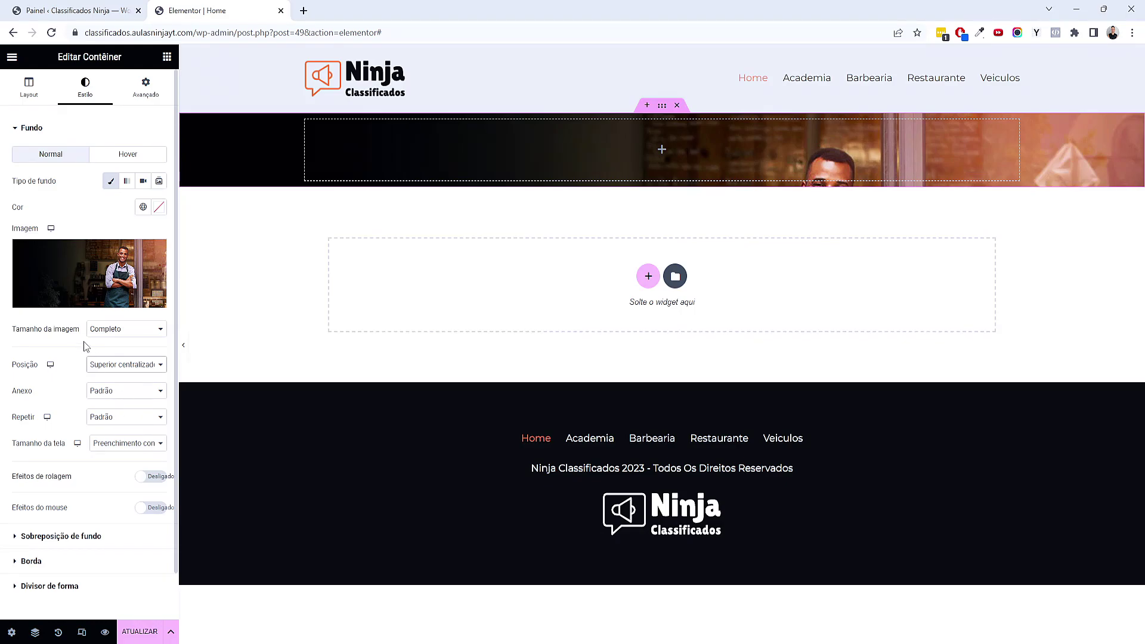
left_click(29, 96)
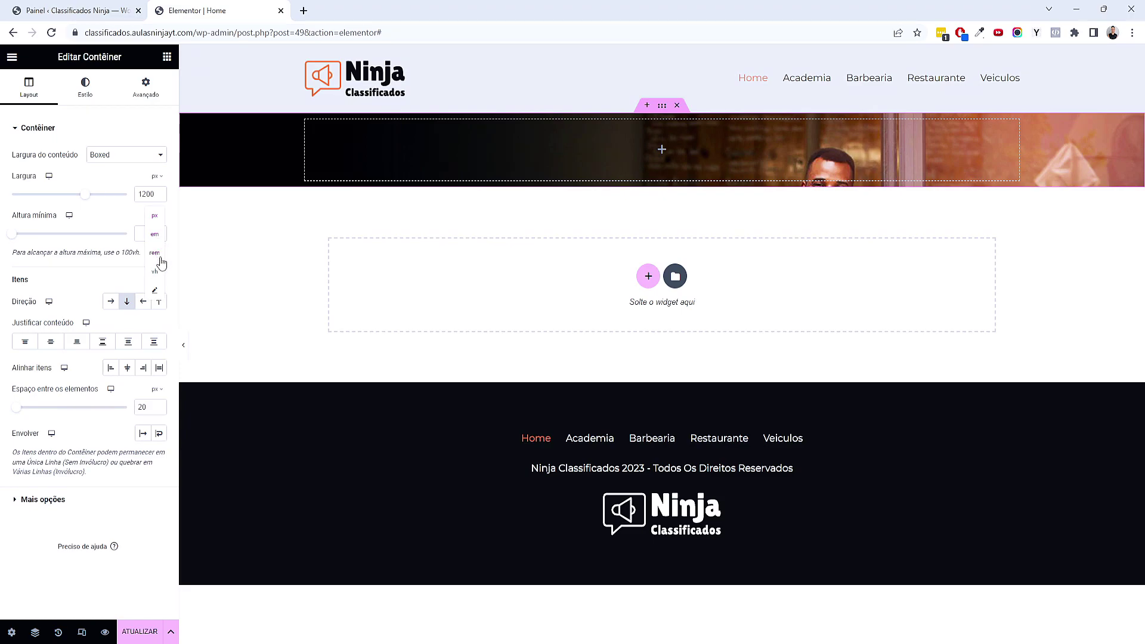
Switch the hero's Altura mínima to vh and drag it taller, previewing without the panel
left_click(158, 278)
left_click_drag(12, 238, 98, 241)
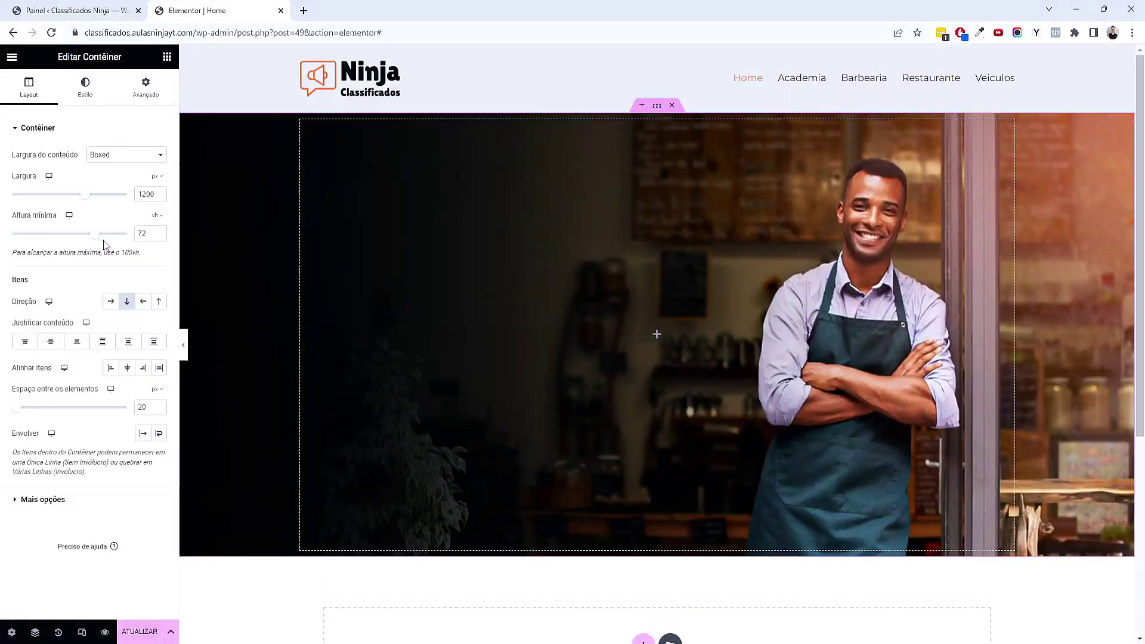
left_click(183, 344)
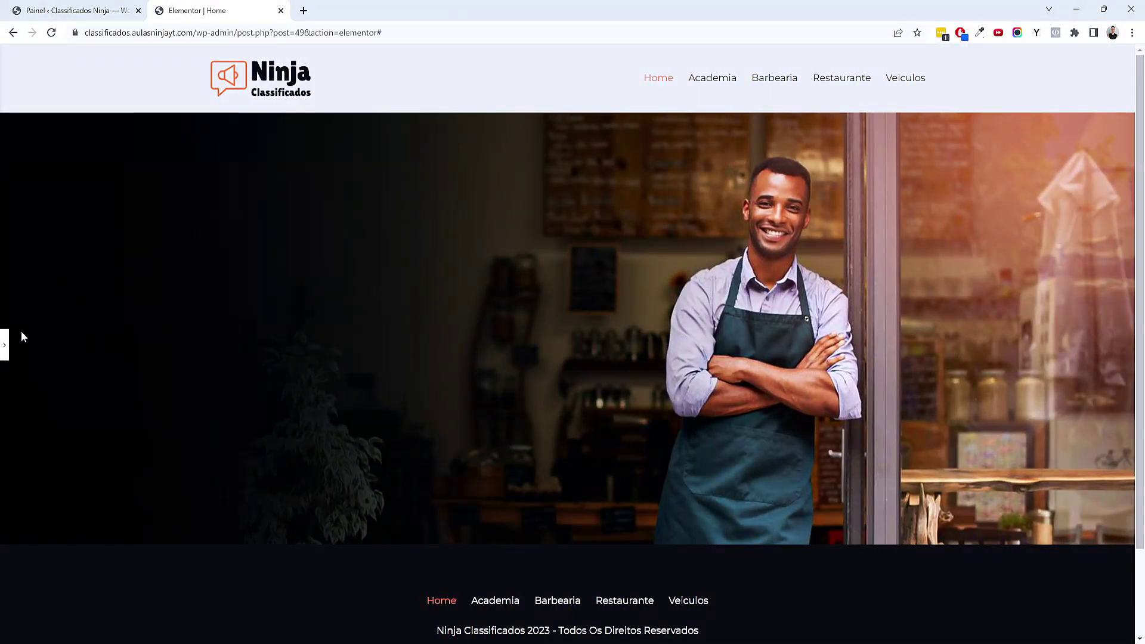
left_click(5, 344)
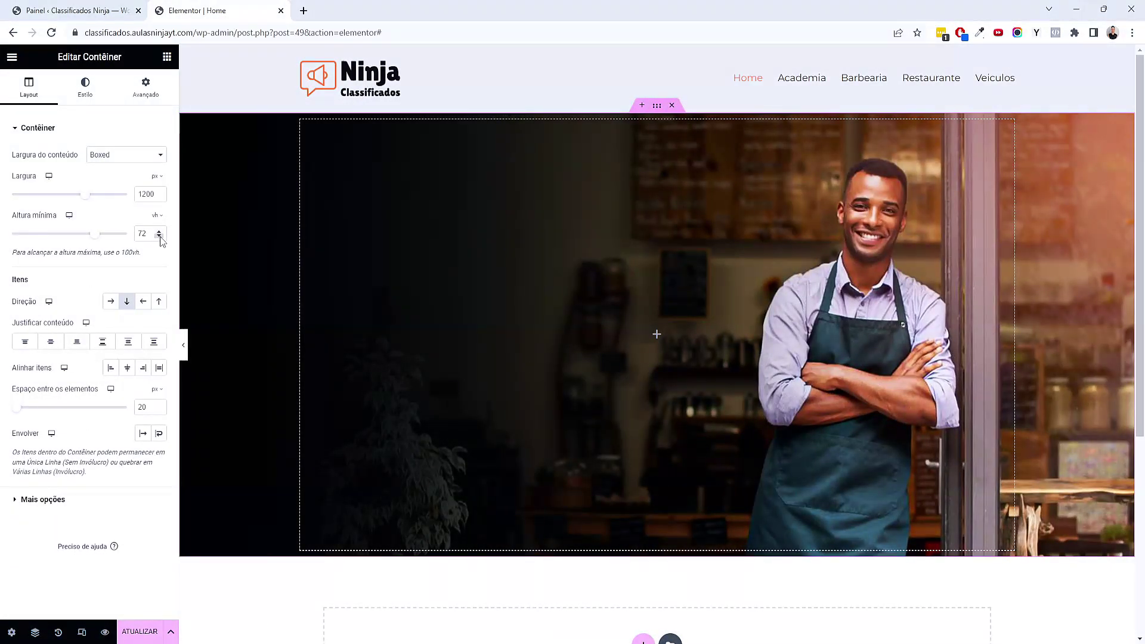
left_click(160, 236)
left_click(184, 345)
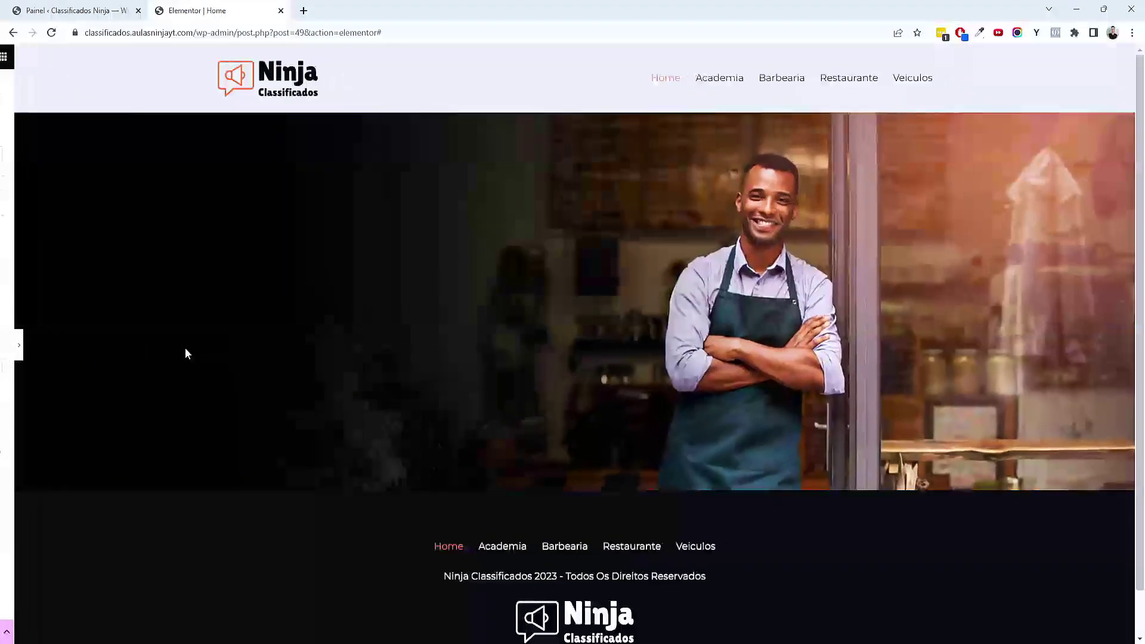
left_click(16, 346)
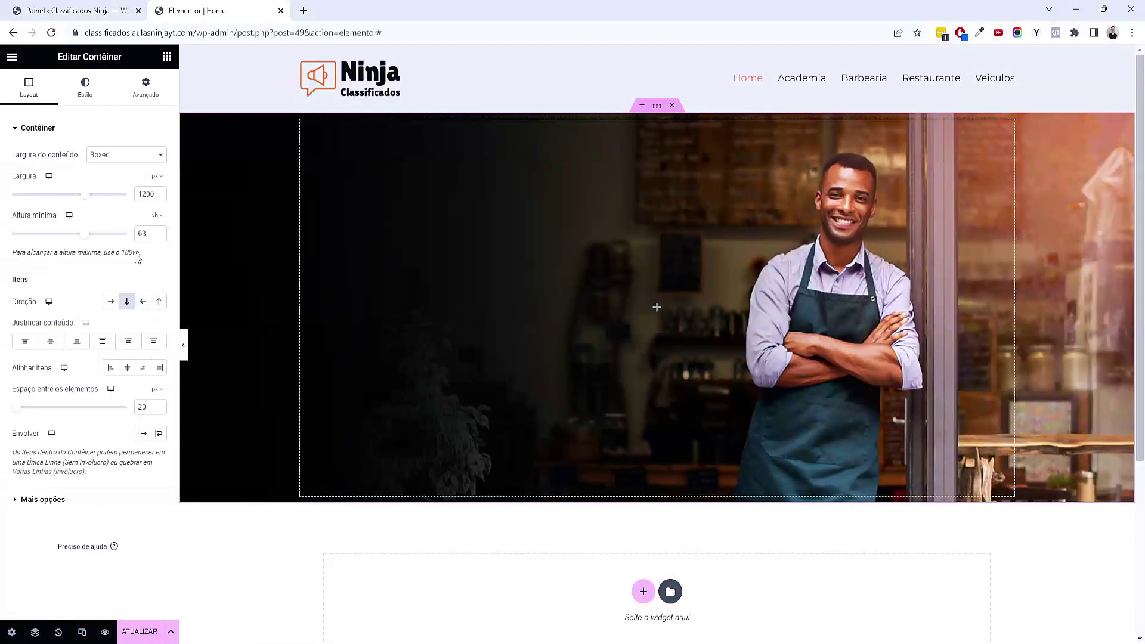
Fine-tune the hero's minimum height from 56 to 65 and finally 68 vh, previewing each change
left_click(160, 237)
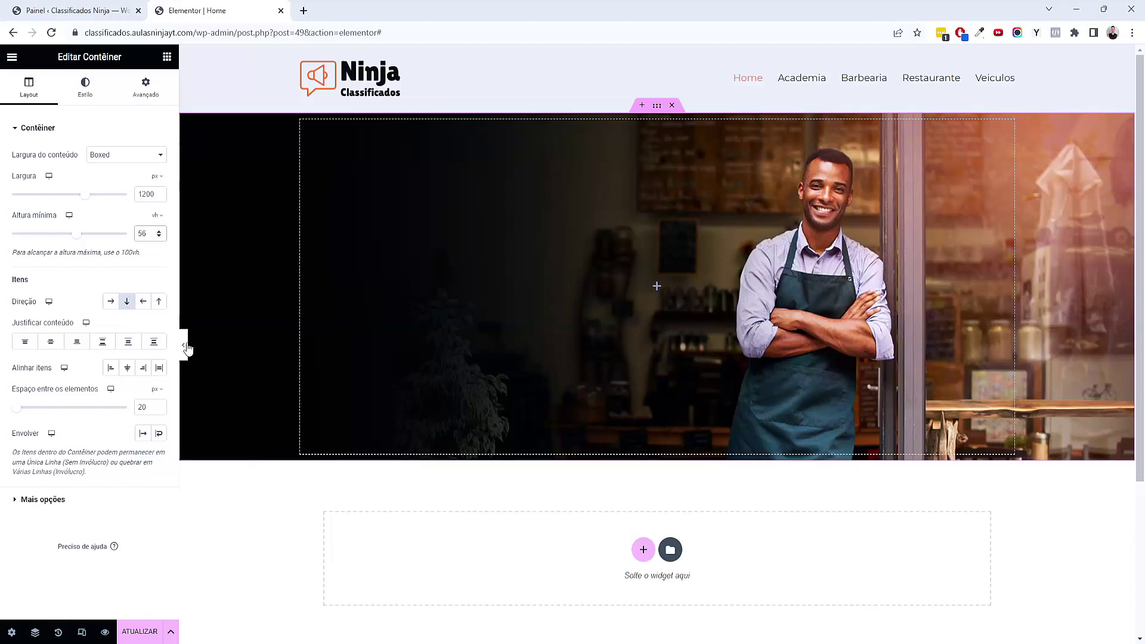
left_click(185, 345)
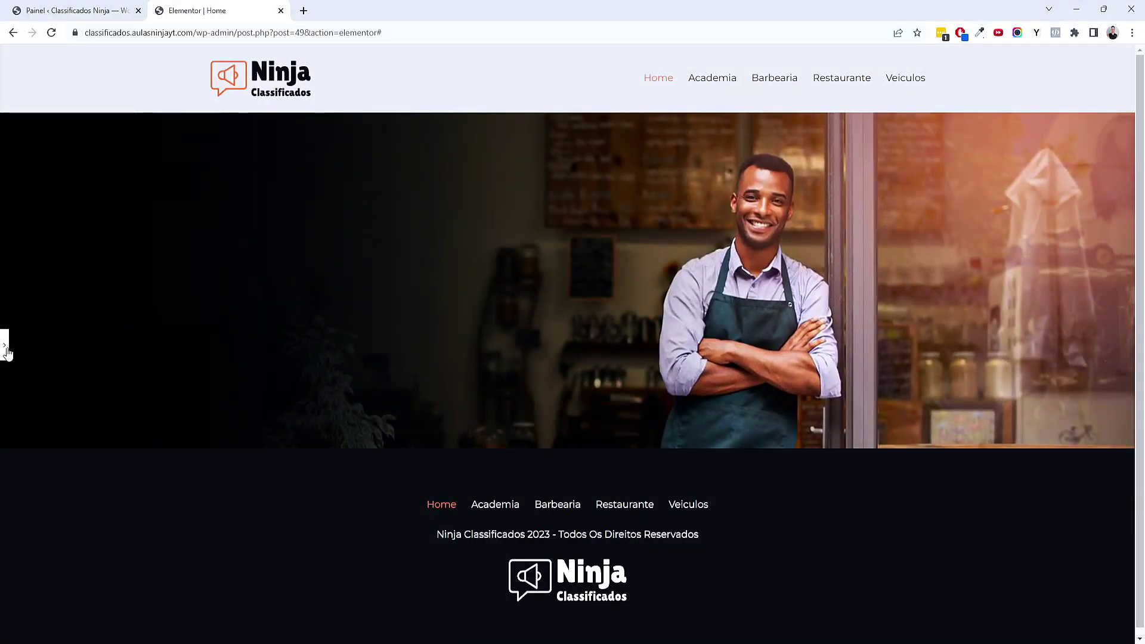
left_click(5, 349)
left_click(184, 346)
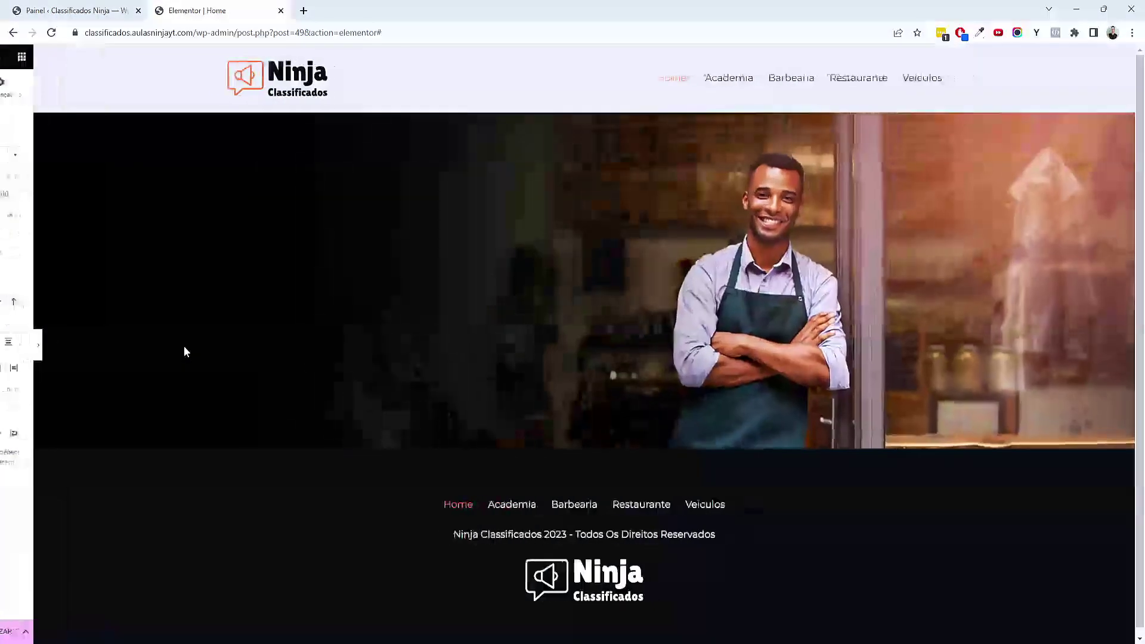
left_click(5, 346)
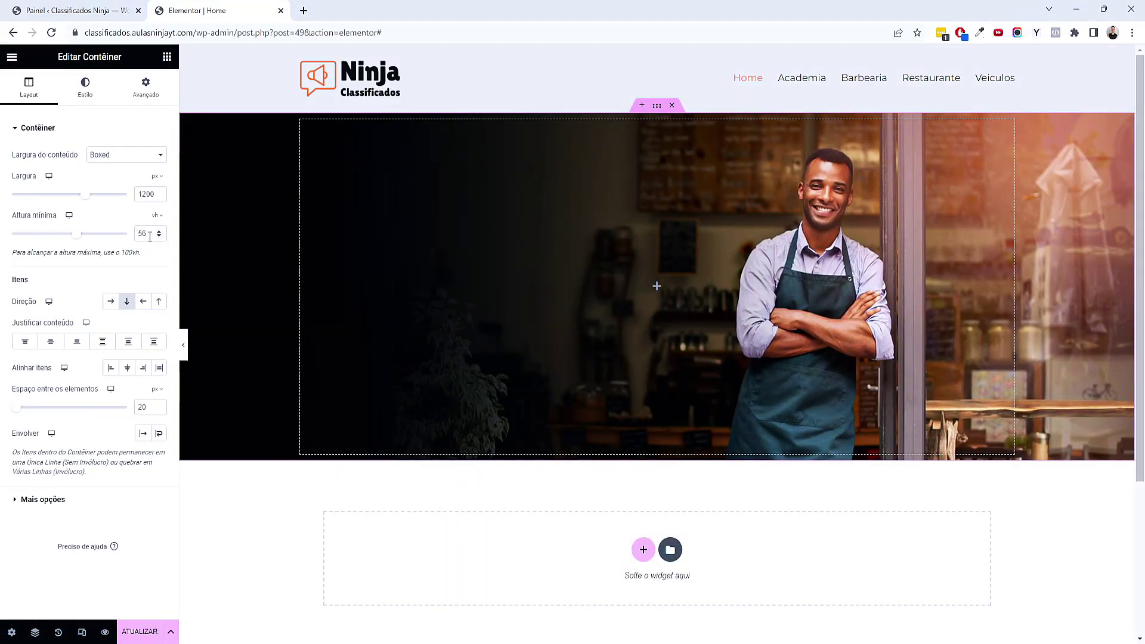
left_click(158, 230)
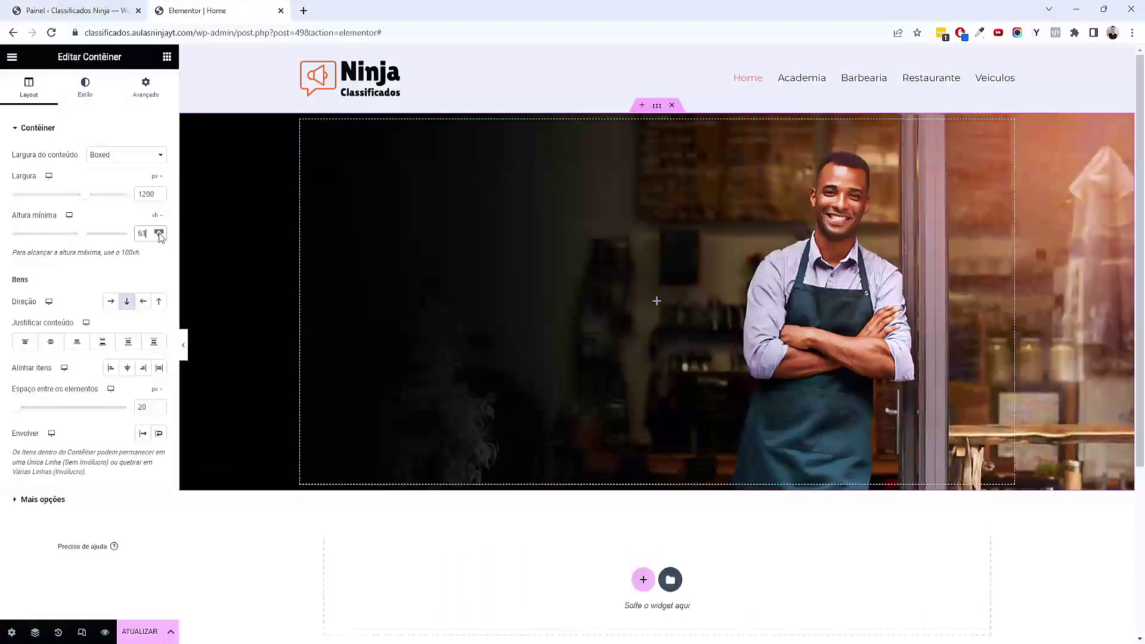
left_click(184, 344)
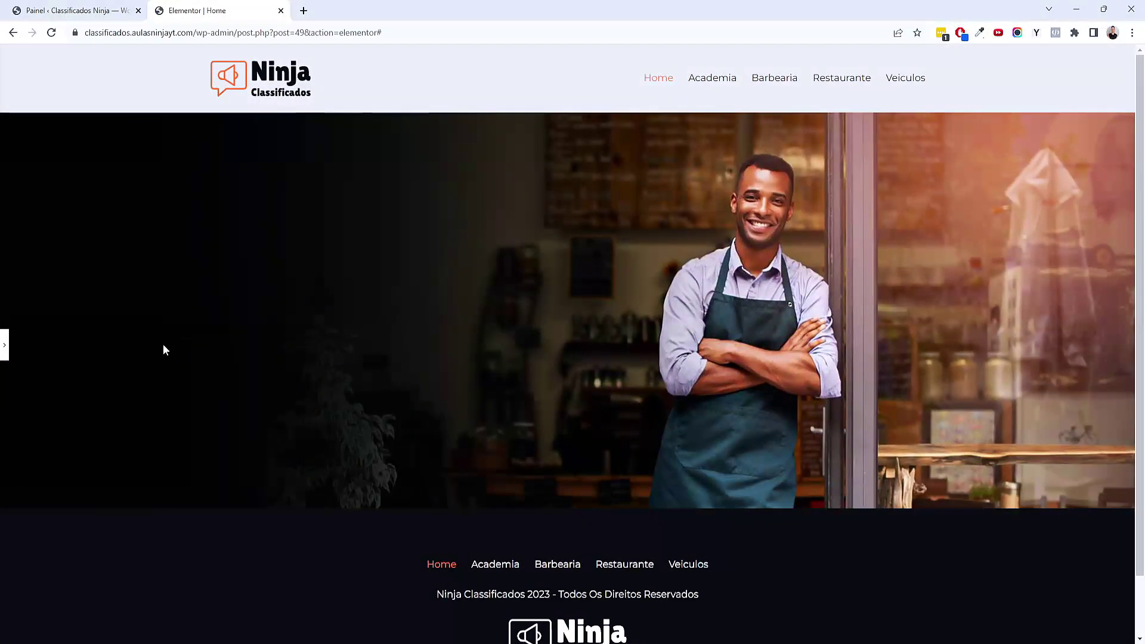
left_click(5, 345)
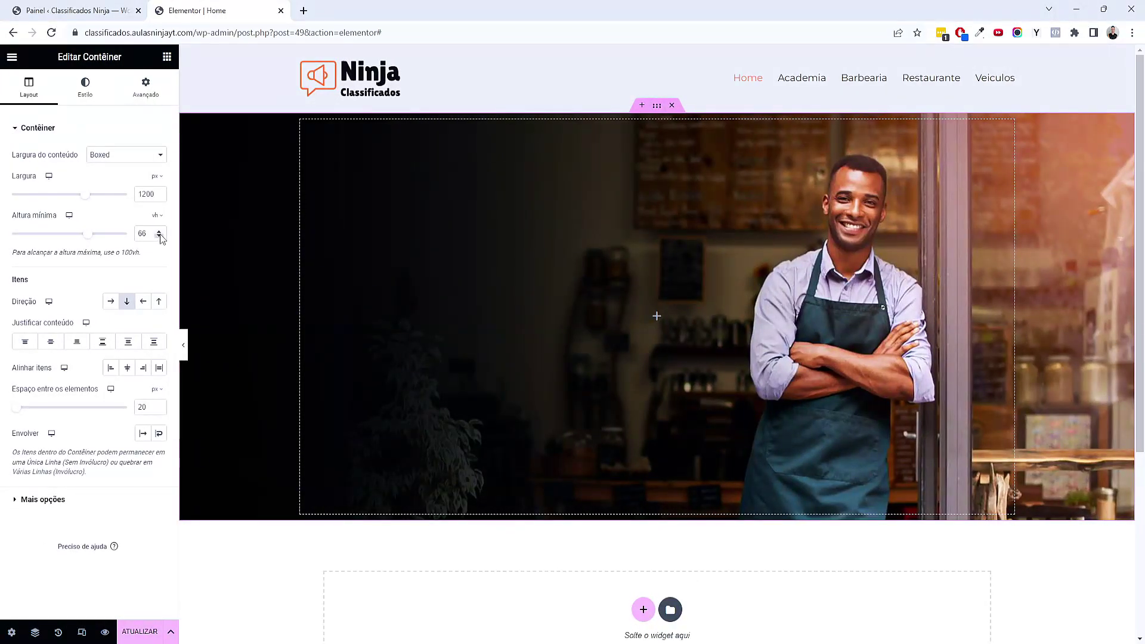
left_click(159, 231)
left_click(158, 230)
left_click(158, 231)
left_click(183, 345)
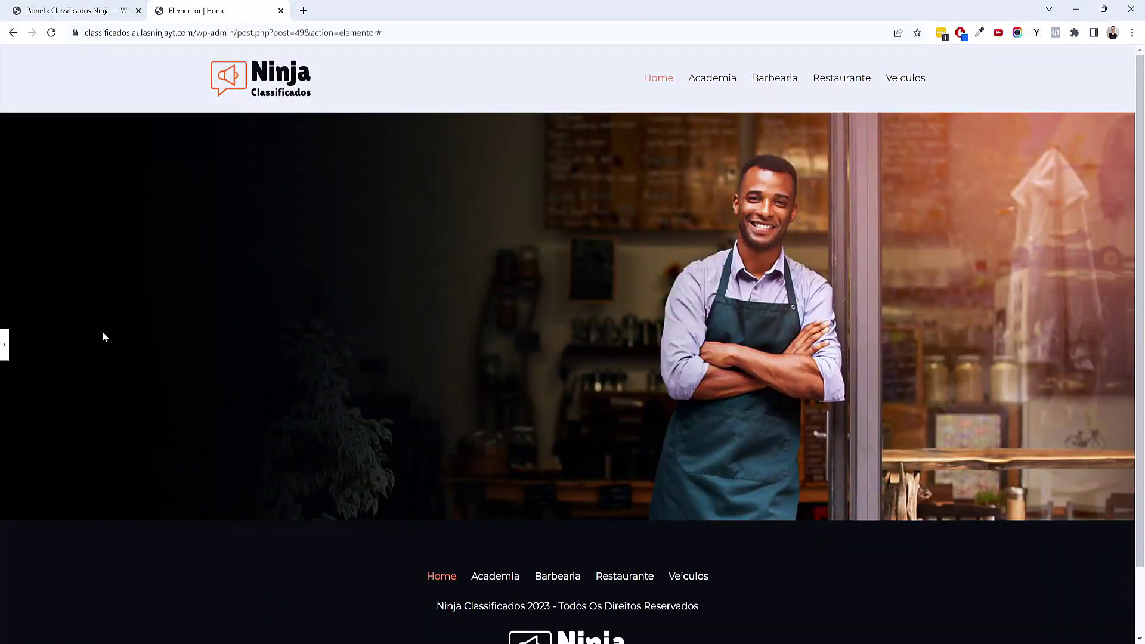
left_click(6, 347)
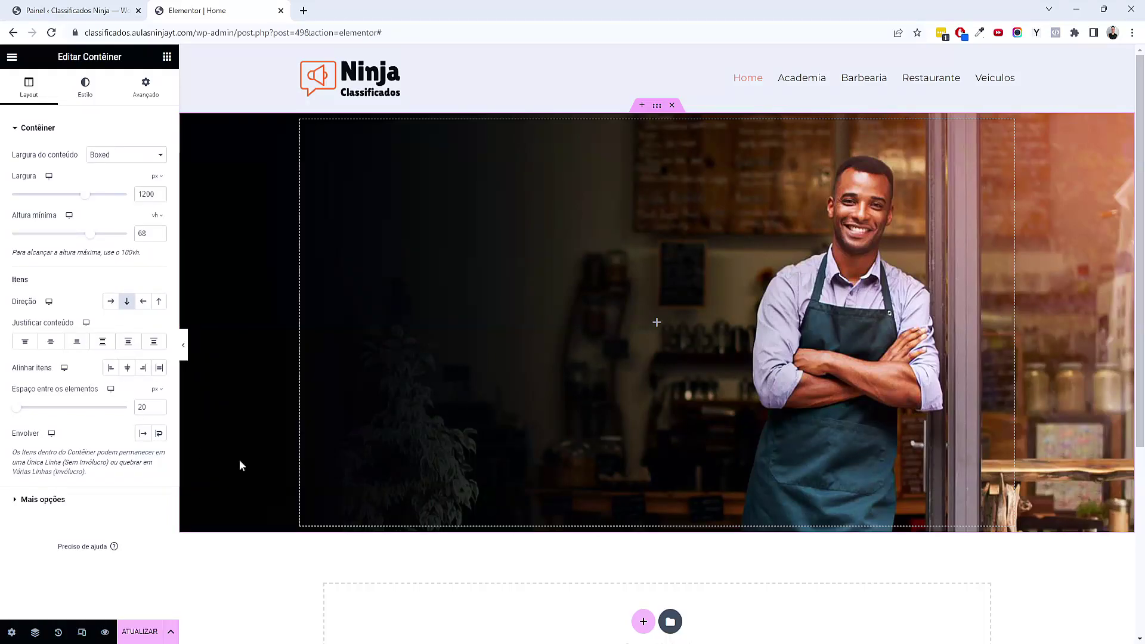
Add an H1 heading to the hero reading 'Todas as lojas da Paulista reunidas em um só lugar'
left_click(167, 57)
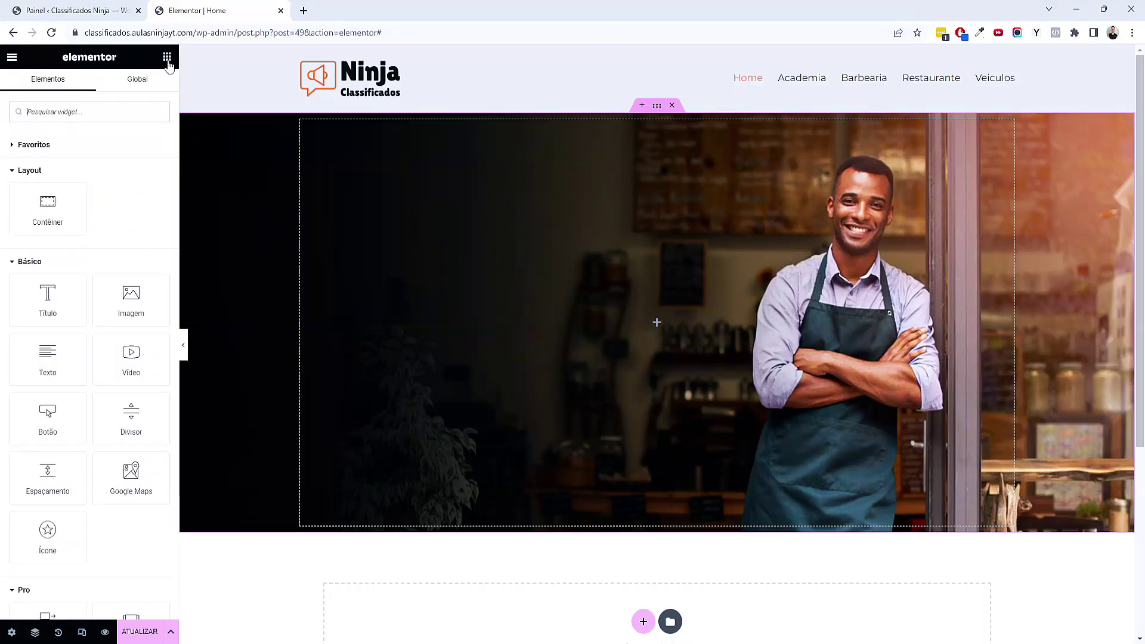
left_click_drag(57, 301, 478, 385)
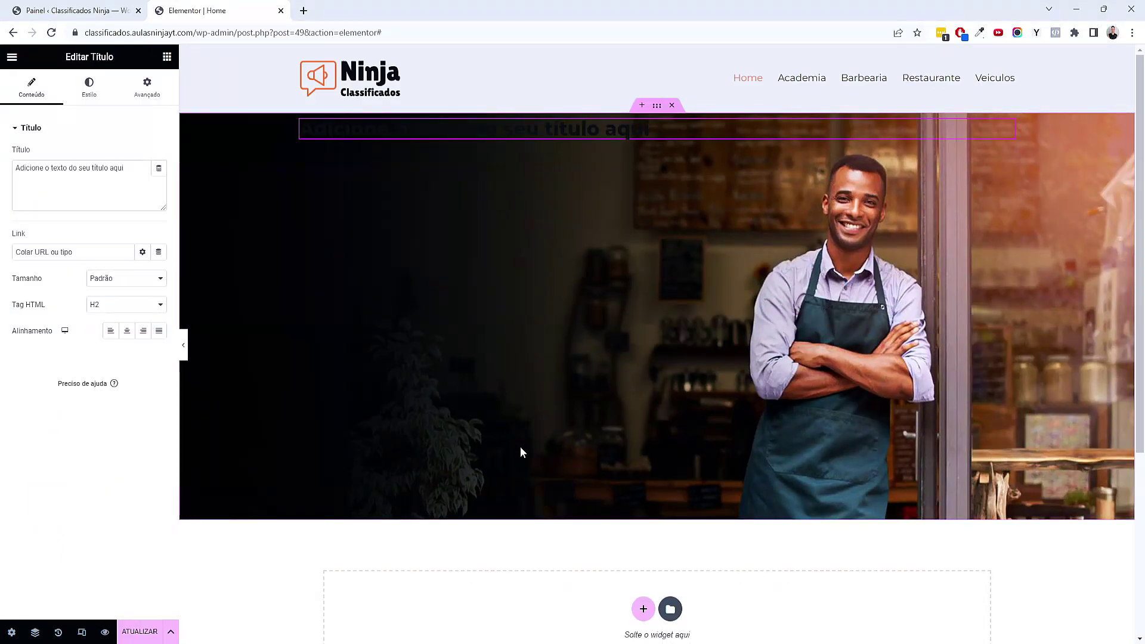
left_click(135, 308)
left_click(133, 320)
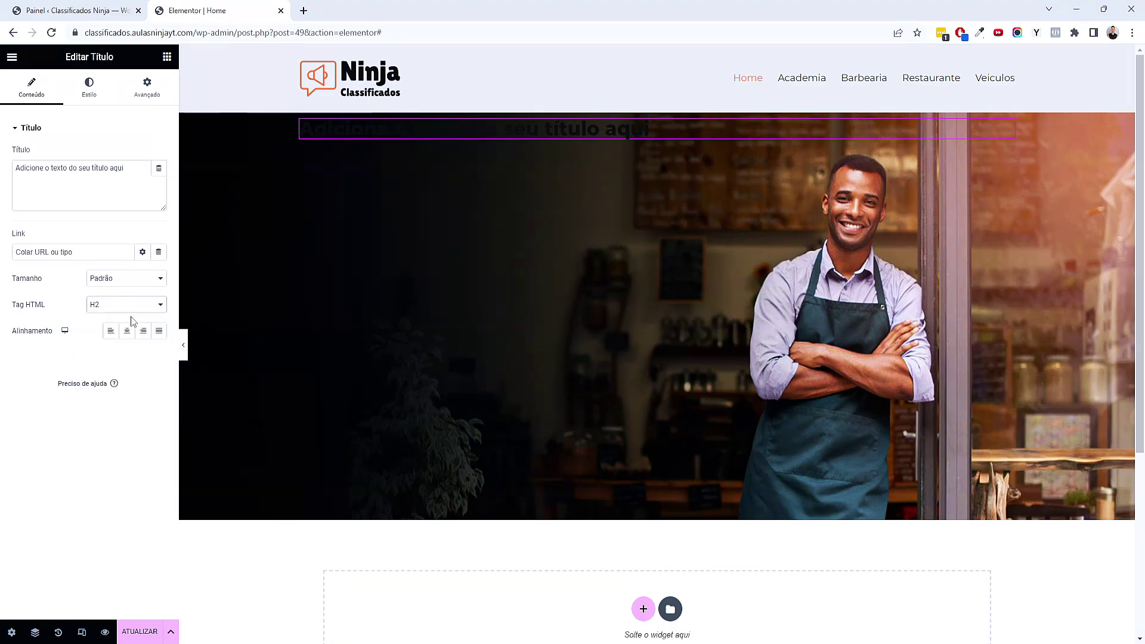
left_click_drag(138, 184, 8, 181)
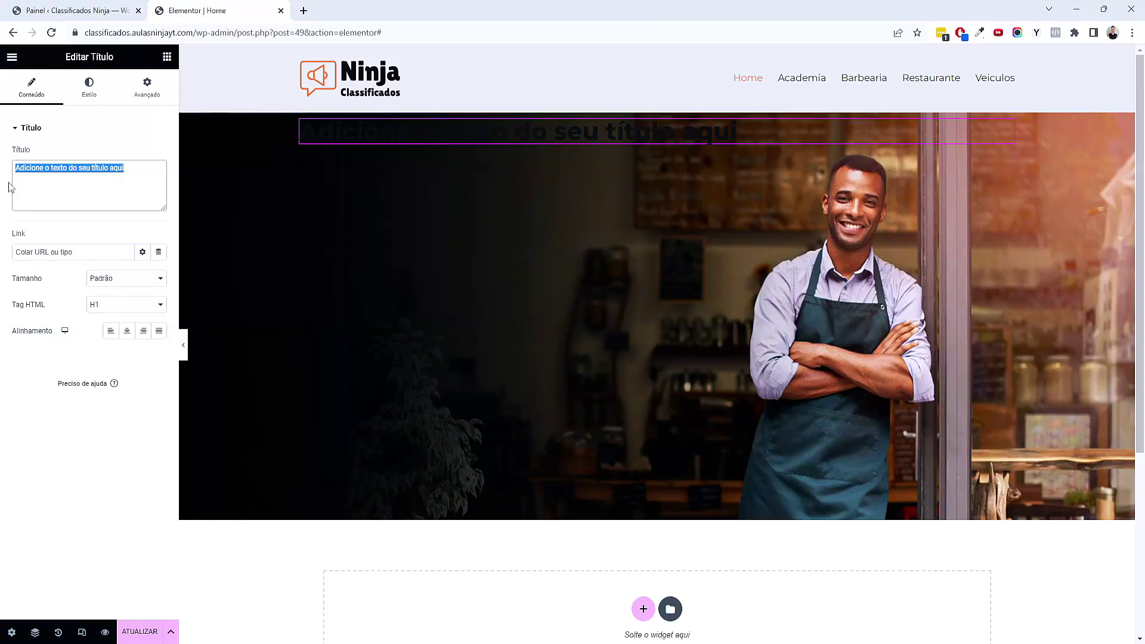
type("Todas as lojas da Paulista")
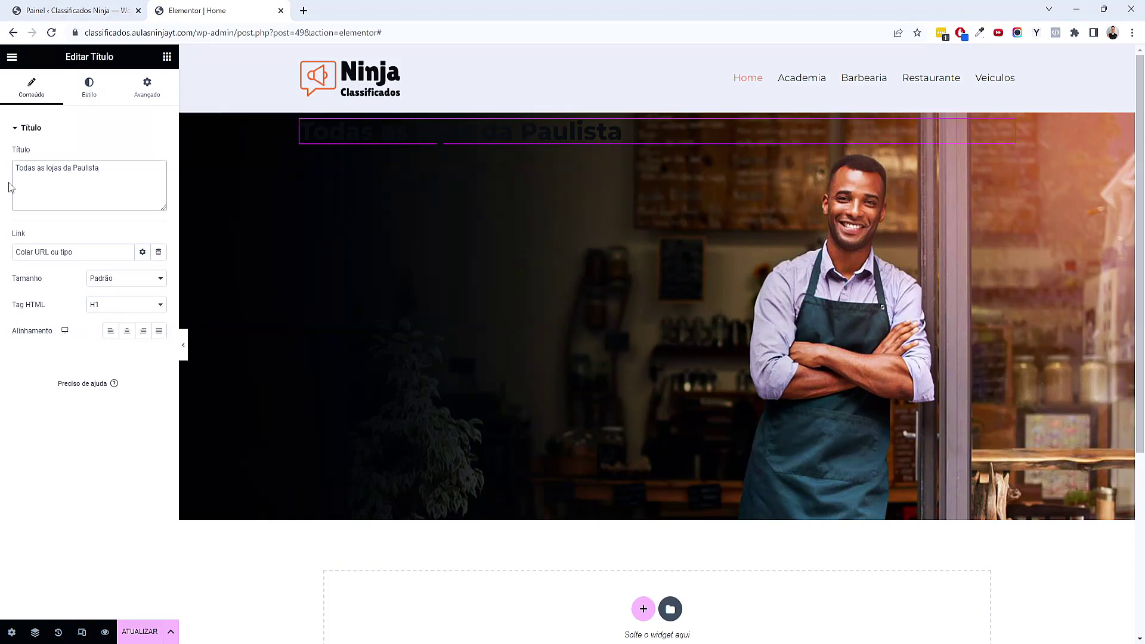
type(" reunidas em um")
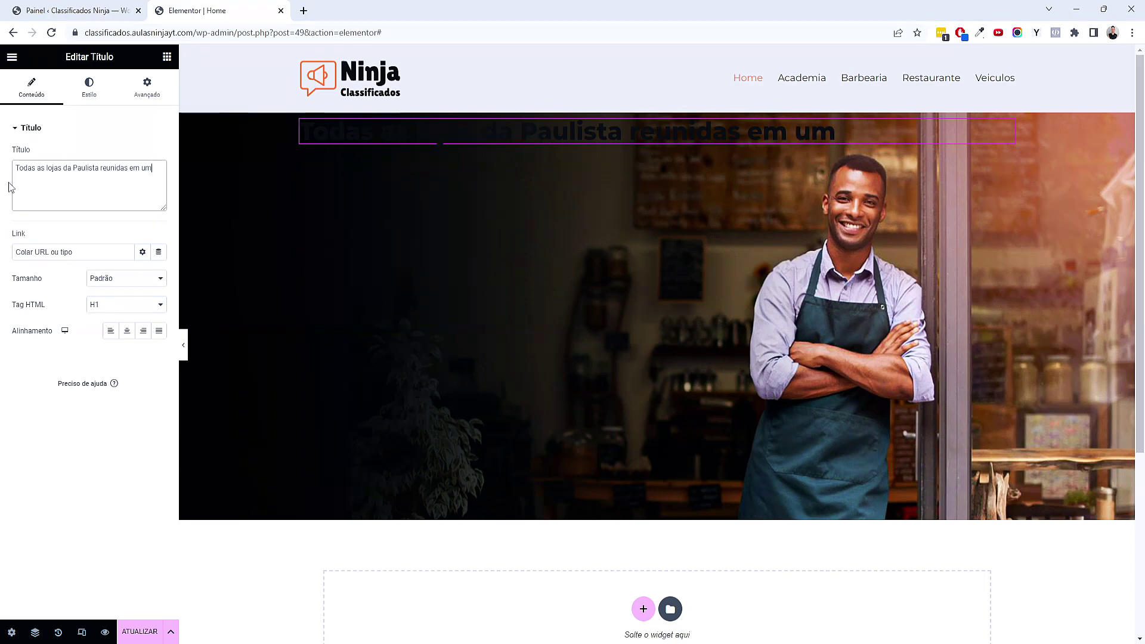
type(" só lugar")
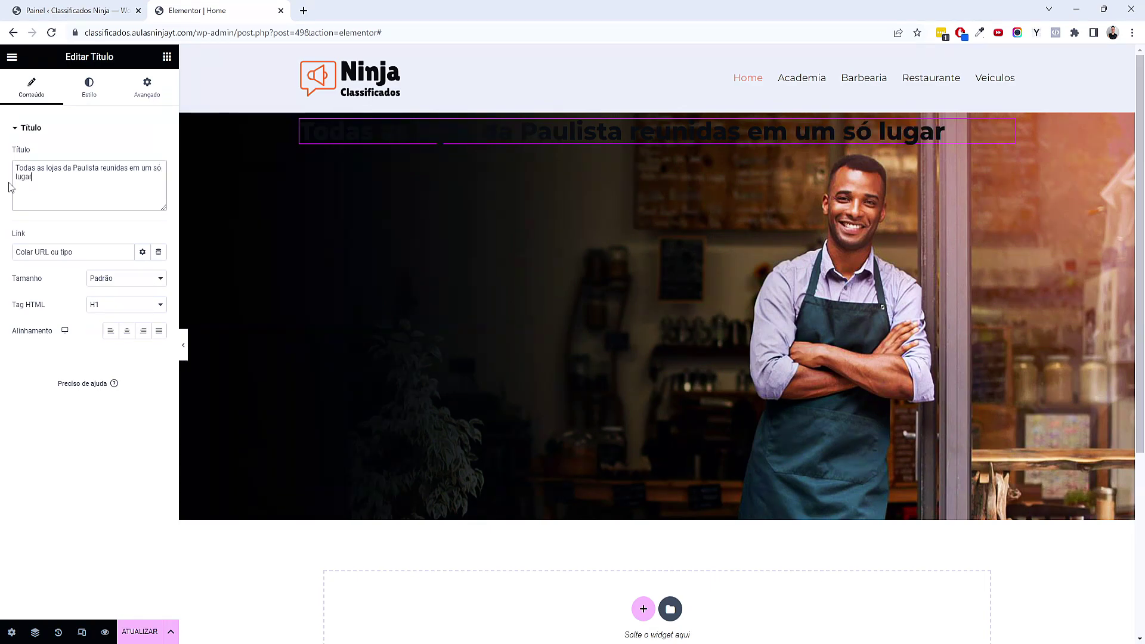
left_click(93, 98)
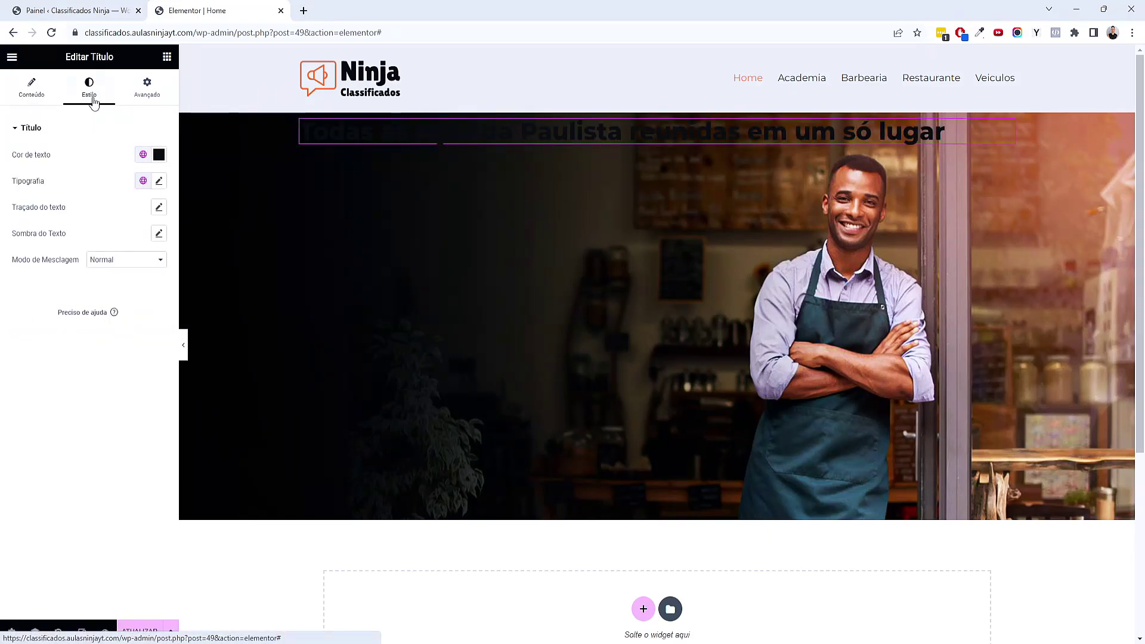
Make the hero heading white with global colour 'Texto' and global font 'Primário'
left_click_drag(114, 57, 93, 57)
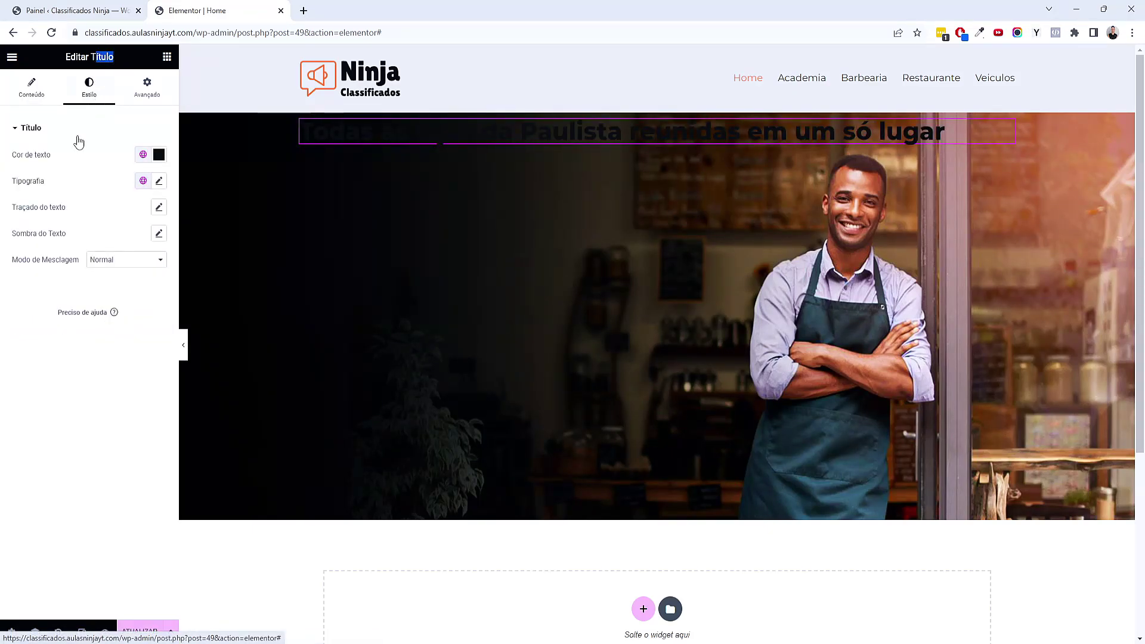
left_click(141, 156)
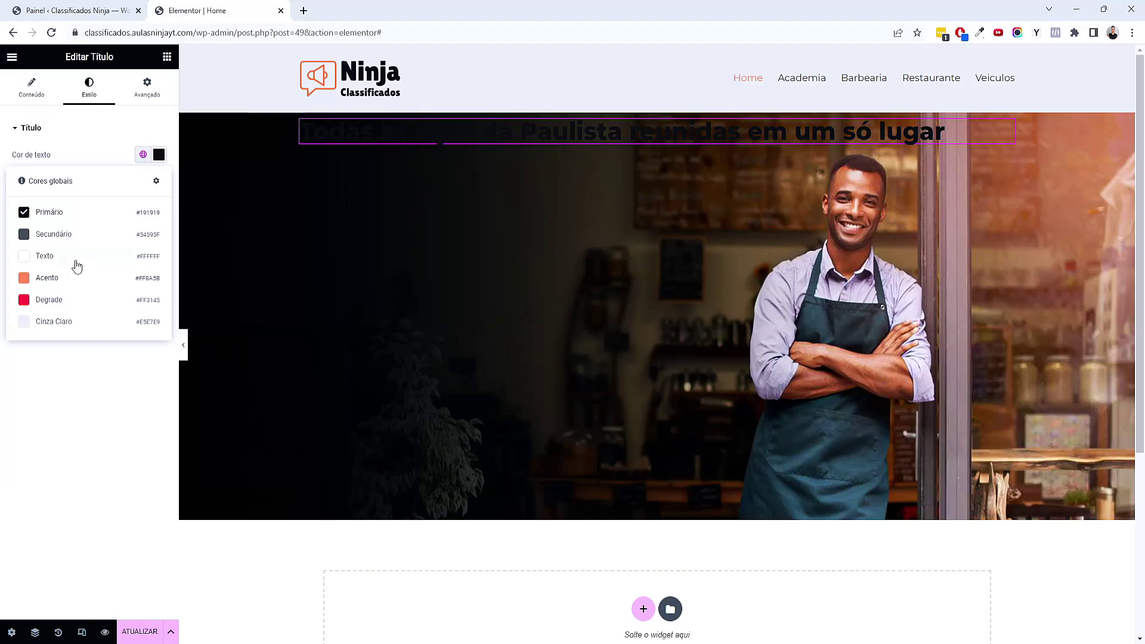
left_click(44, 256)
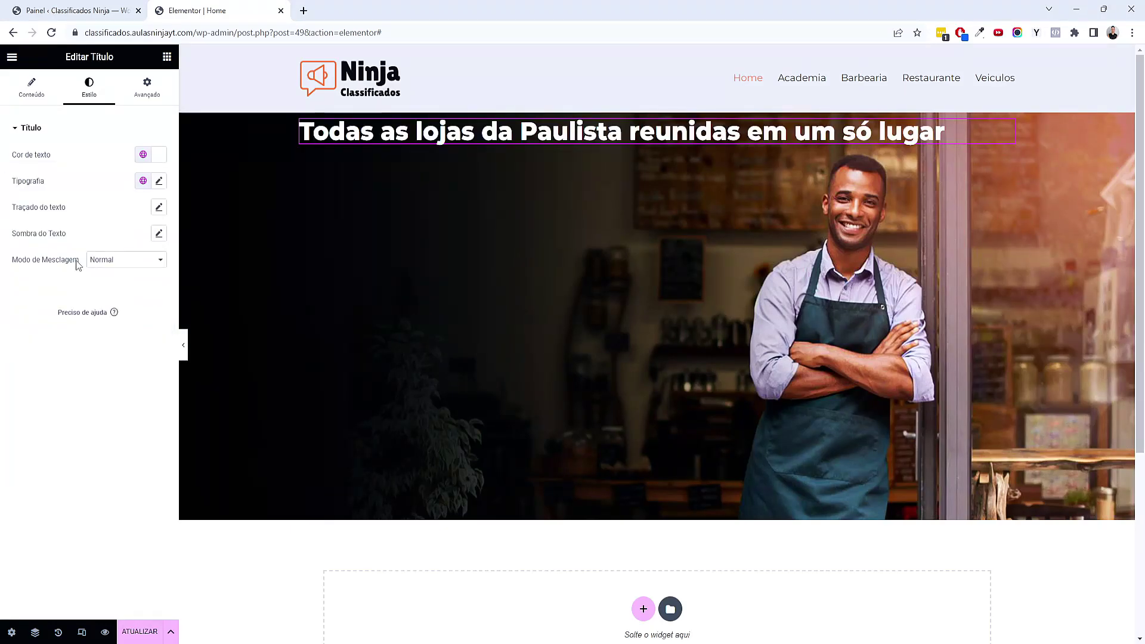
left_click(143, 181)
left_click(52, 236)
Set the hero container to Justify Content center and Align Items start
left_click(152, 95)
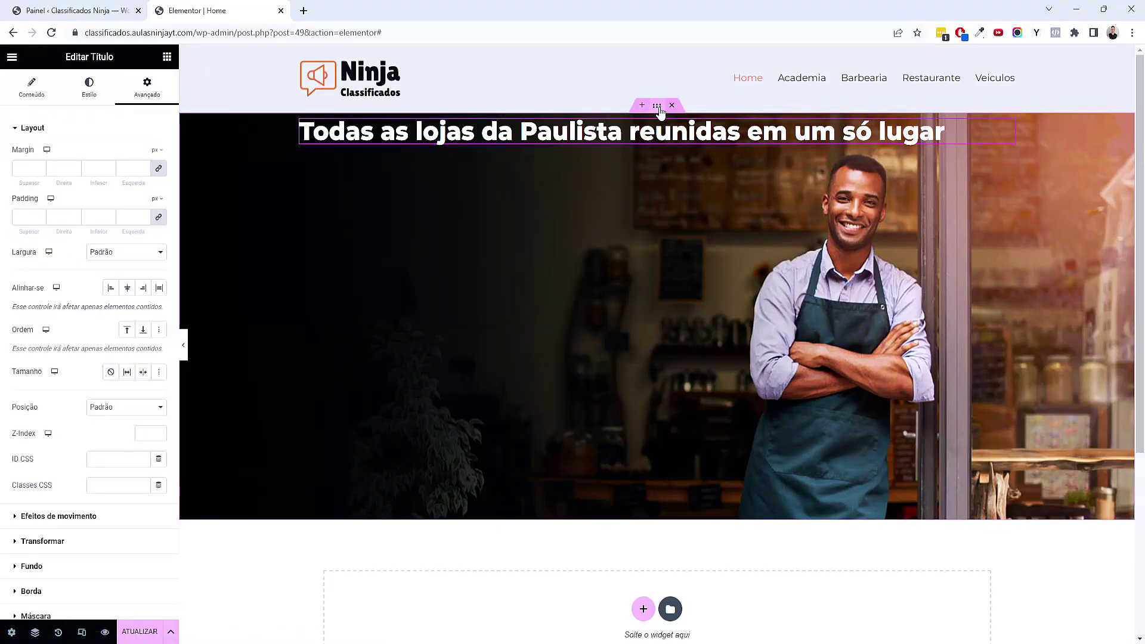
left_click(656, 107)
left_click(59, 344)
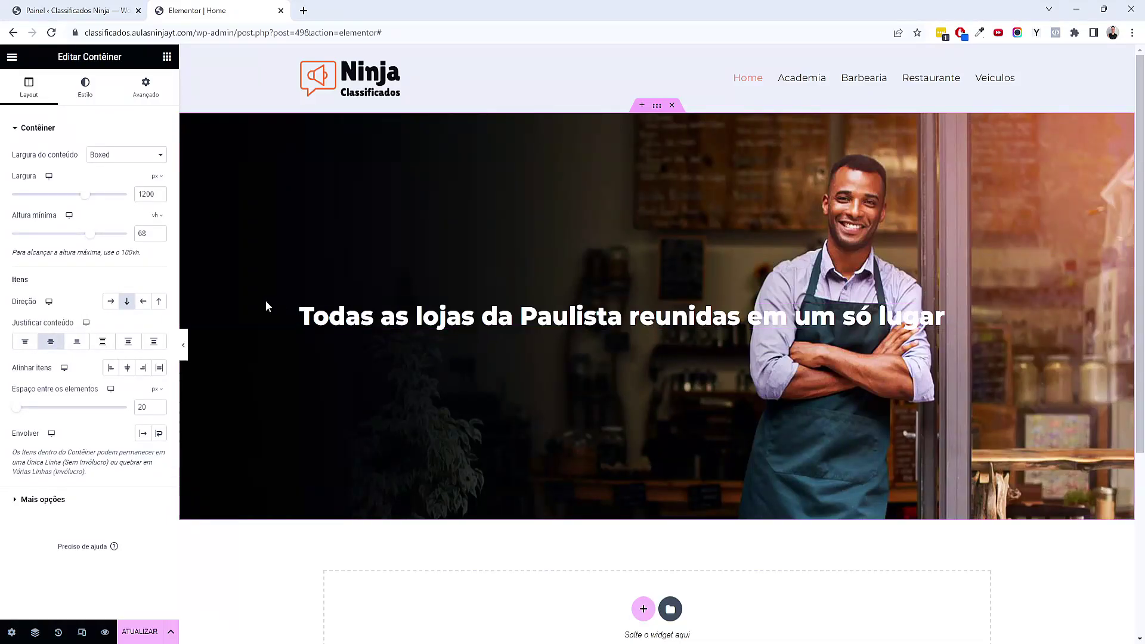
left_click(110, 367)
Give the hero heading a custom width of 50% so it wraps onto two lines
left_click(444, 330)
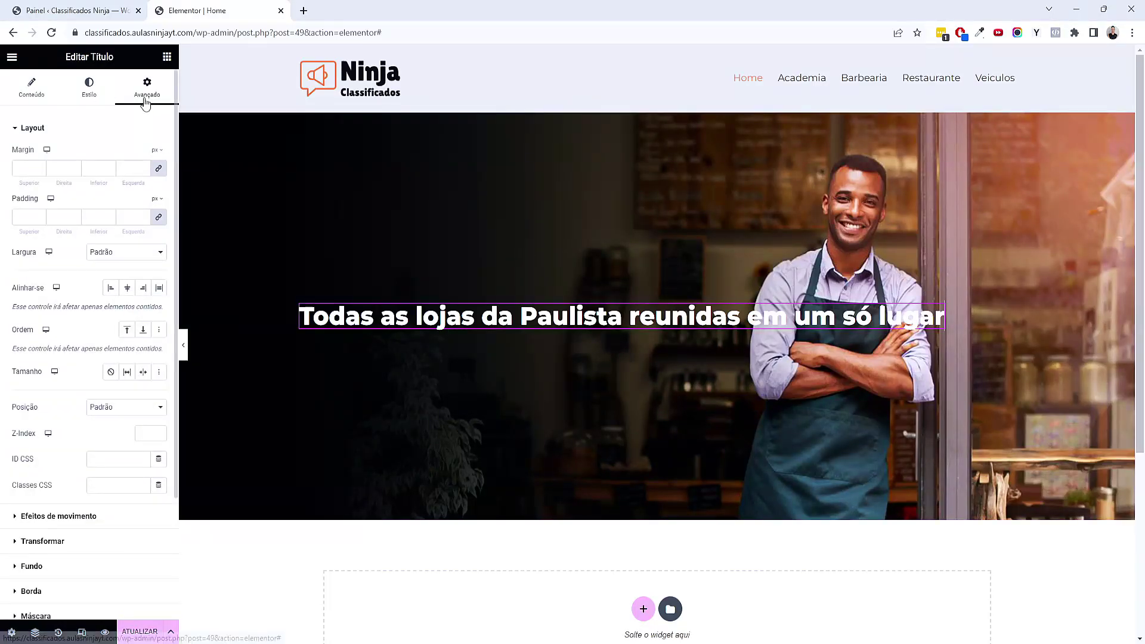
left_click_drag(145, 103, 142, 101)
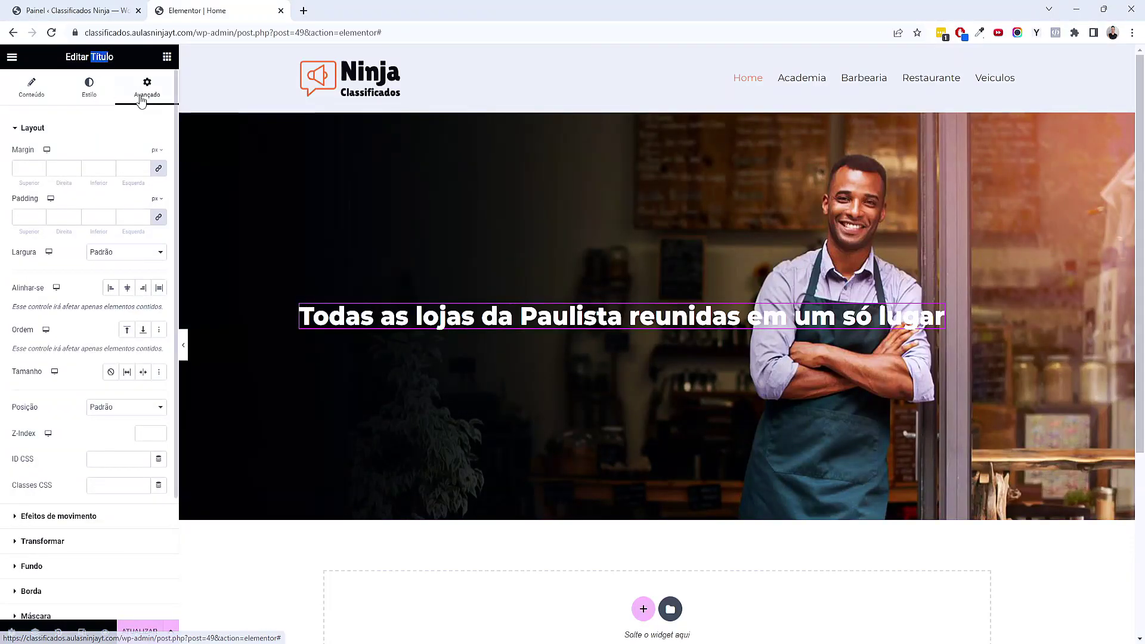
left_click(100, 256)
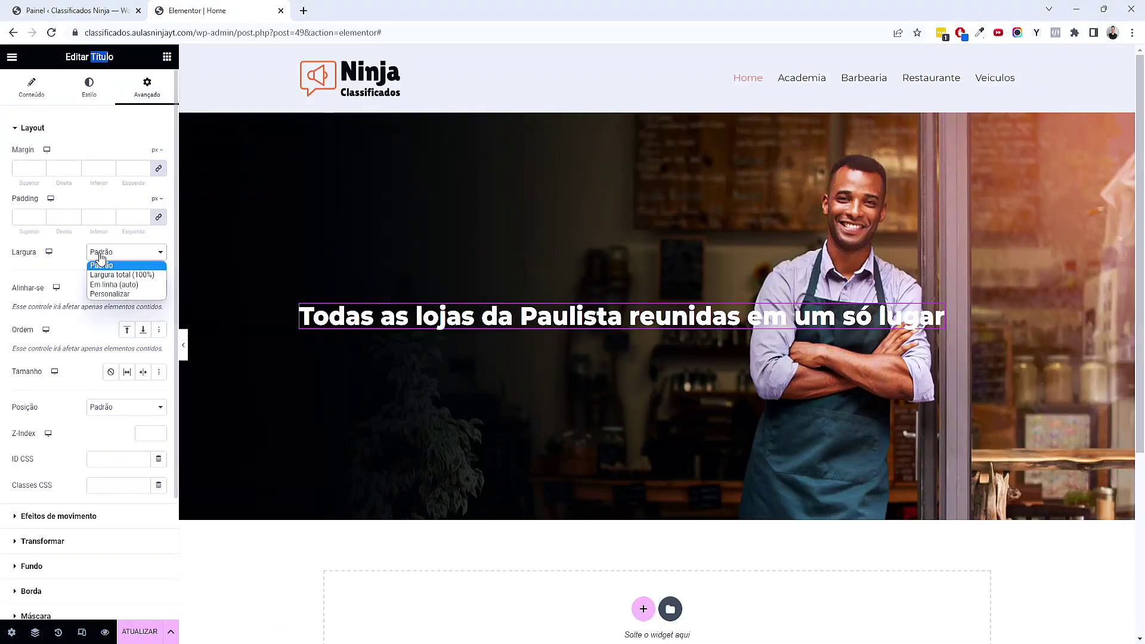
left_click(126, 295)
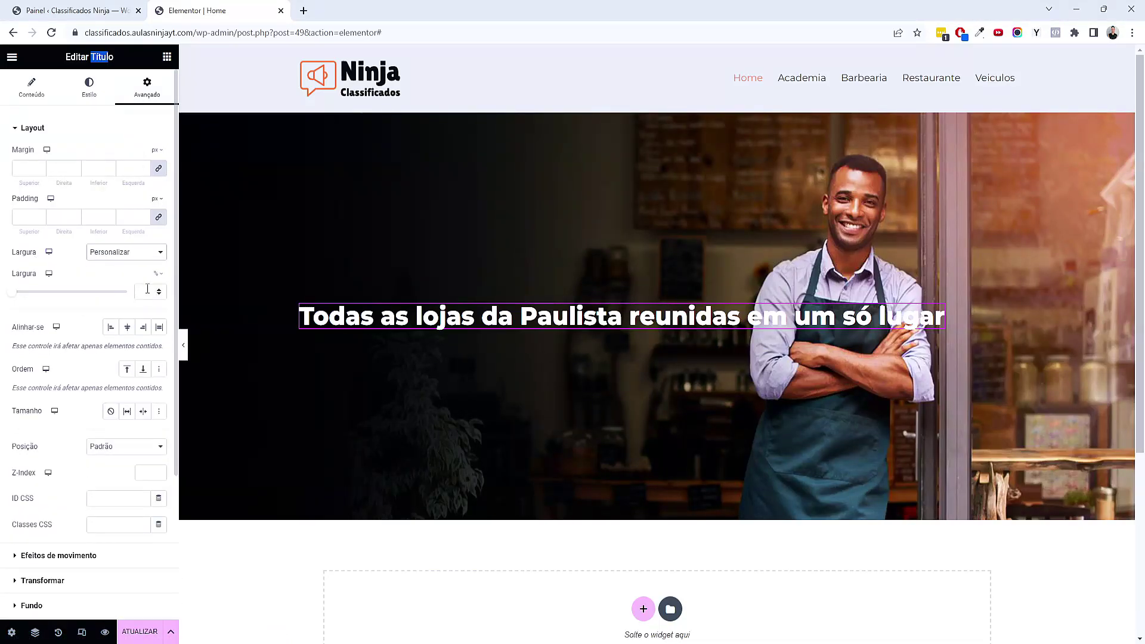
left_click(147, 292)
type("50")
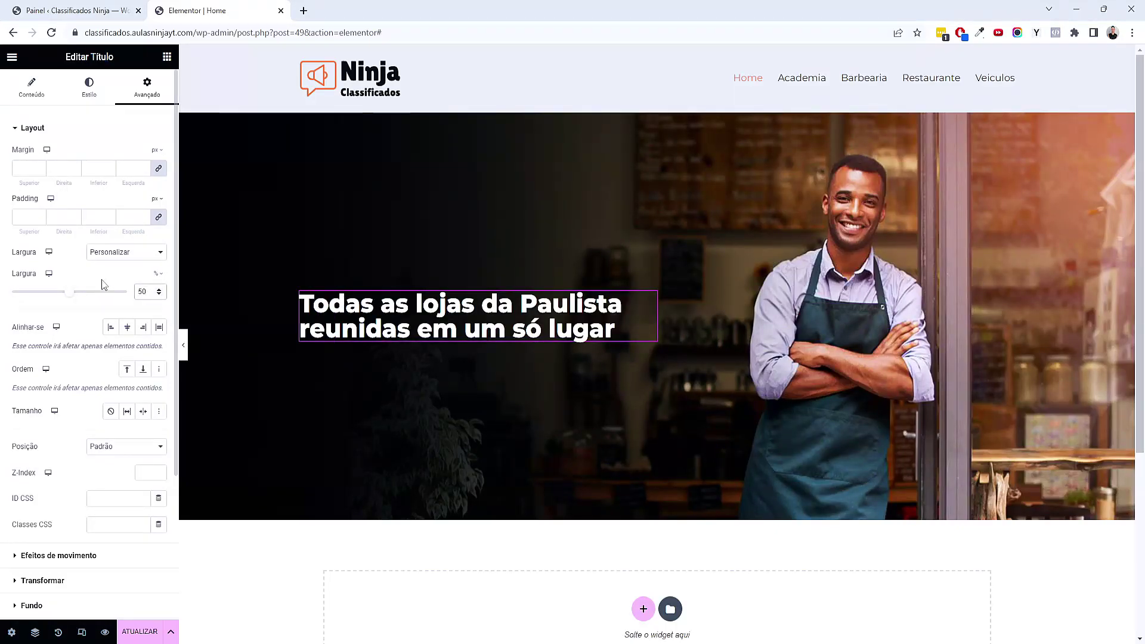
left_click_drag(70, 293, 75, 306)
double_click(143, 292)
type("50")
Set the hero heading's line height to 1.4 em
left_click(88, 88)
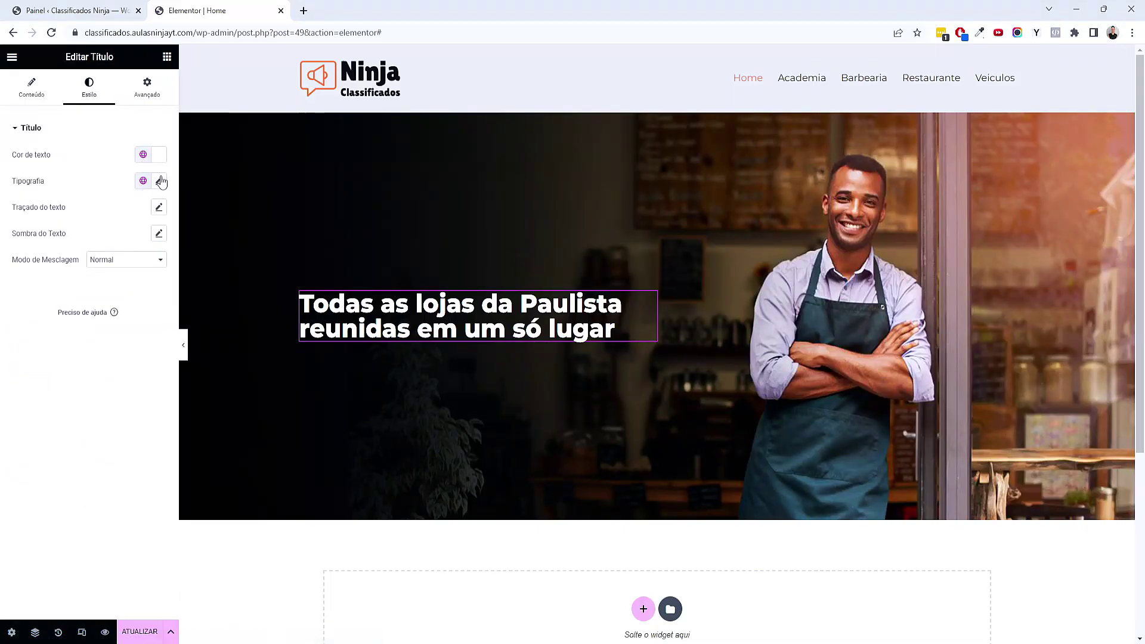
left_click(160, 180)
left_click(146, 422)
left_click(150, 420)
left_click(150, 420)
left_click(150, 420)
left_click(150, 420)
left_click(150, 421)
left_click(149, 421)
left_click(149, 421)
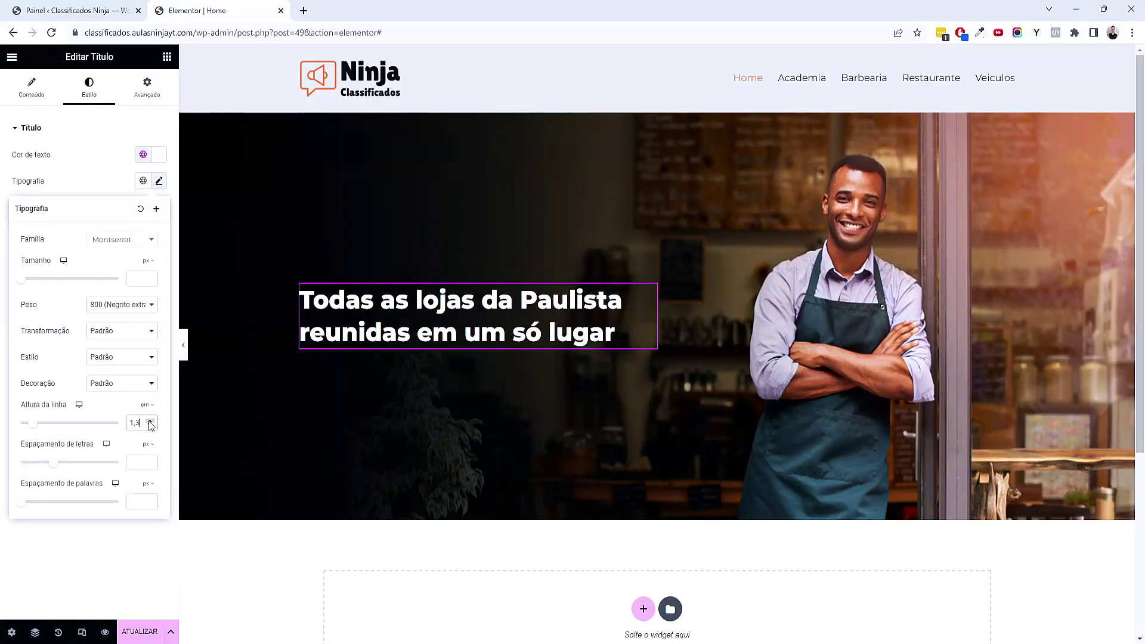
left_click(150, 420)
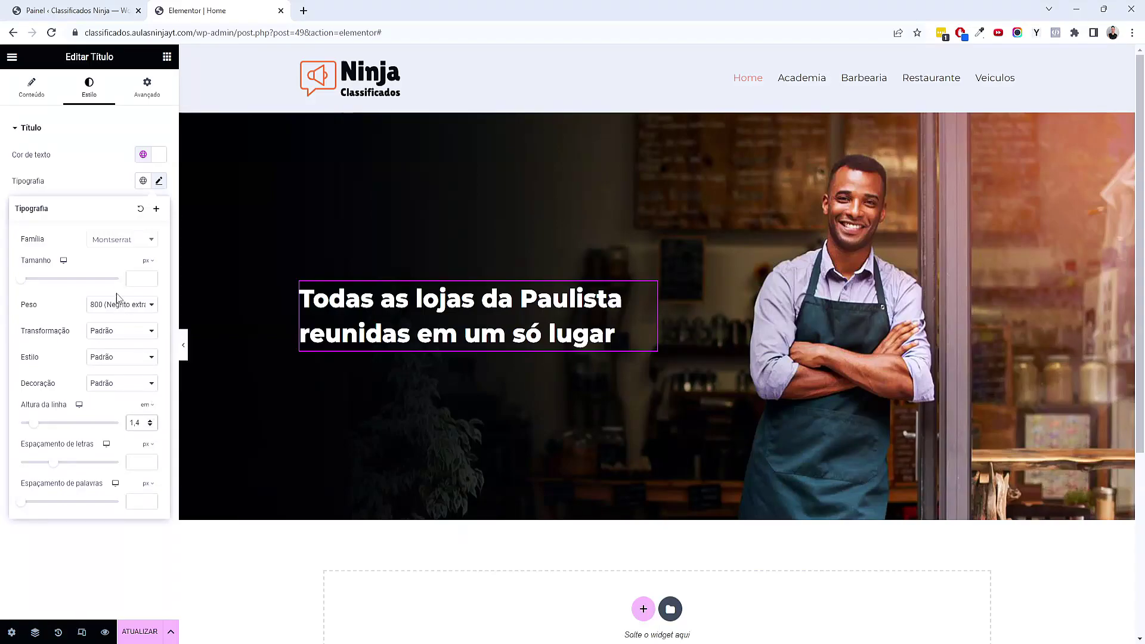
Enlarge the hero heading's font size to 44 px
left_click_drag(22, 280, 41, 285)
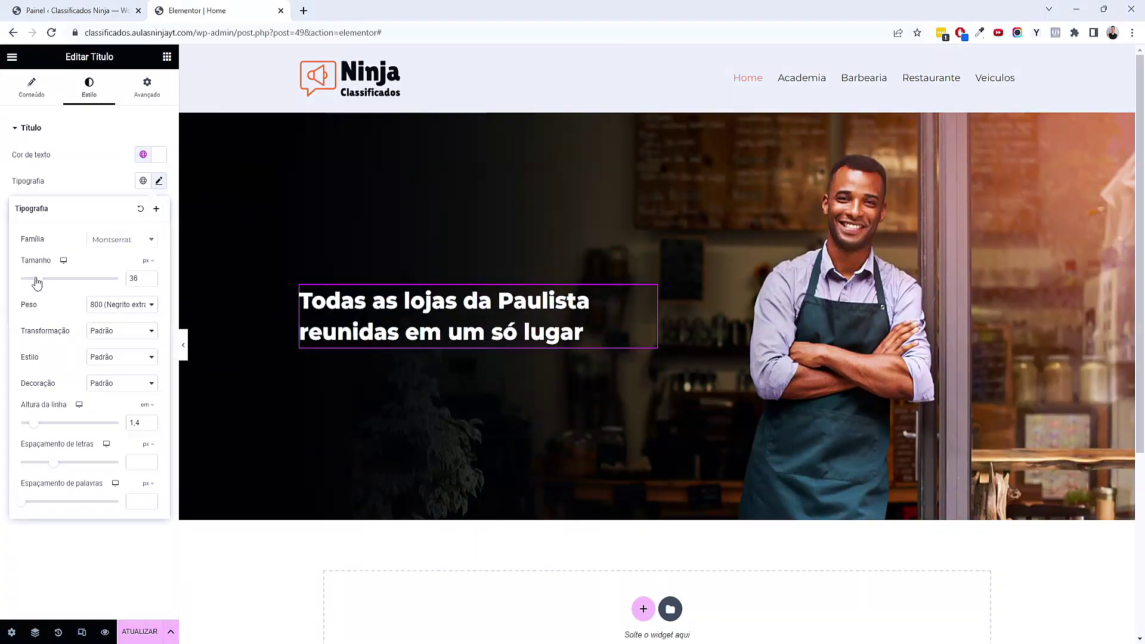
left_click(149, 275)
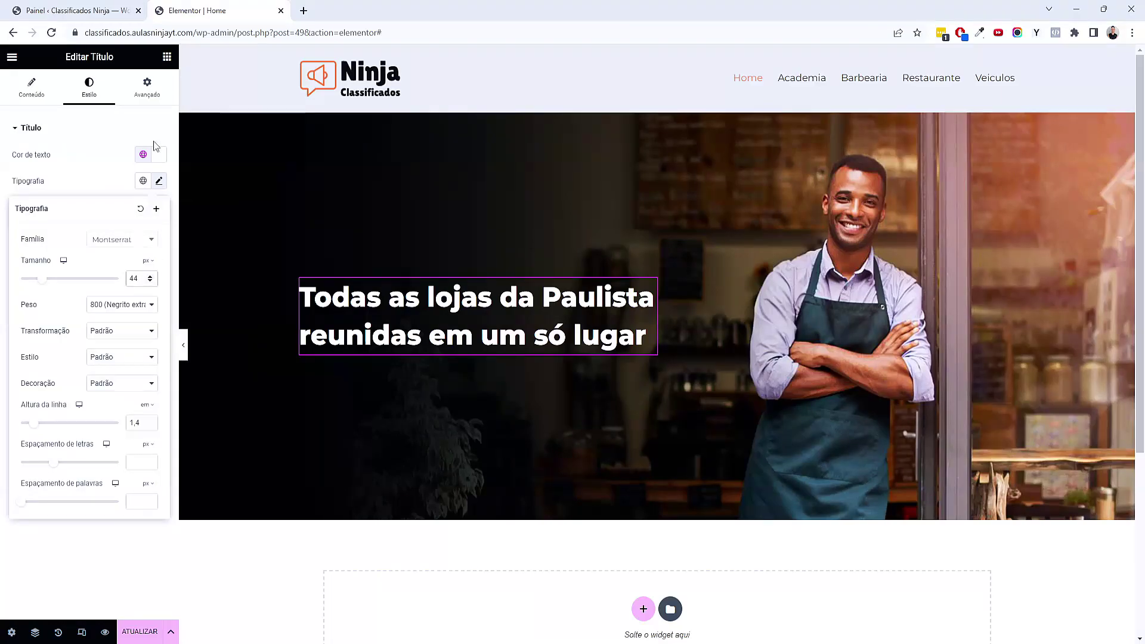
left_click(36, 101)
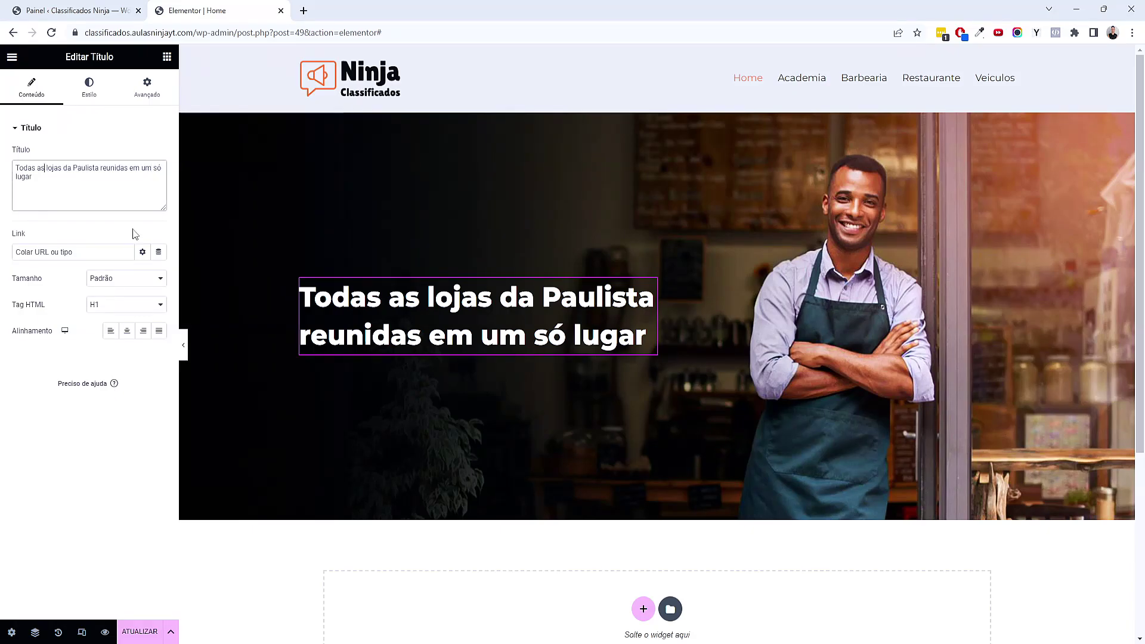
Wrap 'lojas da Paulista' in the heading title with <cor> and </cor> tags
type("<>")
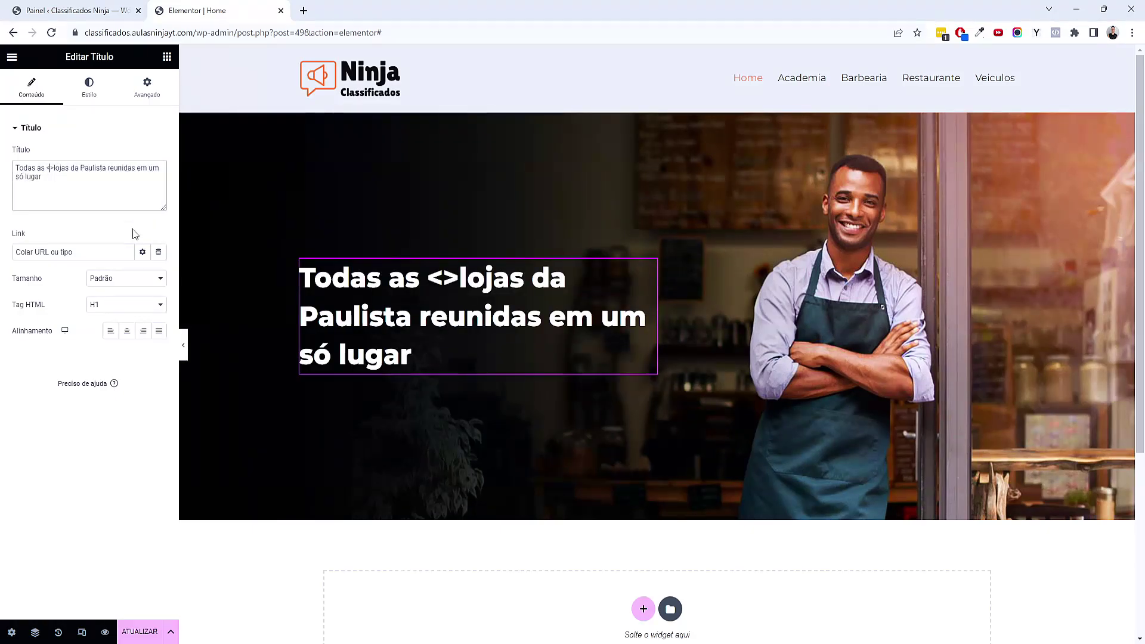
key("Left")
type("cor")
key("Right")
key("shift+Left")
key("shift+Left")
key("shift+Left")
key("shift+Left")
key("shift+Left")
key("ctrl+c")
left_click(84, 192)
left_click(117, 163)
key("ctrl+v")
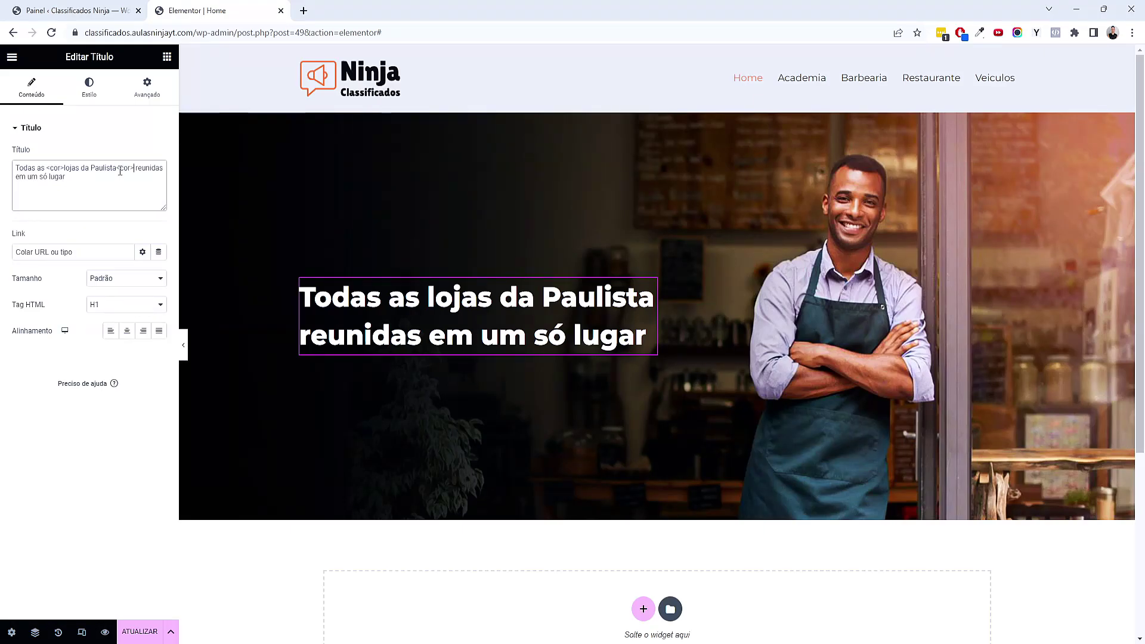
key("Left")
key("Left")
key("Left")
key("Left")
type("/")
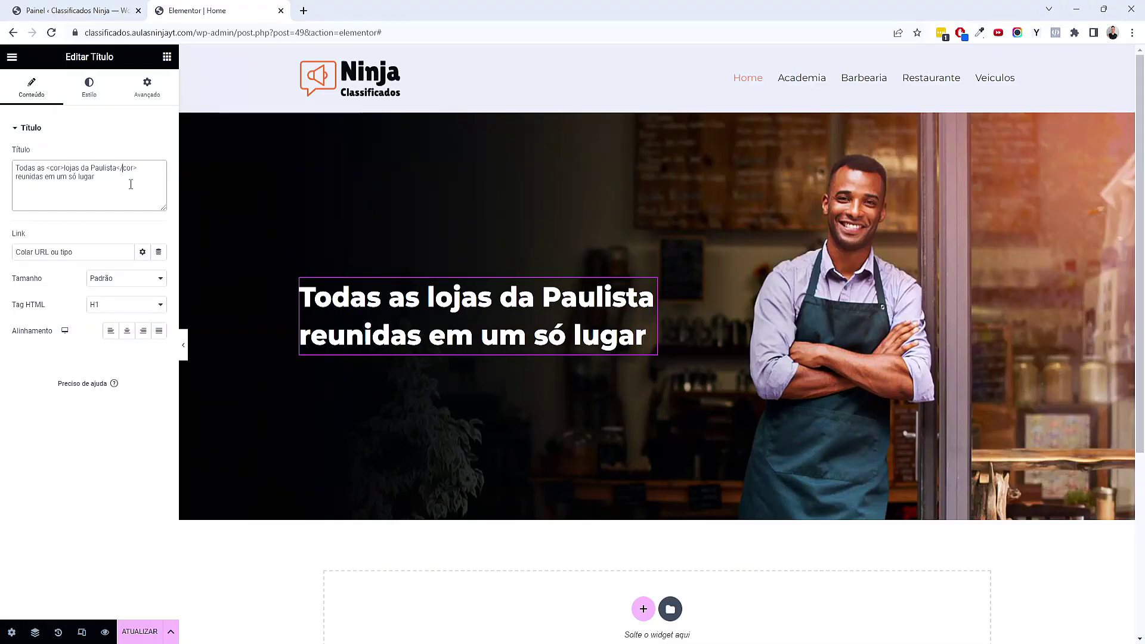
left_click(148, 84)
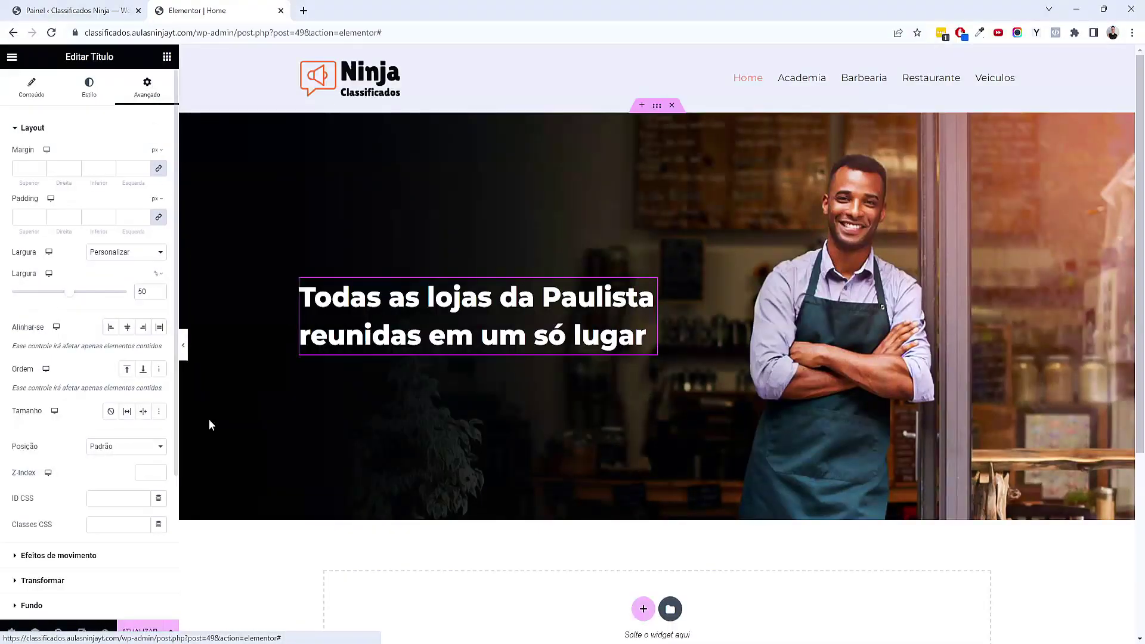
Add a custom CSS rule for cor with the orange colour #FD783C
scroll(149, 557, "down", 3)
left_click(87, 548)
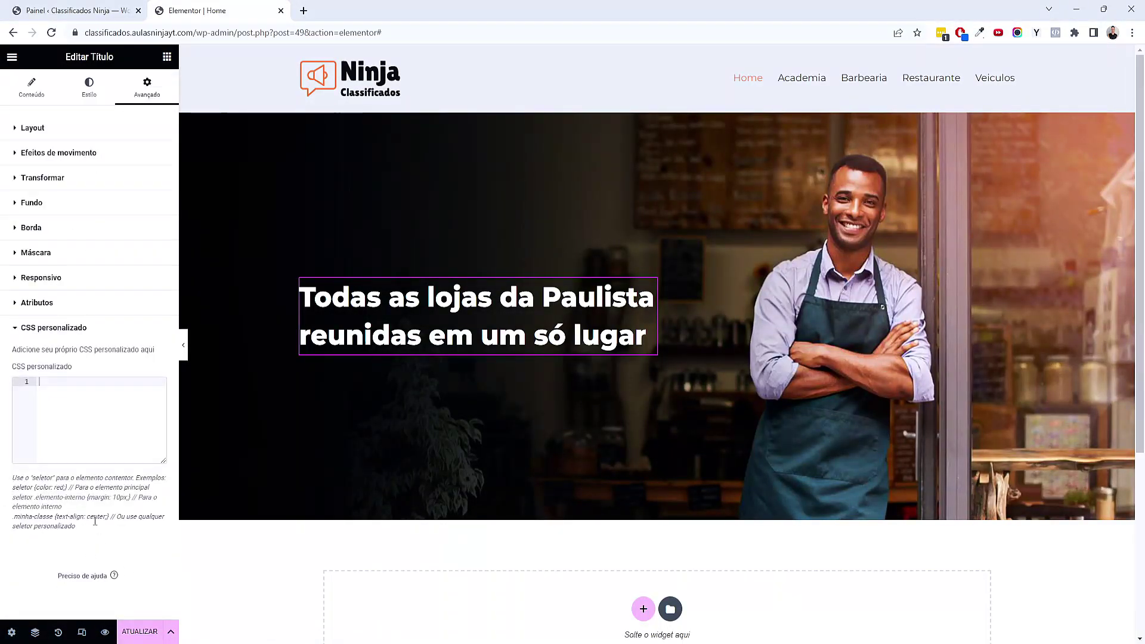
type("c")
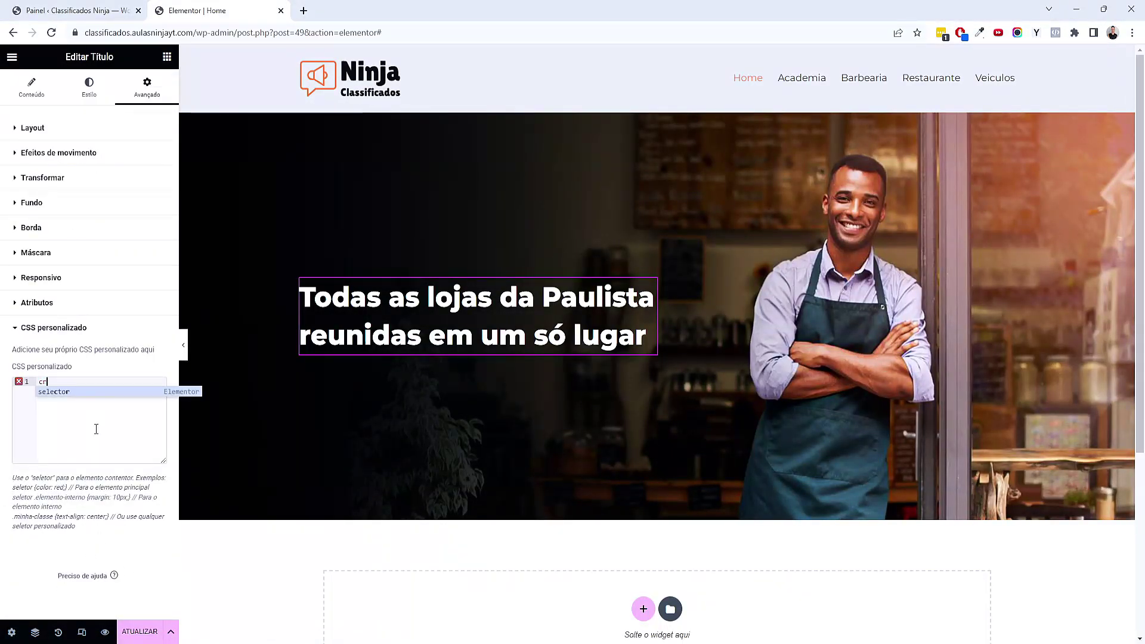
type("or <>")
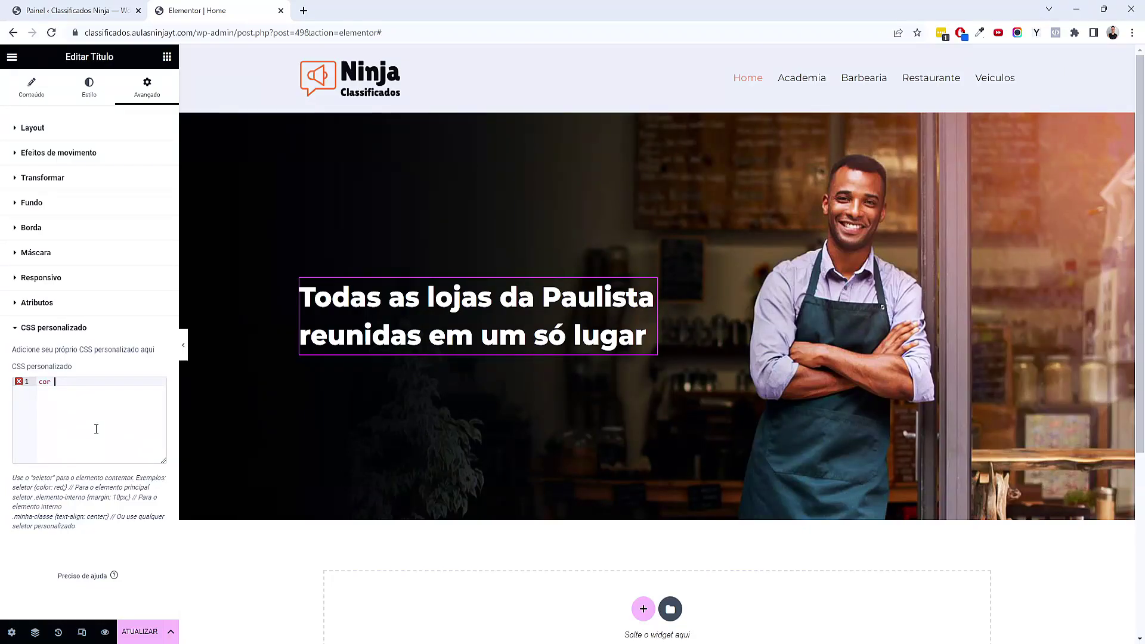
key("Return")
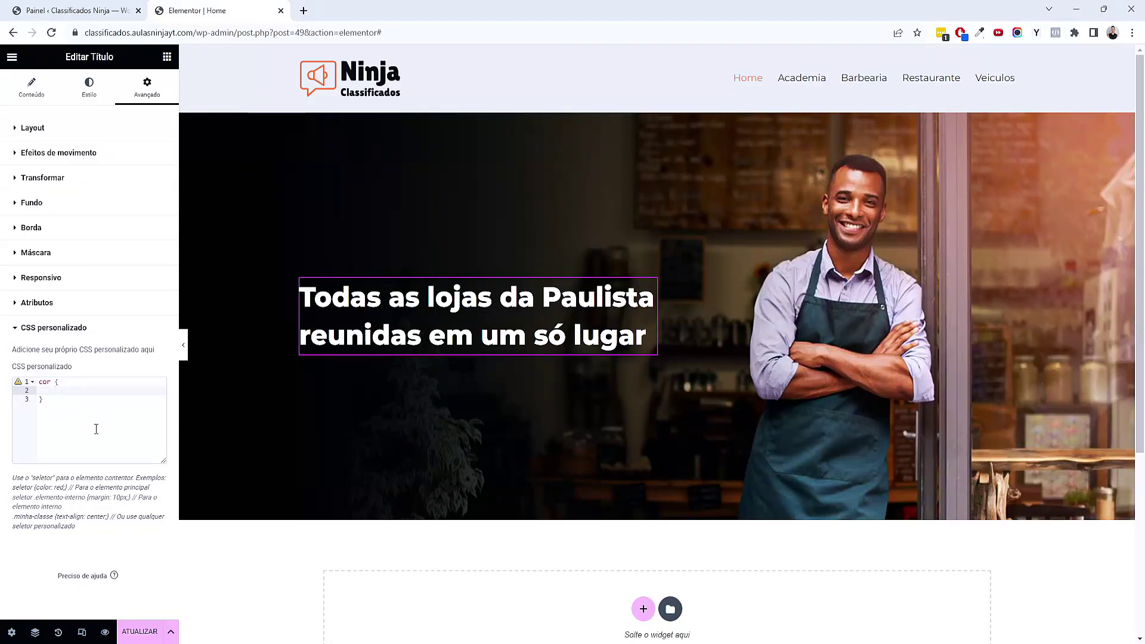
type("color")
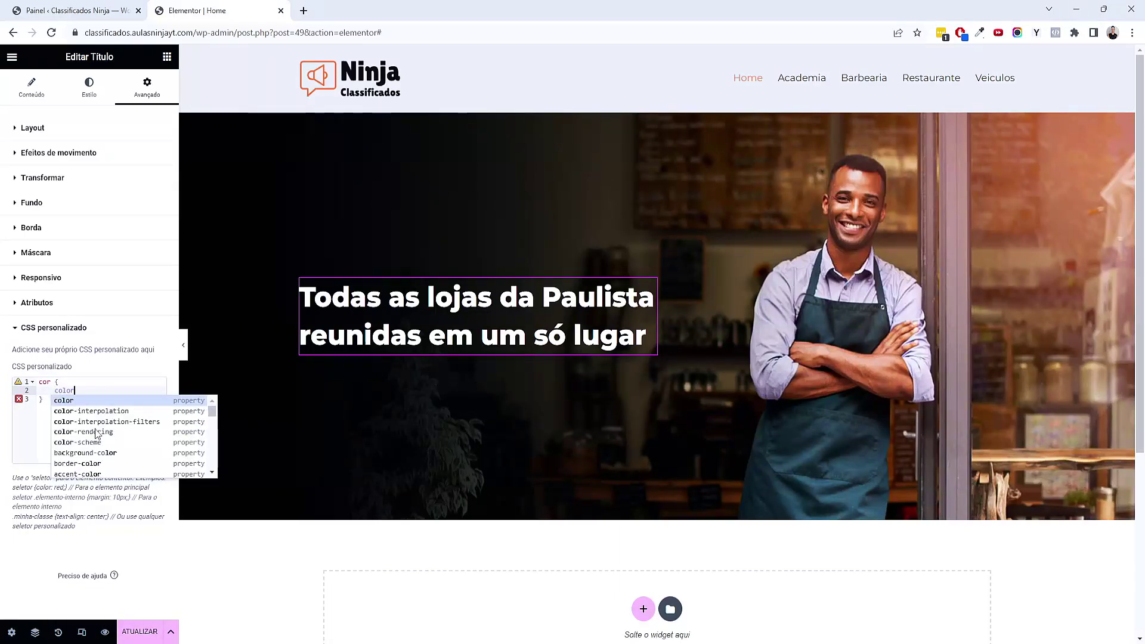
type(": ;")
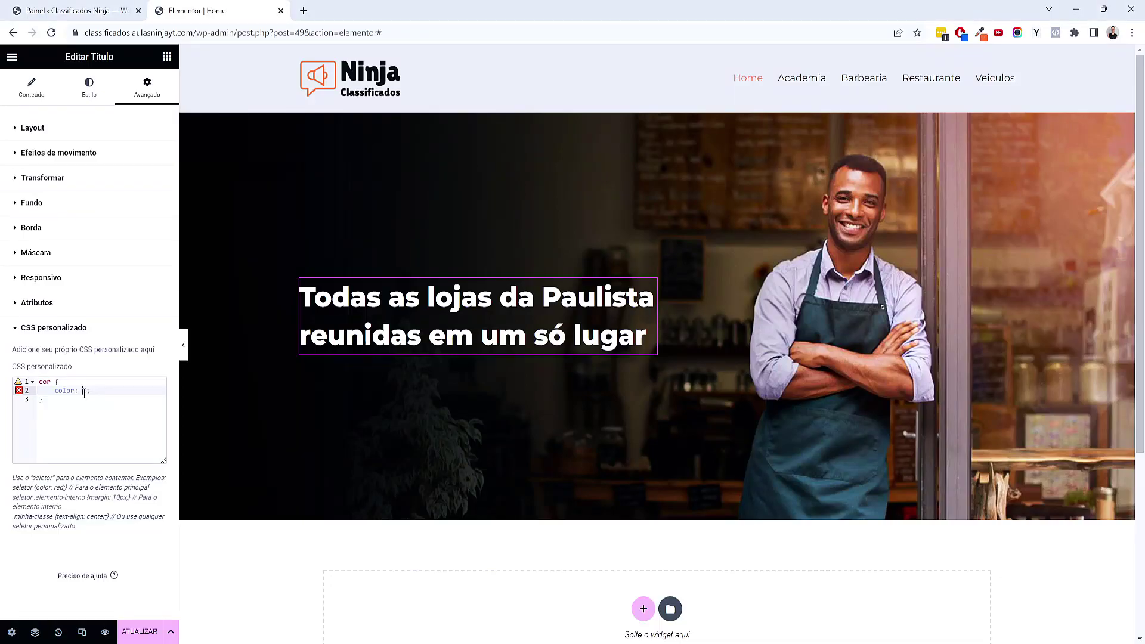
type("#FD783C")
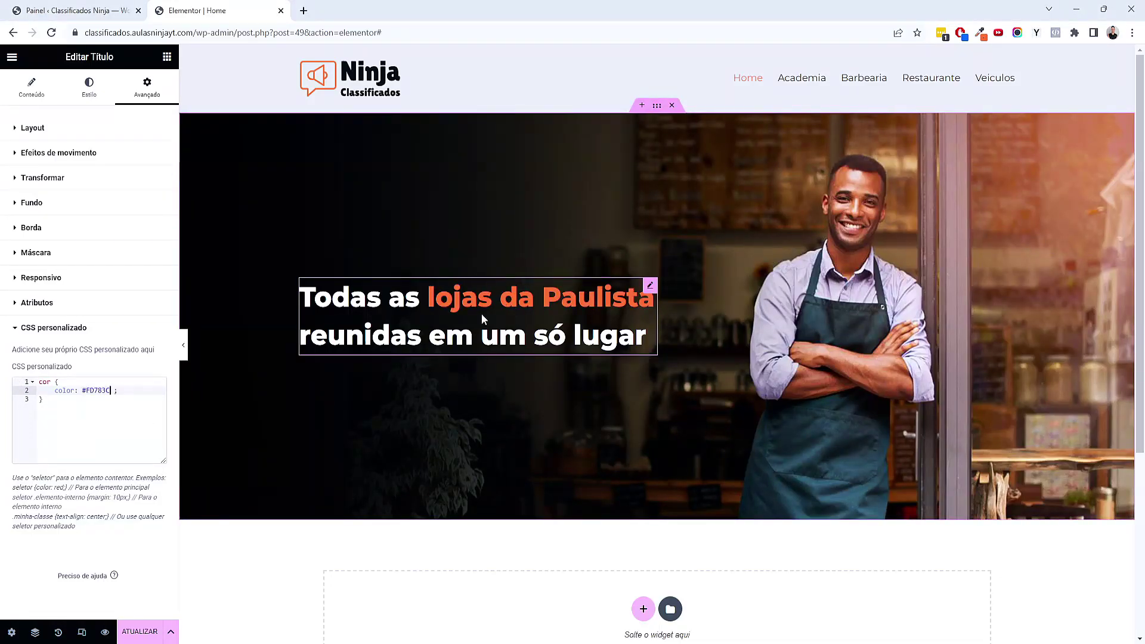
Add a 'font-family: roboto' line, then delete it so the text stays Montserrat
left_click(159, 390)
key("Return")
type("font-family:")
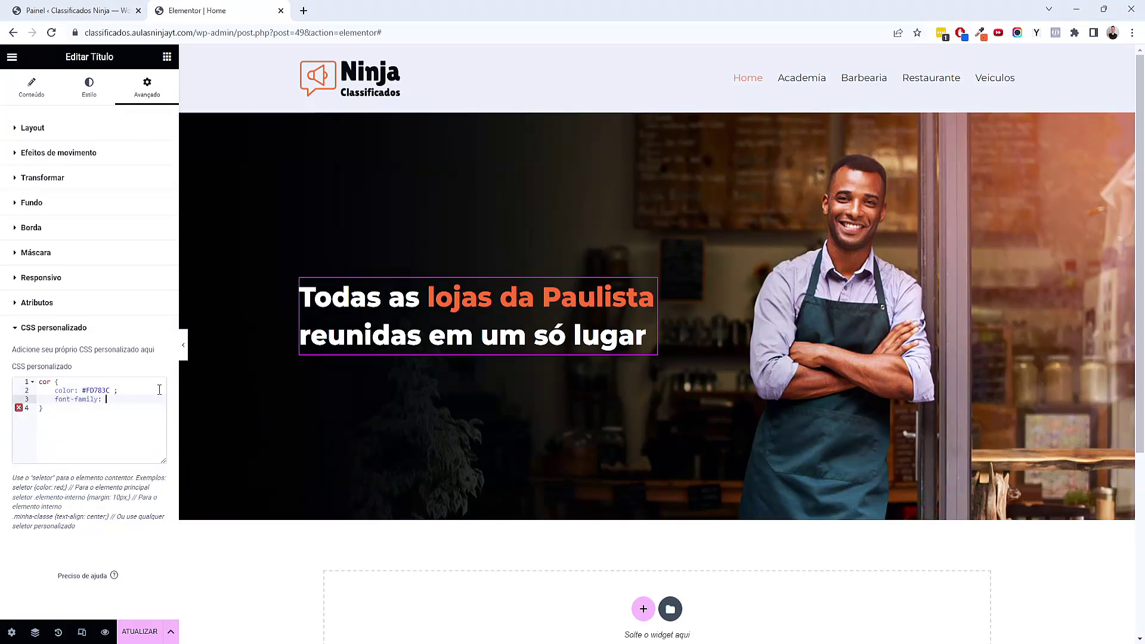
type(" robot")
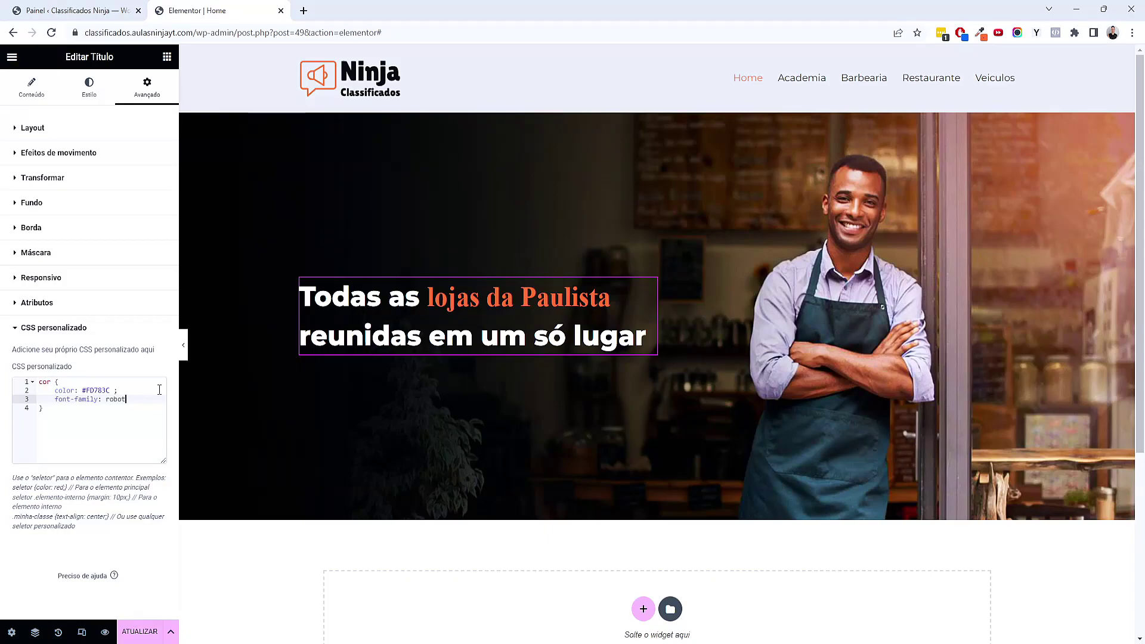
type("o")
left_click_drag(138, 403, 29, 404)
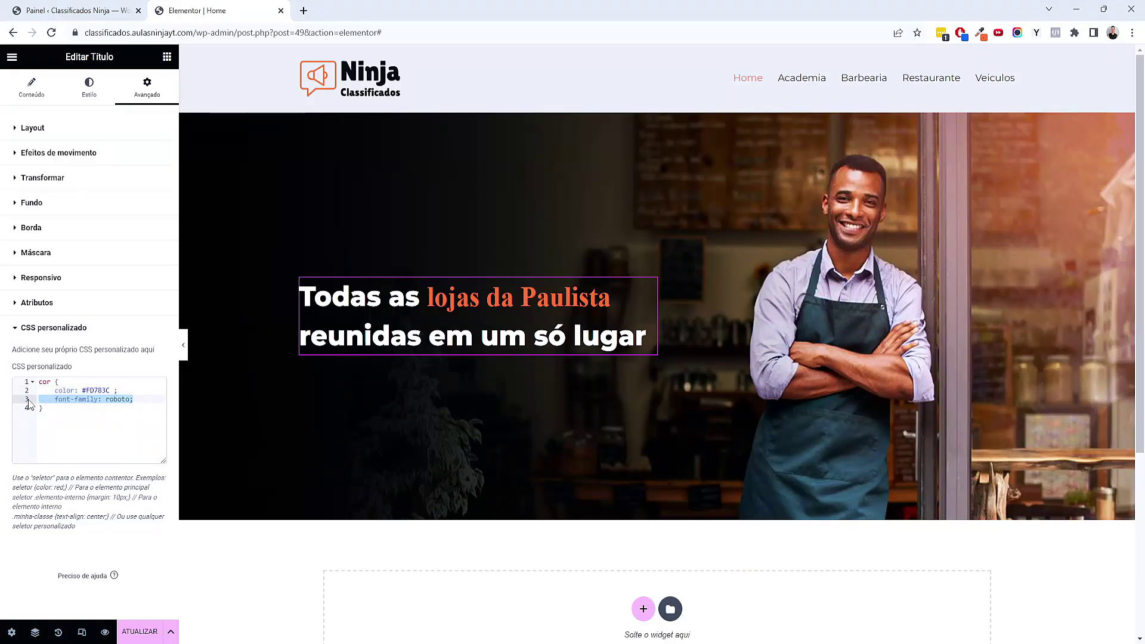
key("BackSpace")
key("Delete")
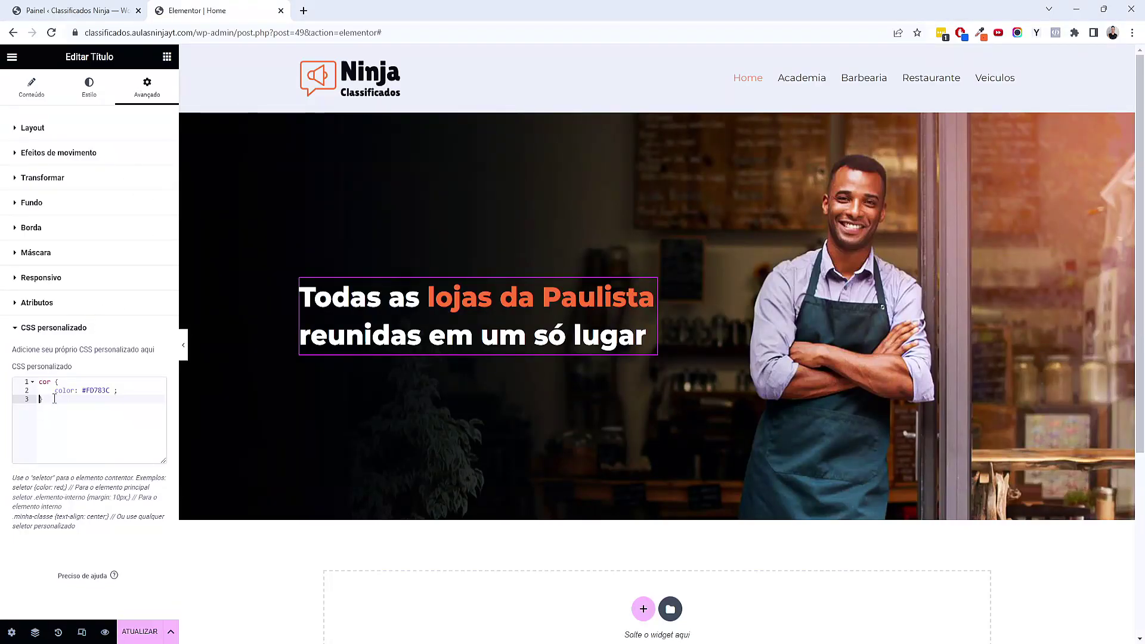
key("ctrl+a")
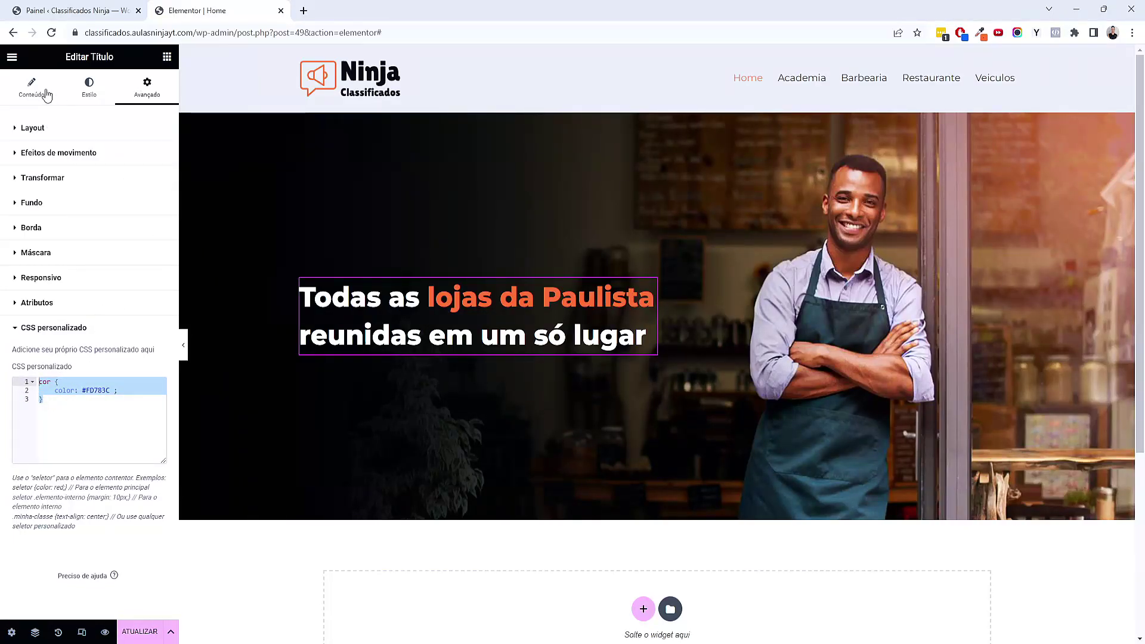
left_click(32, 86)
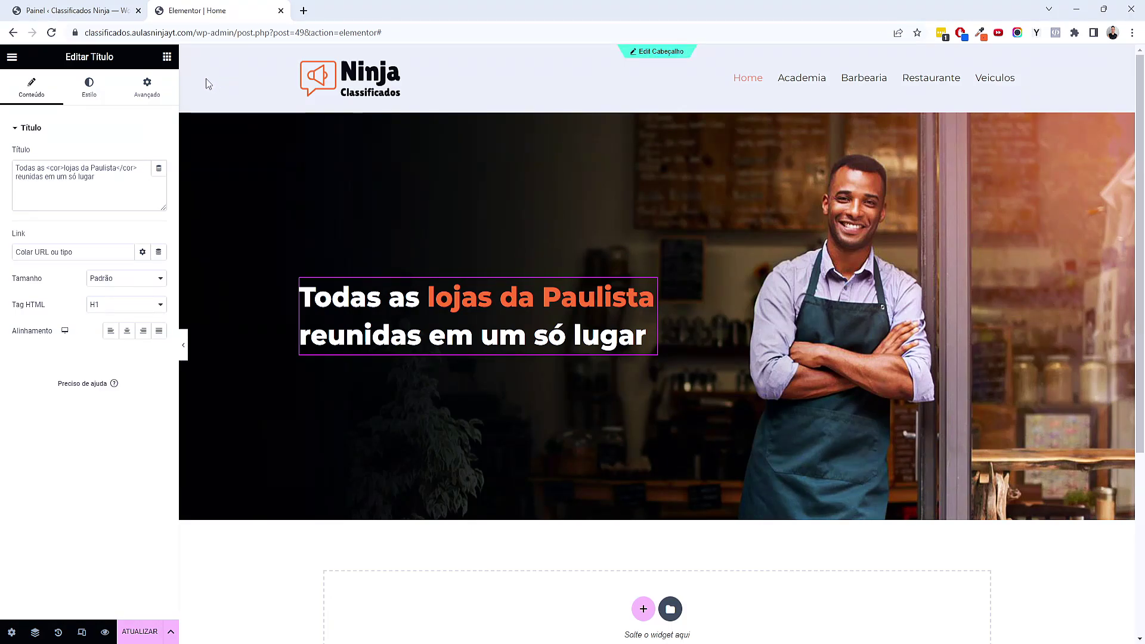
Add a heading under the title reading 'Veja todos os negócios locais da Avenida Paulista organizados e separados por categorias'
left_click(167, 56)
left_click_drag(55, 297, 376, 346)
double_click(100, 168)
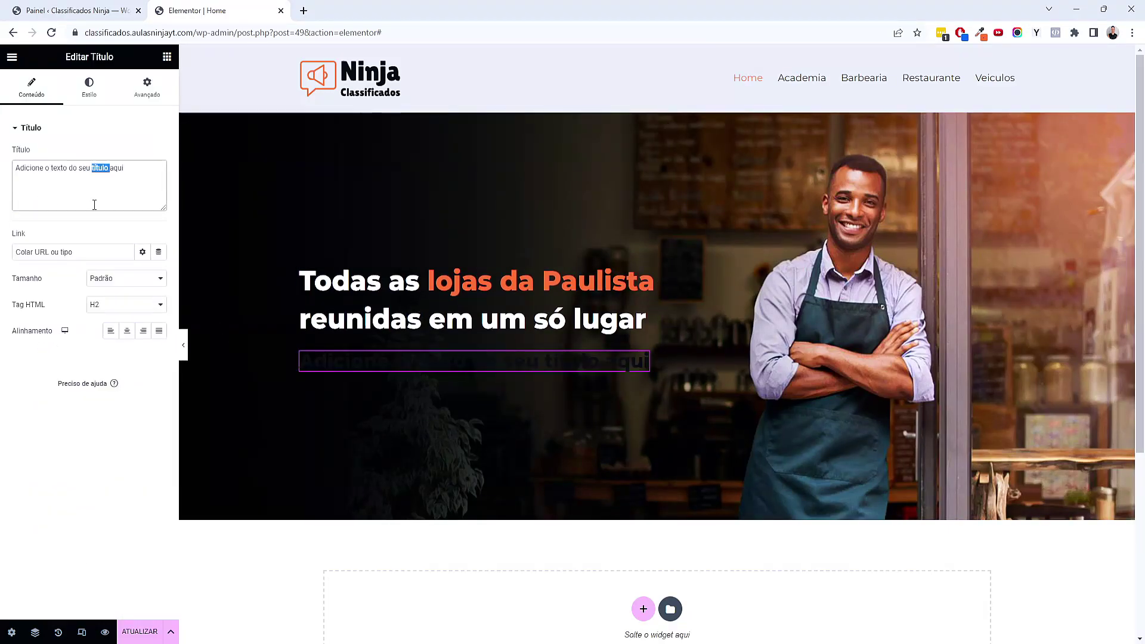
key("ctrl+a")
type("Veja todos os negócios locais da Aveni")
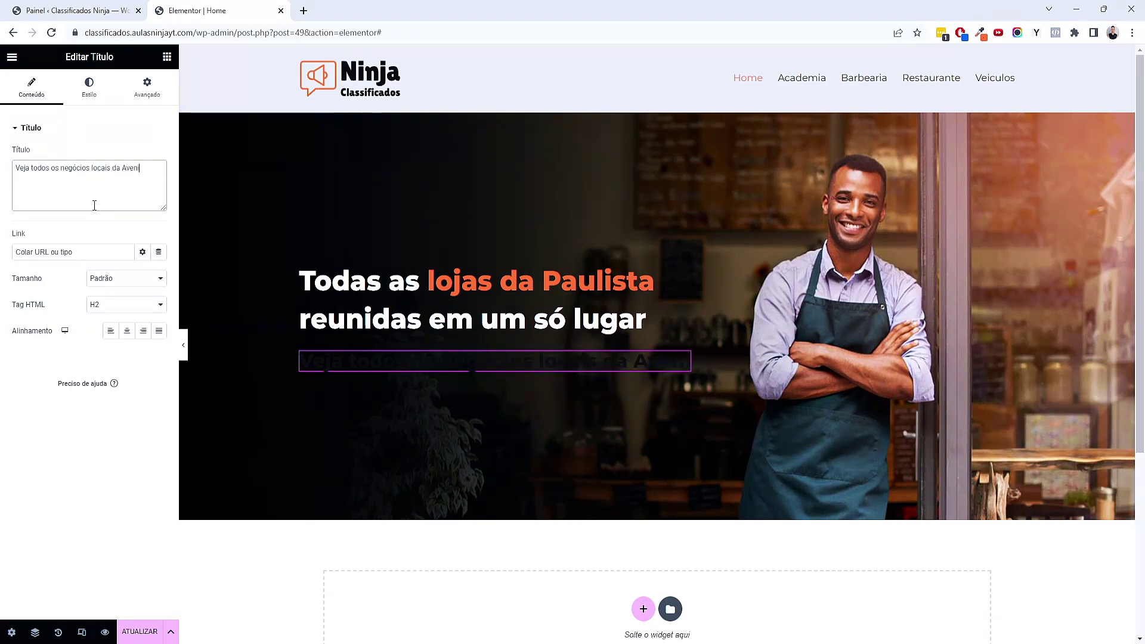
type("da Paulista organ")
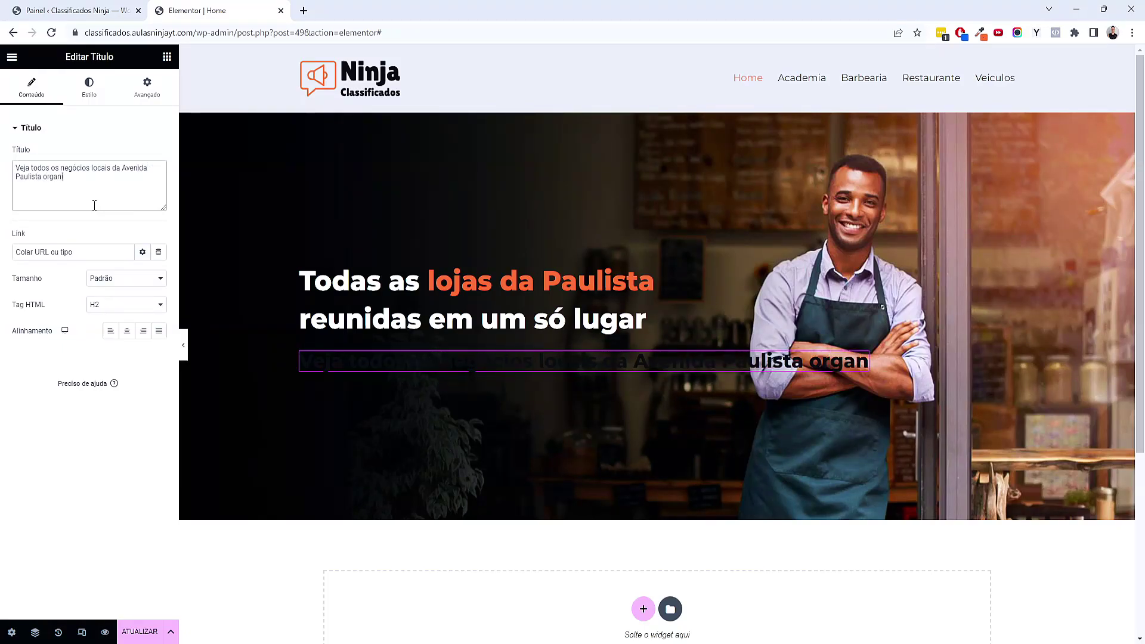
type("izados e separados po")
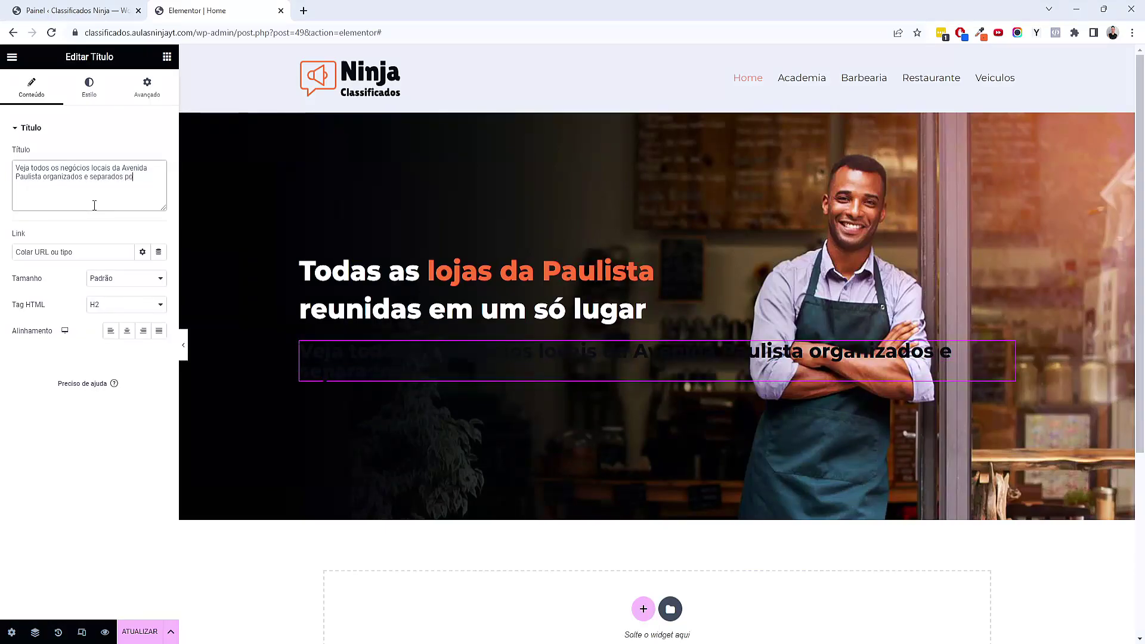
type("ias")
Give the subtitle a lighter global font and white global text colour
left_click(92, 96)
left_click(143, 180)
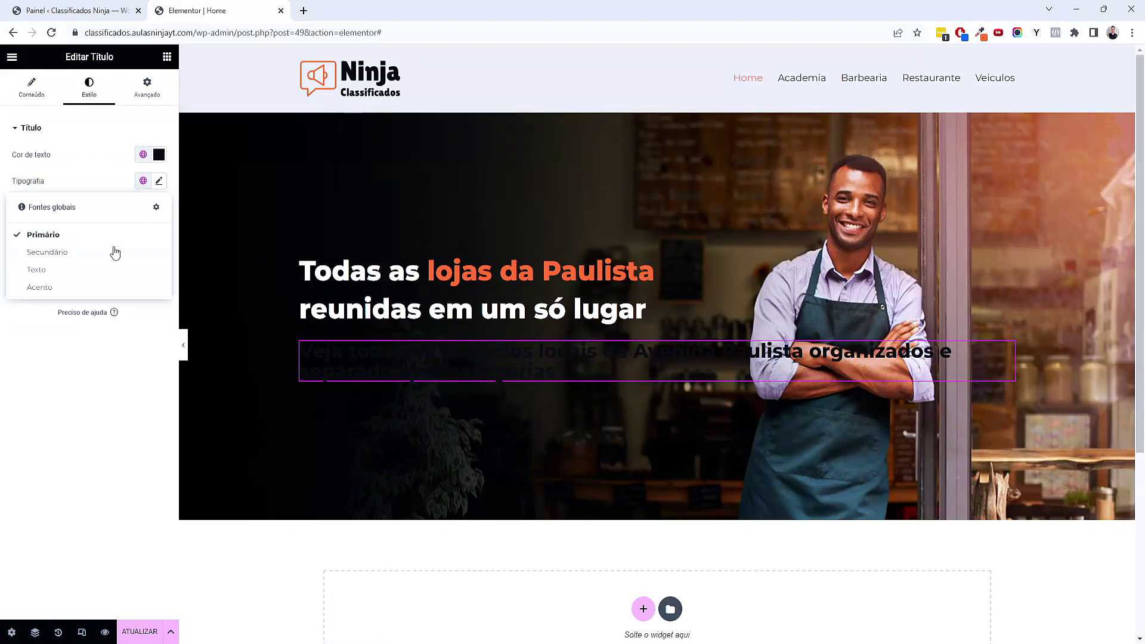
left_click(117, 248)
left_click(143, 154)
left_click(97, 255)
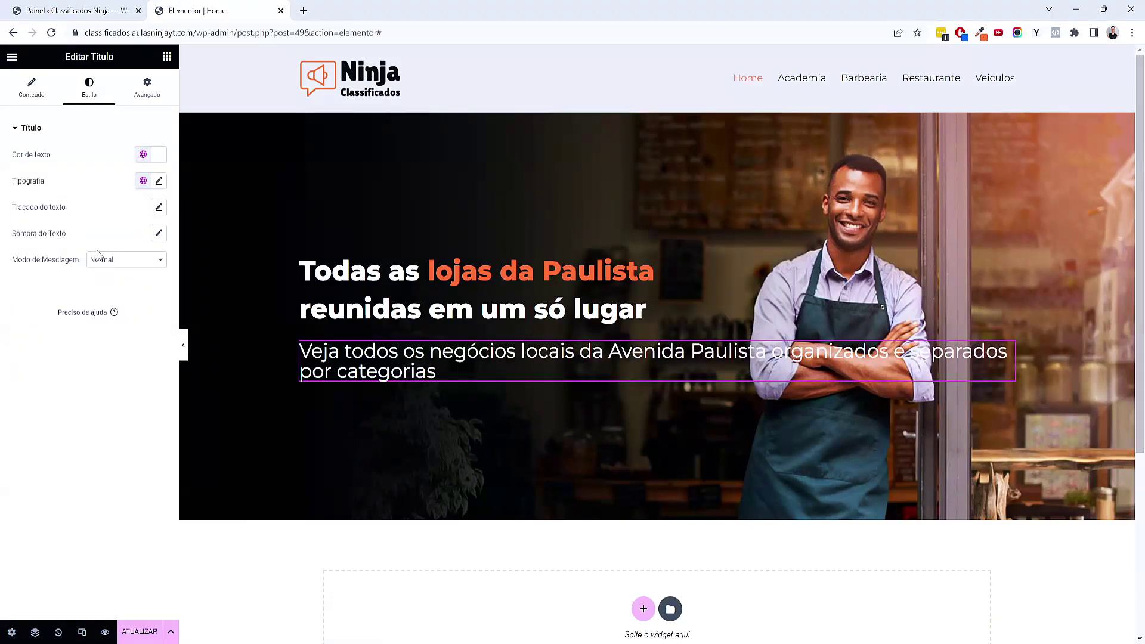
Set the subtitle to a custom width of 50%
left_click(159, 97)
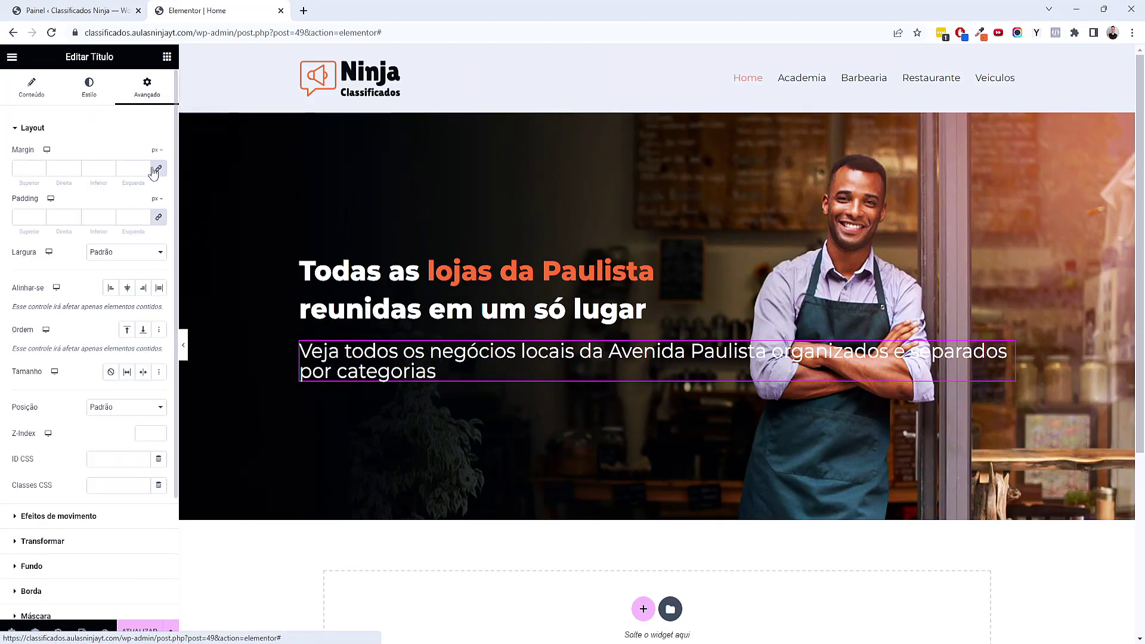
left_click(131, 252)
left_click(131, 294)
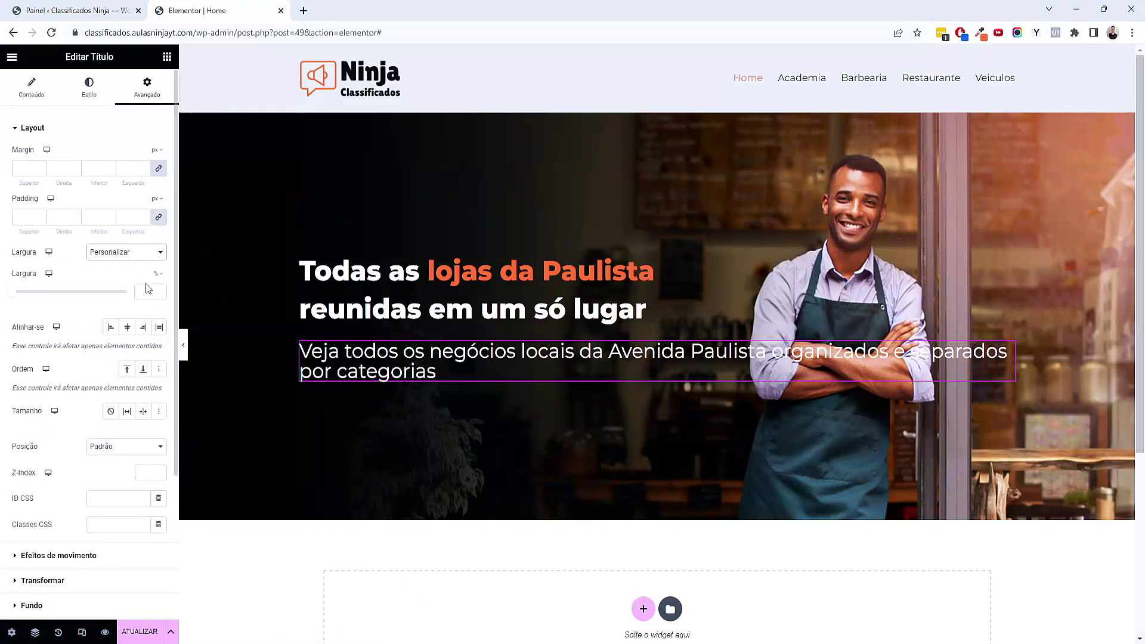
left_click(150, 291)
type("50")
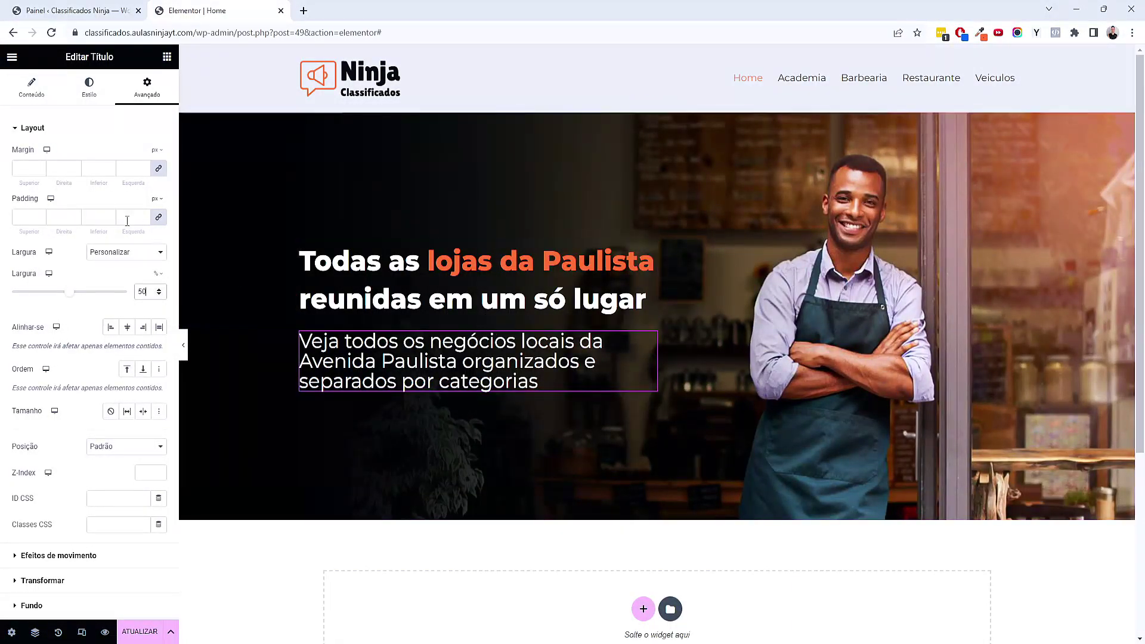
Set the subtitle typography to 18 px size with 1.4 em line height
left_click(84, 102)
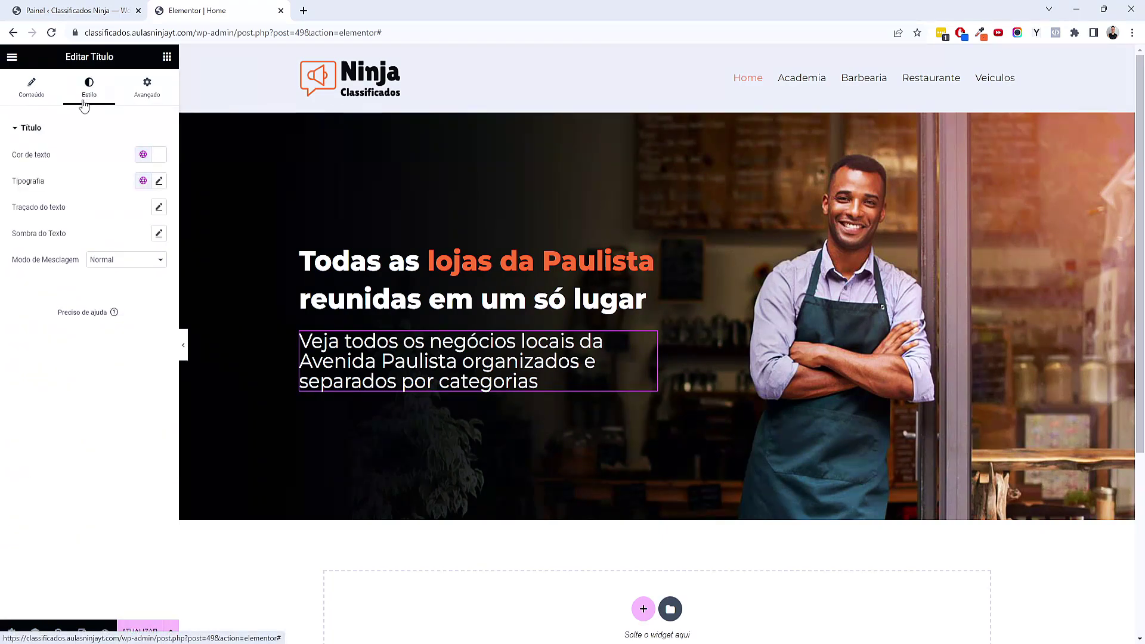
left_click(158, 181)
left_click(144, 278)
type("16")
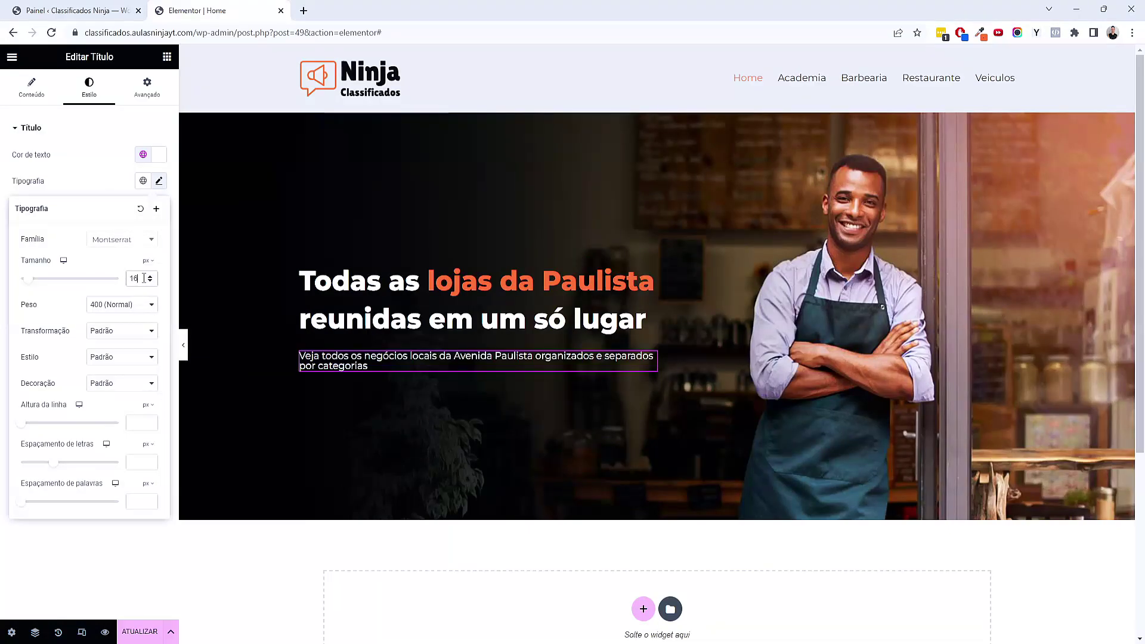
left_click(150, 276)
left_click(150, 276)
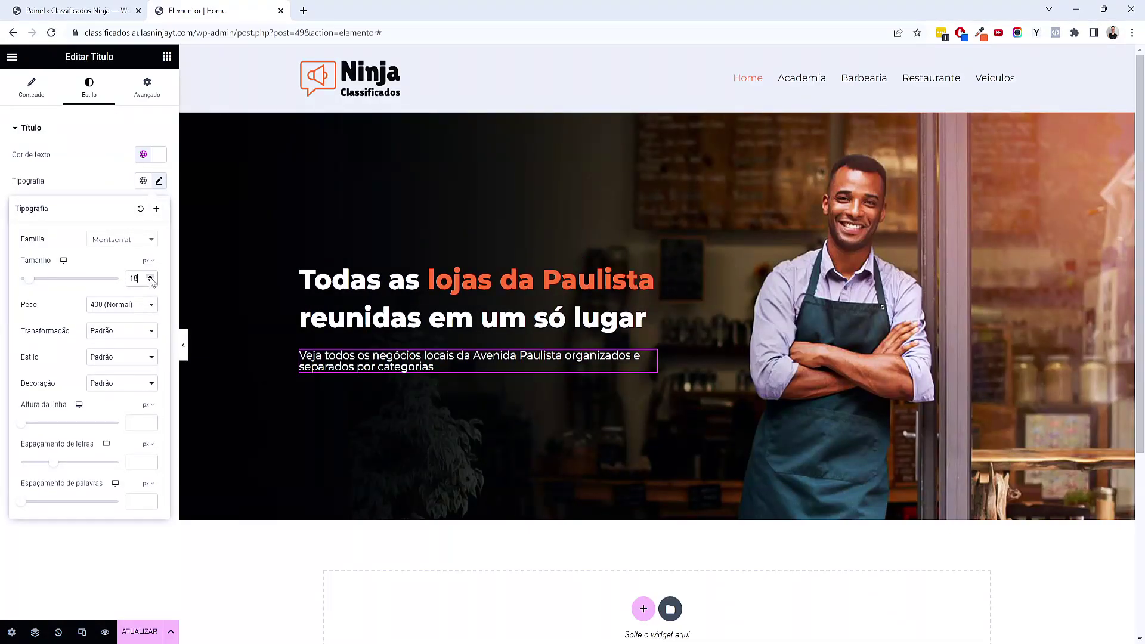
left_click(148, 405)
left_click(147, 417)
left_click(141, 422)
type("1.4")
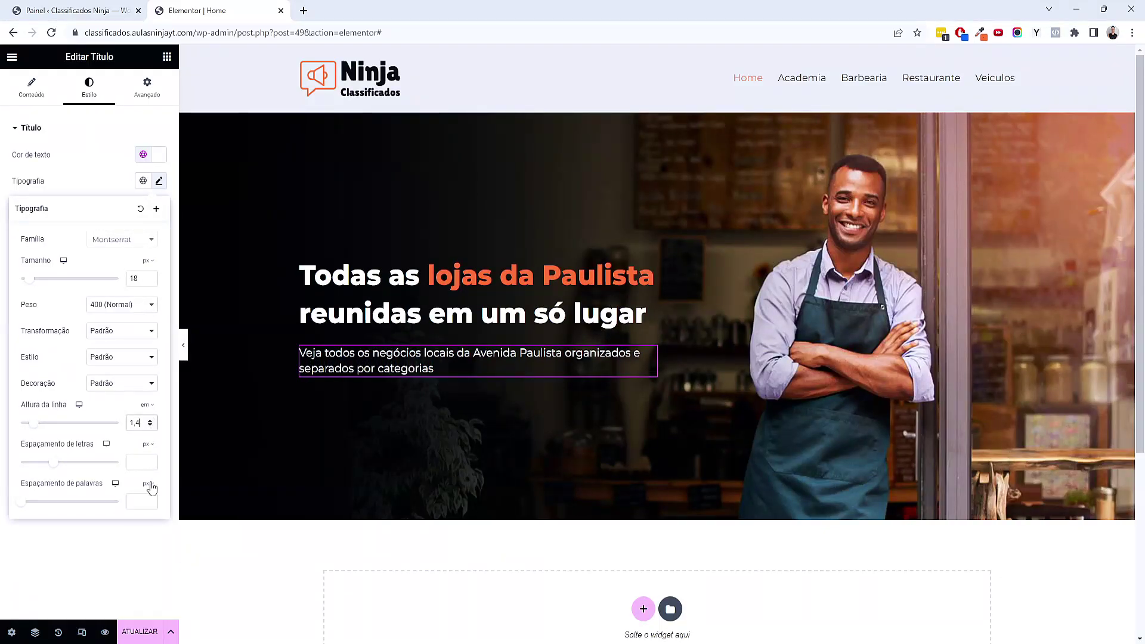
Preview the hero with the editor panel hidden, then restore the panel
left_click(120, 566)
left_click(183, 344)
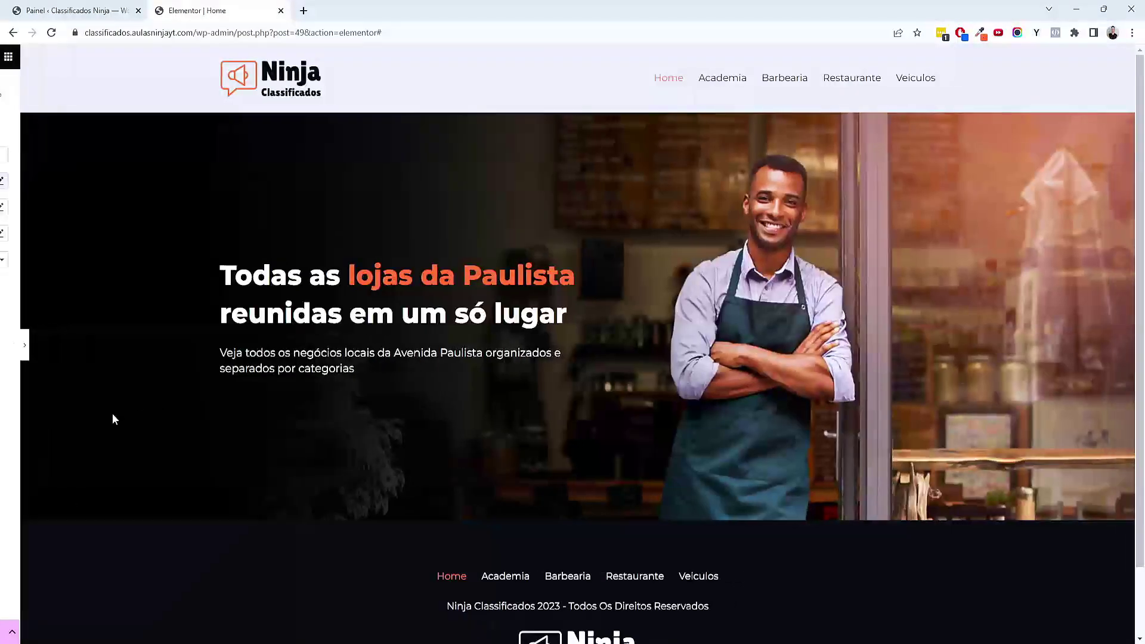
left_click(8, 349)
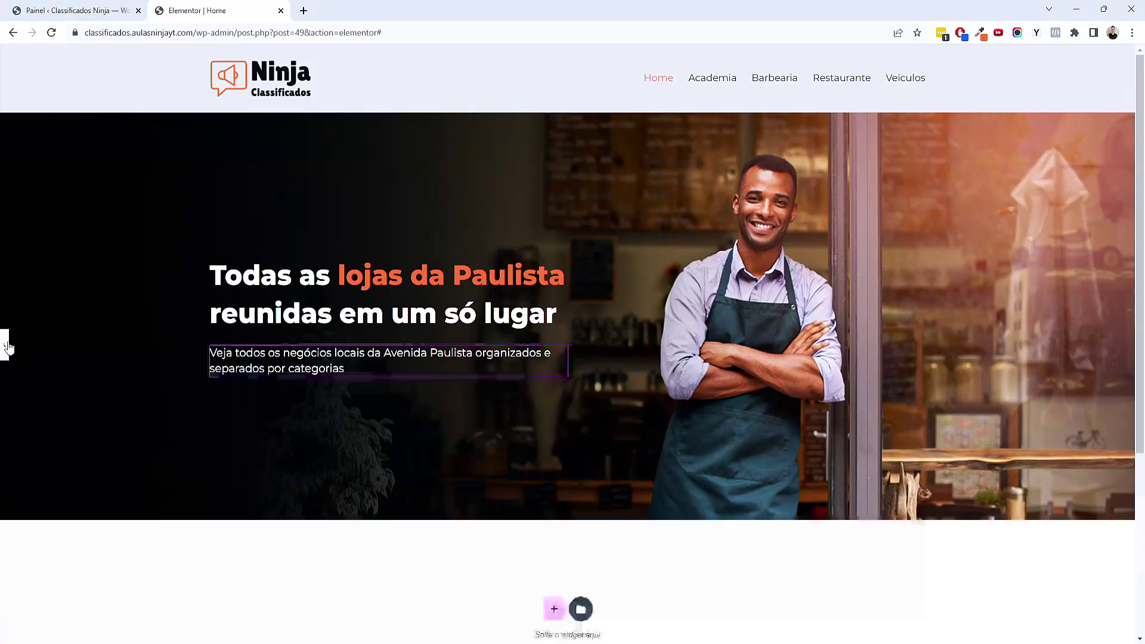
left_click(167, 58)
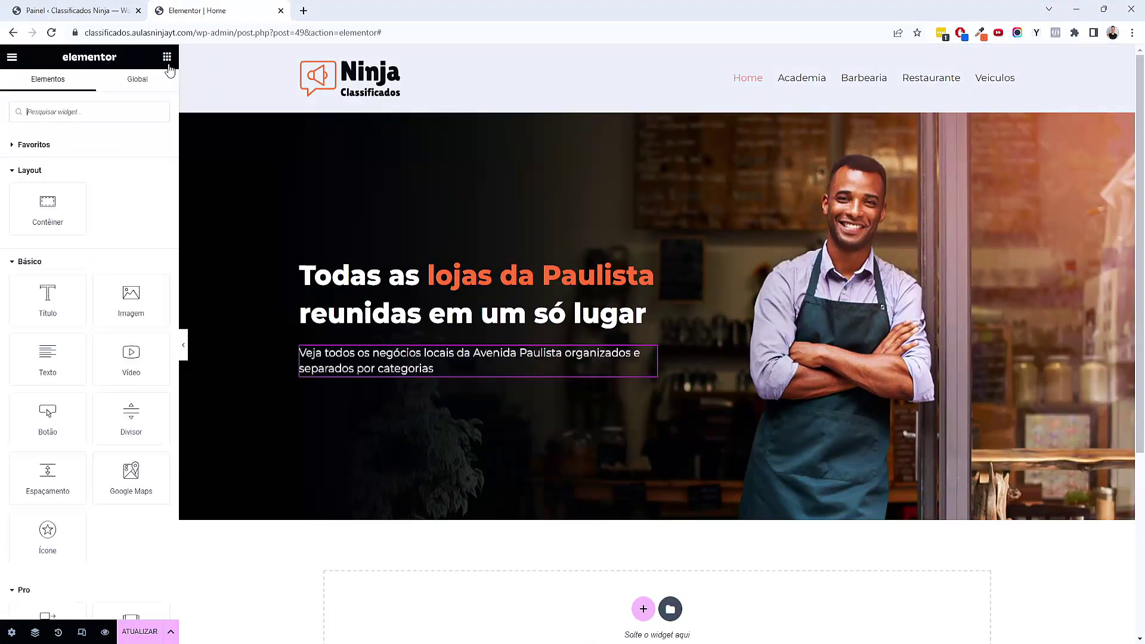
Add a 'Ver lojas' button below the subtitle, then switch to the WordPress dashboard tab
left_click_drag(48, 420, 364, 376)
triple_click(110, 181)
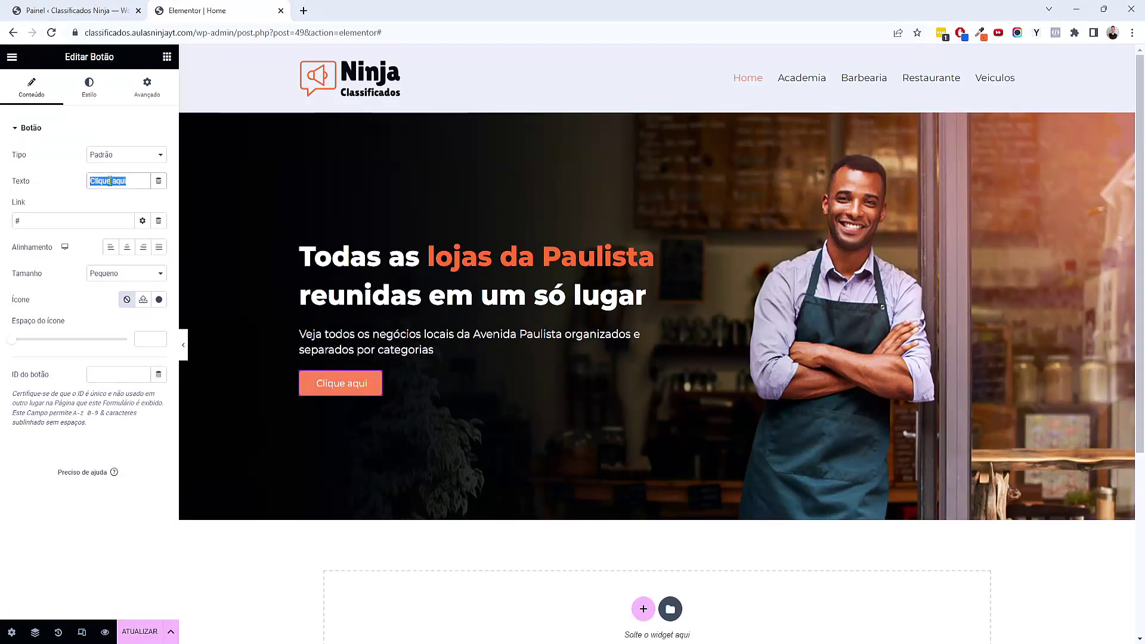
type("Ver lojas")
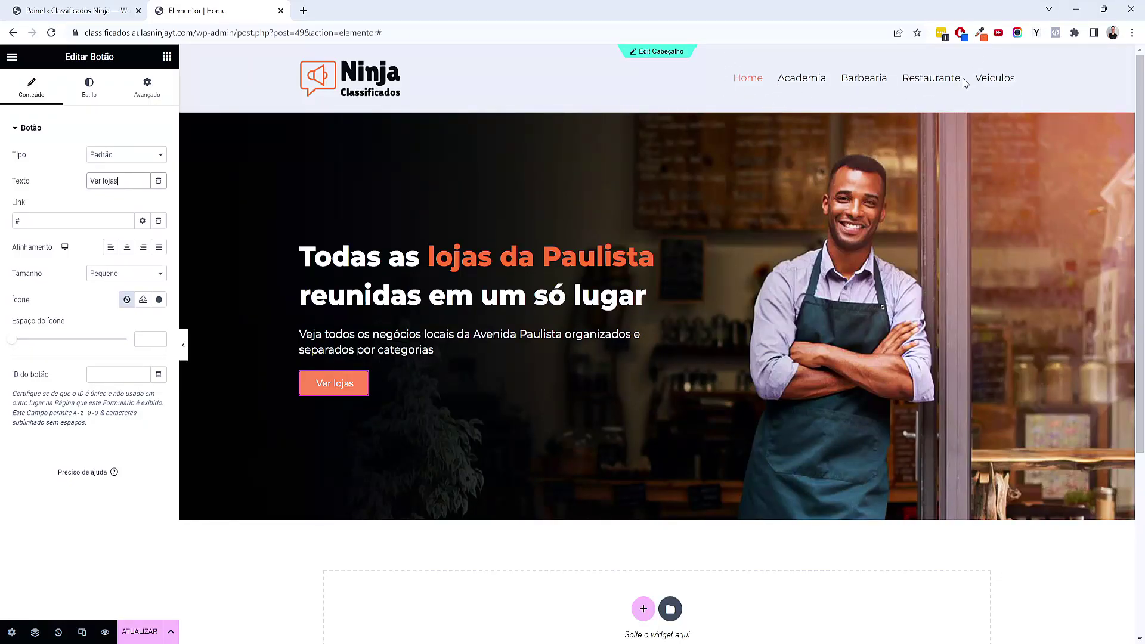
left_click(87, 9)
Enable Lojas in the menu editor's Screen Options
mouse_move(66, 384)
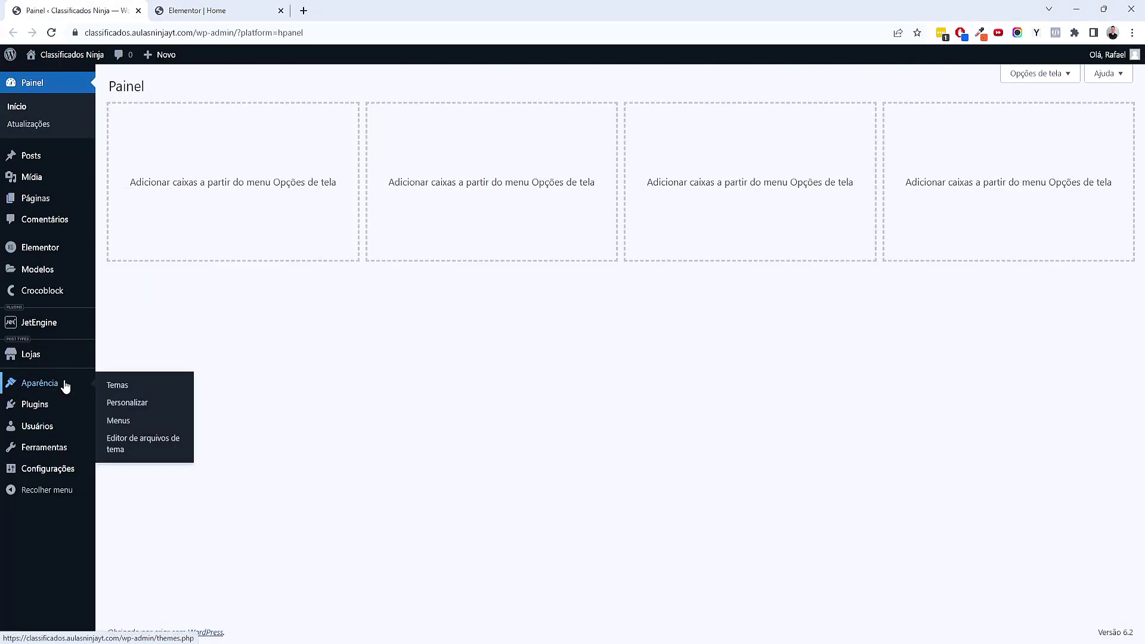
left_click(126, 424)
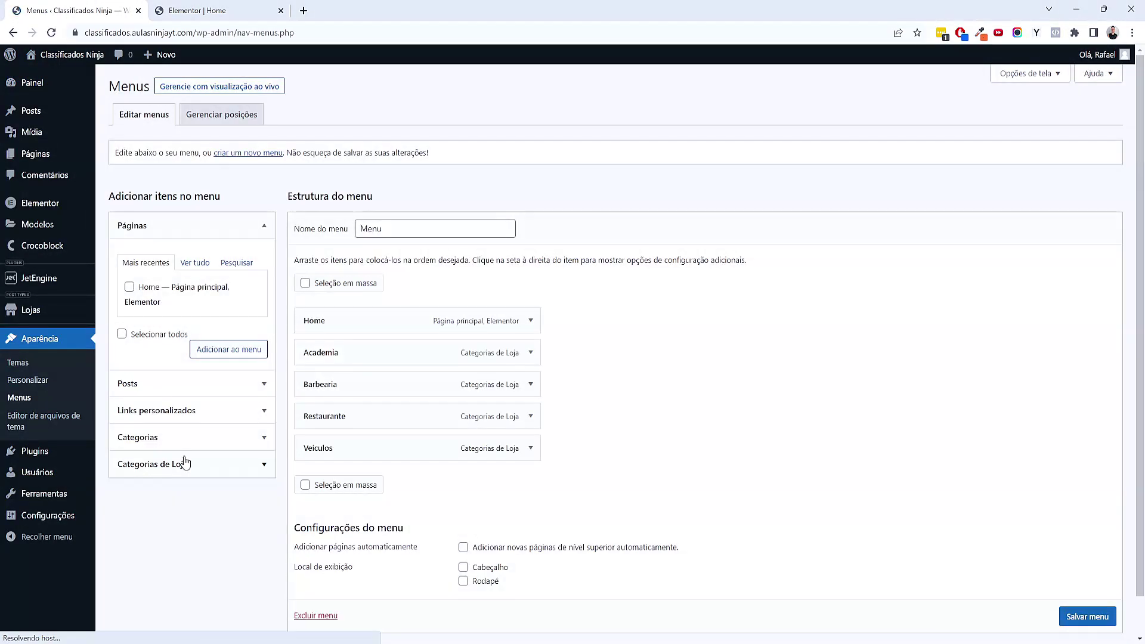
scroll(190, 499, "down", 1)
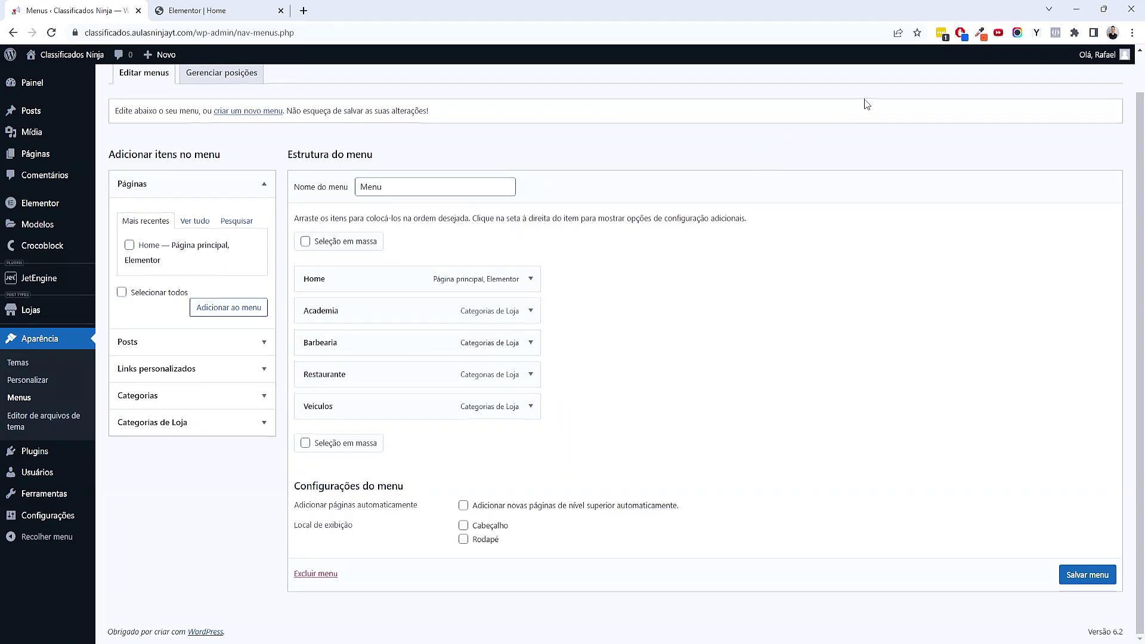
scroll(865, 105, "up", 1)
left_click(1033, 77)
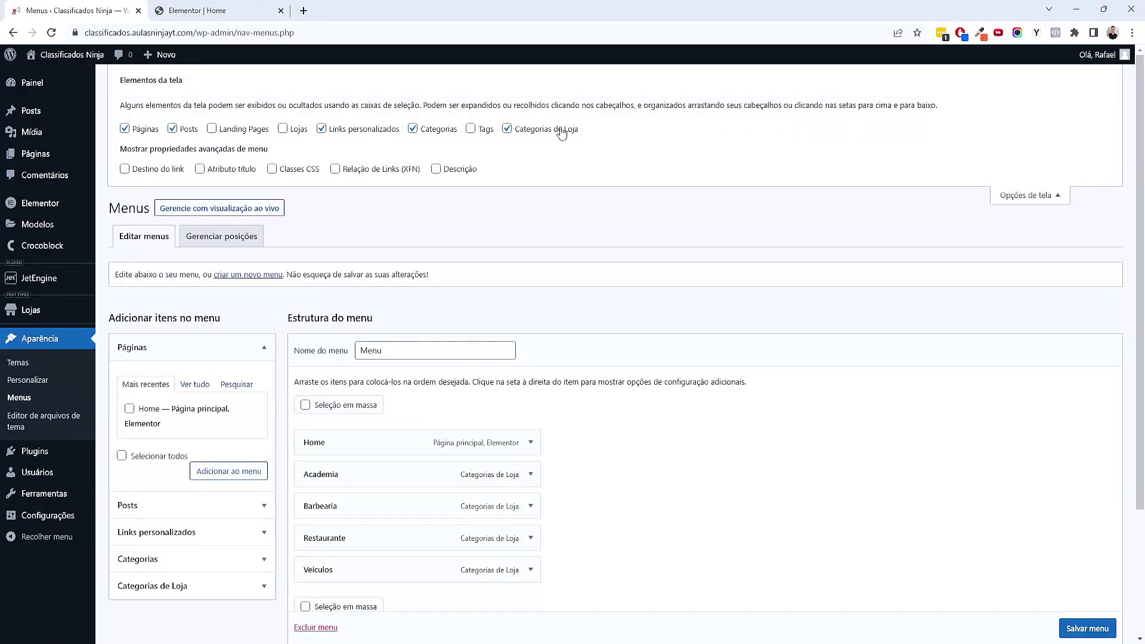
left_click(283, 129)
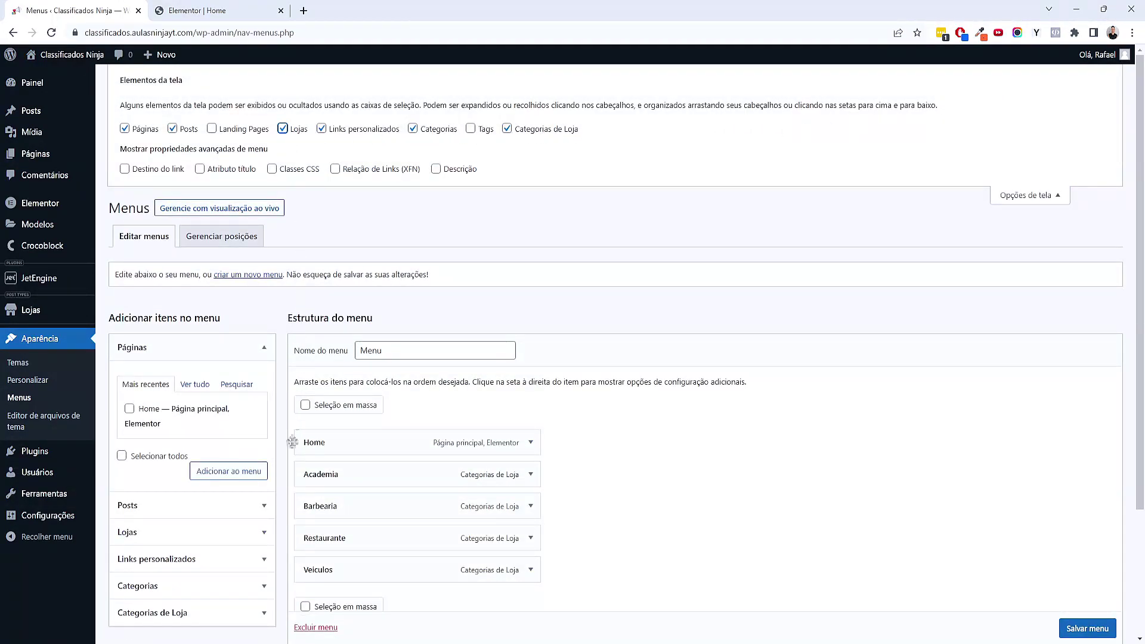
Add the Lojas archive item just below Home, save the menu, and return to Elementor
scroll(148, 464, "down", 2)
left_click(145, 370)
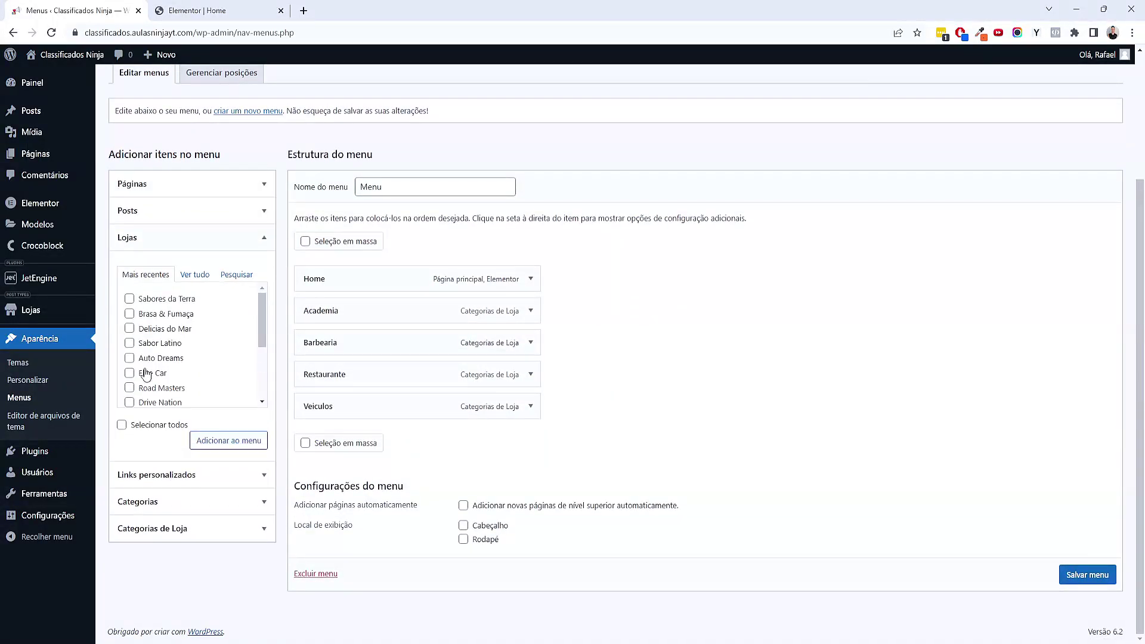
left_click(191, 277)
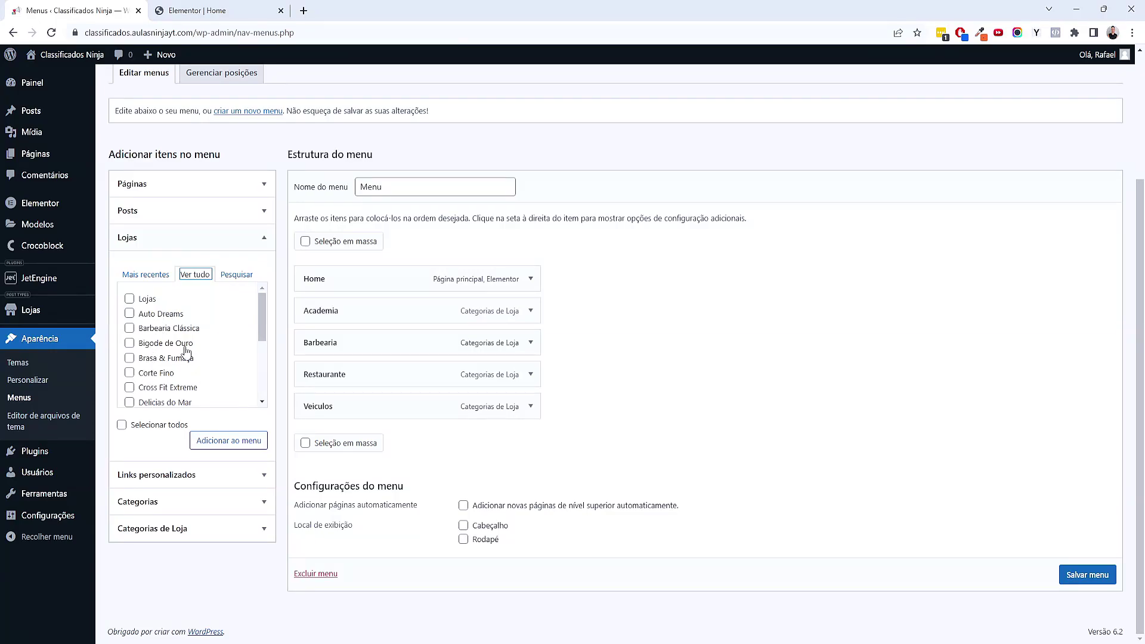
left_click(144, 302)
left_click(219, 442)
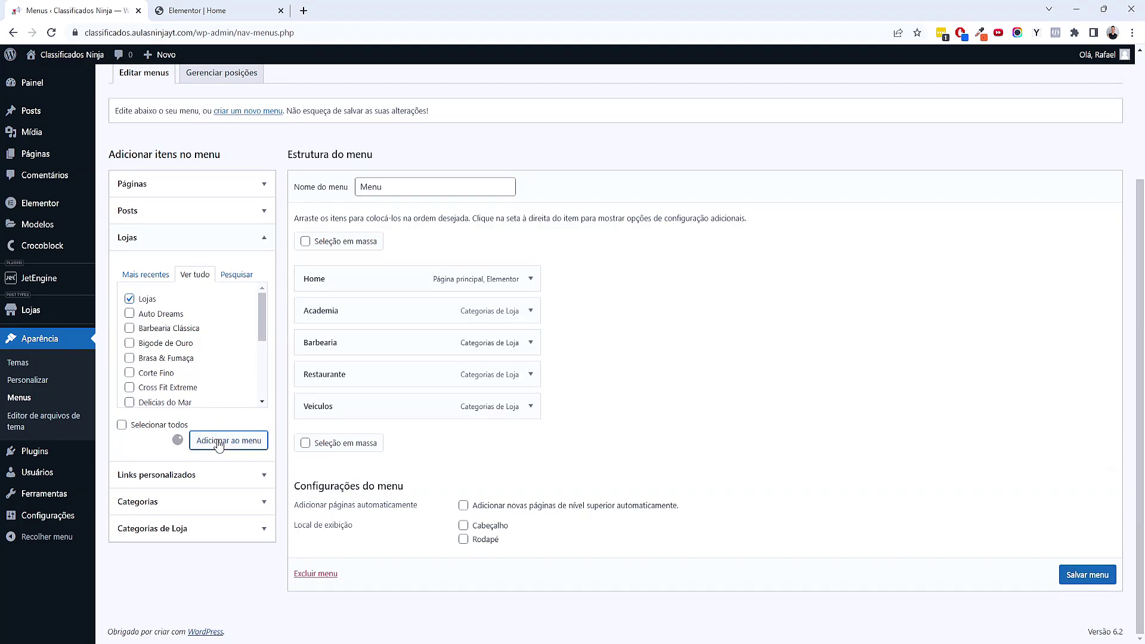
left_click_drag(338, 447, 337, 289)
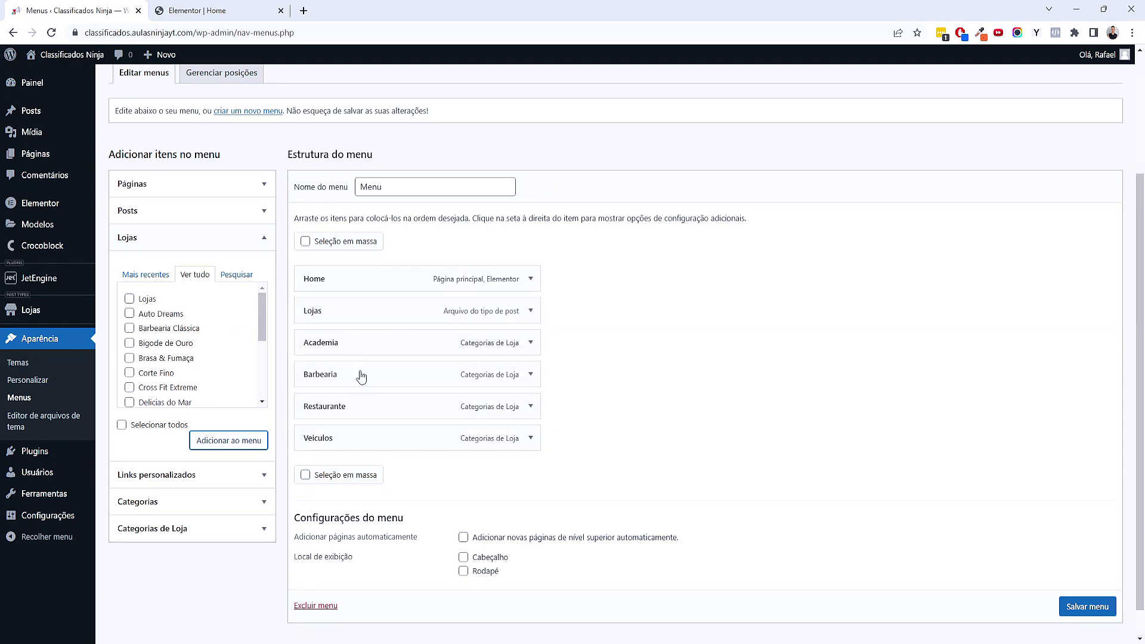
left_click(1087, 606)
scroll(954, 614, "down", 1)
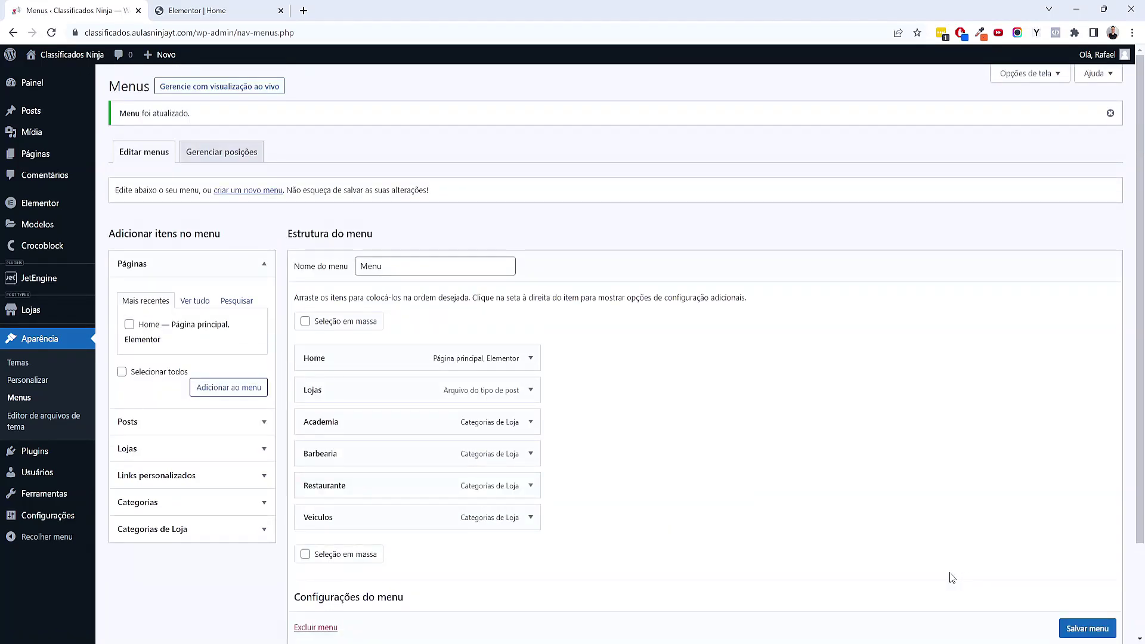
left_click(197, 10)
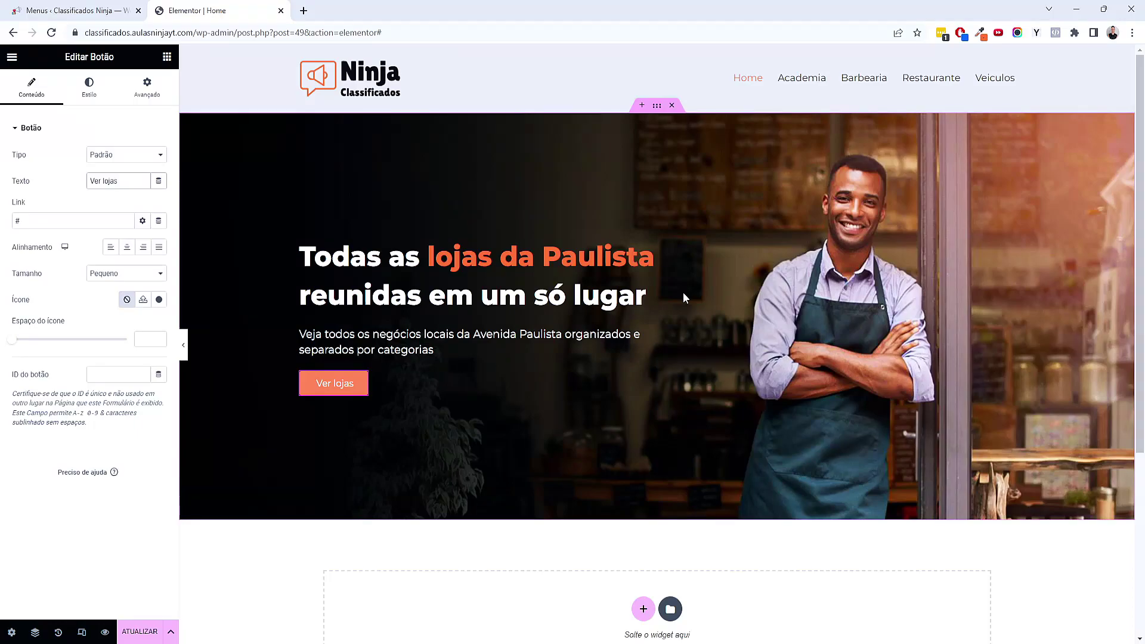
Save the page, reload the editor, and copy the Lojas menu link address
left_click(140, 632)
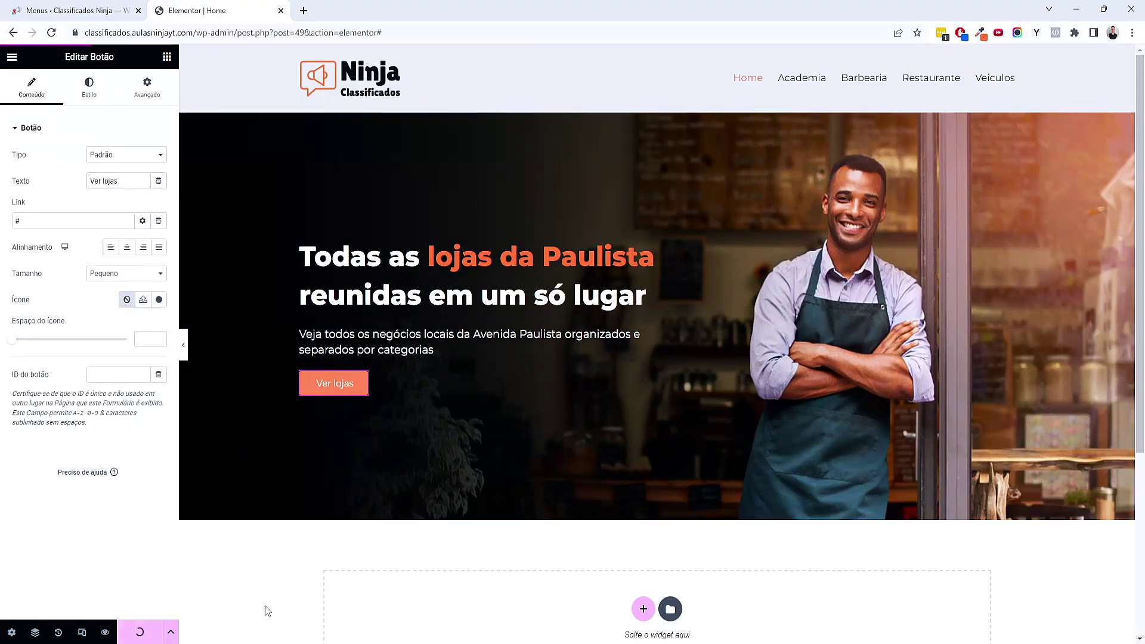
left_click(52, 33)
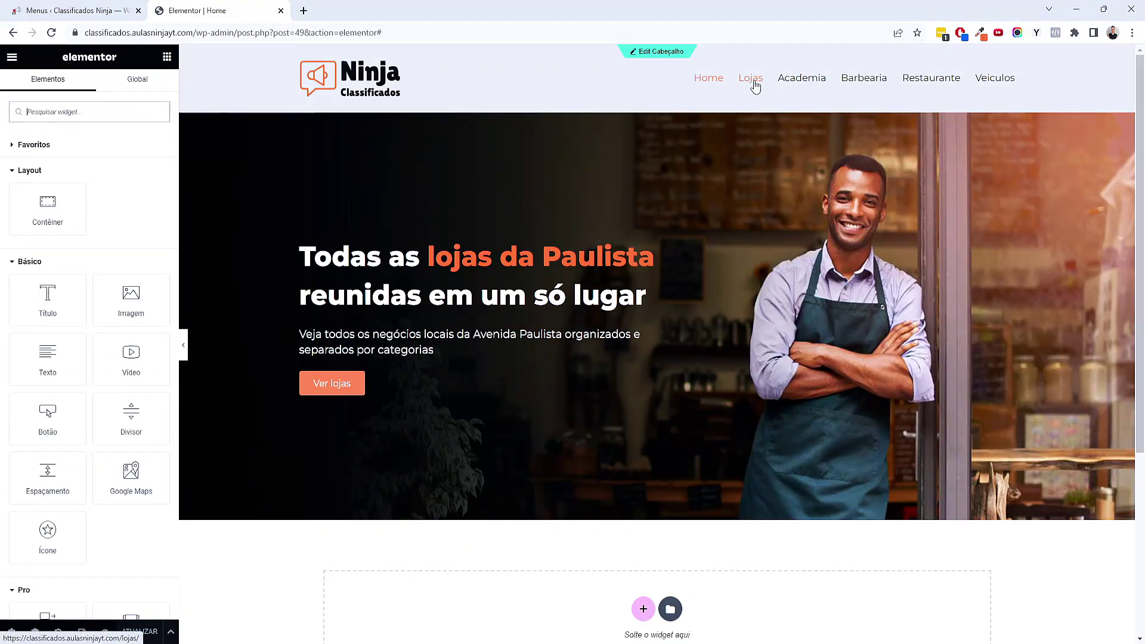
right_click(754, 87)
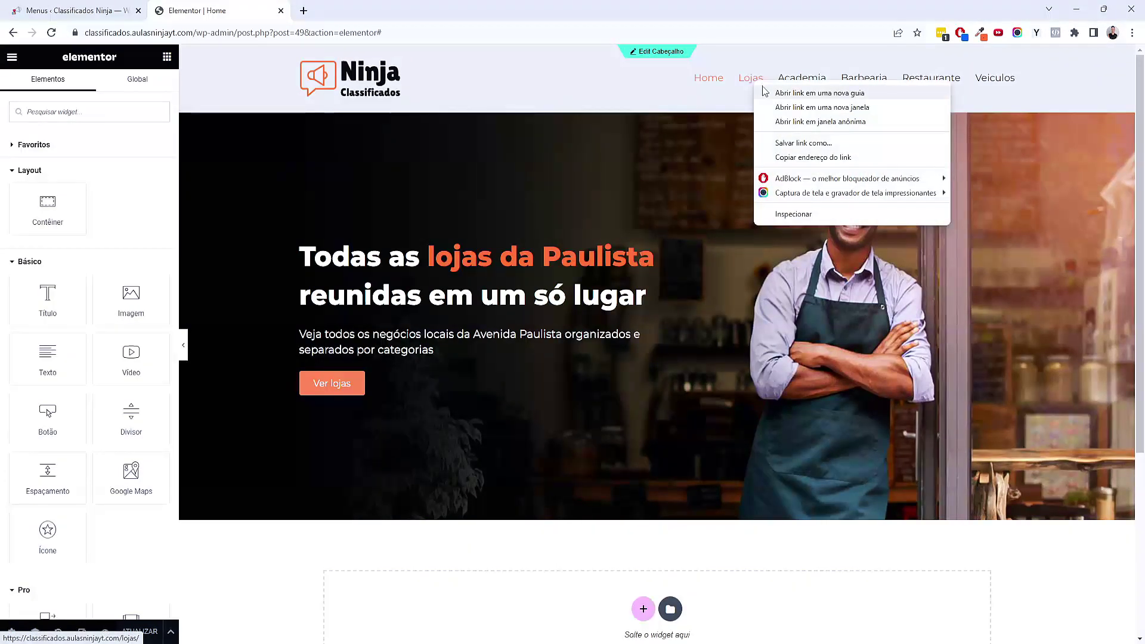
left_click(789, 160)
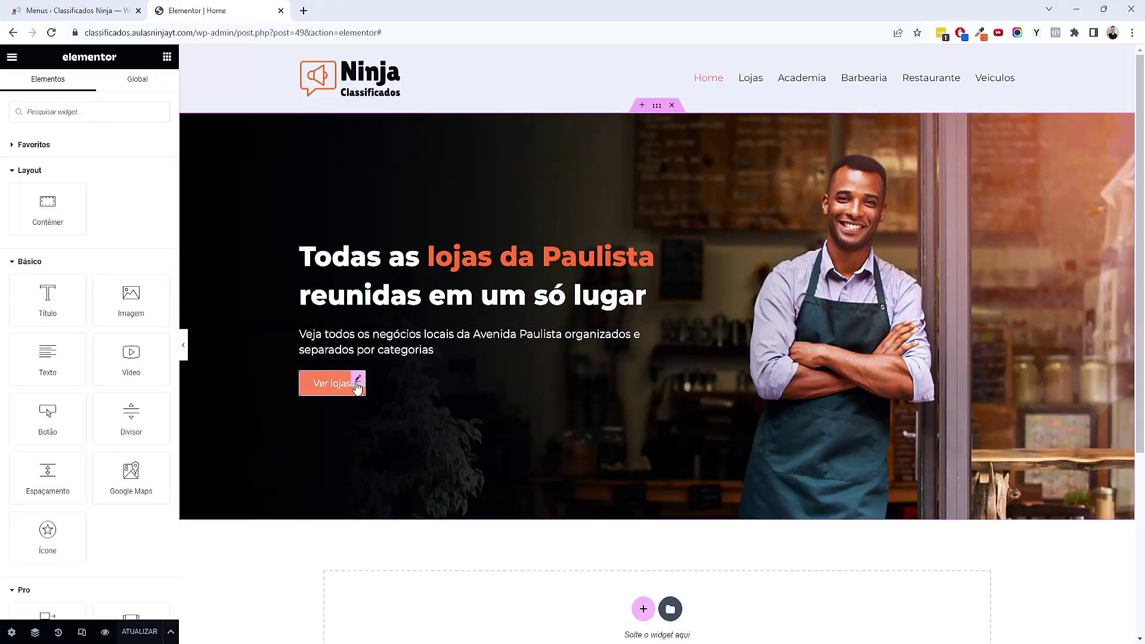
Paste the /lojas/ address into the Ver lojas button's Link field
left_click(358, 382)
left_click(24, 222)
key("ctrl+v")
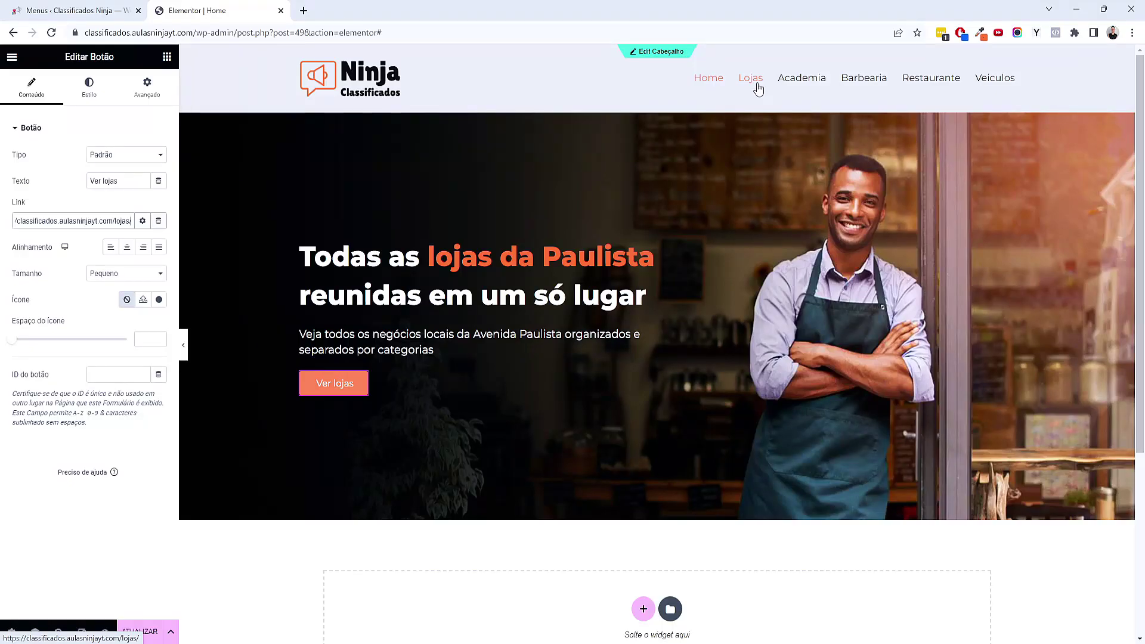
Give the Ver lojas button global Texto text colour and a gradient background angled at 251°
left_click(92, 102)
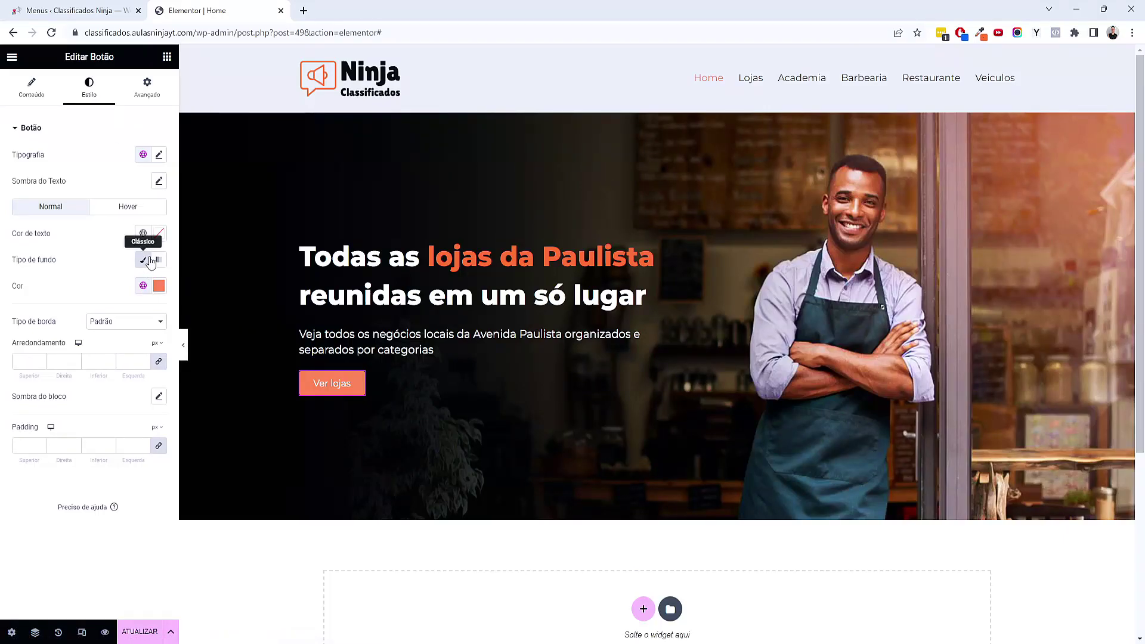
left_click(143, 235)
left_click(104, 338)
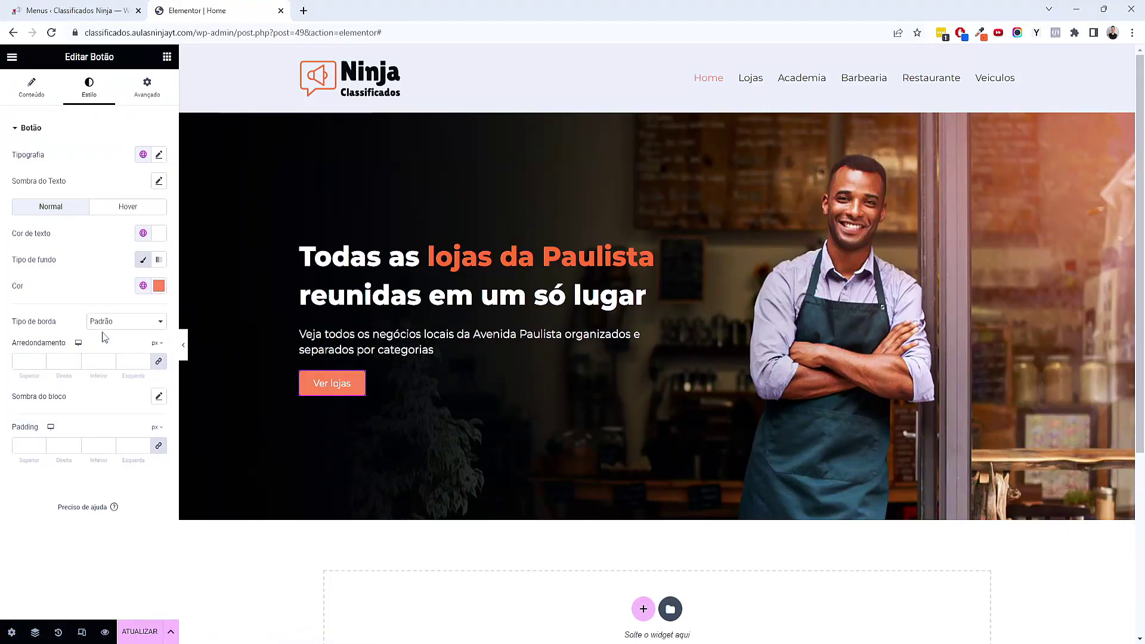
left_click(160, 261)
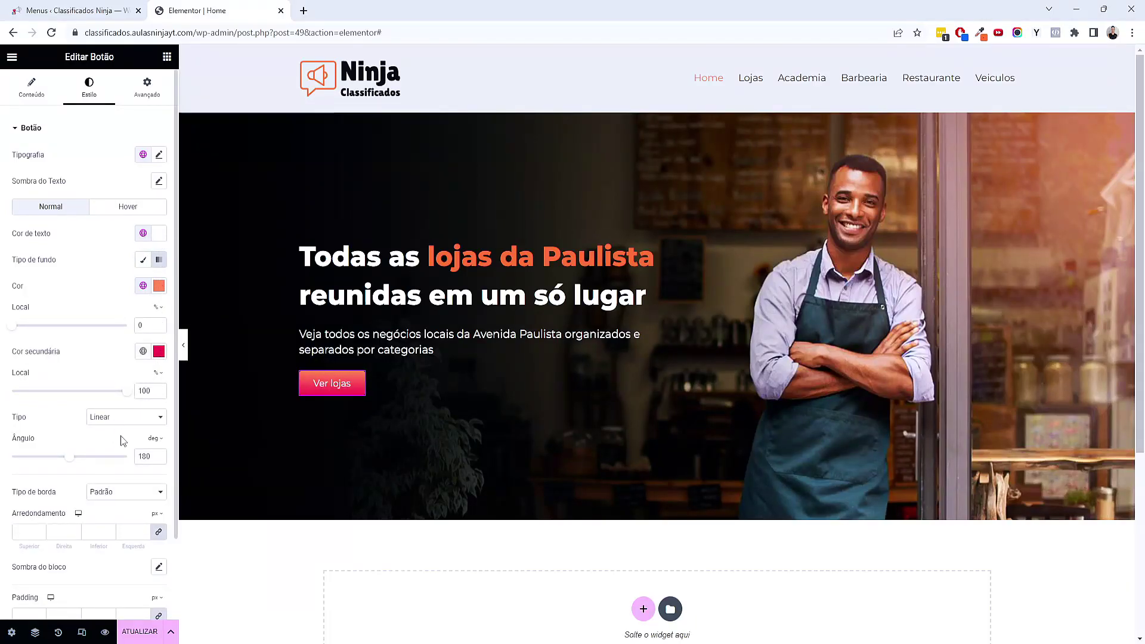
left_click_drag(65, 462, 92, 465)
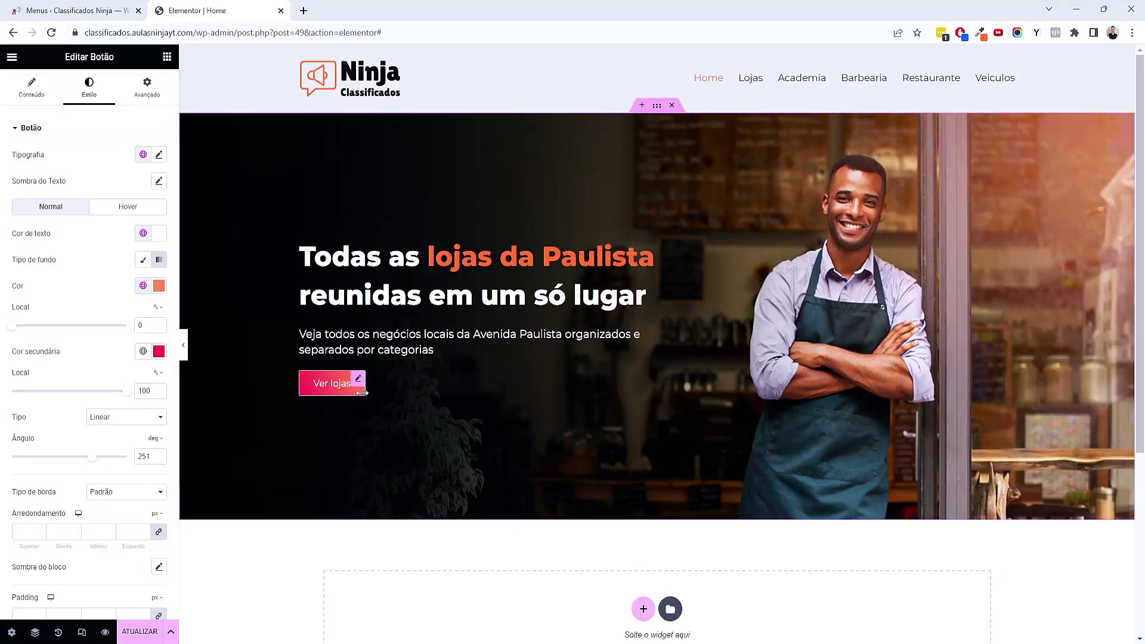
Enter button padding of 20 px top and bottom and 80 px on the sides
scroll(33, 505, "down", 2)
left_click(24, 522)
type("0")
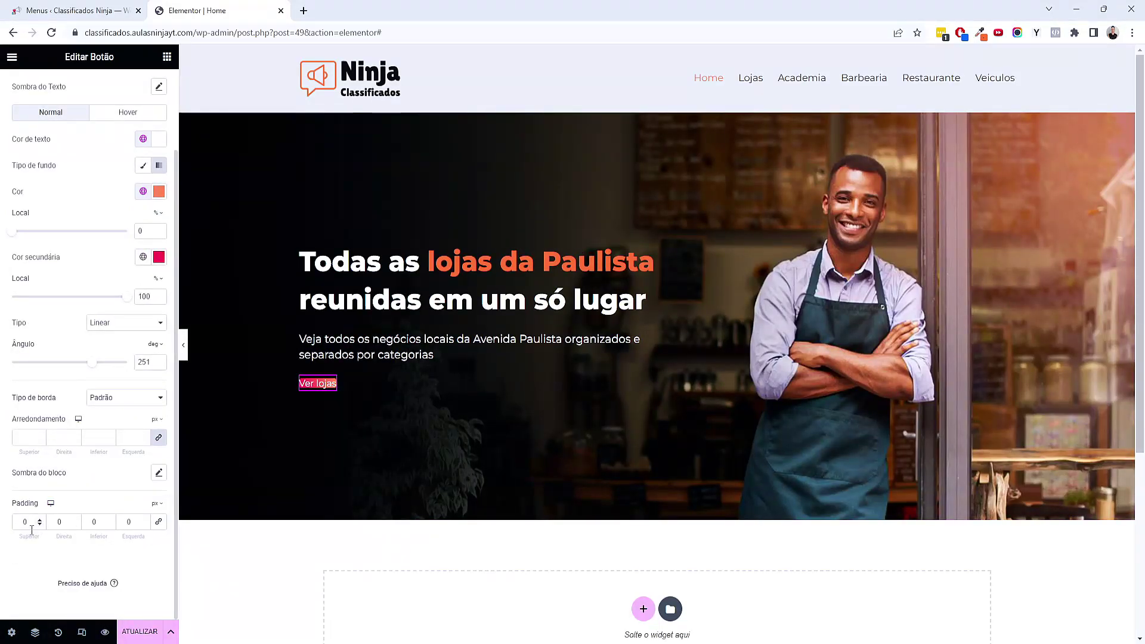
key("Tab")
type("50")
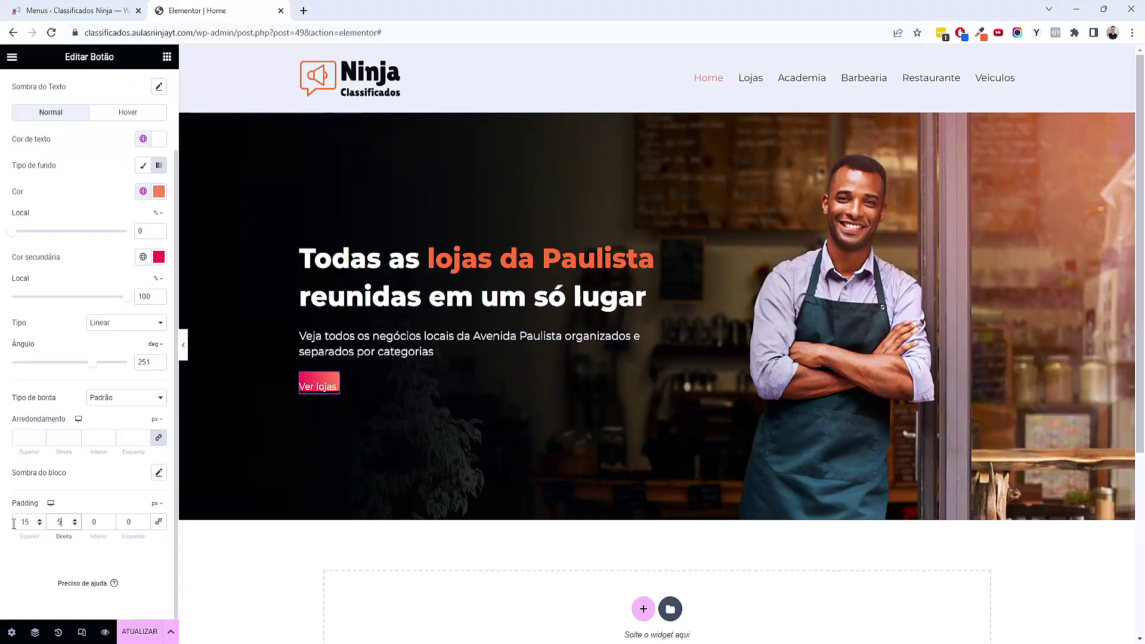
key("Tab")
type("15")
key("Tab")
type("50")
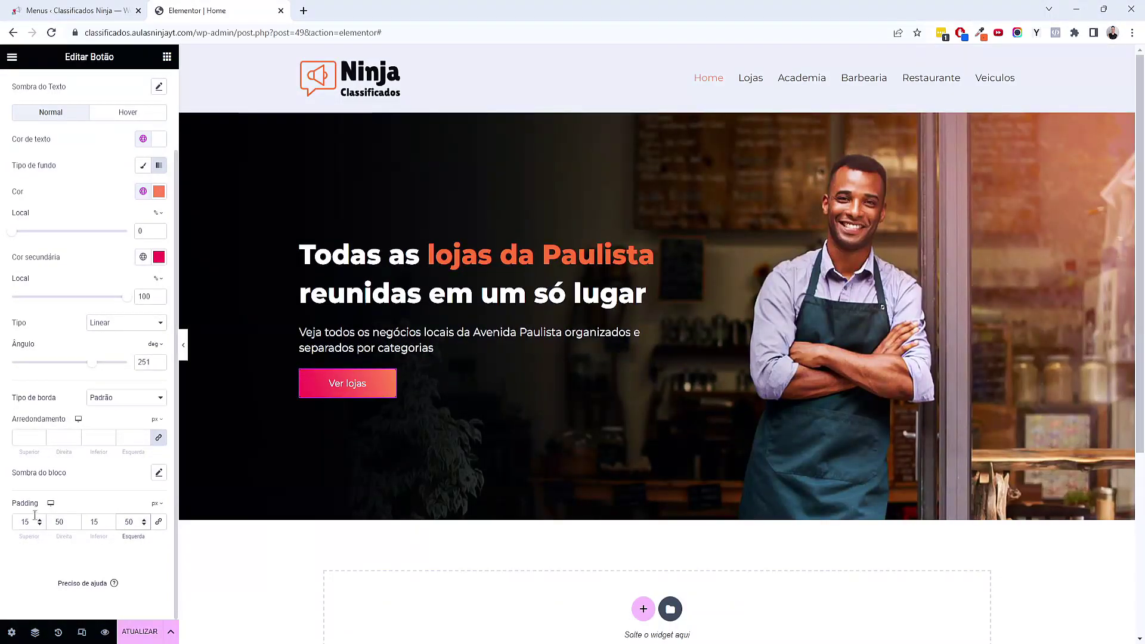
double_click(66, 522)
type("80")
key("Tab")
key("Tab")
type("80")
double_click(30, 522)
type("20")
key("Tab")
key("Tab")
type("20")
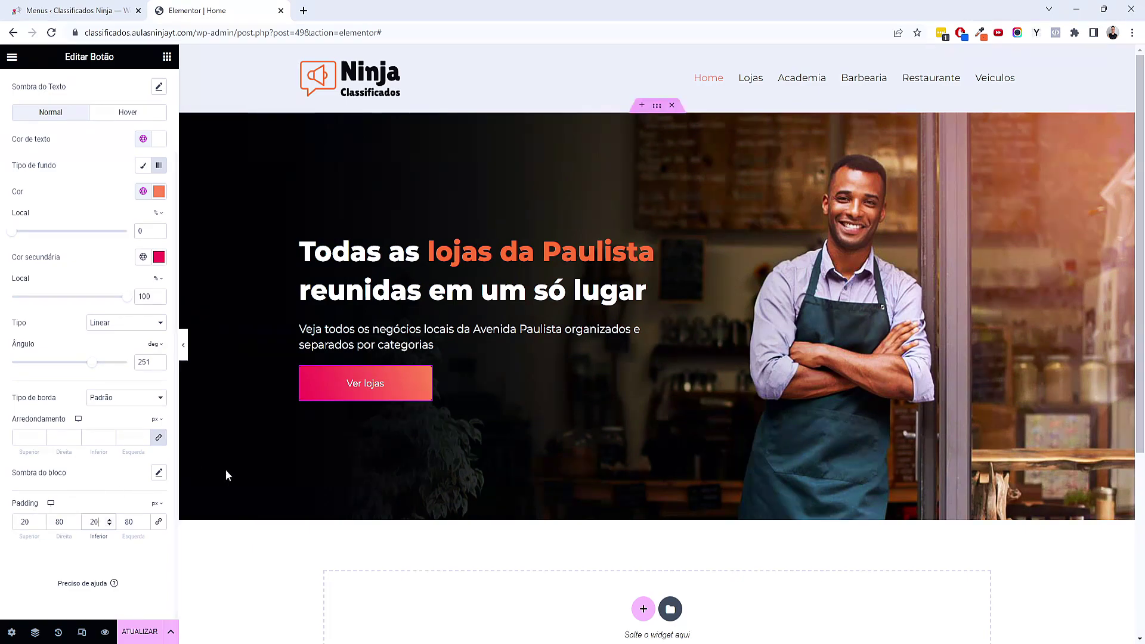
Check the button at full width, then reduce the top and bottom padding to 17 px
left_click(183, 344)
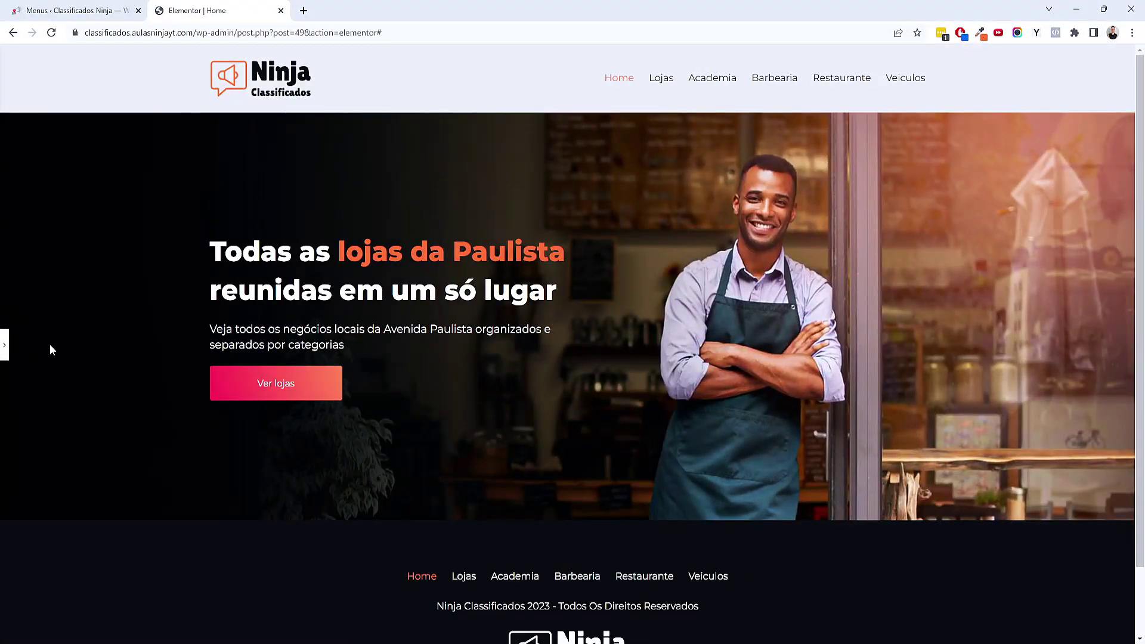
left_click(6, 343)
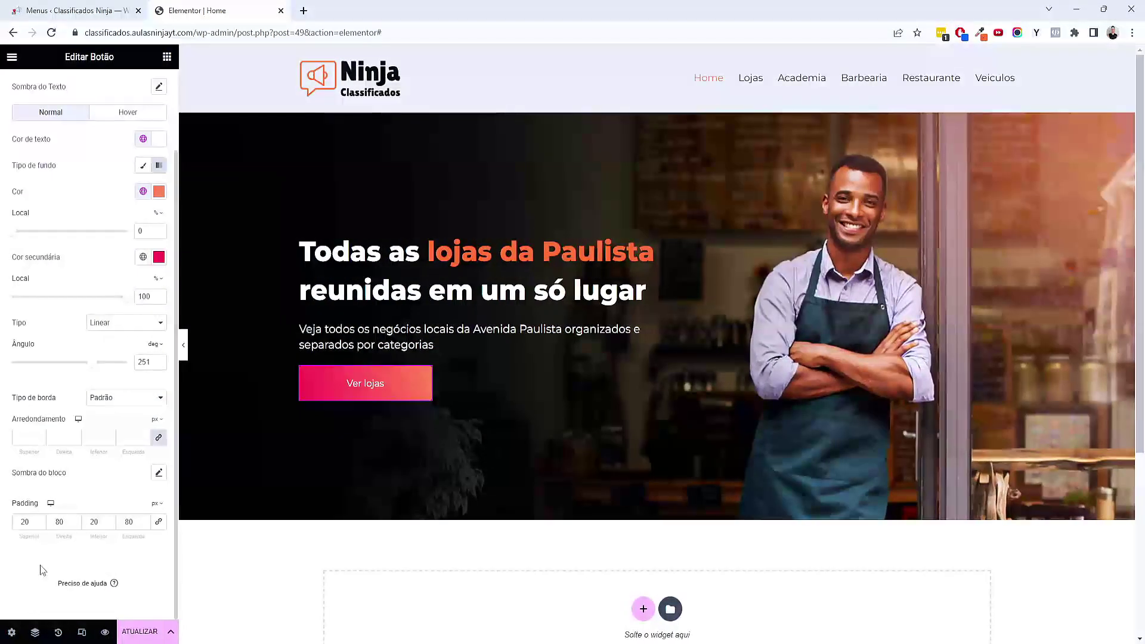
left_click(40, 525)
left_click(41, 525)
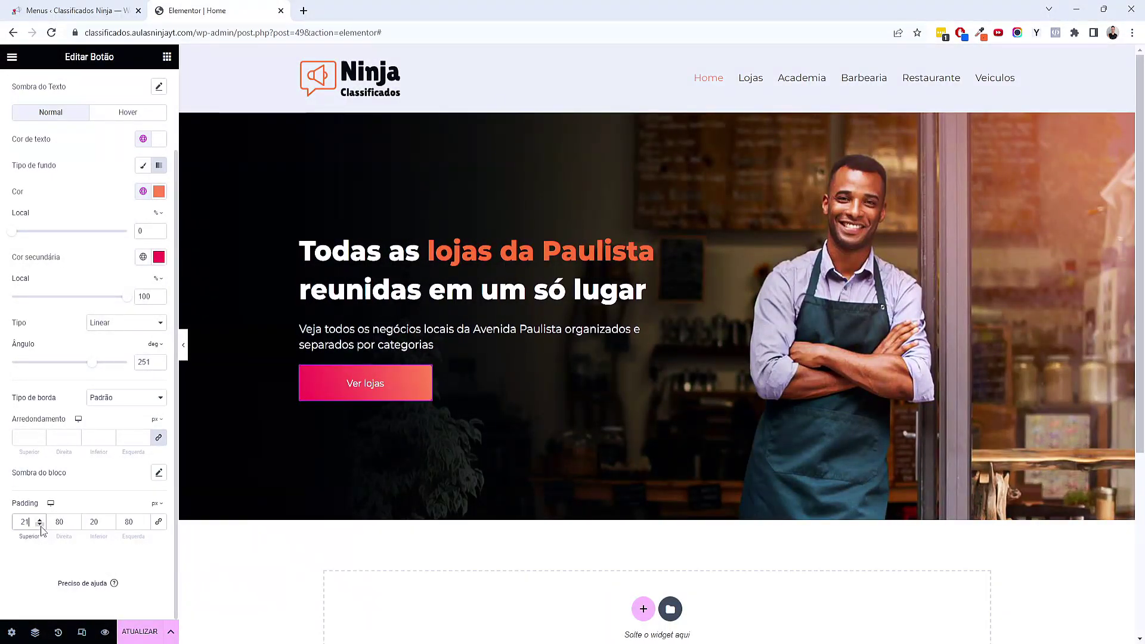
left_click(40, 525)
left_click(109, 525)
left_click(110, 525)
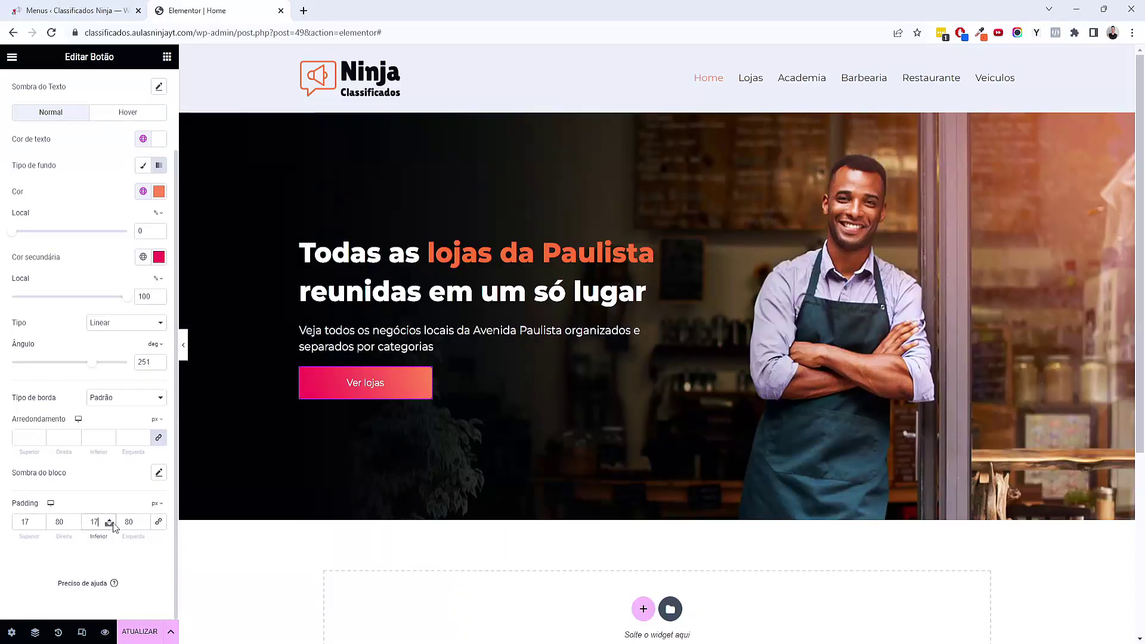
left_click(110, 525)
left_click(109, 525)
left_click(110, 520)
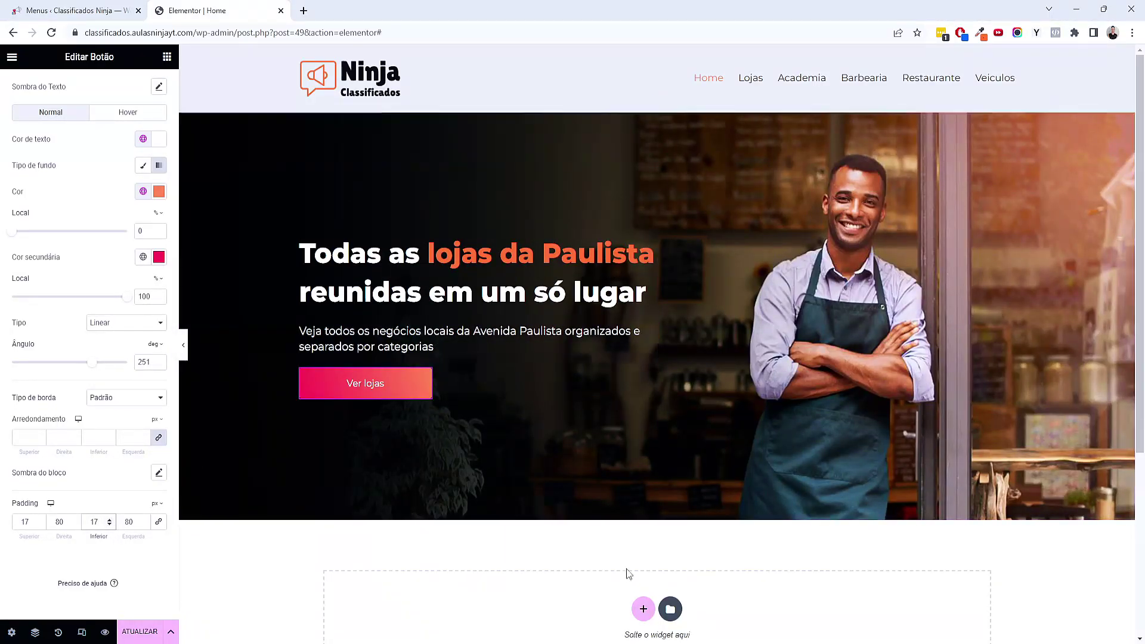
scroll(143, 217, "up", 5)
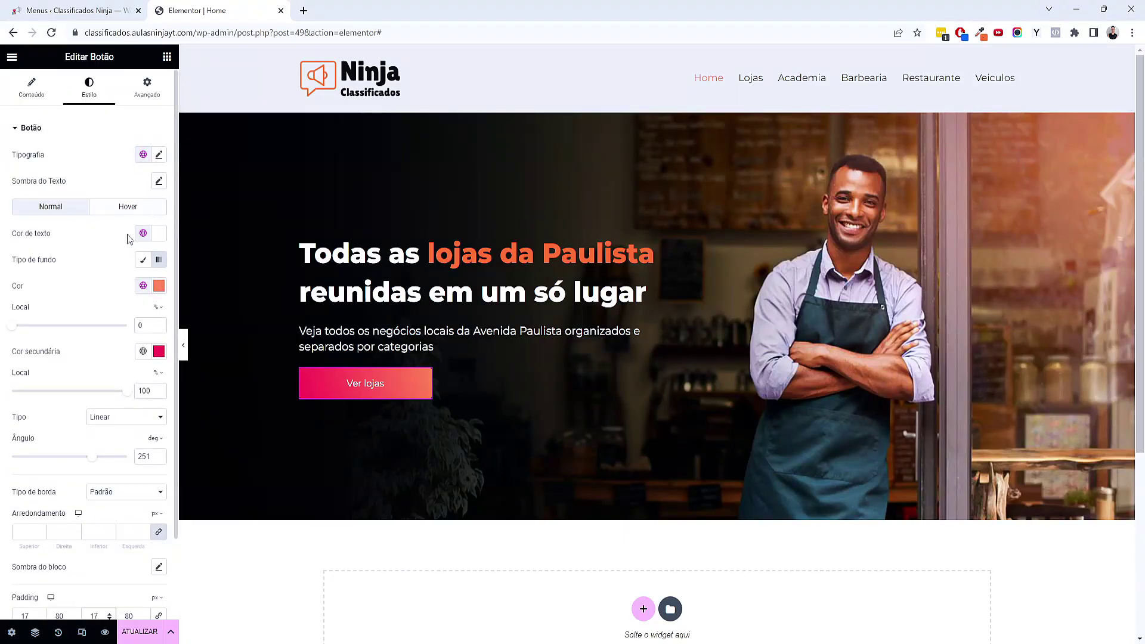
Save the page and confirm in the preview that Ver lojas opens the Lojas archive
left_click(27, 95)
key("ctrl+s")
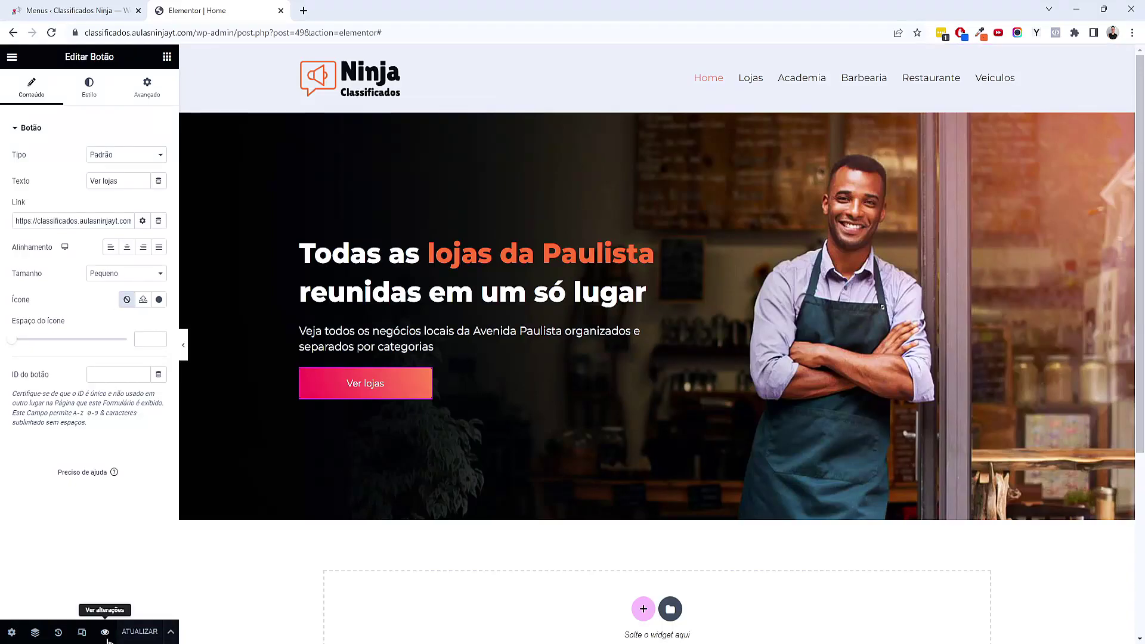
left_click(105, 633)
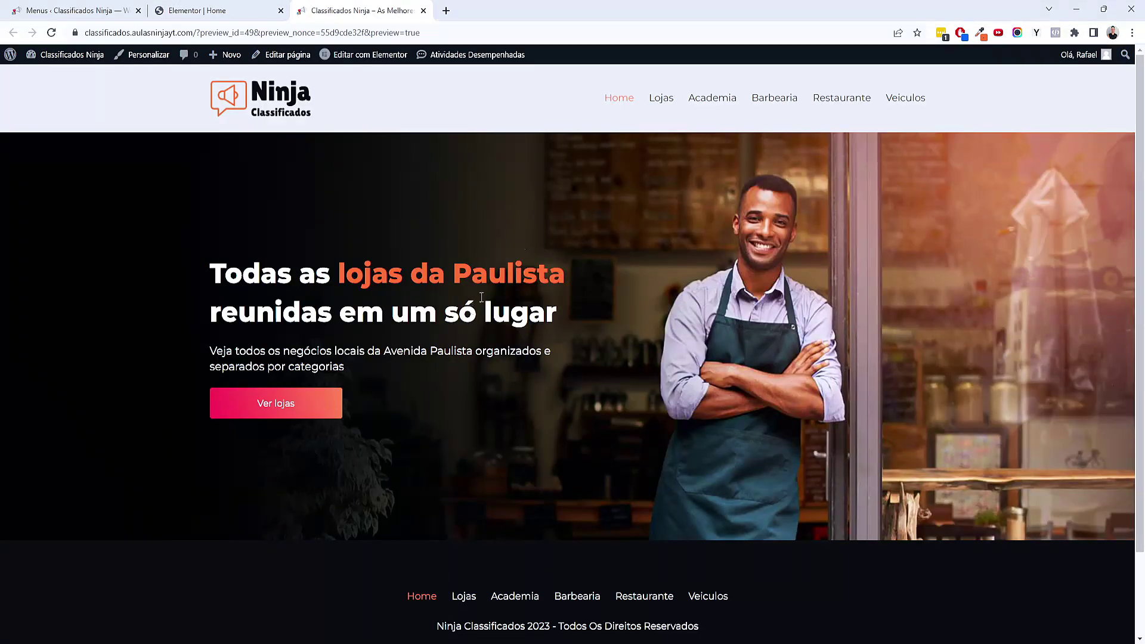
scroll(481, 297, "down", 2)
scroll(500, 338, "up", 2)
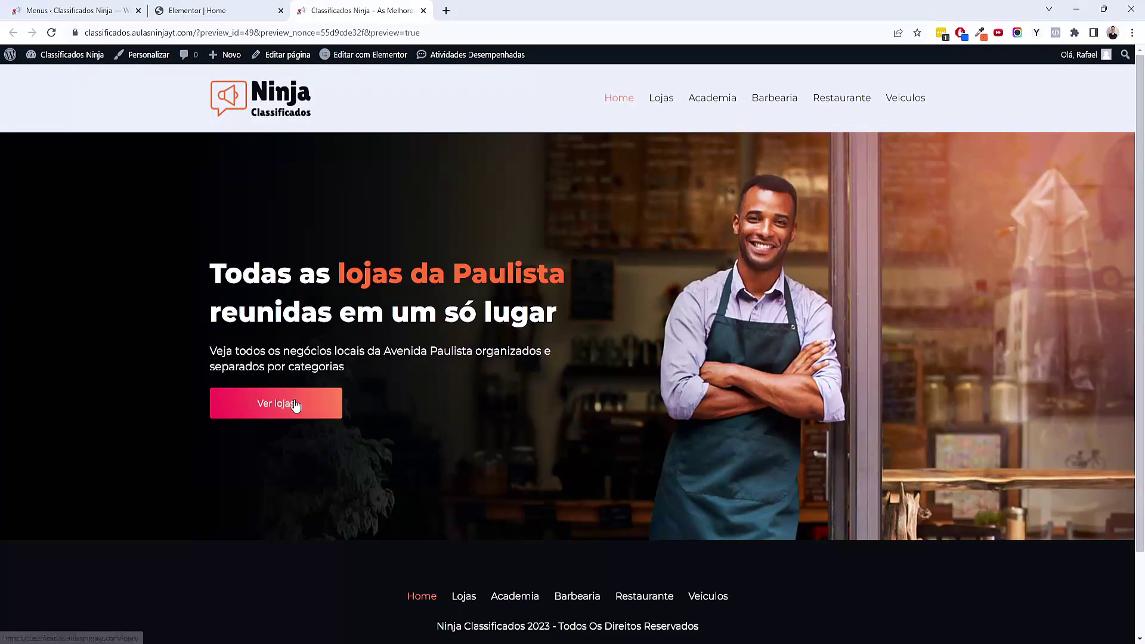
left_click(295, 406)
scroll(794, 360, "down", 9)
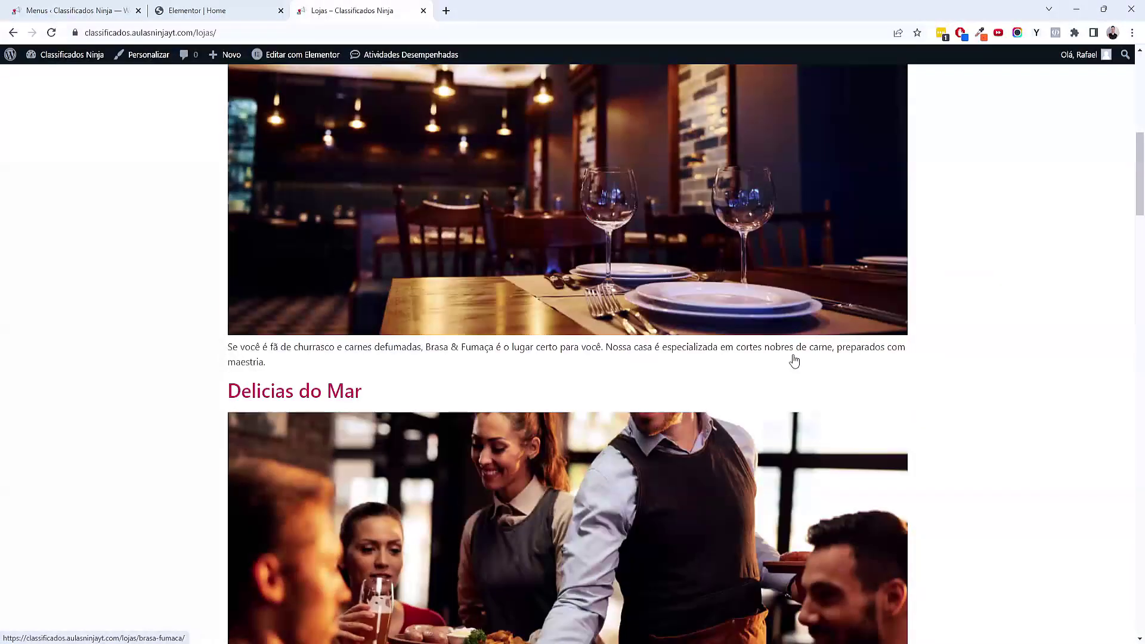
scroll(631, 291, "up", 11)
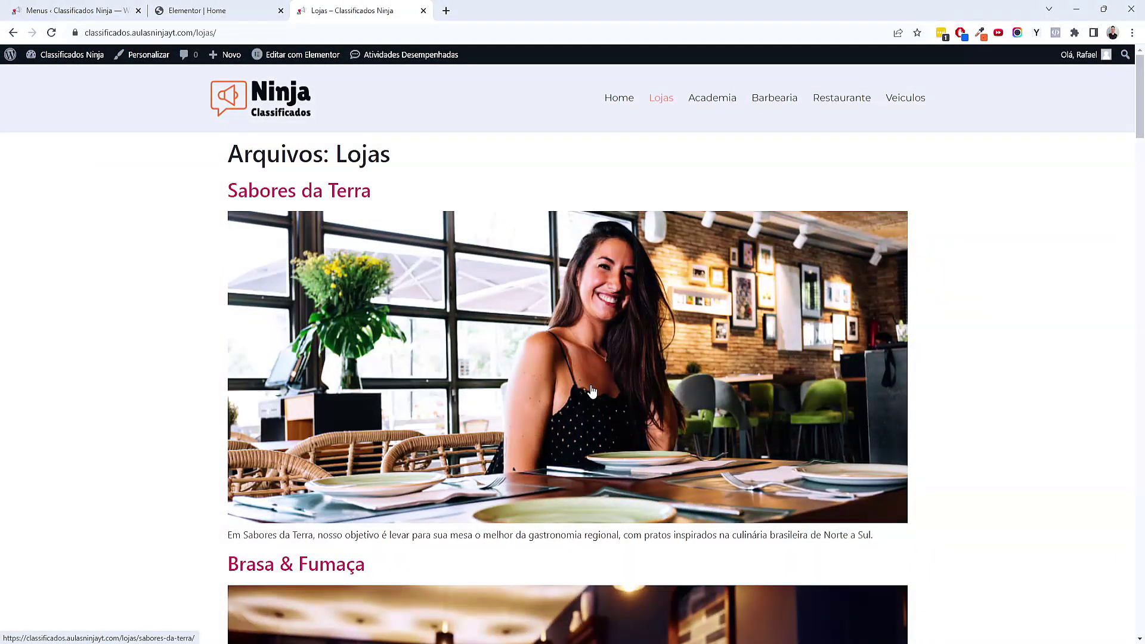
key("alt+Left")
Close the preview tab and start a new section below the hero
left_click(226, 11)
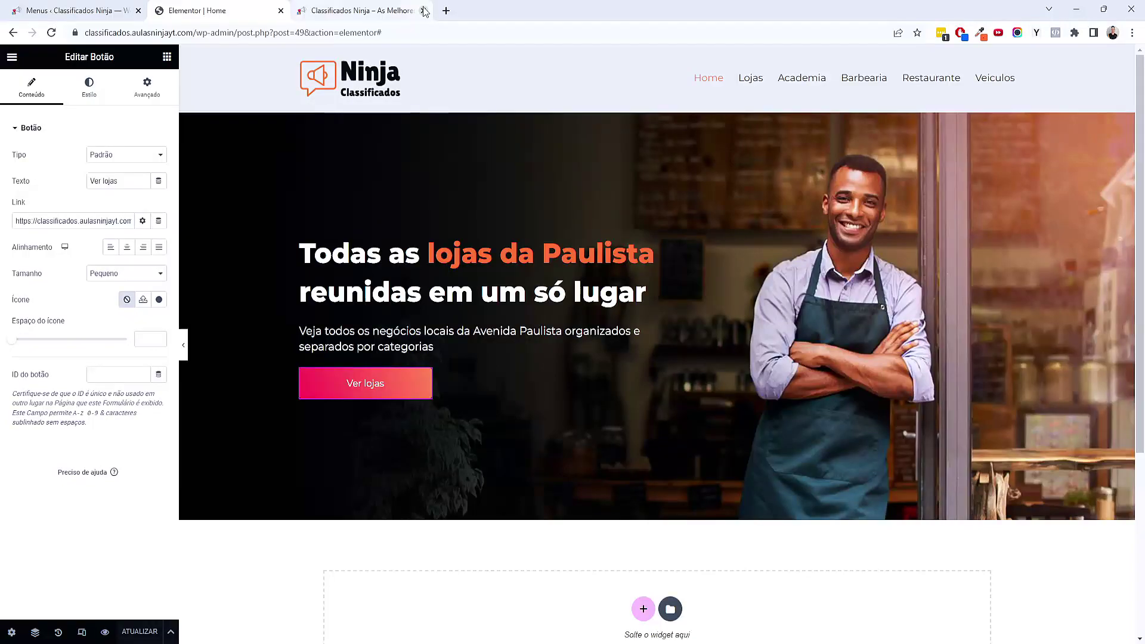
left_click(423, 11)
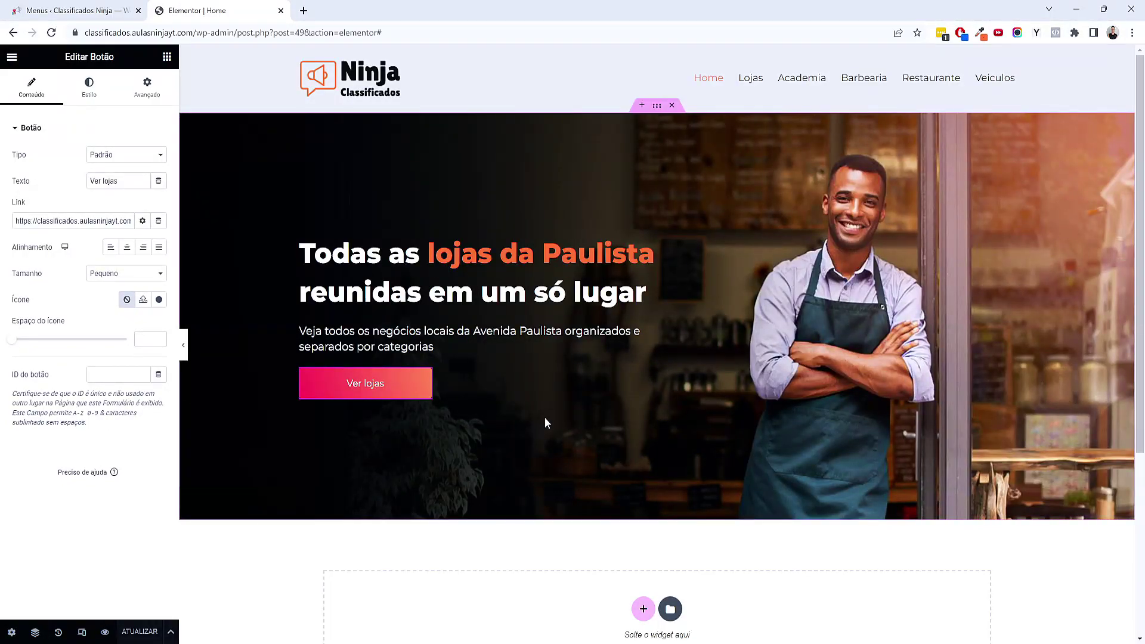
scroll(535, 514, "down", 1)
scroll(535, 514, "down", 3)
left_click(643, 359)
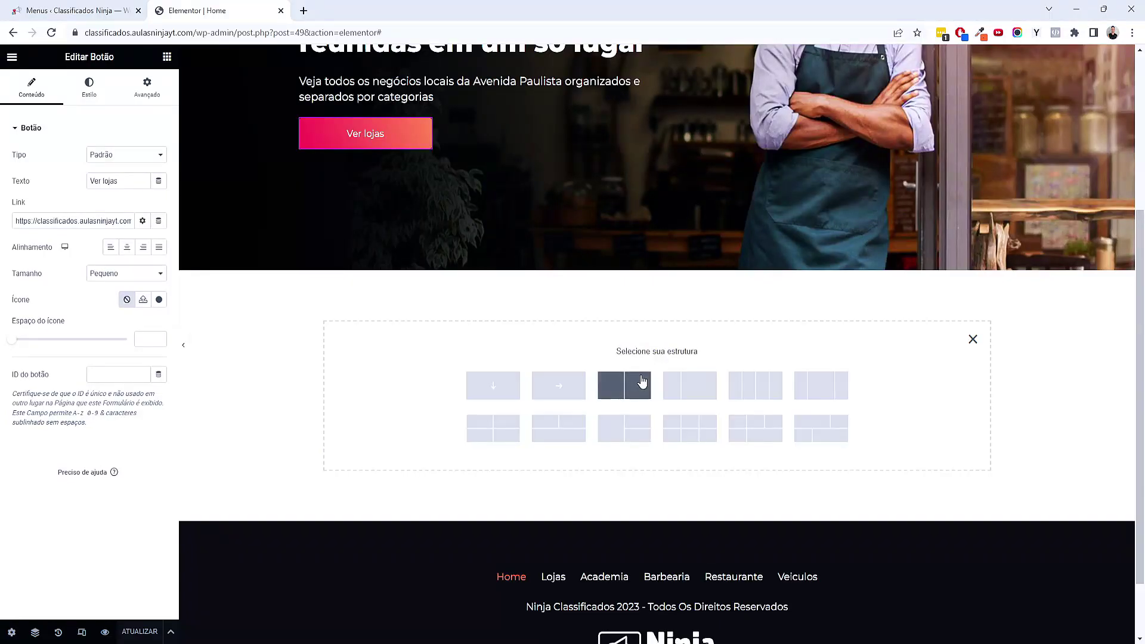
Add a single-column container with 80 px top and bottom padding
left_click(482, 392)
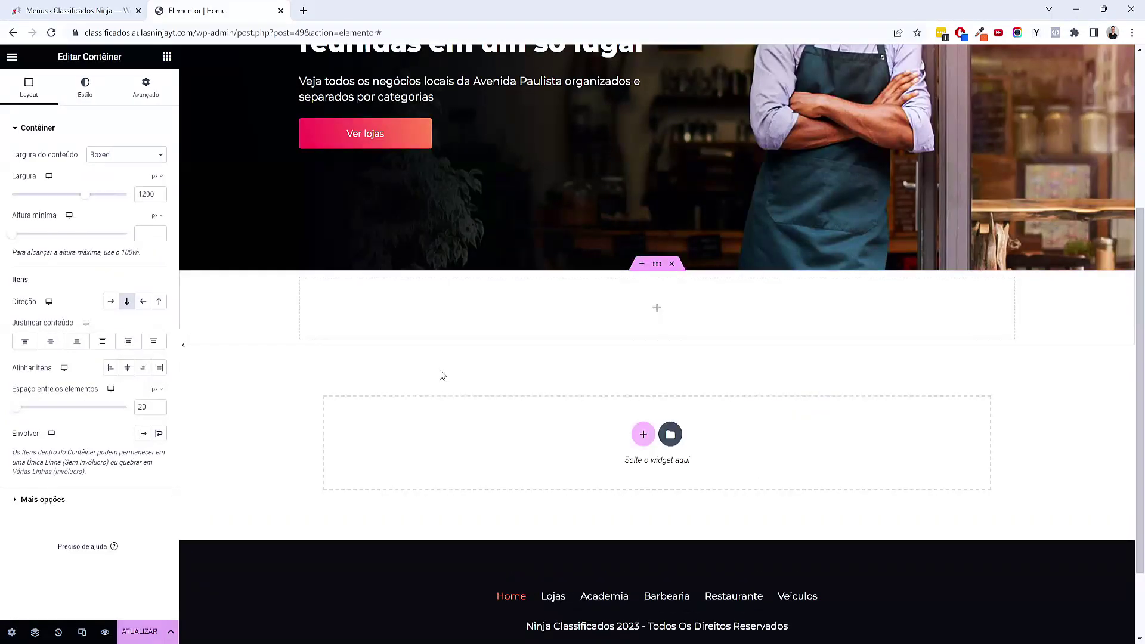
left_click(149, 90)
left_click(160, 218)
left_click(23, 216)
type("80")
key("Tab")
key("Tab")
type("80")
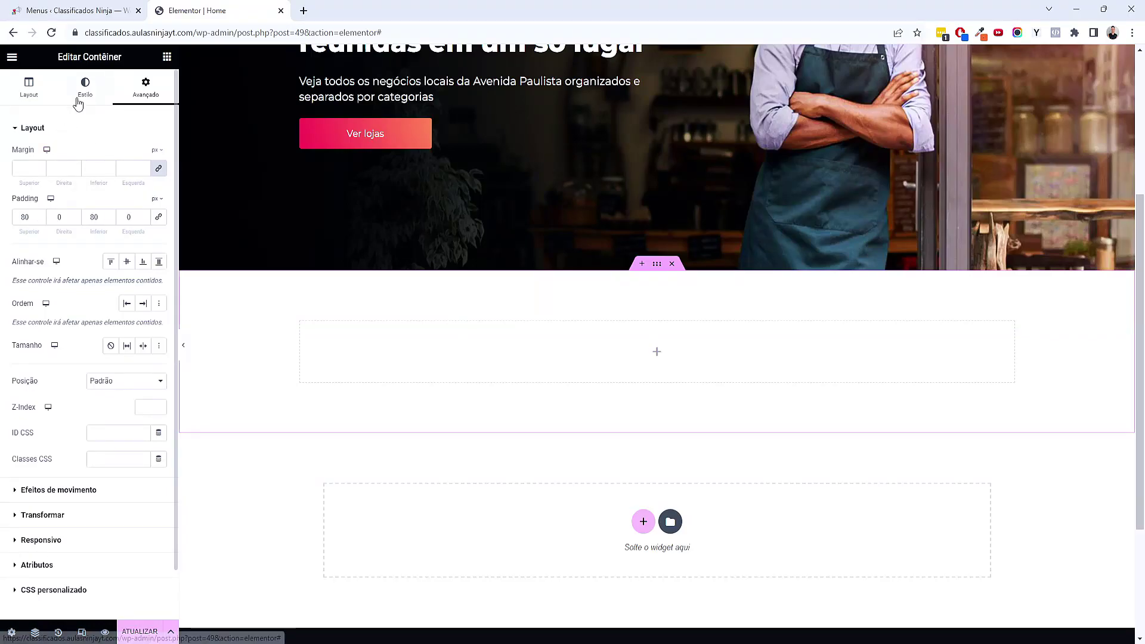
Give the container a Clássico background in the Cinza Claro global colour
left_click(83, 95)
left_click(111, 181)
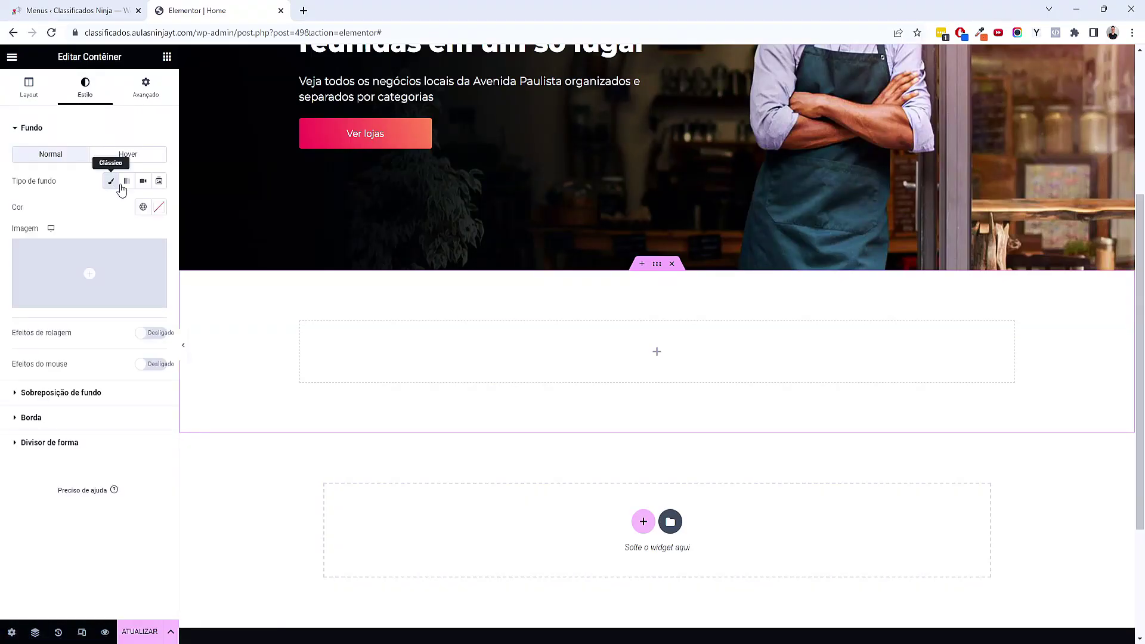
left_click(143, 207)
left_click(92, 374)
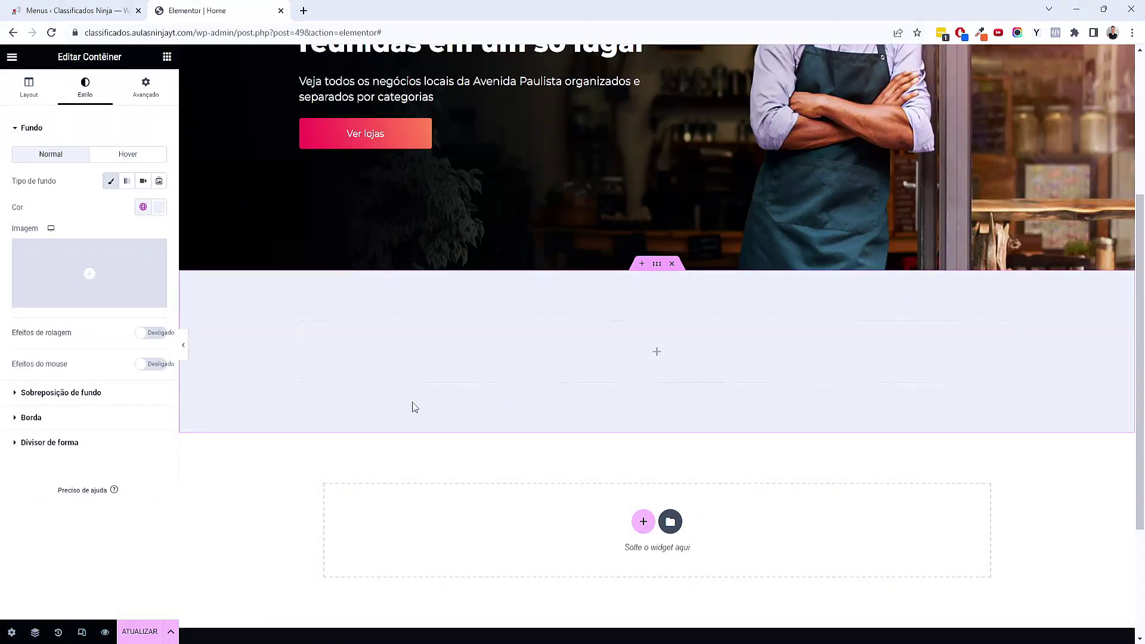
scroll(509, 173, "up", 4)
scroll(541, 249, "down", 5)
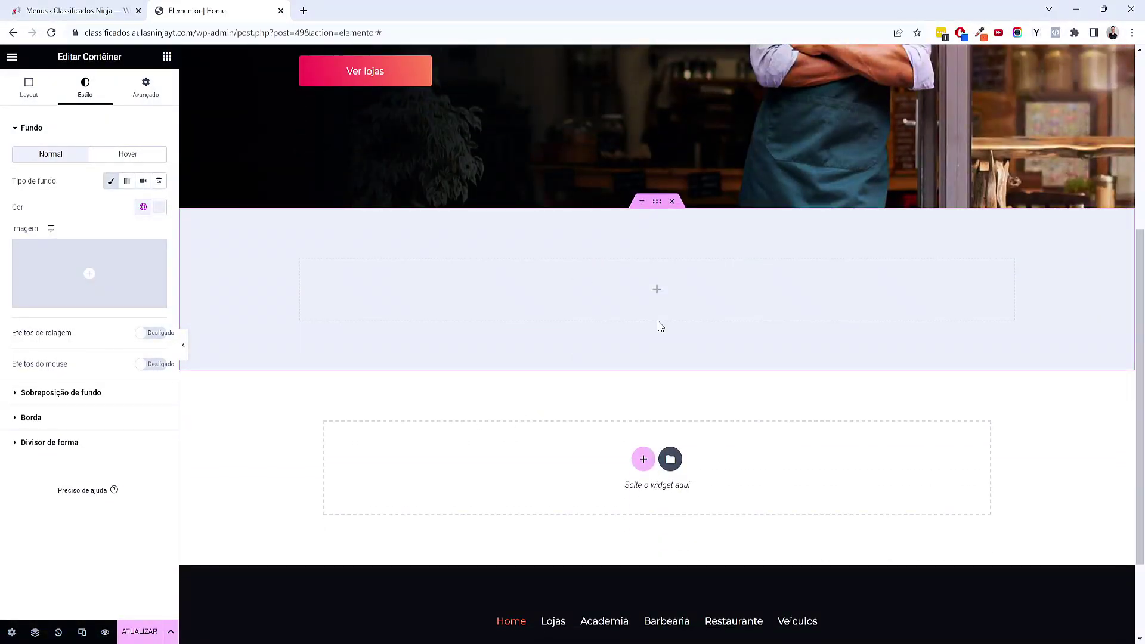
left_click(166, 57)
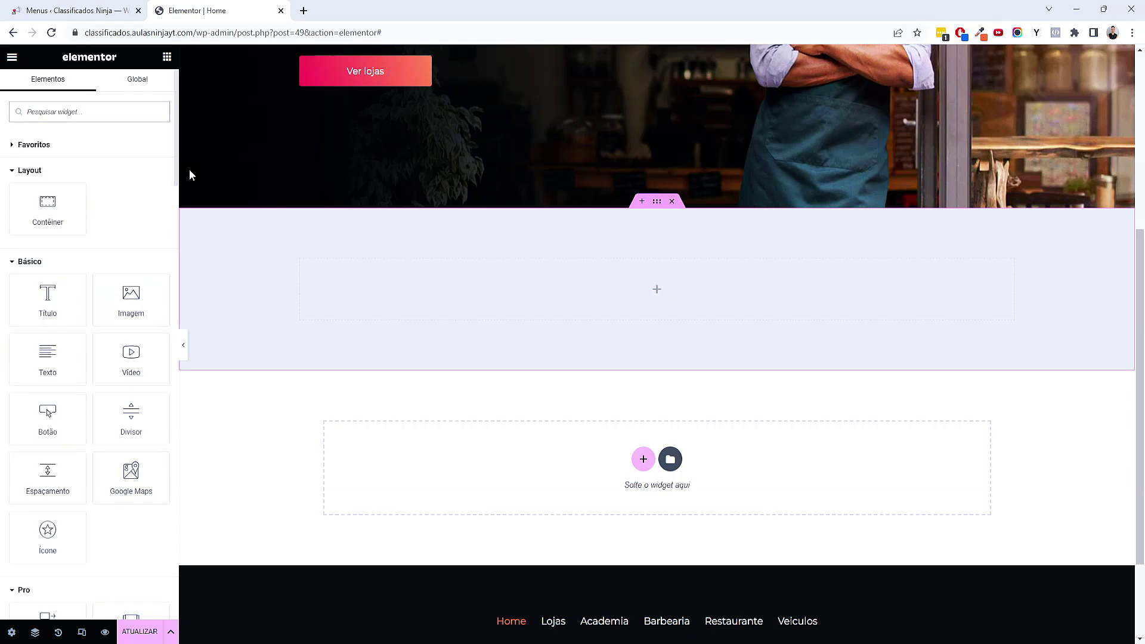
Add a heading reading 'Academias' inside the grey container
left_click(658, 204)
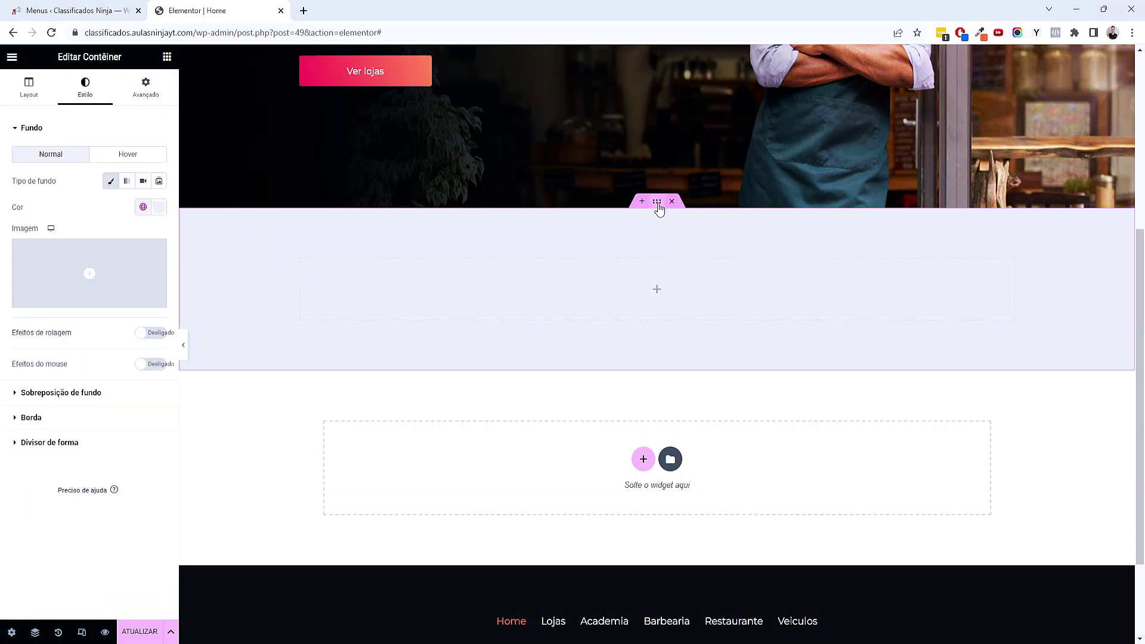
left_click(165, 59)
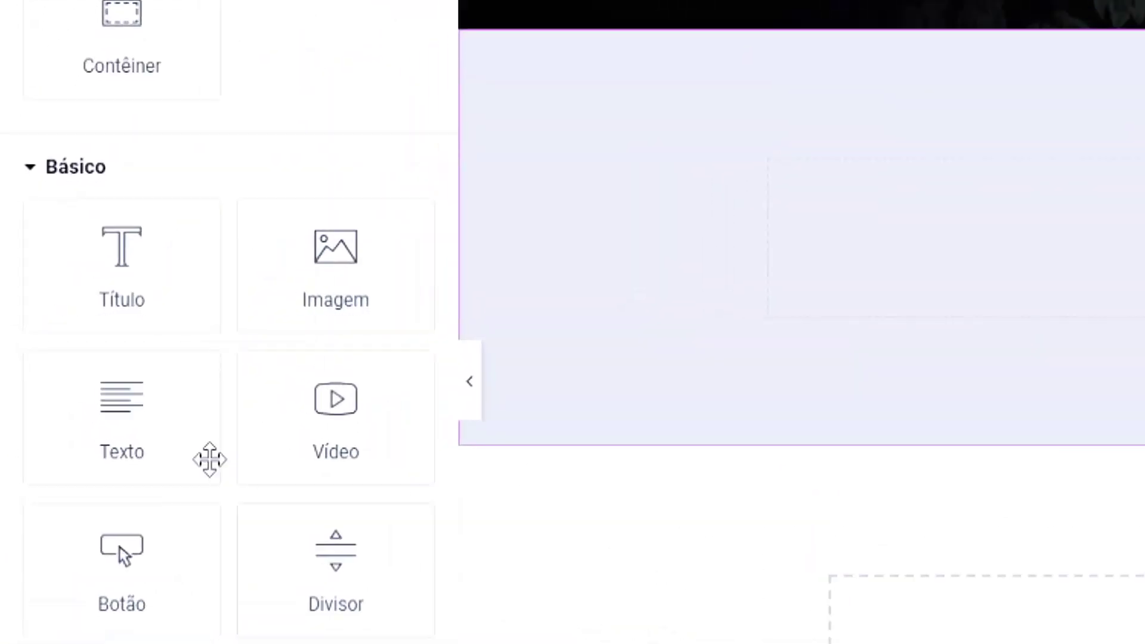
left_click_drag(108, 299, 1144, 322)
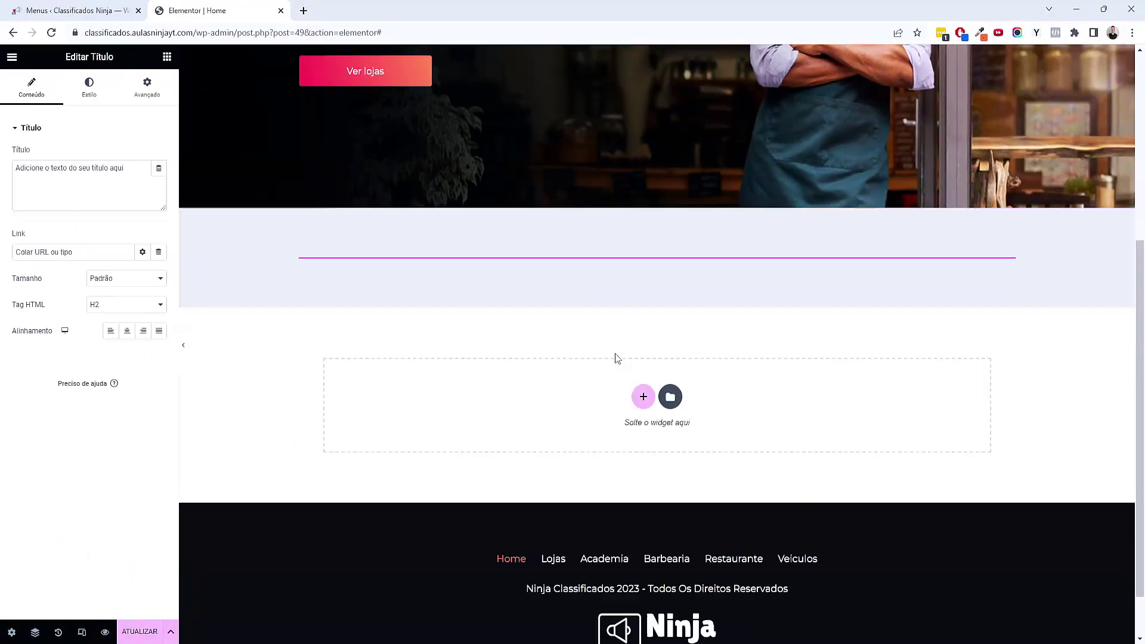
triple_click(81, 211)
type("Academias")
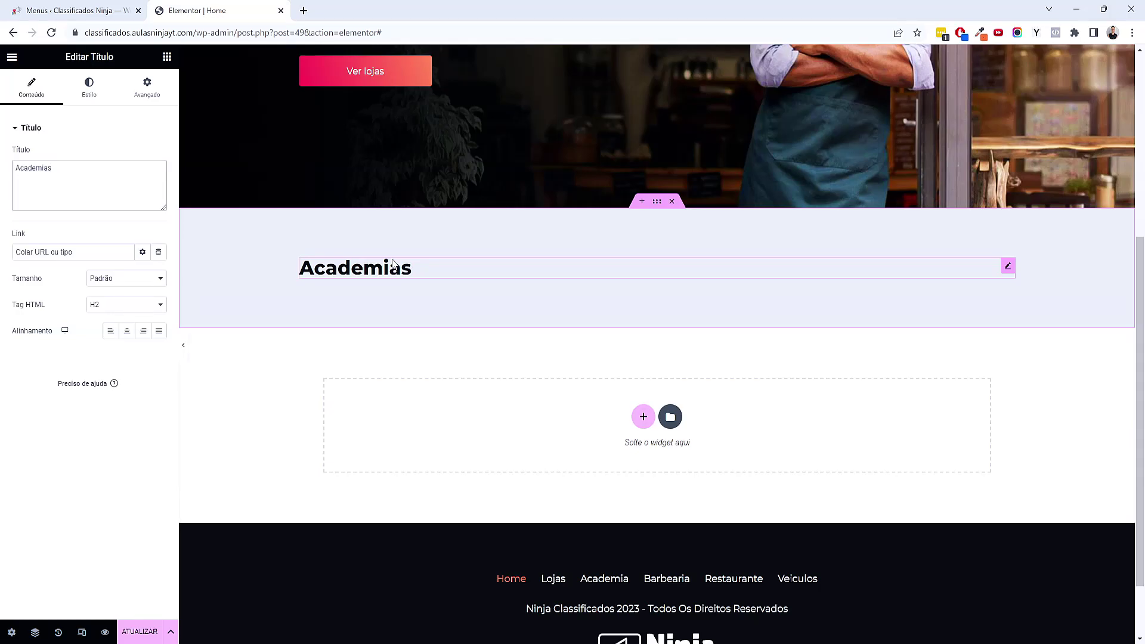
Give the Academias heading an orange Acento background and white text
left_click(147, 87)
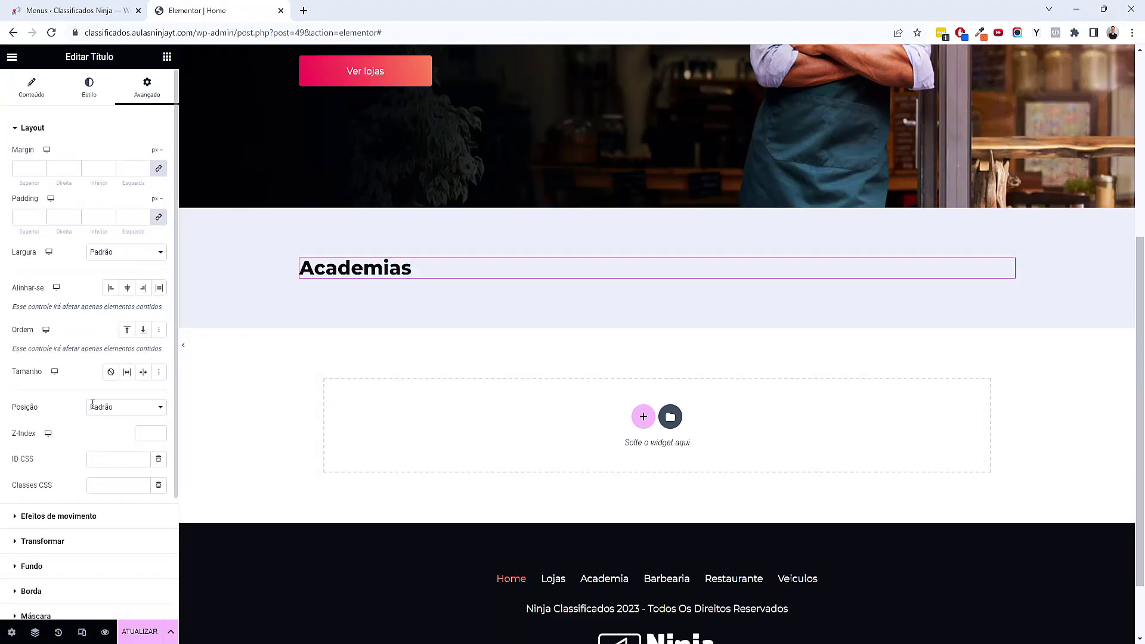
scroll(93, 404, "down", 3)
left_click(40, 411)
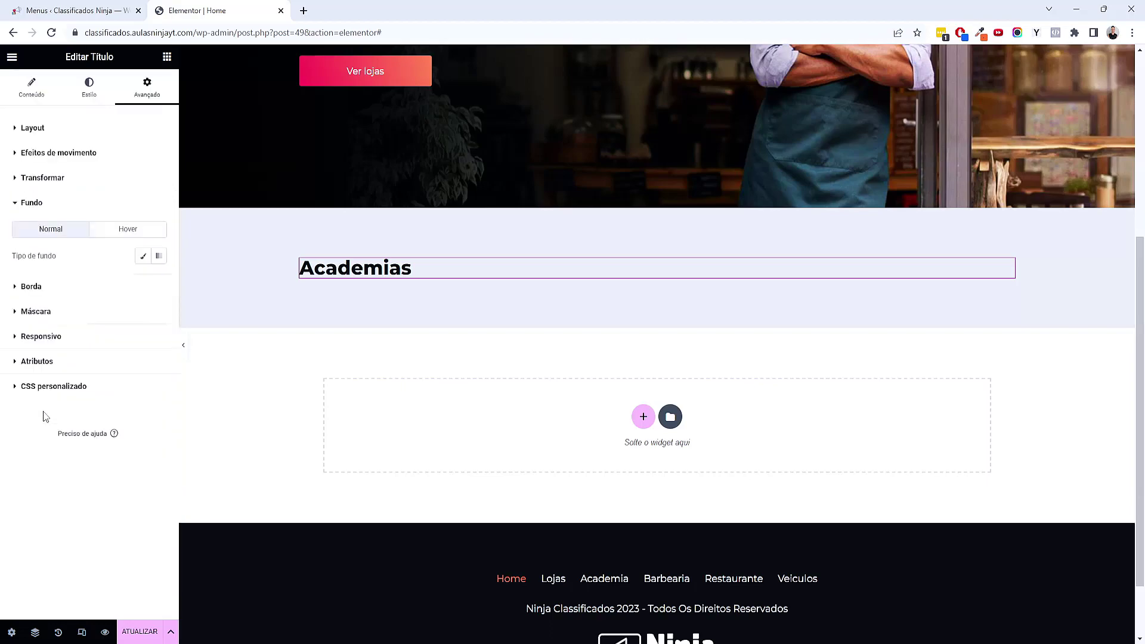
left_click(143, 256)
left_click(143, 281)
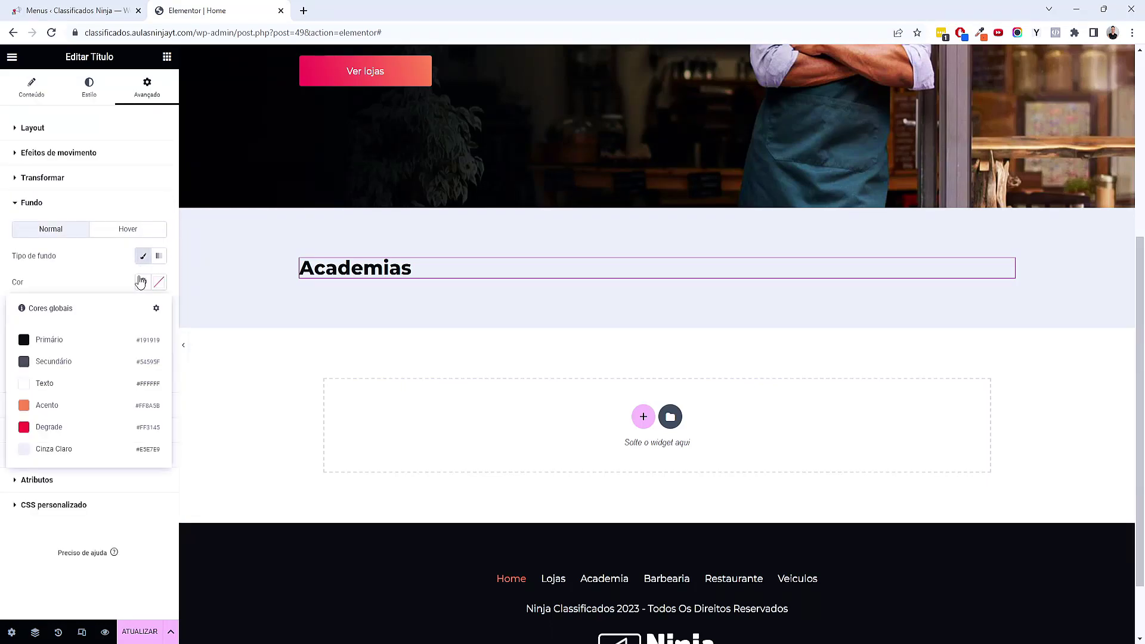
left_click(77, 410)
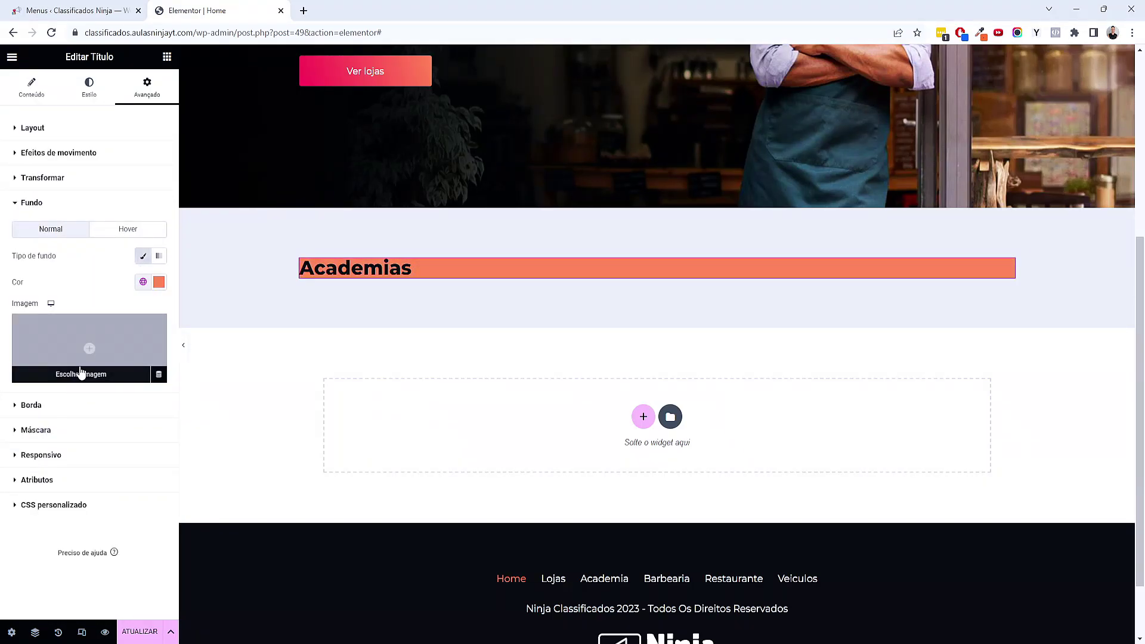
left_click(90, 89)
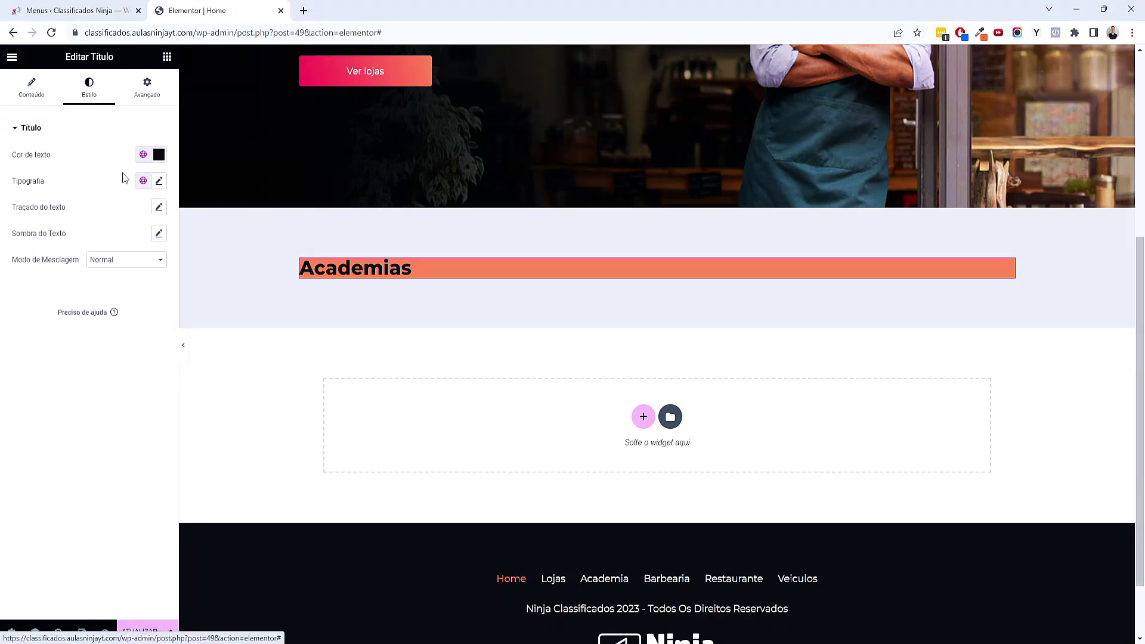
left_click(143, 155)
left_click(96, 256)
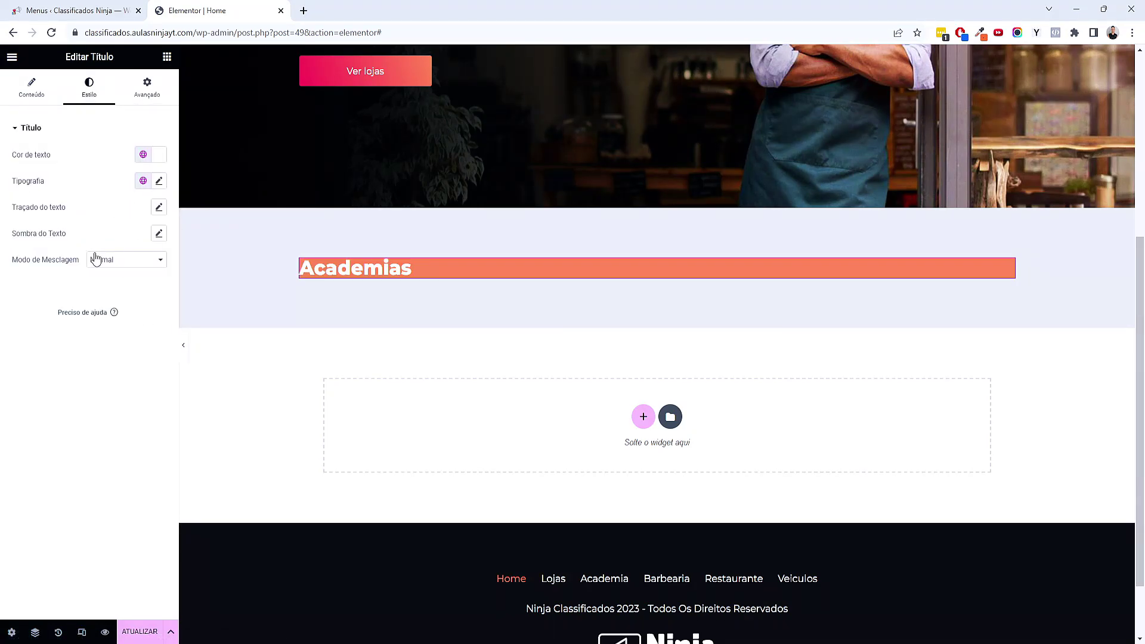
Set the heading padding to 25 px top and bottom and 50 px on the sides
left_click(148, 98)
left_click(22, 220)
type("25")
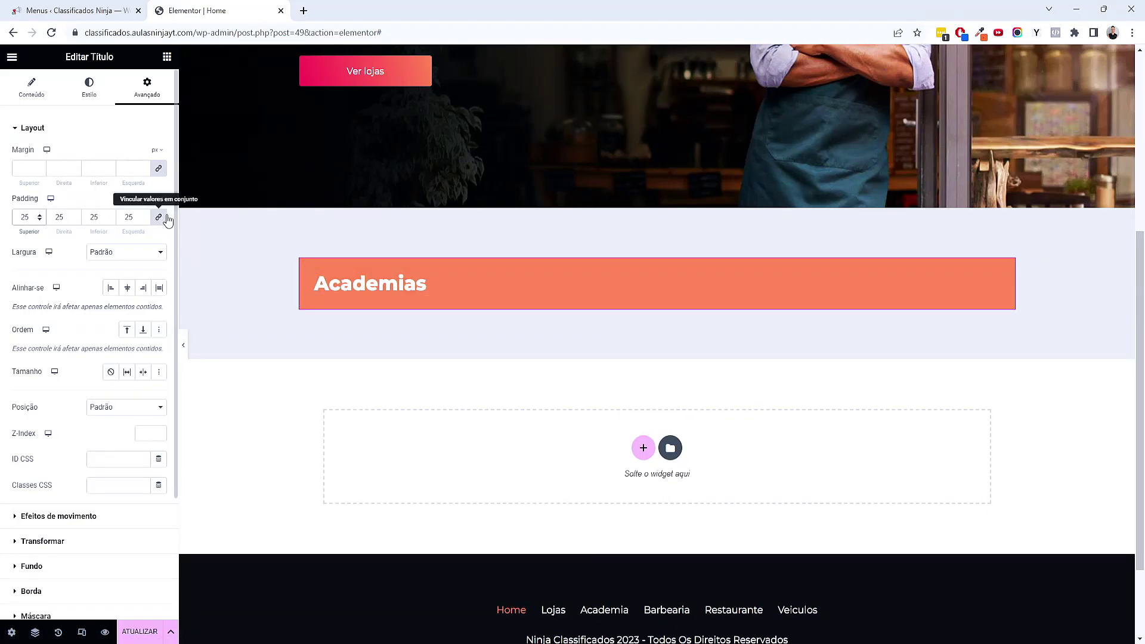
left_click(132, 217)
double_click(71, 218)
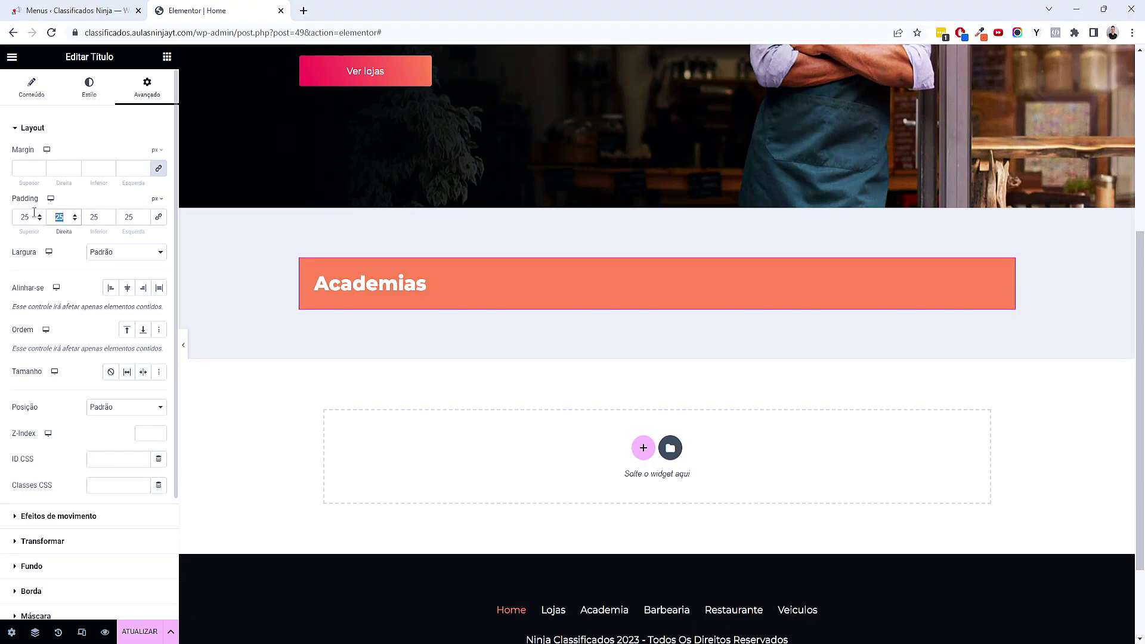
type("50")
key("Tab")
key("Tab")
type("50")
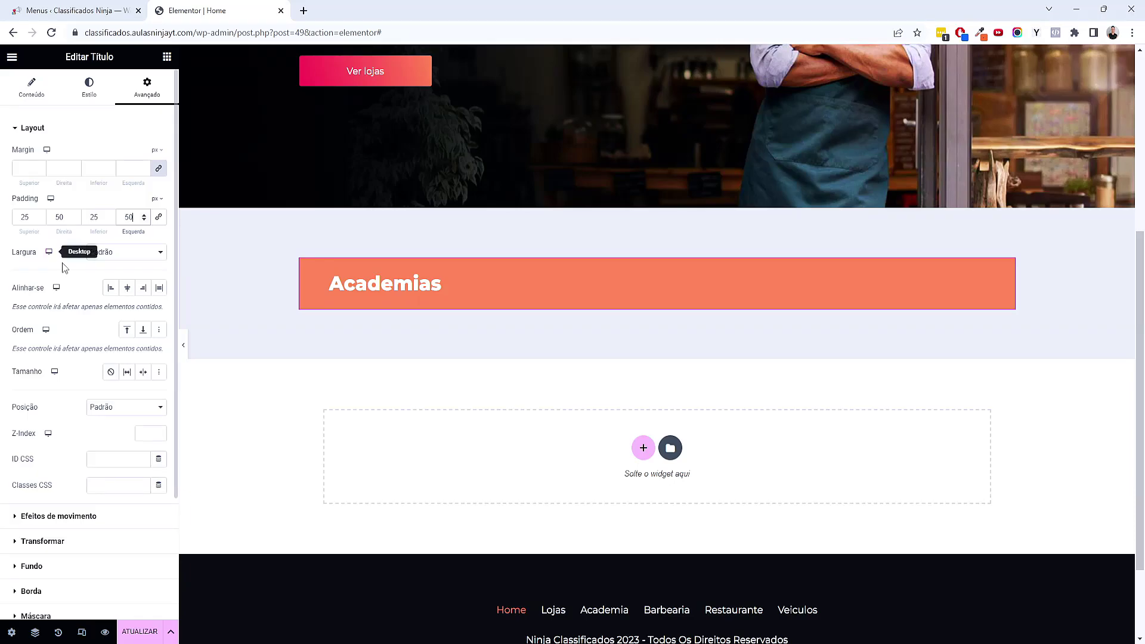
Try inline, full and custom heading widths, then return it to the default Padrão width
left_click(145, 255)
left_click(146, 285)
left_click(133, 252)
left_click(130, 275)
left_click(135, 252)
left_click(123, 265)
left_click(123, 254)
left_click(117, 293)
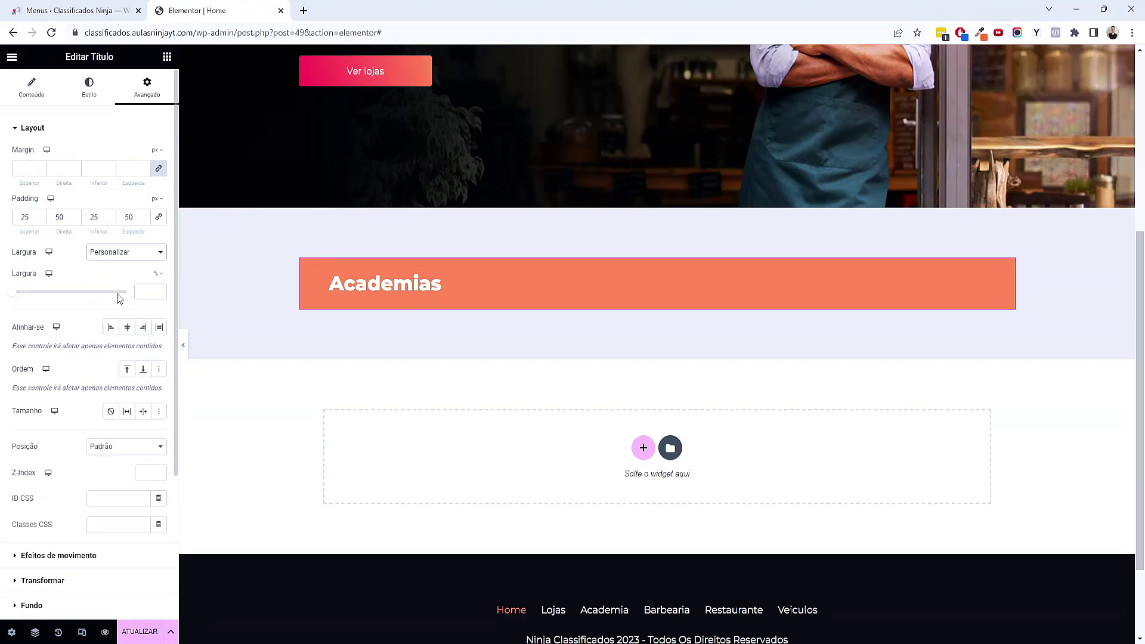
left_click_drag(16, 295, 44, 296)
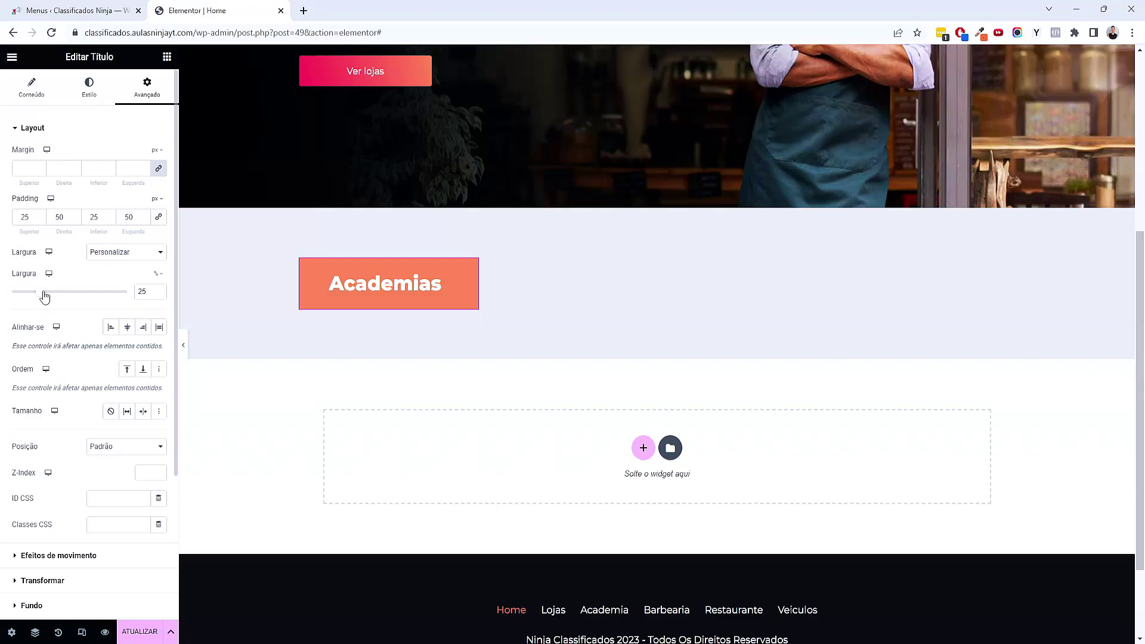
left_click(141, 252)
left_click(139, 263)
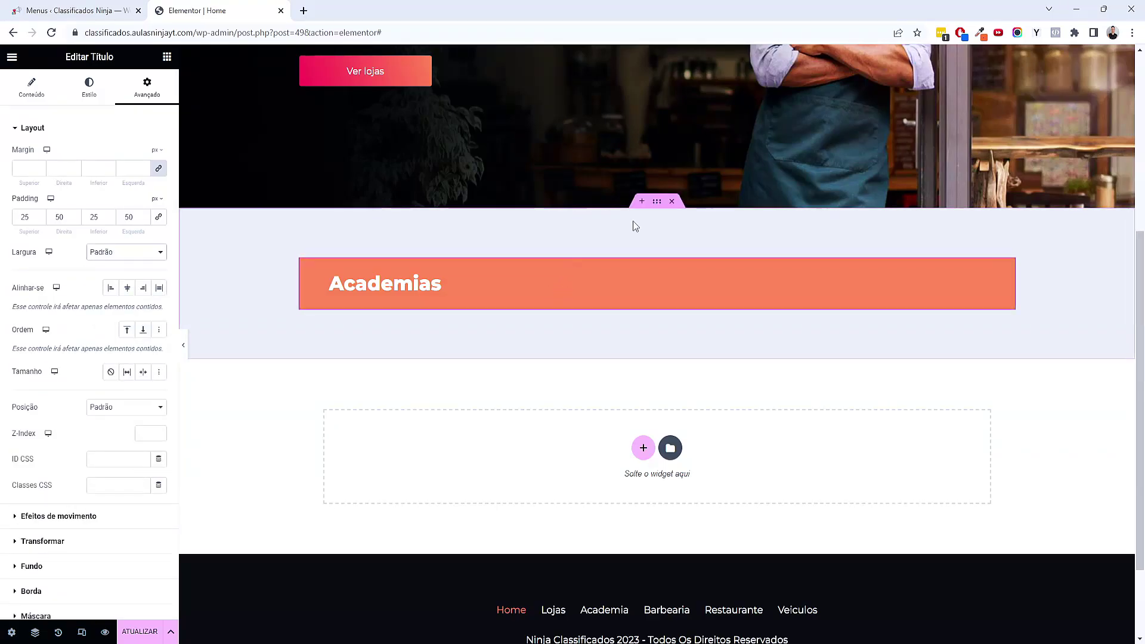
left_click(656, 203)
Set the container's Justificar conteúdo and Alinhar itens to Centro
left_click(29, 88)
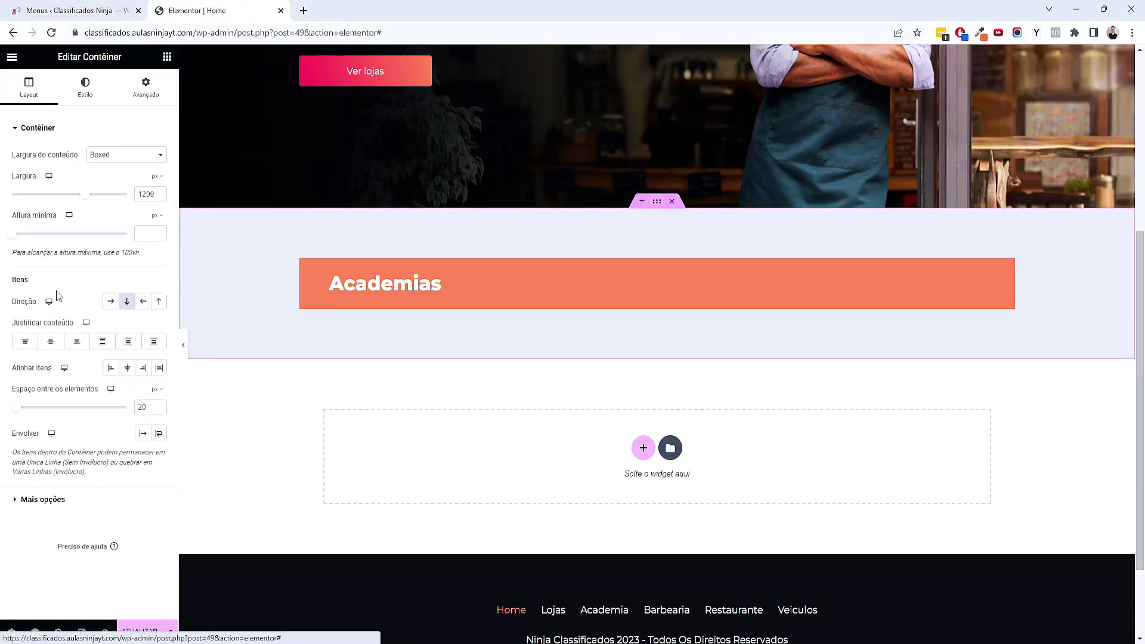
left_click(51, 344)
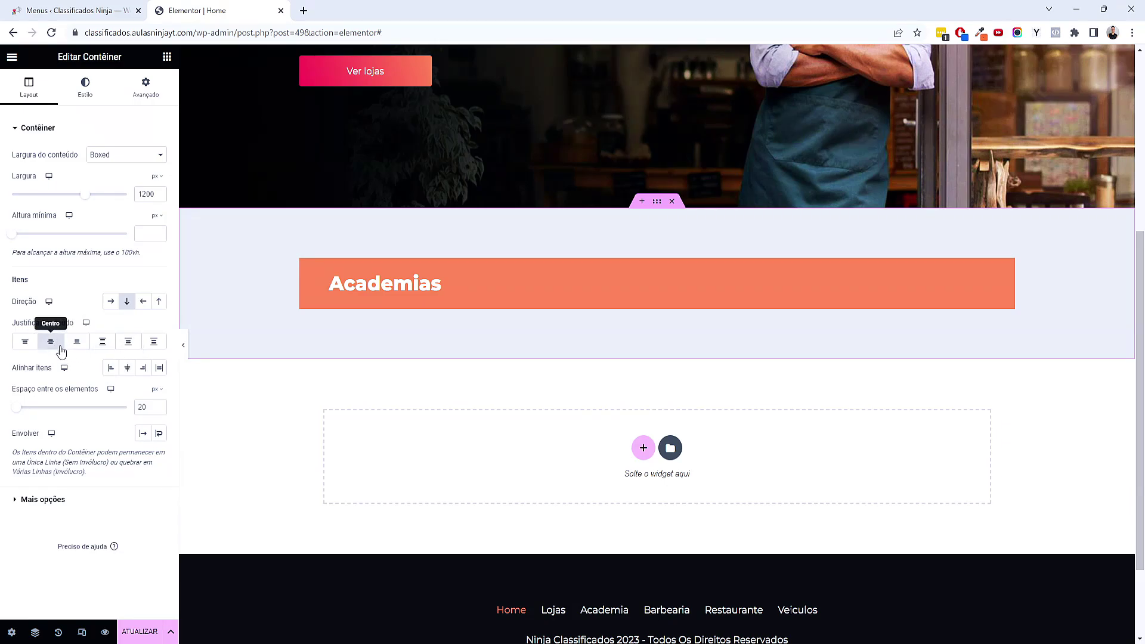
left_click(127, 368)
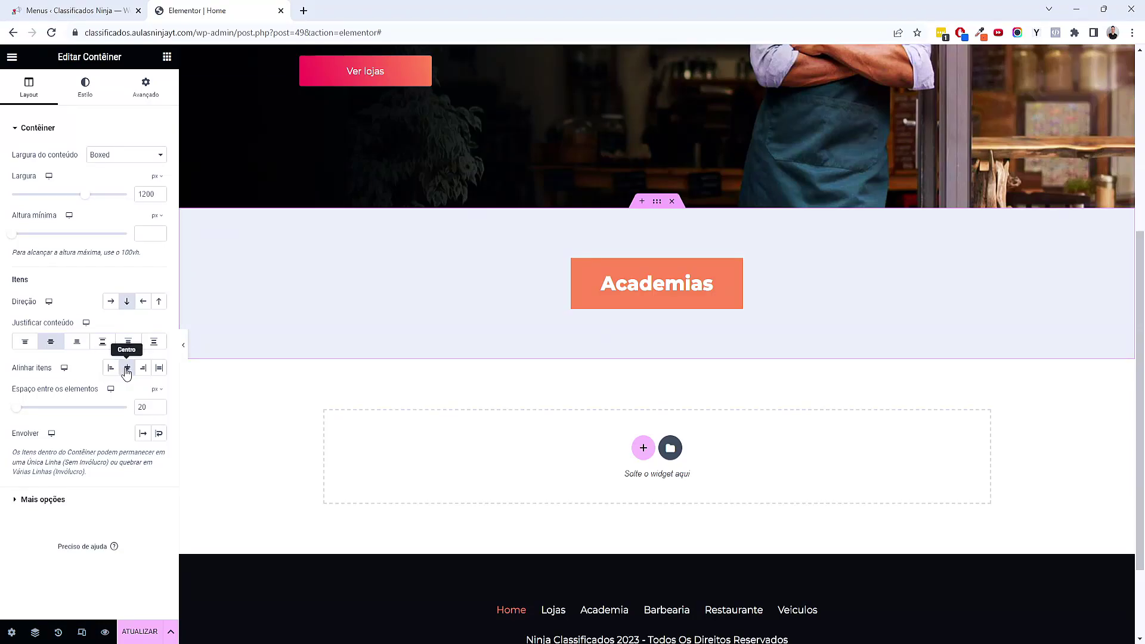
Give the Academias heading a 5 px border radius
left_click(670, 300)
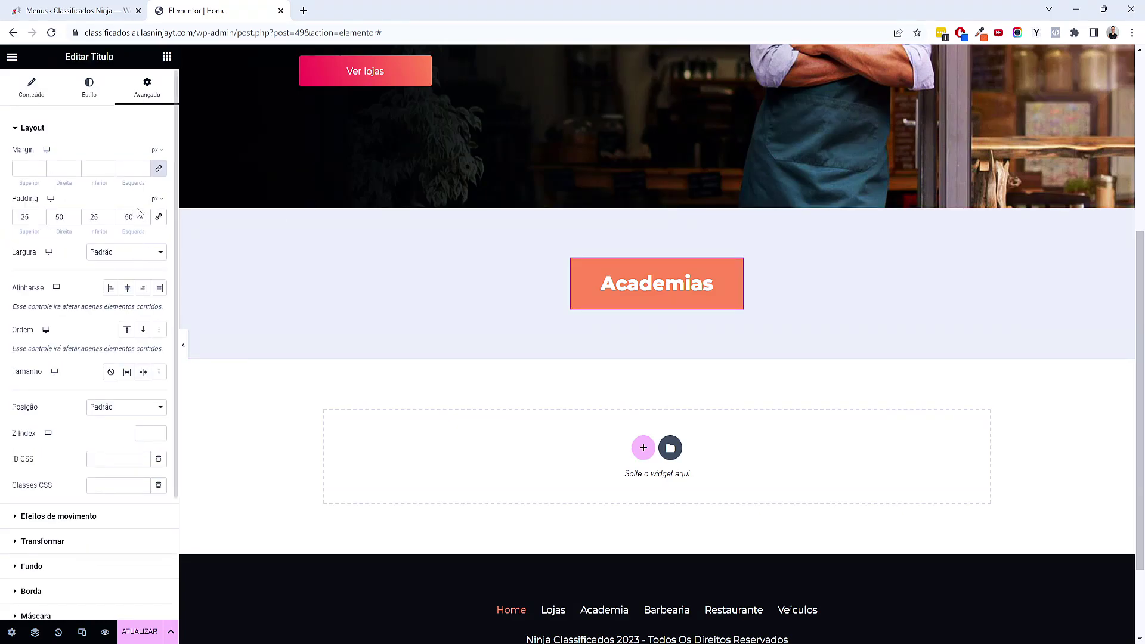
scroll(118, 353, "down", 1)
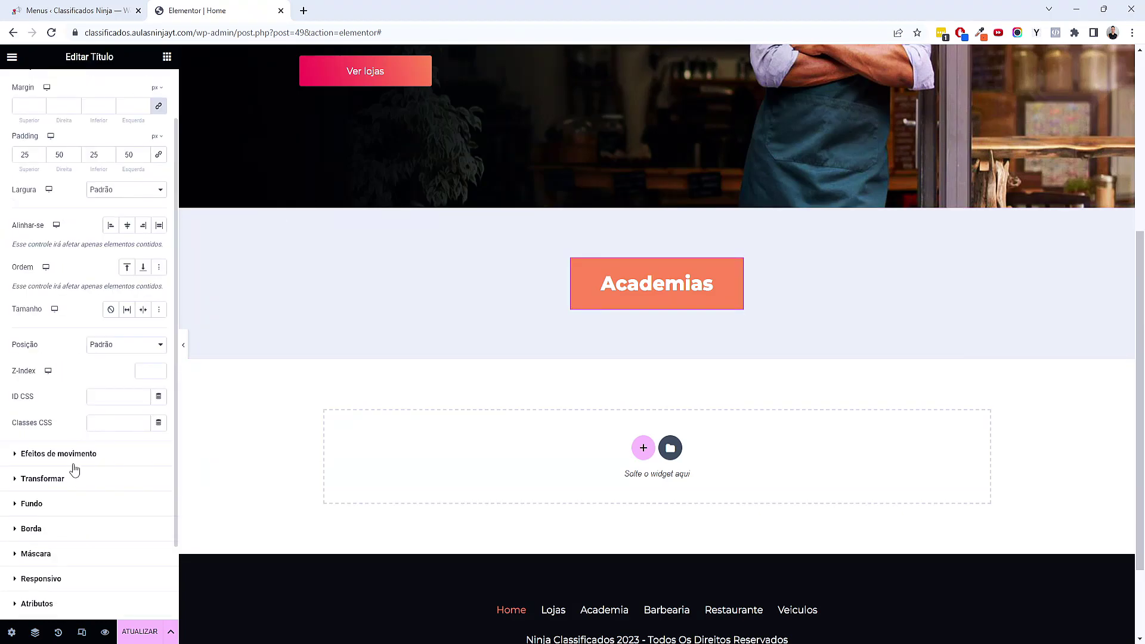
left_click(31, 528)
left_click(23, 319)
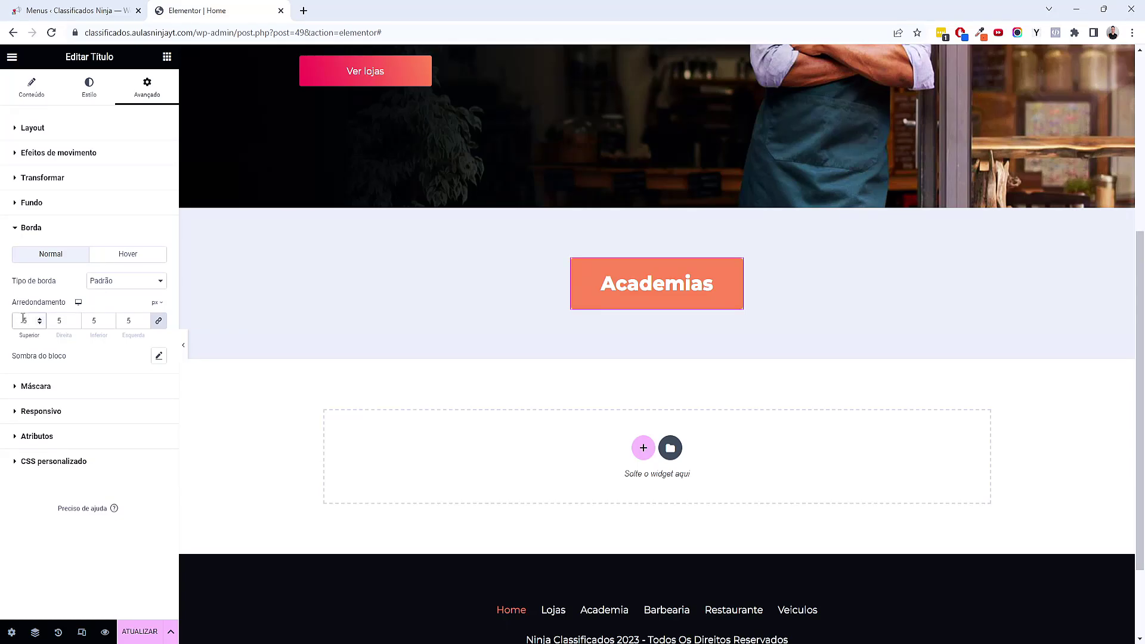
Change the heading padding to 20 px top/bottom and 70 px sides, then search widgets for 'div'
left_click(77, 134)
double_click(27, 222)
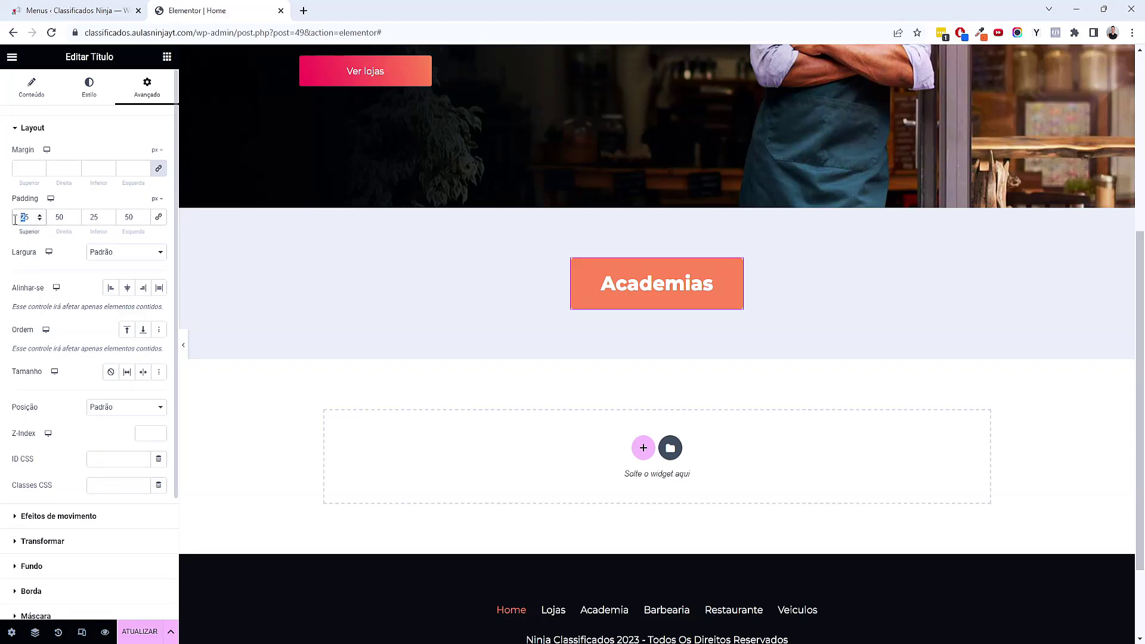
type("20")
key("Tab")
key("Tab")
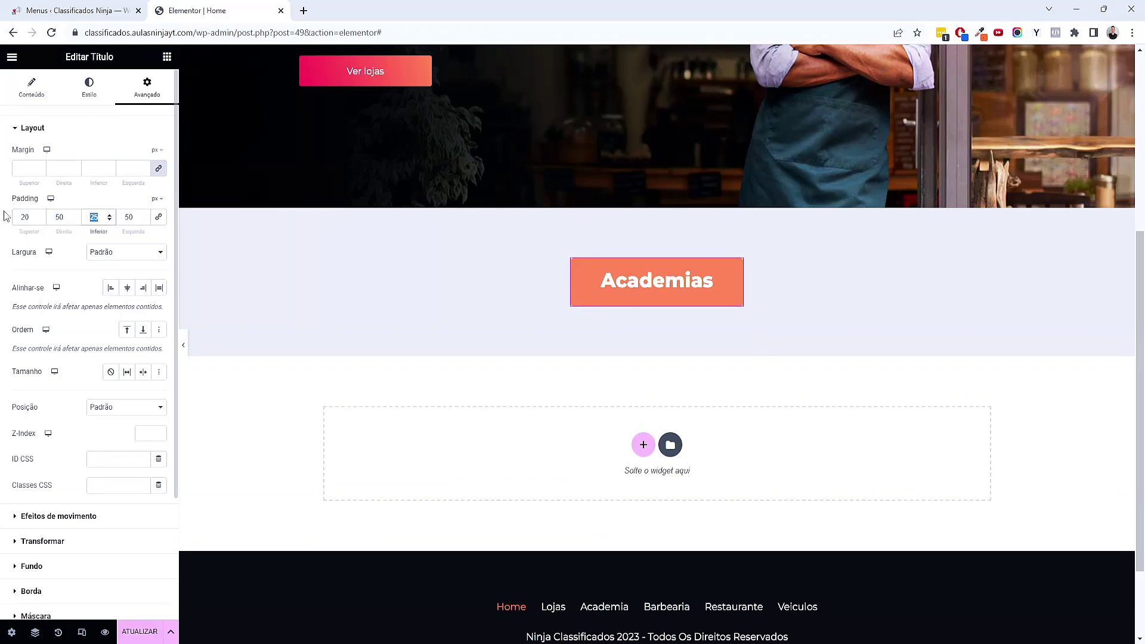
type("20")
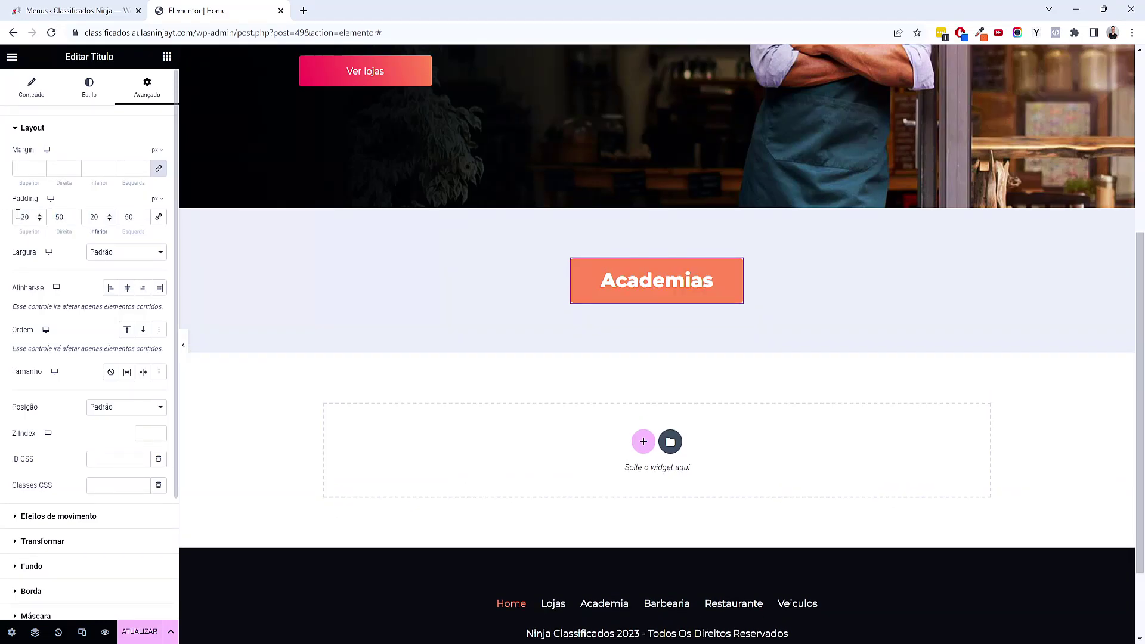
double_click(63, 219)
type("70")
key("Tab")
type("70")
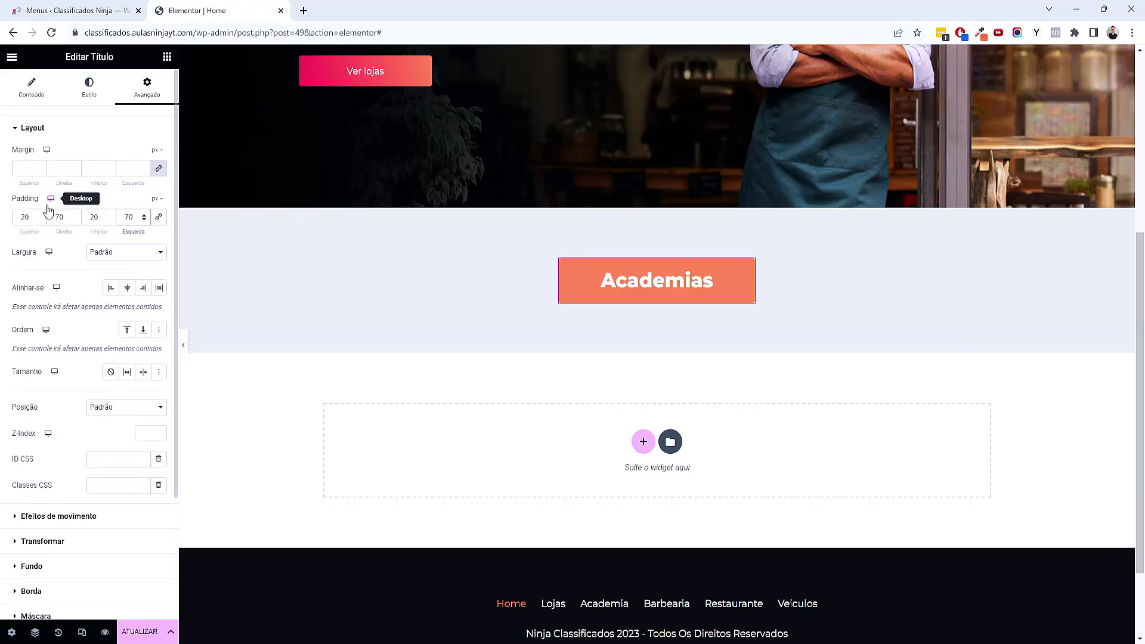
left_click(167, 57)
type("divi")
Add a dashed, centred divider about 15% wide below the Academias heading
left_click_drag(64, 158, 714, 298)
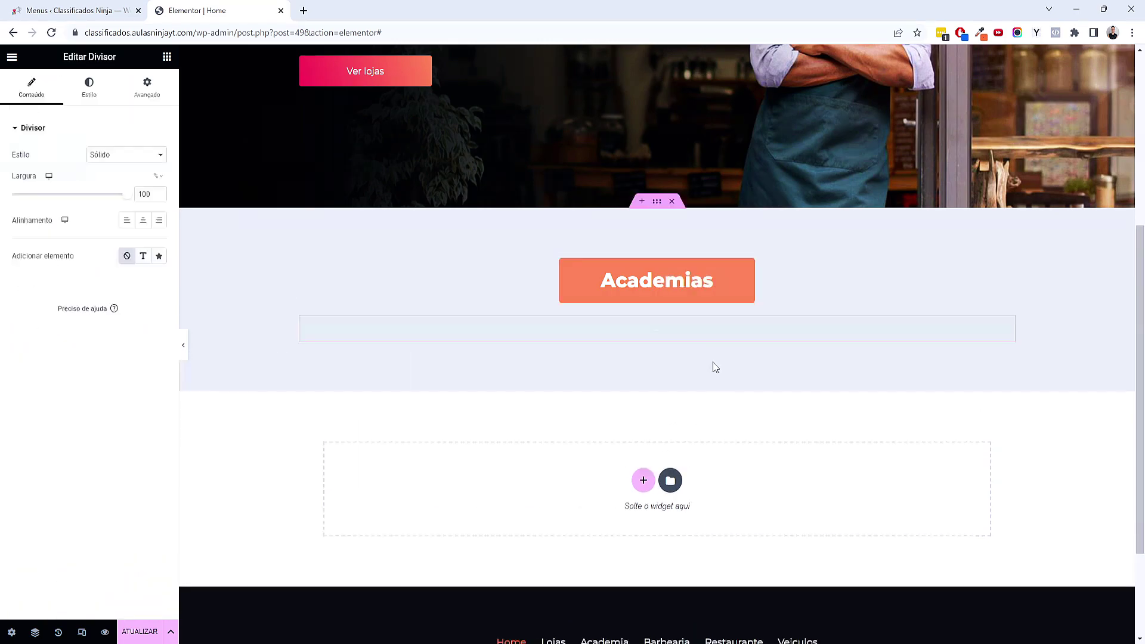
left_click(103, 156)
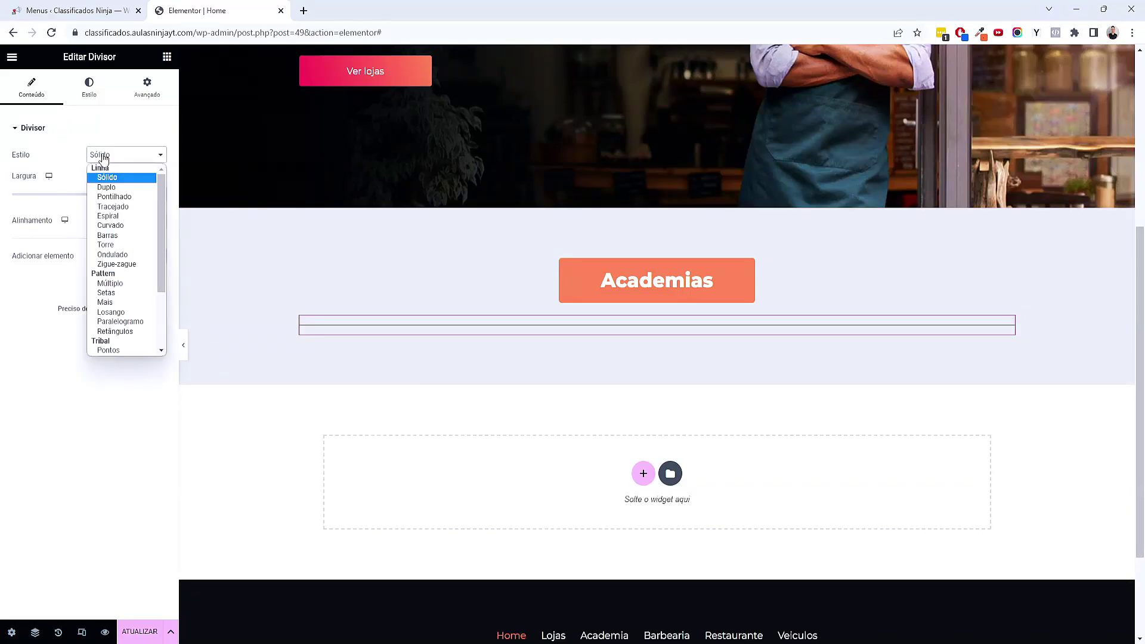
left_click(126, 208)
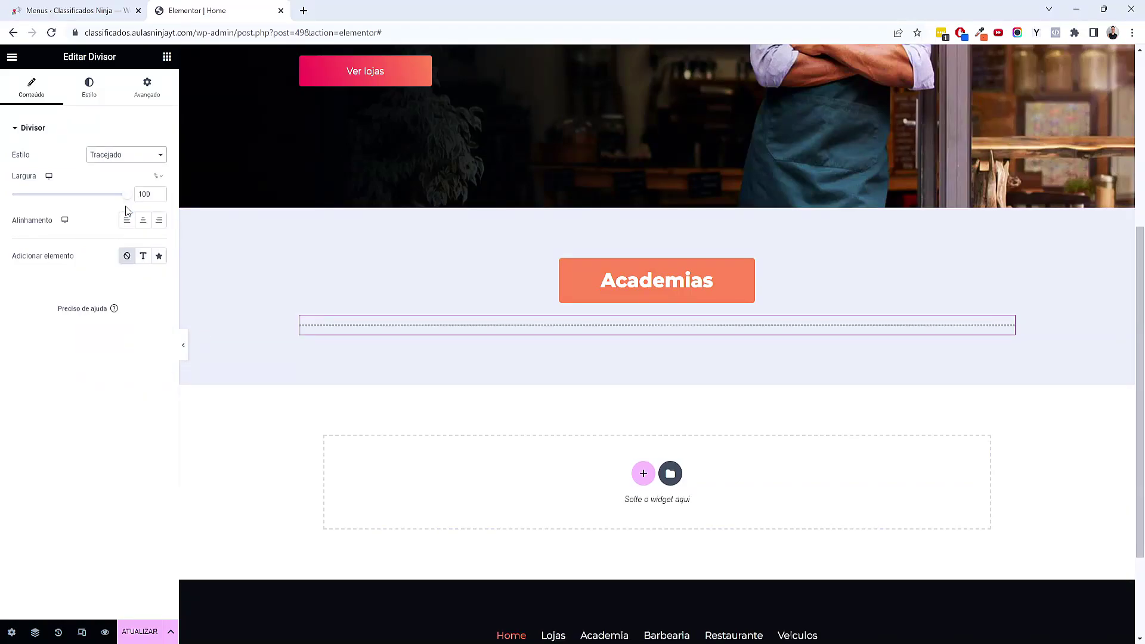
left_click(143, 220)
left_click_drag(128, 201, 26, 201)
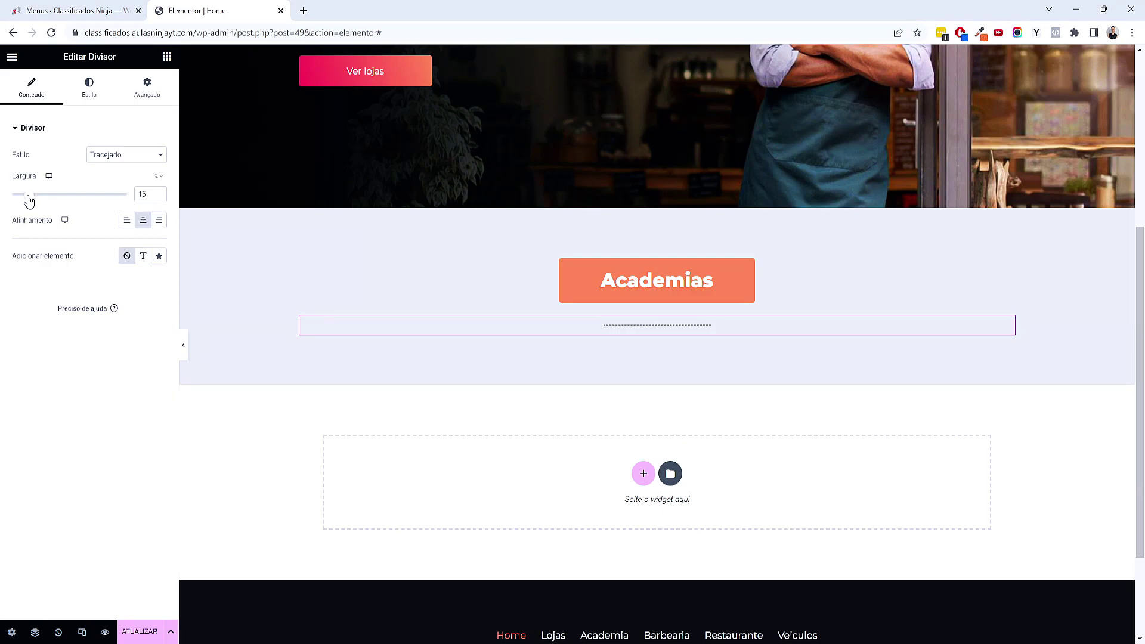
Colour the divider with the orange Acento global and reduce its spacing to 2
left_click(89, 87)
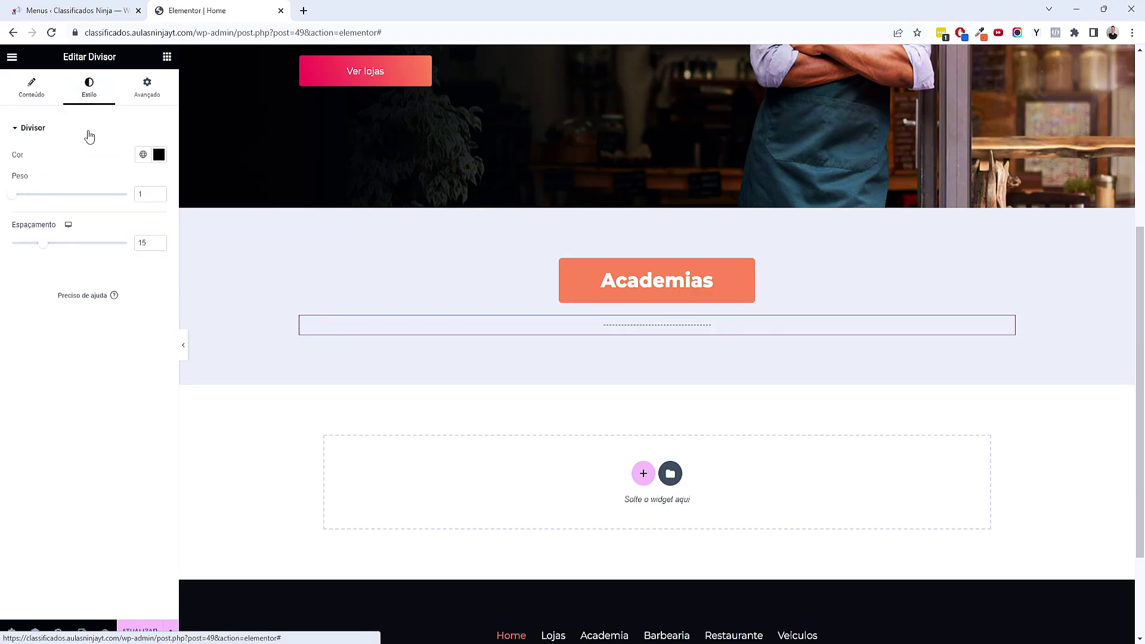
left_click(147, 162)
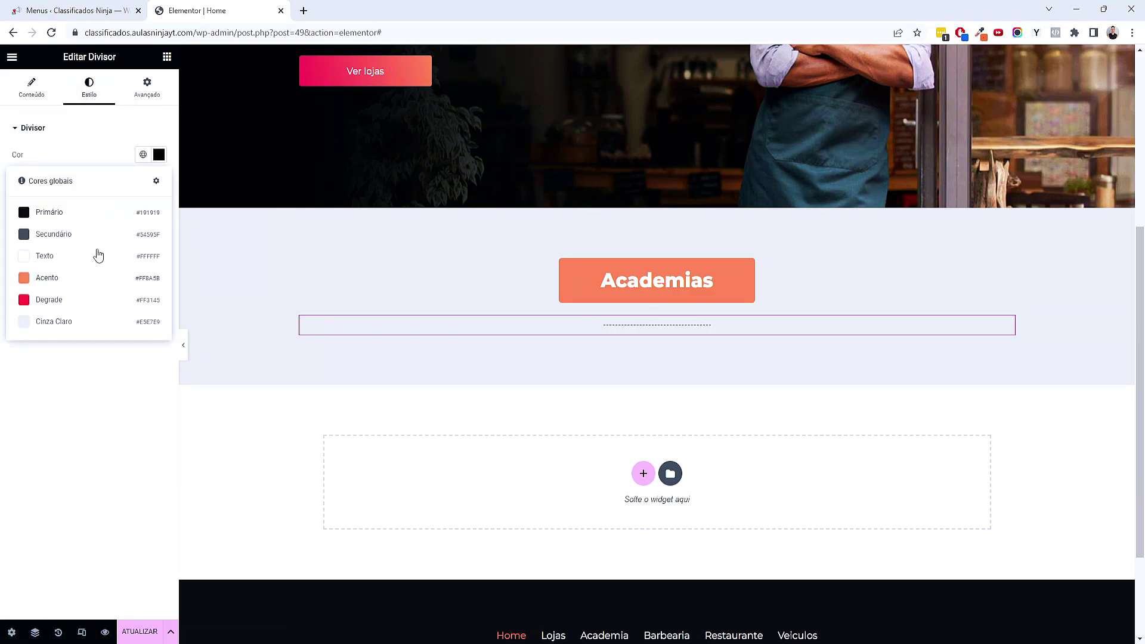
left_click(84, 284)
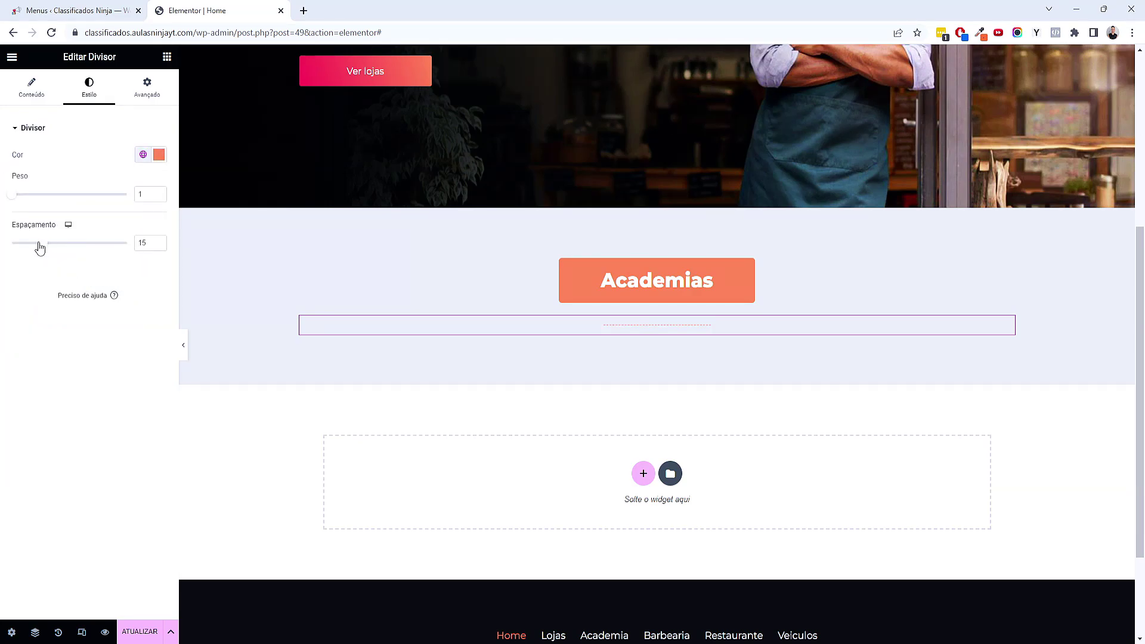
left_click_drag(40, 248, 15, 244)
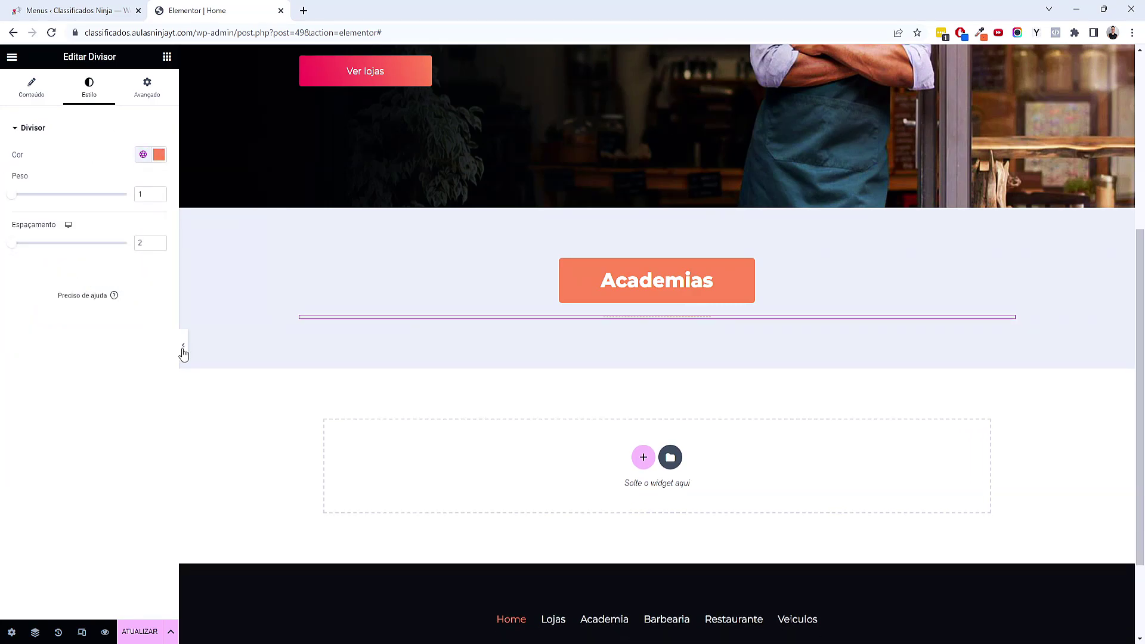
left_click(183, 350)
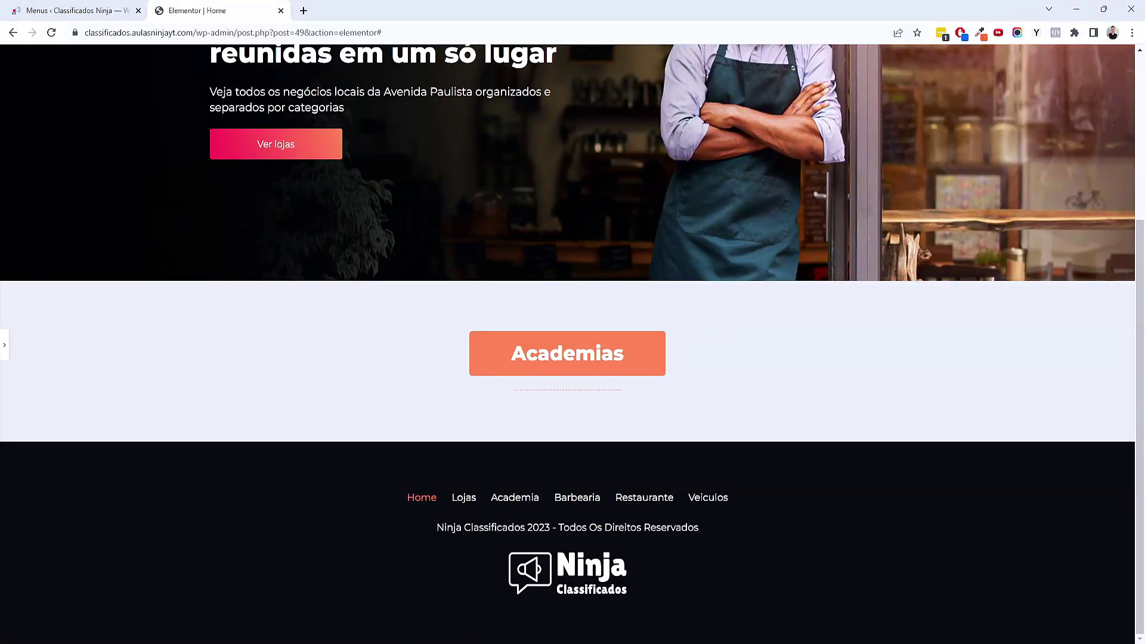
left_click(4, 347)
left_click(167, 57)
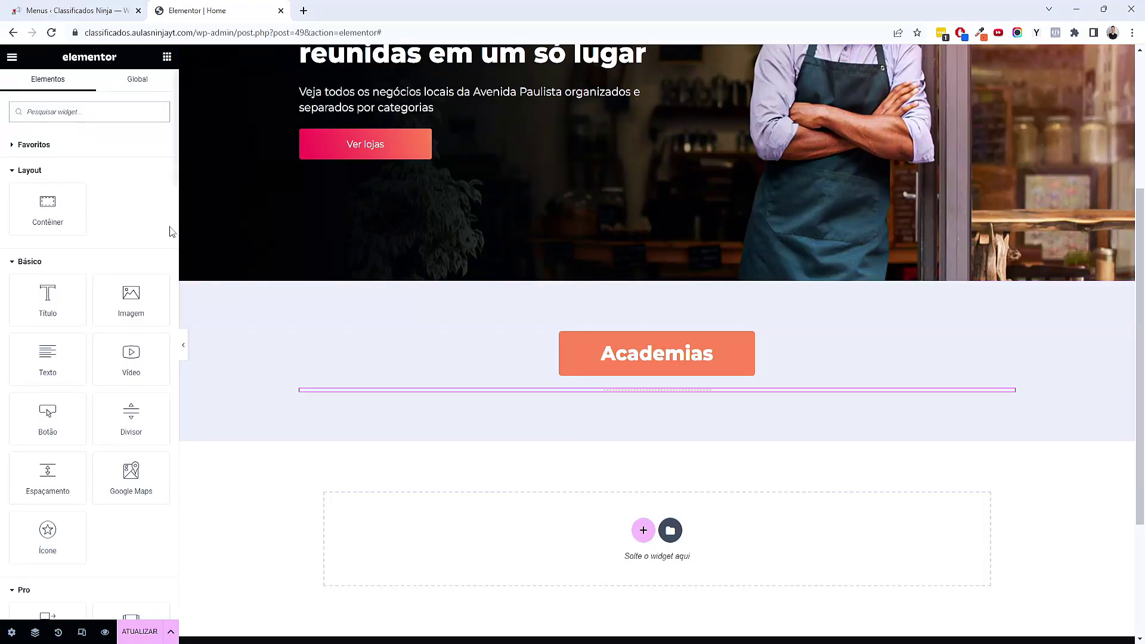
Place a Listing Grid using Loop - Lojas under the divider, then save and preview the page
type("grid")
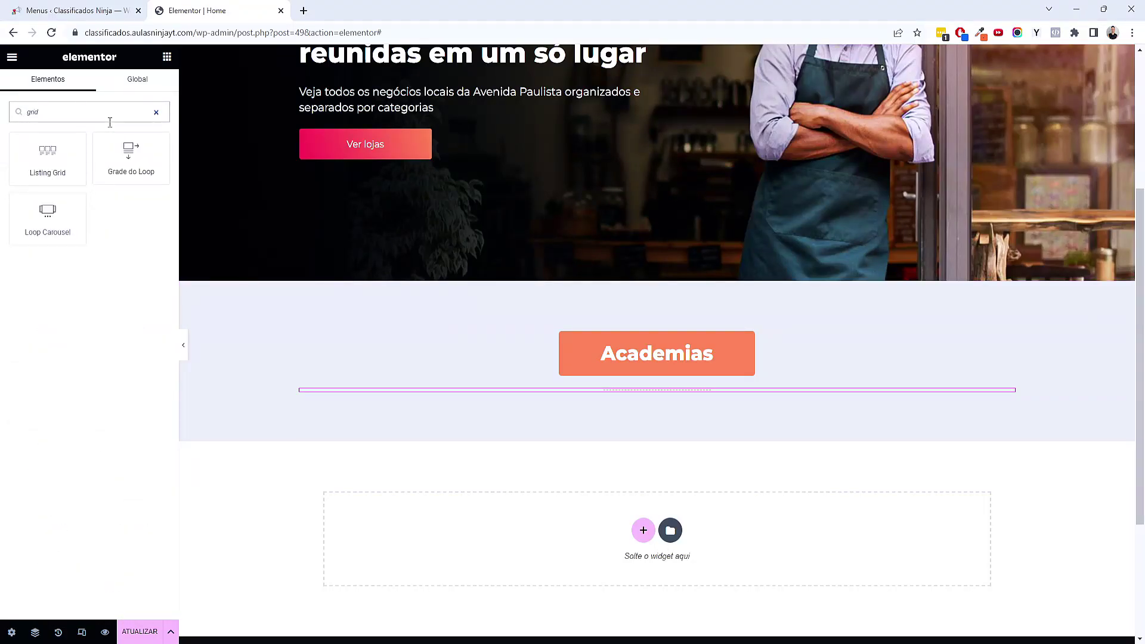
left_click_drag(48, 156, 661, 391)
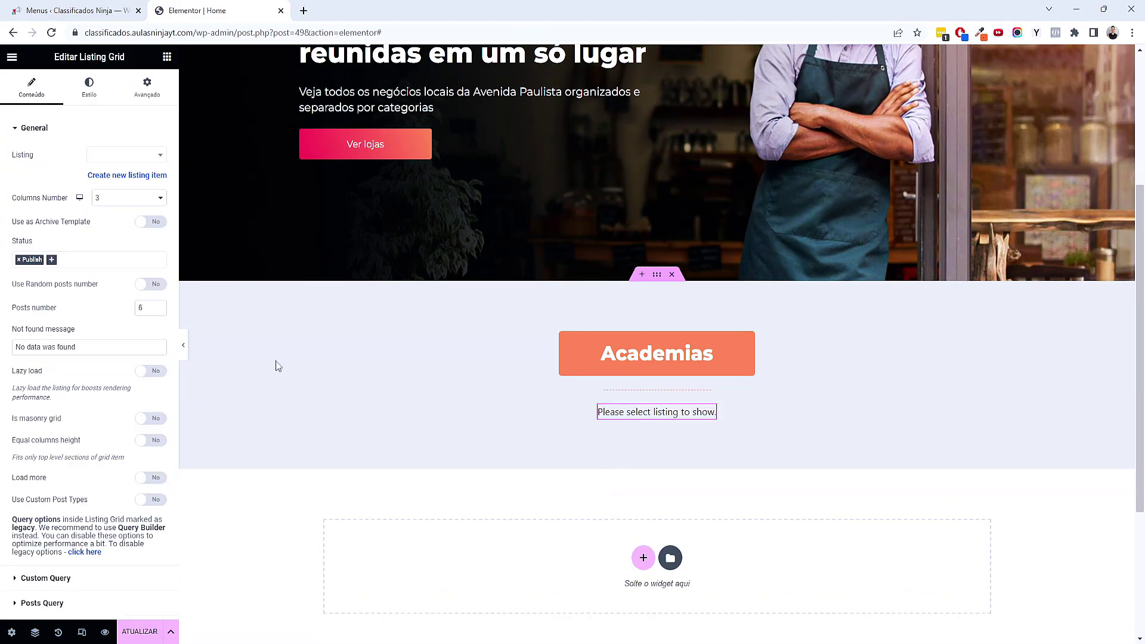
left_click(97, 158)
type("loo")
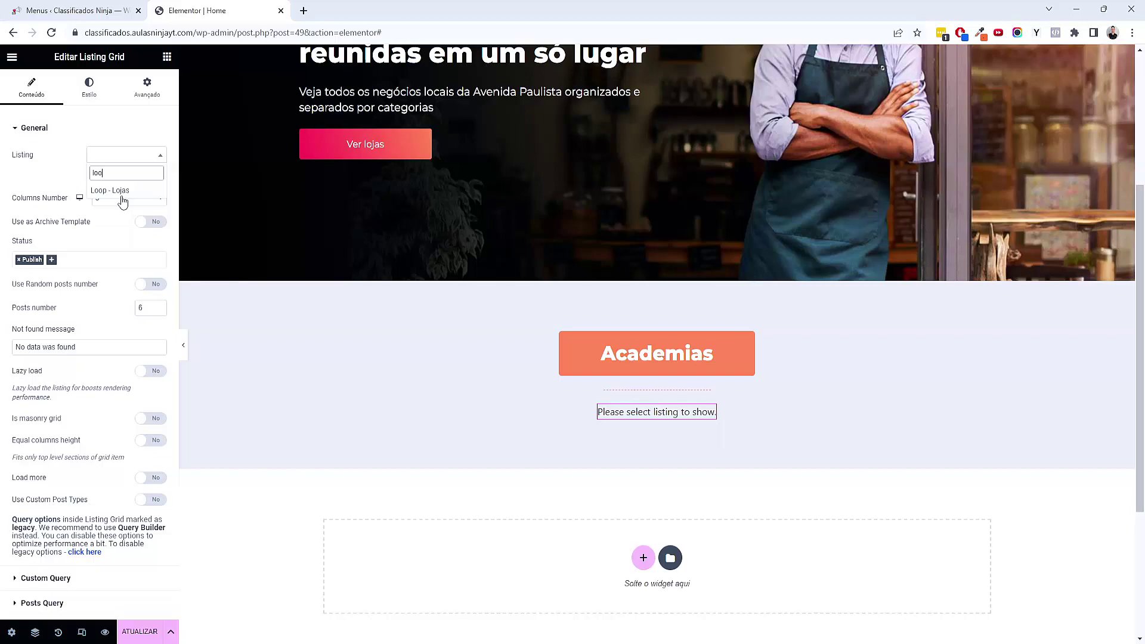
left_click(118, 192)
scroll(292, 415, "down", 5)
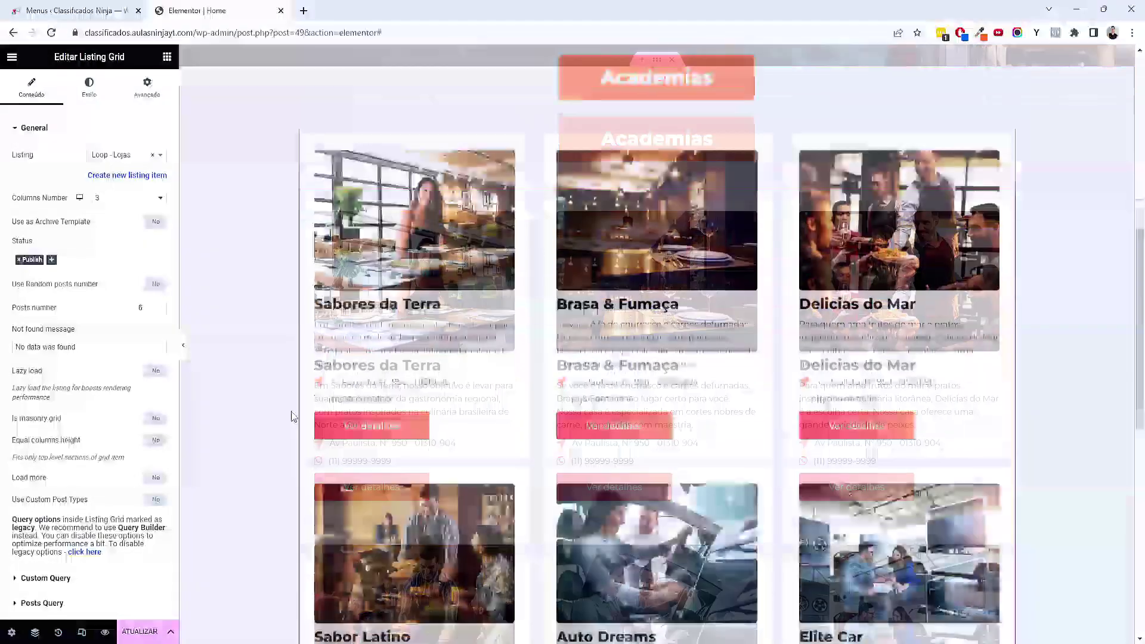
scroll(757, 462, "down", 4)
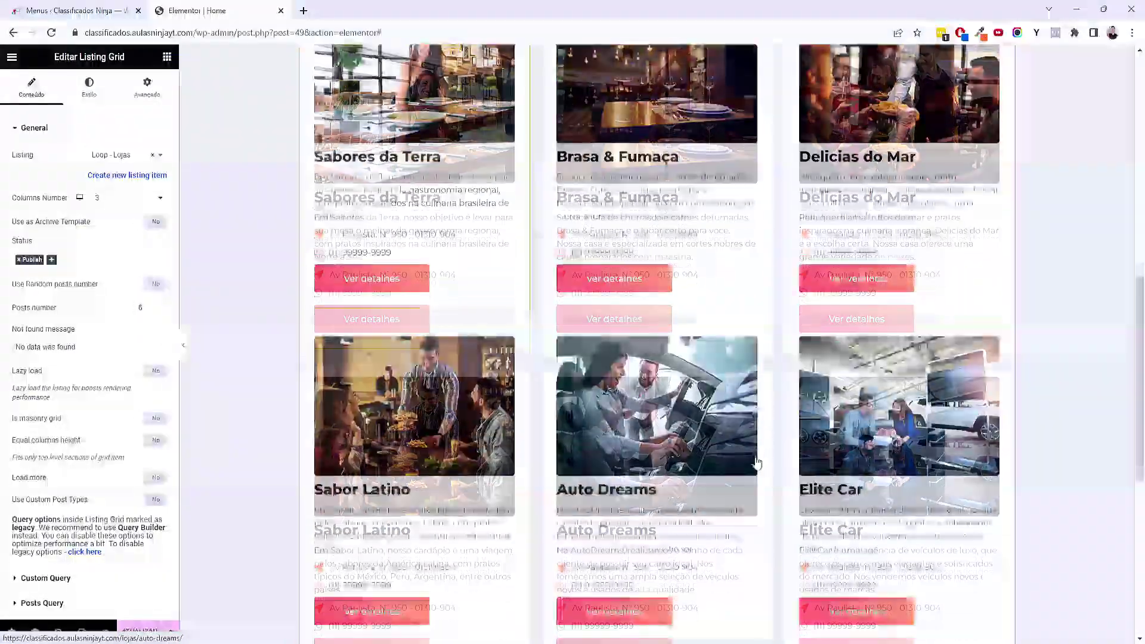
scroll(757, 462, "up", 6)
scroll(757, 462, "up", 4)
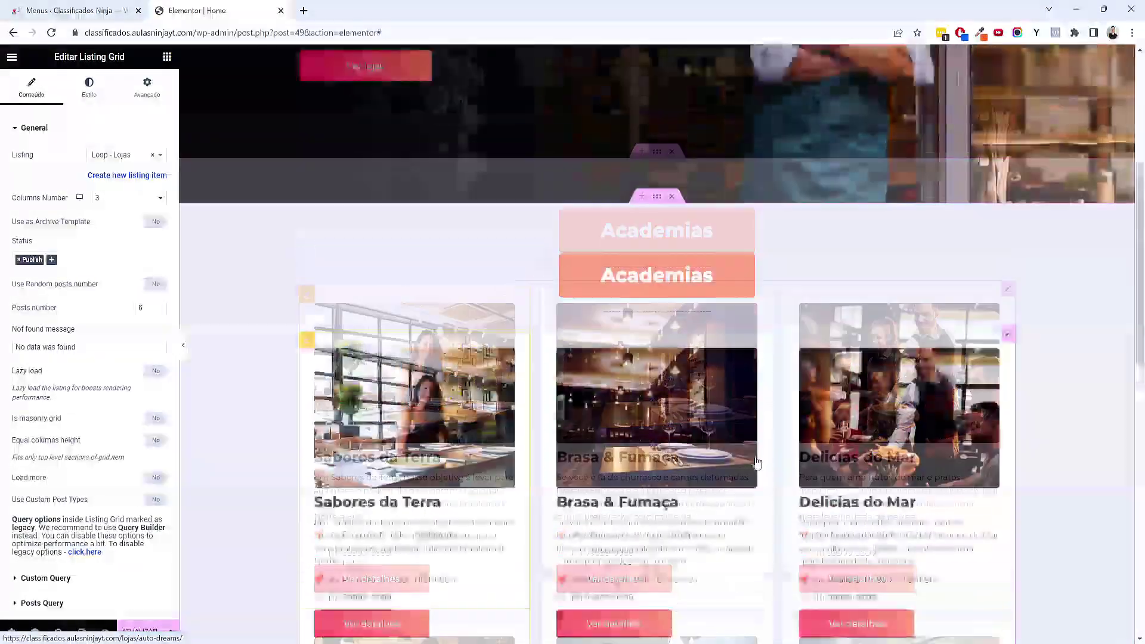
scroll(757, 462, "down", 6)
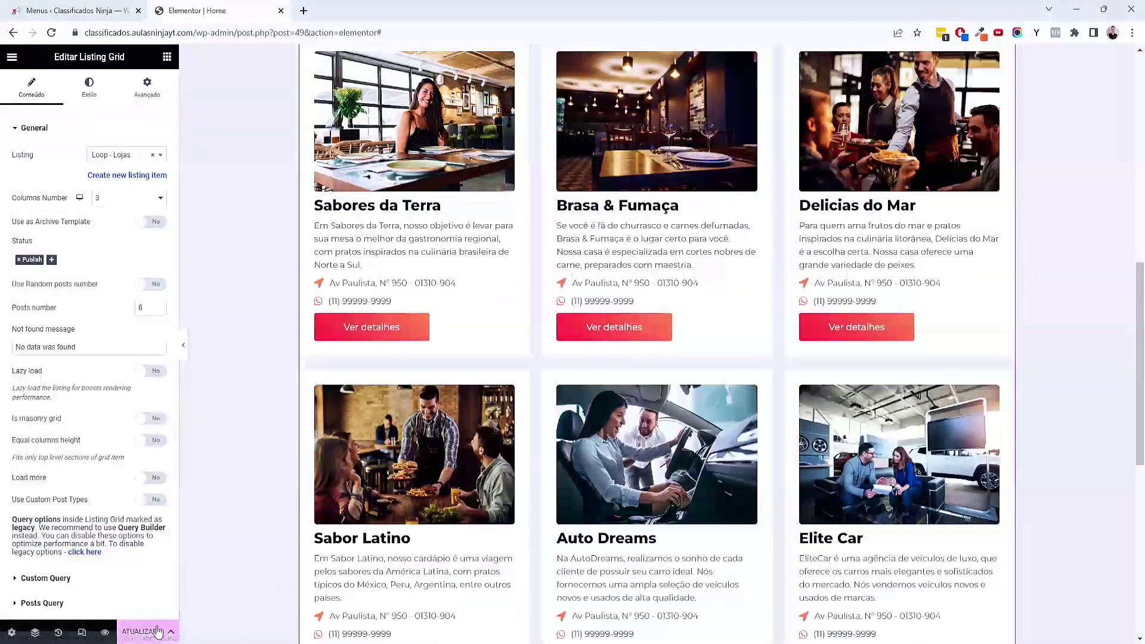
left_click(143, 631)
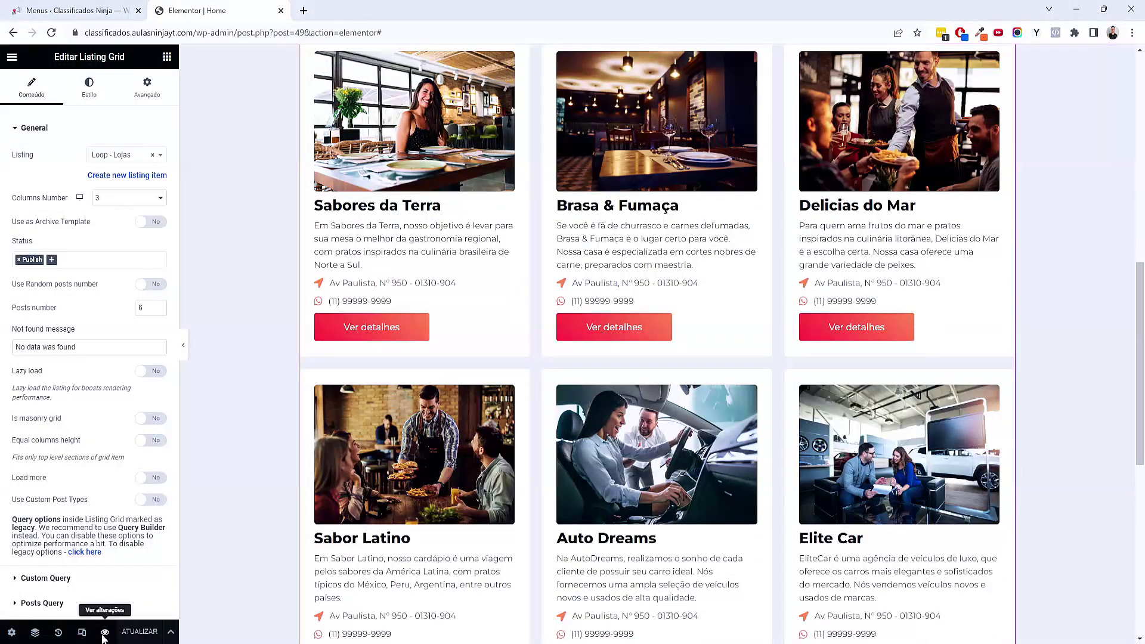
left_click(104, 633)
Check the six store cards in three columns under Academias, then return to the Elementor editor
scroll(246, 530, "down", 10)
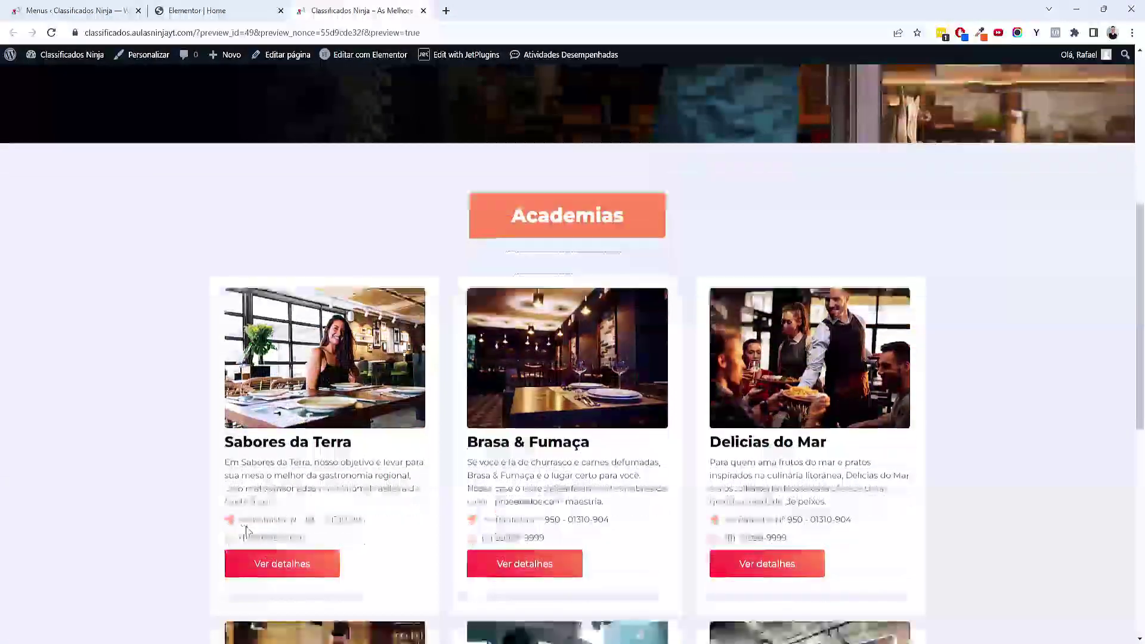
scroll(247, 530, "up", 6)
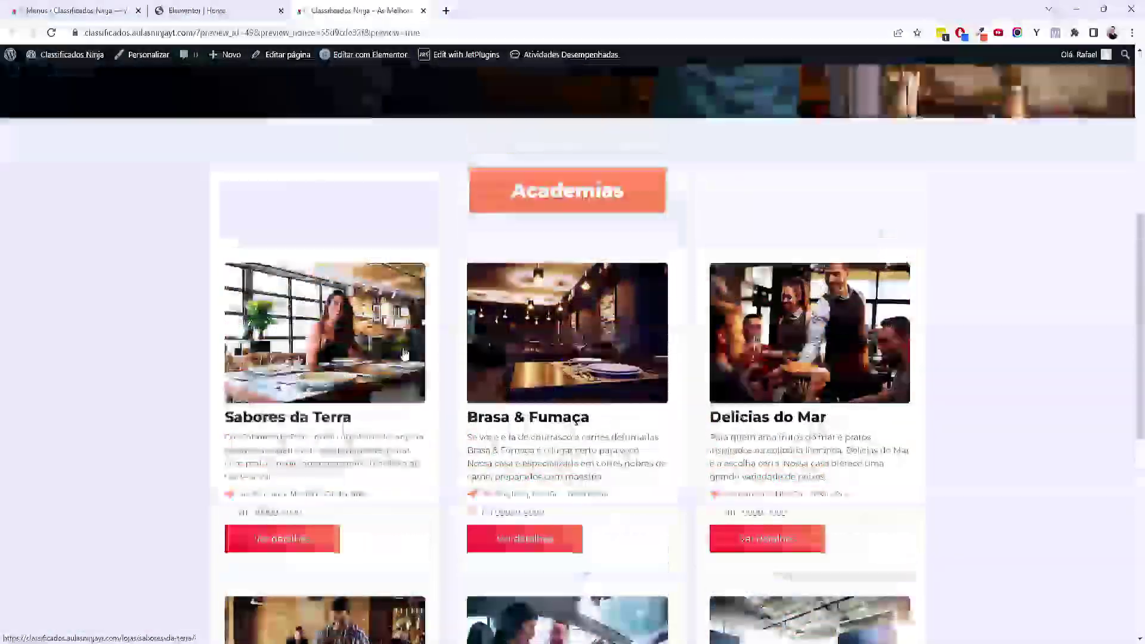
scroll(821, 241, "down", 7)
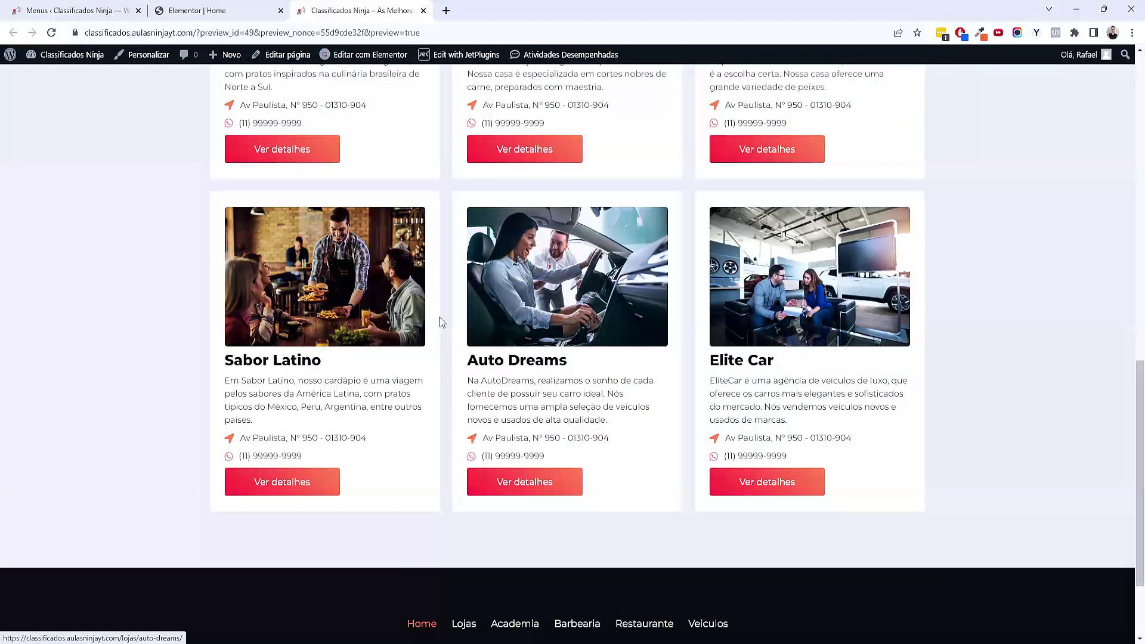
left_click(197, 10)
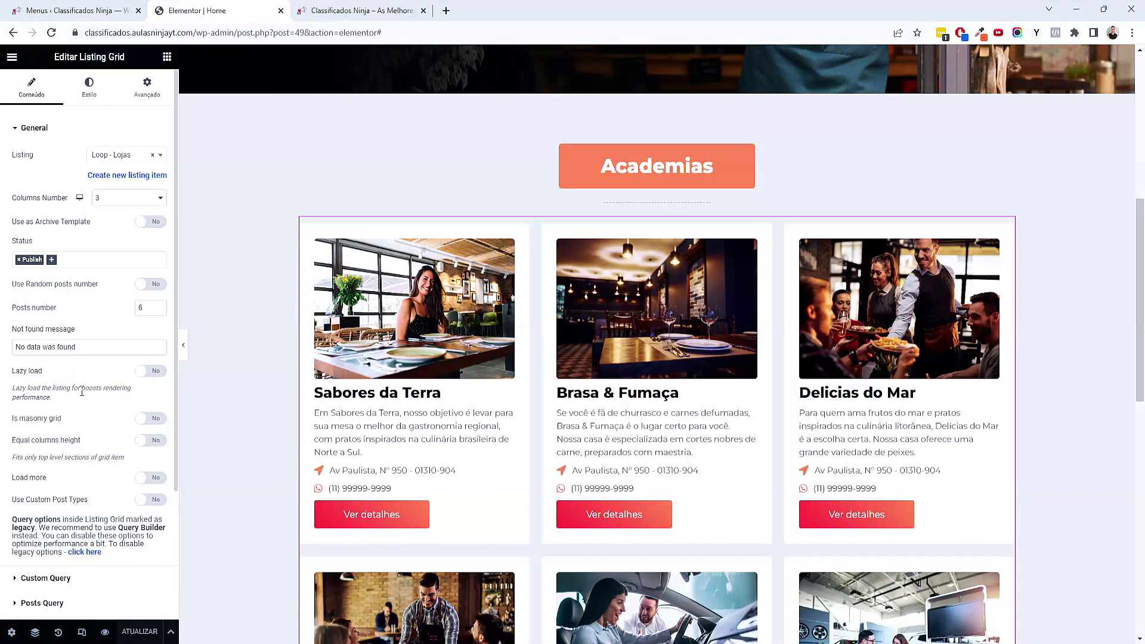
Add a Tax Query condition to the Listing Grid's Posts Query
scroll(82, 391, "down", 3)
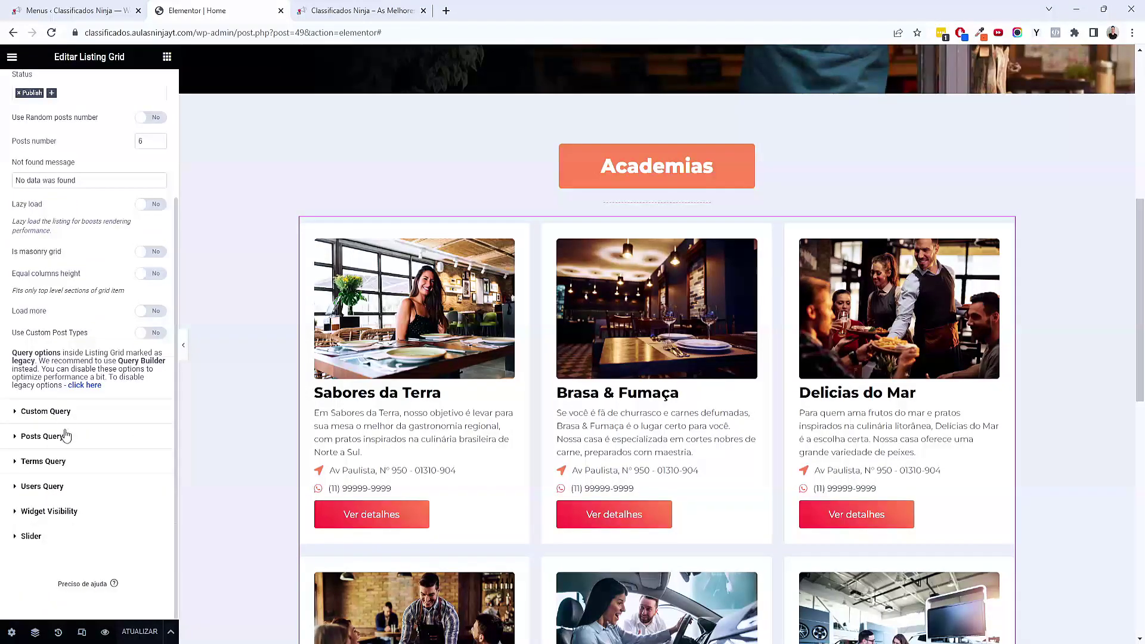
left_click(67, 416)
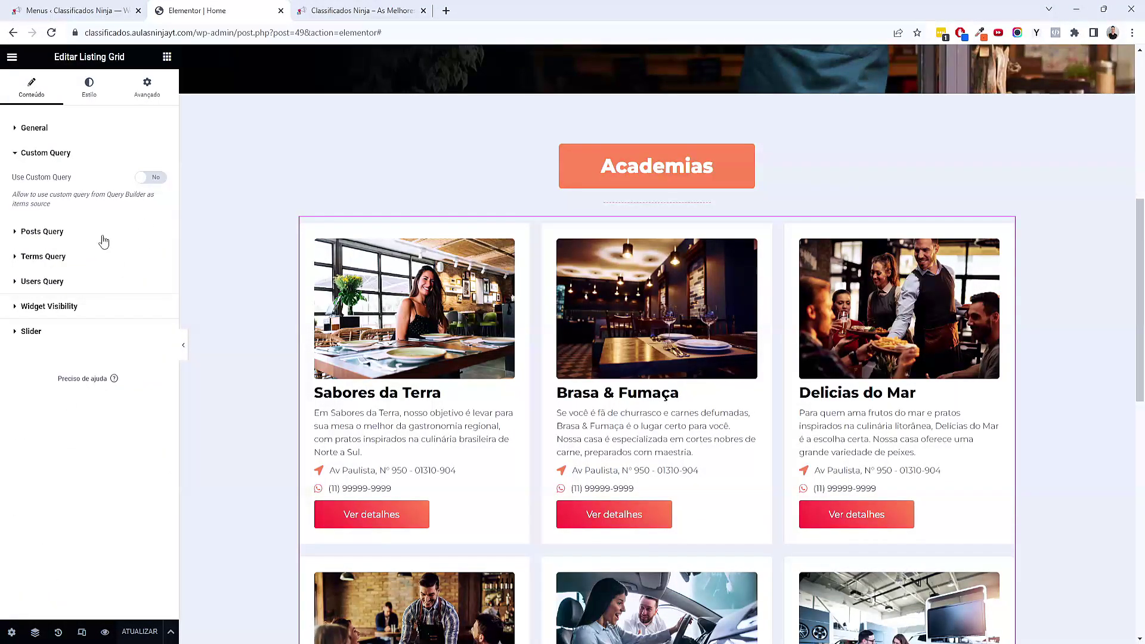
left_click(105, 235)
left_click(99, 237)
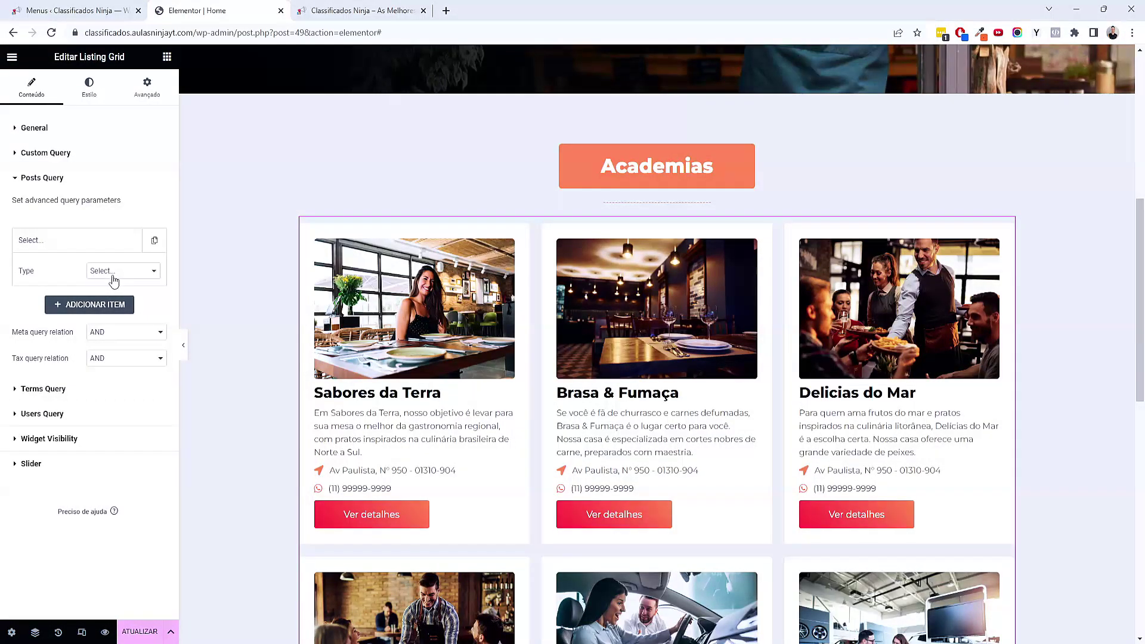
left_click(113, 274)
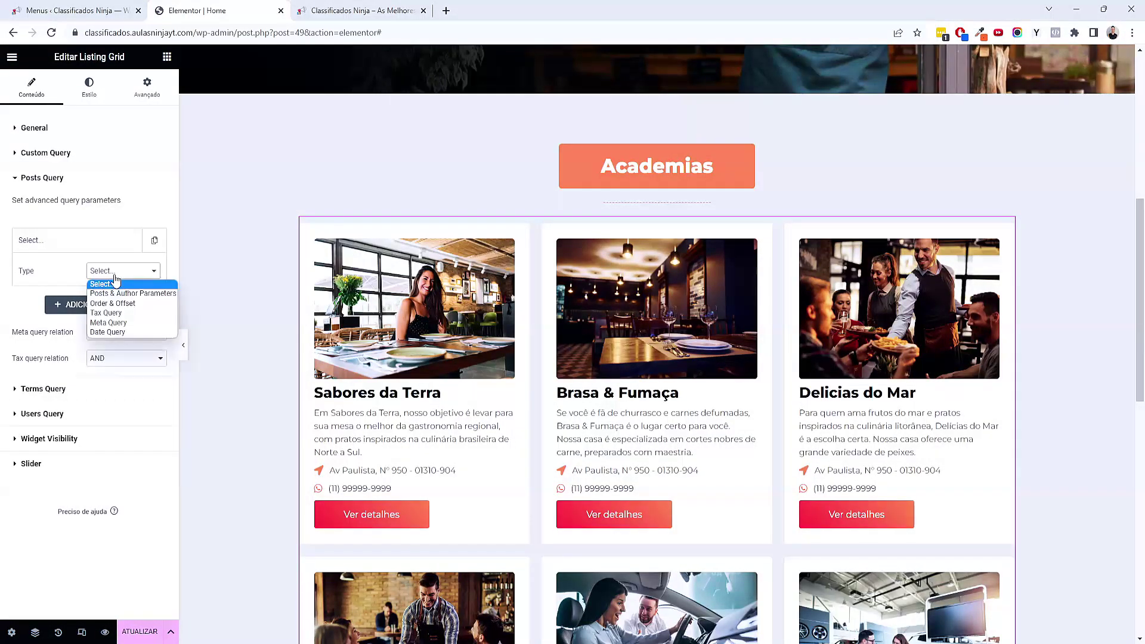
left_click(110, 313)
Set the Tax Query taxonomy to Categorias de Loja, matching terms by Slug
left_click(115, 295)
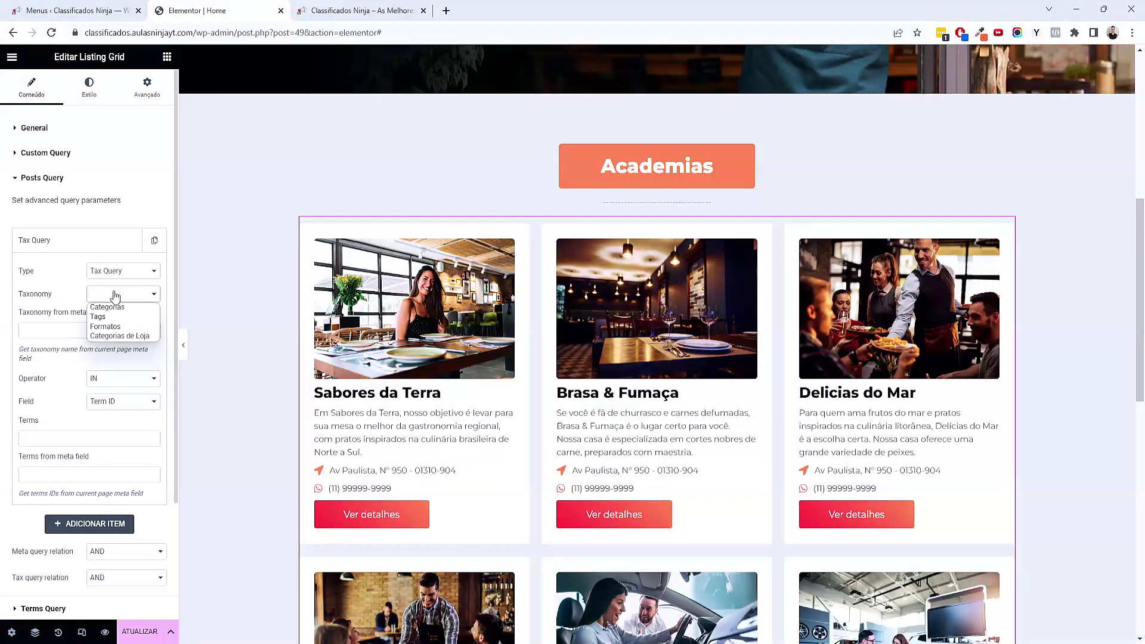
left_click(112, 335)
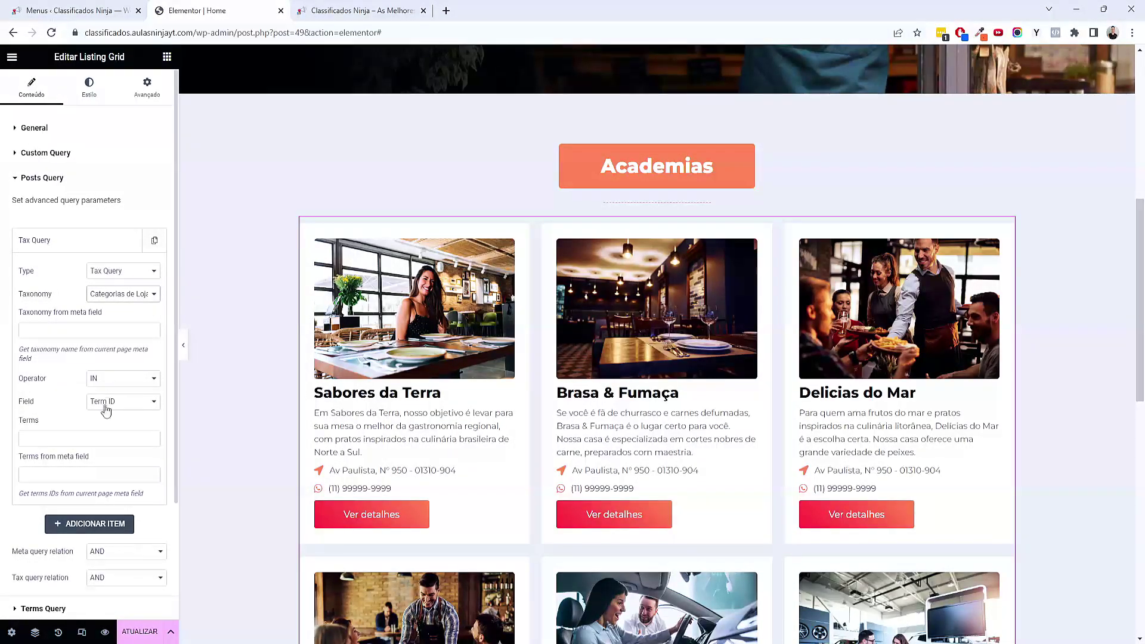
left_click(115, 407)
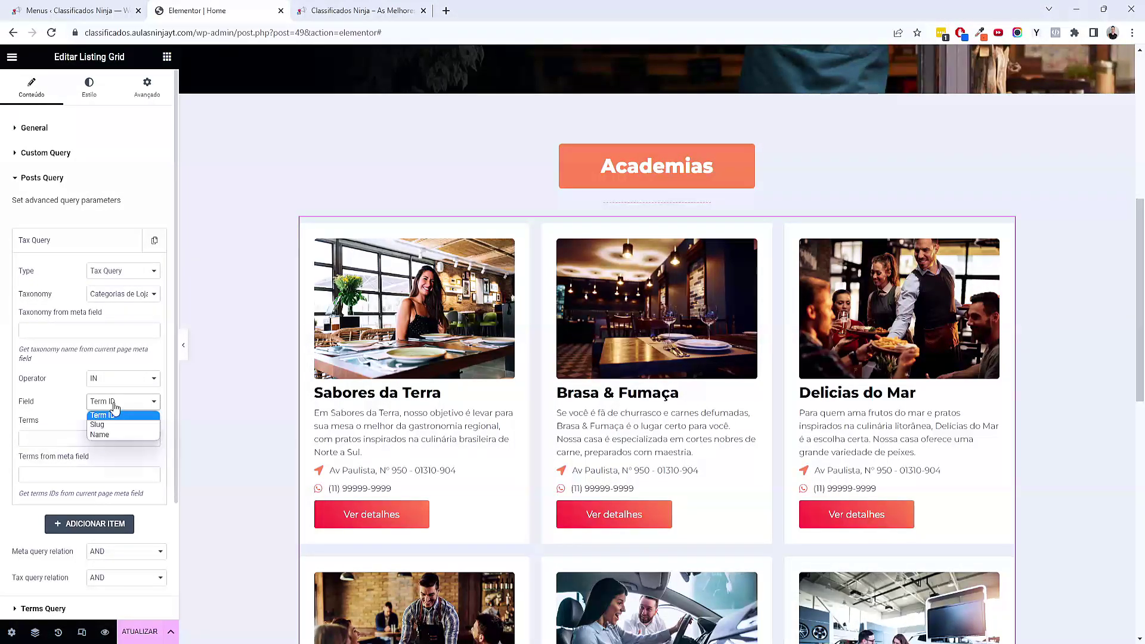
left_click(109, 424)
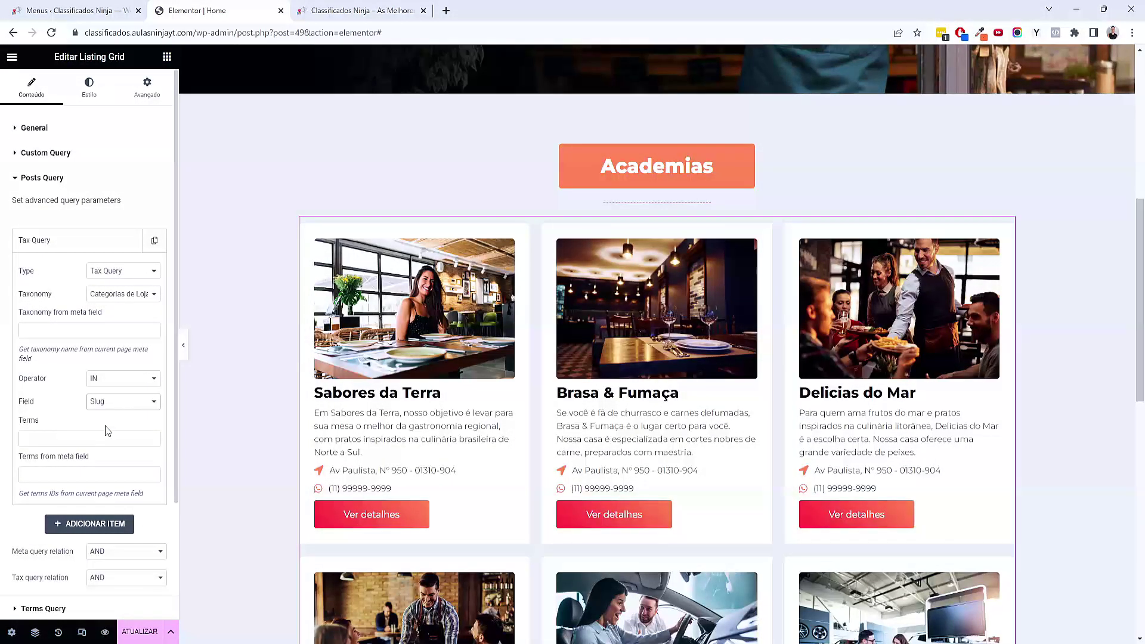
left_click(104, 10)
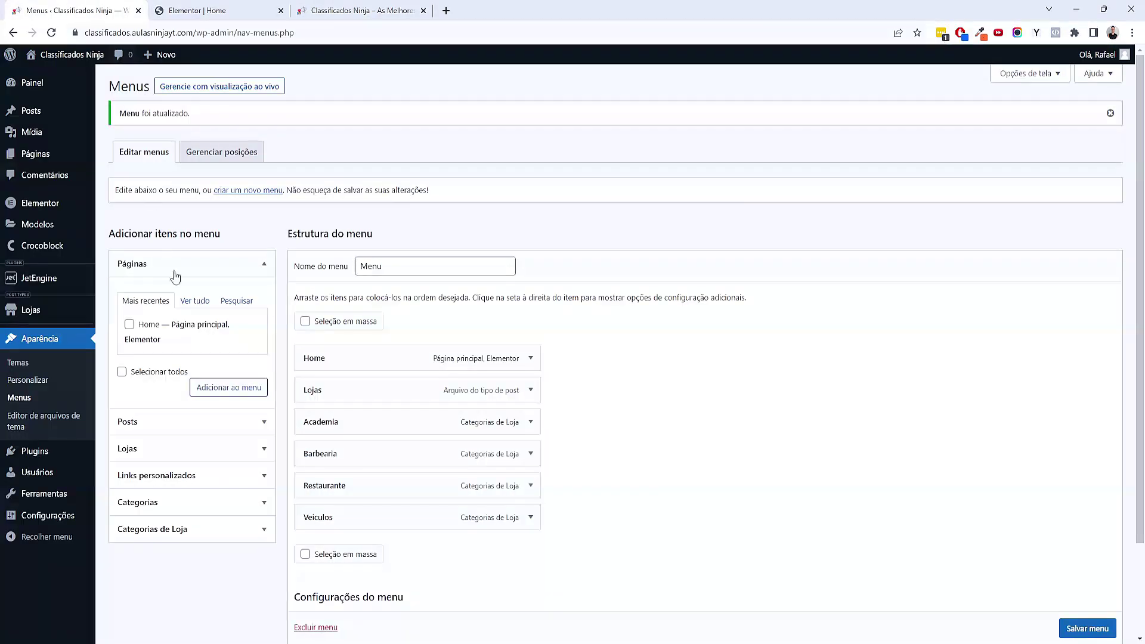
Go to the Lojas > Categorias de Loja page in WordPress admin
left_click(410, 19)
left_click(104, 10)
mouse_move(41, 316)
left_click(129, 345)
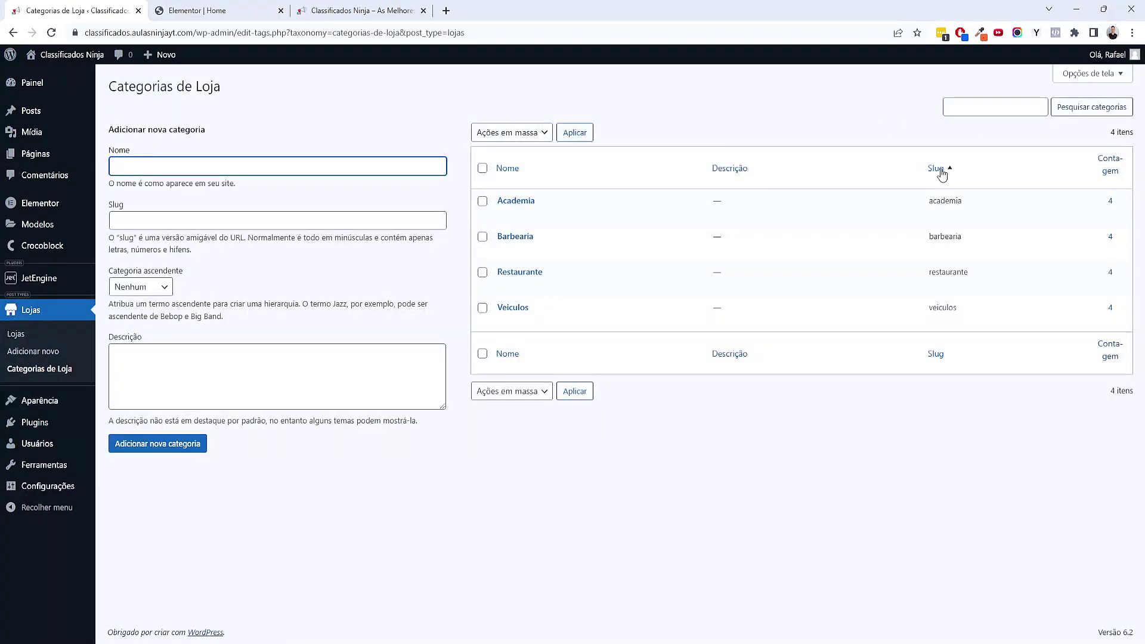
Copy the Academia category's slug 'academia' and return to the Elementor editor
left_click(221, 10)
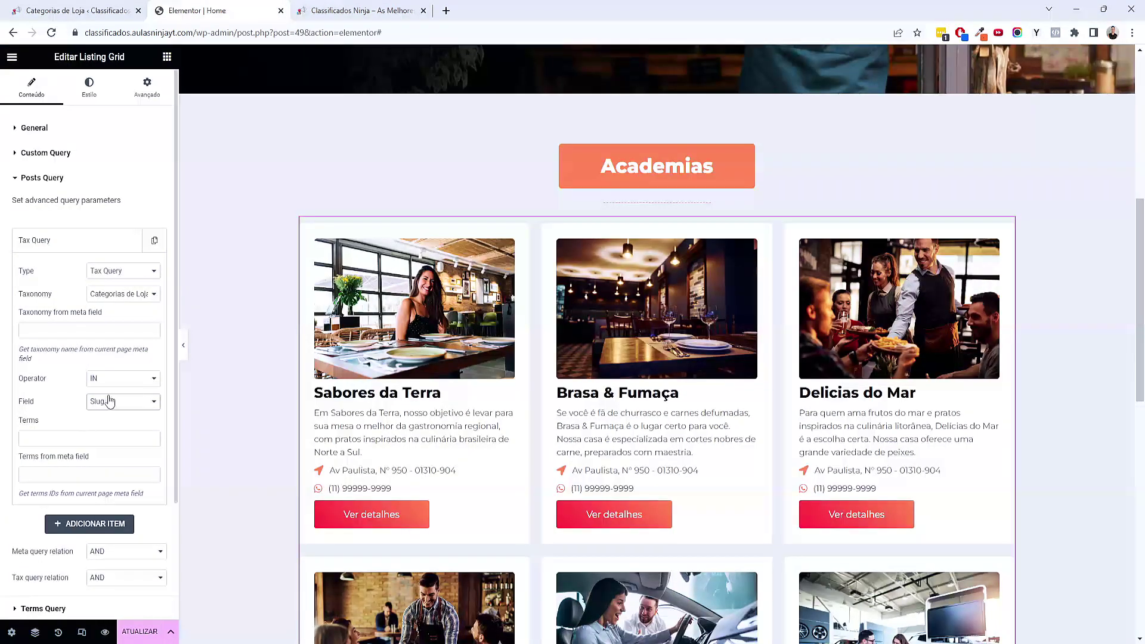
left_click(110, 10)
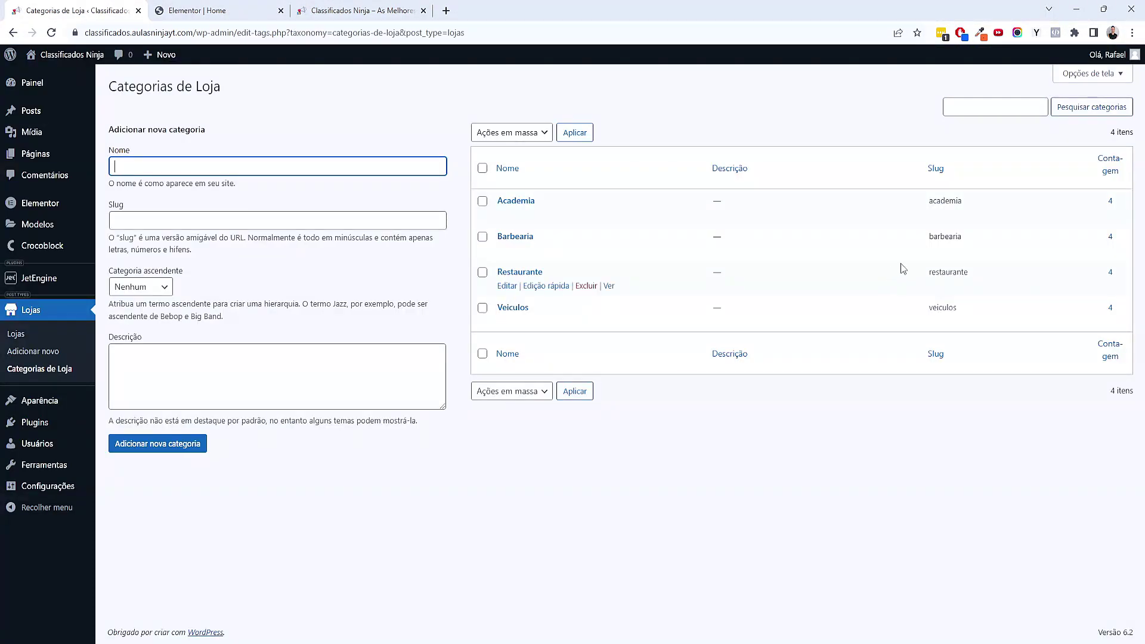
double_click(941, 202)
key("ctrl+c")
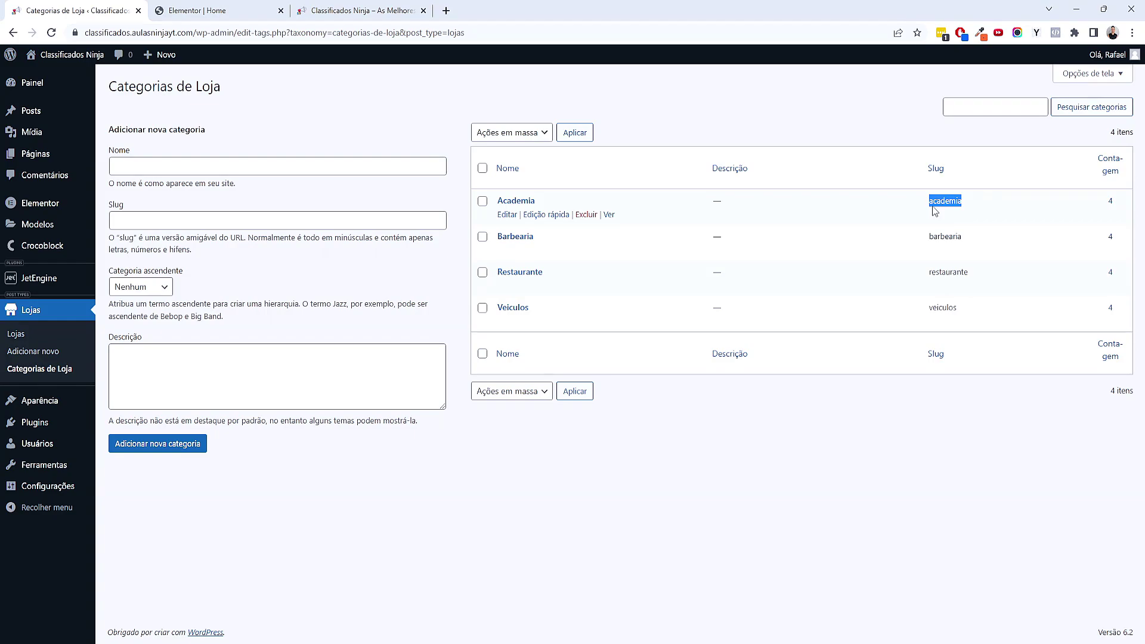
right_click(939, 206)
left_click(845, 220)
left_click(224, 7)
left_click(32, 440)
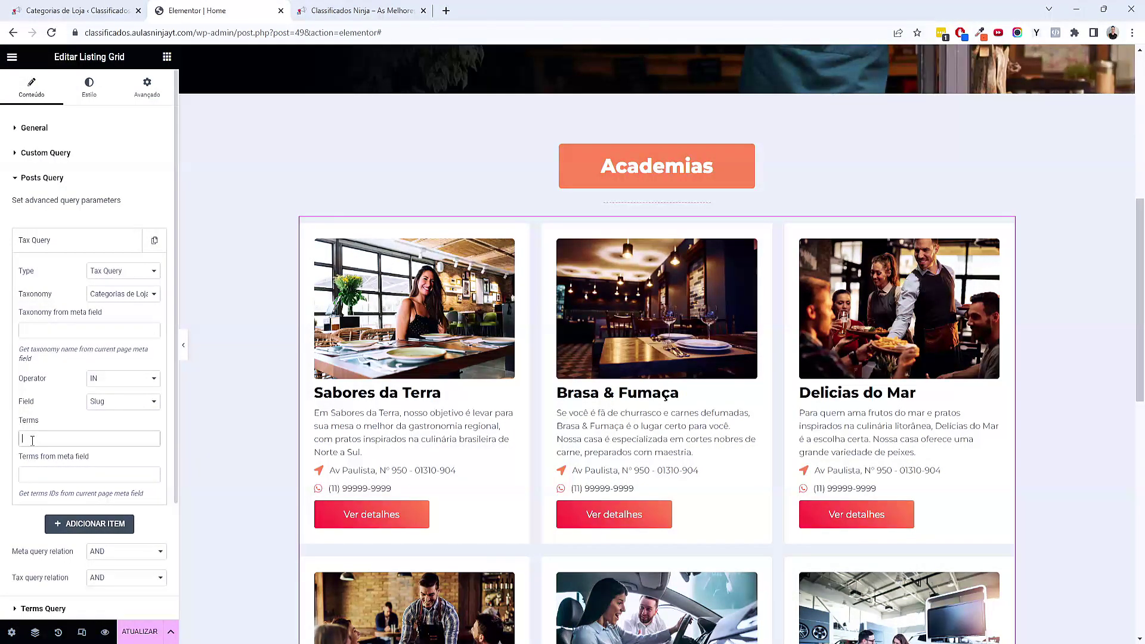
Paste 'academia' as the Tax Query term so only gym listings show
key("ctrl+v")
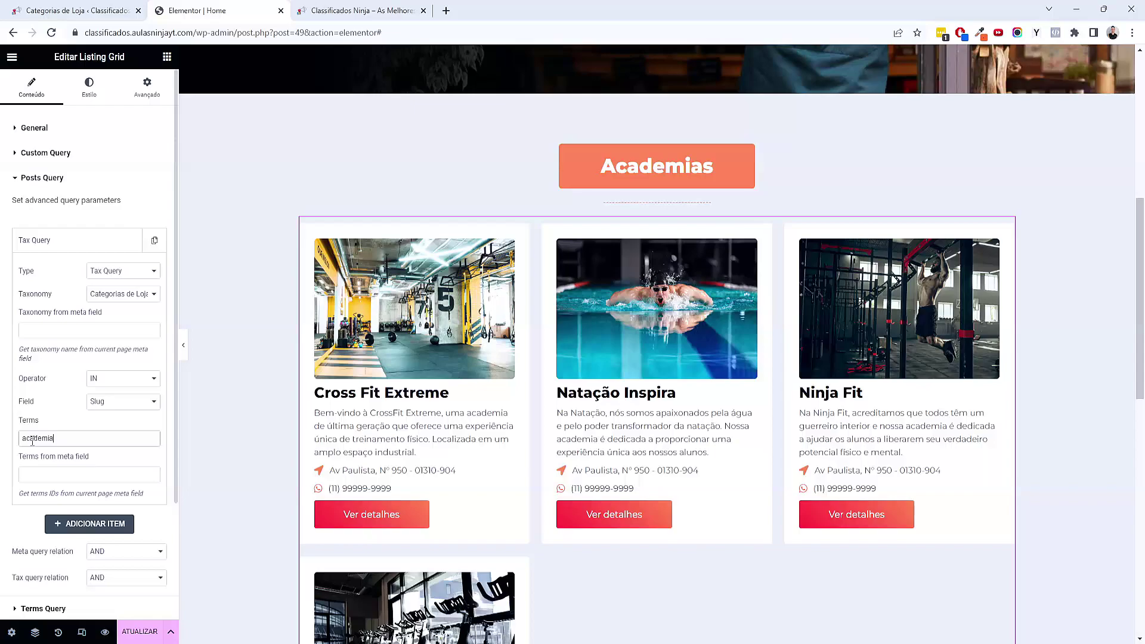
scroll(357, 477, "down", 4)
scroll(357, 477, "up", 4)
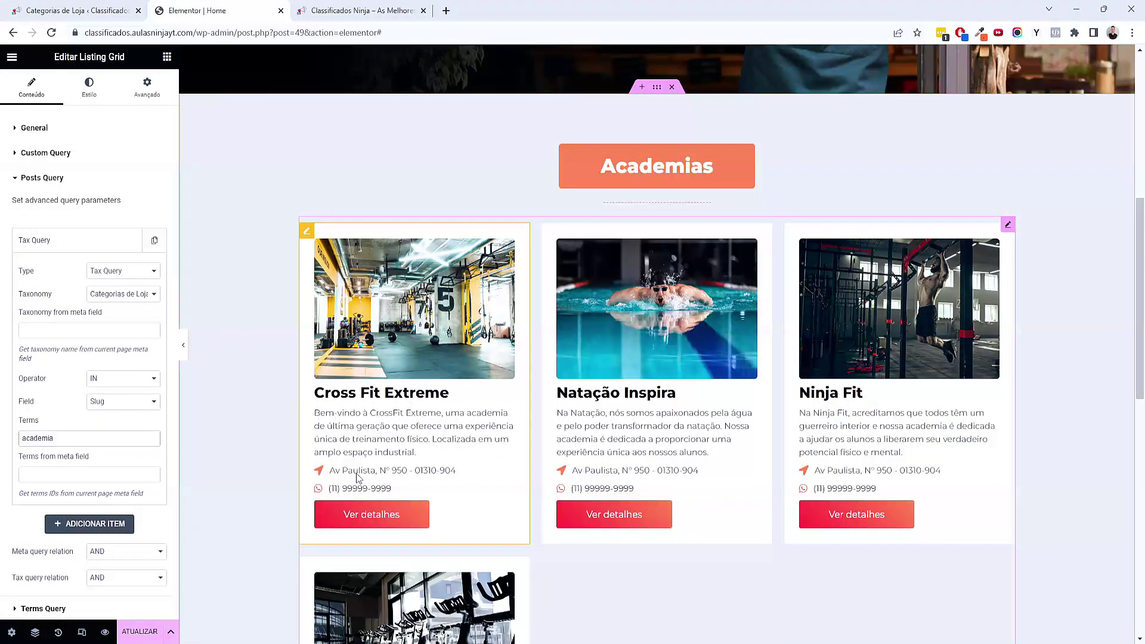
Change the grid's Posts number from 6 to 30
left_click(126, 127)
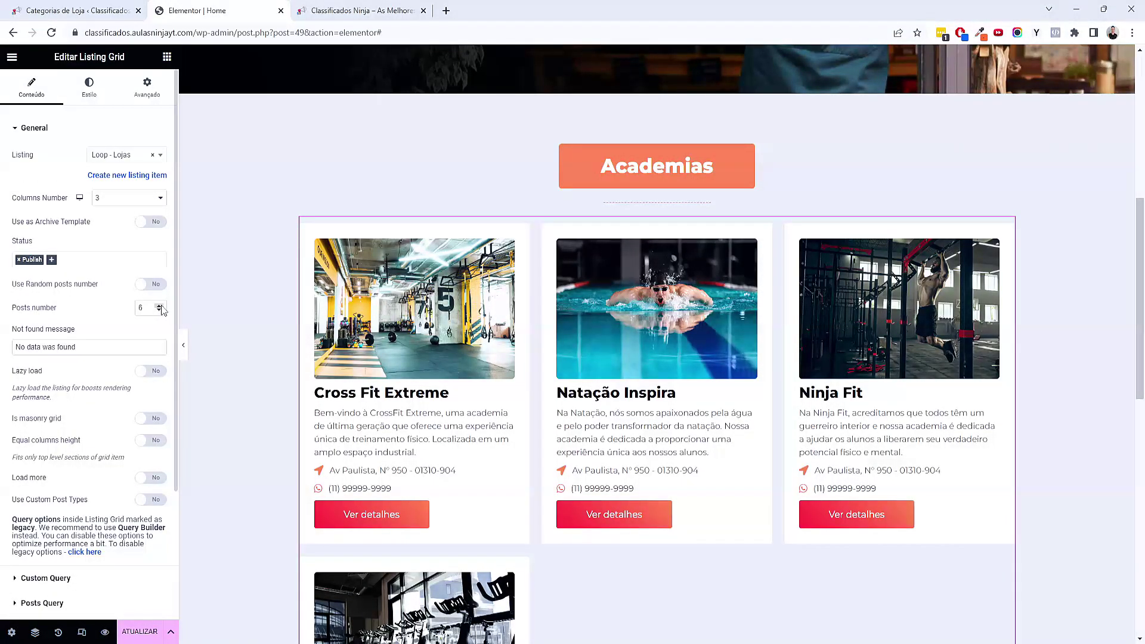
type("35")
key("BackSpace")
type("0")
scroll(125, 415, "down", 2)
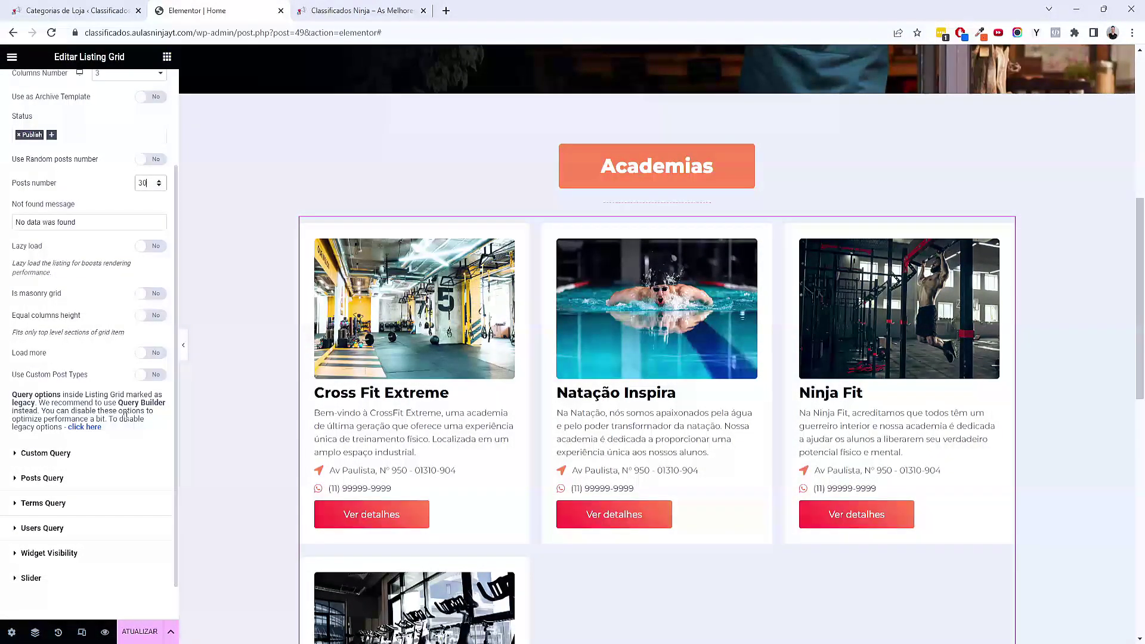
scroll(125, 416, "up", 2)
left_click(125, 198)
left_click(120, 220)
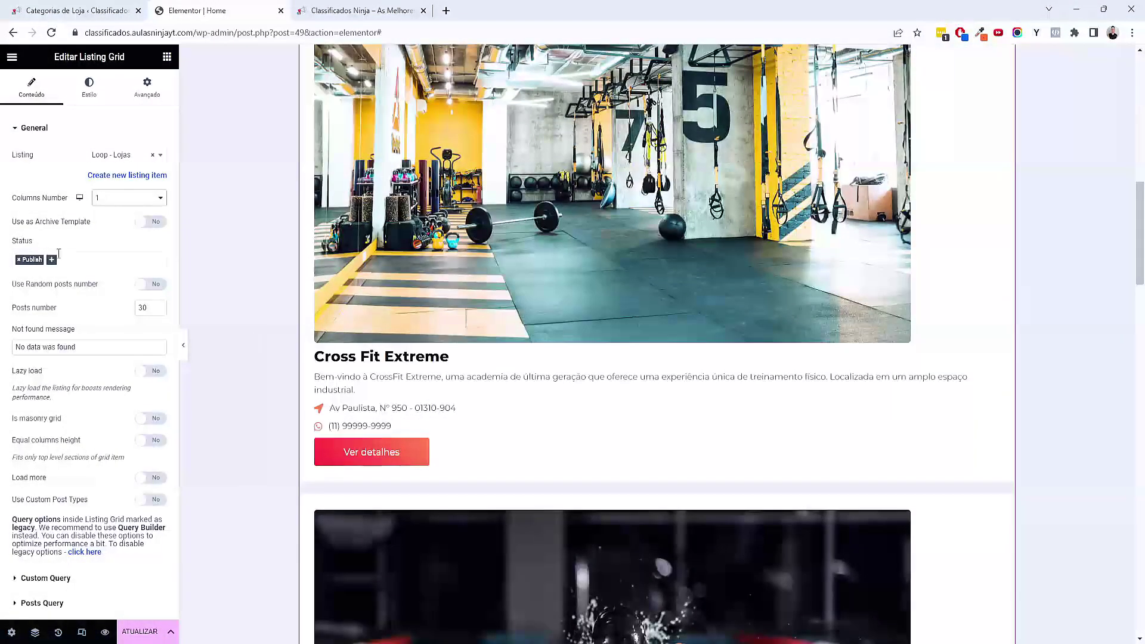
left_click(115, 197)
left_click(107, 220)
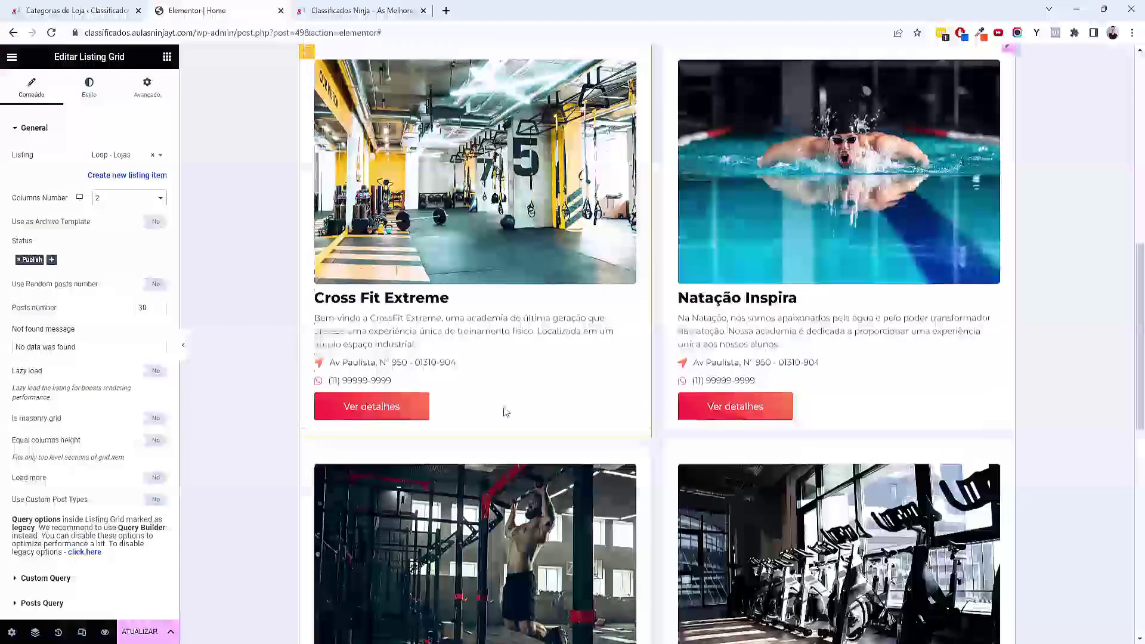
scroll(506, 411, "up", 2)
key("Down")
key("Down")
key("Down")
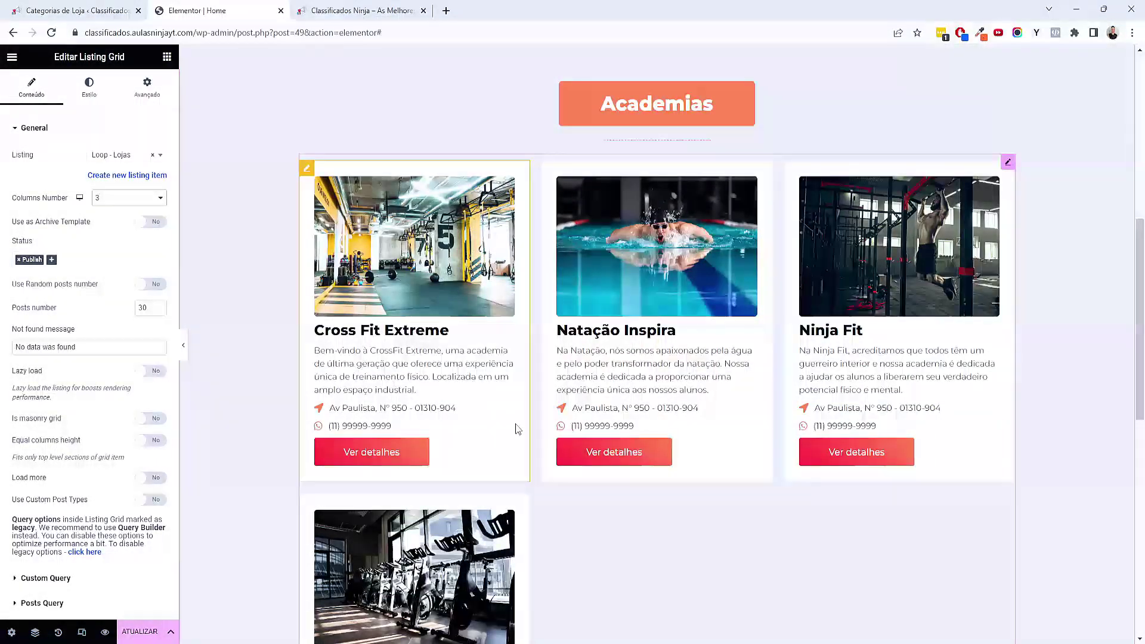
key("Up")
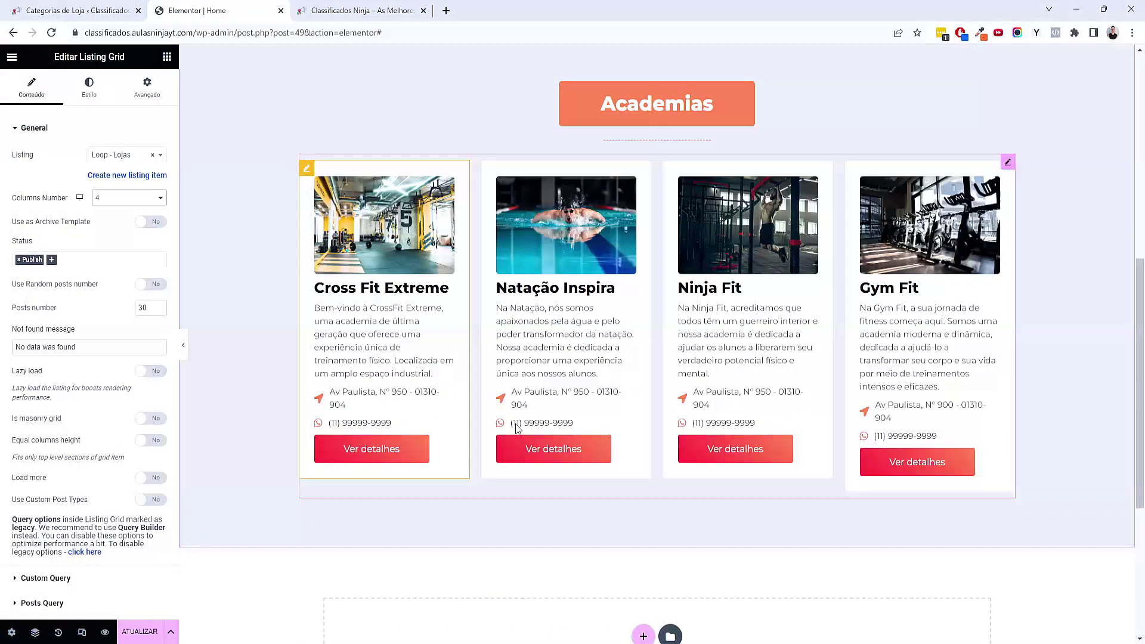
key("Up")
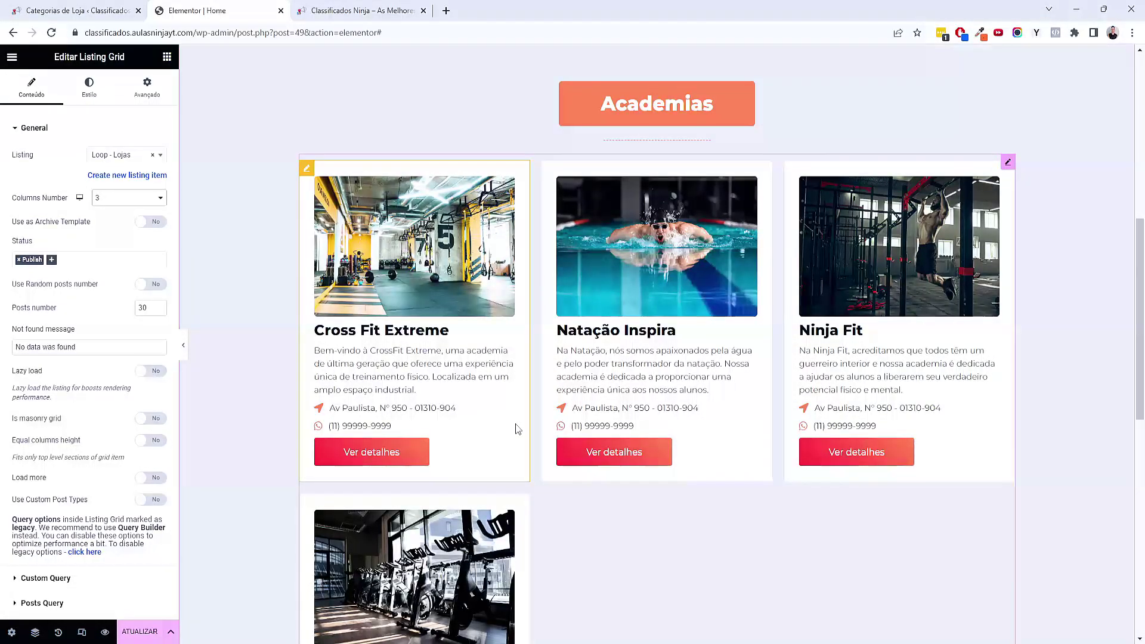
key("Up")
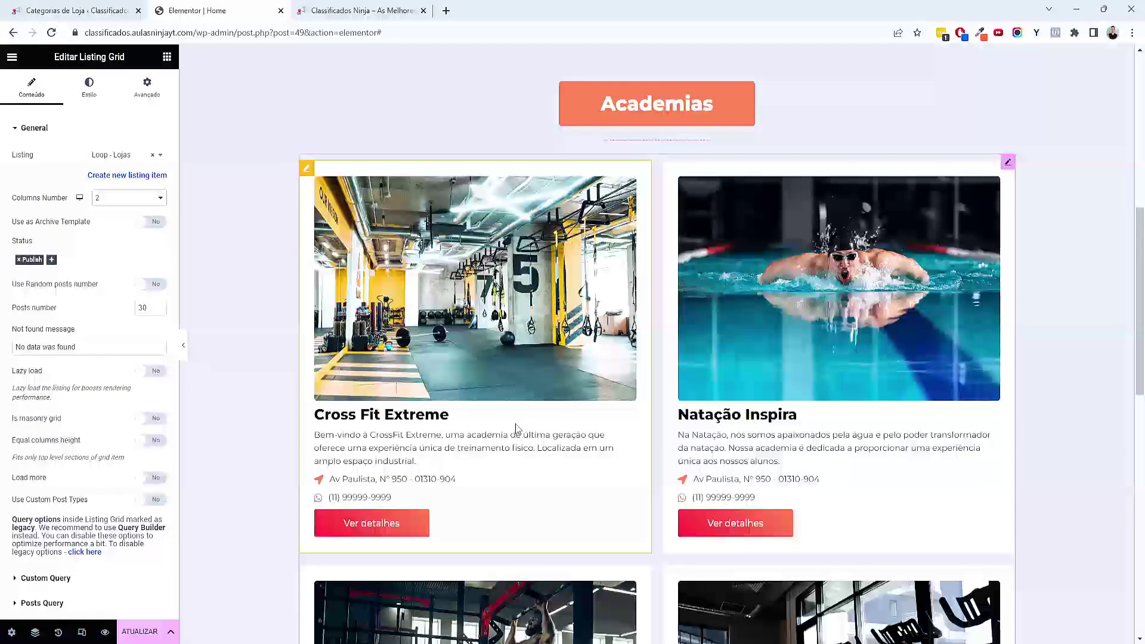
key("Down")
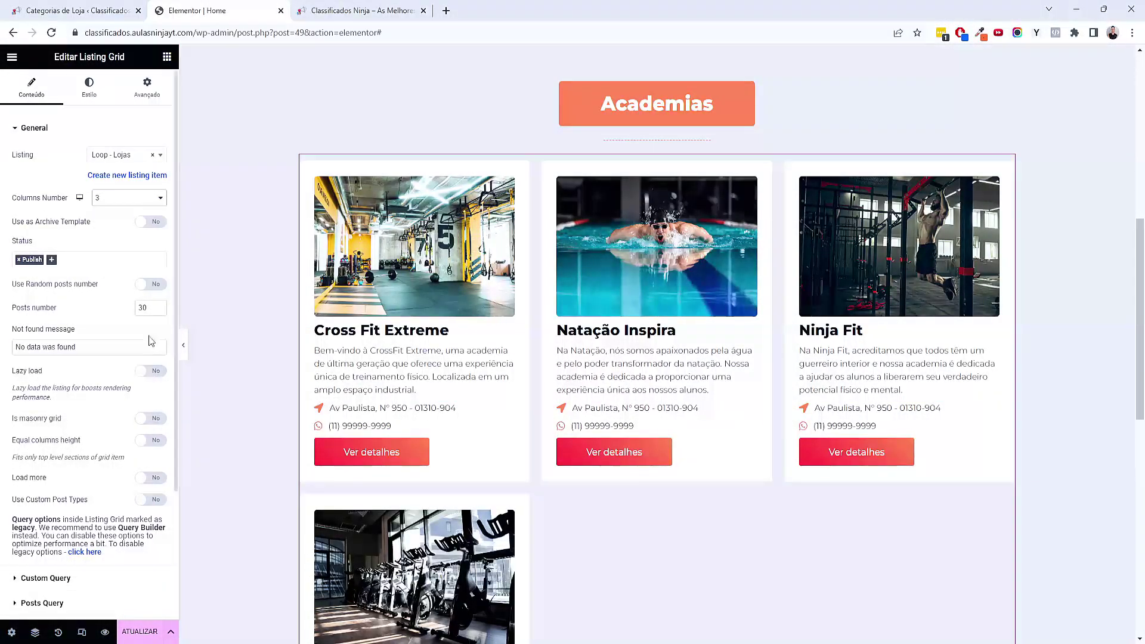
scroll(585, 471, "down", 3)
scroll(89, 358, "down", 2)
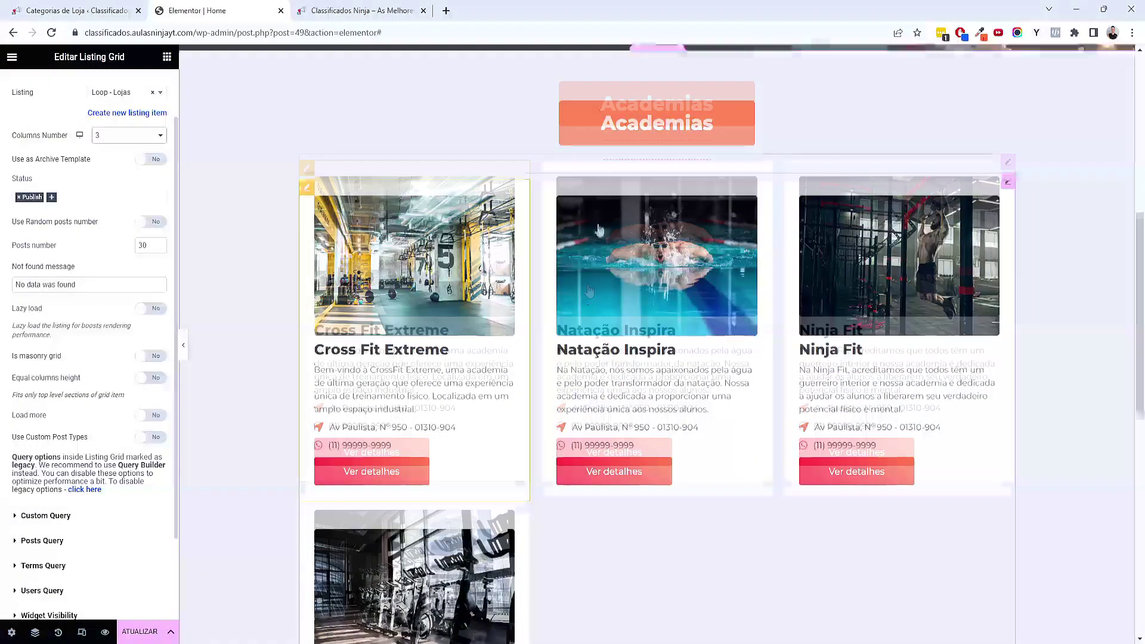
scroll(621, 239, "up", 3)
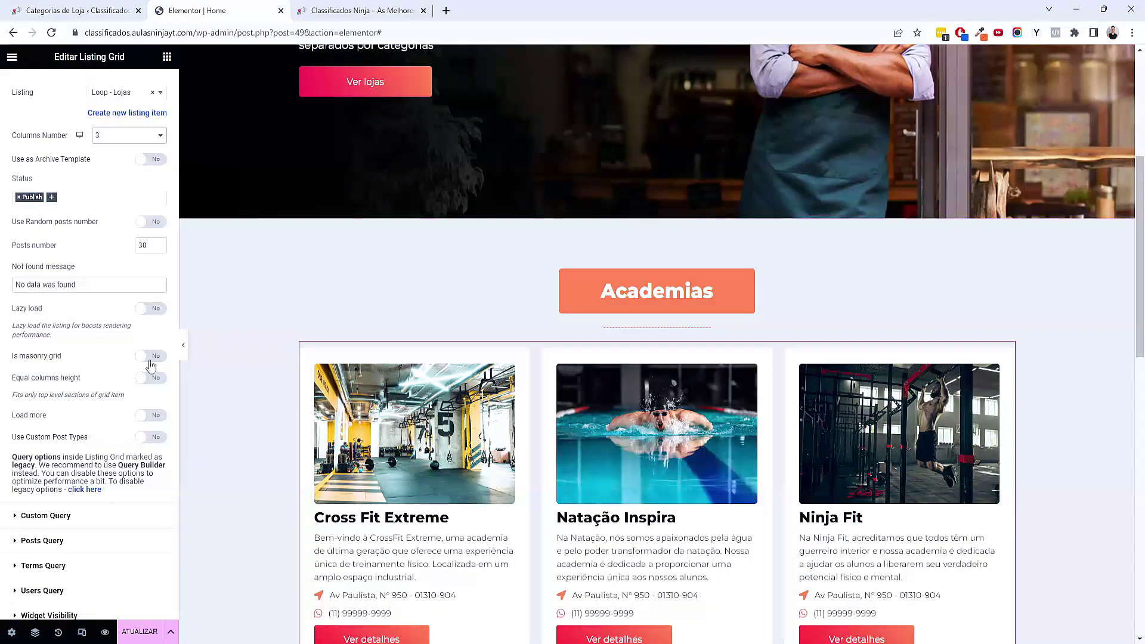
scroll(138, 365, "down", 2)
Enable the Listing Grid slider and test the next arrow a few times
left_click(35, 543)
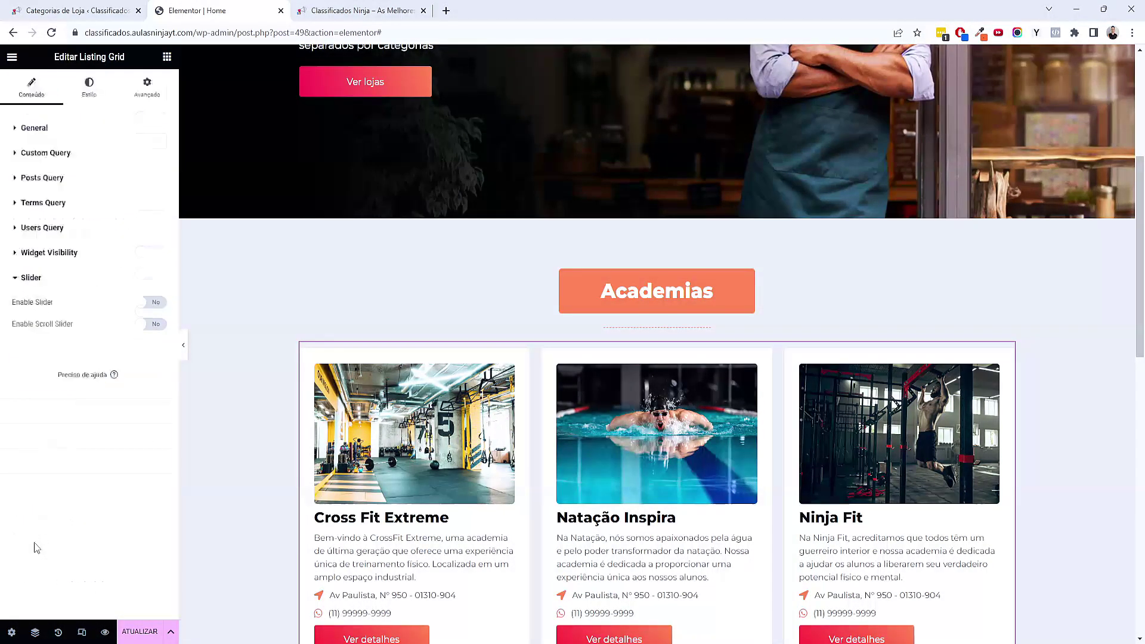
left_click(152, 302)
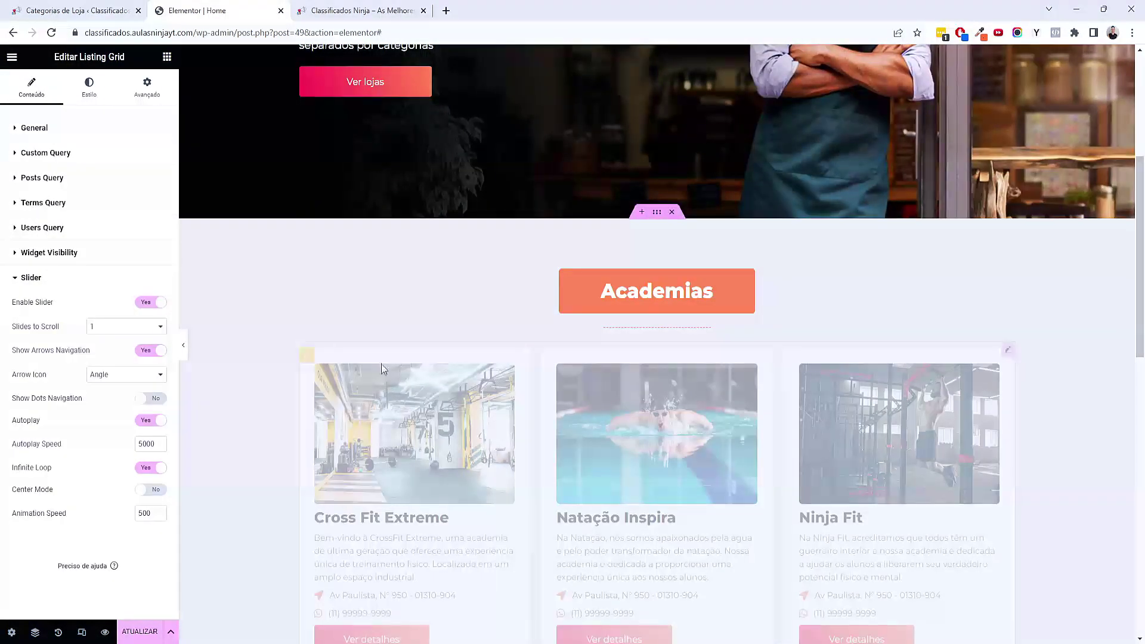
scroll(767, 506, "down", 2)
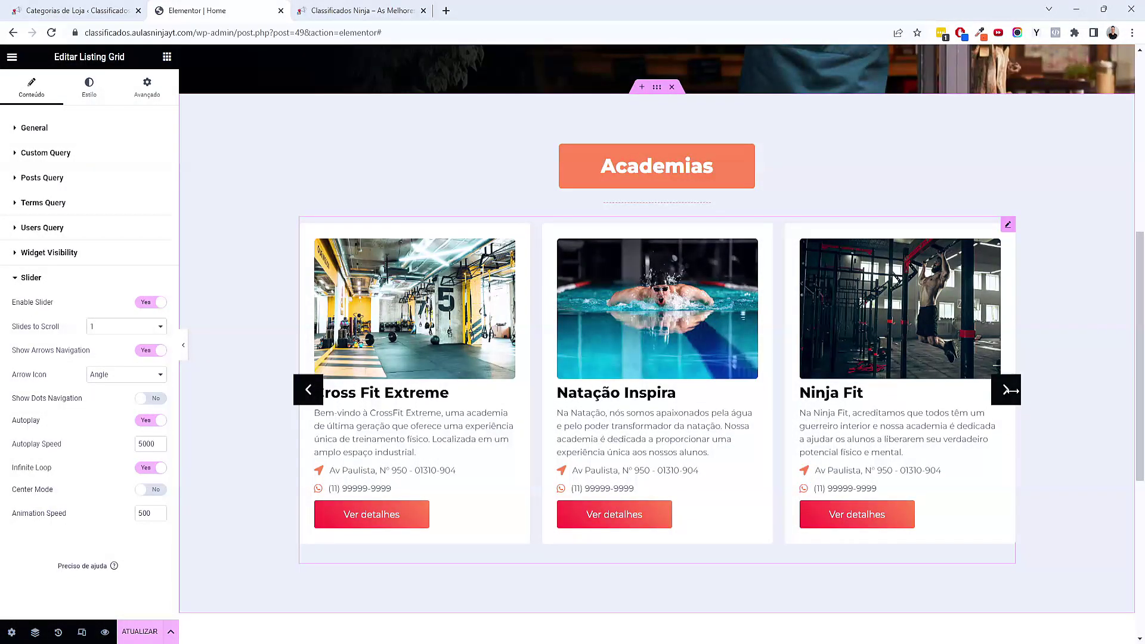
left_click(1006, 391)
left_click(1006, 392)
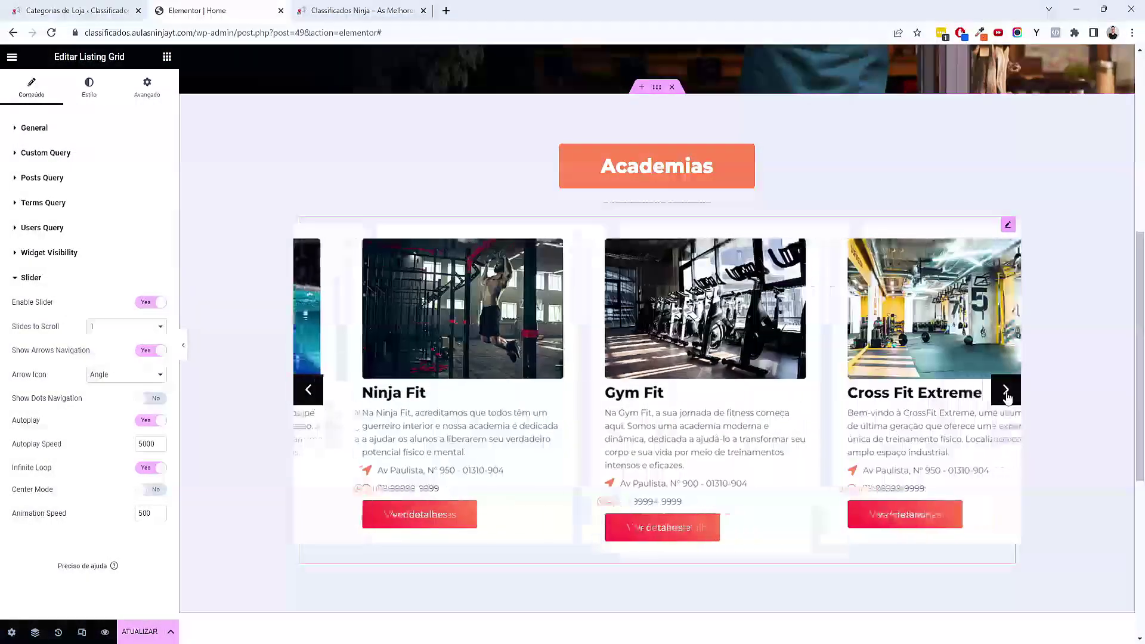
left_click(1006, 393)
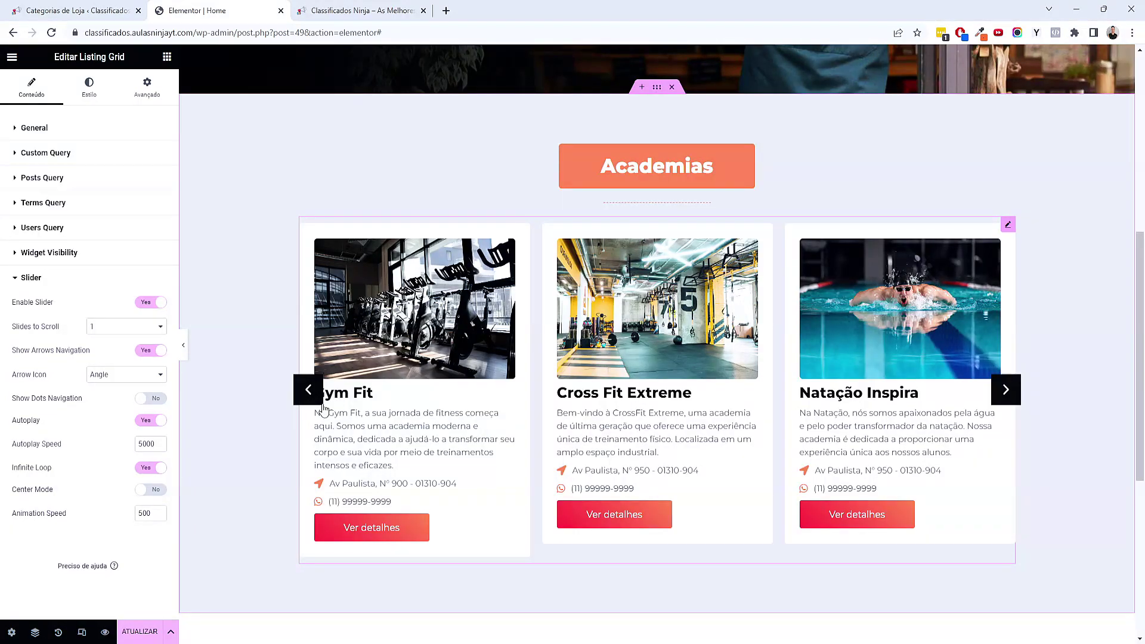
Shrink the slider arrow boxes to 27 and the arrow icons to 16
left_click(93, 87)
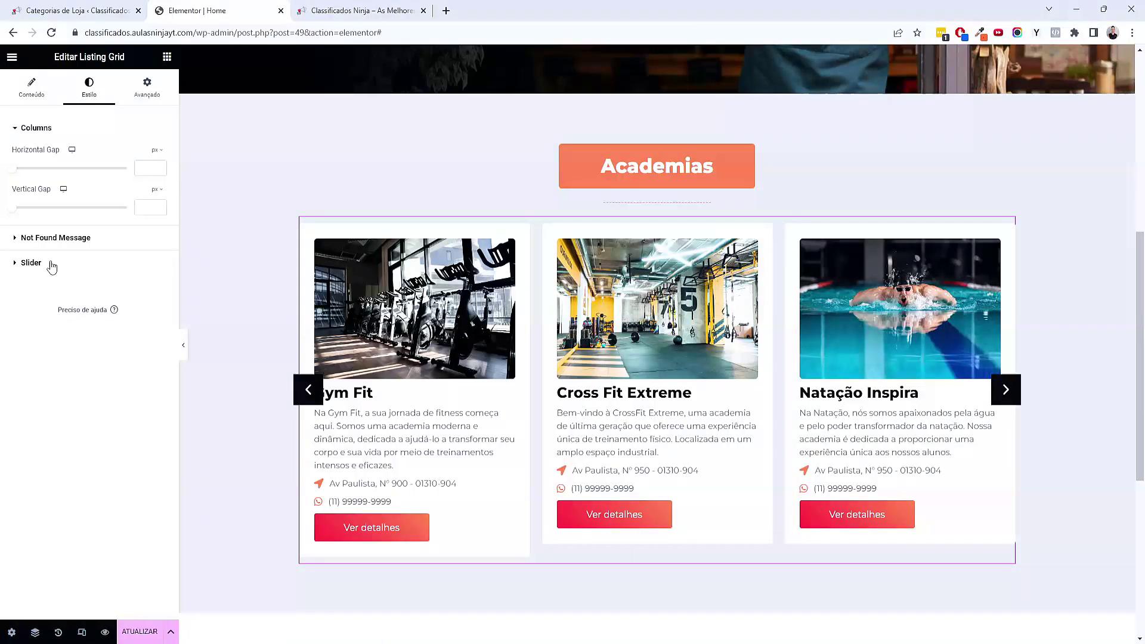
left_click(31, 263)
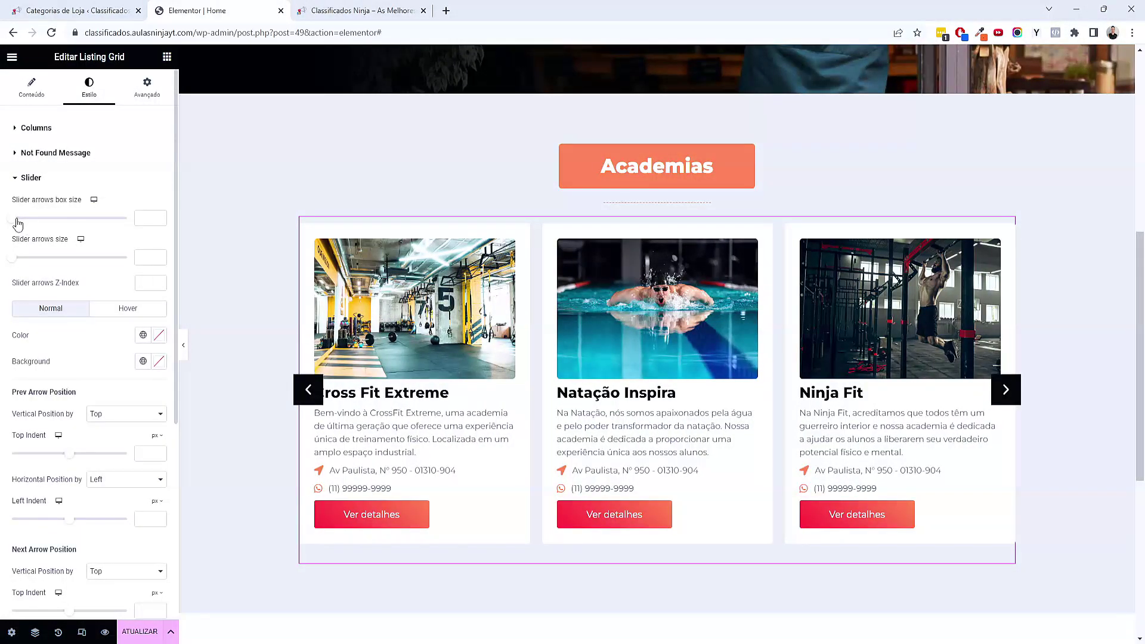
left_click_drag(16, 220, 19, 219)
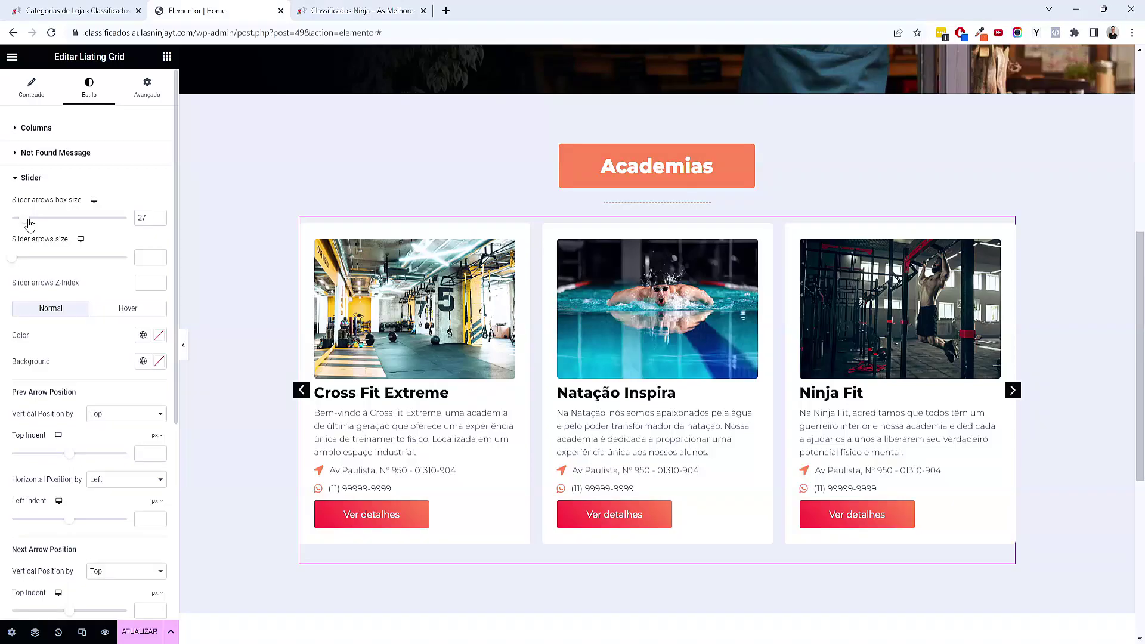
left_click(19, 257)
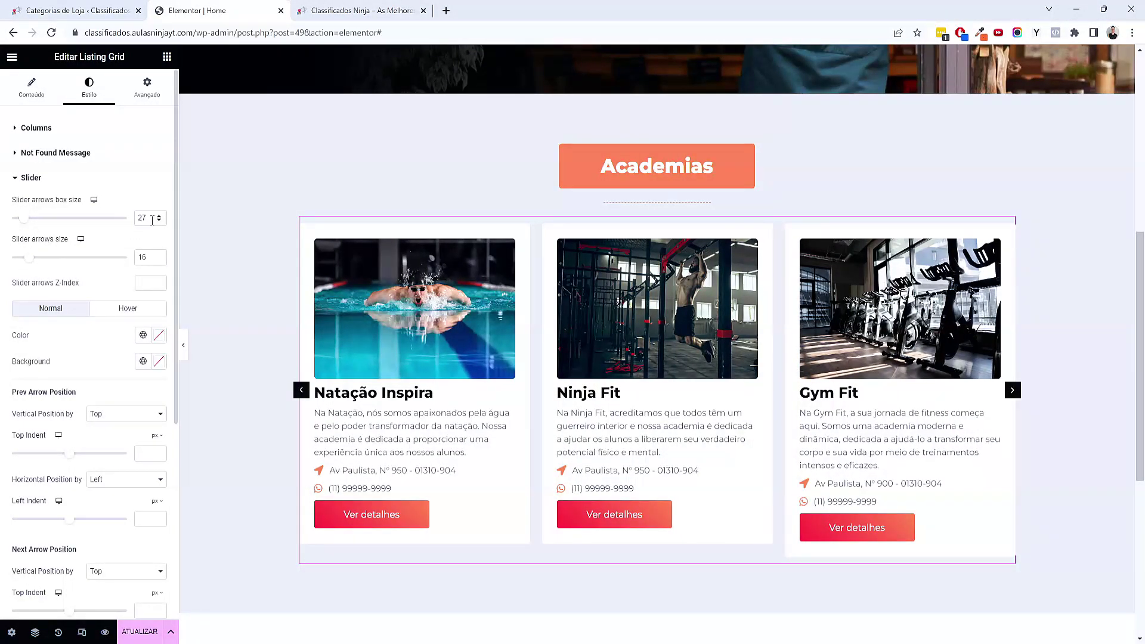
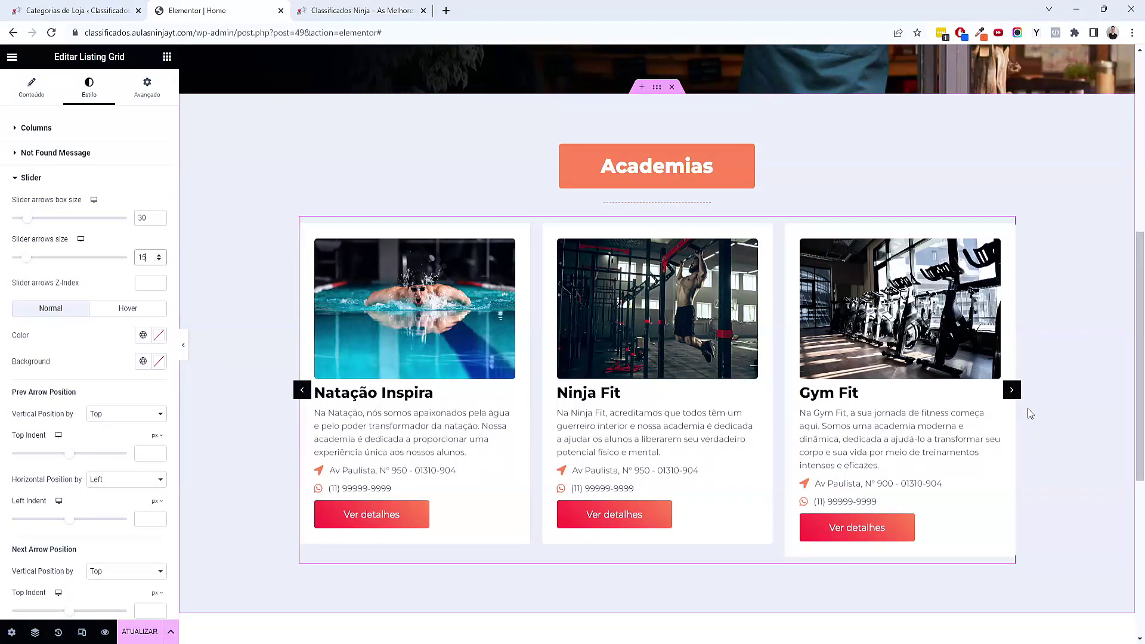
Set the Academias listing grid to show 2 store cards per row
left_click(302, 391)
left_click(302, 390)
left_click(302, 391)
left_click(302, 391)
left_click(52, 97)
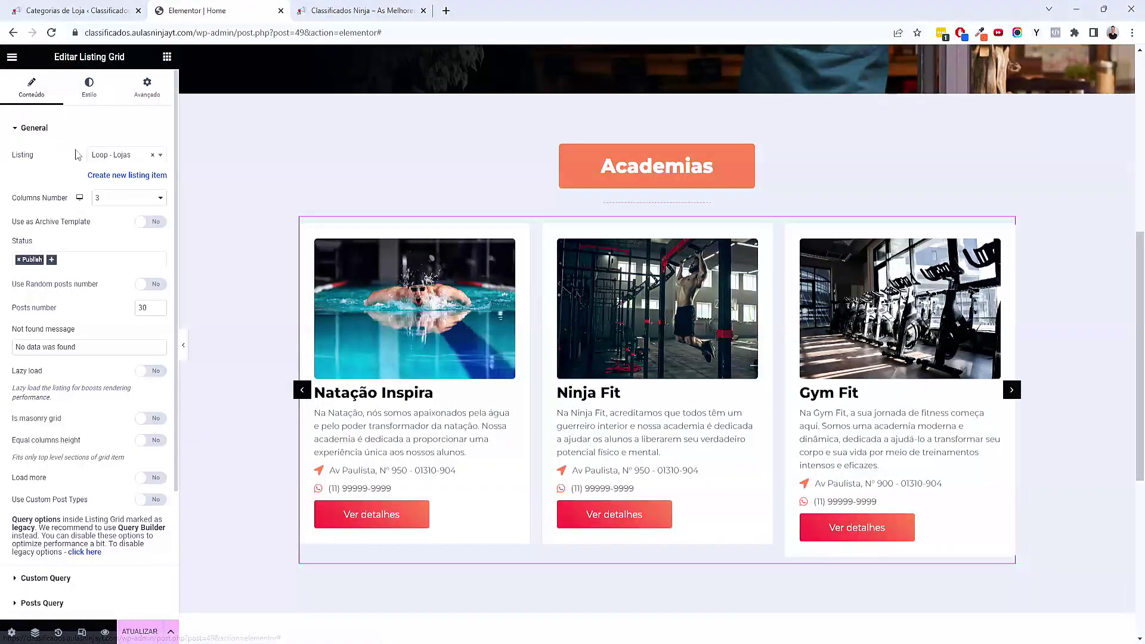
left_click(128, 197)
left_click(122, 235)
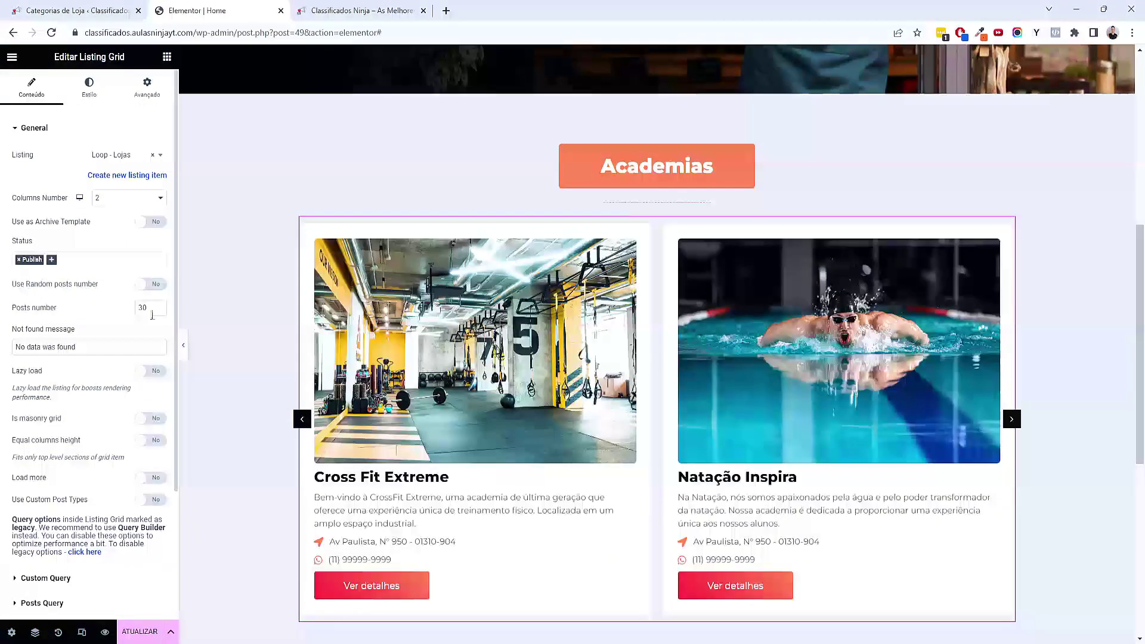
scroll(542, 488, "down", 2)
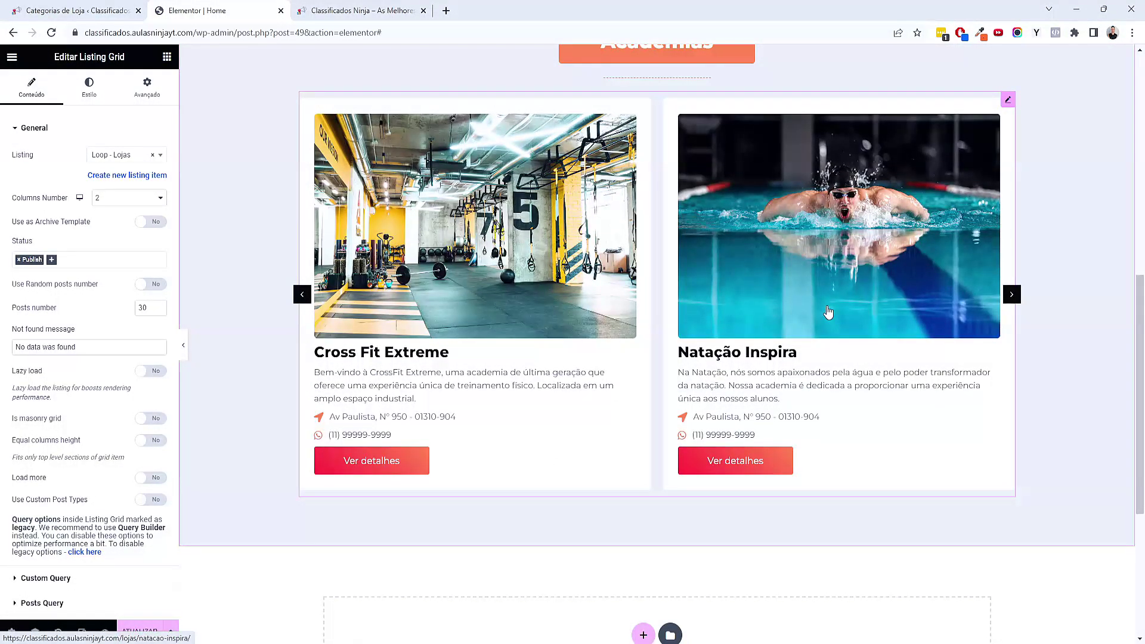
scroll(829, 318, "up", 1)
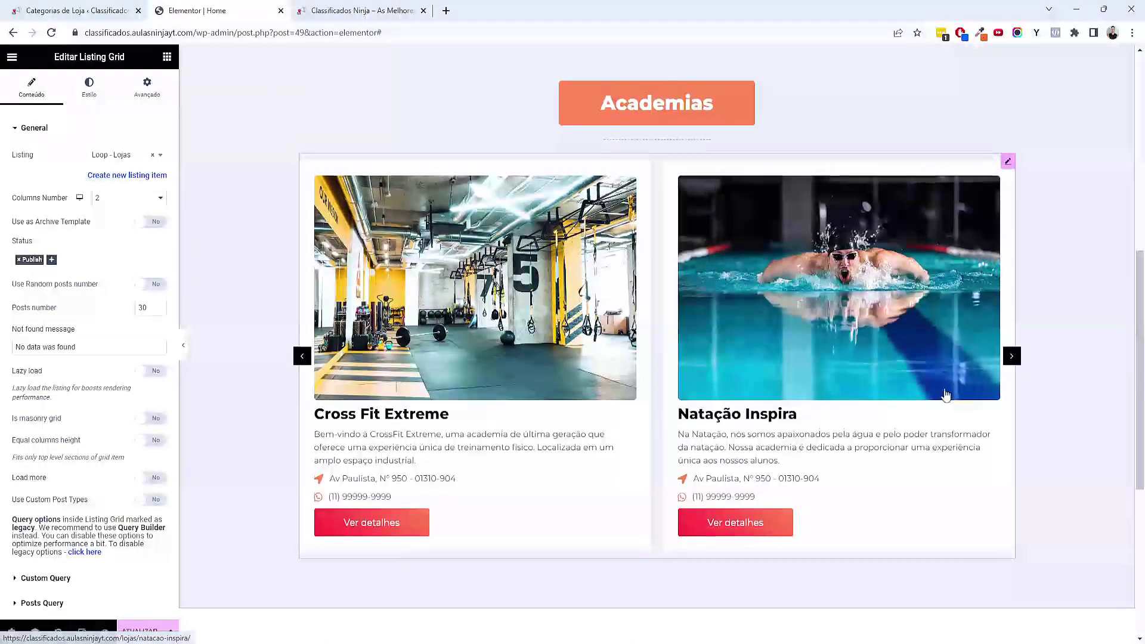
Check the two-column carousel, return the grid to 3 columns, and preview the home page
left_click(1013, 359)
left_click(1012, 358)
left_click(1012, 358)
left_click(122, 199)
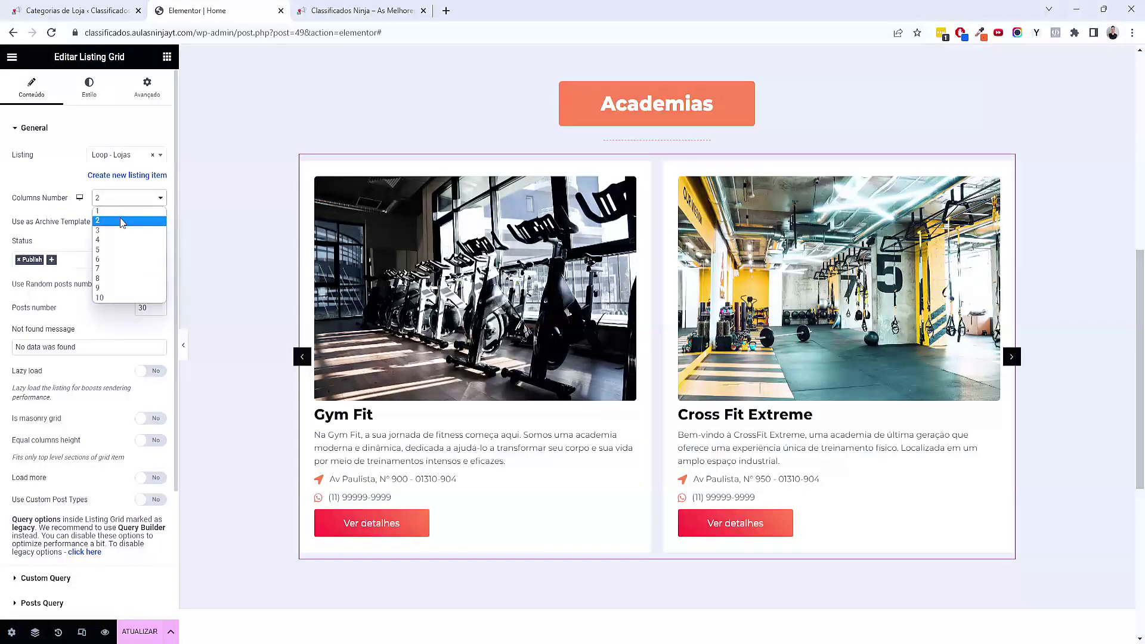
left_click(154, 231)
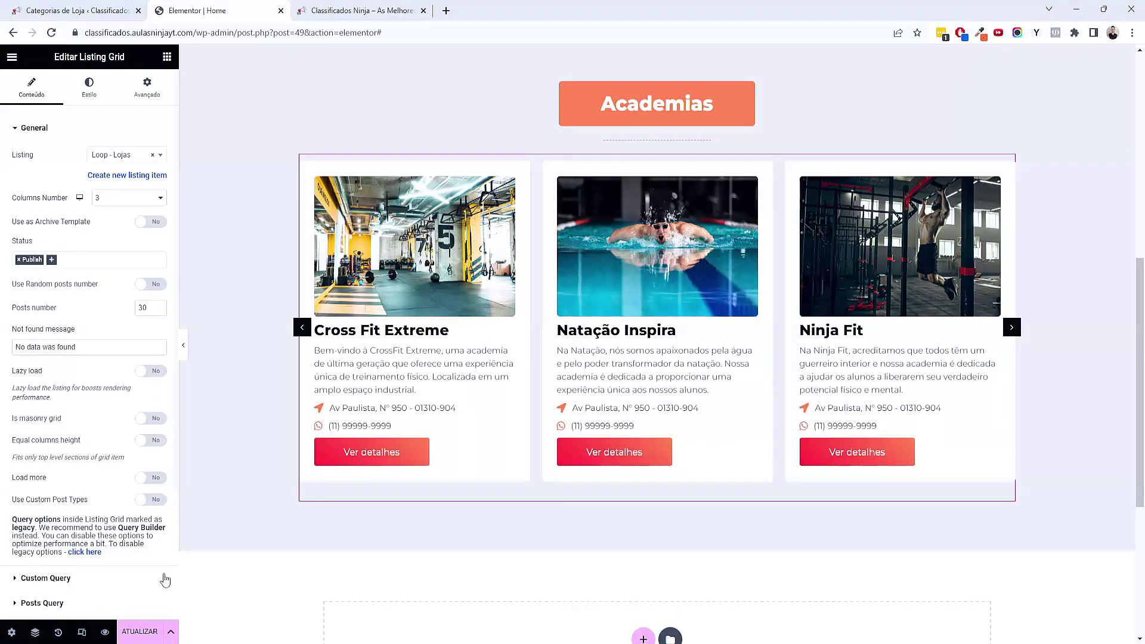
left_click(105, 632)
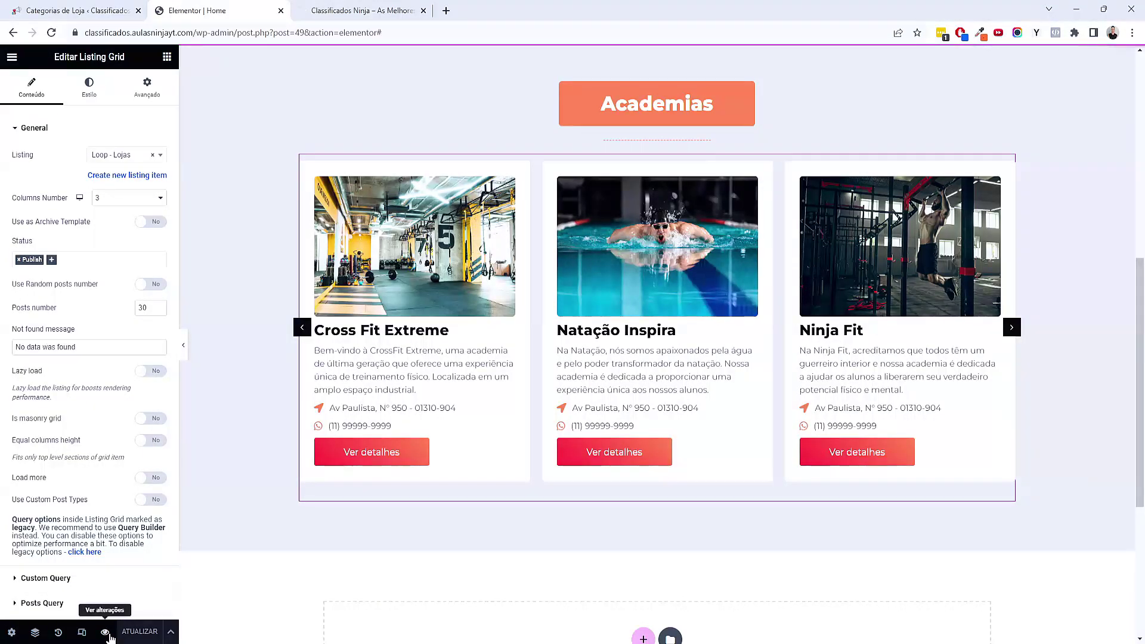
left_click(368, 7)
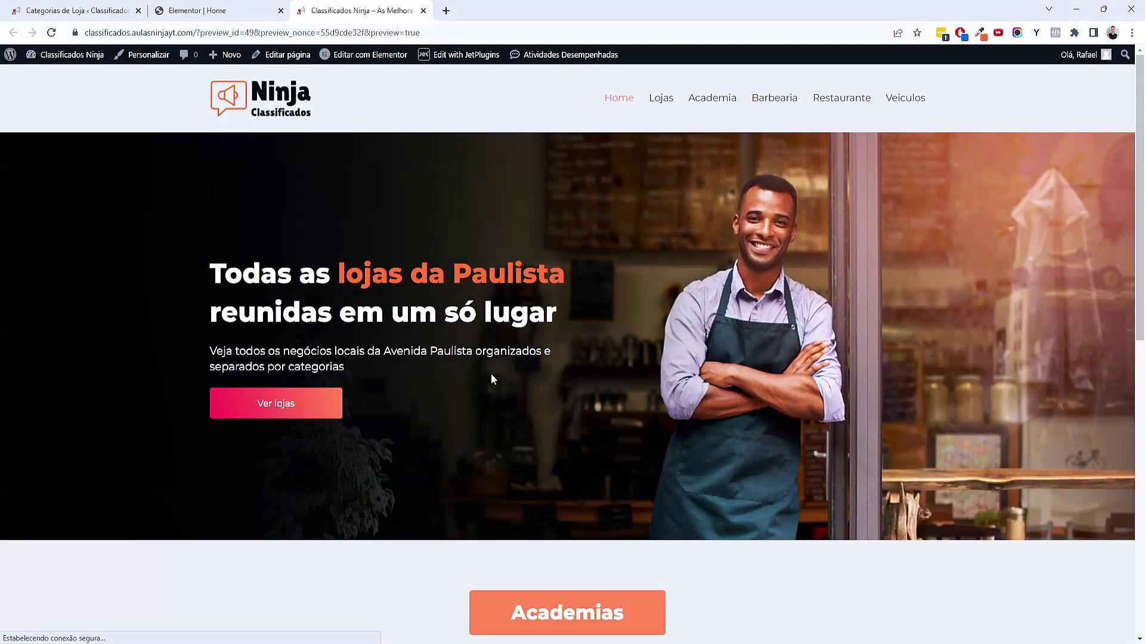
Confirm the Natação Inspira and Cross Fit Extreme cards open their own store pages, then return to the editor
scroll(262, 394, "down", 10)
scroll(541, 320, "up", 2)
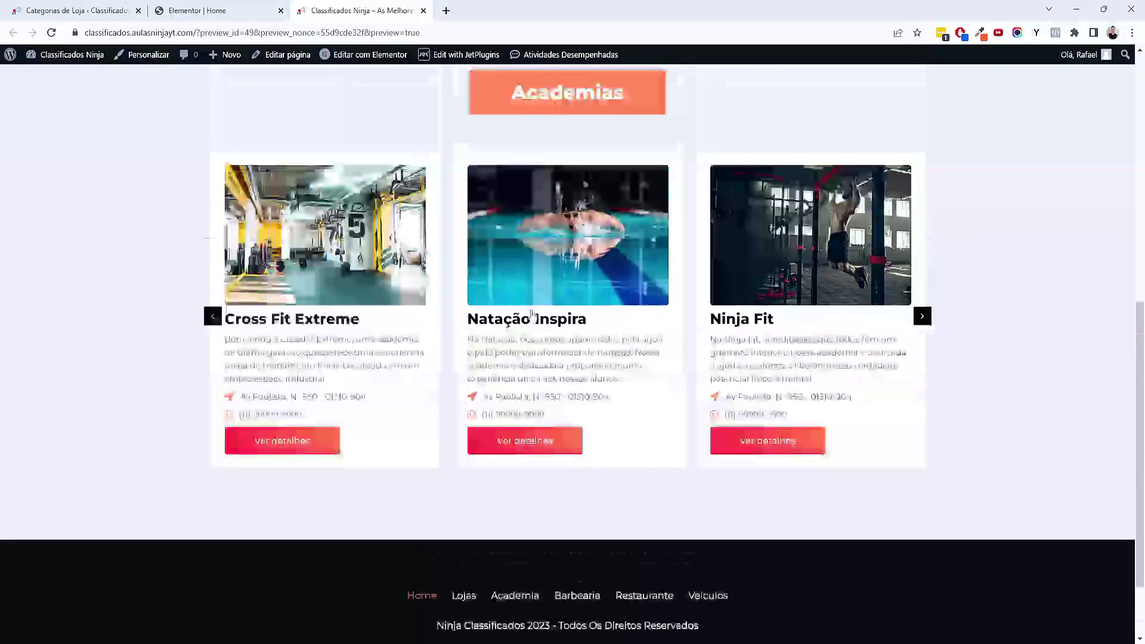
left_click(541, 320)
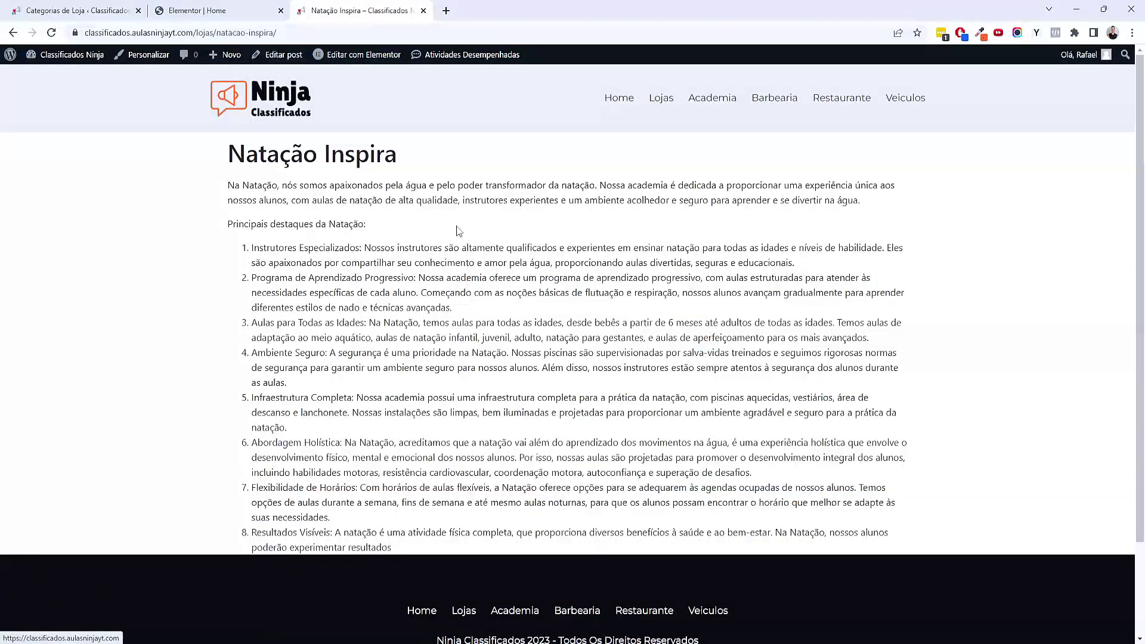
key("alt+Left")
left_click(317, 206)
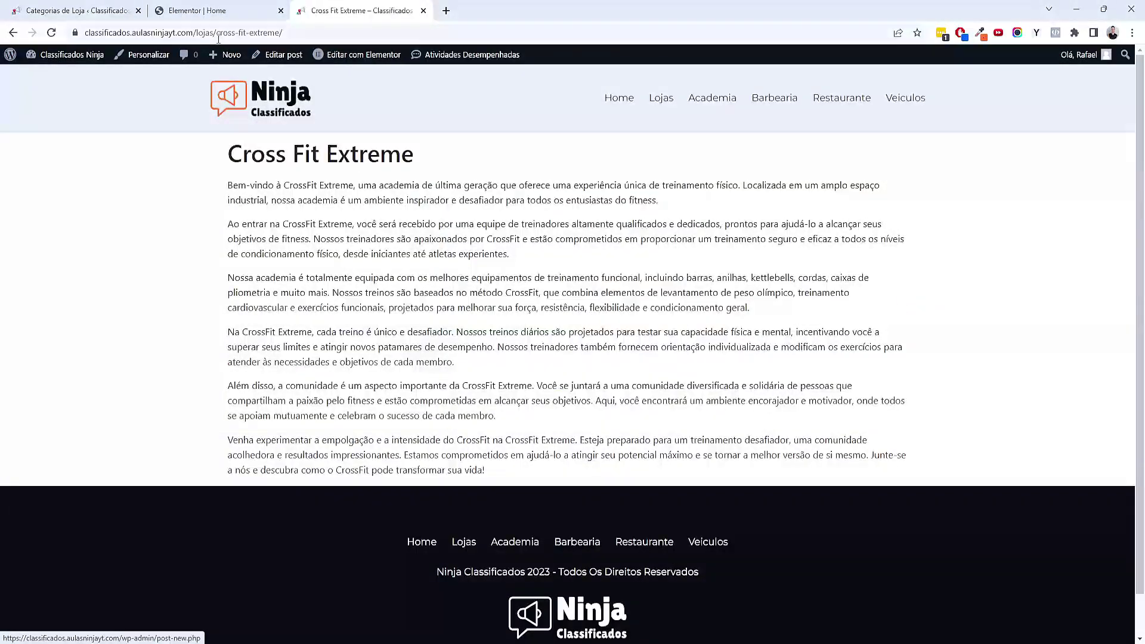
key("alt+Left")
scroll(431, 355, "up", 3)
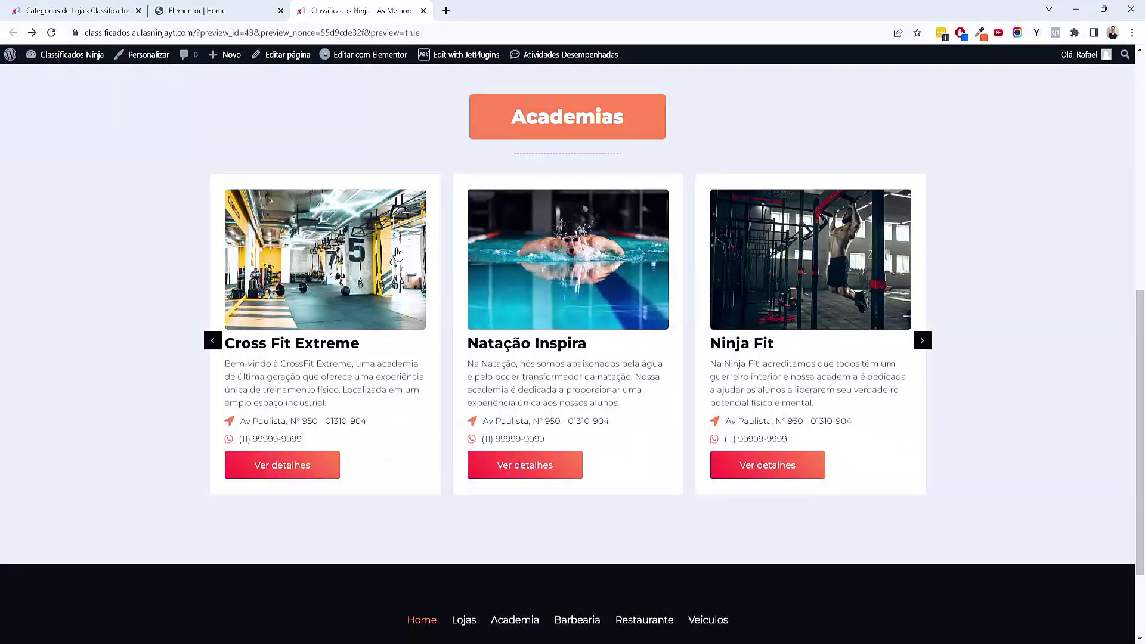
left_click(208, 10)
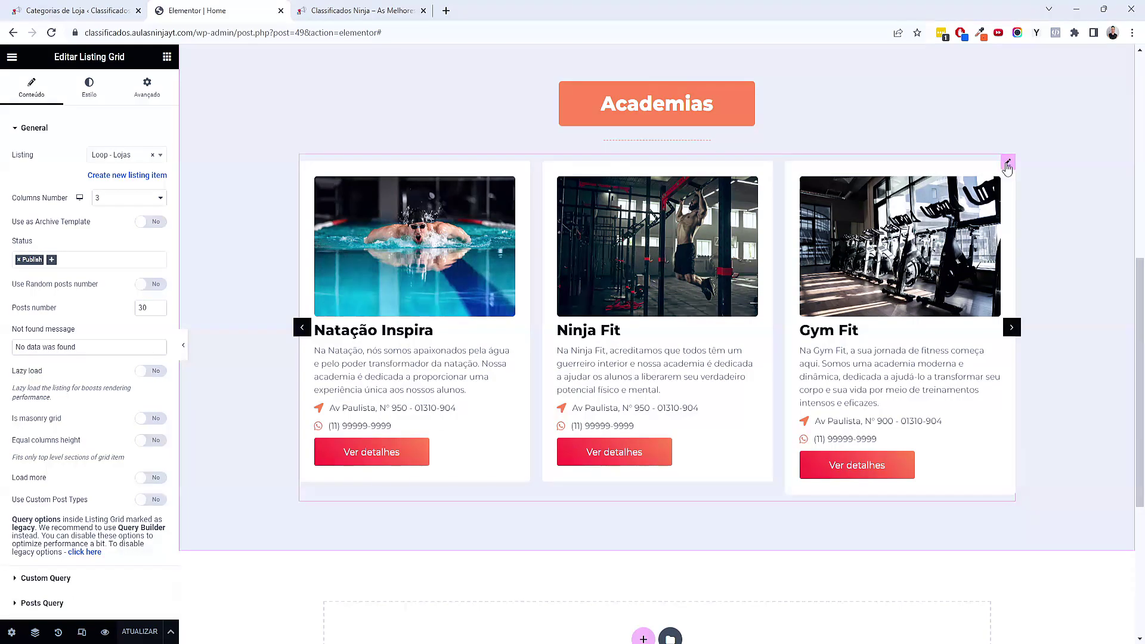
Give the Academias carousel a -10 top margin, then duplicate its heading, divider and carousel
left_click(148, 90)
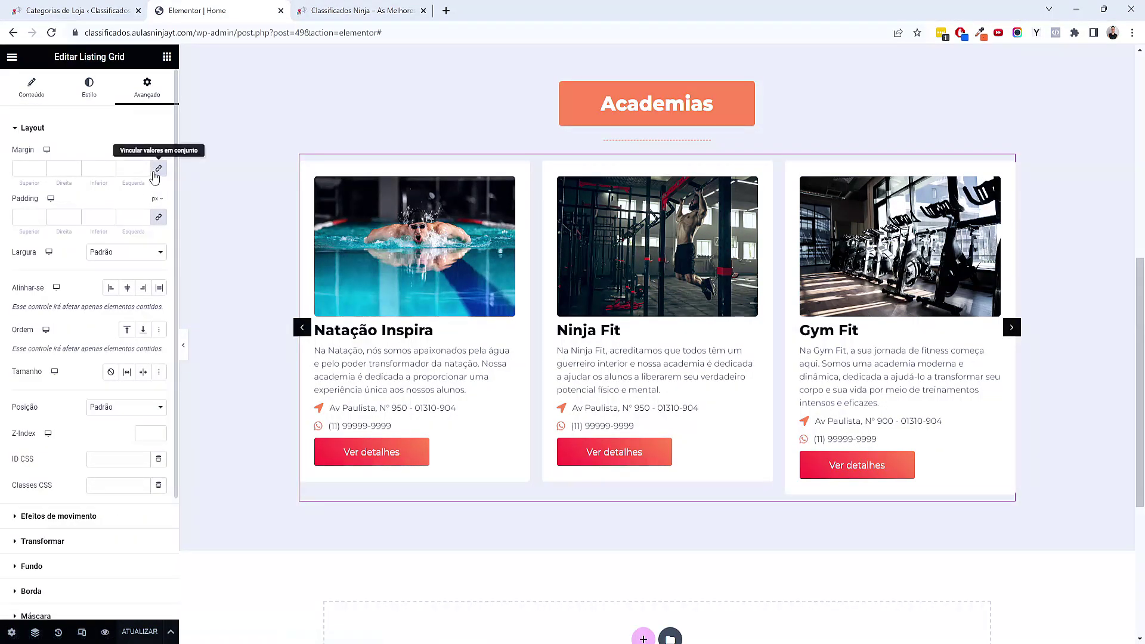
left_click(40, 171)
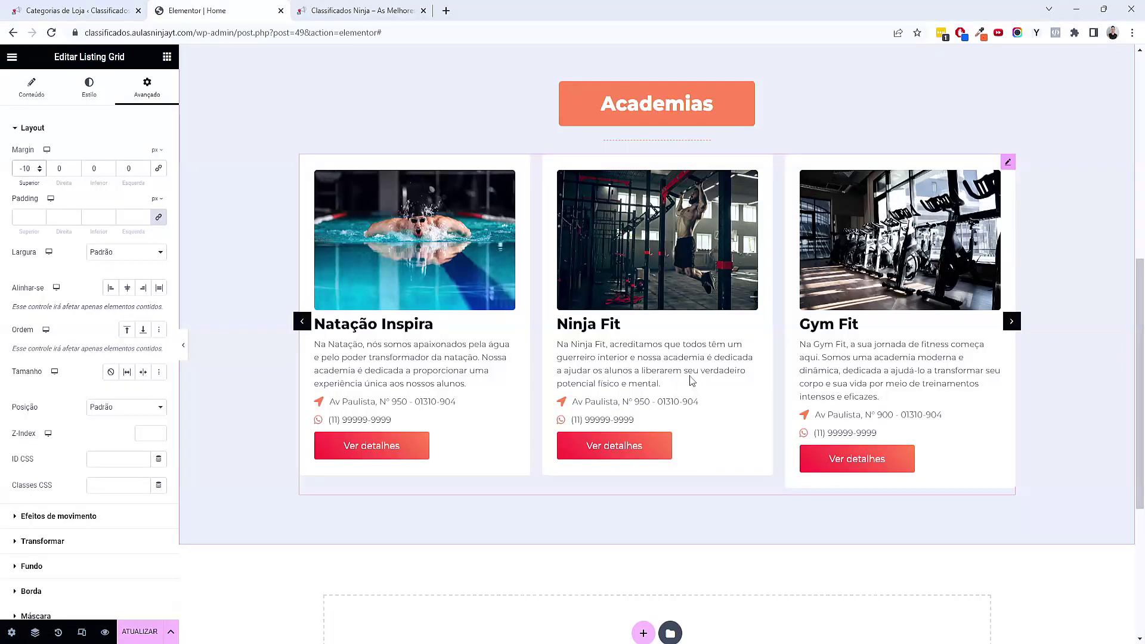
right_click(720, 118)
left_click(740, 142)
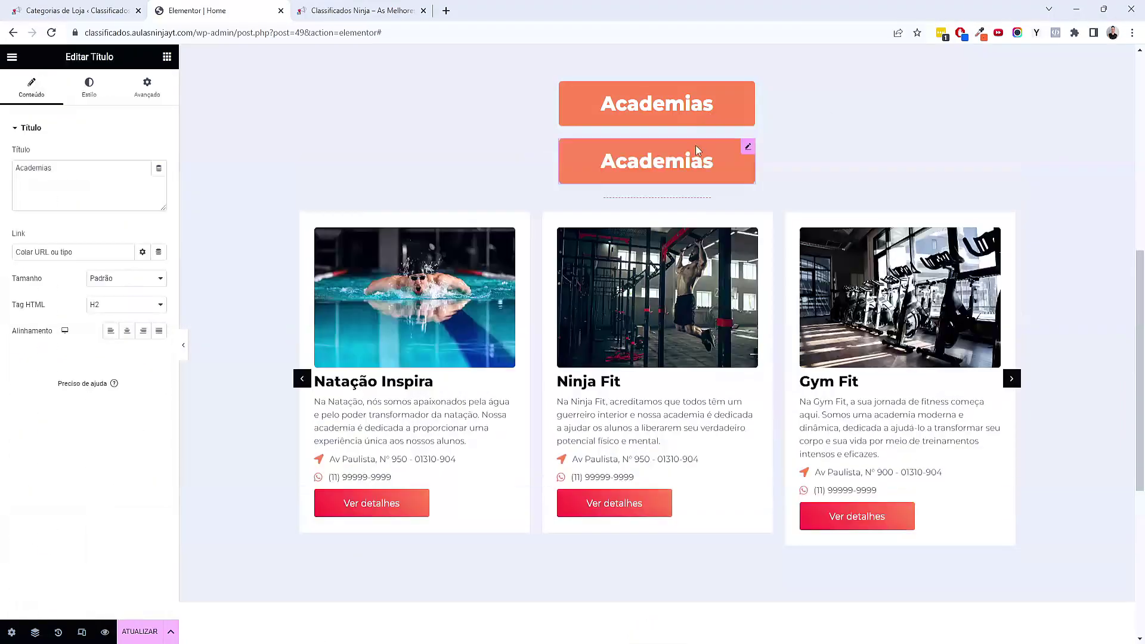
right_click(676, 199)
left_click(707, 225)
right_click(659, 306)
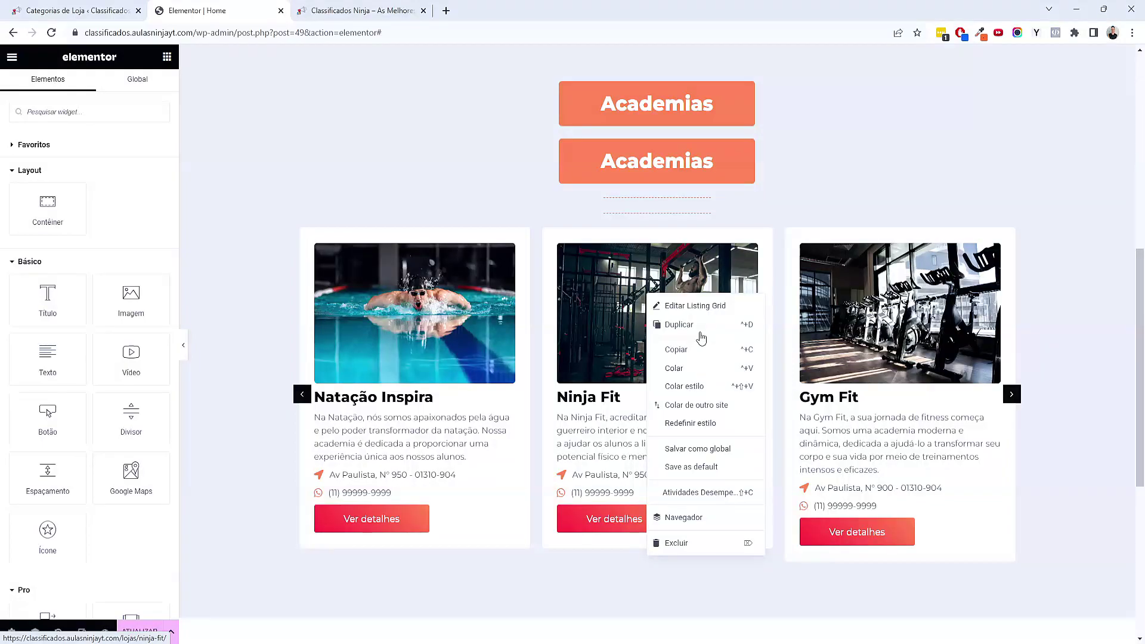
left_click(670, 325)
Drag the duplicated heading, divider and carousel below the first Academias carousel
scroll(713, 289, "up", 5)
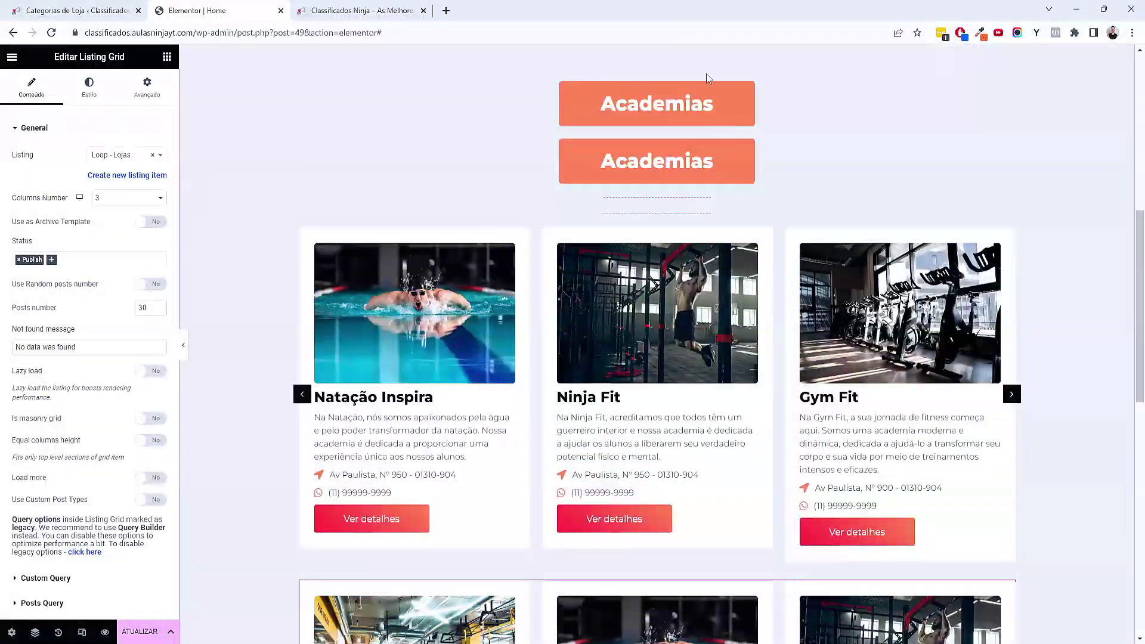
mouse_move(747, 146)
left_mouse_down()
mouse_move(759, 320)
mouse_move(646, 542)
left_mouse_up()
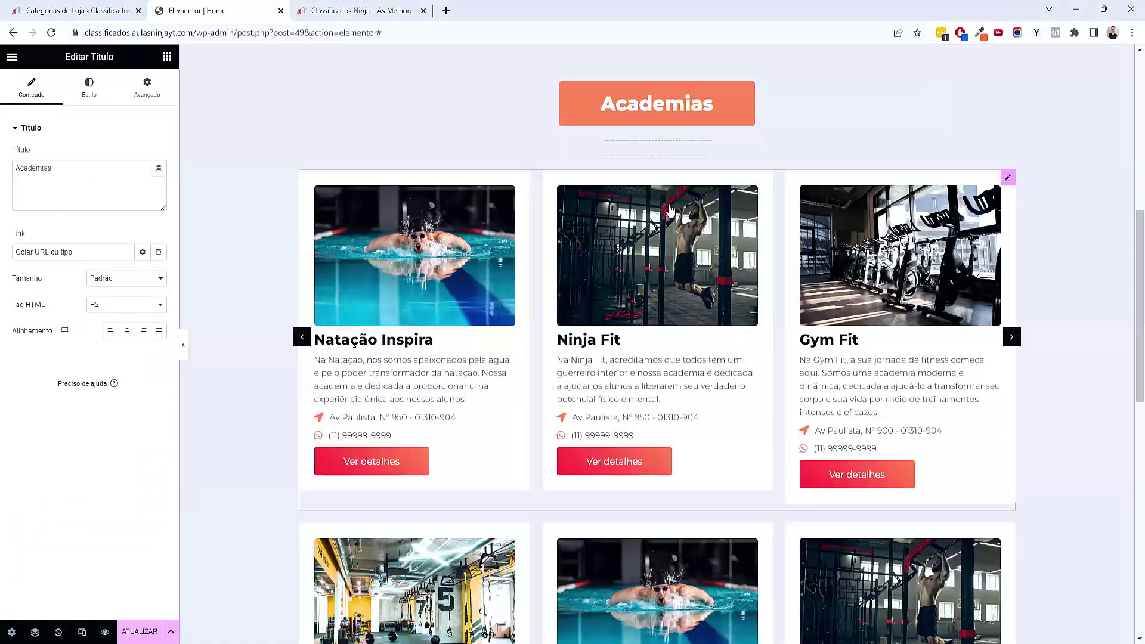
left_click_drag(677, 158, 704, 513)
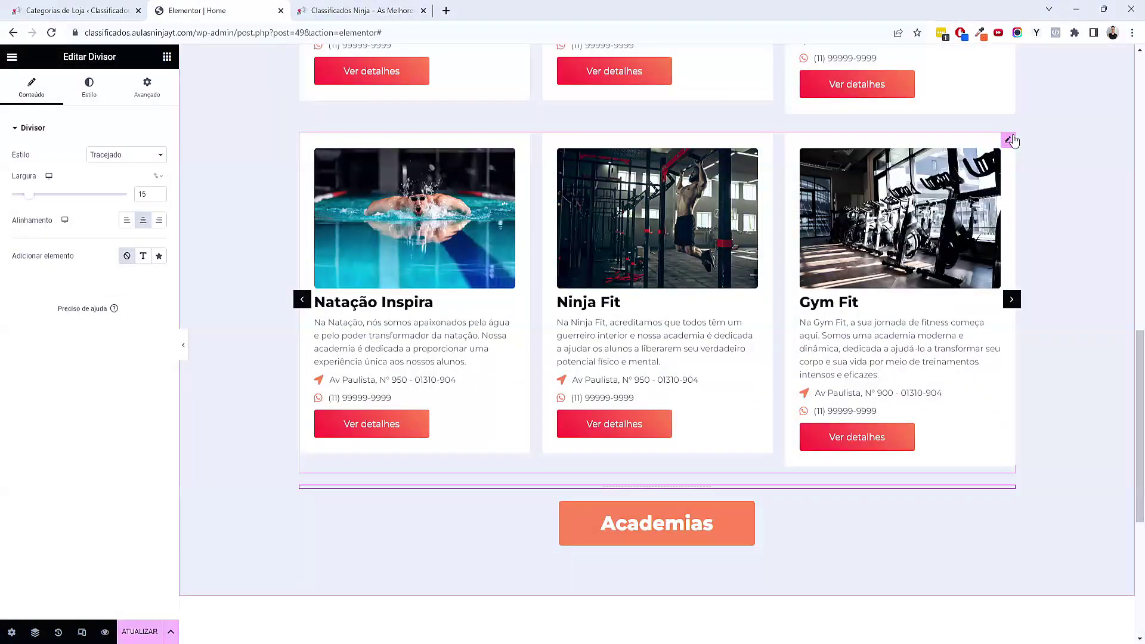
left_click(773, 304)
scroll(720, 383, "down", 5)
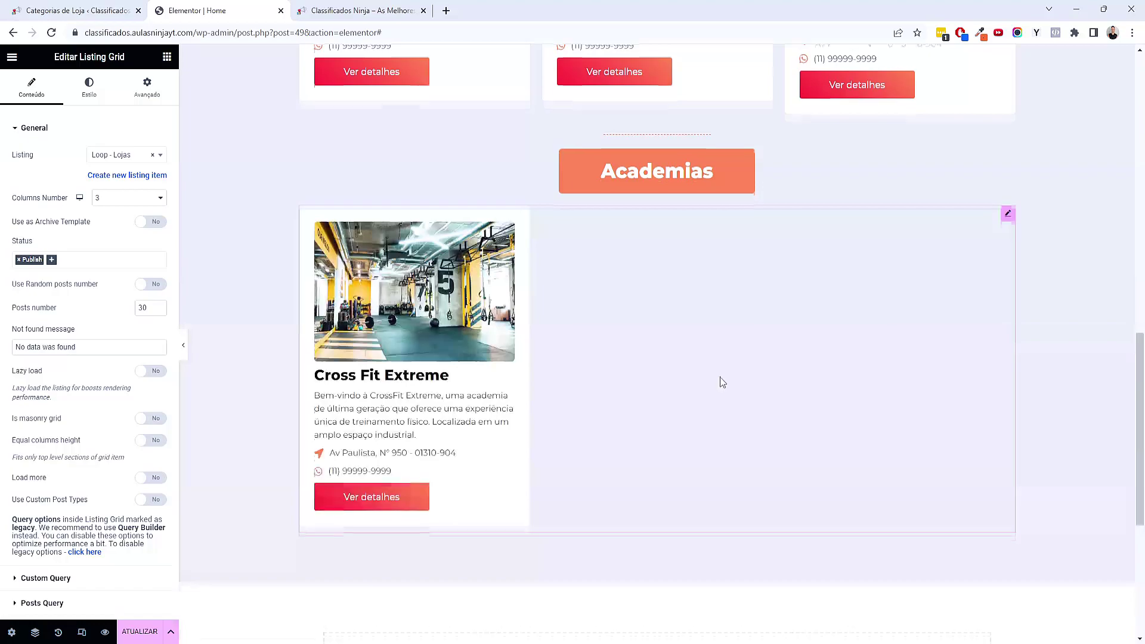
left_click_drag(672, 258, 753, 346)
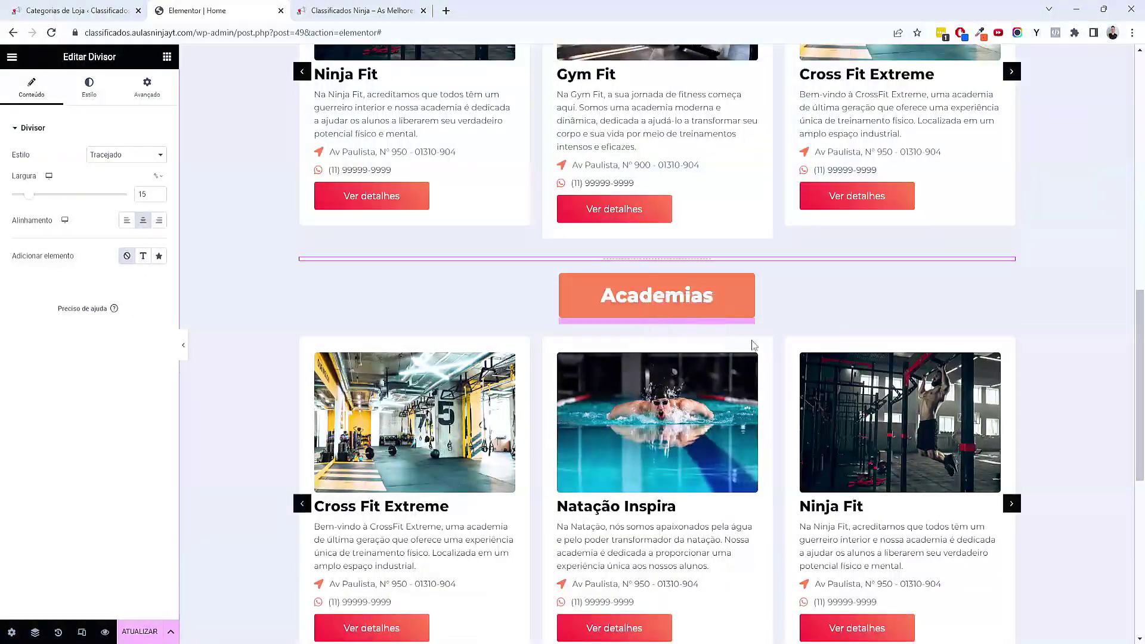
scroll(637, 316, "down", 5)
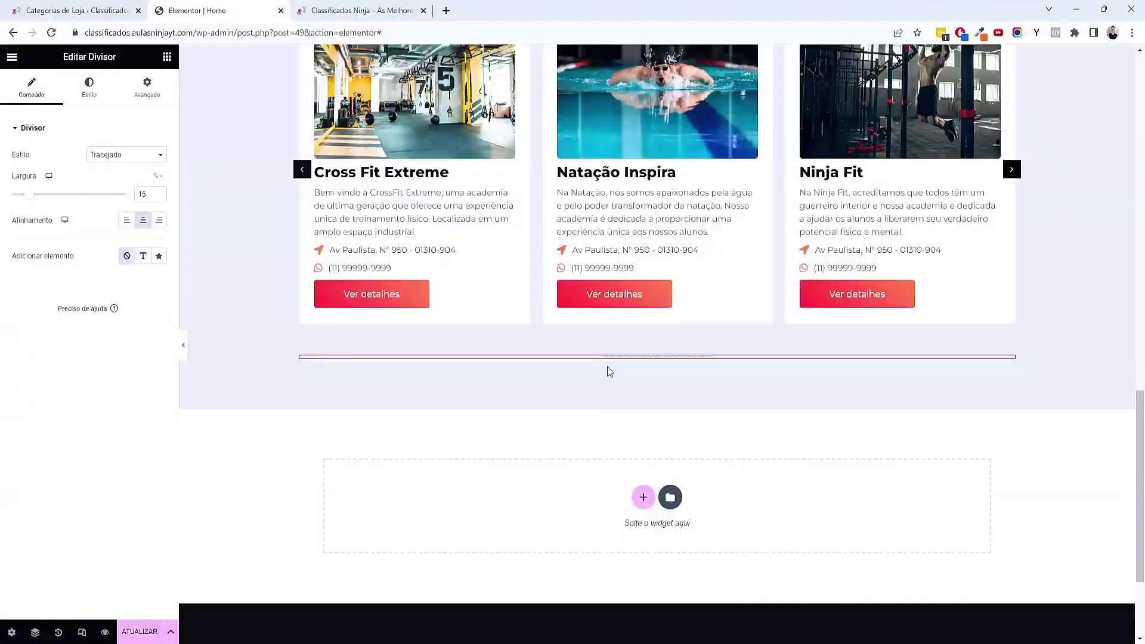
scroll(608, 373, "up", 3)
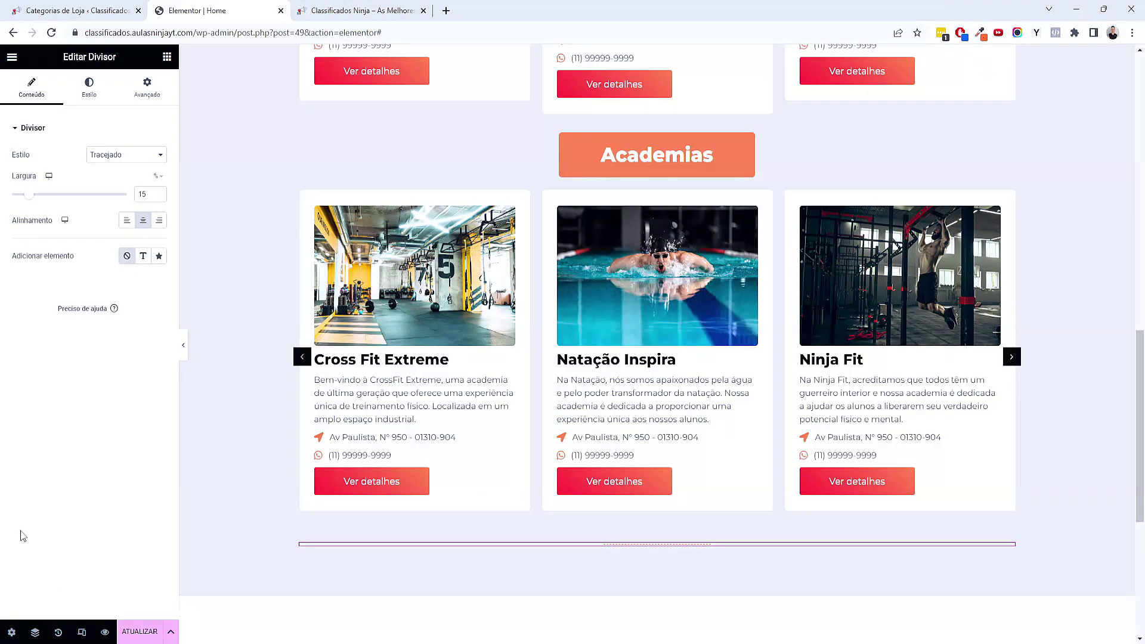
In the Navigator, move the second dashed divider above the second carousel
left_click(35, 632)
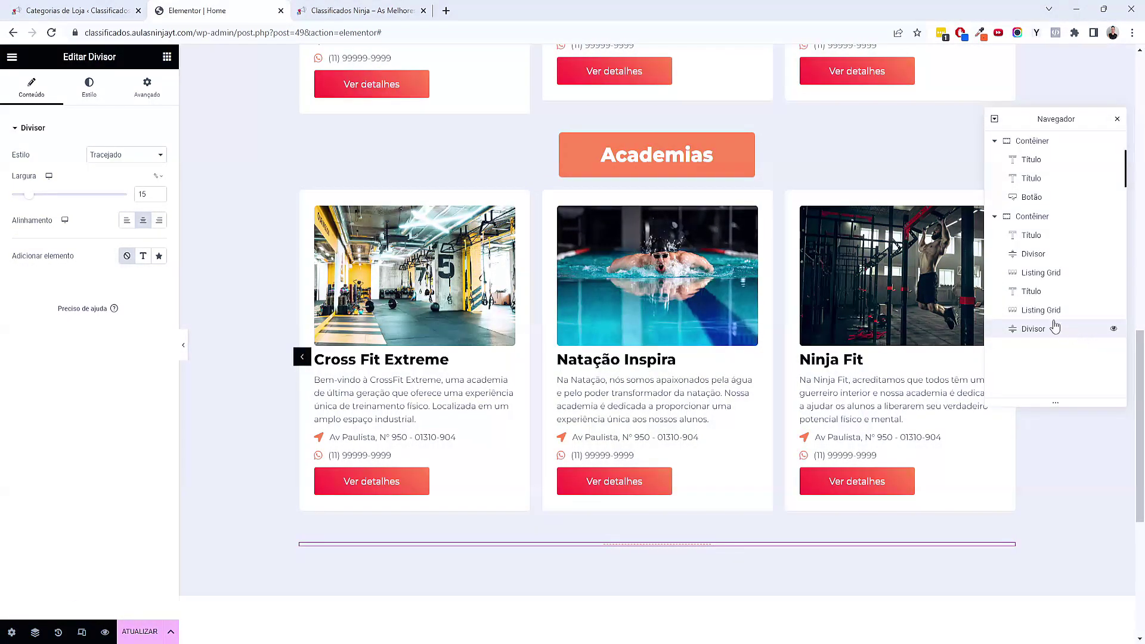
left_click_drag(1043, 328, 1063, 306)
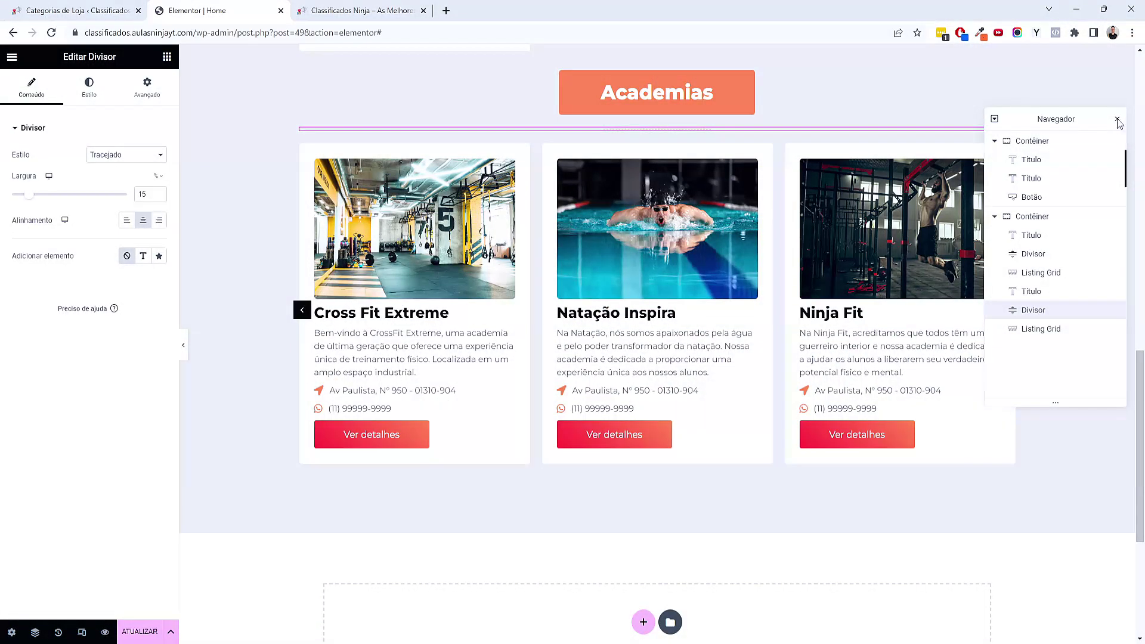
left_click(1117, 120)
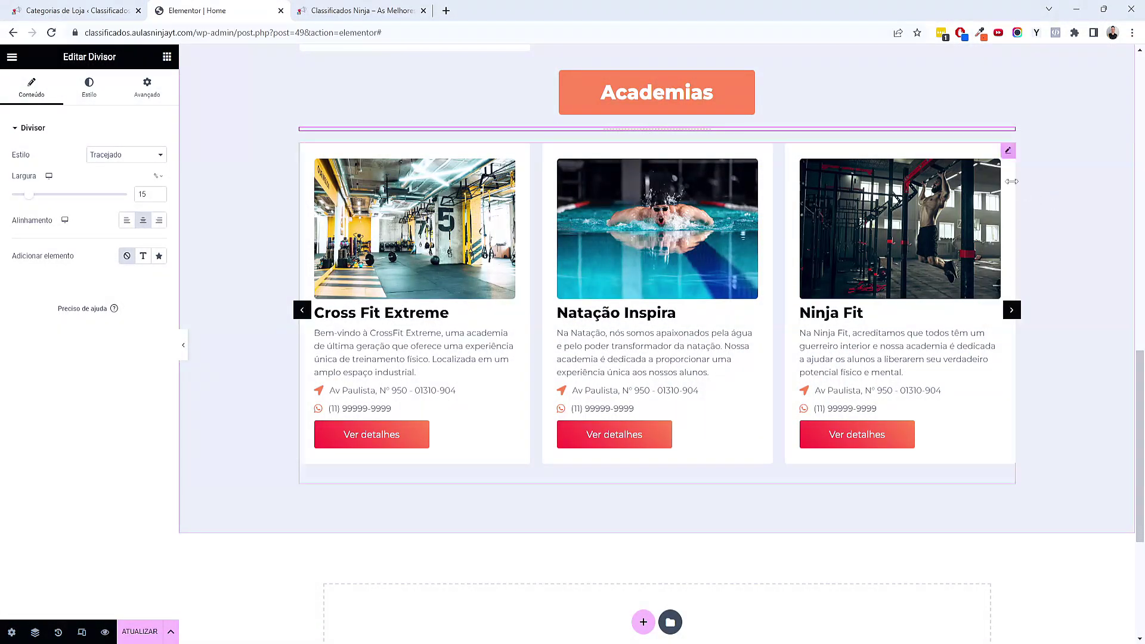
left_click(705, 107)
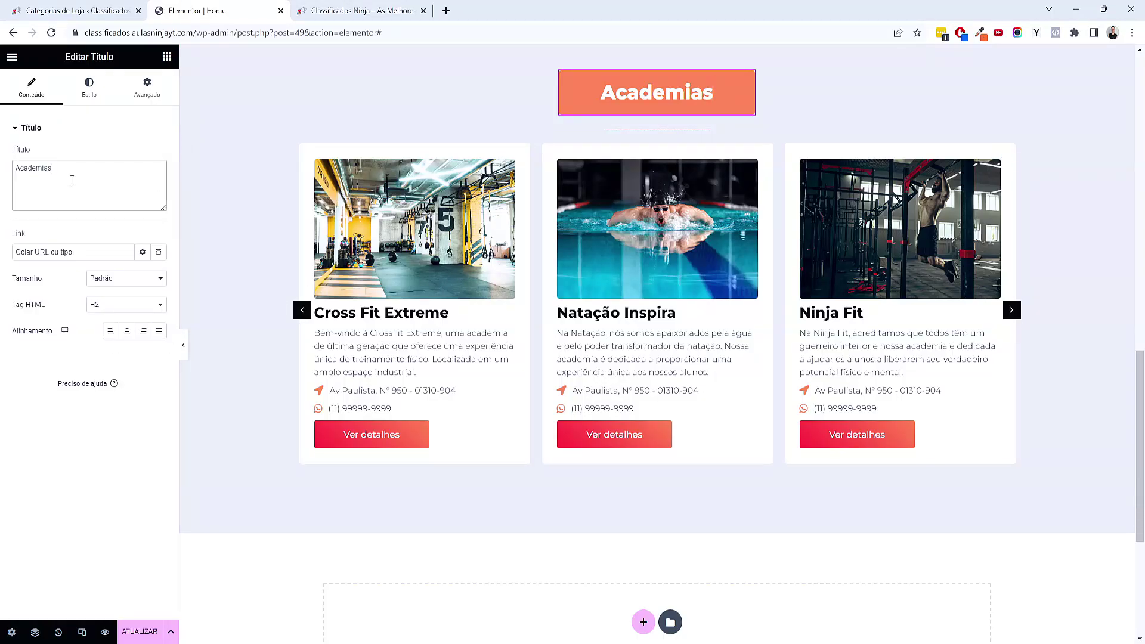
Retitle the second heading 'Barbearias' and open its carousel's Tax Query terms
type("Barbearias")
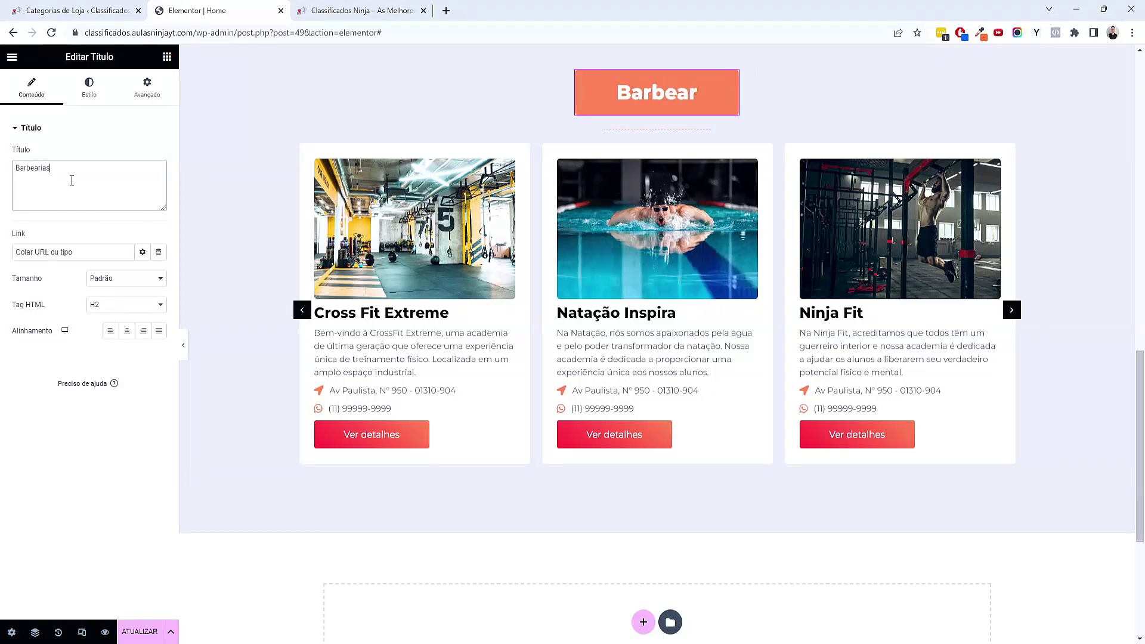
left_click(1005, 153)
scroll(60, 467, "down", 3)
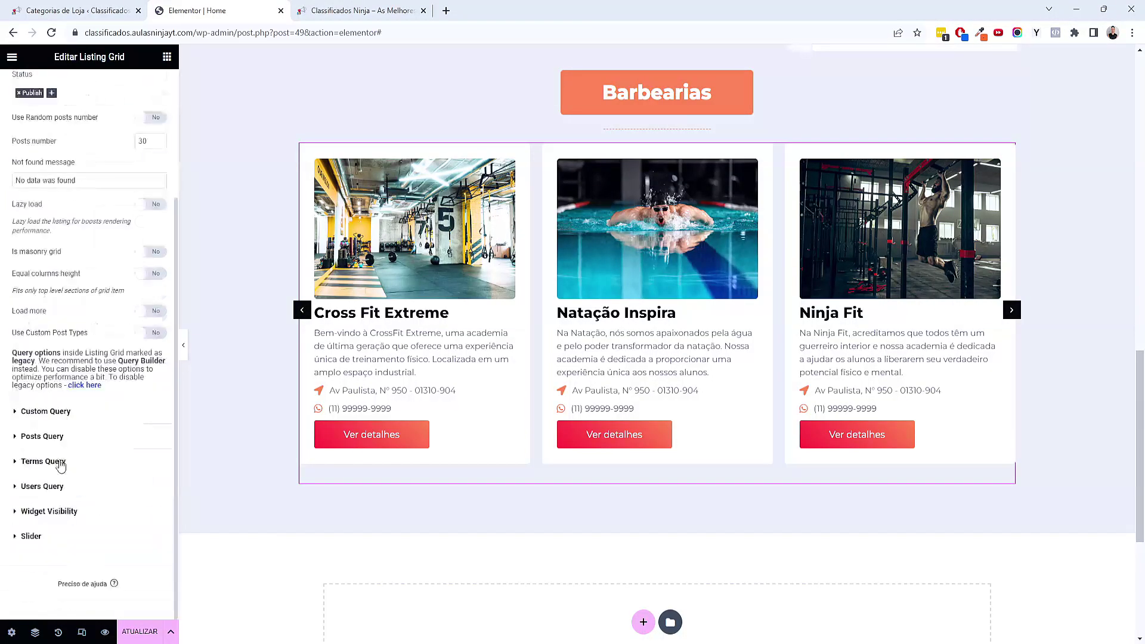
left_click(78, 436)
left_click(64, 251)
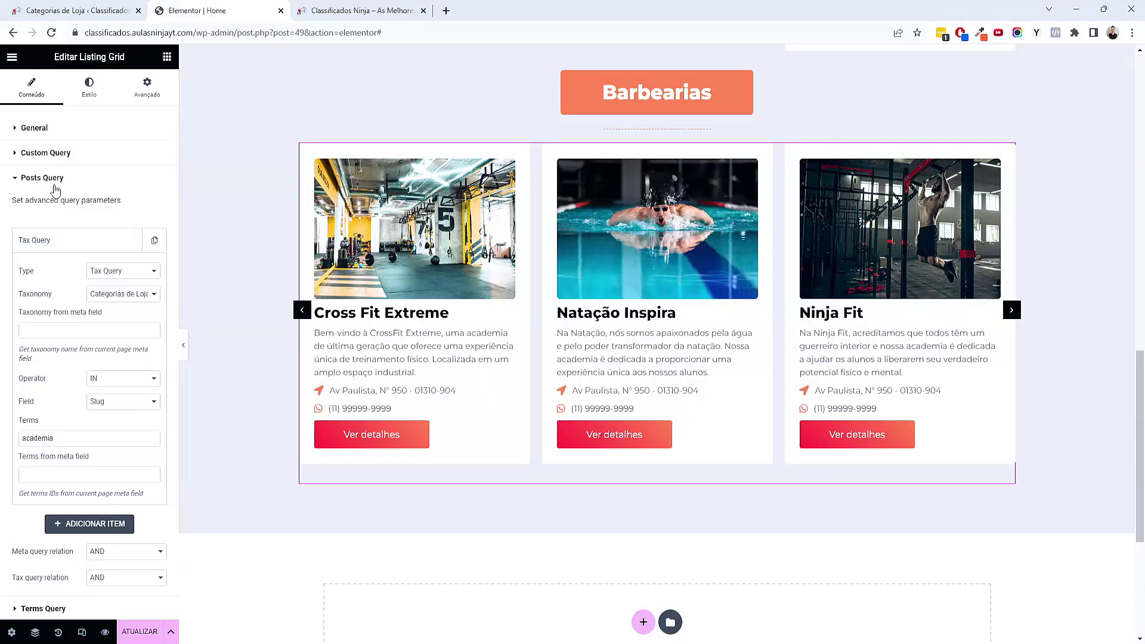
Copy the barbearia slug from Categorias de Loja and paste it into the carousel's Terms
left_click(75, 10)
right_click(942, 240)
left_click(910, 253)
left_click(249, 12)
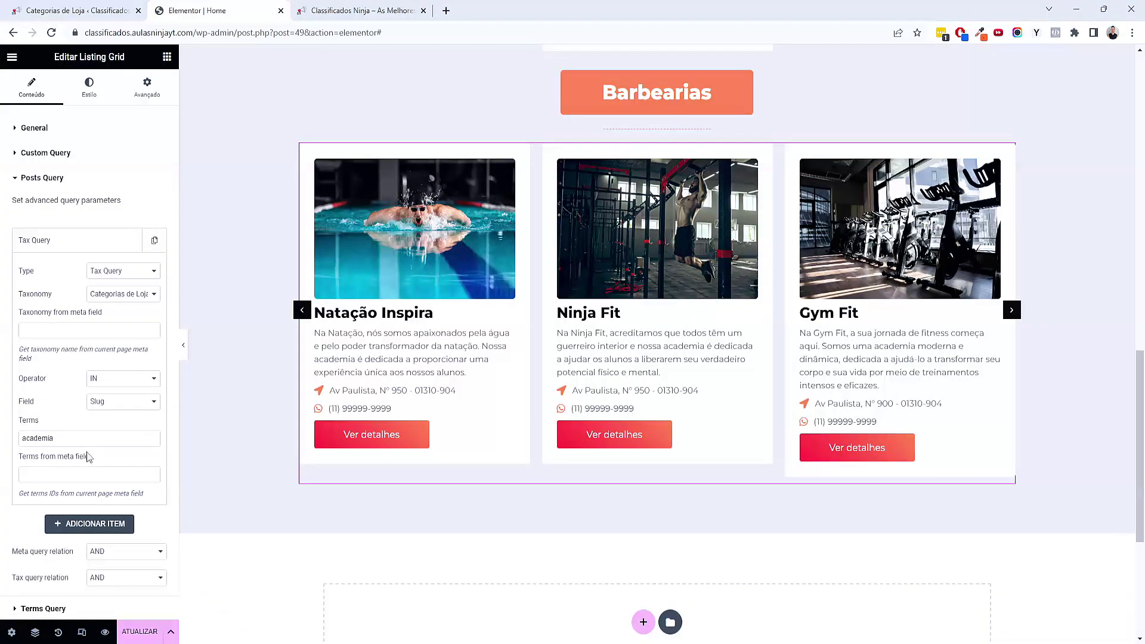
type("barbearia")
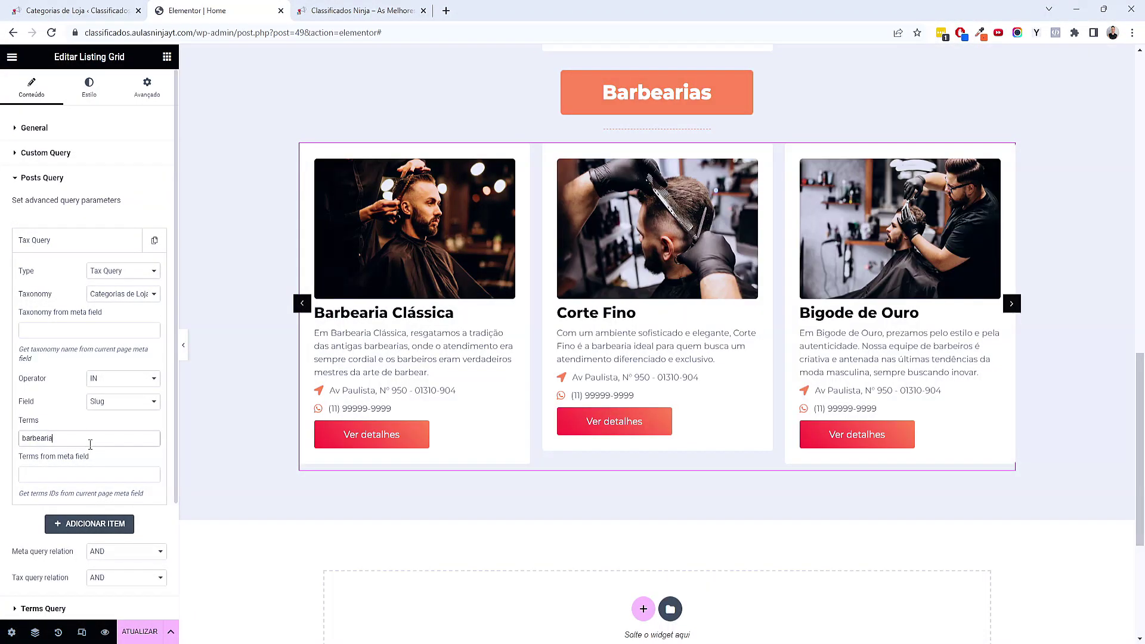
scroll(784, 396, "up", 1)
right_click(661, 164)
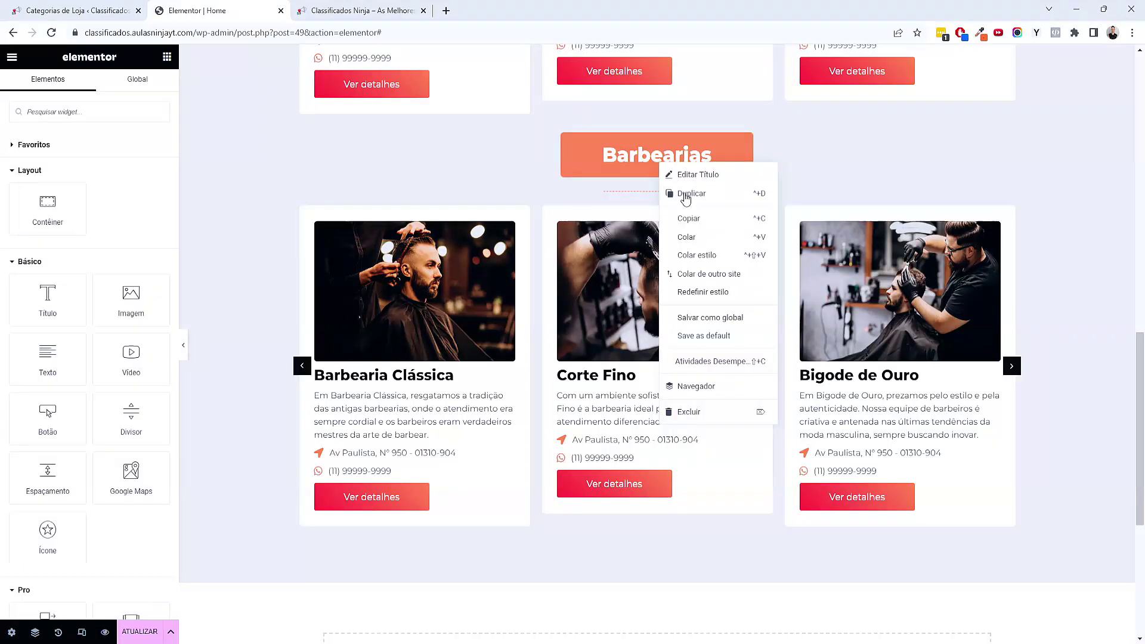
Duplicate the Barbearias heading, dashed divider and barbershop listing grid
left_click(688, 199)
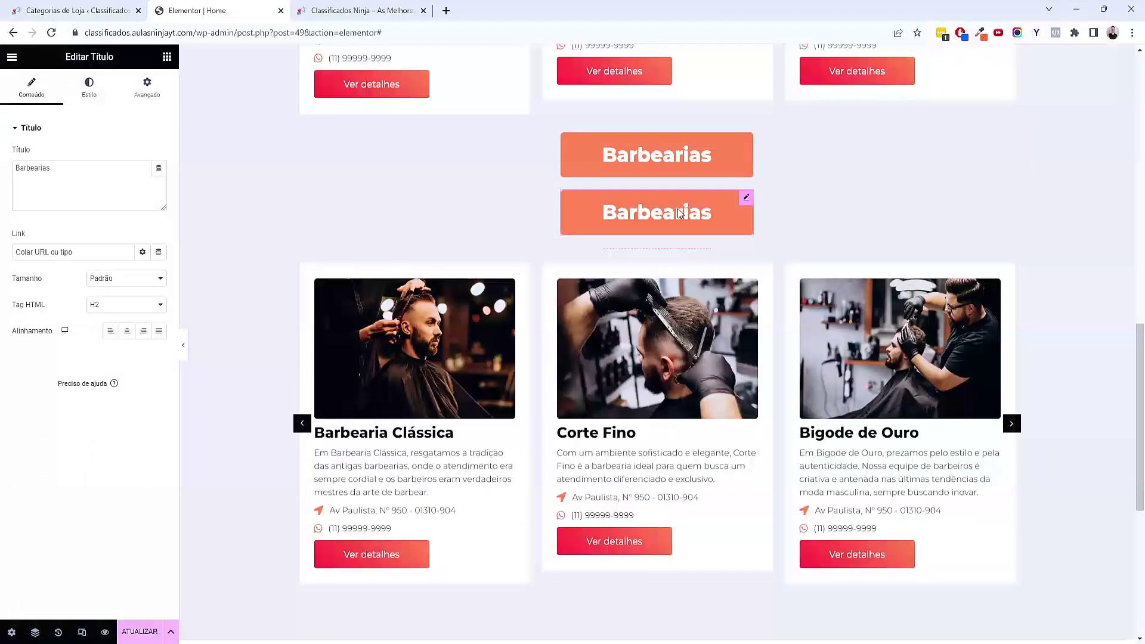
right_click(665, 254)
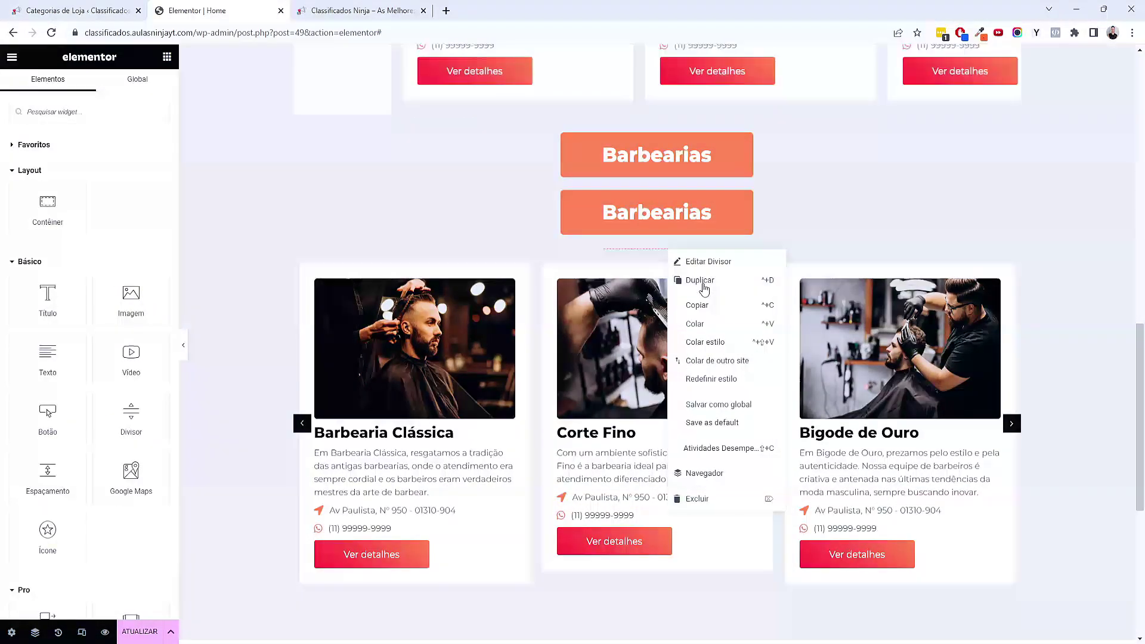
left_click(692, 280)
right_click(700, 376)
left_click(730, 401)
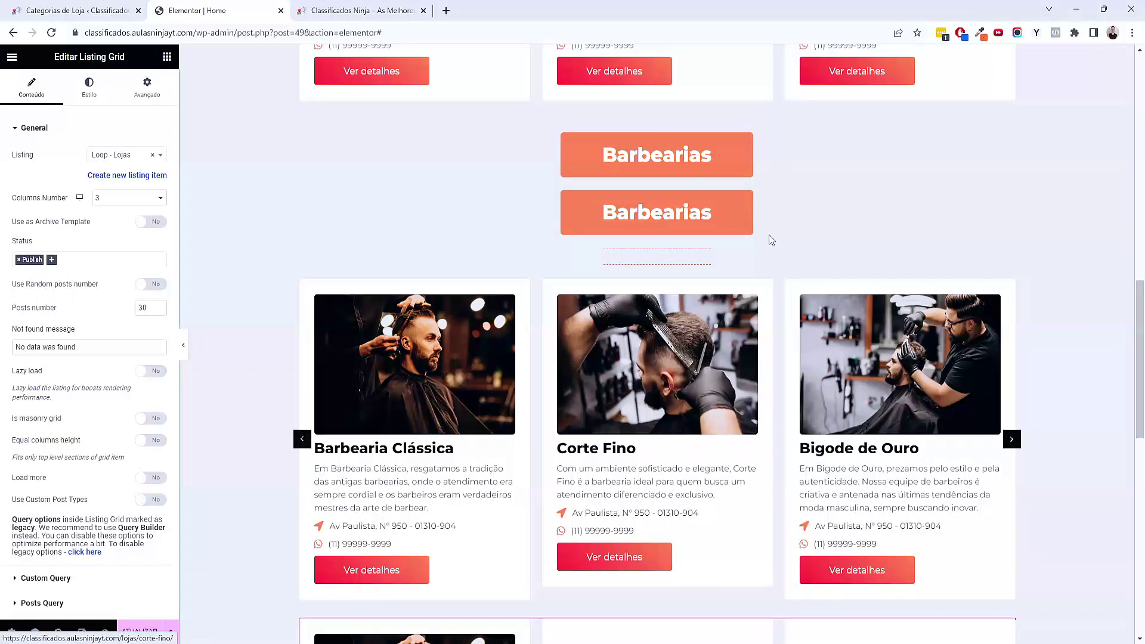
Arrange the copied heading, divider and grid below the first barbershop grid using the Navigator
mouse_move(748, 201)
left_click_drag(748, 201, 449, 378)
left_click_drag(631, 211, 242, 498)
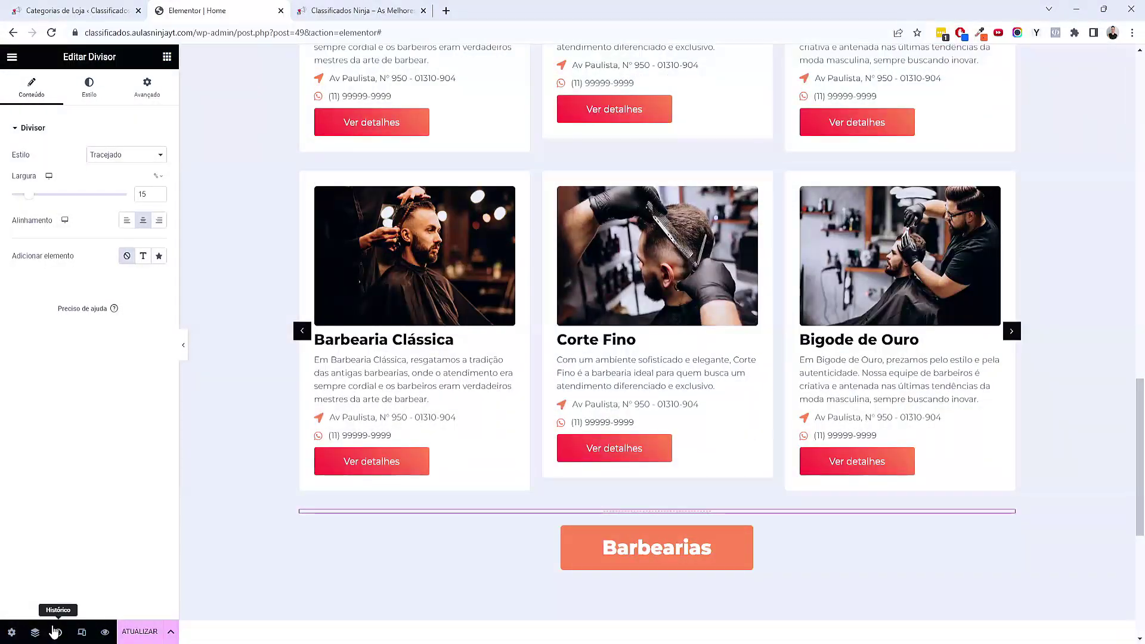
left_click(35, 632)
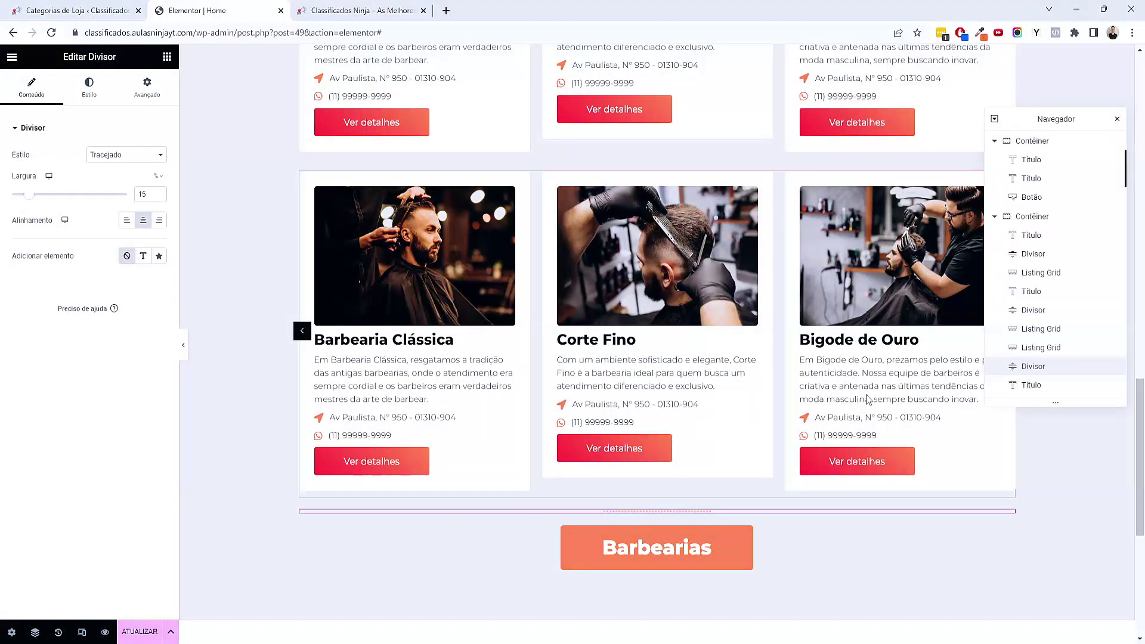
left_click(1033, 388)
left_click_drag(1038, 385, 1068, 368)
left_click(1042, 386)
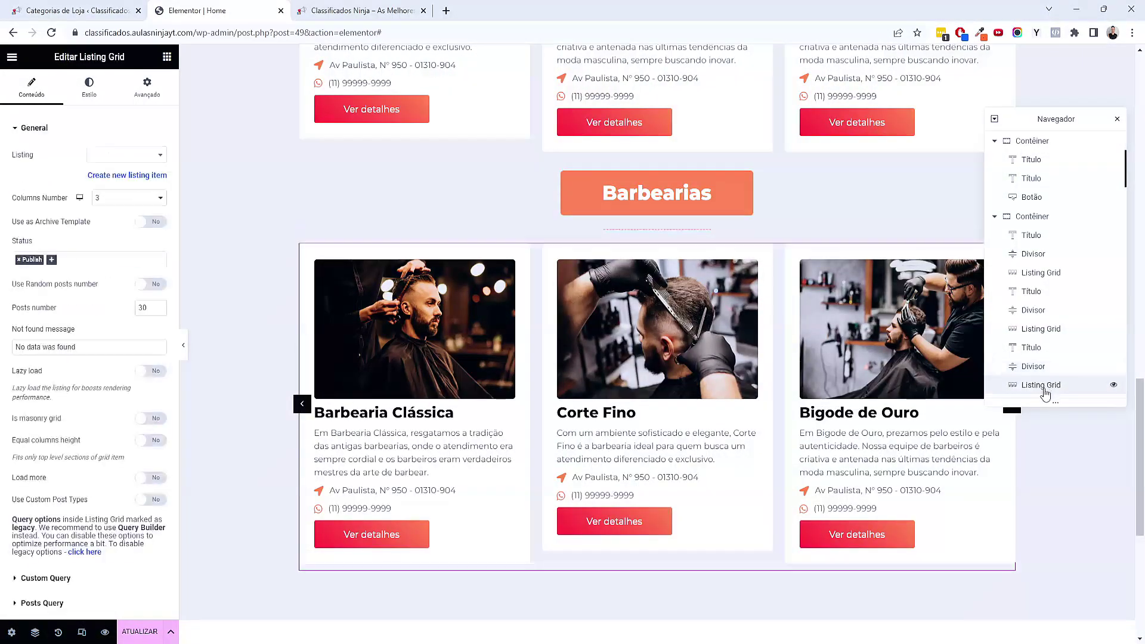
scroll(65, 400, "down", 3)
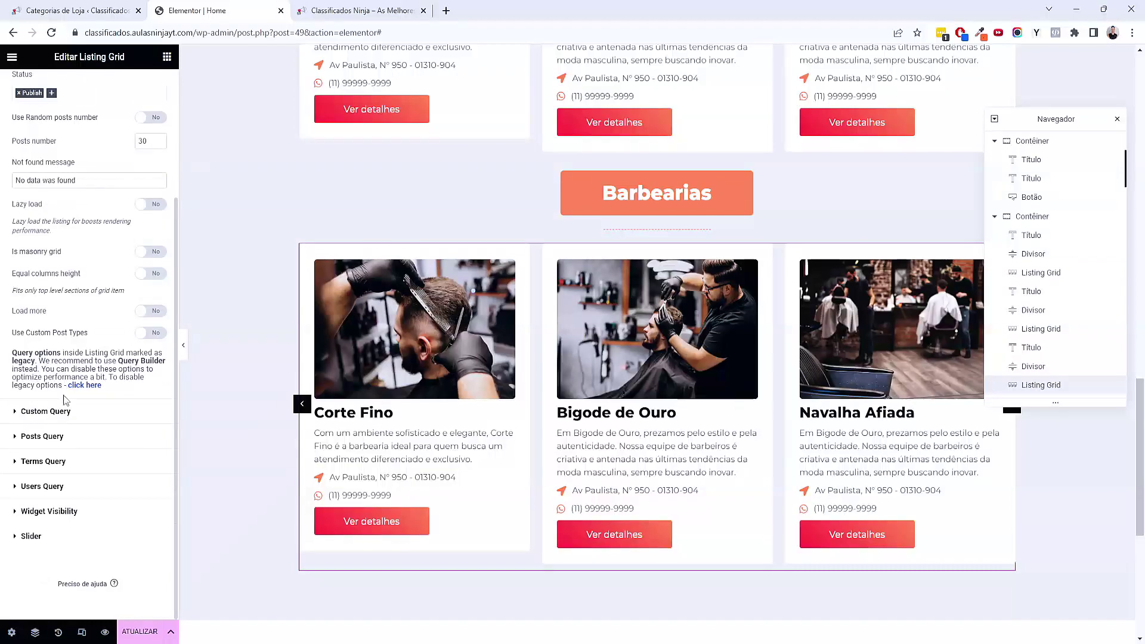
left_click(59, 440)
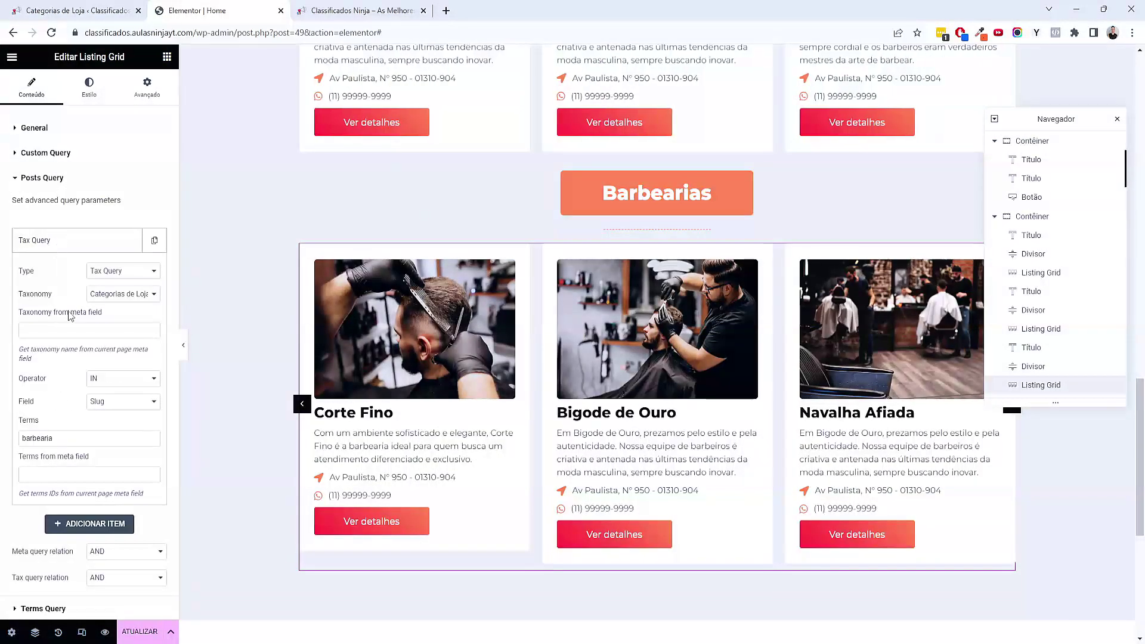
left_click(34, 13)
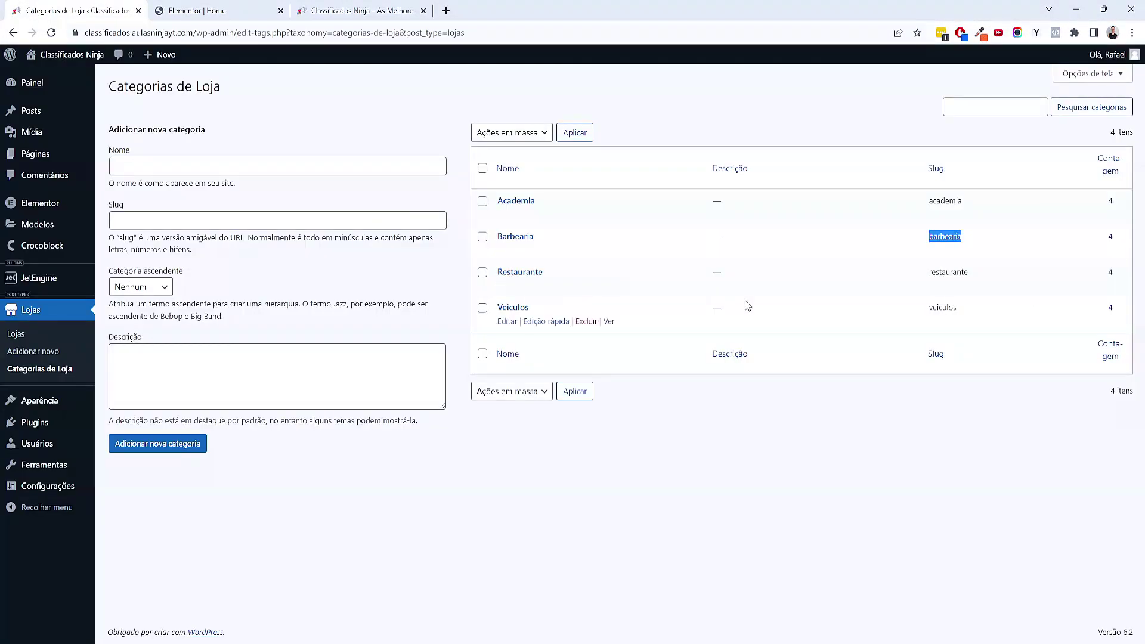
left_click(390, 12)
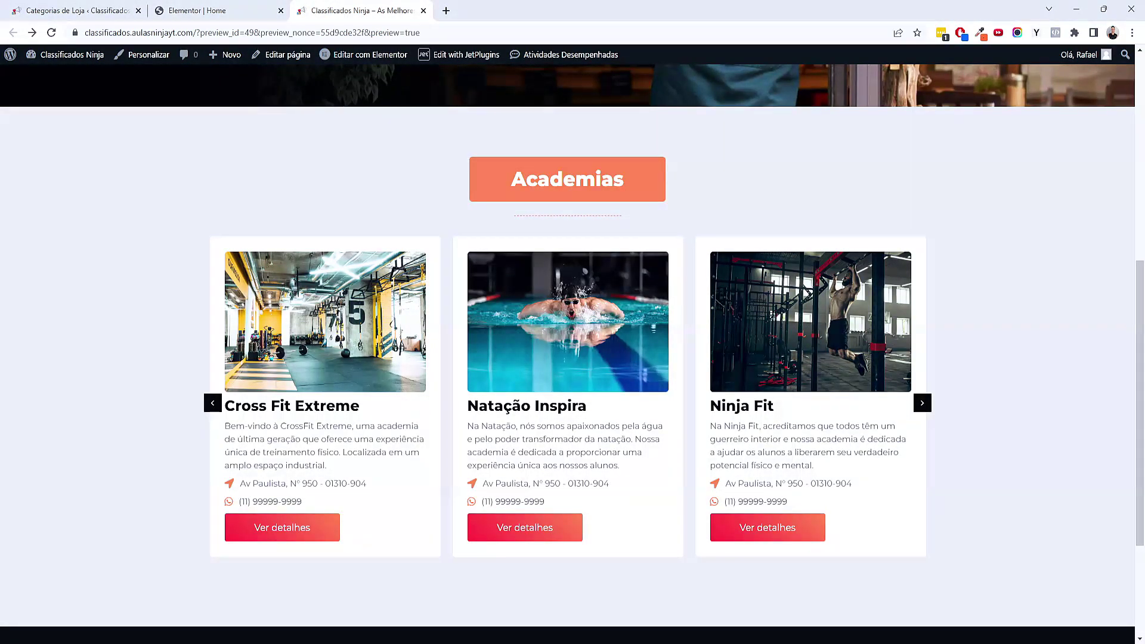
left_click(197, 11)
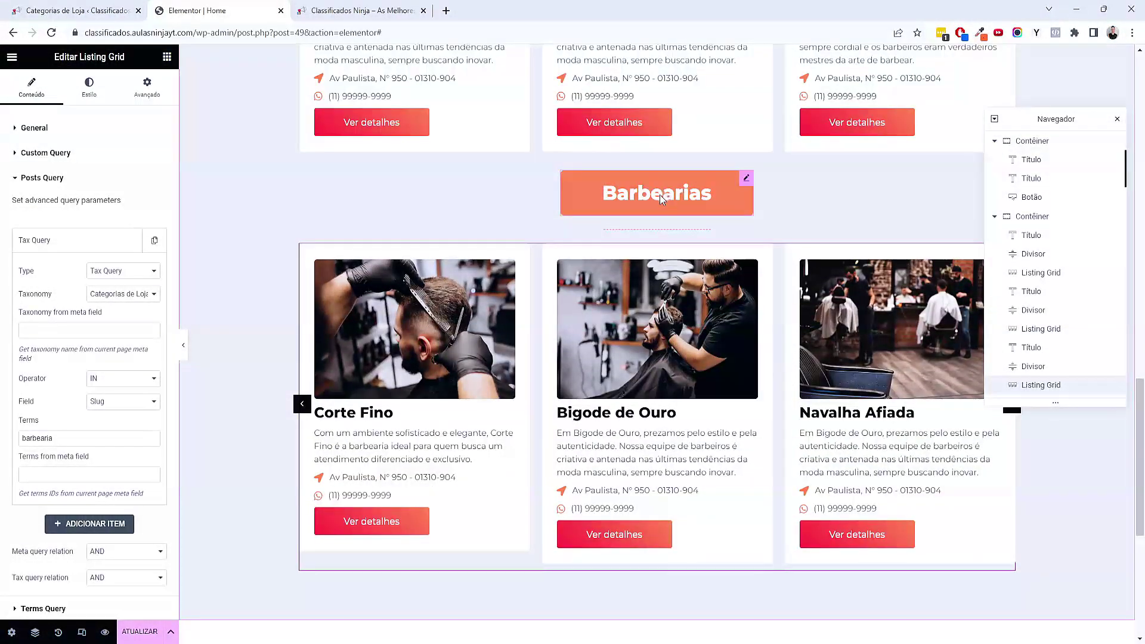
Retitle the copied Barbearias heading as 'Restaurantes'
left_click(660, 194)
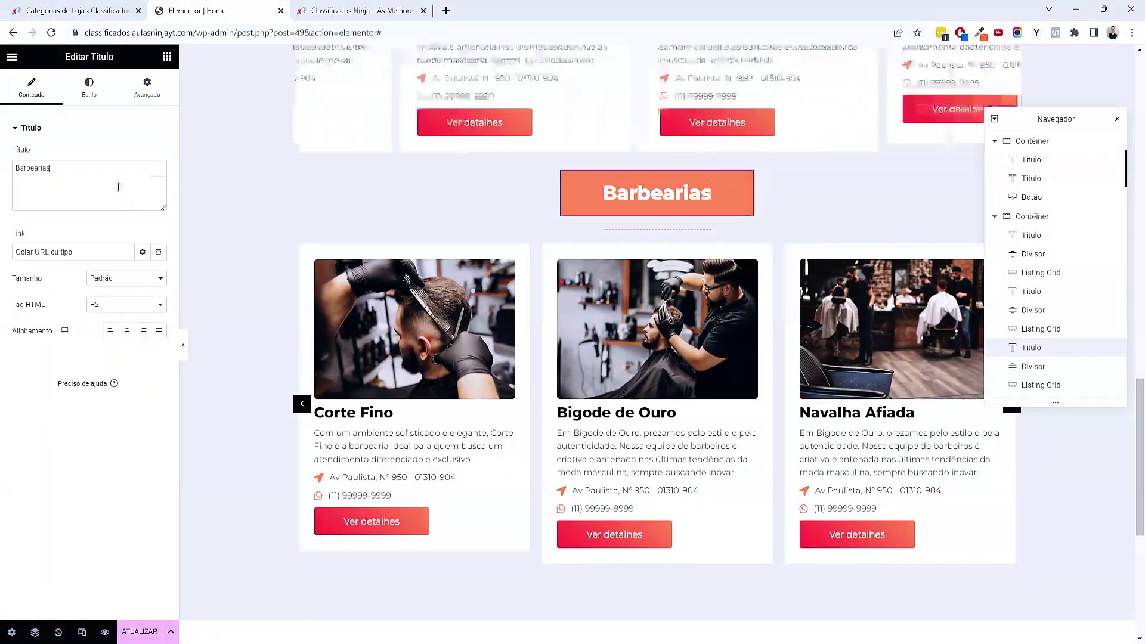
double_click(127, 184)
type("Rest")
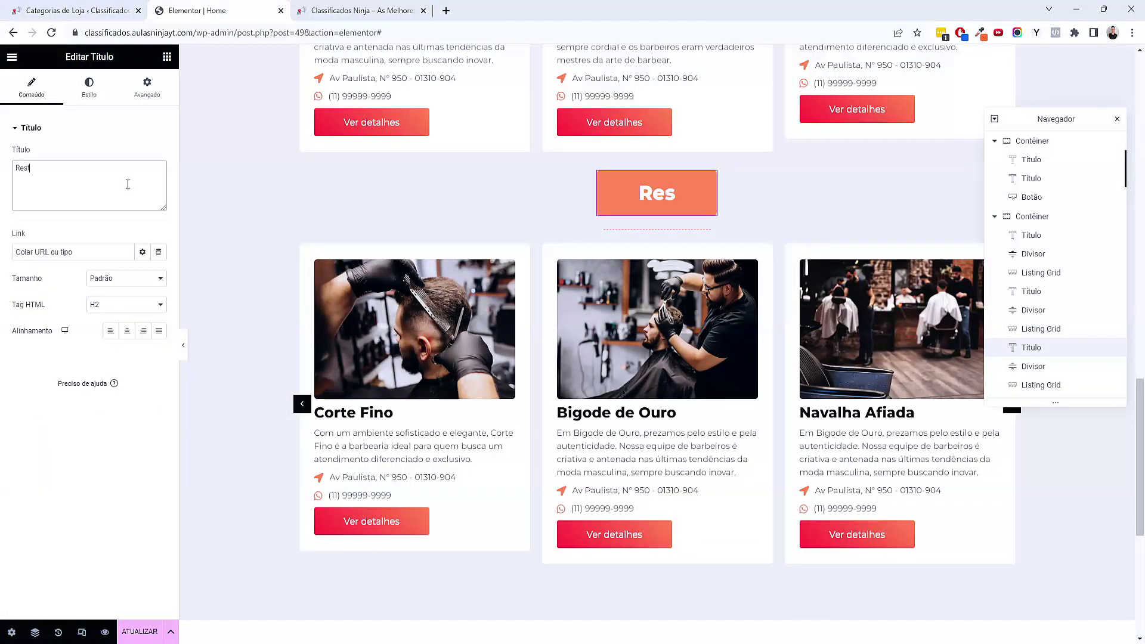
type("aurantes")
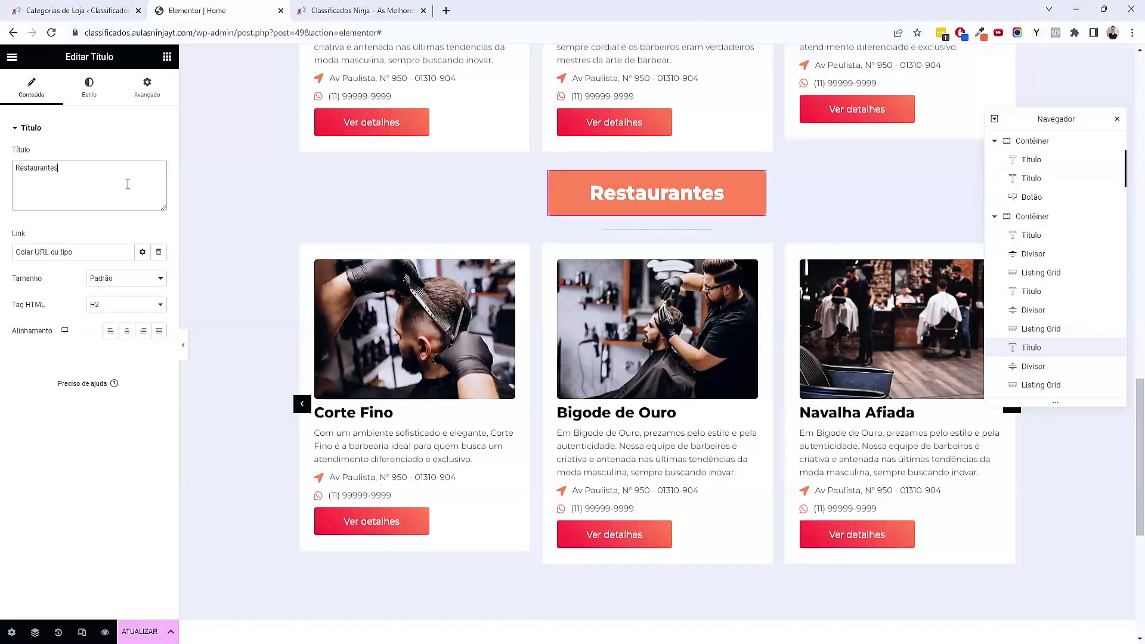
key("ctrl+shift+Tab")
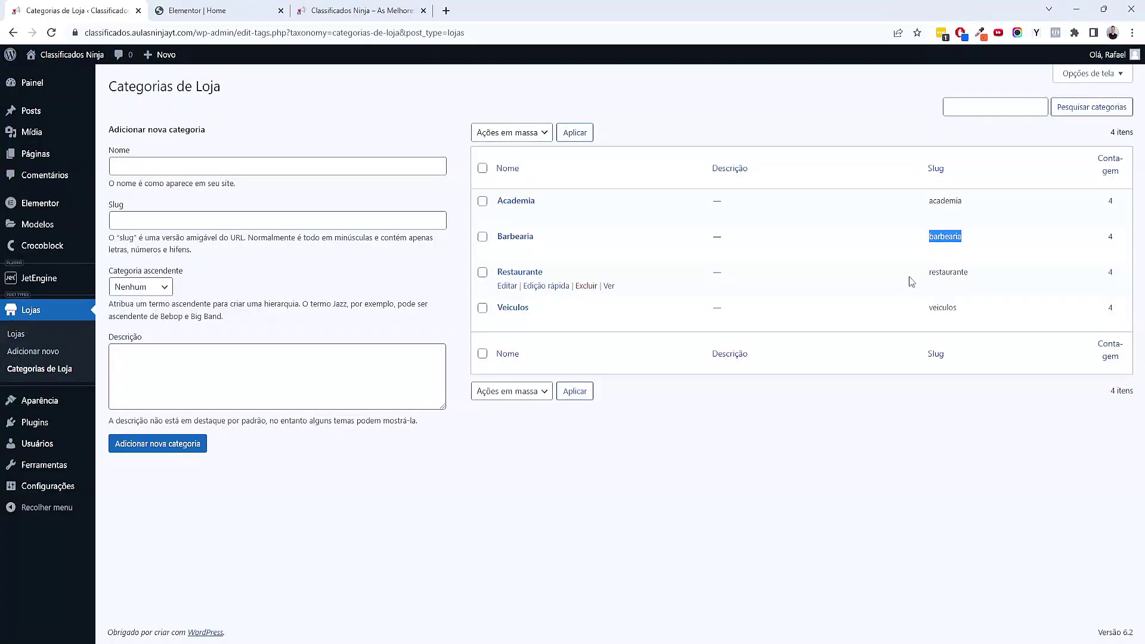
left_click(199, 7)
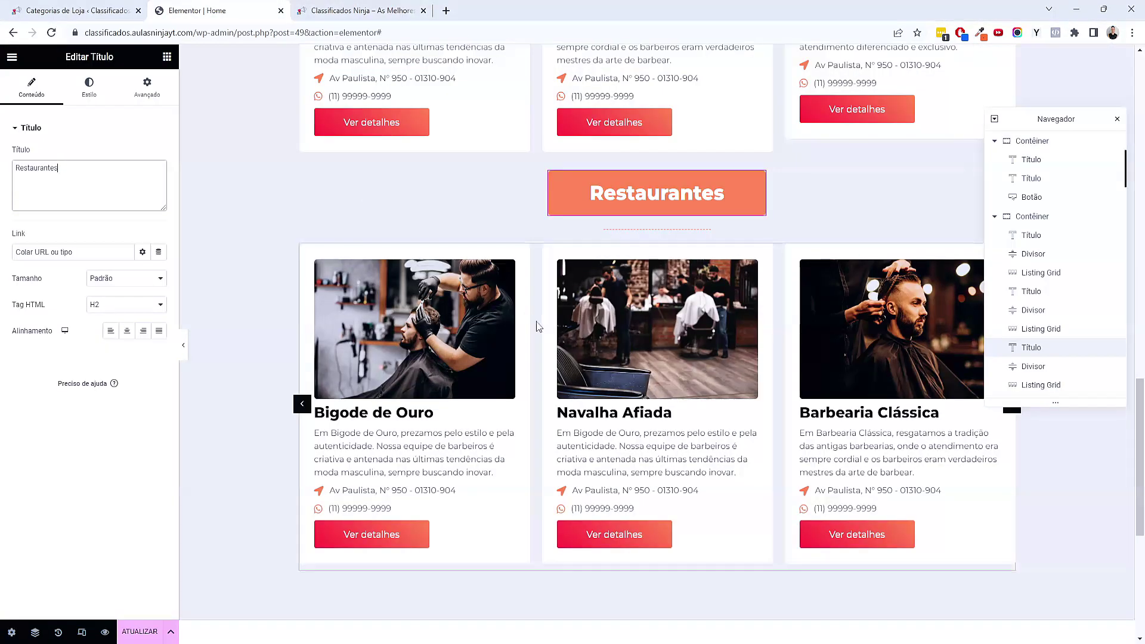
Change the grid's Tax Query term from barbearia to restaurante
left_click(1034, 391)
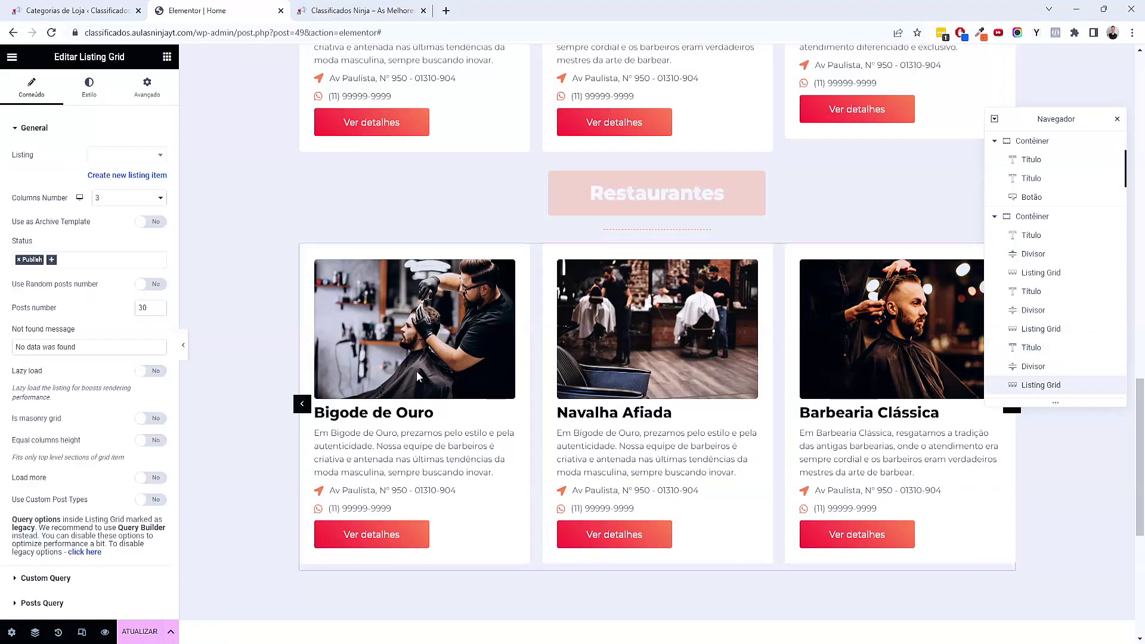
left_click(76, 486)
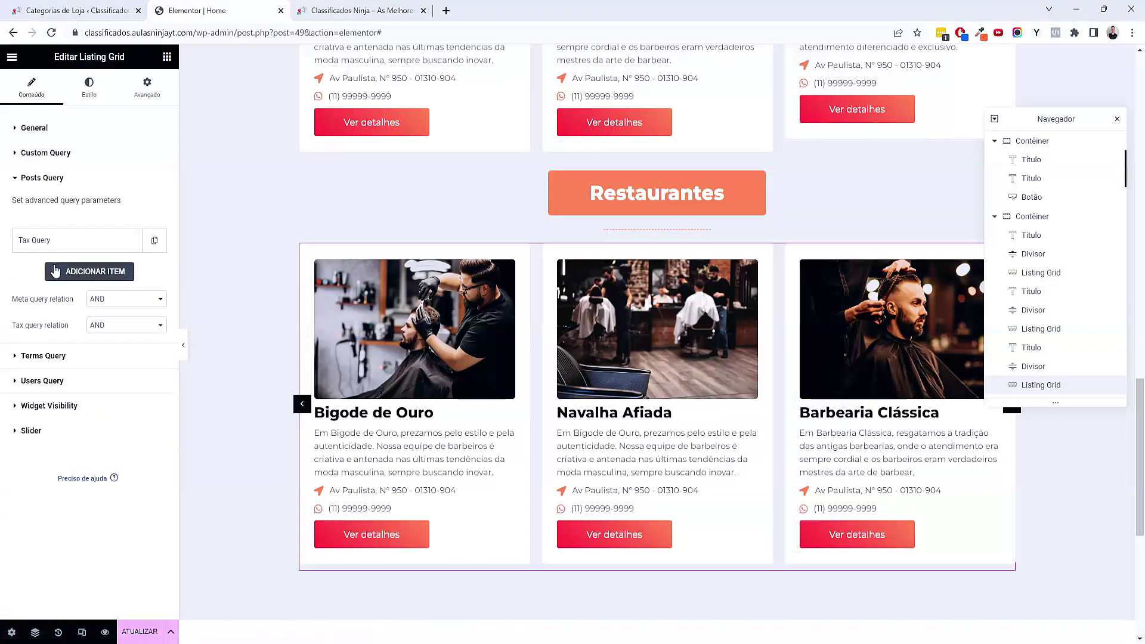
left_click(52, 245)
left_click_drag(53, 438, 19, 469)
type("restaurante")
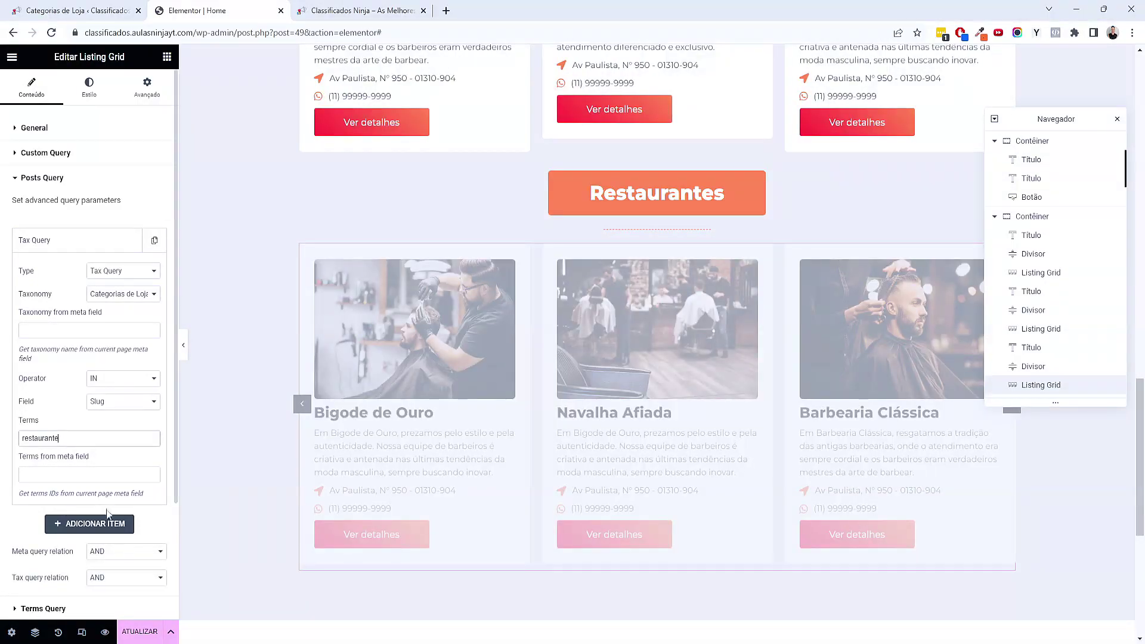
right_click(713, 184)
Duplicate the Restaurantes heading, dashed divider and restaurant listing grid
left_click(756, 214)
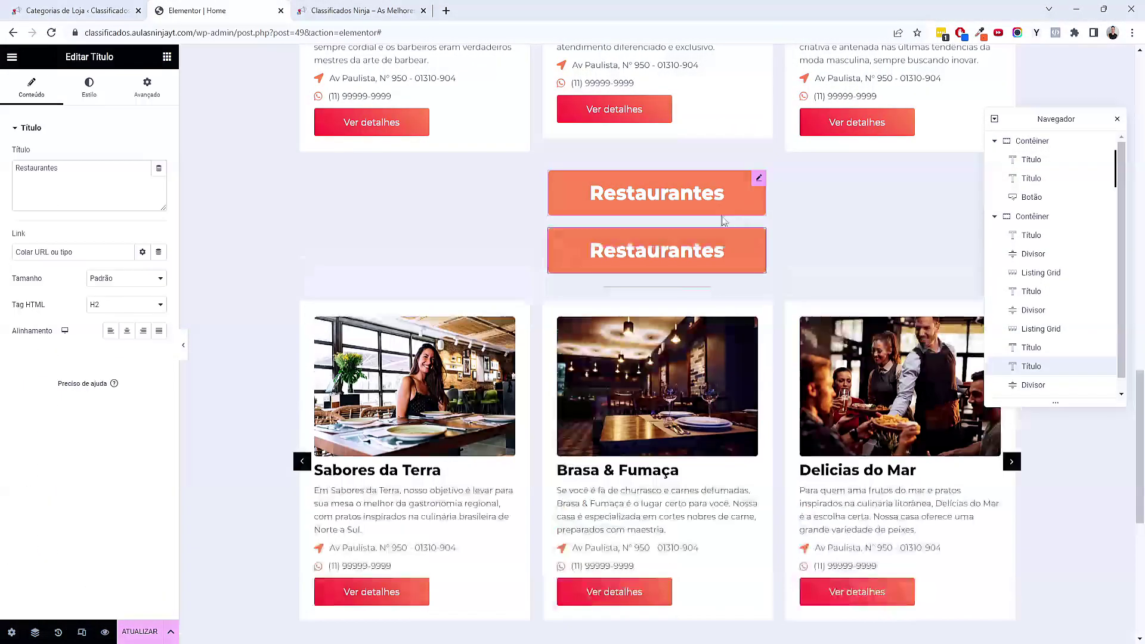
right_click(686, 288)
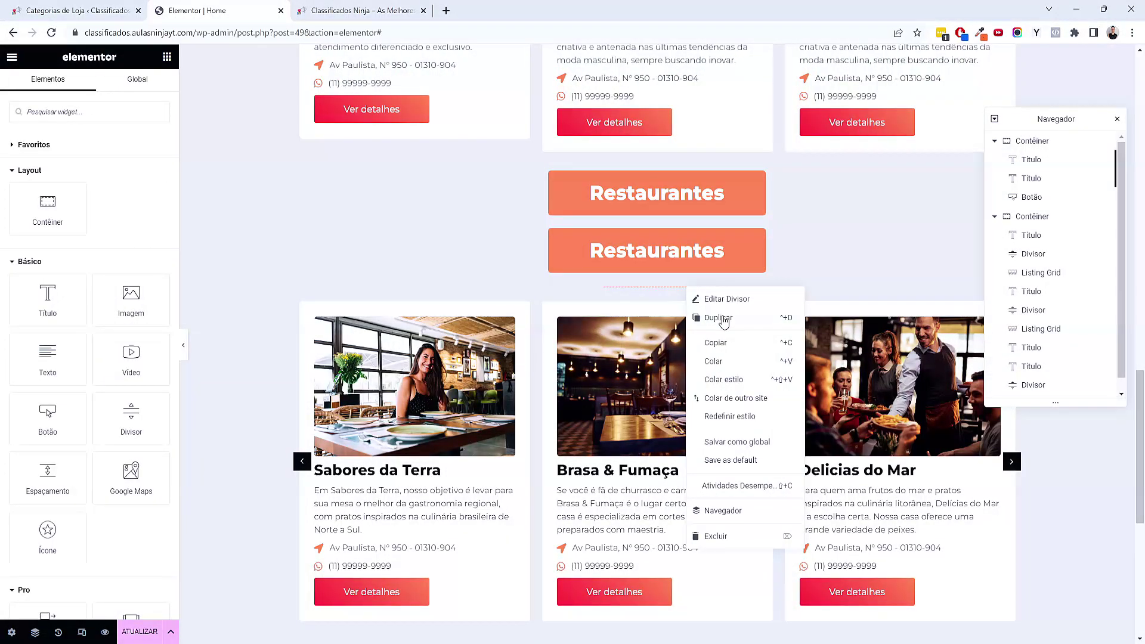
left_click(723, 319)
scroll(722, 316, "down", 3)
right_click(716, 262)
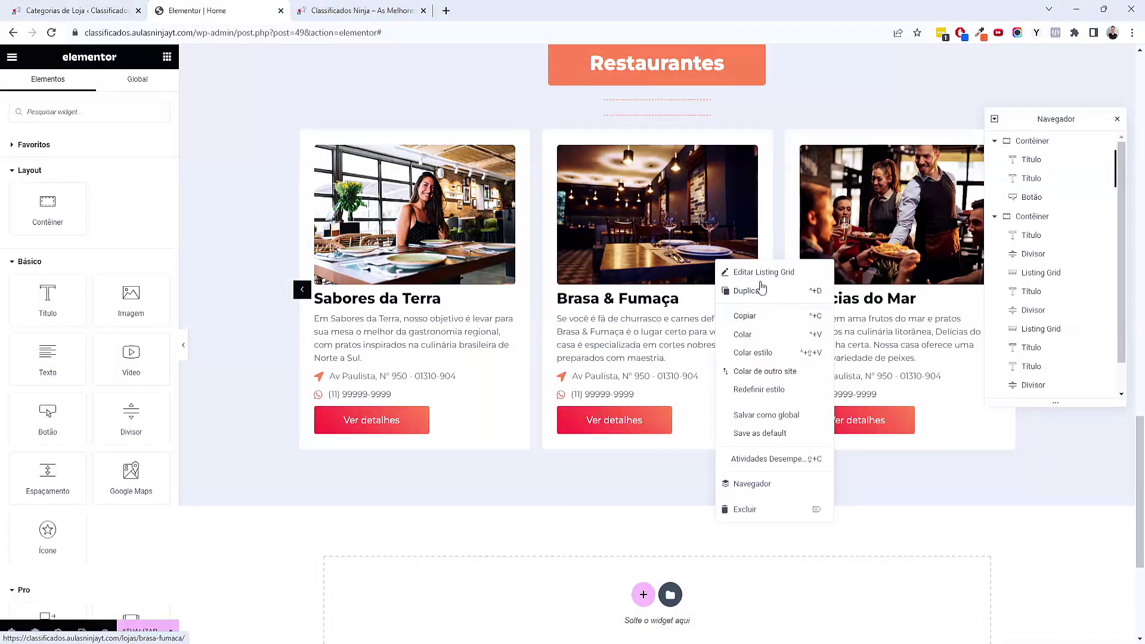
left_click(745, 290)
scroll(760, 289, "up", 2)
right_click(715, 313)
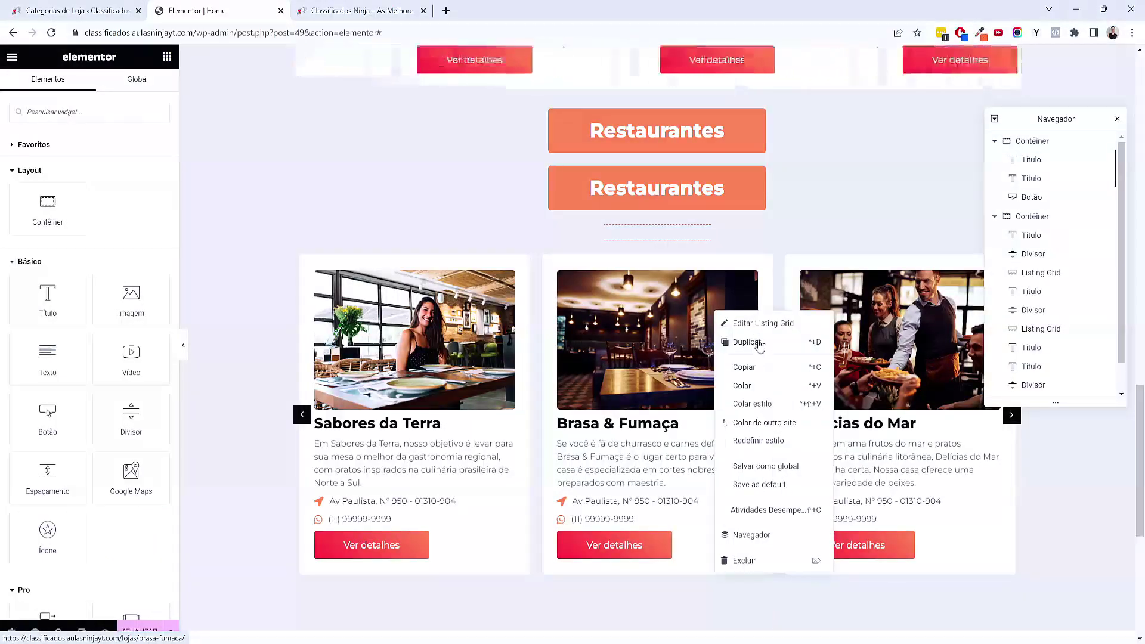
left_click(759, 343)
scroll(776, 332, "down", 10)
scroll(905, 289, "up", 5)
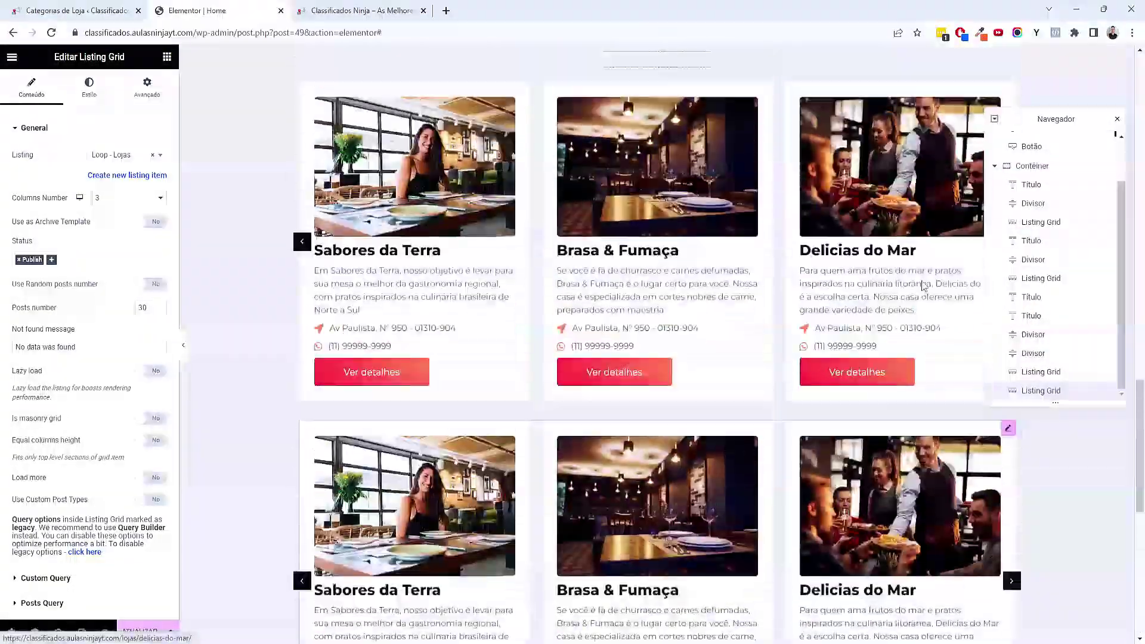
In the Navigator, move the copied Restaurantes heading down below the first restaurant grid
left_click(1041, 352)
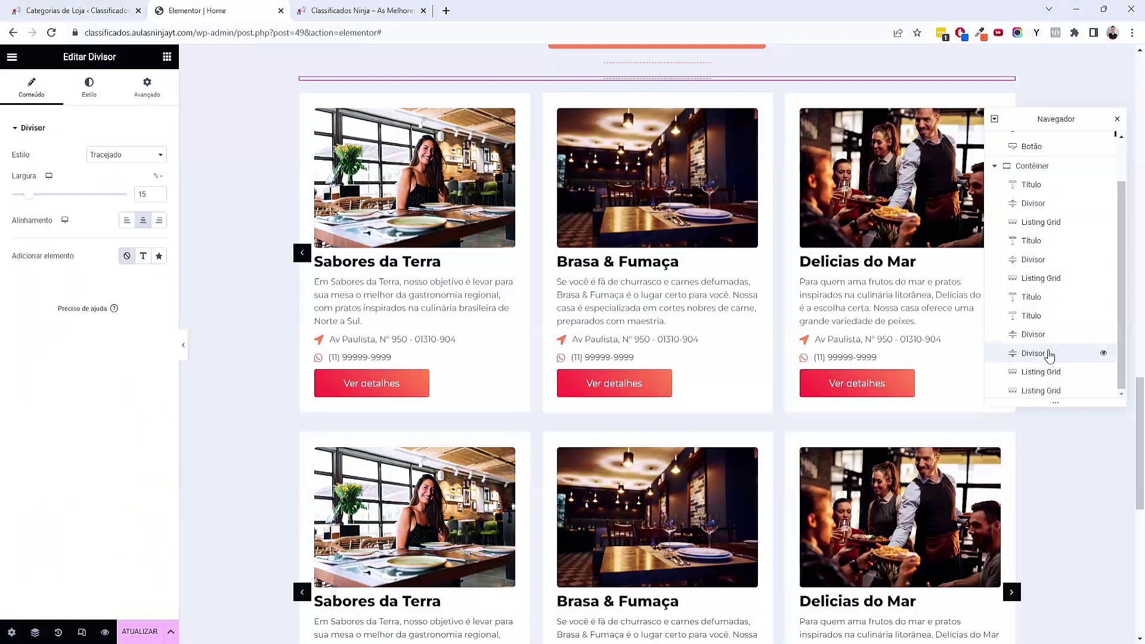
scroll(1052, 364, "down", 1)
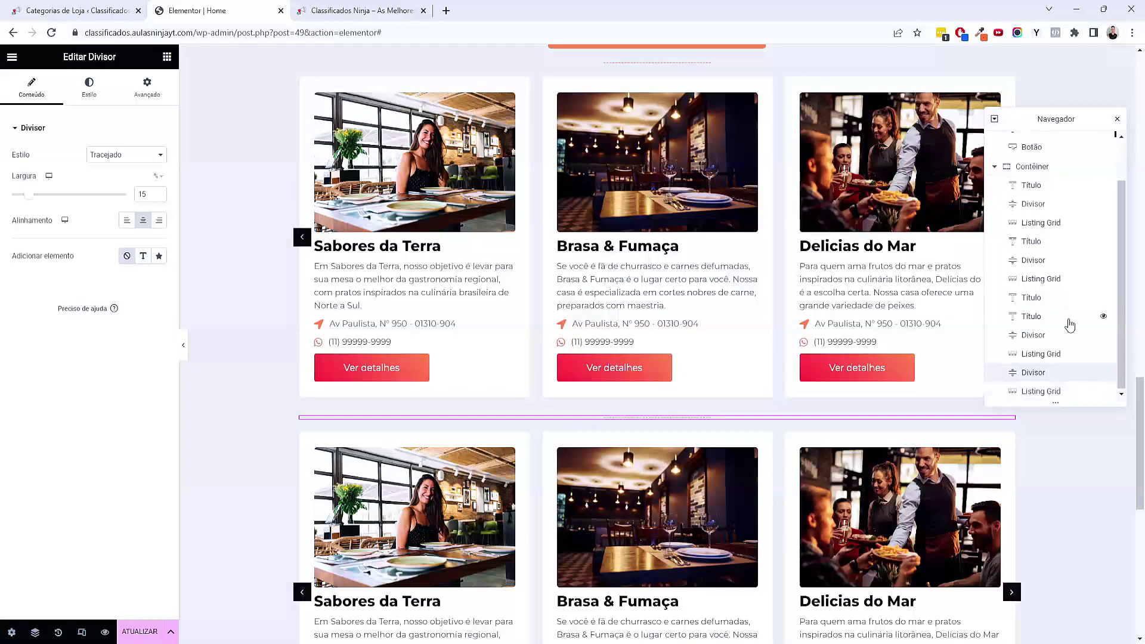
left_click(1040, 321)
left_click_drag(1042, 330, 1051, 384)
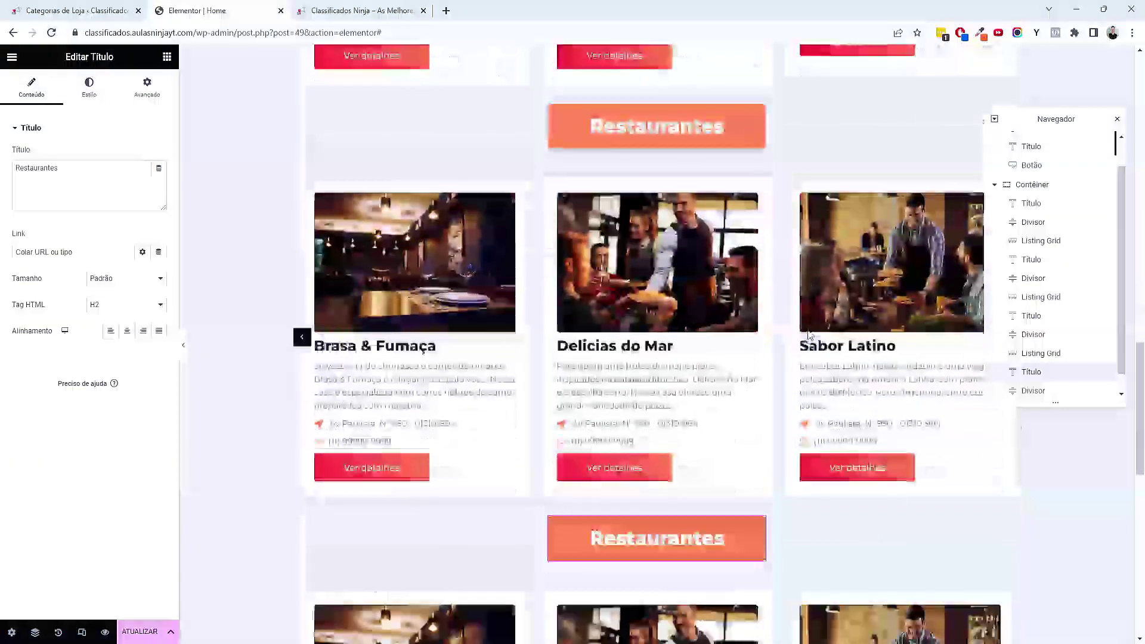
scroll(616, 216, "up", 3)
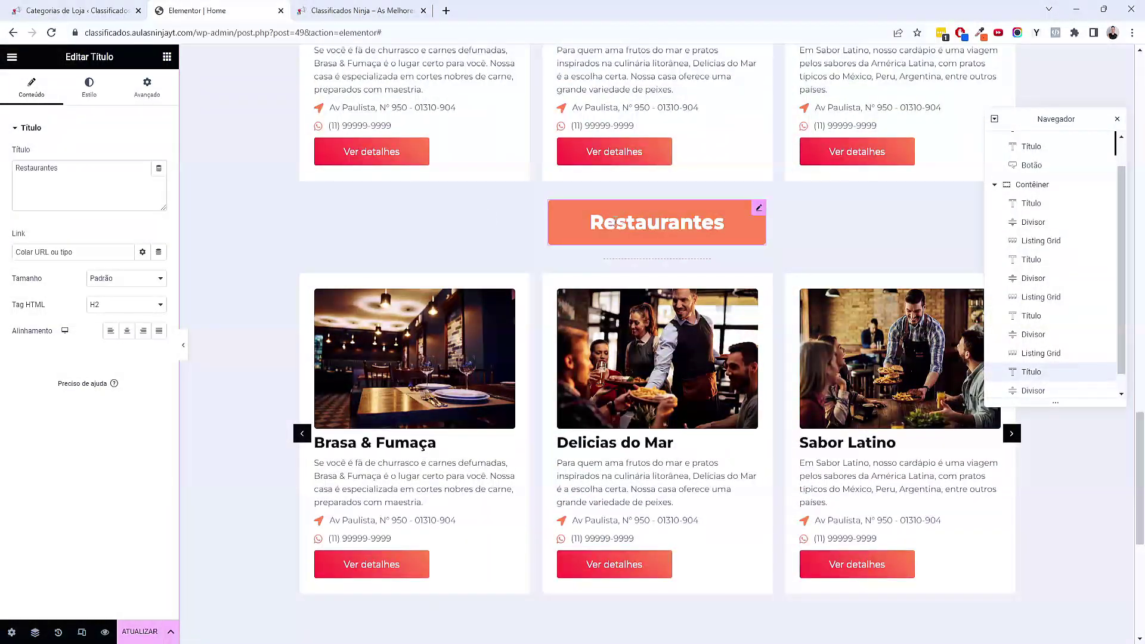
Retitle the copied heading 'Veículos' and copy the veiculos slug from Categorias de Loja
type("Veícu")
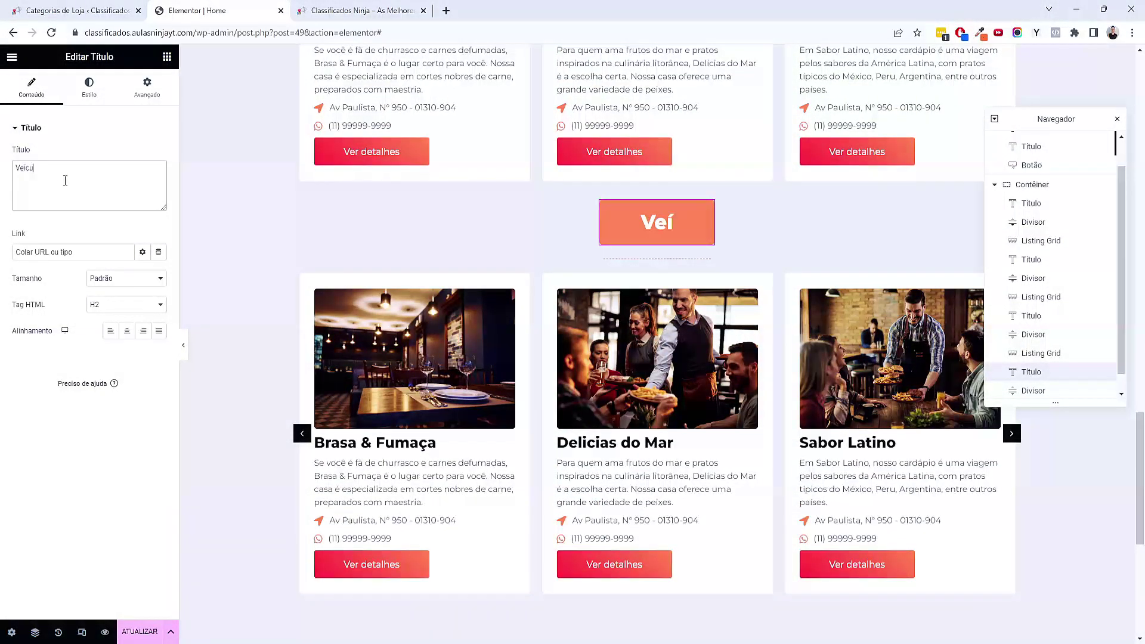
type("los")
scroll(669, 243, "down", 1)
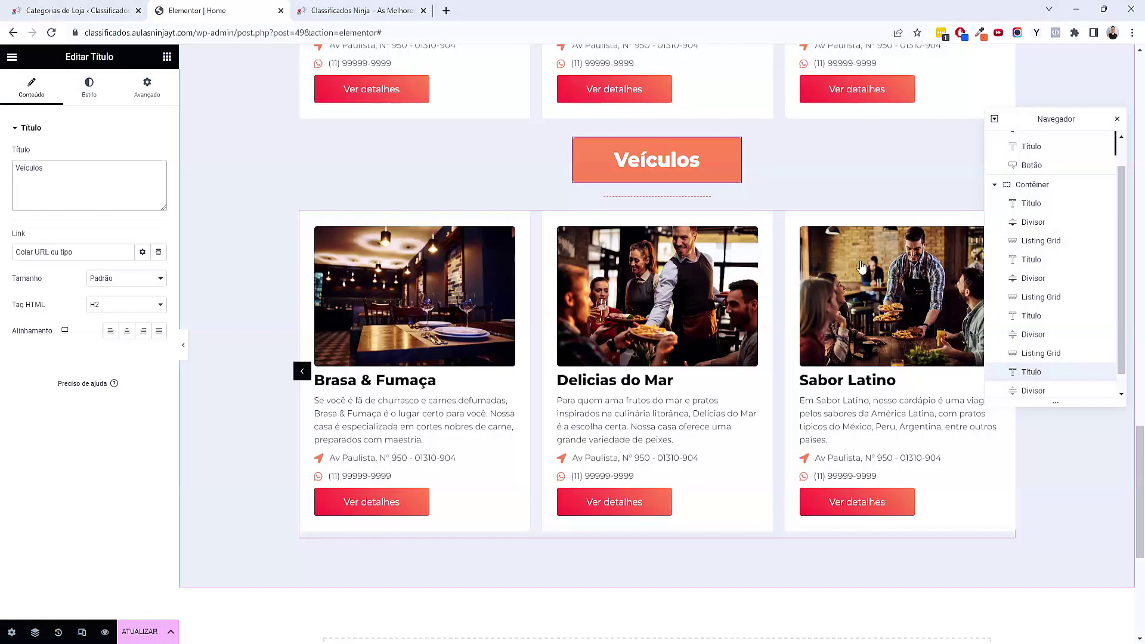
left_click(100, 5)
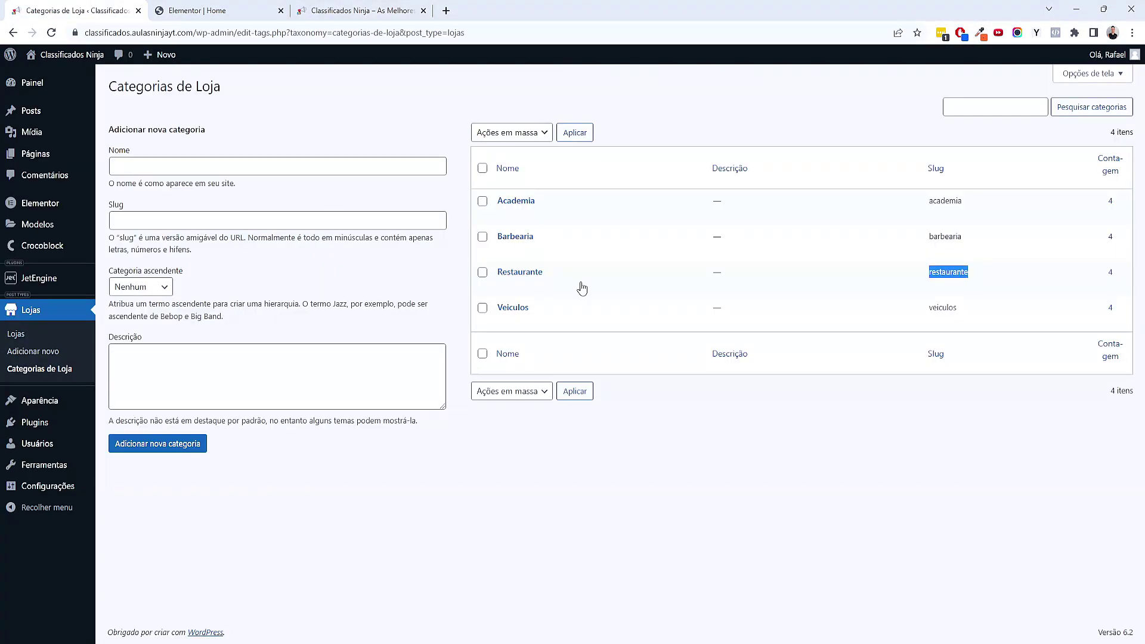
right_click(960, 313)
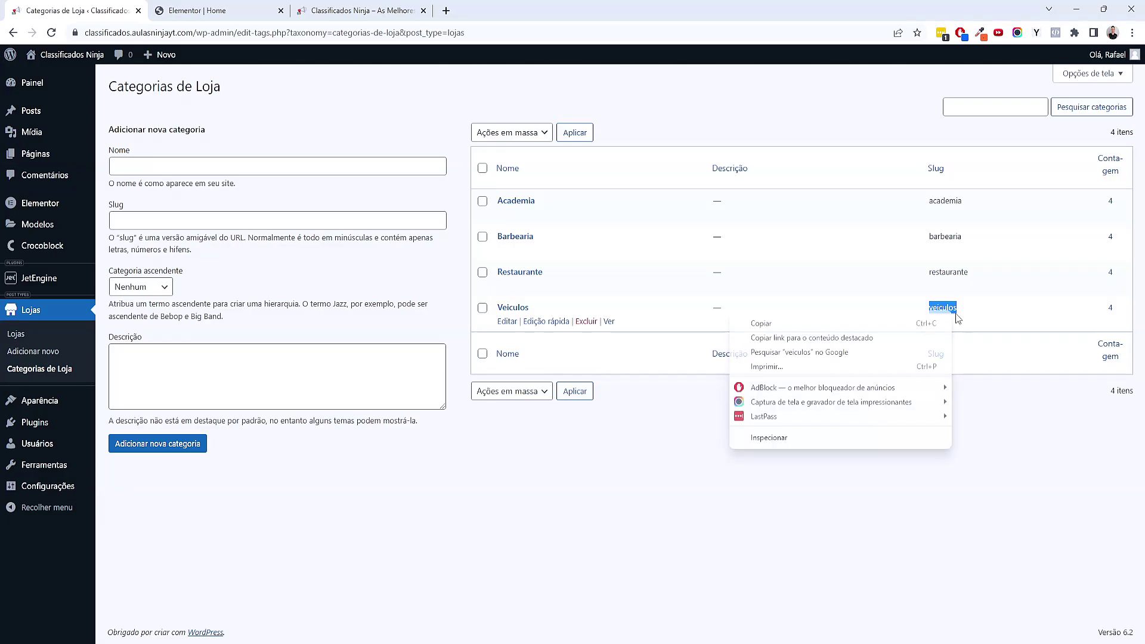
left_click(951, 322)
left_click(197, 10)
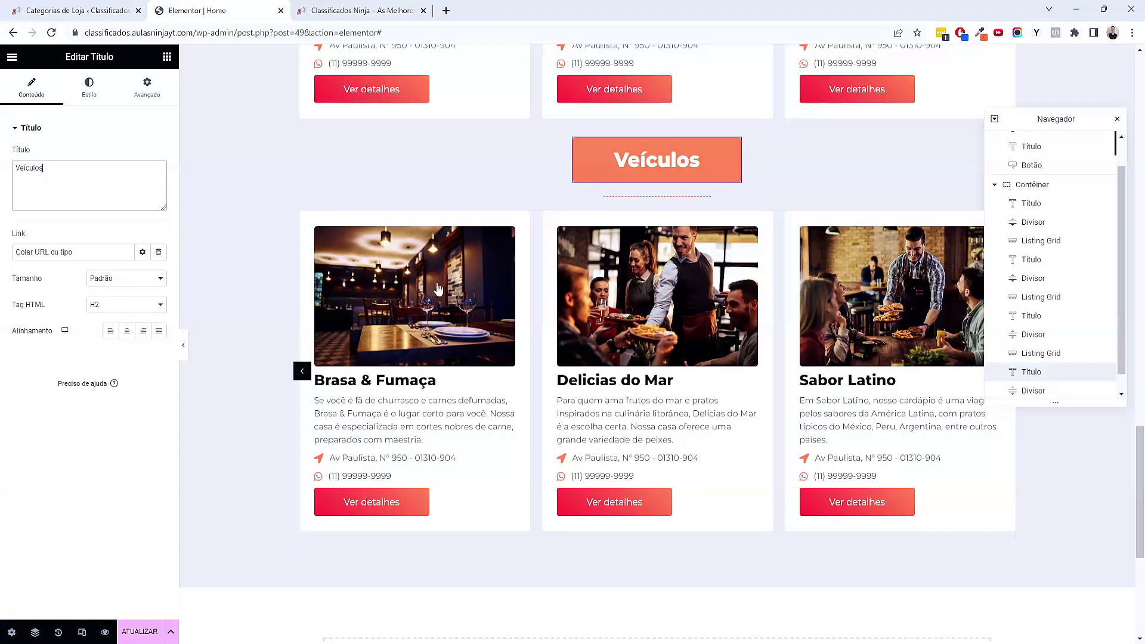
Replace the Veículos grid's Tax Query terms with veiculos and preview the saved page
left_click(777, 423)
left_click_drag(95, 57, 152, 67)
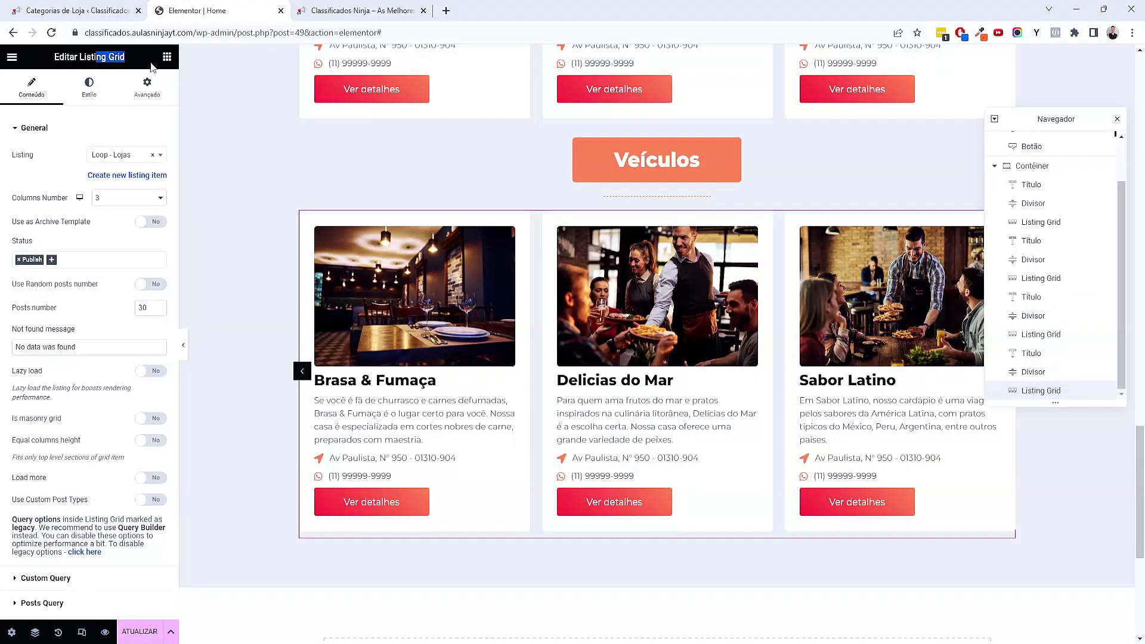
scroll(143, 484, "down", 2)
left_click(55, 488)
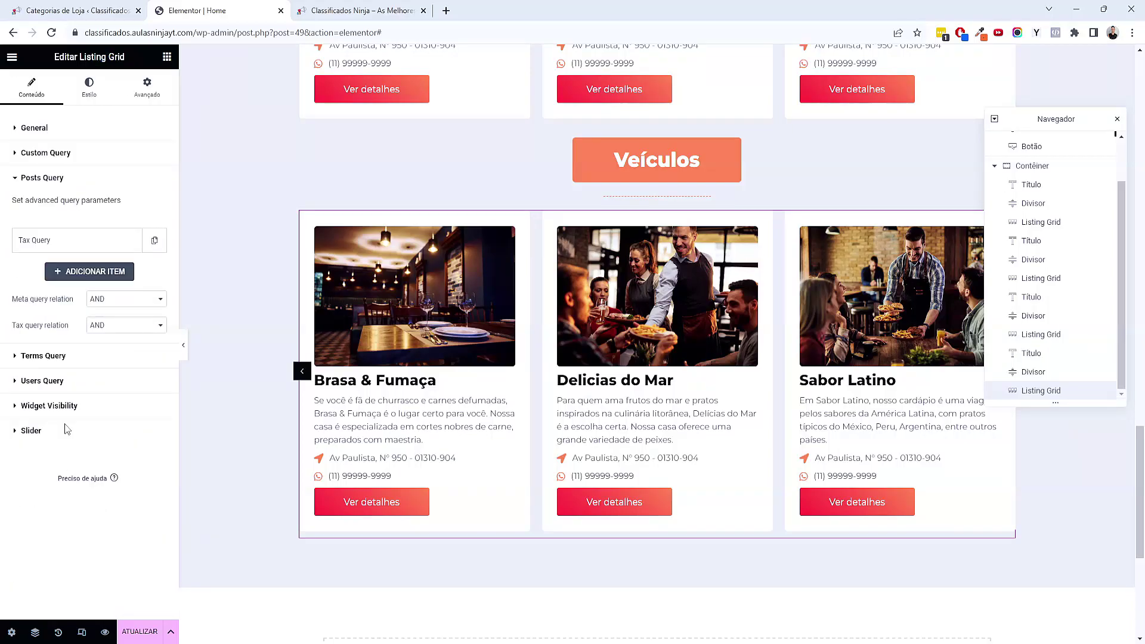
left_click(49, 241)
key("ctrl+a")
type("veiculos")
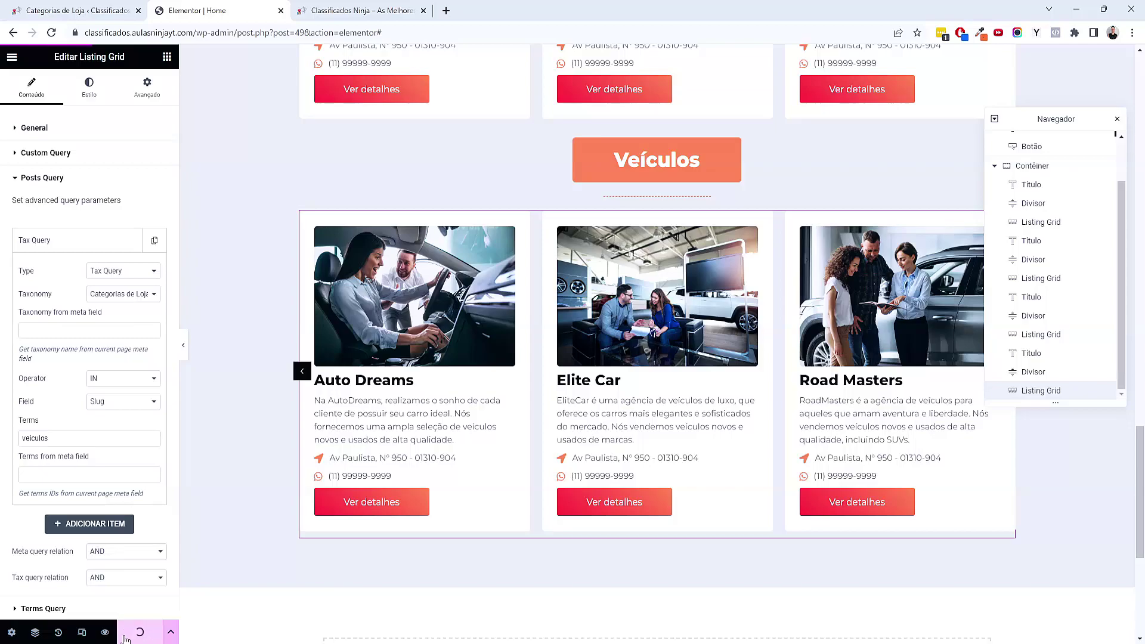
left_click(105, 631)
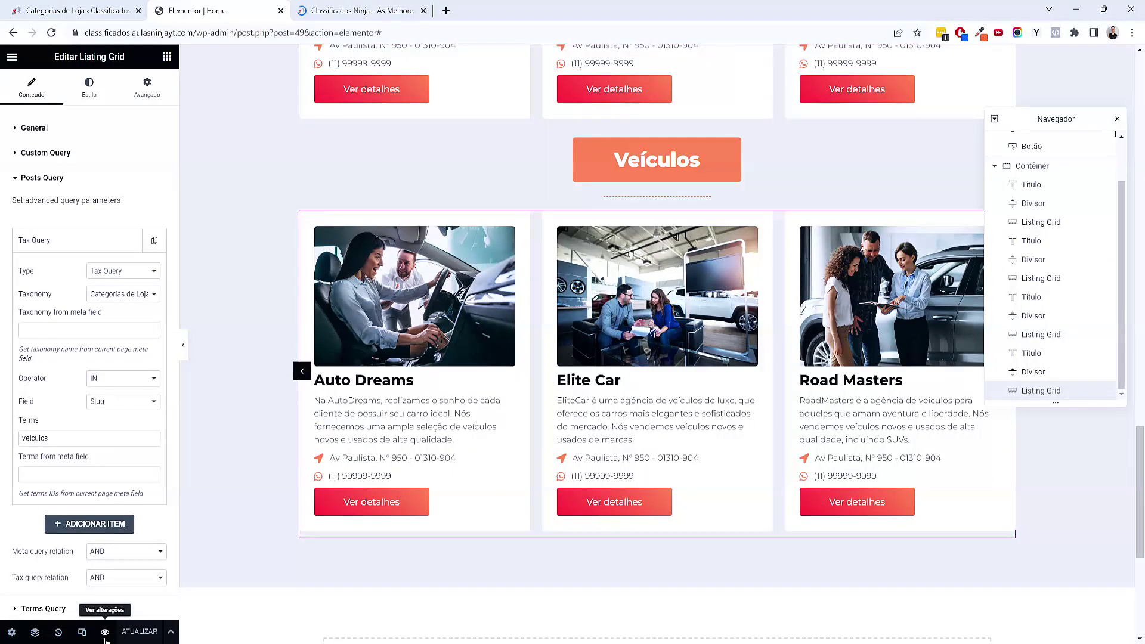
scroll(440, 394, "down", 8)
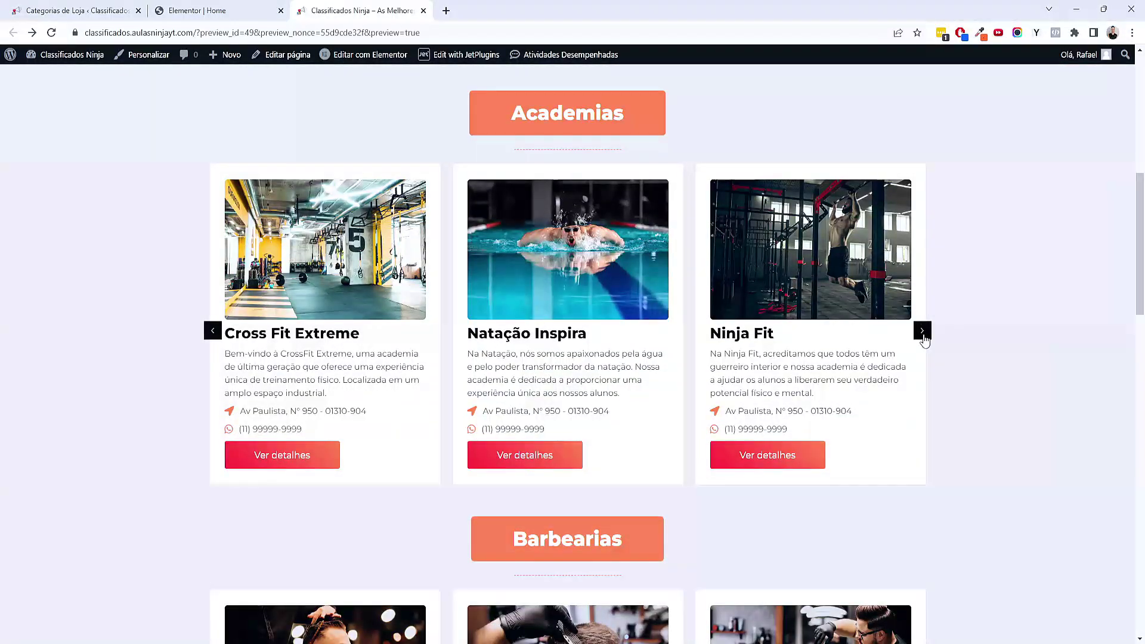
left_click(921, 331)
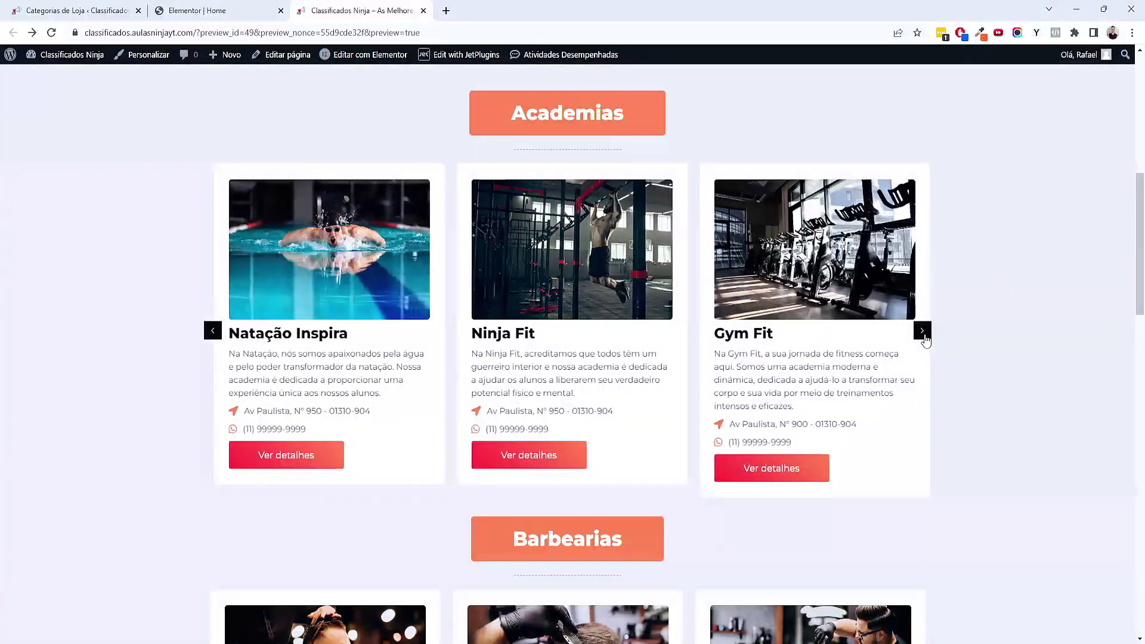
left_click(922, 331)
scroll(902, 335, "down", 5)
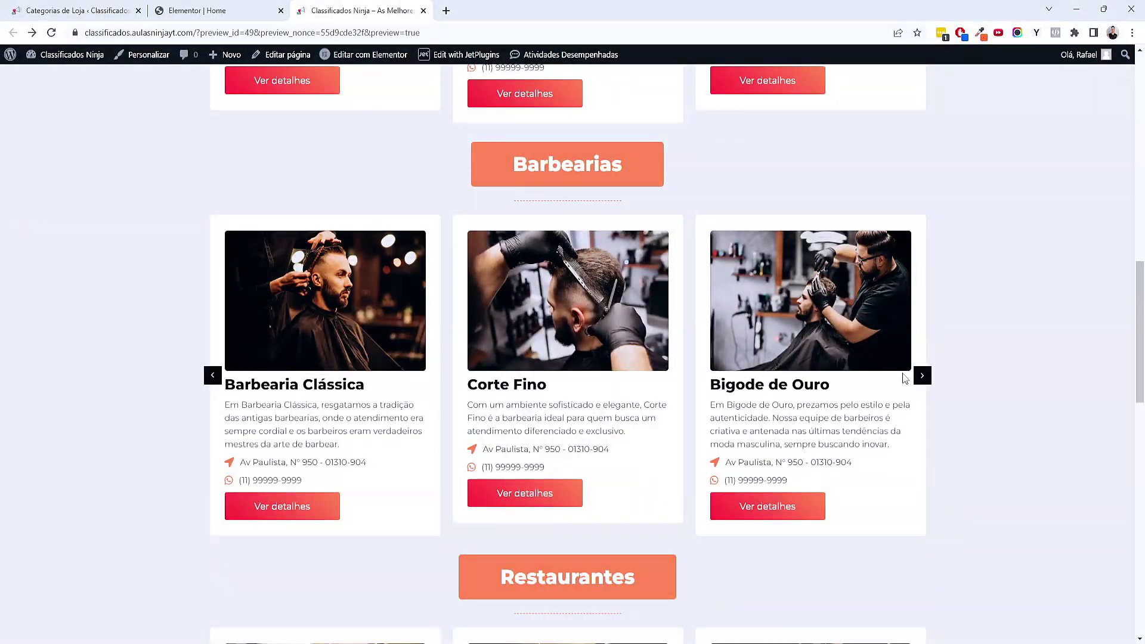
left_click(922, 375)
left_click(922, 376)
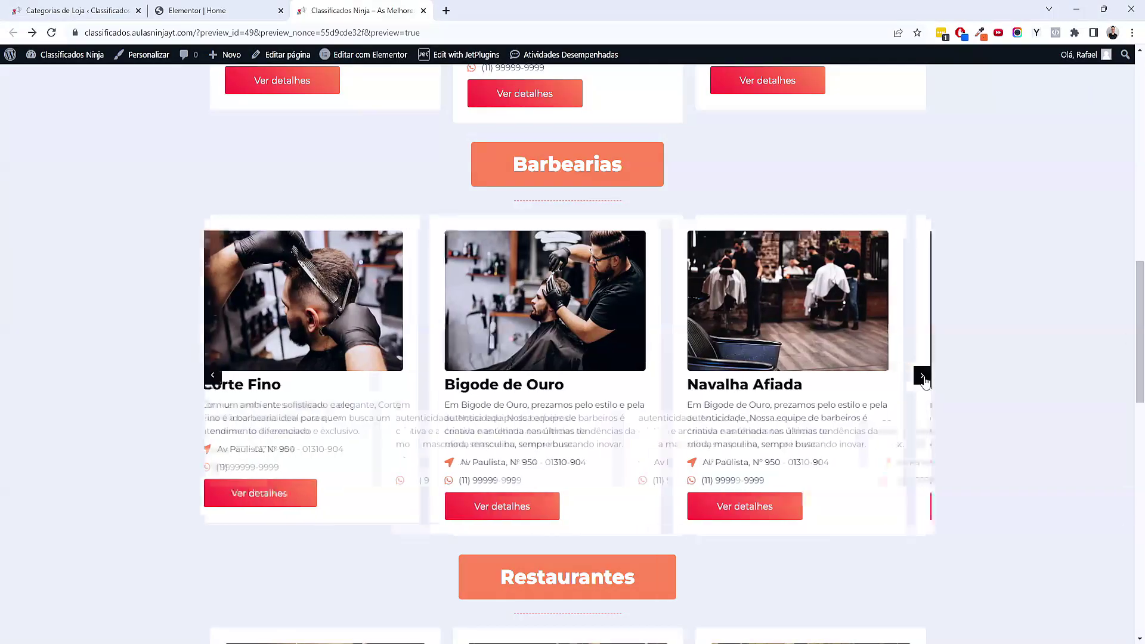
scroll(925, 382, "down", 3)
scroll(544, 362, "down", 3)
left_click(921, 475)
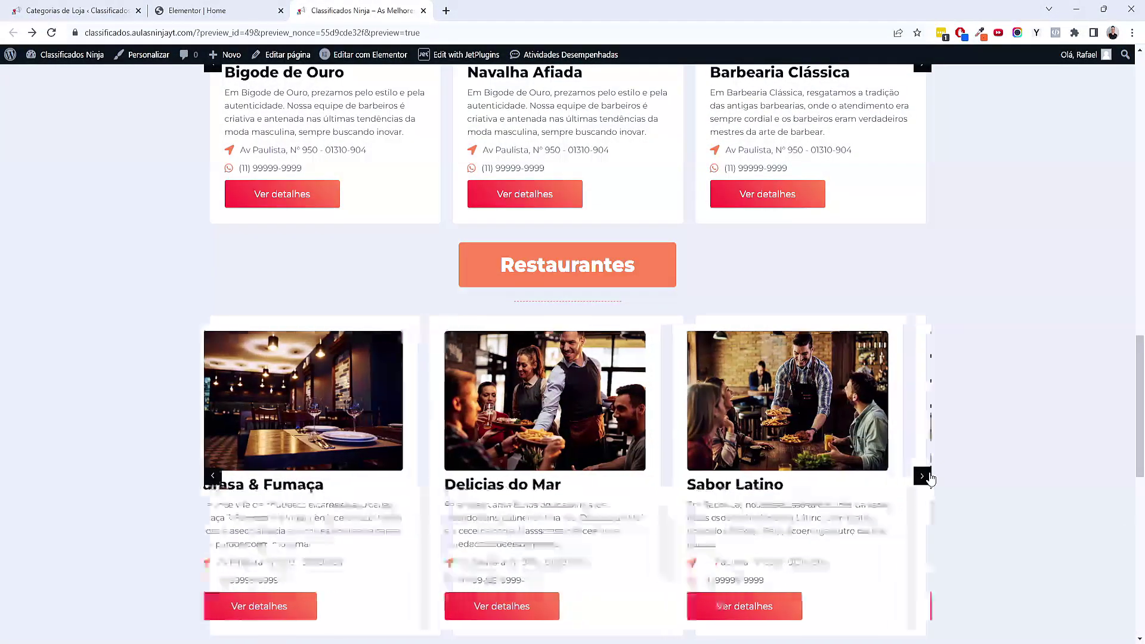
left_click(921, 475)
scroll(936, 472, "down", 4)
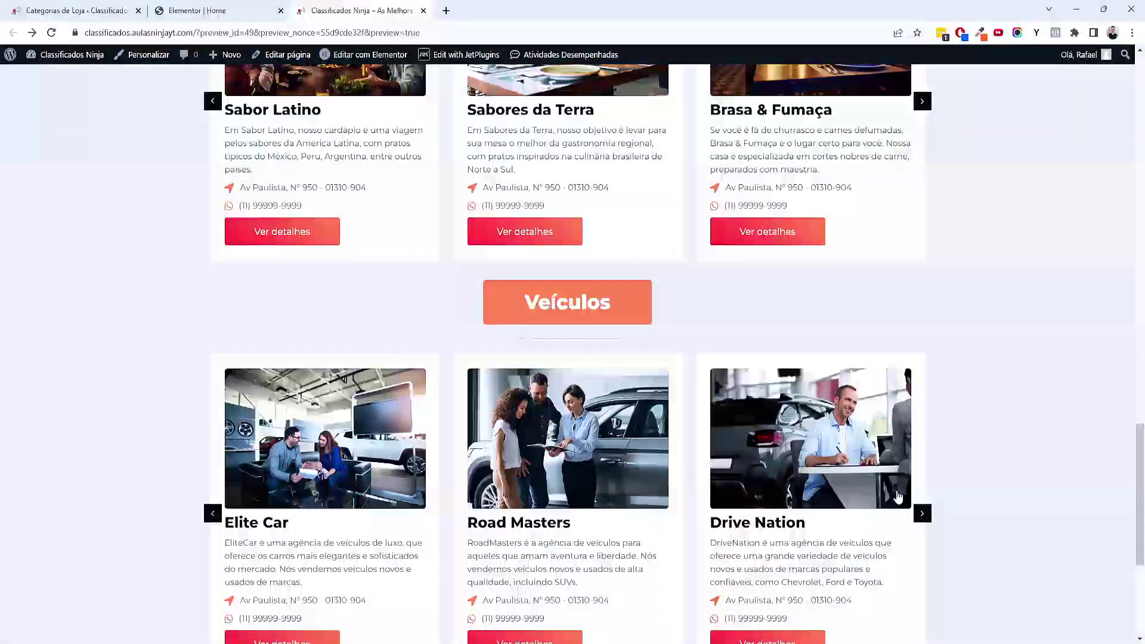
left_click(922, 513)
left_click(921, 513)
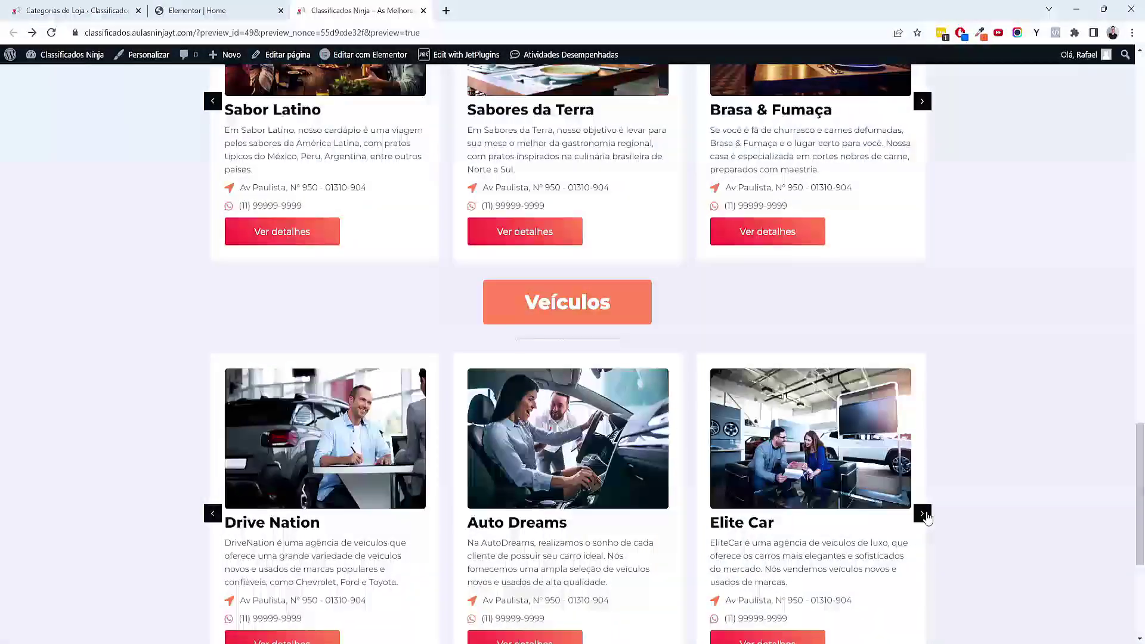
scroll(925, 513, "up", 4)
scroll(948, 537, "down", 7)
scroll(953, 552, "up", 20)
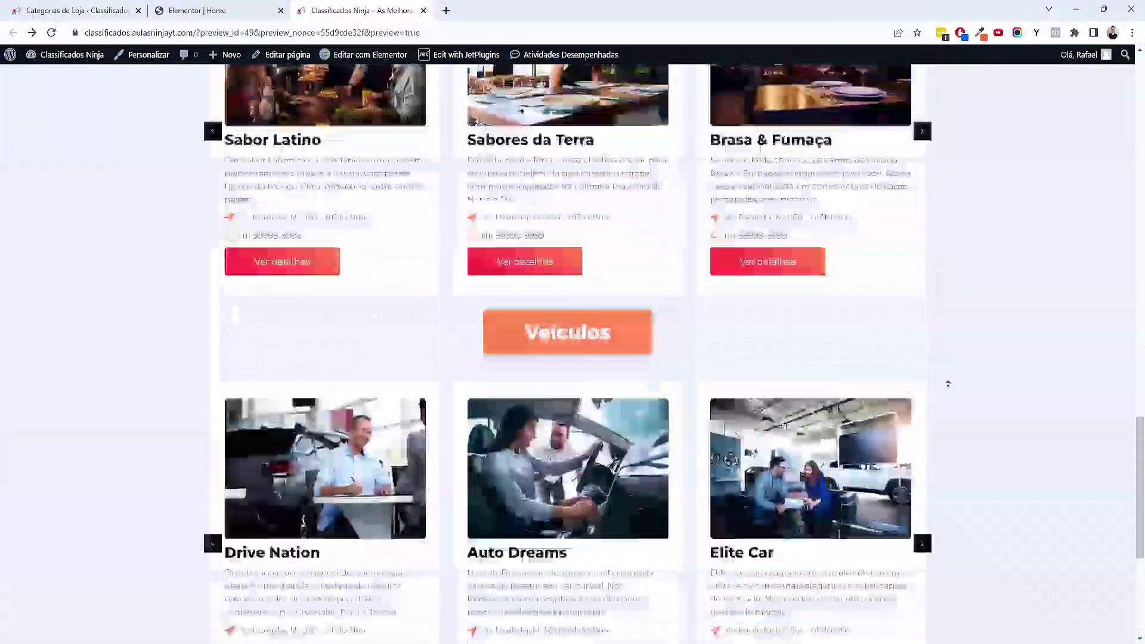
left_click(197, 10)
scroll(771, 552, "down", 5)
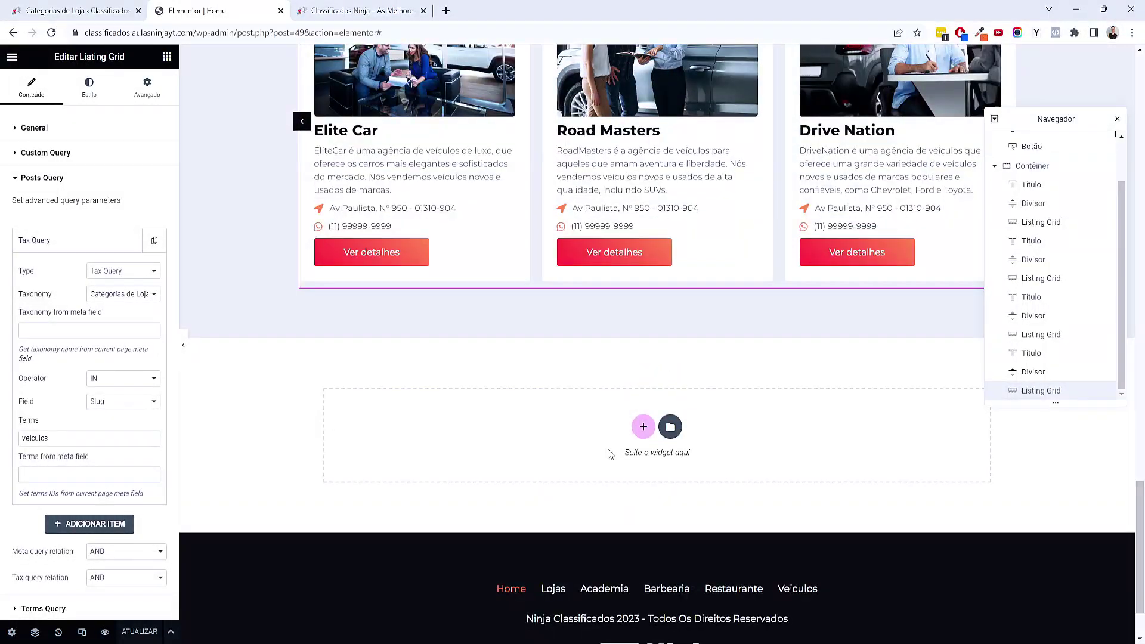
Find the Veículos heading among the page sections and copy it
scroll(608, 442, "up", 5)
scroll(609, 430, "up", 10)
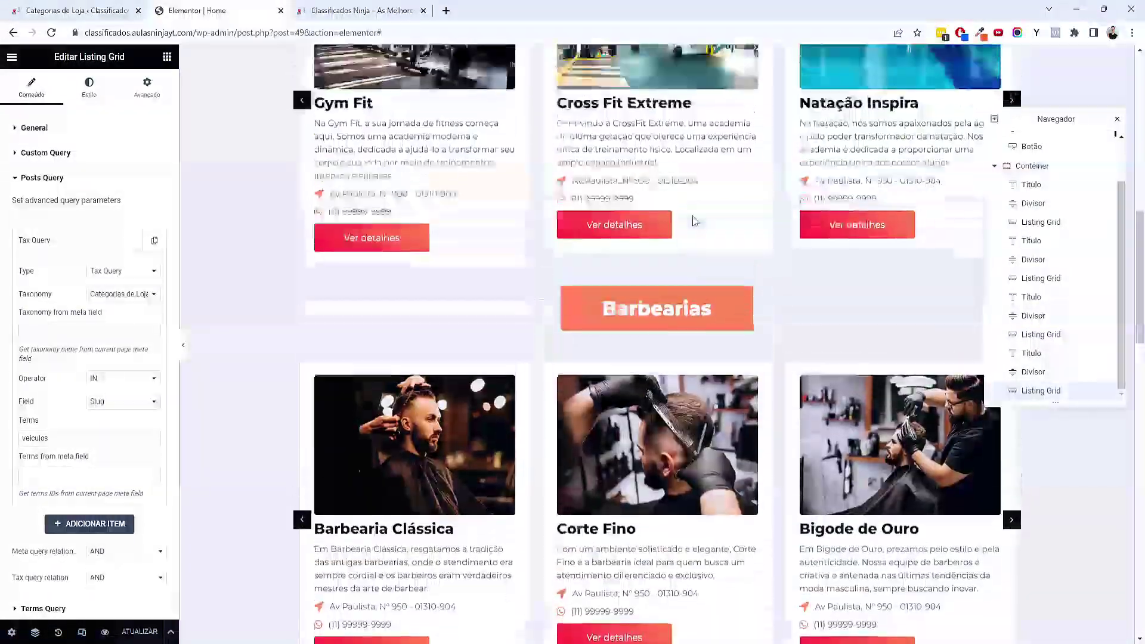
scroll(688, 219, "up", 2)
scroll(688, 218, "down", 2)
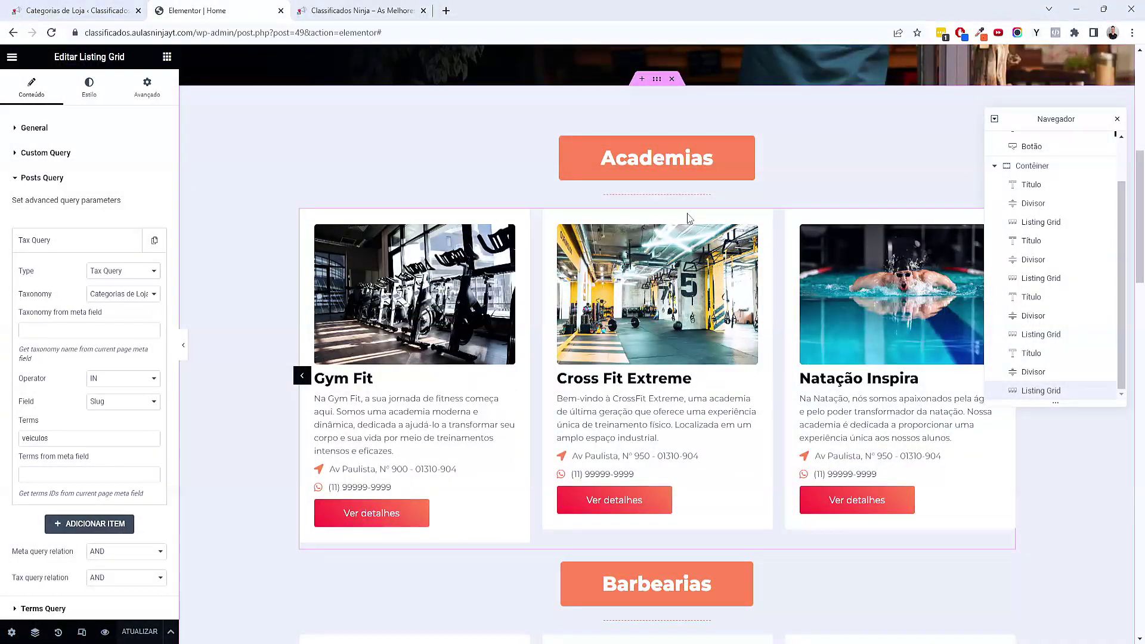
right_click(671, 156)
scroll(685, 231, "down", 9)
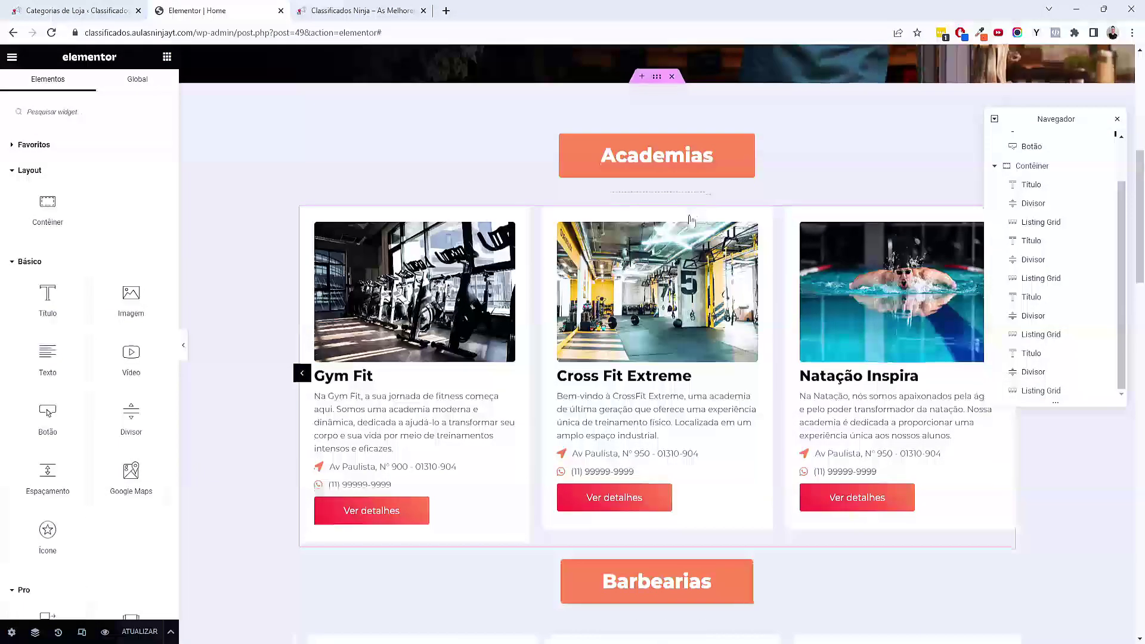
scroll(684, 231, "down", 15)
scroll(671, 74, "up", 6)
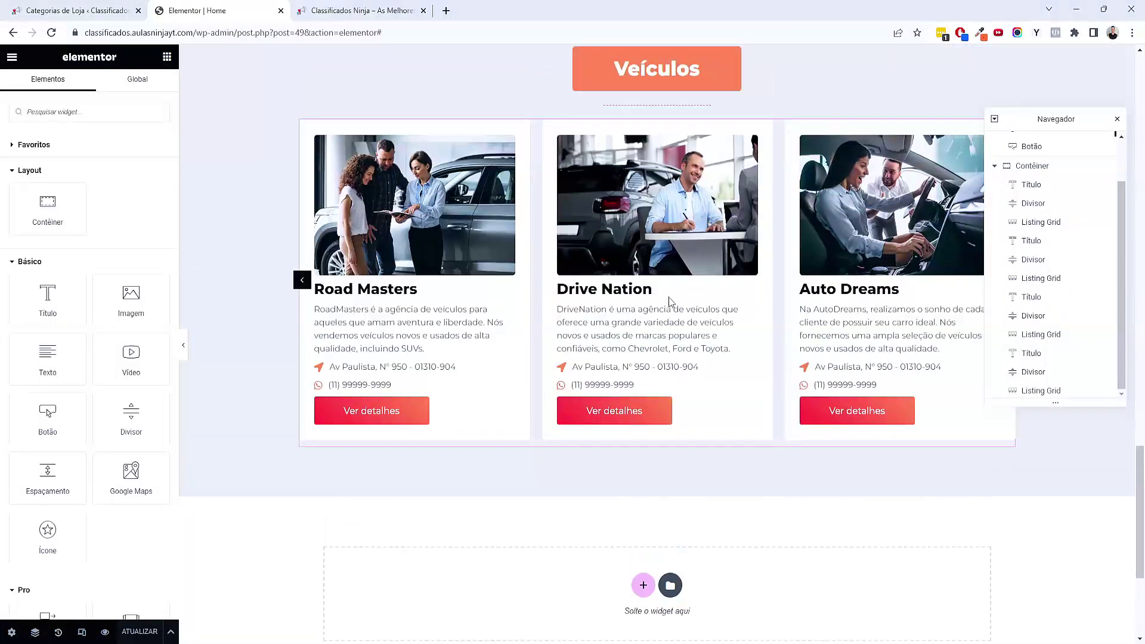
right_click(672, 74)
left_click(708, 131)
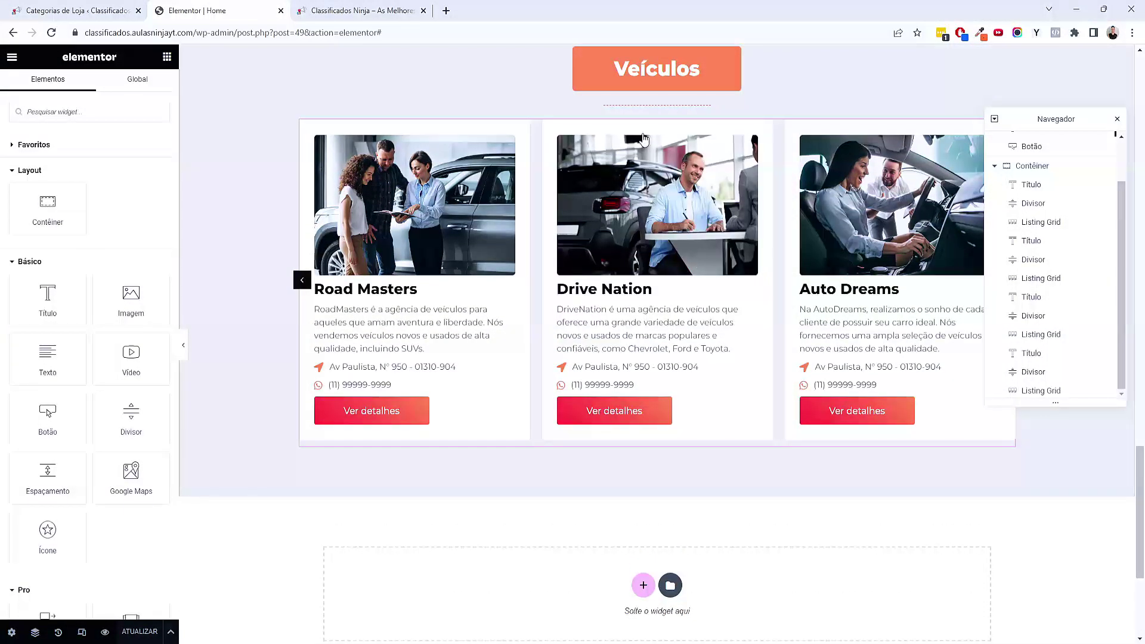
right_click(644, 77)
left_click(678, 131)
Paste the Veículos heading into the empty container above the footer
scroll(685, 358, "down", 4)
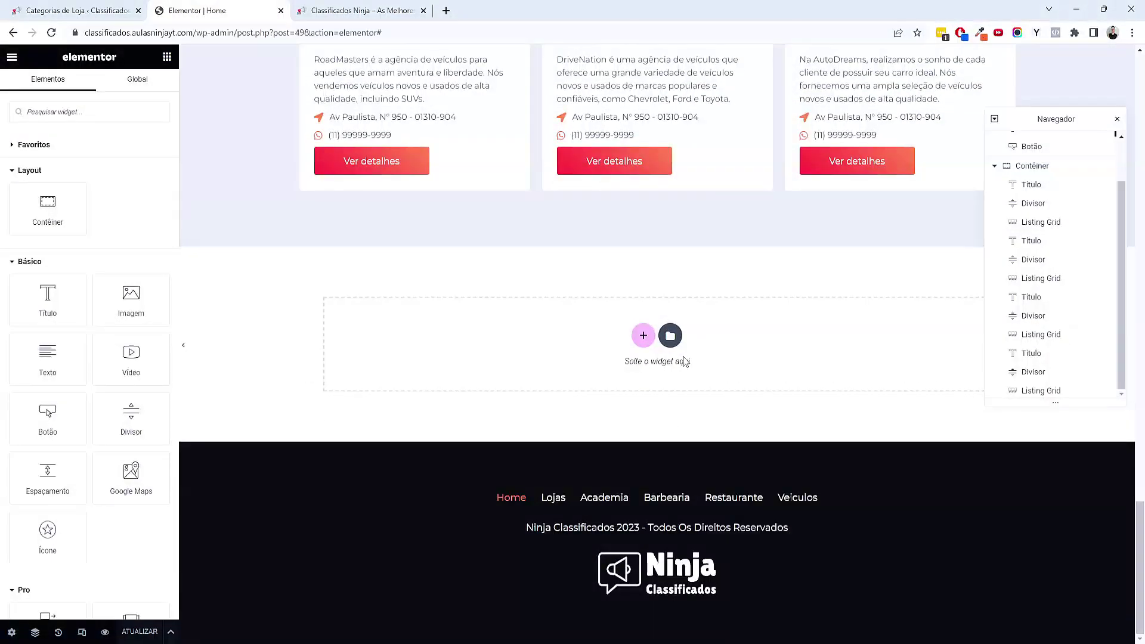
right_click(643, 344)
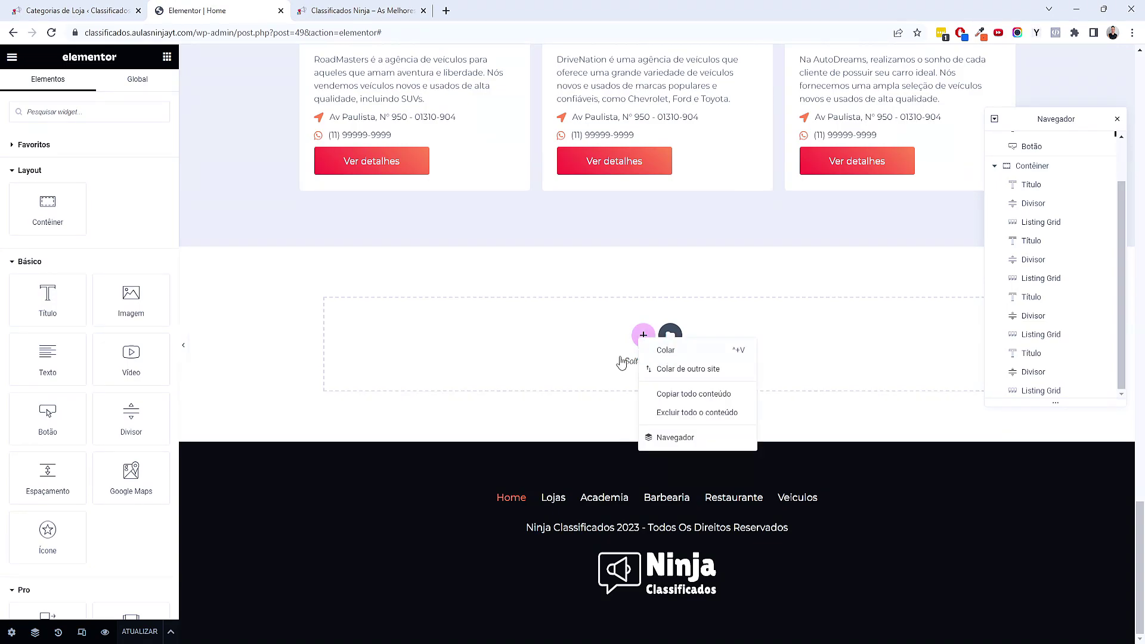
left_click(666, 350)
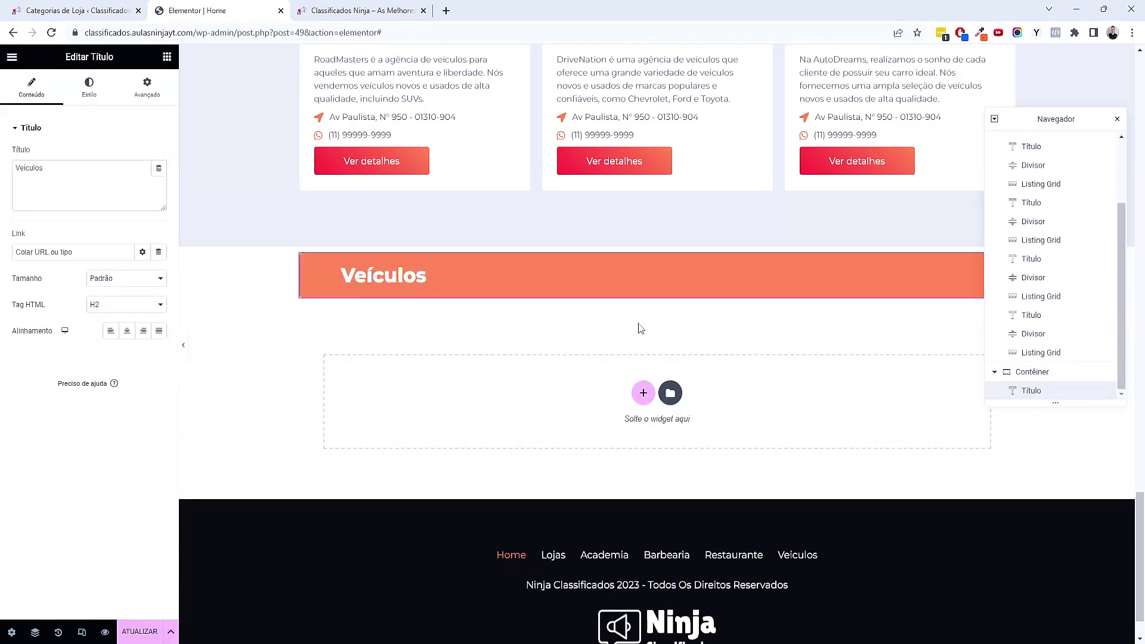
Centre the Veículos heading and give the new container 80 px top and bottom padding
left_click(554, 250)
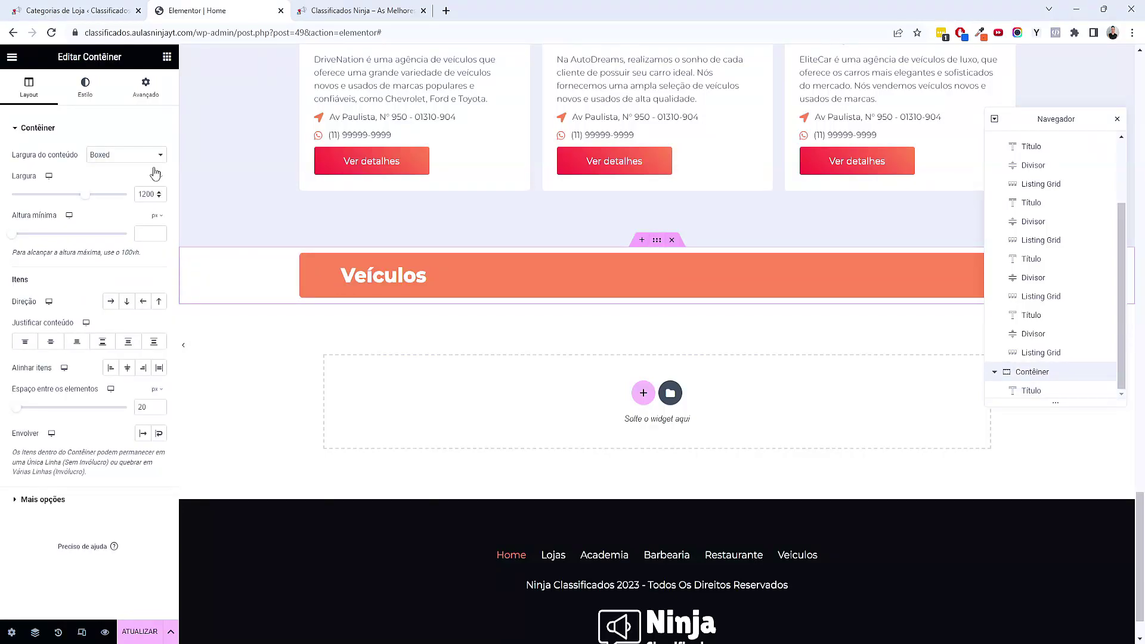
left_click(148, 95)
left_click(47, 94)
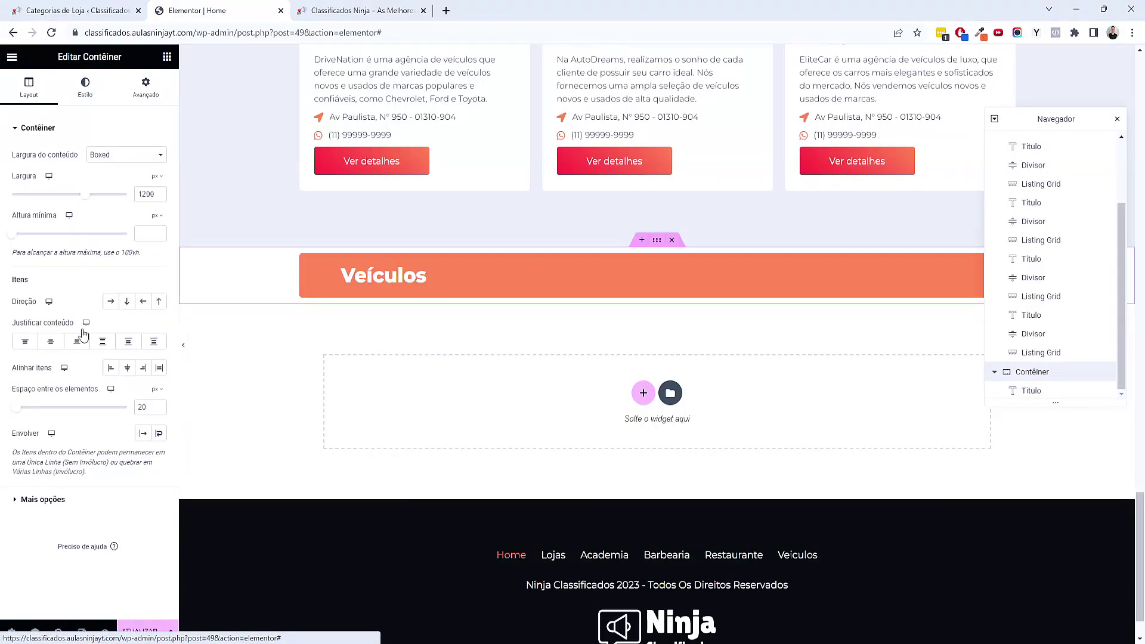
left_click(126, 369)
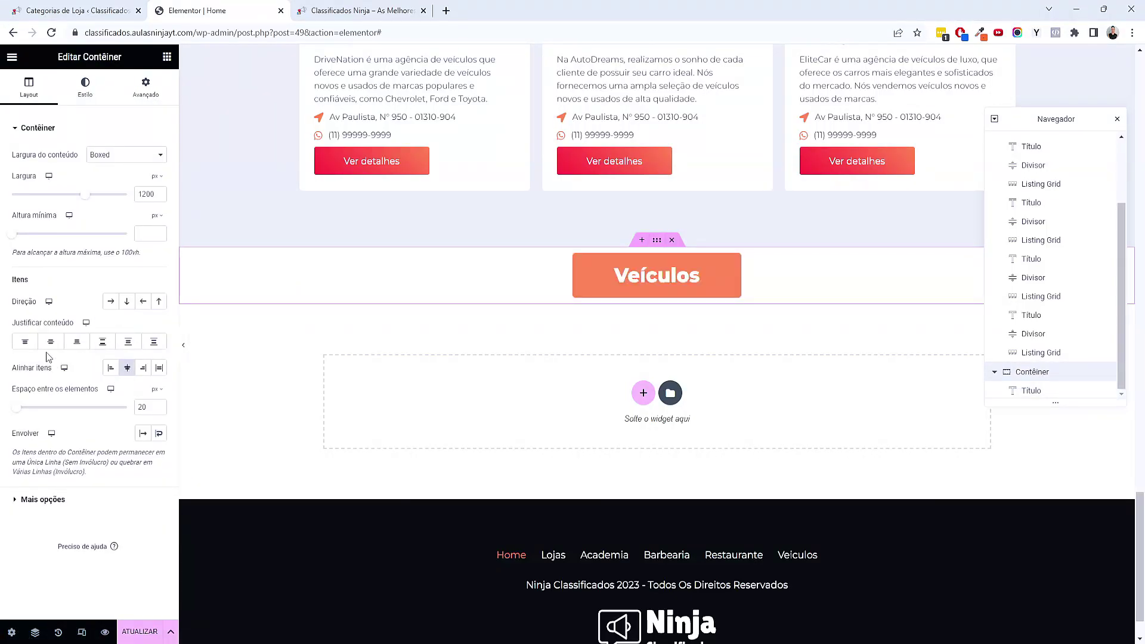
left_click(145, 89)
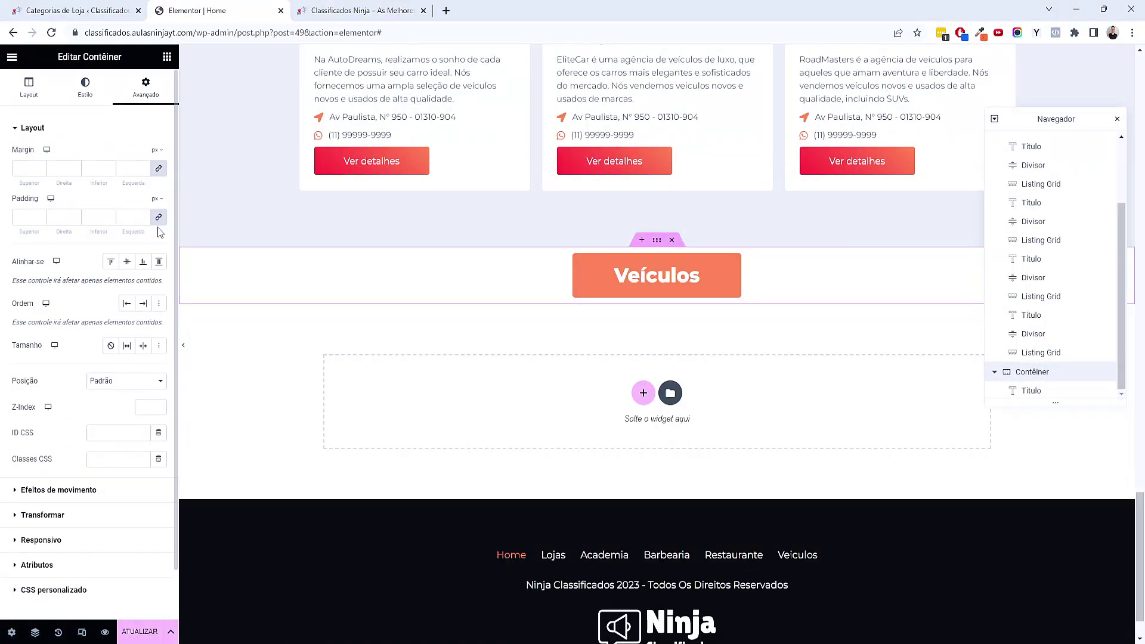
left_click(24, 218)
type("0")
type("8")
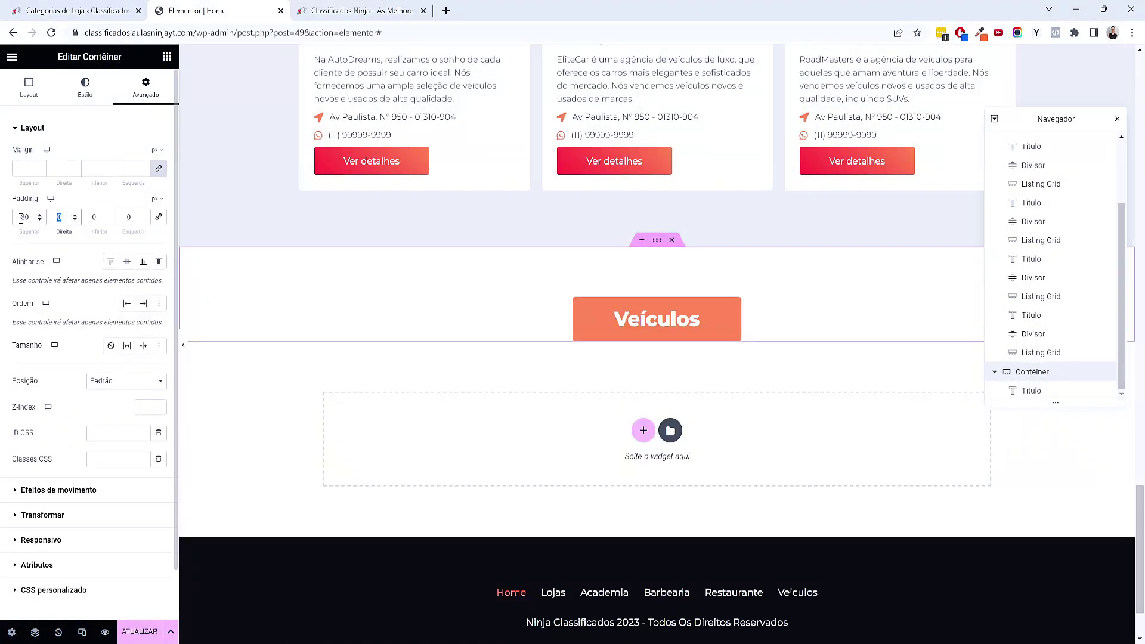
key("Tab")
key("Tab")
type("80")
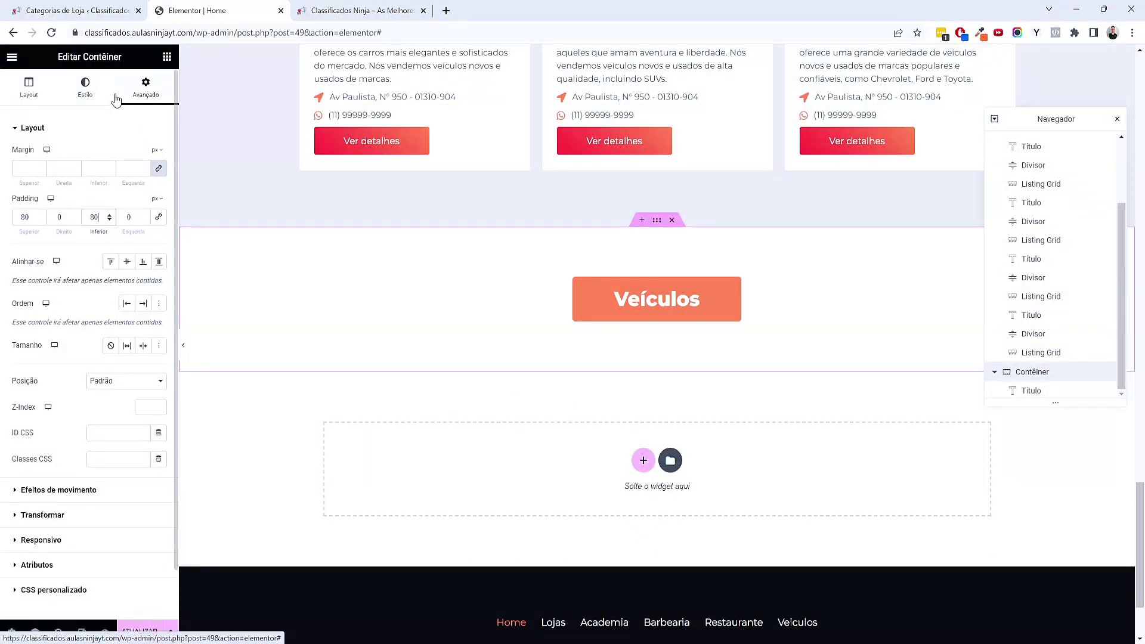
Retitle the copied heading 'Lojas em destaque' and give it the global Primary black background
left_click(677, 292)
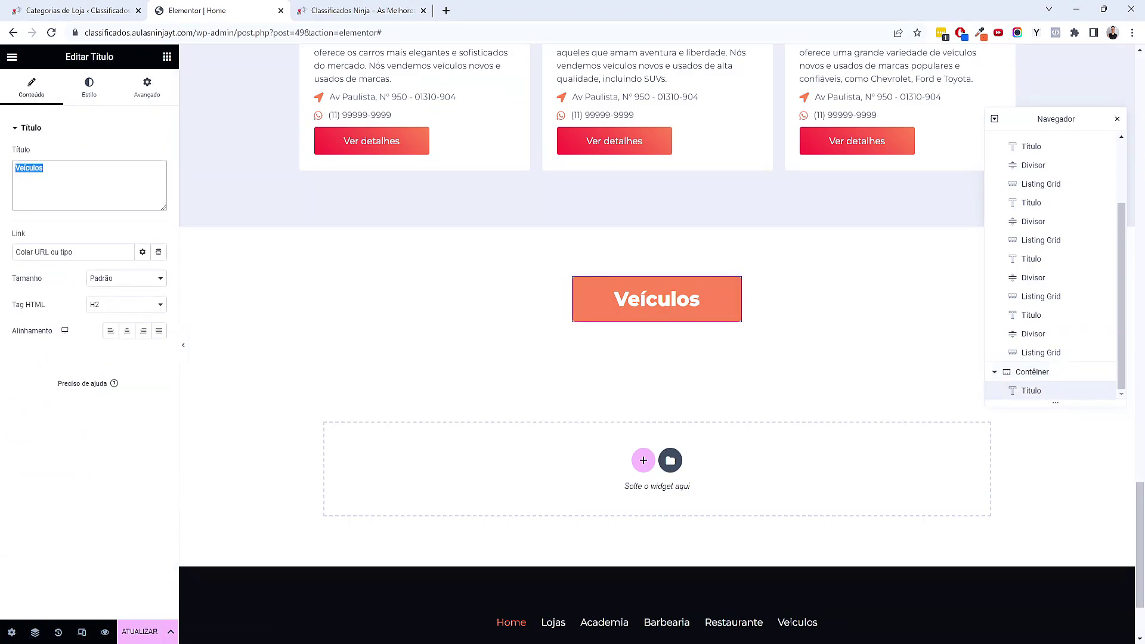
type("Lojas em destaque")
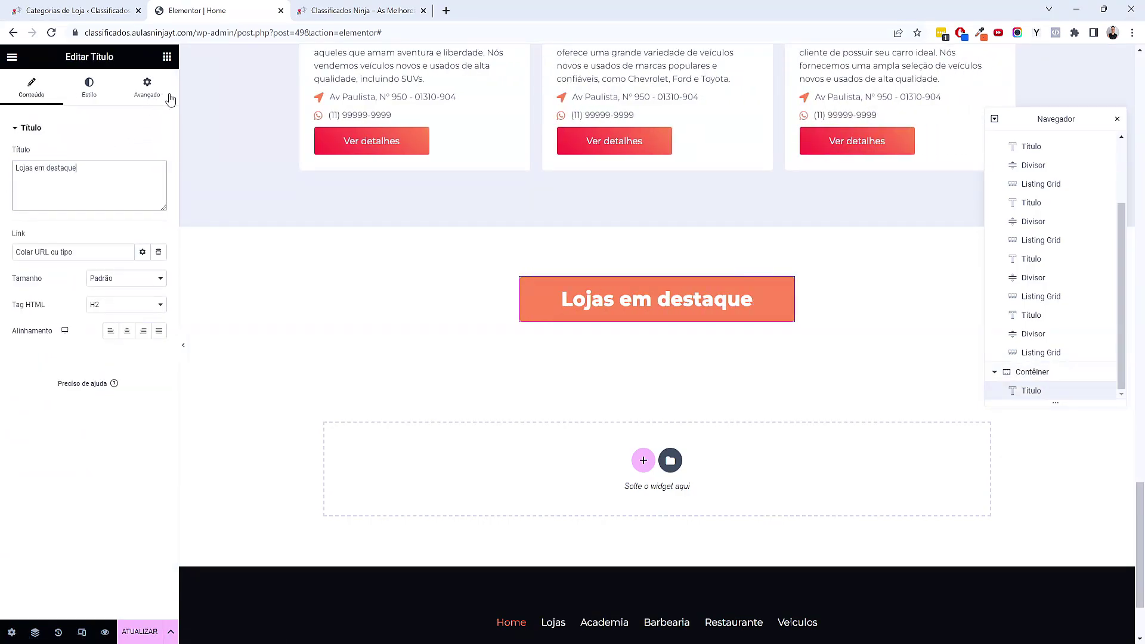
left_click(170, 99)
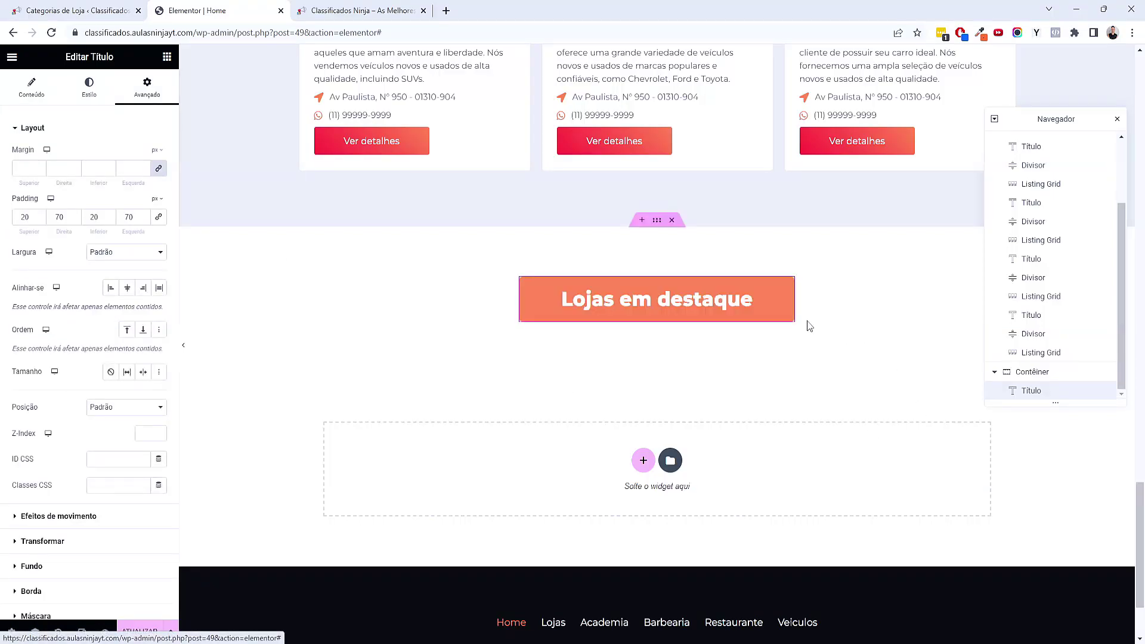
scroll(130, 435, "down", 3)
left_click(66, 444)
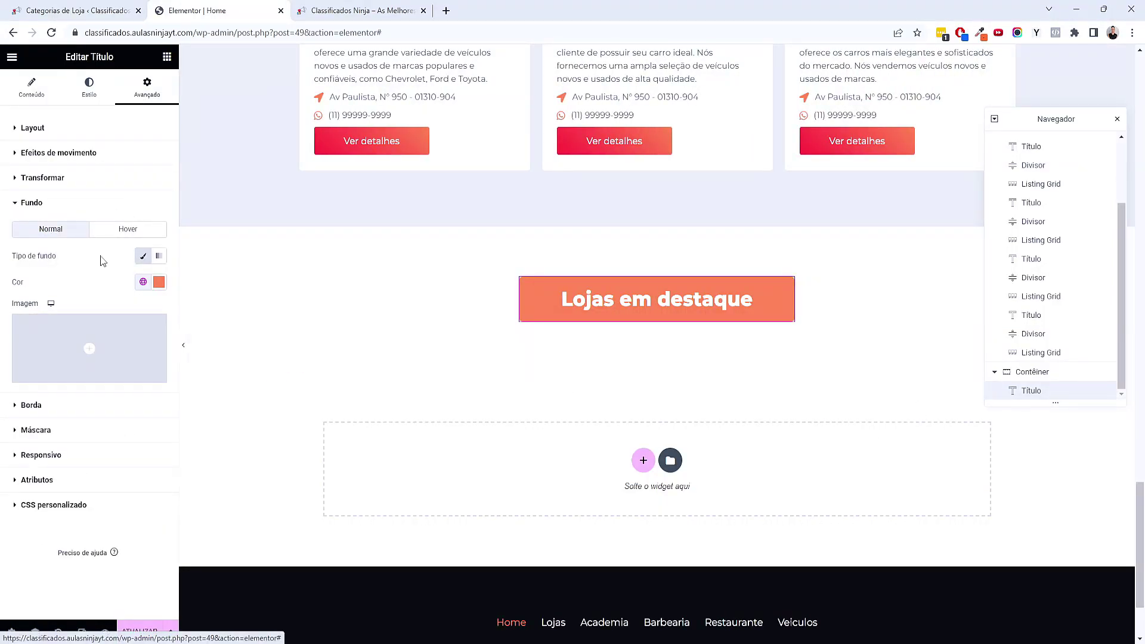
left_click(143, 282)
left_click(74, 341)
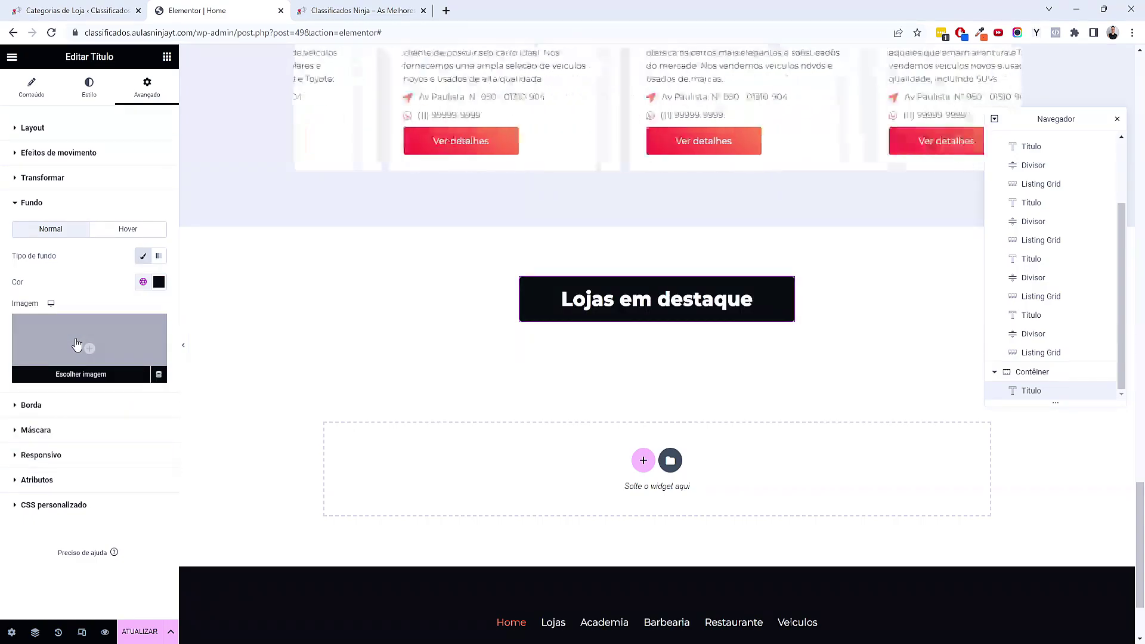
left_click(167, 57)
scroll(602, 393, "up", 3)
scroll(602, 393, "up", 2)
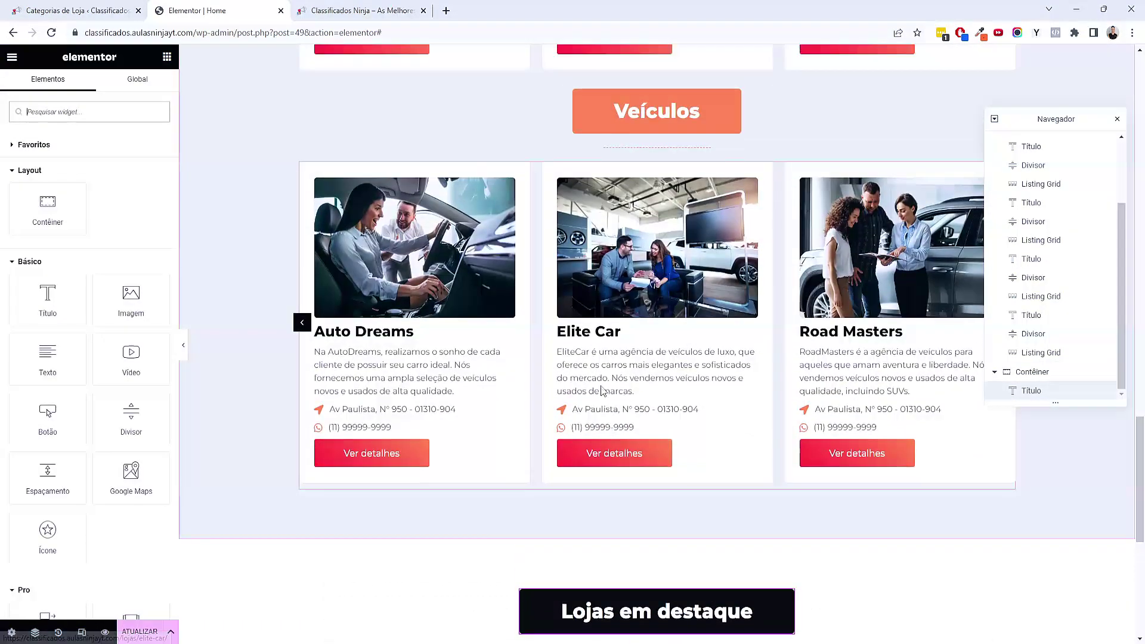
Copy the Veículos stores grid and paste it below the Lojas em destaque heading
right_click(614, 324)
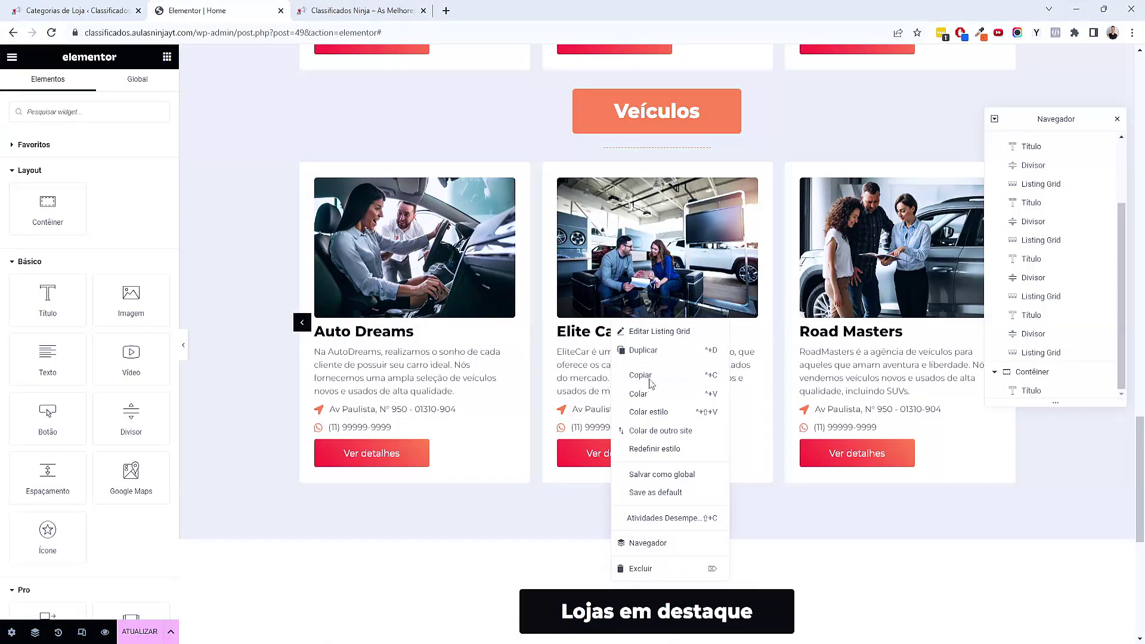
left_click(650, 375)
scroll(672, 404, "down", 4)
right_click(709, 375)
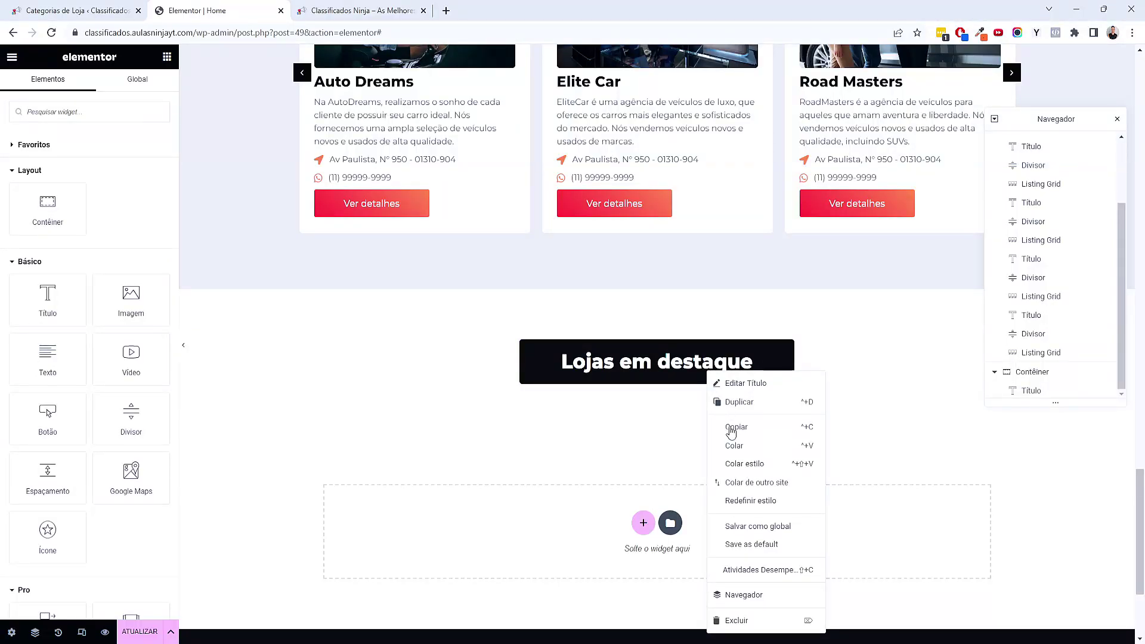
left_click(734, 447)
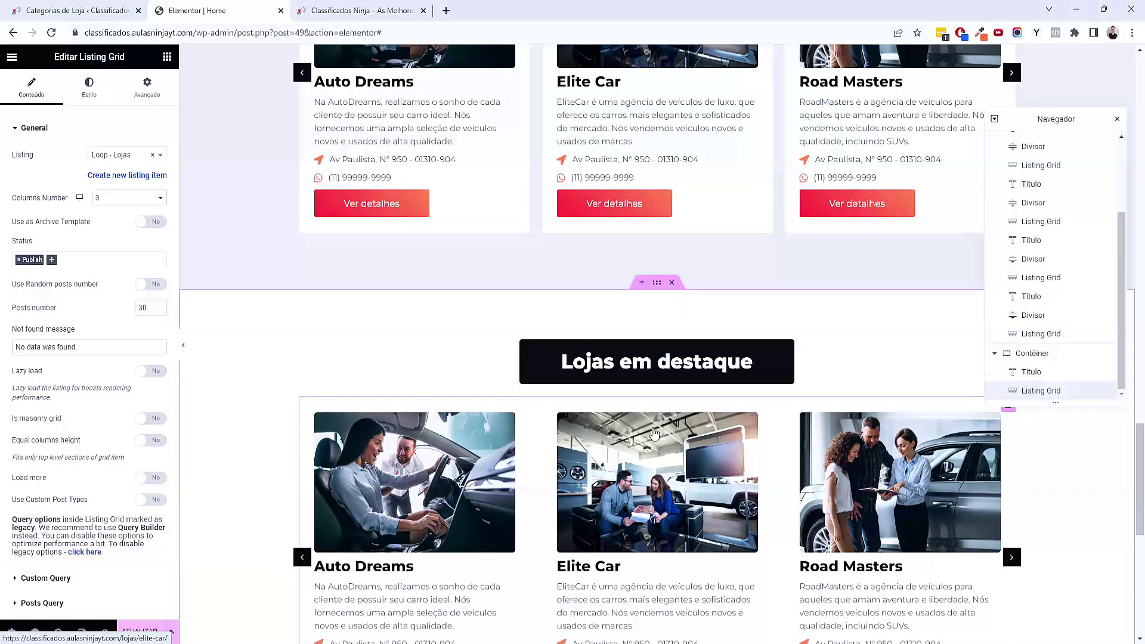
scroll(654, 434, "down", 3)
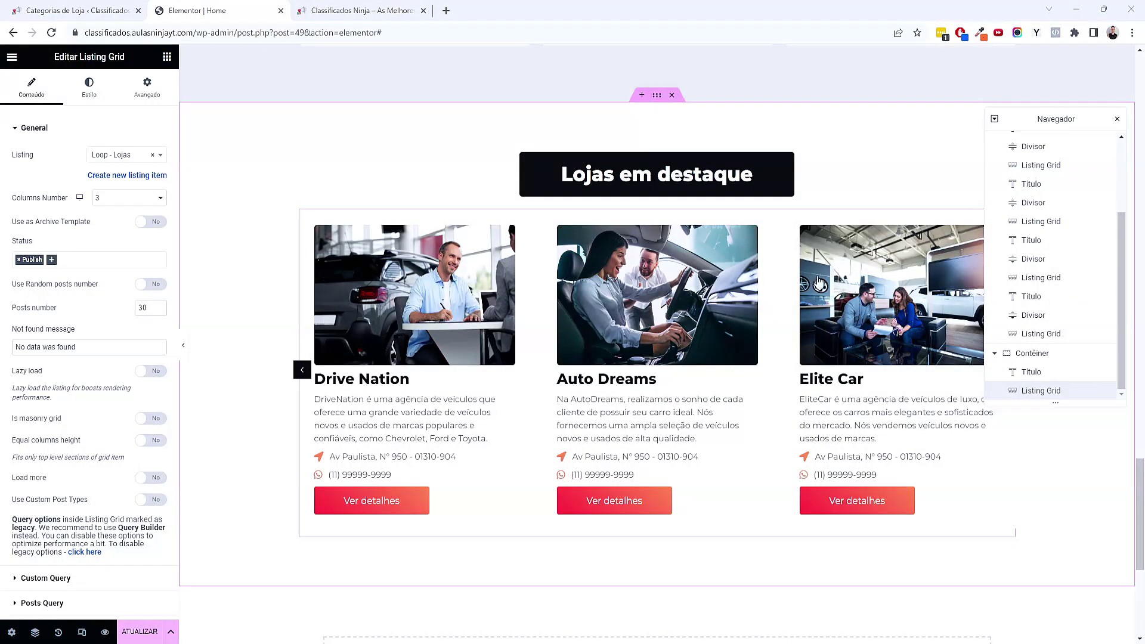
left_click(1117, 120)
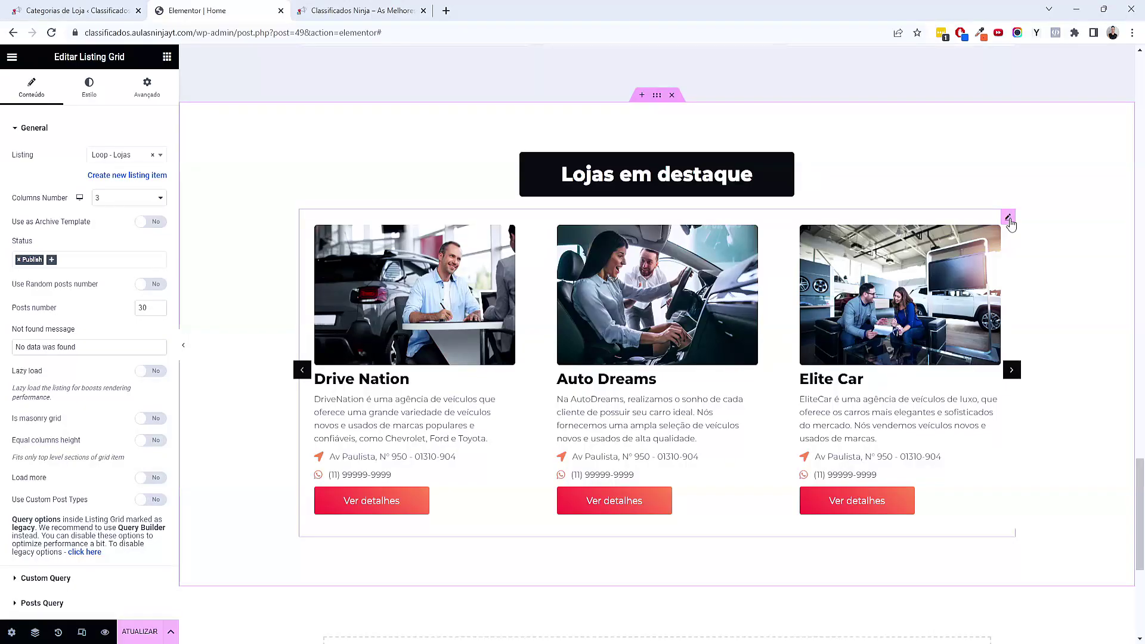
scroll(684, 277, "up", 9)
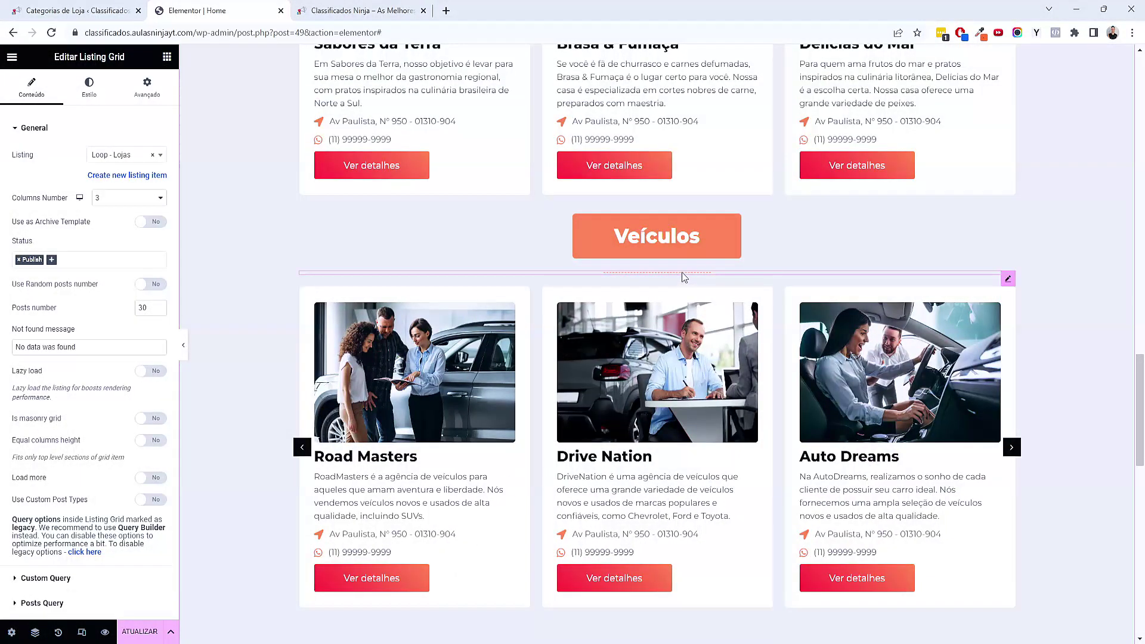
Copy the Veículos dashed divider, paste it under Lojas em destaque, and preview full width
right_click(684, 277)
left_click(716, 317)
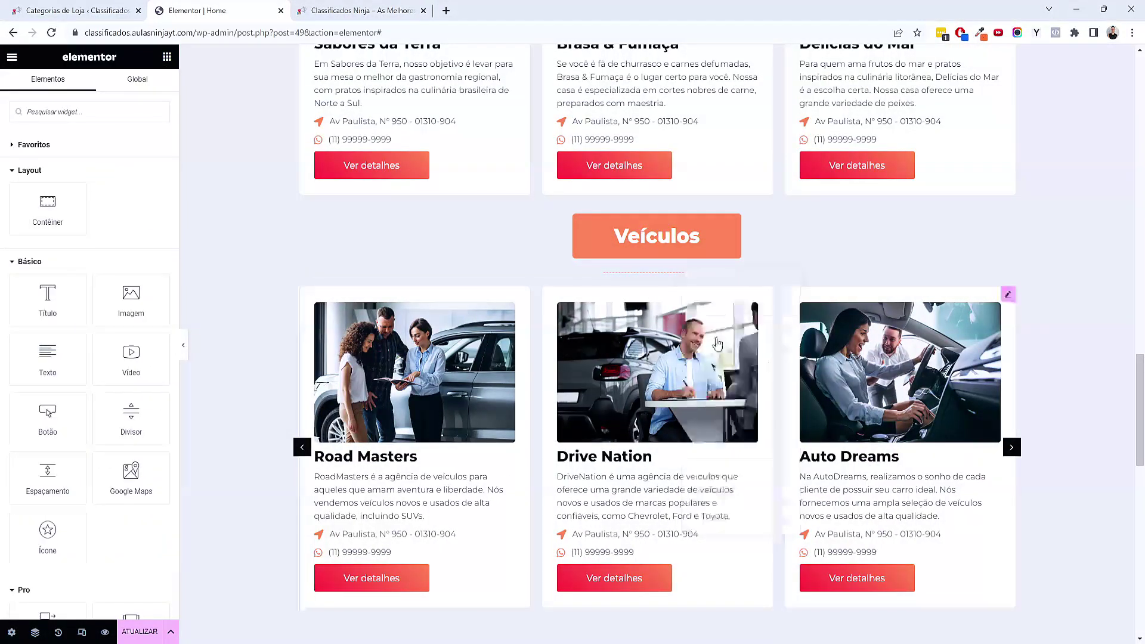
scroll(686, 302, "down", 5)
right_click(694, 434)
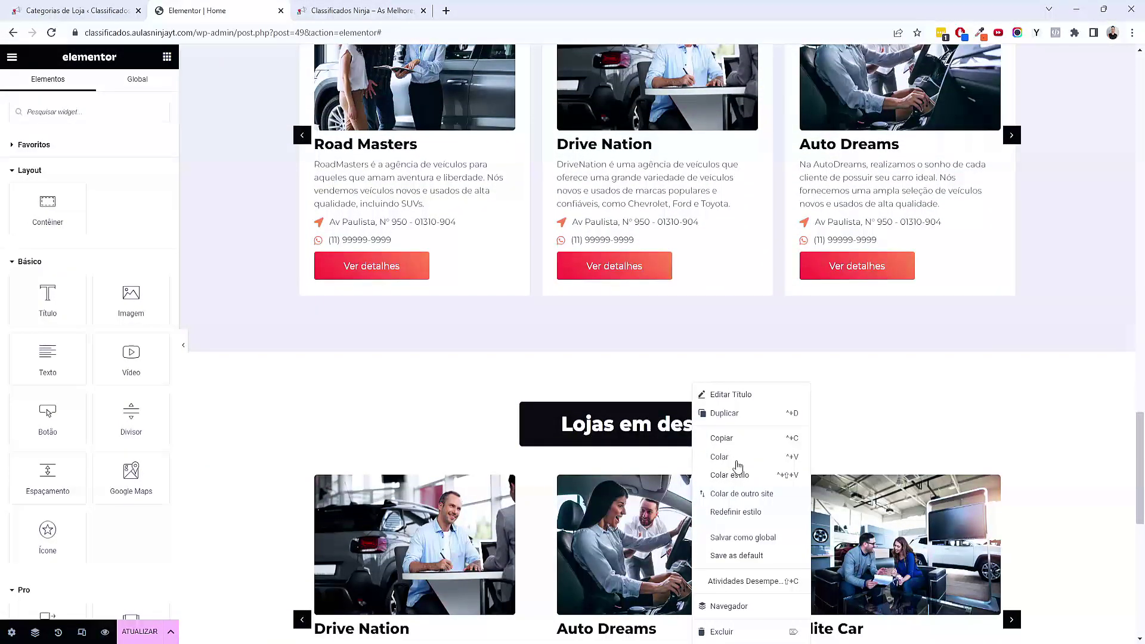
left_click(738, 465)
scroll(916, 508, "down", 3)
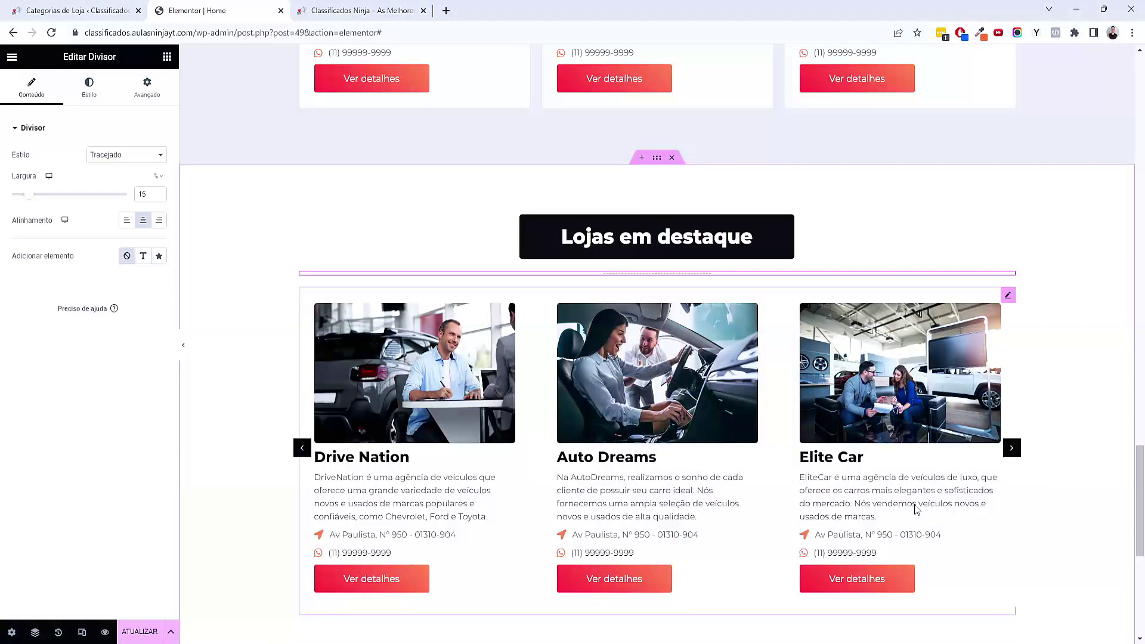
left_click(183, 345)
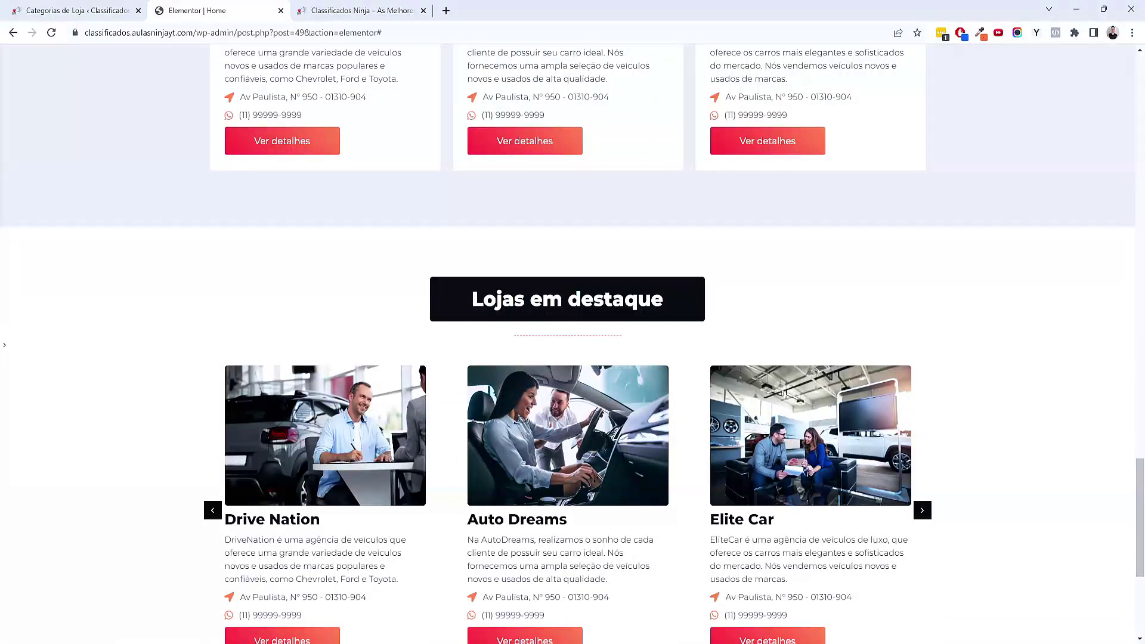
left_click(5, 349)
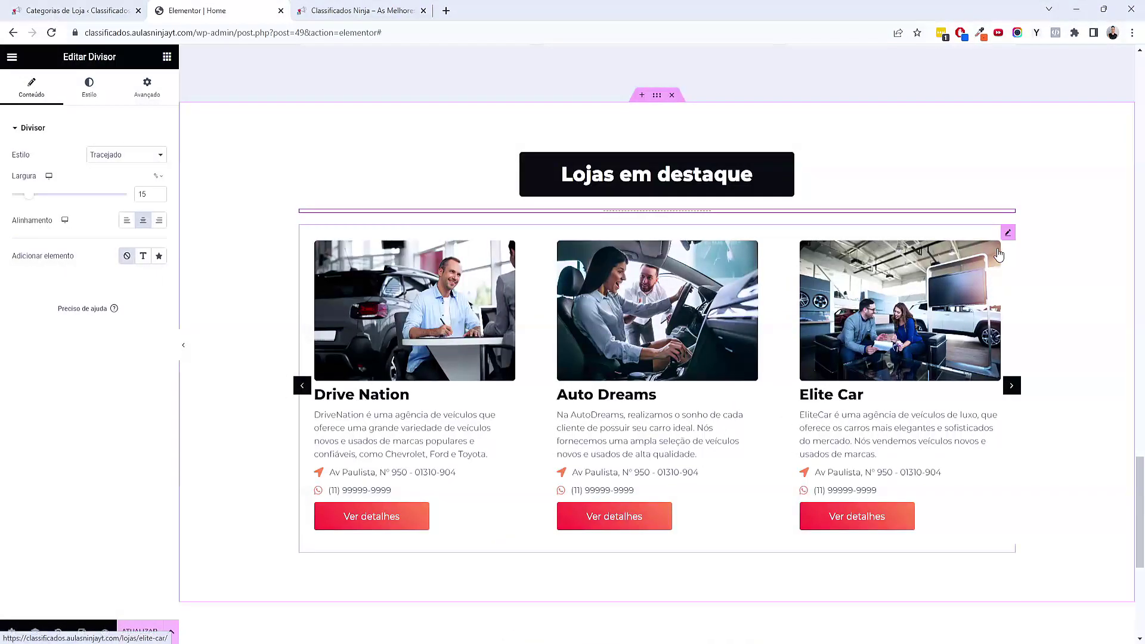
Change the pasted stores grid's Posts Query type from Tax Query to Meta Query
left_click(1013, 240)
scroll(111, 494, "down", 5)
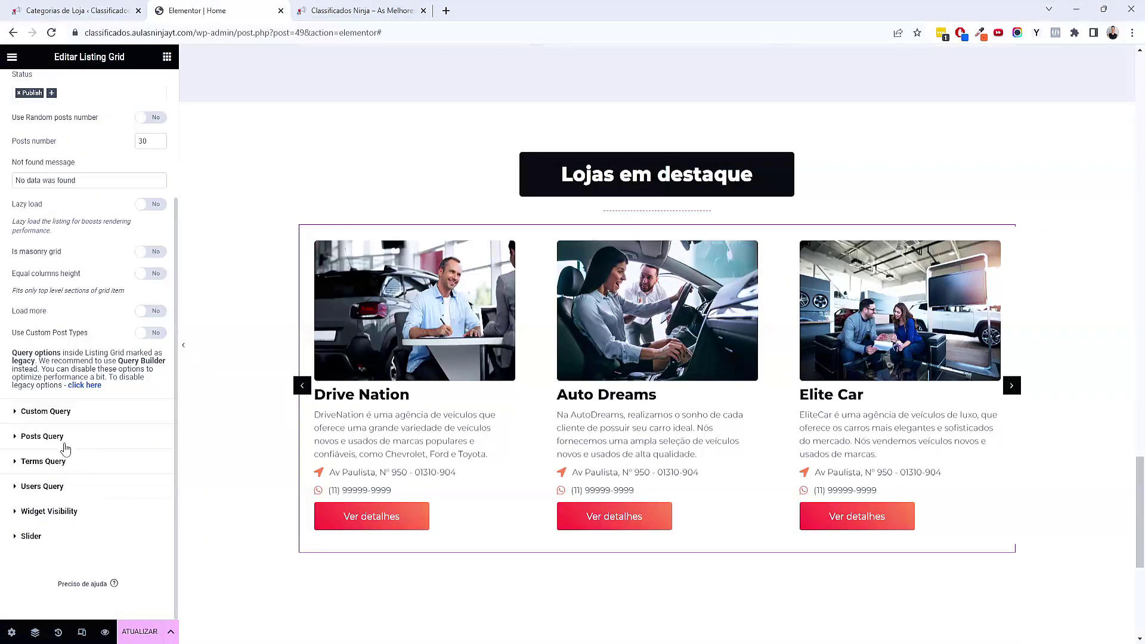
left_click(41, 436)
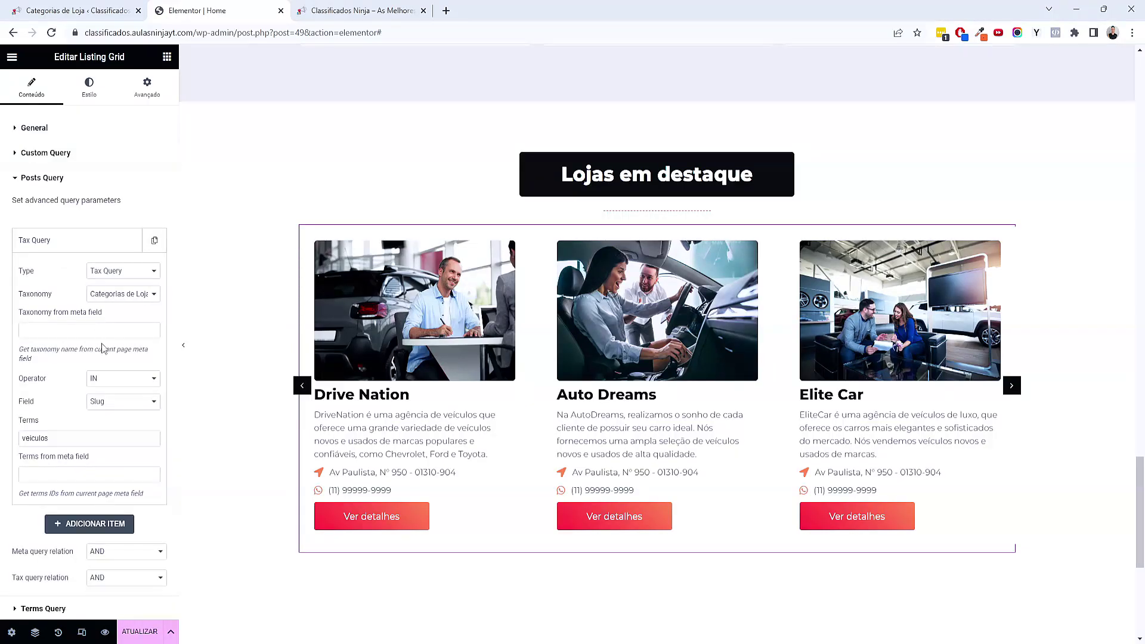
left_click(112, 278)
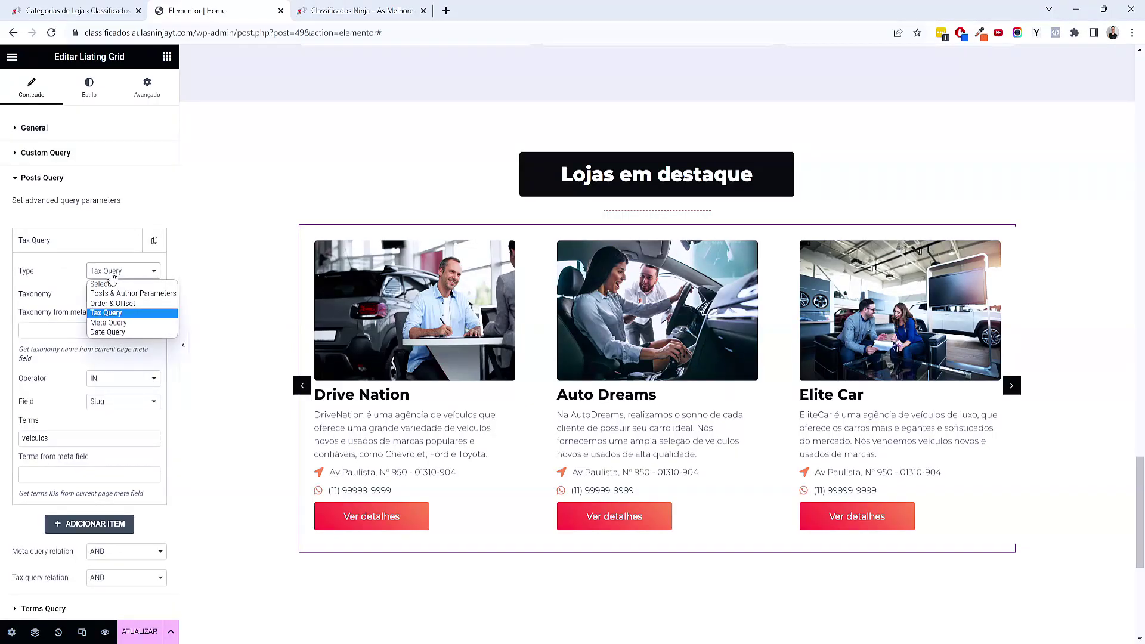
left_click(141, 323)
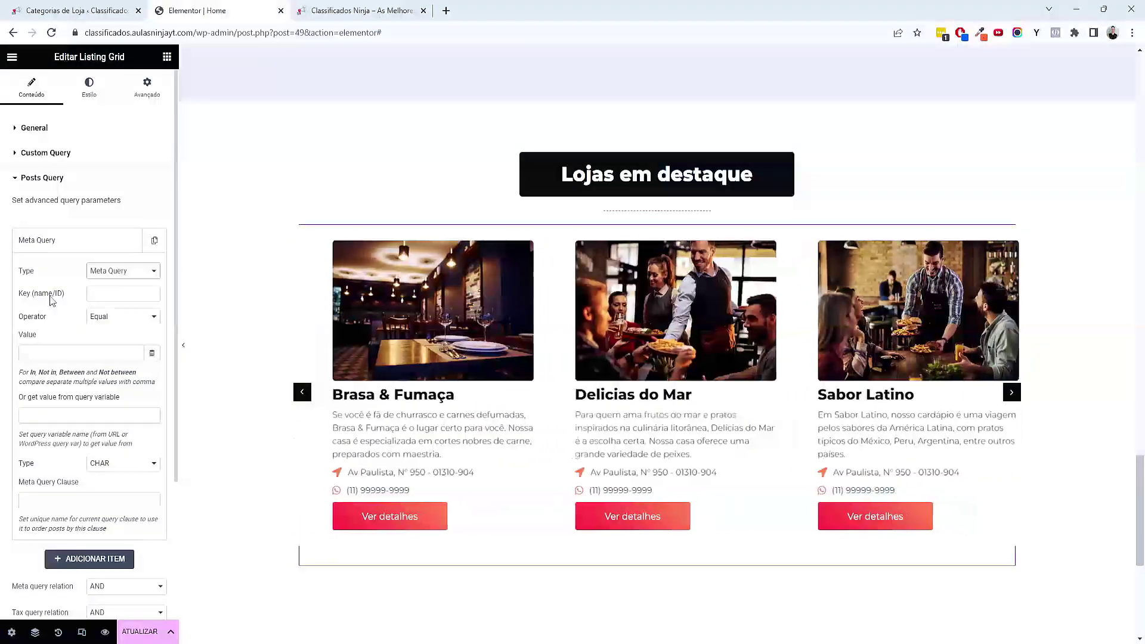
key("ctrl+shift+Tab")
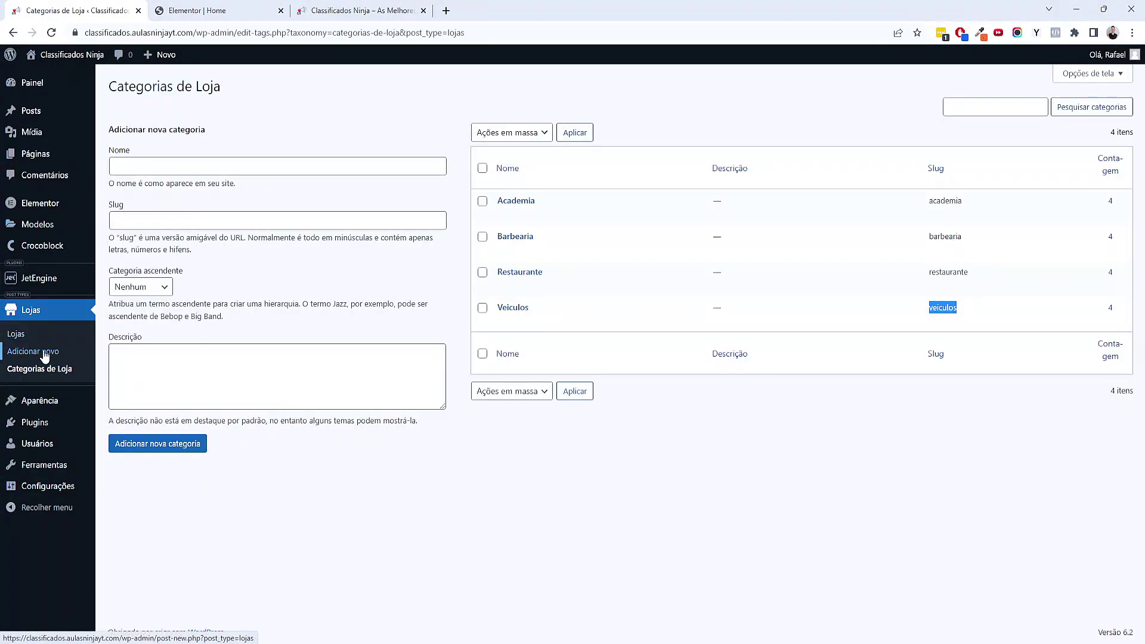
Copy the _loja-em-destaque field name from the Sabores da Terra store editor
left_click(22, 334)
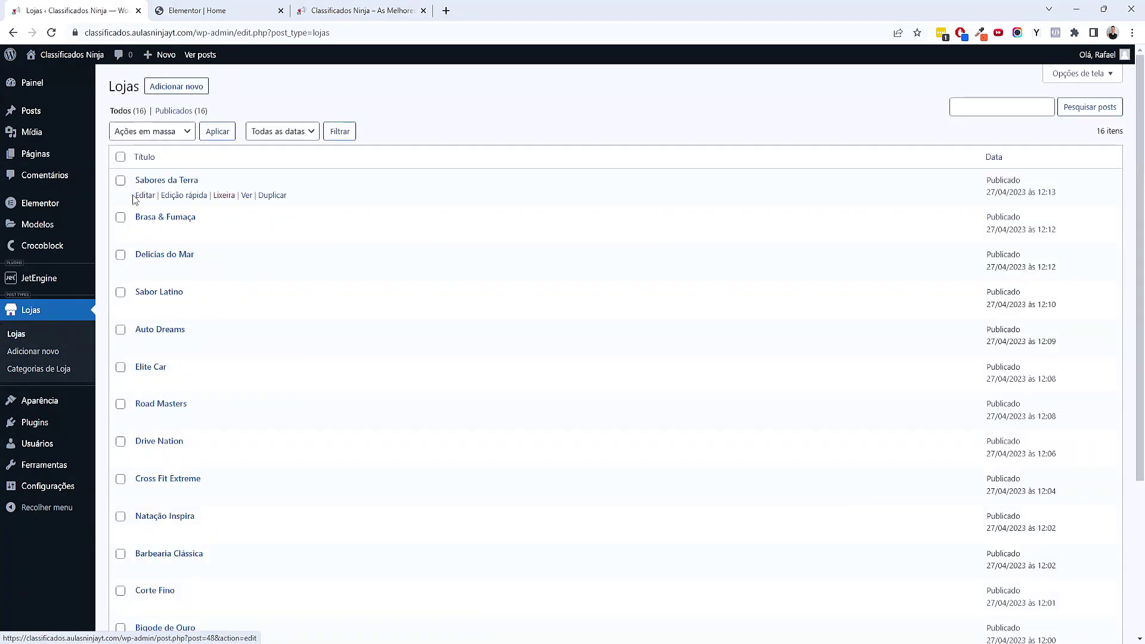
left_click(144, 196)
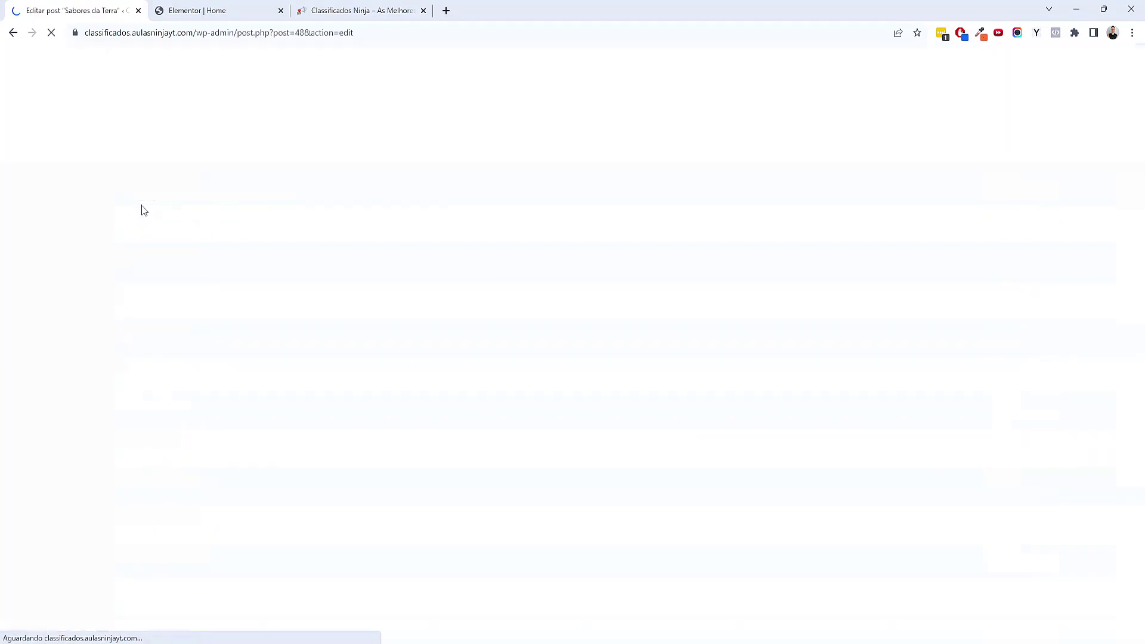
scroll(237, 444, "down", 4)
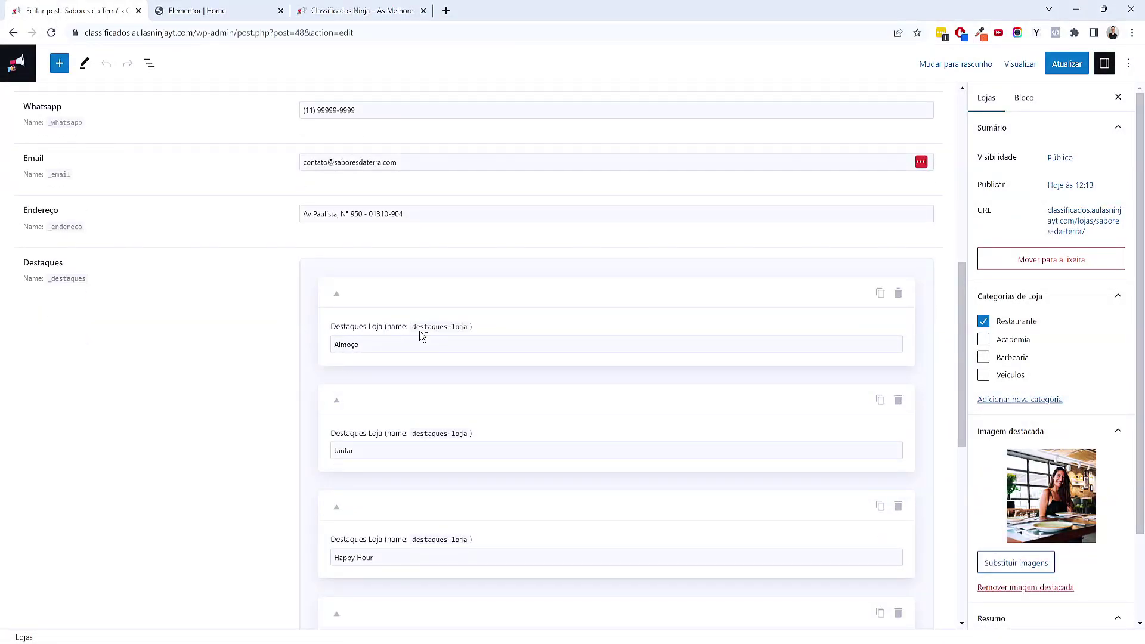
scroll(392, 295, "down", 8)
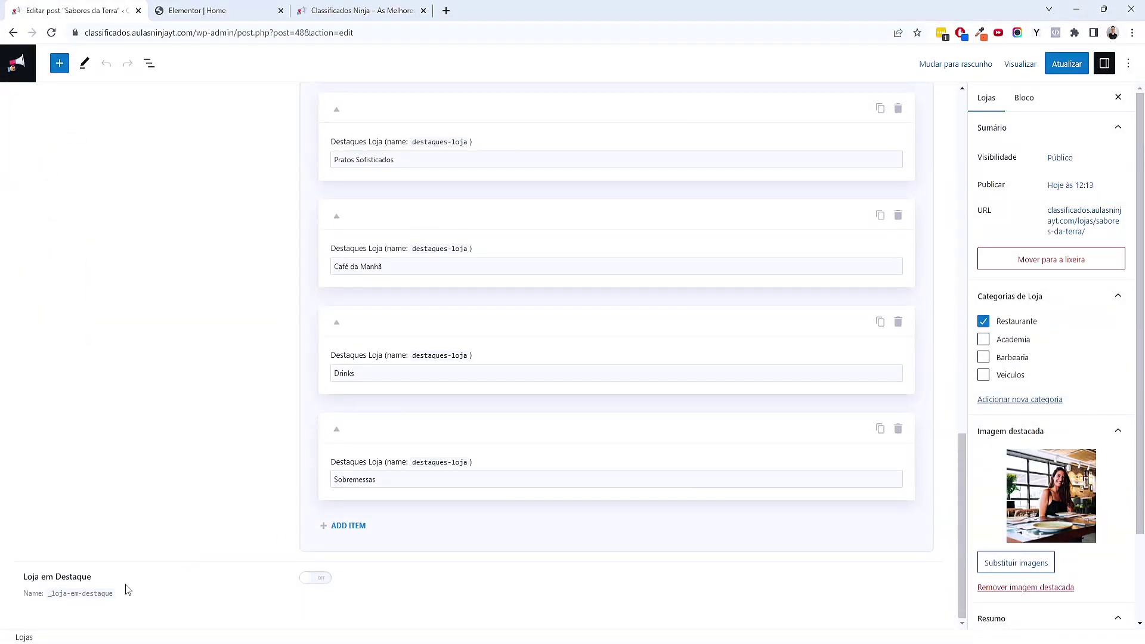
left_click_drag(49, 594, 112, 593)
key("ctrl+c")
left_click(59, 606)
right_click(113, 593)
left_click(135, 469)
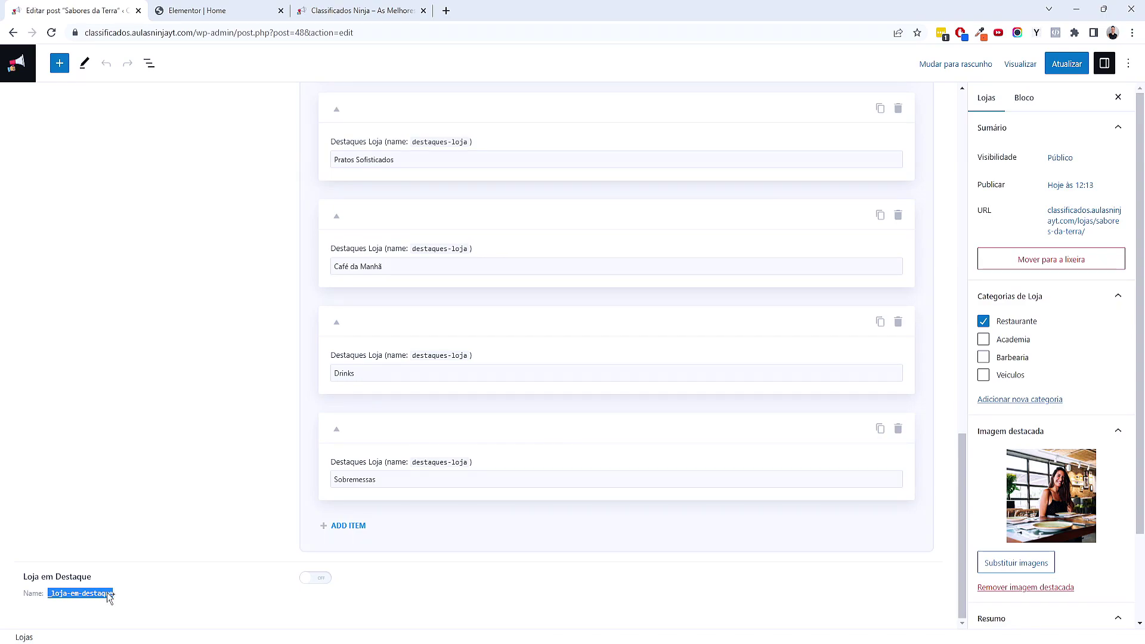
right_click(109, 594)
left_click(146, 469)
Paste _loja-em-destaque into the grid's Meta Query Key field in Elementor
left_click(238, 11)
left_click(116, 295)
key("ctrl+v")
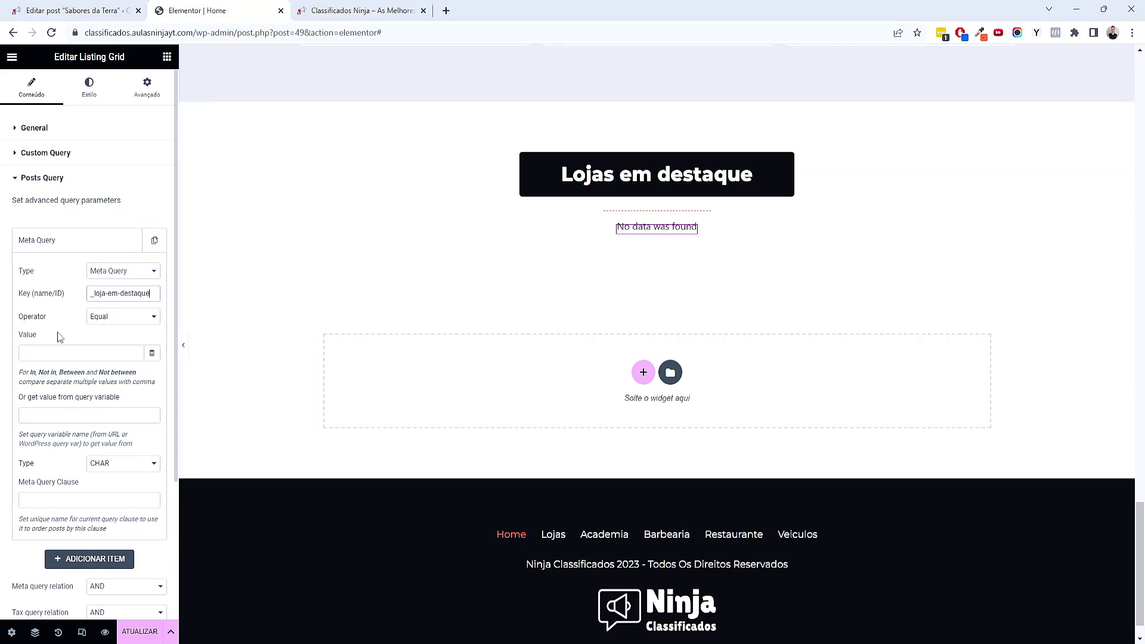
Set the grid's Meta Query value to true
left_click(63, 361)
left_click(95, 8)
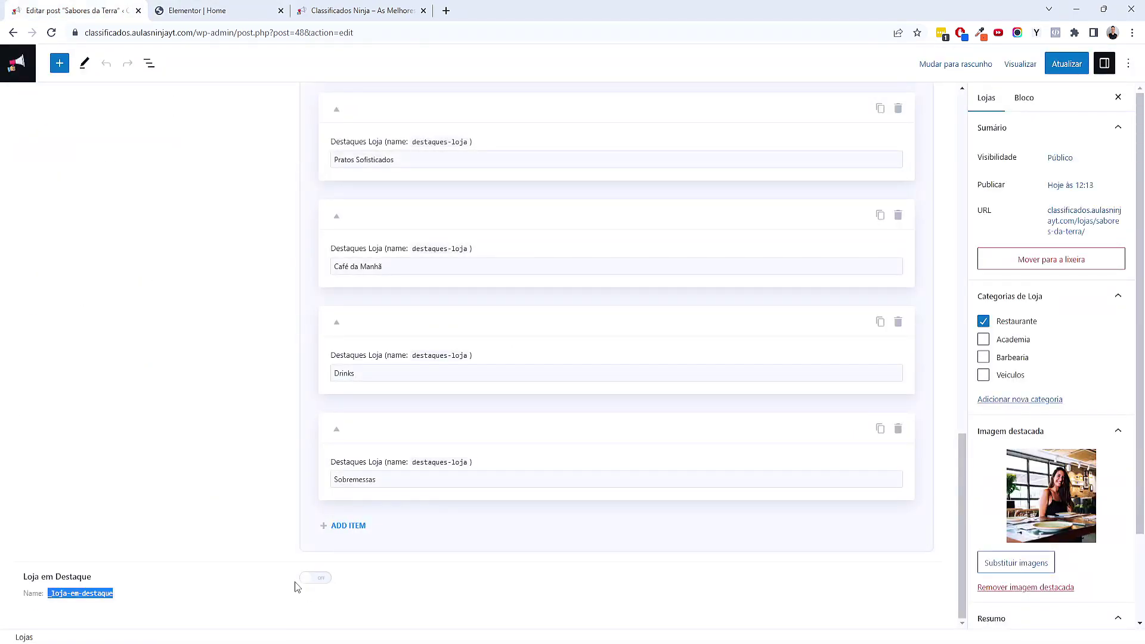
left_click(314, 584)
left_click(199, 10)
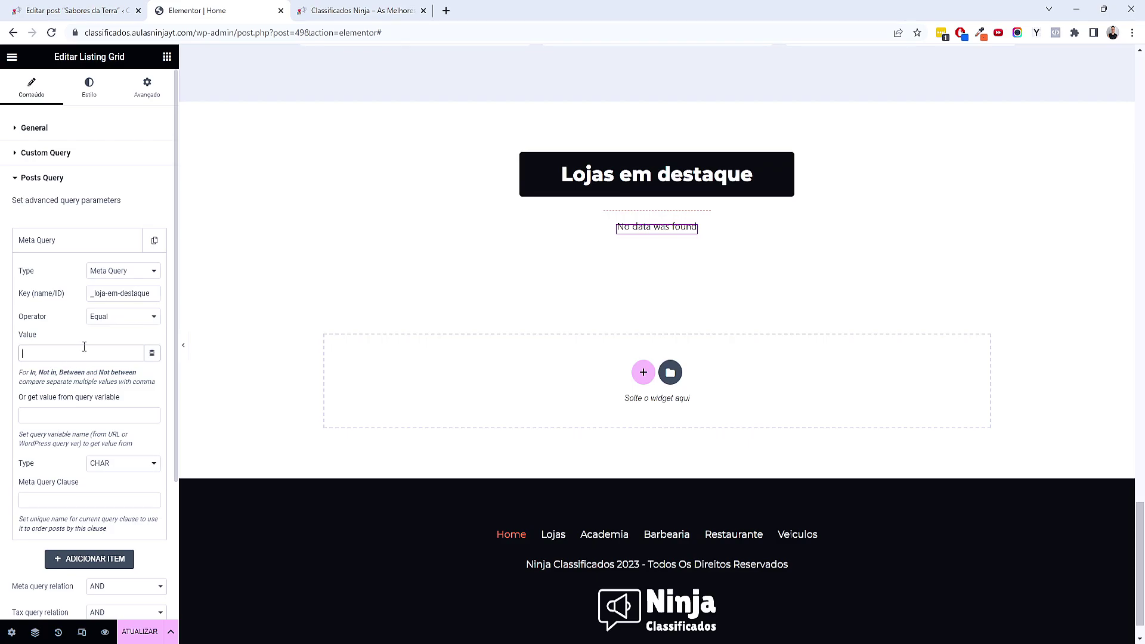
type("true")
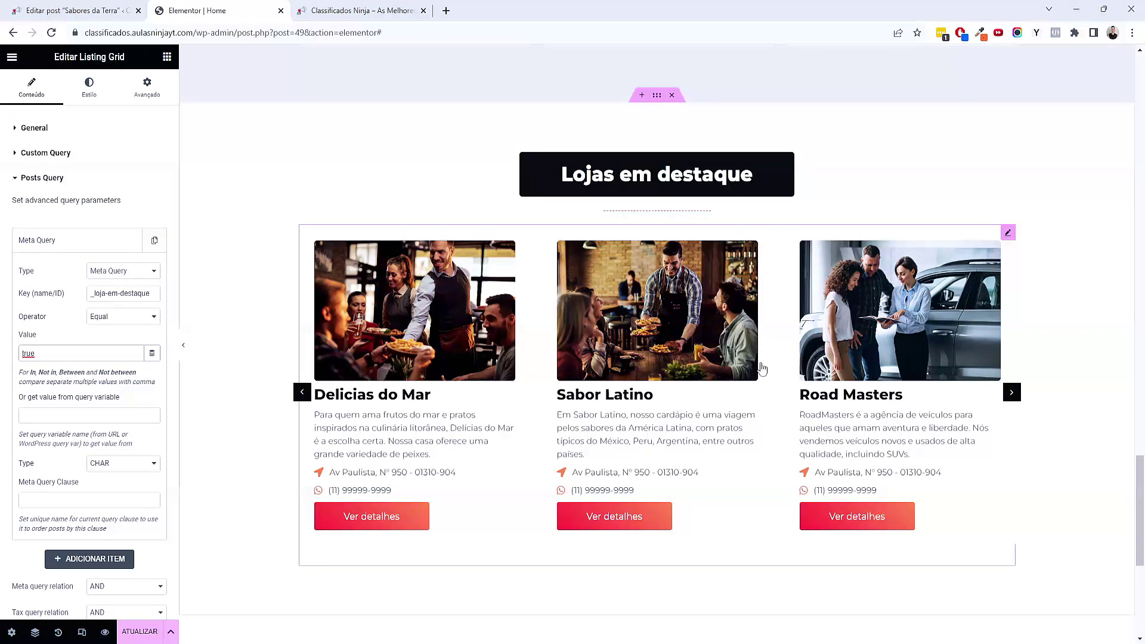
Browse the featured-stores carousel and save the home page
left_click(1012, 393)
left_click(1012, 392)
left_click(1011, 392)
left_click(1012, 392)
left_click(1012, 392)
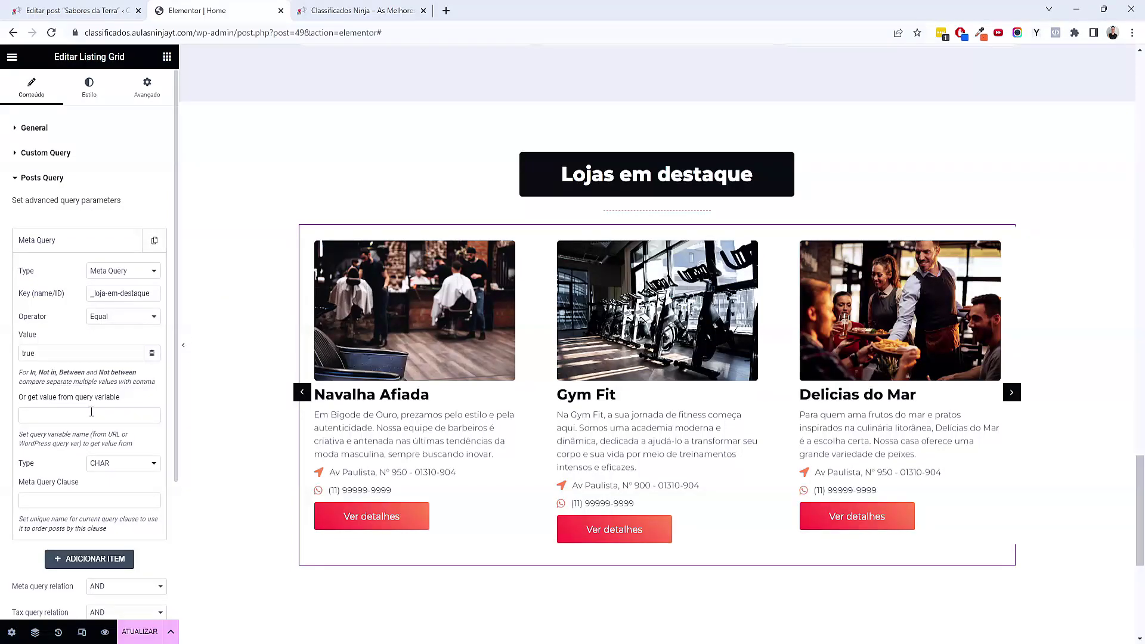
scroll(91, 412, "down", 2)
left_click(142, 633)
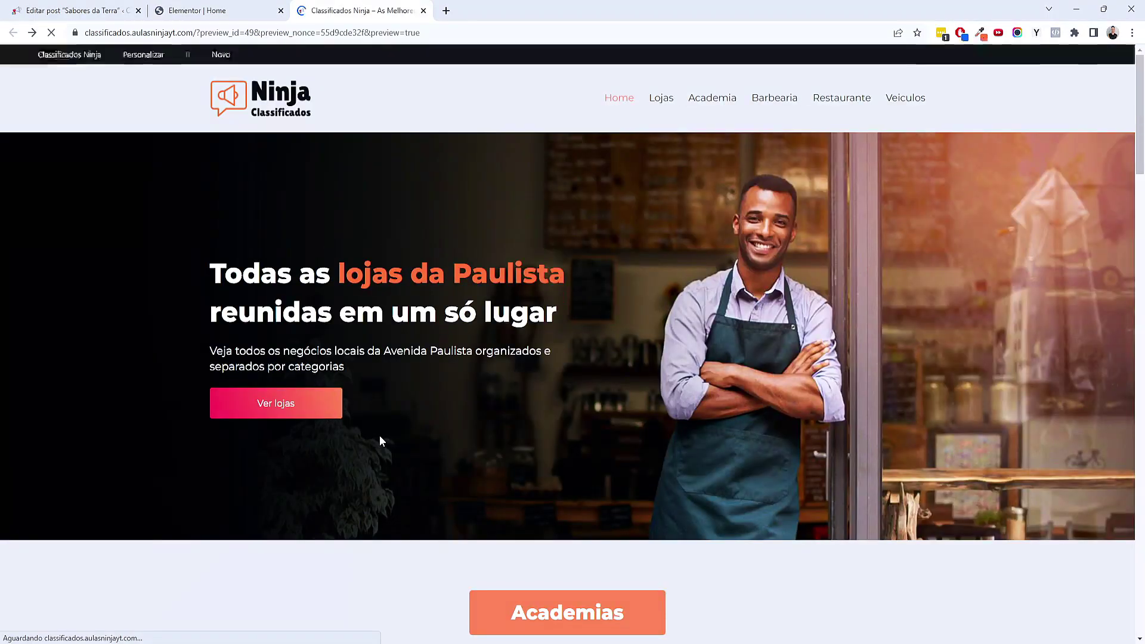
scroll(474, 470, "down", 4)
scroll(474, 471, "down", 5)
Browse the Lojas em destaque carousel in the site preview
left_click(71, 10)
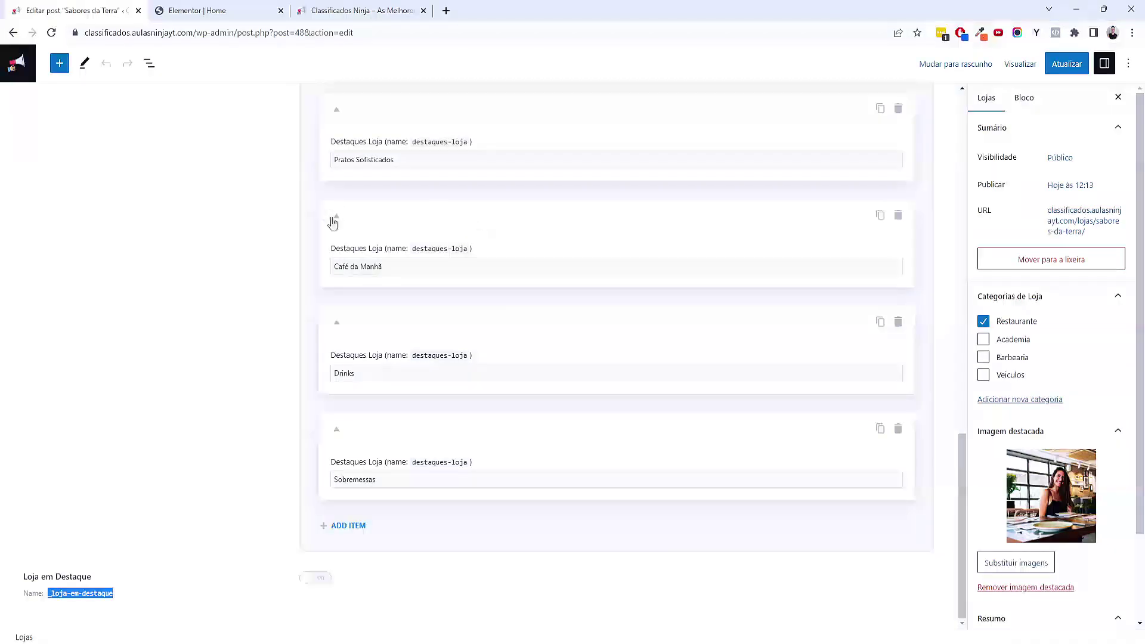
scroll(276, 247, "up", 12)
scroll(339, 169, "down", 18)
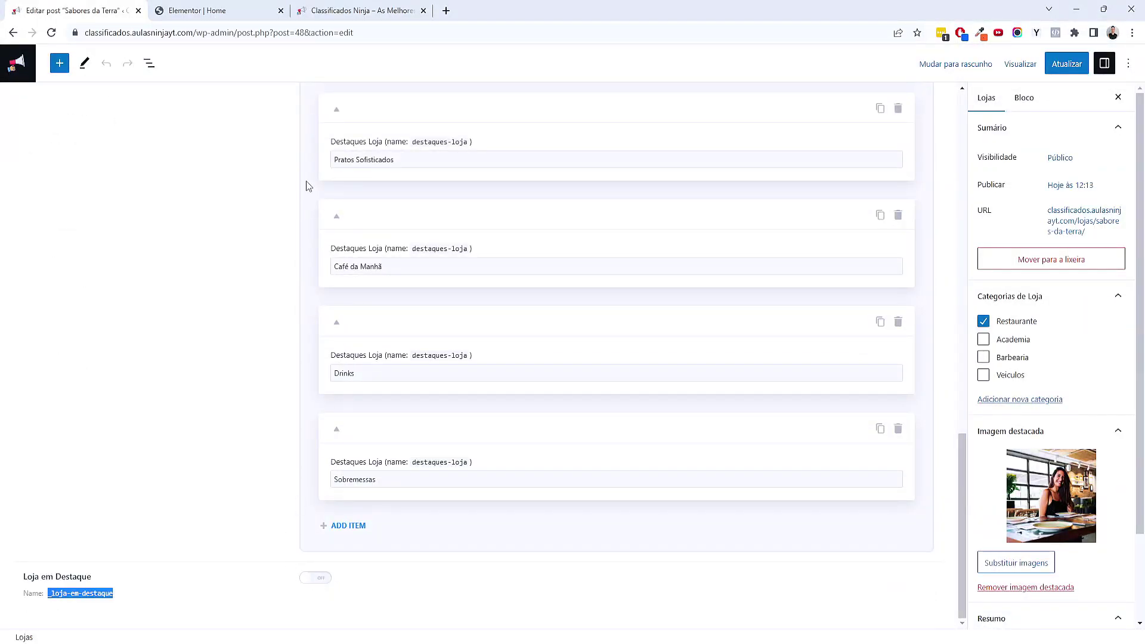
left_click(337, 11)
scroll(758, 374, "down", 10)
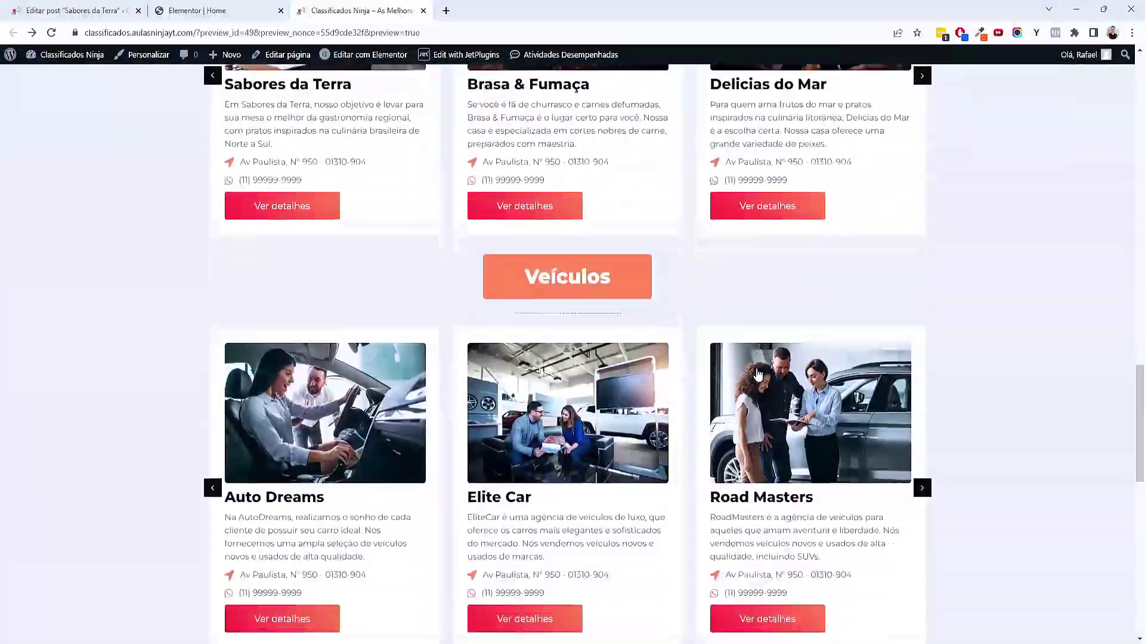
scroll(757, 373, "down", 10)
left_click(928, 401)
left_click(928, 401)
left_click(928, 401)
left_click(928, 401)
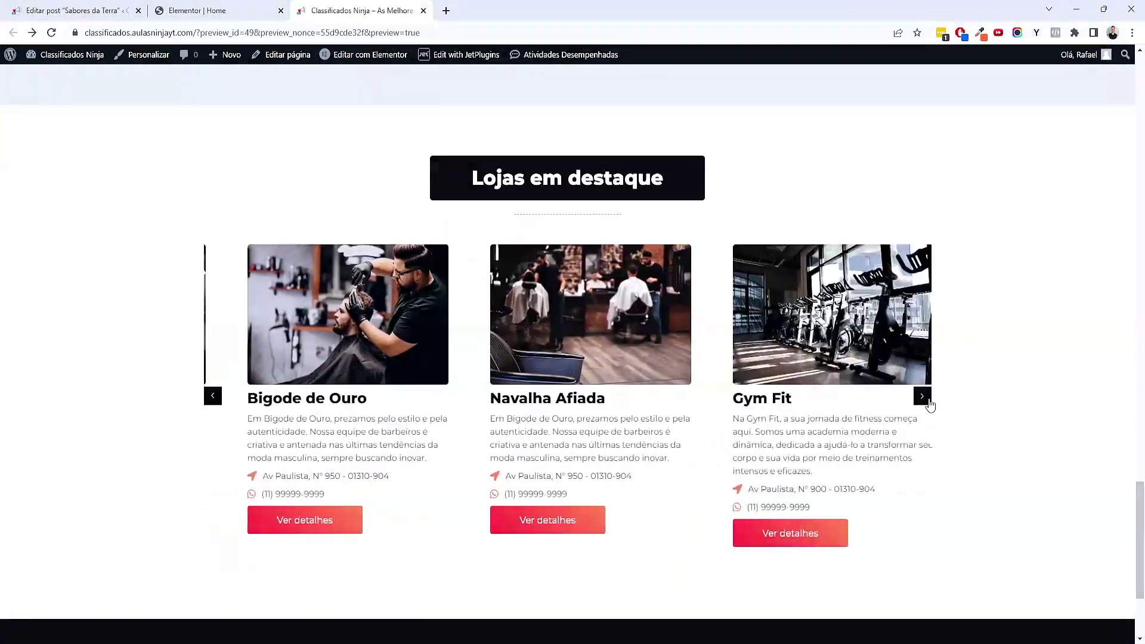
left_click(928, 402)
left_click(928, 401)
left_click(929, 401)
left_click(928, 401)
Turn on Loja em Destaque for Sabores da Terra, save it, and reload the preview
left_click(77, 10)
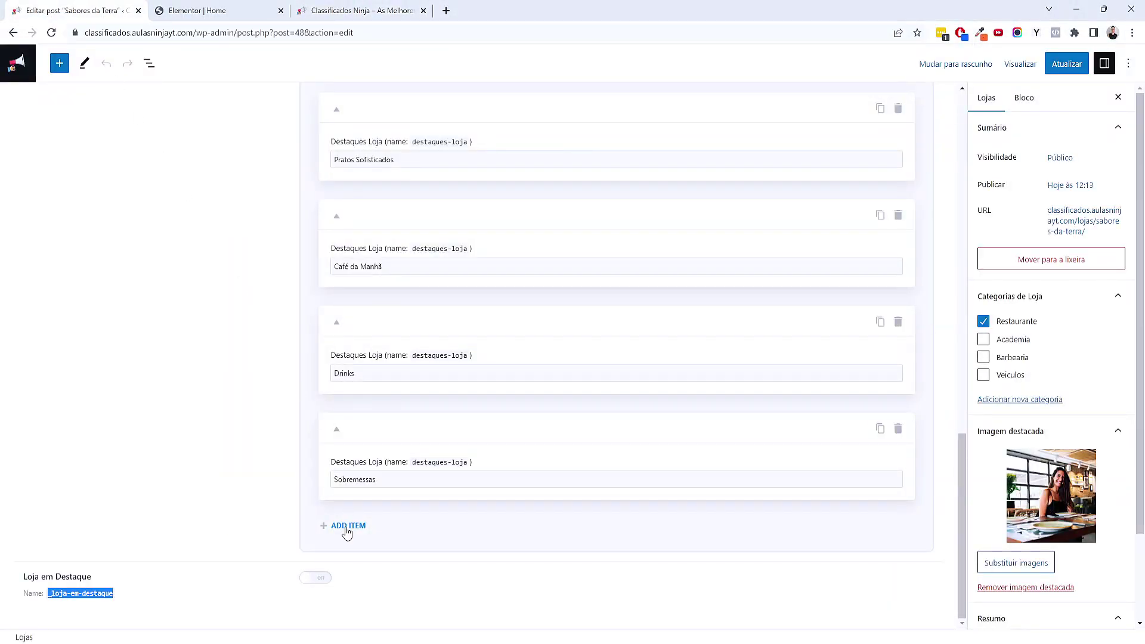
left_click(316, 581)
left_click(1066, 64)
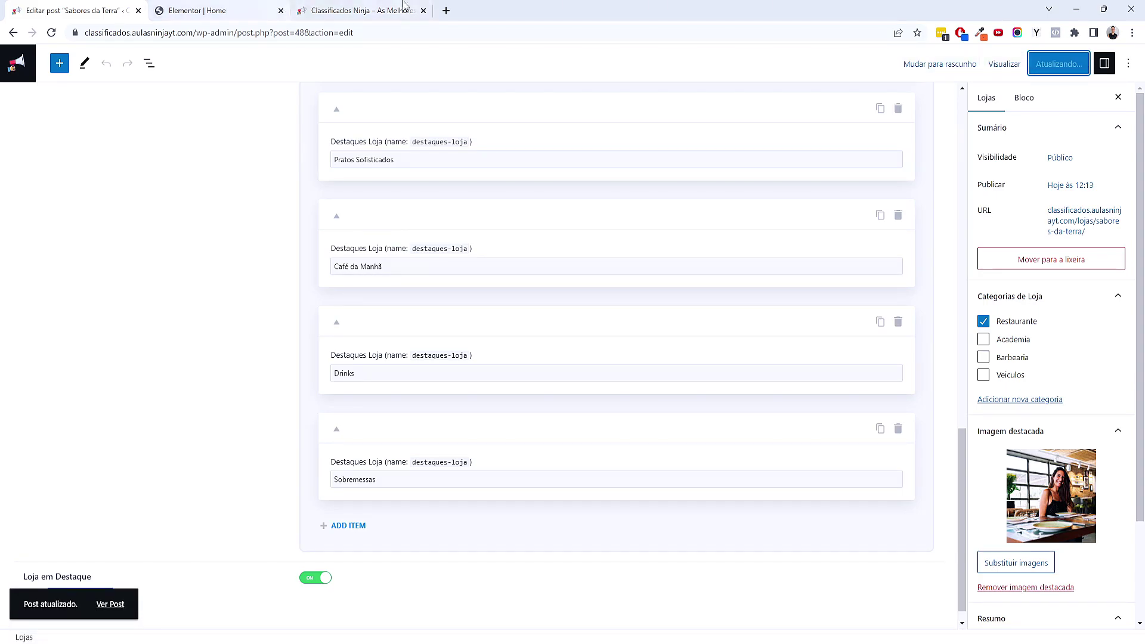
left_click(358, 11)
key("F5")
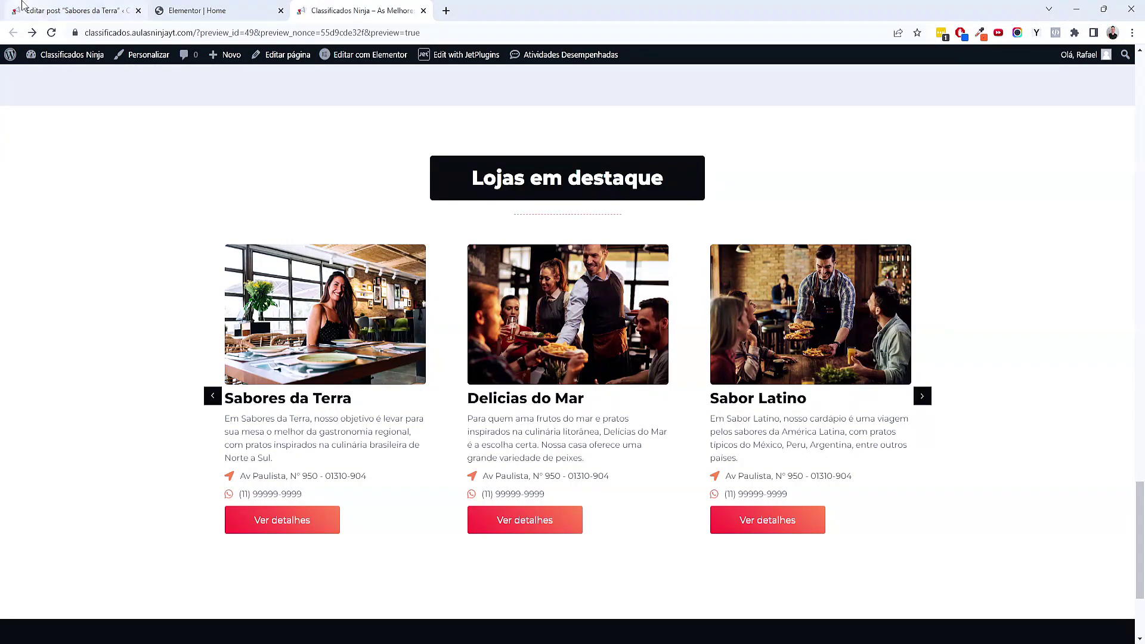
left_click(58, 11)
left_click(28, 79)
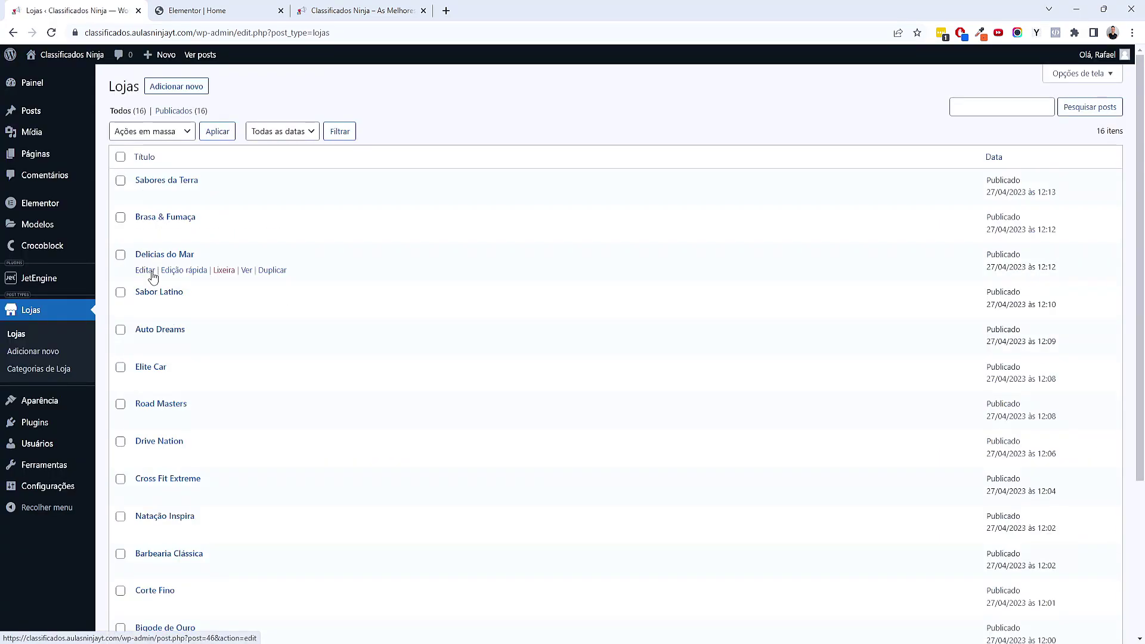
Turn off Loja em Destaque for Delicias do Mar, save, and reload the preview
left_click(153, 276)
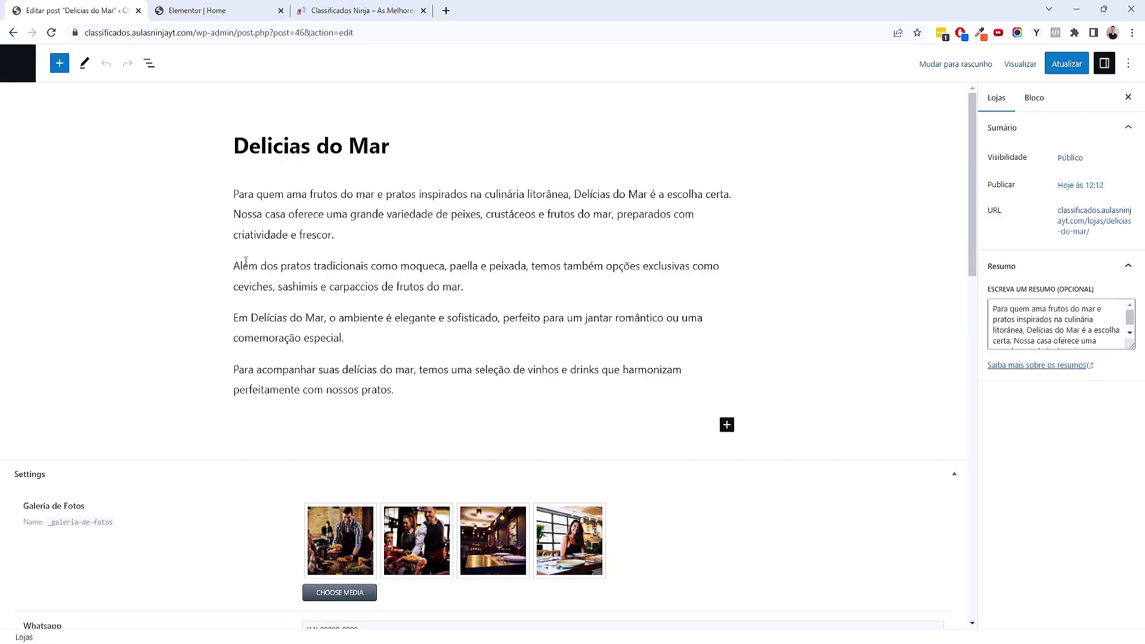
scroll(358, 369, "down", 20)
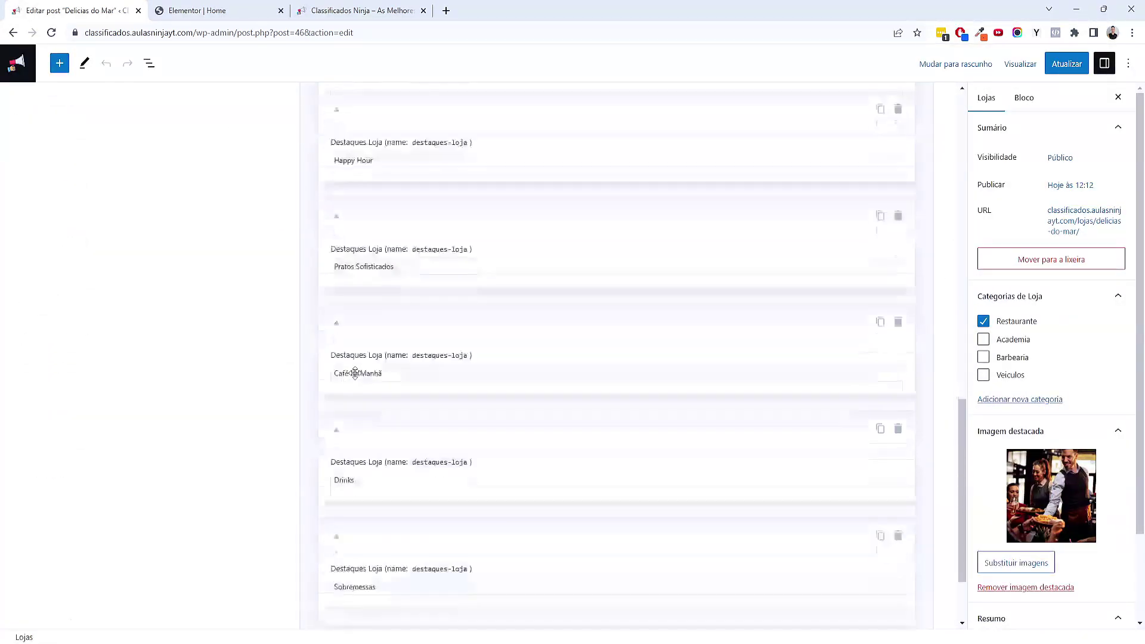
left_click(319, 579)
left_click(1054, 64)
left_click(394, 4)
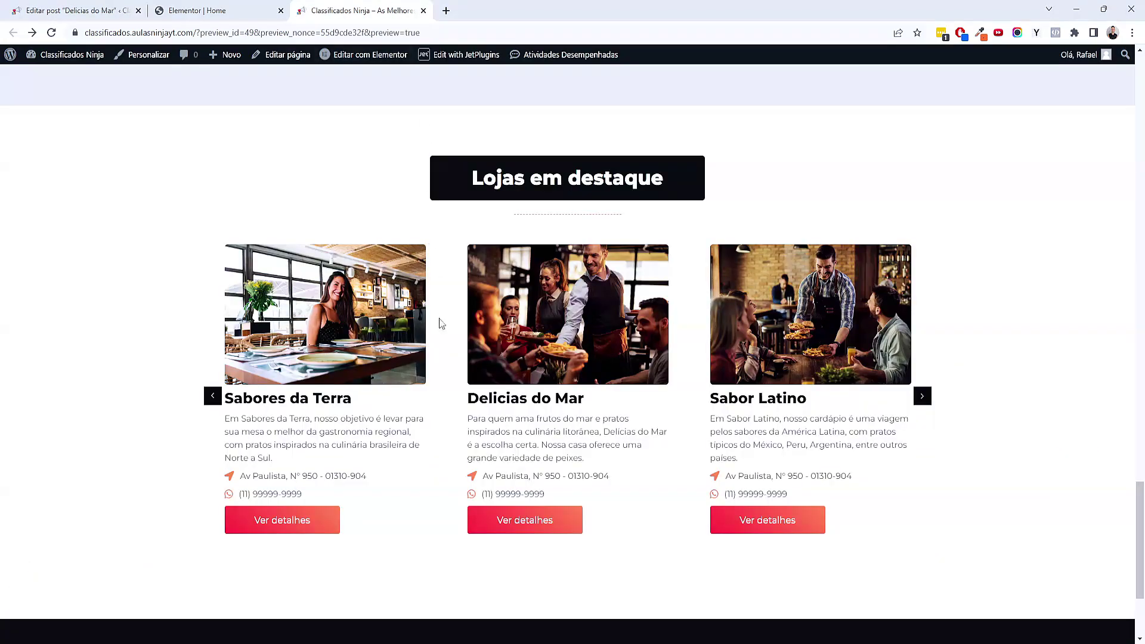
key("ctrl+Tab")
key("ctrl+shift+Tab")
left_click(216, 35)
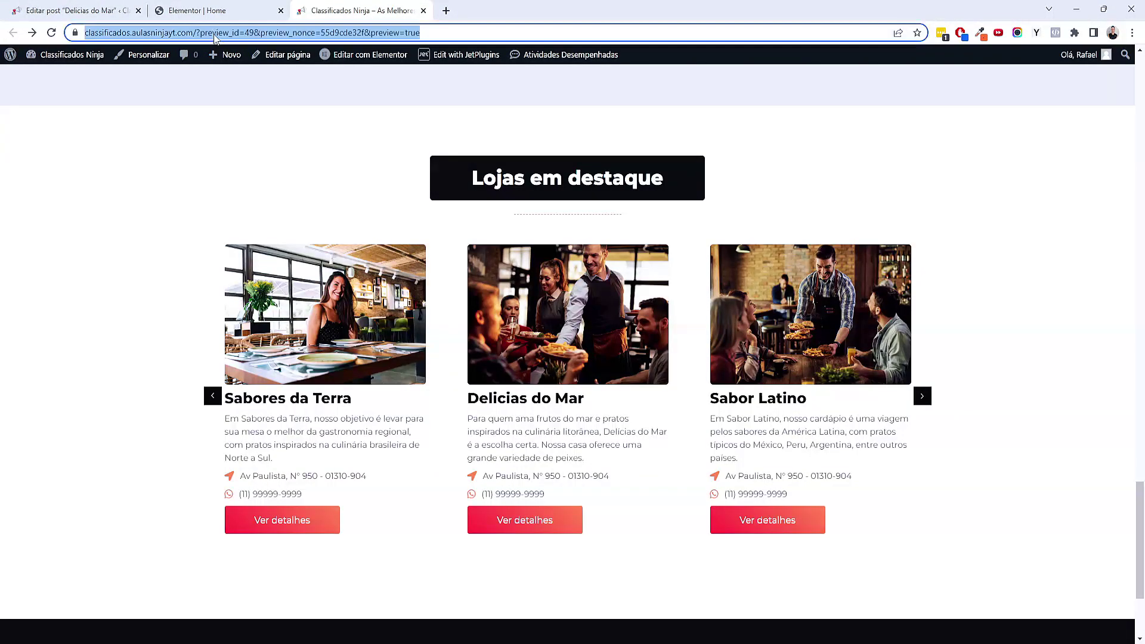
key("Return")
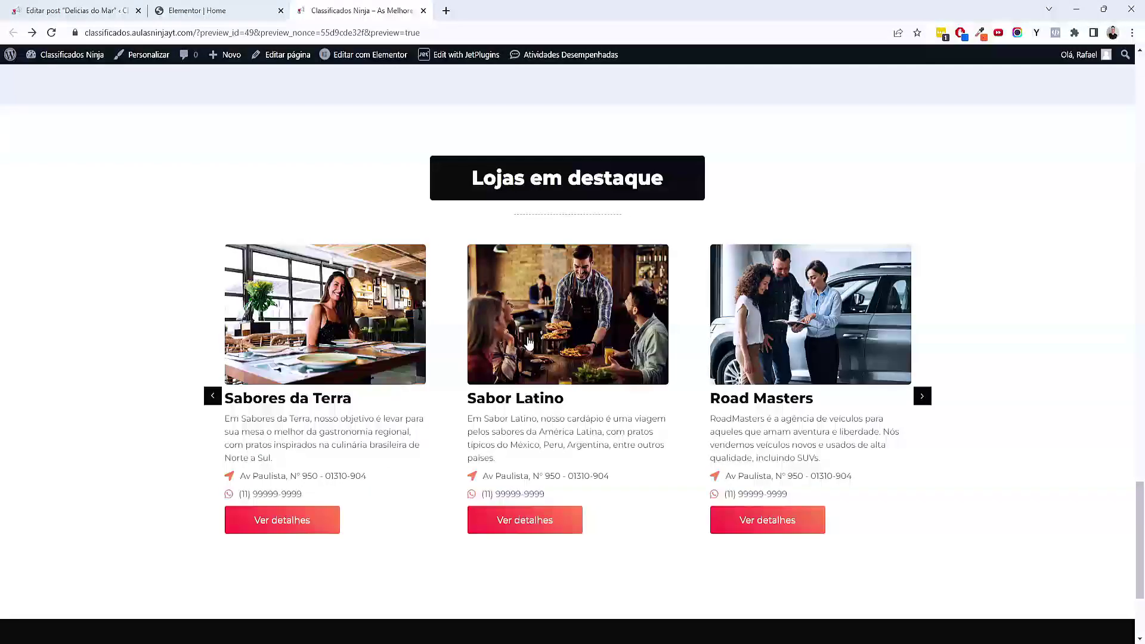
Step through the featured-stores carousel to confirm Delicias do Mar is gone
left_click(922, 396)
left_click(922, 396)
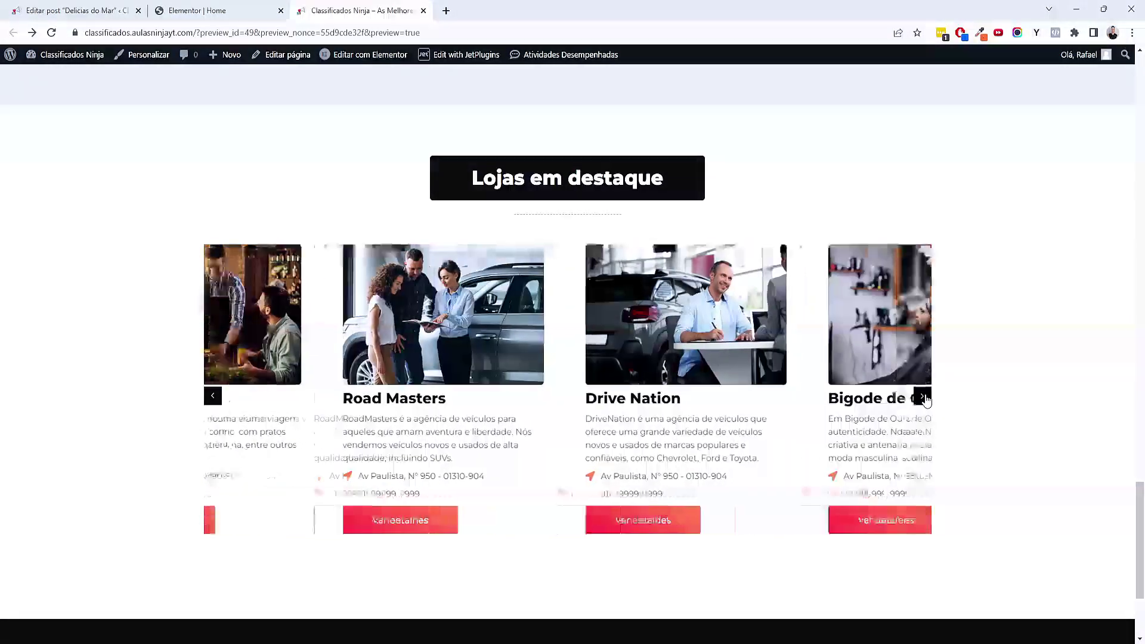
left_click(923, 397)
left_click(923, 397)
left_click(922, 396)
left_click(922, 396)
left_click(922, 396)
left_click(922, 397)
left_click(922, 396)
left_click(922, 396)
left_click(922, 396)
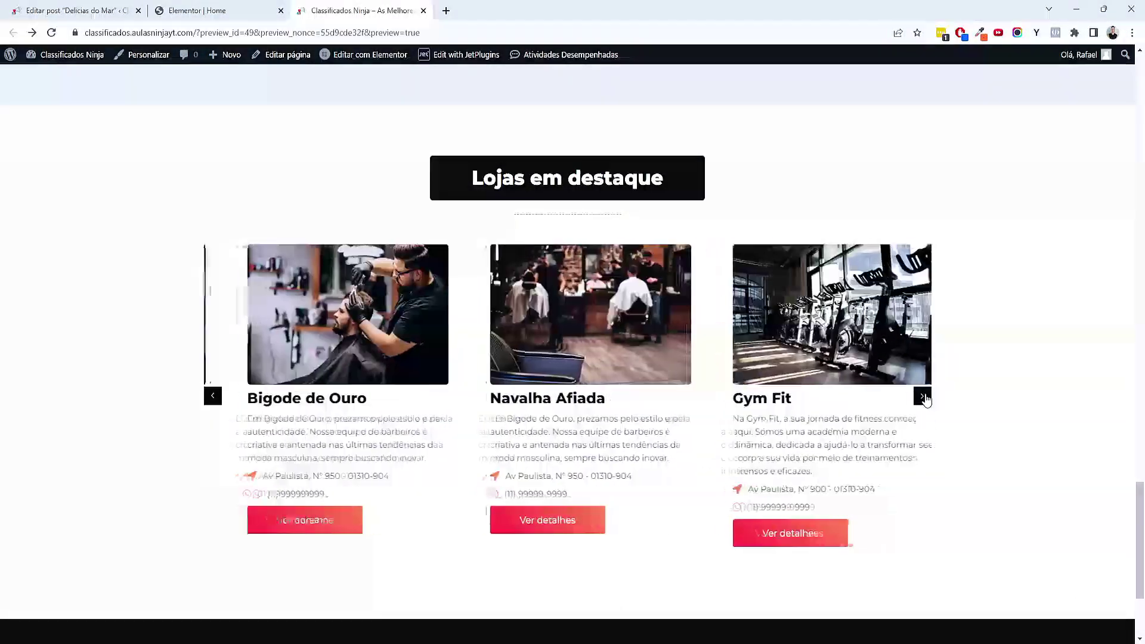
left_click(922, 397)
left_click(922, 397)
left_click(922, 396)
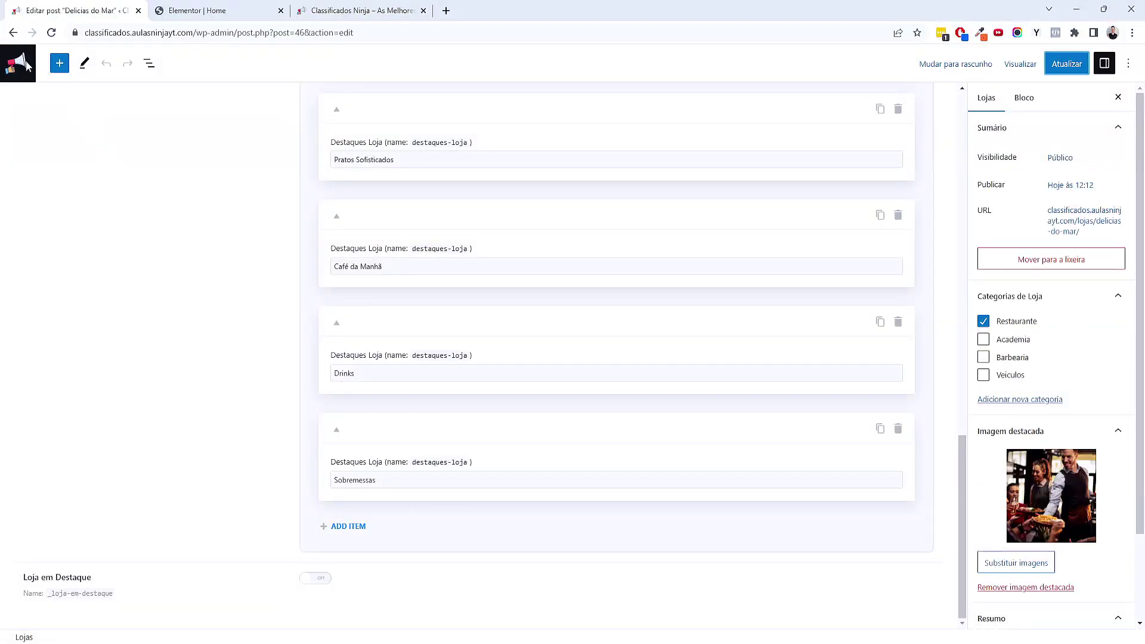
Return to the WordPress dashboard and review the home page in the site preview
left_click(27, 65)
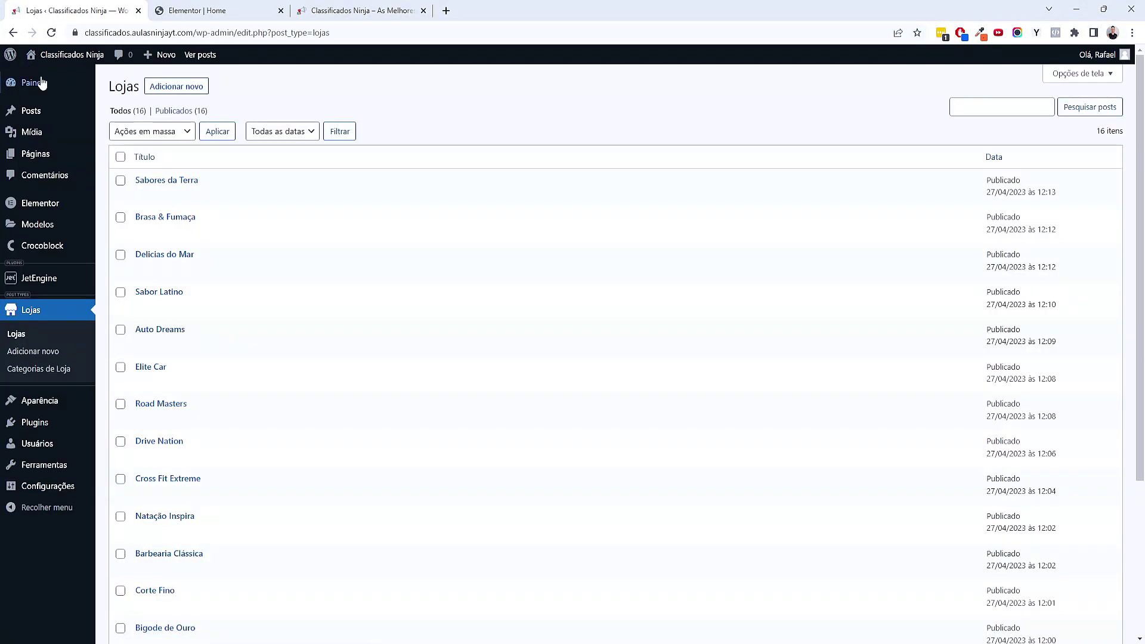
left_click(42, 83)
left_click(369, 10)
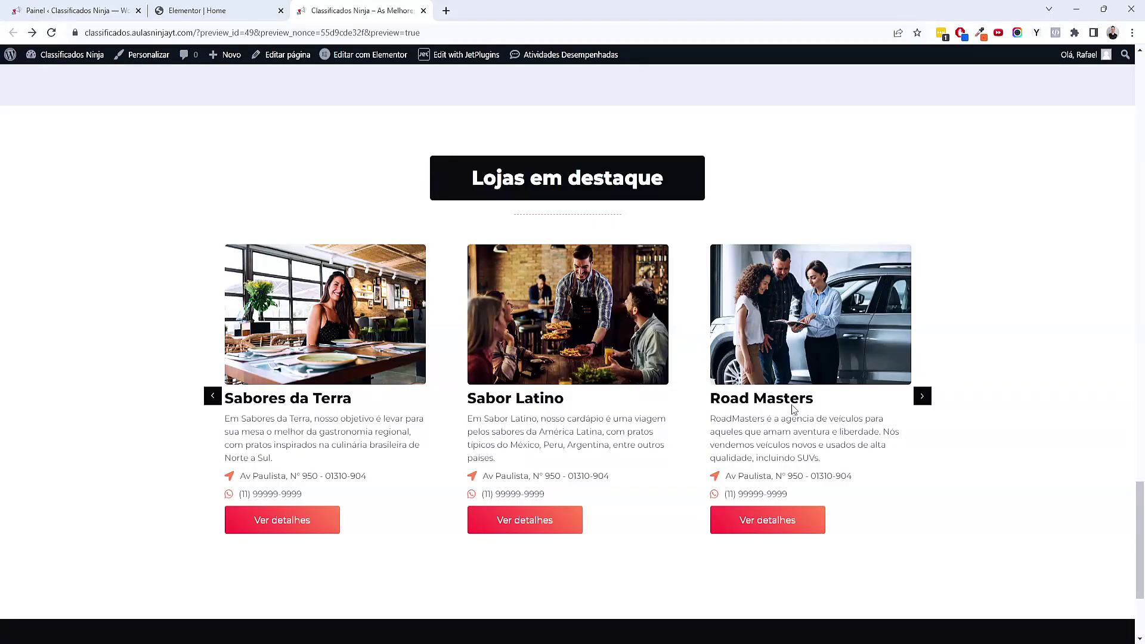
scroll(792, 404, "up", 10)
scroll(729, 358, "up", 15)
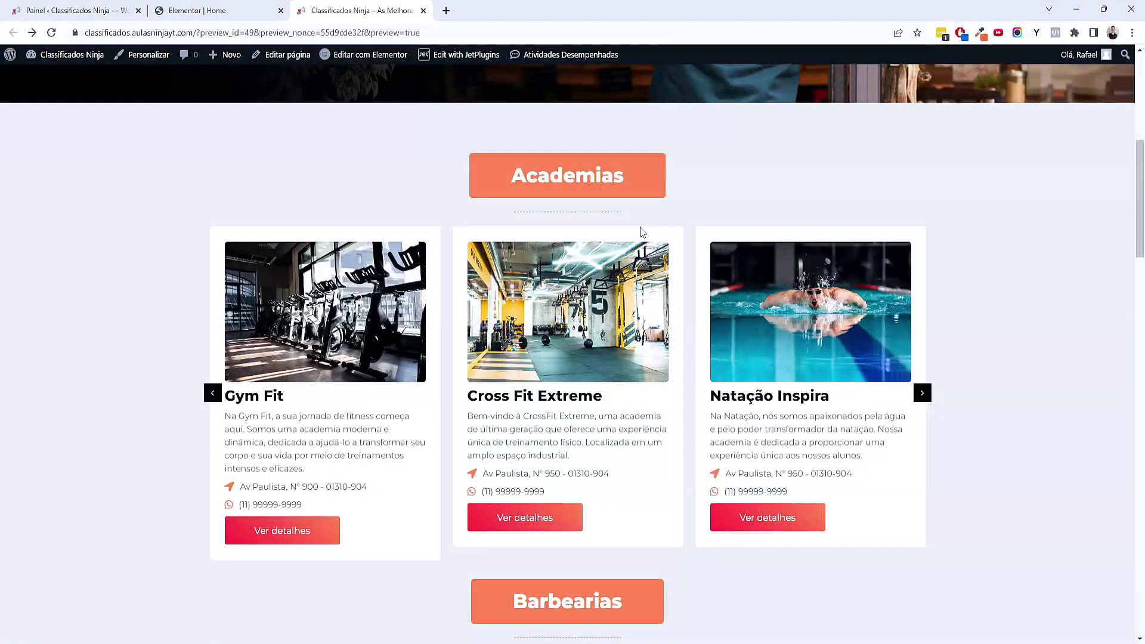
scroll(660, 214, "up", 6)
scroll(674, 209, "down", 12)
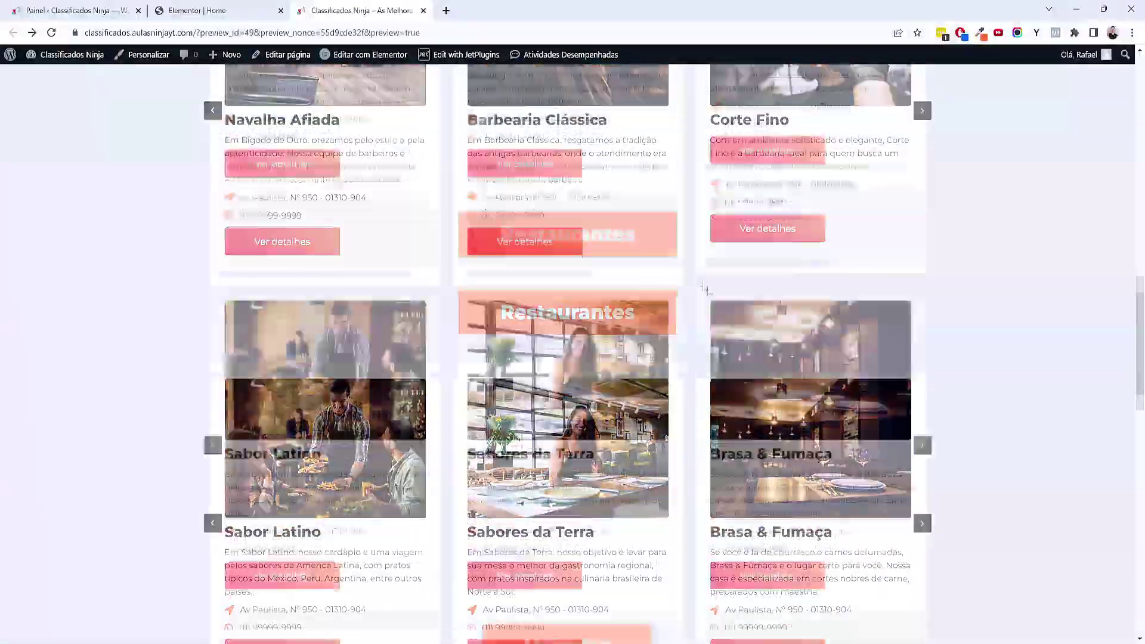
scroll(792, 401, "down", 12)
scroll(836, 453, "up", 20)
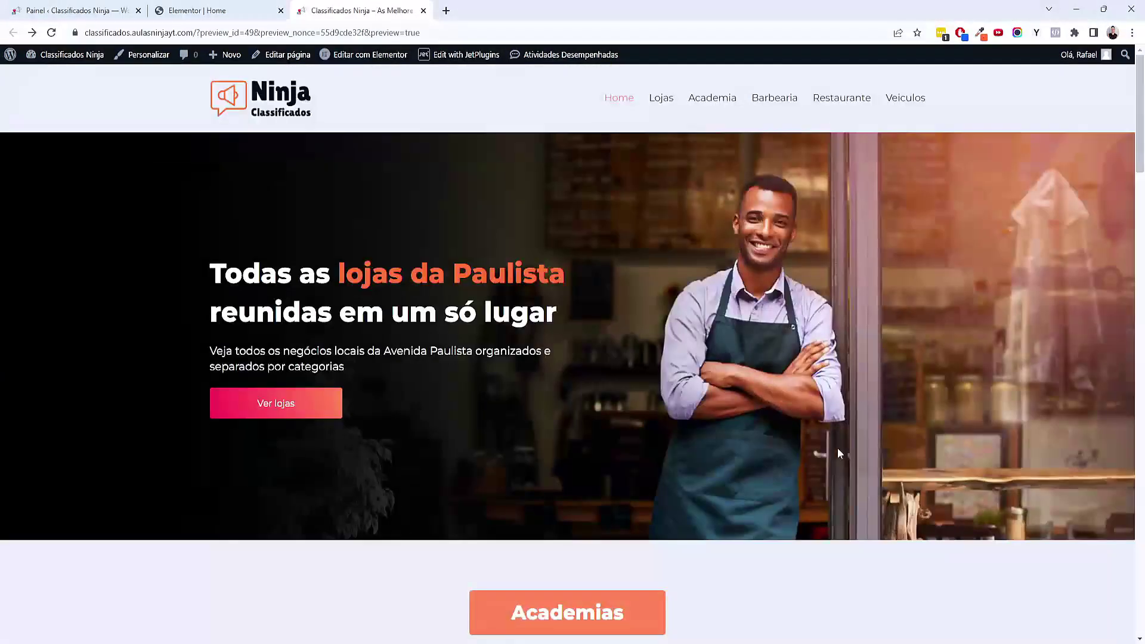
left_click(694, 633)
Add 'Tablet' and 'Mobile' subtopics under Criação Design da Página Home and save with Ctrl+S
scroll(805, 373, "right", 3)
scroll(775, 371, "up", 1)
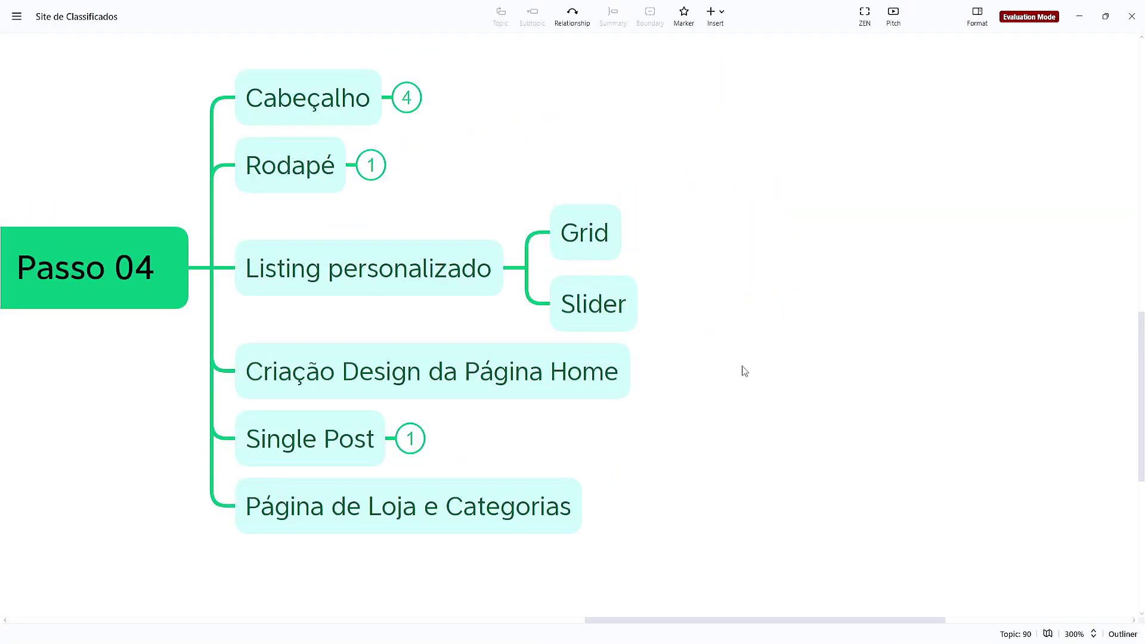
left_click(626, 377)
key("Tab")
type("Tablet")
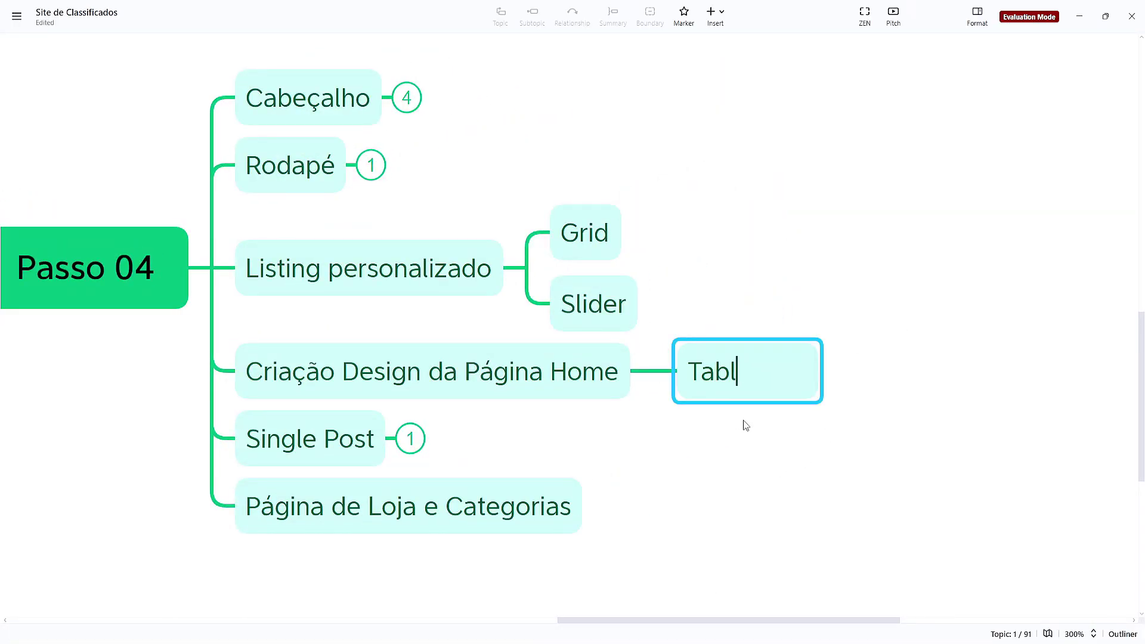
key("Return")
key("Return")
type("Mobile")
key("Return")
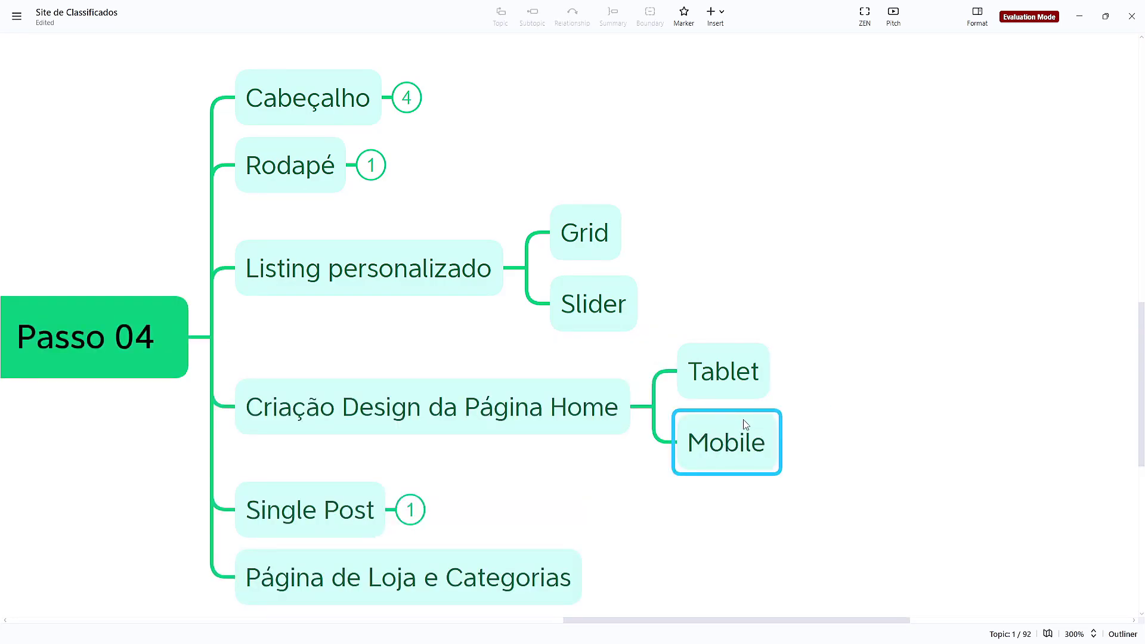
key("ctrl+s")
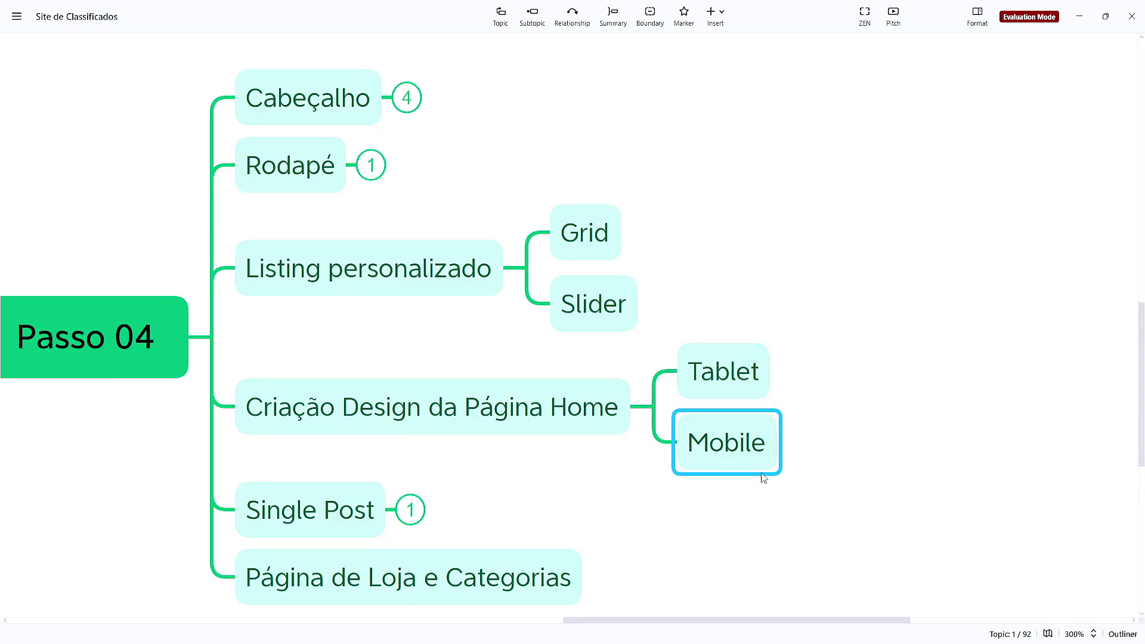
Switch the Elementor editor to Tablet Portrait (768 px) and select the hero container
left_click(621, 626)
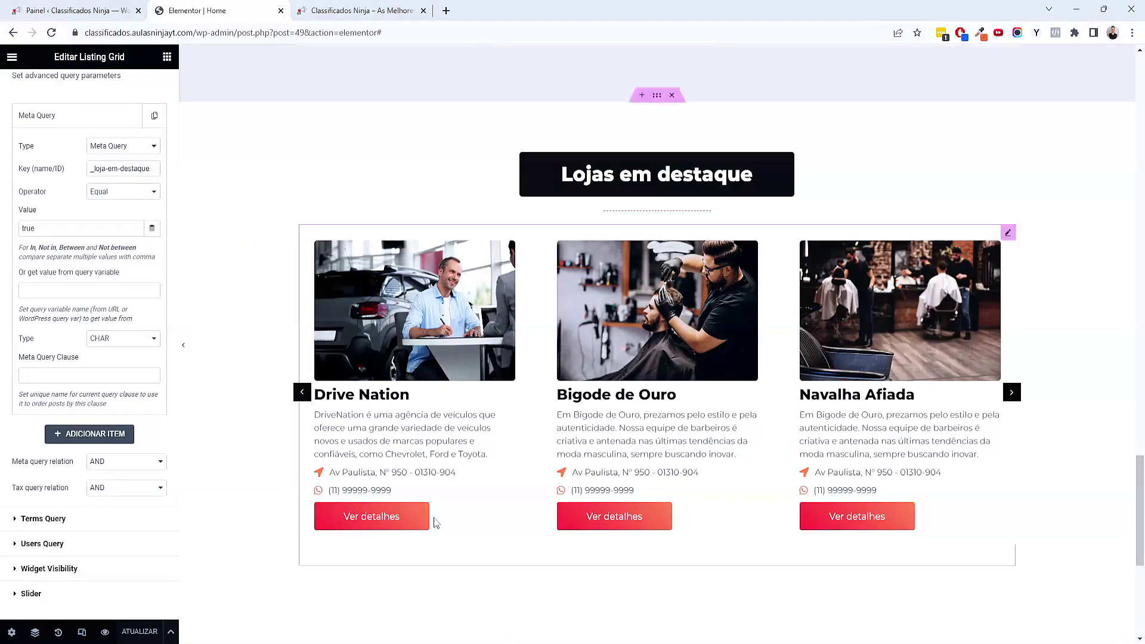
scroll(434, 522, "up", 20)
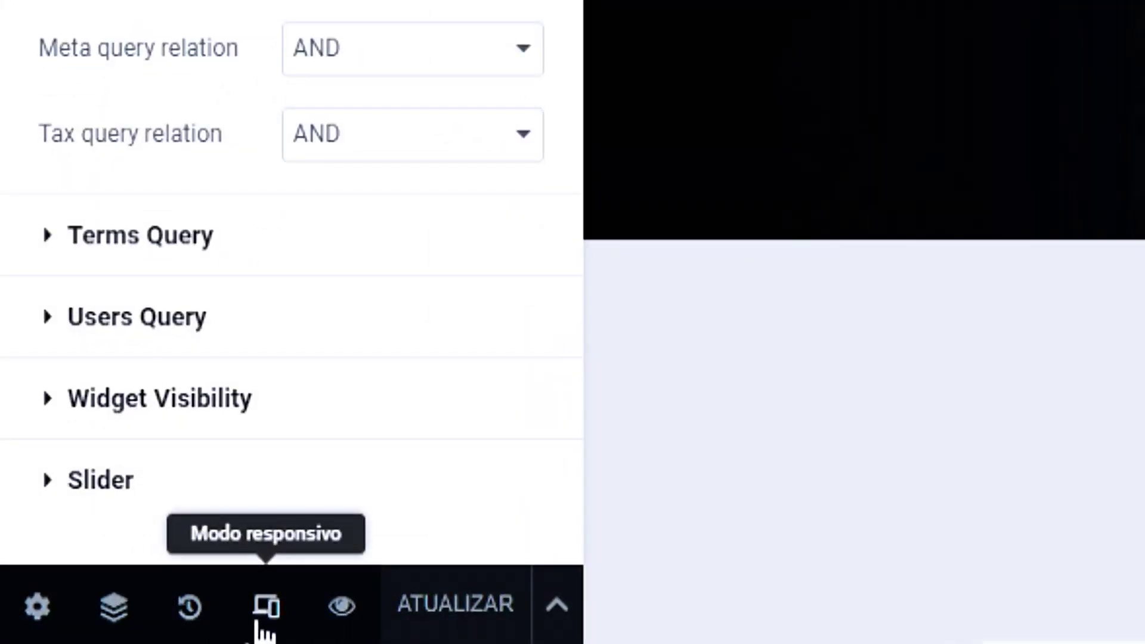
left_click(262, 617)
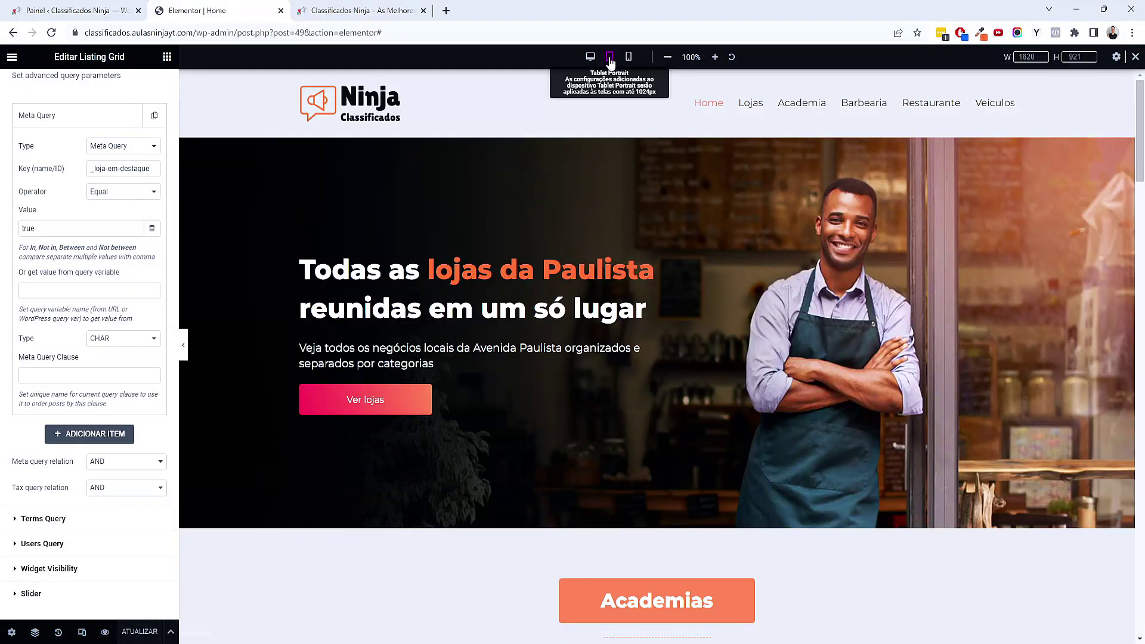
left_click(609, 58)
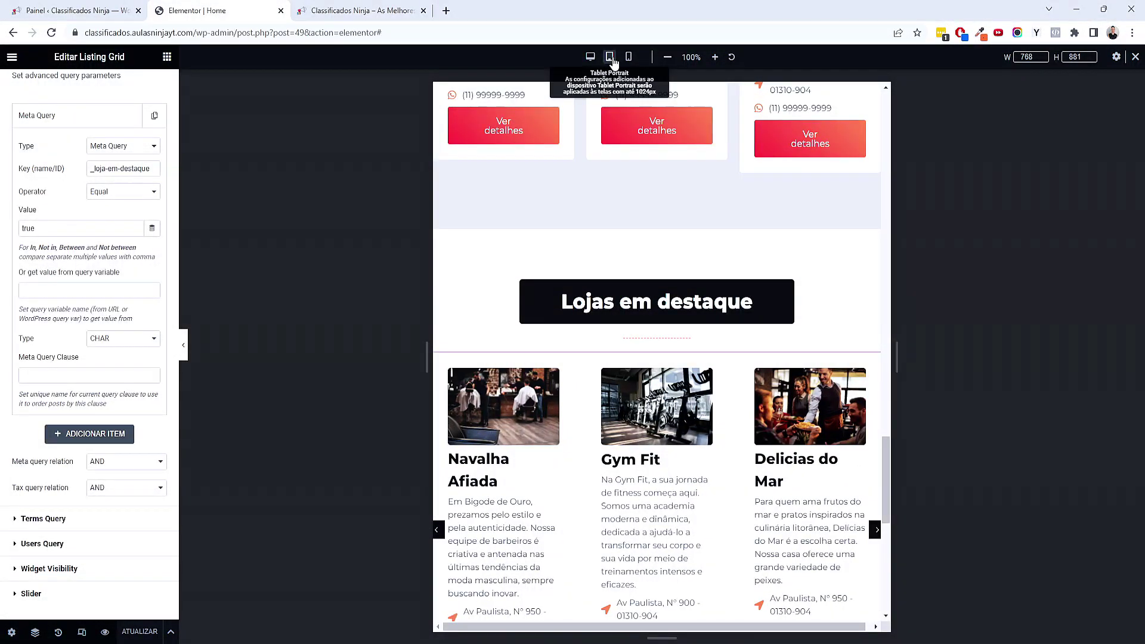
scroll(706, 330, "up", 20)
scroll(713, 334, "up", 15)
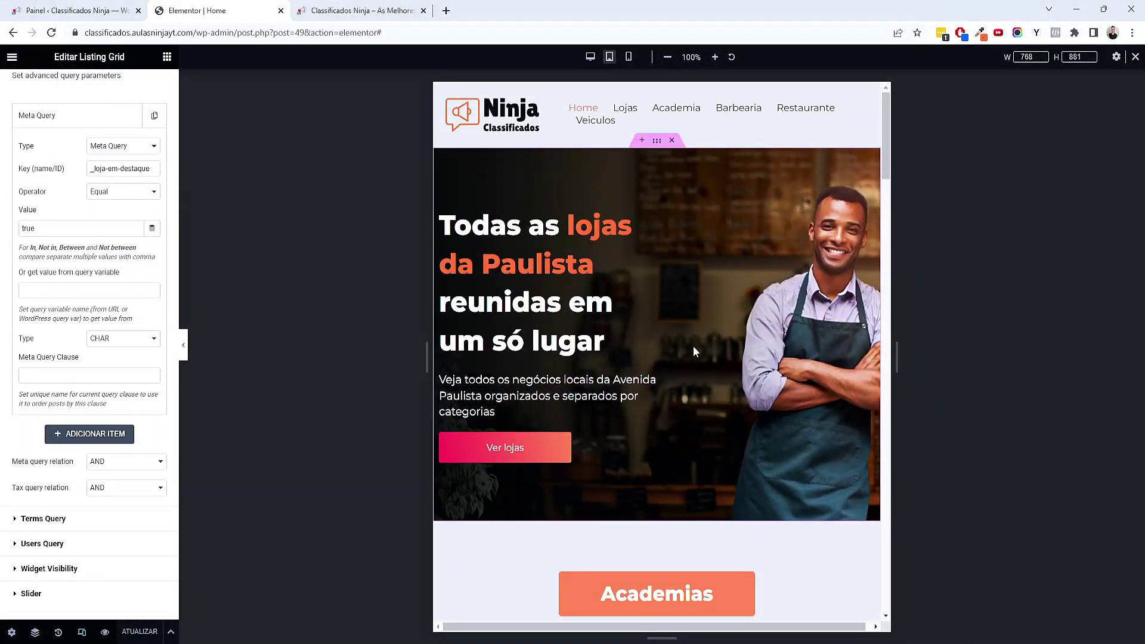
left_click(655, 143)
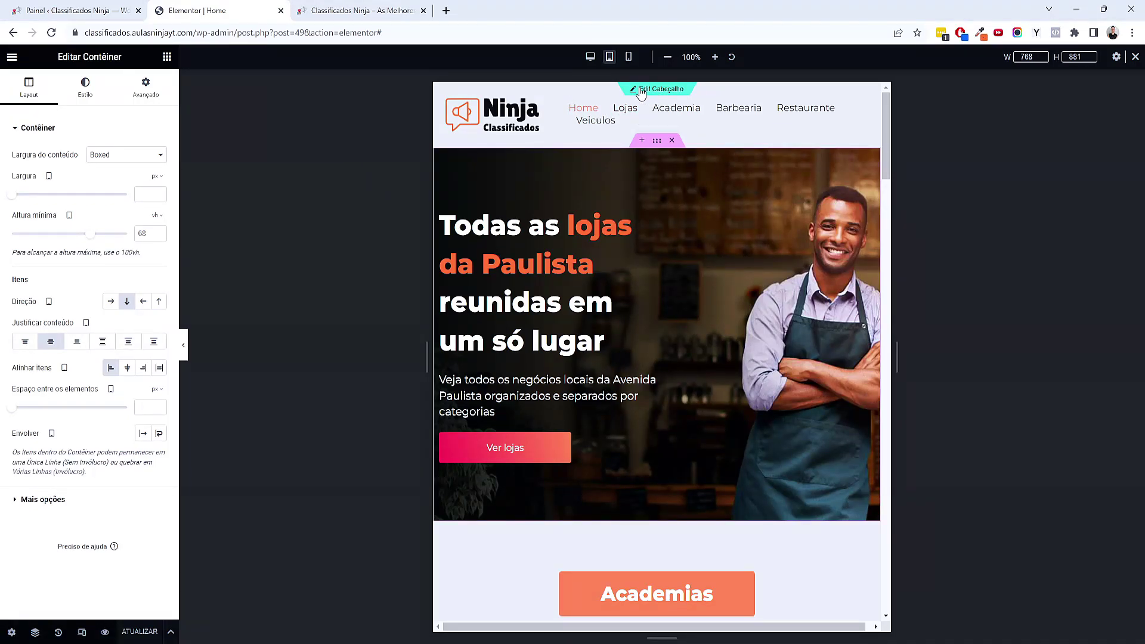
In the Cabeçalho header template, tighten the tablet menu item spacing to 12 px
left_click(623, 89)
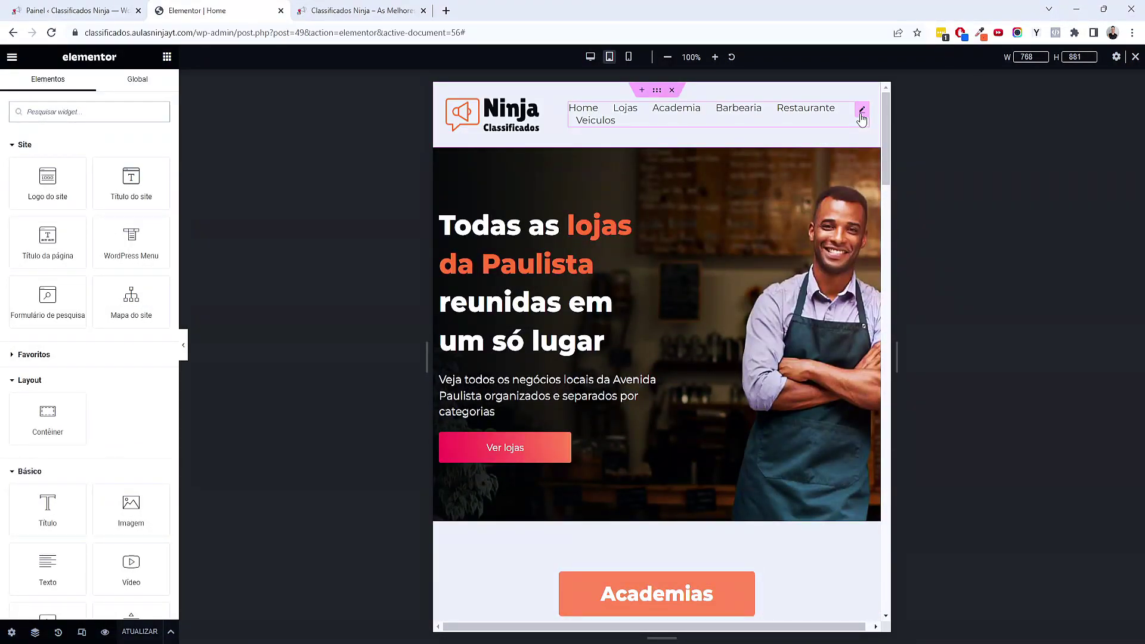
left_click(861, 114)
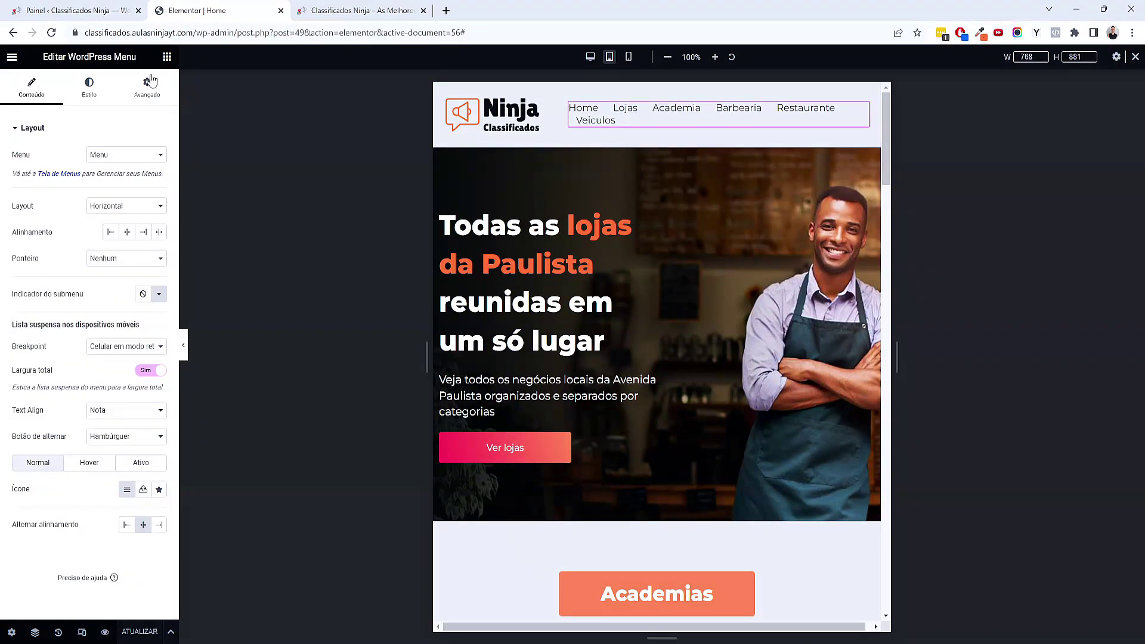
left_click(88, 88)
left_click(34, 367)
left_click_drag(34, 374, 25, 373)
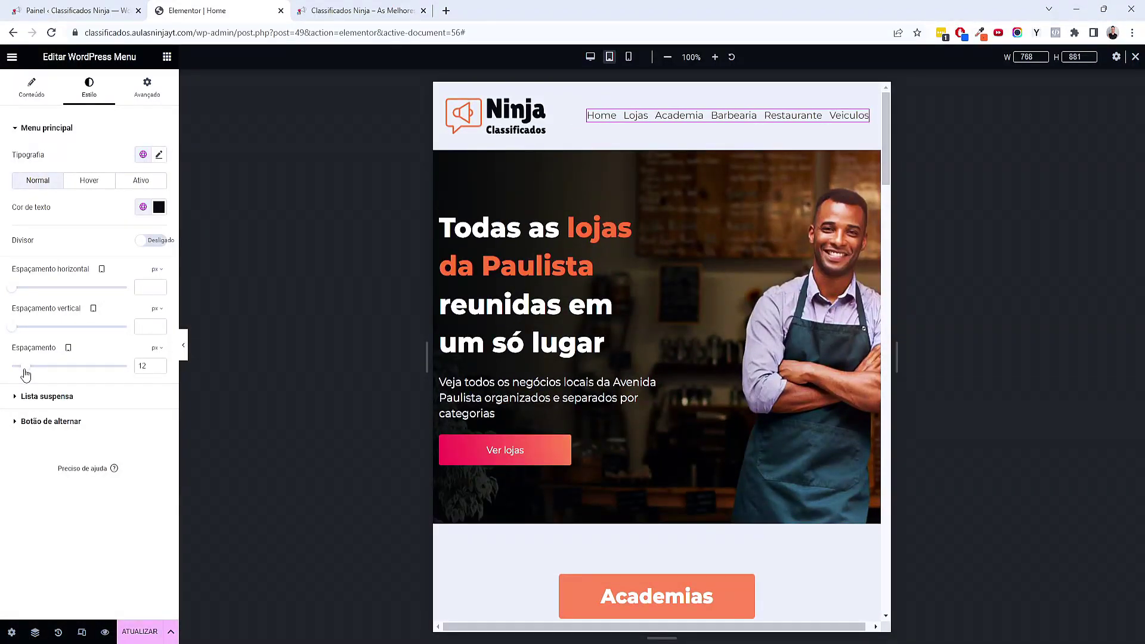
Shrink the header logo to 62% width on tablet and save the header
left_click(558, 108)
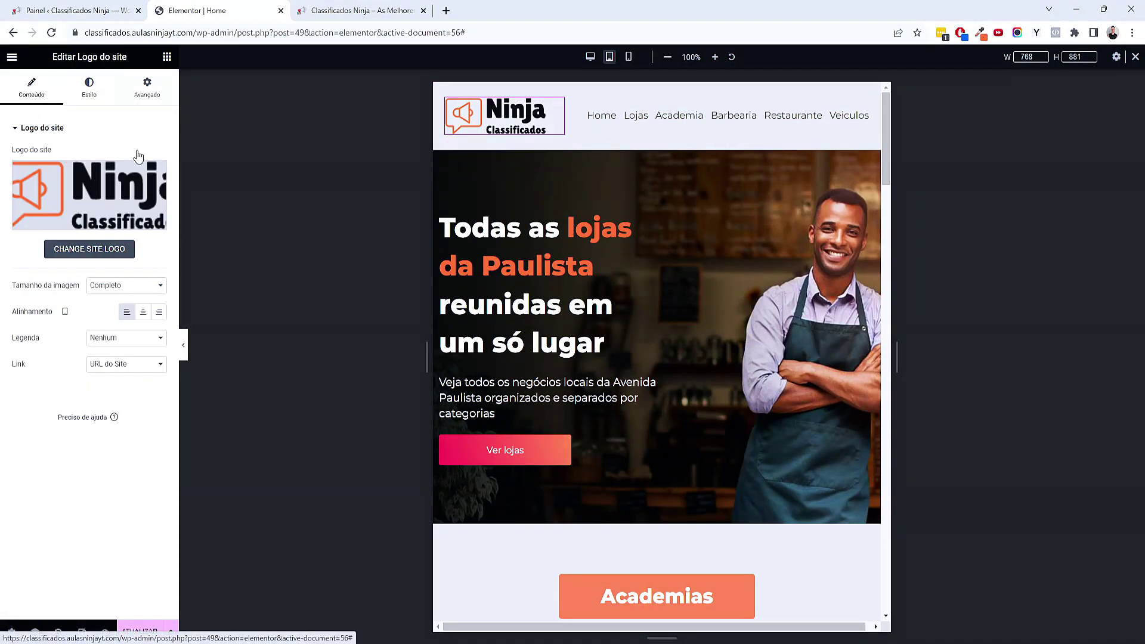
left_click(146, 88)
left_click(89, 88)
left_click(96, 168)
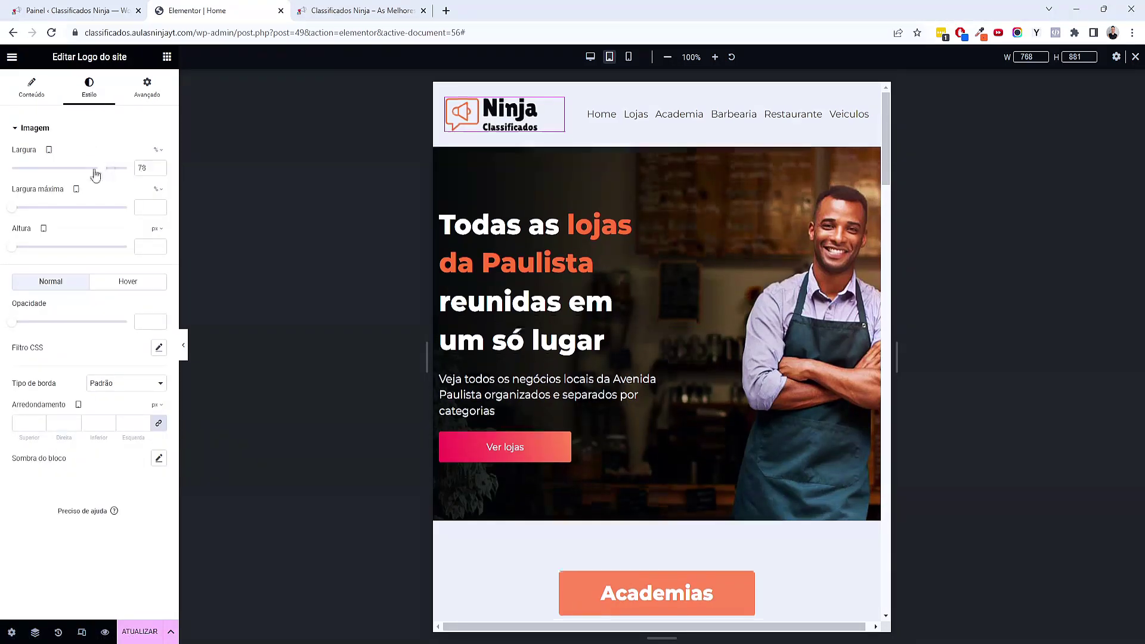
left_click_drag(96, 174, 83, 174)
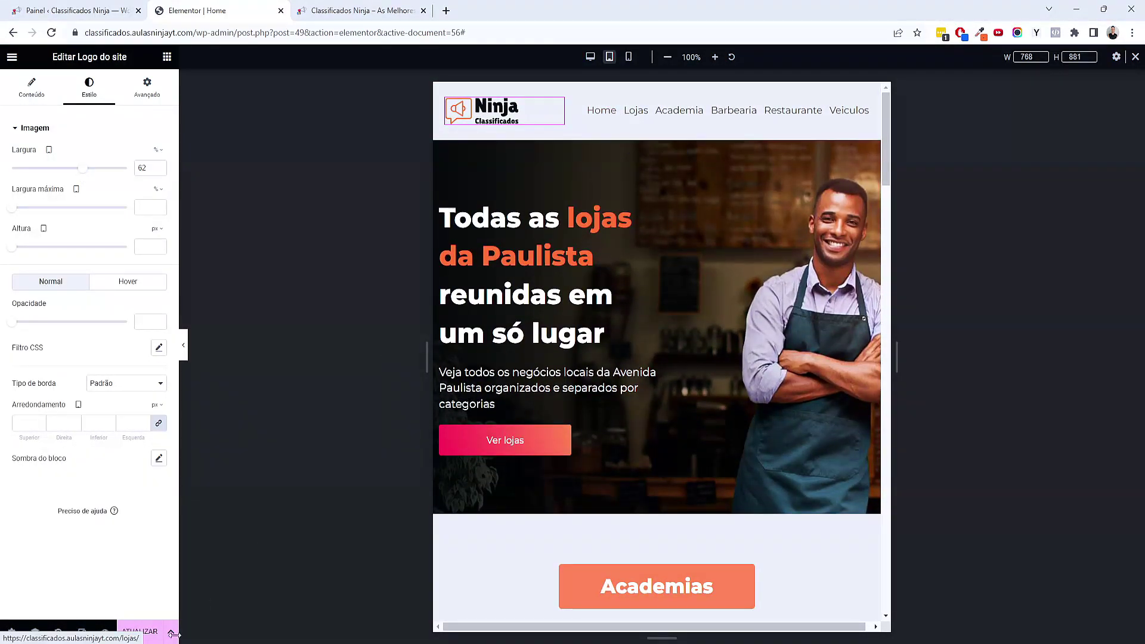
left_click(147, 635)
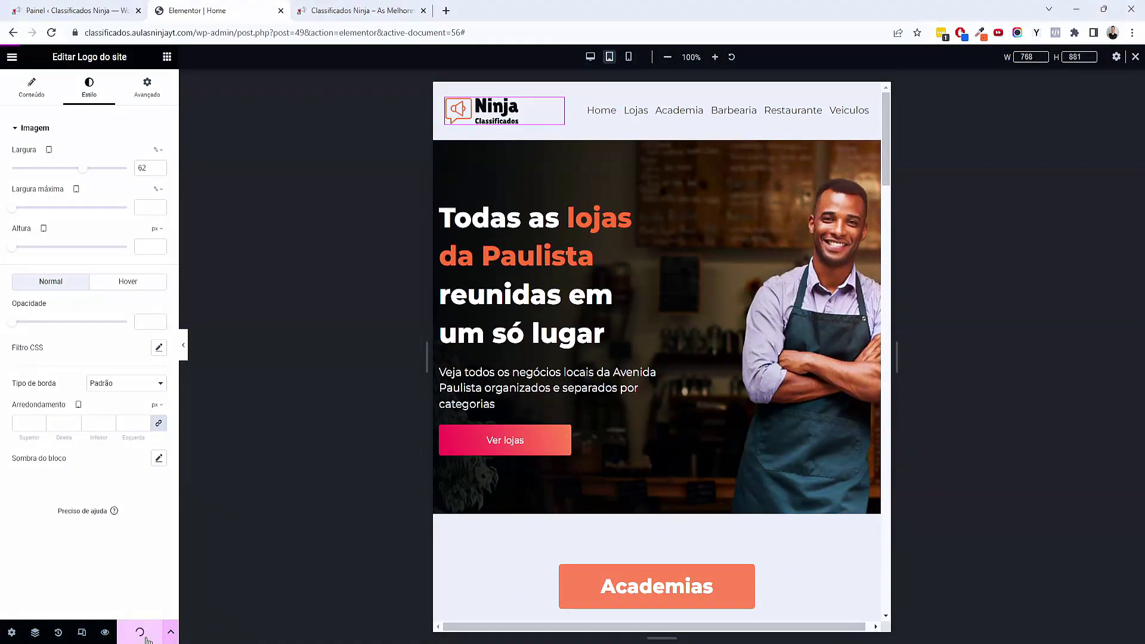
Set the mobile menu's Avançado width to 49% and save the header
left_click(628, 56)
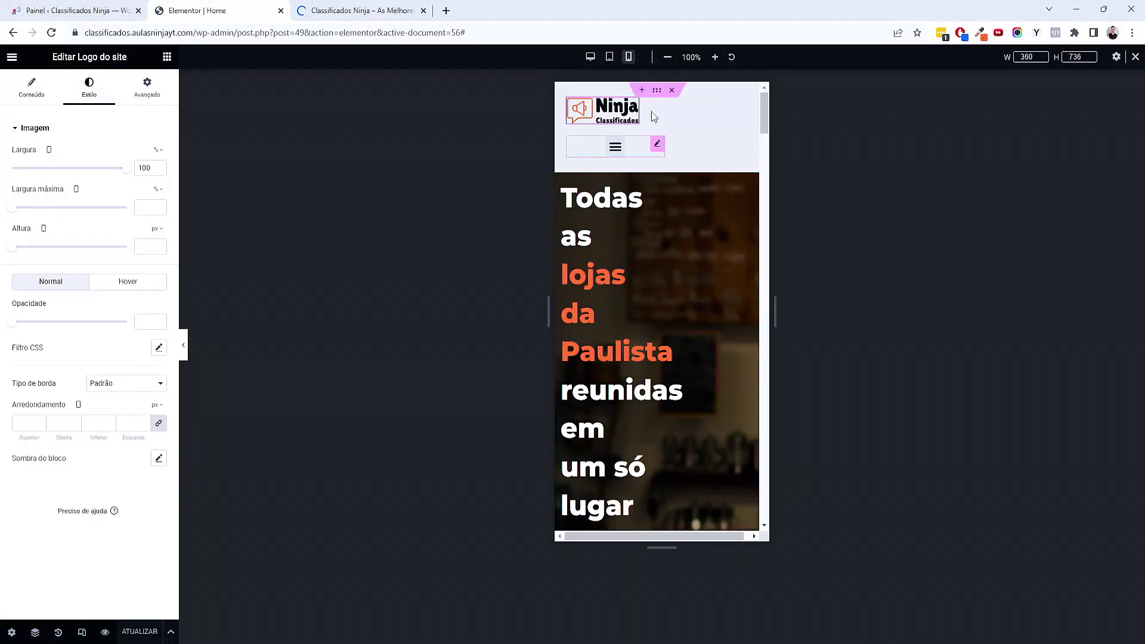
left_click(147, 88)
left_click_drag(76, 300, 69, 298)
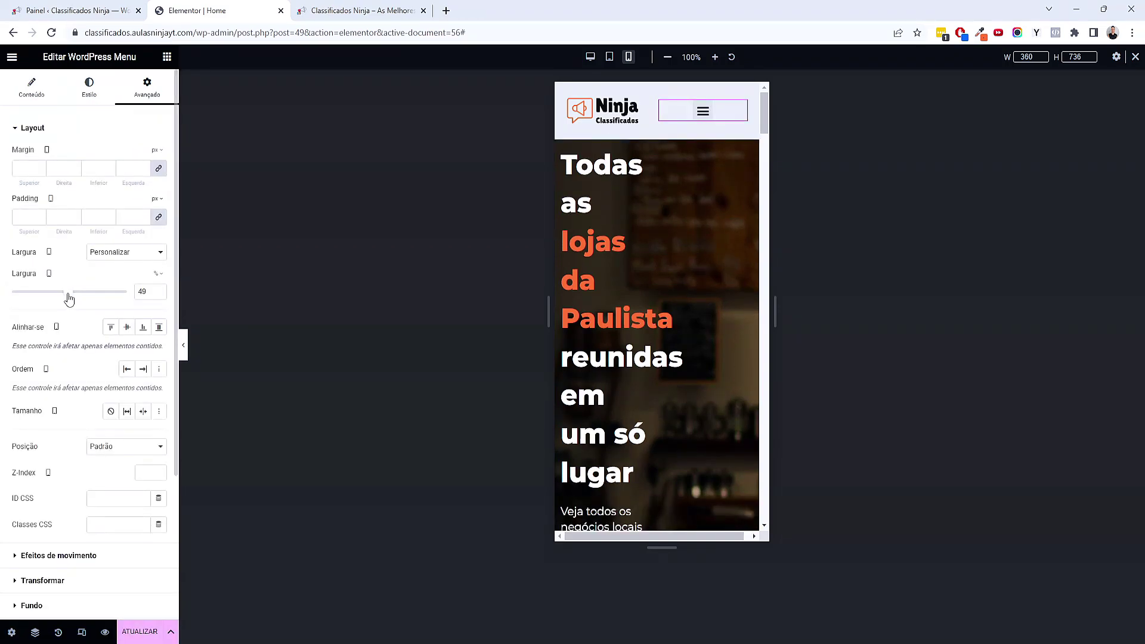
left_click(140, 631)
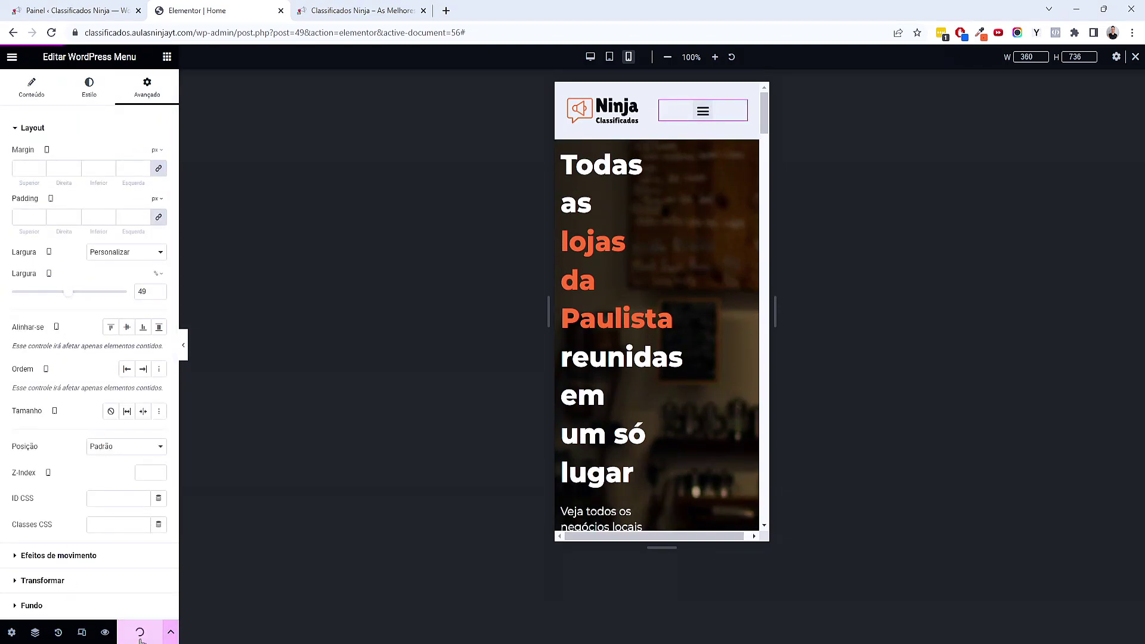
left_click(608, 56)
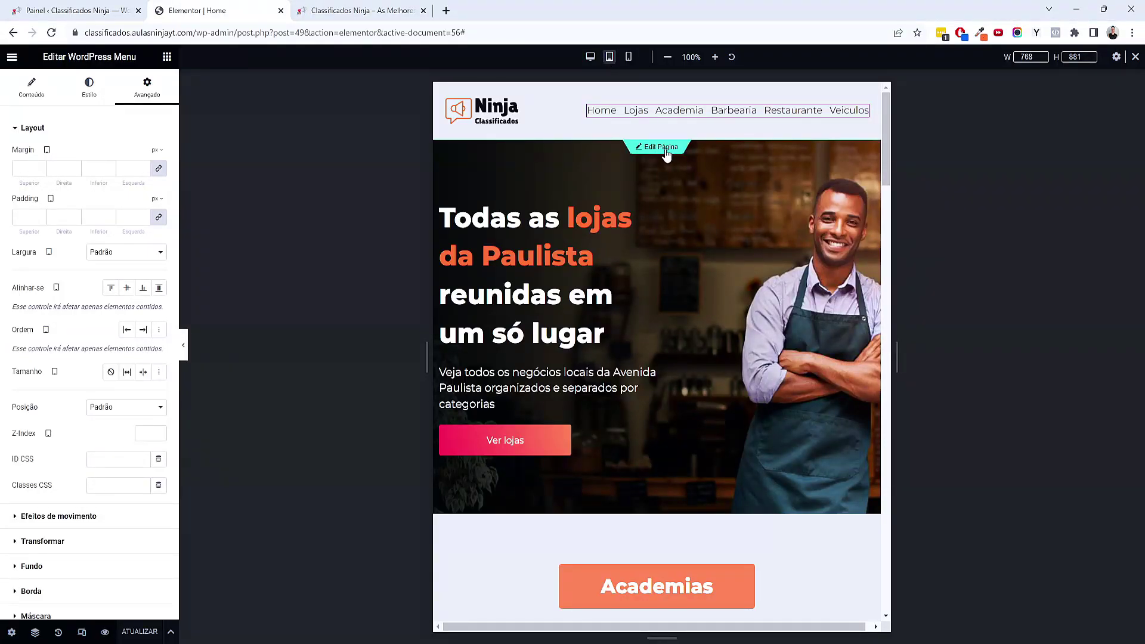
Shorten the tablet hero container to 42 vh minimum height and make its heading 24 px
left_click(666, 149)
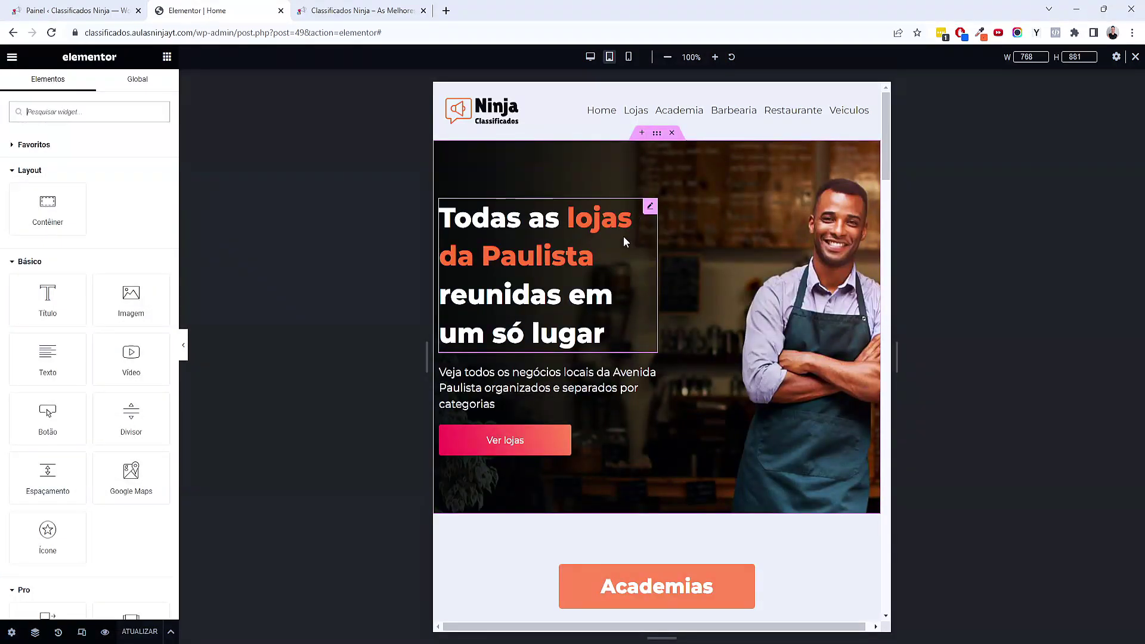
left_click(656, 134)
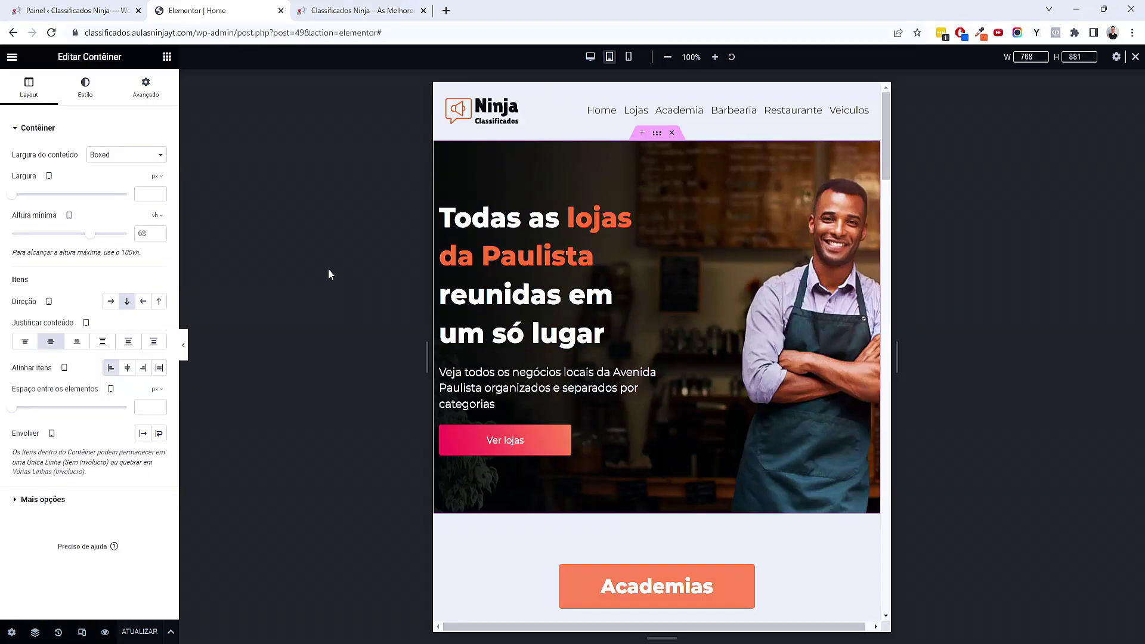
left_click_drag(91, 239, 63, 240)
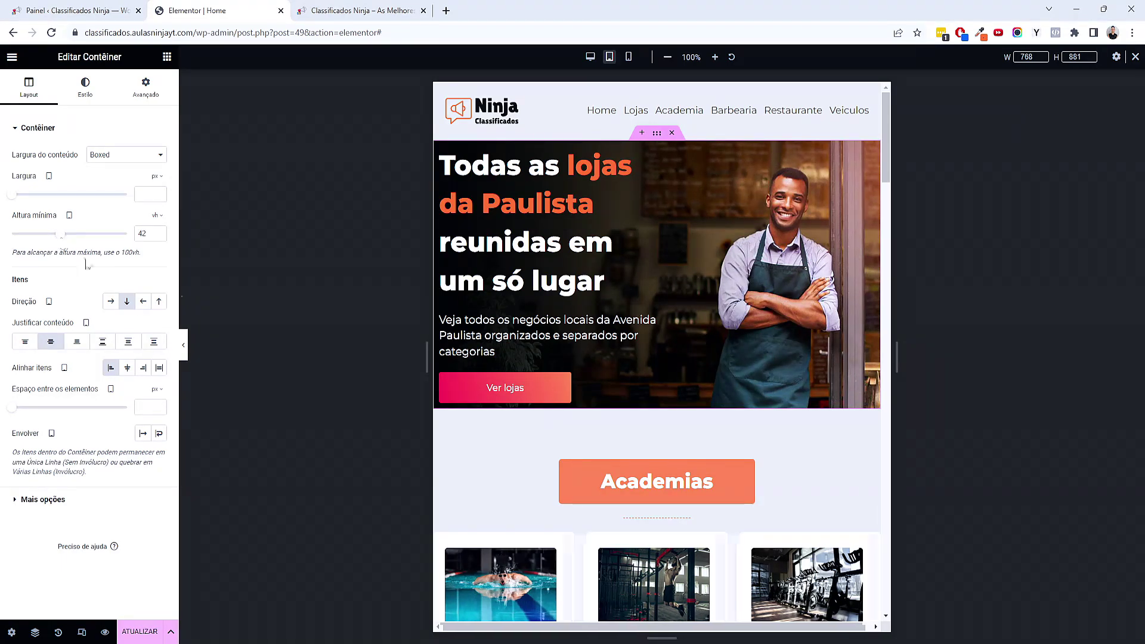
left_click(528, 231)
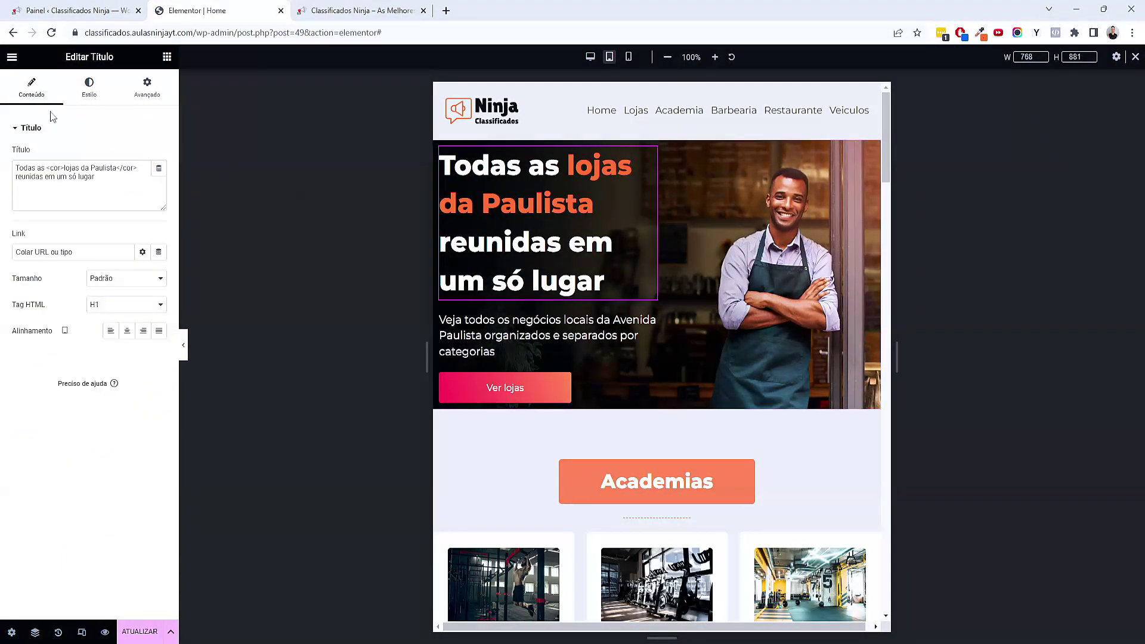
left_click(103, 92)
left_click(159, 180)
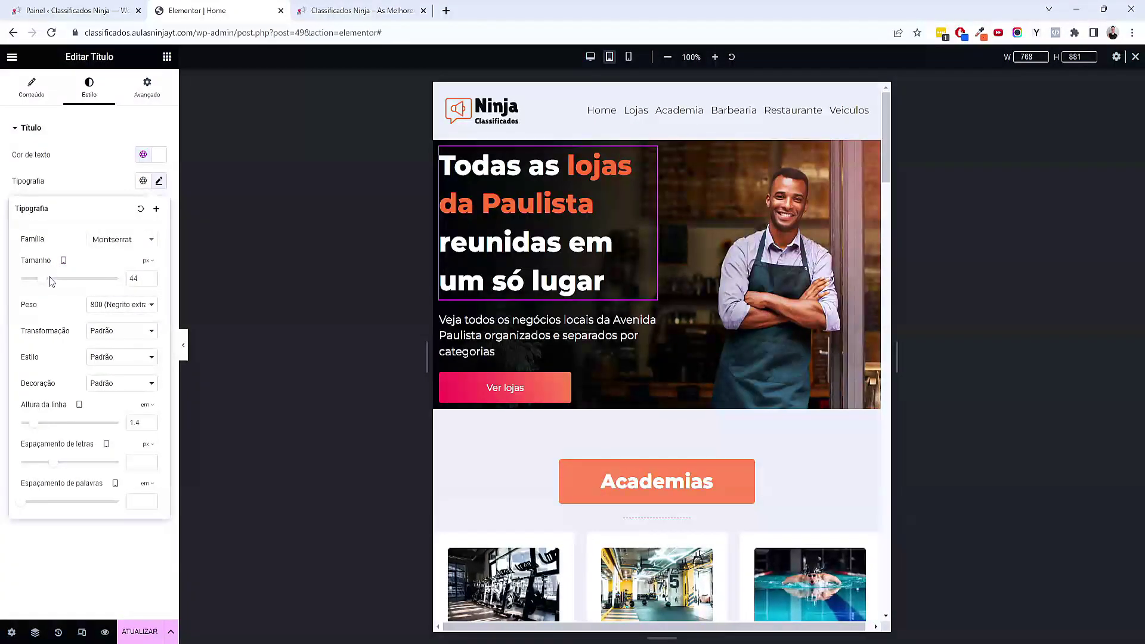
left_click_drag(45, 287, 35, 287)
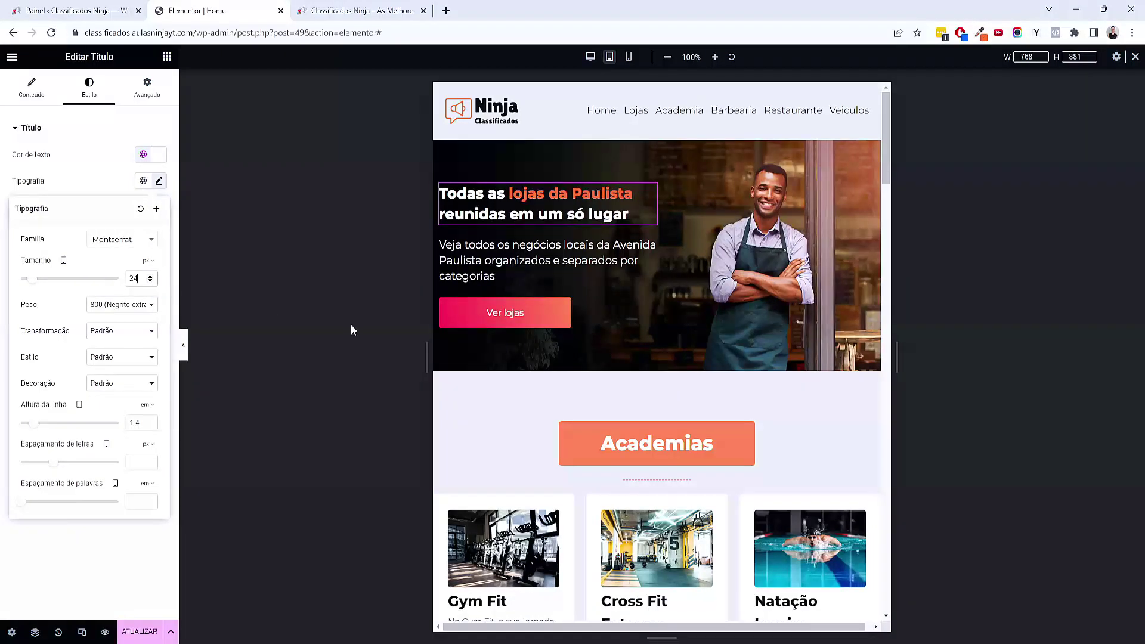
Reduce the hero subtitle's font size to 14 px on tablet
left_click(536, 261)
left_click(158, 181)
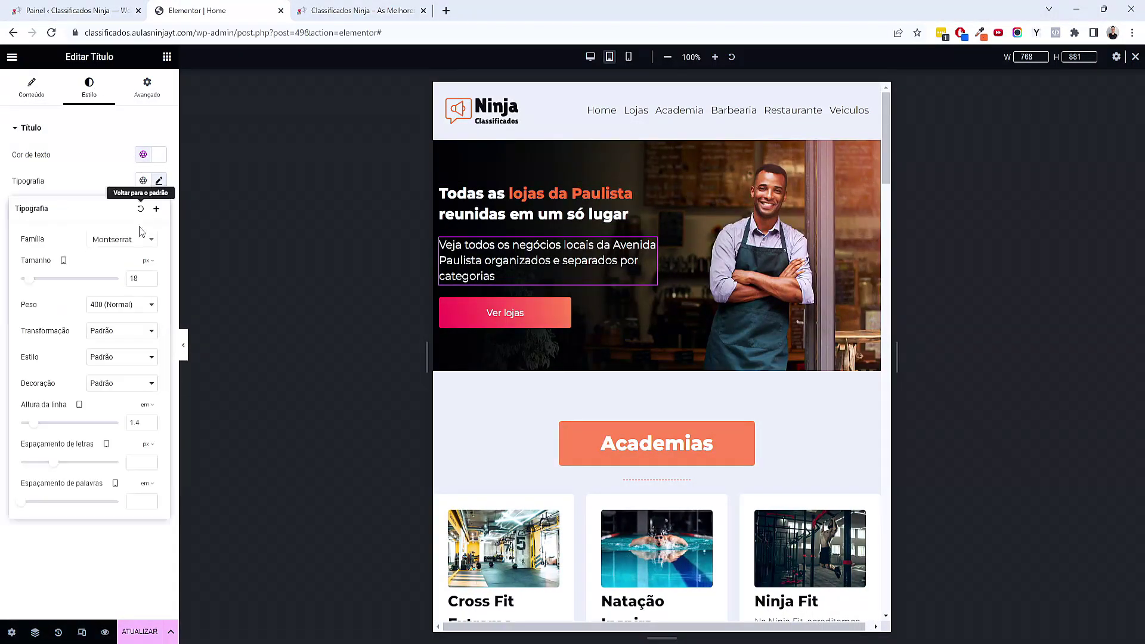
key("Down")
key("Down")
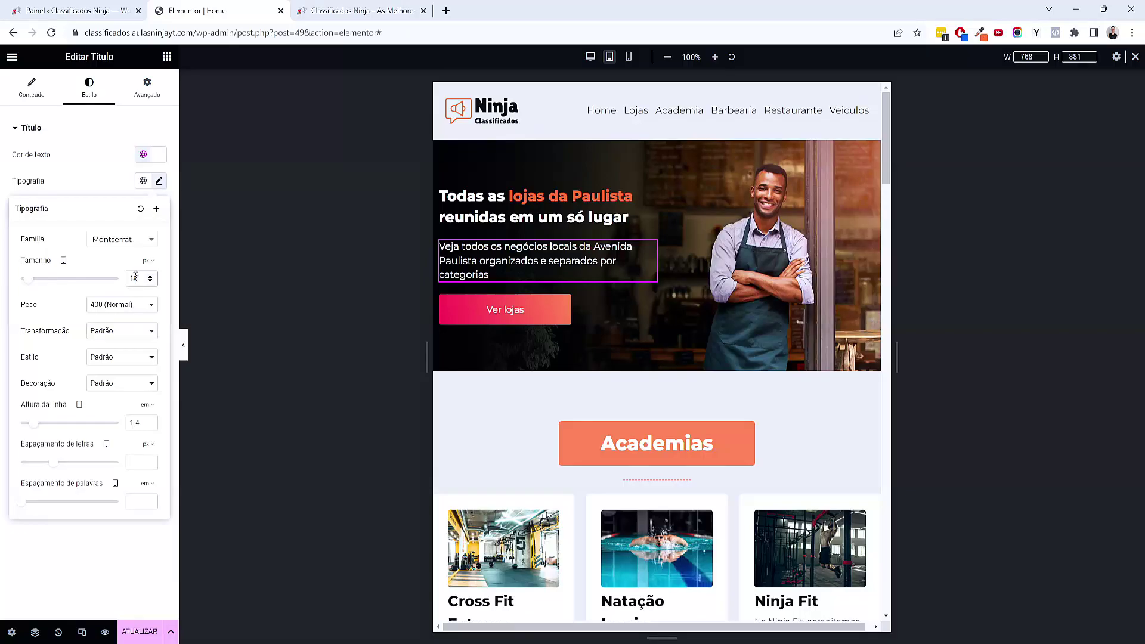
left_click(150, 281)
left_click(149, 281)
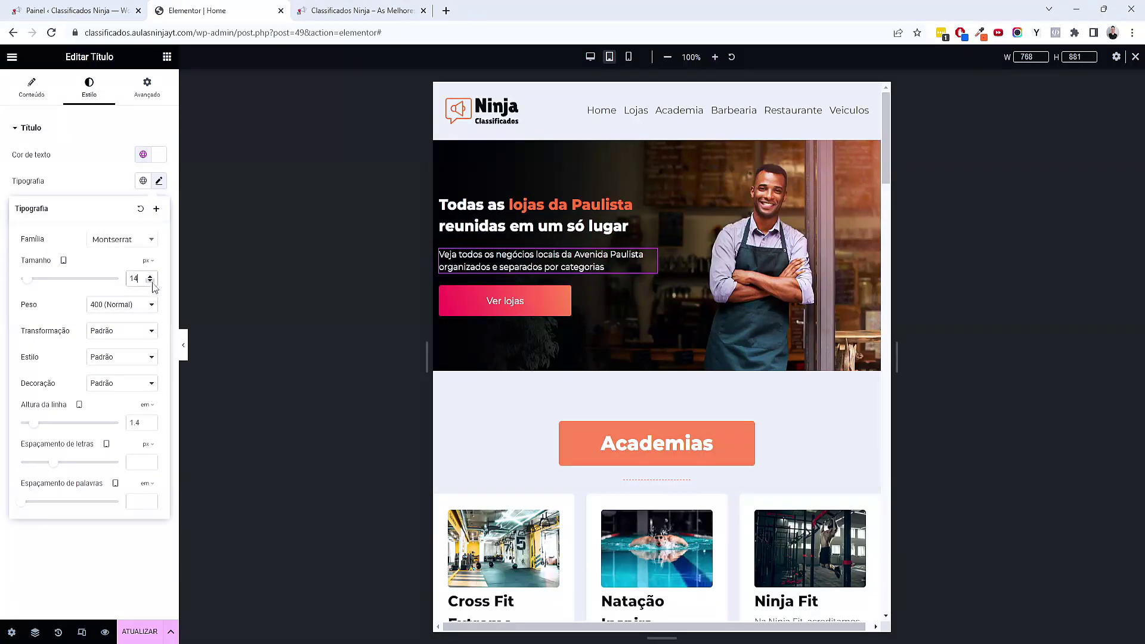
left_click(616, 205)
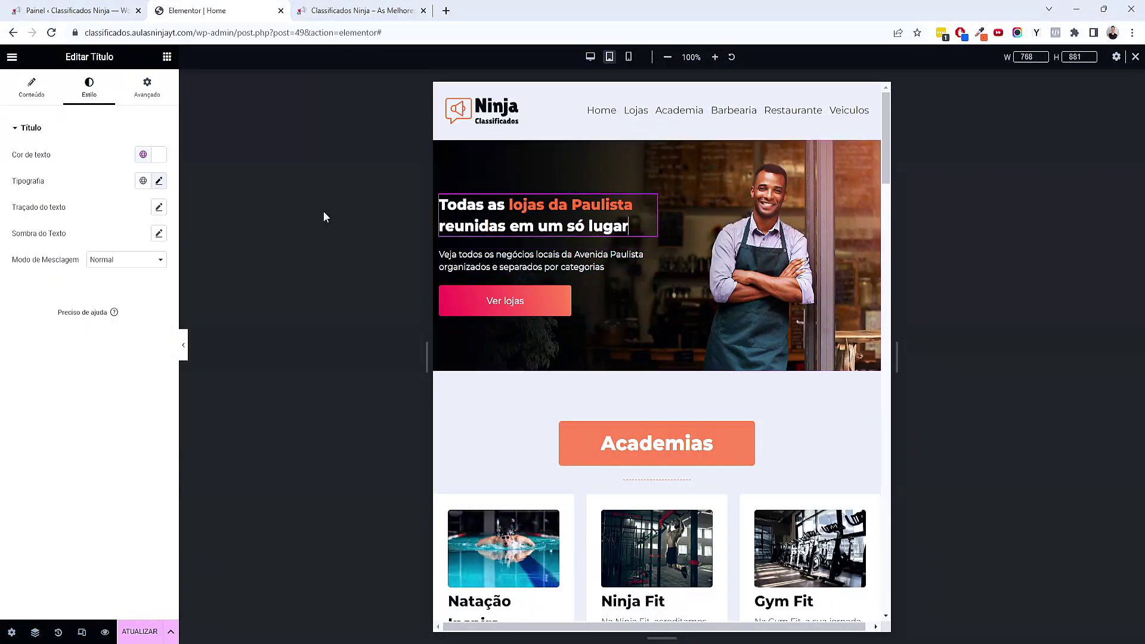
Set the hero heading width to 58% and the subtitle paragraph to about 50% width
left_click(147, 86)
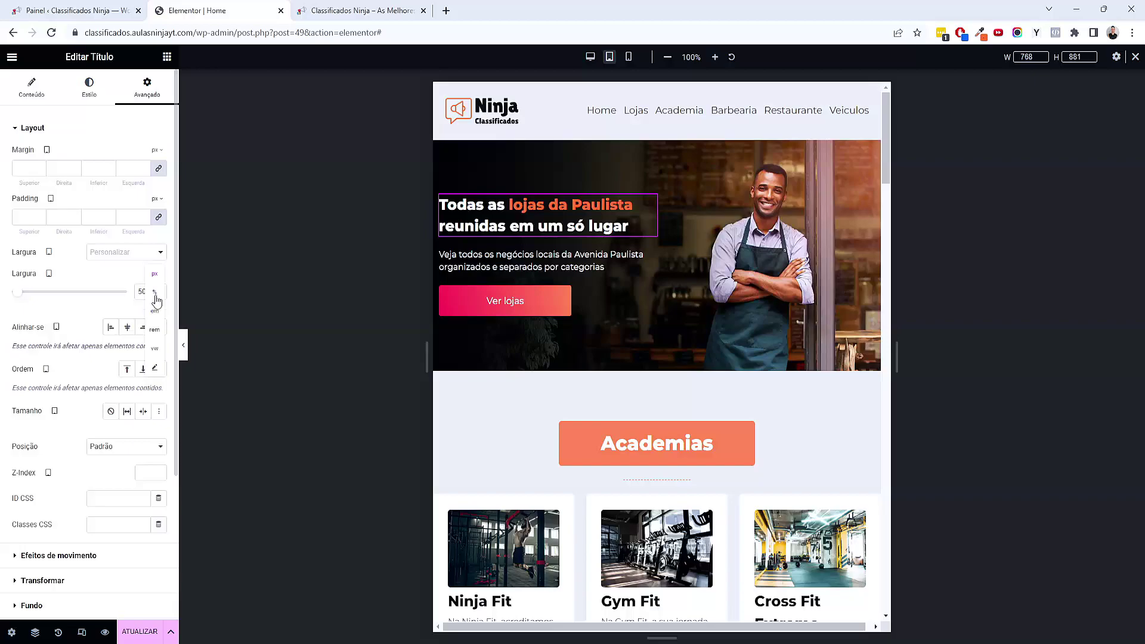
left_click(155, 292)
left_click_drag(66, 298, 82, 297)
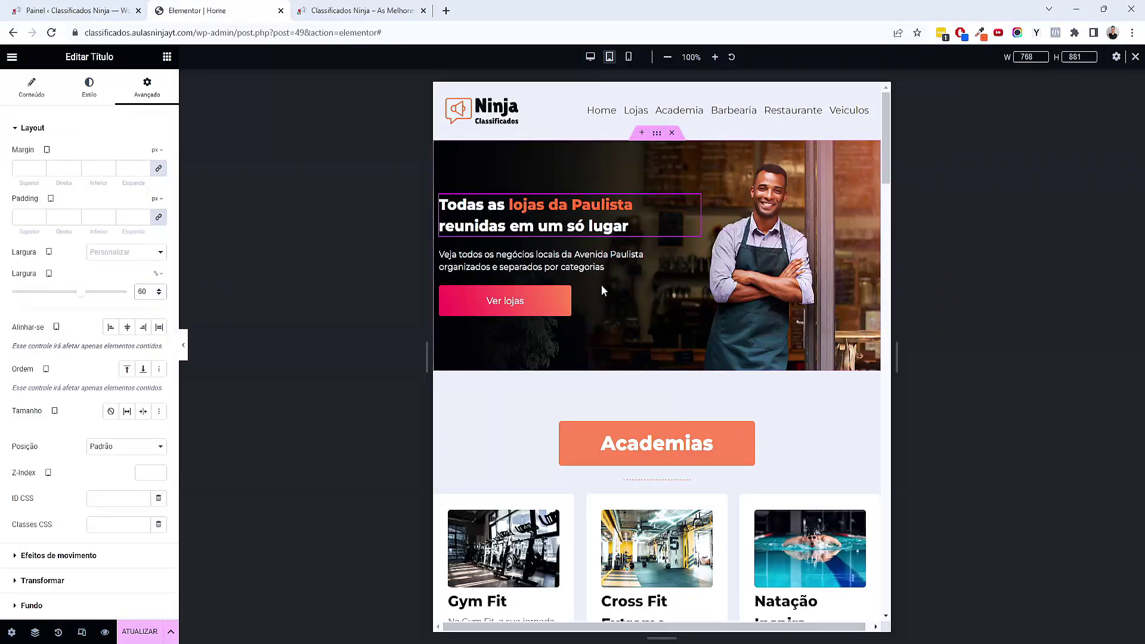
left_click(609, 264)
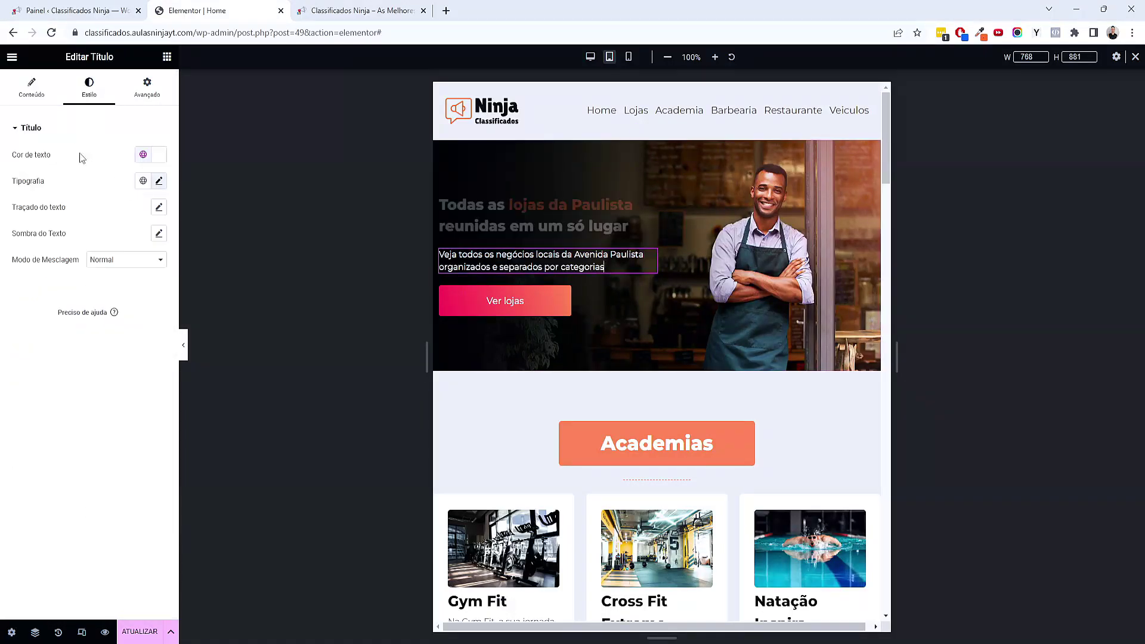
left_click(149, 90)
left_click(157, 274)
left_click(158, 291)
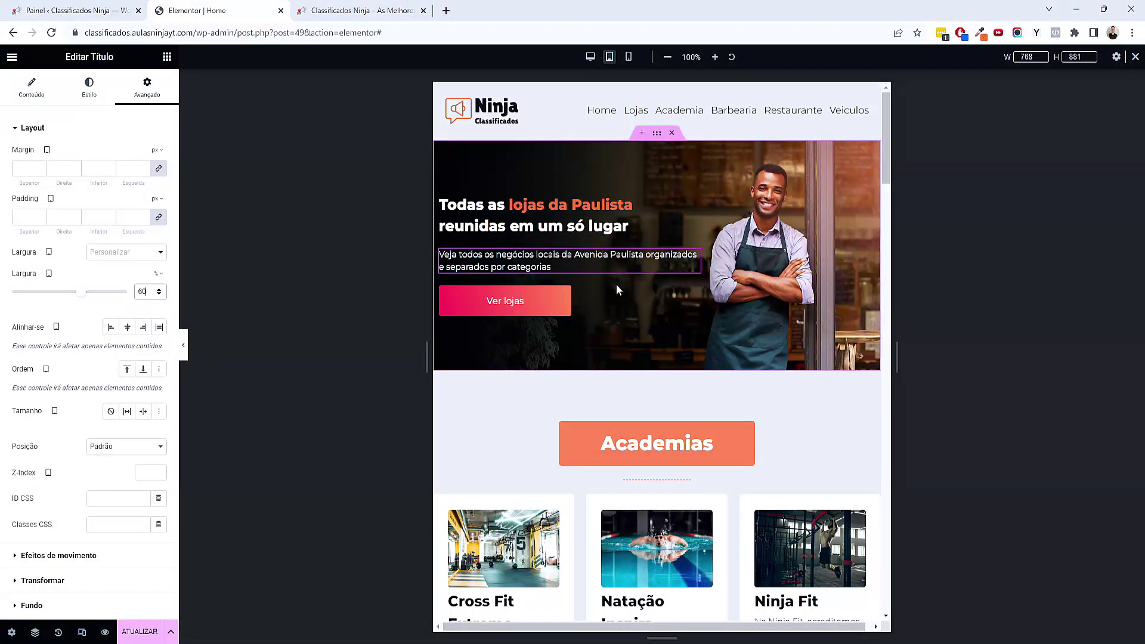
left_click_drag(82, 298, 66, 299)
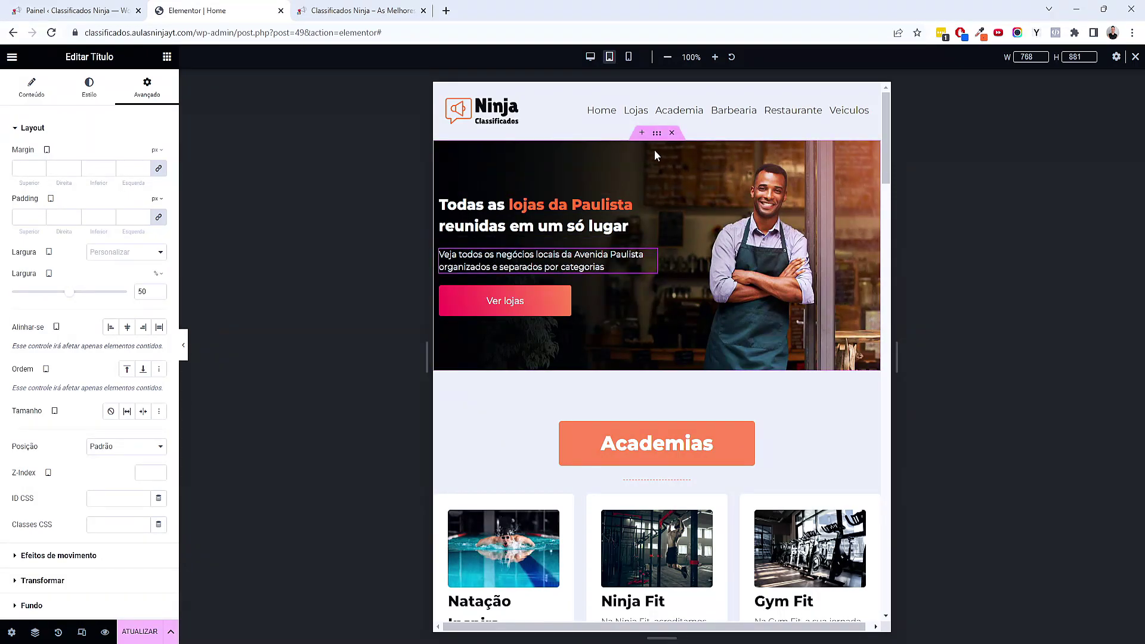
Give the hero container 0/20/0/20 padding on tablet and check the result
left_click(657, 136)
left_click(146, 86)
left_click(157, 218)
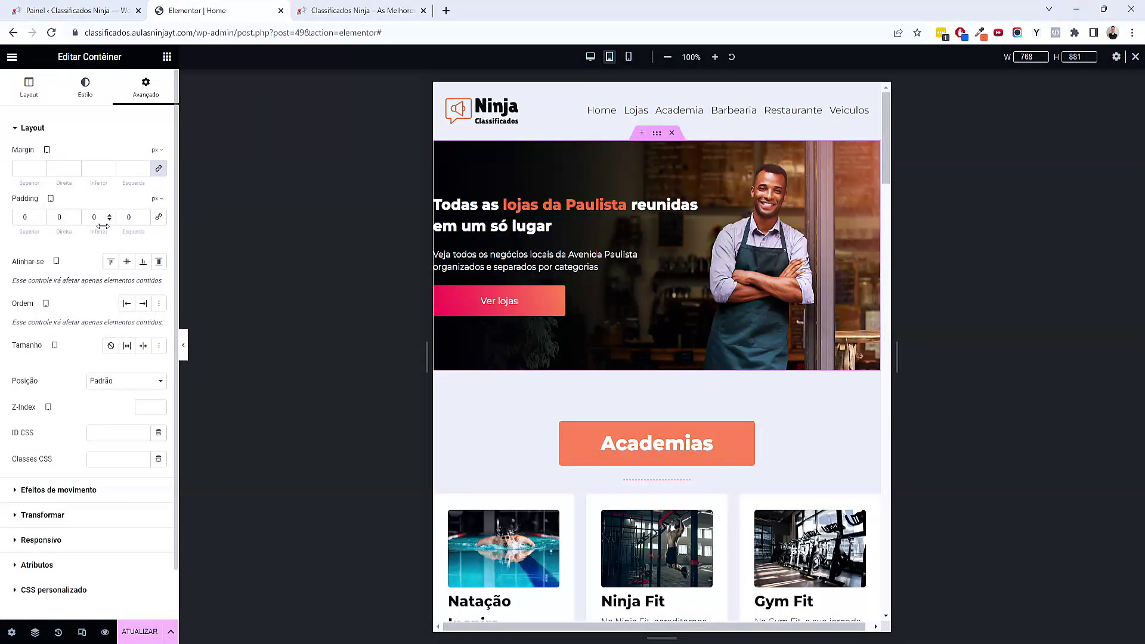
left_click(125, 217)
type("2")
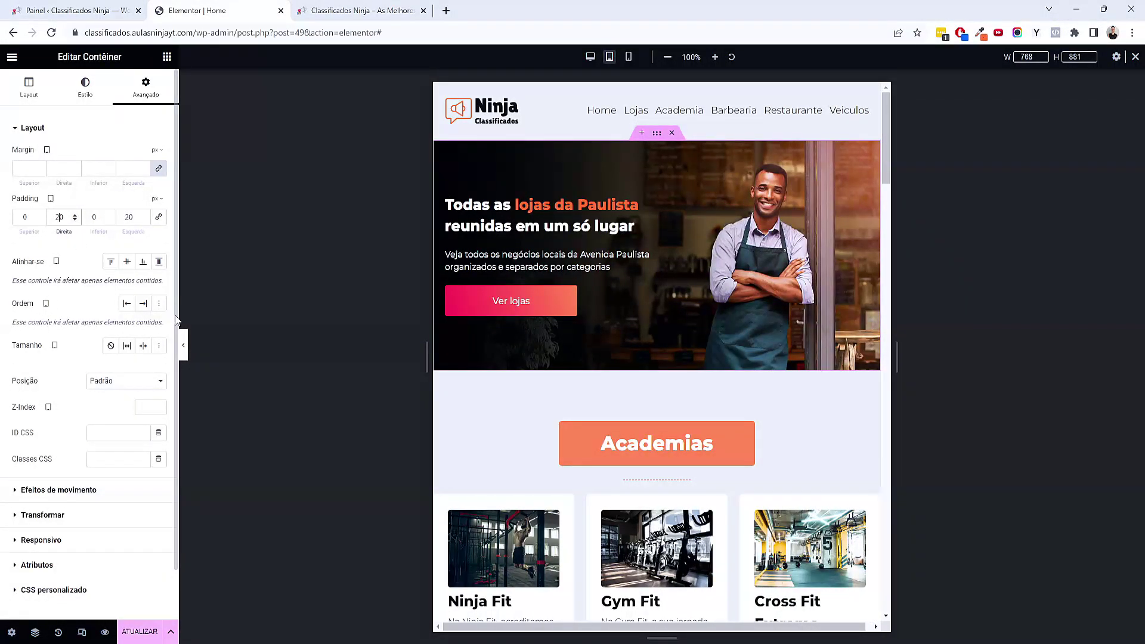
left_click(182, 350)
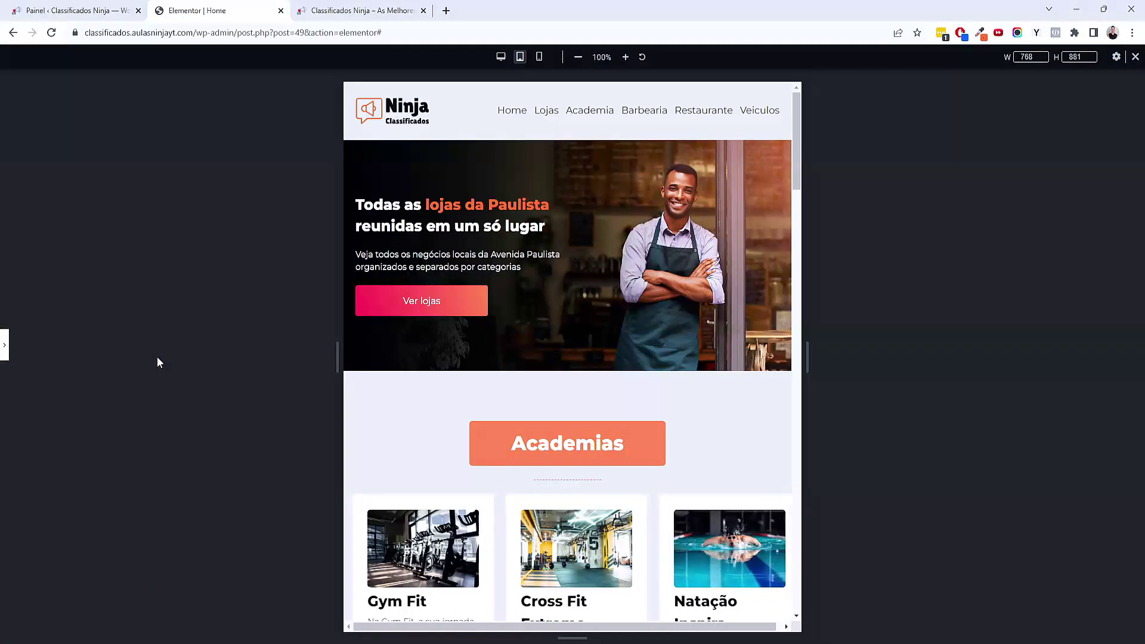
left_click(7, 346)
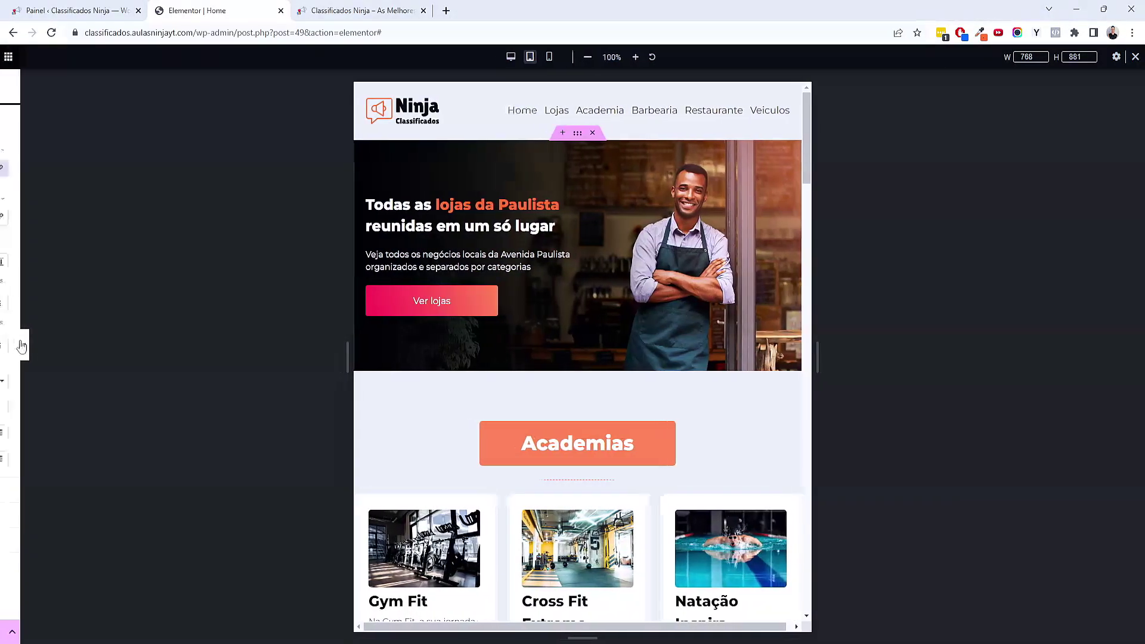
scroll(681, 454, "down", 3)
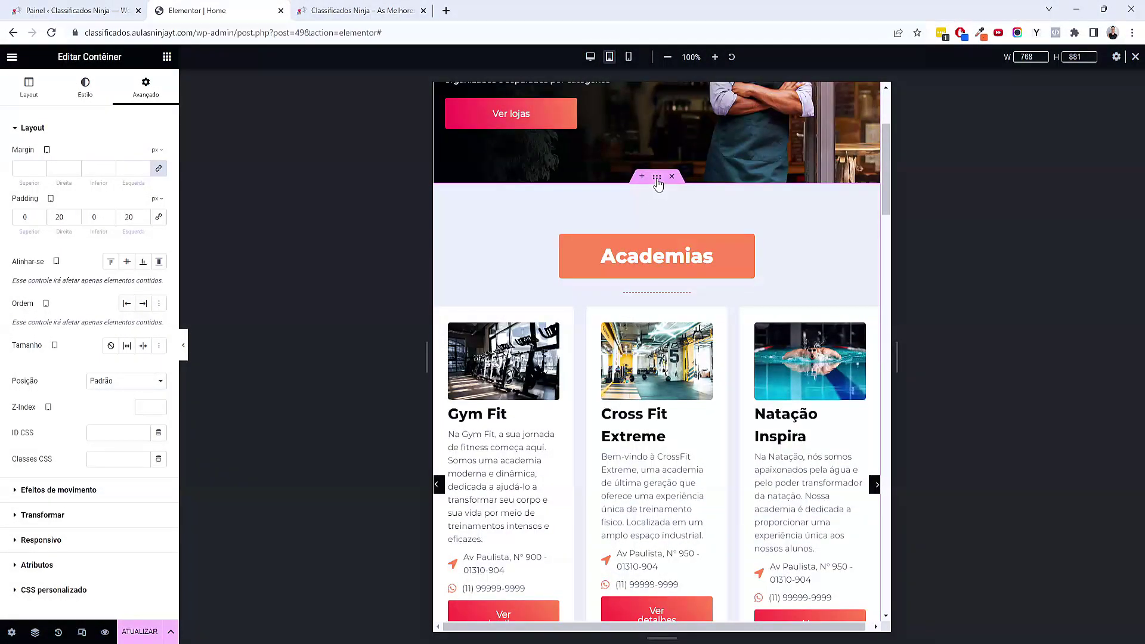
Enter 50, 20, 50, 20 as the Academias container's tablet padding
left_click(656, 177)
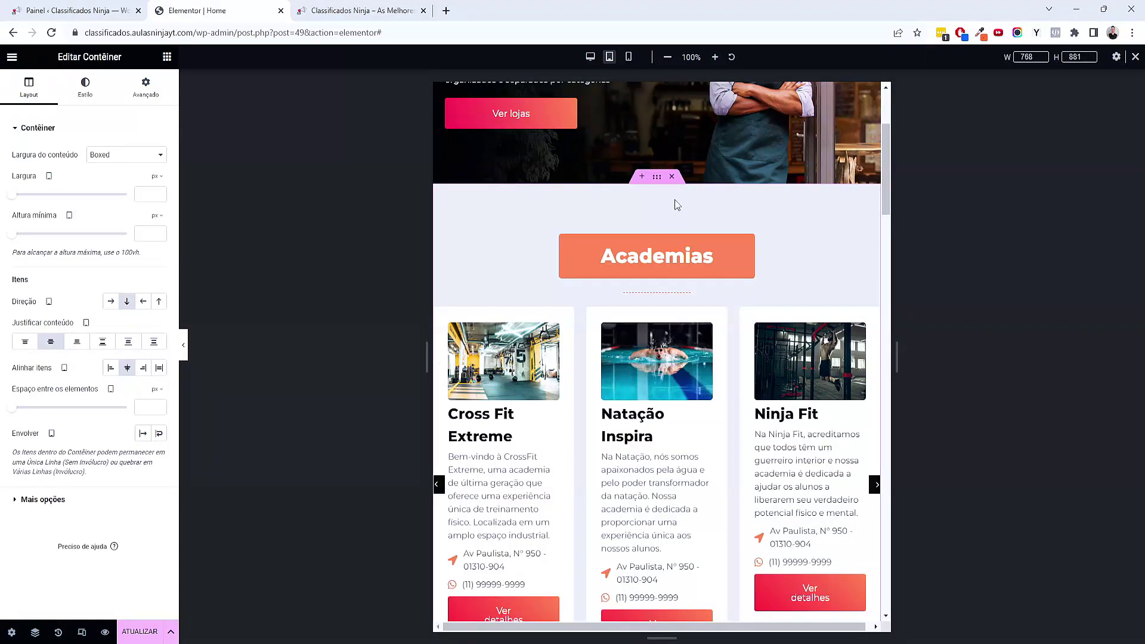
left_click(146, 87)
left_click(23, 217)
type("0")
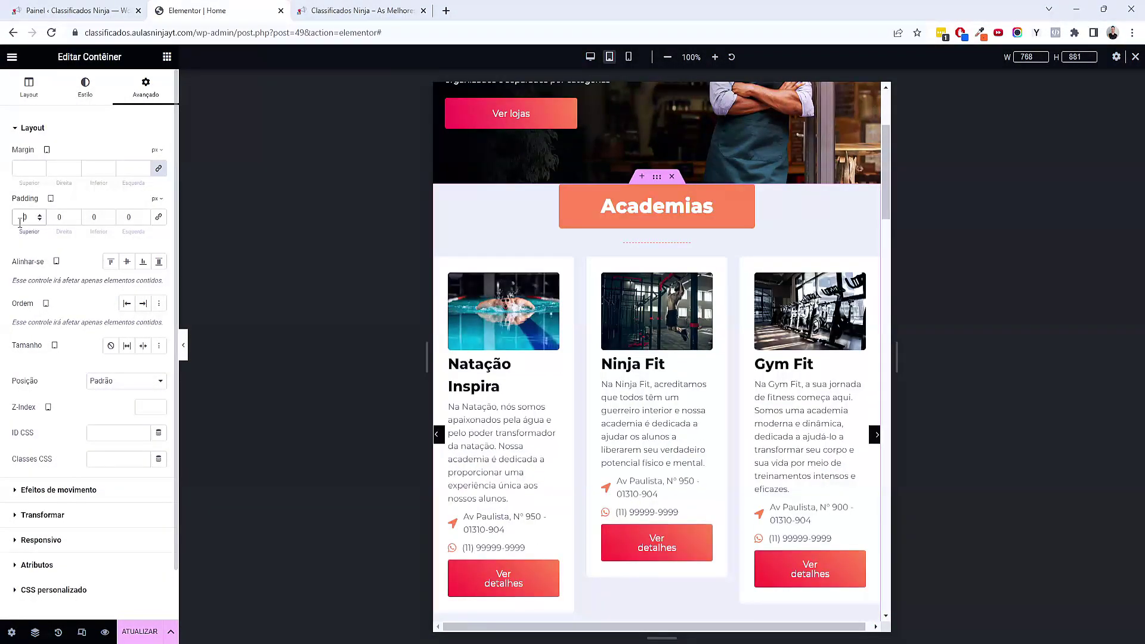
type("50")
key("Tab")
type("20")
key("Tab")
type("50")
key("Tab")
type("2")
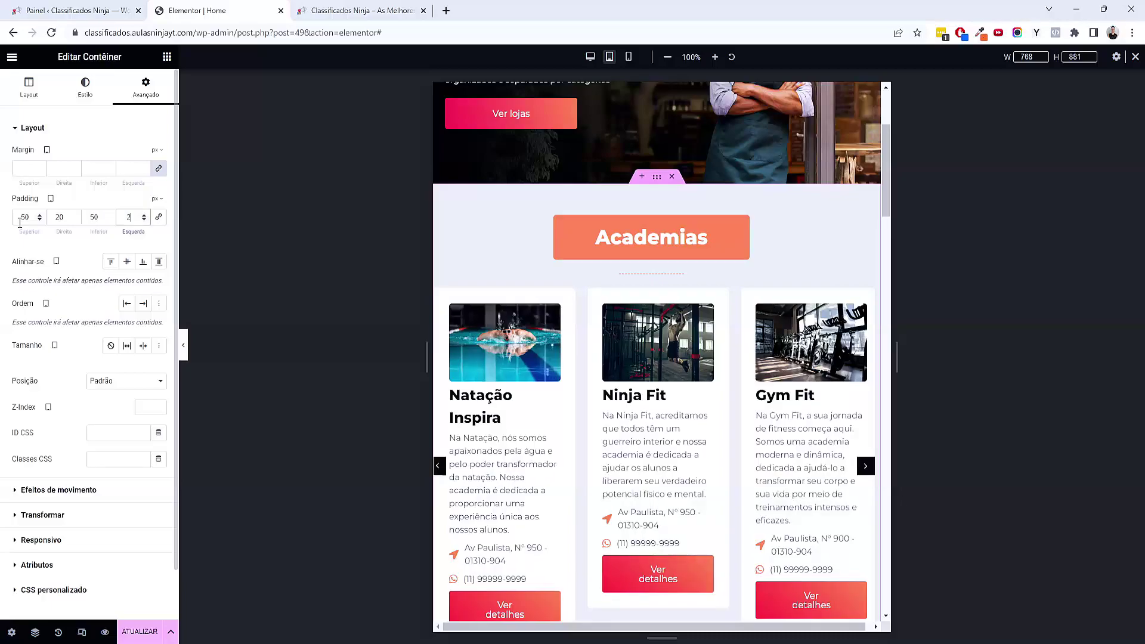
type("0")
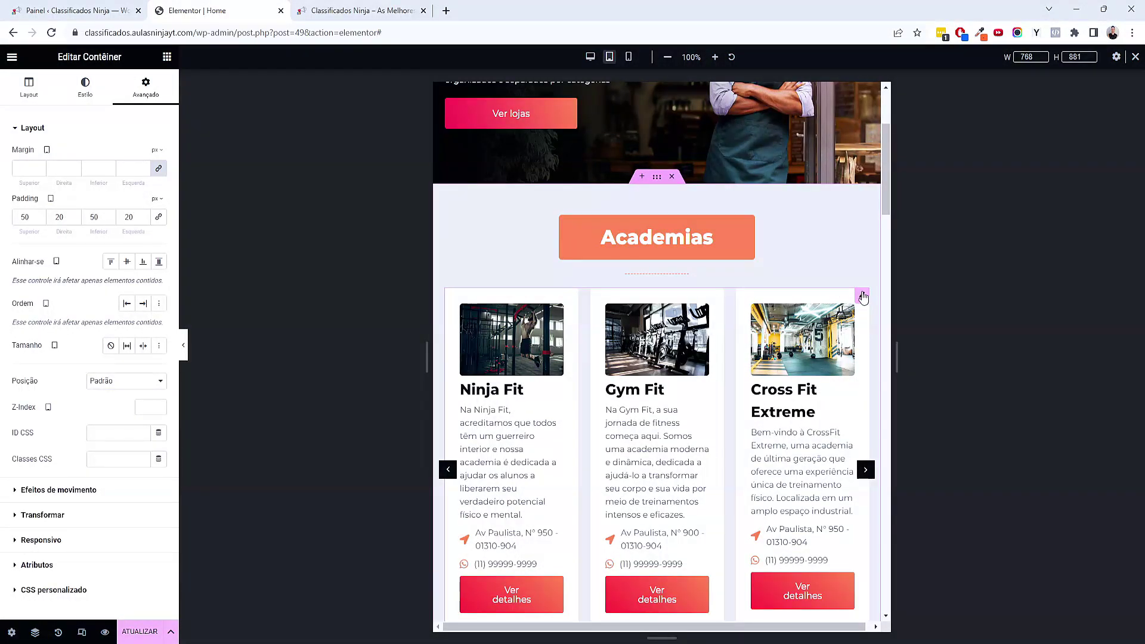
left_click(863, 296)
left_click_drag(84, 57, 123, 57)
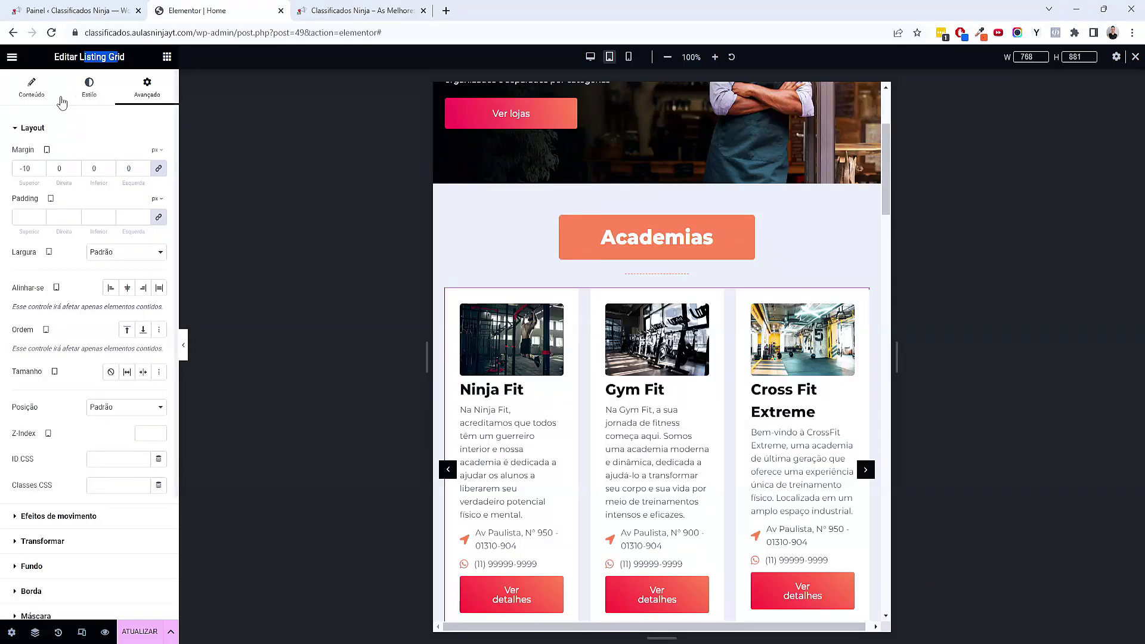
left_click(44, 89)
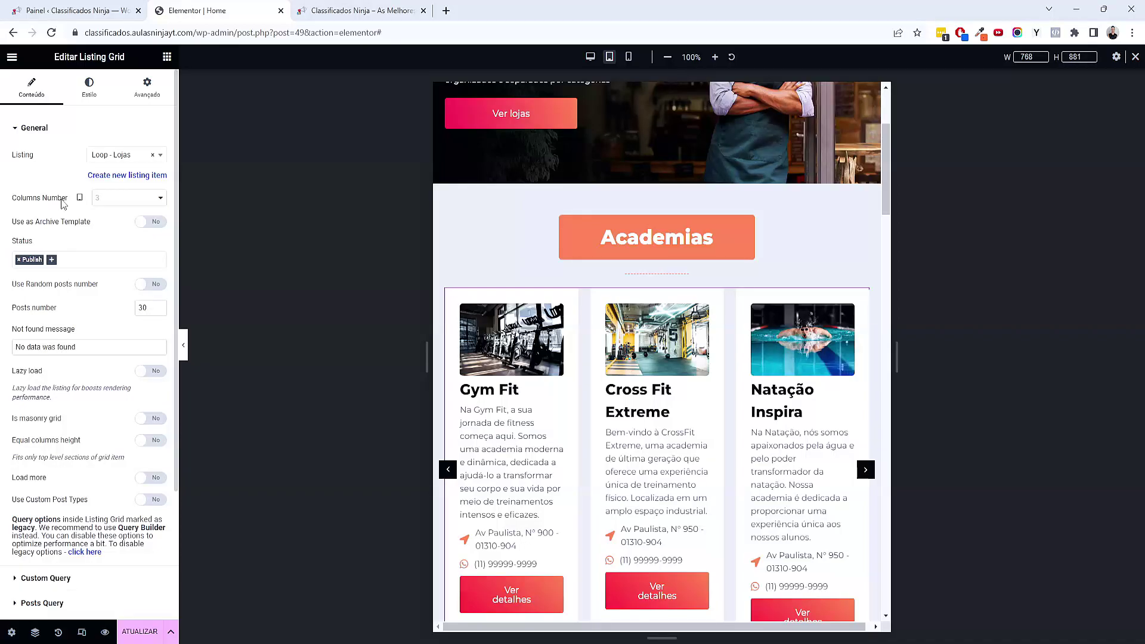
left_click(130, 203)
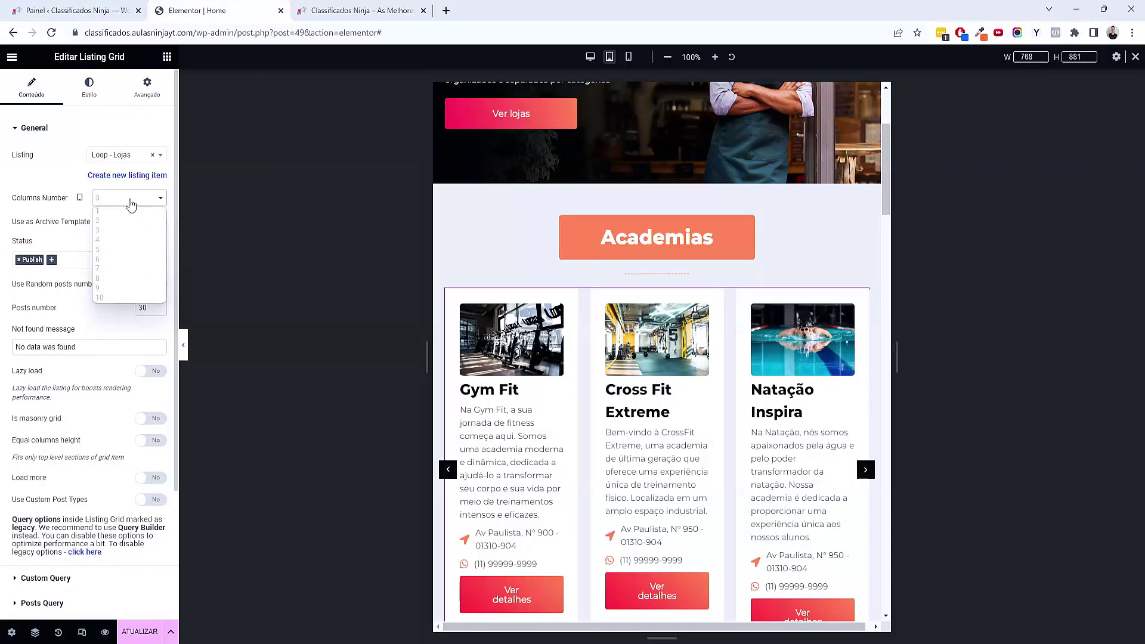
left_click(115, 221)
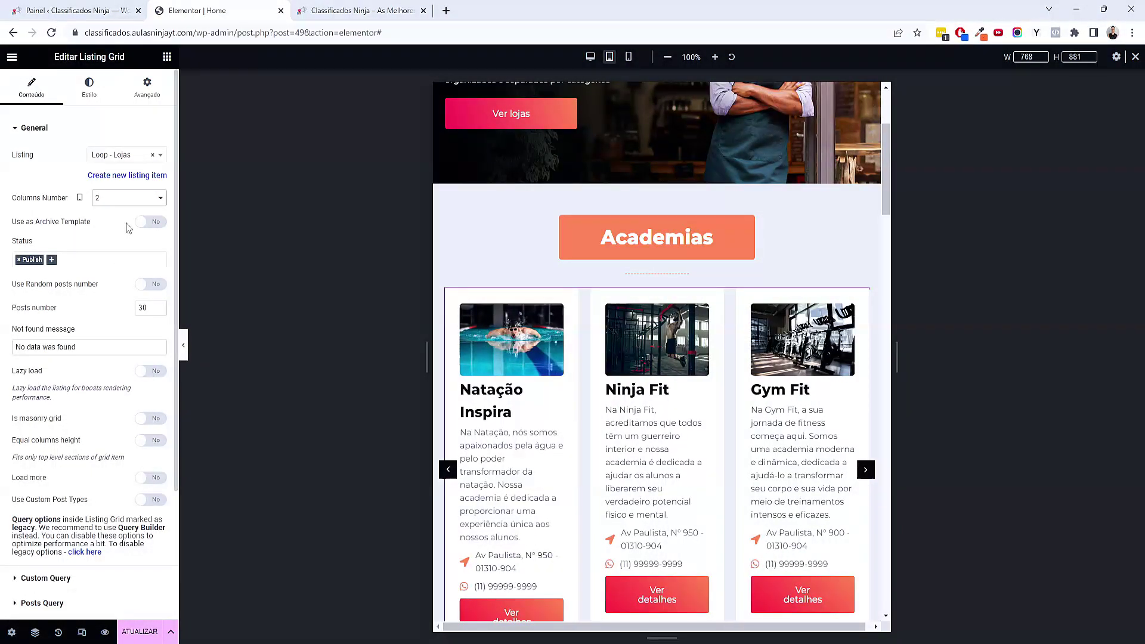
left_click(152, 222)
left_click(152, 223)
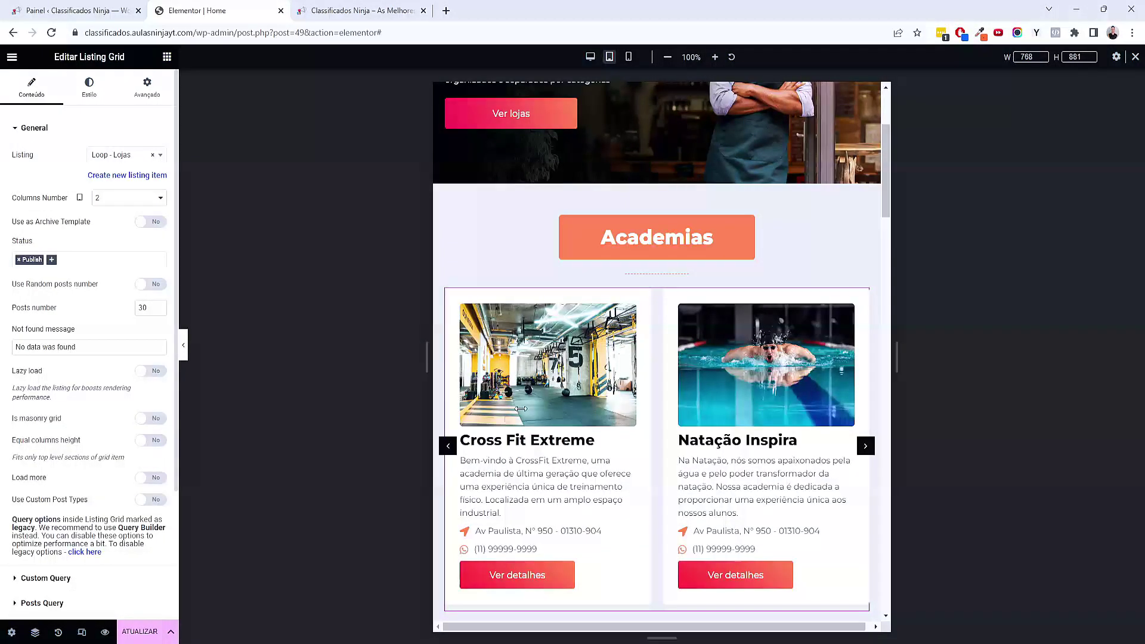
scroll(739, 468, "down", 2)
scroll(739, 468, "down", 3)
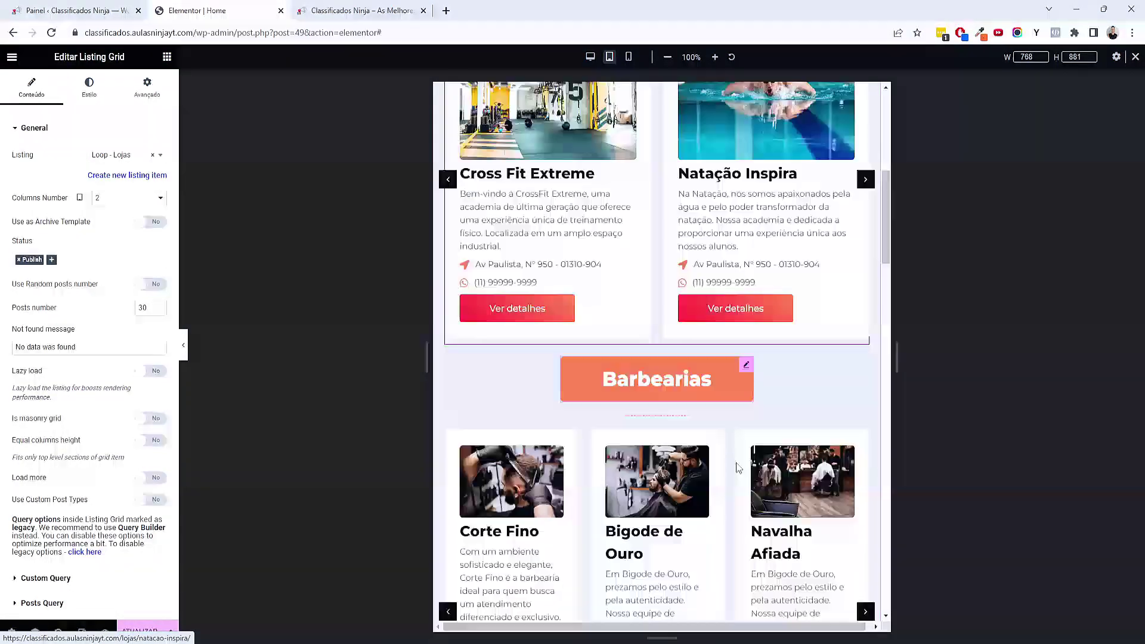
scroll(701, 410, "up", 5)
Set the Academias heading's tablet font size to 24 px
left_click(745, 229)
left_click(89, 88)
left_click(159, 182)
left_click(137, 278)
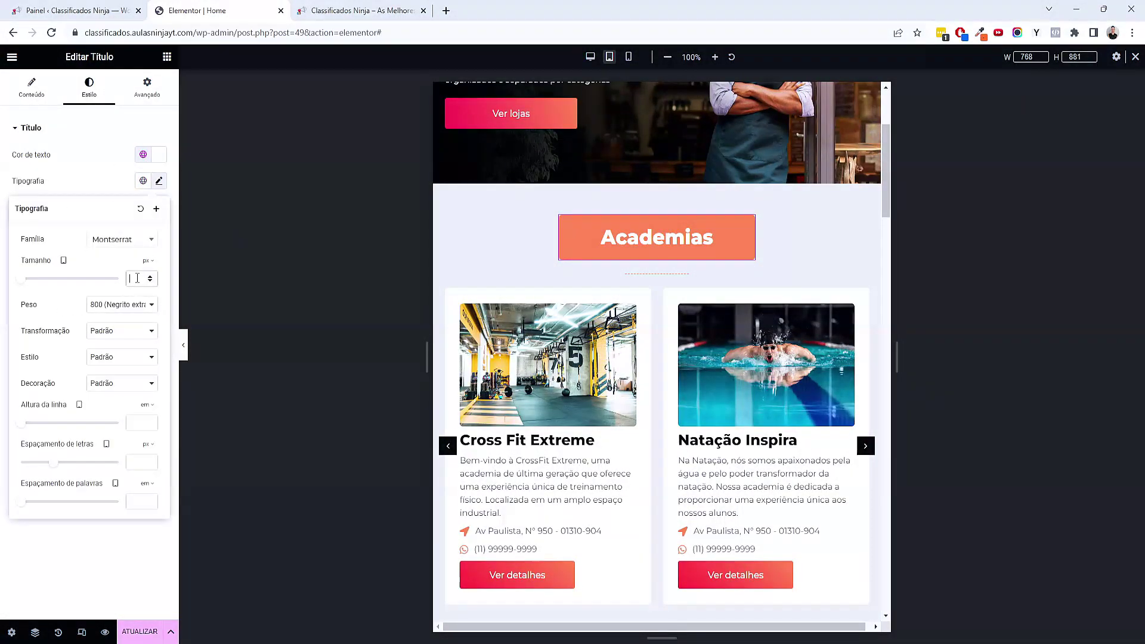
type("3024")
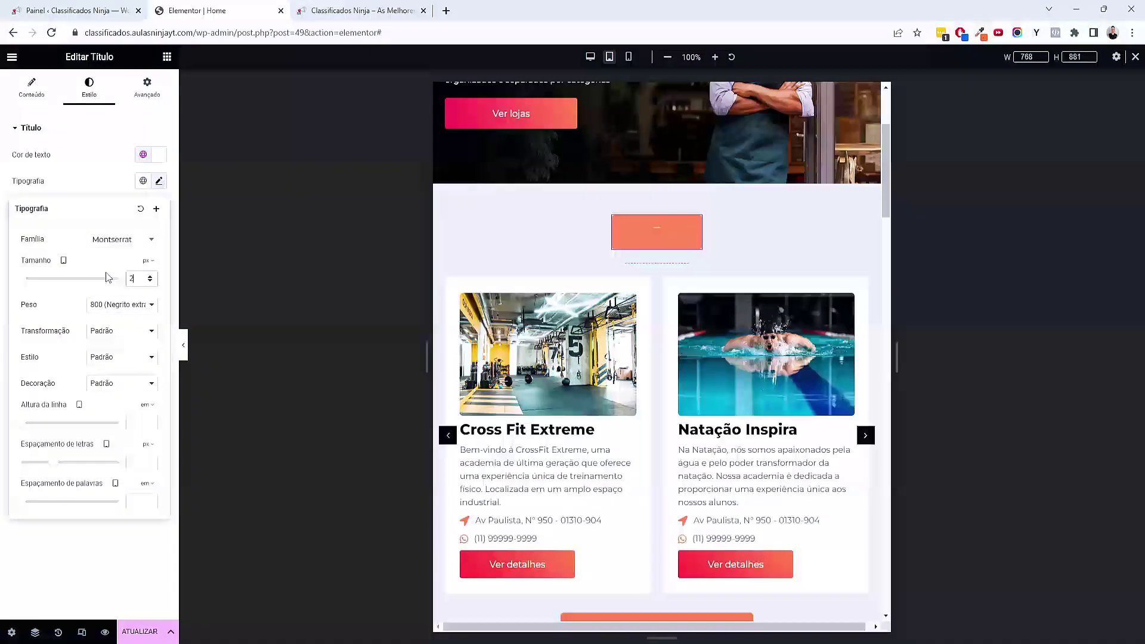
scroll(654, 326, "down", 2)
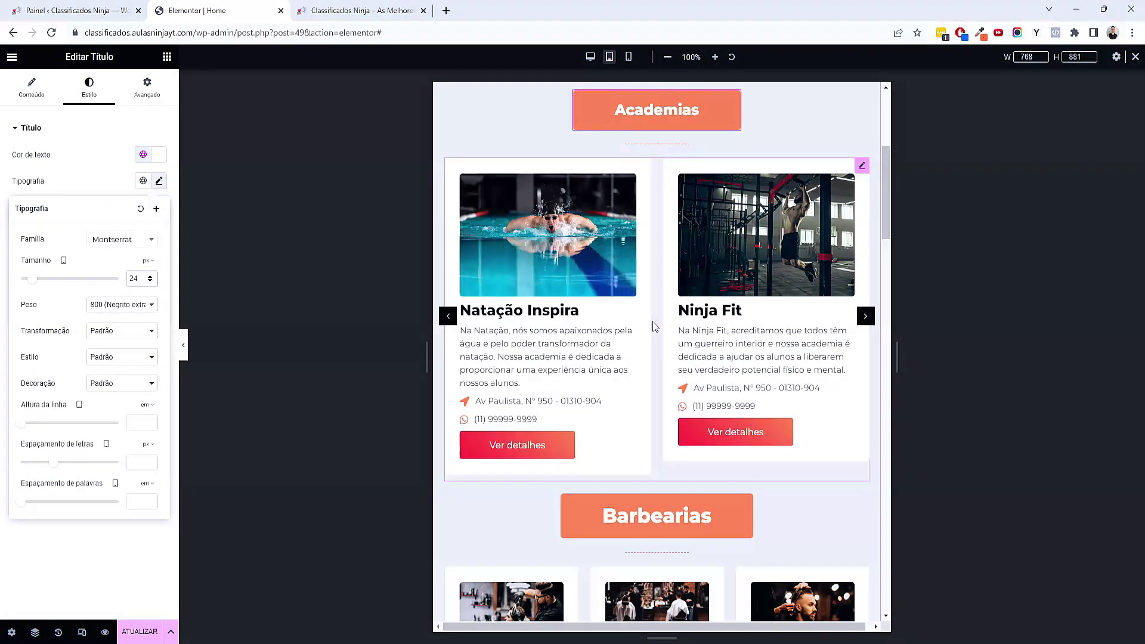
scroll(649, 327, "down", 2)
scroll(652, 406, "down", 3)
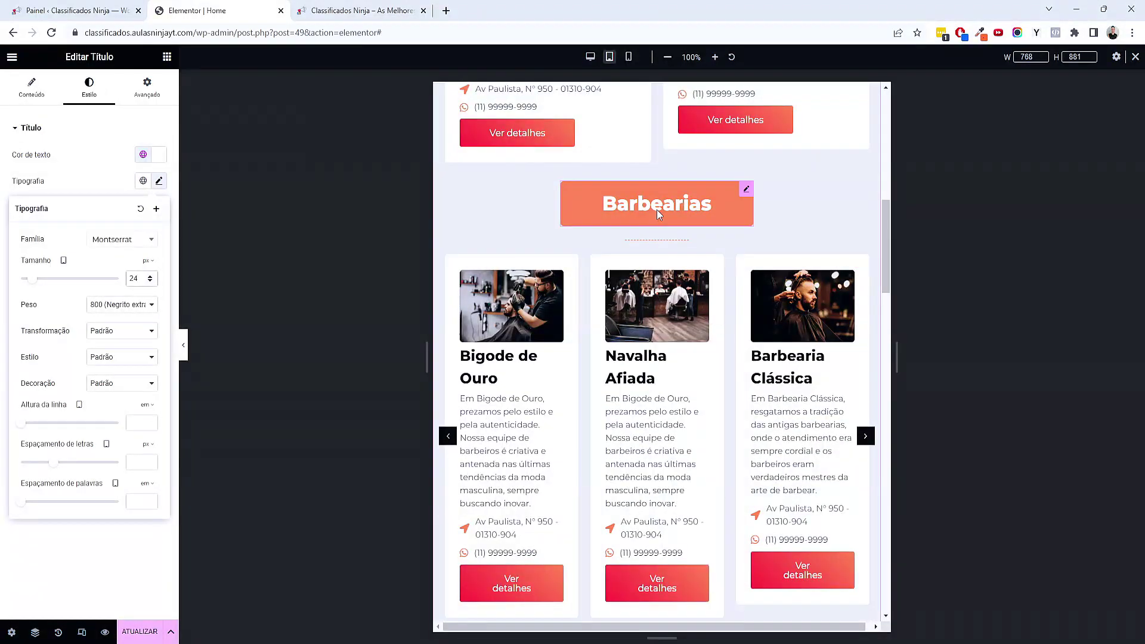
Make the Barbearias title 24 px and its listing grid two columns on tablet
left_click(658, 214)
left_click(104, 94)
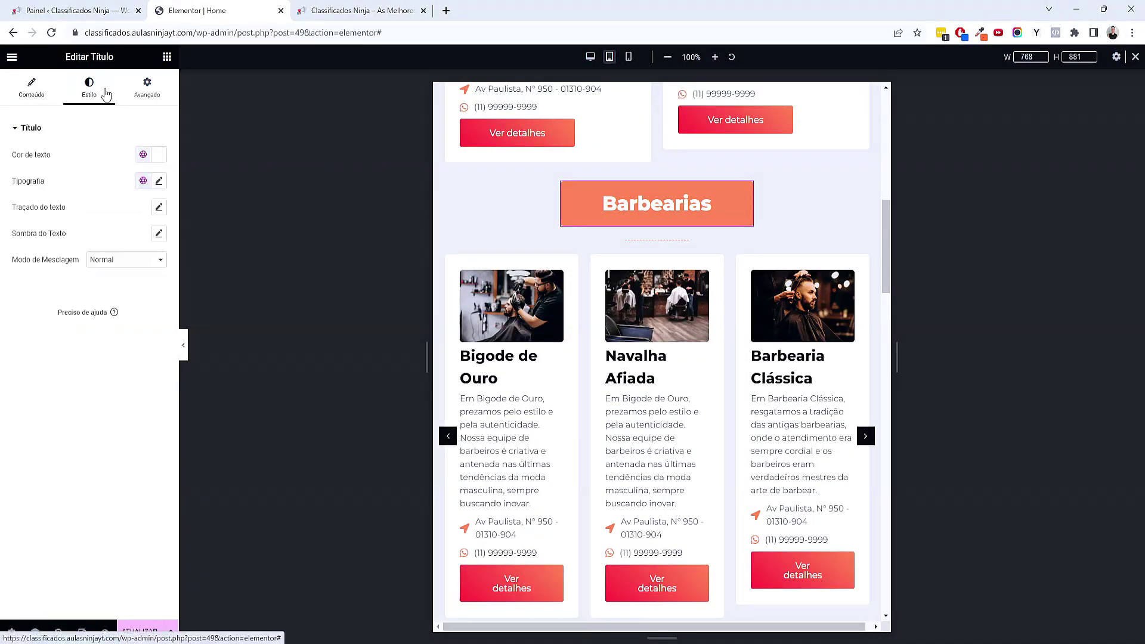
left_click(159, 181)
left_click(132, 278)
type("24")
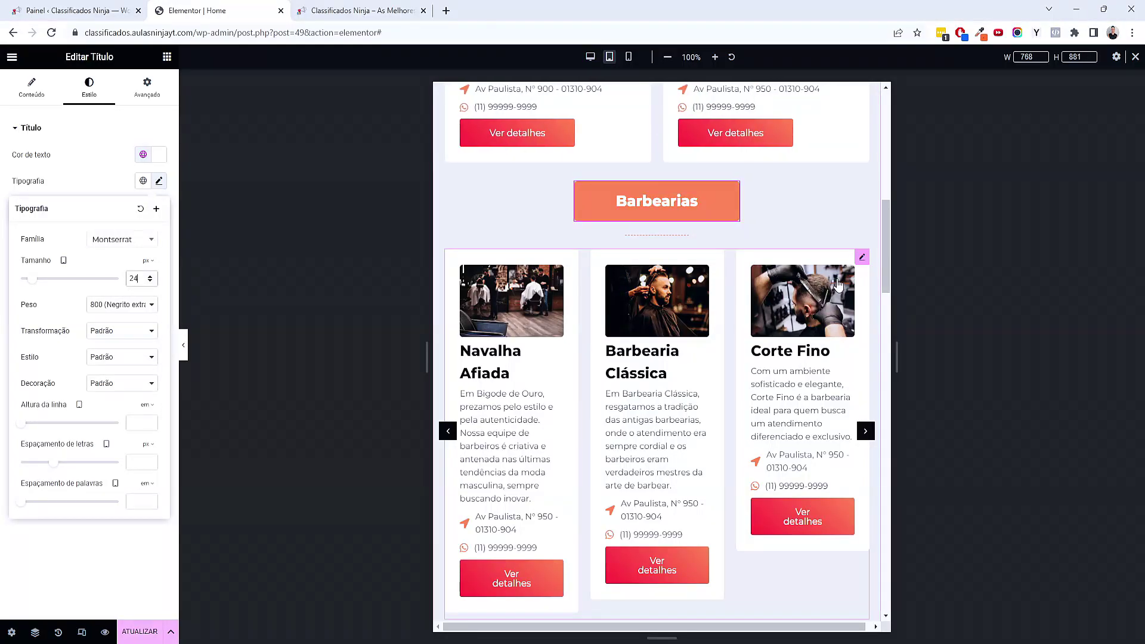
left_click(860, 260)
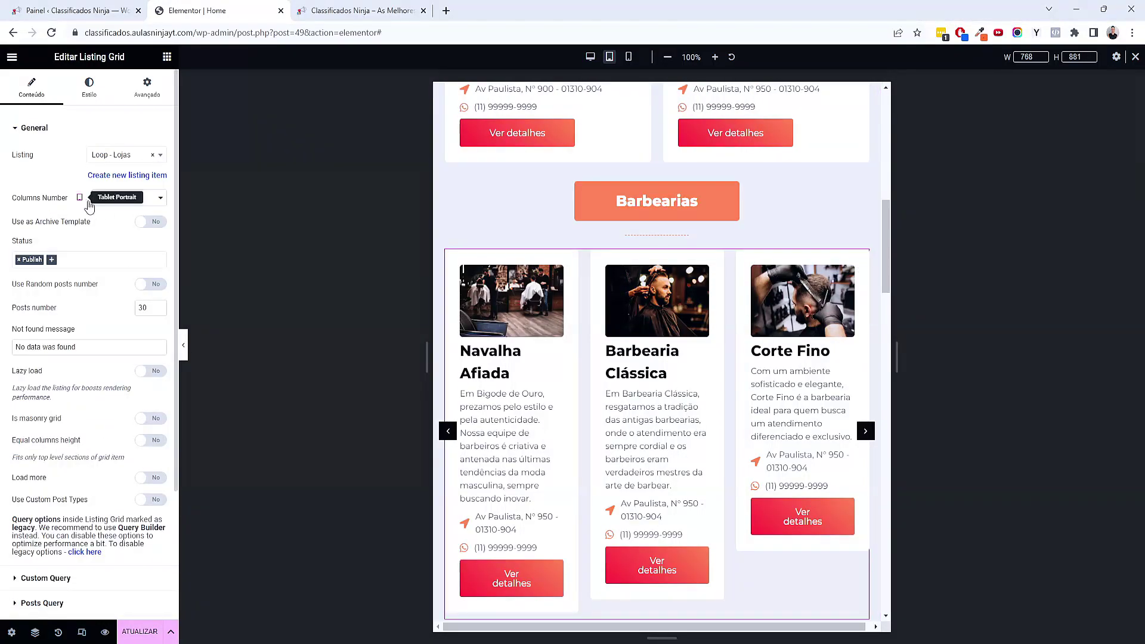
left_click(121, 198)
left_click(120, 222)
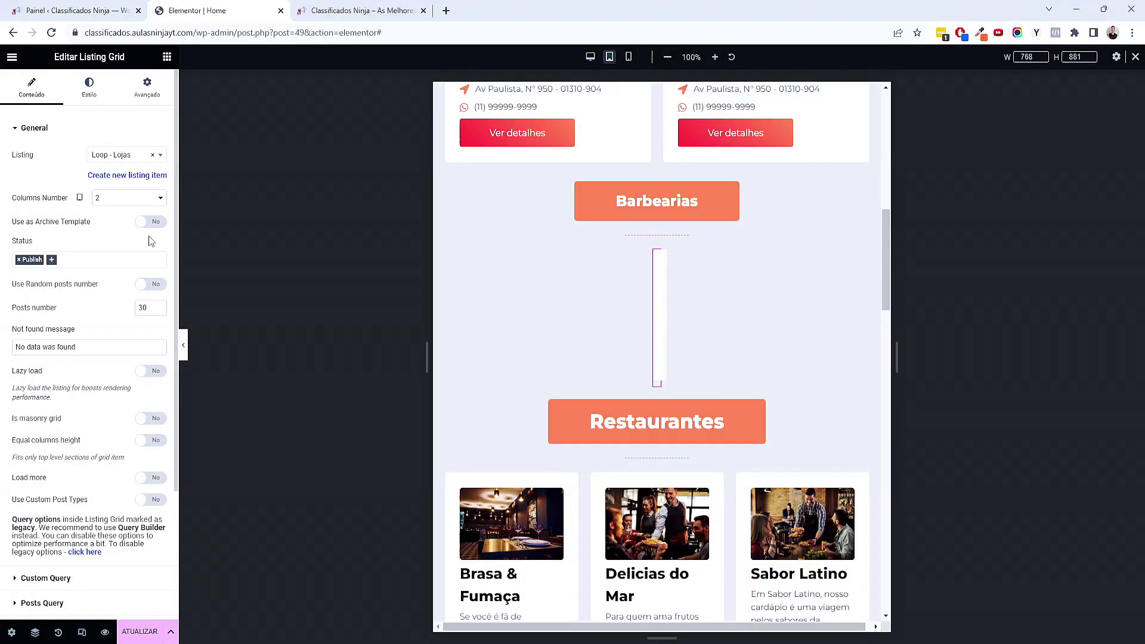
scroll(639, 358, "down", 3)
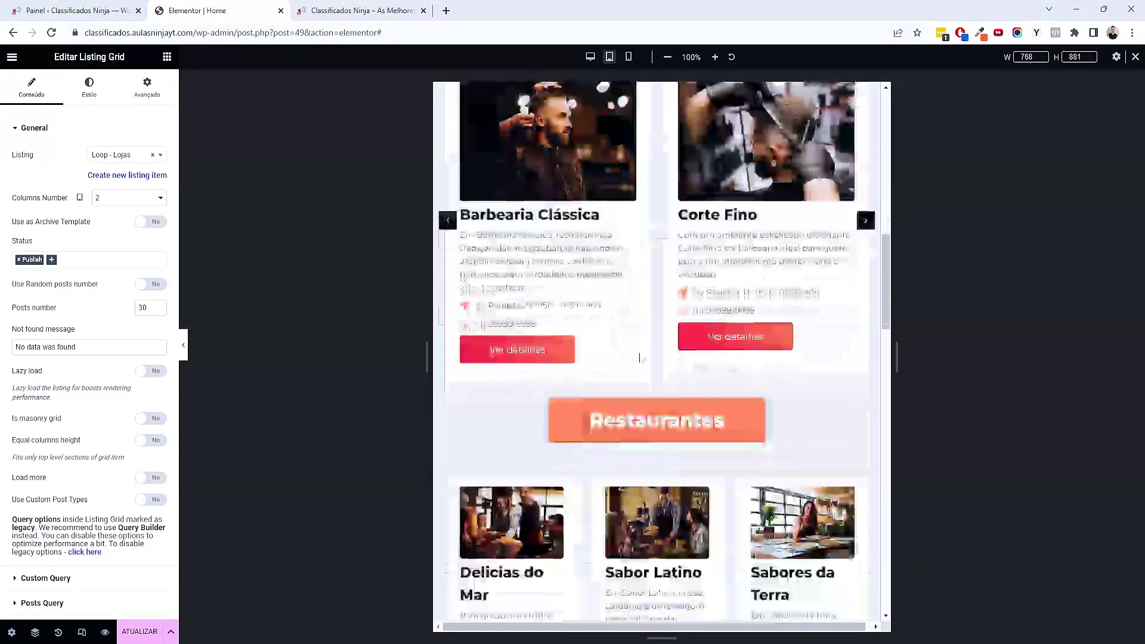
scroll(639, 357, "down", 3)
Make the Restaurantes title 24 px and its listing grid two columns on tablet
left_click(686, 236)
left_click(89, 88)
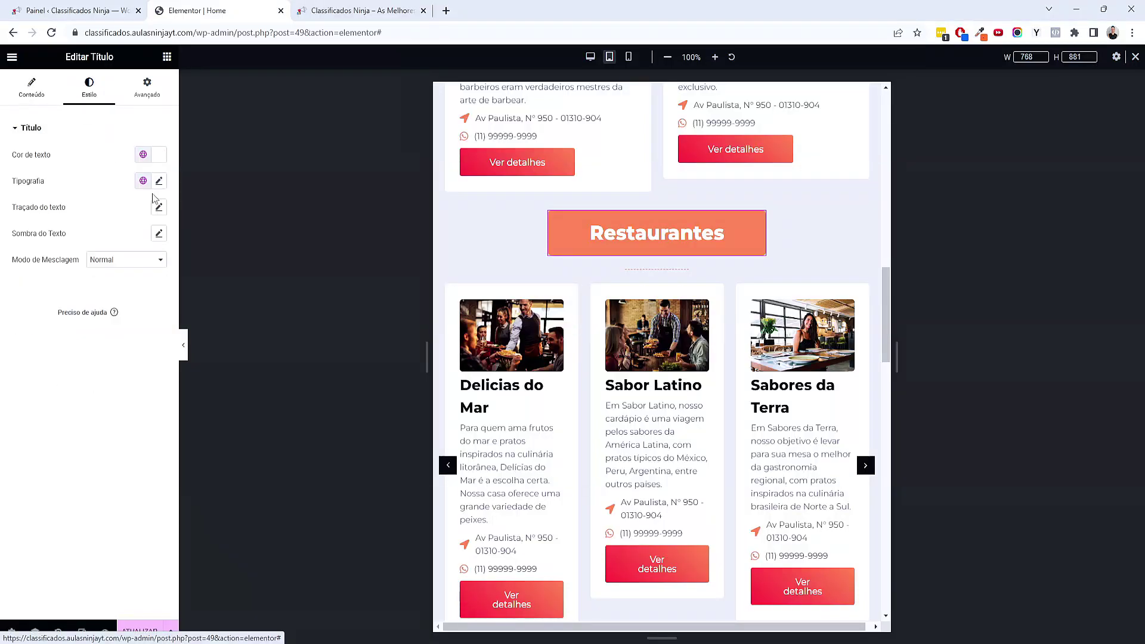
left_click(158, 181)
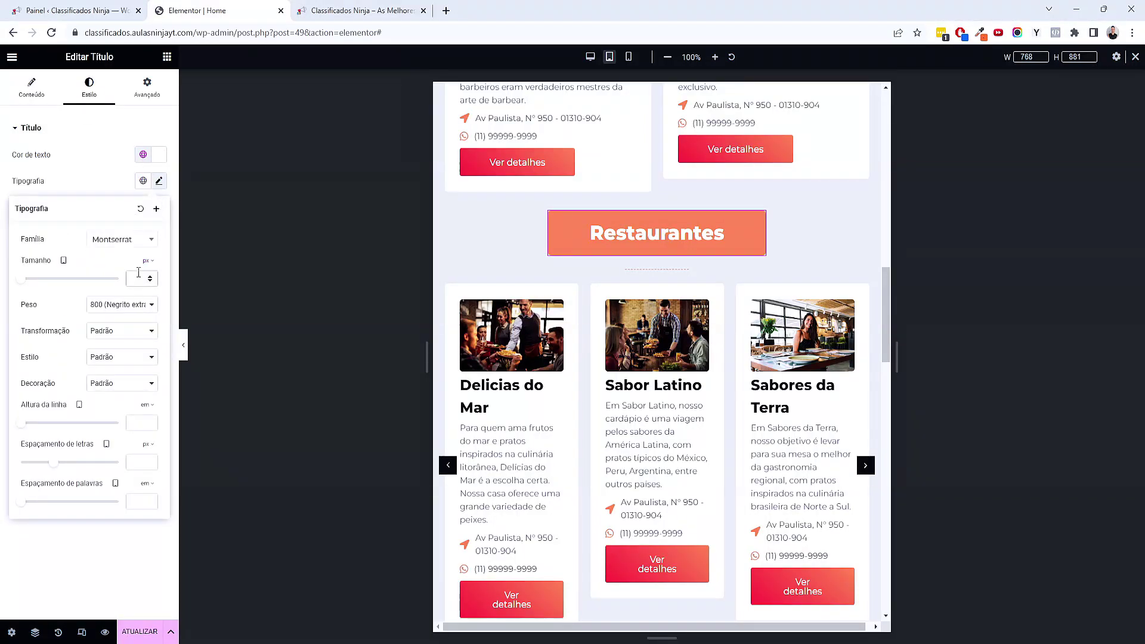
left_click(138, 273)
type("24")
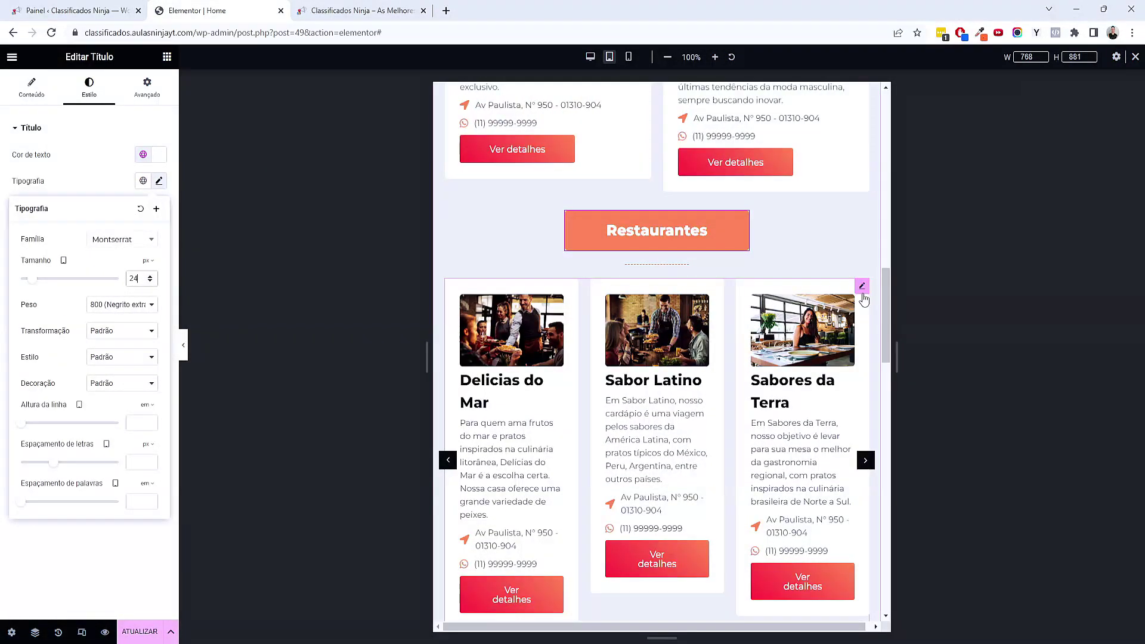
left_click(862, 288)
left_click(128, 198)
left_click(127, 230)
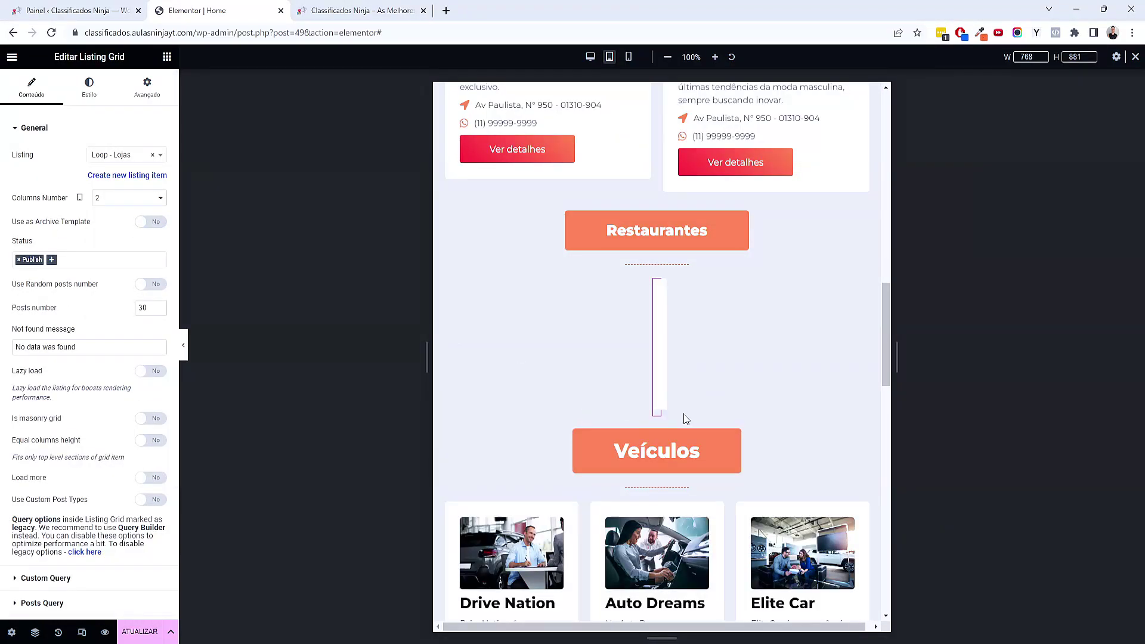
scroll(719, 407, "down", 5)
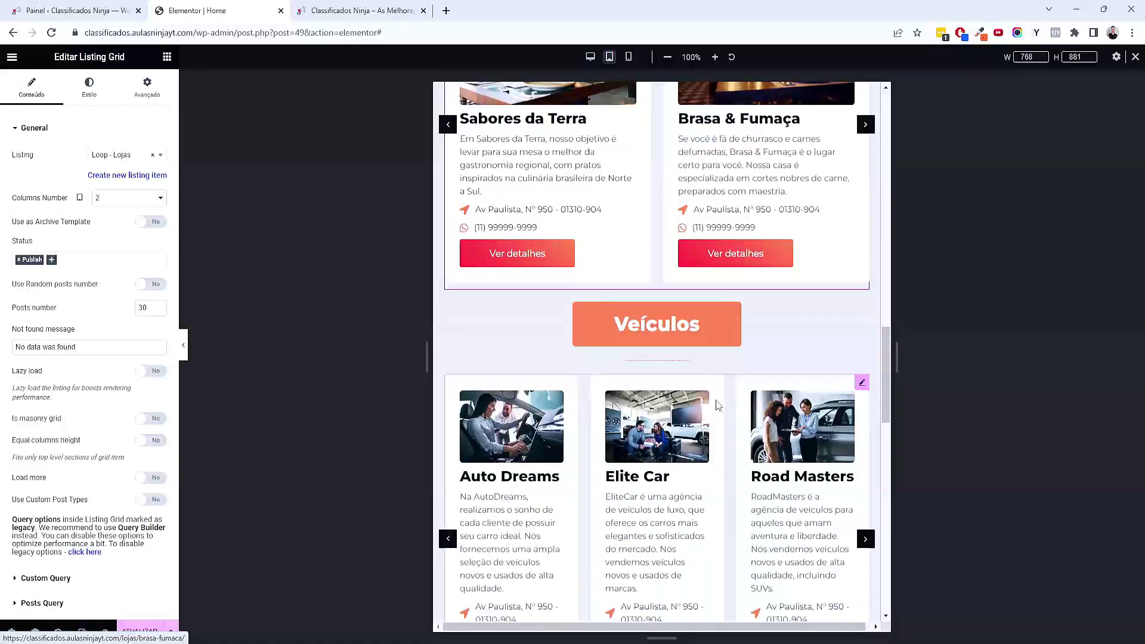
Make the Veículos title 24 px and its listing grid two columns on tablet
left_click(664, 323)
left_click(86, 95)
left_click(158, 181)
type("24")
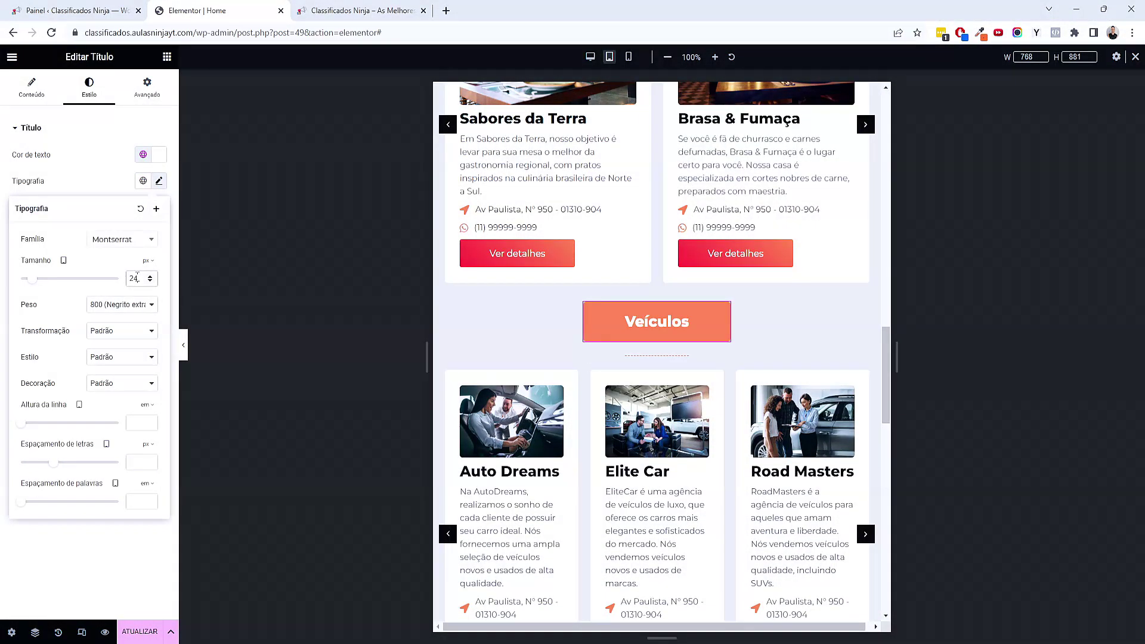
scroll(746, 506, "down", 3)
left_click(862, 191)
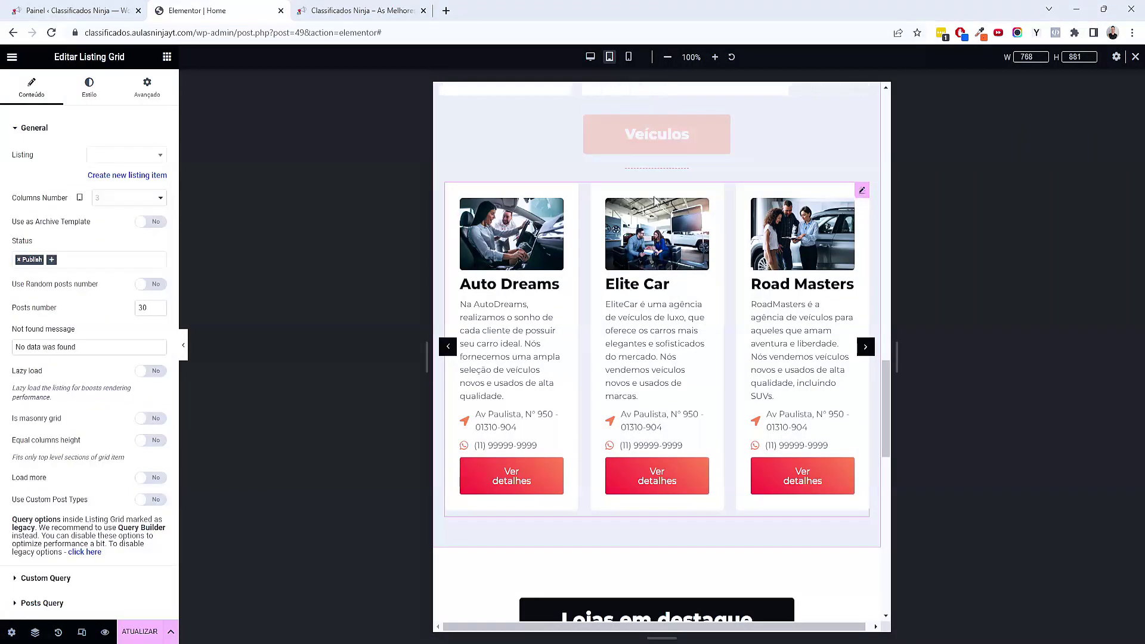
left_click(114, 198)
left_click(108, 233)
left_click_drag(156, 235, 546, 369)
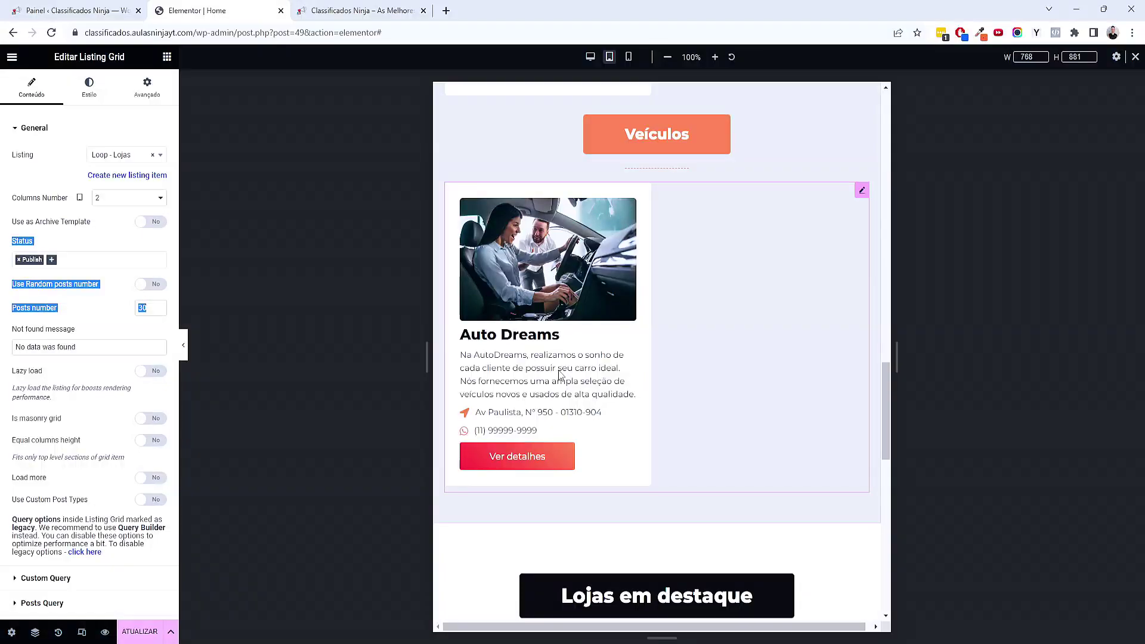
scroll(696, 439, "down", 15)
scroll(696, 438, "down", 15)
scroll(693, 435, "down", 10)
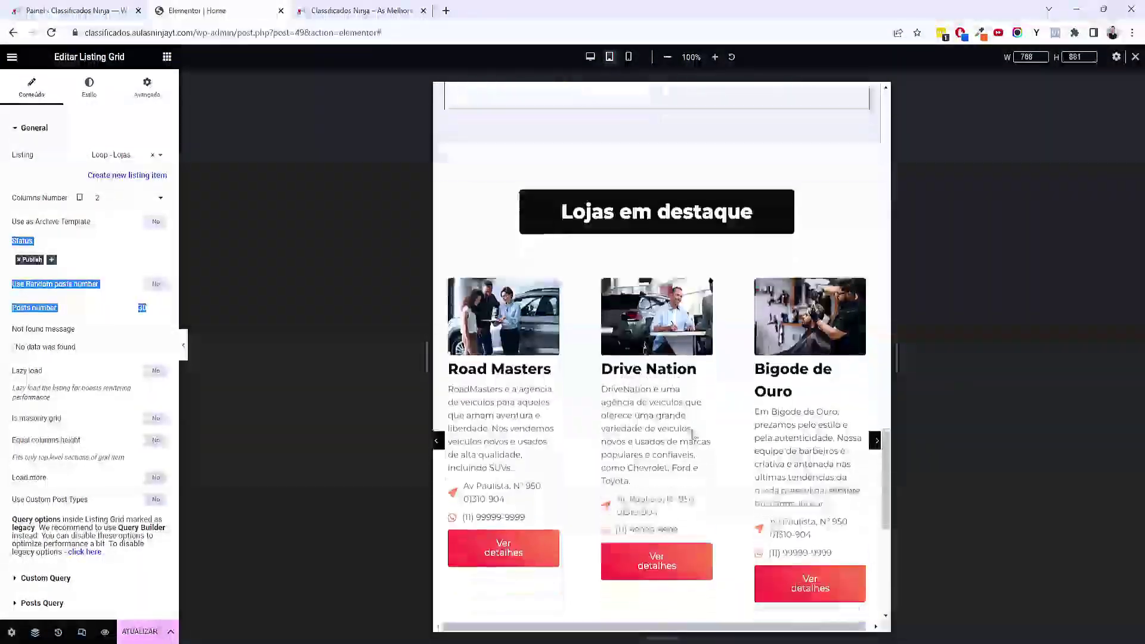
scroll(654, 232, "up", 3)
Set the Lojas em destaque container padding to 50/20/50/20
left_click(653, 224)
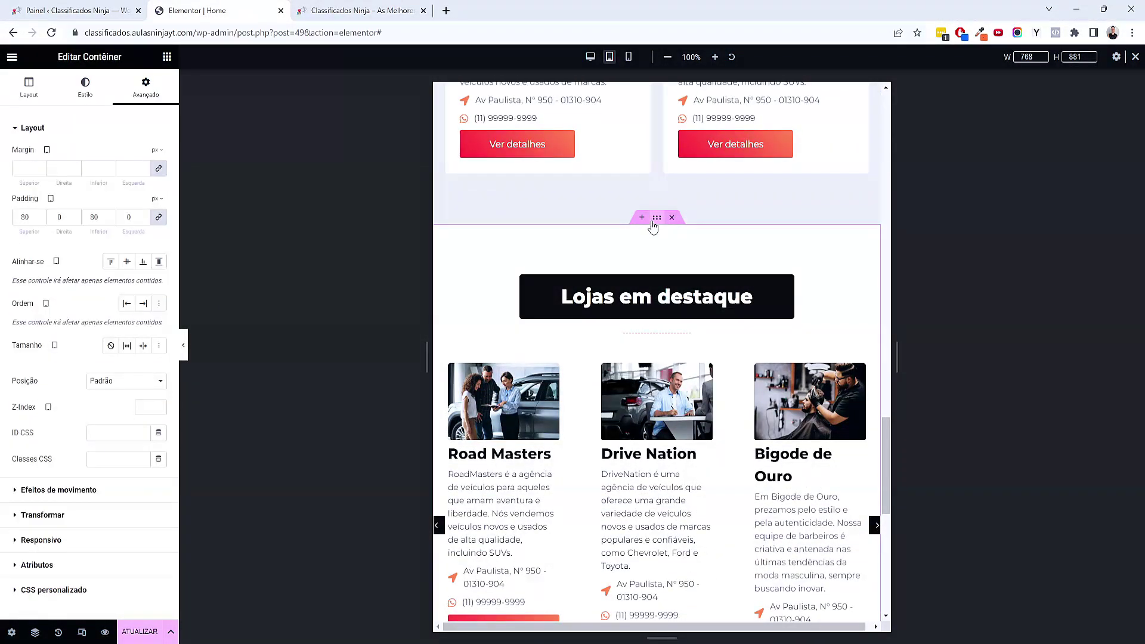
left_click(158, 217)
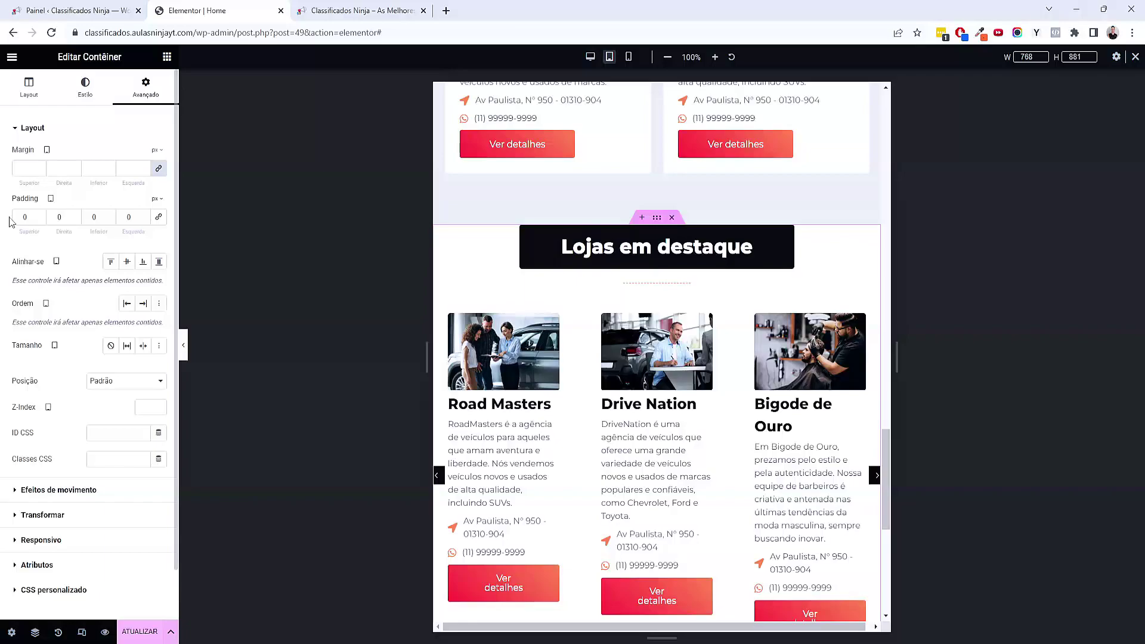
type("50")
key("Tab")
key("Tab")
type("50")
left_click(64, 217)
type("20")
key("Tab")
key("Tab")
type("20")
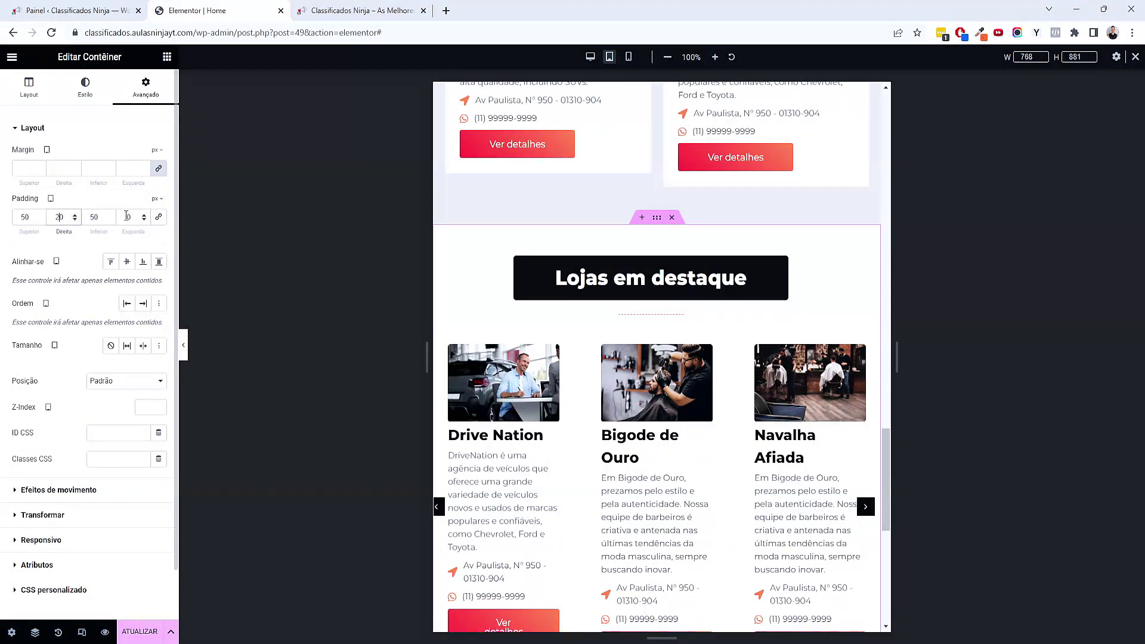
Set the Lojas em destaque heading's font size to 24 px
left_click(662, 273)
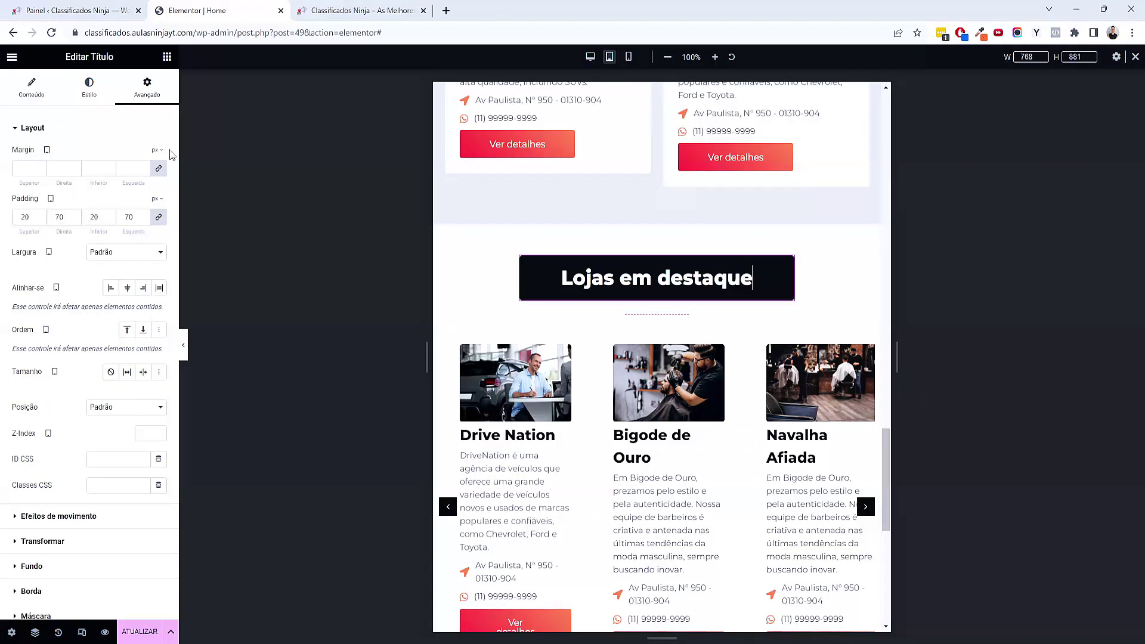
left_click(89, 95)
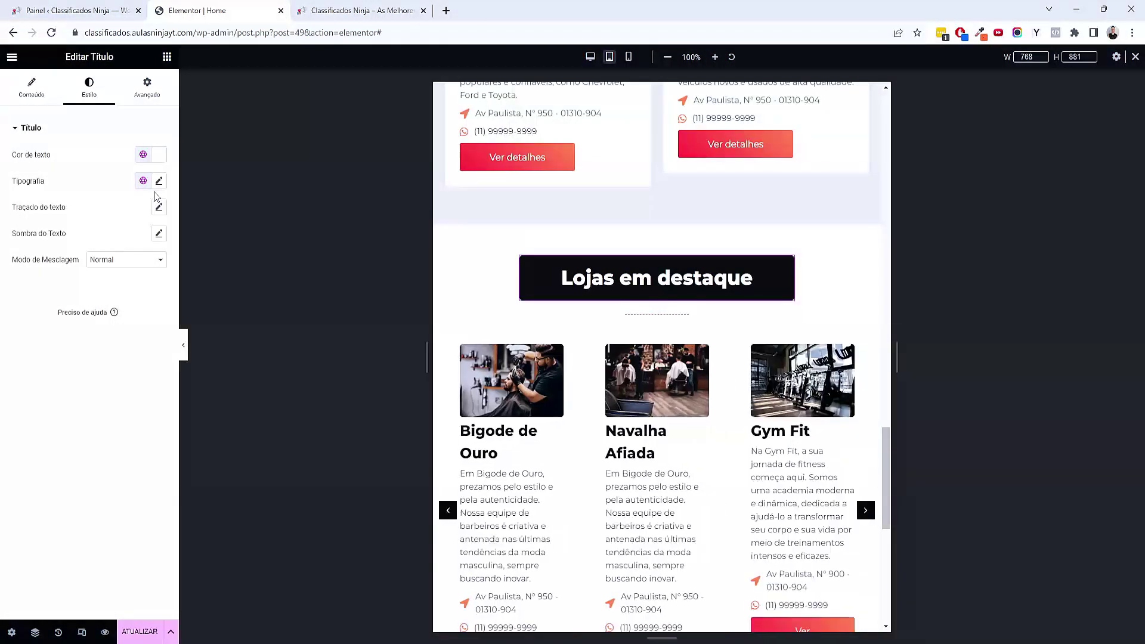
left_click(158, 182)
left_click(149, 279)
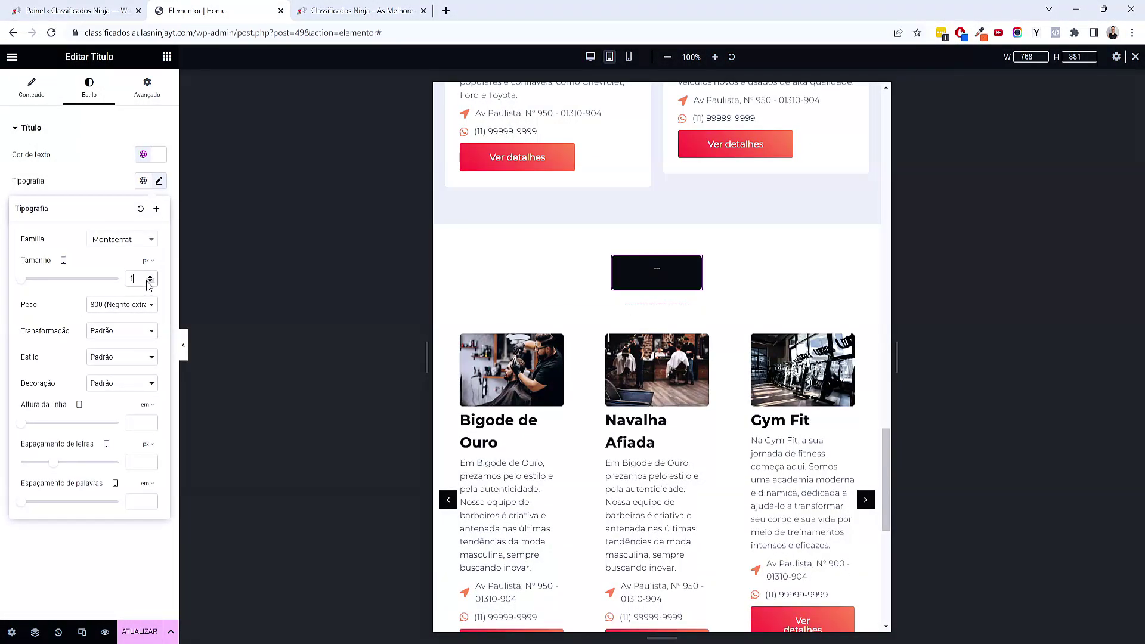
left_click_drag(152, 278, 153, 280)
scroll(870, 298, "down", 1)
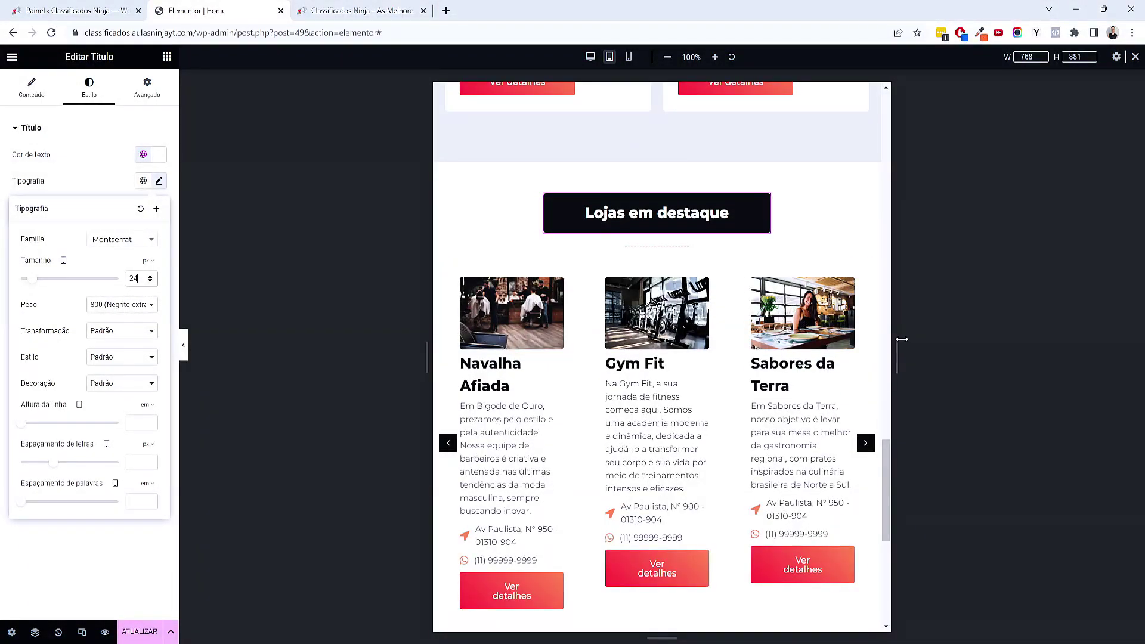
Set the featured-stores Listing Grid to two columns on tablet
left_click(862, 269)
left_click(119, 198)
left_click(100, 221)
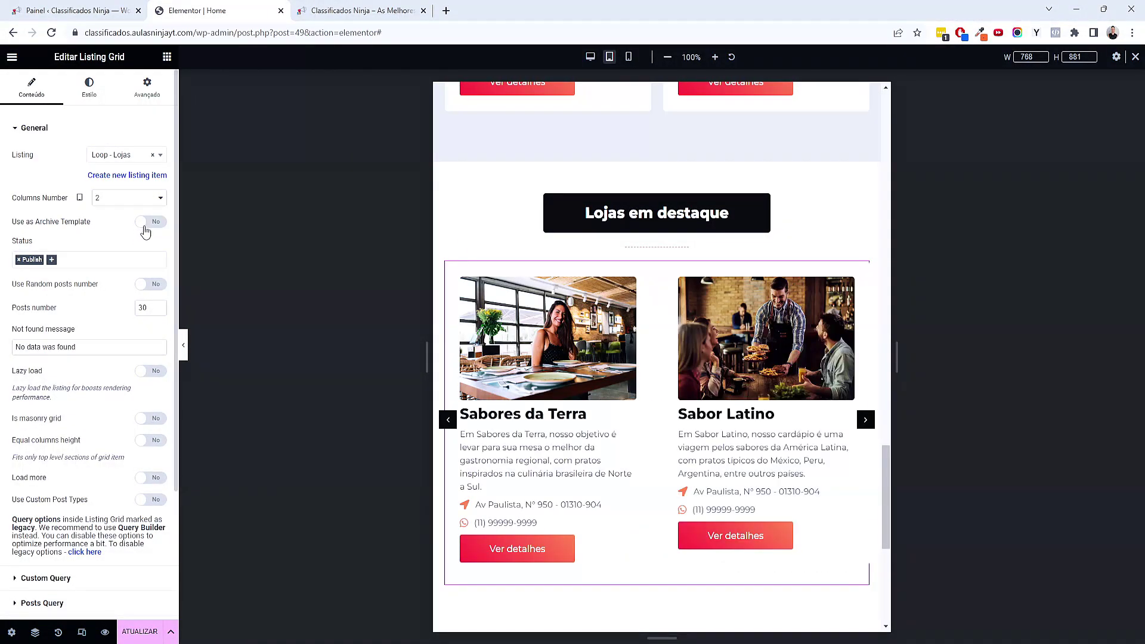
scroll(620, 421, "down", 5)
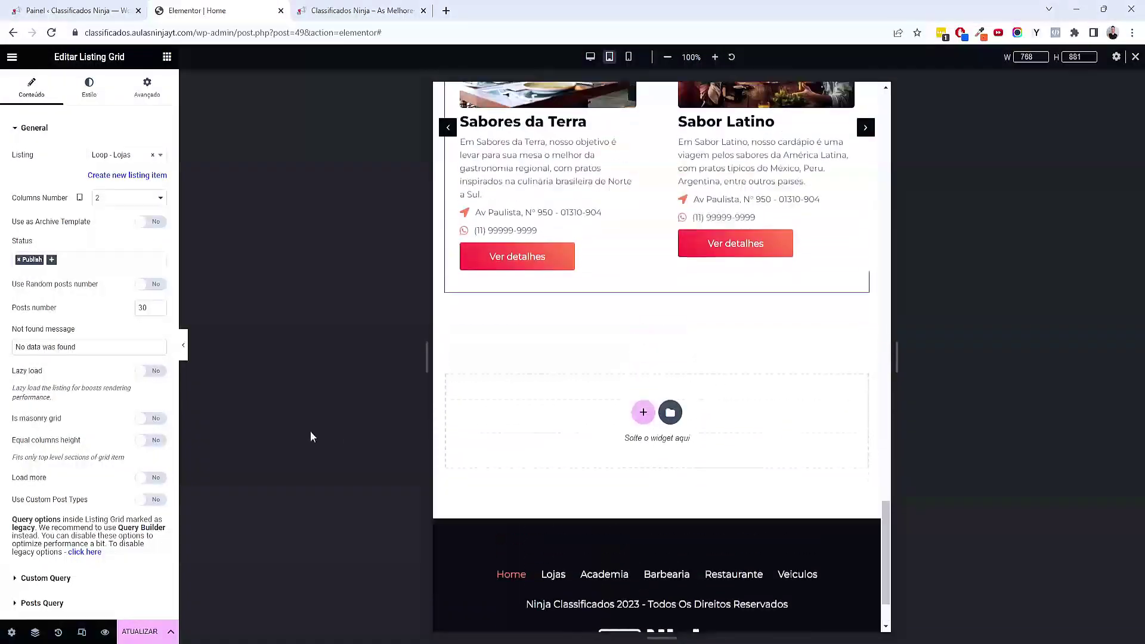
Review the finished tablet layout with the editor panel hidden
left_click(185, 353)
scroll(715, 491, "up", 10)
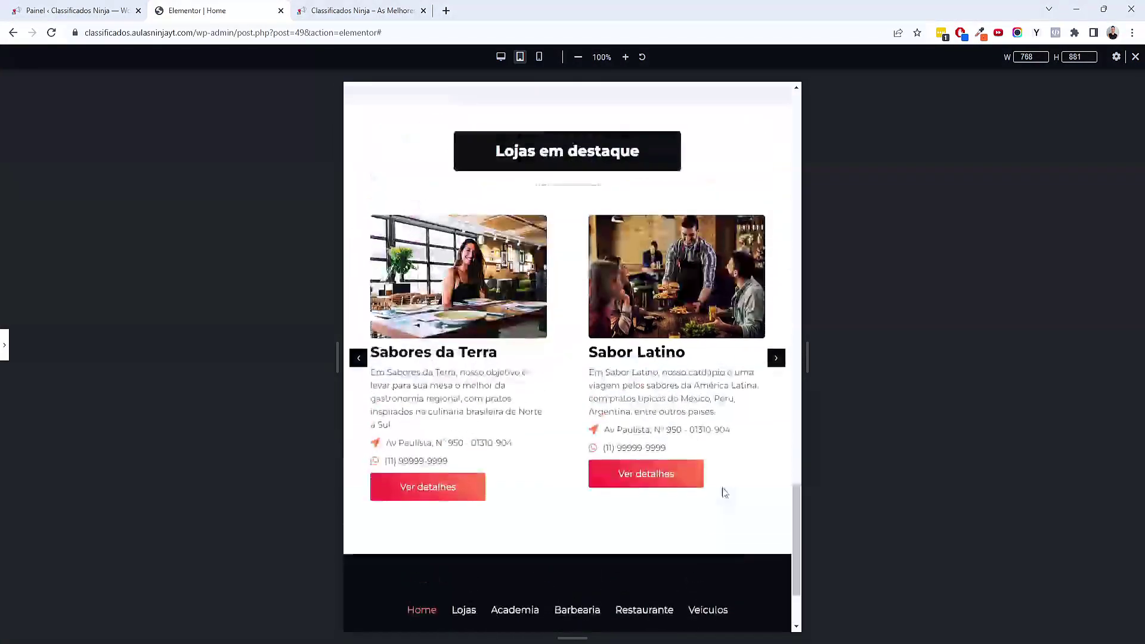
scroll(722, 496, "up", 20)
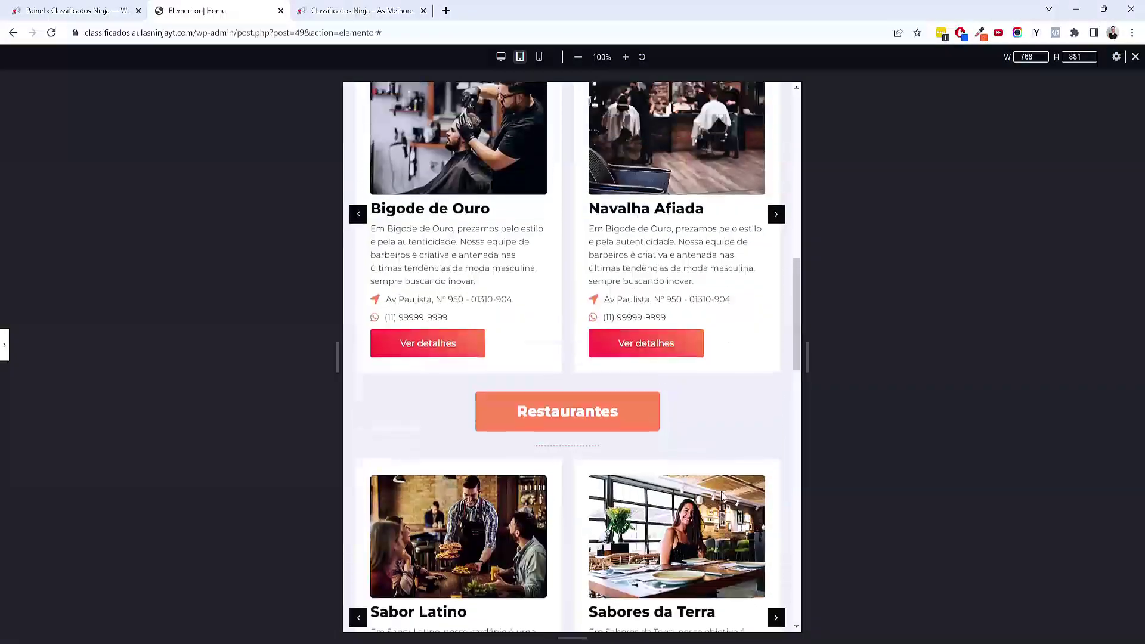
left_click(4, 353)
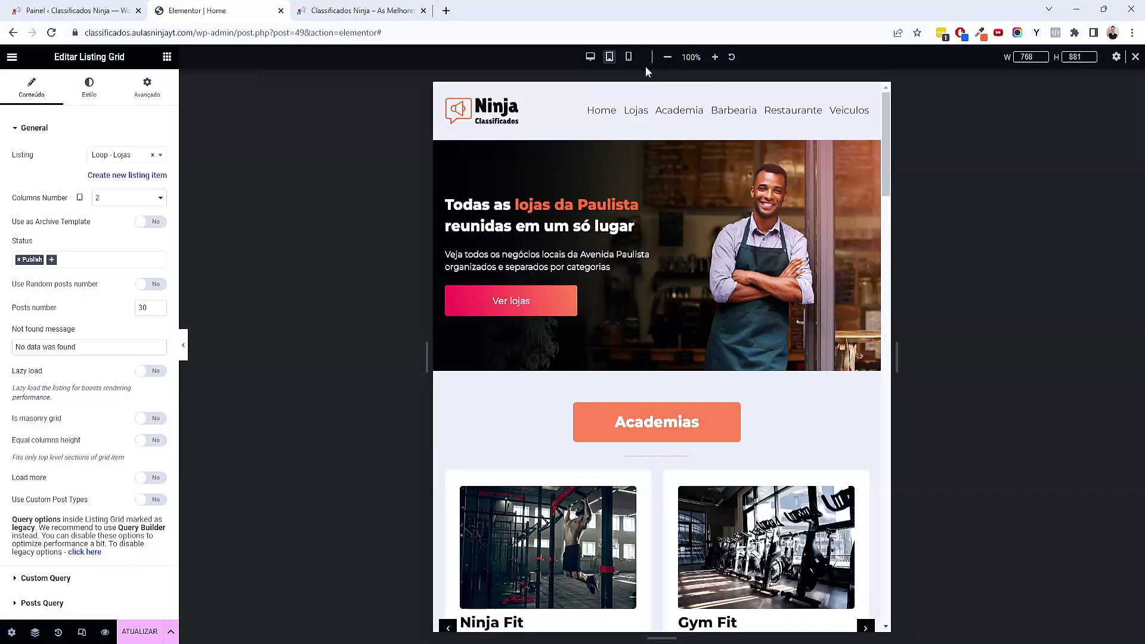
Switch the preview to mobile at 420 px width and view the header and hero
left_click(629, 57)
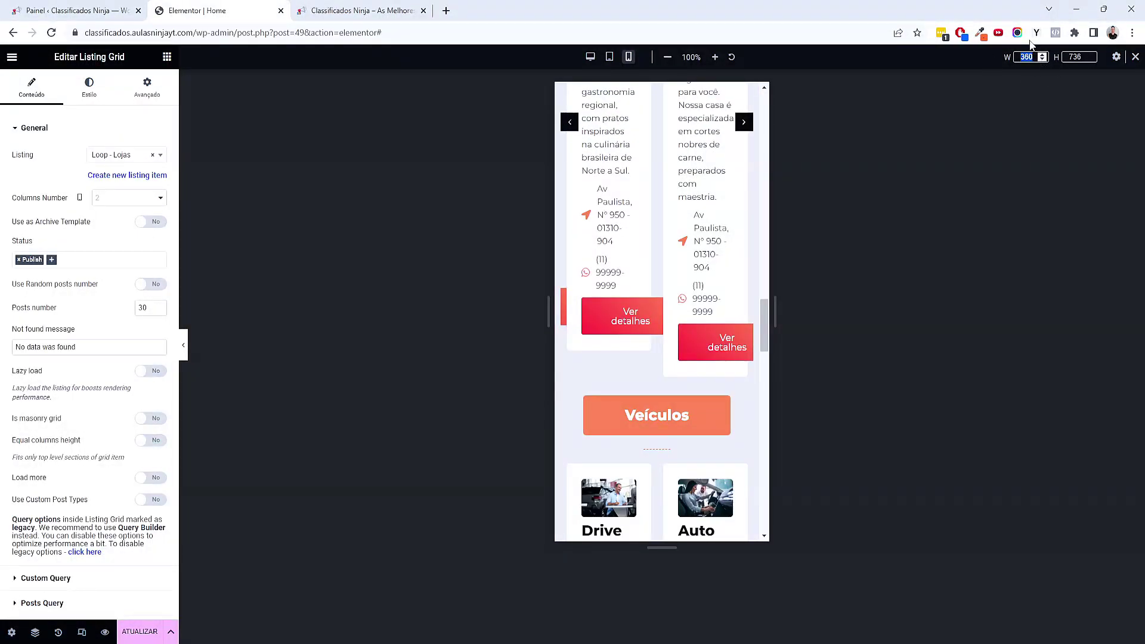
type("420")
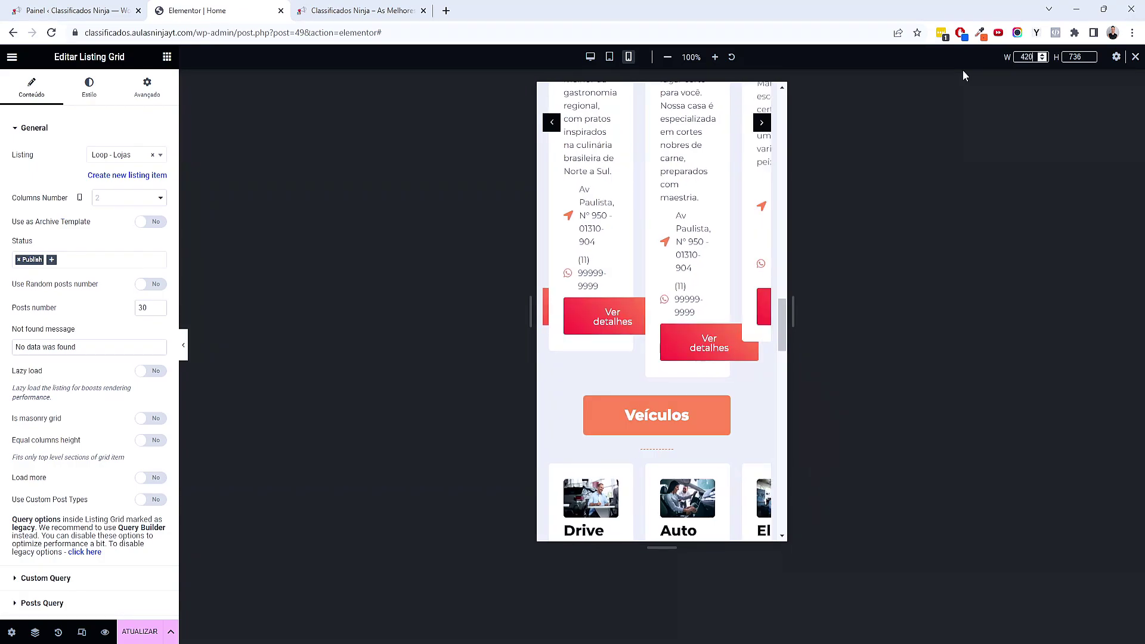
scroll(767, 368, "up", 20)
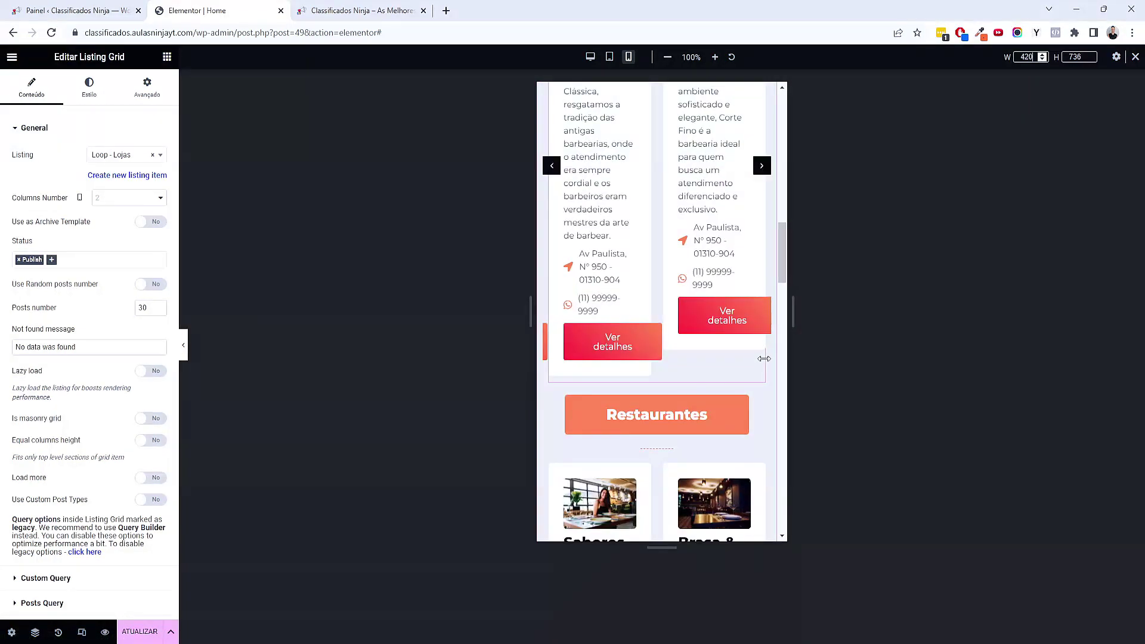
scroll(735, 346, "up", 1)
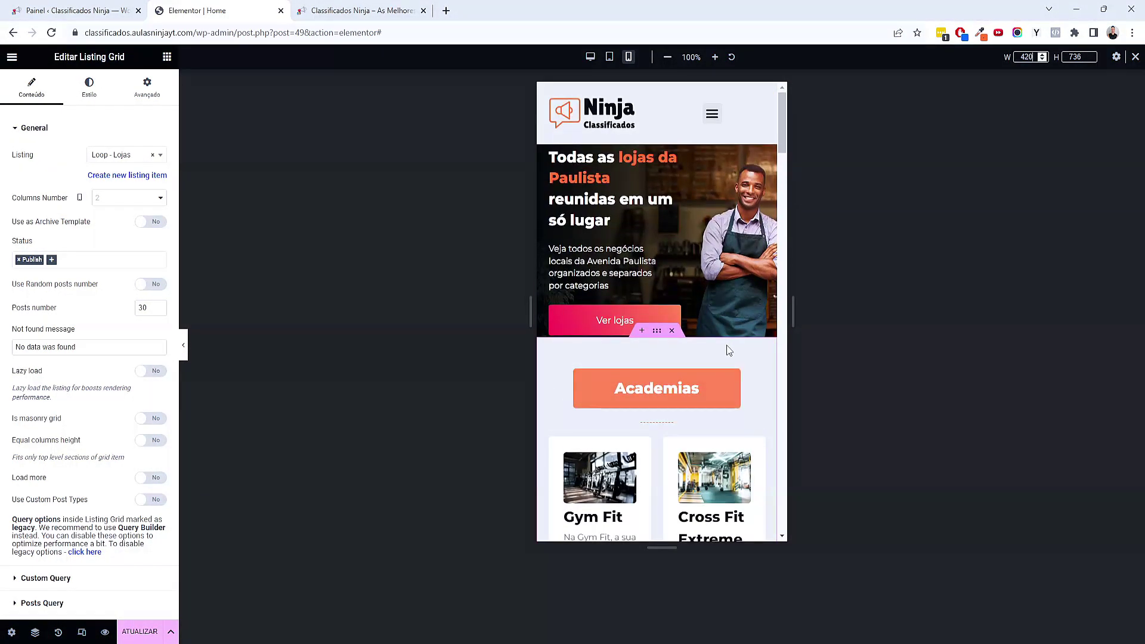
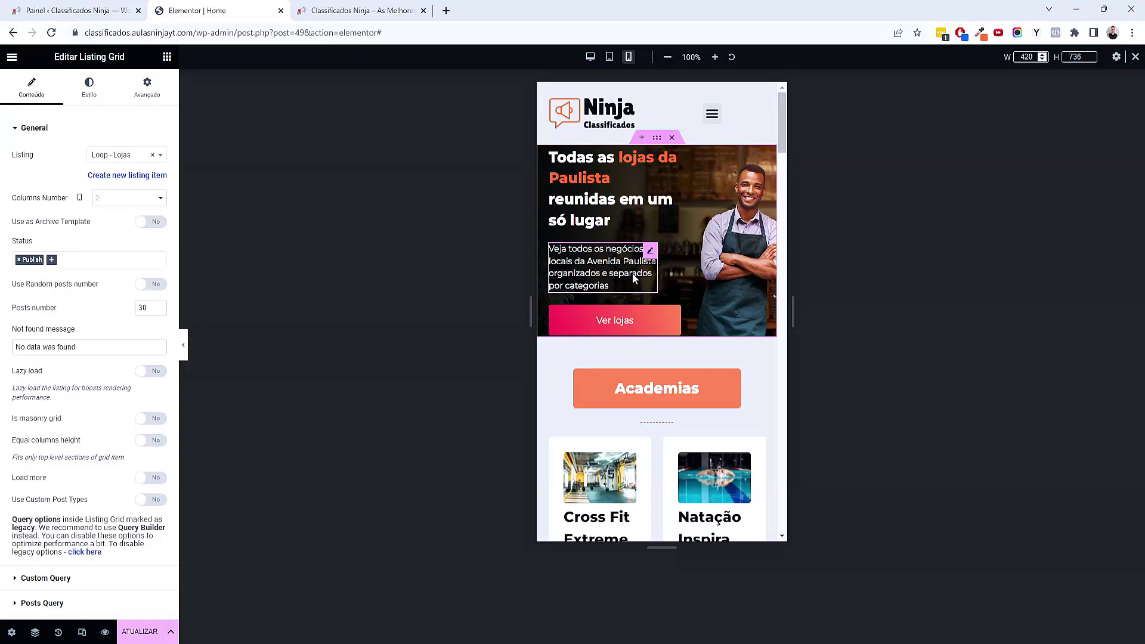
Set the hero container's mobile background image to bg-mobile.jpg from the media library
left_click(656, 139)
left_click(89, 90)
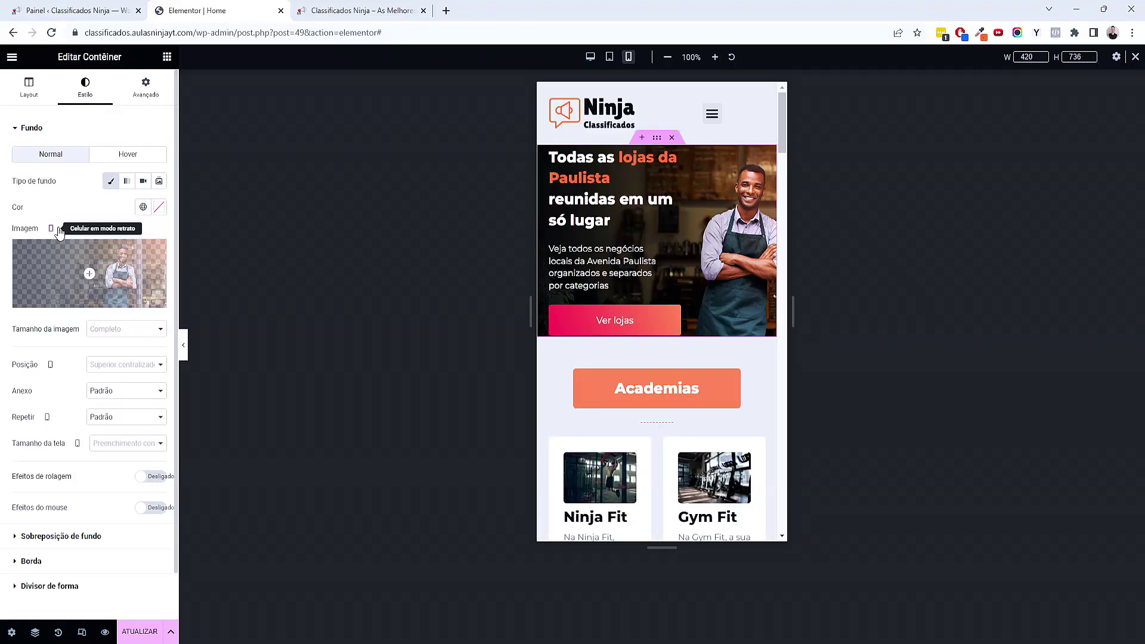
left_click(89, 277)
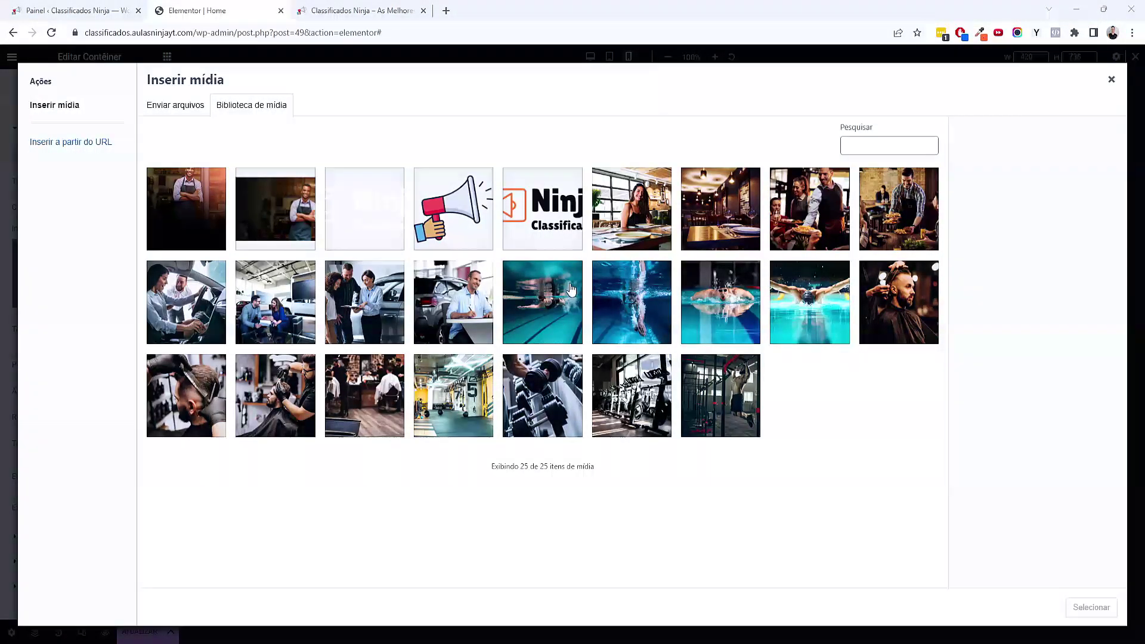
left_click(204, 206)
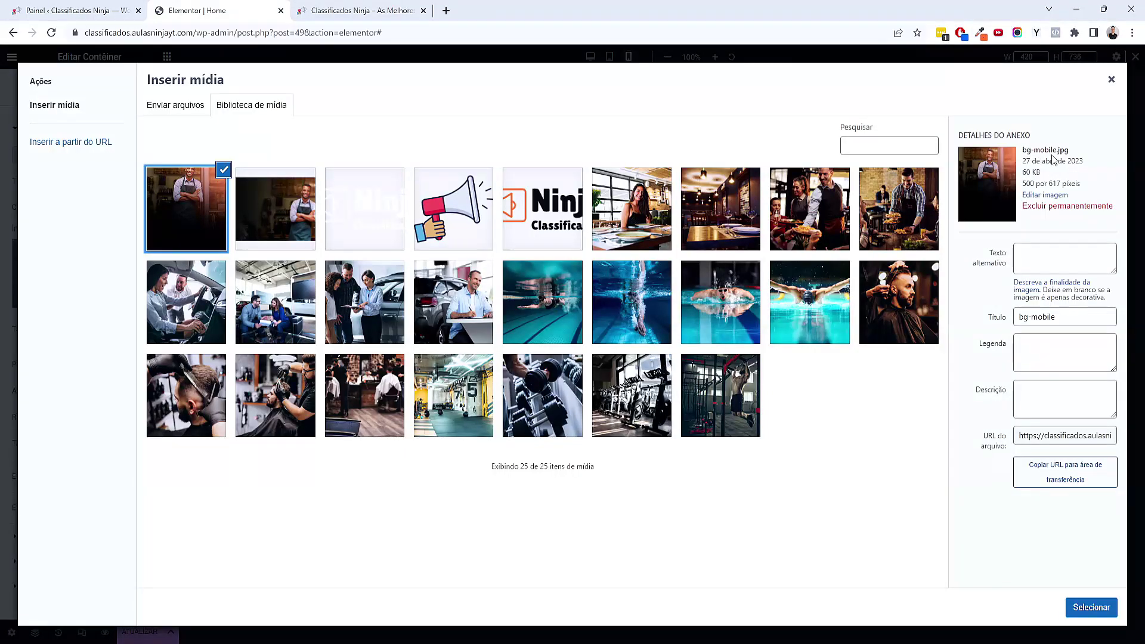
left_click(1090, 608)
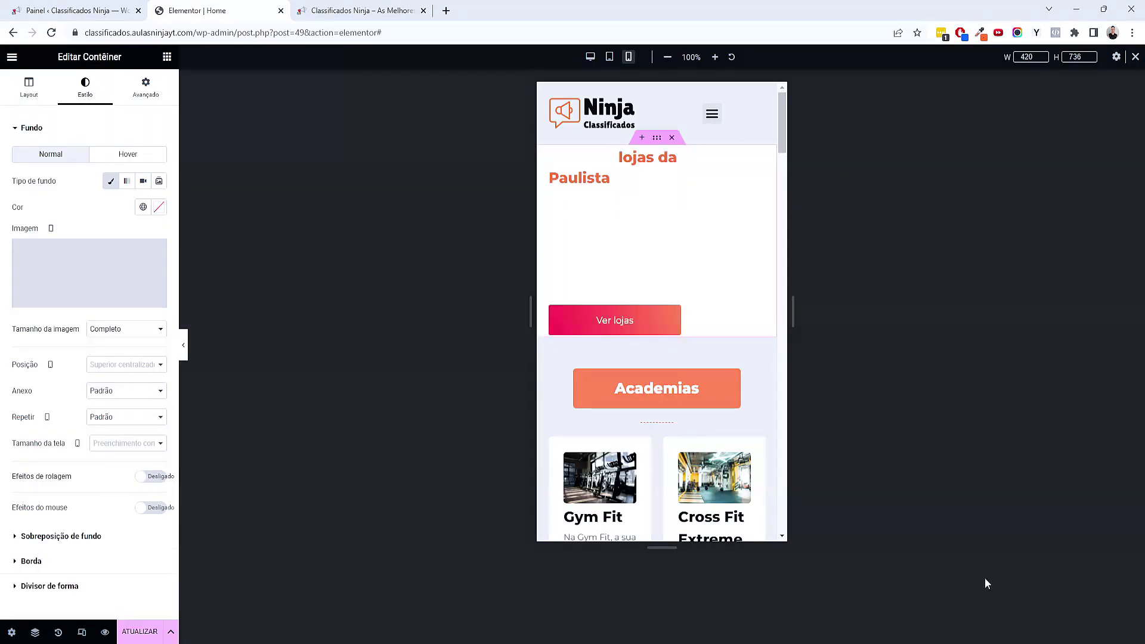
Set the hero container's mobile padding to 250 top and 20 on the left and right
left_click(145, 87)
left_click(158, 217)
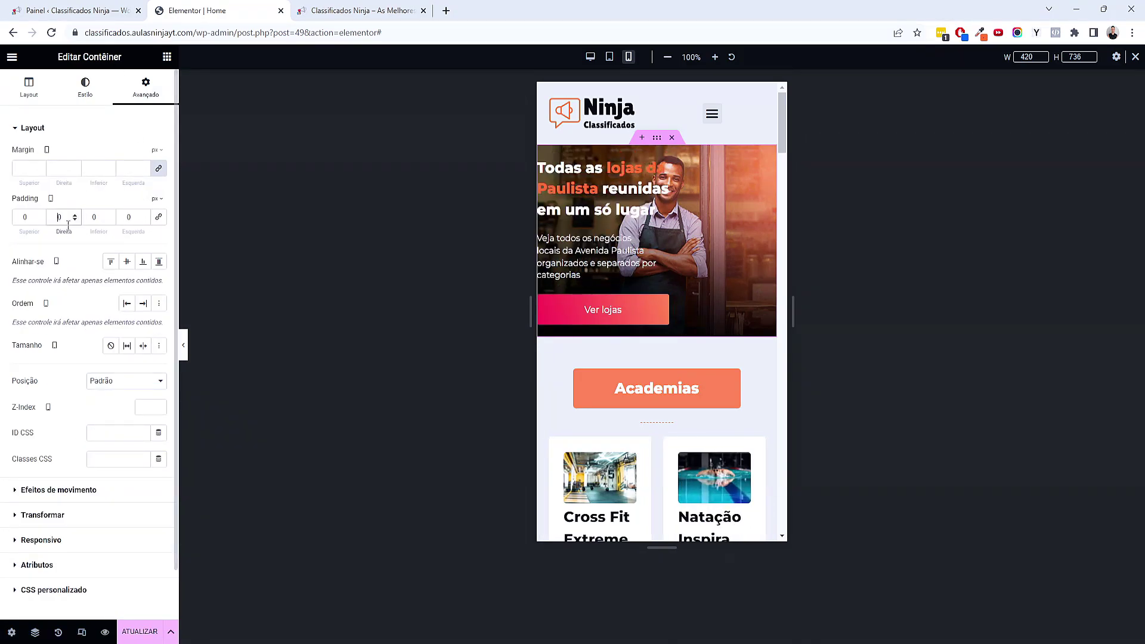
left_click(123, 216)
type("2")
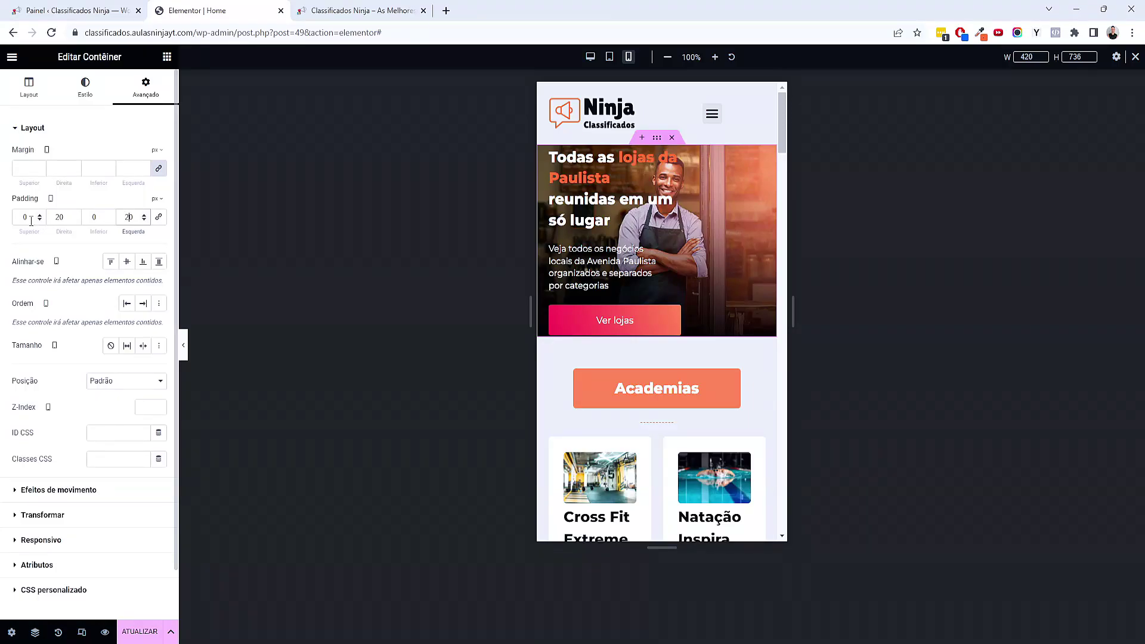
left_click(22, 217)
type("25")
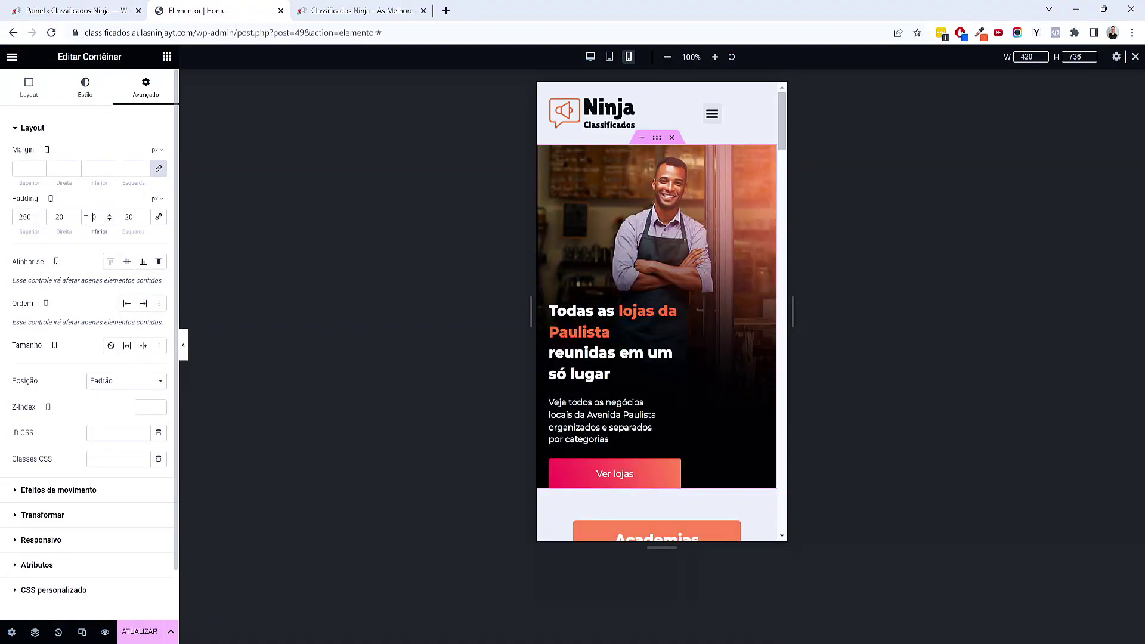
type("3")
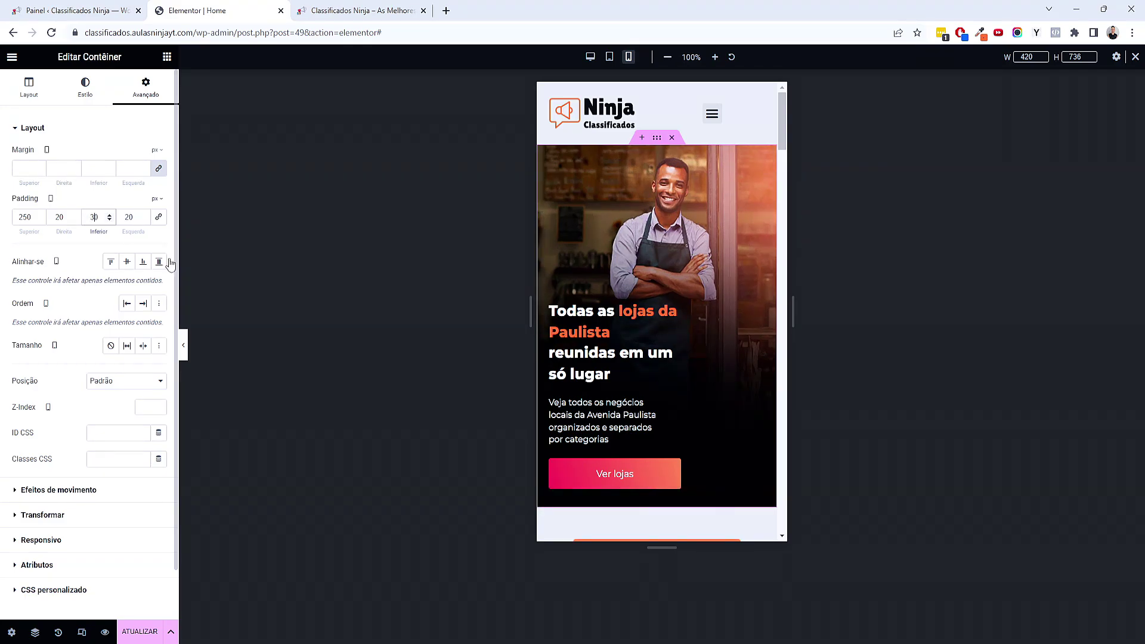
Make the heading and description 100% wide with centred text
left_click(608, 374)
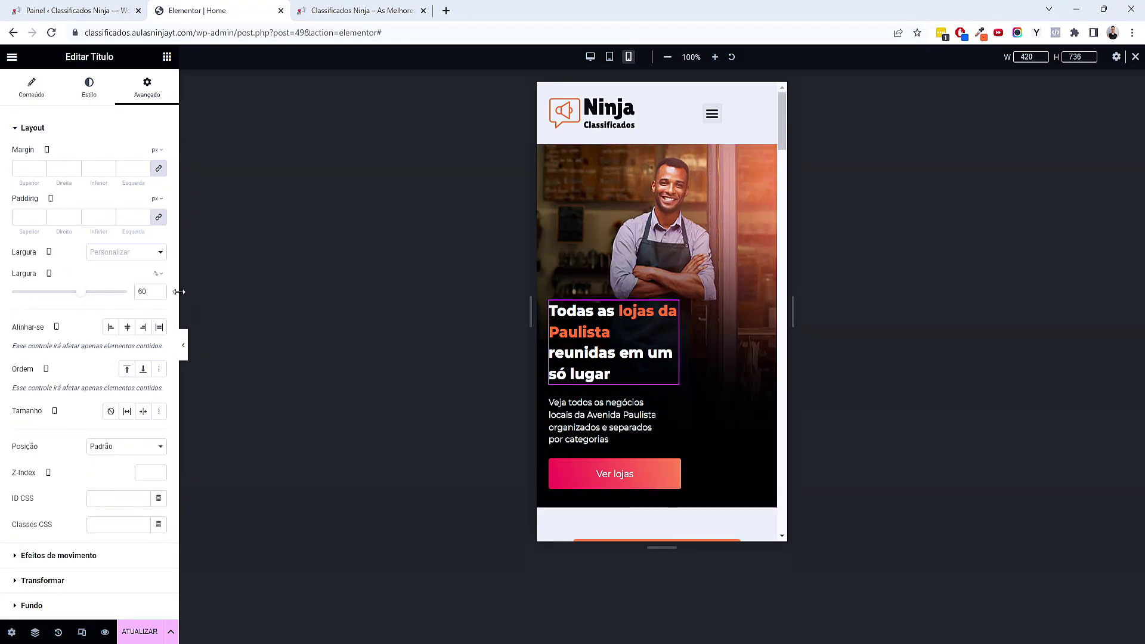
left_click_drag(82, 291, 134, 298)
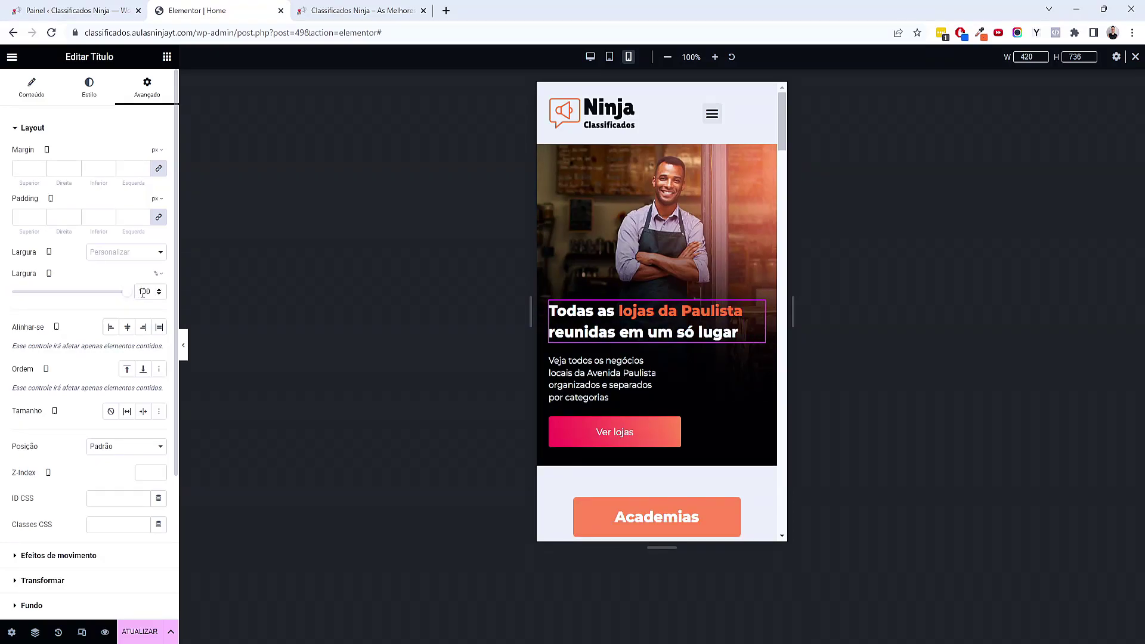
left_click(32, 88)
left_click(131, 337)
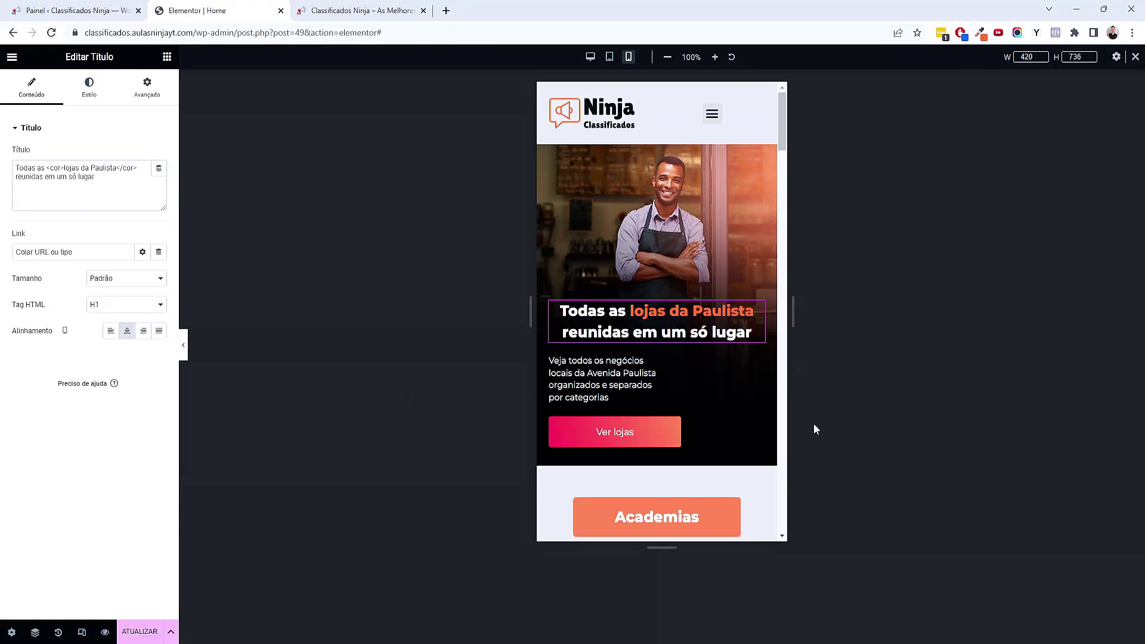
left_click(162, 93)
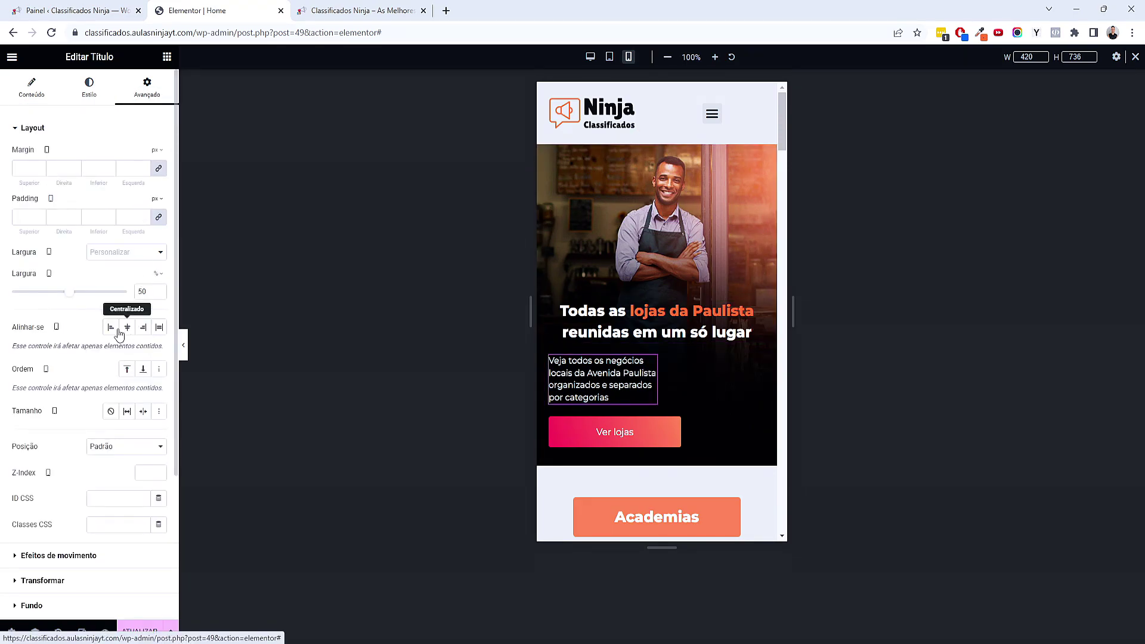
left_click_drag(70, 291, 160, 285)
left_click(40, 90)
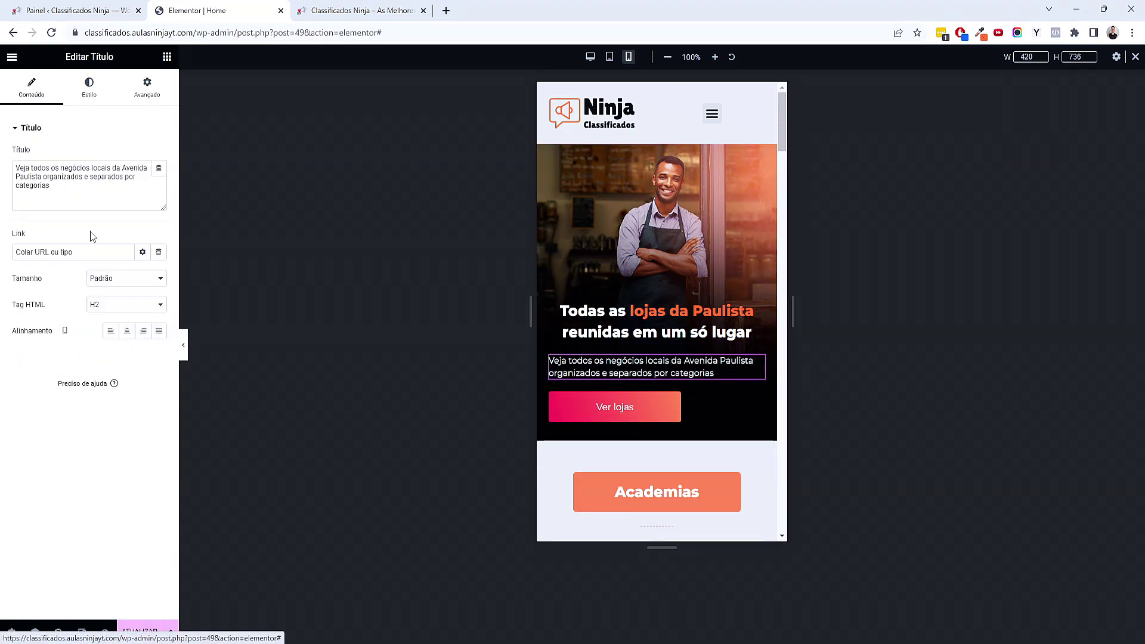
left_click(129, 335)
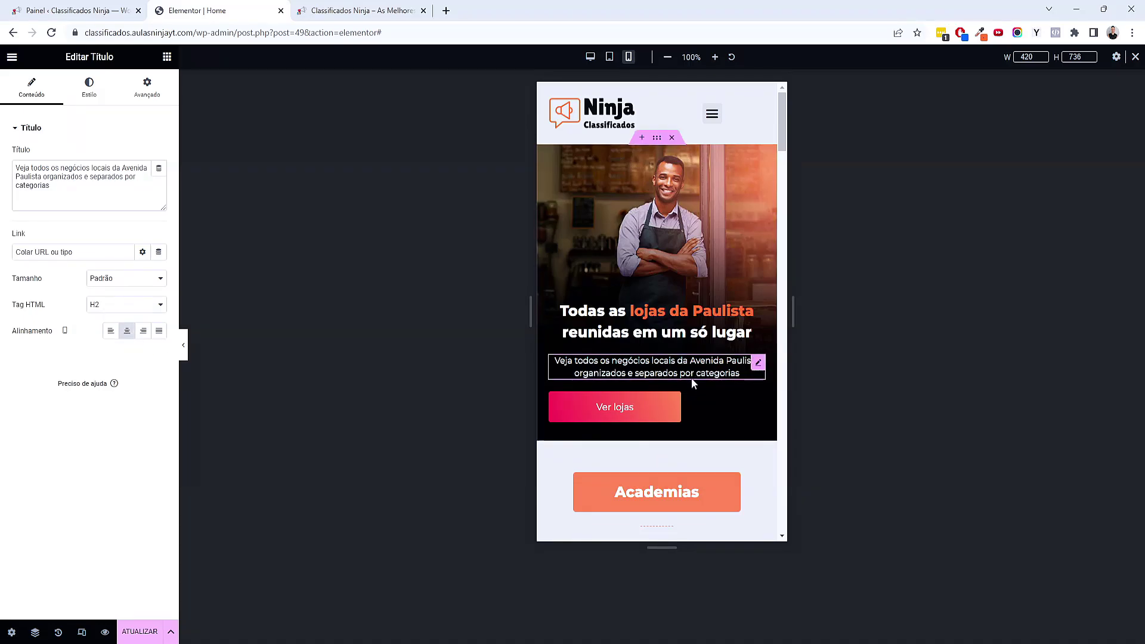
Make the Ver lojas button full width and centred, then preview the hero
left_click(667, 406)
left_click(150, 89)
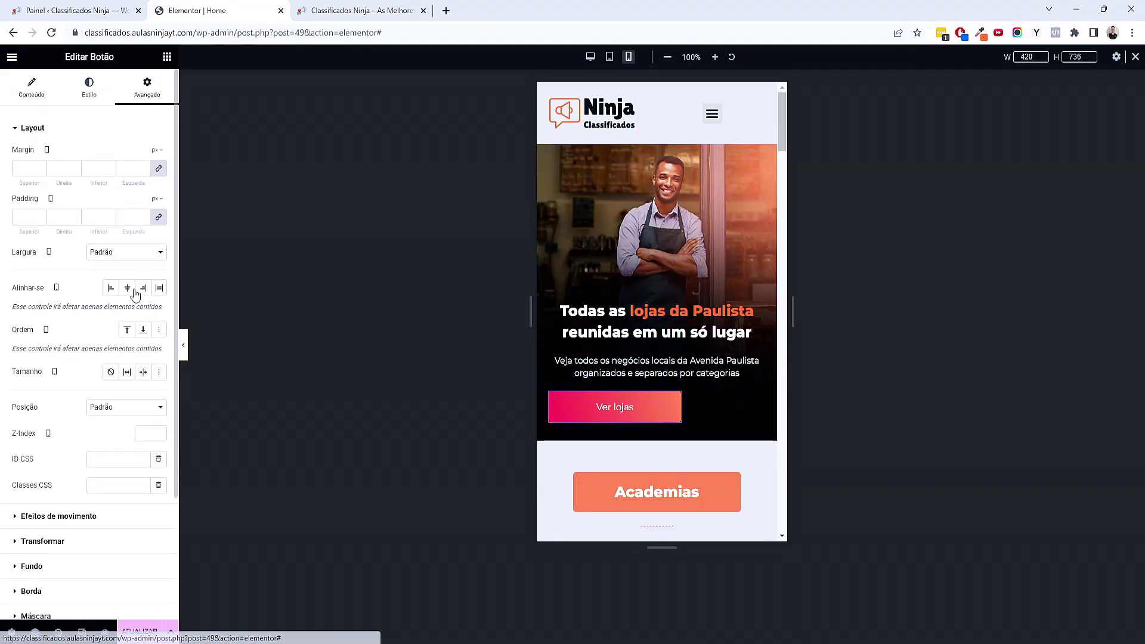
left_click(153, 255)
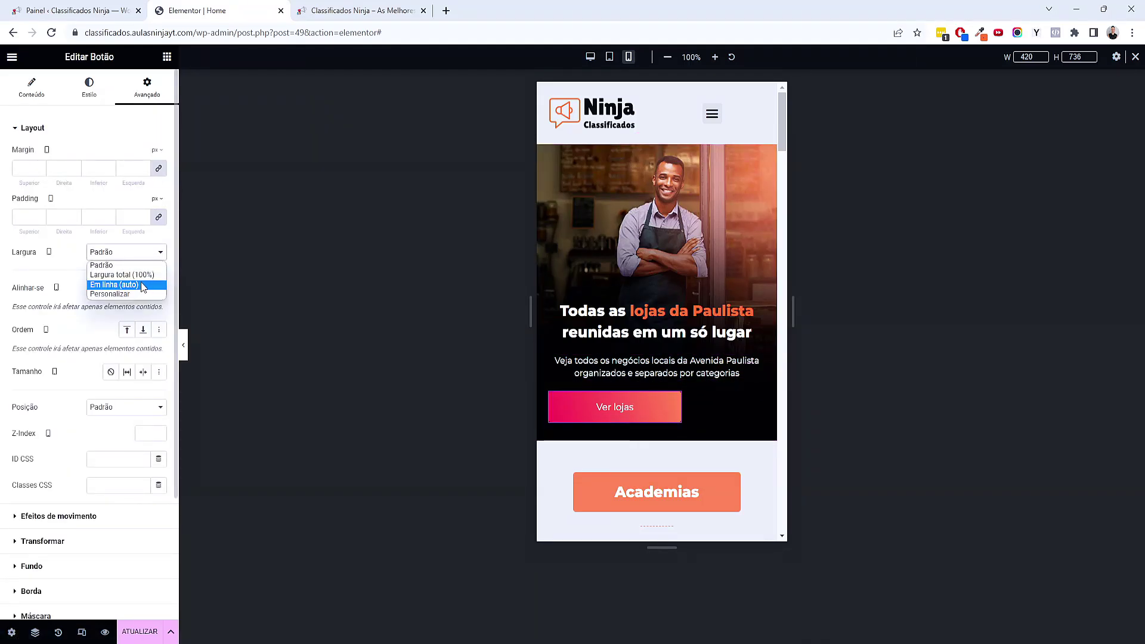
left_click(141, 274)
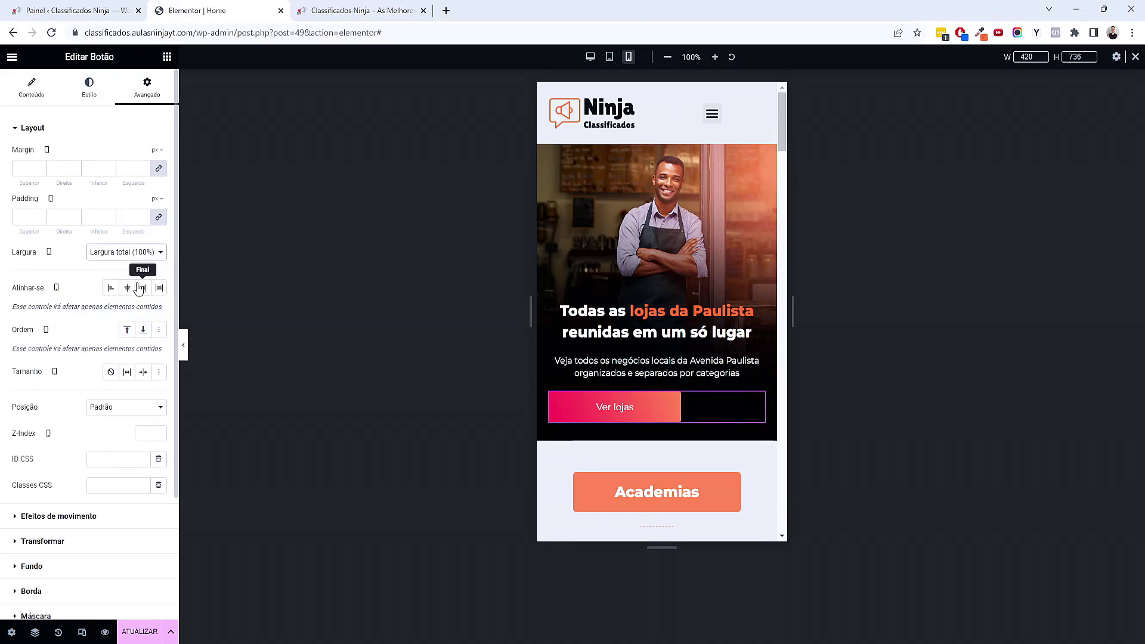
left_click(41, 92)
left_click(127, 247)
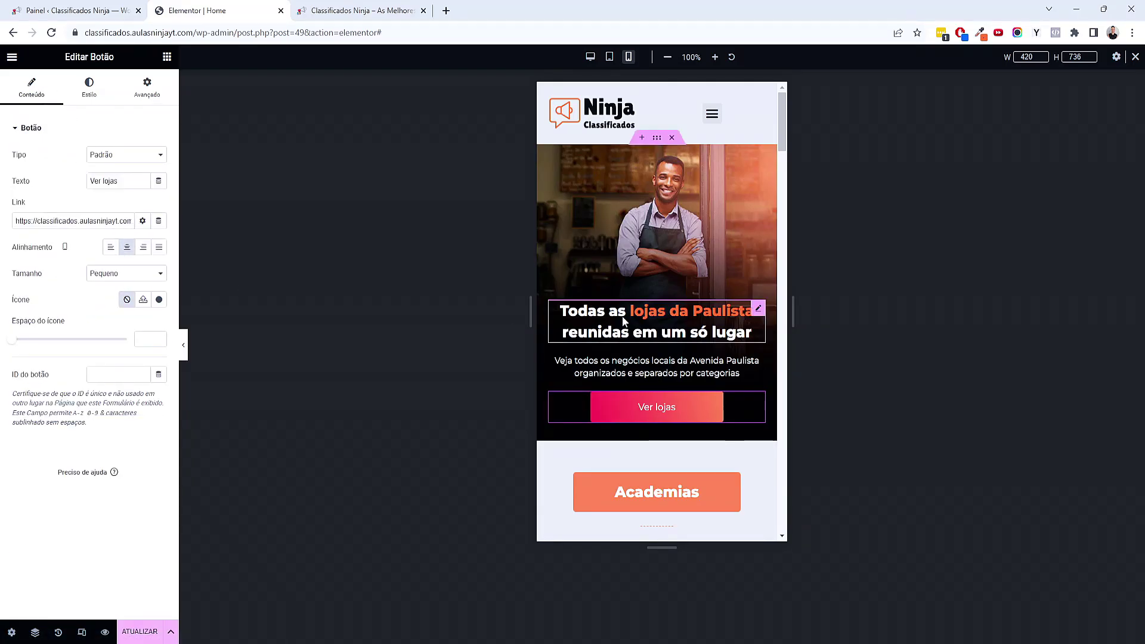
left_click(185, 345)
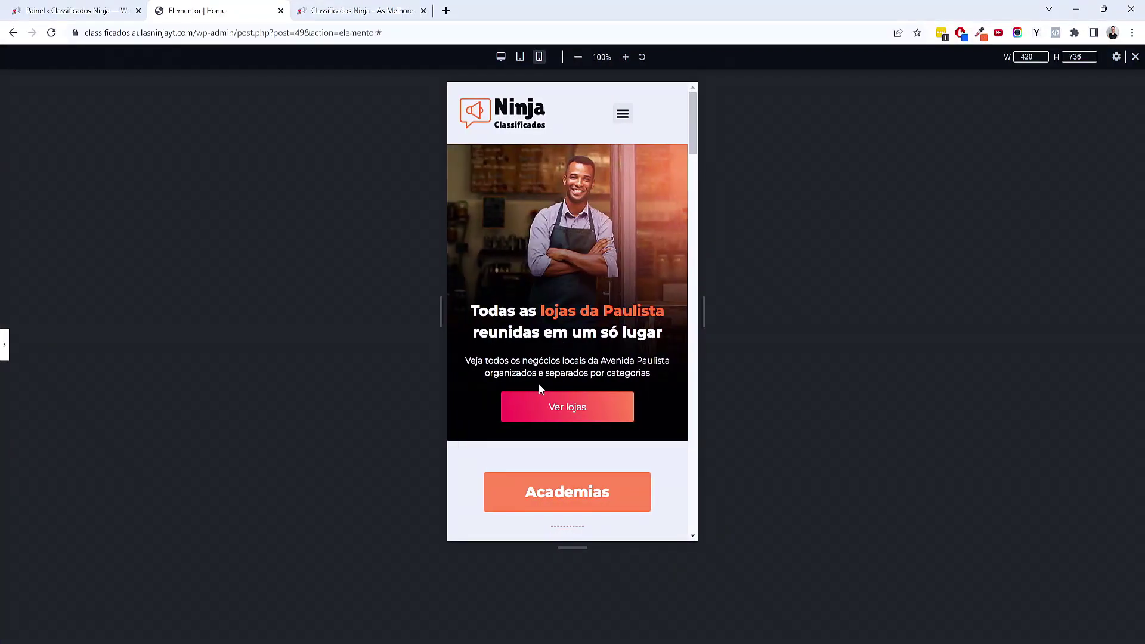
left_click(5, 346)
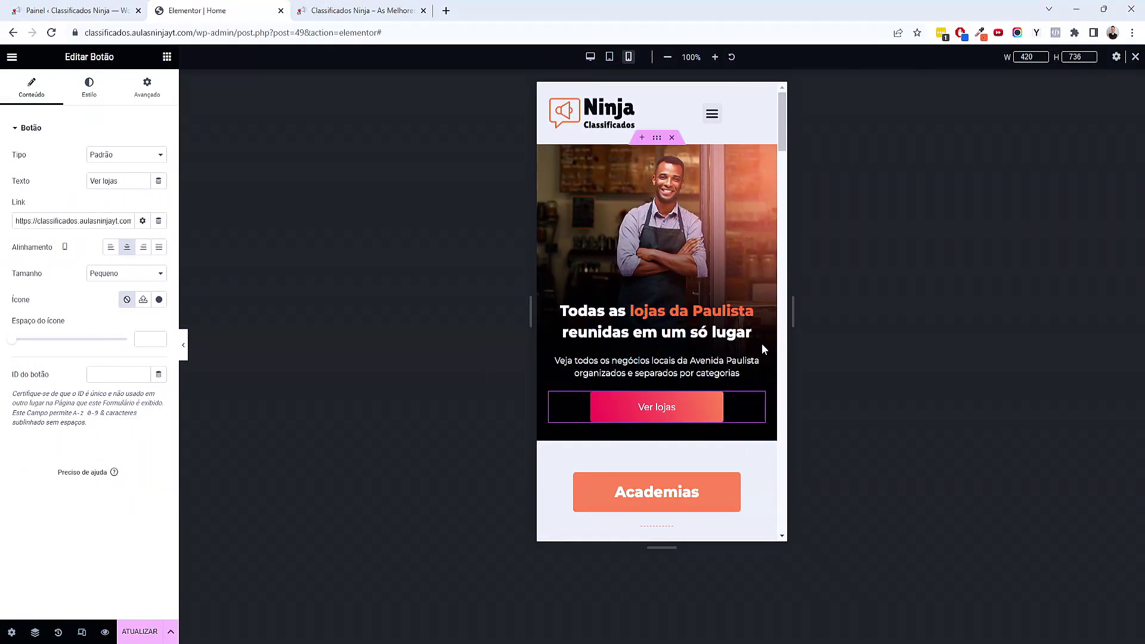
Set the heading's bottom margin to -10 to pull the description closer
left_click(760, 311)
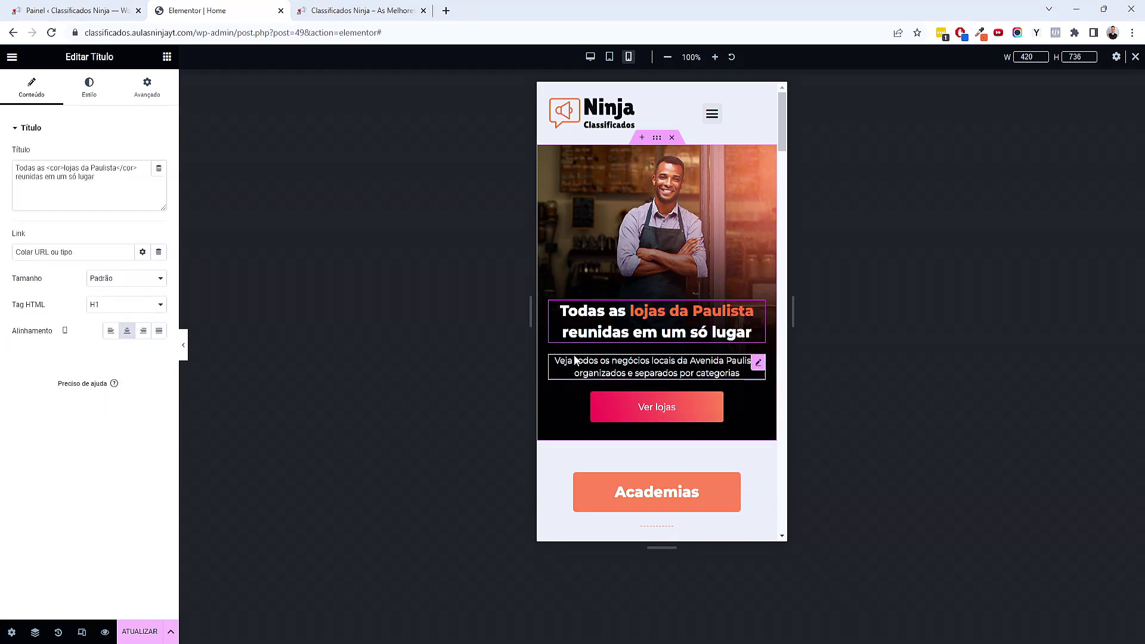
left_click(146, 87)
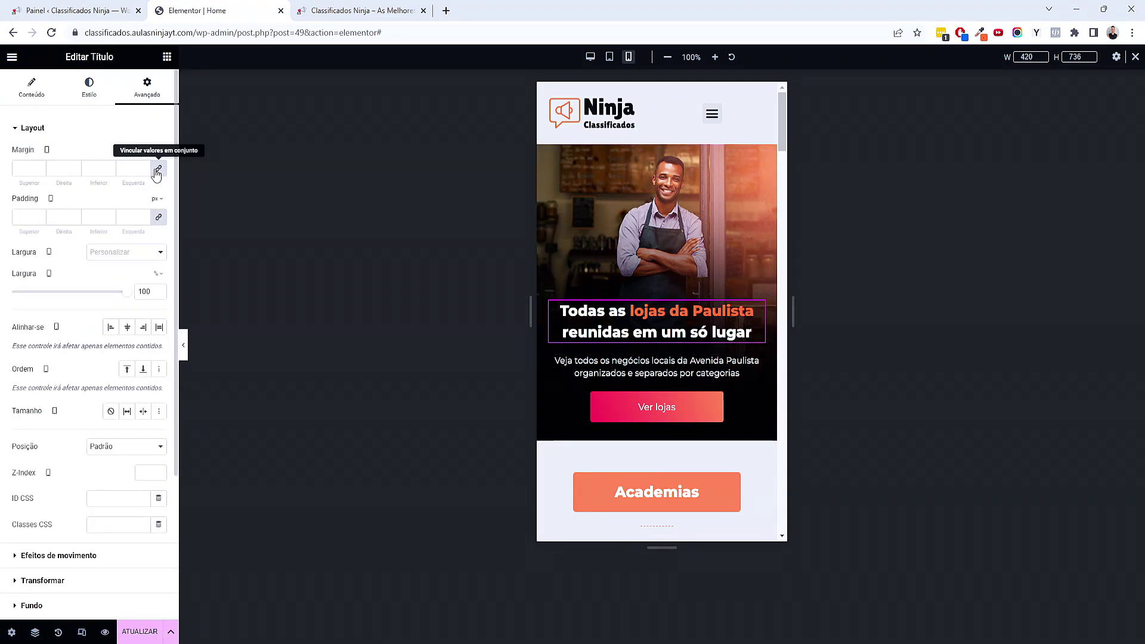
left_click(158, 168)
left_click_drag(110, 172, 109, 173)
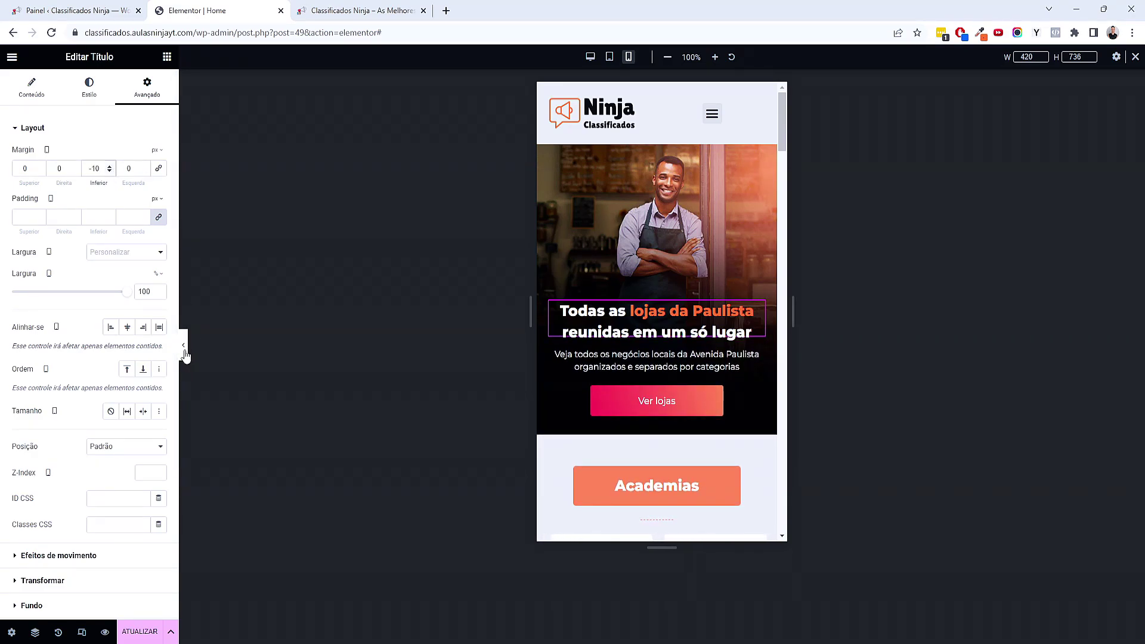
left_click(183, 344)
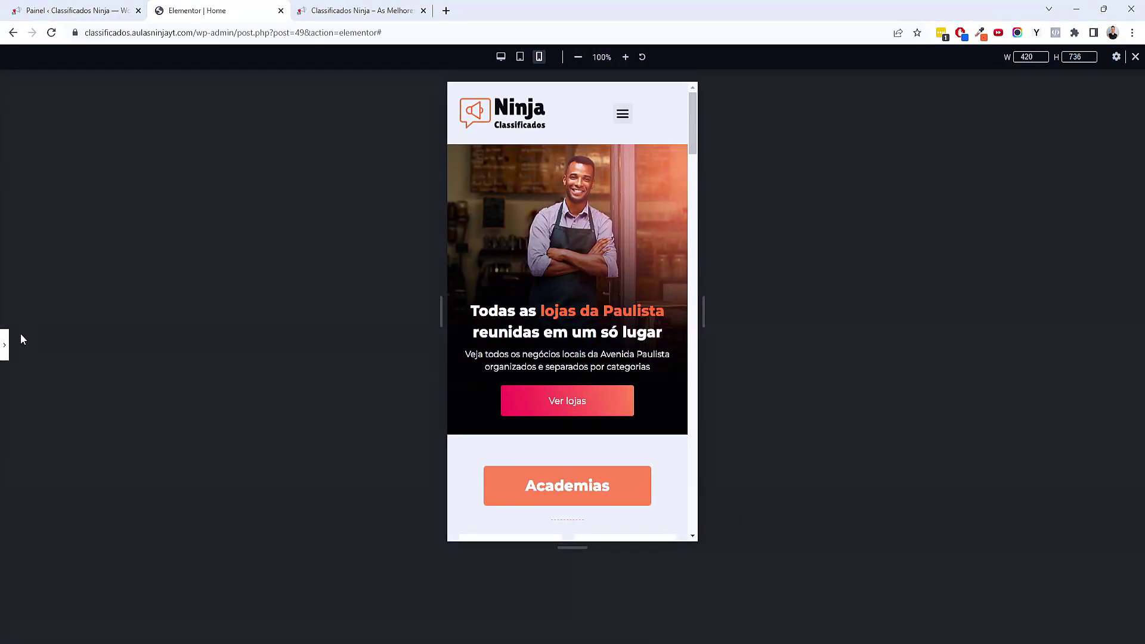
left_click(5, 338)
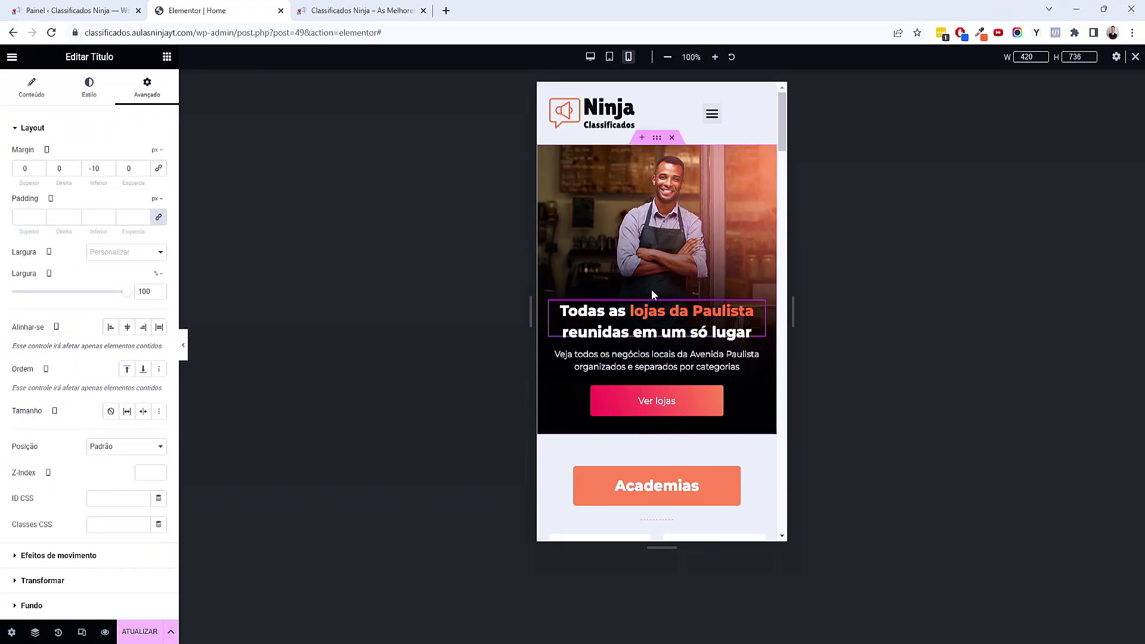
scroll(651, 289, "down", 4)
scroll(652, 291, "down", 1)
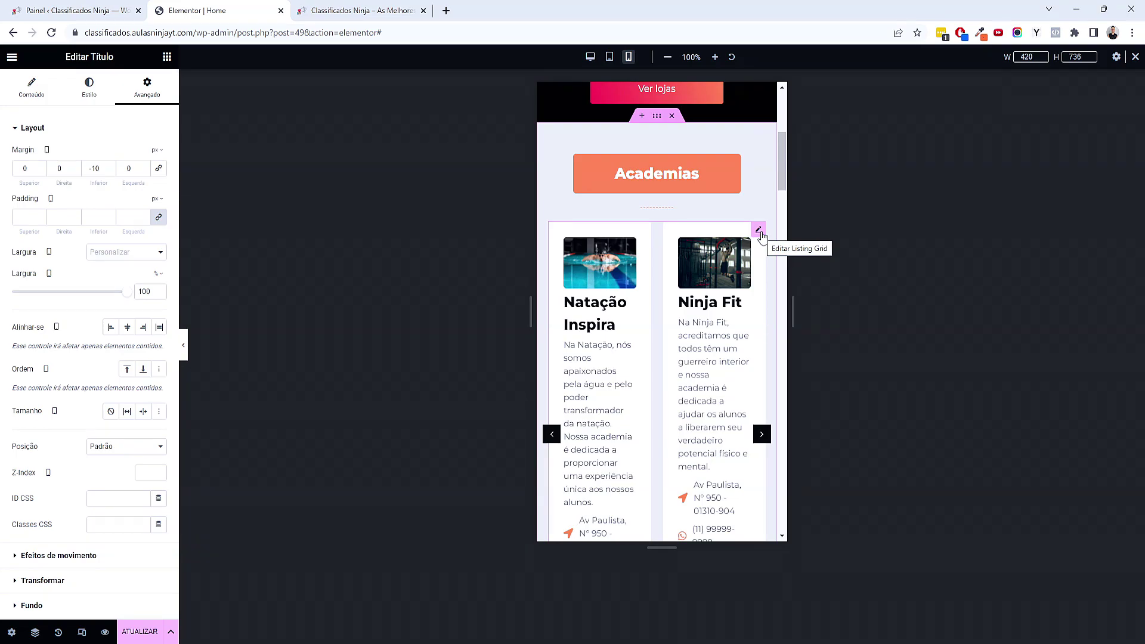
Set the Barbearias listing grid to 1 column on mobile
left_click(758, 230)
left_click(128, 198)
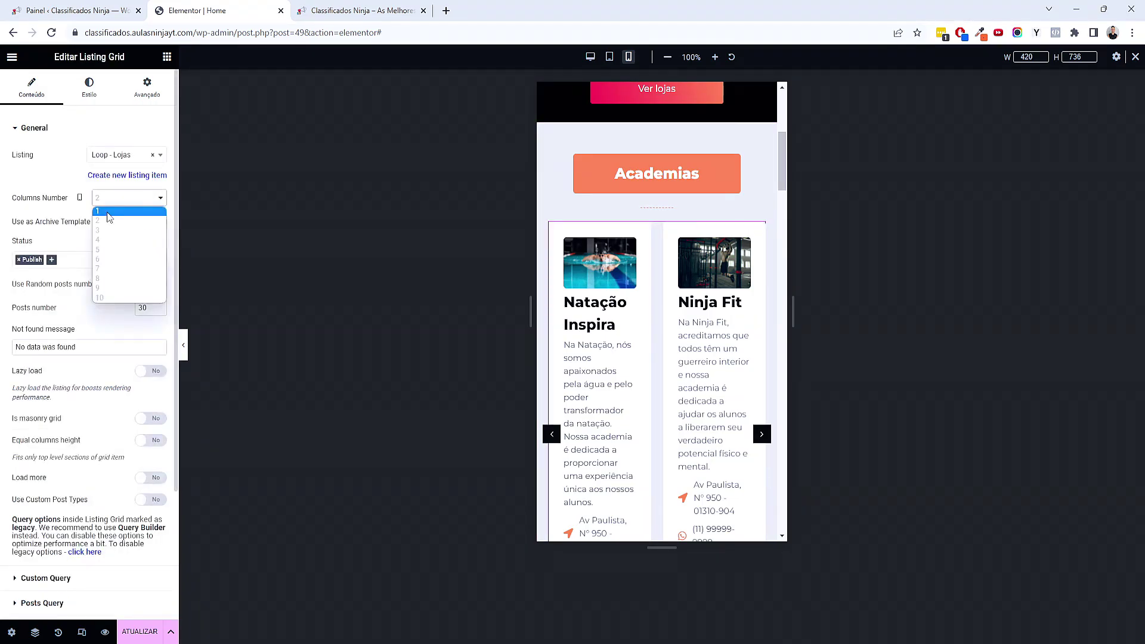
left_click(146, 219)
left_click(147, 222)
left_click(152, 224)
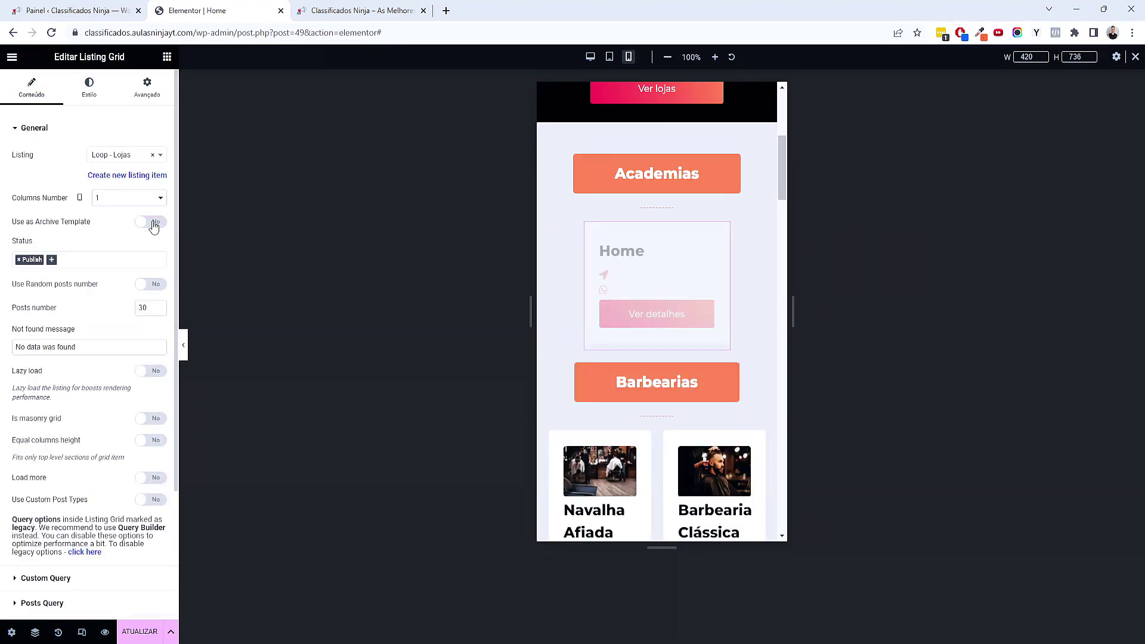
scroll(691, 372, "up", 2)
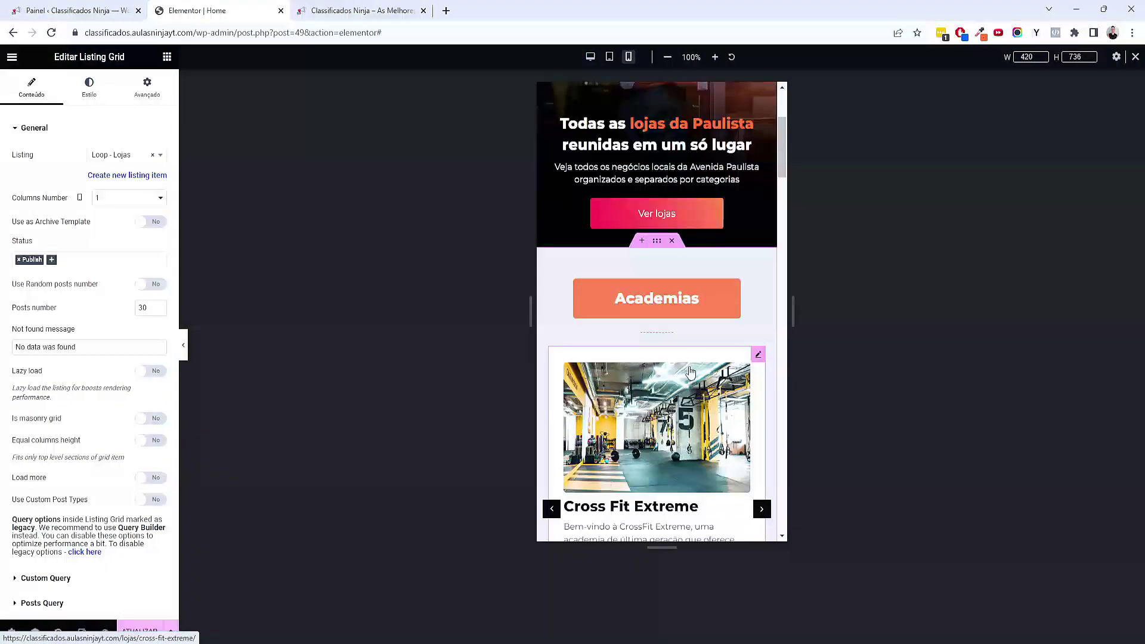
scroll(660, 314, "up", 3)
scroll(657, 377, "down", 10)
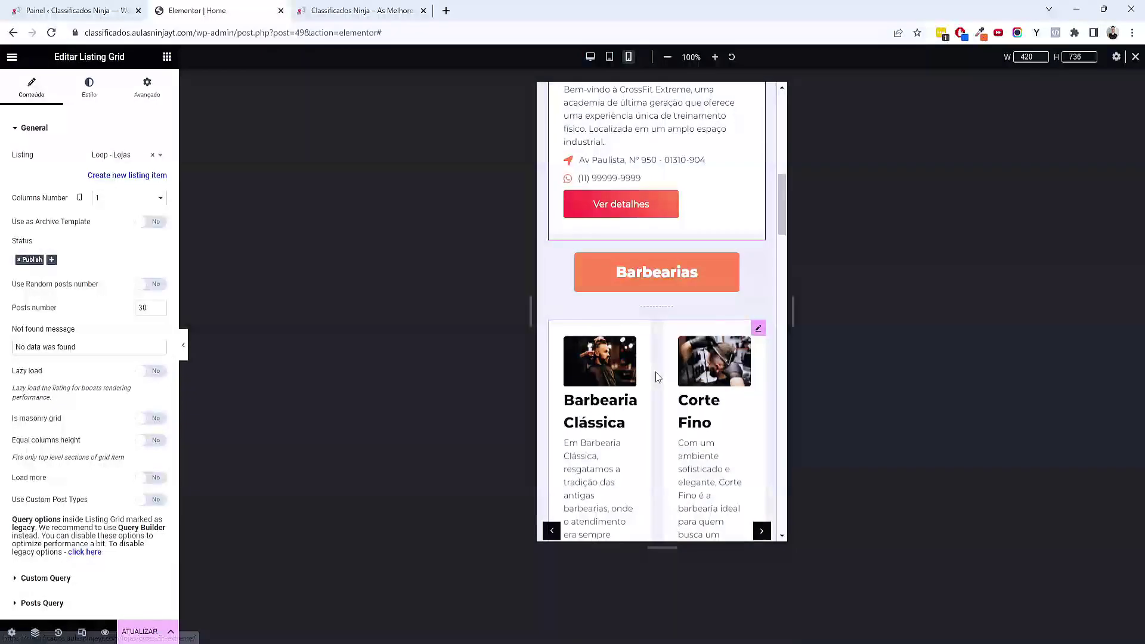
scroll(657, 376, "down", 3)
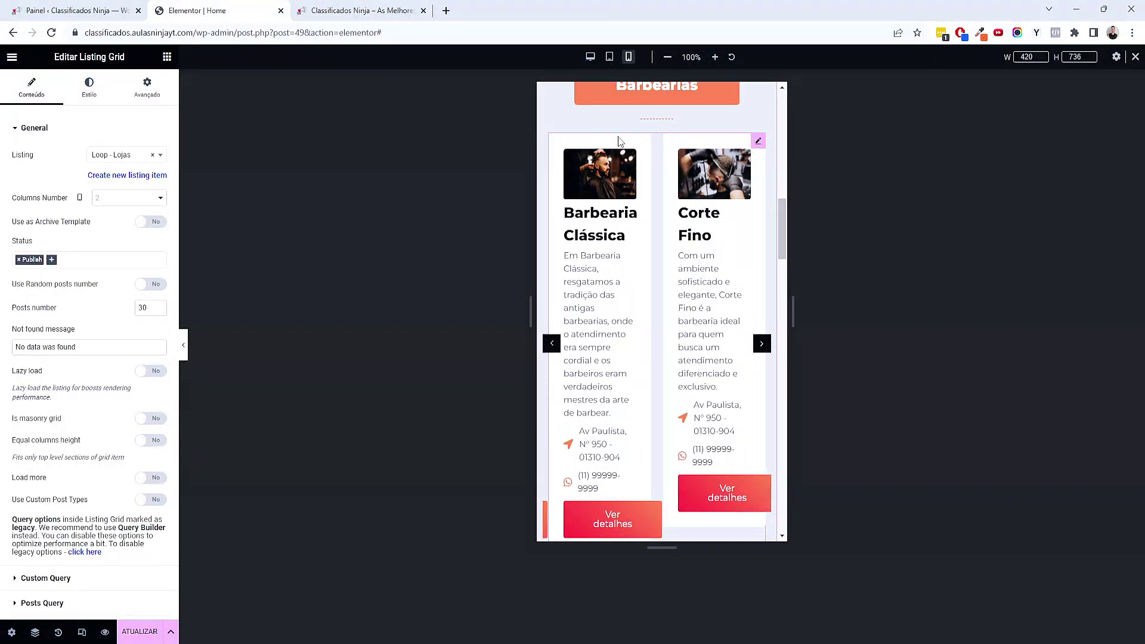
left_click(114, 197)
left_click(118, 213)
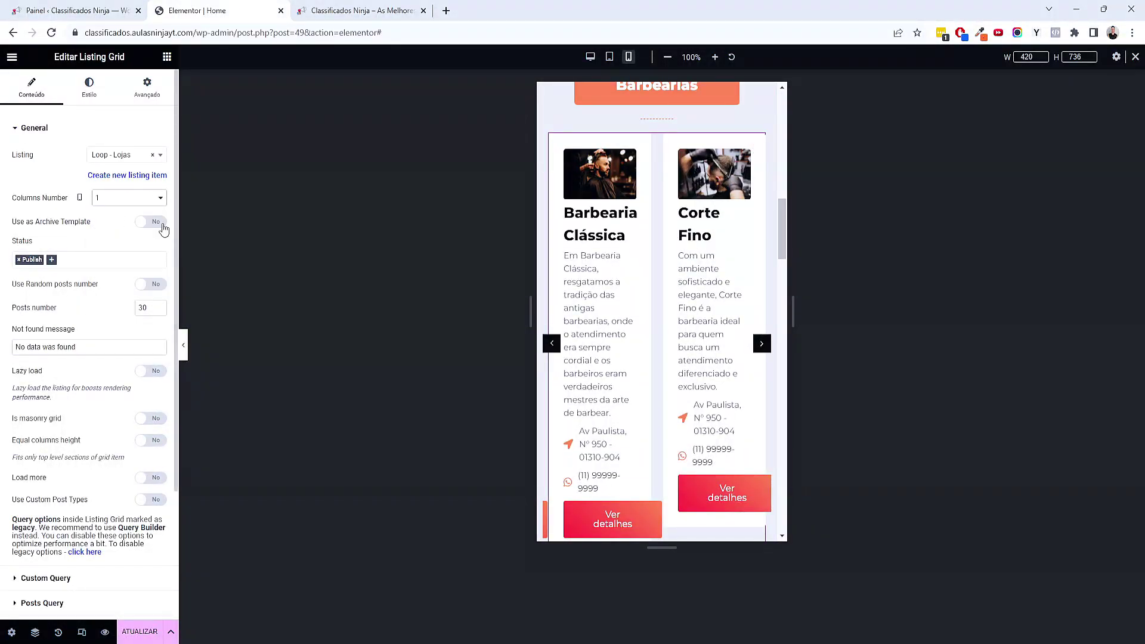
left_click_drag(163, 229, 143, 309)
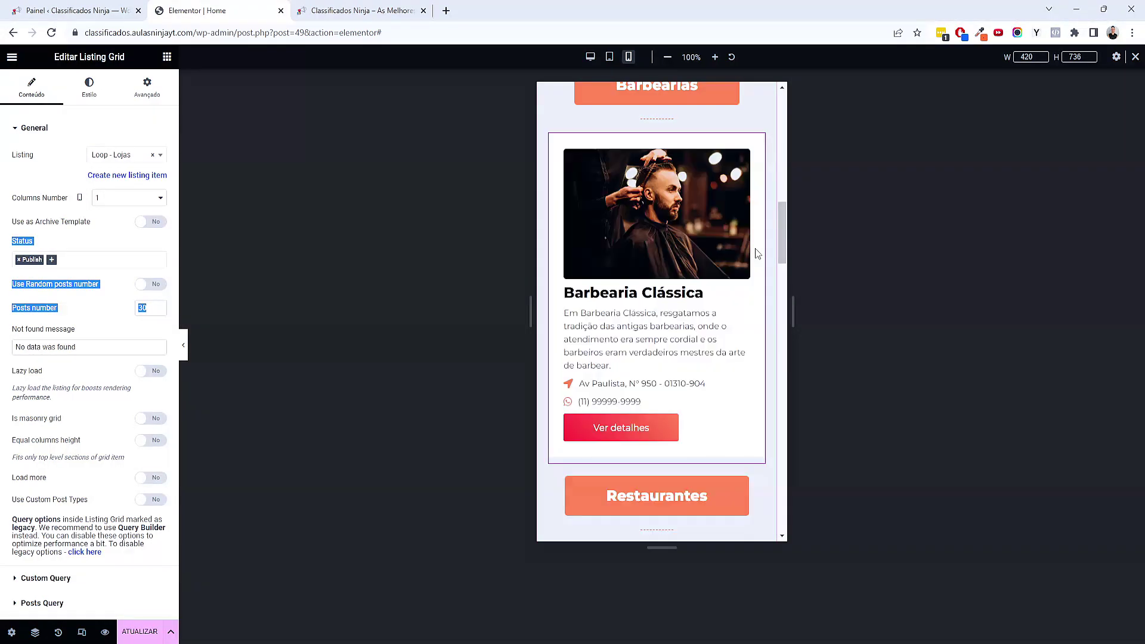
scroll(716, 334, "down", 7)
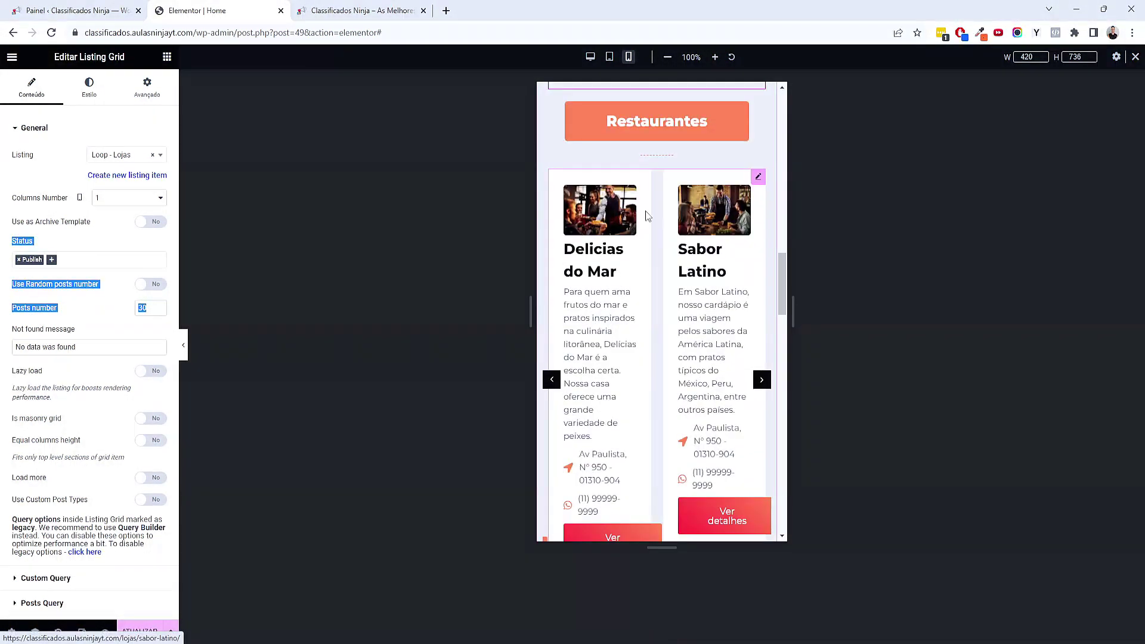
Set the Restaurantes and Veículos listing grids to 1 column each
left_click(645, 215)
left_click(129, 198)
left_click(121, 213)
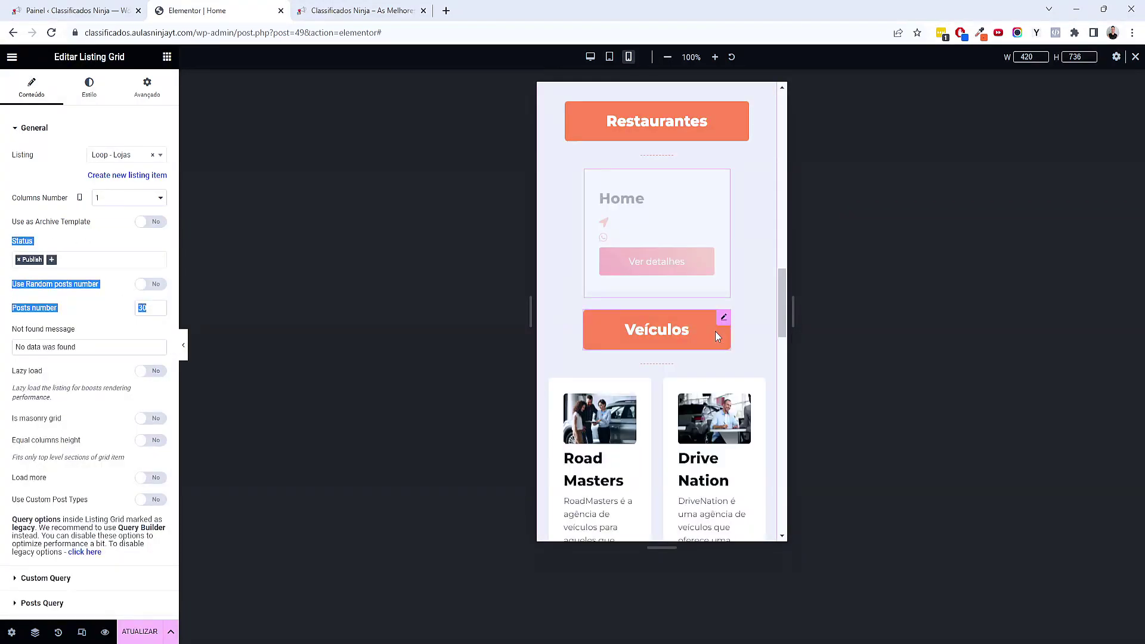
scroll(715, 335, "down", 5)
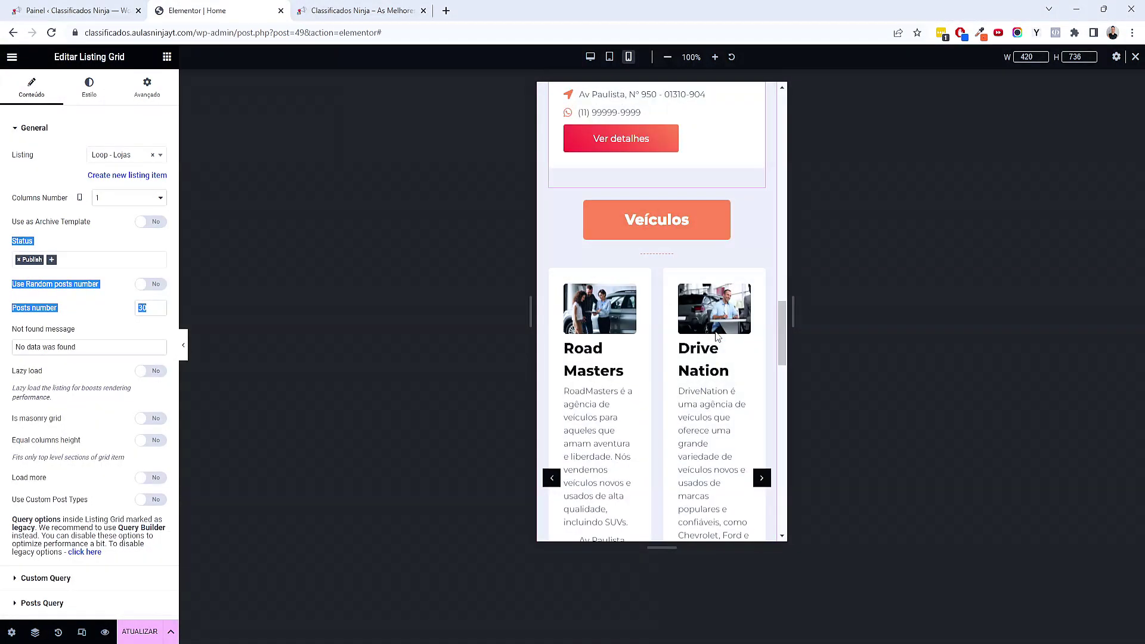
left_click(759, 273)
left_click(143, 197)
left_click(143, 212)
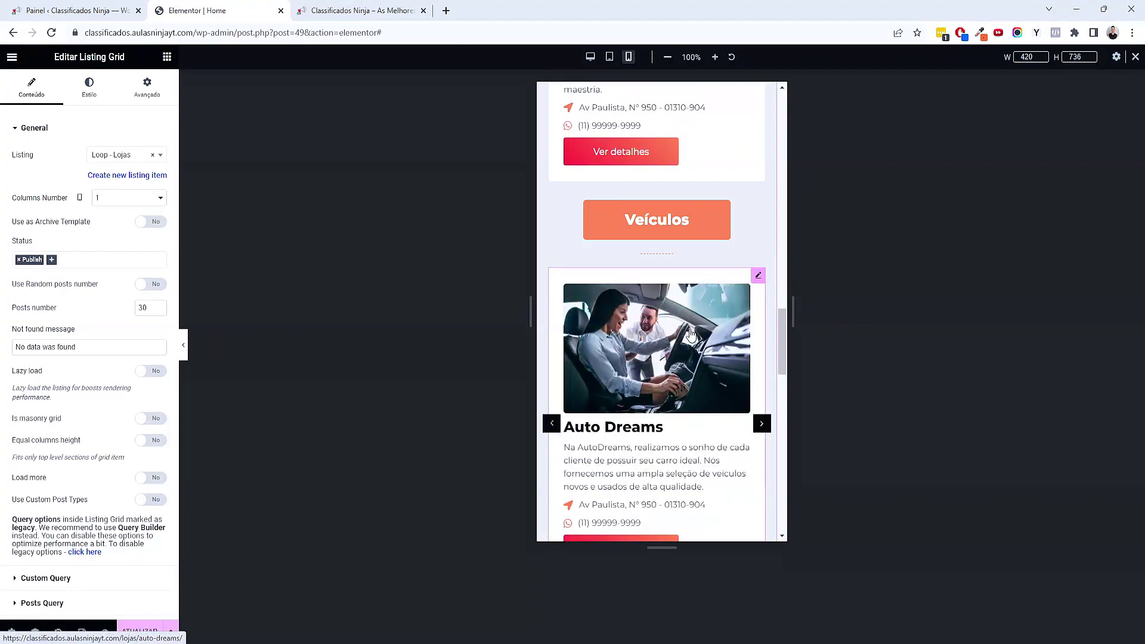
scroll(690, 335, "down", 6)
Give the Lojas em destaque heading padding of 20 top/bottom and 40 left/right
left_click(641, 298)
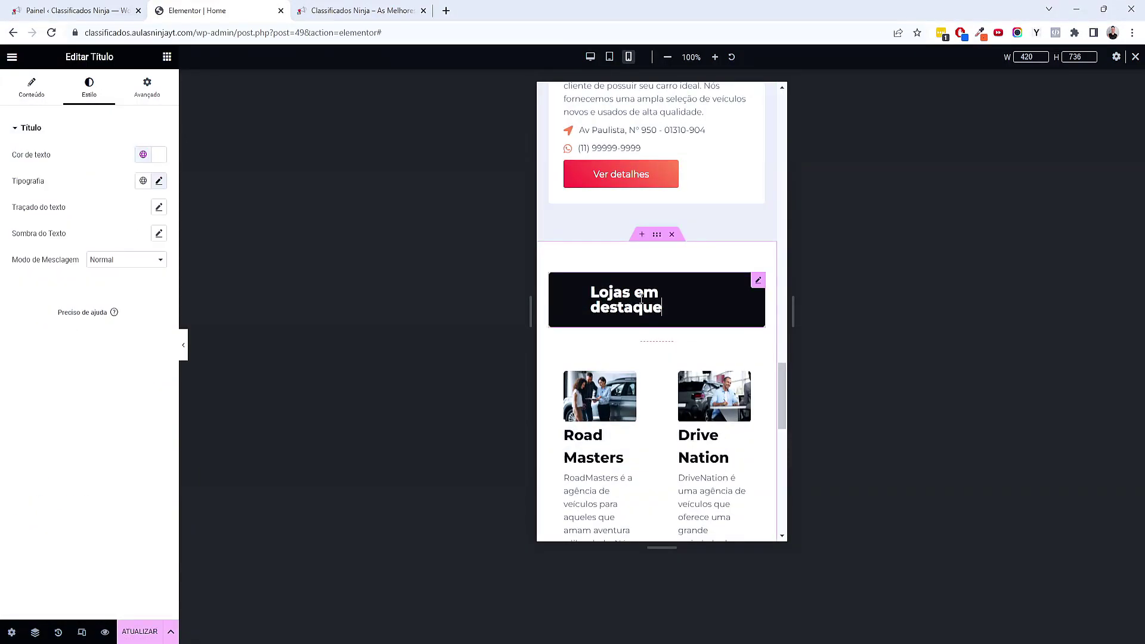
left_click(147, 93)
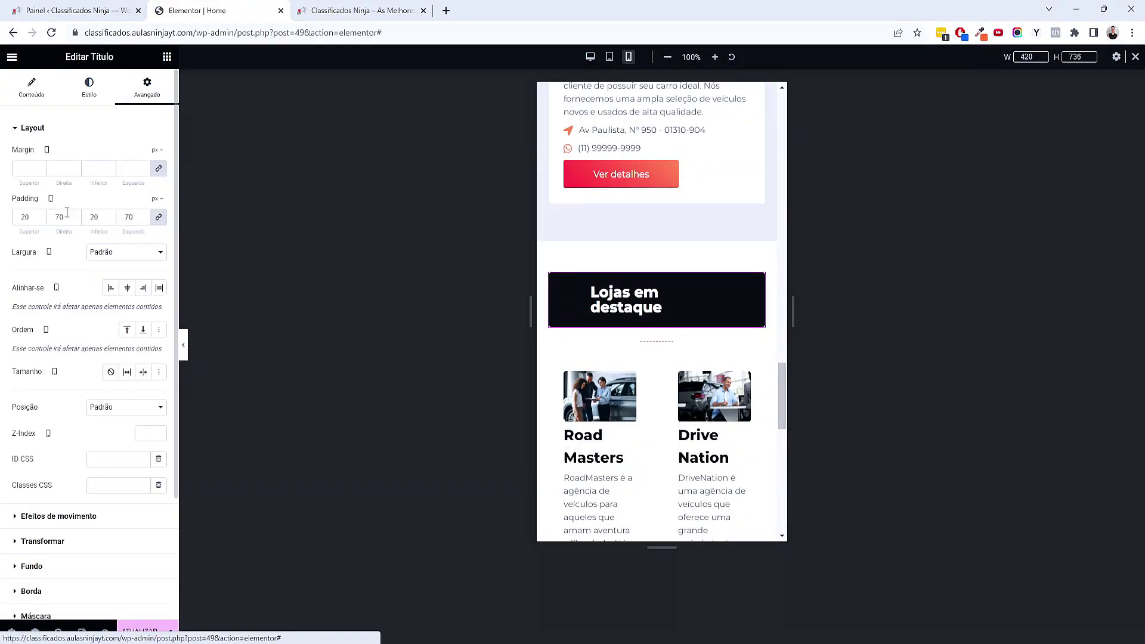
left_click(159, 217)
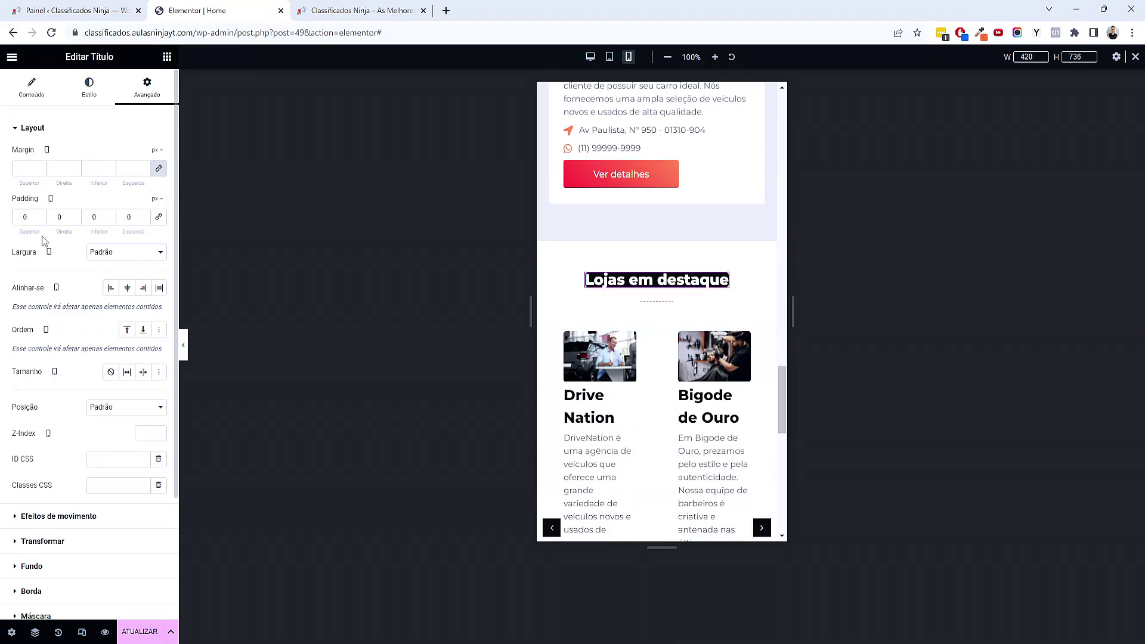
left_click(24, 217)
type("20")
key("Tab")
key("Tab")
type("20")
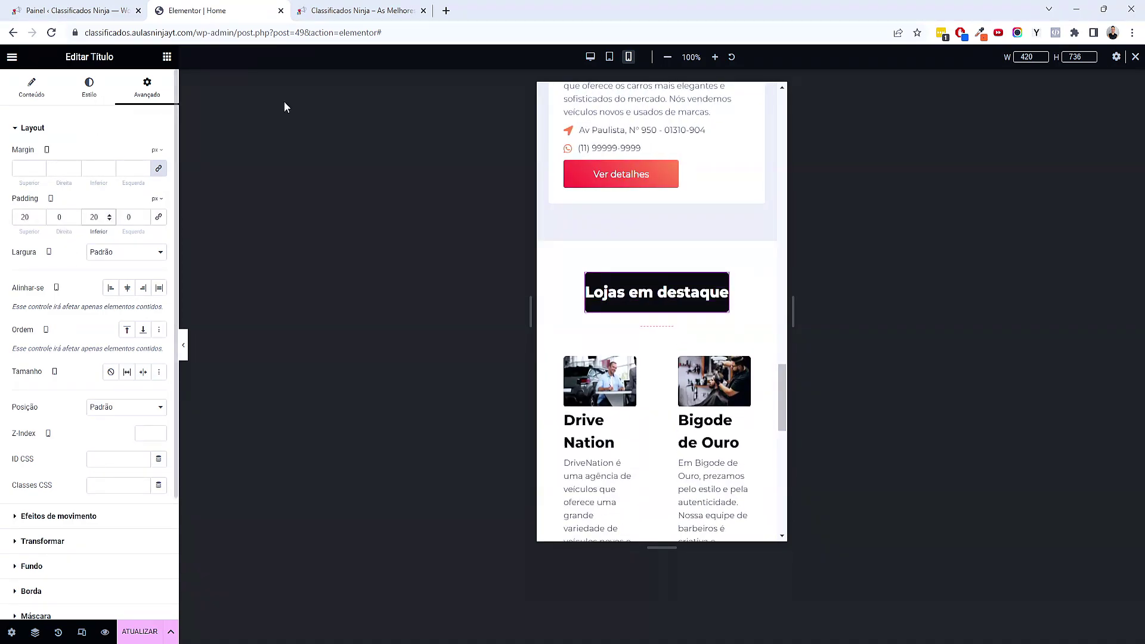
left_click(55, 216)
type("40")
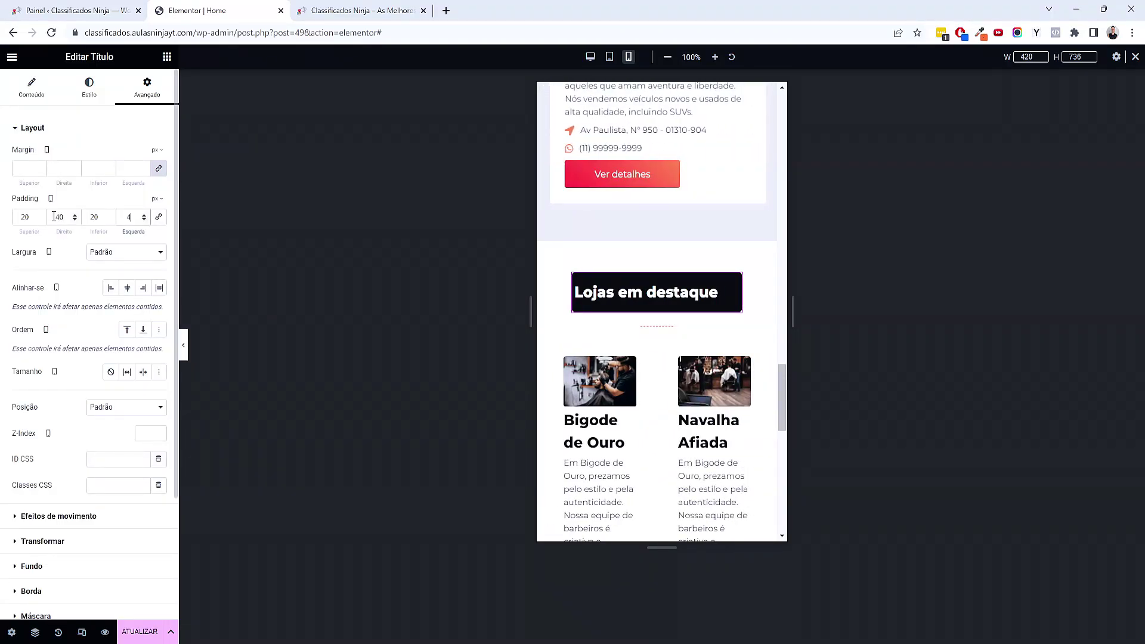
key("Tab")
type("40")
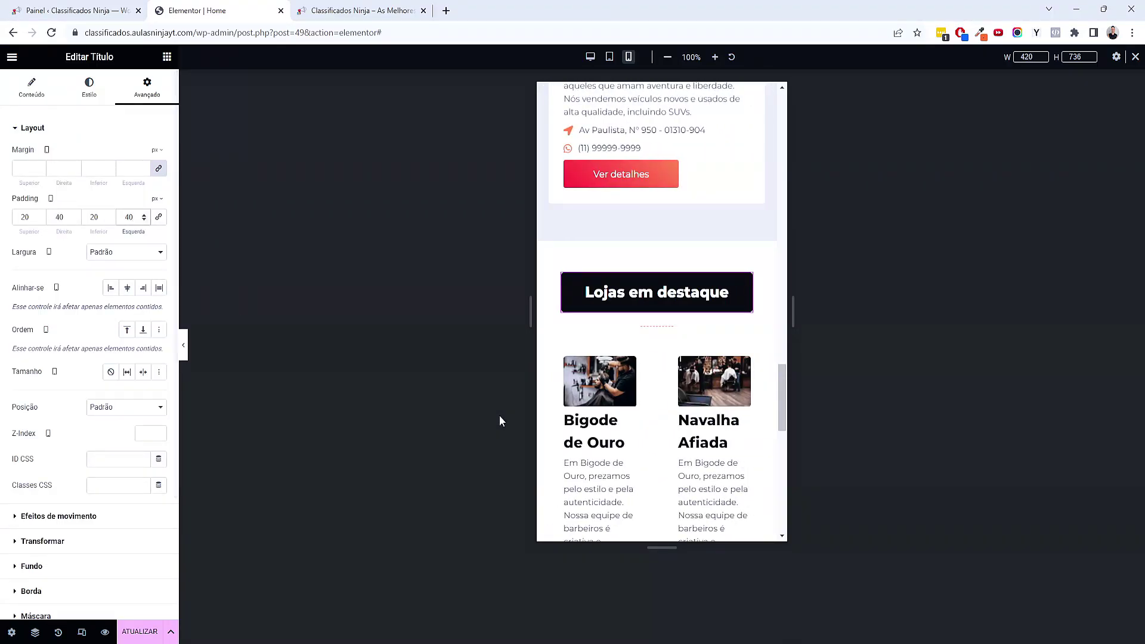
scroll(634, 314, "down", 1)
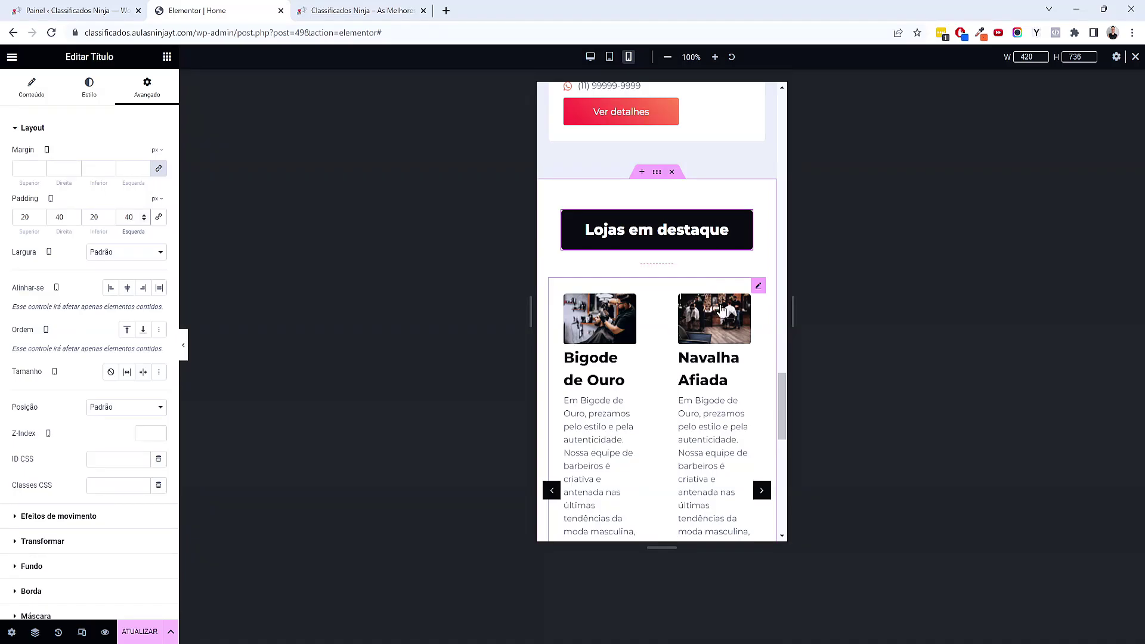
Set the featured shops listing grid below it to 1 column
left_click(757, 290)
left_click(132, 199)
left_click(125, 213)
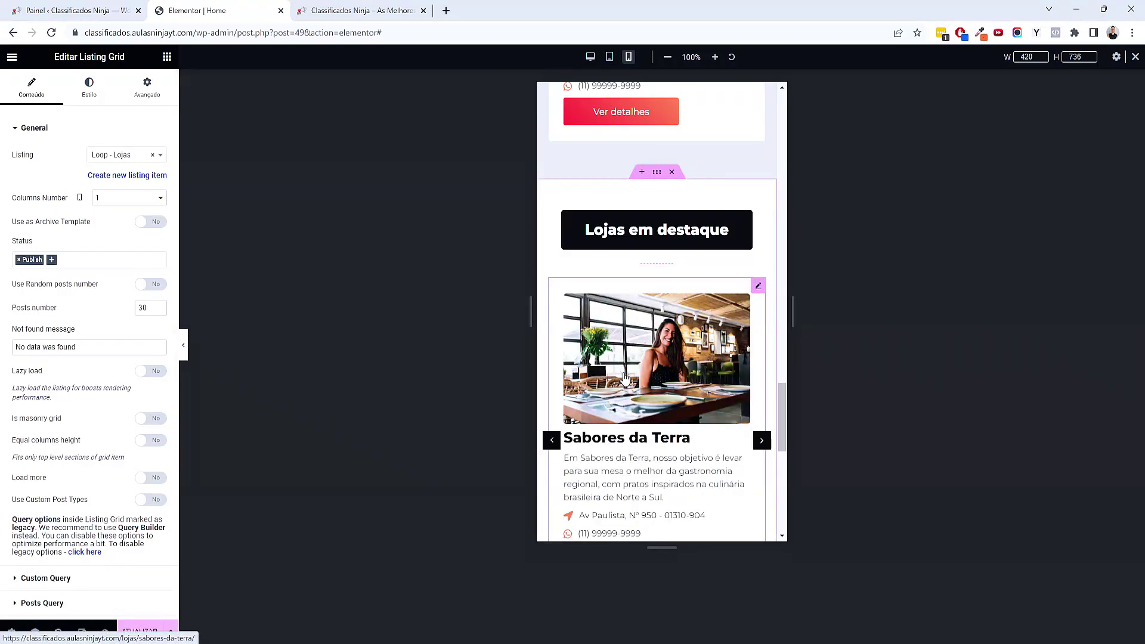
scroll(625, 379, "down", 3)
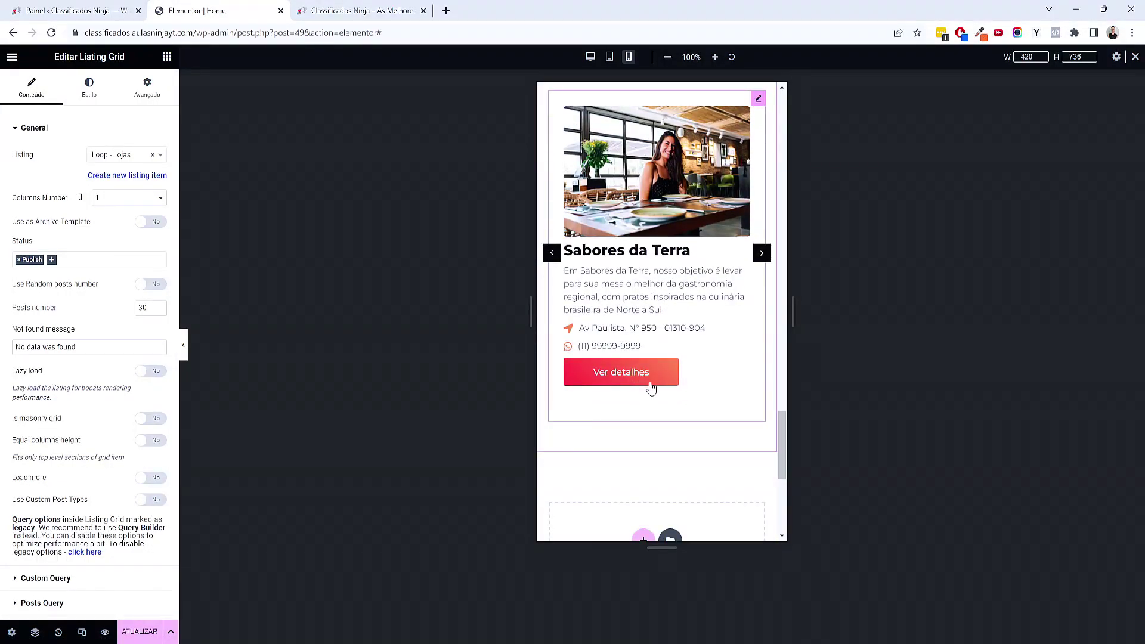
scroll(656, 384, "down", 4)
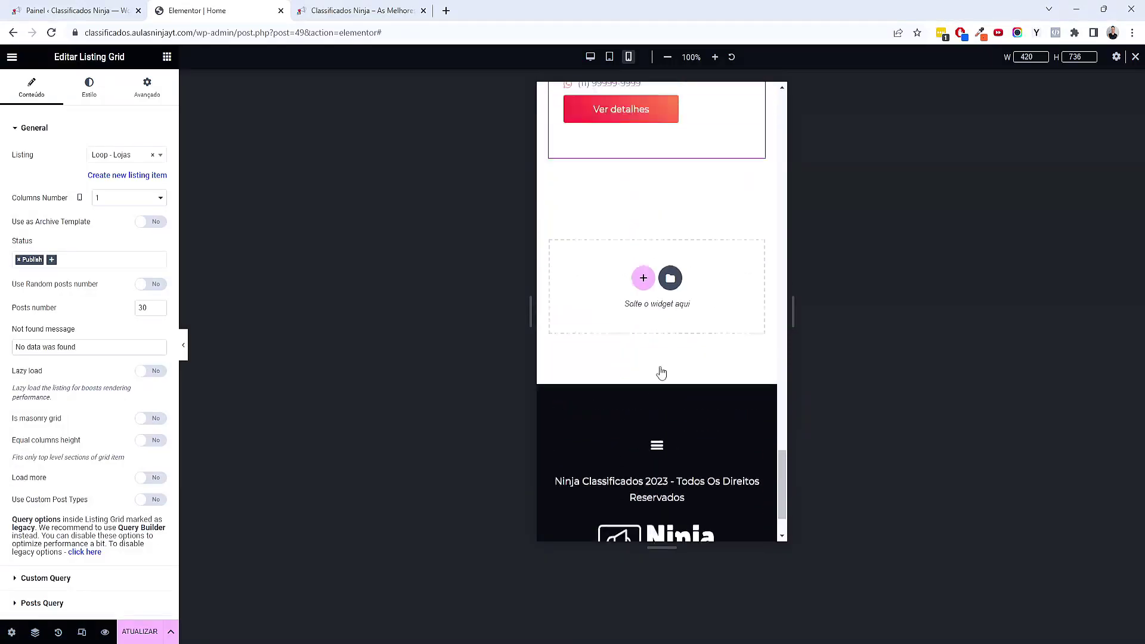
scroll(662, 358, "up", 20)
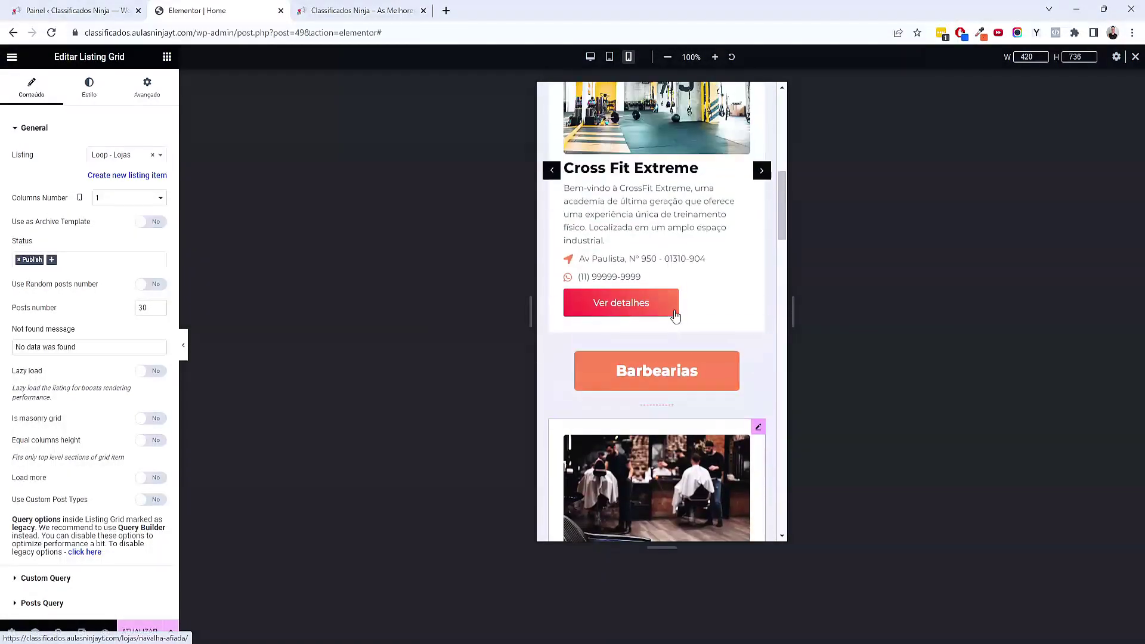
scroll(674, 316, "up", 10)
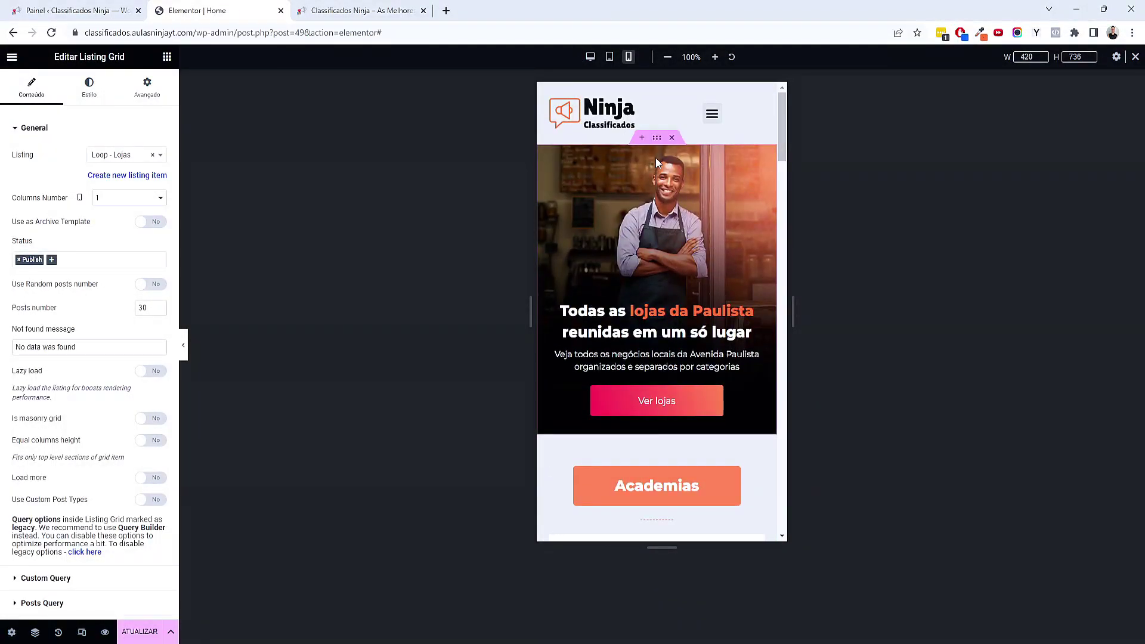
Lower the hero container's mobile top padding from 250 to 235
left_click(656, 142)
left_click_drag(39, 220, 39, 220)
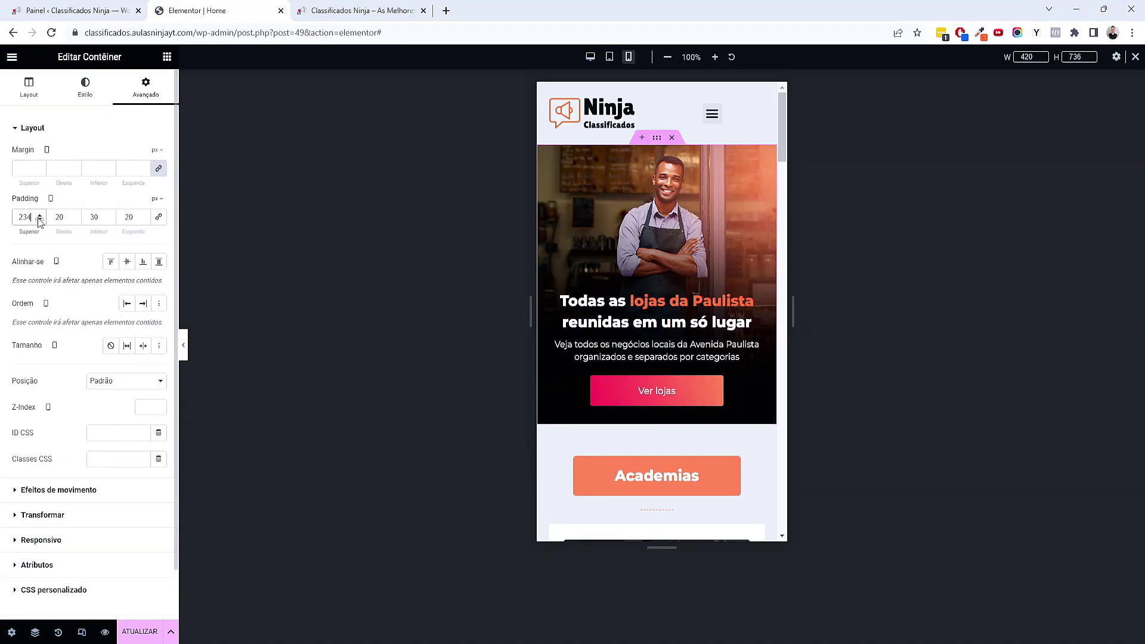
left_click(39, 216)
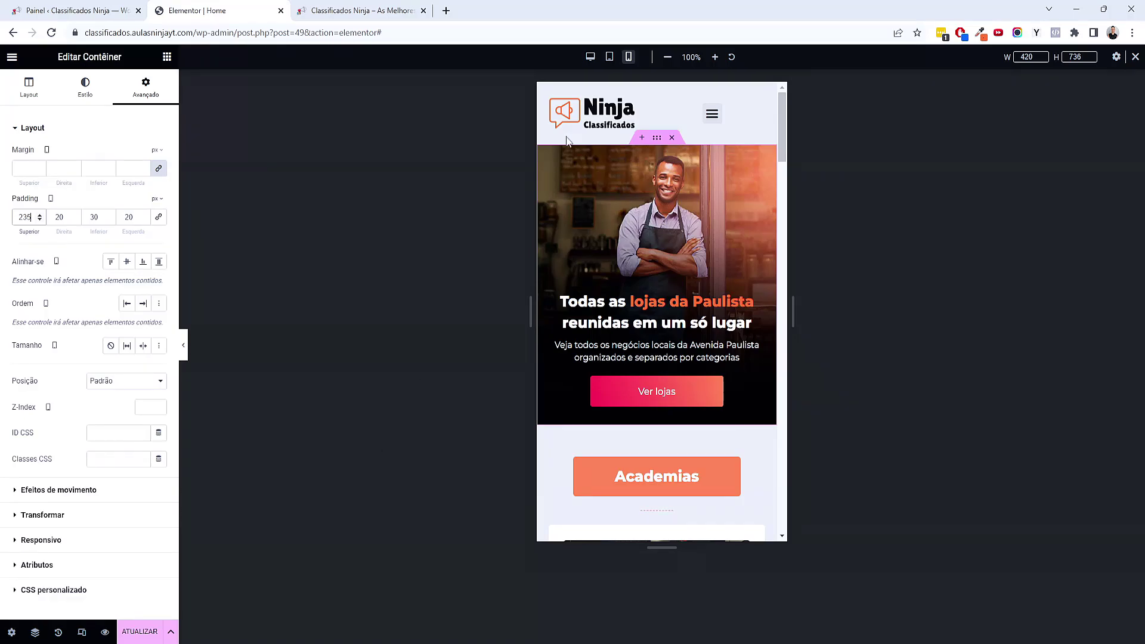
Check the page in tablet view, then in desktop view
left_click(609, 57)
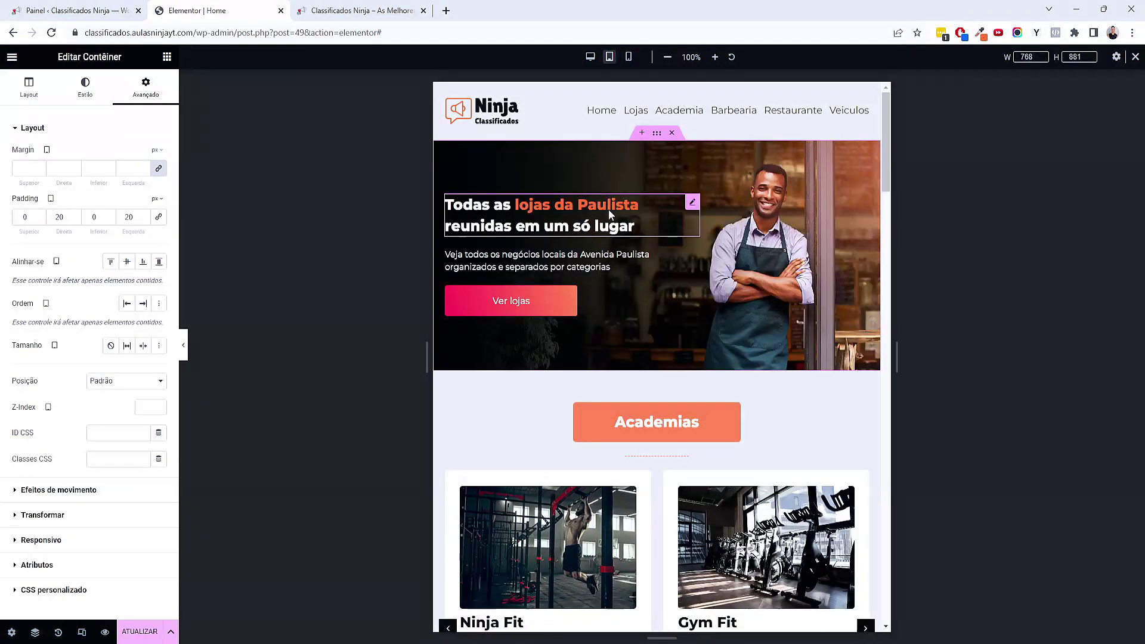
scroll(608, 212, "down", 20)
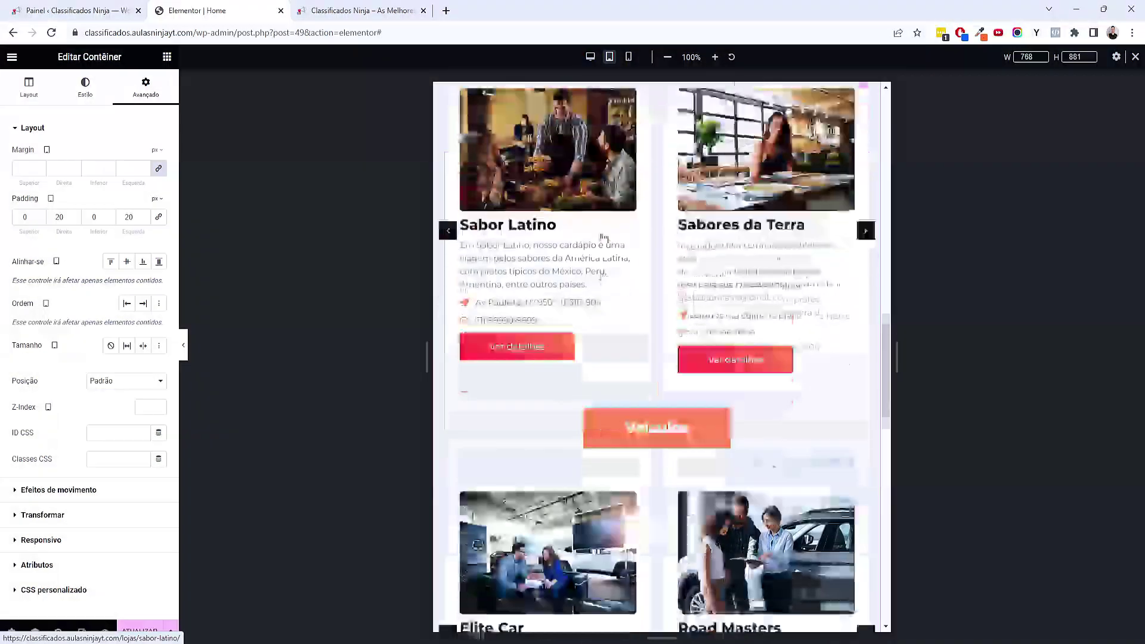
scroll(603, 238, "down", 3)
left_click(591, 58)
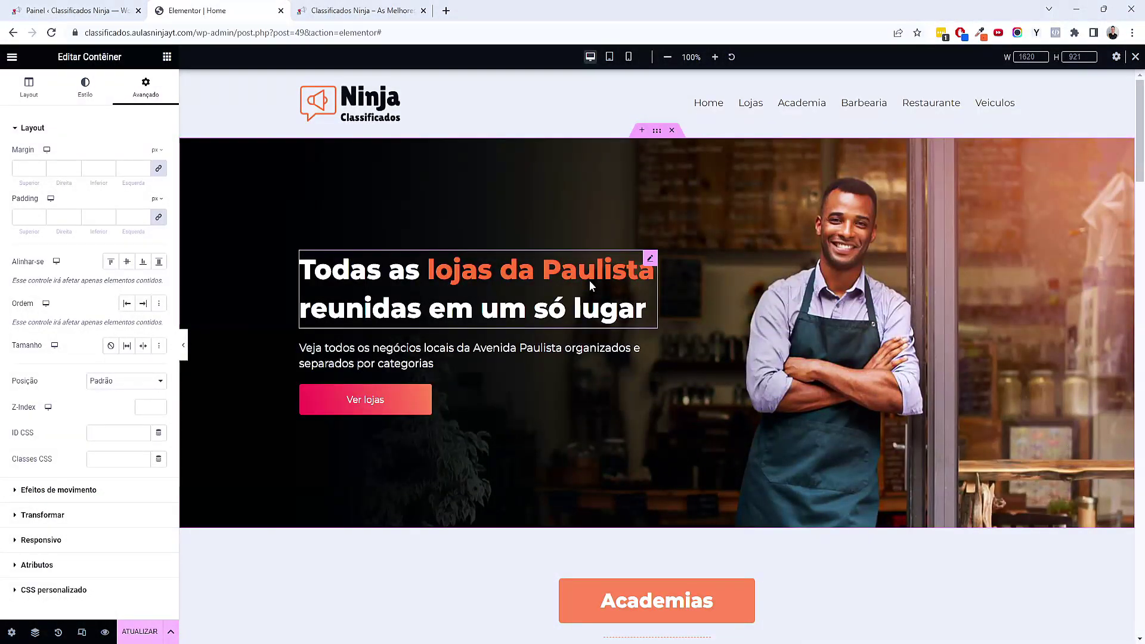
scroll(589, 281, "down", 6)
scroll(579, 283, "down", 15)
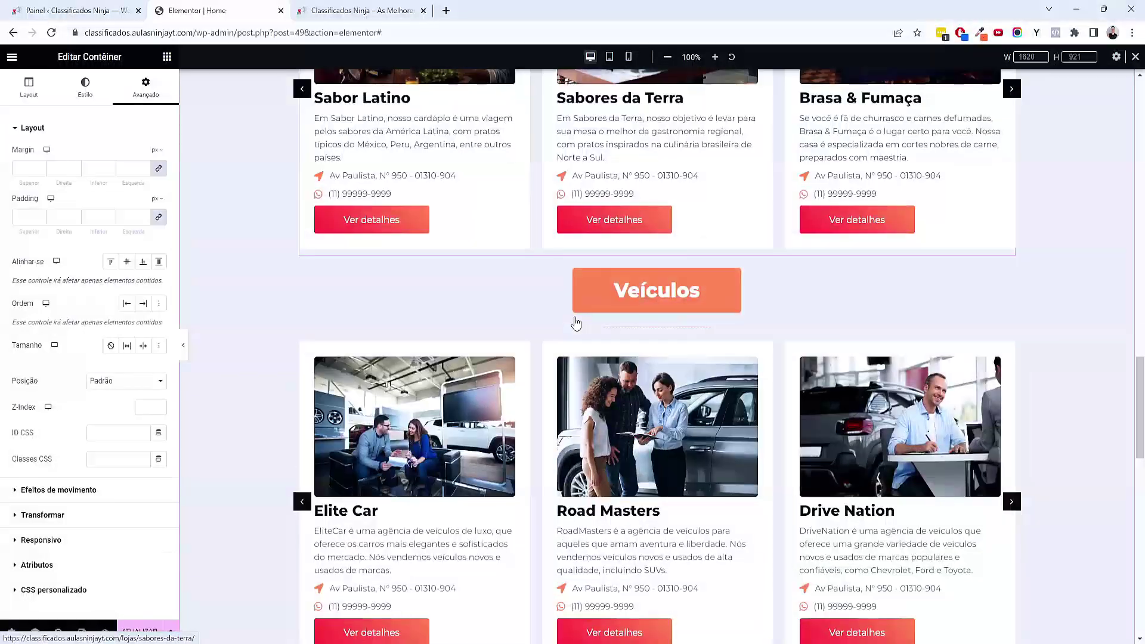
scroll(577, 329, "down", 10)
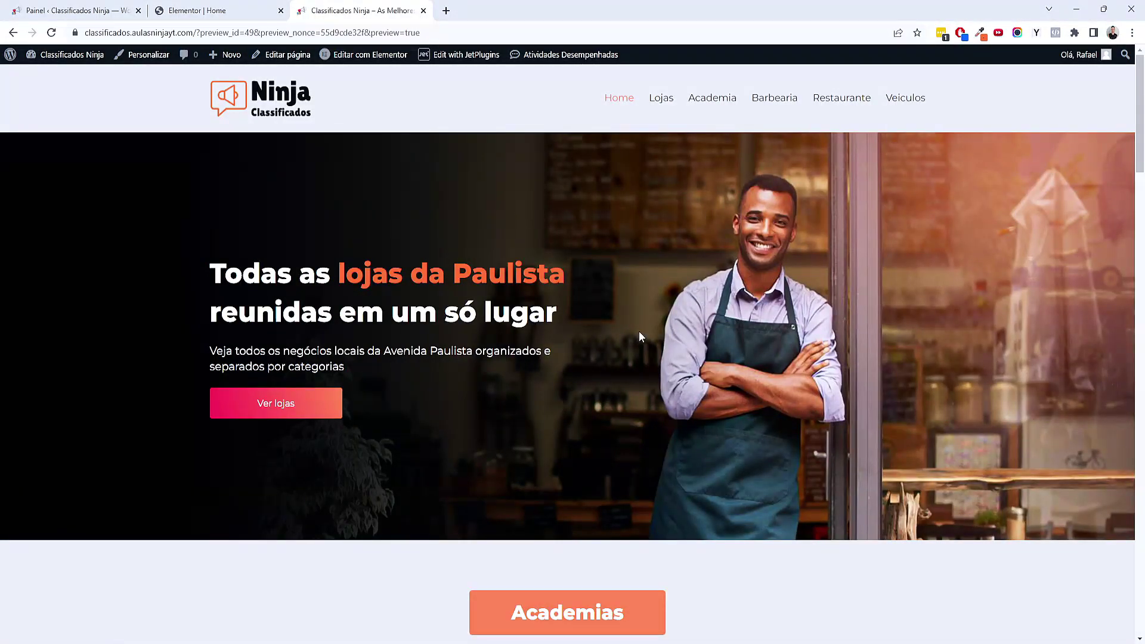
Scroll through the desktop page preview and return to the Elementor editor
scroll(639, 332, "down", 10)
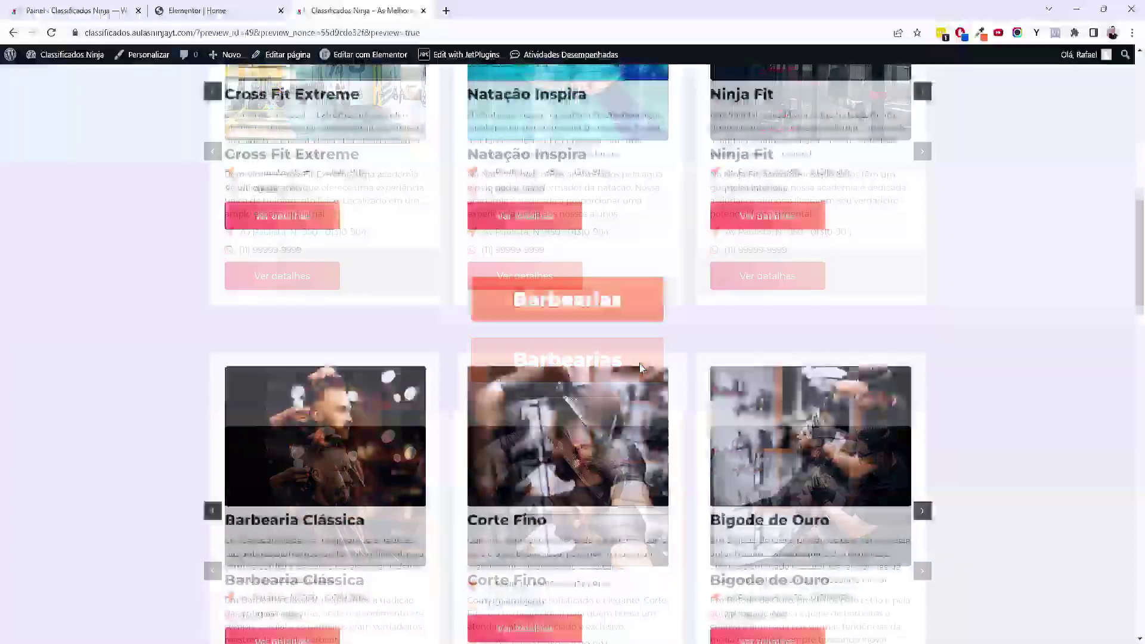
scroll(640, 367, "down", 15)
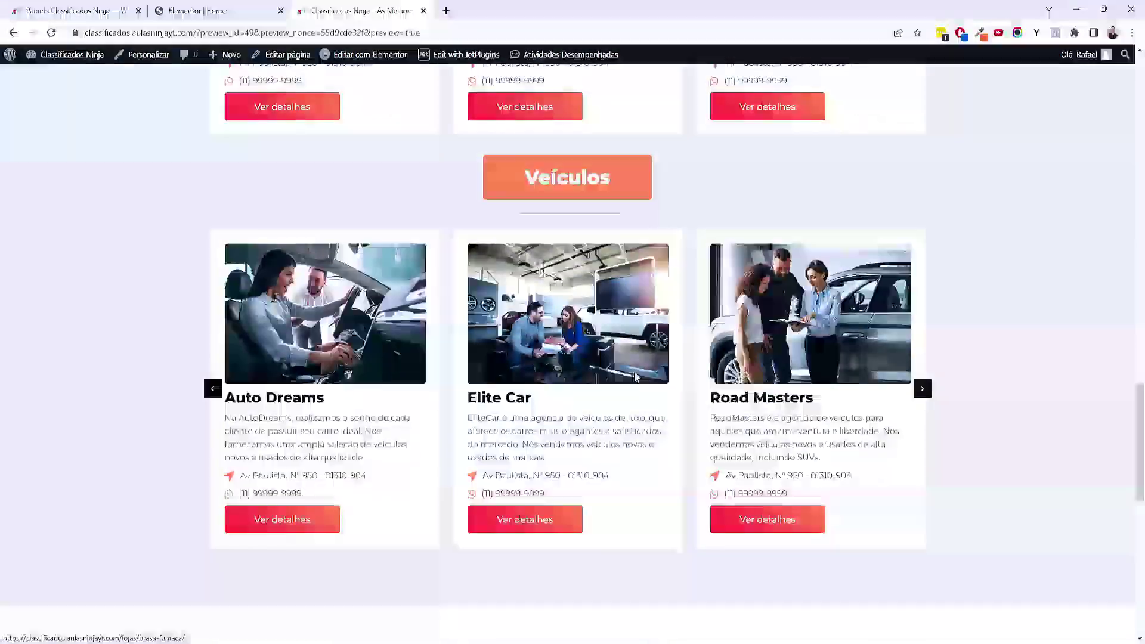
scroll(635, 377, "down", 10)
scroll(856, 452, "up", 4)
scroll(840, 346, "up", 20)
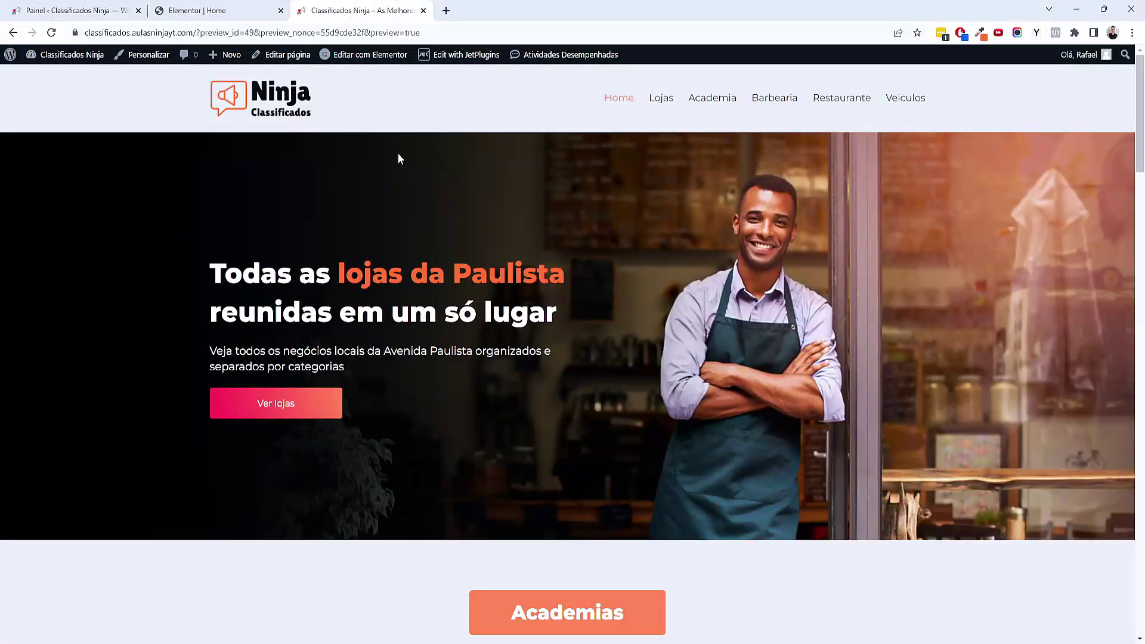
left_click(214, 10)
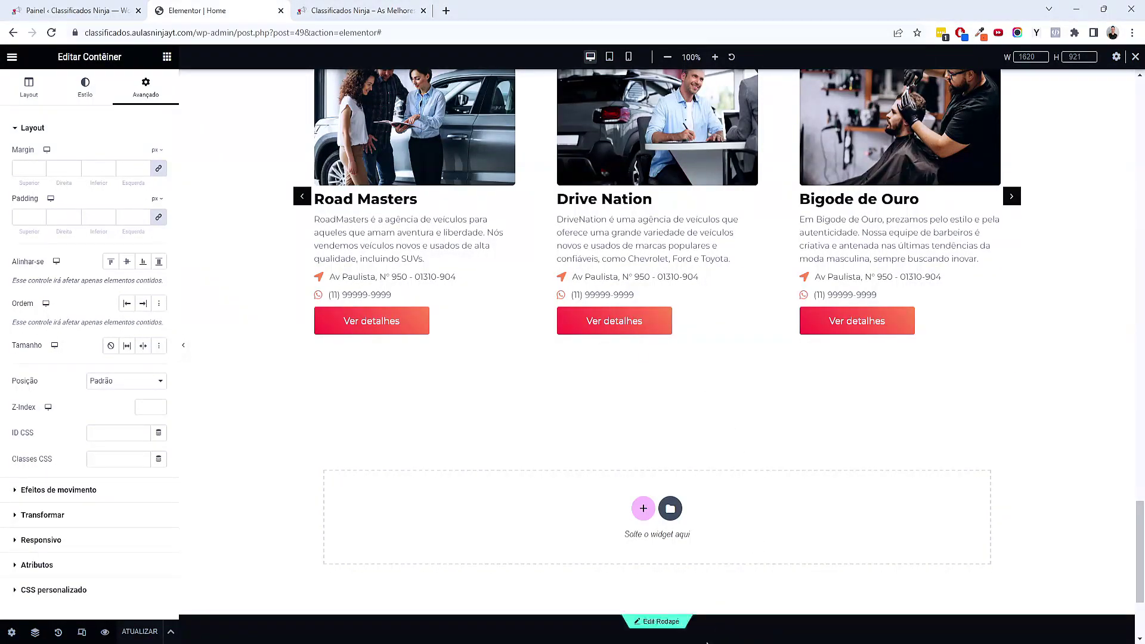
In XMind, collapse Criação Design and Listing personalizado, and expand Single Post to show %current_terms%
left_click(708, 640)
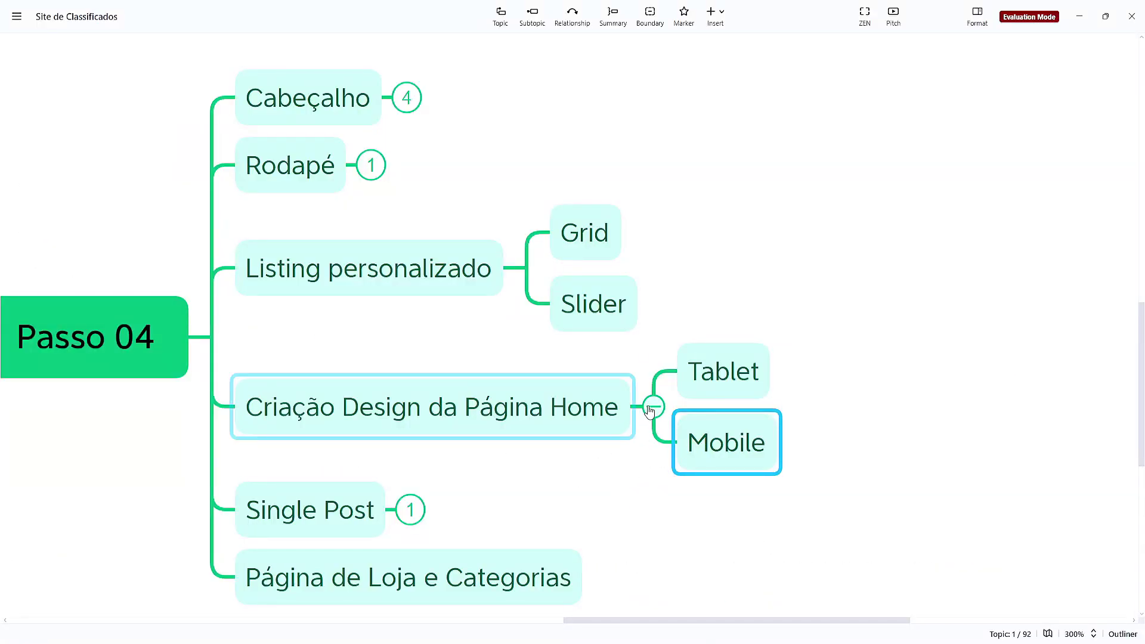
left_click(653, 407)
left_click(715, 278)
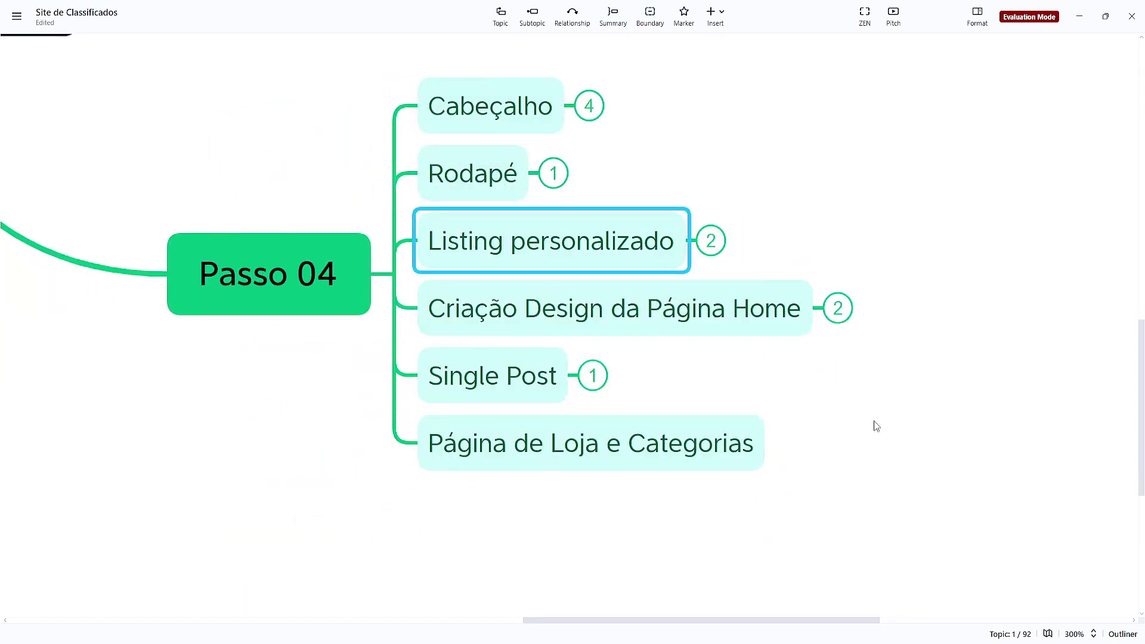
left_click_drag(874, 421, 736, 392)
left_click(374, 374)
left_click(447, 356)
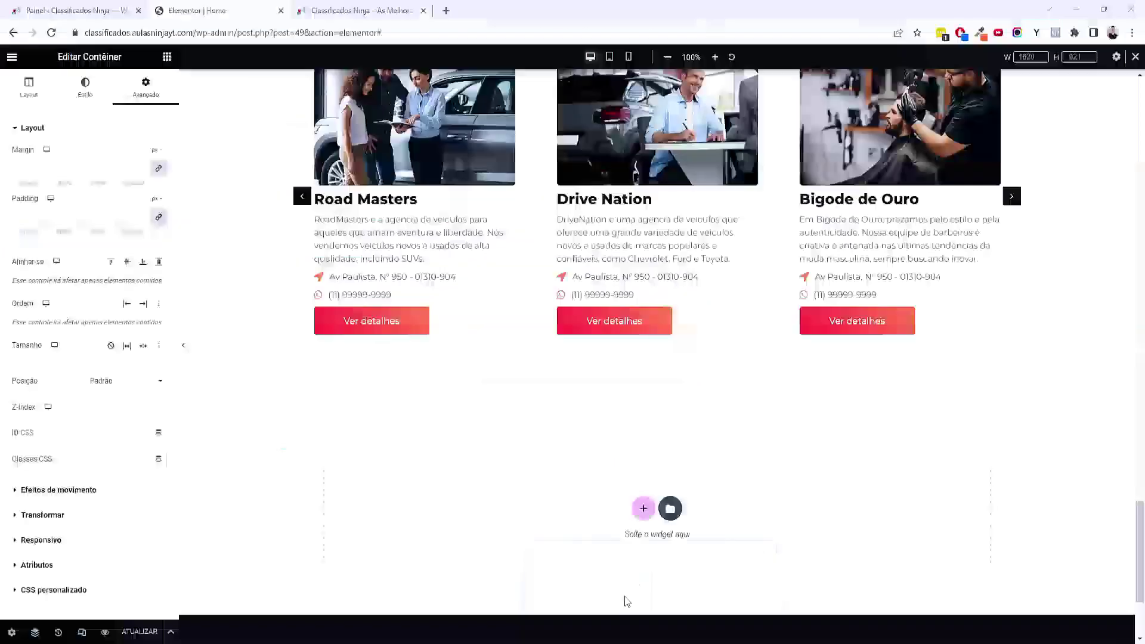
Check the Ninja Fit store page, then go back and browse the home page preview
scroll(623, 600, "up", 5)
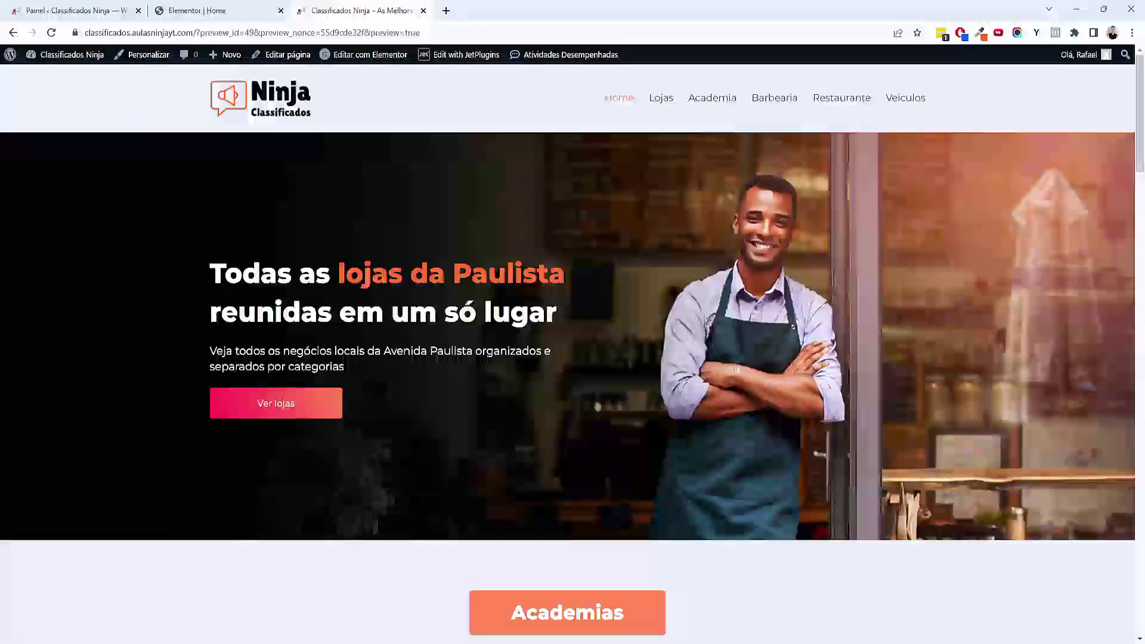
scroll(549, 268, "down", 10)
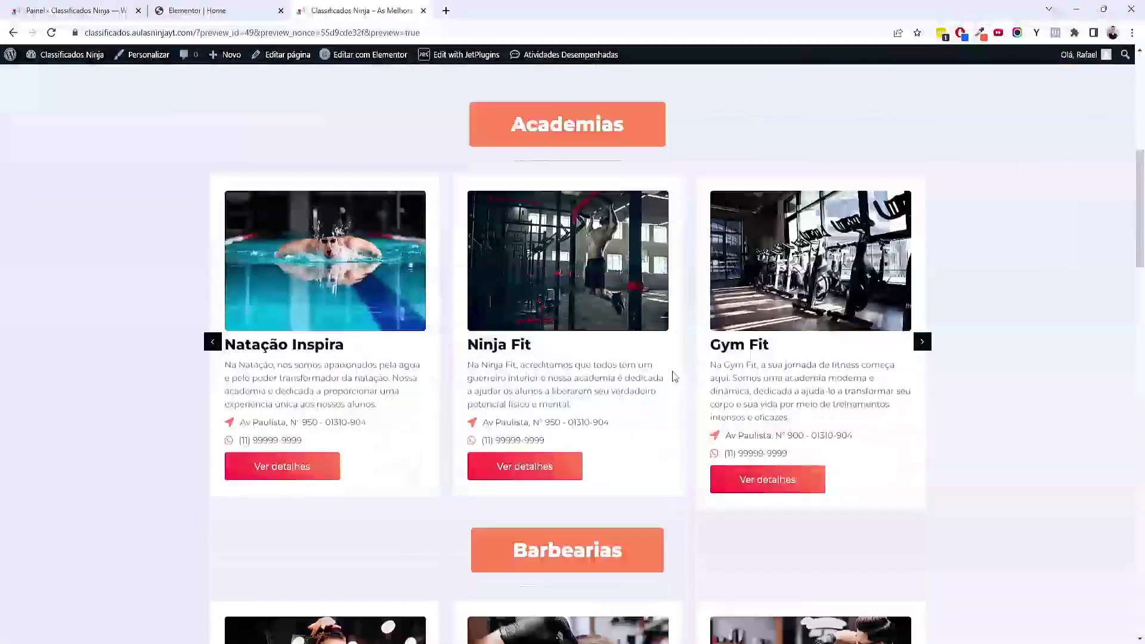
left_click(548, 268)
scroll(398, 280, "down", 10)
scroll(399, 280, "up", 3)
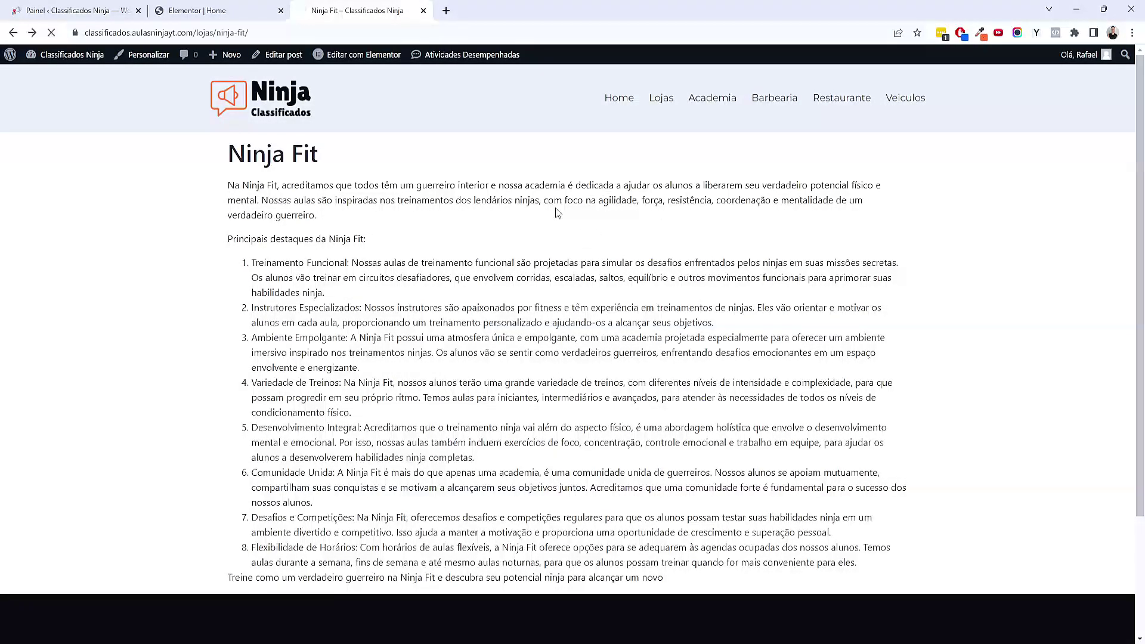
key("alt+Left")
scroll(453, 302, "up", 5)
scroll(453, 302, "down", 2)
scroll(453, 302, "up", 2)
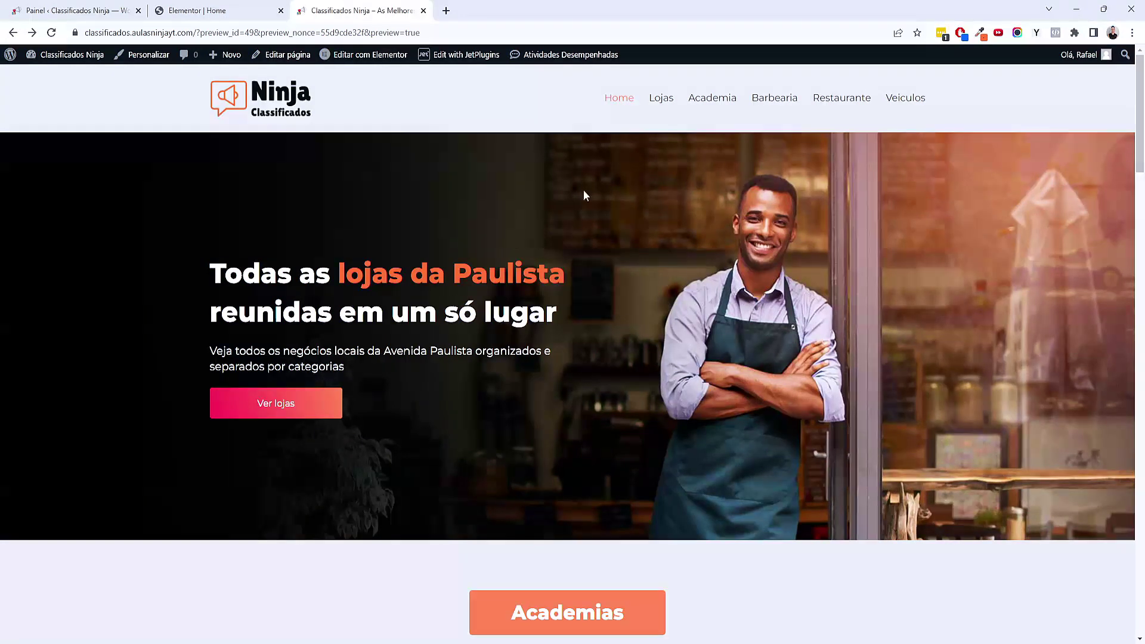
scroll(465, 266, "down", 20)
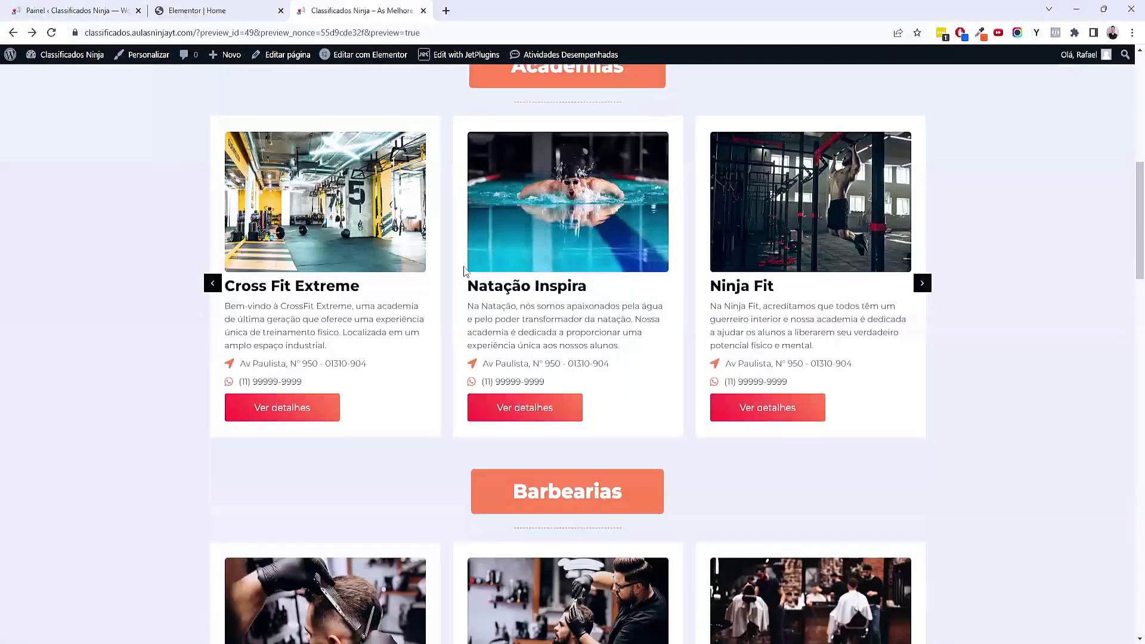
scroll(465, 268, "down", 12)
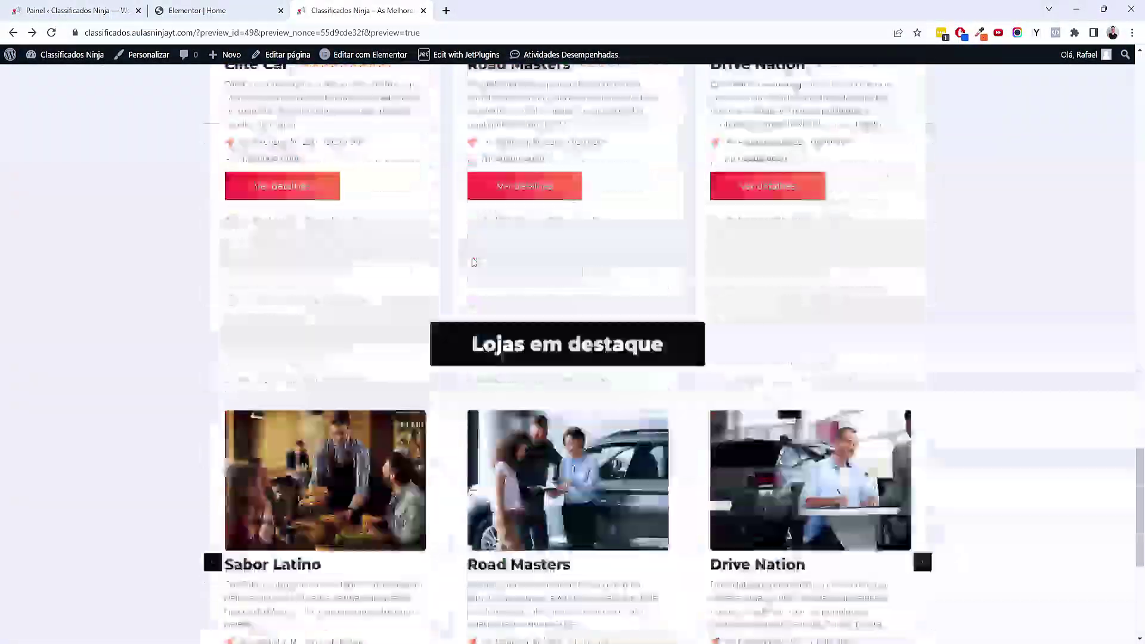
scroll(472, 263, "up", 20)
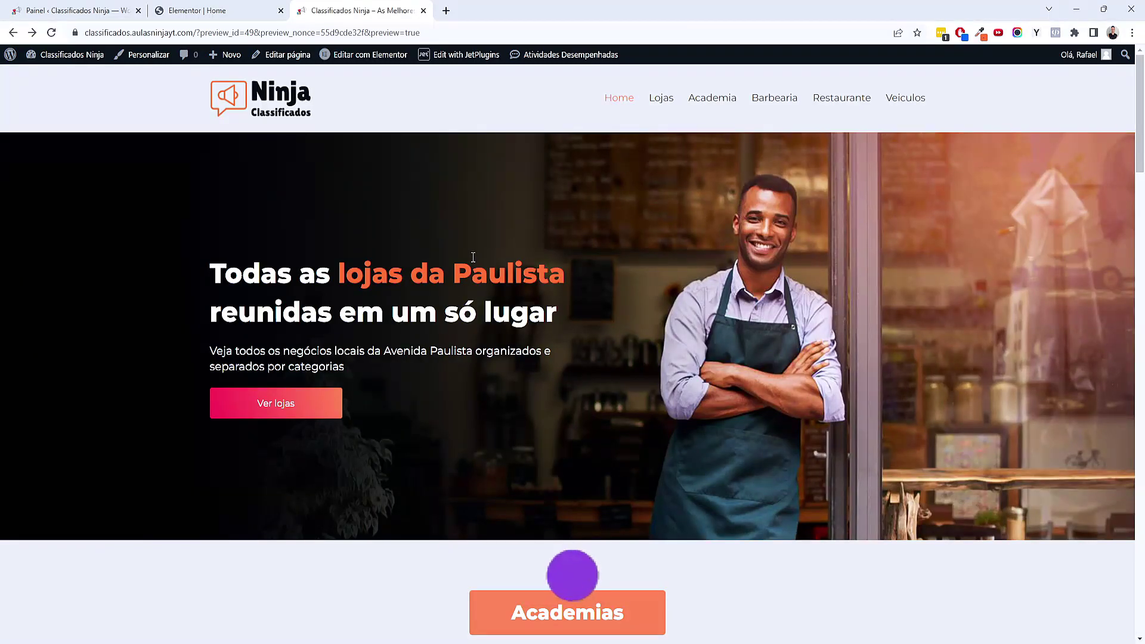
scroll(473, 257, "down", 1)
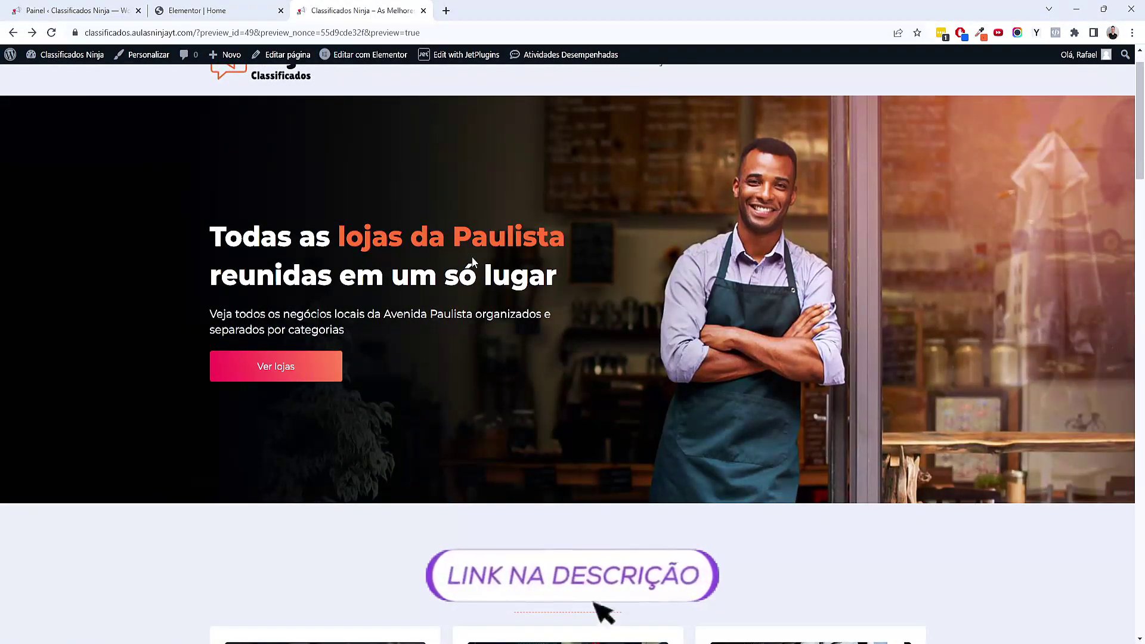
scroll(473, 259, "up", 1)
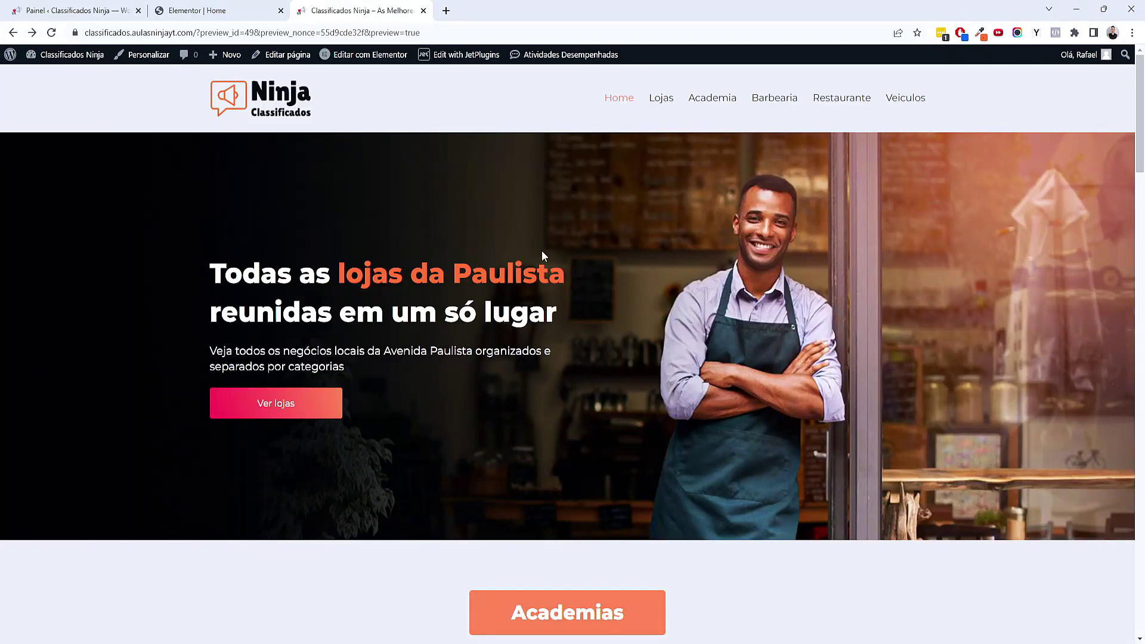
scroll(542, 256, "down", 8)
Check the Natação Inspira store page and return to the home page in the browser
left_click(568, 260)
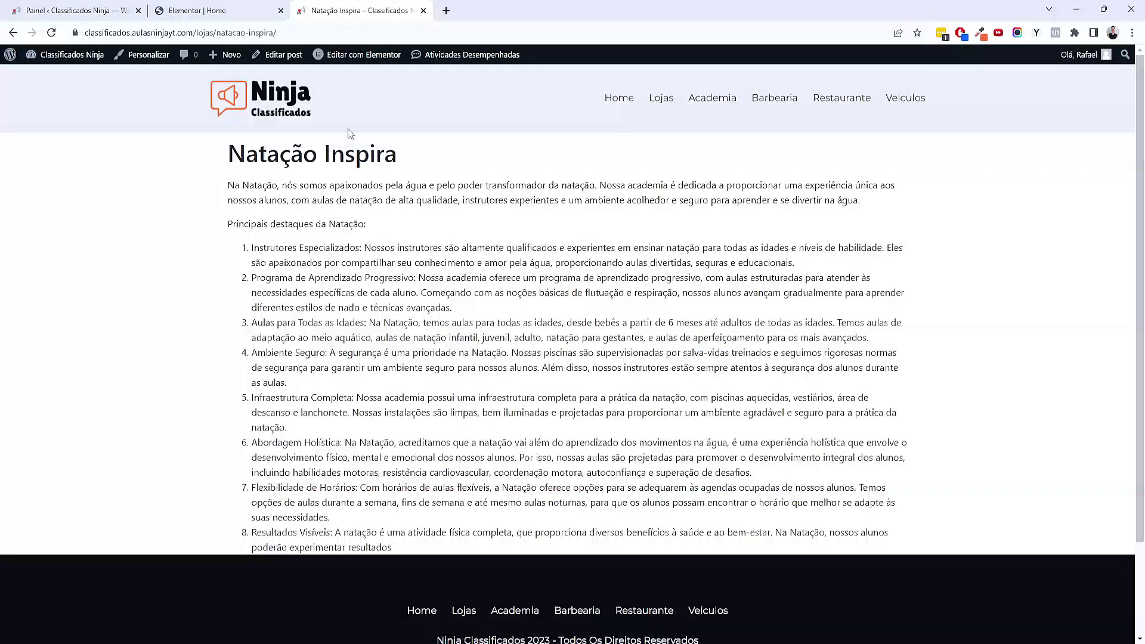
key("alt+Left")
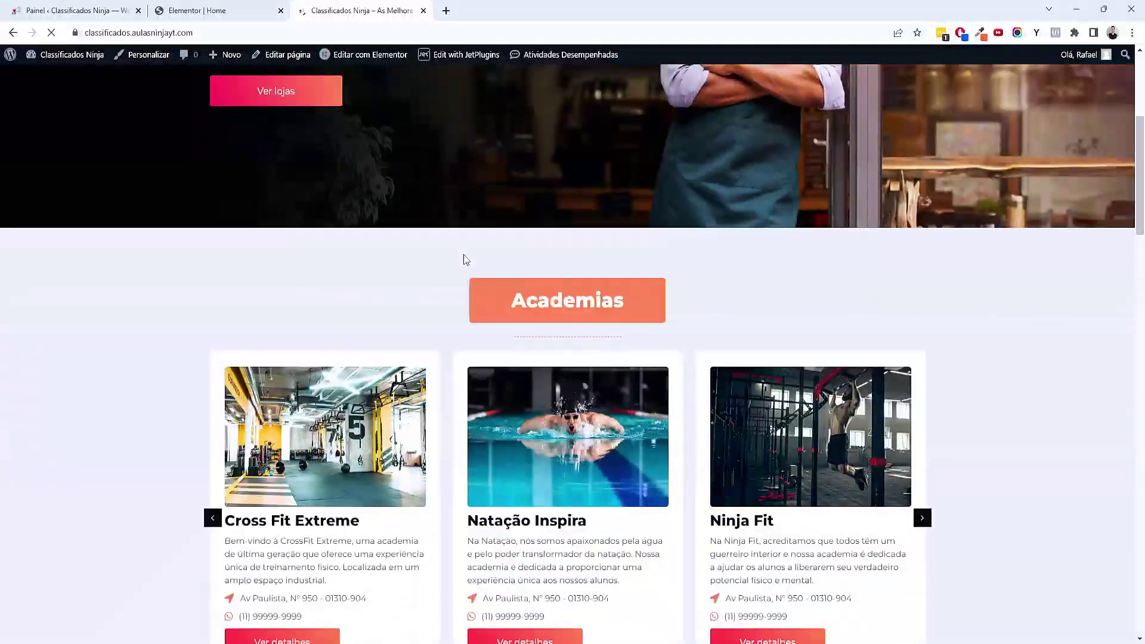
scroll(467, 257, "down", 15)
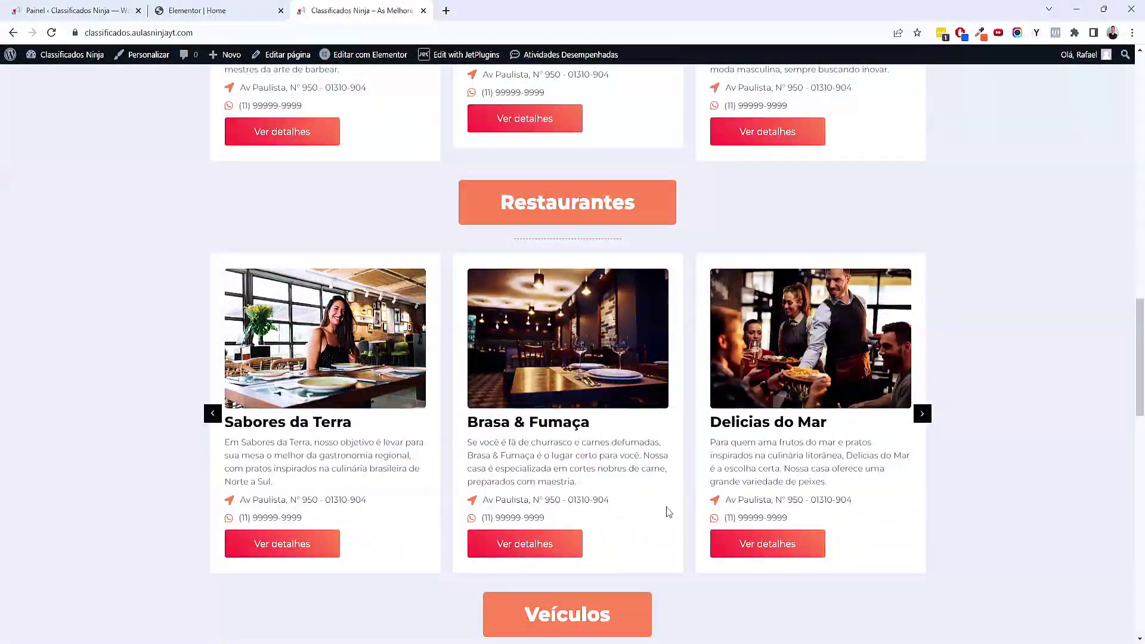
key("alt+Tab")
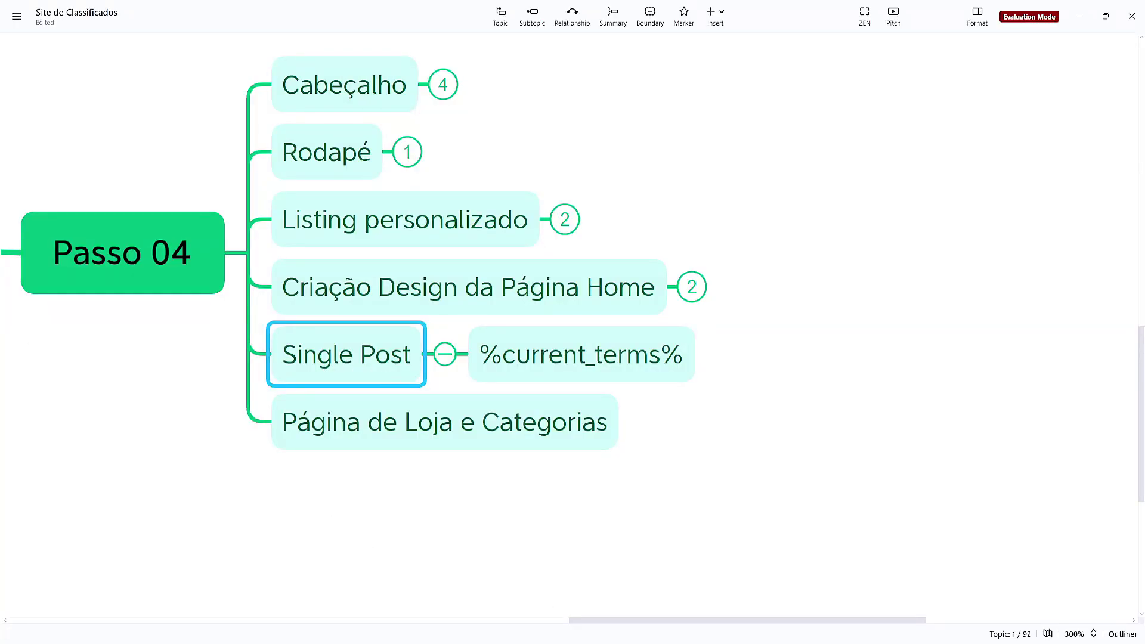
key("alt+Tab")
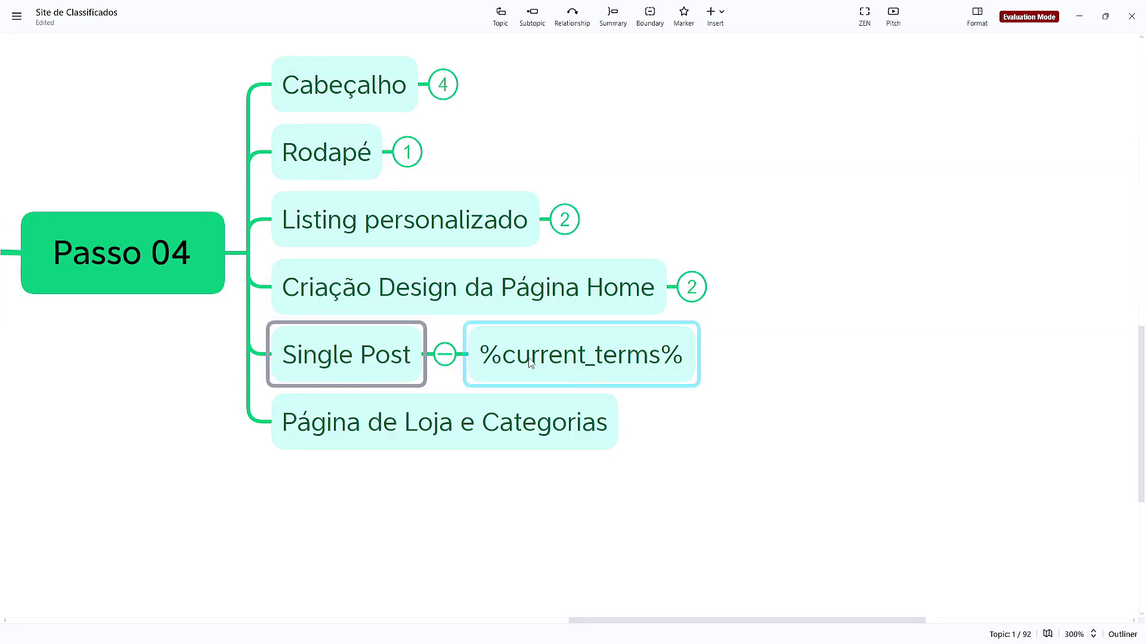
left_click(590, 587)
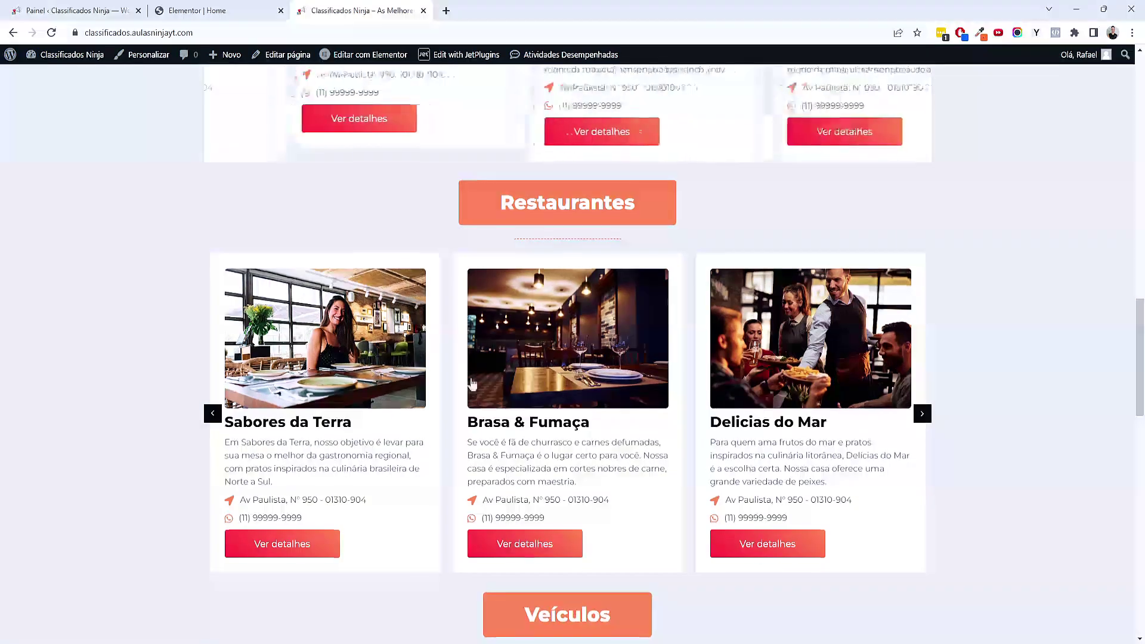
Close the editor and preview tabs and open Modelos > Construtor de tema in a new tab
left_click(233, 8)
key("ctrl+w")
key("ctrl+w")
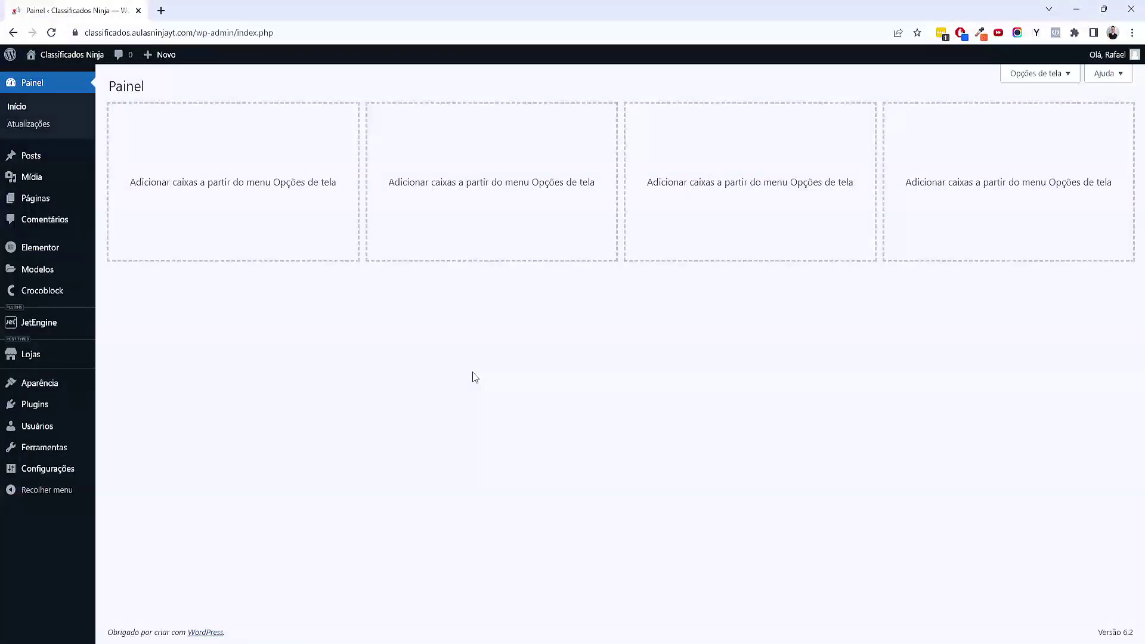
mouse_move(64, 271)
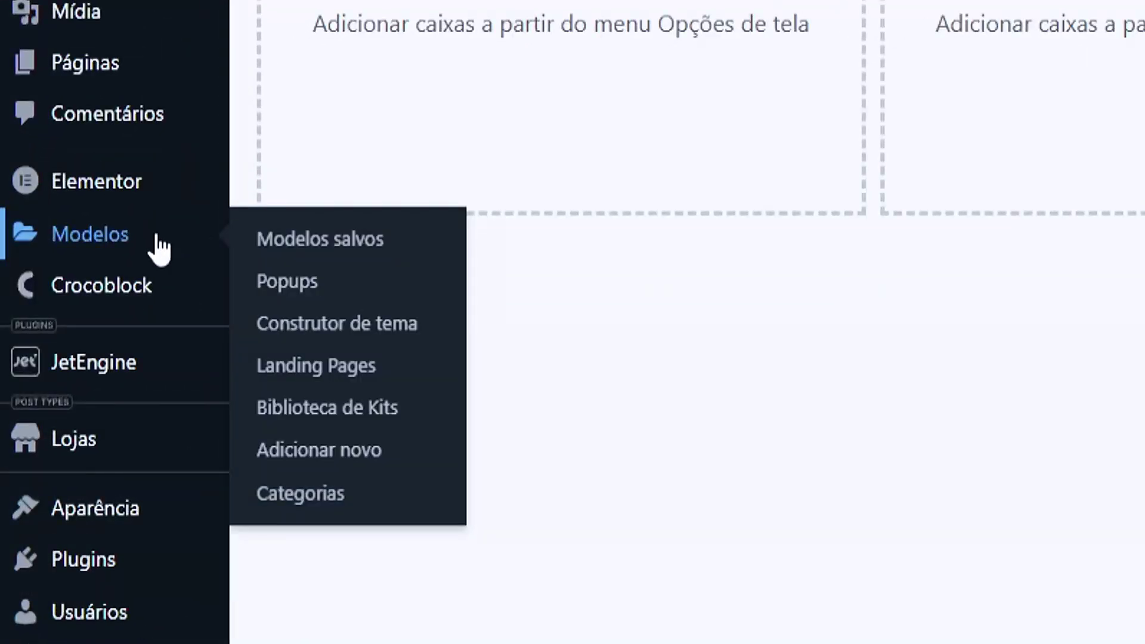
middle_click(366, 341)
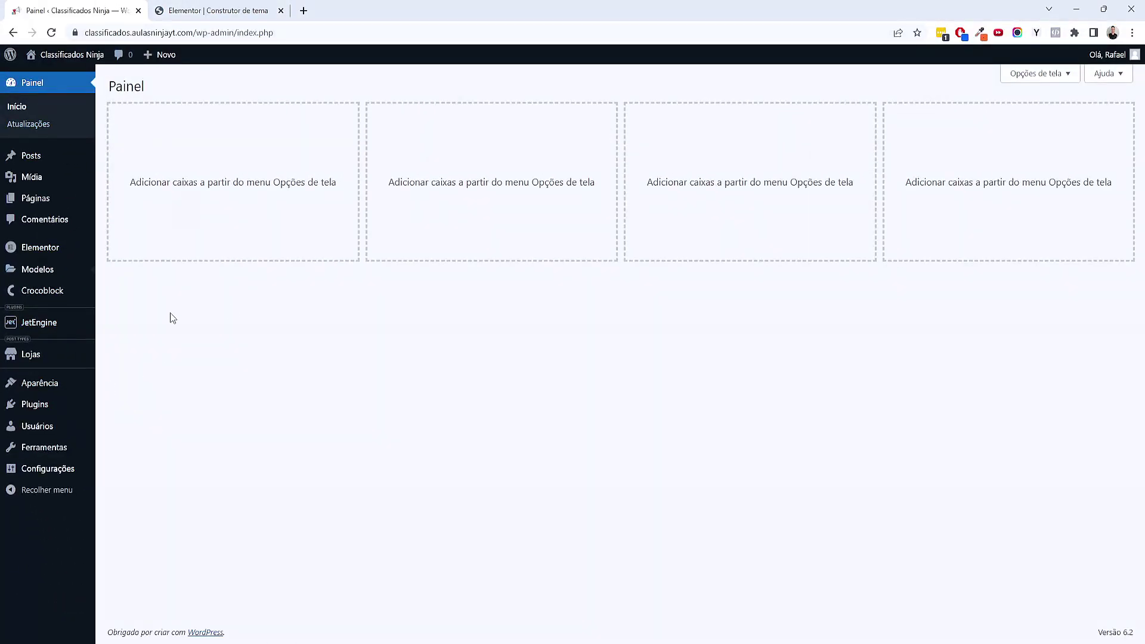
mouse_move(40, 361)
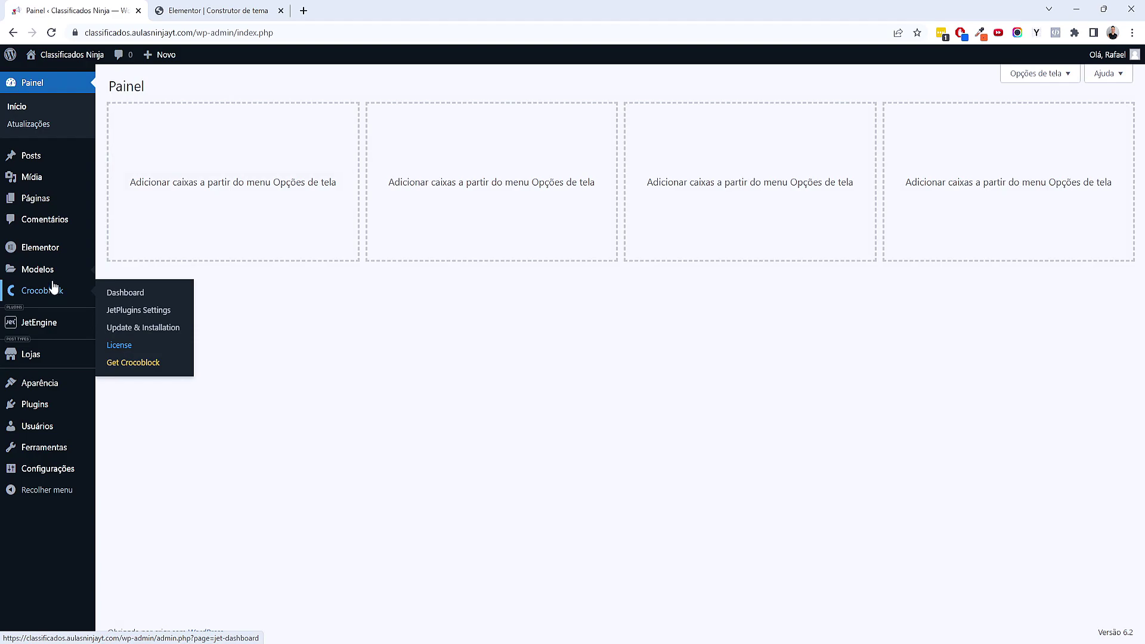
mouse_move(54, 279)
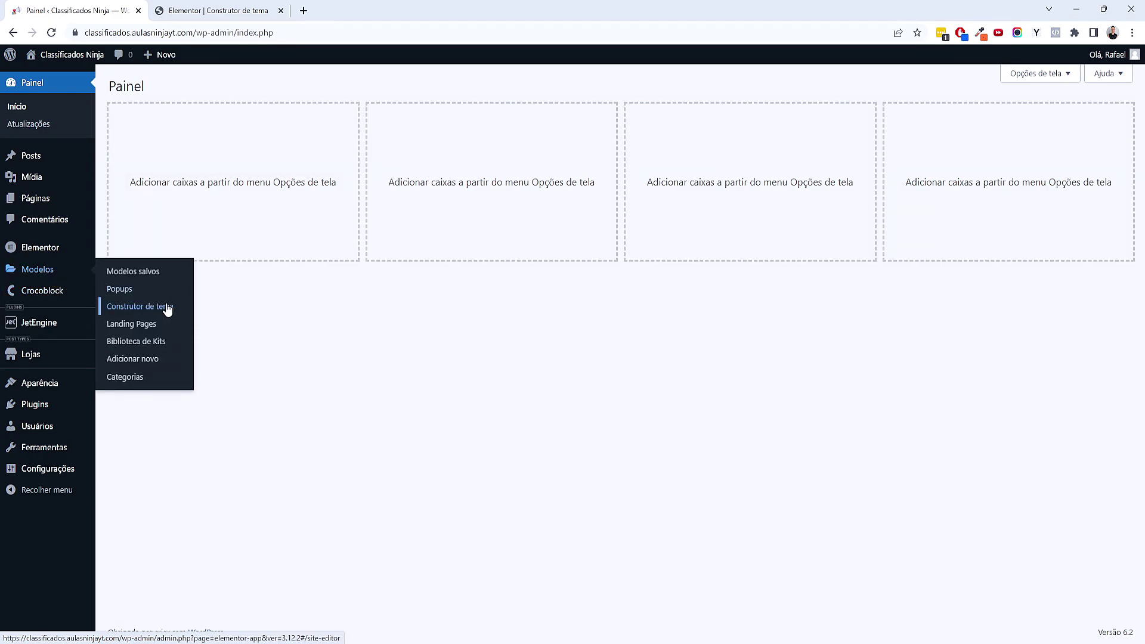
key("ctrl+Tab")
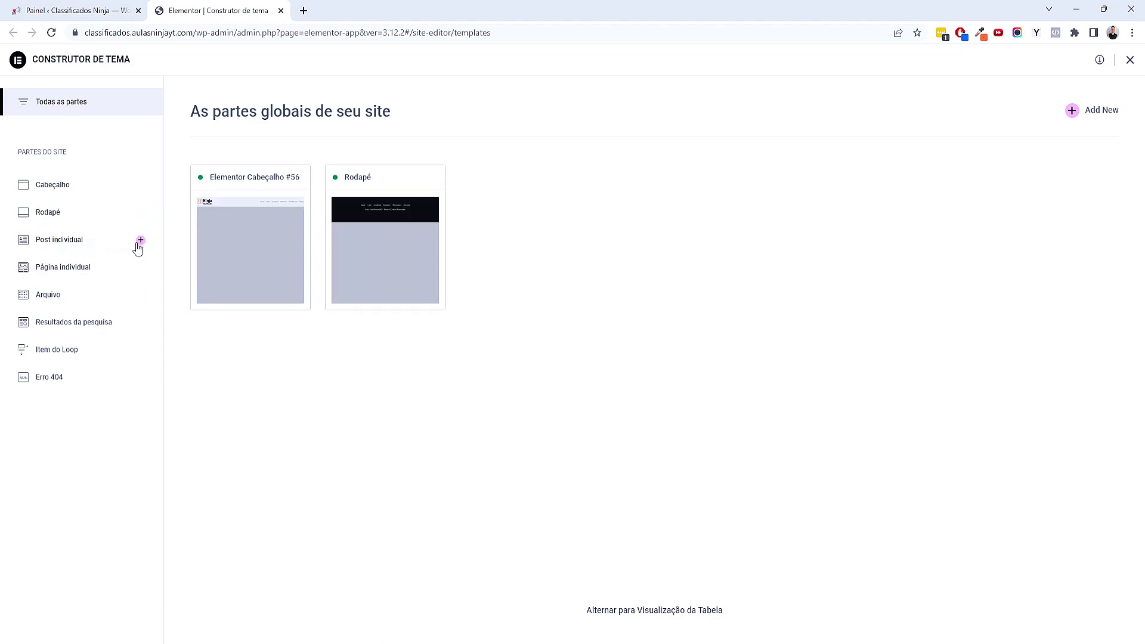
Create a new Post individual template, skip the Biblioteca, and add a single-column container
left_click(140, 241)
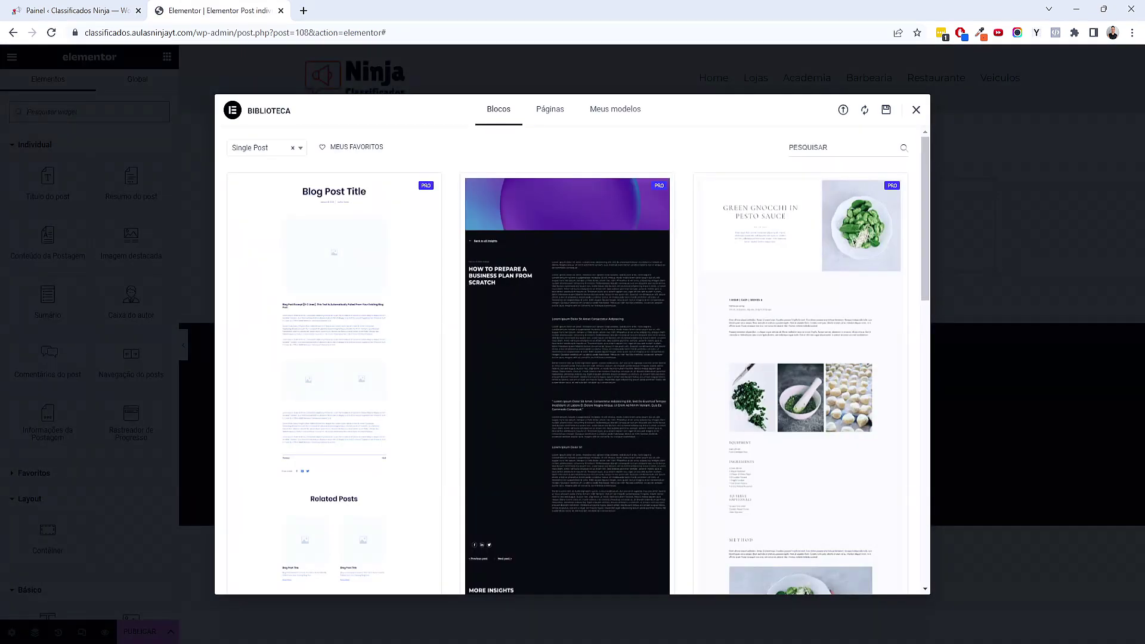
left_click(915, 111)
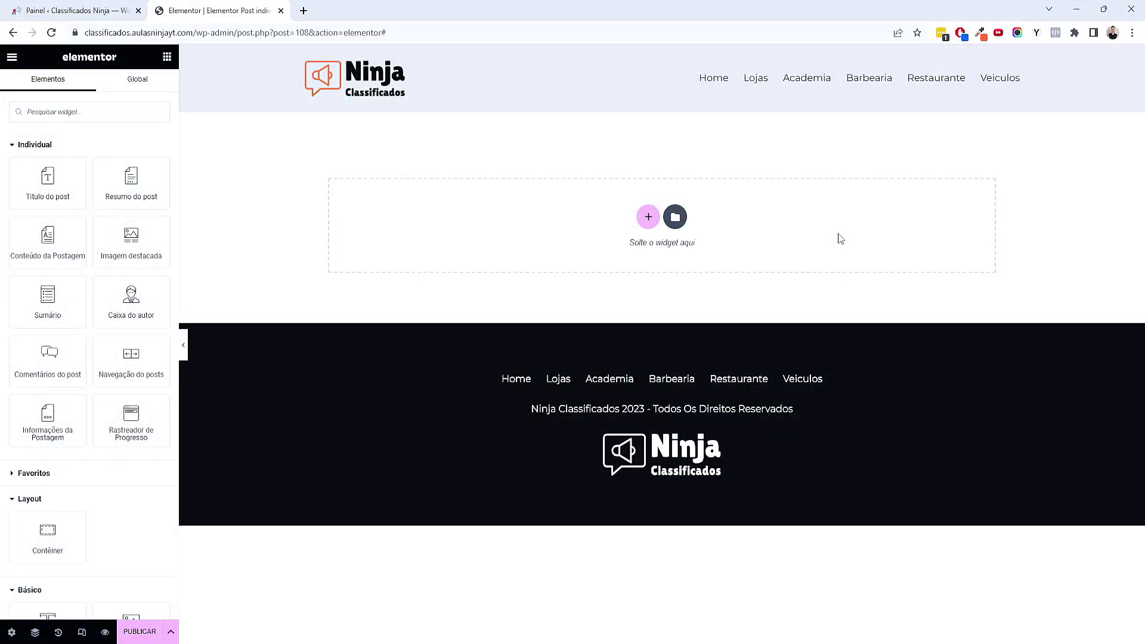
left_click(648, 217)
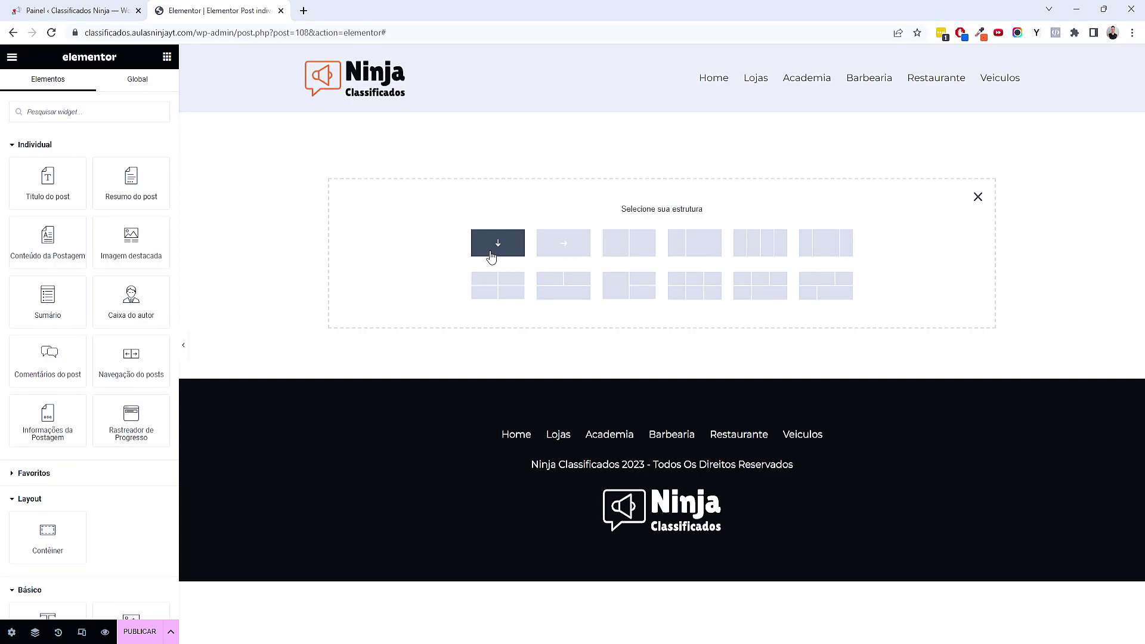
left_click(492, 256)
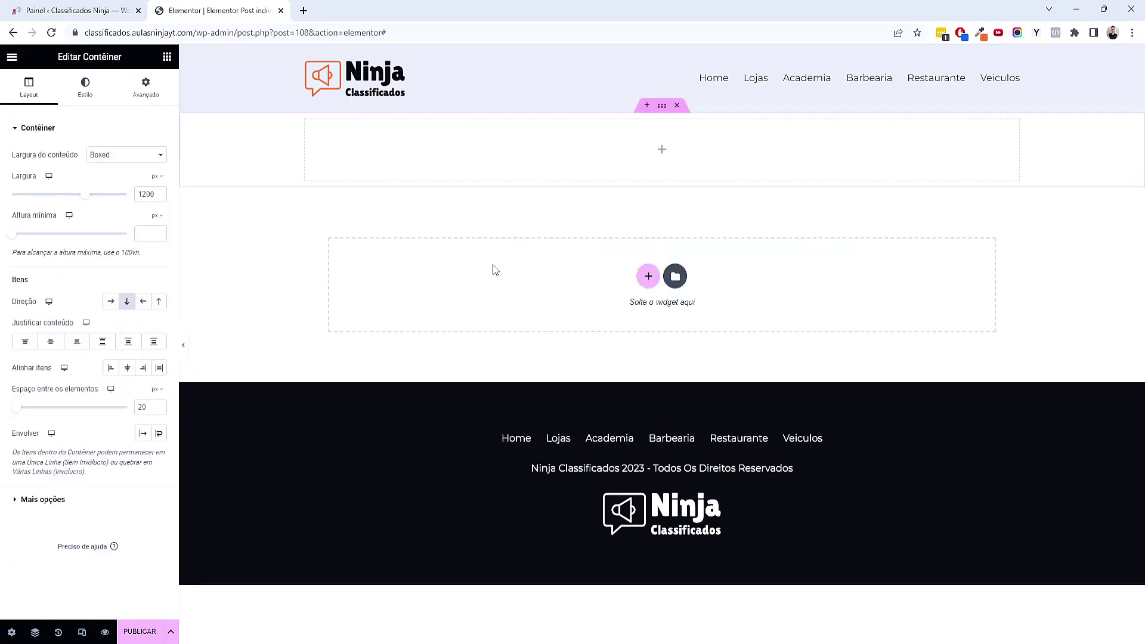
left_click(167, 59)
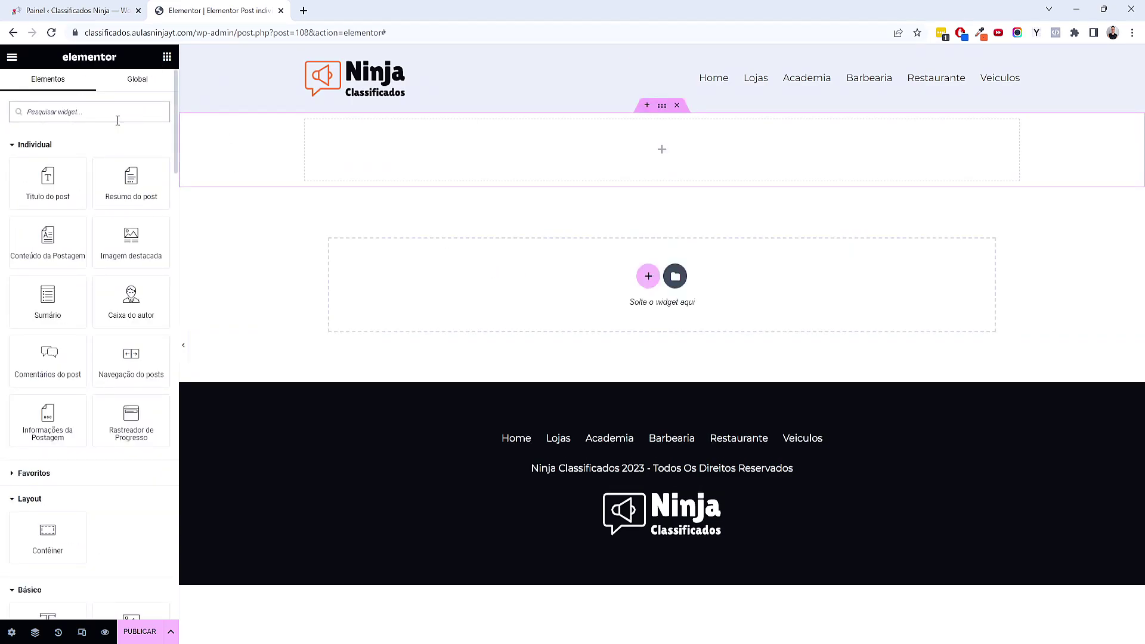
Add an Image Carousel widget to the new container
type("car")
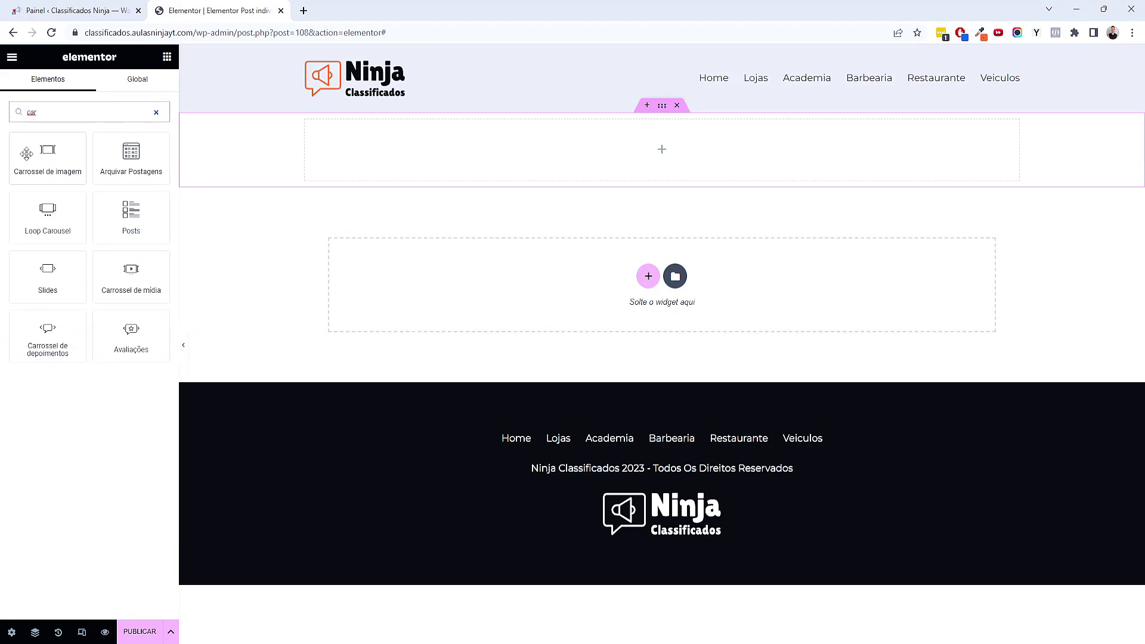
left_click_drag(26, 154, 468, 156)
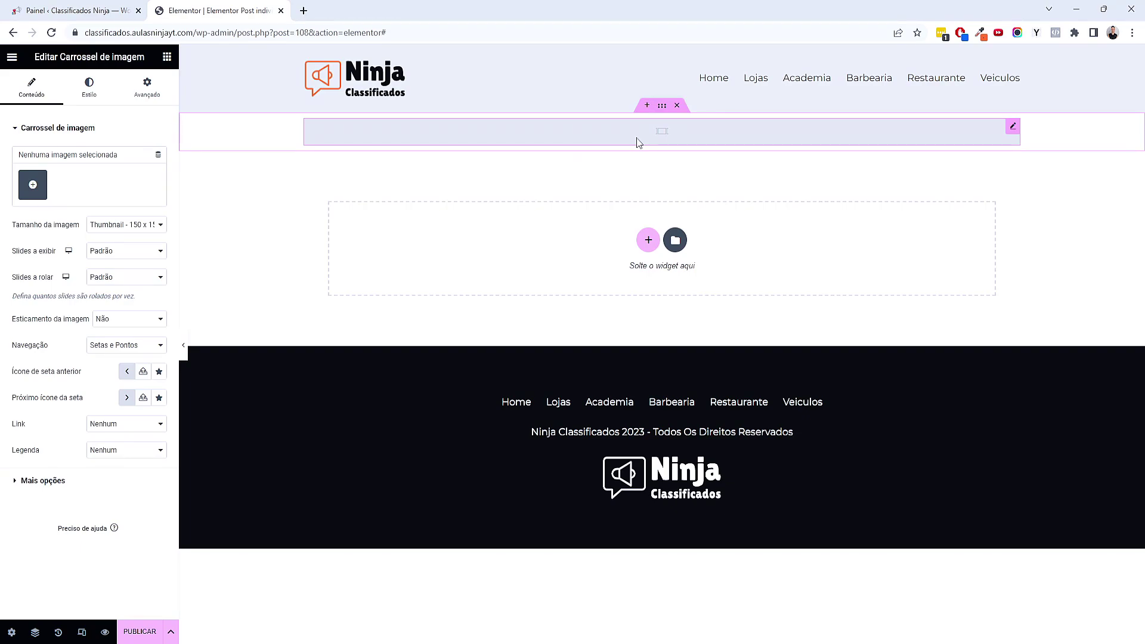
left_click_drag(61, 57, 134, 56)
left_click(124, 57)
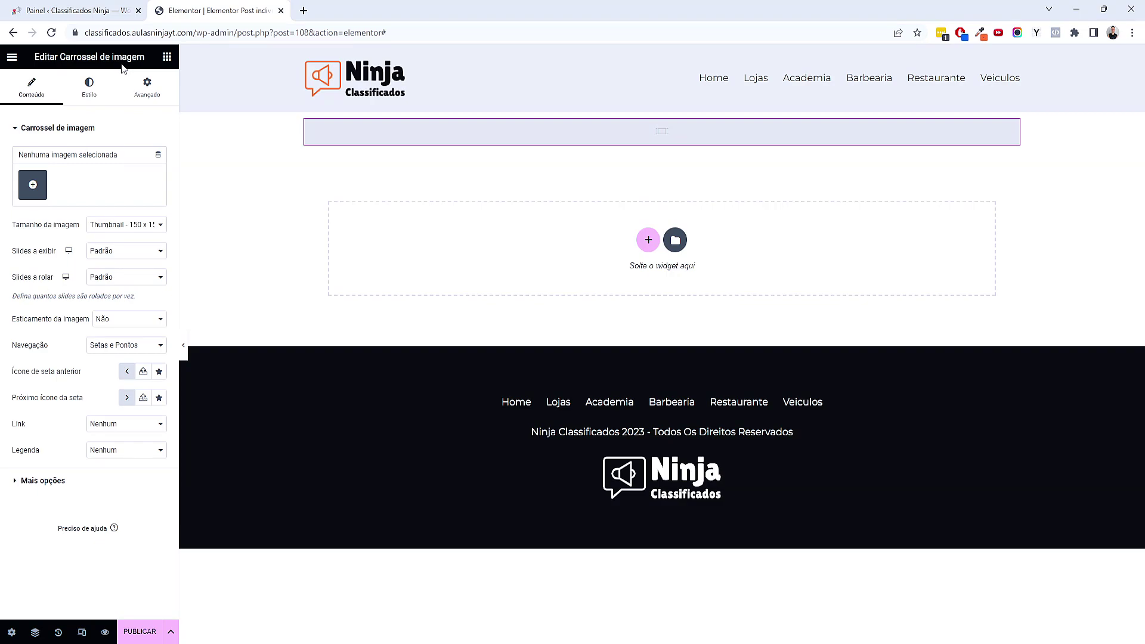
Feed the carousel images from the JetEngine Gallery field Galeria de Fotos
left_click(155, 159)
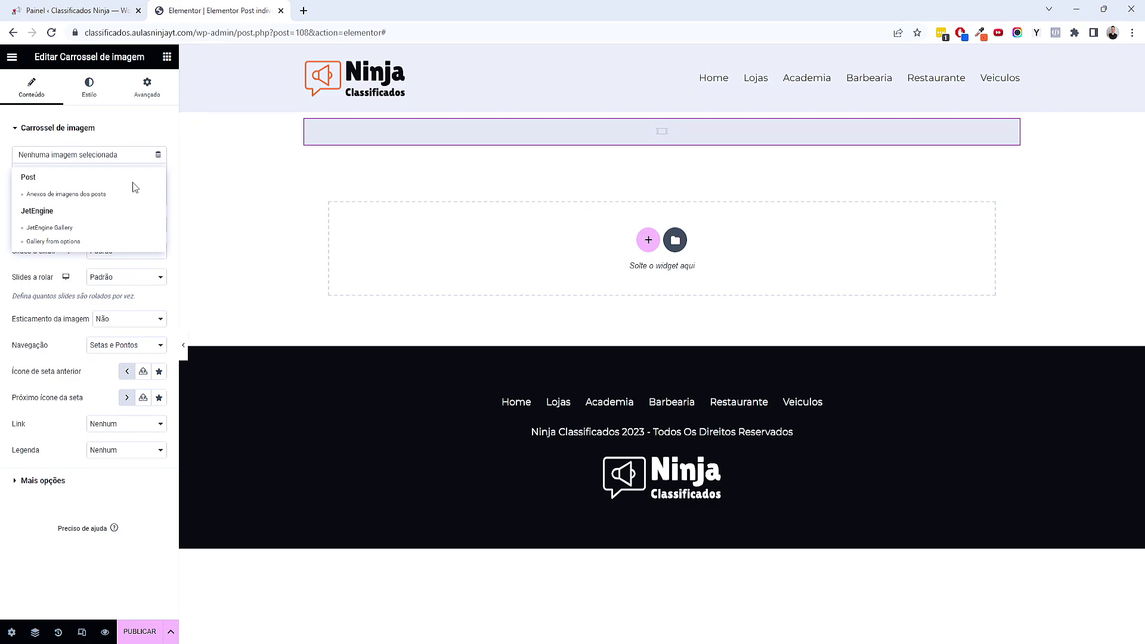
left_click(69, 232)
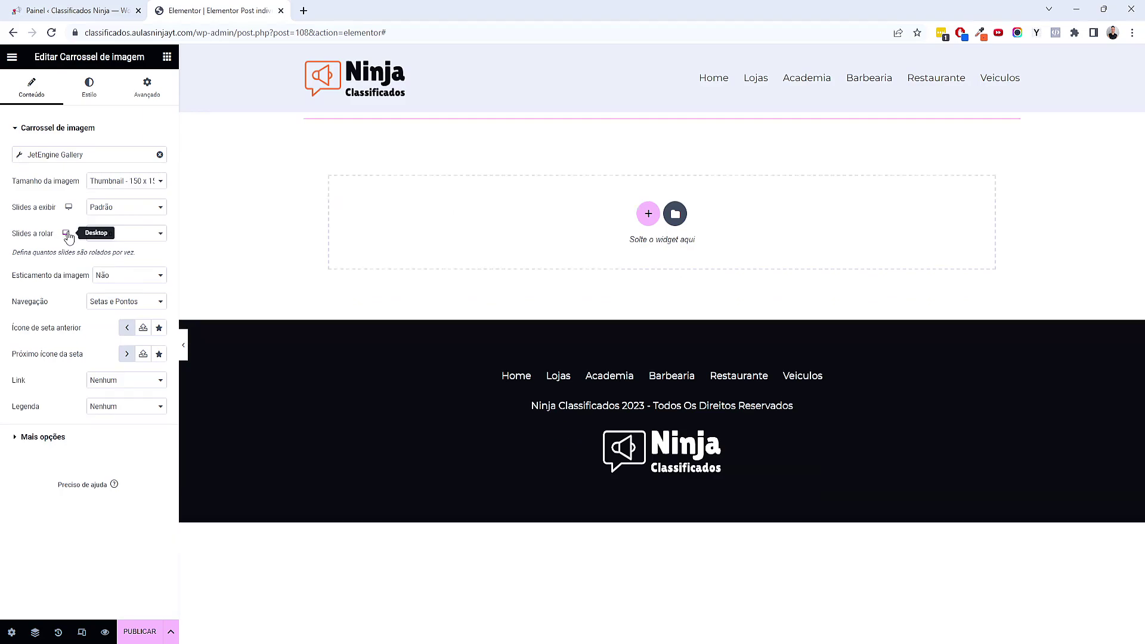
left_click(45, 155)
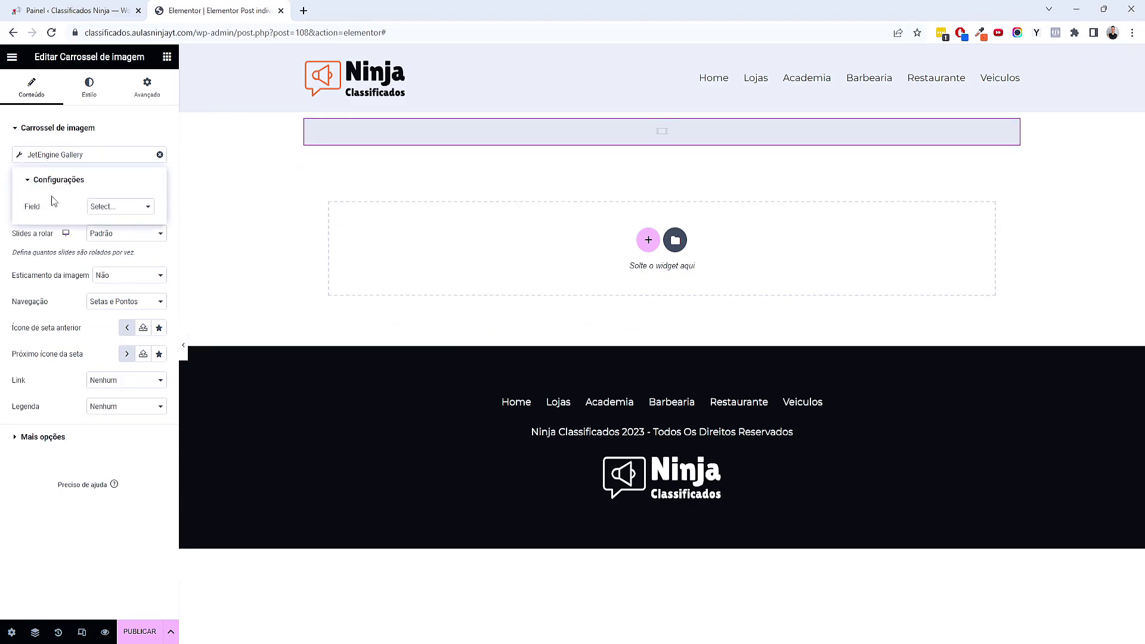
left_click(107, 209)
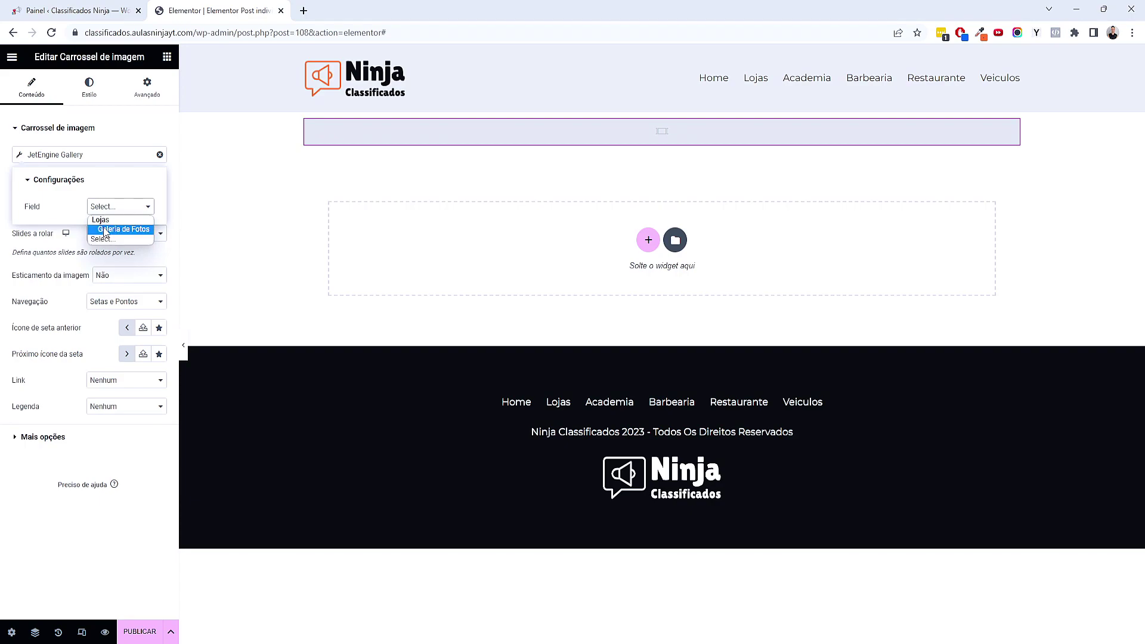
left_click(106, 230)
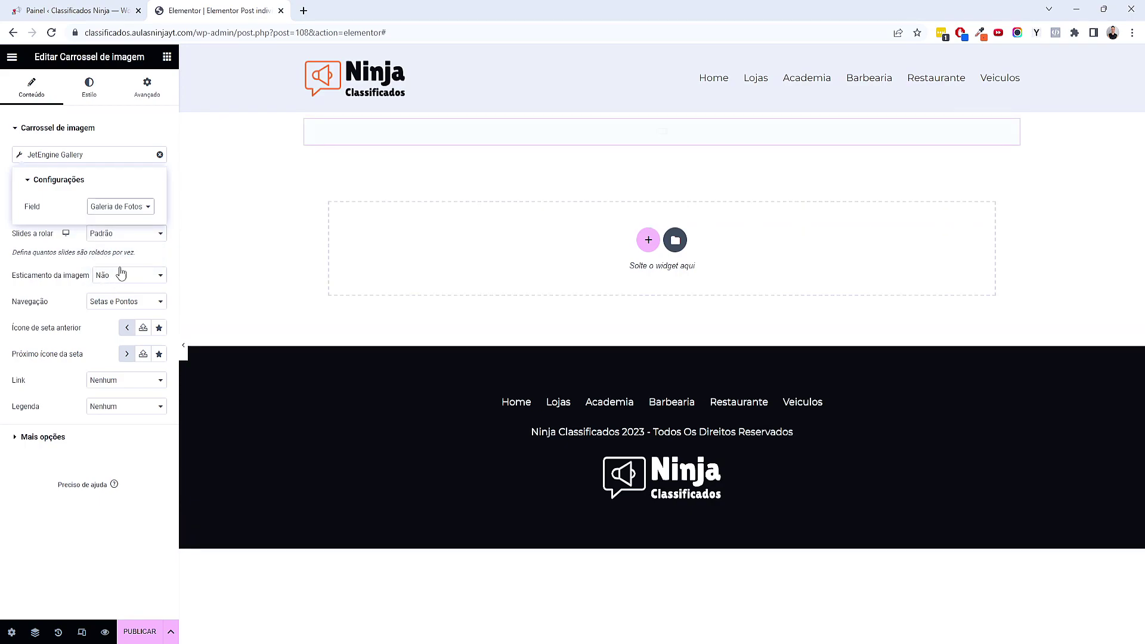
left_click(141, 255)
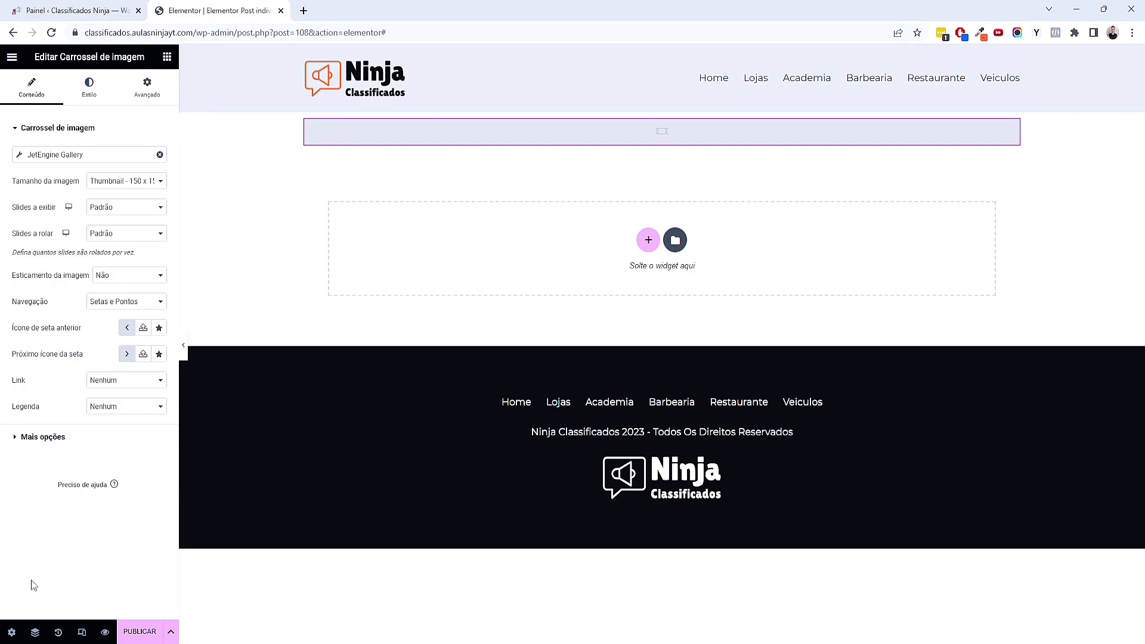
left_click(11, 632)
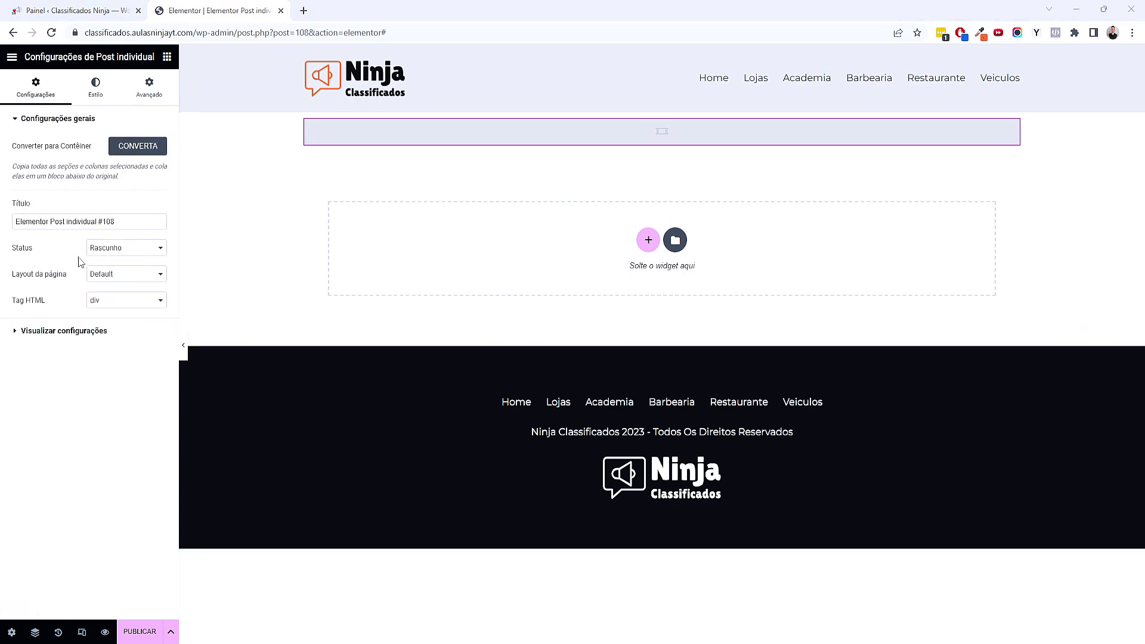
Retitle the template 'Página Individual de Loja' in page settings
left_click_drag(120, 222, 6, 222)
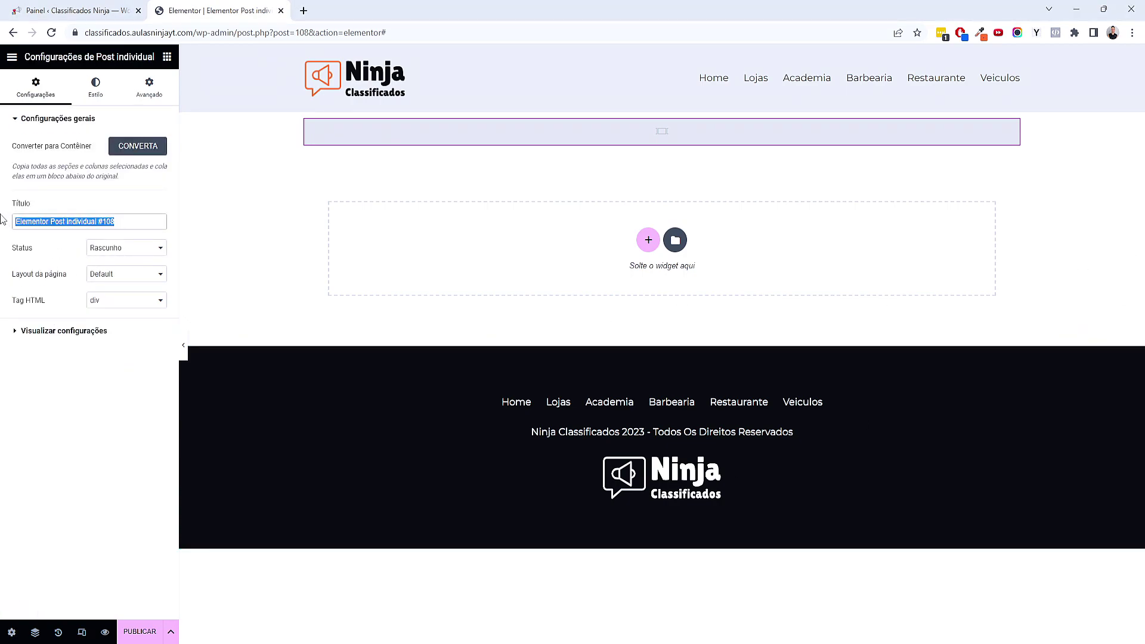
type("Página Individual de Loja")
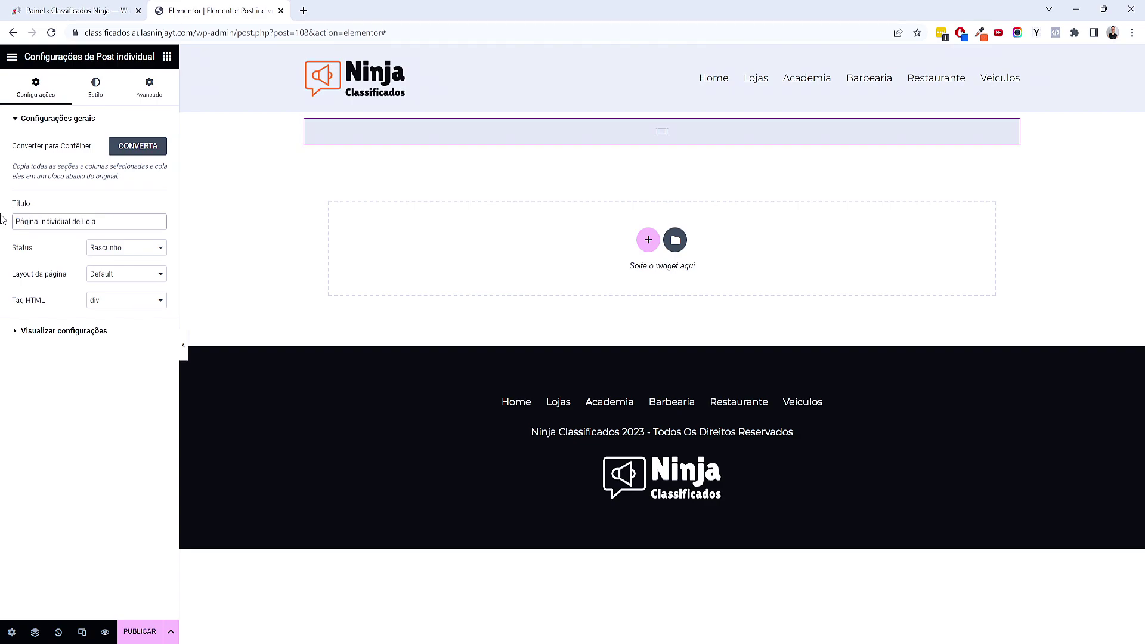
left_click(48, 331)
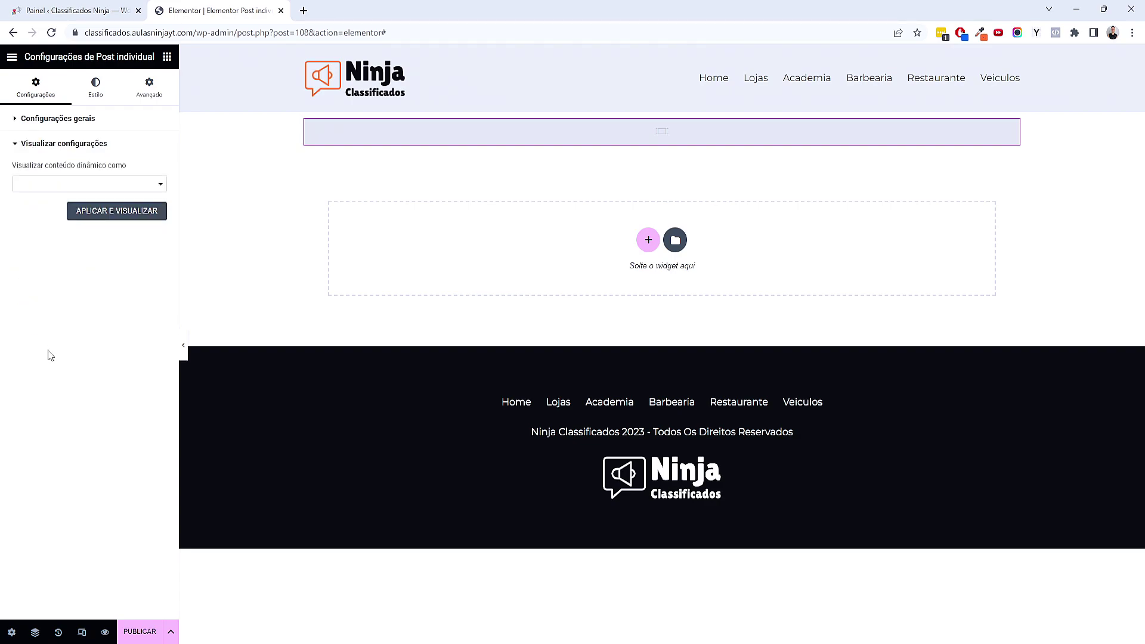
Preview the template as the Lojas post Delicias do Mar and apply it
left_click(64, 190)
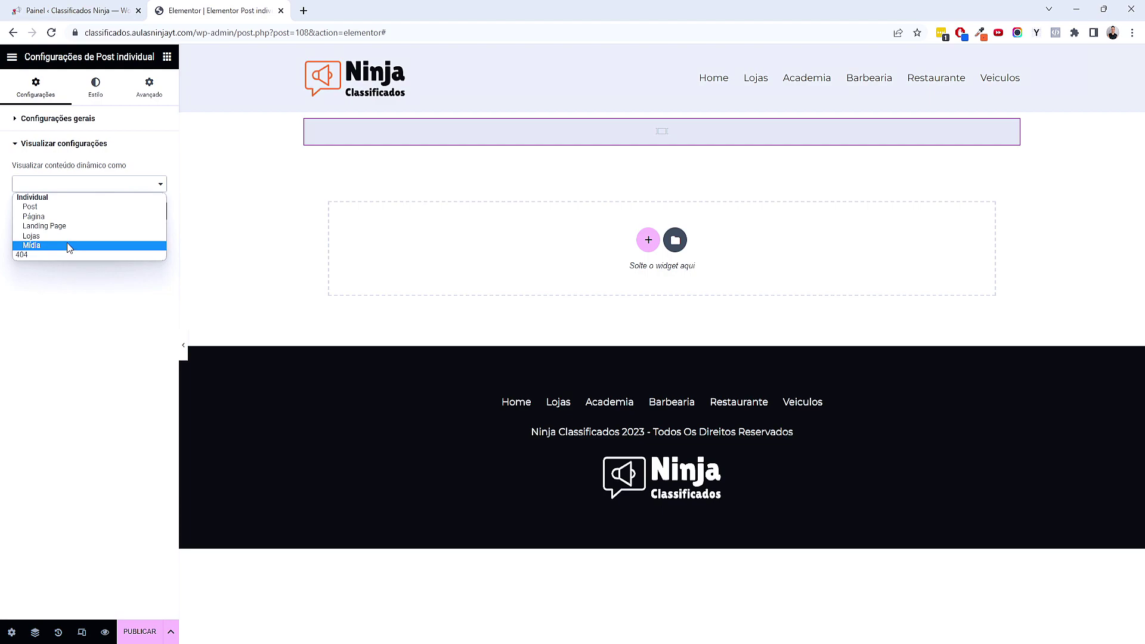
left_click(70, 236)
left_click(63, 217)
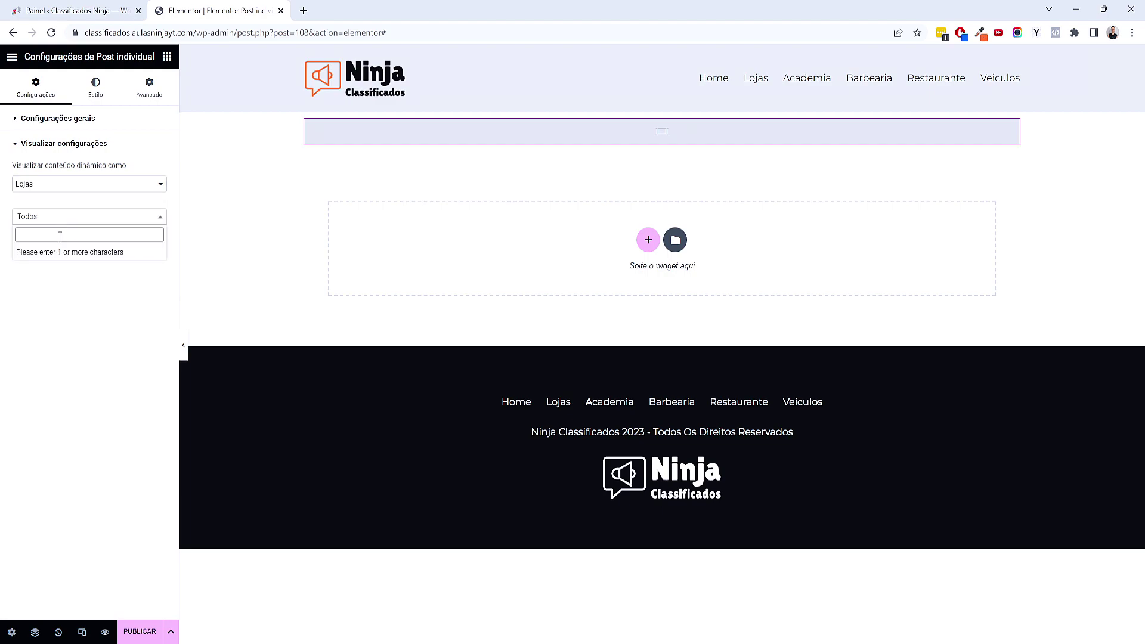
type("aca")
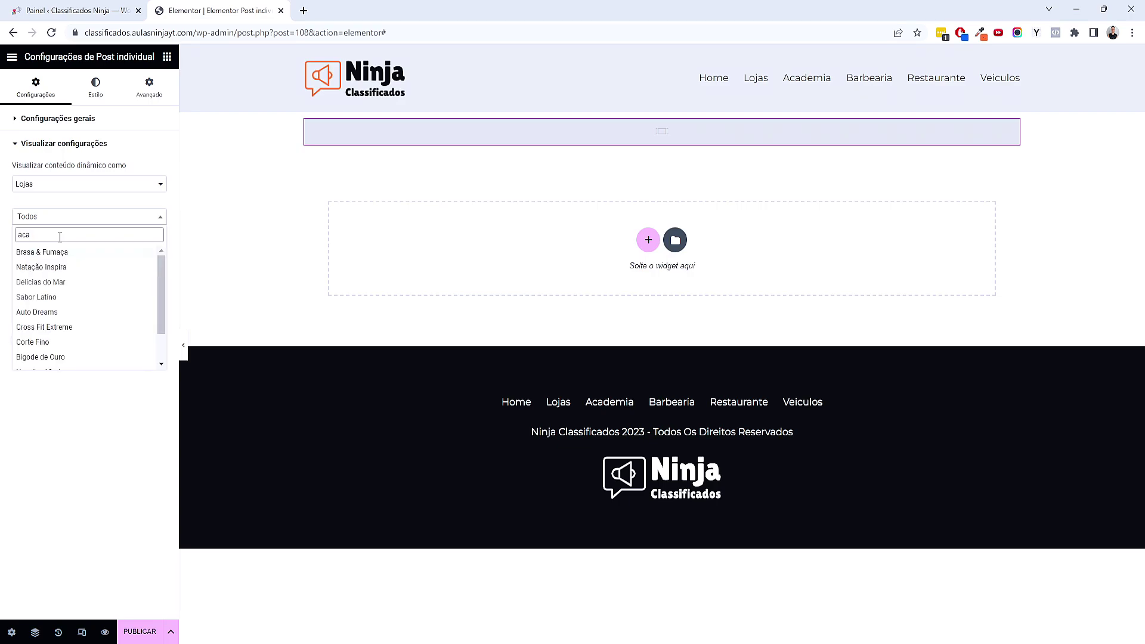
left_click(68, 282)
left_click(115, 244)
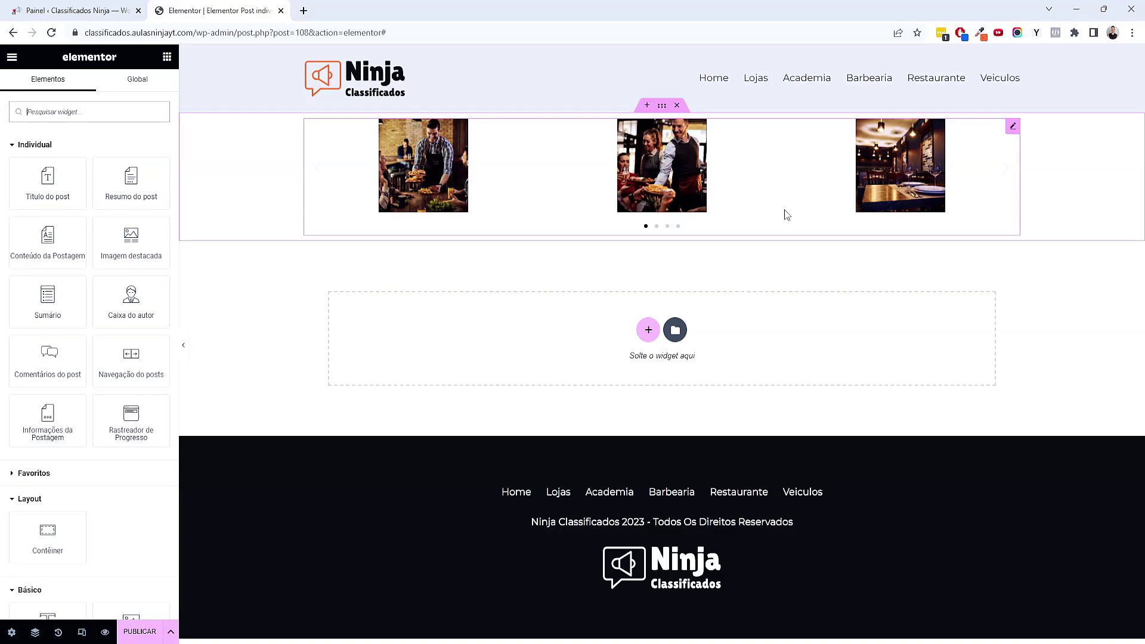
Set the carousel image size to Large 1024 x 1024 with arrows-only navigation
left_click(784, 215)
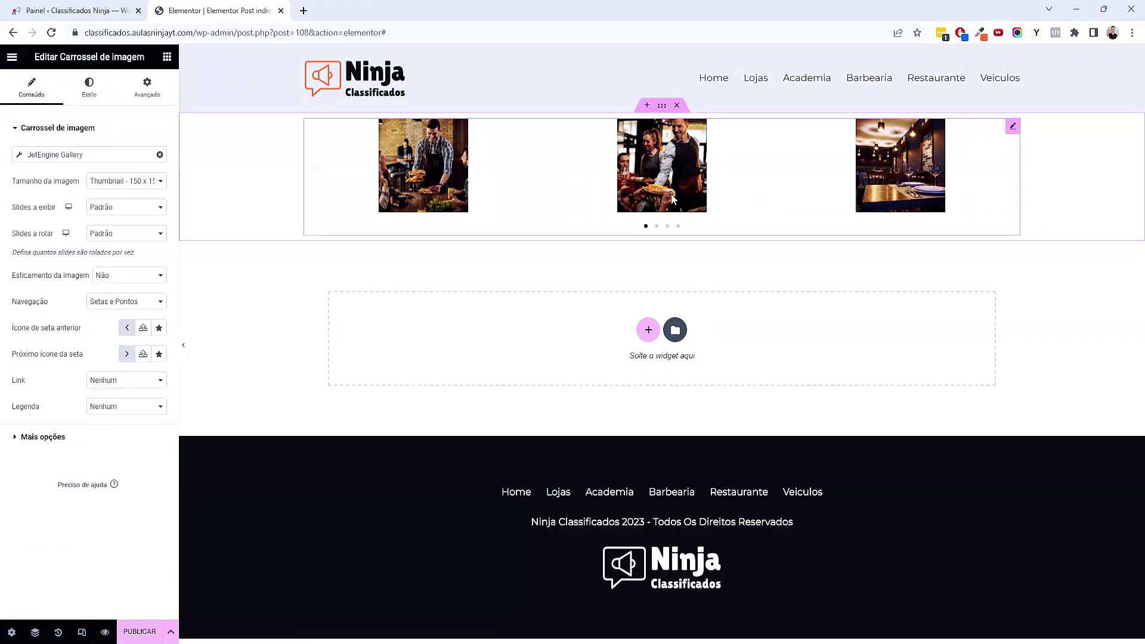
left_click(109, 182)
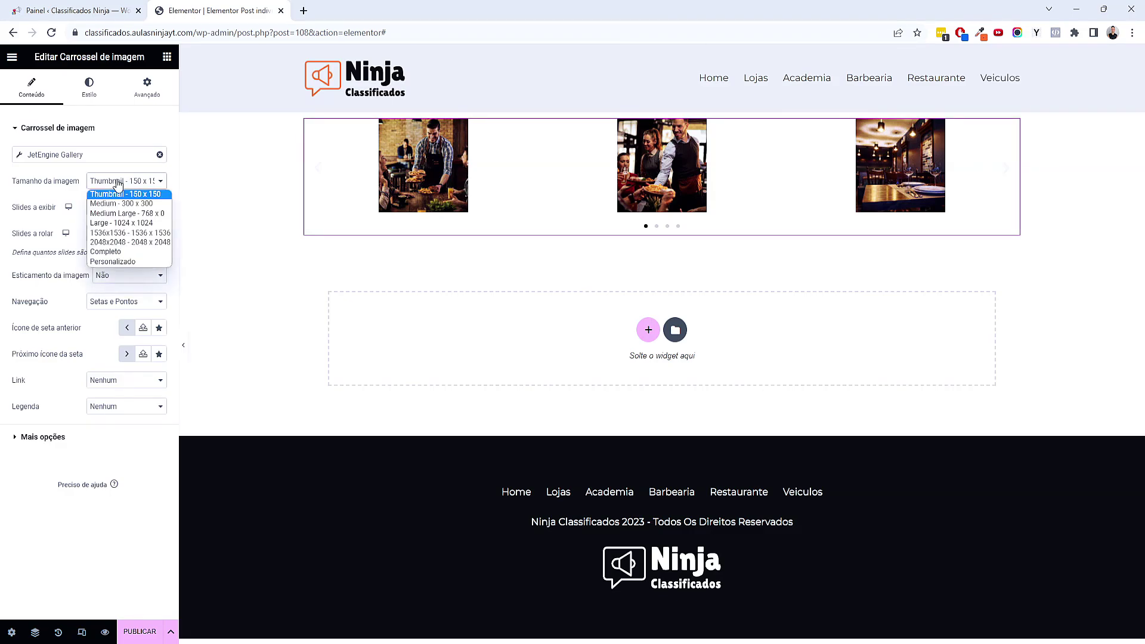
left_click(143, 223)
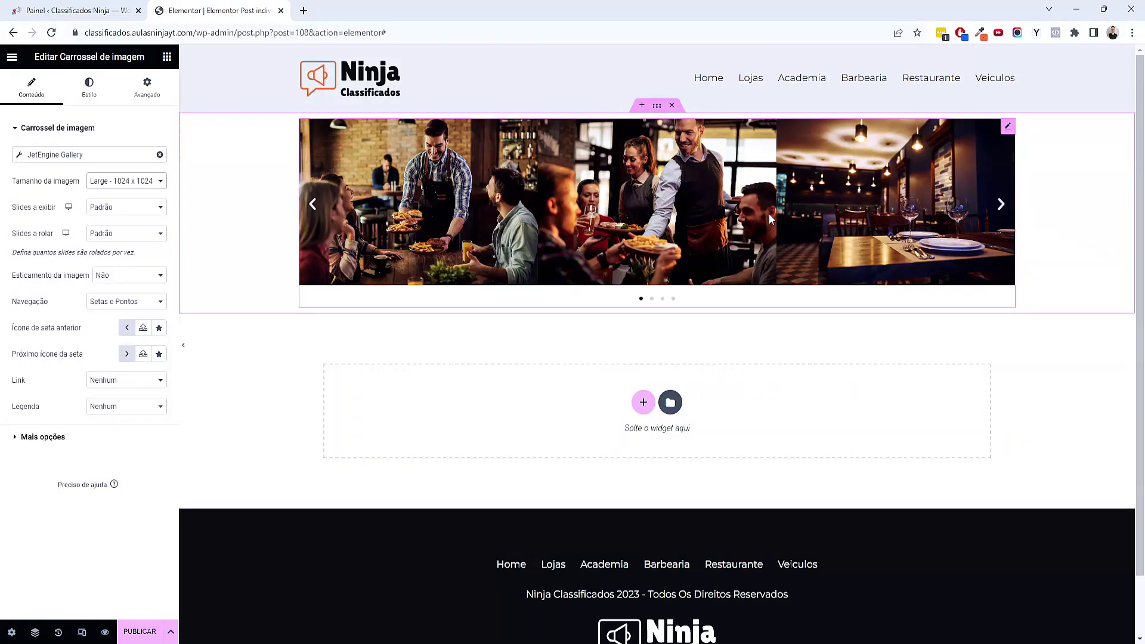
left_click(124, 304)
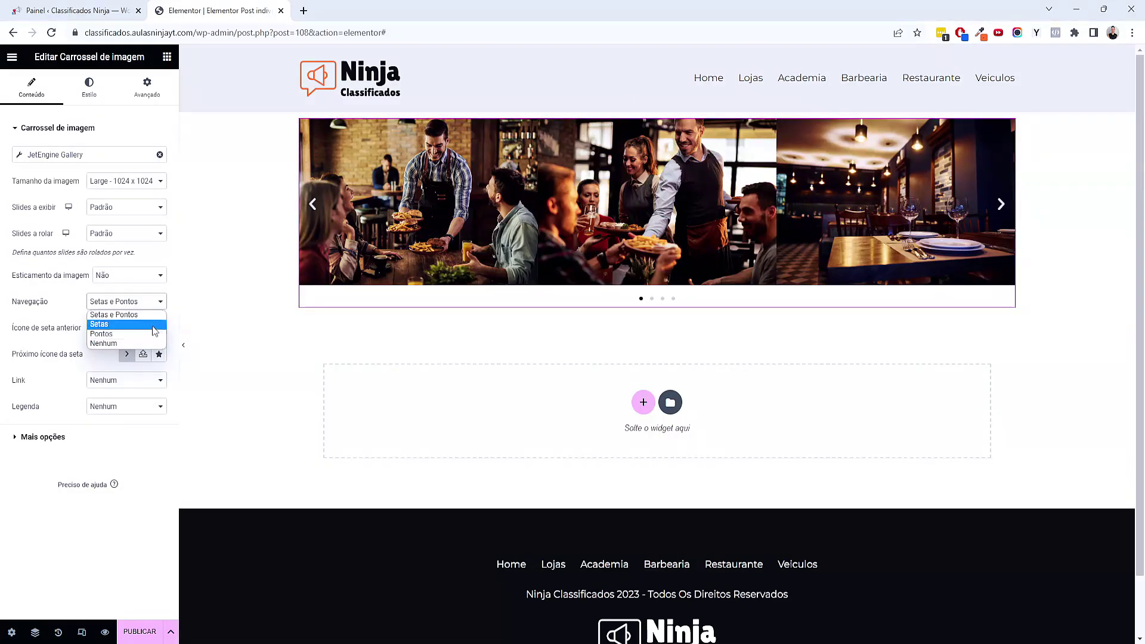
left_click(154, 325)
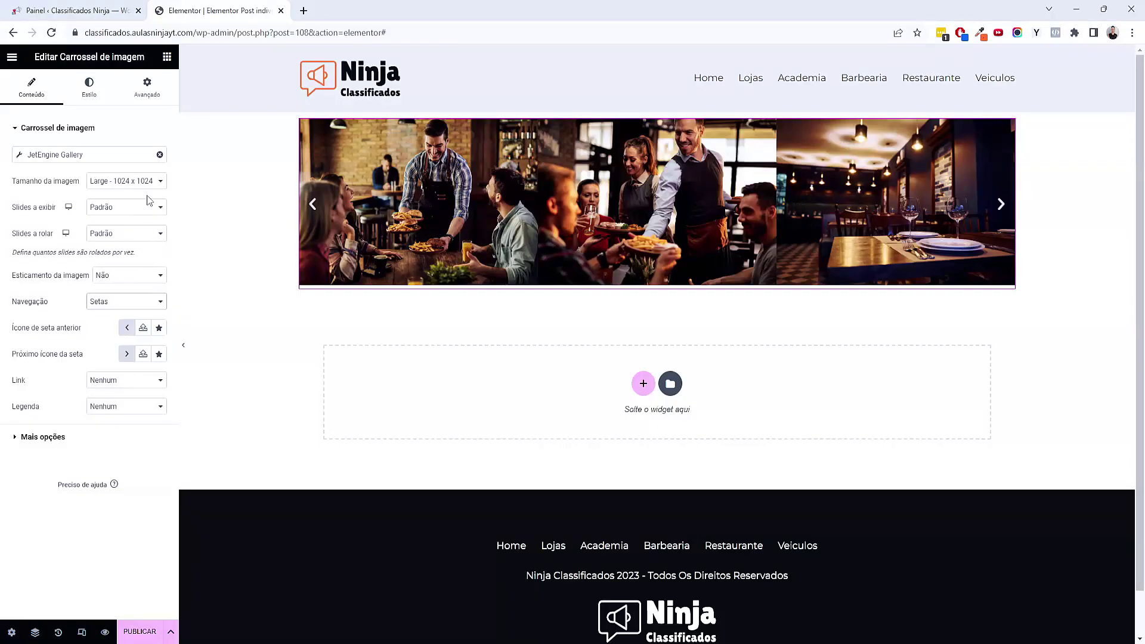
Set the carousel margins to 0, with the bottom margin lowered to -5
left_click(147, 87)
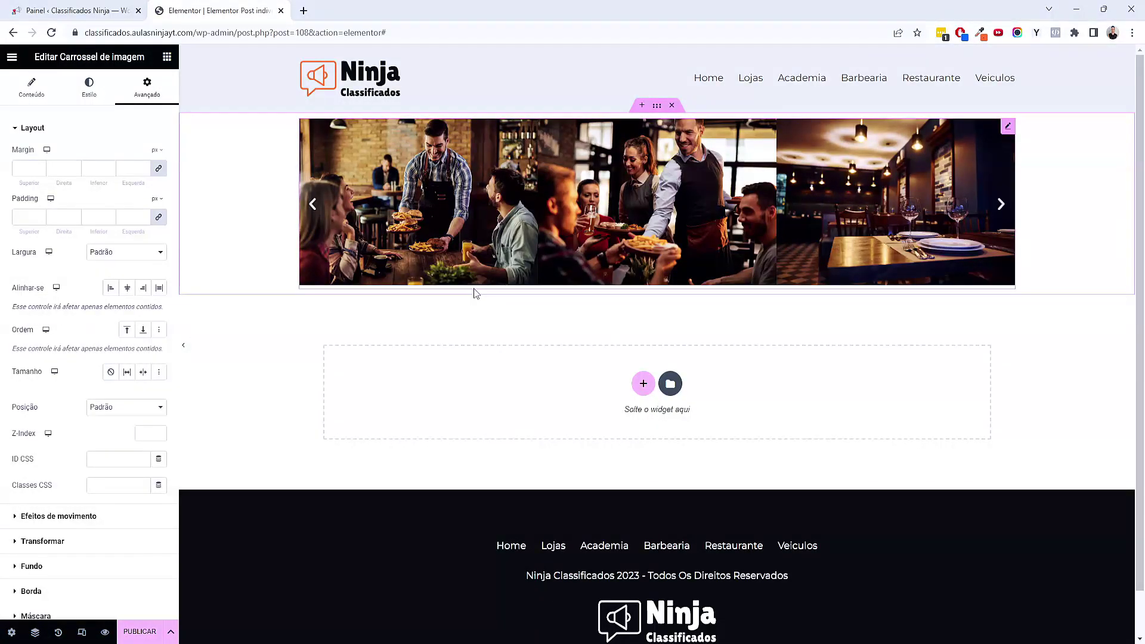
left_click(121, 171)
type("0")
left_click(109, 171)
left_click(109, 171)
left_click(109, 172)
left_click(110, 172)
left_click(109, 172)
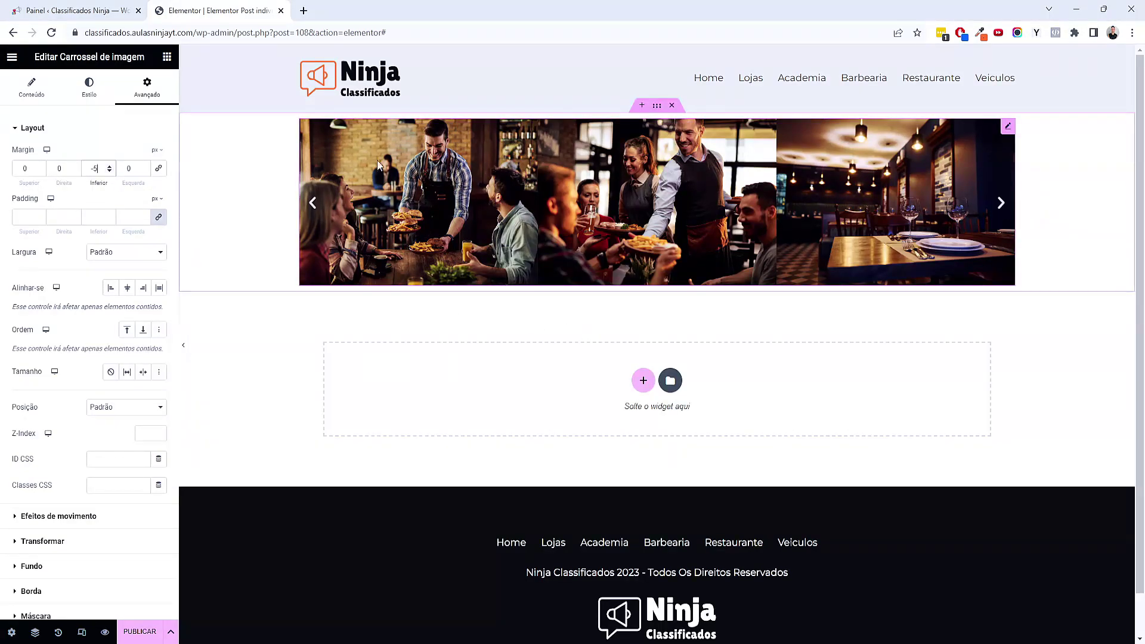
left_click(656, 105)
Make the carousel container full width with 0 padding, previewing the page without the panel
left_click(140, 156)
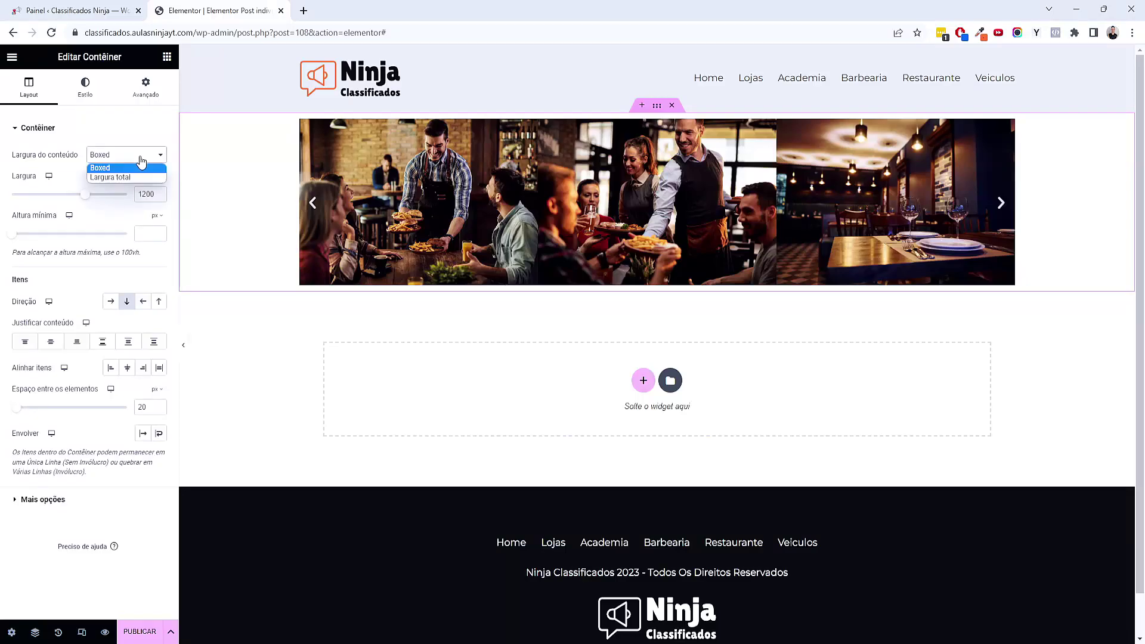
left_click(109, 209)
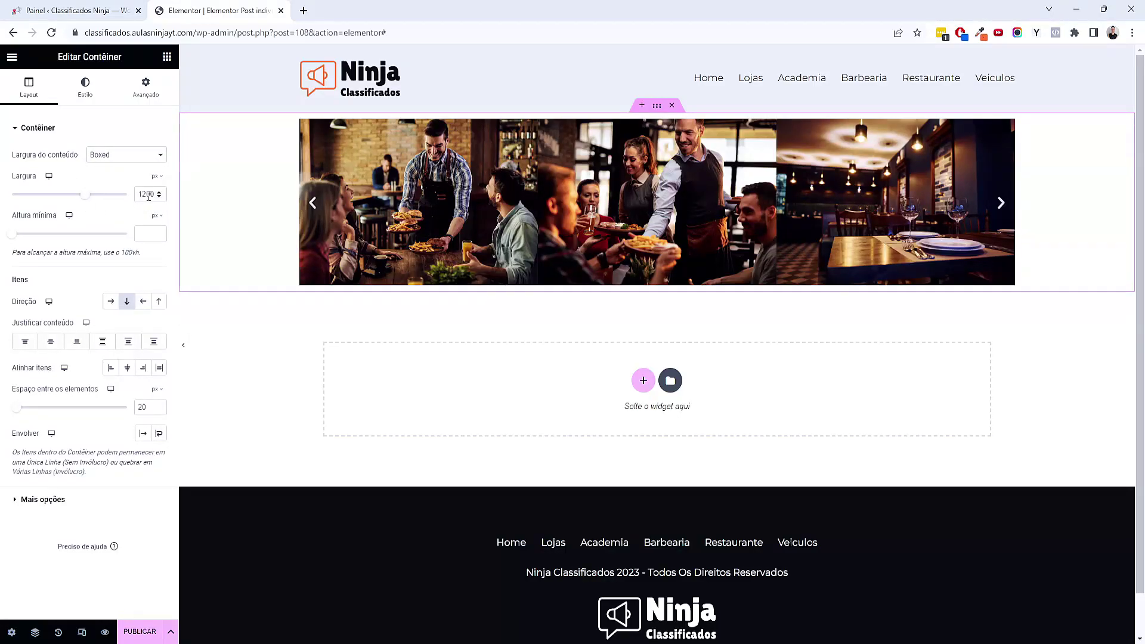
left_click(103, 158)
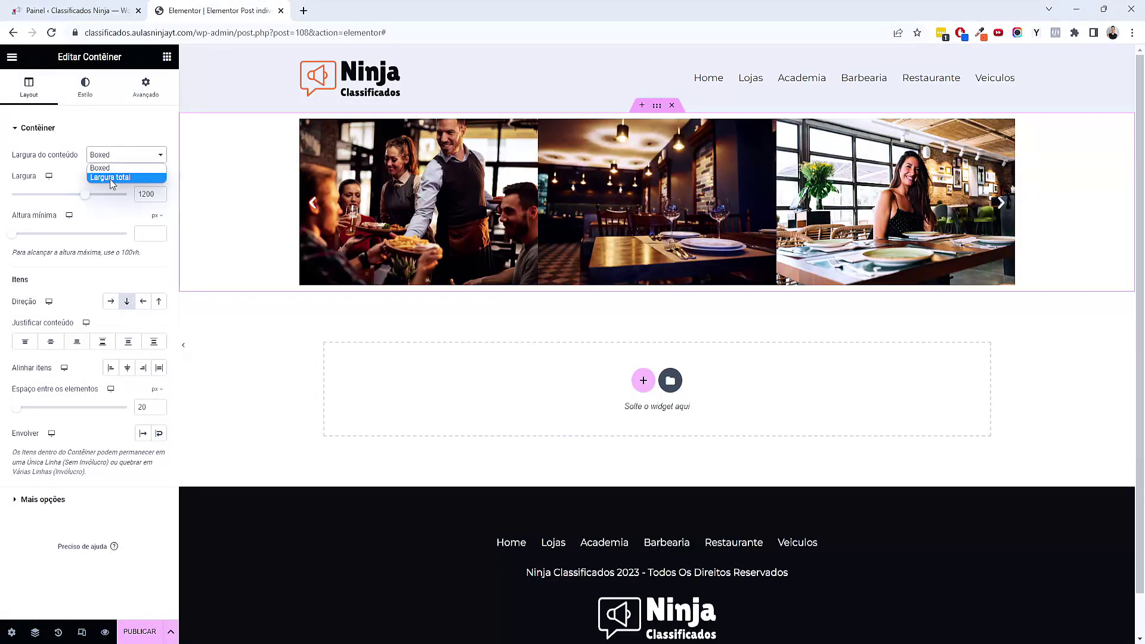
left_click(110, 178)
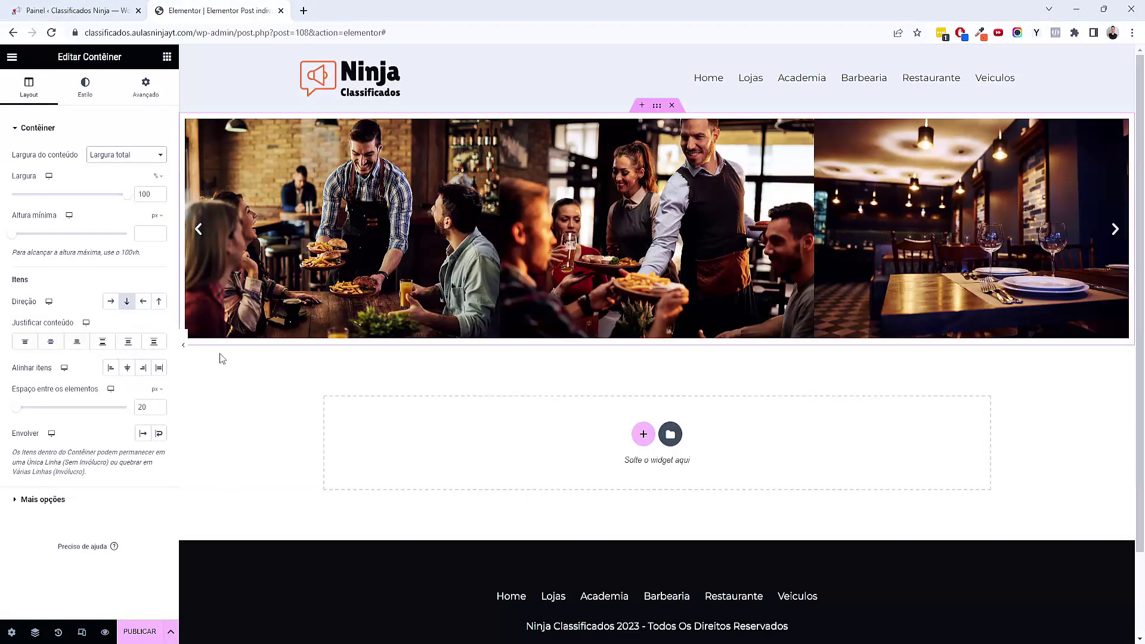
left_click(183, 345)
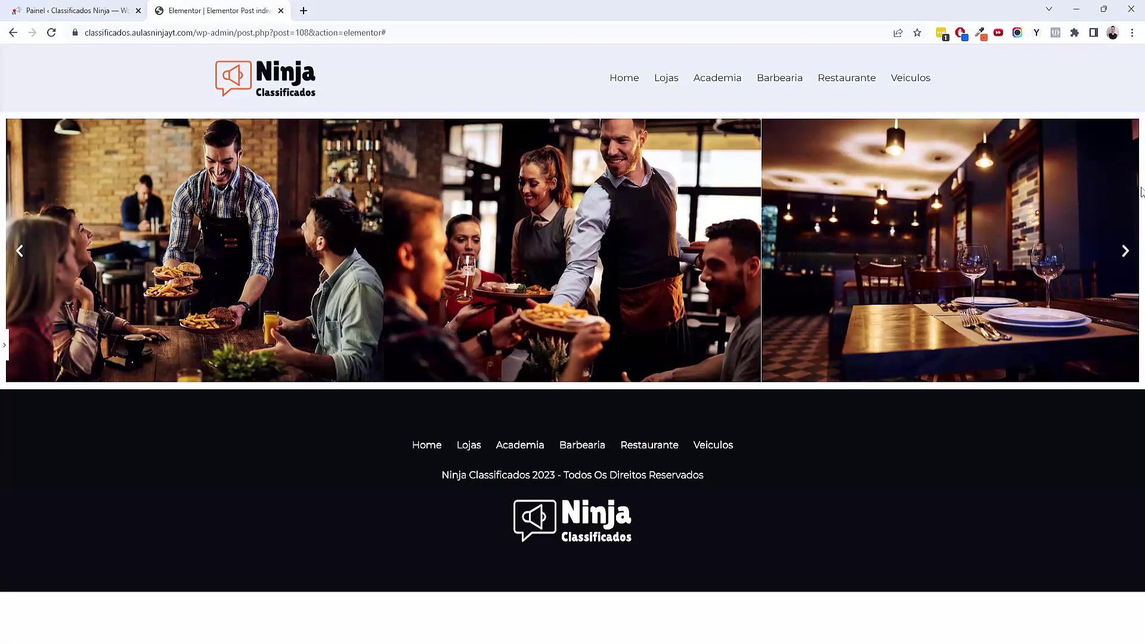
left_click(7, 346)
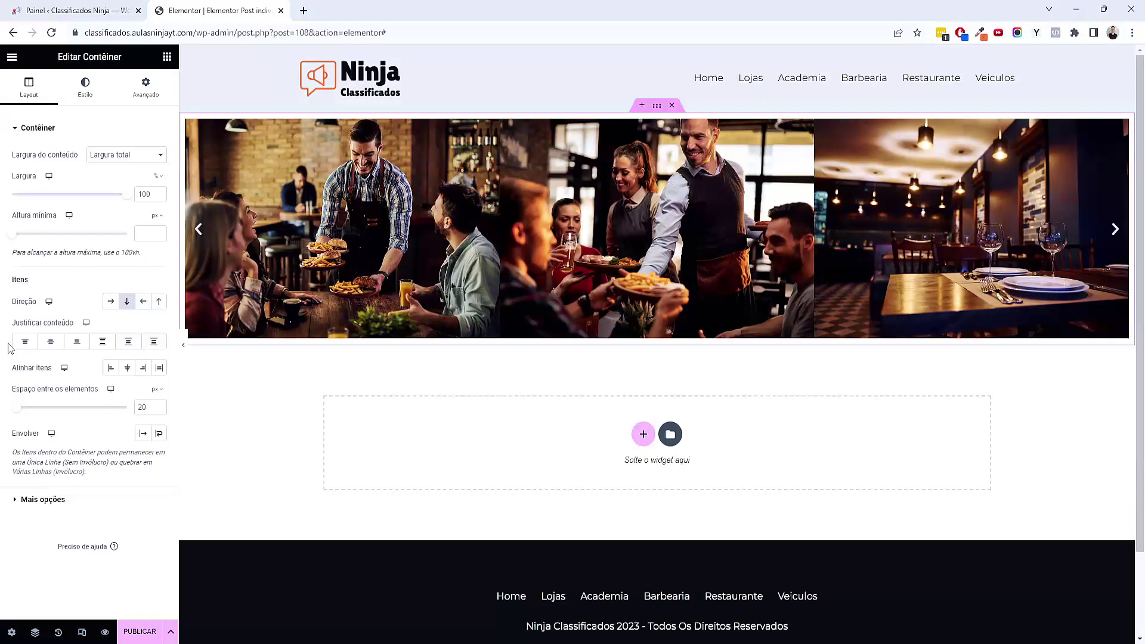
left_click(145, 88)
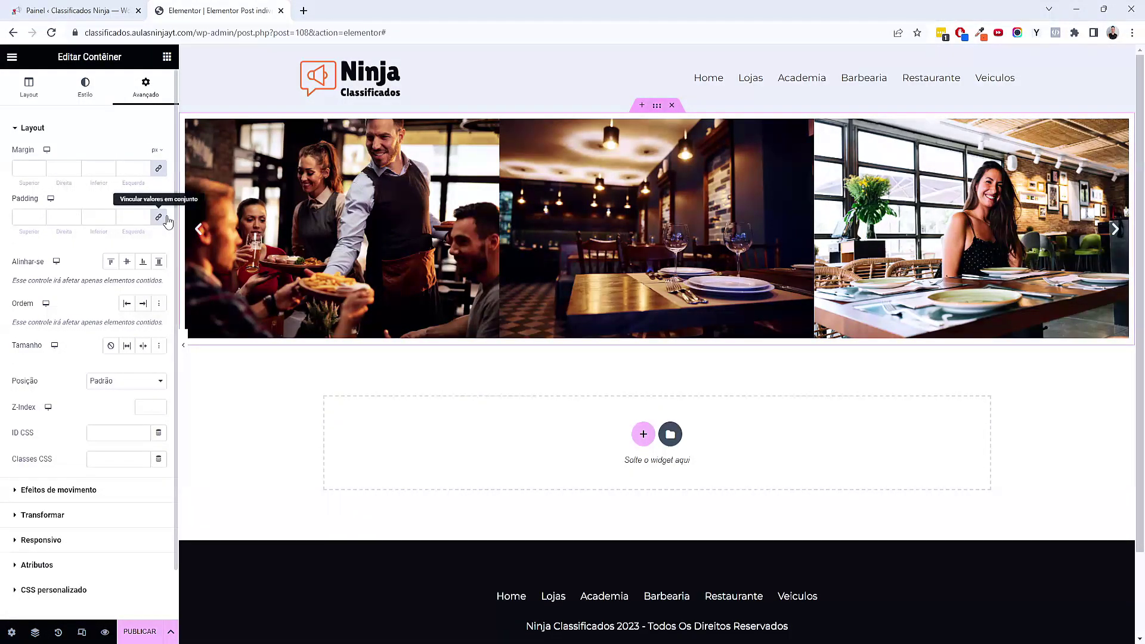
left_click(183, 346)
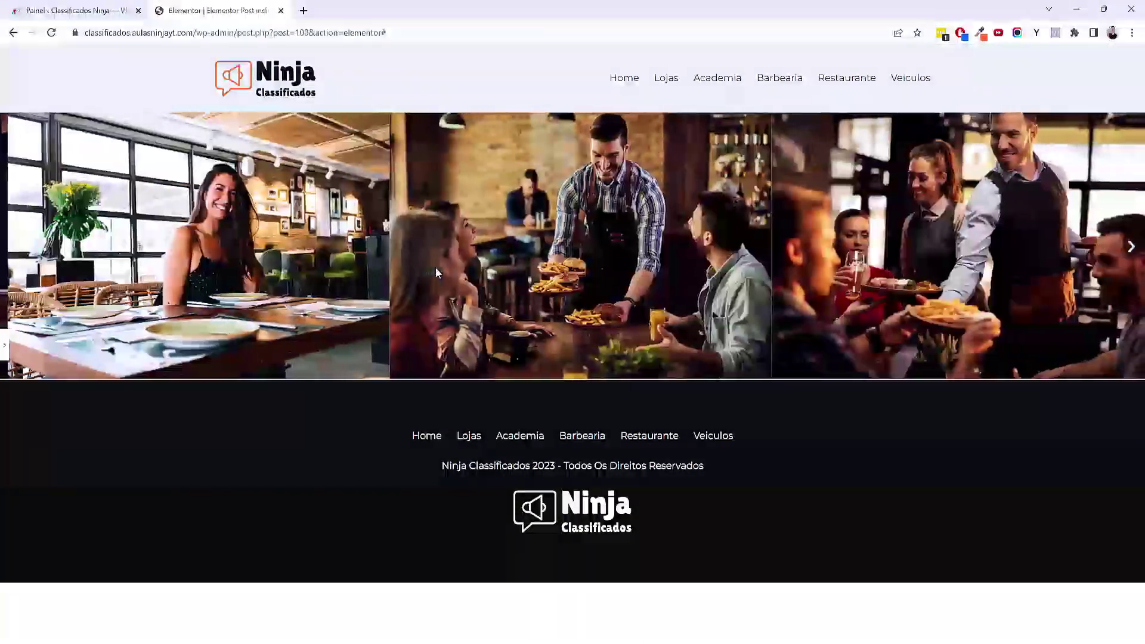
left_click(4, 346)
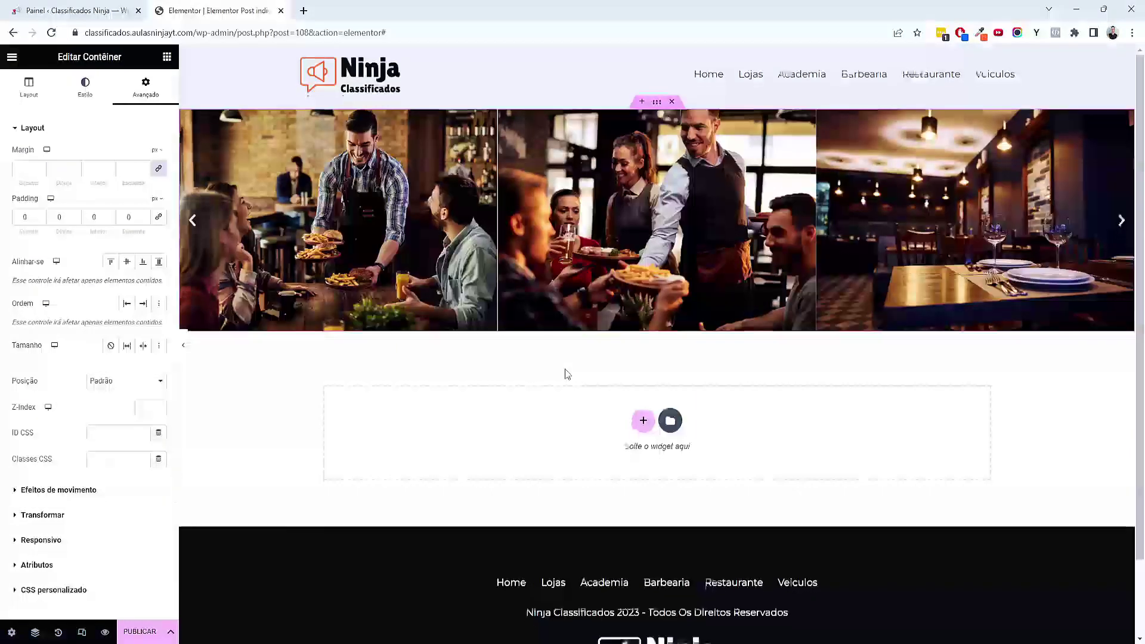
scroll(559, 347, "down", 2)
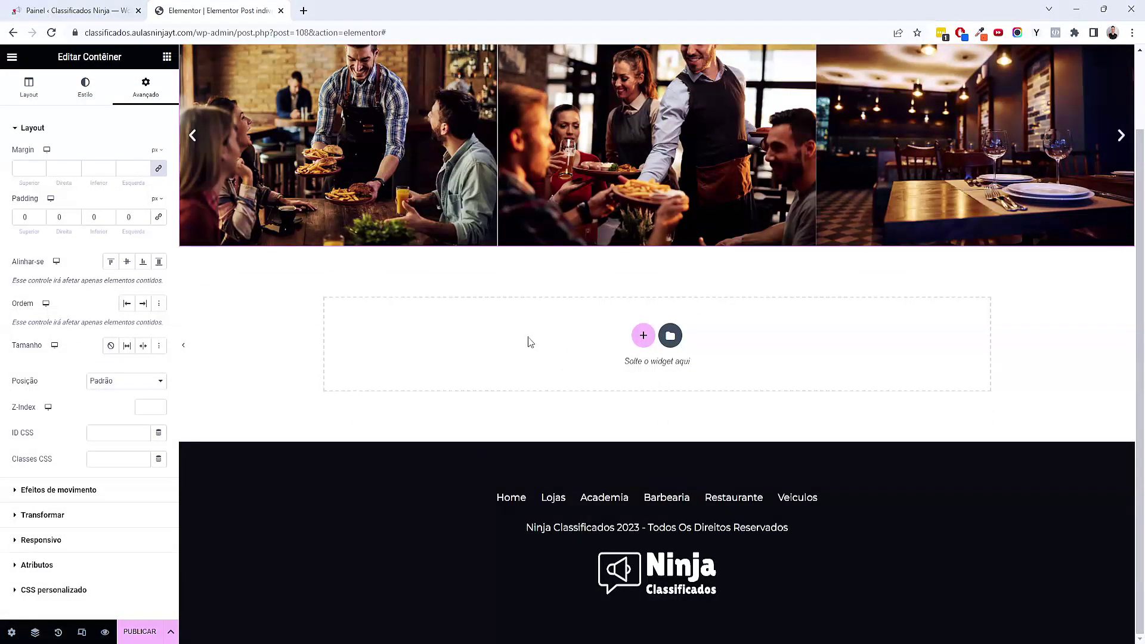
Insert a two-column container below the carousel and expand it in the Navigator
left_click(643, 342)
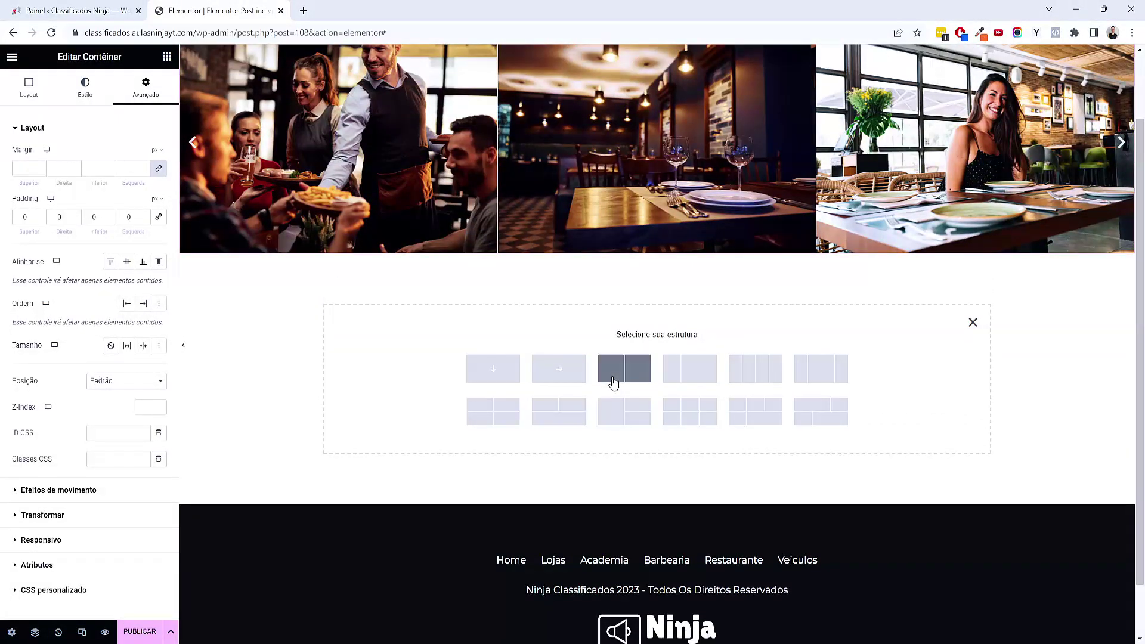
left_click(627, 377)
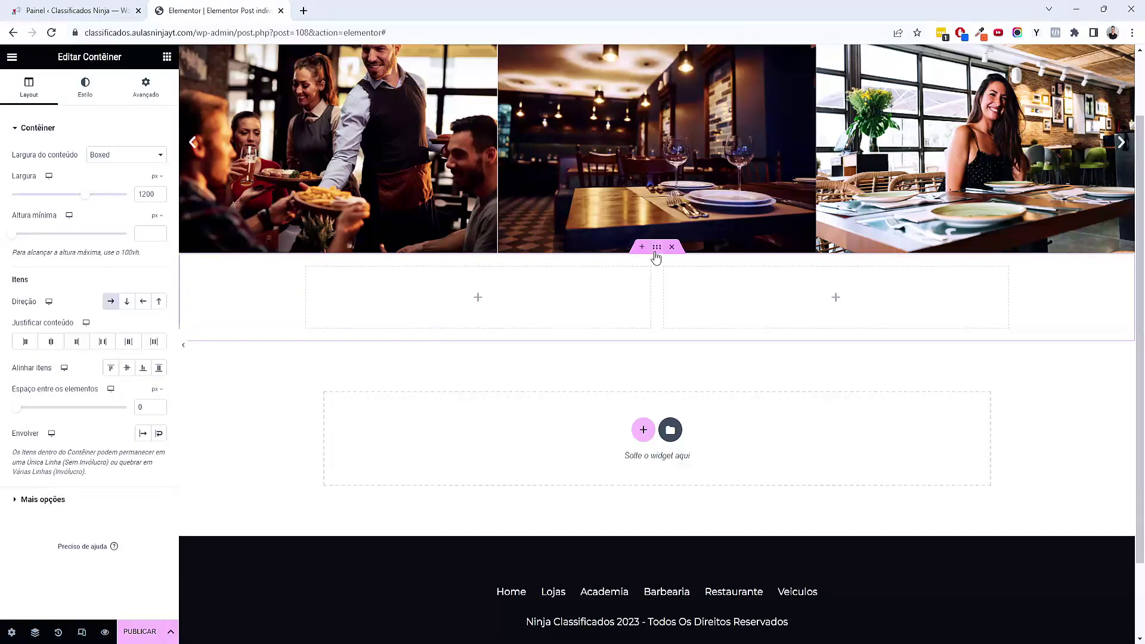
left_click(35, 631)
left_click(993, 179)
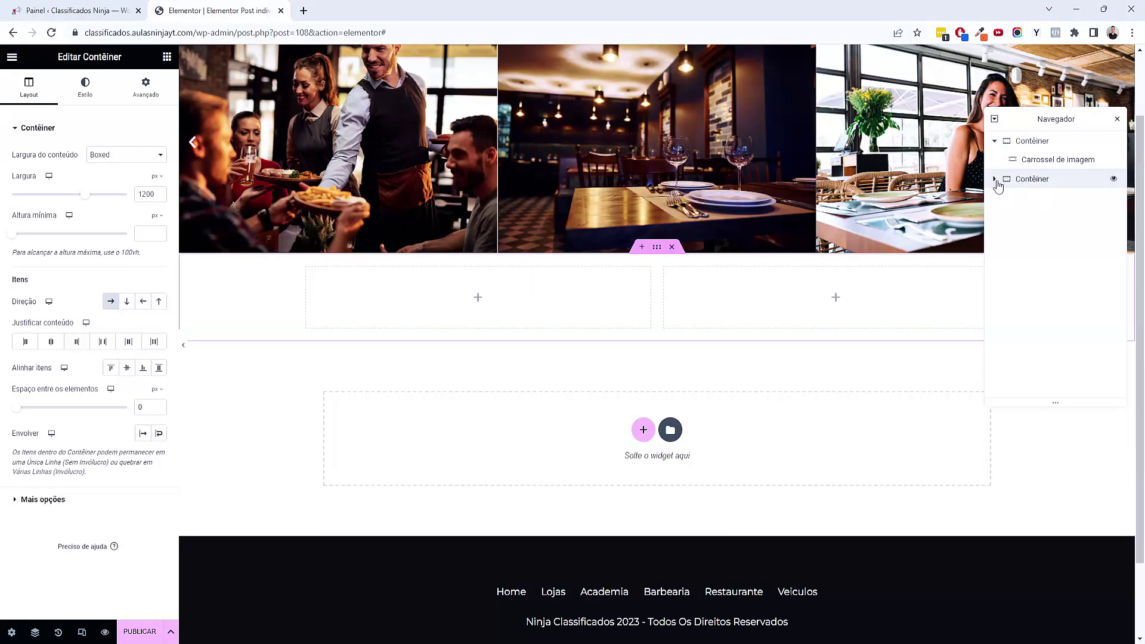
left_click(1014, 216)
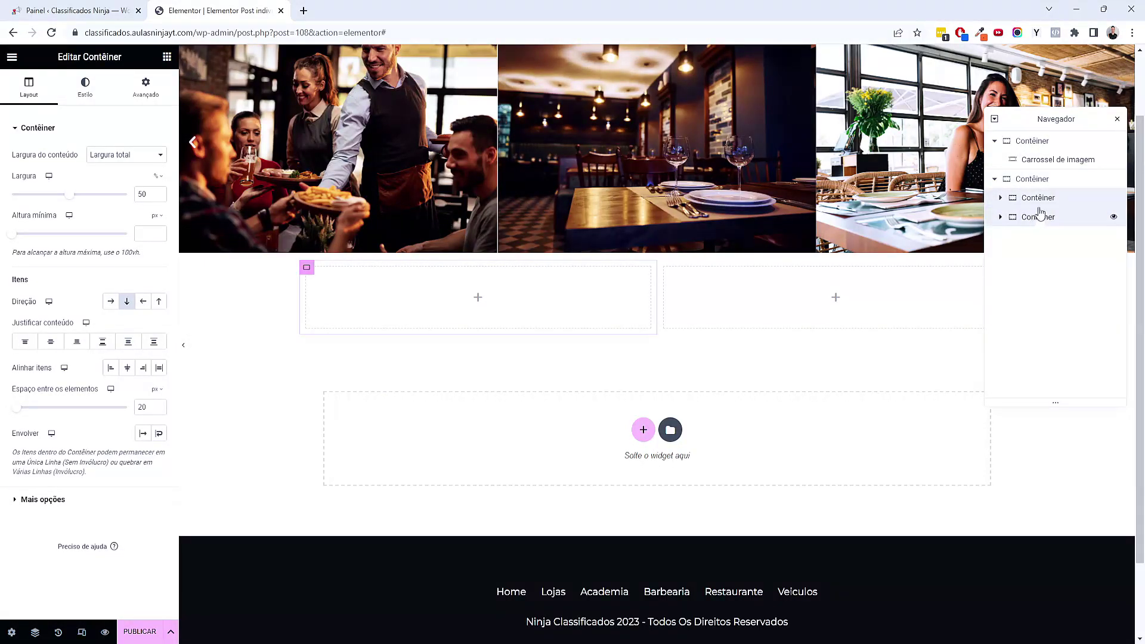
left_click(1036, 178)
left_click(1000, 197)
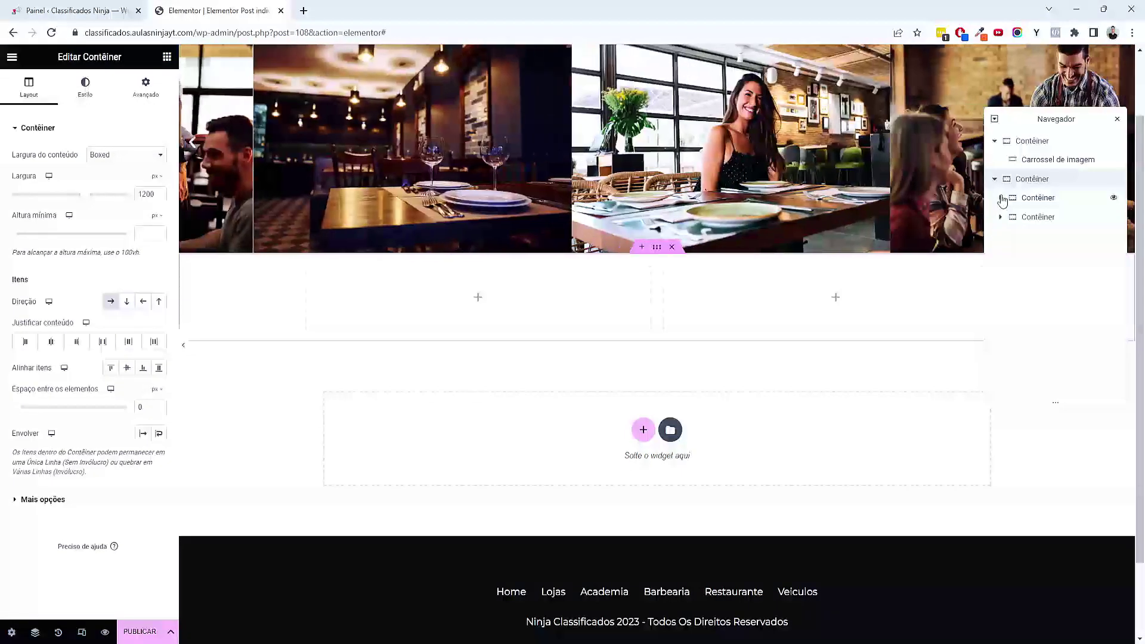
left_click(1002, 237)
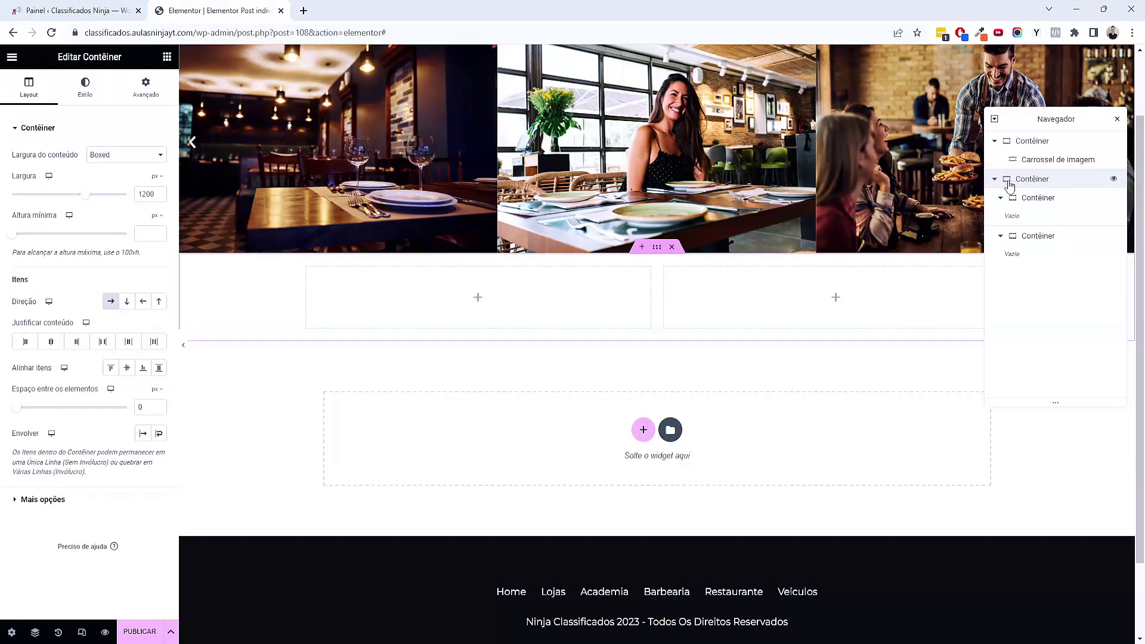
Give the outer row a global light grey background and 80 px top and bottom padding
left_click(97, 94)
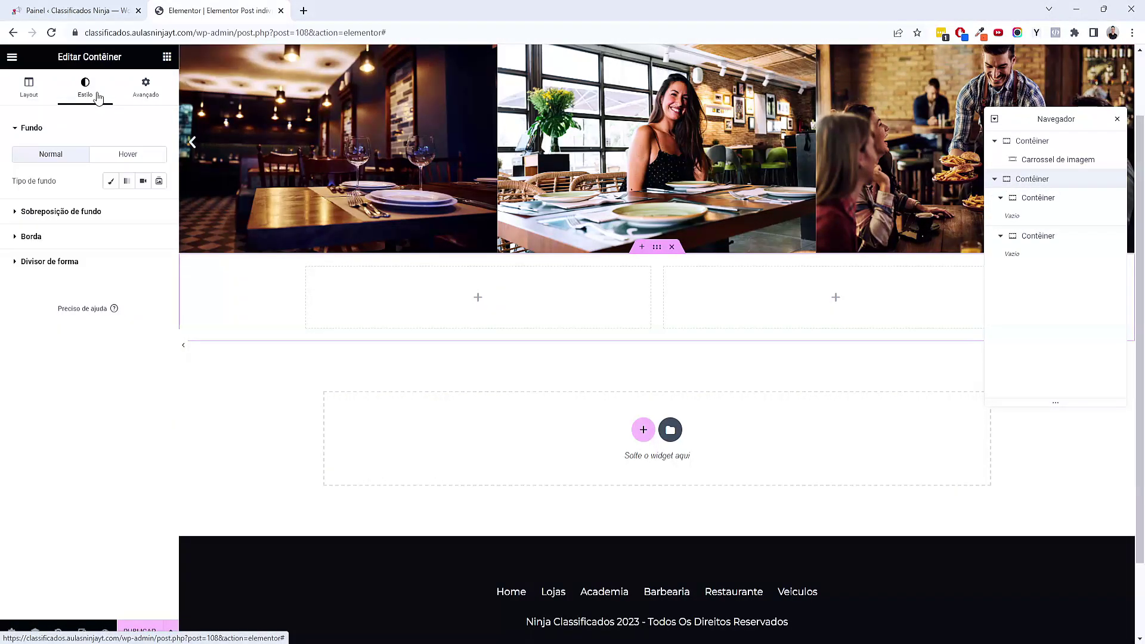
left_click(113, 185)
left_click(142, 207)
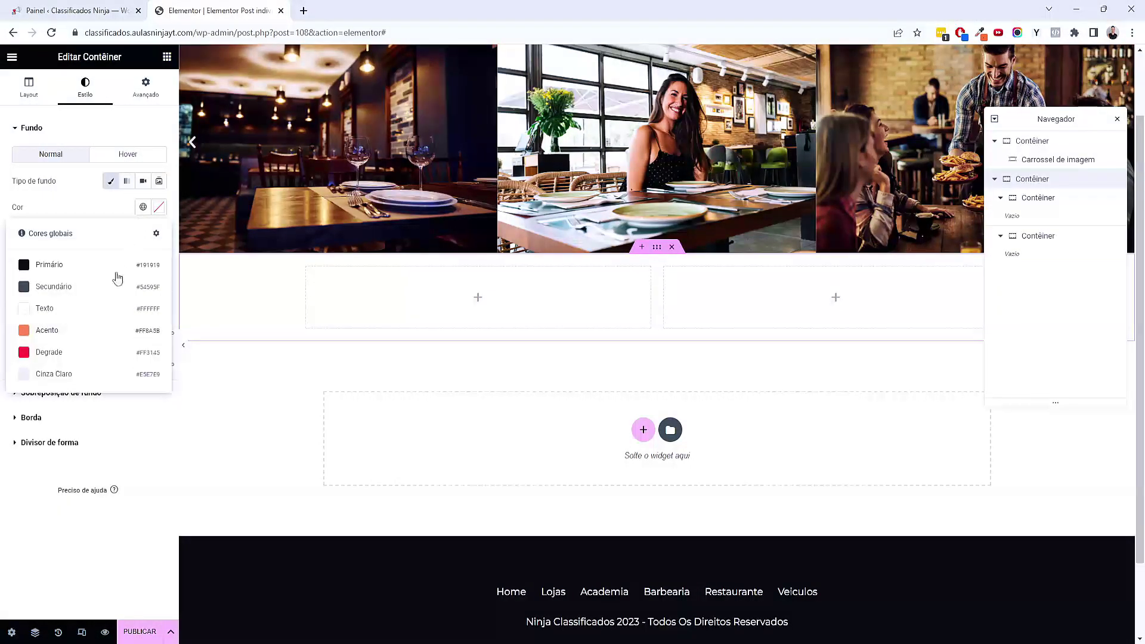
left_click(79, 375)
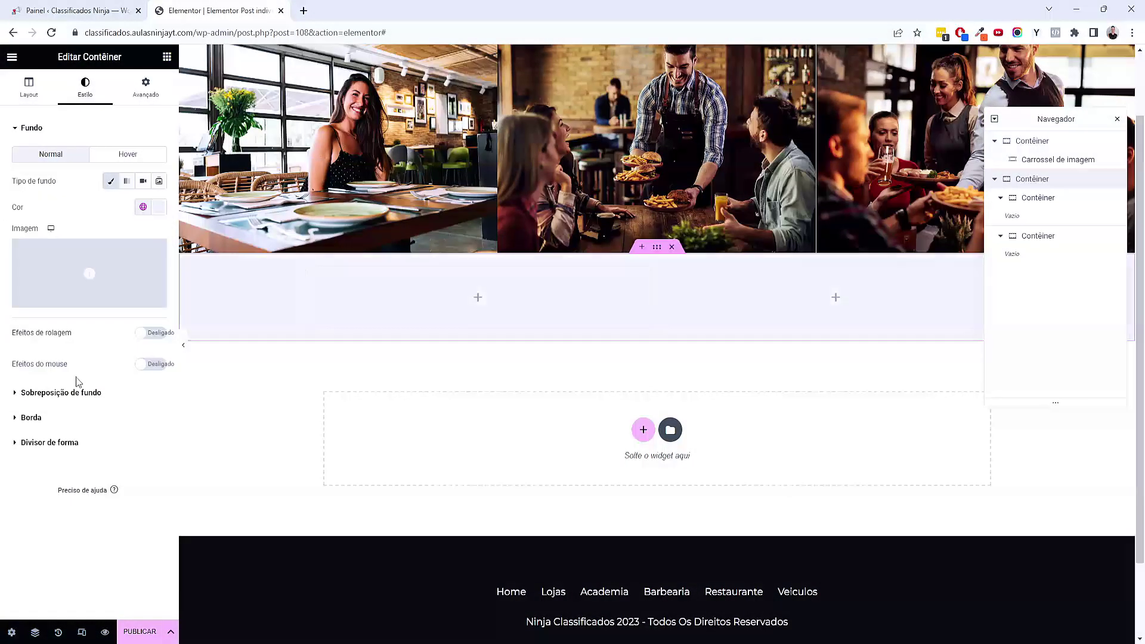
left_click(146, 89)
left_click(25, 217)
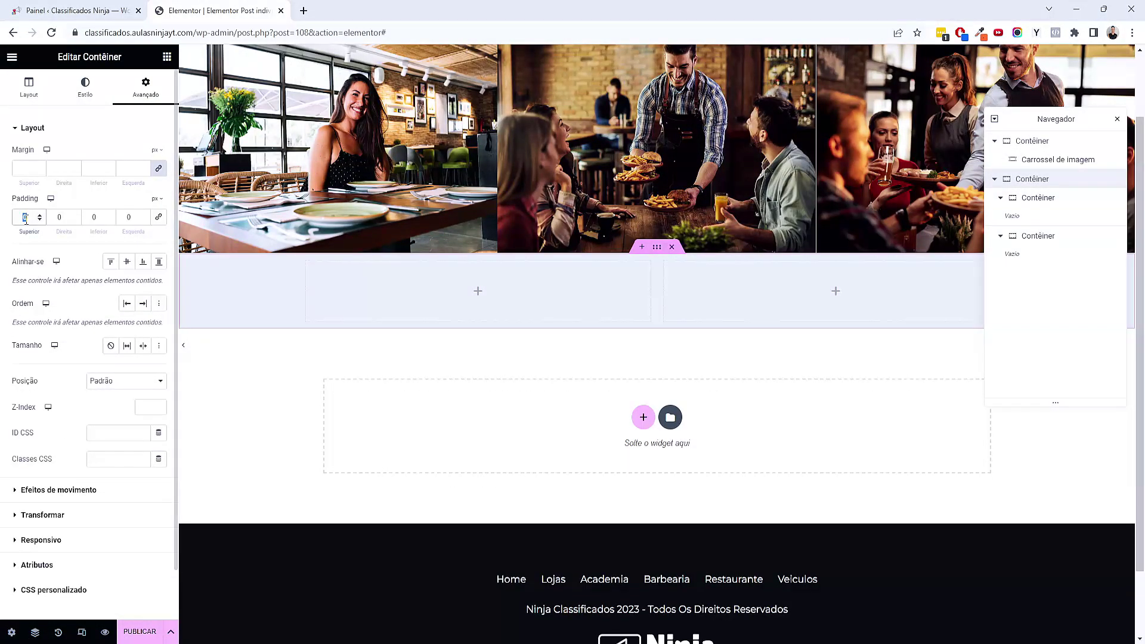
type("80")
key("Tab")
key("Tab")
type("80")
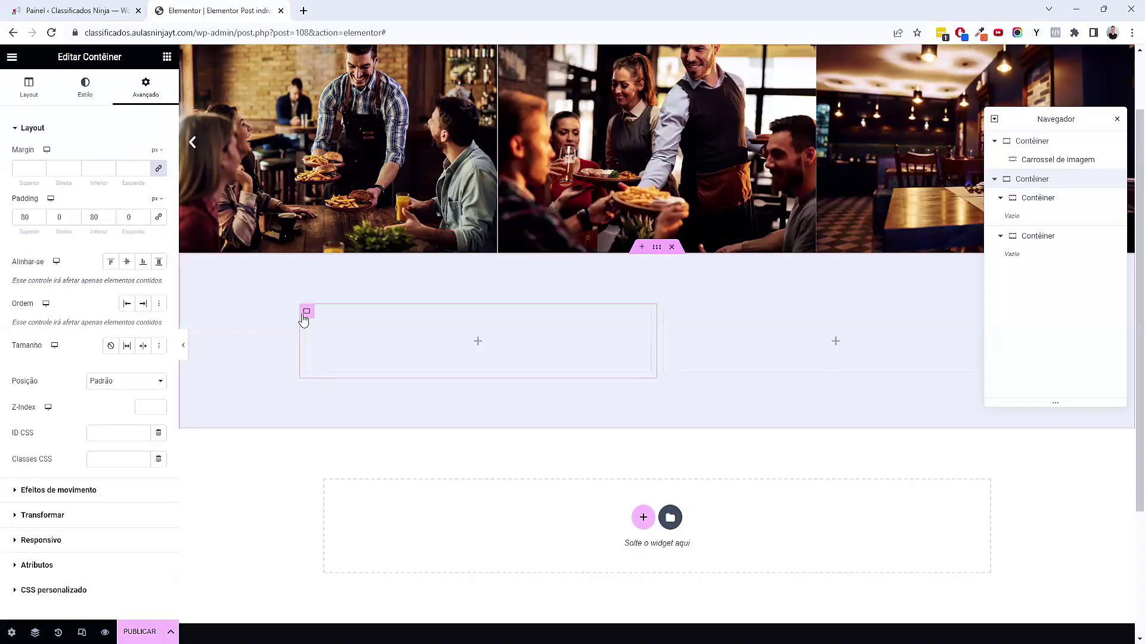
Style the left card white with 5 px rounded corners and 40 px padding
left_click(304, 315)
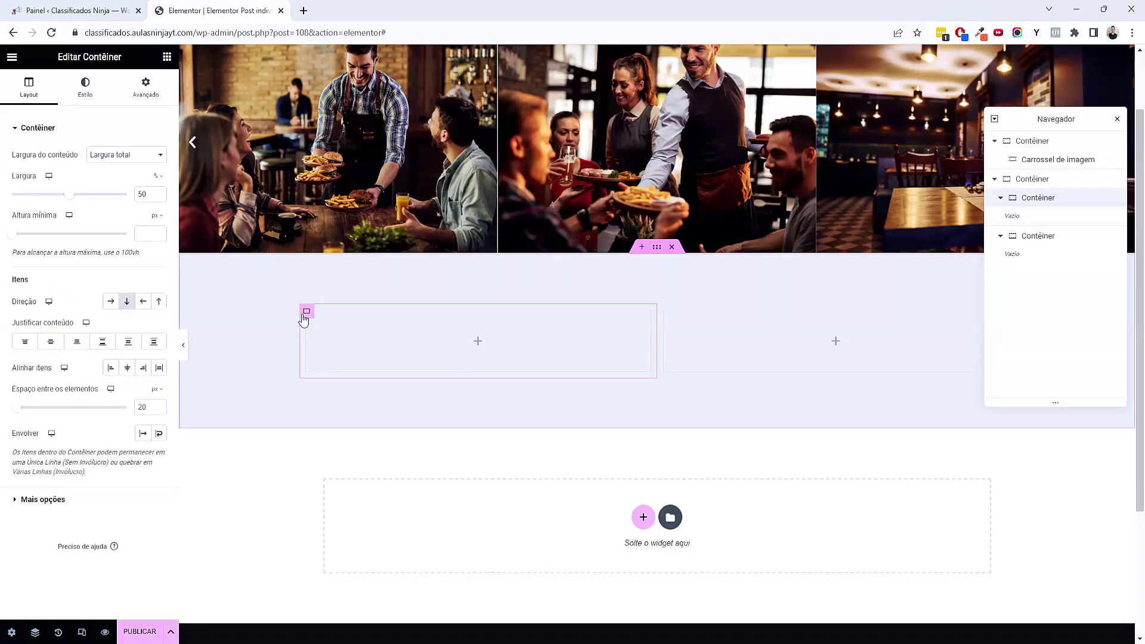
left_click(97, 90)
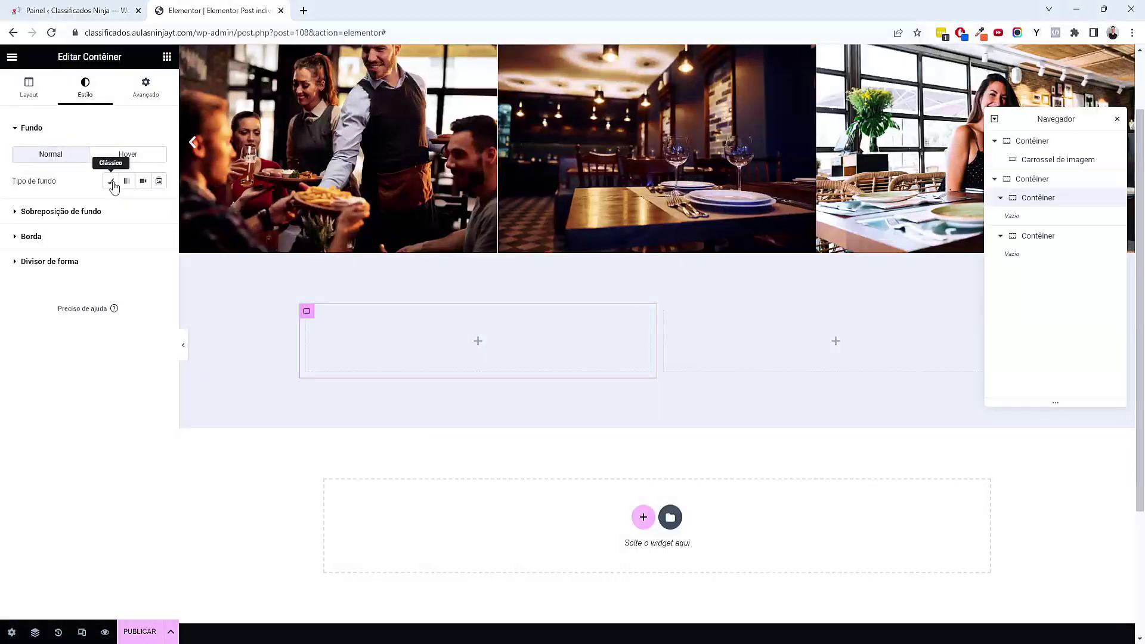
left_click(140, 207)
left_click(89, 315)
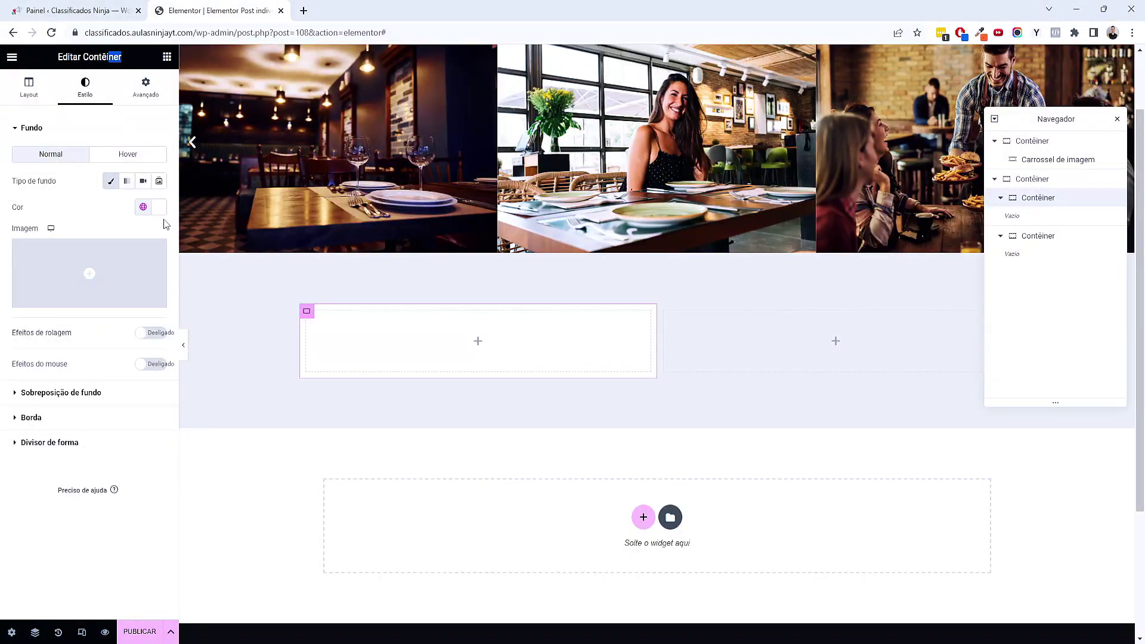
left_click(58, 419)
left_click(23, 271)
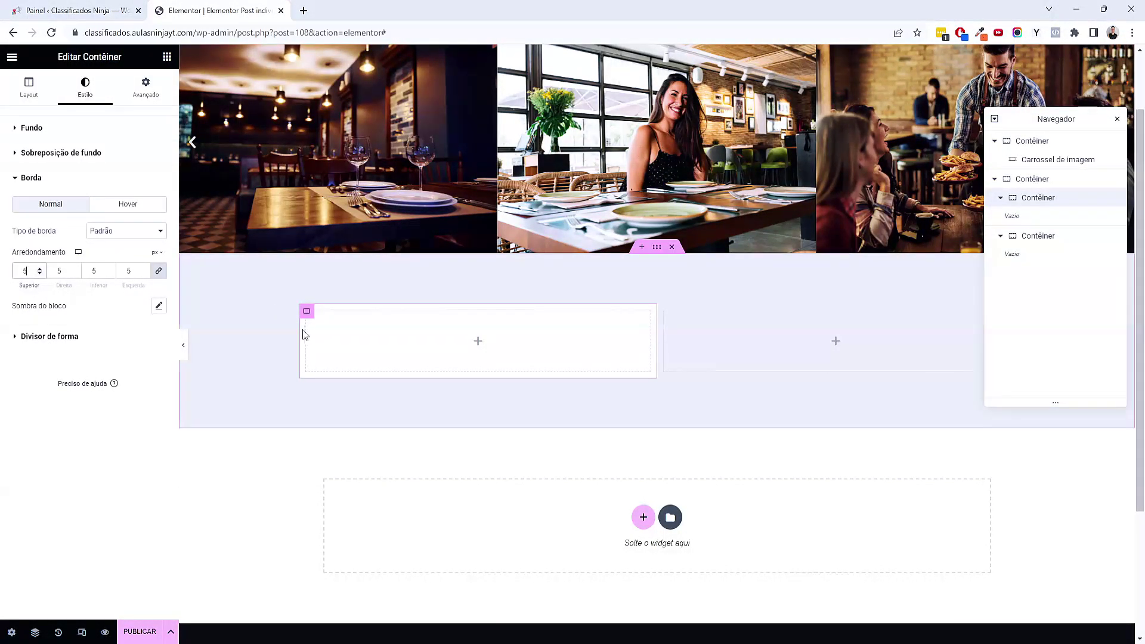
left_click(146, 88)
left_click(19, 218)
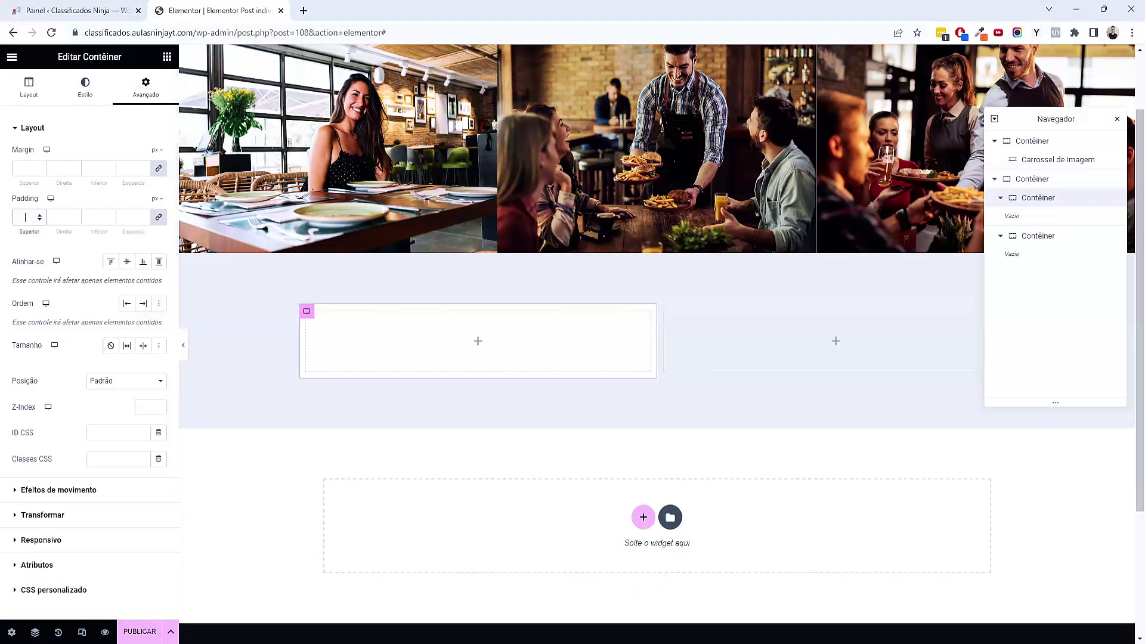
type("40")
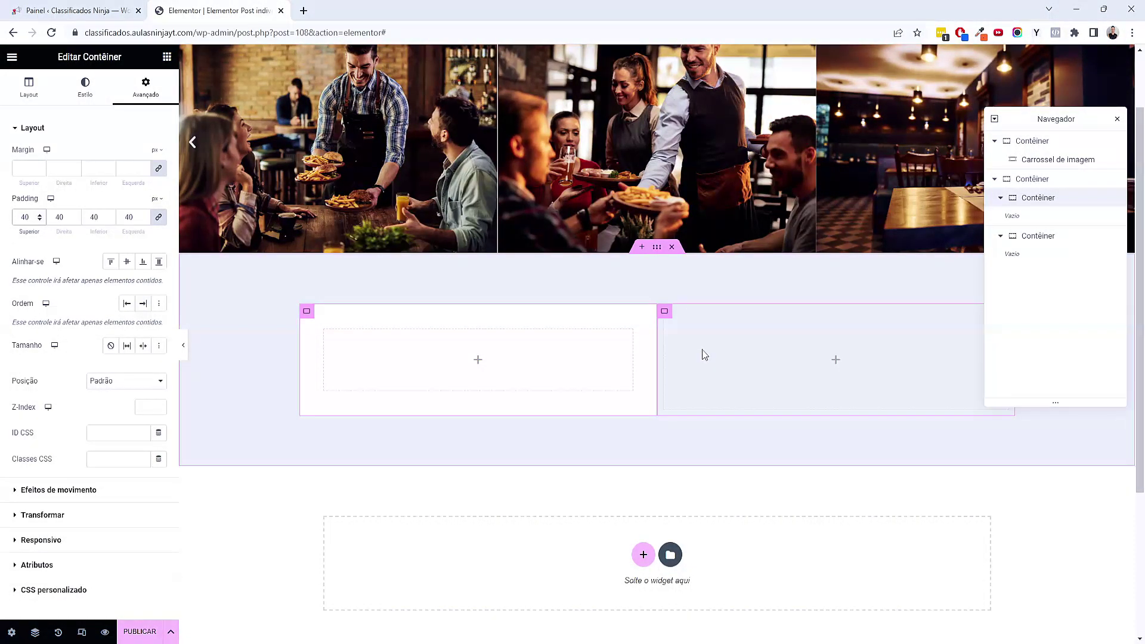
Duplicate the left card as the right card and delete the extra container
right_click(307, 316)
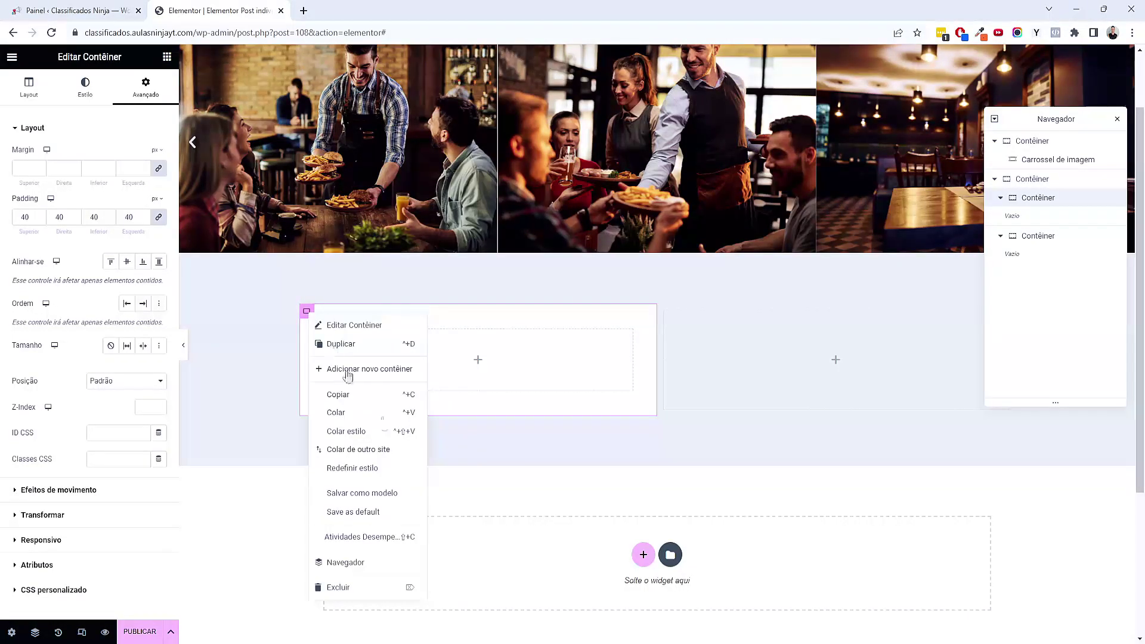
left_click(337, 344)
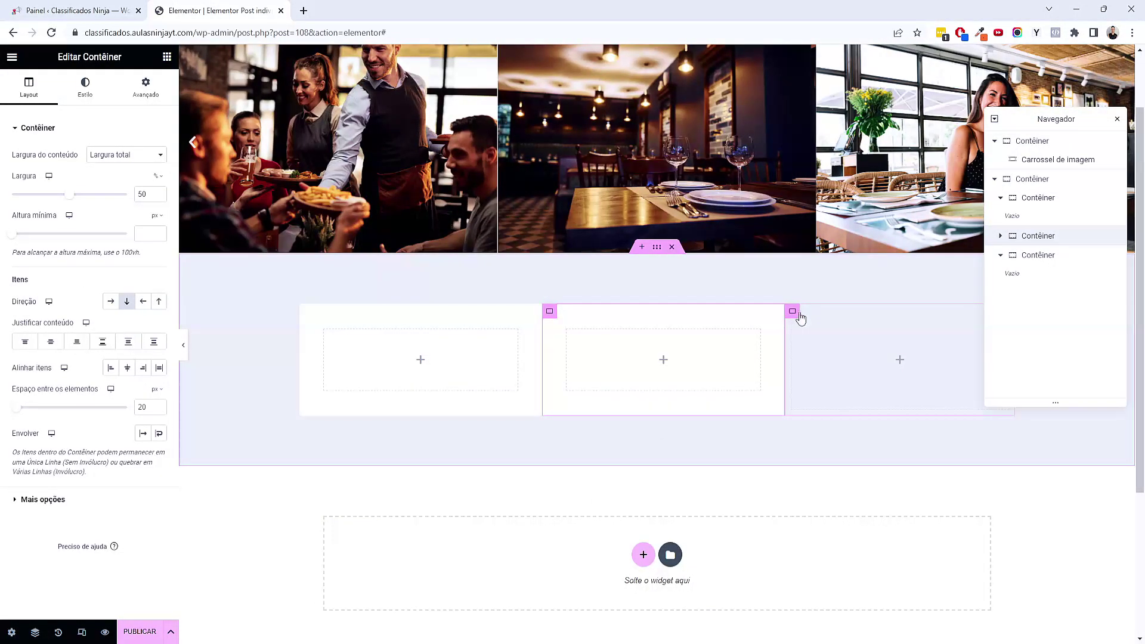
left_click(793, 312)
right_click(793, 311)
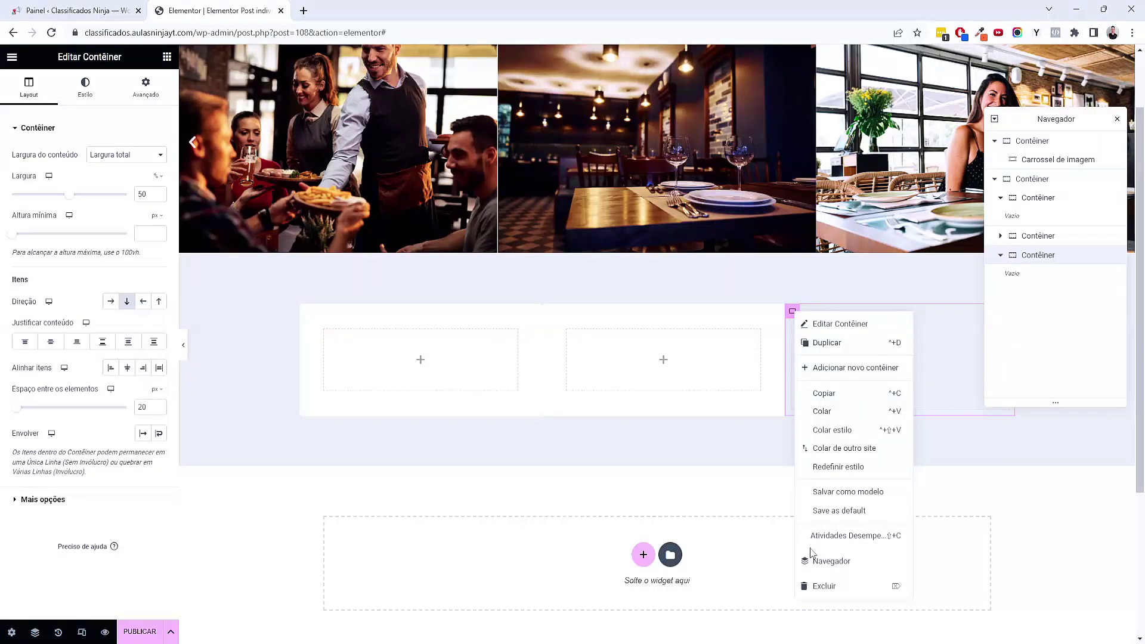
left_click(825, 587)
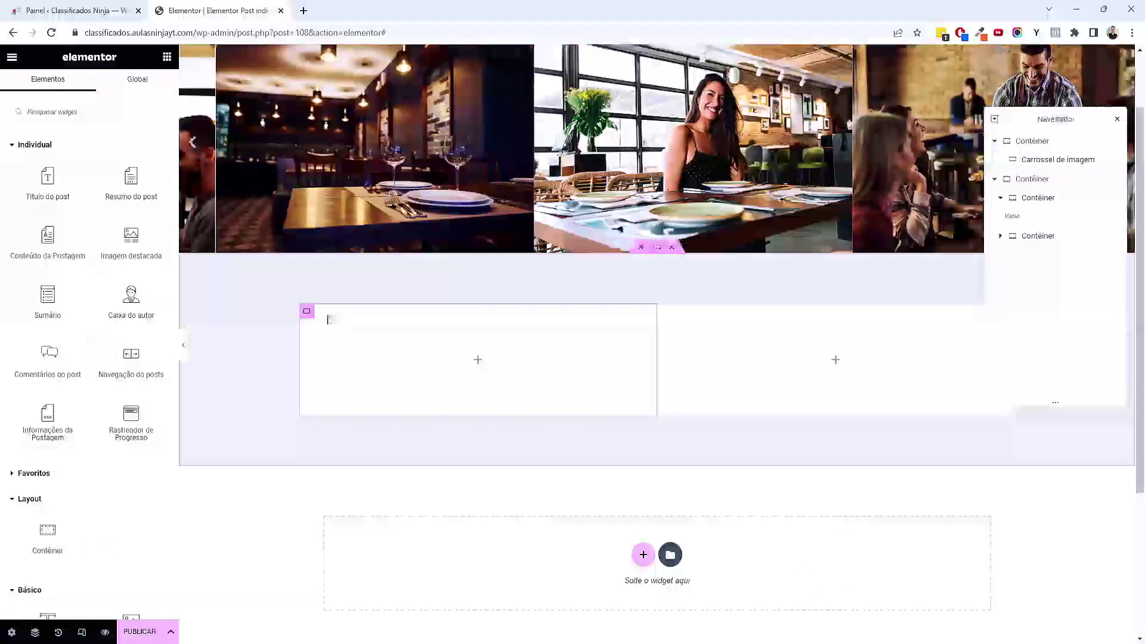
left_click(307, 311)
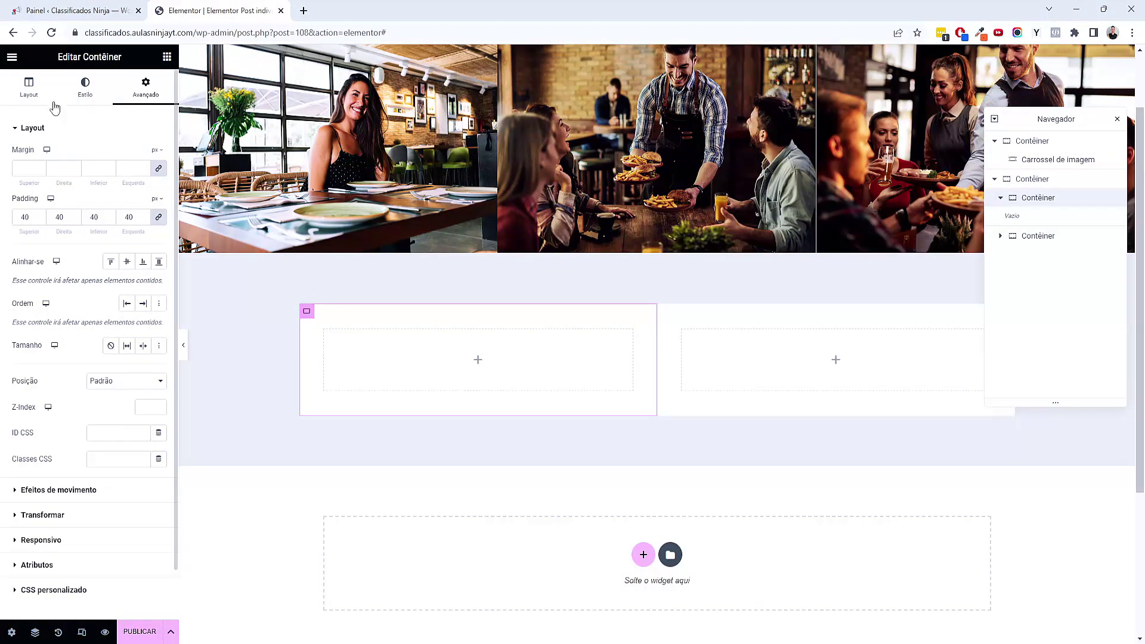
Set the left card width to 65% and the right card to 35%
left_click(33, 90)
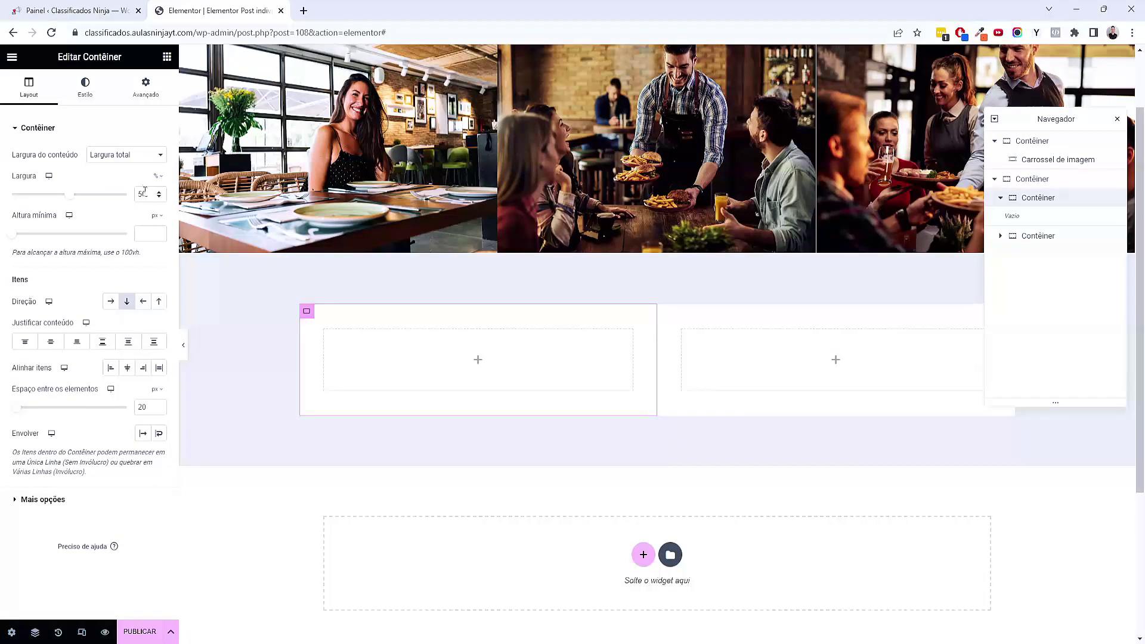
left_click(86, 192)
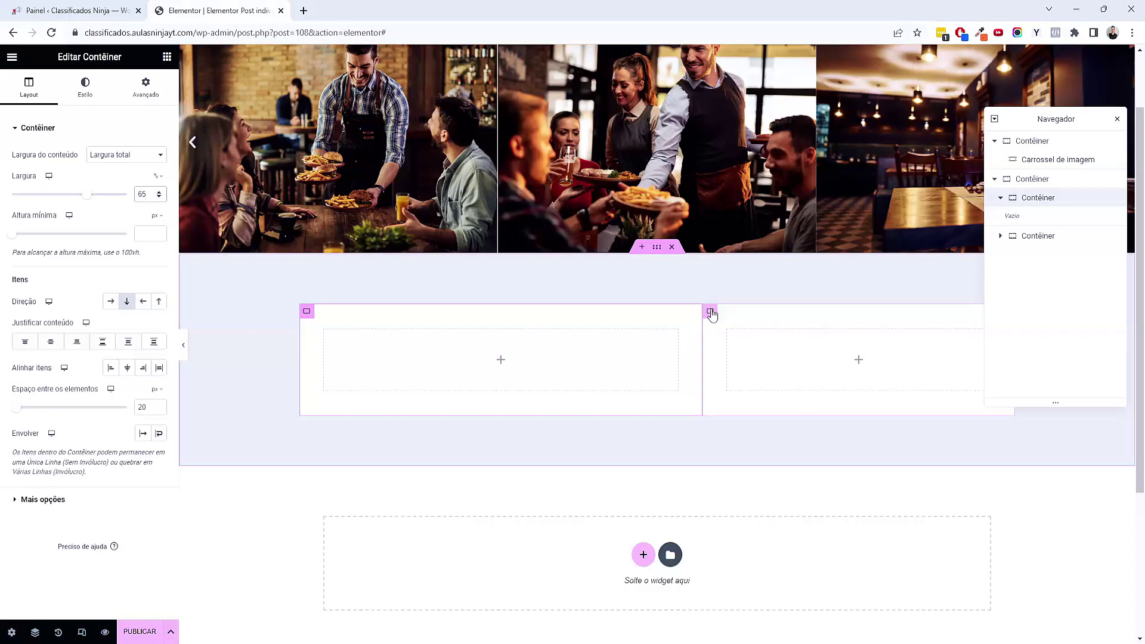
left_click(709, 311)
left_click(160, 198)
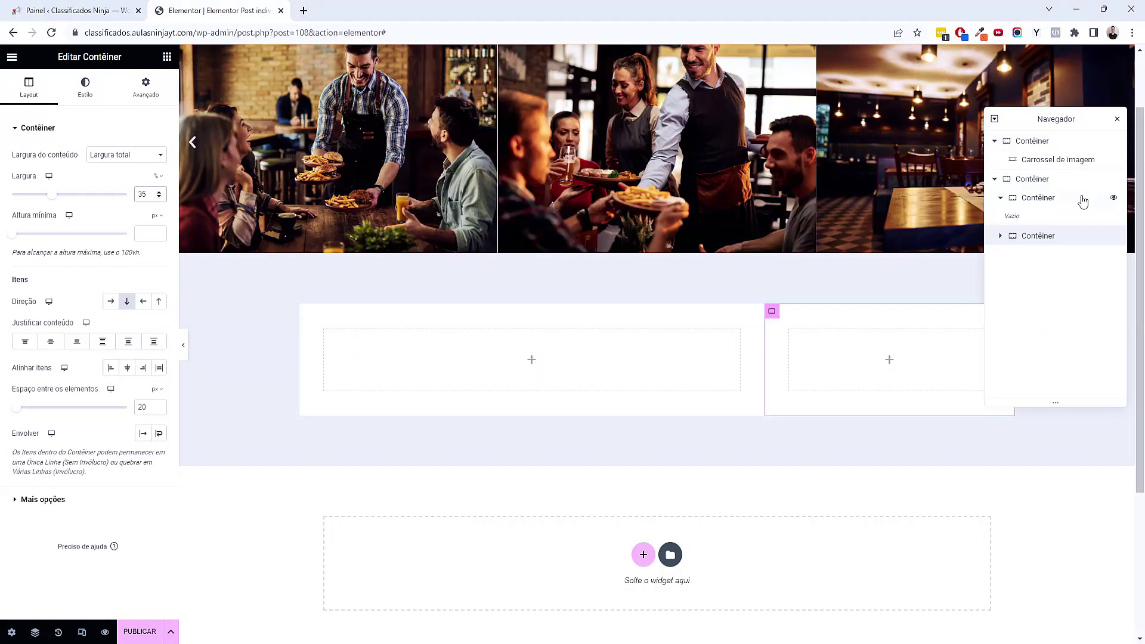
Set a 20 px gap between the two cards in the row's layout
left_click(1037, 178)
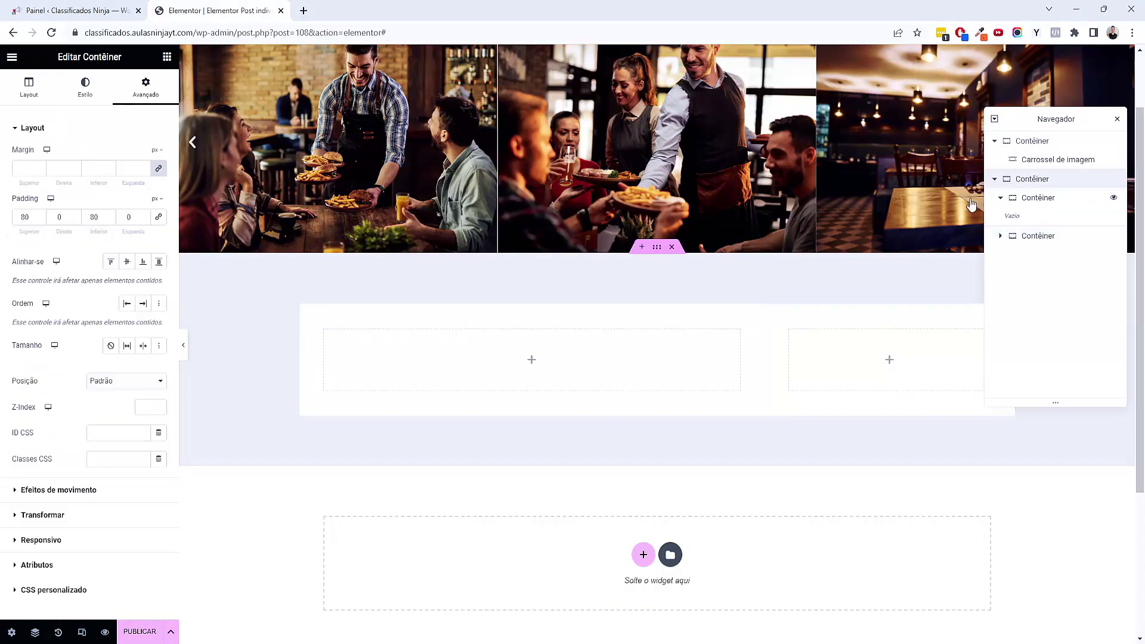
left_click(29, 88)
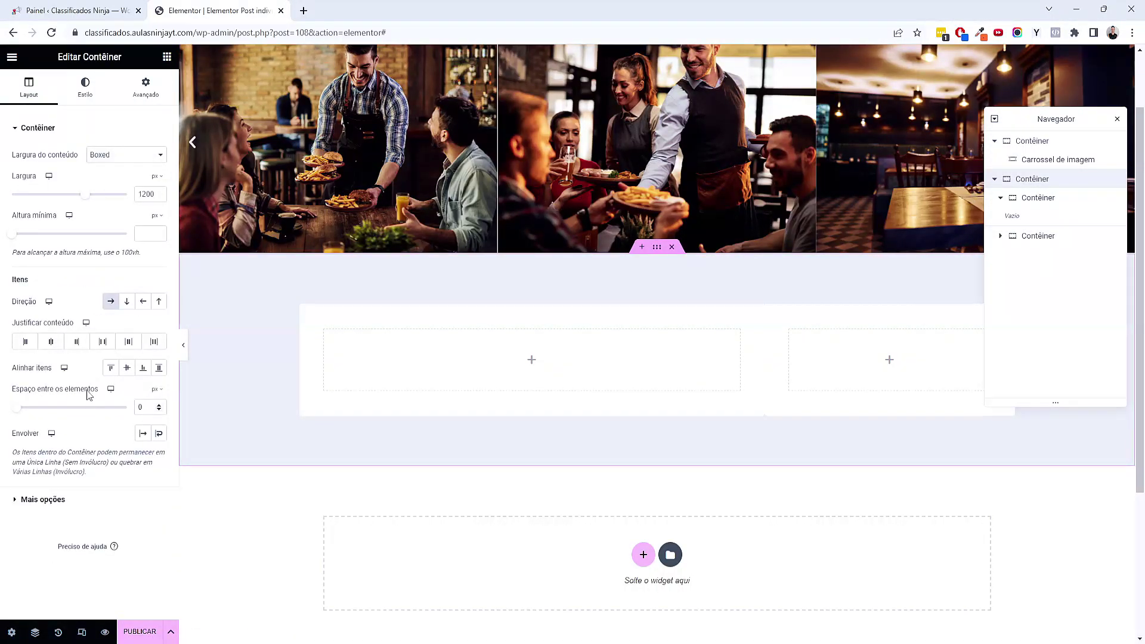
left_click(137, 407)
type("2")
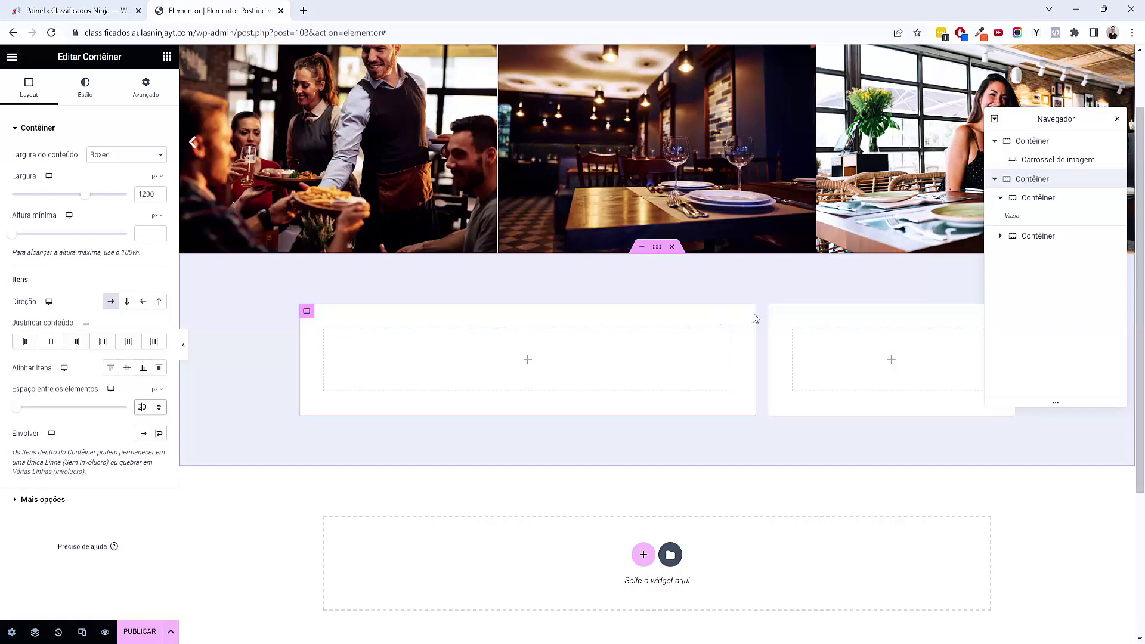
scroll(556, 290, "down", 1)
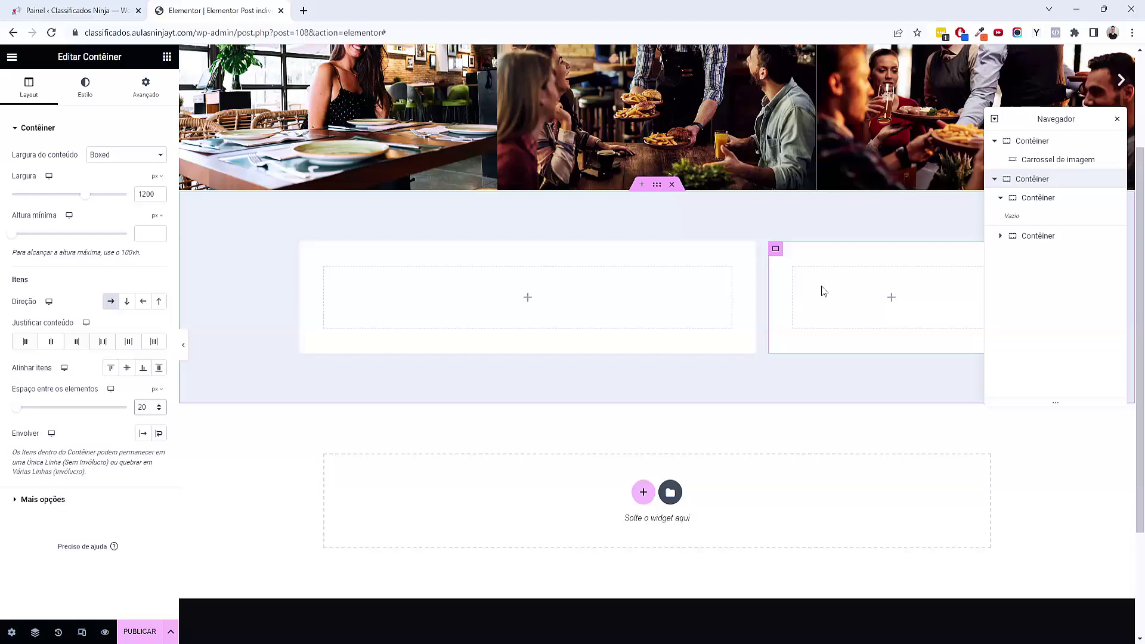
Add a Post Title widget to the left card
left_click(167, 56)
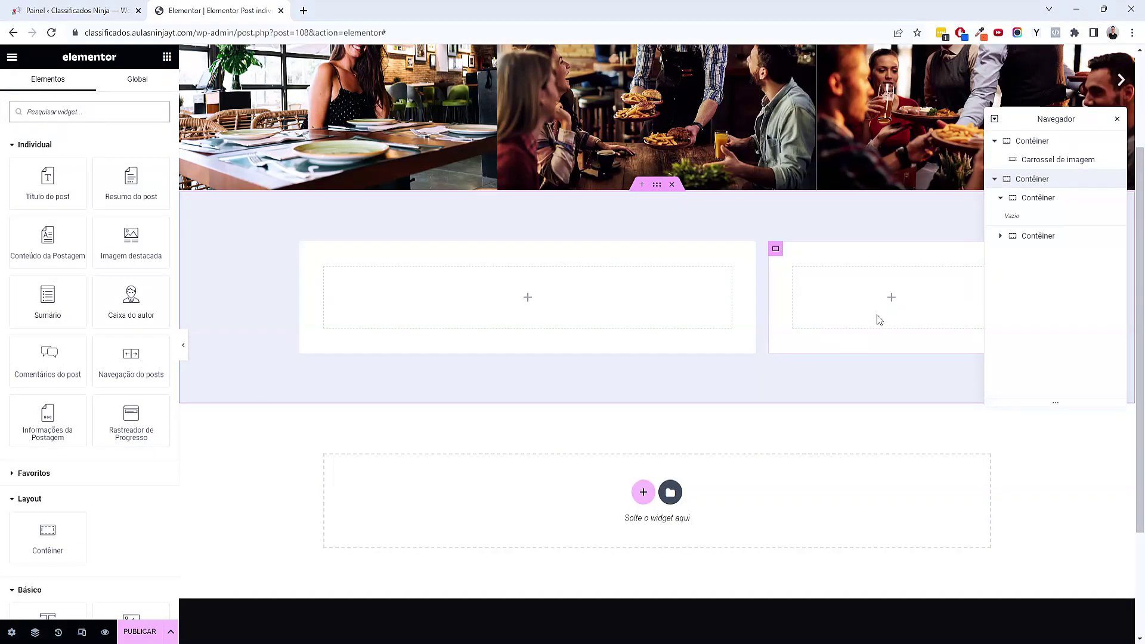
scroll(56, 352, "down", 12)
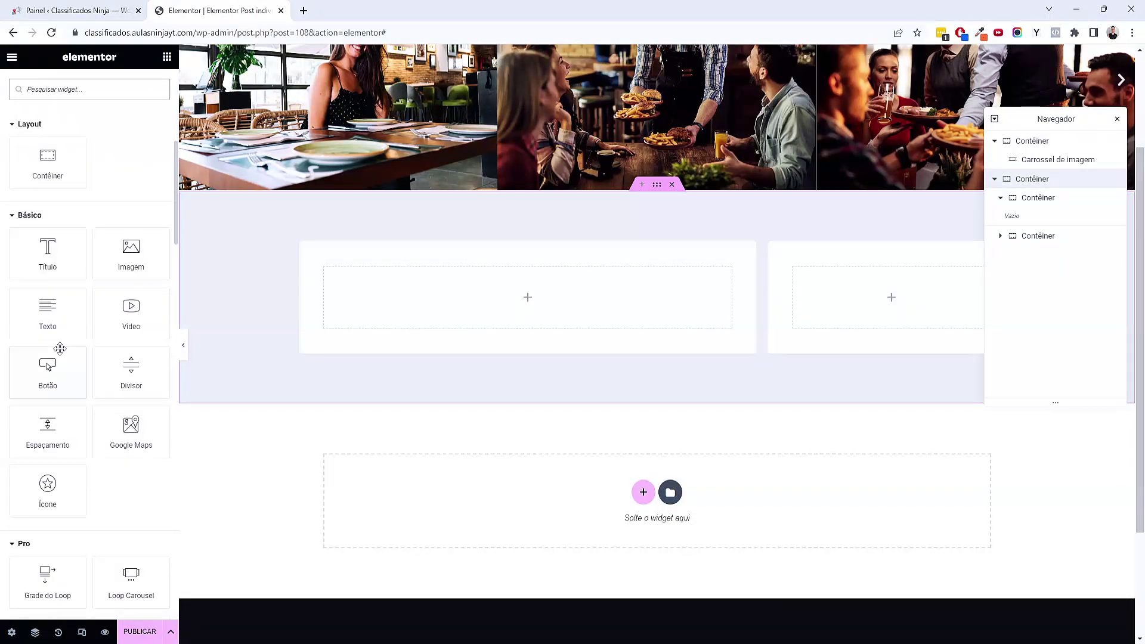
scroll(59, 349, "up", 8)
scroll(57, 328, "down", 3)
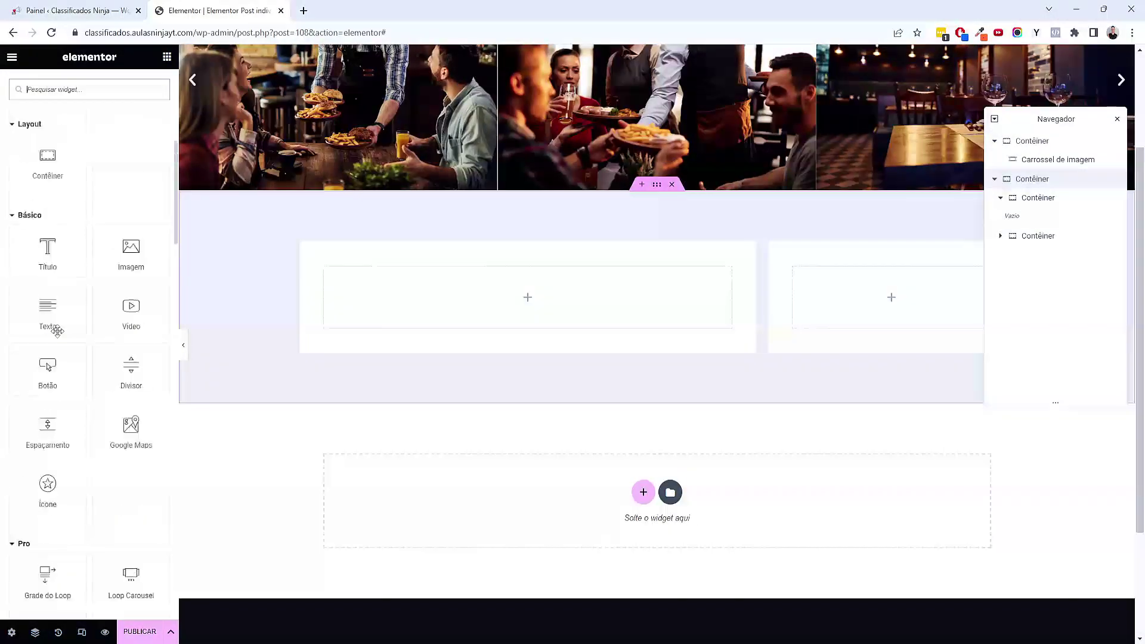
scroll(58, 328, "up", 8)
left_click_drag(55, 179, 407, 312)
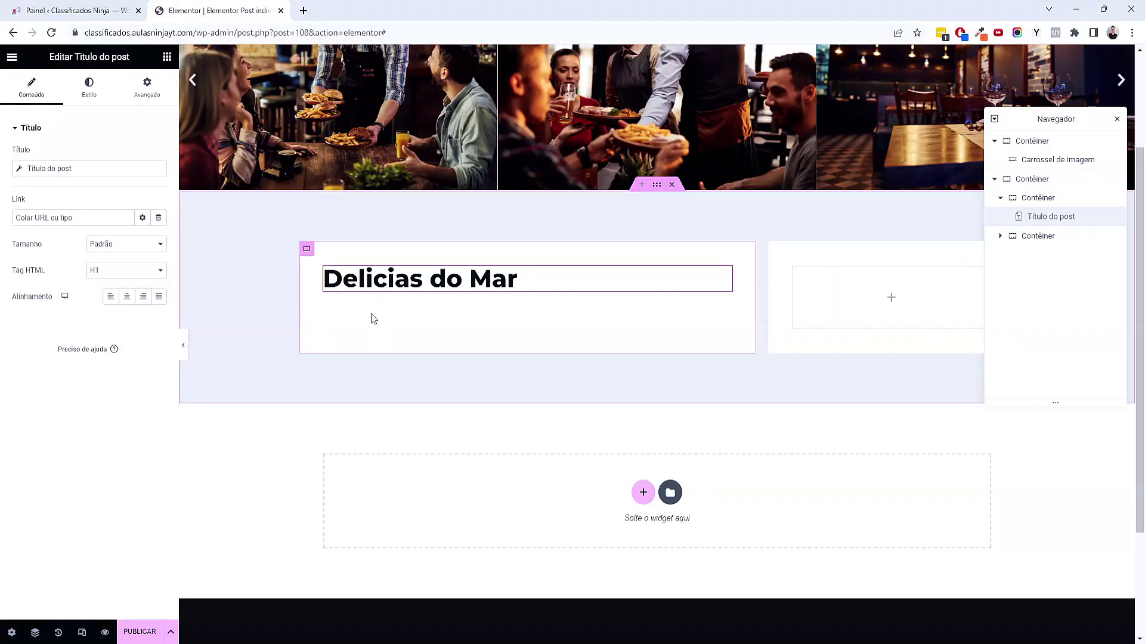
Open the Sabores da Terra store post for editing in the WordPress dashboard
left_click(166, 58)
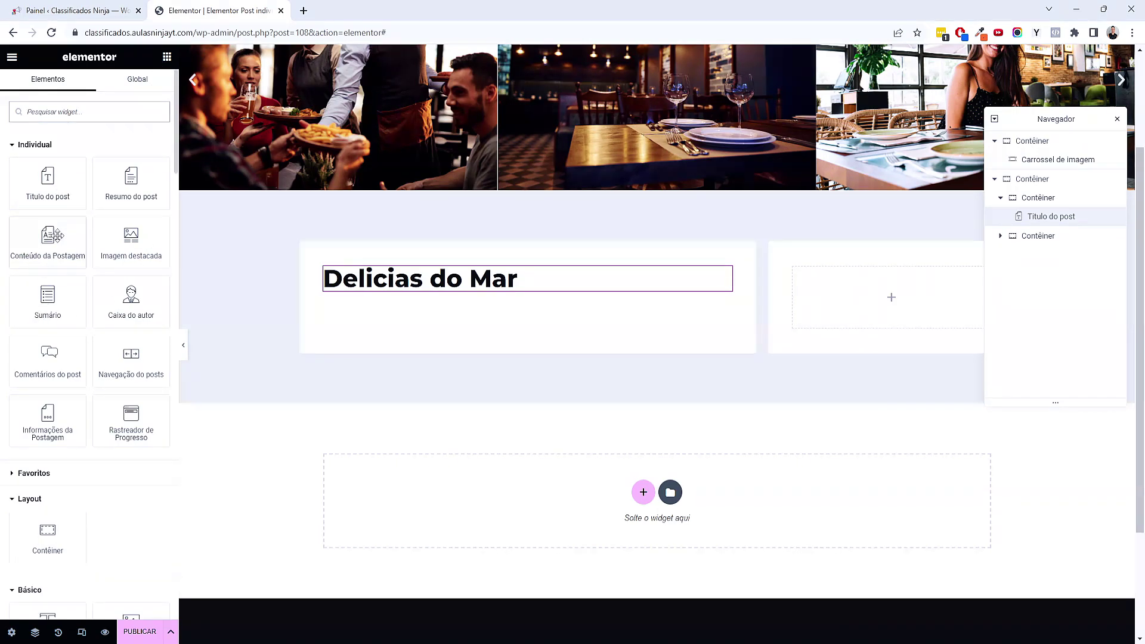
key("ctrl+Tab")
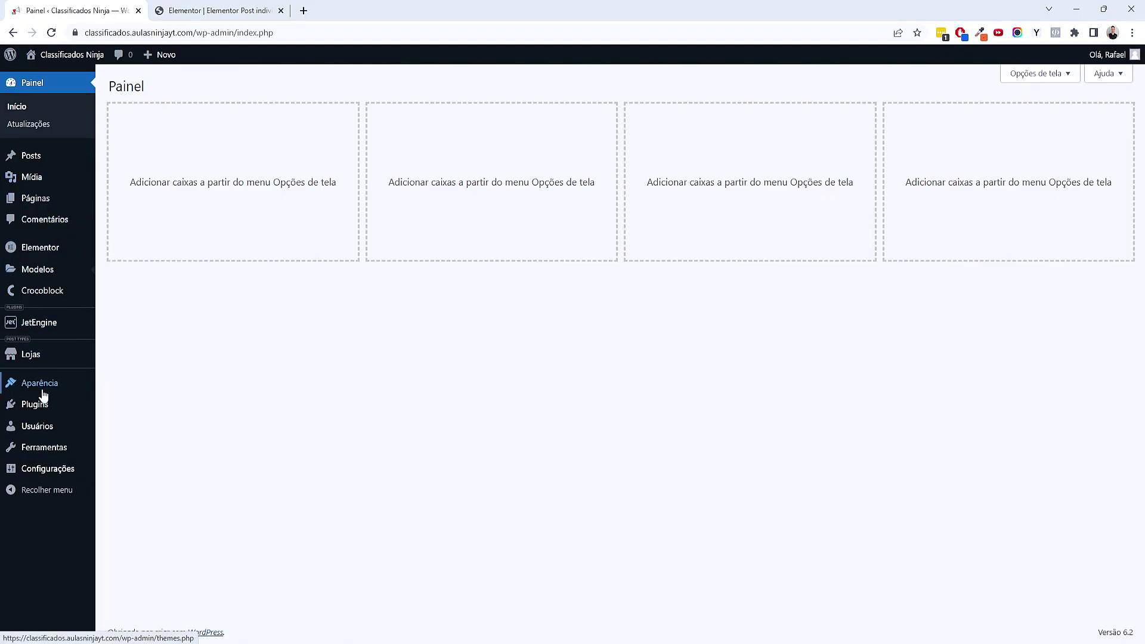
mouse_move(48, 354)
left_click(150, 362)
left_click(144, 195)
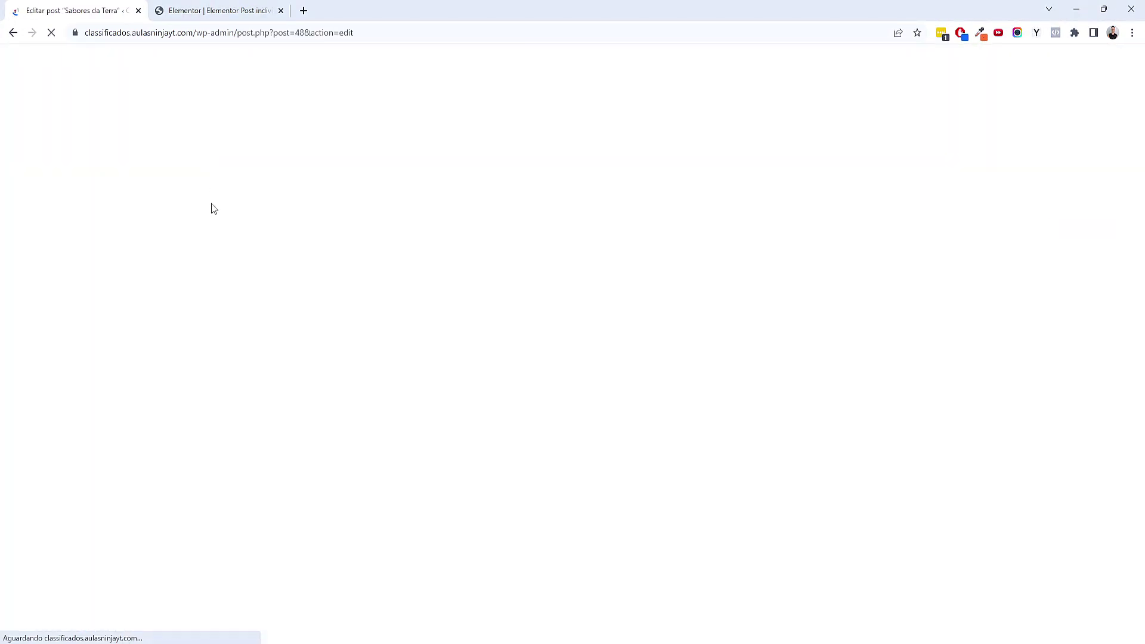
key("ctrl+Tab")
Add Post Content below the title with Secondary global colour and Text typography
left_click_drag(54, 258, 460, 288)
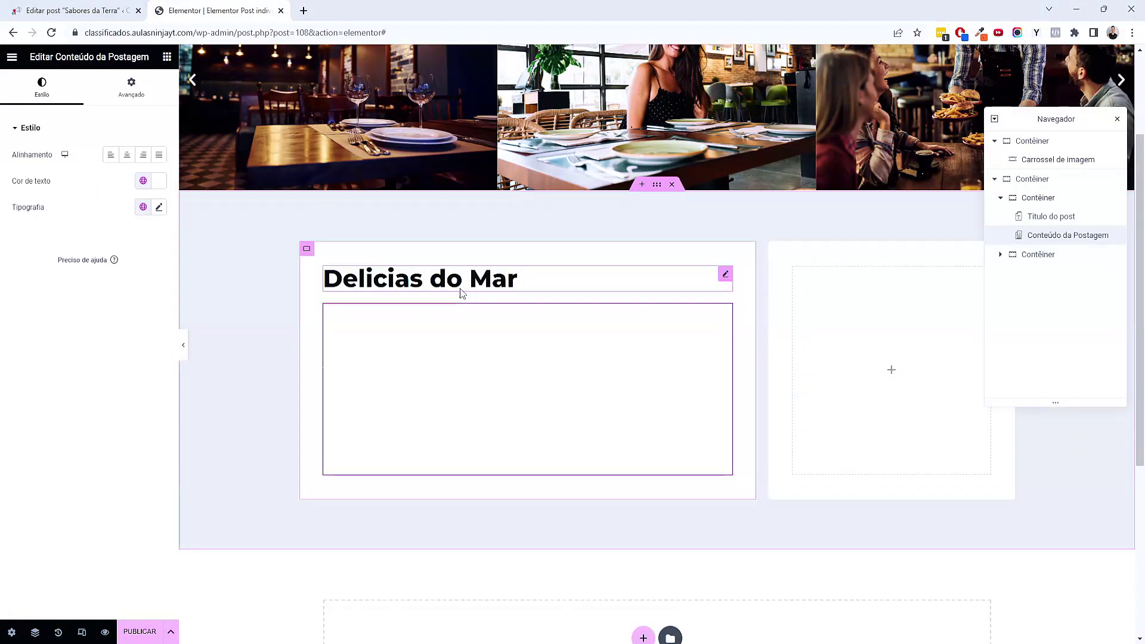
left_click(142, 181)
left_click(92, 259)
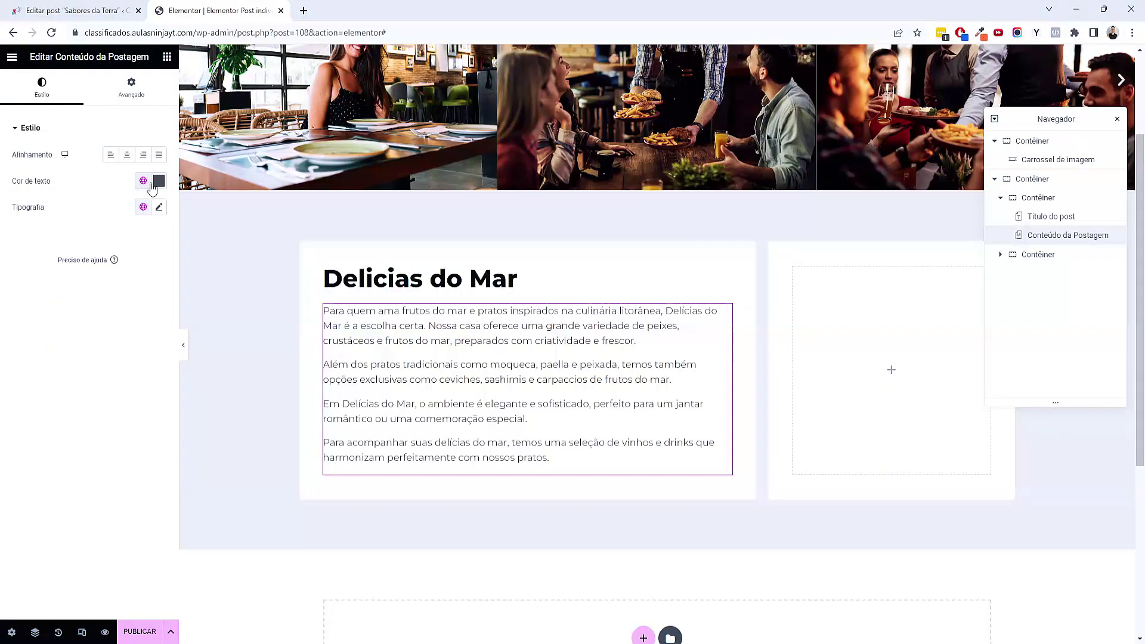
left_click(142, 208)
left_click(21, 295)
Reduce the post content's bottom margin to -12
left_click(150, 98)
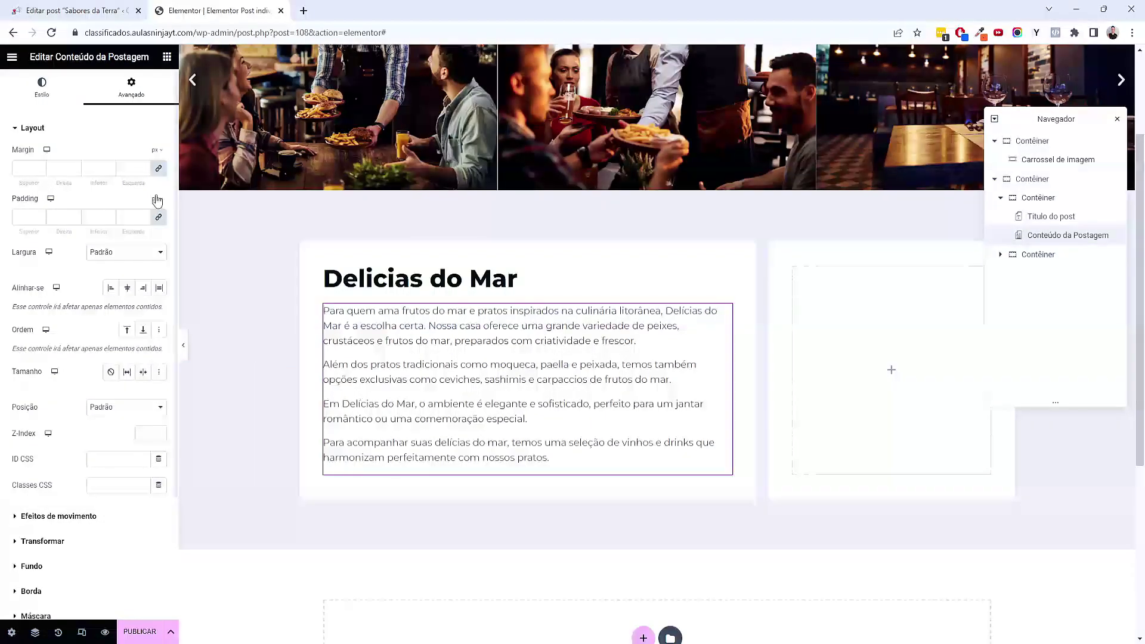
left_click(109, 171)
type("0")
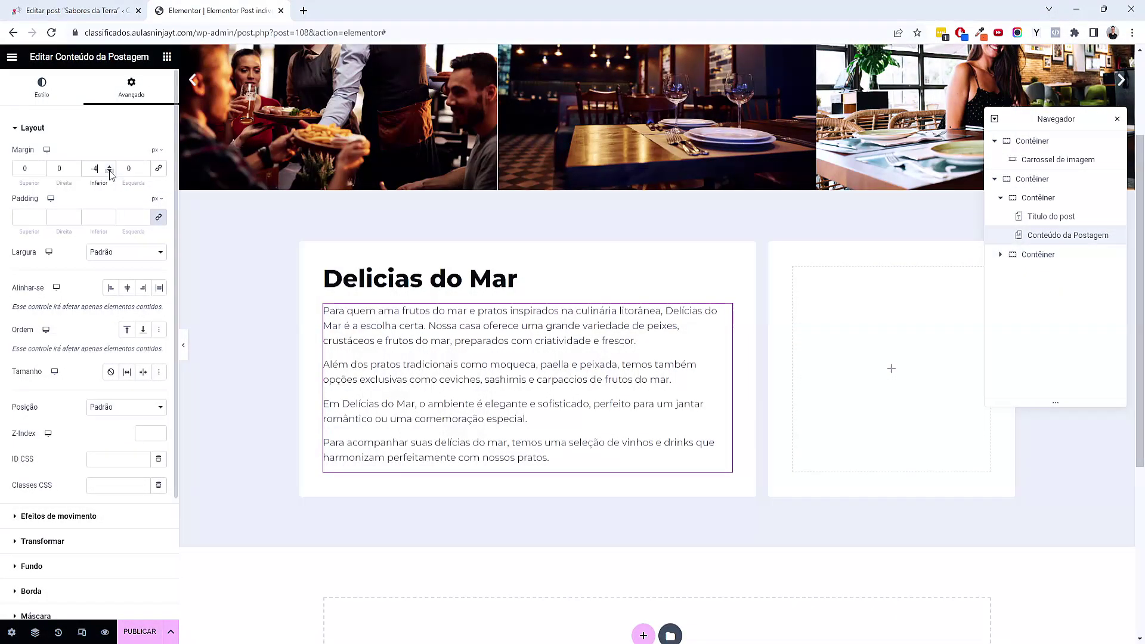
left_click(110, 172)
left_click(110, 172)
left_click(168, 58)
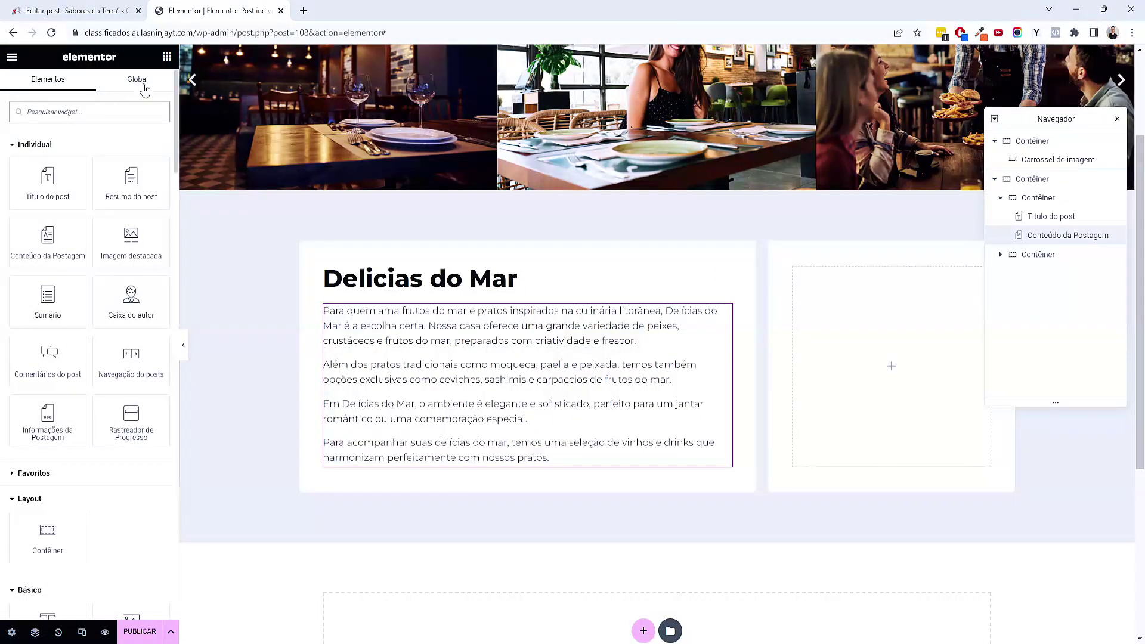
Add a heading reading 'Destaques' below the post text
left_click_drag(48, 378, 429, 432)
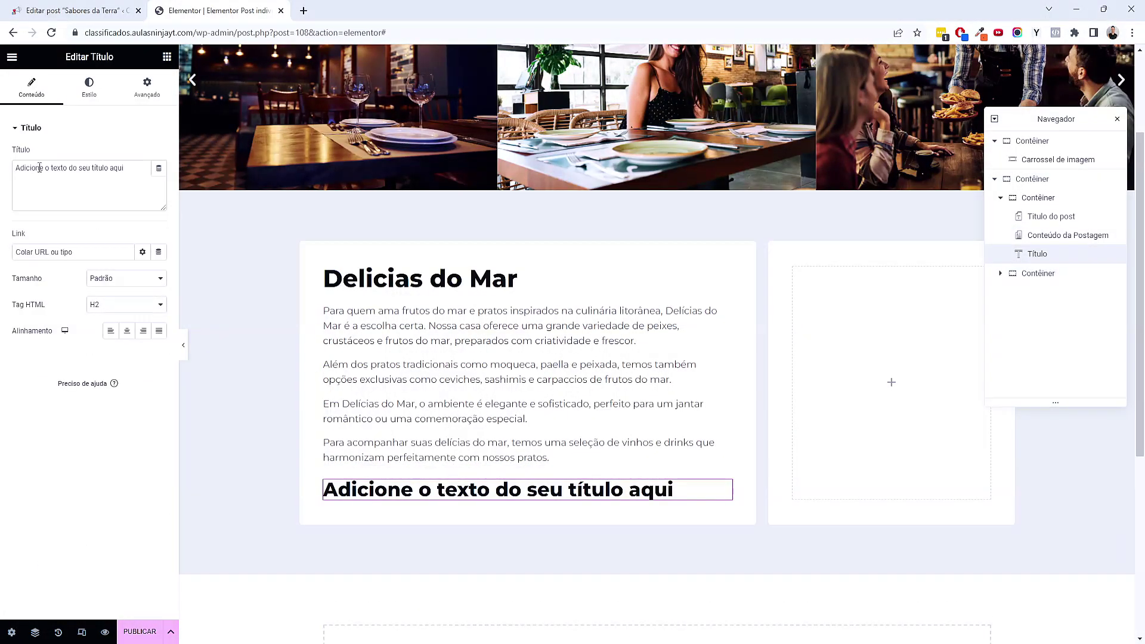
triple_click(41, 169)
type("Destaques")
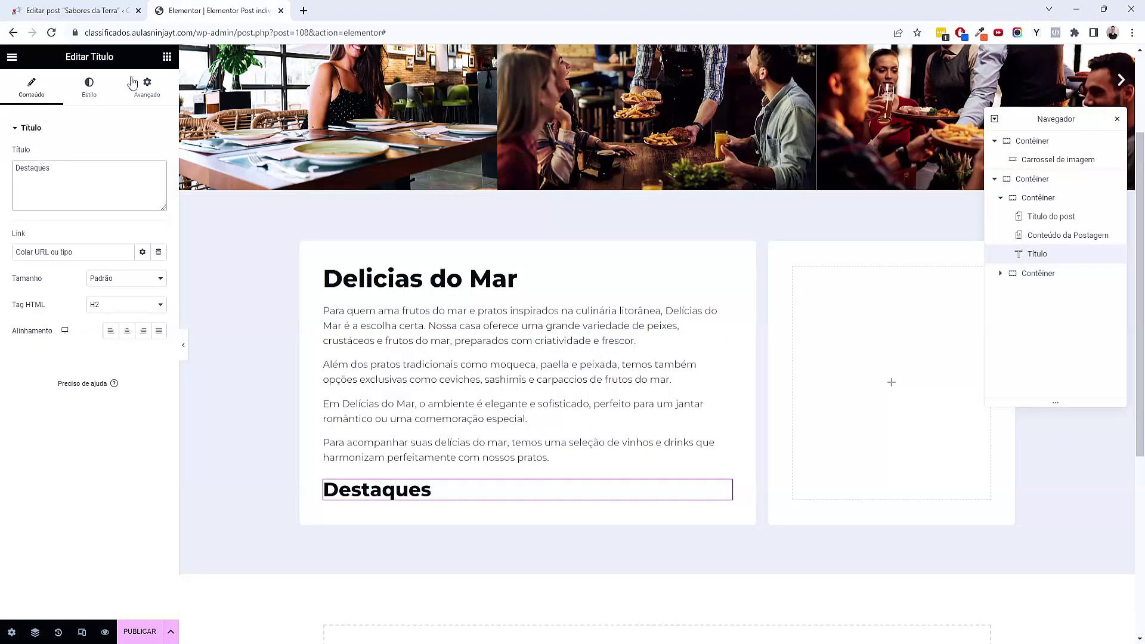
left_click(167, 57)
Check the store's Destaques fields in its post editor
scroll(90, 358, "down", 5)
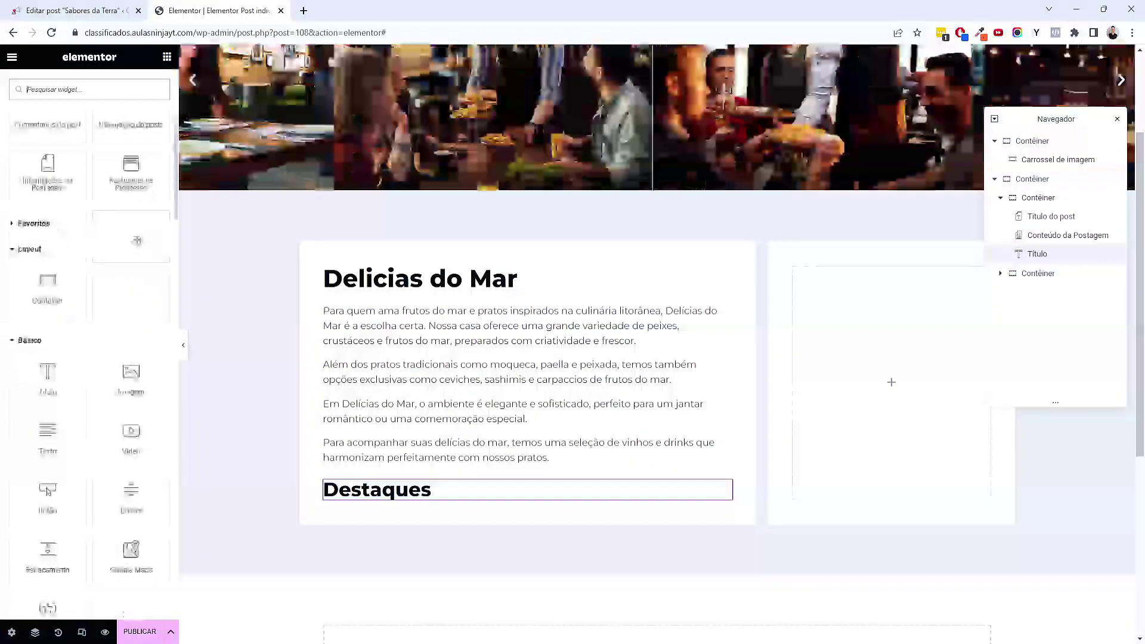
left_click(77, 10)
scroll(294, 261, "down", 10)
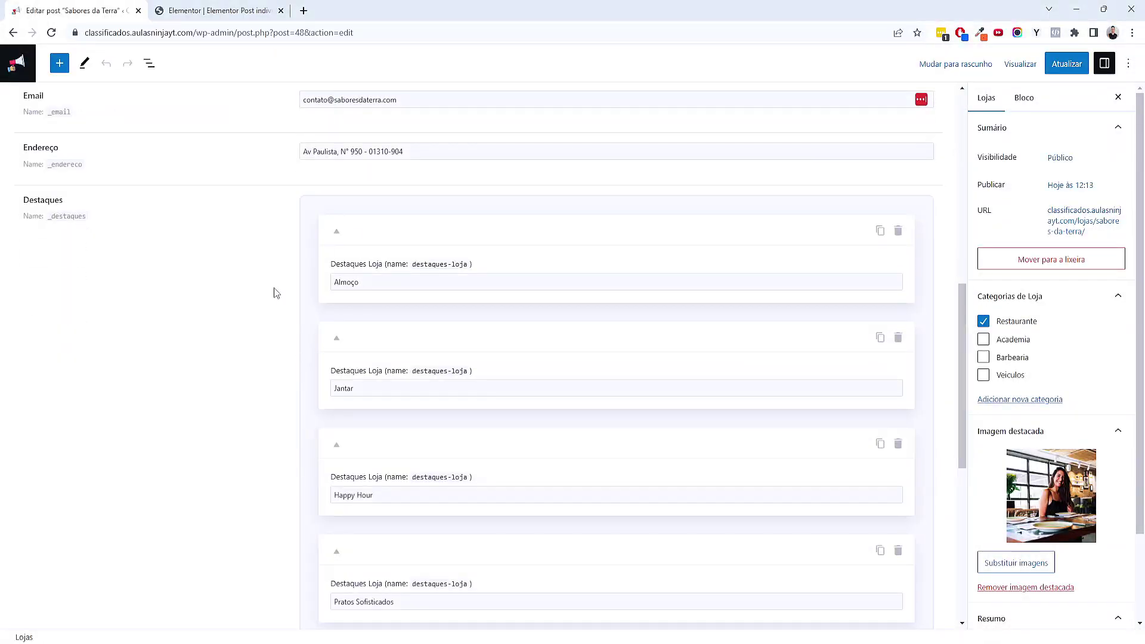
left_click(217, 11)
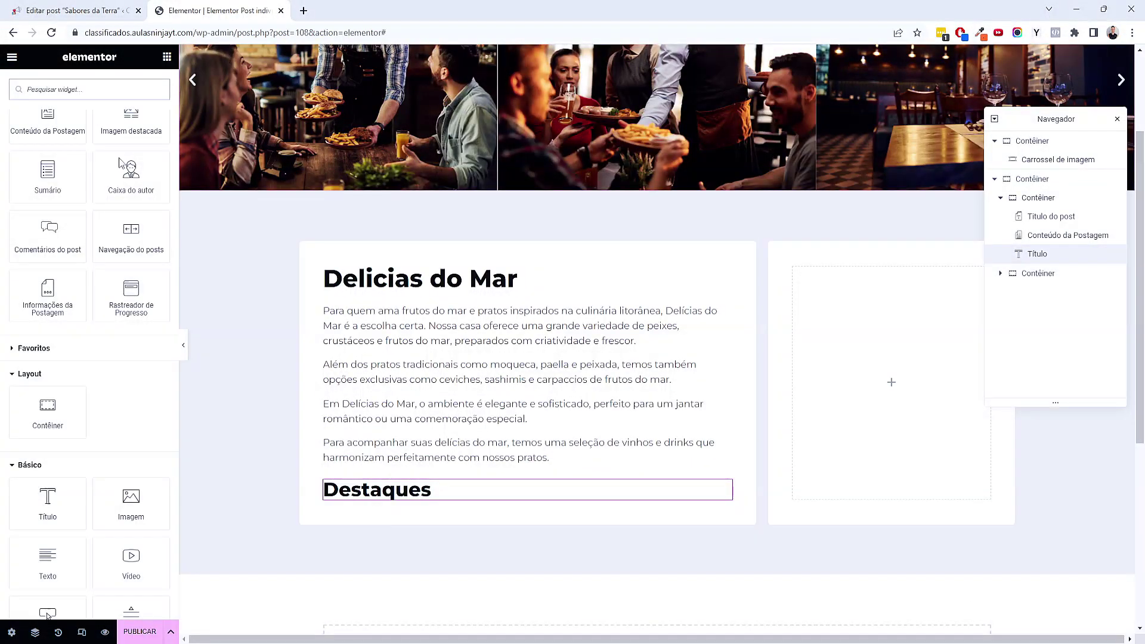
scroll(92, 306, "down", 10)
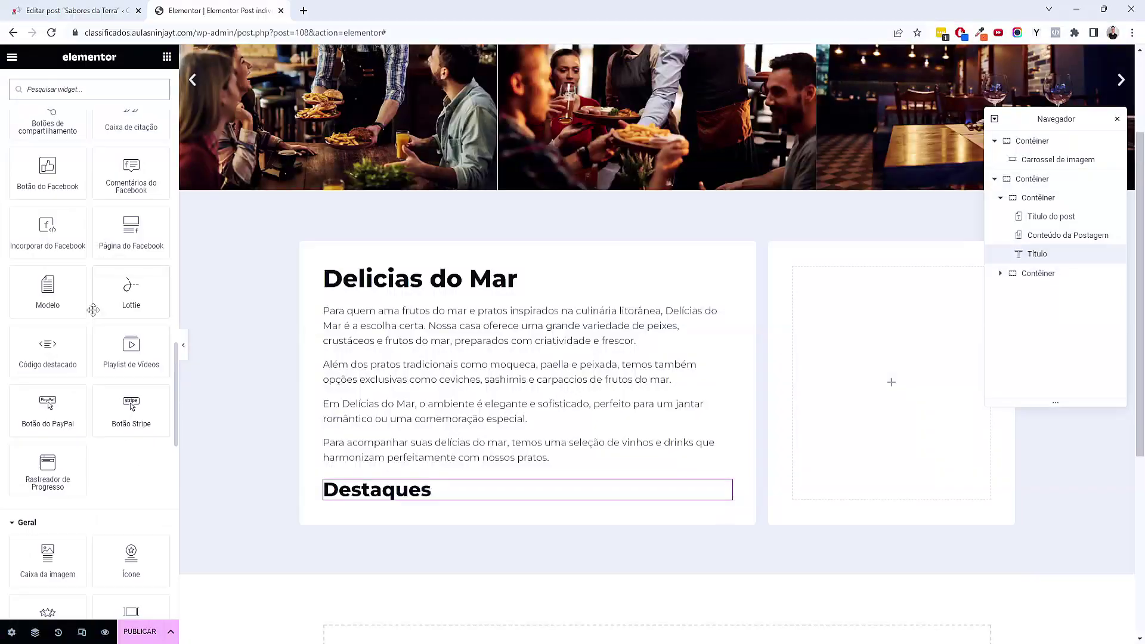
scroll(94, 310, "down", 7)
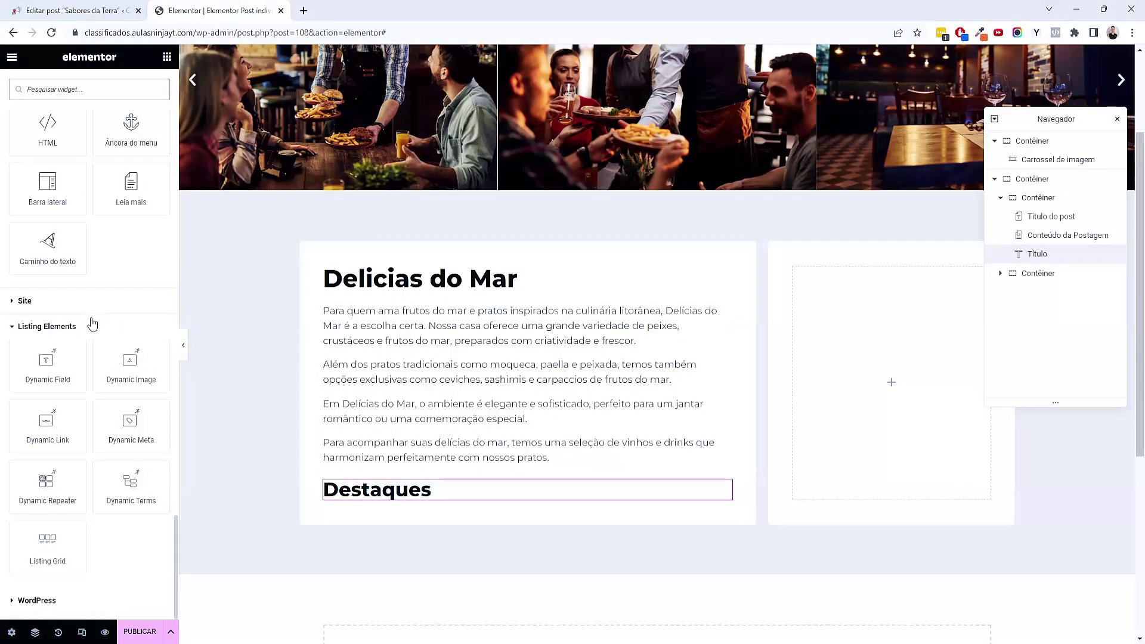
Add a Dynamic Repeater sourced from the Destaques field, then select destaques-loja in the post editor
left_click_drag(47, 480, 446, 494)
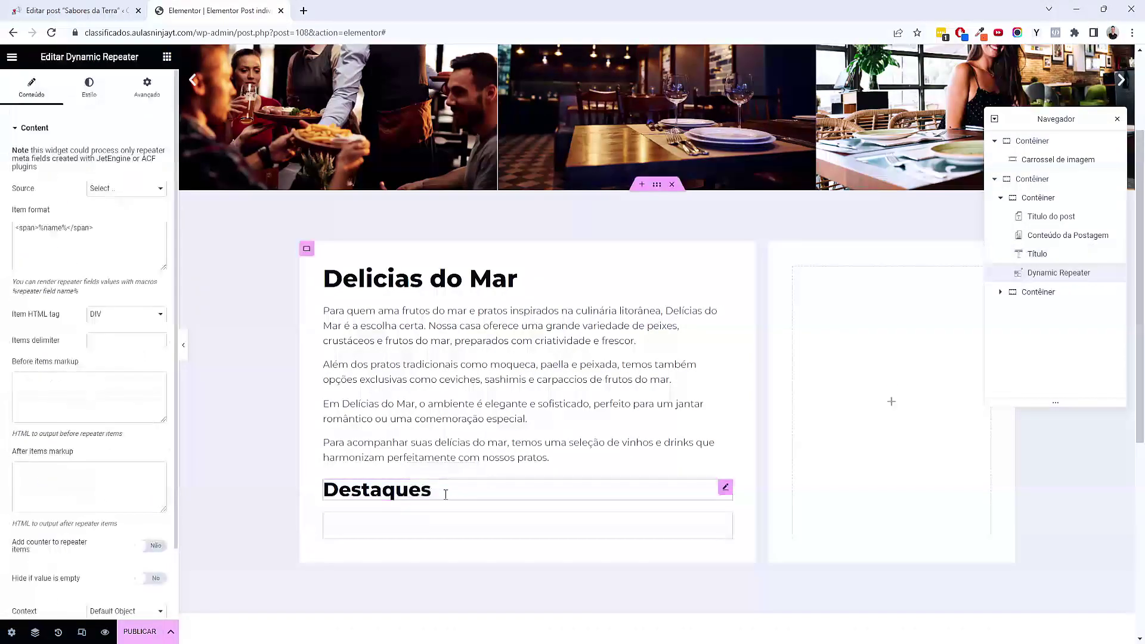
scroll(233, 383, "down", 3)
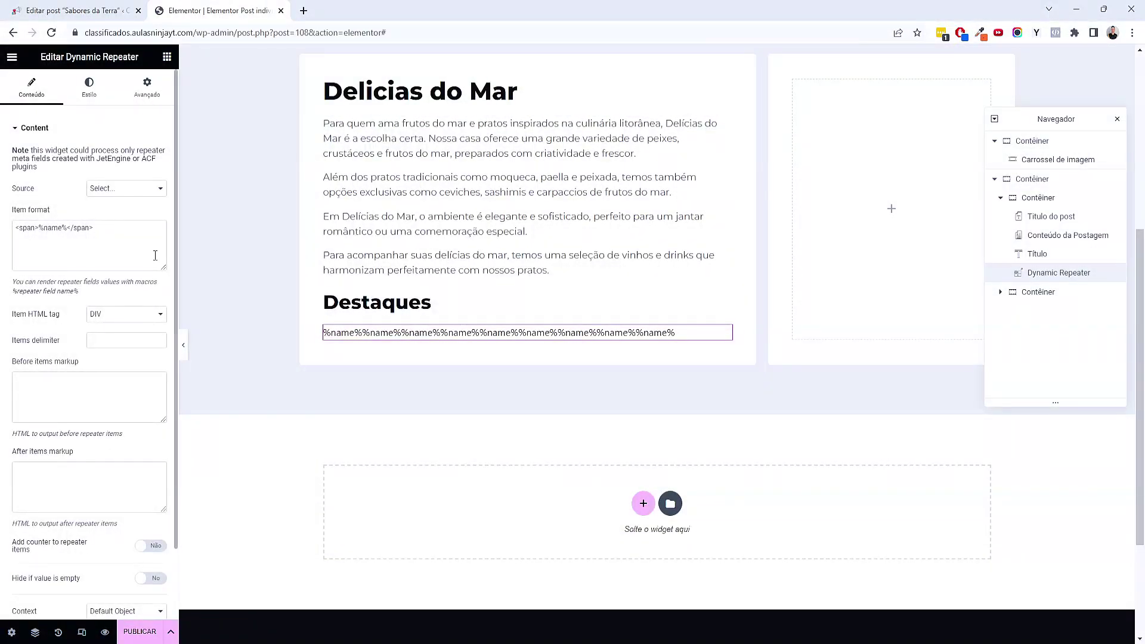
left_click(139, 188)
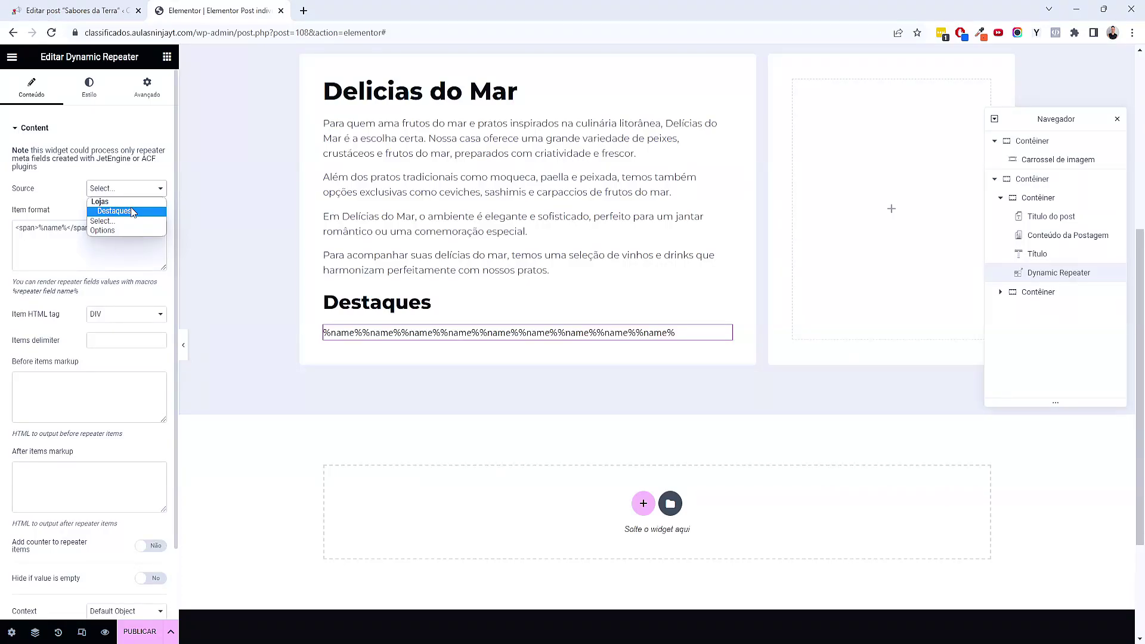
left_click(132, 213)
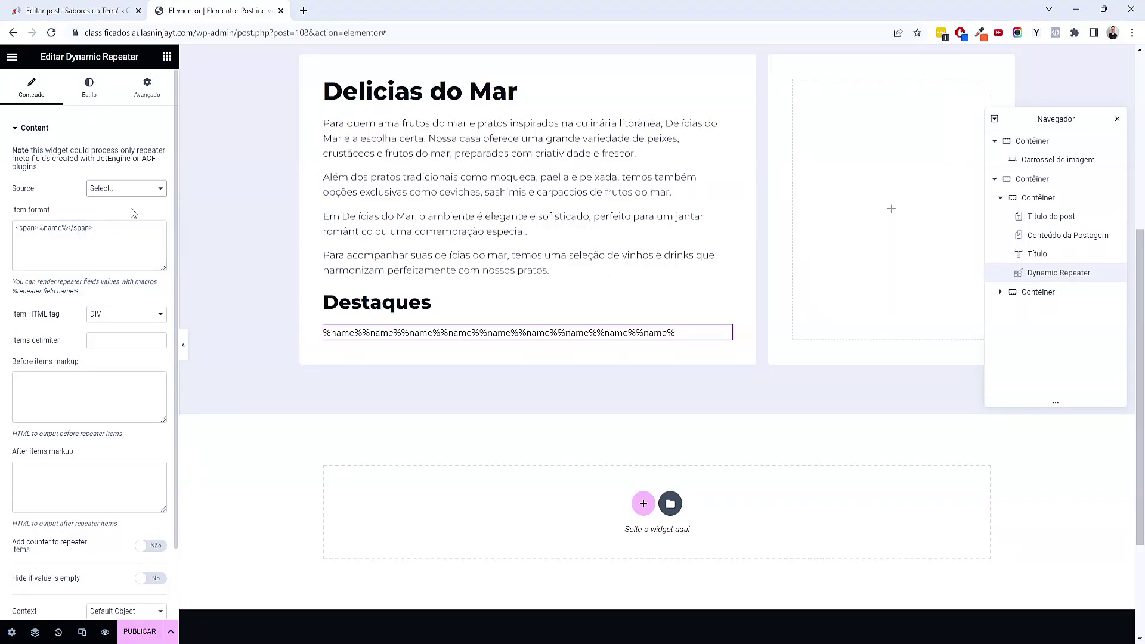
left_click(84, 11)
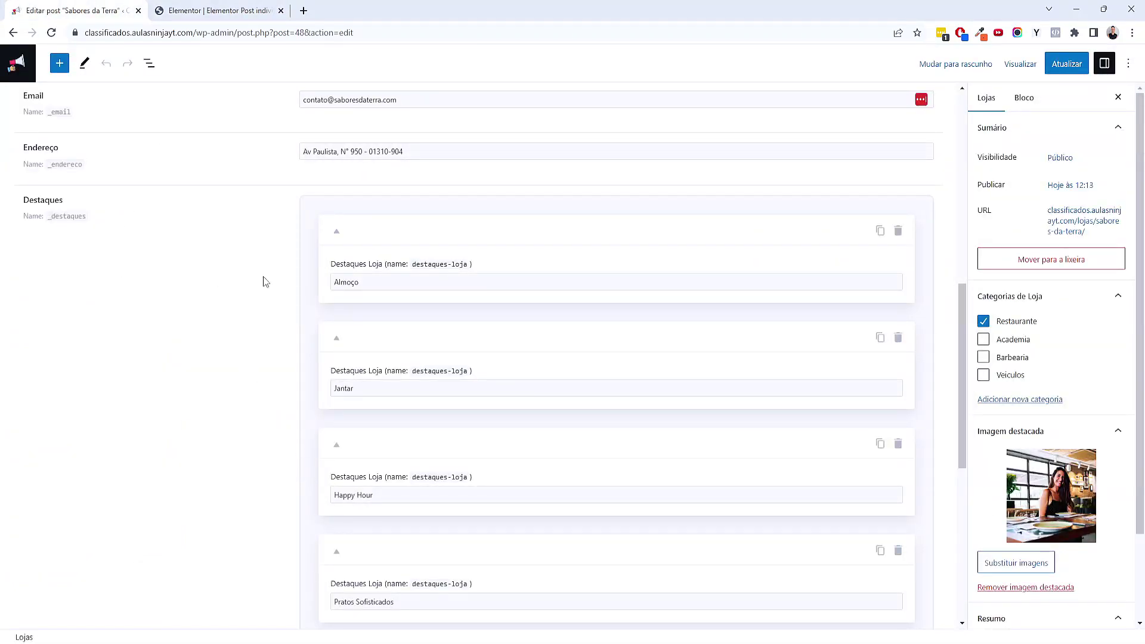
left_click_drag(412, 266, 468, 269)
Copy the destaques-loja field name from the store's first Destaques item
left_click(182, 314)
left_click_drag(38, 184, 82, 216)
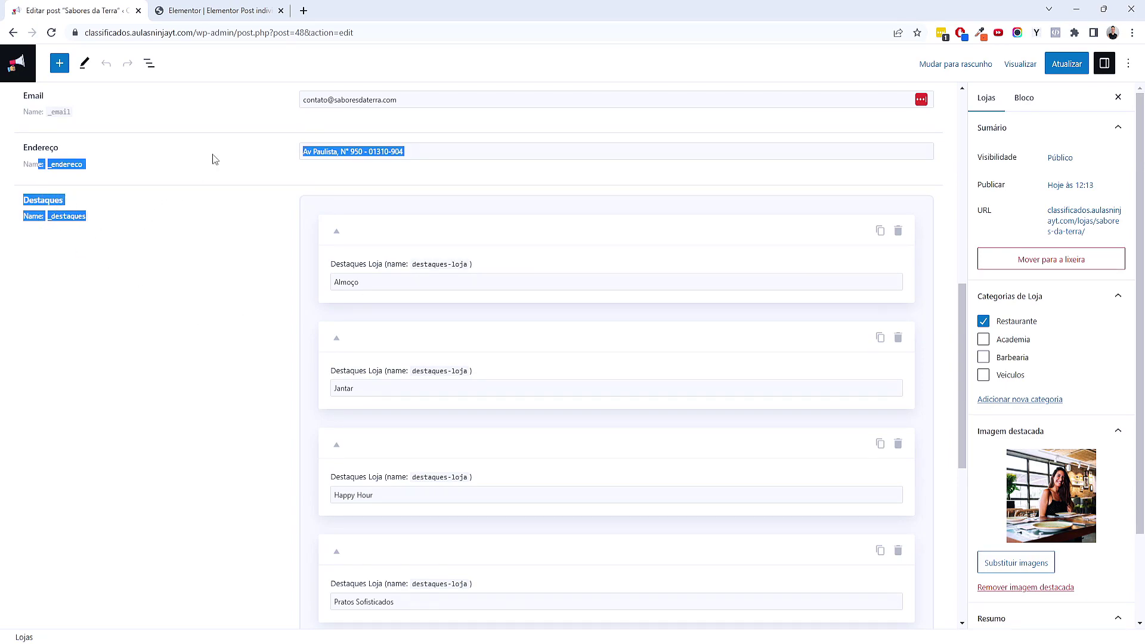
left_click_drag(416, 266, 465, 269)
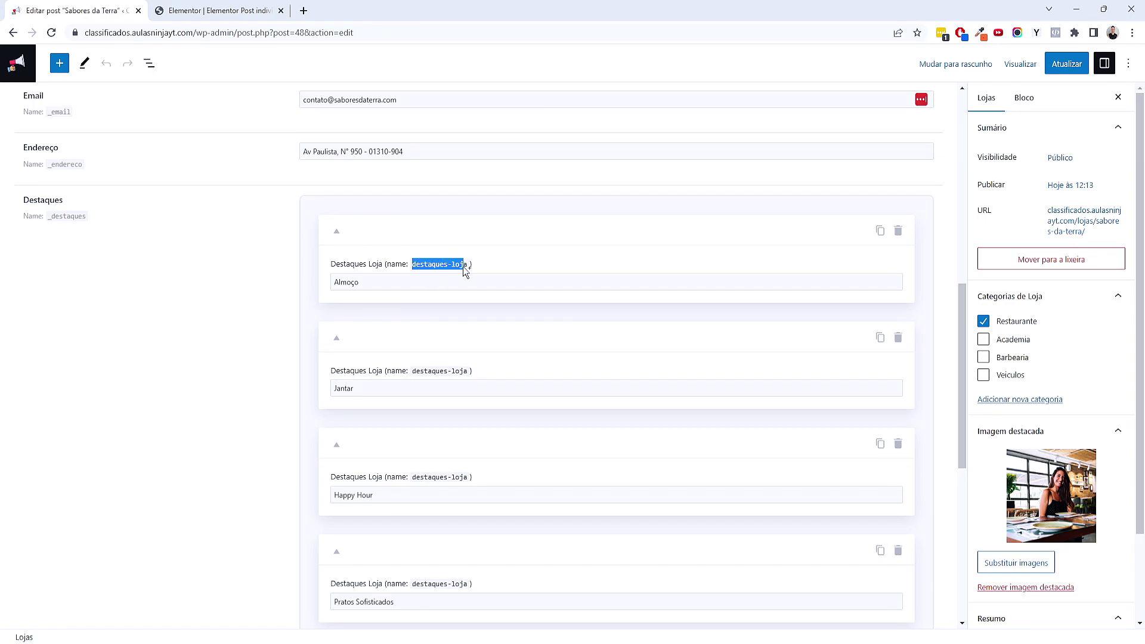
right_click(437, 270)
left_click(444, 279)
Paste destaques-loja into the repeater's Item format and wrap it in % signs
left_click(217, 10)
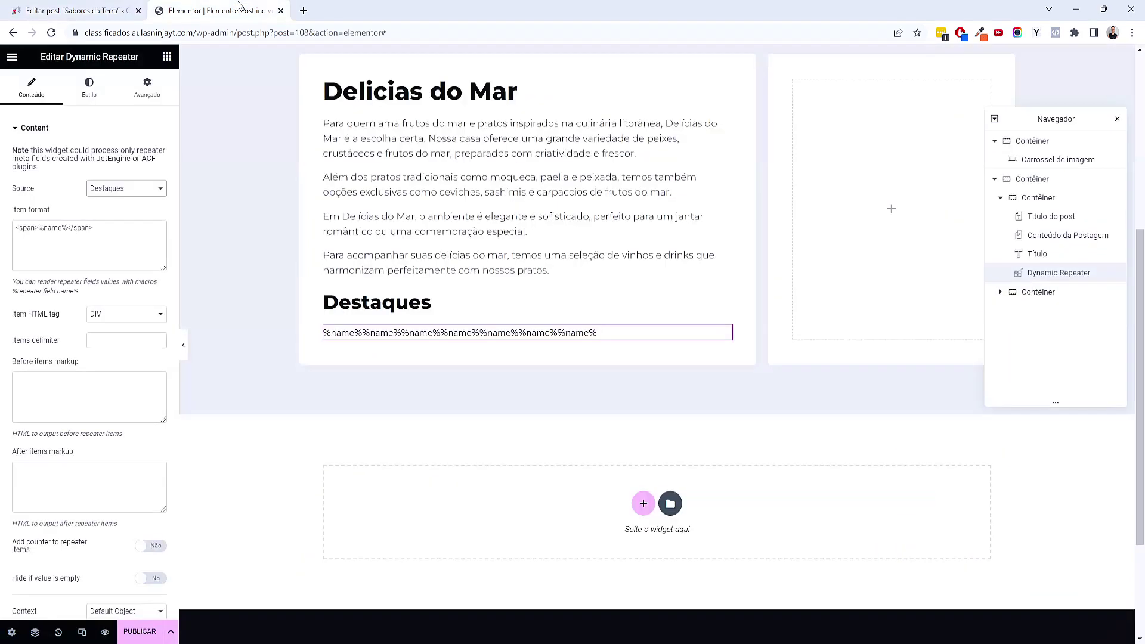
triple_click(117, 241)
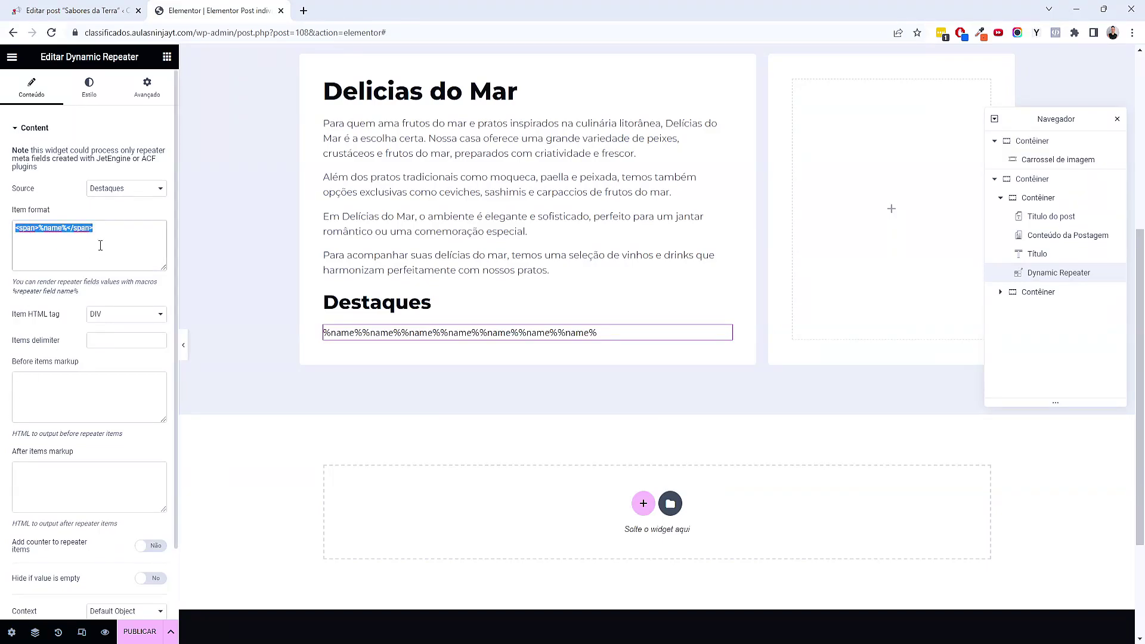
key("ctrl+v")
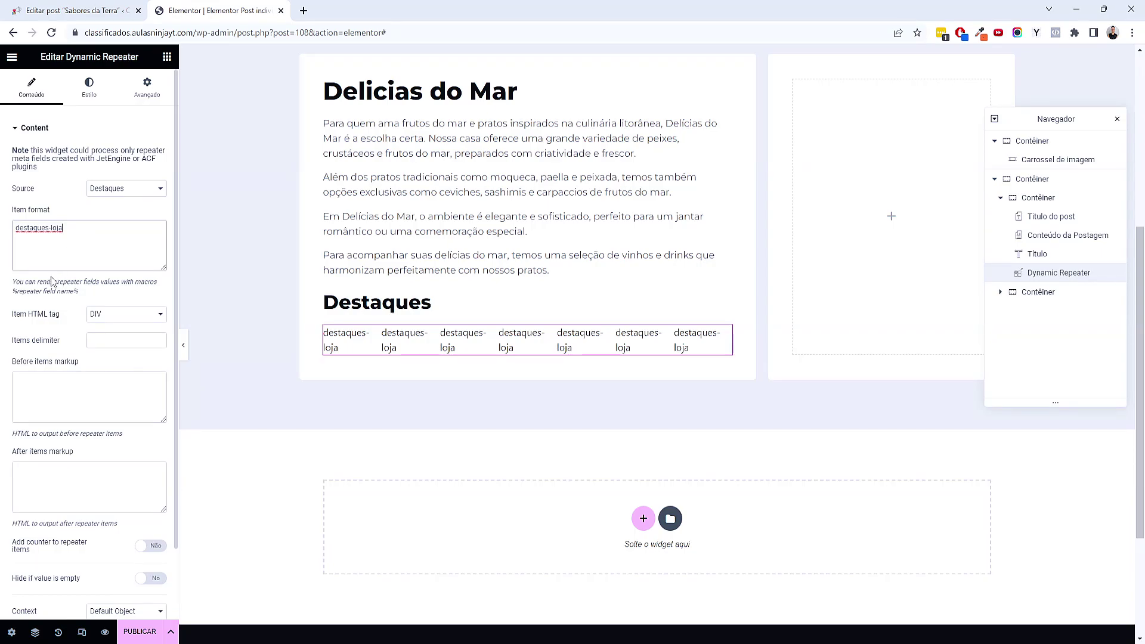
left_click(13, 281)
left_click_drag(24, 280, 137, 281)
left_click(121, 280)
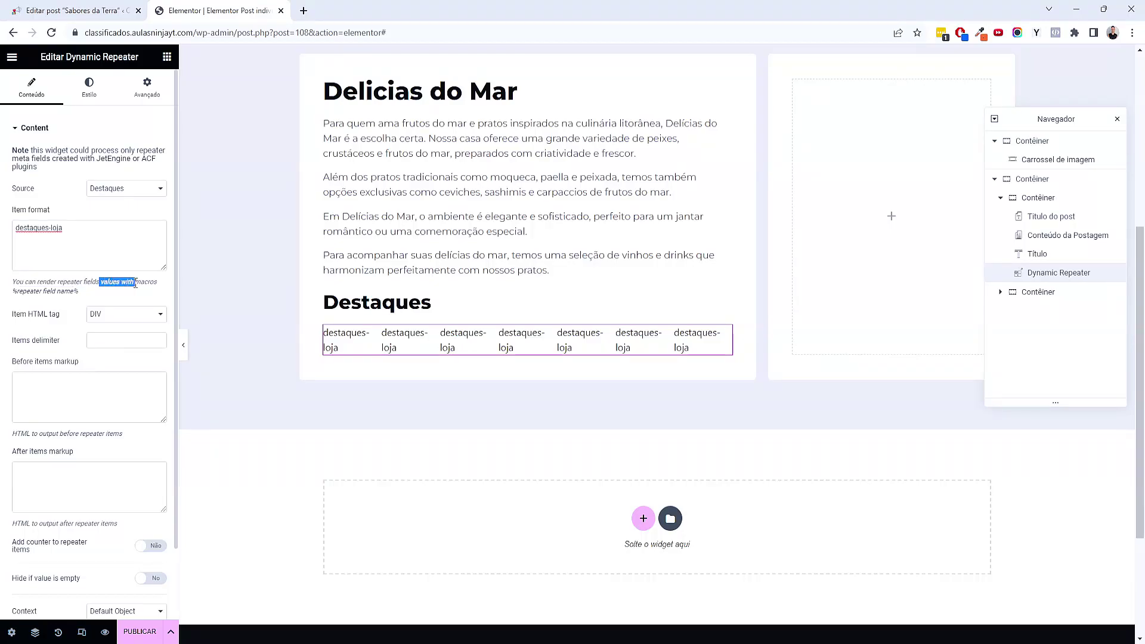
left_click(73, 294)
left_click(25, 234)
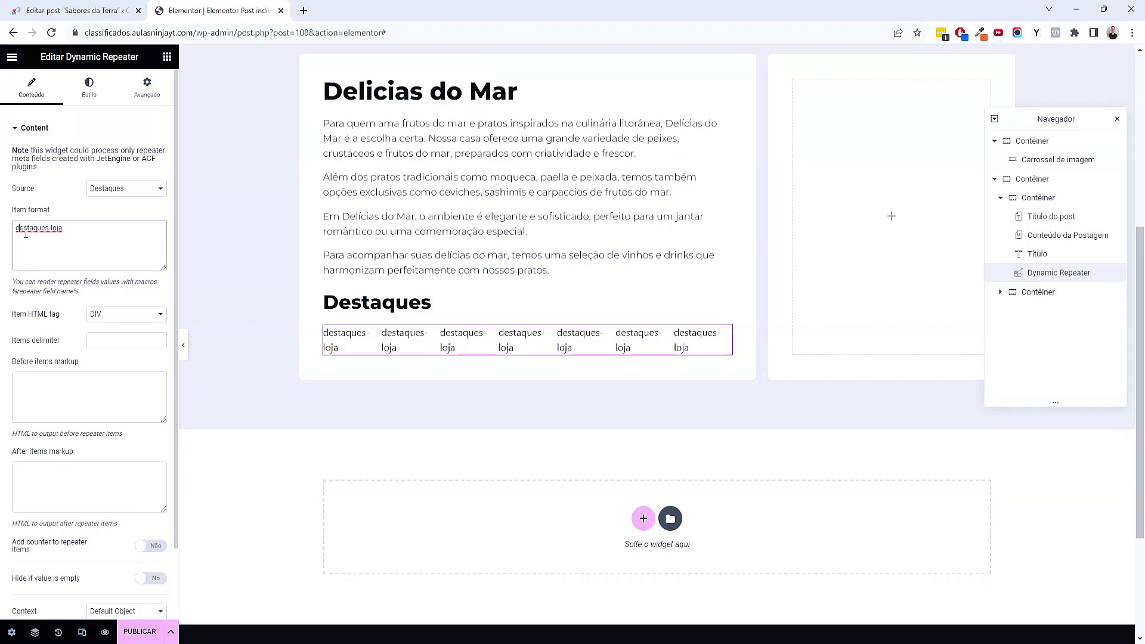
type("%")
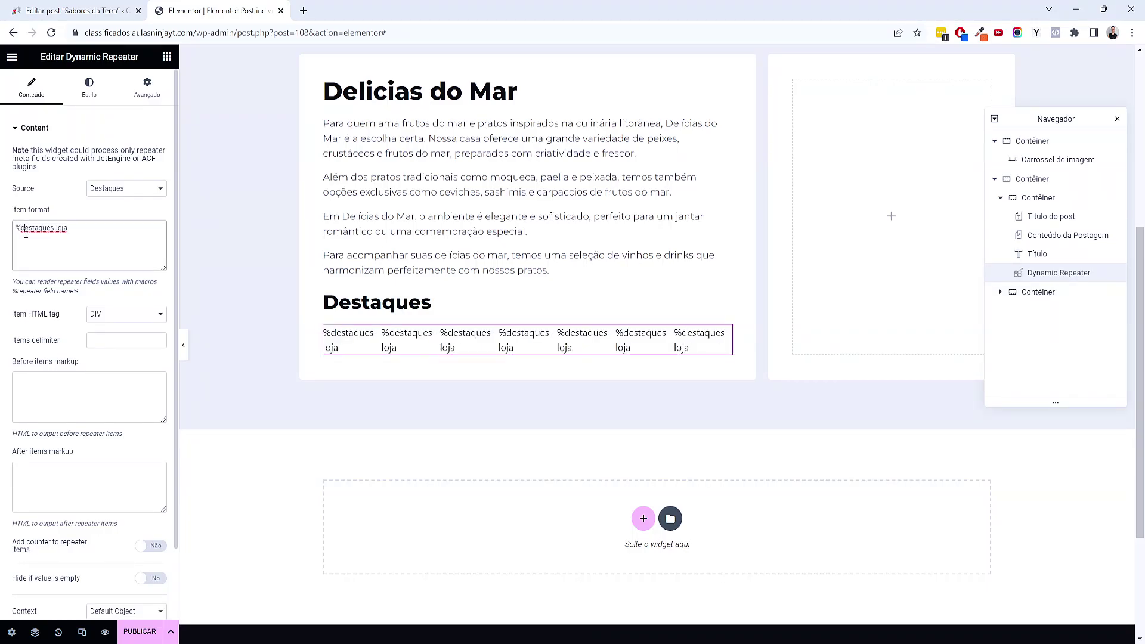
type("%")
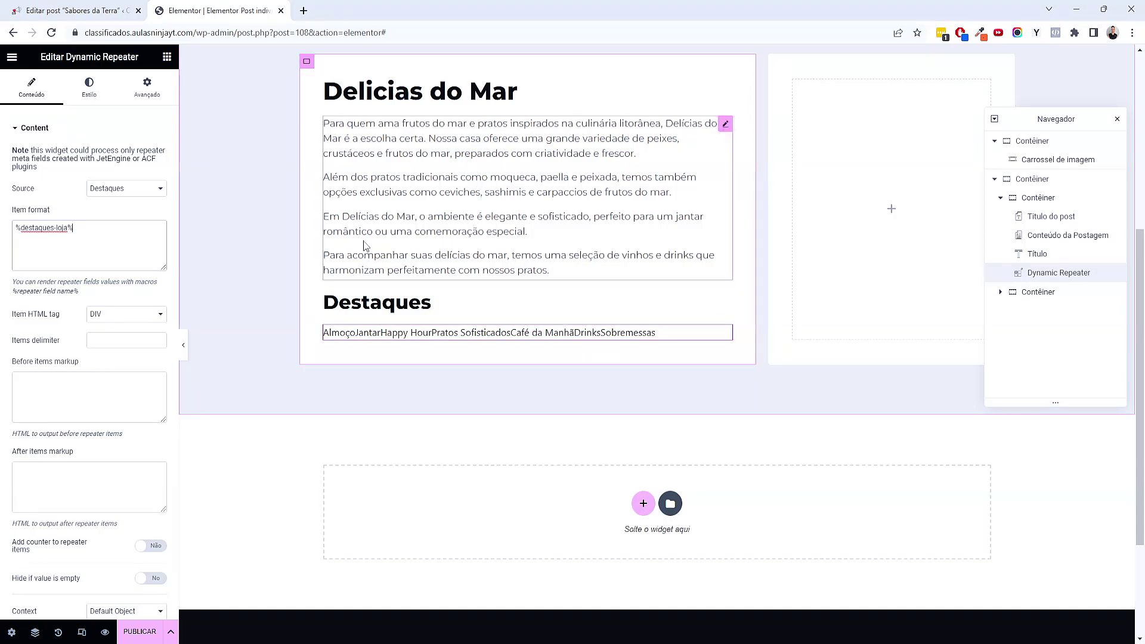
Stack the Destaques items vertically and give them a global Tipografia font
left_click(88, 96)
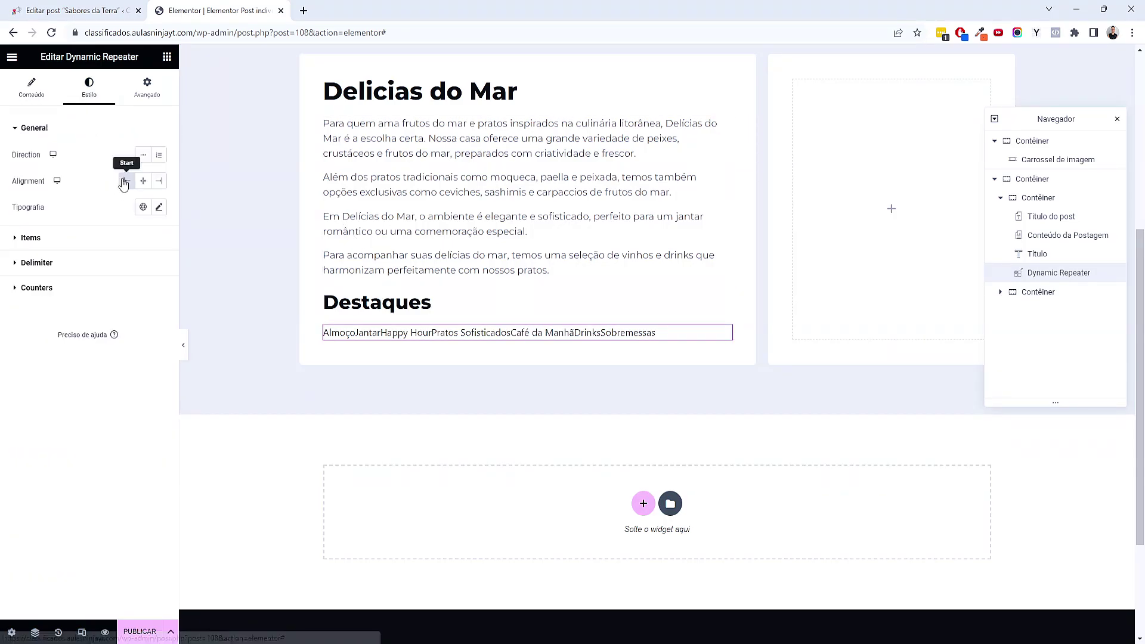
left_click(156, 155)
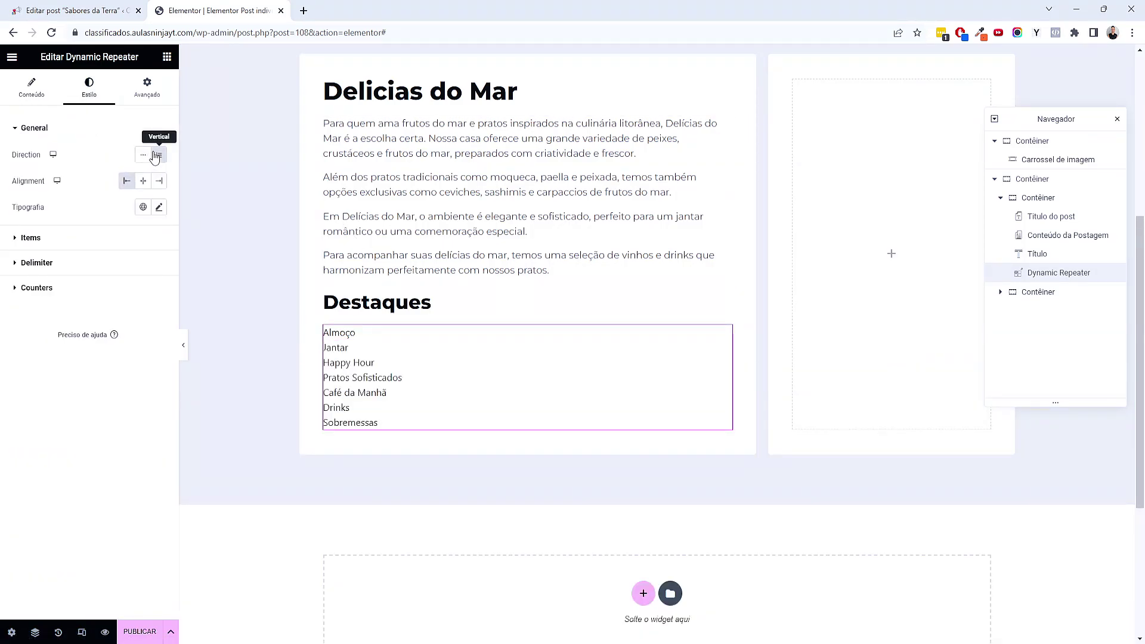
left_click(143, 207)
left_click(99, 281)
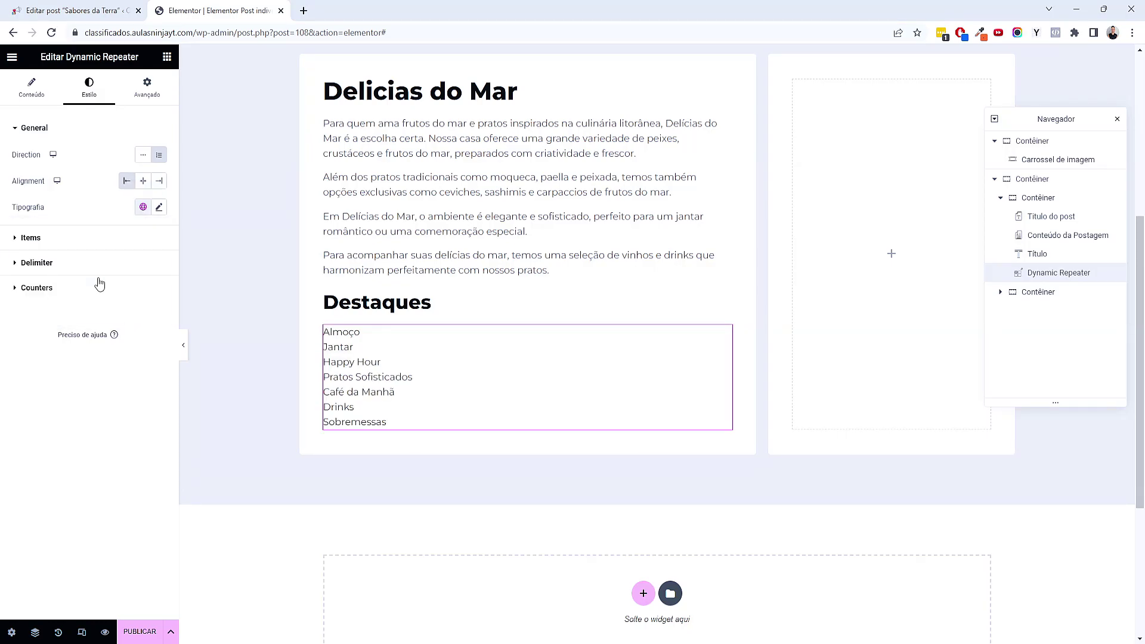
Put a green check emoji ✅ before %destaques-loja% in the item format
left_click(23, 104)
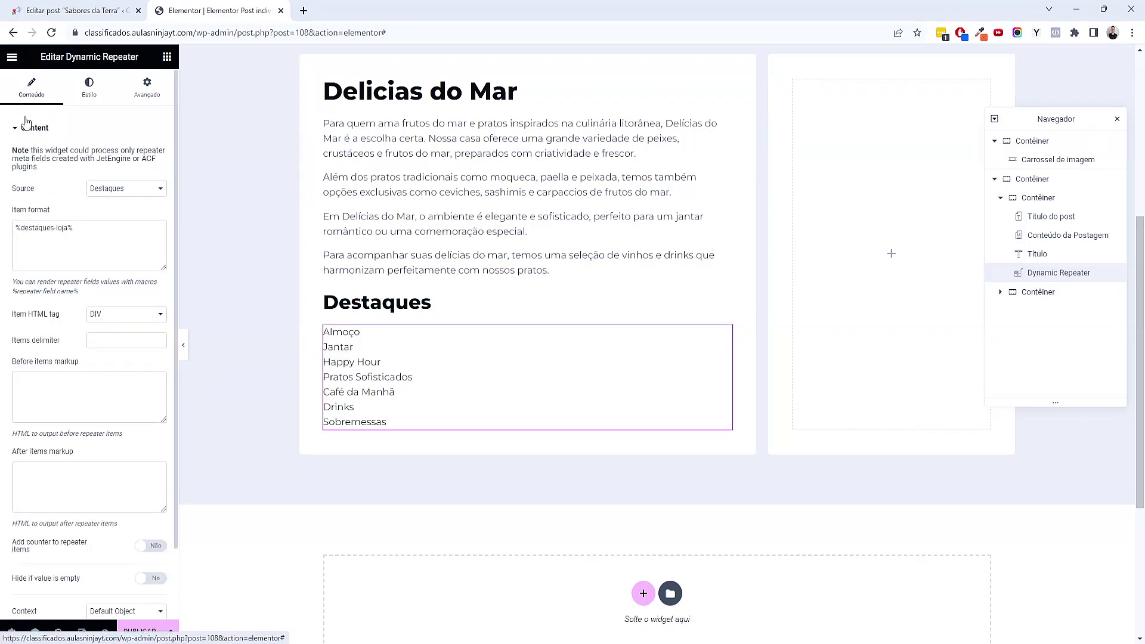
right_click(15, 228)
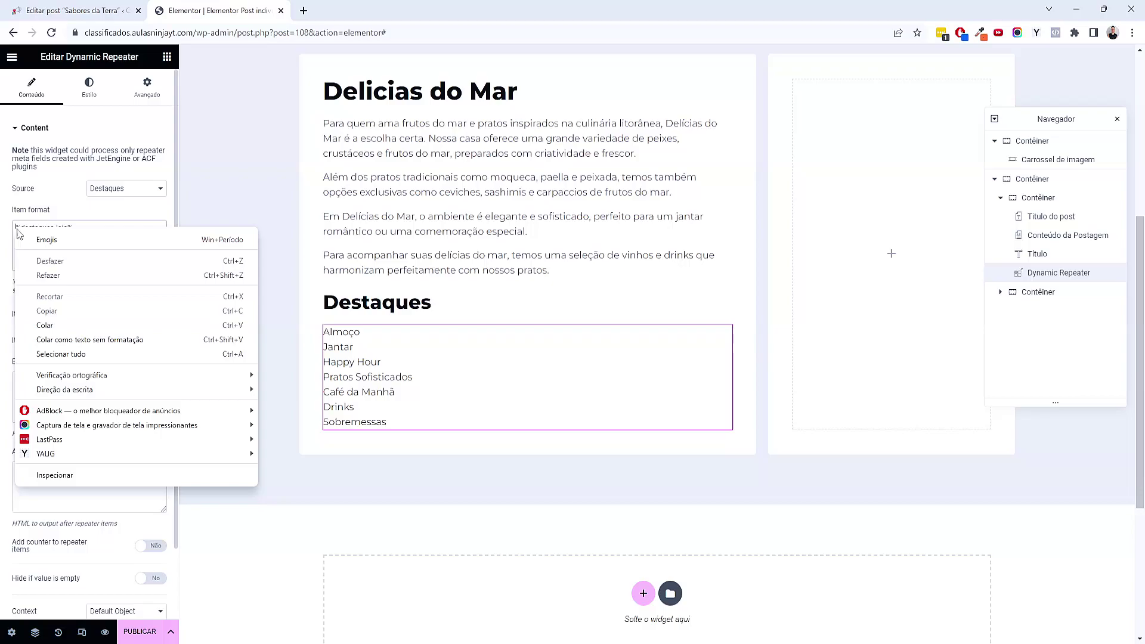
left_click(31, 239)
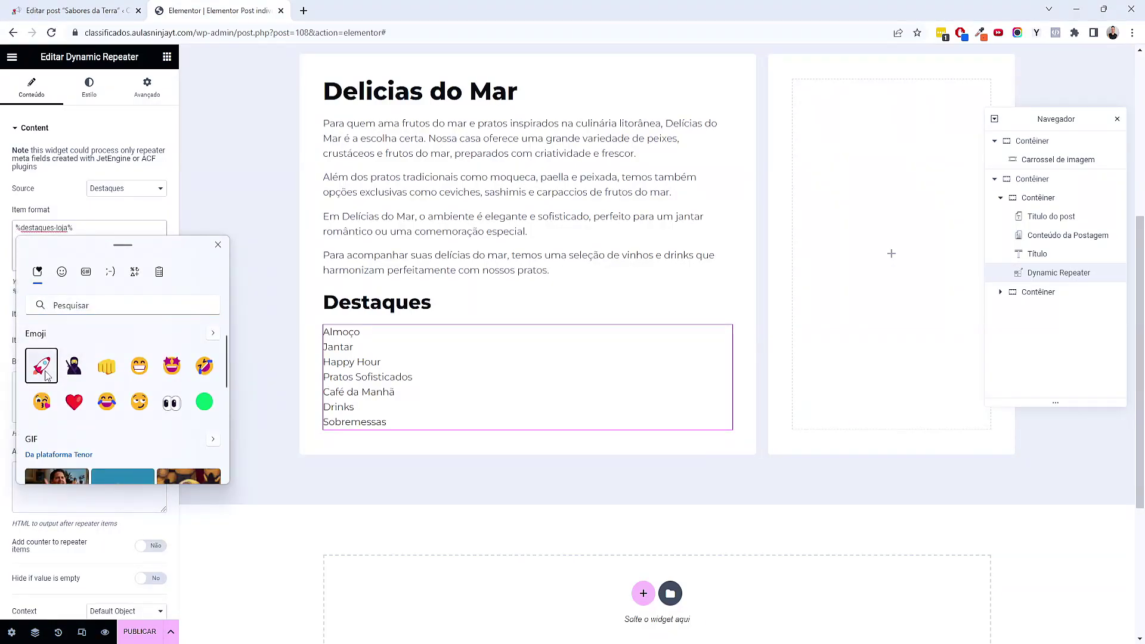
left_click(41, 366)
key("Escape")
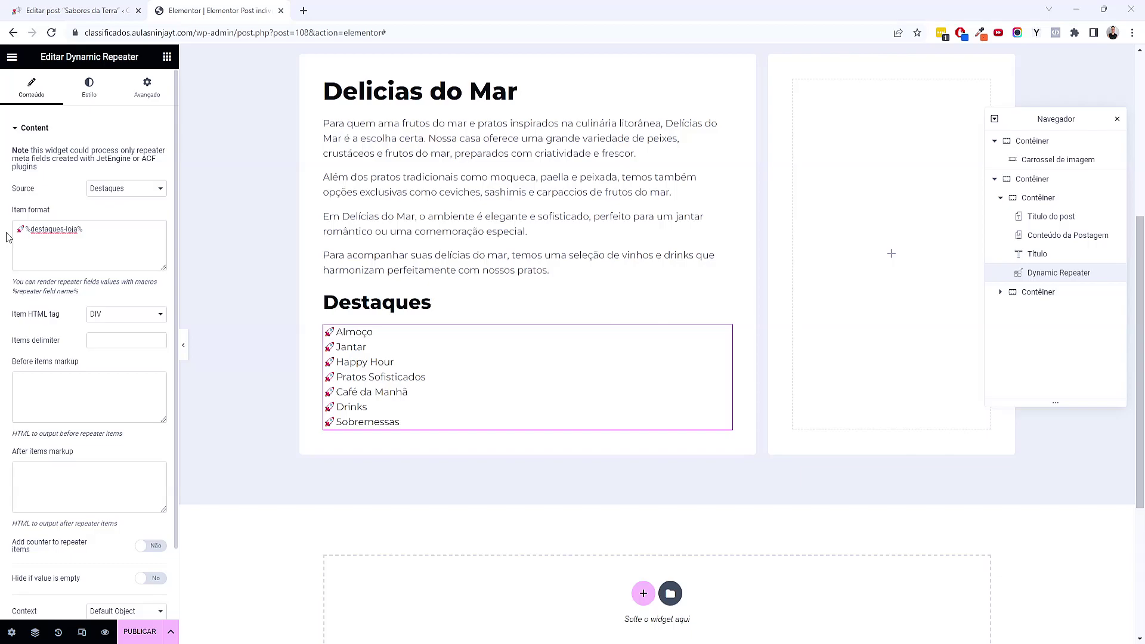
key("ctrl+v")
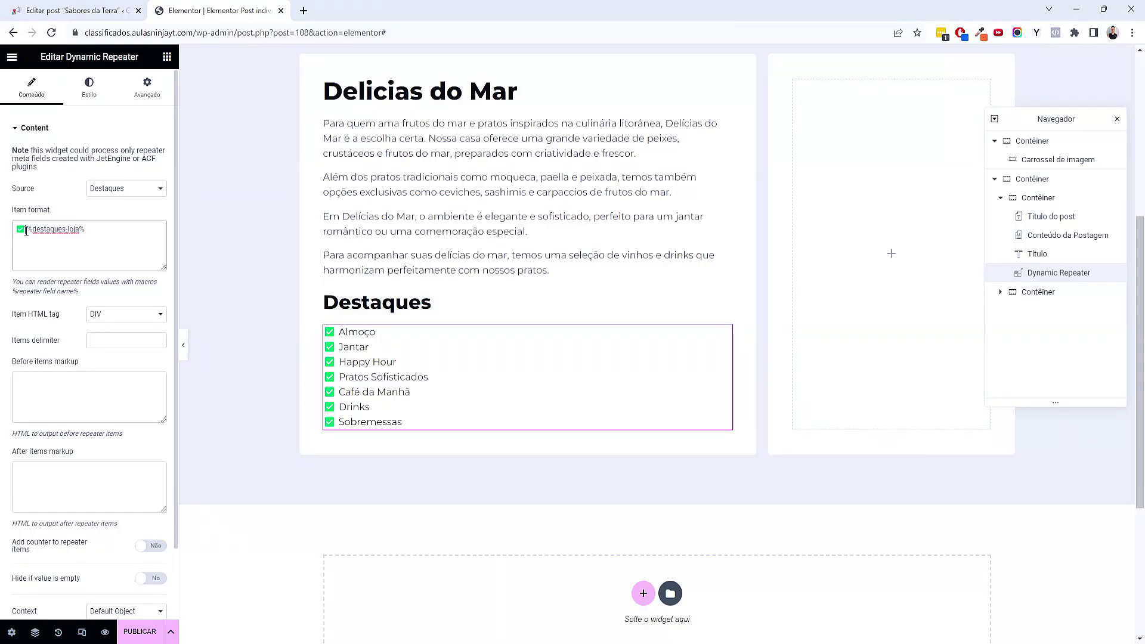
Duplicate the Destaques heading and move the copy below the checklist
scroll(418, 312, "down", 1)
right_click(410, 248)
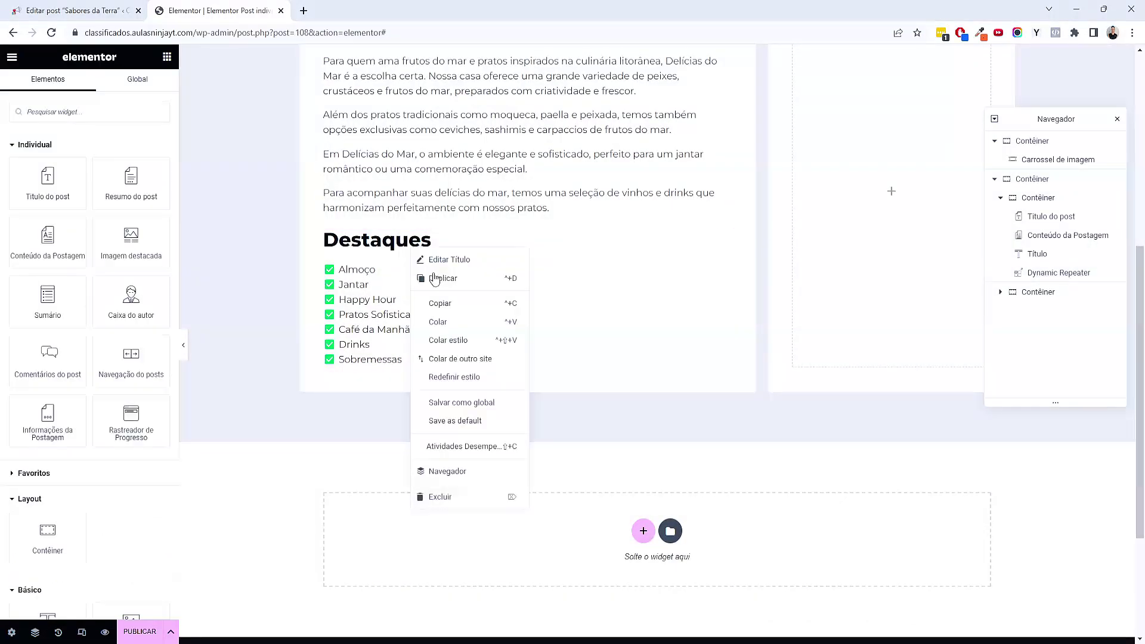
left_click(433, 278)
left_click_drag(716, 274, 386, 388)
Retitle the copied heading to Localização
double_click(85, 177)
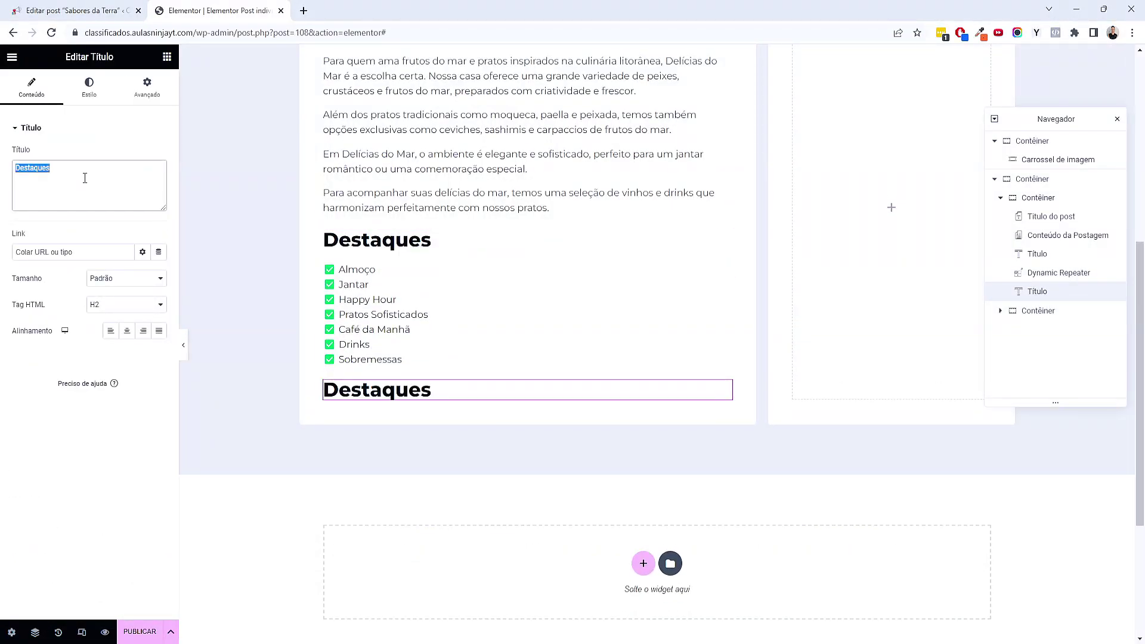
key("BackSpace")
type("Informações de contato")
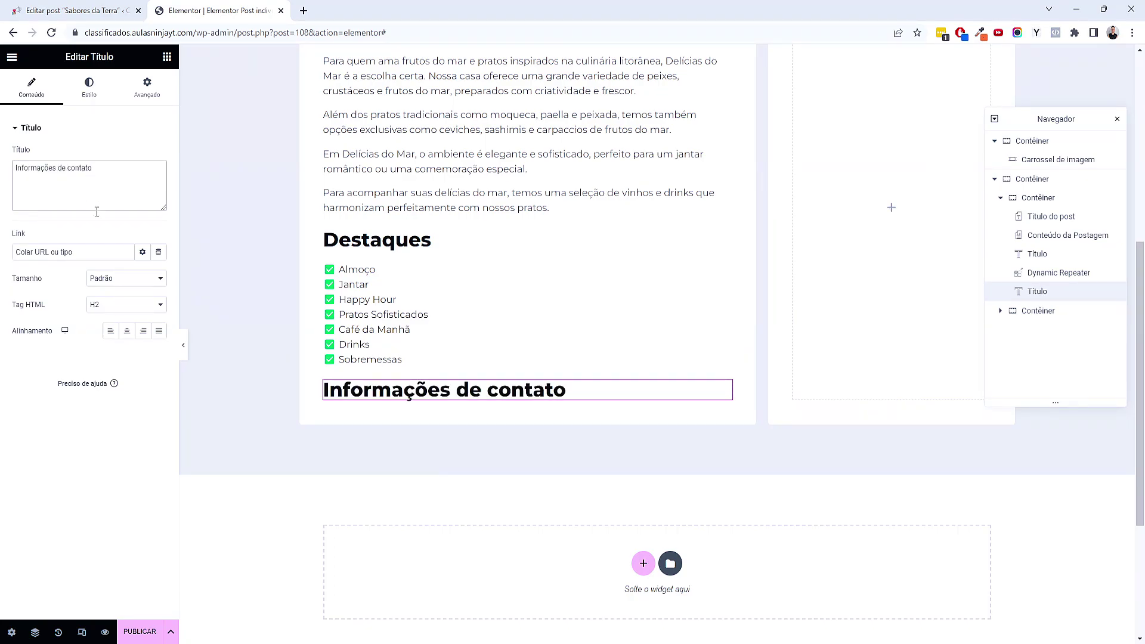
scroll(299, 366, "down", 3)
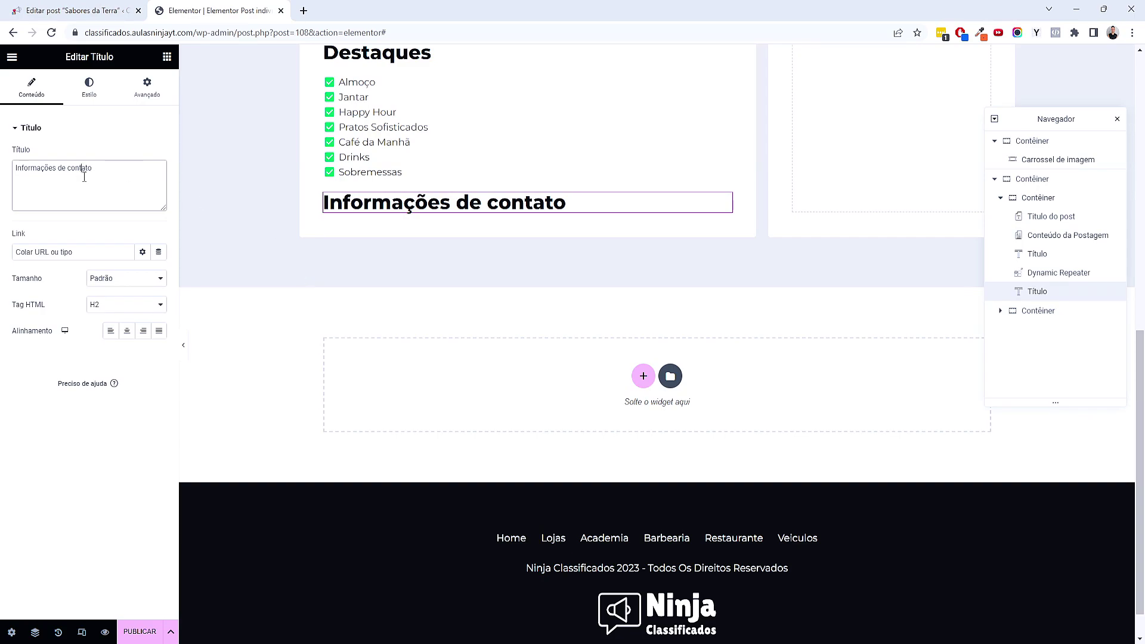
triple_click(86, 176)
type("Localização")
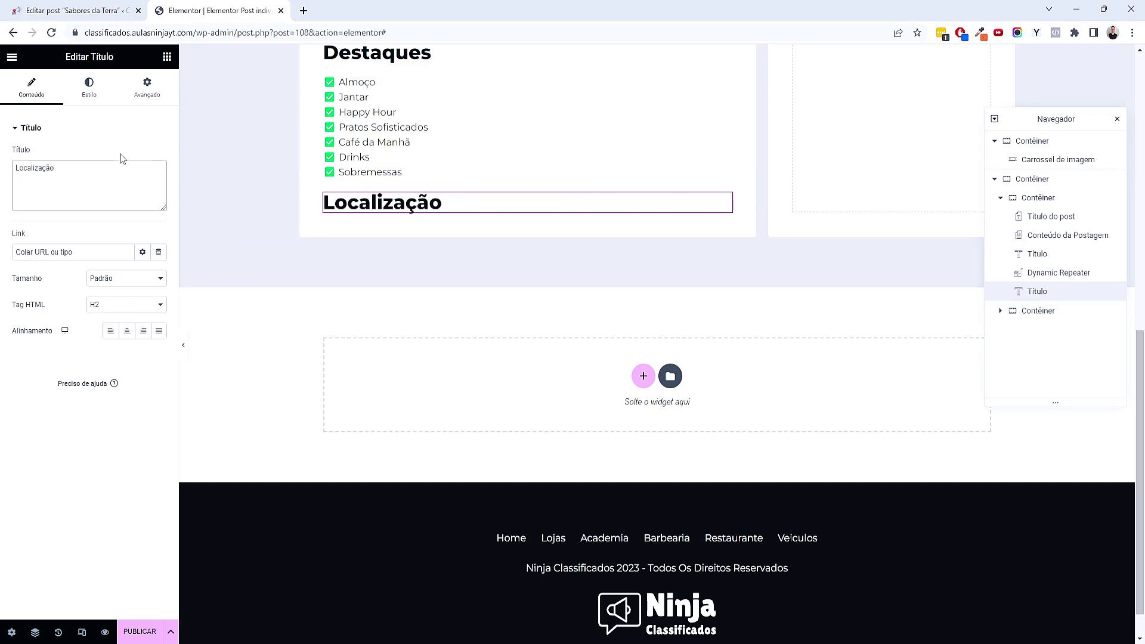
left_click(167, 57)
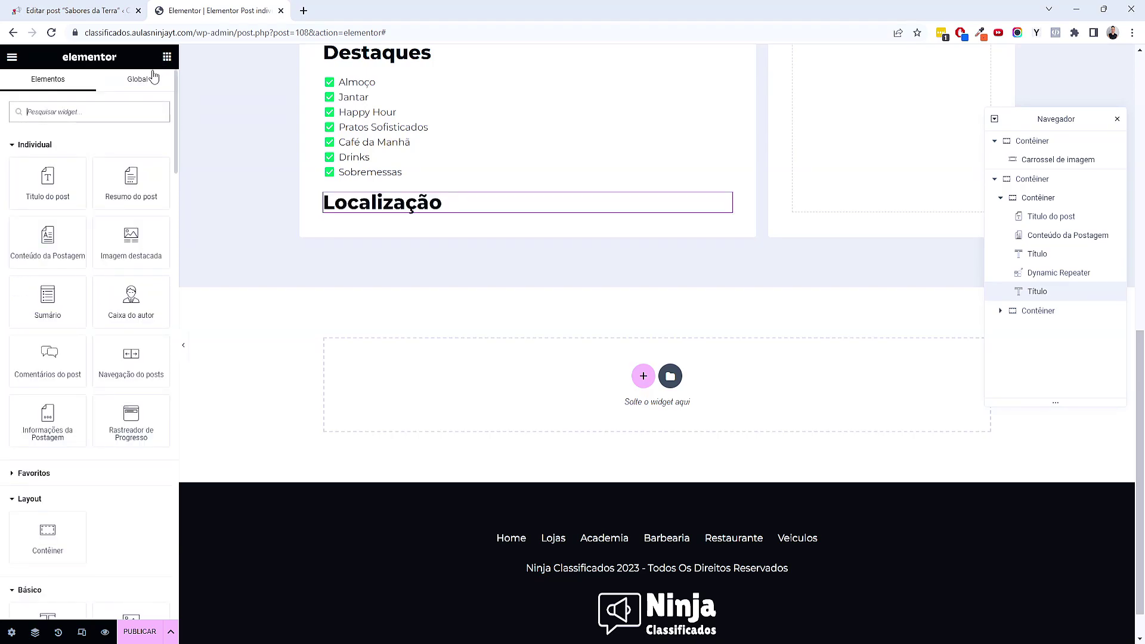
Add a Google Maps widget under Localização with its location from the Endereço custom field
type("map")
left_click_drag(51, 169, 446, 218)
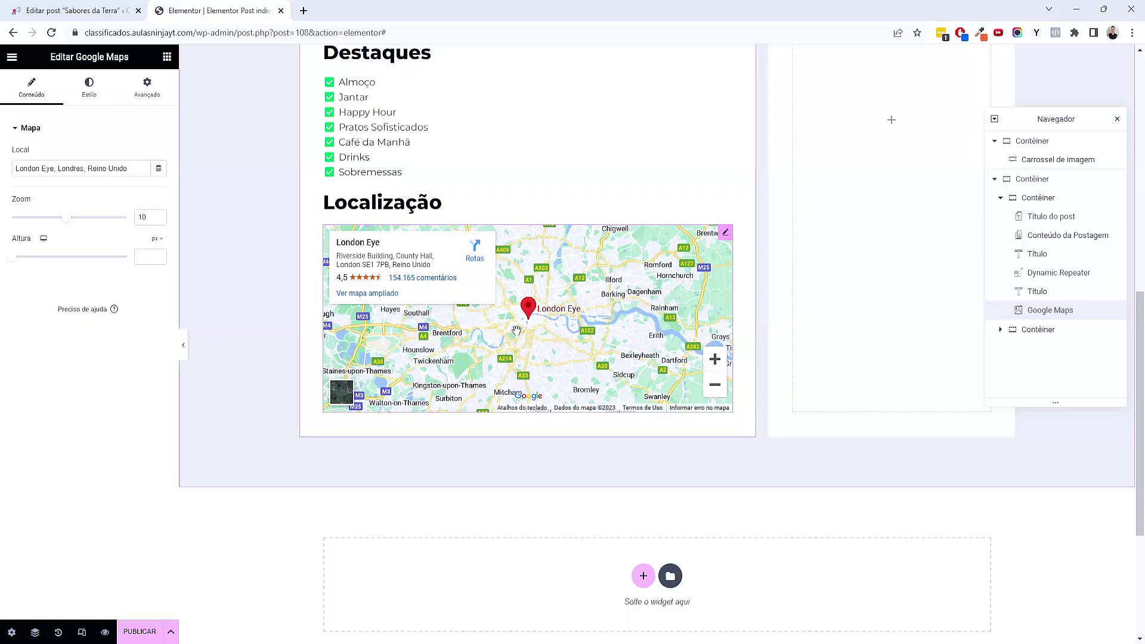
left_click(160, 170)
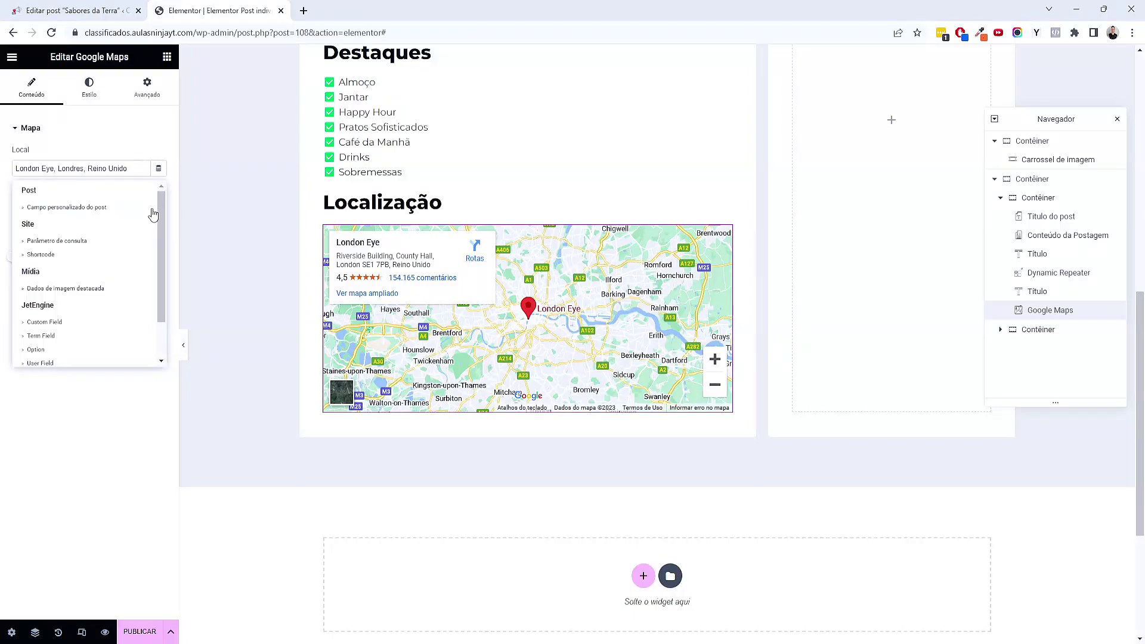
scroll(146, 232, "down", 2)
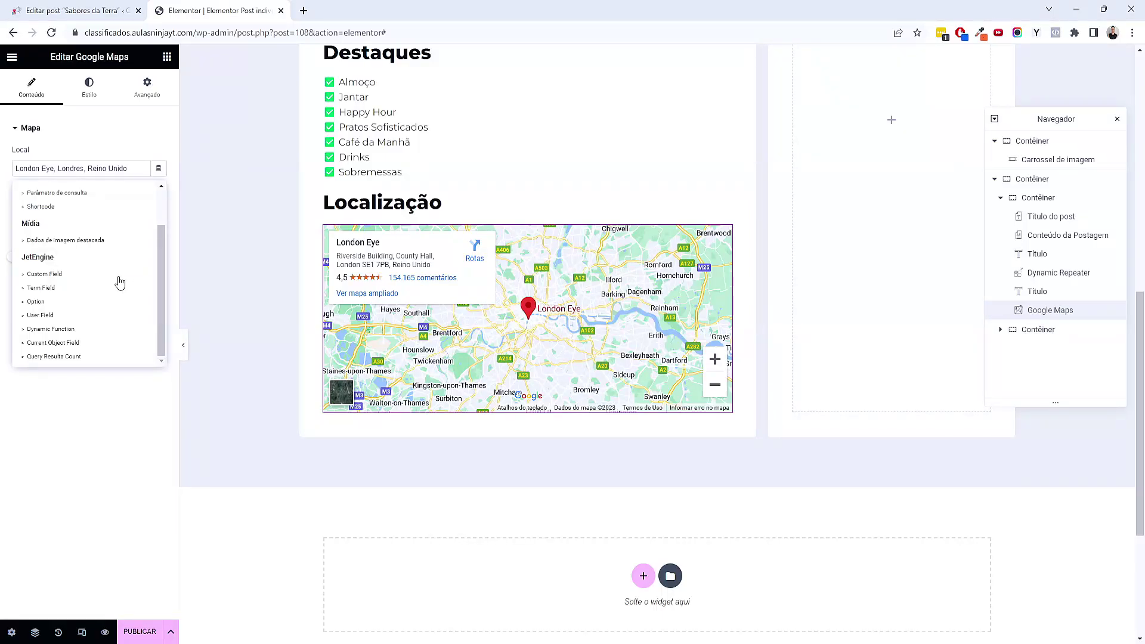
left_click(118, 277)
left_click(126, 224)
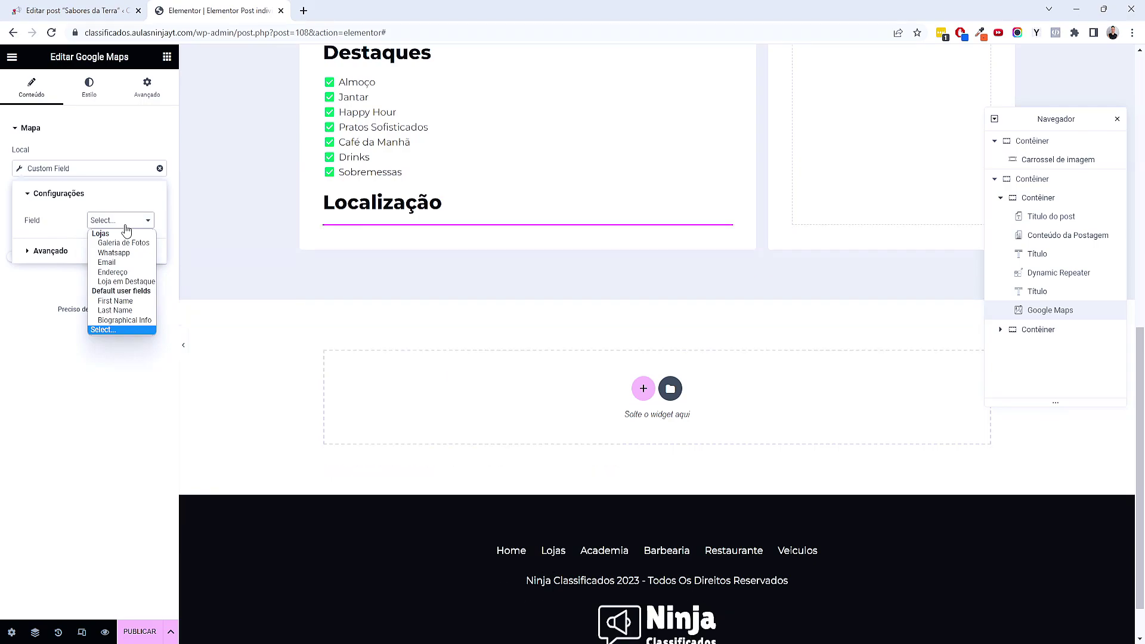
left_click(126, 277)
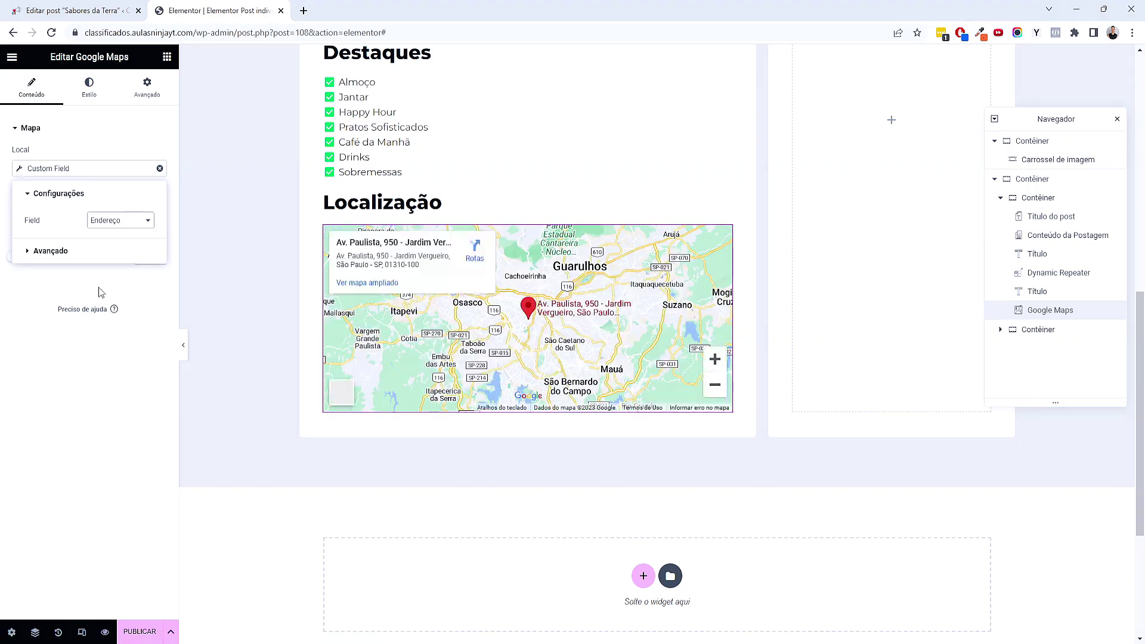
left_click(98, 288)
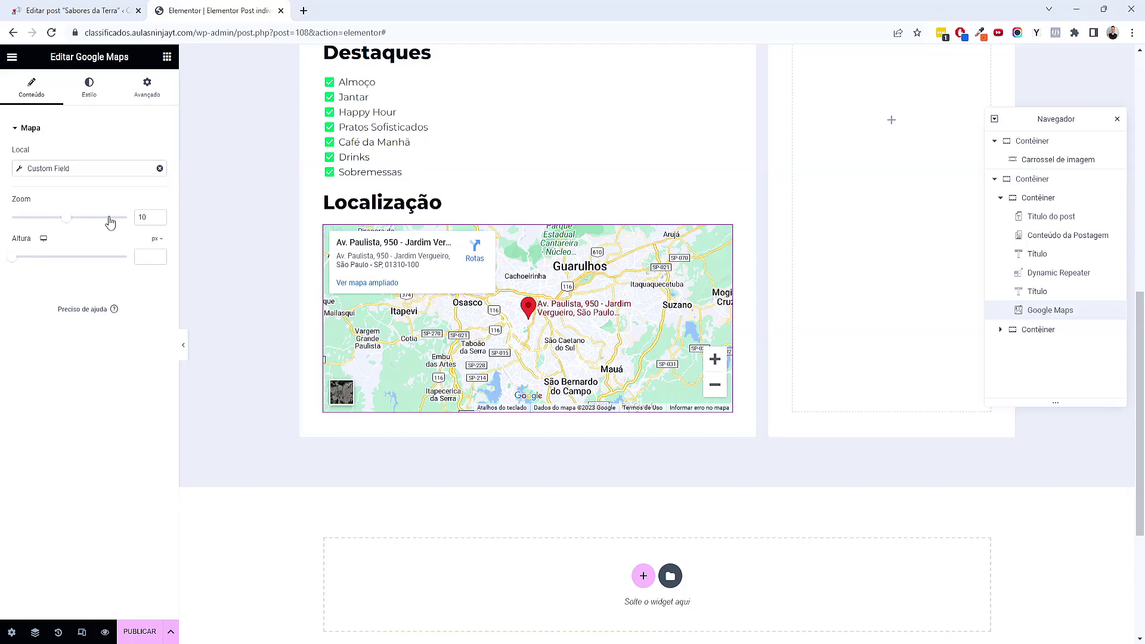
Set the map zoom to 16 and its height to about 45 vh
left_click_drag(71, 222, 105, 221)
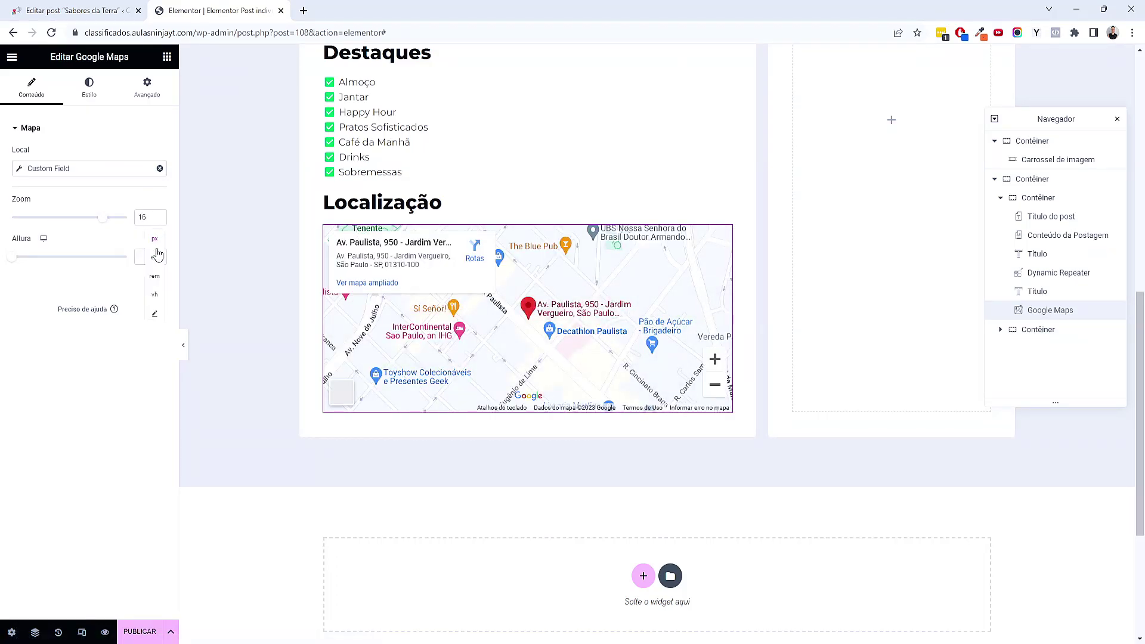
left_click(155, 284)
left_click_drag(12, 258, 67, 257)
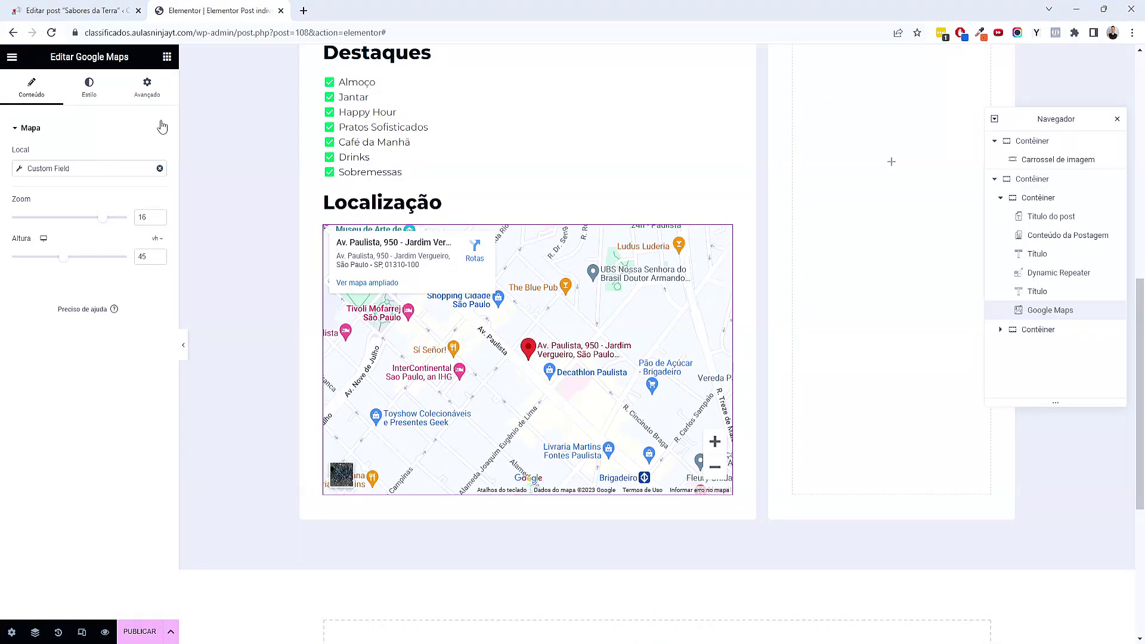
Round the map's border corners by 5 px on all four sides
left_click(155, 99)
scroll(97, 450, "down", 3)
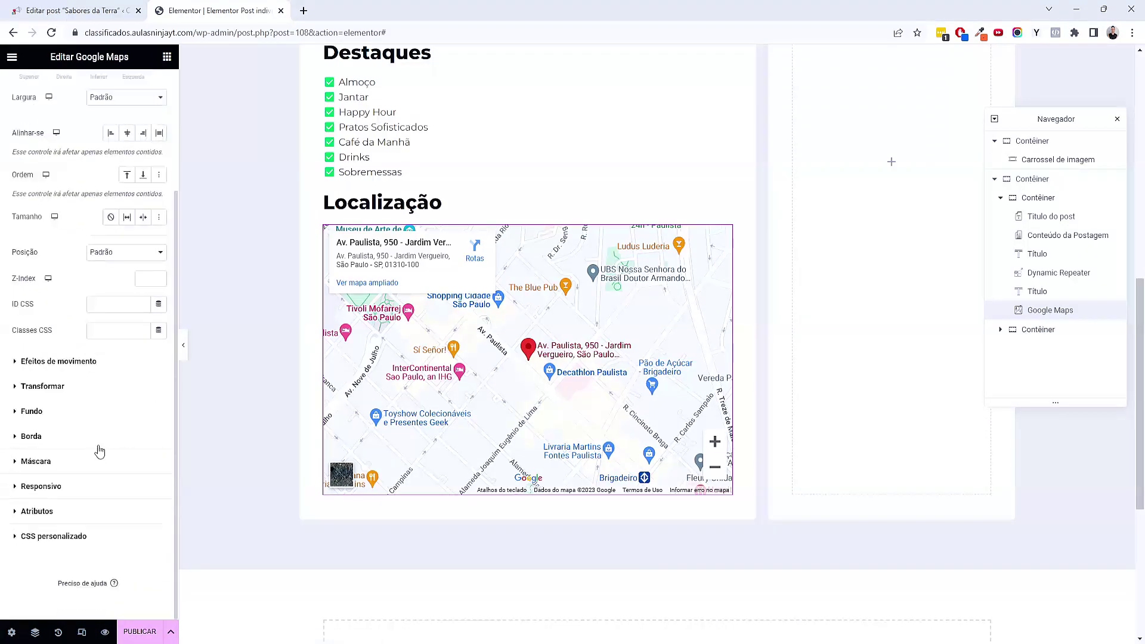
left_click(48, 437)
left_click(32, 321)
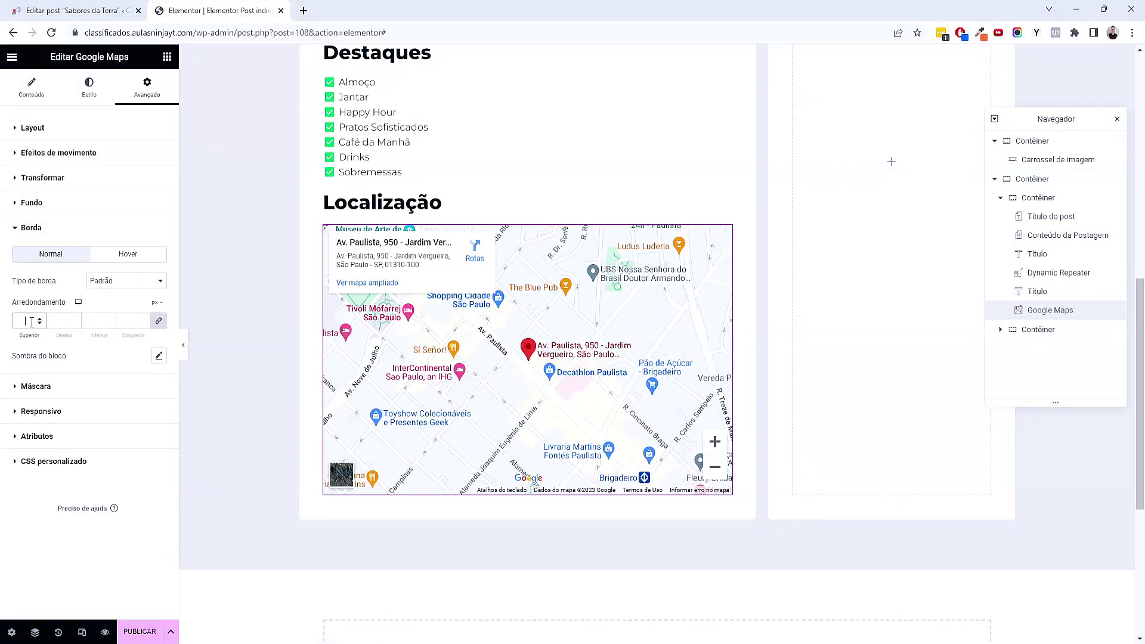
scroll(419, 368, "up", 8)
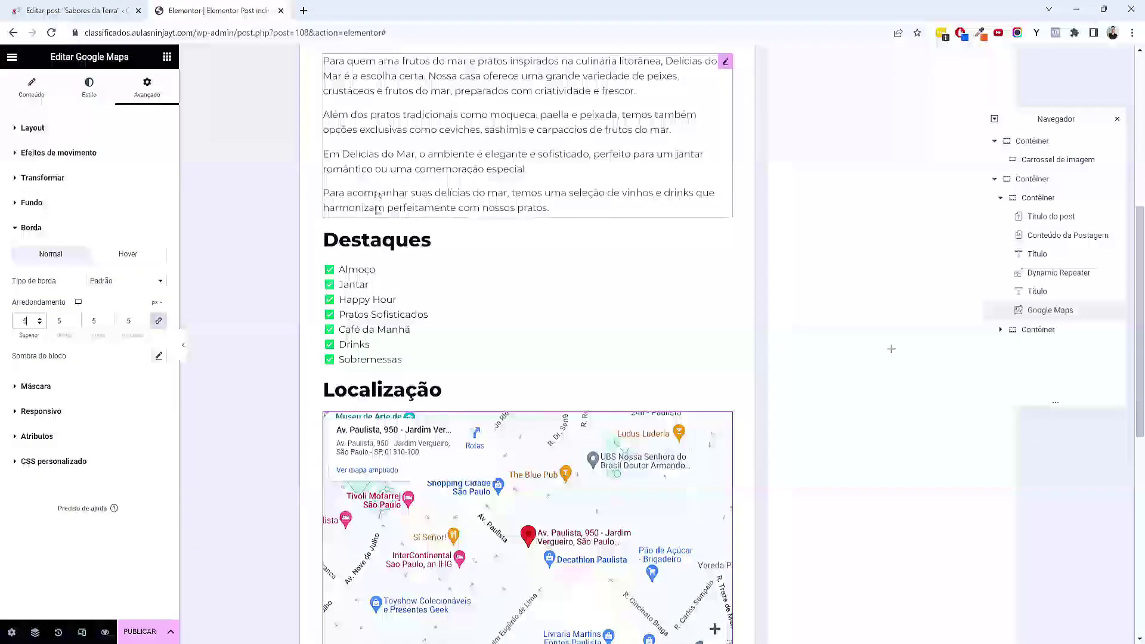
scroll(365, 313, "up", 1)
scroll(365, 313, "down", 10)
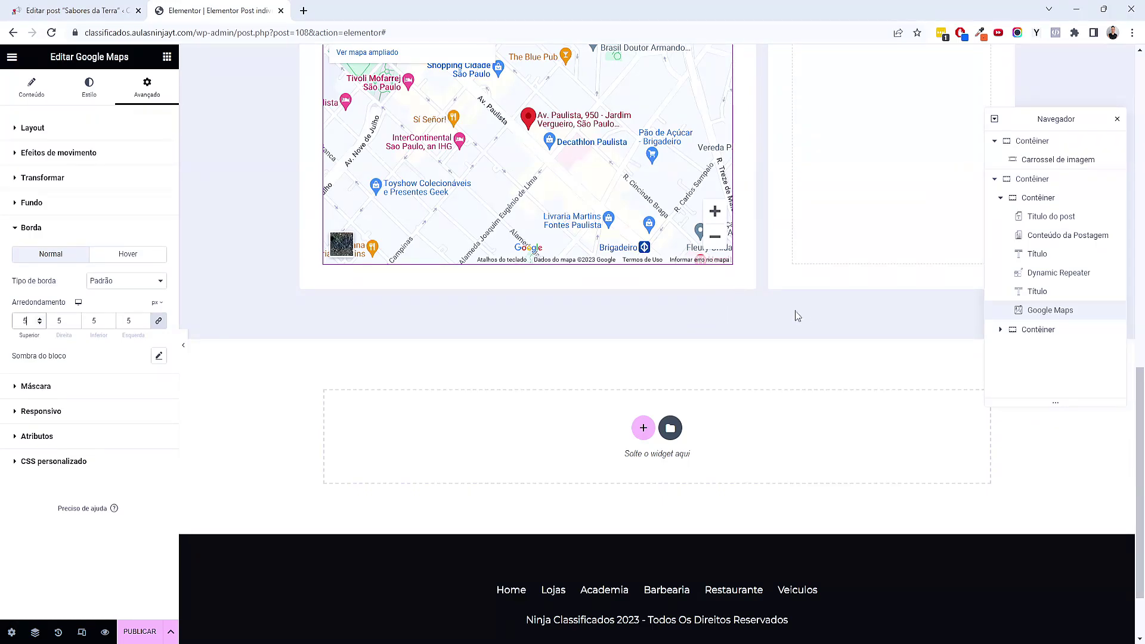
scroll(772, 298, "up", 8)
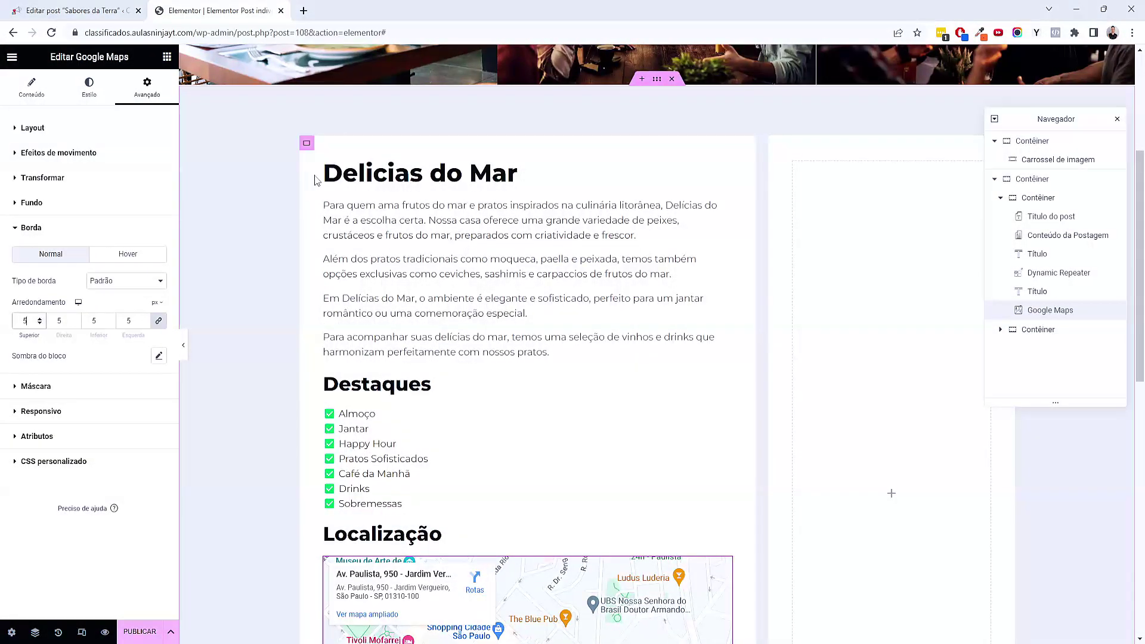
Paste a copy of the Destaques heading into the right card and retitle it Contato
right_click(427, 391)
right_click(830, 186)
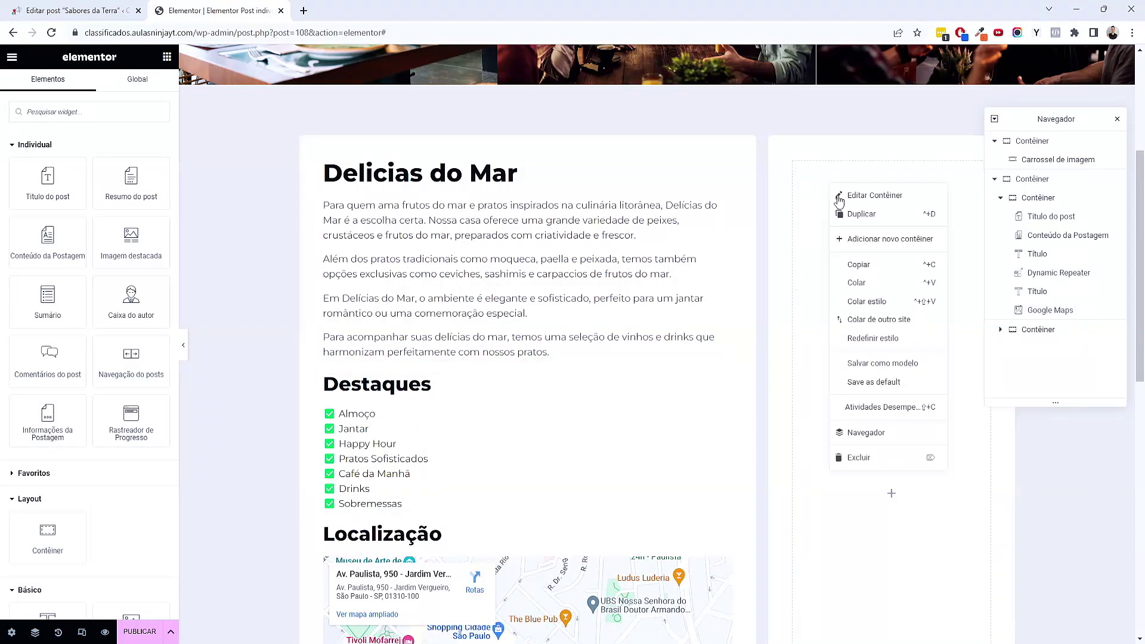
left_click(856, 282)
triple_click(85, 174)
type("Contato")
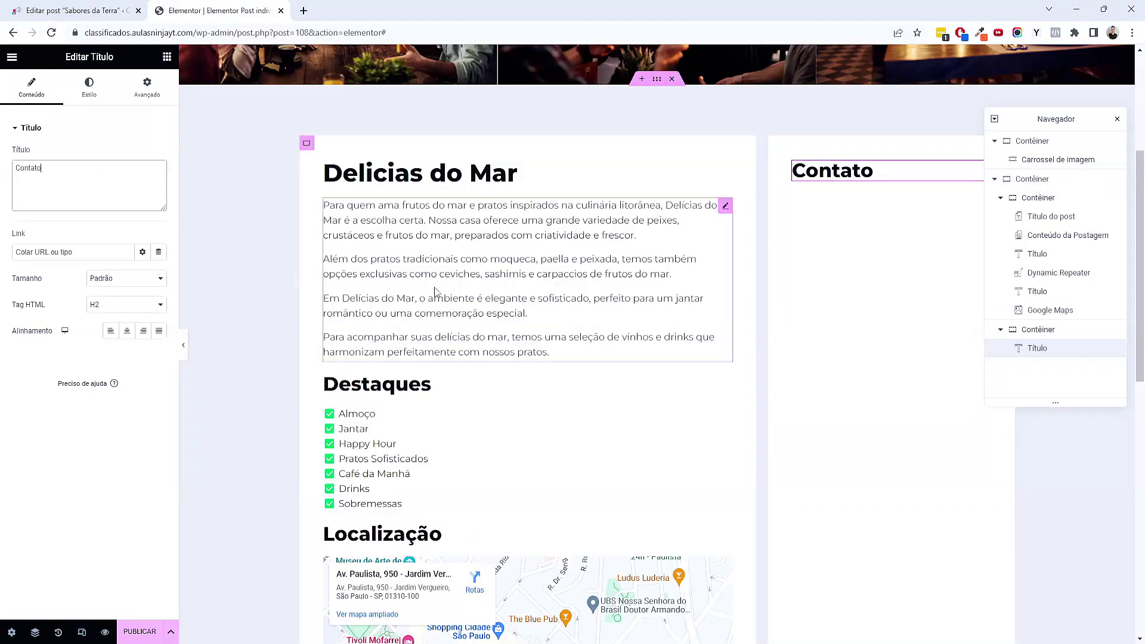
left_click(1117, 118)
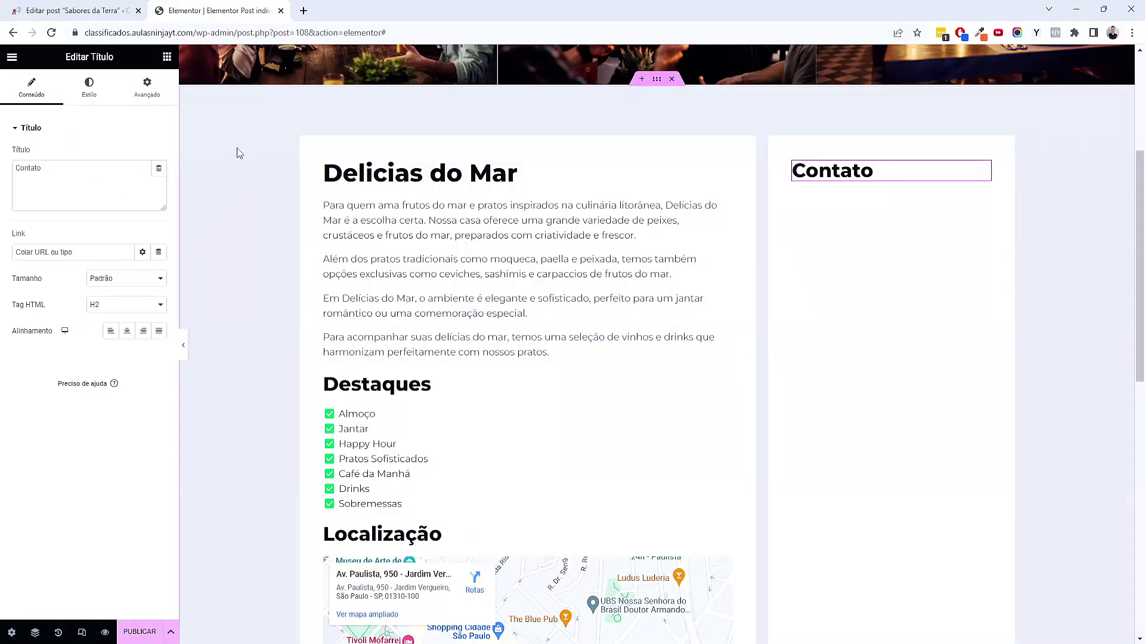
Add a Lista de ícones widget under the Contato heading
left_click(167, 57)
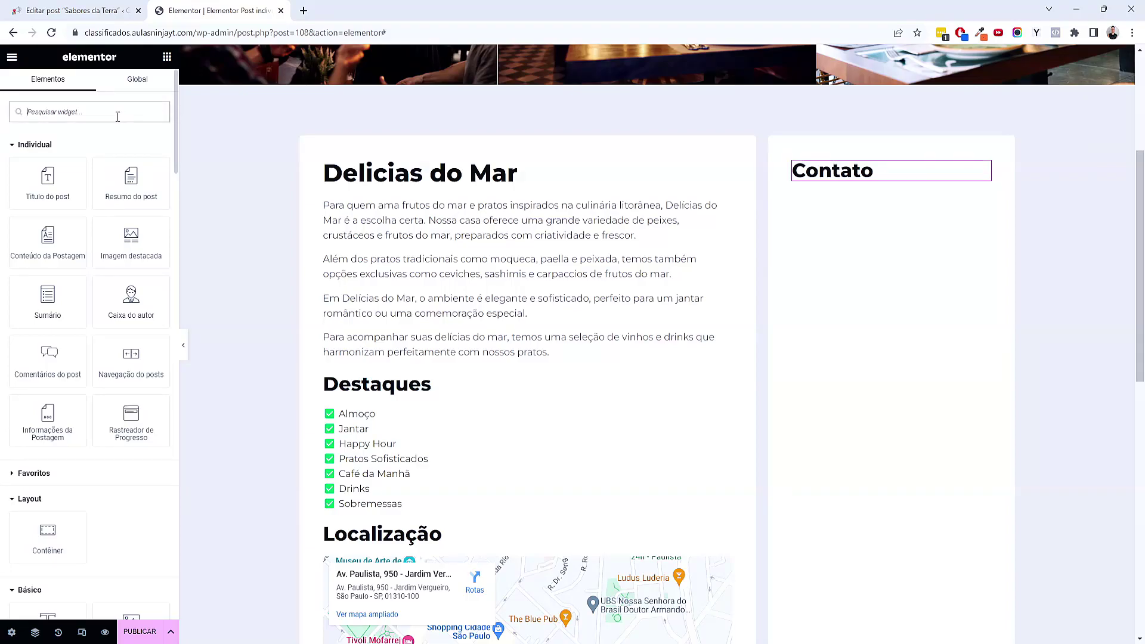
type("lista")
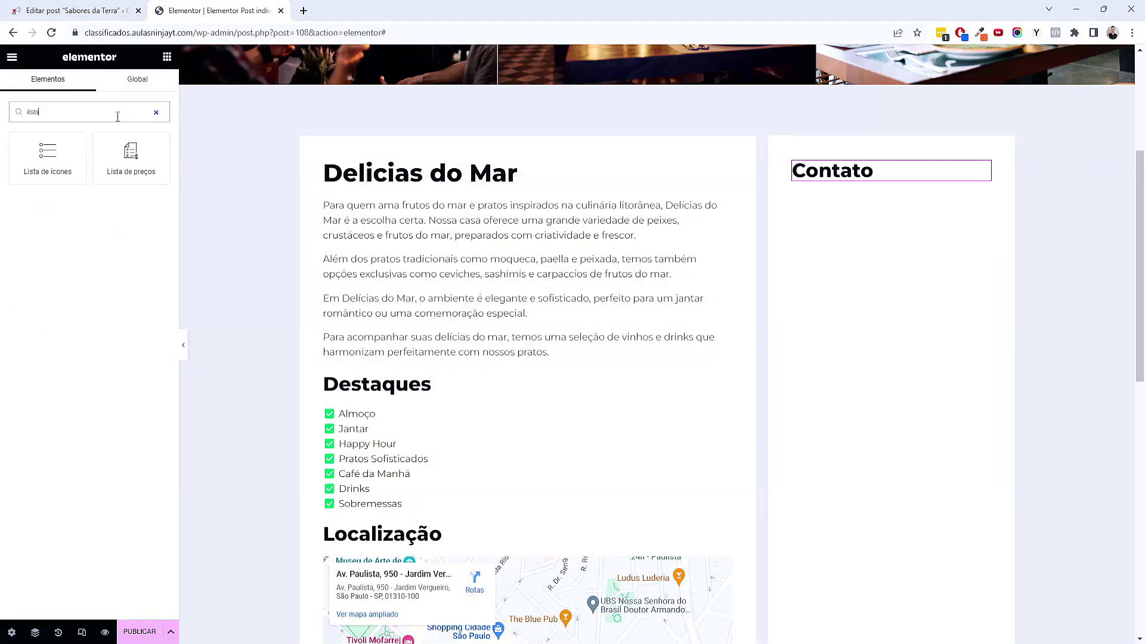
left_click_drag(51, 159, 1088, 353)
left_click_drag(879, 175, 880, 176)
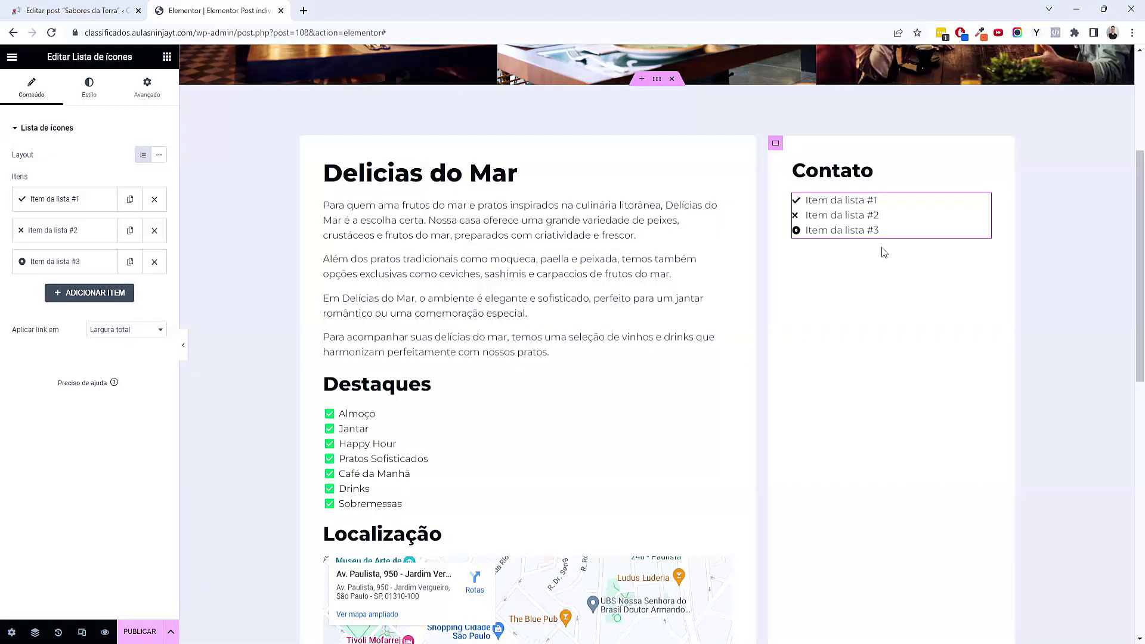
Fill the first list item's text from the Whatsapp custom field
left_click(89, 199)
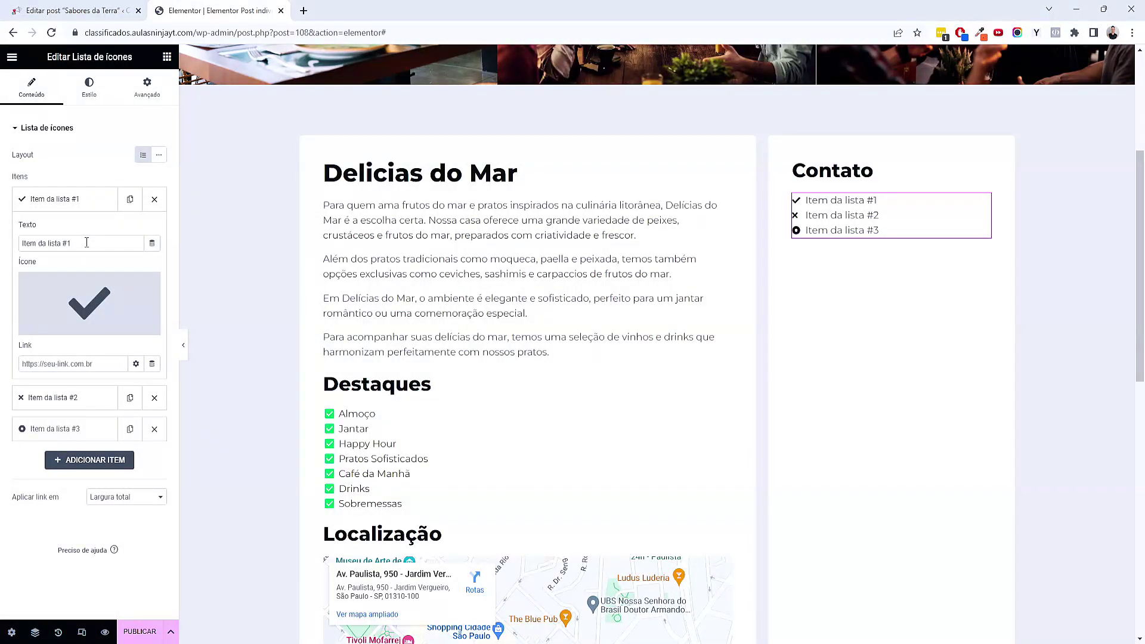
left_click(154, 244)
left_click_drag(159, 287, 156, 396)
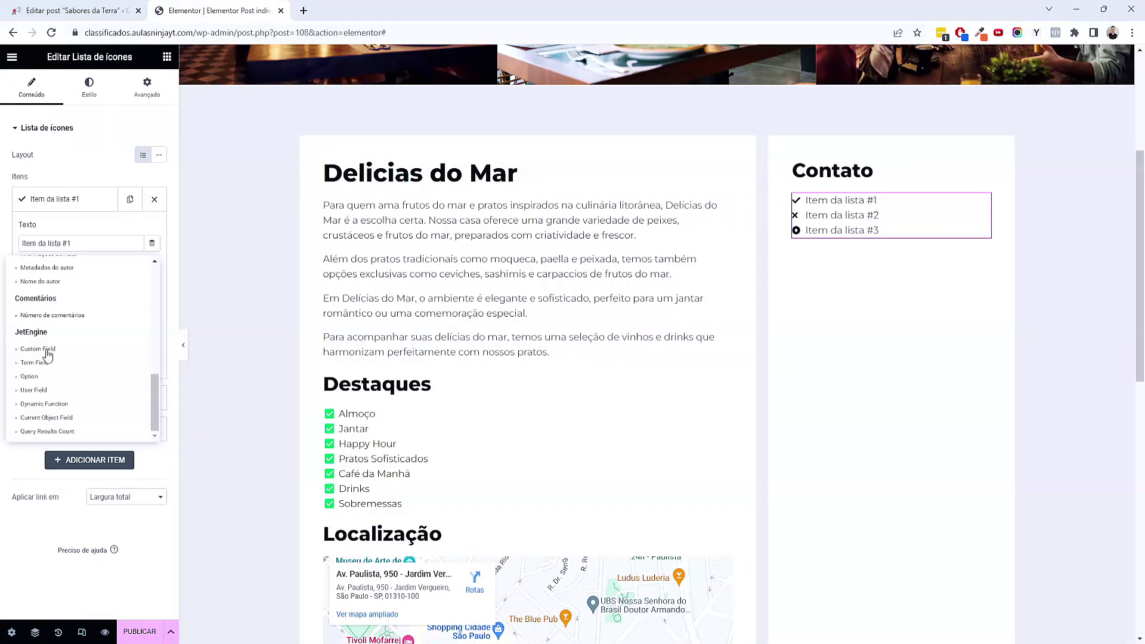
left_click(48, 354)
left_click(127, 295)
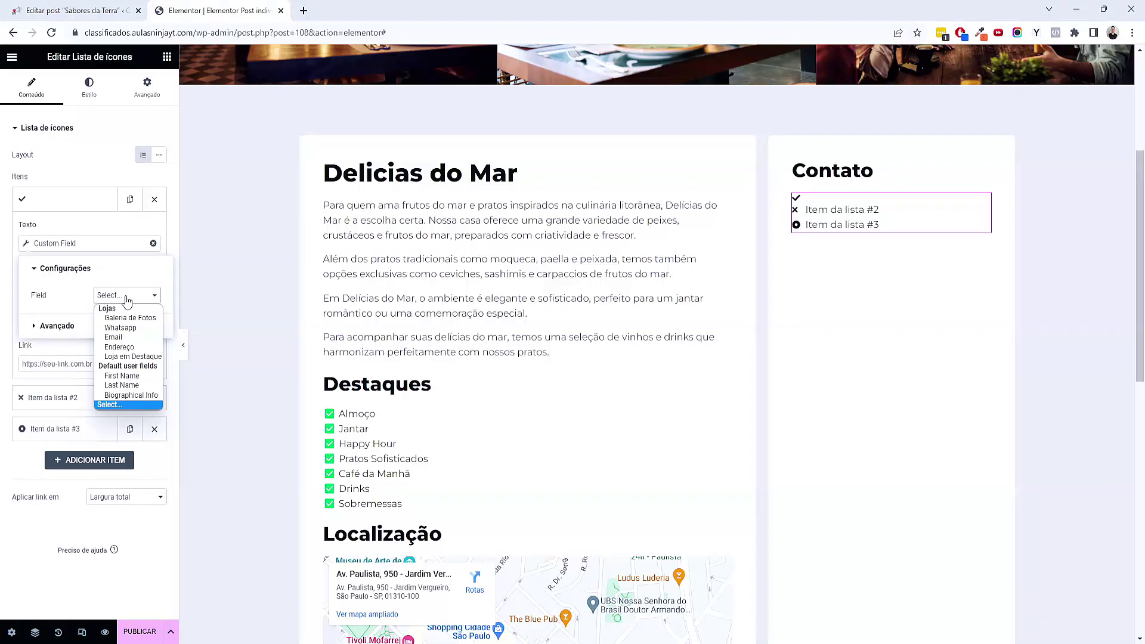
left_click(133, 328)
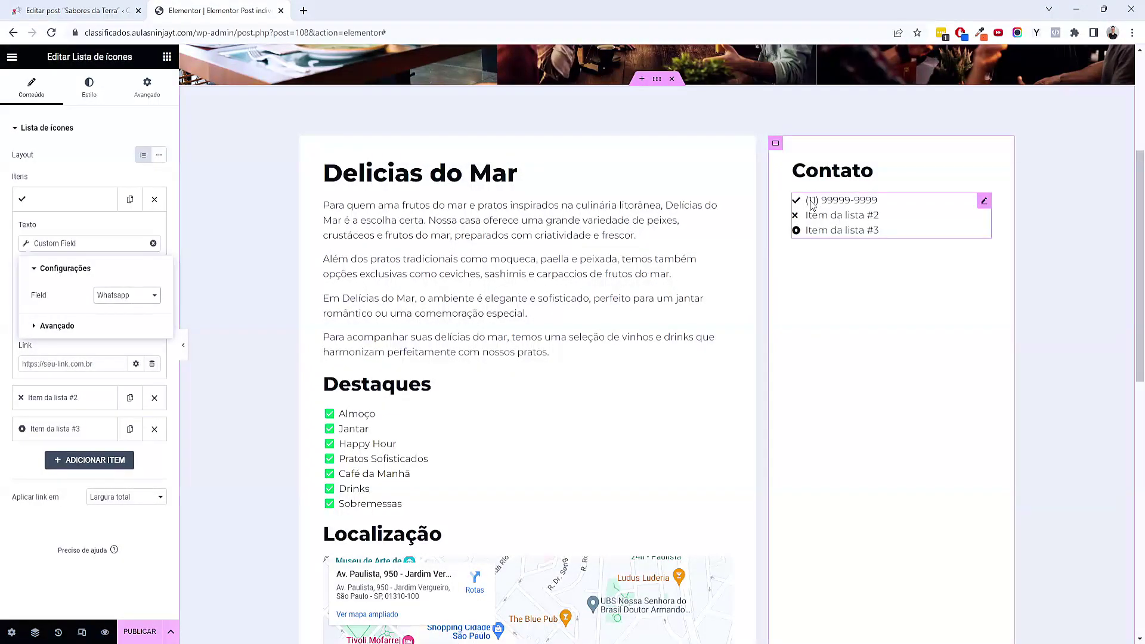
left_click(70, 350)
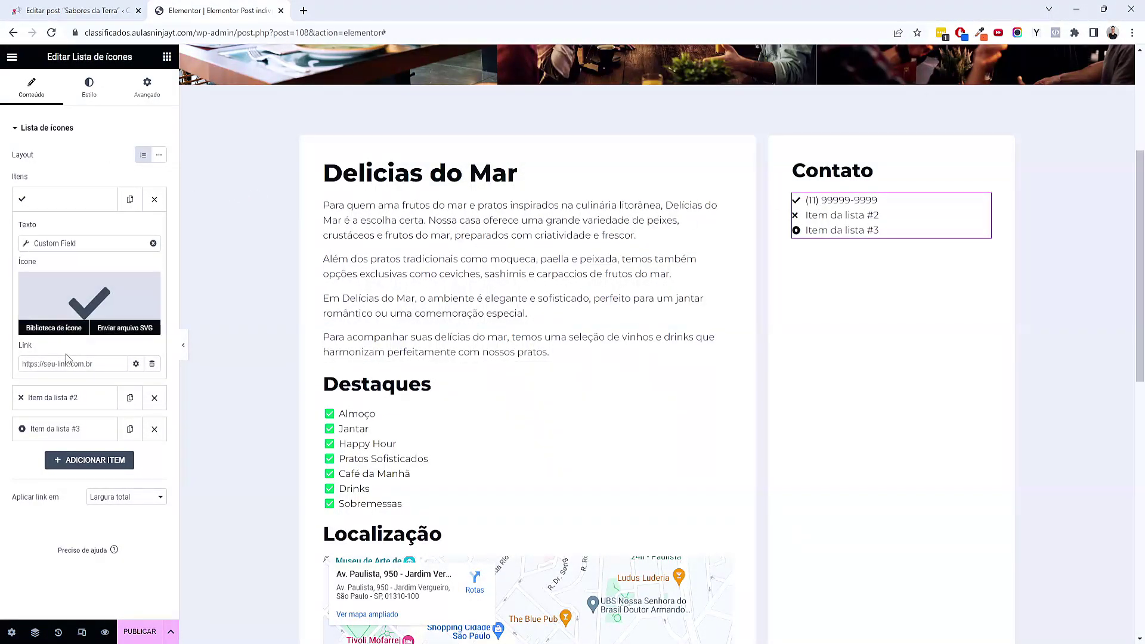
Fill the second list item's text from the Email custom field
left_click(53, 397)
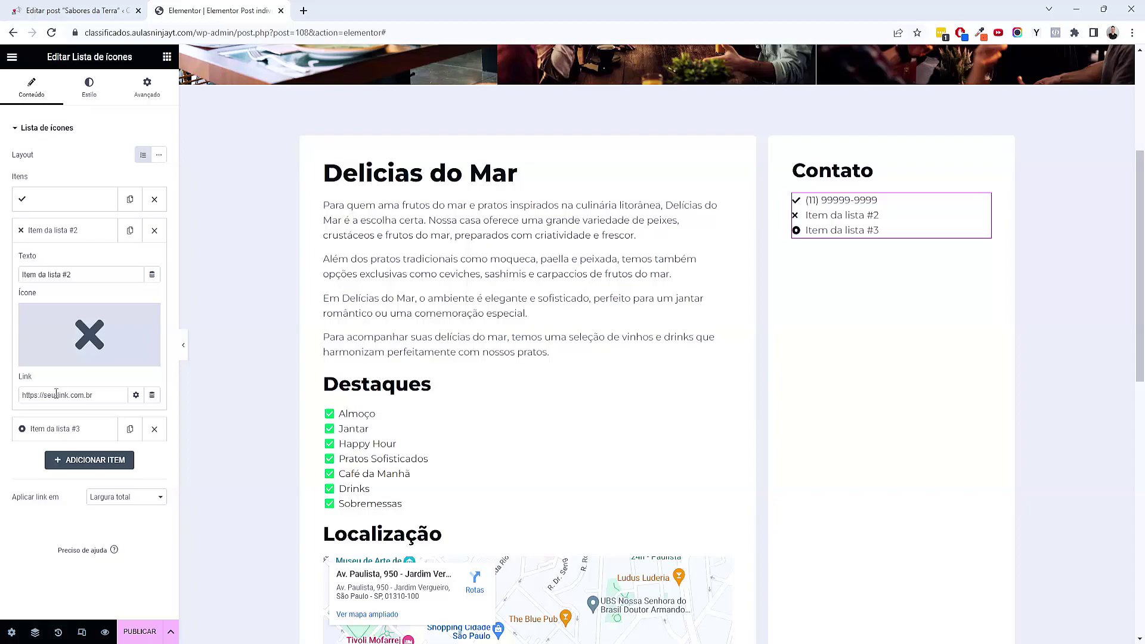
left_click(150, 274)
scroll(114, 334, "down", 1)
scroll(113, 334, "down", 5)
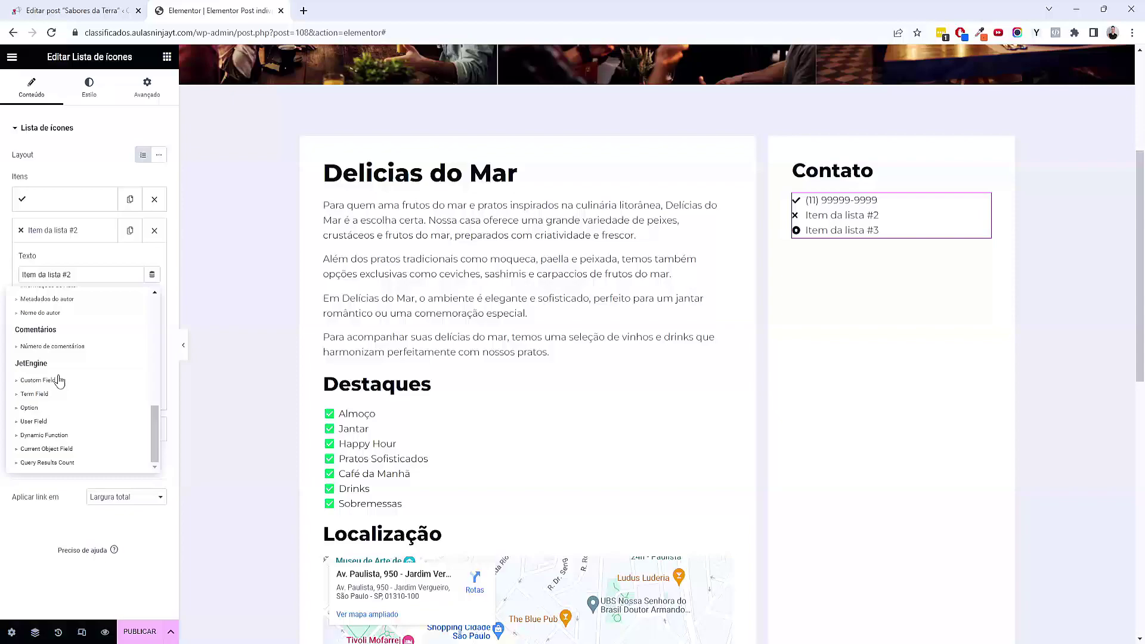
left_click(56, 380)
left_click(124, 327)
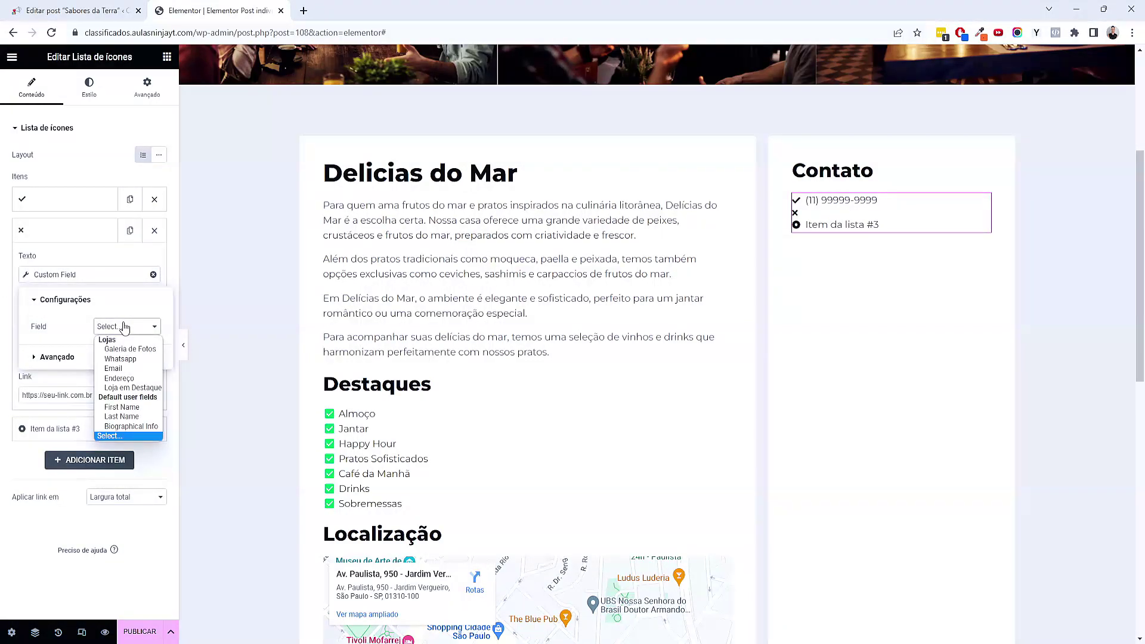
left_click(120, 368)
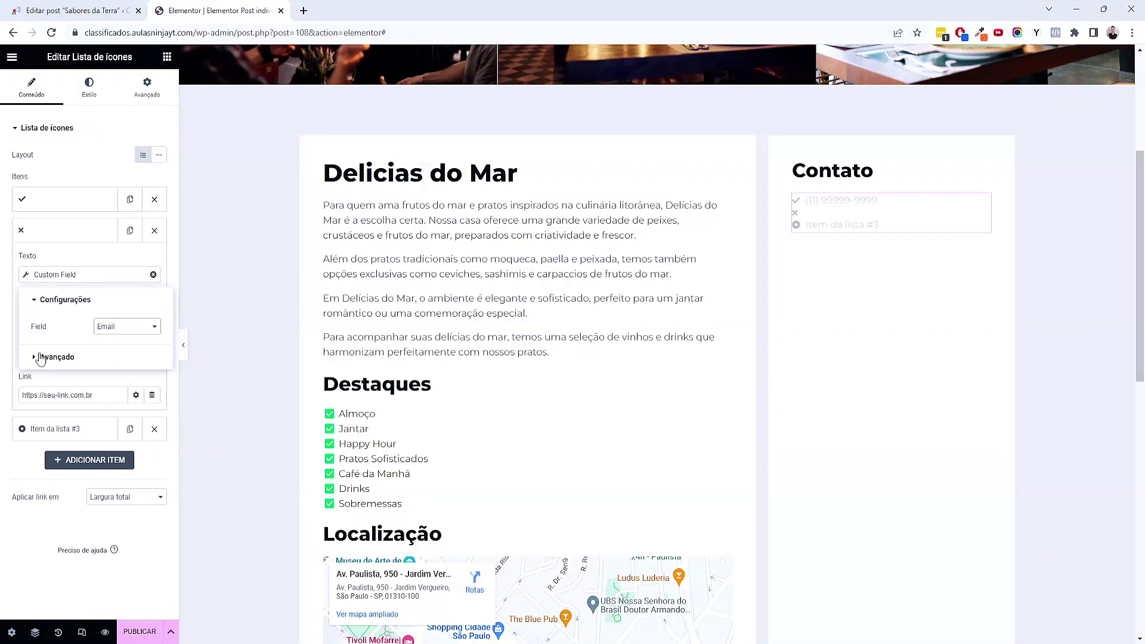
left_click(9, 349)
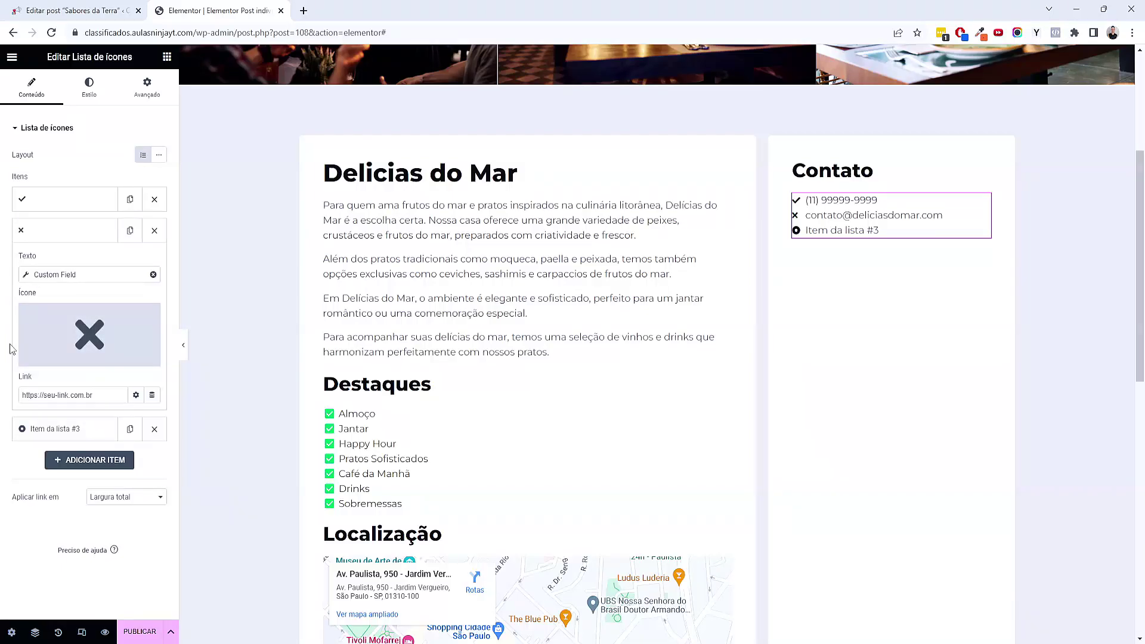
Fill the third list item's text from the Endereço custom field
left_click(75, 430)
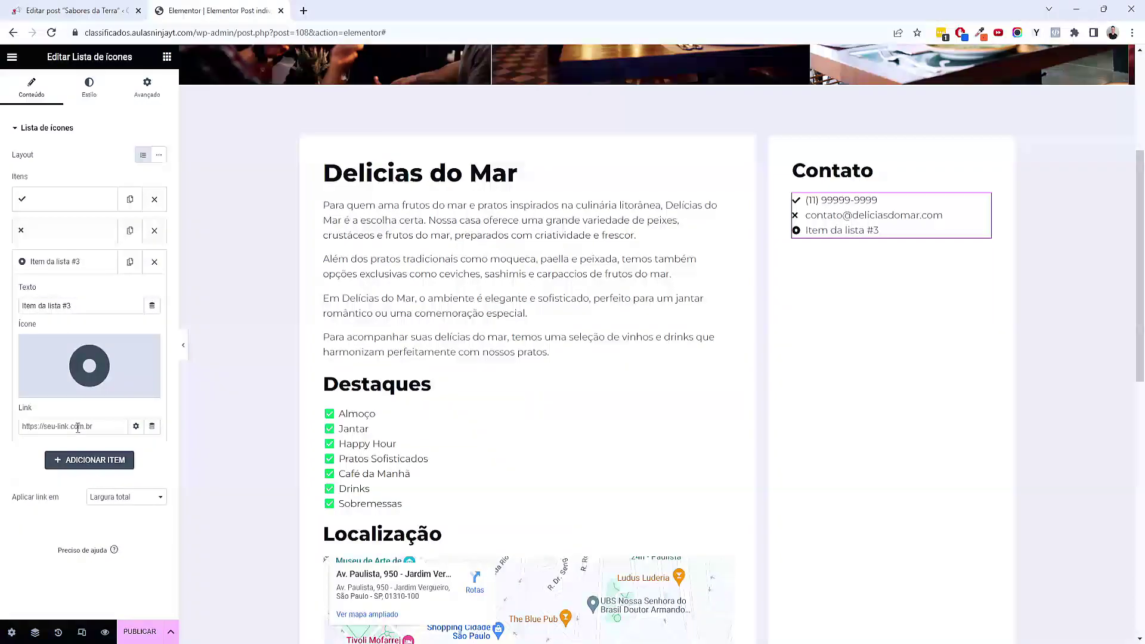
left_click(152, 305)
scroll(78, 435, "down", 5)
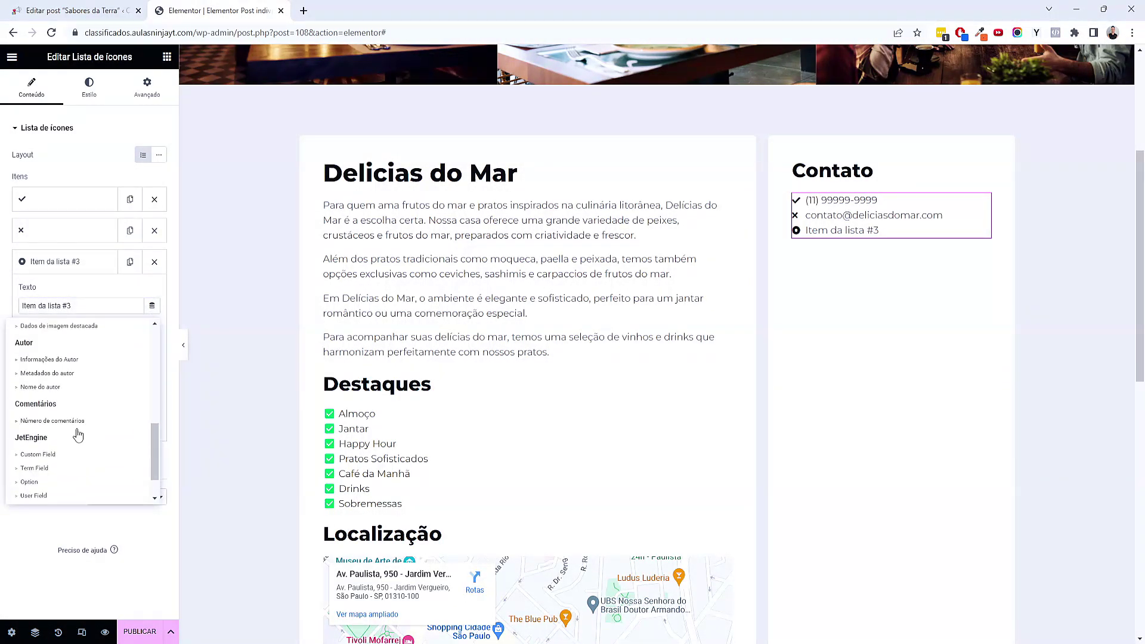
left_click(38, 455)
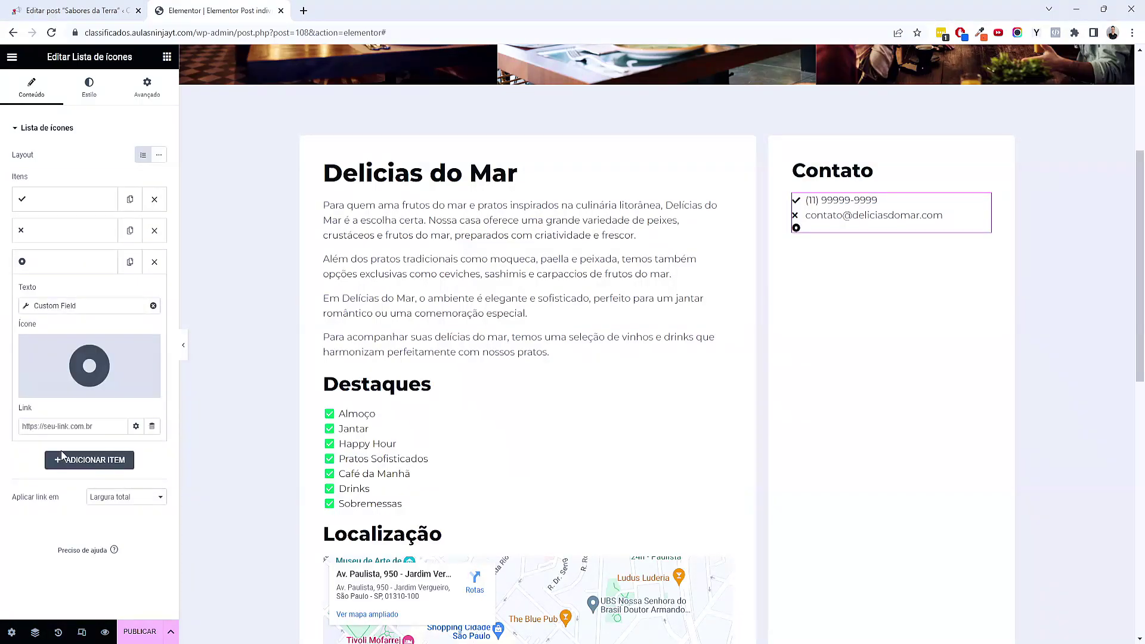
left_click(125, 357)
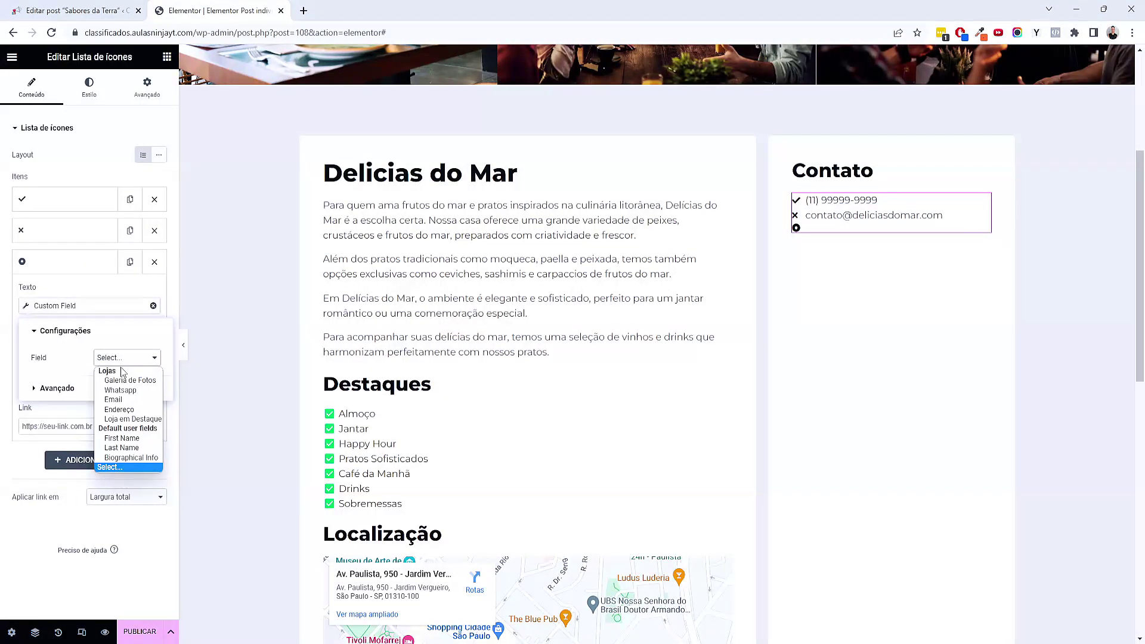
left_click(119, 410)
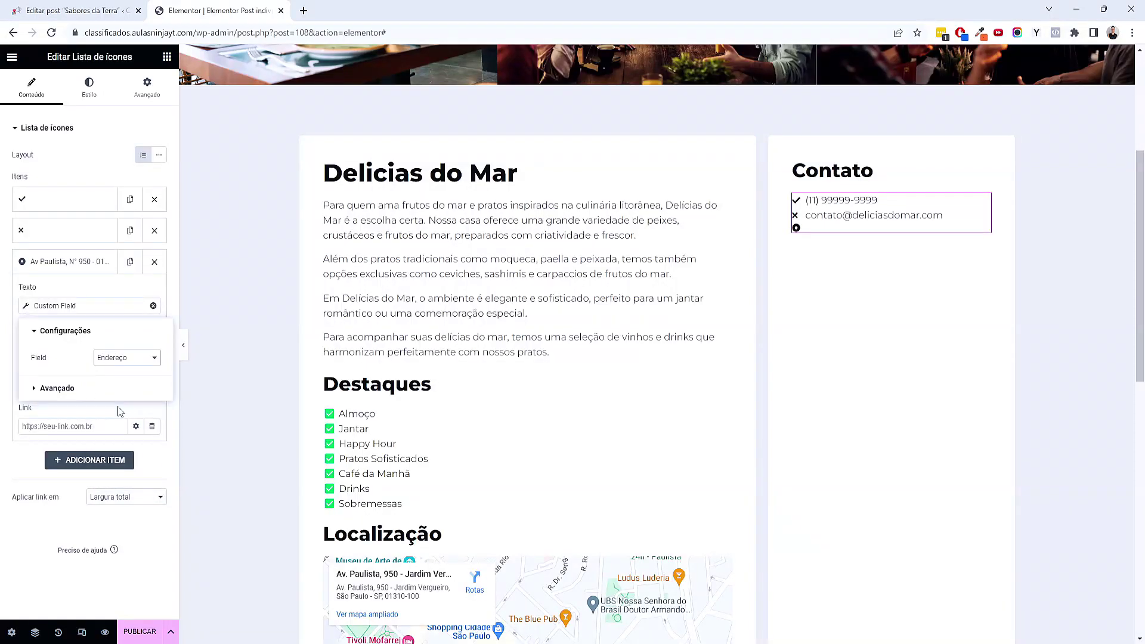
left_click(7, 278)
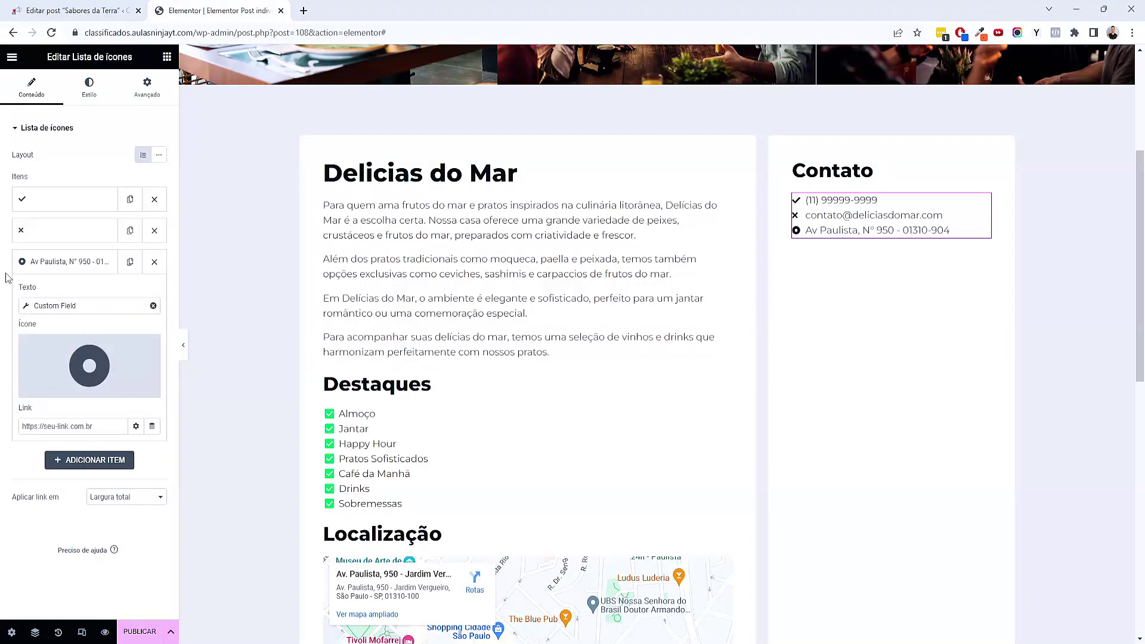
left_click(50, 213)
Give the first Contato item a WhatsApp icon
left_click(89, 301)
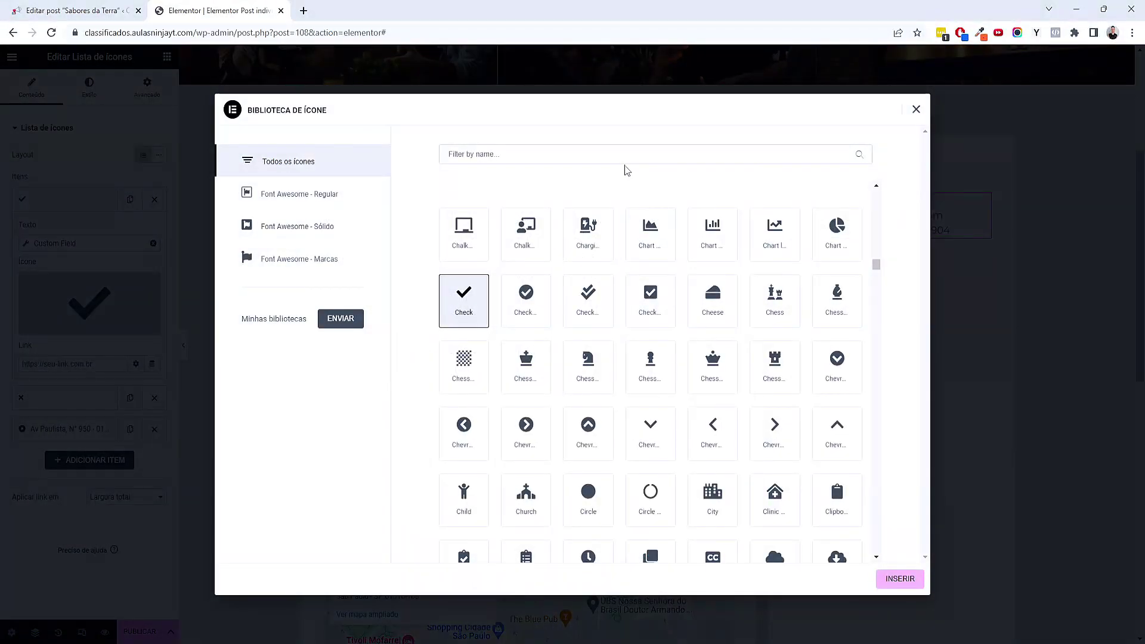
type("what")
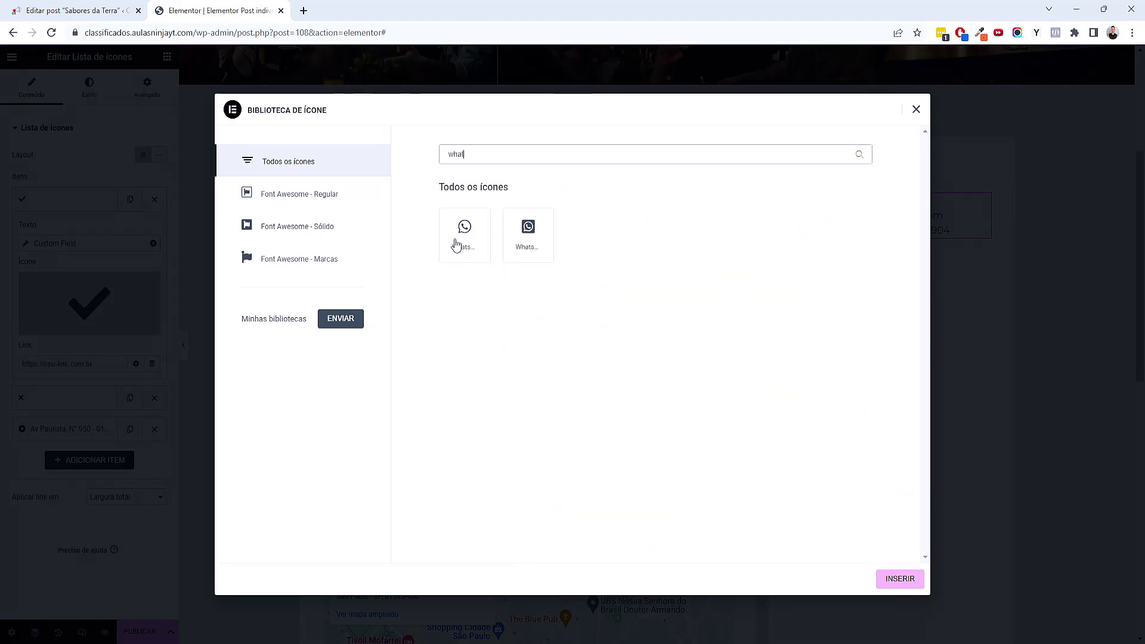
left_click(457, 241)
left_click(891, 577)
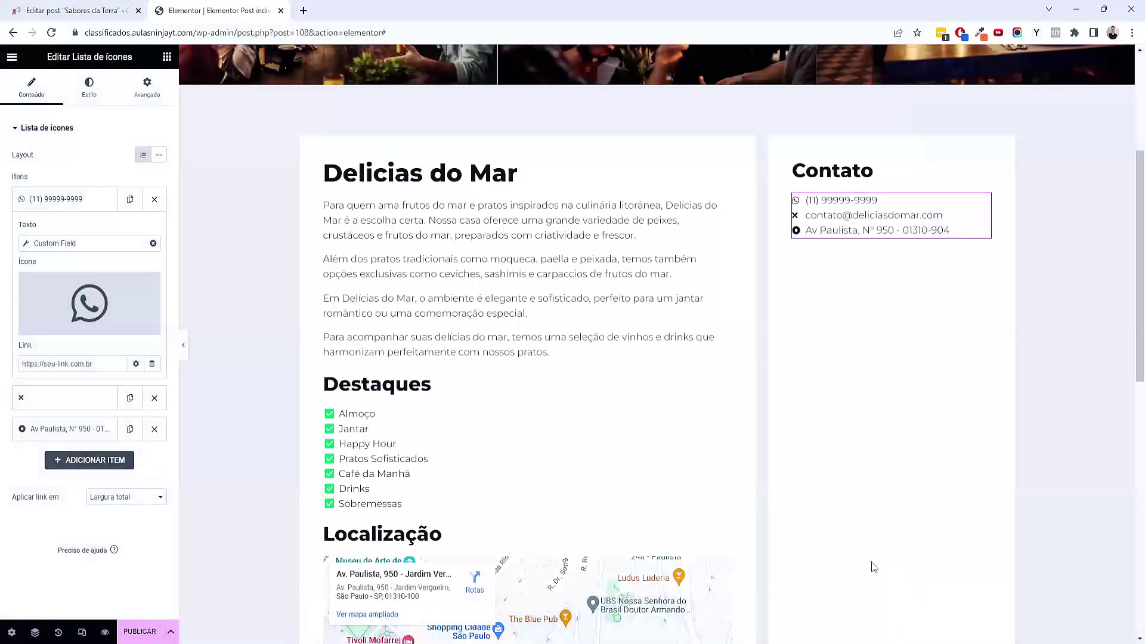
Give the second, e-mail item a mail icon
left_click(39, 399)
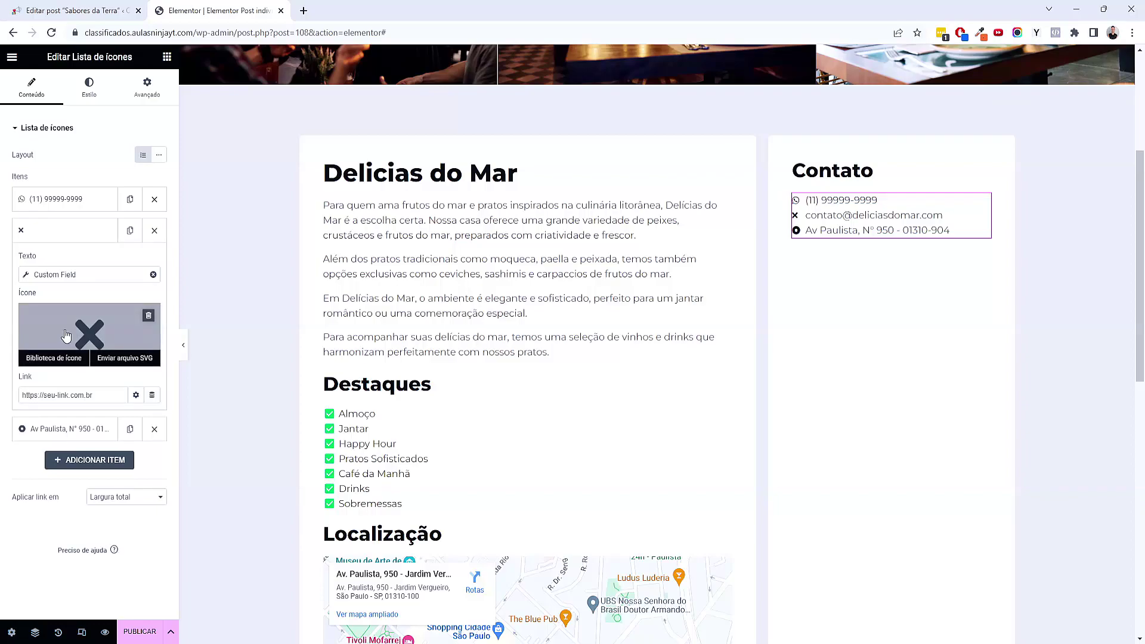
left_click(77, 332)
left_click(654, 155)
type("mail")
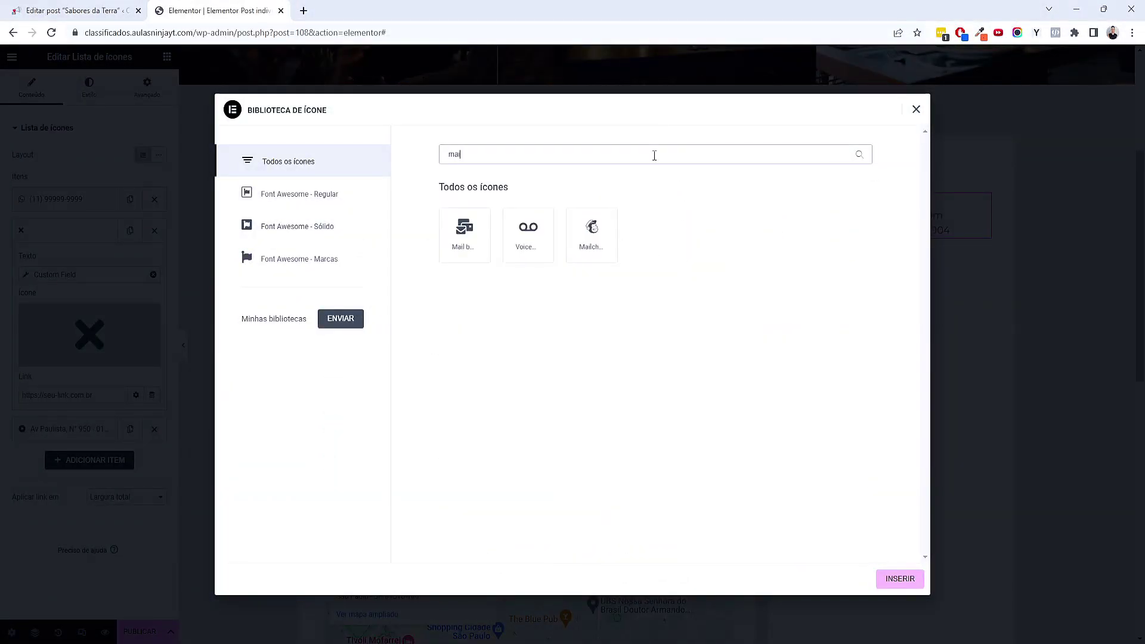
left_click(486, 253)
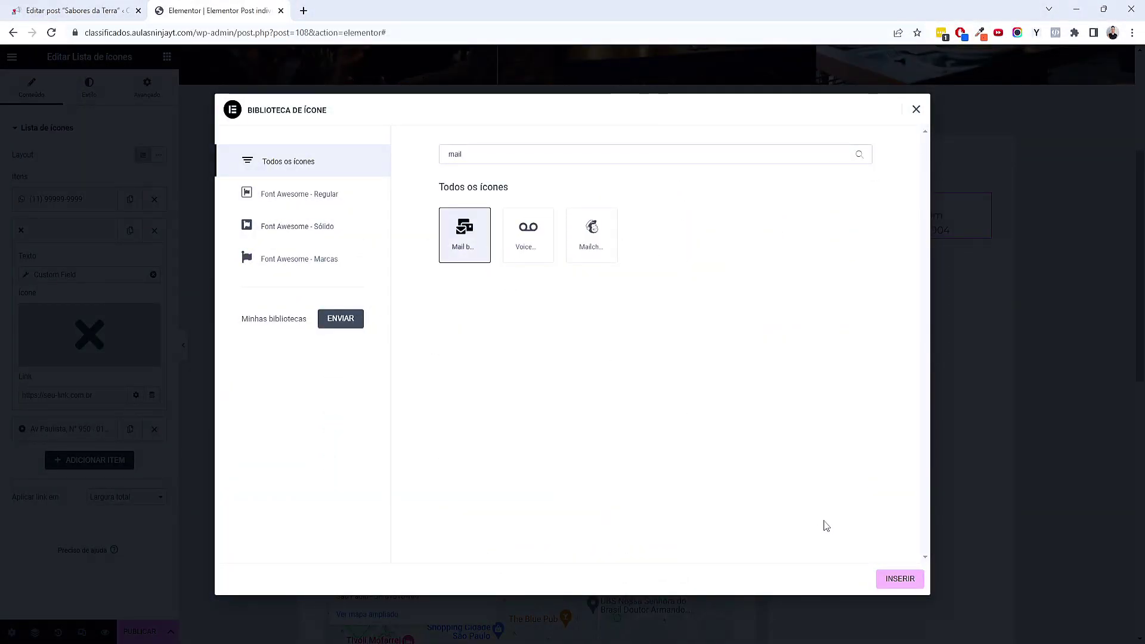
left_click(900, 578)
Give the Av Paulista address item the Location arrow icon
left_click(102, 434)
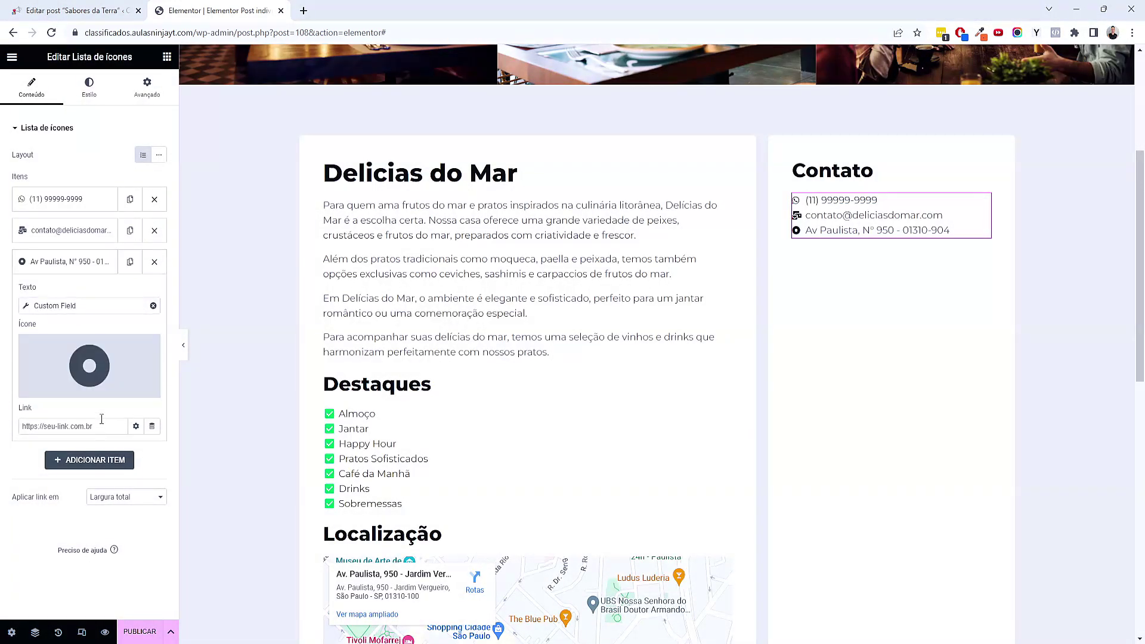
left_click(52, 387)
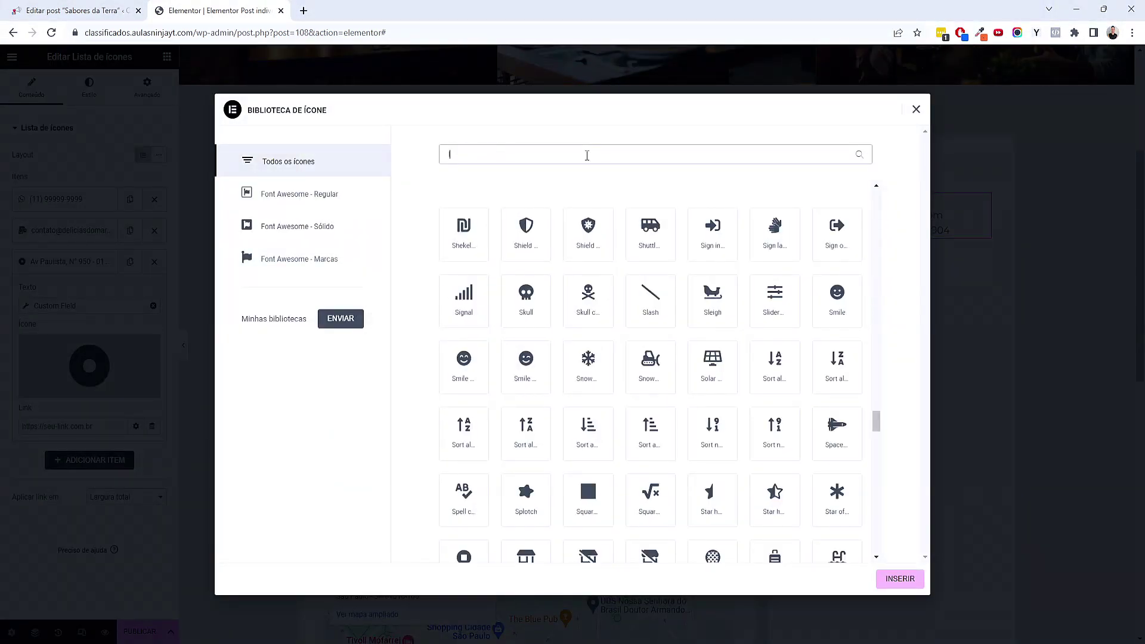
type("loca")
left_click(486, 253)
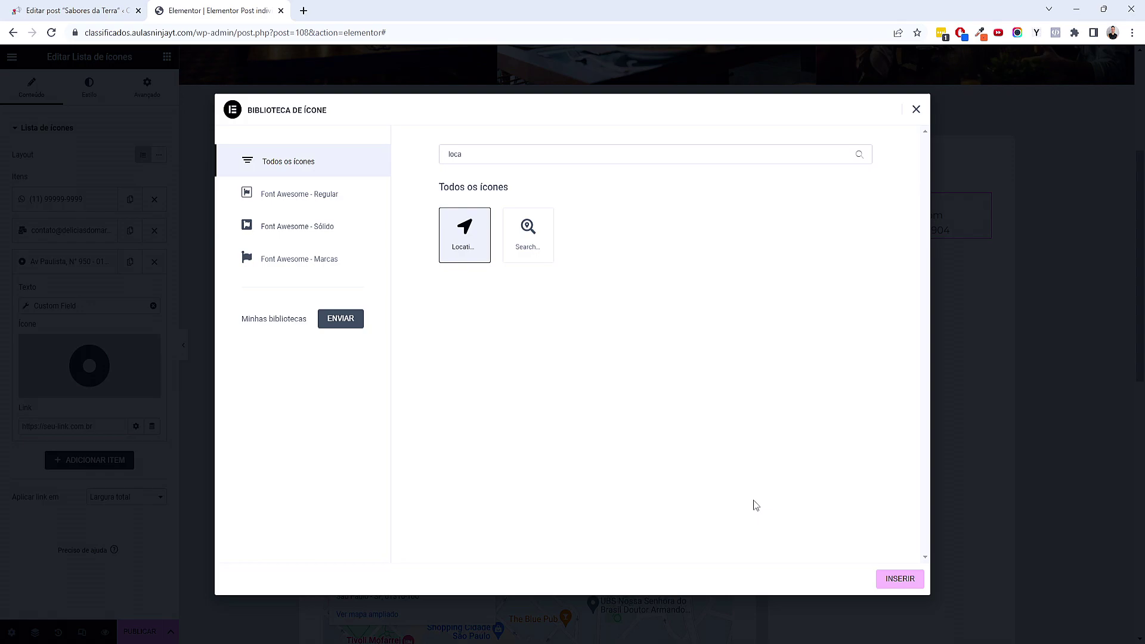
left_click(884, 583)
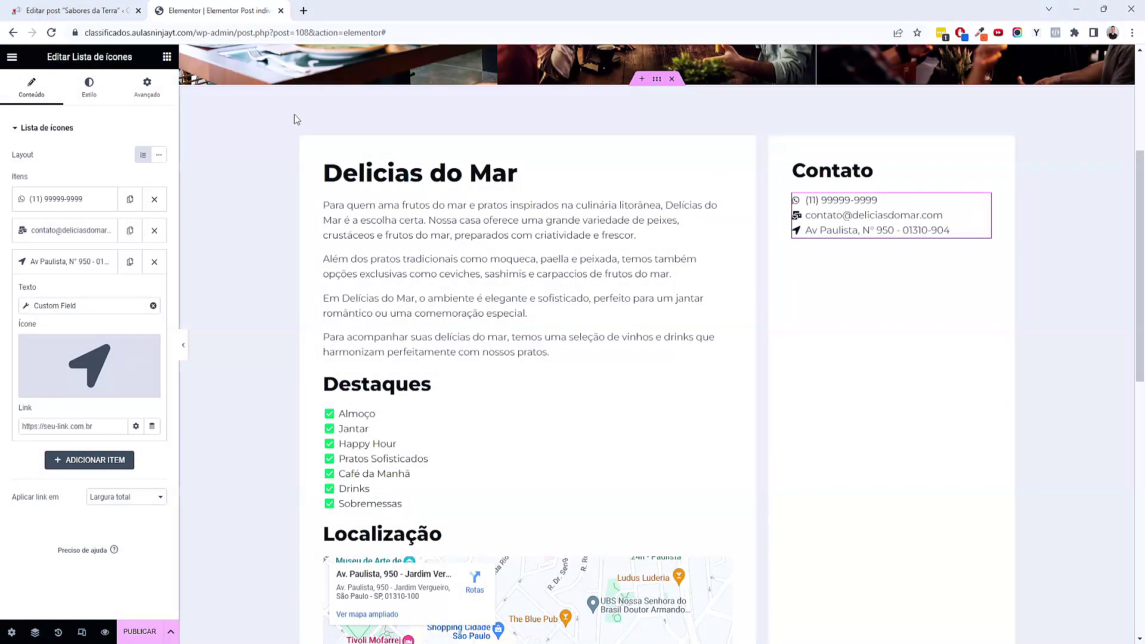
left_click(102, 89)
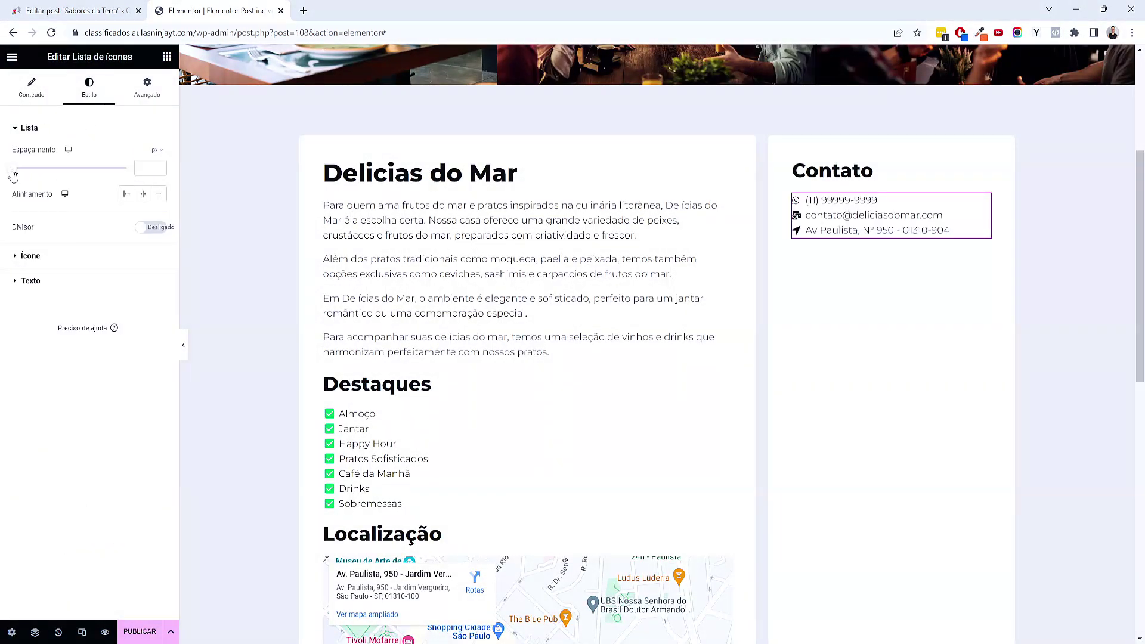
Set list item spacing to 3 px and colour the icons with the orange Acento global colour
left_click_drag(13, 169, 19, 169)
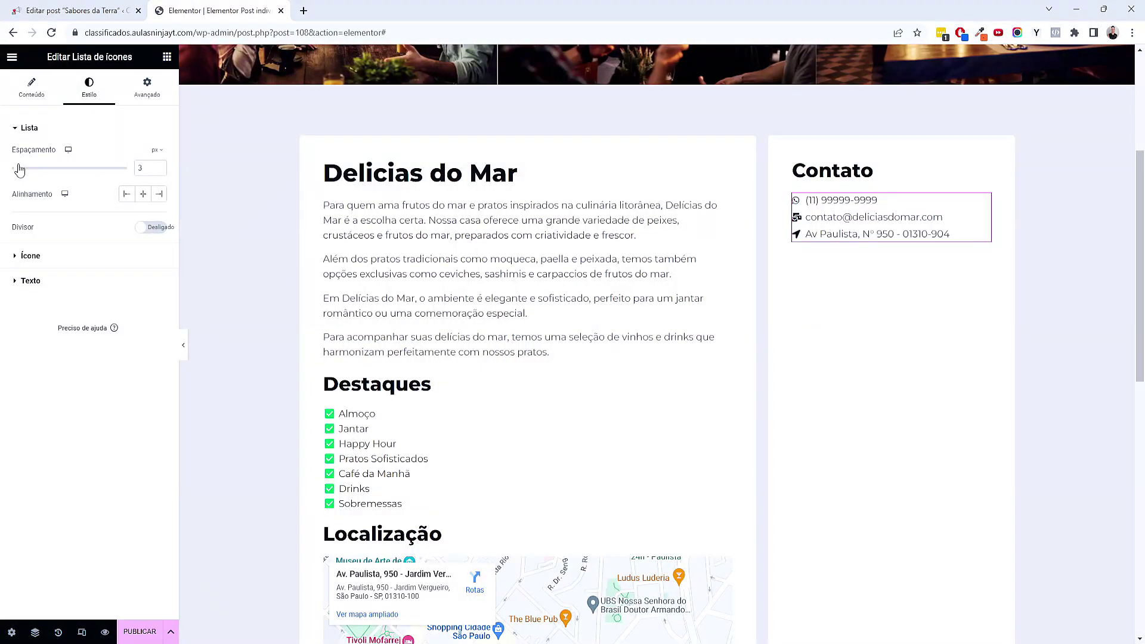
left_click(28, 258)
left_click(142, 207)
left_click(55, 328)
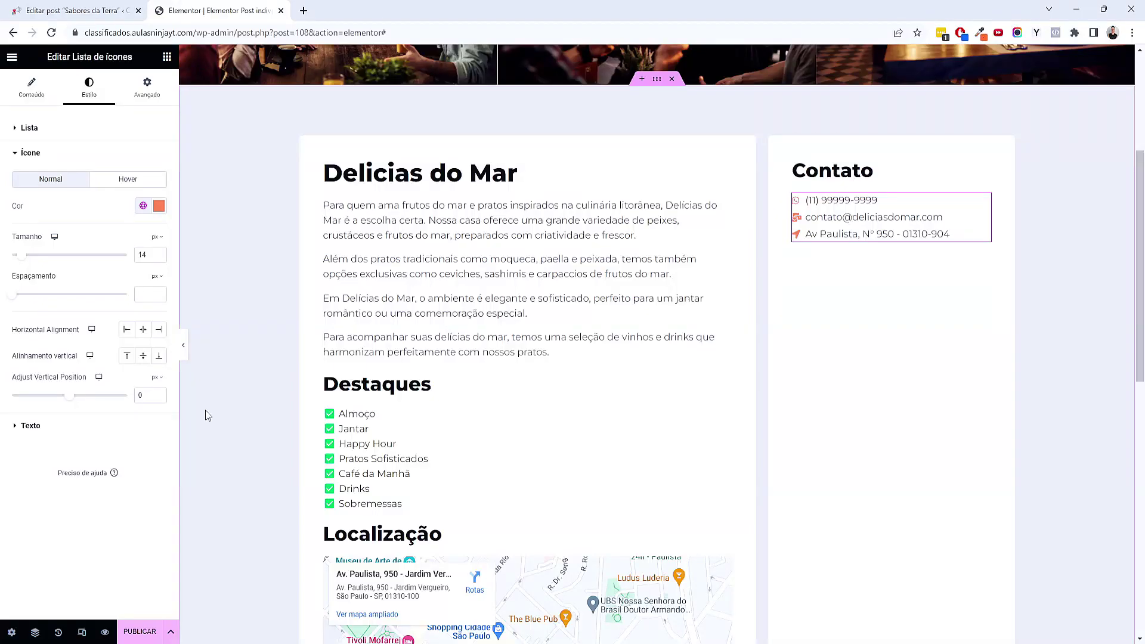
scroll(723, 409, "down", 5)
scroll(766, 376, "up", 5)
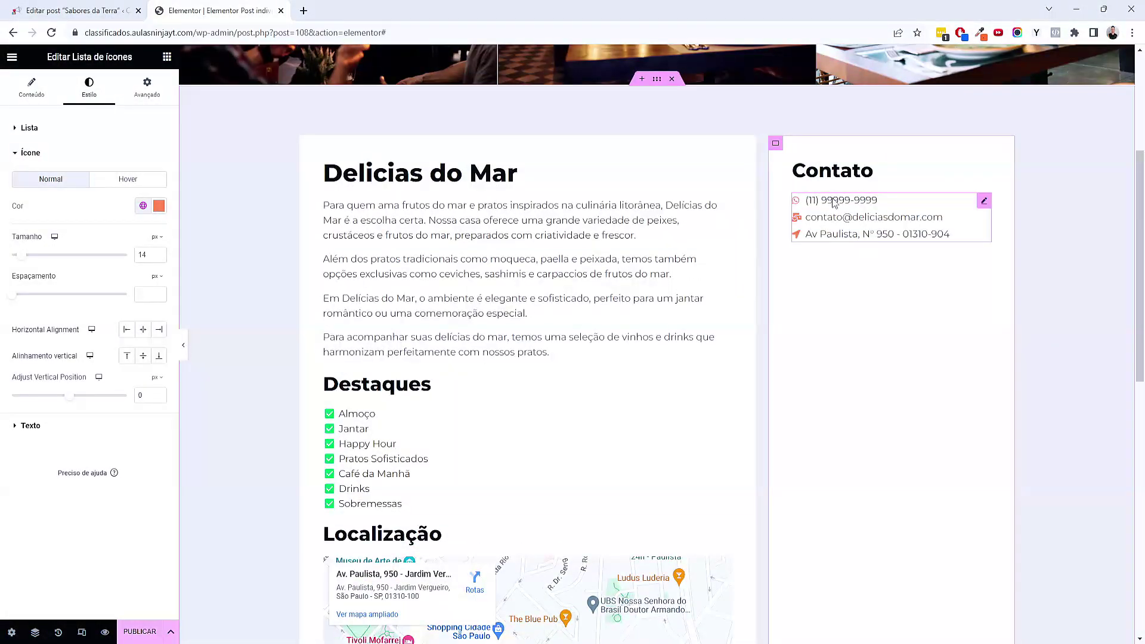
Paste a copy of the Contato heading below the icon list and retitle it Formulário
right_click(847, 179)
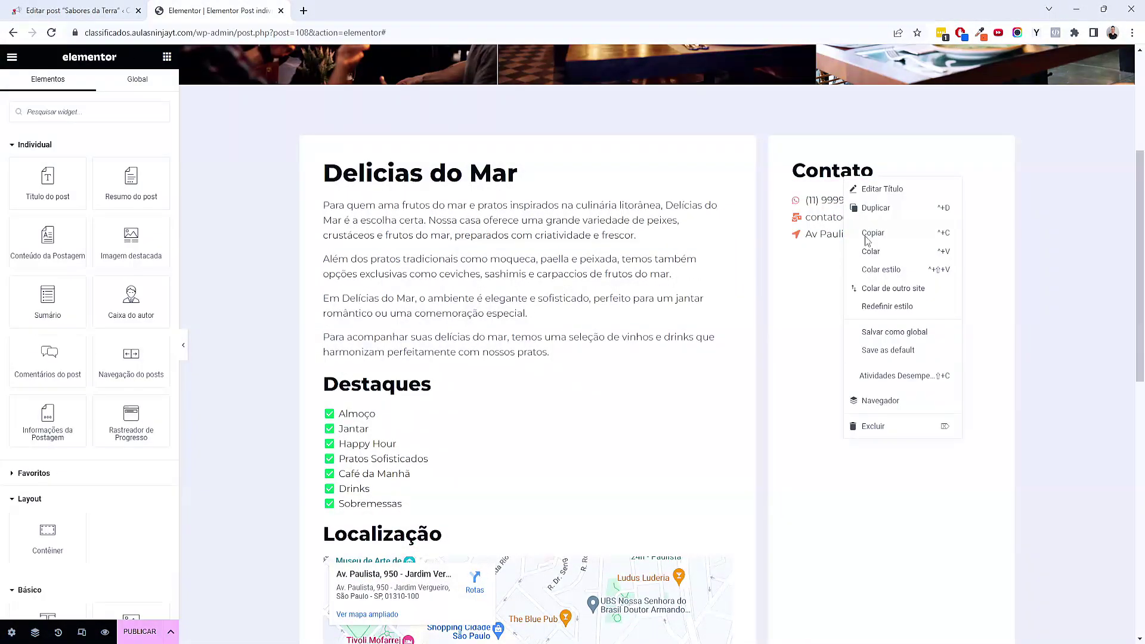
right_click(866, 237)
left_click(898, 315)
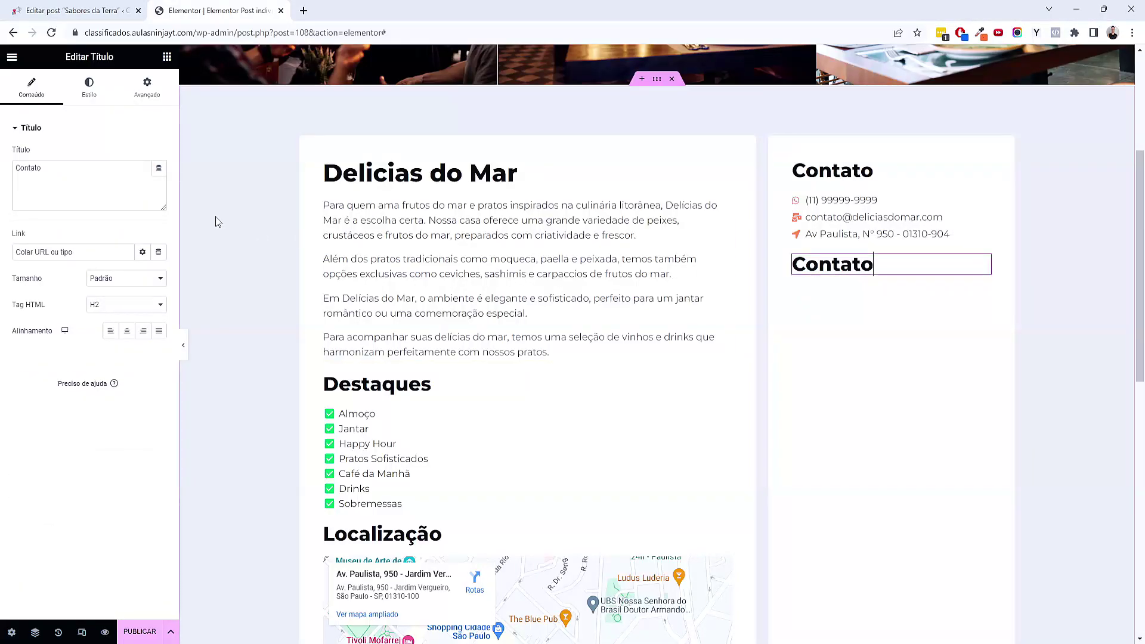
double_click(63, 177)
type("Formluári")
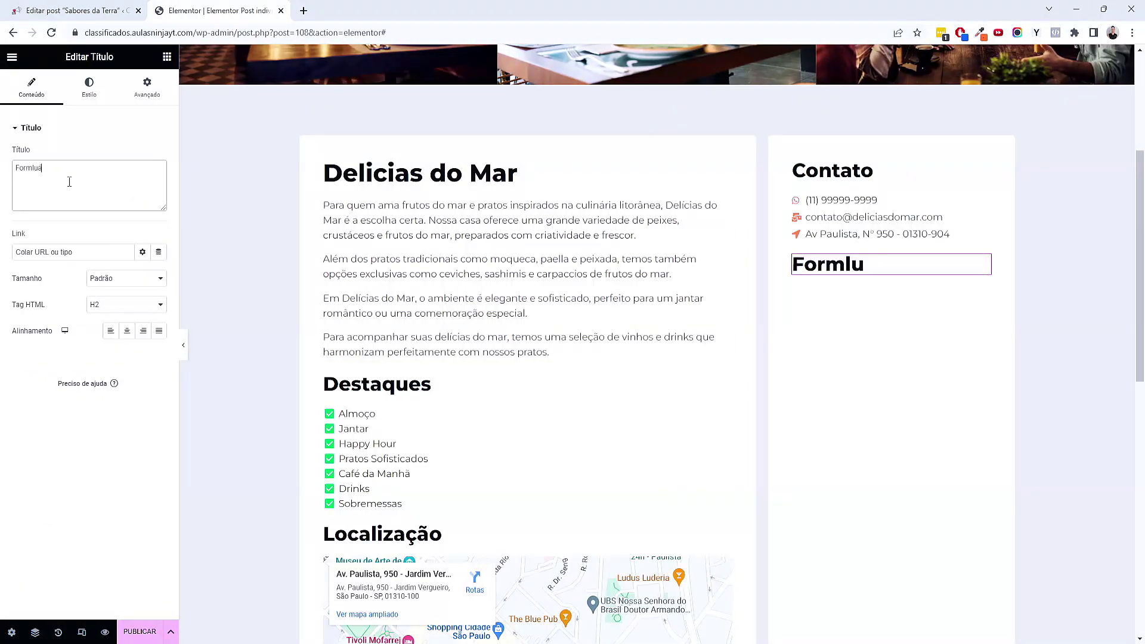
key("BackSpace")
key("BackSpace")
key("BackSpace")
type("ário")
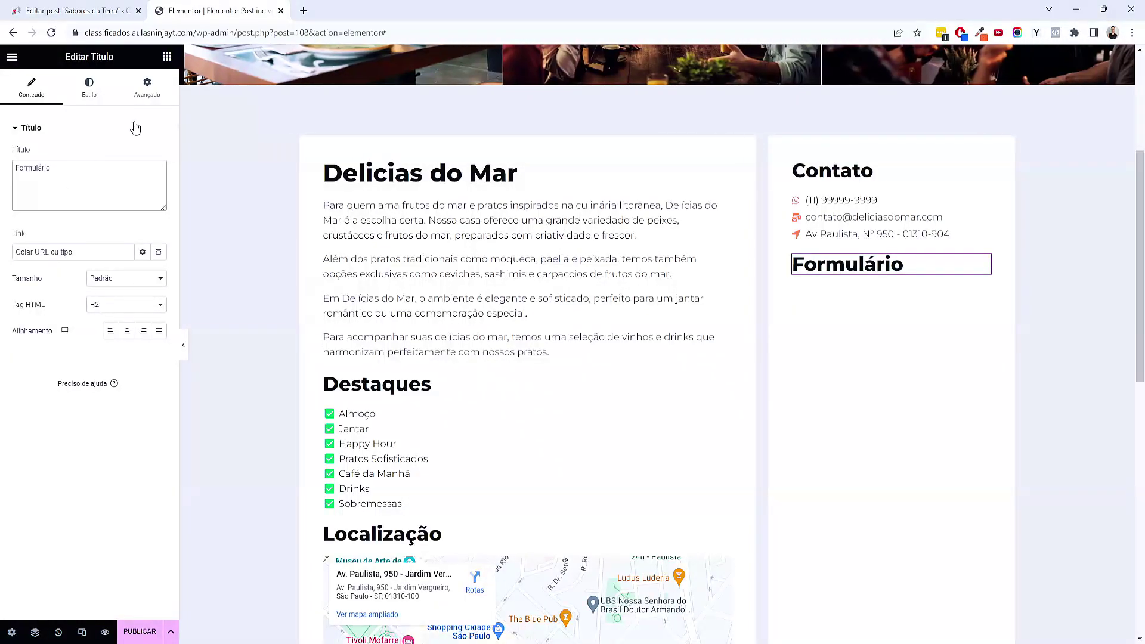
left_click(166, 57)
type("form")
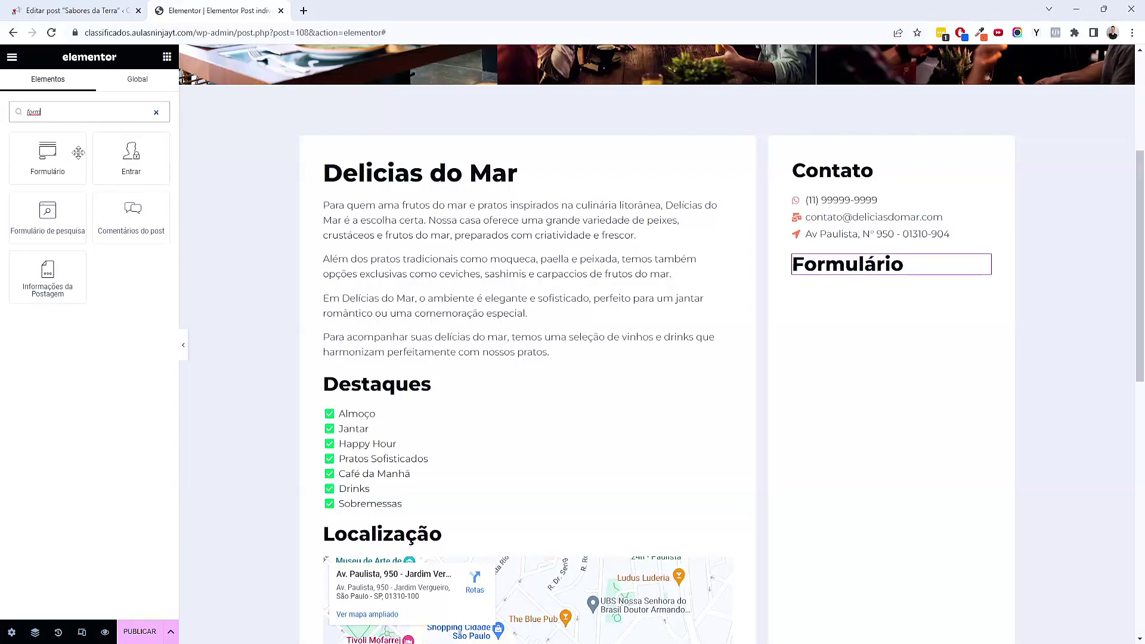
Place a form under Formulário with Médio fields, hidden labels, named Formulário de Contato
left_click_drag(78, 152, 851, 273)
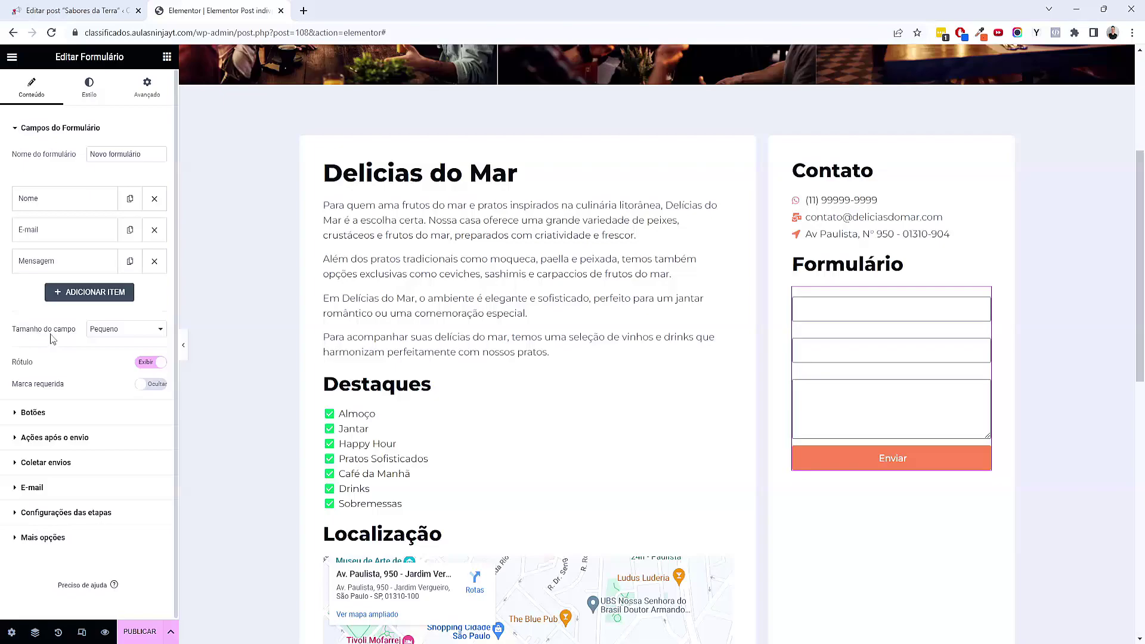
left_click(126, 339)
left_click(114, 360)
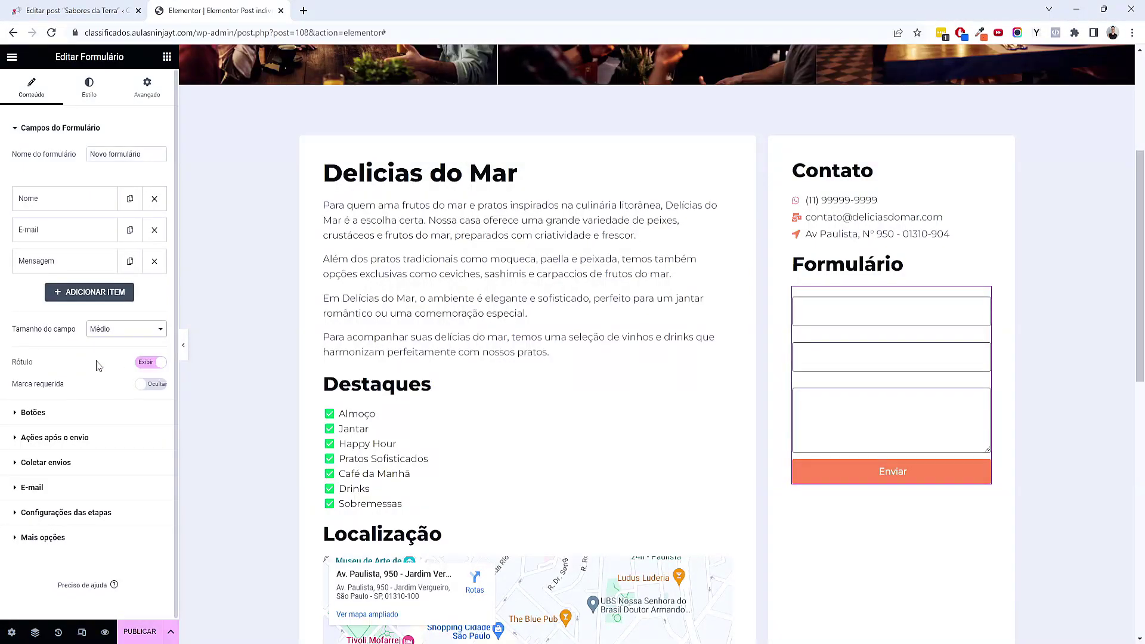
left_click(143, 365)
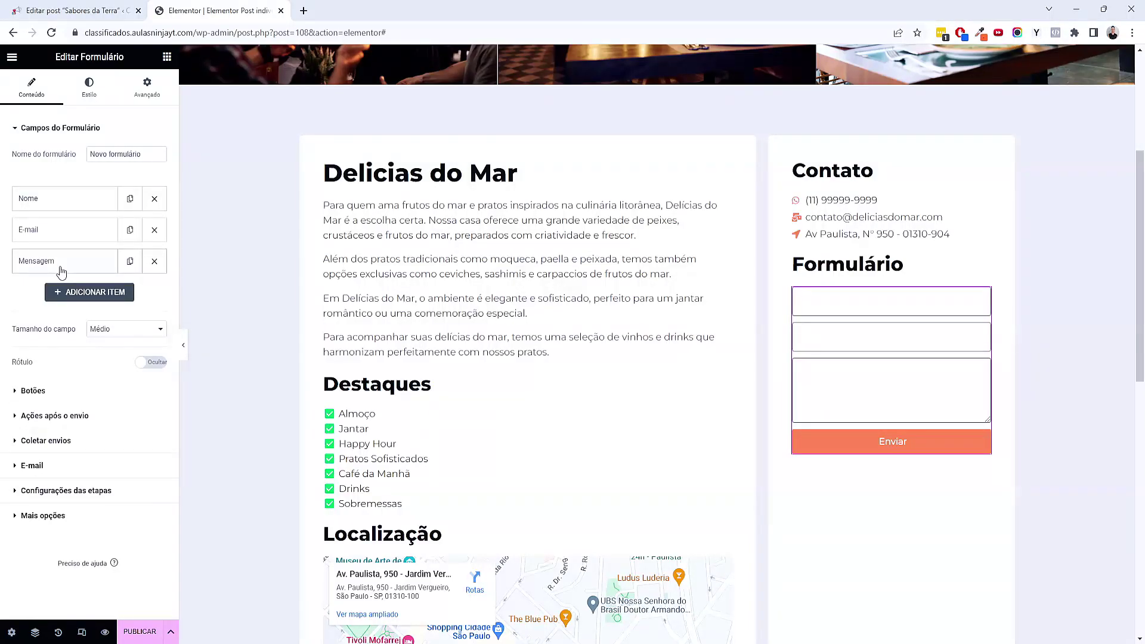
triple_click(88, 153)
type("Form")
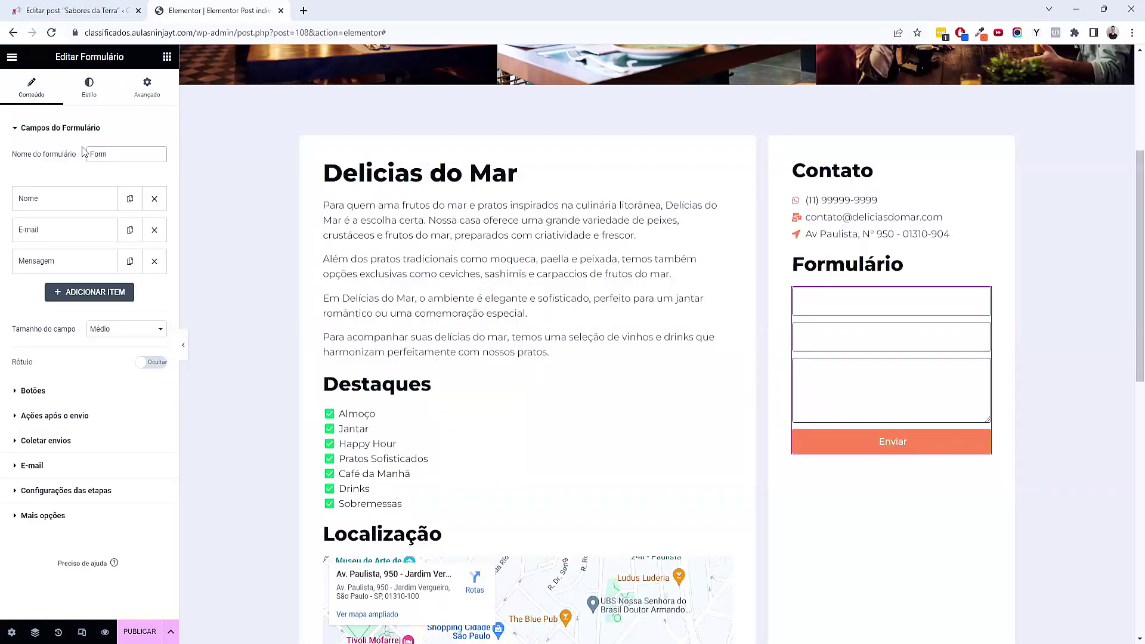
type("ulário de Contato")
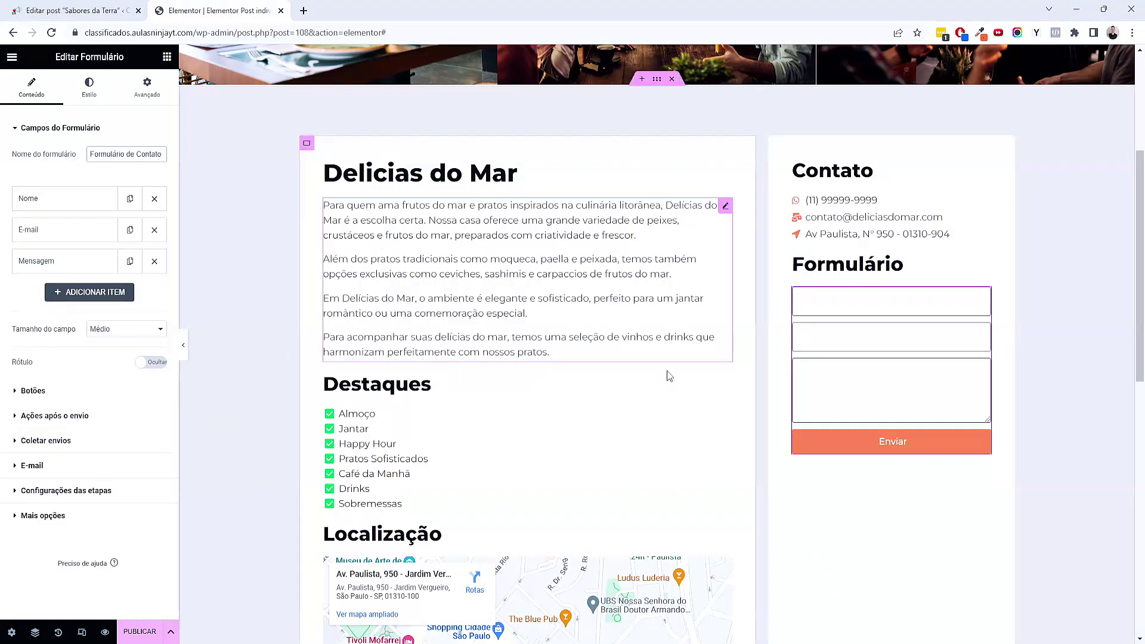
Give the form fields the dark grey Secundário global background colour
left_click(88, 90)
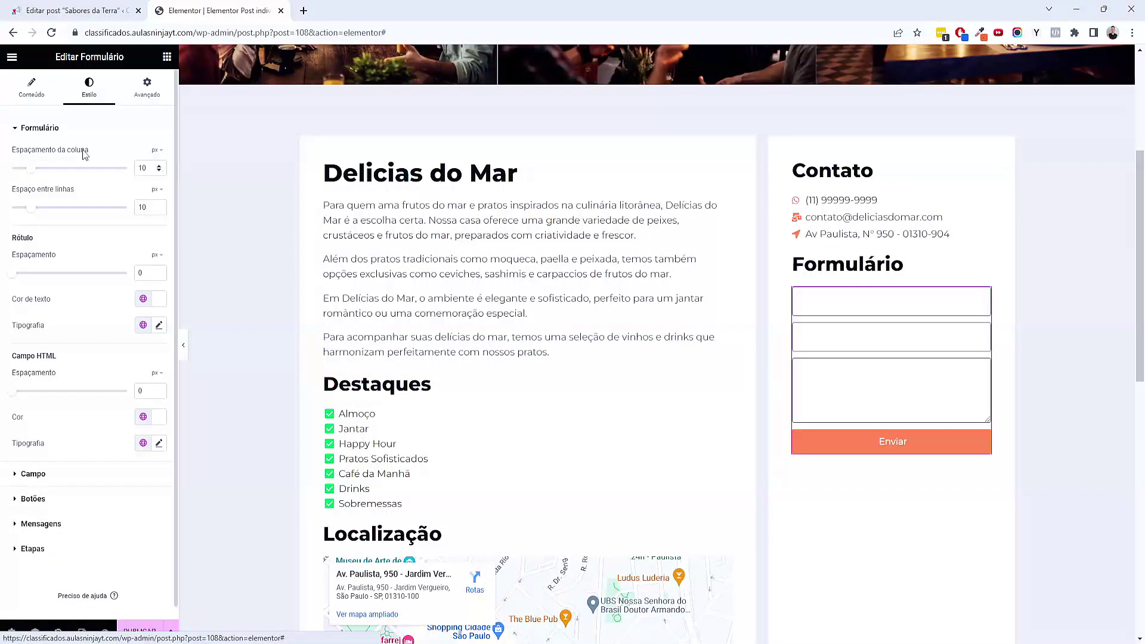
scroll(69, 370, "down", 1)
left_click(51, 470)
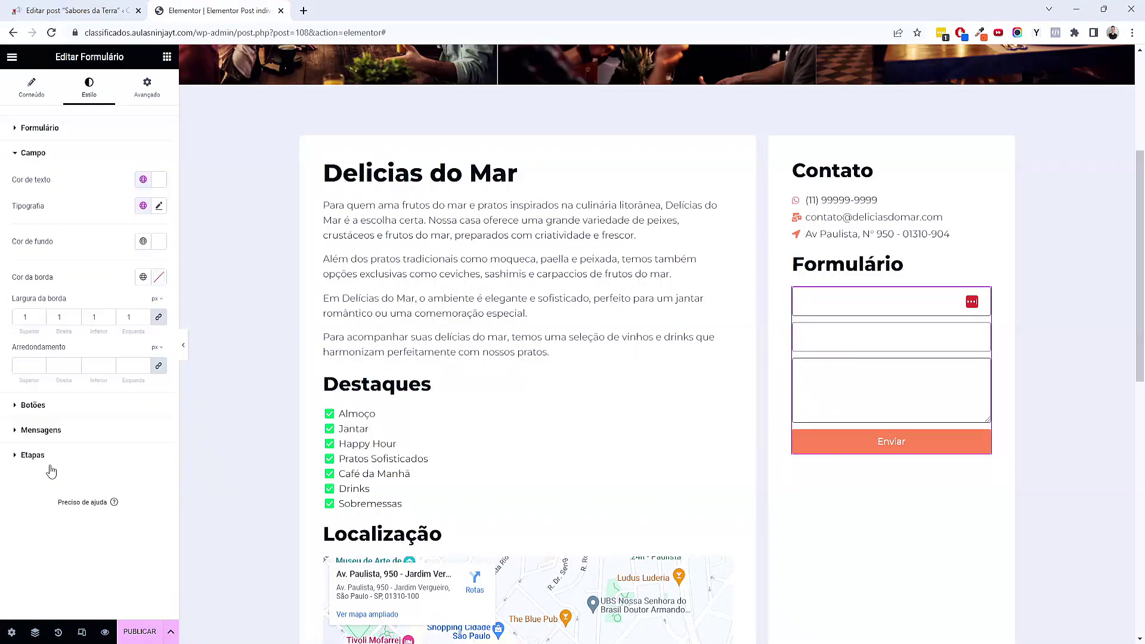
left_click(143, 241)
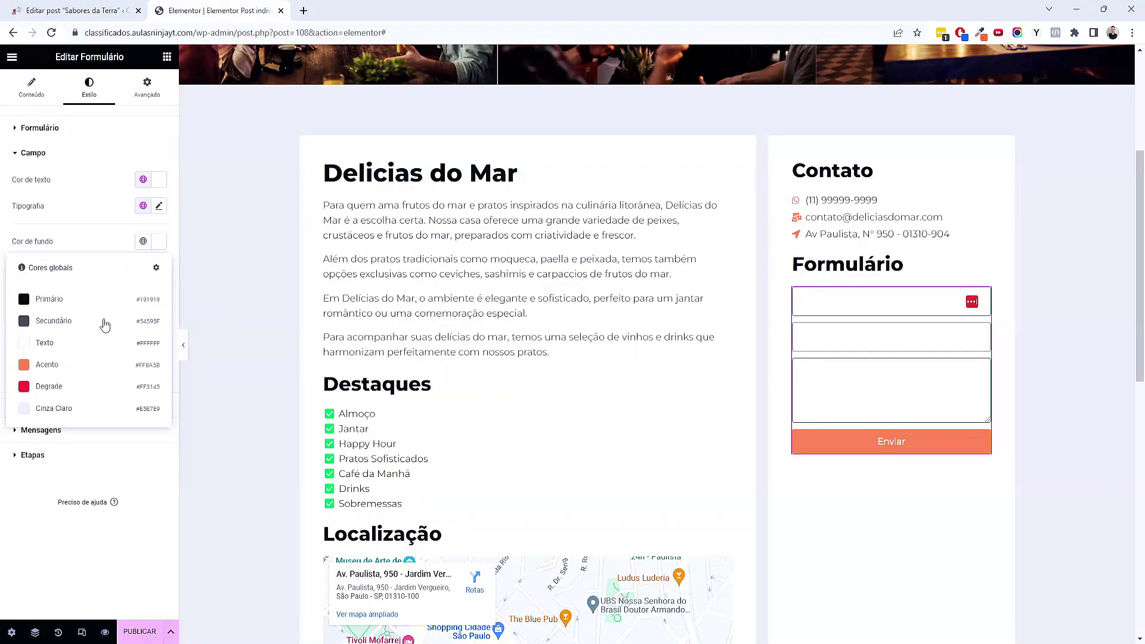
left_click(90, 321)
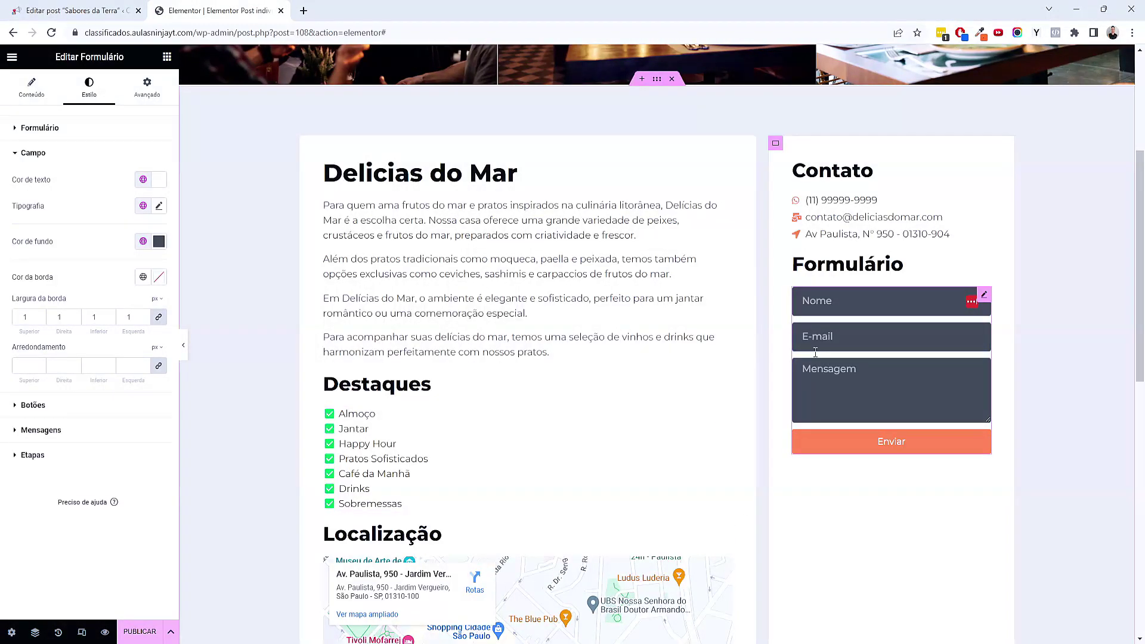
Set the Enviar button size to Médio
left_click(31, 90)
left_click(53, 395)
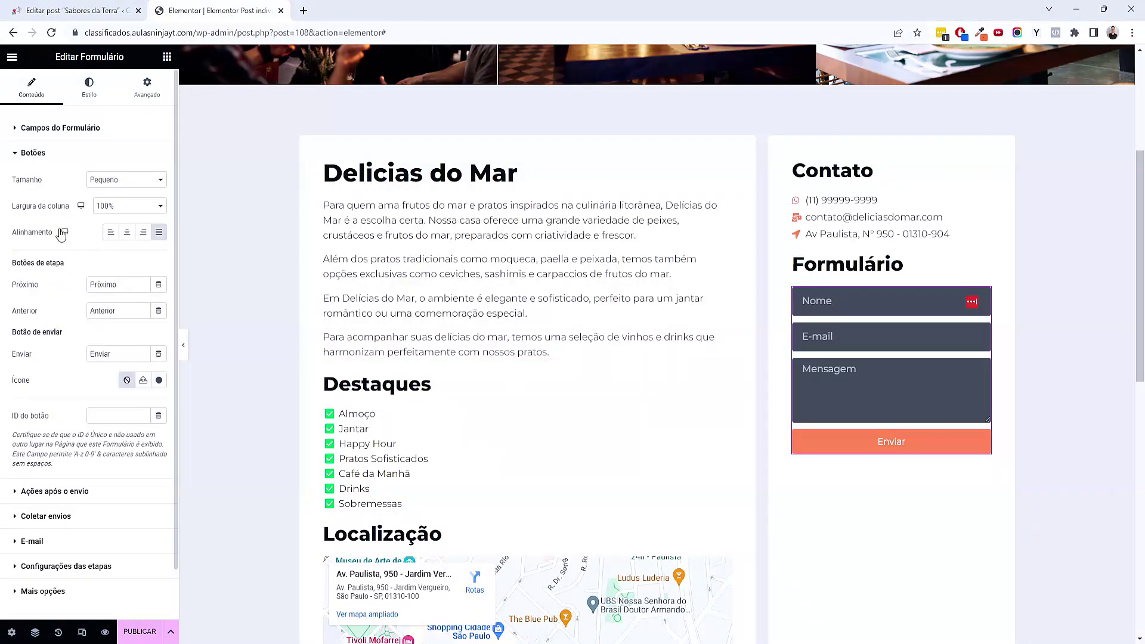
left_click(126, 179)
left_click(115, 212)
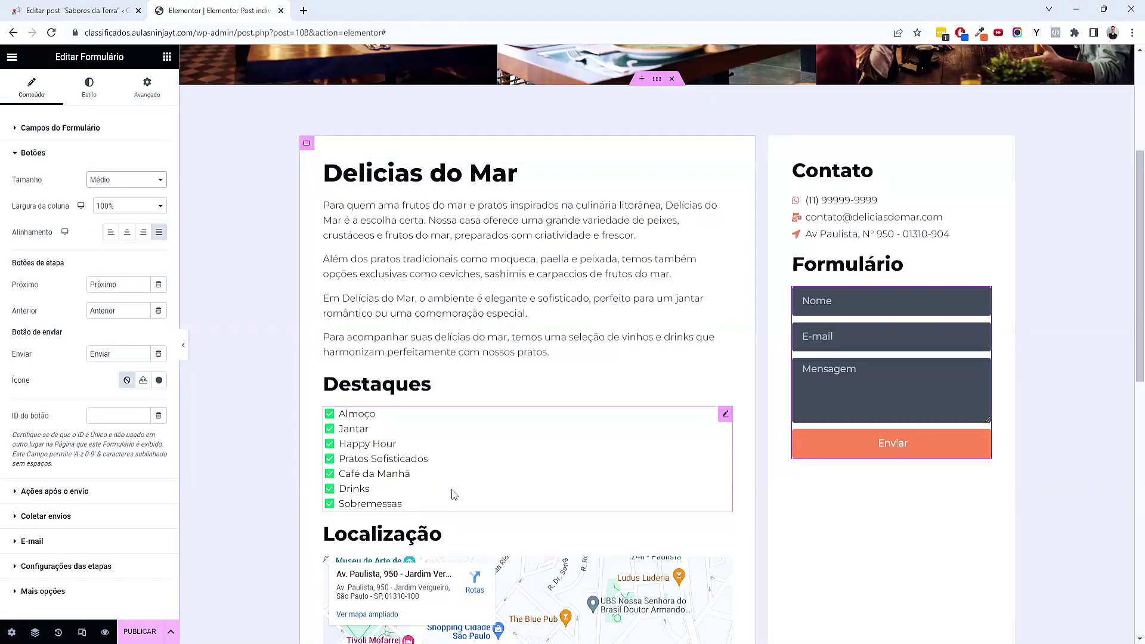
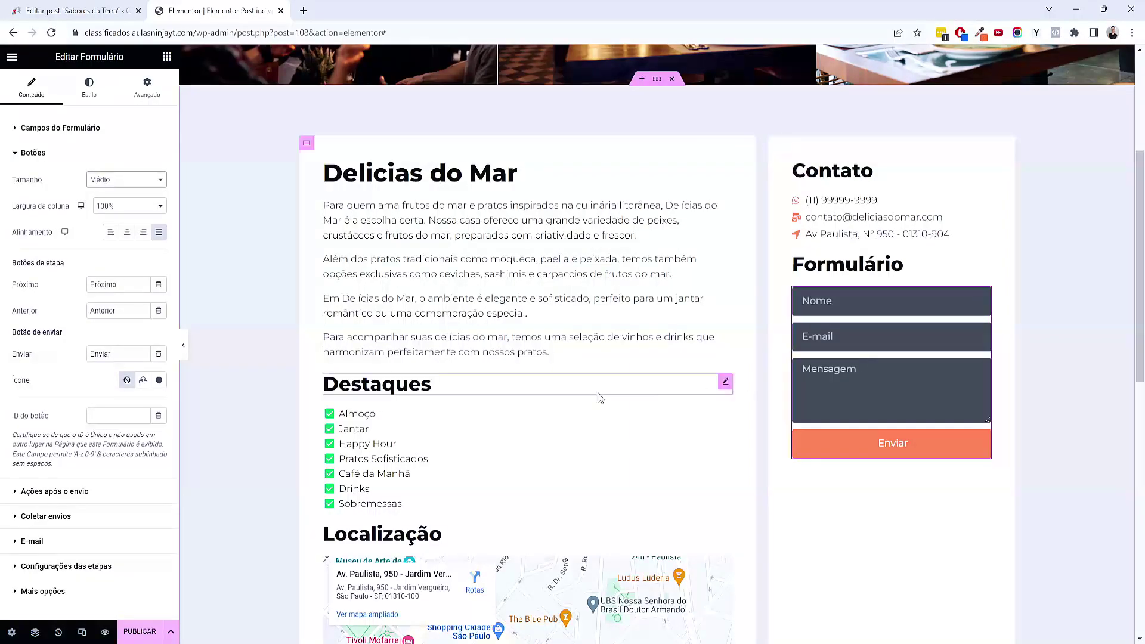
Review the form's after-submit actions, then open the Lojas store list in WordPress admin
left_click(90, 494)
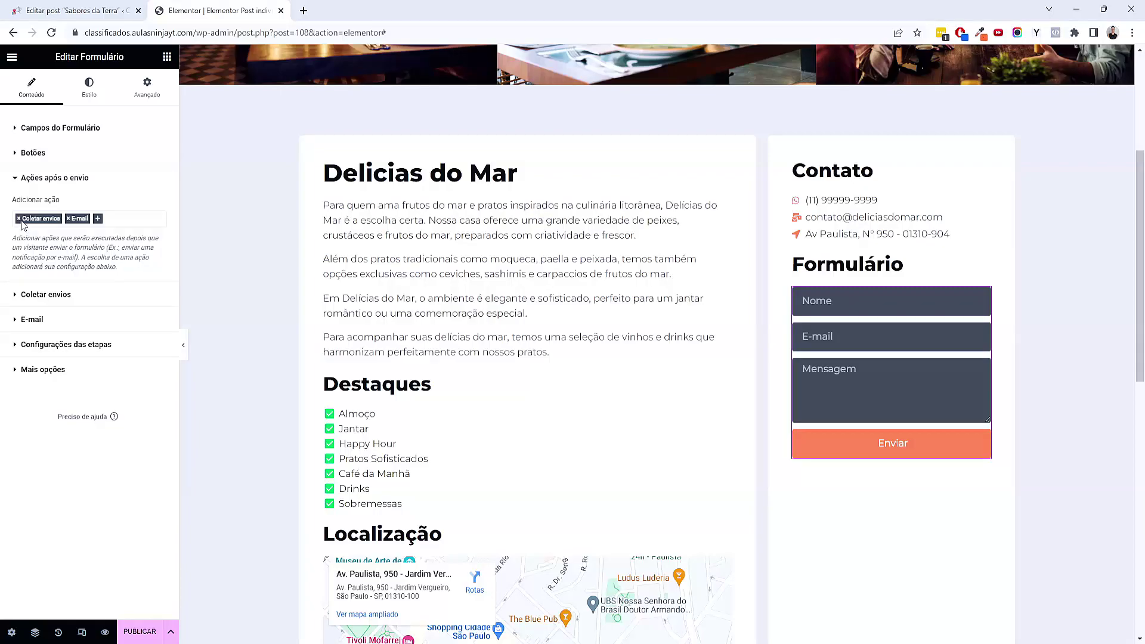
left_click(66, 10)
left_click(18, 63)
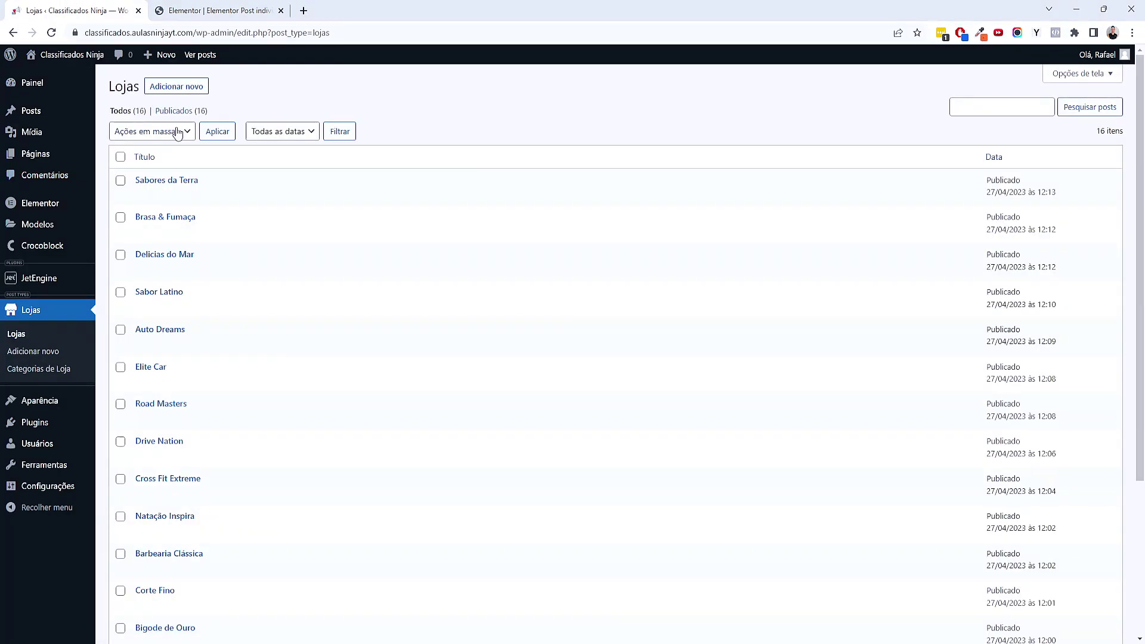
Check Elementor's Envios submissions page (0 items) in WordPress admin, then return to the editor
mouse_move(66, 207)
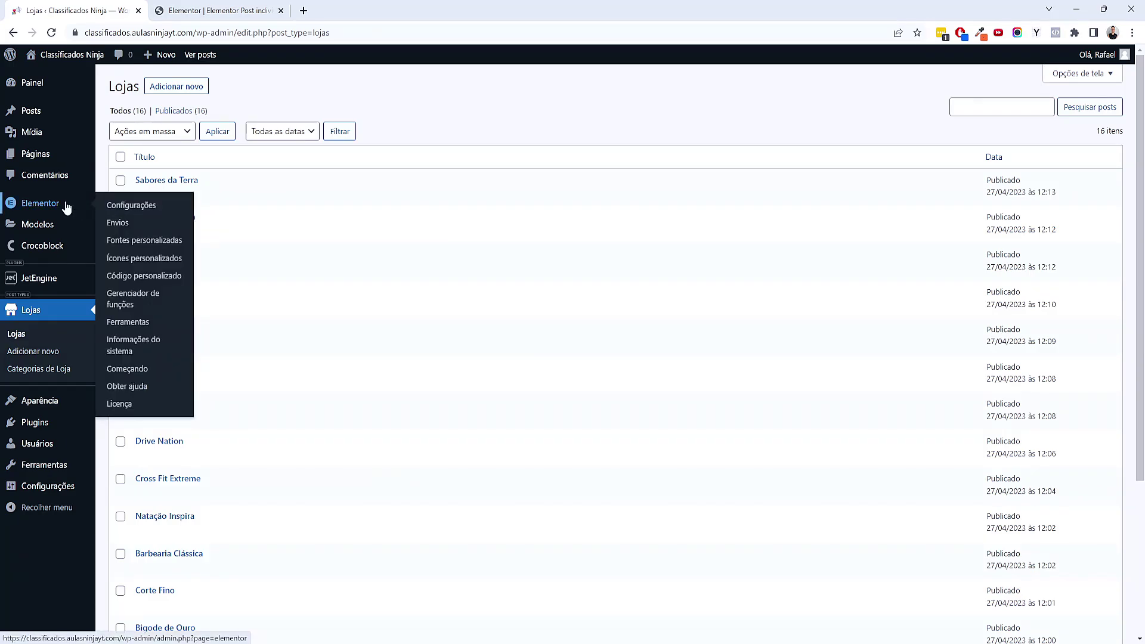
left_click(125, 224)
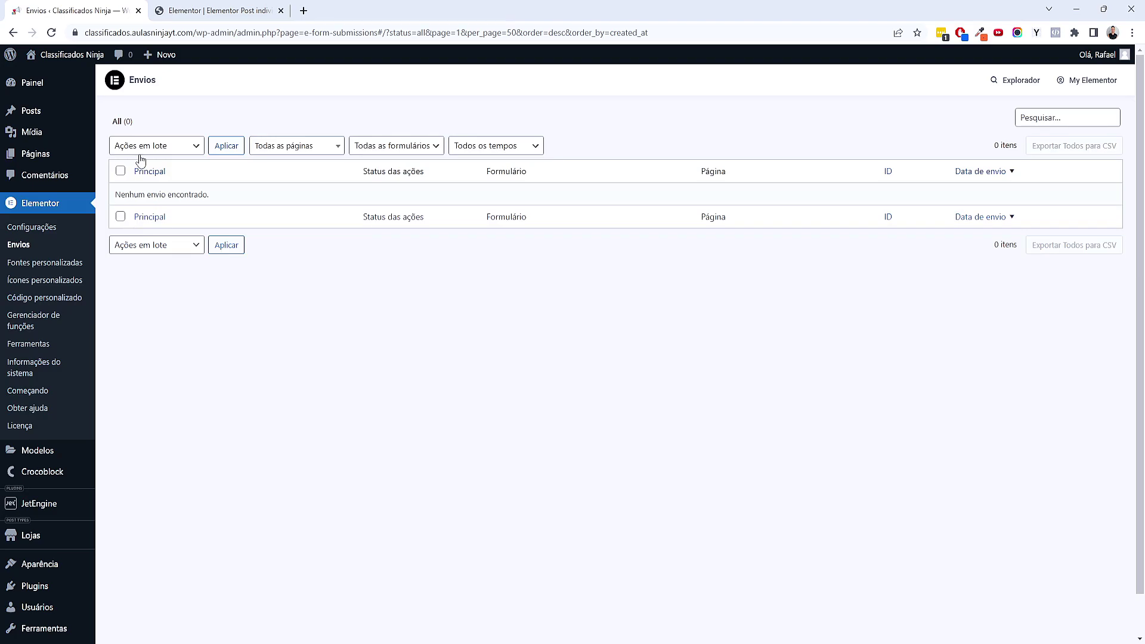
key("ctrl+Tab")
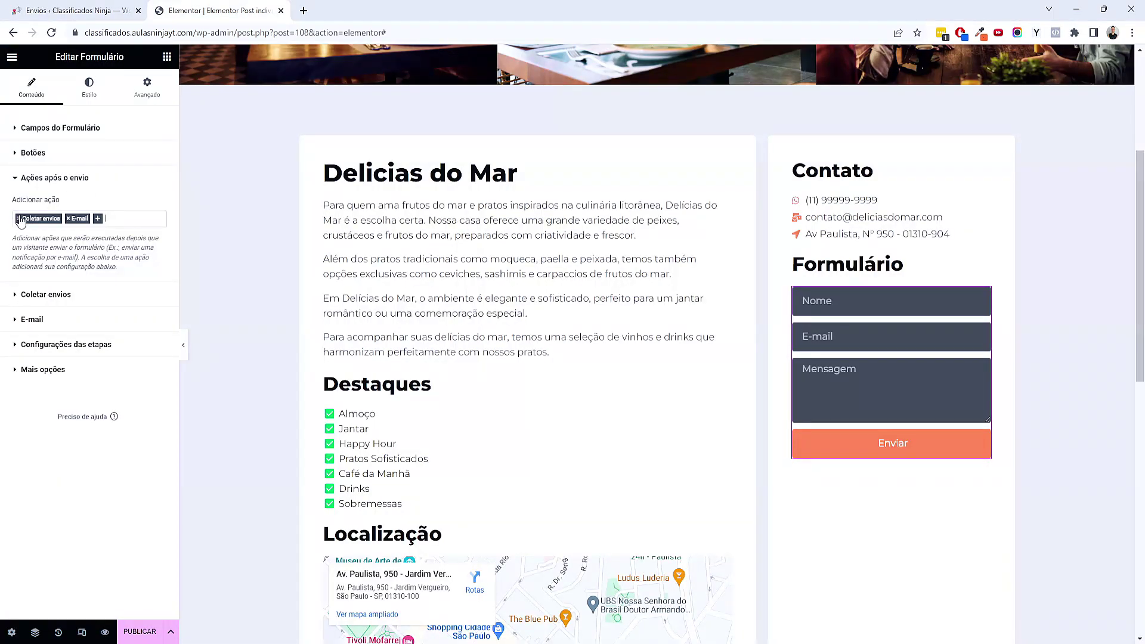
Remove the Coletar envios action and send the e-mail to the JetEngine Email custom field
left_click(19, 219)
left_click(21, 244)
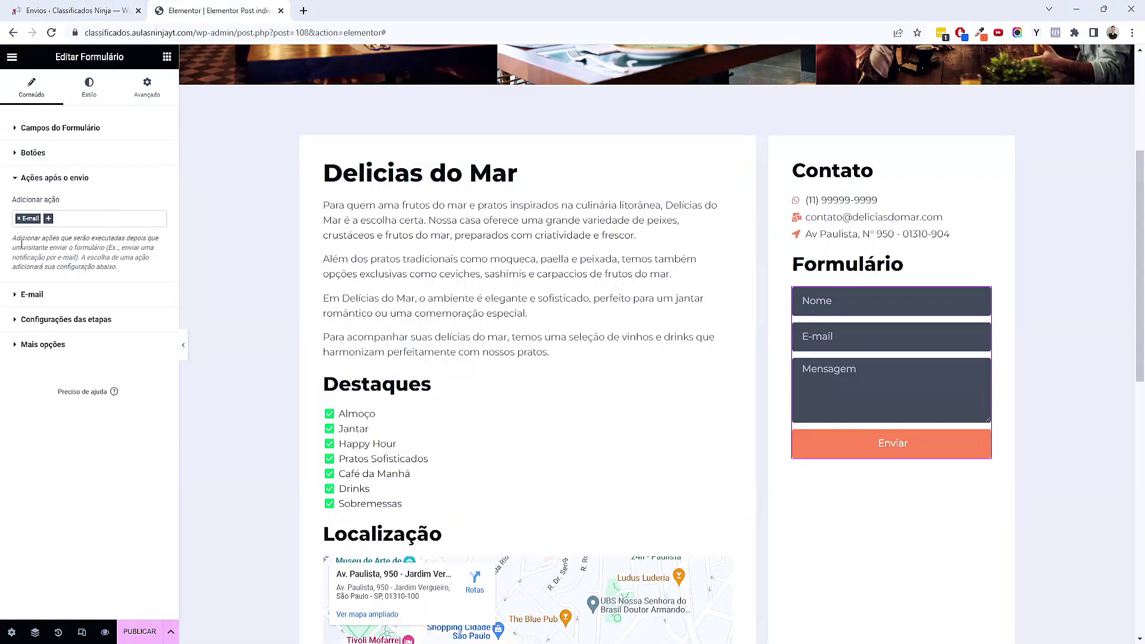
left_click(49, 296)
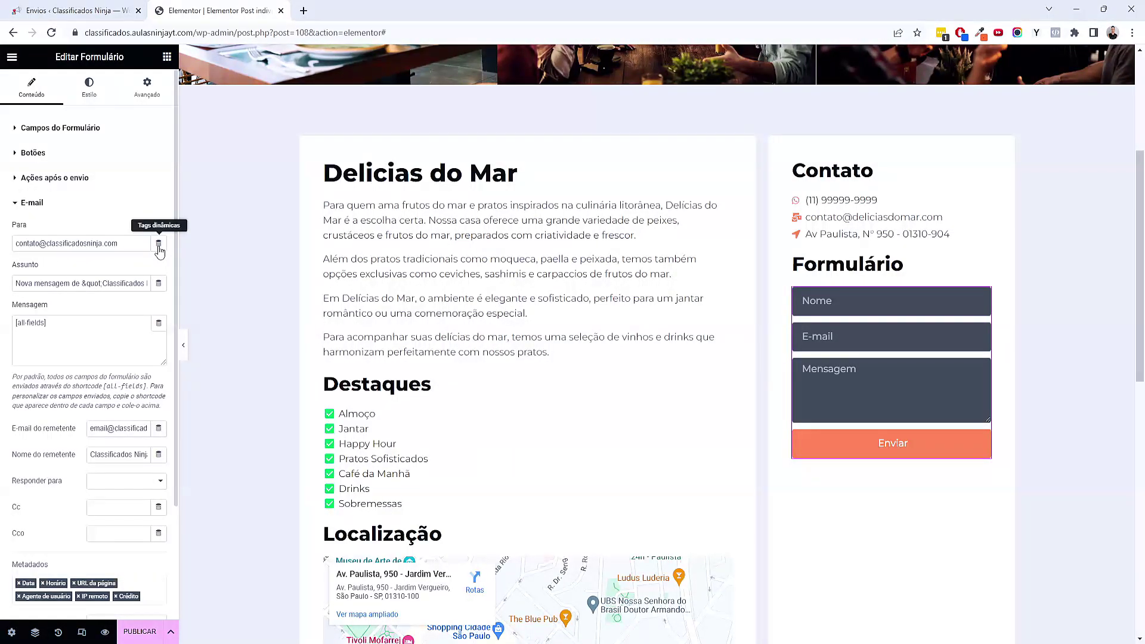
left_click(130, 243)
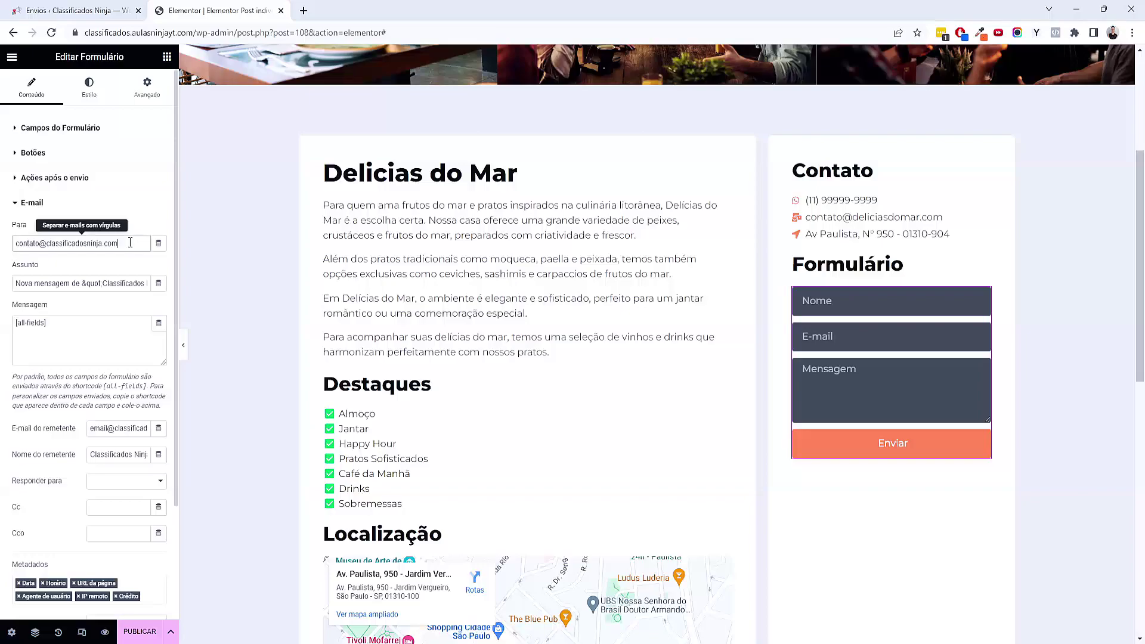
left_click_drag(130, 243, 65, 243)
left_click(123, 257)
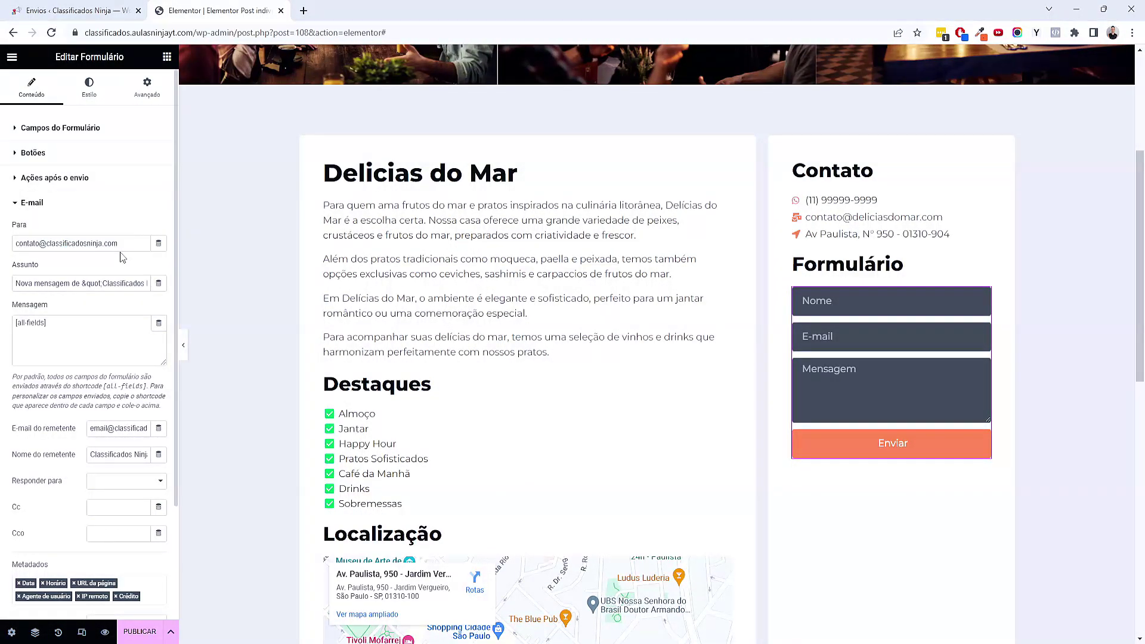
left_click(158, 245)
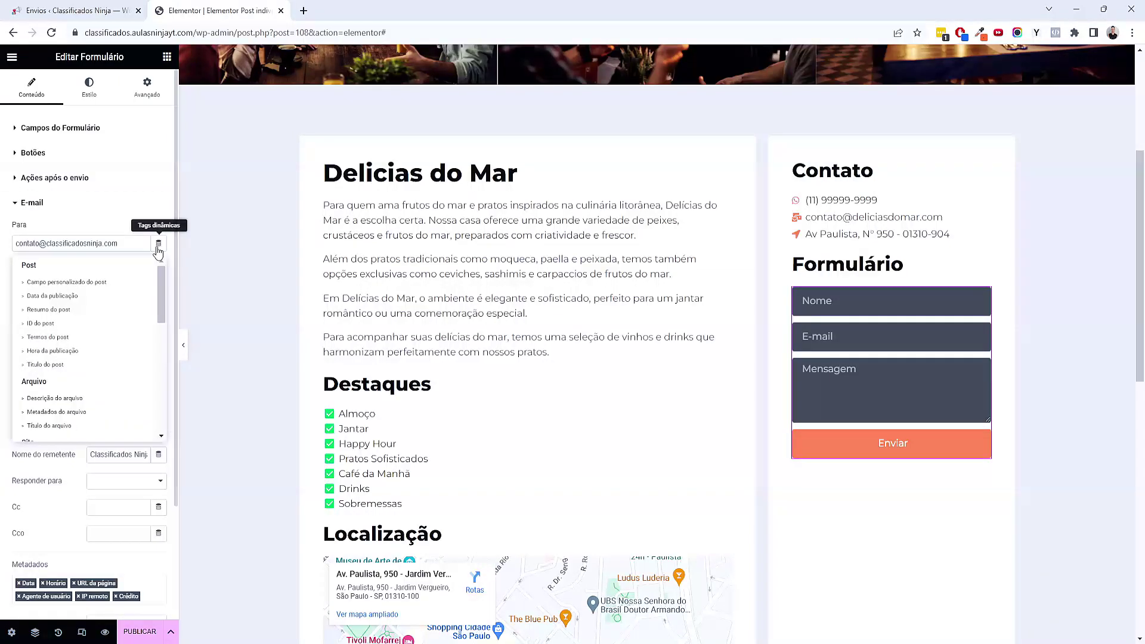
scroll(112, 322, "down", 1)
scroll(111, 328, "down", 5)
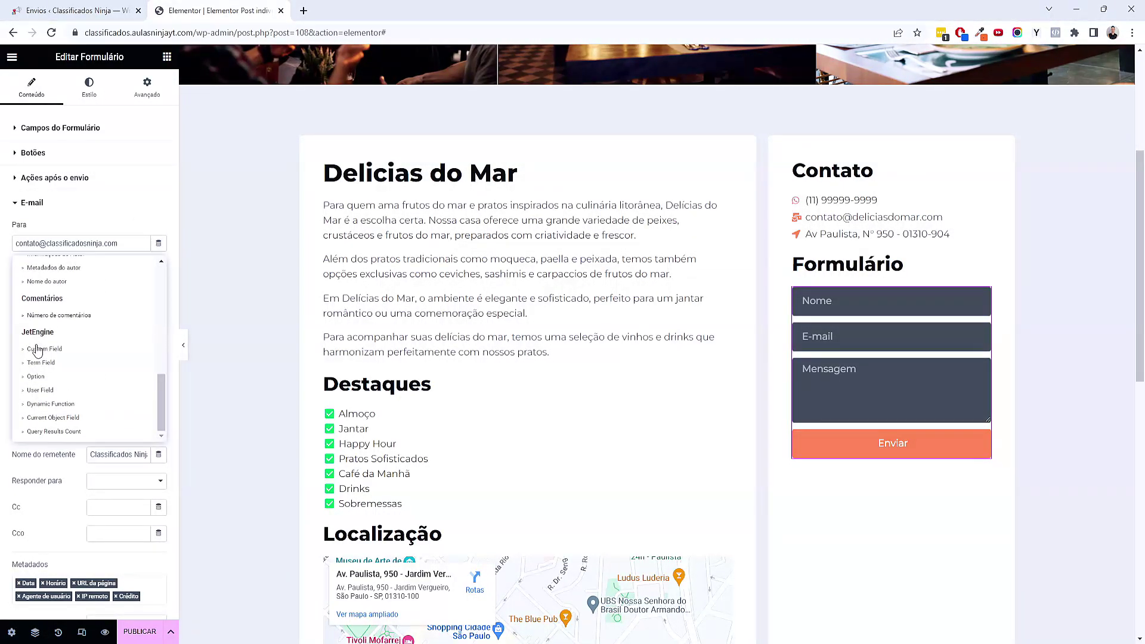
left_click(38, 350)
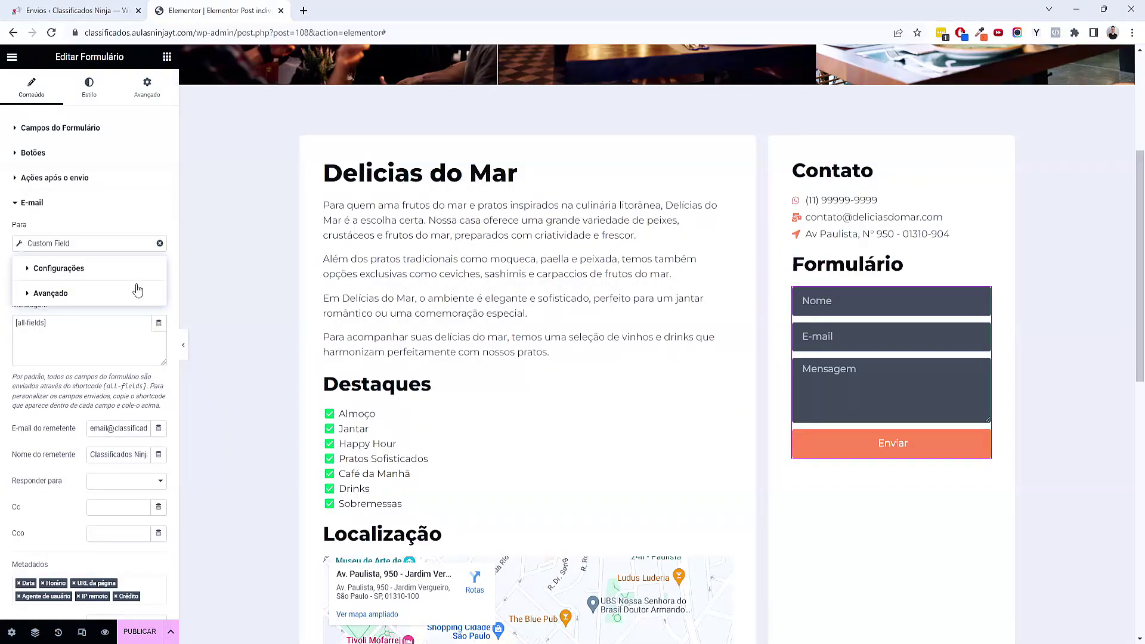
left_click(119, 295)
left_click(115, 350)
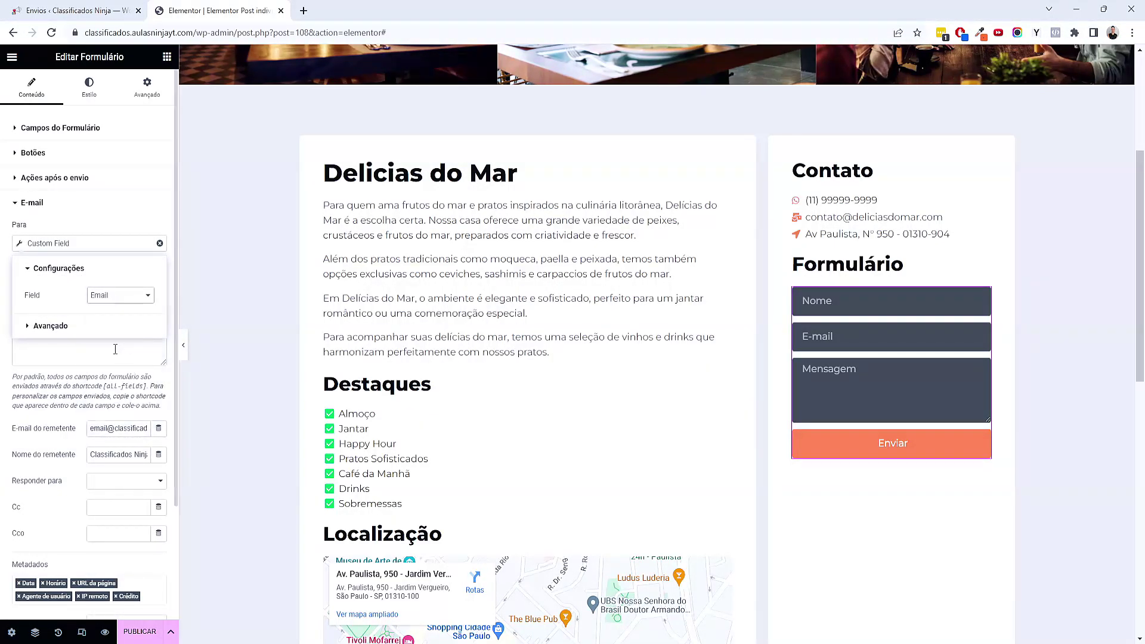
left_click(83, 360)
Set the subject to 'Nova Mensagem Site de Classificados' and make the sender address a Custom Field
triple_click(47, 283)
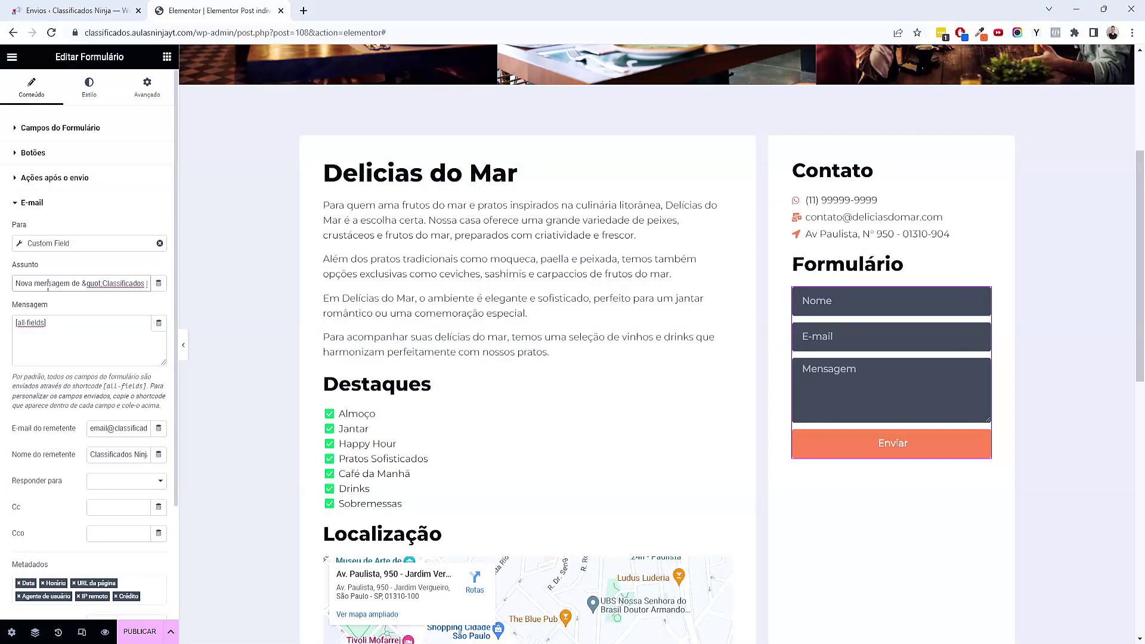
type("Nova Mensage")
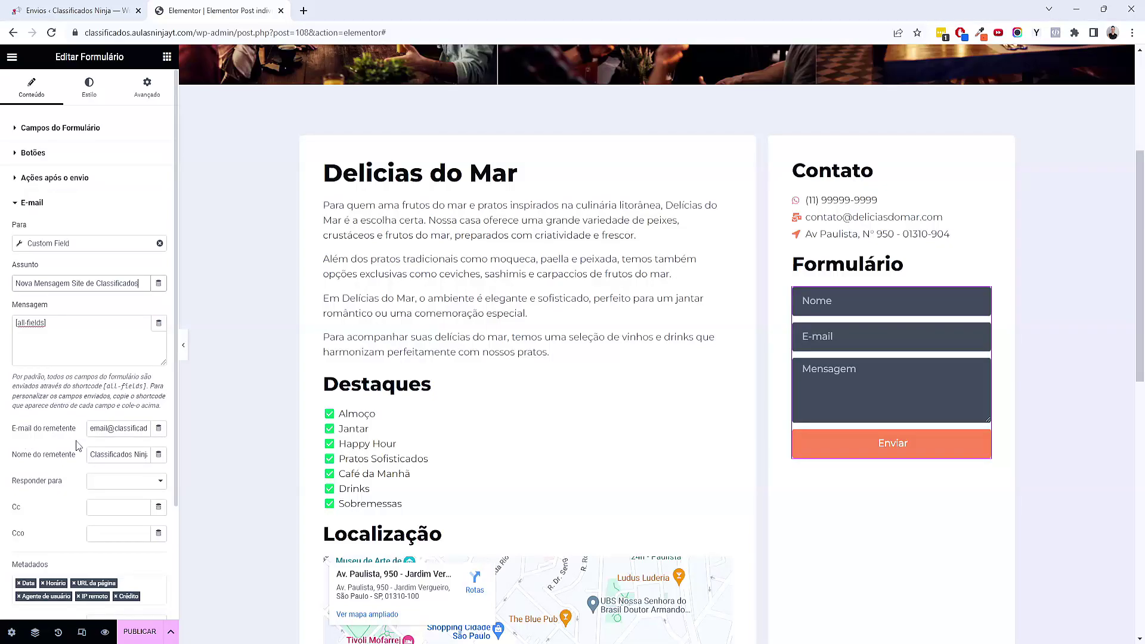
left_click(158, 428)
scroll(120, 511, "down", 10)
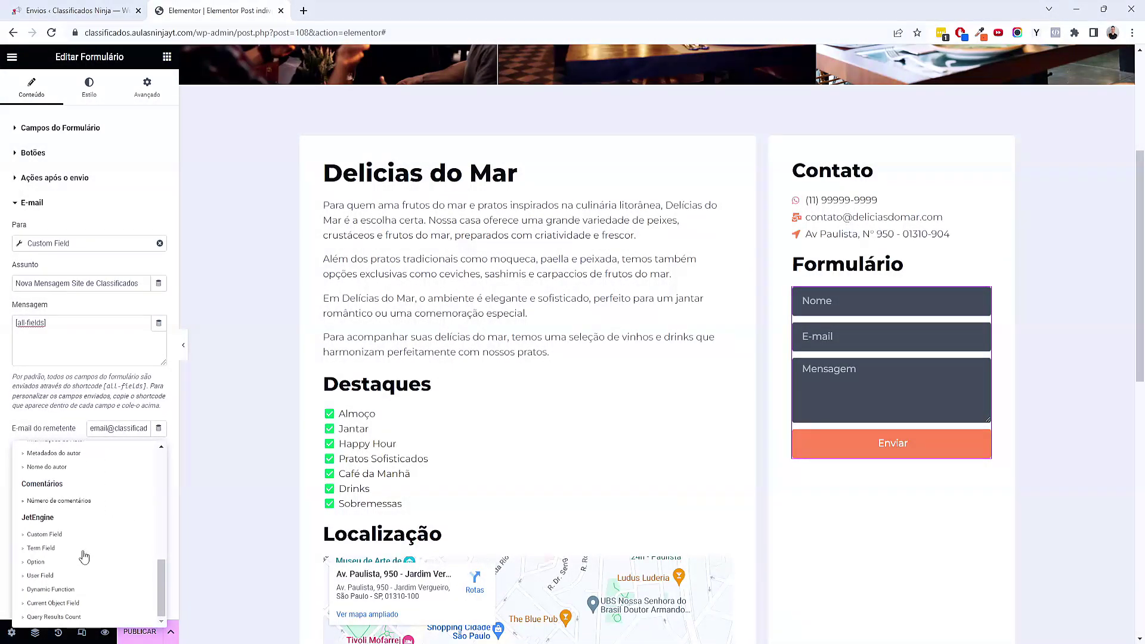
left_click(65, 540)
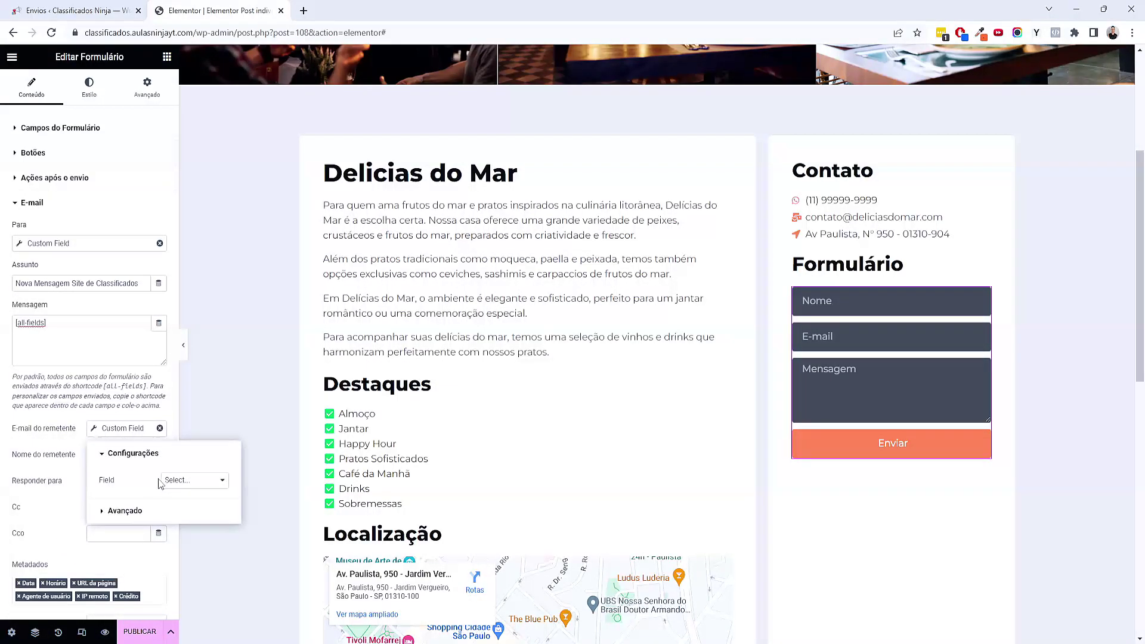
left_click(178, 481)
key("Escape")
left_click(184, 528)
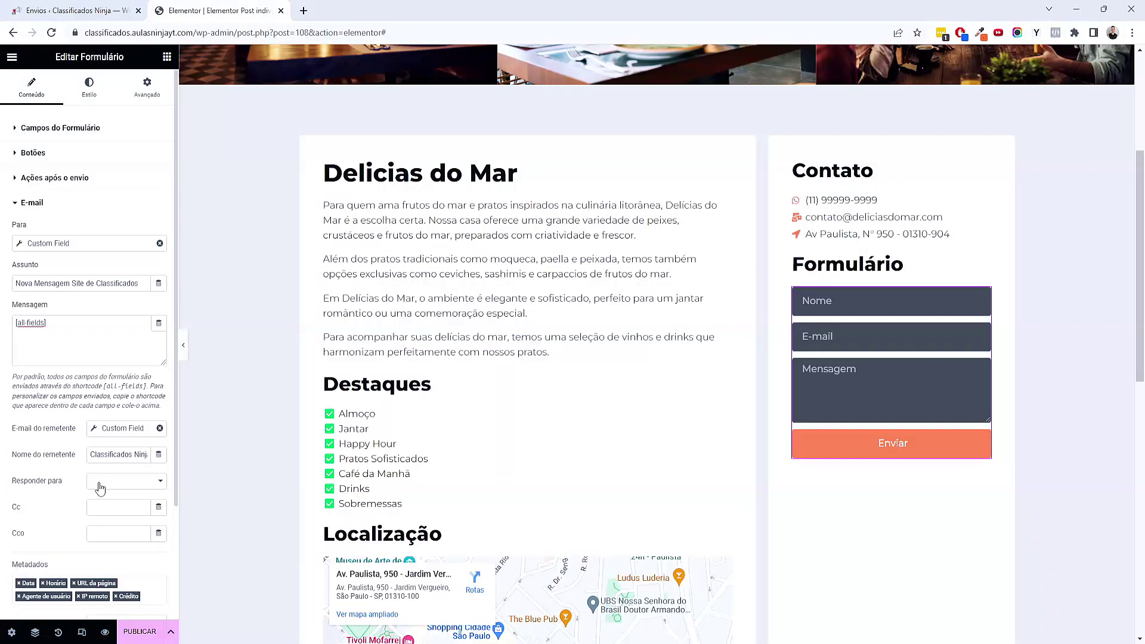
Leave the reply-to address unchanged and save the page as a draft
left_click(100, 486)
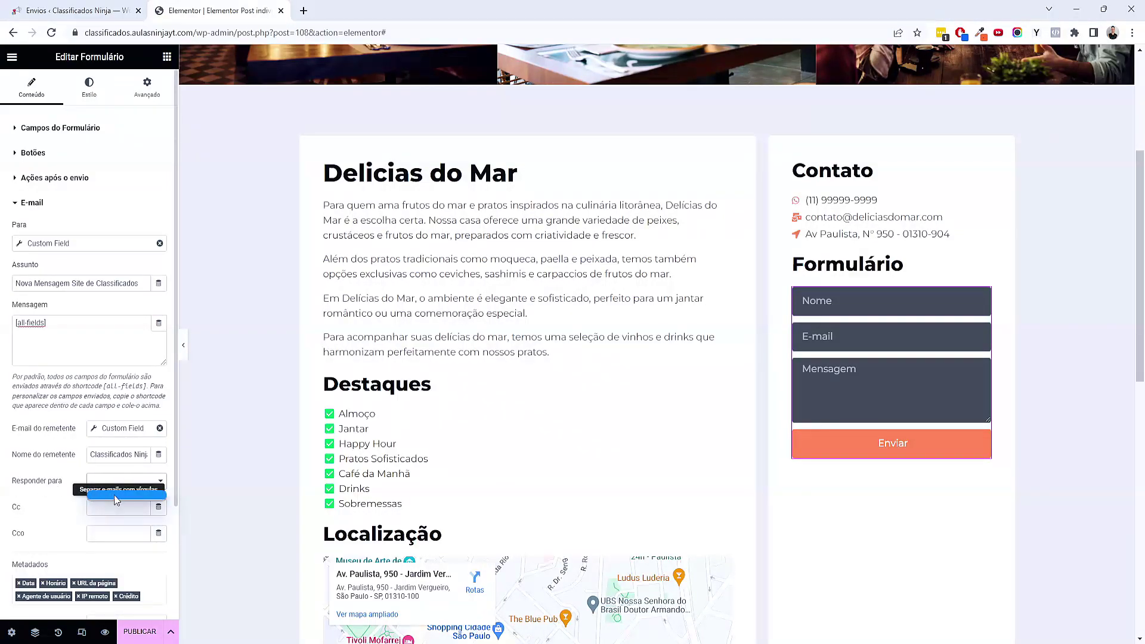
left_click(77, 507)
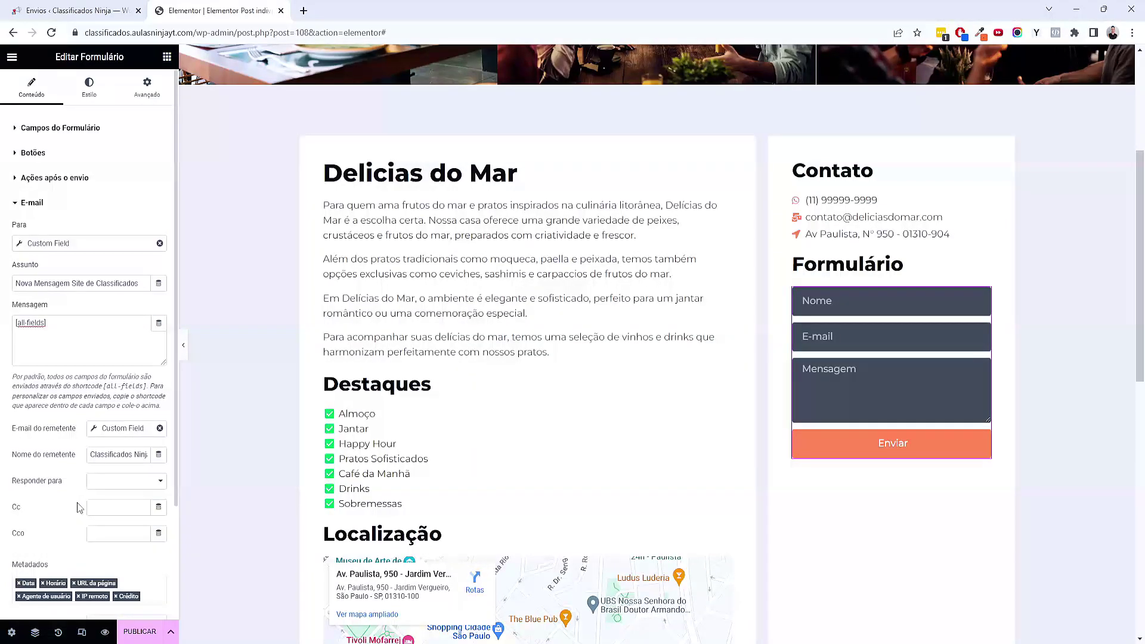
left_click(171, 631)
left_click(127, 550)
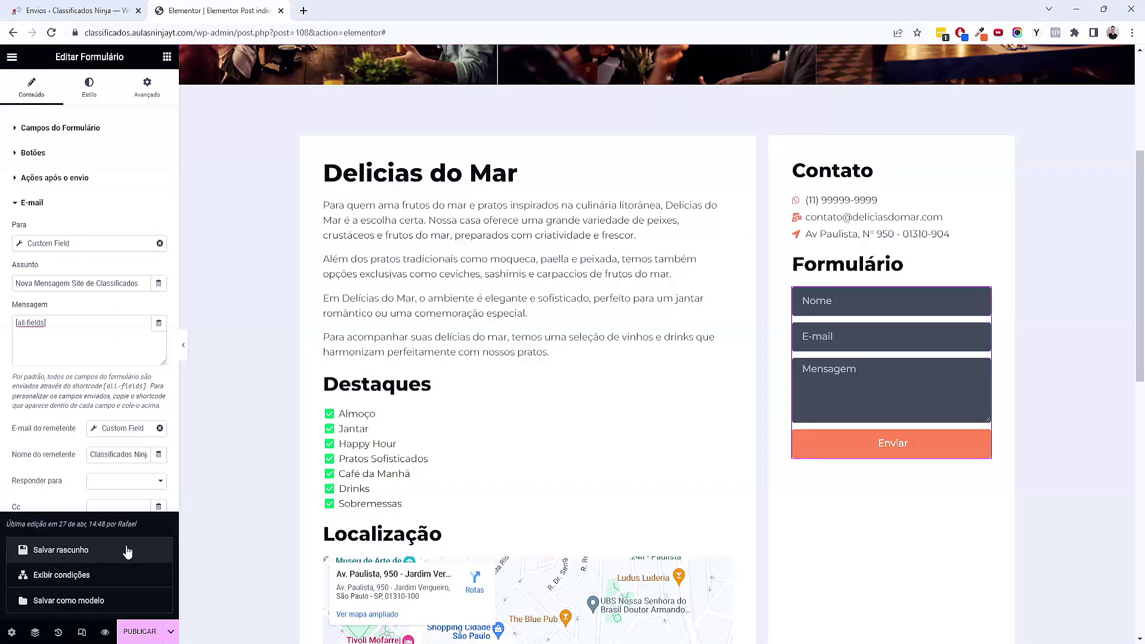
Reload the editor and set the form's e-mail Responder para to the visitor's E-mail field
left_click(52, 34)
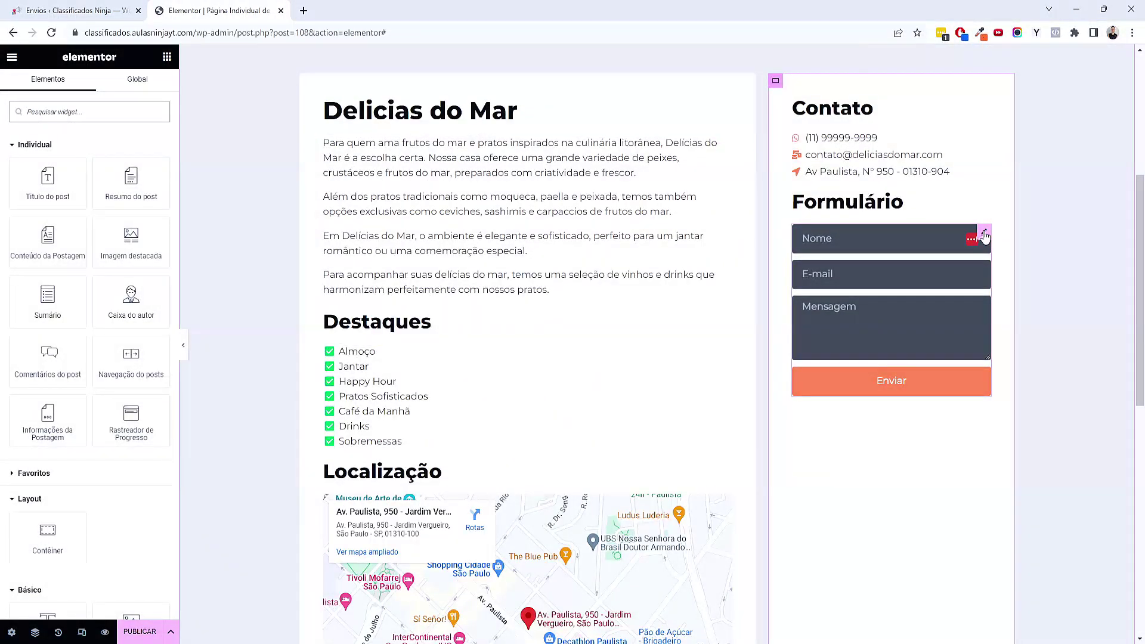
left_click(954, 245)
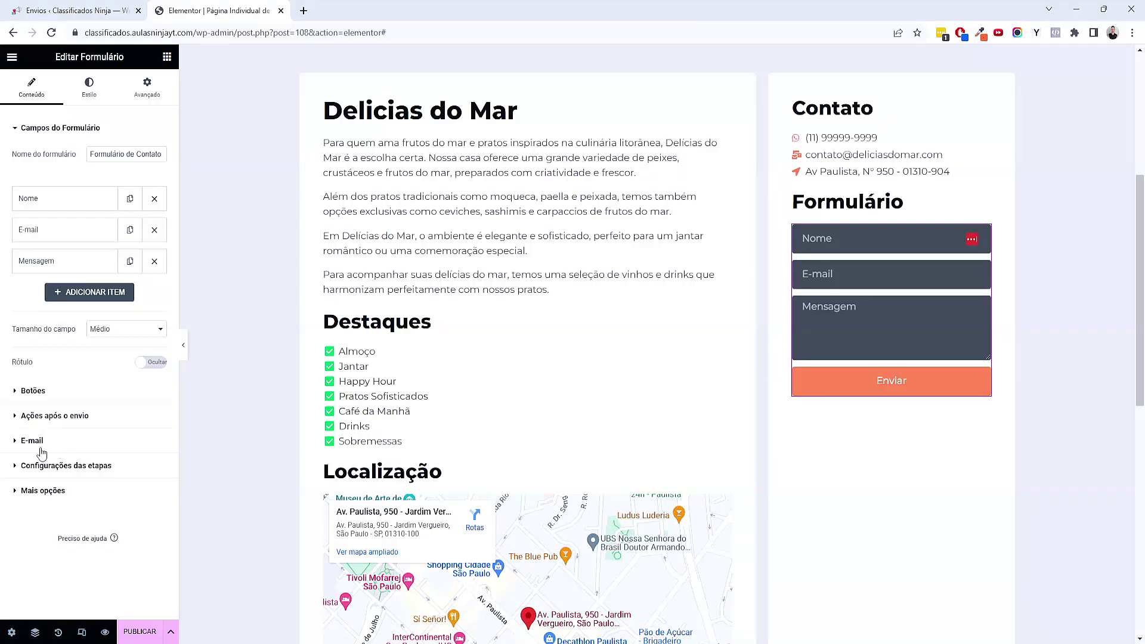
left_click(58, 420)
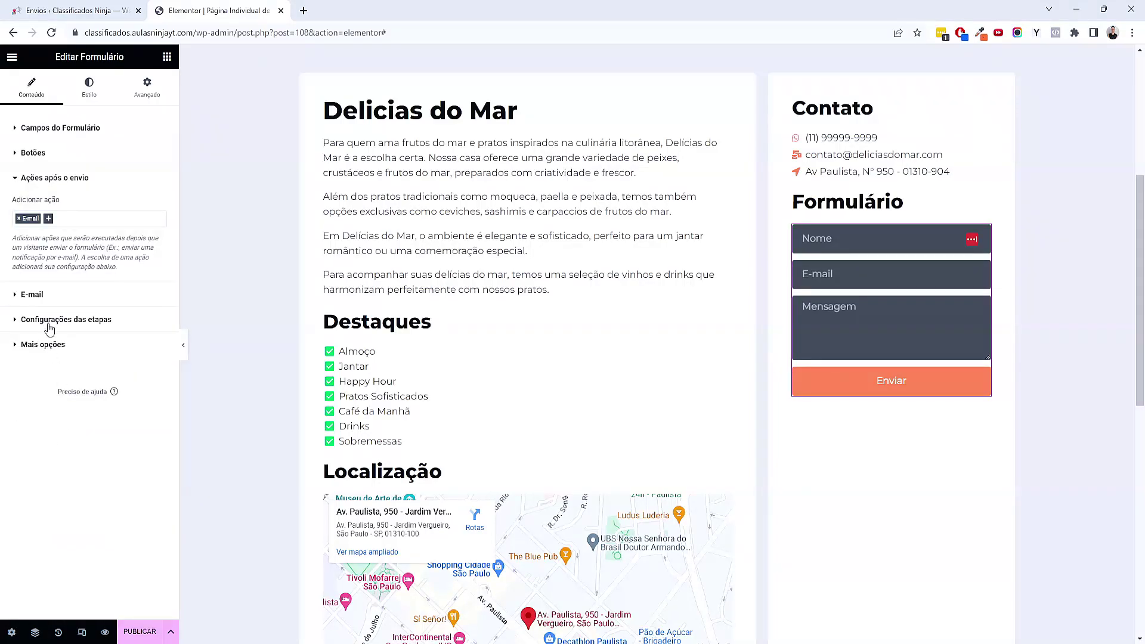
left_click(50, 299)
scroll(80, 353, "down", 1)
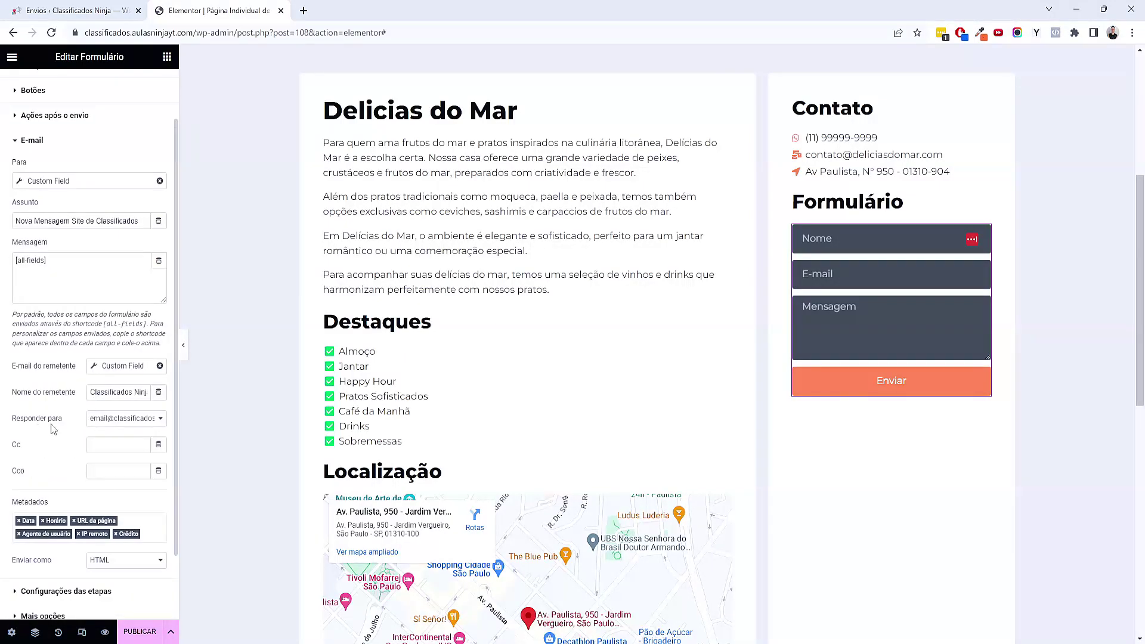
left_click(143, 422)
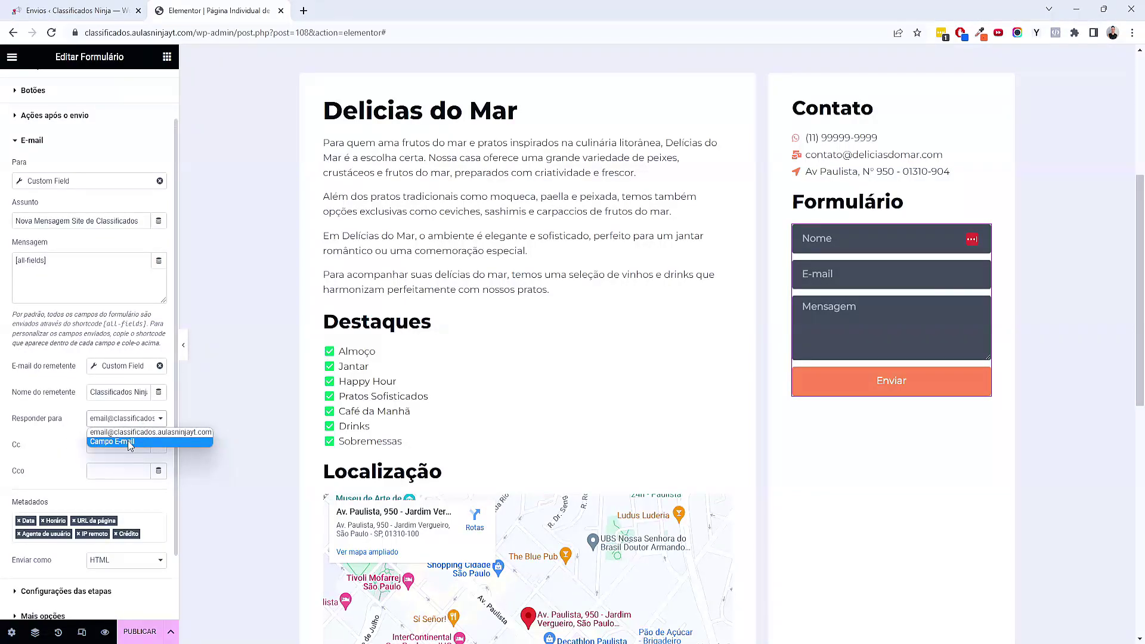
left_click(130, 442)
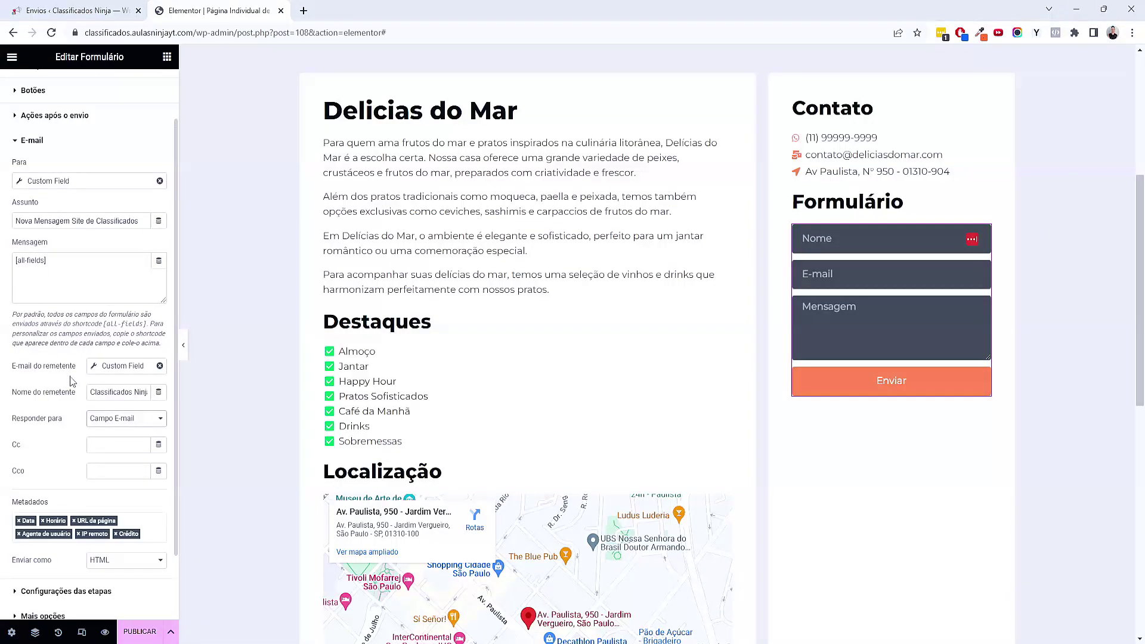
scroll(70, 381, "down", 3)
left_click(42, 462)
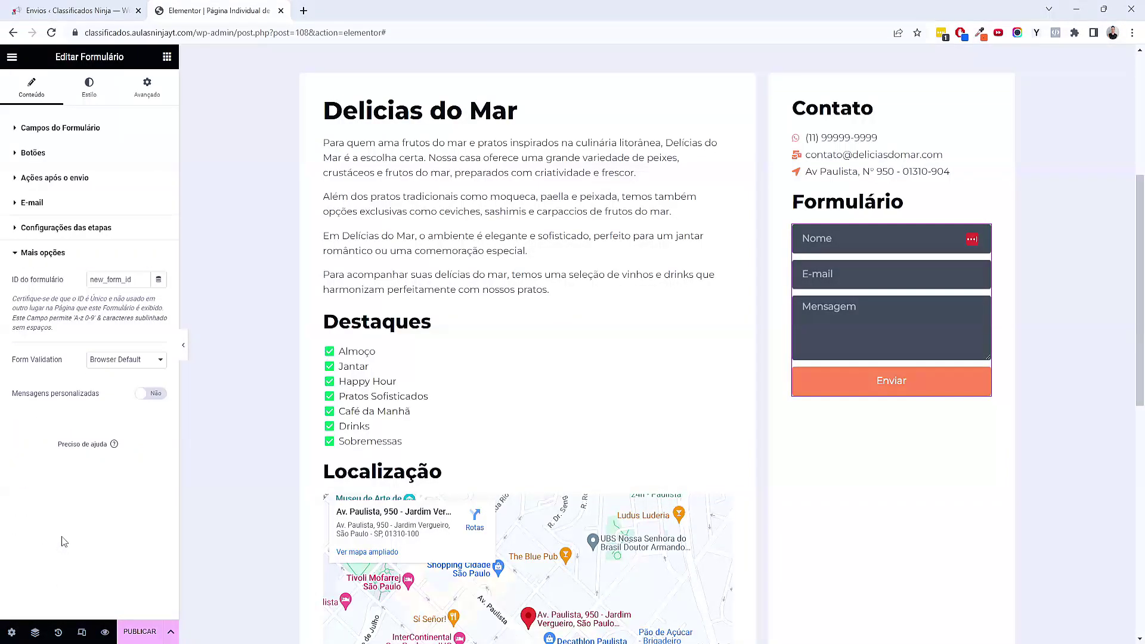
Enable custom form messages and change the success message to 'Mensagem enviada com sucesso.'
left_click(151, 394)
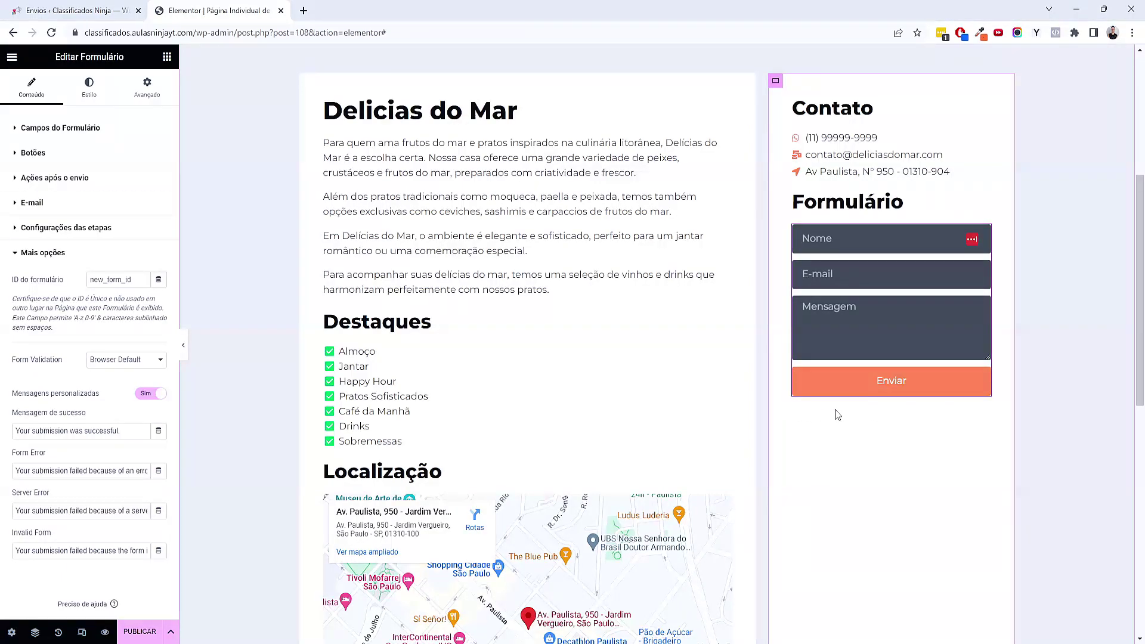
triple_click(119, 430)
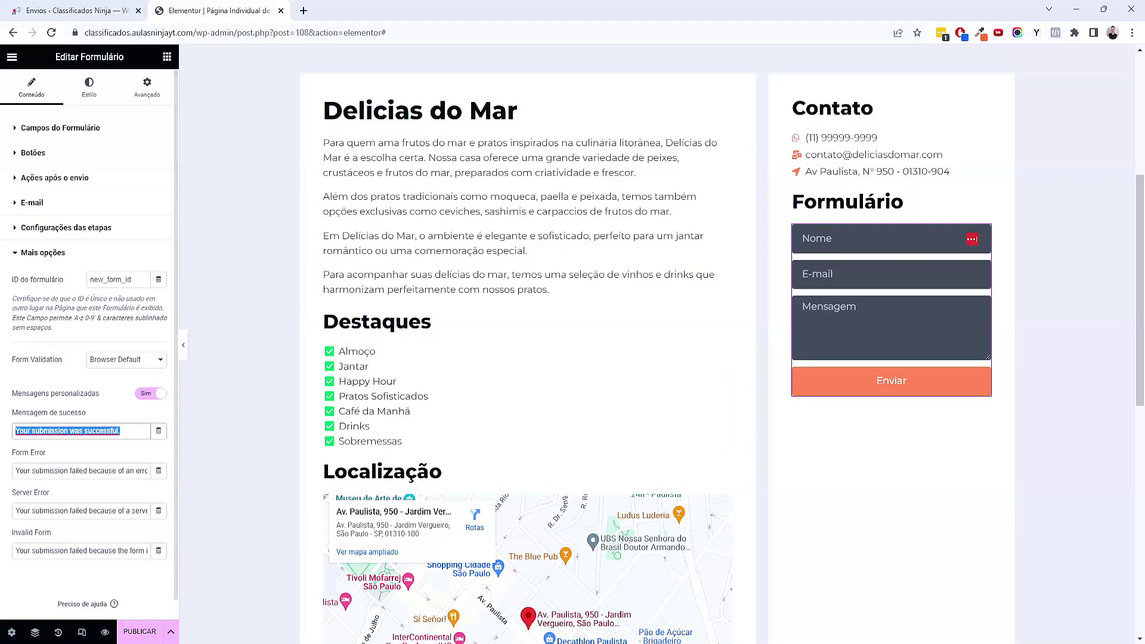
key("BackSpace")
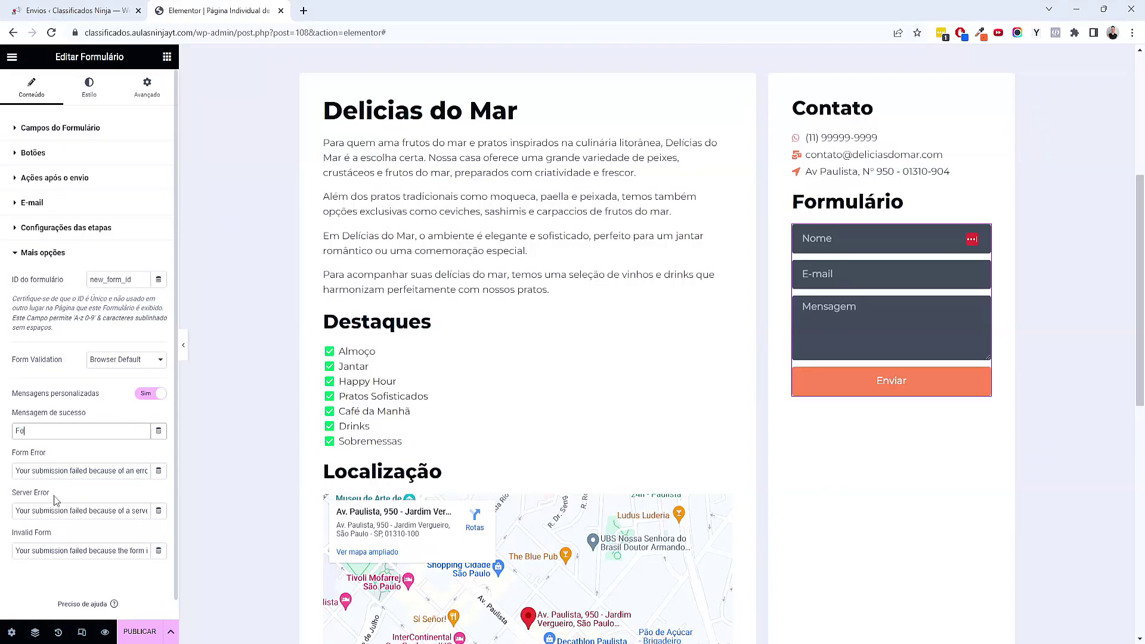
type("Mensagem enviada com sucesso.")
triple_click(89, 470)
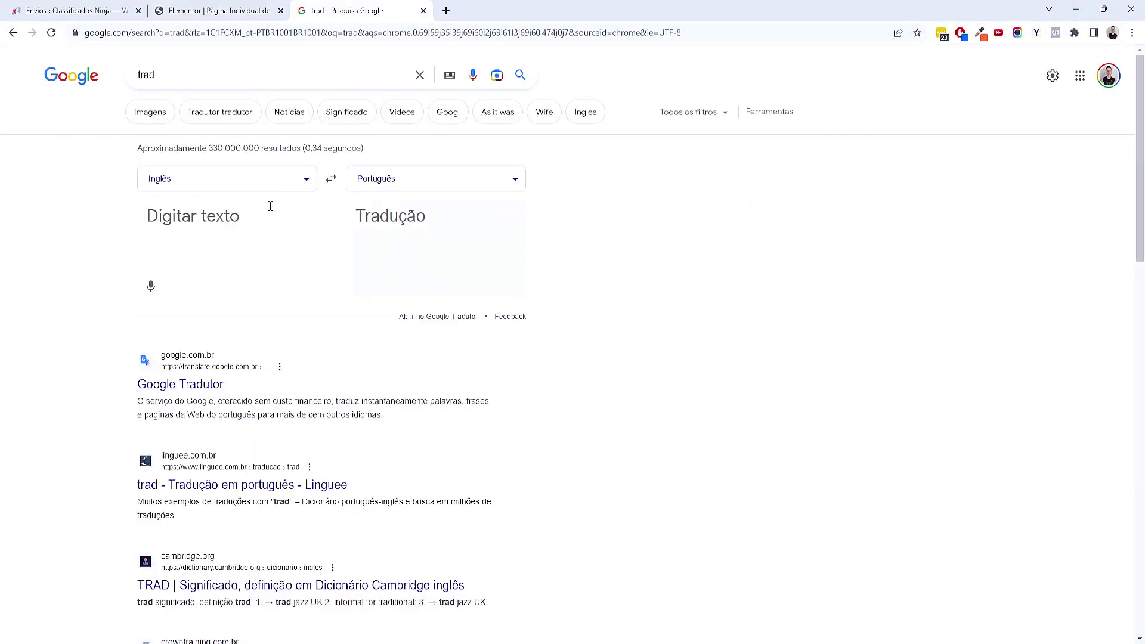
Translate the form error message into Portuguese and paste it into the Form Error field
type("Your submission failed because of an error.")
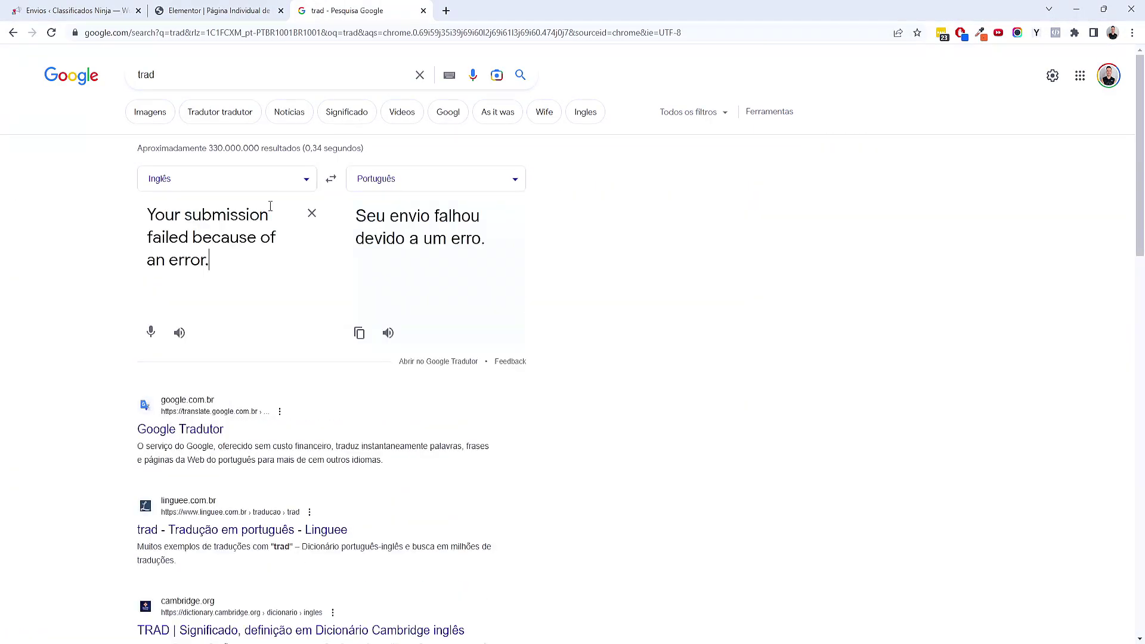
key("ctrl+shift+Tab")
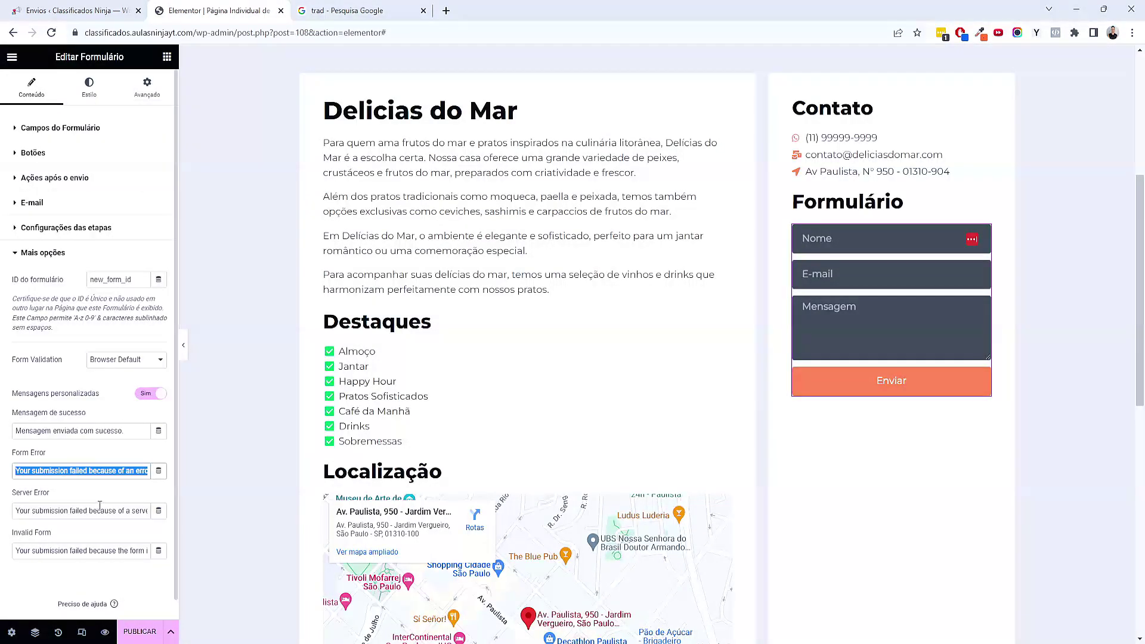
type("Seu envio falhou devido a um erro.")
Translate the server error message and paste the Portuguese version into the Server Error field
triple_click(98, 511)
key("ctrl+c")
key("ctrl+Tab")
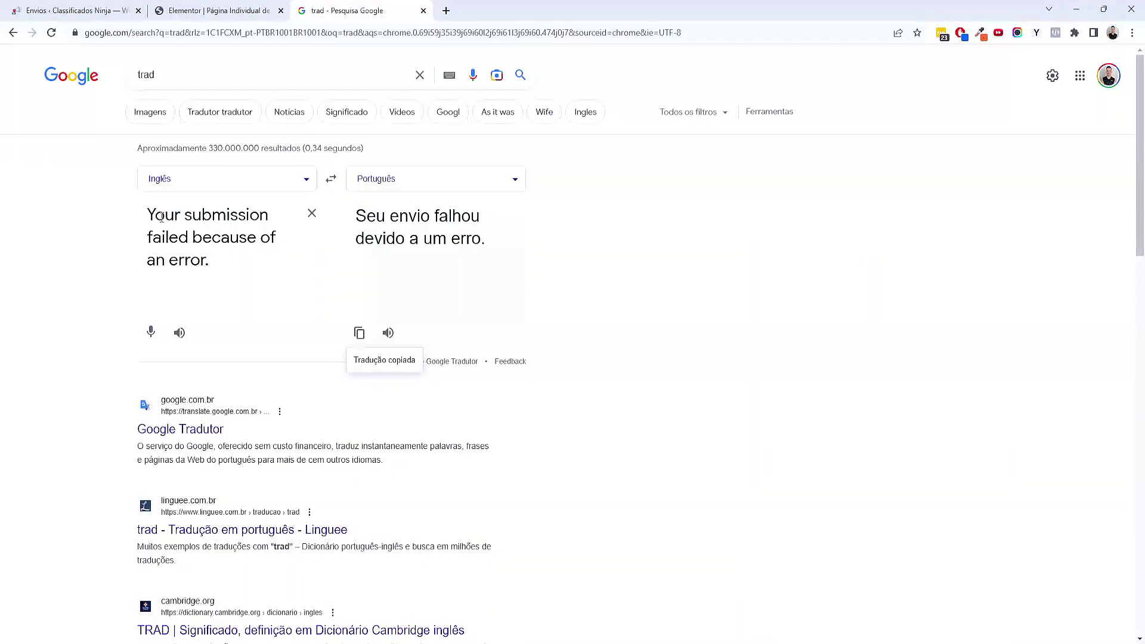
key("ctrl+a")
key("ctrl+v")
left_click(359, 333)
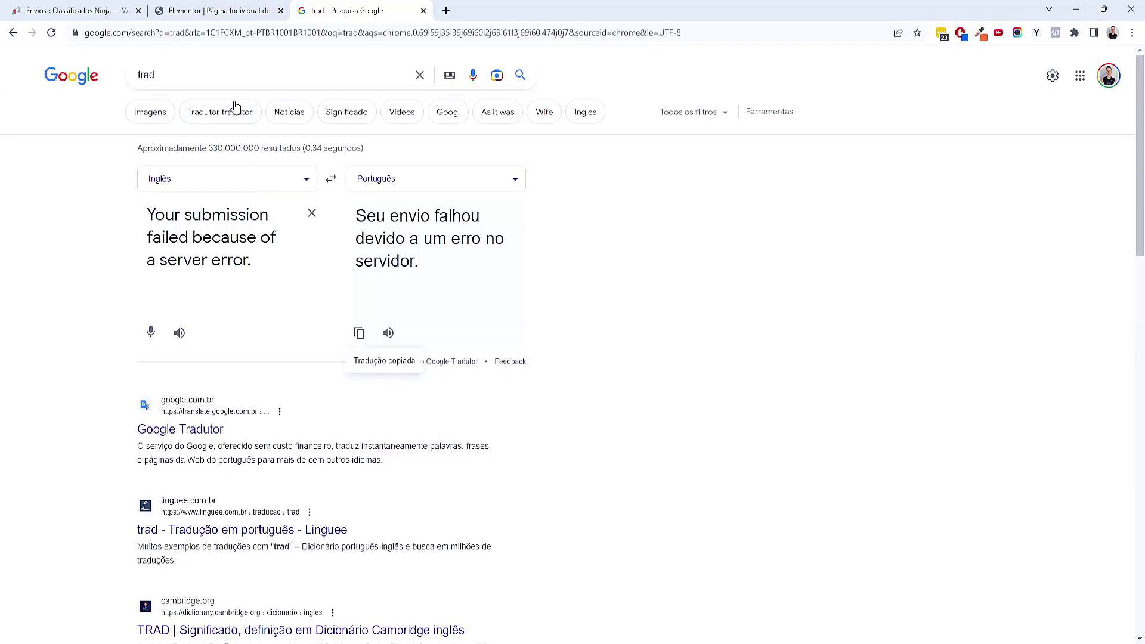
left_click(224, 10)
key("ctrl+v")
Translate the invalid form message to 'Seu envio falhou porque o formulário é inválido.' and copy it
triple_click(99, 550)
key("ctrl+c")
left_click(374, 6)
left_click(253, 248)
key("ctrl+a")
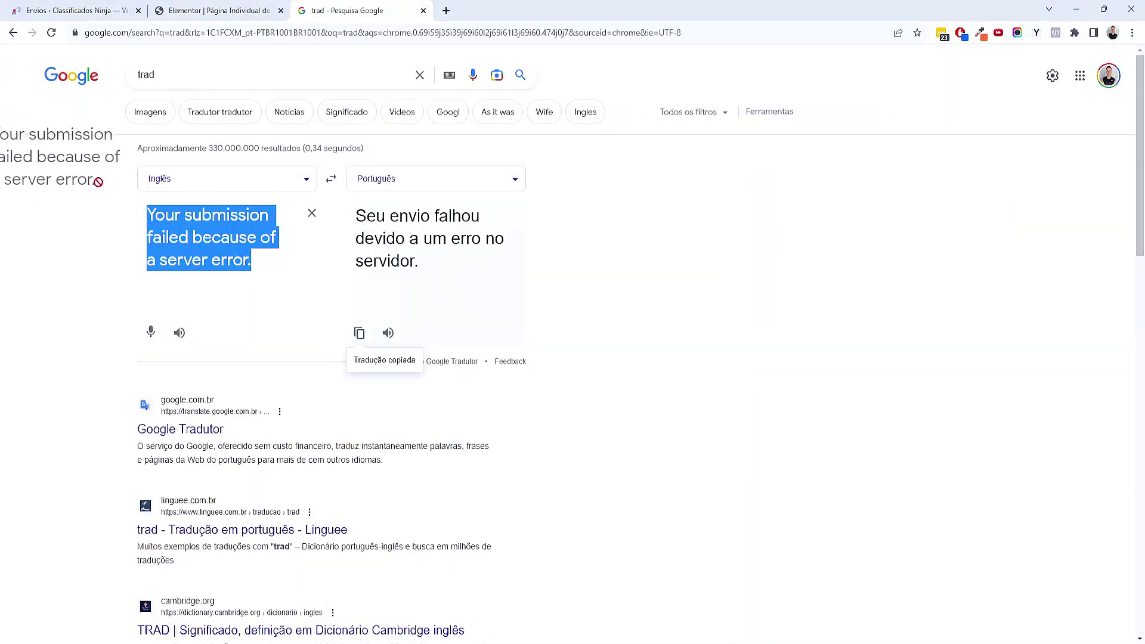
key("ctrl+v")
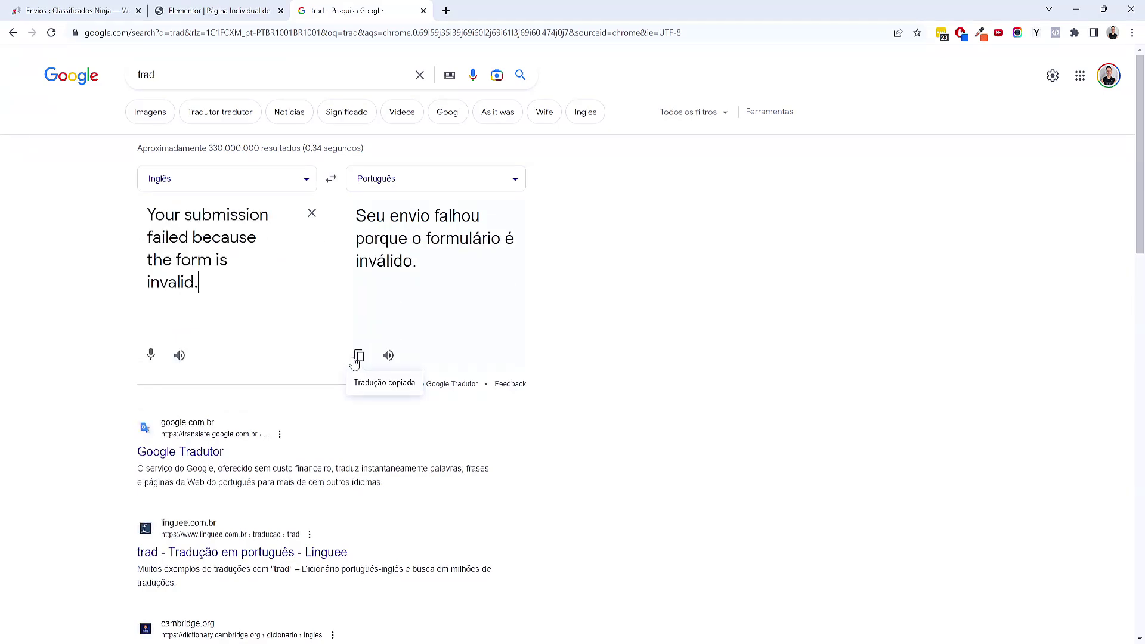
left_click(220, 10)
Paste the Portuguese invalid-form message, publish the template, and close the translator tab
key("ctrl+v")
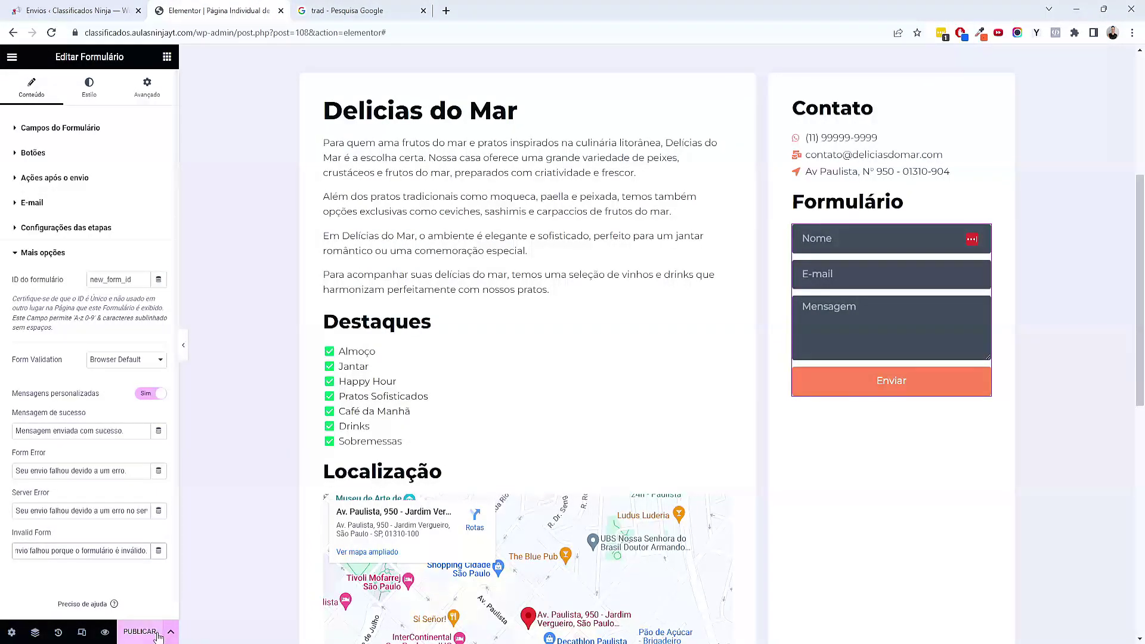
left_click(158, 636)
left_click(915, 94)
scroll(437, 331, "down", 7)
scroll(438, 330, "up", 7)
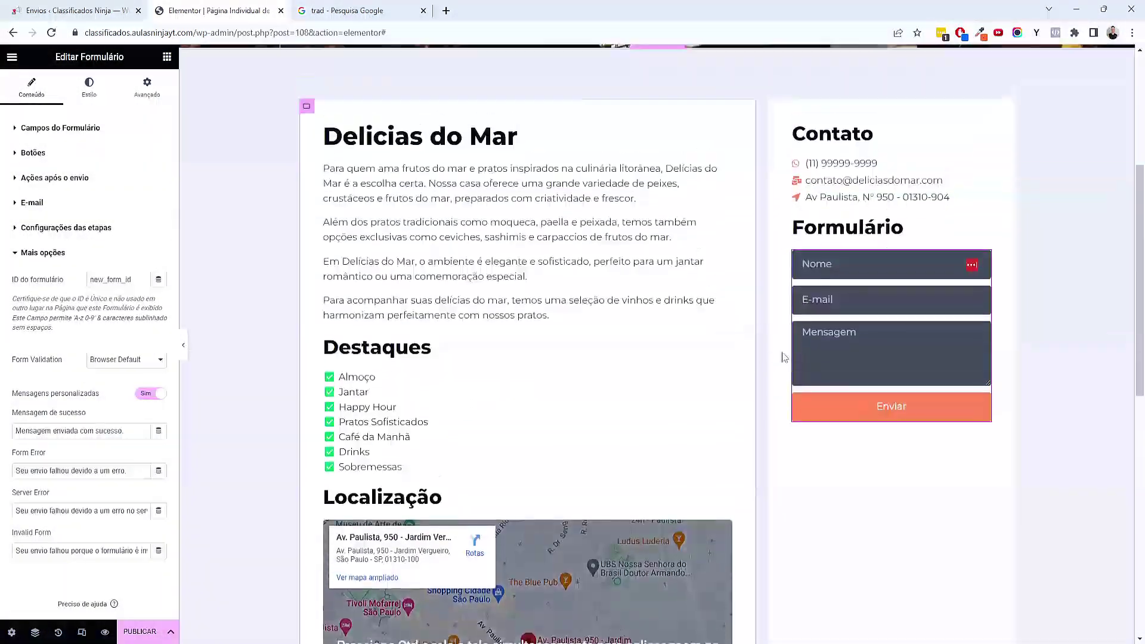
scroll(784, 356, "up", 2)
left_click(423, 10)
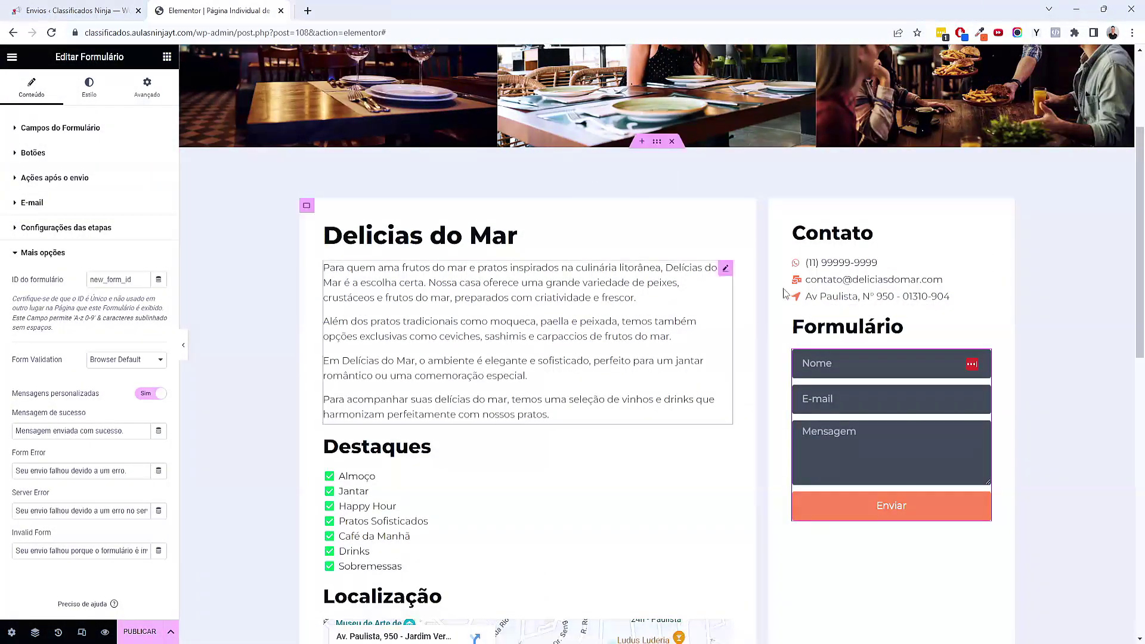
scroll(787, 334, "down", 7)
scroll(808, 420, "up", 5)
Make the Contato column's container sticky to the top under Efeitos de movimento
scroll(810, 409, "up", 3)
scroll(811, 411, "down", 2)
scroll(812, 405, "up", 2)
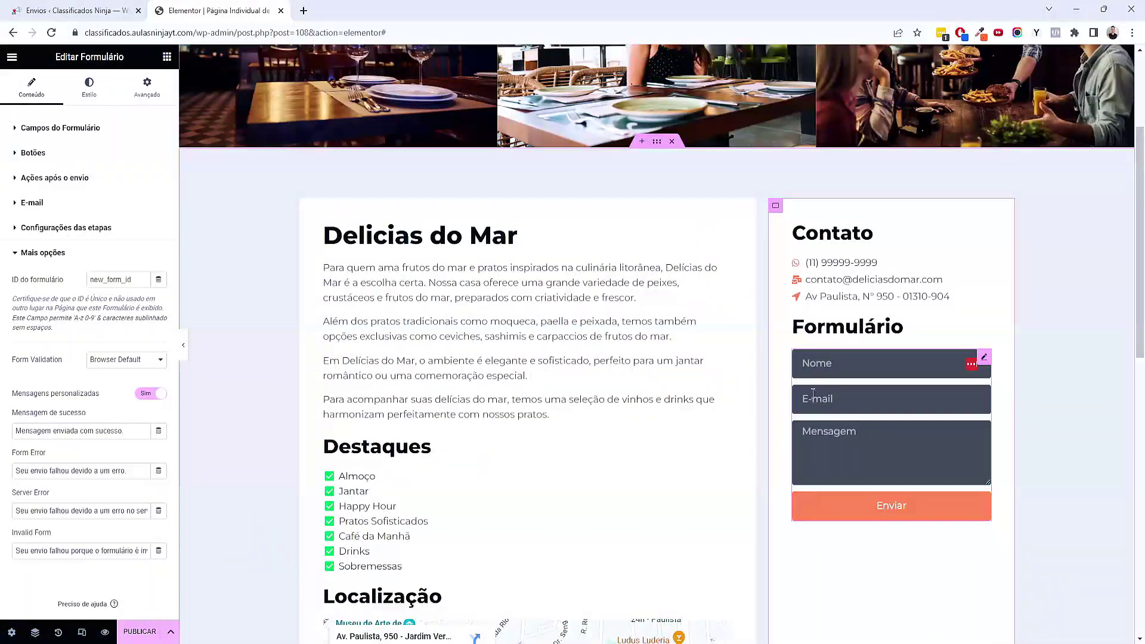
left_click(775, 205)
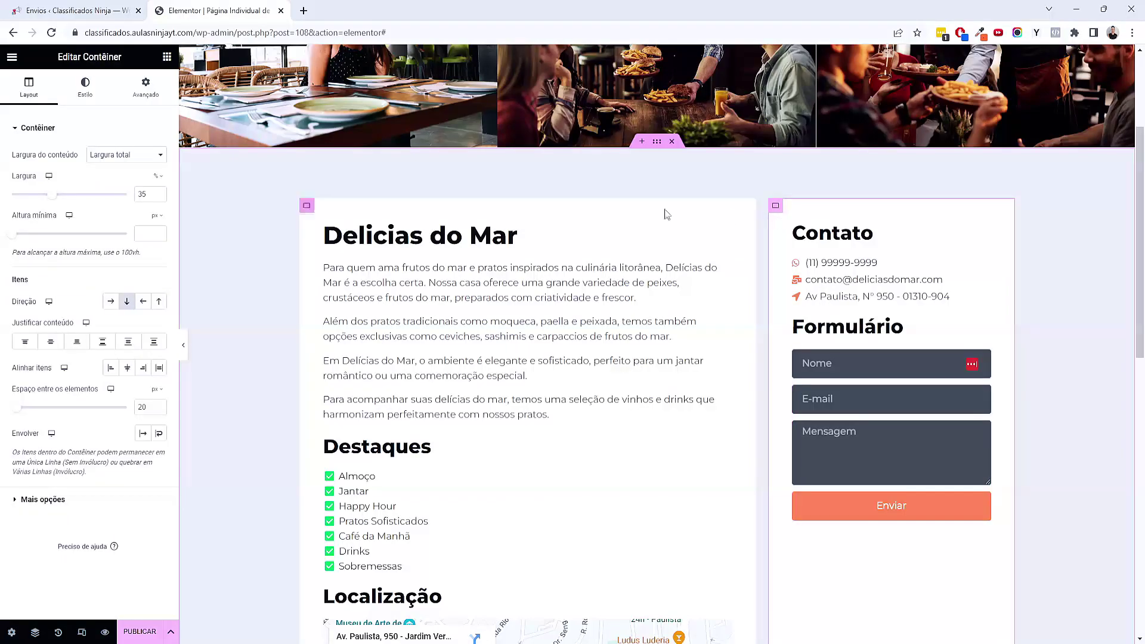
left_click(147, 89)
scroll(112, 561, "down", 2)
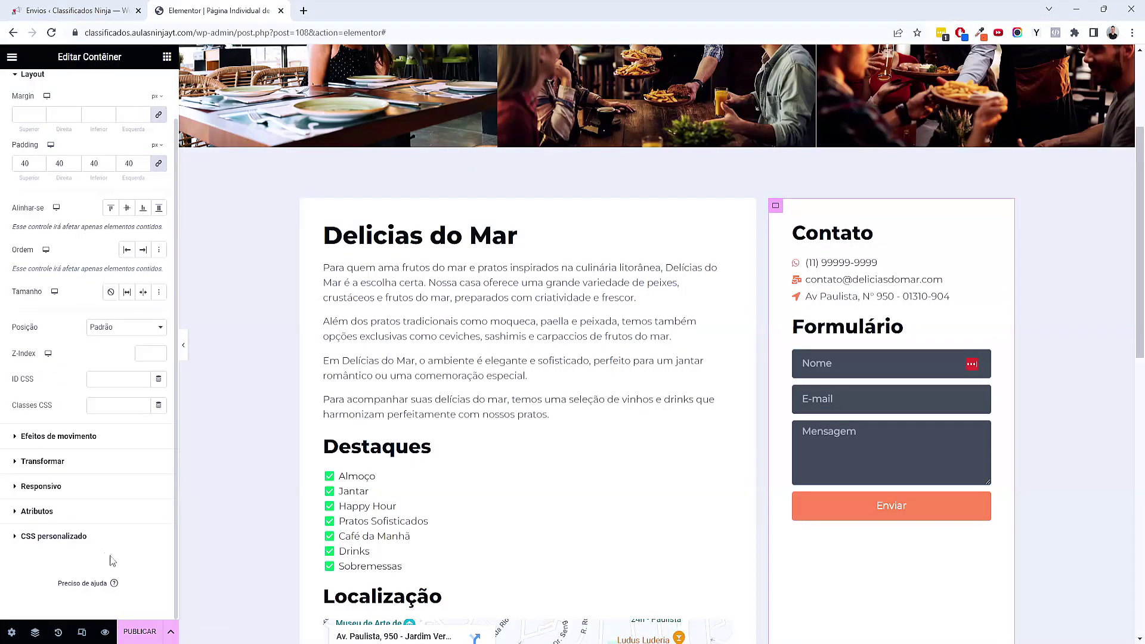
left_click(46, 437)
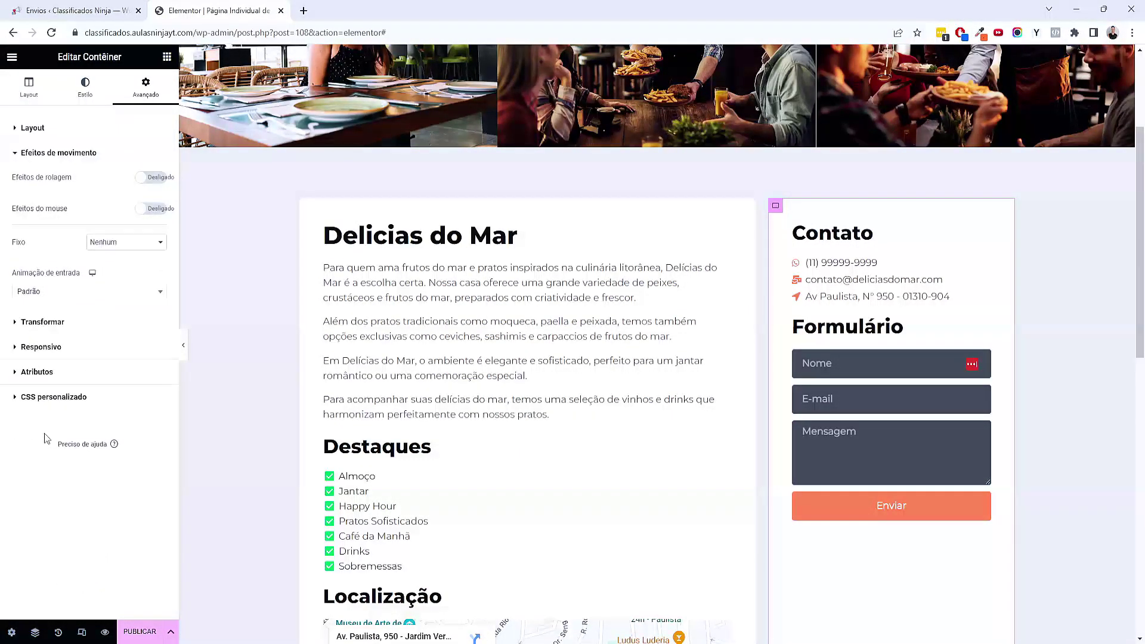
left_click(116, 244)
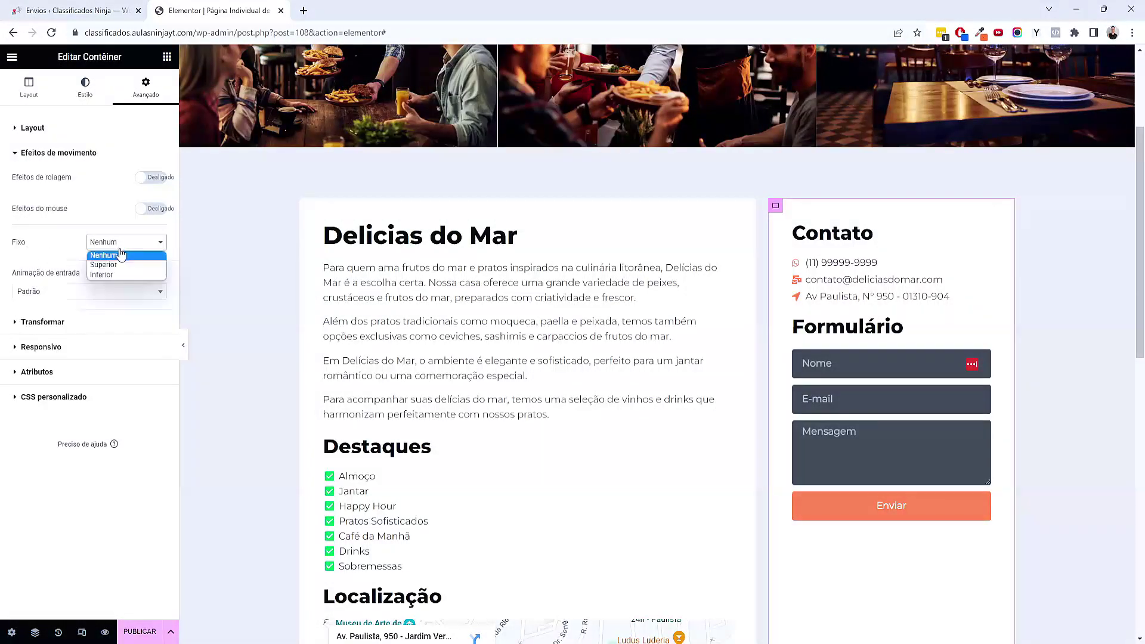
left_click(108, 265)
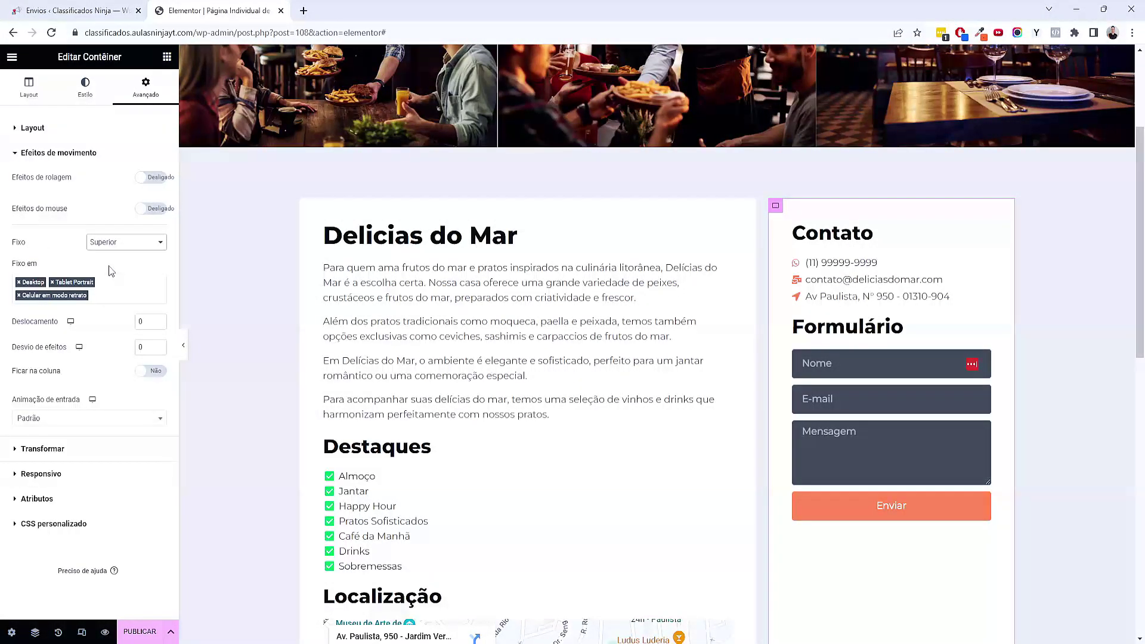
Enable Ficar na coluna so the sticky container stays within its parent column
left_click_drag(1138, 152, 1116, 374)
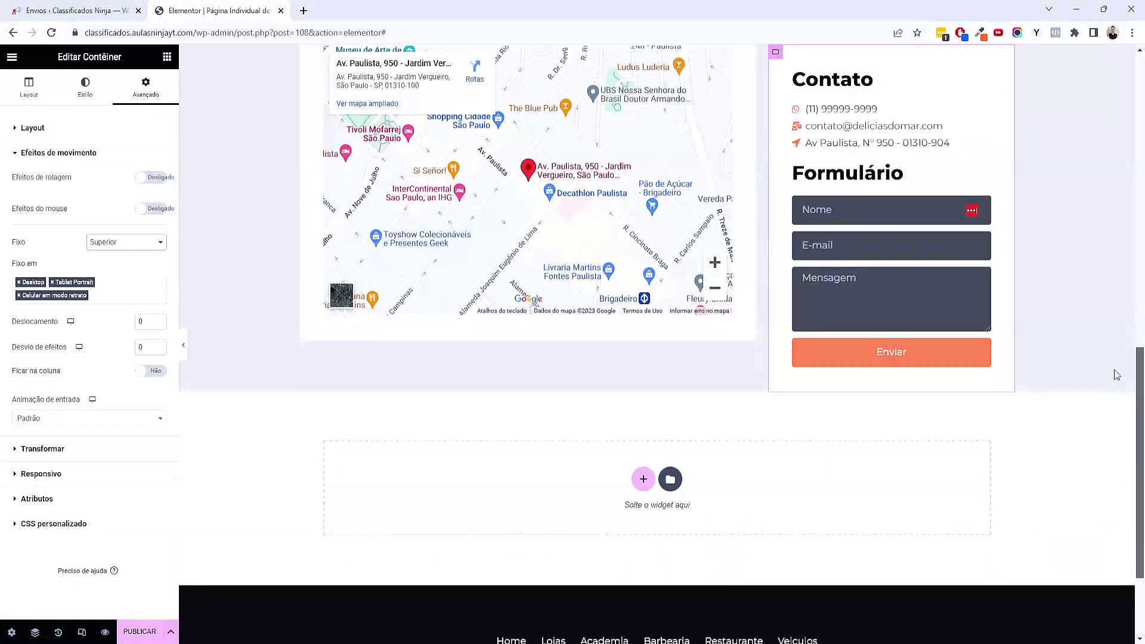
scroll(1114, 374, "down", 2)
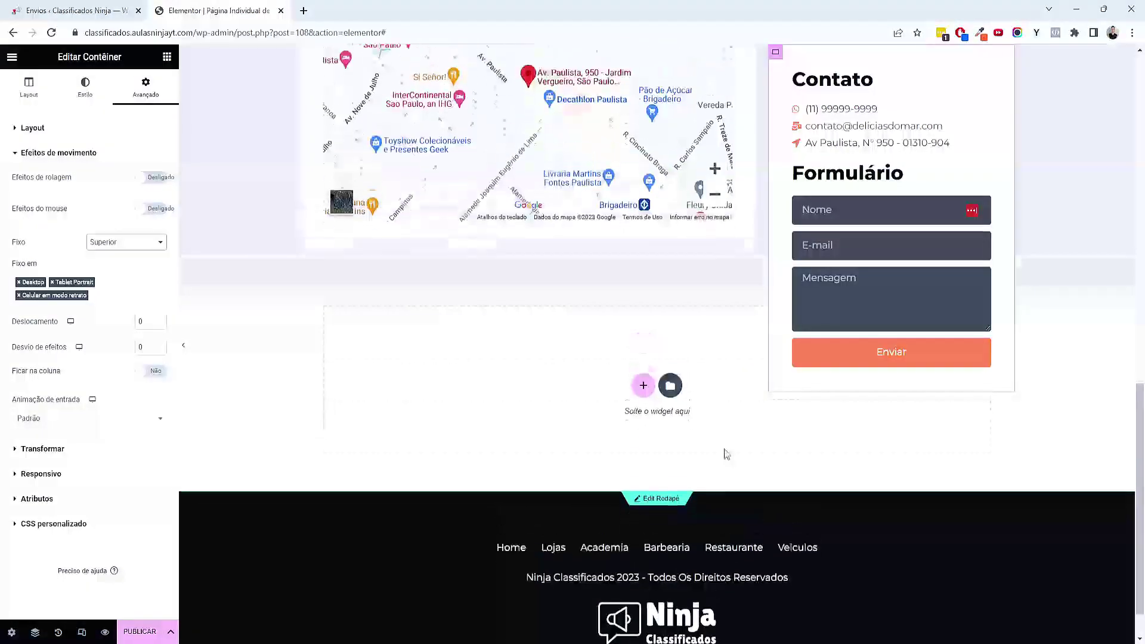
scroll(736, 457, "up", 2)
scroll(873, 438, "up", 3)
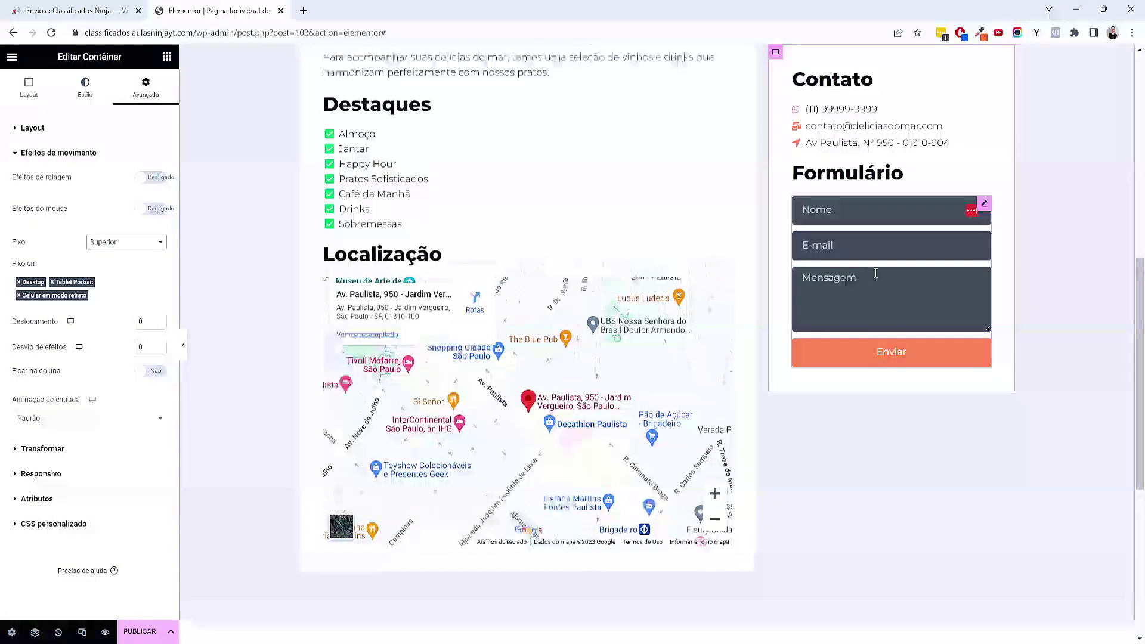
scroll(800, 477, "down", 2)
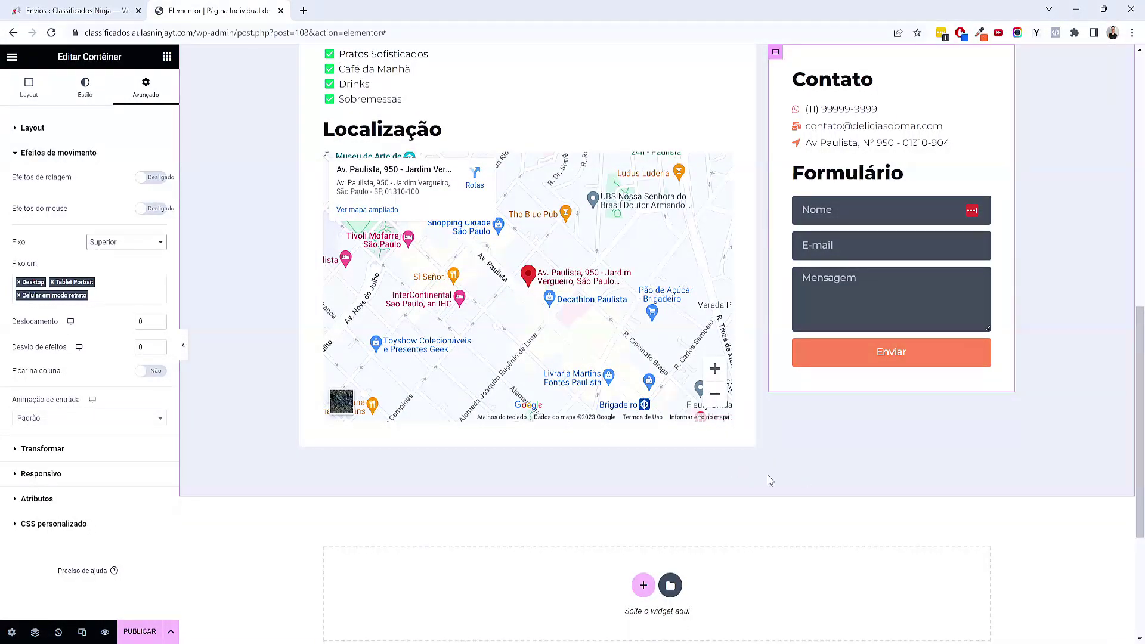
left_click(155, 373)
scroll(742, 468, "down", 4)
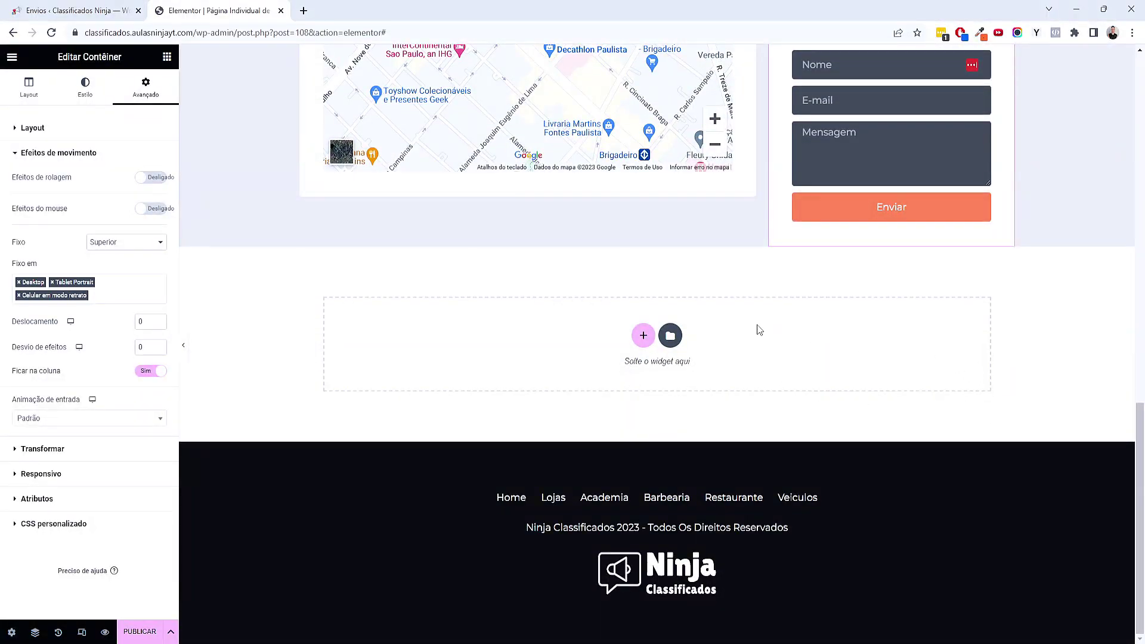
scroll(769, 331, "up", 4)
scroll(804, 453, "down", 4)
scroll(785, 296, "up", 2)
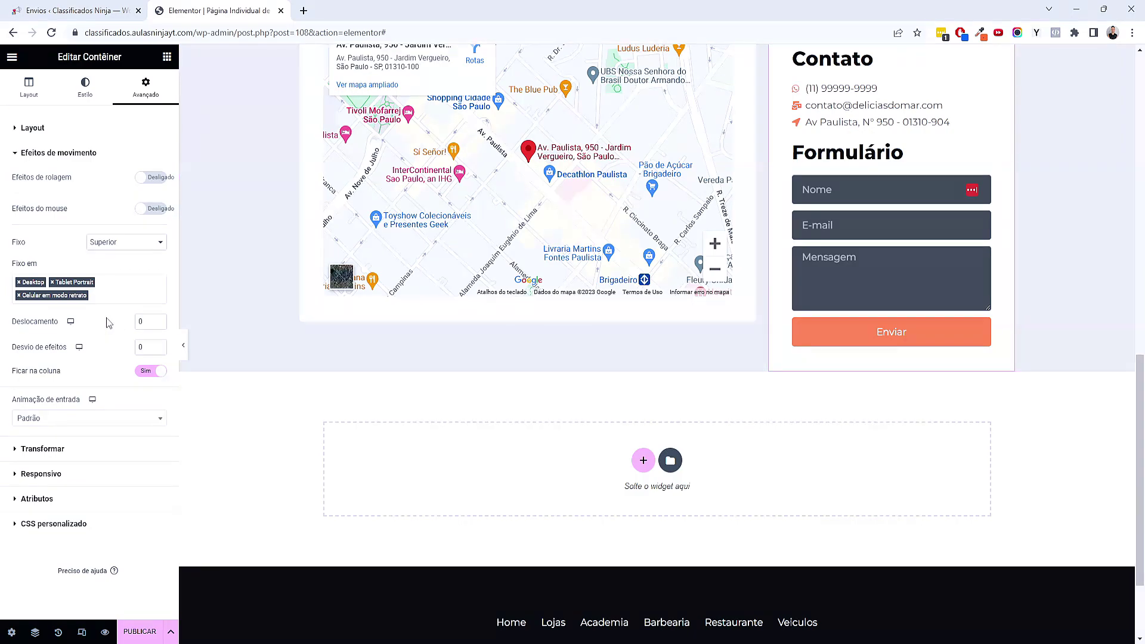
scroll(723, 226, "up", 4)
scroll(723, 226, "down", 4)
scroll(723, 229, "up", 1)
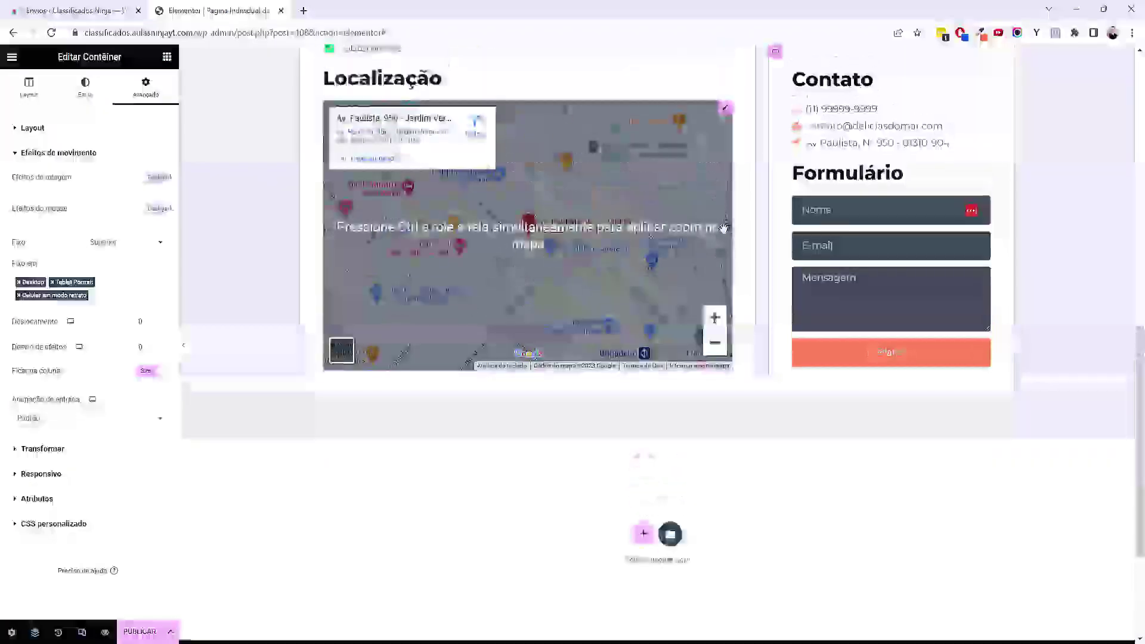
scroll(723, 228, "up", 2)
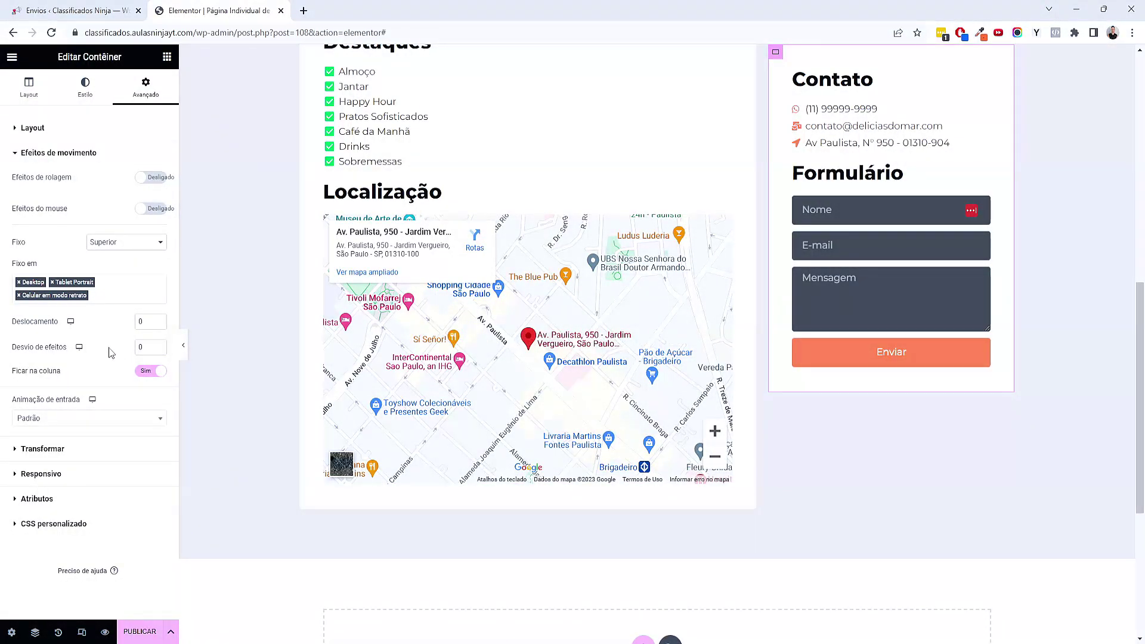
Remove tablet and mobile from Fixo em, keeping stickiness on Desktop only
left_click(19, 295)
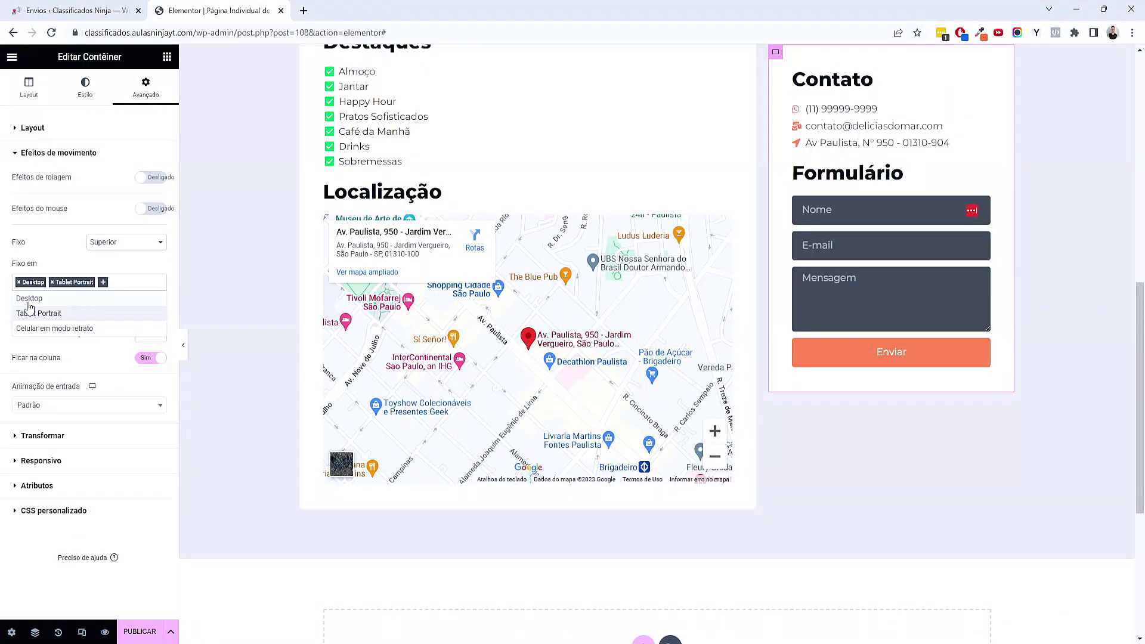
left_click(52, 282)
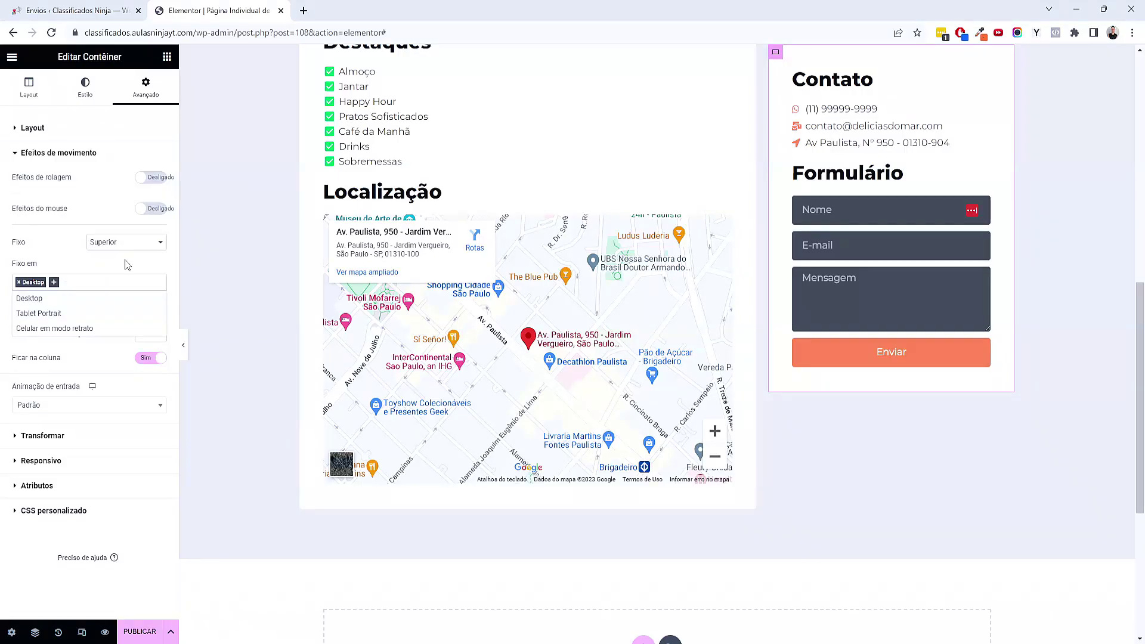
left_click(127, 264)
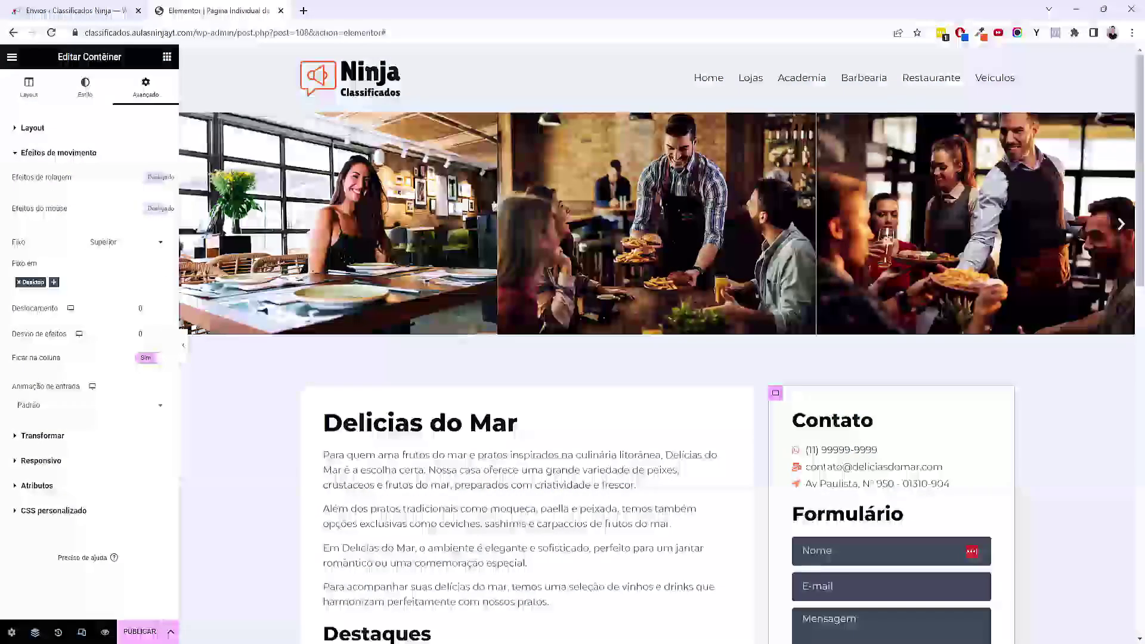
scroll(672, 432, "down", 3)
scroll(672, 432, "down", 10)
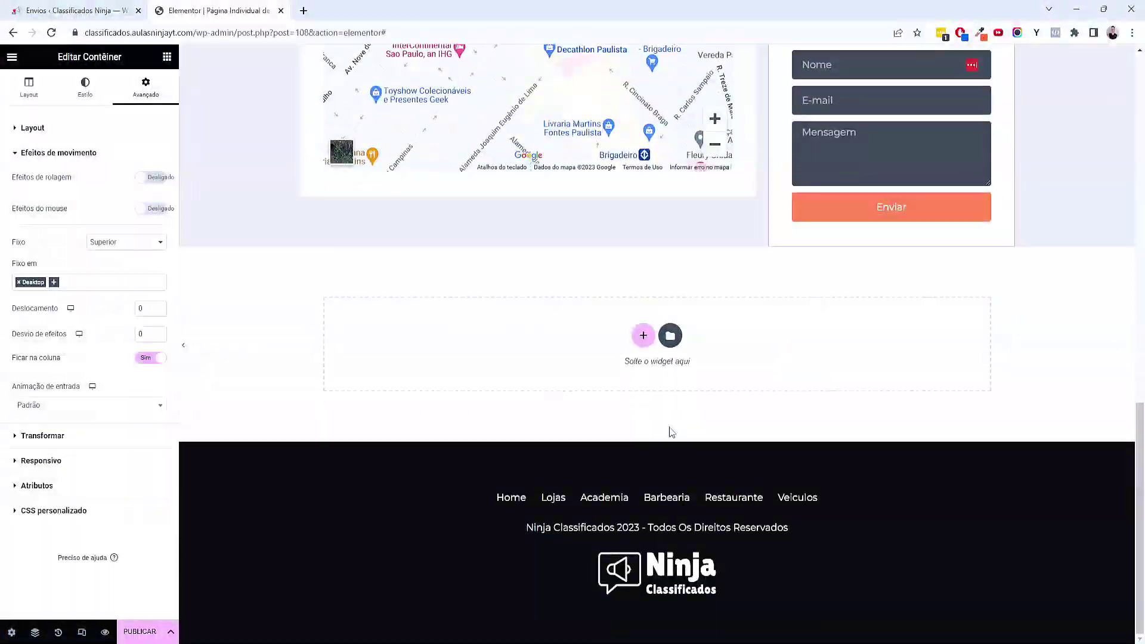
scroll(672, 432, "up", 1)
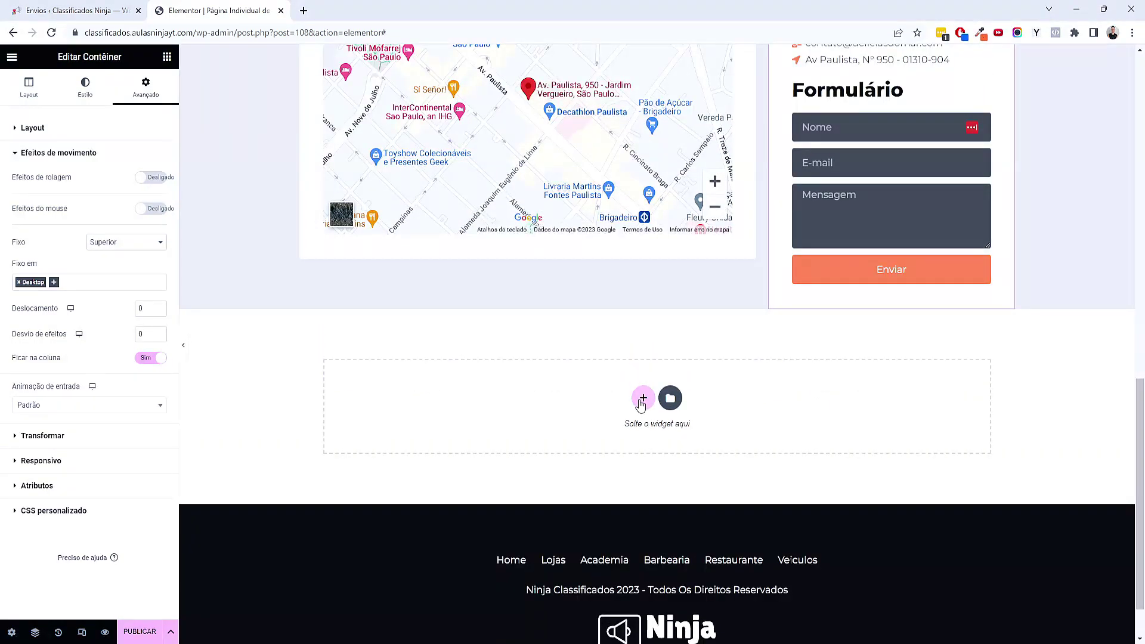
Add a one-column container below the map with 80px top and bottom padding
left_click(643, 398)
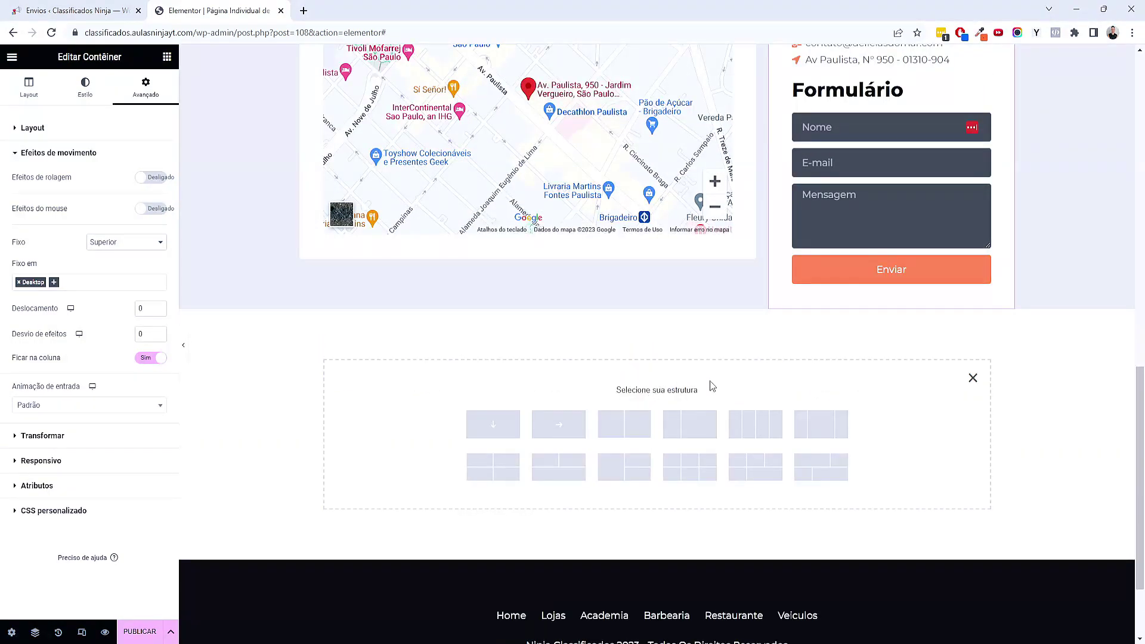
left_click(506, 440)
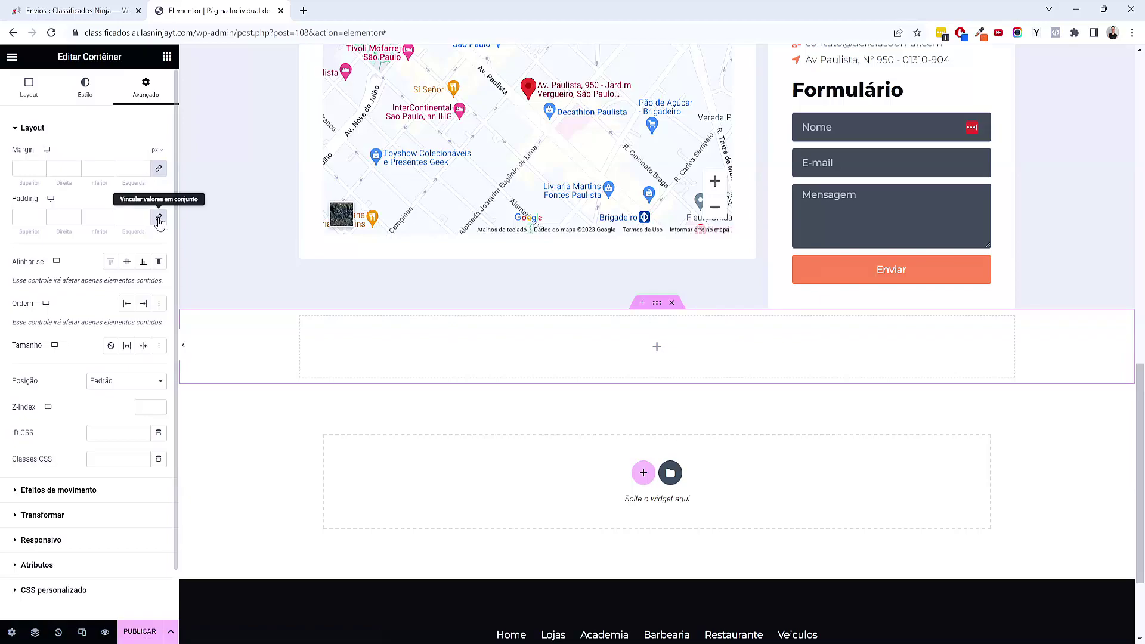
left_click(26, 217)
type("080")
key("Tab")
key("Tab")
type("80")
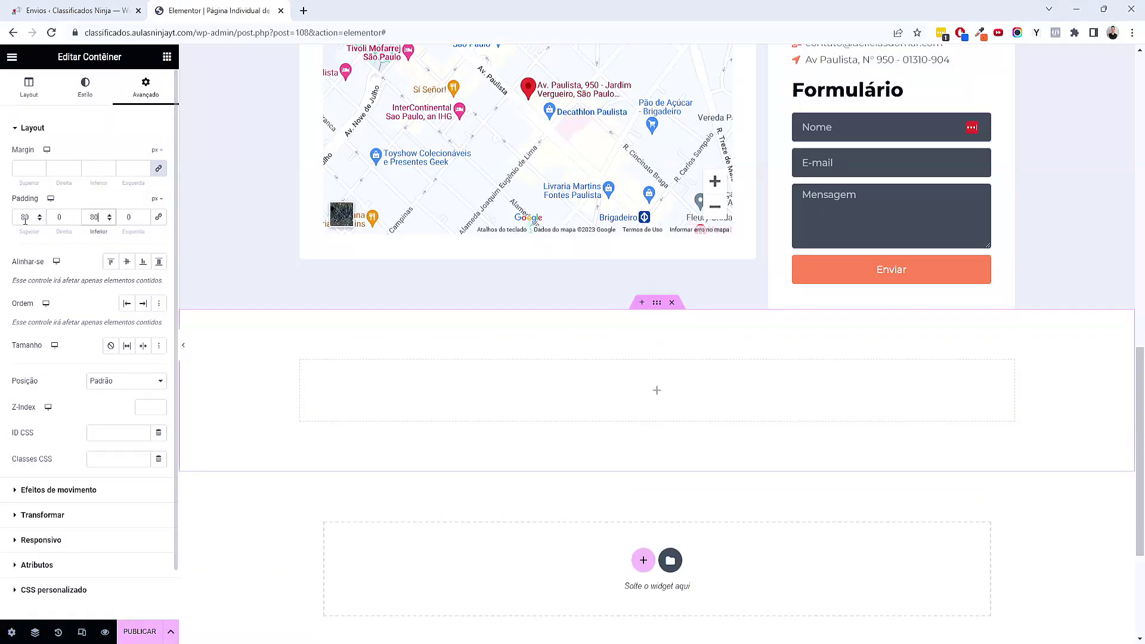
Drop a centred Heading reading 'Lojas Relacionadas' into the new container
left_click(167, 56)
scroll(99, 357, "down", 4)
left_click_drag(49, 381, 654, 397)
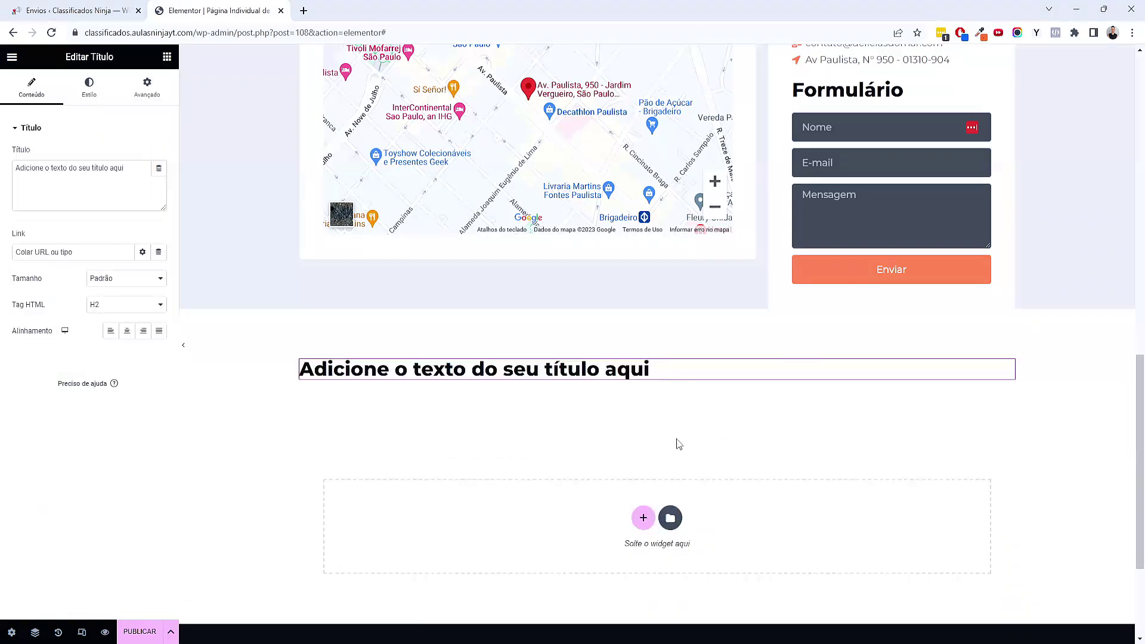
left_click(127, 330)
double_click(100, 167)
key("ctrl+a")
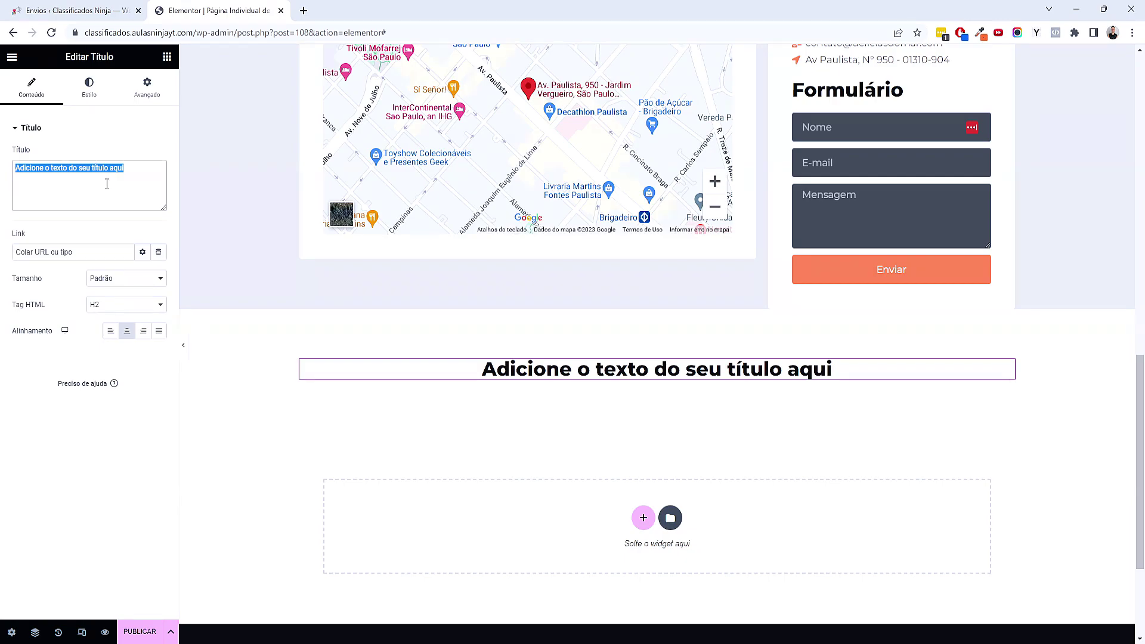
type("Lojas Relacionadas")
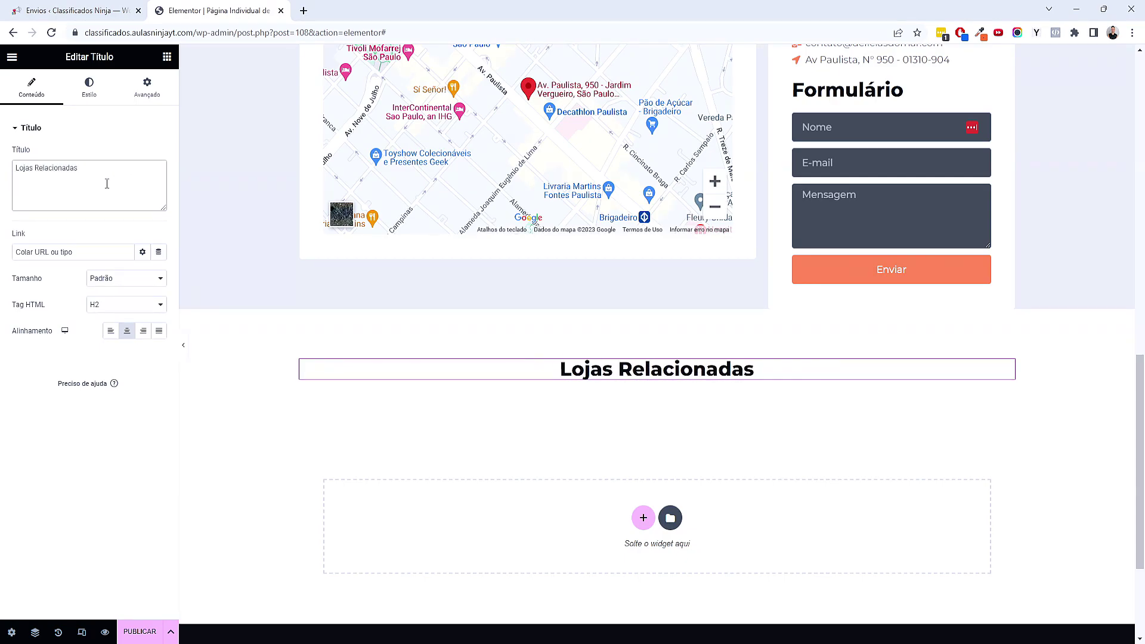
Give the heading a solid black background colour
left_click(140, 90)
scroll(84, 408, "down", 3)
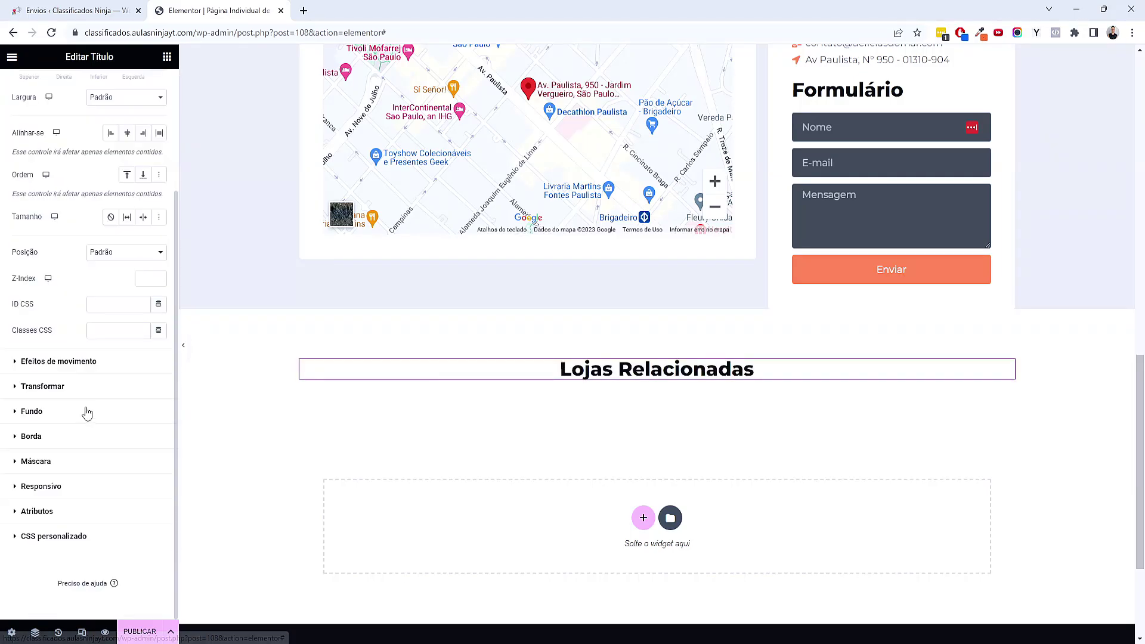
left_click(64, 411)
left_click(143, 256)
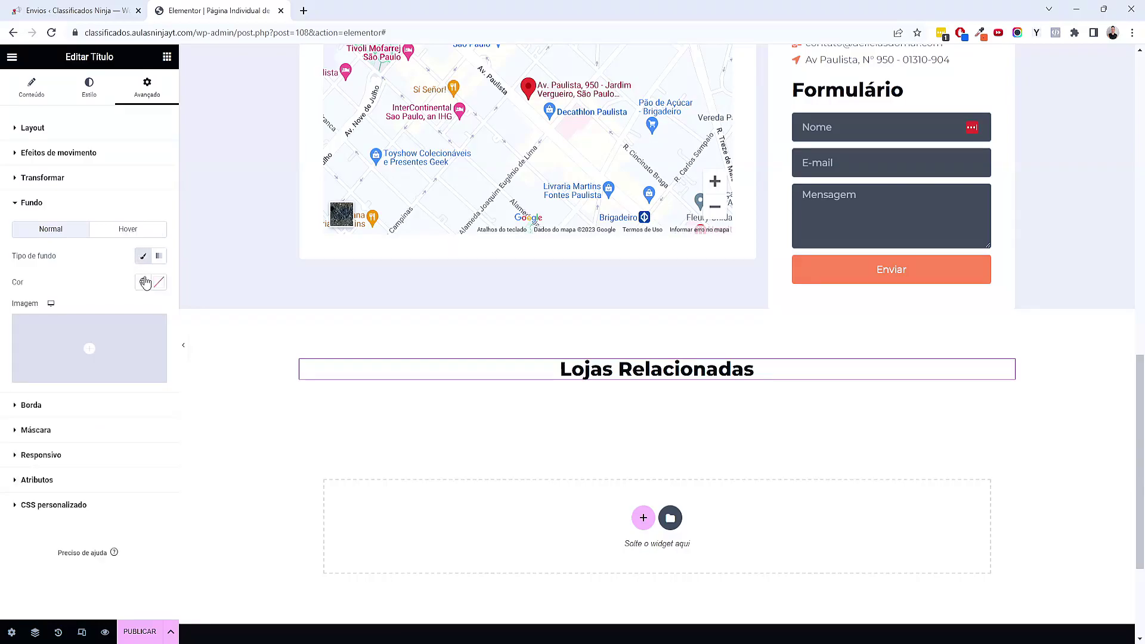
left_click(143, 282)
left_click(100, 348)
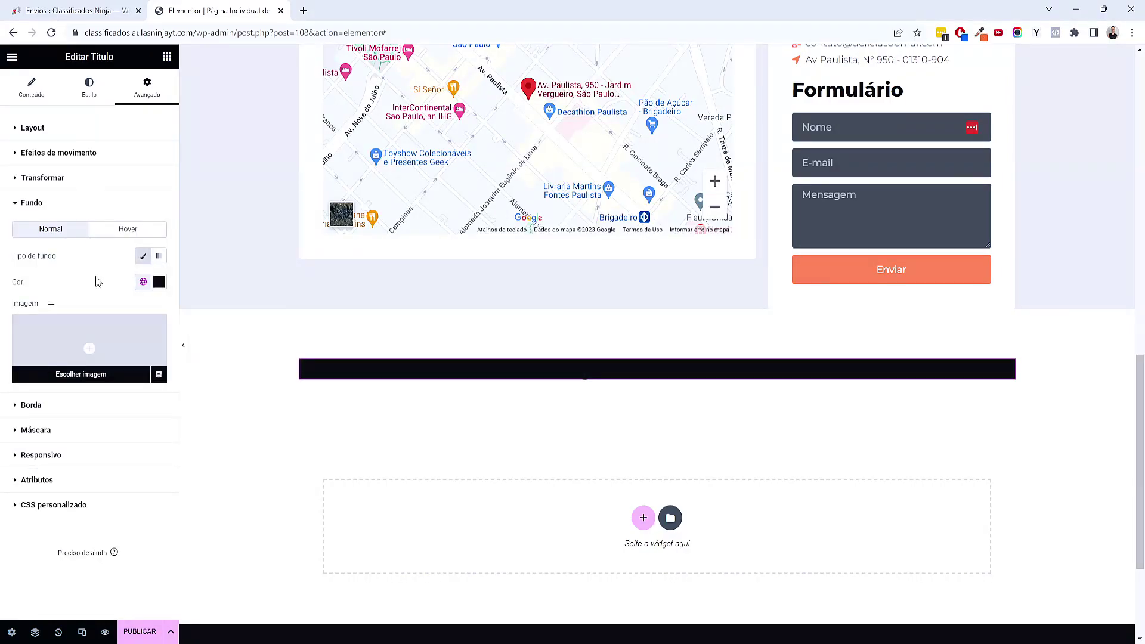
Set the heading's padding to 20/50/20/50
left_click(85, 127)
left_click(158, 217)
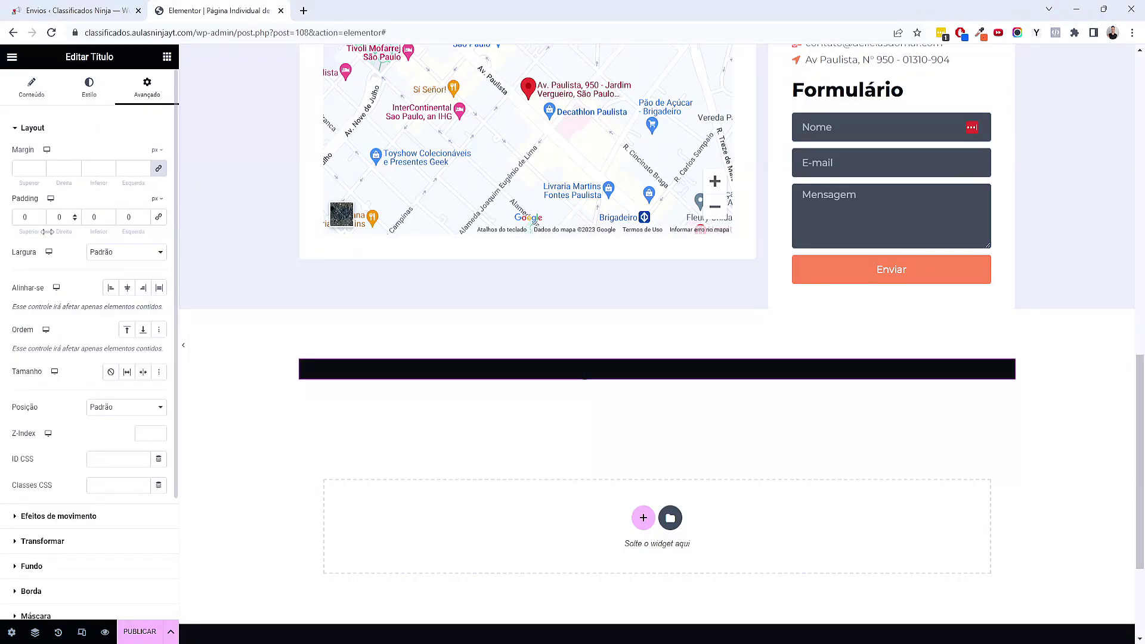
left_click(26, 217)
type("20")
key("Tab")
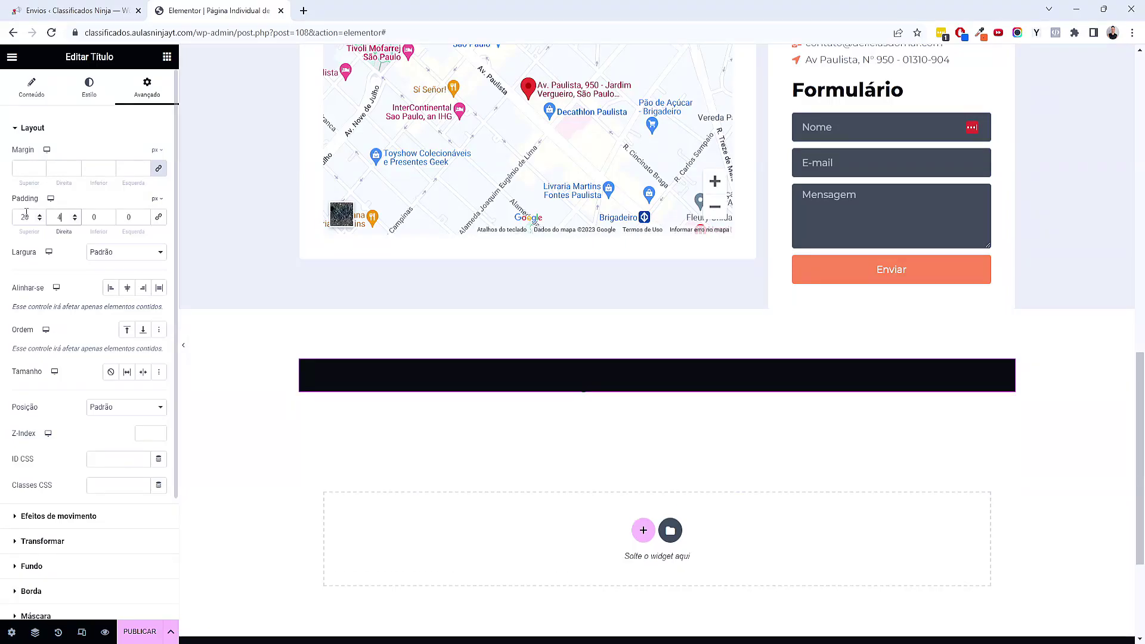
type("050")
key("Tab")
type("5")
key("BackSpace")
type("020")
key("Tab")
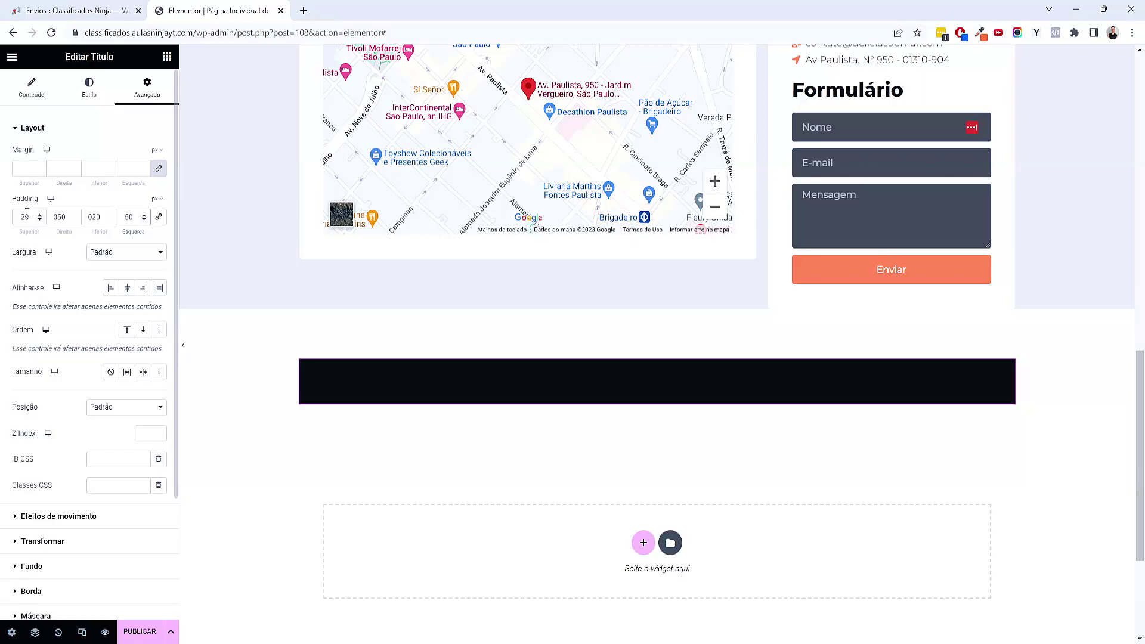
Make the heading text white and begin setting its border corner radius
left_click(99, 105)
left_click(143, 154)
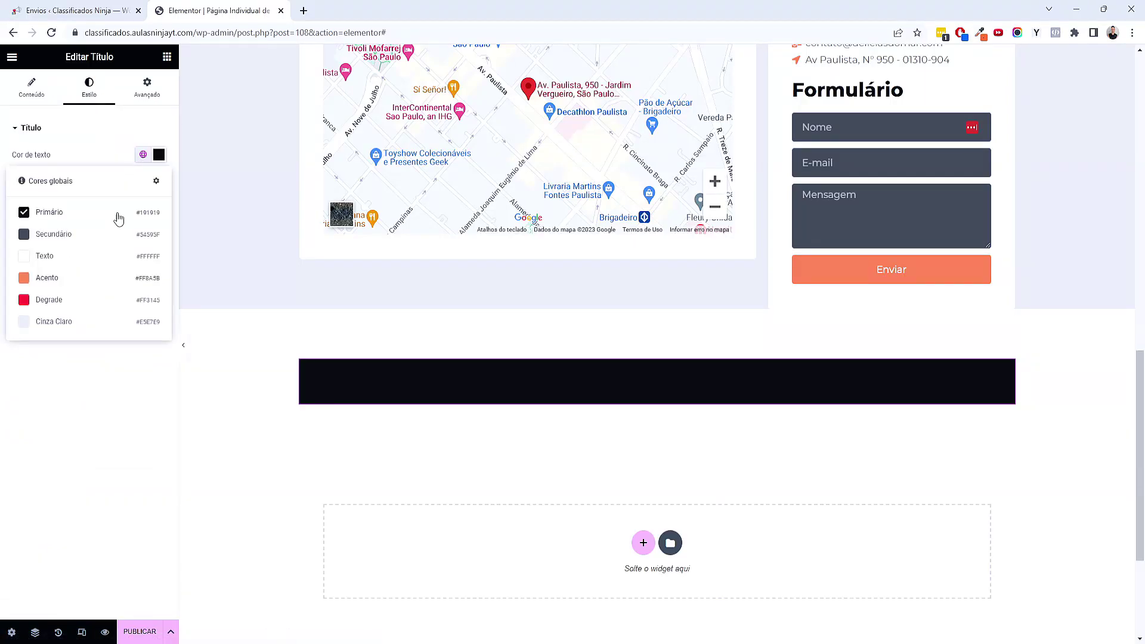
left_click(94, 260)
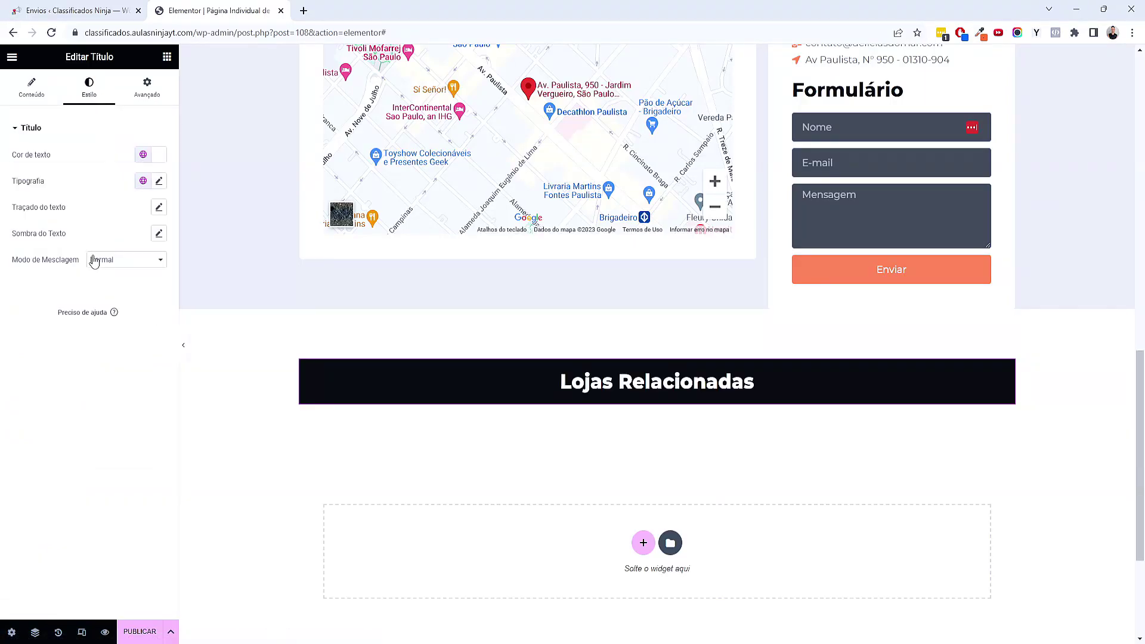
left_click(148, 88)
scroll(79, 515, "down", 3)
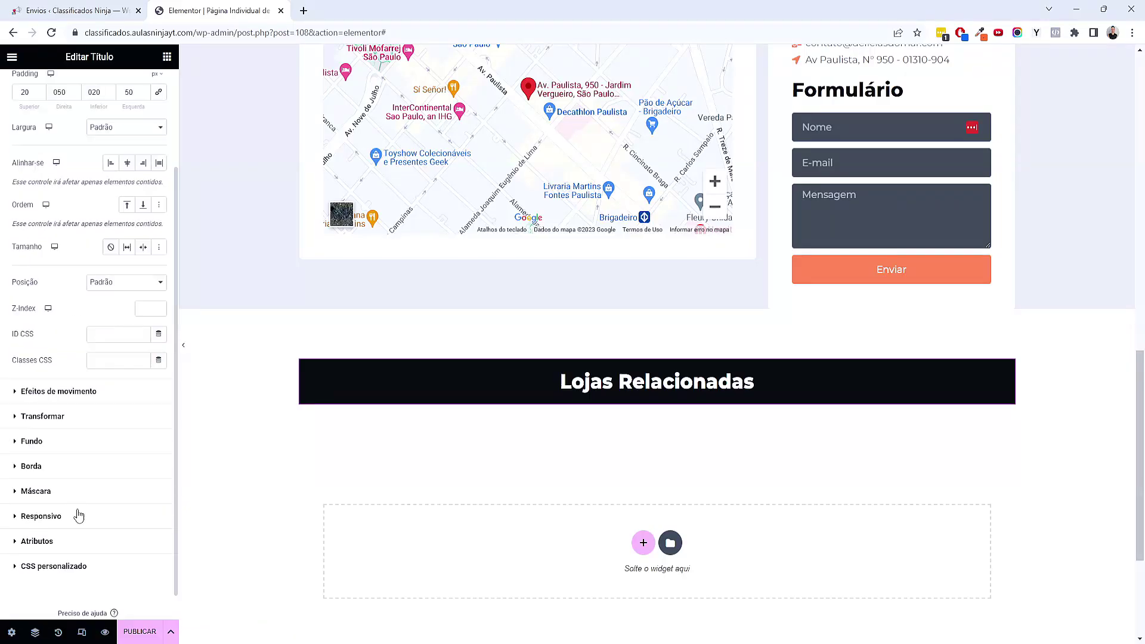
left_click(31, 466)
left_click(24, 321)
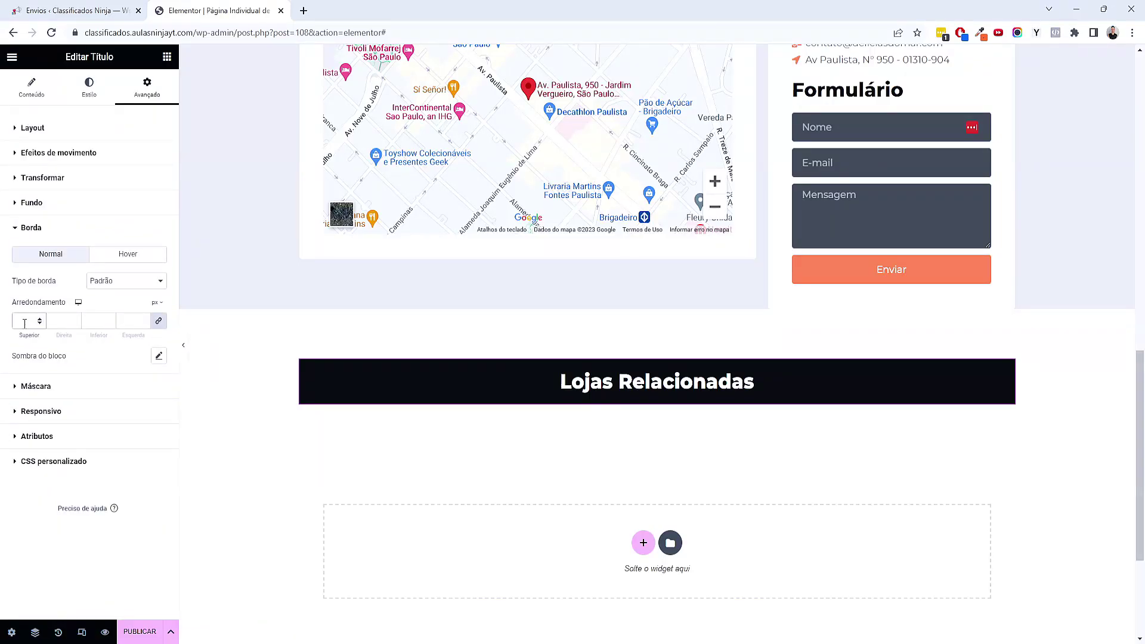
left_click(653, 308)
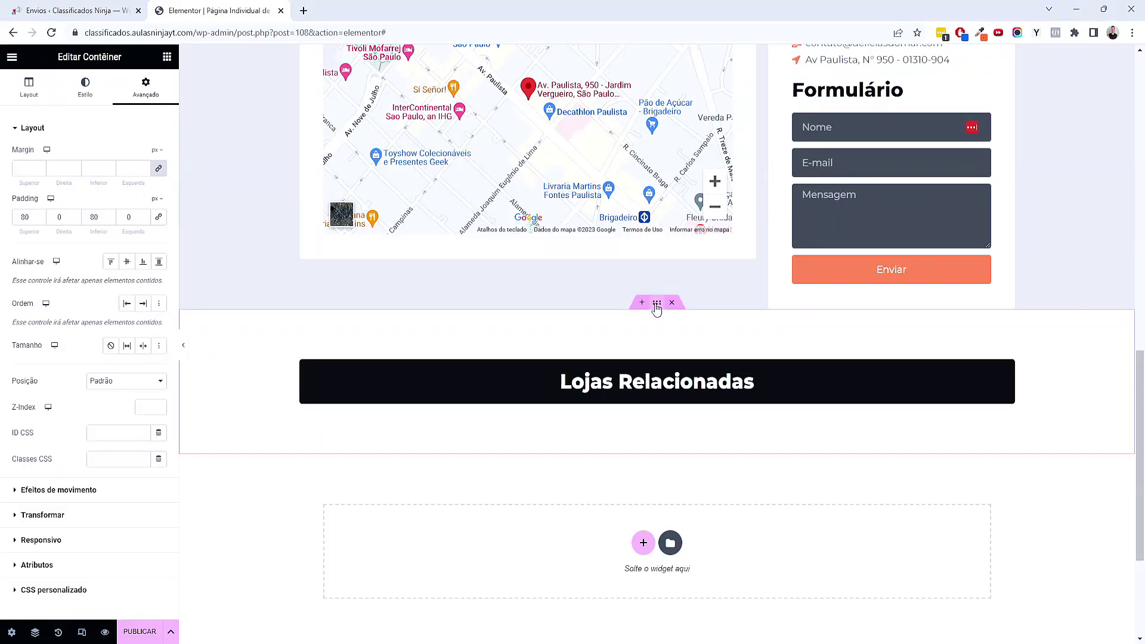
Centre the Lojas Relacionadas heading horizontally in its container
left_click(73, 93)
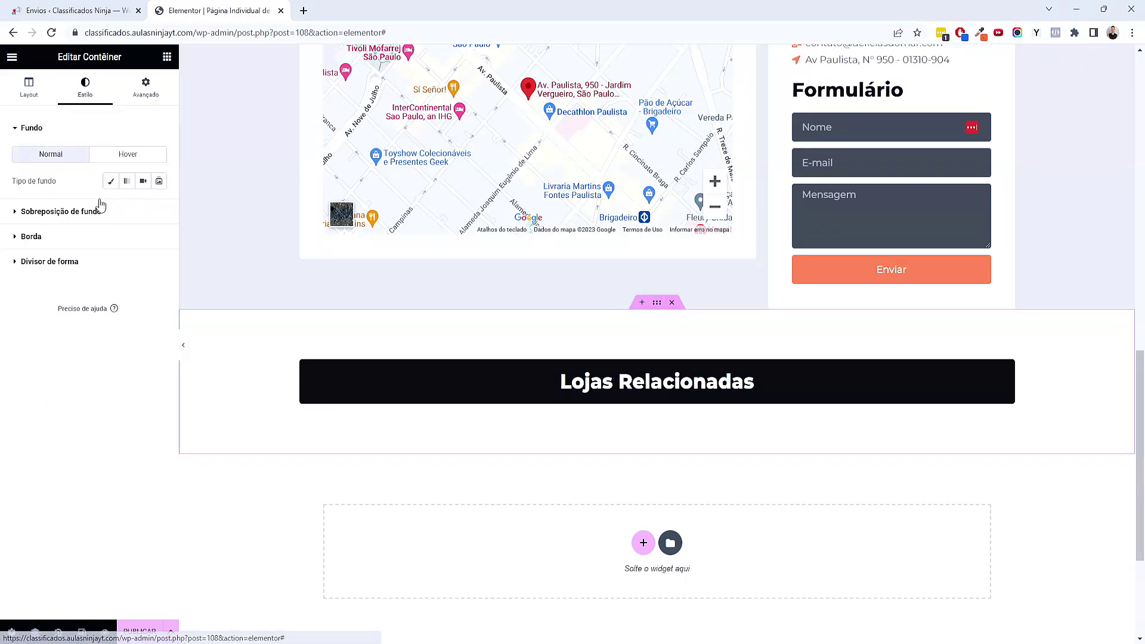
left_click(33, 90)
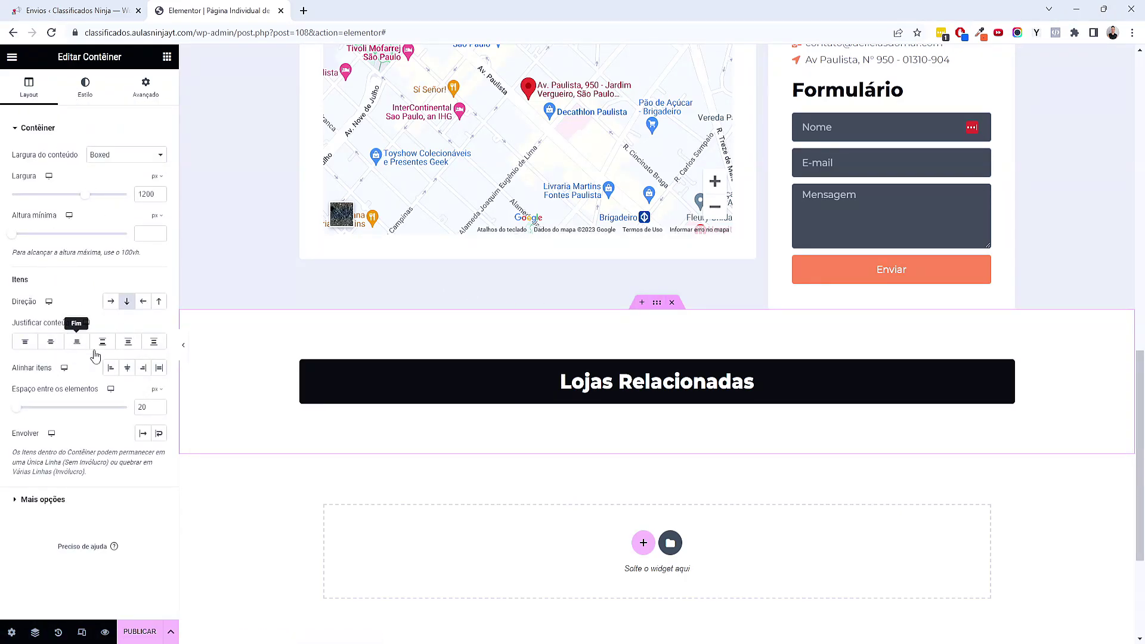
left_click(127, 368)
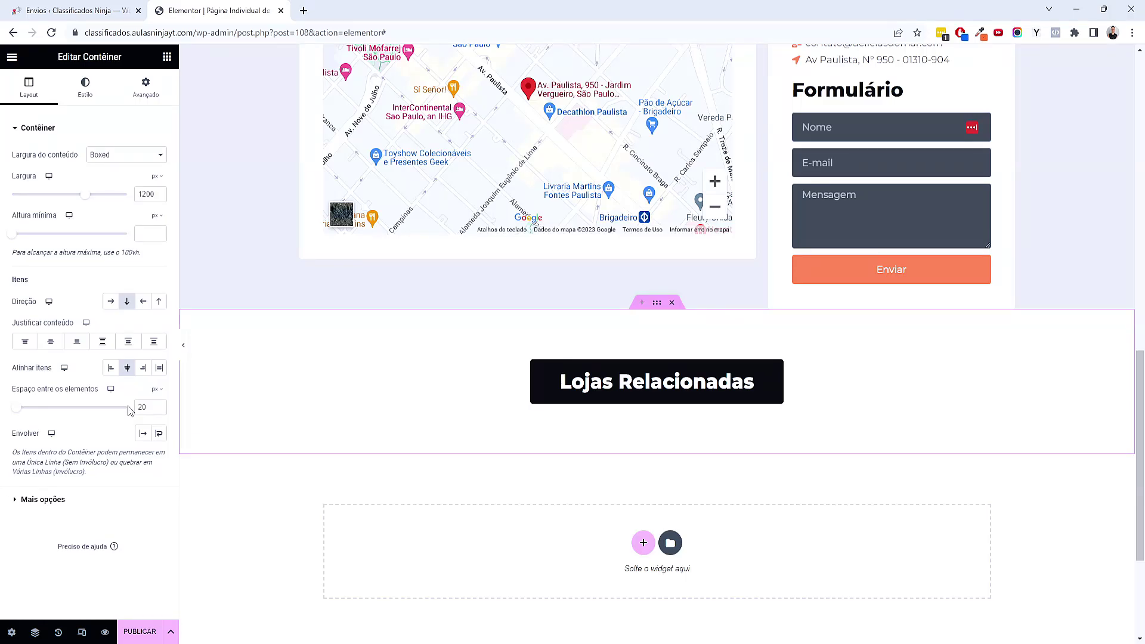
Add a centred Divider widget beneath the Lojas Relacionadas heading
left_click(167, 59)
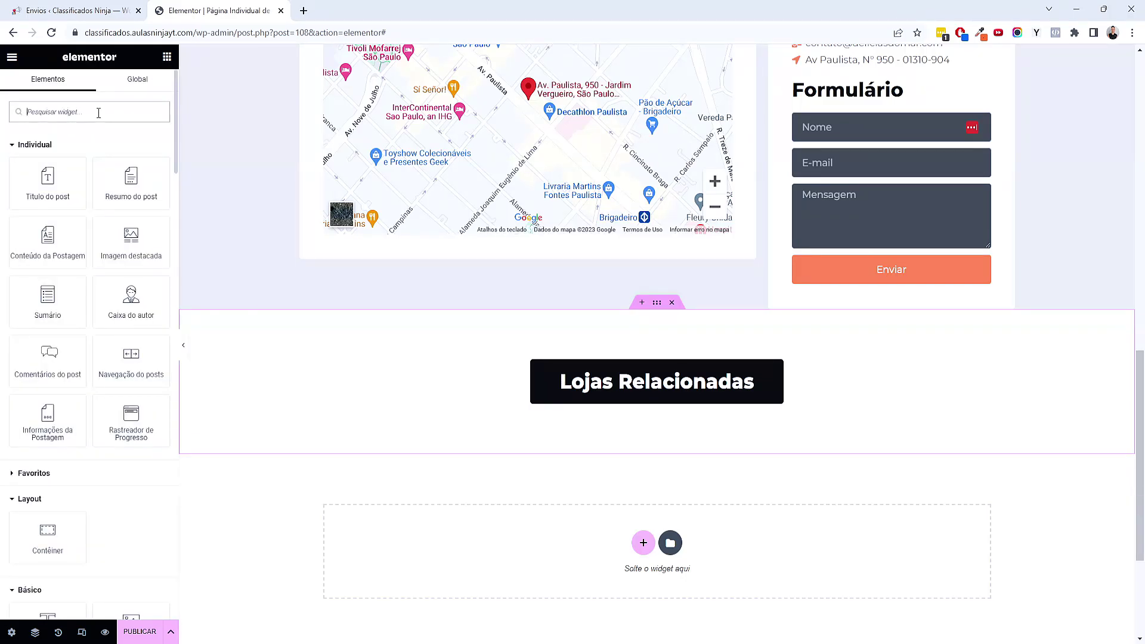
type("div")
left_click_drag(48, 173, 726, 395)
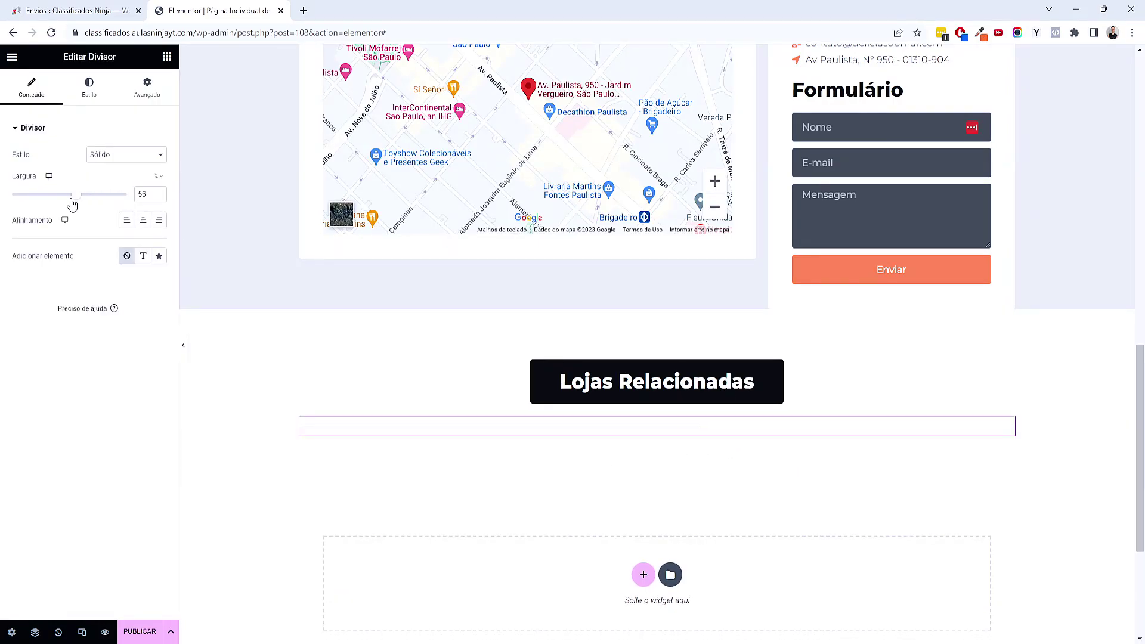
left_click(142, 220)
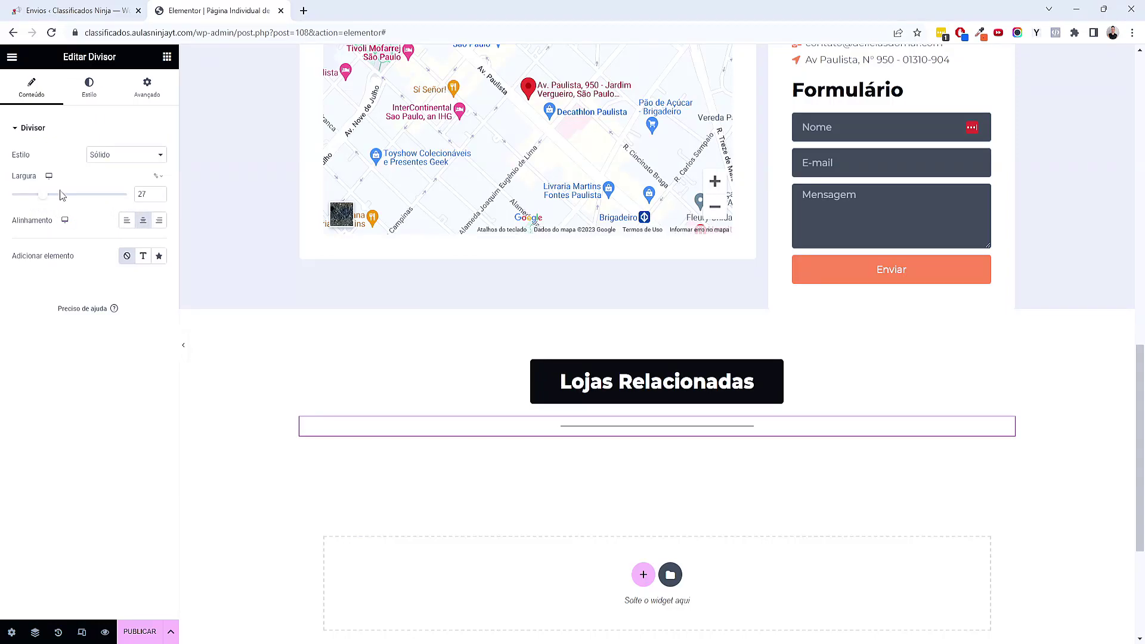
Style the divider as an orange dashed line with spacing 2
left_click(89, 84)
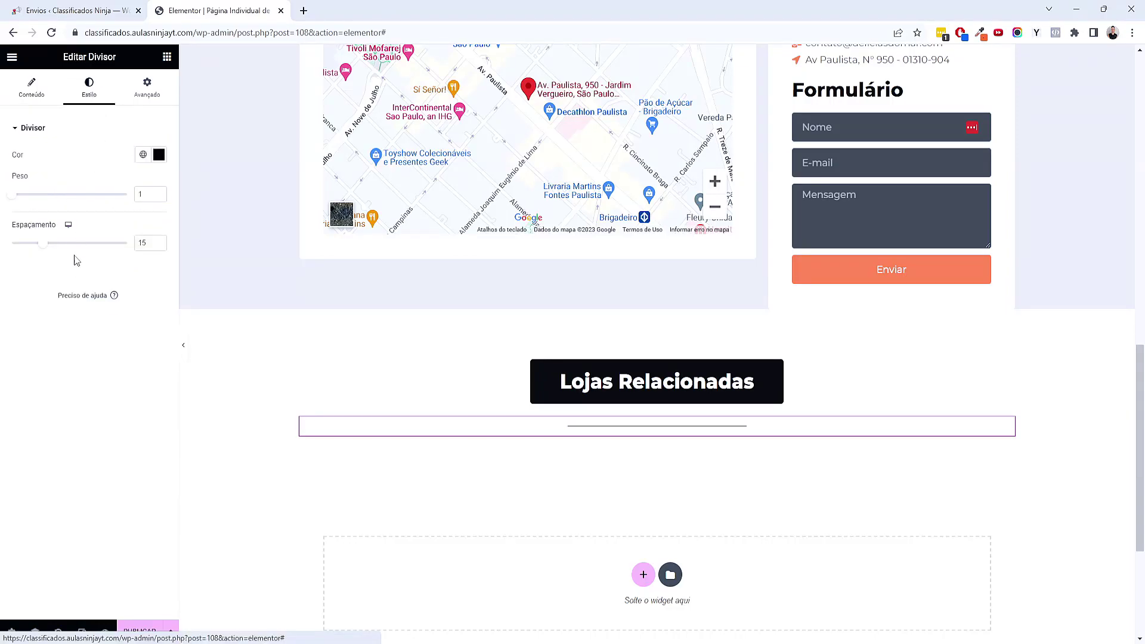
left_click_drag(46, 244, 3, 248)
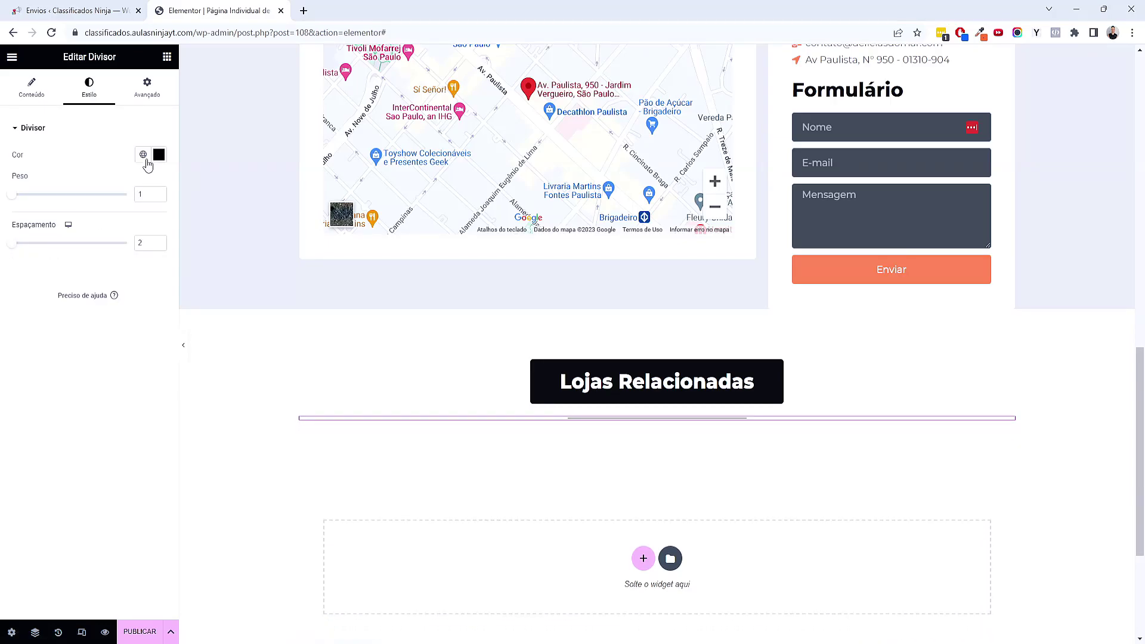
left_click(143, 156)
left_click(83, 280)
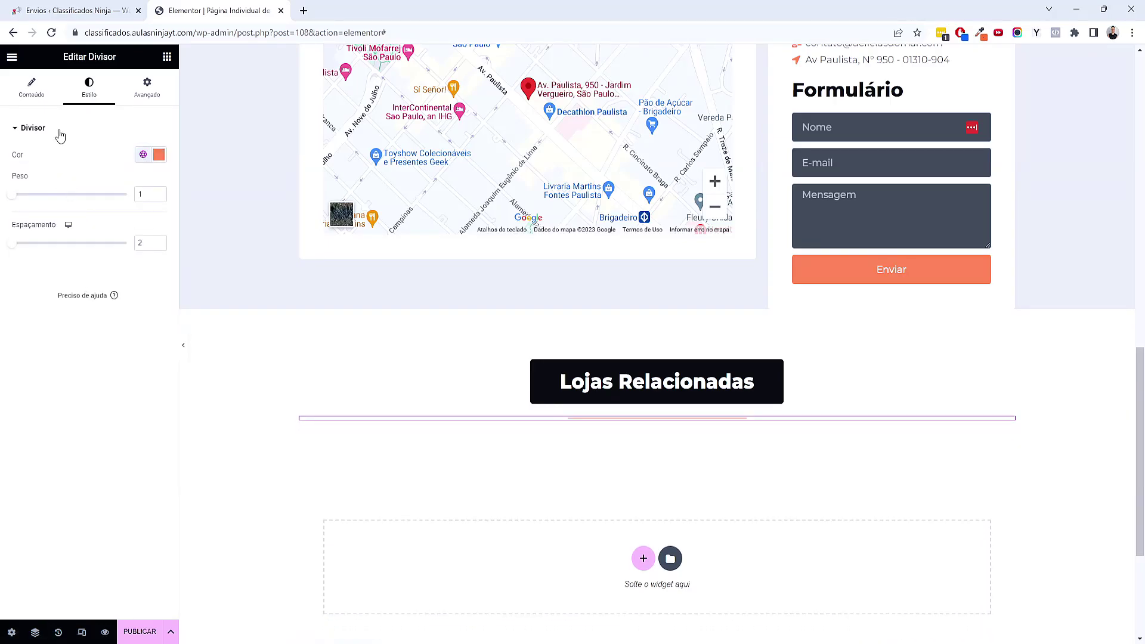
left_click(49, 89)
left_click(99, 154)
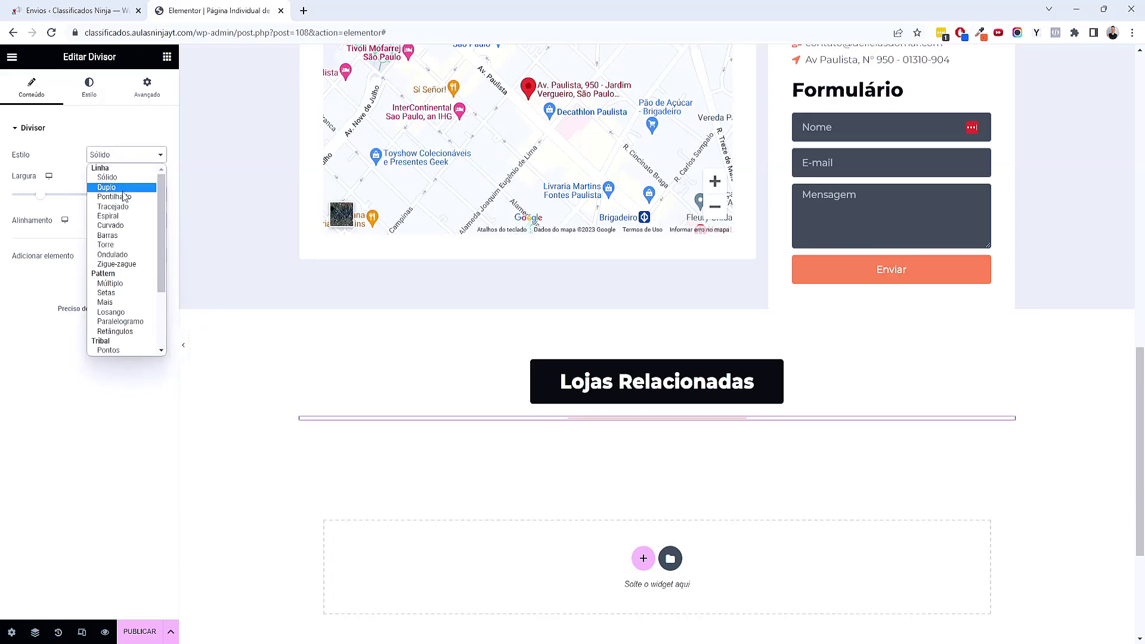
left_click(130, 207)
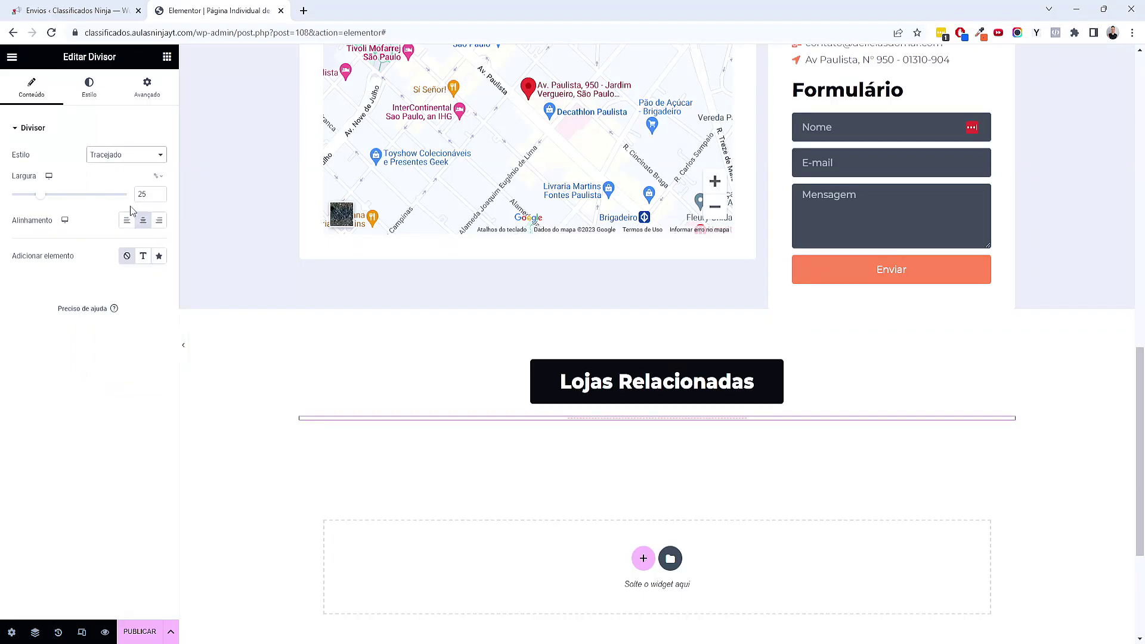
Give the divider a negative top margin and check it in preview
left_click(172, 96)
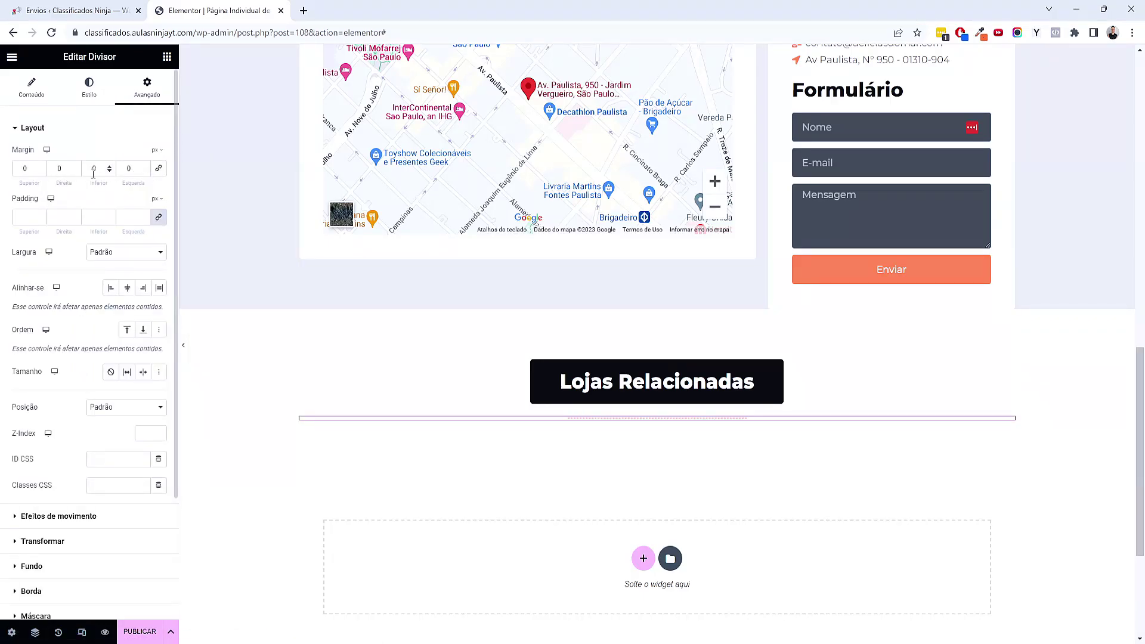
left_click_drag(40, 171, 39, 171)
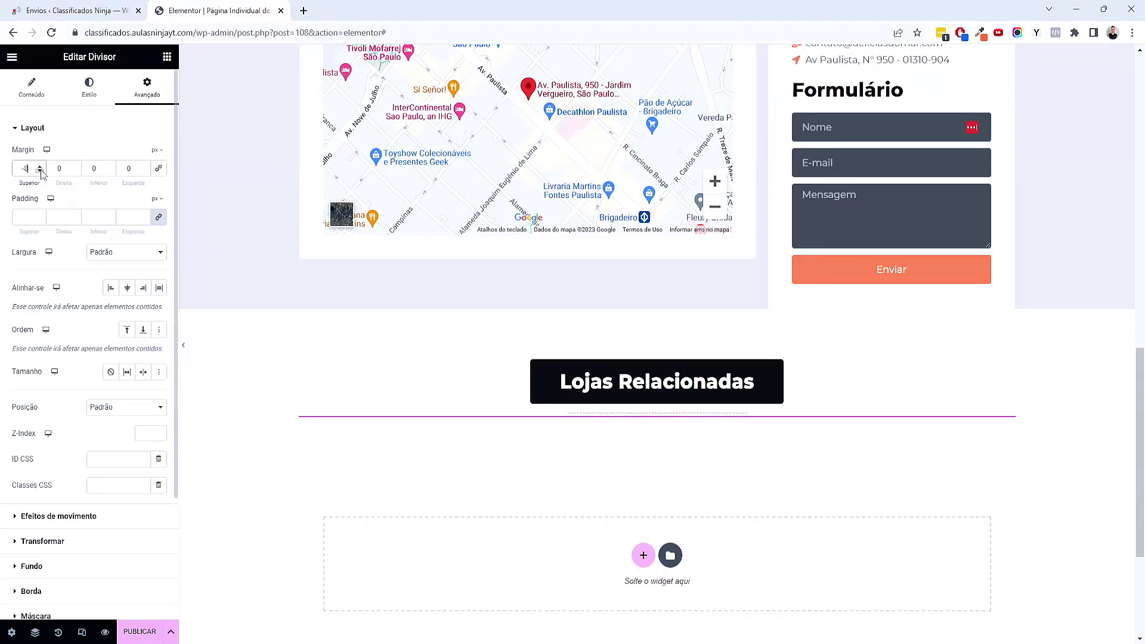
left_click(183, 345)
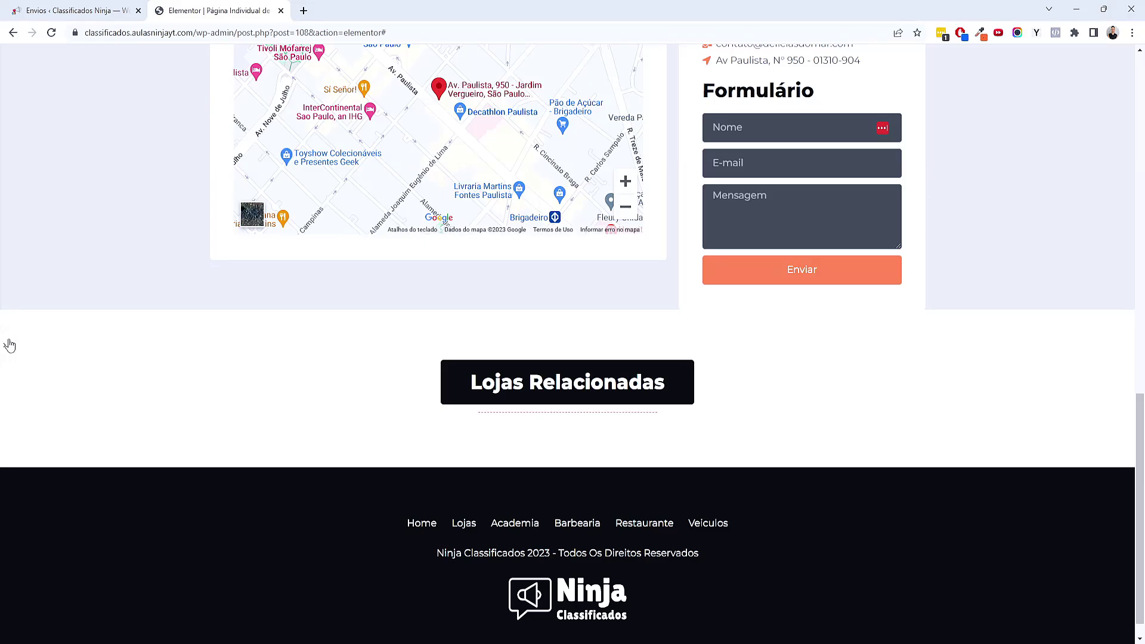
left_click(9, 345)
Place a Listing Grid under Lojas Relacionadas showing the Loop - Lojas listing
left_click(166, 57)
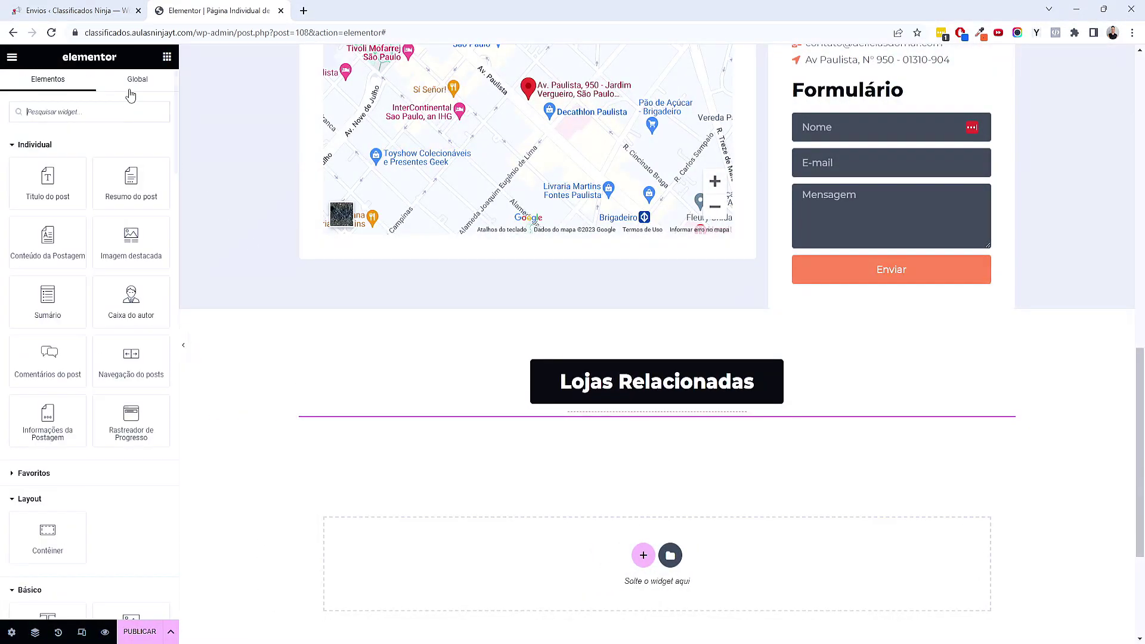
type("grid")
scroll(347, 365, "down", 1)
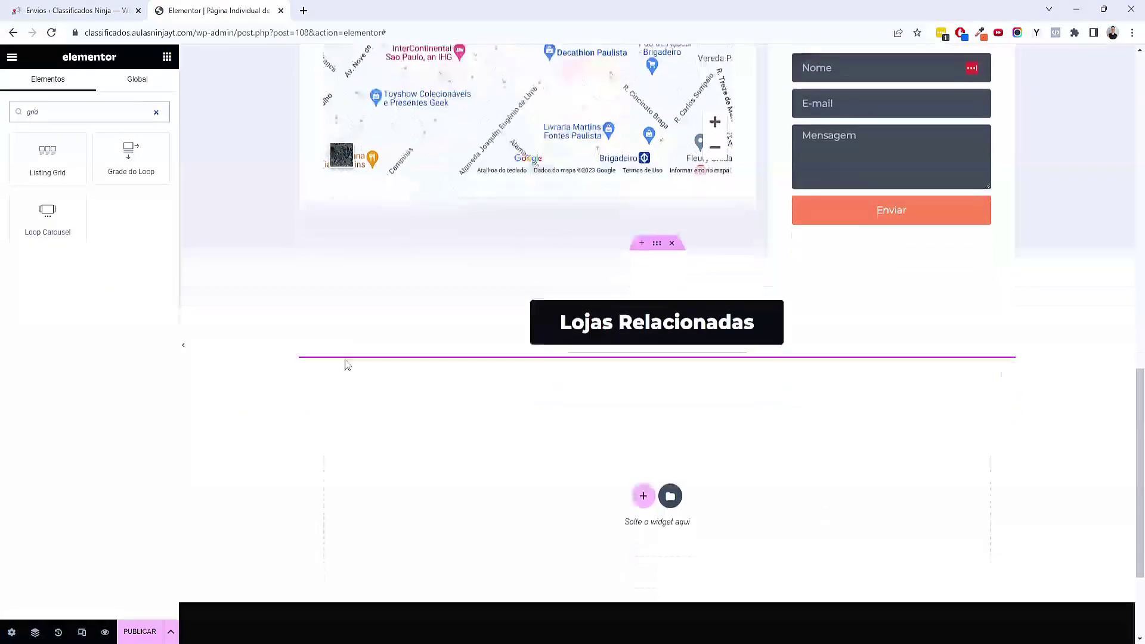
left_click_drag(48, 156, 684, 297)
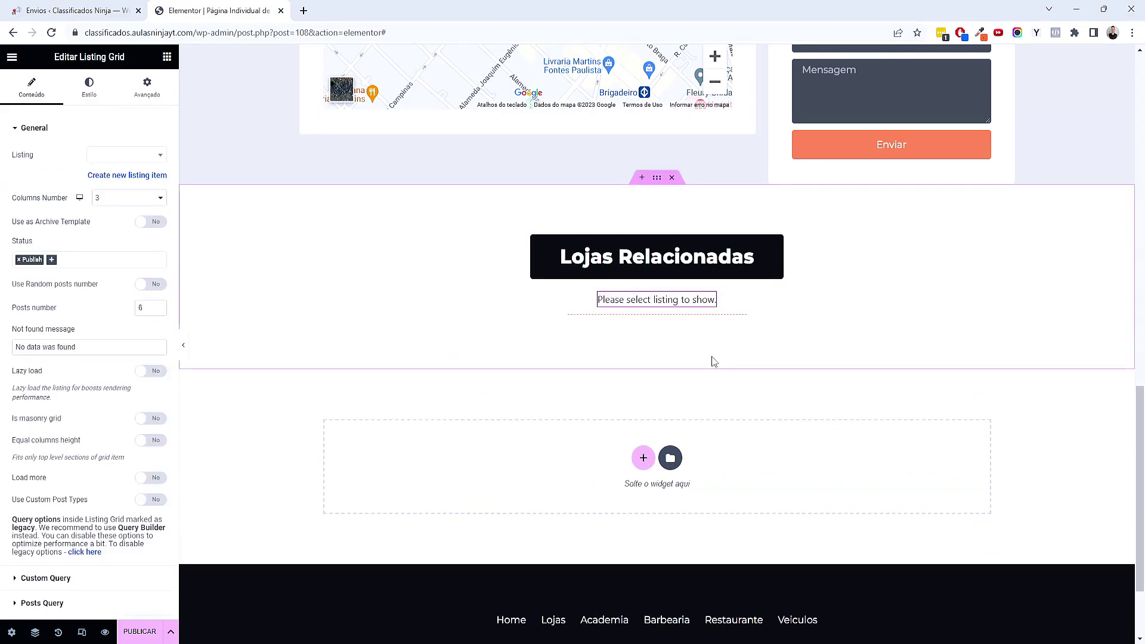
left_click(122, 156)
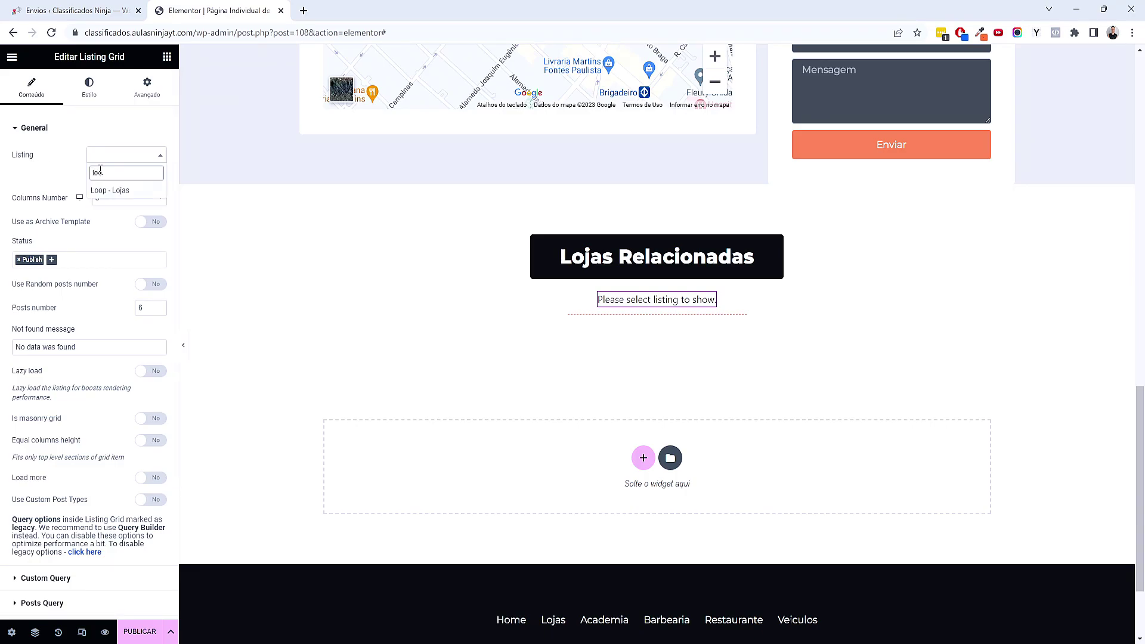
left_click(110, 191)
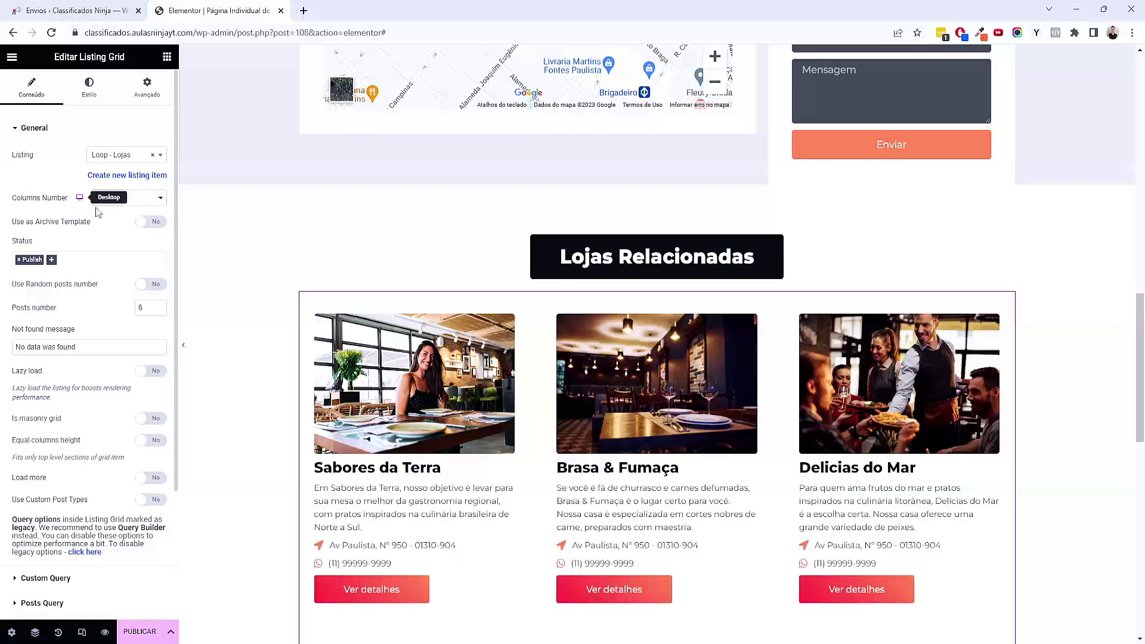
Set the store listing grid to 2 columns
left_click(119, 197)
left_click(123, 223)
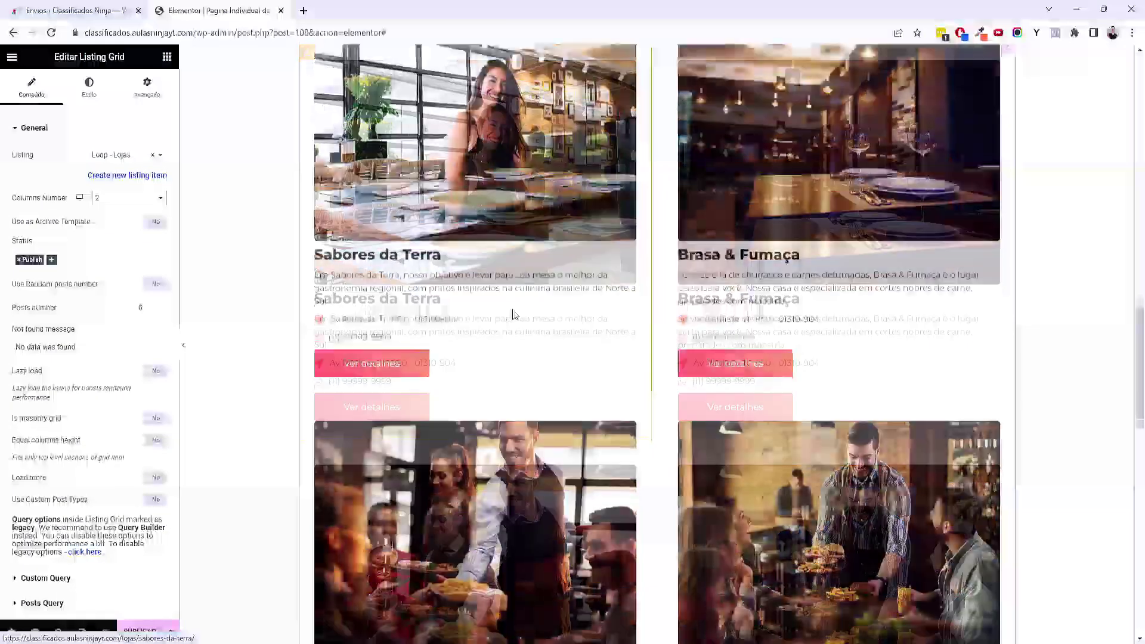
scroll(511, 314, "up", 5)
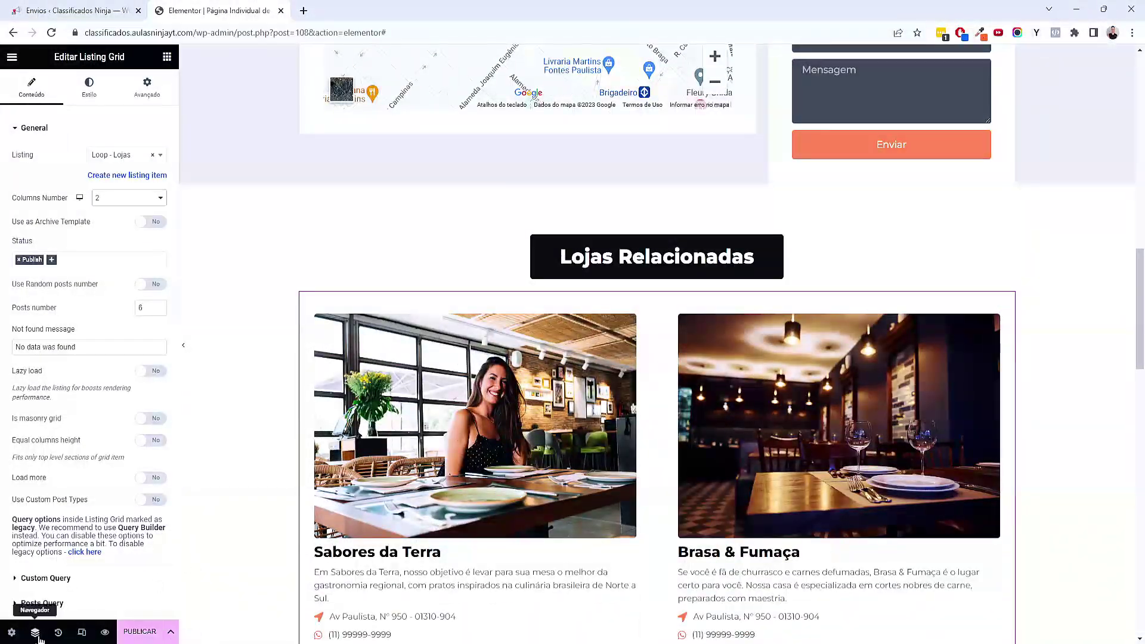
Move the Divisor above the Listing Grid in the Navigator
left_click(35, 633)
left_click(1036, 349)
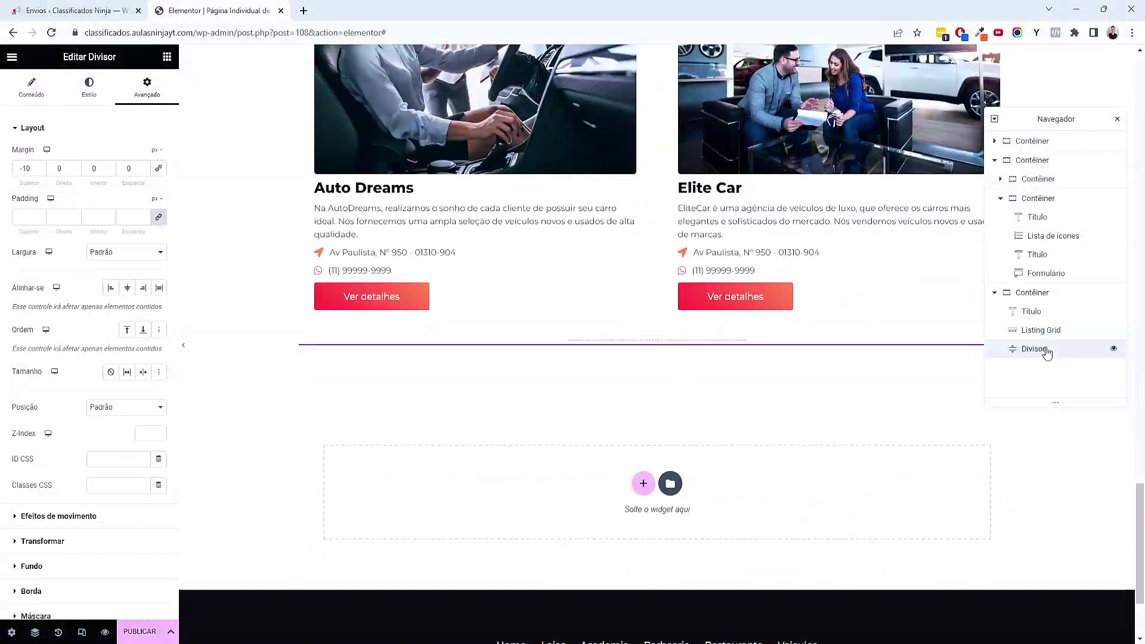
left_click_drag(1040, 353, 1055, 328)
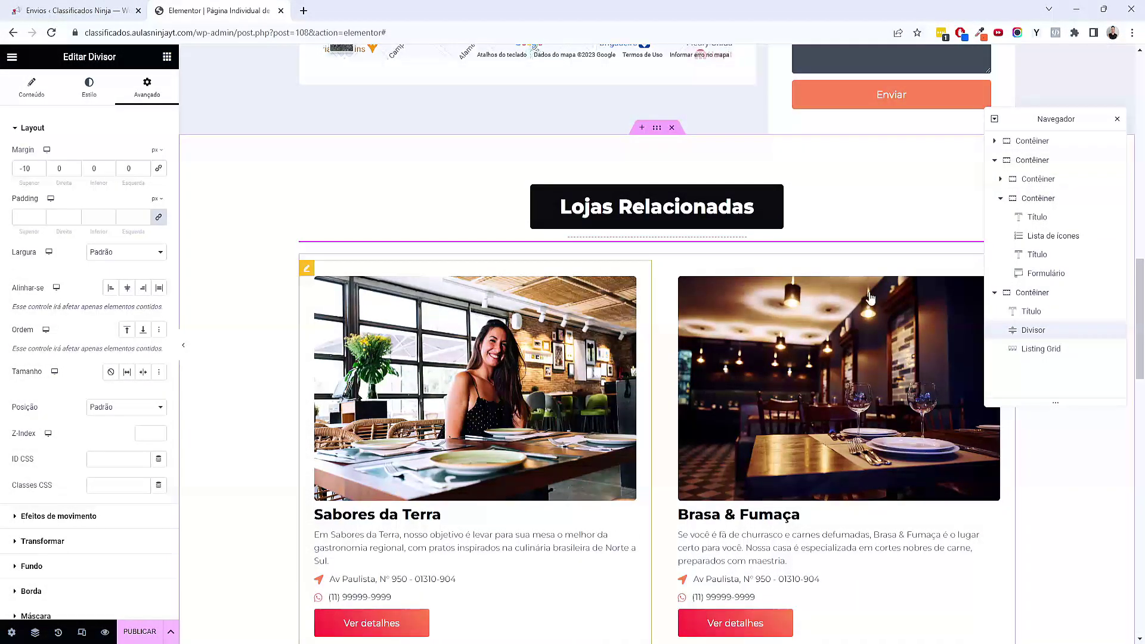
left_click(1118, 120)
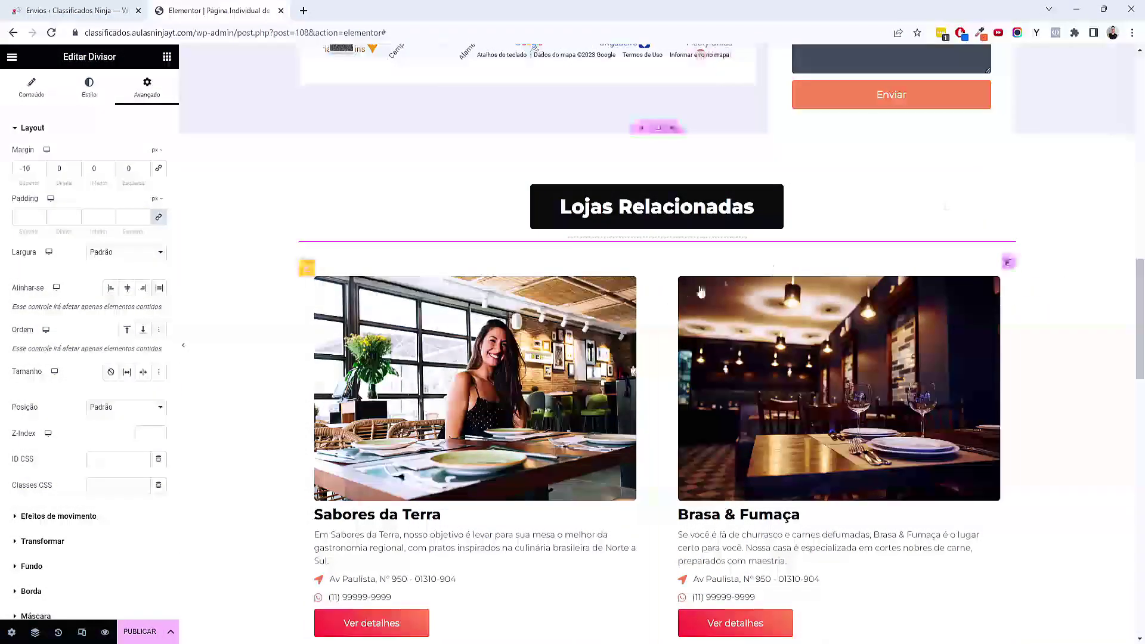
Scroll the page to review store cards like Sabores da Terra and Elite Car
scroll(477, 301, "up", 15)
scroll(478, 296, "down", 1)
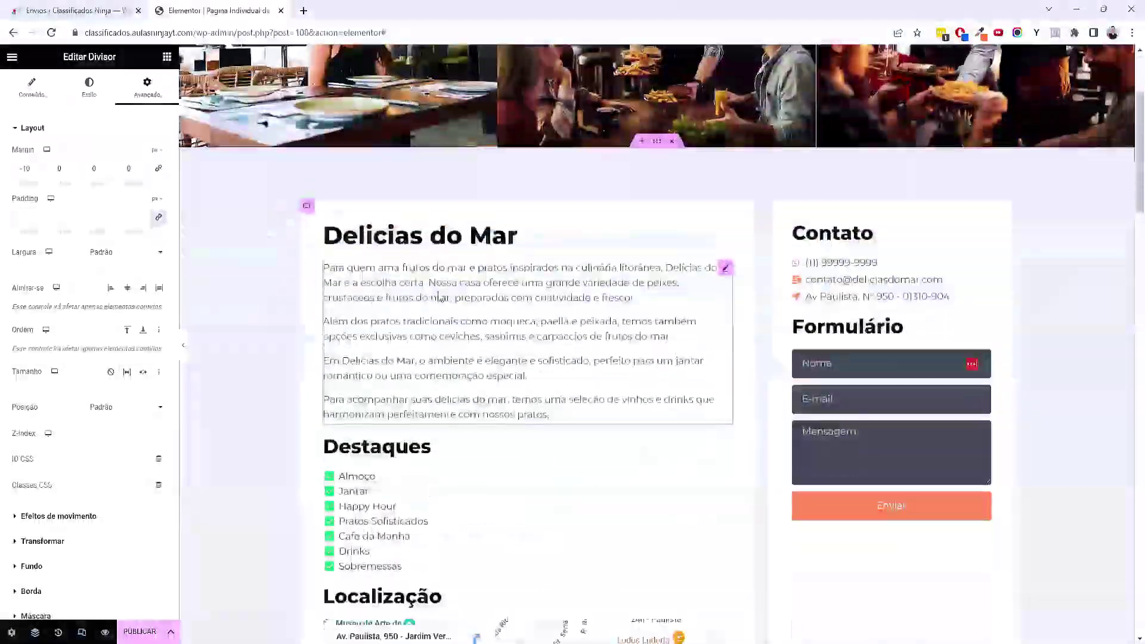
scroll(599, 217, "down", 10)
scroll(586, 262, "down", 9)
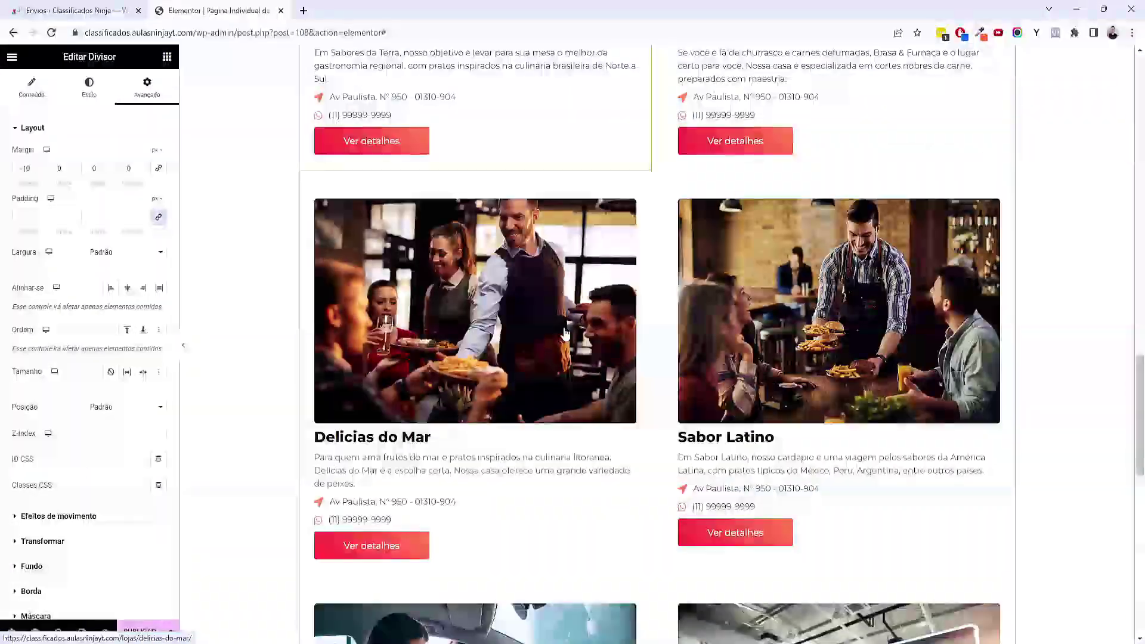
scroll(416, 383, "up", 10)
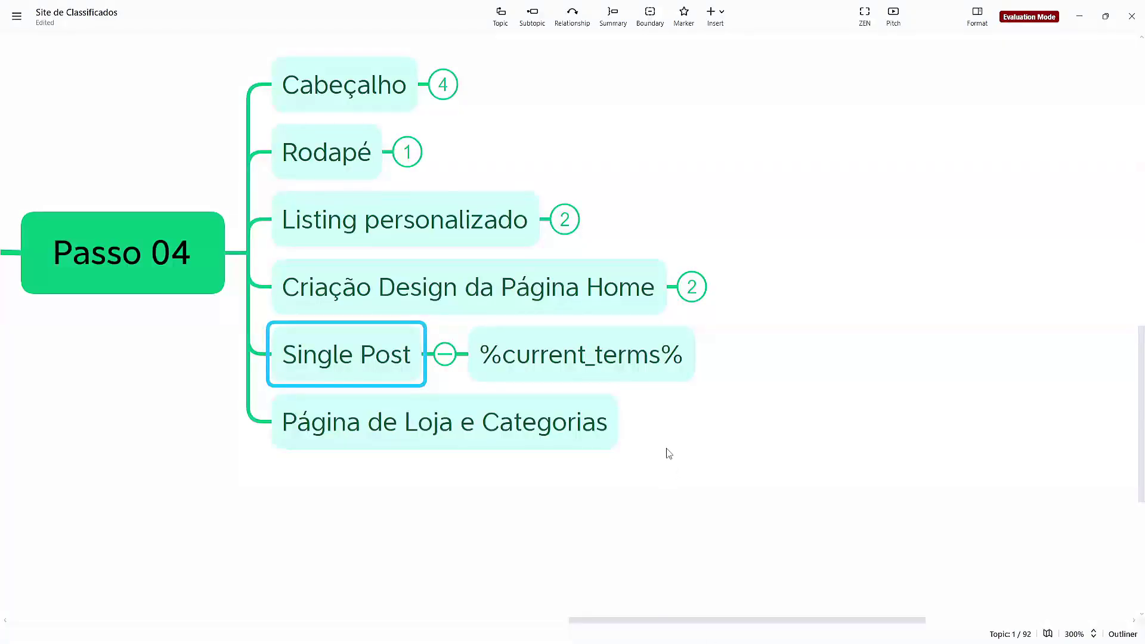
Copy the %current_terms% topic text under Single Post, then return to the browser
left_click_drag(666, 448, 827, 454)
left_click(838, 356)
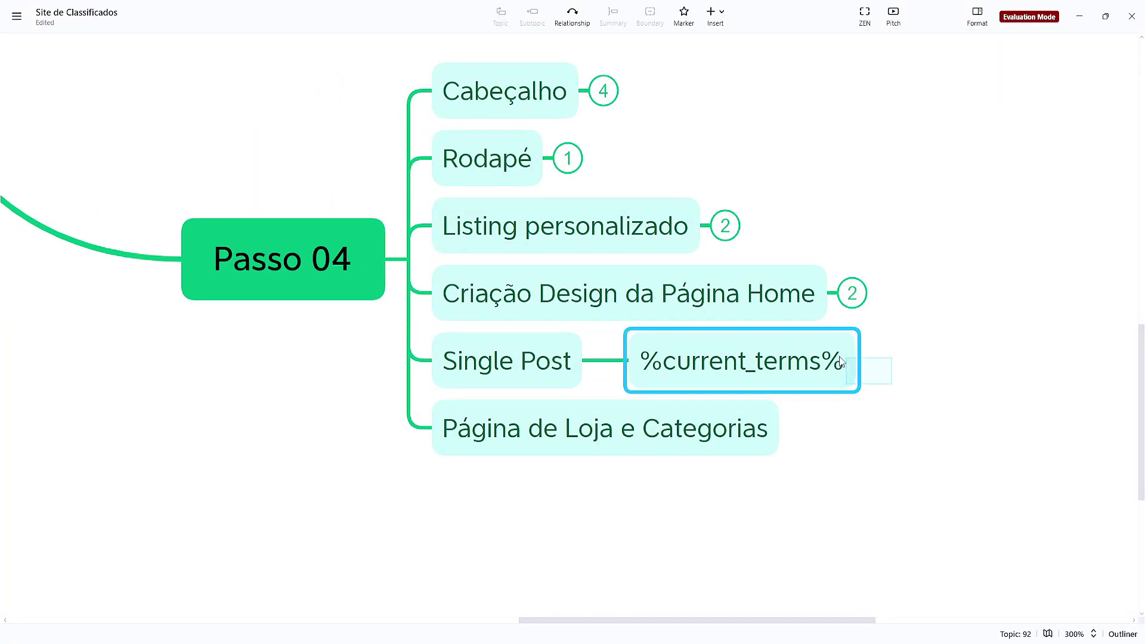
double_click(829, 361)
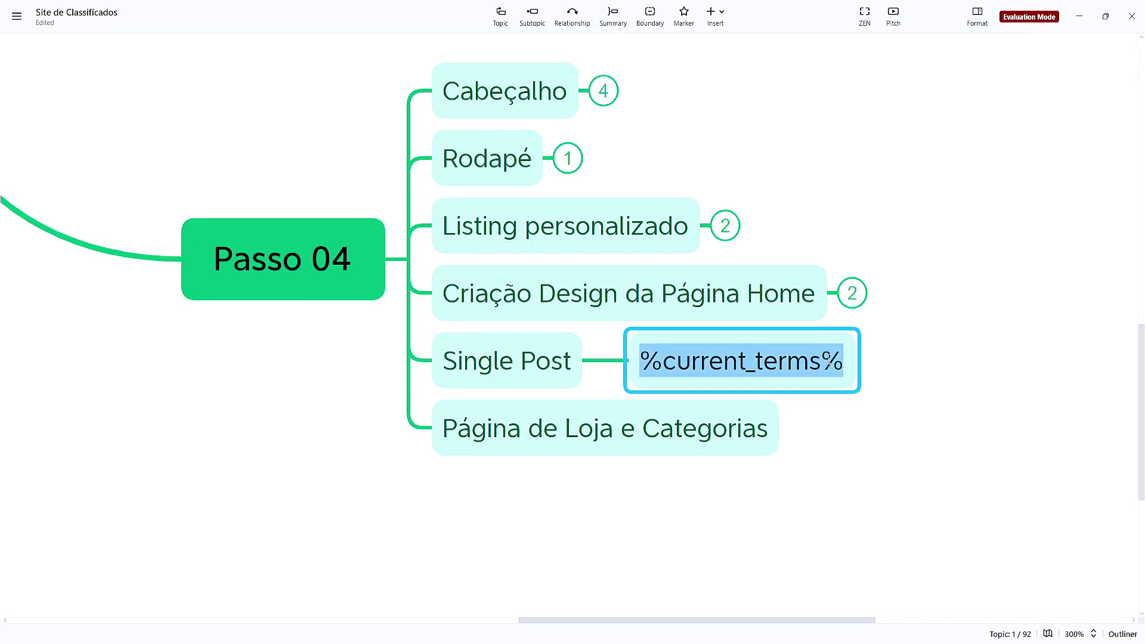
right_click(829, 361)
left_click(876, 427)
key("Escape")
left_click(838, 395)
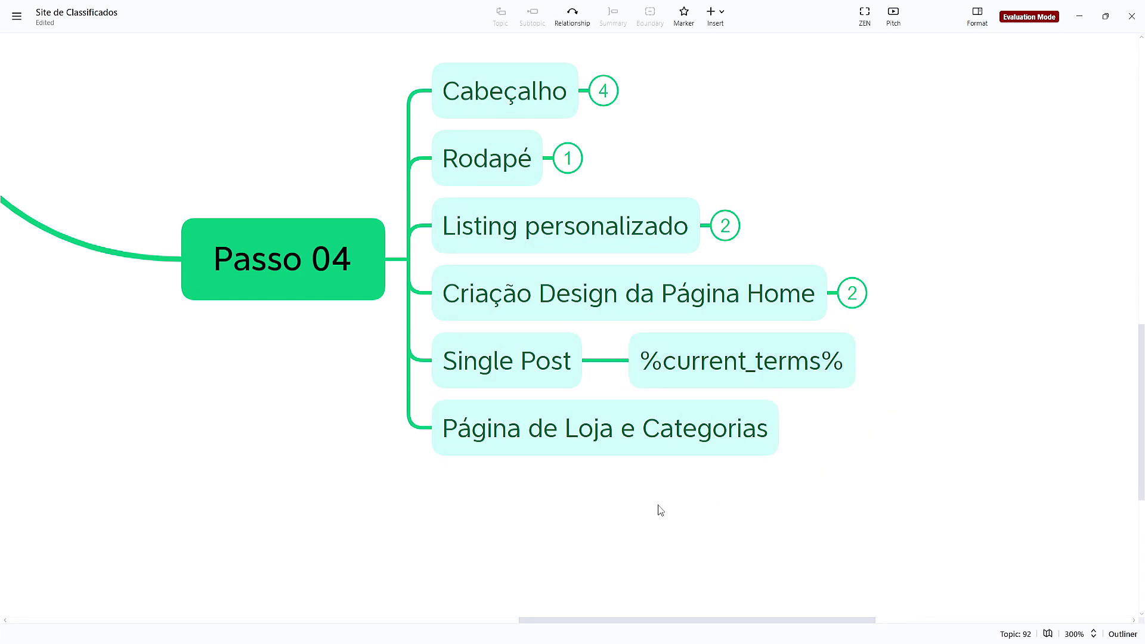
mouse_move(657, 639)
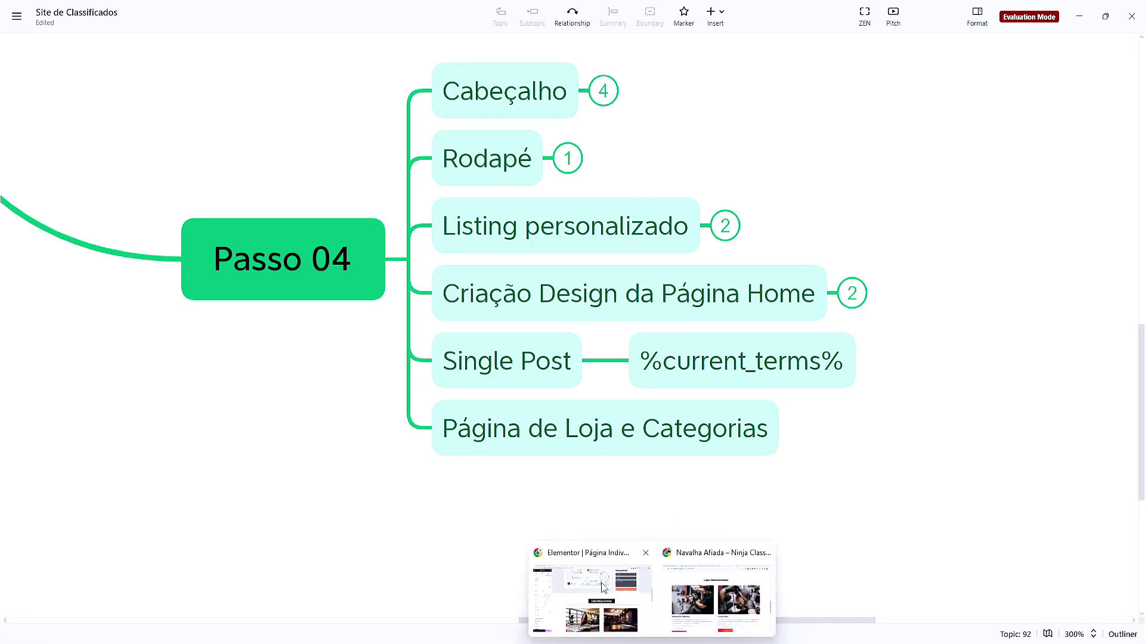
left_click(603, 587)
Open Lojas > Categorias de Loja in WordPress admin and check each category's count of 4
left_click(88, 12)
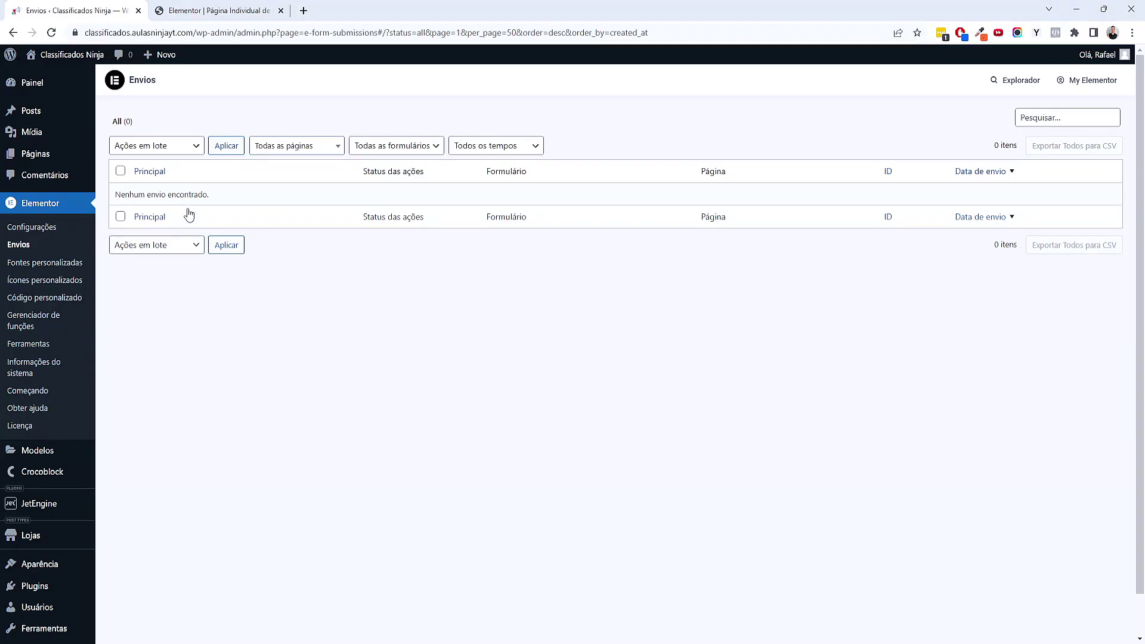
scroll(132, 506, "down", 1)
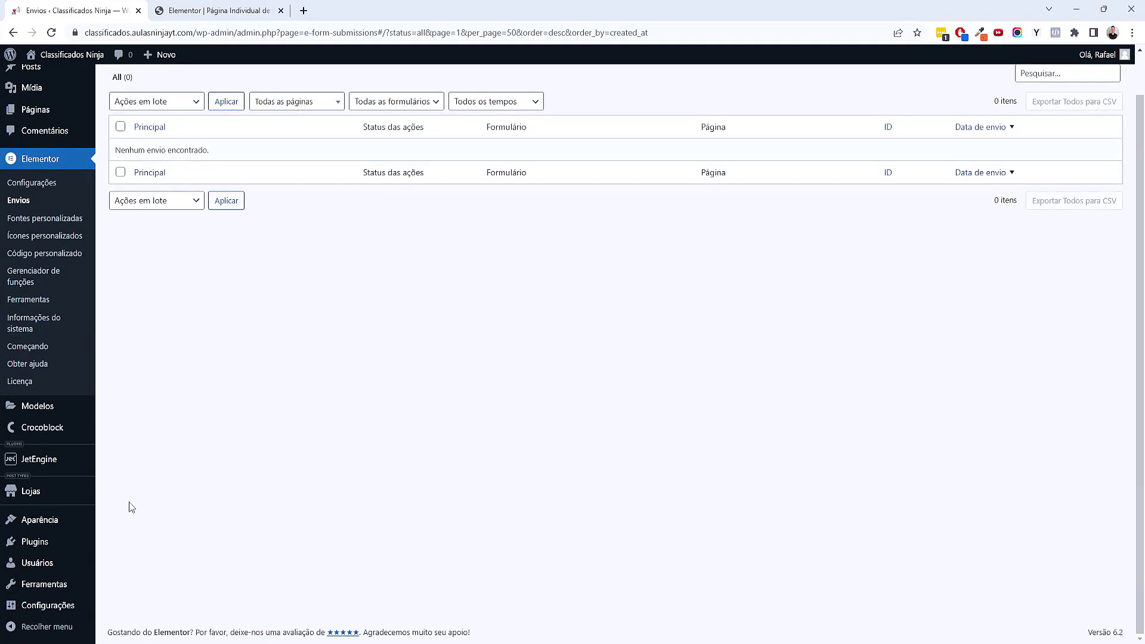
mouse_move(77, 493)
left_click(127, 529)
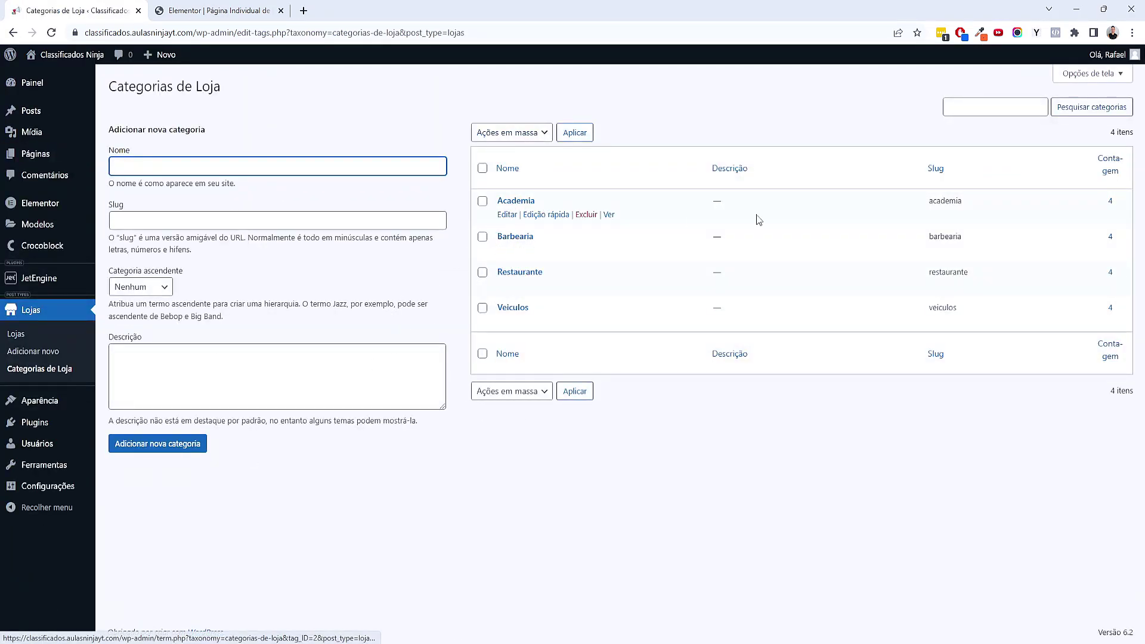
left_click_drag(1116, 201, 1107, 201)
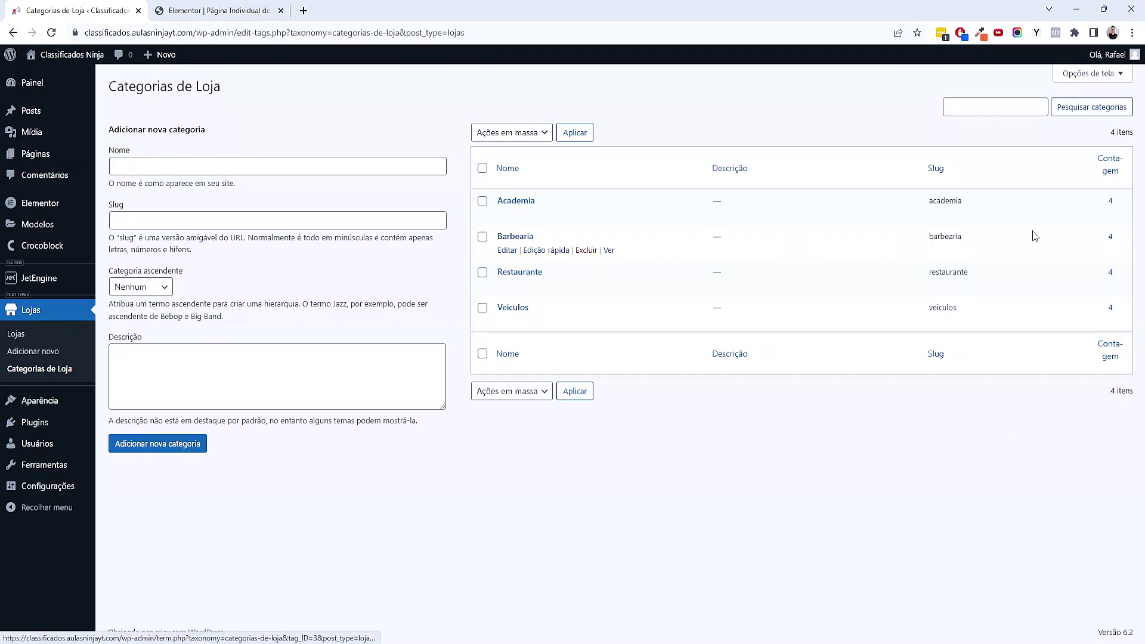
left_click_drag(1034, 236, 1113, 237)
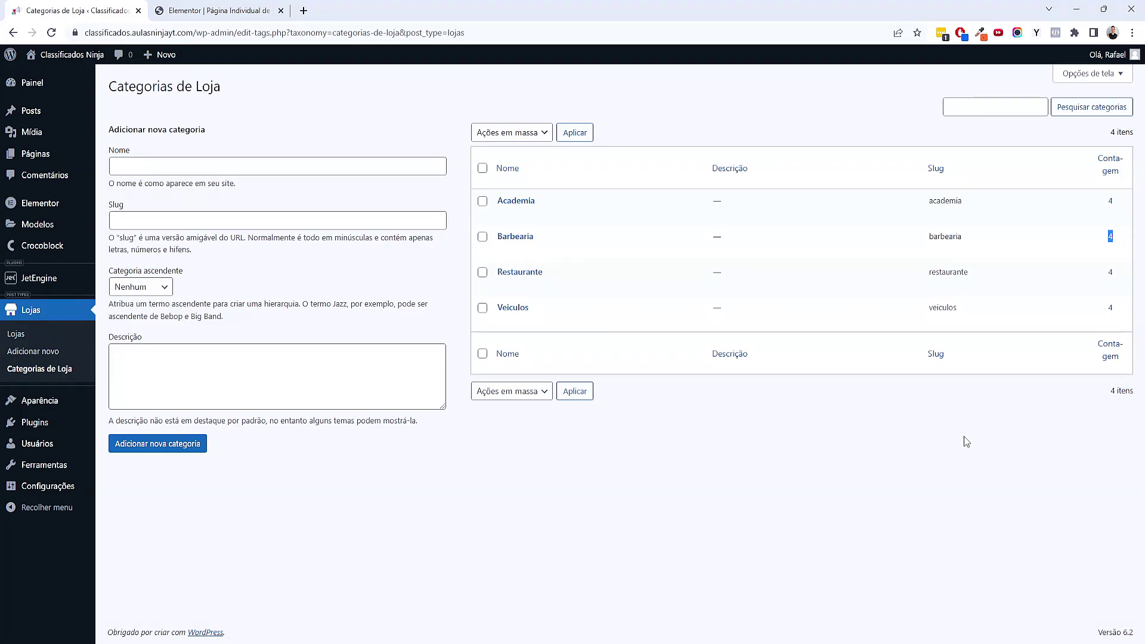
Back in Elementor, select the Lojas Relacionadas listing grid
left_click(218, 11)
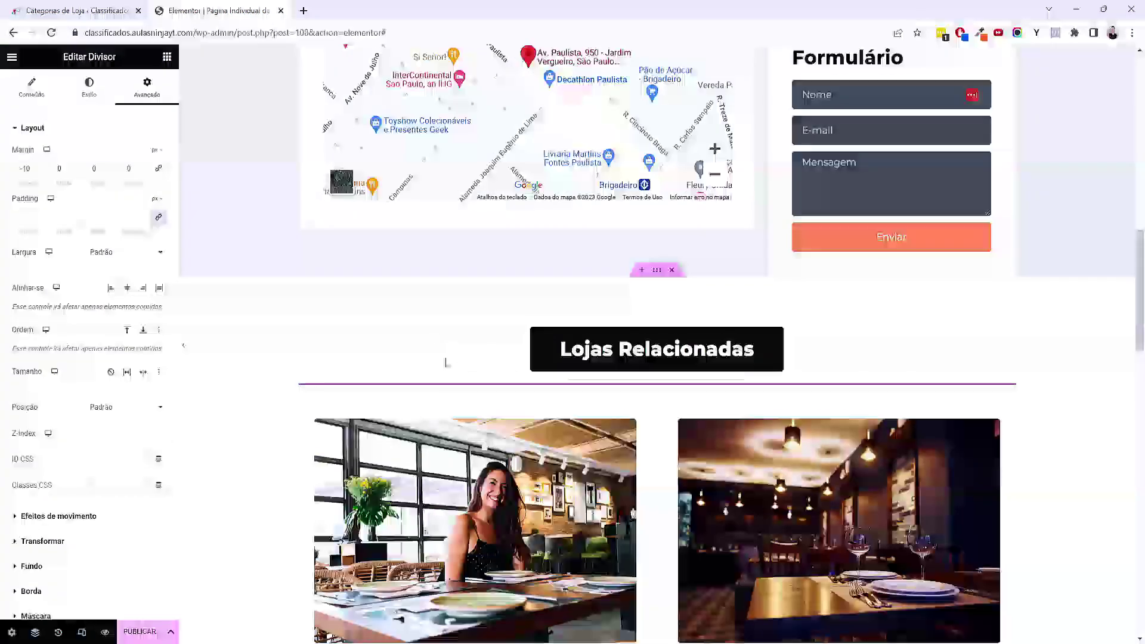
scroll(705, 367, "down", 5)
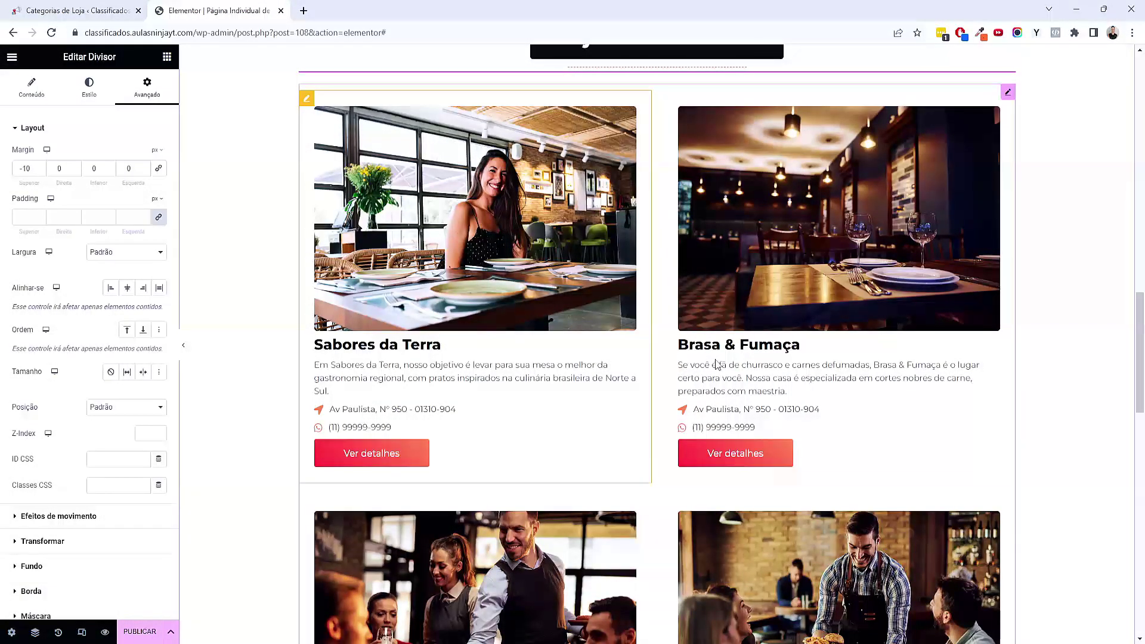
scroll(715, 365, "up", 7)
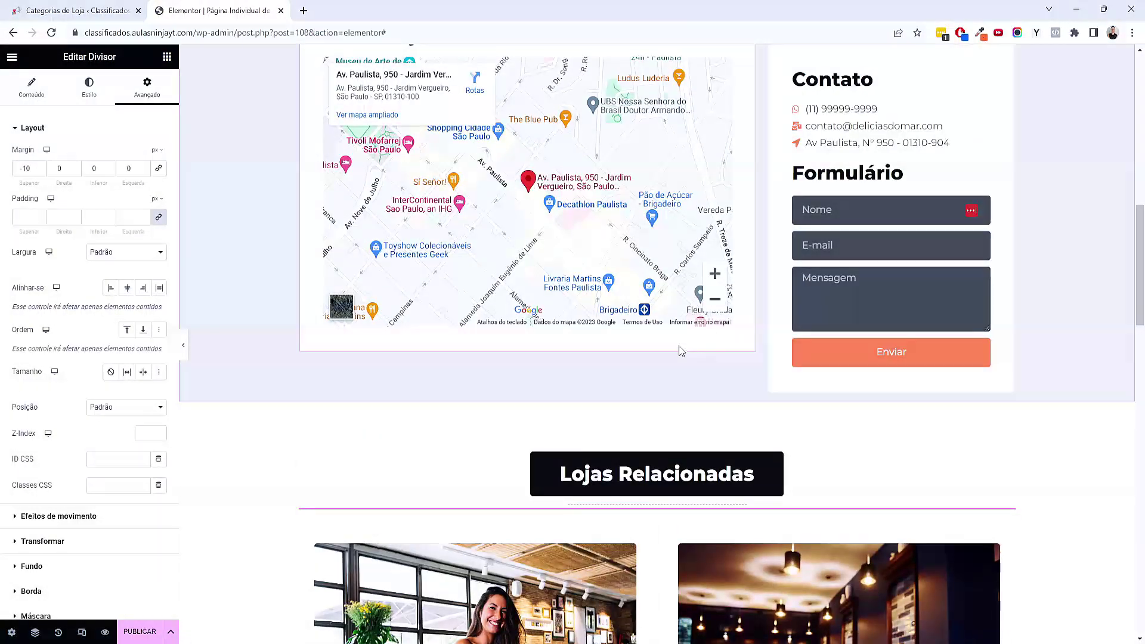
scroll(623, 385, "up", 12)
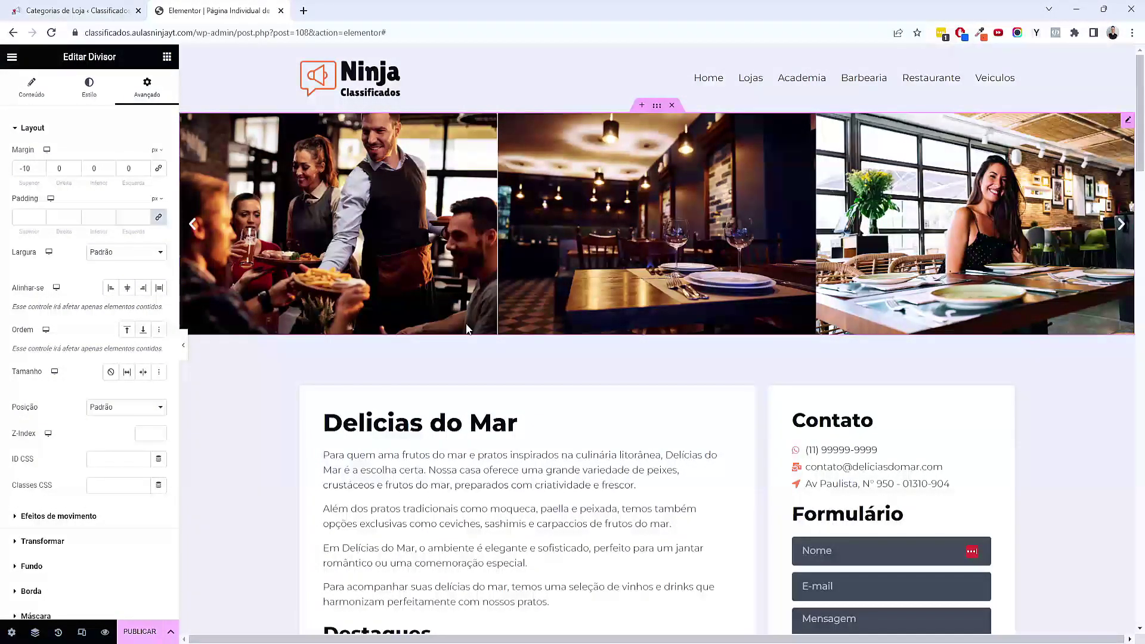
scroll(466, 328, "down", 19)
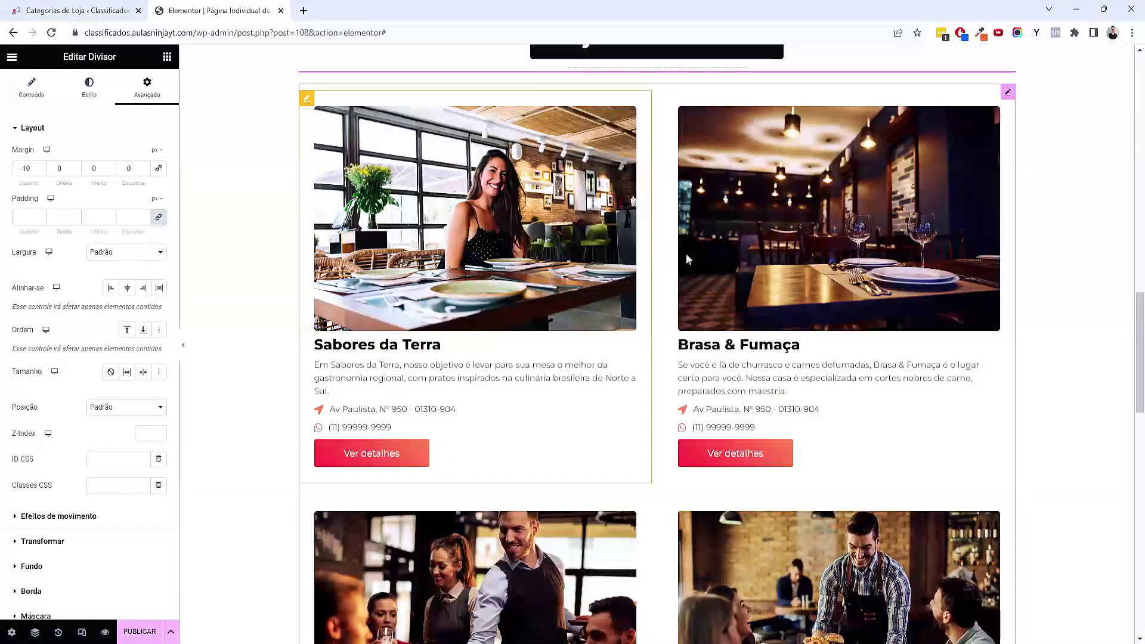
left_click(1008, 92)
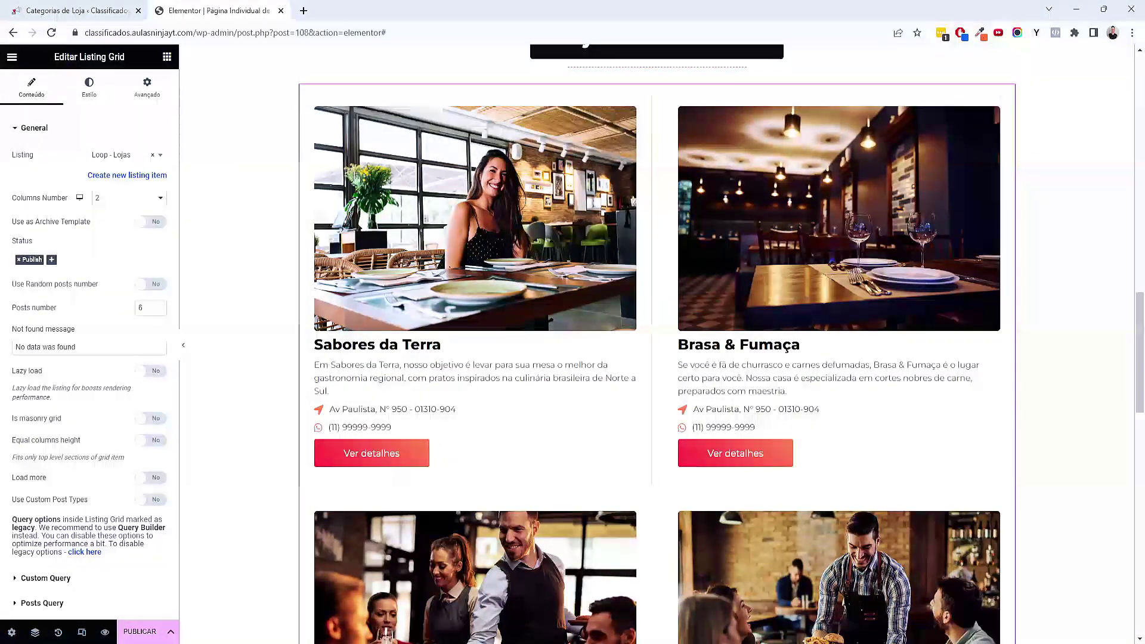
scroll(500, 400, "up", 2)
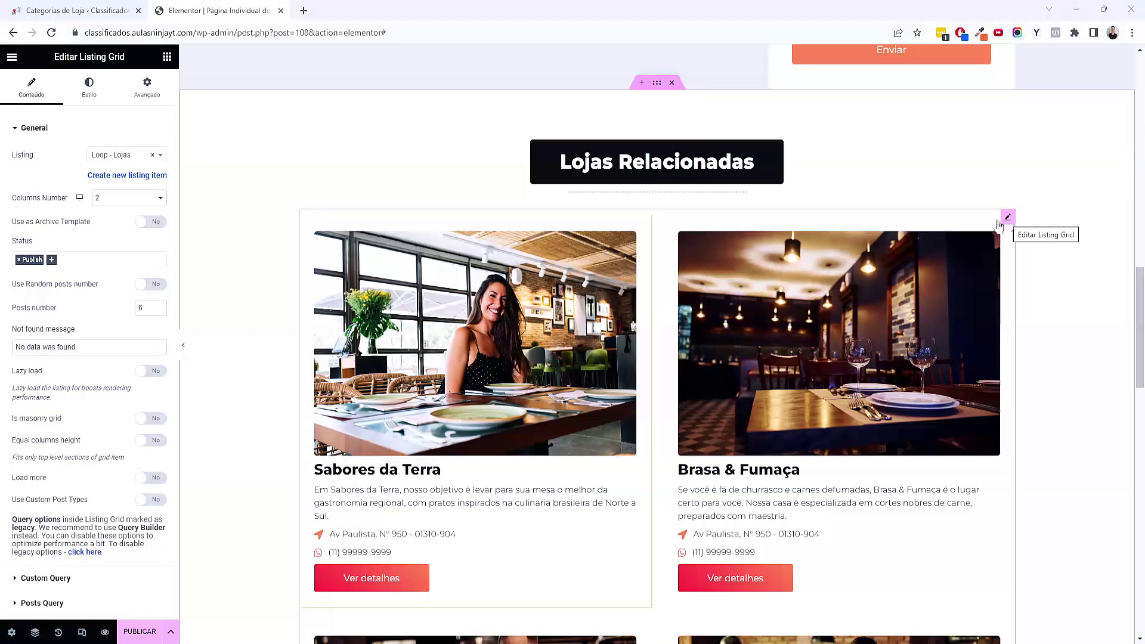
scroll(109, 428, "down", 3)
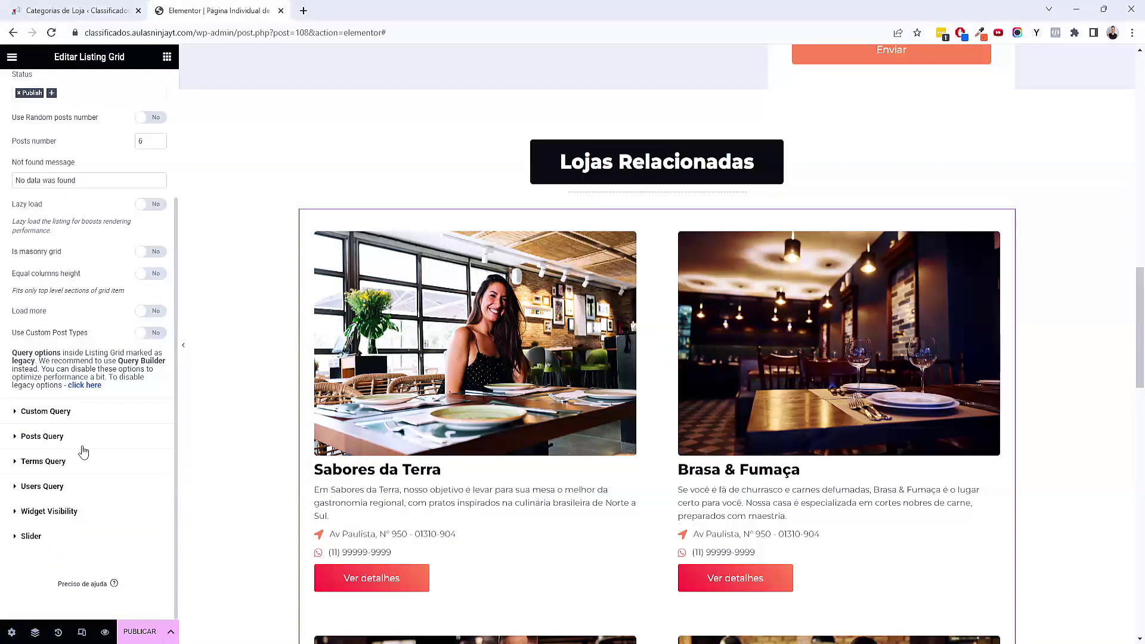
Add a Tax Query on the Categorias de Loja taxonomy to the grid's Posts Query
left_click(86, 436)
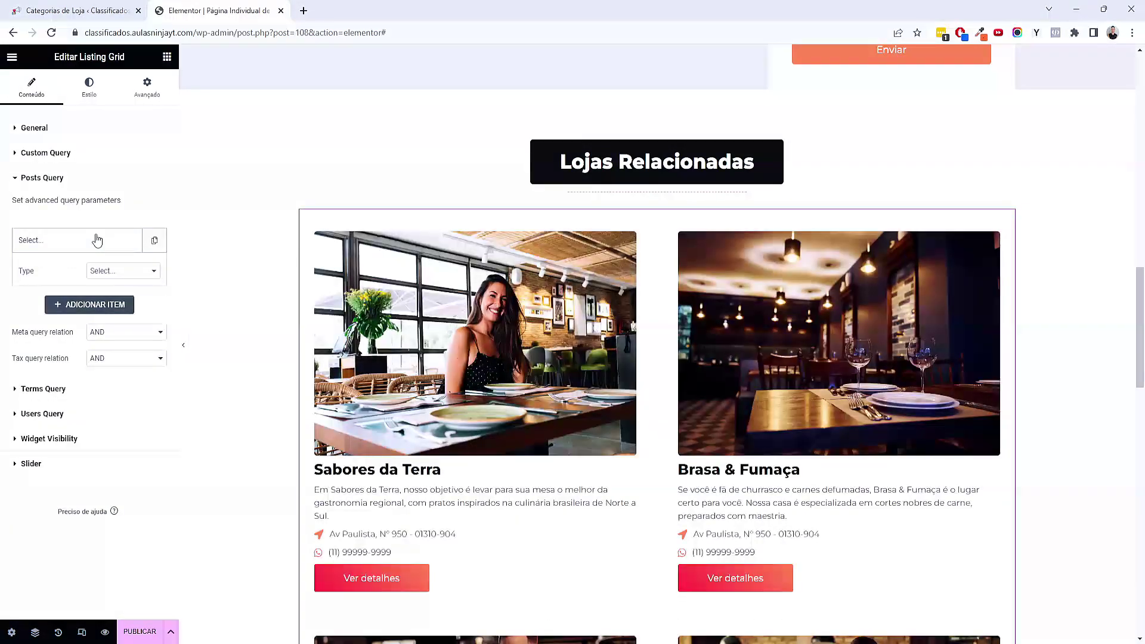
left_click(111, 275)
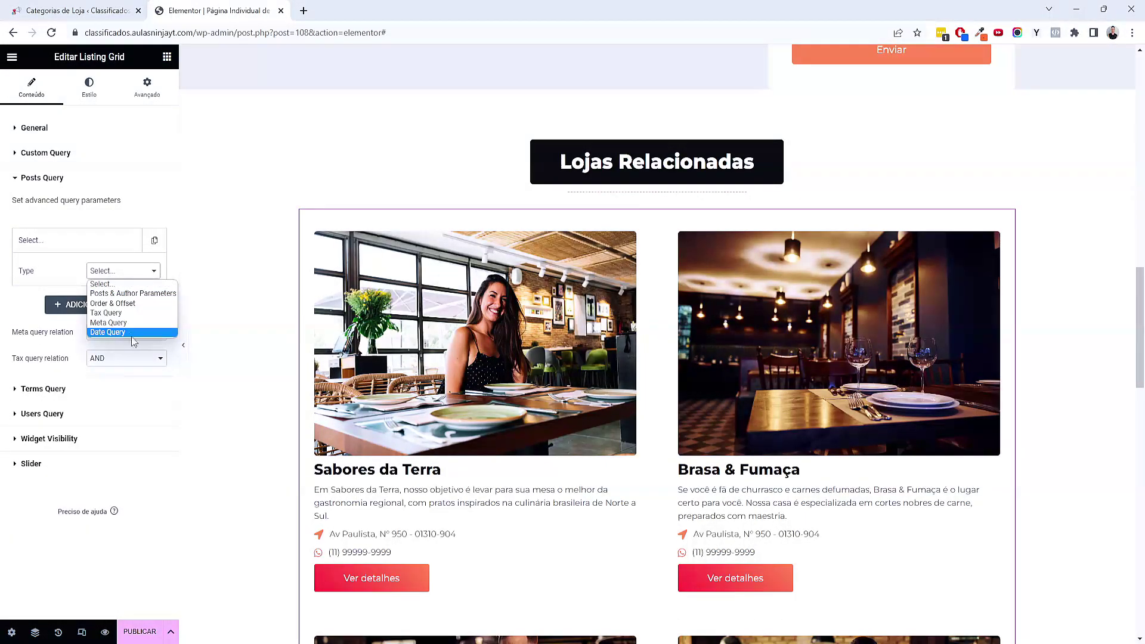
left_click(131, 313)
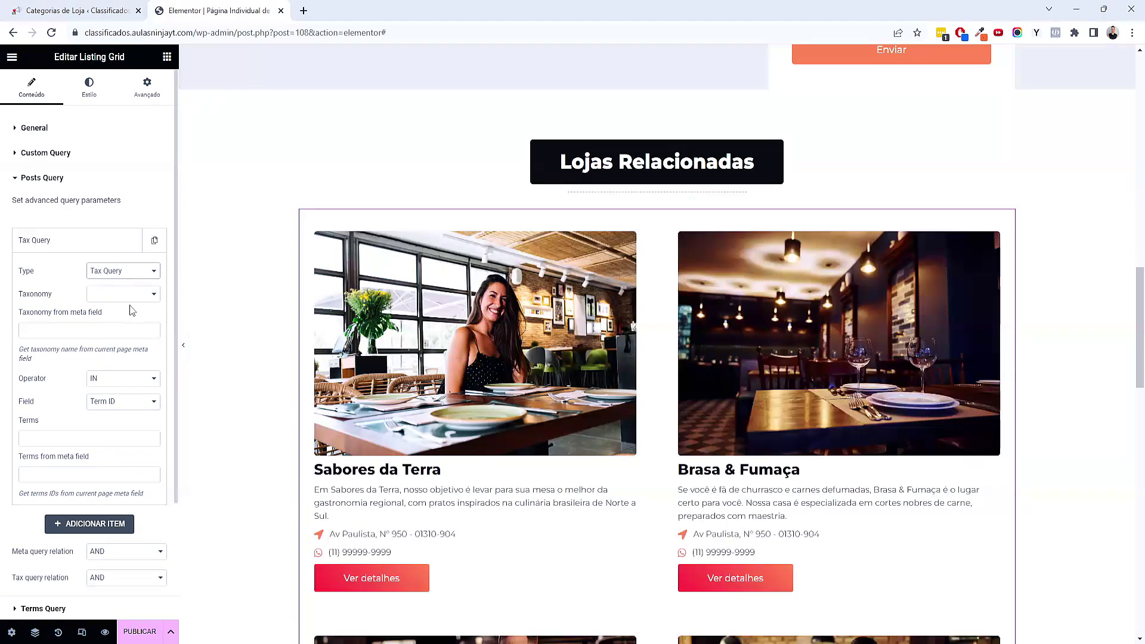
left_click(131, 298)
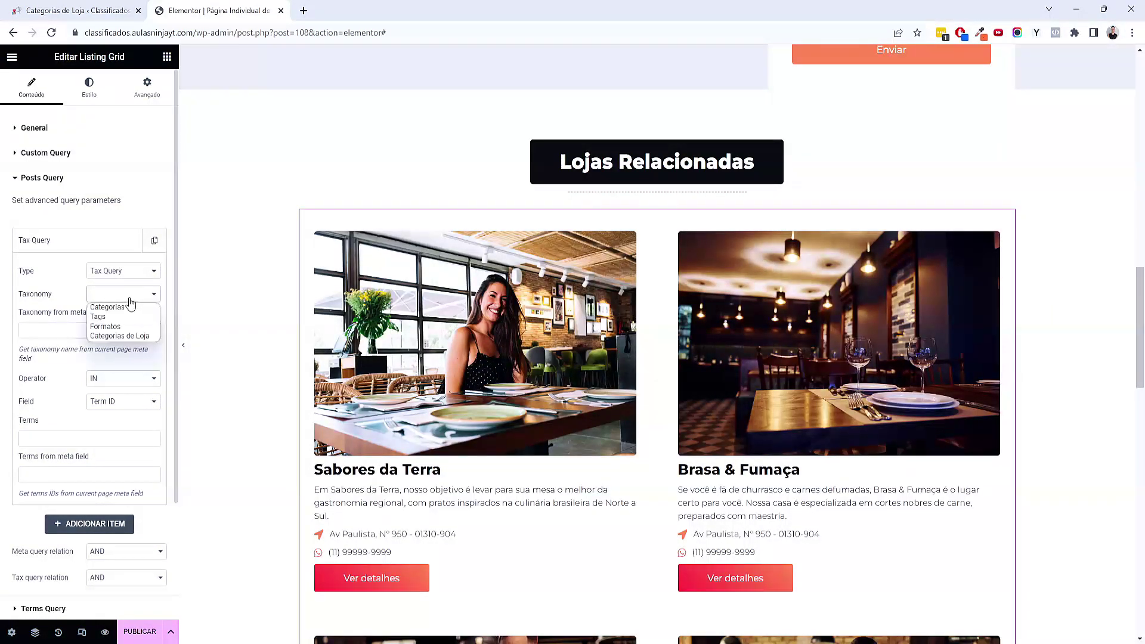
left_click(148, 335)
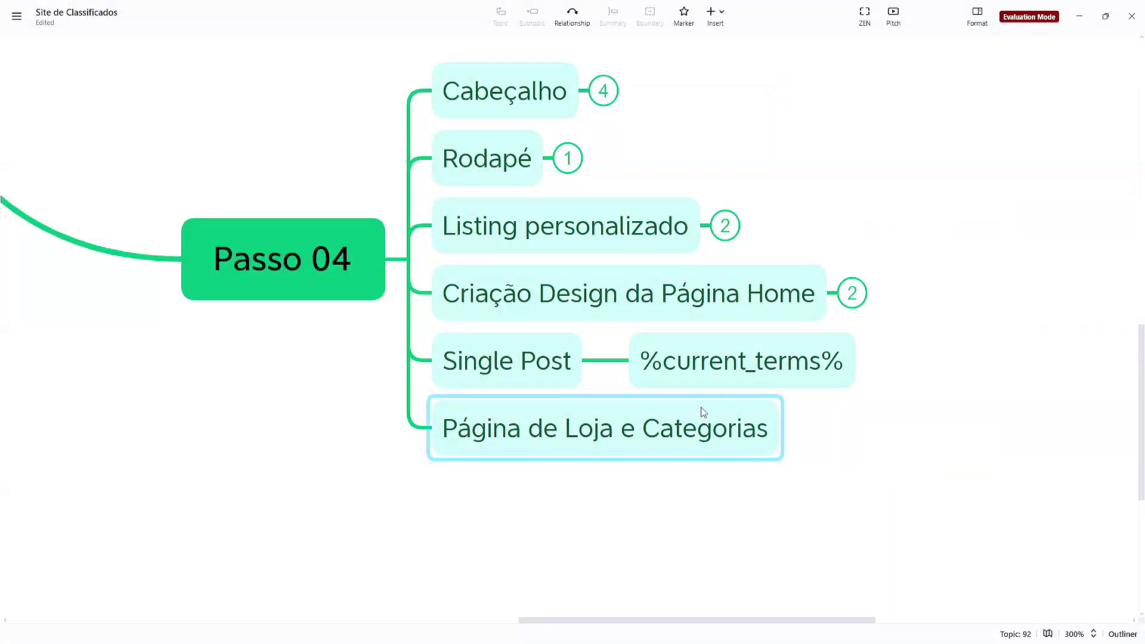
Paste %current_terms% from the mind-map note into the Terms field
double_click(713, 380)
key("ctrl+a")
left_click(876, 369)
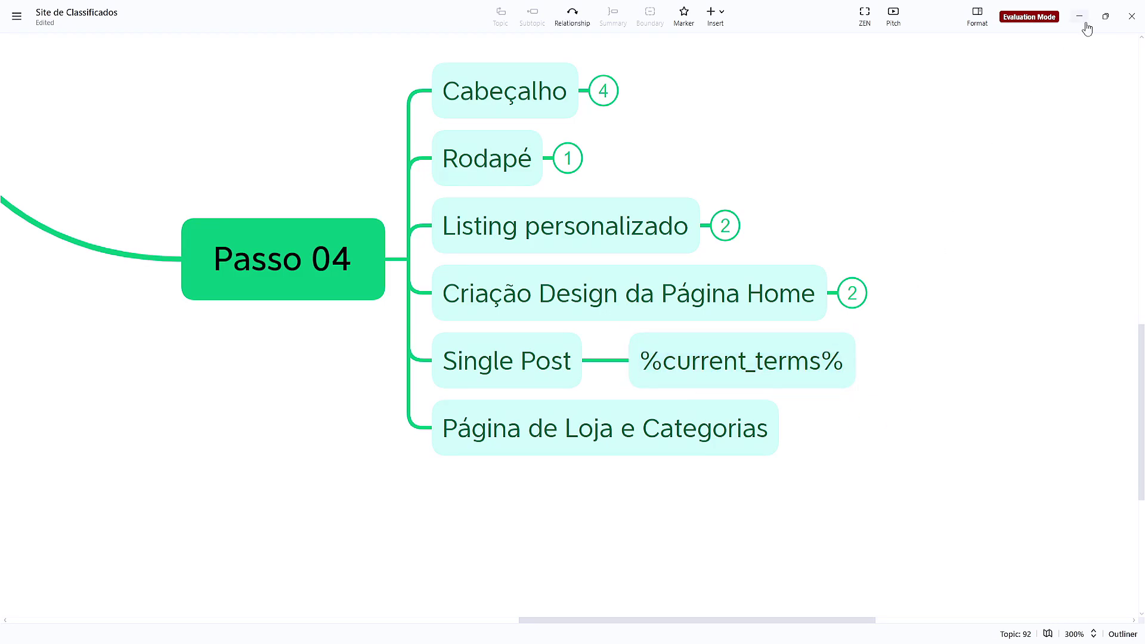
left_click(1080, 18)
left_click(100, 437)
key("ctrl+v")
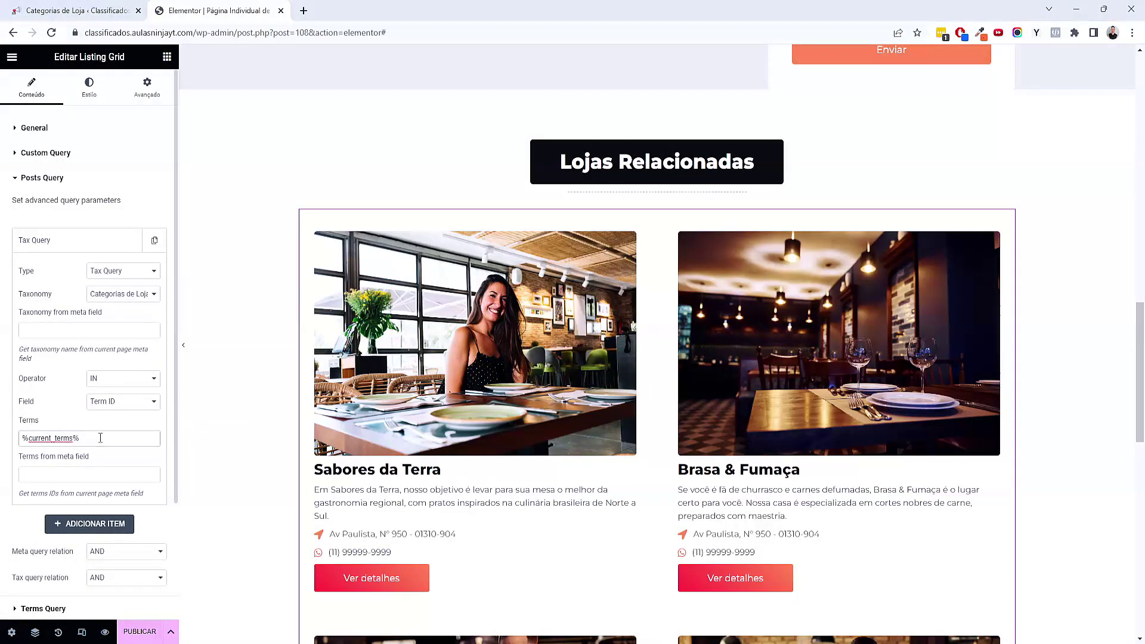
Review the grid now showing only the four restaurant stores, then enable responsive mode
scroll(880, 296, "down", 7)
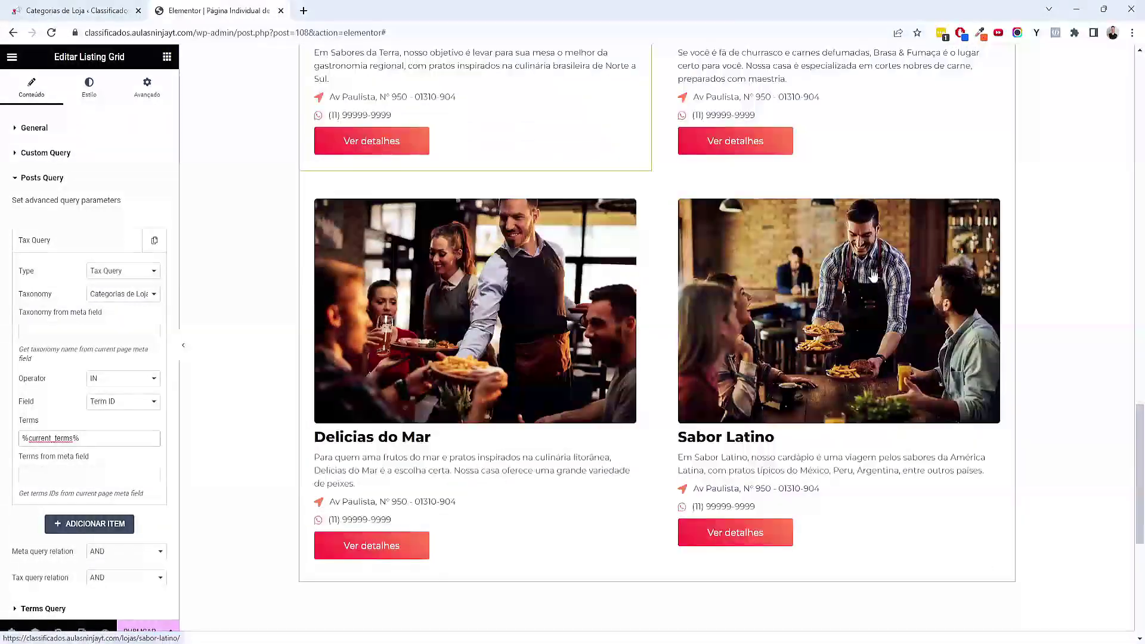
scroll(656, 340, "up", 15)
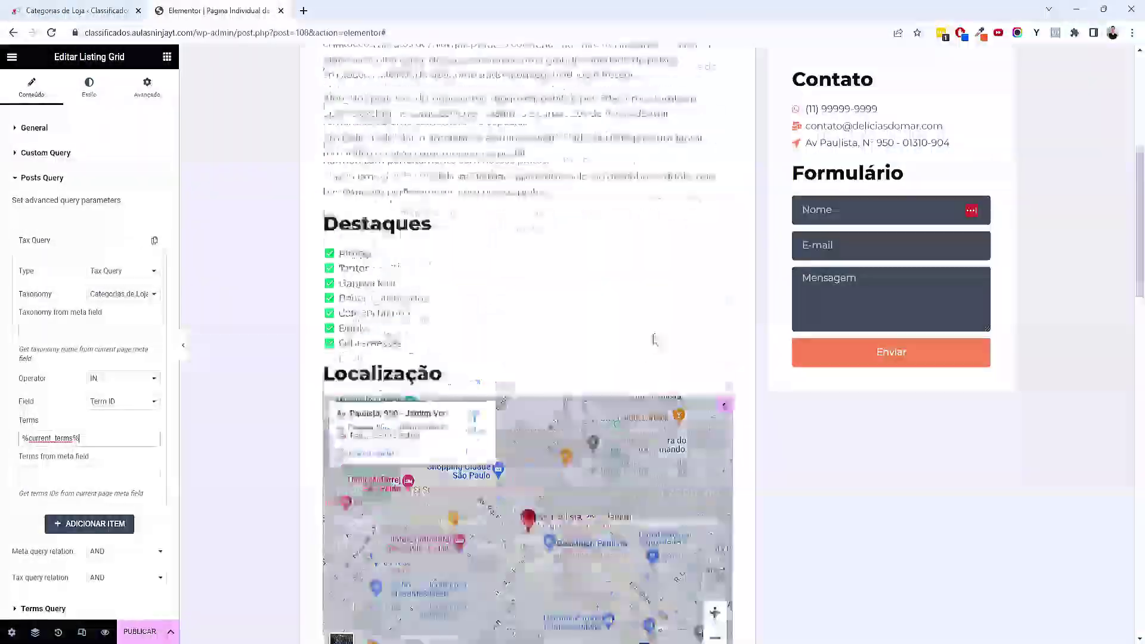
scroll(655, 339, "up", 6)
scroll(524, 257, "down", 9)
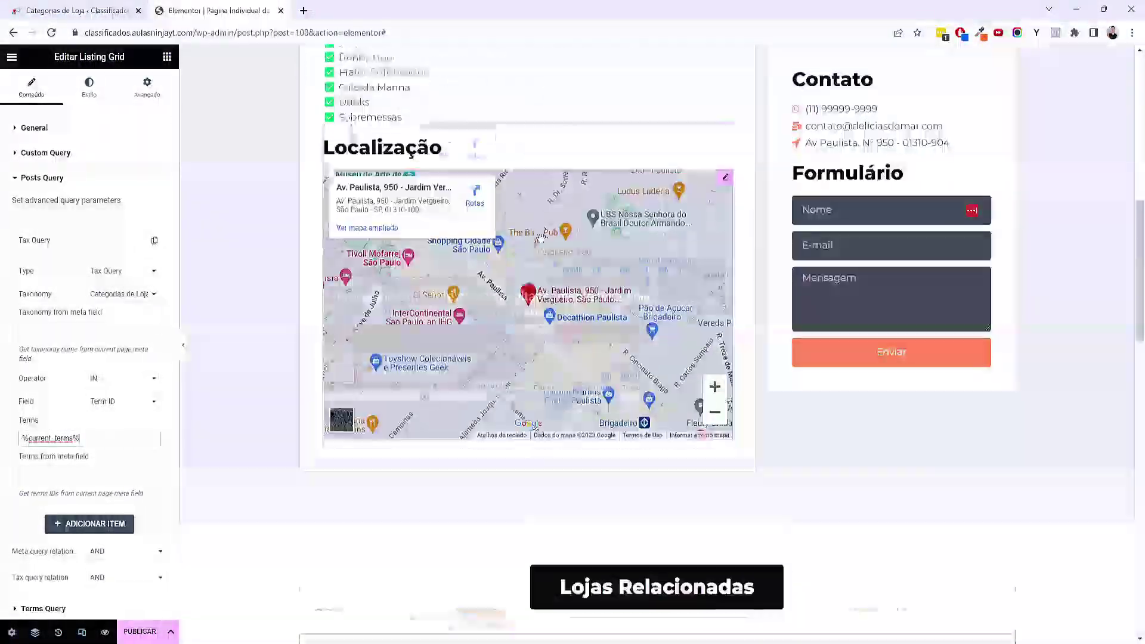
scroll(541, 239, "down", 8)
scroll(613, 312, "down", 8)
scroll(614, 313, "up", 4)
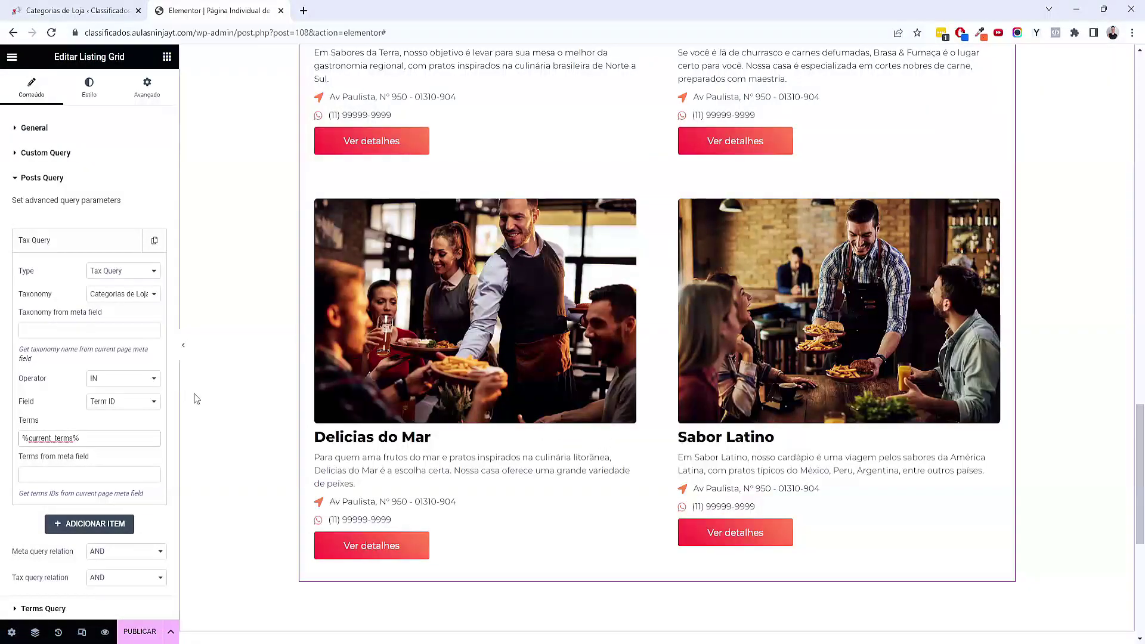
scroll(549, 372, "down", 2)
scroll(549, 372, "up", 6)
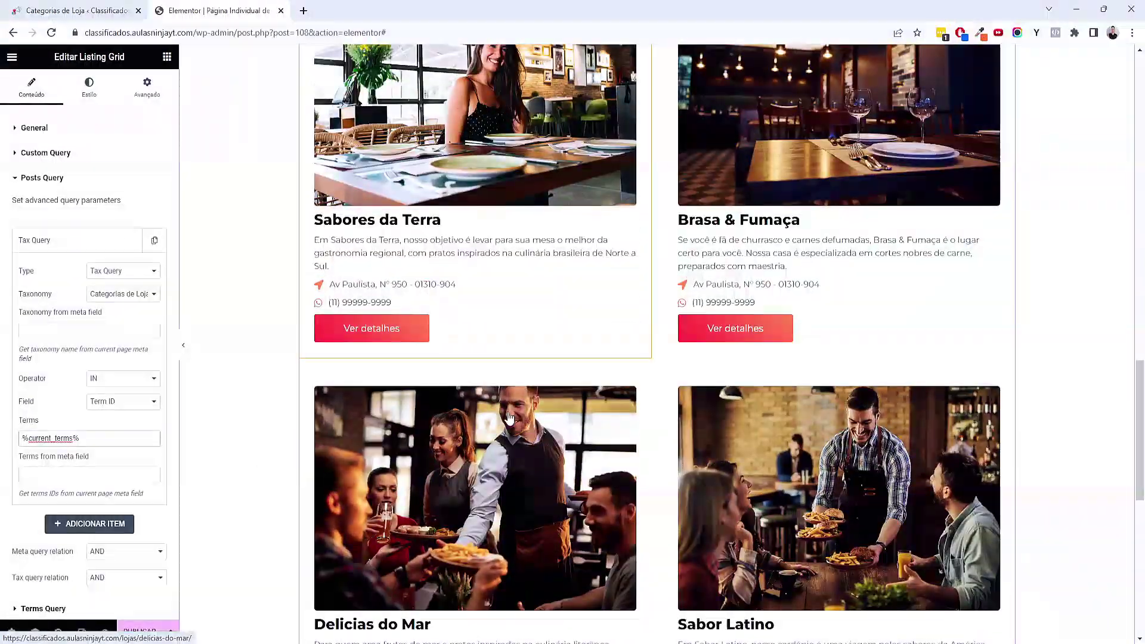
scroll(457, 373, "up", 20)
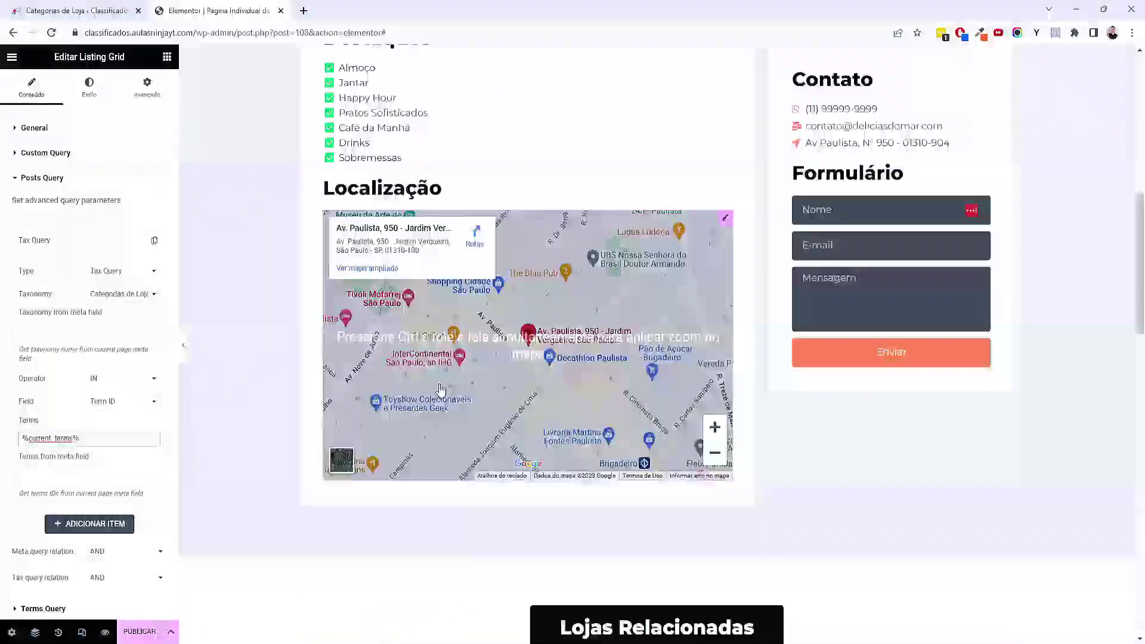
scroll(754, 333, "down", 6)
scroll(660, 364, "up", 5)
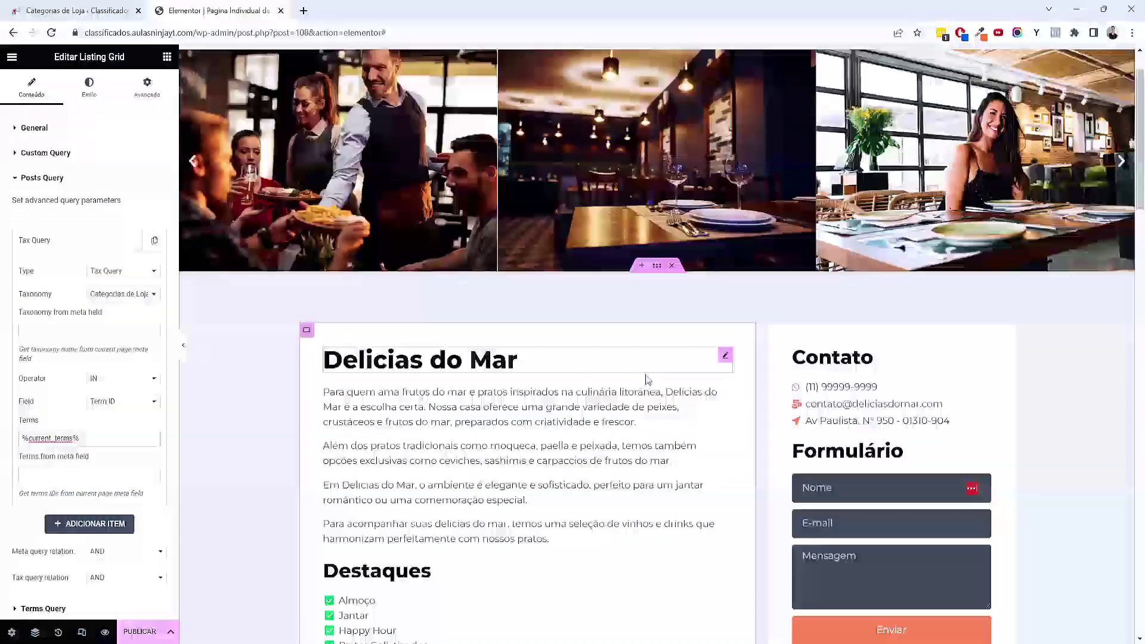
scroll(650, 374, "down", 16)
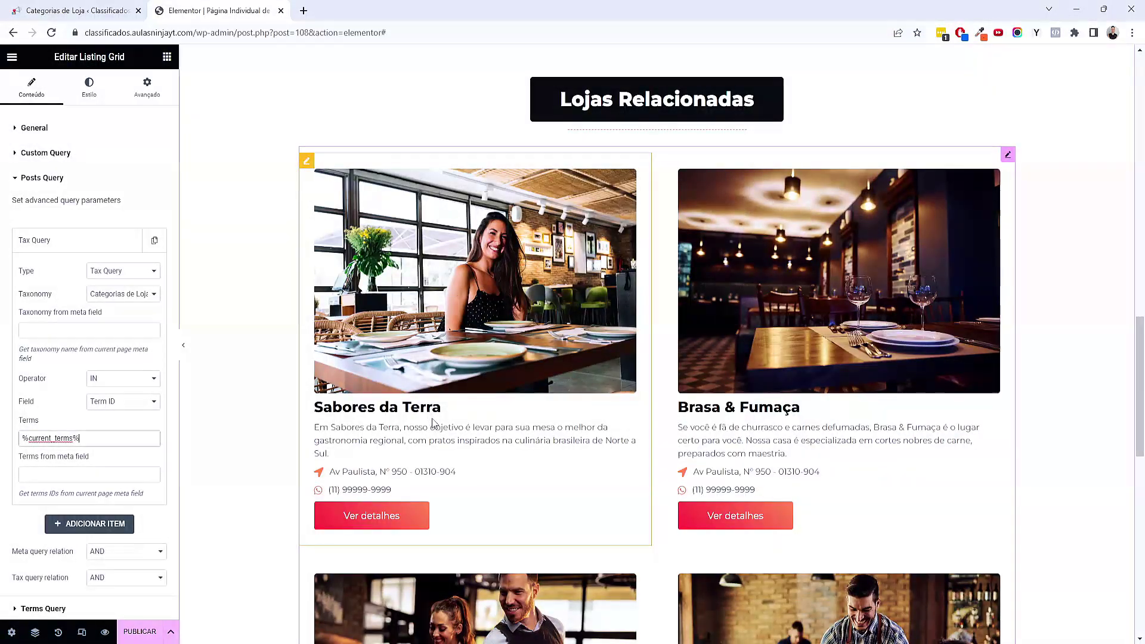
scroll(431, 420, "down", 5)
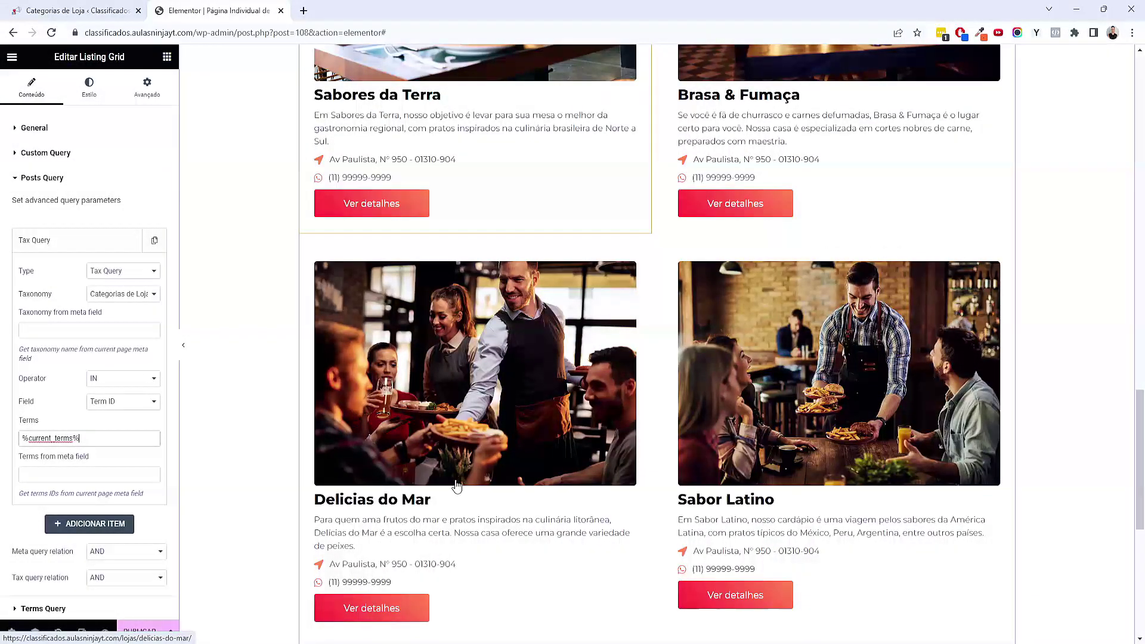
scroll(456, 486, "down", 8)
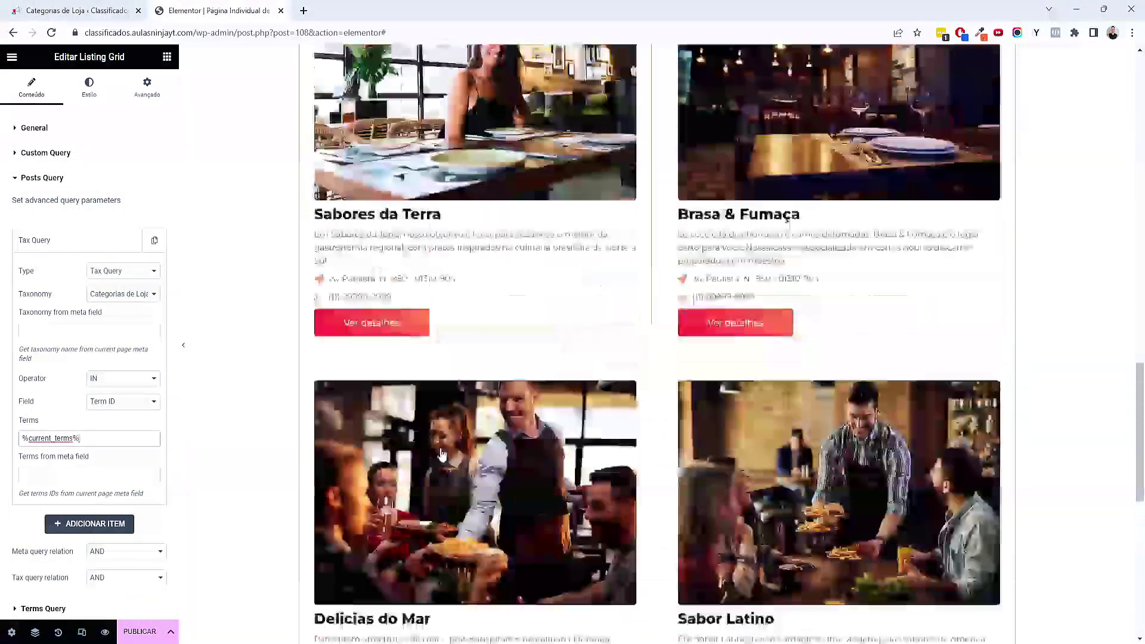
scroll(441, 454, "up", 20)
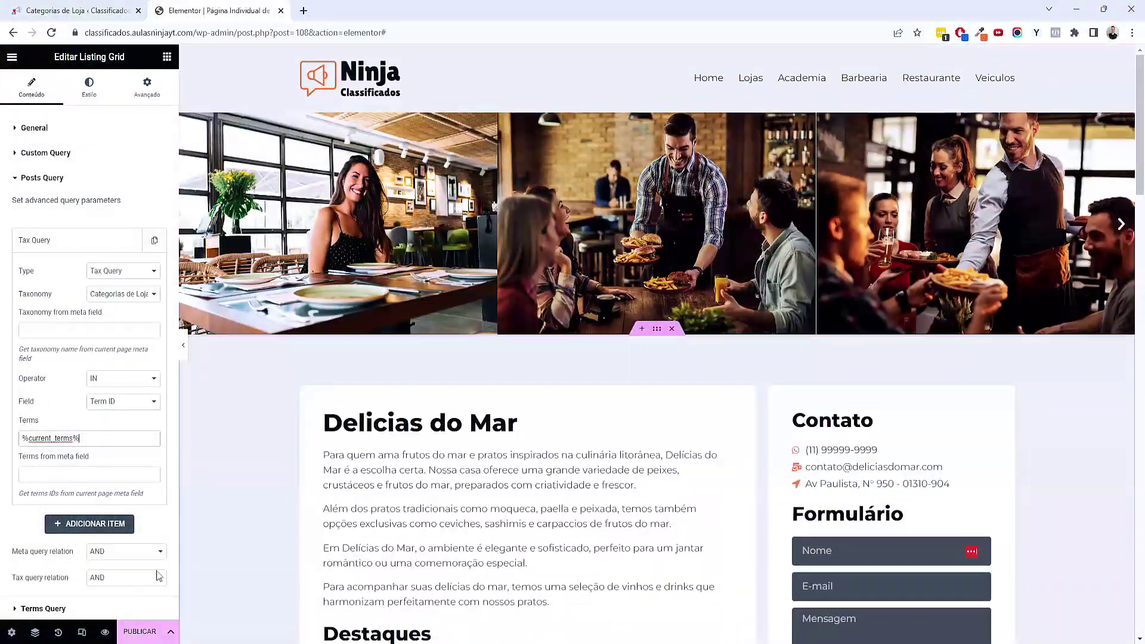
left_click(82, 631)
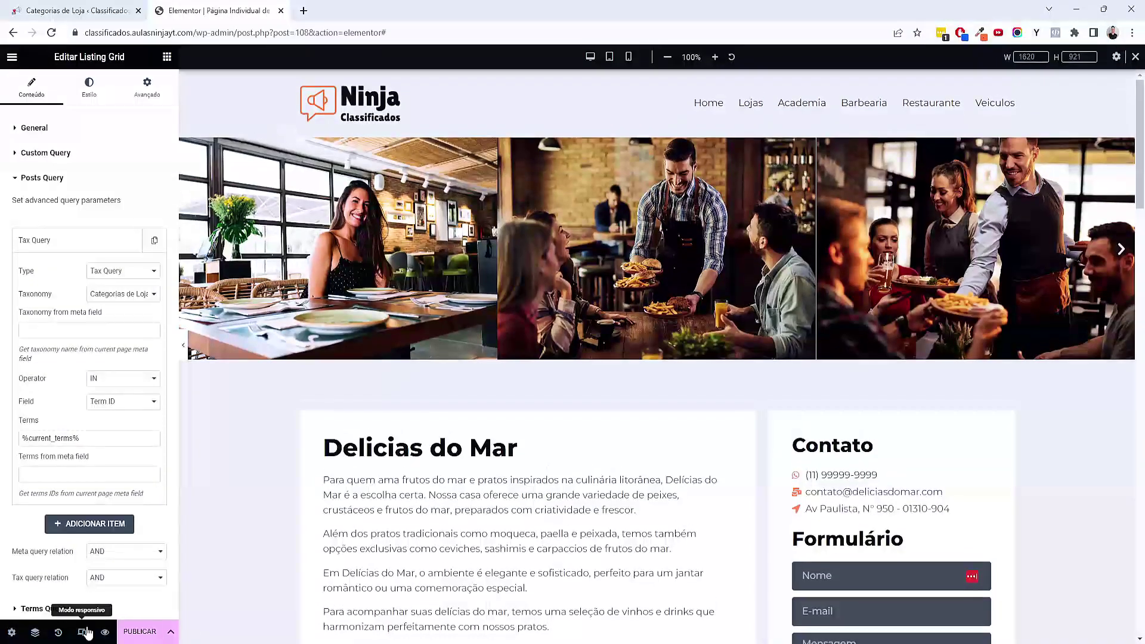
Preview the store page at tablet width
left_click(610, 56)
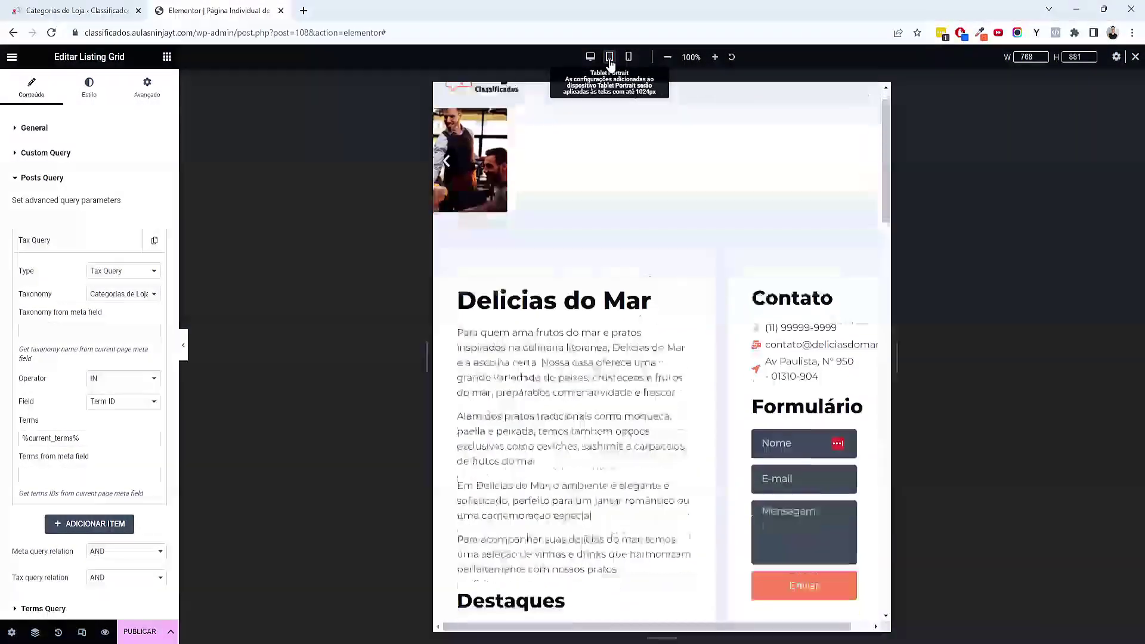
scroll(652, 197, "down", 5)
scroll(637, 261, "up", 15)
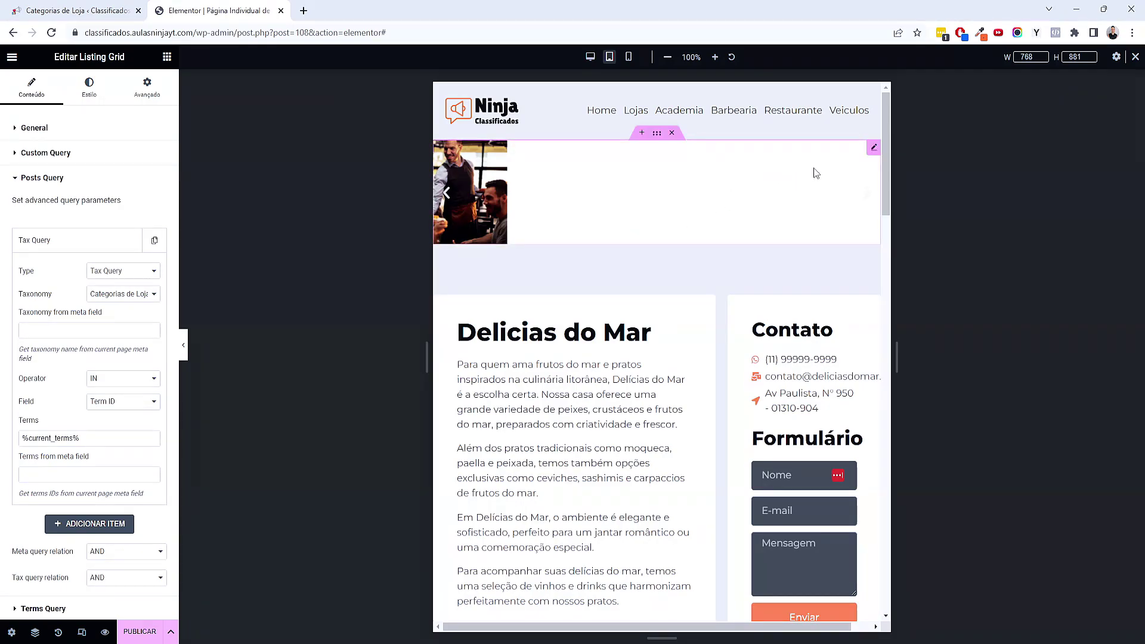
Set the top image carousel to show 2 slides at once
left_click(870, 149)
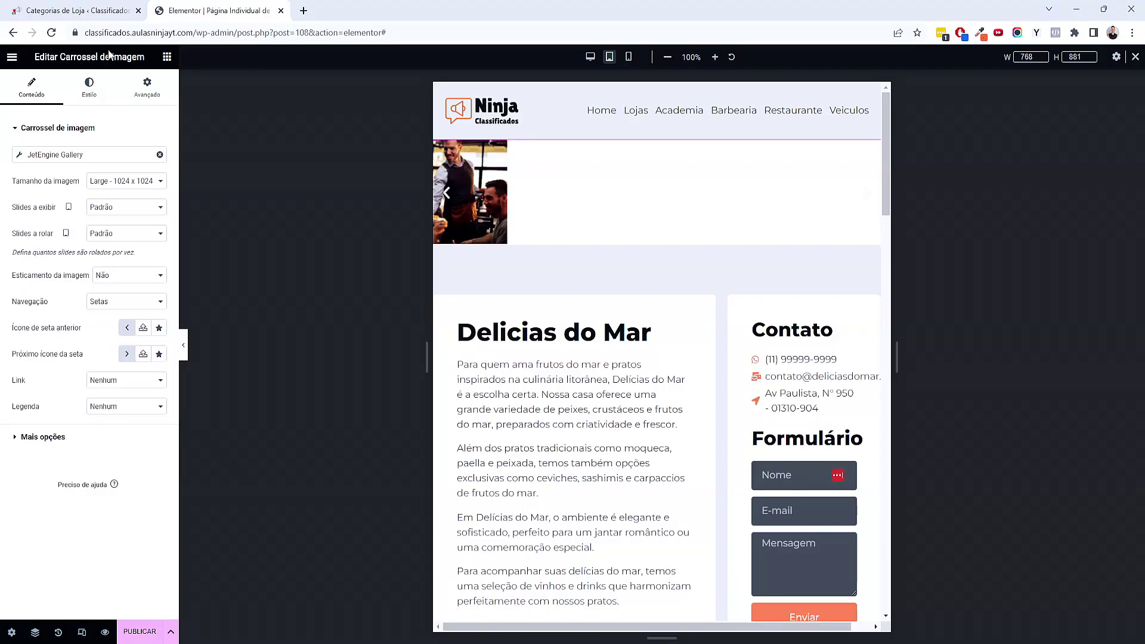
left_click(124, 208)
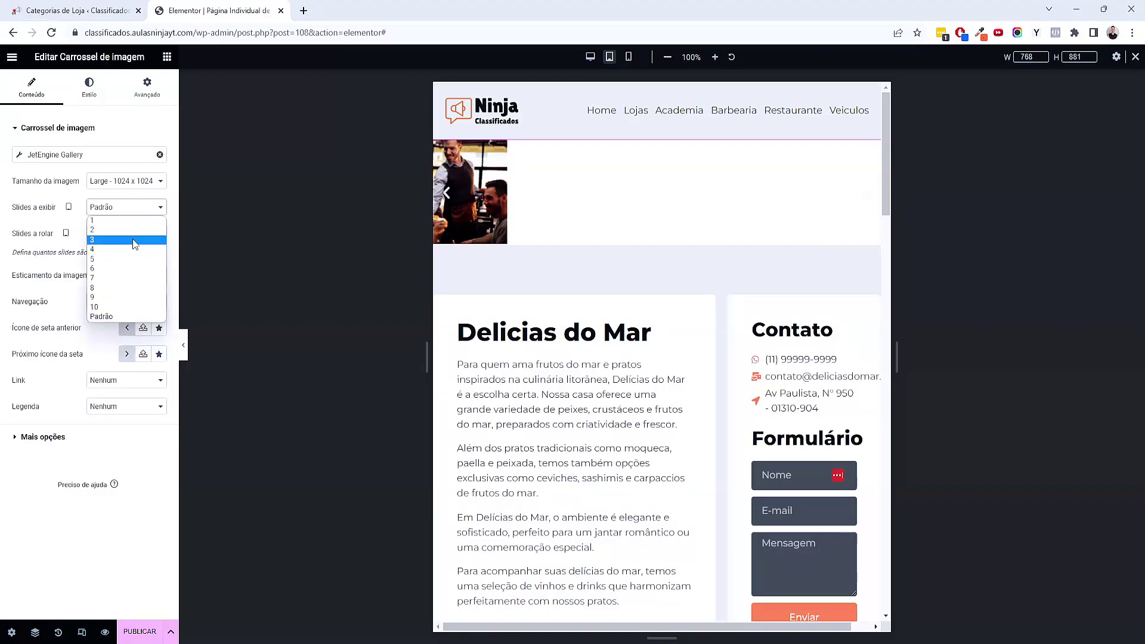
left_click(132, 239)
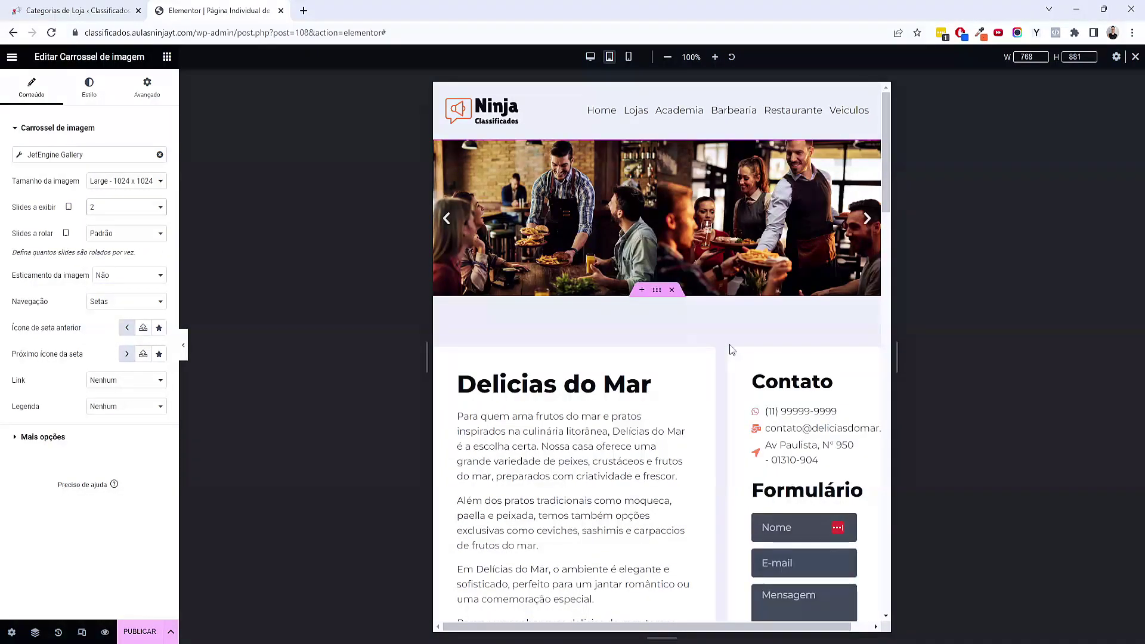
scroll(731, 347, "down", 3)
scroll(488, 290, "up", 1)
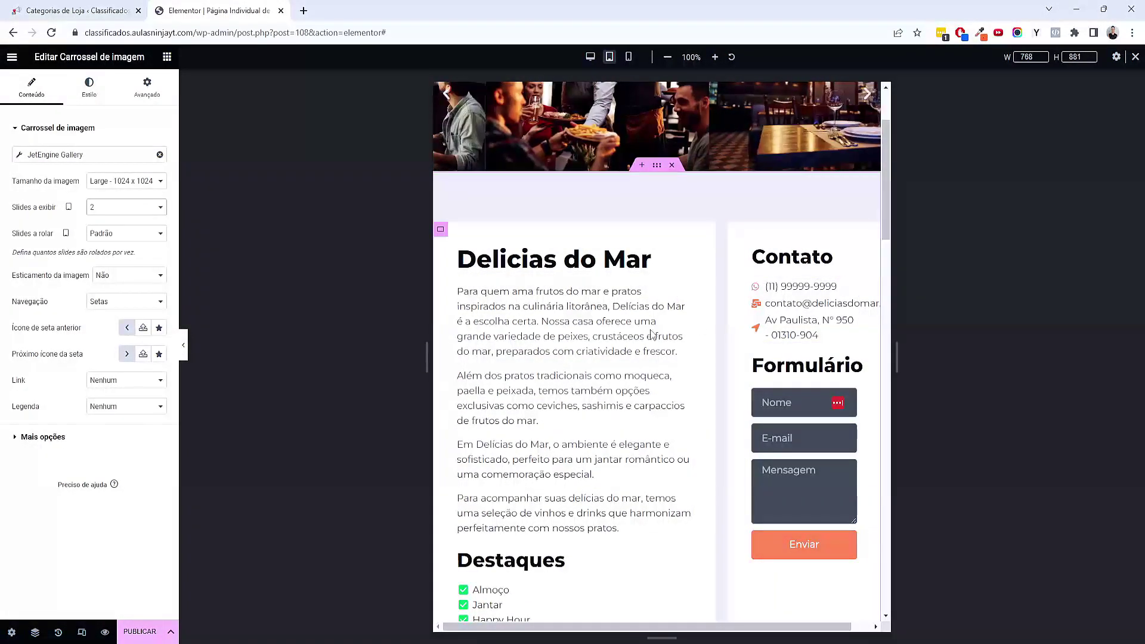
Switch the column widths to percent, setting the Contato column to 100%
left_click(441, 230)
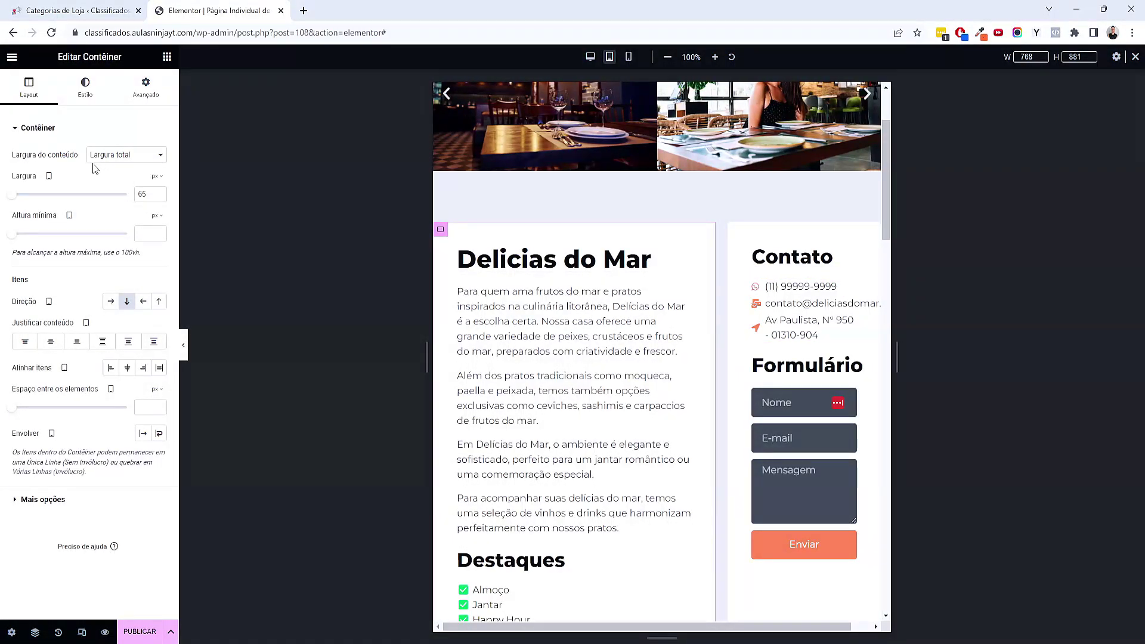
left_click(156, 196)
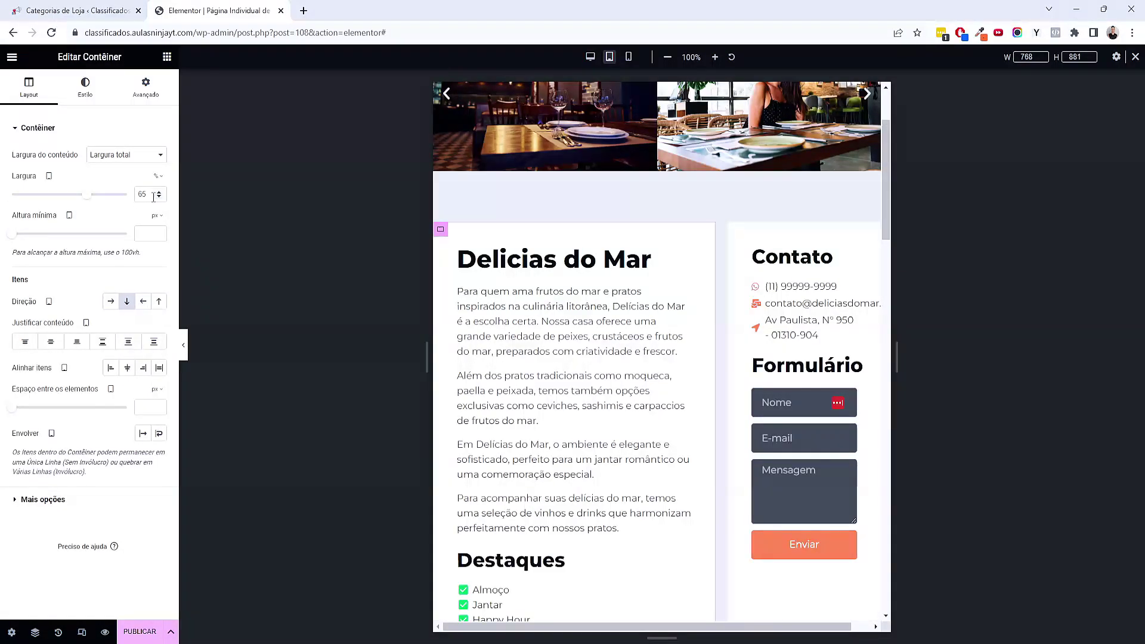
type("100")
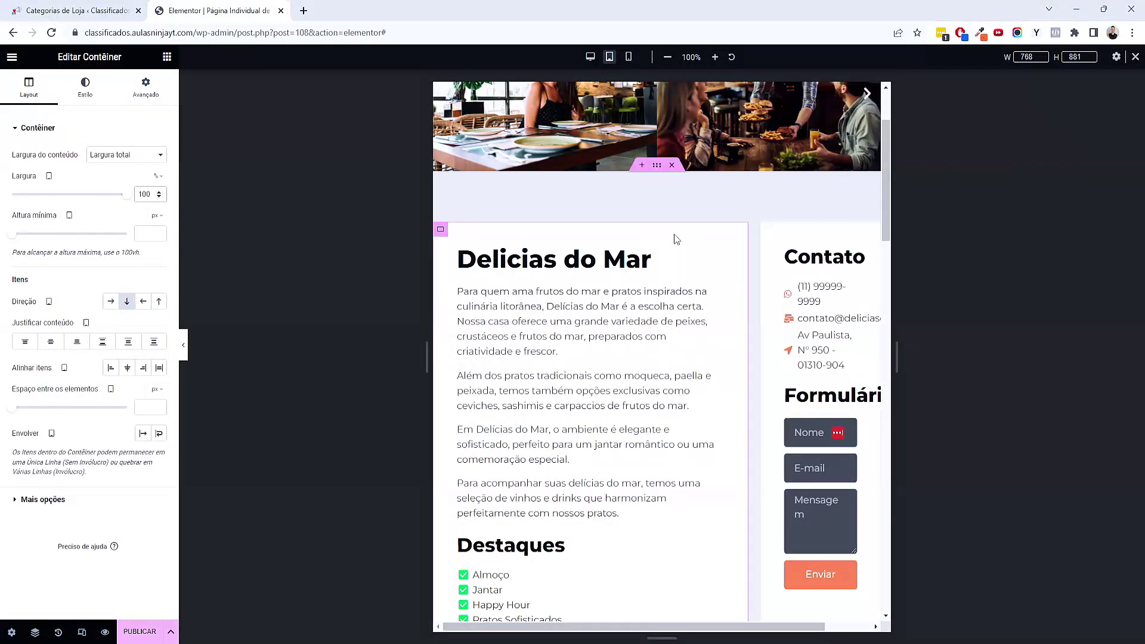
left_click(767, 229)
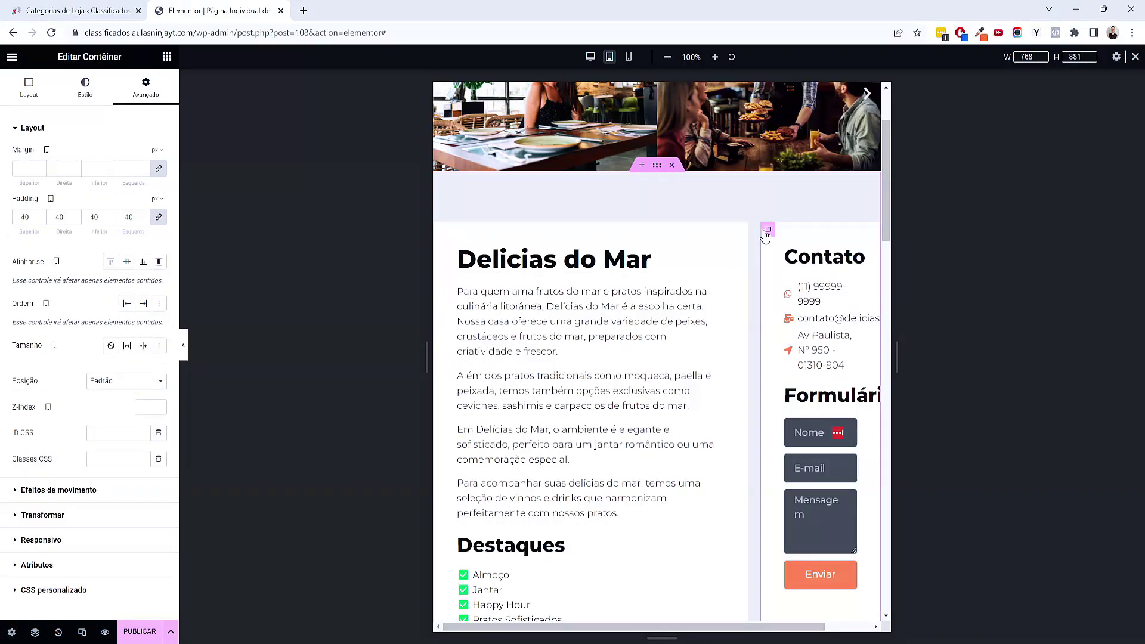
left_click(29, 88)
left_click(157, 176)
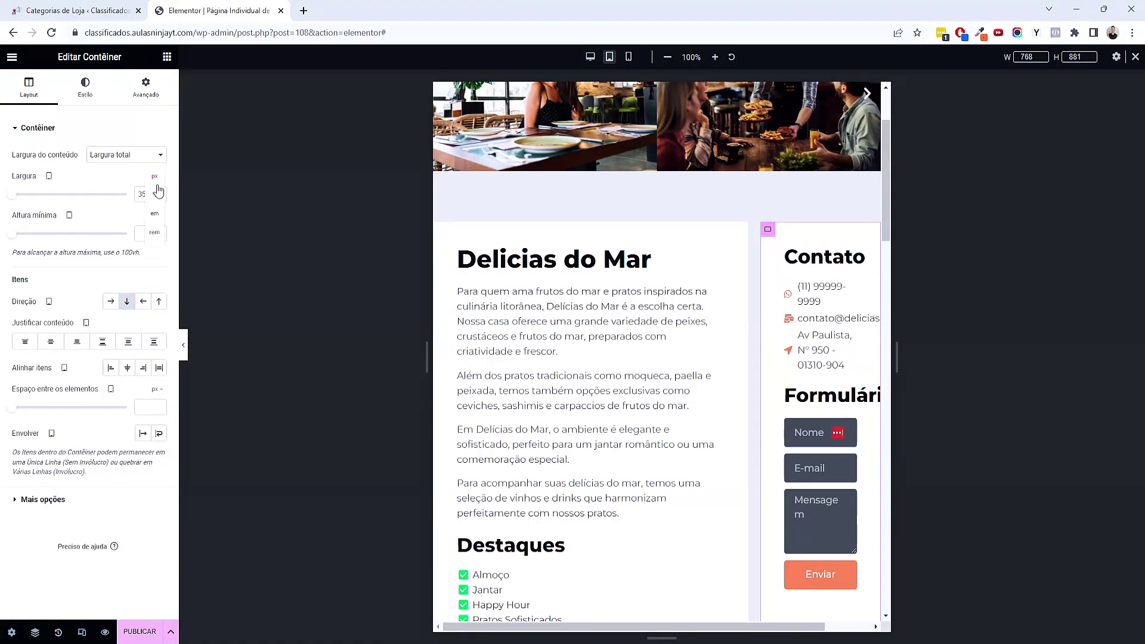
left_click(158, 187)
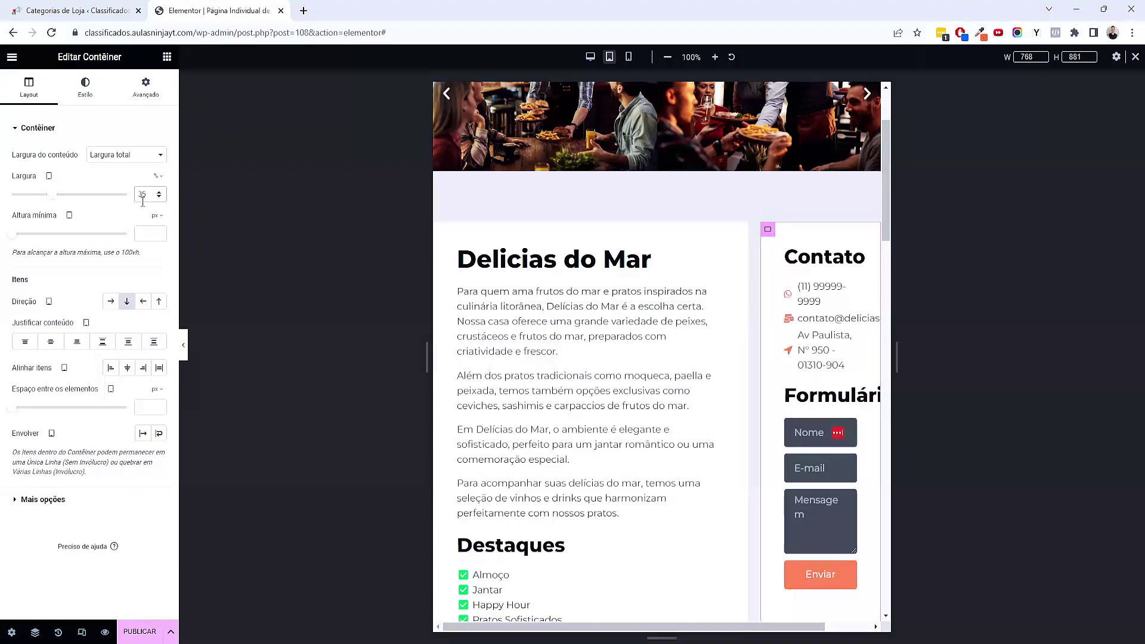
type("100")
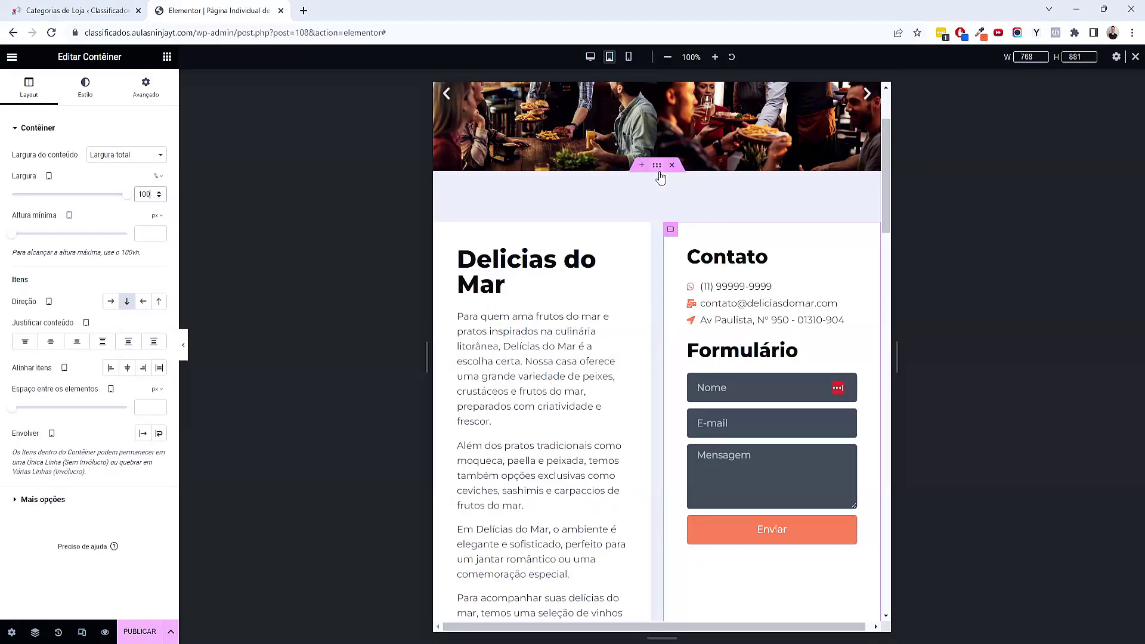
Select the outer container holding both columns via the Navigator
right_click(645, 185)
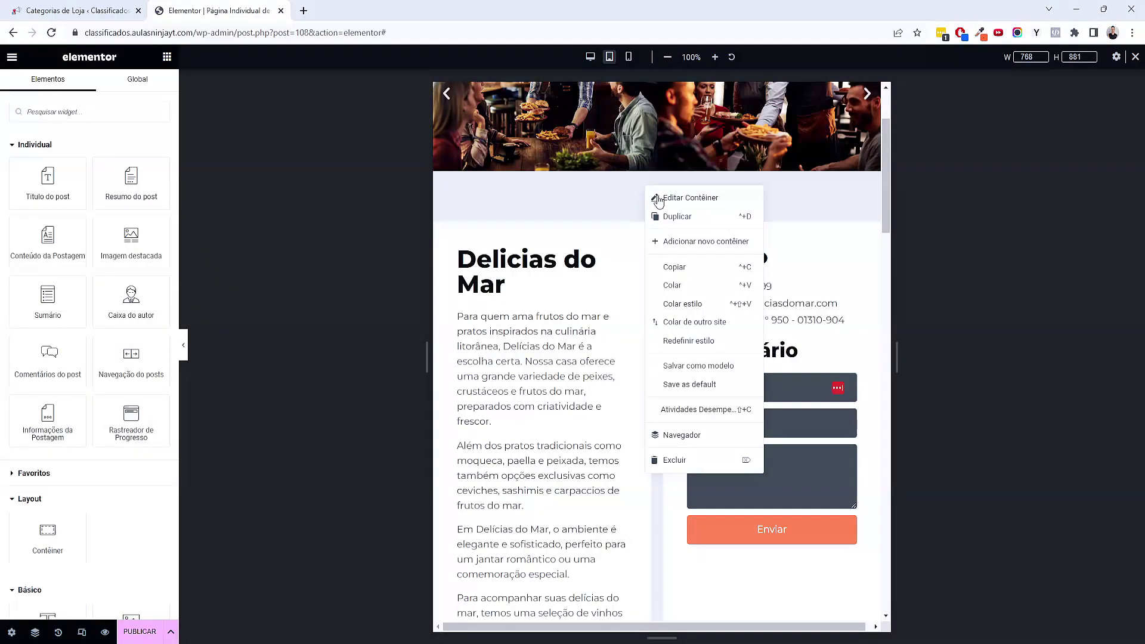
left_click(657, 195)
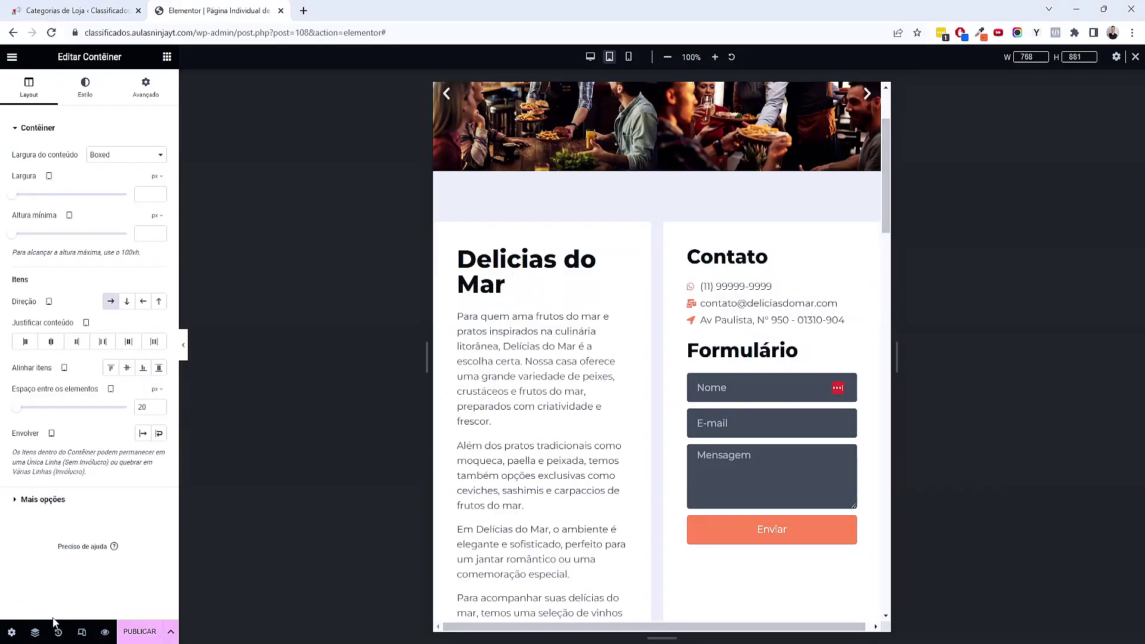
left_click(35, 632)
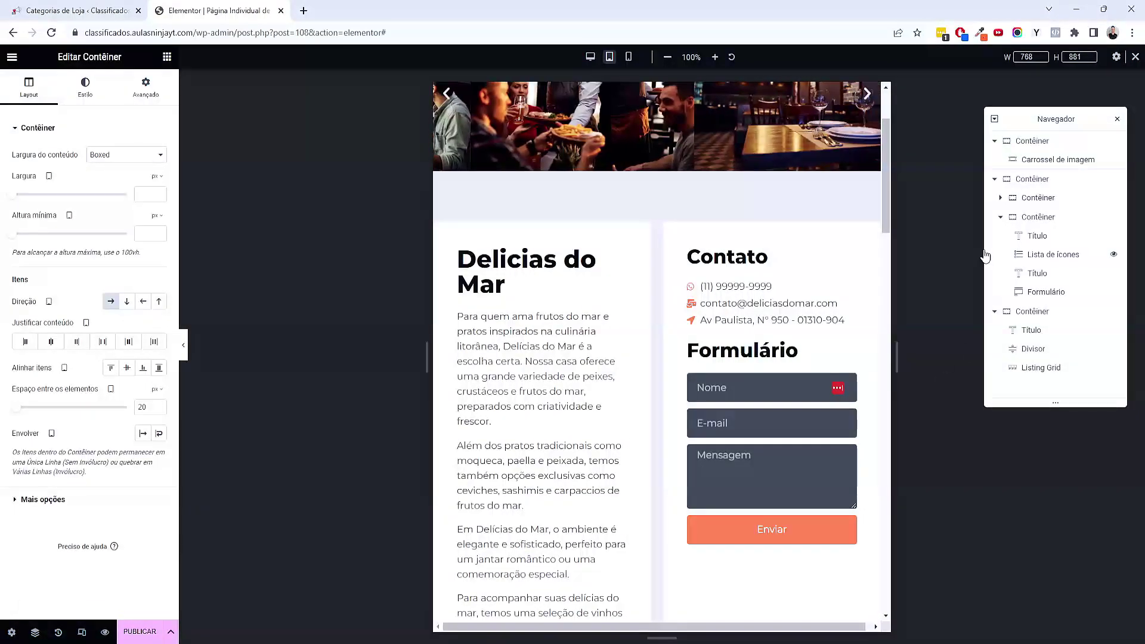
left_click(1037, 216)
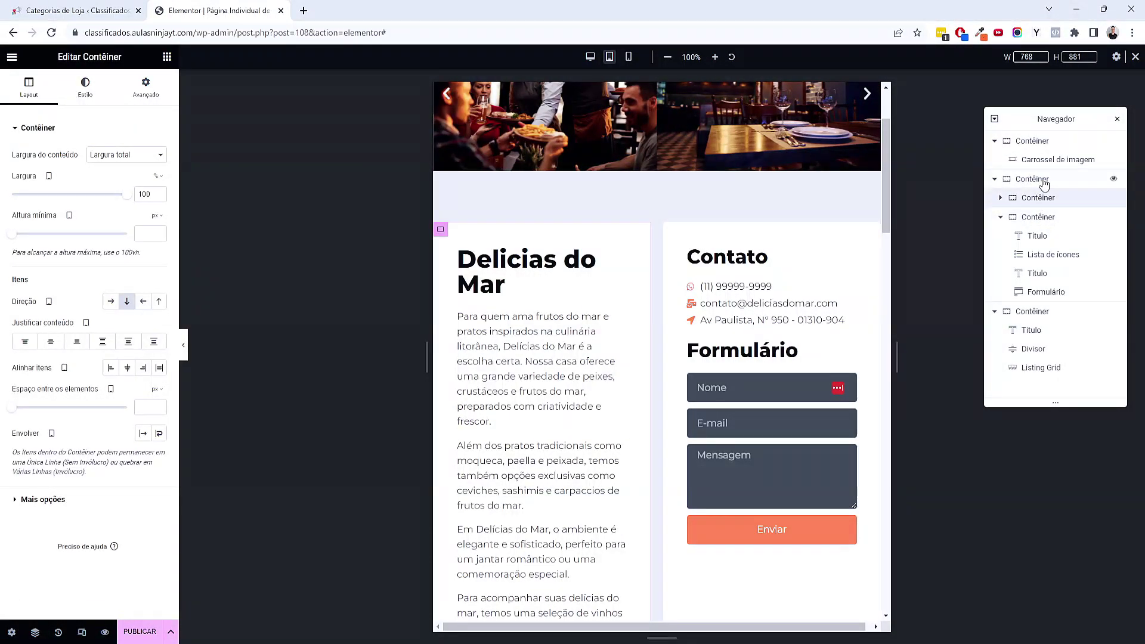
left_click(1037, 180)
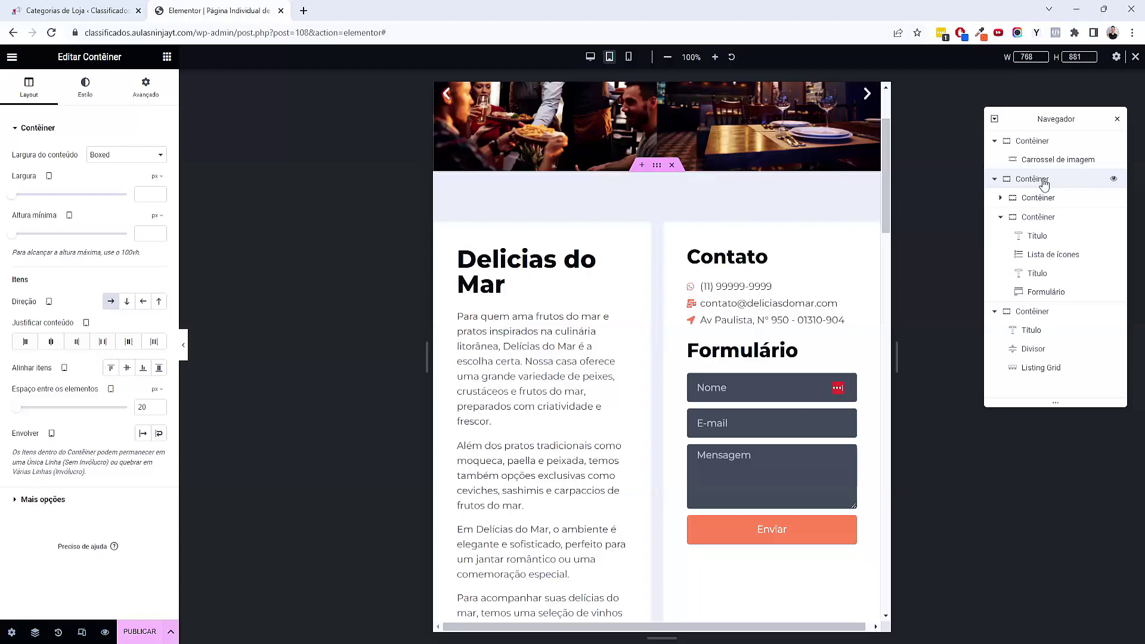
Set the outer container's padding to 50/20/50/20
left_click(146, 90)
left_click(158, 217)
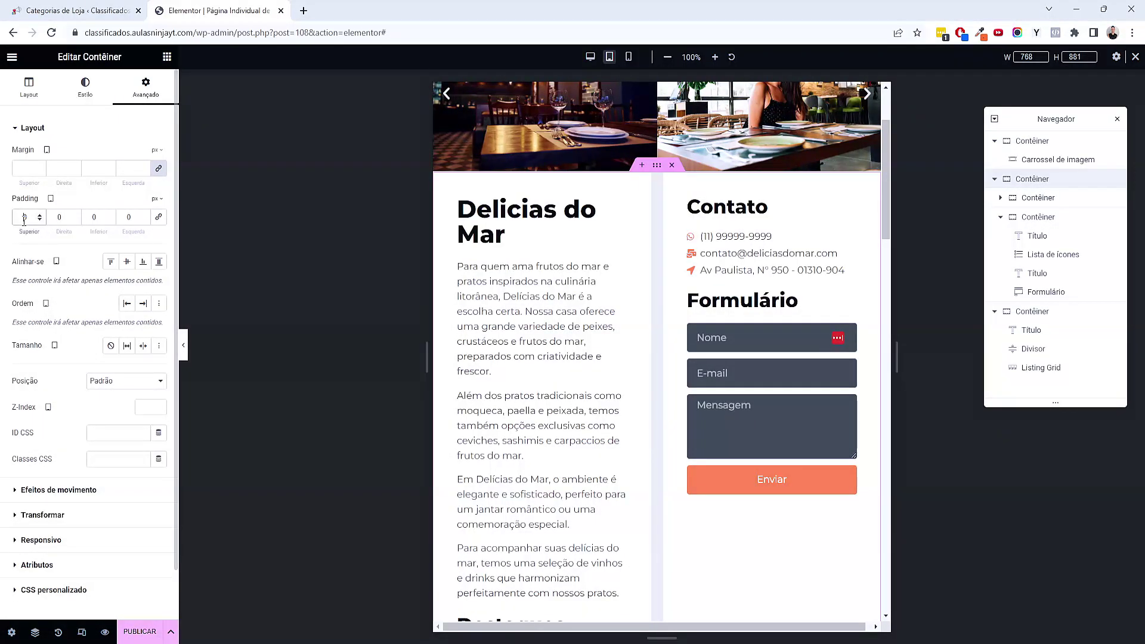
type("50")
key("Tab")
type("20")
key("Tab")
type("50")
key("Tab")
type("20")
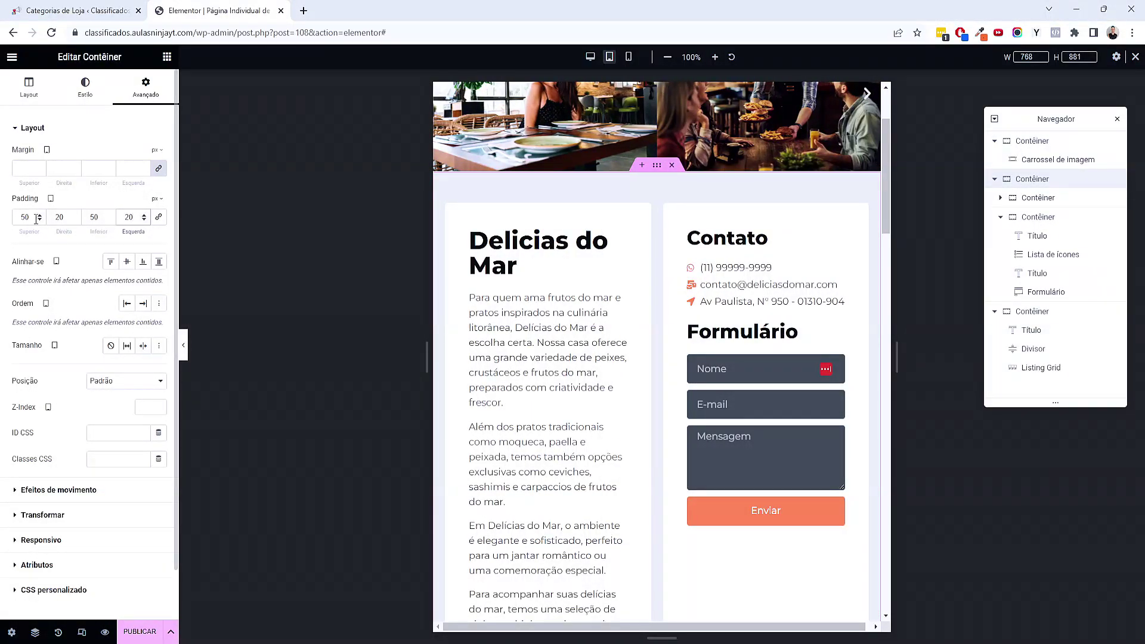
Enable Wrap on the outer container so its columns stack
left_click(30, 89)
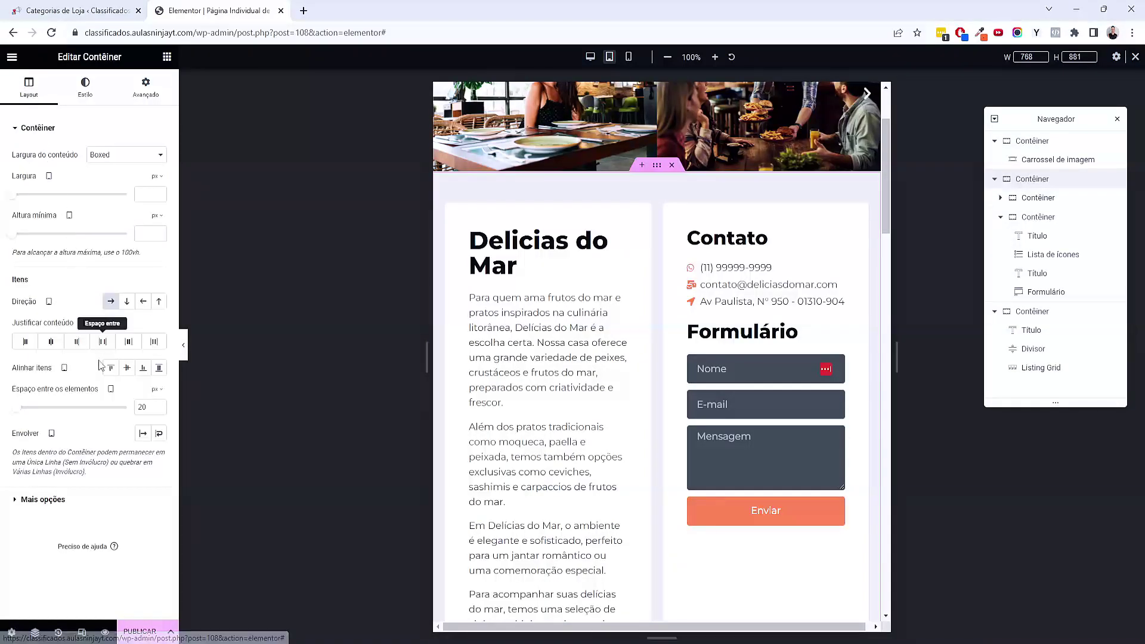
left_click(158, 433)
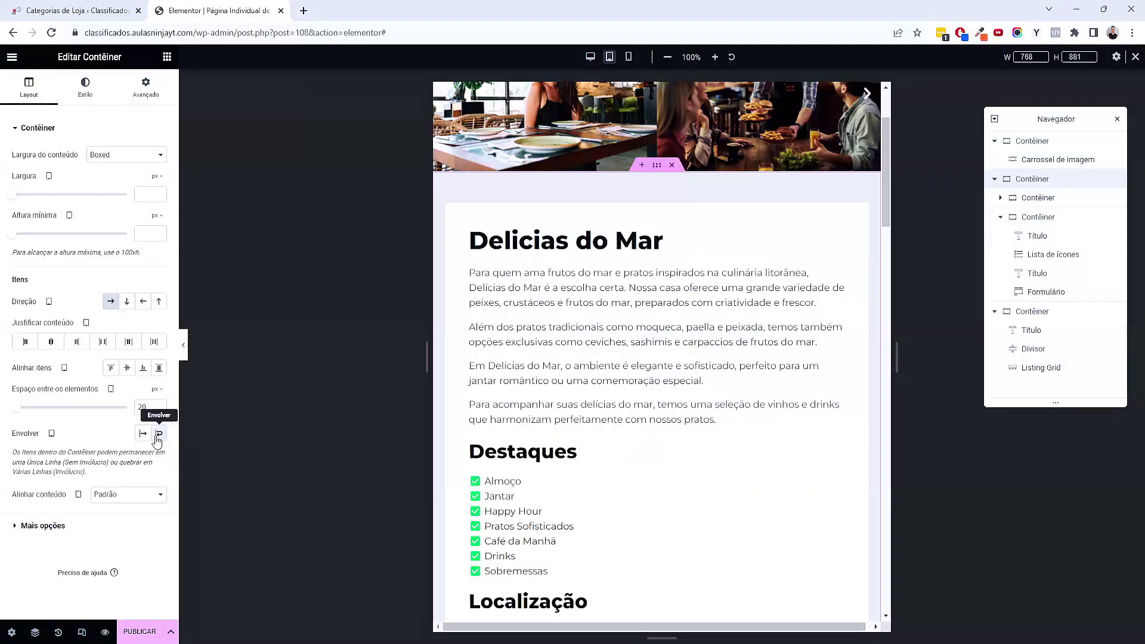
scroll(648, 406, "down", 3)
scroll(648, 407, "down", 3)
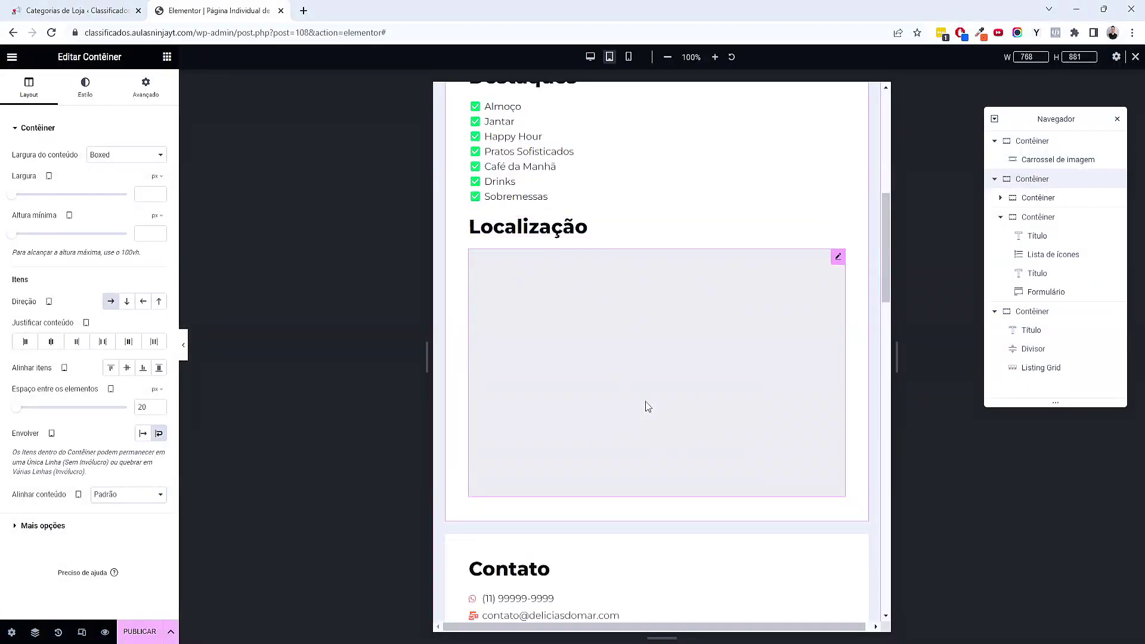
scroll(677, 505, "down", 8)
scroll(676, 505, "down", 4)
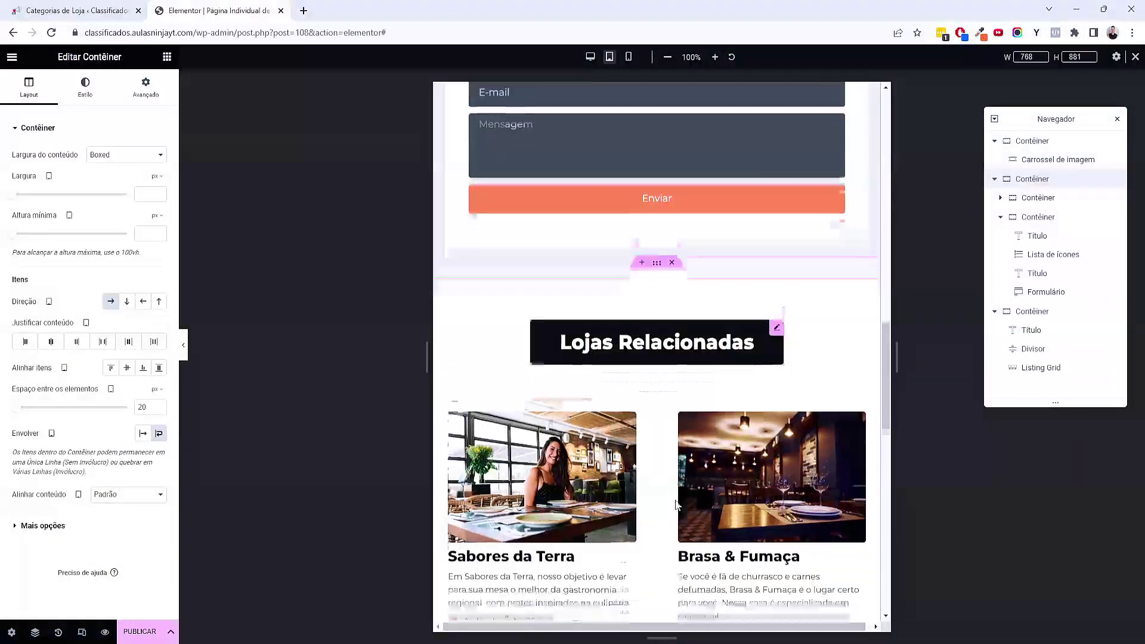
Set the Lojas Relacionadas section's padding to 50/20/50/20
left_click(658, 161)
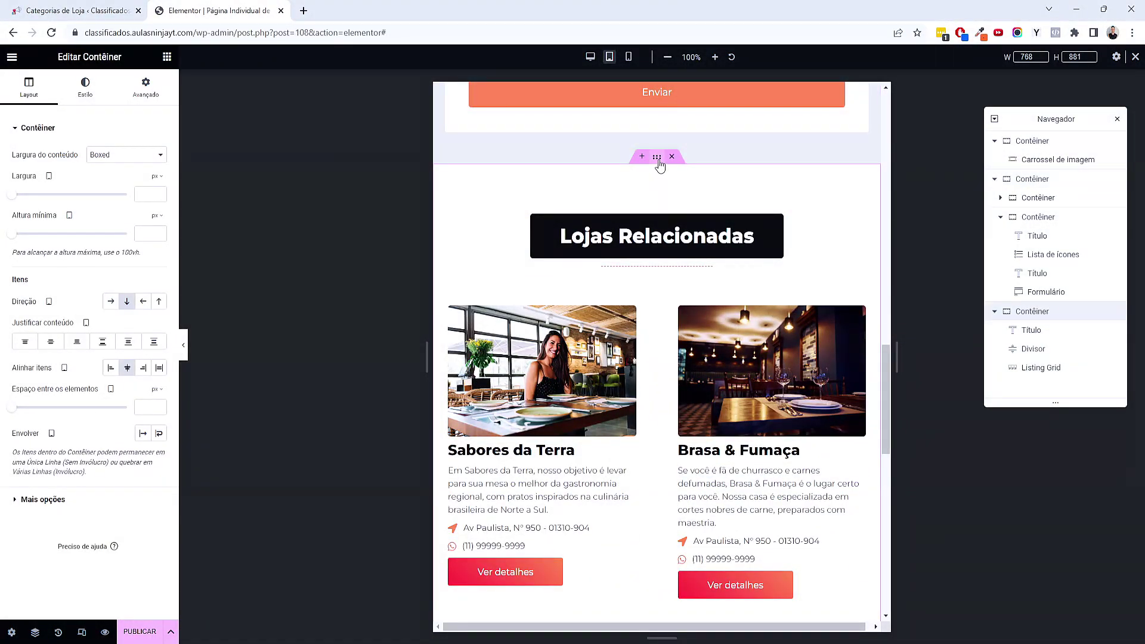
left_click(145, 89)
double_click(24, 217)
type("0")
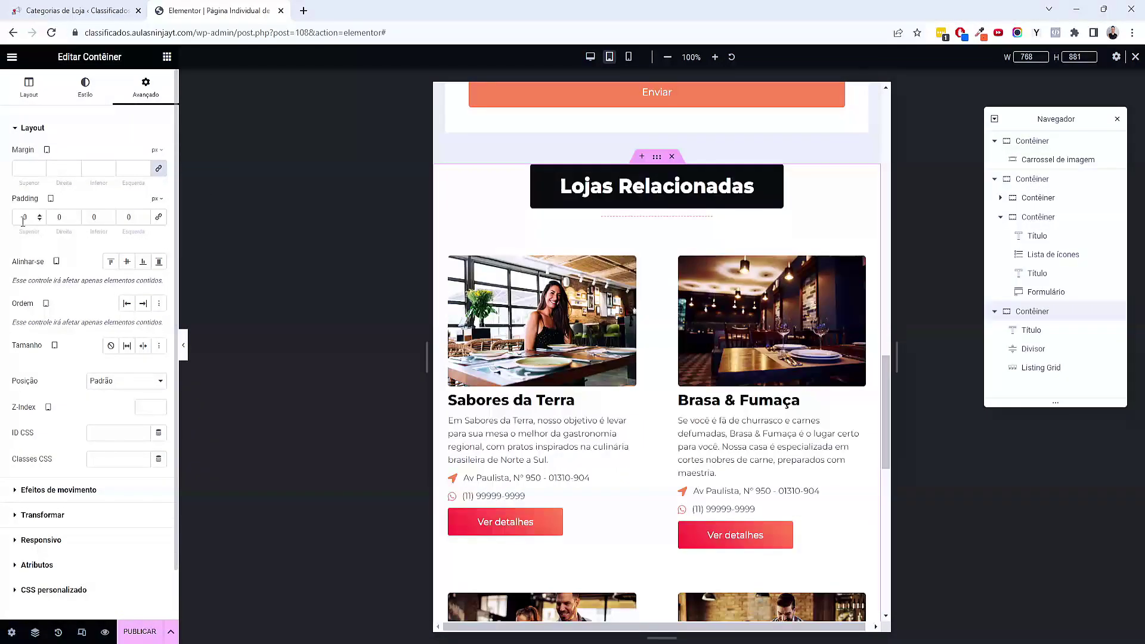
type("5")
key("Tab")
type("20")
key("Tab")
type("50")
key("Tab")
type("20")
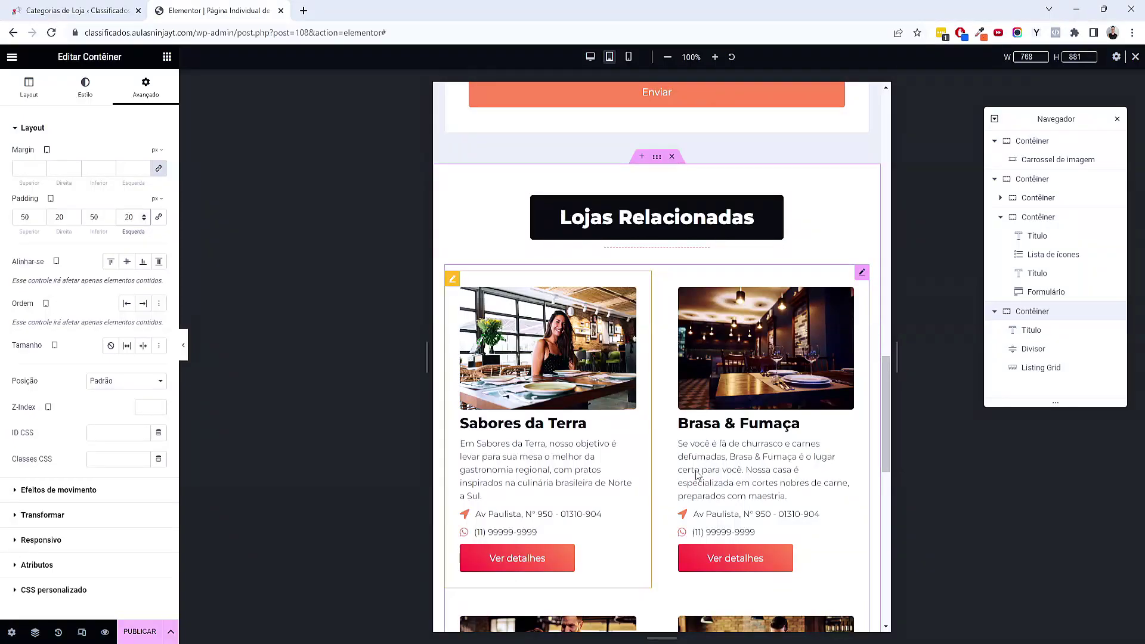
scroll(616, 551, "down", 10)
scroll(615, 537, "up", 16)
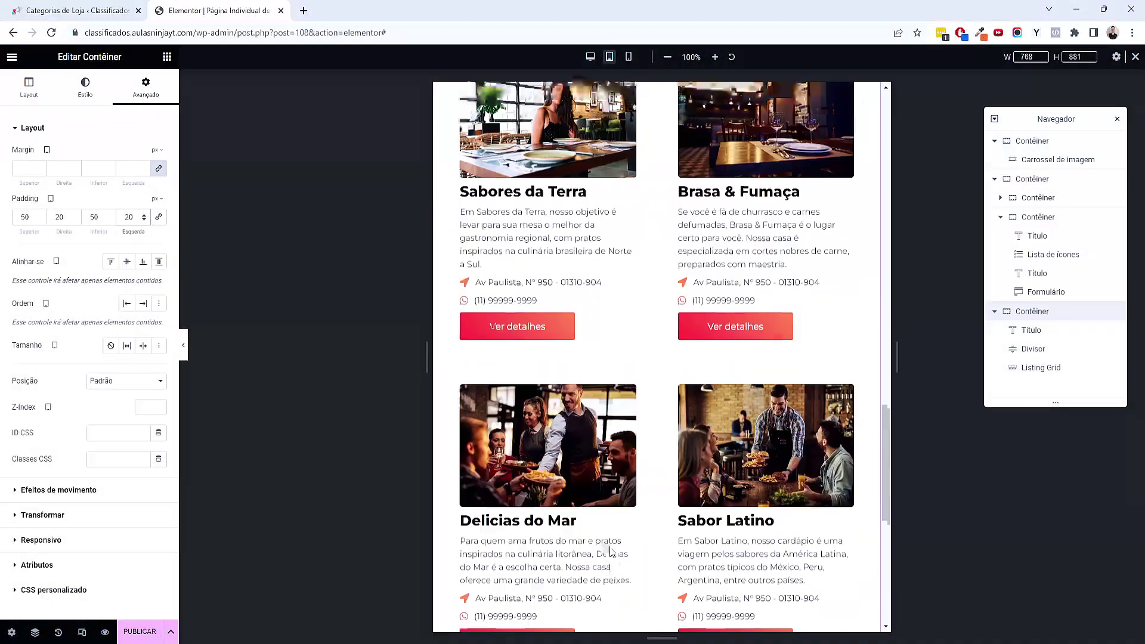
scroll(615, 533, "up", 10)
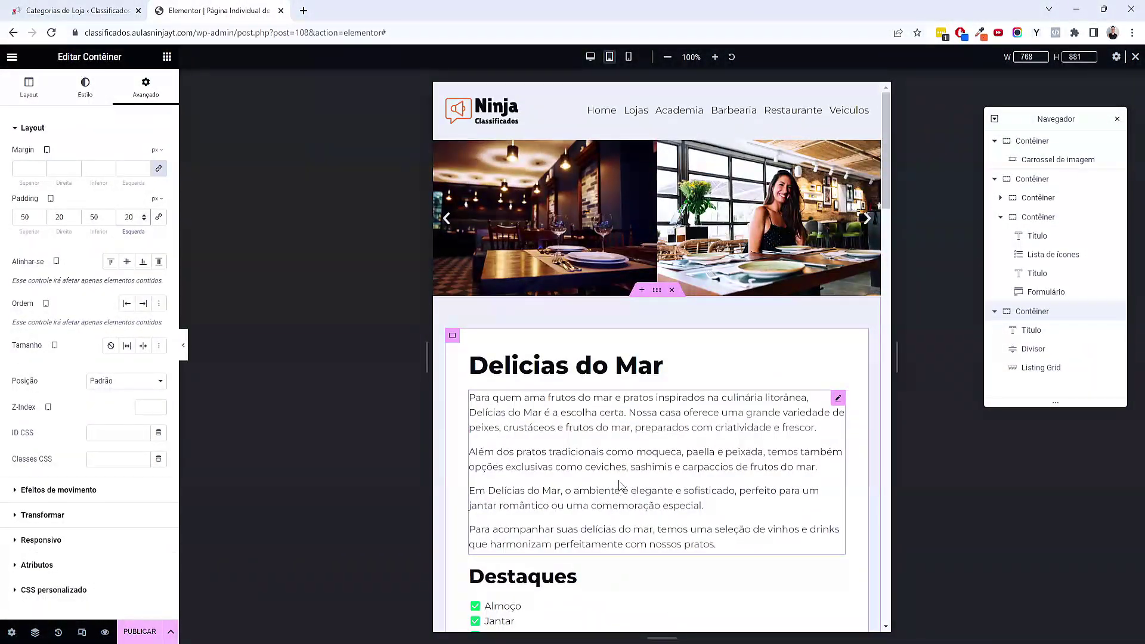
In mobile view, set the top Image Carousel's Slides to Show to 1
left_click(628, 58)
scroll(758, 274, "down", 15)
left_click_drag(758, 274, 764, 95)
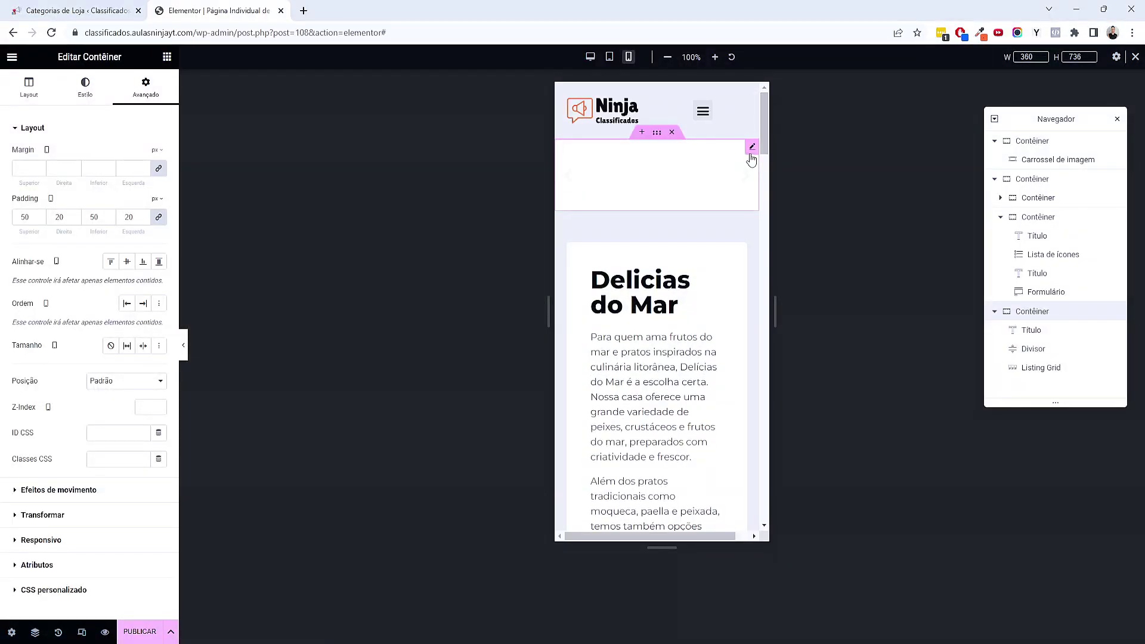
left_click(750, 156)
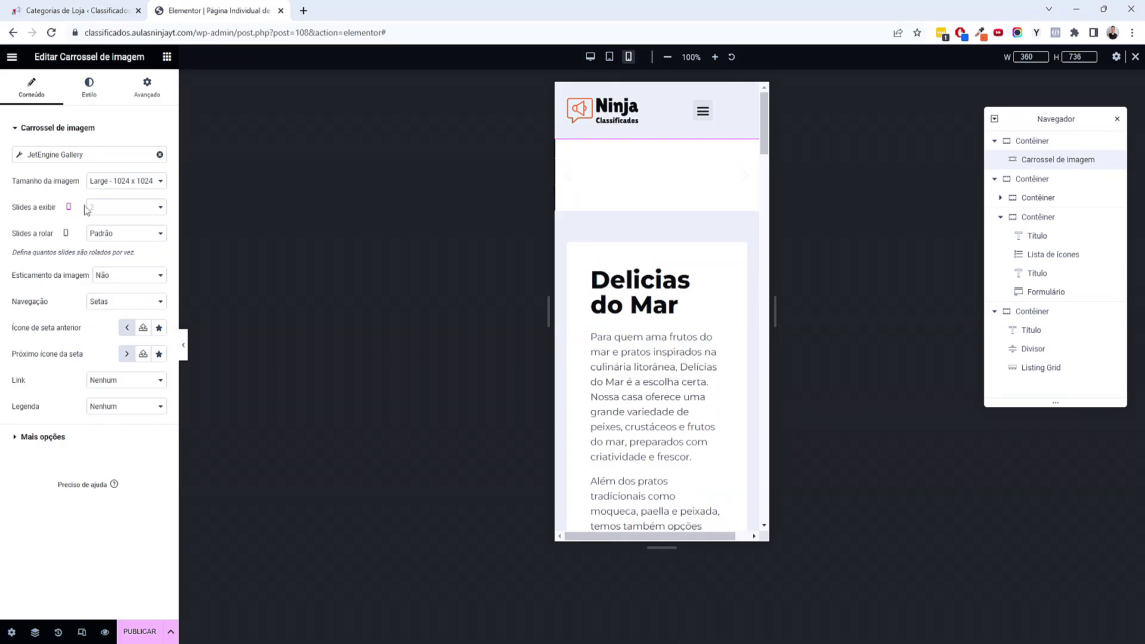
left_click(113, 212)
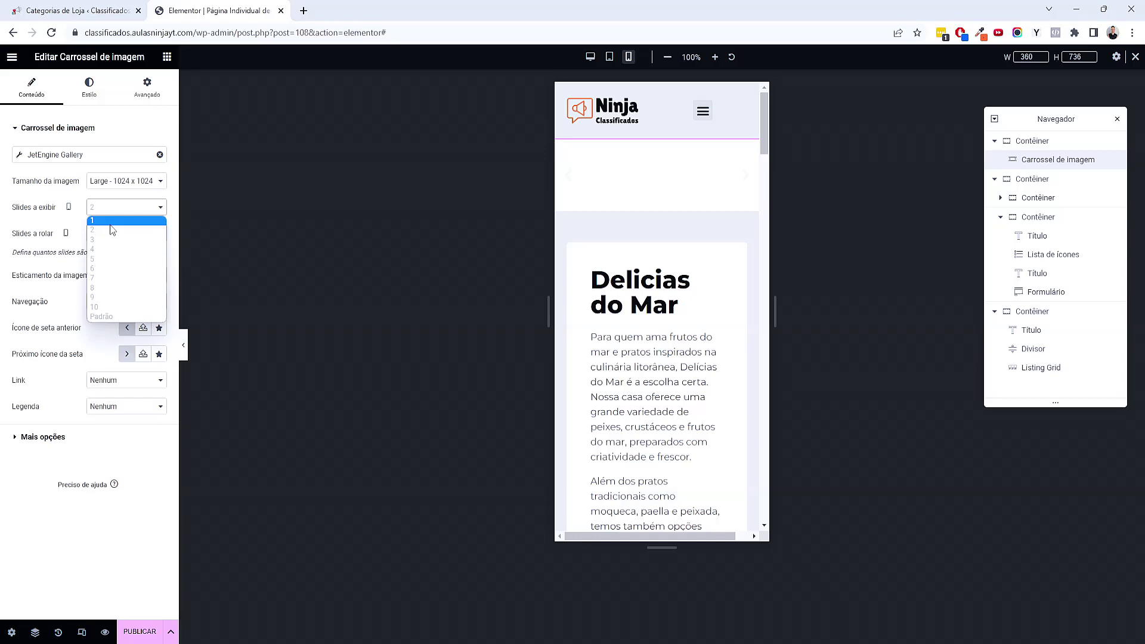
left_click(110, 223)
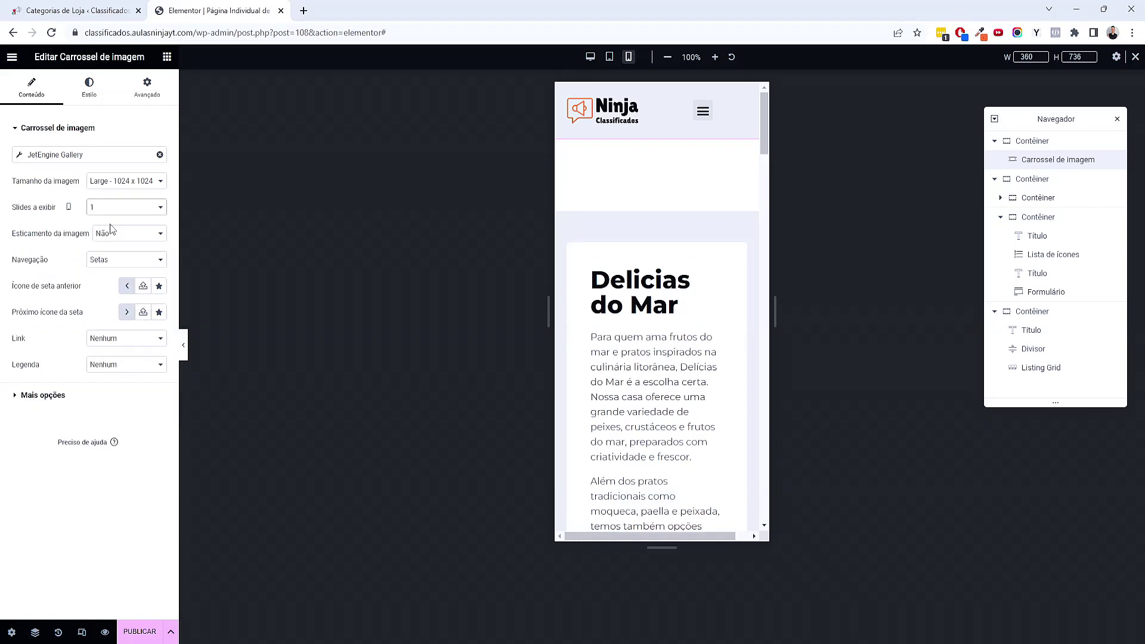
scroll(649, 327, "down", 5)
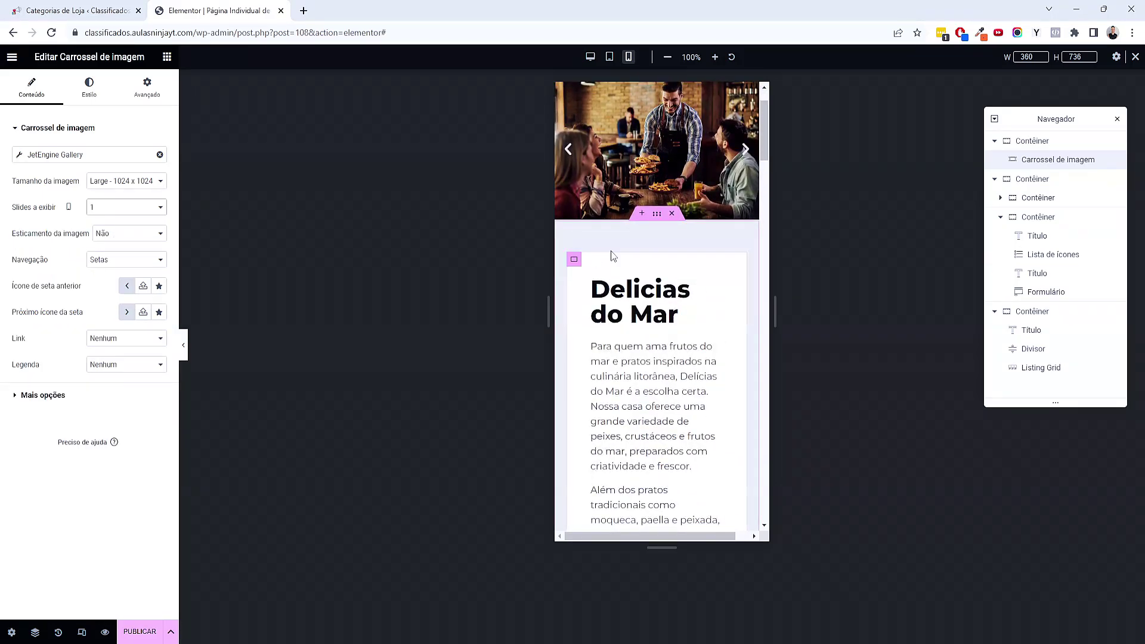
scroll(636, 260, "up", 4)
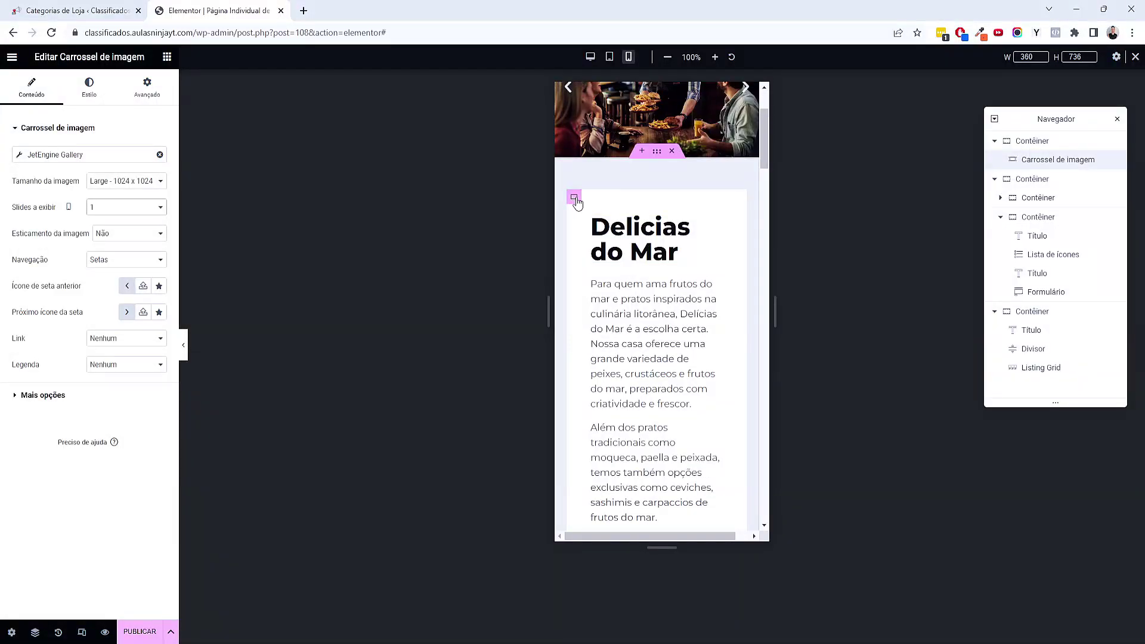
Give the Delicias do Mar content container 25 px padding on every side
left_click(573, 196)
left_click(167, 95)
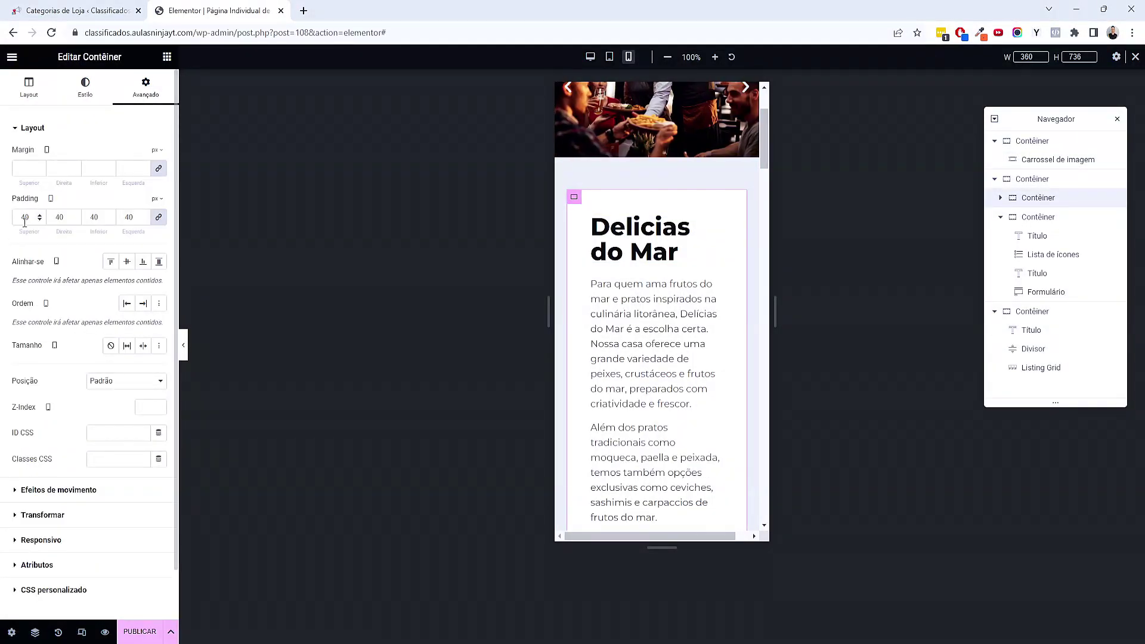
double_click(25, 216)
type("25")
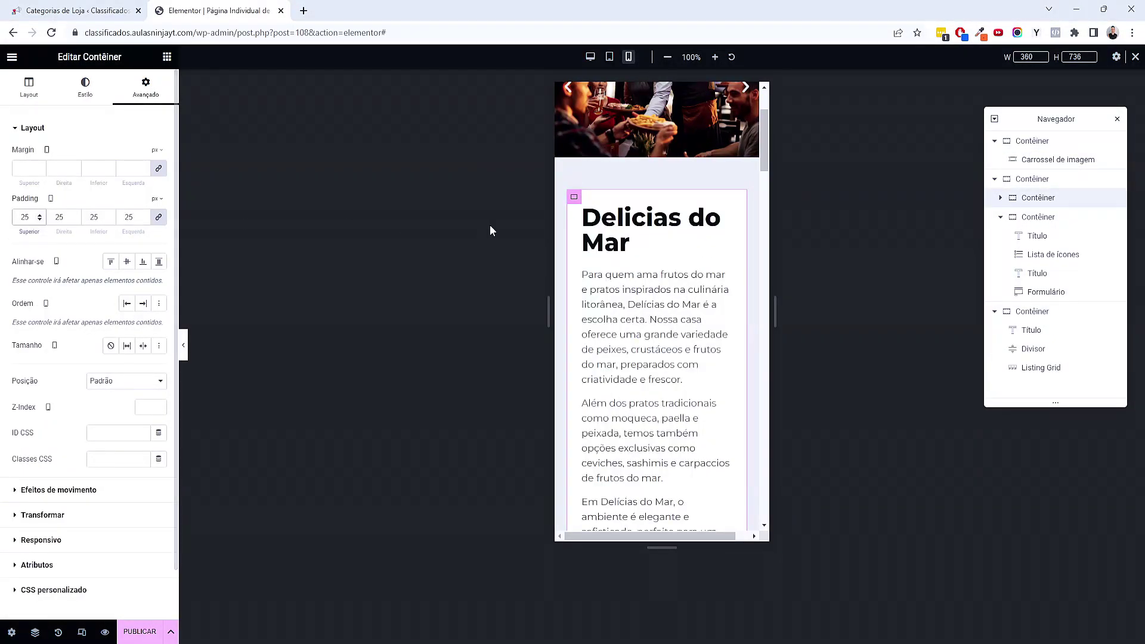
Set the Delicias do Mar title's font size to 24
left_click(606, 232)
left_click(92, 99)
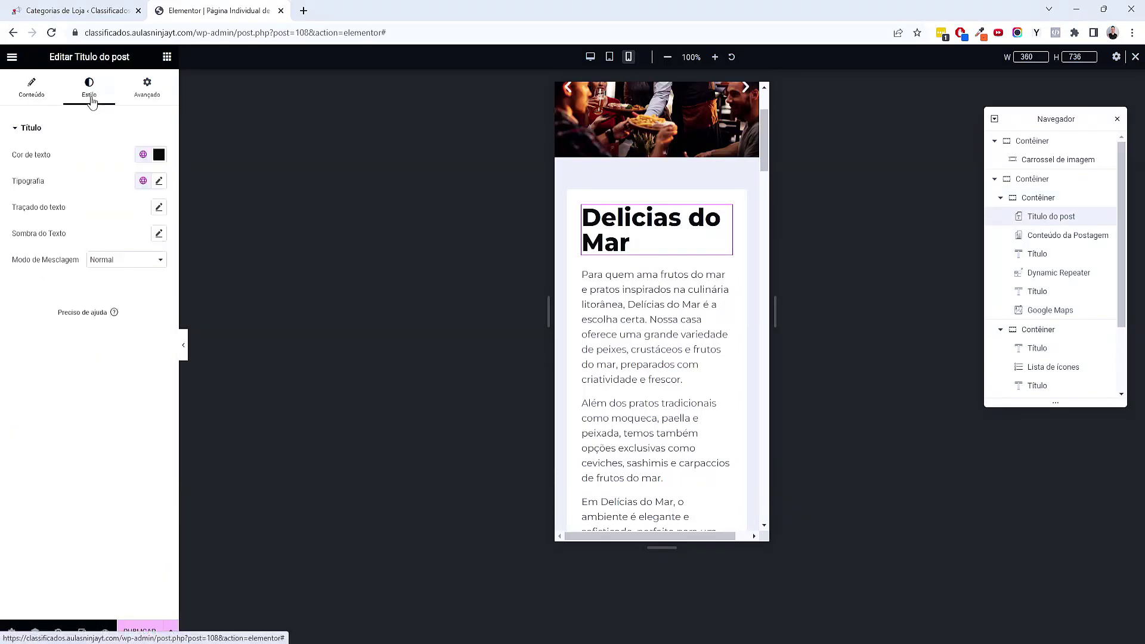
left_click(158, 181)
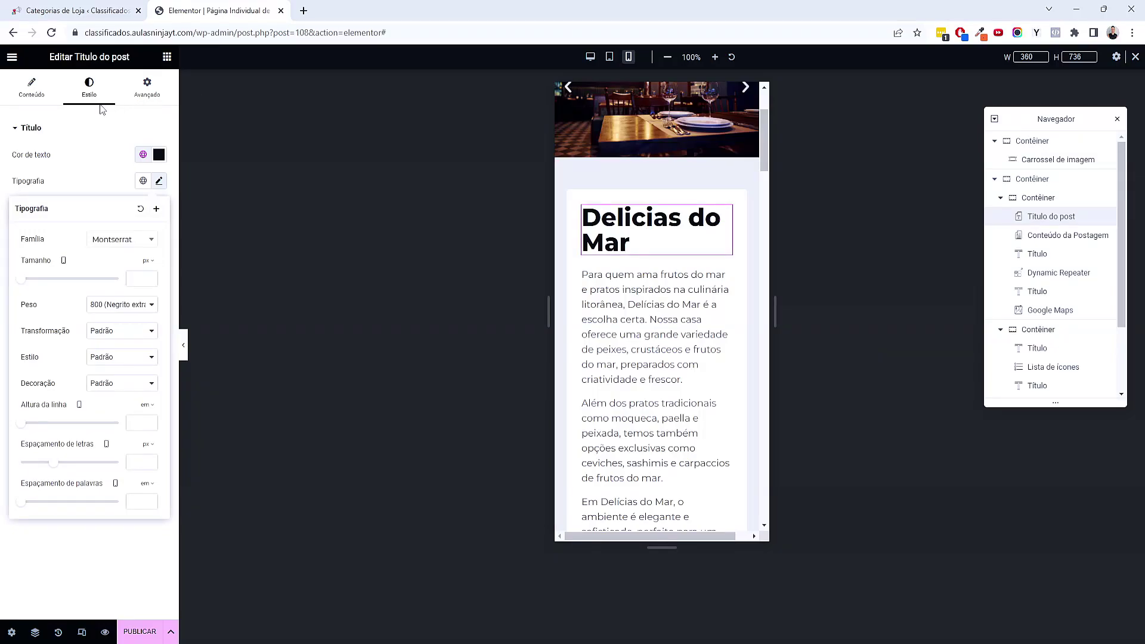
type("24")
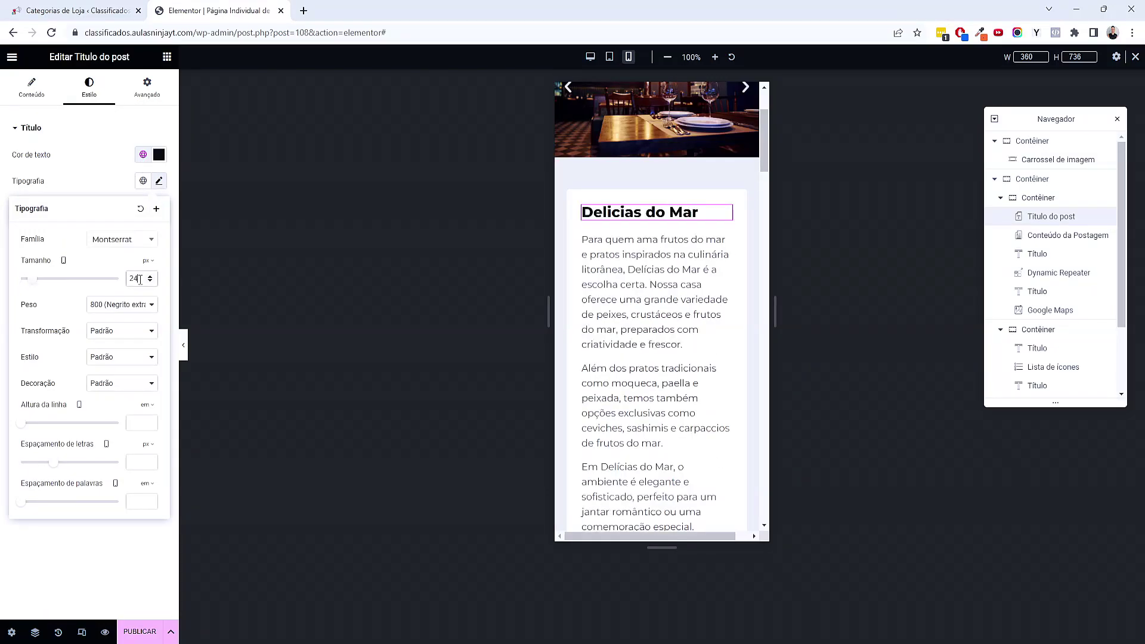
Shrink the post content body text to size 16
left_click(618, 293)
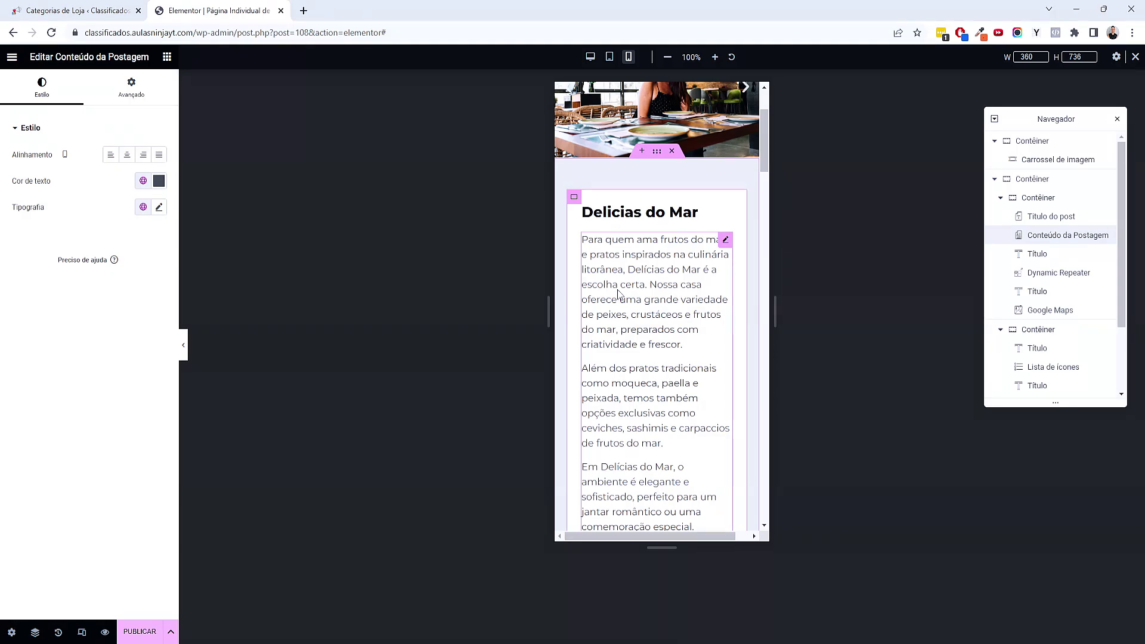
left_click(156, 207)
left_click(133, 304)
type("16")
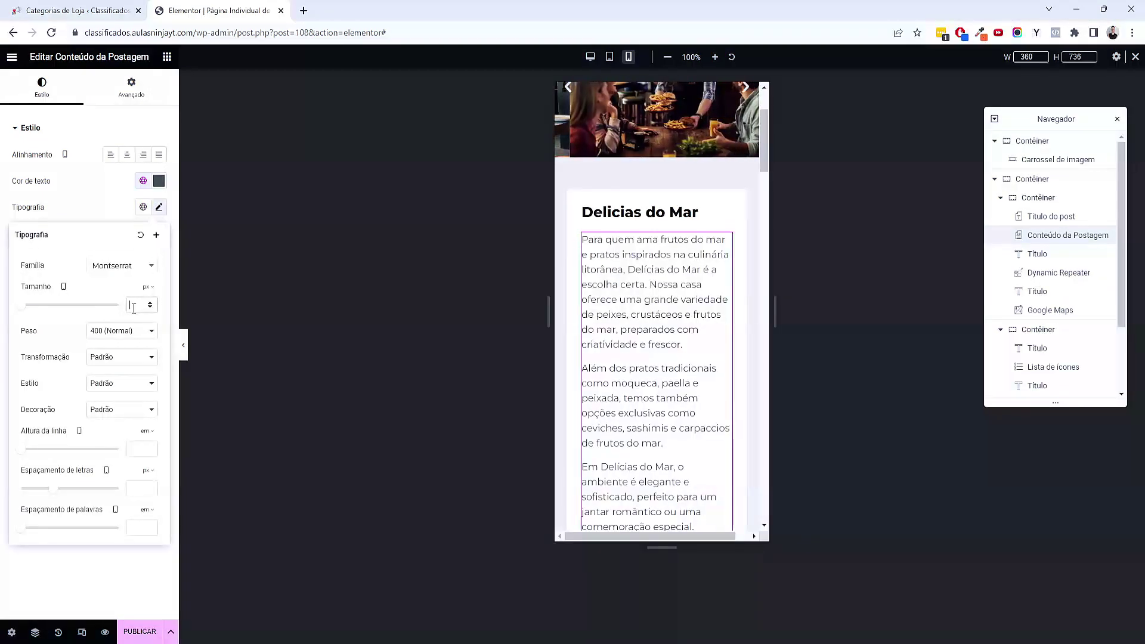
scroll(629, 322, "down", 6)
scroll(636, 318, "up", 3)
scroll(635, 318, "down", 4)
Set the Destaques and Localização headings' font size to 24
left_click(633, 309)
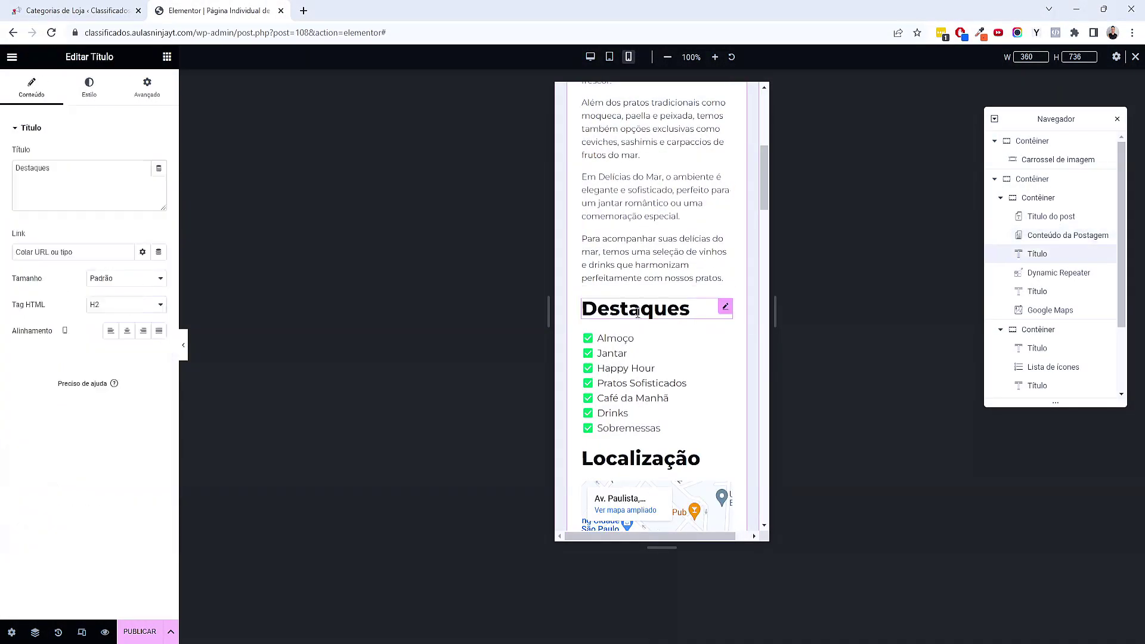
left_click(95, 90)
left_click(158, 181)
type("24")
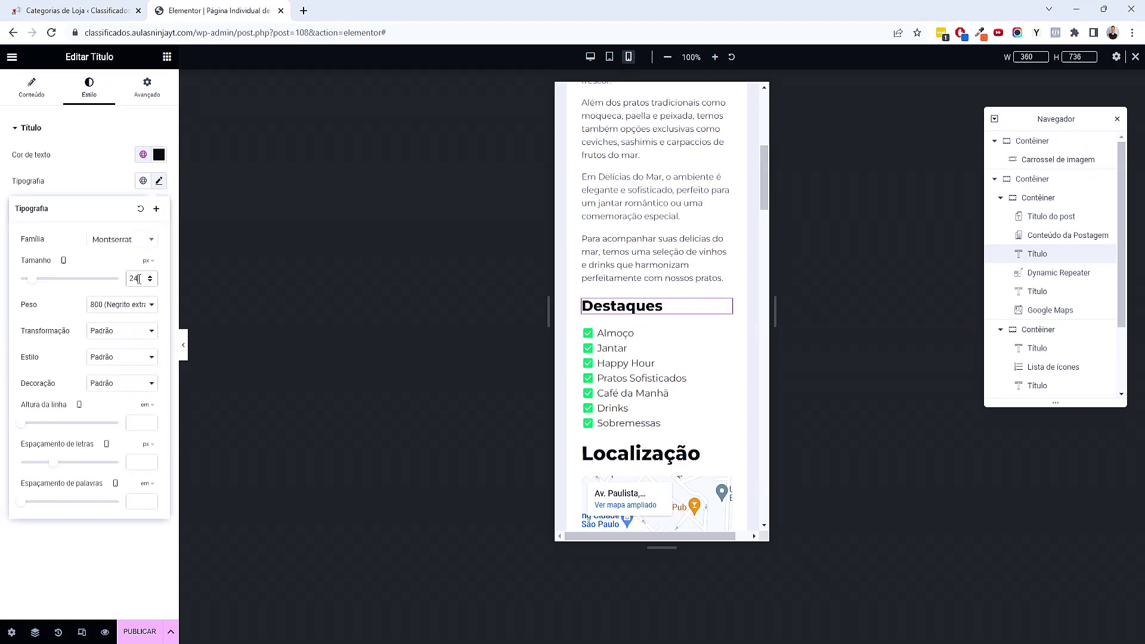
scroll(594, 318, "down", 4)
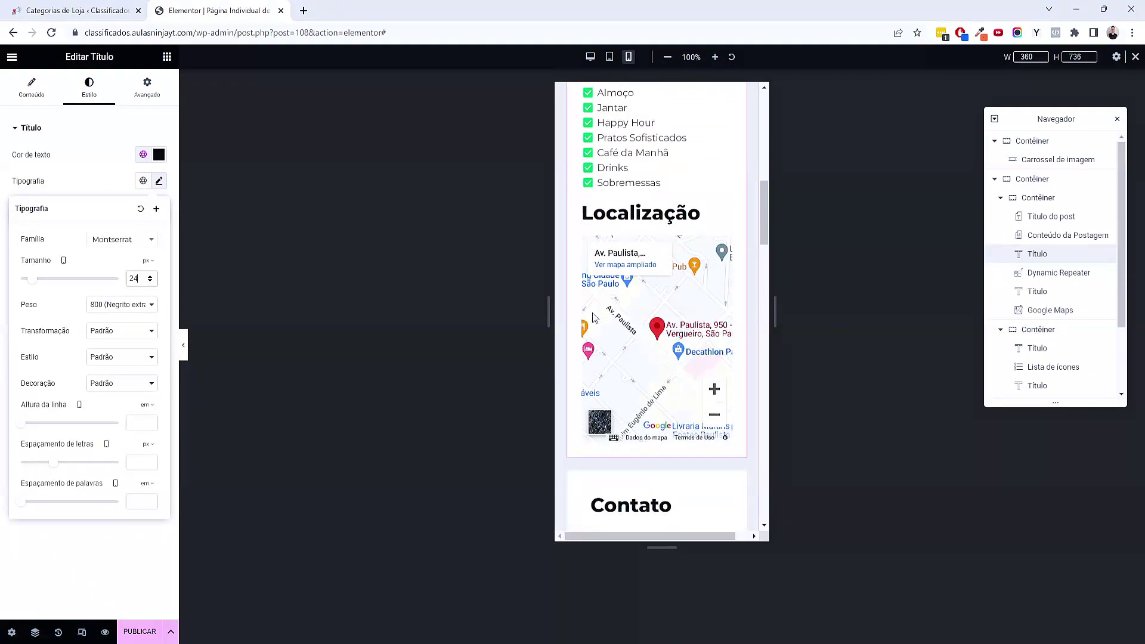
left_click(663, 210)
left_click(89, 89)
left_click(159, 181)
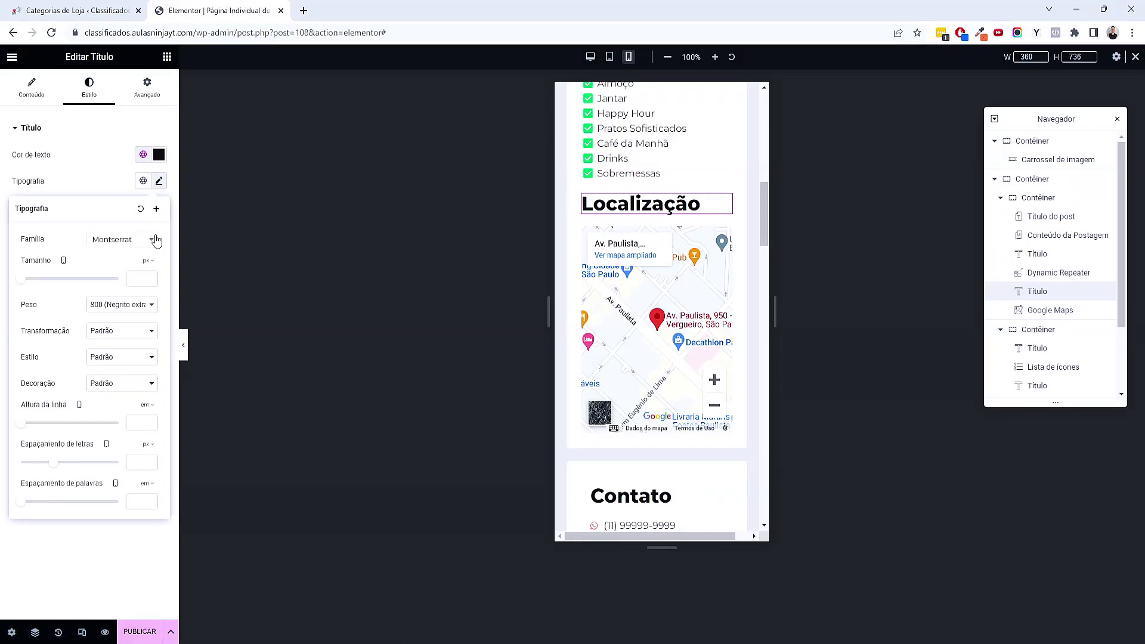
left_click(135, 279)
type("24")
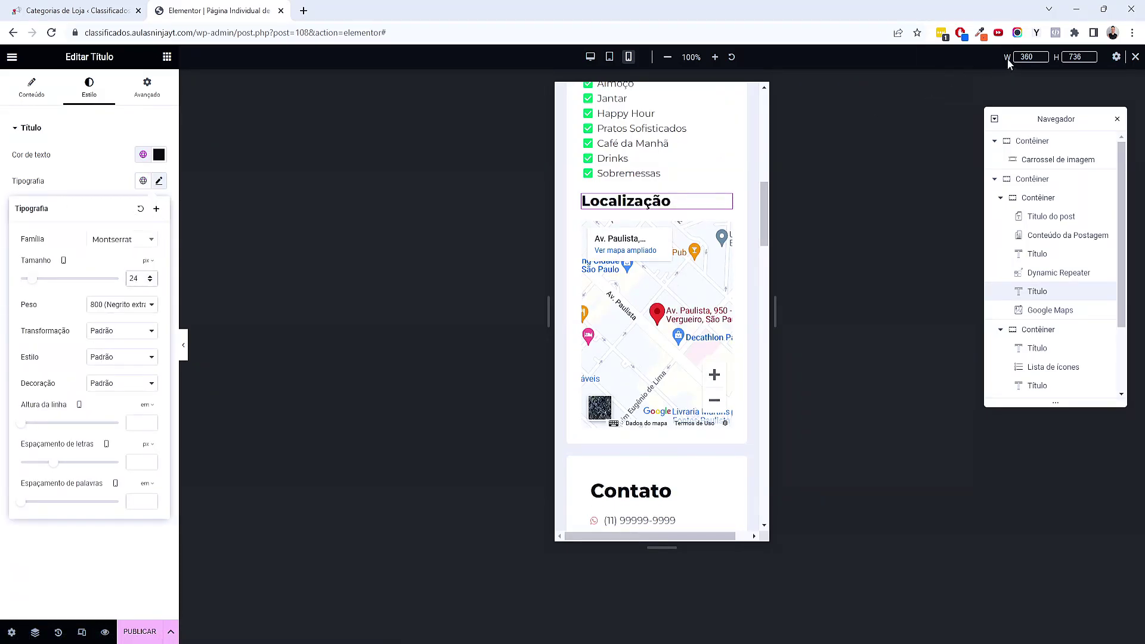
Set the preview width to 420 and lower the map height to 40
double_click(1026, 57)
type("420")
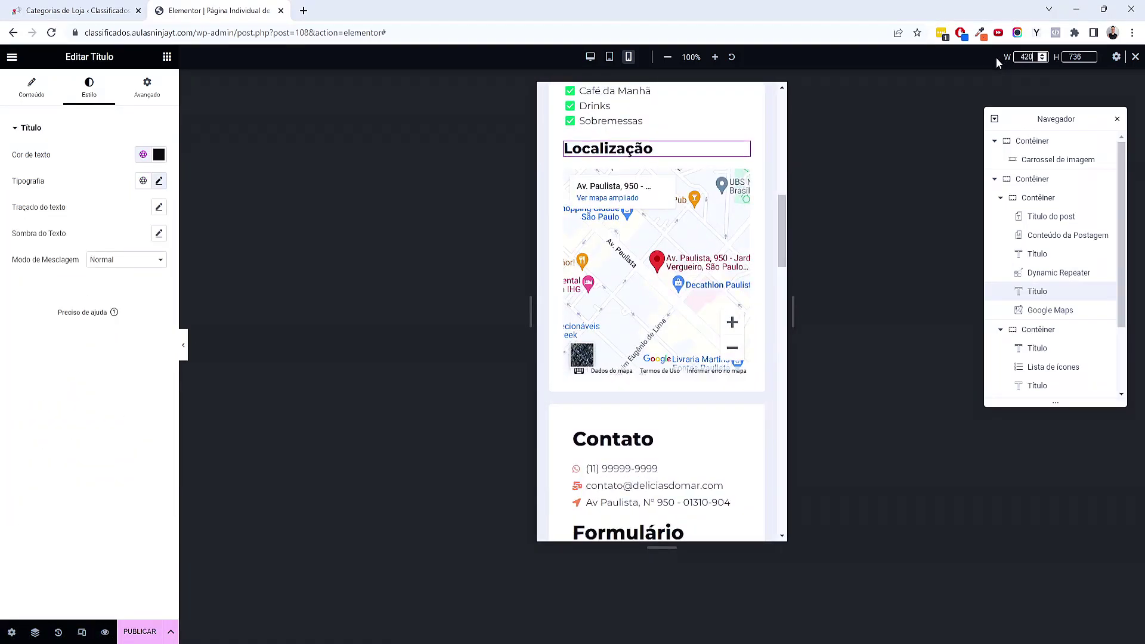
scroll(773, 284, "up", 1)
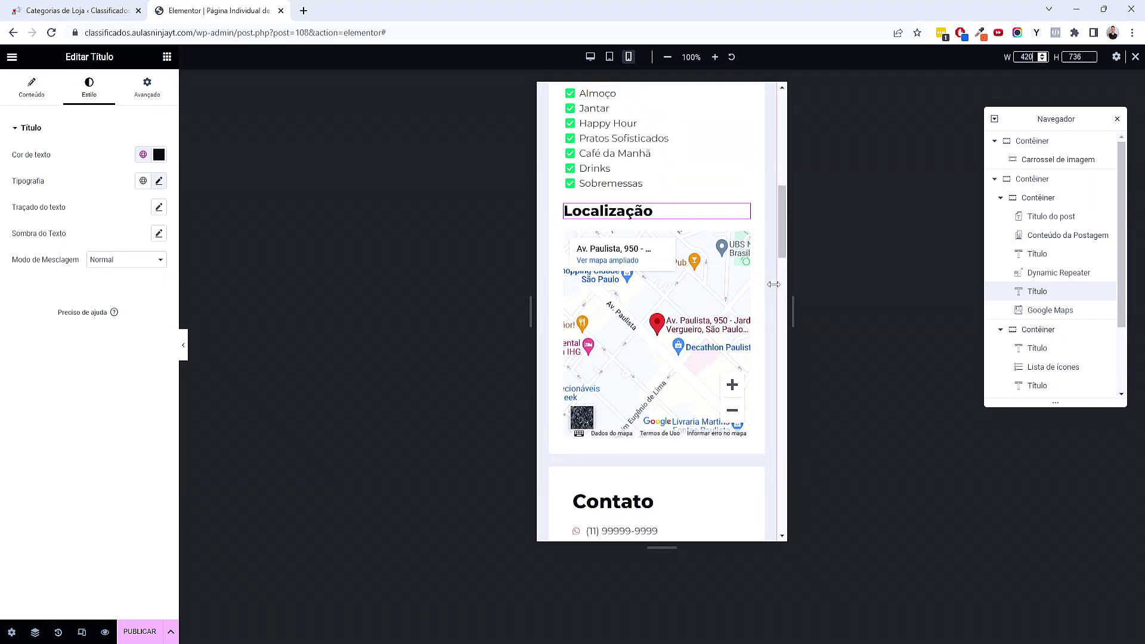
left_click(744, 241)
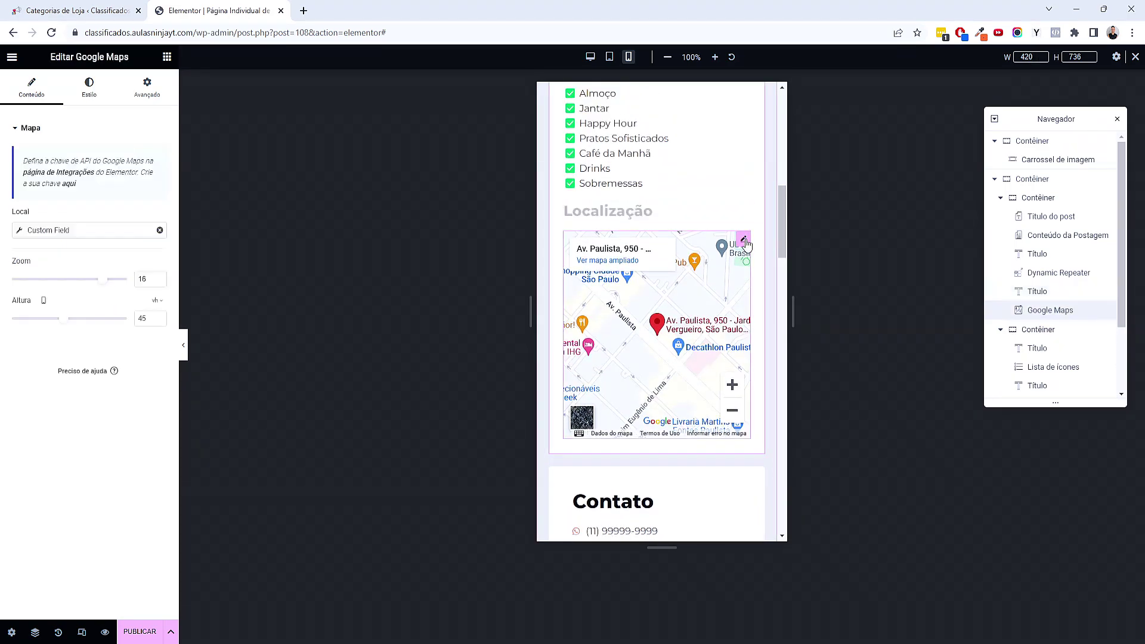
left_click_drag(64, 321, 58, 324)
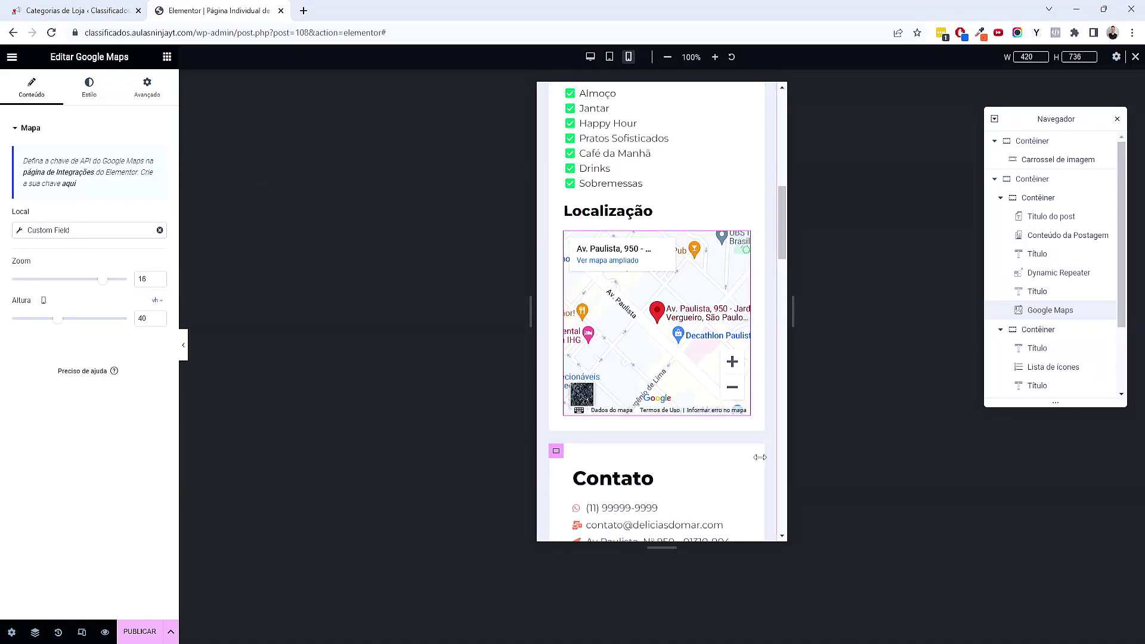
Set the Contato and Formulário headings' font size to 24
scroll(760, 462, "down", 2)
scroll(759, 456, "down", 2)
left_click(626, 232)
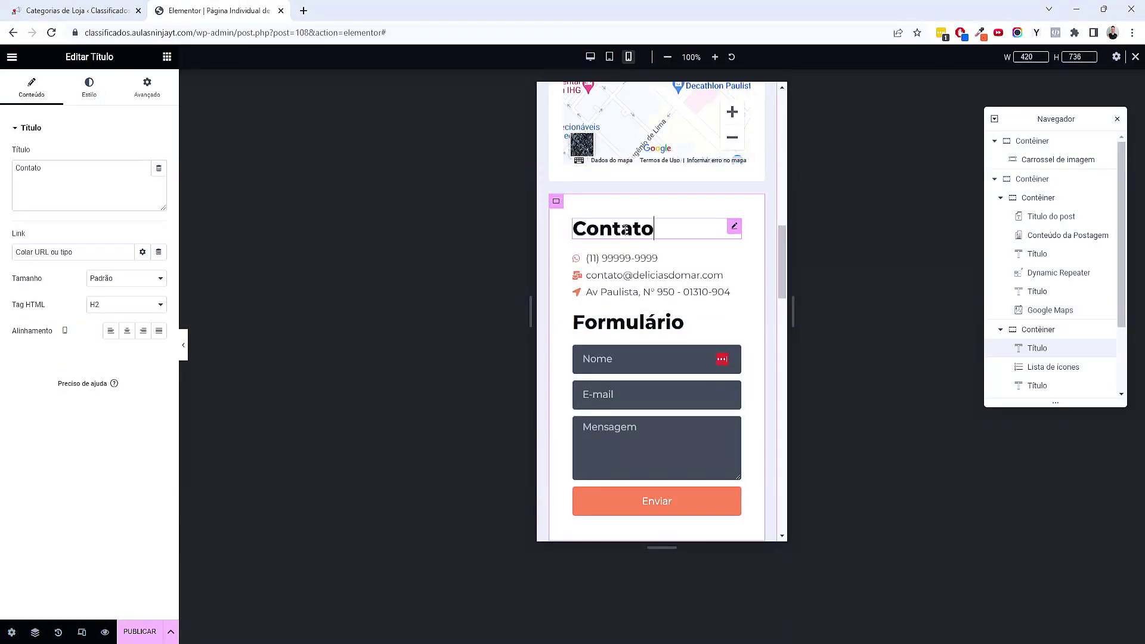
left_click(108, 98)
left_click(159, 181)
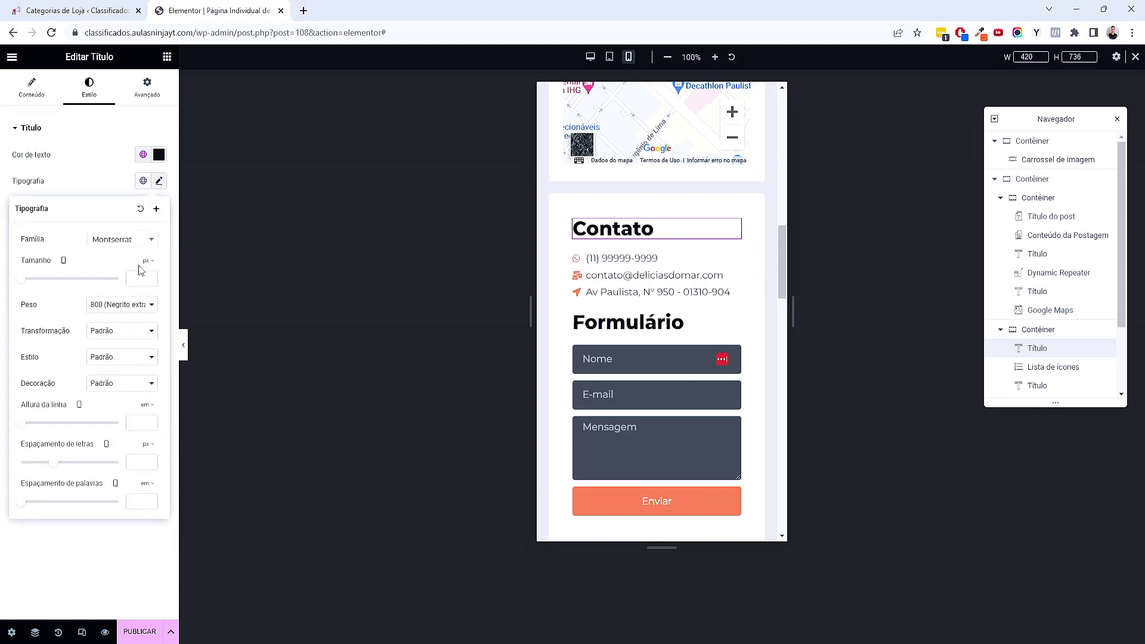
left_click(137, 279)
type("24")
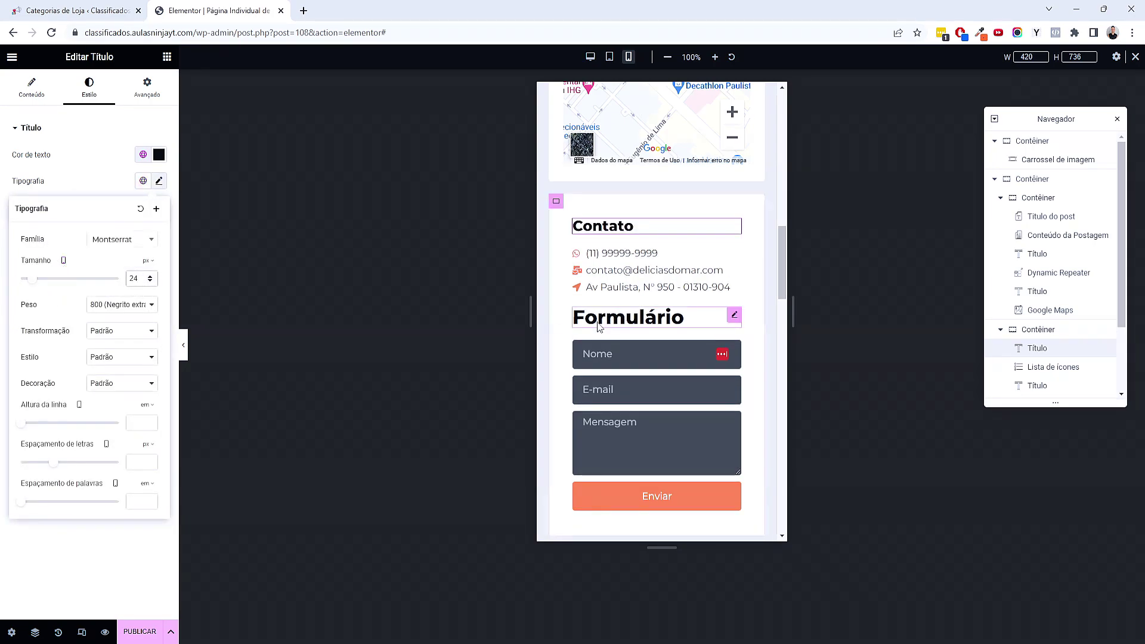
left_click(656, 317)
left_click(89, 86)
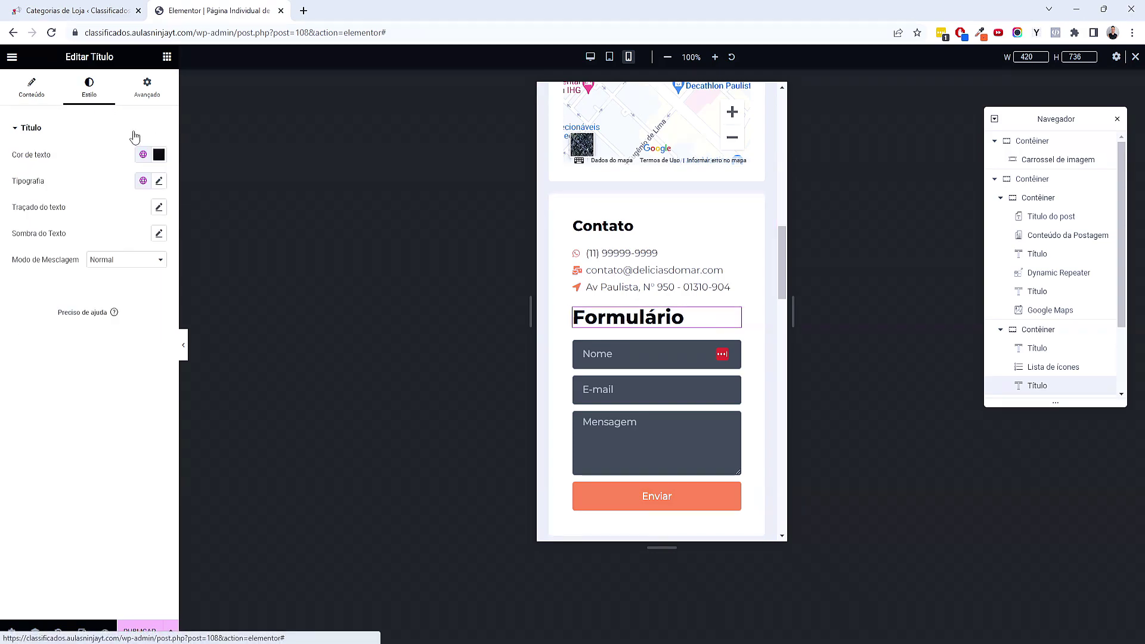
left_click(158, 181)
type("24")
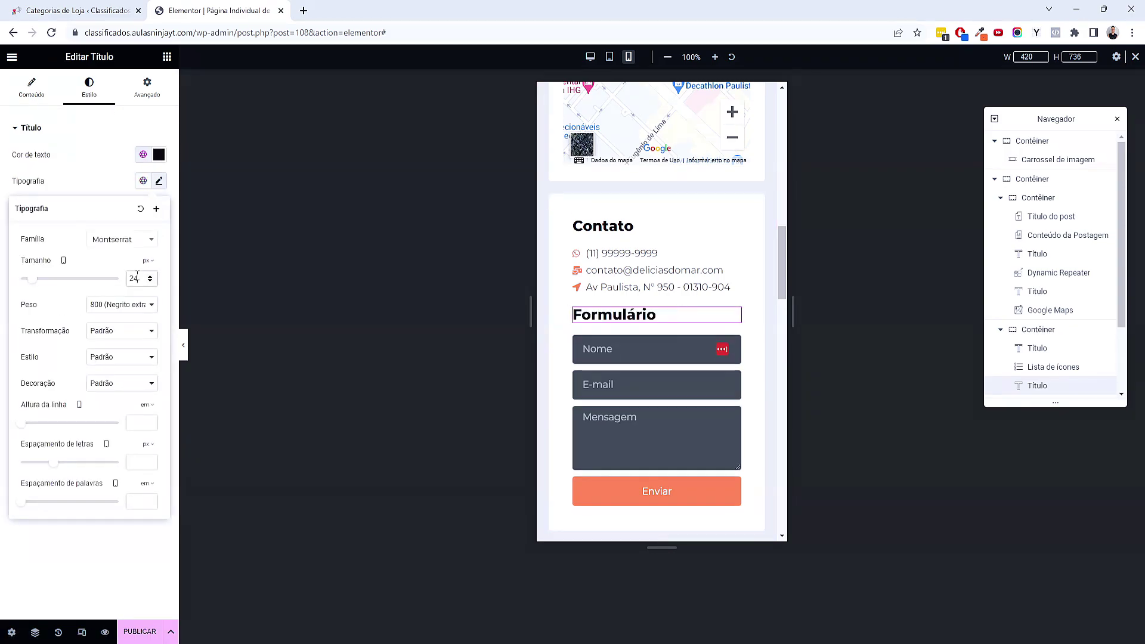
Set the Lojas Relacionadas heading's font size to 24
scroll(633, 341, "down", 5)
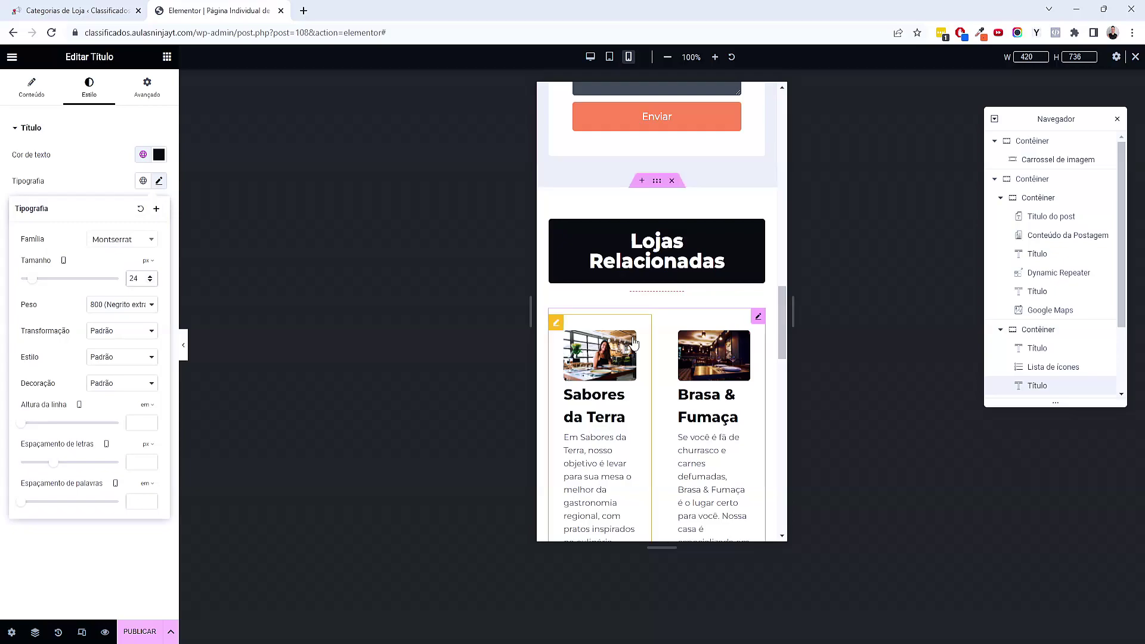
left_click(676, 268)
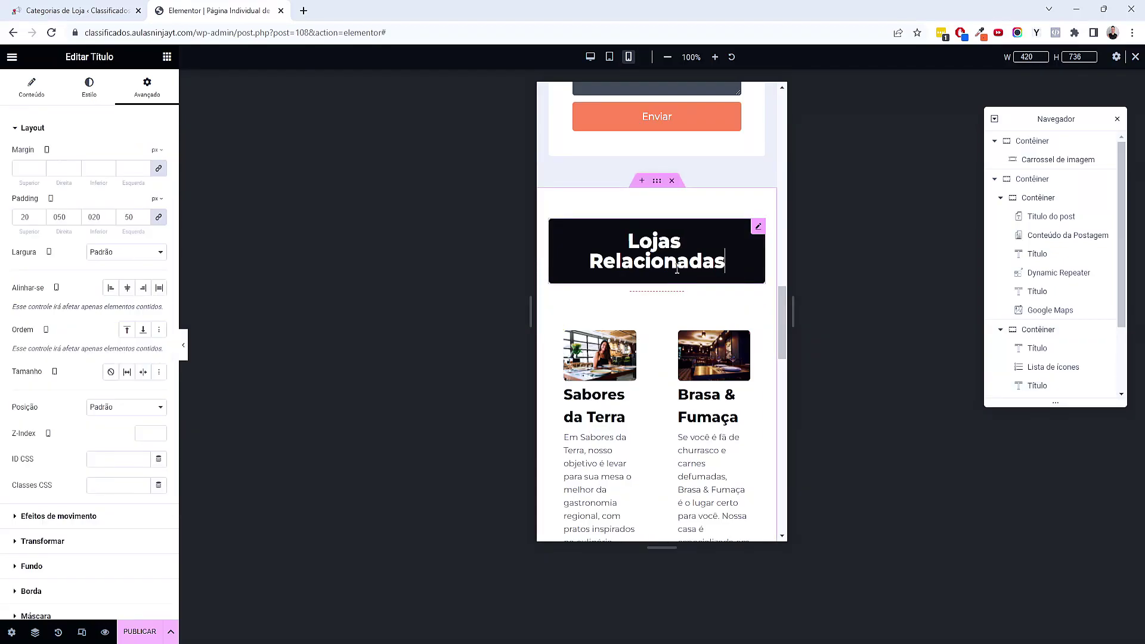
left_click(90, 90)
left_click(159, 180)
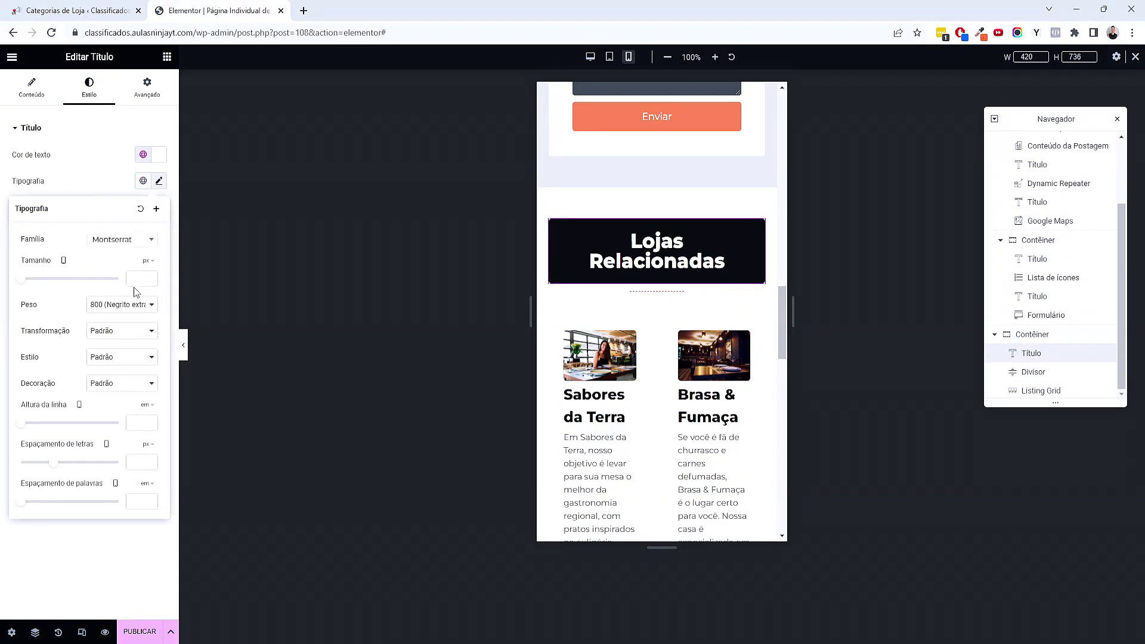
type("24")
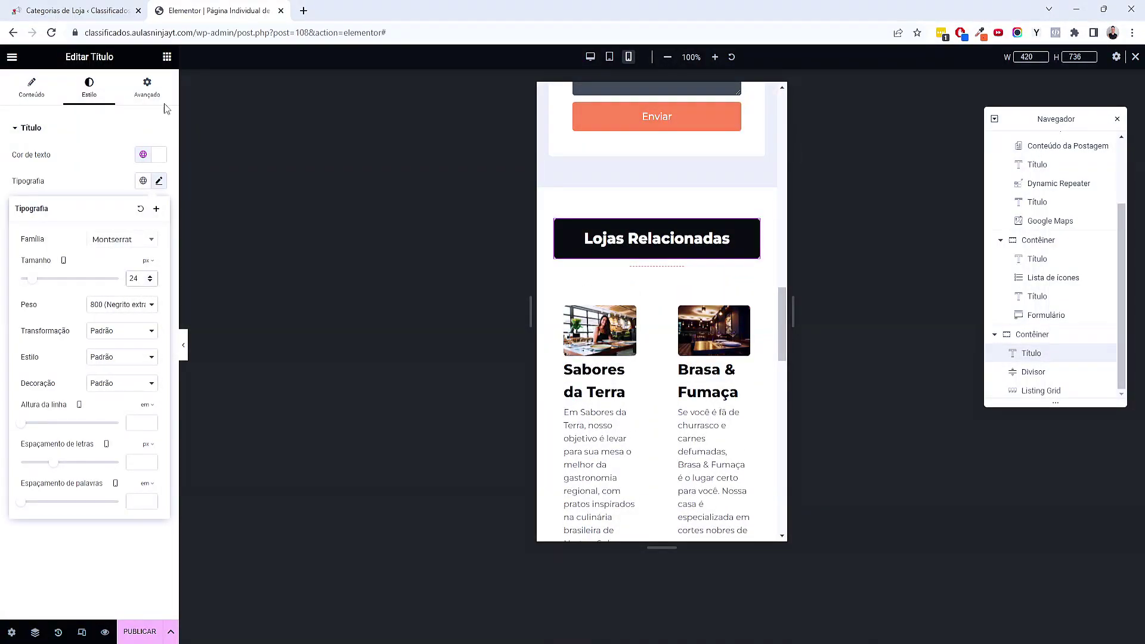
Pad the Lojas Relacionadas banner 20/40/20/40 and open the listing grid's column options
left_click(147, 88)
type("0")
type("2")
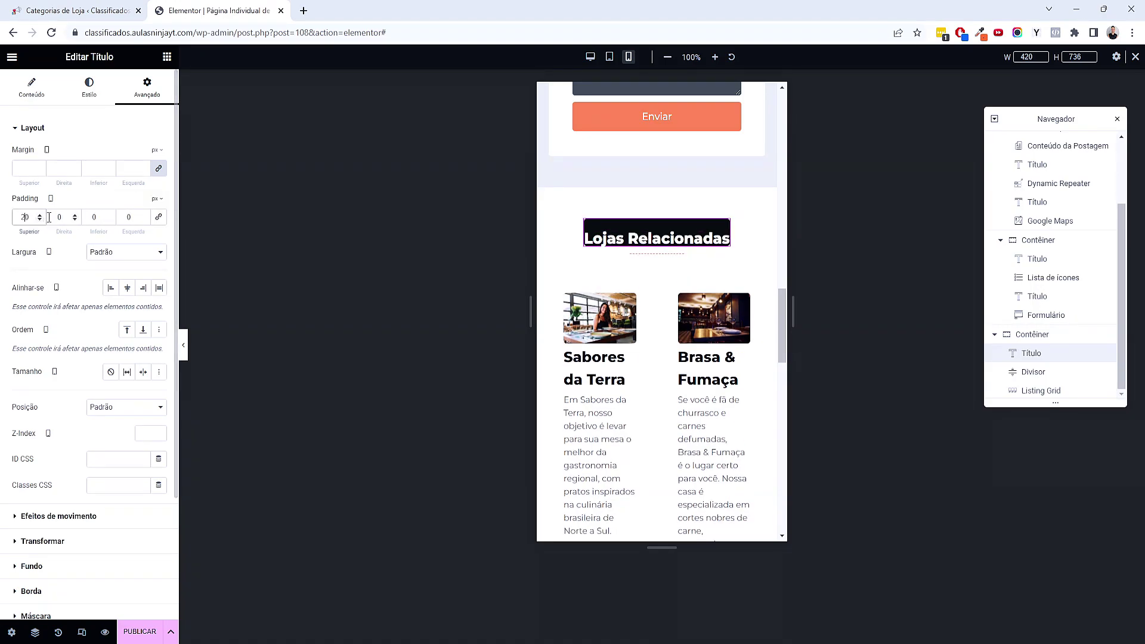
left_click(56, 217)
type("4")
type("2")
left_click(121, 222)
type("4")
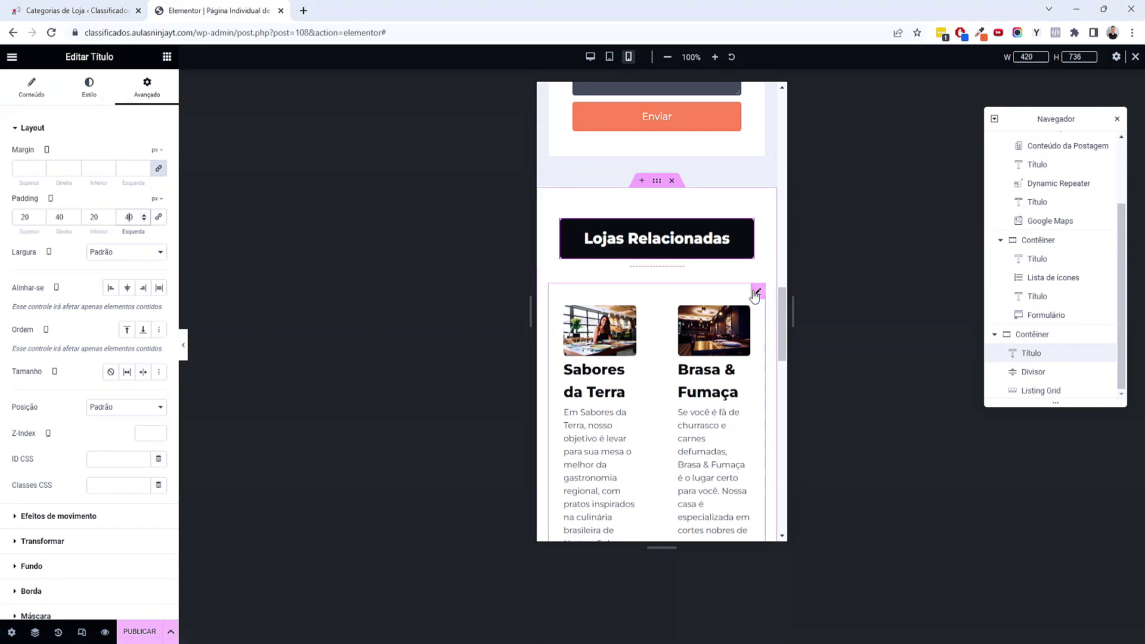
left_click(756, 293)
left_click(129, 198)
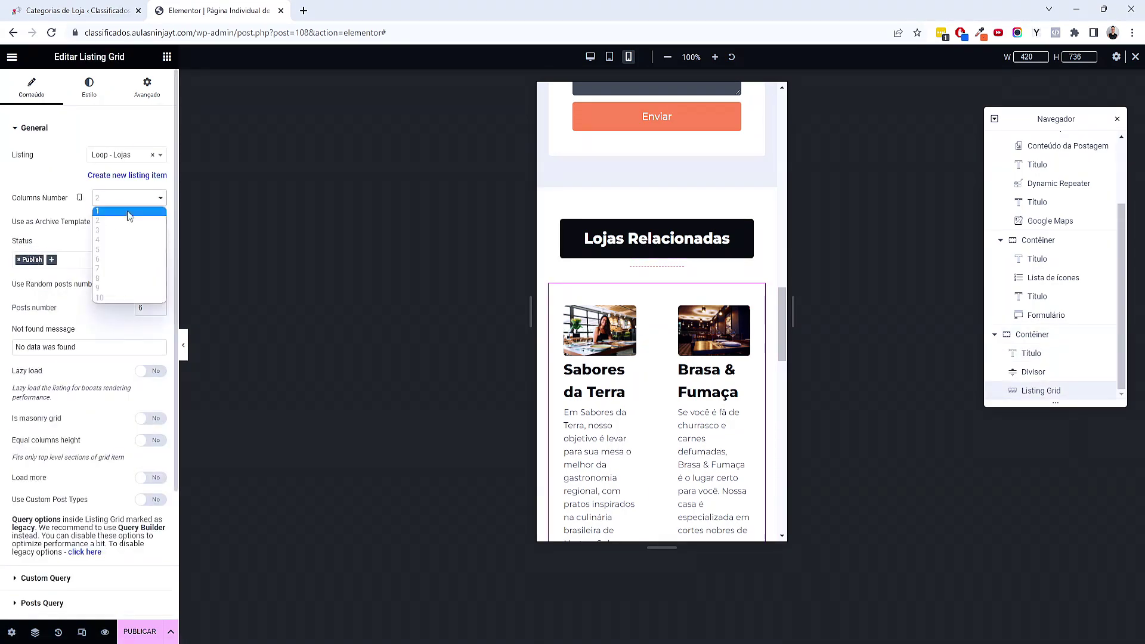
Set the related stores listing grid to a single column
left_click(127, 211)
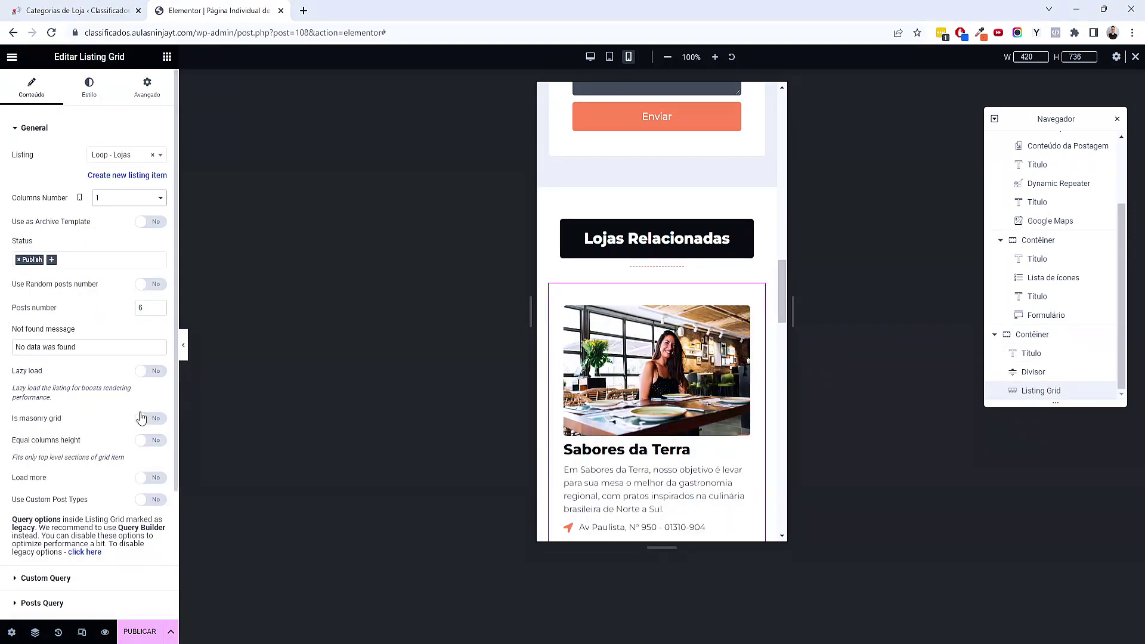
scroll(592, 377, "down", 4)
scroll(591, 377, "up", 3)
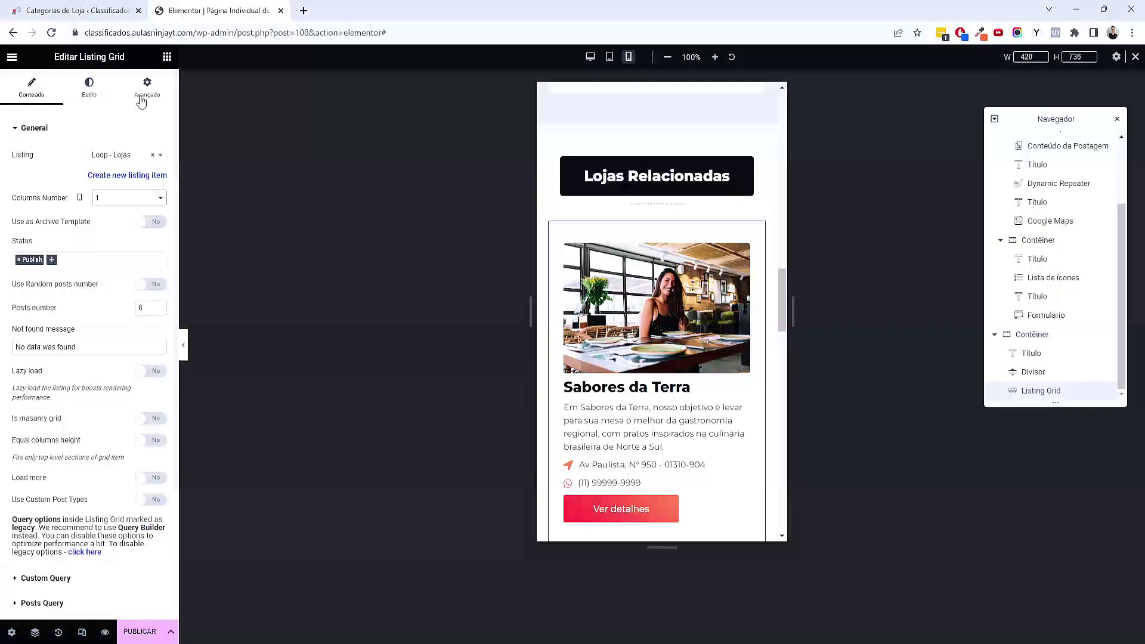
Give the grid a -18 px top margin and return the preview to desktop
left_click(147, 87)
left_click(40, 172)
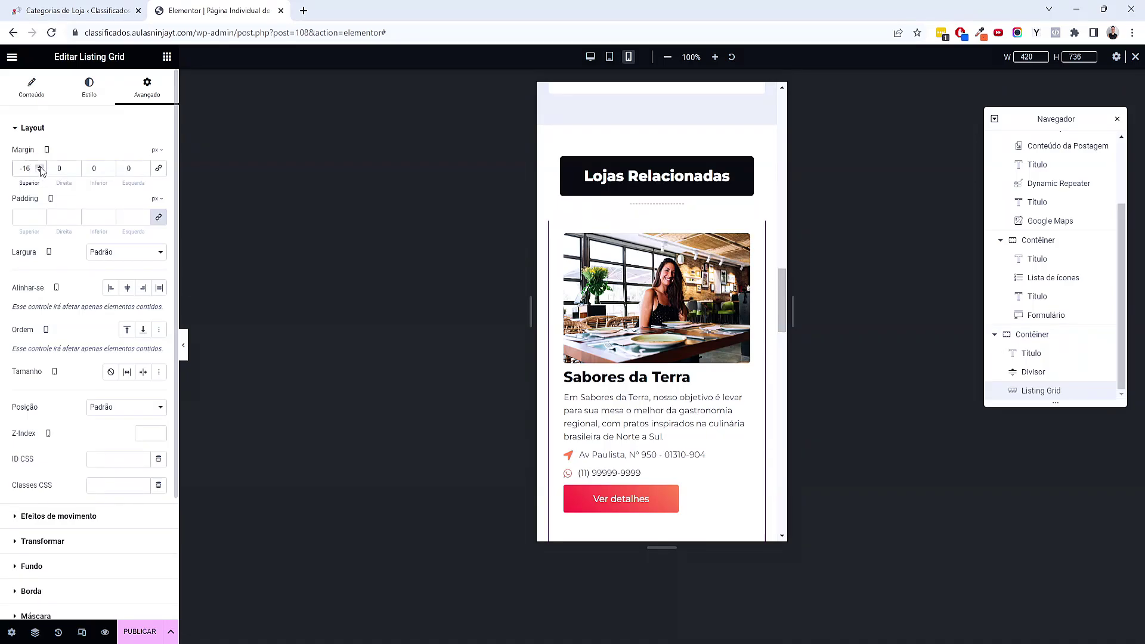
left_click(40, 171)
left_click(40, 171)
scroll(715, 411, "down", 5)
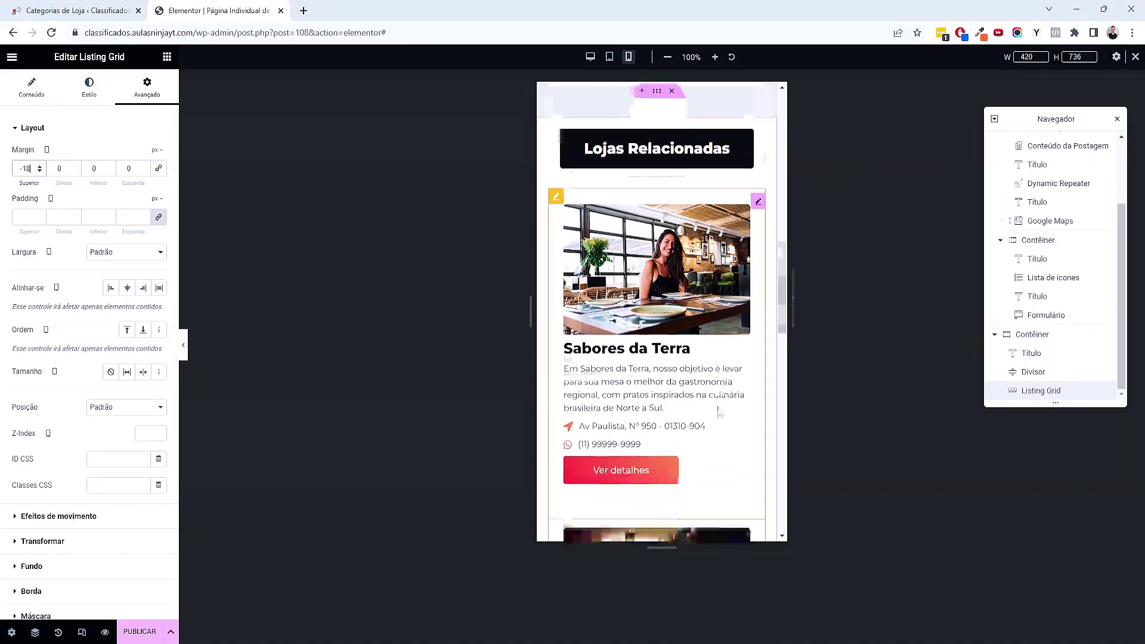
scroll(718, 411, "down", 5)
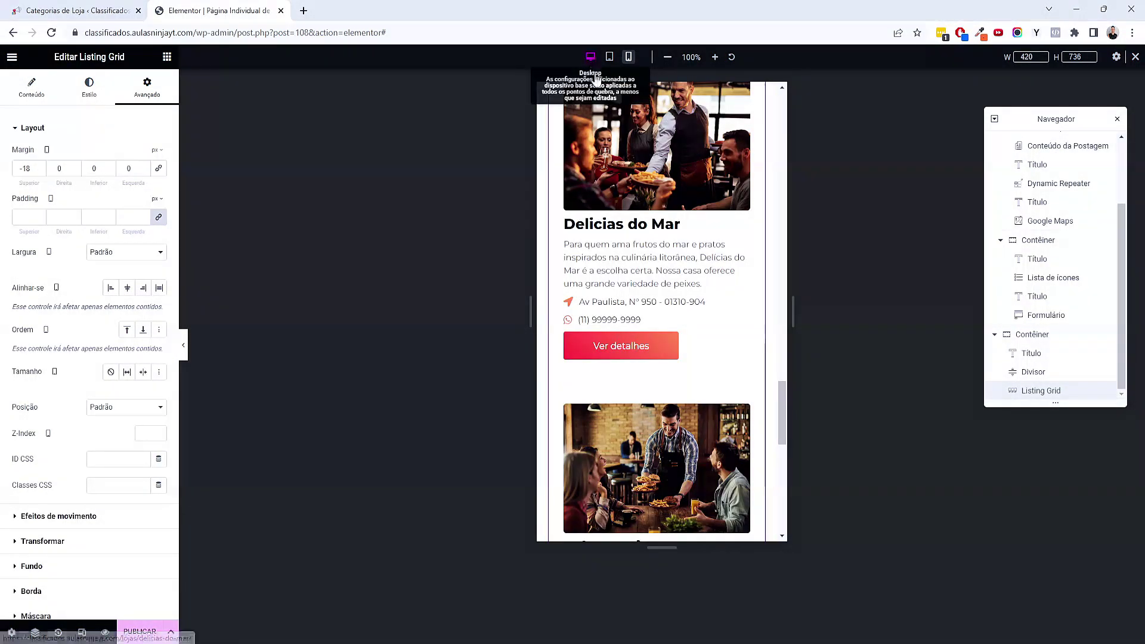
left_click(591, 56)
scroll(645, 395, "up", 15)
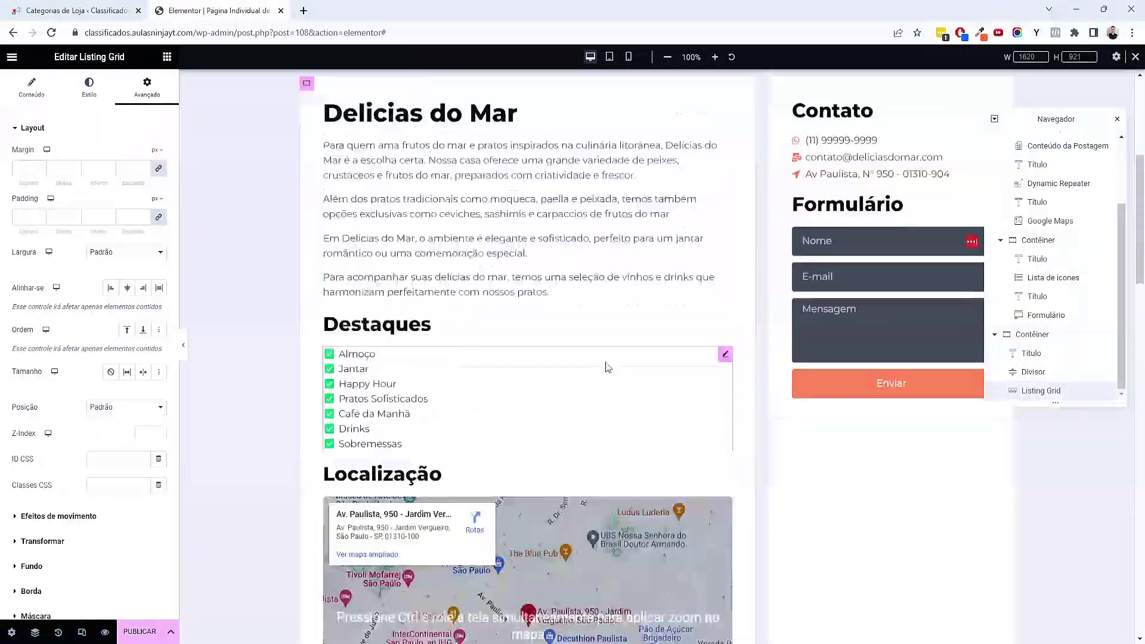
Publish the single-store template with the condition Include > Lojas (All)
left_click(141, 631)
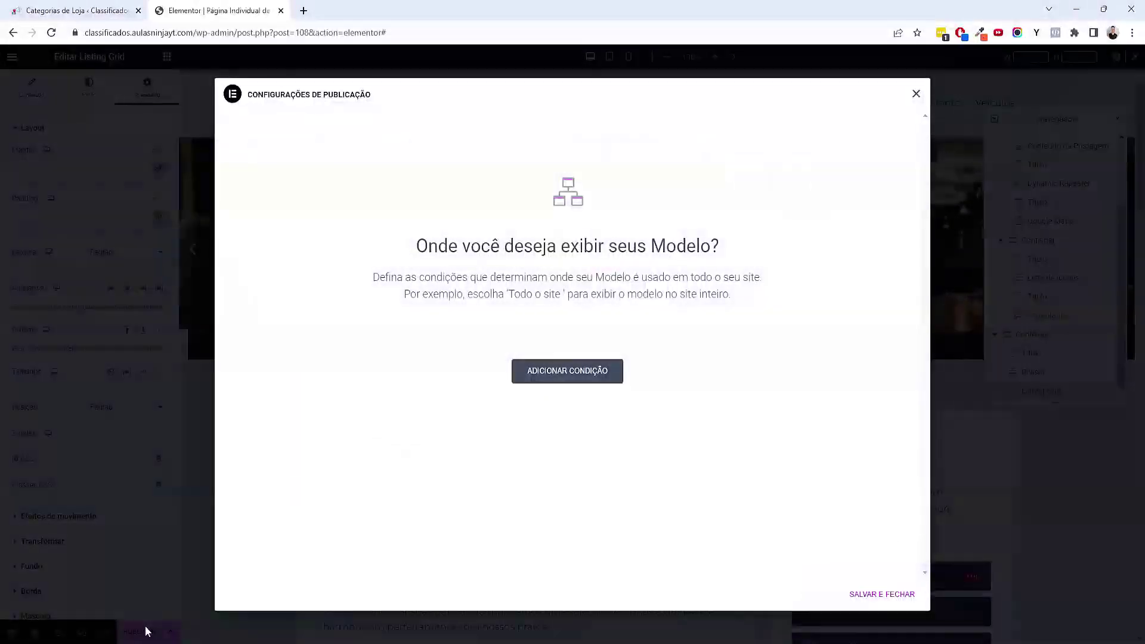
left_click(599, 380)
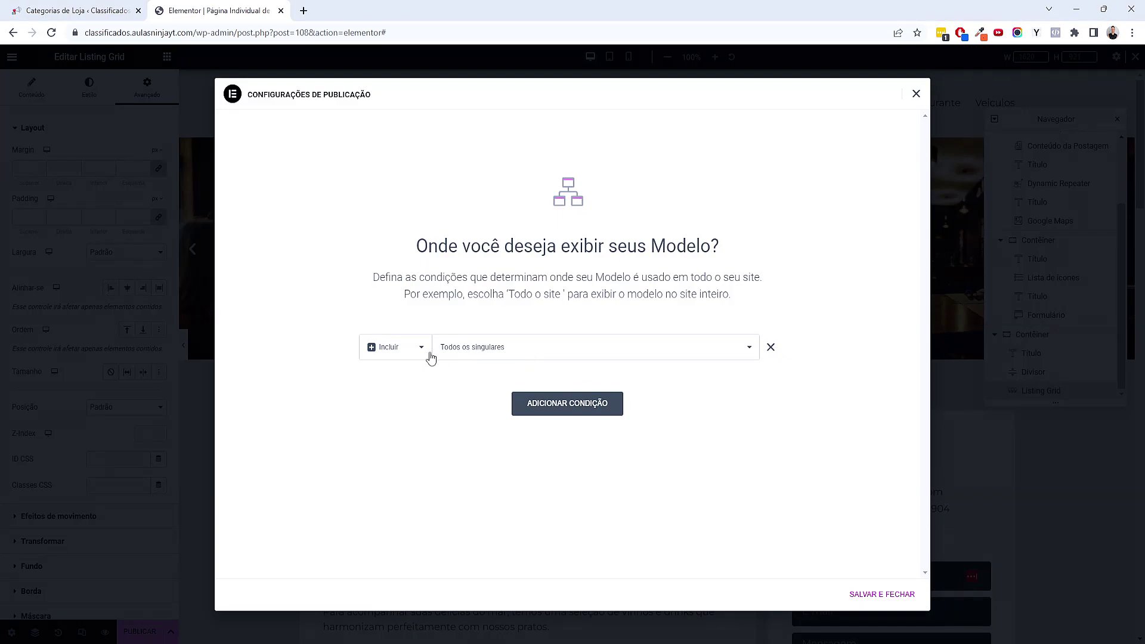
left_click(517, 352)
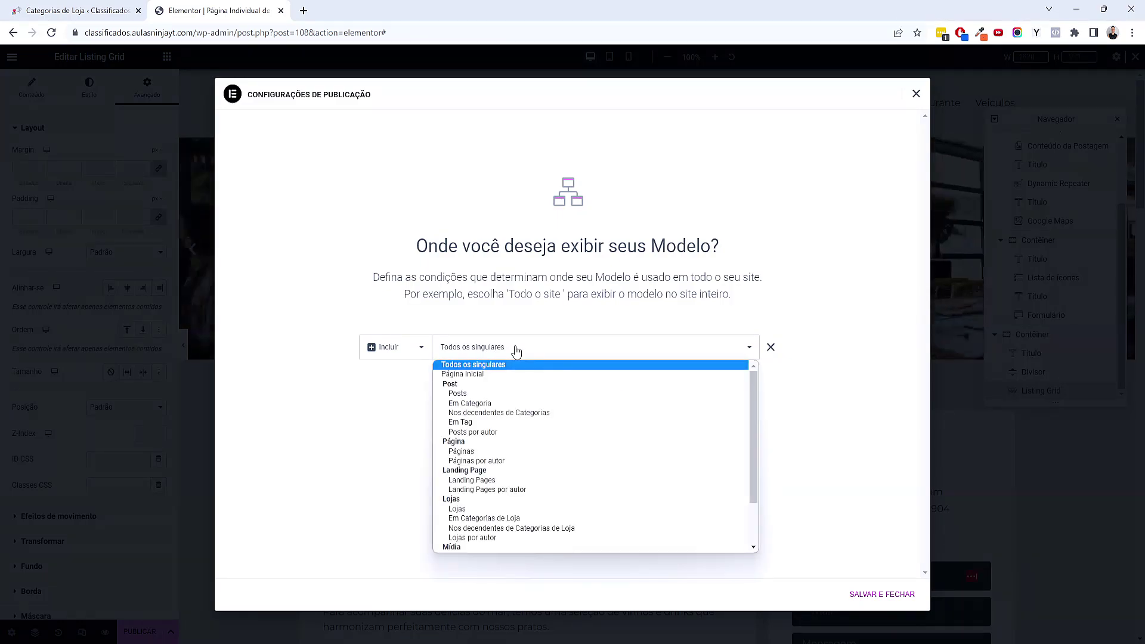
scroll(540, 409, "down", 2)
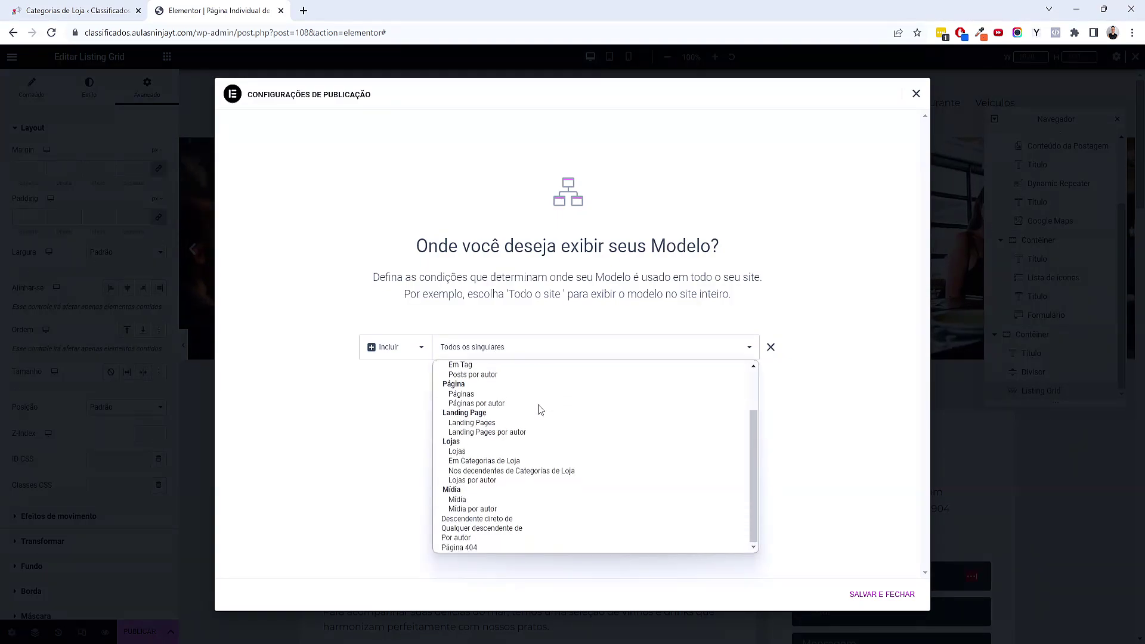
left_click(468, 452)
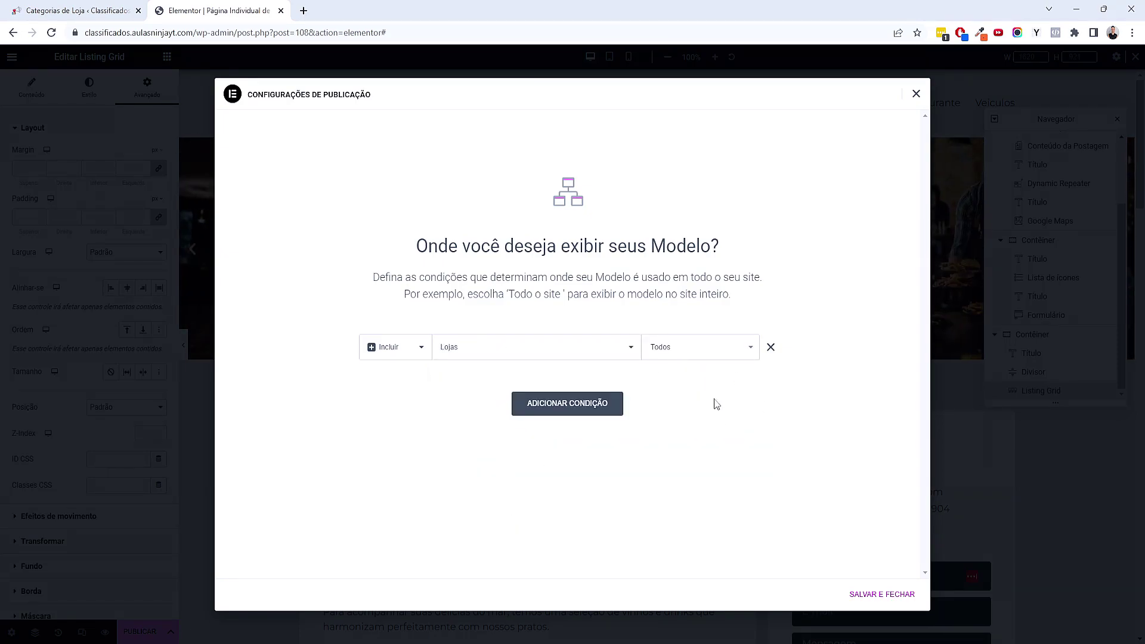
left_click(872, 594)
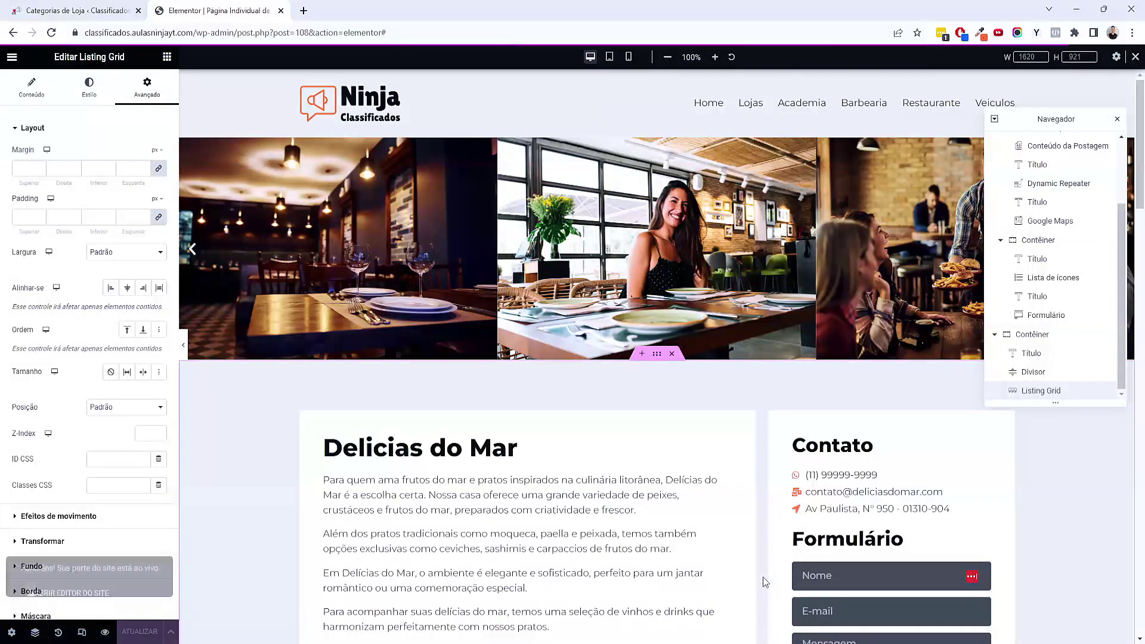
left_click(13, 6)
Open the live site in a new tab and check the Natação Inspira store page
middle_click(65, 77)
key("ctrl+Tab")
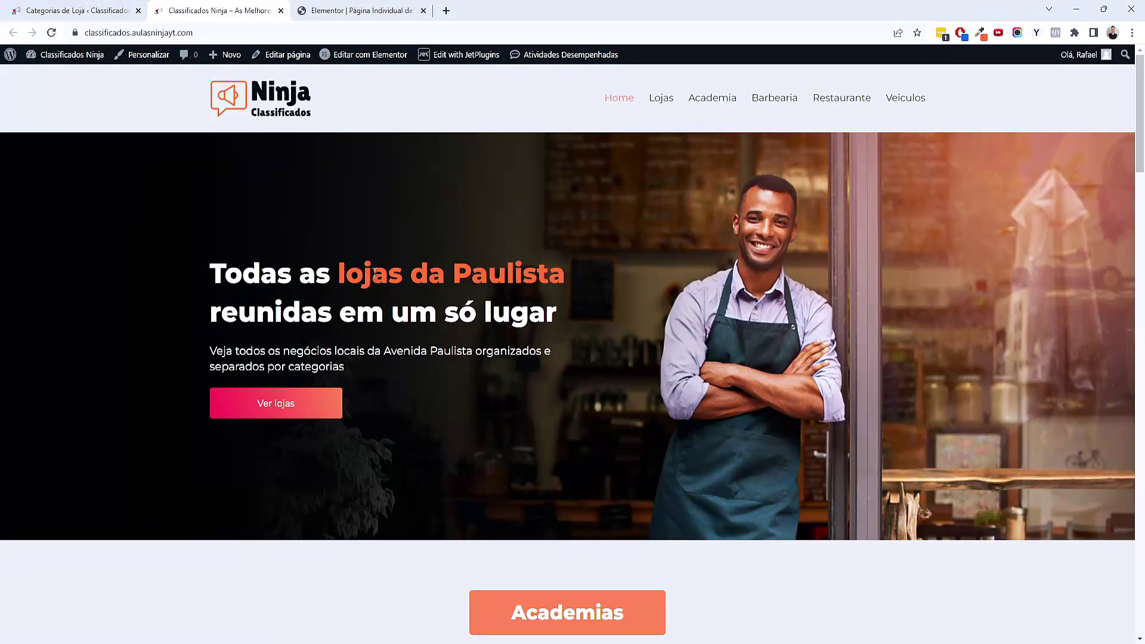
scroll(353, 281, "down", 8)
left_click(526, 271)
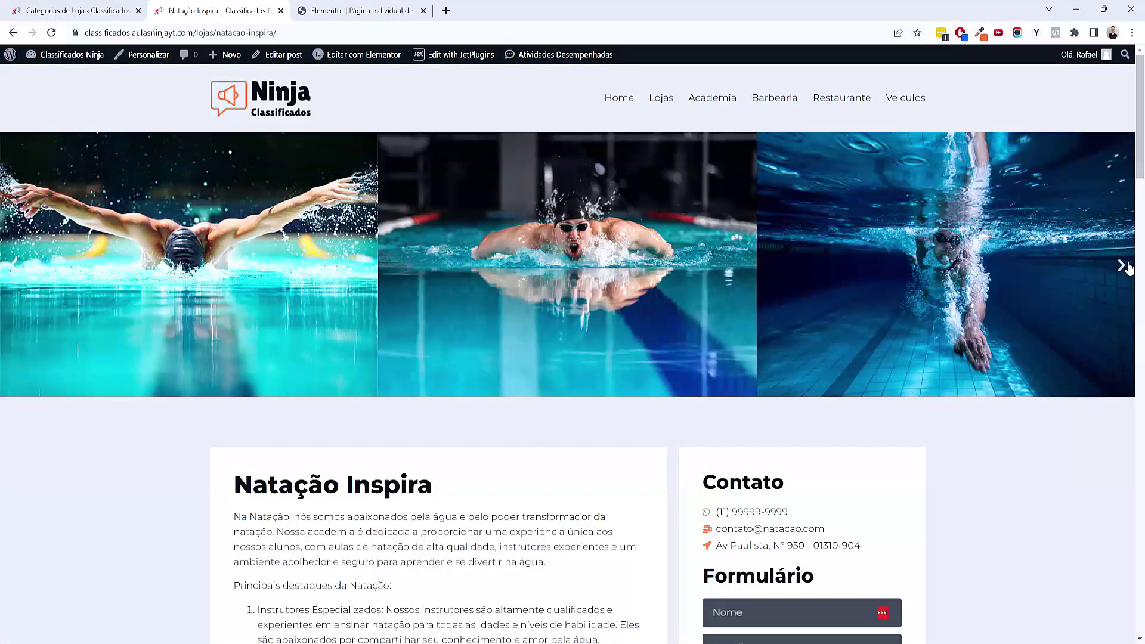
left_click(1129, 268)
scroll(966, 230, "down", 5)
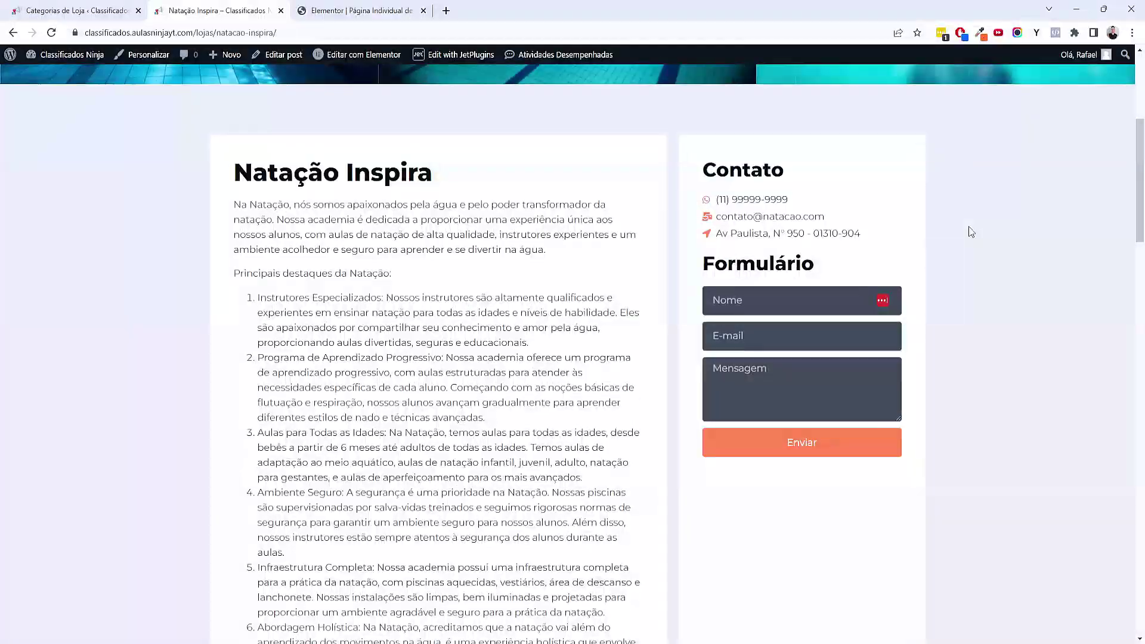
scroll(970, 231, "down", 10)
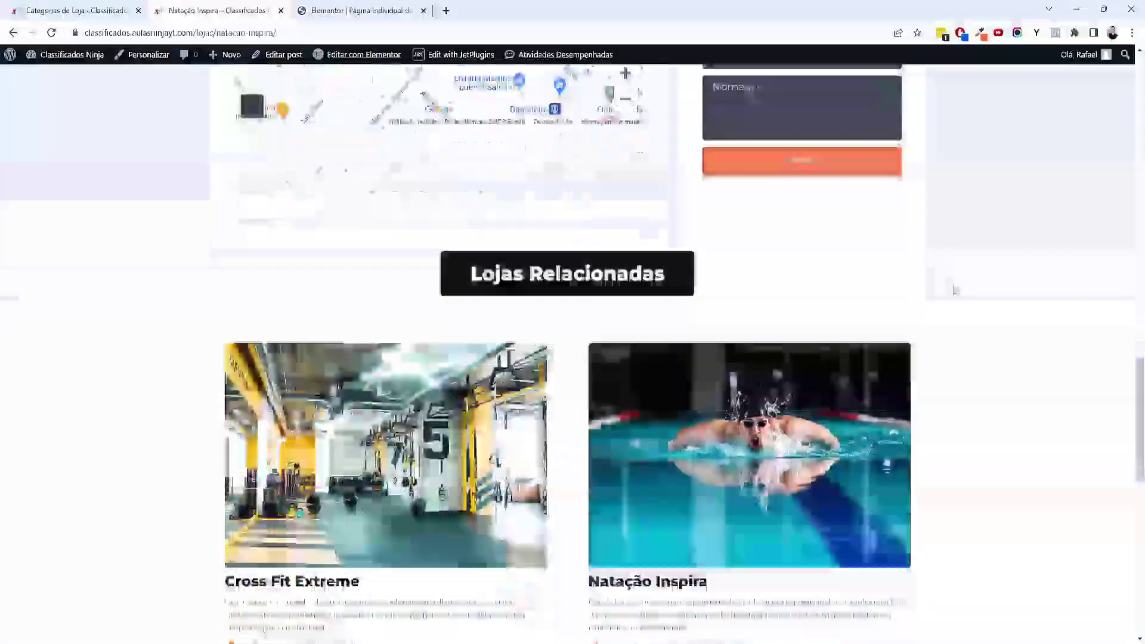
scroll(954, 289, "down", 10)
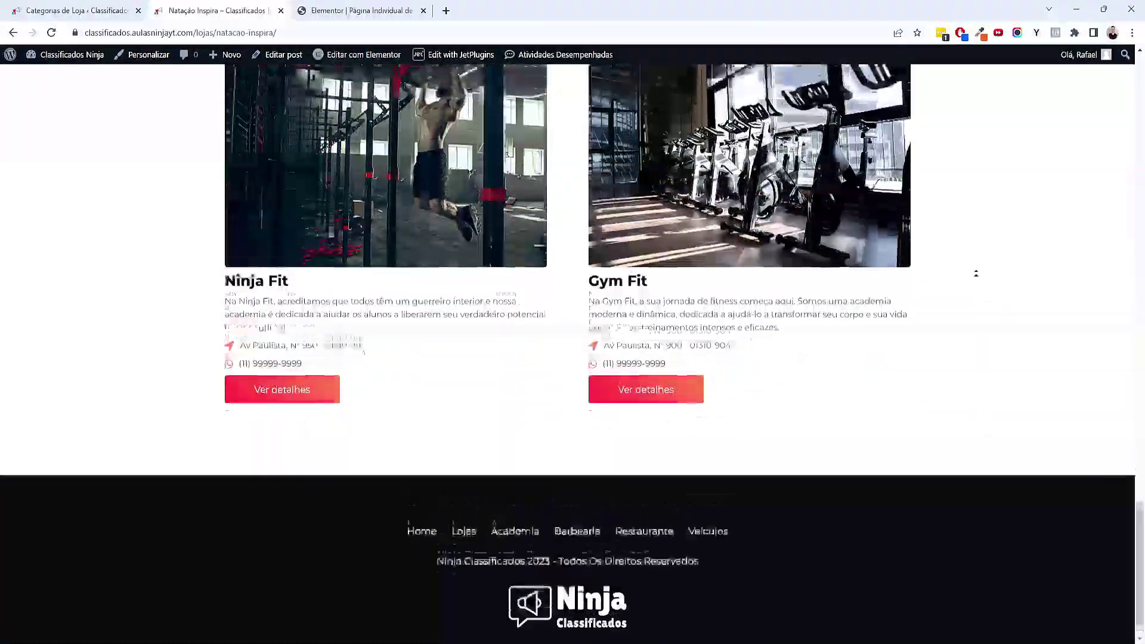
Check the Gym Fit and Corte Fino store pages, then return home
left_click(704, 249)
scroll(653, 369, "down", 10)
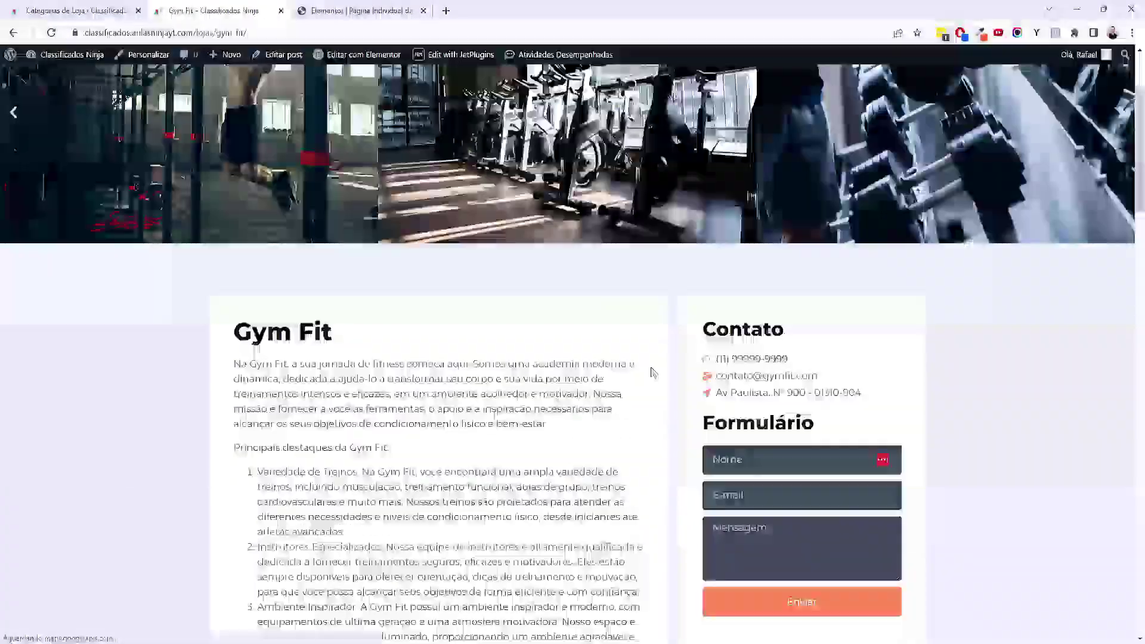
scroll(653, 369, "down", 10)
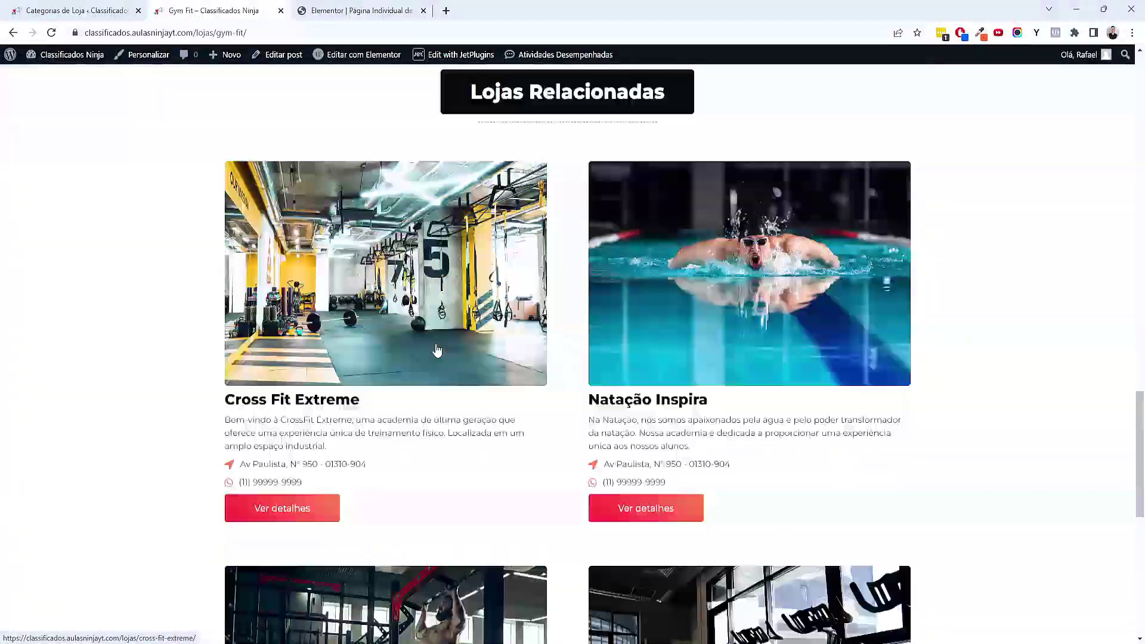
scroll(765, 474, "up", 20)
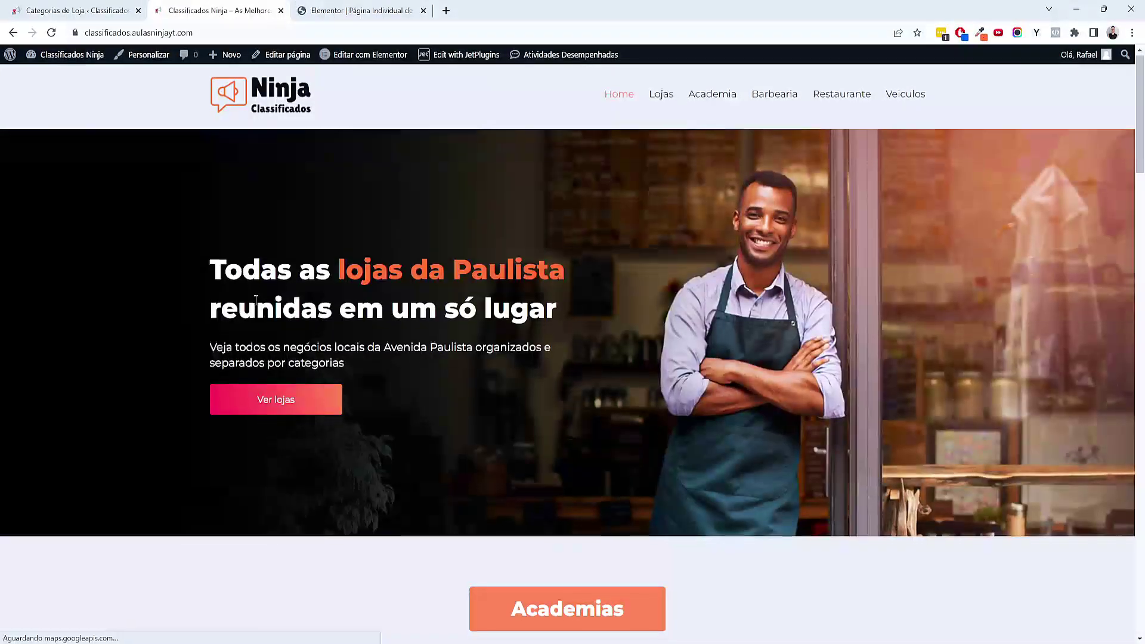
scroll(492, 373, "down", 15)
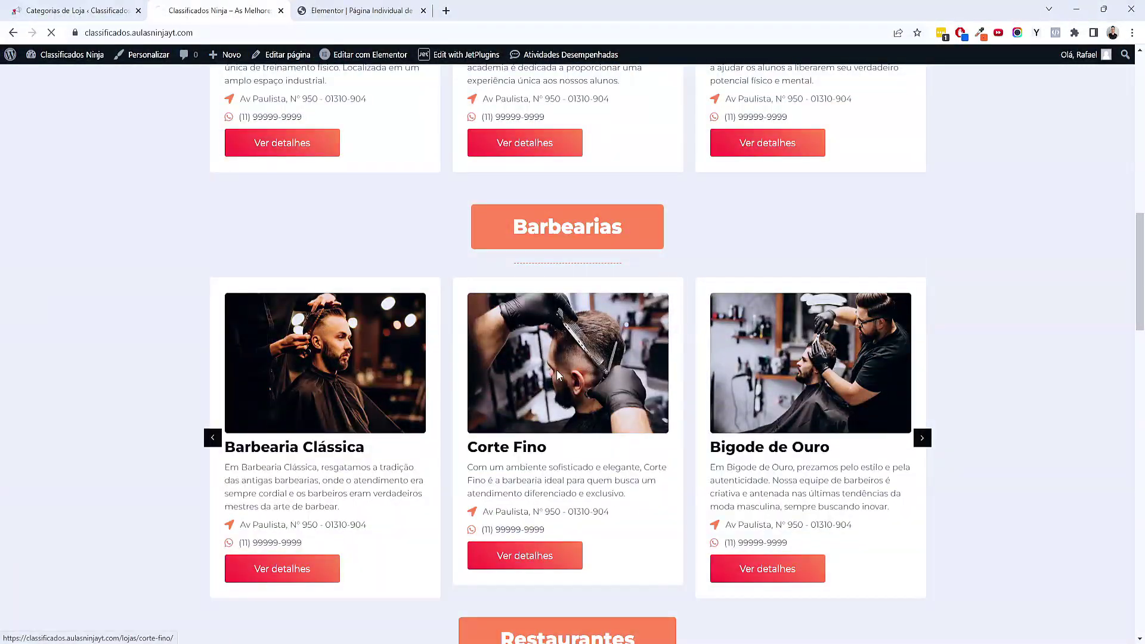
left_click(557, 369)
scroll(449, 459, "down", 2)
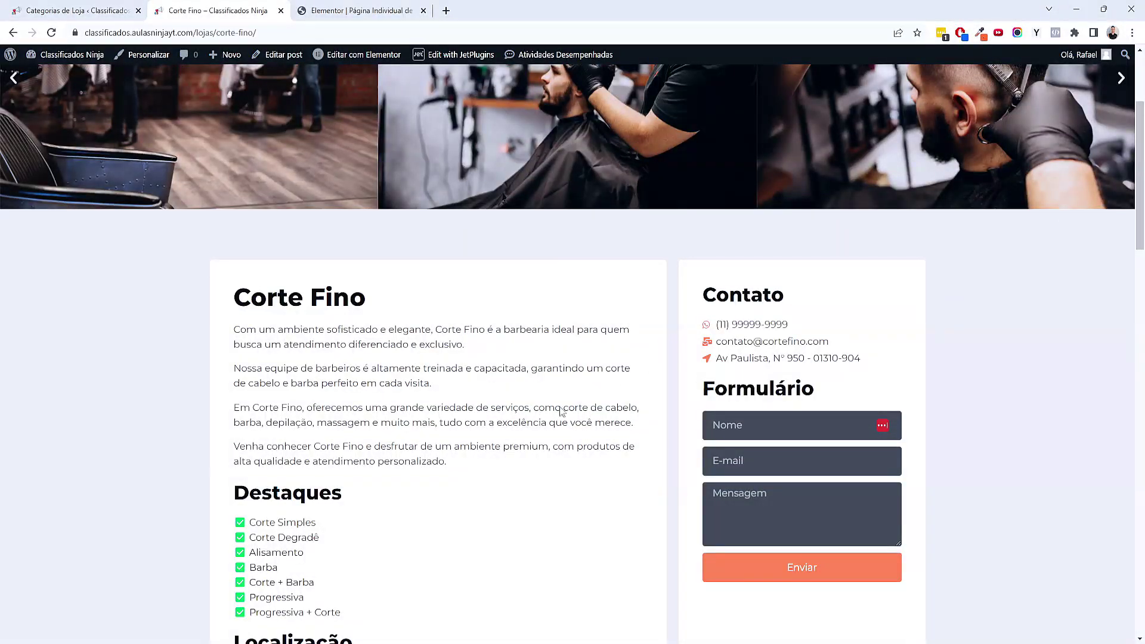
scroll(401, 388, "down", 3)
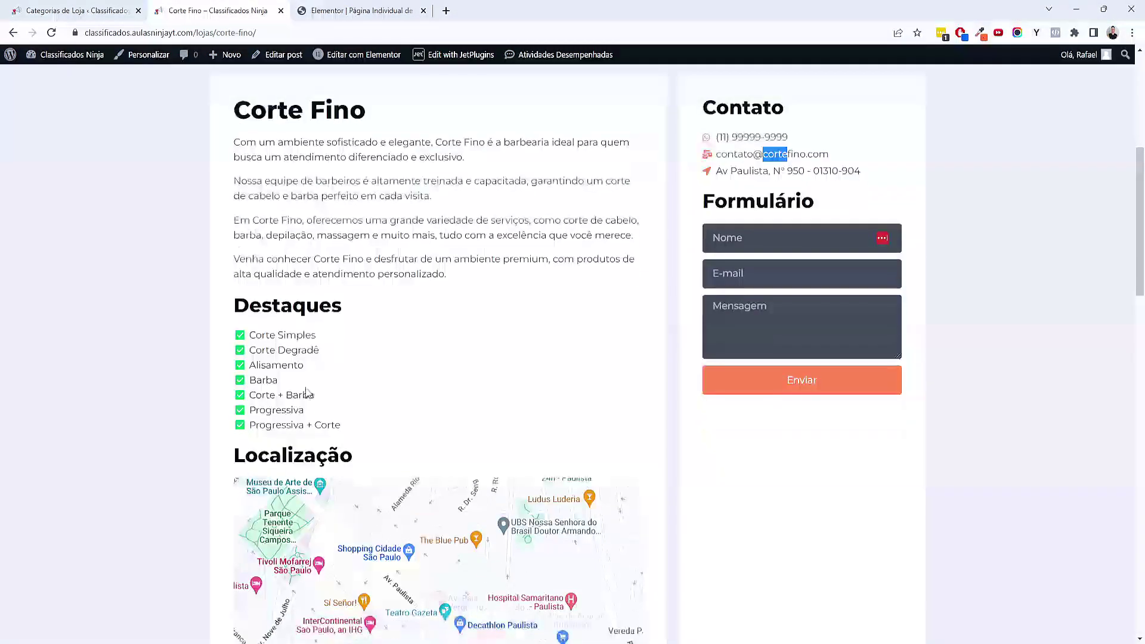
left_click_drag(303, 395, 320, 425)
scroll(361, 446, "down", 8)
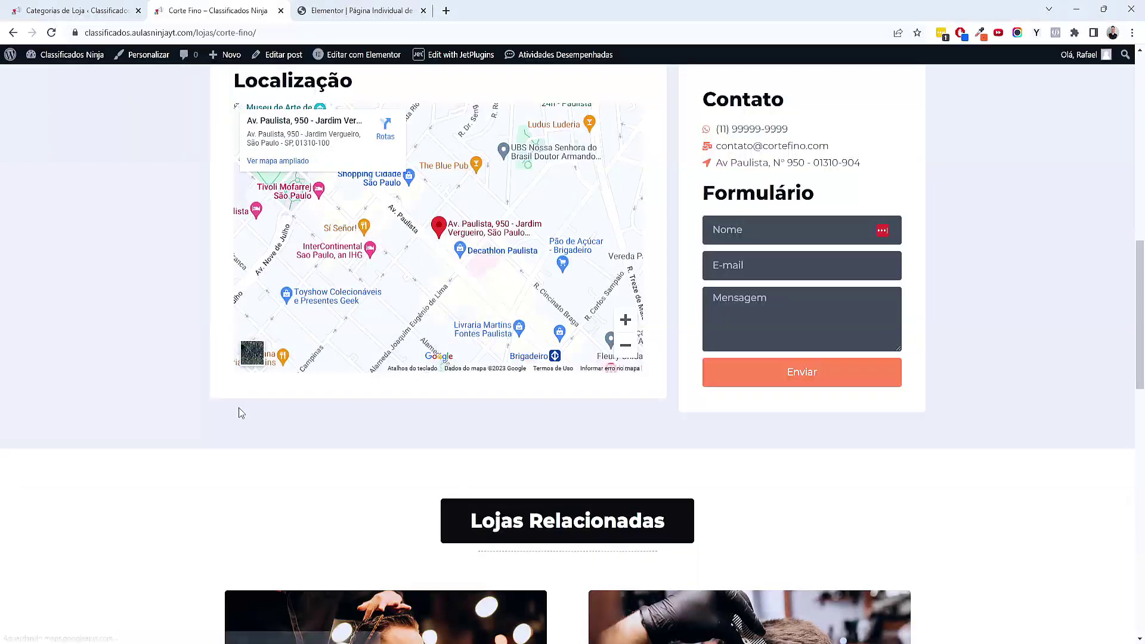
scroll(436, 490, "down", 8)
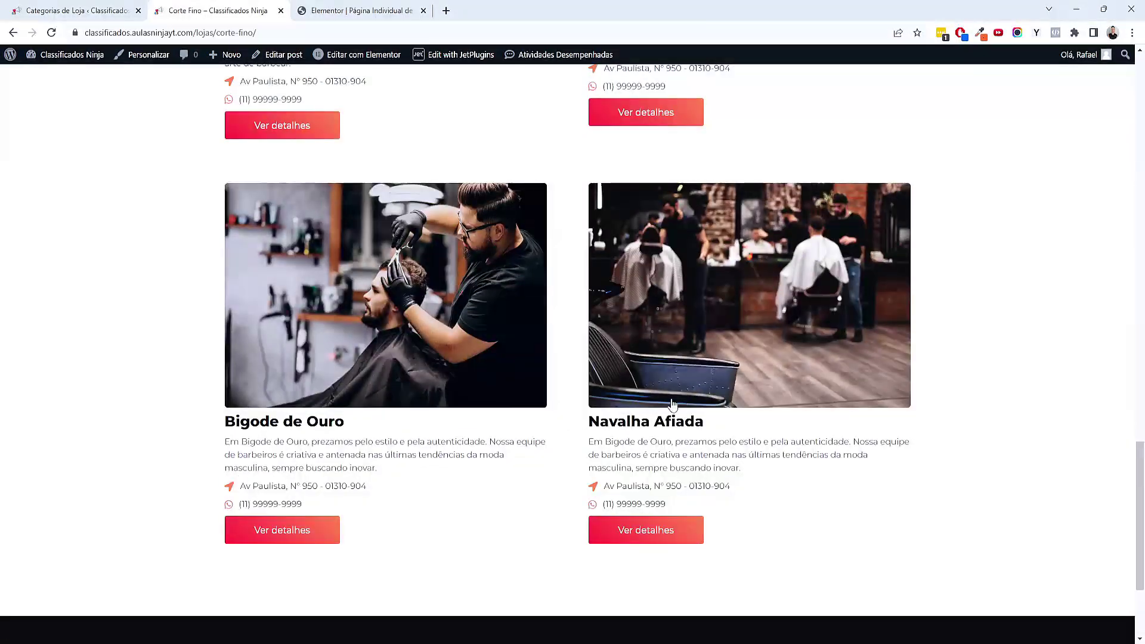
key("alt+Left")
Check the Elite Car store page and go back to the home page
scroll(442, 371, "down", 20)
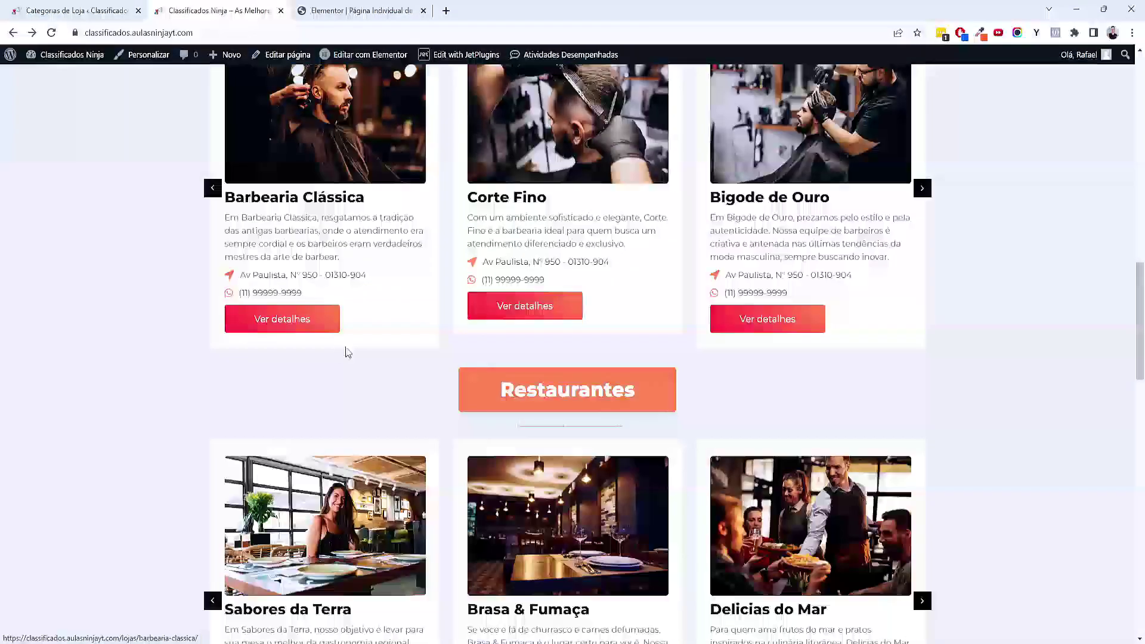
scroll(329, 349, "down", 8)
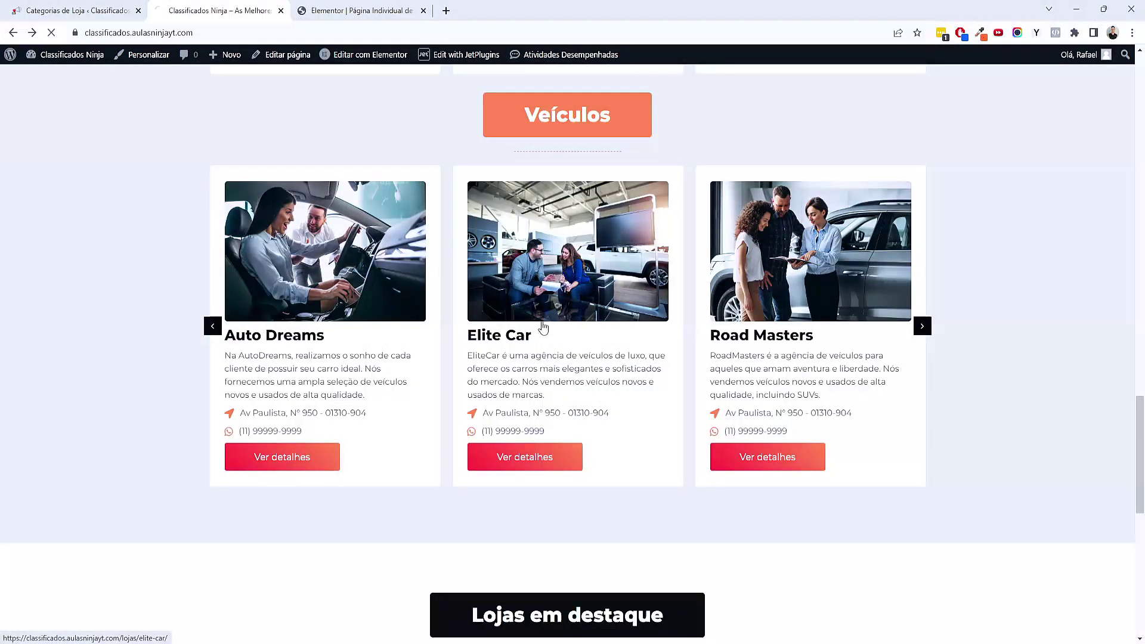
left_click(542, 327)
scroll(542, 327, "down", 18)
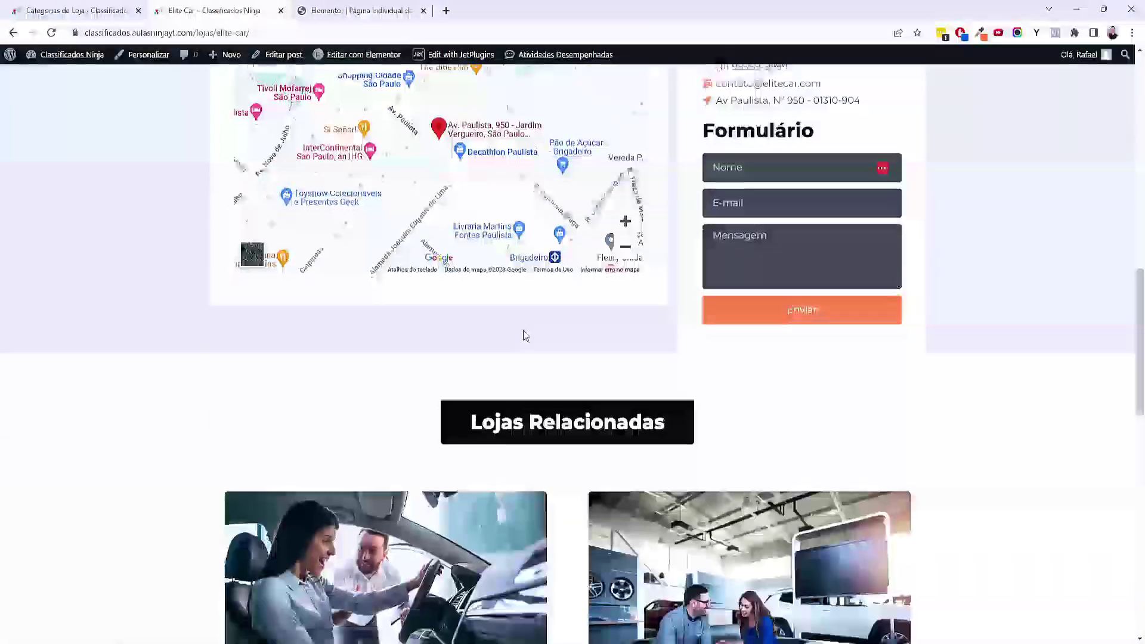
scroll(357, 385, "down", 5)
key("alt+Left")
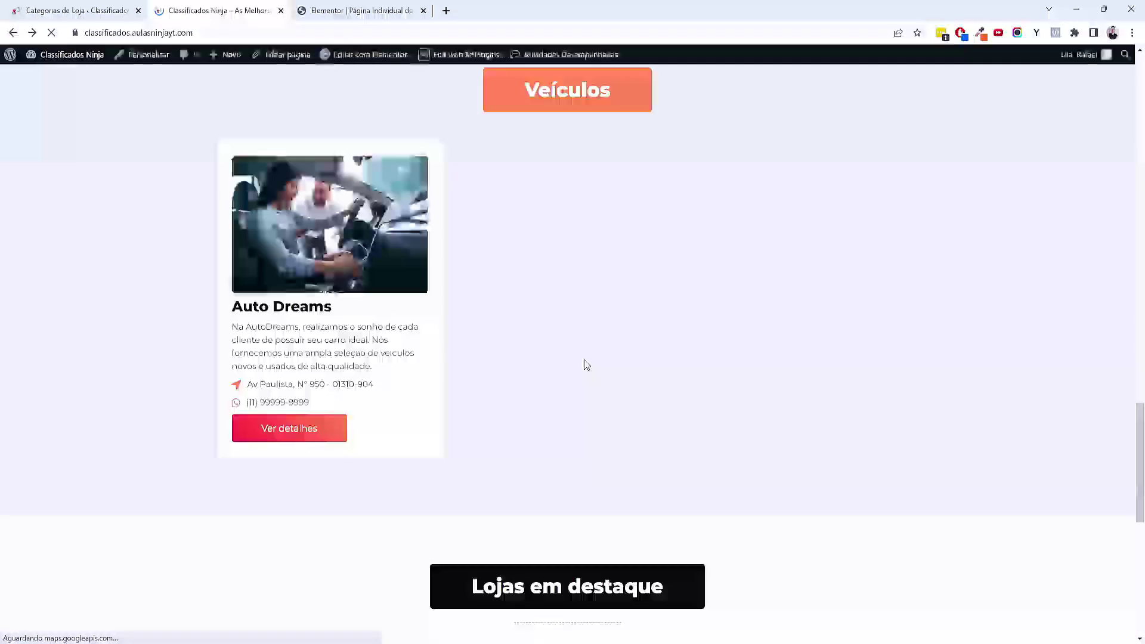
scroll(950, 382, "up", 14)
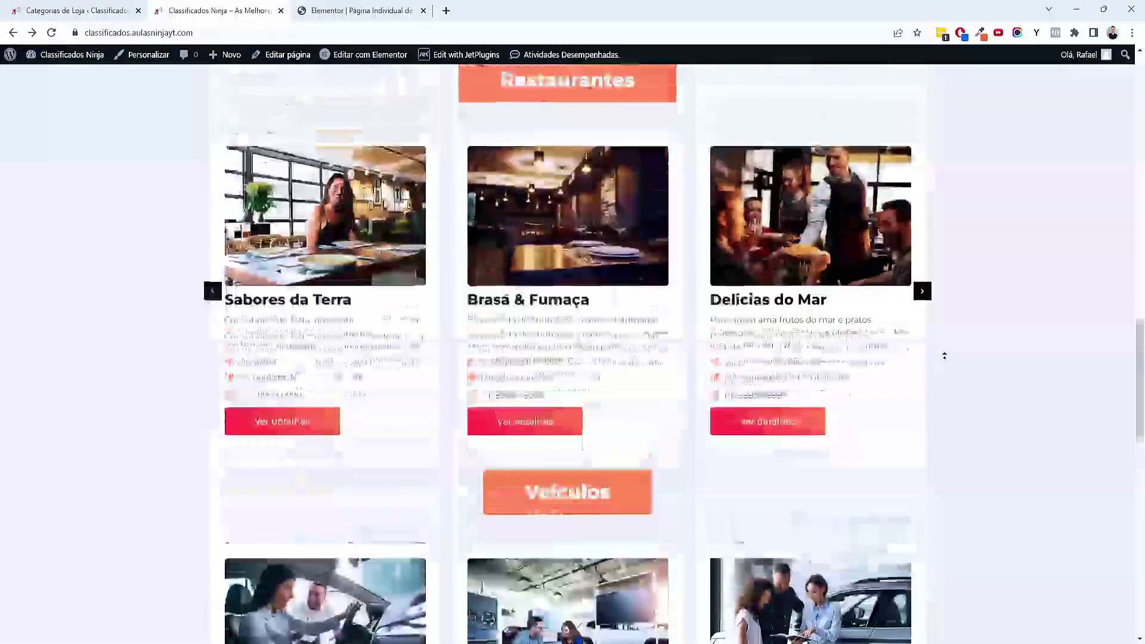
scroll(944, 356, "up", 14)
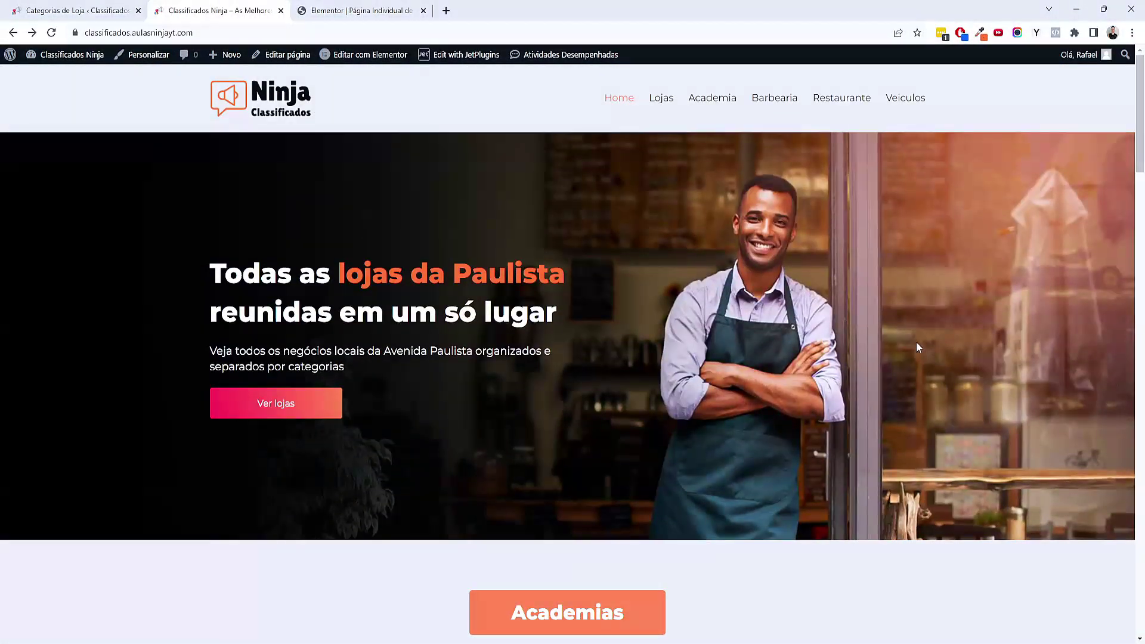
Glance at the Página de Loja e Categorias topic in XMind, then return to Chrome
left_click(712, 632)
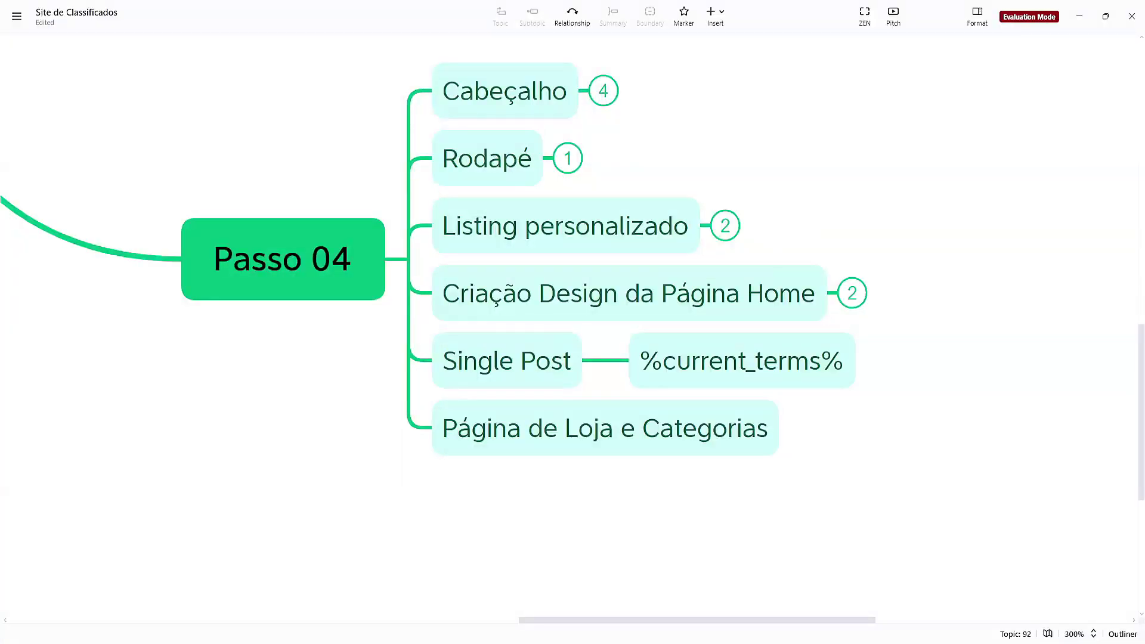
left_click(775, 510)
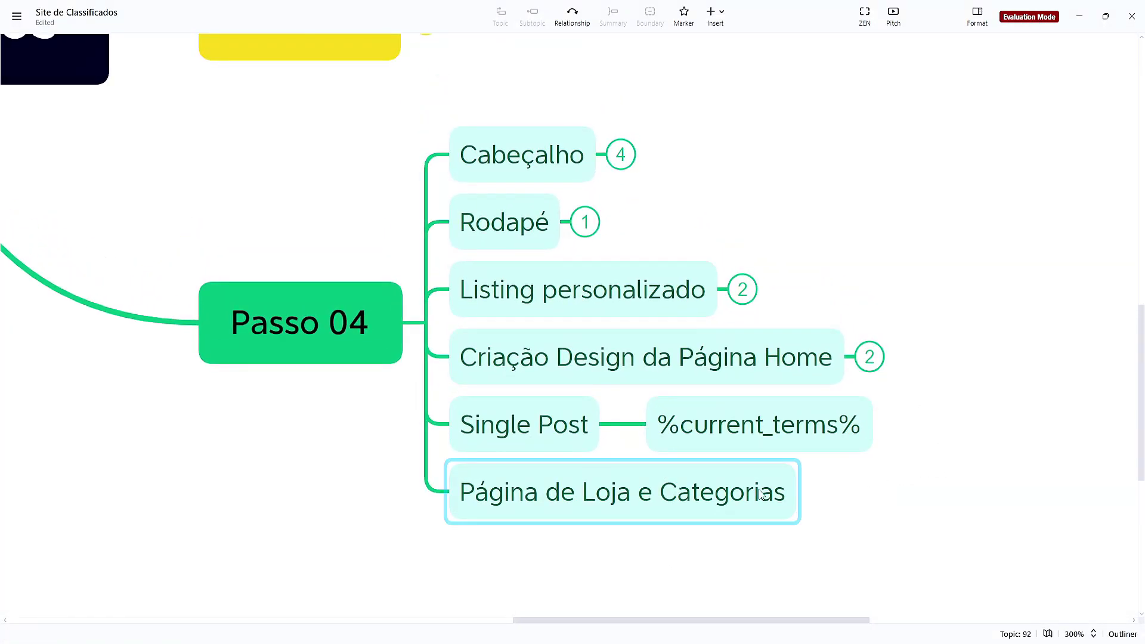
mouse_move(632, 631)
left_click(620, 587)
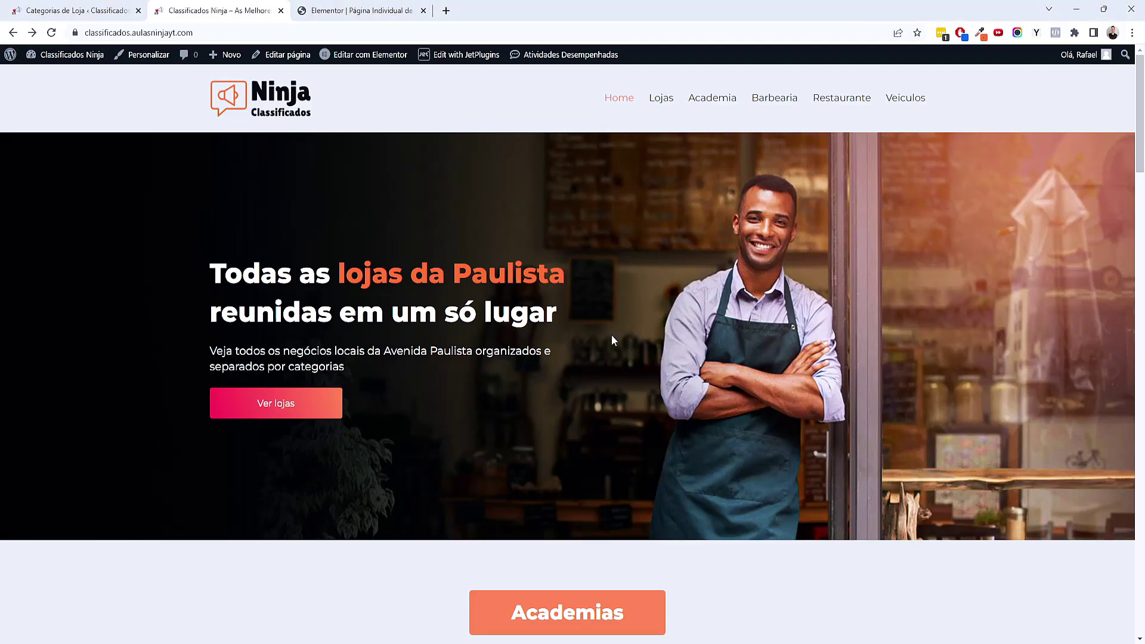
Browse the stores archive, Academia category and Cross Fit Extreme page, then return home
left_click(660, 98)
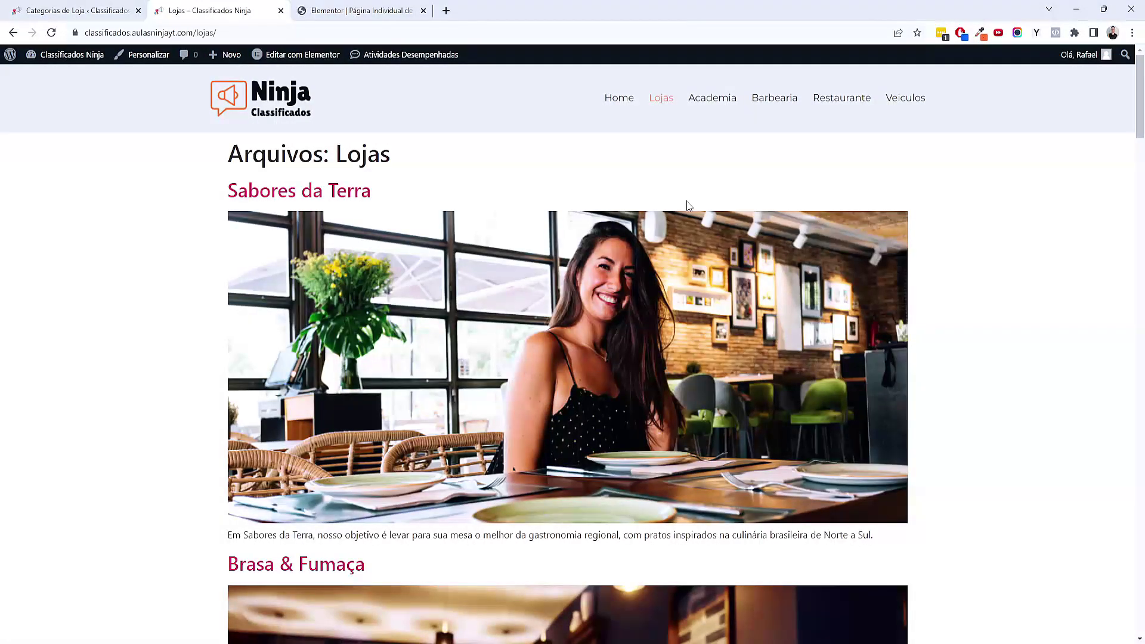
left_click(709, 100)
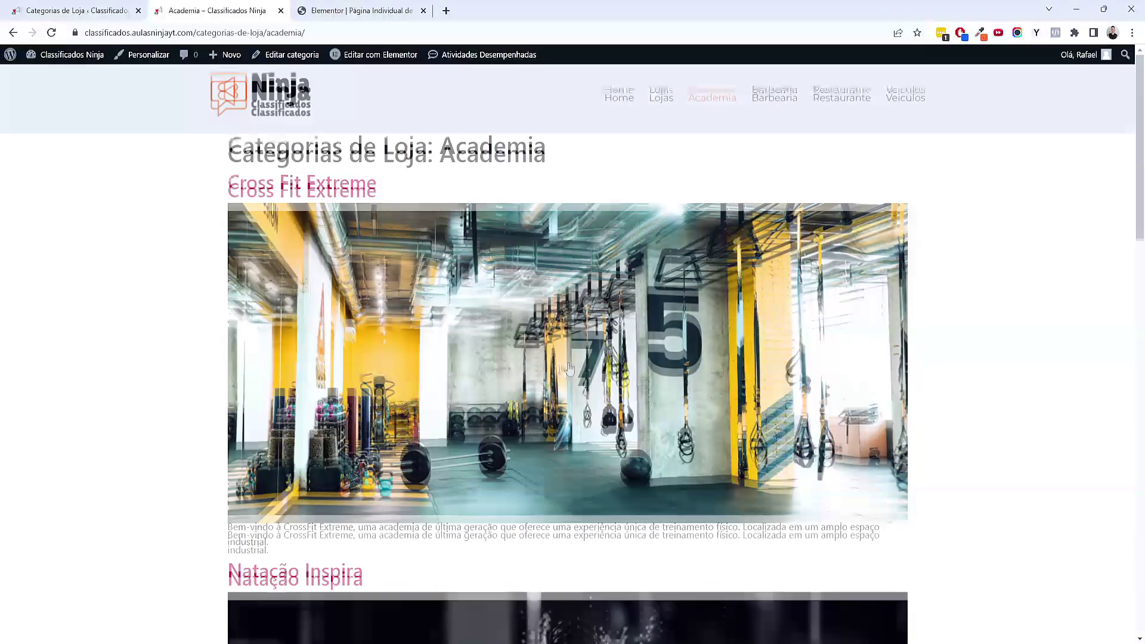
scroll(533, 363, "down", 8)
scroll(533, 363, "up", 8)
left_click(506, 328)
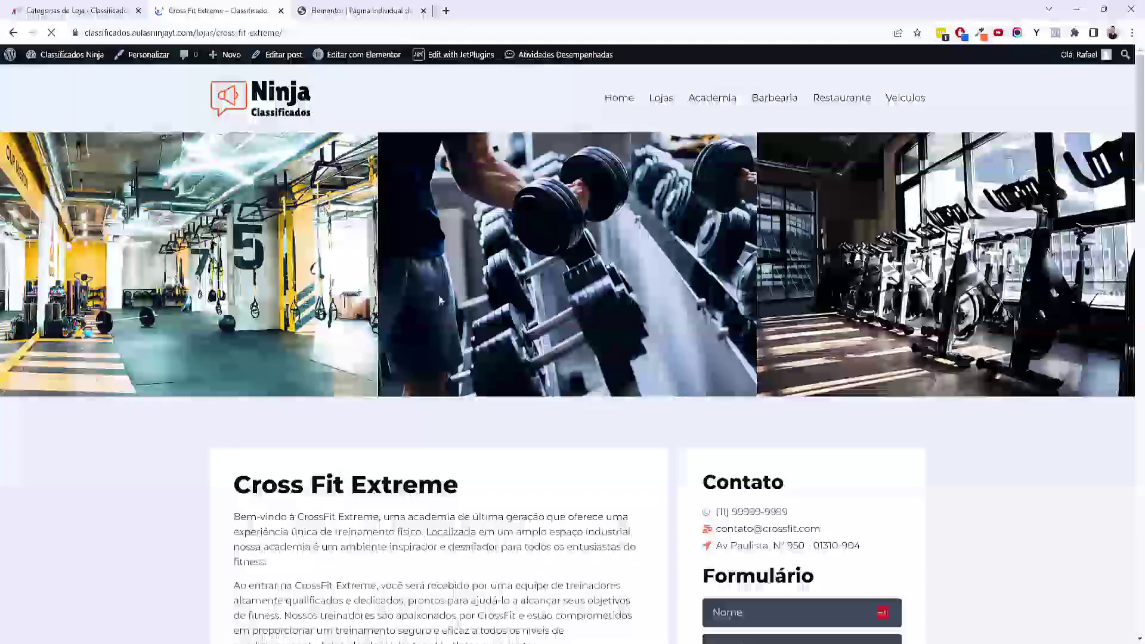
scroll(439, 300, "down", 5)
scroll(440, 300, "up", 5)
left_click(281, 112)
Bring the Chrome window with the Classificados Ninja site back to the front
key("alt+Tab")
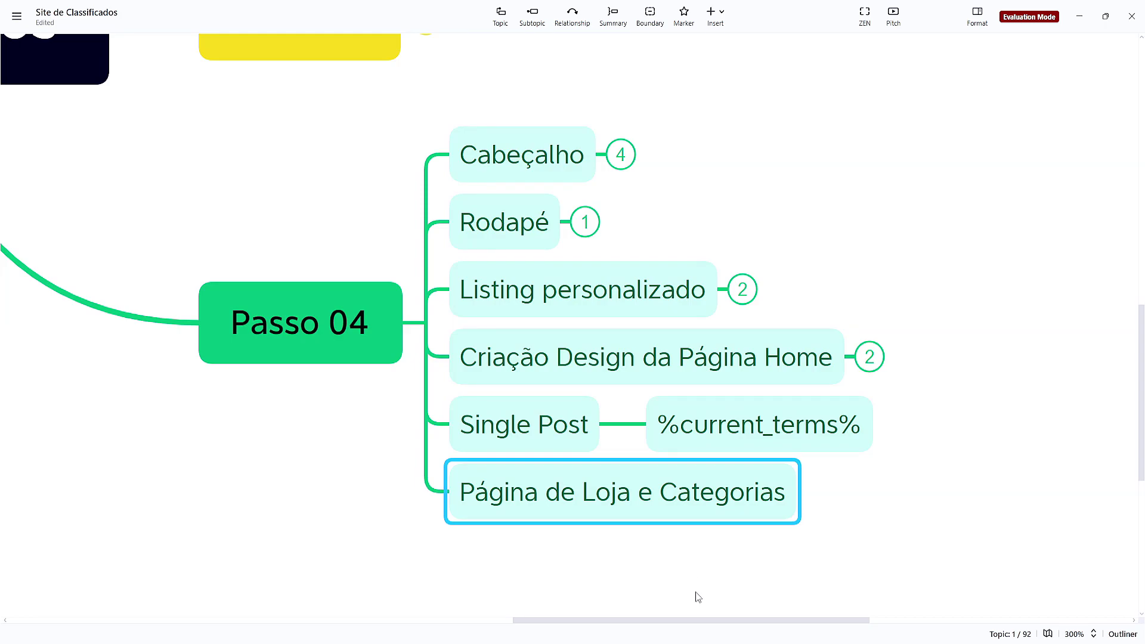
mouse_move(629, 638)
left_click(606, 597)
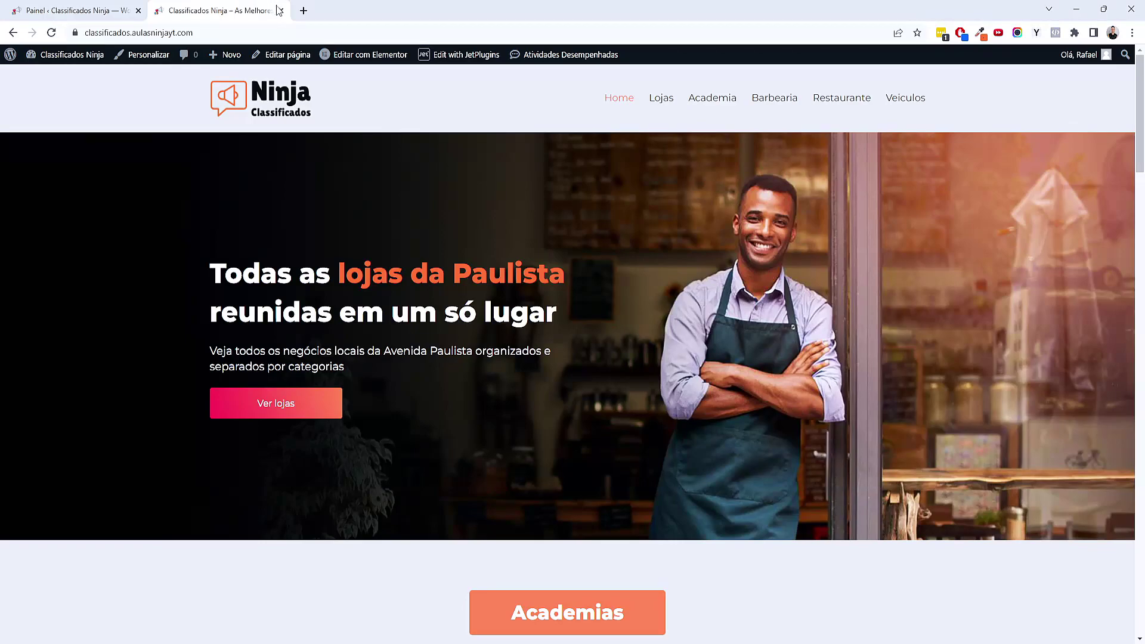
Close the live site tab and go to Modelos > Construtor de tema
left_click(281, 11)
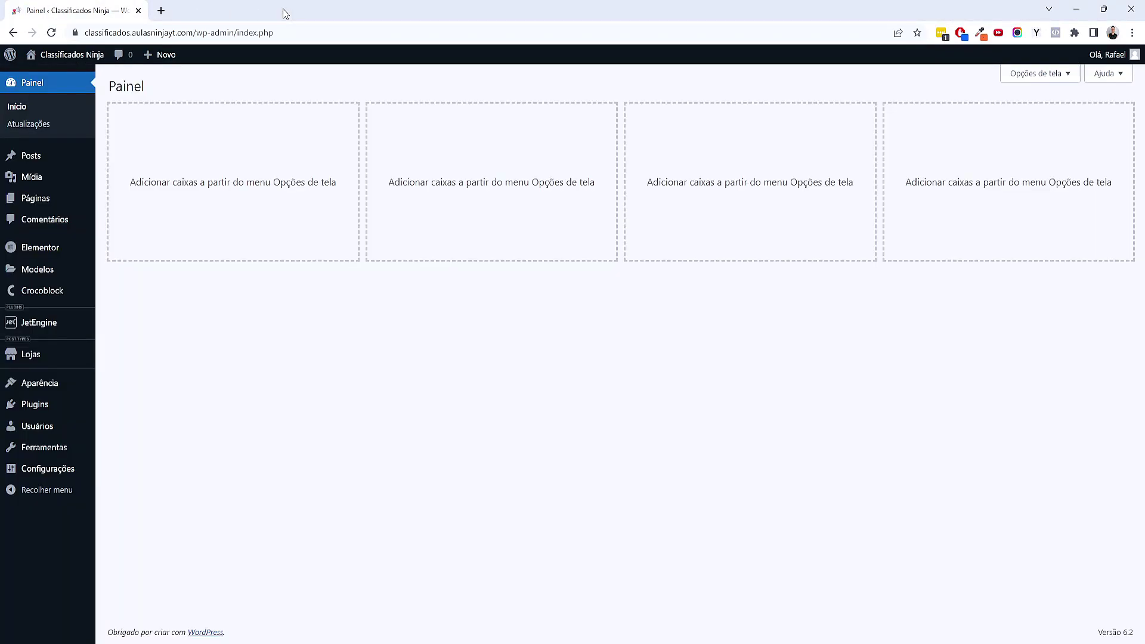
mouse_move(64, 270)
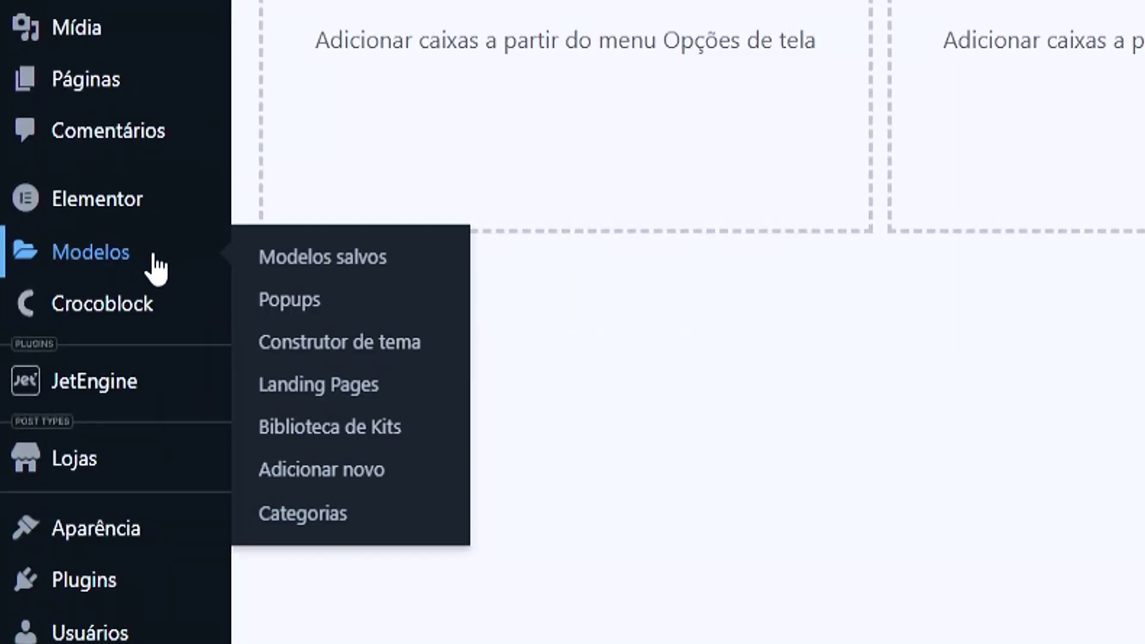
left_click(326, 343)
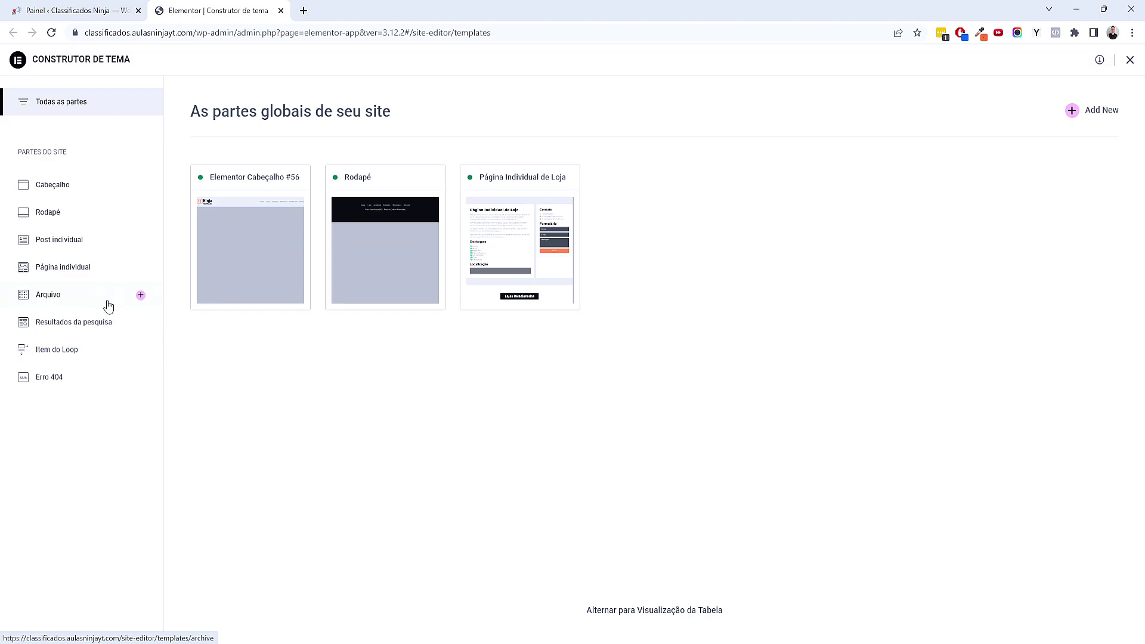
Create a new archive template and rename it 'Página de Categorias'
left_click(140, 295)
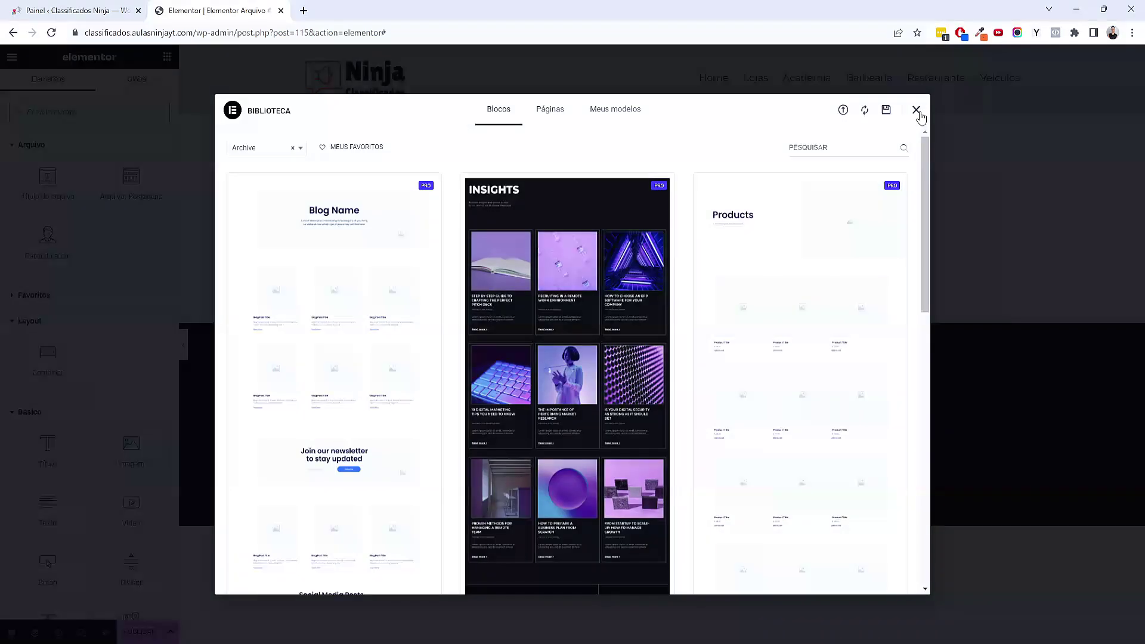
left_click(917, 112)
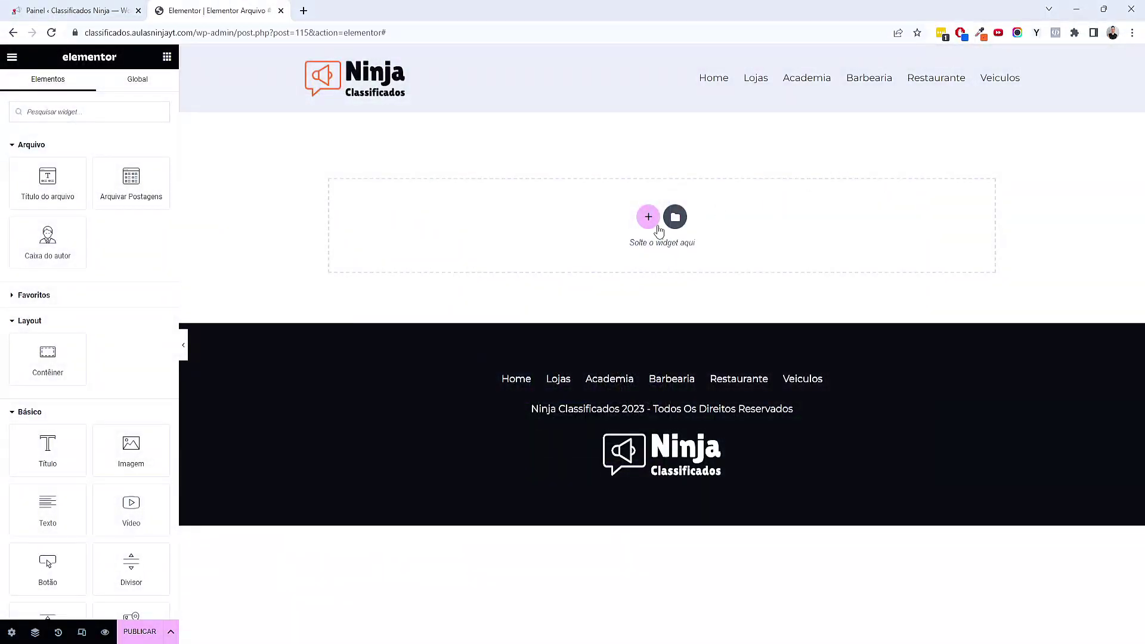
left_click(5, 631)
triple_click(102, 224)
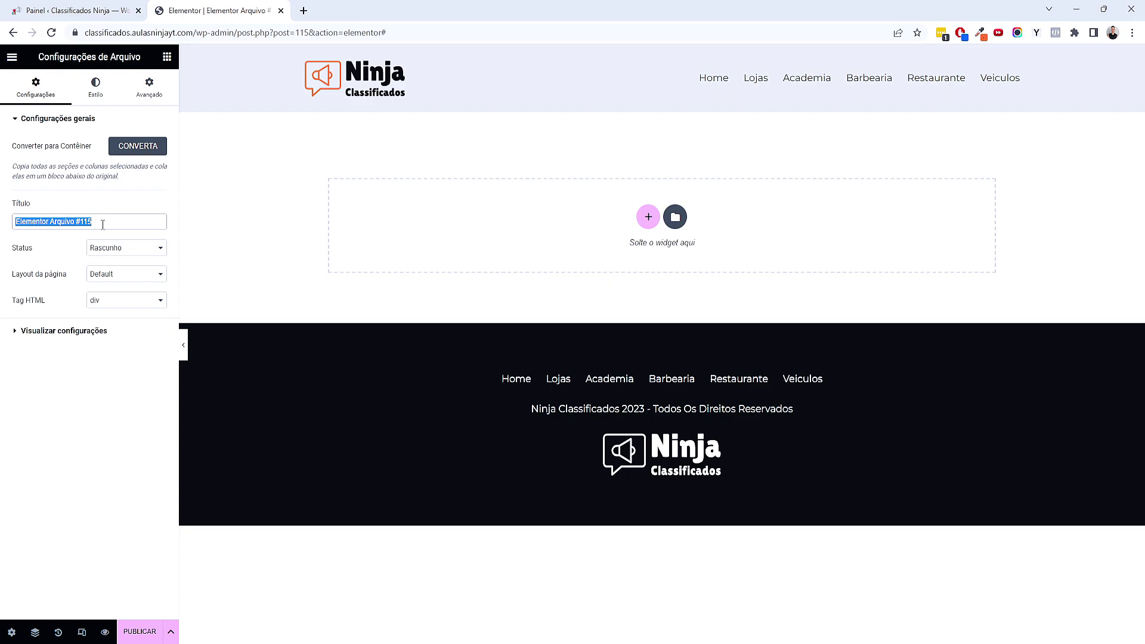
type("Página de Categorias")
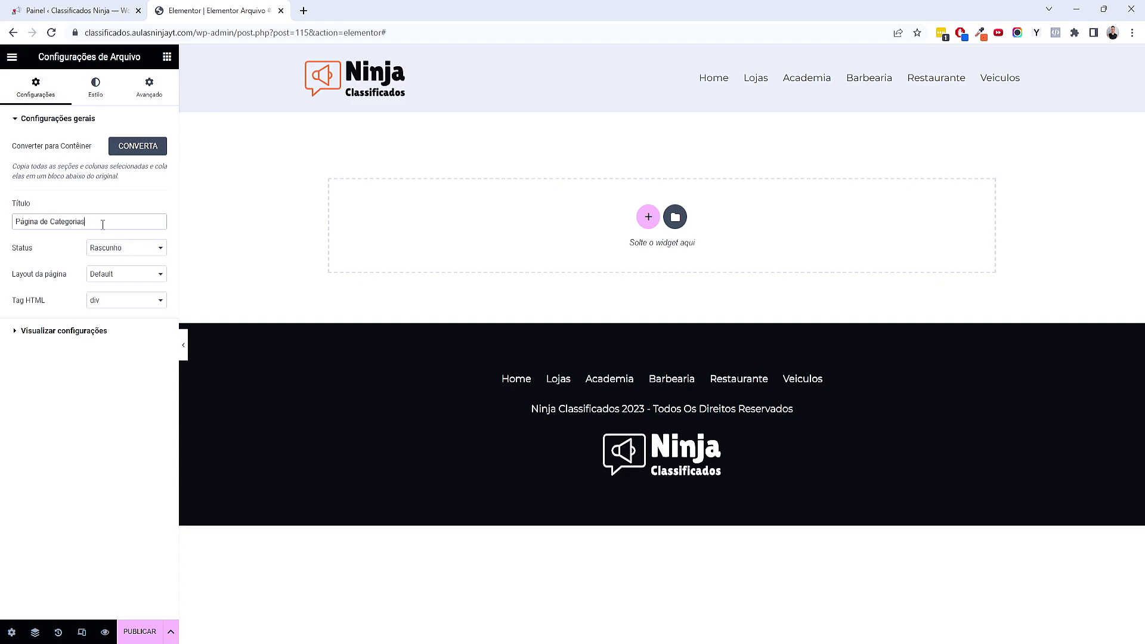
Set the template preview to Categorias de Loja Arquivo and apply it
left_click(82, 329)
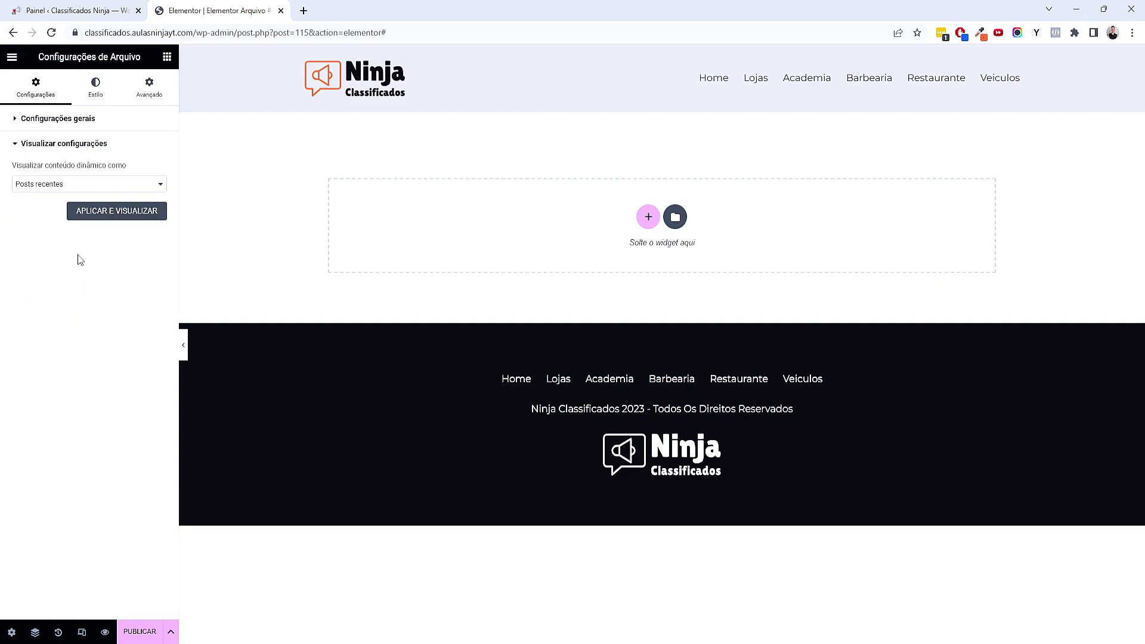
left_click(56, 186)
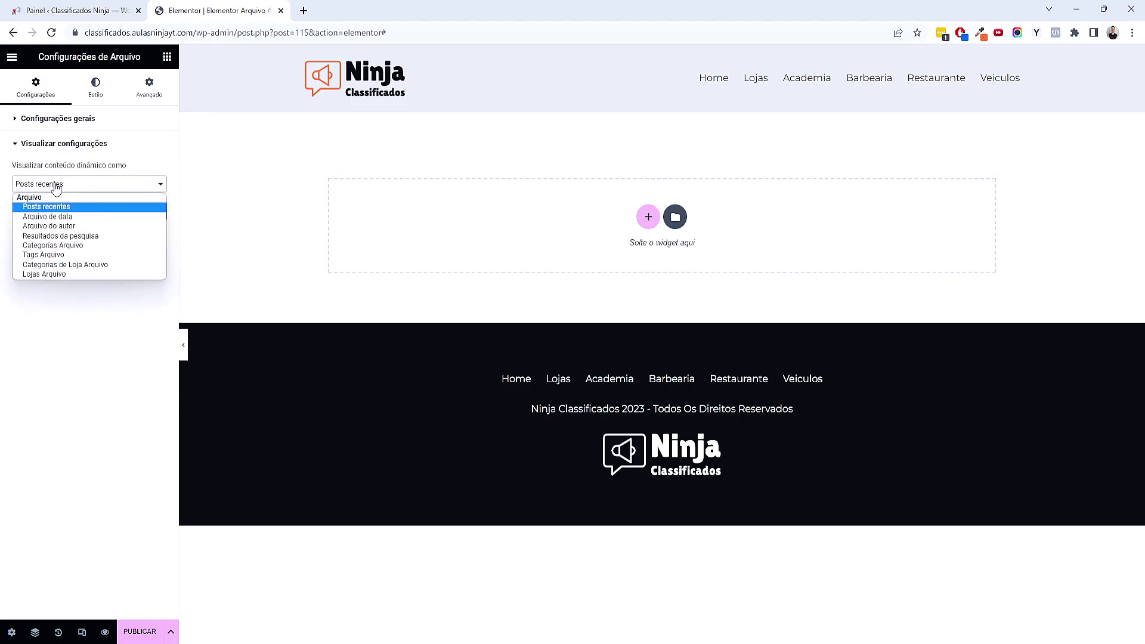
left_click(77, 265)
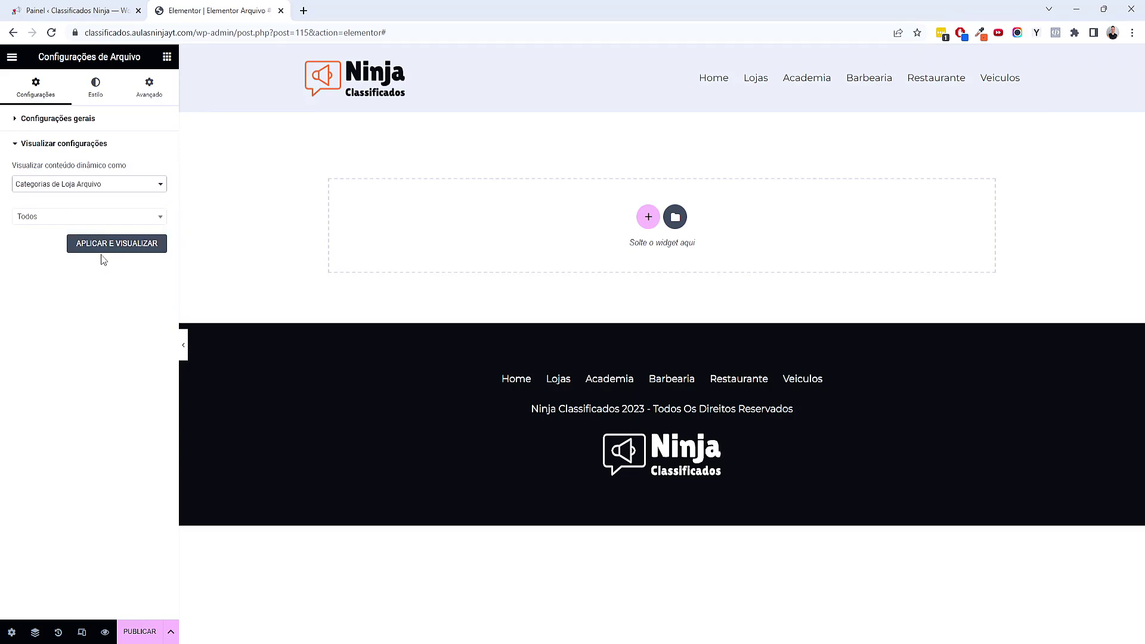
left_click(77, 216)
left_click(65, 281)
left_click(108, 247)
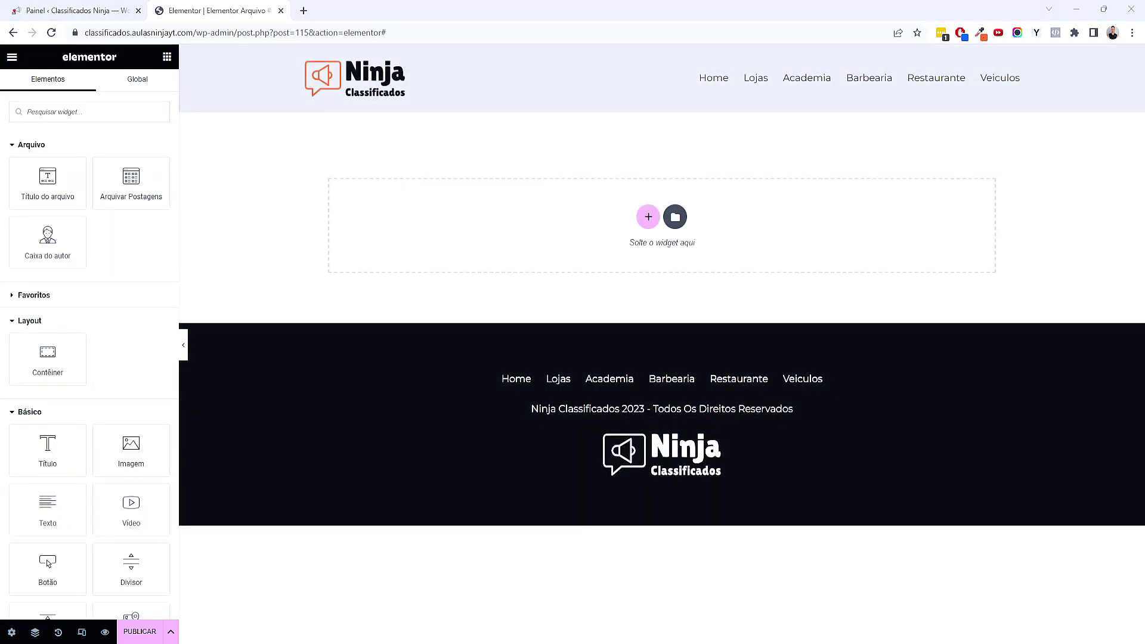
Add a single container and give it 80 px top and bottom padding
left_click(648, 216)
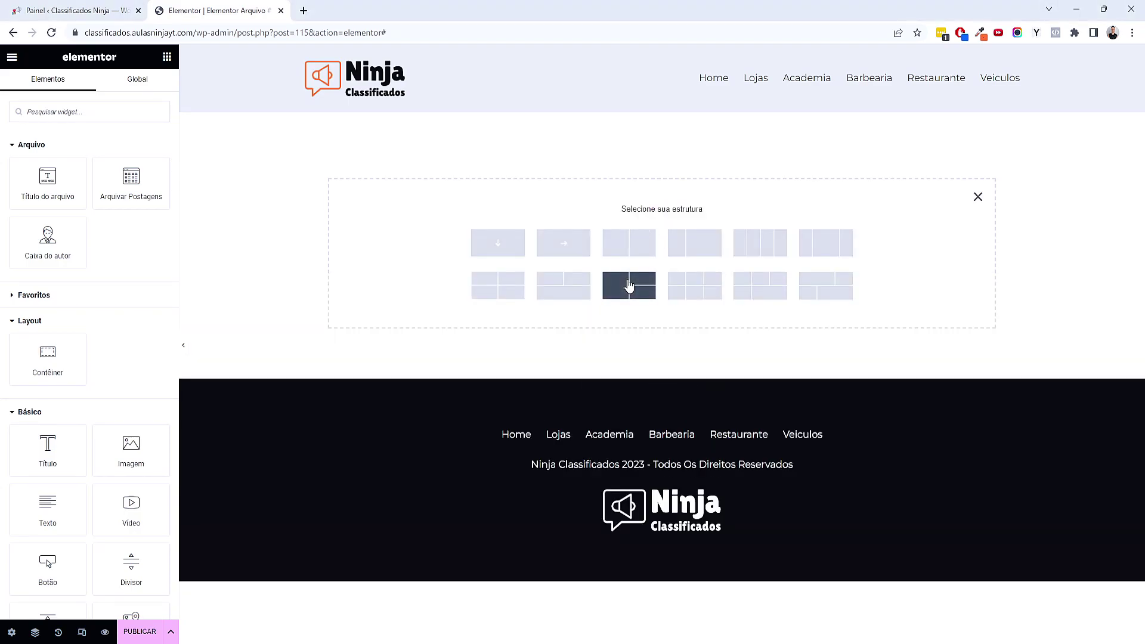
left_click(496, 249)
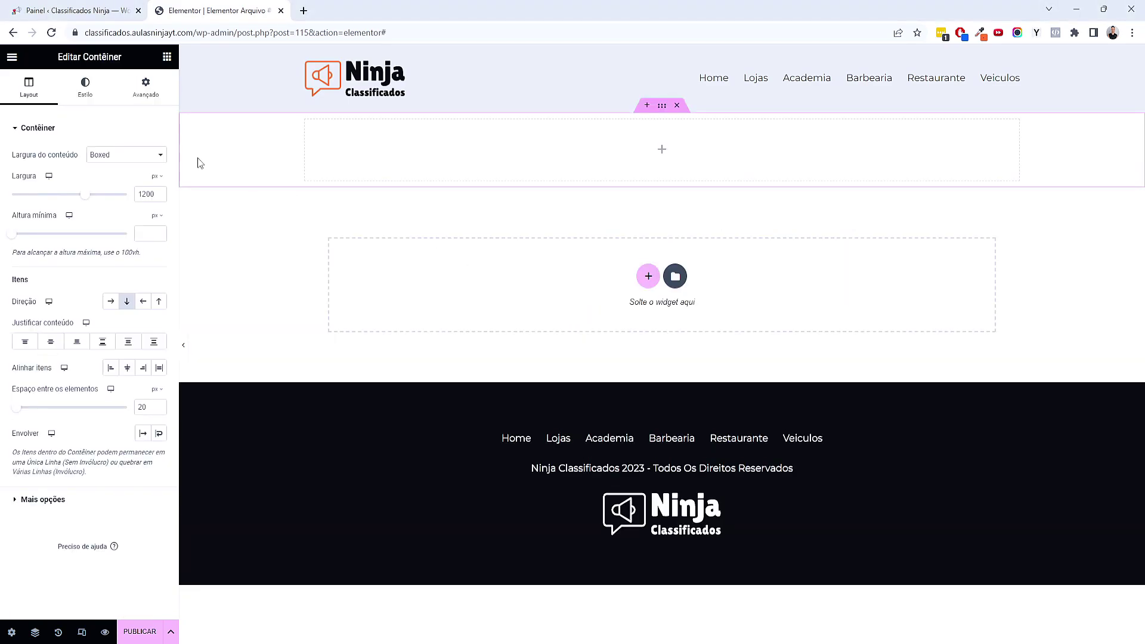
left_click(146, 89)
left_click(27, 216)
type("0")
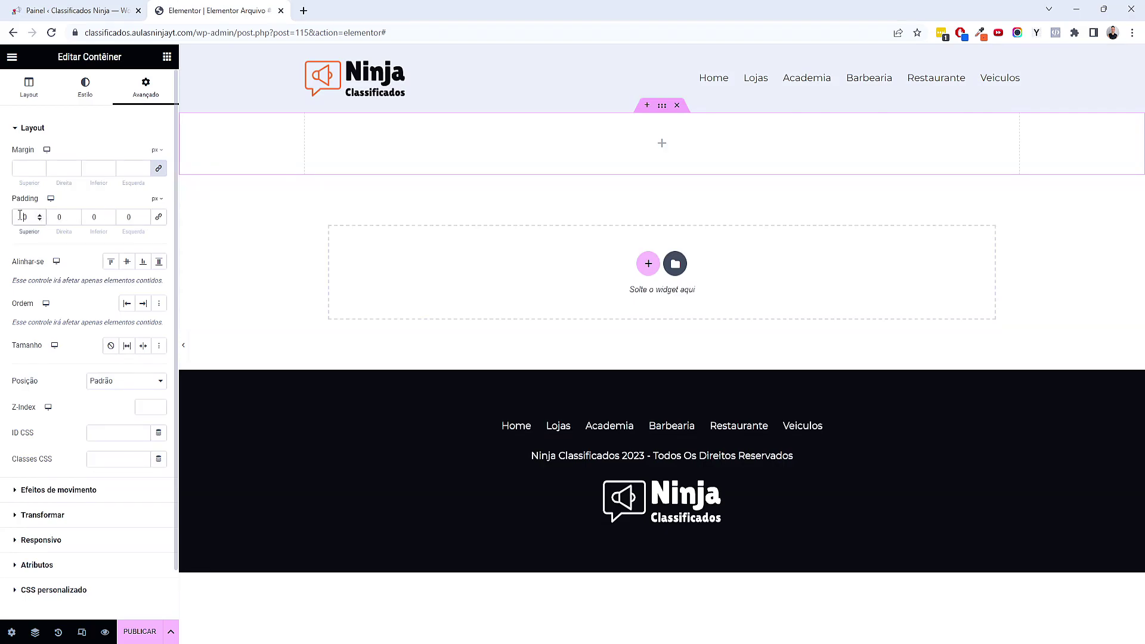
type("1")
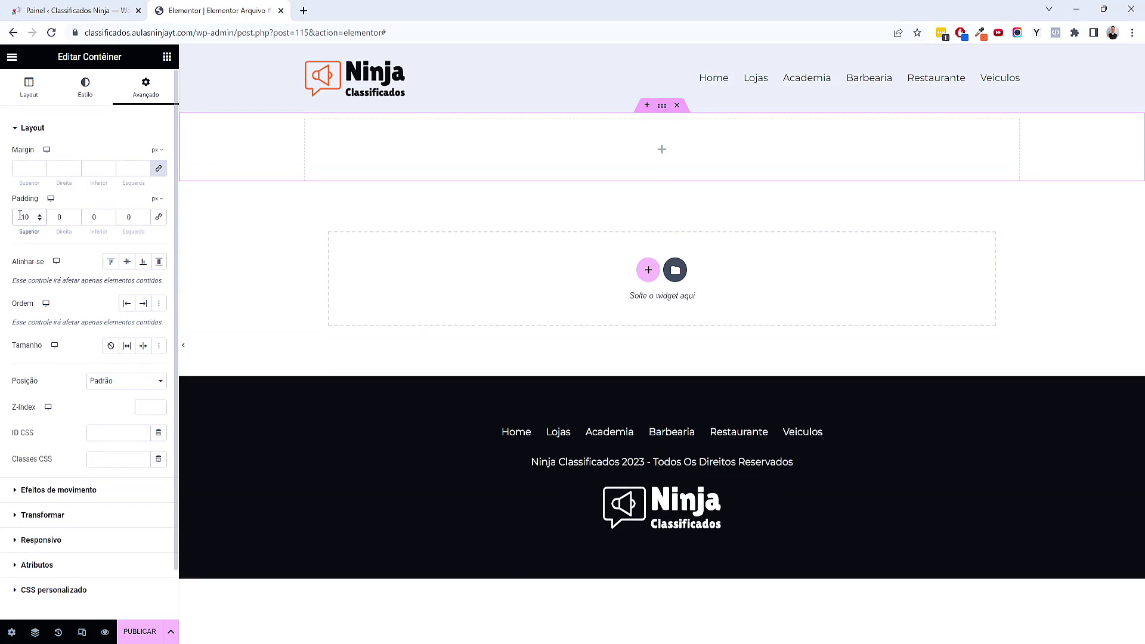
type("0")
key("Tab")
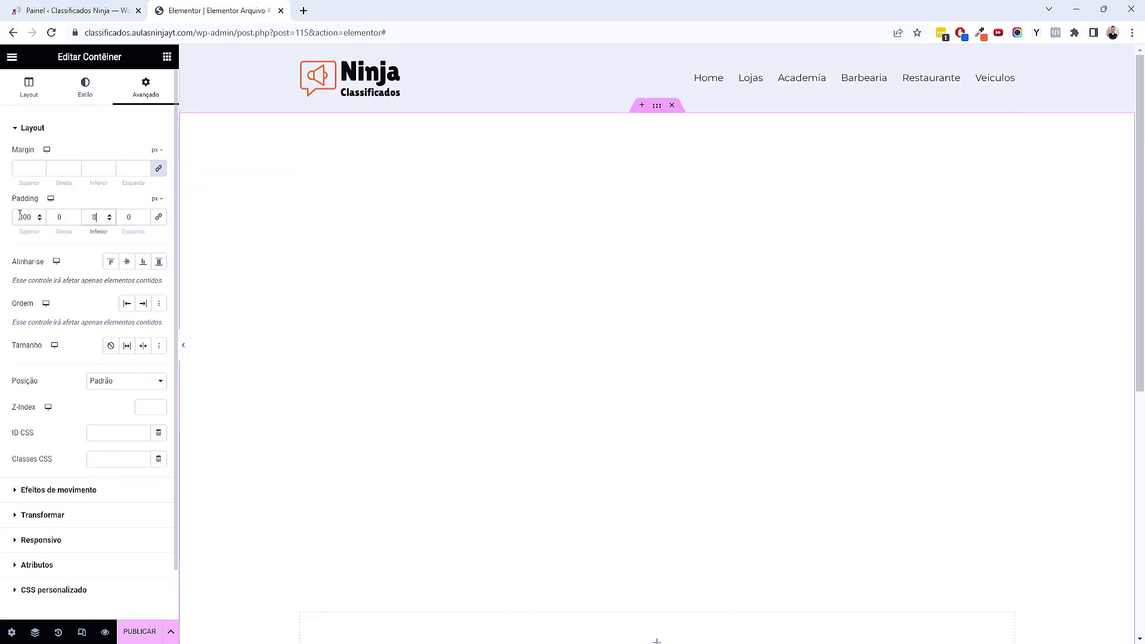
left_click(33, 216)
key("BackSpace")
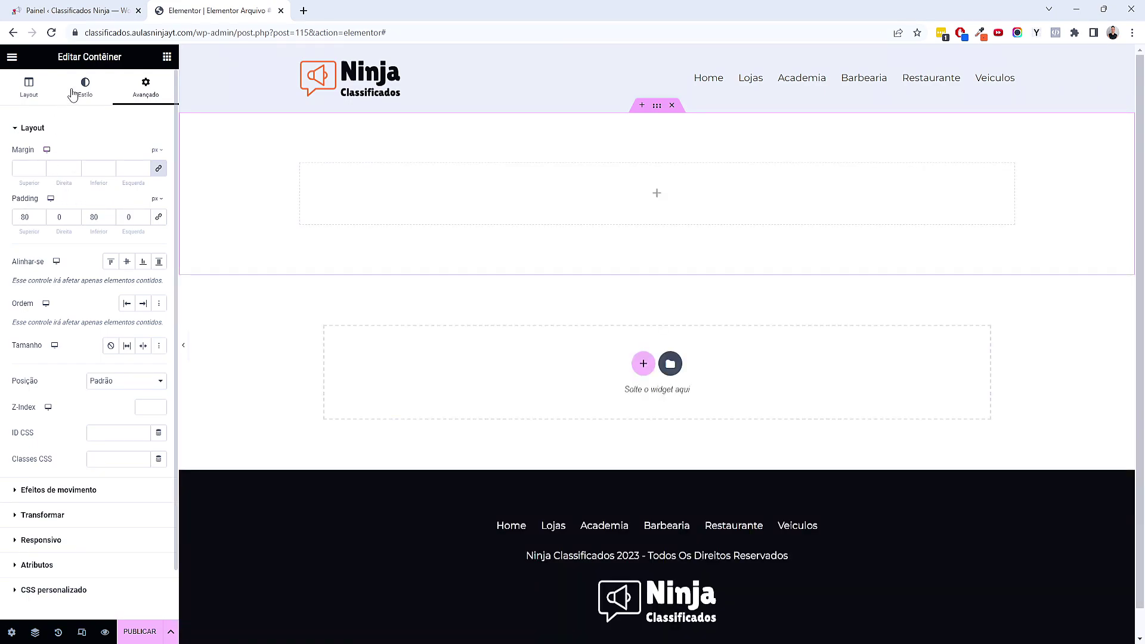
Fill the container with the global Primário colour as a dark background
left_click(72, 94)
left_click(111, 180)
left_click(143, 207)
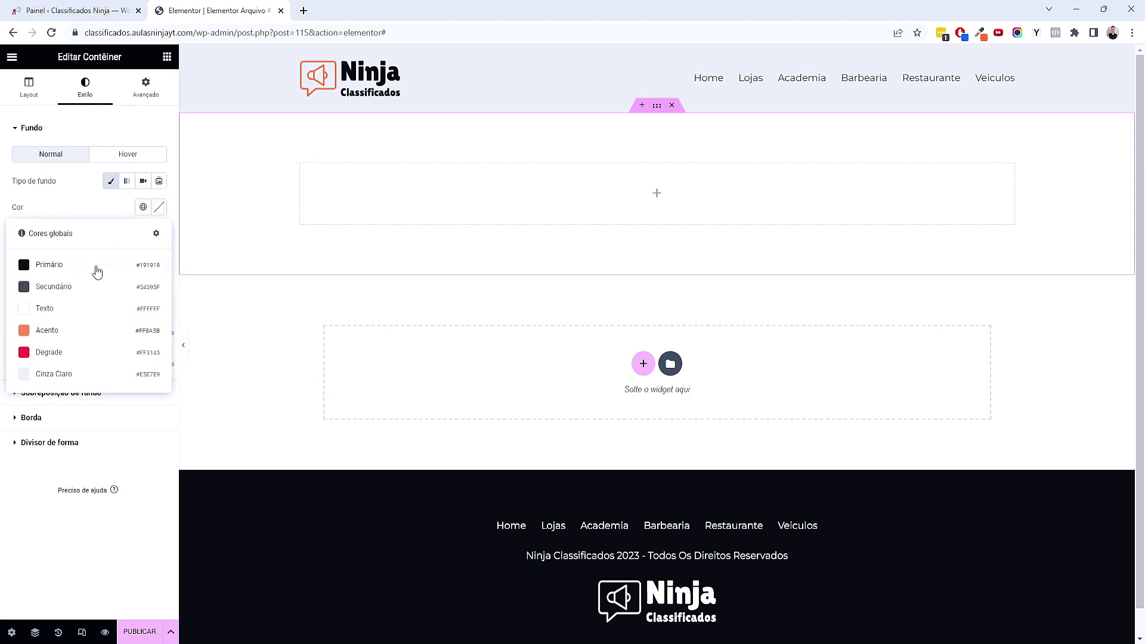
left_click(97, 272)
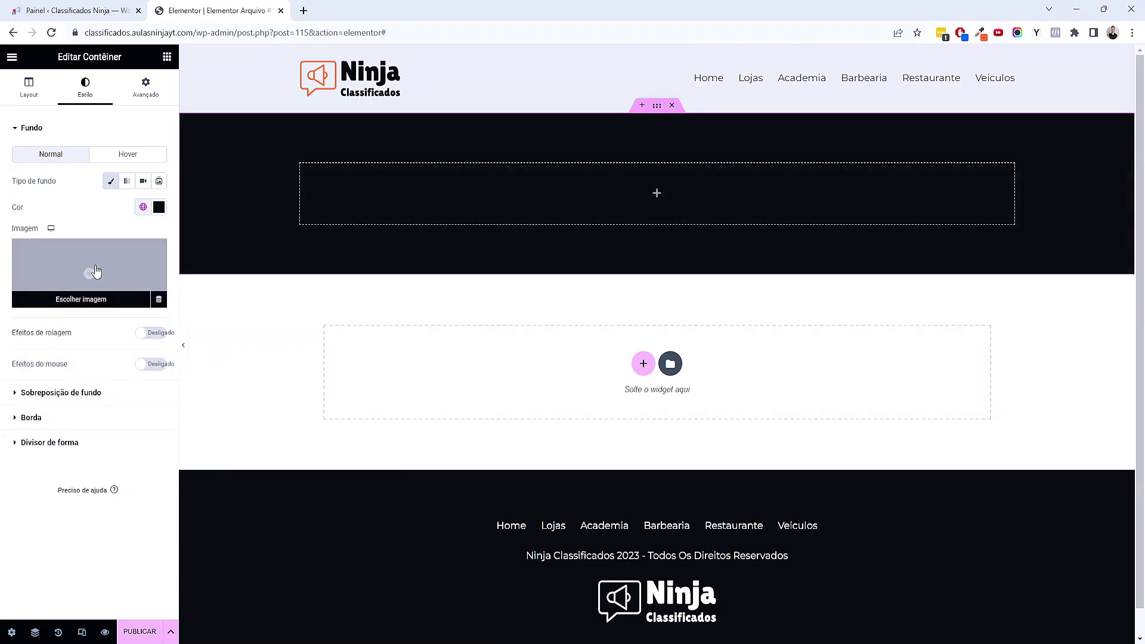
left_click(167, 58)
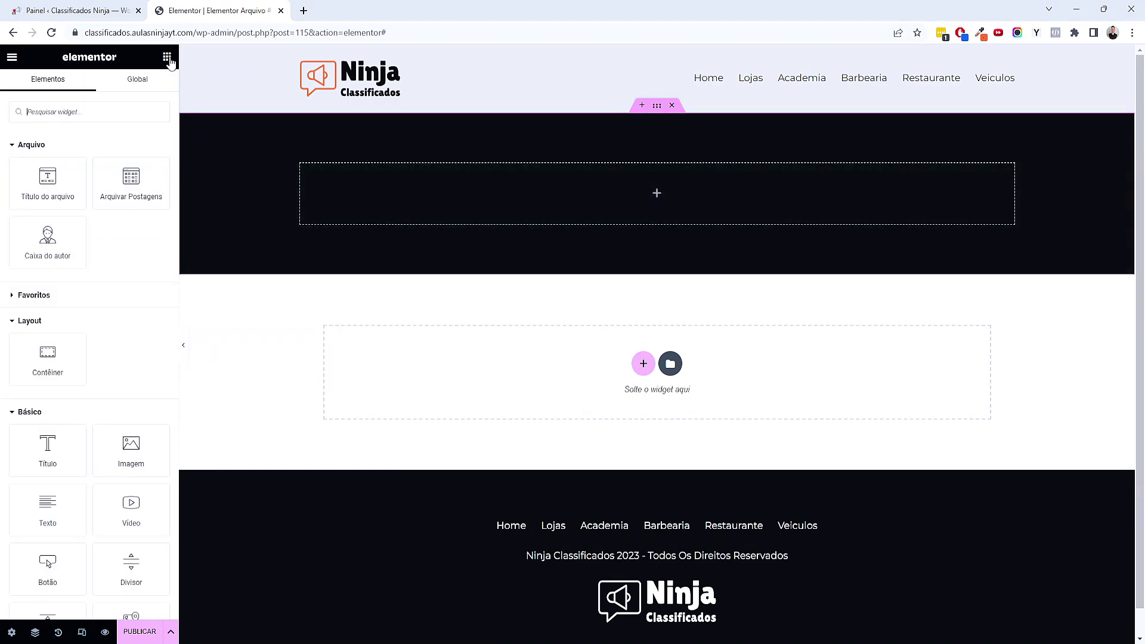
Place a centred Archive Title in the banner, with text in the white global Texto colour
left_click_drag(39, 179, 489, 227)
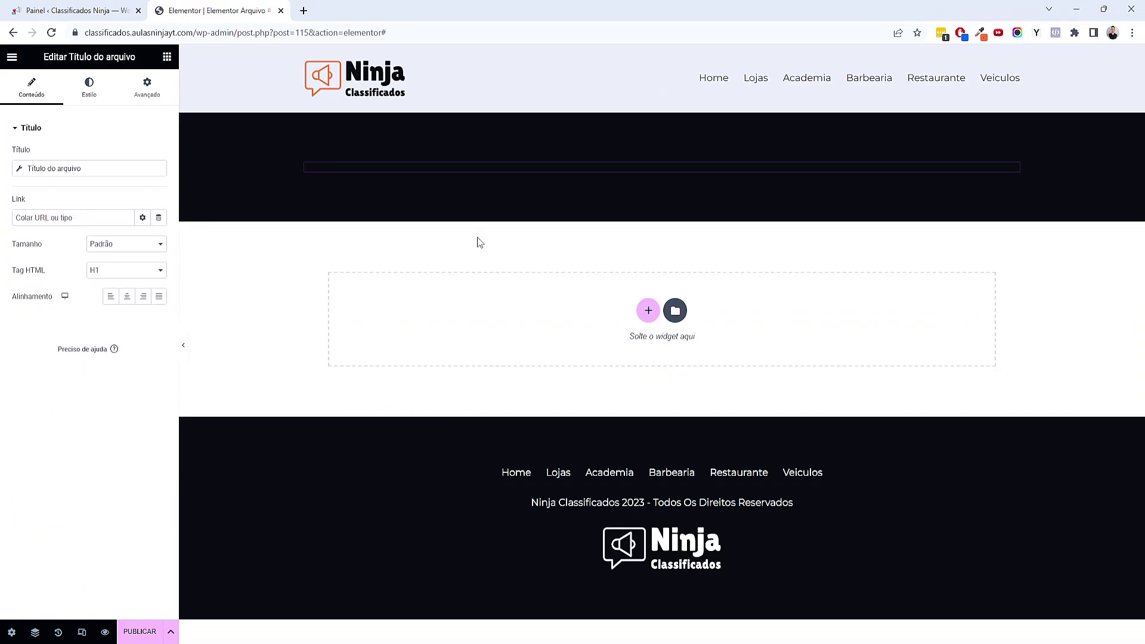
left_click(127, 297)
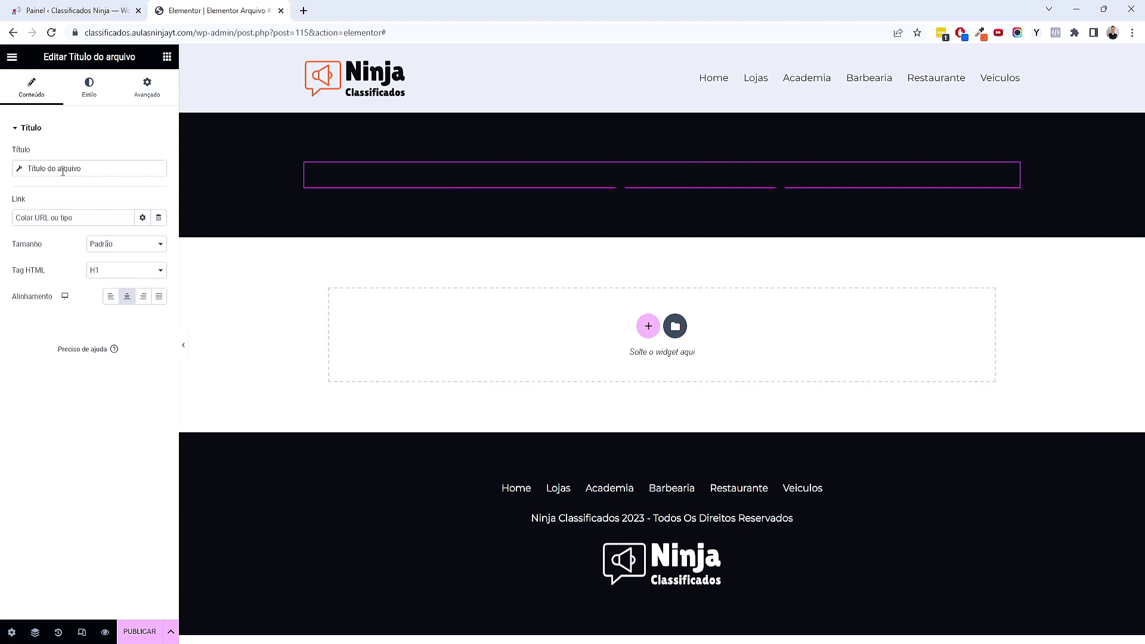
left_click(64, 171)
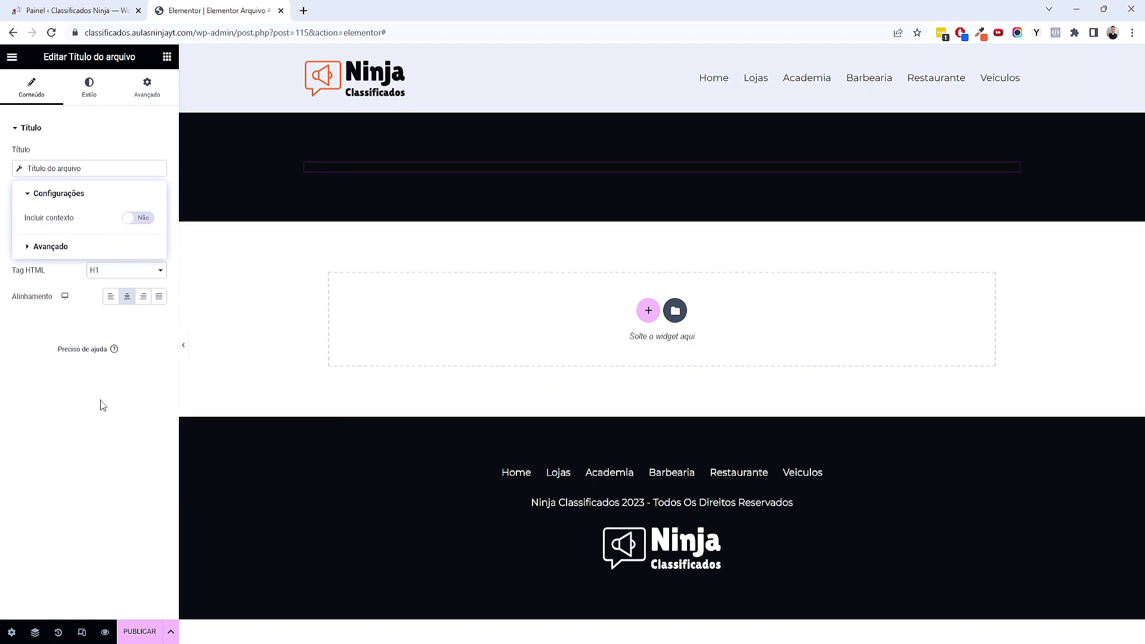
left_click(102, 405)
left_click(90, 90)
left_click(144, 154)
left_click(45, 255)
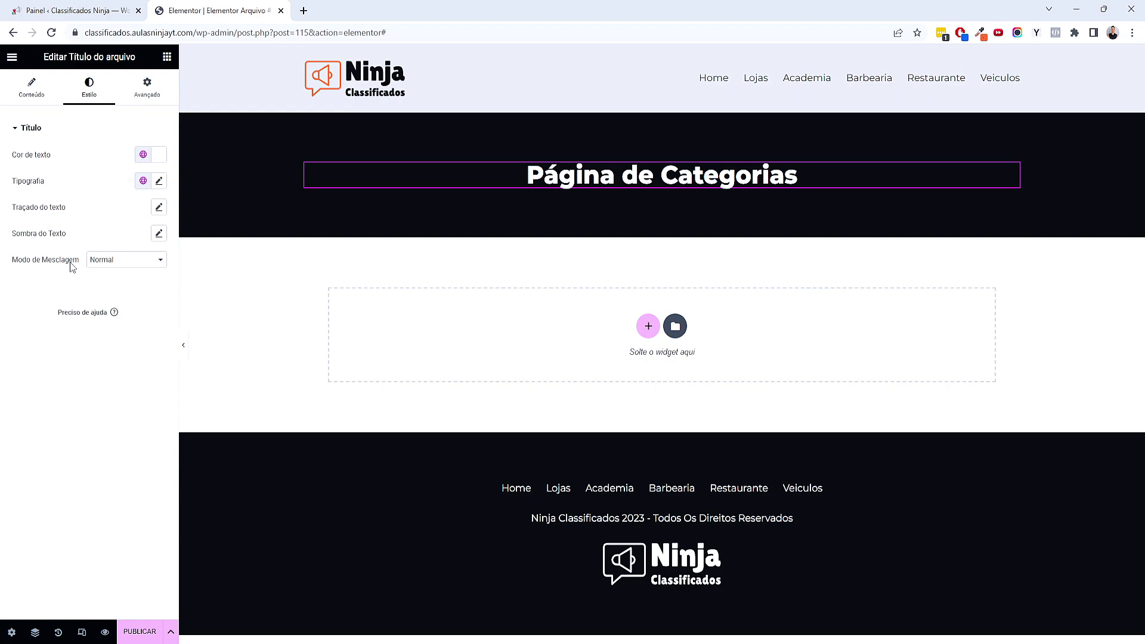
left_click(167, 57)
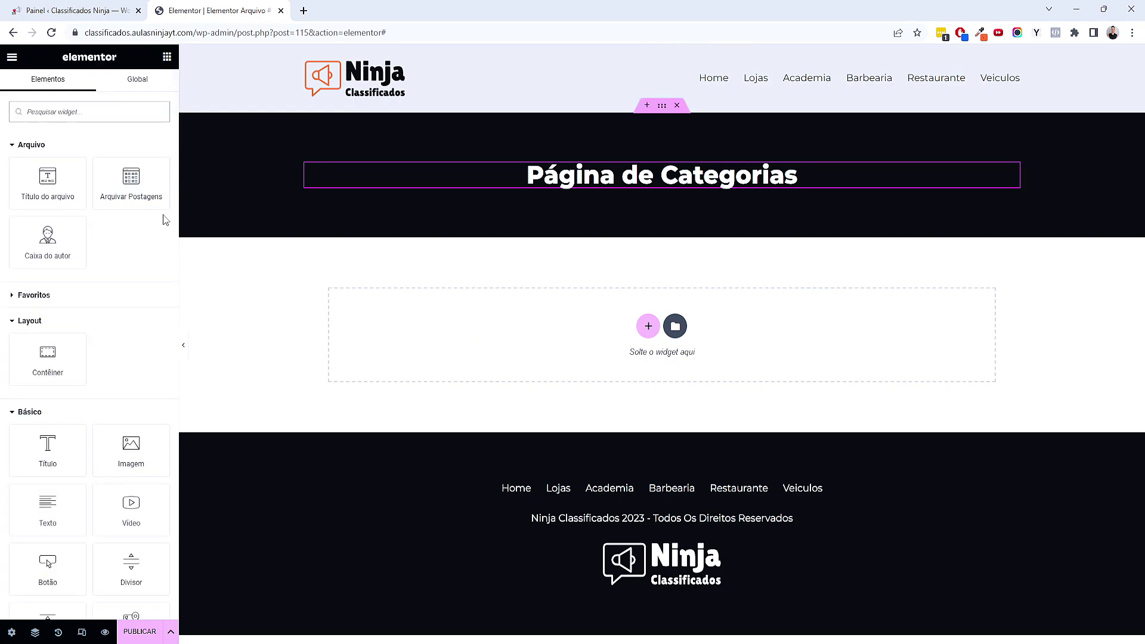
Add a Listing Grid below the banner showing the Loop - Lojas listing
type("grid")
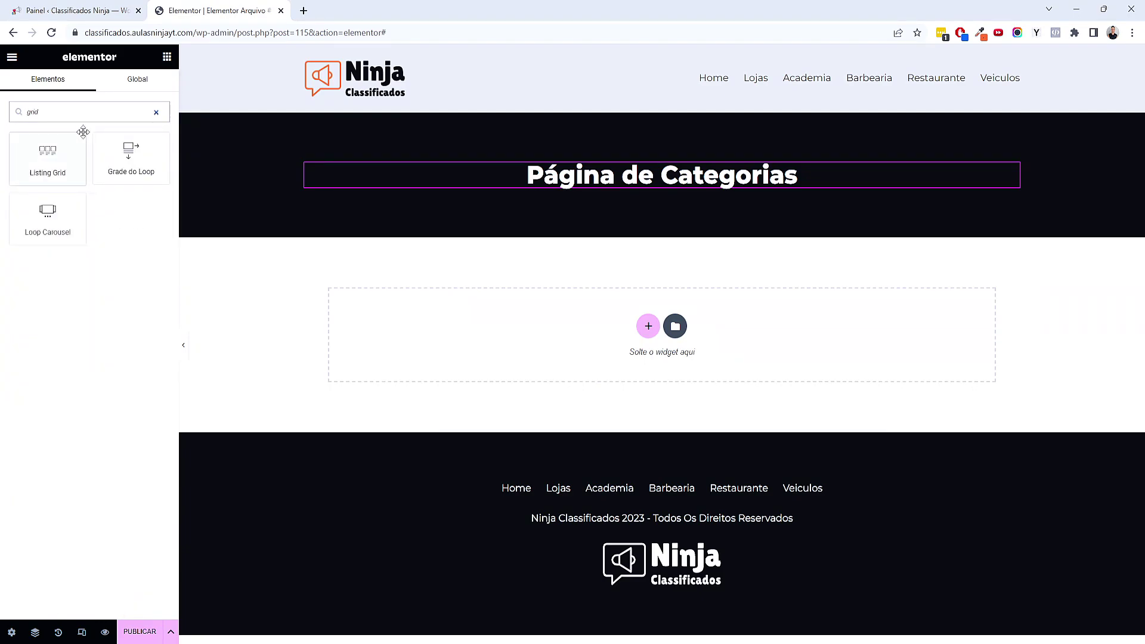
left_click_drag(68, 158, 587, 327)
left_click(113, 155)
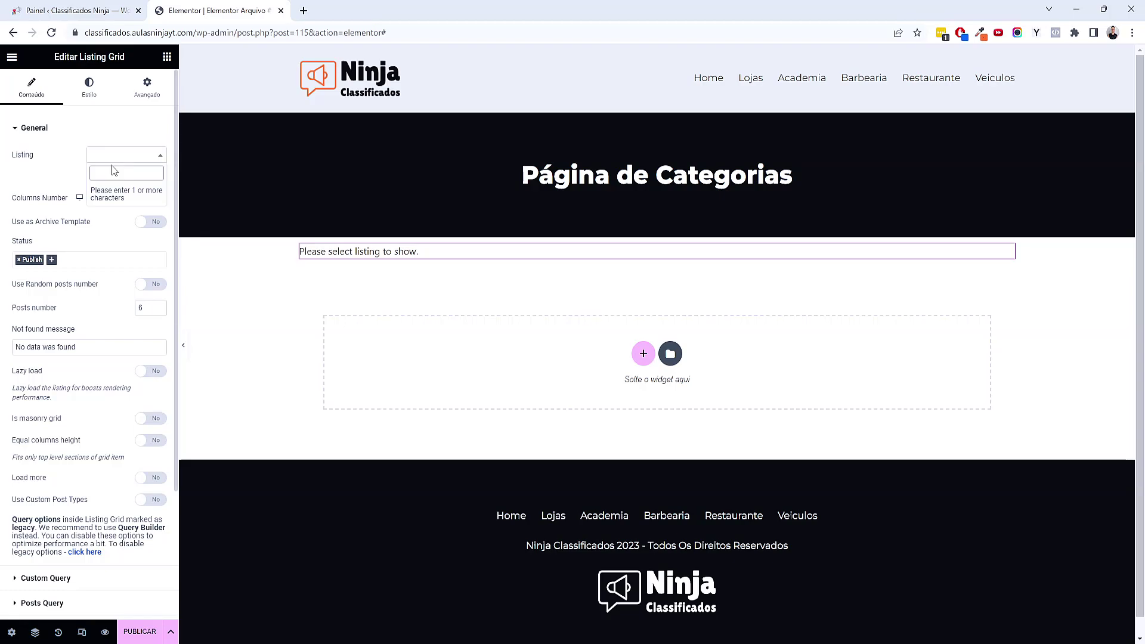
type("loo")
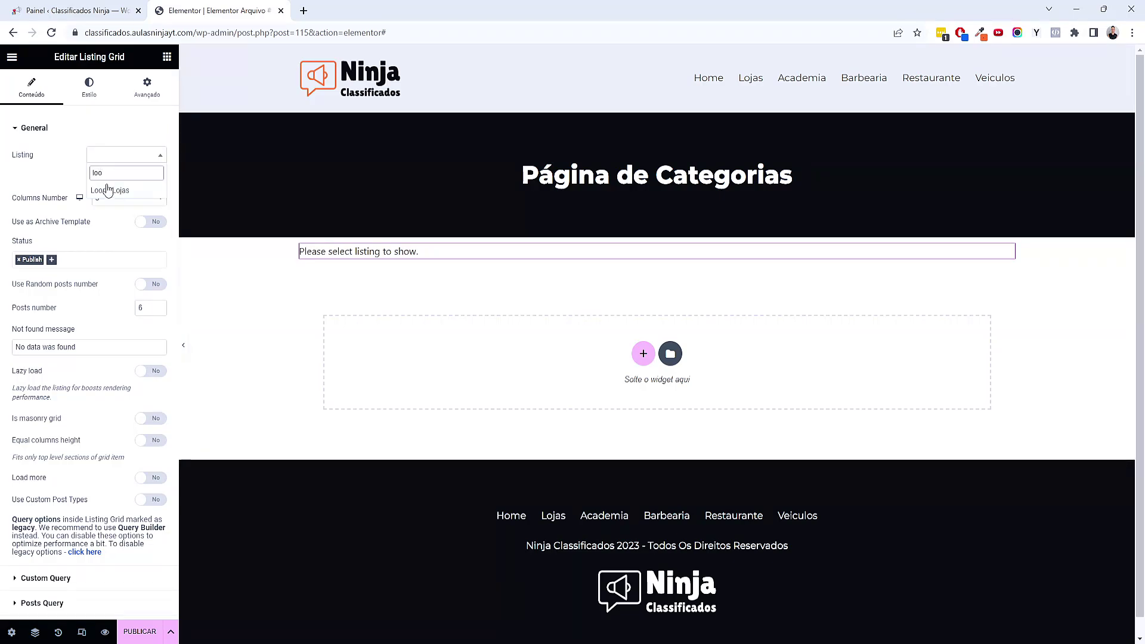
left_click(104, 195)
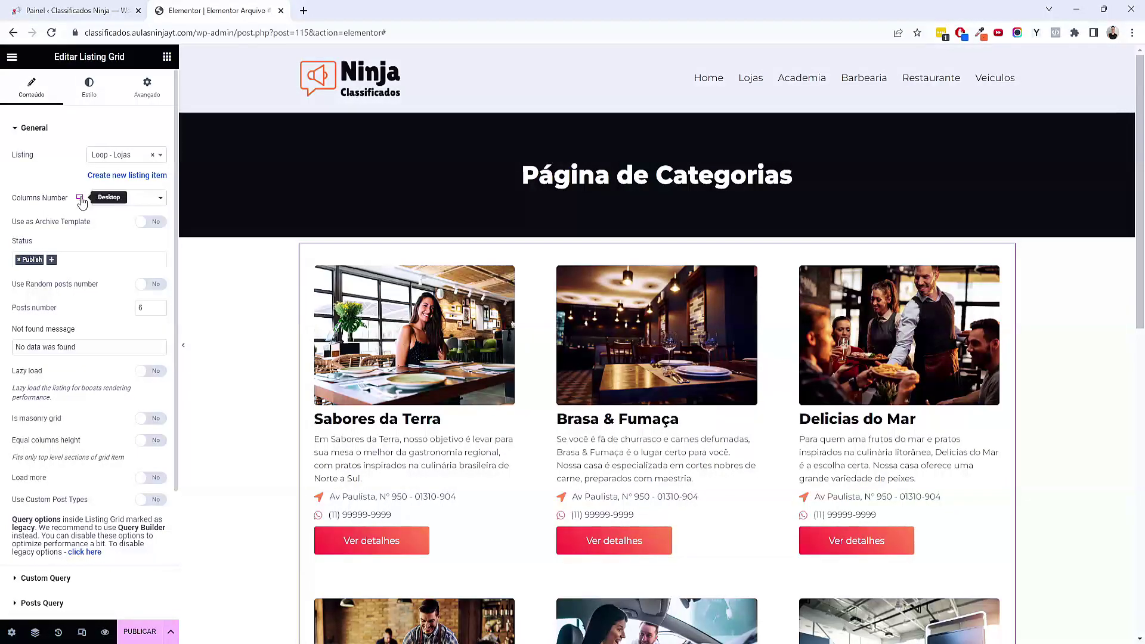
Set the grid to 3 columns with 200 posts
left_click(159, 201)
left_click(128, 222)
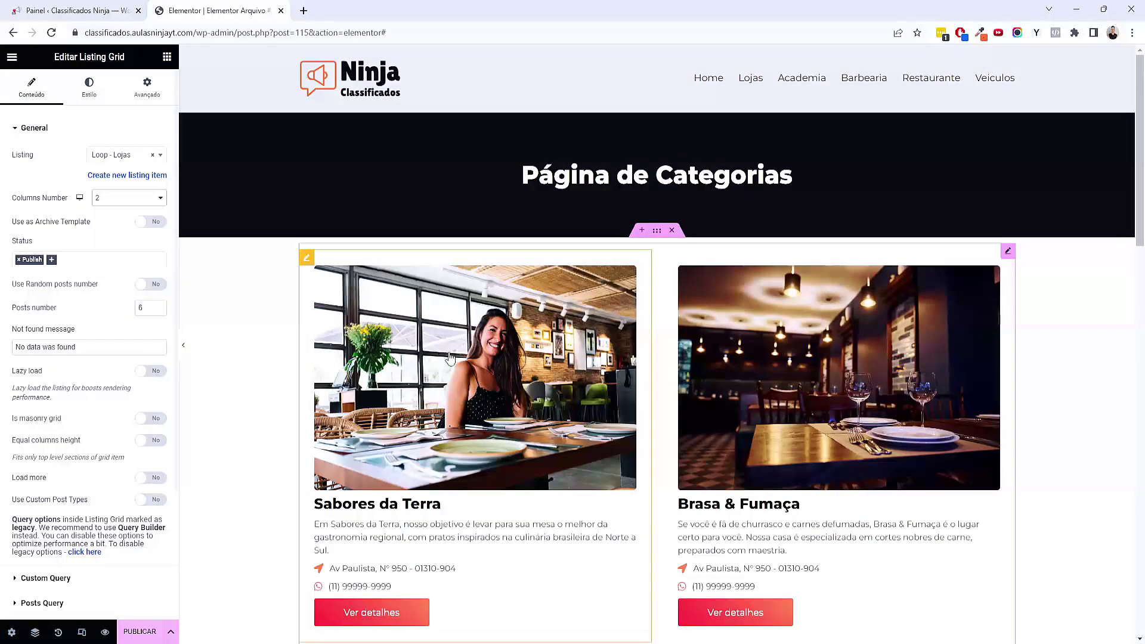
left_click(112, 202)
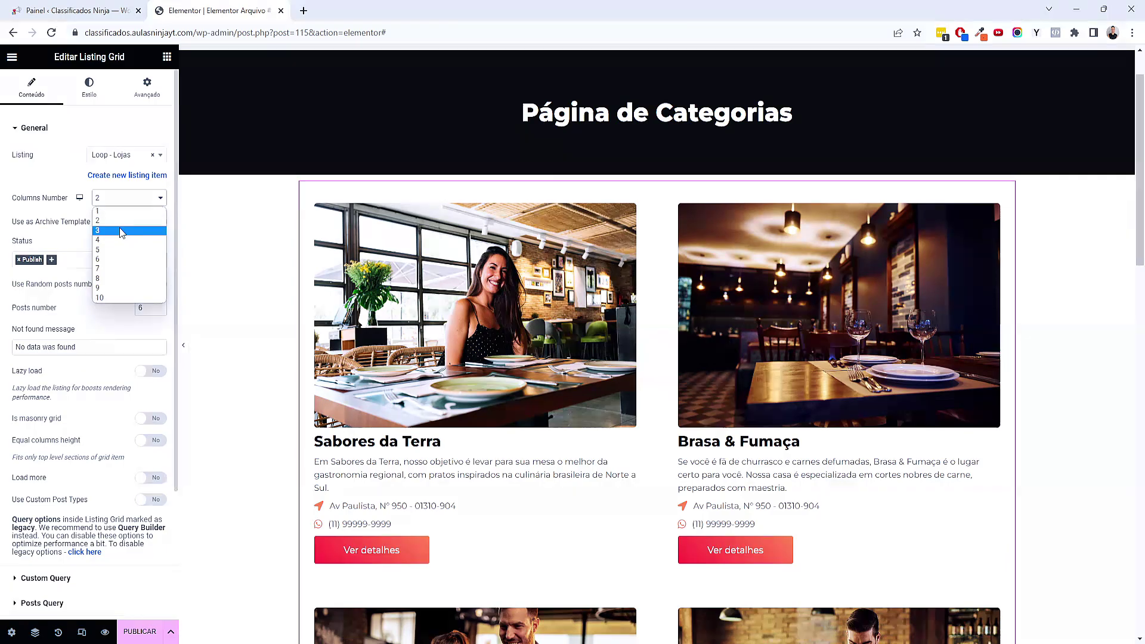
left_click(107, 230)
scroll(474, 434, "down", 3)
scroll(475, 435, "down", 1)
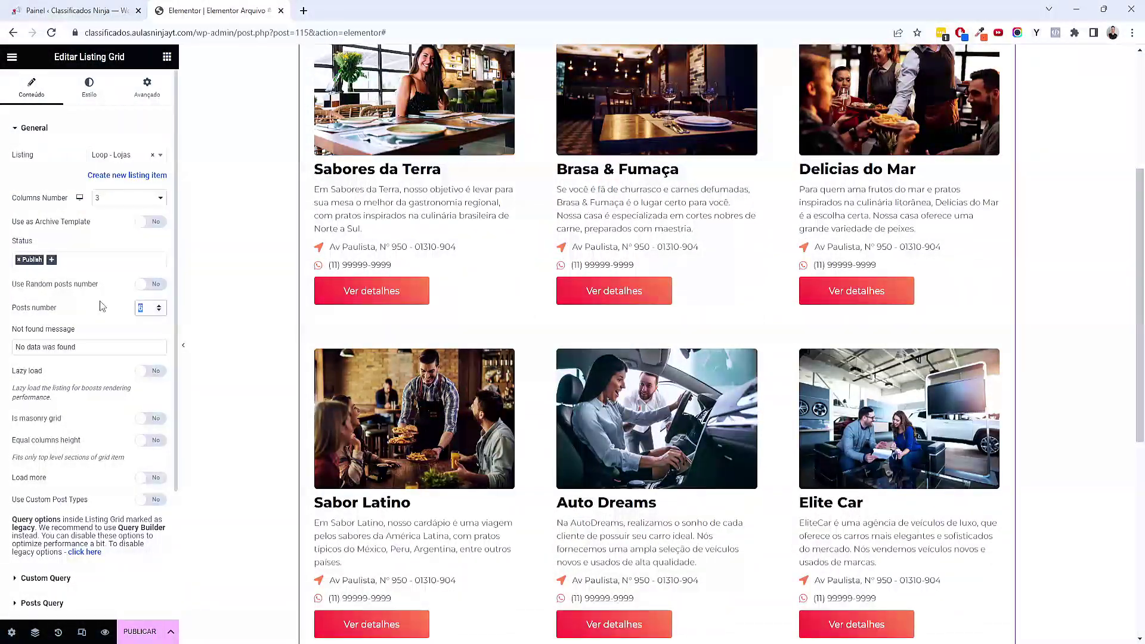
type("200")
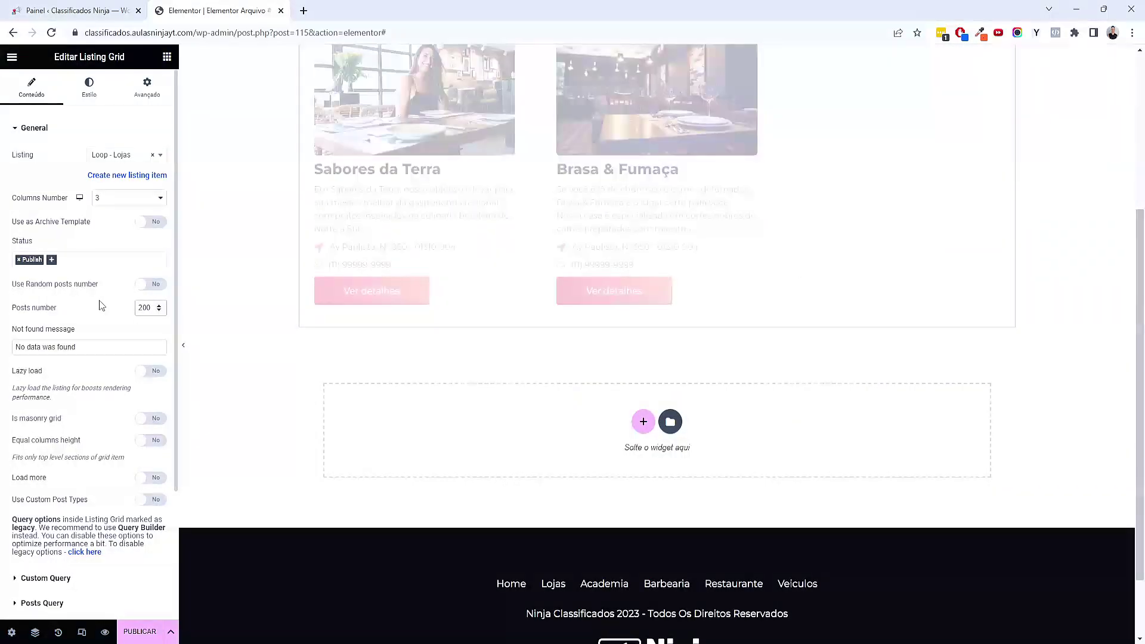
scroll(465, 223, "down", 6)
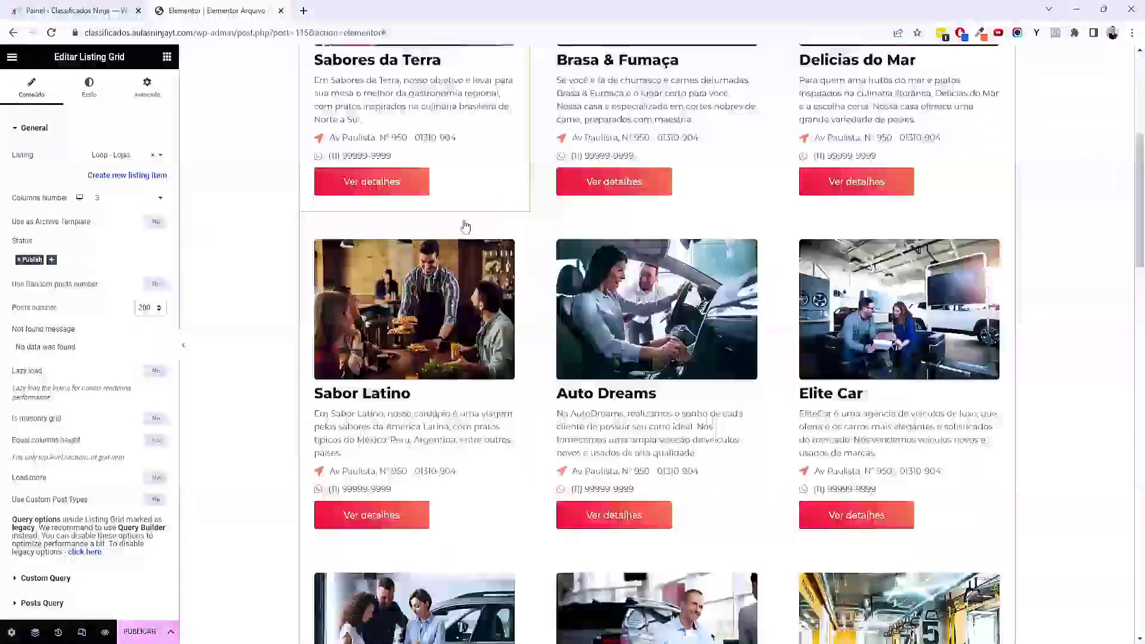
scroll(465, 222, "down", 9)
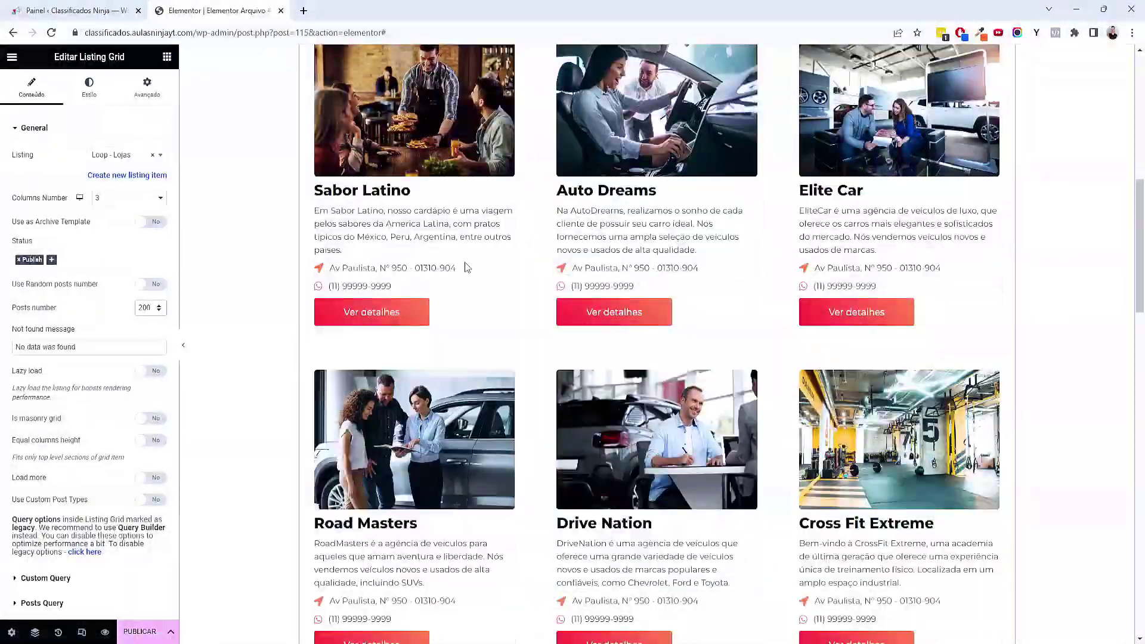
scroll(87, 452, "down", 2)
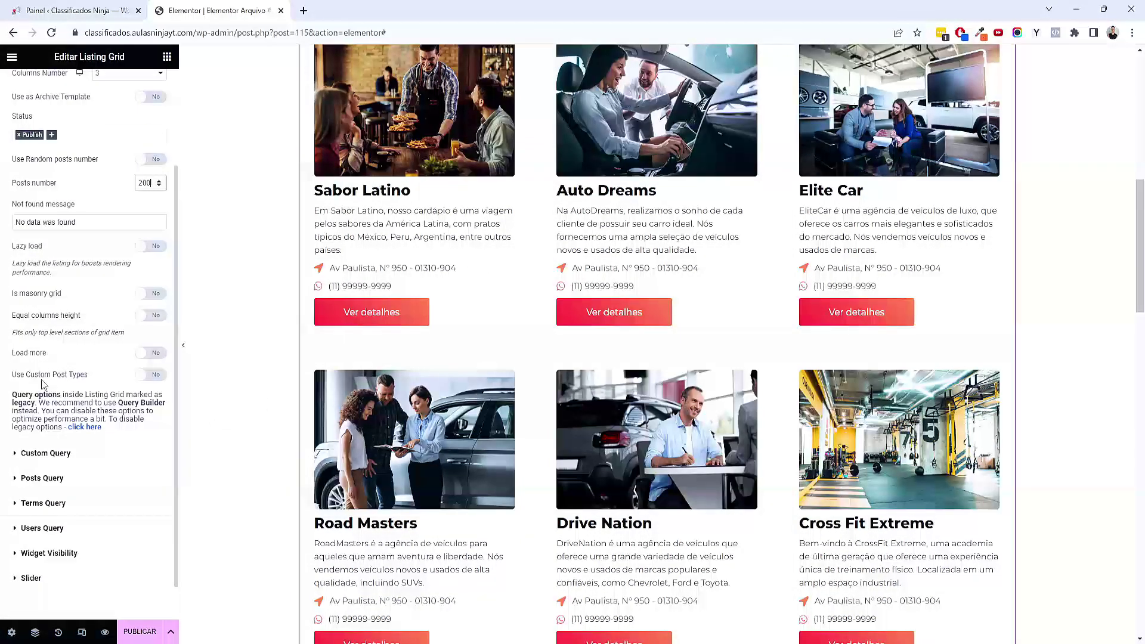
Enable Load more using Infinite Scroll
left_click(149, 352)
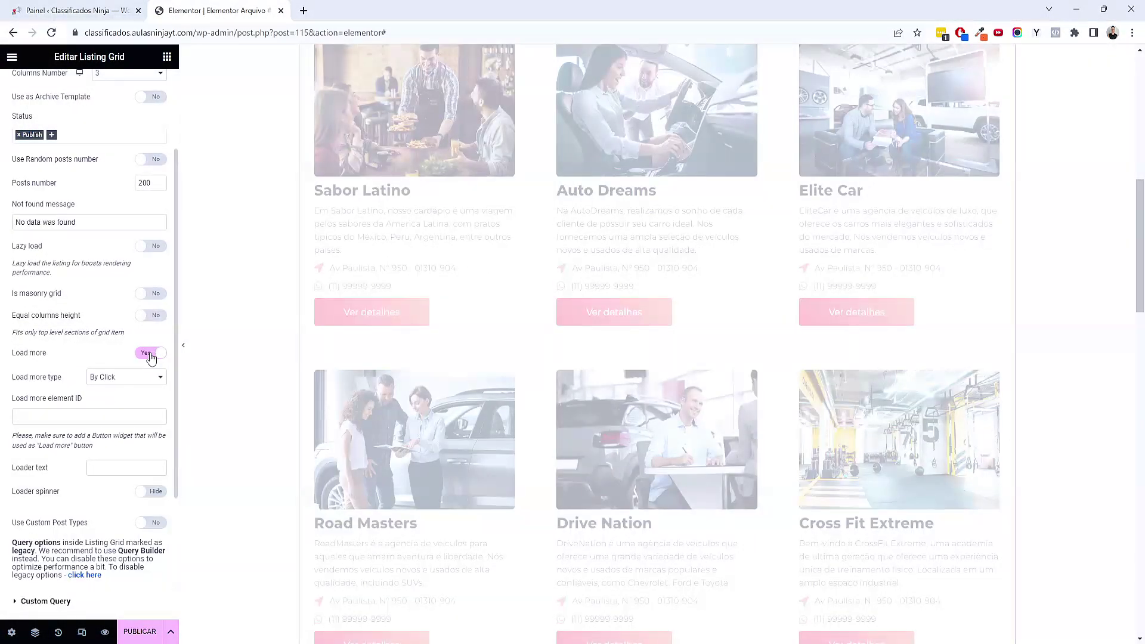
scroll(706, 524, "down", 13)
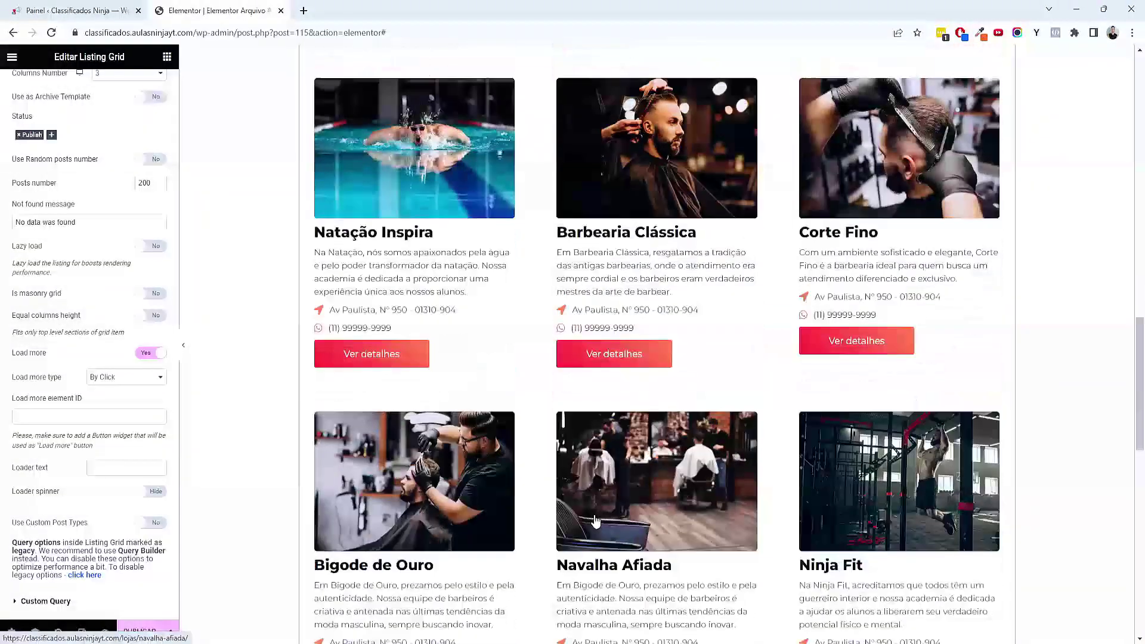
scroll(705, 525, "down", 7)
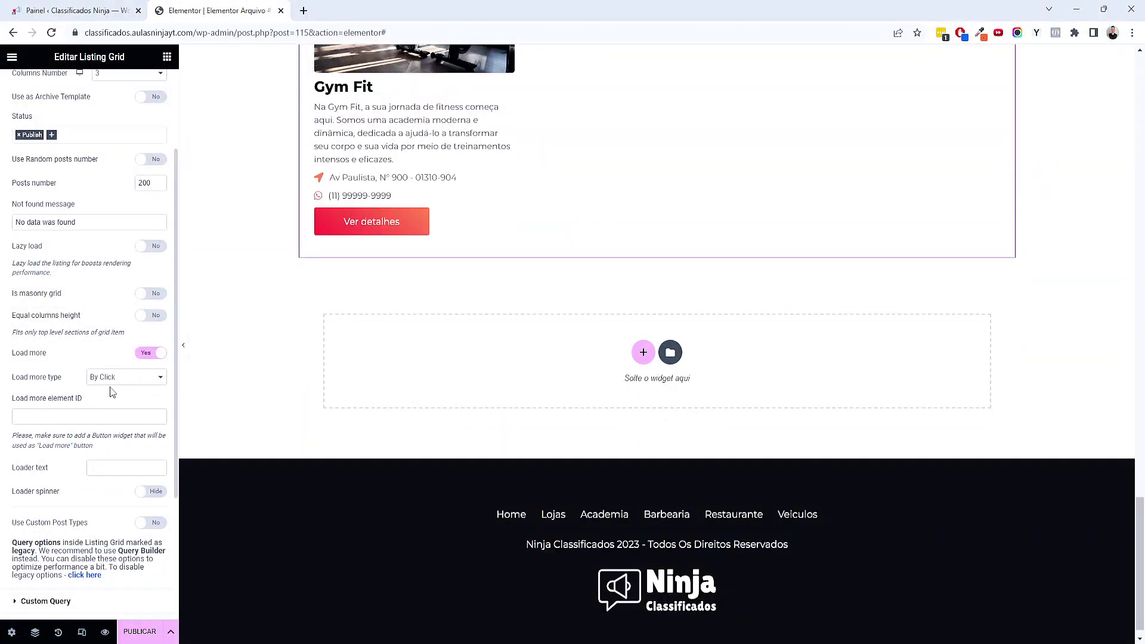
left_click(130, 377)
left_click(111, 399)
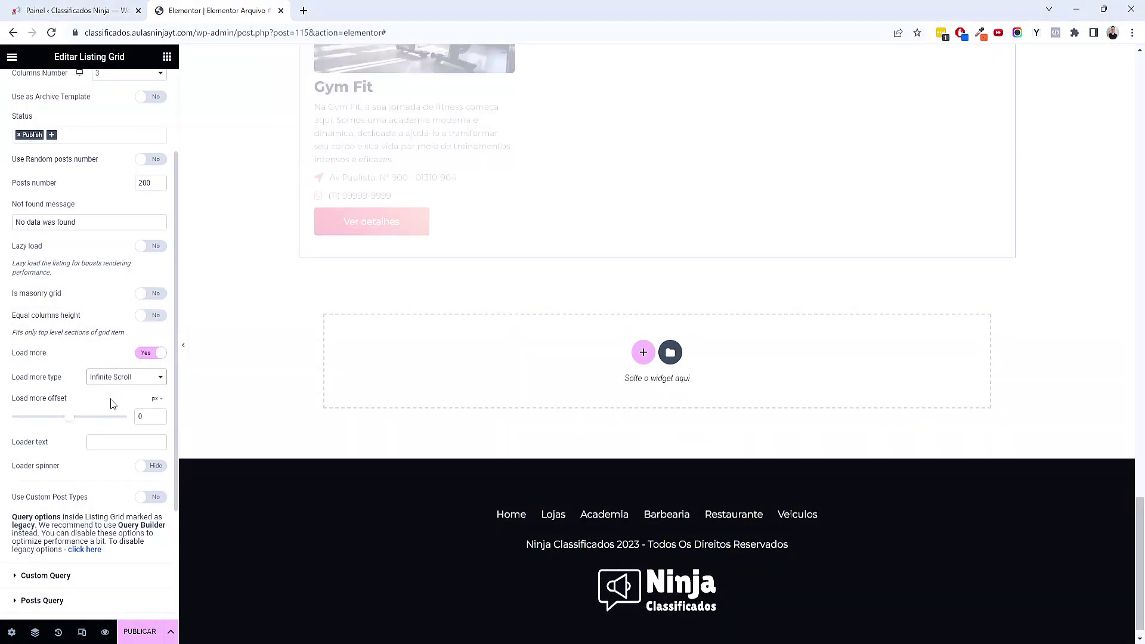
scroll(384, 266, "up", 7)
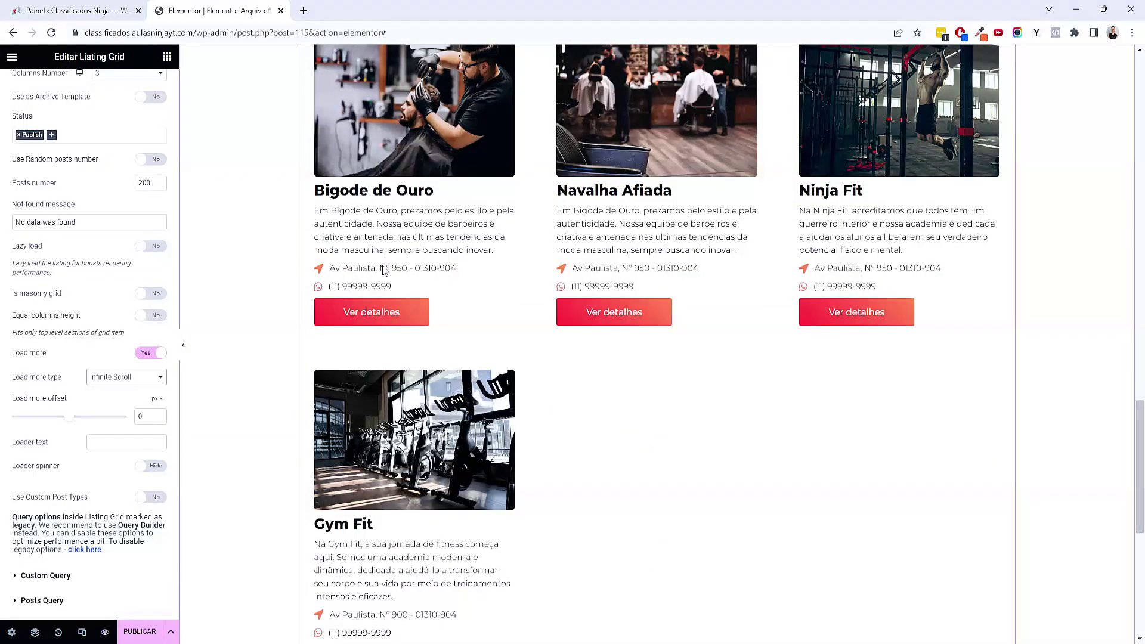
scroll(383, 270, "down", 6)
scroll(412, 272, "up", 18)
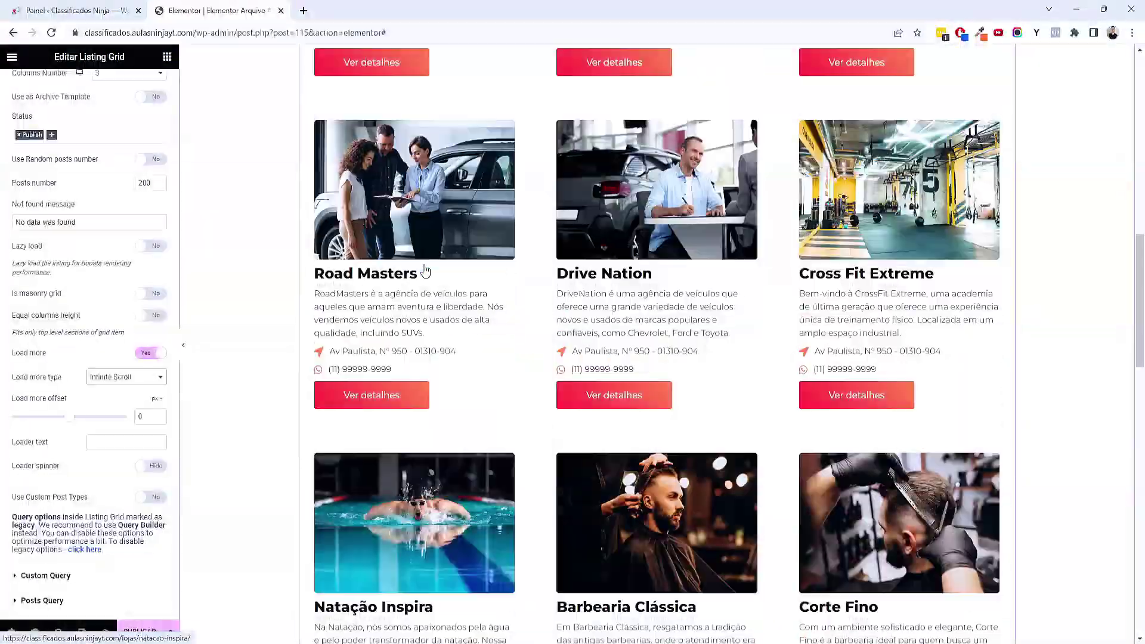
scroll(425, 271, "up", 13)
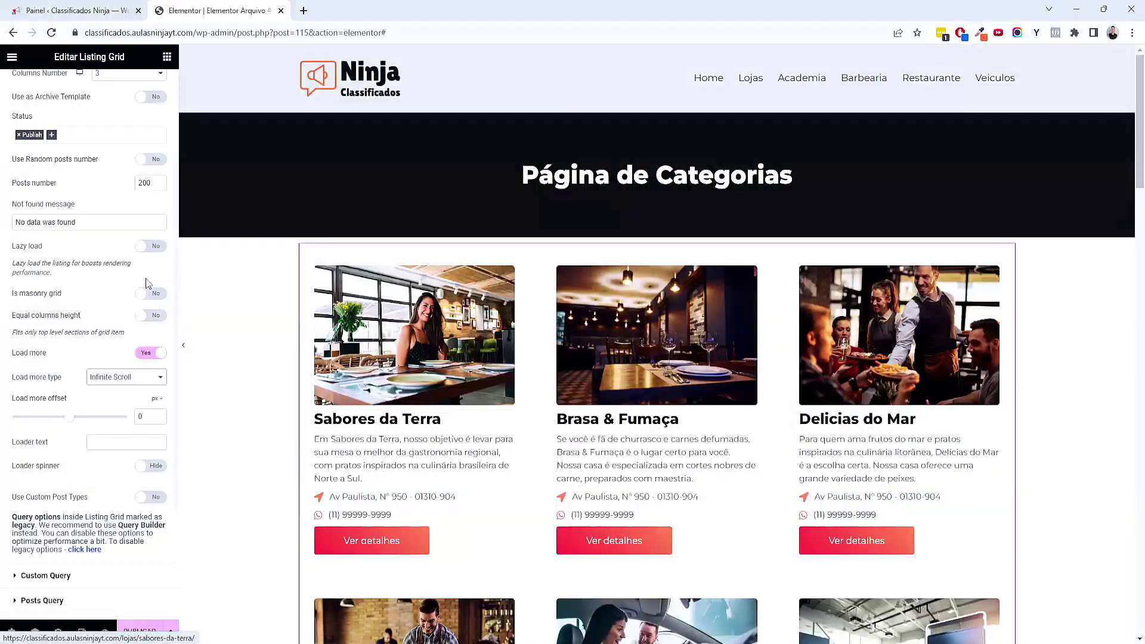
scroll(149, 279, "down", 3)
scroll(119, 191, "up", 6)
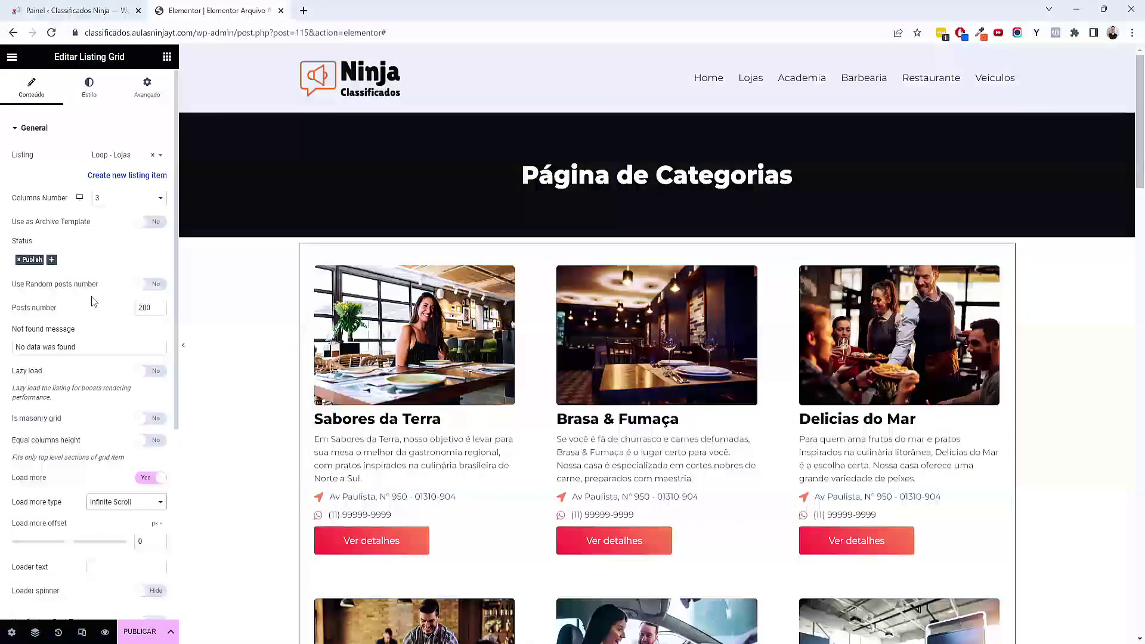
Set horizontal and vertical card gaps to 0 and enable Use as Archive Template
left_click(90, 90)
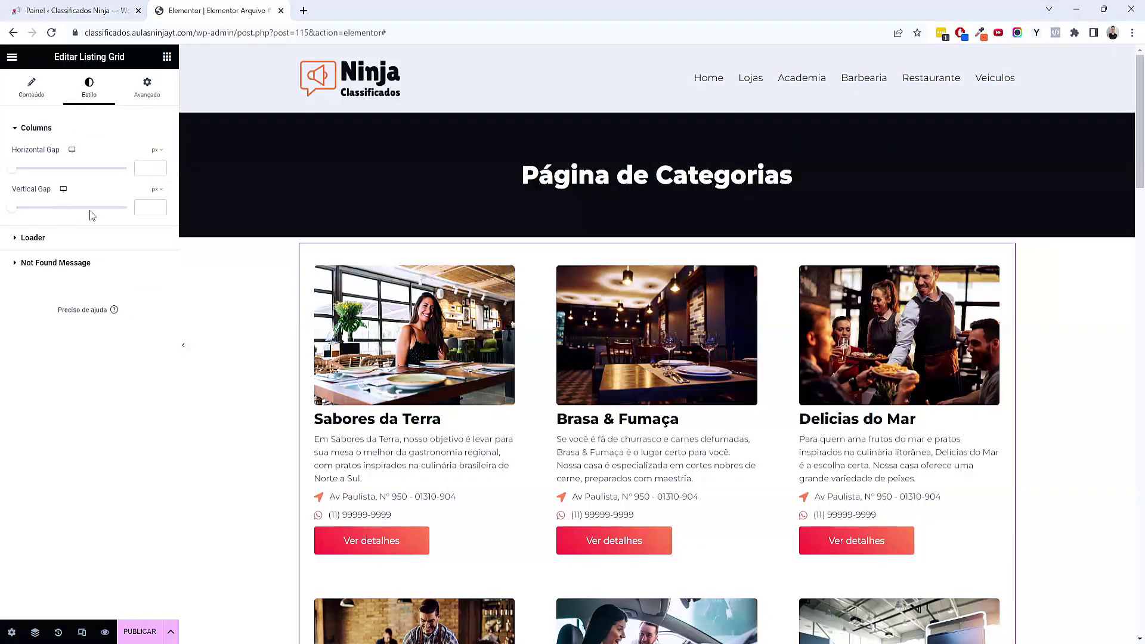
left_click(11, 207)
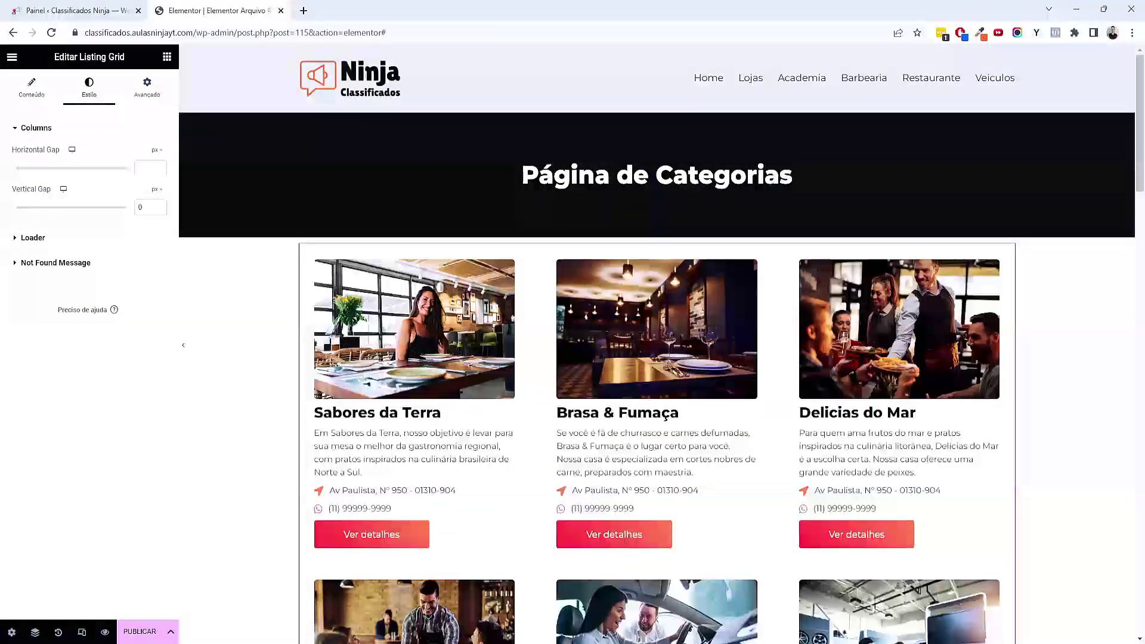
left_click(10, 172)
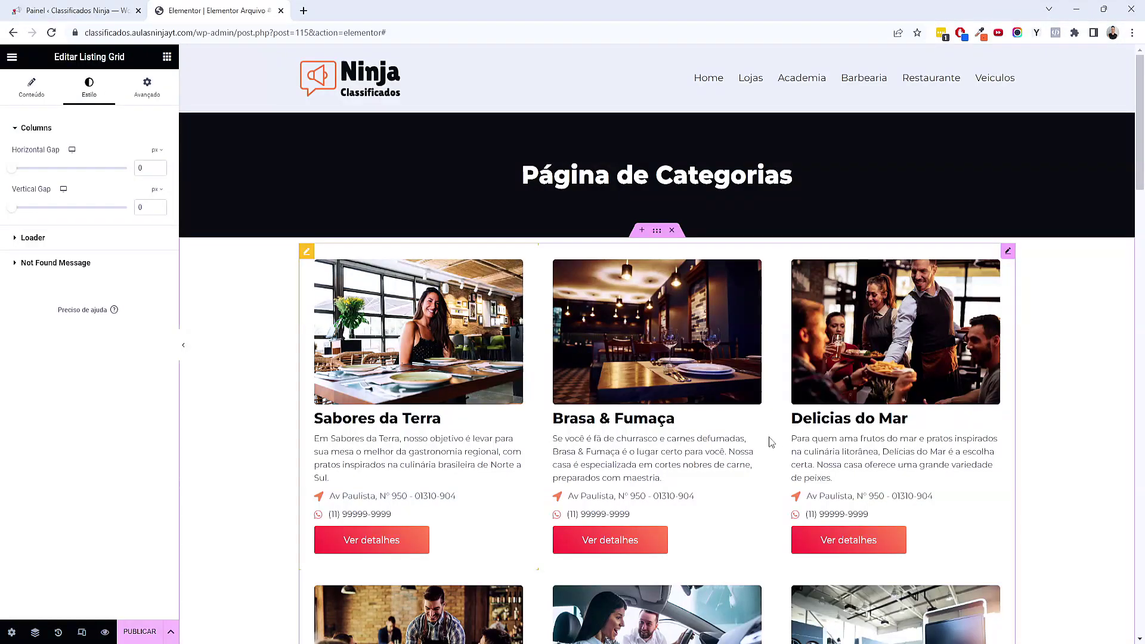
scroll(752, 439, "down", 2)
scroll(752, 439, "down", 3)
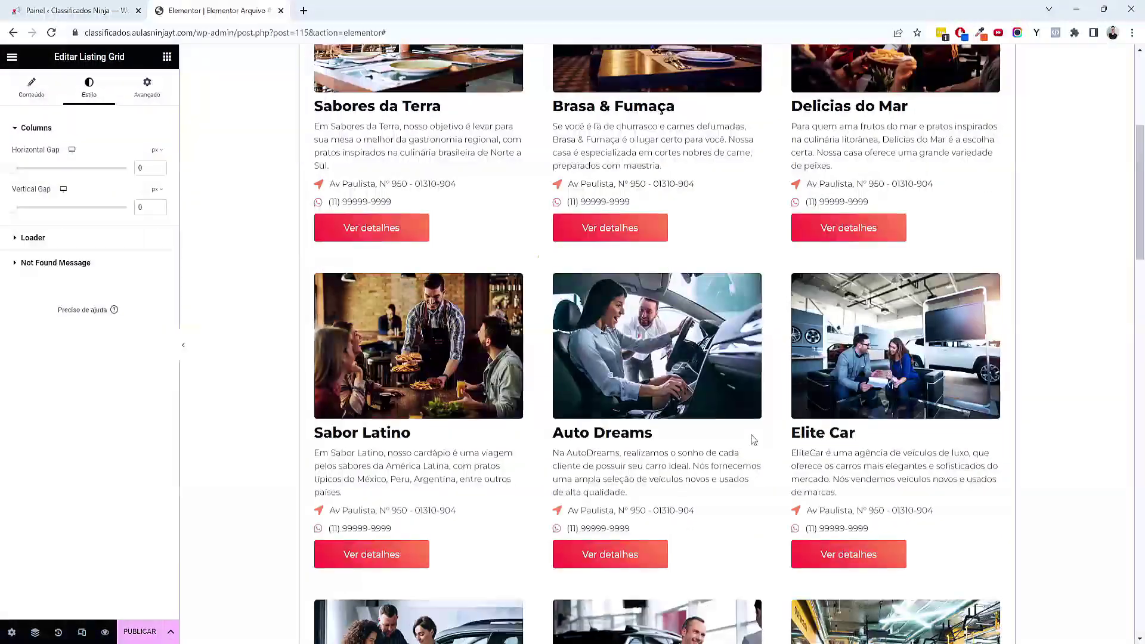
scroll(751, 439, "up", 4)
left_click(33, 85)
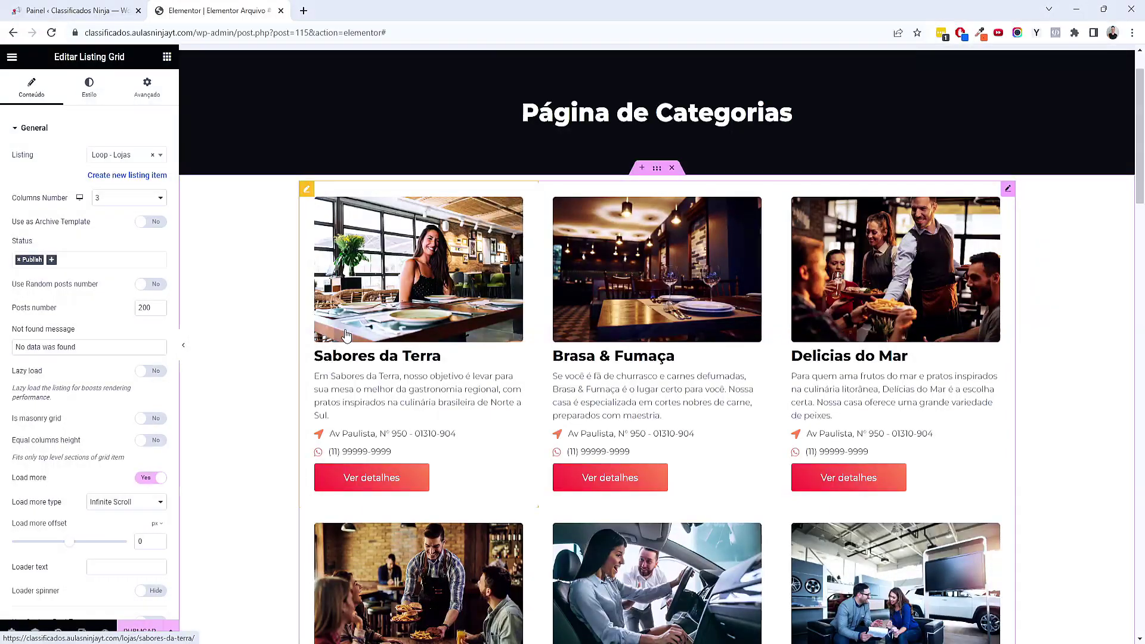
scroll(348, 345, "up", 1)
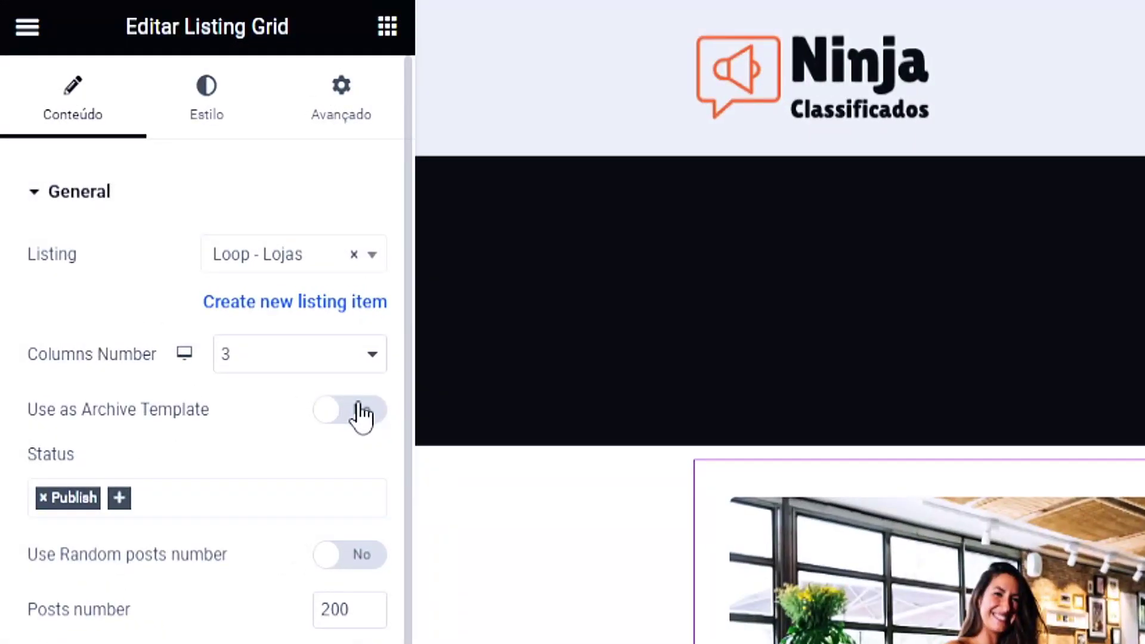
left_click(360, 412)
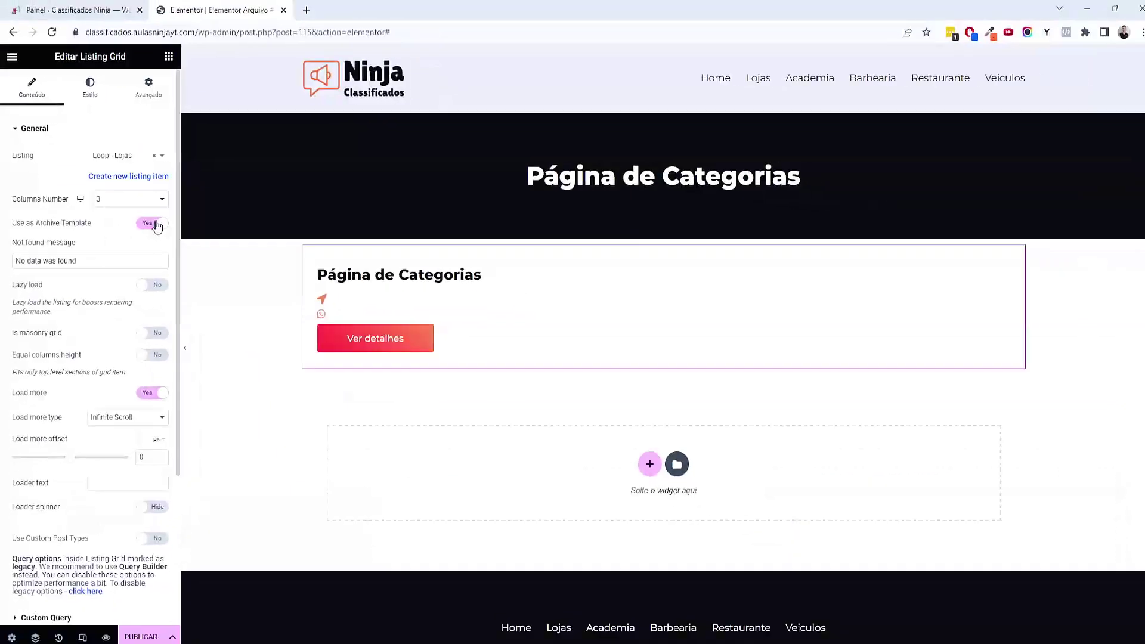
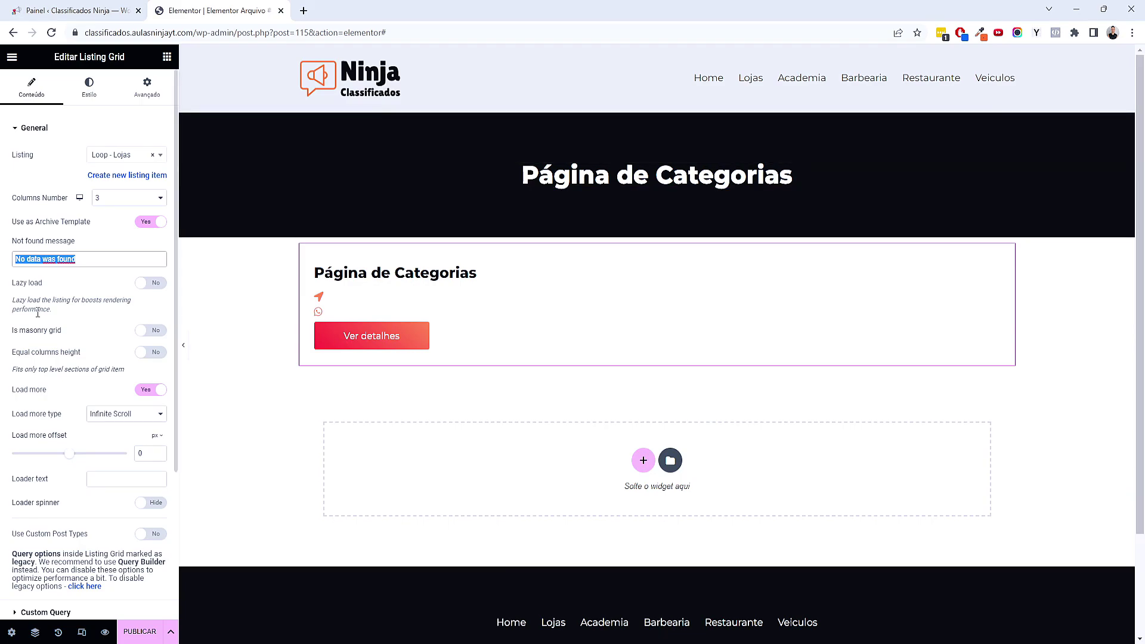
Change the Listing Grid's Not found message to 'Não tem loja cadastrada nessa categoria no momento'
type("Não tem loja cadastrada nessa cate")
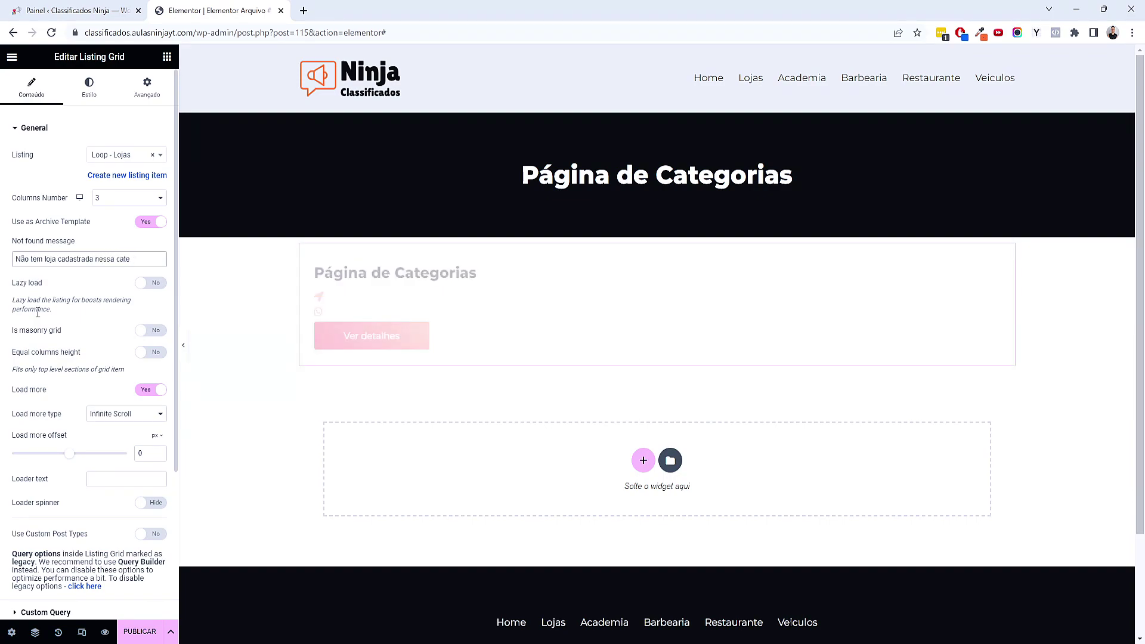
type("goria no moria no mo")
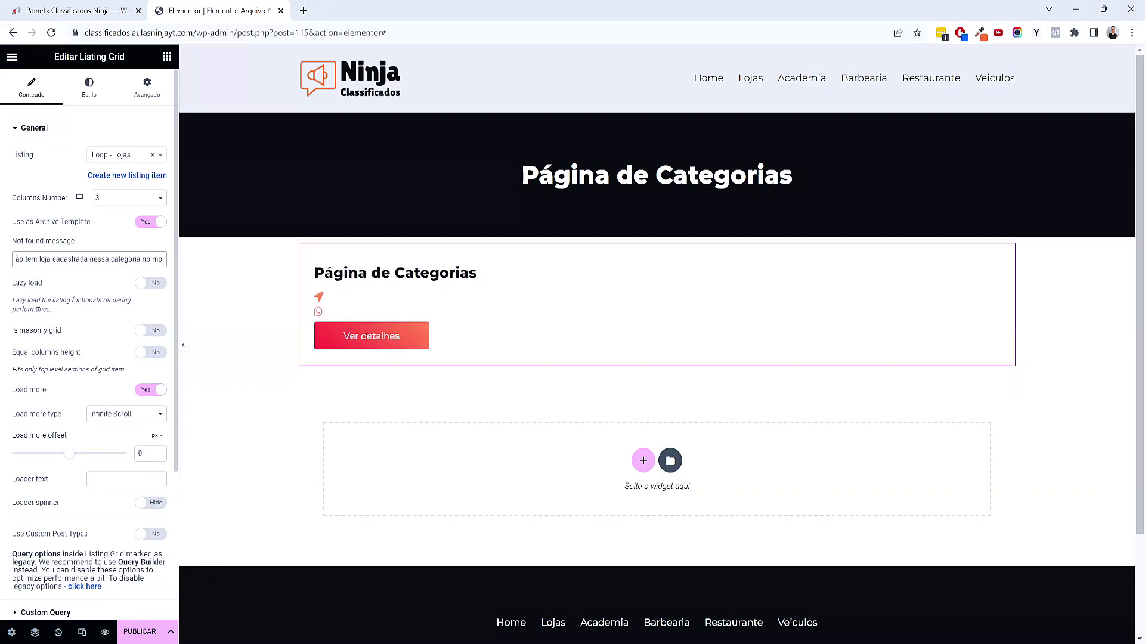
type("mento")
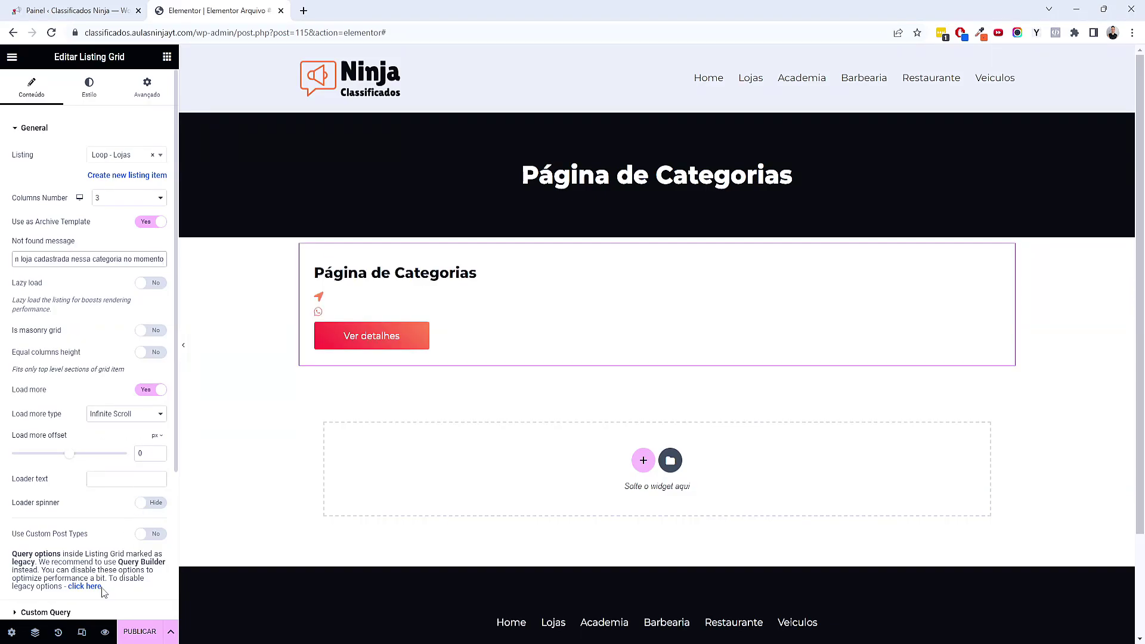
left_click(82, 631)
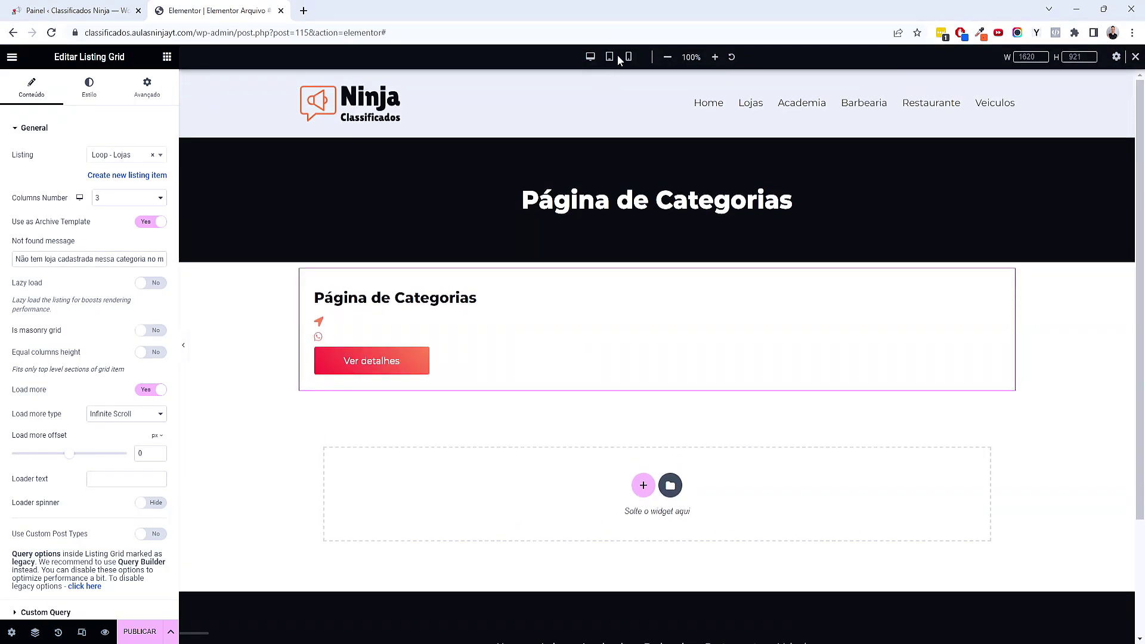
In tablet view, give the page-title container padding 80/20/80/20
left_click(610, 56)
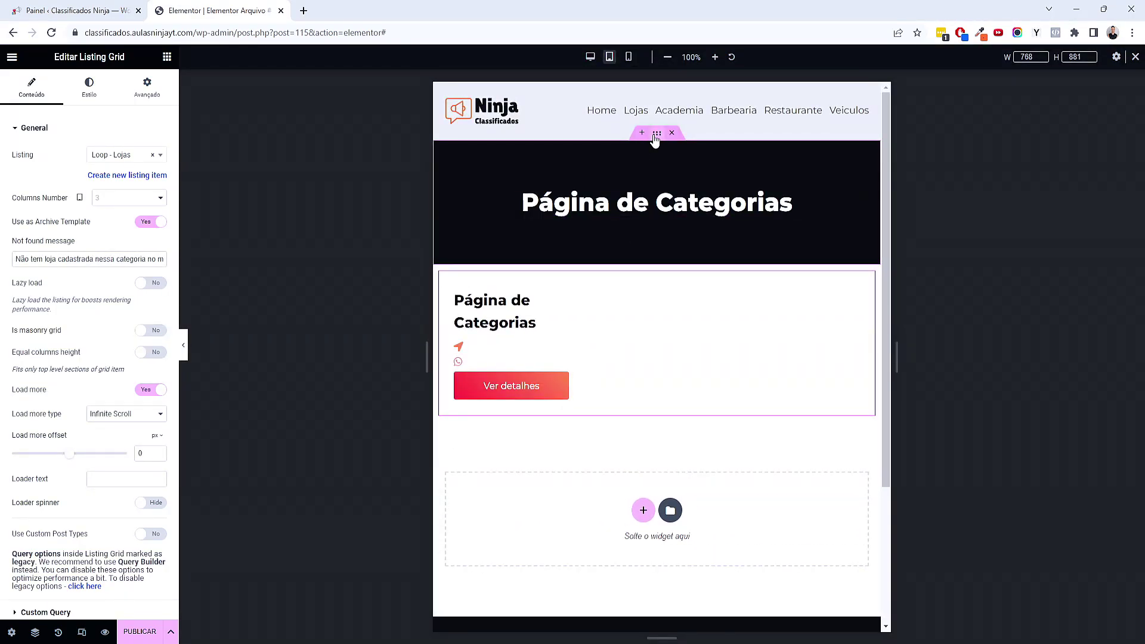
left_click(655, 135)
left_click(147, 90)
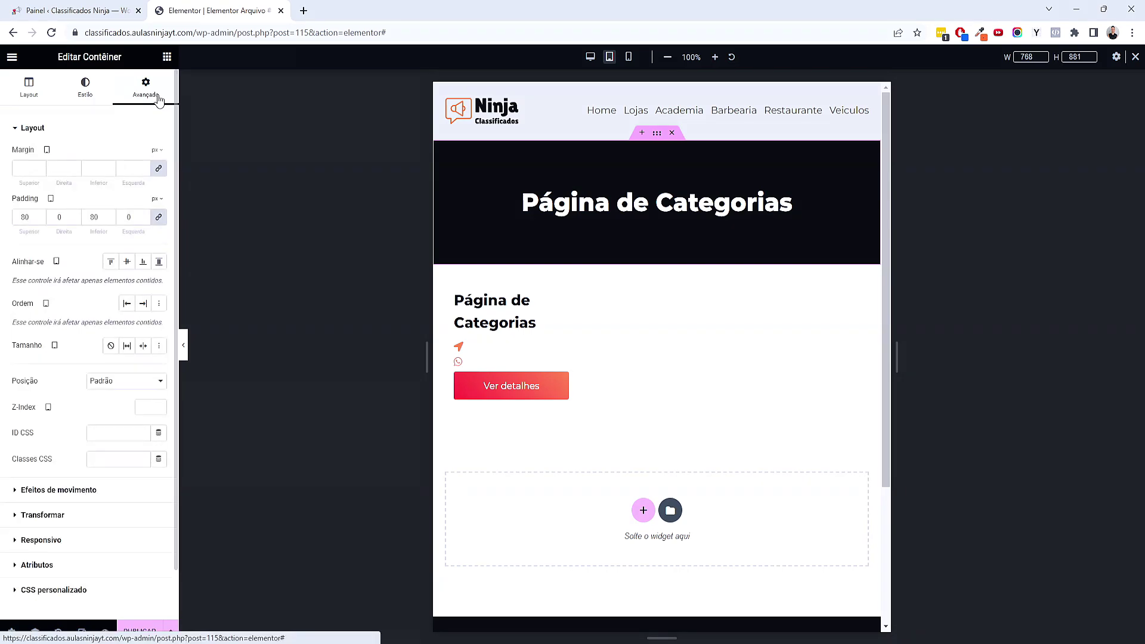
left_click(158, 217)
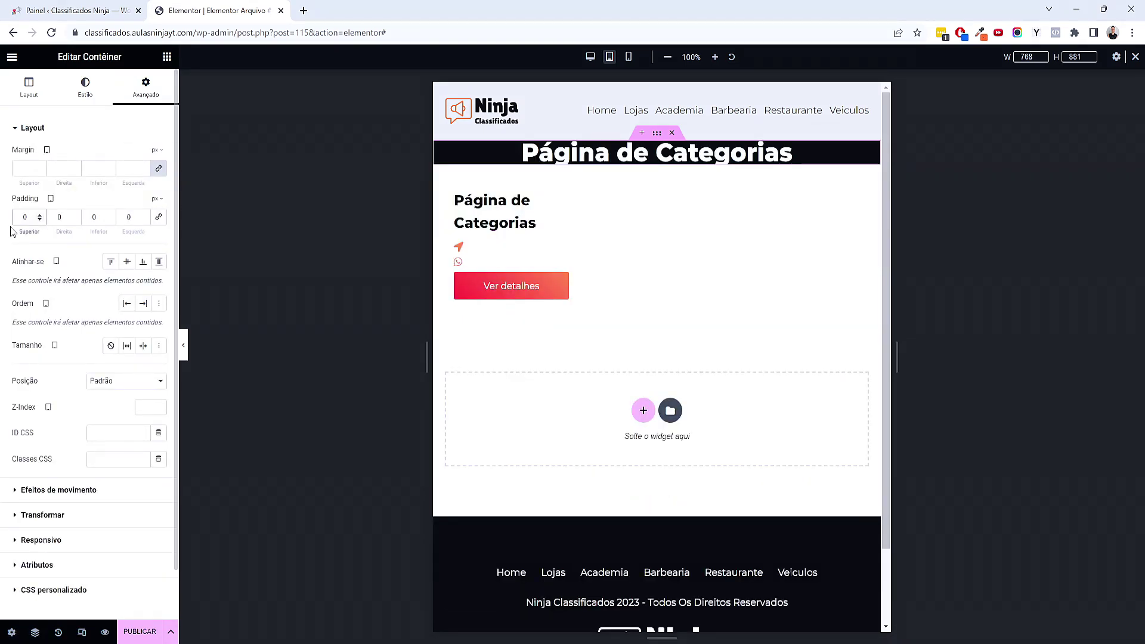
type("80")
key("Tab")
type("20")
key("Tab")
type("80")
key("Tab")
type("20")
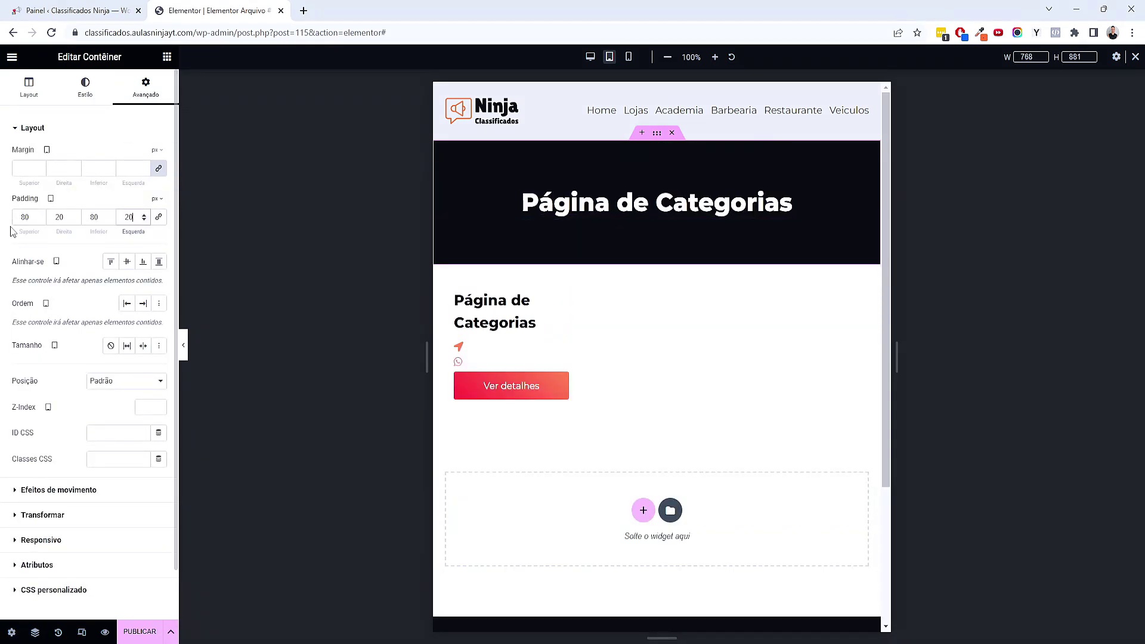
Set the store listing grid to 2 columns on tablet
left_click(555, 312)
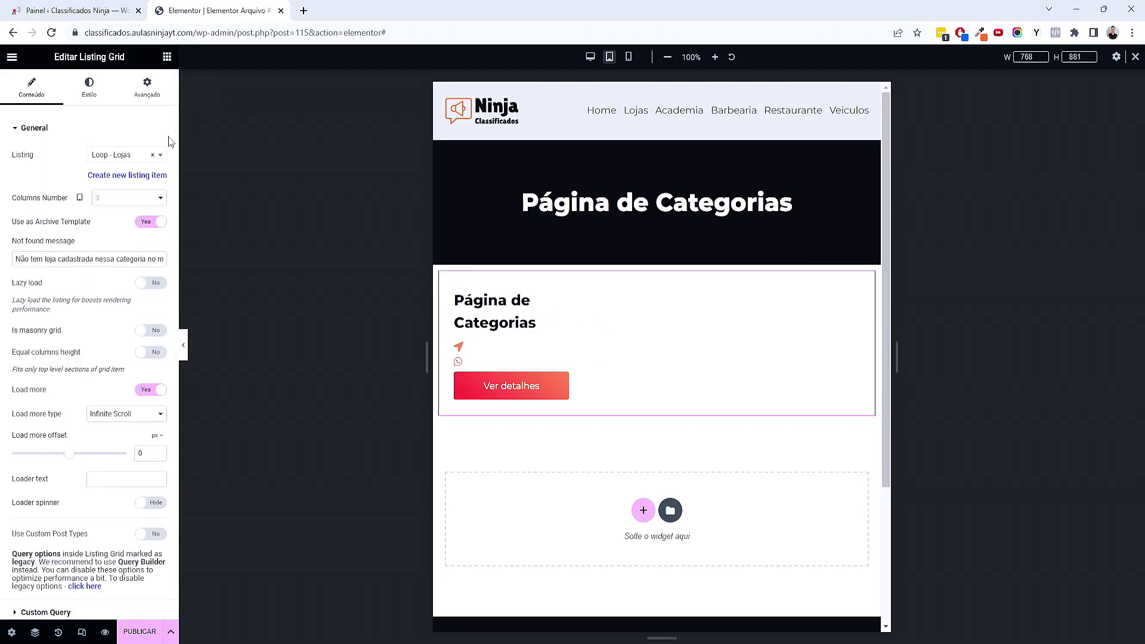
left_click(126, 198)
left_click(118, 222)
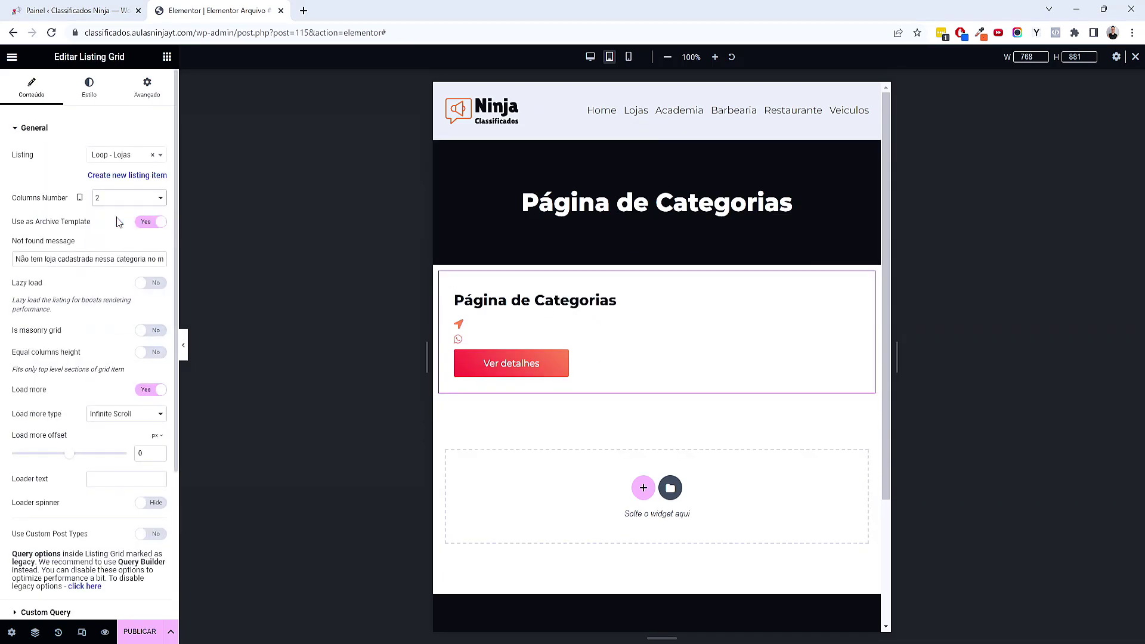
In mobile view, set the page title font size to 22
left_click(634, 60)
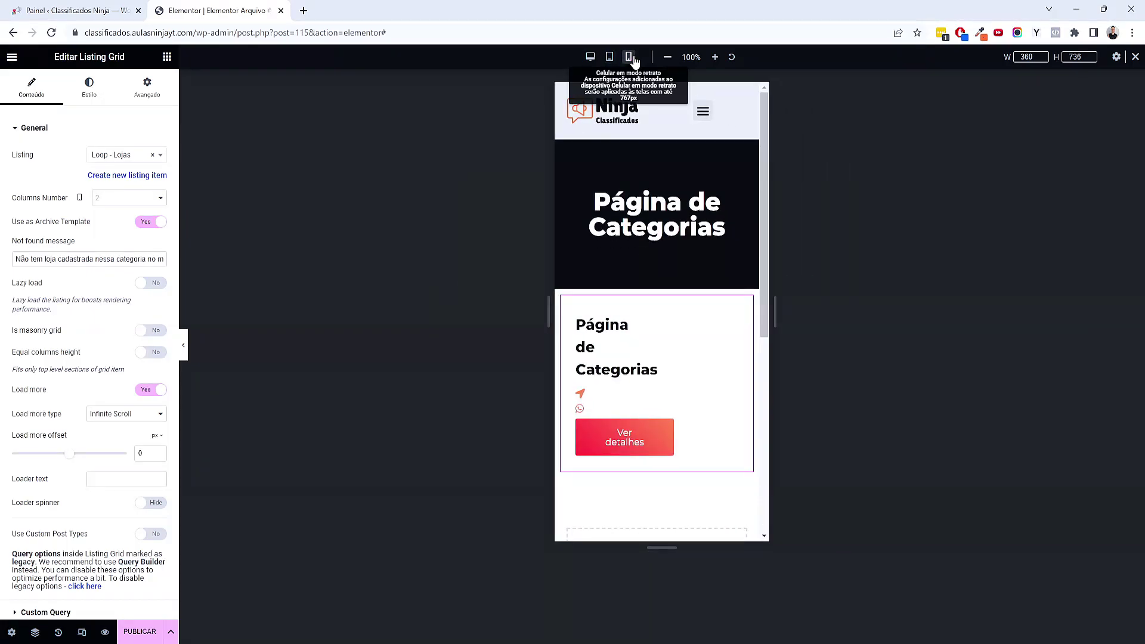
type("4")
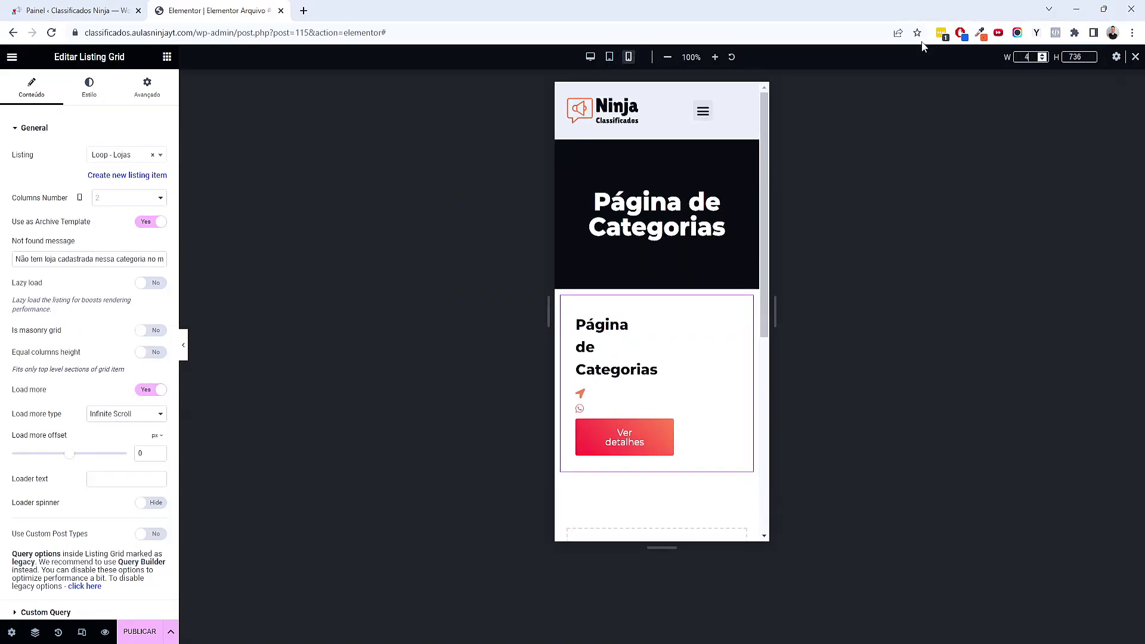
type("20")
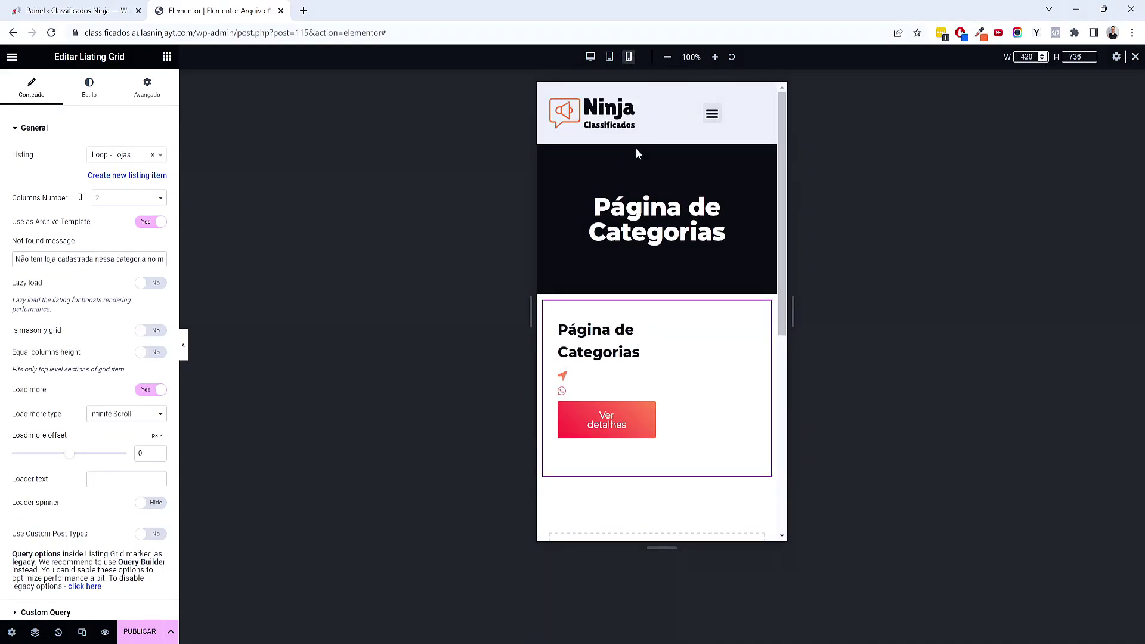
left_click(656, 221)
left_click(158, 181)
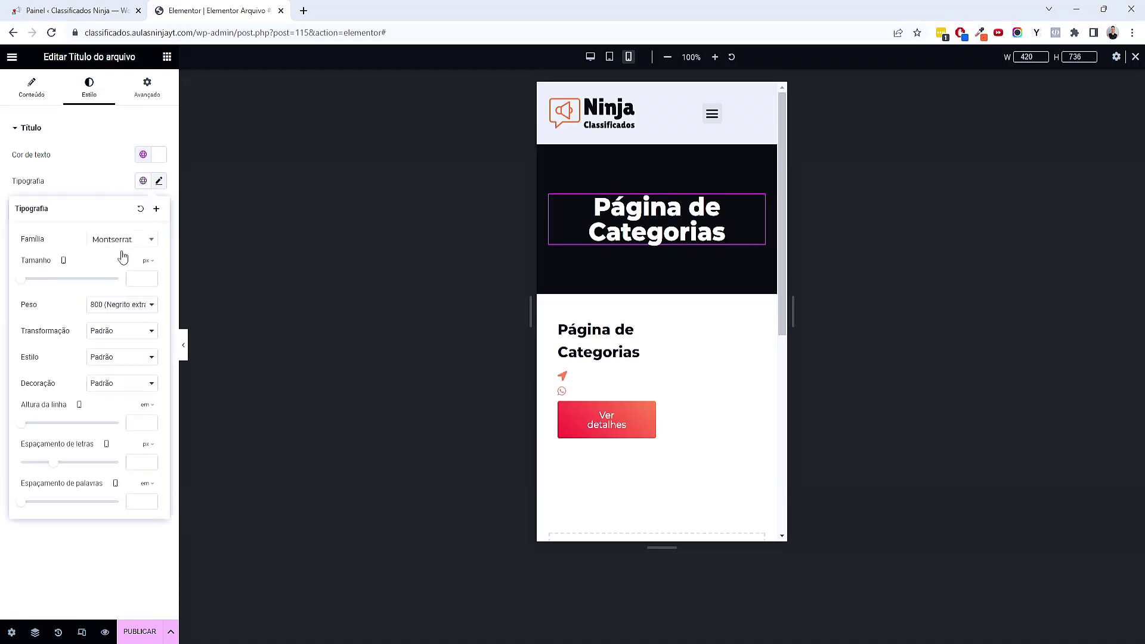
left_click(135, 277)
type("22")
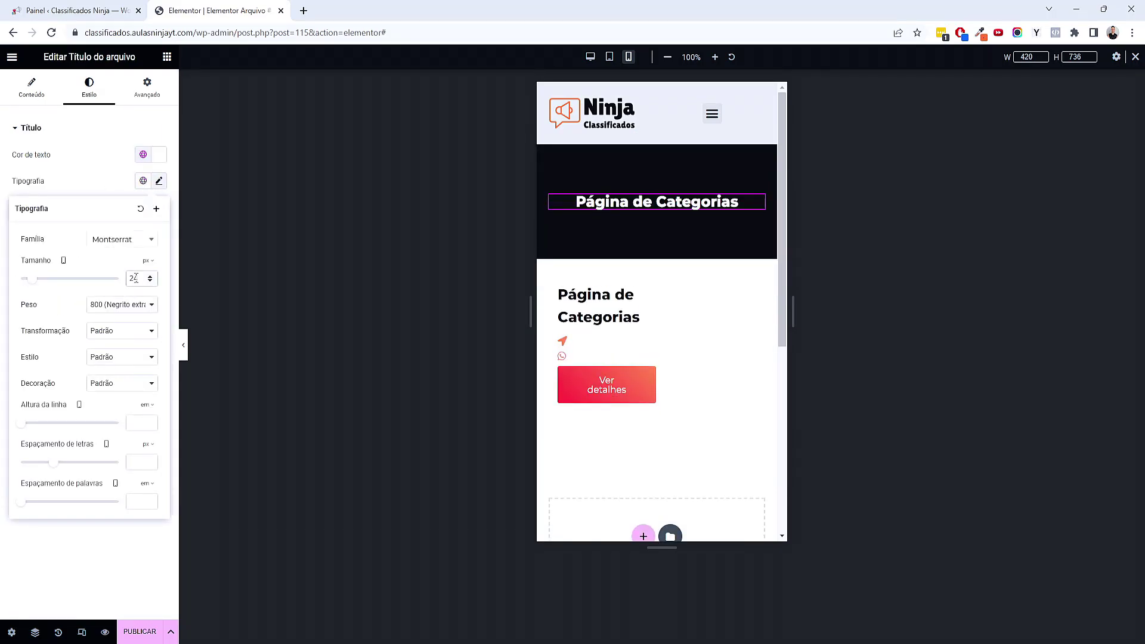
Set the mobile listing grid to 1 column and return to desktop preview
left_click(713, 306)
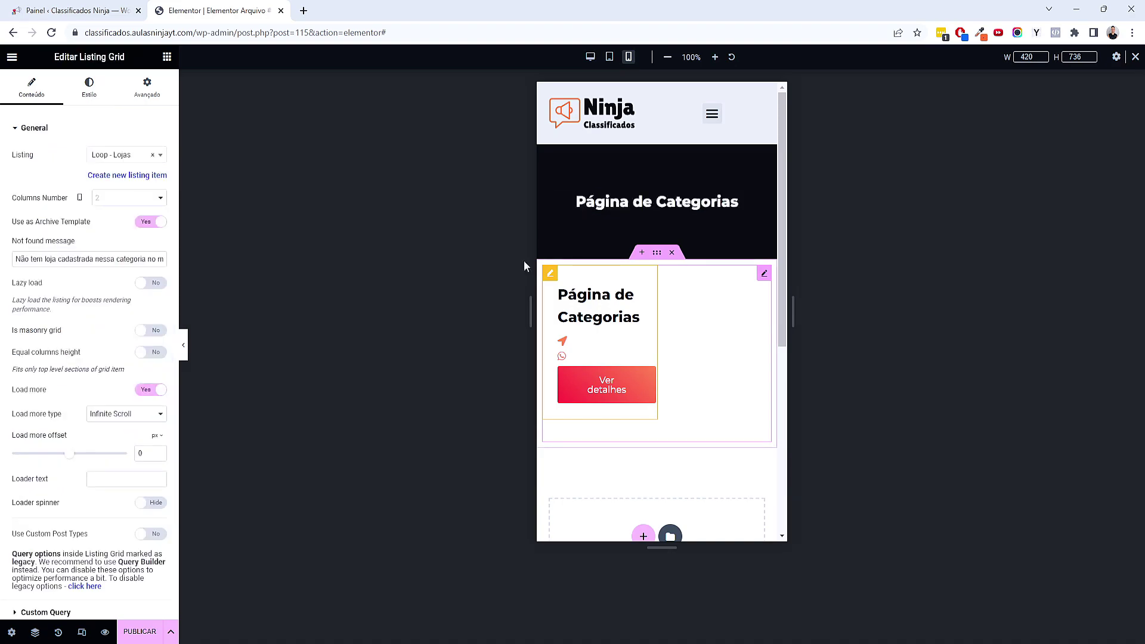
left_click(119, 199)
left_click(114, 214)
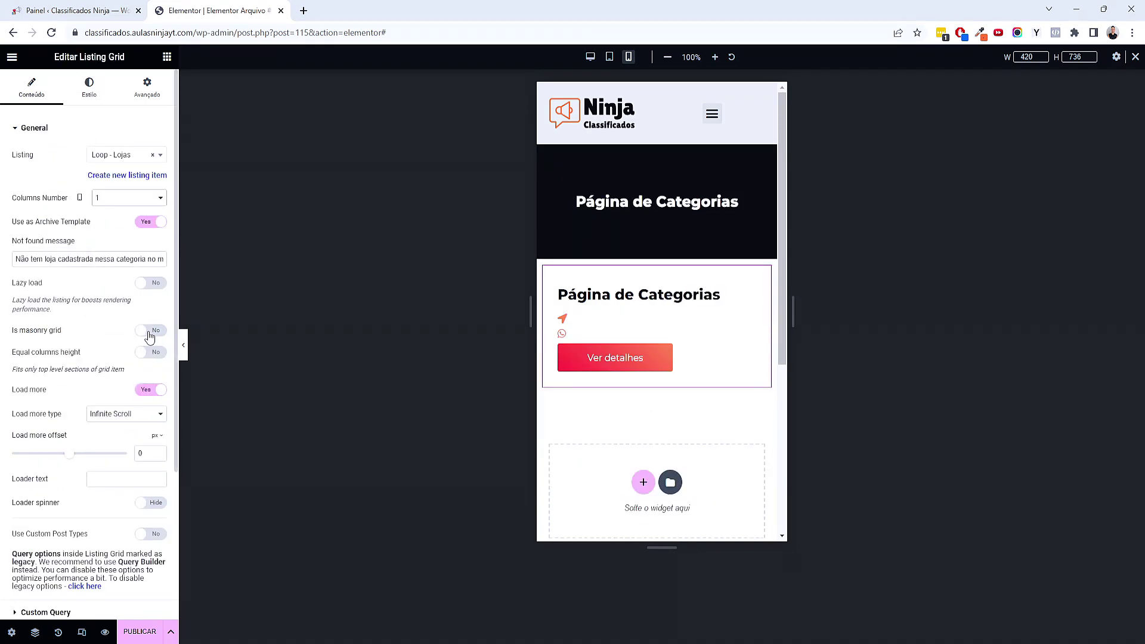
left_click(590, 57)
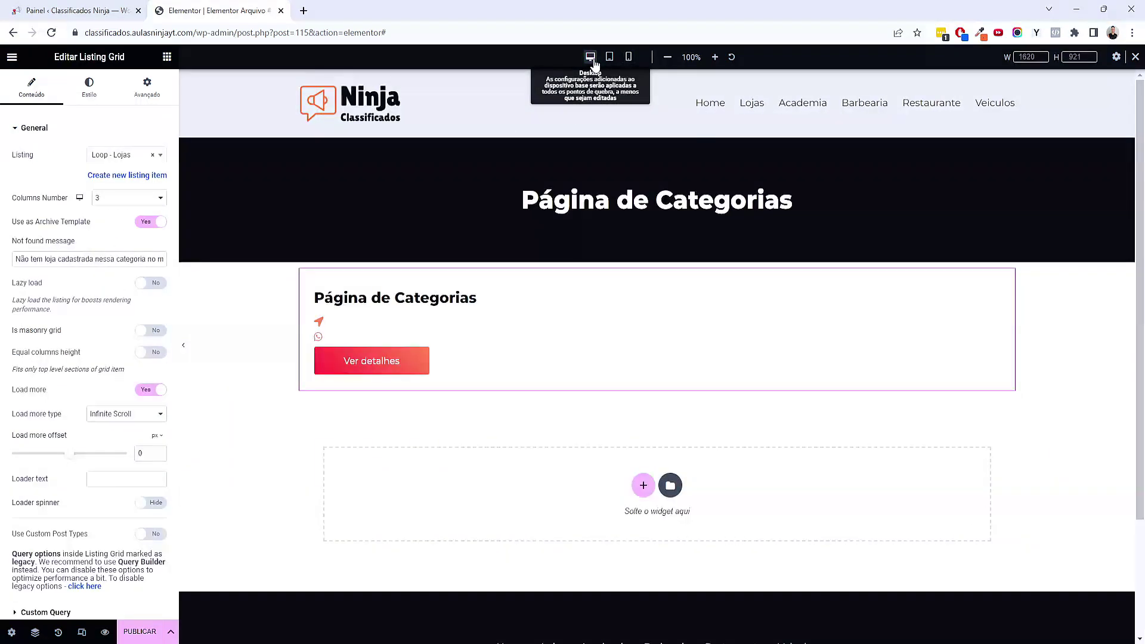
Start publishing with an Include display condition for Lojas Arquivo
left_click(143, 631)
left_click(572, 375)
left_click(476, 354)
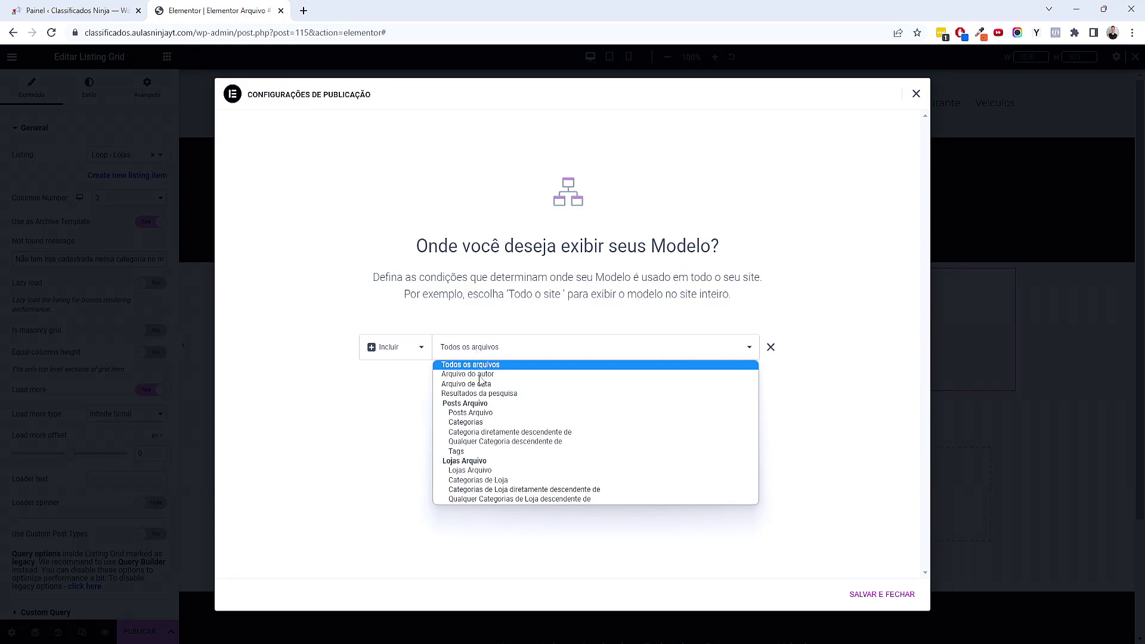
left_click(463, 471)
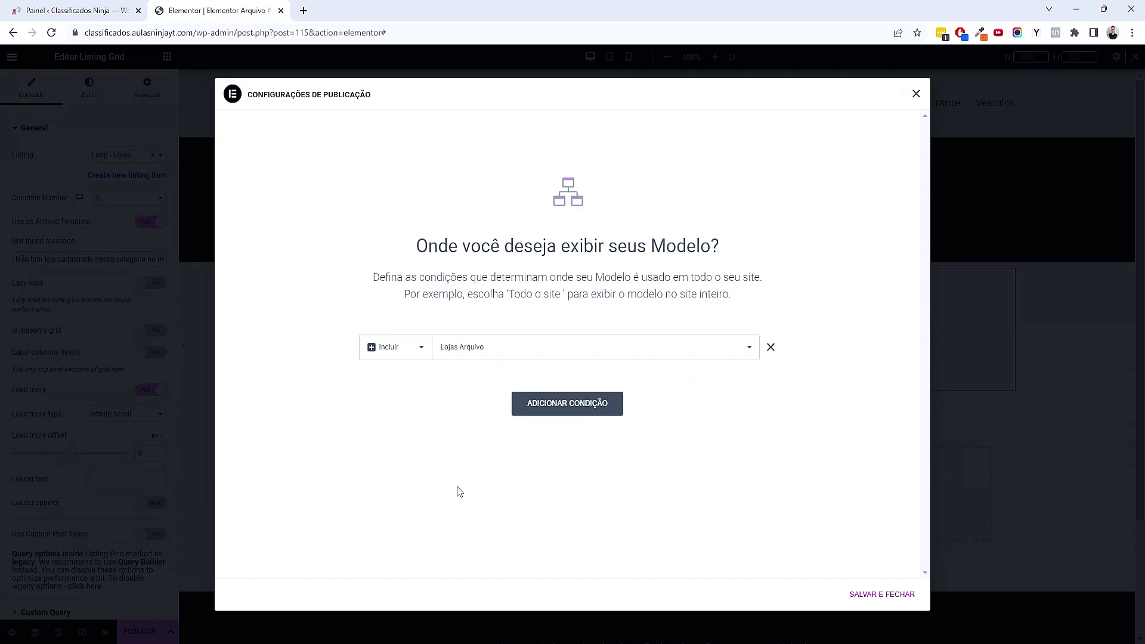
Add an Include condition for all Categorias de Loja archives and save and close
left_click(571, 411)
left_click(527, 384)
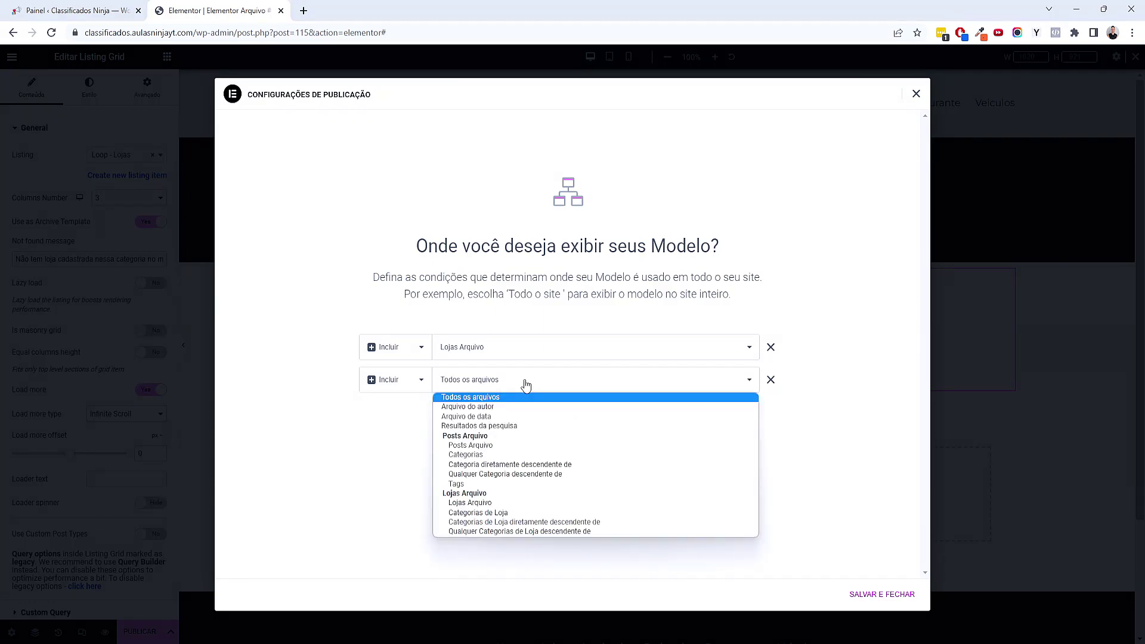
left_click(493, 513)
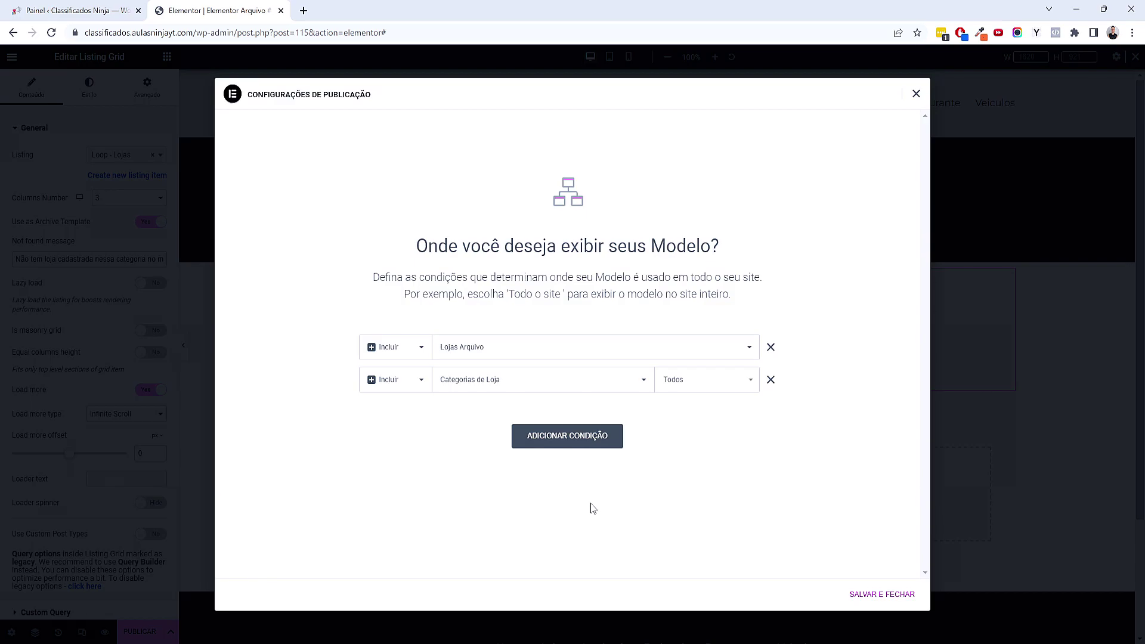
left_click(881, 594)
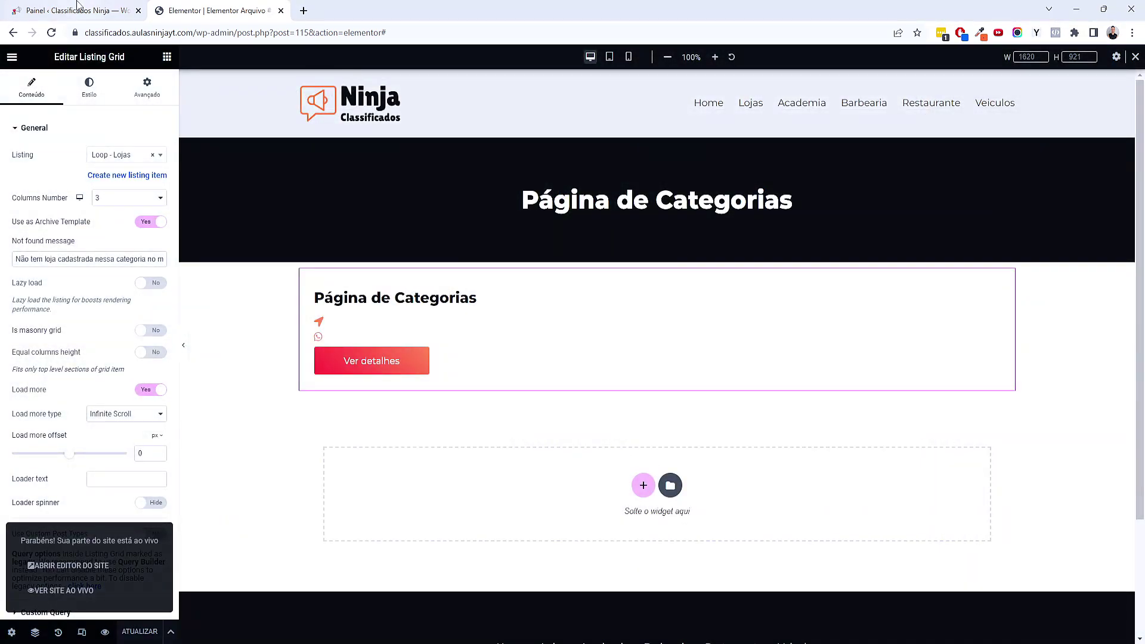
left_click(82, 7)
Open the live site in a new tab and scroll through the home page
middle_click(59, 74)
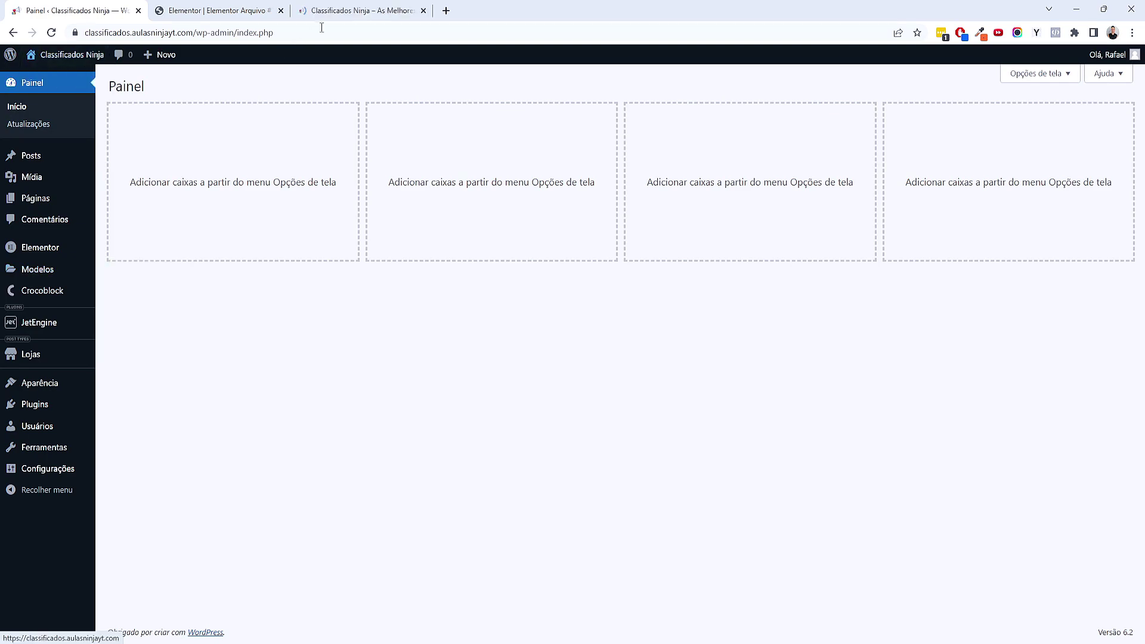
left_click(360, 10)
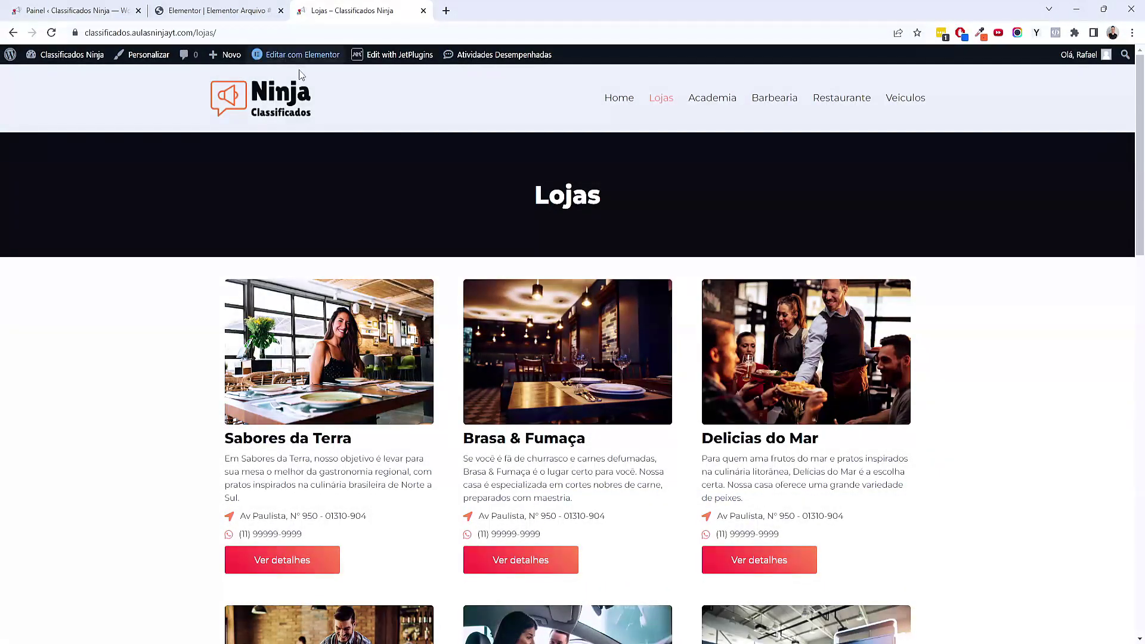
scroll(262, 128, "down", 8)
scroll(263, 128, "down", 12)
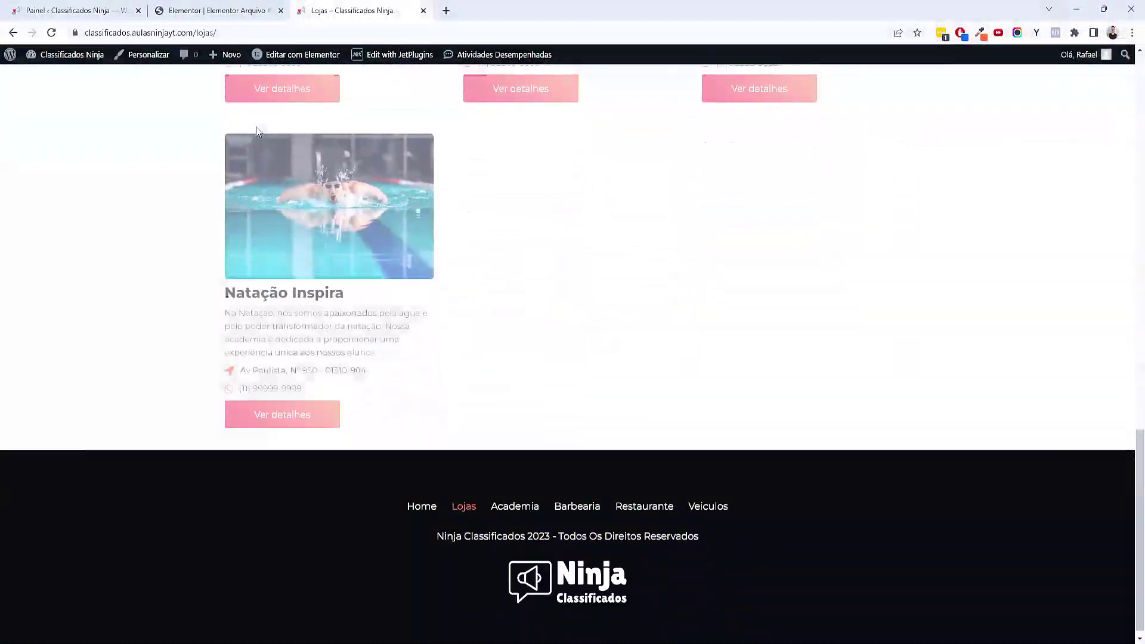
scroll(786, 210, "down", 6)
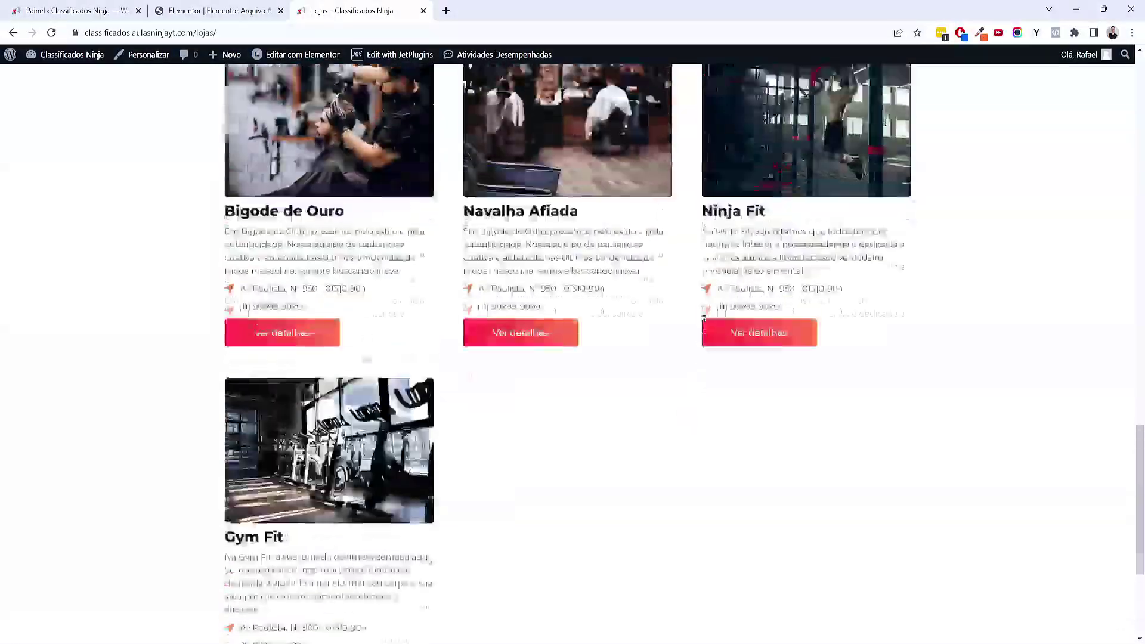
scroll(754, 309, "up", 20)
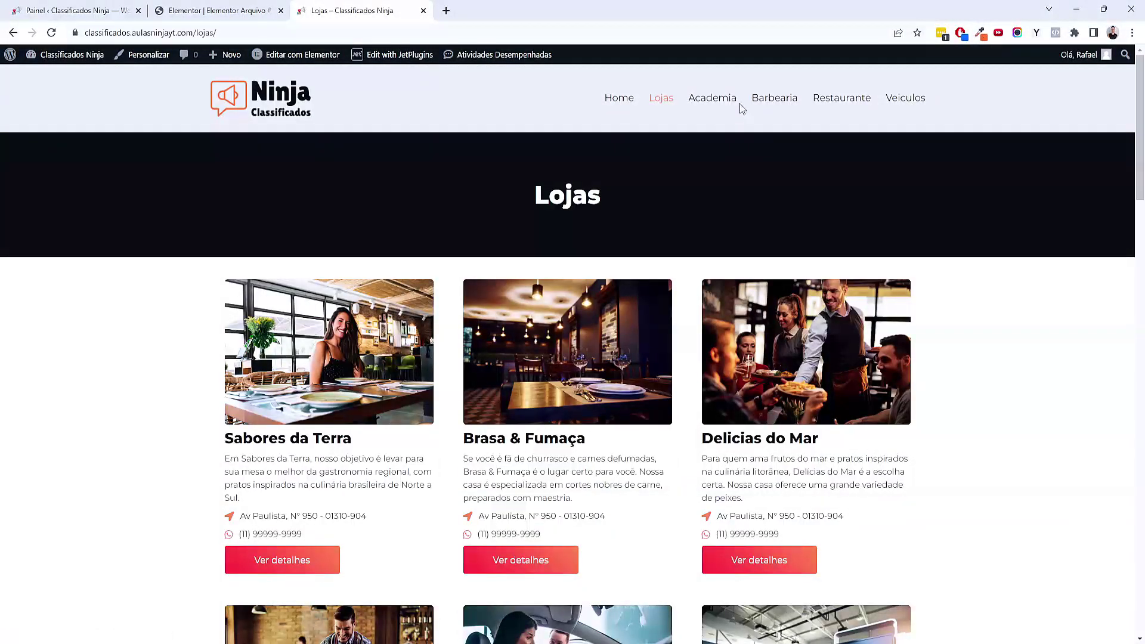
Open and reload the Academia category page to check its grid
left_click(732, 99)
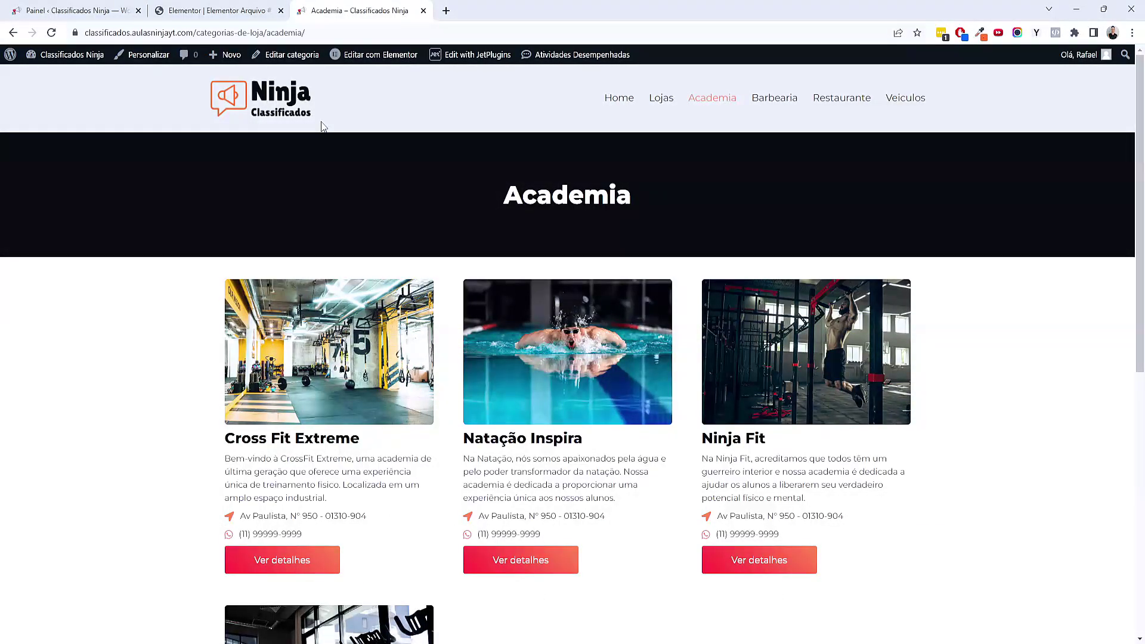
left_click(283, 33)
key("Return")
scroll(446, 275, "down", 5)
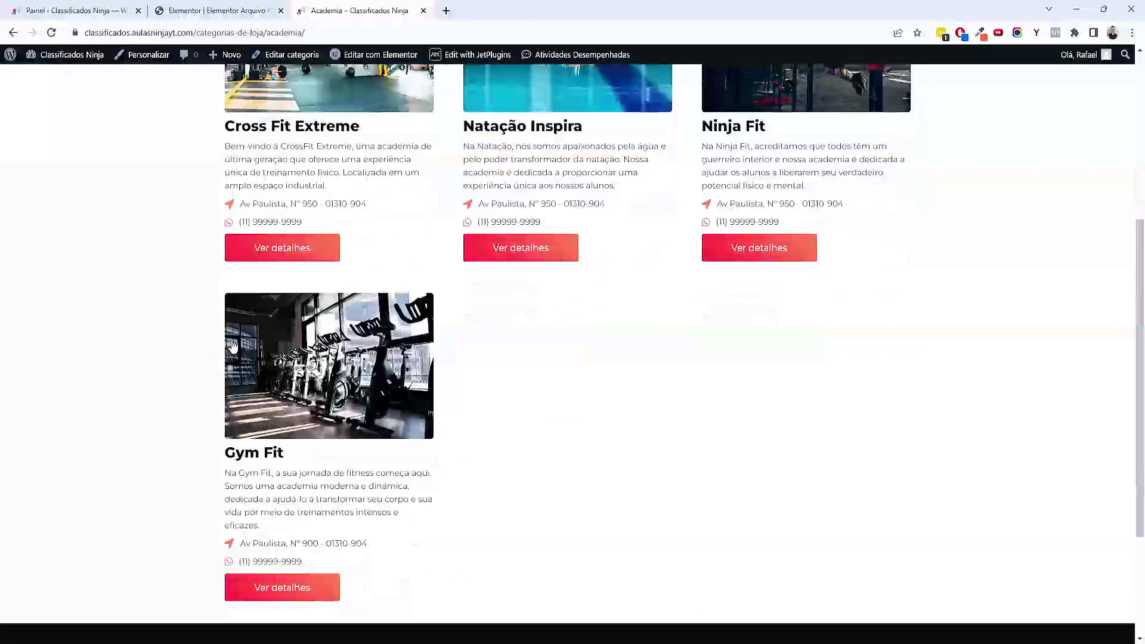
scroll(614, 310, "up", 5)
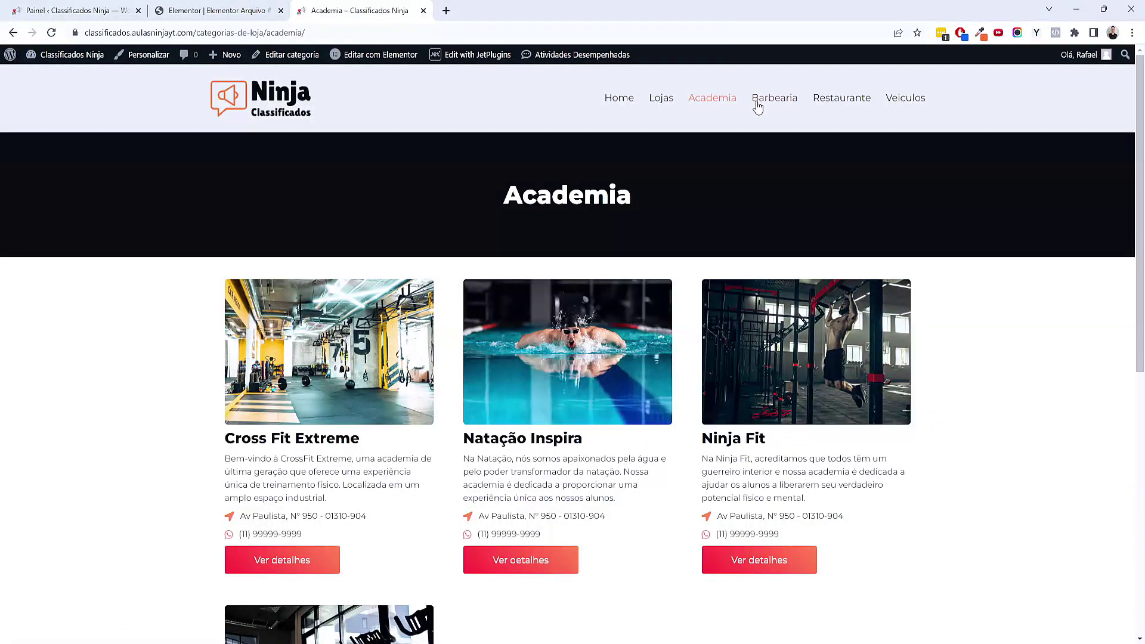
Open the Barbearia category page and scroll through its store grid
left_click(756, 102)
mouse_move(357, 54)
scroll(191, 273, "down", 5)
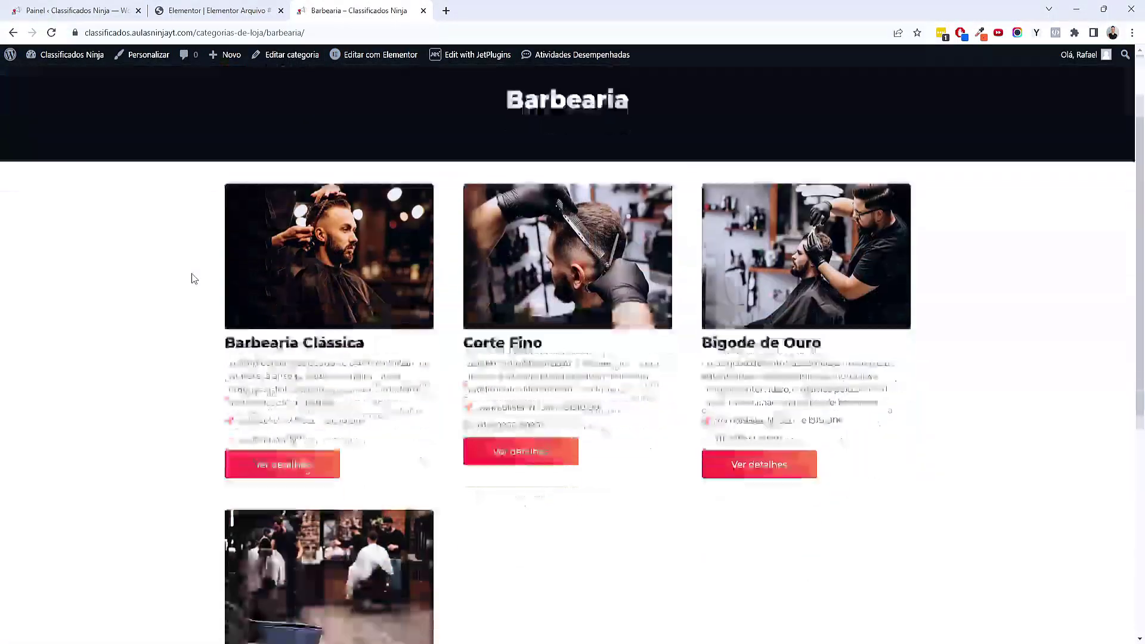
scroll(698, 428, "up", 5)
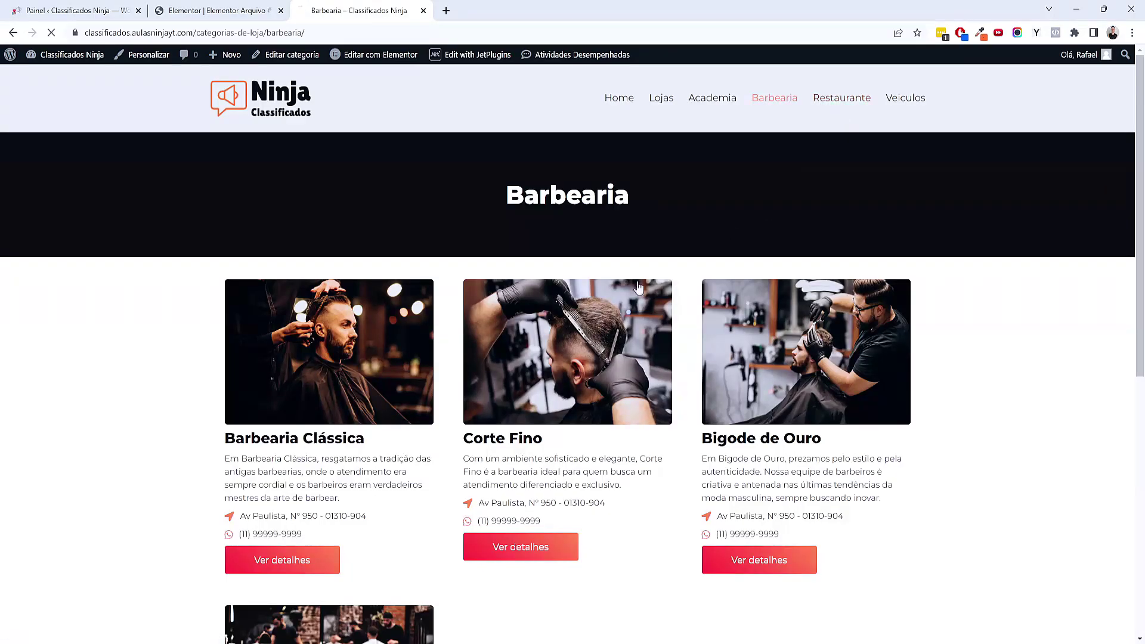
Reload and review the Restaurante category page, then return to the home page
key("ctrl+t")
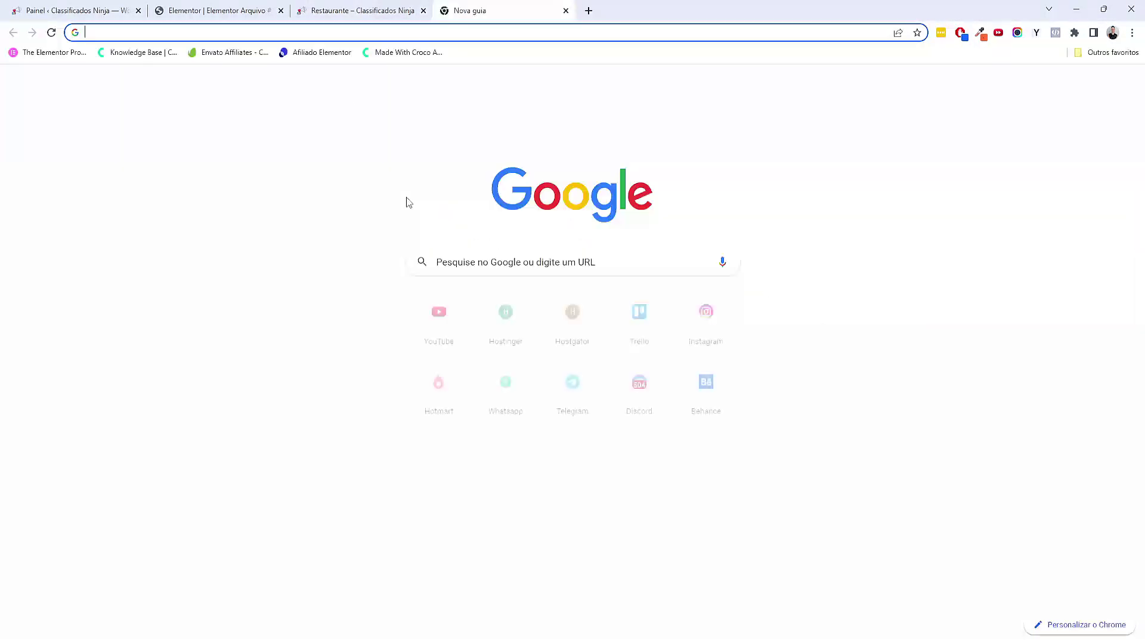
left_click(405, 10)
left_click(566, 10)
key("F5")
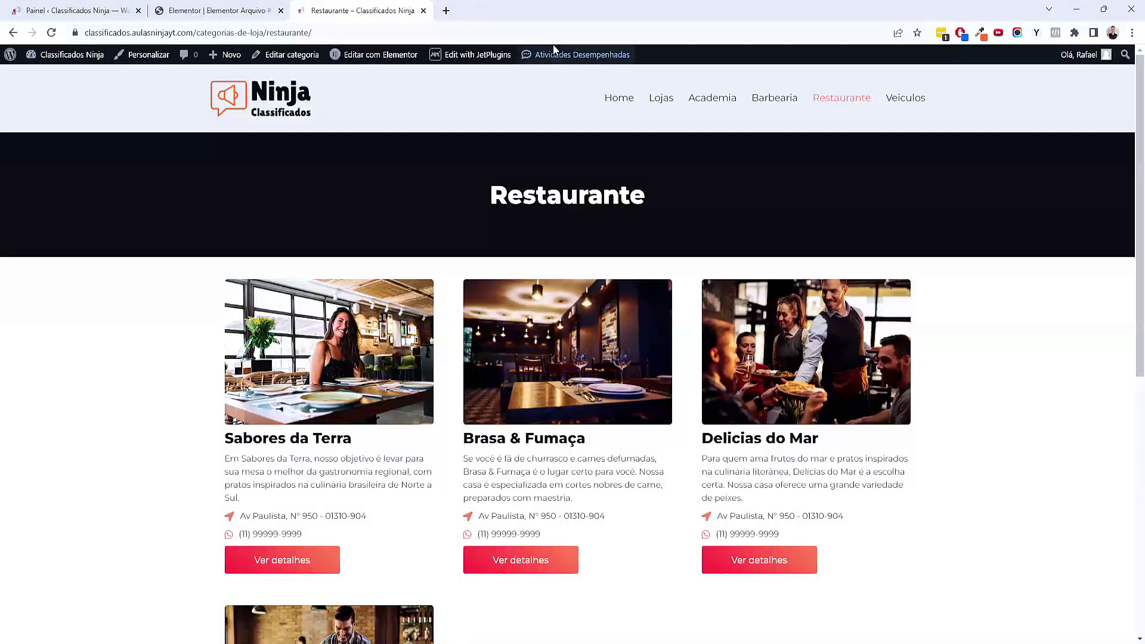
scroll(656, 334, "down", 5)
scroll(690, 319, "up", 5)
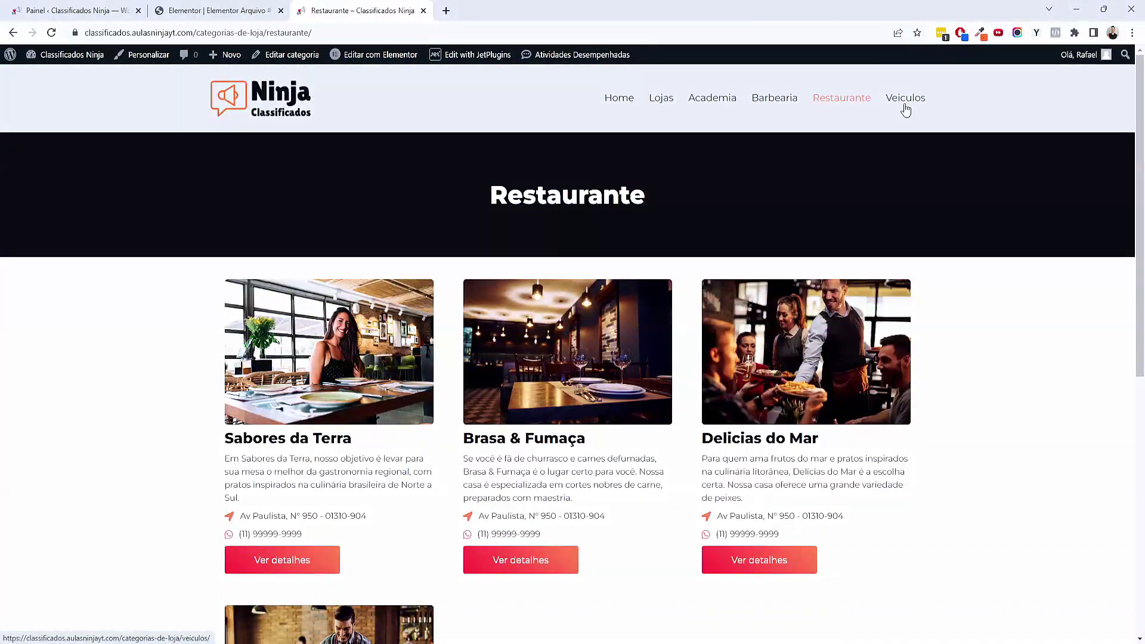
scroll(695, 270, "down", 6)
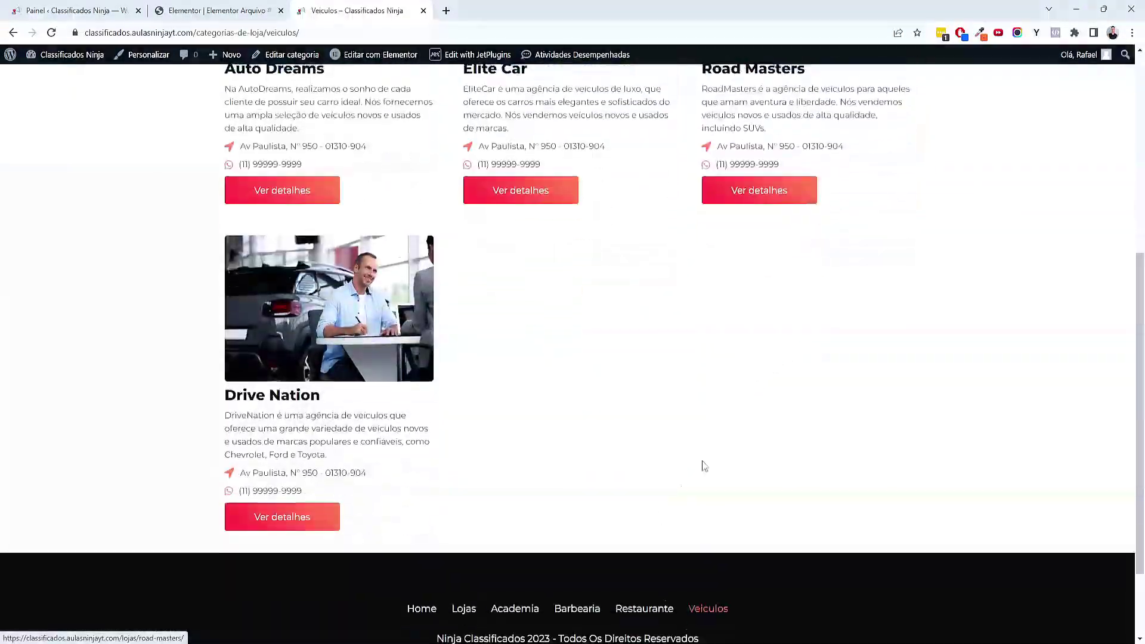
scroll(695, 270, "up", 6)
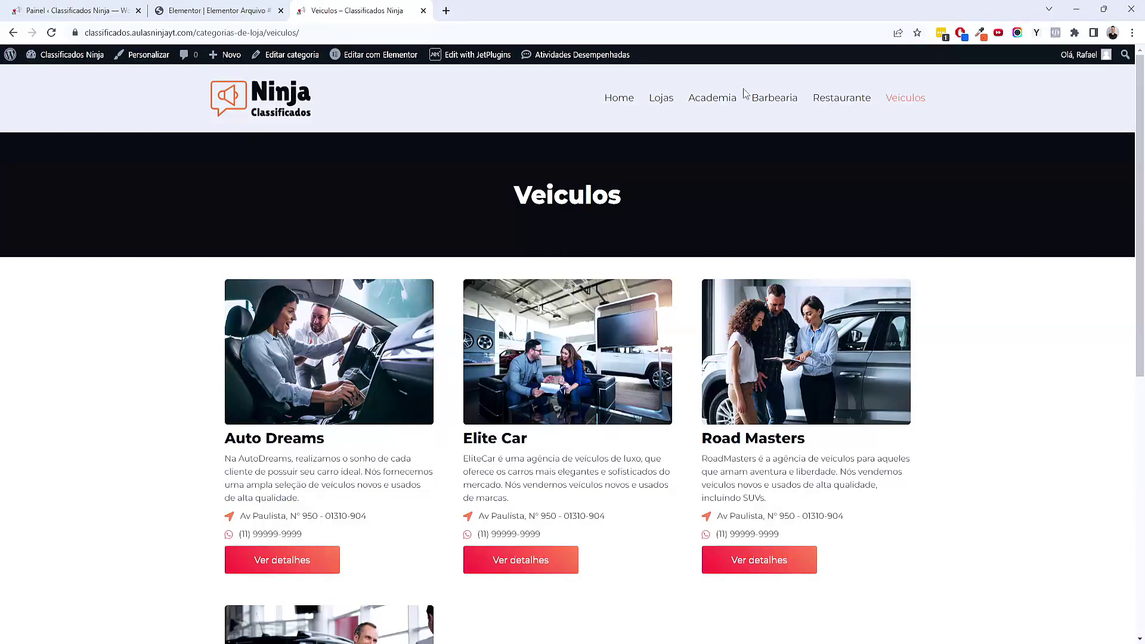
left_click(618, 97)
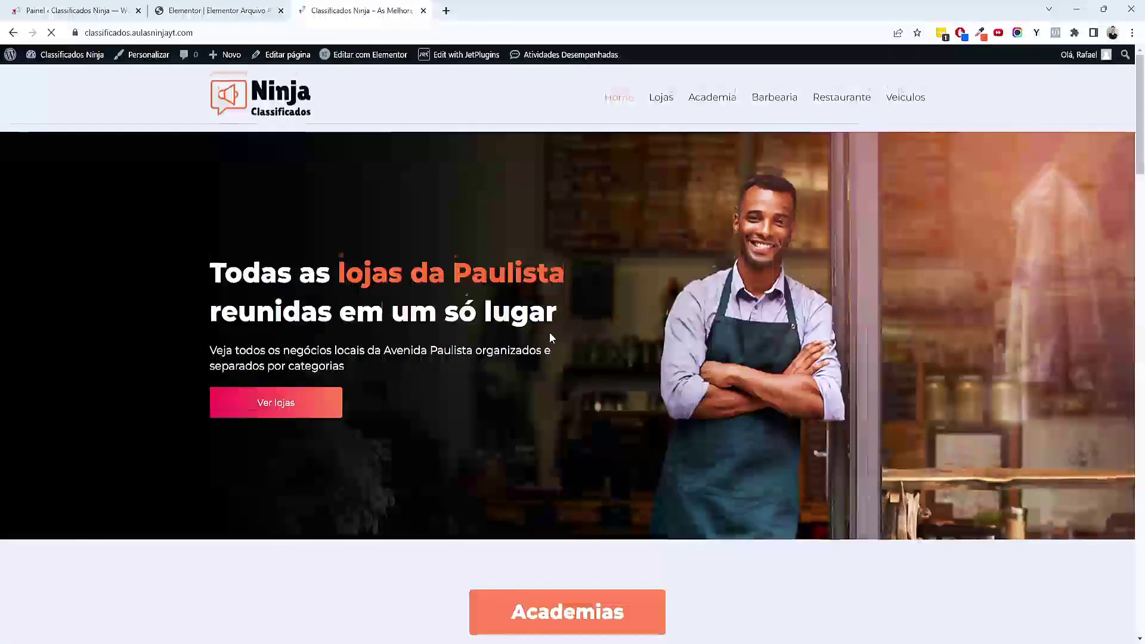
Open the Natação Inspira store page, advance its photo carousel, and scroll through it
scroll(549, 332, "down", 9)
left_click(567, 355)
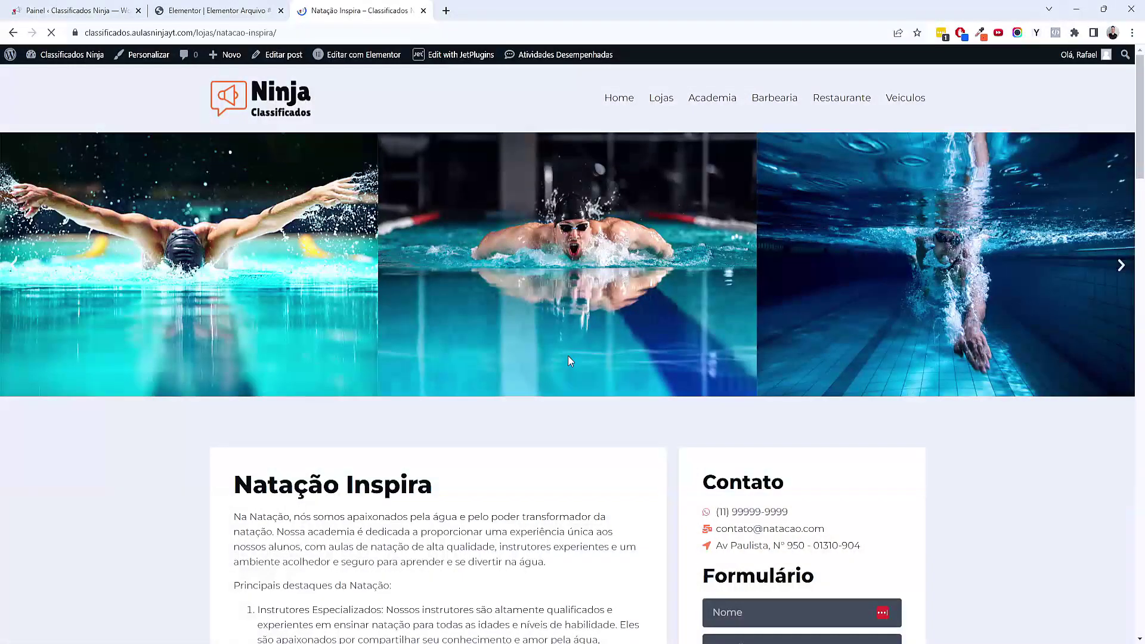
scroll(566, 358, "down", 5)
scroll(824, 285, "up", 4)
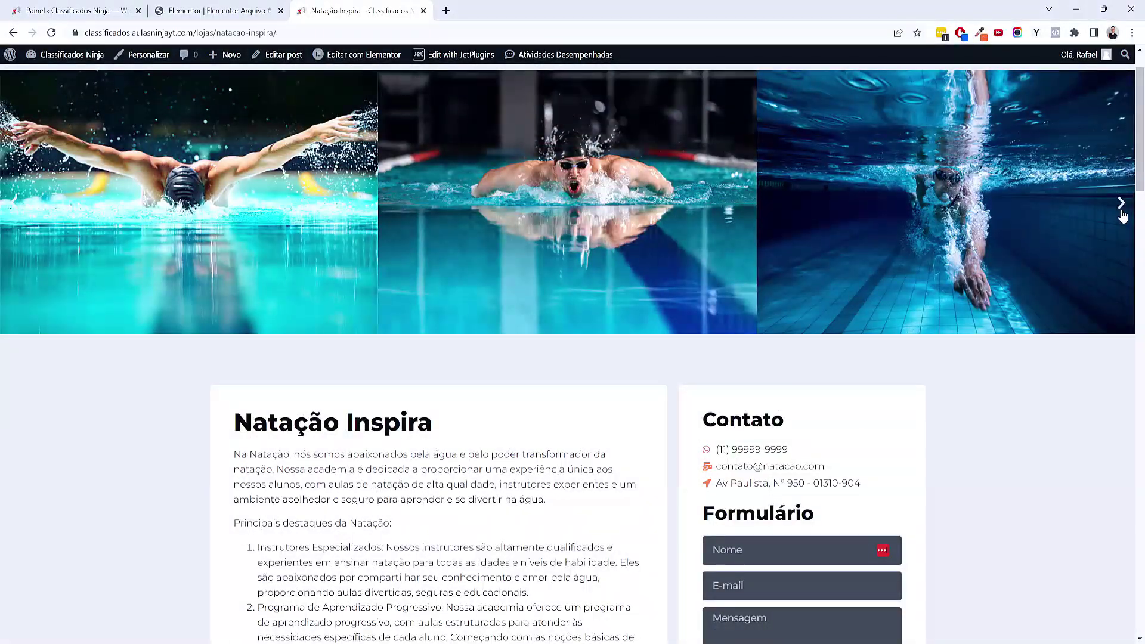
left_click(1122, 216)
scroll(763, 357, "down", 5)
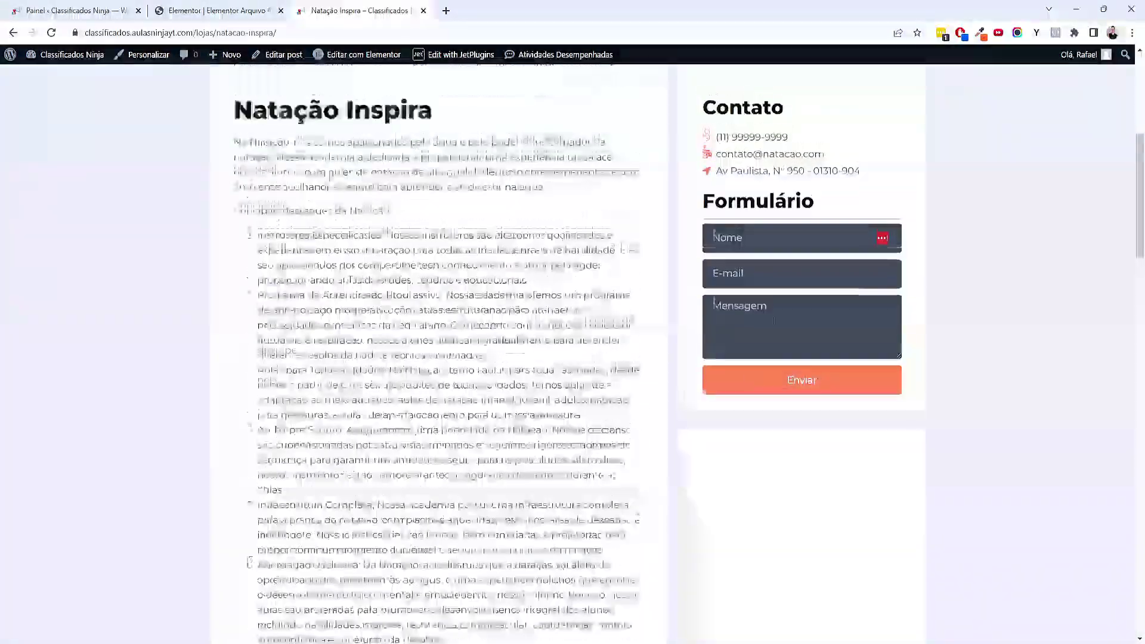
scroll(763, 356, "down", 15)
scroll(459, 379, "down", 7)
scroll(606, 534, "up", 1)
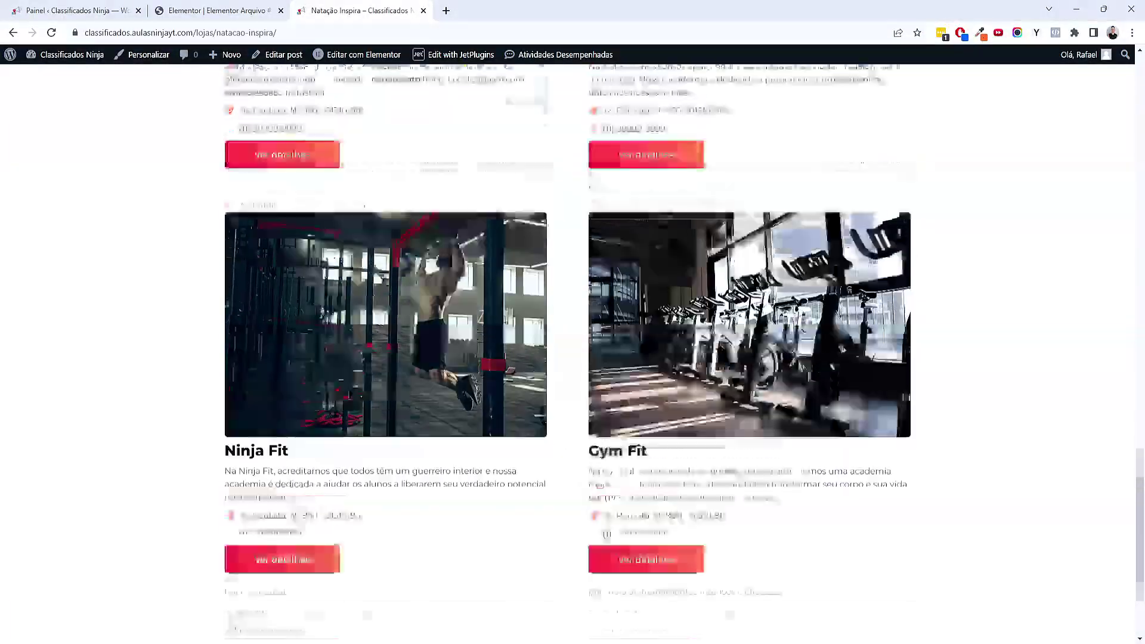
scroll(606, 533, "up", 20)
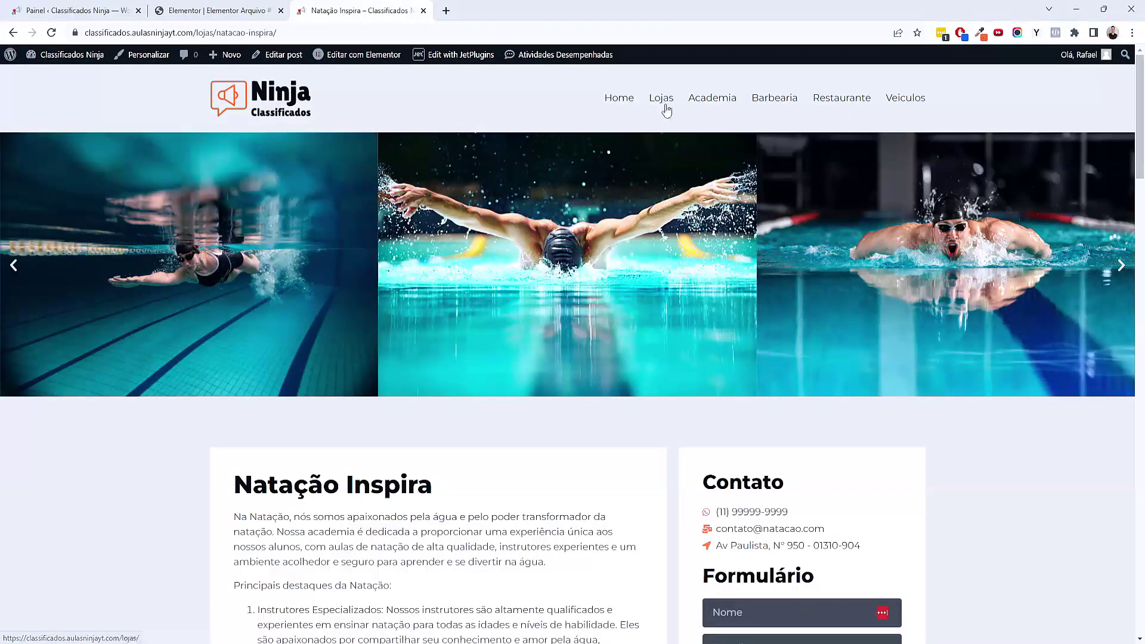
Open the Academia category page and scroll through its store grid
scroll(662, 137, "down", 5)
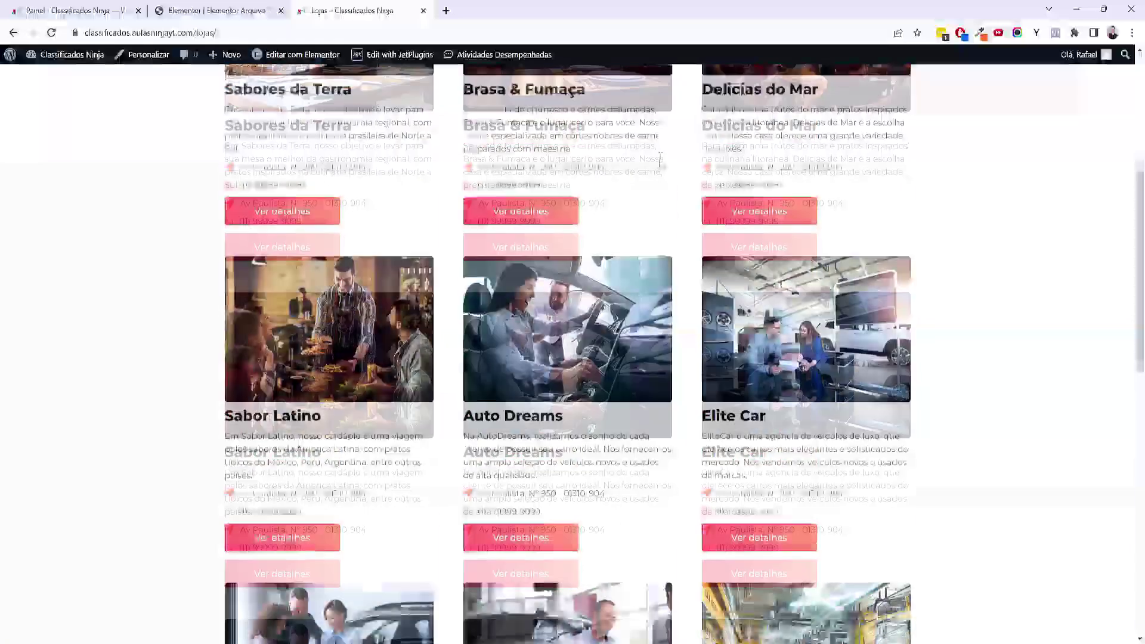
scroll(659, 159, "up", 5)
left_click(711, 98)
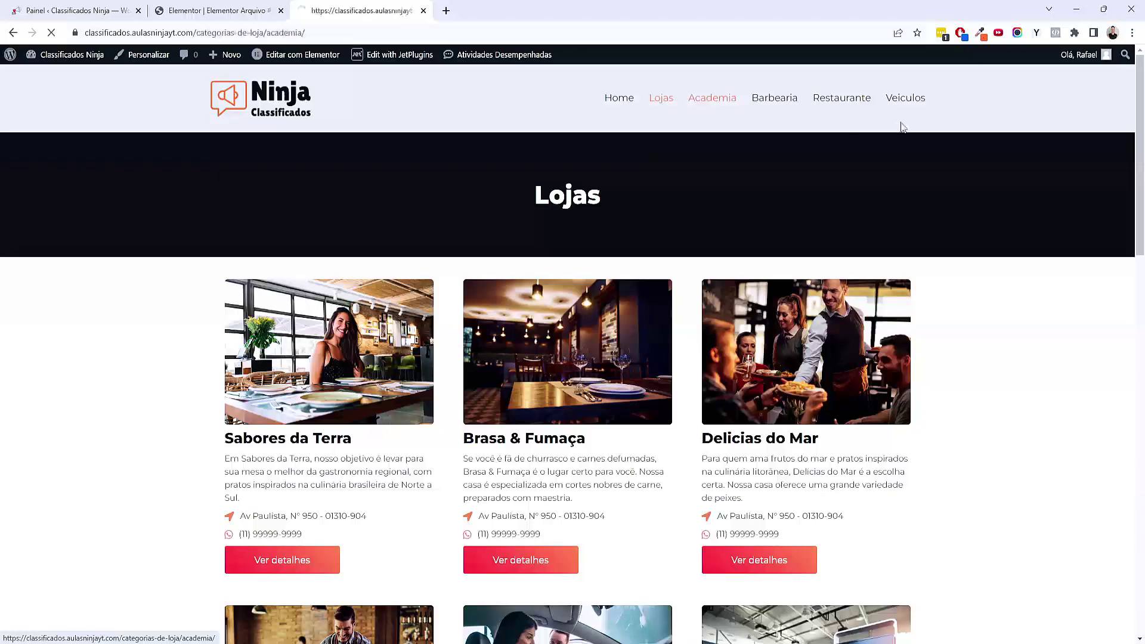
scroll(562, 220, "down", 8)
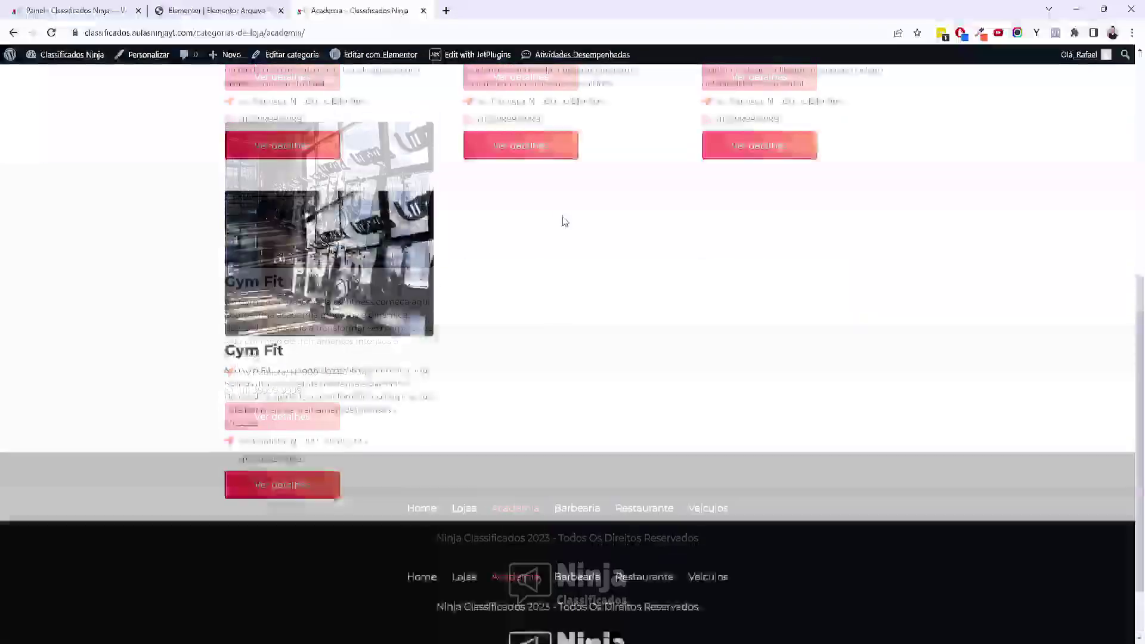
scroll(572, 215, "up", 8)
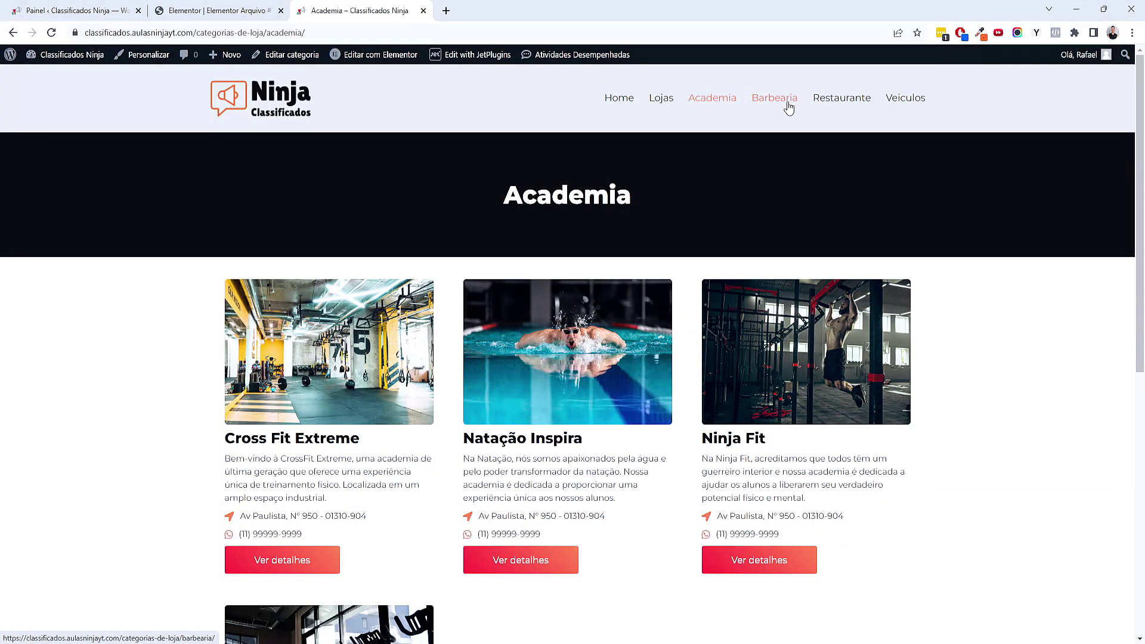
scroll(799, 238, "down", 6)
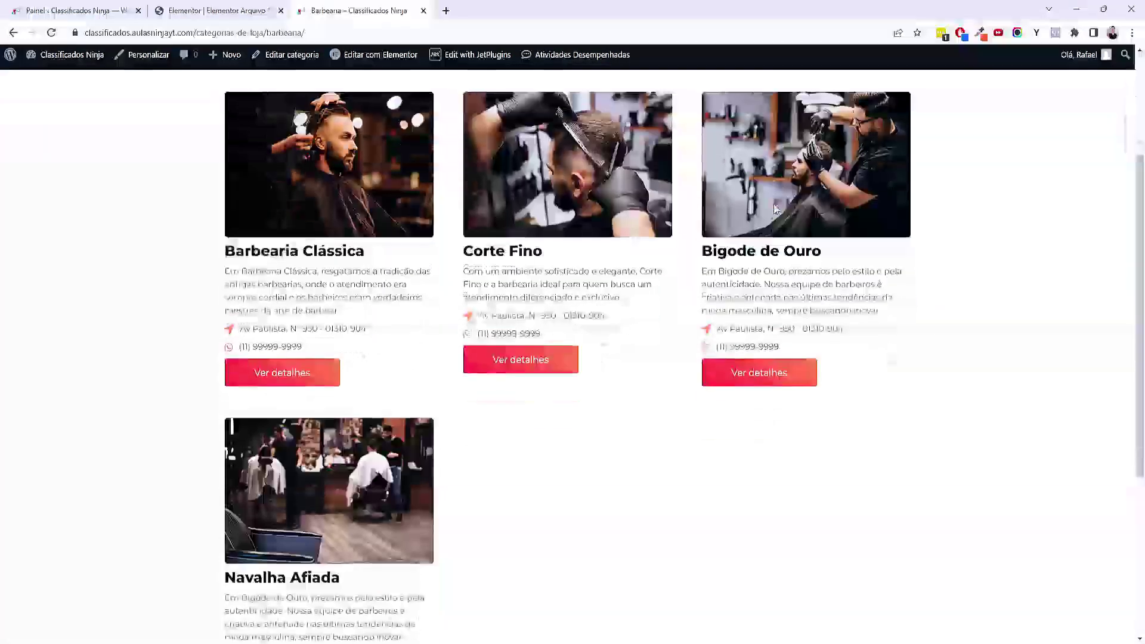
scroll(860, 397, "up", 6)
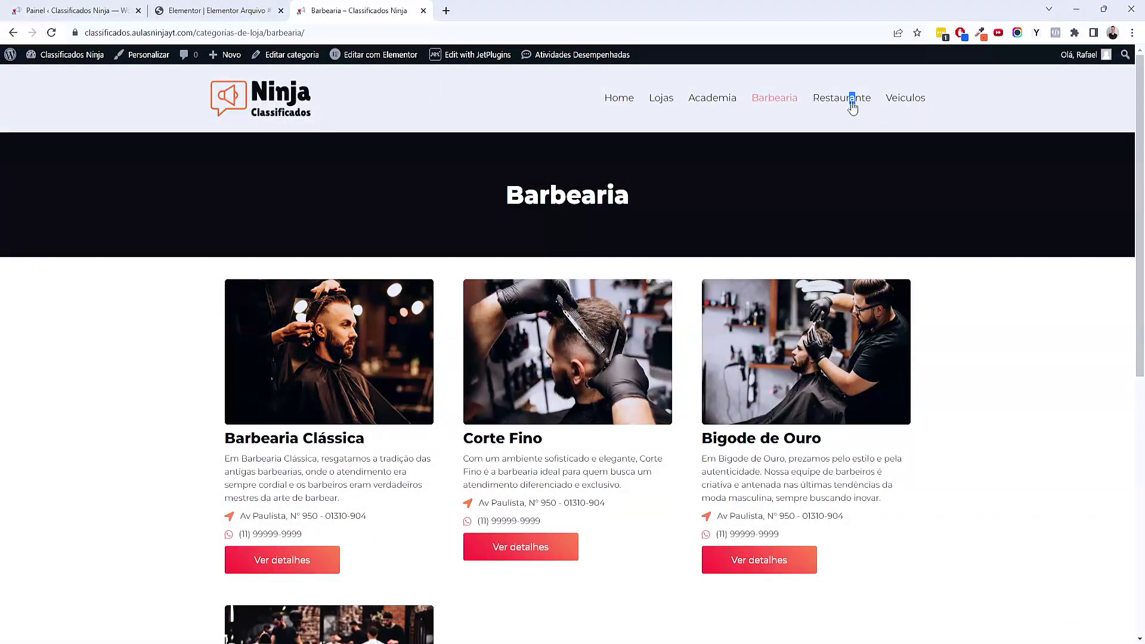
Review the Restaurante category grid, then open the Veiculos category page
left_click(853, 105)
scroll(876, 259, "down", 3)
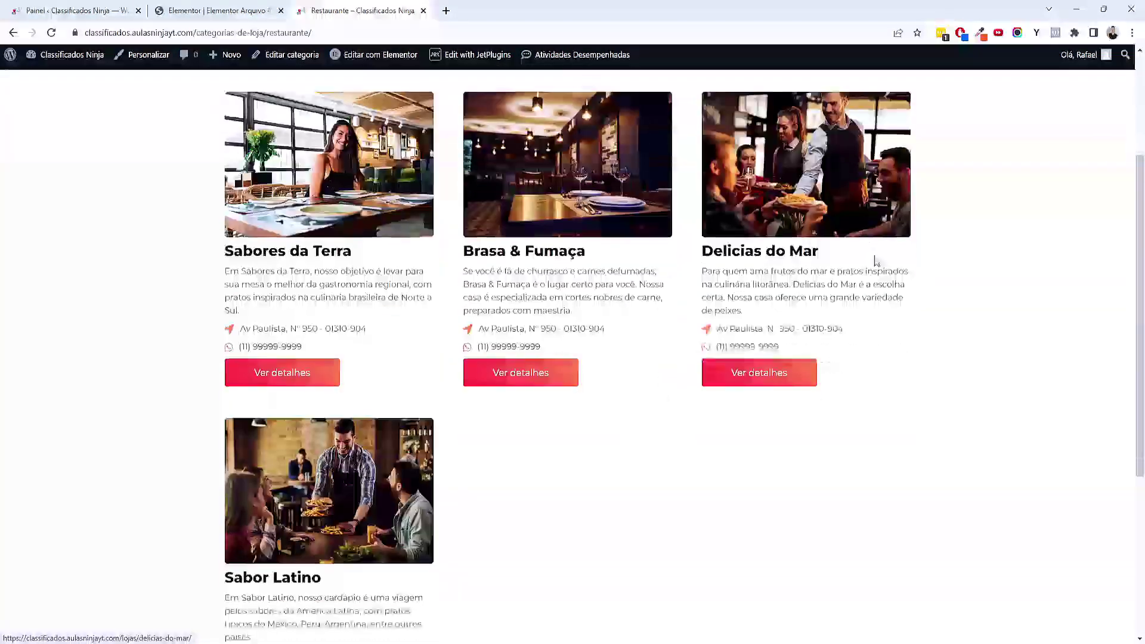
scroll(876, 260, "down", 4)
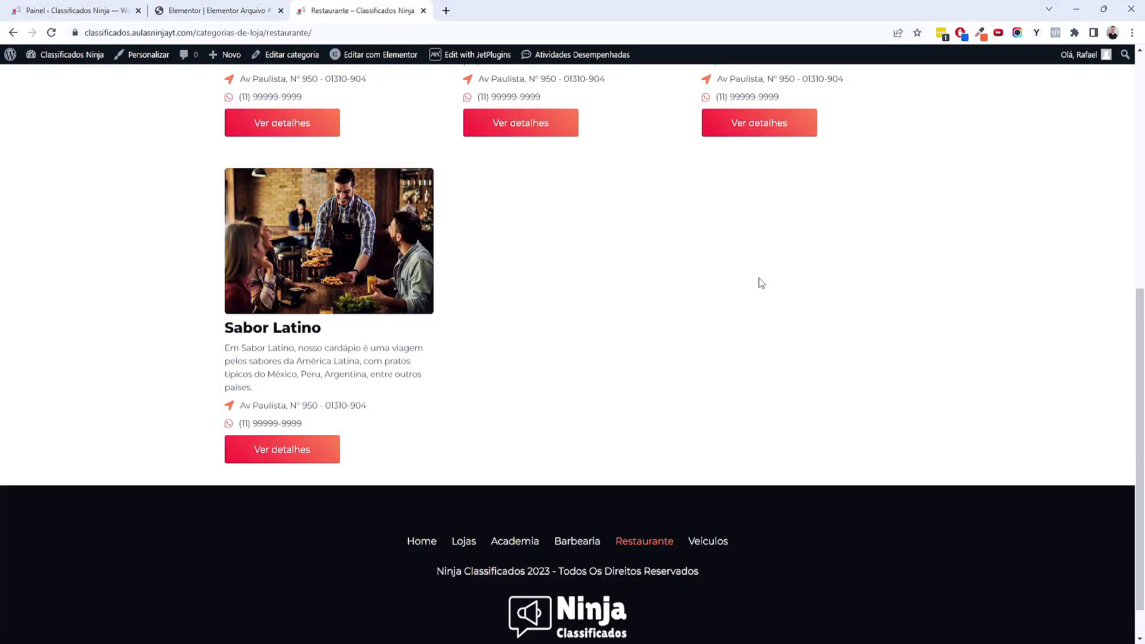
scroll(799, 263, "up", 7)
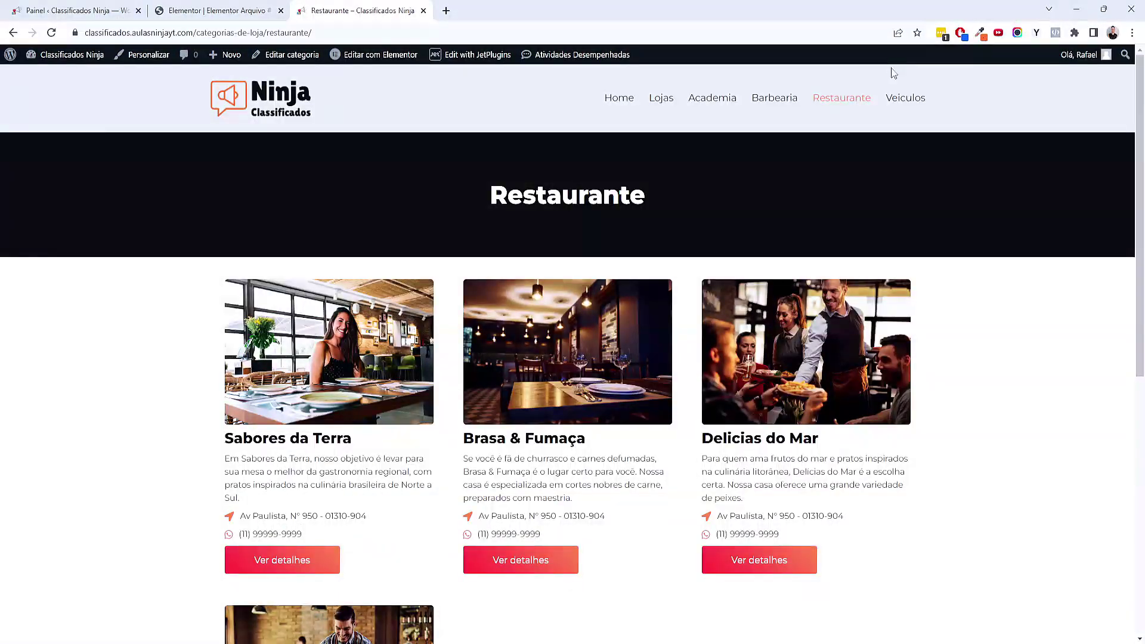
left_click(905, 105)
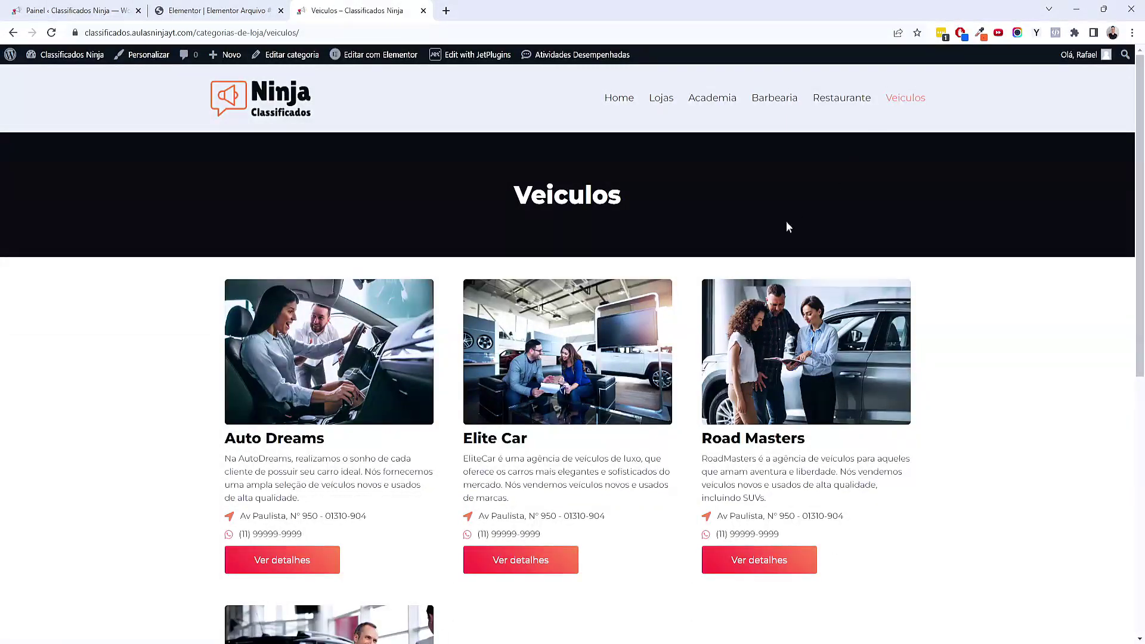